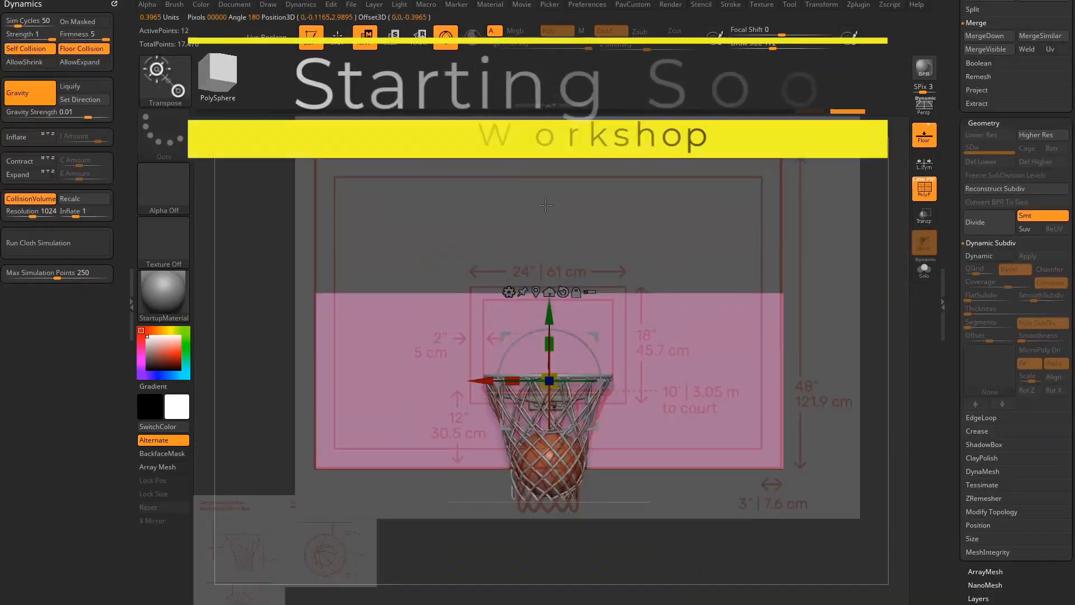
left_click_drag(681, 316, 639, 336)
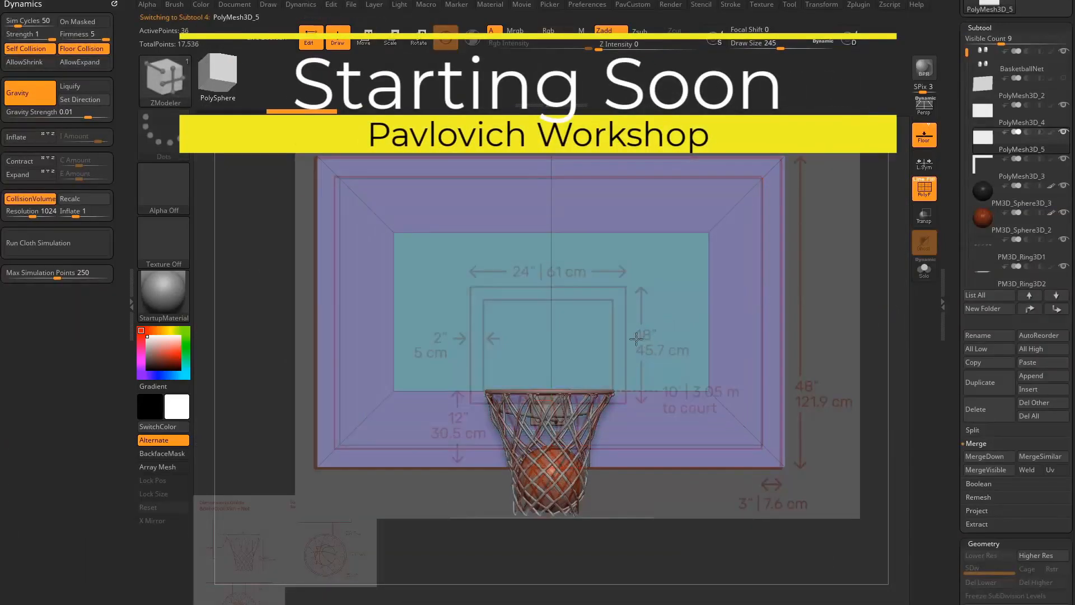
left_click(565, 269, "ctrl+shift")
left_click_drag(514, 343, 571, 347)
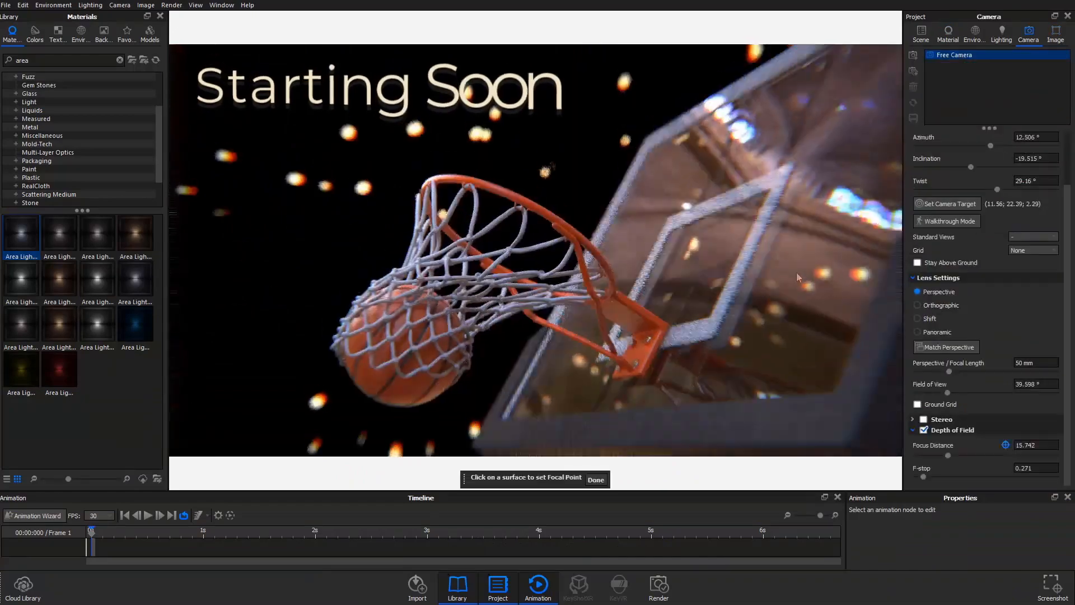
mouse_move(919, 477)
left_mouse_down()
mouse_move(942, 476)
mouse_move(932, 480)
left_mouse_up()
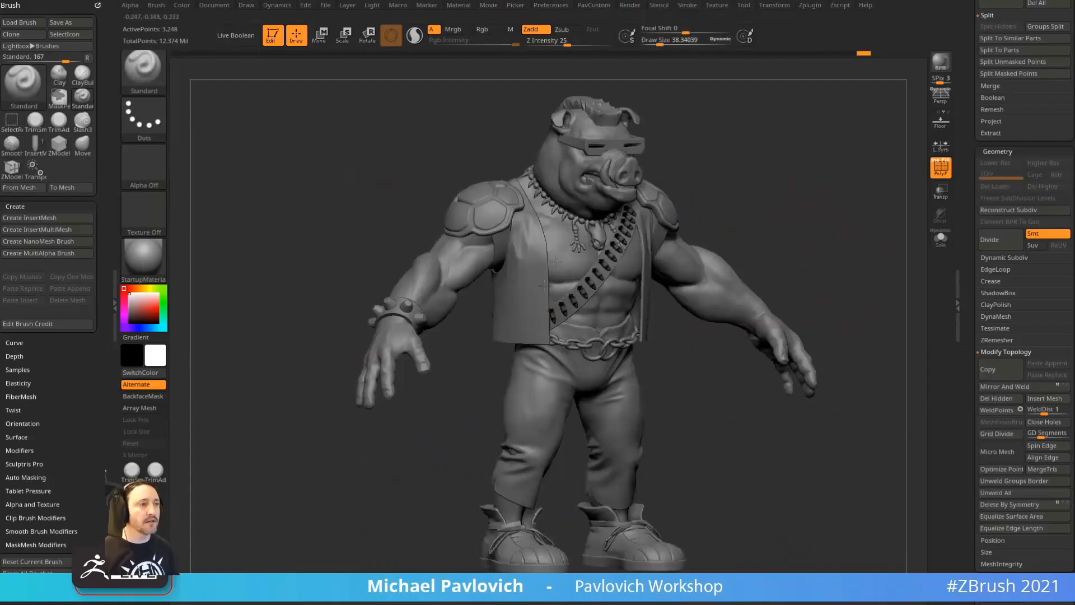
right_click_drag(470, 369, 403, 381)
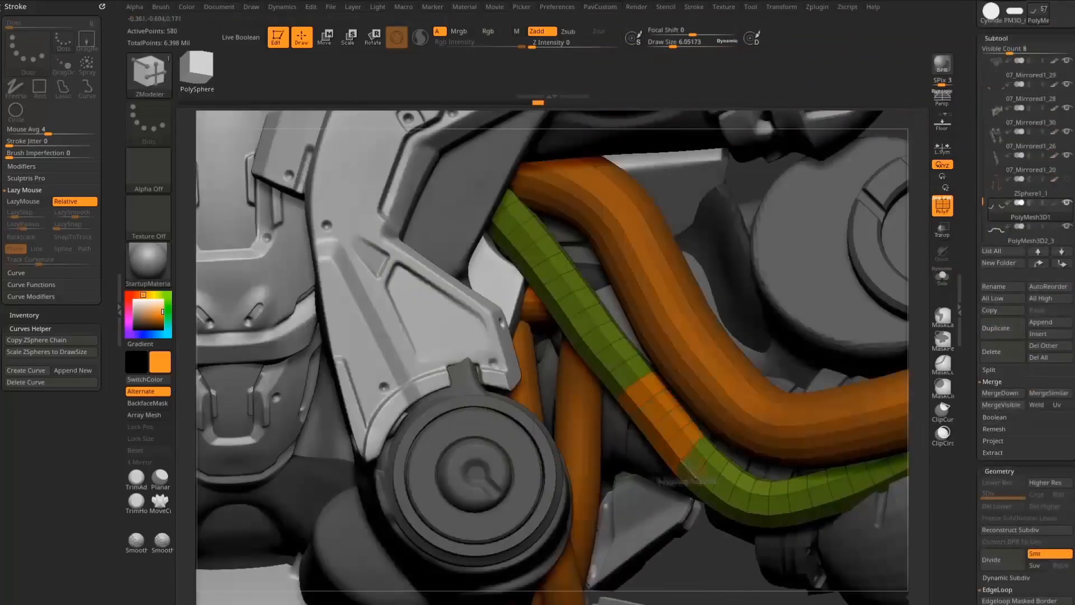
left_click_drag(654, 408, 680, 413)
key("1")
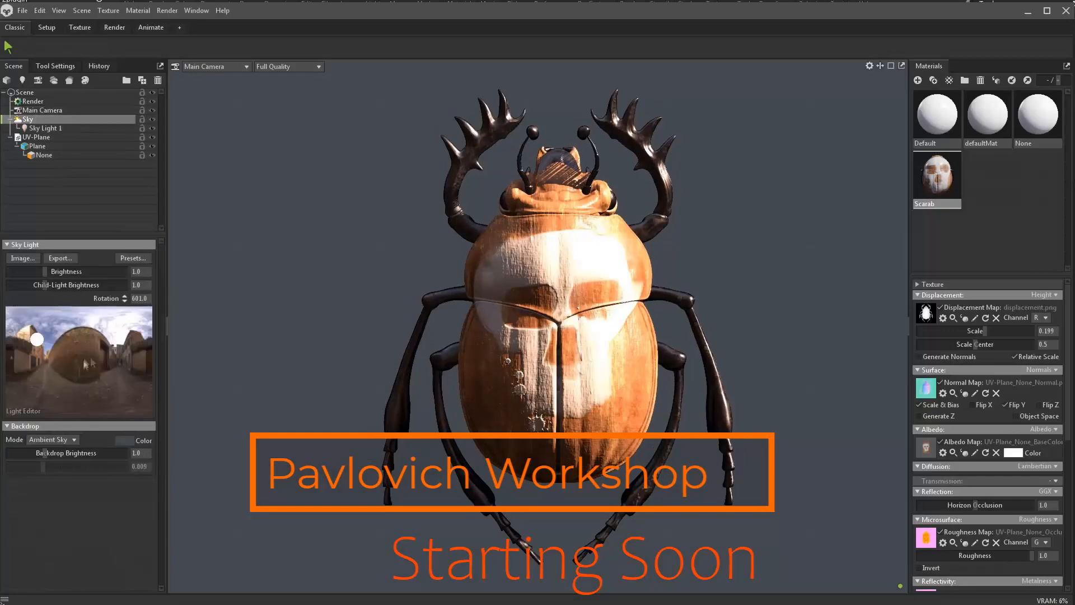
left_click(45, 129)
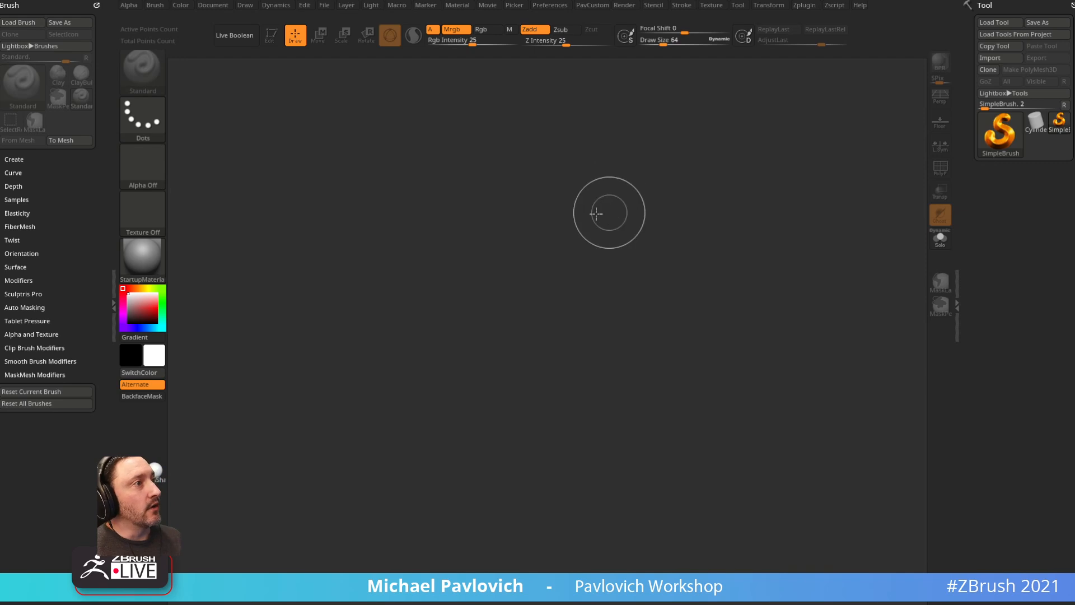
left_click_drag(607, 213, 638, 229)
key("s")
left_click_drag(512, 257, 509, 259)
key("s")
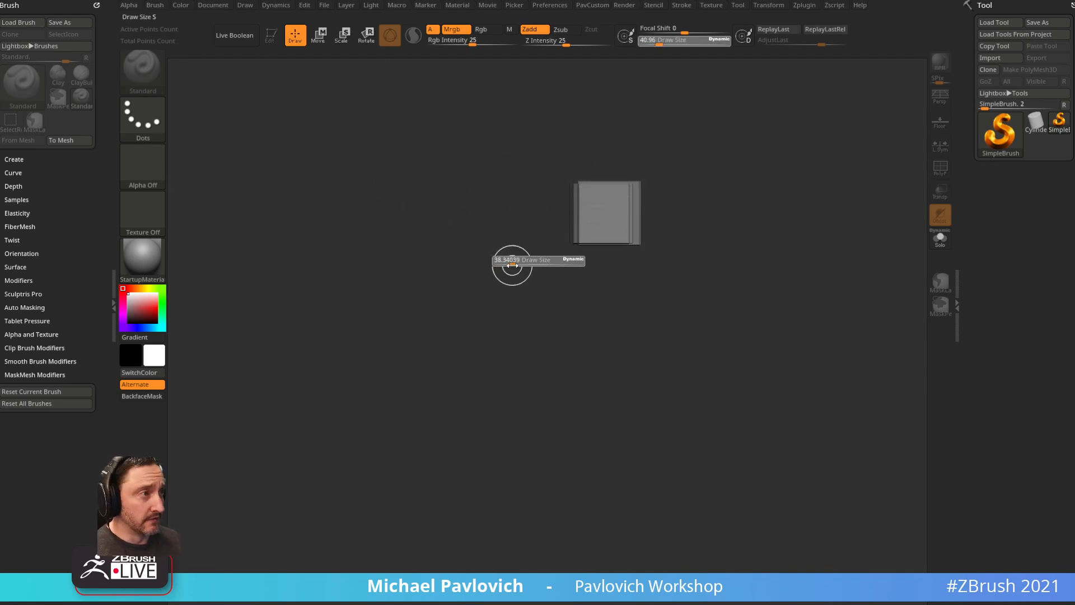
key("ctrl+n")
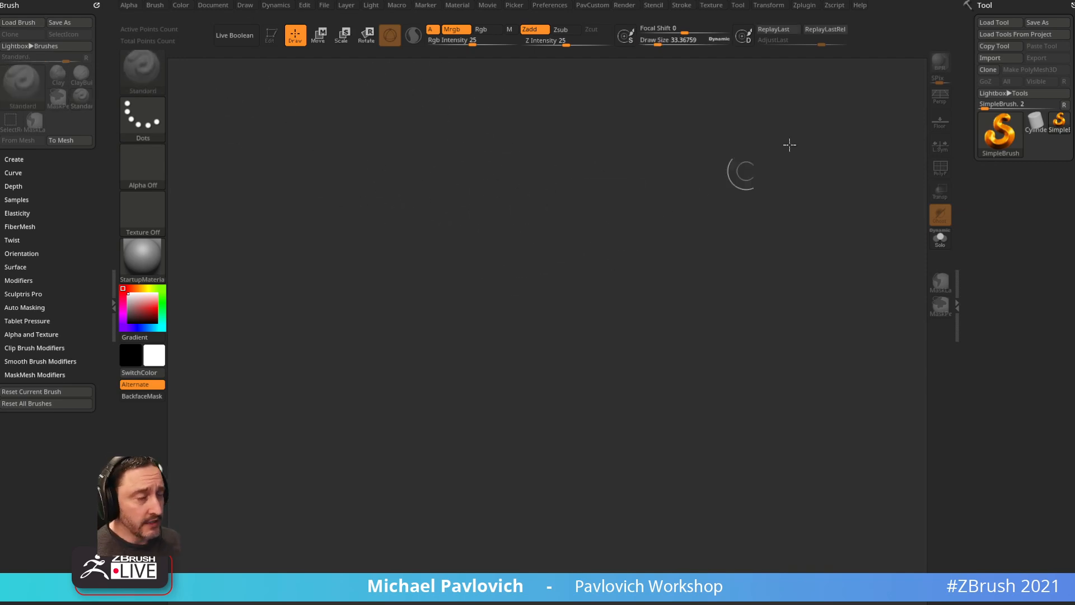
- Load the character tool Mxyzptlk001.ztl from the Recording/DCUO/Mxyzptlk folder
left_click(994, 22)
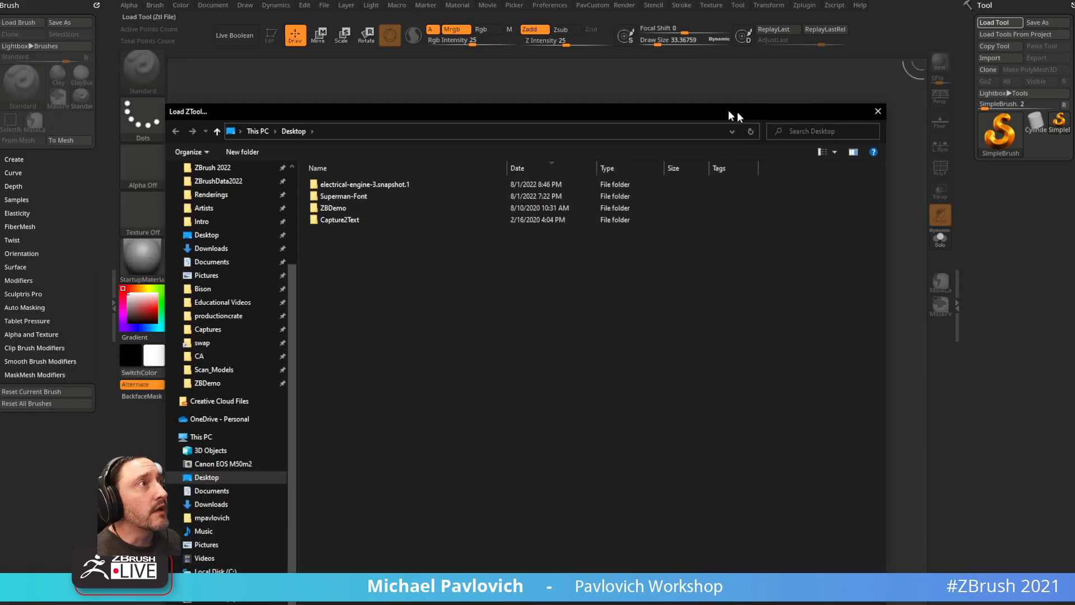
scroll(207, 274, "up", 4)
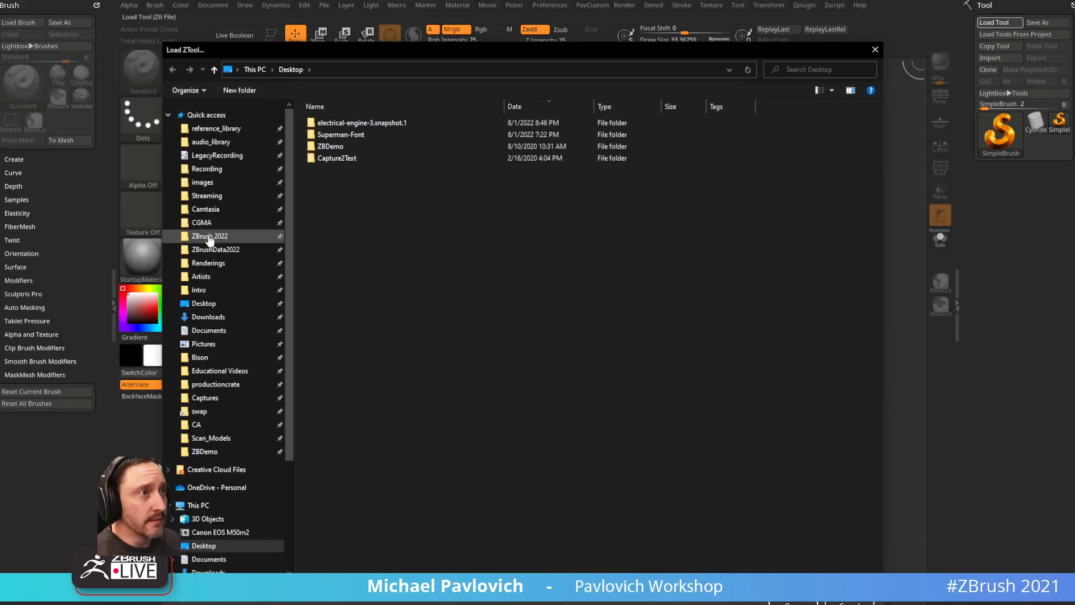
left_click(218, 170)
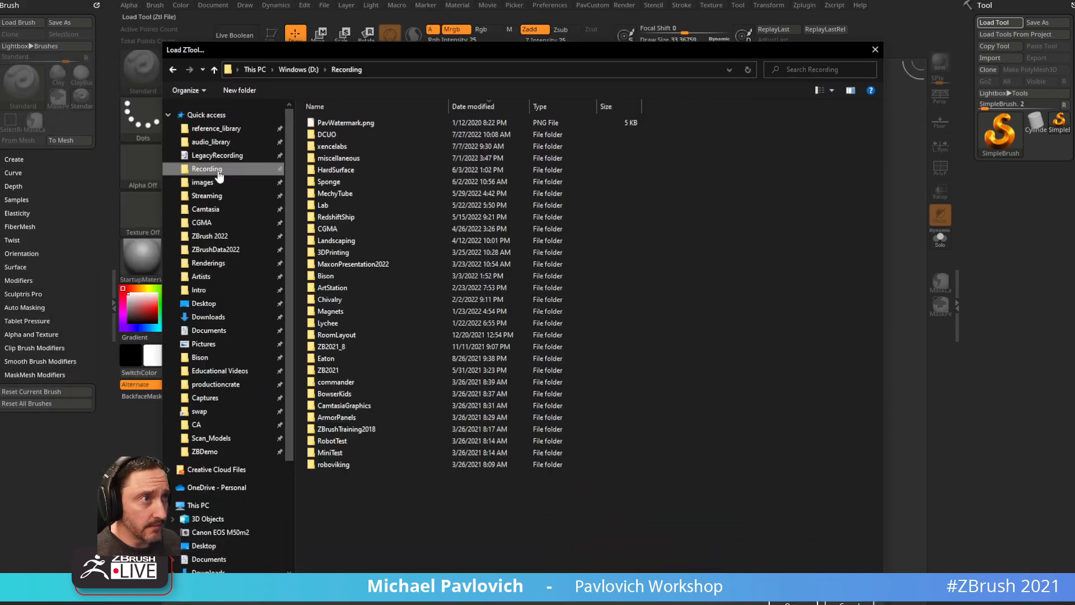
double_click(341, 134)
double_click(341, 123)
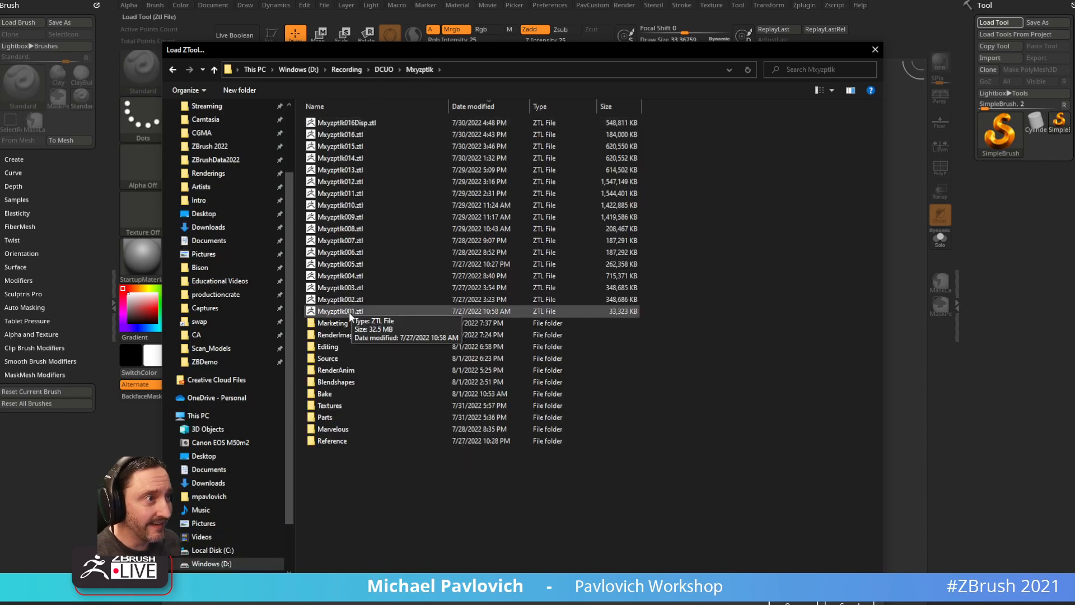
double_click(348, 311)
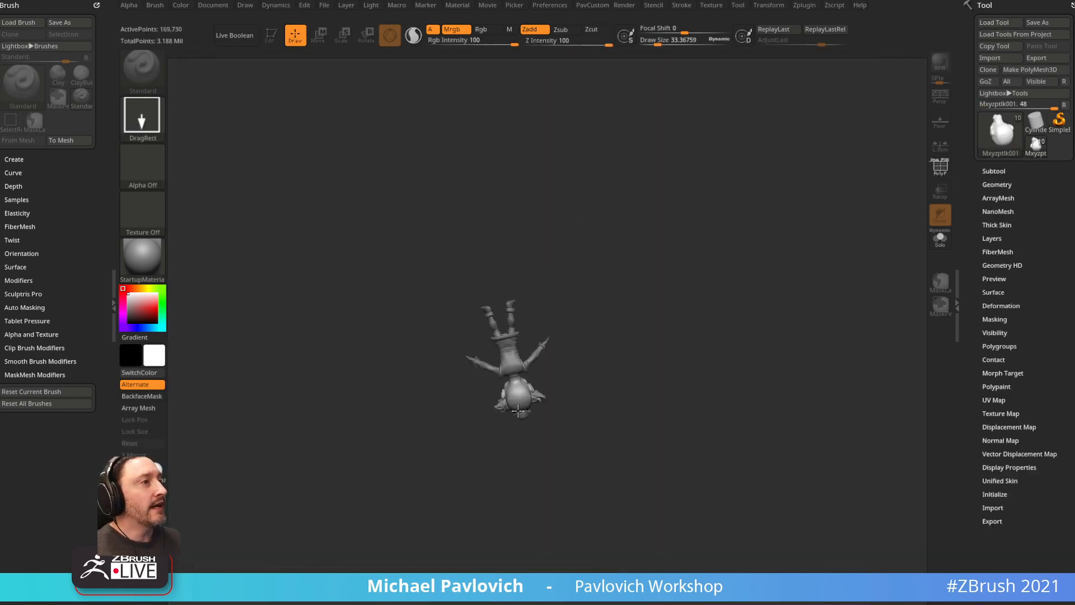
- Put the loaded character into Edit mode, frame it upright from the front and set the draw size to about 183
key("t")
mouse_move(595, 118)
left_mouse_down()
mouse_move(797, 209)
mouse_move(766, 204)
left_mouse_up()
key("f")
key("s")
left_click(759, 198)
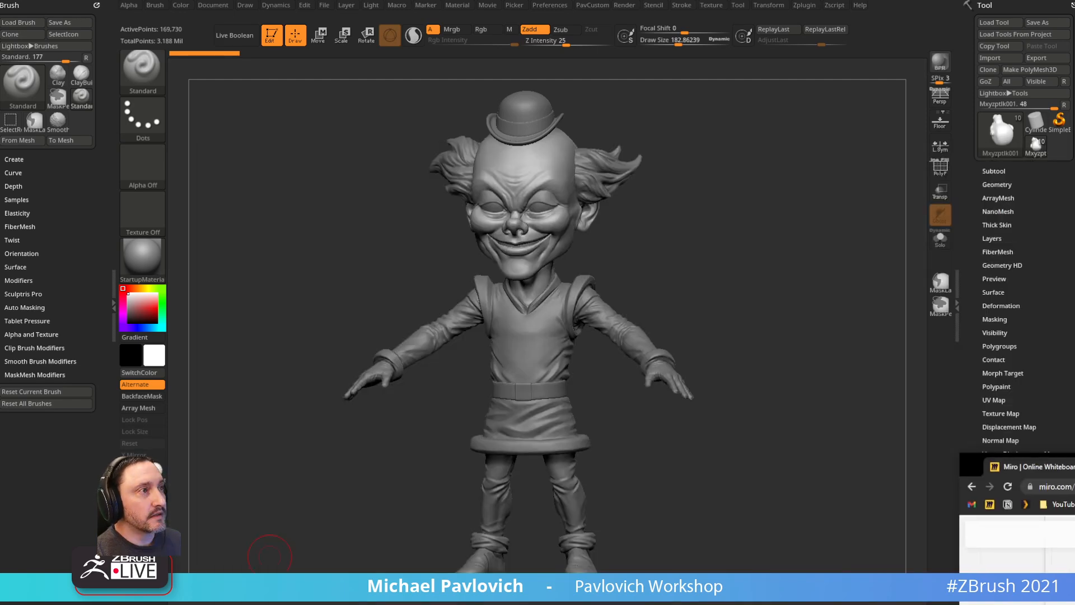
- Bring up the Body of Work board in Miro and examine its DCUO, Misc and ANKI Overdrive image sections
left_click_drag(1074, 471, 229, 47)
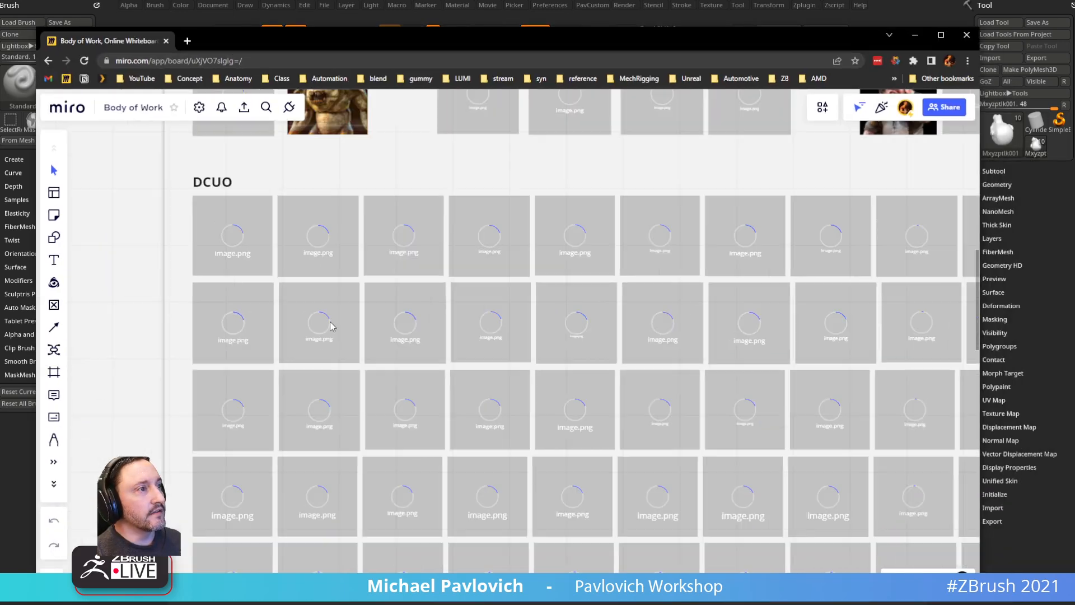
scroll(252, 288, "down", 10)
scroll(314, 391, "up", 8)
scroll(406, 349, "up", 3)
scroll(432, 271, "up", 15)
scroll(556, 436, "up", 12)
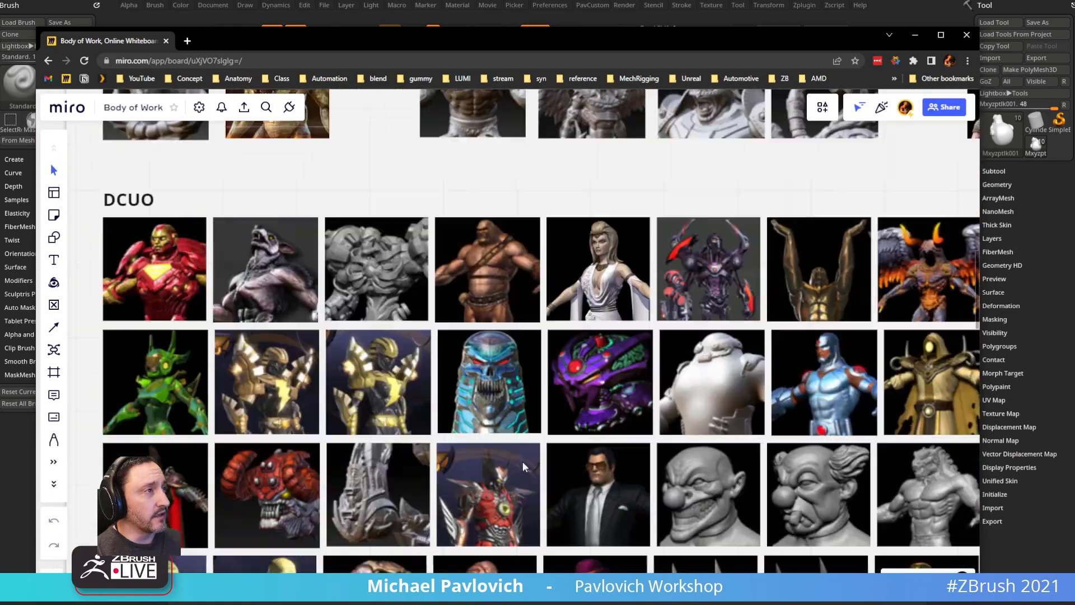
scroll(485, 292, "up", 10)
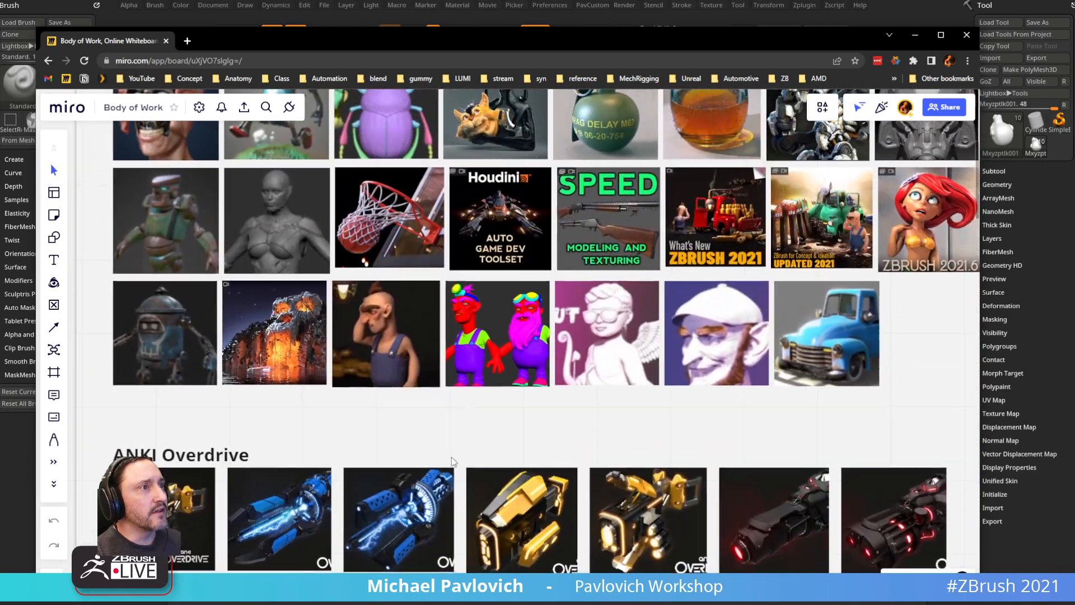
scroll(504, 561, "down", 3)
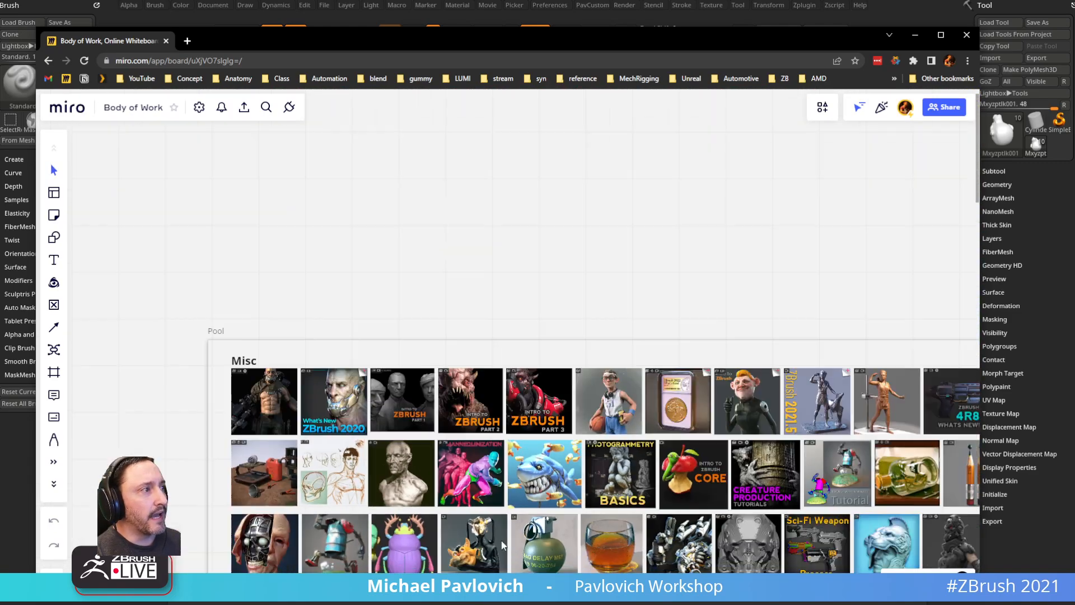
scroll(560, 504, "down", 10)
scroll(579, 473, "down", 10)
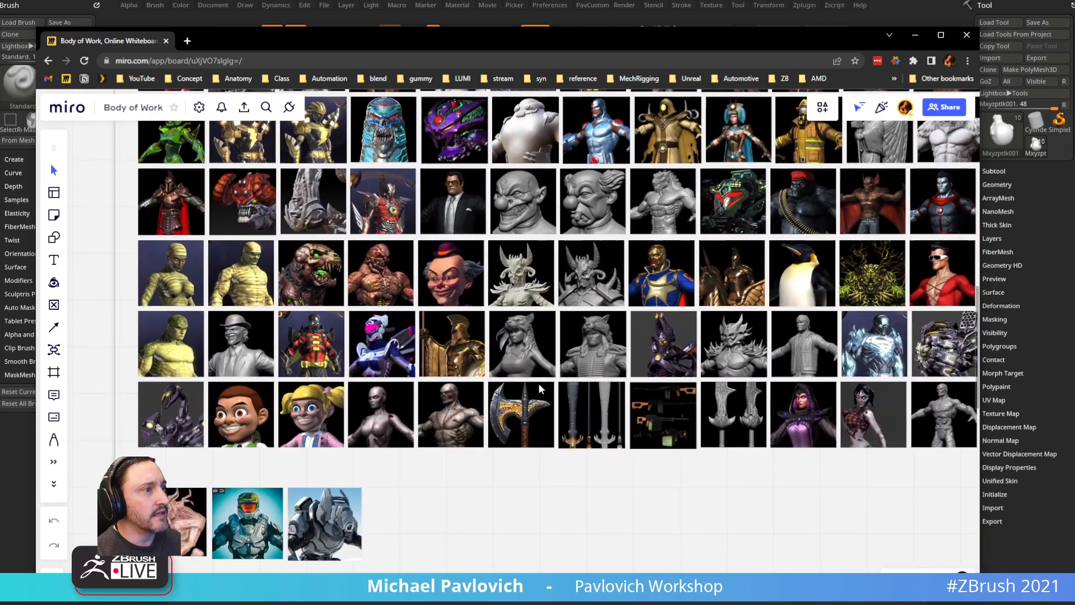
- Examine the grinning portrait with the purple bowler hat in the DCUO section, and switch back to ZBrush
scroll(496, 326, "up", 5)
middle_click_drag(496, 326, 592, 472)
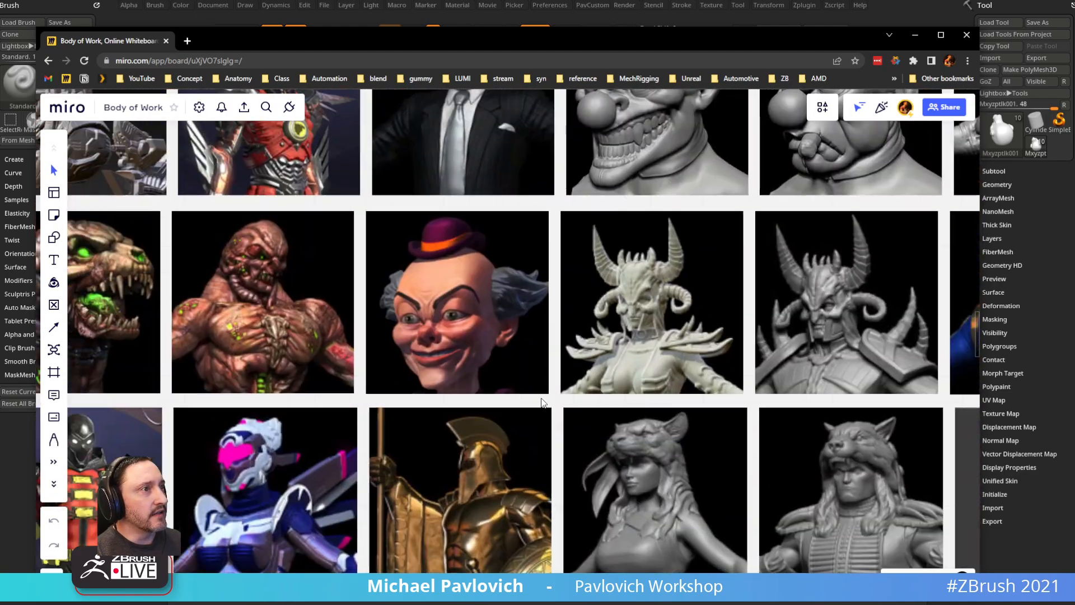
scroll(536, 388, "up", 3)
key("alt+Tab")
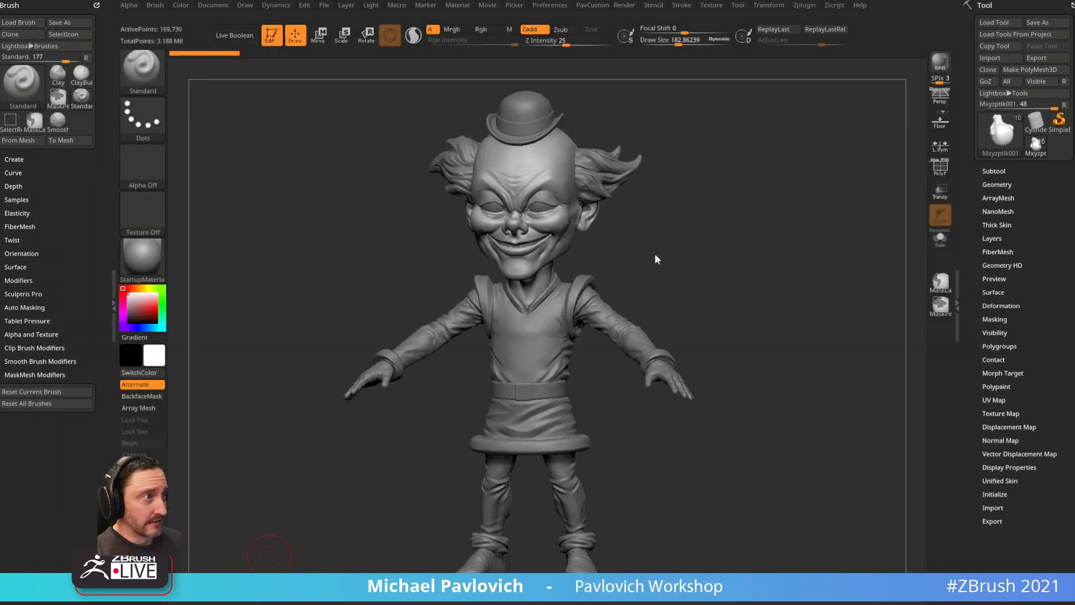
- Inspect the Mxyzptlk001 base sculpt from an angle, set the draw size to about 212 and load the detailed myxL5 character tool
left_click_drag(646, 259, 681, 237)
mouse_move(704, 195)
left_mouse_down()
mouse_move(758, 220)
mouse_move(708, 224)
left_mouse_up()
key("s")
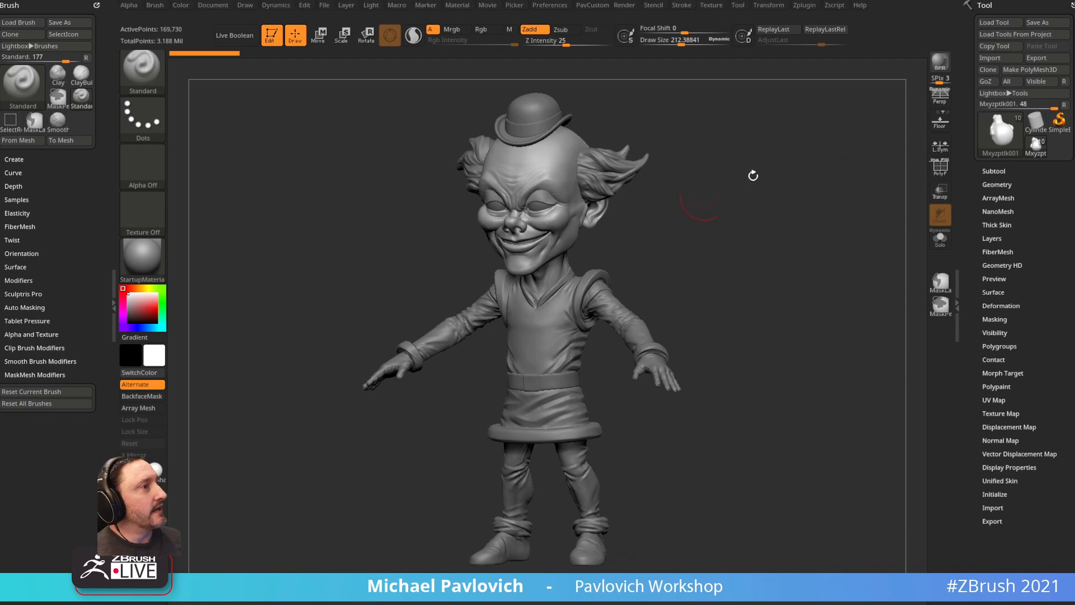
left_click(994, 23)
double_click(359, 122)
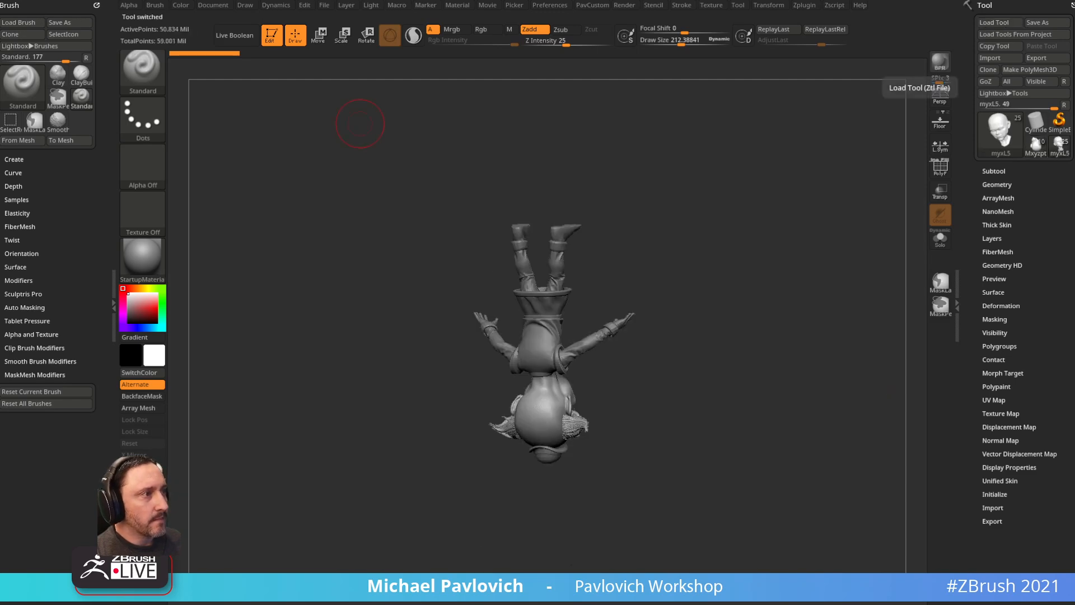
- Turn on the floor grid and compare the Mxyzptlk001 base sculpt with the detailed myxL5 character, ending on the myxL5 head
left_click_drag(698, 323, 674, 536)
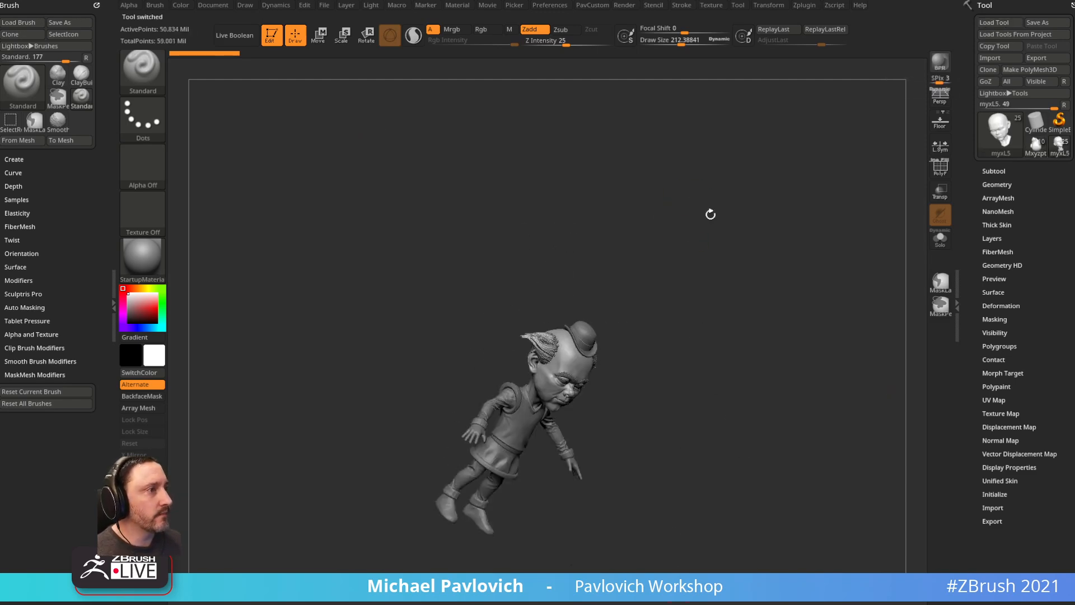
left_click_drag(701, 234, 692, 218, "shift")
left_click(1035, 146)
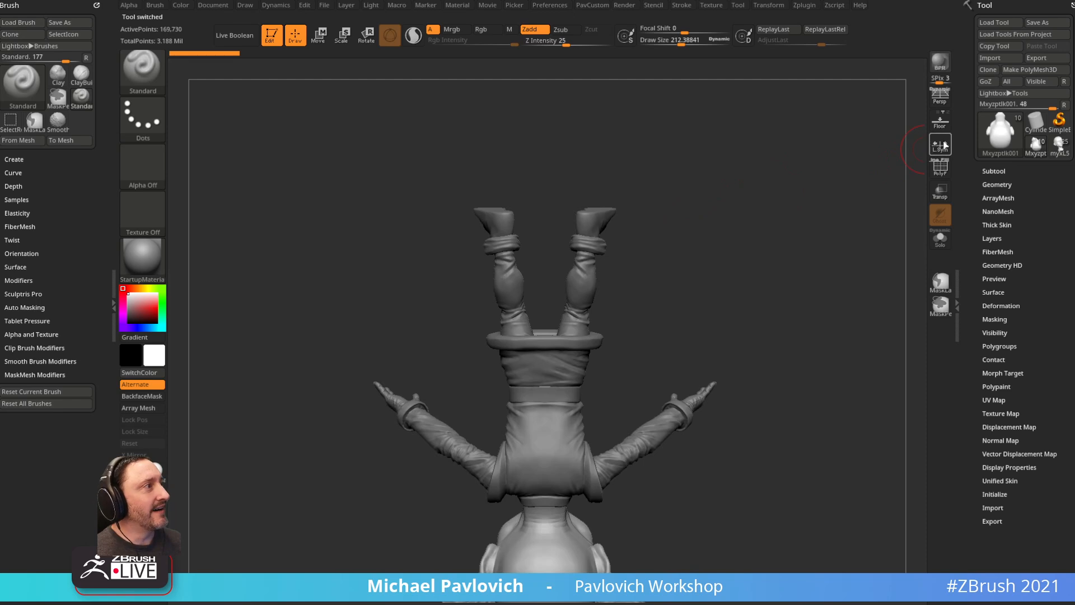
left_click(939, 120)
mouse_move(809, 217)
left_mouse_down()
mouse_move(761, 190)
mouse_move(834, 209)
mouse_move(791, 235)
mouse_move(729, 225)
mouse_move(779, 199)
mouse_move(757, 226)
mouse_move(784, 203)
mouse_move(811, 257)
mouse_move(798, 246)
left_mouse_up()
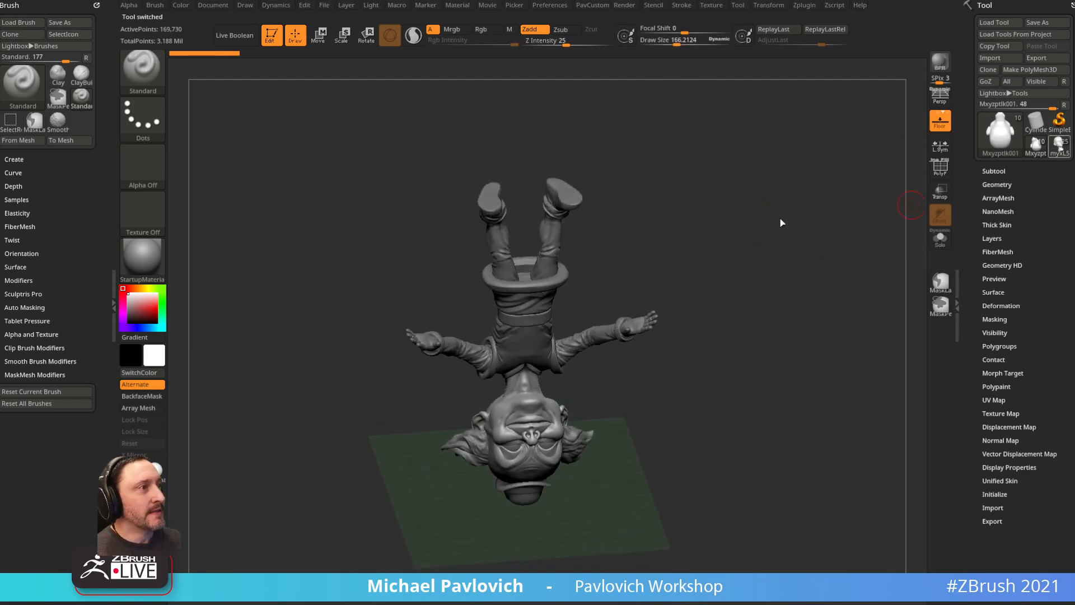
left_click_drag(756, 205, 811, 308)
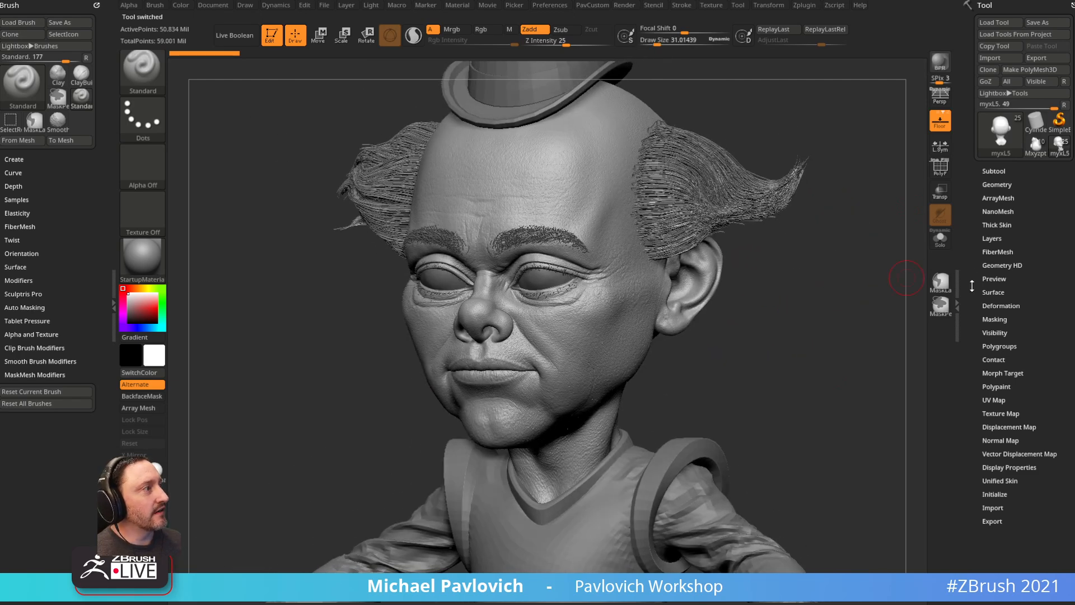
- Open the Texture Map settings of the myxL5 head and check its image choices
left_click_drag(972, 280, 972, 248)
left_click(1000, 380)
left_click(1001, 405)
left_click_drag(763, 264, 842, 285)
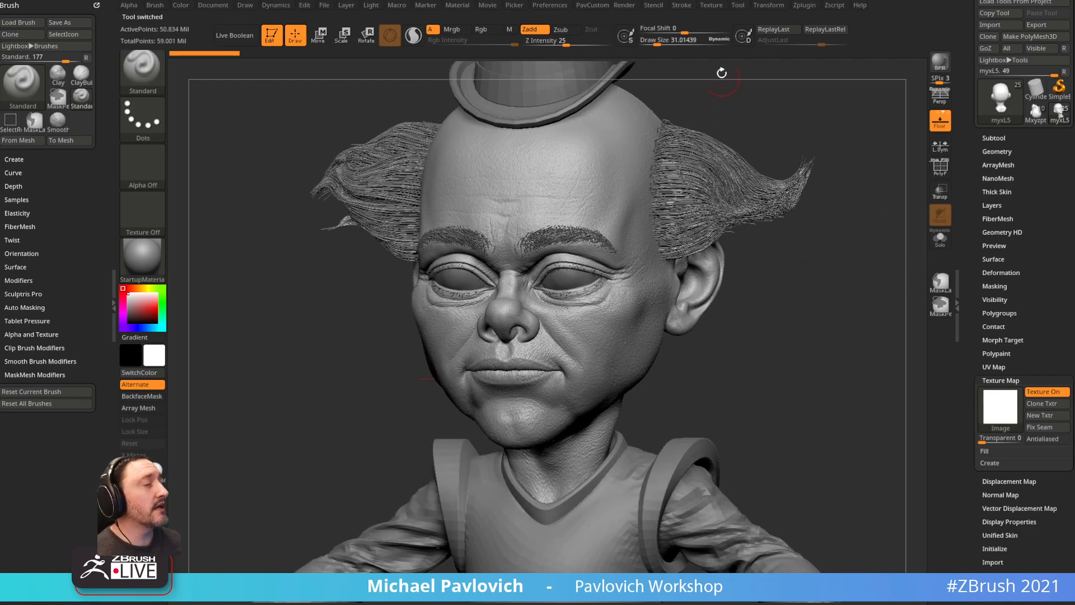
- Browse the Mxyzptlk project folder for a texture image to import, and open the texture choices
left_click(711, 6)
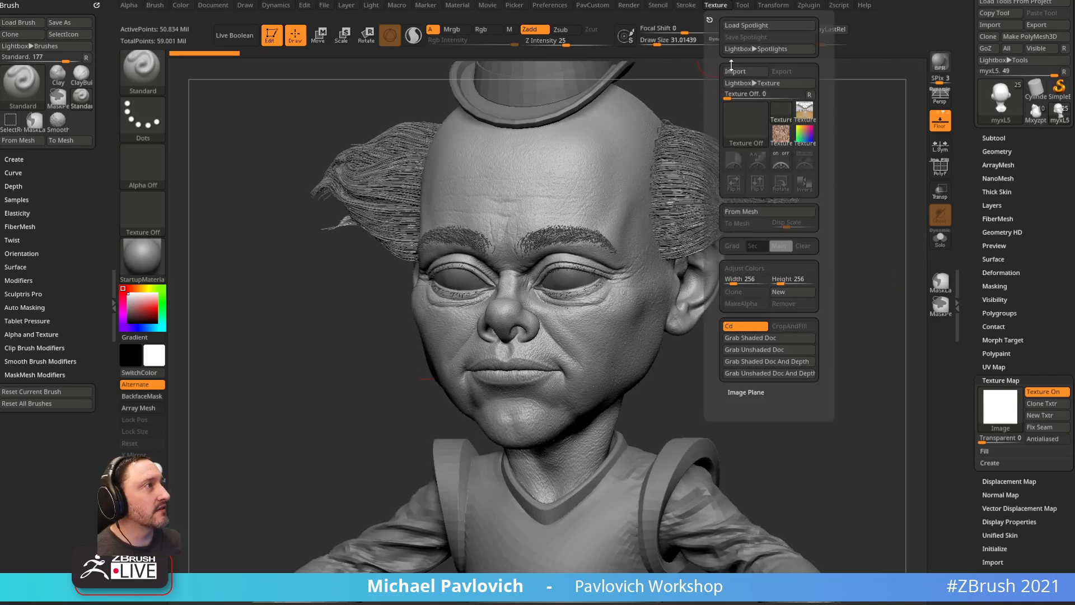
left_click(733, 73)
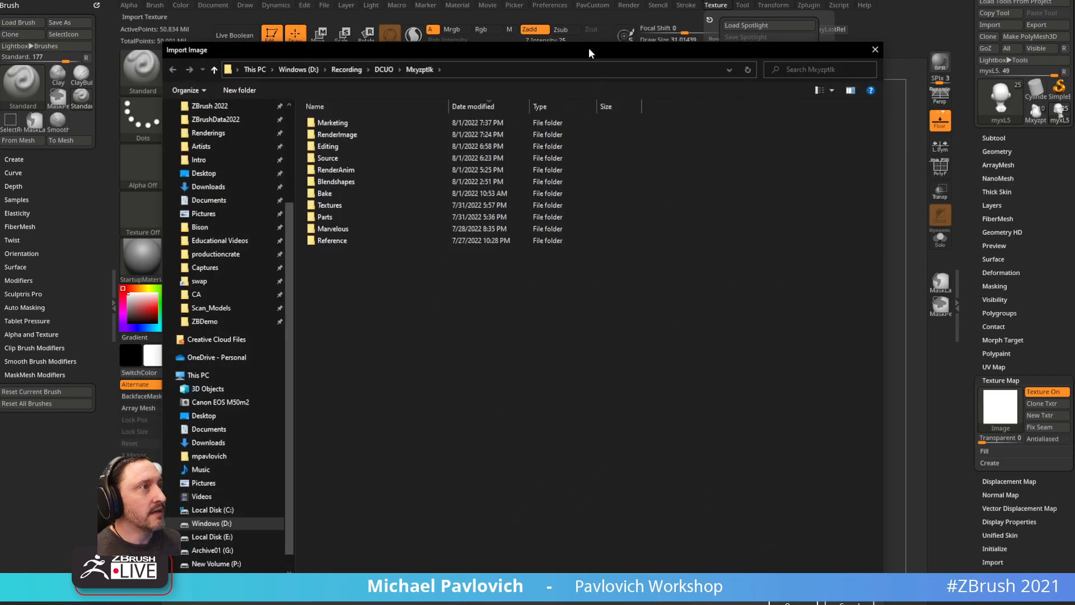
left_click_drag(592, 55, 591, 0)
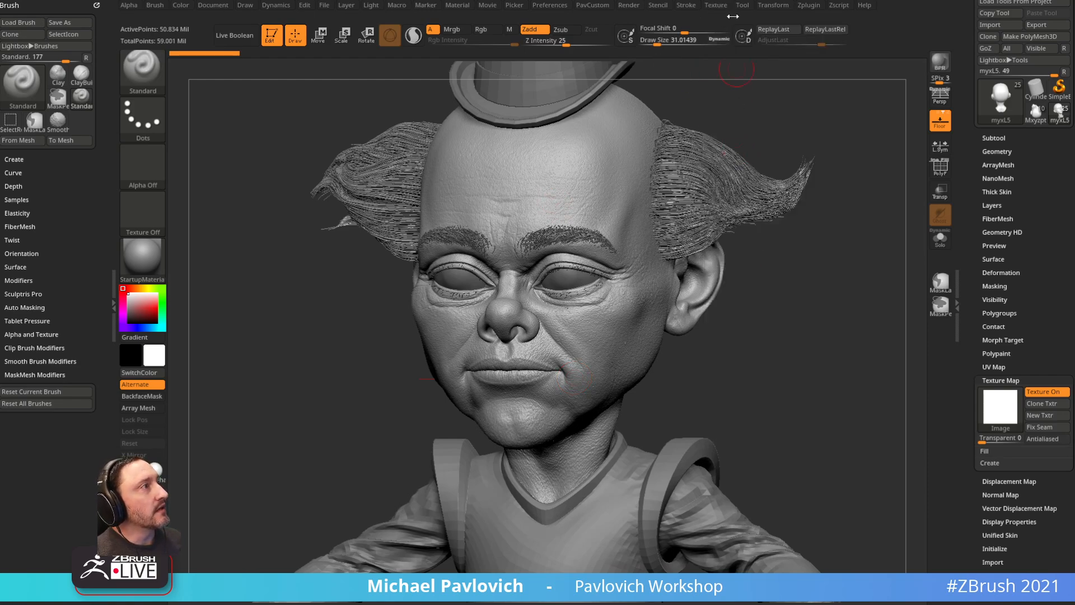
left_click(716, 5)
left_click(744, 122)
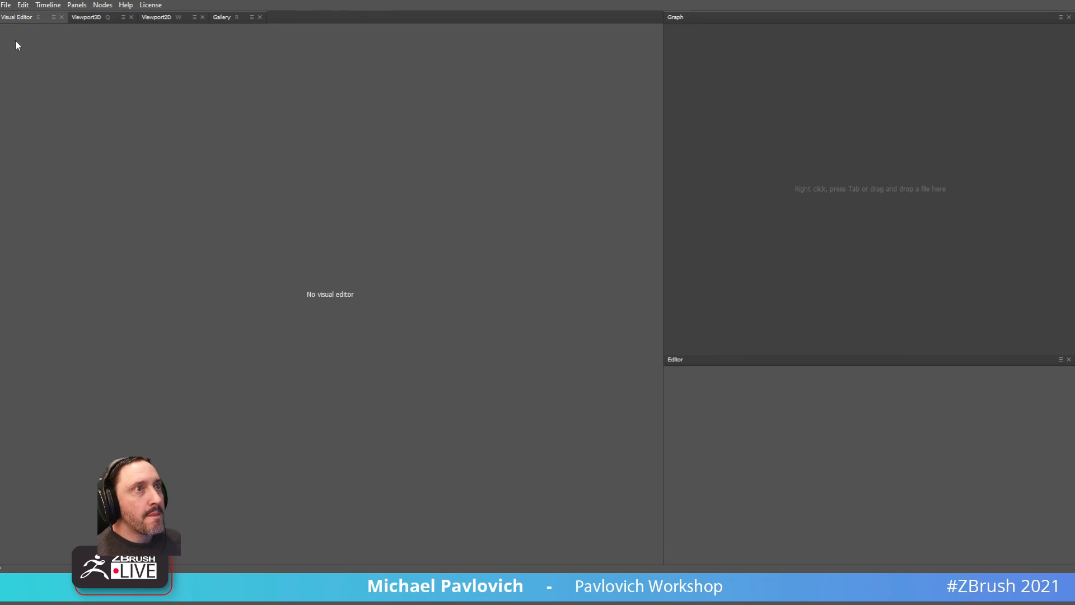
- Switch to Wrap, open the recent project Myx.wrap and view its head meshes in the 3D viewport
left_click(6, 4)
mouse_move(11, 47)
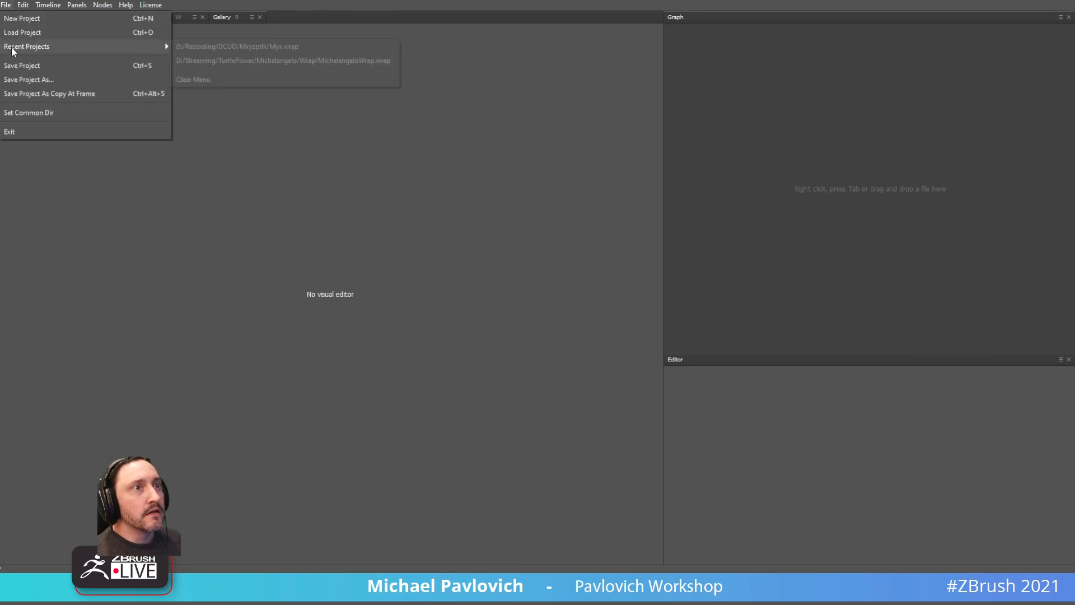
left_click(201, 47)
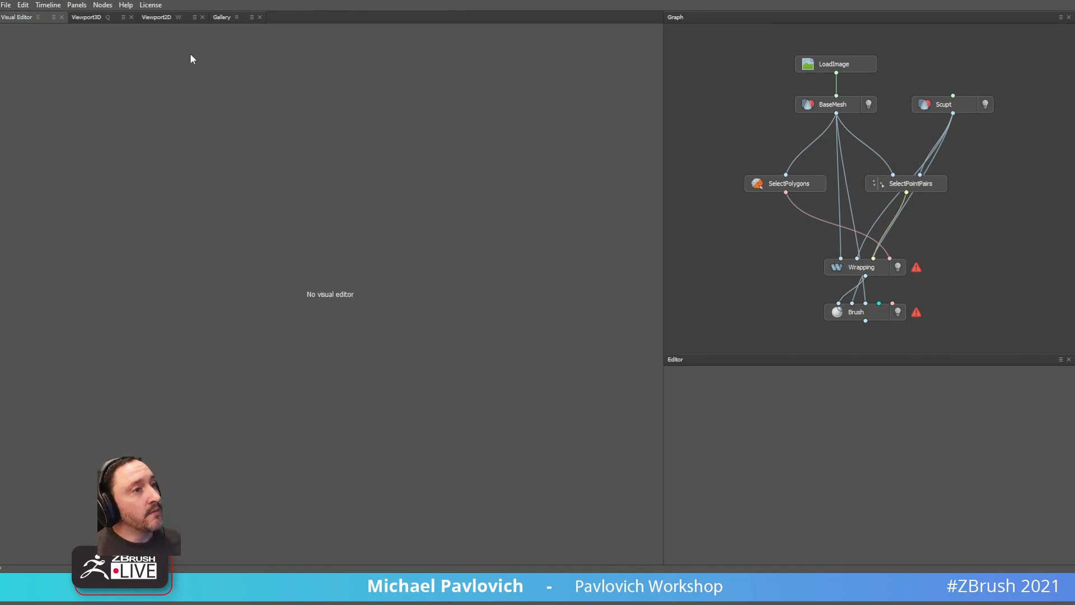
left_click(85, 17)
left_click_drag(352, 178, 361, 166)
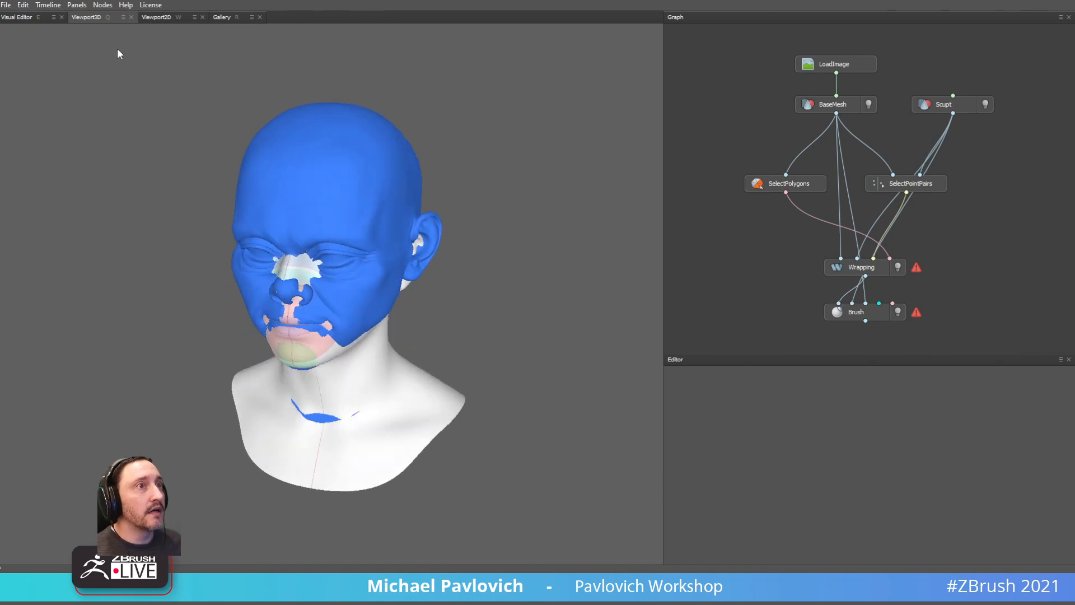
- Select the SelectPointPairs node and examine its matched points on the base head and the sculpt in the Visual Editor
left_click(890, 188)
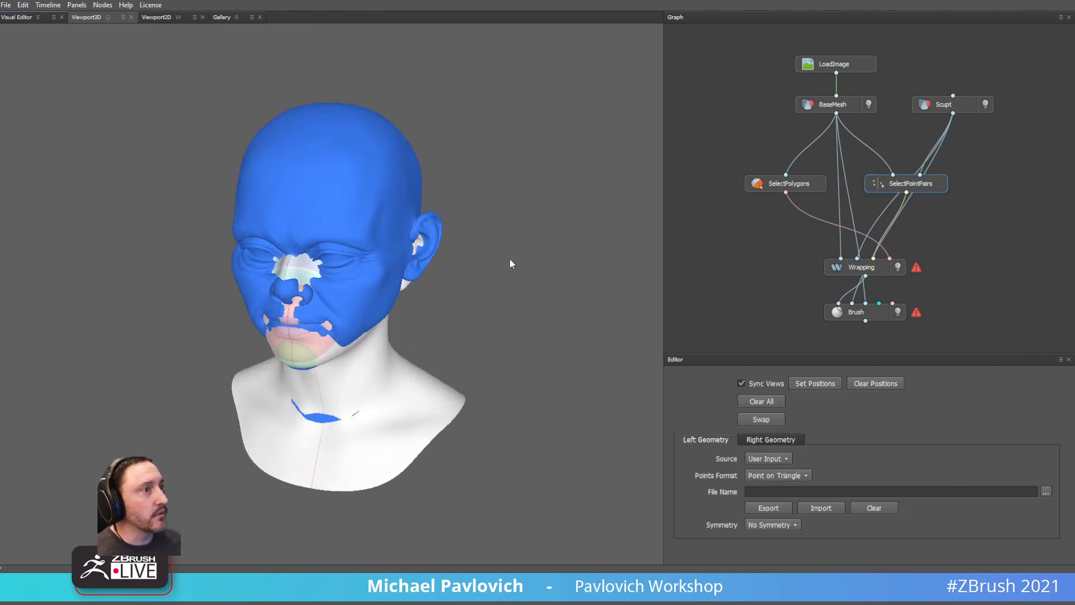
left_click_drag(396, 232, 387, 223)
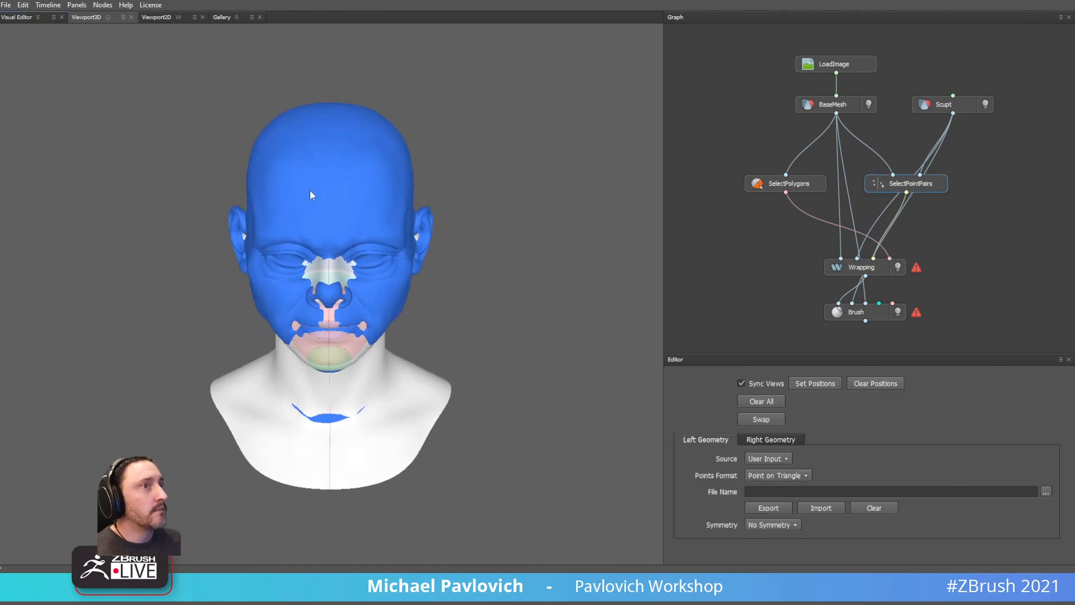
left_click(19, 17)
left_click_drag(430, 252, 498, 258)
scroll(471, 263, "up", 10)
scroll(448, 264, "down", 6)
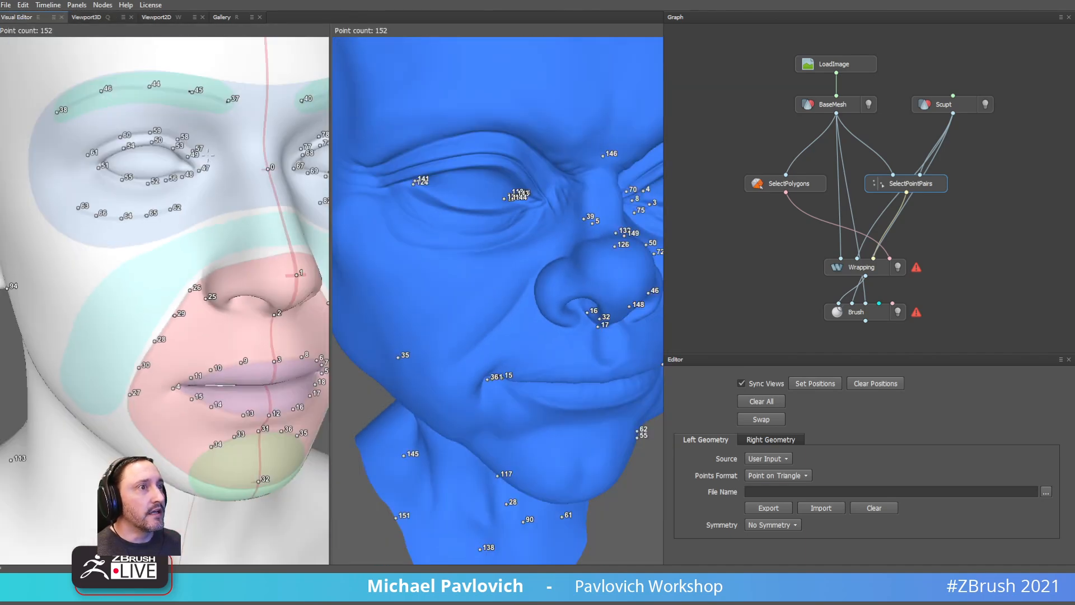
mouse_move(464, 297)
left_mouse_down()
mouse_move(364, 294)
mouse_move(378, 257)
mouse_move(453, 291)
left_mouse_up()
scroll(358, 268, "down", 6)
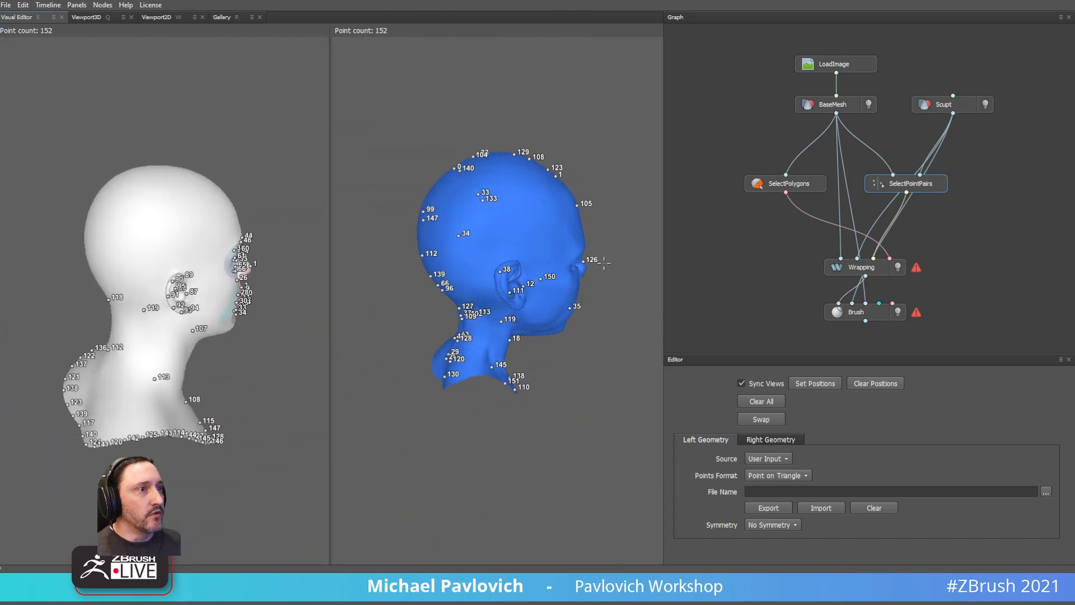
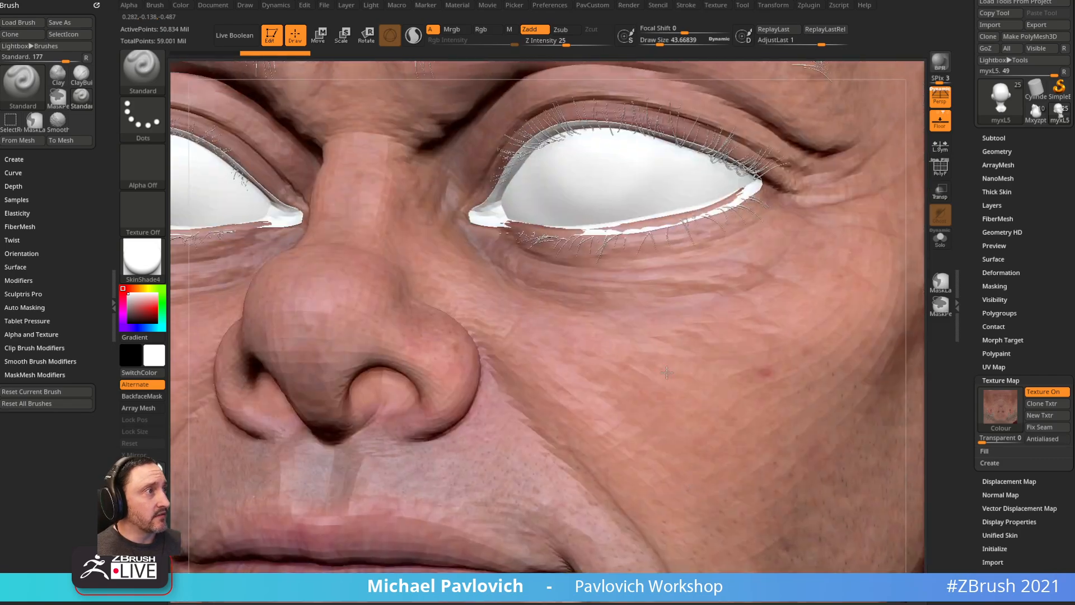
- In ZBrush, set the Draw Size to 3.8416 and examine the textured skin on the nose and the whole head
key("s")
left_click_drag(666, 312, 651, 315)
right_click_drag(681, 281, 676, 346, "ctrl")
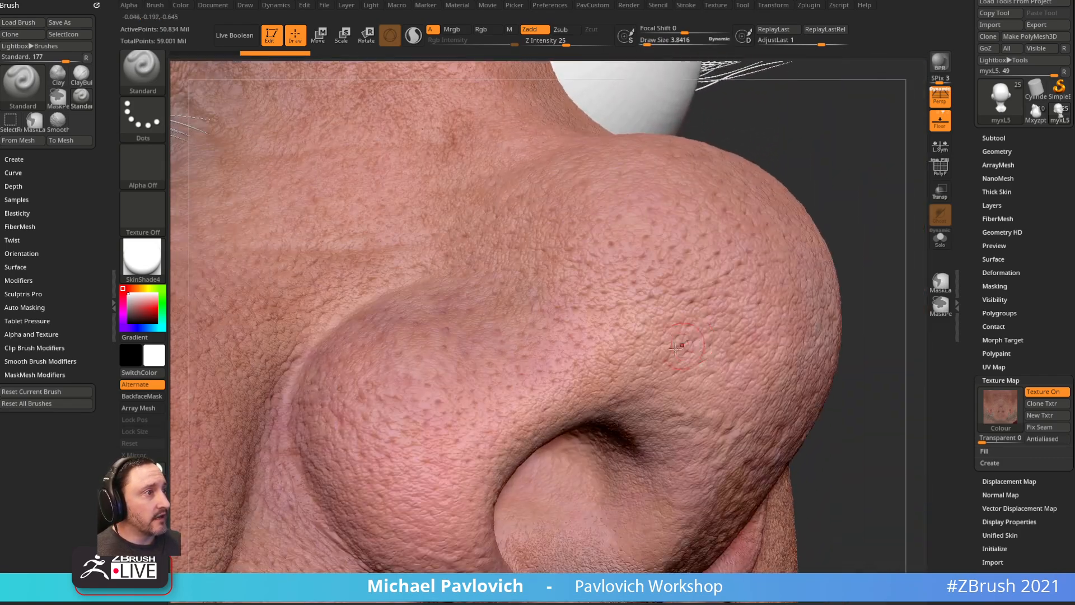
right_click_drag(620, 196, 792, 320)
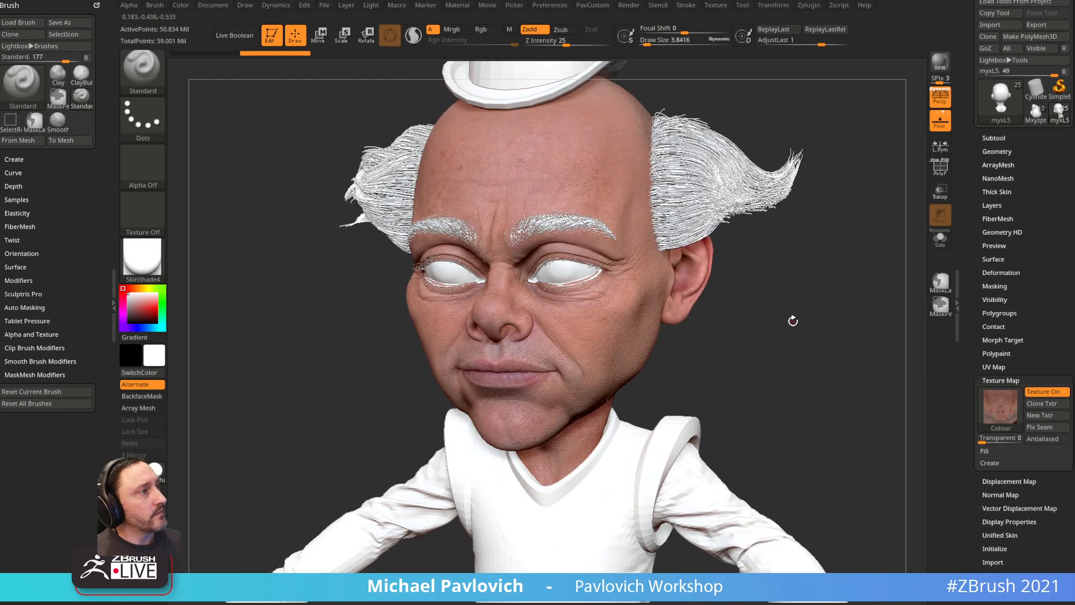
- Open the myxL5 head's Normal Map settings and enable Adaptive
key("shift")
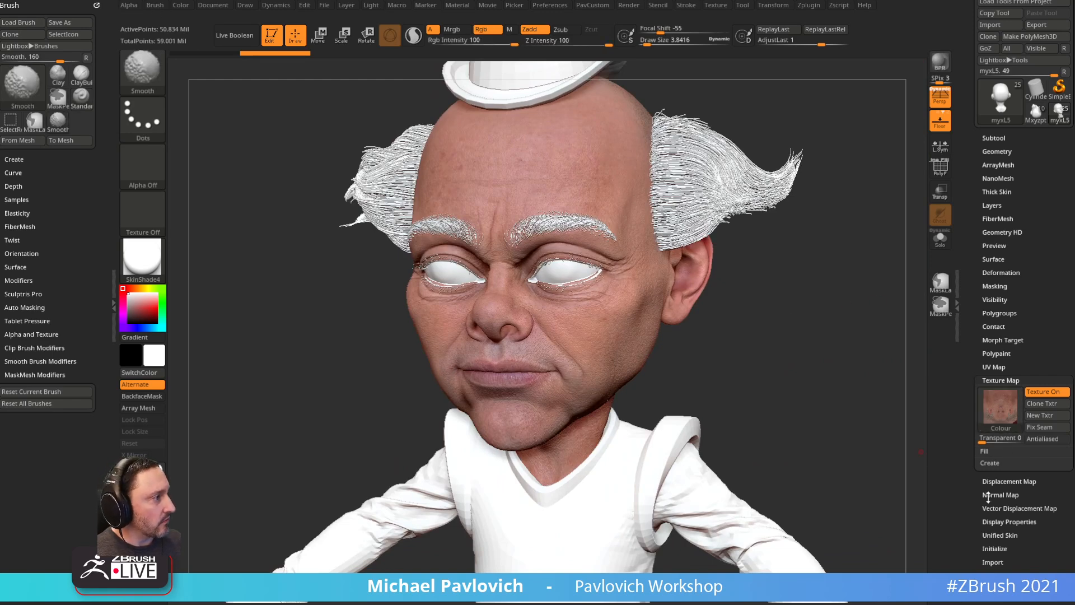
left_click(992, 91)
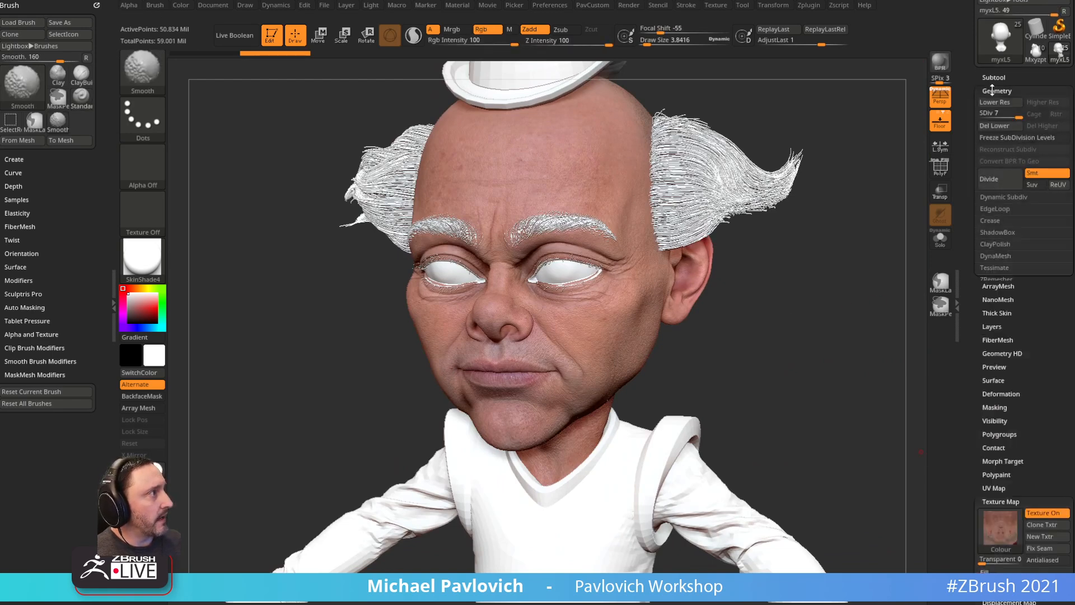
mouse_move(992, 89)
left_mouse_down()
mouse_move(961, 167)
mouse_move(967, 58)
left_mouse_up()
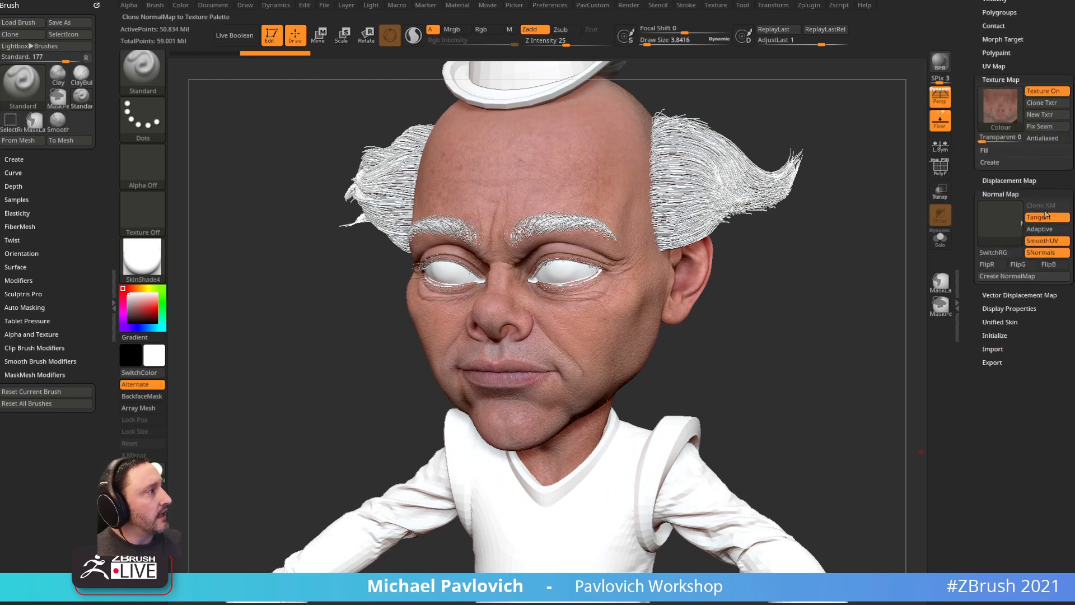
left_click(1038, 232)
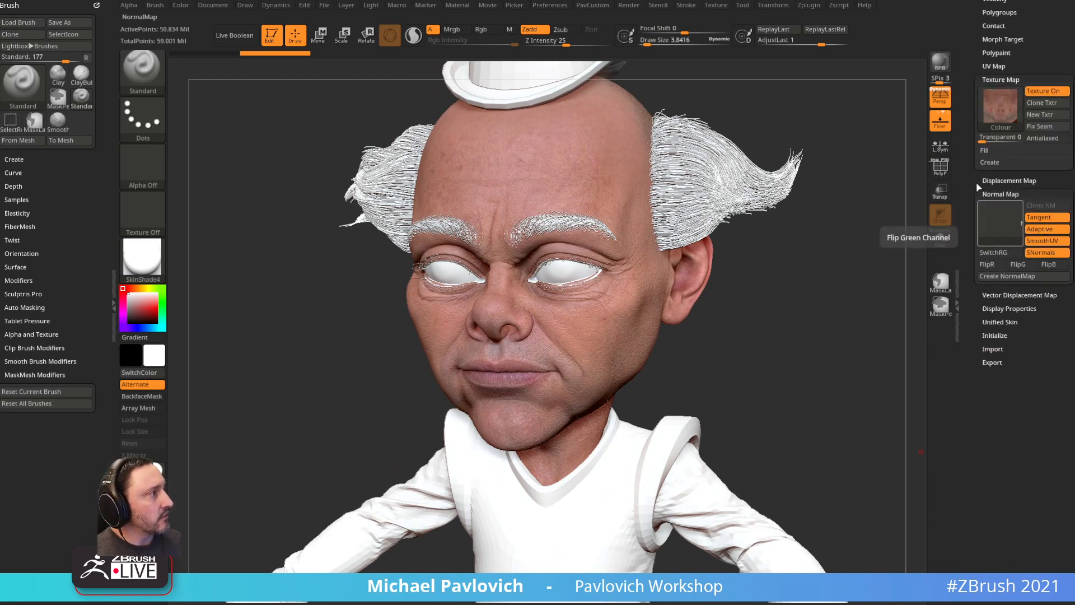
left_click_drag(969, 171, 1042, 254)
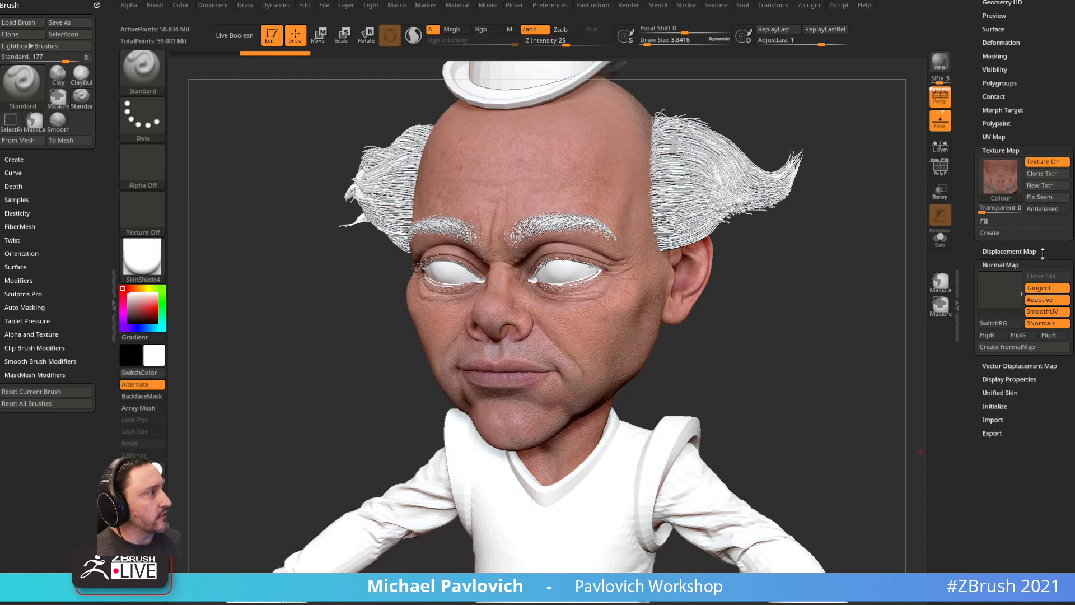
- Delete all subtools of the loaded myxL5 and Mxyzptlk tools
left_click(967, 197)
left_click(1002, 171)
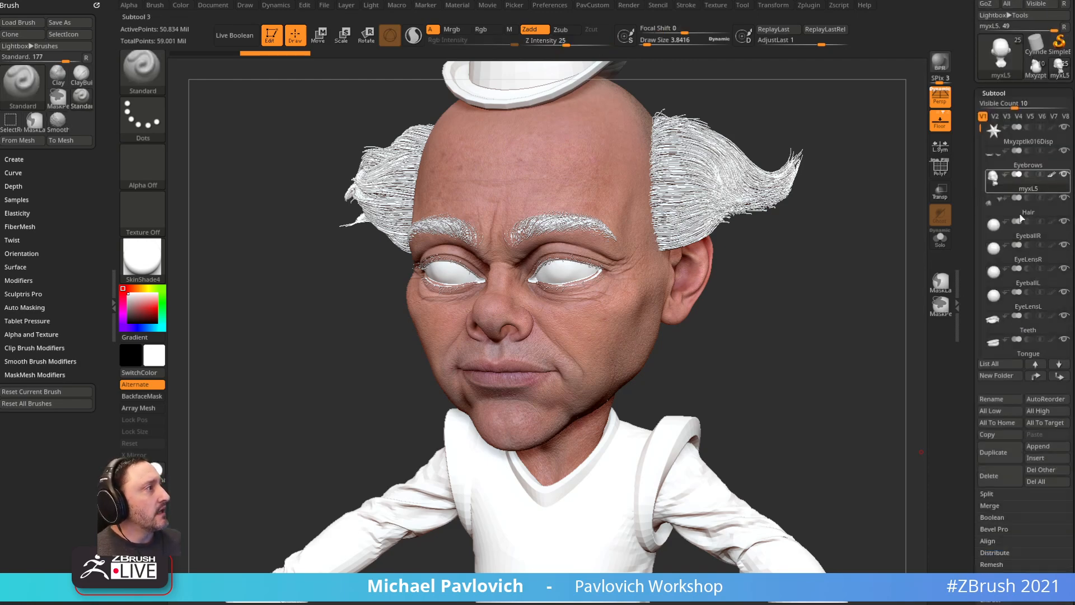
left_click(1035, 481)
left_click(963, 504)
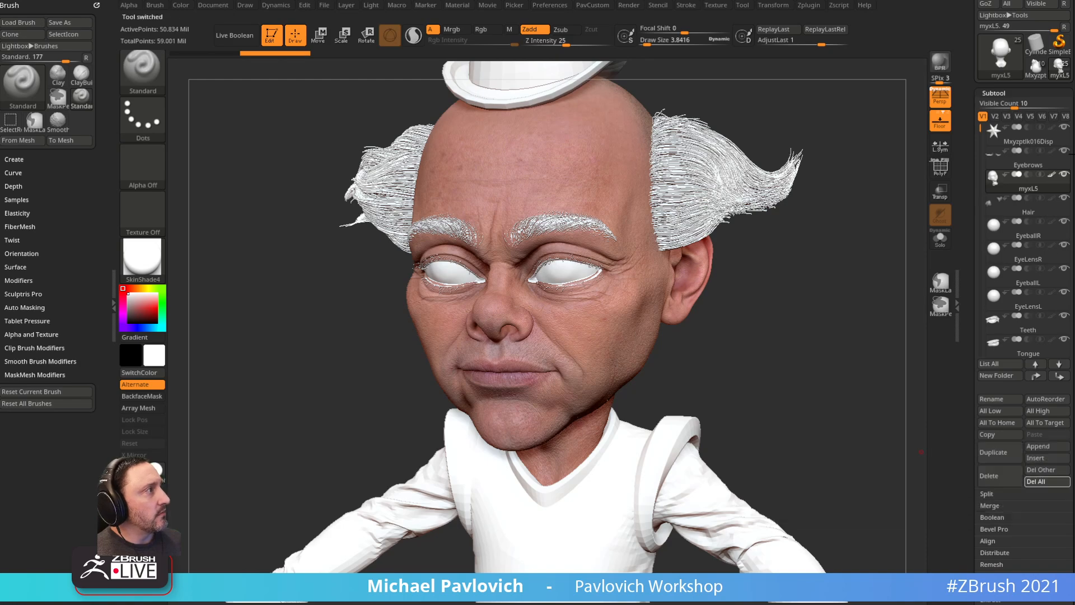
left_click(1036, 70)
left_click(1034, 485)
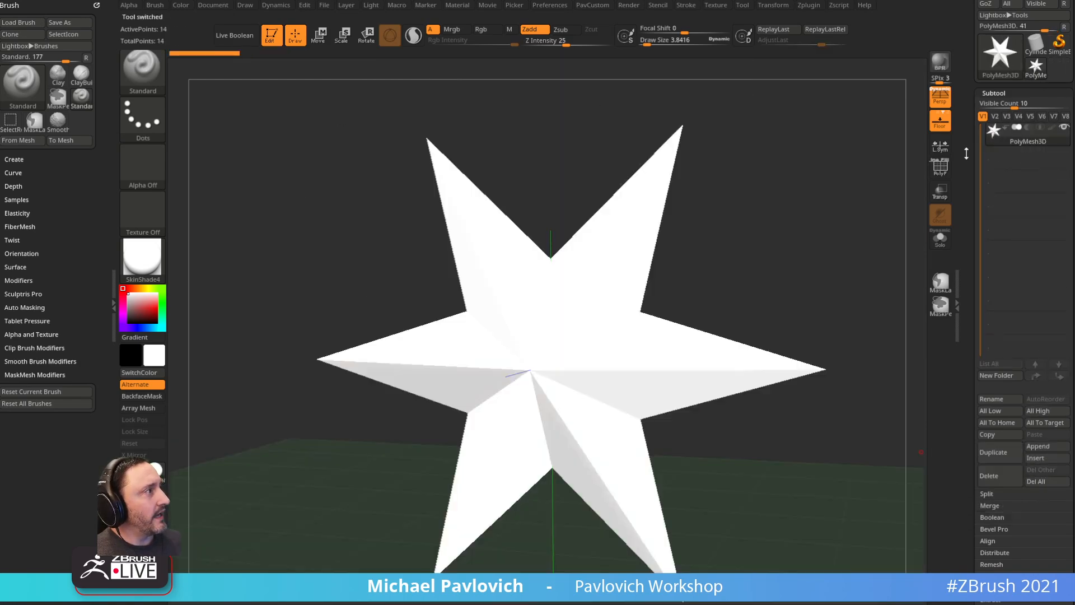
- Bring up the lighter untextured version of the myxL5 character and display it with StartupMaterial
left_click_drag(968, 227, 975, 360)
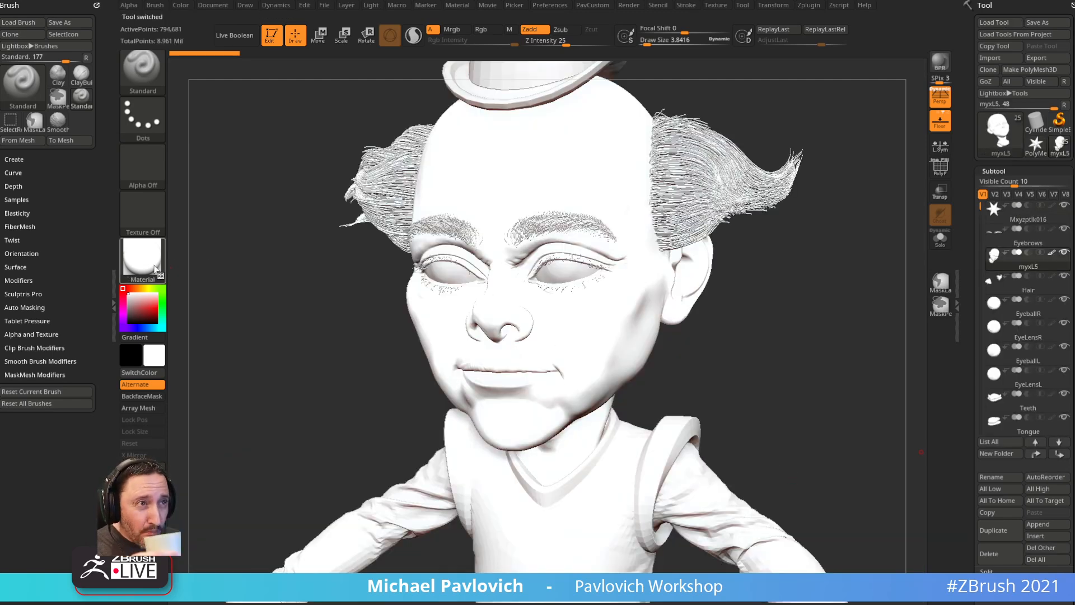
left_click(156, 269)
left_click(196, 272)
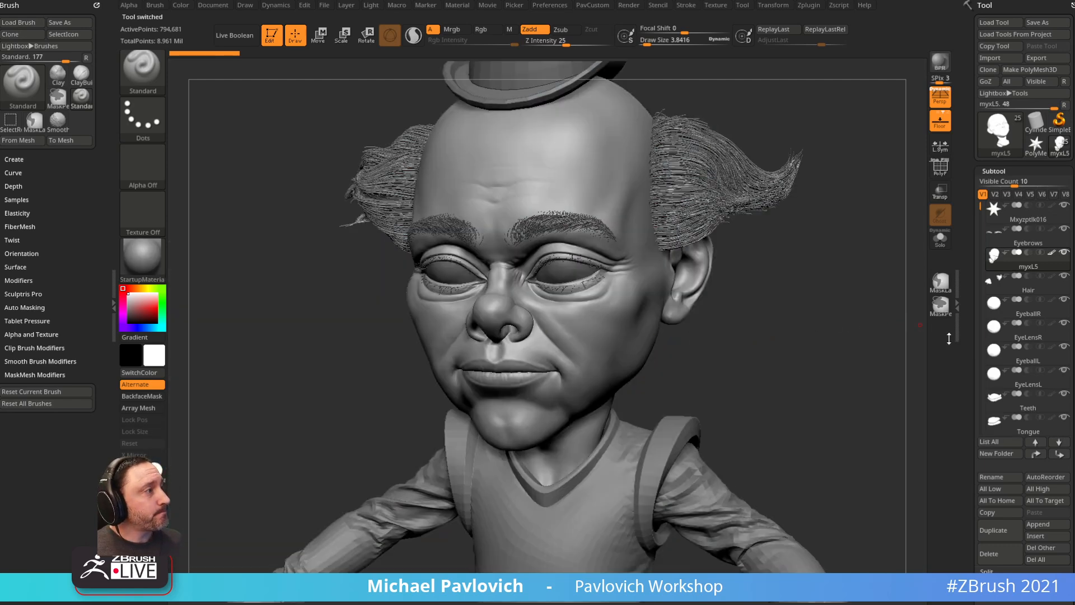
- Open the myxL5 head's Layers and look through its facial expression layers from Eyes Closed to Happy
left_click_drag(964, 339, 957, 168, "shift")
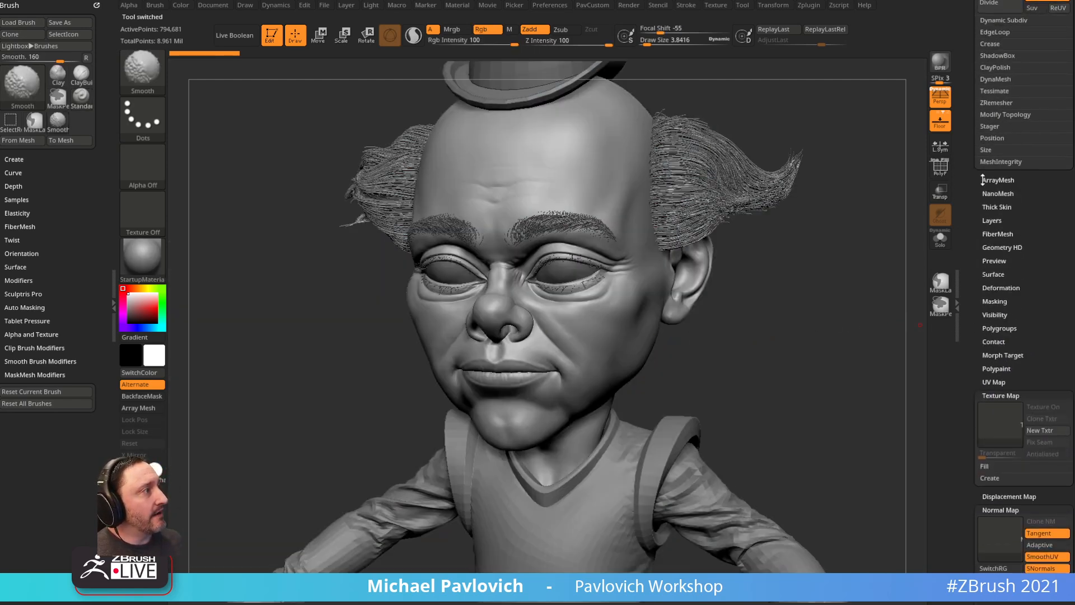
left_click(994, 220)
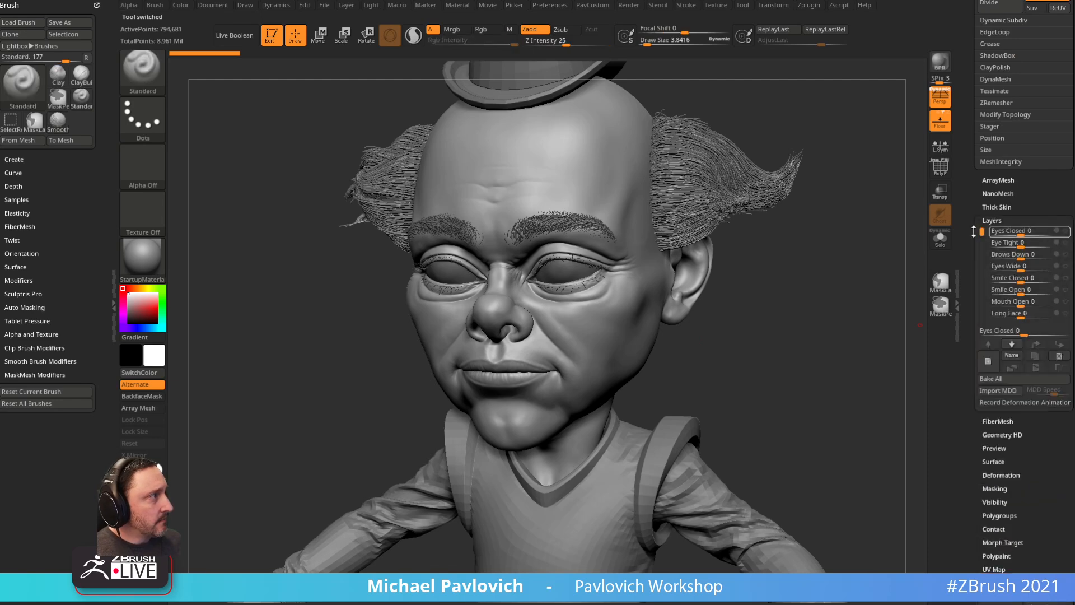
left_click_drag(838, 309, 733, 289, "shift")
left_click_drag(799, 320, 798, 283, "shift")
left_click_drag(981, 231, 983, 246)
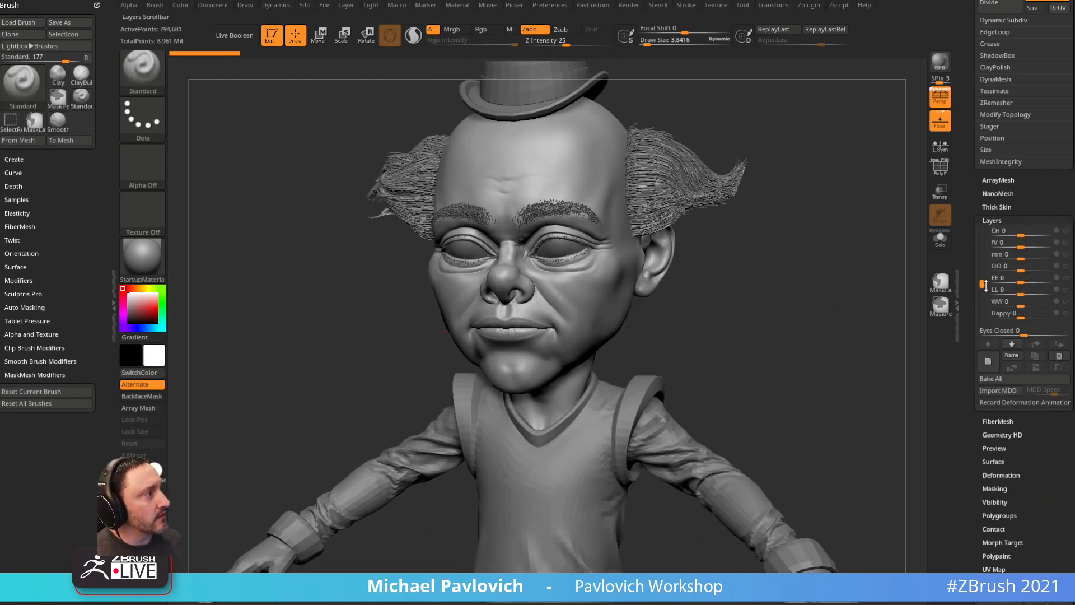
- Try the Cheek Suck, Smile Closed and Smile Open layers on the face, setting Smile Closed to -0.04347
left_click_drag(1032, 293, 1020, 236)
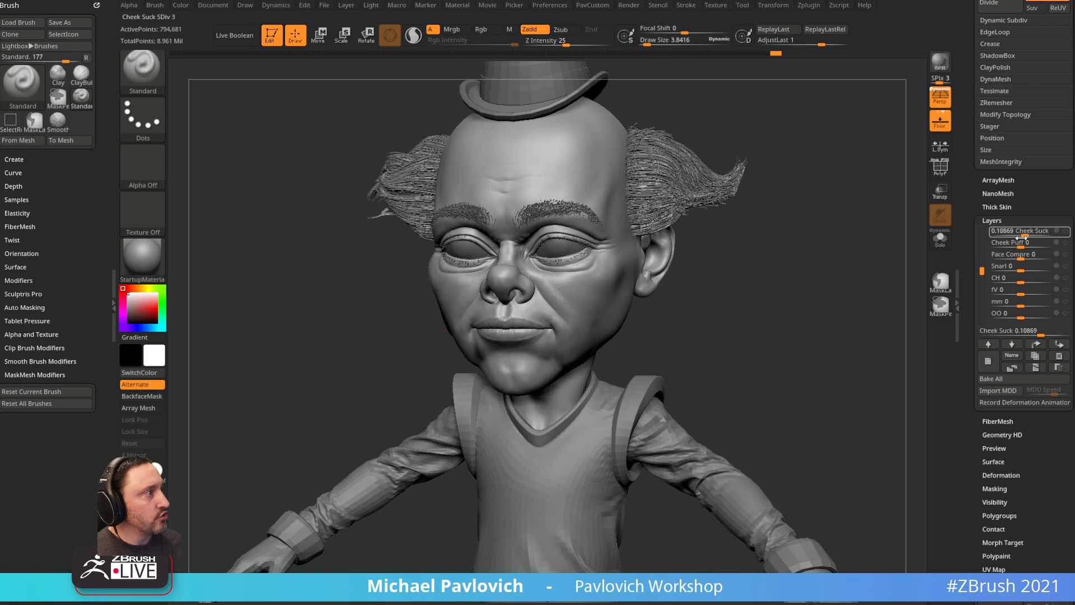
left_click_drag(982, 271, 1020, 278)
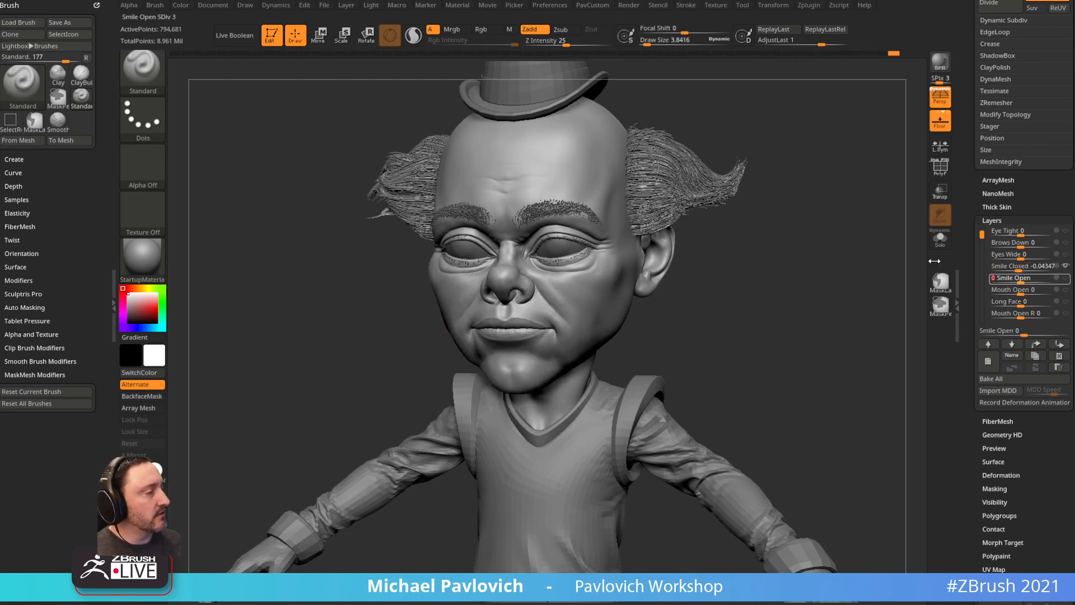
left_click_drag(884, 282, 829, 305)
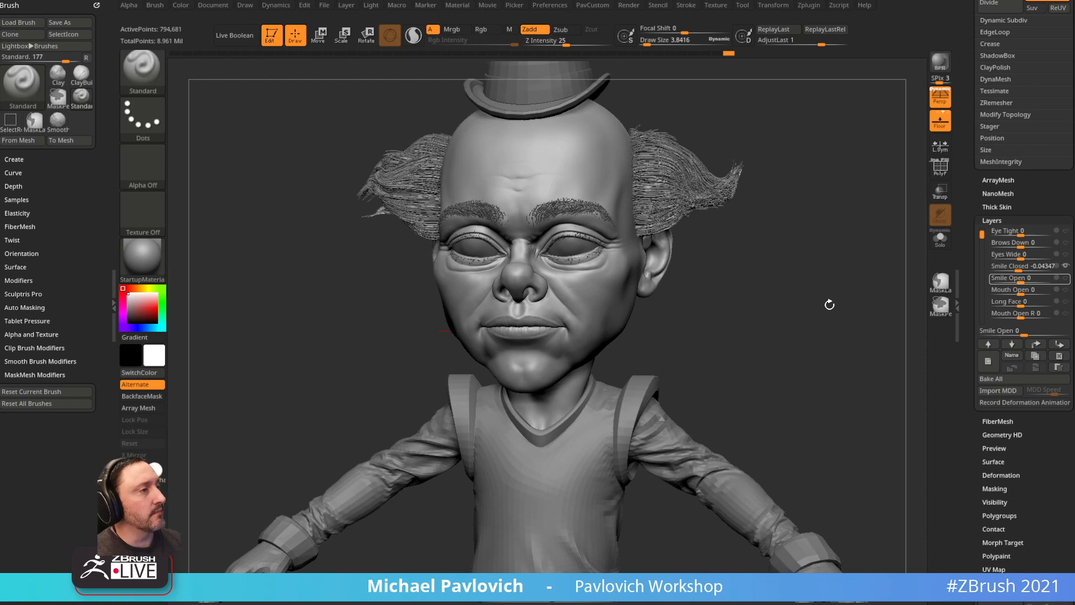
mouse_move(757, 274)
left_mouse_down()
mouse_move(780, 287)
mouse_move(767, 257)
mouse_move(737, 297)
mouse_move(802, 302)
mouse_move(754, 312)
mouse_move(789, 339)
left_mouse_up()
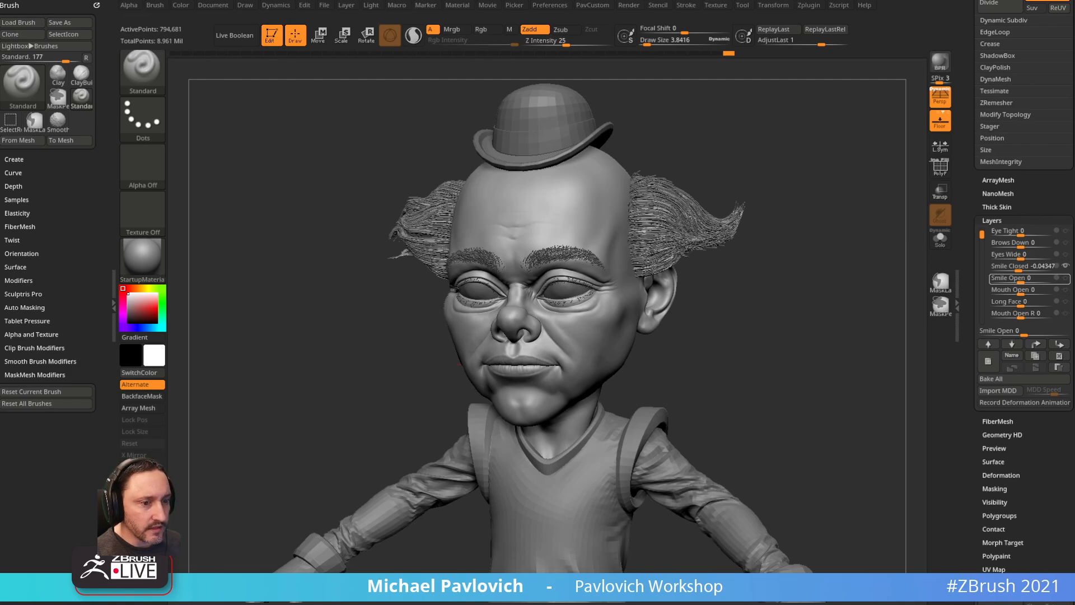
- Switch to the browser and open the Myxlplyx Samba video about updating an old project from the YouTube channel's uploads
key("alt+Tab")
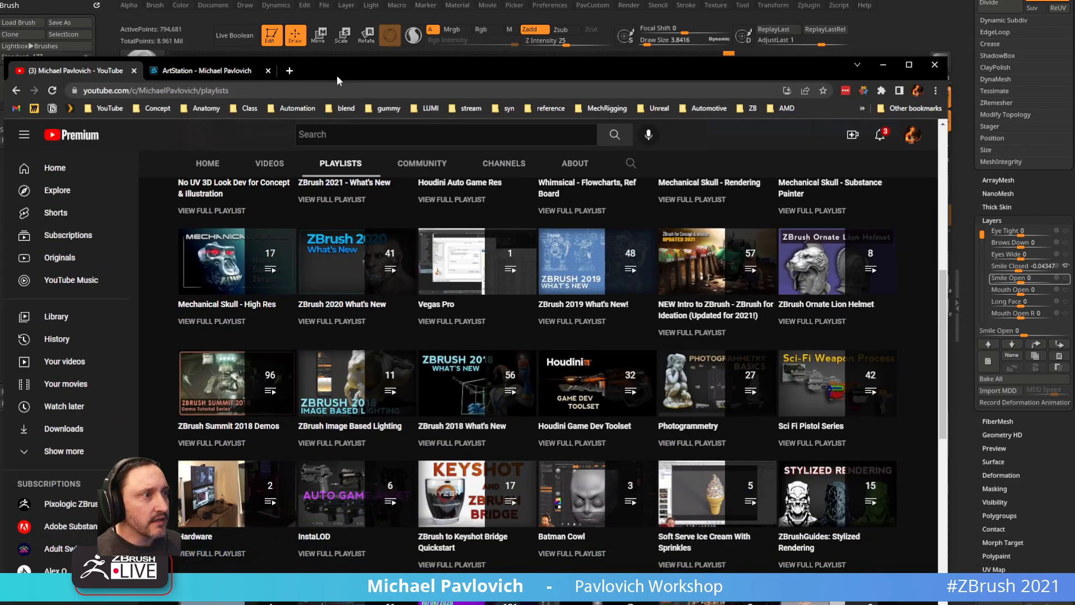
left_click(254, 162)
scroll(310, 278, "down", 3)
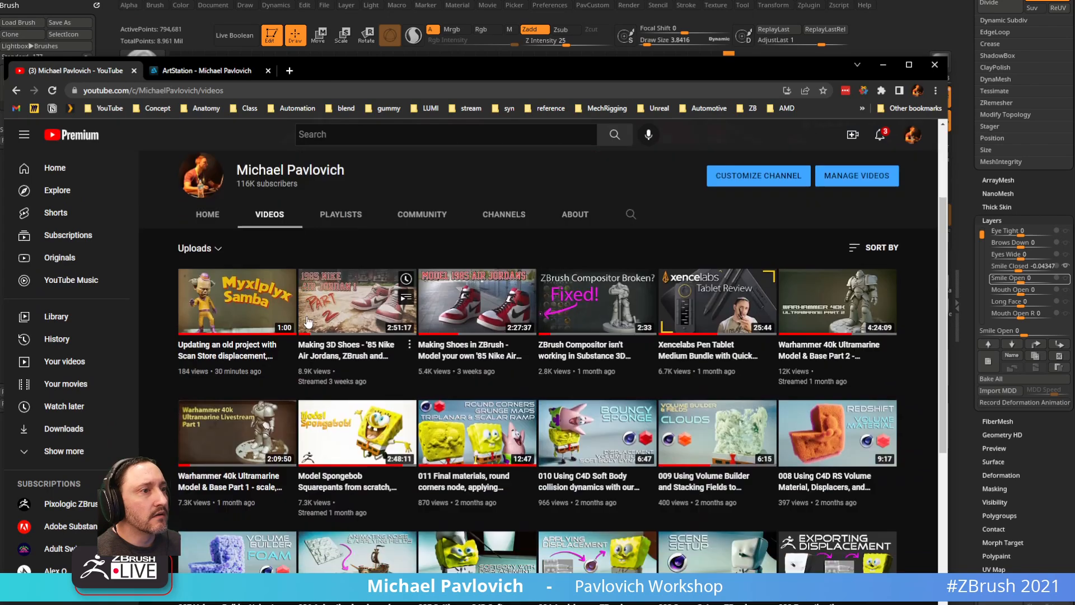
left_click(233, 320)
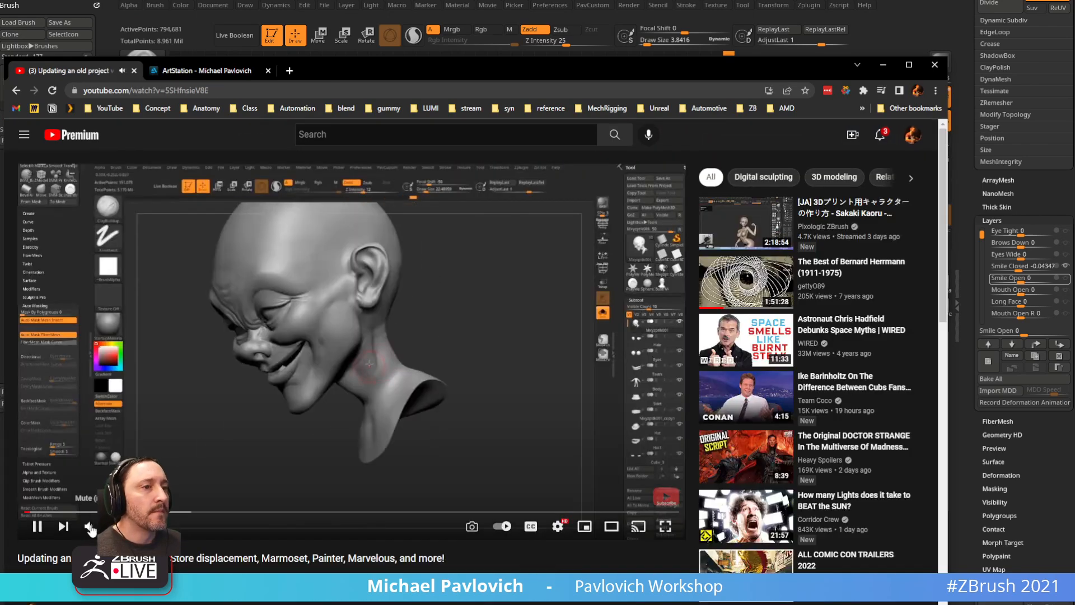
- Watch the project video in theater mode, pausing and resuming it at the Wrap and Marmoset parts
left_click_drag(428, 72, 497, 20)
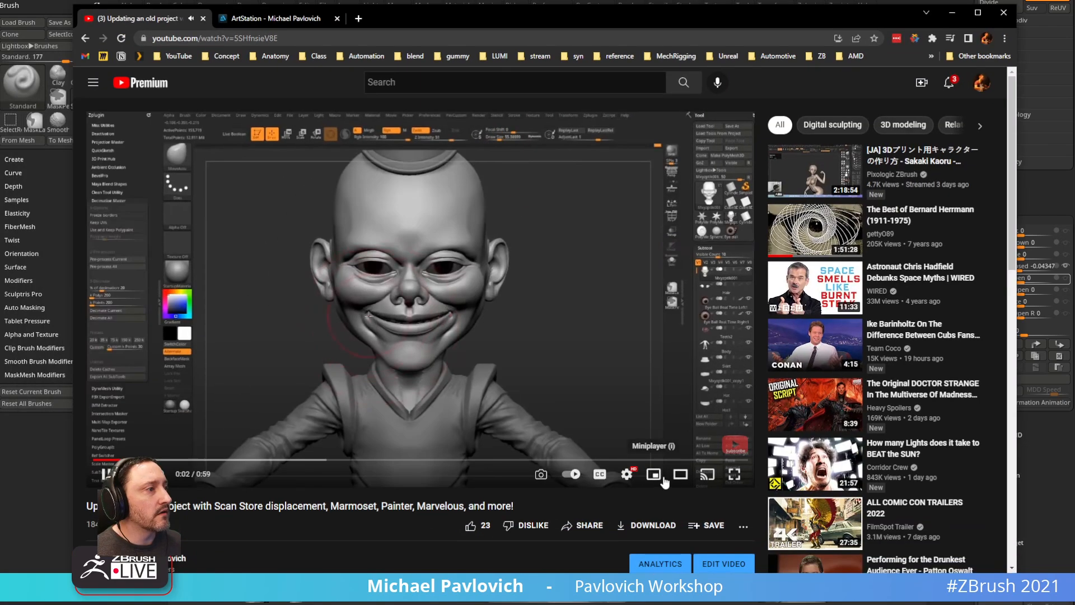
left_click(674, 472)
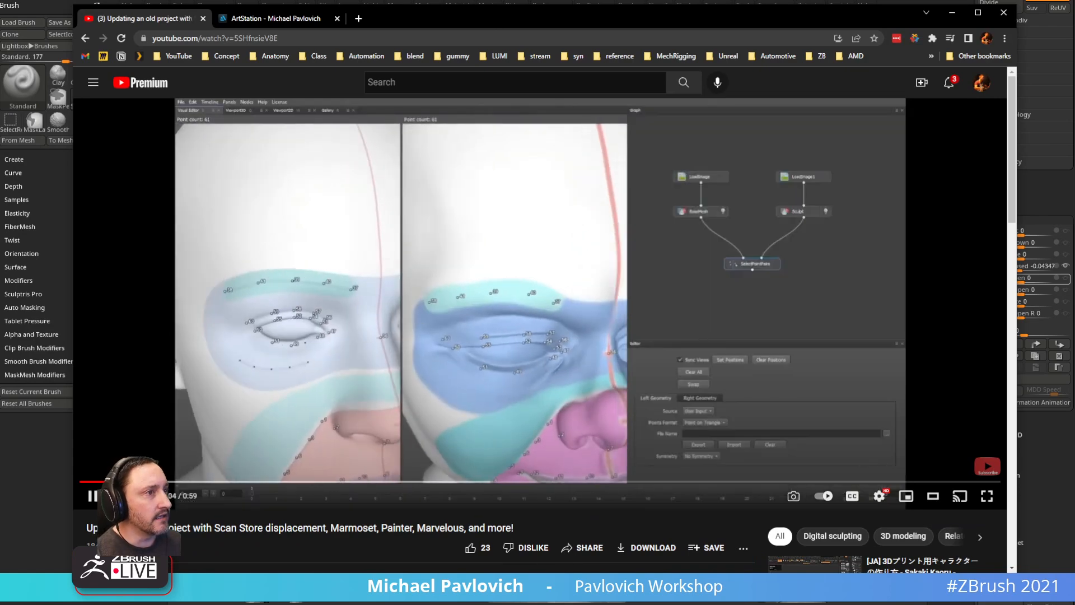
left_click(93, 494)
left_click(93, 494)
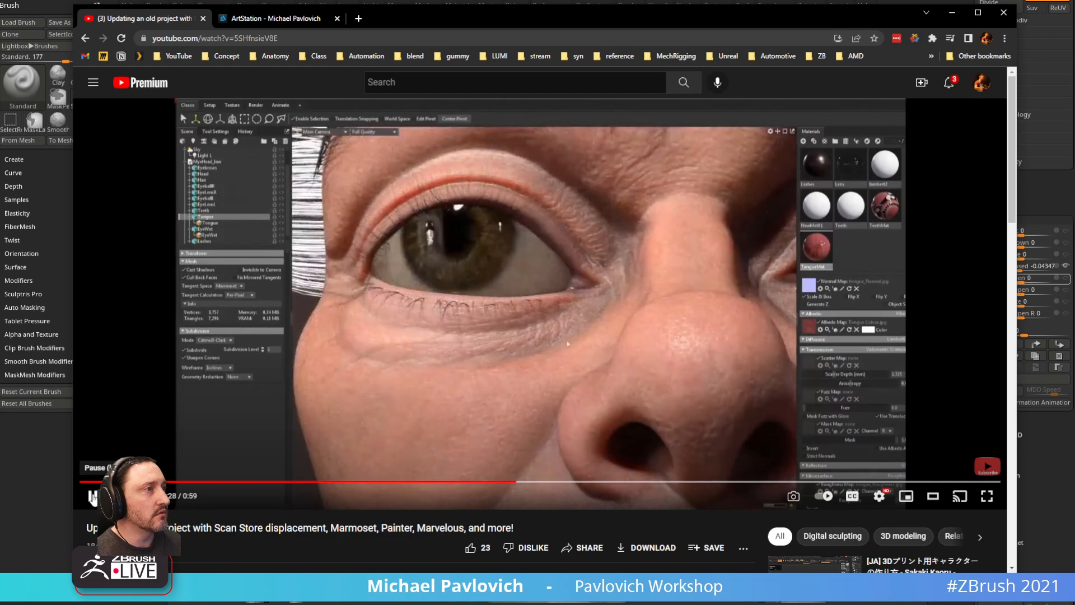
left_click(93, 496)
left_click_drag(486, 18, 441, 52)
left_click(49, 523)
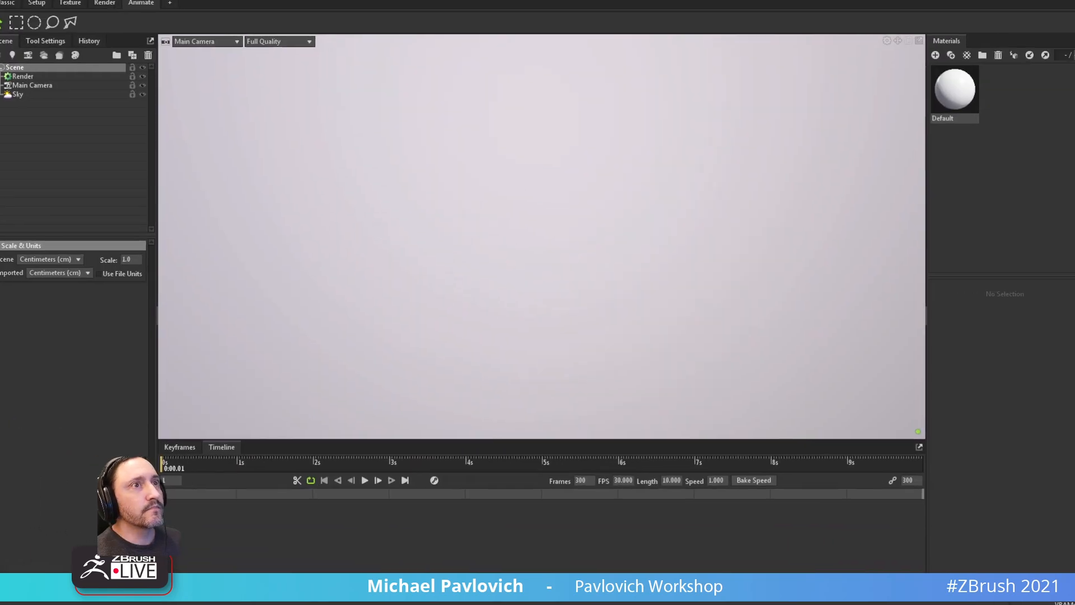
- Switch to Marmoset Toolbag and open the recent scene Myx.tbscene
left_click(12, 0)
mouse_move(23, 22)
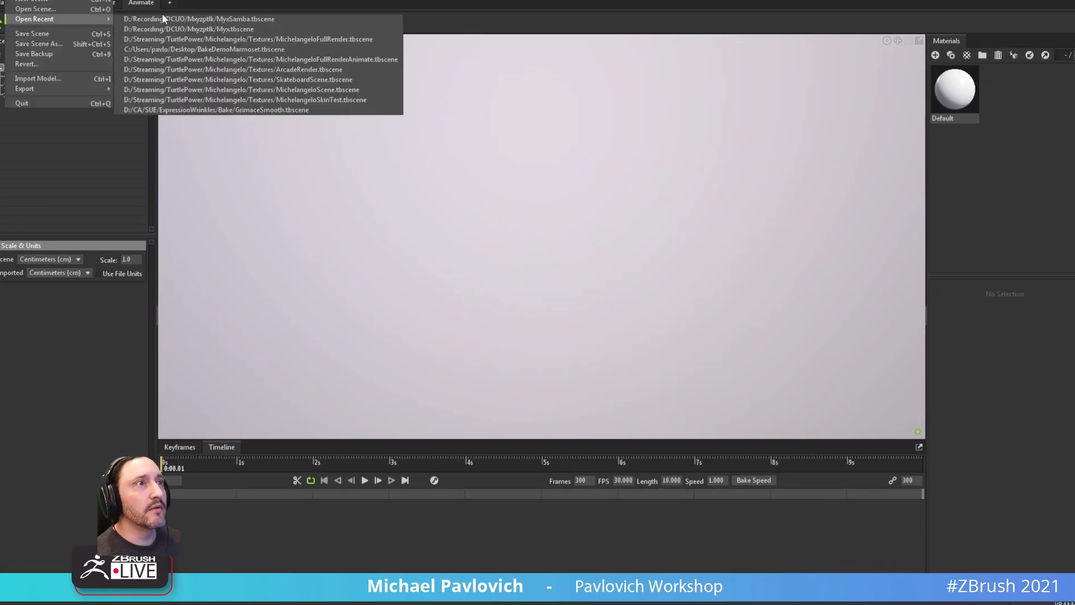
left_click(185, 28)
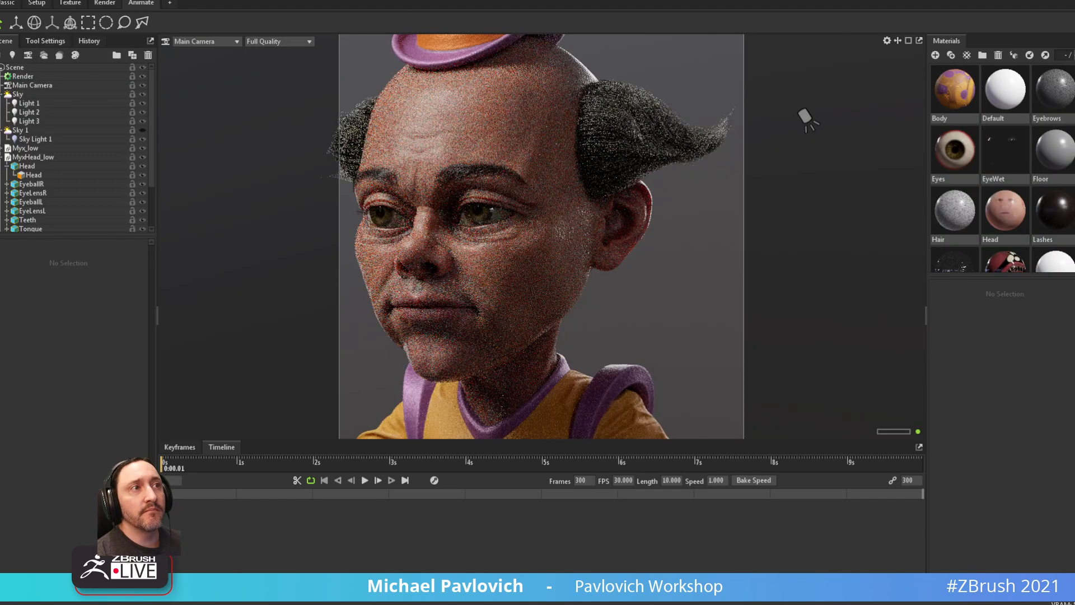
- View the rendered Mxyzptlk character from the front, as a full figure and at a three-quarter angle
left_click_drag(565, 259, 444, 237, "alt")
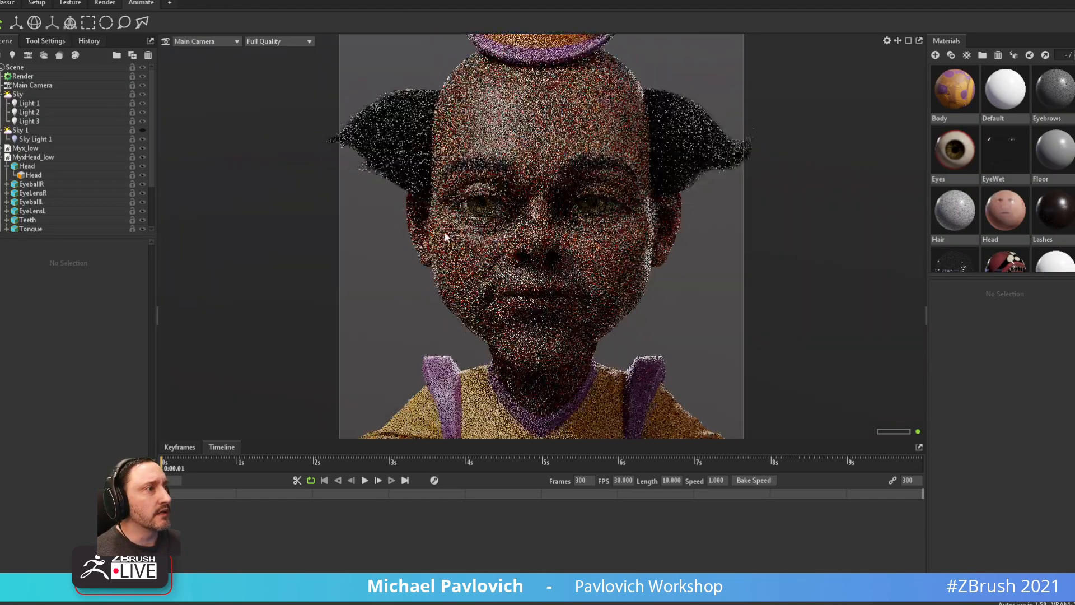
right_click_drag(444, 238, 269, 277, "alt")
middle_click_drag(530, 327, 529, 266, "alt")
left_click_drag(529, 266, 561, 269, "alt")
right_click_drag(560, 268, 635, 297, "alt")
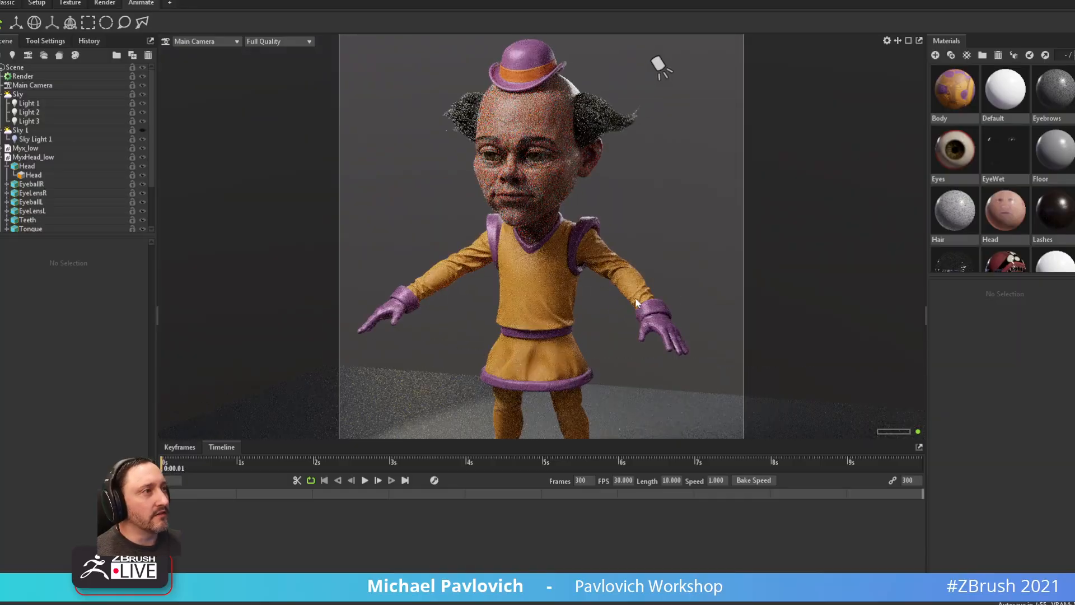
- Examine the woven fabric detail on the shirt collar and the bowler hat up close
right_click_drag(526, 284, 802, 337, "alt")
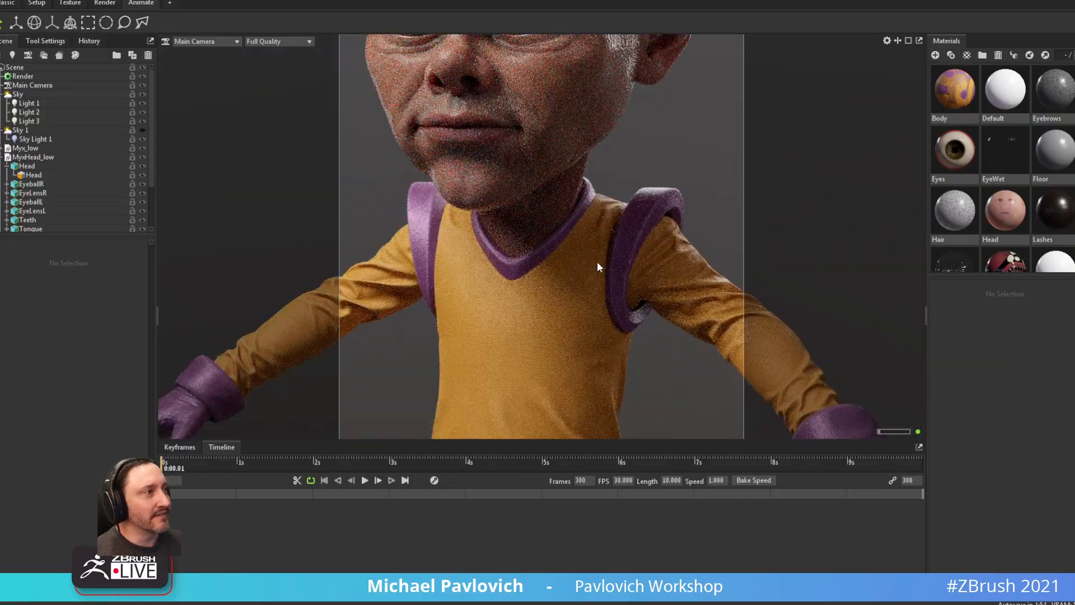
right_click_drag(597, 266, 734, 322, "alt")
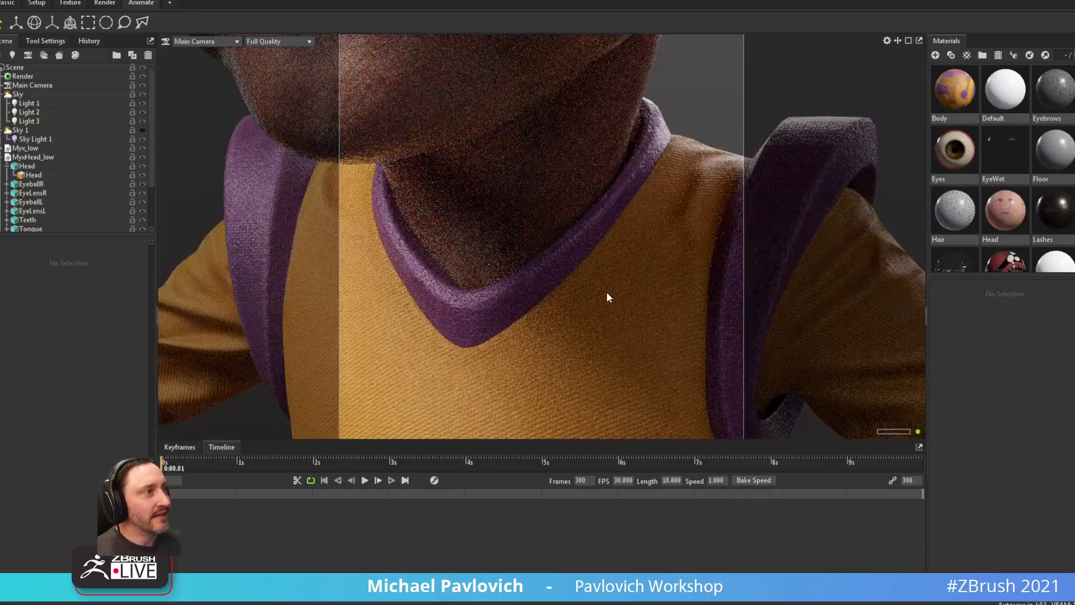
left_click_drag(607, 295, 604, 266, "alt")
right_click_drag(511, 277, 280, 210, "alt")
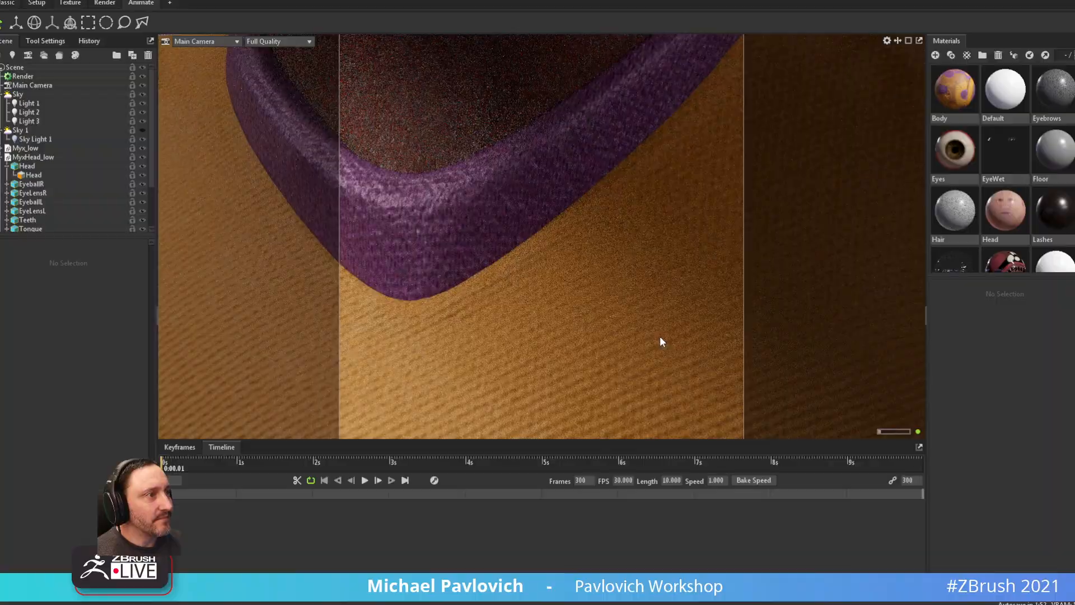
middle_click_drag(515, 302, 536, 402, "alt")
middle_click_drag(527, 168, 528, 373, "alt")
left_click_drag(518, 196, 514, 234, "alt")
right_click_drag(514, 234, 722, 274, "alt")
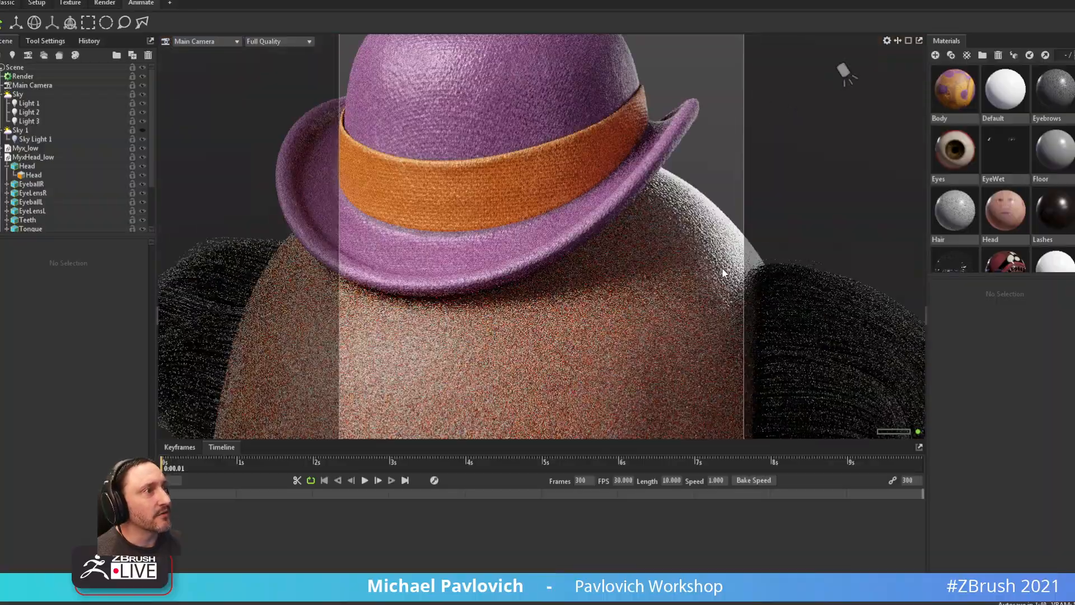
right_click_drag(586, 280, 412, 276, "alt")
middle_click_drag(503, 349, 530, 188, "alt")
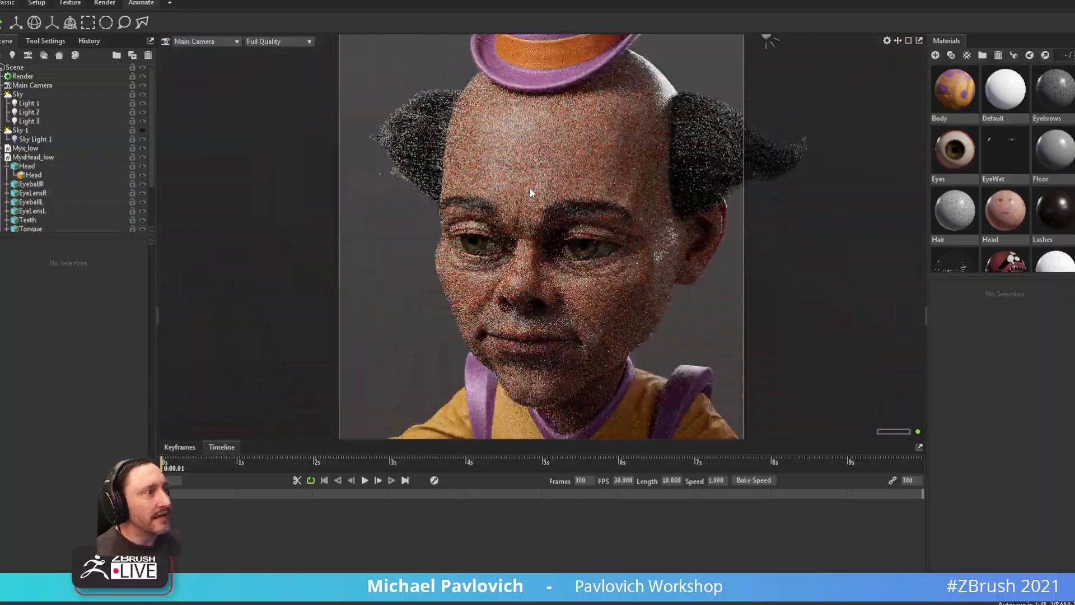
- Inspect the character's eyes, skin and face up close, then the whole head at a three-quarter angle
right_click_drag(530, 192, 658, 236, "alt")
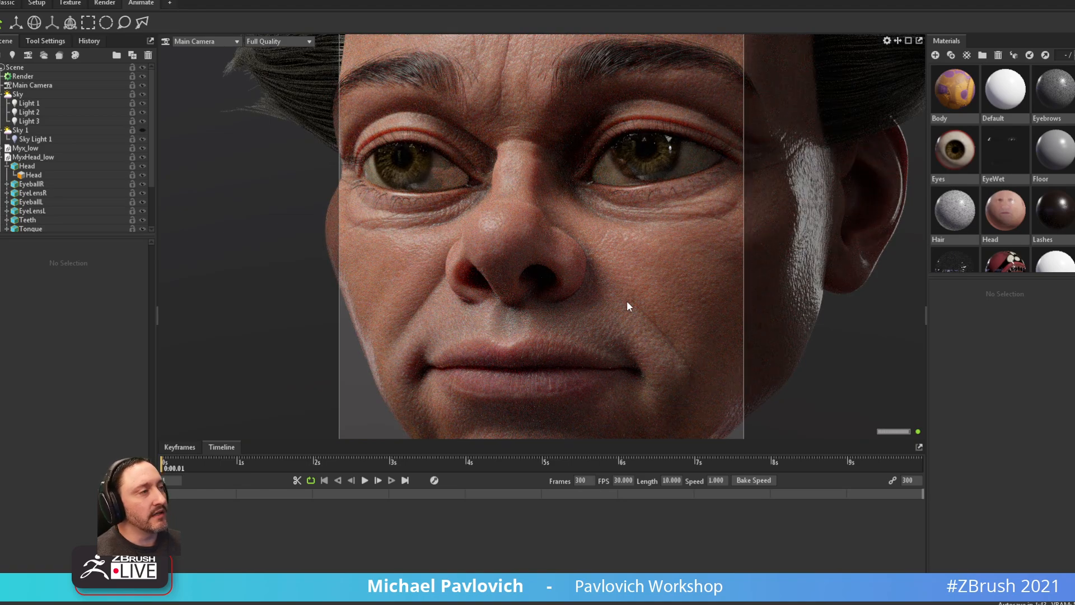
right_click_drag(655, 286, 778, 353, "alt")
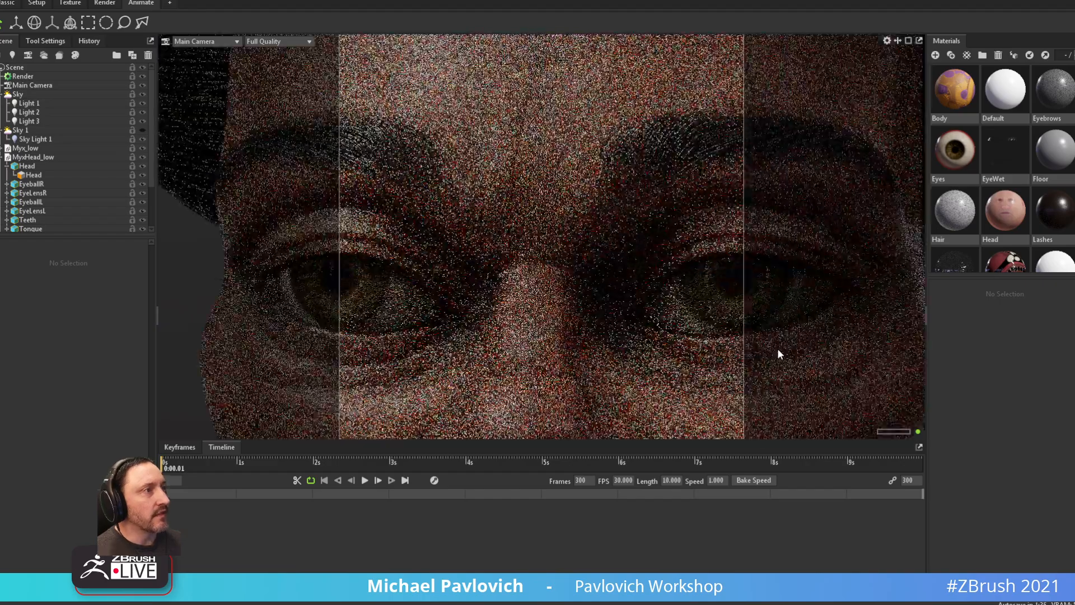
left_click_drag(778, 349, 628, 326, "alt")
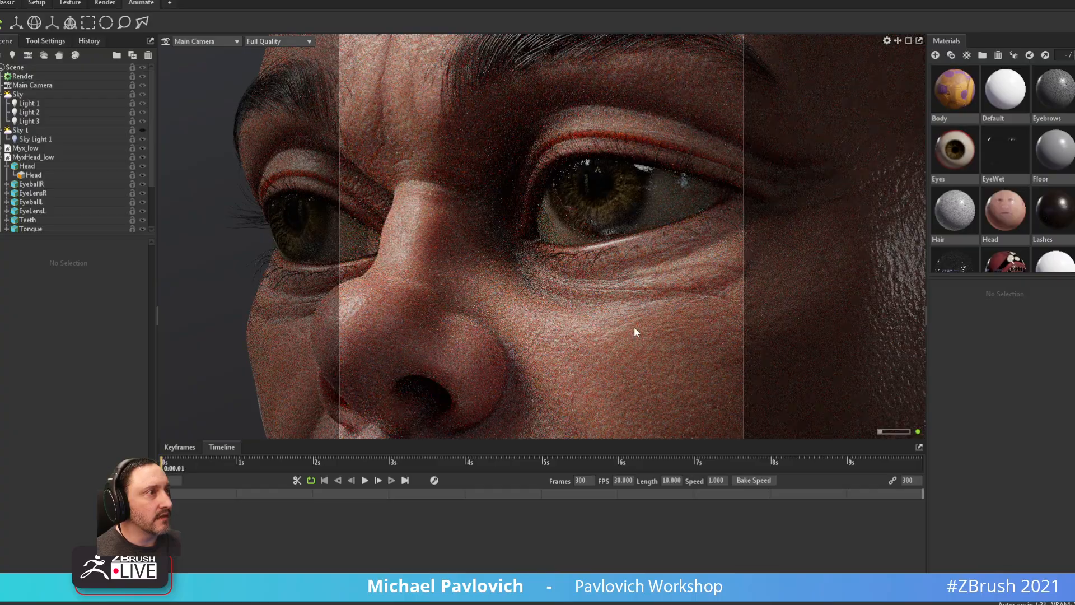
right_click_drag(647, 313, 516, 262, "alt")
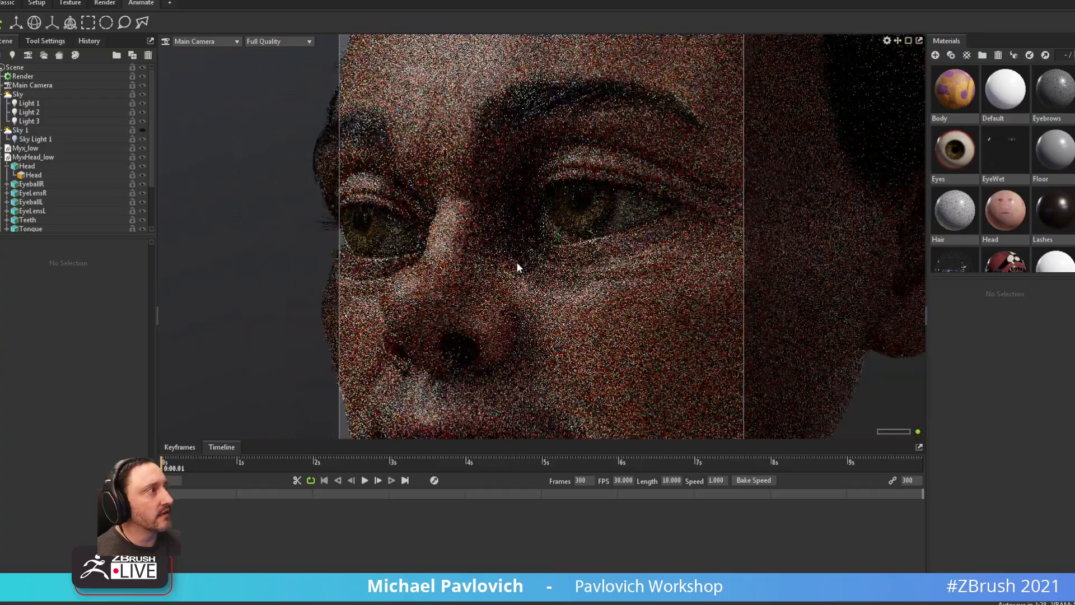
right_click_drag(661, 286, 509, 192, "alt")
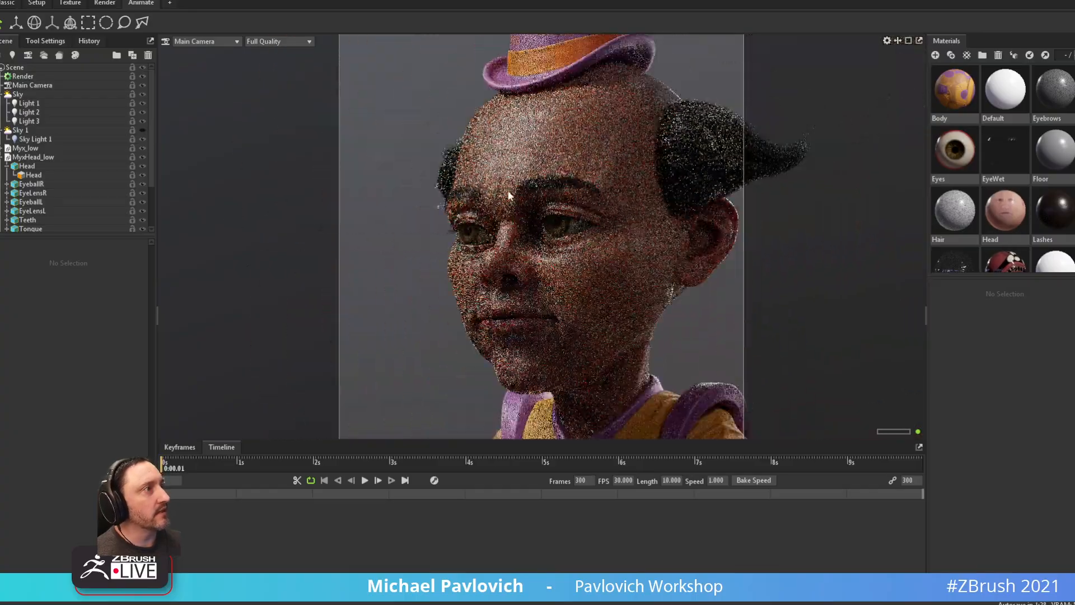
left_click_drag(508, 192, 561, 237, "alt")
right_click_drag(561, 237, 537, 212, "alt")
left_click_drag(537, 213, 521, 221, "alt")
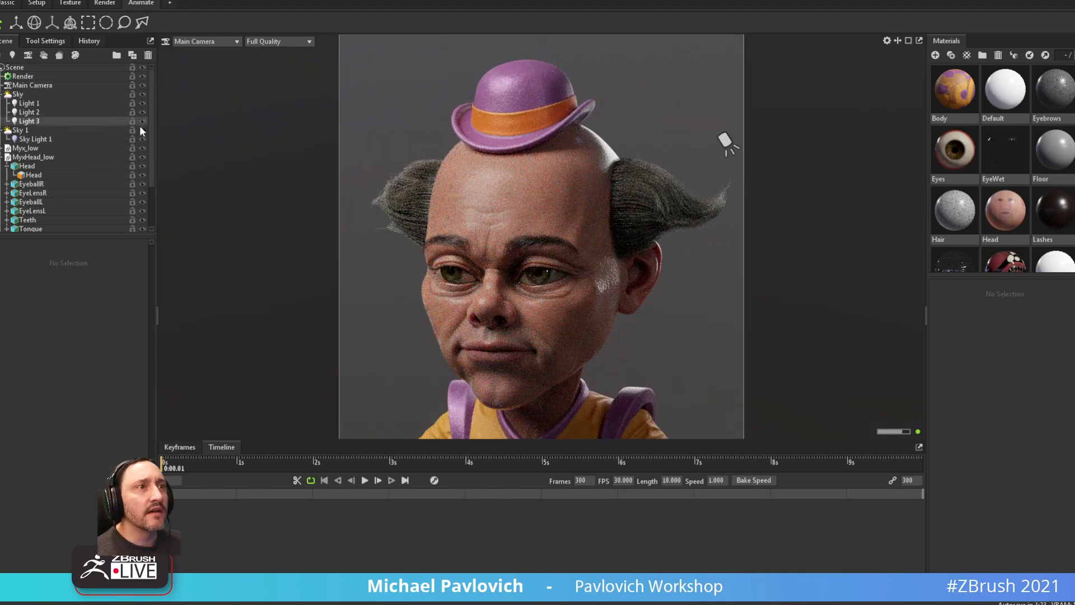
- Make Sky 1 the visible sky, replace its image with plain white and set its brightness to 0.0
left_click(142, 94)
left_click(142, 95)
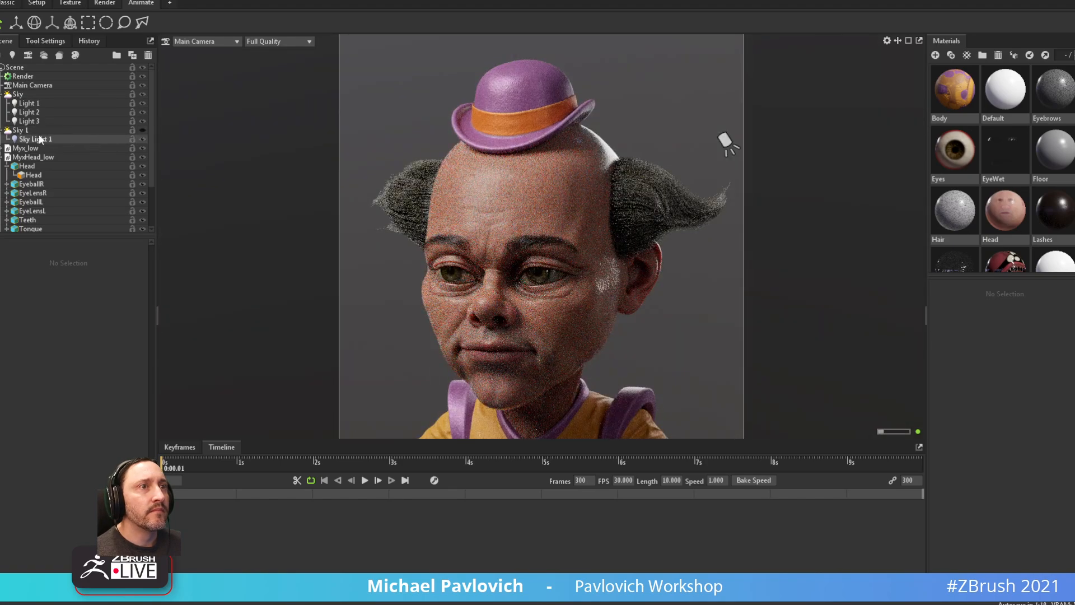
left_click(29, 129)
left_click(33, 139)
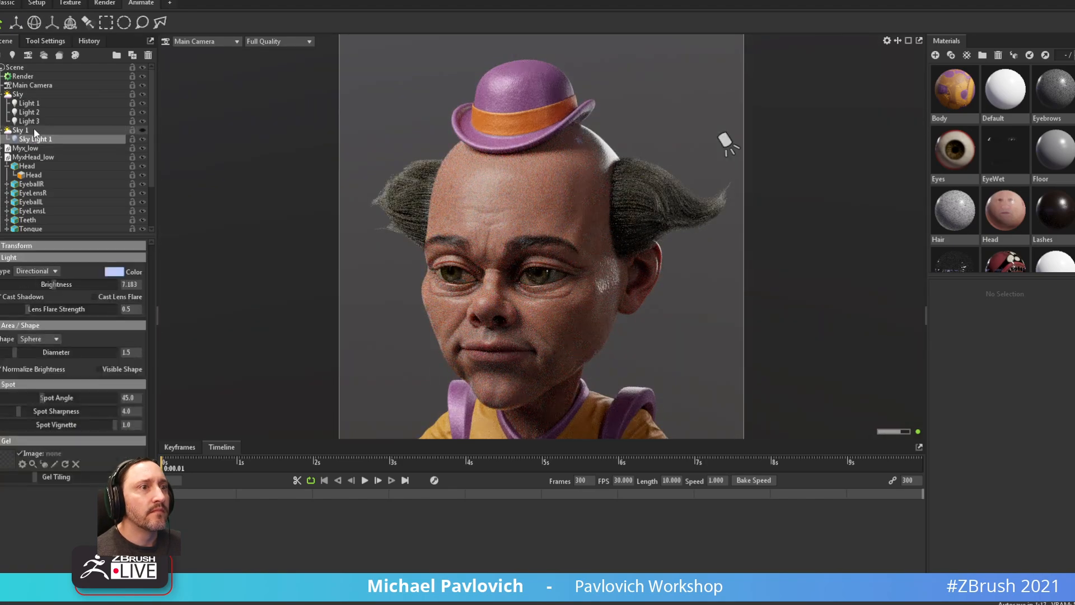
left_click(33, 130)
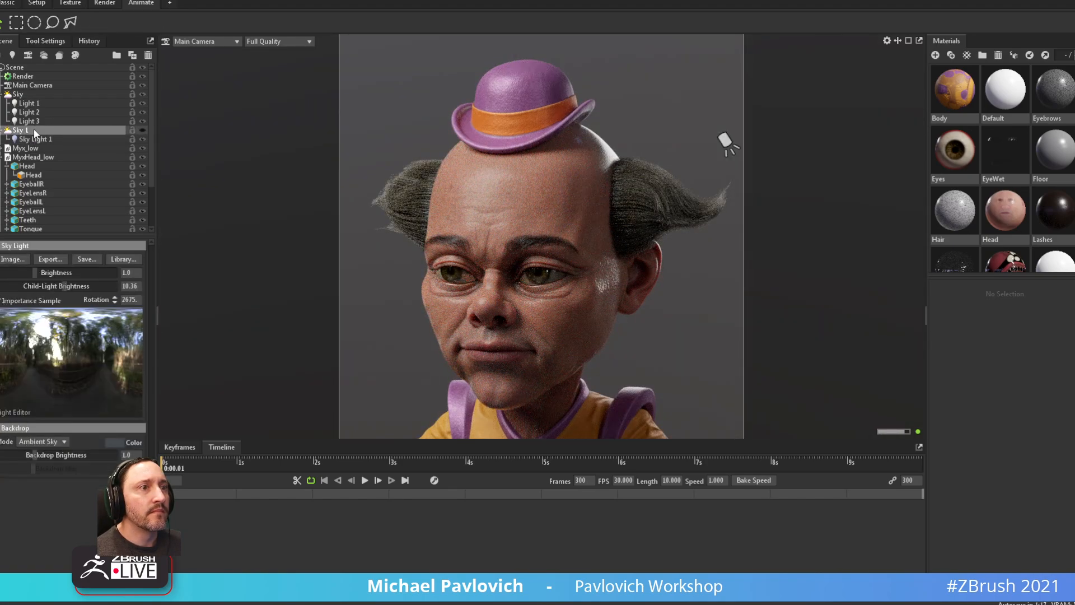
left_click(22, 259)
key("Escape")
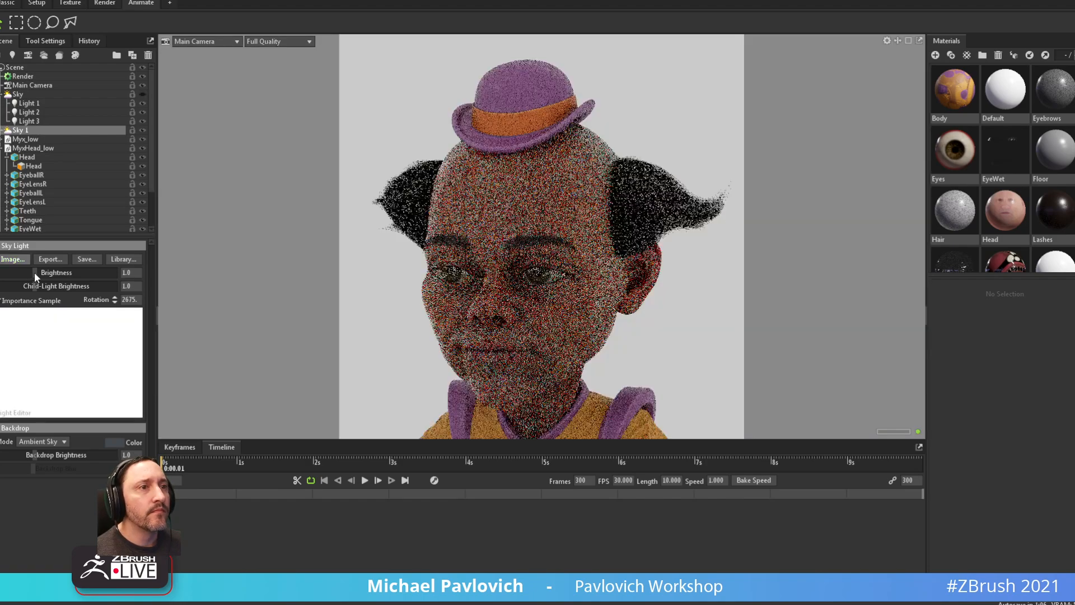
left_click_drag(34, 273, 2, 273)
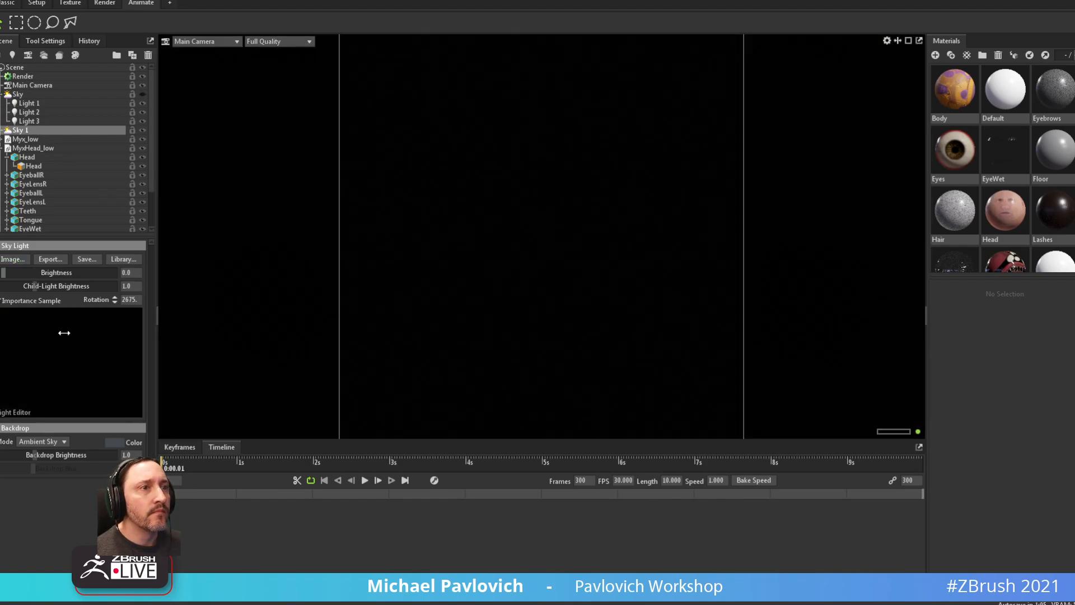
- Light the head with two child lights placed on Sky 1's environment, at a child-light brightness of 6.494
left_click(60, 314)
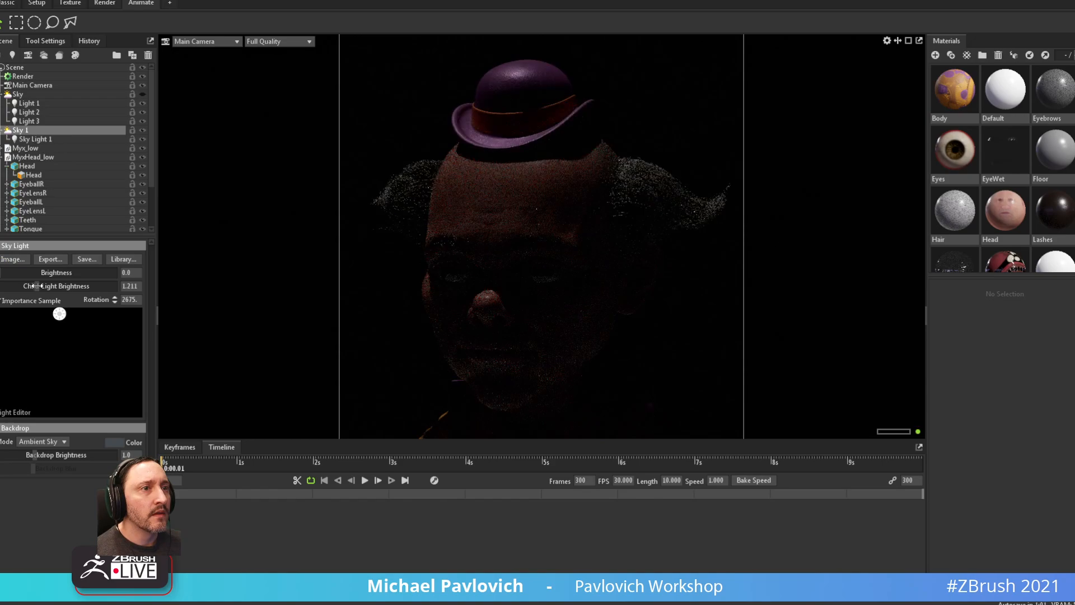
left_click_drag(36, 286, 58, 286)
left_click_drag(498, 308, 588, 317)
left_click_drag(59, 314, 43, 340)
left_click_drag(559, 303, 482, 296)
left_click_drag(101, 336, 17, 318)
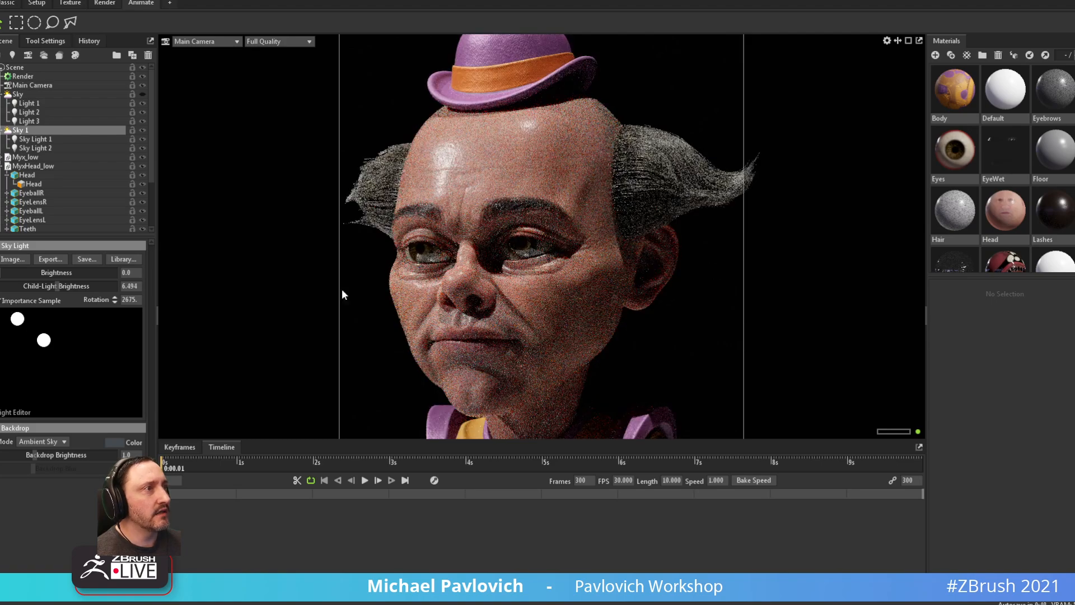
left_click_drag(538, 197, 573, 191)
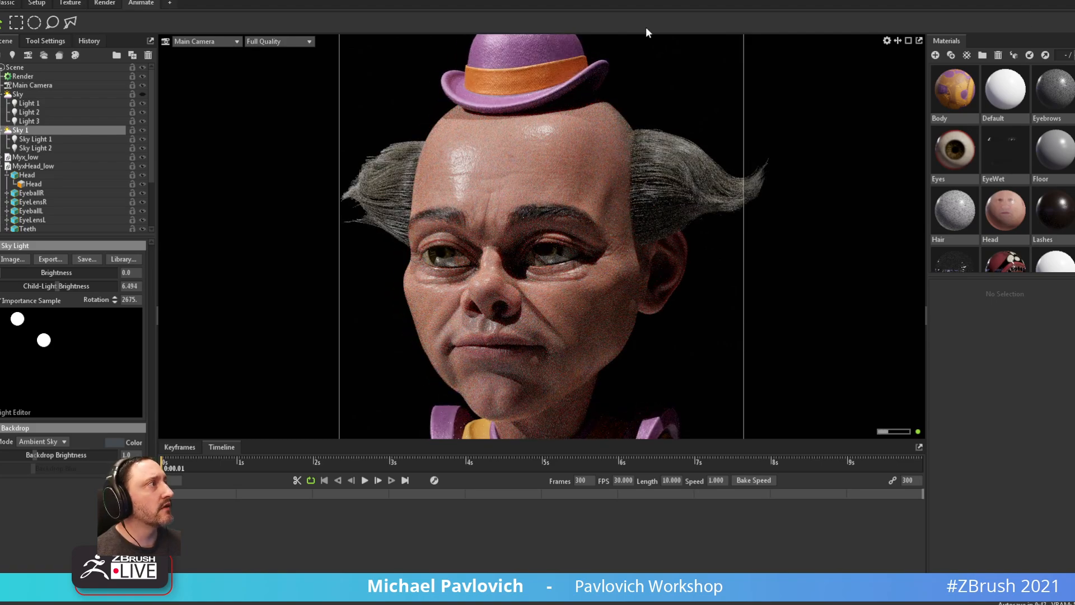
- Open the recent scene MyxSamba.tbscene, discarding the unsaved changes to the current scene
left_click(12, 3)
mouse_move(30, 90)
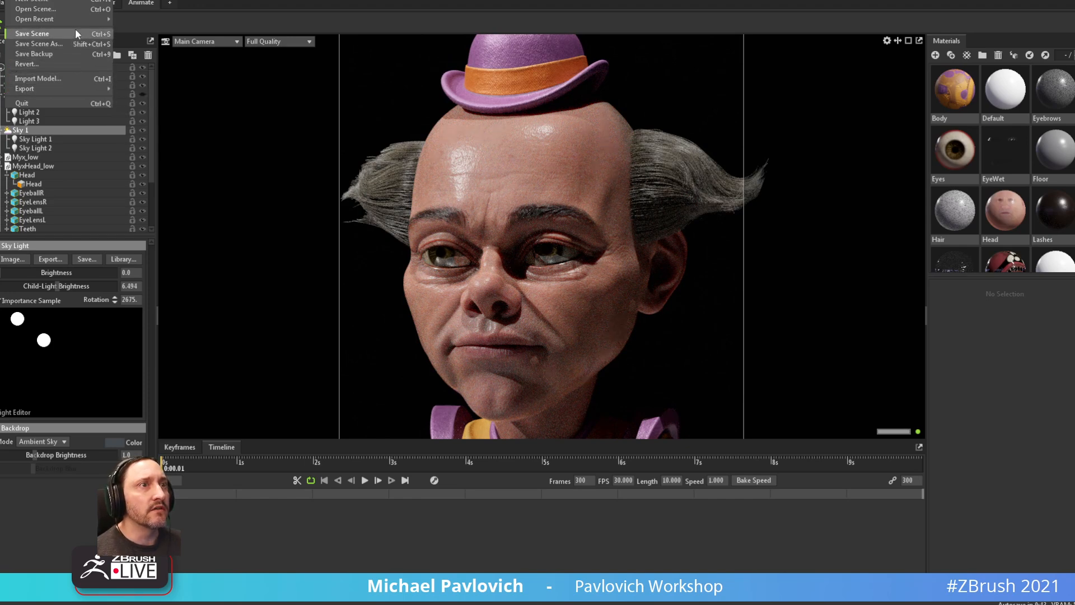
mouse_move(99, 19)
left_click(161, 29)
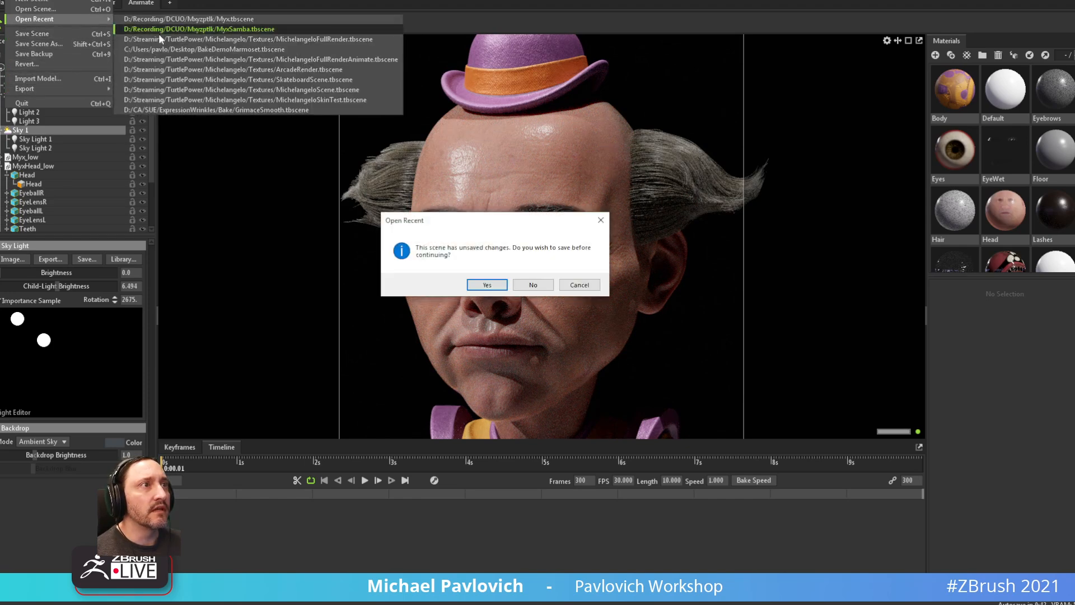
left_click(530, 287)
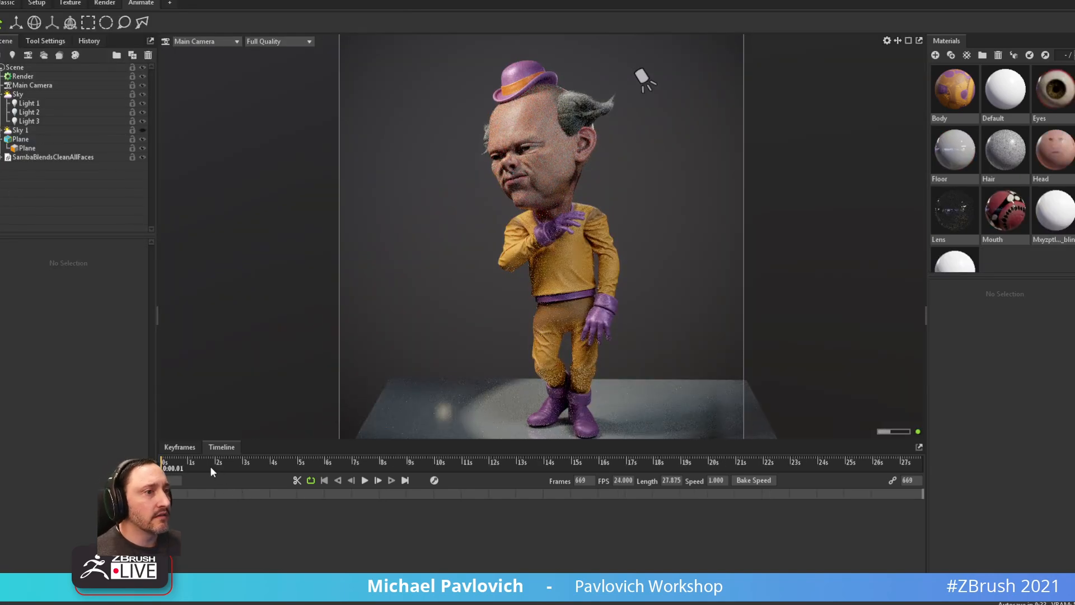
- Scrub the samba animation to about 25 and then 12 seconds, and view that pose with the sky lighting rotated
left_click_drag(210, 466, 848, 471)
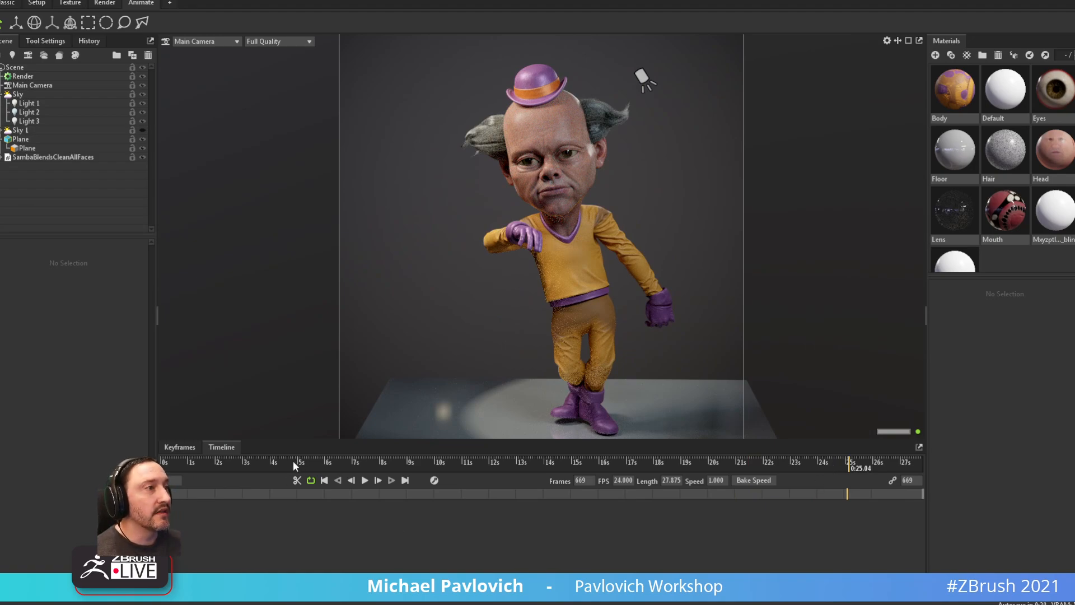
left_click_drag(293, 460, 491, 456)
left_click_drag(595, 289, 414, 286)
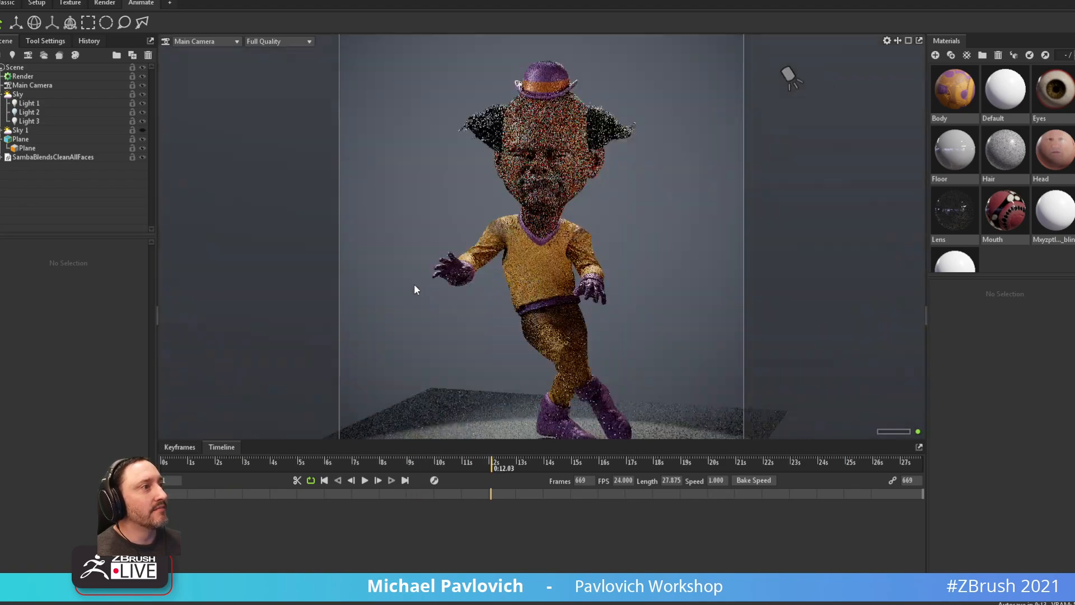
left_click_drag(539, 285, 641, 330, "shift")
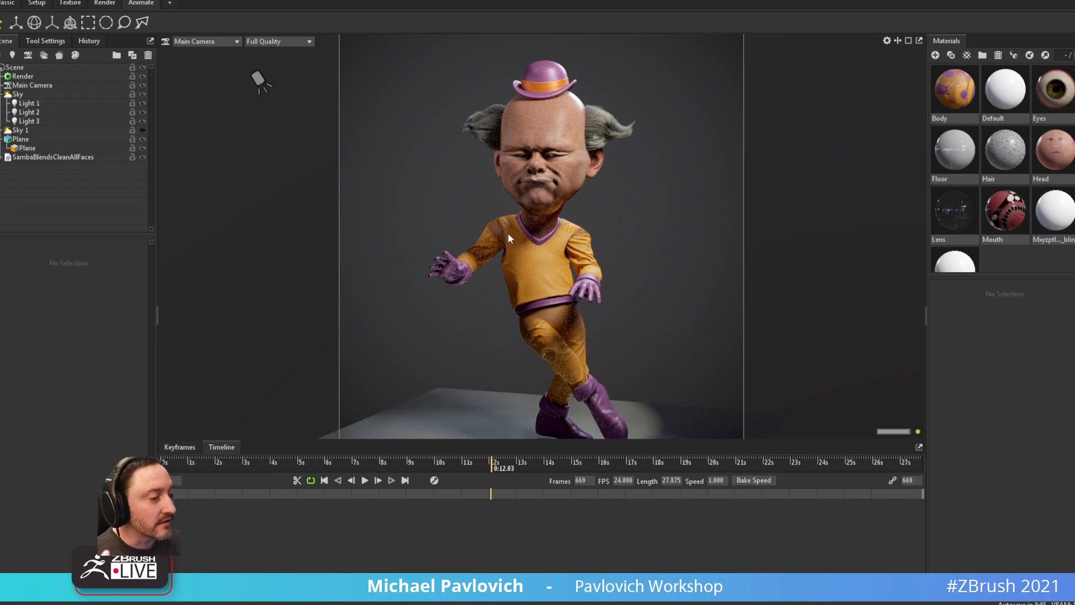
- Review the scene's ray tracing and output render settings and the Main Camera's Motion Blur options
left_click(22, 76)
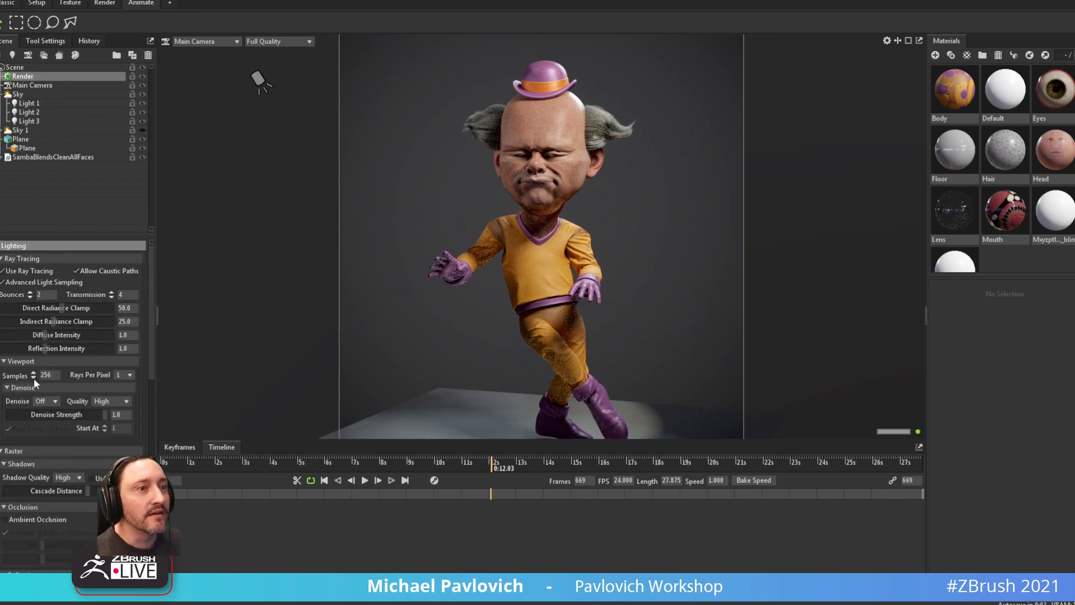
scroll(35, 375, "down", 5)
left_click(34, 85)
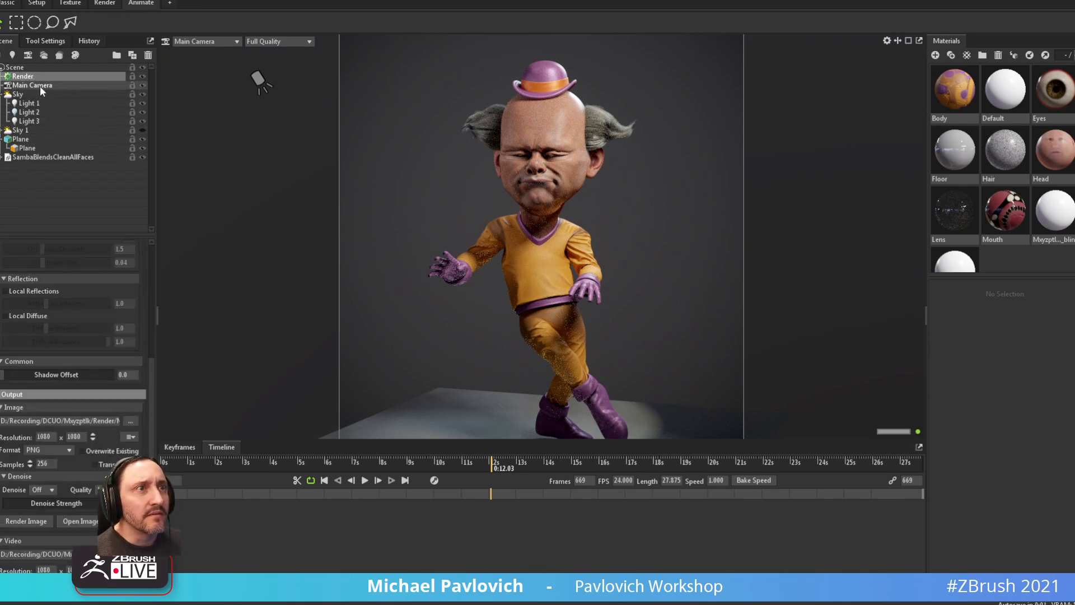
scroll(41, 352, "up", 3)
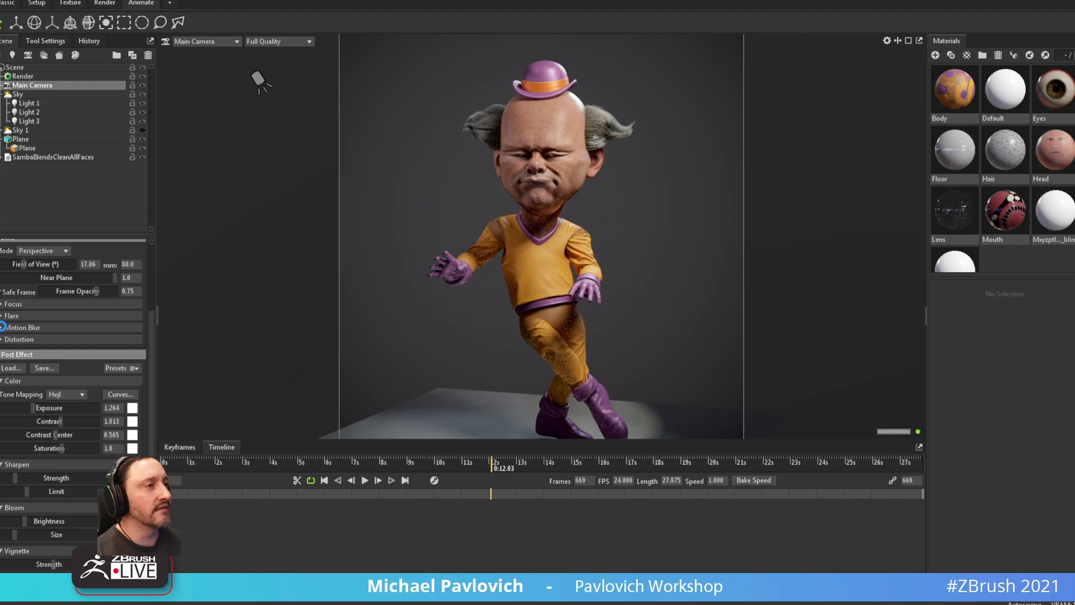
left_click(4, 327)
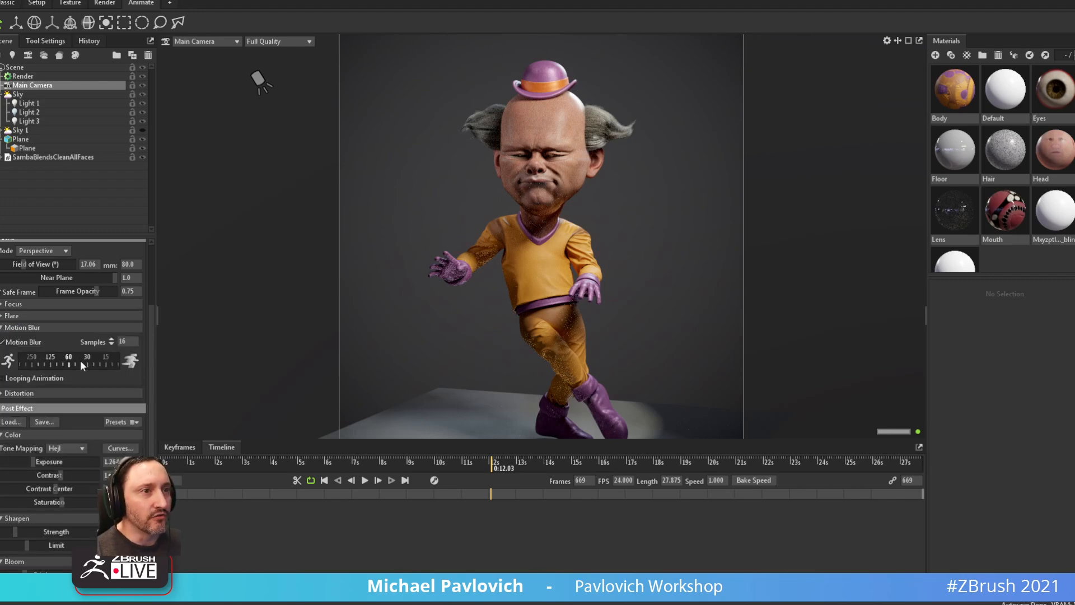
- Quit Marmoset Toolbag without saving the scene and move the YouTube browser window out of the way
key("alt+F4")
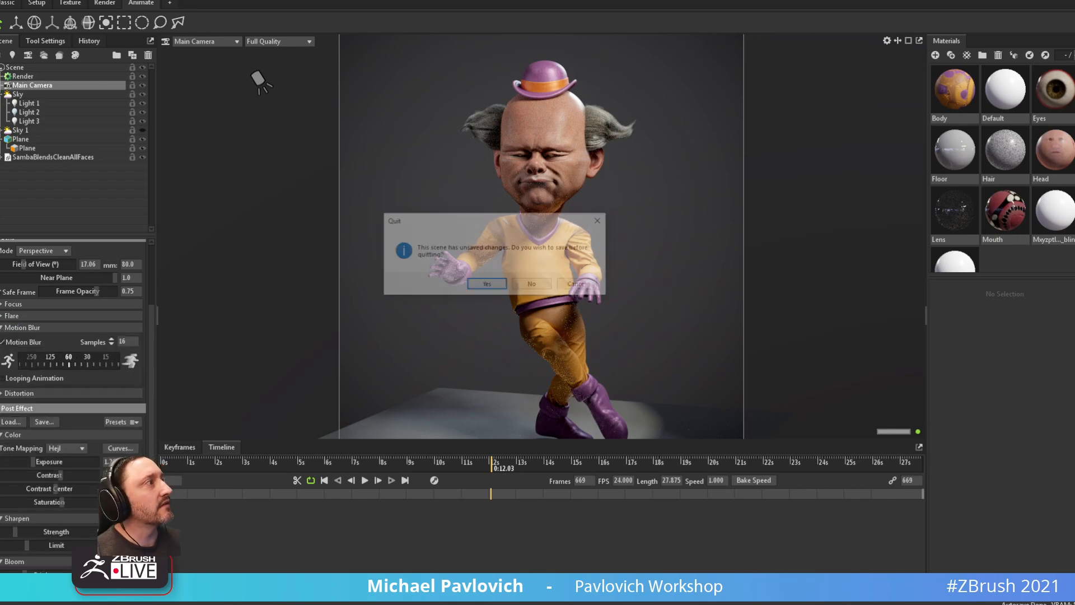
left_click(523, 286)
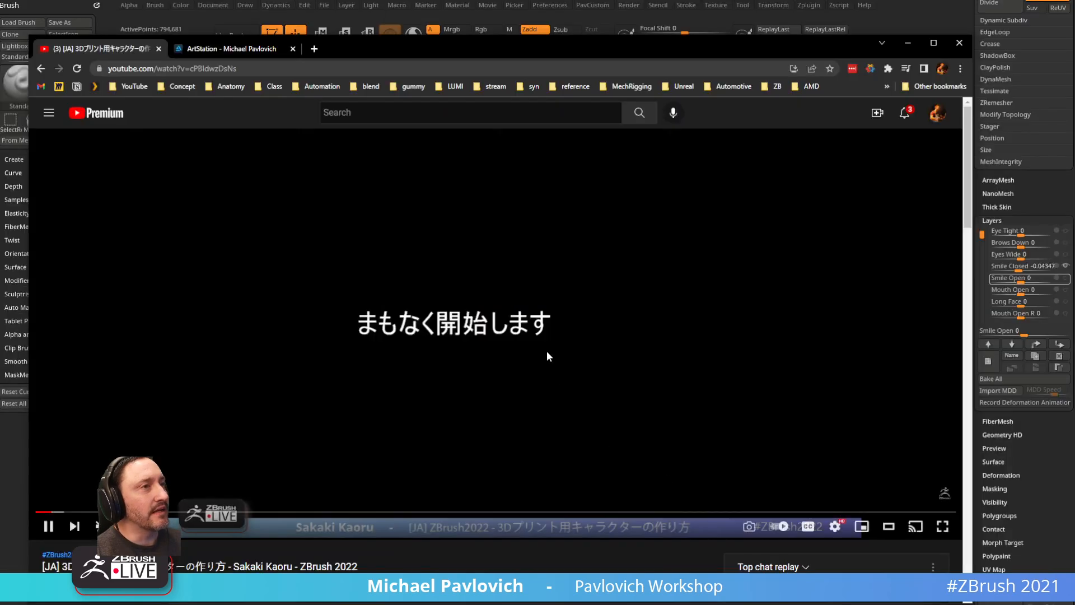
left_click_drag(327, 50, 380, 604)
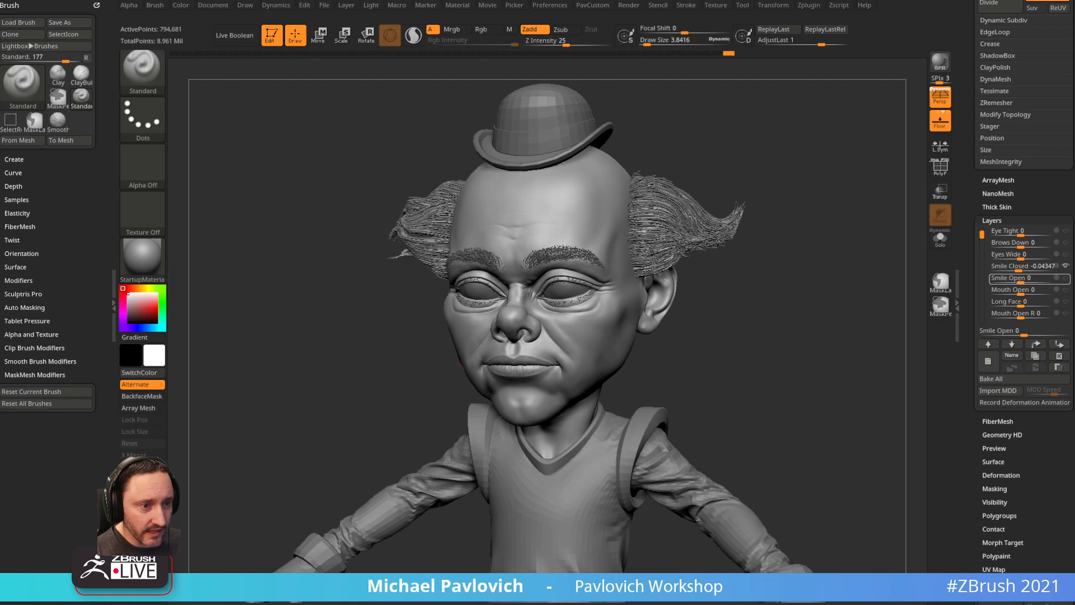
- Bring up the ArtStation browser window, open the Myxlplyx Blendshape Tests artwork and look through its video and images
left_click_drag(448, 604, 362, 2)
left_click(147, 317)
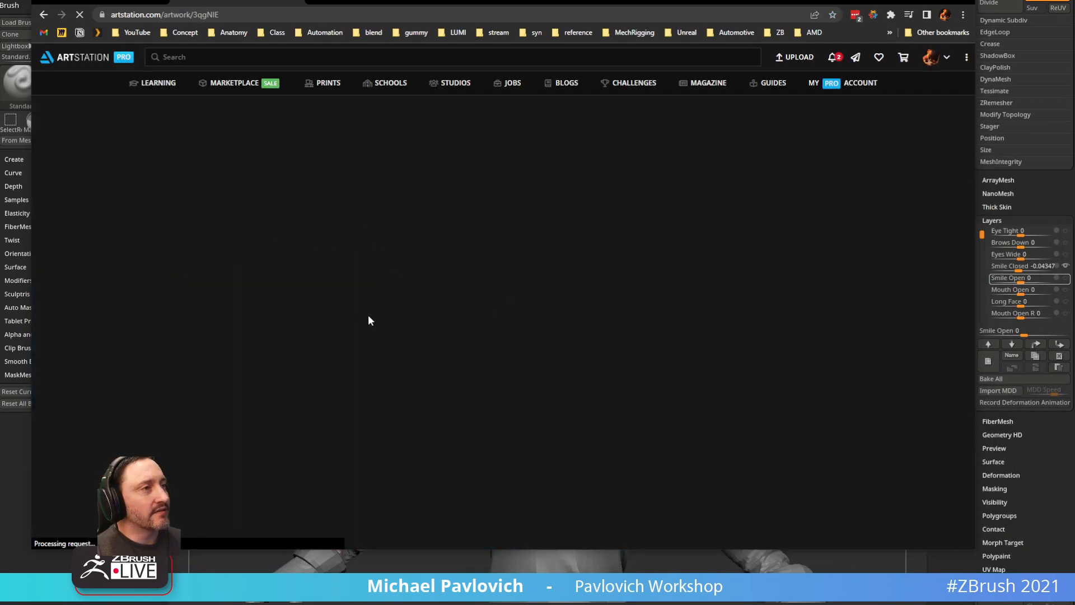
scroll(214, 223, "down", 15)
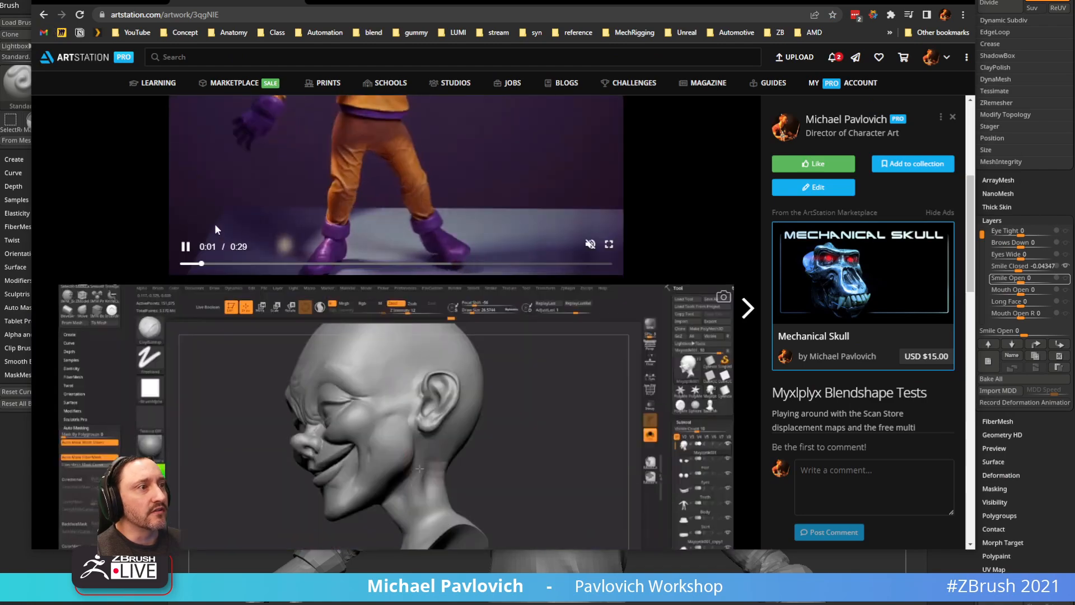
scroll(372, 304, "down", 6)
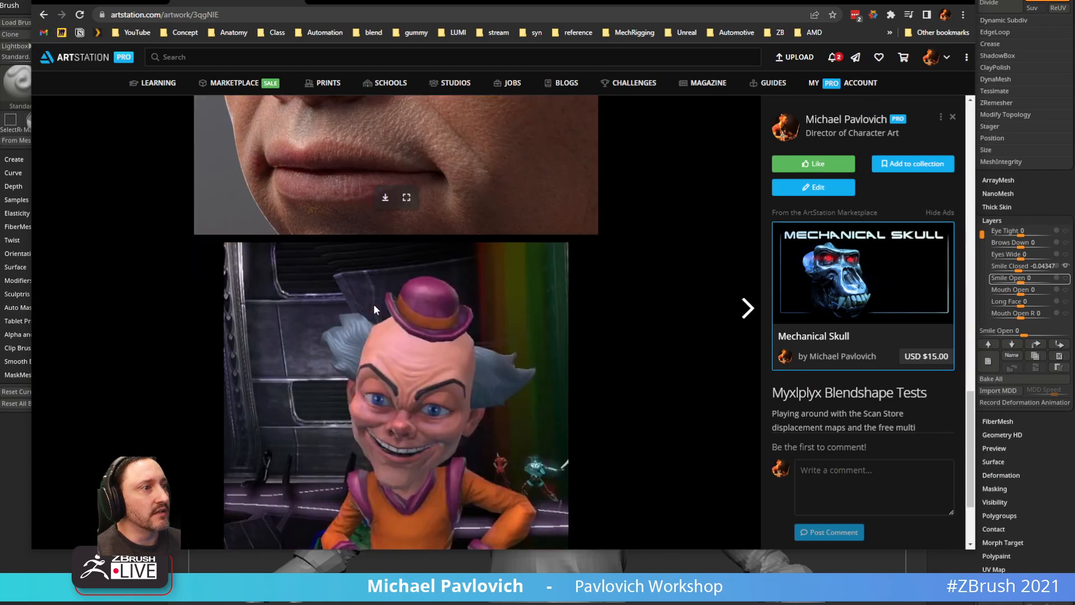
- Look over the artwork's software list, return to the ArtStation portfolio page and put the browser window away
scroll(374, 304, "up", 14)
scroll(905, 374, "down", 3)
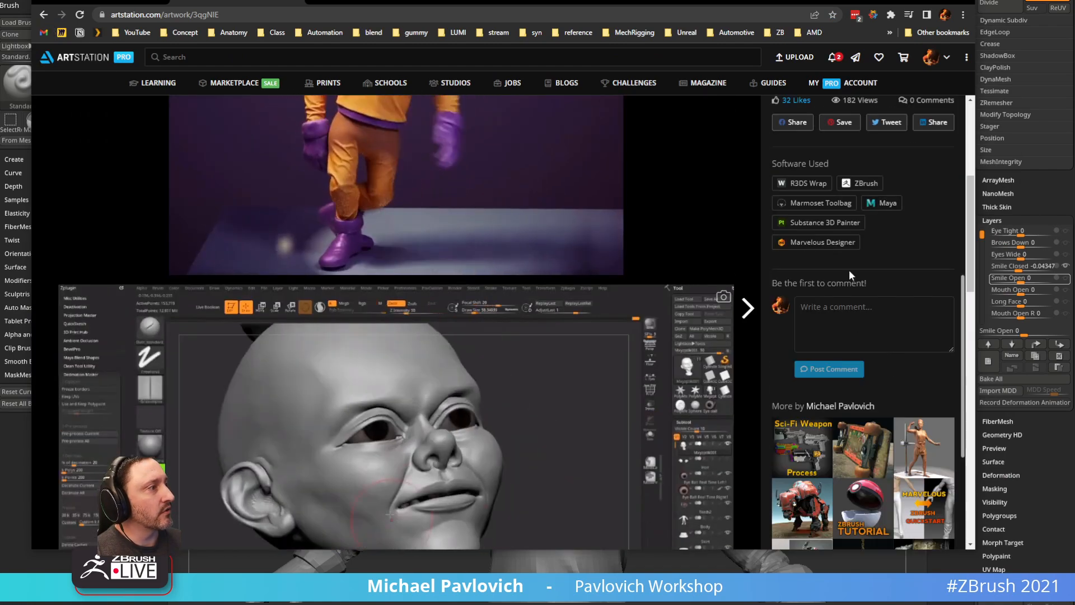
left_click(44, 16)
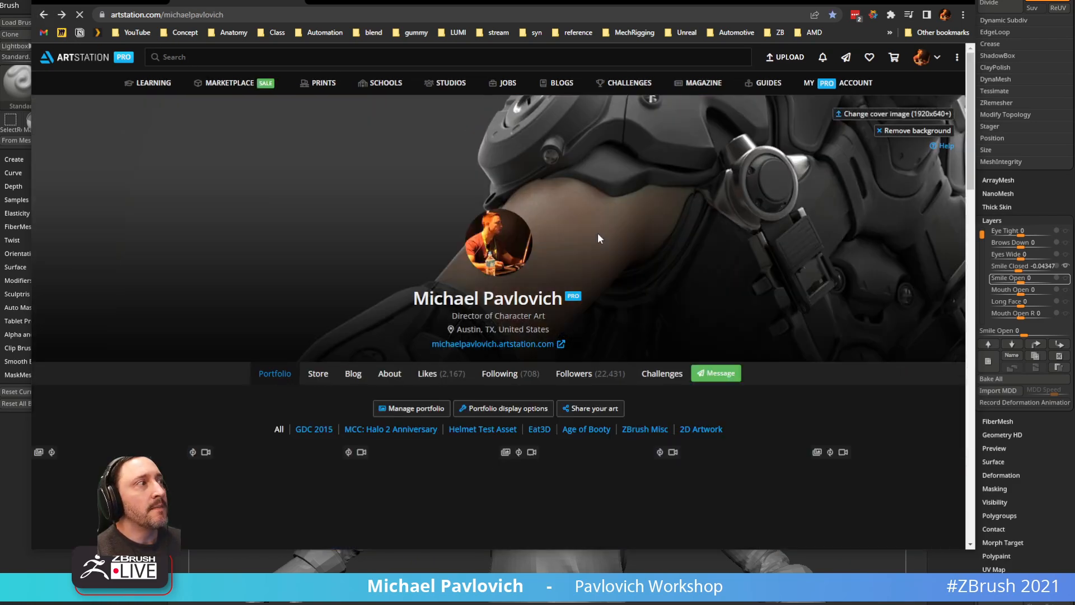
left_click(232, 16)
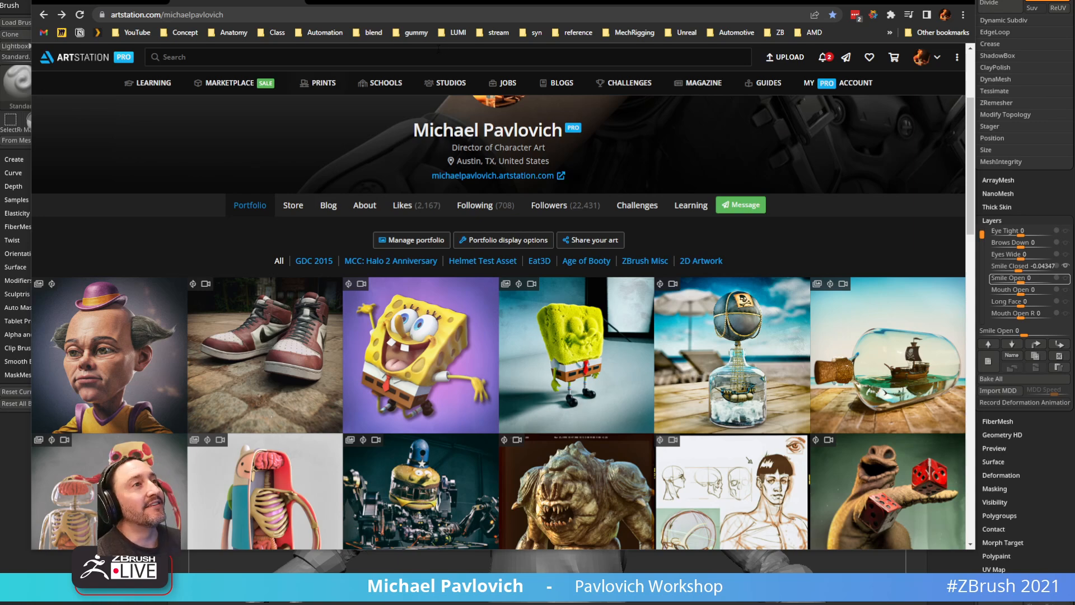
left_click(316, 1)
left_click(911, 1)
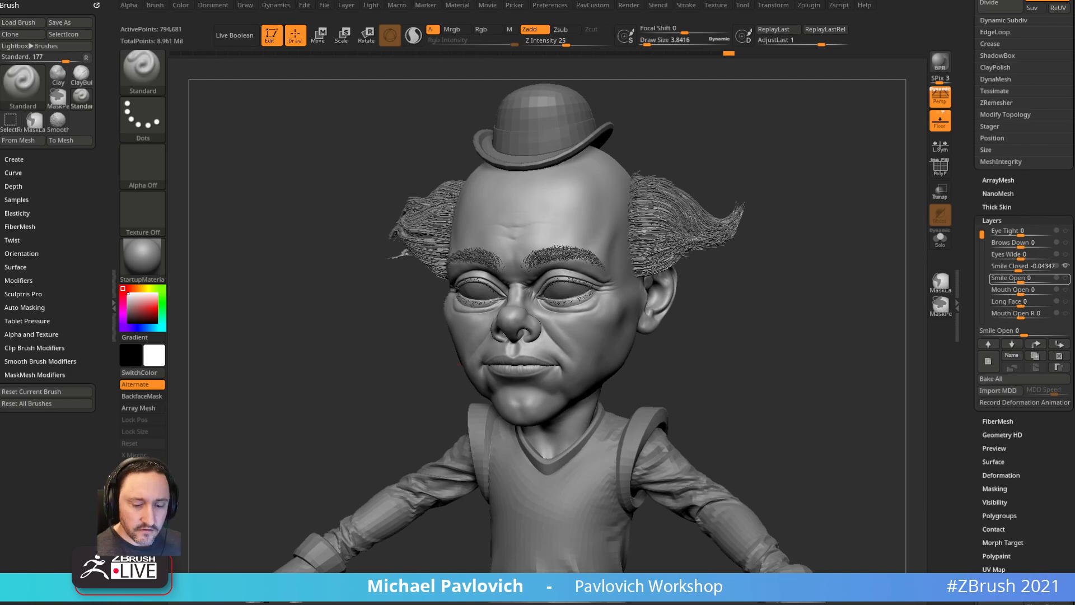
- Bring up the ZBrush Hard Surface - Linear Walkthrough document and find the Brute Force notes under Artist Examples
left_click_drag(610, 0, 552, 30)
scroll(441, 229, "down", 12)
scroll(441, 228, "down", 15)
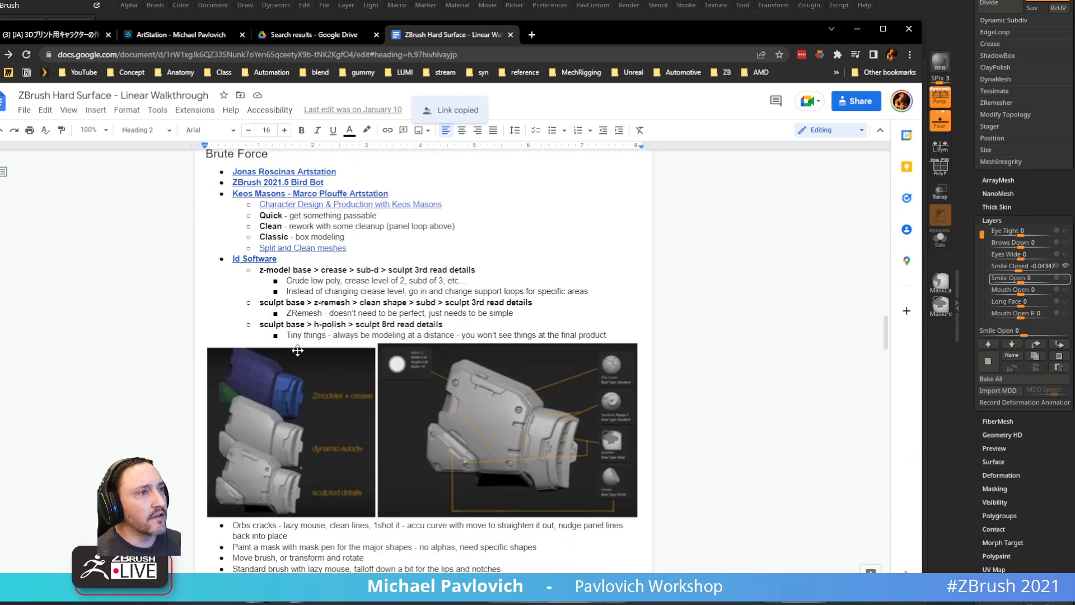
scroll(297, 350, "down", 3)
scroll(310, 345, "up", 4)
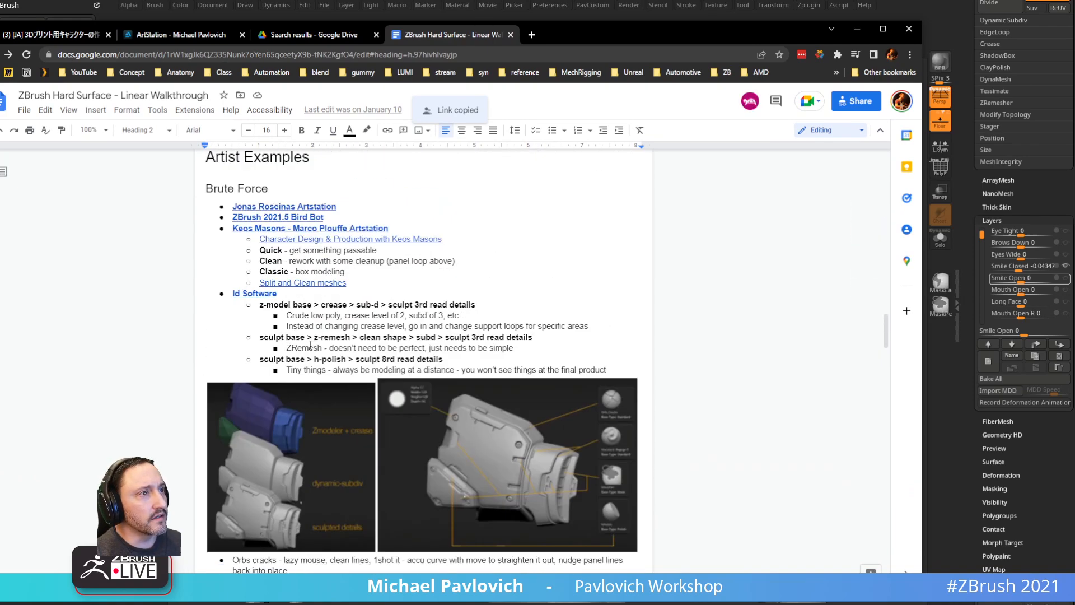
- Open the Id Software link, skim the Doom Eternal character art talk from the ZBrush Summit and return to ZBrush
left_click(255, 293)
left_click(289, 330)
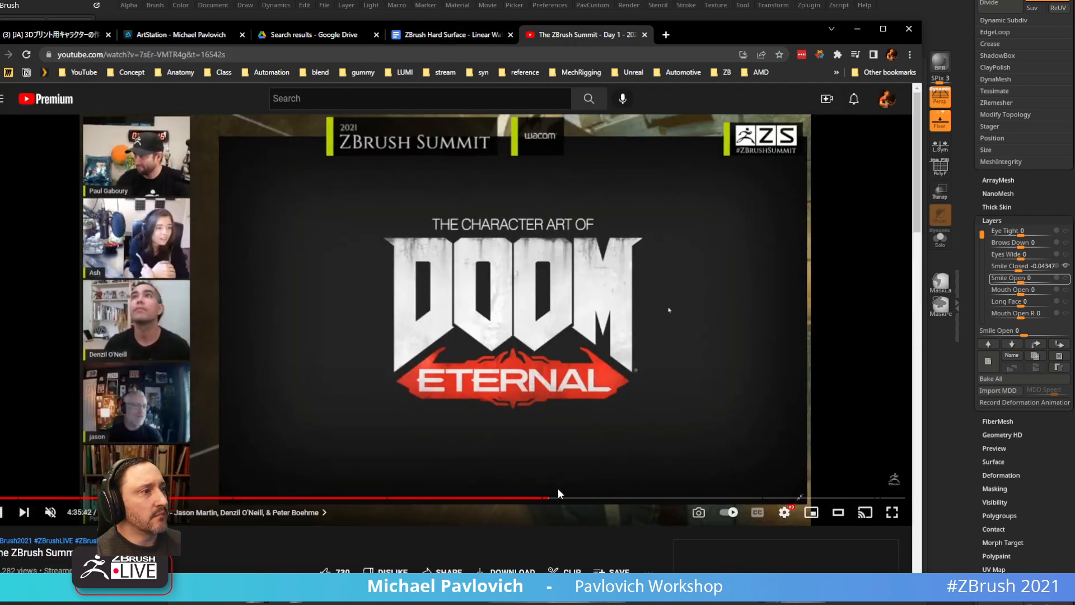
left_click(557, 497)
left_click_drag(568, 500, 695, 499)
key("alt+Tab")
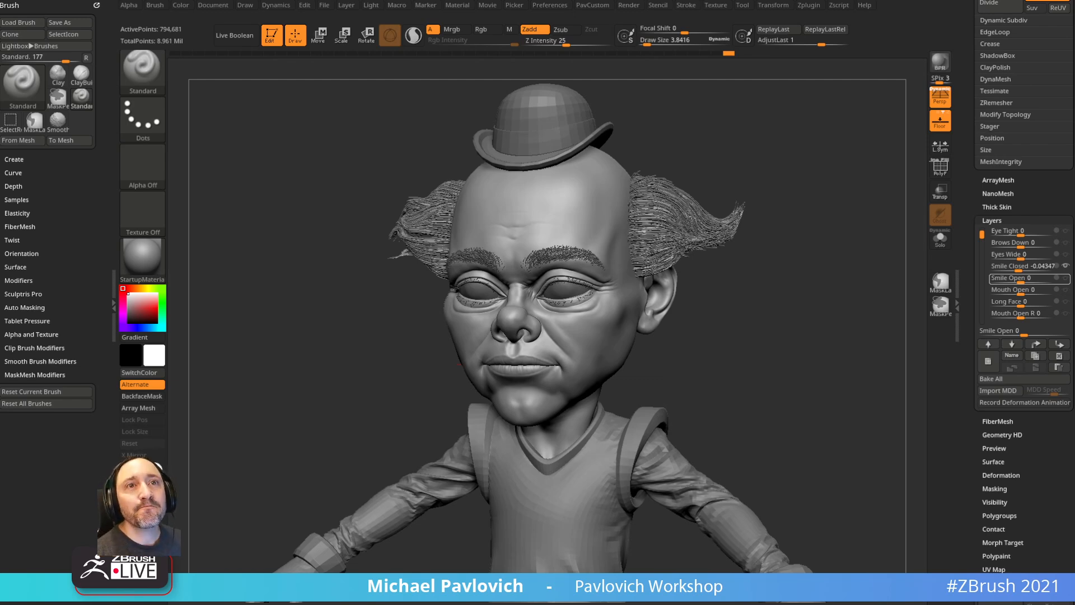
- Turn off perspective for the character view and set the brush draw size to about 49
left_click_drag(859, 241, 828, 239)
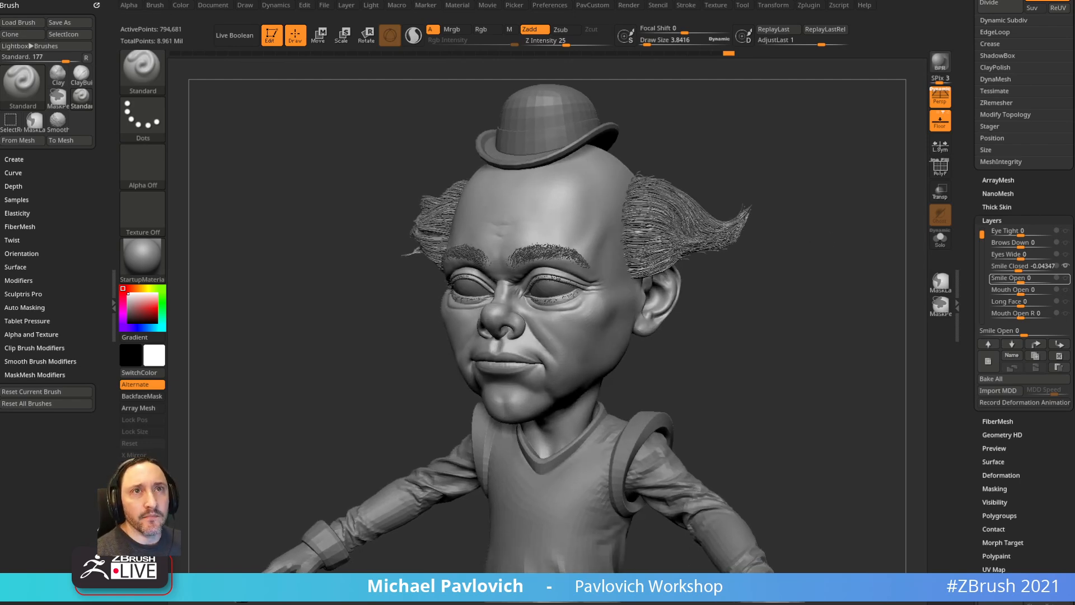
key("s")
mouse_move(766, 167)
left_mouse_down()
mouse_move(795, 167)
mouse_move(807, 208)
mouse_move(780, 192)
left_mouse_up()
key("s")
left_click(940, 98)
key("s")
key("s")
key("bracketleft")
key("bracketleft")
key("bracketleft")
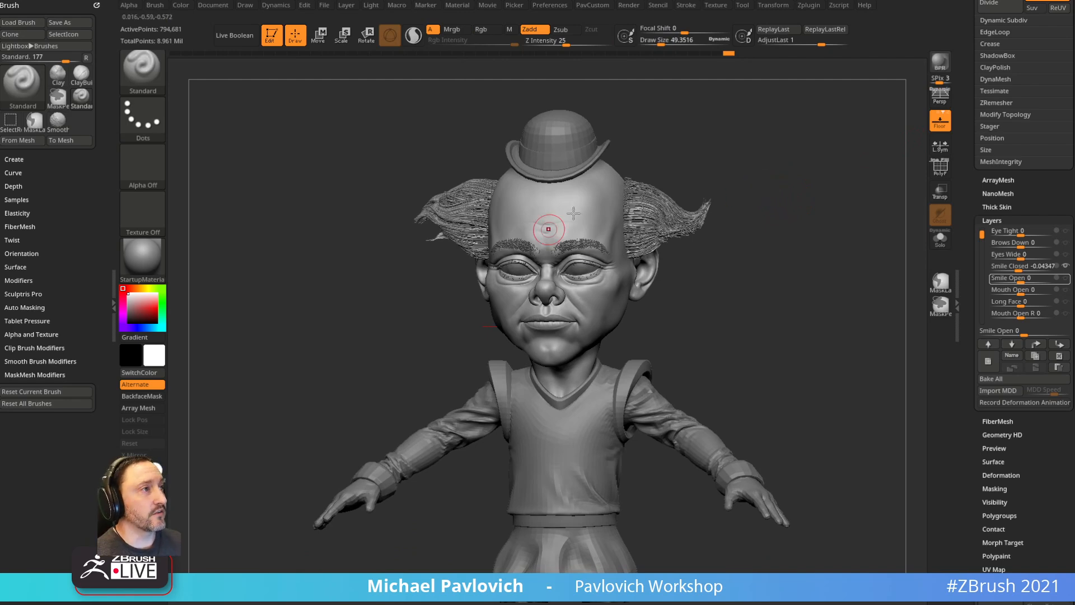
- Dock the Zplugin palette in the left tray above the Brush palette
left_click(804, 7)
left_click_drag(802, 9, 21, 3)
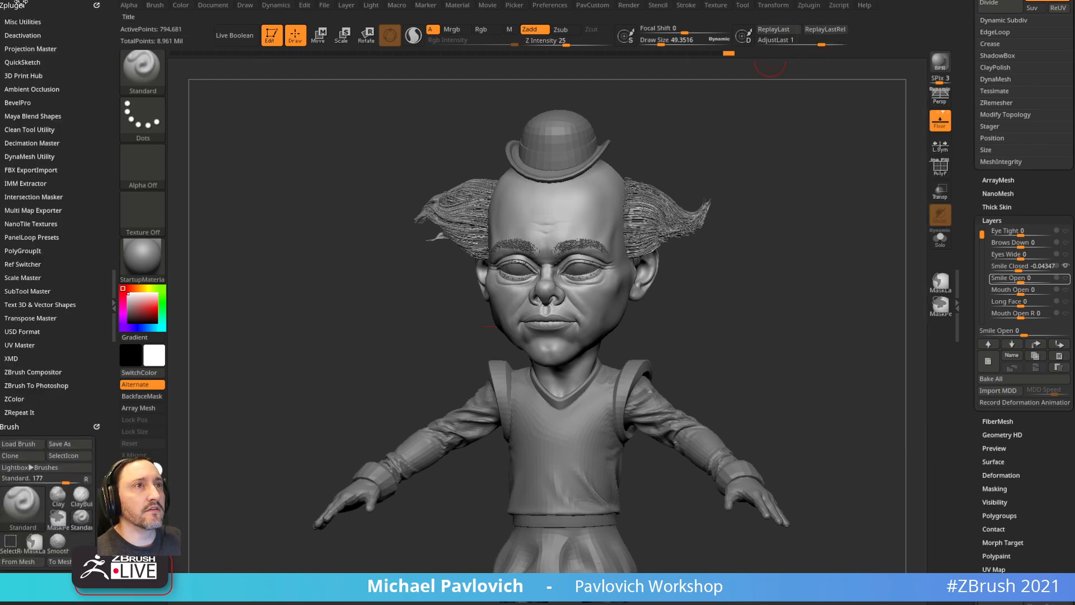
key("shift")
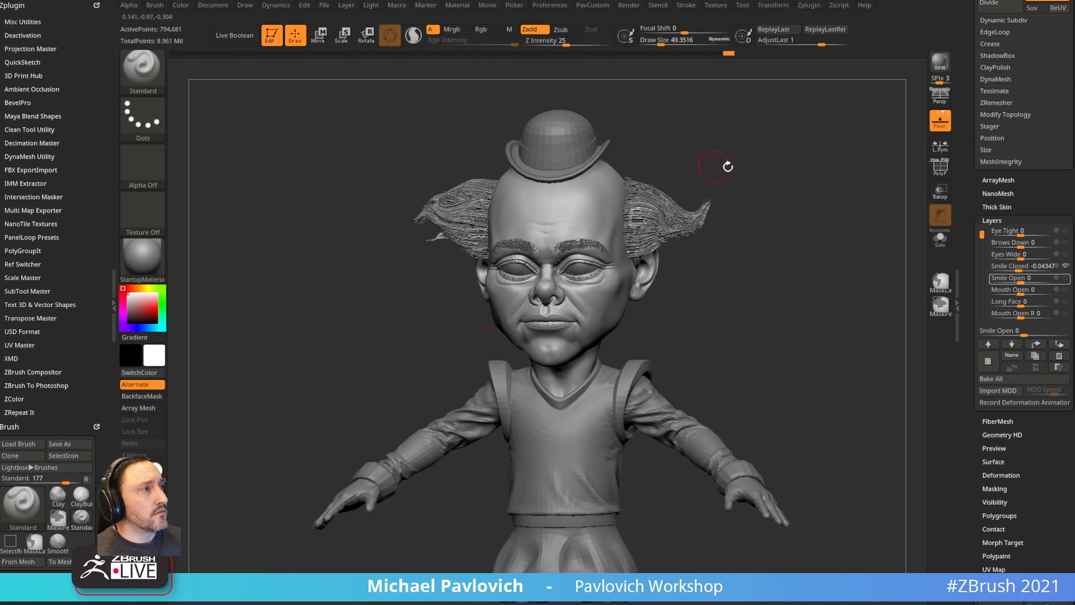
left_click_drag(727, 166, 882, 177)
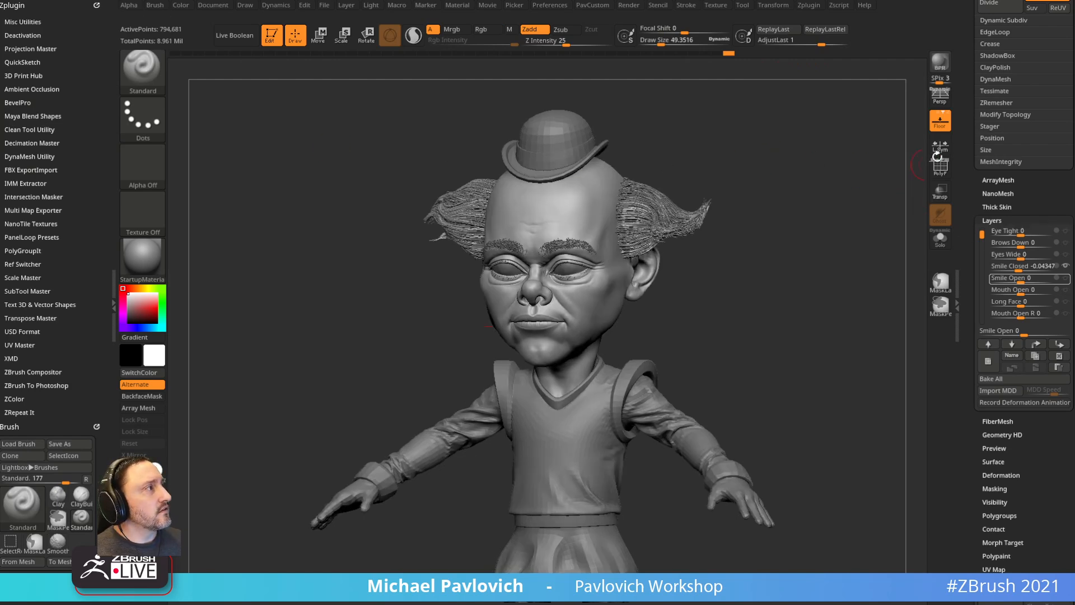
- Show only the myxL5 head subtool and delete all other subtools
left_click_drag(964, 136, 958, 328)
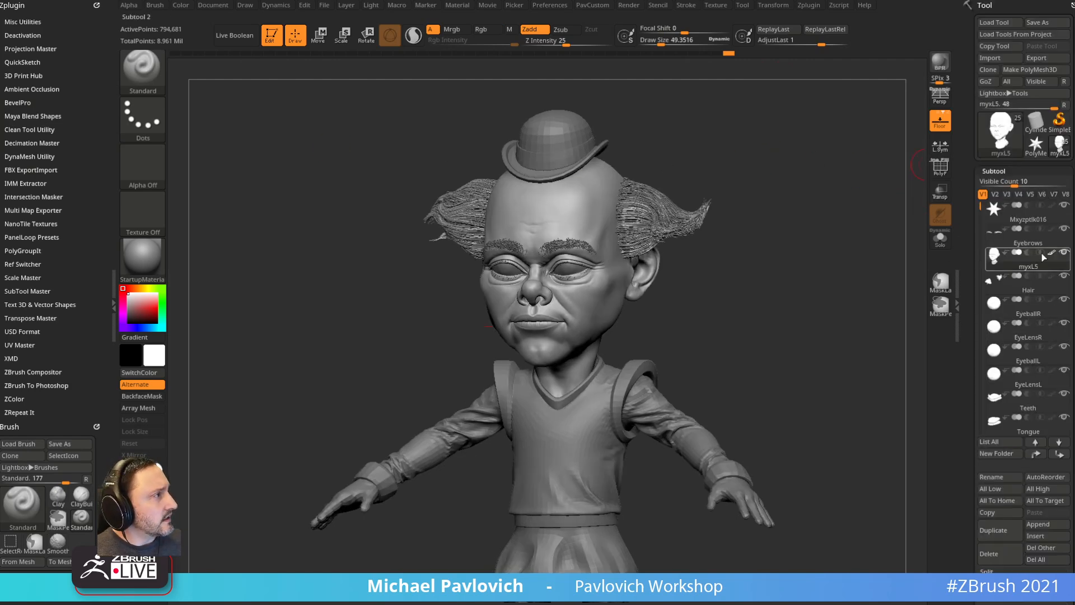
left_click(1064, 253)
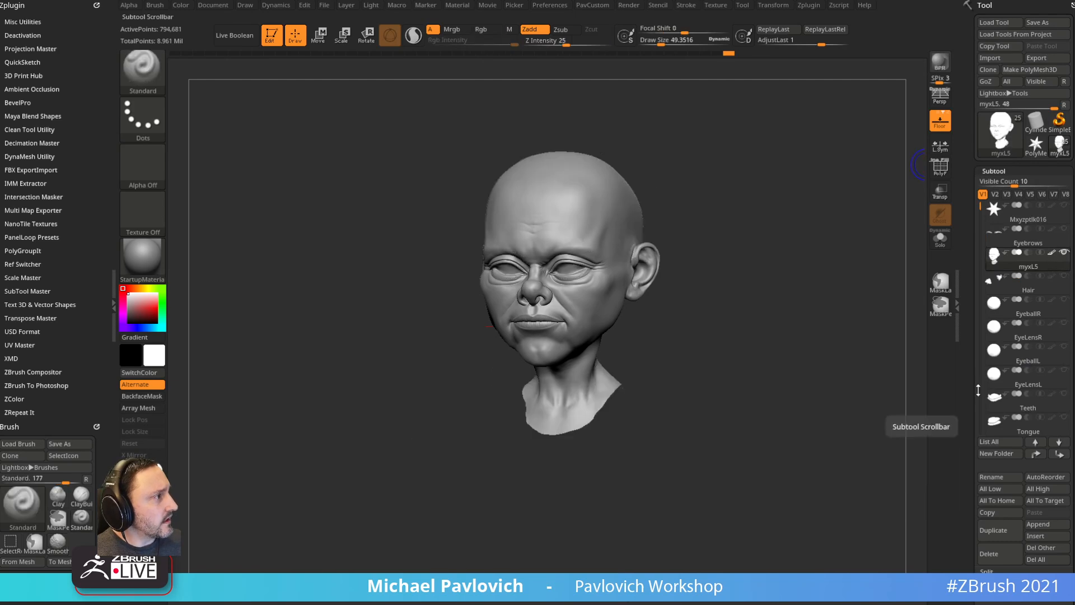
left_click_drag(972, 414, 972, 351)
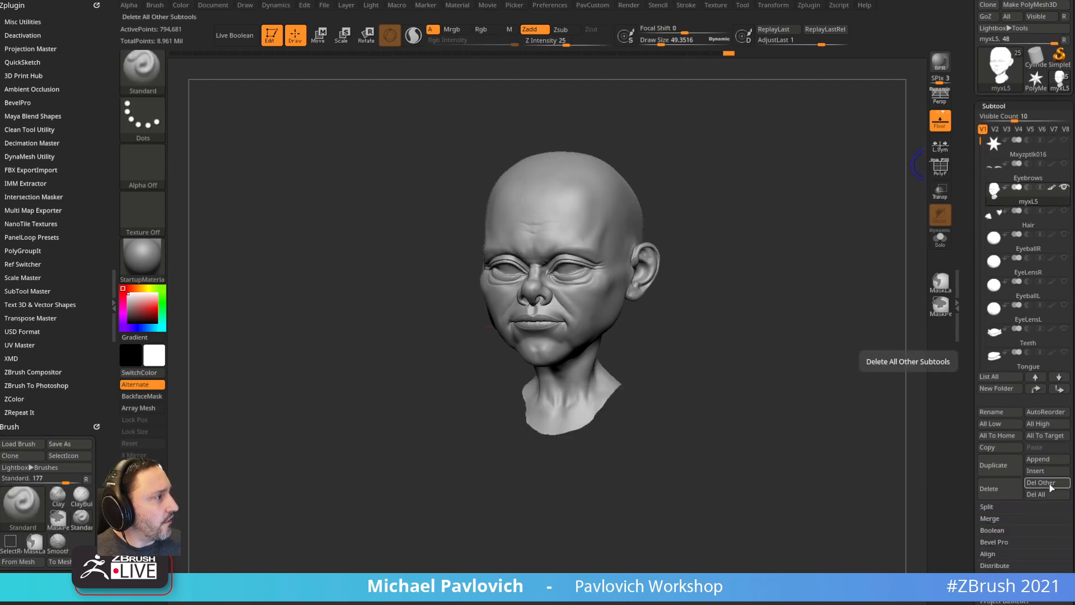
left_click(1045, 495)
left_click(1028, 509)
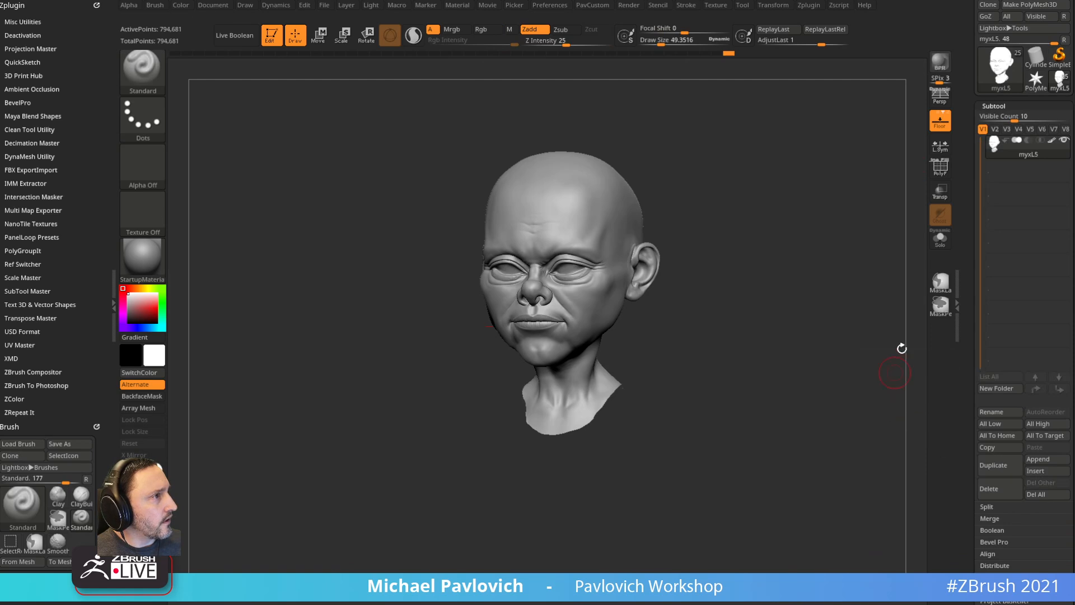
- Examine the head from the front and side and check its subdivision level in the Geometry settings
key("f")
left_click_drag(811, 343, 926, 353, "shift")
left_click_drag(965, 317, 969, 169)
left_click_drag(970, 382, 971, 399)
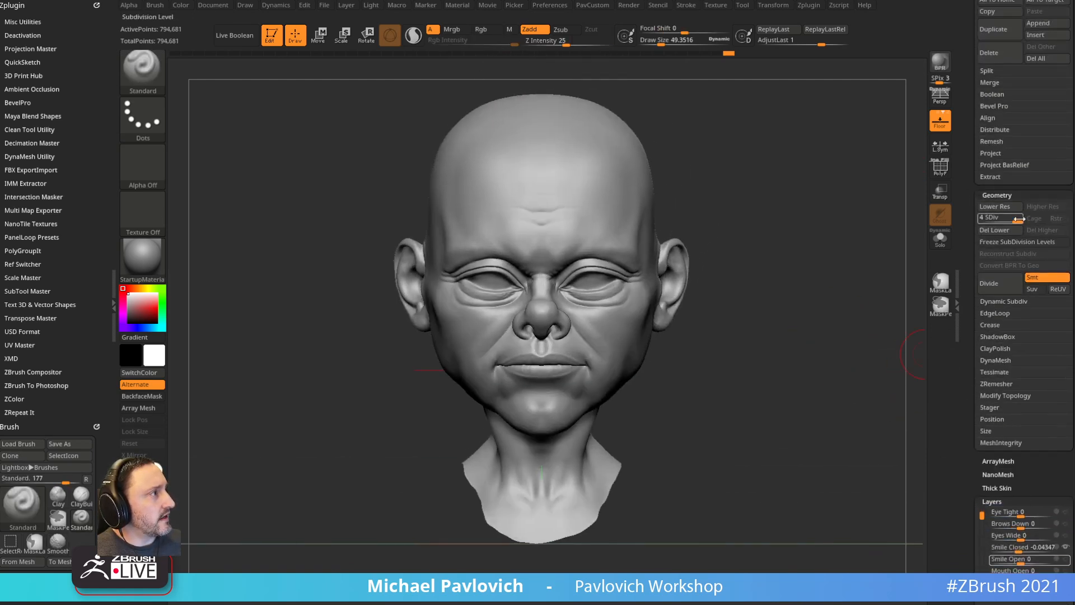
left_click_drag(708, 223, 291, 197)
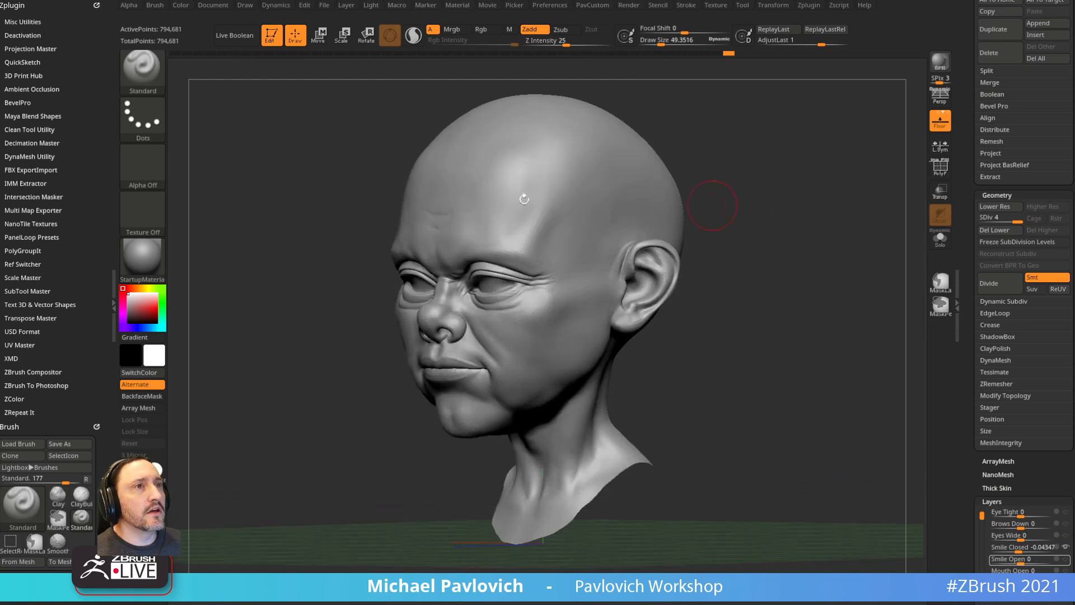
- Send the head's expression layers to Maya with Maya Blend Shapes and allow all flagged Python functions in the file
left_click(32, 116)
left_click(35, 152)
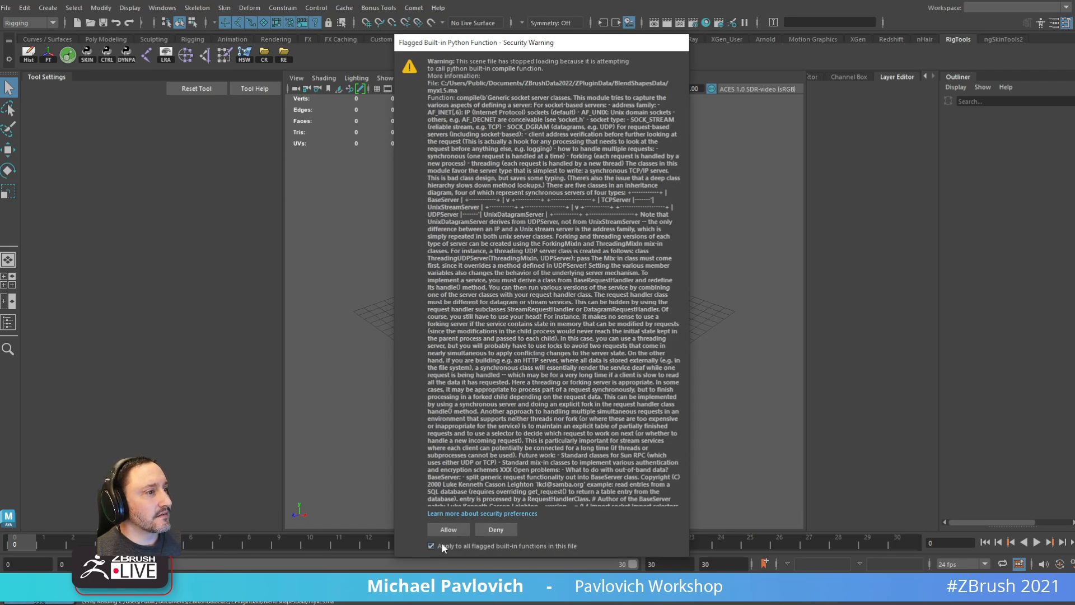
left_click(446, 530)
left_click(451, 352)
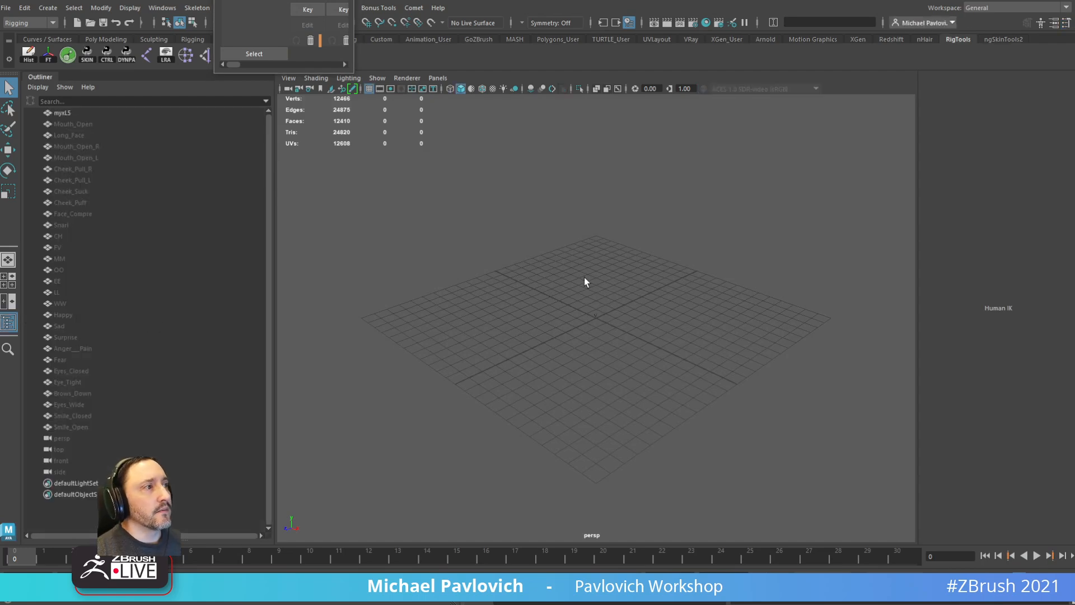
- Select and frame the imported myxL5 head in Maya, inspect it from several angles and move the blend shape window aside
left_click_drag(679, 358, 565, 280)
key("f")
left_click_drag(636, 313, 690, 269, "alt")
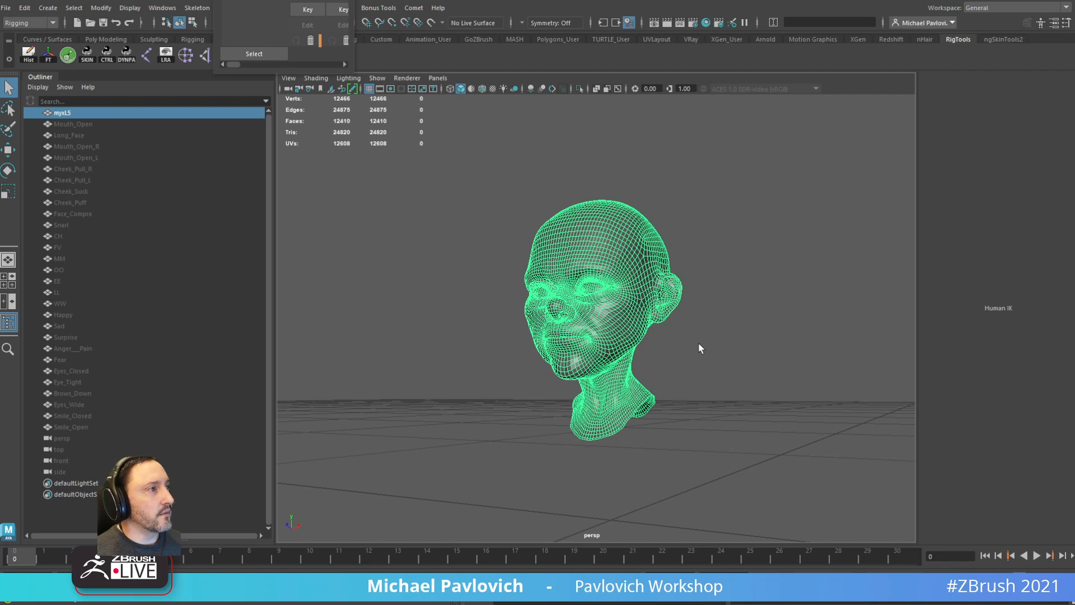
left_click(675, 203)
left_click_drag(675, 204, 629, 160, "alt")
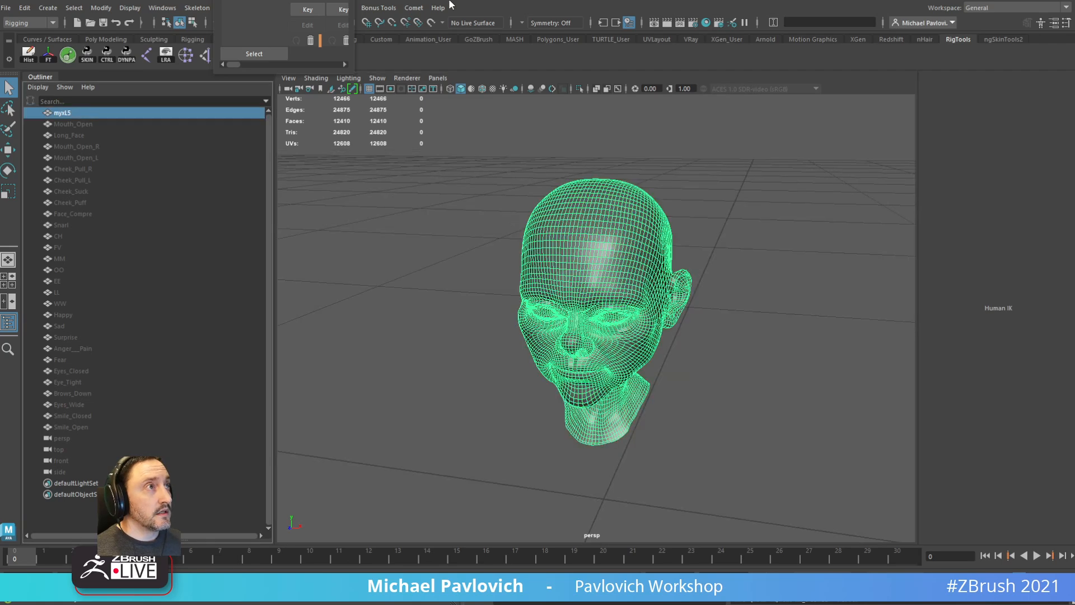
left_click_drag(486, 192, 524, 211, "alt")
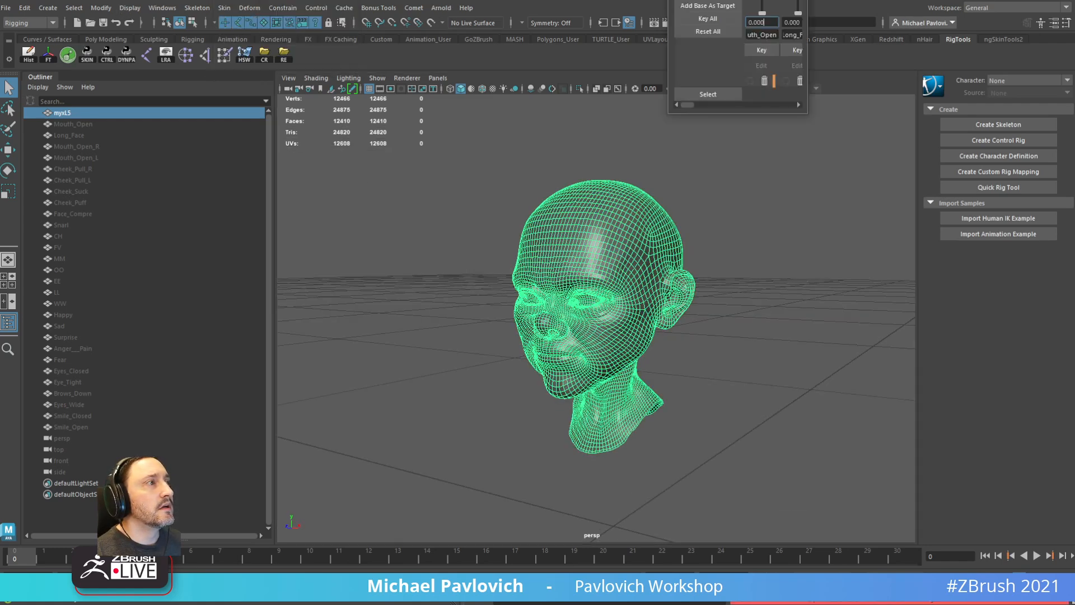
left_click_drag(735, 0, 633, 0)
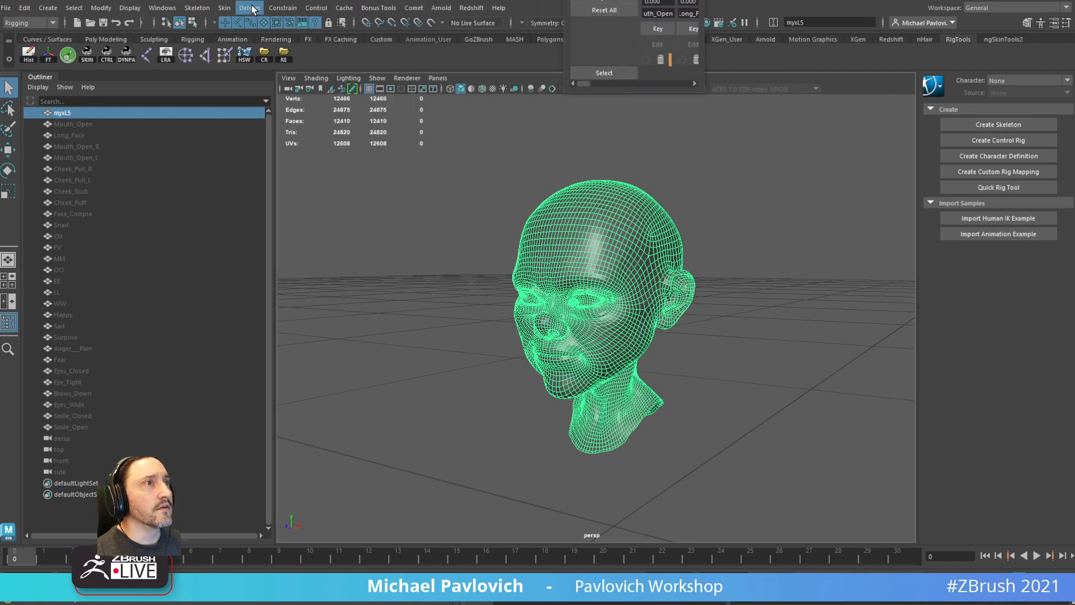
- Switch to the Modeling menu set and apply Soften Edge to the myxL5 head so its surface shades smoothly
left_click(502, 226)
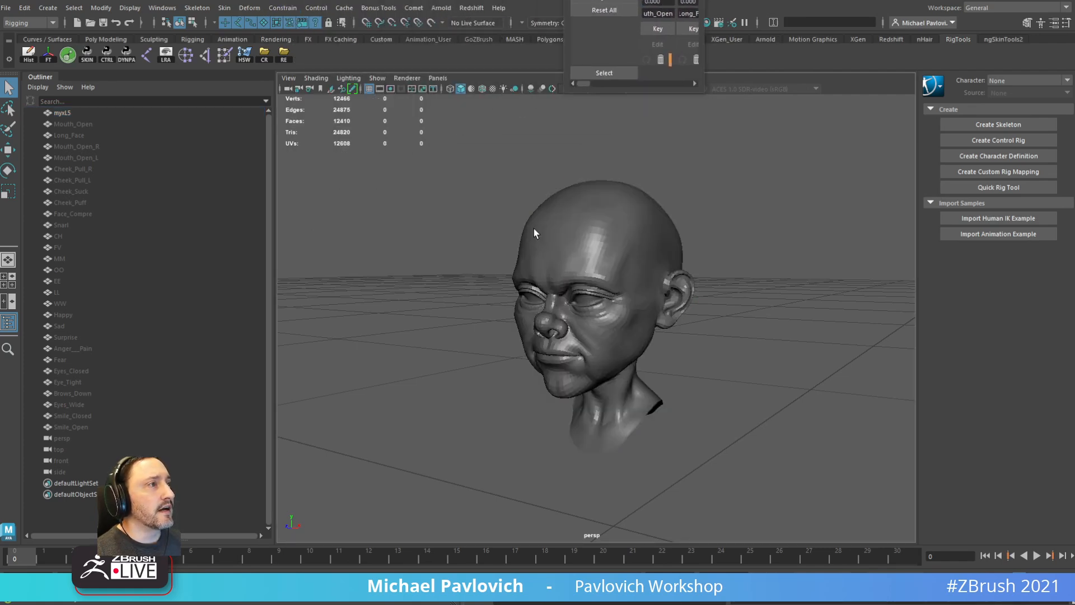
left_click(553, 234)
left_click(411, 163)
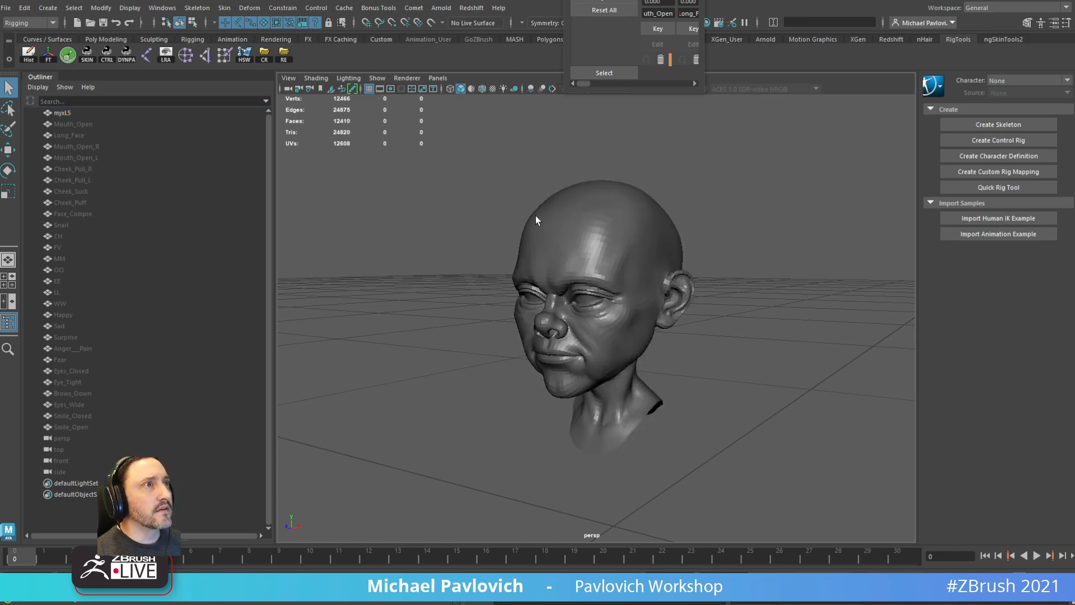
left_click(536, 213)
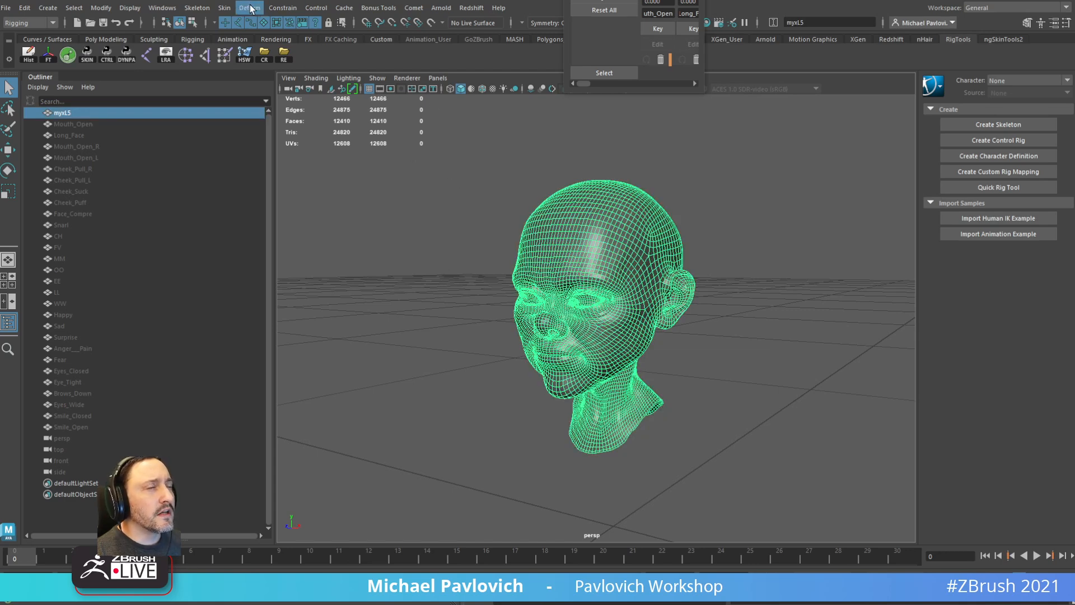
left_click(51, 22)
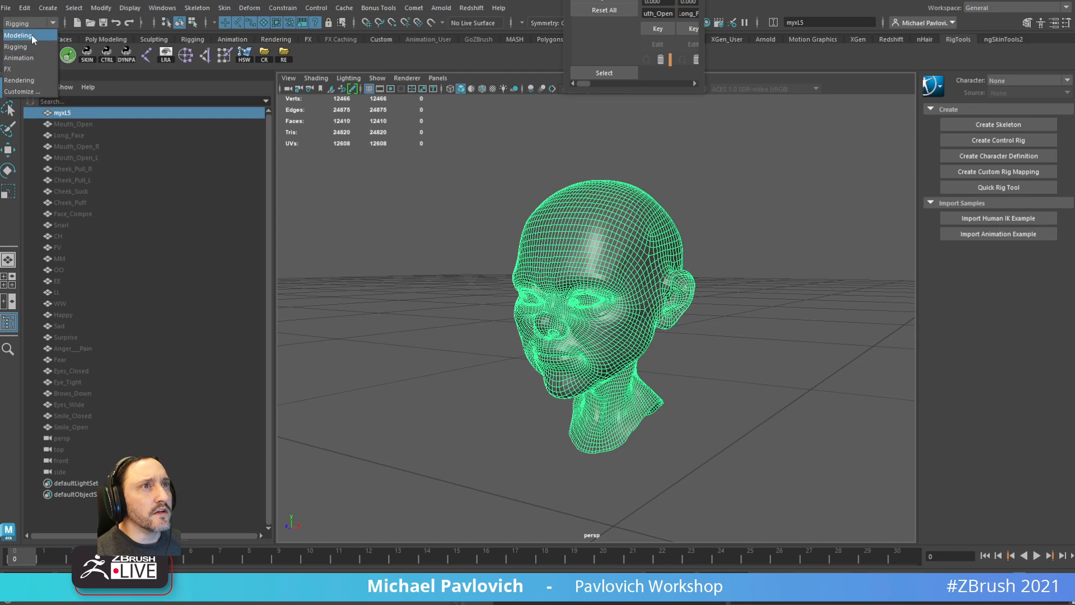
left_click(31, 35)
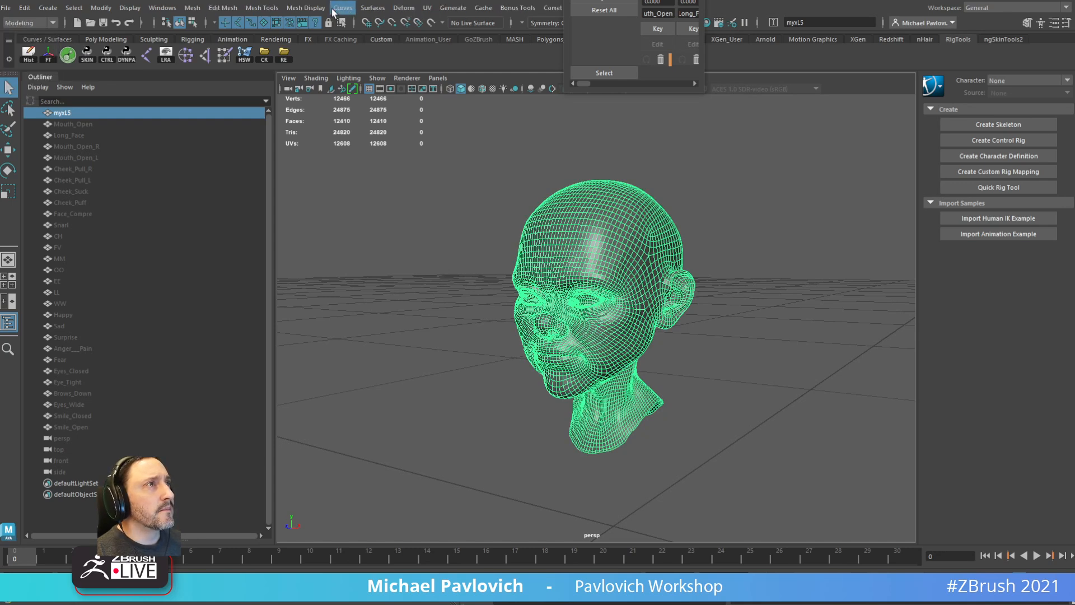
left_click(305, 8)
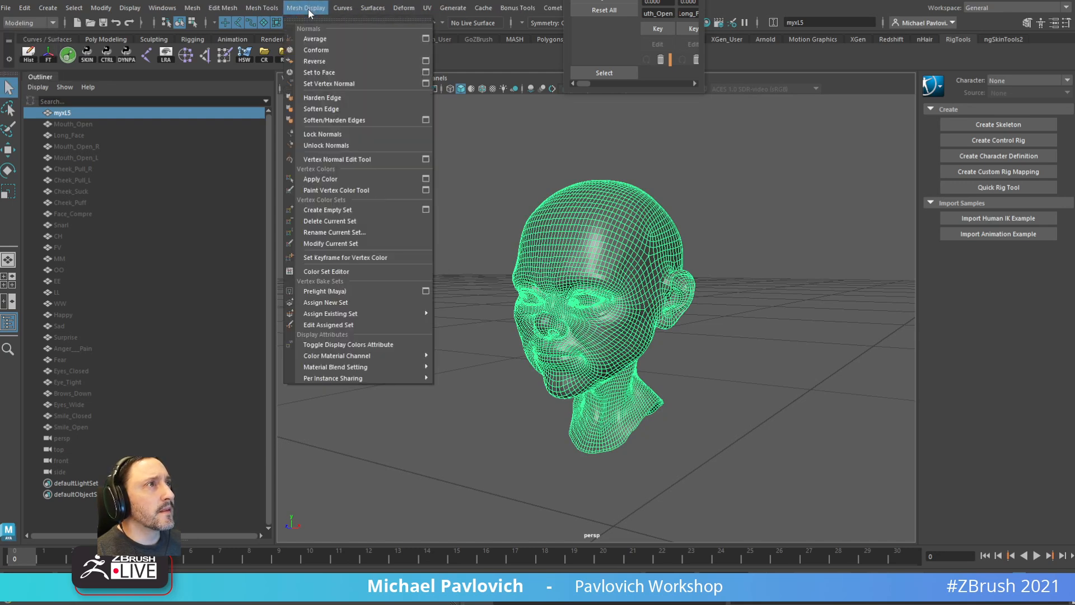
left_click(332, 112)
left_click(635, 173)
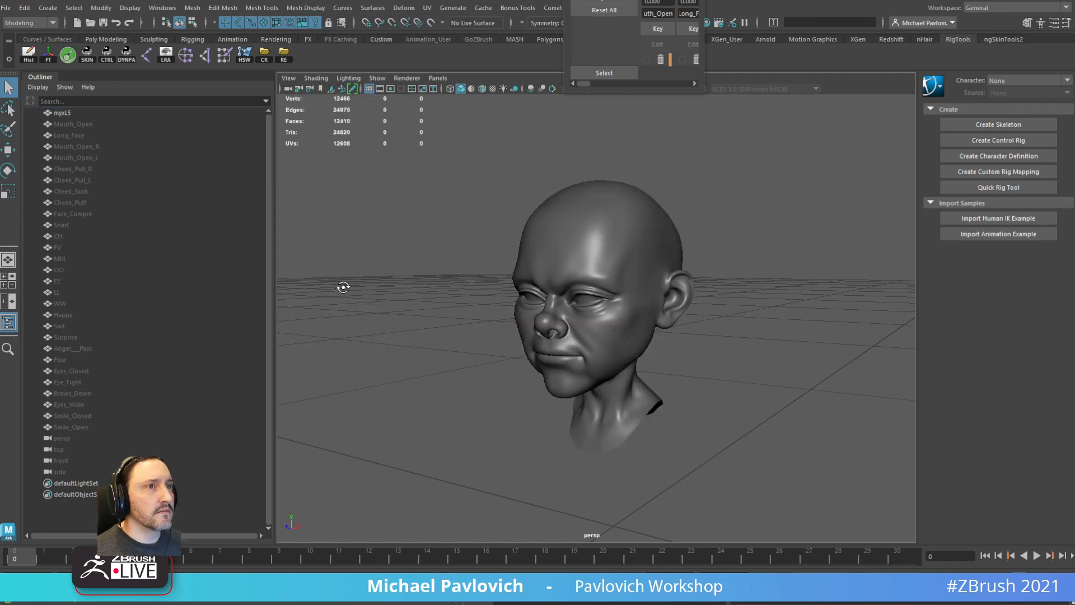
- Orbit to a three-quarter view of the head and close both the blend shape target list and slider windows
left_click_drag(341, 286, 357, 282, "alt")
left_click_drag(0, 20, 0, 10)
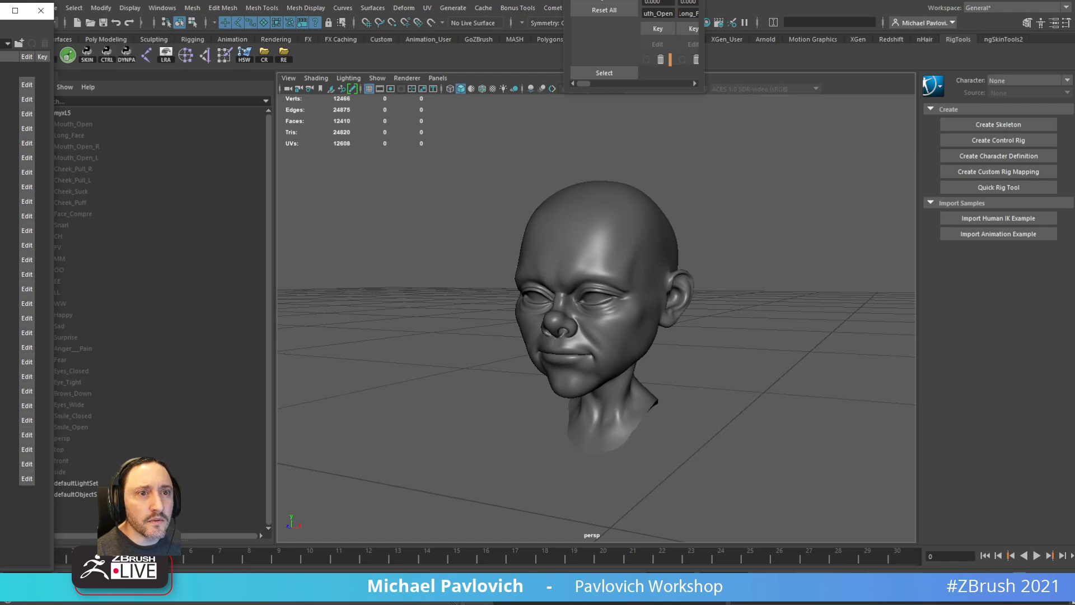
left_click_drag(0, 464, 0, 478)
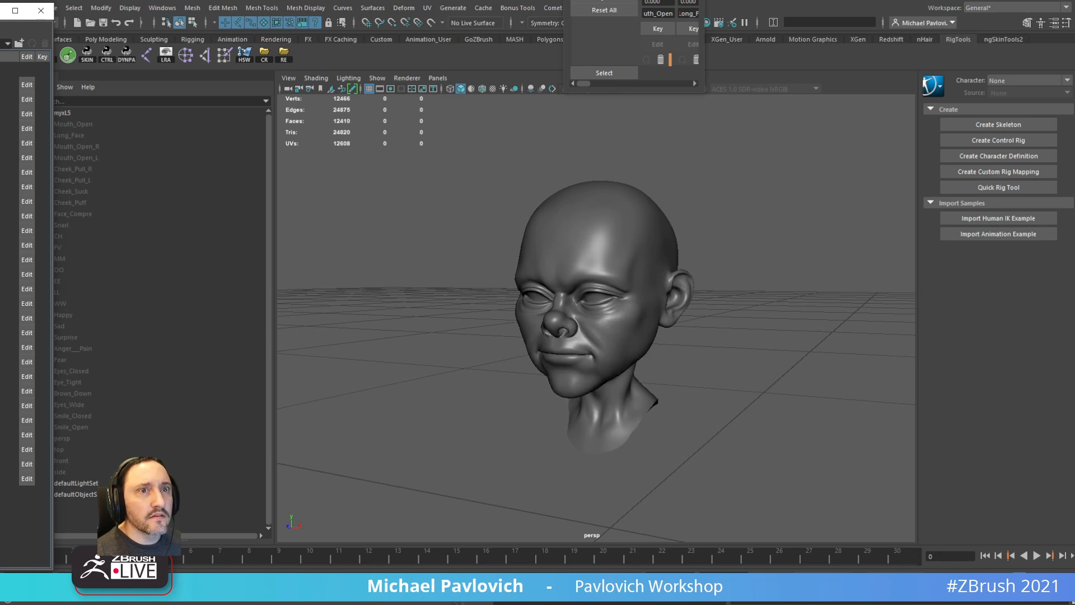
left_click_drag(0, 478, 0, 478)
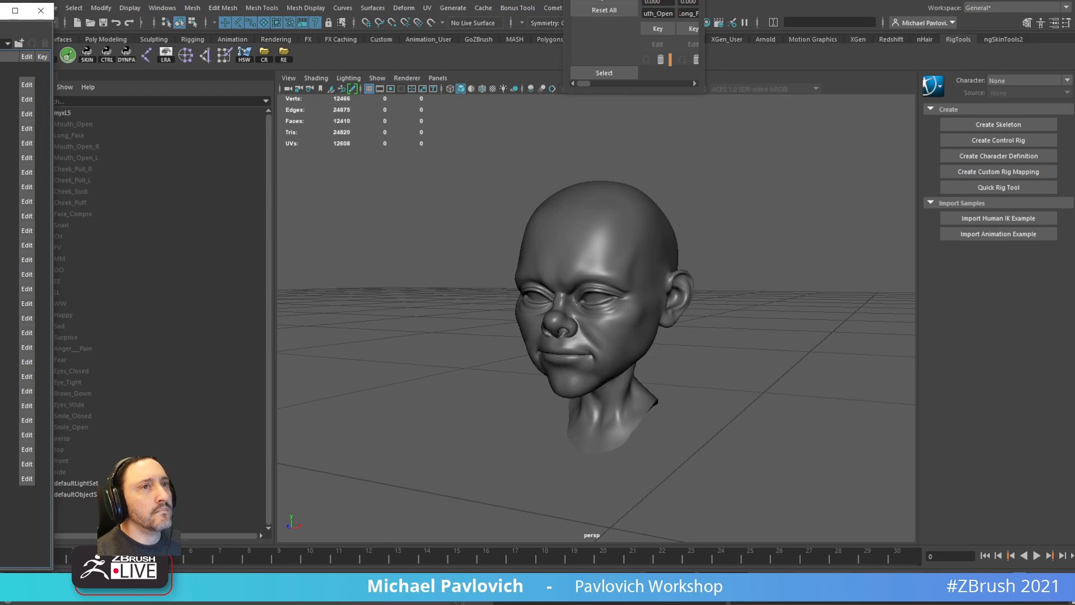
left_click(41, 11)
left_click(692, 0)
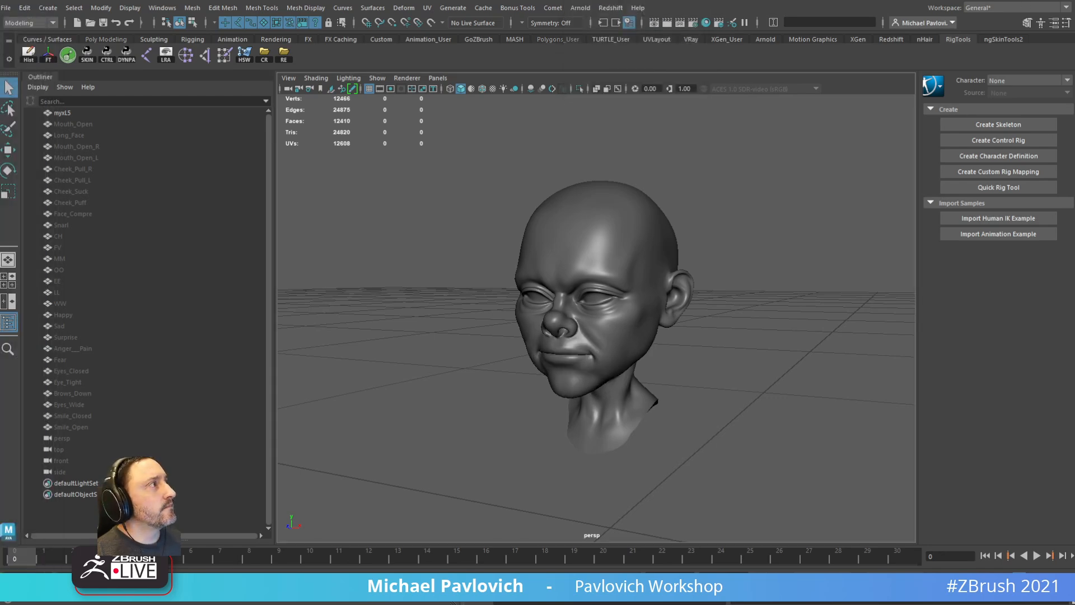
- Switch from Maya to the YouTube channel in the browser and search its videos for "blendshapes"
left_click(1062, 0)
left_click(490, 250)
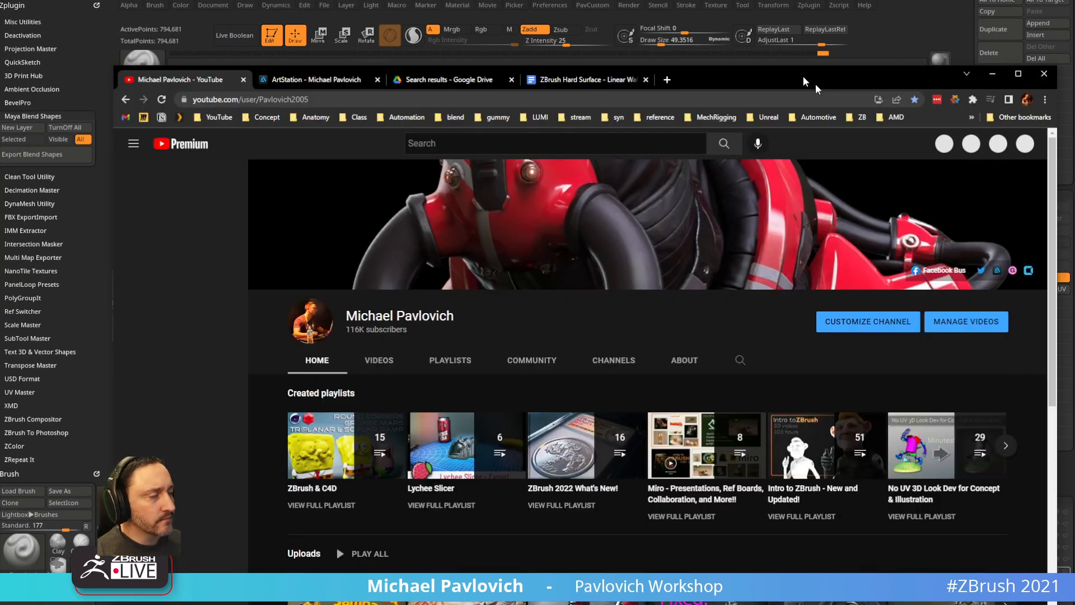
left_click_drag(806, 80, 718, 2)
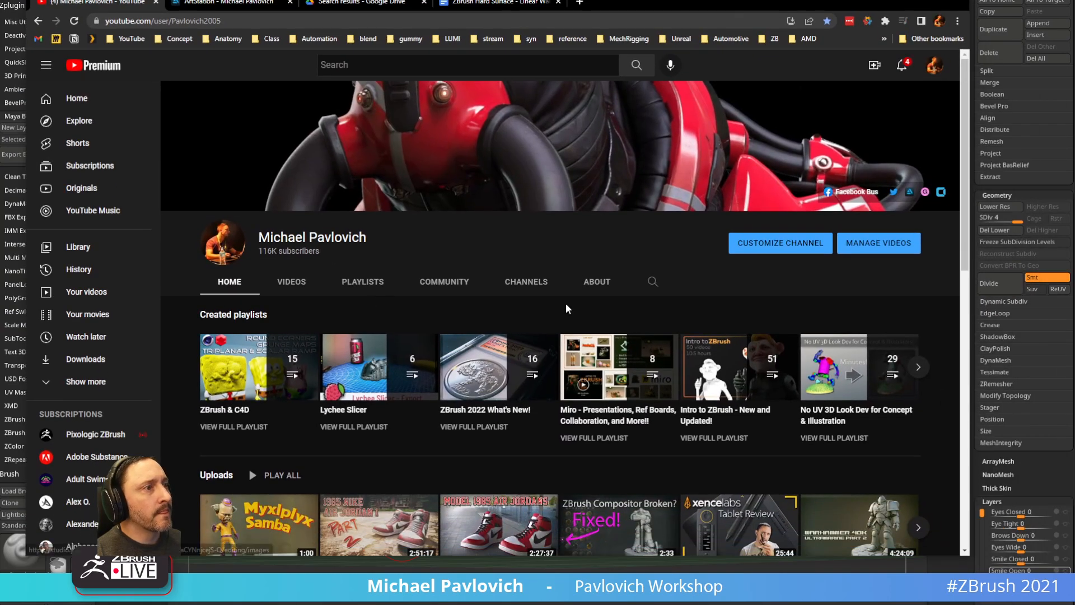
left_click(652, 281)
type("ble")
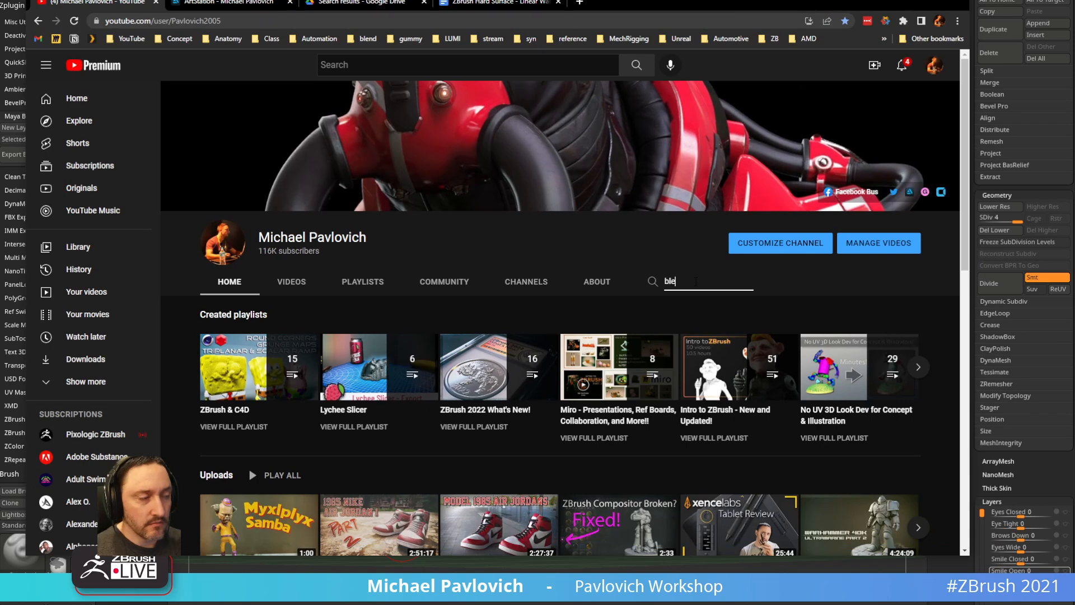
type("ndshapes")
key("Return")
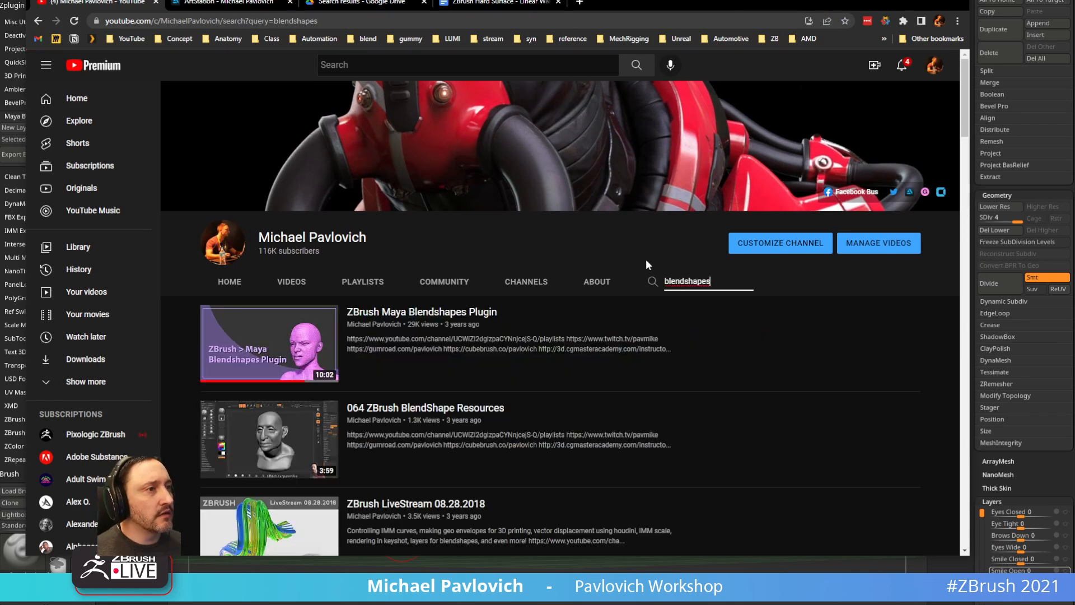
- Open the "ZBrush Maya Blendshapes Plugin" video, skip to an early part and copy its share link
left_click(392, 313)
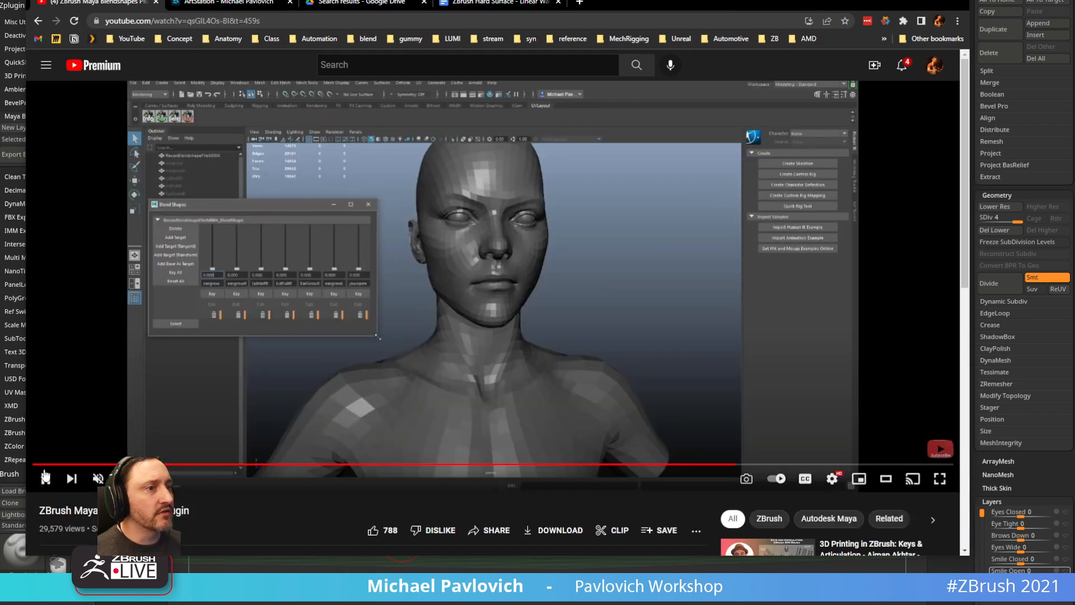
left_click_drag(87, 464, 218, 465)
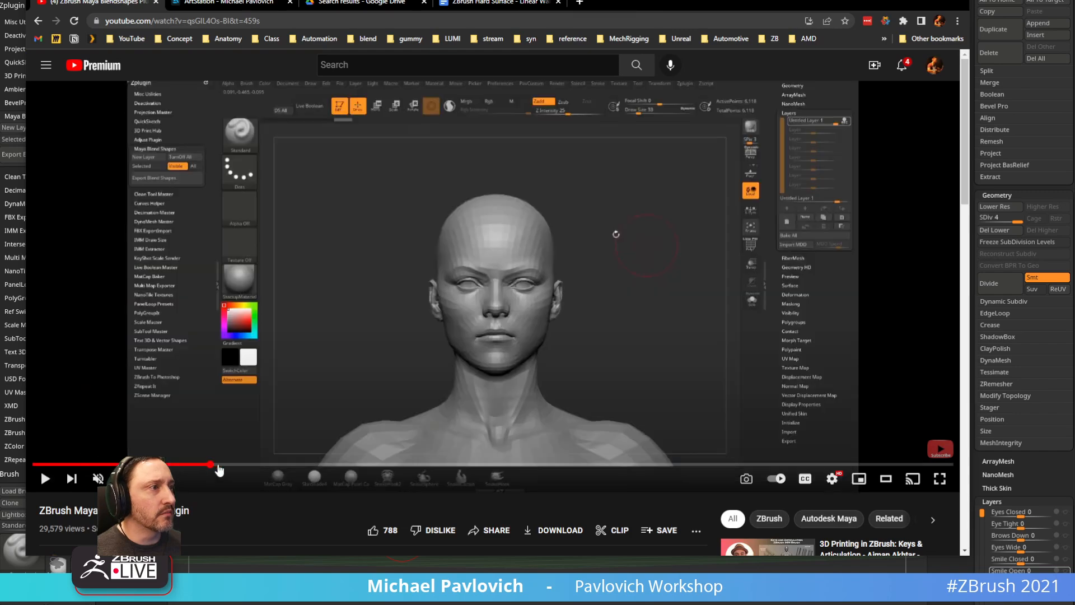
key("ctrl+l")
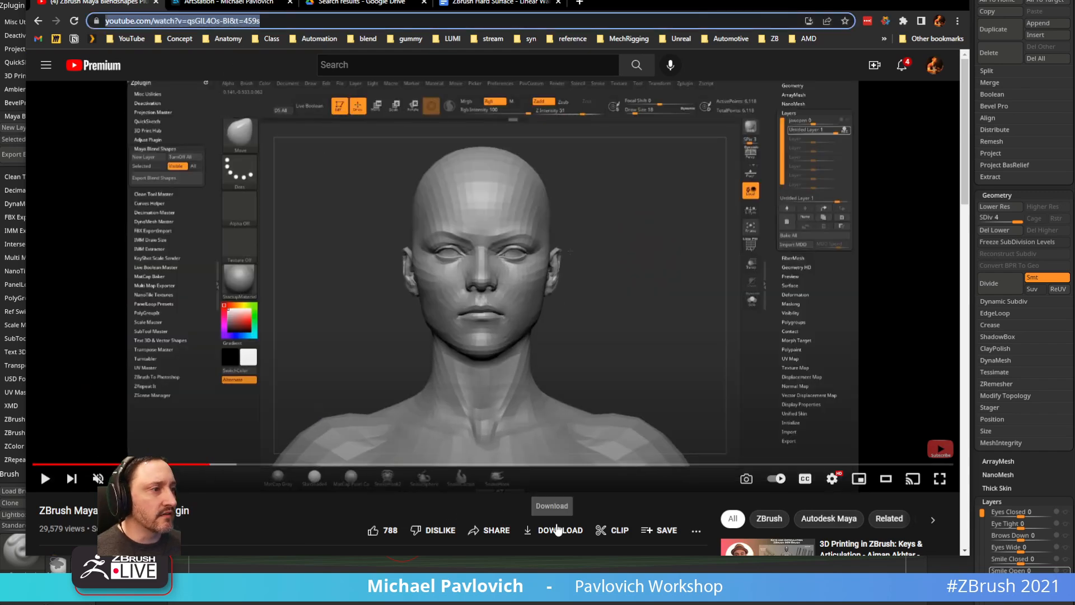
left_click(489, 529)
left_click(604, 364)
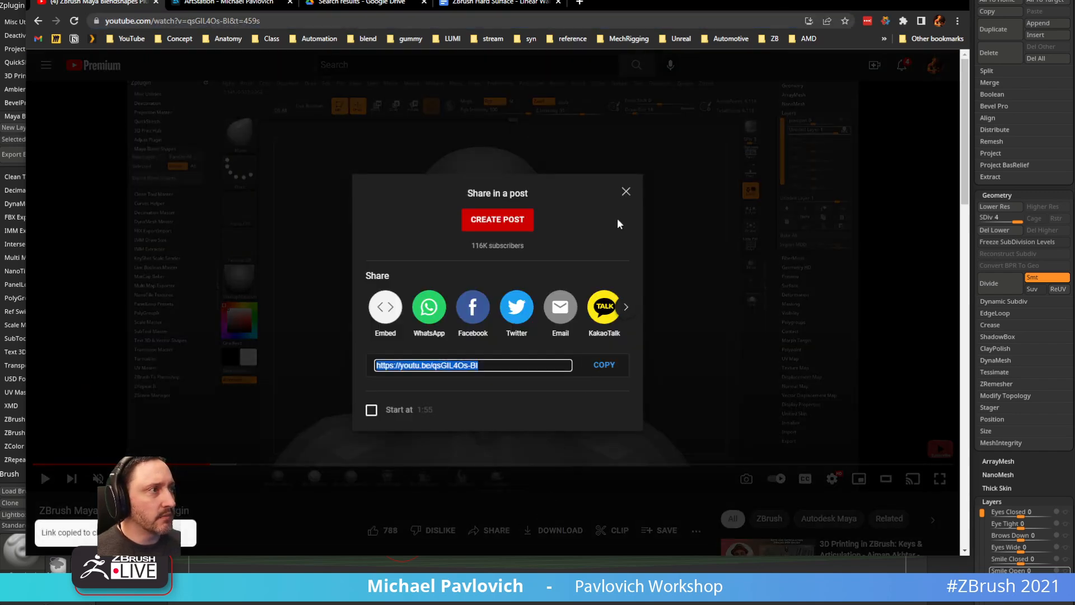
left_click(626, 192)
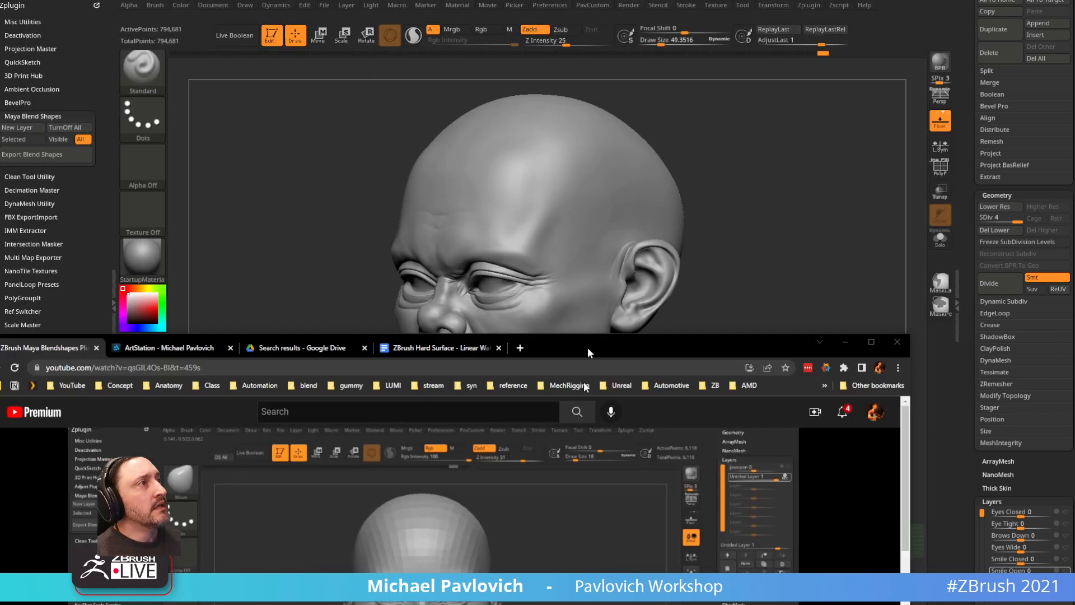
- Switch back to ZBrush, angle the head and set the Smile Closed layer's intensity to 1
key("alt+Tab")
left_click_drag(777, 405, 789, 396)
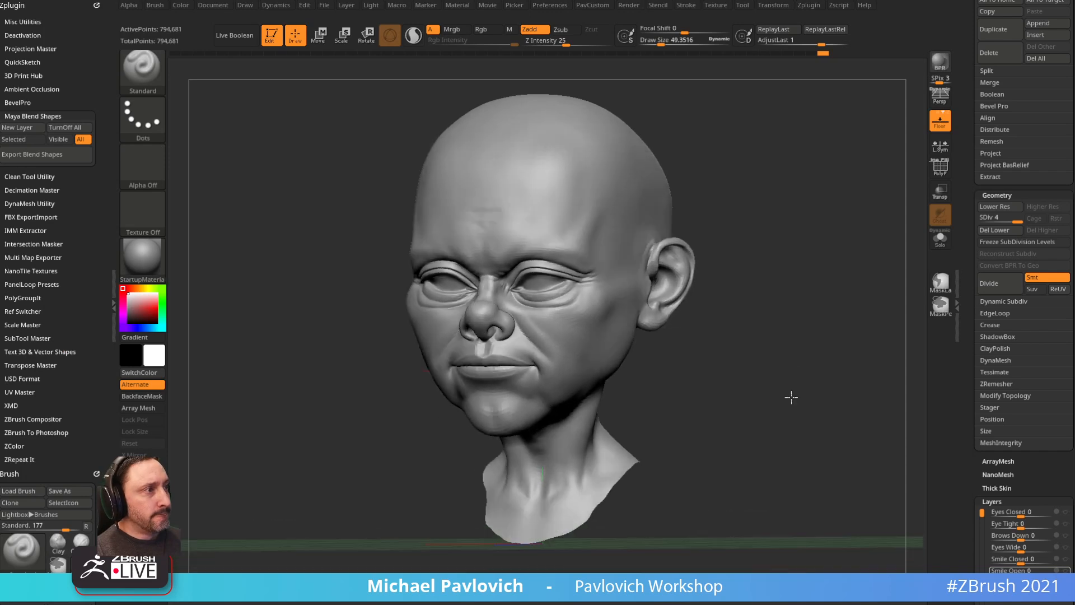
left_click_drag(1007, 559, 1065, 566)
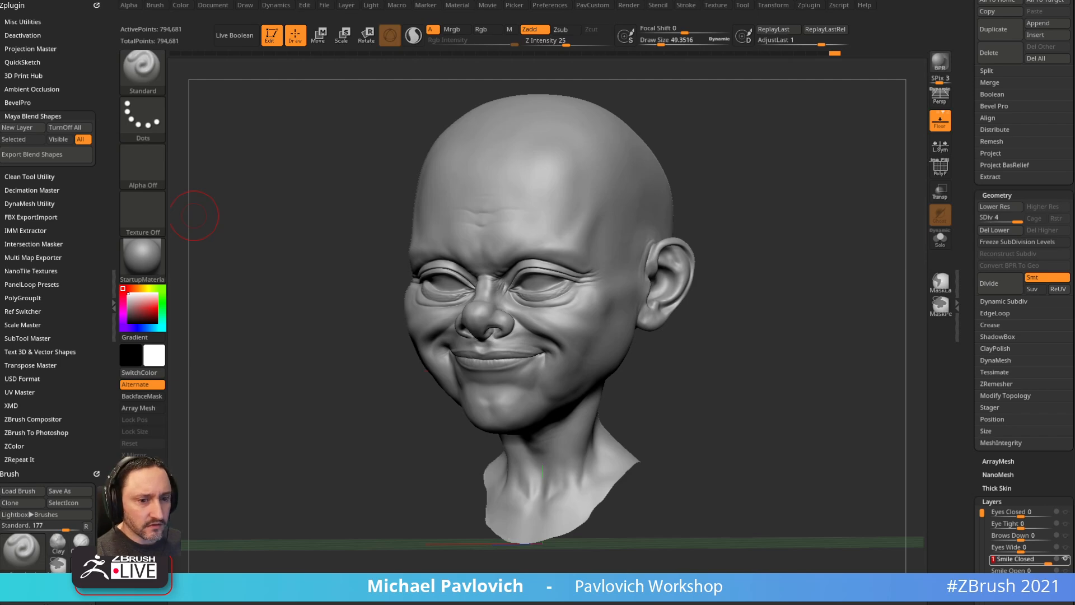
- From the "Myxlplyx Blendshape Tests" ArtStation page, open 3D Scan Store's multi expression base mesh, select its address and return to ZBrush
left_click_drag(487, 602, 610, 12)
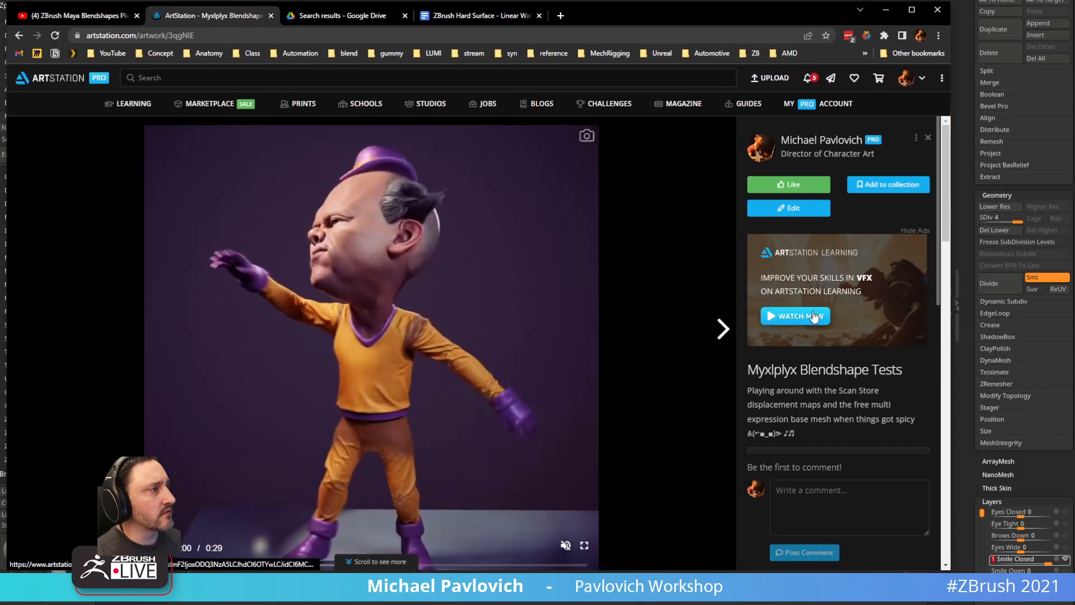
scroll(817, 343, "down", 4)
left_click(816, 237)
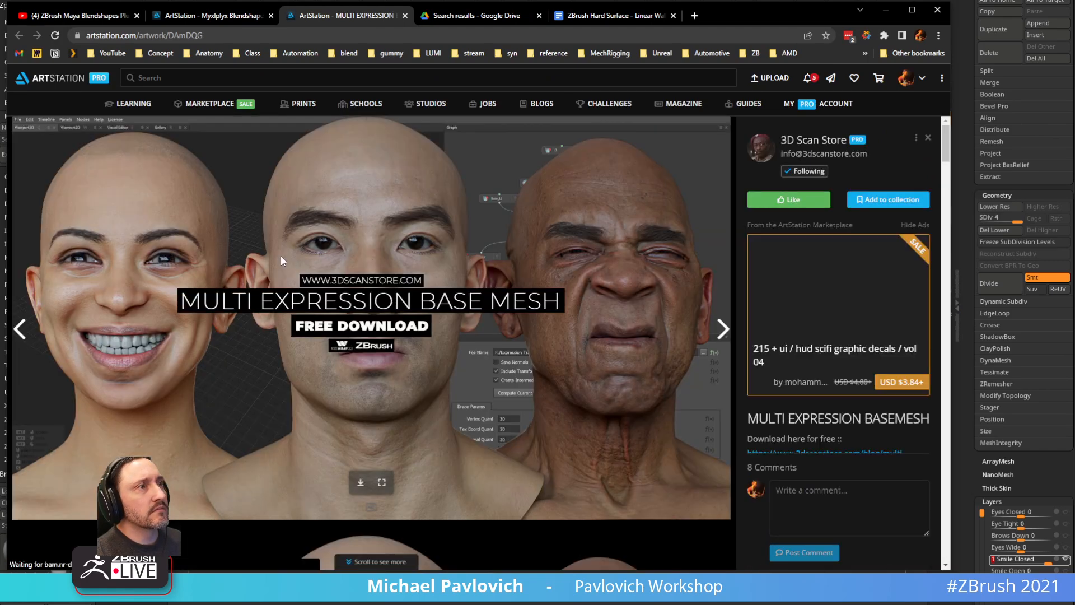
left_click(230, 33)
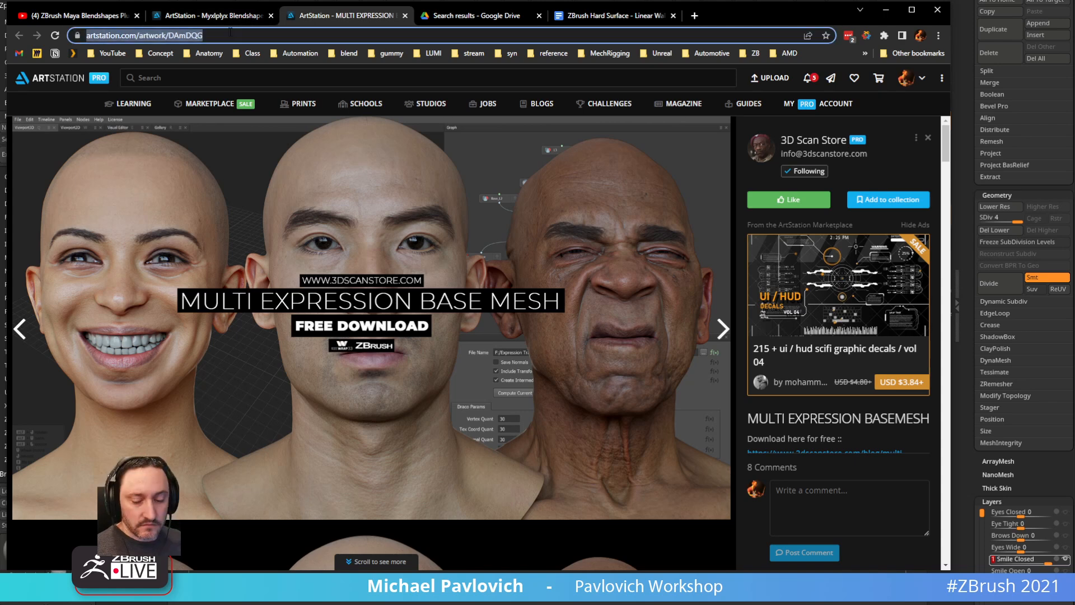
key("alt+Tab")
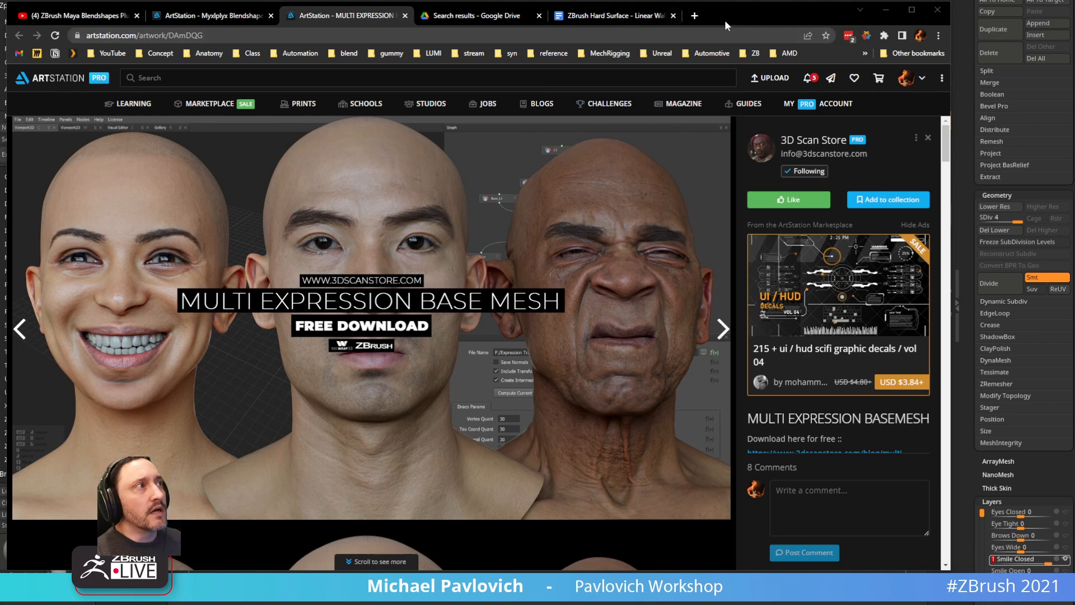
key("alt+Tab")
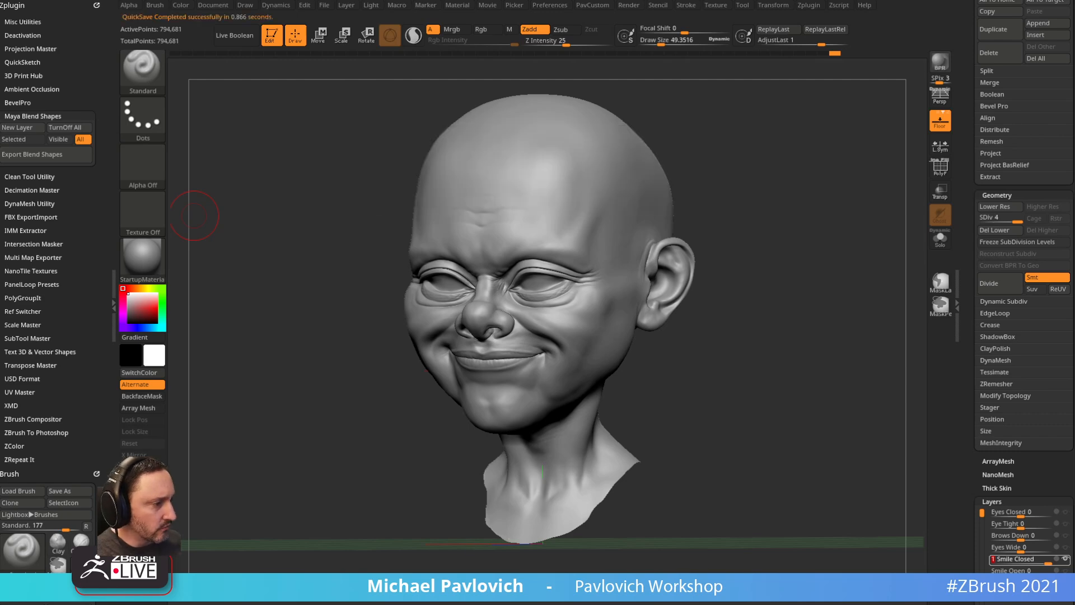
- Switch to the "doom prop" Google search and browse its image results for sculpted prop references
key("alt+Tab")
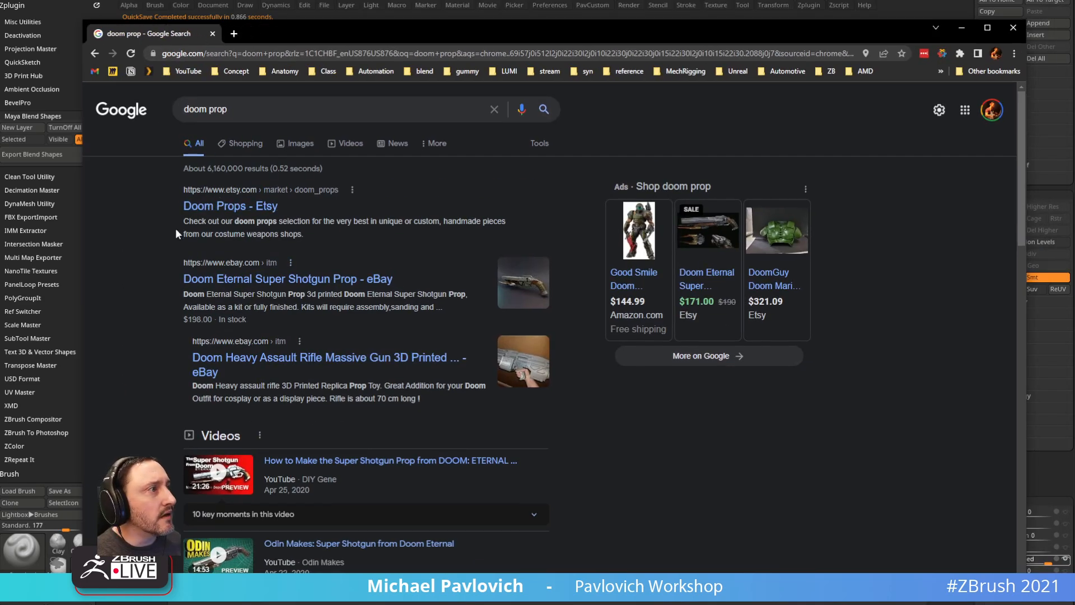
left_click(286, 143)
scroll(347, 336, "down", 3)
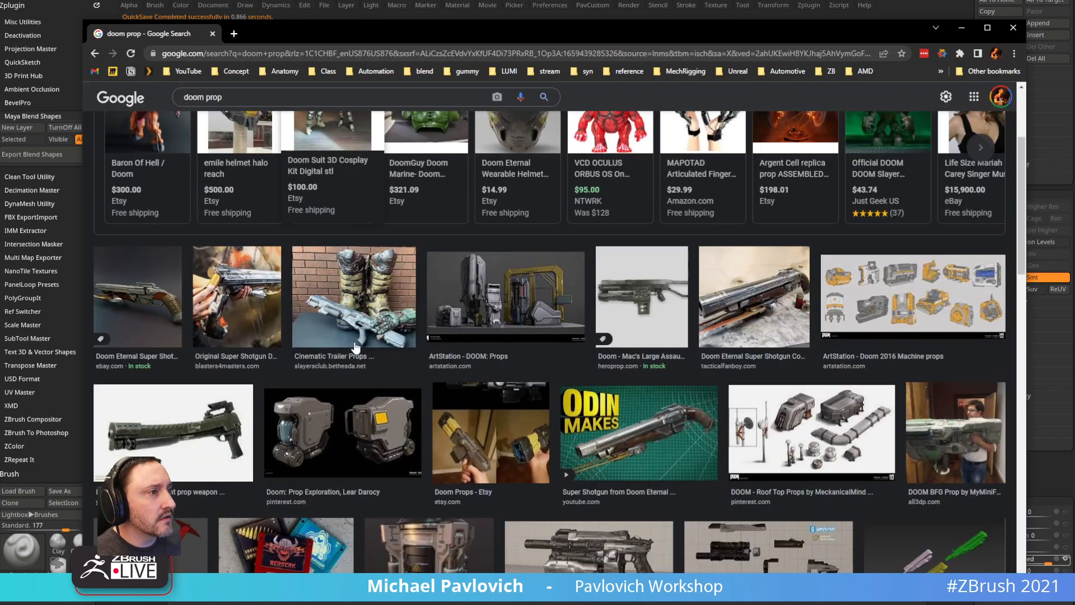
scroll(415, 398, "down", 2)
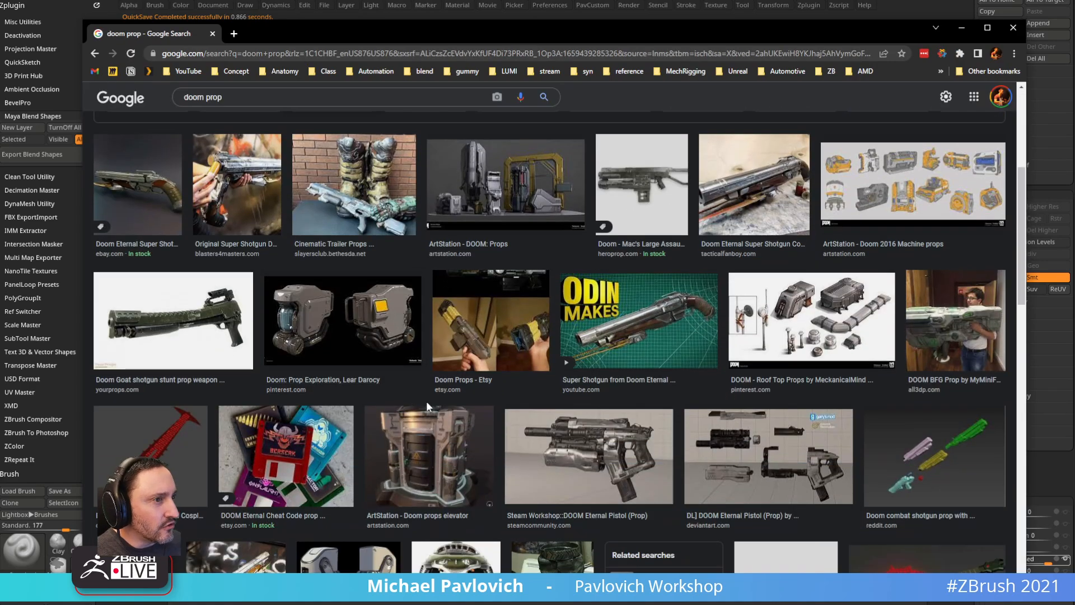
scroll(426, 395, "down", 2)
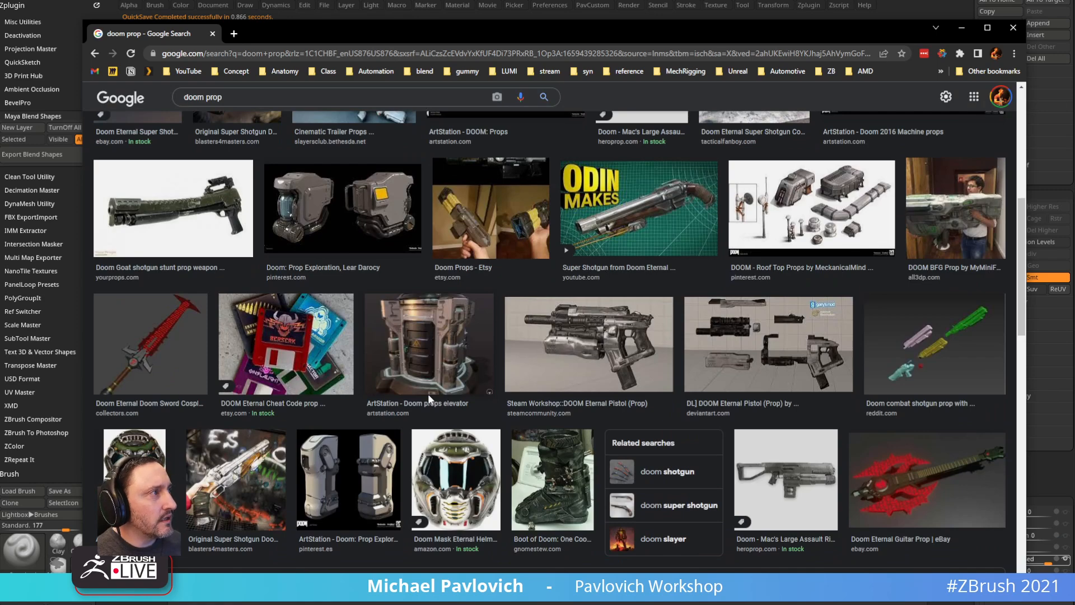
scroll(428, 394, "up", 3)
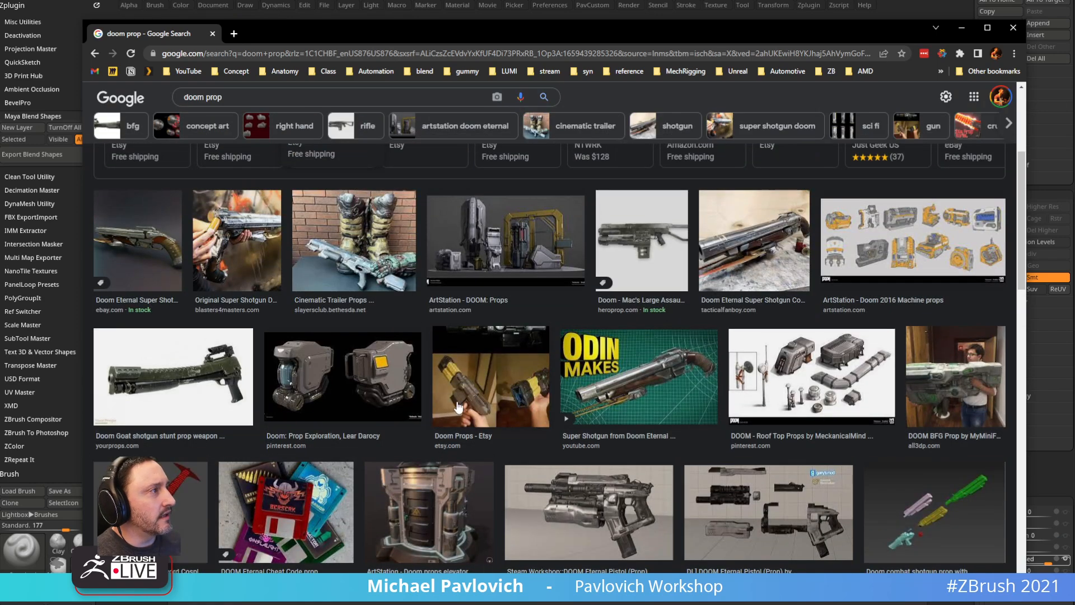
scroll(457, 407, "down", 4)
scroll(432, 413, "down", 3)
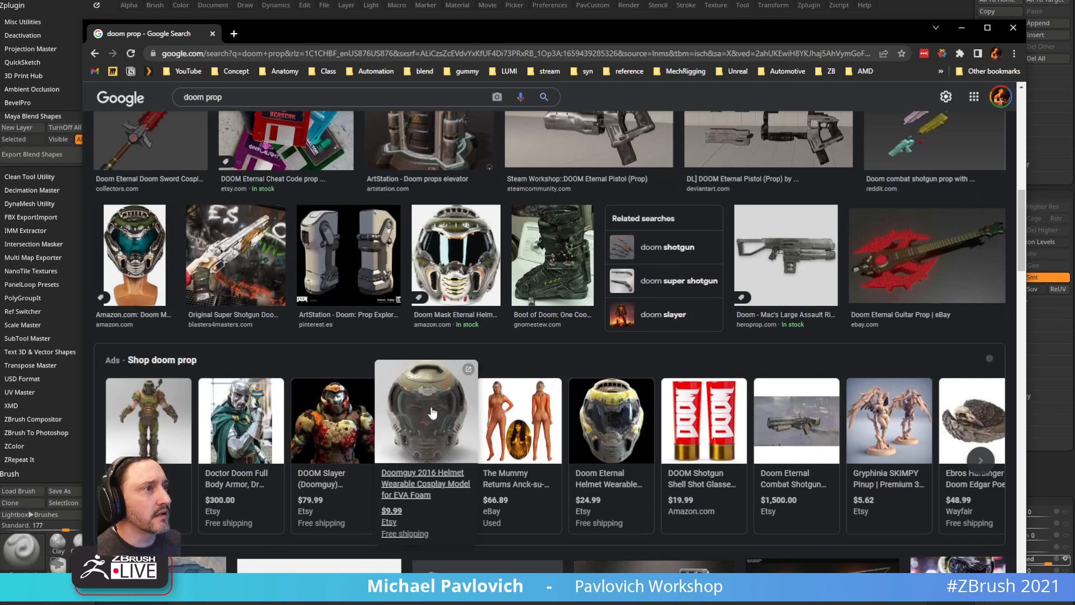
scroll(432, 413, "down", 7)
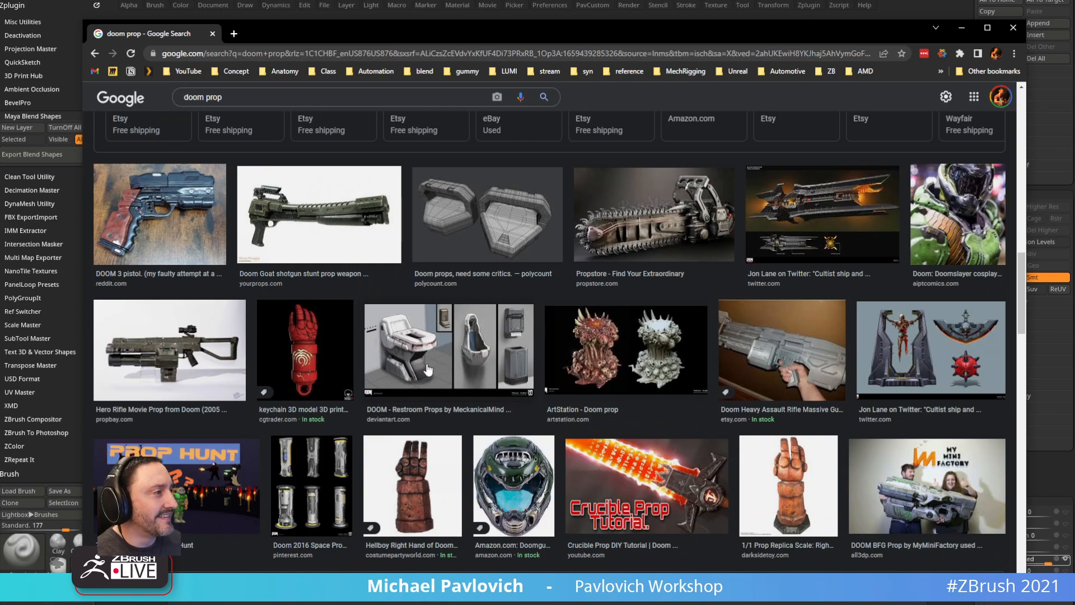
scroll(428, 369, "down", 4)
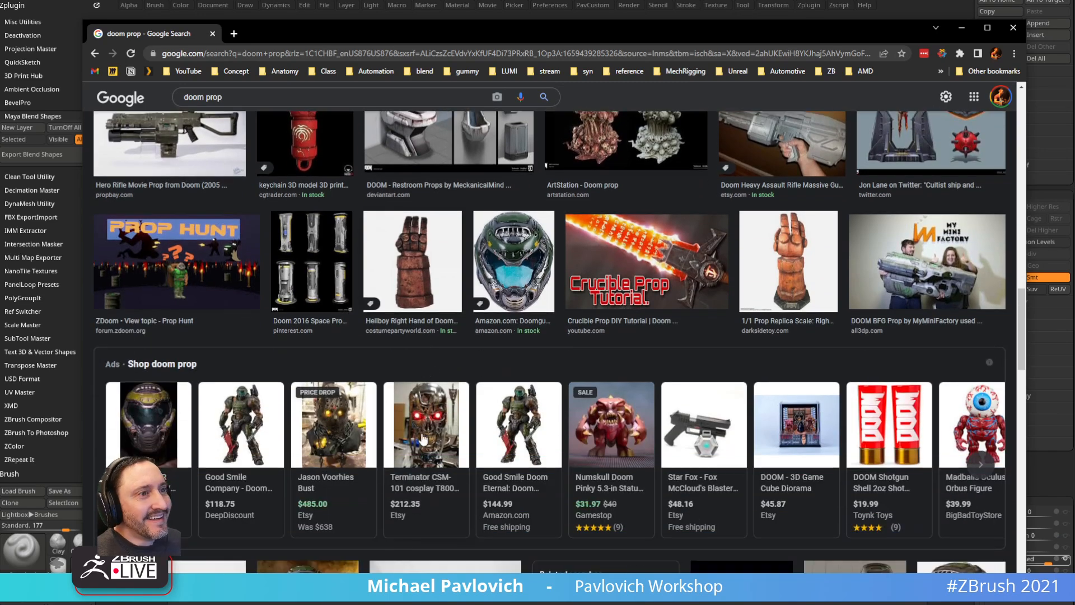
scroll(422, 440, "down", 7)
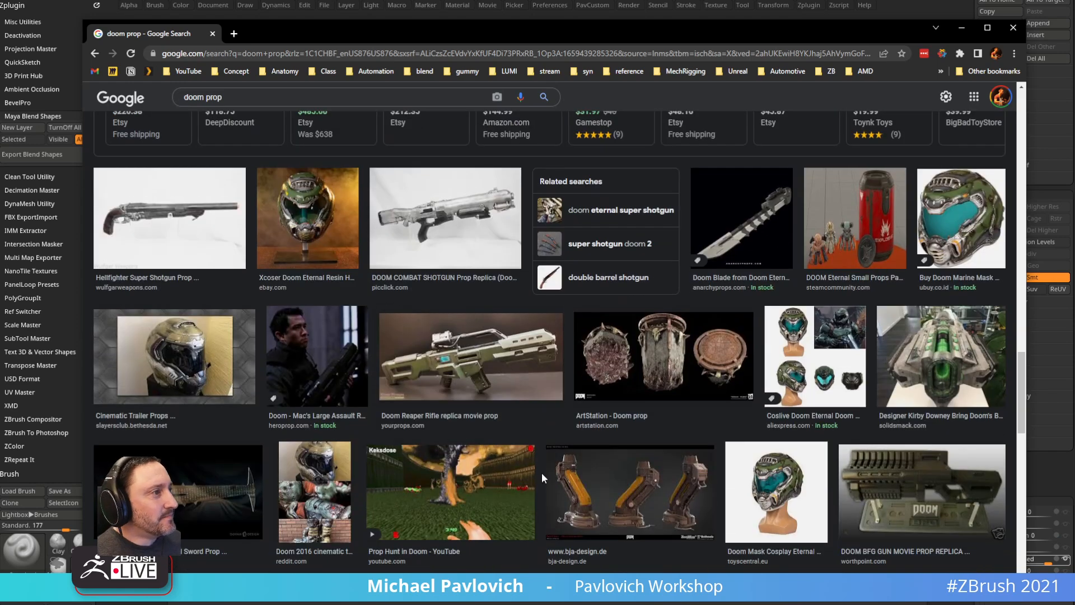
- Preview the ArtStation Doom prop images and the "DOOM - Argent Breach Props" image, and return to the head in ZBrush
left_click(651, 370)
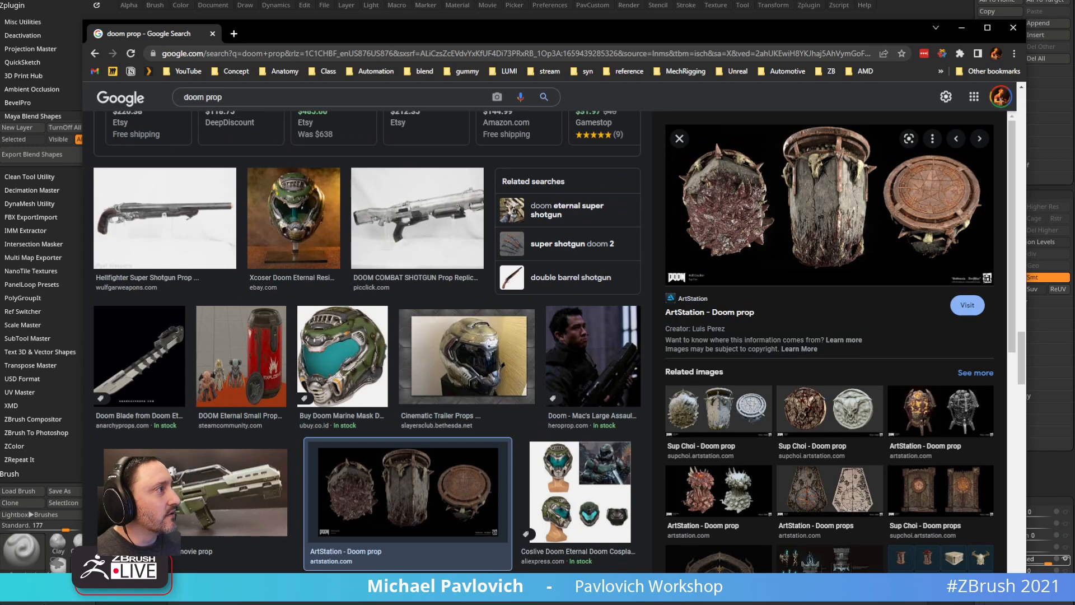
scroll(829, 310, "down", 3)
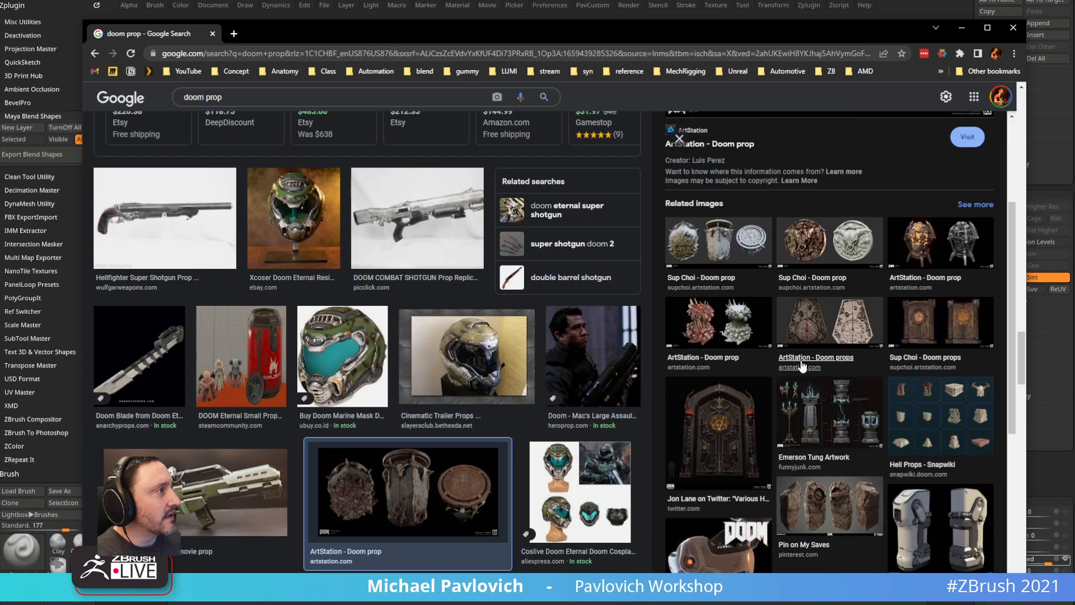
left_click(801, 280)
scroll(764, 381, "down", 2)
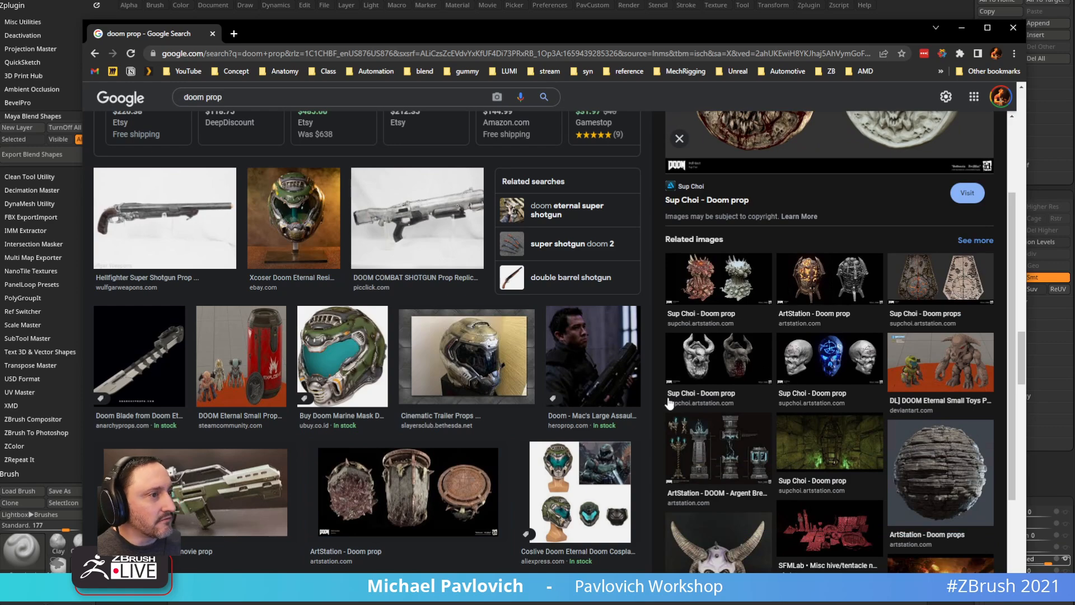
scroll(688, 392, "down", 7)
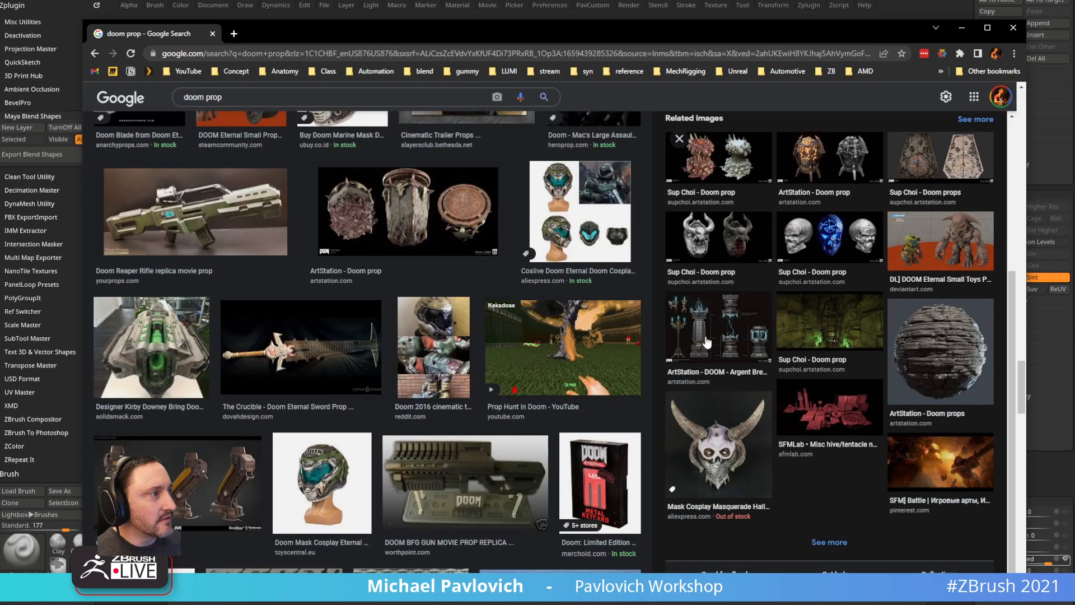
left_click(707, 343)
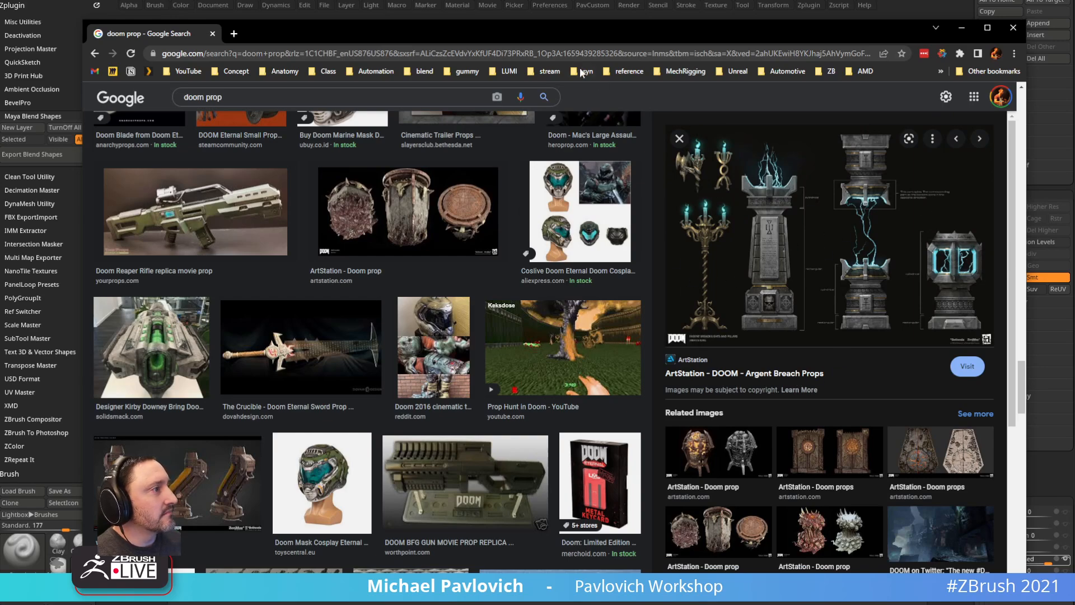
mouse_move(523, 34)
left_mouse_down()
mouse_move(546, 33)
mouse_move(516, 200)
mouse_move(506, 588)
left_mouse_up()
left_click_drag(769, 130, 890, 121)
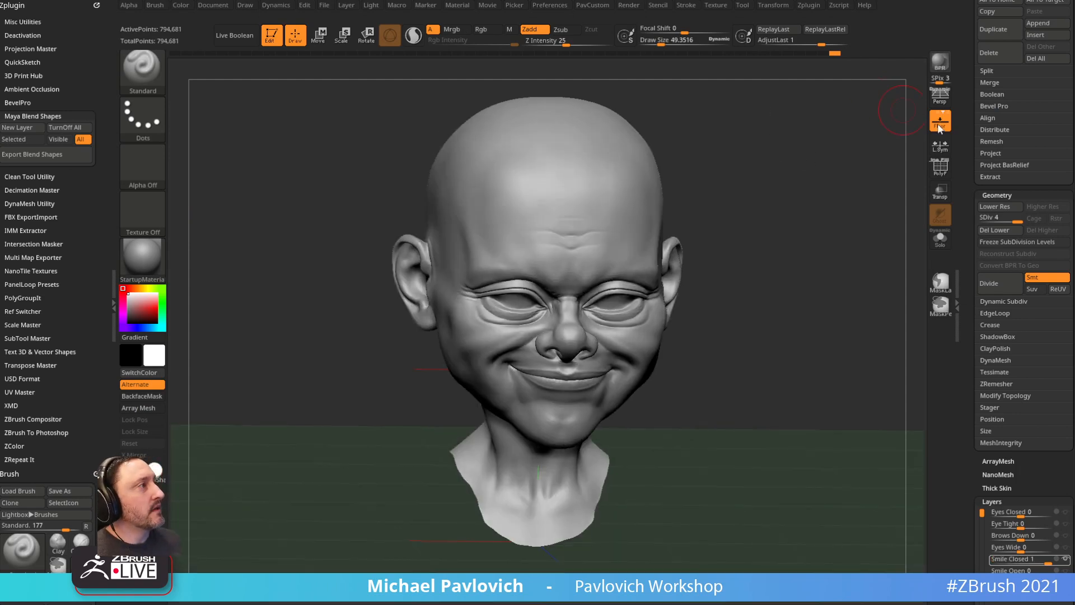
- Delete all subtools of the head tool
left_click_drag(967, 109, 952, 368)
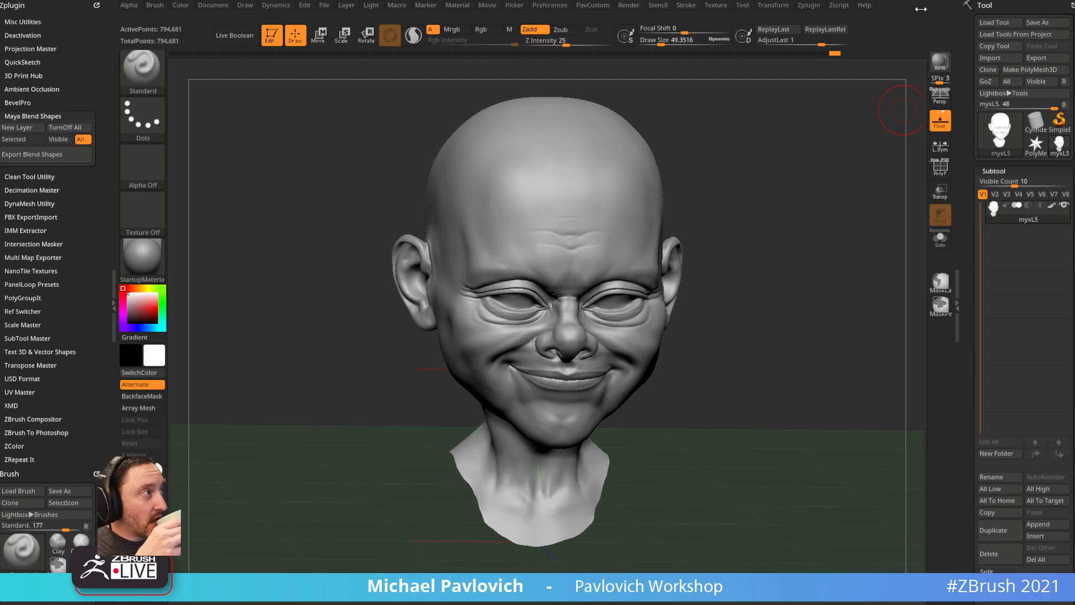
left_click_drag(966, 95, 971, 29)
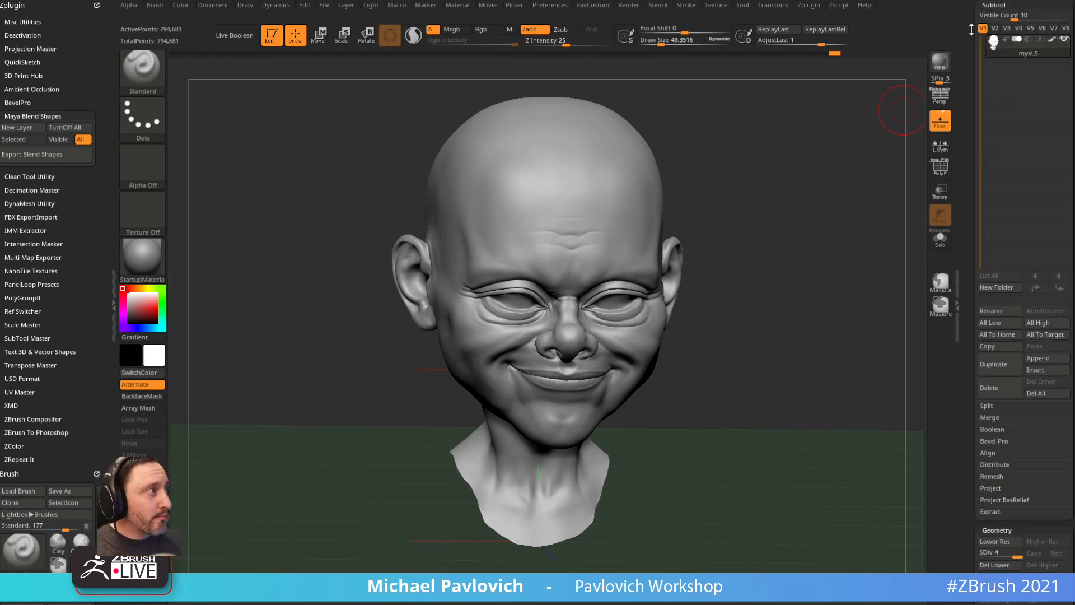
left_click(1036, 393)
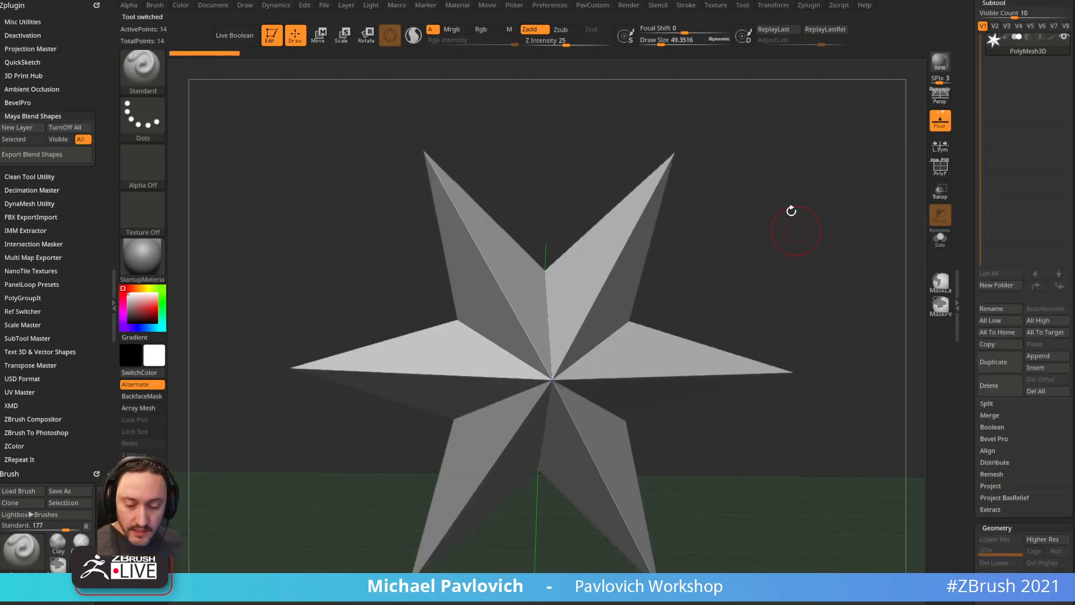
- Set the brush draw size to about 87 and hide the floor grid around the star mesh
mouse_move(791, 211)
left_mouse_down()
mouse_move(739, 179)
mouse_move(792, 201)
mouse_move(822, 195)
mouse_move(829, 207)
left_mouse_up()
key("s")
left_click(784, 219)
left_click(937, 123)
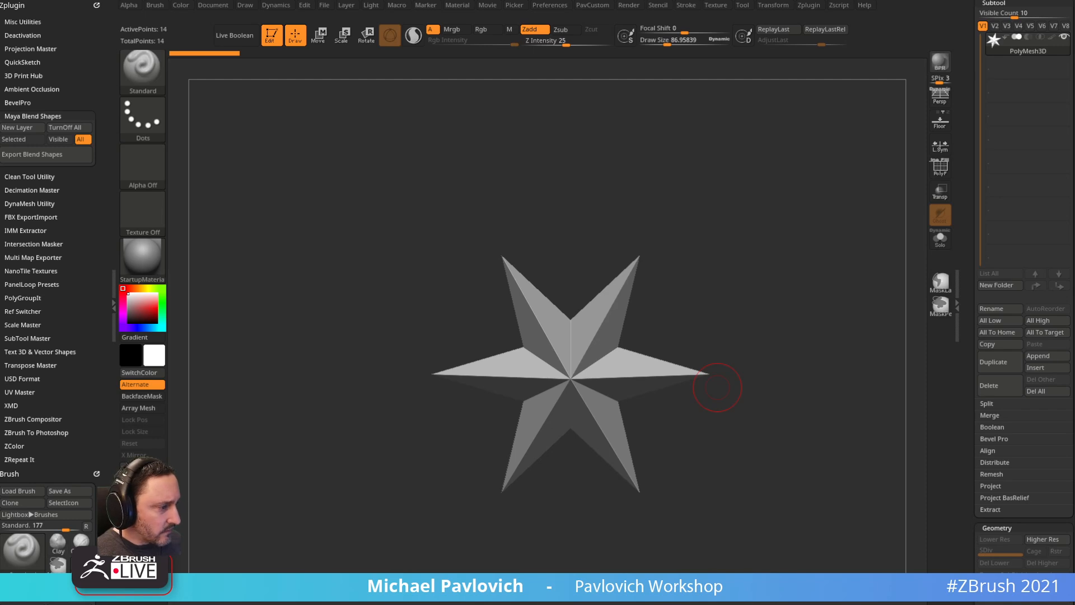
left_click_drag(716, 218, 663, 86)
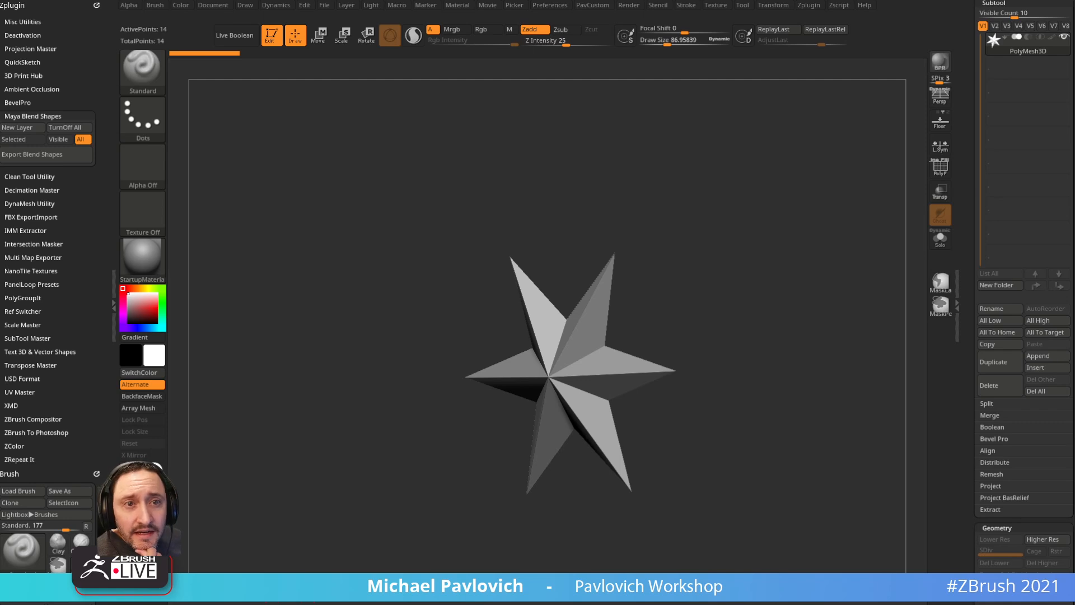
left_click_drag(691, 257, 720, 247)
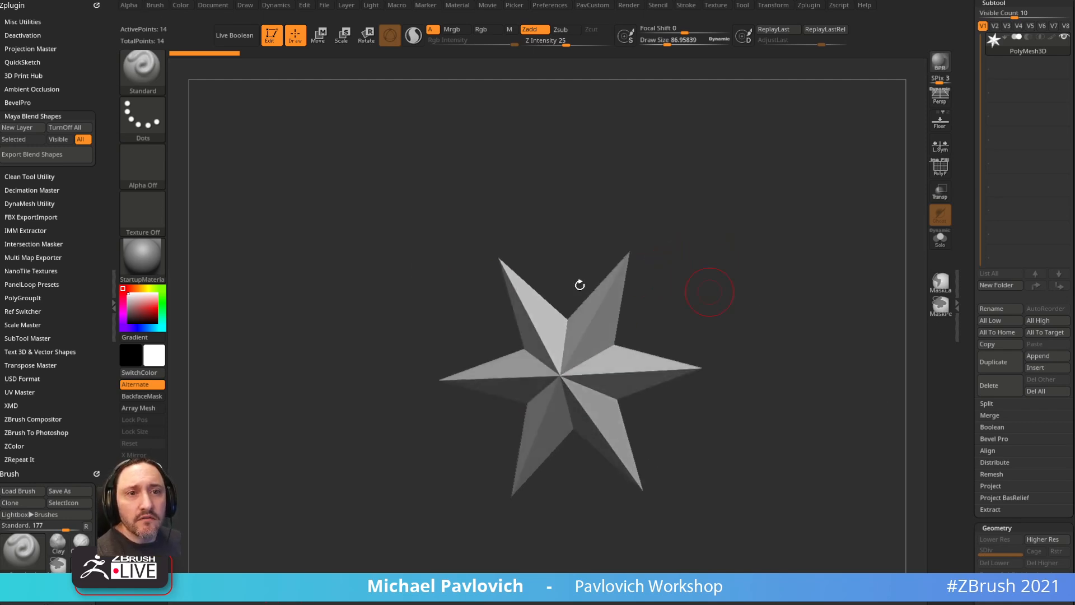
left_click_drag(633, 183, 801, 316)
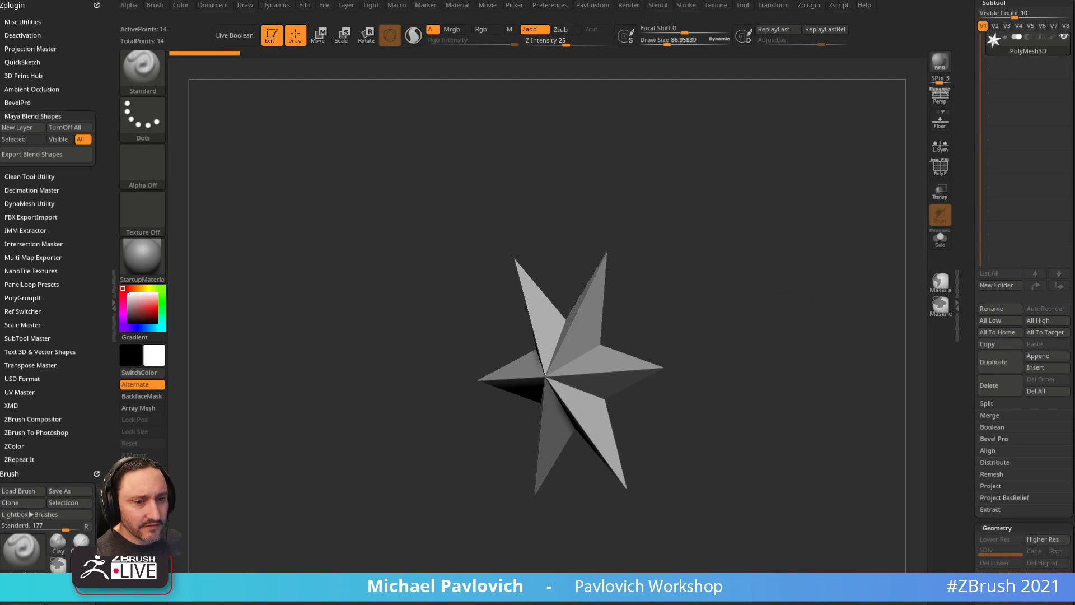
- Switch to the browser, browse the tutorial playlists on the presenter's YouTube channel, select the page address and return to ZBrush
left_click_drag(515, 604, 729, 37)
left_click(113, 74)
left_click(106, 150)
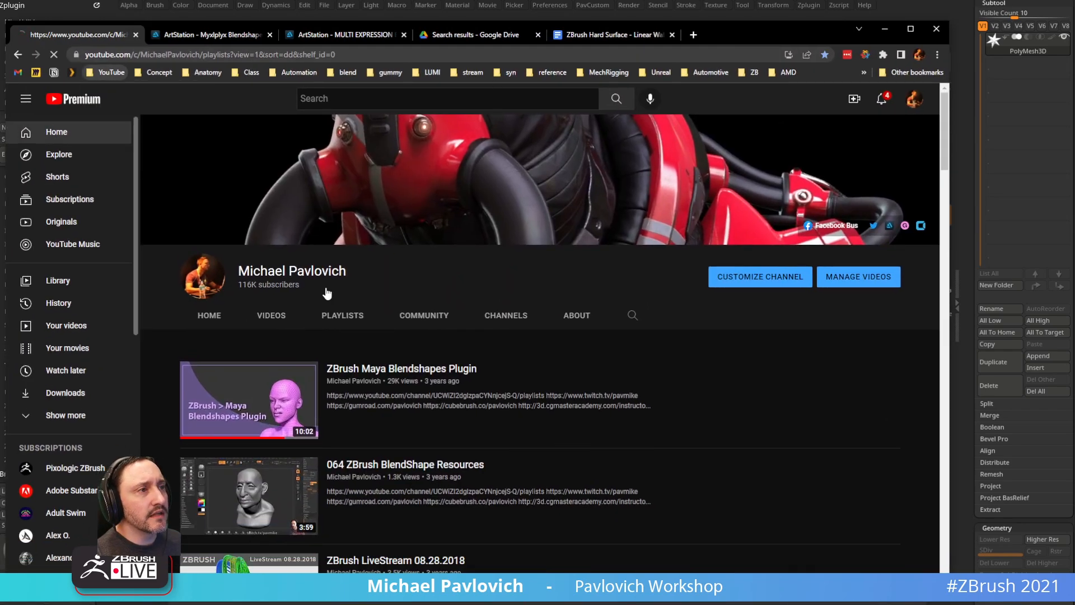
scroll(508, 359, "down", 15)
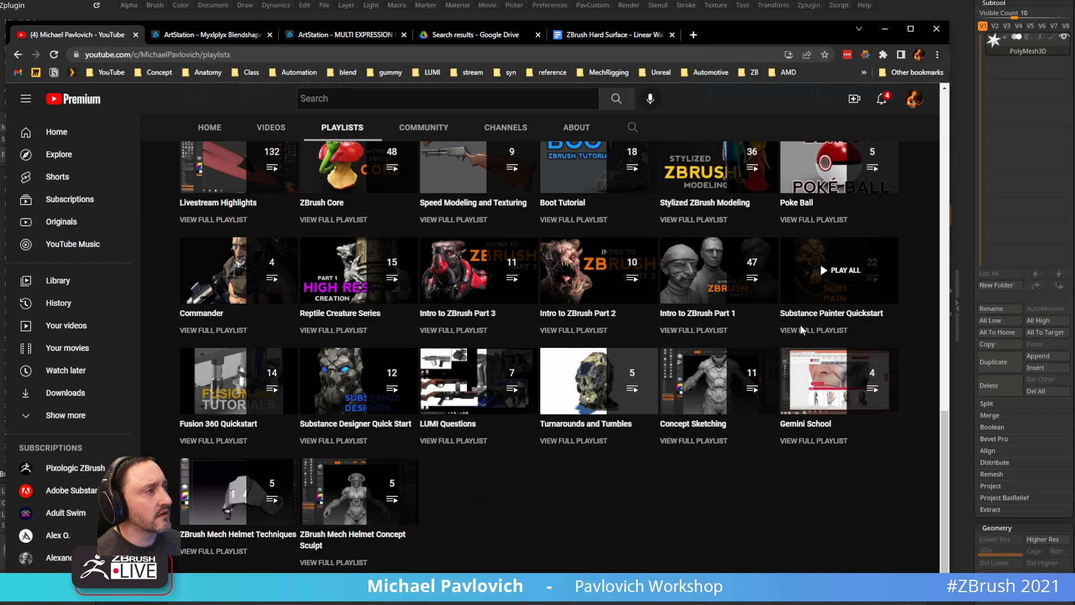
left_click(382, 55)
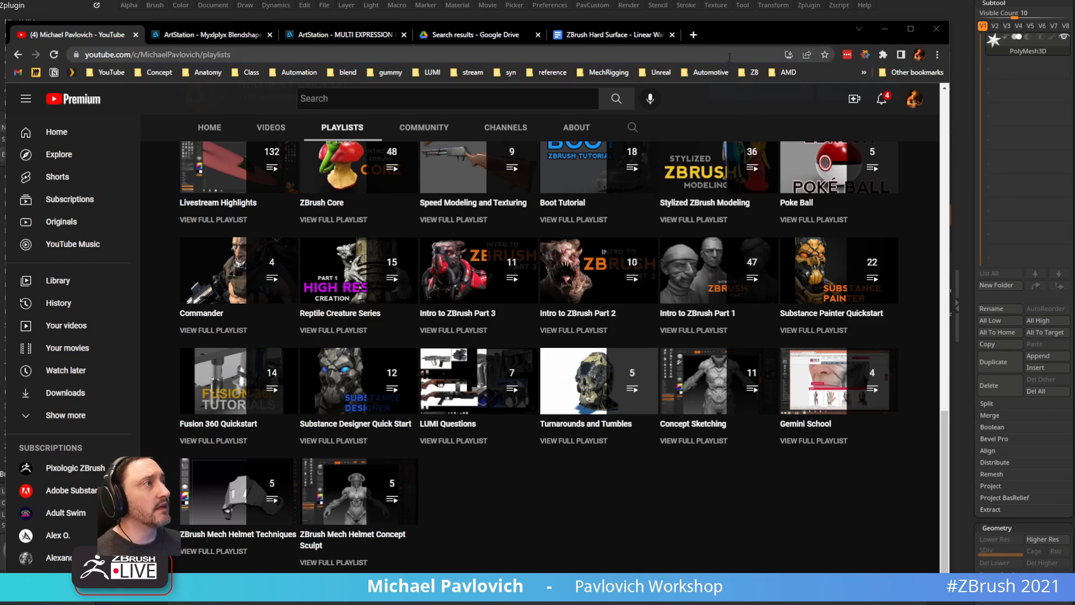
left_click(727, 12)
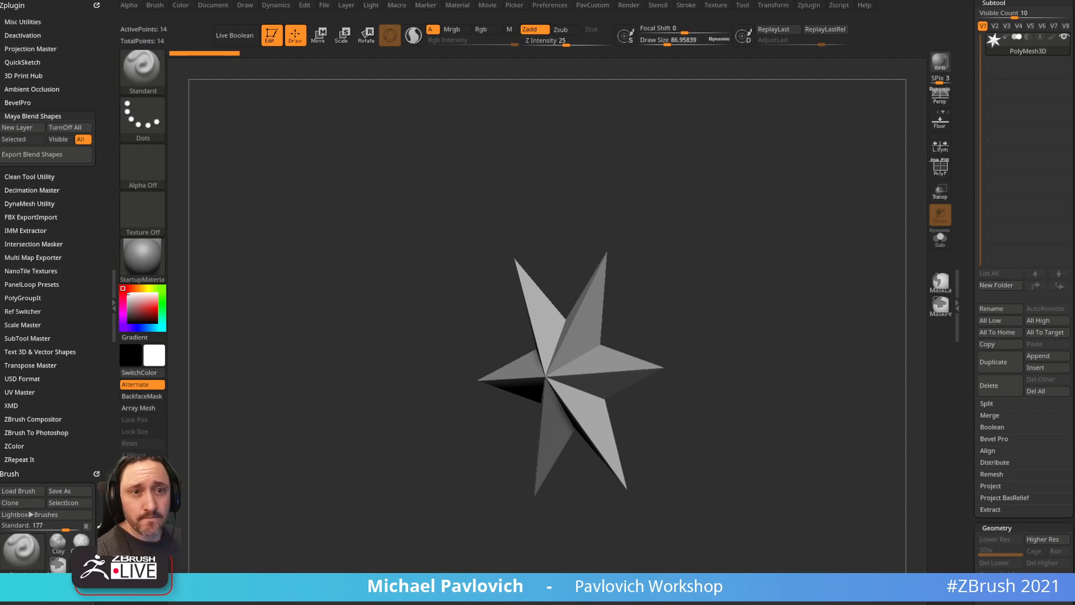
- Collapse the Maya Blend Shapes plugin section
left_click_drag(387, 257, 367, 240)
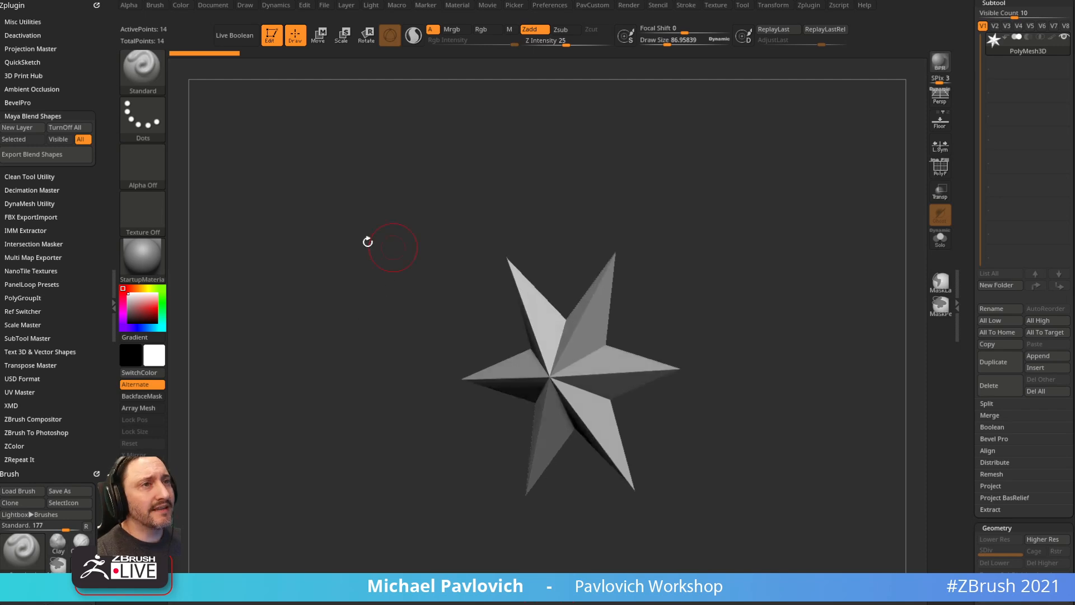
left_click(35, 115)
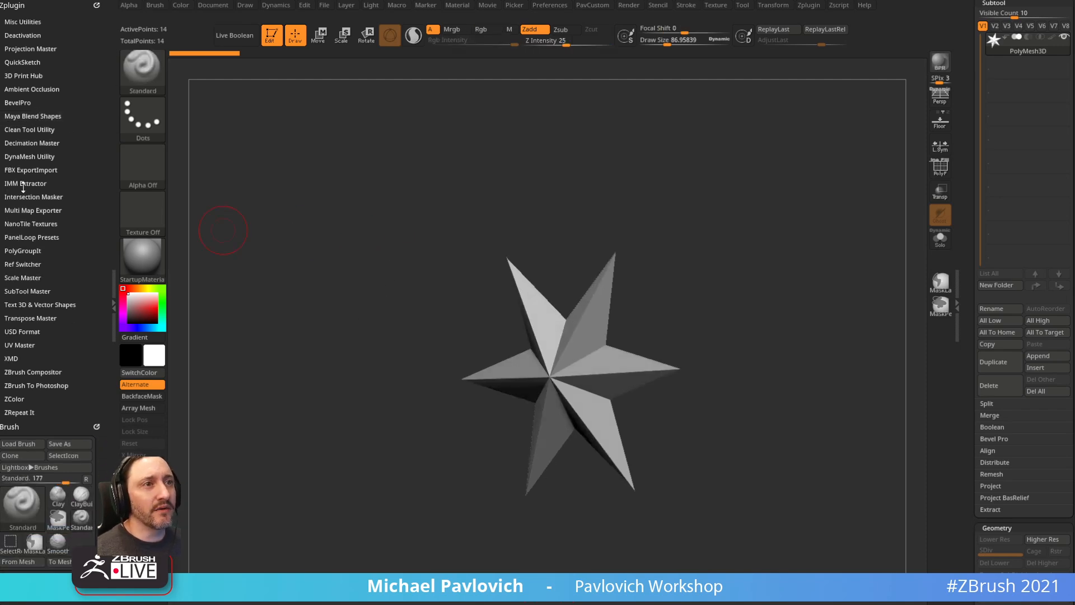
left_click_drag(437, 200, 421, 202)
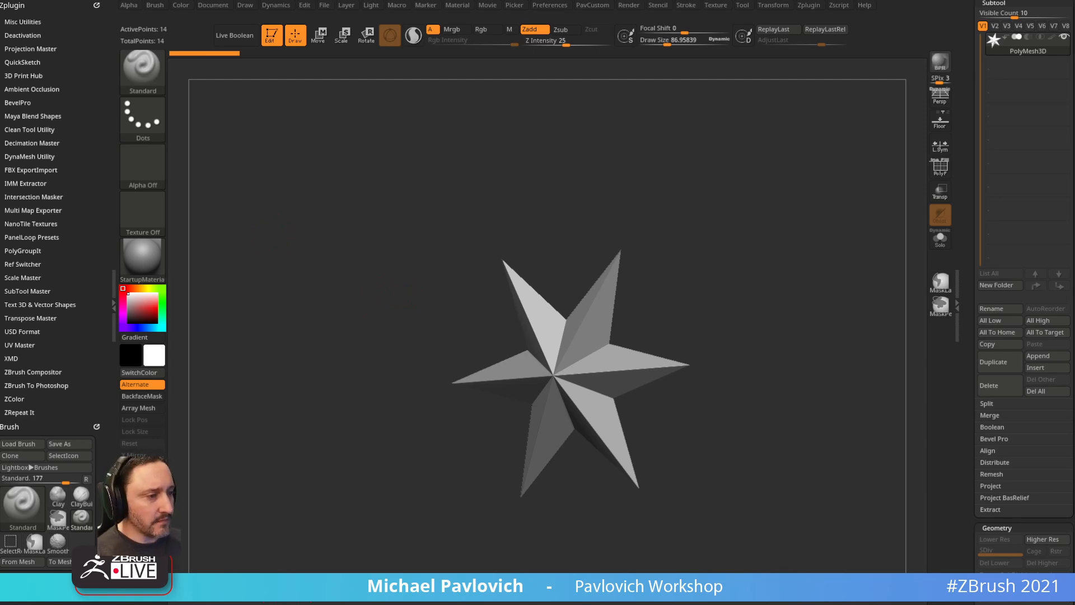
- Search the YouTube channel for "workstation", copy the share link of the Threadripper 3970X workstation update video and return to ZBrush
left_click_drag(613, 604, 853, 21)
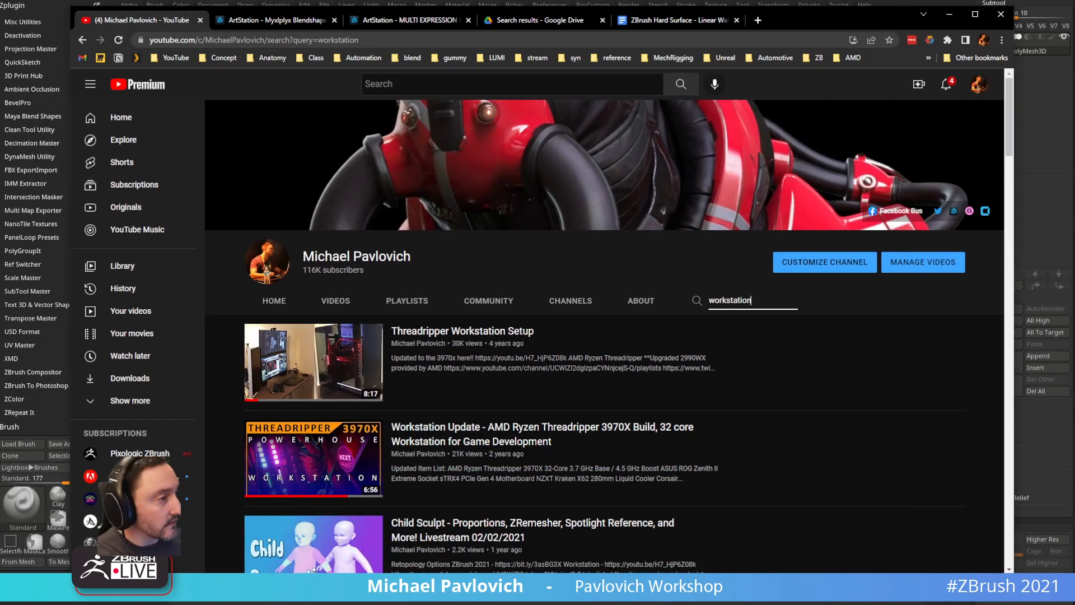
left_click(357, 442)
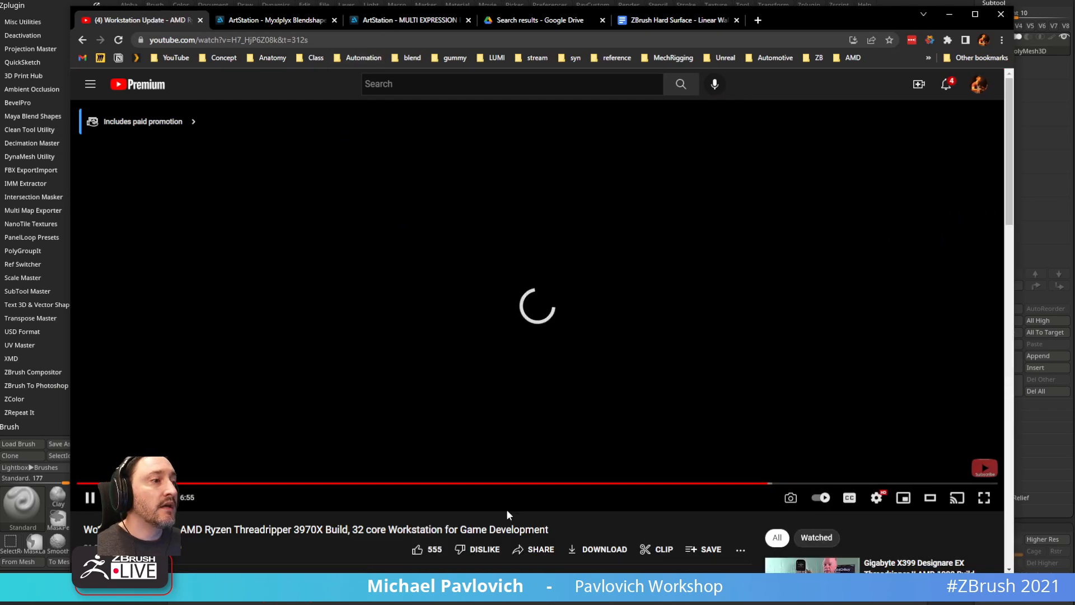
left_click(535, 549)
left_click(648, 384)
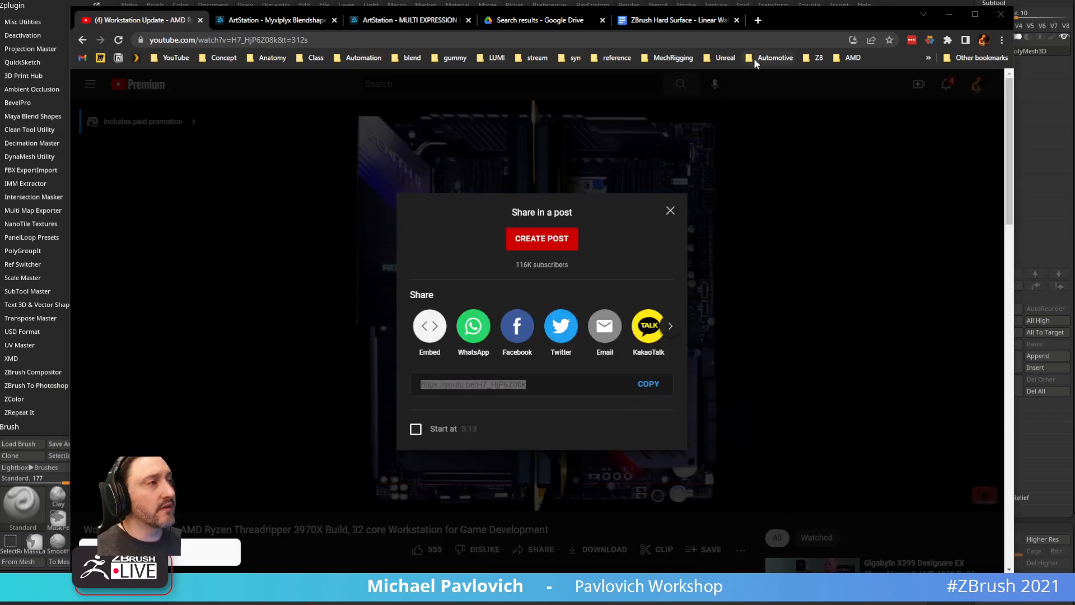
left_click(673, 210)
left_click_drag(784, 18, 644, 602)
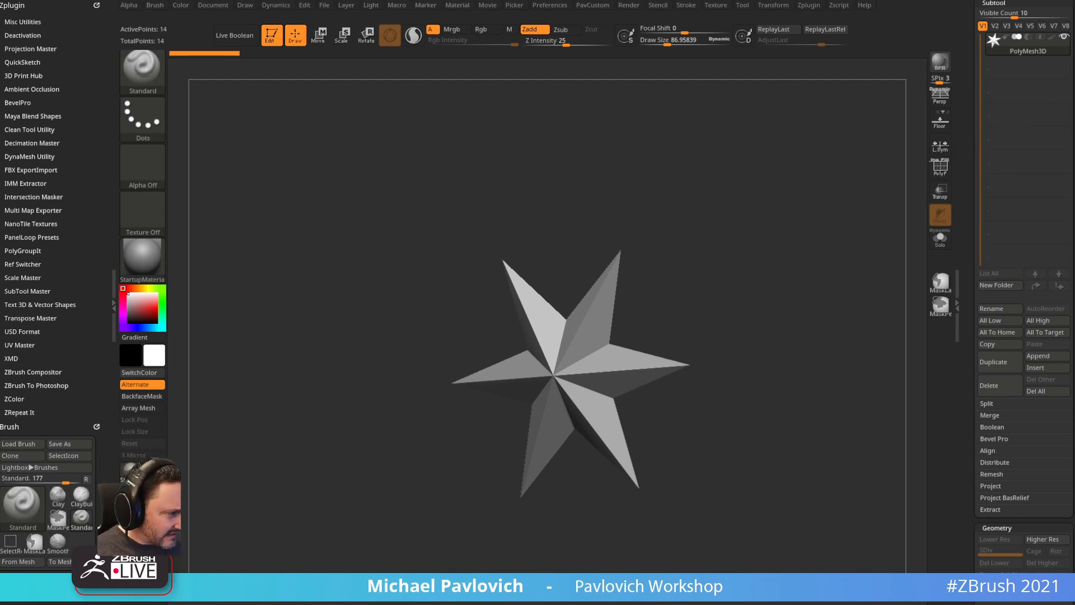
- Reframe the star in a straight front view and choose the IMM Base Primitives brush
left_click_drag(781, 171, 671, 199)
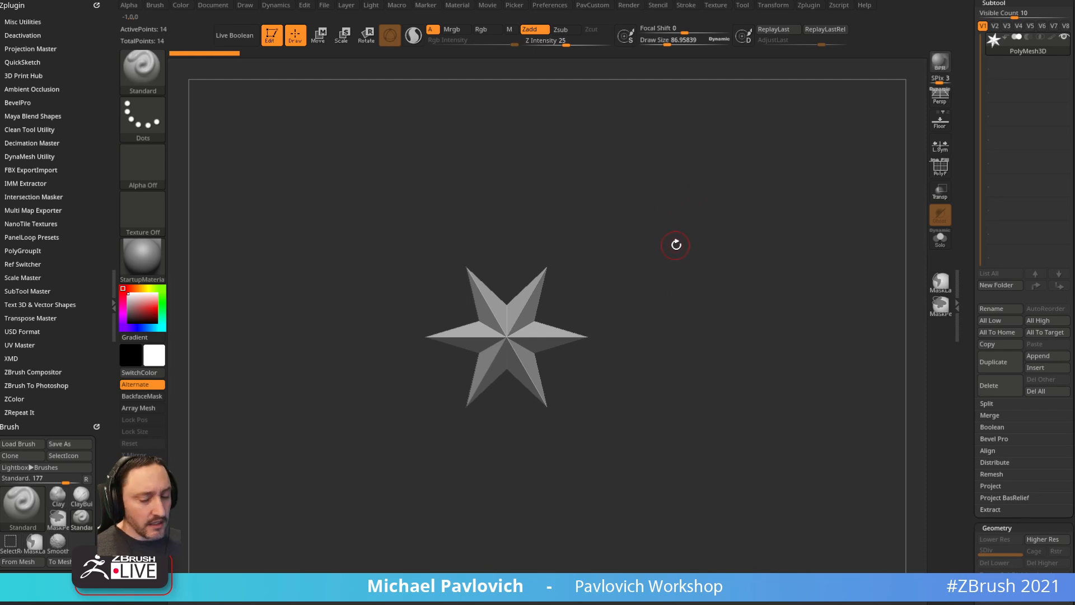
key("b")
key("i")
key("p")
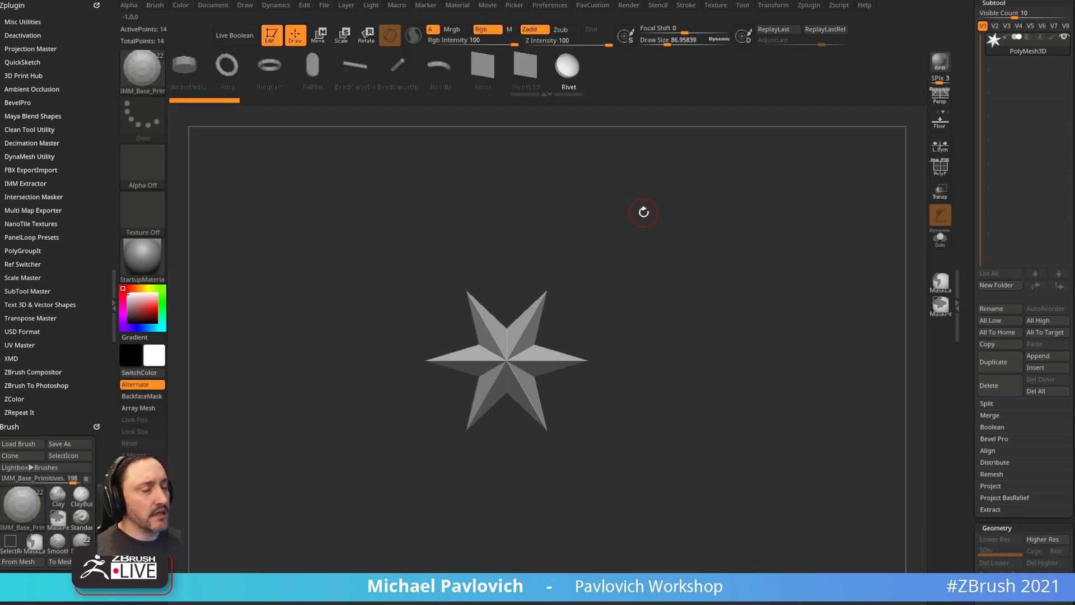
- Collapse the Texture Map and Normal Map sections and expand the tool's Initialize options
left_click_drag(964, 124, 965, 294)
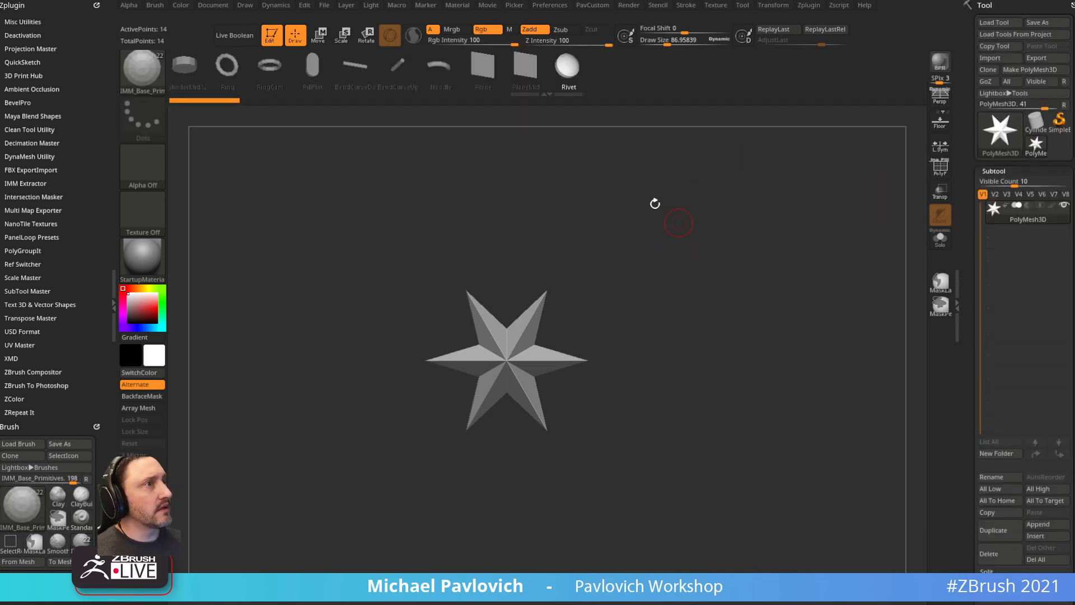
mouse_move(973, 213)
left_mouse_down()
mouse_move(975, 42)
mouse_move(972, 129)
mouse_move(973, 67)
left_mouse_up()
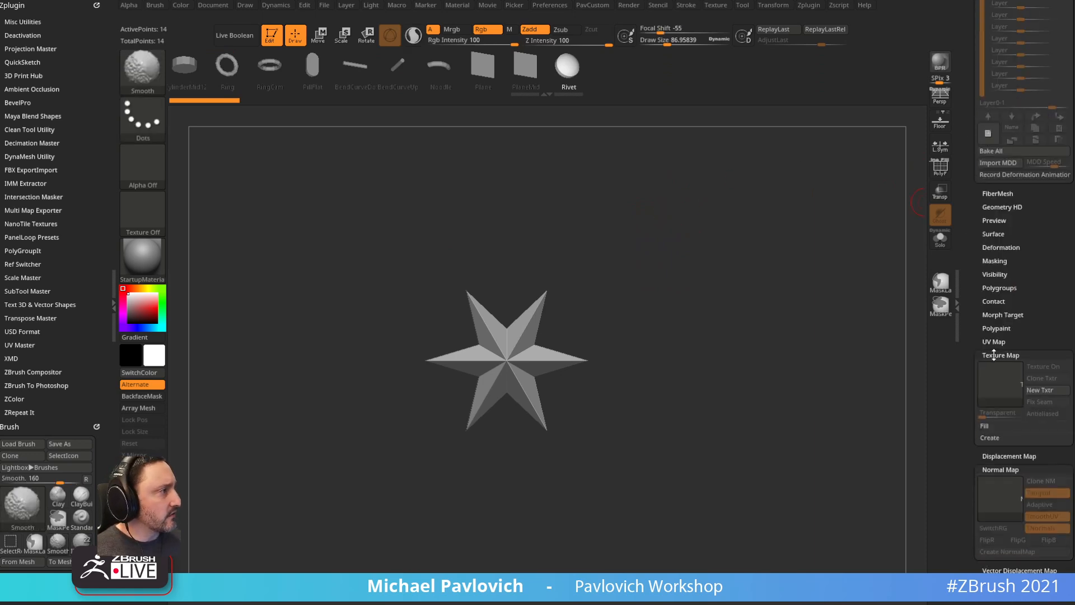
left_click(994, 355, "shift")
left_click(994, 369, "shift")
left_click(995, 369, "shift")
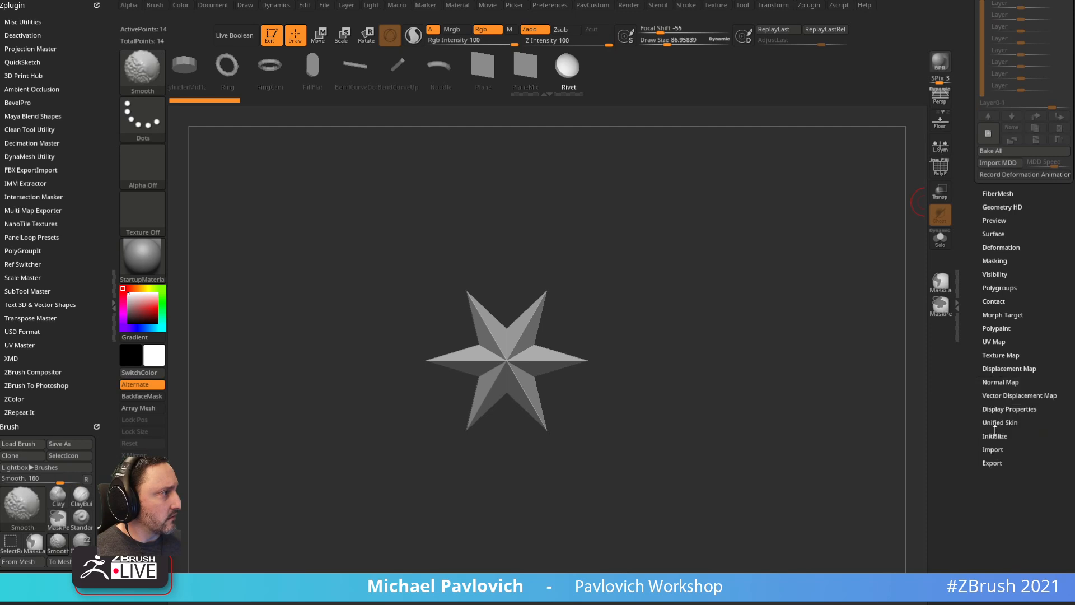
left_click(994, 436, "shift")
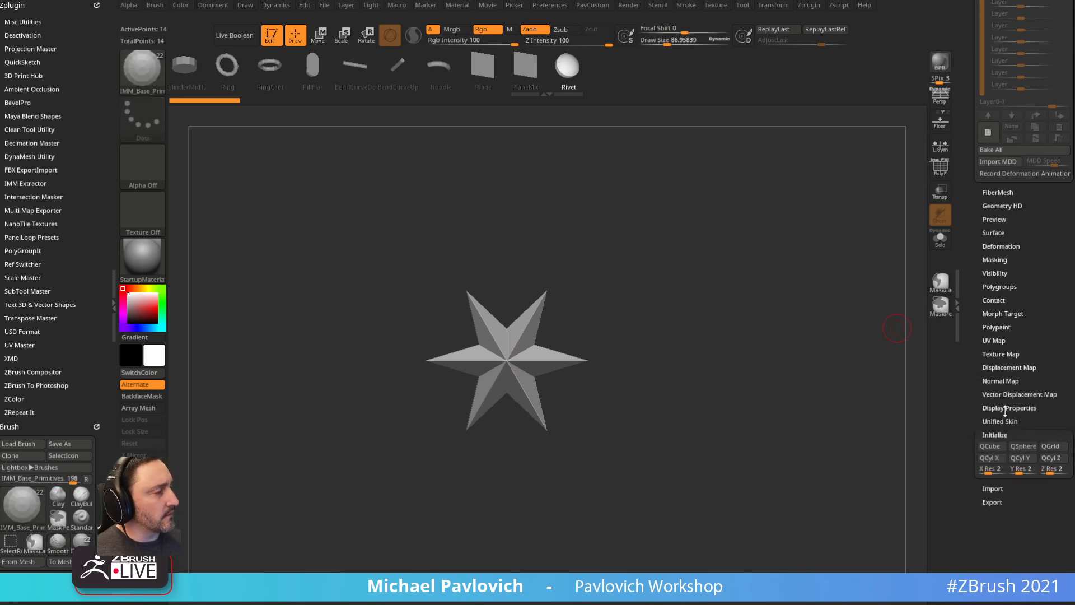
- Initialize the star mesh as a QCube with resolution 2 on each axis and display its polyframe
left_click(992, 448)
left_click(940, 169)
left_click_drag(667, 264, 499, 276, "alt")
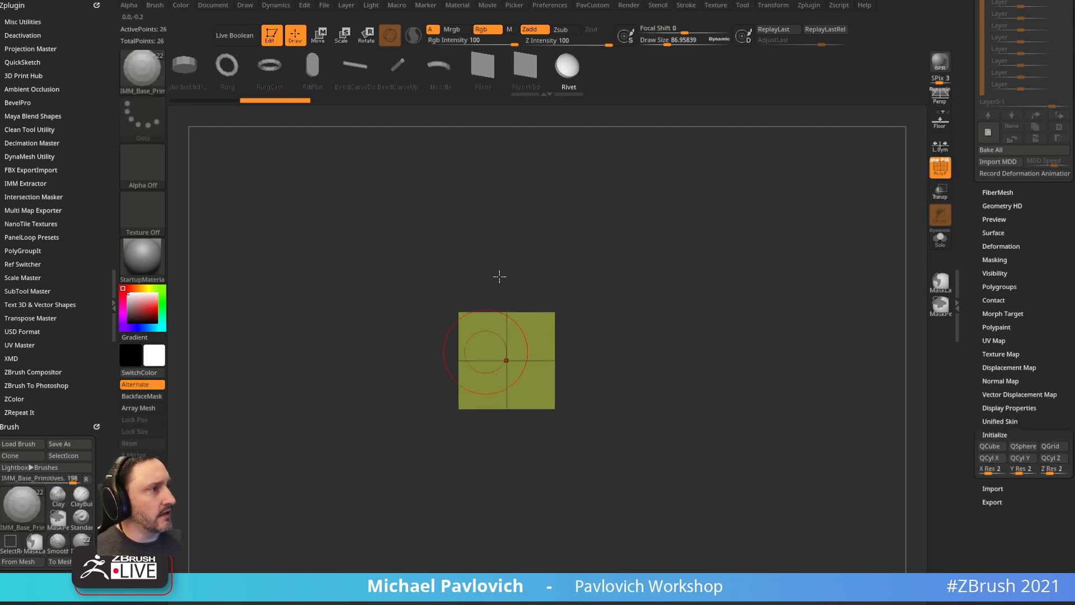
- Reshape the cube with the transform gizmo into a thin, upright rectangular slab, then return to draw mode
left_click_drag(694, 227, 668, 270)
key("w")
left_click_drag(460, 354, 370, 336)
left_click_drag(526, 214, 584, 200, "shift")
left_click_drag(583, 200, 683, 179, "alt")
left_click_drag(506, 313, 516, 182)
mouse_move(517, 287)
left_mouse_down()
mouse_move(511, 202)
mouse_move(679, 281)
left_mouse_up()
key("q")
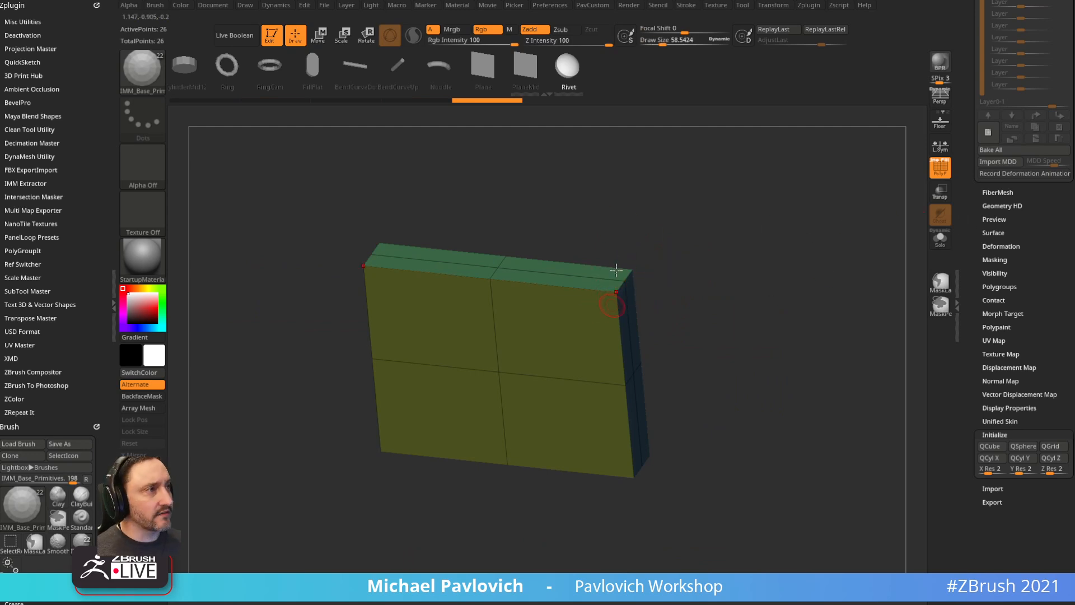
- ZRemesh the slab with the Half and DetectEdges options turned on
scroll(1001, 252, "up", 4)
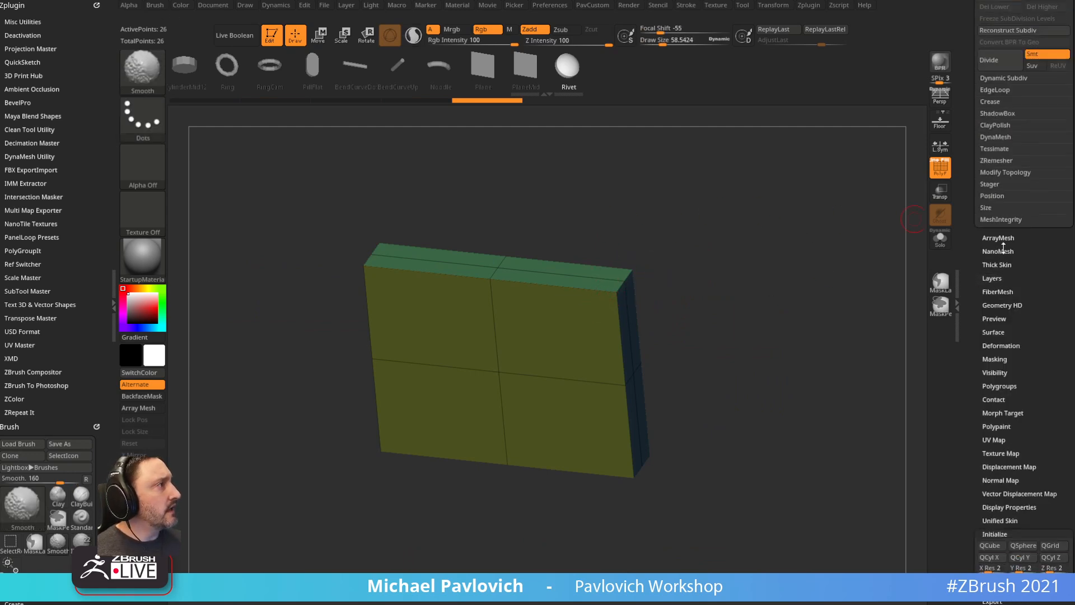
left_click(993, 160)
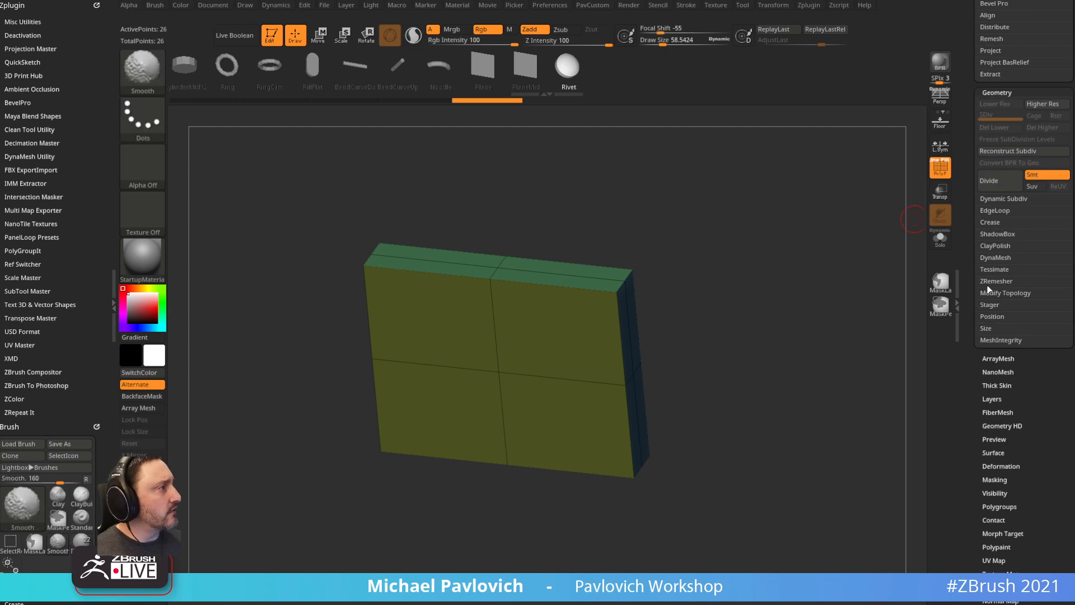
left_click(986, 363)
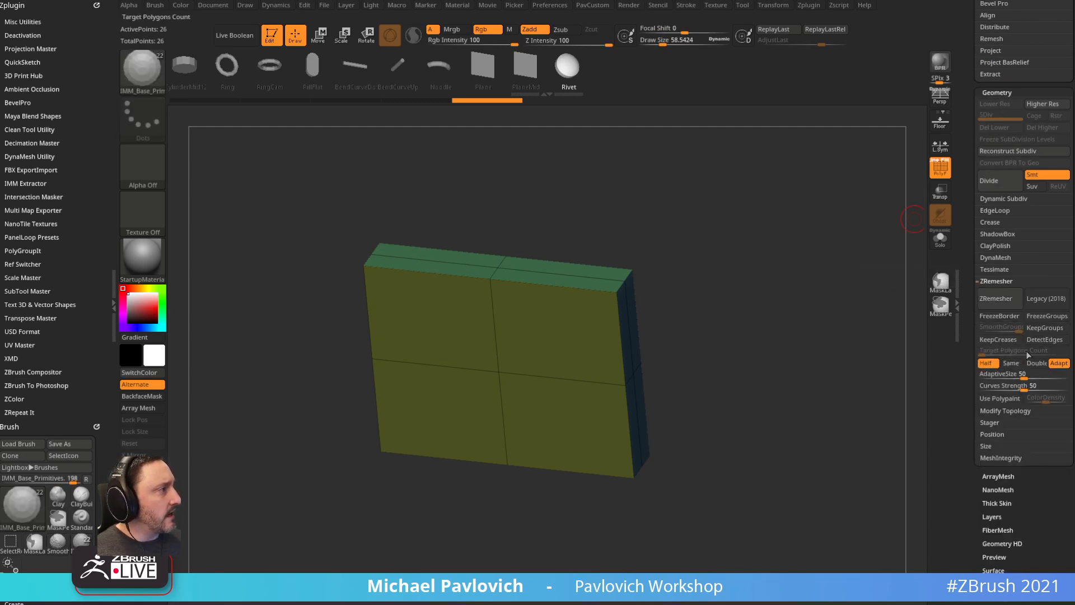
left_click(1034, 340)
left_click(1000, 298)
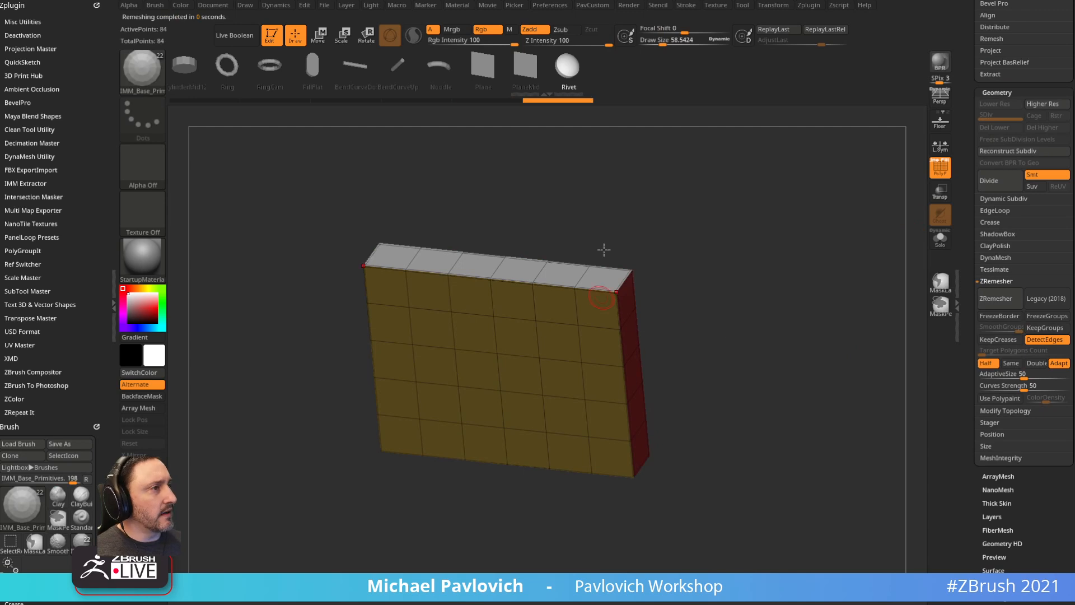
left_click_drag(735, 253, 780, 228)
- Subdivide the slab three times, delete its lower subdivision levels and face it from the front
key("ctrl+d")
key("ctrl+d")
key("ctrl+d")
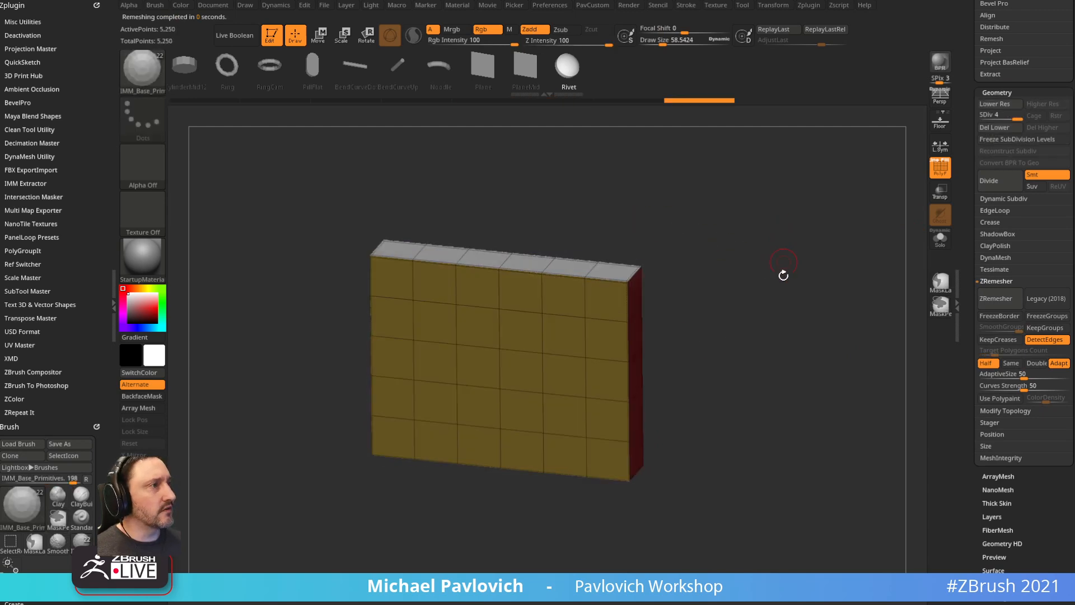
left_click(995, 127)
left_click_drag(753, 233, 754, 220, "shift")
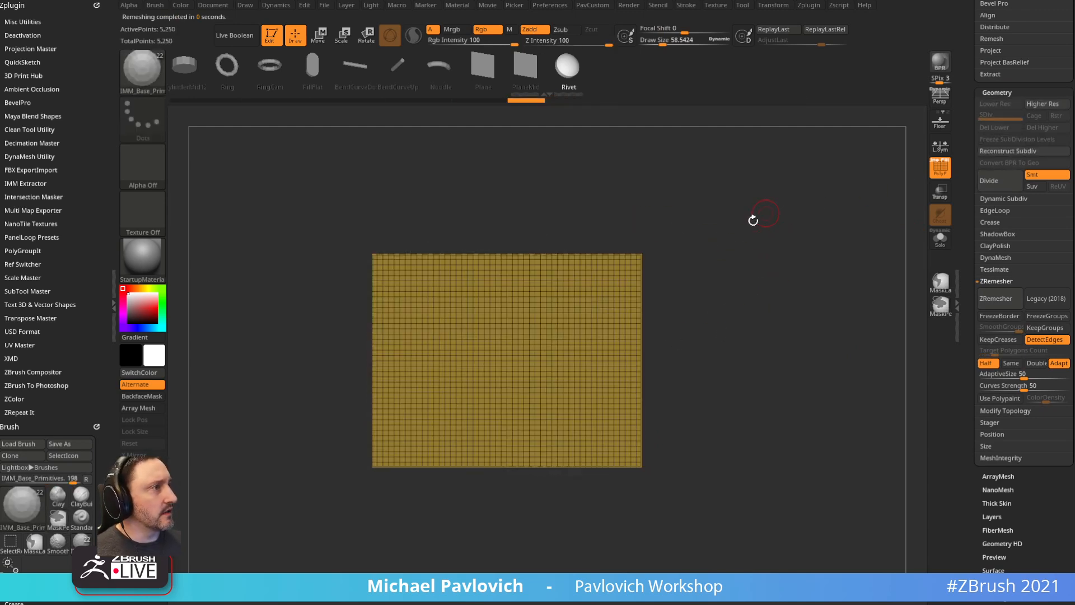
- Knife a slanted notch into the slab's upper edge and trim both lower sides symmetrically into a stepped T-shaped profile
key("b")
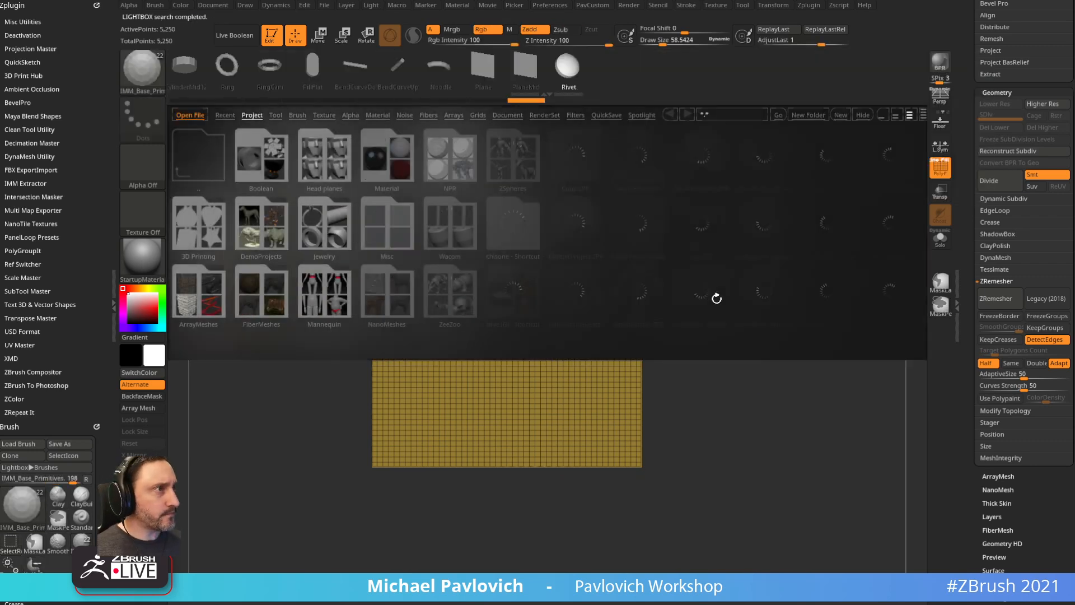
mouse_move(723, 237)
left_mouse_down()
mouse_move(724, 218)
mouse_move(724, 233)
mouse_move(662, 227)
left_mouse_up()
mouse_move(394, 223)
left_mouse_down("ctrl+shift")
mouse_move(430, 302)
mouse_move(422, 289)
mouse_move(551, 288)
left_mouse_up("ctrl+shift")
key("alt")
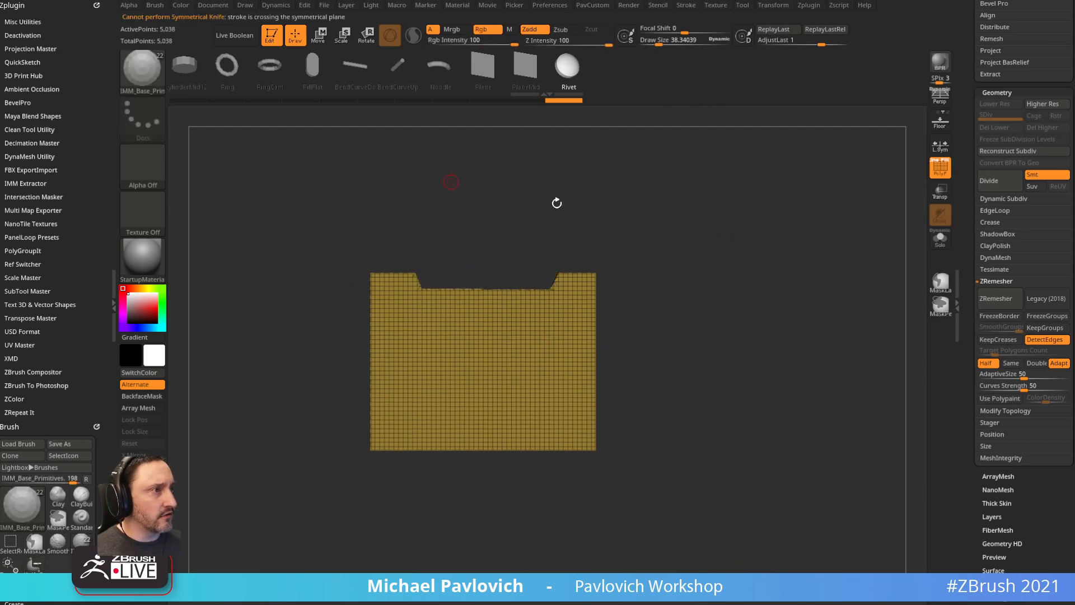
mouse_move(682, 298)
left_mouse_down("alt")
mouse_move(725, 242)
mouse_move(607, 274)
mouse_move(583, 316)
mouse_move(531, 336)
mouse_move(530, 481)
left_mouse_up("alt")
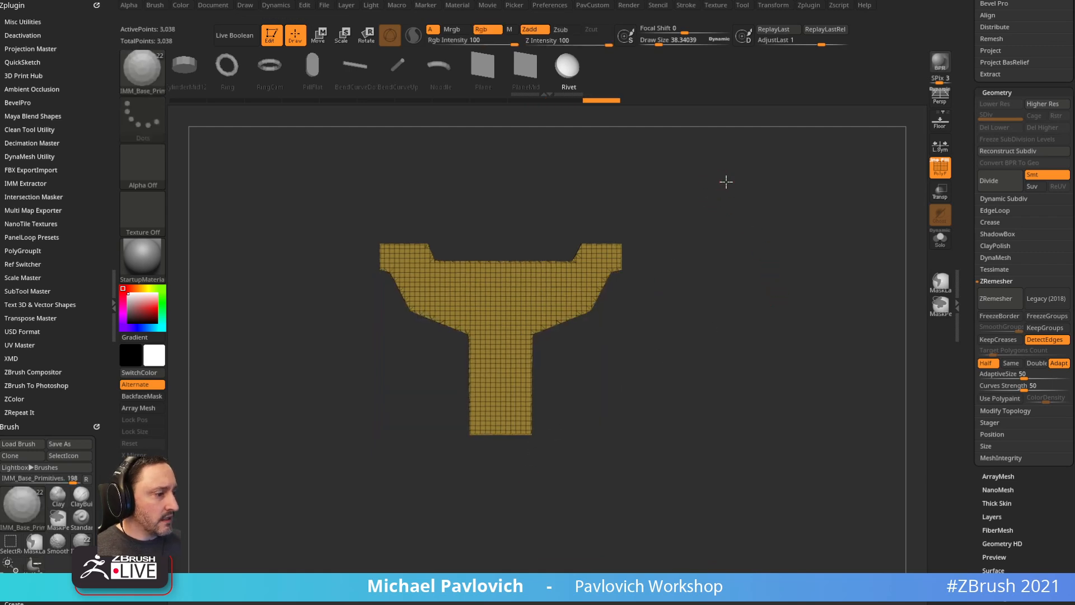
- Knife slanted steps symmetrically into both sides of the lower stem so it tapers to a narrow foot
left_click_drag(742, 177, 664, 317)
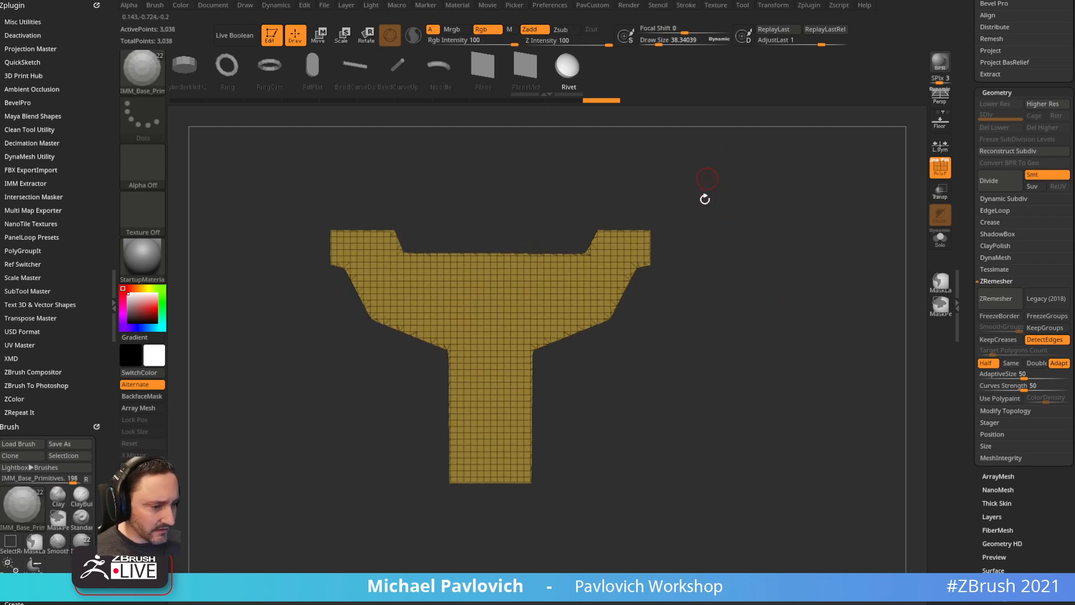
mouse_move(708, 201)
left_mouse_down("alt")
mouse_move(761, 223)
mouse_move(719, 231)
left_mouse_up("alt")
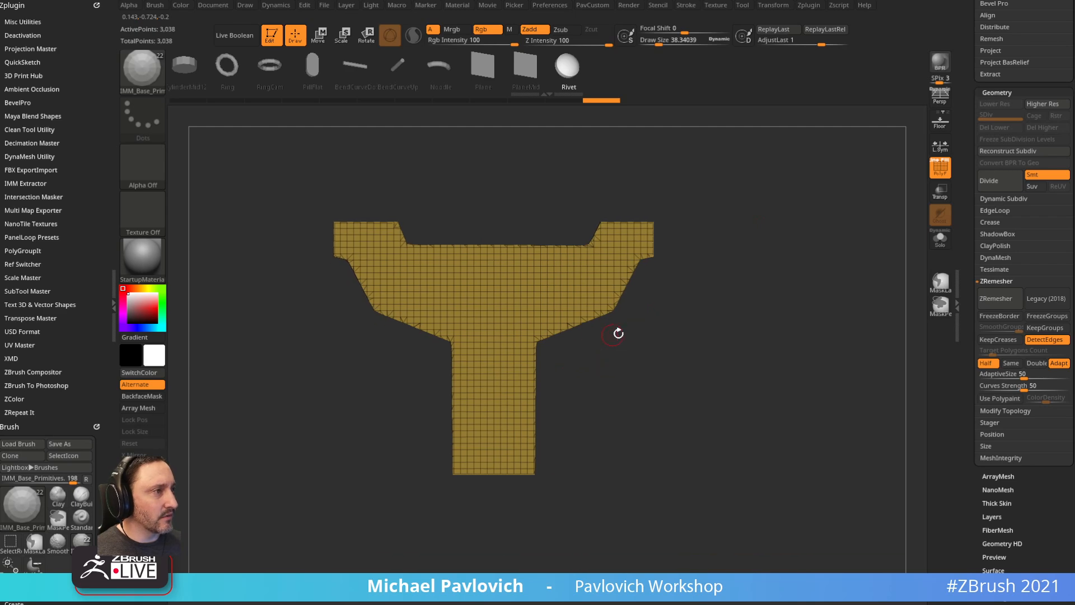
mouse_move(620, 336)
left_mouse_down("ctrl+shift")
mouse_move(532, 391)
mouse_move(506, 537)
mouse_move(494, 543)
mouse_move(492, 532)
left_mouse_up("ctrl+shift")
mouse_move(721, 223)
left_mouse_down()
mouse_move(688, 221)
mouse_move(744, 240)
mouse_move(727, 180)
mouse_move(748, 166)
mouse_move(722, 224)
mouse_move(737, 236)
mouse_move(691, 237)
mouse_move(749, 209)
mouse_move(720, 224)
mouse_move(749, 233)
mouse_move(714, 262)
mouse_move(729, 158)
mouse_move(718, 189)
left_mouse_up()
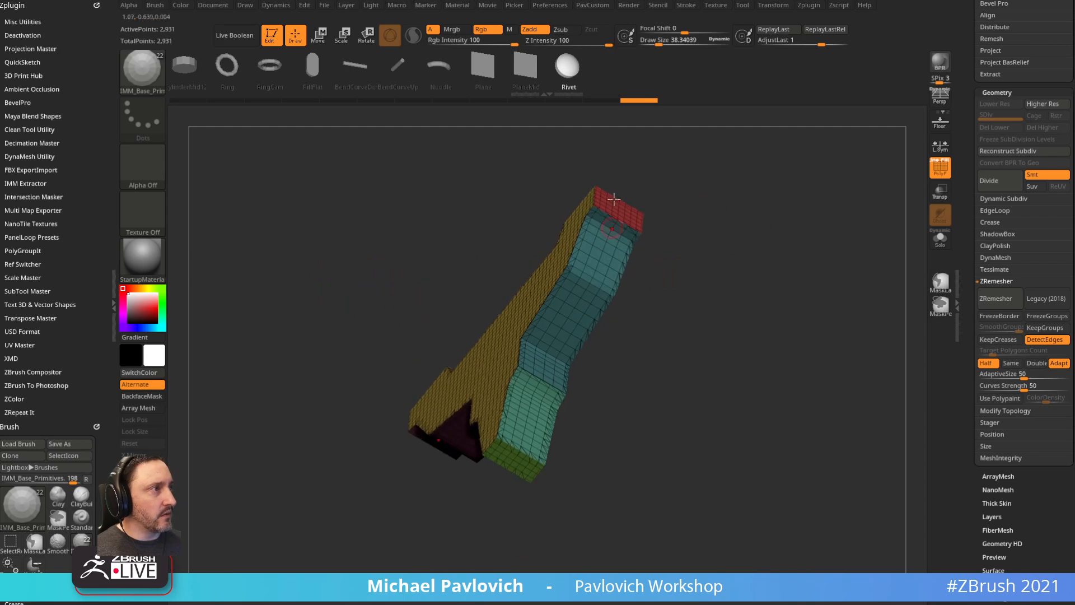
left_click_drag(612, 256, 717, 281)
- Try ZRemeshing the cut shape with KeepGroups instead of DetectEdges, AdaptiveSize 0 and SmoothGroups 0, and undo the remesh
key("2")
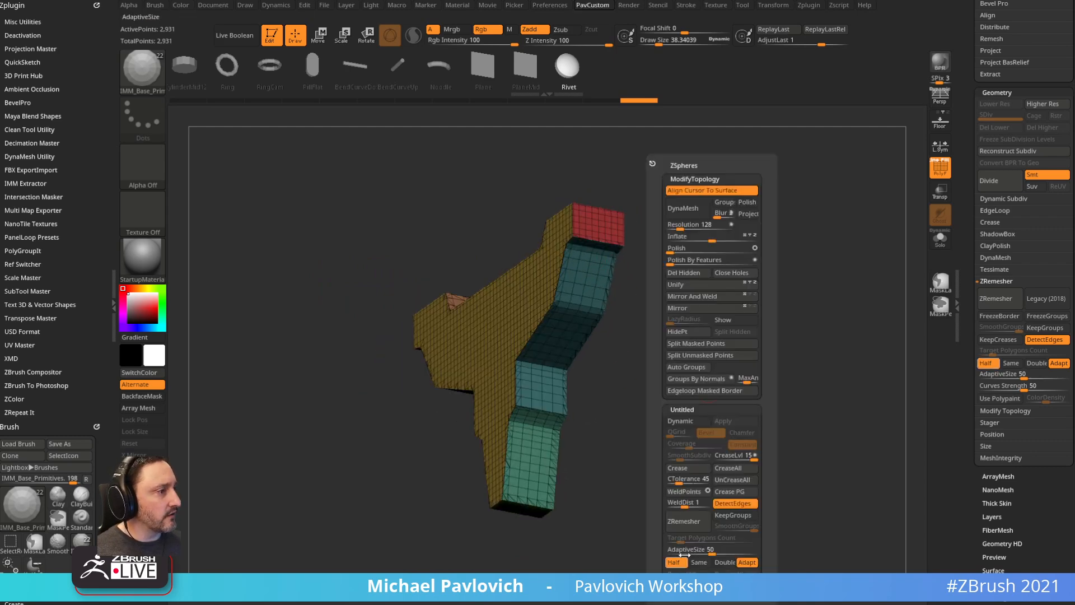
left_click_drag(680, 552, 660, 551)
left_click(732, 503)
left_click(732, 515)
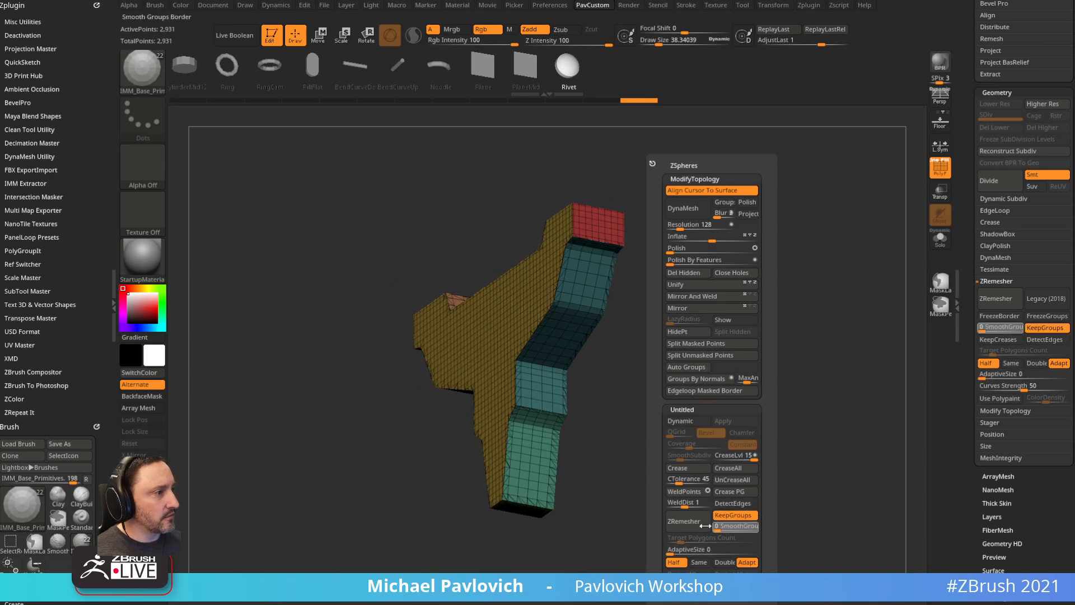
left_click(683, 521)
mouse_move(643, 199)
left_mouse_down()
mouse_move(793, 295)
mouse_move(786, 252)
mouse_move(839, 194)
mouse_move(748, 288)
mouse_move(768, 257)
mouse_move(736, 375)
mouse_move(746, 366)
mouse_move(821, 449)
mouse_move(709, 307)
mouse_move(727, 274)
mouse_move(737, 278)
left_mouse_up()
key("ctrl+z")
- Inspect the tapered shape and undo all knife cuts back to the plain rectangular slab
key("s")
mouse_move(738, 279)
left_mouse_down()
mouse_move(755, 281)
mouse_move(731, 278)
left_mouse_up()
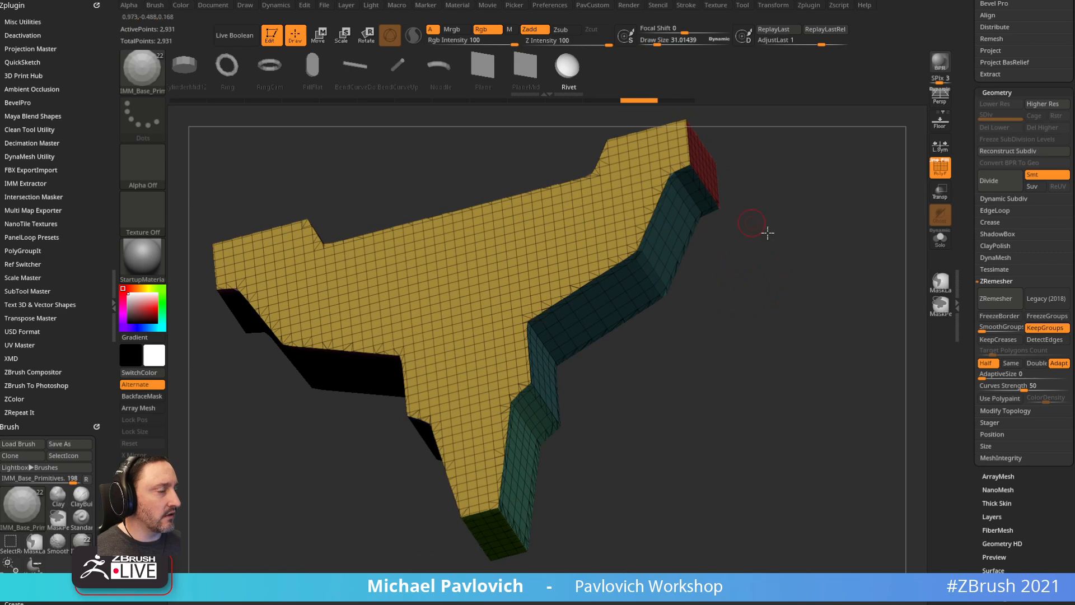
left_click_drag(763, 233, 693, 226, "shift")
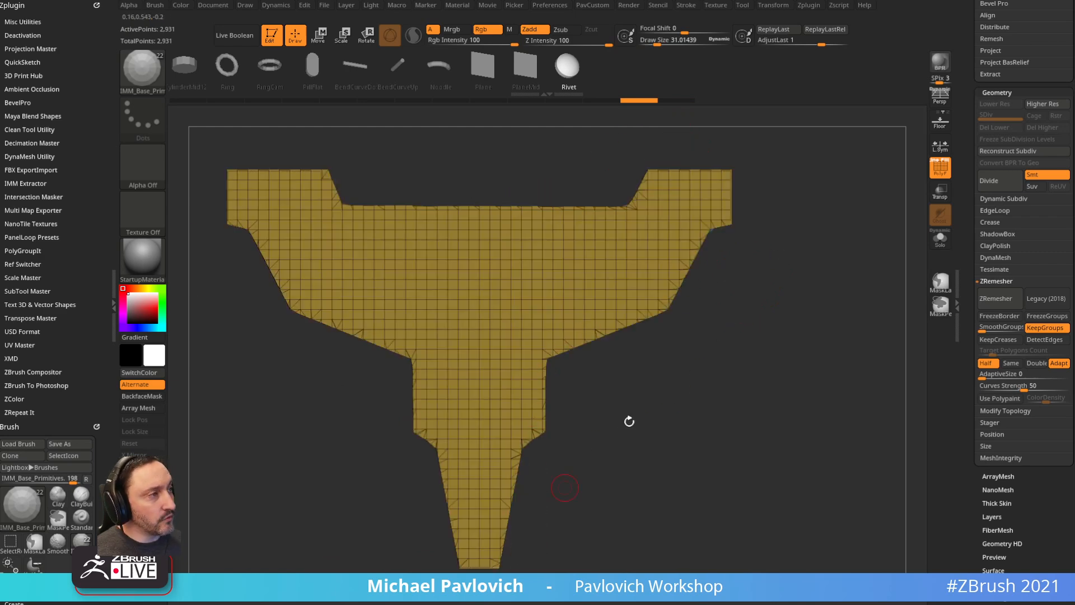
left_click_drag(787, 253, 691, 196)
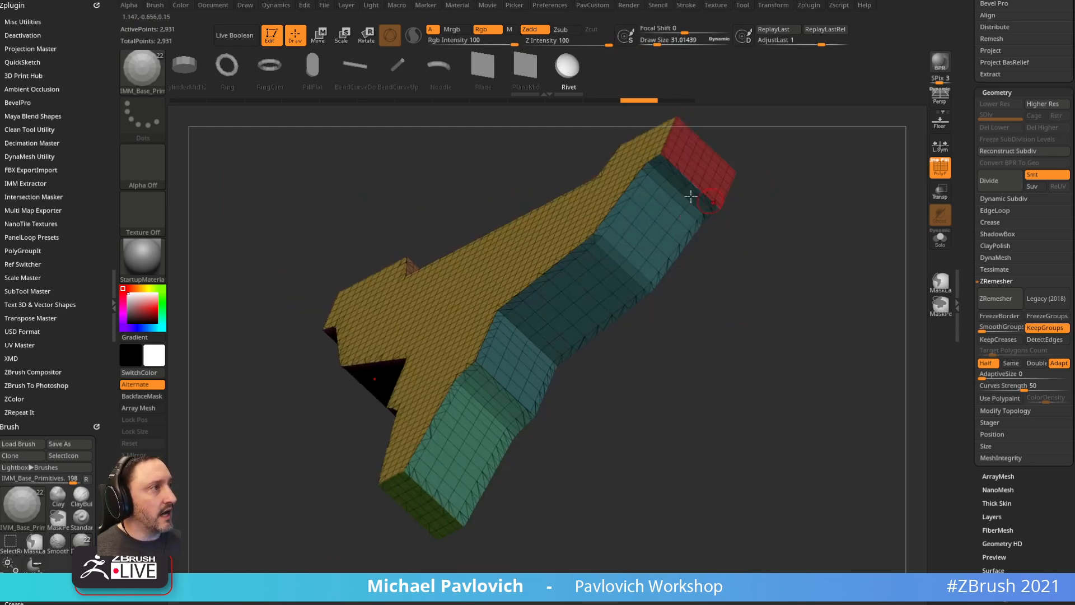
key("ctrl+z")
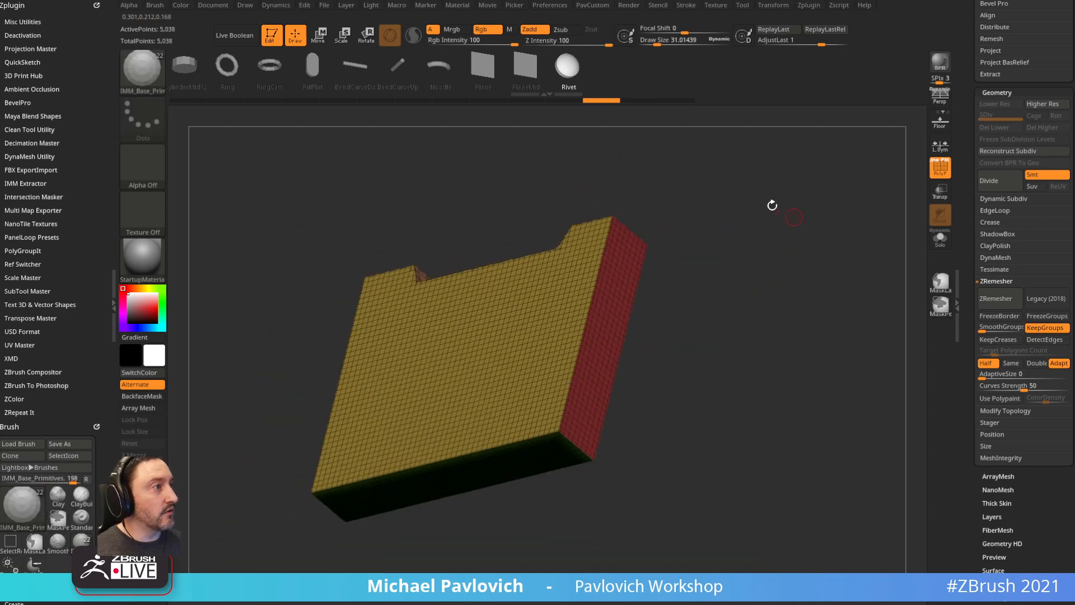
key("ctrl+z")
key("ctrl+z")
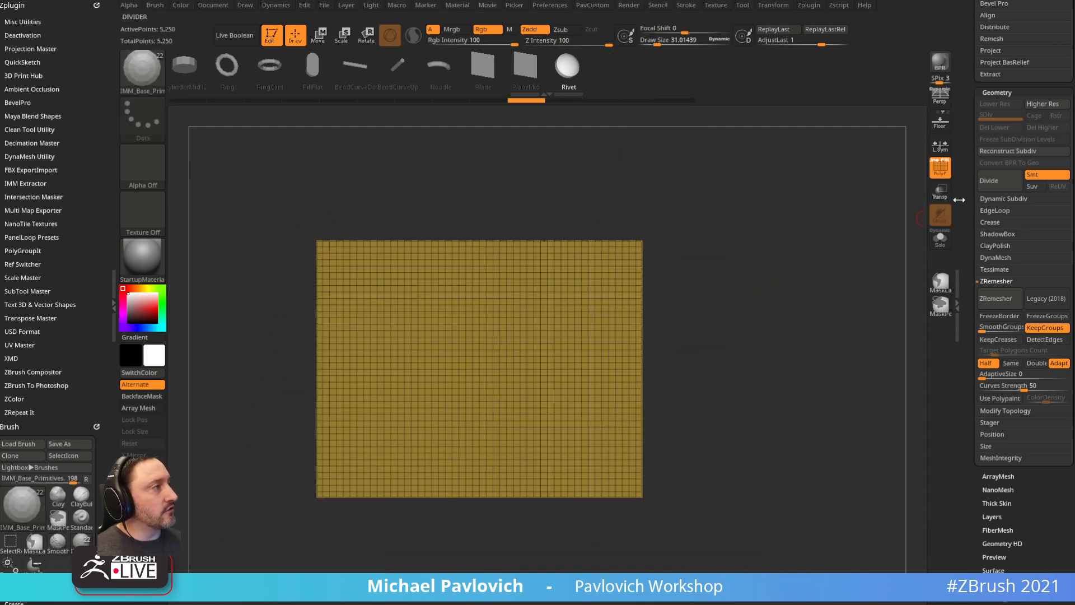
- Merge the slab into a single polygroup and regroup its faces with Groups By Normals
scroll(959, 200, "up", 10)
left_click_drag(700, 215, 664, 189)
mouse_move(578, 284)
left_mouse_down()
mouse_move(689, 136)
mouse_move(713, 221)
mouse_move(741, 235)
mouse_move(787, 223)
mouse_move(769, 277)
left_mouse_up()
key("ctrl")
key("ctrl+w")
key("space")
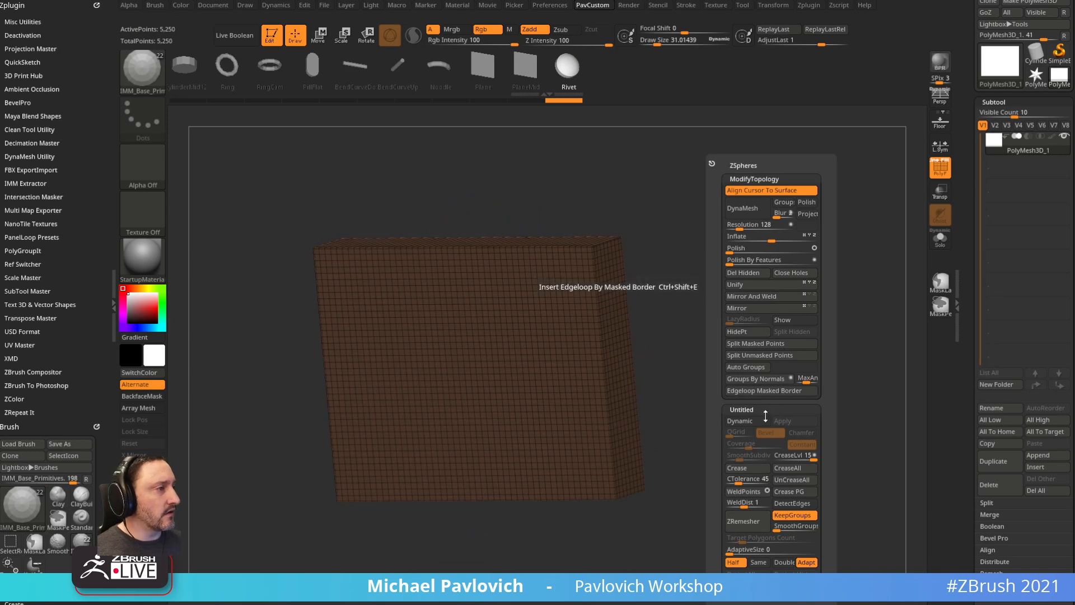
left_click(753, 378)
left_click_drag(515, 411, 691, 256)
key("space")
key("space")
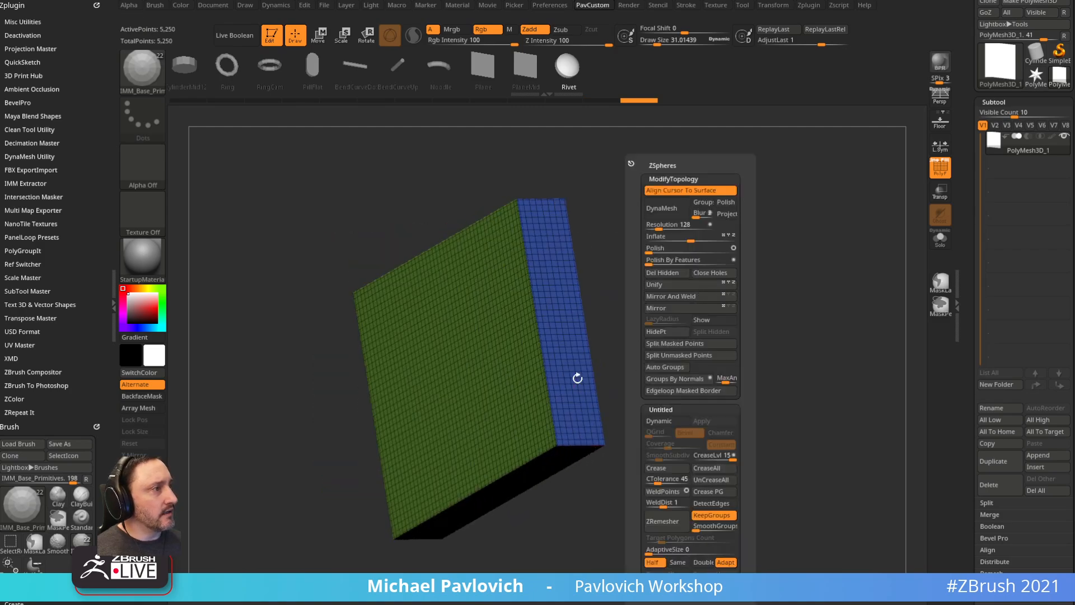
left_click_drag(577, 378, 824, 220)
- Duplicate the slab subtool and offset the copy from the front so it overlaps the original's lower right corner
key("w")
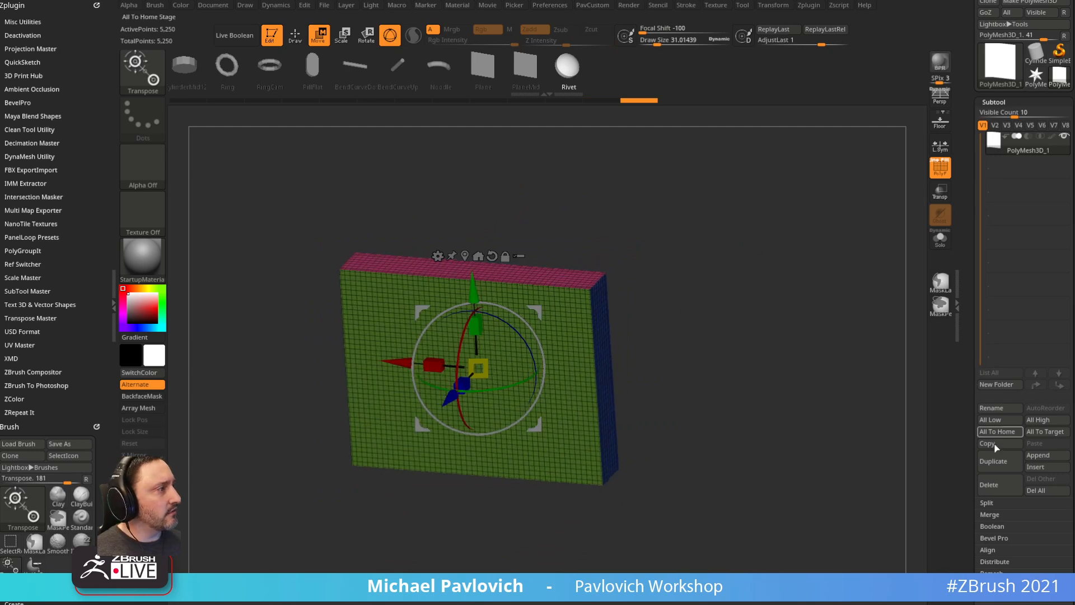
left_click(994, 461)
left_click_drag(767, 300, 722, 221)
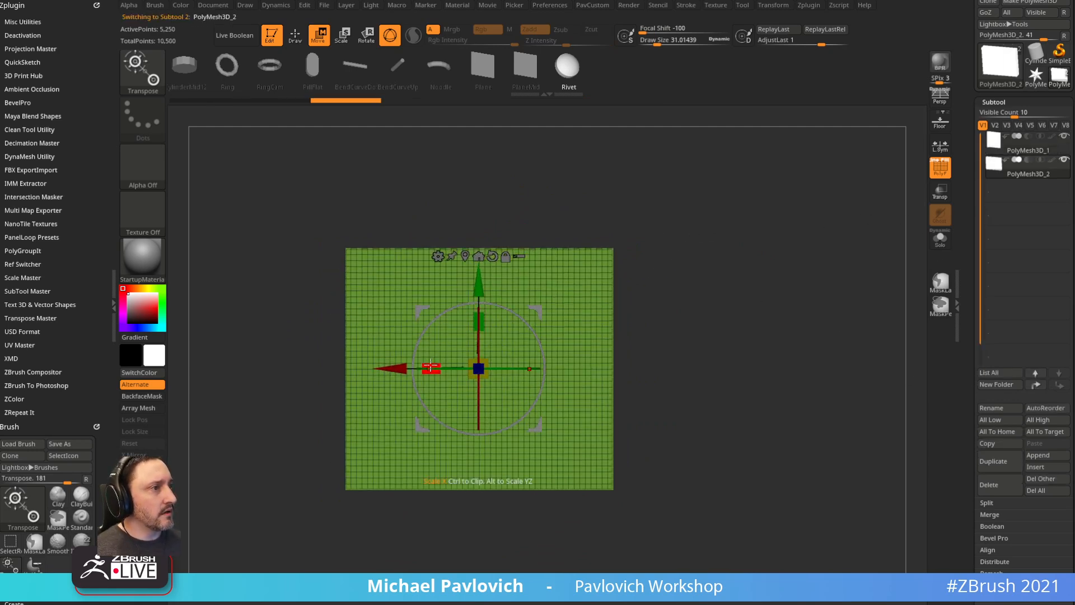
left_click_drag(430, 366, 709, 368)
key("q")
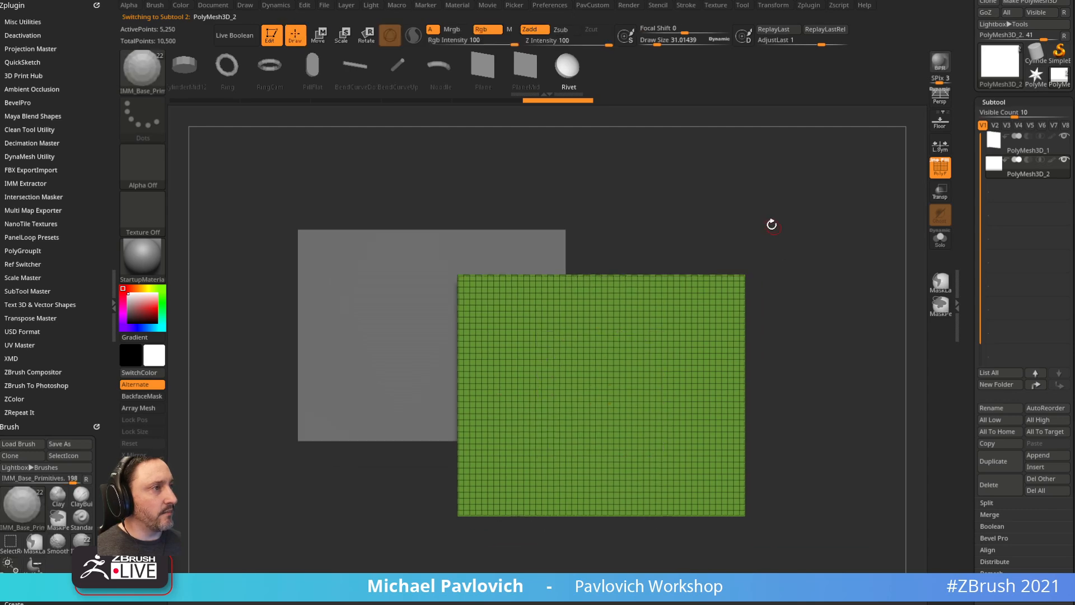
left_click_drag(772, 223, 765, 199)
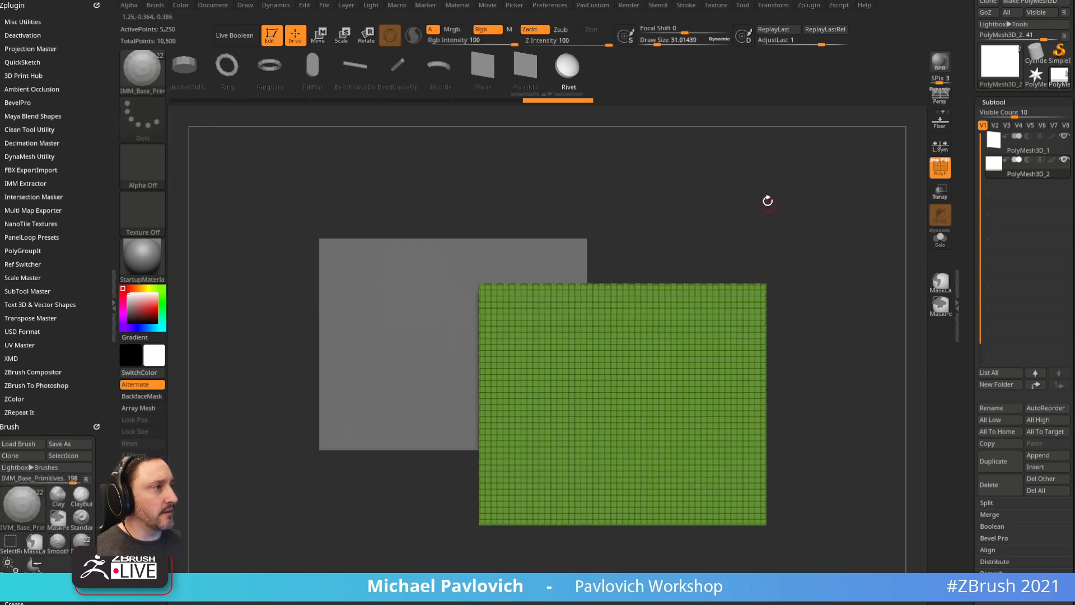
- Apply the Deformer to the duplicate and pull its upper-left corner inward to slant the upper and left edges
key("w")
left_click(582, 291)
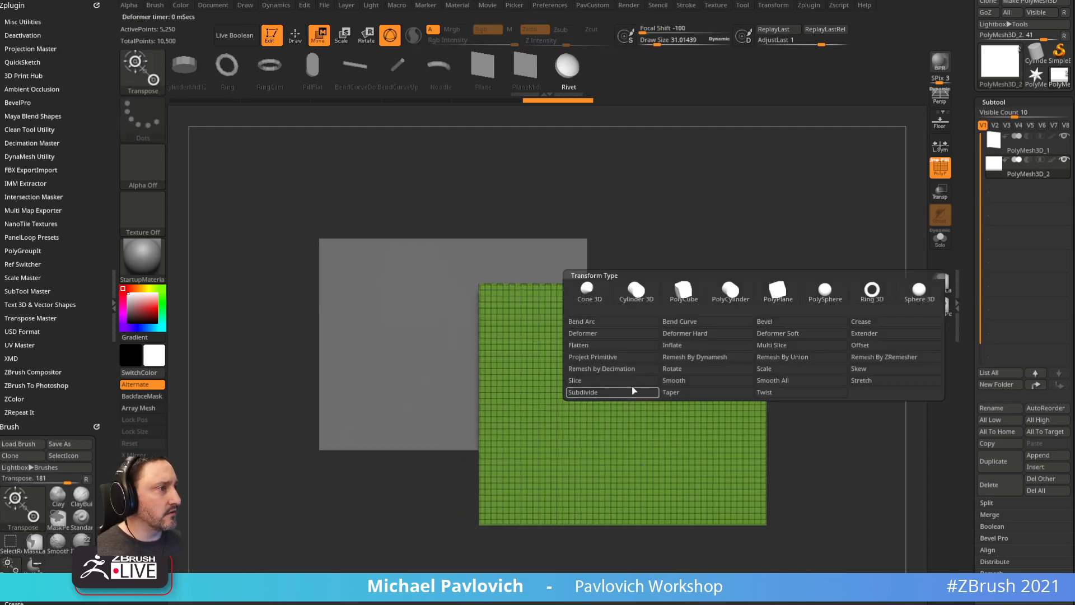
left_click(625, 335)
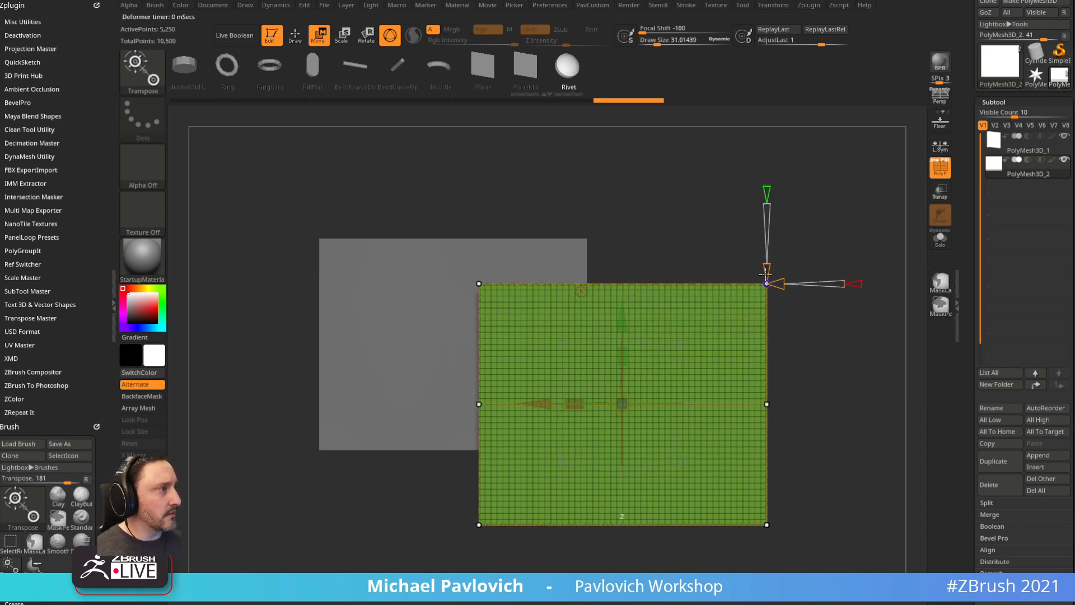
mouse_move(806, 235)
left_mouse_down()
mouse_move(818, 253)
mouse_move(804, 266)
mouse_move(798, 235)
left_mouse_up()
left_click_drag(436, 201, 525, 330, "ctrl")
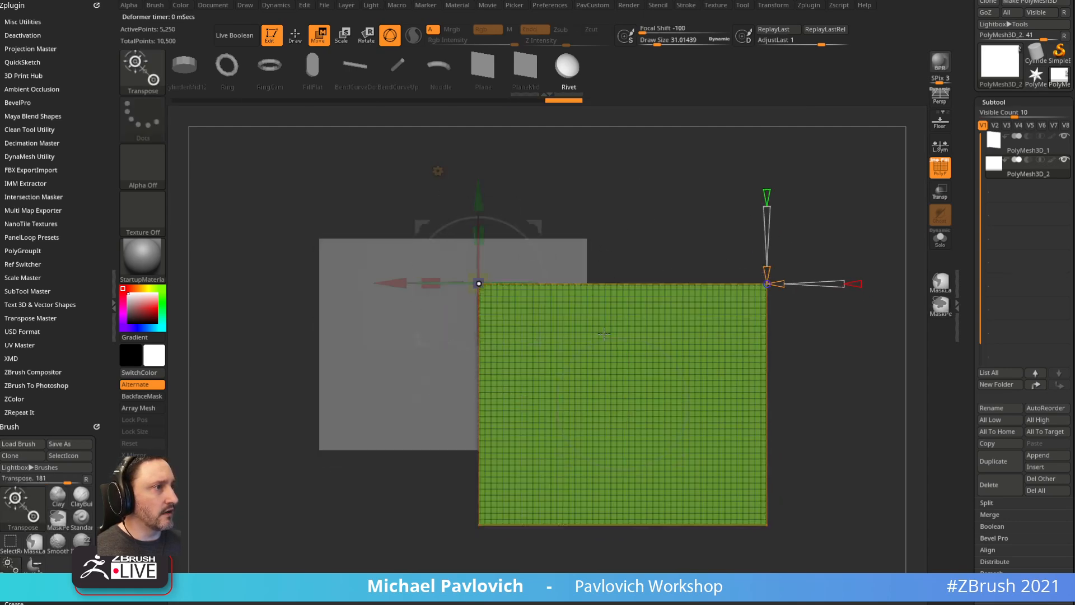
left_click_drag(423, 224, 468, 258)
mouse_move(542, 199)
left_mouse_down()
mouse_move(674, 227)
mouse_move(640, 246)
left_mouse_up()
key("w")
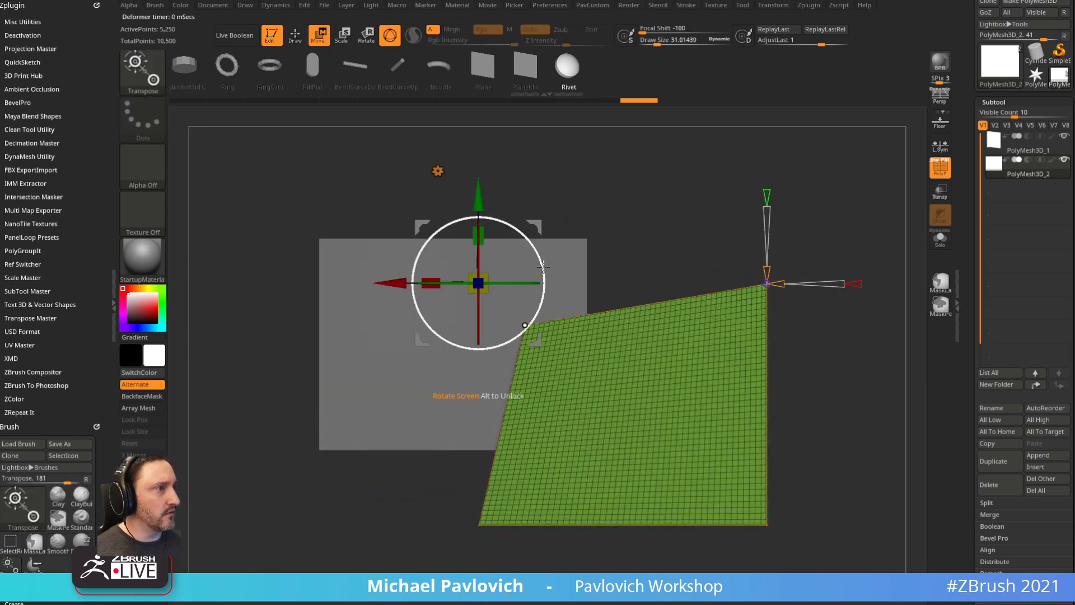
key("q")
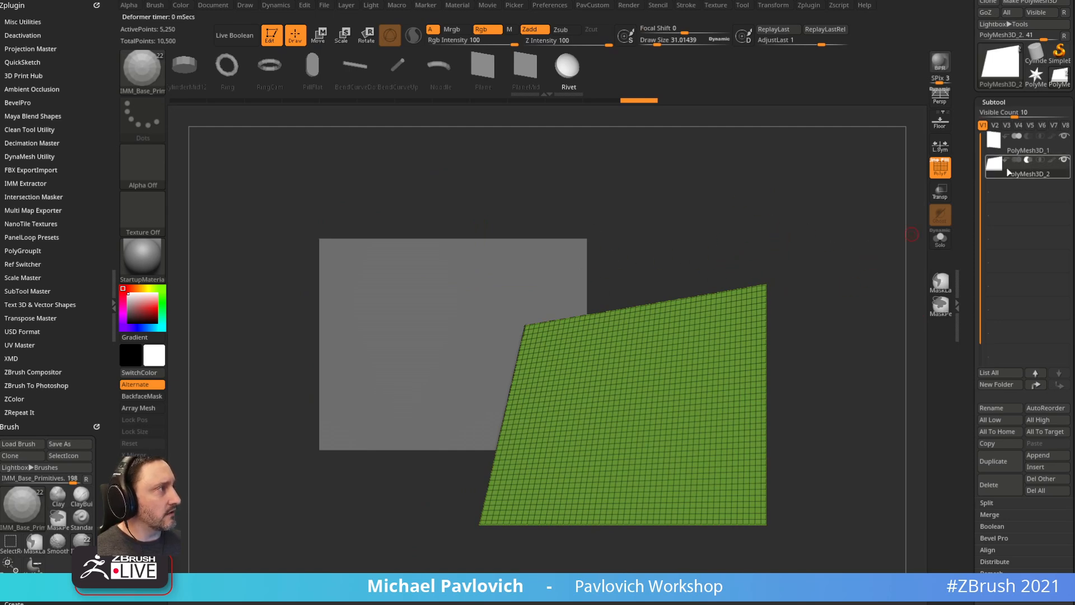
- Preview the slanted duplicate subtracted from the slab with Live Boolean and turn off the polyframe
left_click(234, 36)
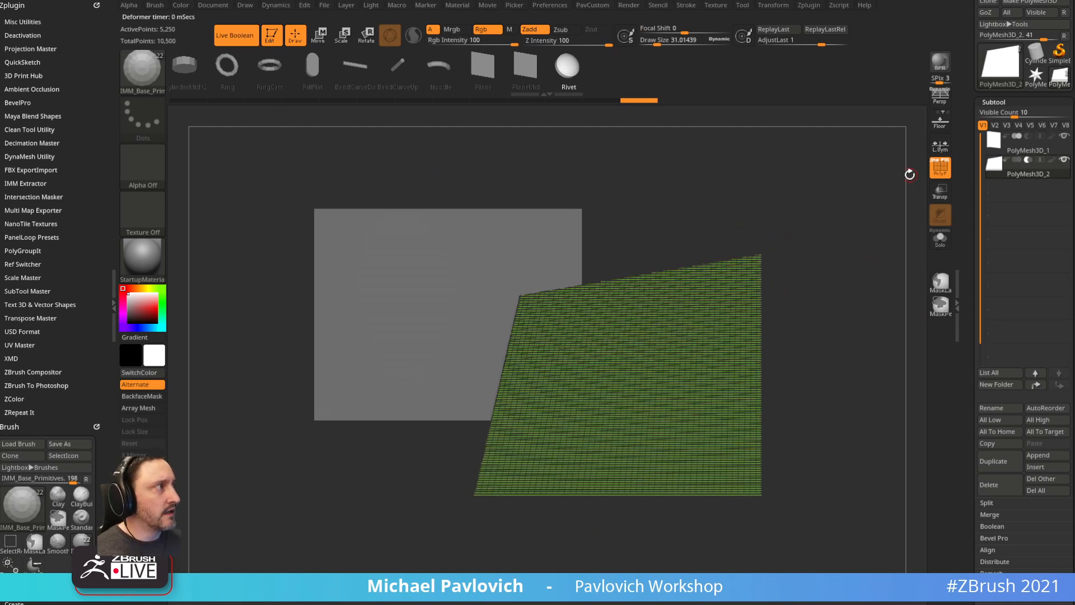
left_click(940, 166)
left_click_drag(763, 183, 819, 202)
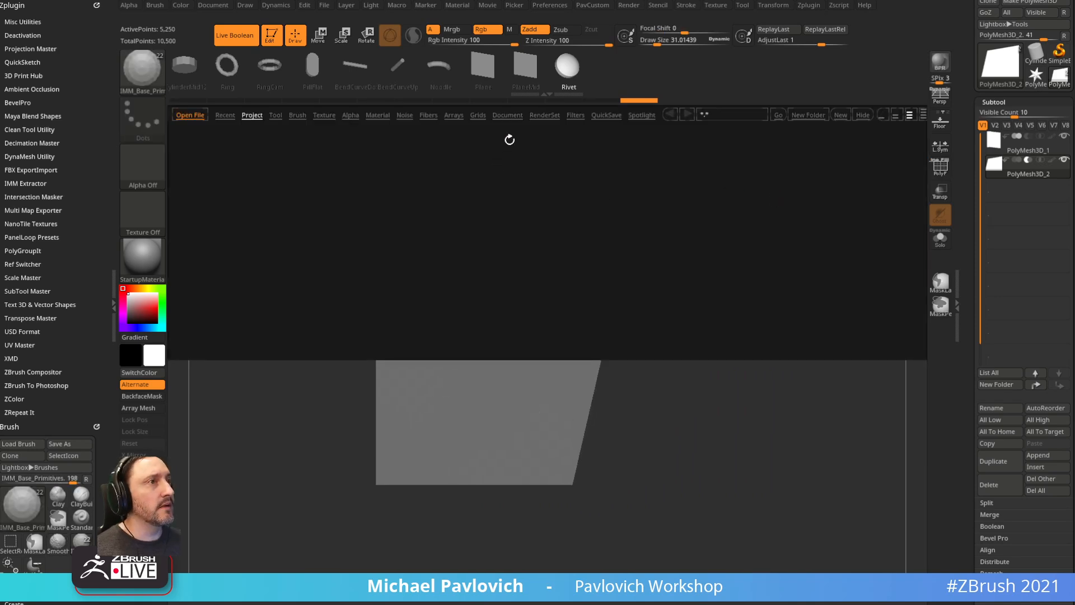
- Load the three-pronged AK_HardSurface Spotlight set and scale and move its shape sheet beside the slab
left_click(641, 115)
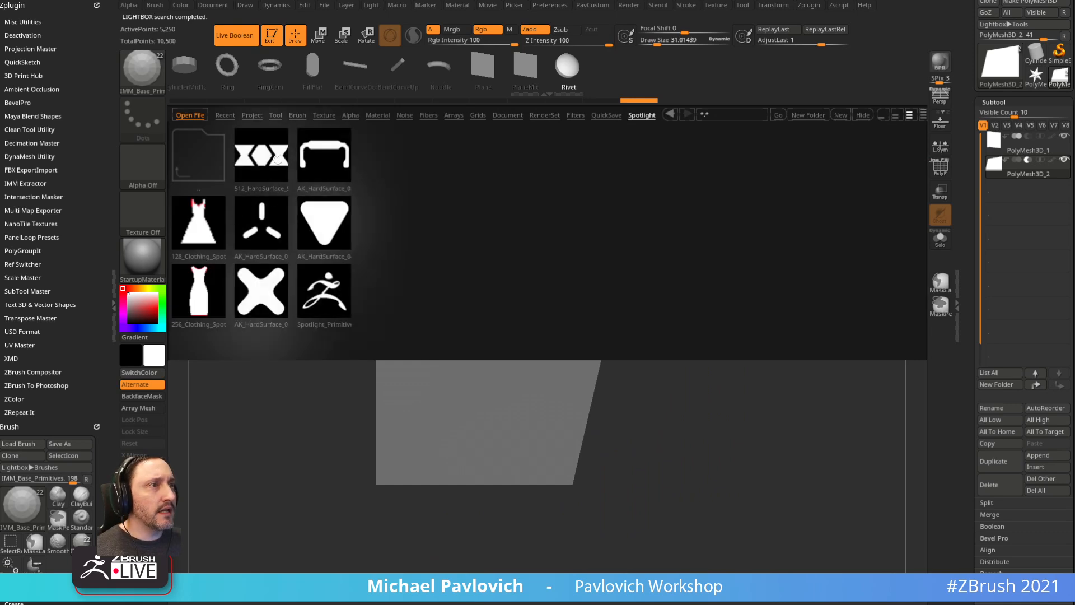
double_click(260, 237)
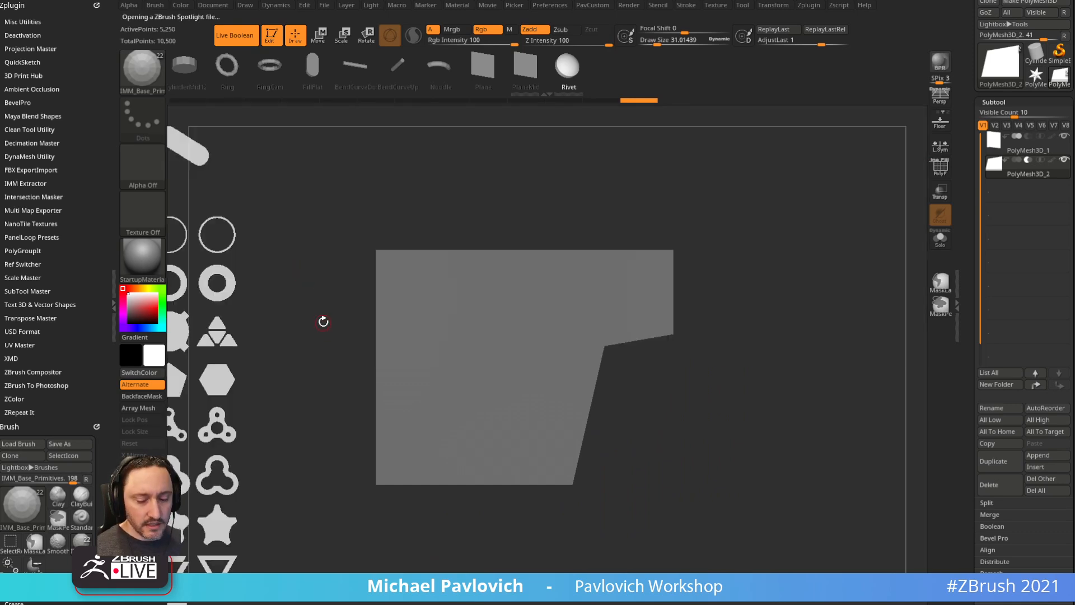
left_click(335, 215)
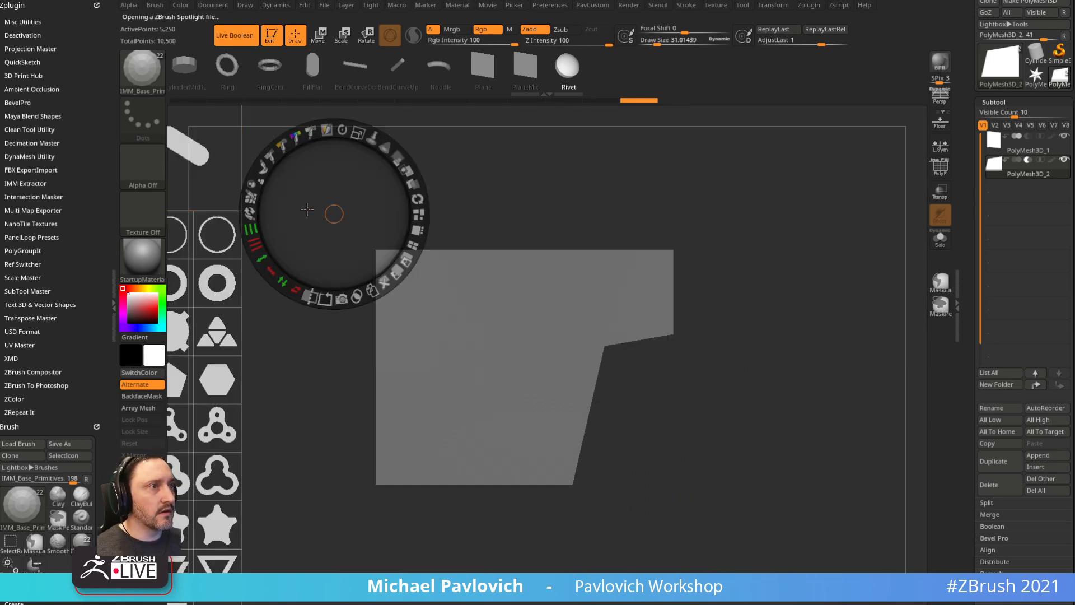
left_click_drag(329, 211, 457, 226)
left_click_drag(484, 149, 440, 164)
left_click_drag(443, 206, 385, 242)
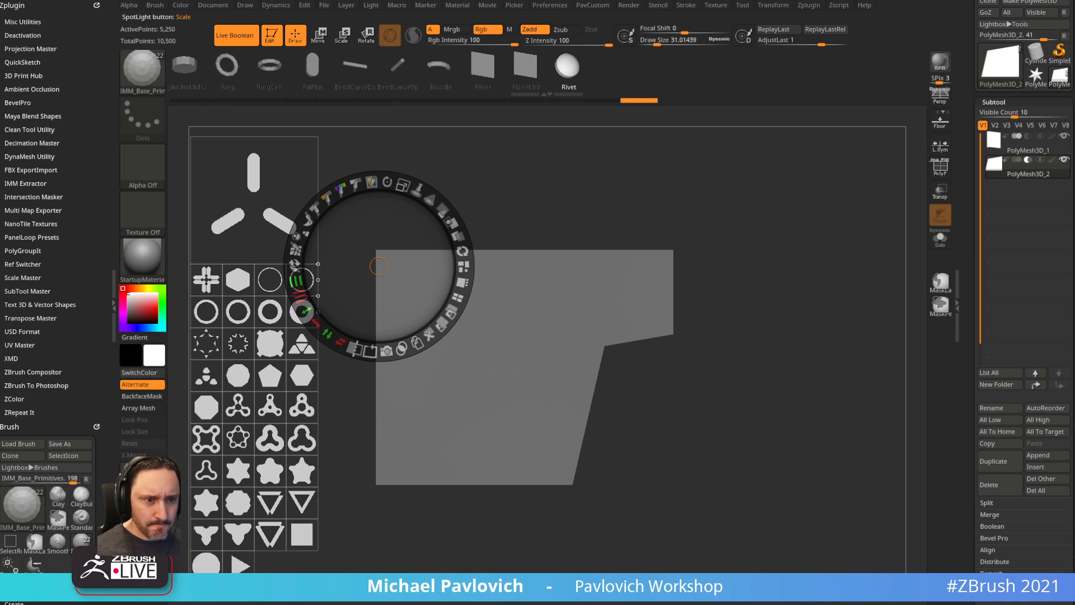
- Switch to the browser and find the ZBrush 2019 What's New post in the ArtStation portfolio
left_click_drag(787, 604, 797, 25)
scroll(555, 363, "down", 3)
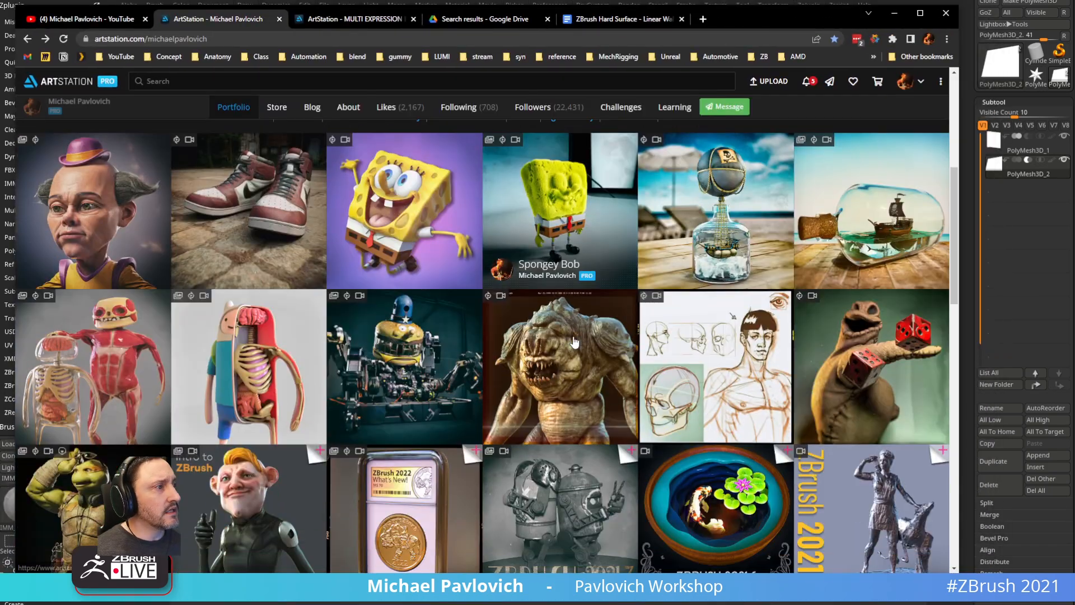
scroll(511, 350, "down", 5)
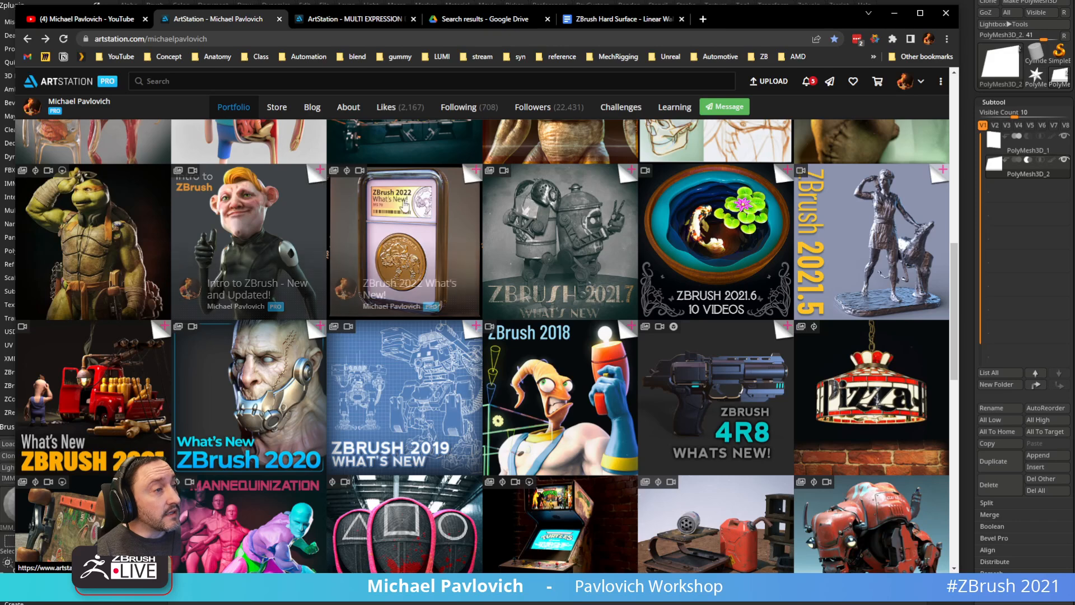
scroll(670, 235, "down", 1)
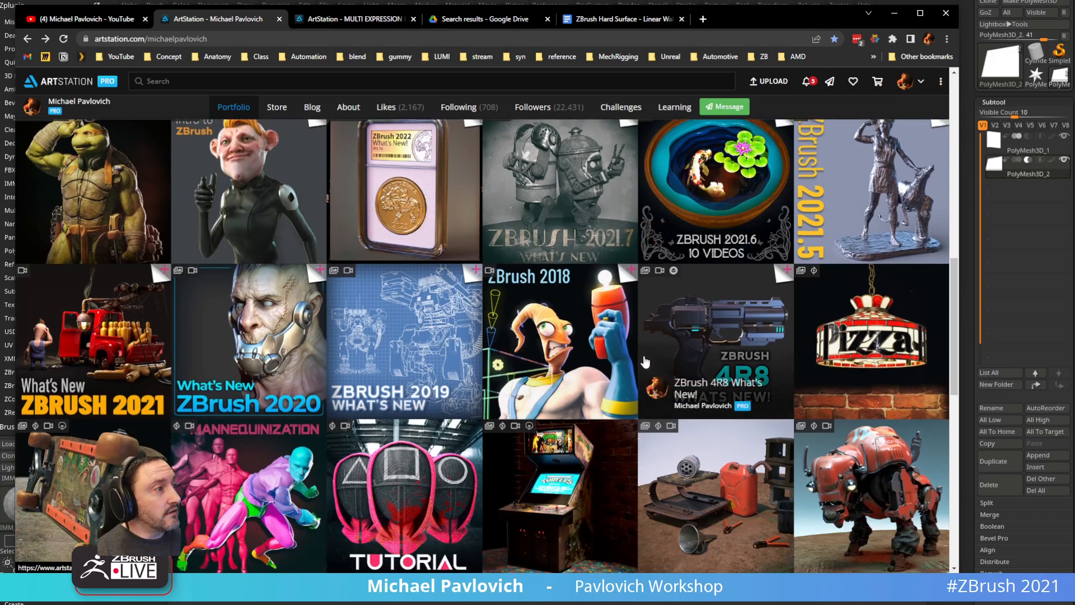
scroll(745, 357, "up", 1)
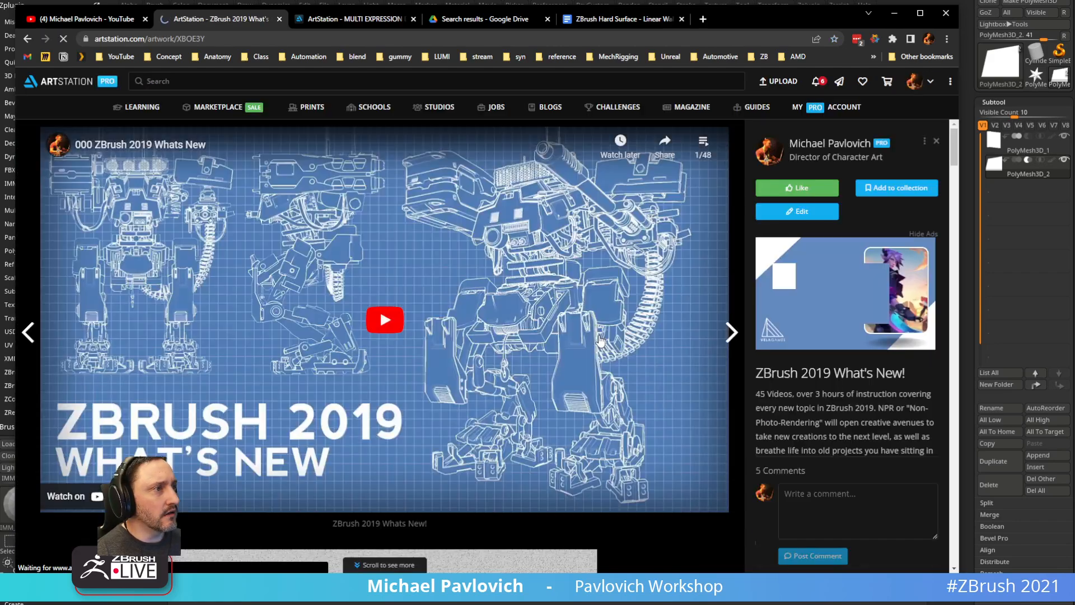
- Look through the ZBrush 2019 What's New playlist down to the Spotlight and Snapshot 3D videos, and return to the portfolio address
left_click(703, 142)
scroll(626, 282, "down", 6)
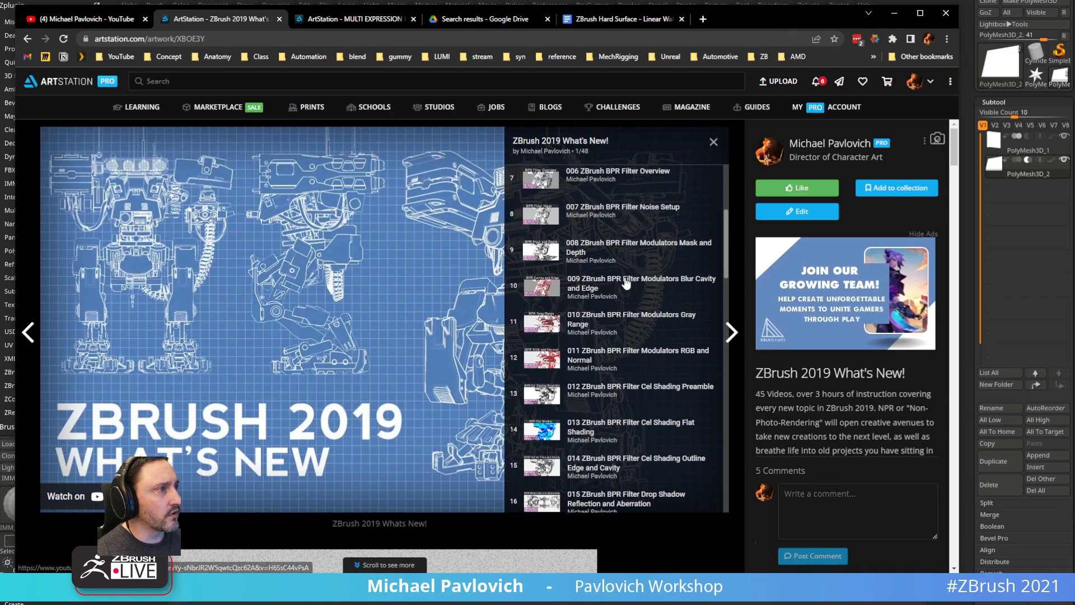
scroll(626, 283, "down", 14)
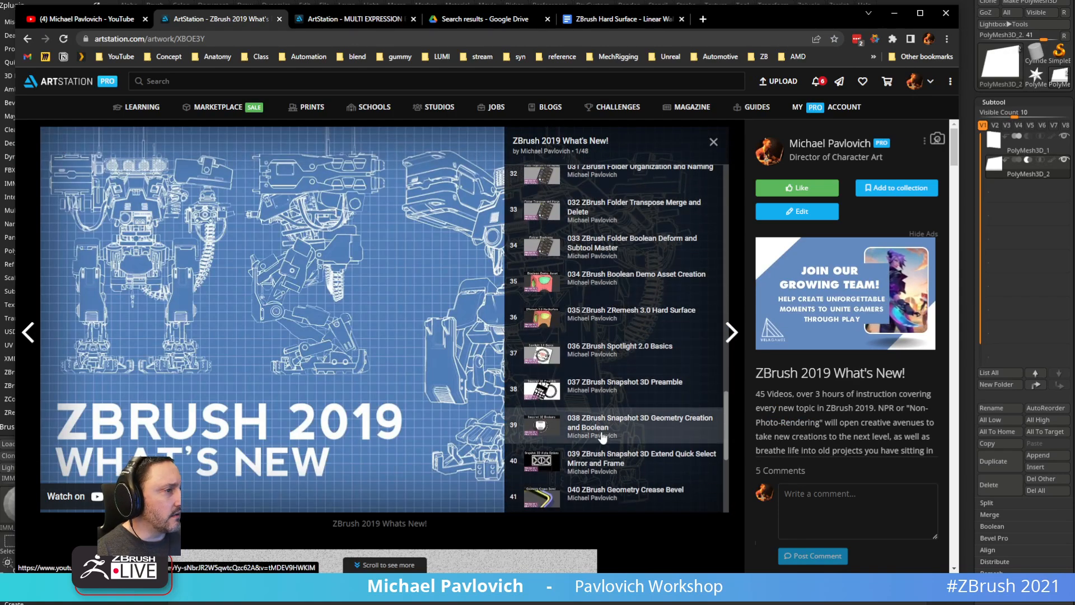
scroll(644, 420, "down", 2)
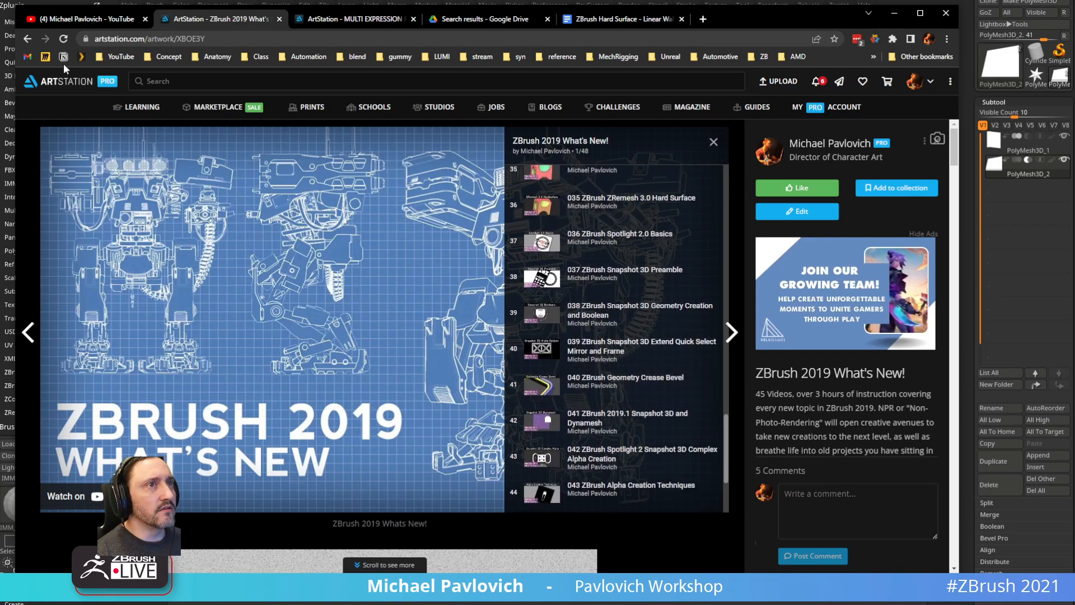
left_click(28, 38)
left_click(207, 40)
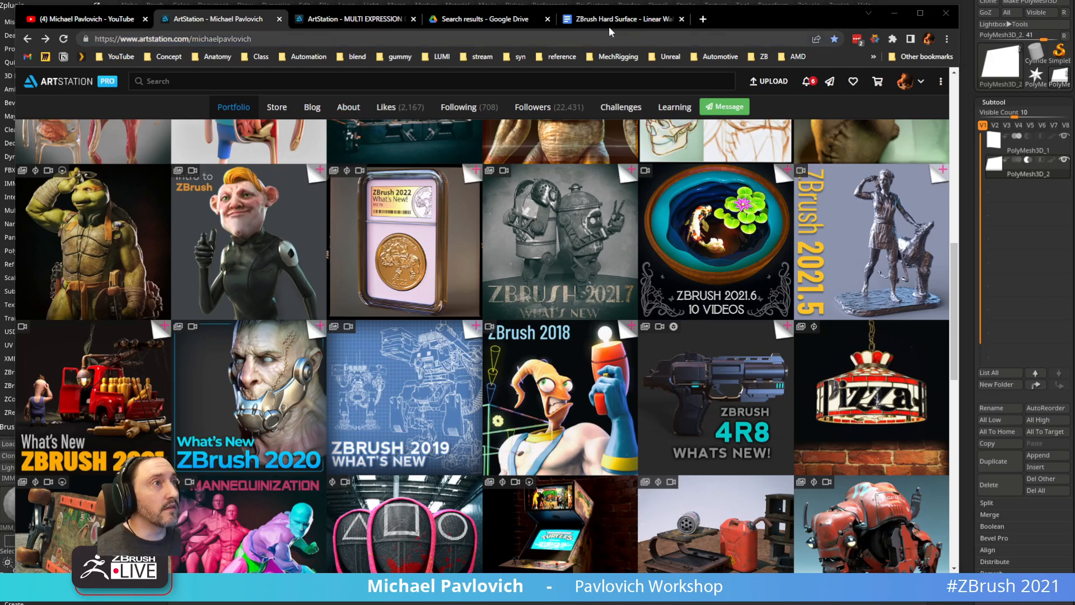
- Return to ZBrush, place the three-pronged Spotlight shape over the slab and snapshot it into a subtractive 3D subtool
left_click(894, 12)
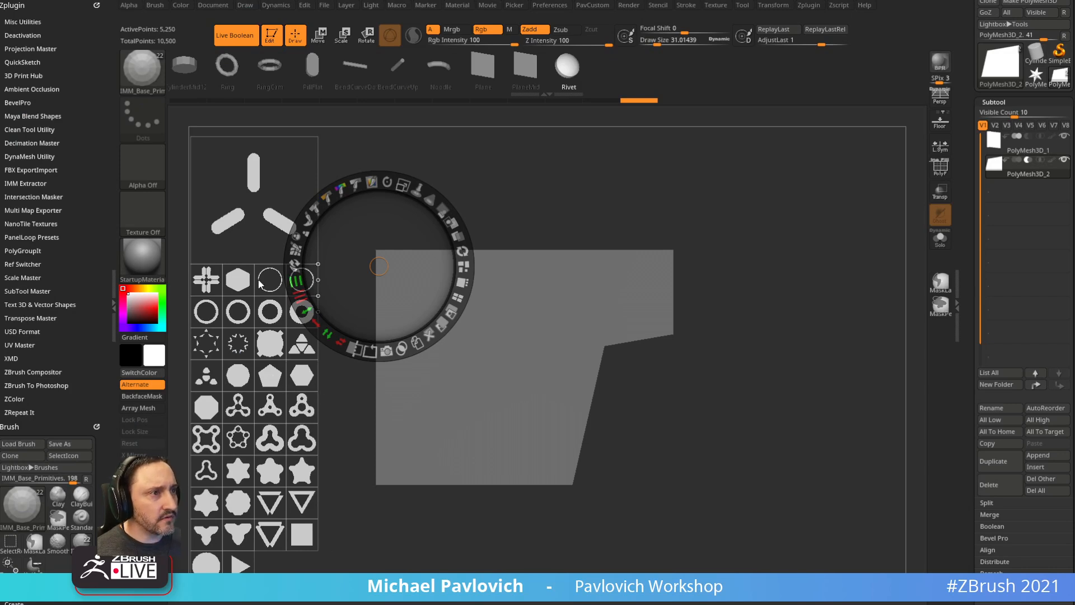
left_click(256, 193)
left_click_drag(256, 193, 483, 340)
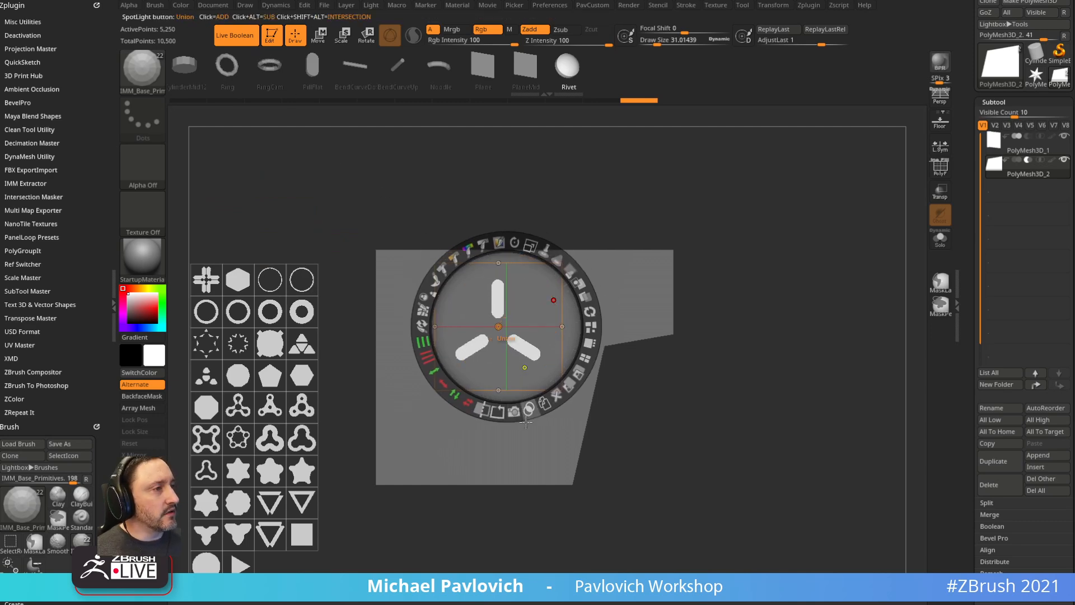
left_click(513, 411)
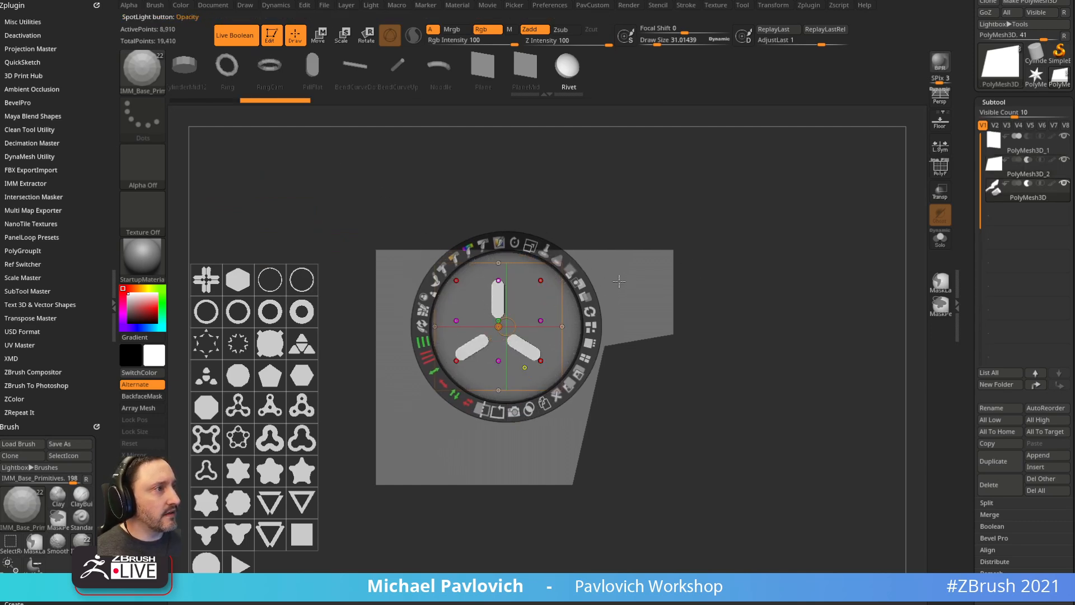
- Hide Spotlight and shift the three-pronged cutter slightly sideways and down on the slab with Live Boolean showing its cut
key("shift+z")
key("w")
key("q")
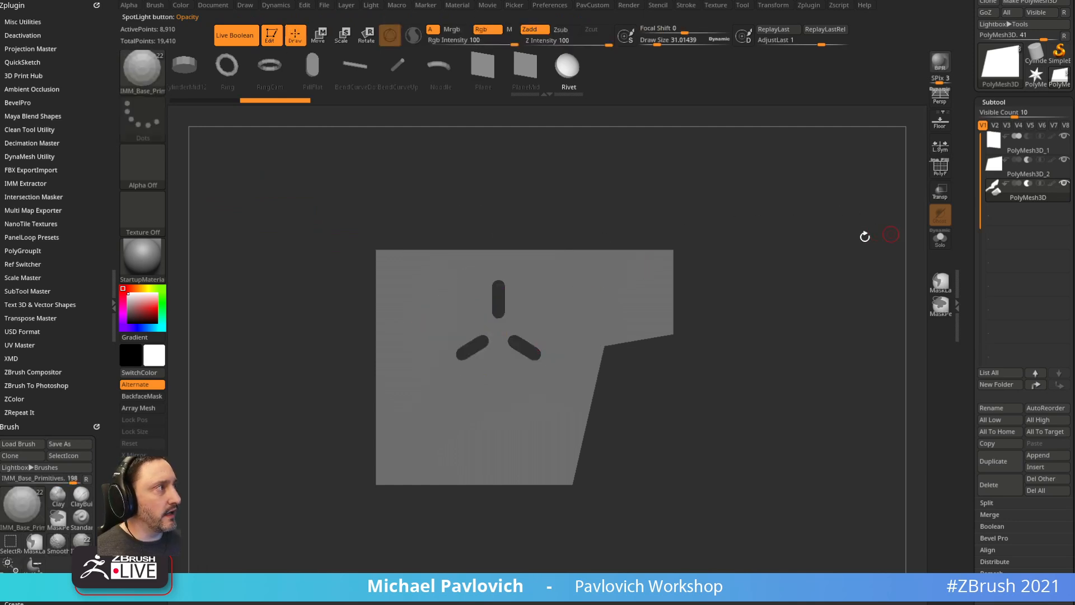
key("w")
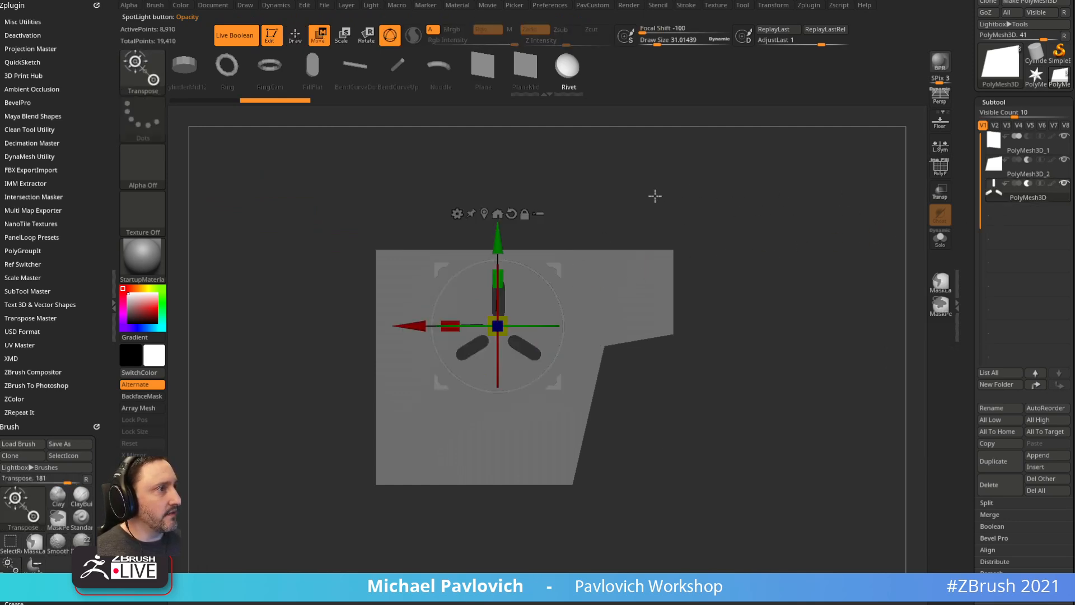
left_click_drag(553, 271, 522, 360)
key("q")
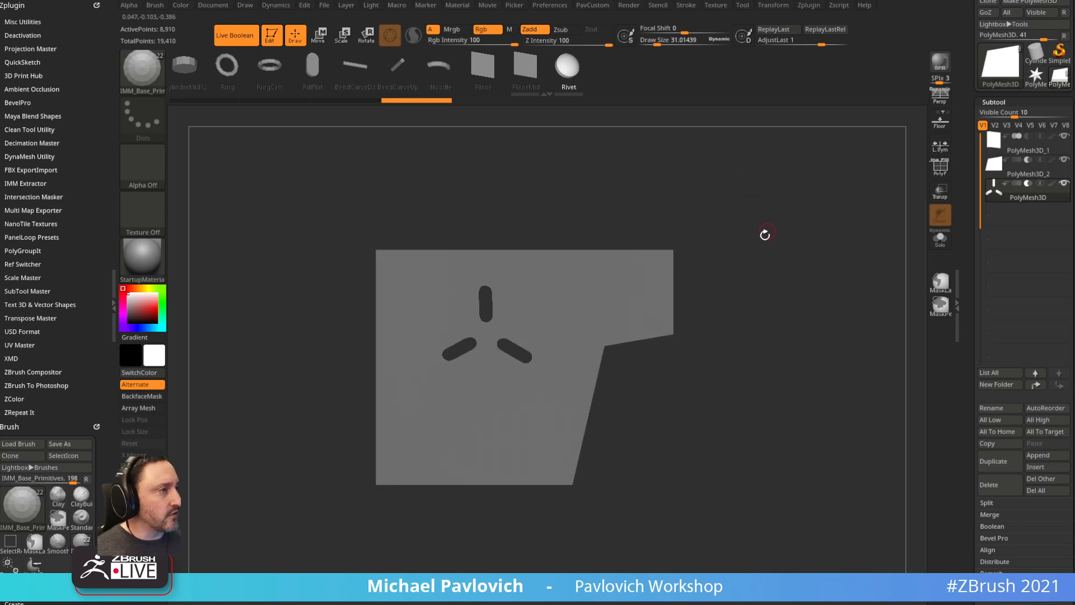
- Select the slanted cutter PolyMesh3D_2 and apply Mirror And Weld so the slab is cut symmetrically on both sides
left_click(1015, 176)
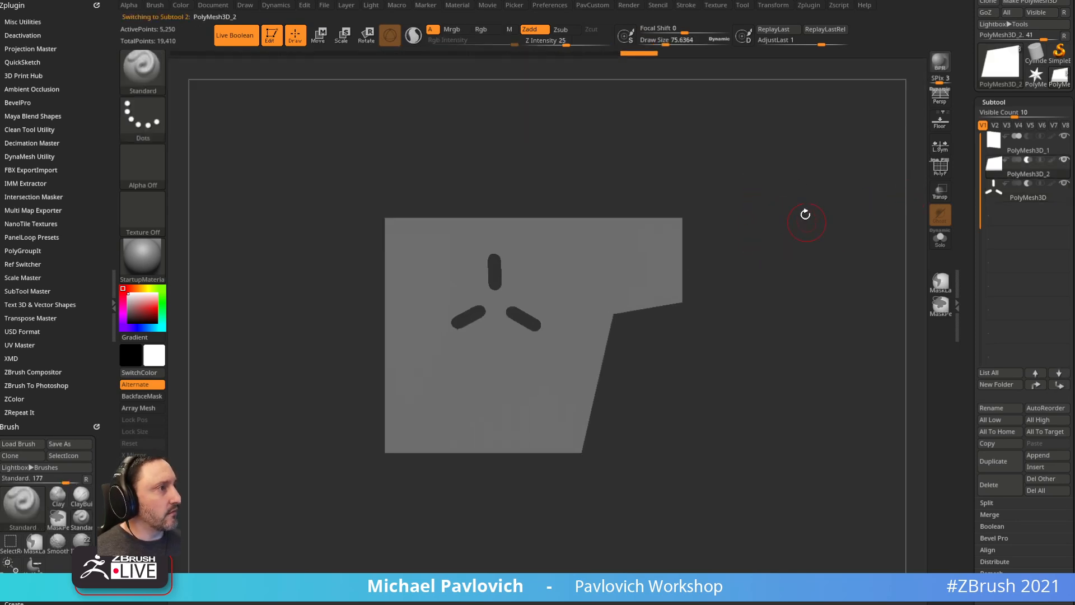
key("space")
left_click(804, 297)
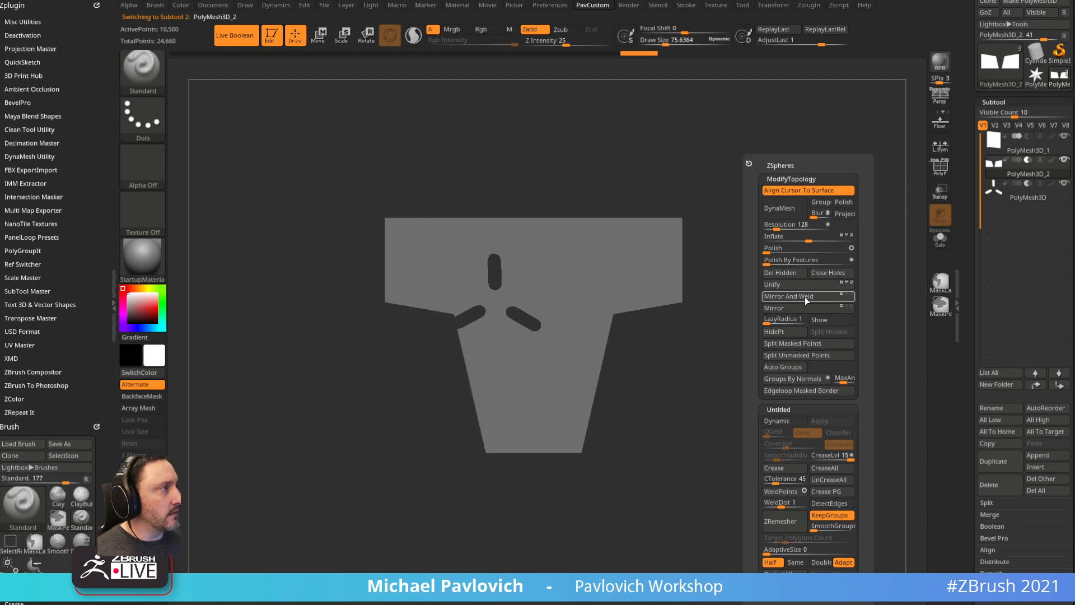
- Delete the three-pronged cutter subtool
left_click(1003, 201)
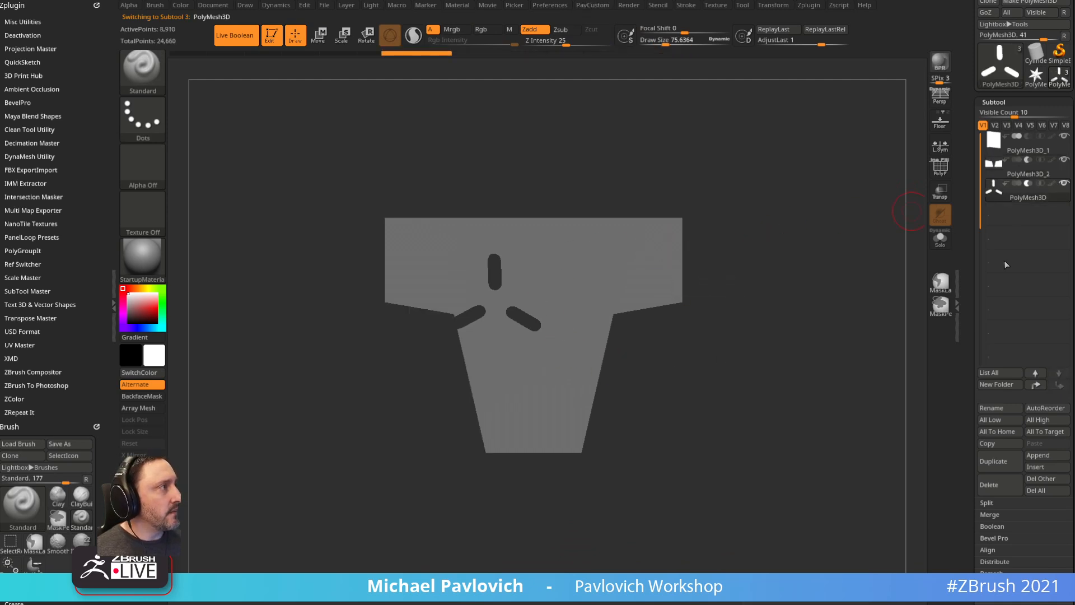
left_click(994, 488)
left_click(929, 510)
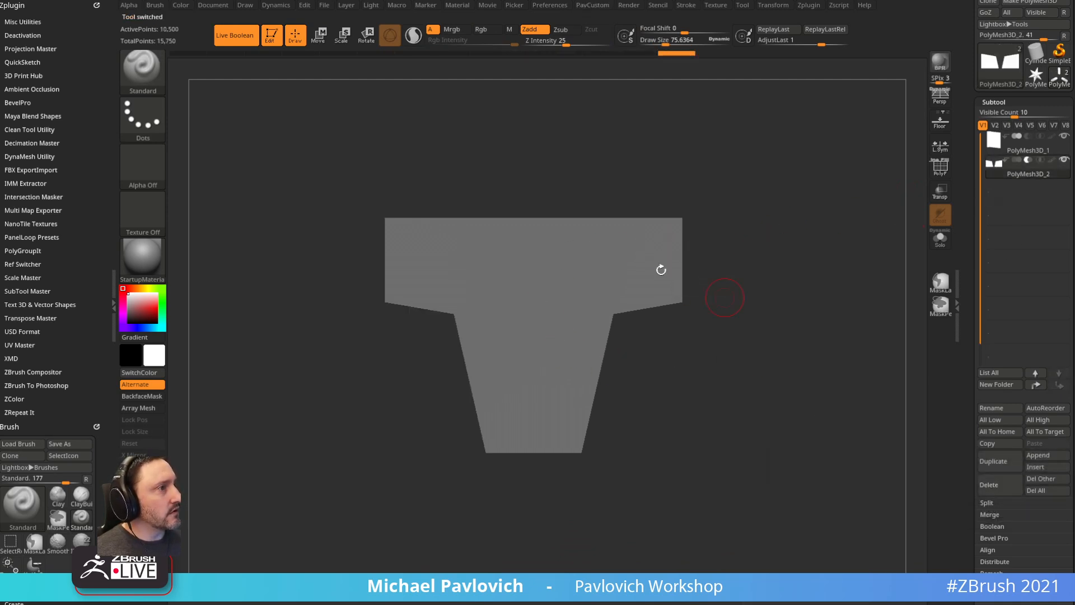
- Duplicate the original slab PolyMesh3D_1 with the polyframe shown and move the copy straight up over the upper part of the T shape
key("s")
mouse_move(779, 211)
left_mouse_down("alt")
mouse_move(749, 223)
mouse_move(791, 221)
mouse_move(821, 239)
left_mouse_up("alt")
left_click(1011, 154)
left_click(940, 170)
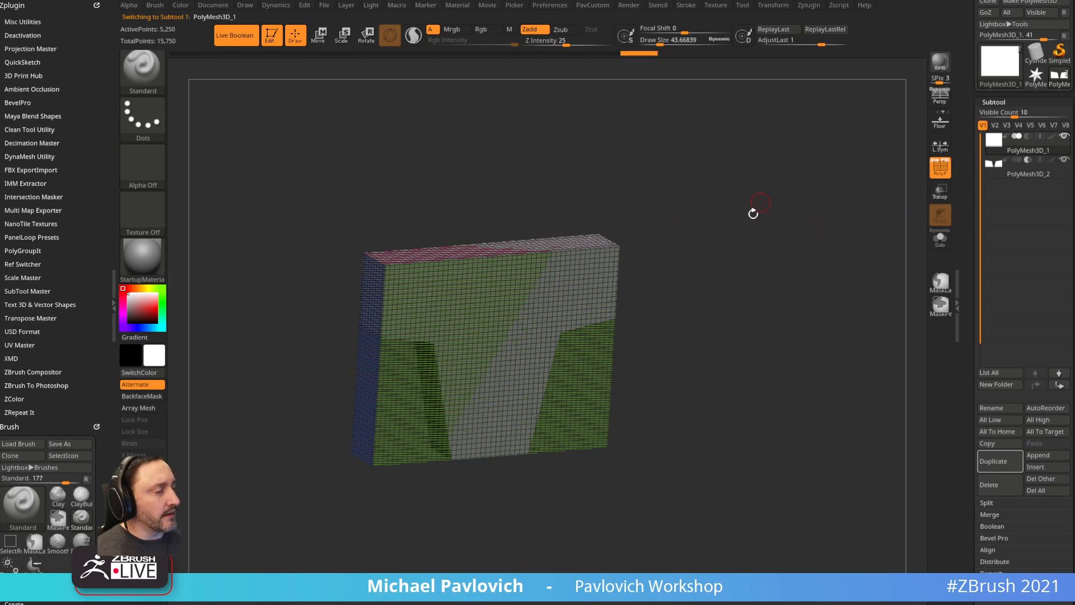
left_click(989, 455)
left_click_drag(856, 347, 845, 338, "shift")
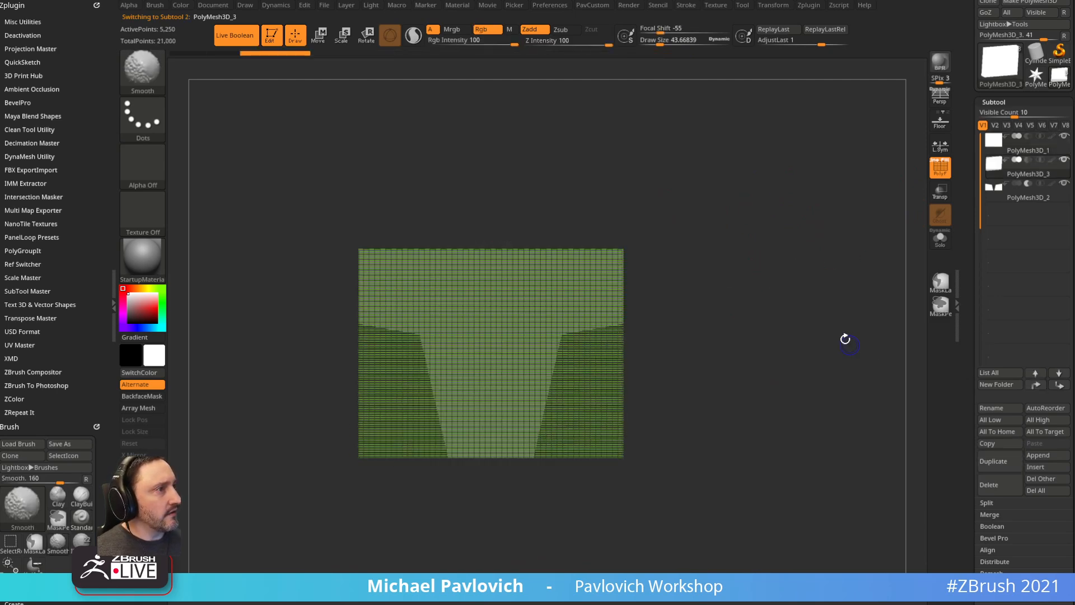
key("w")
left_click_drag(490, 267, 490, 115)
key("q")
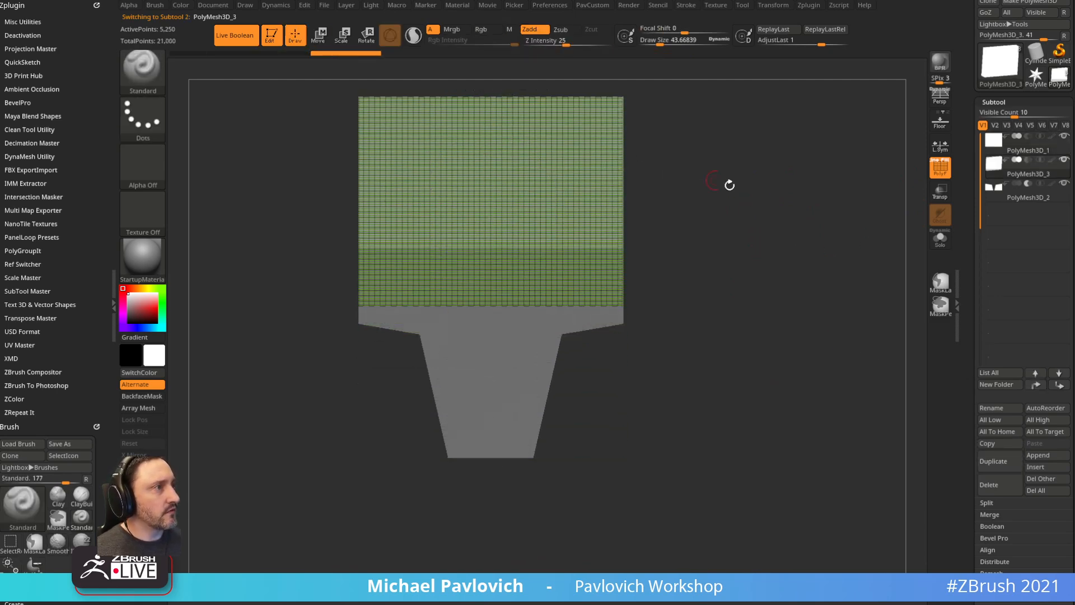
- Reconstruct the raised copy's lower subdivision levels down to the coarsest one and delete its higher levels
left_click(938, 172)
left_click_drag(896, 187, 969, 197)
left_click(940, 171)
left_click_drag(972, 294, 976, 146)
left_click_drag(796, 148, 889, 290, "alt")
left_click_drag(966, 312, 968, 309)
scroll(967, 309, "up", 5)
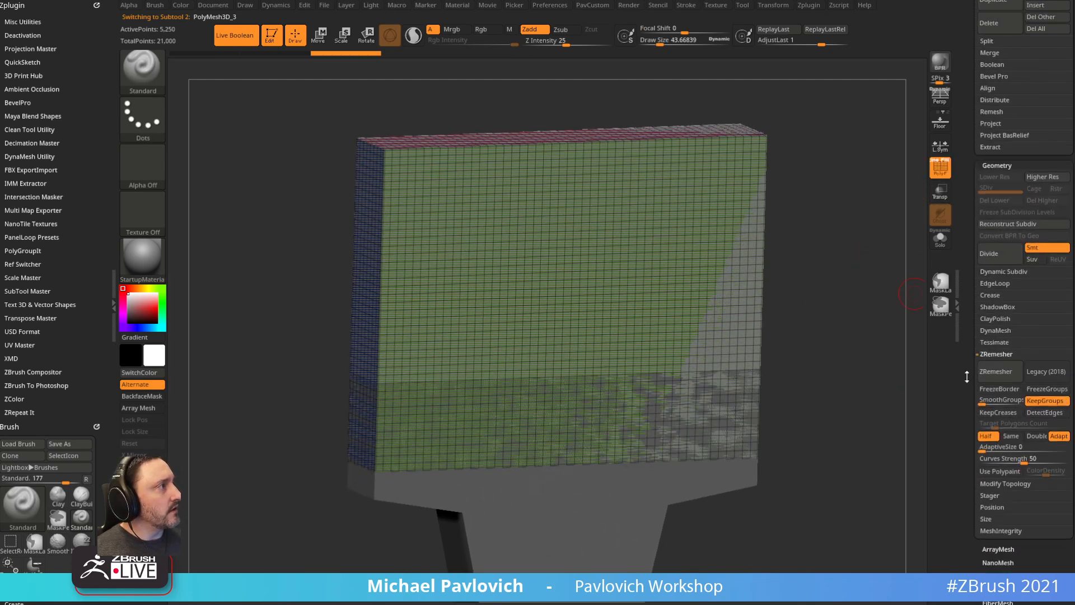
left_click(1000, 246)
left_click(1001, 246)
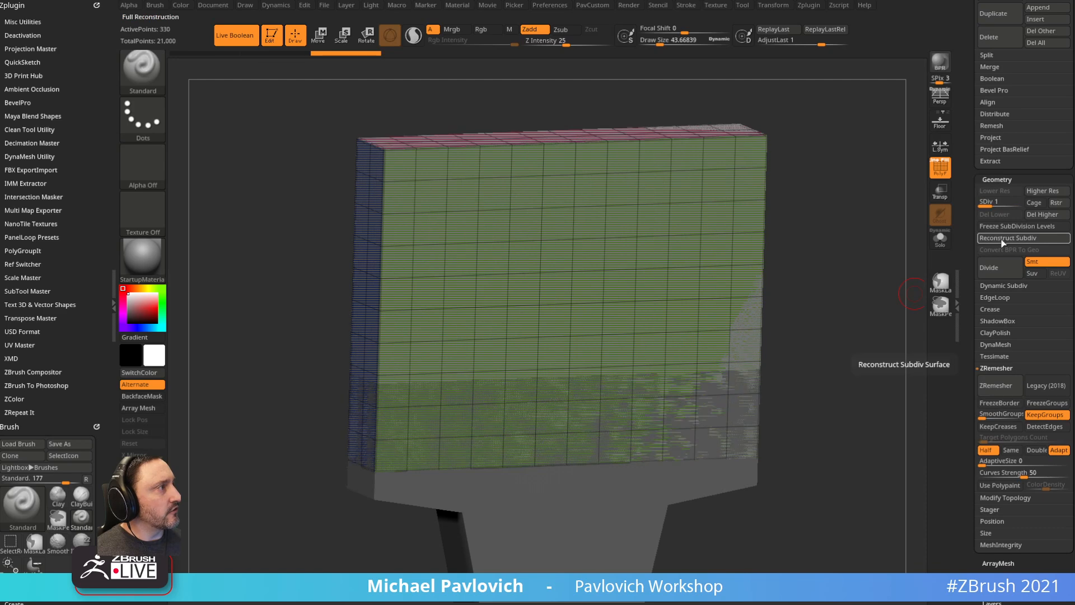
left_click(1001, 247)
left_click(1000, 246)
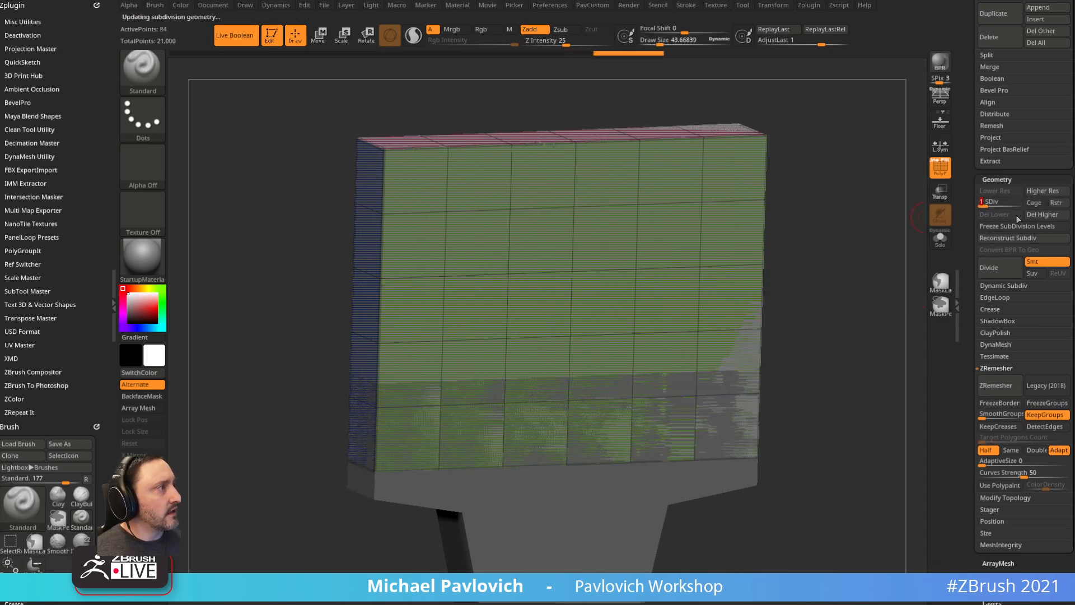
left_click(1042, 215)
- Solo the copy and remove its vertical edge loops except the middle one with ZModeler's Insert Single EdgeLoop action
left_click_drag(872, 219, 832, 216)
key("b")
key("z")
key("m")
key("space")
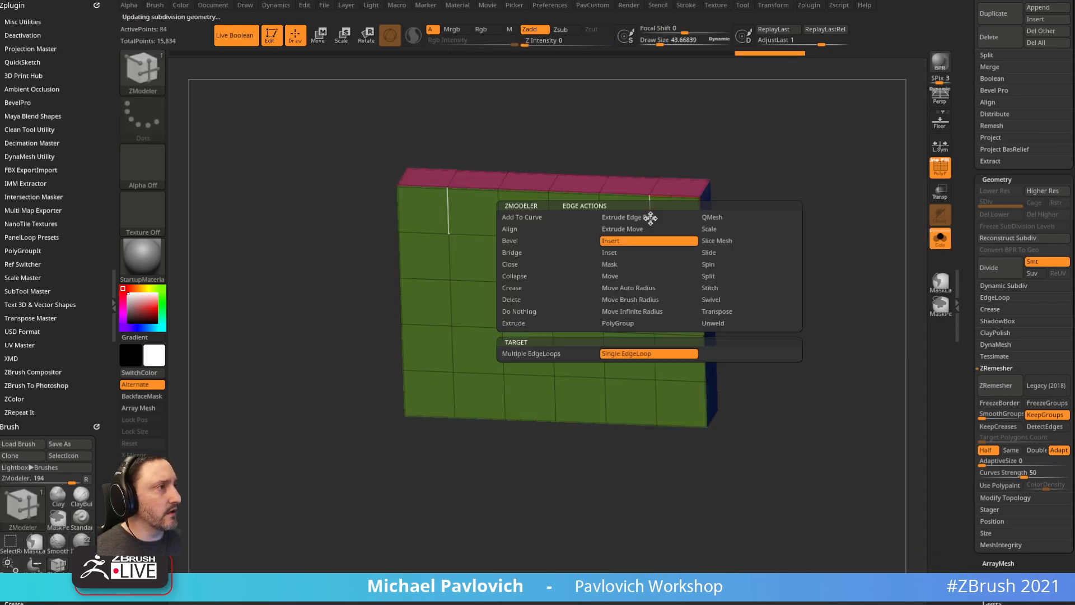
left_click(647, 241)
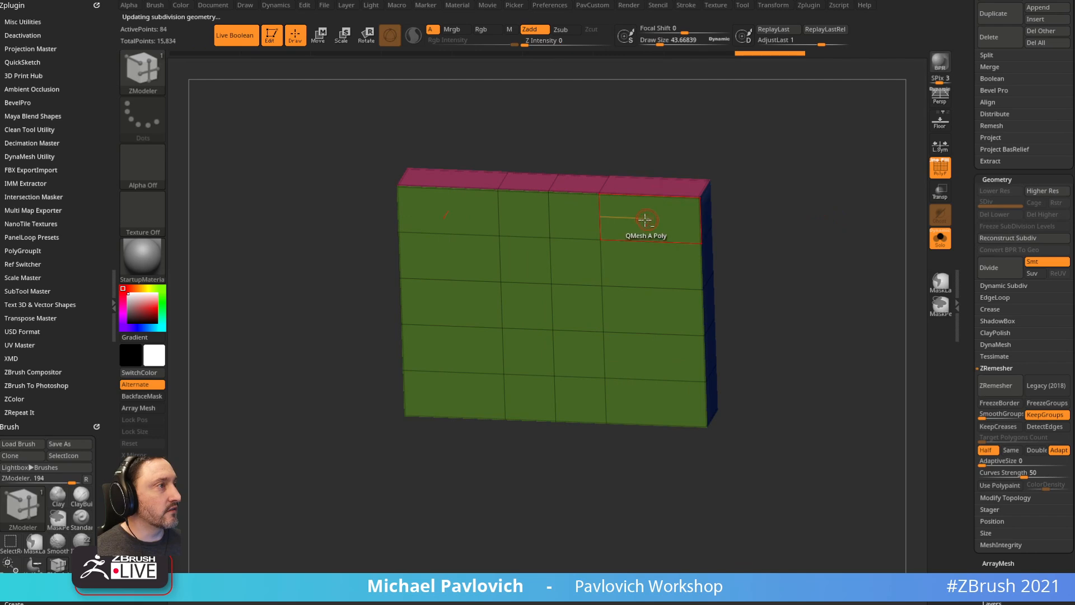
left_click(608, 218, "alt")
left_click_drag(819, 213, 751, 205)
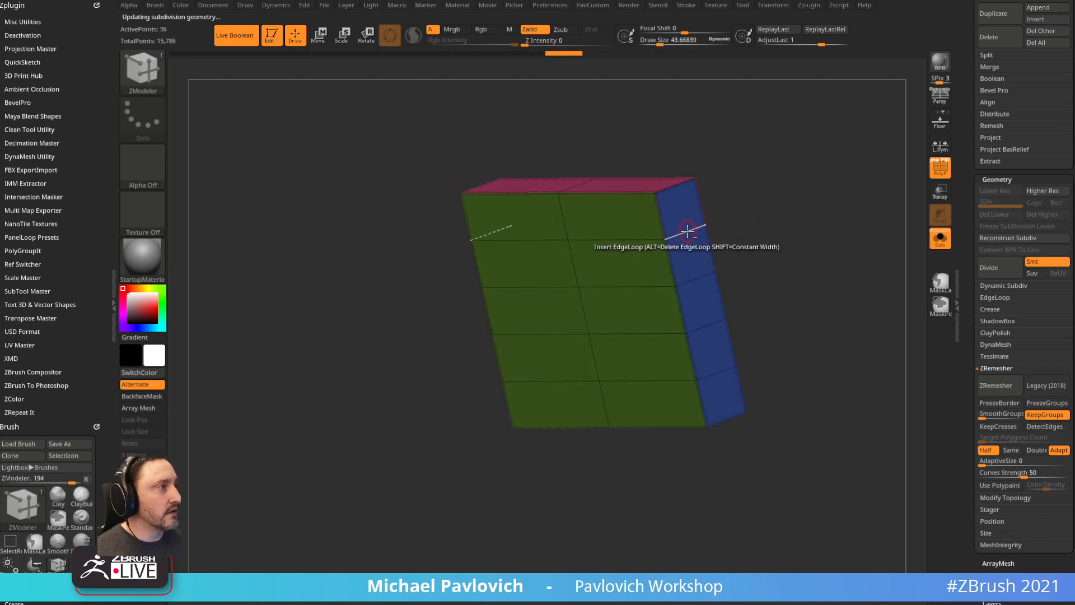
- Delete the four horizontal edge loops and the last vertical loop to reduce the copy to a plain box
left_click(686, 230, "alt")
left_click(698, 278, "alt")
left_click(707, 326, "alt")
left_click(713, 373, "alt")
left_click_drag(810, 294, 856, 235)
left_click(583, 286, "alt")
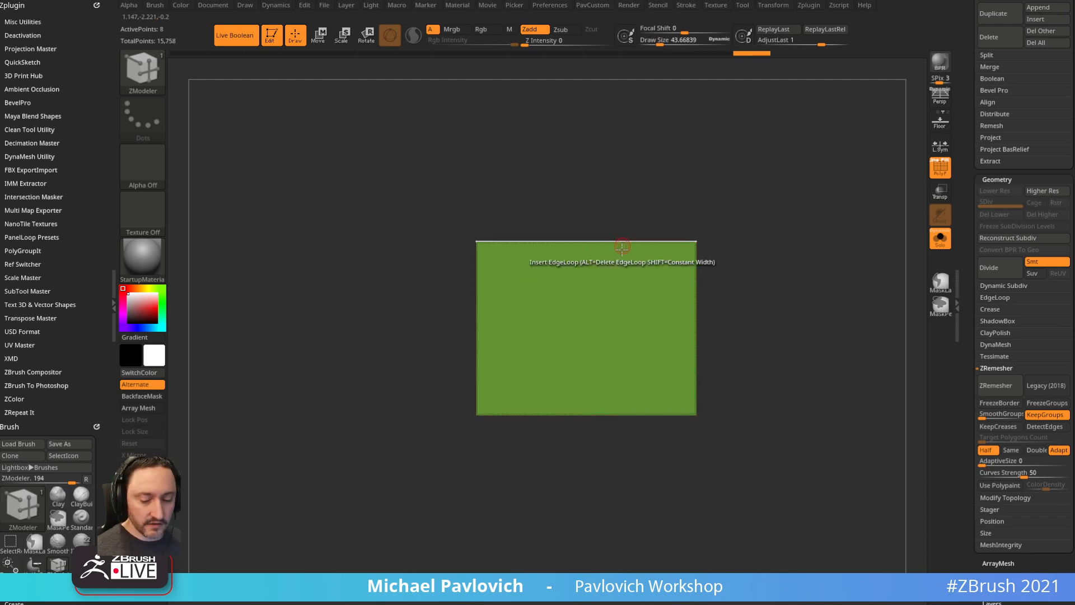
- Insert a centred vertical edge loop into the box and show the other subtools again
key("2")
left_click(809, 307)
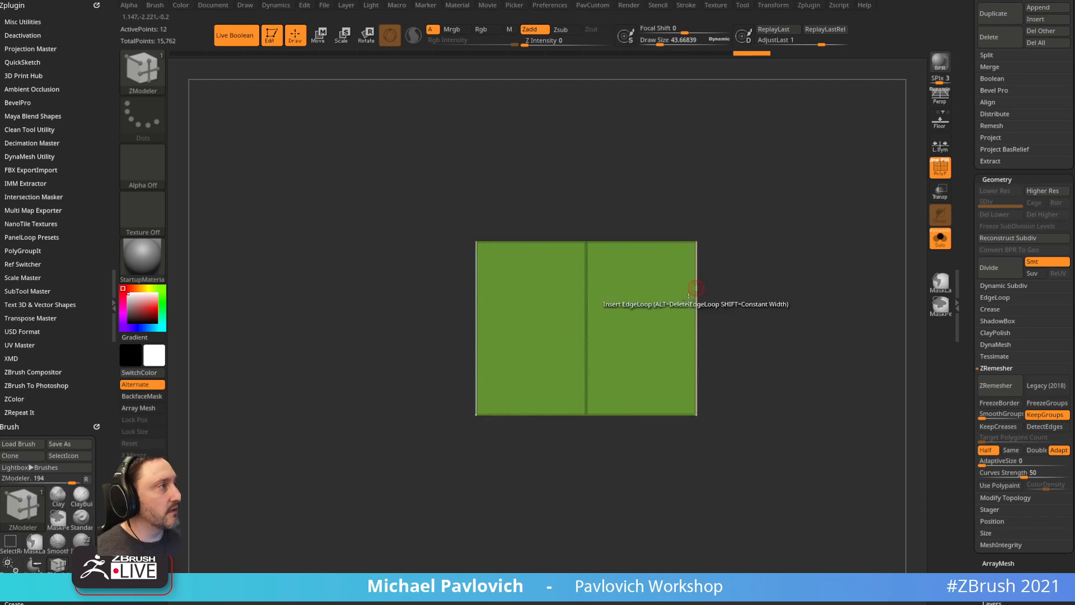
left_click_drag(809, 306, 806, 216)
- Scale the box narrower in width and slightly thicker in depth than the slab
key("w")
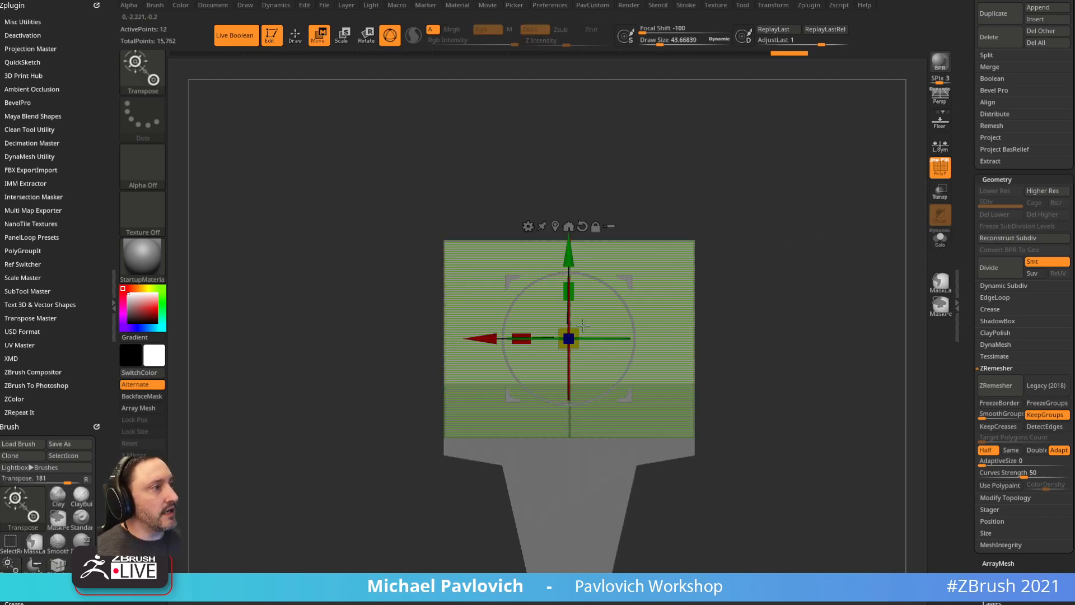
left_click_drag(522, 337, 574, 338)
left_click_drag(700, 288, 785, 278)
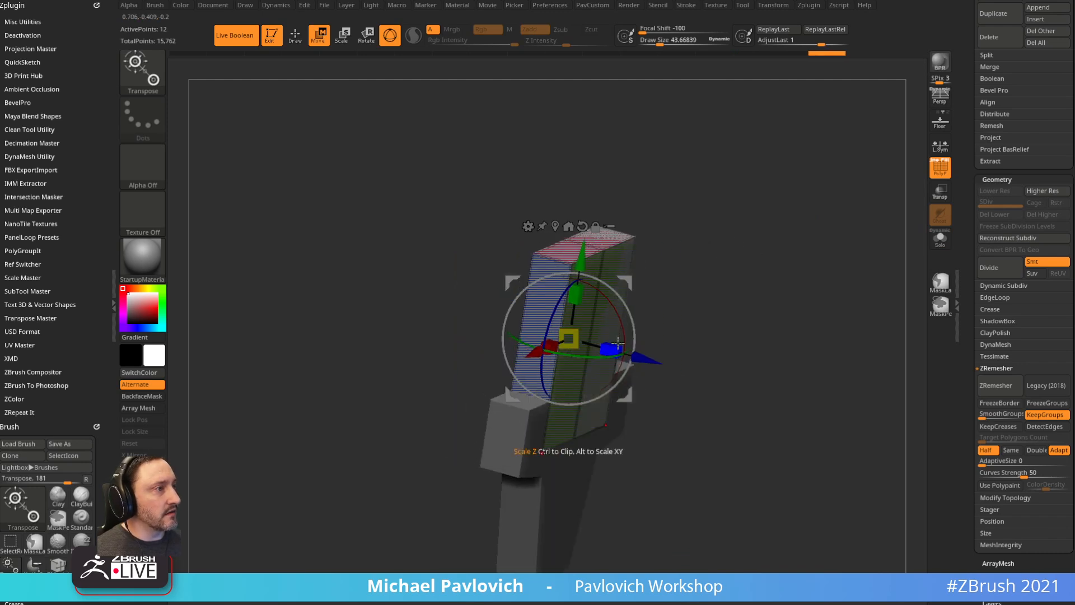
left_click_drag(611, 346, 634, 348)
- Set the box subtool PolyMesh3D_3 to subtraction and preview its cut with the polyframe off
left_click_drag(964, 186, 987, 314)
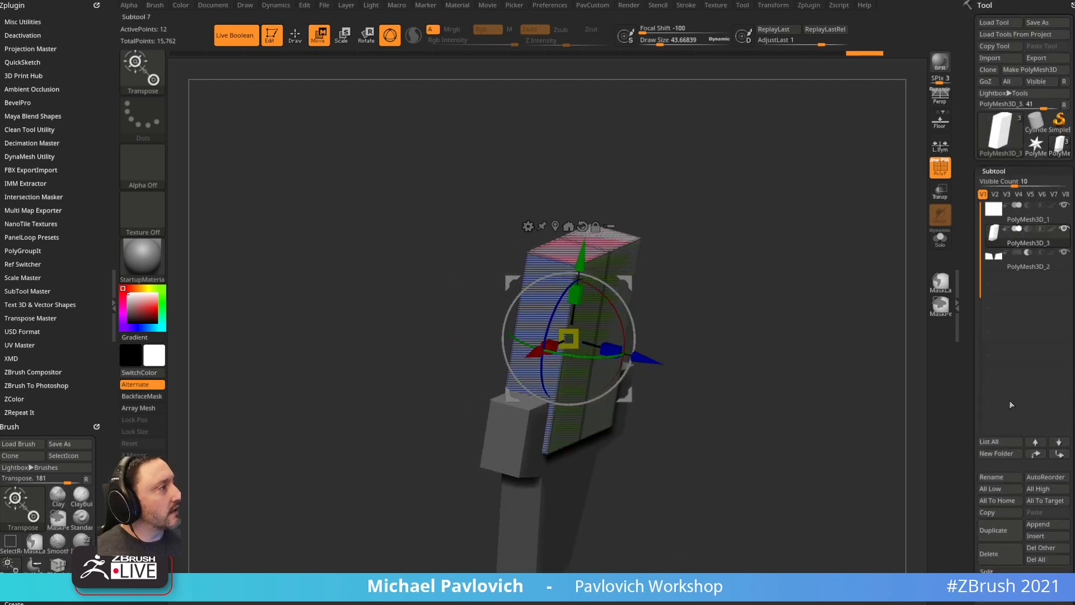
left_click(1027, 229)
left_click_drag(824, 247, 775, 183)
left_click(939, 172)
mouse_move(455, 283)
left_mouse_down()
mouse_move(470, 285)
mouse_move(457, 285)
left_mouse_up()
key("q")
- From the front with the polyframe on, scale the box shorter in height and lower it over the slab's upper edge
mouse_move(725, 218)
left_mouse_down("alt")
mouse_move(761, 219)
mouse_move(751, 193)
left_mouse_up("alt")
mouse_move(750, 194)
left_mouse_down("shift")
mouse_move(734, 198)
mouse_move(799, 197)
mouse_move(782, 187)
left_mouse_up("shift")
key("w")
key("shift+f")
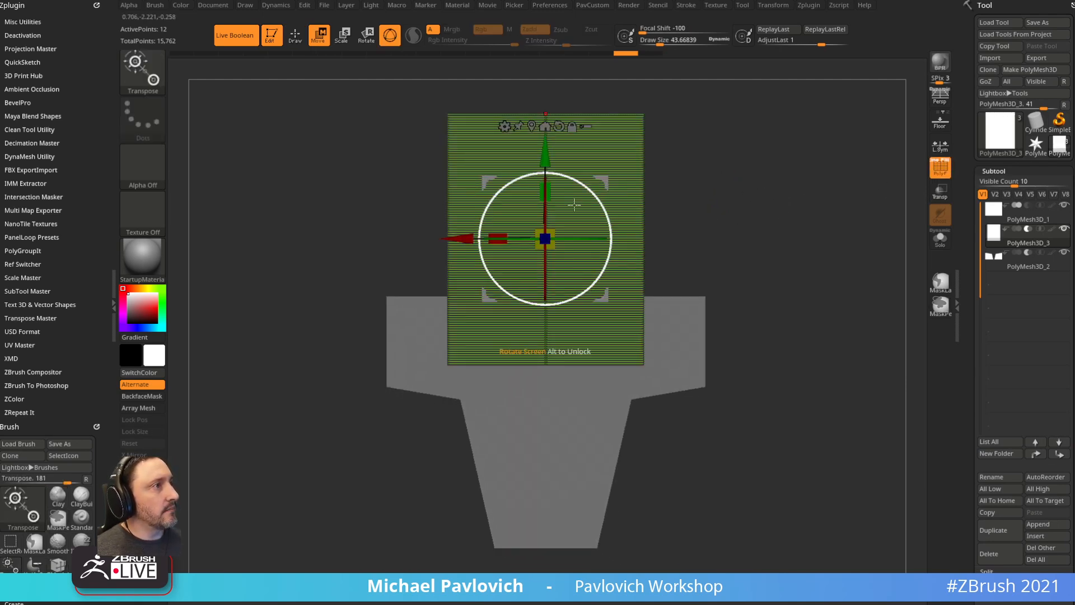
left_click_drag(546, 192, 545, 214)
left_click_drag(545, 170, 545, 199)
key("q")
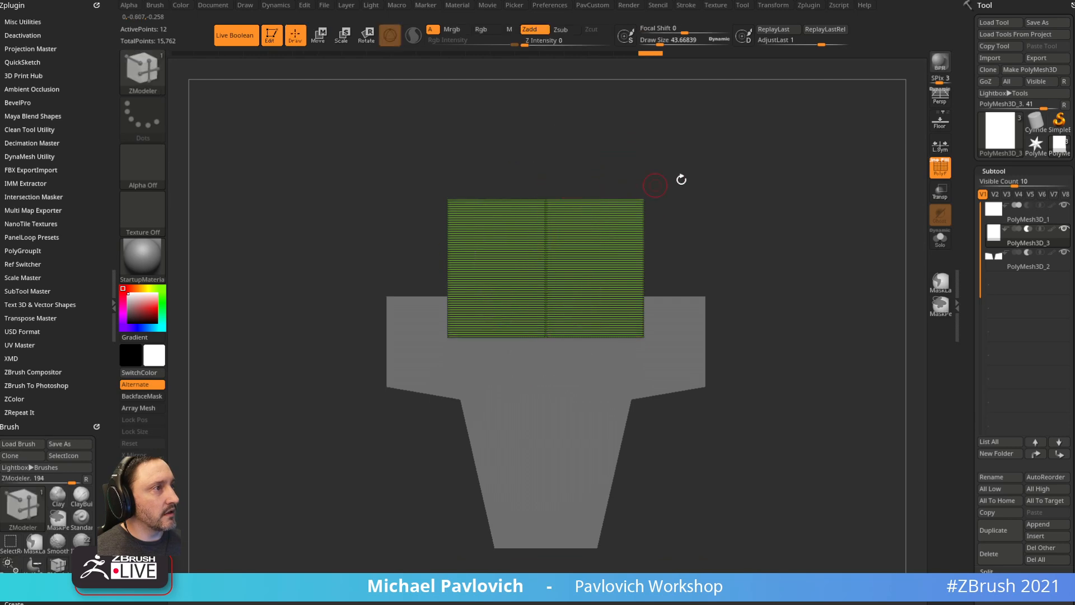
- Isolate the box's upper edge with a mask and widen it so the cutter becomes an upward-flaring trapezoid
left_click_drag(775, 146, 433, 218, "ctrl")
key("w")
left_click_drag(498, 267, 448, 266)
key("b")
key("z")
key("m")
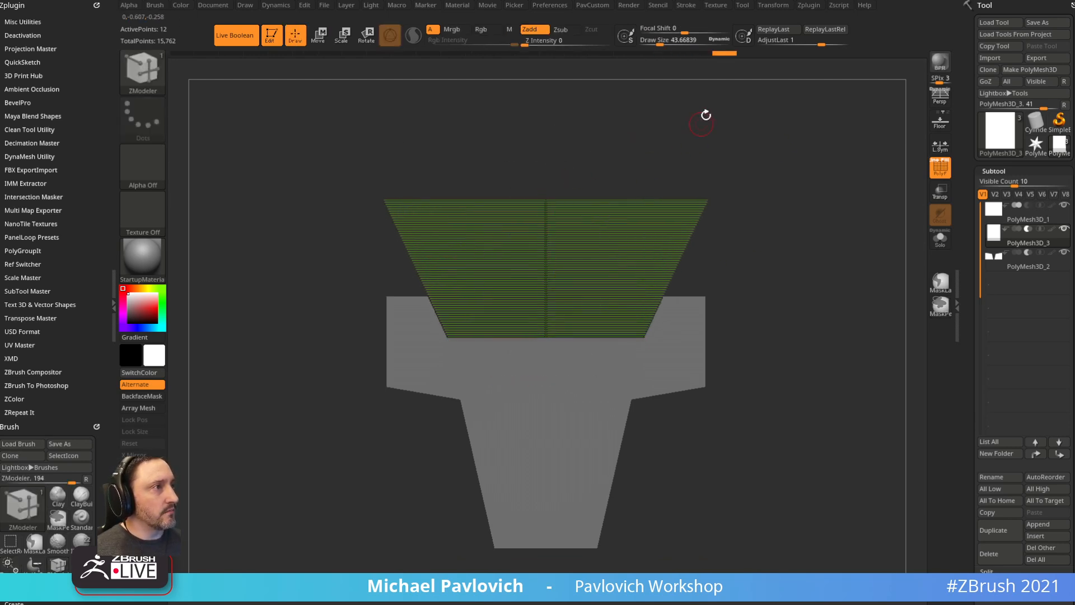
- Move the trapezoid cutter deeper into the slab's upper edge and turn off the polyframe
key("w")
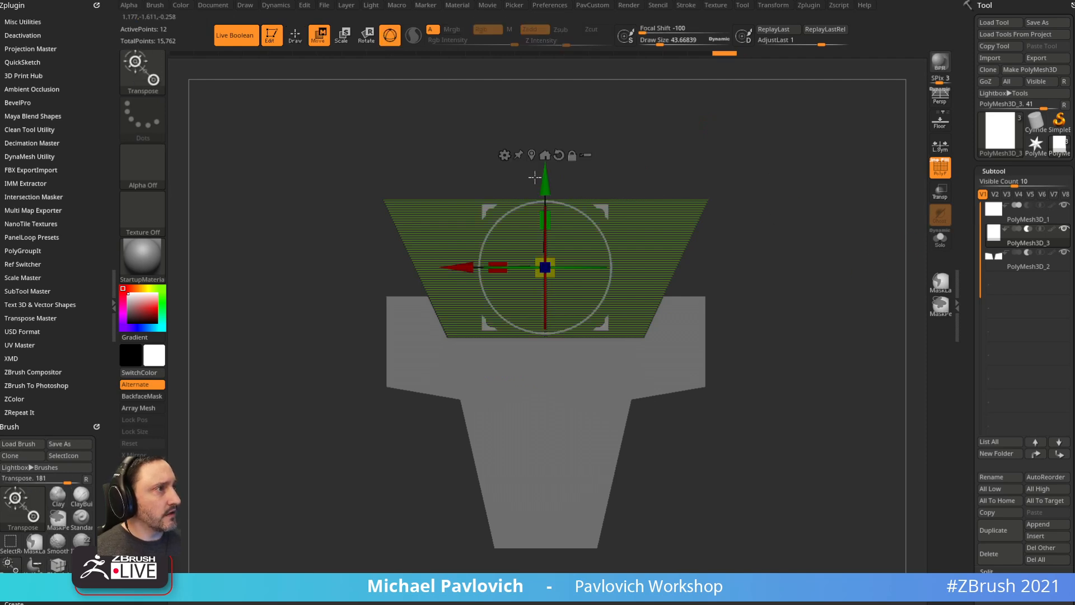
left_click_drag(534, 177, 545, 210)
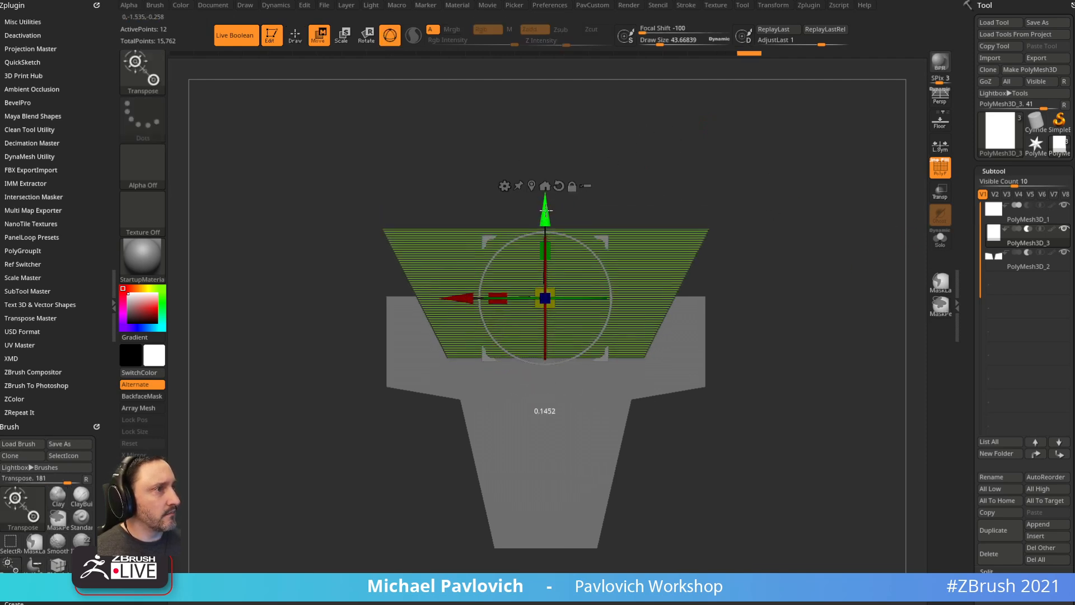
key("b")
key("z")
key("m")
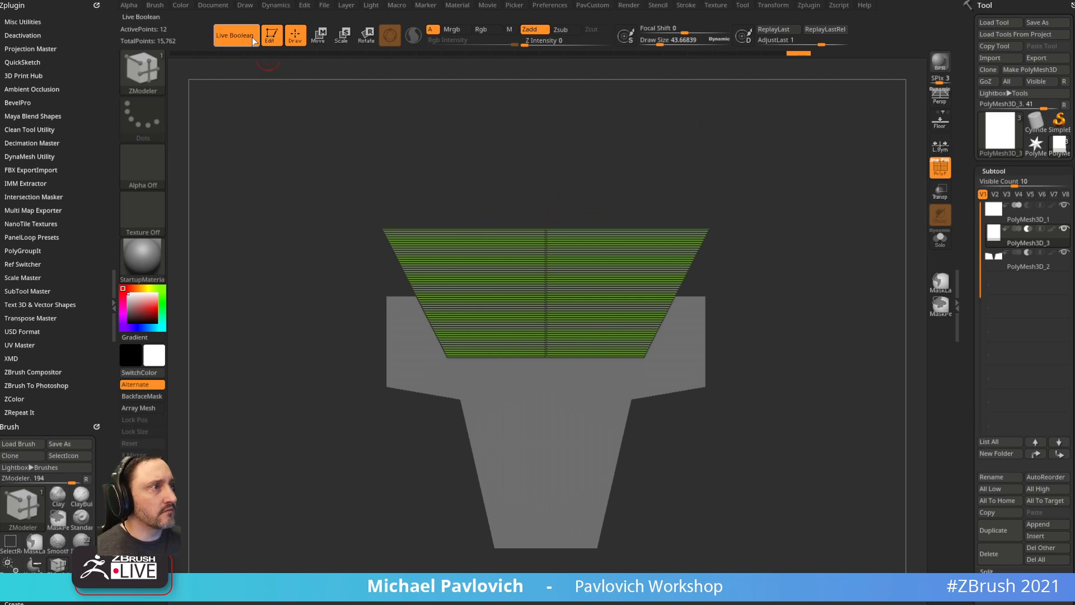
key("shift+f")
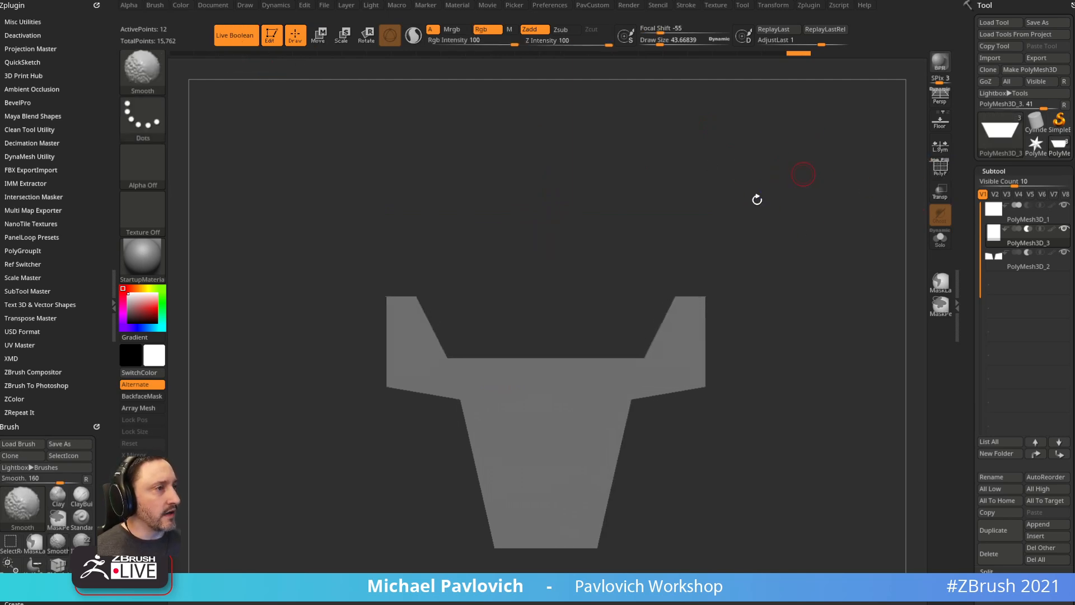
- Scale the trapezoid cutter narrower in width to make the upper notch tighter
key("w")
key("b")
key("z")
key("m")
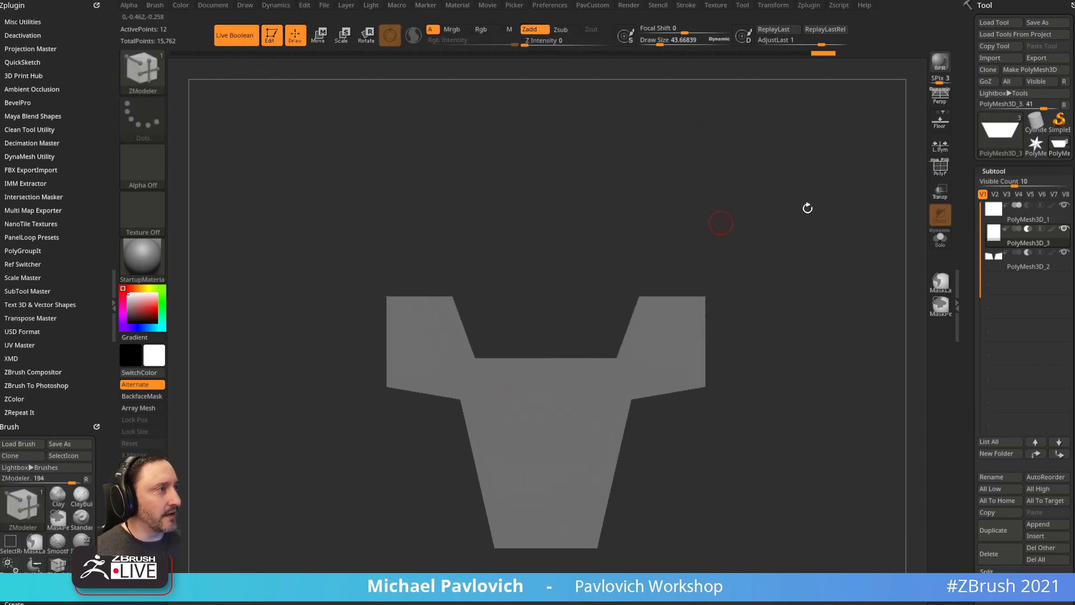
- Select the mirrored side cutters PolyMesh3D_2 and move them down to thicken the shape's two arms
mouse_move(806, 206)
left_mouse_down()
mouse_move(799, 223)
mouse_move(789, 189)
mouse_move(916, 269)
left_mouse_up()
left_click(679, 301, "alt")
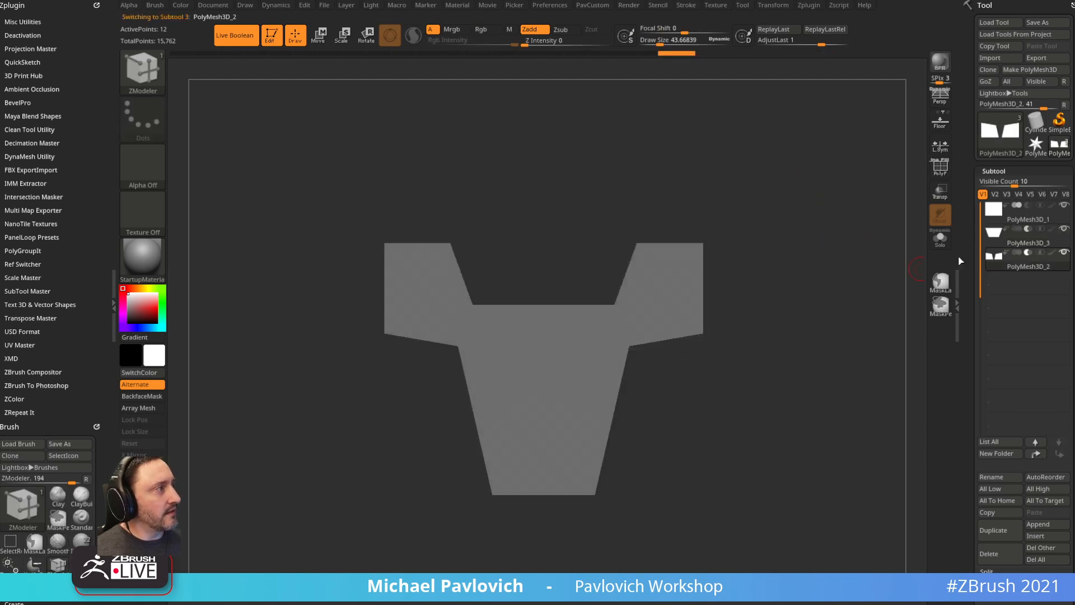
key("w")
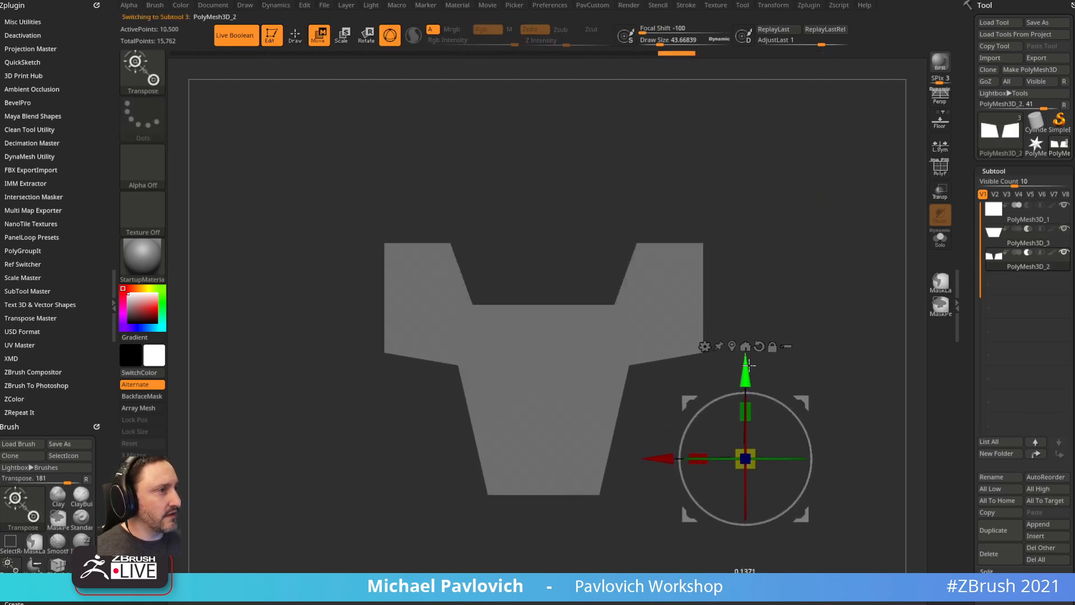
key("b")
key("z")
key("m")
mouse_move(769, 311)
left_mouse_down("shift")
mouse_move(746, 185)
mouse_move(830, 240)
left_mouse_up("shift")
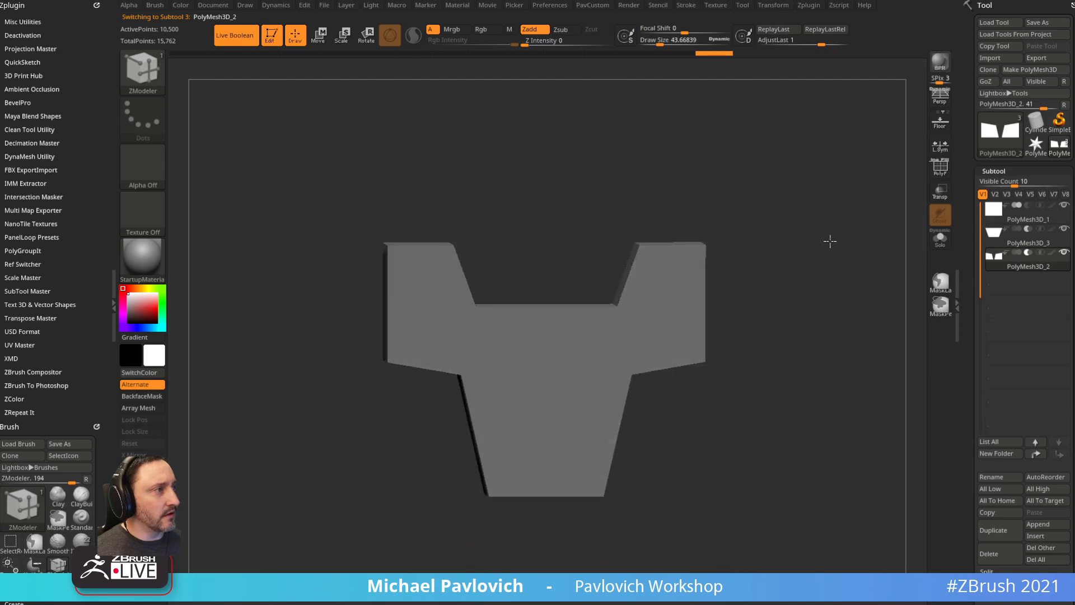
- Examine the notched slab and its side cutters with the polyframe and Live Boolean preview switched on and off
left_click_drag(744, 173, 727, 201)
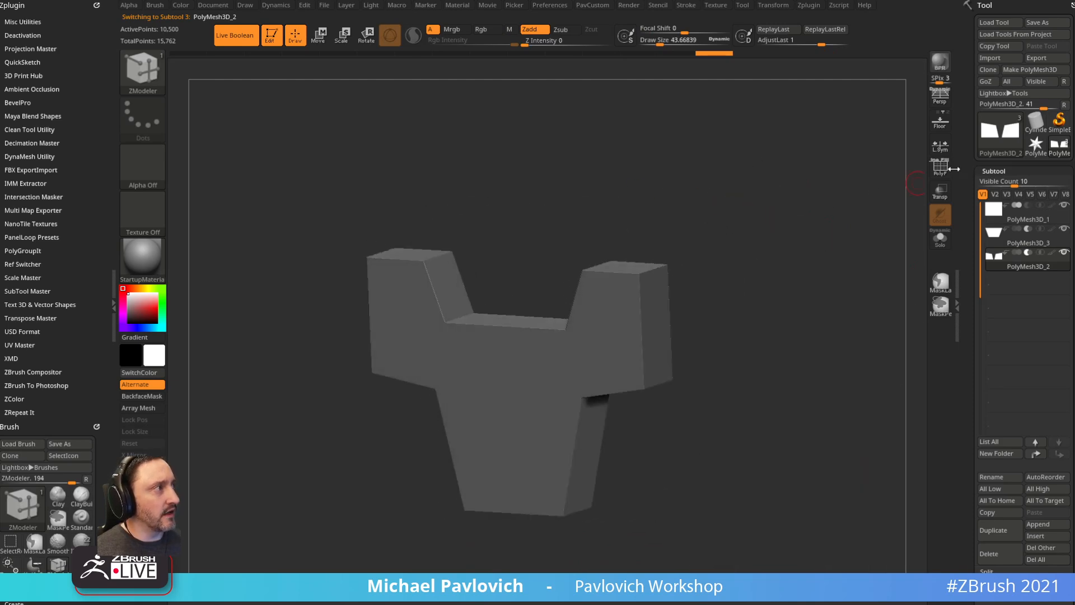
key("shift+f")
left_click_drag(821, 196, 829, 203, "alt")
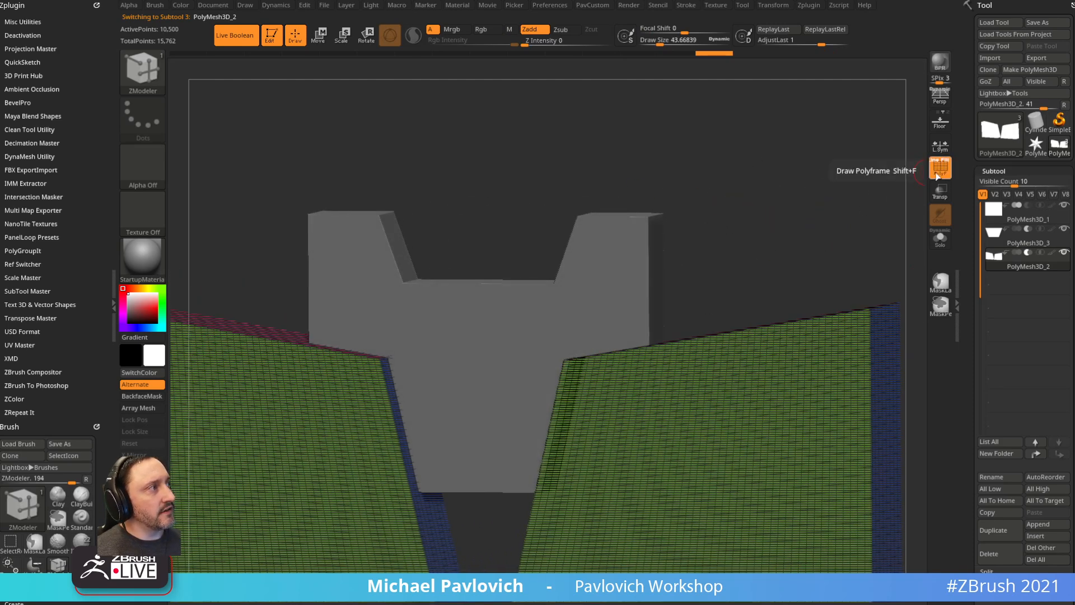
left_click(939, 167)
left_click(242, 43)
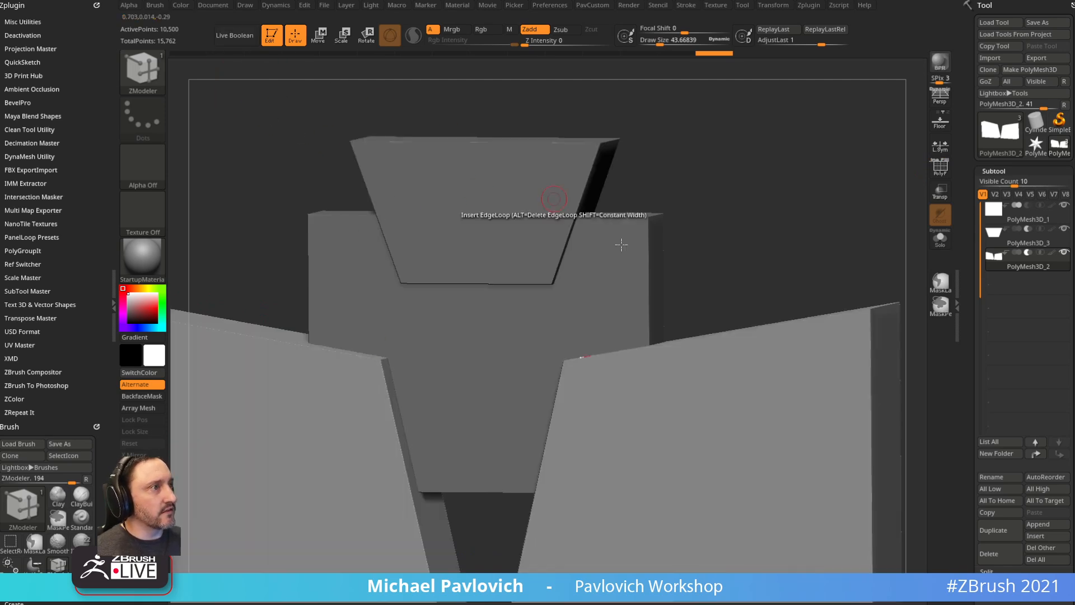
left_click(226, 40)
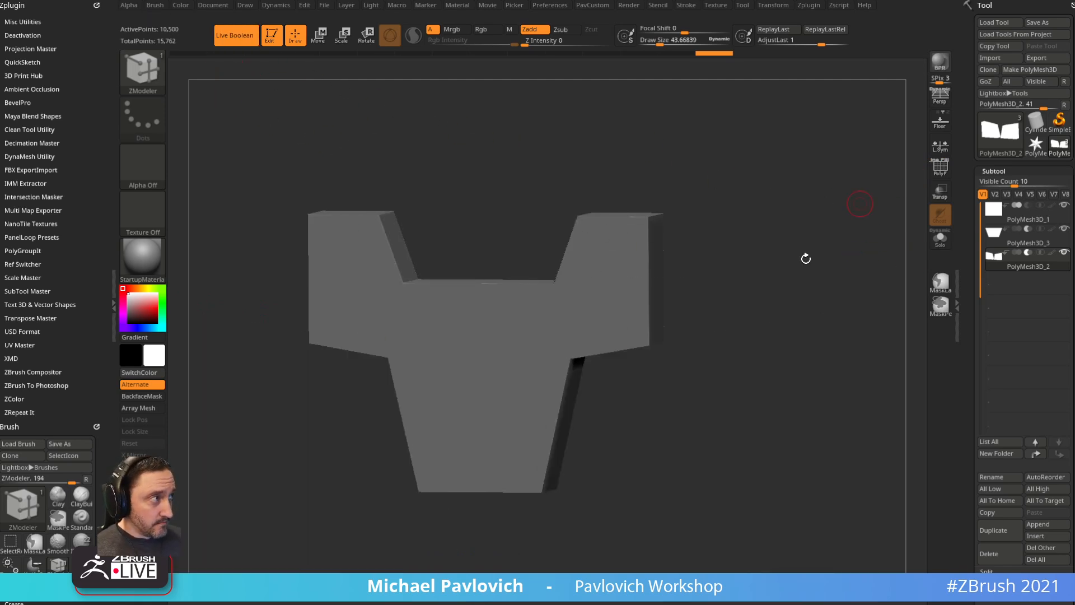
left_click_drag(789, 200, 679, 355)
left_click_drag(756, 255, 744, 325)
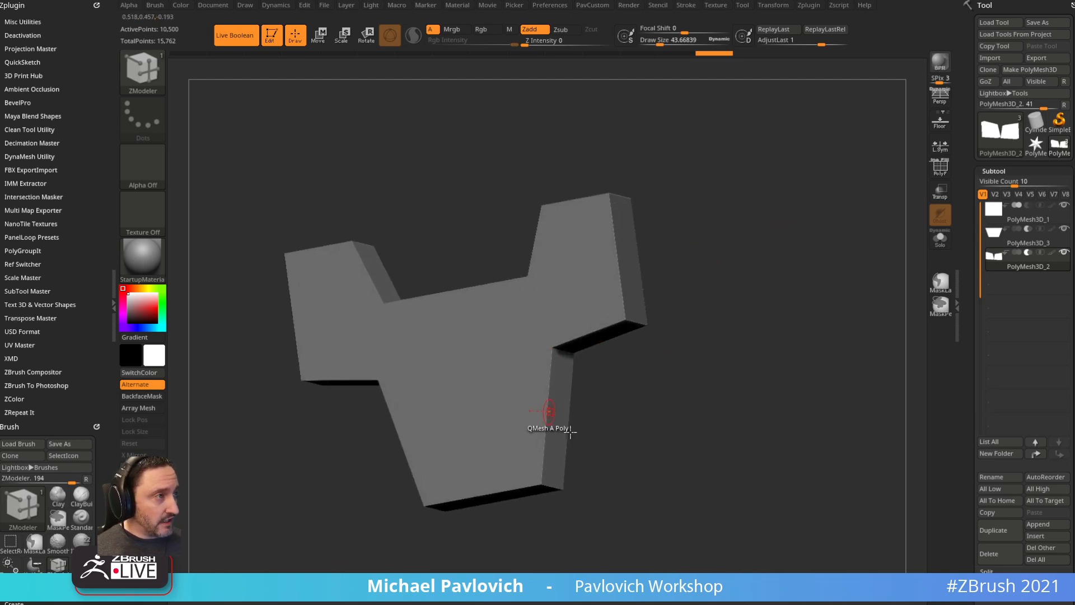
- Make a Boolean mesh from the slab and its cutters and open the resulting UMesh_PolyMesh3D_1 tool
left_click_drag(966, 286, 965, 268)
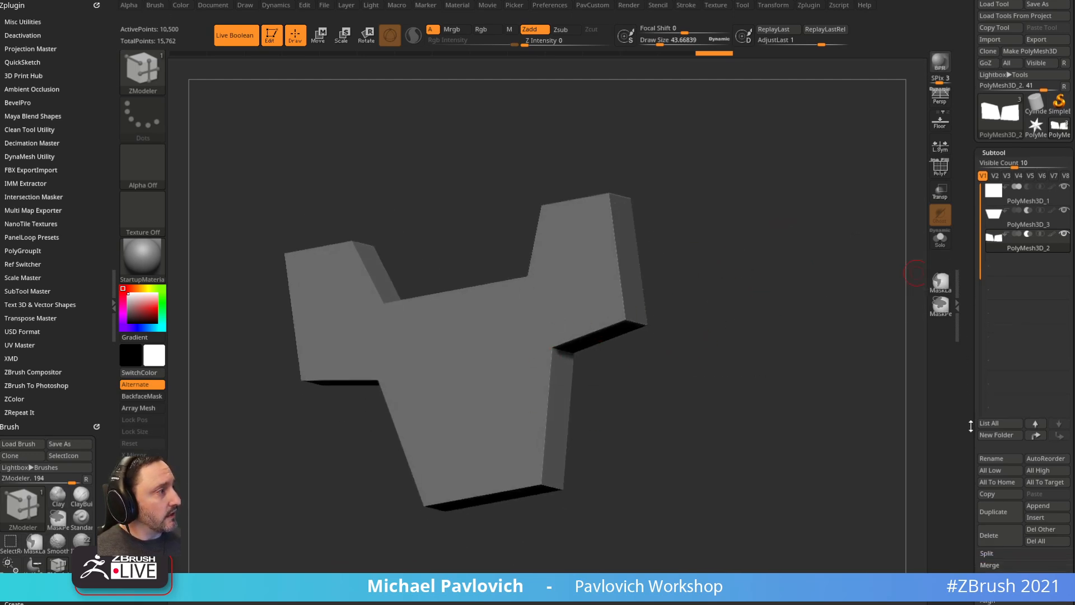
mouse_move(966, 542)
left_mouse_down()
mouse_move(966, 315)
mouse_move(977, 471)
left_mouse_up()
left_click(994, 349, "shift")
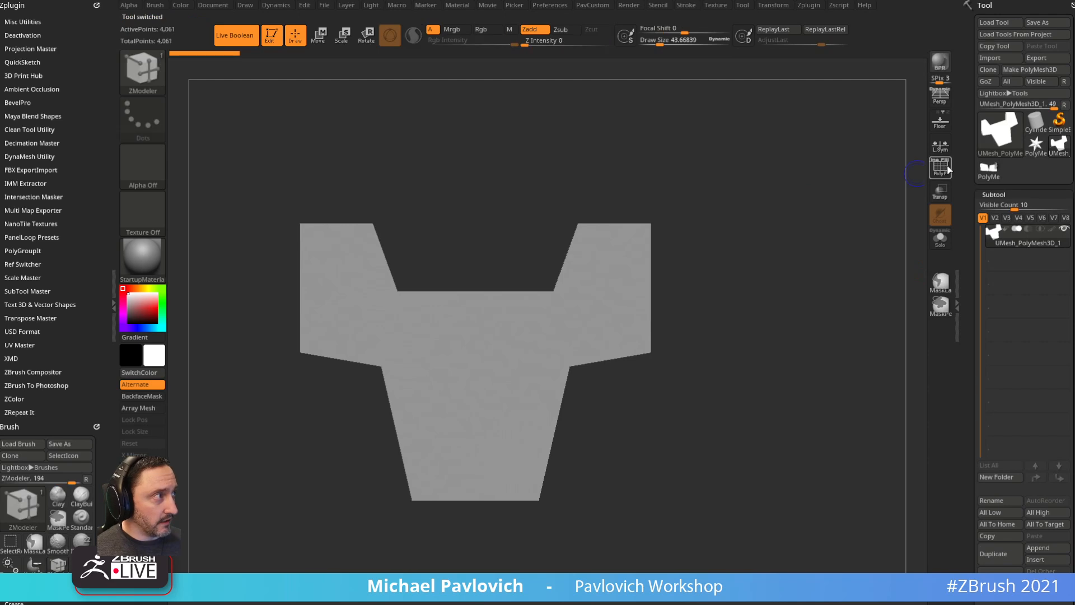
- Show the polyframe and ZRemesh the Boolean mesh repeatedly with Half and KeepGroups enabled
key("shift+f")
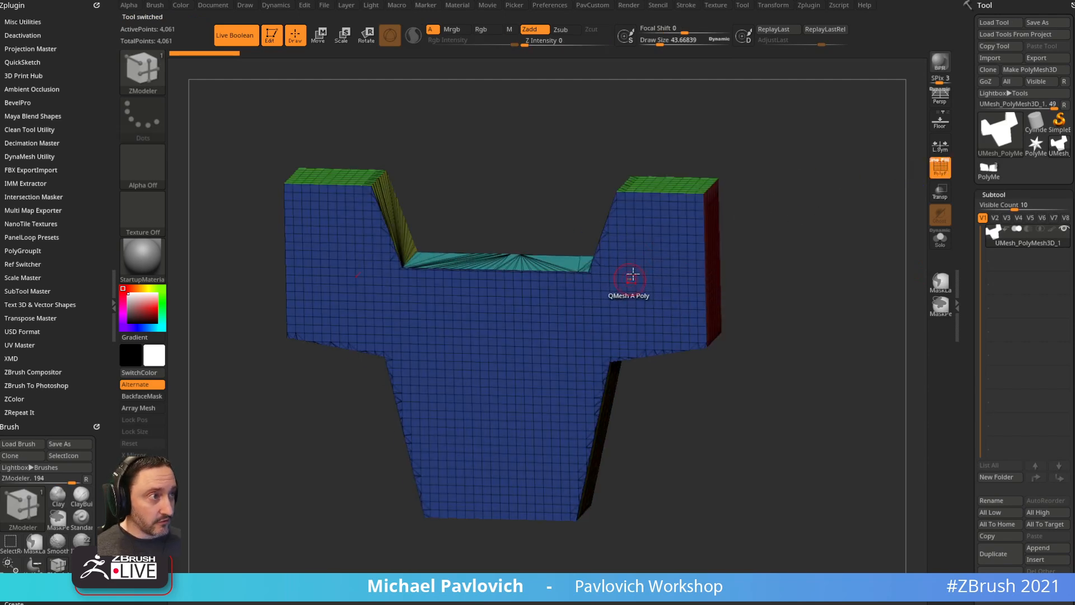
left_click_drag(784, 213, 790, 175)
key("space")
left_click_drag(767, 551, 755, 550)
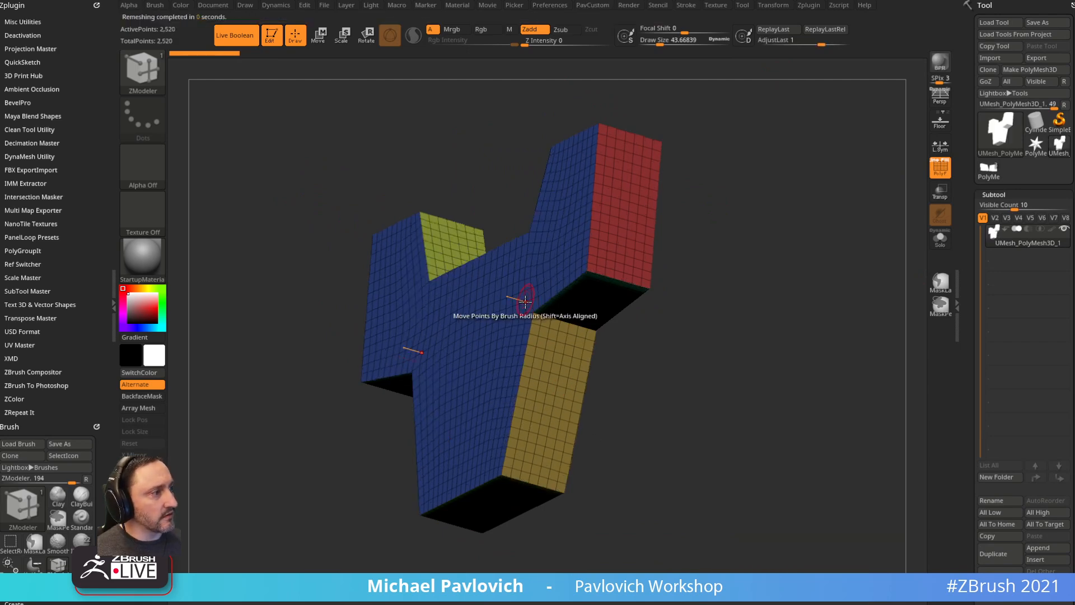
left_click_drag(789, 252, 799, 358, "shift")
key("space")
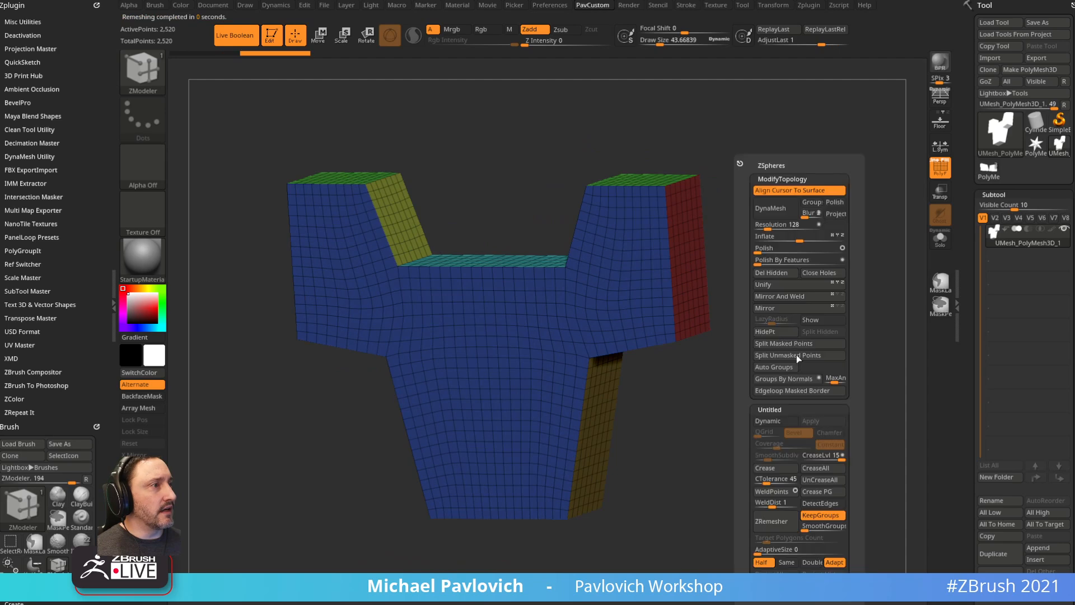
left_click(778, 522)
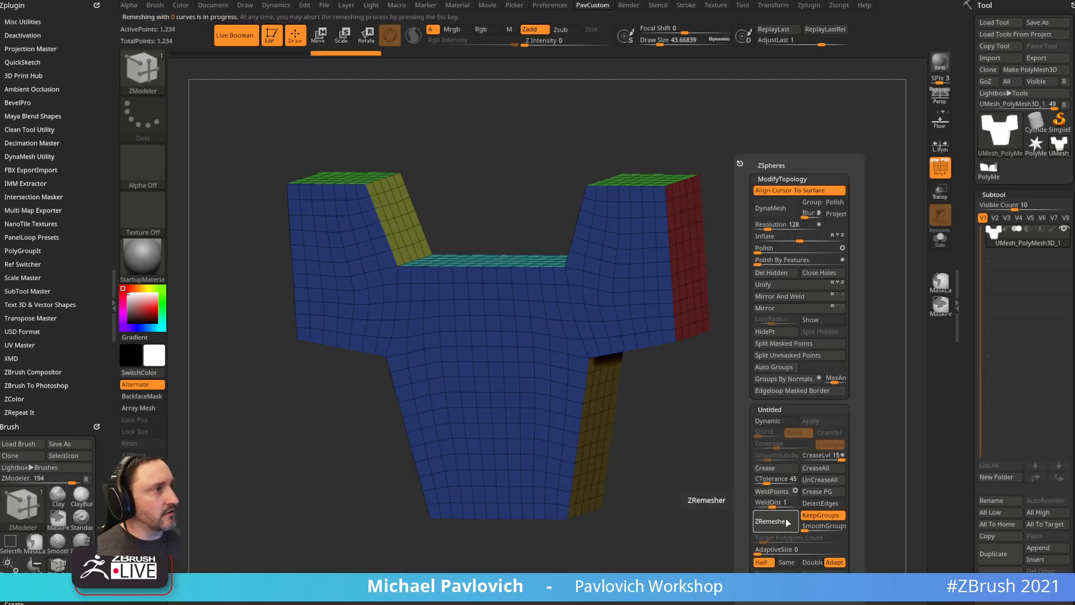
left_click_drag(783, 392, 773, 234)
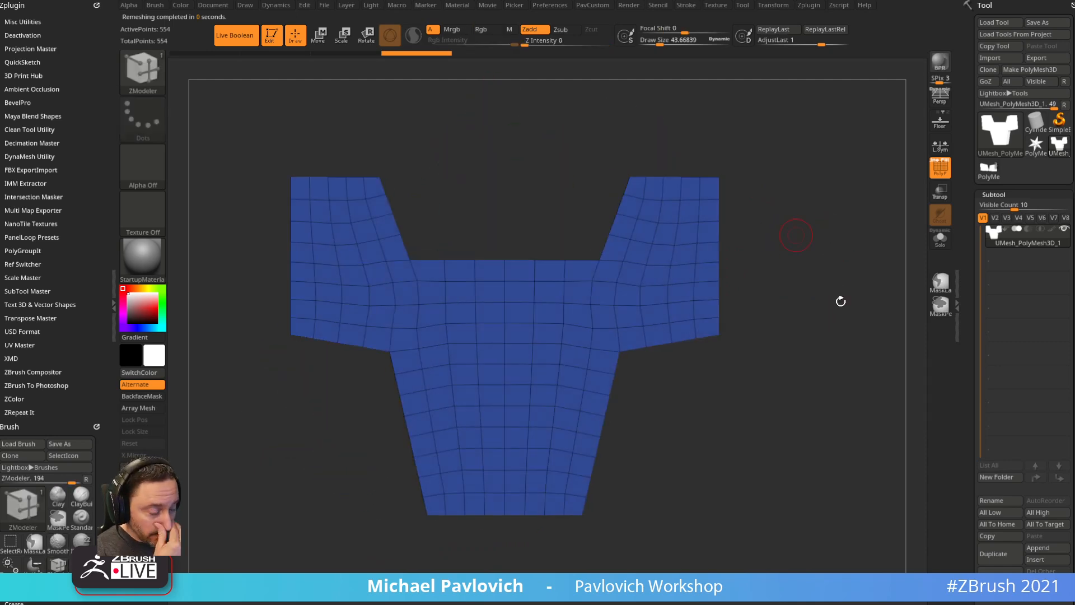
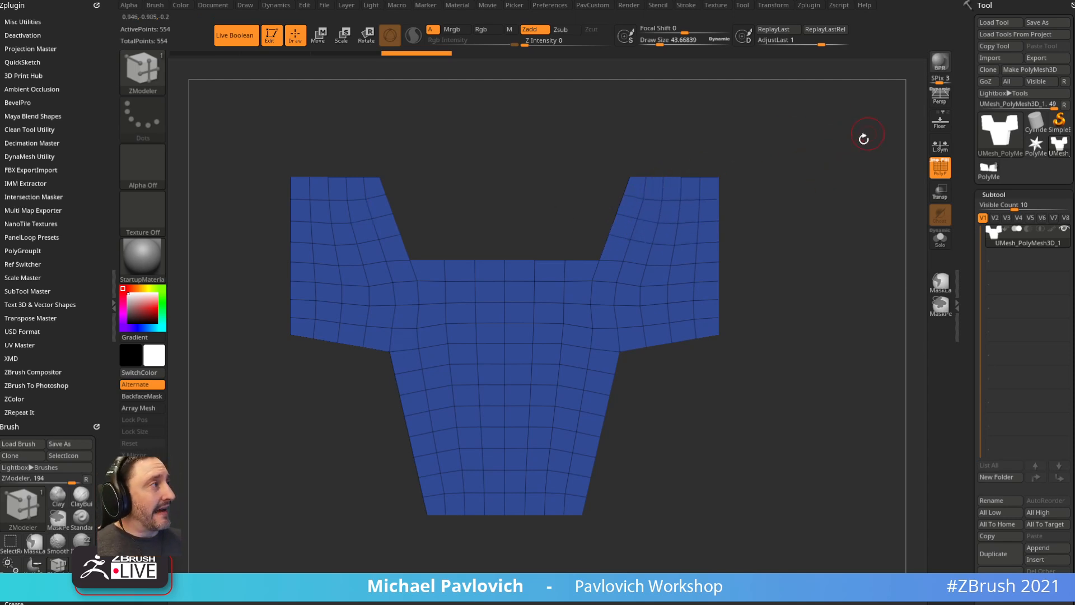
- Delete the remeshed UMesh_PolyMesh3D_1 and return to the original slab tool with its cutters
scroll(980, 319, "down", 3)
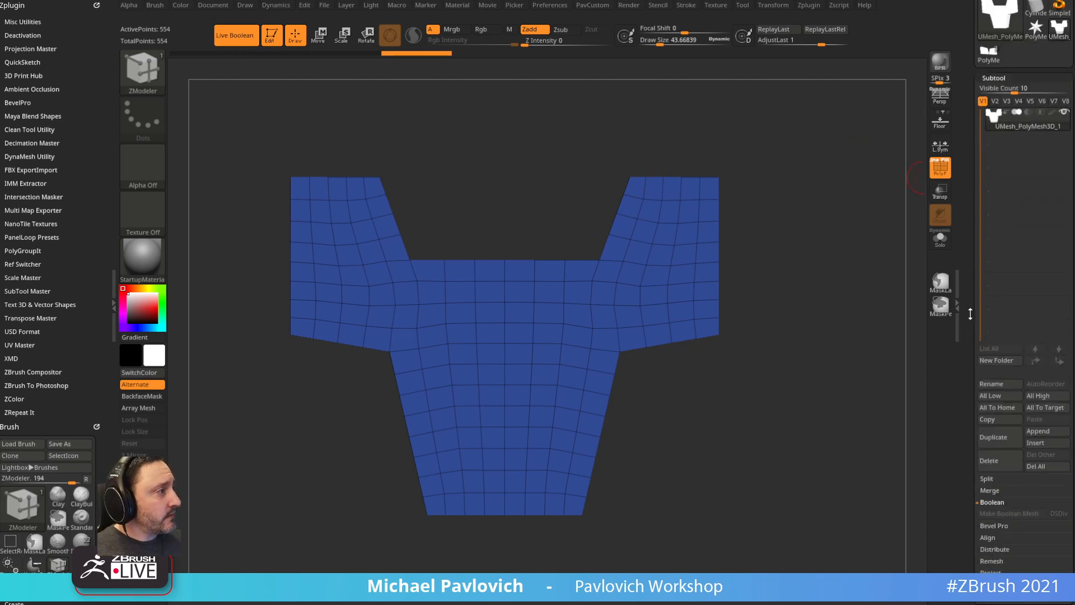
left_click(994, 462)
left_click(1056, 149)
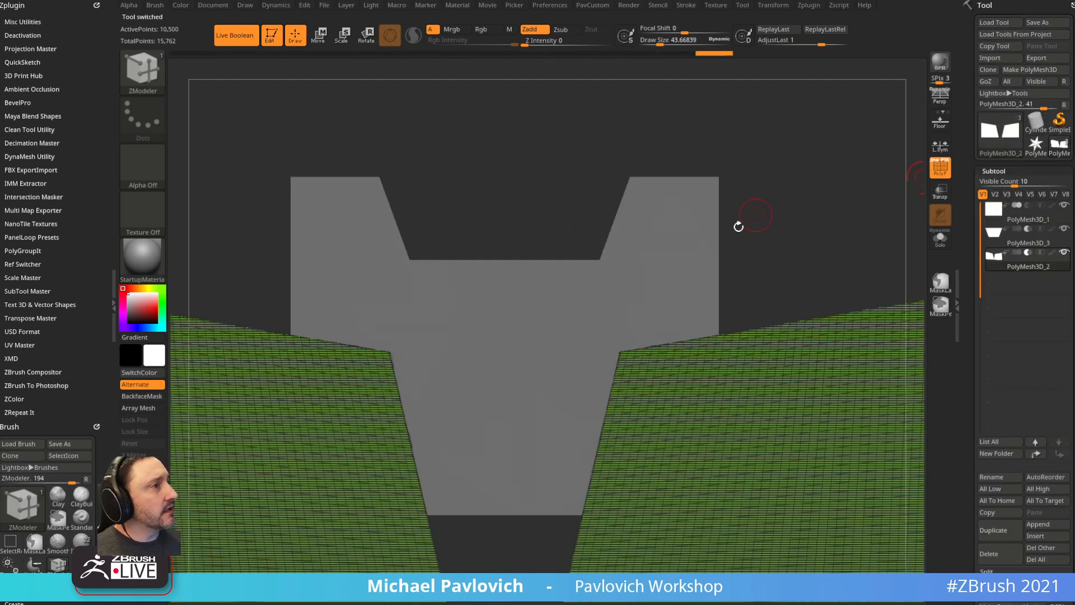
- Delete the cutter subtools PolyMesh3D_2 and PolyMesh3D_3 and frame the plain slab PolyMesh3D_1
left_click_drag(841, 238, 730, 158, "alt")
left_click_drag(874, 277, 752, 203, "alt")
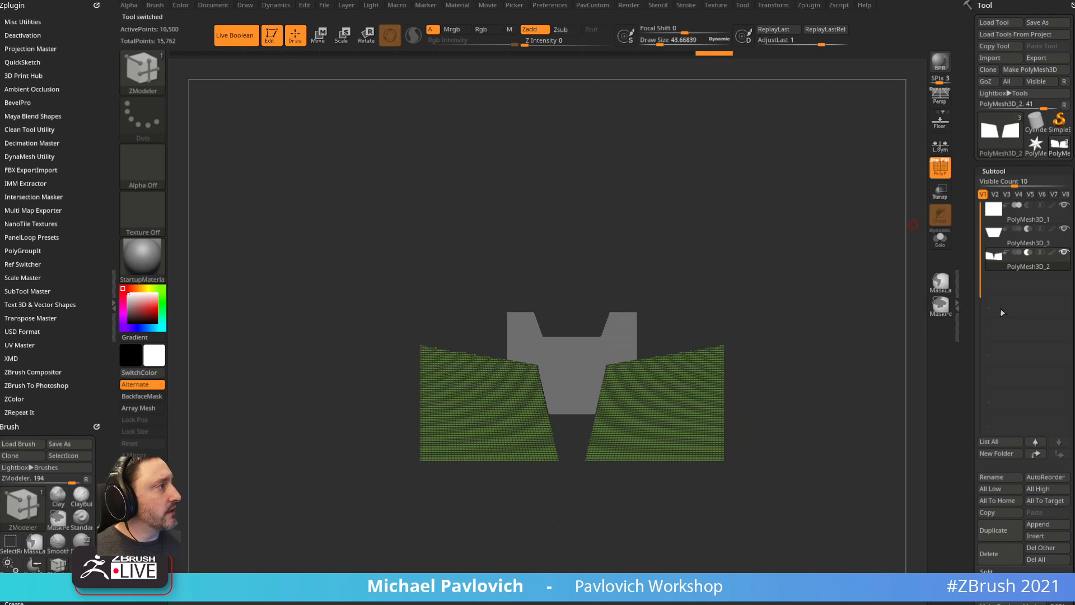
left_click(988, 552)
left_click(988, 552)
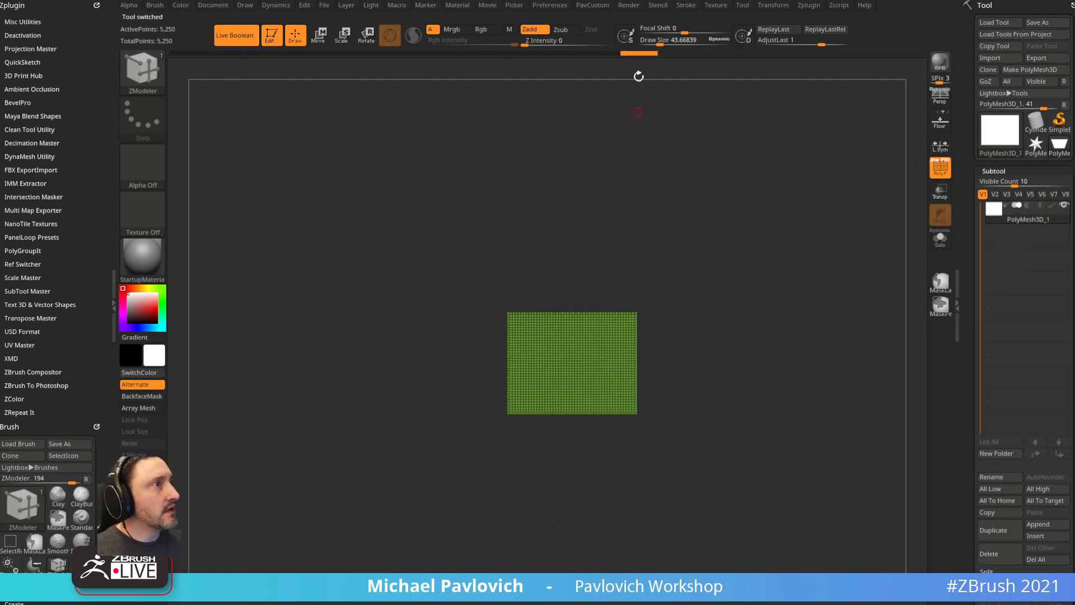
key("f")
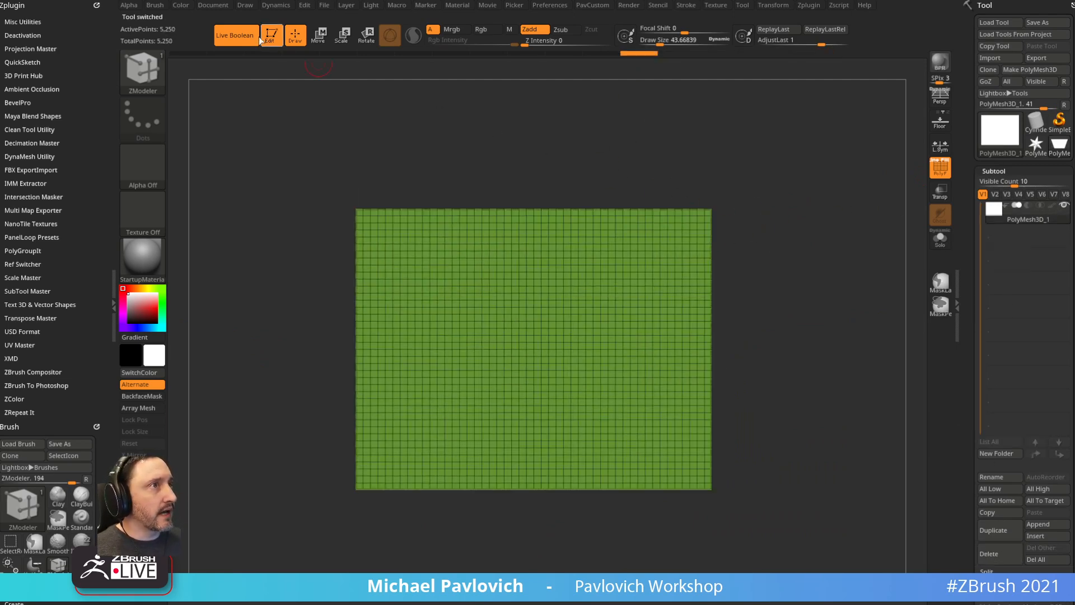
- Turn off Live Boolean, select the KnifeCurve brush and try a knife cut across the slab
mouse_move(662, 177)
left_mouse_down()
mouse_move(775, 216)
mouse_move(805, 208)
left_mouse_up()
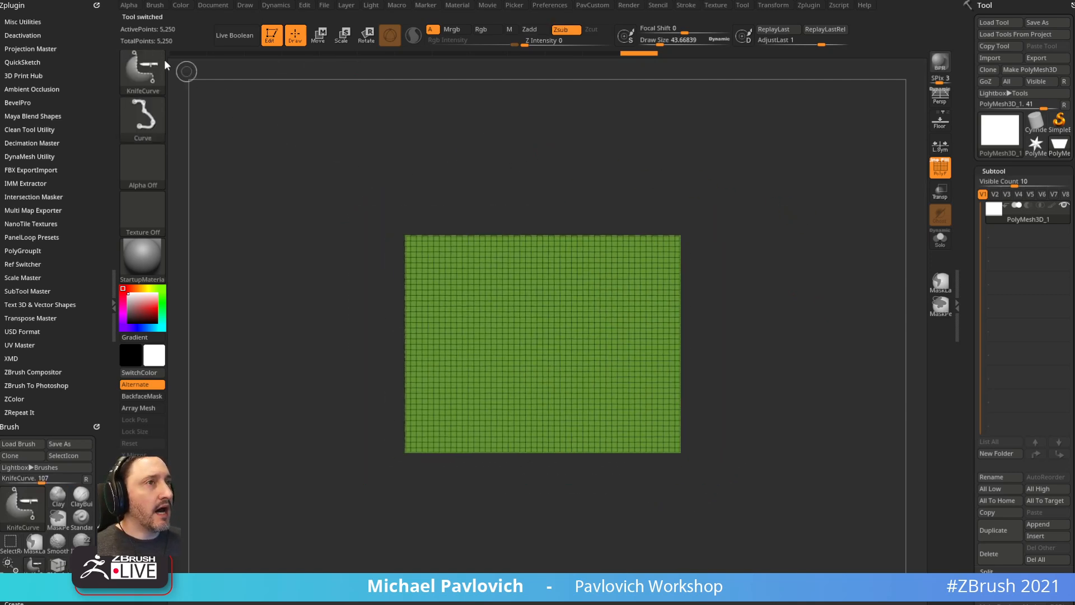
left_click(150, 69, "ctrl+shift")
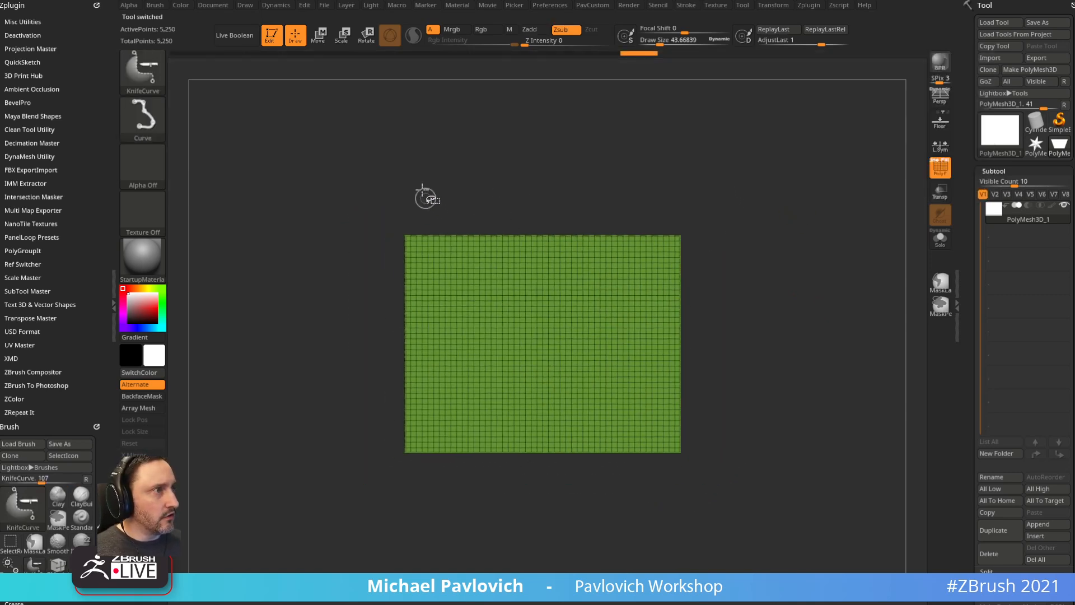
left_click_drag(629, 285, 626, 268, "ctrl+shift")
key("ctrl+z")
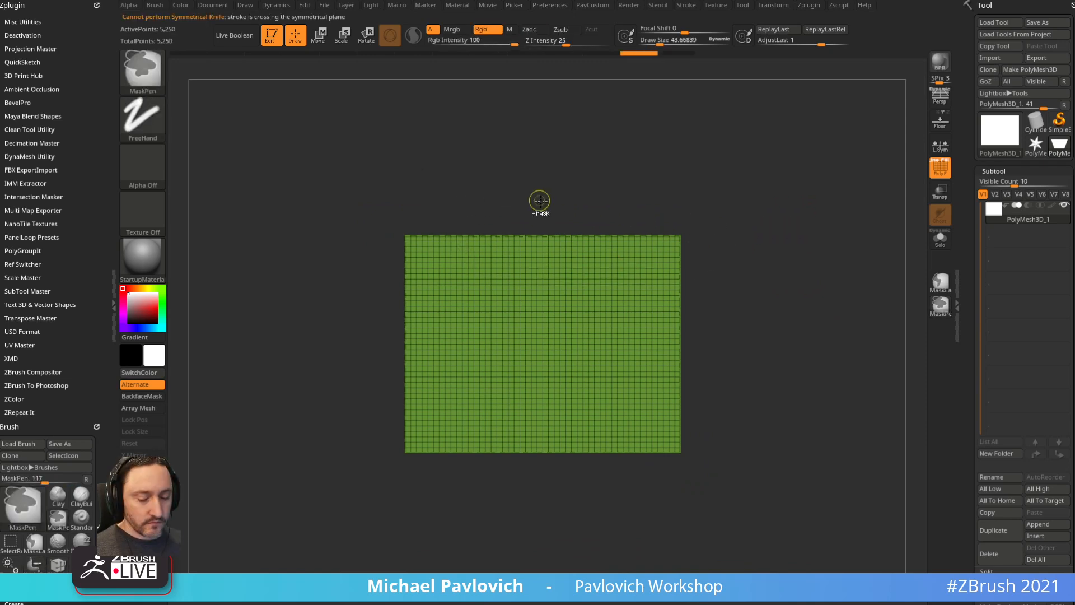
- Use KnifeCurve strokes to cut an upper notch, angled sides and a slanted lower edge into the slab
left_click_drag(963, 354, 959, 219)
key("ctrl+shift")
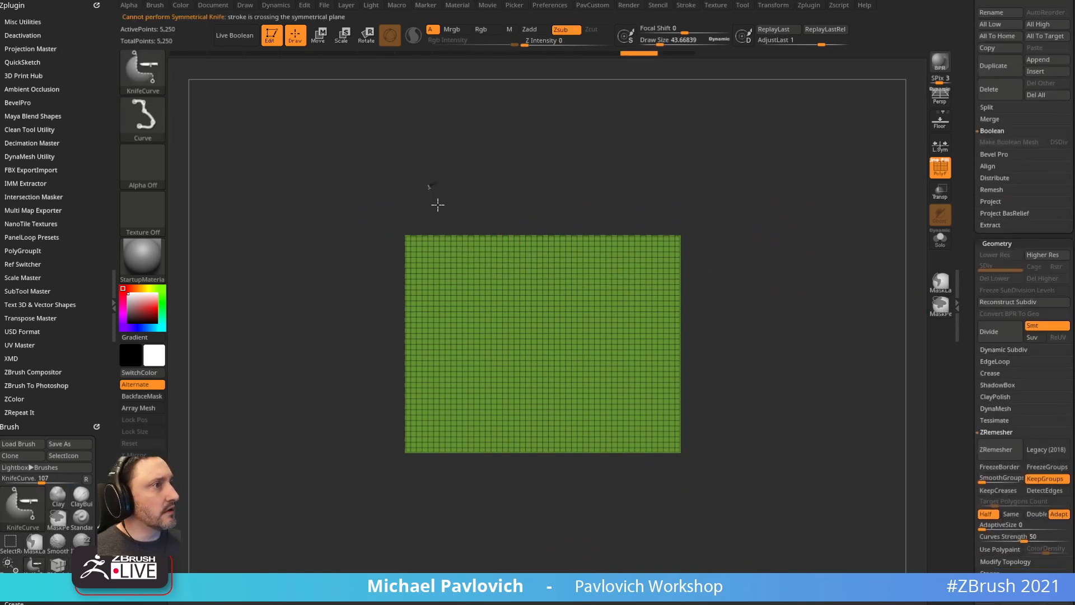
mouse_move(584, 262)
left_mouse_down("ctrl+shift")
mouse_move(678, 259)
mouse_move(709, 147)
left_mouse_up("ctrl+shift")
mouse_move(746, 185)
left_mouse_down("ctrl+shift")
mouse_move(681, 269)
mouse_move(621, 290)
mouse_move(614, 267)
mouse_move(614, 410)
left_mouse_up("ctrl+shift")
left_click_drag(721, 250, 429, 382, "ctrl+shift")
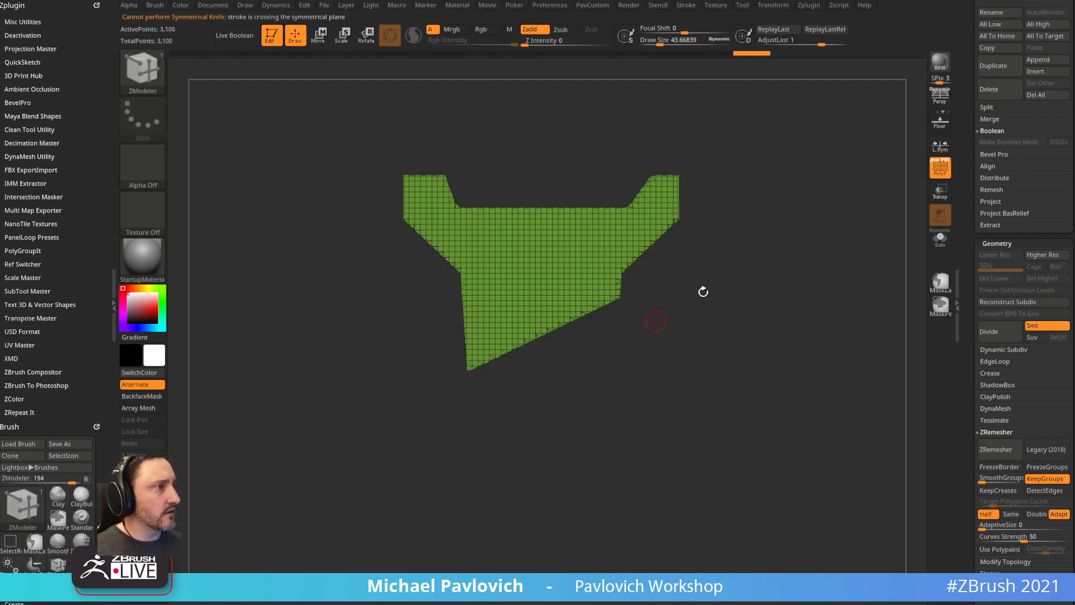
- Mirror and weld the cut slab into a symmetrical pointed shape, hide the polyframe and DynaMesh it at resolution 128
key("3")
left_click(764, 305)
left_click(768, 297)
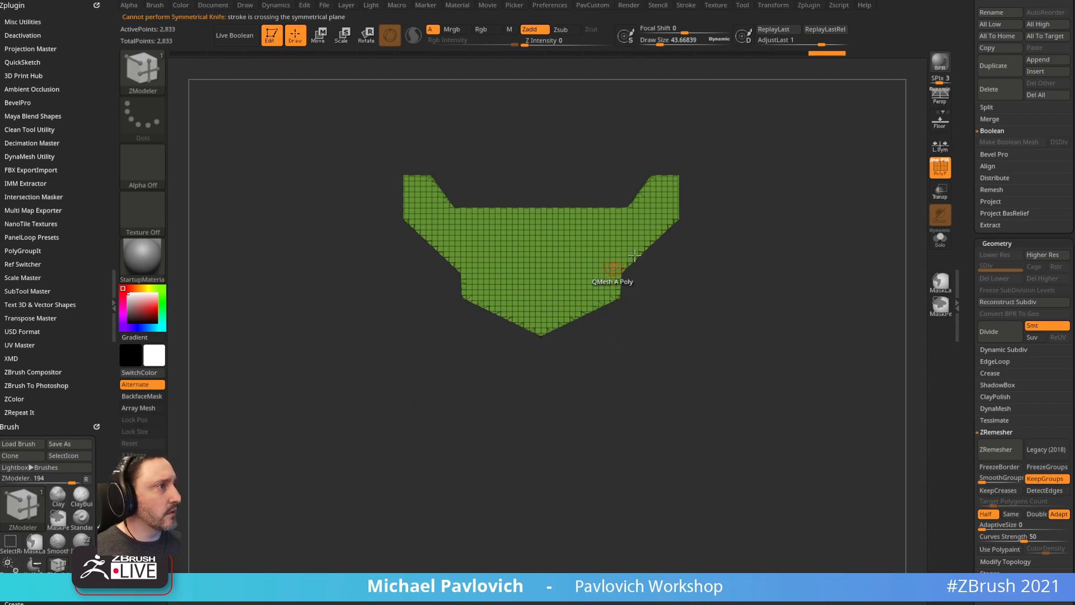
left_click_drag(690, 210, 840, 209)
key("shift+f")
key("3")
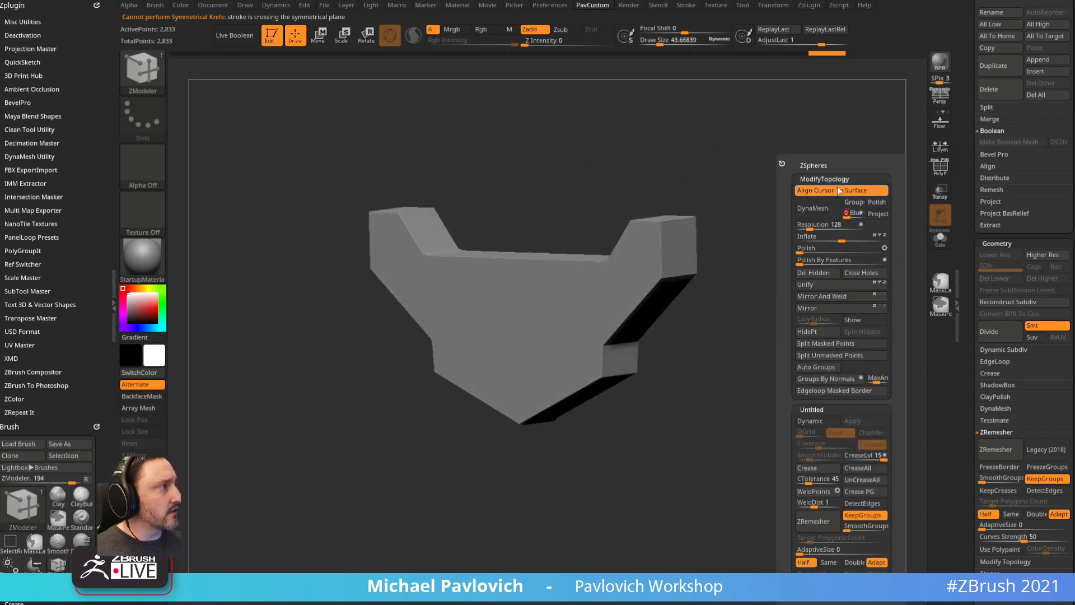
left_click(818, 209)
- Switch to the ClipCurve brush and try a clip across the shape seen edge-on
mouse_move(745, 187)
left_mouse_down("shift")
mouse_move(775, 168)
mouse_move(812, 174)
mouse_move(827, 218)
mouse_move(822, 145)
mouse_move(725, 194)
left_mouse_up("shift")
key("ctrl+shift")
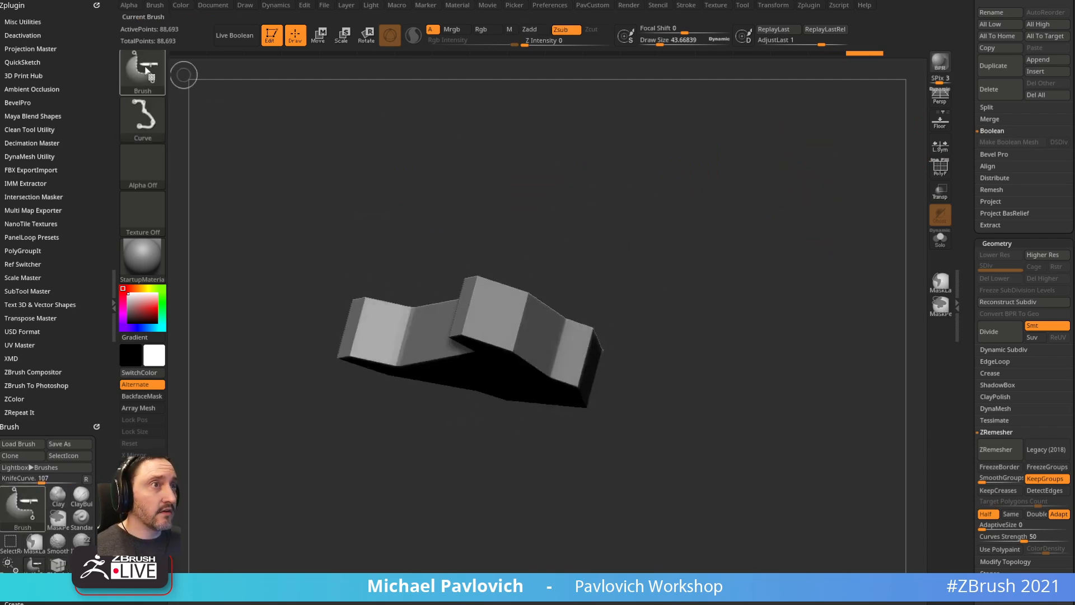
left_click(146, 69)
left_click(289, 132, "ctrl+shift")
mouse_move(638, 241)
left_mouse_down("shift")
mouse_move(665, 272)
mouse_move(695, 243)
left_mouse_up("shift")
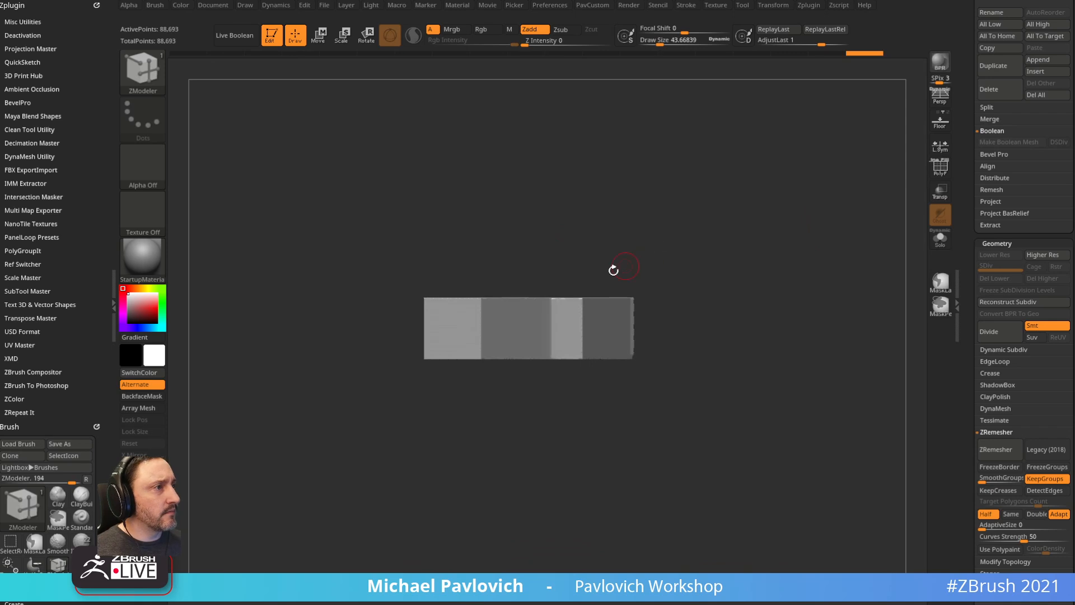
mouse_move(514, 271)
left_mouse_down("ctrl+shift")
mouse_move(674, 311)
mouse_move(691, 336)
mouse_move(679, 293)
mouse_move(648, 300)
mouse_move(660, 297)
mouse_move(662, 312)
left_mouse_up("ctrl+shift")
key("space")
mouse_move(751, 233)
left_mouse_down()
mouse_move(798, 276)
mouse_move(784, 242)
mouse_move(748, 226)
left_mouse_up()
left_click_drag(713, 194, 729, 149)
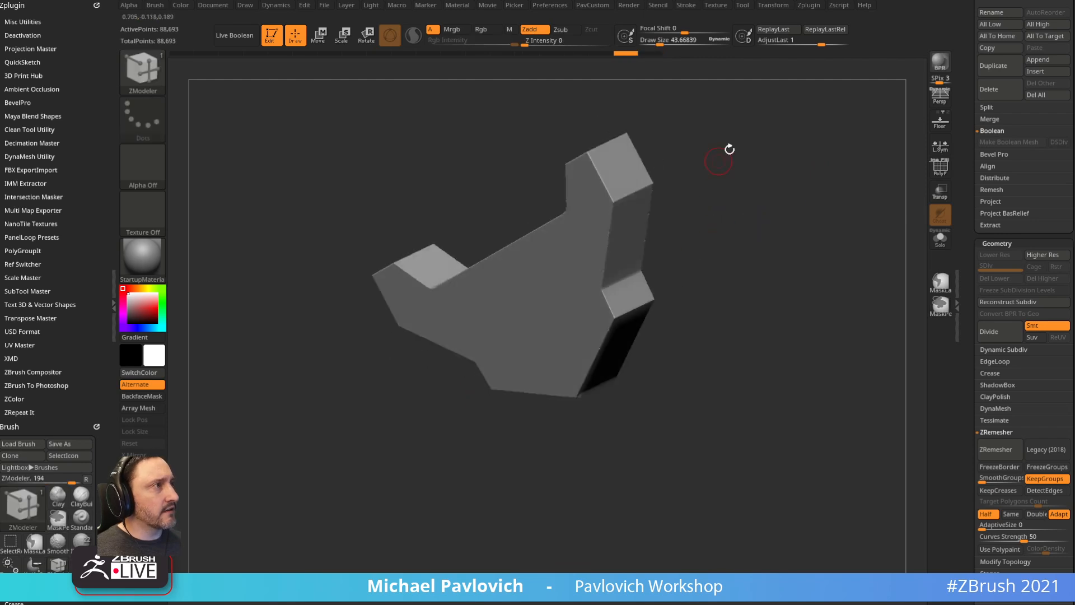
- Set symmetry to the X and Z axes and check the shape's position against the floor grid
left_click(772, 5)
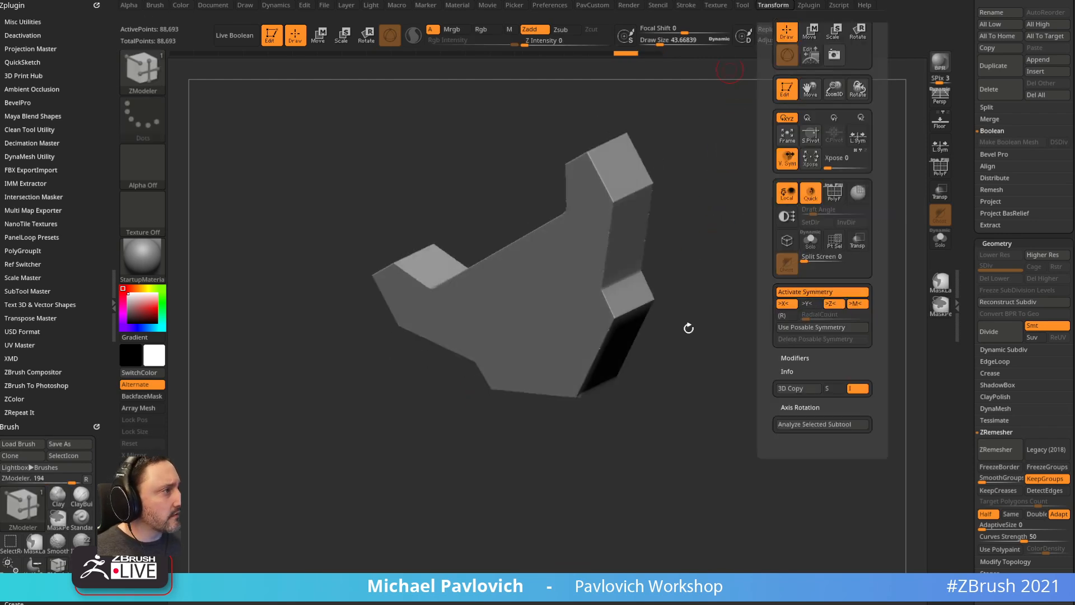
left_click_drag(689, 329, 722, 233)
left_click(951, 130)
left_click_drag(635, 326, 605, 357)
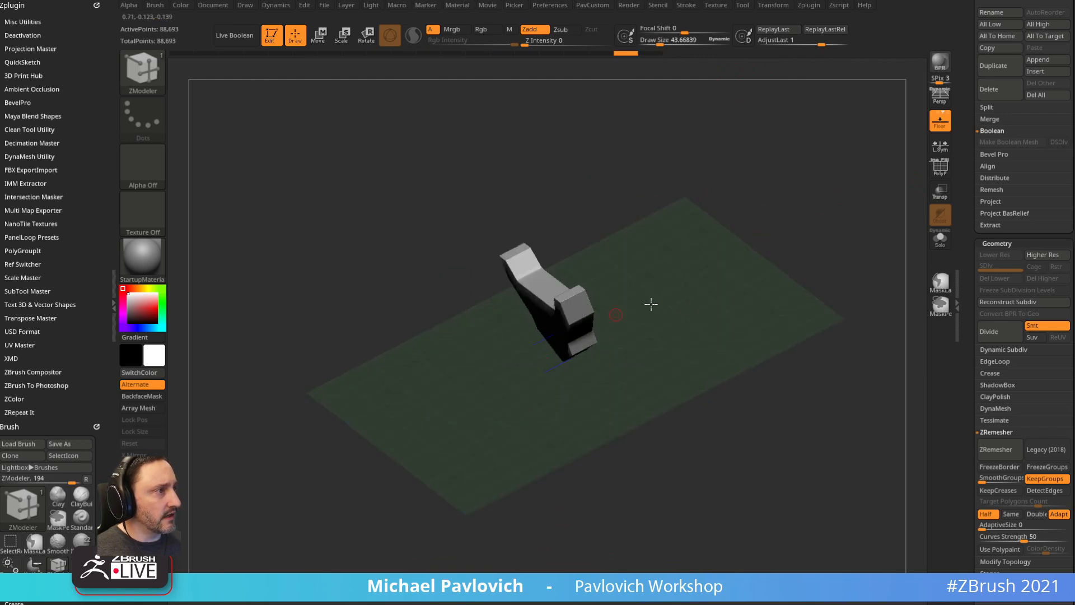
left_click_drag(647, 305, 748, 247)
left_click(939, 122)
- Clip angled facets into the shape's faces, arms and ends with several mirrored ClipCurve strokes
mouse_move(837, 166)
left_mouse_down()
mouse_move(835, 192)
mouse_move(647, 211)
mouse_move(683, 163)
mouse_move(631, 172)
mouse_move(638, 224)
mouse_move(679, 235)
mouse_move(670, 230)
mouse_move(571, 384)
mouse_move(540, 405)
mouse_move(562, 431)
left_mouse_up()
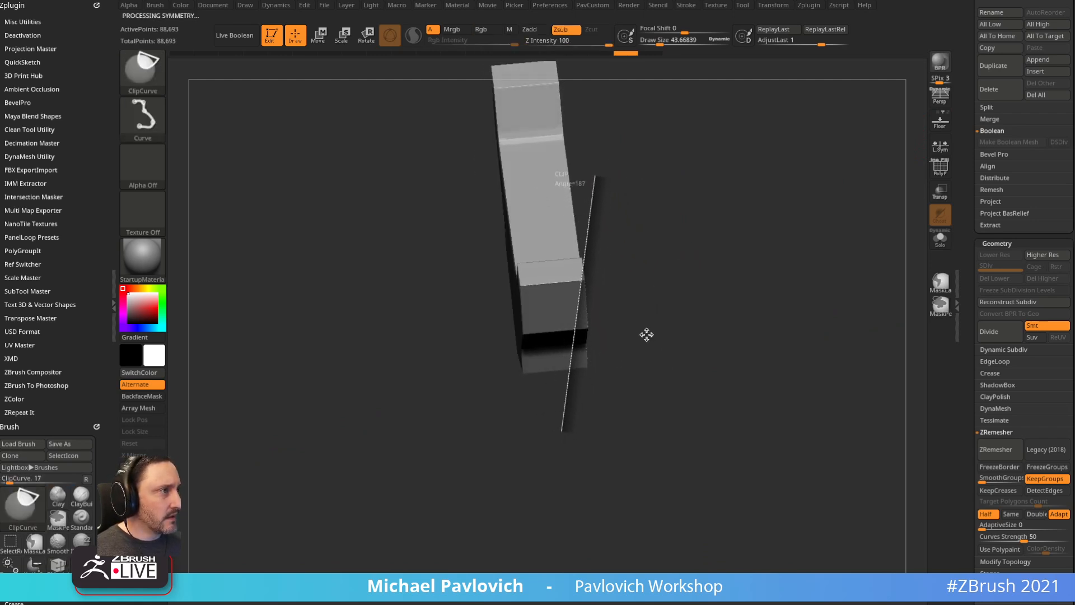
mouse_move(646, 334)
left_mouse_down()
mouse_move(770, 168)
mouse_move(816, 216)
mouse_move(784, 252)
mouse_move(775, 183)
mouse_move(794, 127)
left_mouse_up()
mouse_move(410, 246)
left_mouse_down("ctrl+shift")
mouse_move(454, 307)
mouse_move(434, 317)
left_mouse_up("ctrl+shift")
mouse_move(590, 317)
left_mouse_down("ctrl+shift")
mouse_move(788, 135)
mouse_move(787, 257)
mouse_move(871, 271)
mouse_move(808, 168)
mouse_move(840, 127)
mouse_move(799, 170)
mouse_move(827, 123)
mouse_move(822, 136)
left_mouse_up("ctrl+shift")
left_click_drag(490, 238, 571, 257, "ctrl+shift")
mouse_move(719, 111)
left_mouse_down()
mouse_move(799, 203)
mouse_move(797, 283)
mouse_move(784, 223)
mouse_move(813, 230)
mouse_move(777, 195)
mouse_move(814, 197)
mouse_move(817, 227)
left_mouse_up()
- Select the TrimDynamic brush and flatten the hard edges along the arms, upper notch and lower point
key("b")
key("t")
key("d")
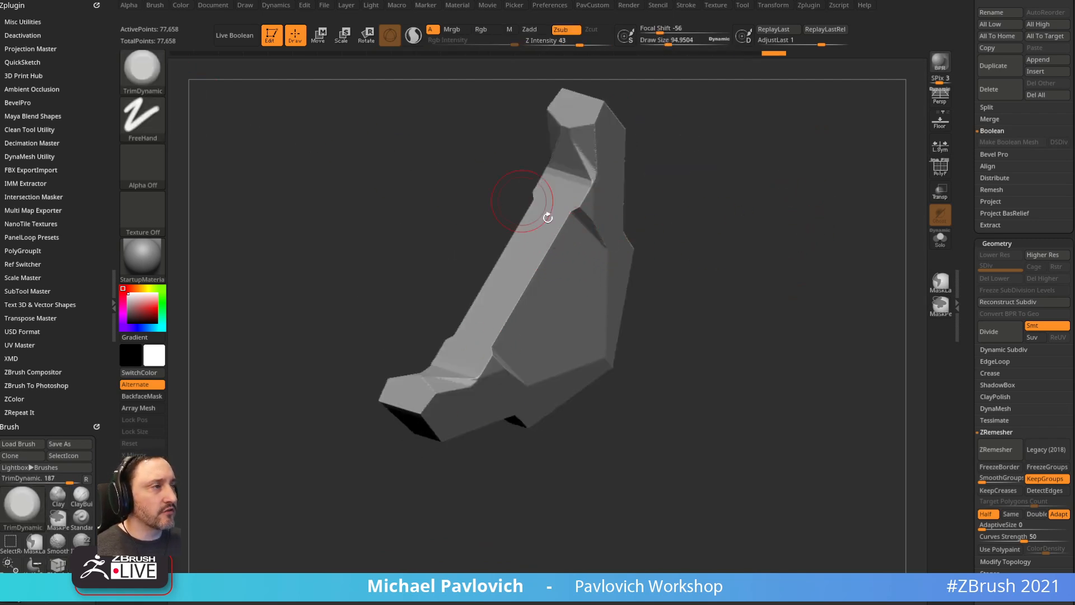
mouse_move(574, 213)
left_mouse_down()
mouse_move(516, 312)
mouse_move(615, 136)
mouse_move(711, 117)
left_mouse_up()
left_click_drag(623, 164, 569, 265)
mouse_move(641, 263)
left_mouse_down()
mouse_move(595, 244)
mouse_move(578, 262)
left_mouse_up()
left_click_drag(627, 259, 655, 219)
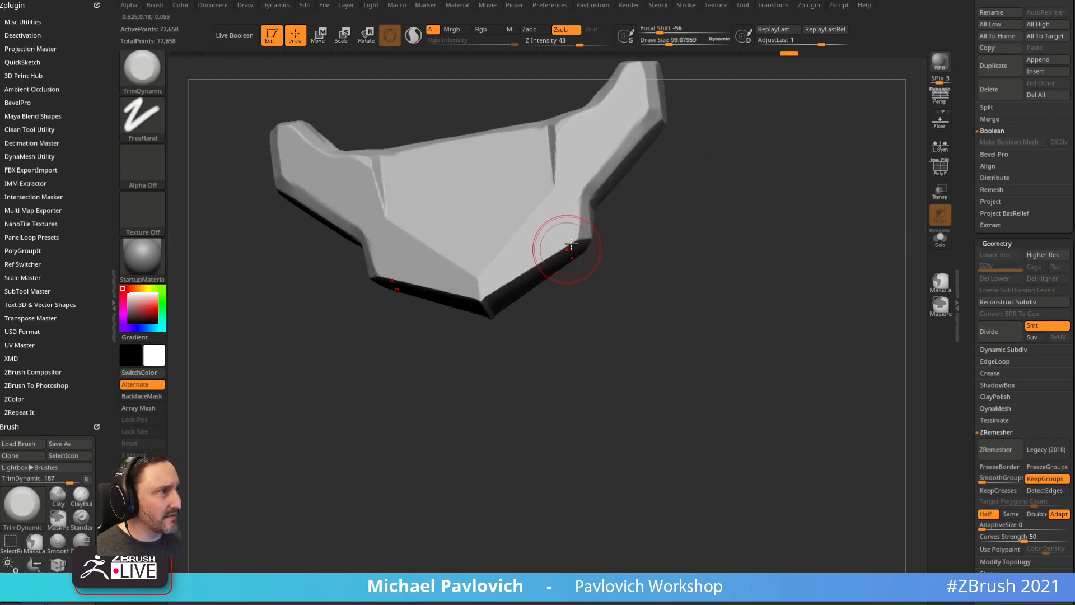
left_click_drag(576, 243, 485, 299)
left_click_drag(661, 210, 694, 321, "shift")
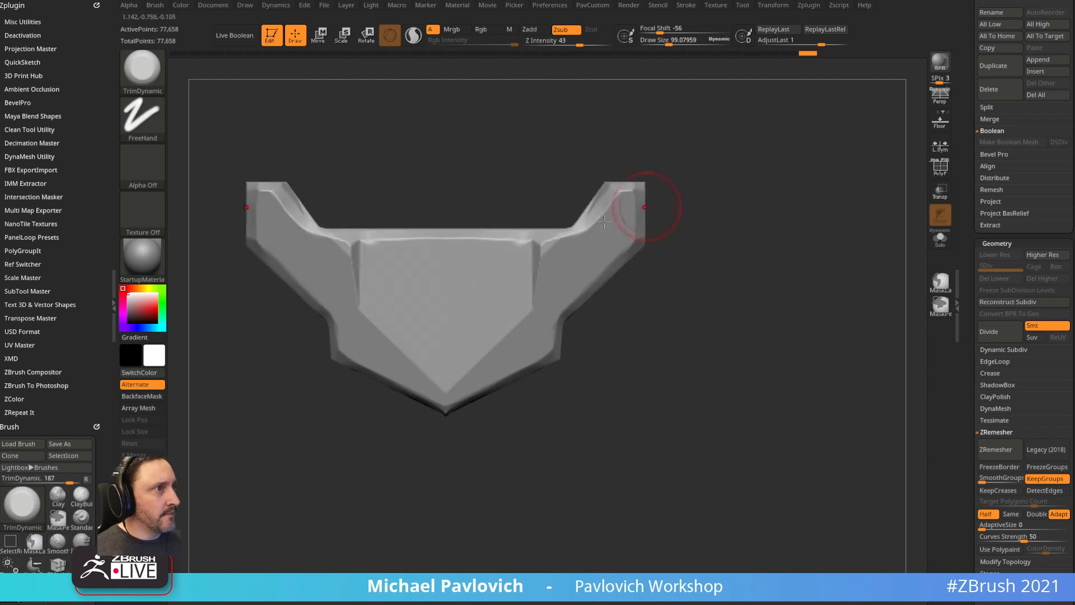
left_click_drag(703, 151, 771, 191, "alt")
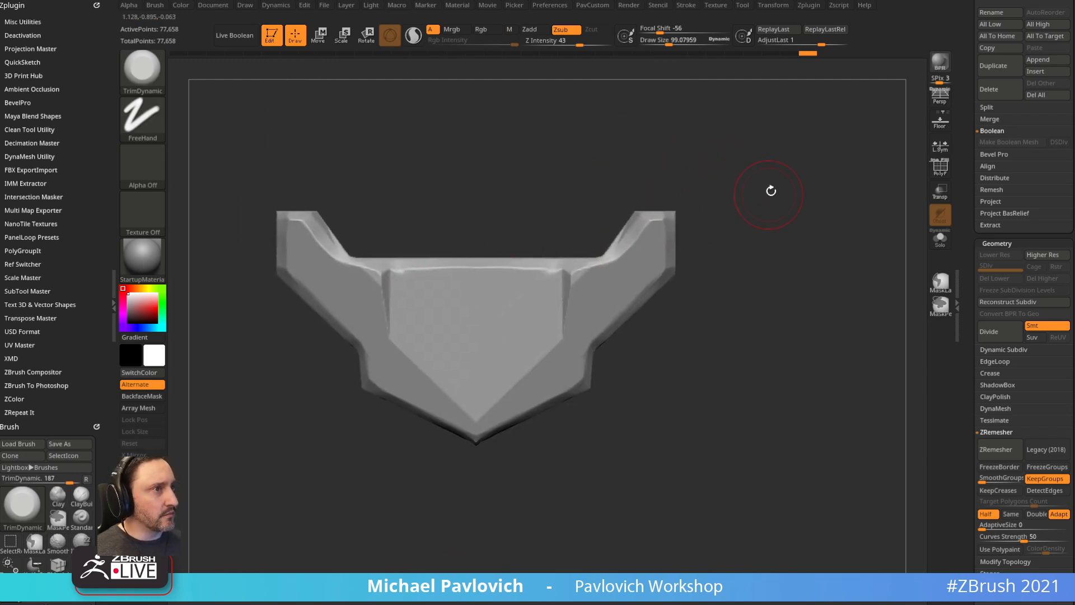
- Pick the MoveAccu brush, reduce its draw size to about 65 and re-DynaMesh the shape
mouse_move(700, 211)
left_mouse_down()
mouse_move(758, 183)
mouse_move(762, 232)
mouse_move(736, 153)
left_mouse_up()
key("1")
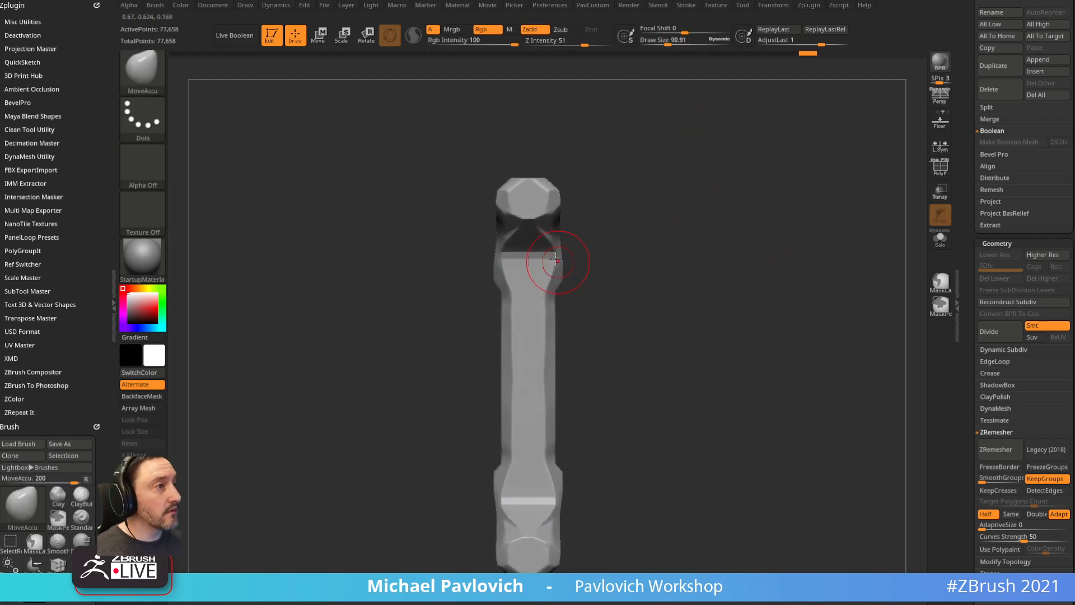
key("s")
left_click_drag(516, 277, 512, 276)
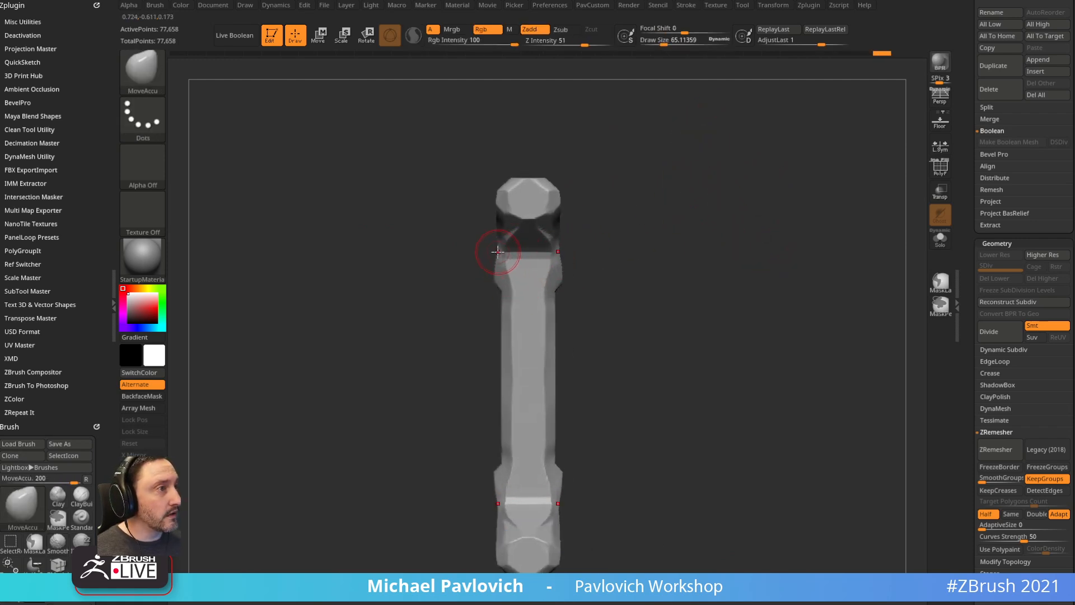
left_click_drag(582, 204, 648, 165)
left_click_drag(648, 166, 670, 174, "ctrl")
left_click_drag(661, 167, 752, 171, "alt")
left_click_drag(773, 291, 763, 274, "alt")
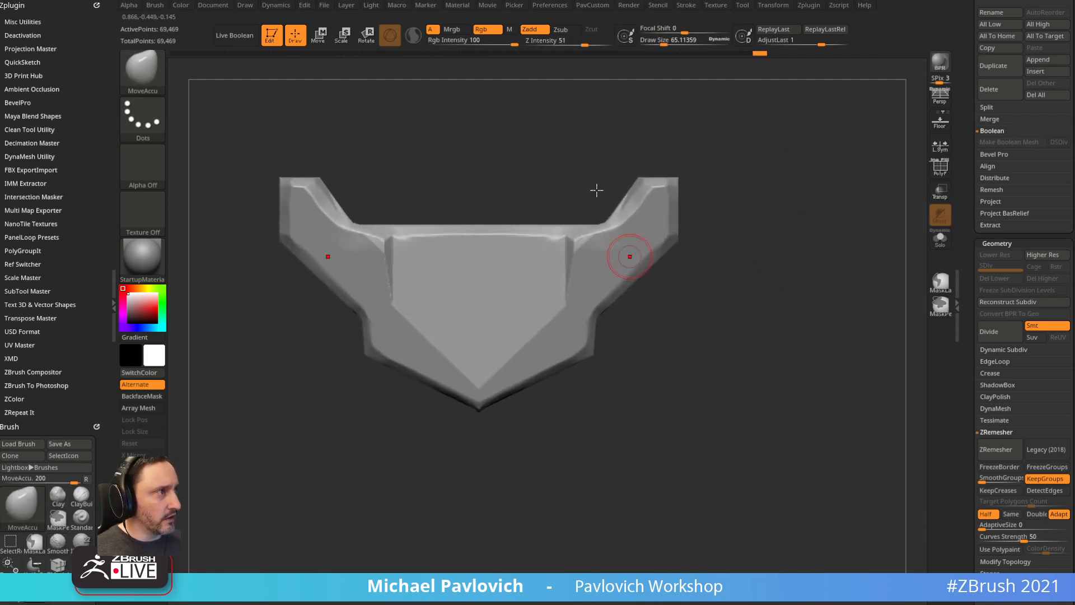
- Insert a Cylinder16 primitive from IMM_Base_Primitives at the centre of the shape's upper notch
left_click_drag(806, 190, 743, 195)
mouse_move(851, 164)
left_mouse_down()
mouse_move(722, 150)
mouse_move(787, 201)
left_mouse_up()
key("b")
key("i")
key("p")
key("m")
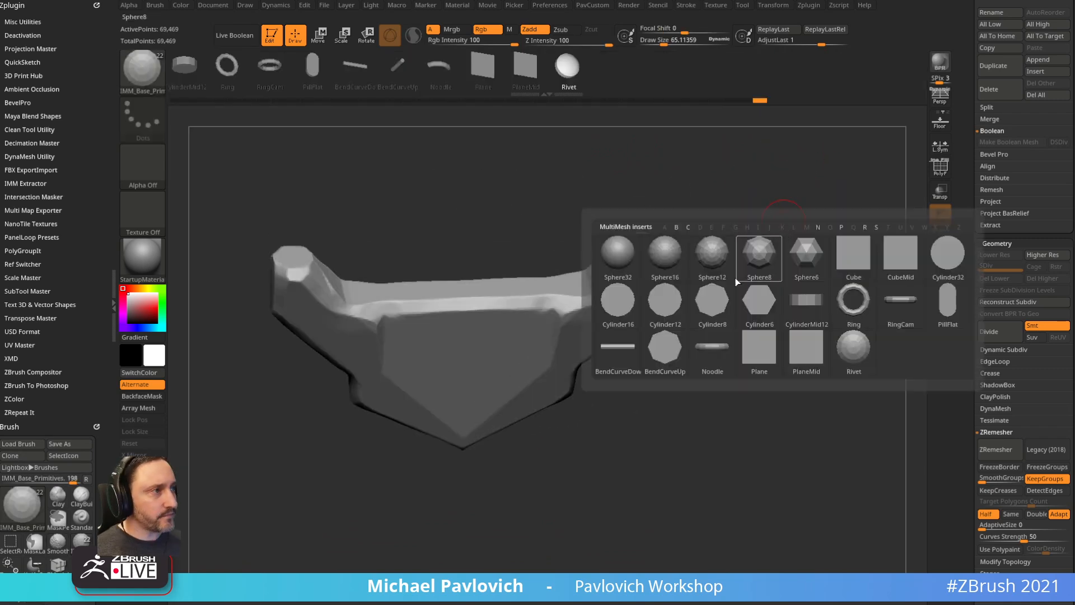
left_click(619, 305)
left_click_drag(700, 267, 803, 257)
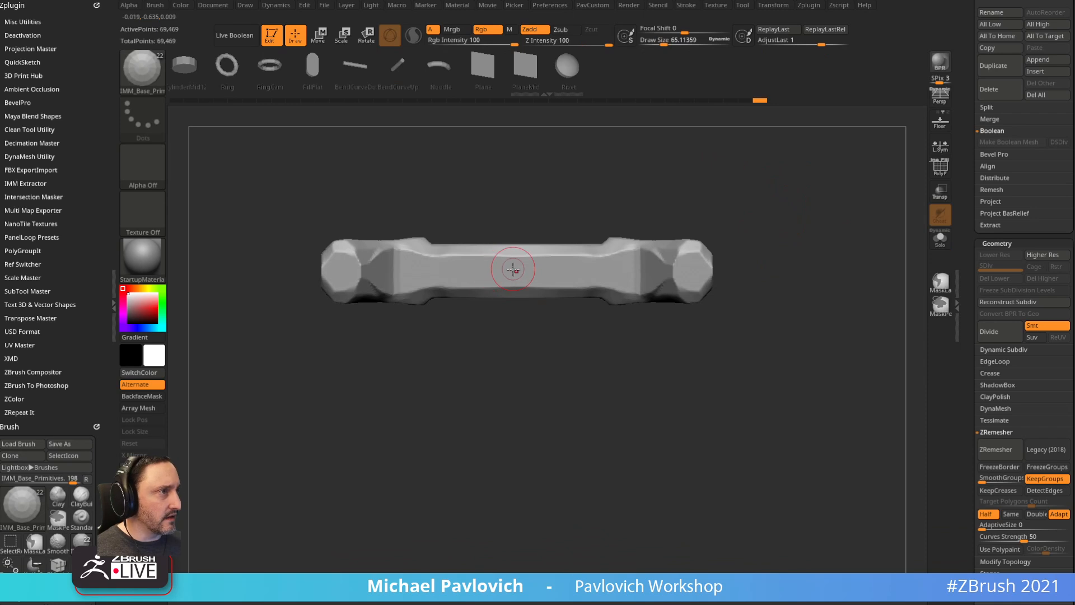
left_click_drag(516, 279, 519, 297)
left_click_drag(755, 210, 774, 151, "shift")
- Mirror and weld the mesh, then split the inserted cylinder from the slab into its own subtool
key("grave")
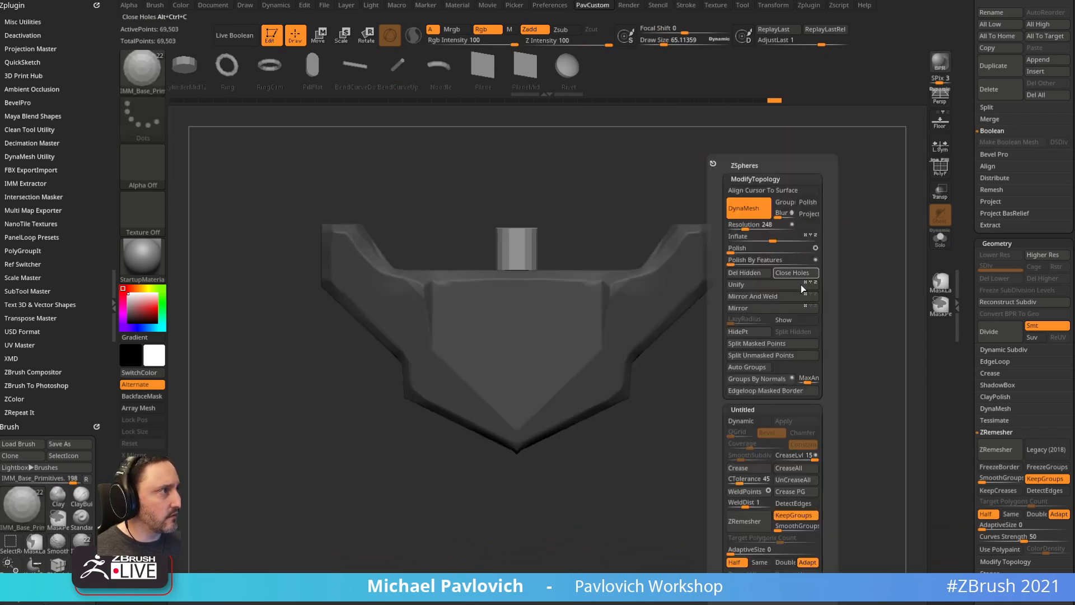
left_click(764, 296)
key("w")
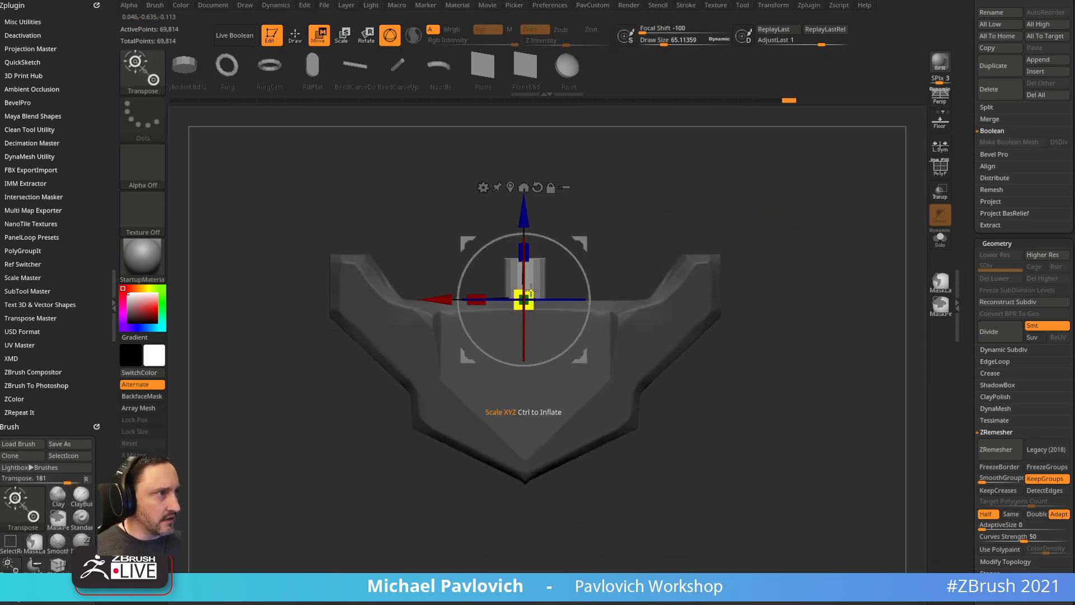
key("q")
key("grave")
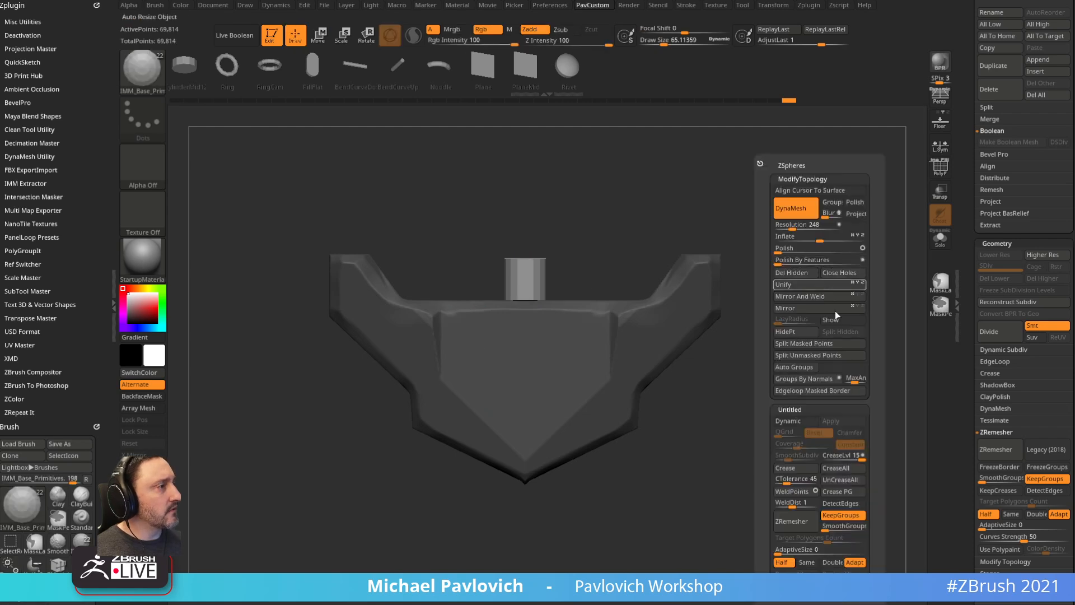
left_click(832, 343)
- Adjust the cylinder's scale slightly and lower it into the upper notch
key("w")
mouse_move(528, 289)
left_mouse_down()
mouse_move(562, 275)
mouse_move(532, 291)
left_mouse_up()
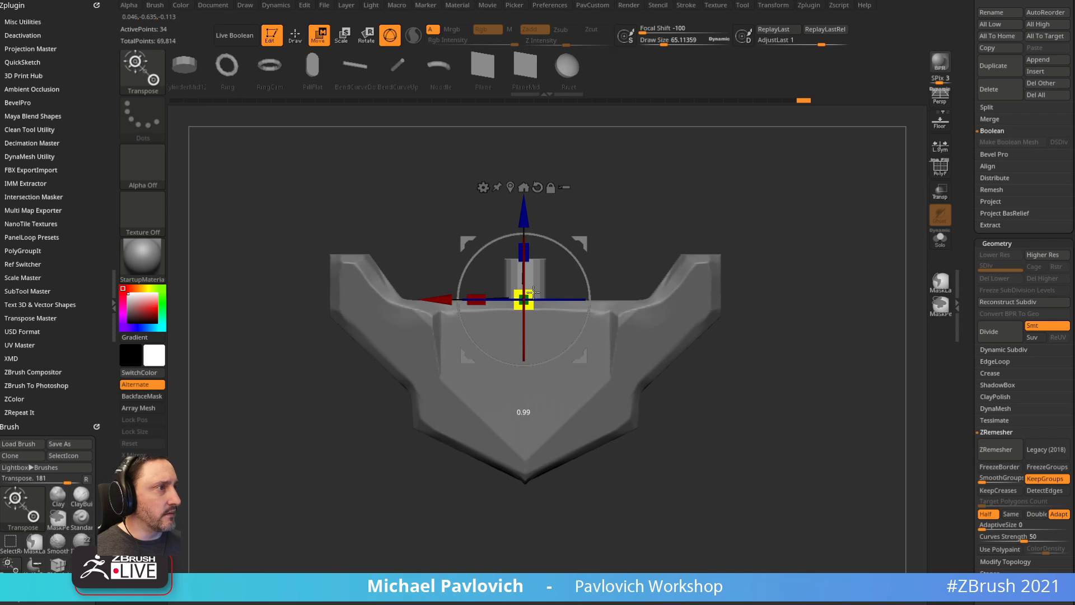
left_click_drag(521, 220, 521, 231)
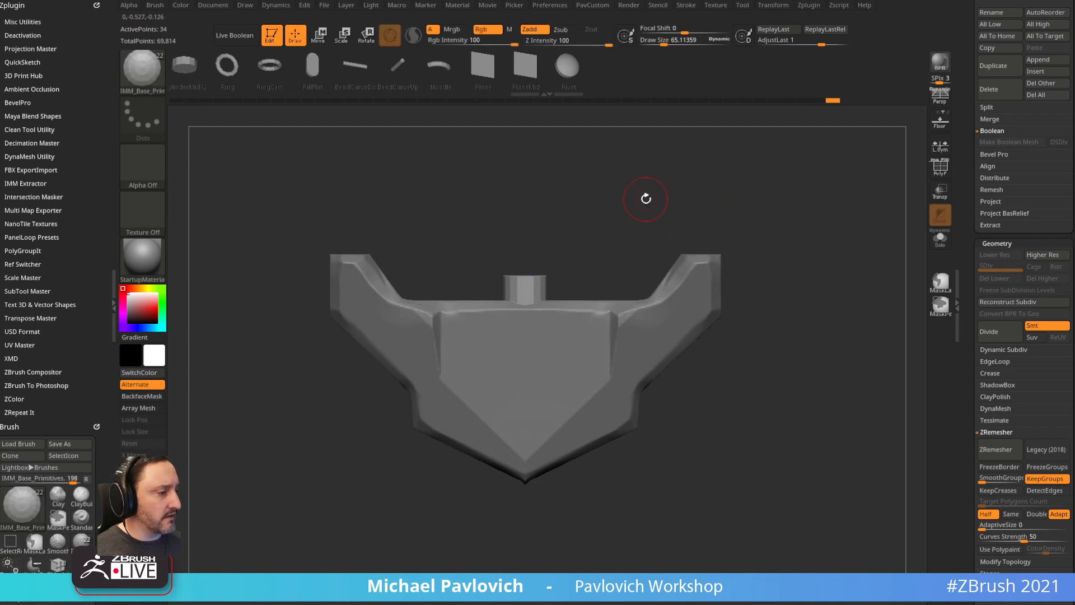
- Add a second cylinder at the top of the first one and split it into its own subtool
left_click_drag(646, 198, 642, 211)
key("w")
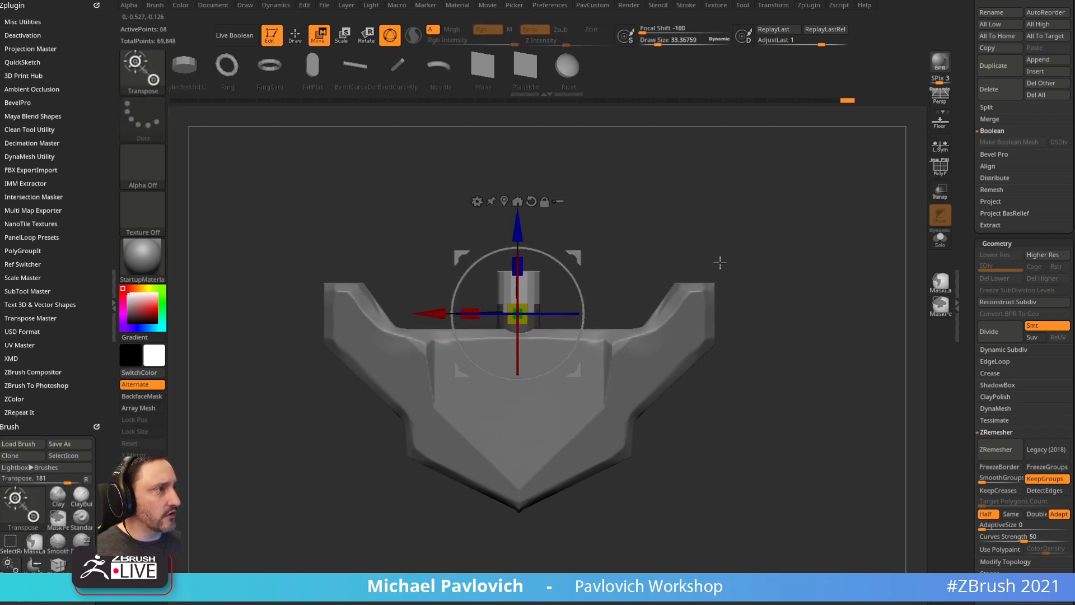
key("q")
key("3")
left_click(759, 354)
- Scale down the second cylinder and lower it so it protrudes as a narrower stub from the first
key("w")
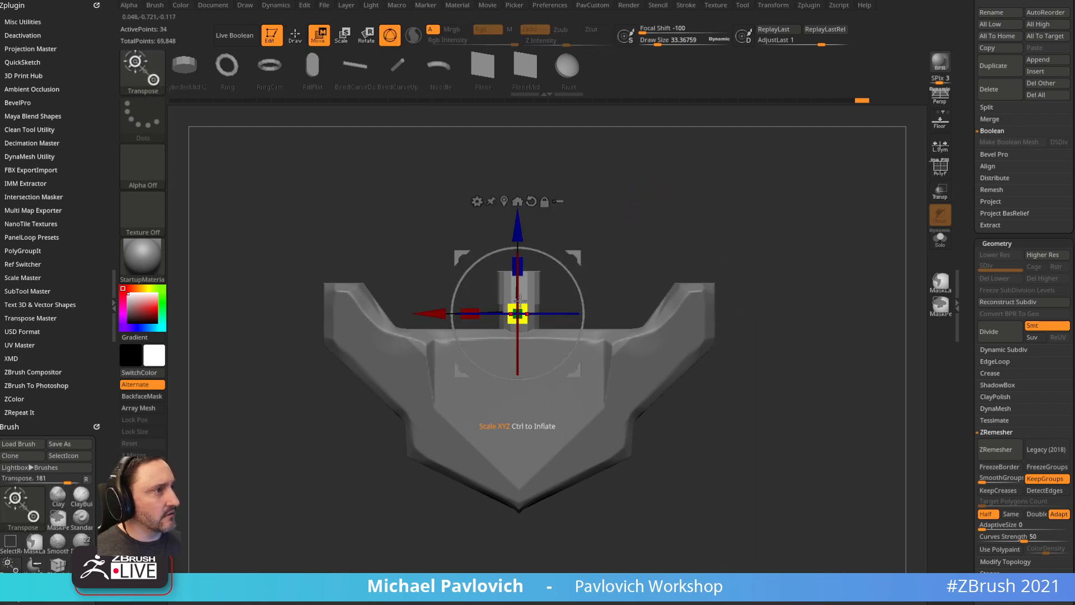
left_click_drag(521, 275, 521, 274)
left_click_drag(603, 228, 573, 245)
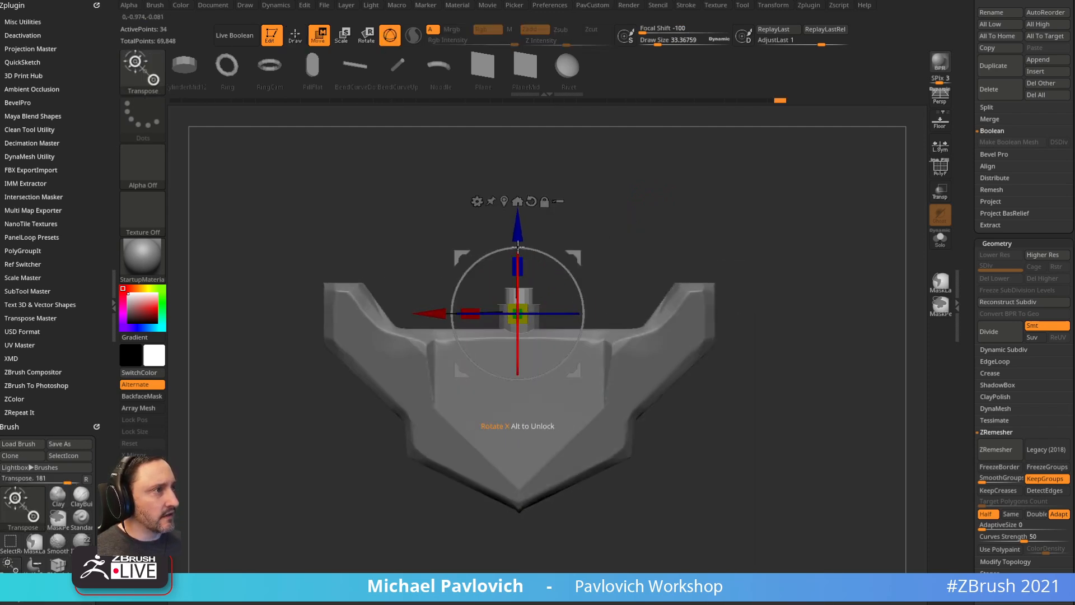
- Insert a Ring primitive centred on the narrow cylinder's top face and split it into its own subtool
key("q")
left_click_drag(698, 231, 704, 195)
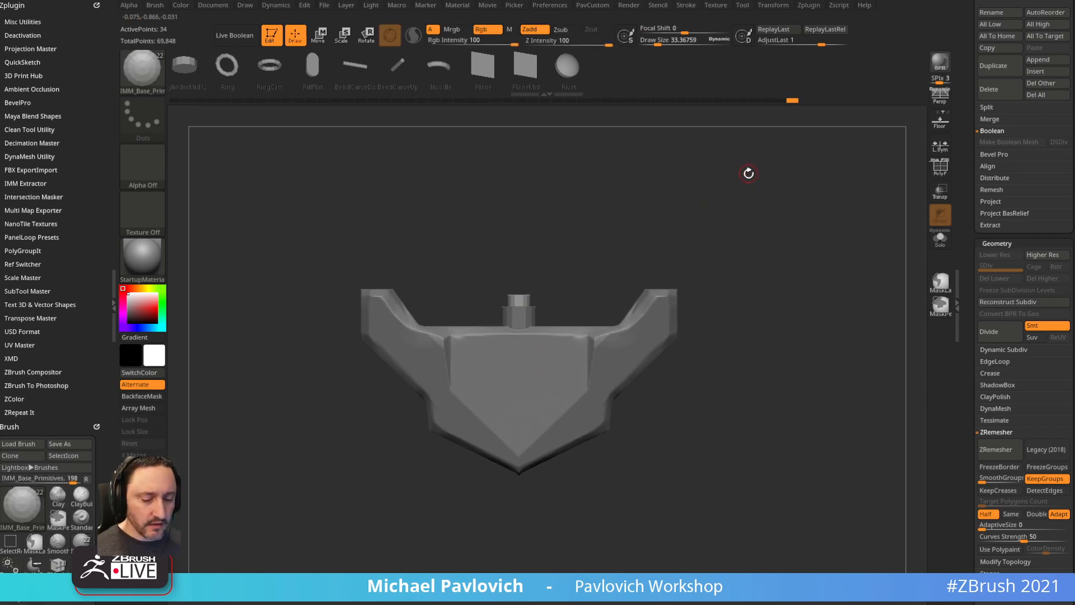
key("m")
left_click(811, 272)
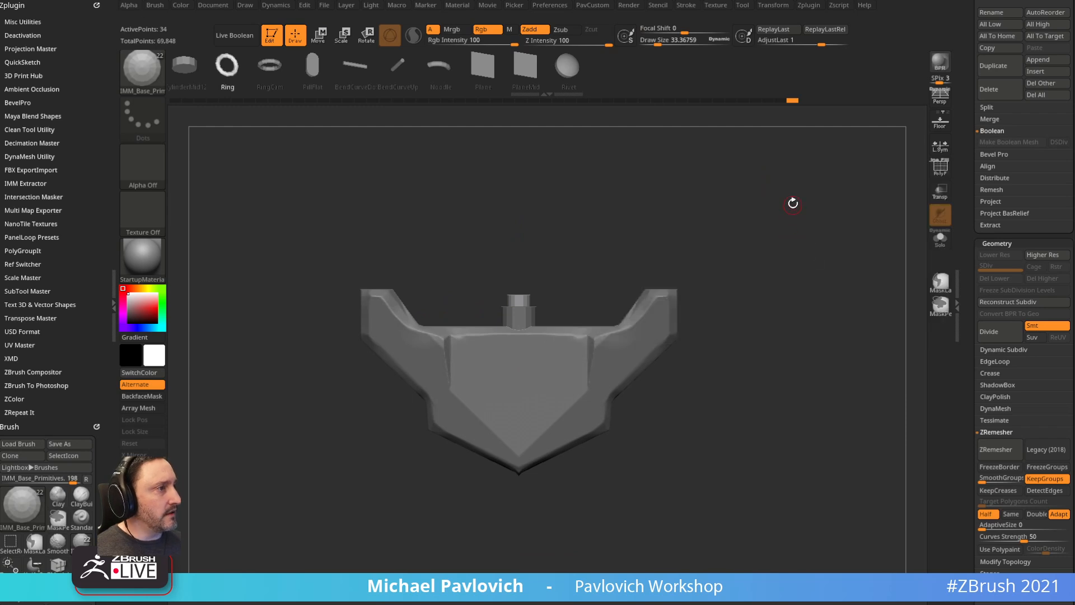
left_click_drag(789, 202, 836, 348)
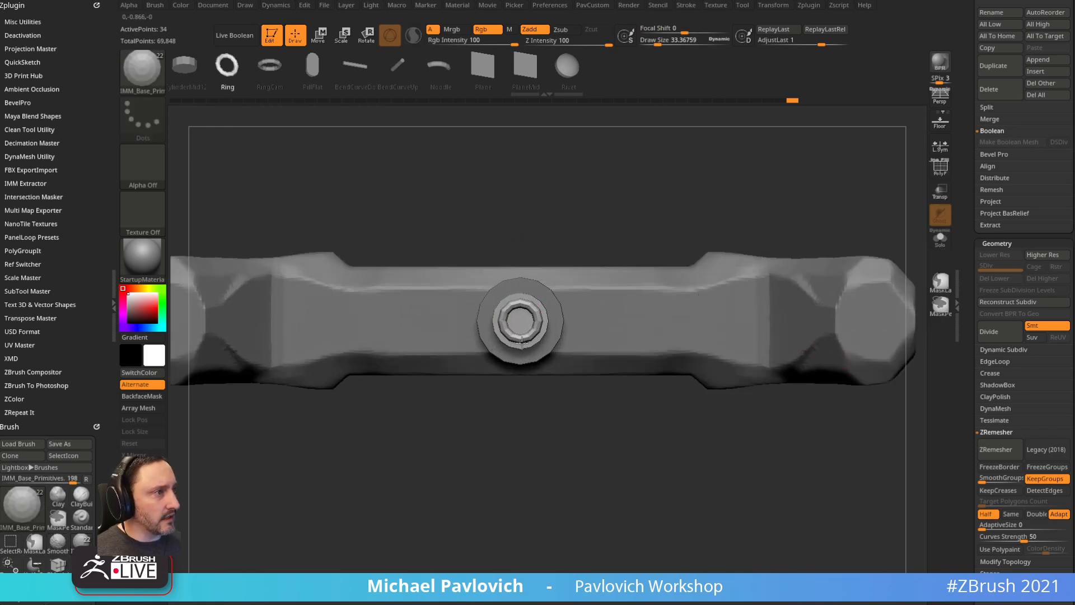
left_click_drag(521, 342, 522, 346)
left_click_drag(649, 229, 719, 243)
key("3")
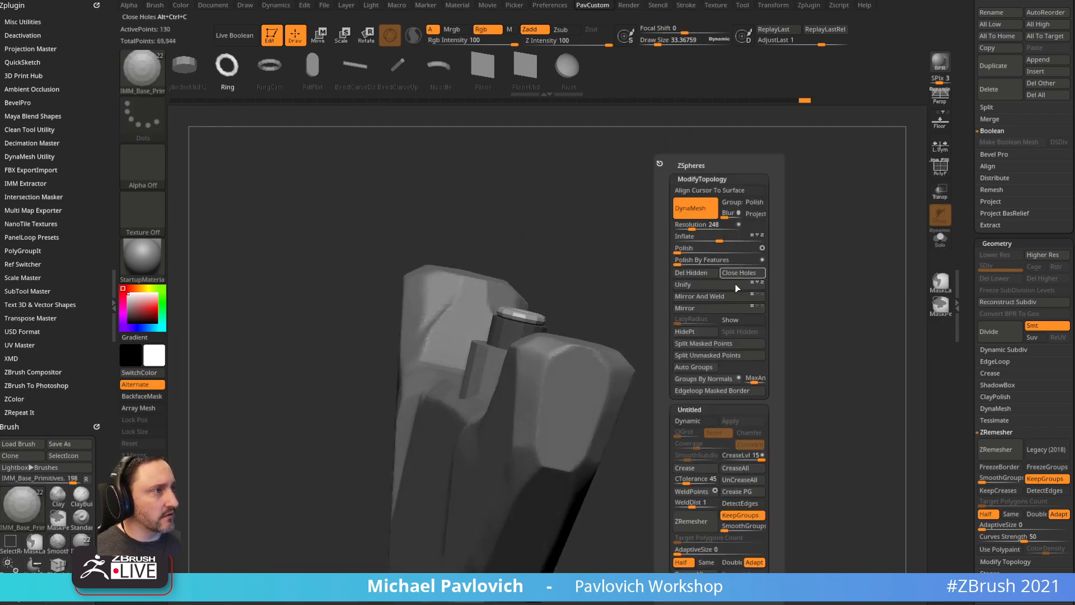
left_click(714, 344)
- Rotate the ring upright on the narrow cylinder's top face
key("w")
left_click_drag(588, 255, 607, 233, "shift")
left_click_drag(568, 273, 579, 365)
left_click_drag(620, 305, 751, 200, "shift")
right_click_drag(751, 200, 749, 264, "ctrl")
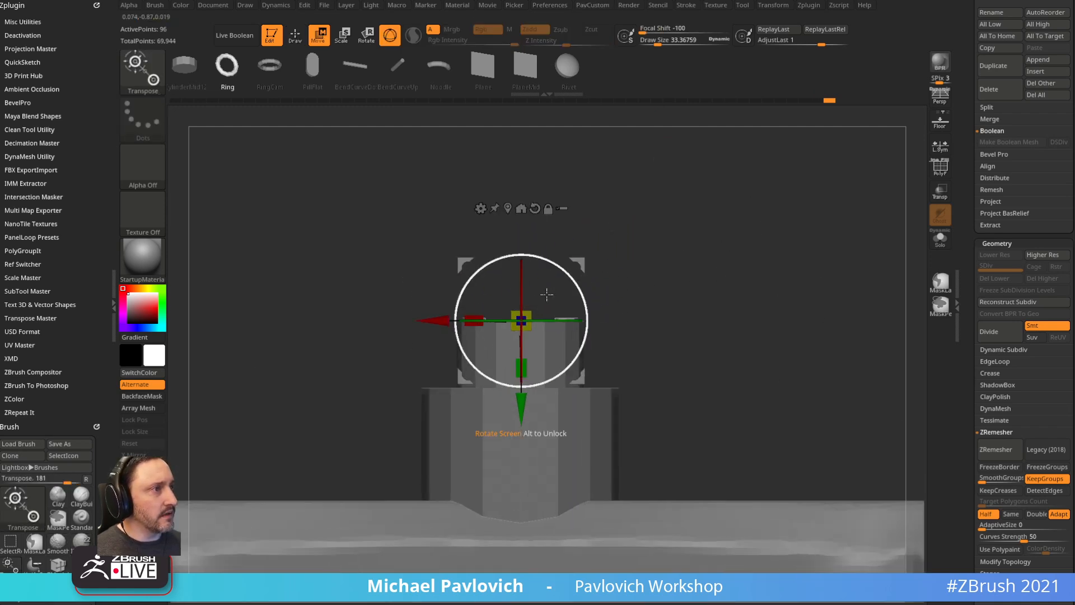
left_click_drag(525, 406, 525, 357)
left_click_drag(648, 269, 585, 264)
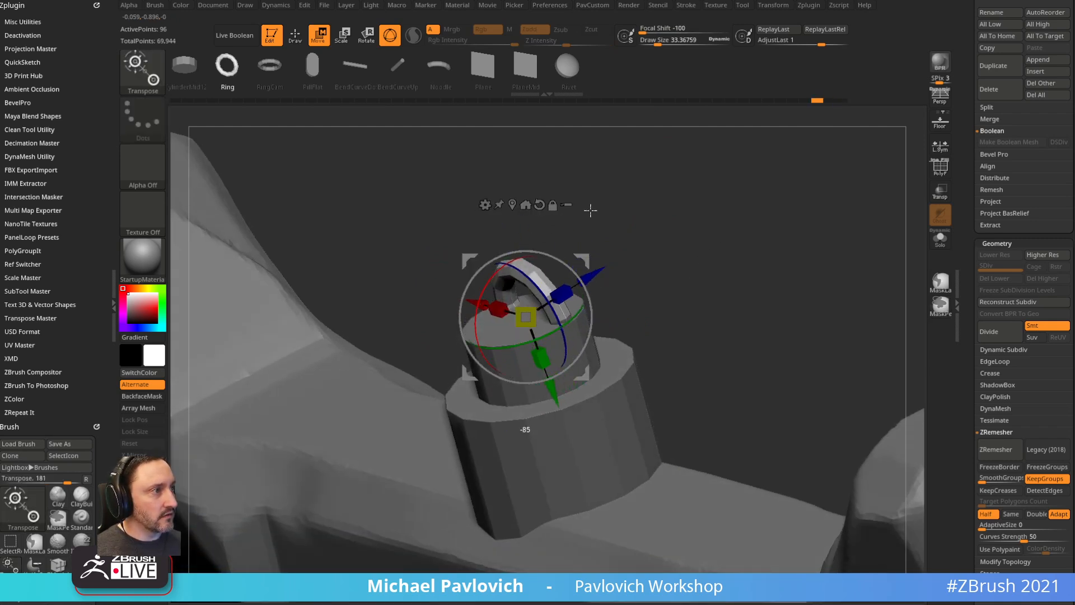
mouse_move(590, 210)
left_mouse_down("shift")
mouse_move(739, 278)
mouse_move(569, 270)
mouse_move(568, 280)
left_mouse_up("shift")
- Centre the ring on the cylinder and adjust its height so its upper half forms an eyelet
key("q")
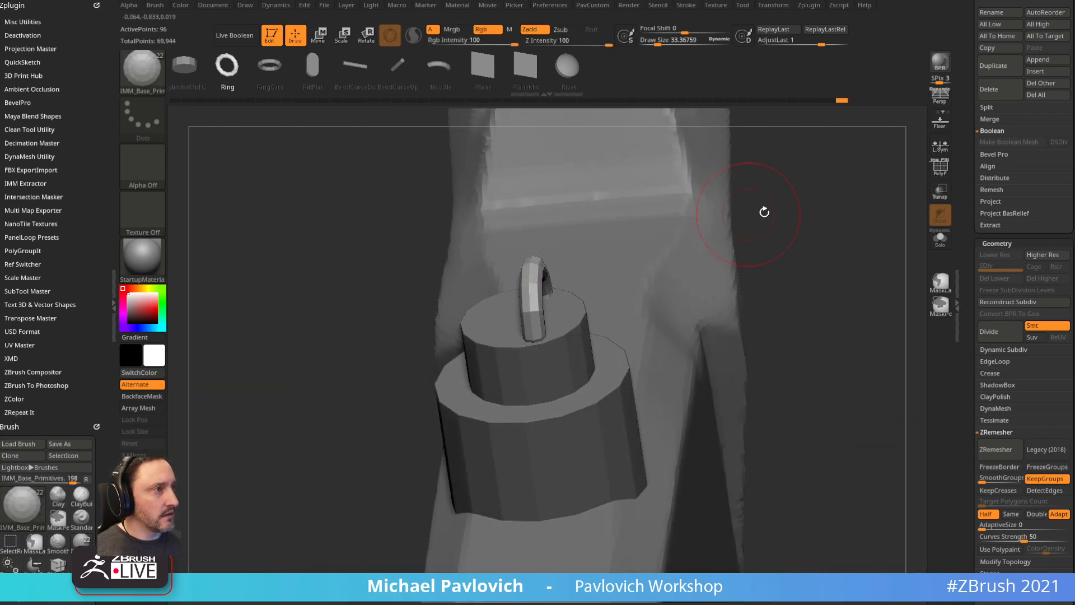
left_click_drag(764, 212, 798, 233)
key("w")
left_click(510, 204)
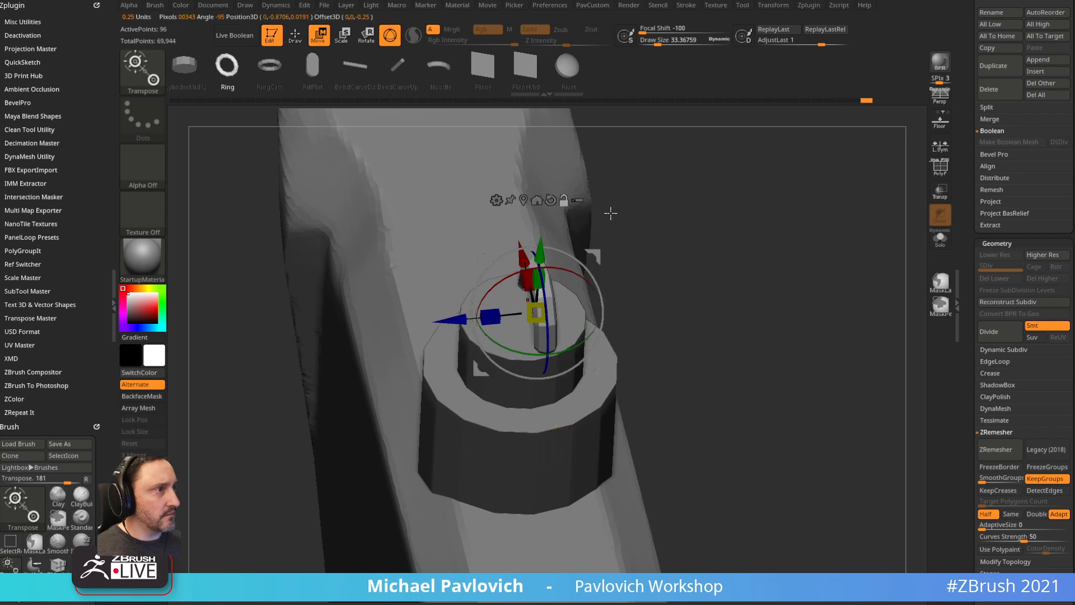
left_click_drag(645, 206, 678, 260, "shift")
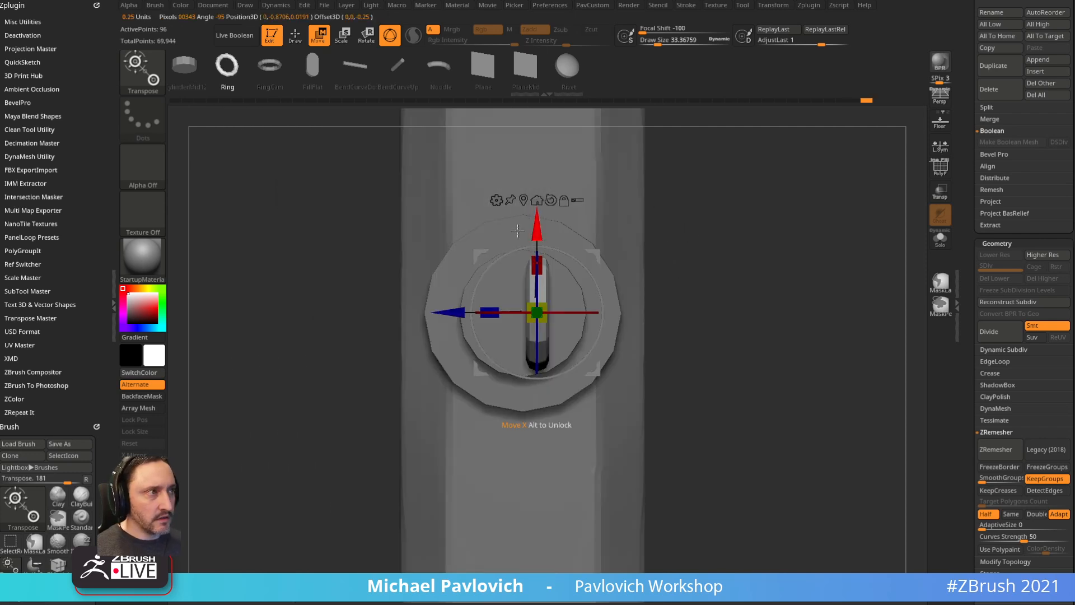
left_click_drag(806, 271, 750, 389, "shift")
left_click_drag(511, 375, 527, 228)
right_click_drag(688, 252, 698, 381, "ctrl")
right_click_drag(626, 221, 632, 248, "alt")
left_click_drag(517, 230, 517, 247)
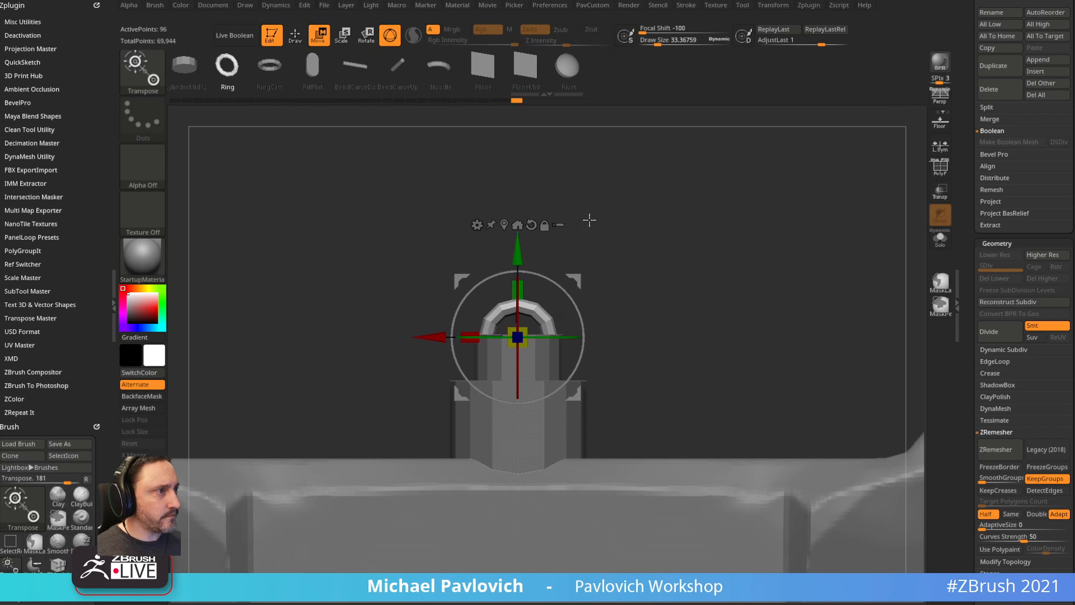
- Duplicate the ring upward and split the copy into its own subtool
key("q")
mouse_move(686, 228)
right_mouse_down()
mouse_move(656, 284)
mouse_move(693, 270)
mouse_move(667, 271)
right_mouse_up()
key("w")
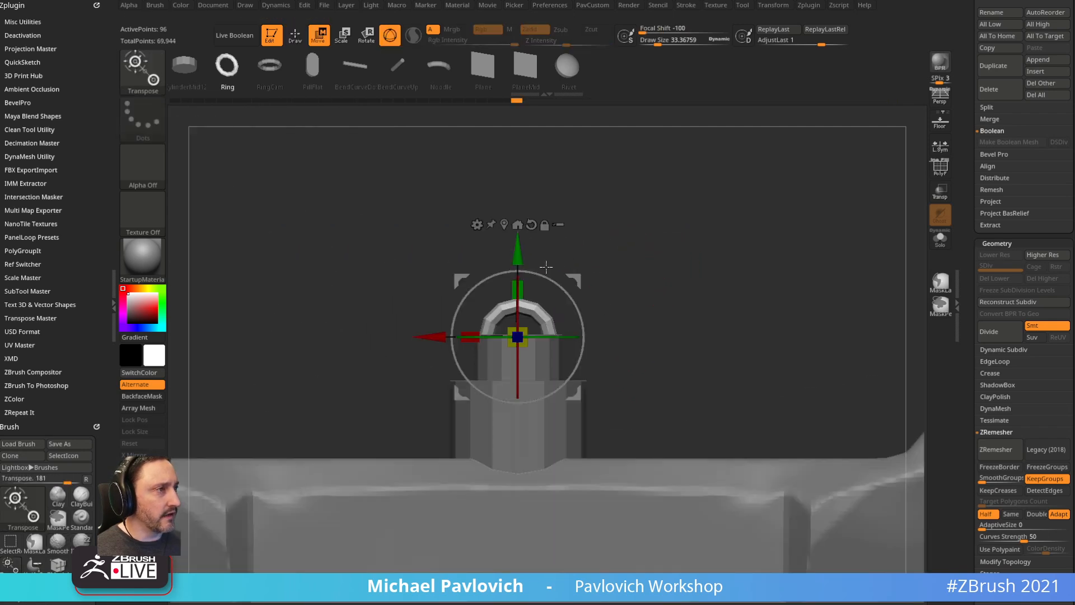
left_click_drag(516, 246, 518, 211, "ctrl")
right_click_drag(655, 191, 671, 245, "alt")
key("2")
left_click(691, 345)
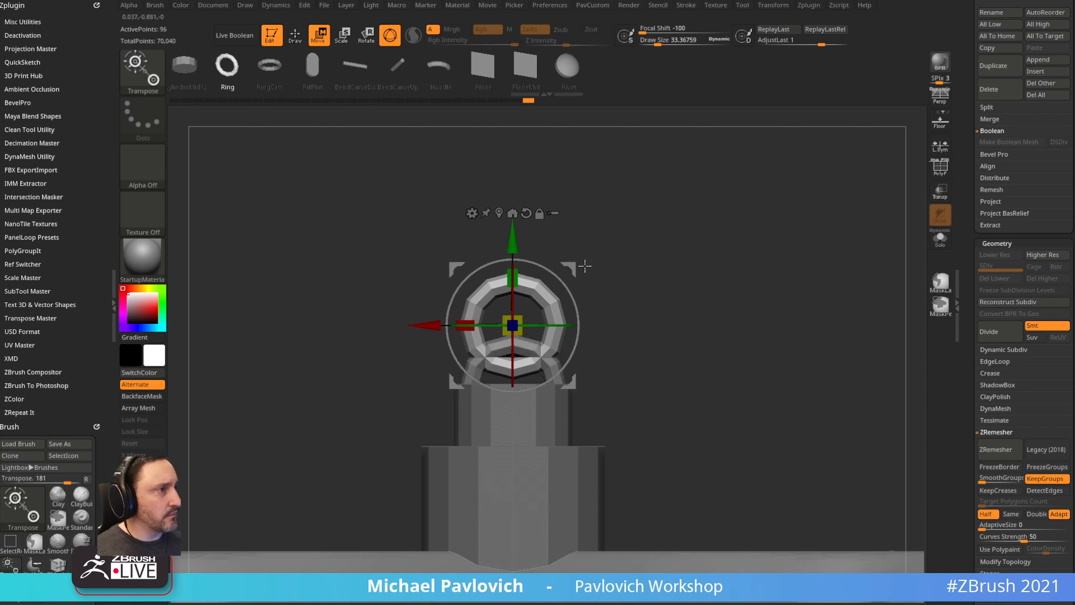
- Raise the copied ring above the eyelet and stretch it vertically into a chain link with the Extender deformer
left_click_drag(569, 270, 569, 205)
left_click(471, 146)
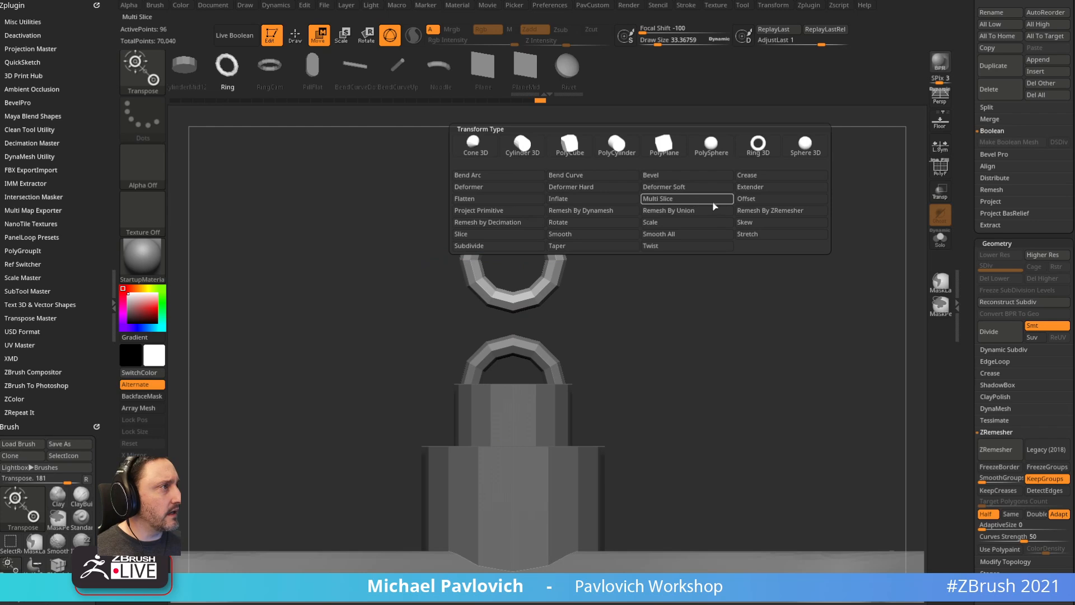
left_click(746, 188)
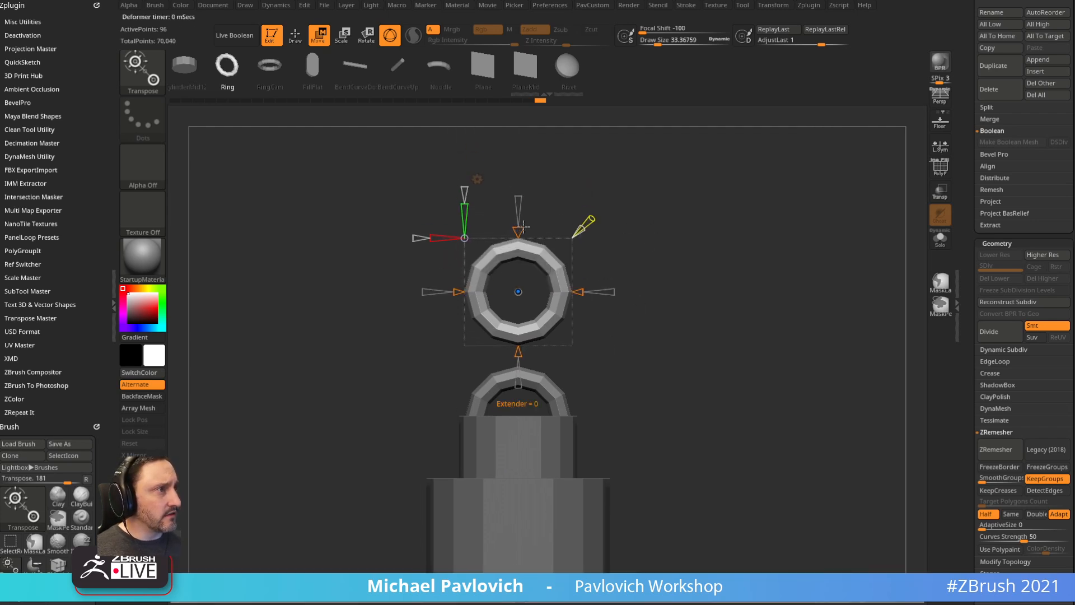
left_click(940, 168)
left_click_drag(518, 231, 519, 217)
key("q")
- Put the whole chain link into one polygroup and uncrease all its edges
left_click_drag(725, 206, 711, 239)
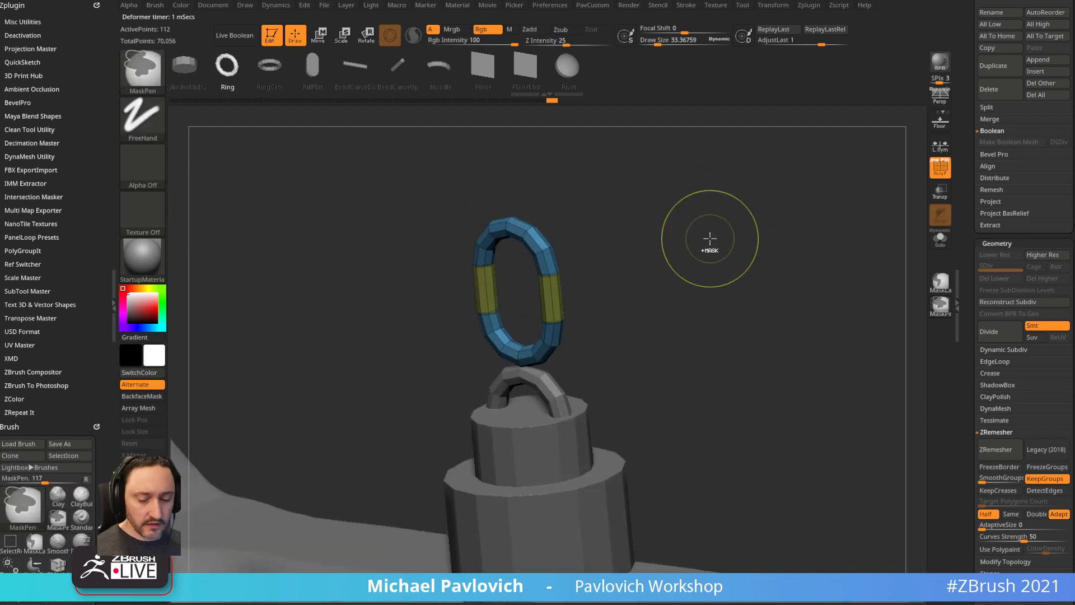
key("ctrl+w")
key("space")
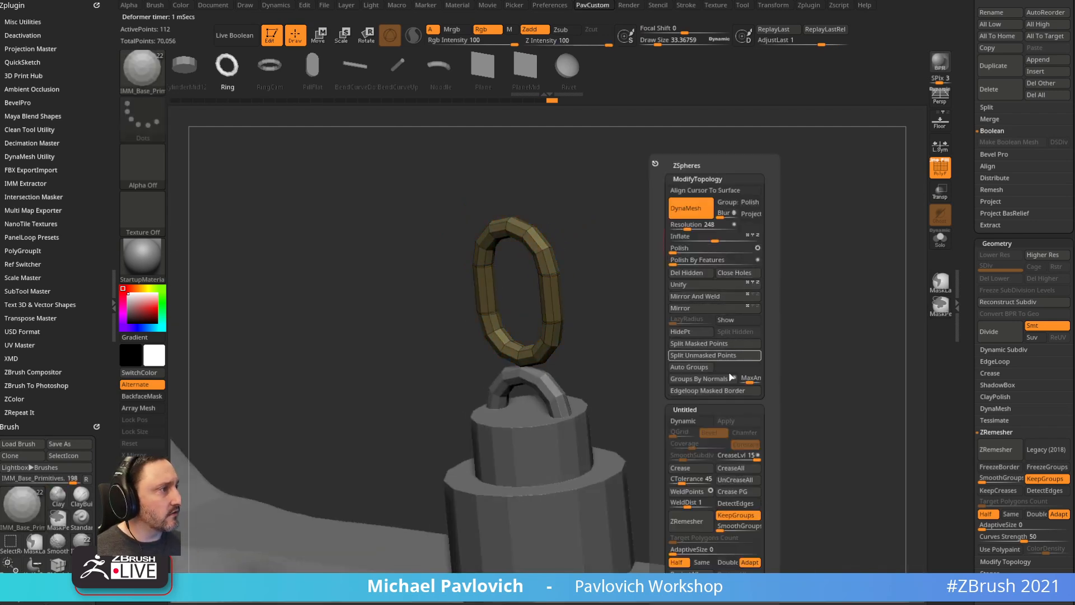
left_click(725, 483)
- Pick the ZModeler brush, slice extra edge loops across the link's straight sides with SliceCurve and regroup it as one polygroup
mouse_move(609, 417)
left_mouse_down("shift")
mouse_move(691, 290)
mouse_move(632, 306)
left_mouse_up("shift")
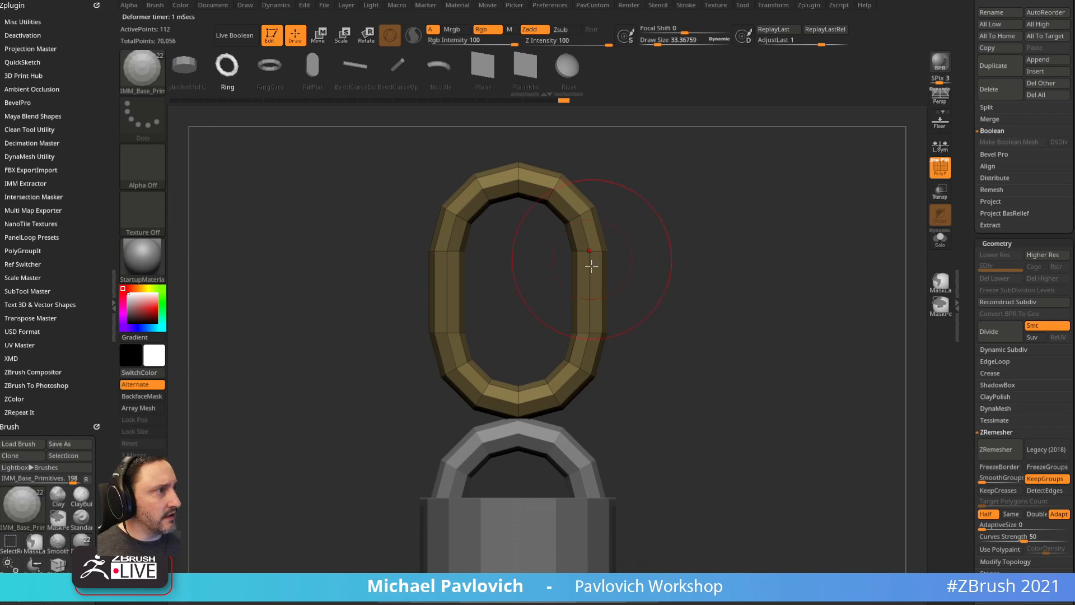
key("b")
key("z")
key("m")
left_click(145, 73, "ctrl+shift")
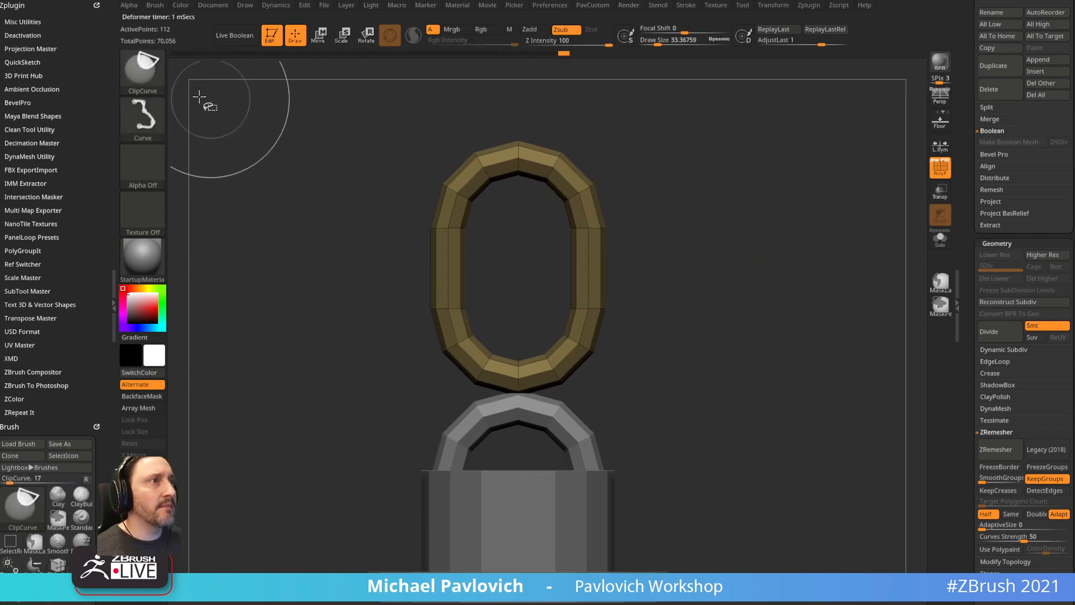
left_click(770, 129)
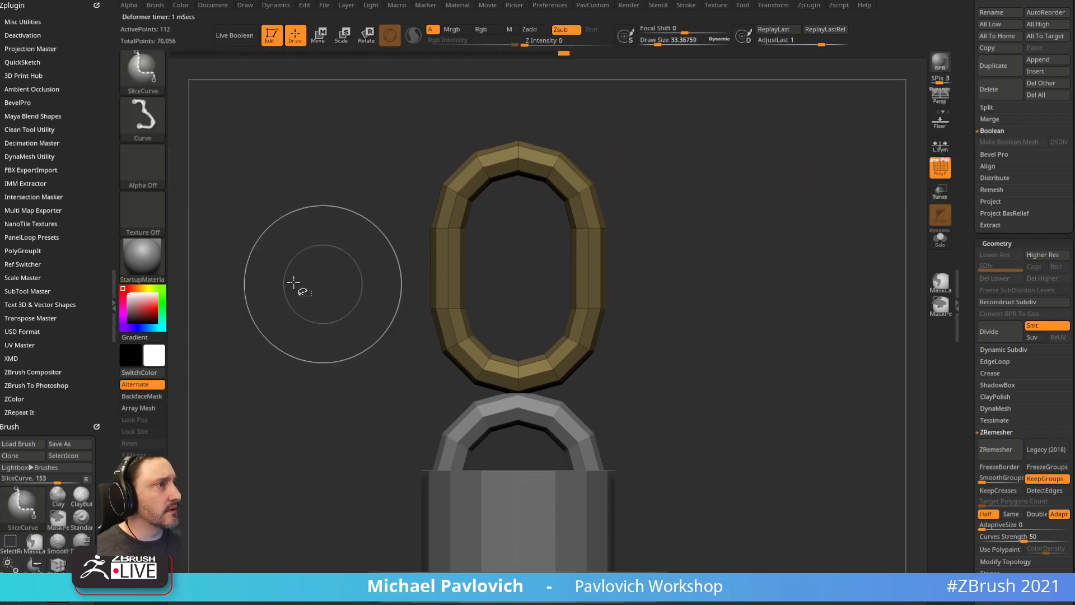
mouse_move(294, 272)
left_mouse_down("ctrl+shift")
mouse_move(809, 267)
mouse_move(824, 235)
mouse_move(242, 298)
mouse_move(248, 286)
left_mouse_up("ctrl+shift")
key("ctrl+w")
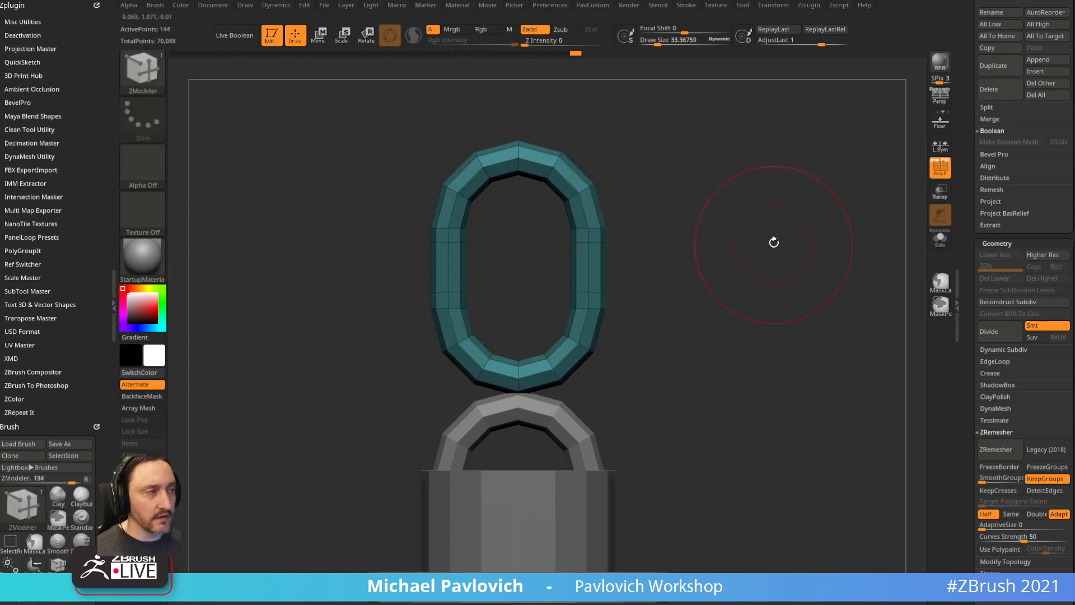
- Set the draw size to 1 and smooth the chain link with Dynamic Subdiv, always accepting its automatic activation
key("s")
left_click_drag(773, 241, 755, 242)
left_click_drag(771, 204, 772, 219)
key("d")
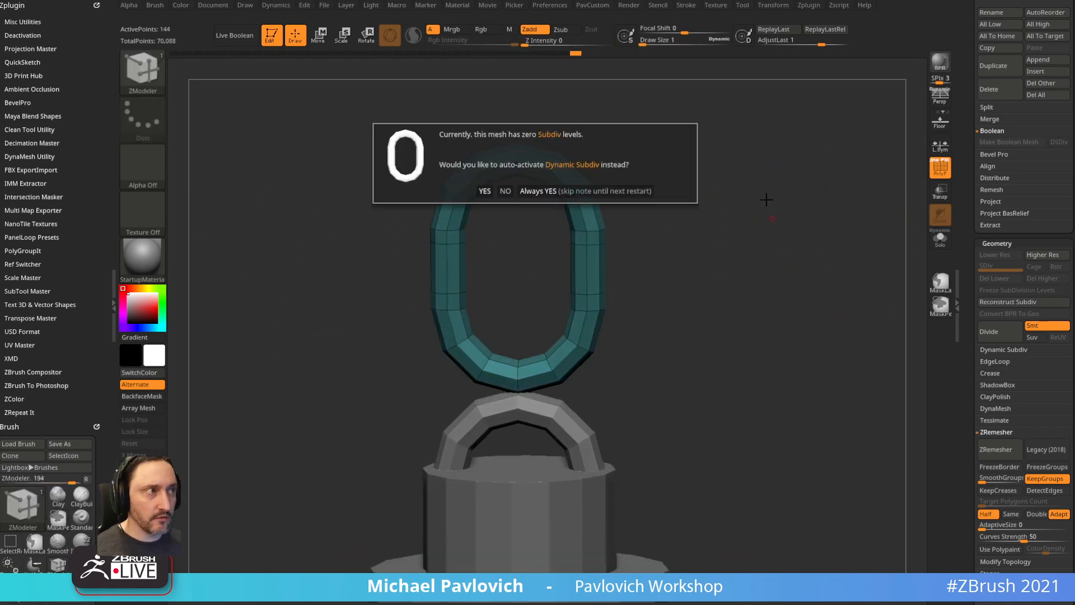
left_click(608, 190)
scroll(968, 214, "down", 3)
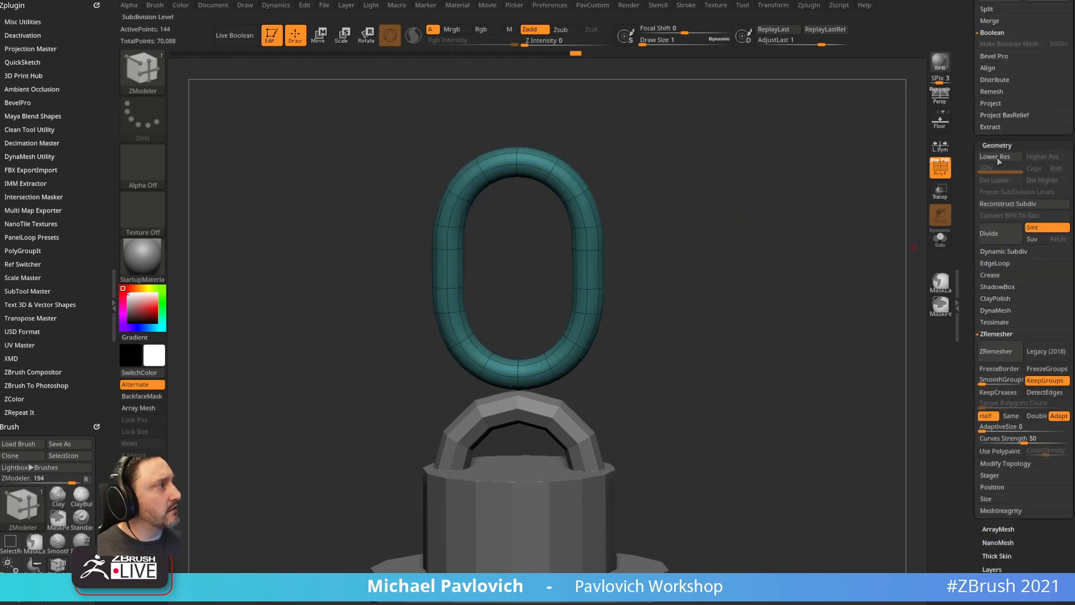
- Compare the chain link's faceted and smoothed shapes by toggling dynamic subdivision, and view it without the polyframe
left_click(1003, 251)
key("shift+d")
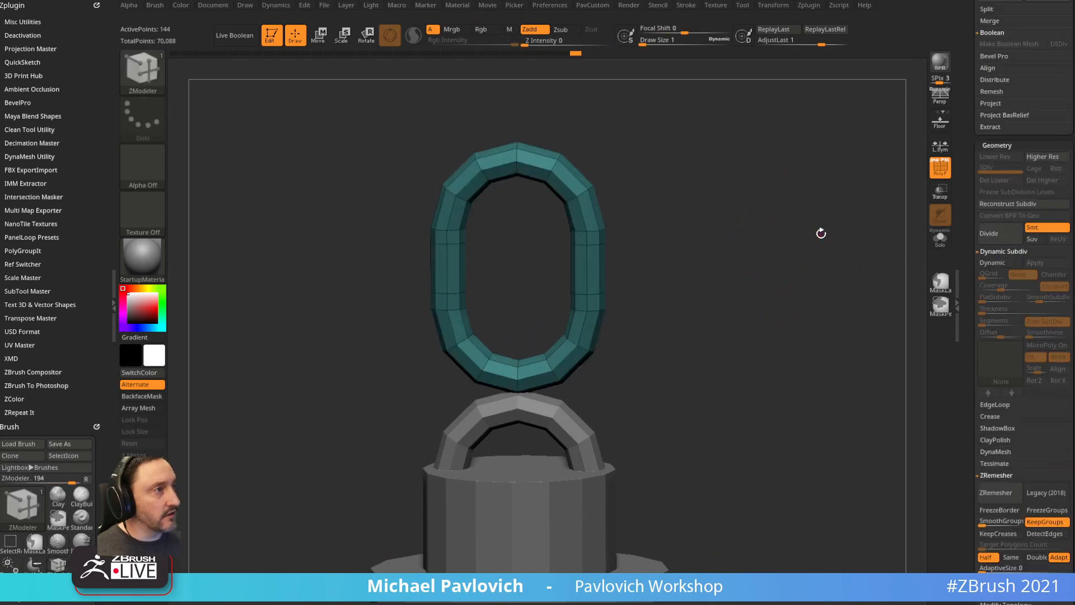
key("d")
left_click_drag(801, 246, 829, 235, "shift")
left_click(938, 170)
key("s")
left_click(777, 249)
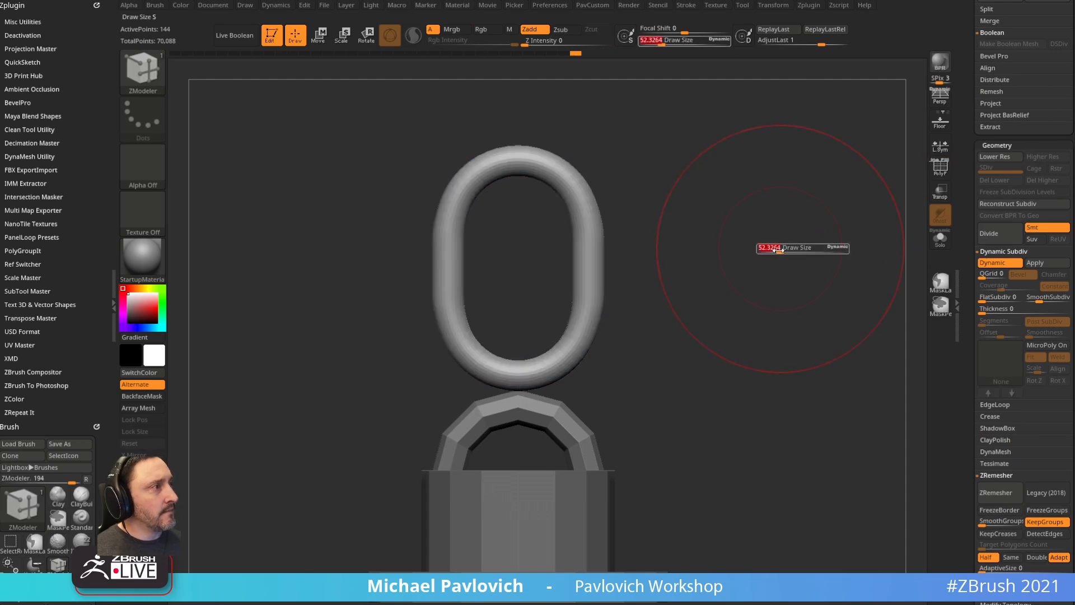
- Rotate the chain link 90 degrees about its vertical axis so it stands edge-on above the lower loop
mouse_move(777, 255)
right_mouse_down("ctrl")
mouse_move(732, 192)
mouse_move(722, 210)
right_mouse_up("ctrl")
key("w")
right_click_drag(641, 154, 633, 224, "shift")
left_click_drag(580, 247, 493, 193, "shift")
key("q")
mouse_move(604, 374)
right_mouse_down()
mouse_move(677, 201)
mouse_move(660, 224)
right_mouse_up()
right_click_drag(660, 224, 619, 219, "ctrl")
- Thicken the unsmoothed chain link by expanding its surface outward with the ZModeler brush, with the polyframe shown
key("shift+d")
key("shift+f")
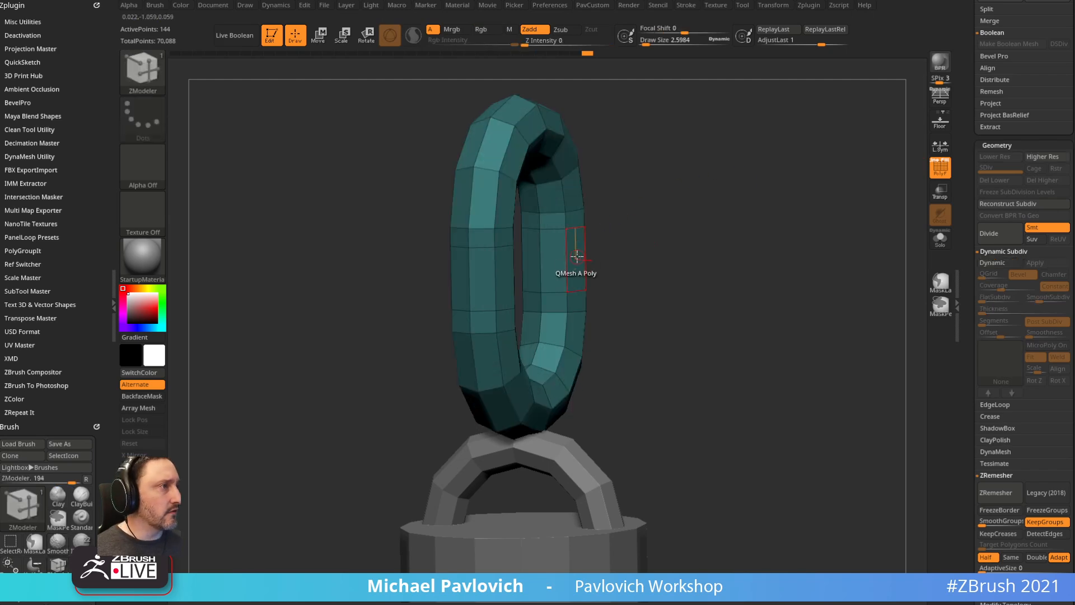
key("space")
left_click(665, 335)
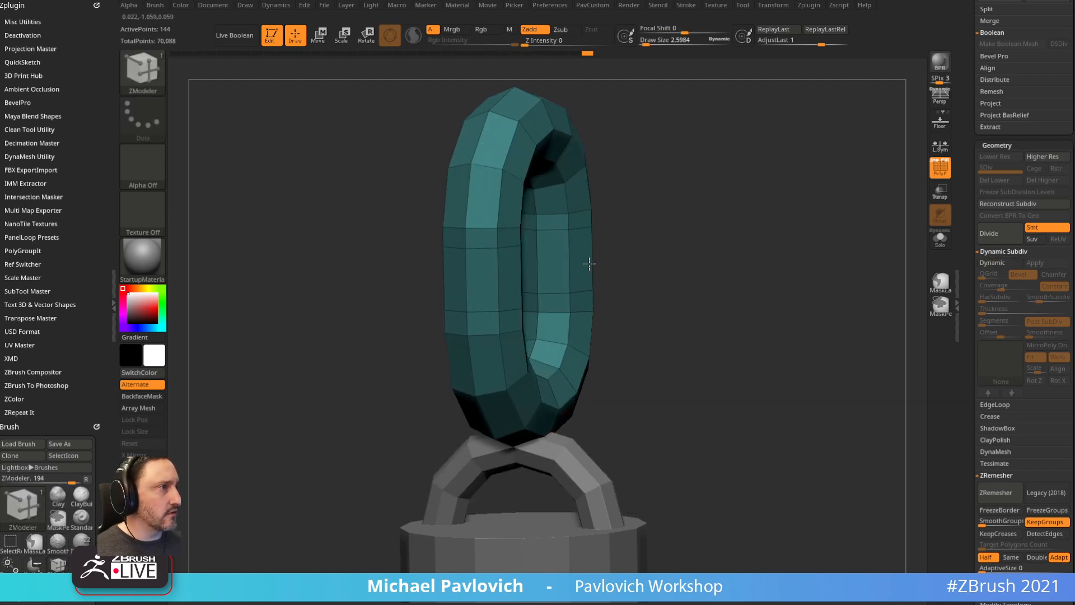
left_click(580, 263)
- Duplicate the chain link upward and rotate the copy 90 degrees so the two links interlock
right_click_drag(629, 238, 694, 224, "shift")
right_click_drag(694, 224, 712, 202, "ctrl")
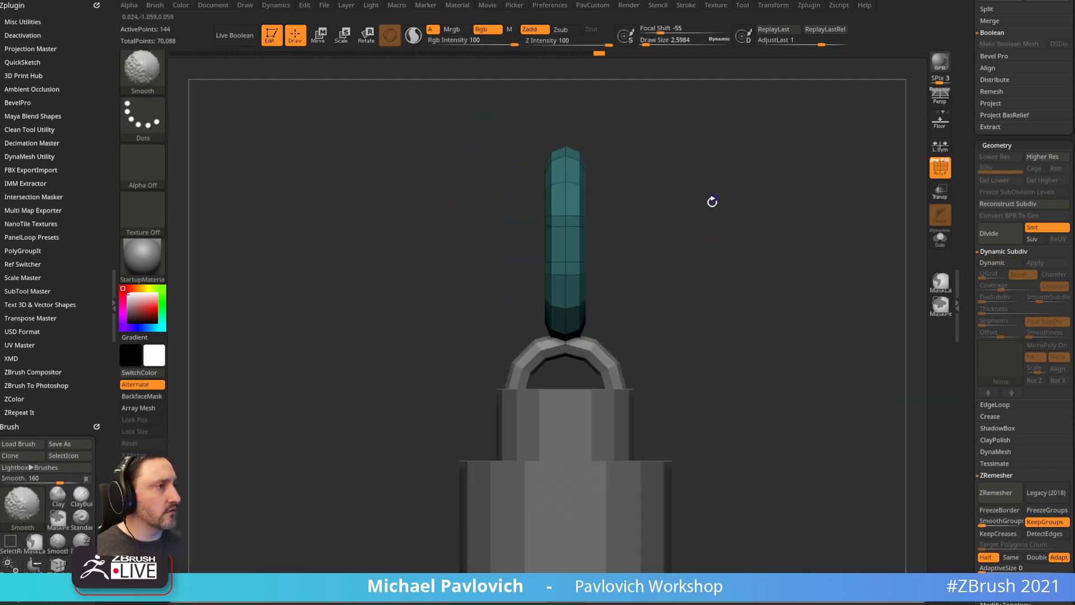
key("w")
left_click_drag(563, 166, 564, 86)
right_click_drag(653, 133, 646, 238, "shift")
left_click_drag(621, 141, 617, 275, "shift")
right_click_drag(644, 286, 656, 201)
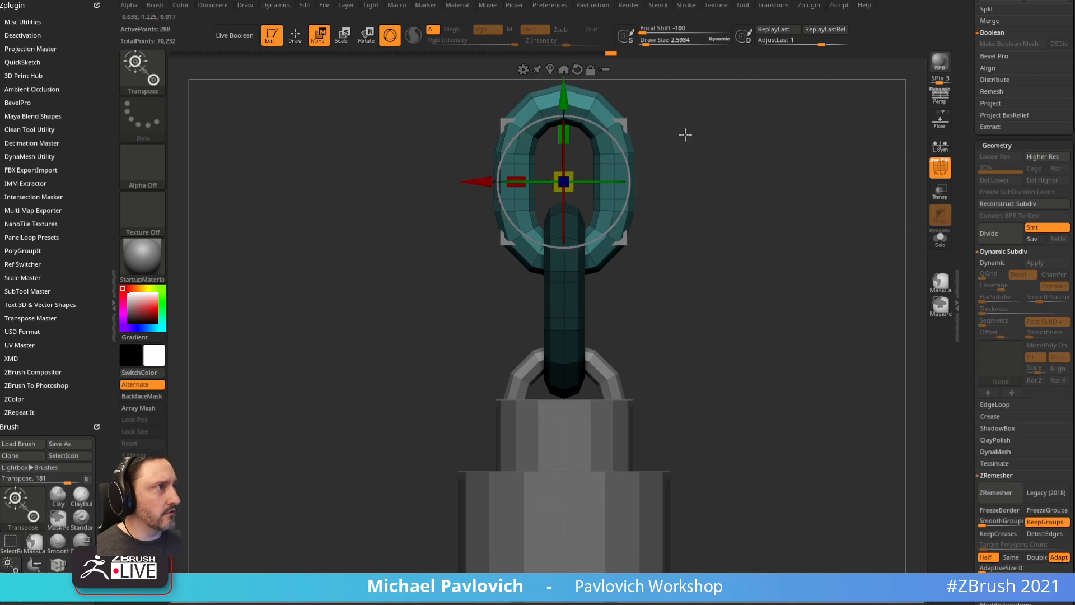
right_click_drag(683, 135, 638, 140)
left_click_drag(564, 93, 565, 101)
key("q")
- Repeat the interlocked pair of links straight upward to build a chain of six pairs above the base
right_click_drag(672, 184, 671, 143, "ctrl")
right_click_drag(671, 142, 730, 219)
mouse_move(729, 145)
right_mouse_down("alt")
mouse_move(717, 217)
mouse_move(655, 163)
mouse_move(640, 252)
right_mouse_up("alt")
key("w")
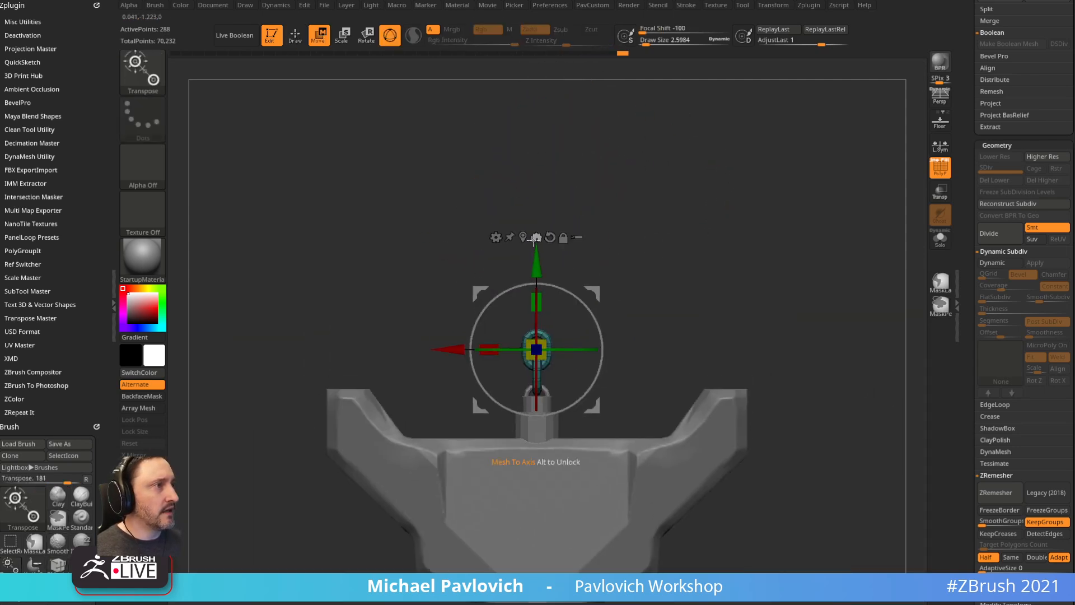
mouse_move(535, 261)
left_mouse_down("ctrl")
mouse_move(536, 2)
mouse_move(535, 25)
left_mouse_up("ctrl")
right_click_drag(703, 215, 700, 143, "alt")
right_click_drag(699, 143, 706, 107, "ctrl")
key("q")
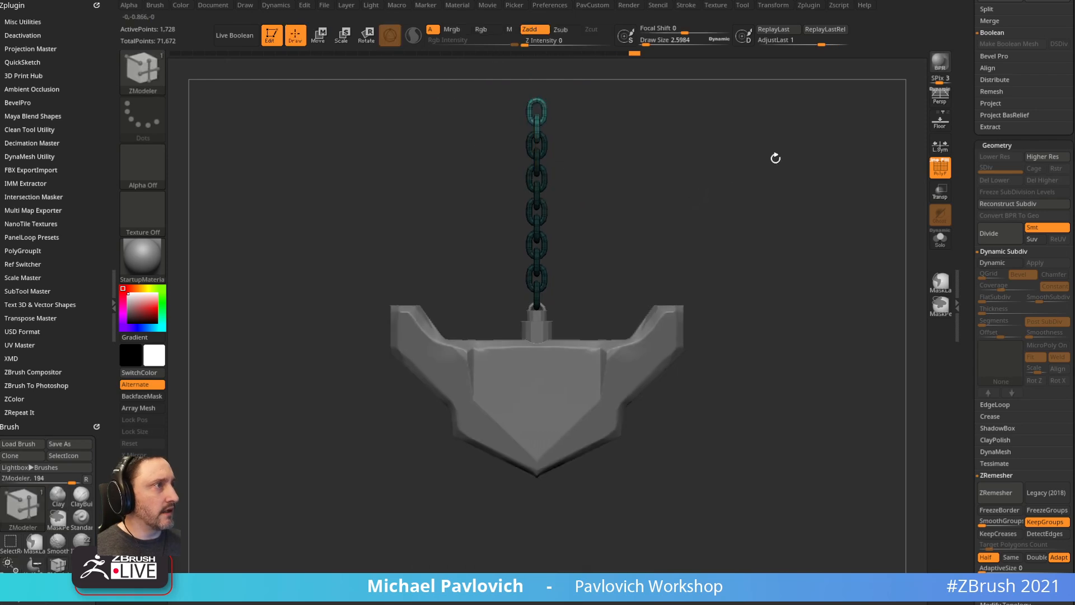
- Hide the polyframe and examine the chain and its connection to the base from several angles
right_click_drag(775, 158, 711, 189)
left_click(940, 168)
mouse_move(801, 185)
right_mouse_down()
mouse_move(830, 178)
mouse_move(770, 182)
right_mouse_up()
mouse_move(770, 183)
right_mouse_down("alt")
mouse_move(787, 166)
mouse_move(773, 216)
right_mouse_up("alt")
right_click_drag(772, 215, 734, 221)
key("s")
left_click(734, 220)
mouse_move(751, 263)
right_mouse_down("alt")
mouse_move(755, 200)
mouse_move(739, 216)
mouse_move(763, 210)
right_mouse_up("alt")
left_click_drag(964, 114, 931, 216)
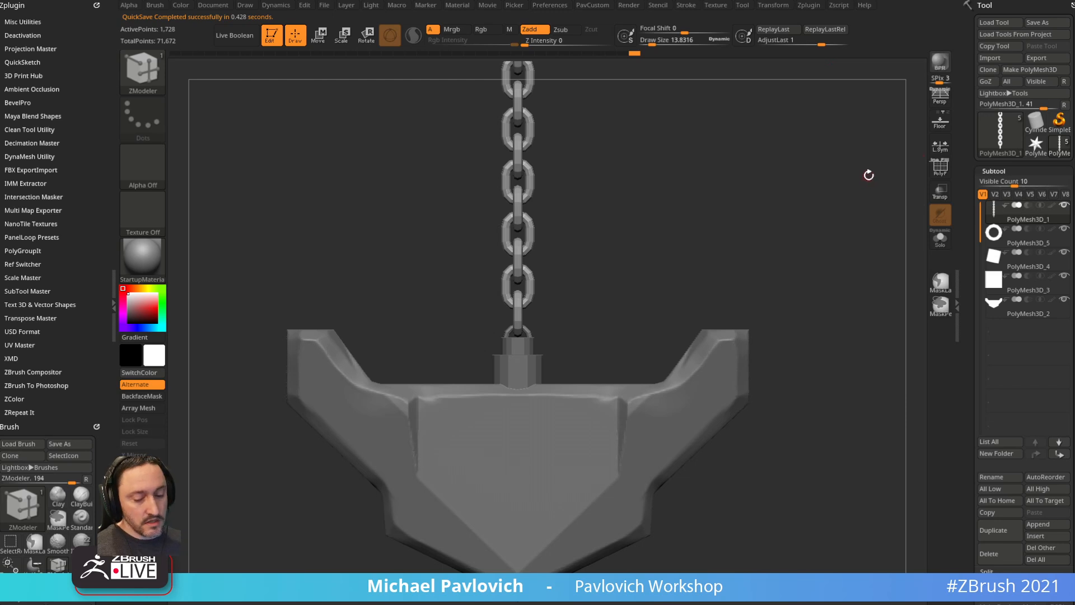
- Load the Ryan_Kingslien_Anatomy_Model tool from the Lightbox tool library
key("comma")
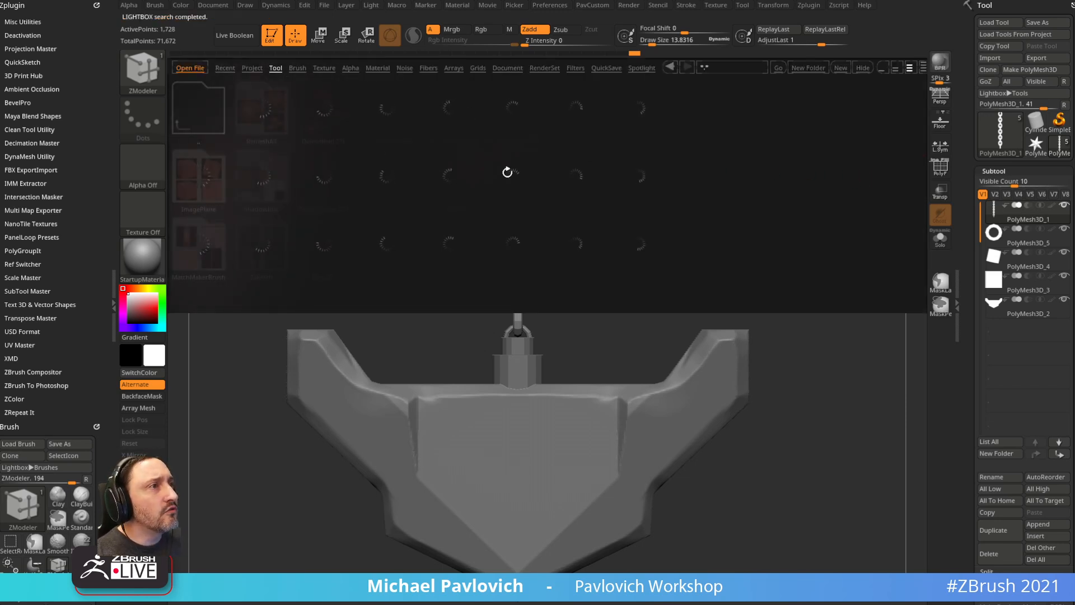
double_click(446, 246)
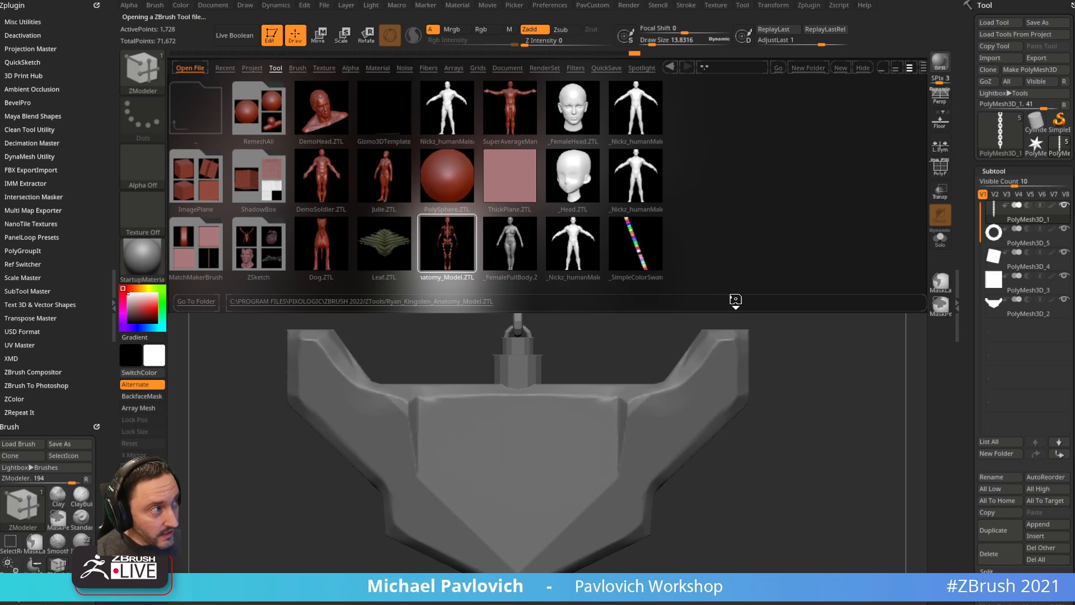
key("comma")
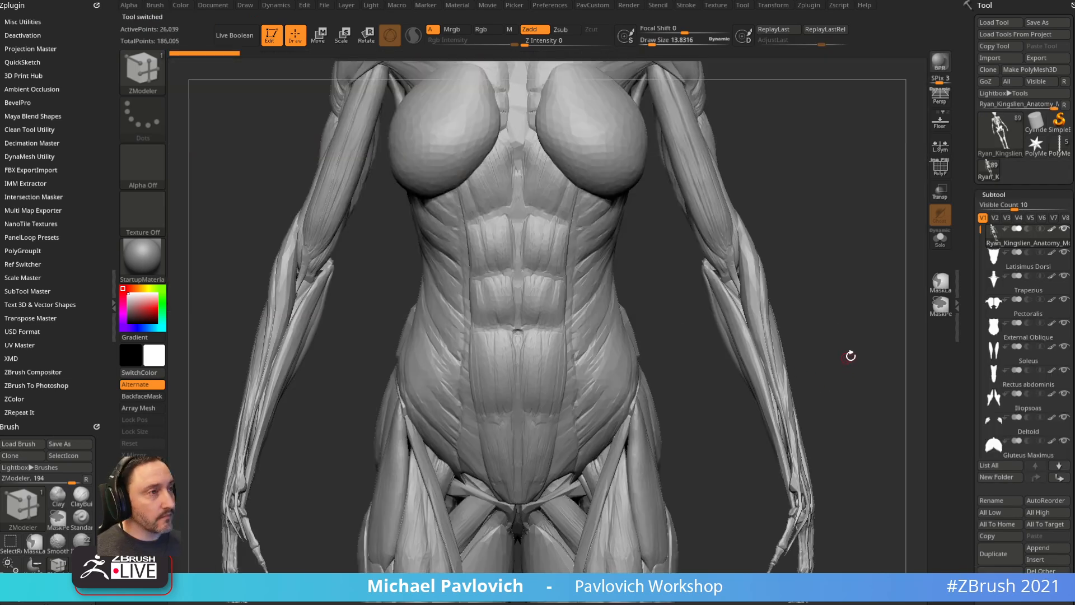
- Switch to the Standard brush and make the Deltoid muscle the active subtool
right_click_drag(865, 222, 753, 224, "ctrl")
mouse_move(752, 224)
right_mouse_down("ctrl")
mouse_move(741, 283)
mouse_move(784, 216)
mouse_move(597, 317)
right_mouse_up("ctrl")
key("b")
key("s")
key("t")
left_click(597, 316, "alt")
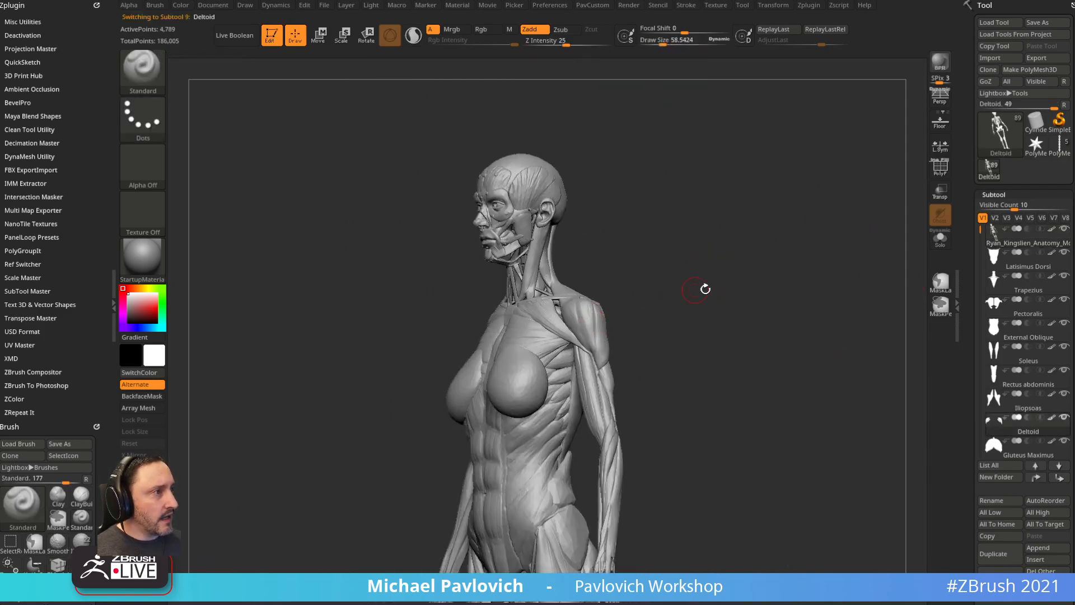
right_click_drag(704, 290, 735, 223)
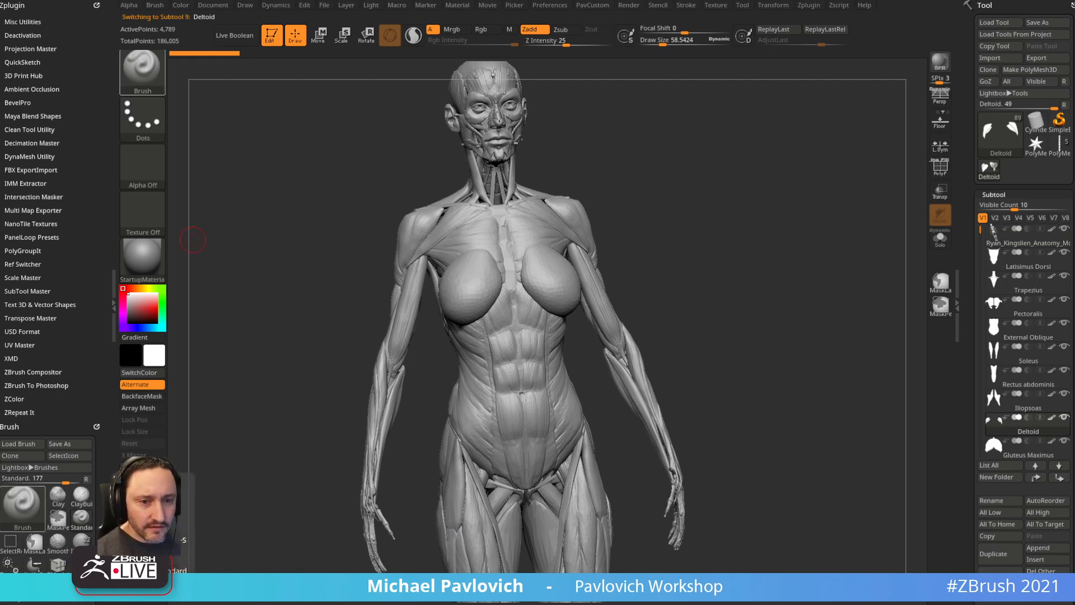
- Switch to the browser, search the YouTube channel for "anatomy", look through the videos and return to the playlists
key("alt+Tab")
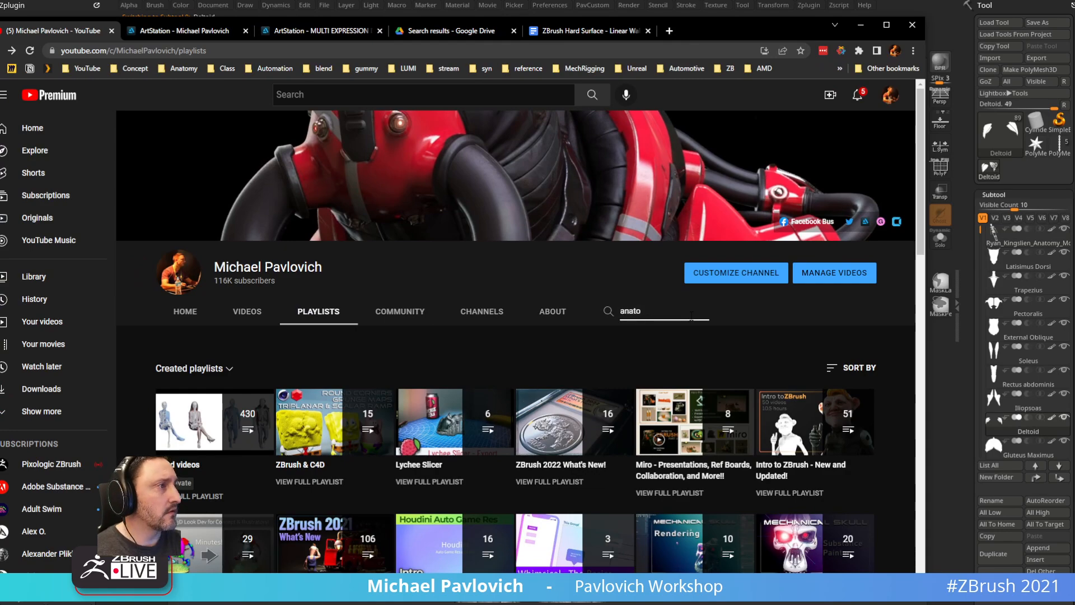
key("Return")
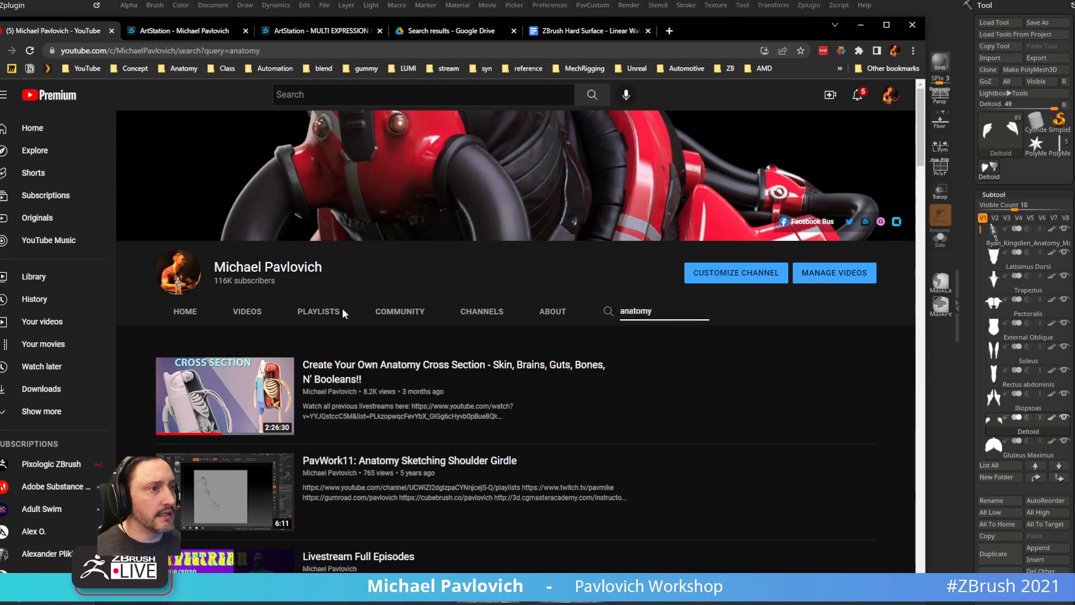
scroll(344, 313, "down", 6)
scroll(377, 341, "down", 5)
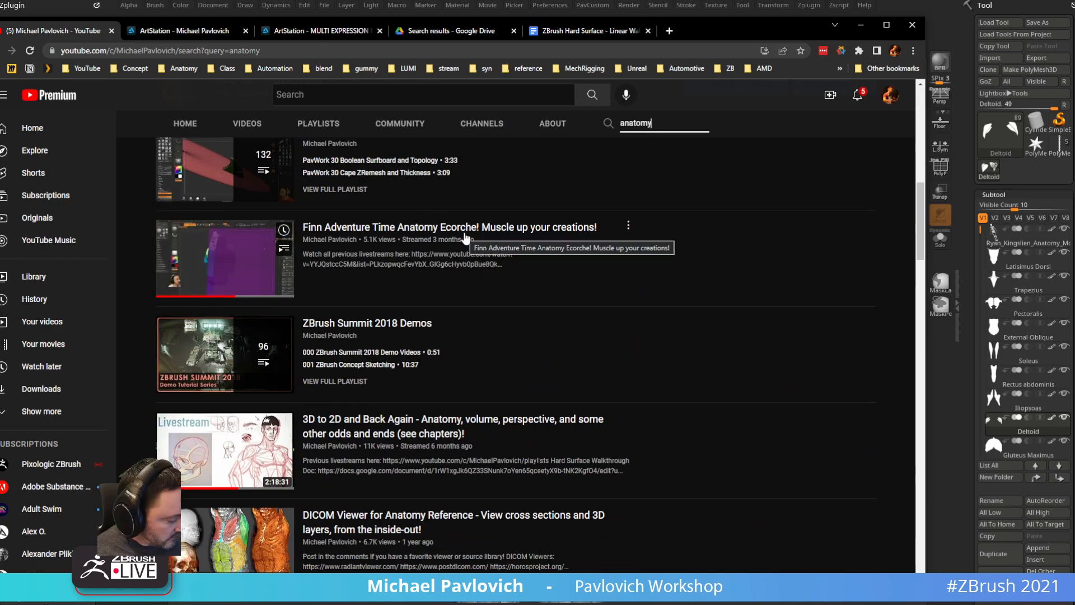
scroll(360, 247, "up", 11)
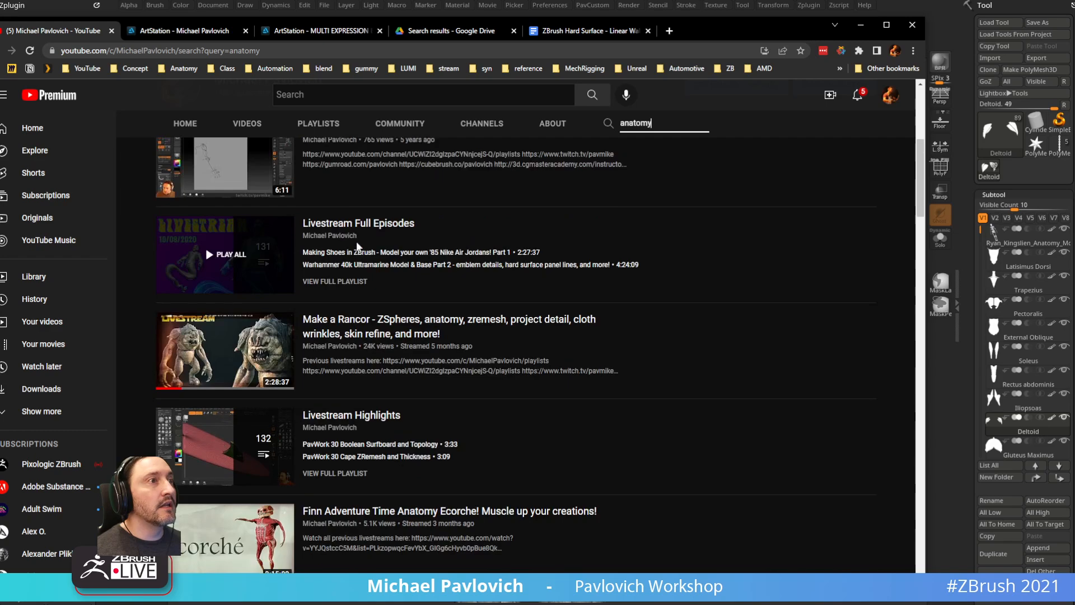
left_click(10, 51)
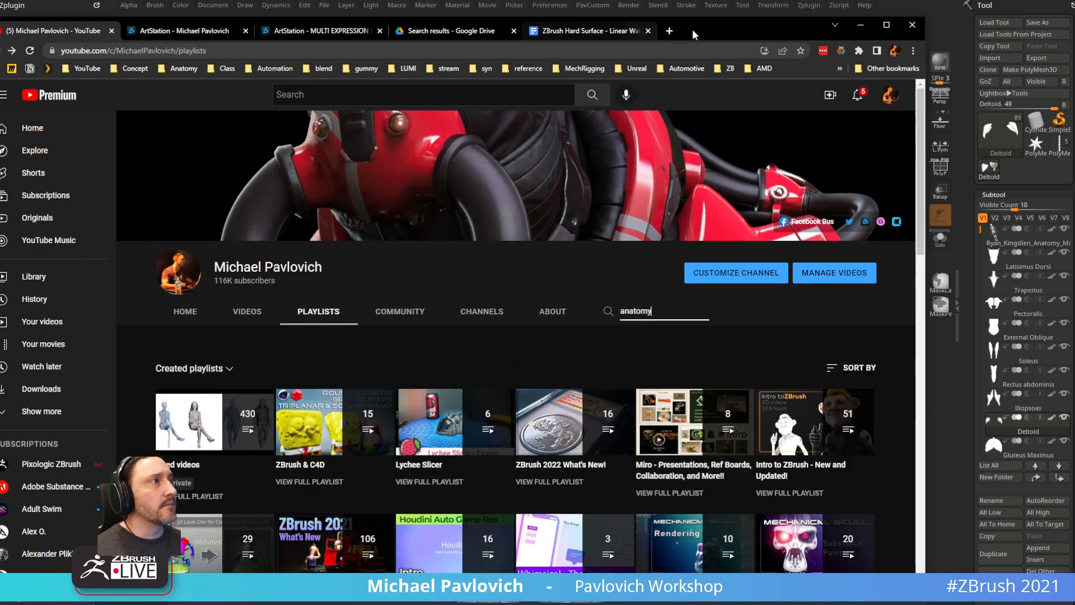
- Switch back to ZBrush, isolate the skeleton subtool and delete all the other anatomy subtools
key("alt+Tab")
left_click_drag(839, 248, 867, 252)
left_click(1012, 241)
left_click(941, 242)
left_click_drag(831, 217, 912, 252)
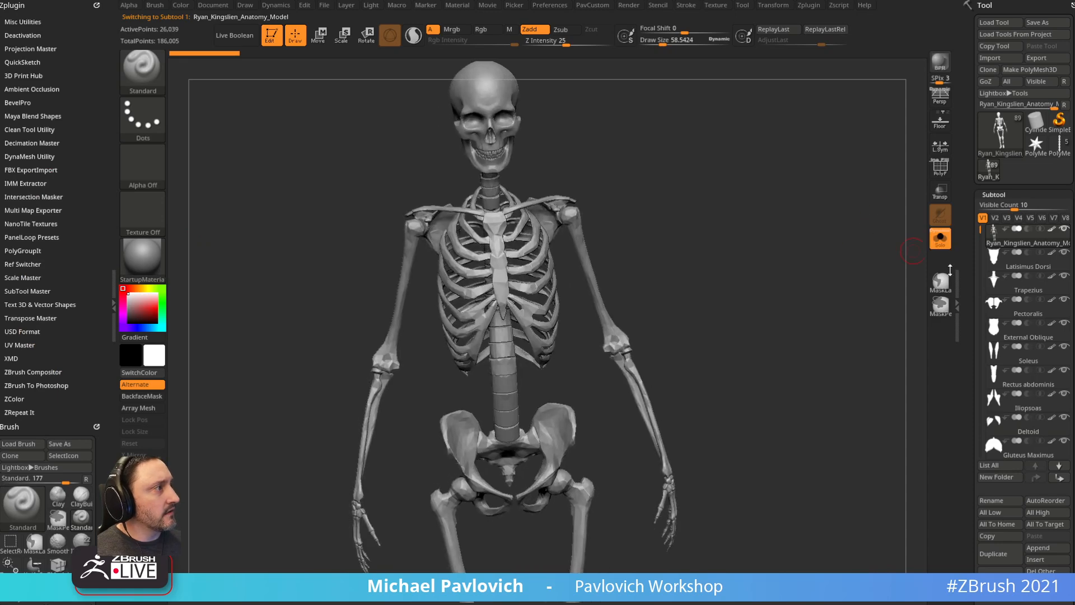
left_click(1045, 571)
- Face the skeleton's head in profile and choose SelectLasso as the visibility selection brush
left_click_drag(751, 253, 840, 426, "shift")
left_click_drag(863, 336, 781, 309, "shift")
left_click(150, 78, "ctrl+shift")
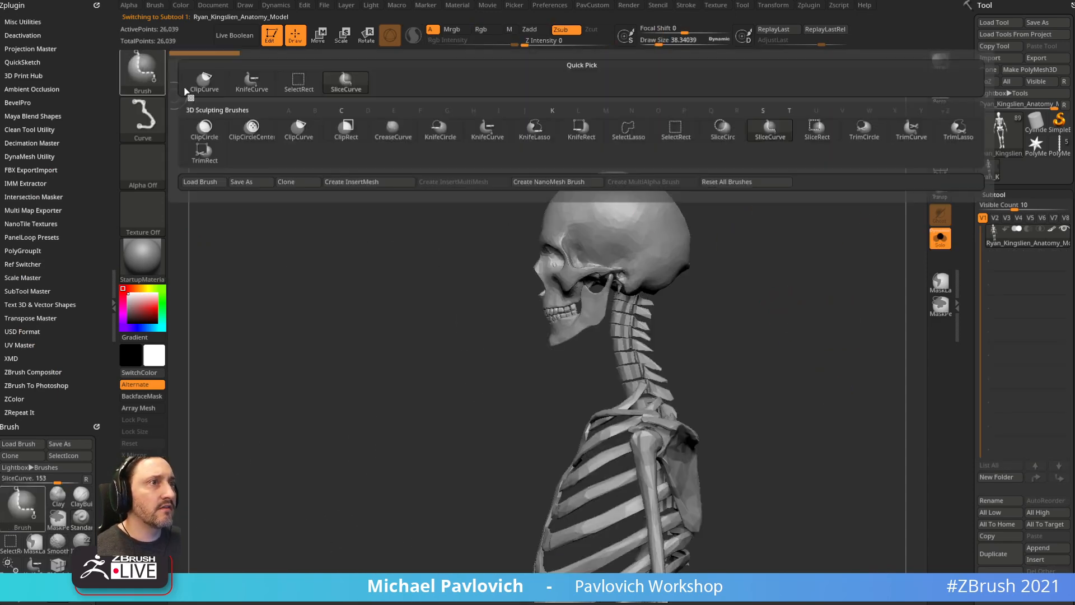
left_click(639, 136, "ctrl+shift")
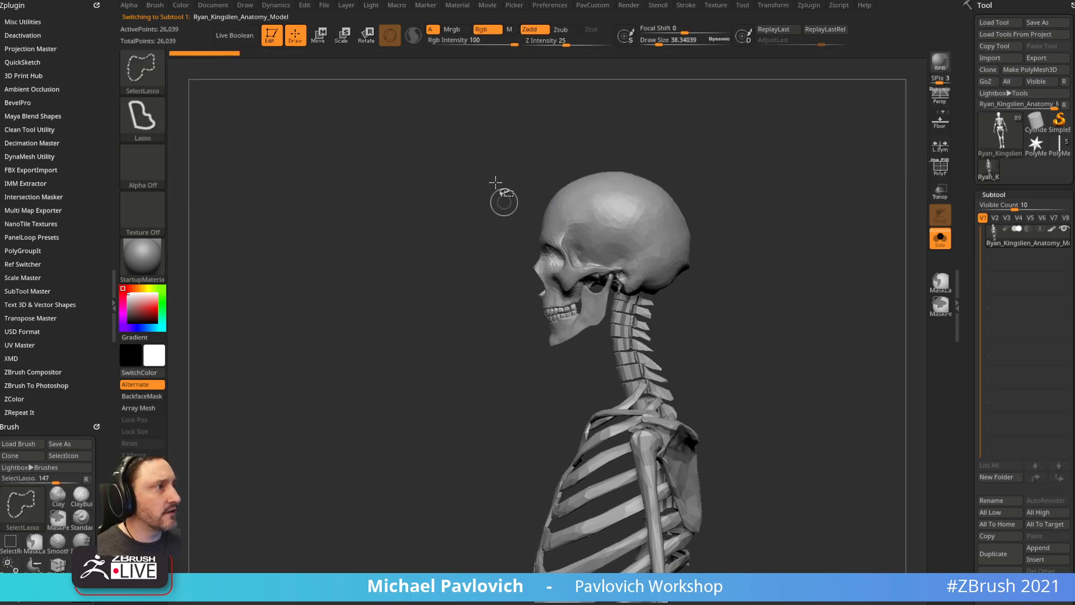
mouse_move(494, 182)
left_mouse_down("ctrl+shift")
mouse_move(582, 281)
mouse_move(655, 137)
left_mouse_up("ctrl+shift")
key("ctrl+shift+a")
left_click(599, 161, "ctrl+shift")
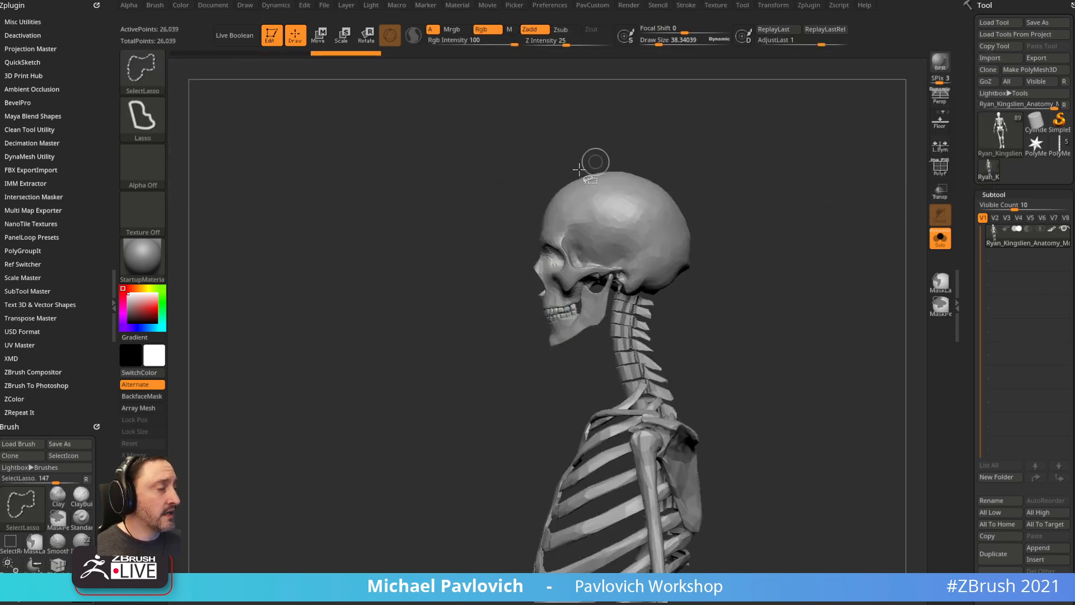
- Isolate the skull by lassoing the front of the face and growing the visible part to all connected polygons
mouse_move(566, 137)
left_mouse_down("ctrl+shift")
mouse_move(515, 256)
mouse_move(585, 322)
mouse_move(587, 291)
left_mouse_up("ctrl+shift")
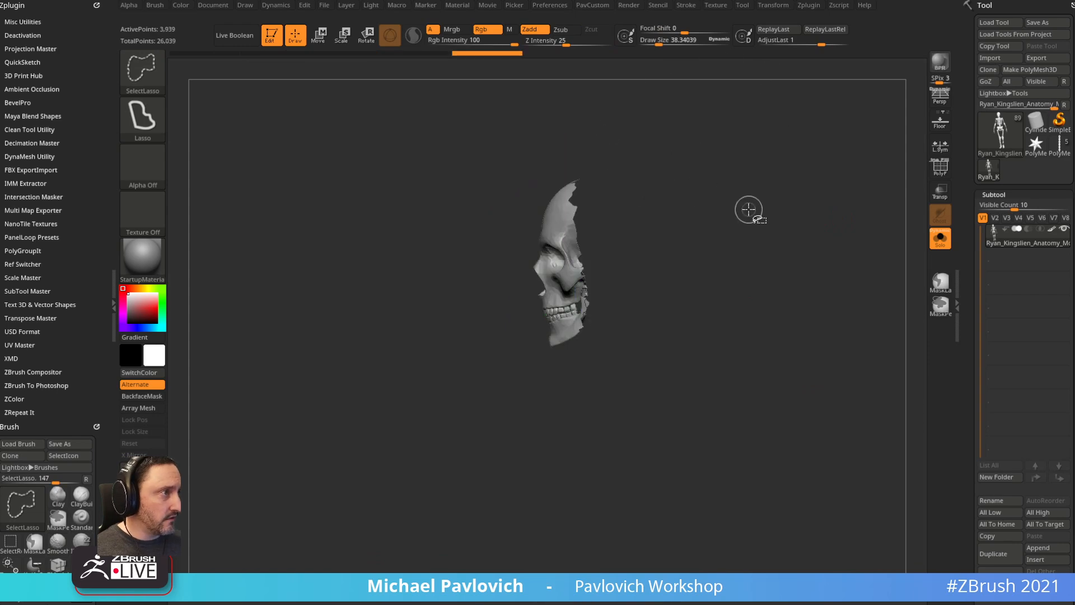
key("ctrl+shift+a")
left_click_drag(782, 224, 889, 226)
- Open the skeleton's visibility settings and examine the Grow All and Grow To Polygroups commands
left_click_drag(968, 267, 967, 57)
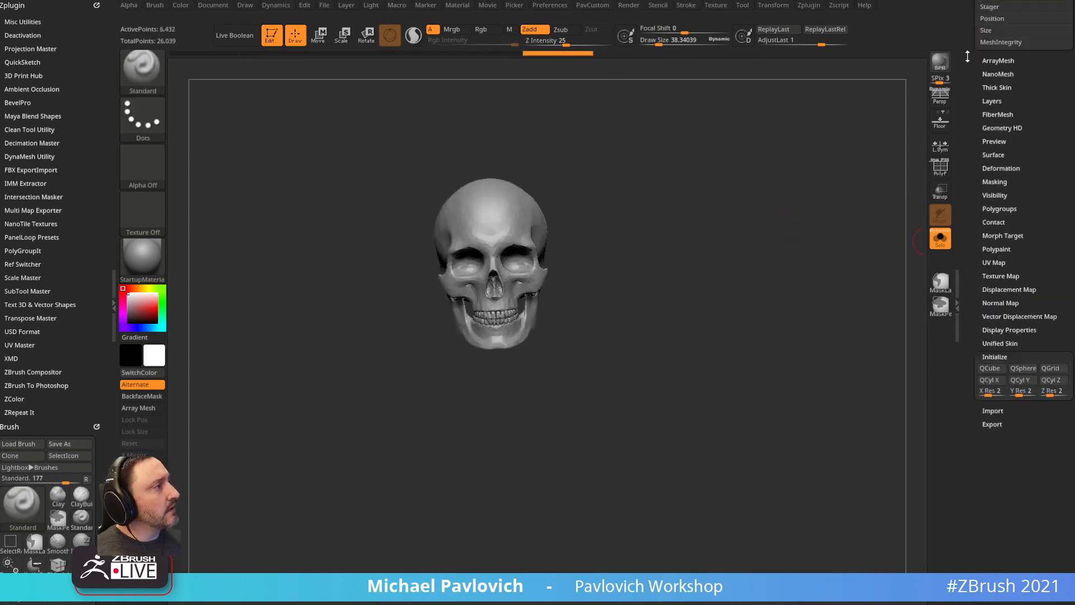
key("shift")
scroll(994, 213, "up", 4)
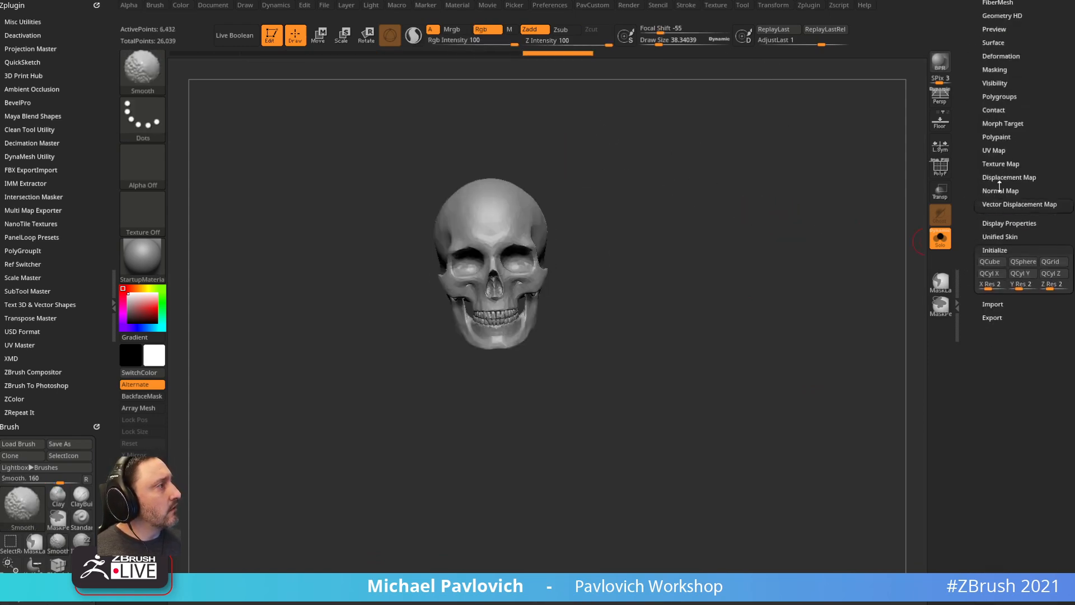
left_click(995, 141)
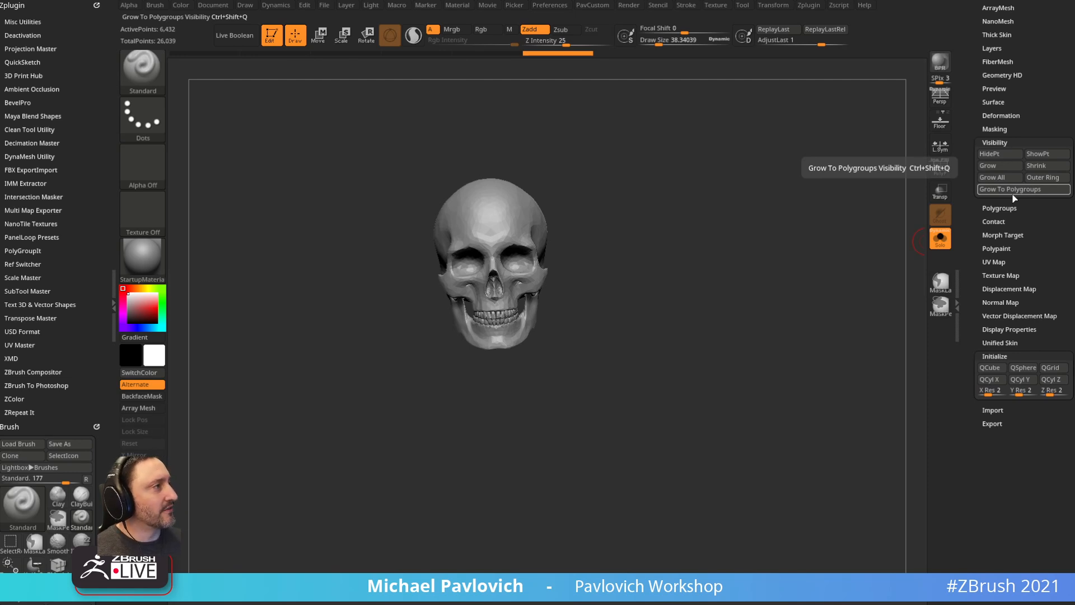
- Show the polyframe on the isolated skull and set the draw size to about 8.5
left_click_drag(711, 187, 829, 195)
key("shift+f")
left_click_drag(829, 195, 864, 365, "alt")
key("s")
left_click_drag(790, 310, 780, 311)
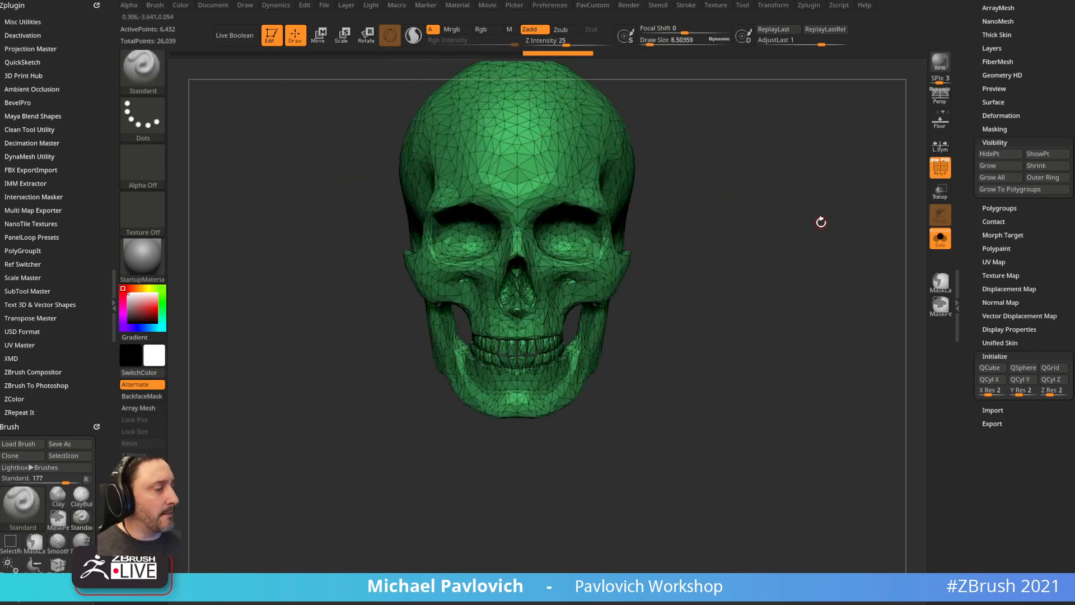
key("space")
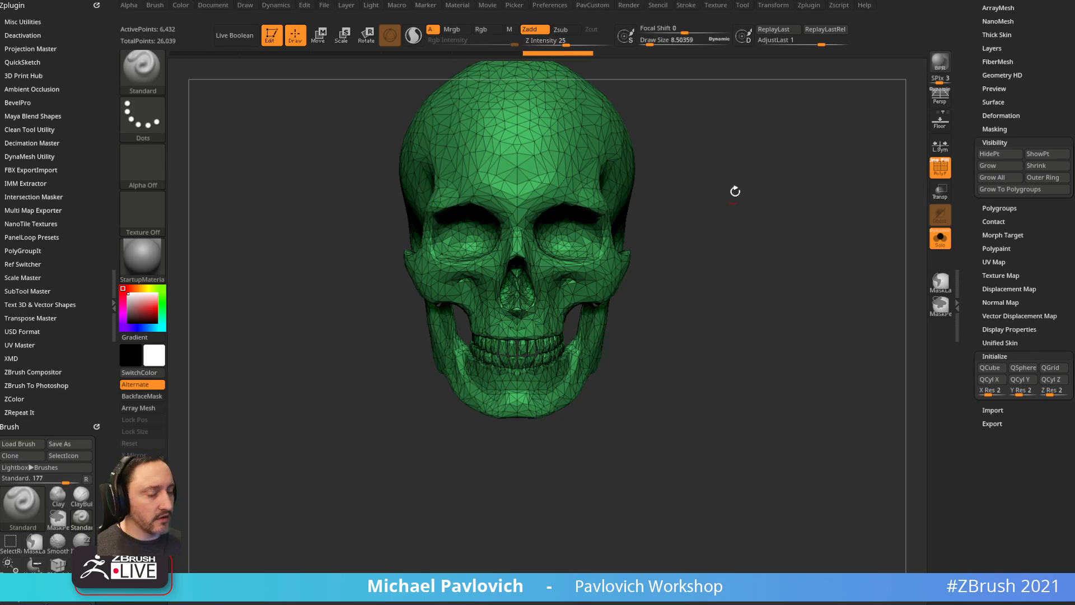
- Create a new InsertMesh brush from the visible skull and place mirrored pairs of small skulls around the large one
left_click_drag(733, 189, 780, 261, "alt")
key("b")
left_click(439, 585)
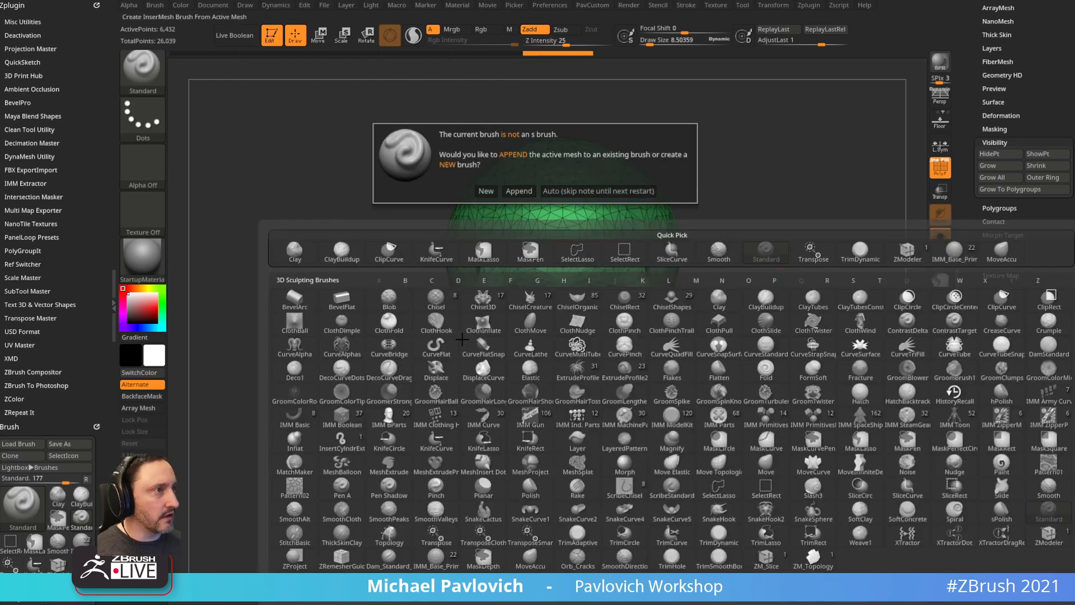
left_click(484, 191)
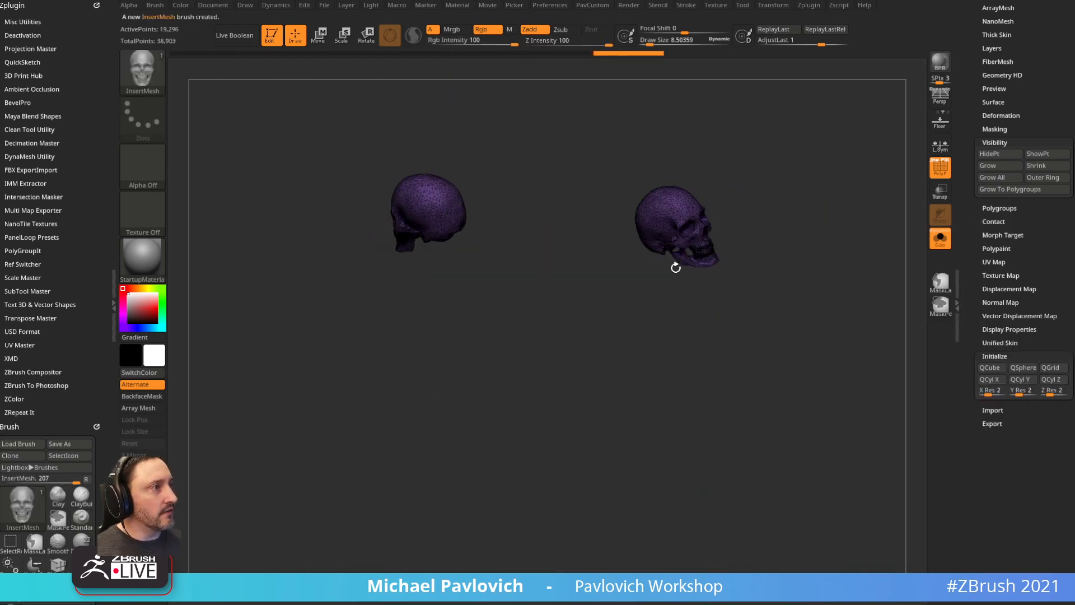
left_click_drag(588, 405, 592, 431)
- Return to the chain model, show all its subtools and append the multi-skull mesh as a new subtool
left_click_drag(966, 144, 974, 197)
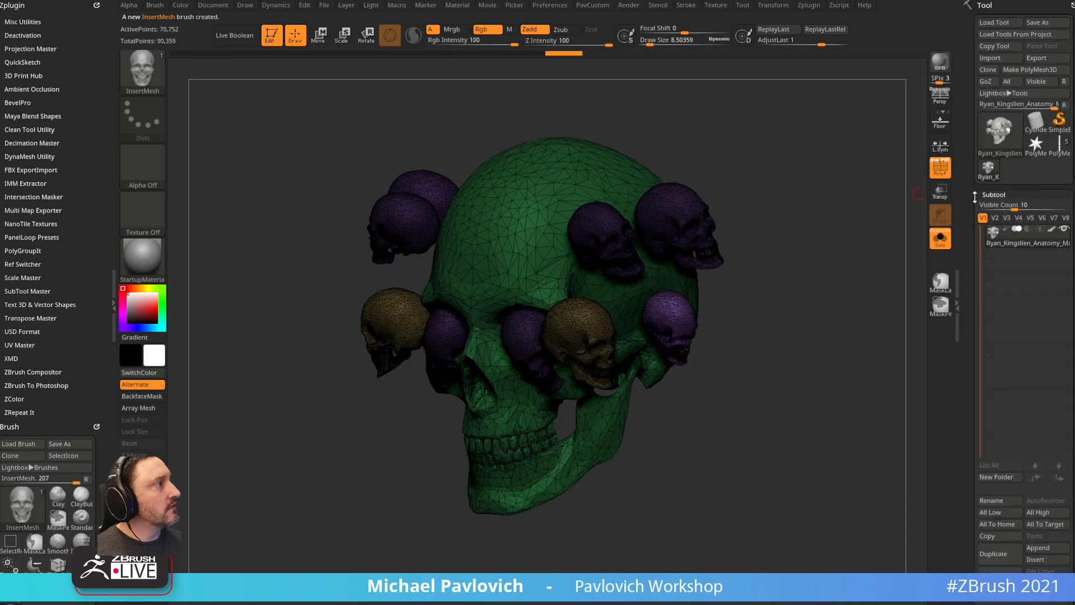
left_click(1059, 145)
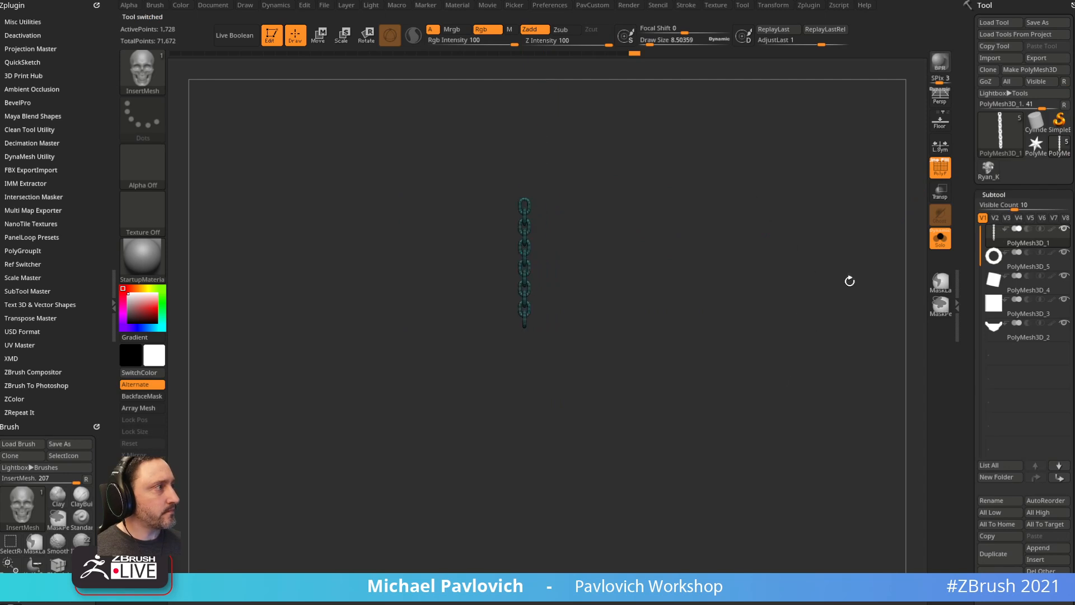
left_click(939, 241)
left_click_drag(974, 335, 975, 380)
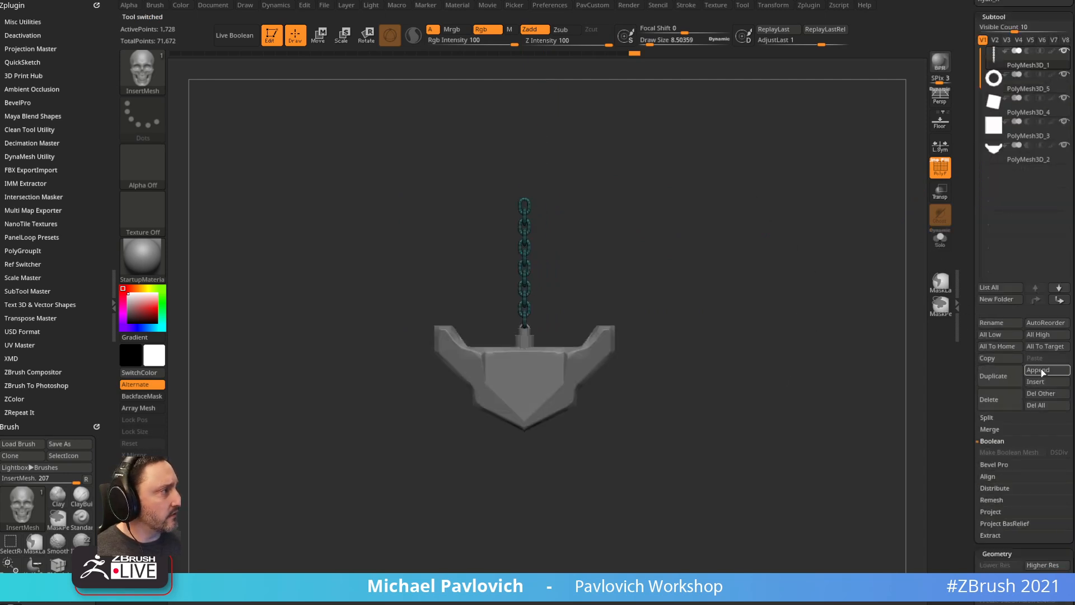
left_click(800, 392)
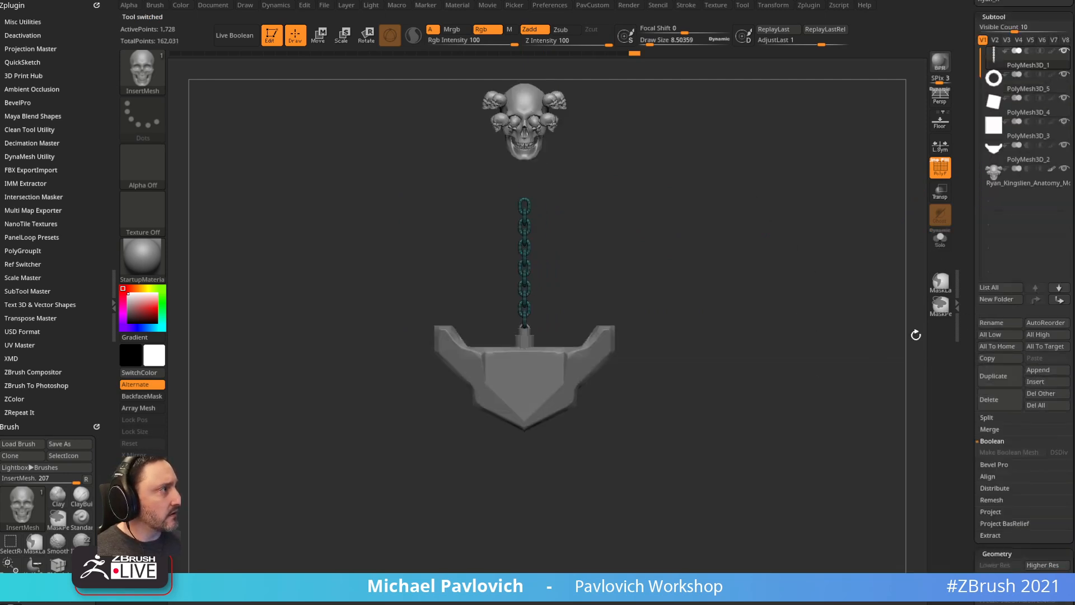
- Select the skull cluster subtool and turn off the polyframe display
left_click(1011, 188)
left_click_drag(751, 119, 788, 286, "alt")
left_click(939, 171)
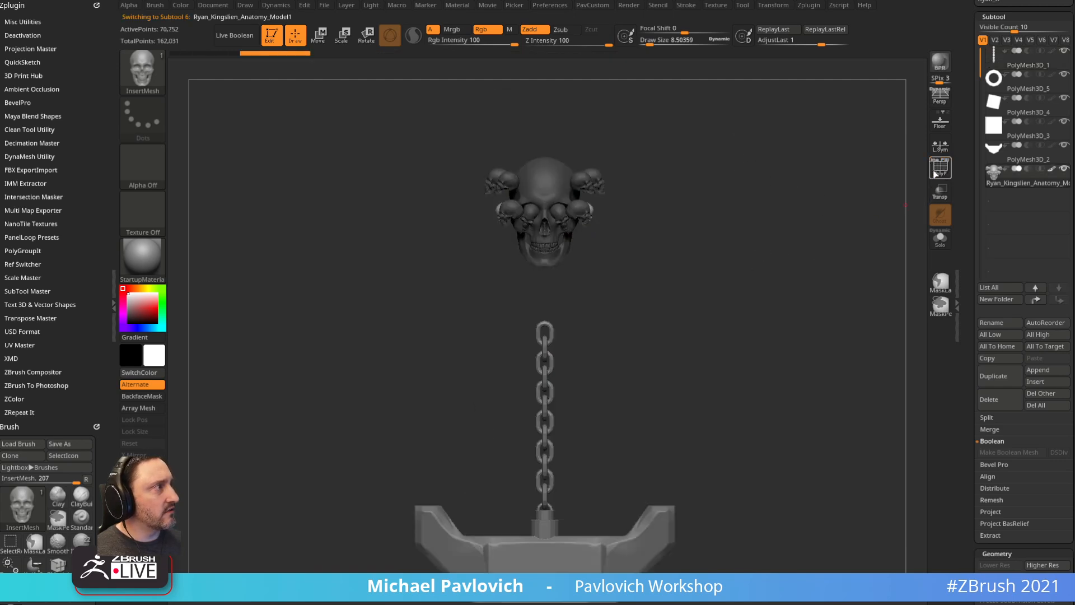
mouse_move(772, 230)
left_mouse_down("alt")
mouse_move(773, 197)
mouse_move(763, 199)
mouse_move(815, 192)
left_mouse_up("alt")
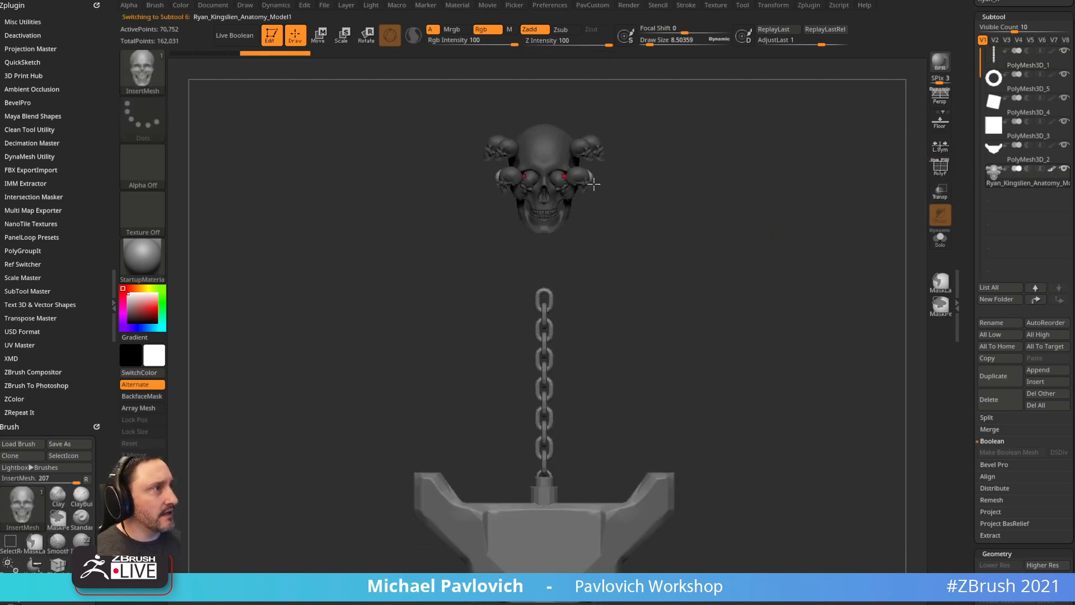
left_click_drag(717, 112, 728, 162, "alt")
key("f")
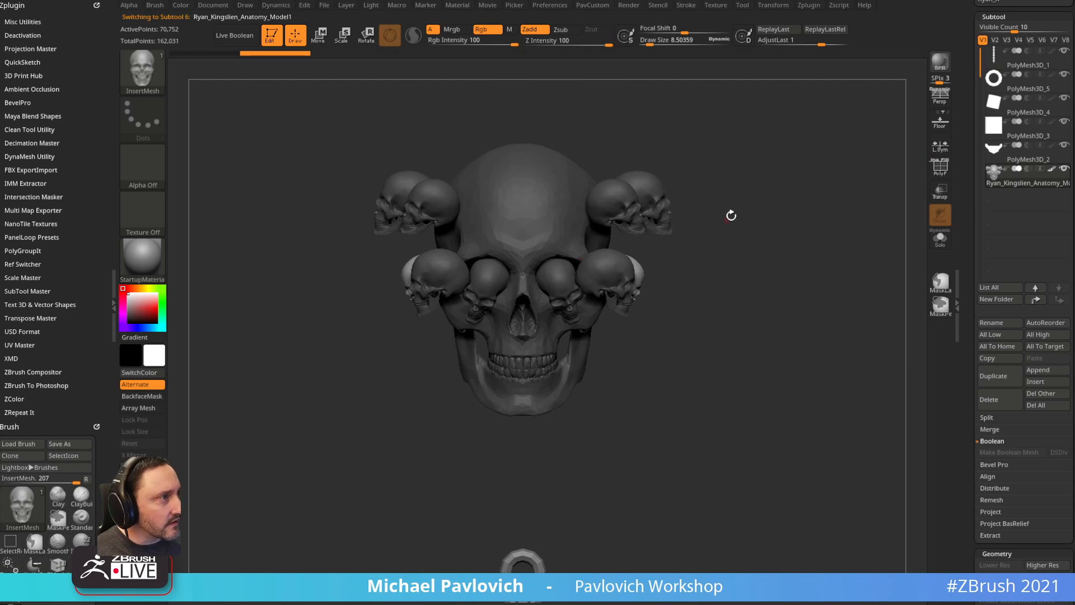
- Isolate the large skull together with the pair in its eye sockets and delete the hidden small skulls
left_click_drag(732, 216, 753, 225, "alt")
key("ctrl+shift")
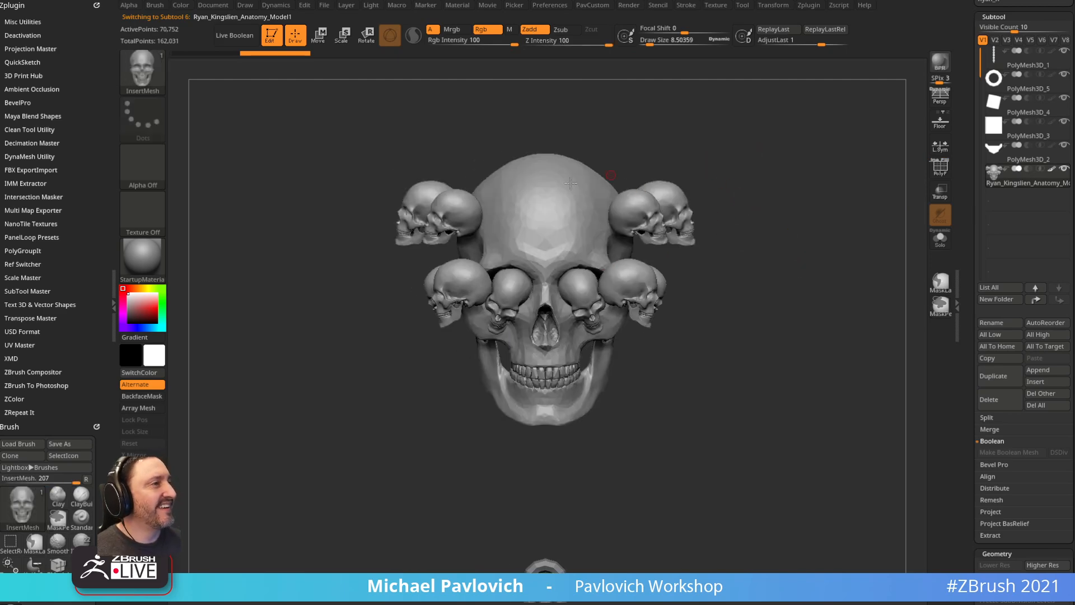
left_click_drag(510, 270, 576, 127, "ctrl+shift")
key("ctrl+shift+a")
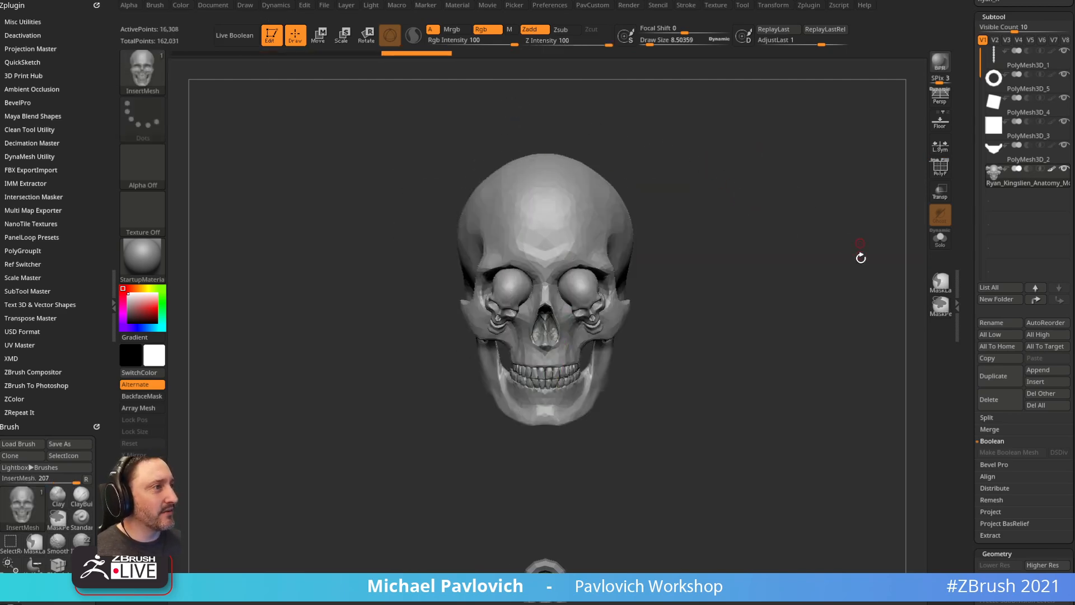
key("2")
left_click(874, 333)
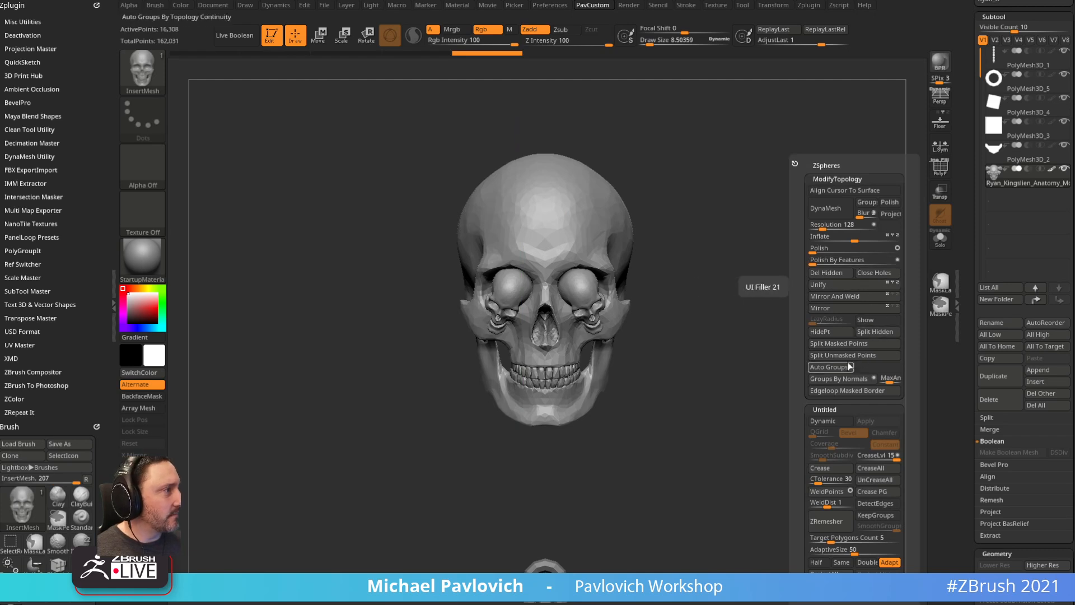
- Reset the gizmo orientation, center it on the skull and lower the skull from above the chain onto the base
right_click_drag(797, 311, 778, 95, "ctrl")
right_click_drag(778, 197, 727, 218)
right_click_drag(751, 285, 784, 126, "ctrl")
key("w")
right_click_drag(704, 93, 777, 200)
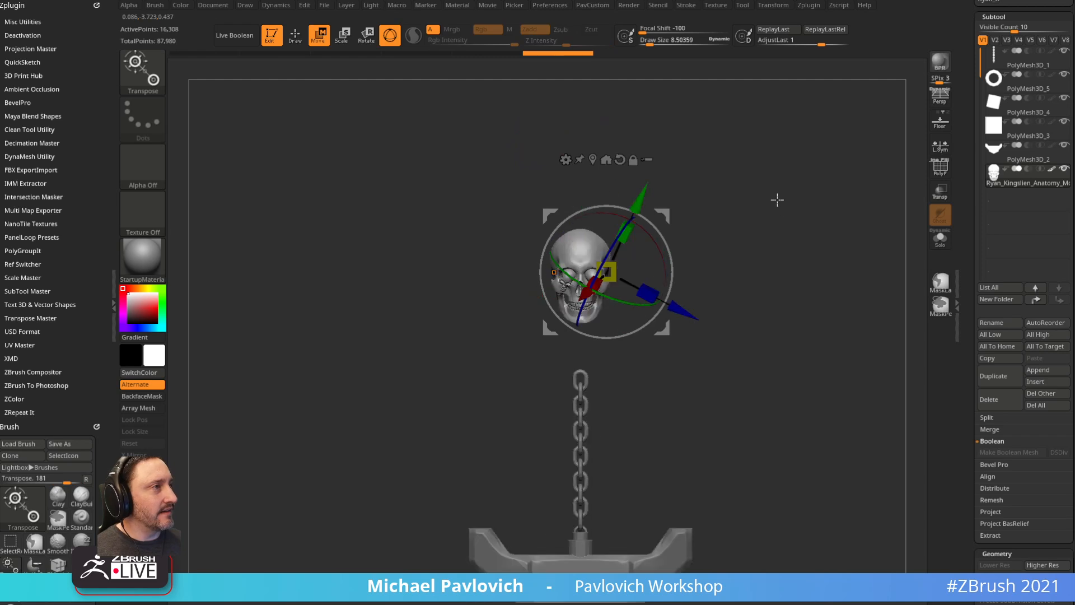
left_click(623, 161)
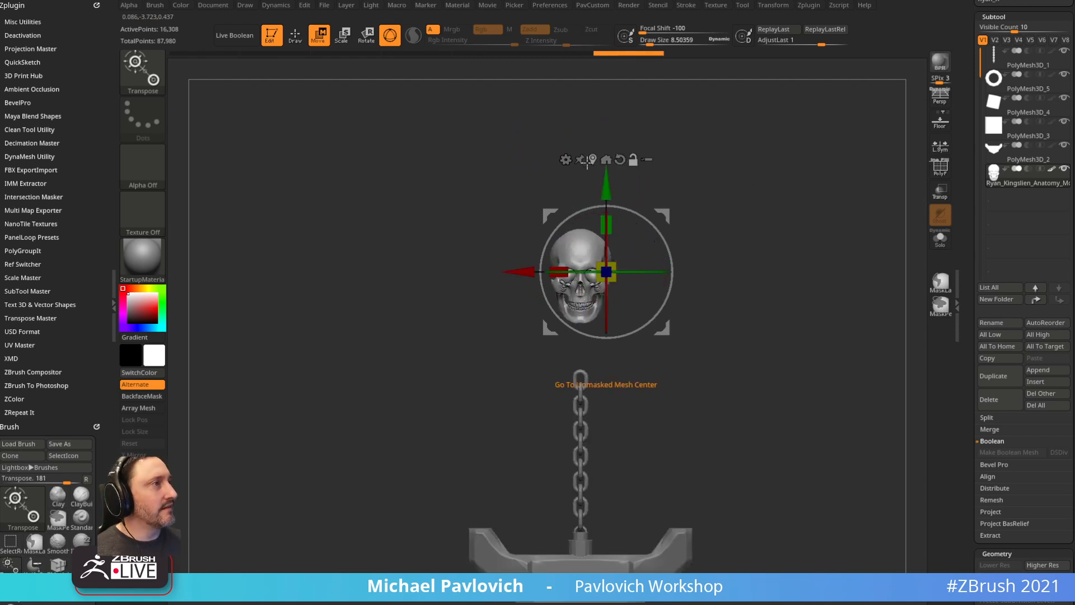
right_click_drag(747, 213, 687, 144, "alt")
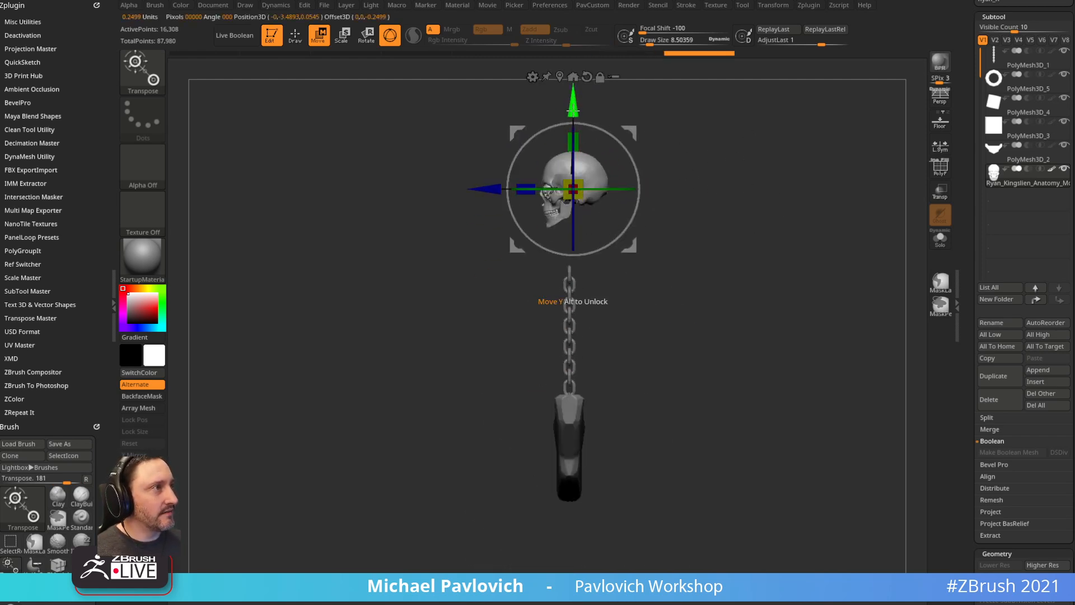
left_click_drag(573, 168, 489, 415)
right_click_drag(730, 327, 726, 285, "alt")
right_click_drag(726, 285, 706, 303, "ctrl")
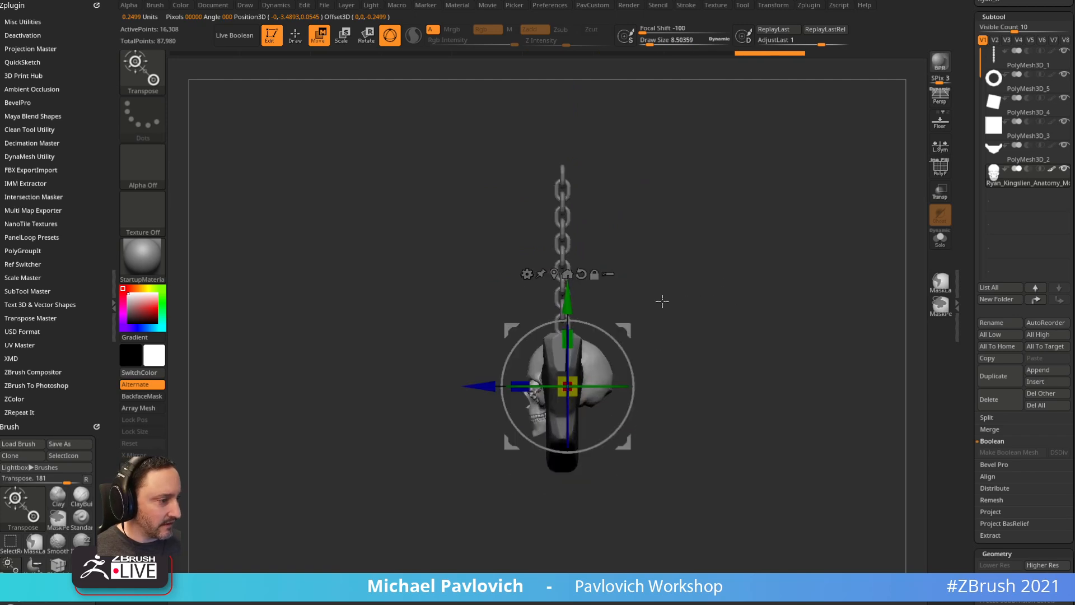
- Tilt the skull forward and move it out in front of the base
left_click_drag(597, 327, 553, 323)
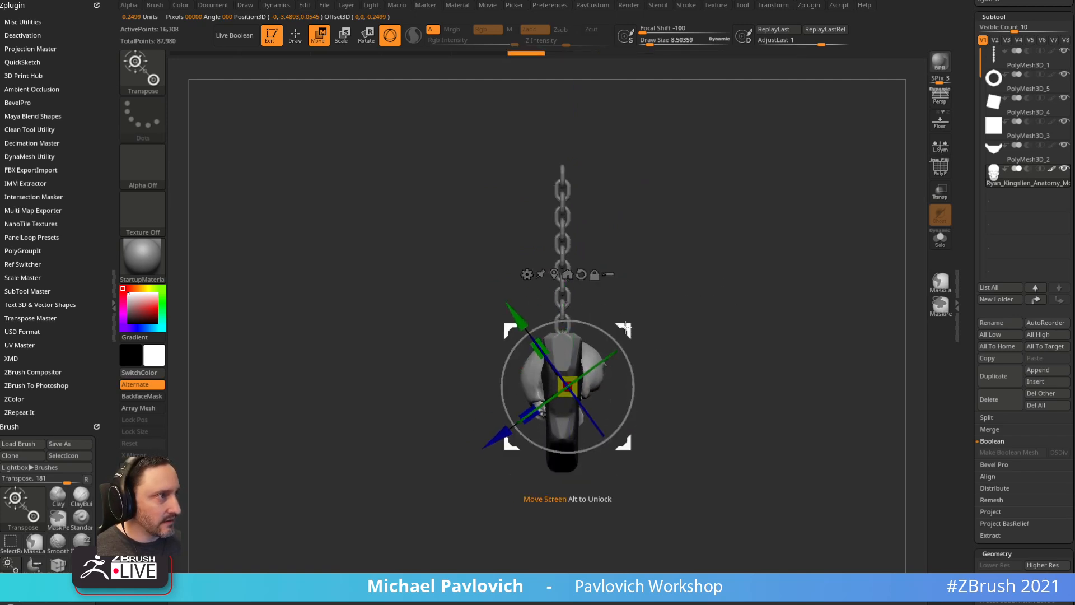
left_click_drag(625, 328, 589, 335)
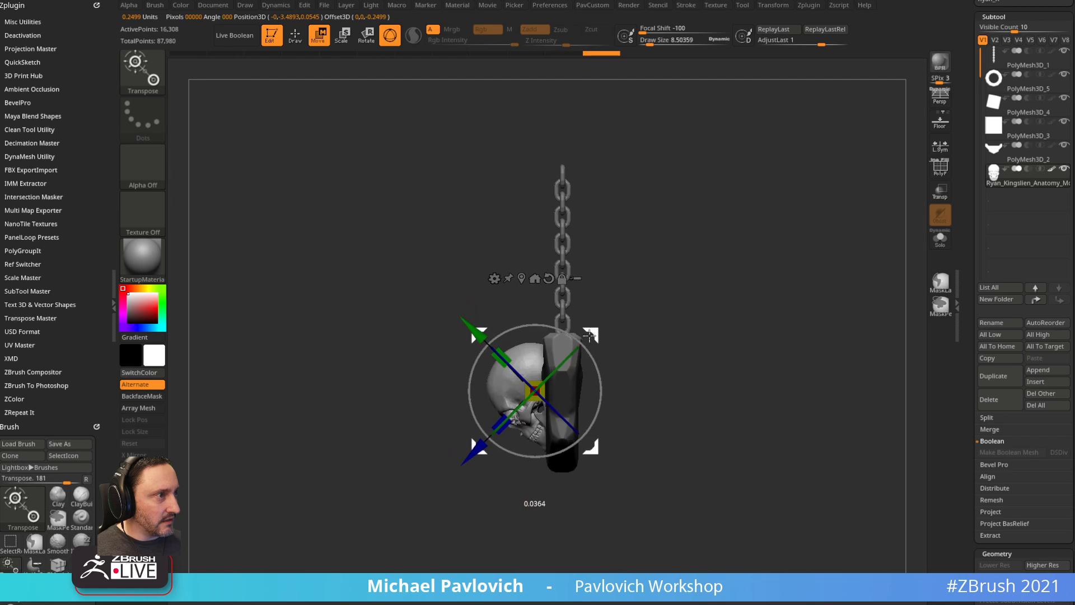
key("q")
mouse_move(677, 283)
right_mouse_down("shift")
mouse_move(763, 295)
mouse_move(747, 336)
right_mouse_up("shift")
- Scale the skull down slightly and adjust its tilt and depth so it sits partly embedded in the base's front face
key("w")
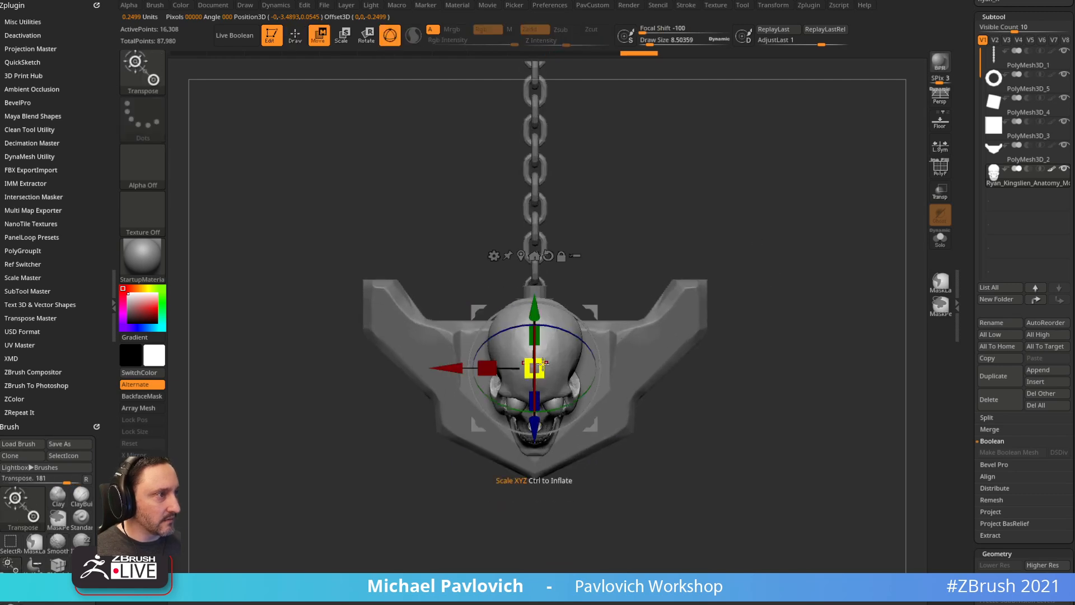
left_click_drag(542, 362, 539, 369)
right_click_drag(744, 241, 661, 238, "shift")
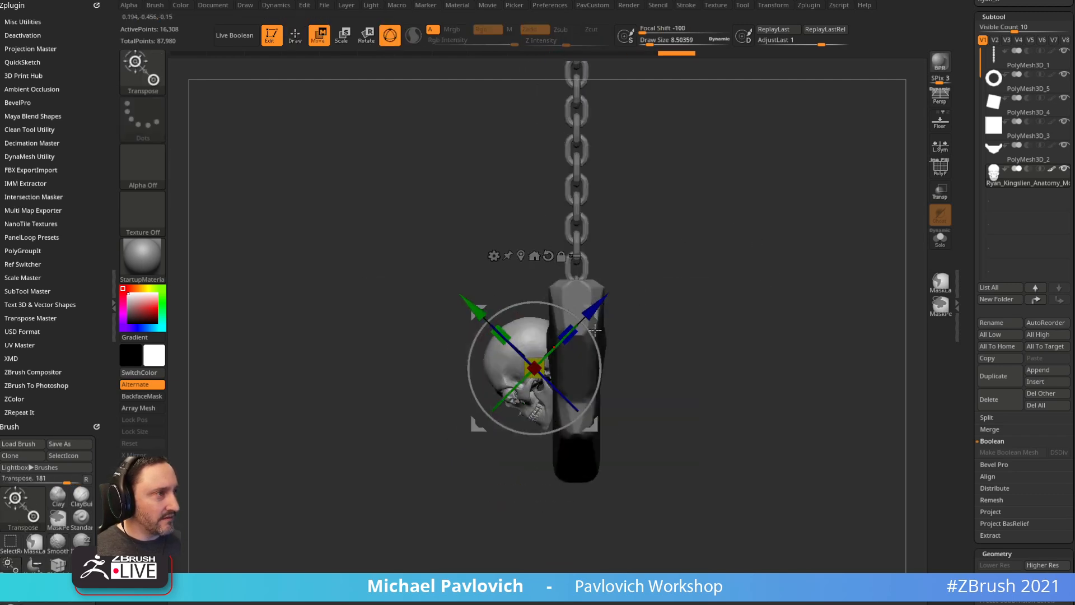
left_click_drag(592, 332, 598, 353)
mouse_move(591, 302)
left_mouse_down()
mouse_move(575, 294)
mouse_move(604, 286)
left_mouse_up()
key("q")
mouse_move(711, 246)
right_mouse_down("shift")
mouse_move(791, 242)
mouse_move(842, 209)
right_mouse_up("shift")
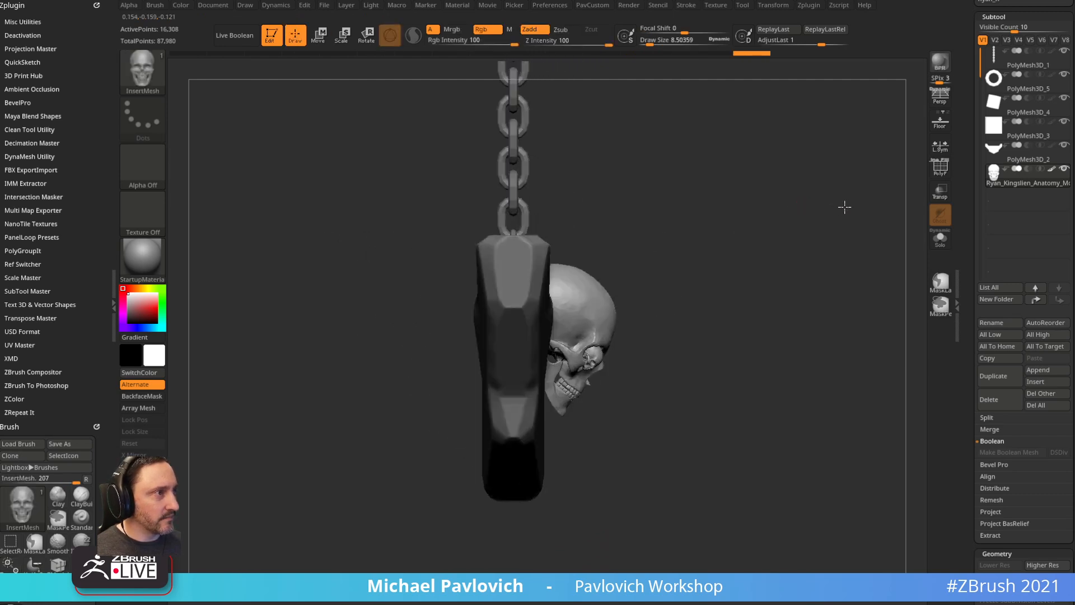
key("w")
left_click_drag(608, 275, 598, 289)
key("q")
mouse_move(775, 219)
right_mouse_down("shift")
mouse_move(782, 209)
mouse_move(768, 234)
right_mouse_up("shift")
- Make the base the active subtool and set up the Orb_Cracks brush with a draw size of about 91
key("s")
left_click_drag(633, 333, 638, 337)
key("3")
left_click(638, 337, "alt")
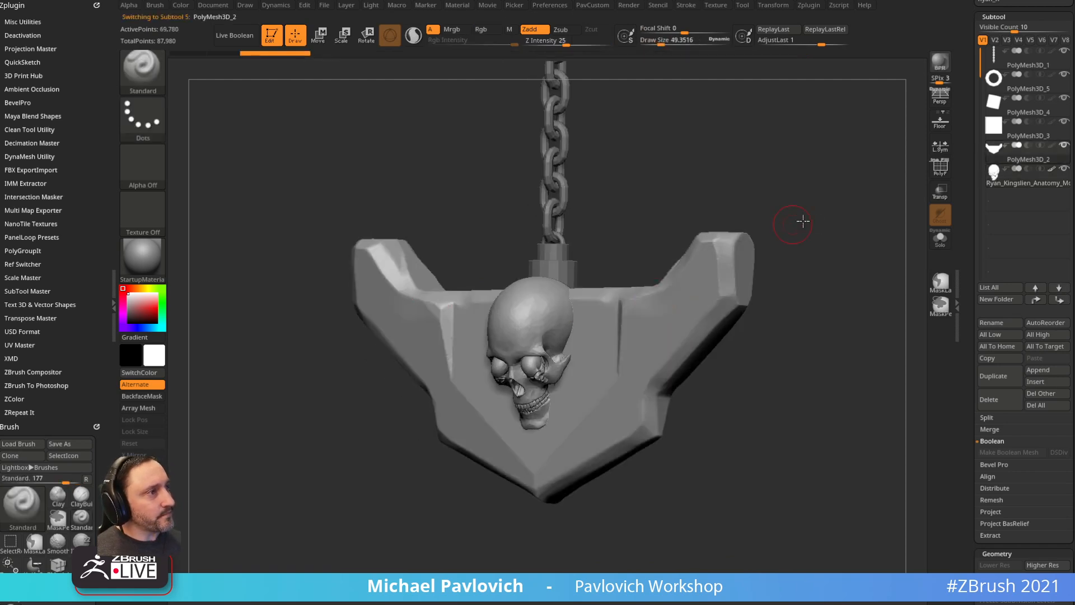
mouse_move(801, 220)
right_mouse_down("shift")
mouse_move(824, 199)
mouse_move(833, 208)
mouse_move(813, 148)
right_mouse_up("shift")
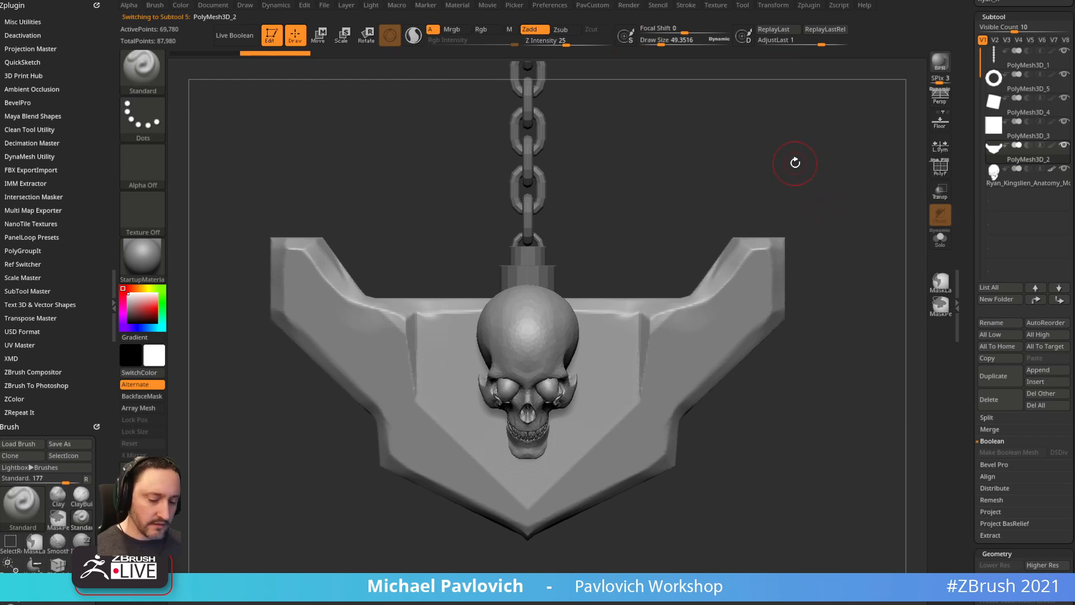
key("4")
right_click_drag(740, 187, 745, 168, "alt")
key("s")
left_click_drag(496, 364, 503, 364)
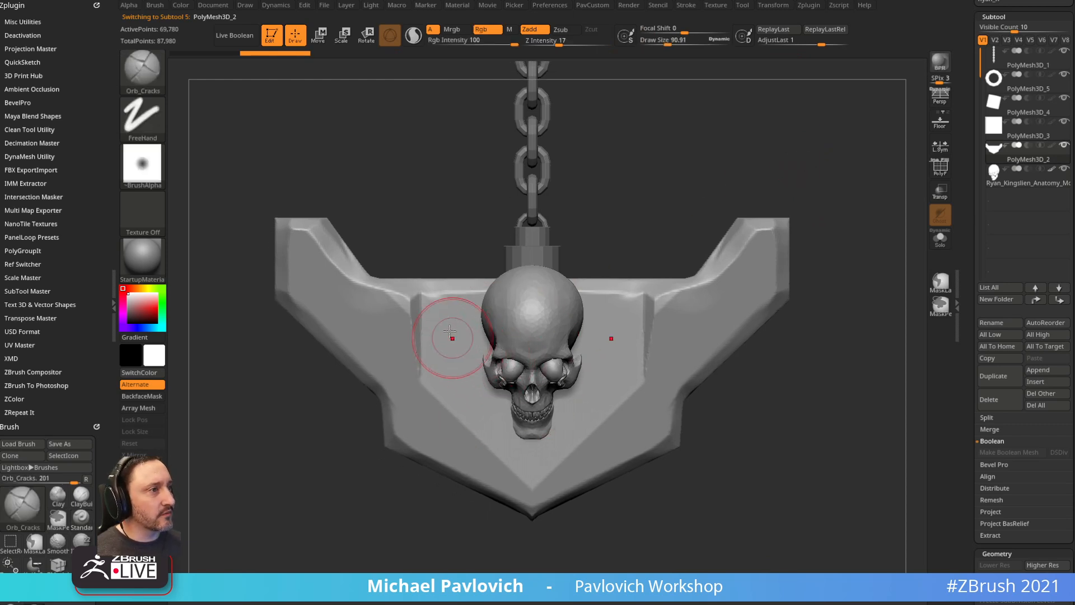
- Test a curved Orb_Cracks stroke on the base, undo it and set the brush's Z Intensity to 27
left_click_drag(450, 337, 596, 462)
key("ctrl+z")
key("[")
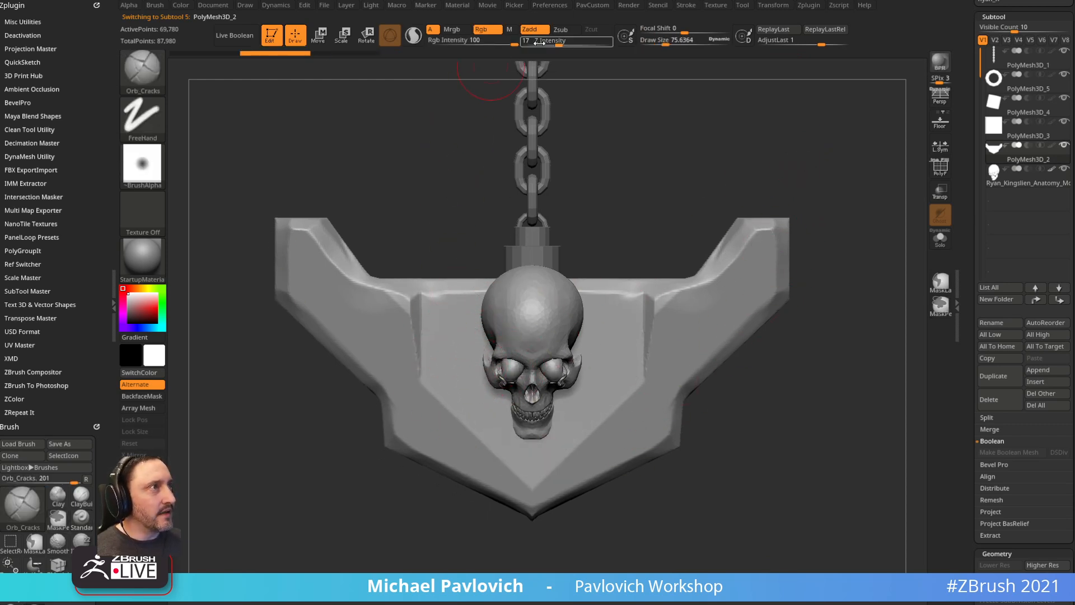
left_click_drag(567, 42, 569, 42)
key("[")
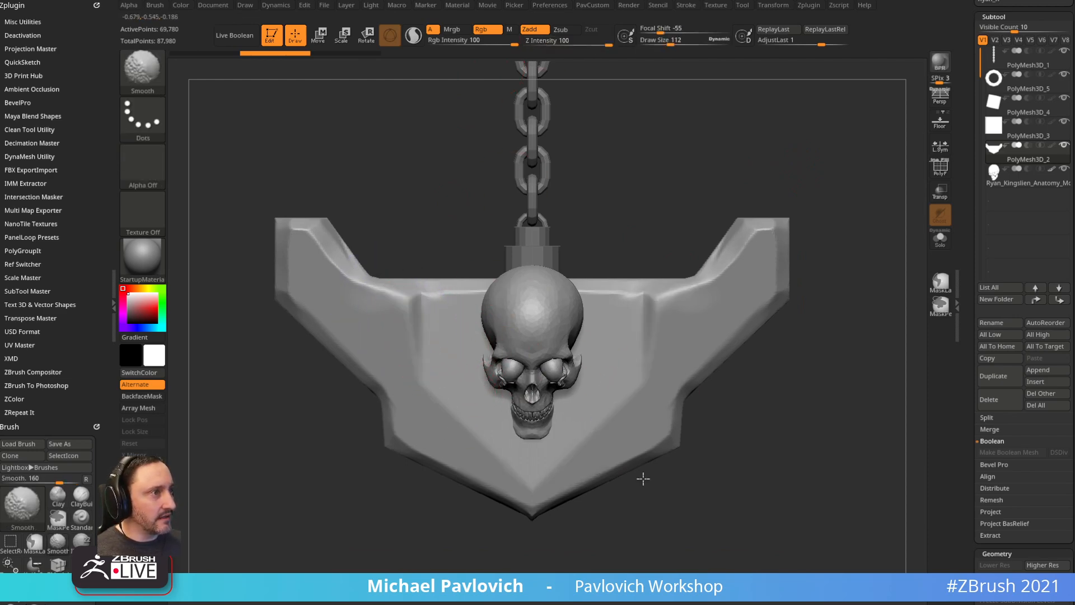
- Try a curved Orb_Cracks groove below the skull at a draw size of 112
key("]")
key("]")
key("]")
mouse_move(392, 321)
left_mouse_down()
mouse_move(416, 366)
mouse_move(607, 430)
left_mouse_up()
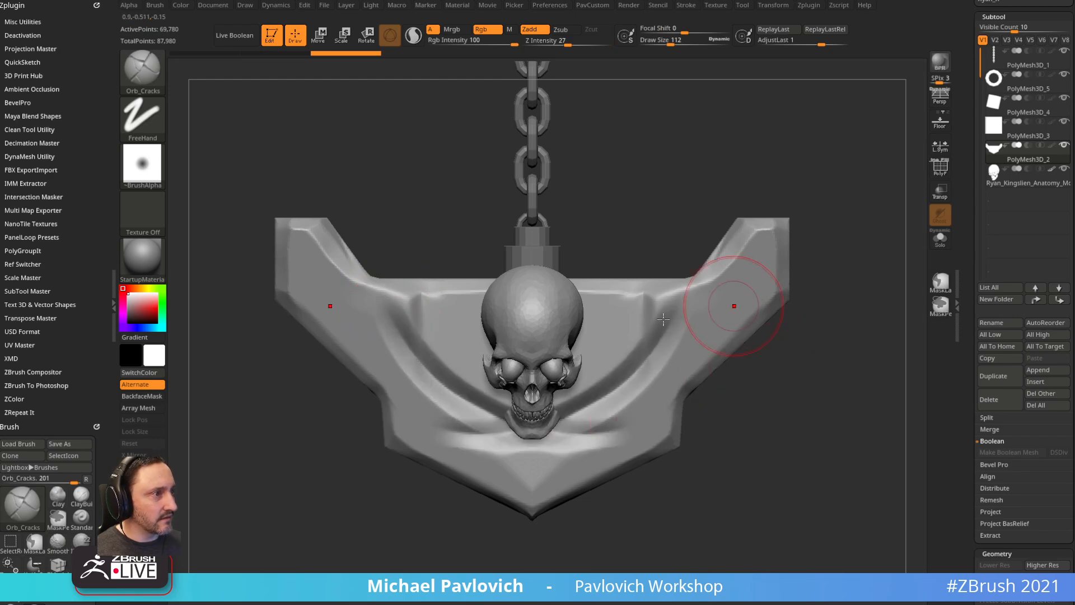
key("ctrl+z")
- Carve a mirrored curved groove across the base beneath the skull at a draw size of about 83
key("[")
mouse_move(384, 314)
left_mouse_down()
mouse_move(437, 388)
mouse_move(579, 428)
left_mouse_up()
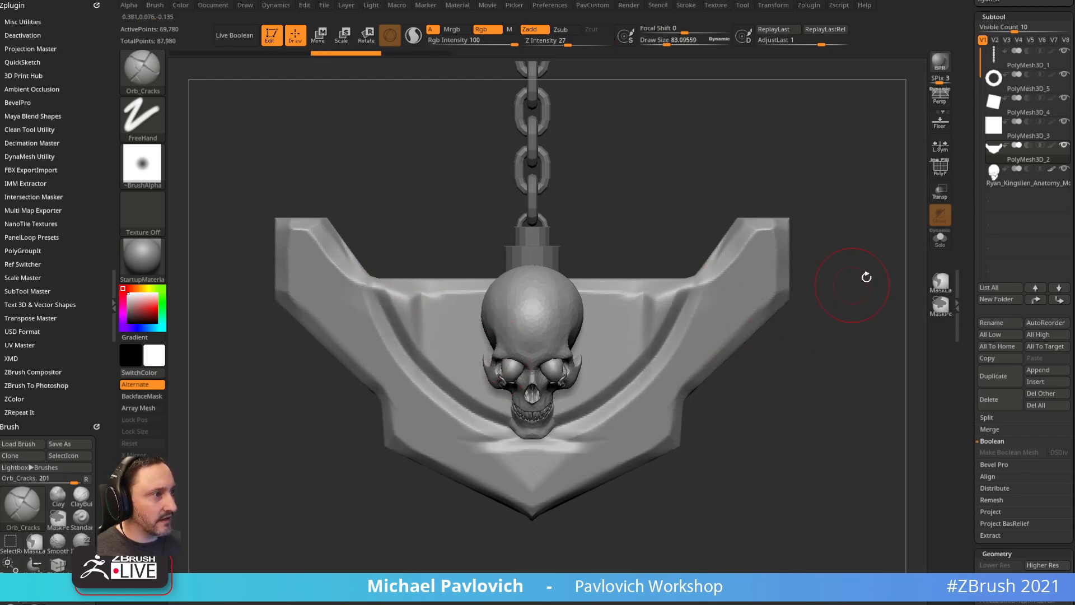
mouse_move(866, 276)
left_mouse_down()
mouse_move(876, 254)
mouse_move(857, 283)
mouse_move(857, 242)
left_mouse_up()
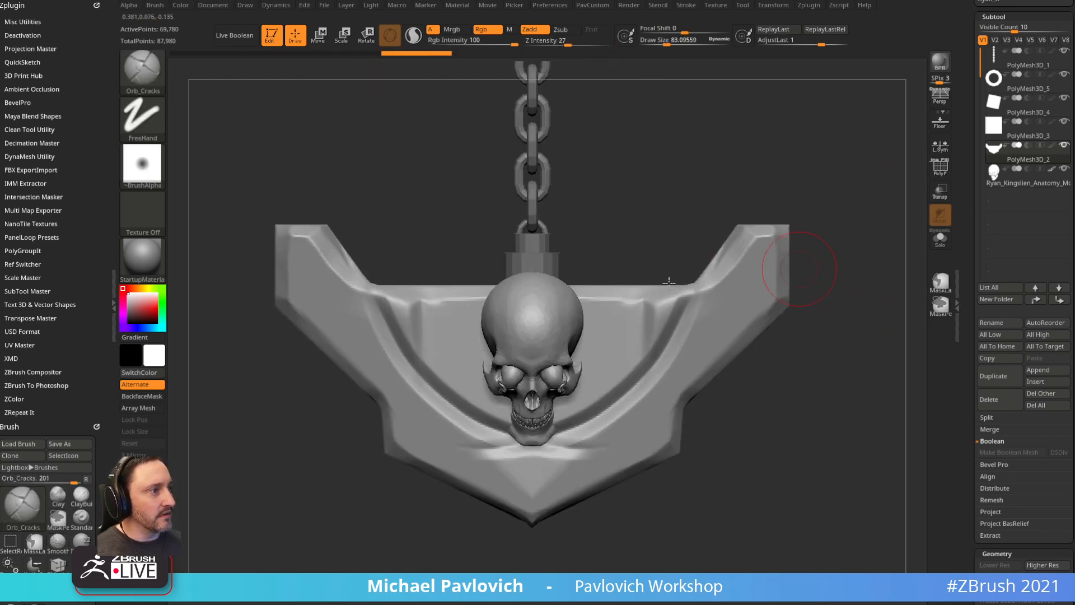
- Try further Orb_Cracks strokes along the curved groove, reducing the draw size to about 76
mouse_move(385, 307)
left_mouse_down()
mouse_move(416, 358)
mouse_move(560, 429)
left_mouse_up()
key("ctrl+z")
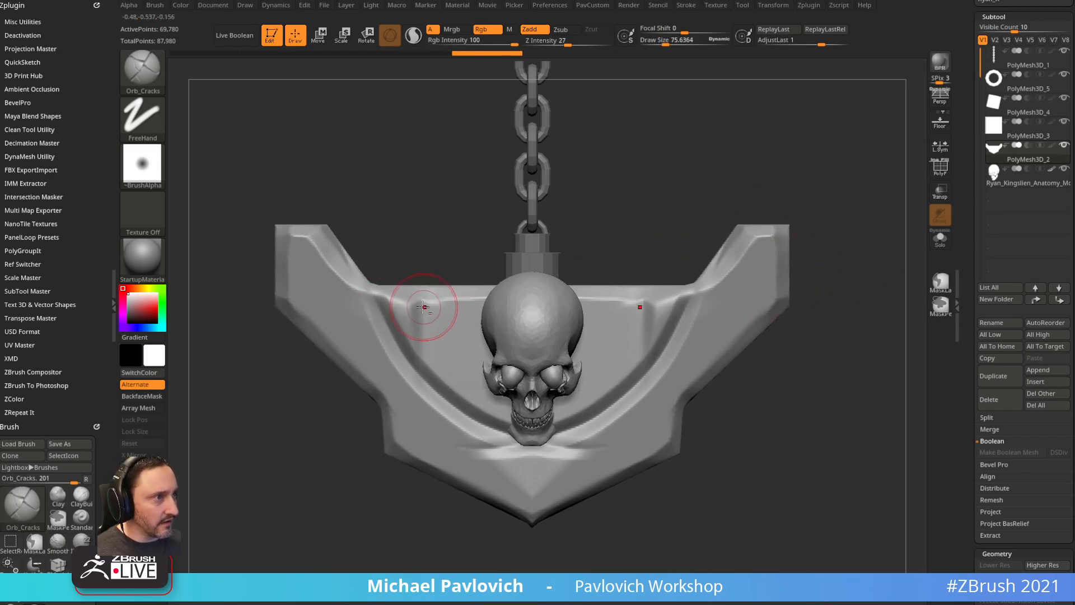
left_click_drag(413, 339, 551, 427)
key("ctrl+z")
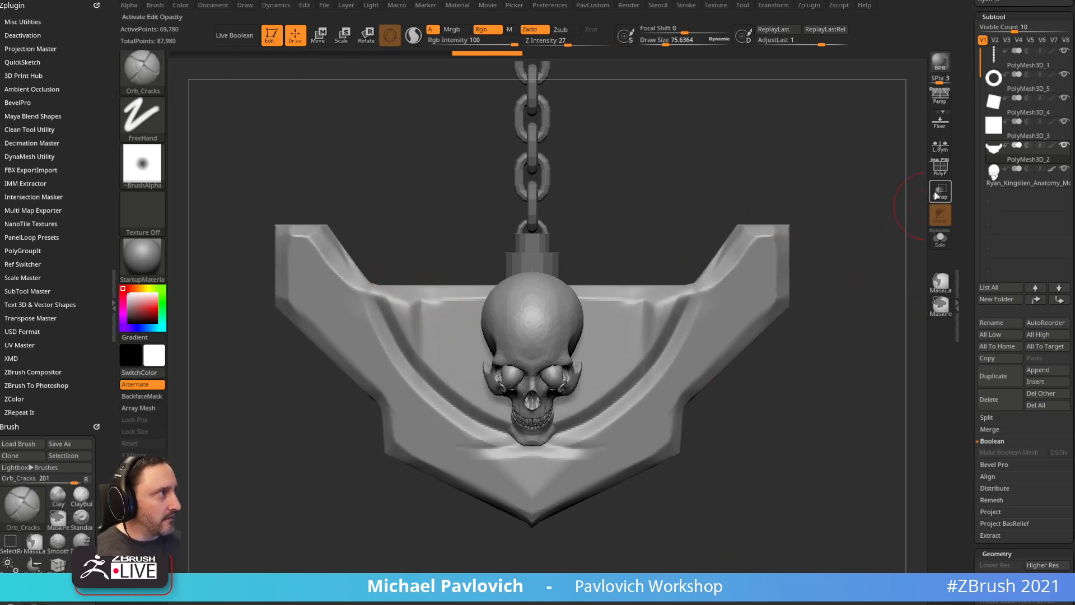
- Turn on transparency and carve another Orb_Cracks pass along the curved groove behind the skull
left_click(940, 192)
right_click_drag(531, 343, 505, 341, "alt")
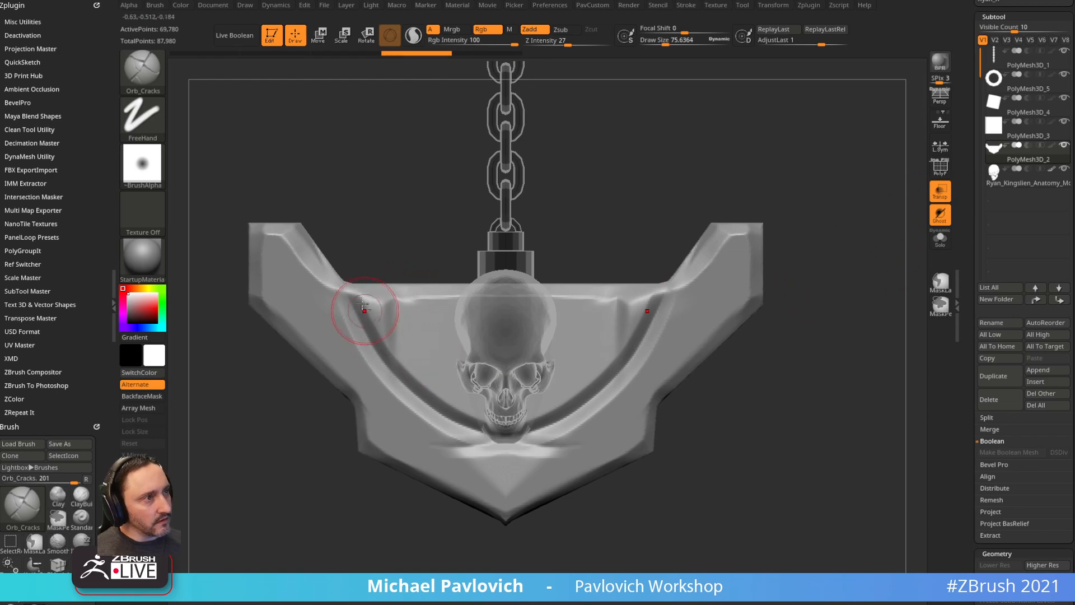
left_click_drag(363, 305, 549, 426)
mouse_move(784, 283)
left_mouse_down()
mouse_move(900, 192)
mouse_move(728, 246)
left_mouse_up()
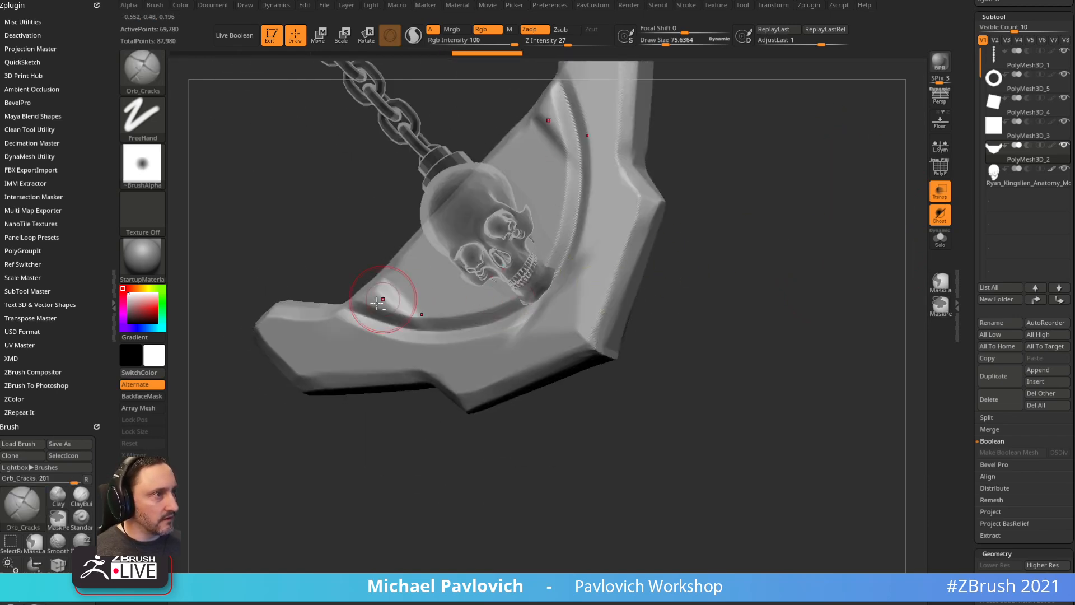
mouse_move(663, 156)
left_mouse_down()
mouse_move(808, 139)
mouse_move(768, 163)
mouse_move(827, 230)
mouse_move(859, 226)
mouse_move(715, 237)
left_mouse_up()
- Isolate the base with Solo and apply Clay brush strokes over the panel's creases at a draw size of about 68.5
key("b")
key("c")
key("l")
left_click(940, 239)
key("s")
left_click_drag(456, 318, 535, 281)
mouse_move(399, 329)
left_mouse_down()
mouse_move(384, 305)
mouse_move(425, 341)
left_mouse_up()
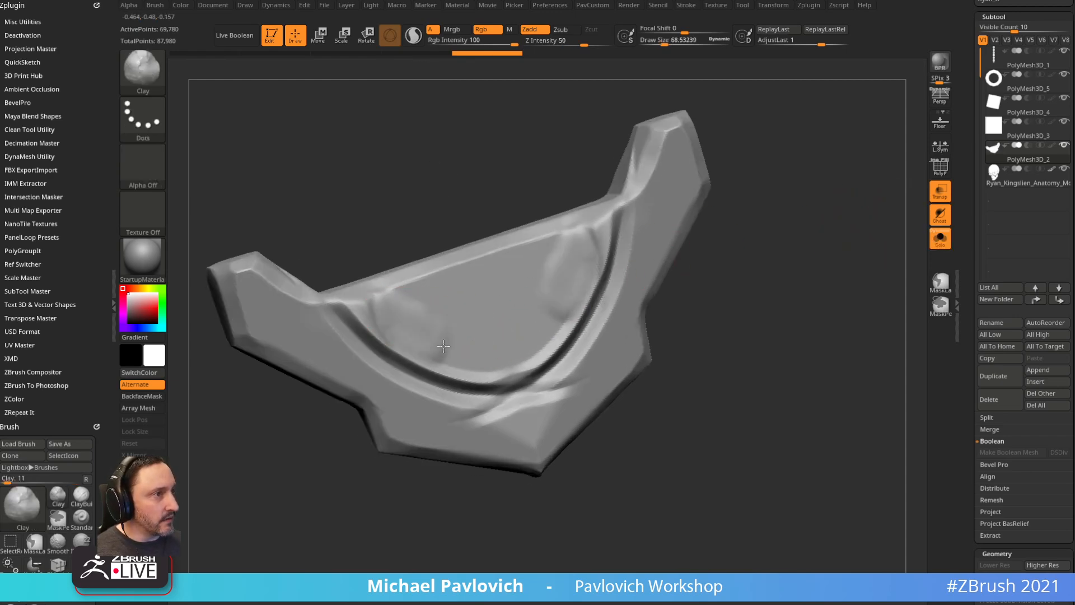
- Try to flatten the creases and the panel inside the curved groove with the TrimAdaptive brush
key("b")
key("t")
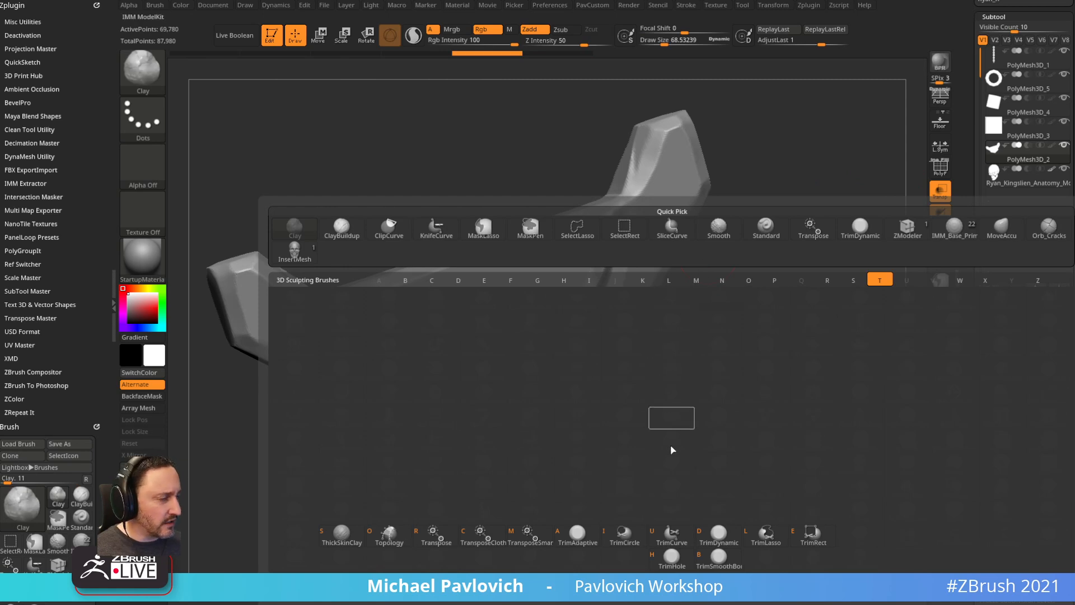
left_click(577, 534)
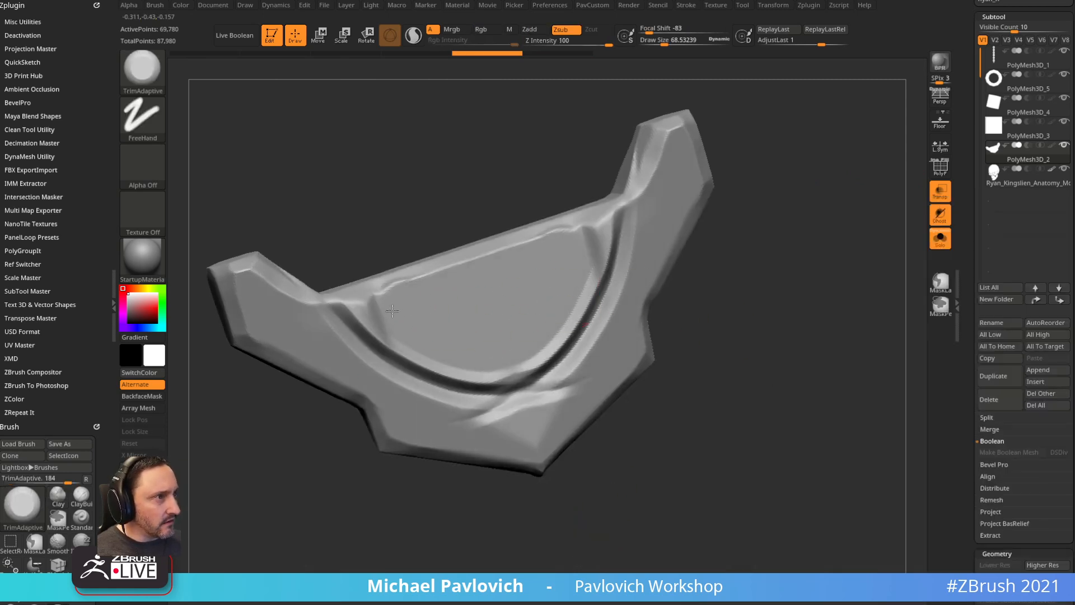
mouse_move(399, 316)
left_mouse_down()
mouse_move(420, 312)
mouse_move(364, 330)
mouse_move(377, 331)
left_mouse_up()
left_click_drag(725, 265, 763, 268)
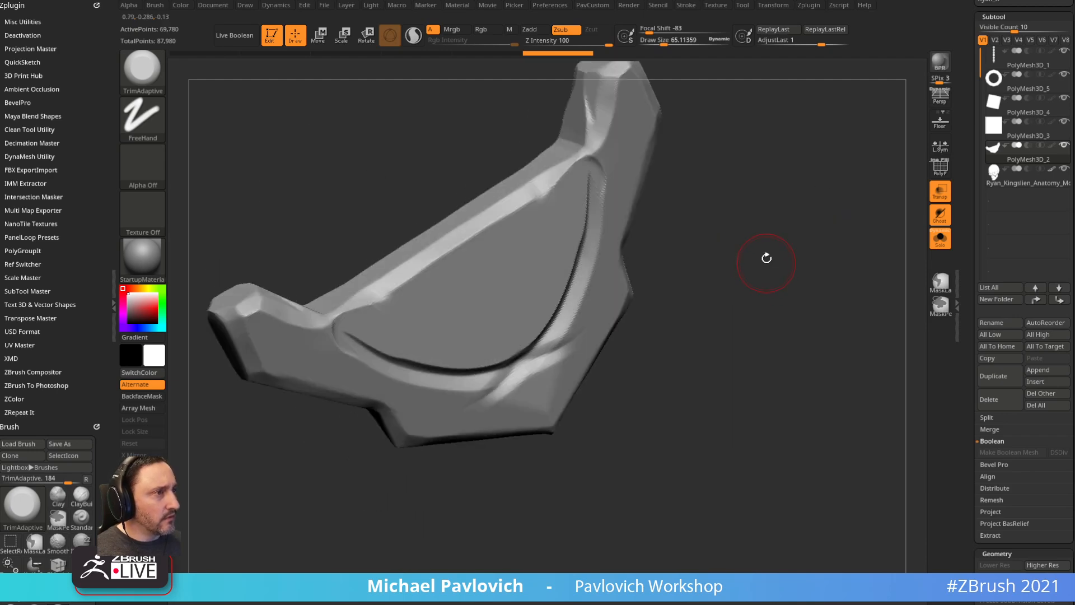
mouse_move(454, 288)
left_mouse_down()
mouse_move(408, 298)
mouse_move(400, 336)
mouse_move(443, 330)
left_mouse_up()
key("ctrl+z")
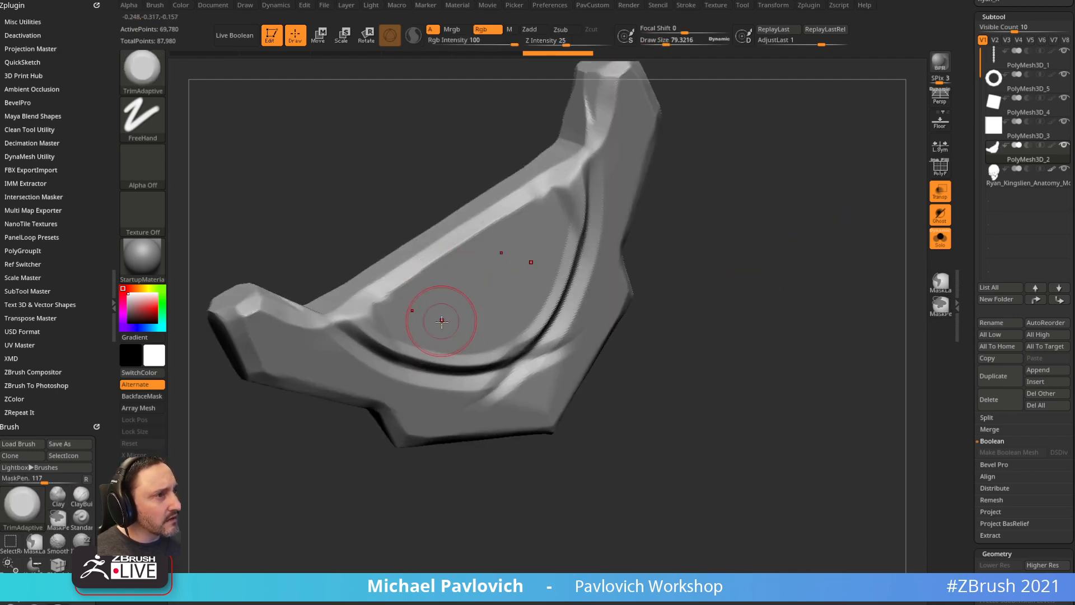
- Try to trim along the groove's inner edge with TrimAdaptive at a draw size of about 55
key("bracketleft")
key("ctrl+z")
left_click_drag(690, 256, 705, 225)
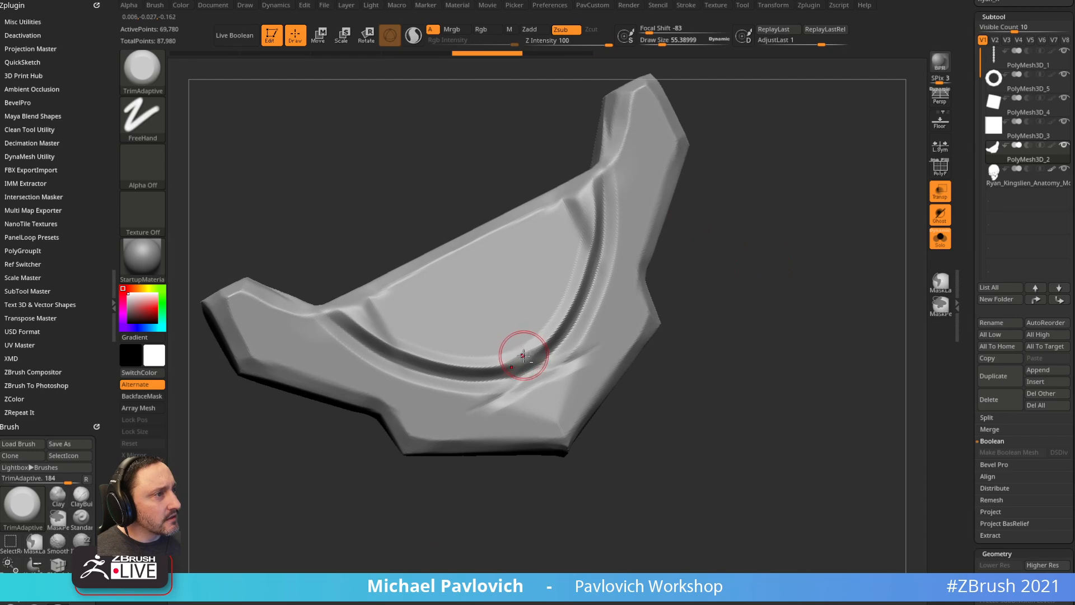
mouse_move(524, 355)
left_mouse_down()
mouse_move(506, 338)
mouse_move(442, 331)
mouse_move(398, 306)
left_mouse_up()
mouse_move(749, 237)
left_mouse_down()
mouse_move(770, 232)
mouse_move(734, 182)
mouse_move(711, 190)
left_mouse_up()
key("ctrl+z")
mouse_move(622, 215)
left_mouse_down()
mouse_move(703, 203)
mouse_move(704, 178)
left_mouse_up()
- Build up the panel inside the curved groove with rough ClayBuildup strokes at Z Intensity 12
key("b")
key("c")
key("b")
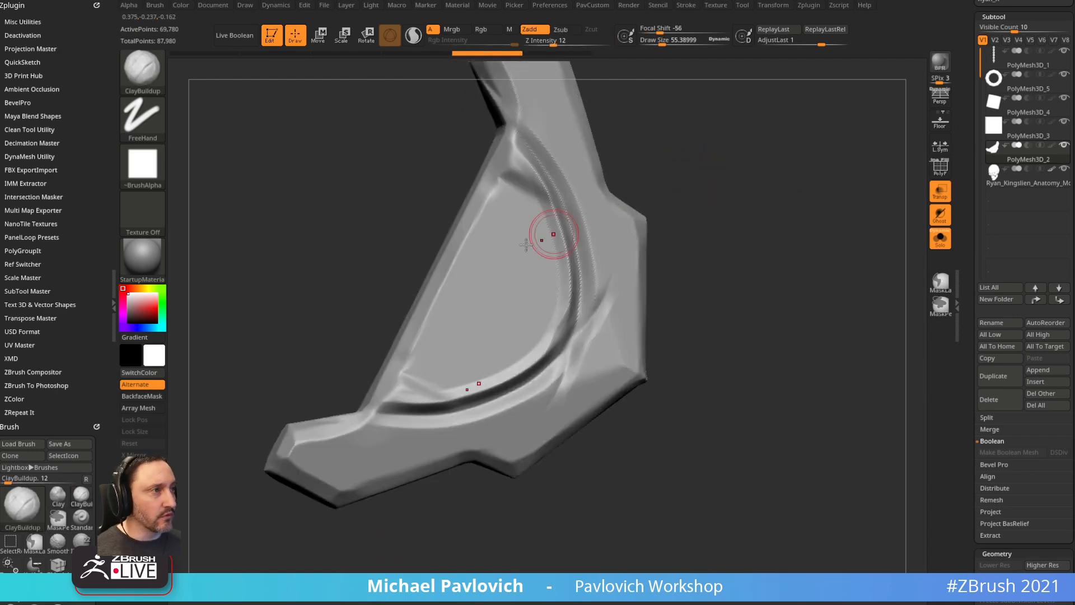
mouse_move(508, 207)
left_mouse_down()
mouse_move(443, 359)
mouse_move(526, 190)
mouse_move(555, 305)
mouse_move(476, 350)
mouse_move(521, 240)
mouse_move(492, 352)
left_mouse_up()
left_click_drag(746, 139, 778, 194, "shift")
left_click_drag(809, 228, 857, 221)
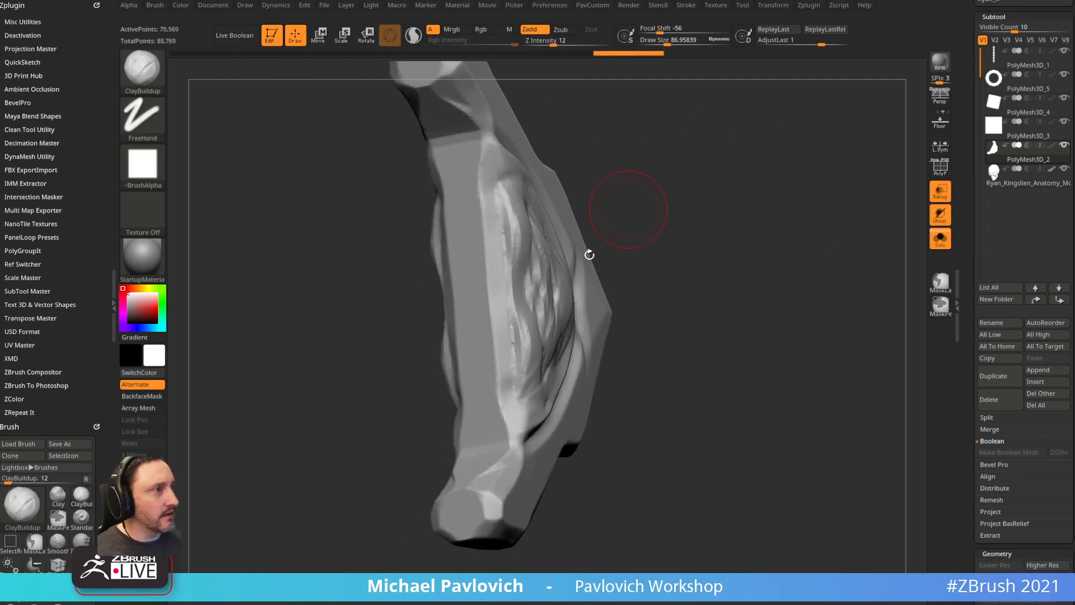
- Smooth the rough clay strokes on the panel inside the curved groove and remesh the base with DynaMesh
left_click_drag(549, 233, 556, 331, "shift")
left_click_drag(669, 182, 716, 170, "shift")
left_click_drag(646, 182, 624, 185)
mouse_move(516, 293)
left_mouse_down()
mouse_move(506, 307)
mouse_move(508, 279)
mouse_move(527, 314)
mouse_move(566, 264)
left_mouse_up()
left_click_drag(694, 202, 662, 209)
left_click_drag(598, 263, 585, 312, "shift")
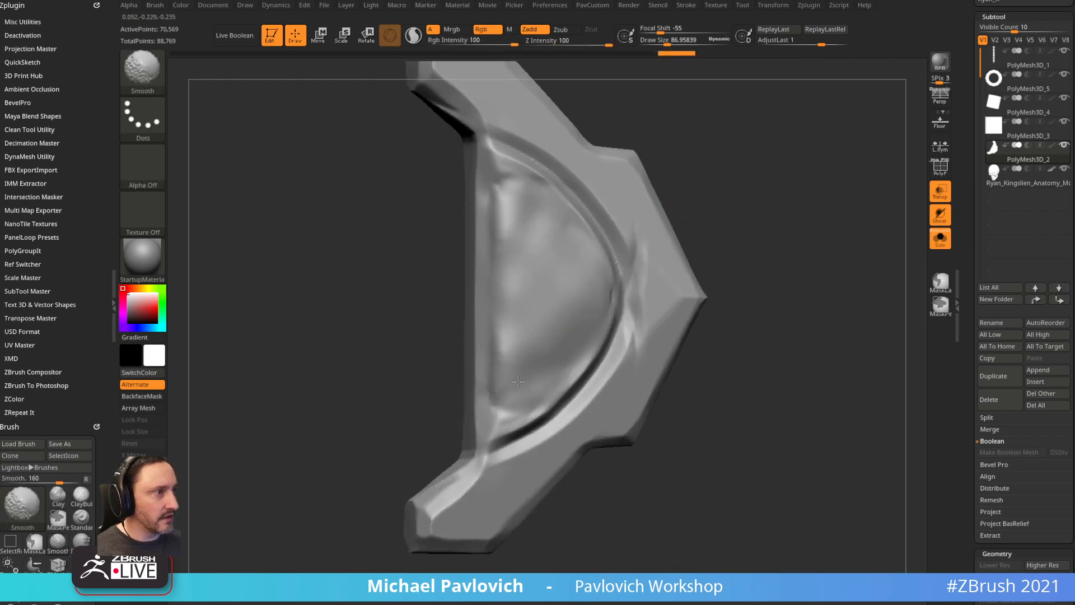
left_click_drag(517, 381, 505, 399, "shift")
left_click_drag(711, 147, 800, 168, "ctrl")
left_click_drag(785, 128, 777, 153, "shift")
- Flatten the panel inside the curved groove with the TrimDynamic brush at a draw size of about 99
key("b")
key("t")
key("d")
mouse_move(504, 168)
left_mouse_down()
mouse_move(519, 214)
mouse_move(598, 264)
mouse_move(578, 287)
mouse_move(575, 249)
left_mouse_up()
key("]")
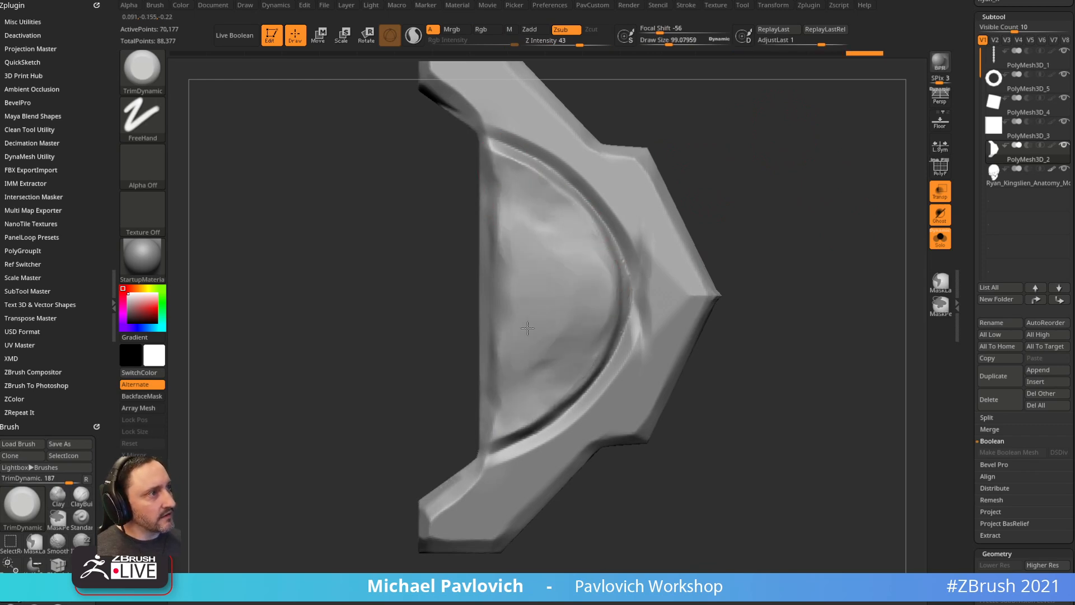
left_click_drag(579, 267, 539, 200)
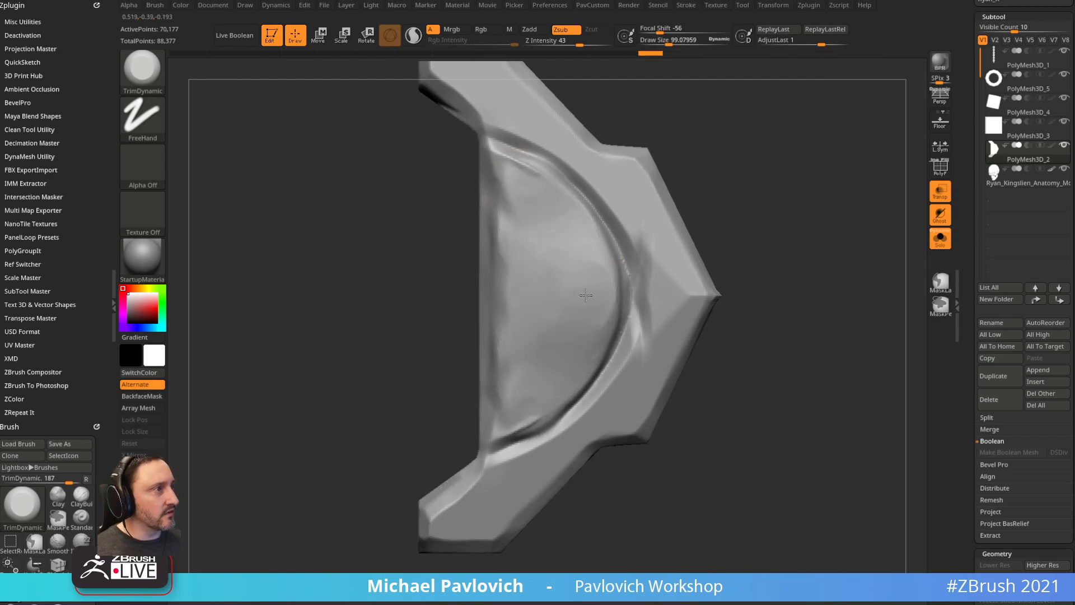
left_click_drag(728, 126, 626, 144)
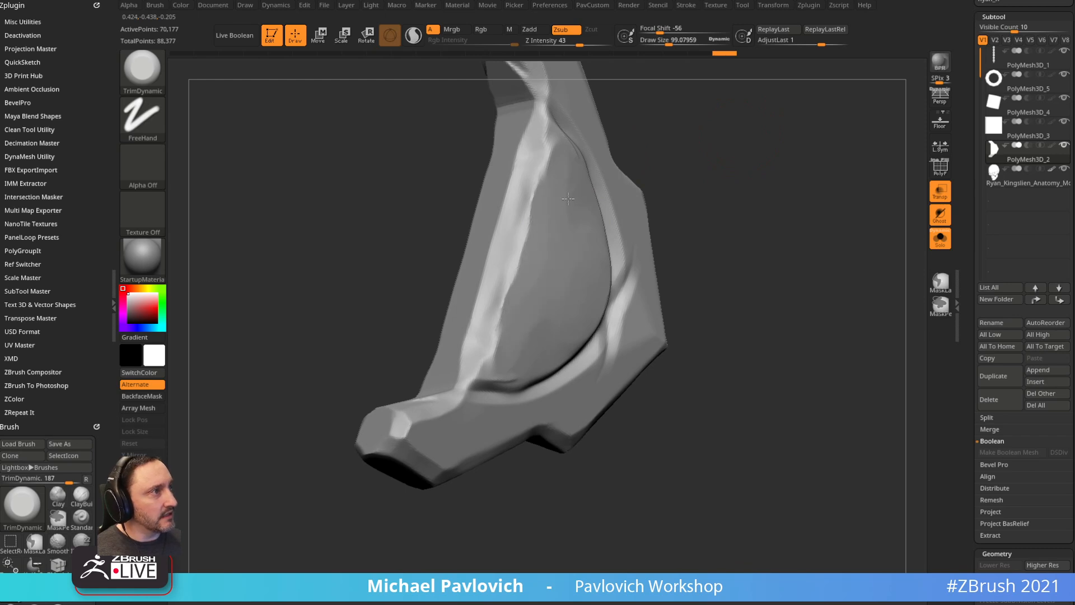
- Trim the bevel along the panel's straight edge with TrimDynamic at a draw size of about 65
left_click_drag(568, 199, 542, 192)
mouse_move(689, 145)
left_mouse_down()
mouse_move(717, 112)
mouse_move(671, 159)
left_mouse_up()
key("[")
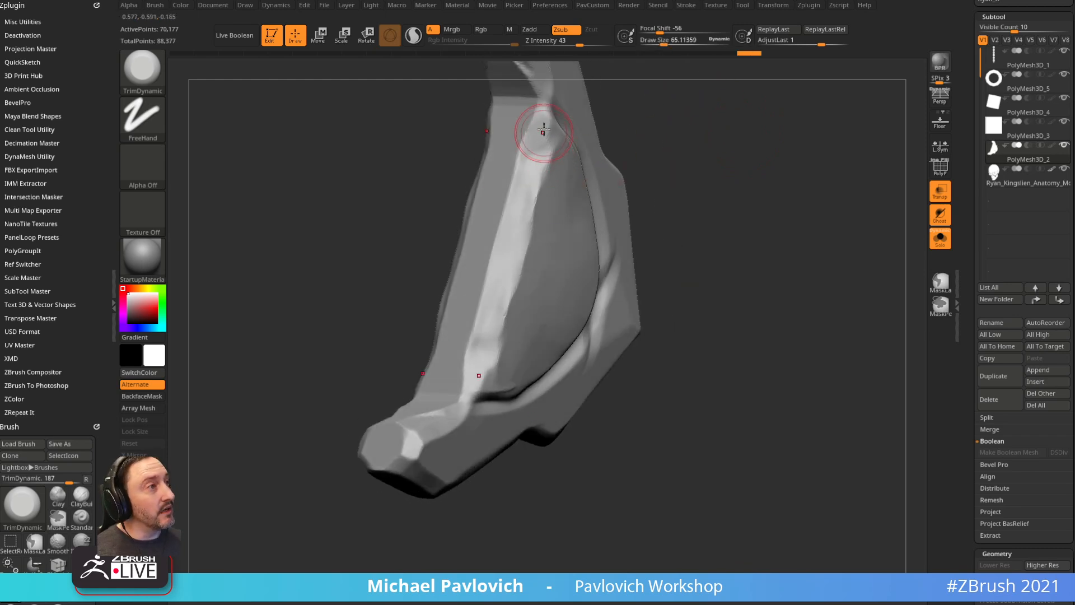
left_click_drag(543, 130, 511, 252)
mouse_move(689, 95)
left_mouse_down()
mouse_move(732, 108)
mouse_move(636, 228)
left_mouse_up()
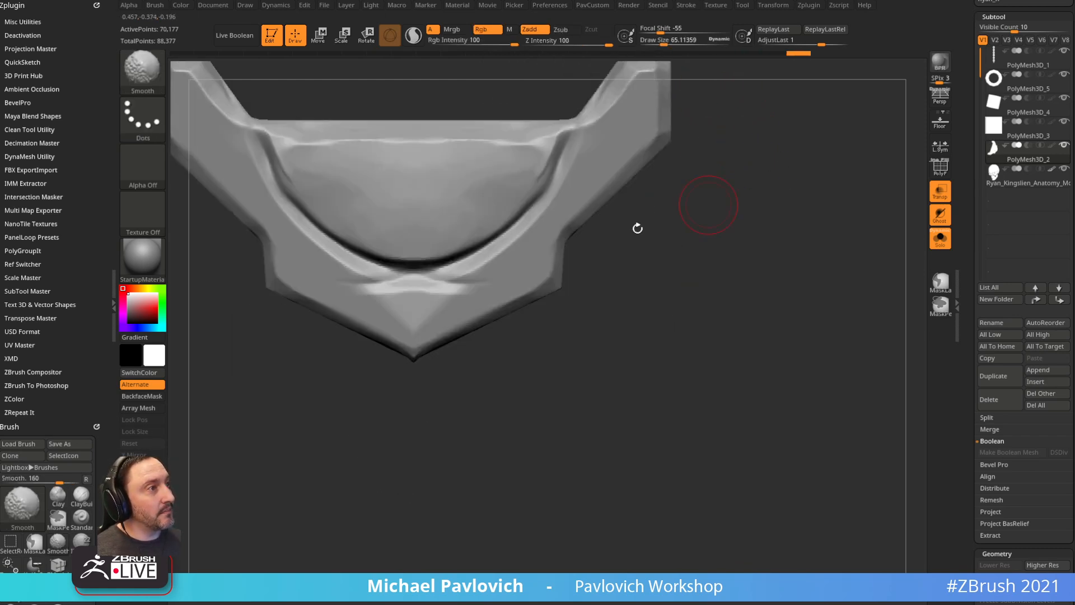
key("]")
key("]")
key("]")
key("[")
left_click_drag(469, 285, 472, 315)
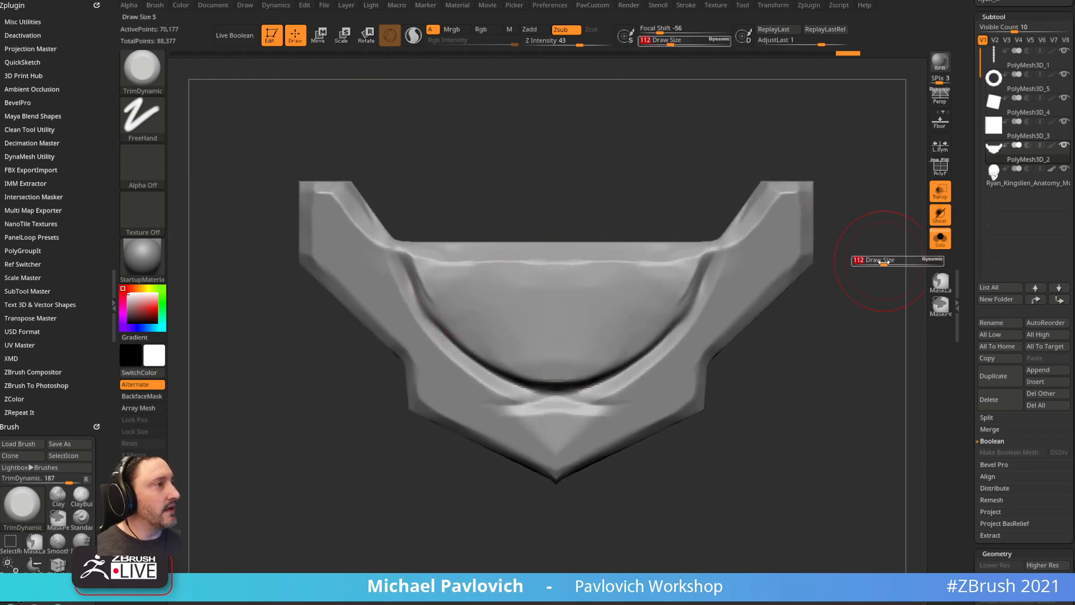
- Switch to the MoveAccu brush with a draw size of about 166
mouse_move(883, 261)
left_mouse_down("alt")
mouse_move(851, 257)
mouse_move(792, 216)
left_mouse_up("alt")
key("b")
key("m")
key("a")
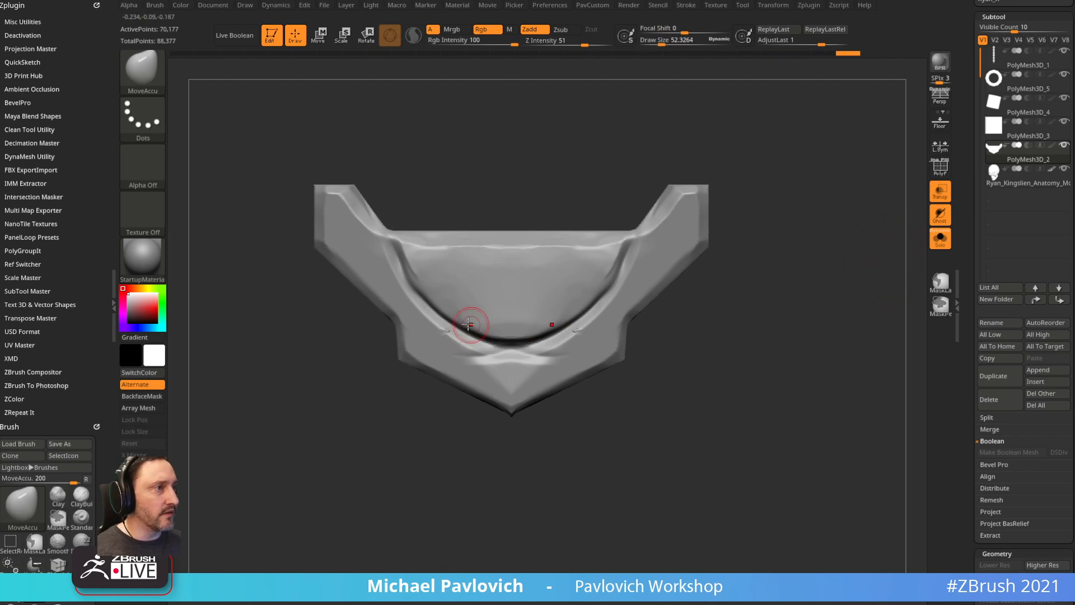
key("]")
key("]")
key("]")
- Try to pull the curved groove outward with the MoveAccu brush
mouse_move(455, 312)
left_mouse_down()
mouse_move(436, 344)
mouse_move(440, 320)
mouse_move(424, 325)
left_mouse_up()
key("ctrl+z")
key("ctrl+z")
key("ctrl+z")
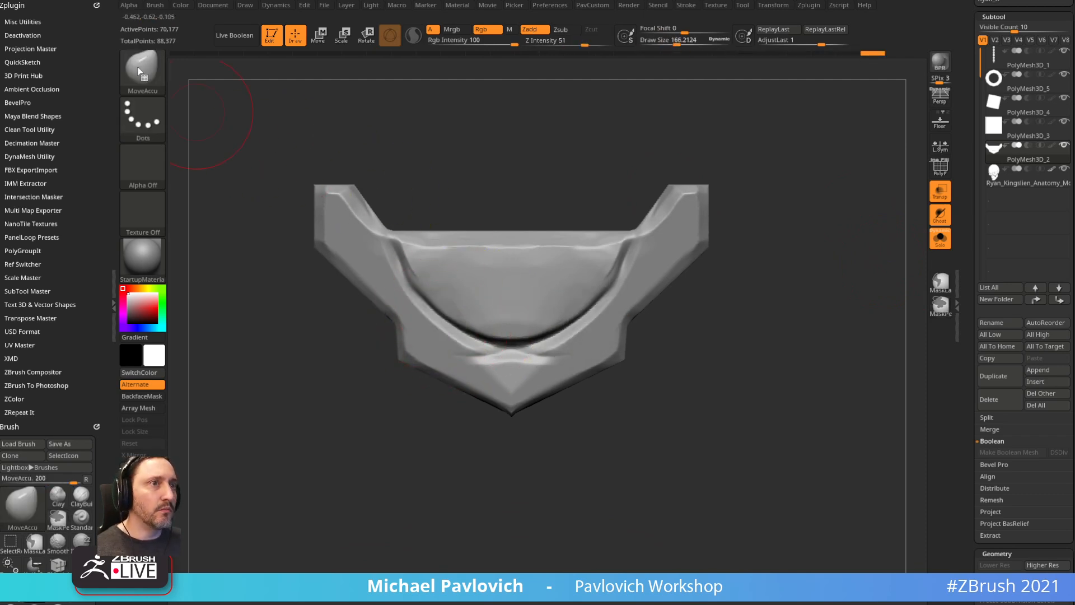
- Show the brush's Curve settings and pull the curved groove into angular corners with MoveAccu at a draw size of about 172
scroll(66, 115, "down", 10)
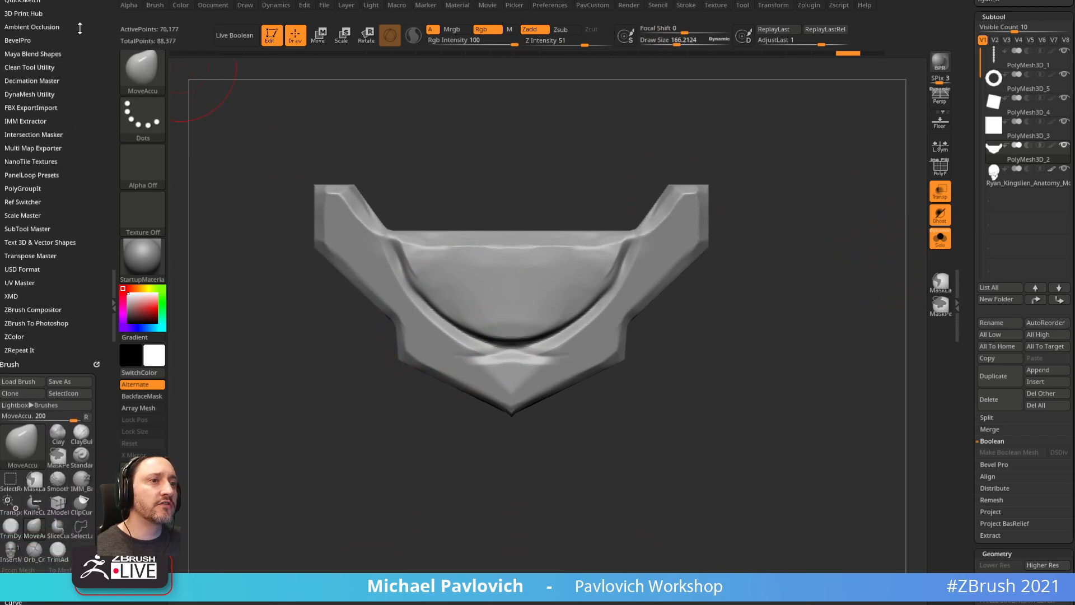
key("shift")
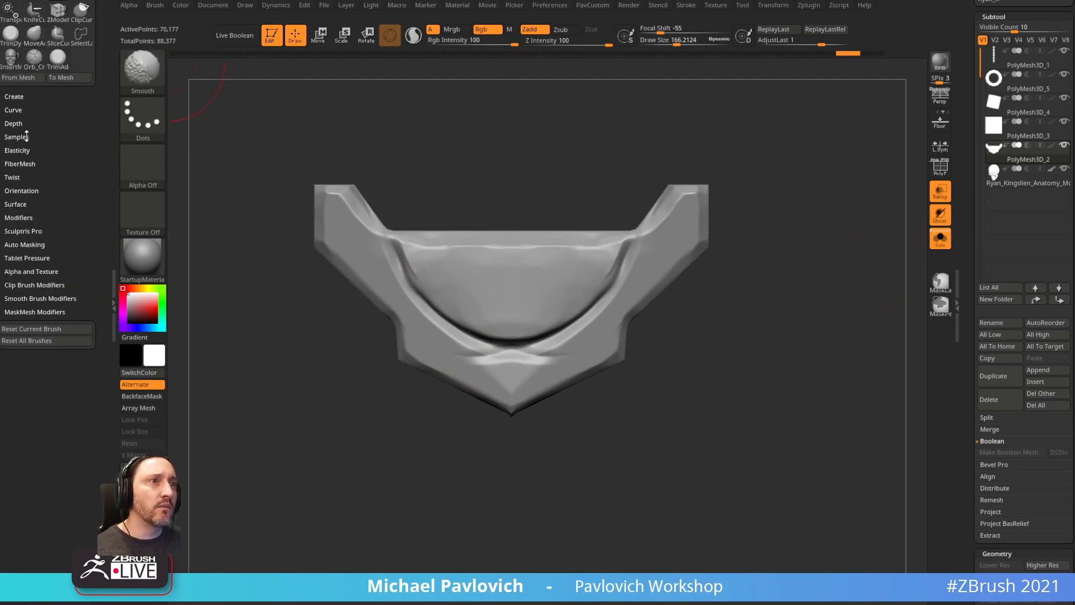
left_click(17, 109)
left_click_drag(723, 277, 754, 308, "alt")
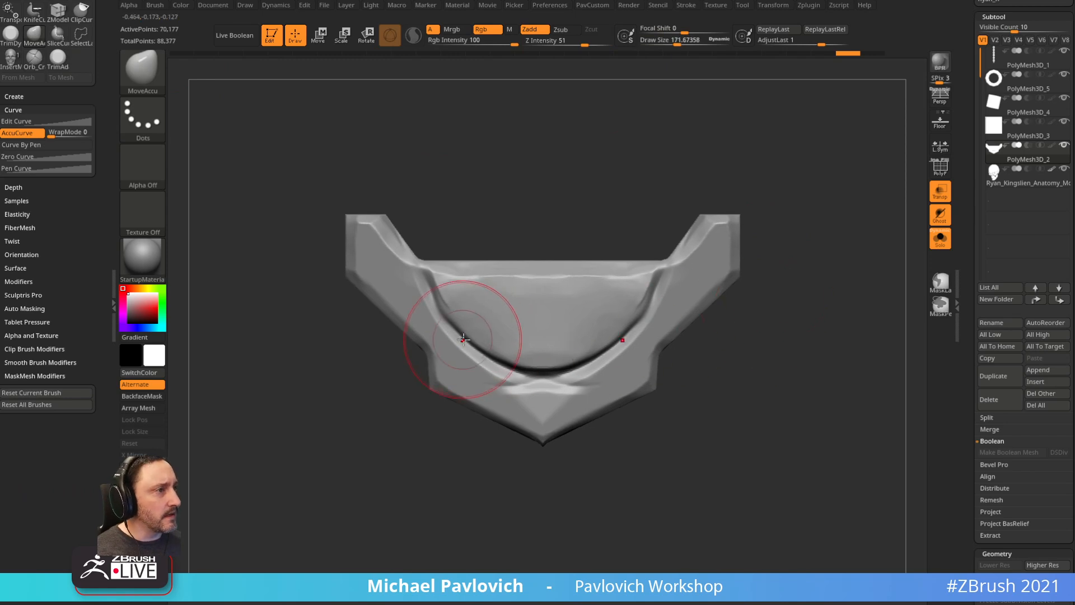
left_click_drag(463, 338, 462, 361)
left_click_drag(446, 311, 450, 306)
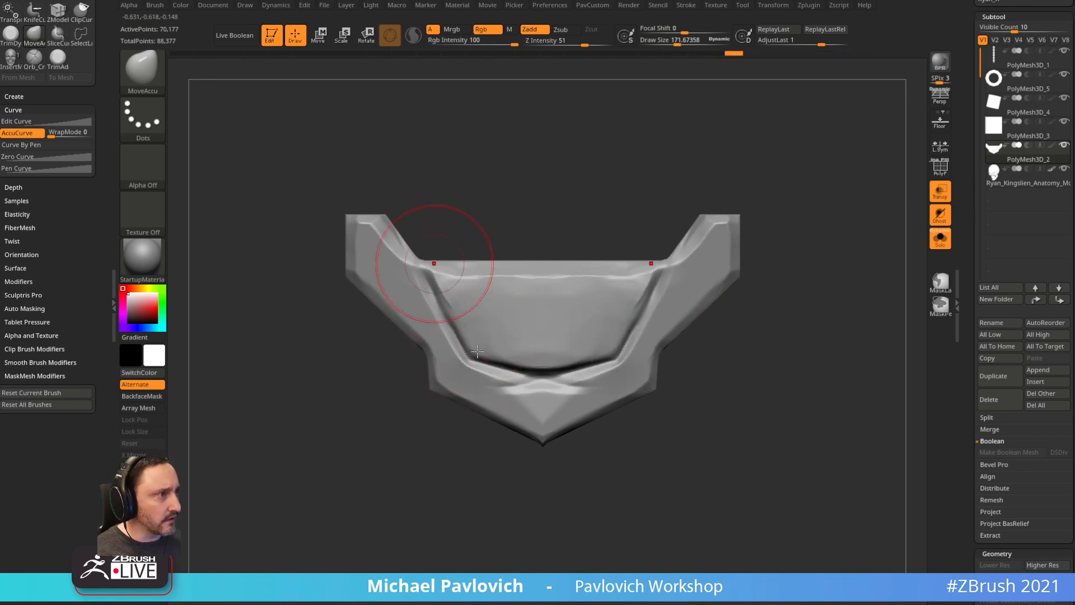
left_click_drag(548, 369, 545, 358)
- Turn off Solo to show the chain and skull with the base, and turn off transparency
left_click_drag(765, 290, 913, 252)
left_click(940, 239)
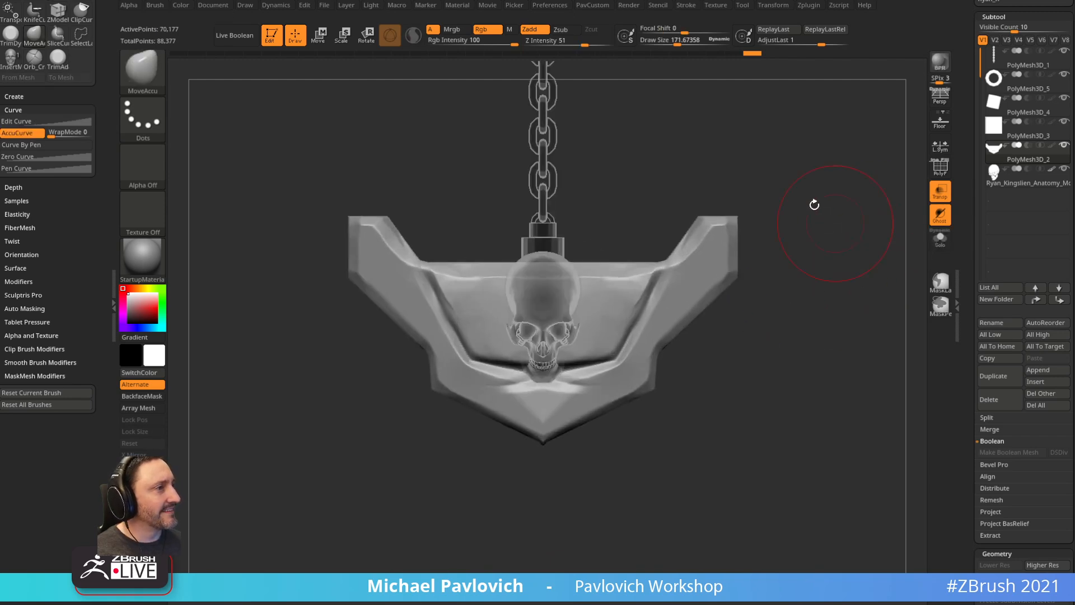
mouse_move(820, 150)
left_mouse_down("alt")
mouse_move(804, 263)
mouse_move(765, 215)
mouse_move(769, 197)
mouse_move(793, 222)
mouse_move(816, 213)
mouse_move(813, 233)
mouse_move(792, 194)
left_mouse_up("alt")
left_click(940, 192)
- Carve creases over the base's upper edge where the arms meet the panel, using DamStandard at a draw size of about 38
key("b")
key("s")
key("t")
key("b")
key("d")
key("s")
left_click_drag(393, 360, 400, 269)
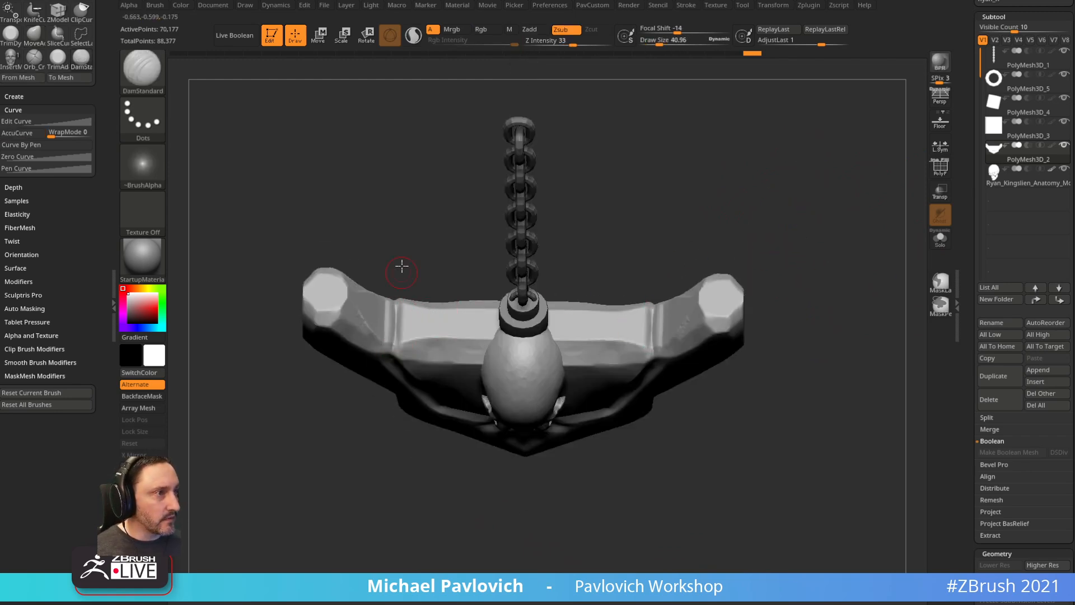
key("s")
left_click_drag(396, 321, 403, 319)
mouse_move(401, 274)
left_mouse_down()
mouse_move(394, 426)
mouse_move(492, 199)
mouse_move(809, 276)
mouse_move(710, 254)
left_mouse_up()
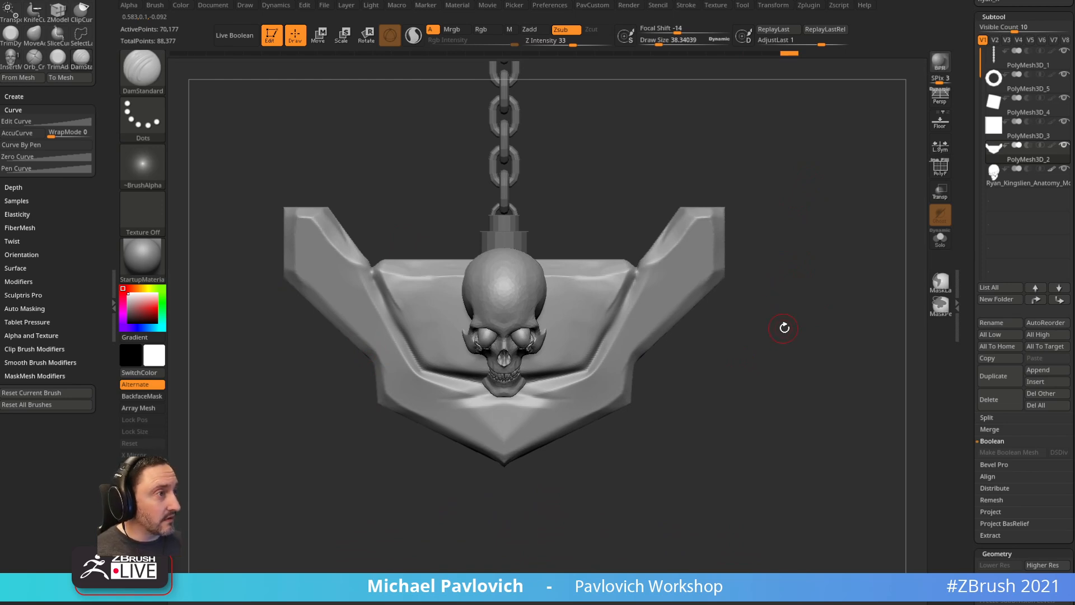
left_click_drag(784, 327, 790, 310)
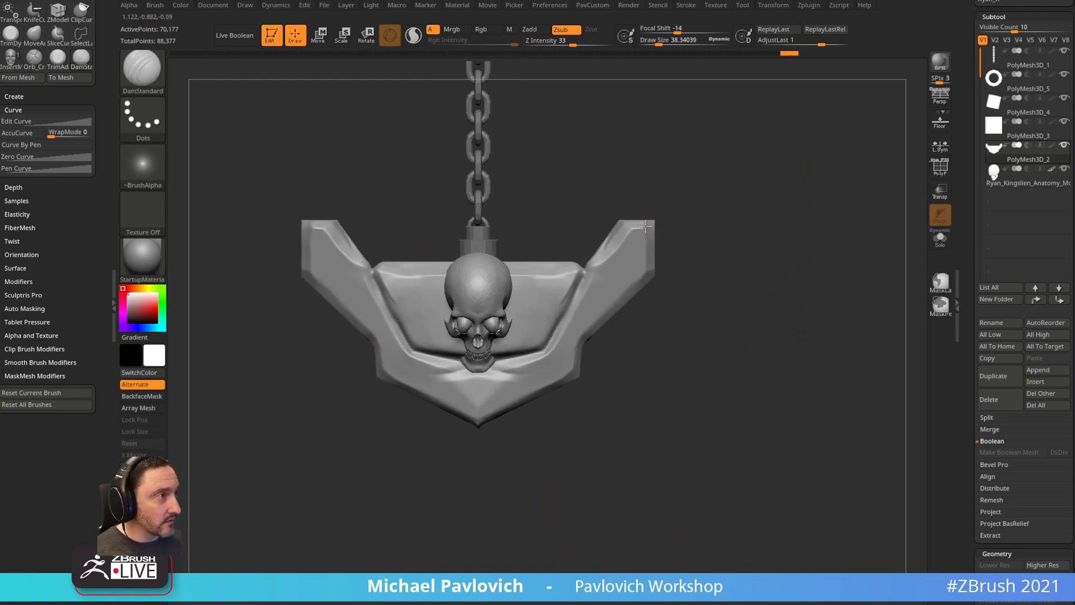
- Carve a groove along each outer arm and short creases across the lower rim with the DamStandard brush
left_click_drag(645, 225, 569, 364)
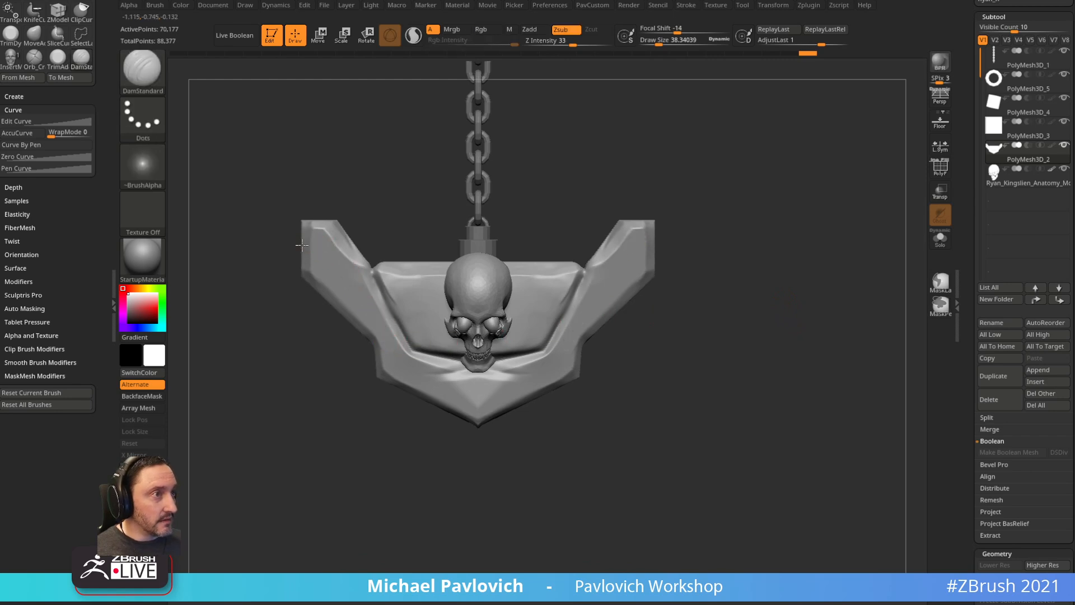
left_click_drag(305, 226, 448, 405)
key("ctrl+z")
left_click_drag(303, 256, 434, 393)
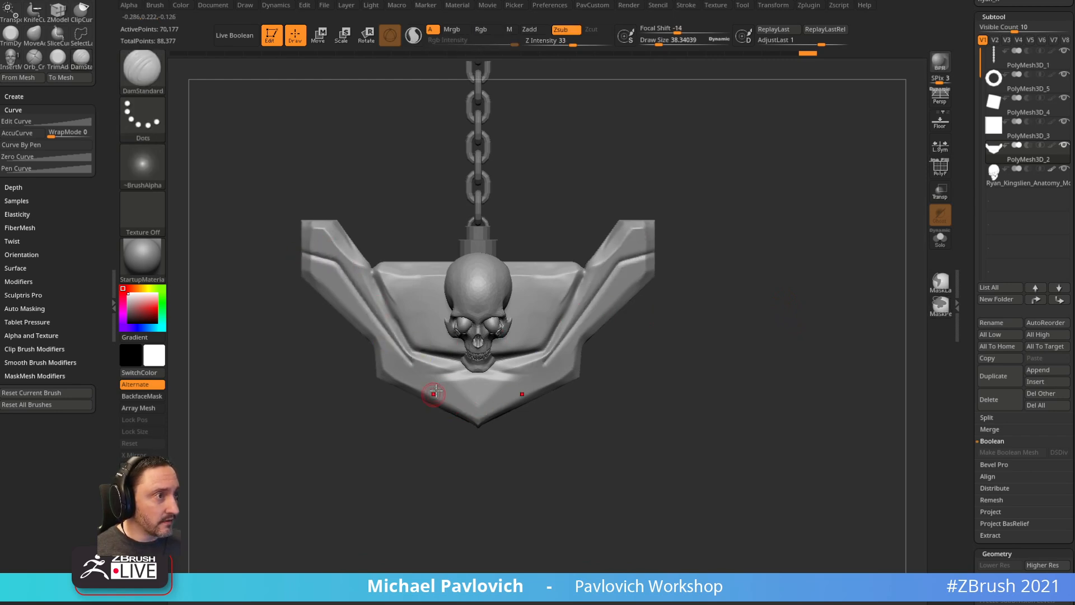
left_click_drag(702, 365, 602, 362)
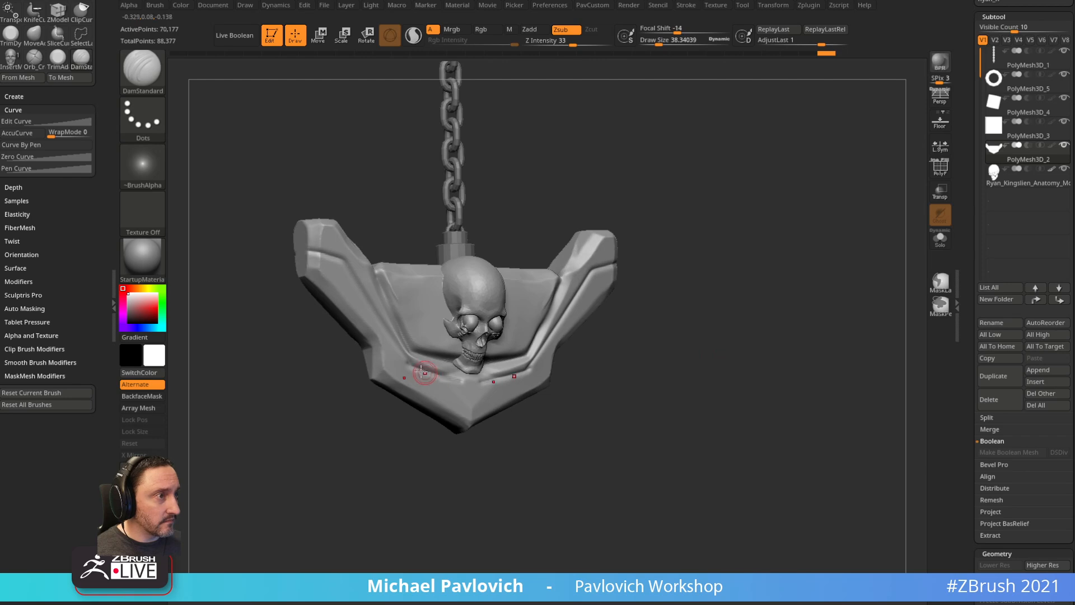
left_click_drag(399, 476, 413, 379)
mouse_move(491, 289)
left_mouse_down()
mouse_move(571, 418)
mouse_move(543, 384)
left_mouse_up()
- Cut angular notches into the base's outer rim and beside its bottom point with the ClipCurve brush
key("ctrl+shift+b")
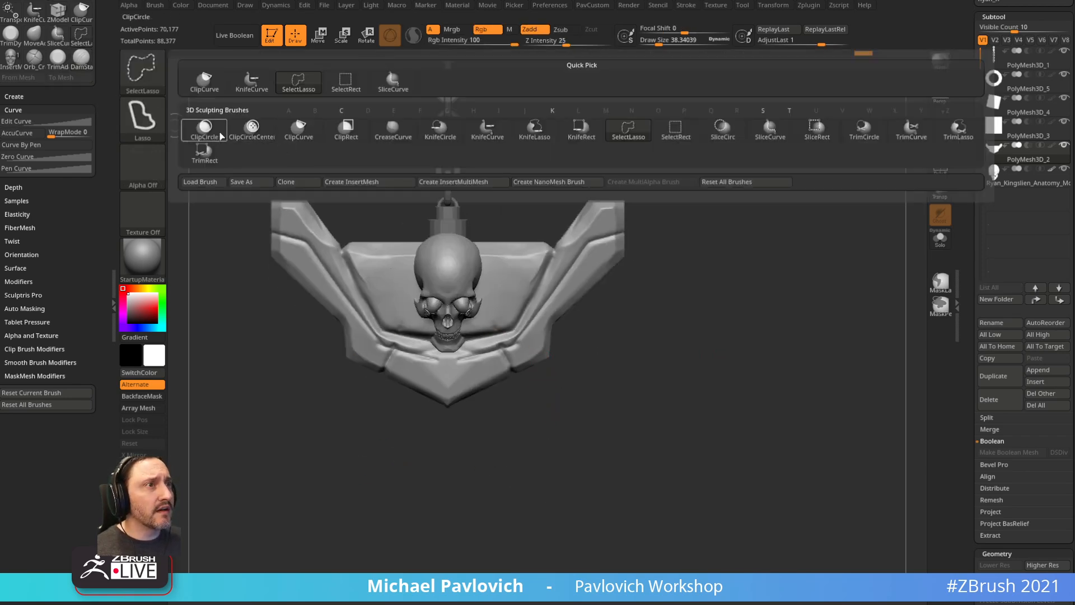
left_click(300, 129)
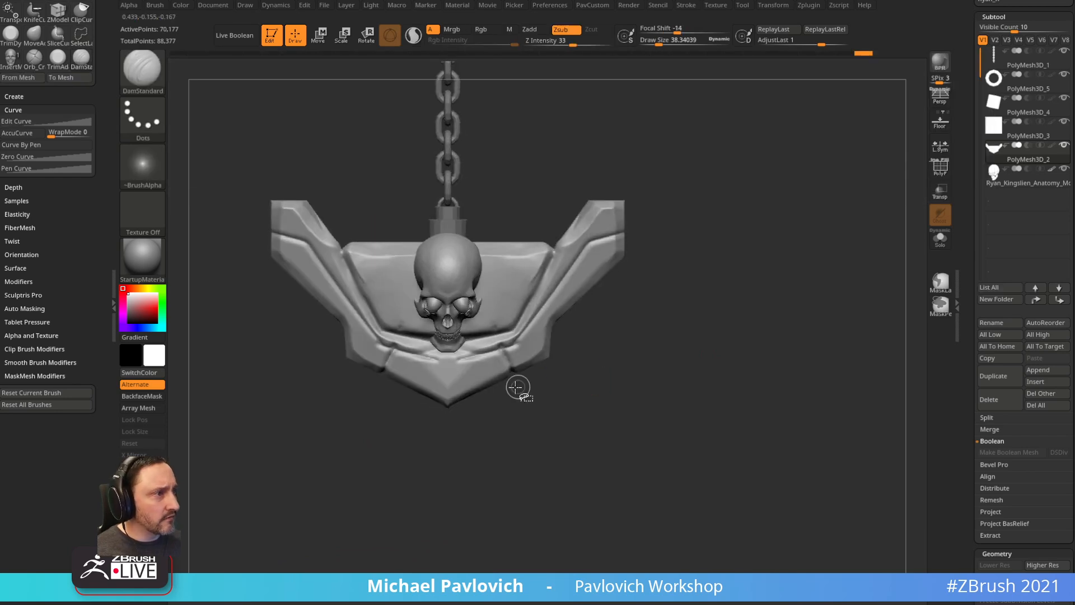
mouse_move(538, 396)
left_mouse_down("ctrl+shift")
mouse_move(495, 367)
mouse_move(487, 504)
left_mouse_up("ctrl+shift")
mouse_move(628, 277)
left_mouse_down("alt")
mouse_move(643, 310)
mouse_move(604, 293)
mouse_move(582, 325)
left_mouse_up("alt")
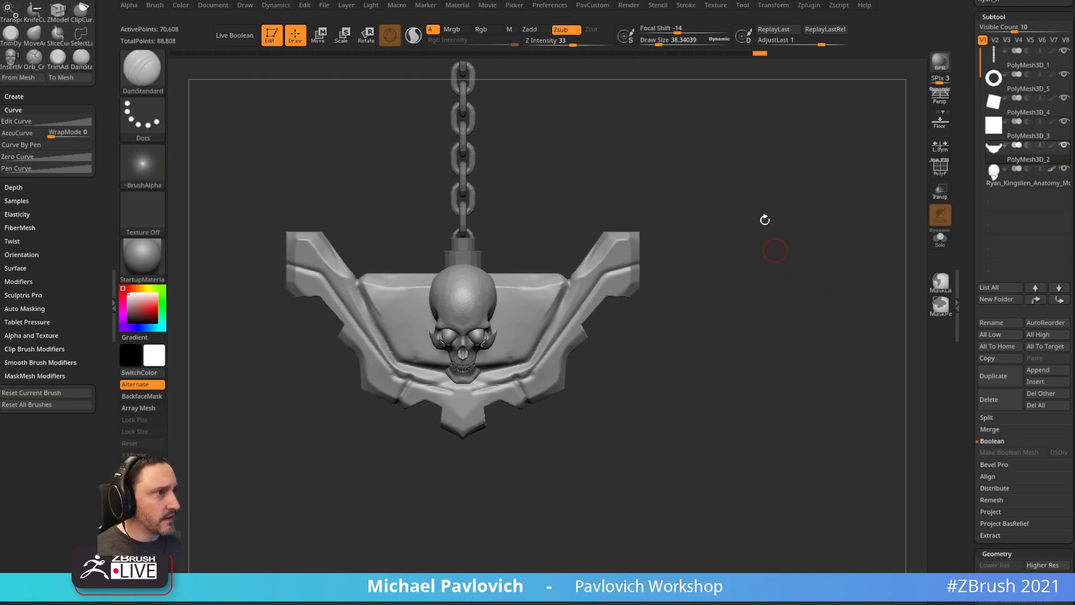
left_click_drag(790, 200, 679, 196)
left_click_drag(658, 300, 762, 208)
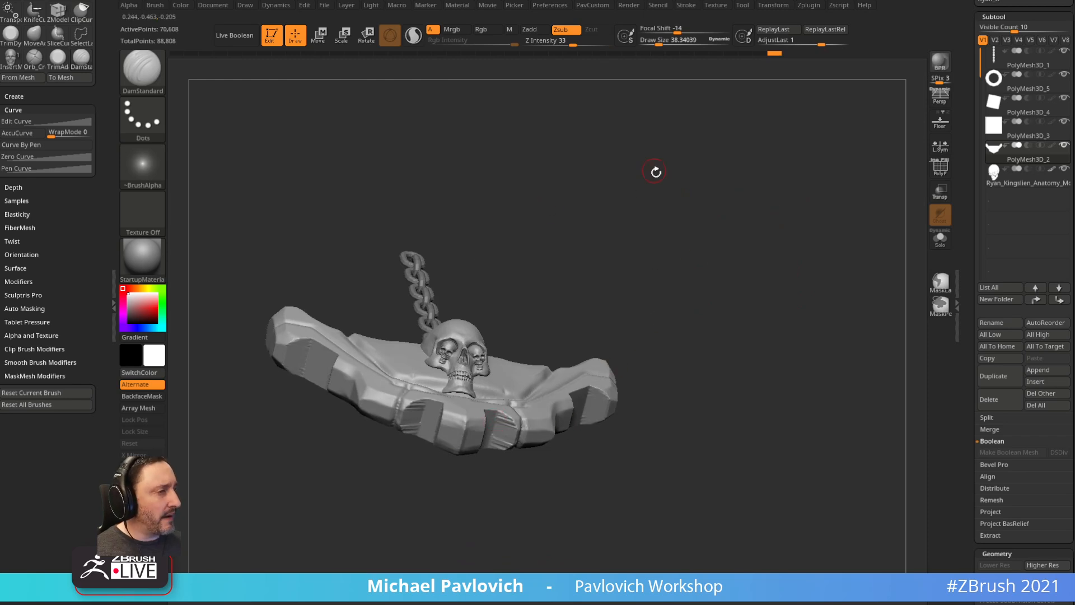
left_click_drag(655, 172, 732, 187)
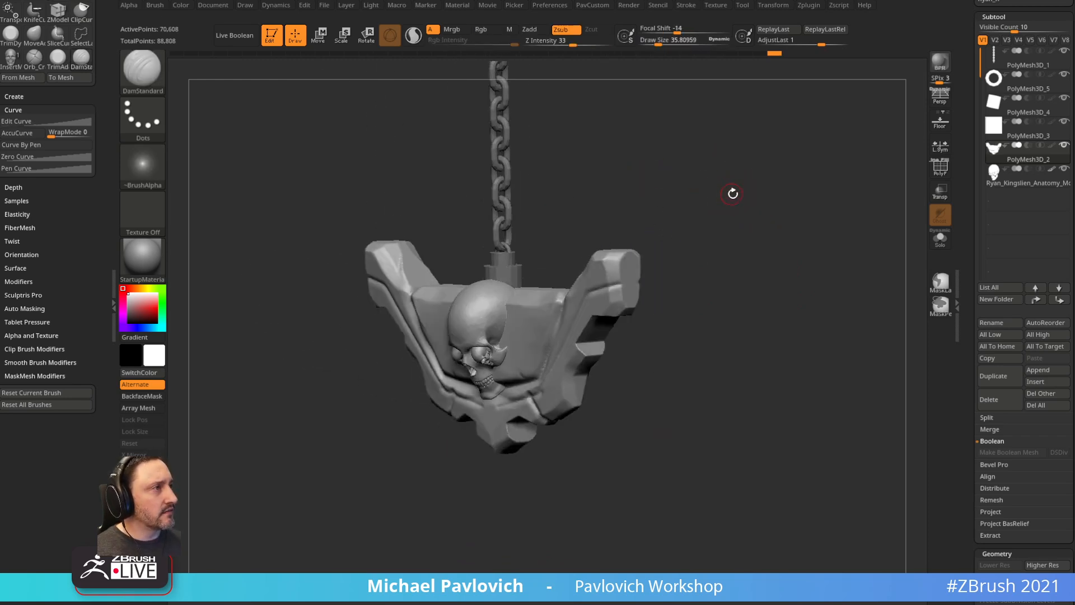
- Switch to the Standard brush at a draw size of about 31 and try a short vertical mark on each side of the panel
key("b")
key("s")
key("t")
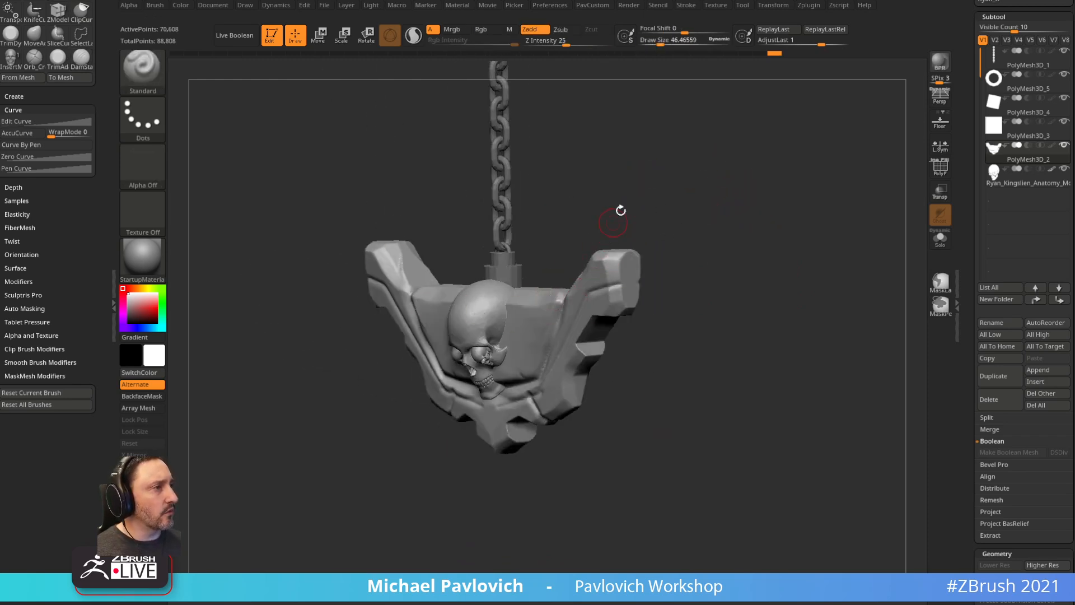
left_click_drag(620, 211, 678, 189)
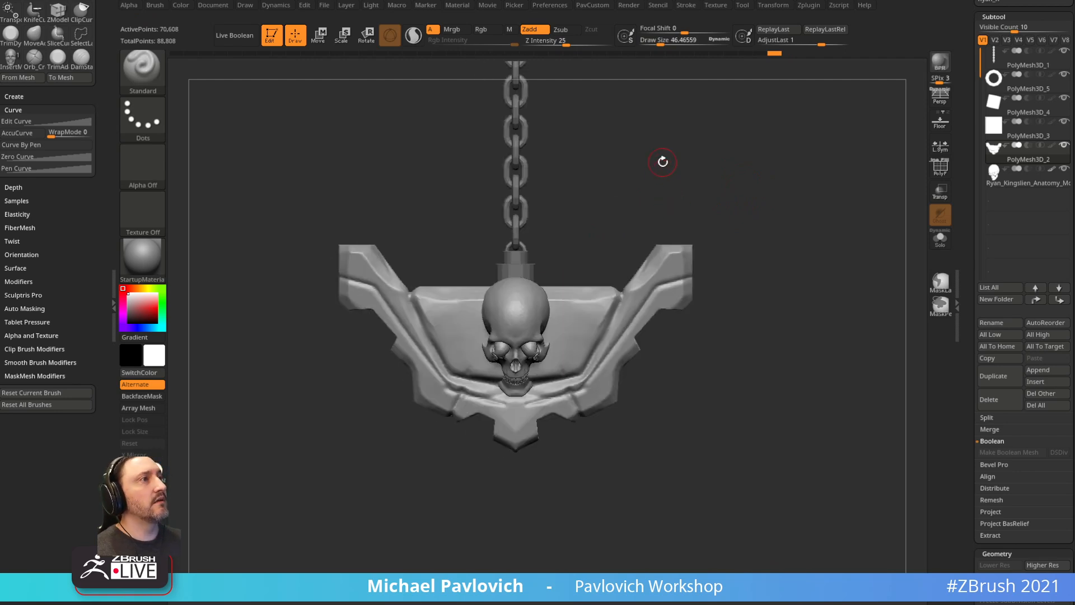
left_click_drag(788, 176, 764, 375, "alt")
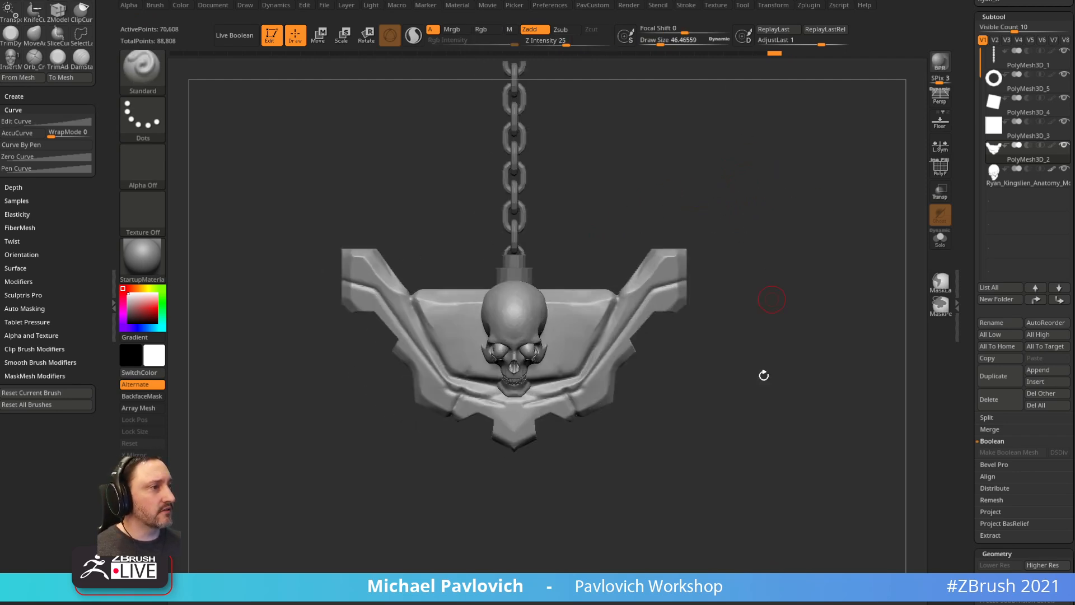
mouse_move(669, 359)
left_mouse_down()
mouse_move(666, 422)
mouse_move(647, 379)
mouse_move(678, 357)
left_mouse_up()
key("s")
left_click_drag(683, 357, 700, 349, "shift")
left_click_drag(707, 290, 716, 323, "alt")
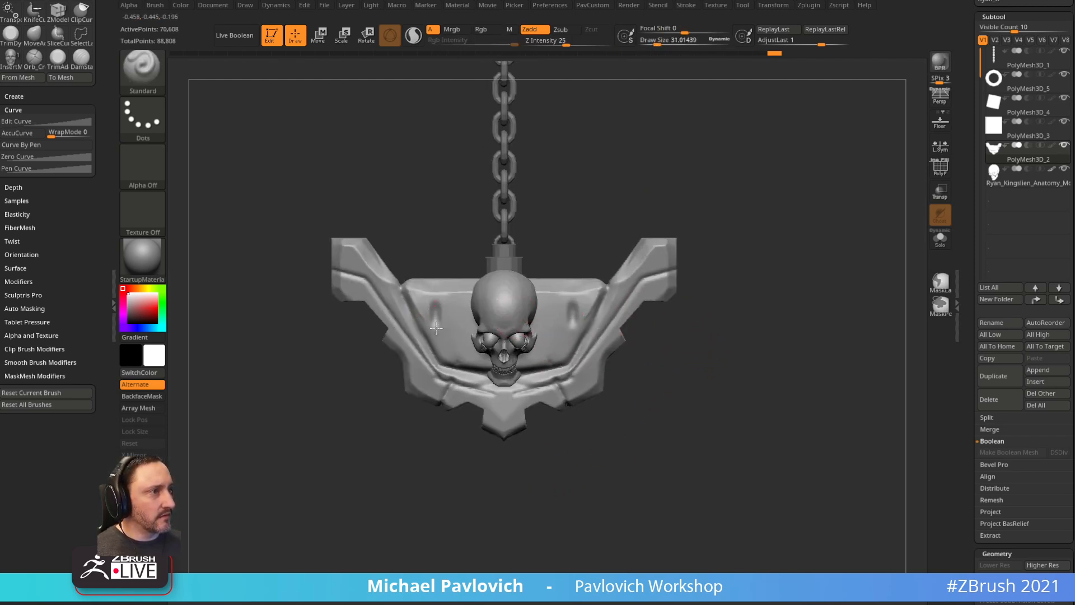
- Sculpt a short slanted slot mark into each upper corner of the panel at a draw size of about 14
key("bracketleft")
key("bracketleft")
key("bracketleft")
key("bracketleft")
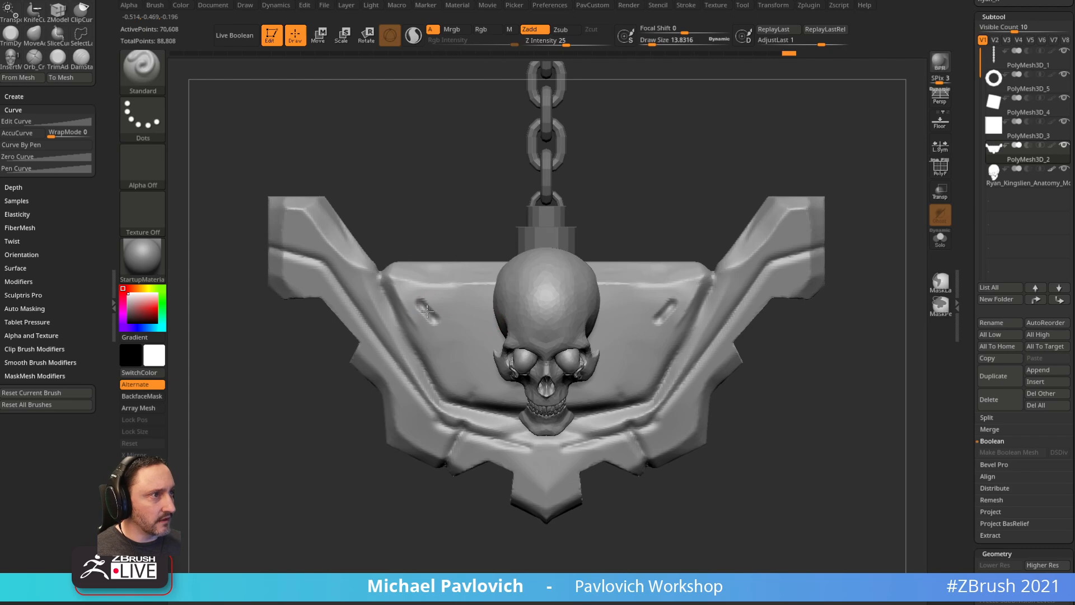
left_click_drag(824, 362, 768, 336, "alt")
key("bracketleft")
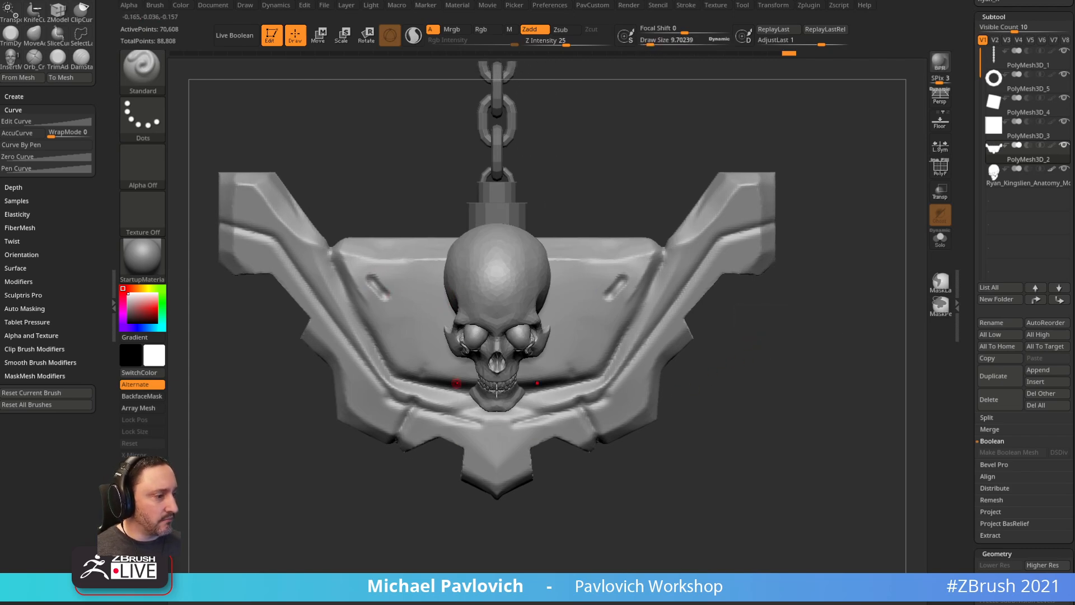
- Select the skull subtool and isolate it with Solo
mouse_move(611, 512)
left_mouse_down()
mouse_move(744, 351)
mouse_move(678, 327)
left_mouse_up()
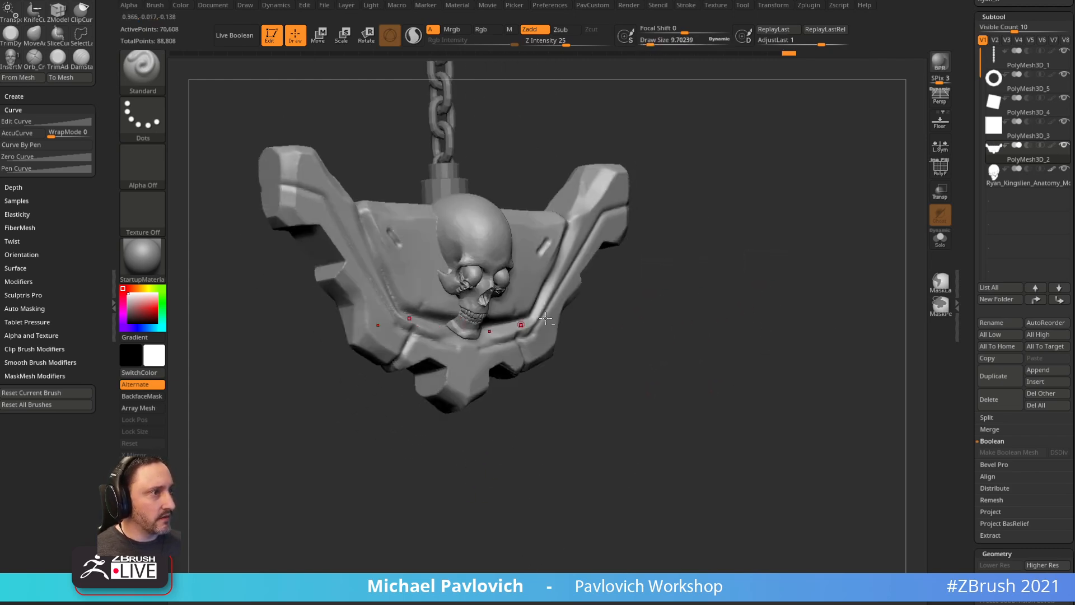
right_click_drag(546, 319, 642, 286)
key("s")
left_click_drag(568, 318, 582, 319)
left_click(528, 256, "alt")
right_click_drag(674, 280, 750, 294)
key("s")
left_click_drag(762, 299, 752, 299)
left_click(940, 241)
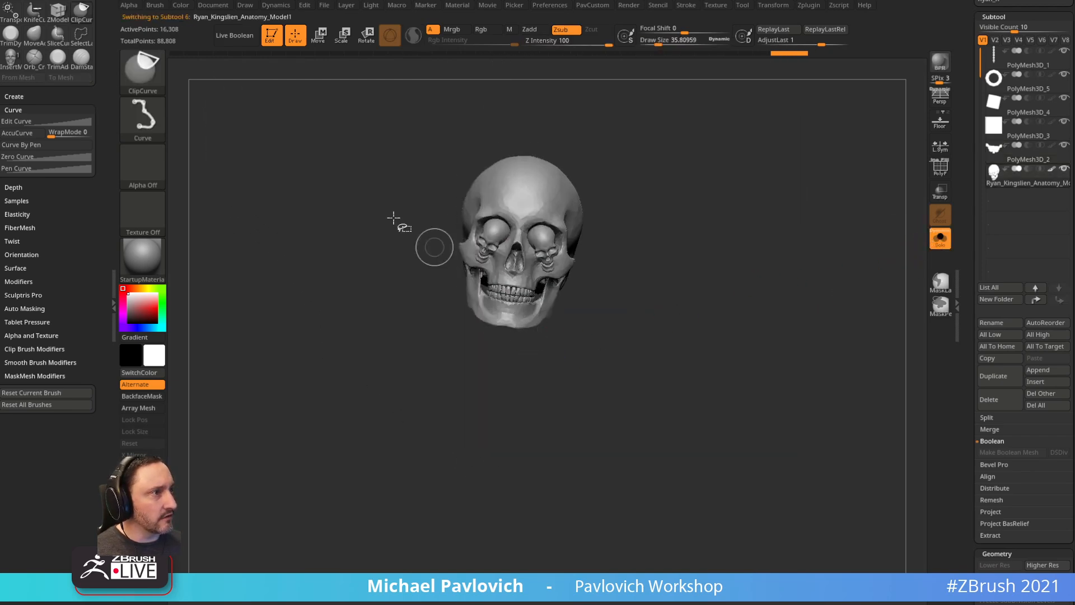
- Hide the skull's jaw with the SelectLasso brush, delete the hidden geometry and exit Solo
left_click(161, 90, "ctrl+shift")
left_click(303, 84, "ctrl+shift")
mouse_move(699, 352)
right_mouse_down()
mouse_move(664, 327)
mouse_move(720, 329)
mouse_move(708, 286)
mouse_move(599, 373)
right_mouse_up()
mouse_move(576, 335)
left_mouse_down("ctrl+alt+shift")
mouse_move(480, 358)
mouse_move(448, 523)
left_mouse_up("ctrl+alt+shift")
left_click(830, 218, "ctrl+shift")
left_click(857, 281, "ctrl+shift")
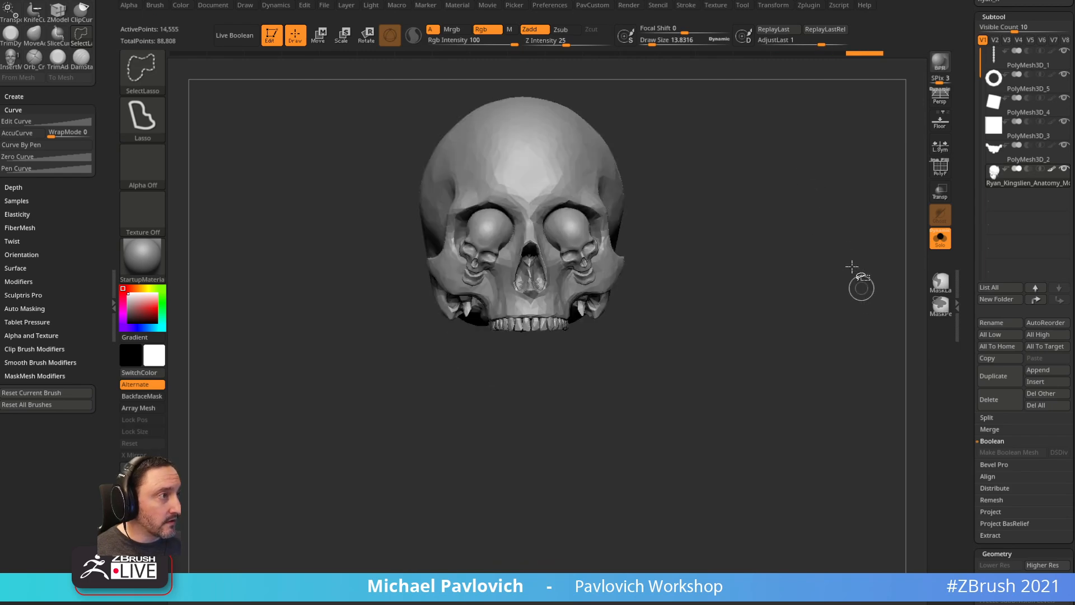
key("space")
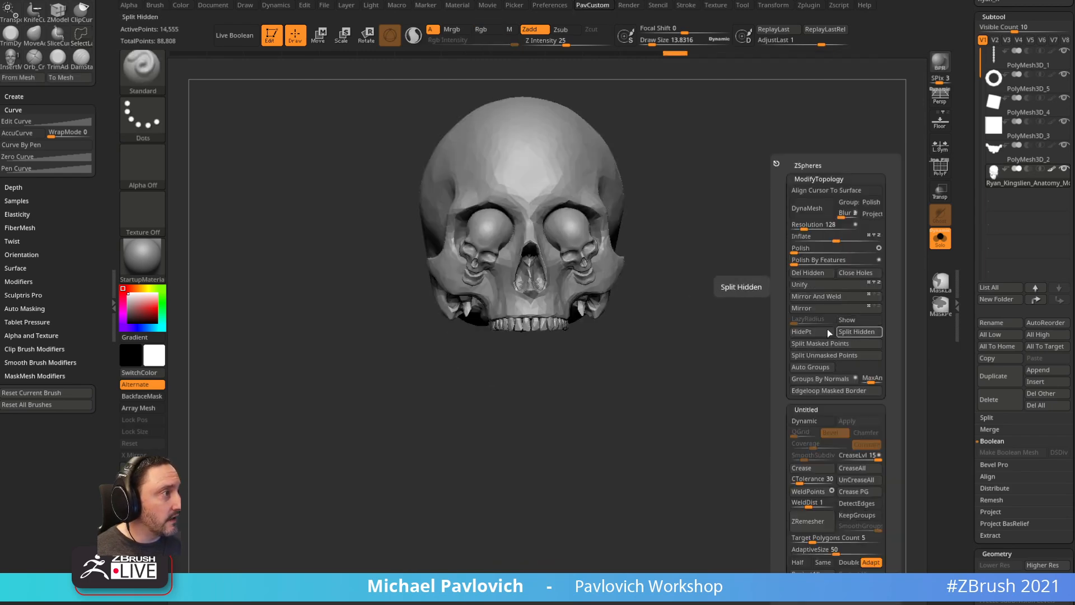
left_click(939, 238)
key("f")
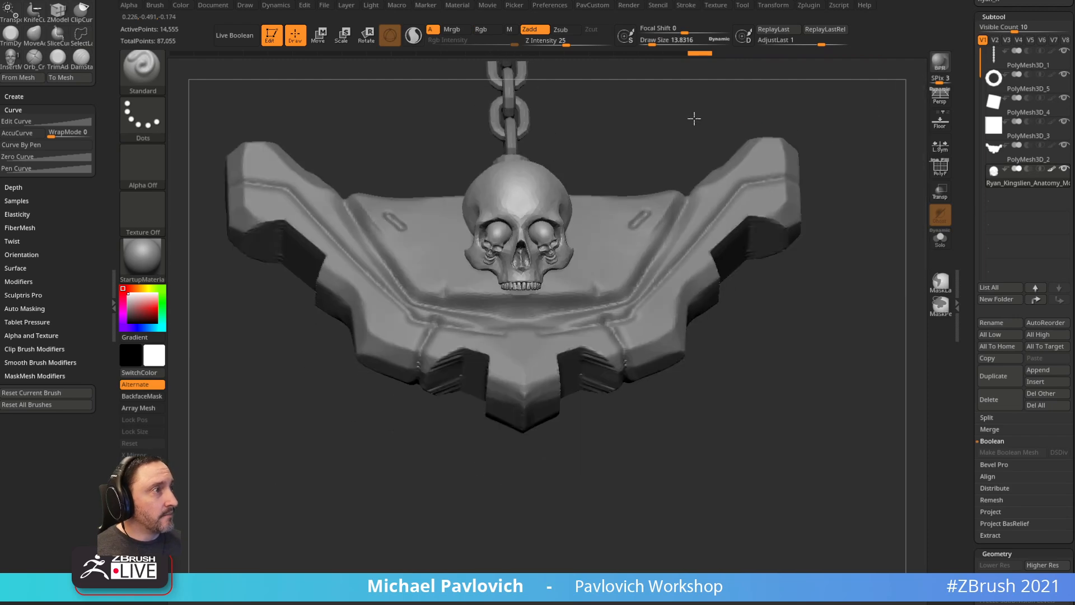
- Select the base subtool and insert a Cylinder16 mesh at the skull's teeth
left_click_drag(693, 118, 807, 142)
key("w")
key("q")
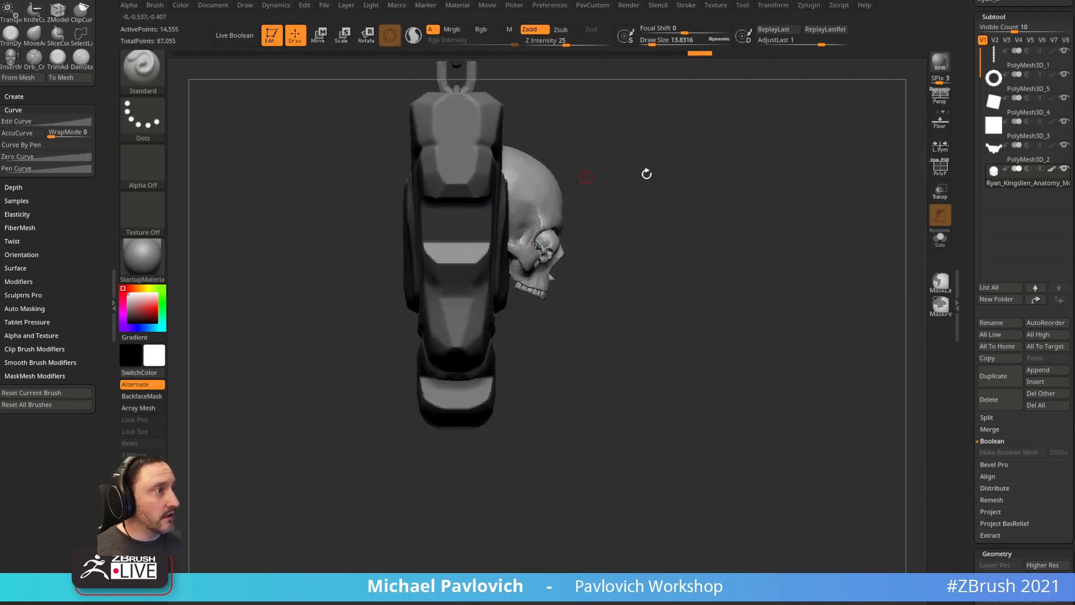
left_click_drag(649, 175, 550, 297, "shift")
left_click(550, 297, "alt")
left_click_drag(737, 269, 780, 285, "alt")
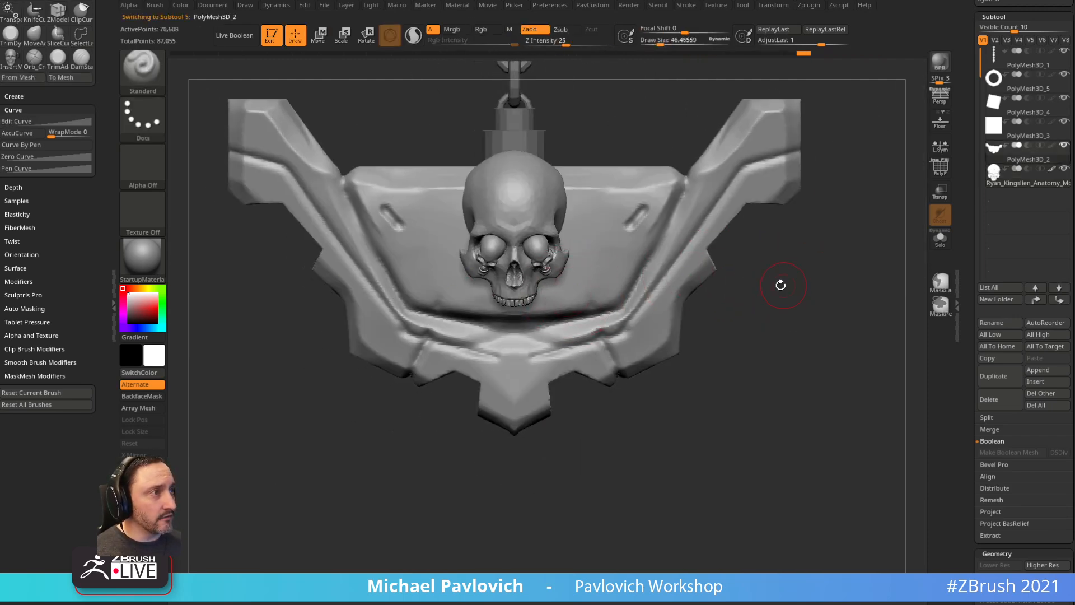
key("b")
left_click(791, 271)
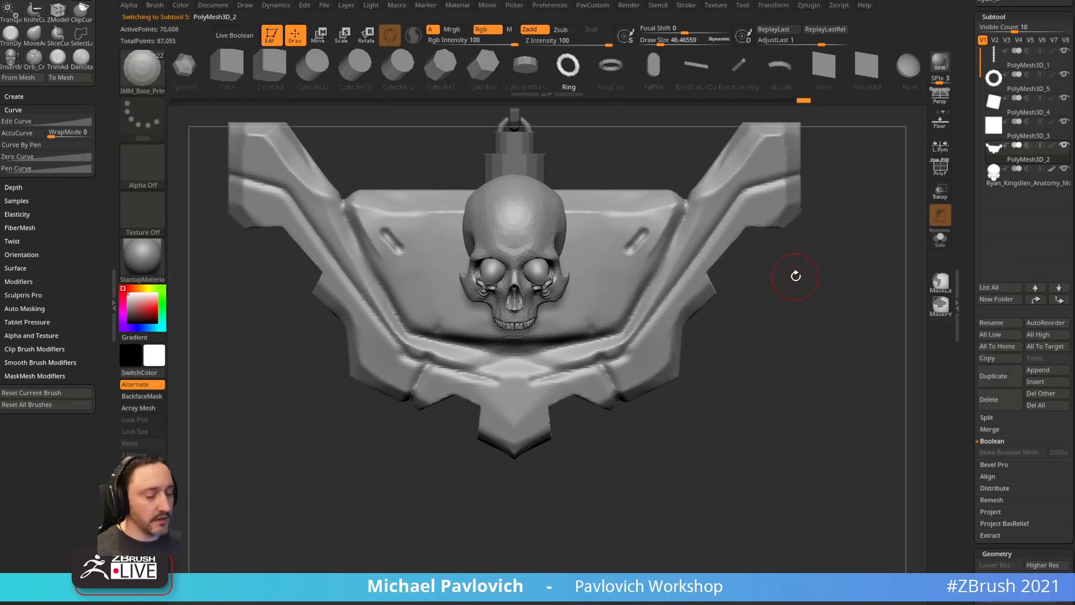
key("m")
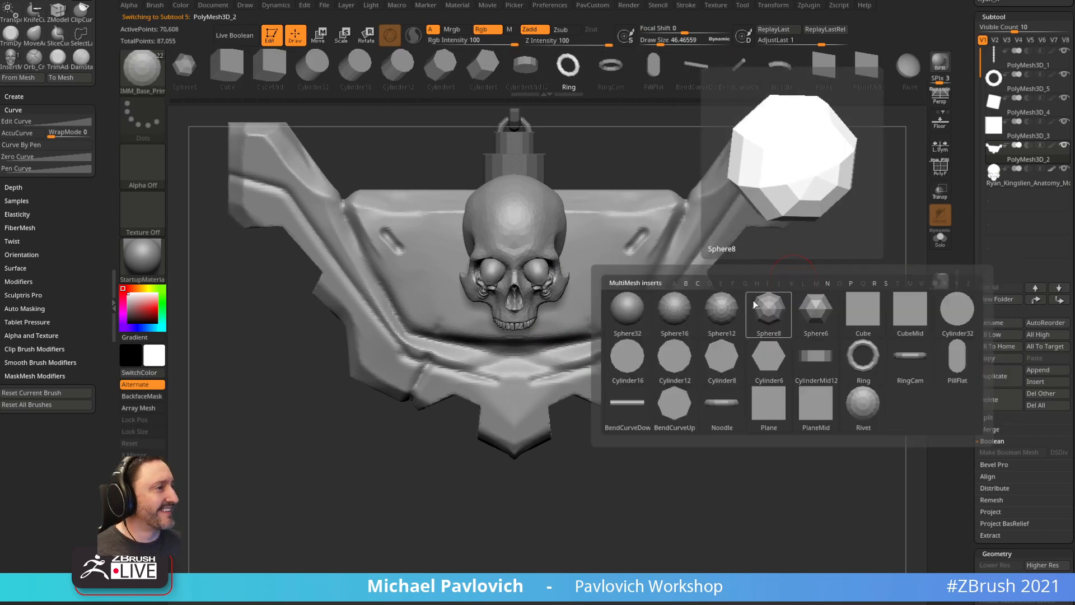
mouse_move(786, 343)
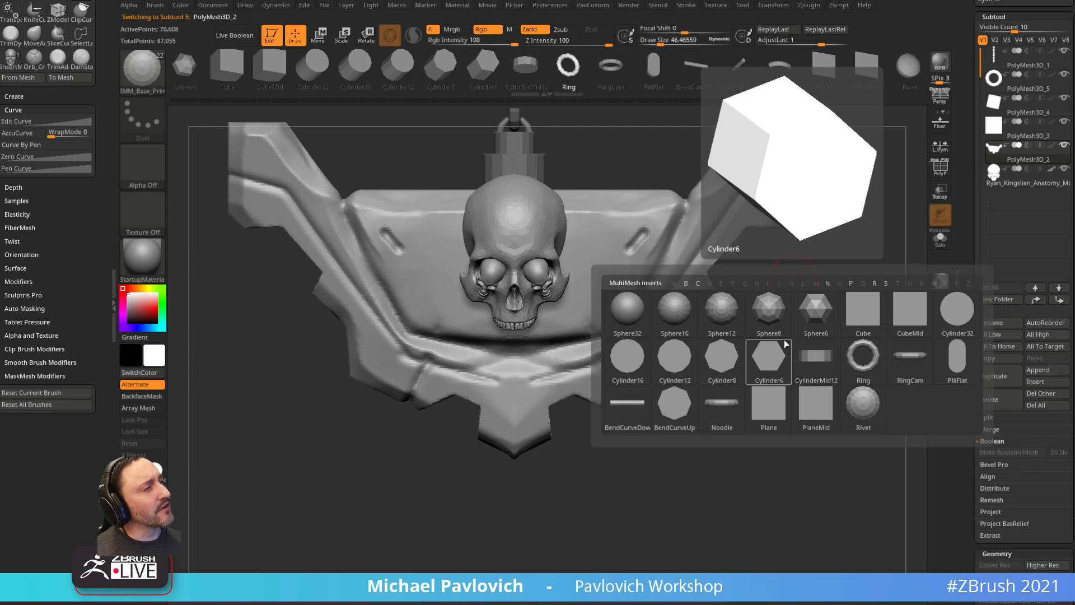
left_click(630, 363)
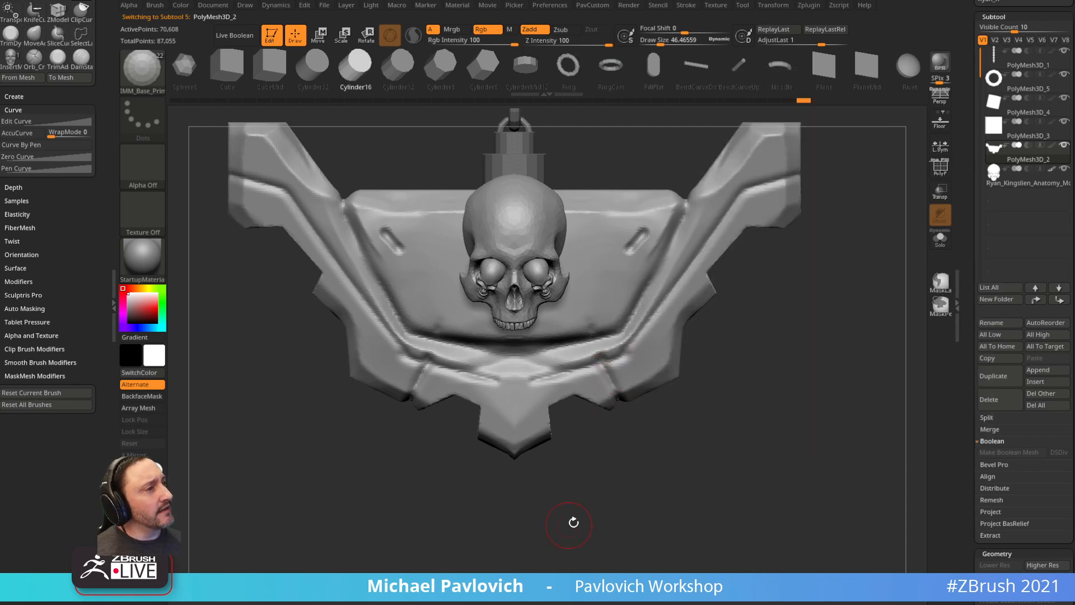
left_click_drag(509, 332, 514, 380)
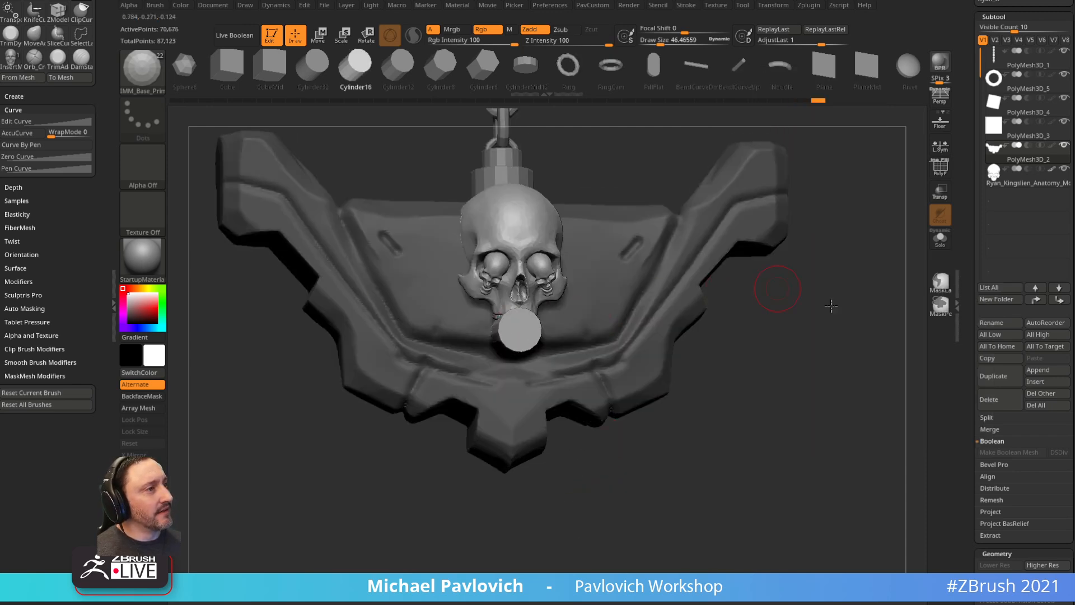
- Adjust the placement of the inserted cylinders just below the skull's teeth with the gizmo
left_click_drag(801, 286, 777, 271)
key("w")
mouse_move(529, 255)
left_mouse_down()
mouse_move(571, 282)
mouse_move(559, 275)
left_mouse_up()
key("q")
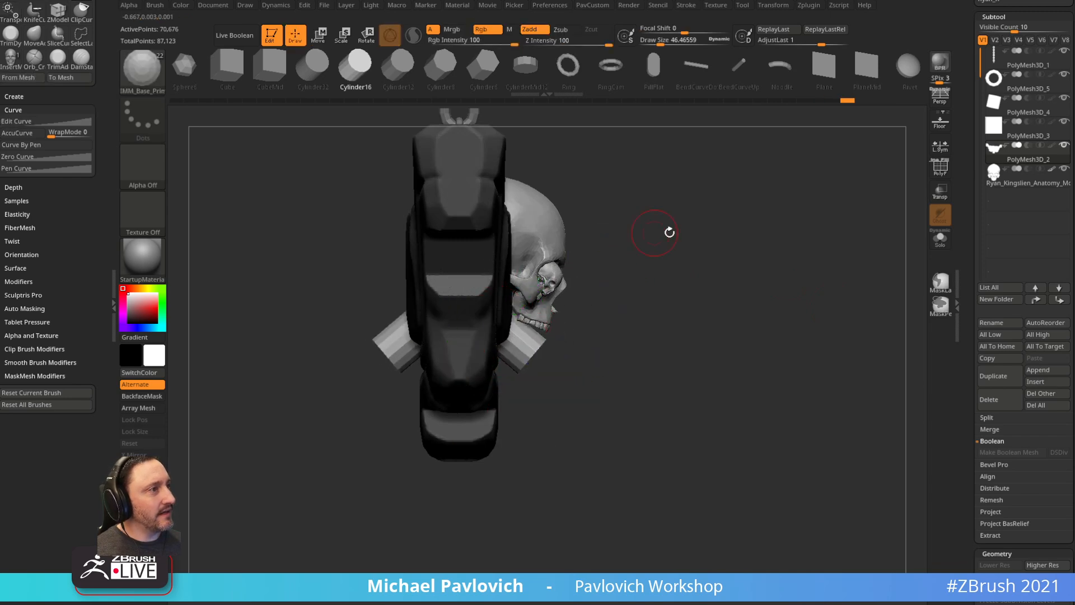
- Switch to the Standard brush at a draw size of about 22 and select the skull subtool
left_click_drag(669, 233, 591, 249)
key("b")
key("s")
key("t")
key("s")
left_click_drag(588, 254, 582, 254)
left_click(548, 238, "alt")
- Show the floor grid and mirror and weld the skull across to the opposite face of the base
left_click_drag(738, 216, 631, 390)
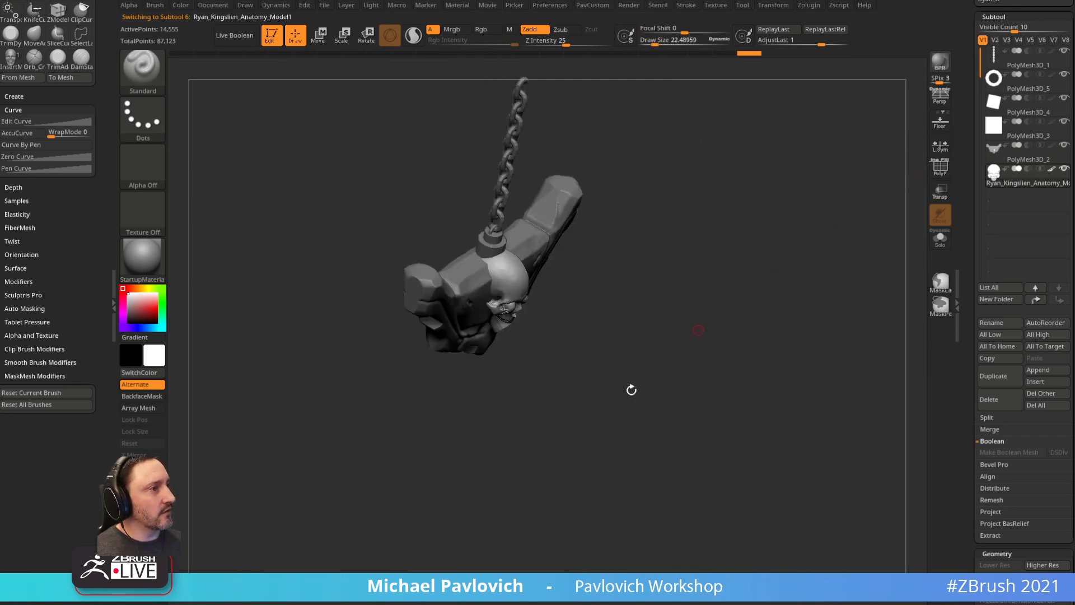
left_click(940, 120)
left_click_drag(823, 247, 562, 340)
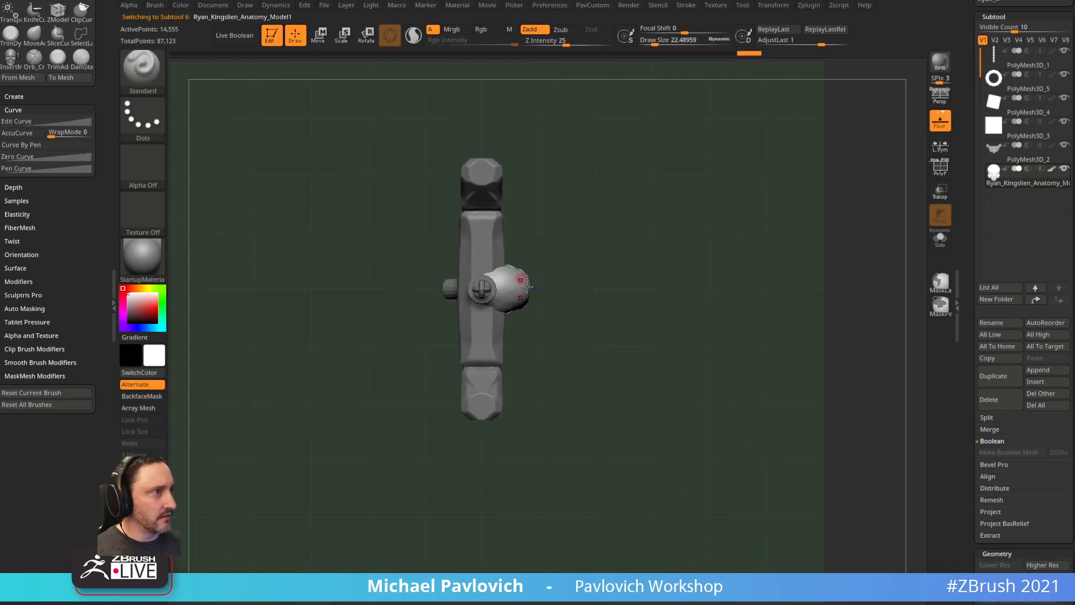
key("3")
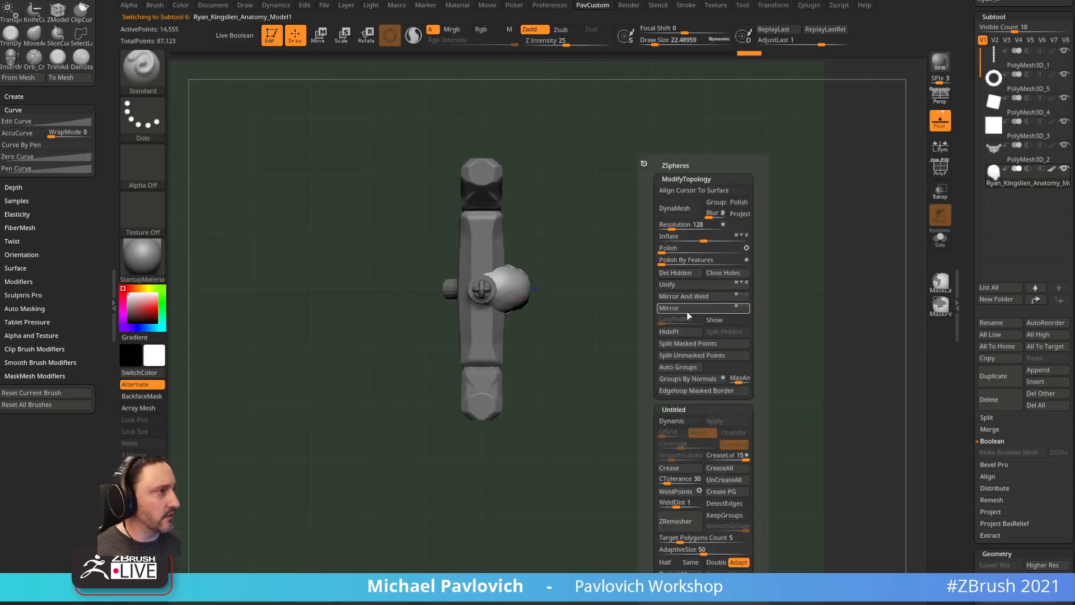
left_click(722, 301)
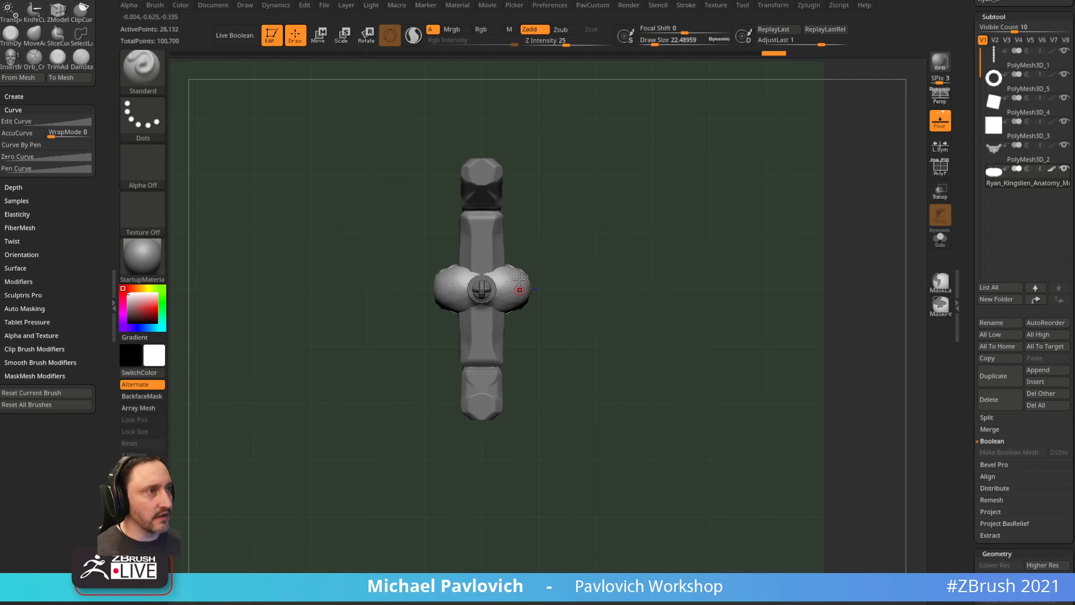
left_click(772, 5)
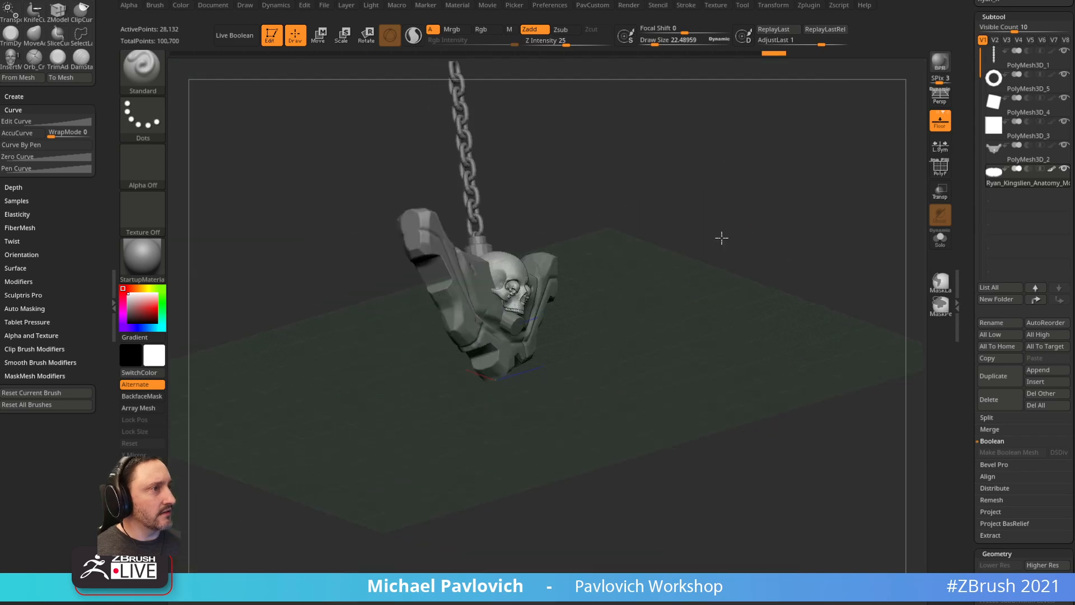
left_click_drag(722, 238, 725, 258, "shift")
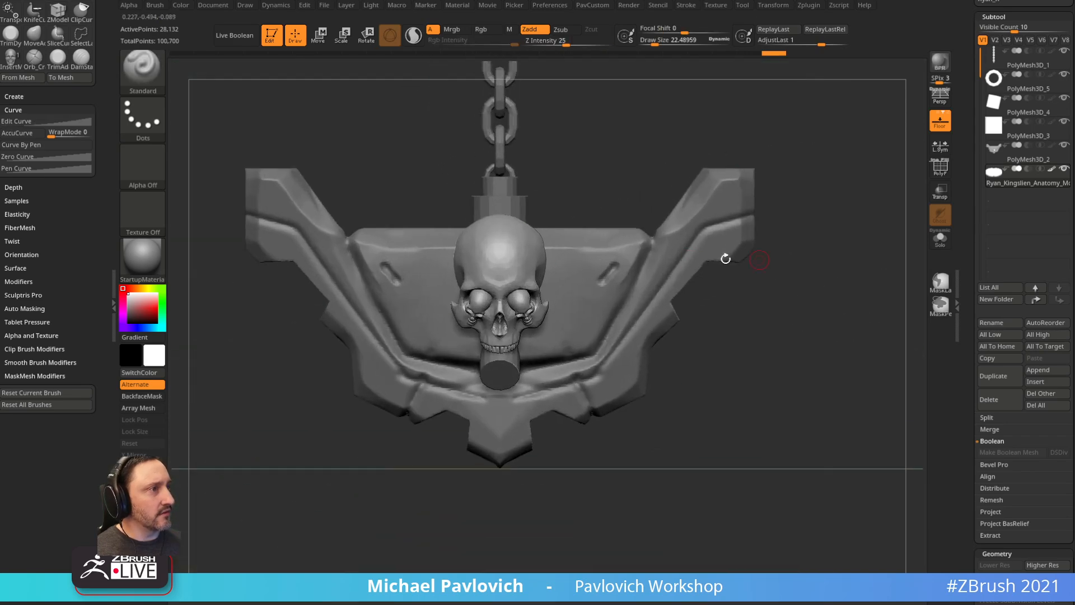
- Select the base subtool again and rotate the tilted cylinders until they stand upright beneath the skulls
left_click_drag(553, 217, 496, 281)
left_click_drag(610, 182, 615, 336)
left_click(594, 335, "alt")
left_click_drag(699, 315, 666, 263)
key("w")
left_click_drag(553, 242, 562, 298)
left_click_drag(563, 224, 593, 221)
key("q")
left_click_drag(806, 198, 736, 205)
key("w")
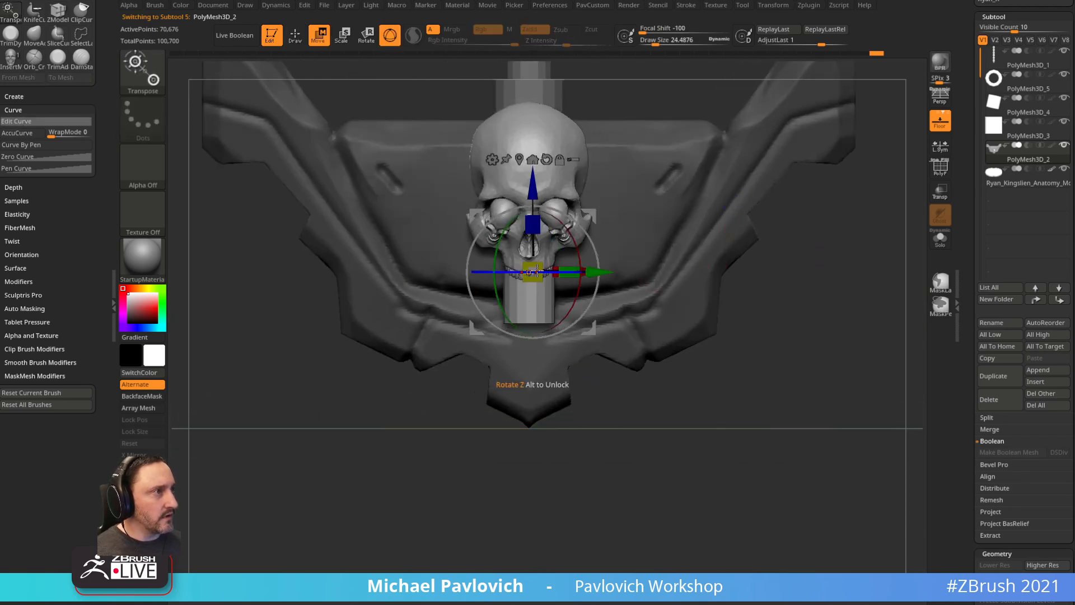
- Isolate the base to reset the gizmo's orientation upright at the cylinder, and hide the floor grid
left_click(940, 238)
left_click_drag(862, 247, 840, 307, "alt")
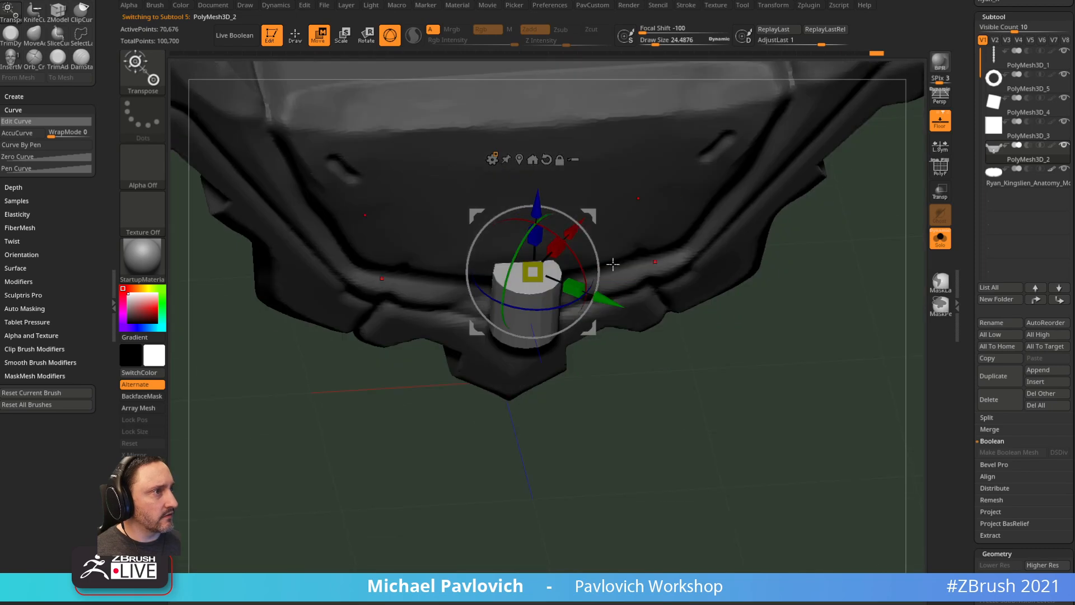
left_click(545, 161)
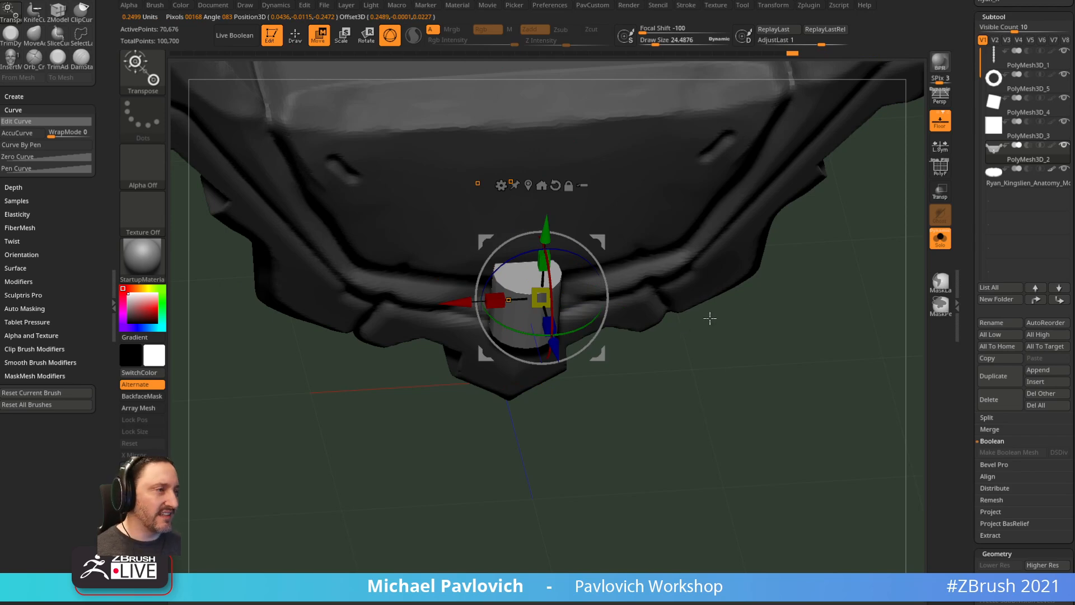
left_click(934, 244)
left_click_drag(854, 293, 884, 223)
left_click(937, 124)
key("q")
- Isolate the base and split its masked part from the two cylinders into a separate subtool
left_click(941, 238)
left_click_drag(789, 246, 790, 238, "shift")
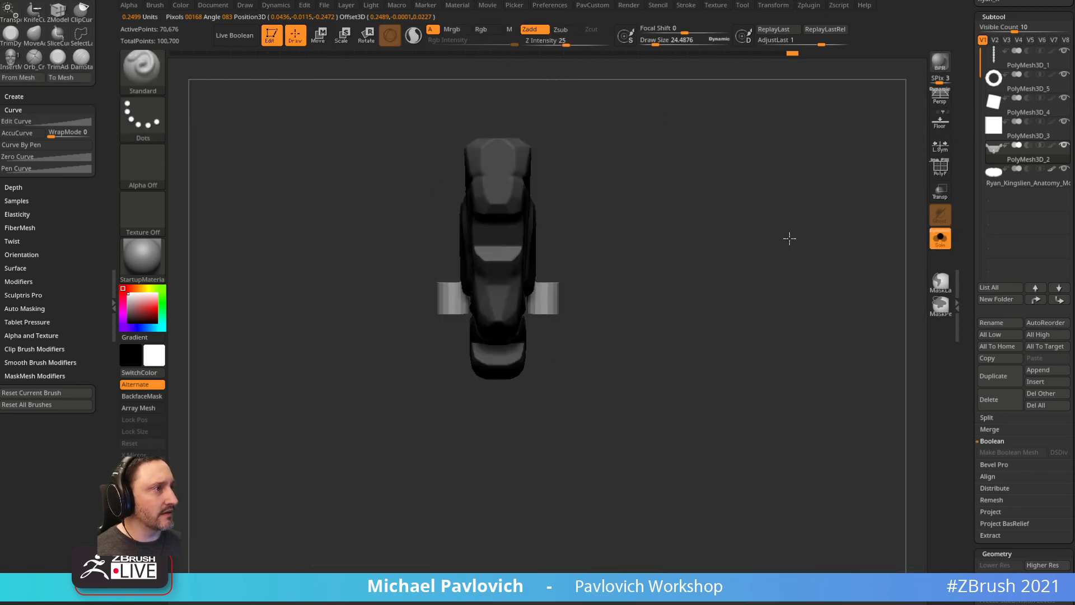
key("2")
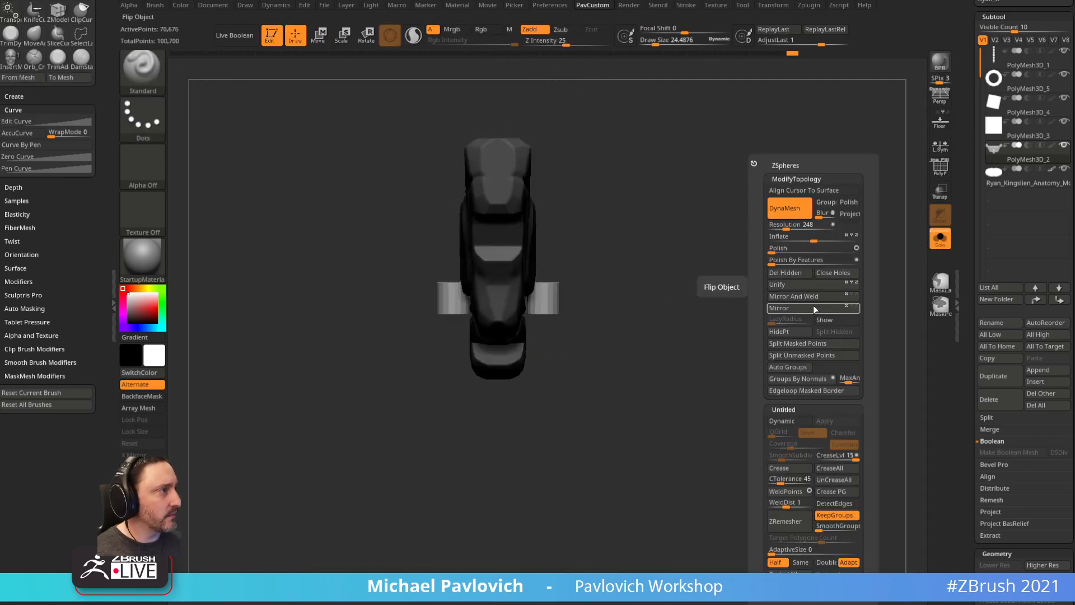
left_click(810, 346)
key("f")
- Isolate one of the two cylinders by hiding the other and delete the hidden one
key("w")
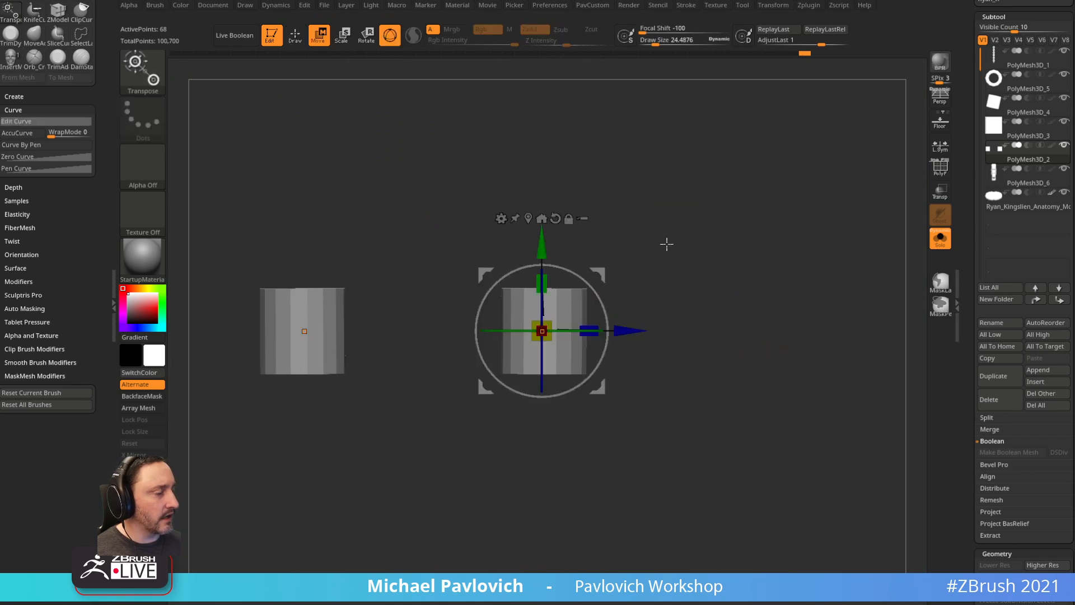
left_click_drag(554, 252, 624, 257)
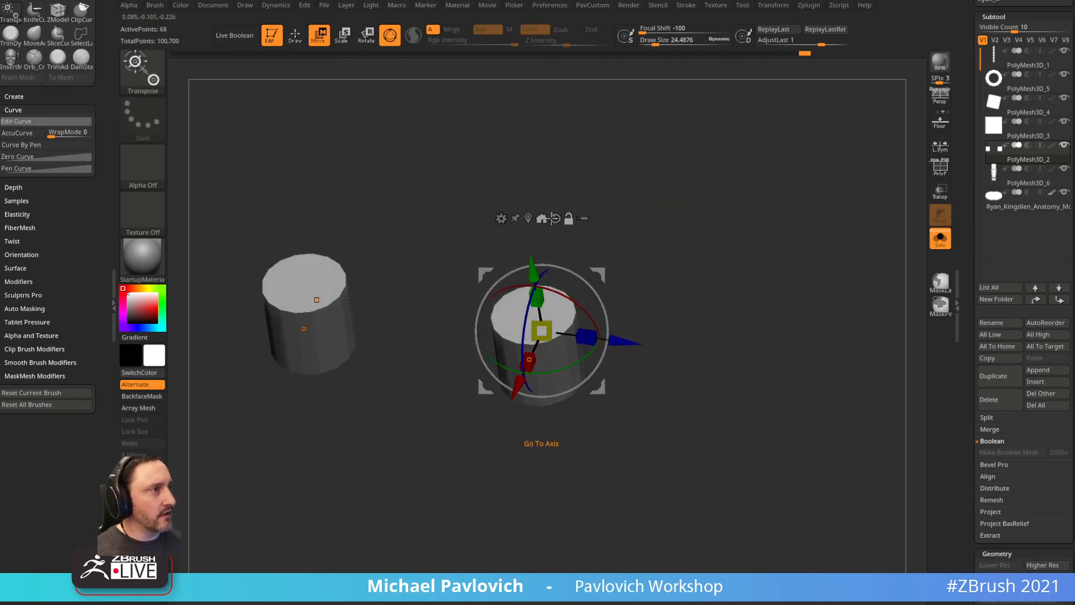
left_click_drag(539, 229, 614, 302)
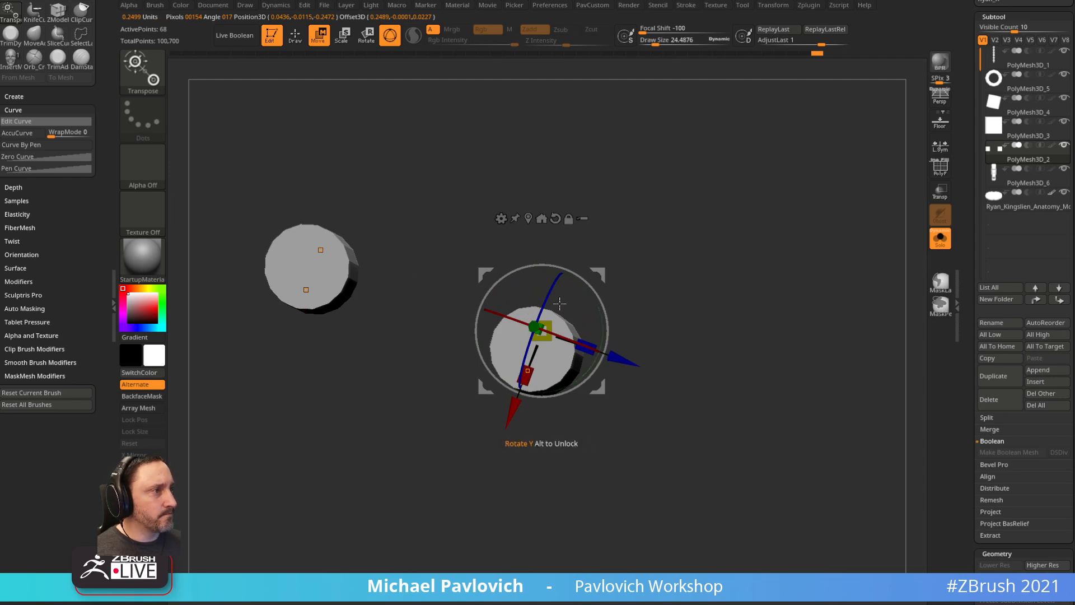
left_click_drag(510, 223, 654, 275)
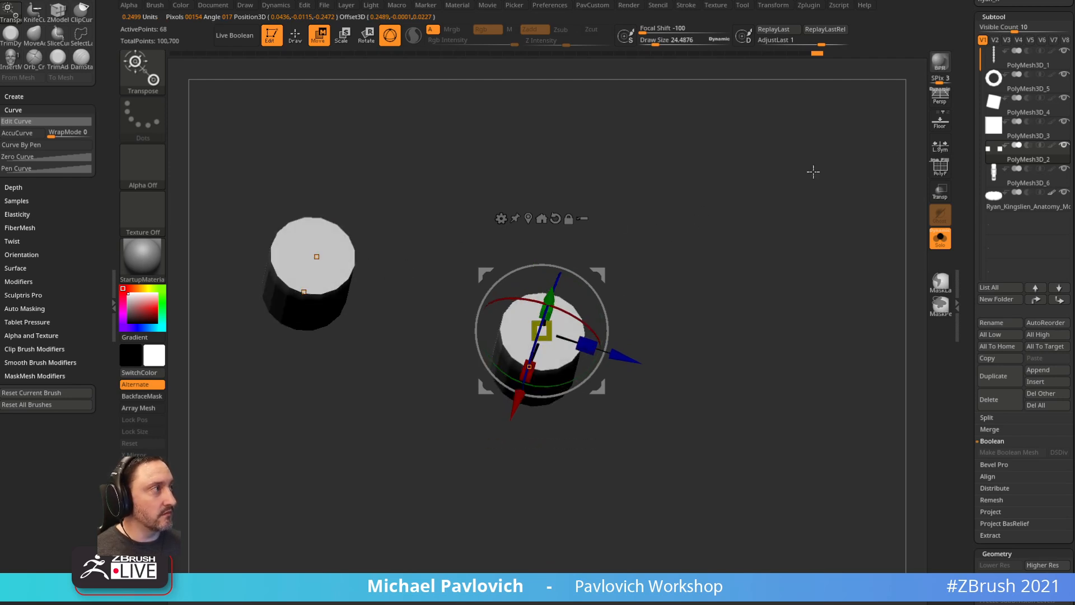
left_click_drag(749, 211, 738, 193)
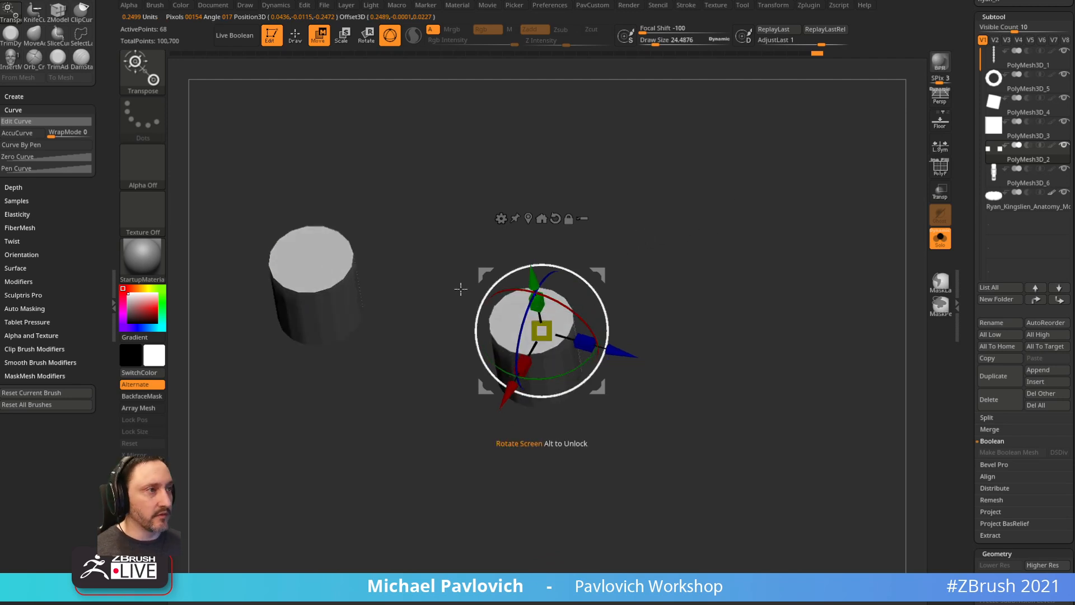
mouse_move(438, 261)
left_mouse_down("ctrl+shift")
mouse_move(567, 403)
mouse_move(694, 336)
left_mouse_up("ctrl+shift")
key("ctrl+shift+a")
key("3")
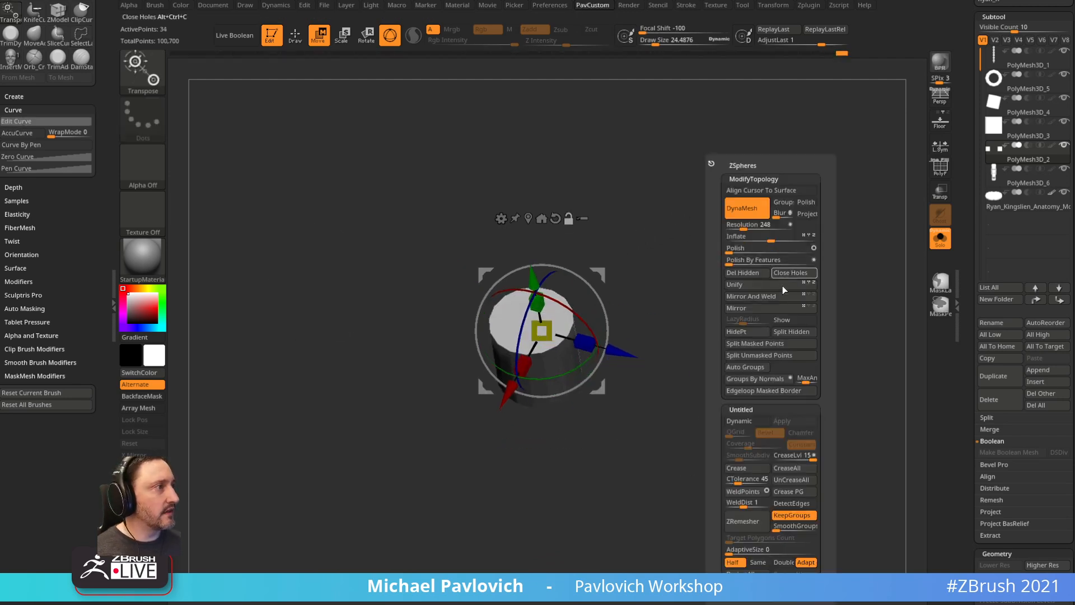
left_click(753, 277)
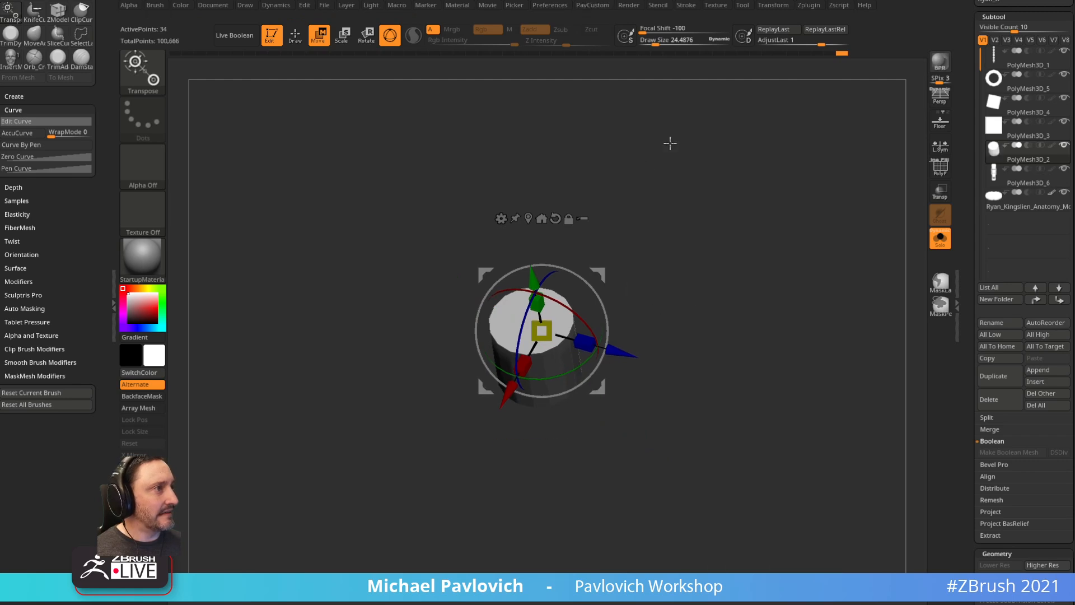
- Set the cylinder's symmetry to the X axis only, reset the gizmo's orientation and exit Solo
left_click(775, 6)
left_click(804, 295)
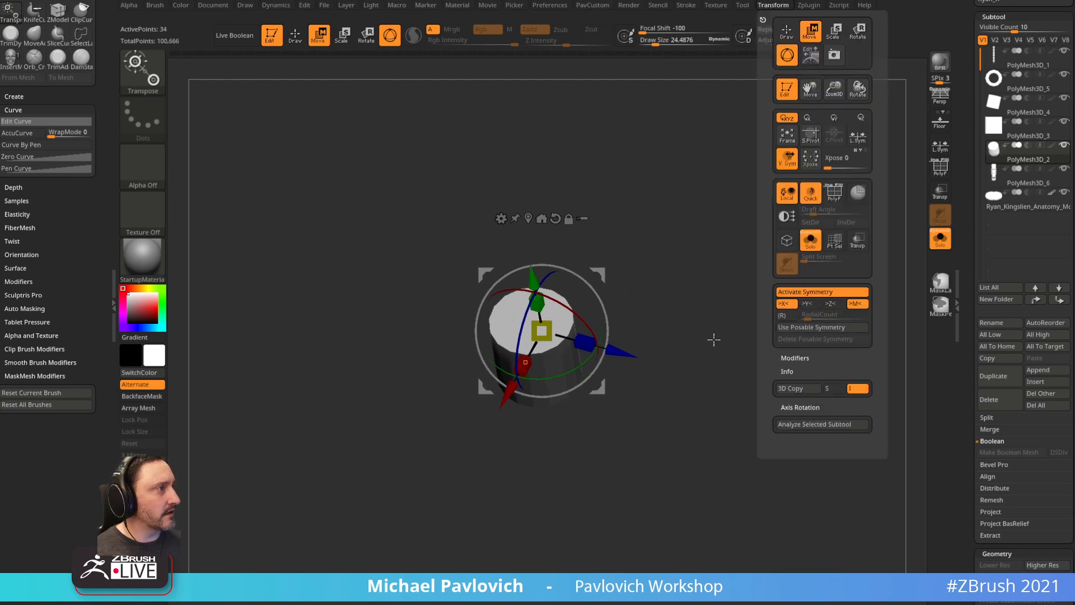
left_click_drag(689, 233, 691, 252)
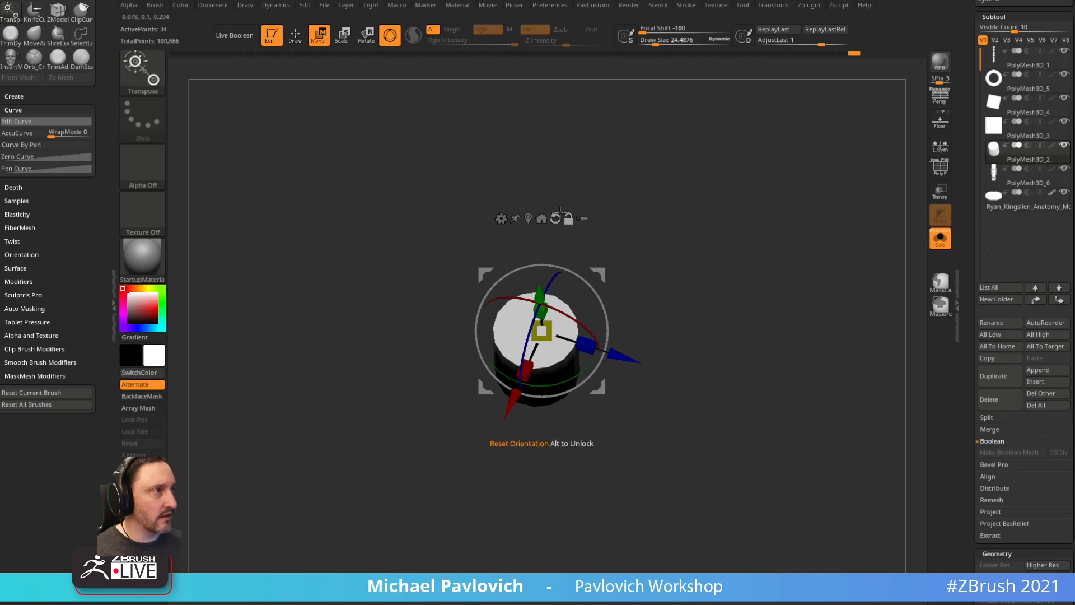
left_click(555, 218)
left_click(940, 238)
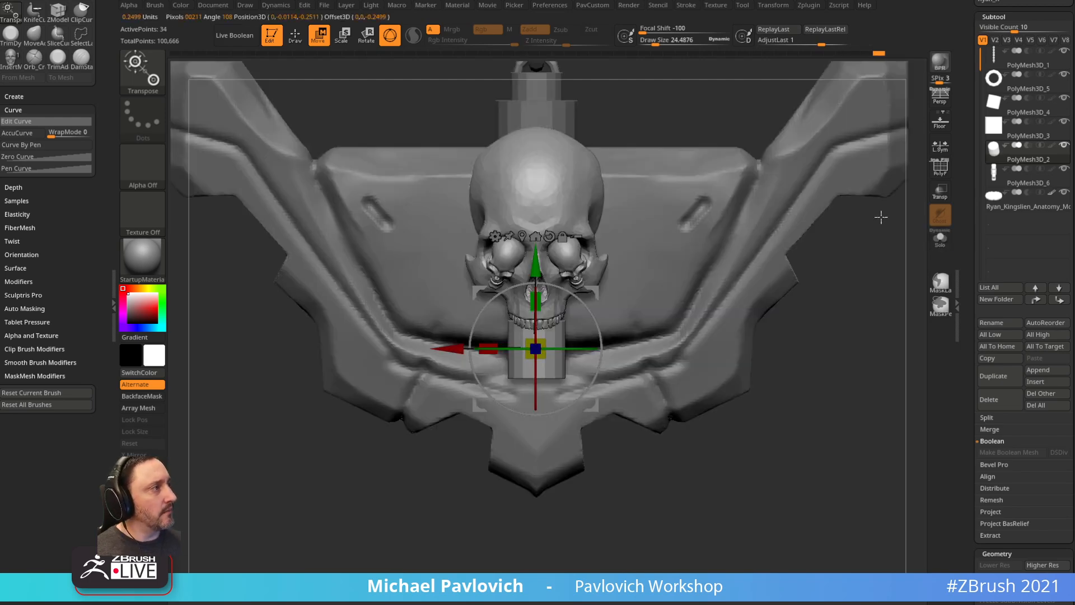
- Flatten the cylinder to roughly half its height along Y and lower it further beneath the skull
mouse_move(841, 312)
right_mouse_down("shift")
mouse_move(835, 274)
mouse_move(828, 314)
right_mouse_up("shift")
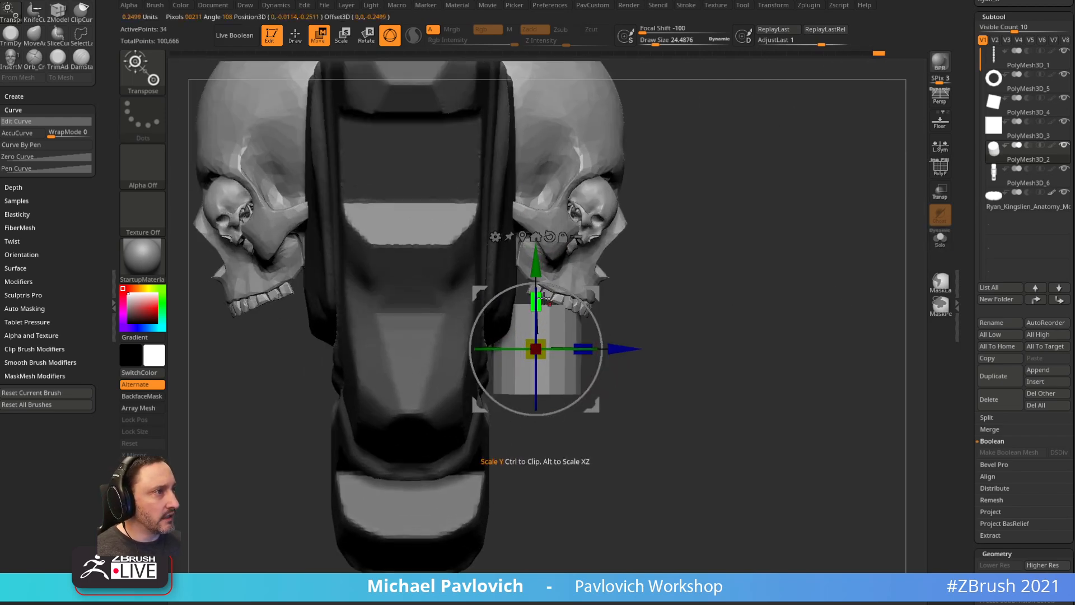
left_click_drag(539, 302, 542, 326)
right_click_drag(448, 210, 522, 350, "ctrl")
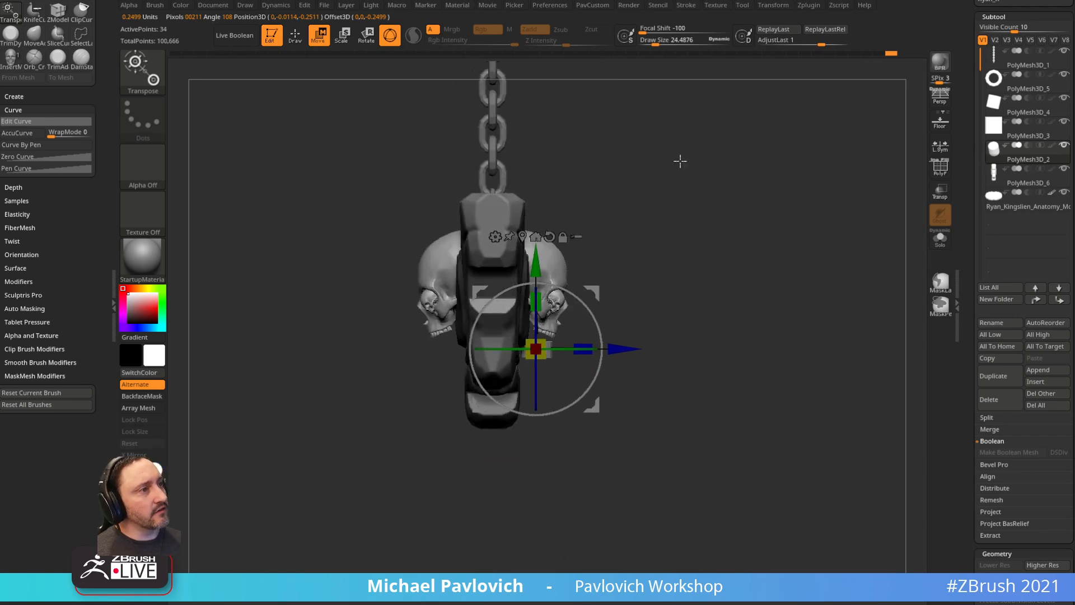
right_click_drag(680, 161, 655, 246, "ctrl")
left_click_drag(536, 265, 535, 322)
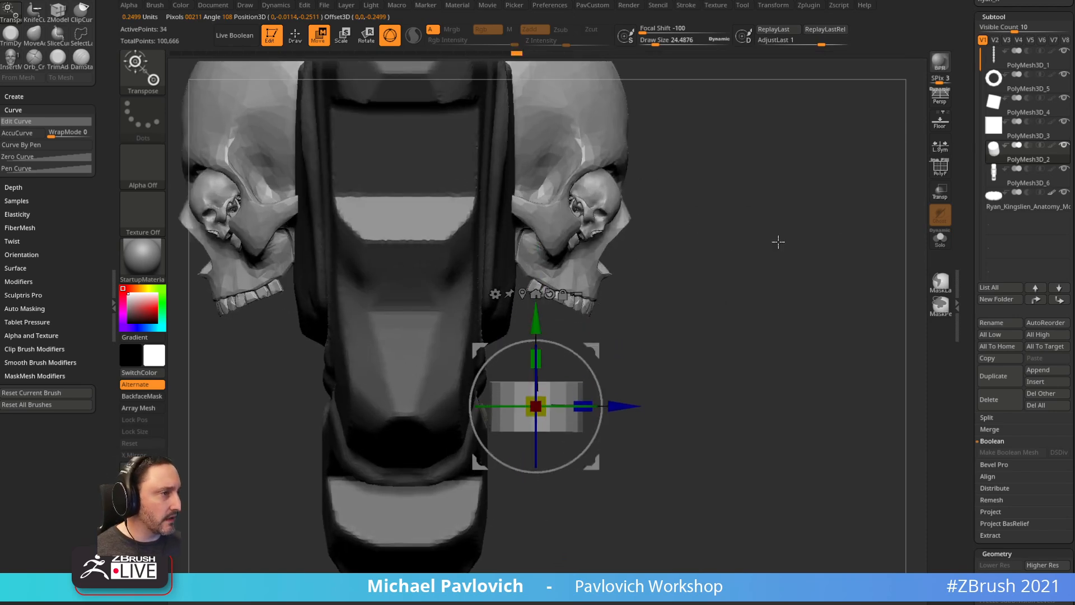
- Duplicate the cylinder within its subtool, placing the copy above and tilted toward the skull, and isolate the pair with polyframe on
left_click(936, 172)
right_click_drag(868, 229, 826, 233)
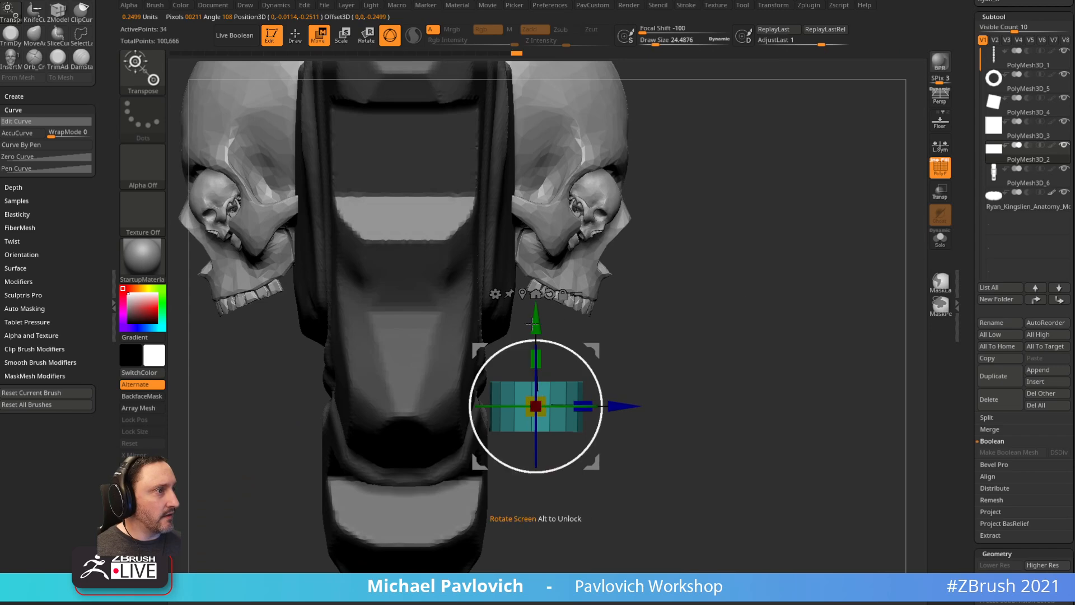
left_click_drag(595, 351, 568, 250, "ctrl")
key("q")
mouse_move(642, 211)
right_mouse_down()
mouse_move(699, 224)
mouse_move(747, 214)
right_mouse_up()
left_click(937, 245)
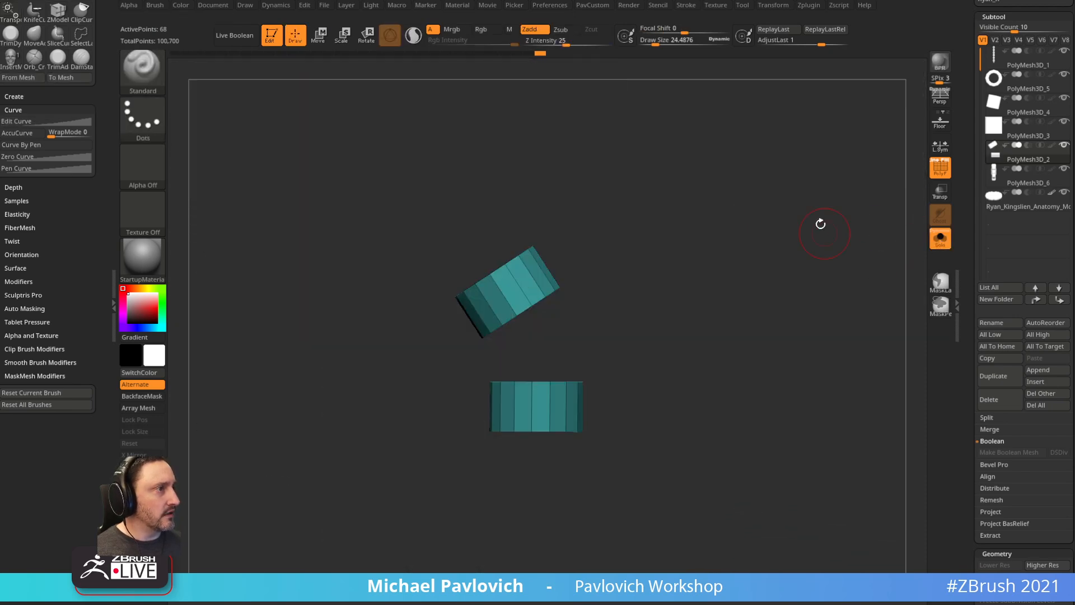
- Delete the facing end caps of both cylinders using ZModeler's polygon Delete with the Flat Island target
right_click_drag(504, 355, 680, 217)
key("b")
key("z")
key("m")
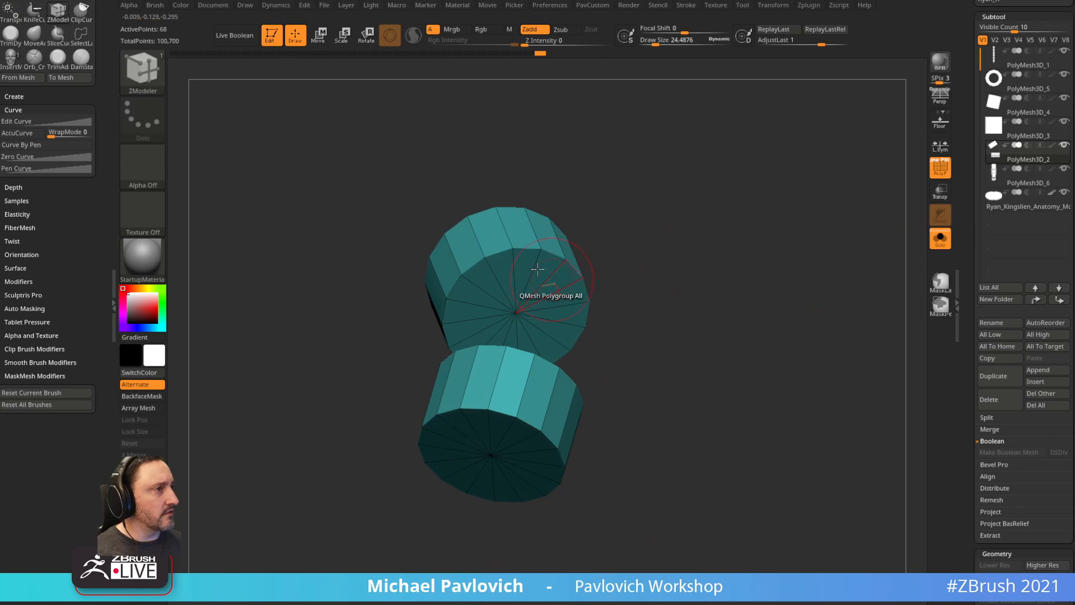
key("space")
left_click(365, 233)
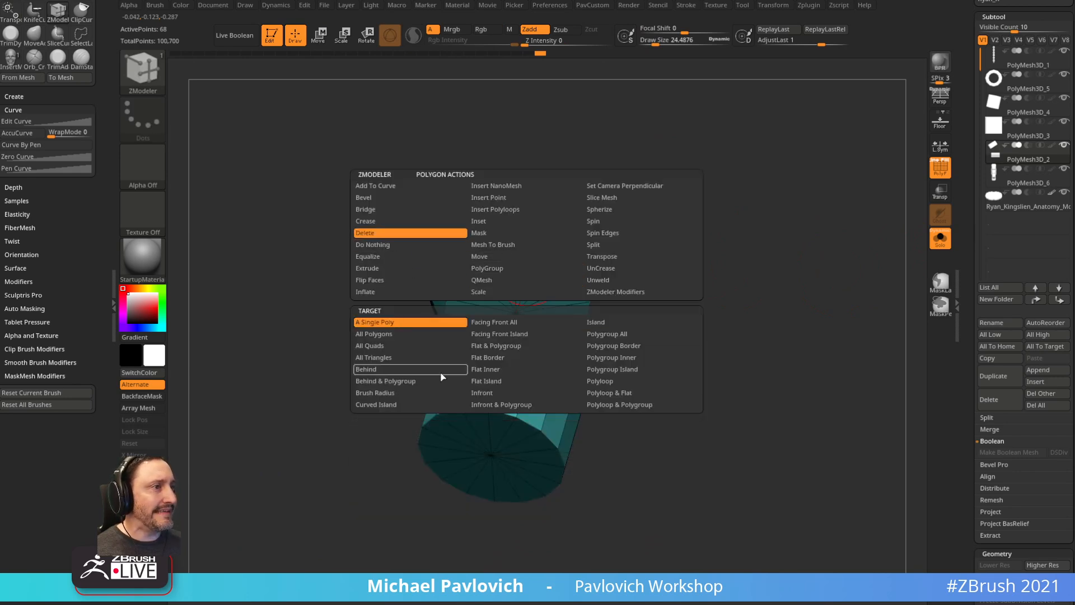
left_click(512, 382)
right_click_drag(528, 303, 580, 259)
left_click(526, 370)
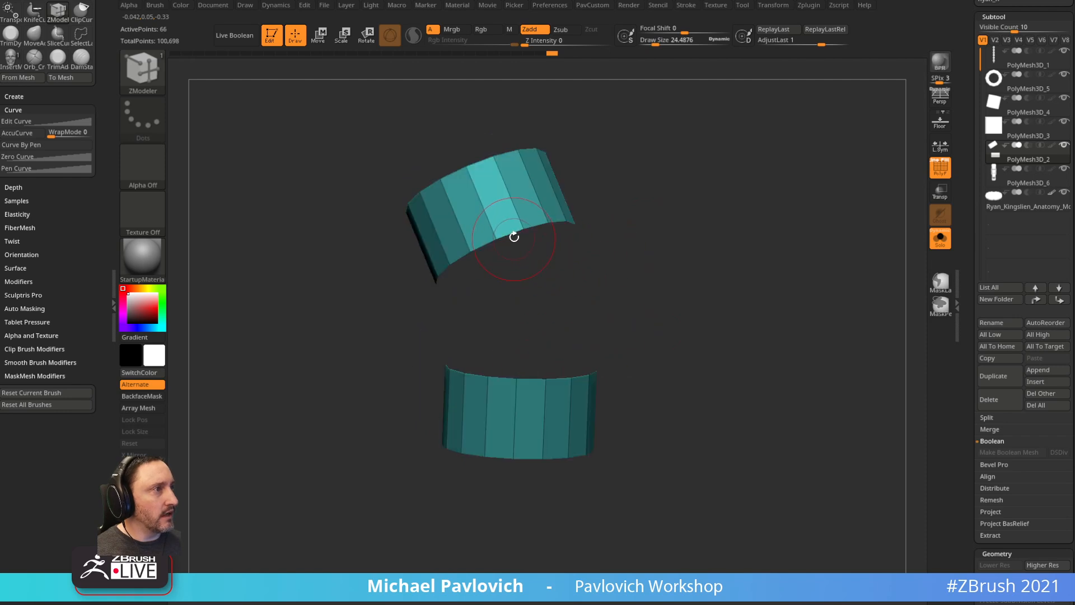
- Bridge the two open cylinder ends into one curved tube and merge it into a single polygroup
key("space")
left_click(400, 271)
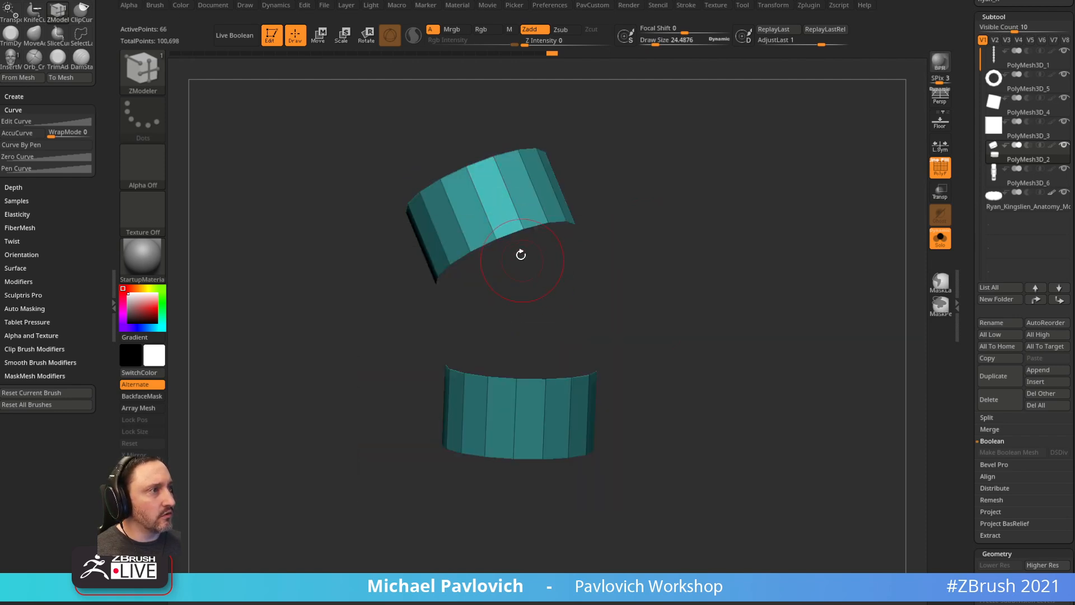
left_click(520, 255)
left_click(566, 370)
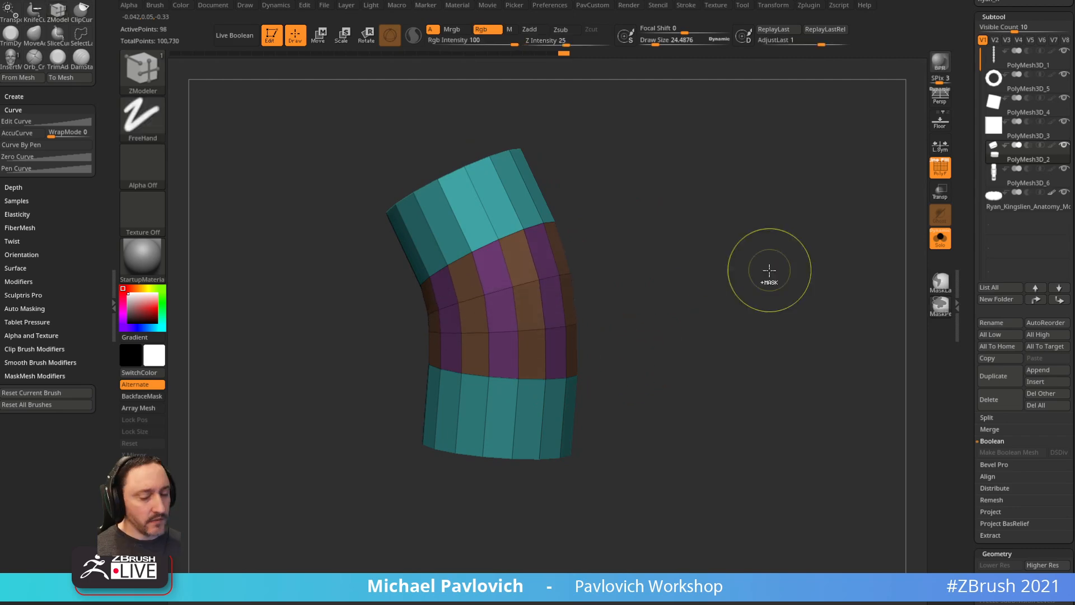
key("shift+f")
left_click(940, 238)
left_click_drag(809, 245, 913, 235)
left_click(940, 238)
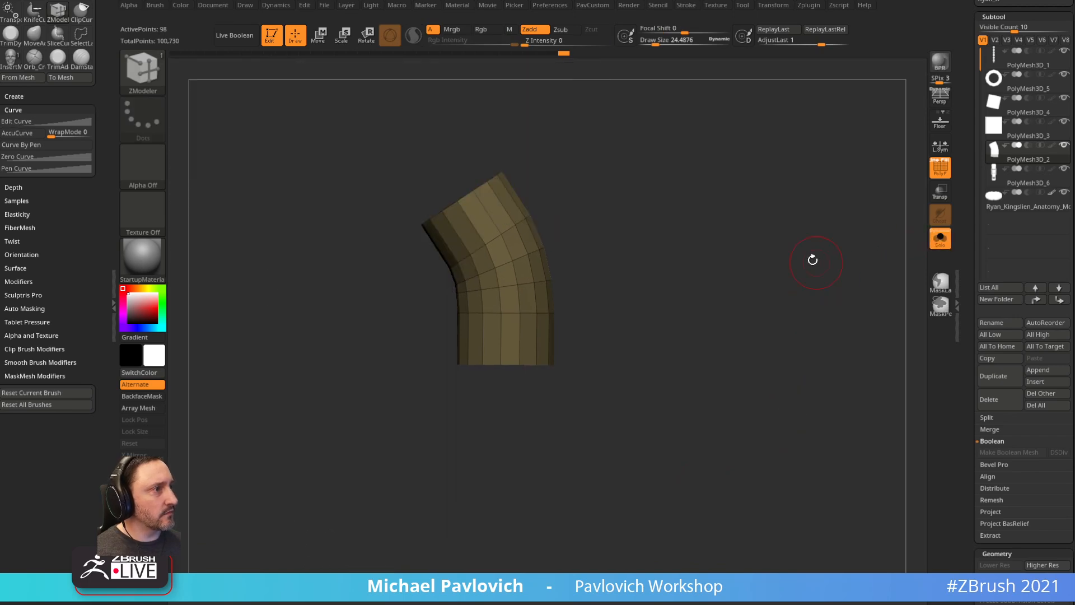
- Regroup the curved tube by normals, isolate its side wall and delete the hidden end caps
left_click_drag(813, 257, 774, 215)
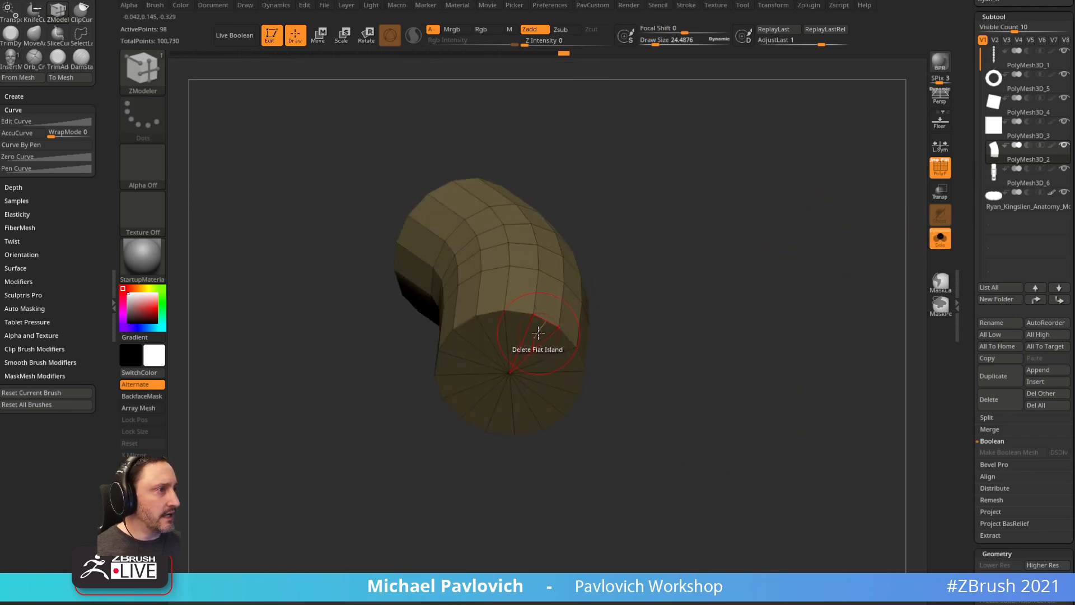
left_click_drag(694, 272, 673, 235)
key("2")
left_click(692, 380)
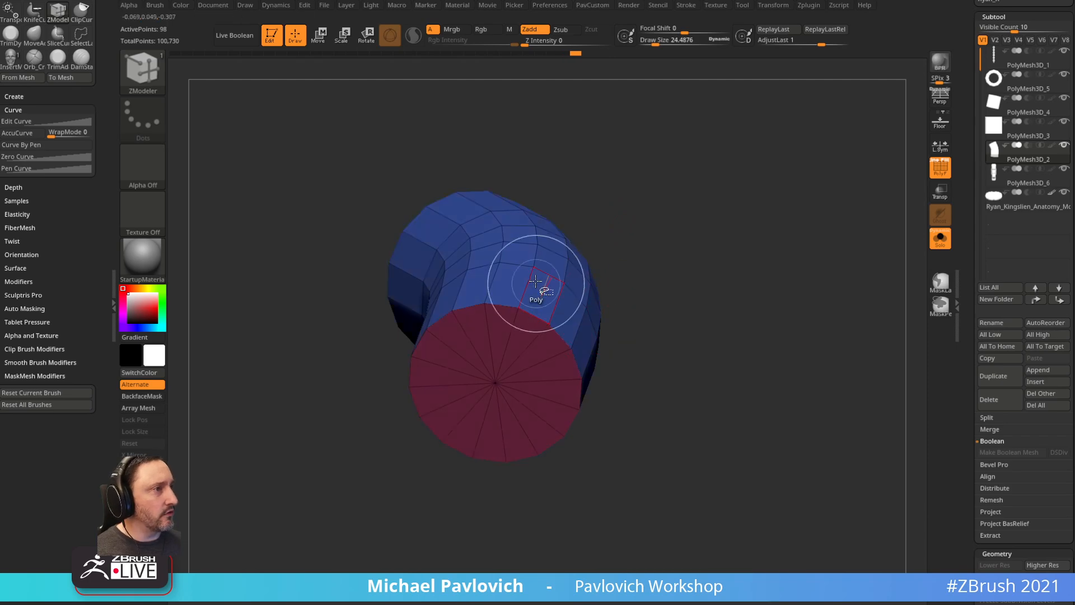
left_click(544, 273, "ctrl+shift")
key("2")
left_click(719, 273)
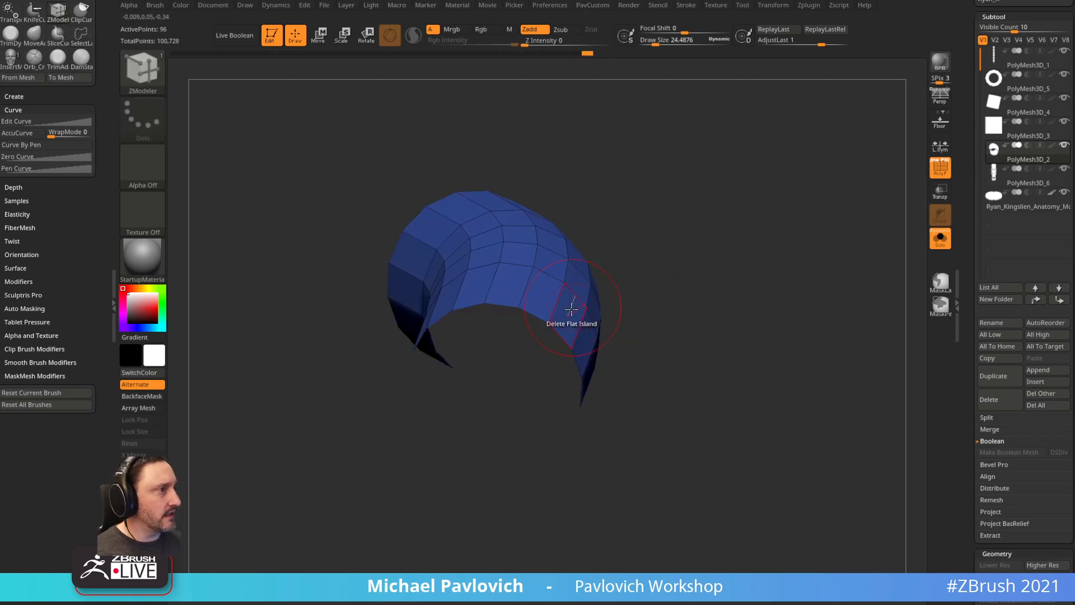
- Extrude the open tube wall inward with QMesh to give it thickness, and flip its faces outward
key("space")
left_click(533, 278)
left_click_drag(558, 315, 548, 315)
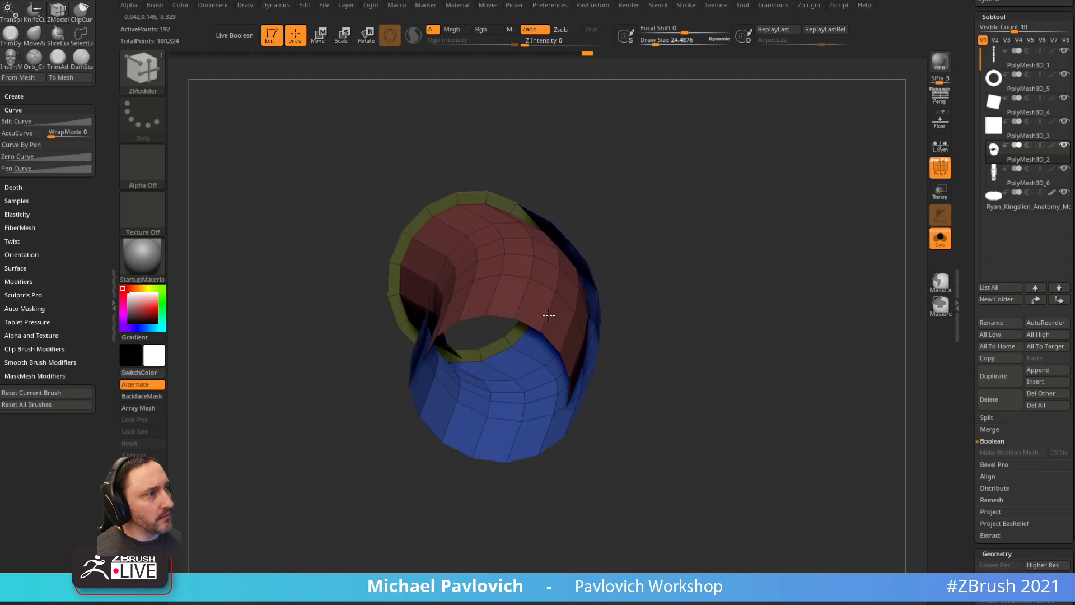
key("2")
left_click(684, 585)
right_click_drag(770, 308, 784, 237, "ctrl")
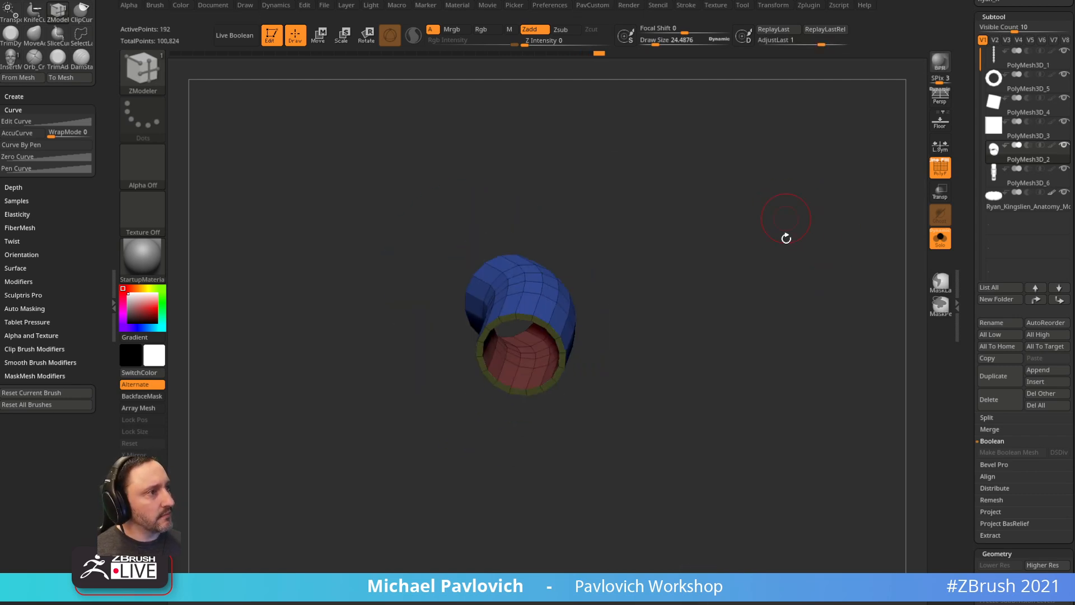
- Set the tube's crease level to 2 and turn on dynamic subdivision
key("2")
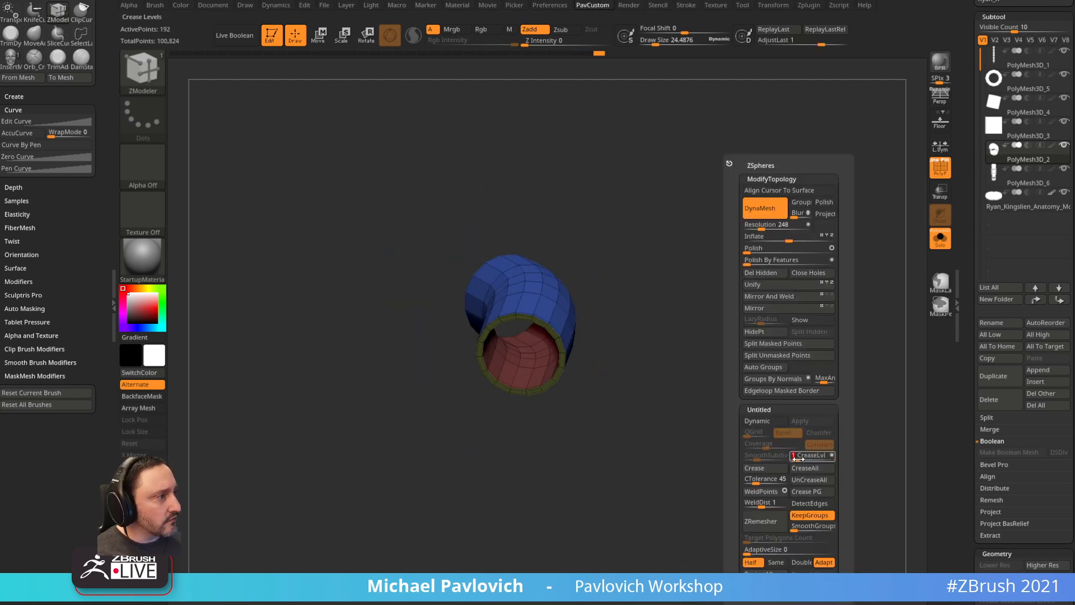
type("2")
key("Return")
key("d")
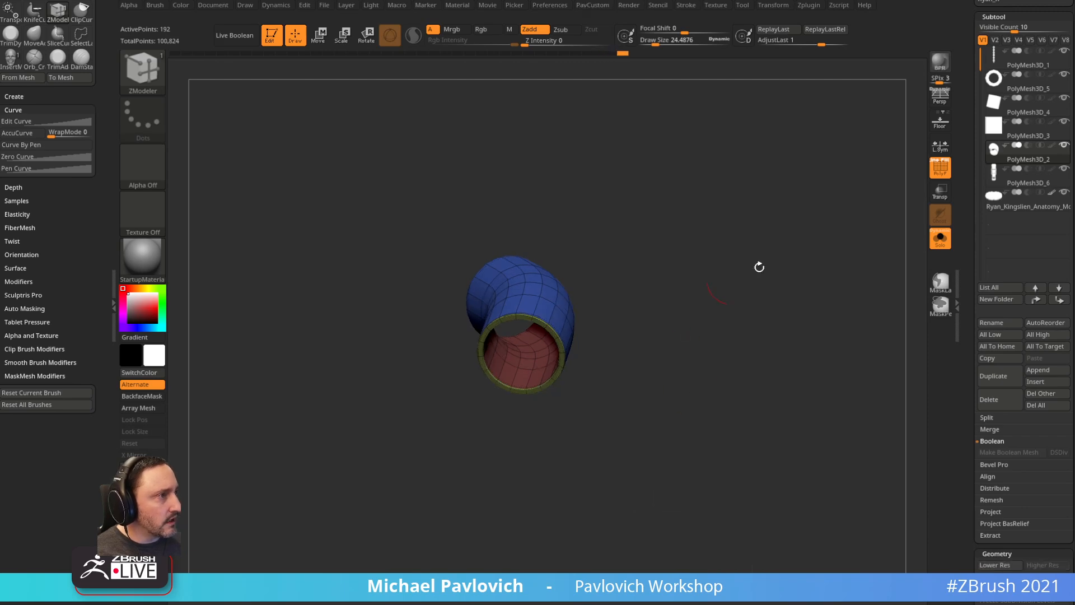
- Exit Solo, hide the polyframe and thin the tube's outer wall slightly using QMesh on Polygroup All
left_click(939, 234)
key("shift+f")
right_click_drag(816, 211, 817, 229)
right_click_drag(817, 229, 797, 193, "ctrl")
left_click_drag(682, 165, 557, 305)
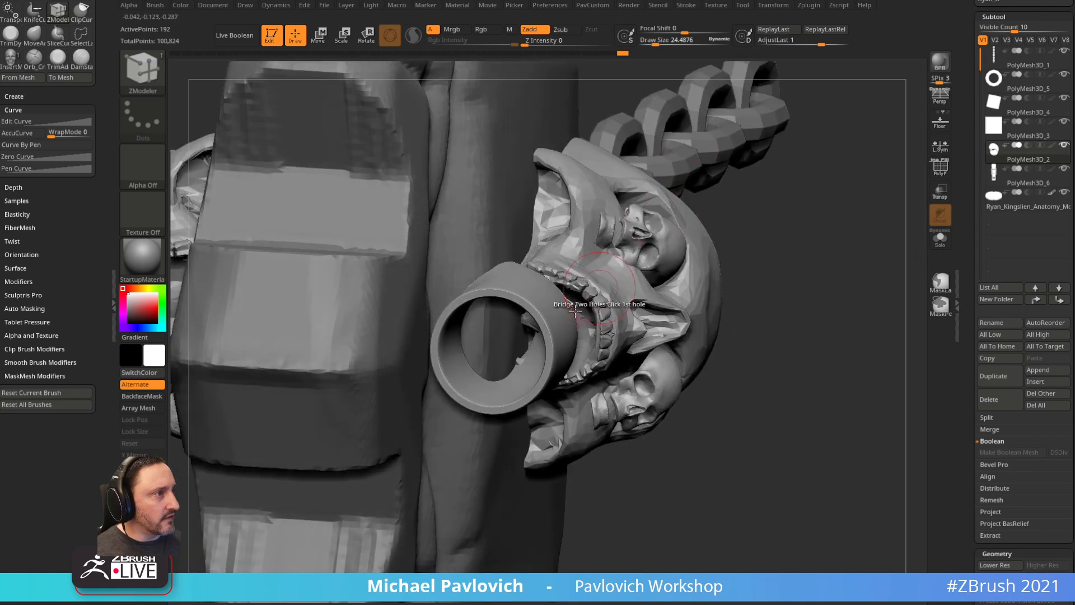
key("space")
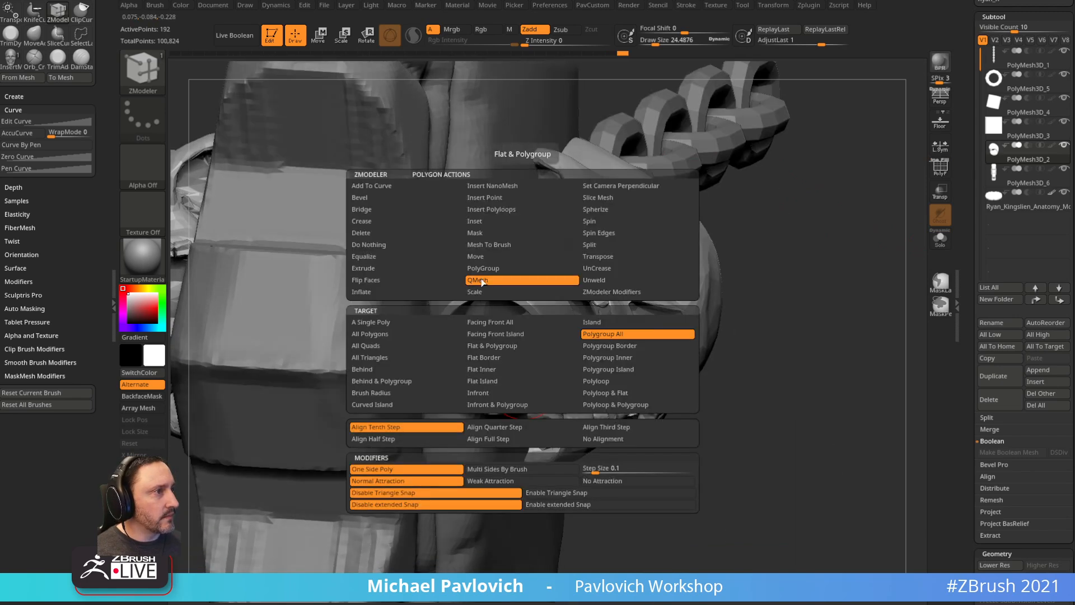
left_click(608, 291)
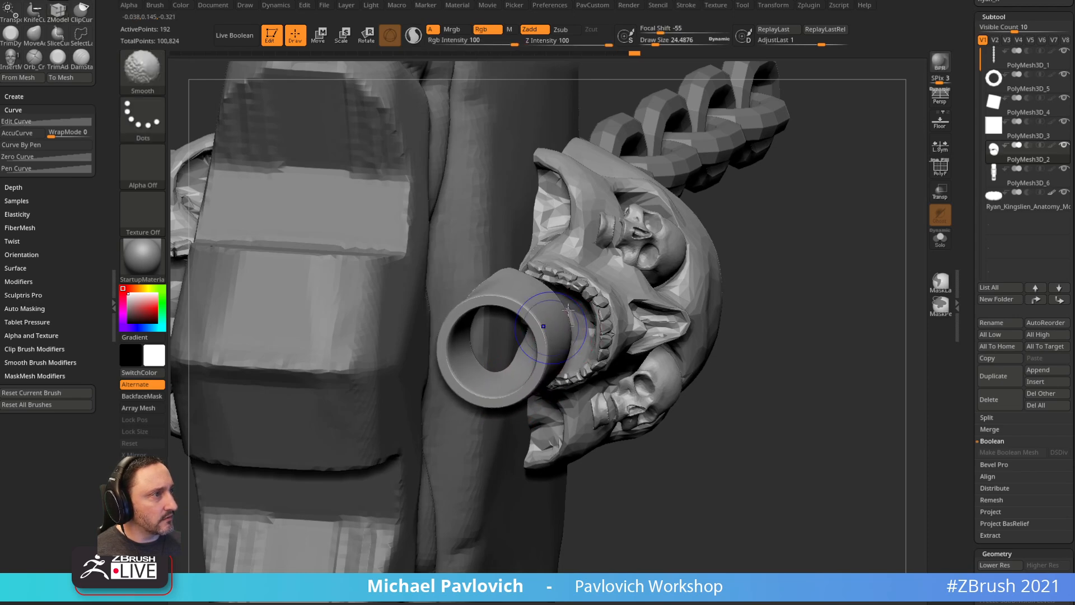
- Raise the tube beneath the skull by about 0.063 and switch to the Standard brush
left_click_drag(862, 185, 783, 347)
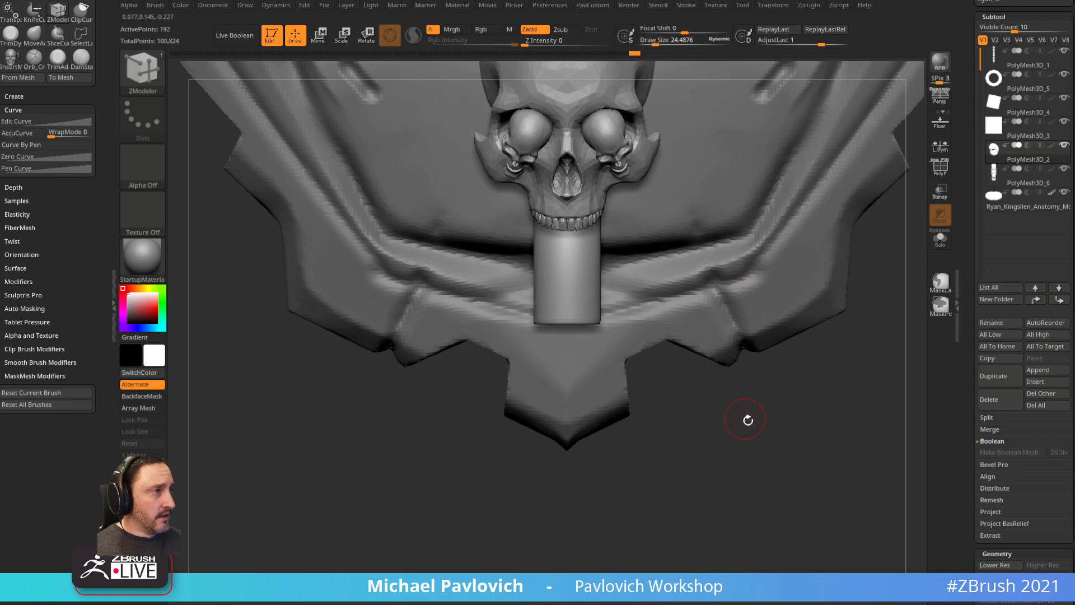
left_click_drag(763, 411, 775, 300)
key("w")
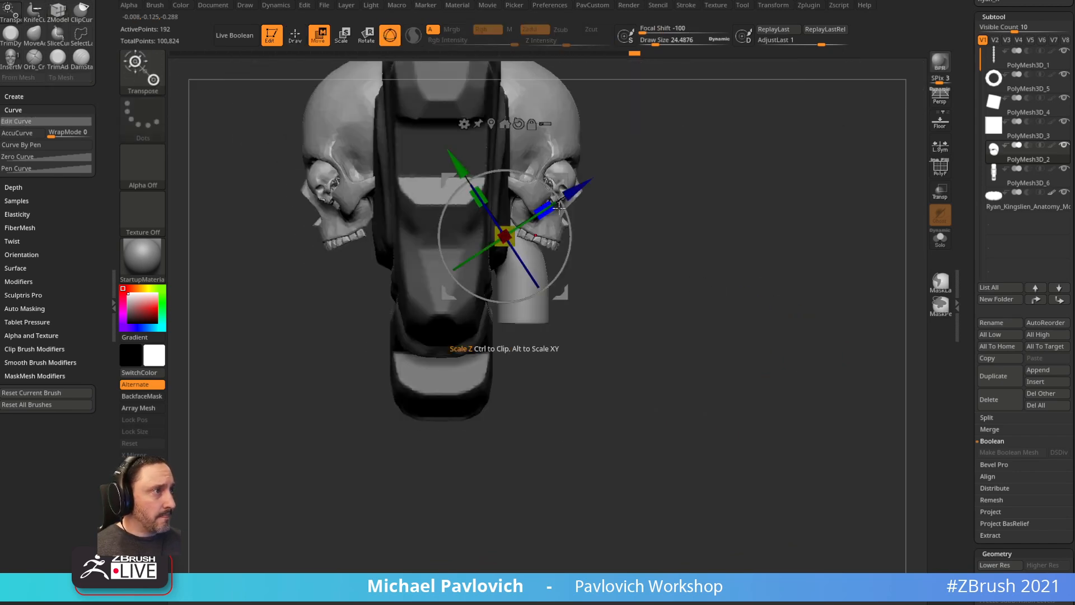
left_click_drag(563, 179, 566, 158)
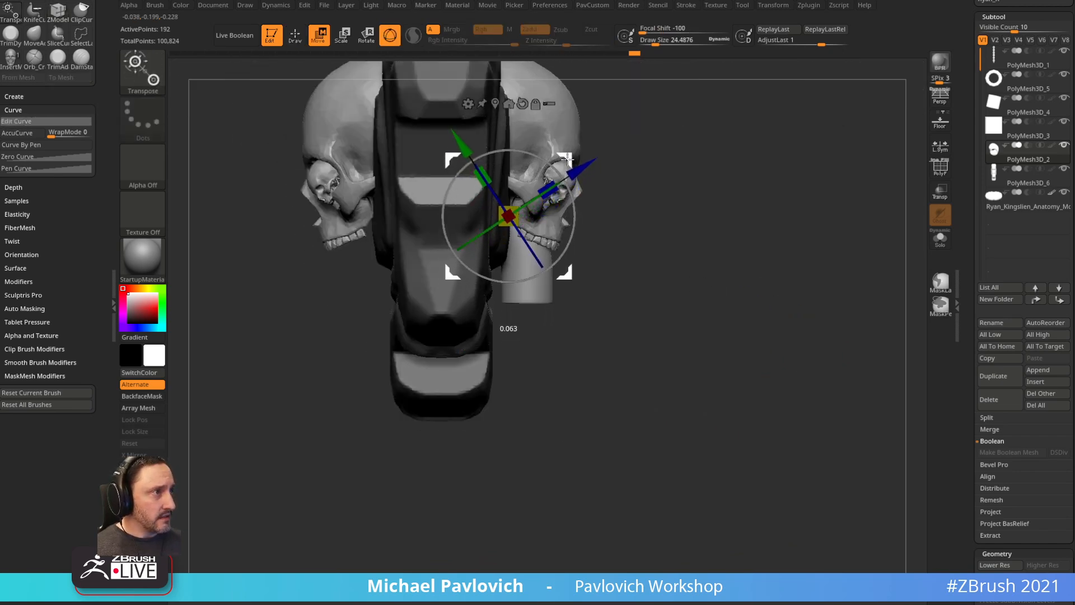
key("q")
left_click_drag(778, 175, 698, 271, "shift")
key("b")
key("s")
key("t")
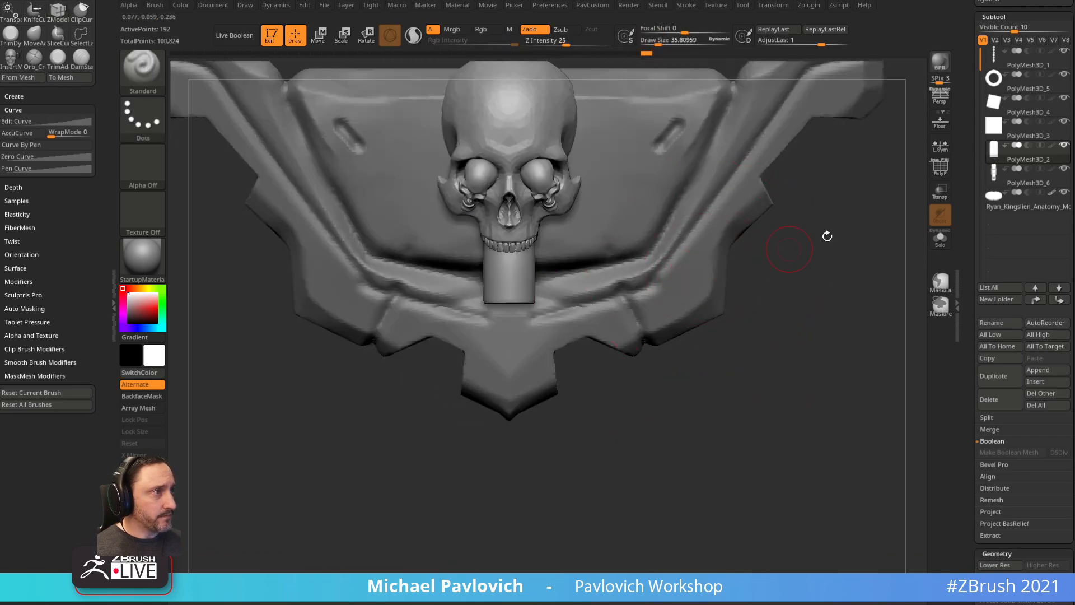
- Examine the tube's wireframe and its fit against the skull and base from the front, side and below
left_click(940, 237)
left_click(941, 169)
left_click_drag(847, 204, 889, 302, "alt")
left_click(941, 238)
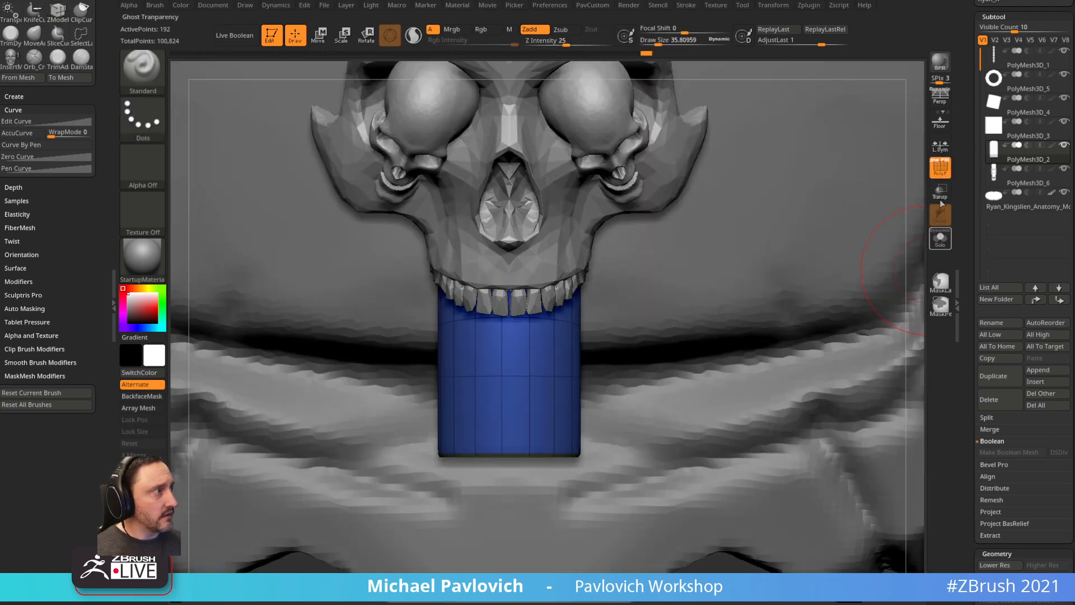
left_click(940, 171)
mouse_move(694, 332)
left_mouse_down()
mouse_move(632, 269)
mouse_move(571, 233)
left_mouse_up()
left_click_drag(413, 471, 417, 132, "alt")
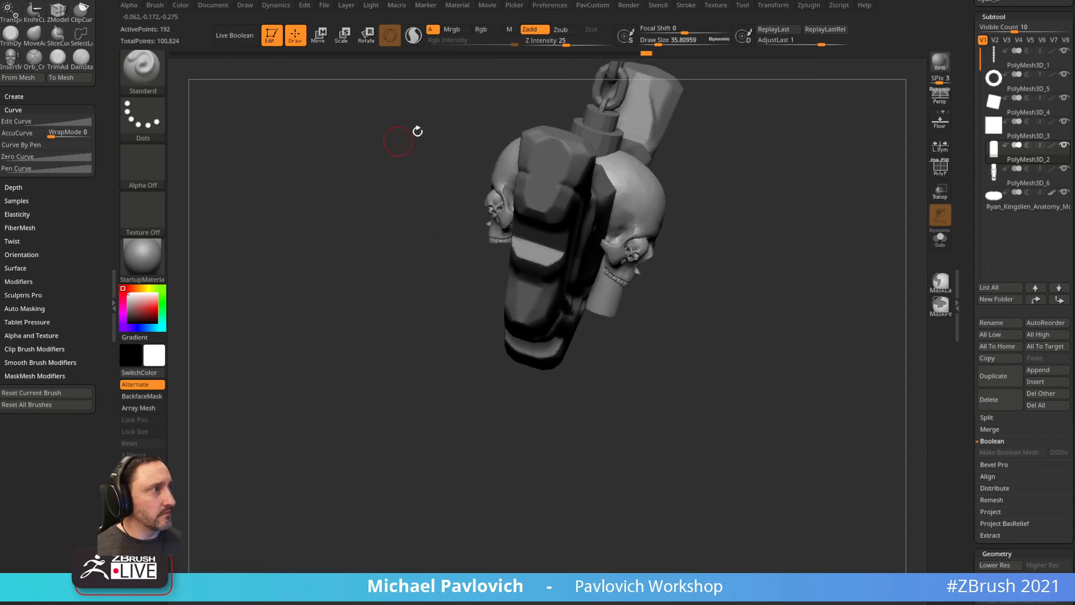
left_click_drag(796, 210, 710, 233, "shift")
mouse_move(824, 273)
left_mouse_down("alt")
mouse_move(792, 292)
mouse_move(813, 318)
left_mouse_up("alt")
left_click(704, 292, "alt")
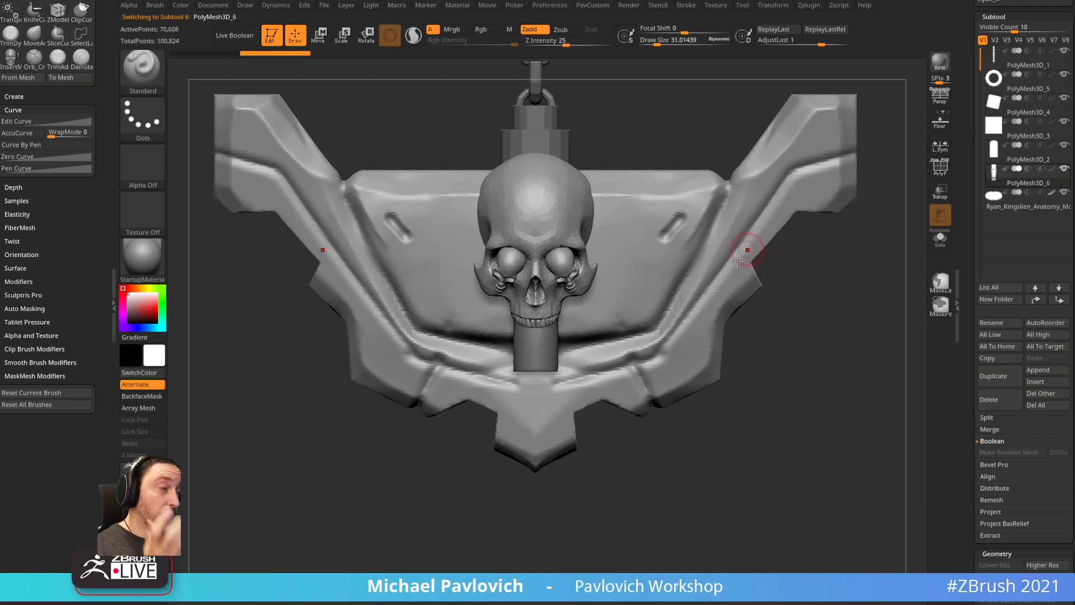
left_click_drag(739, 362, 676, 245)
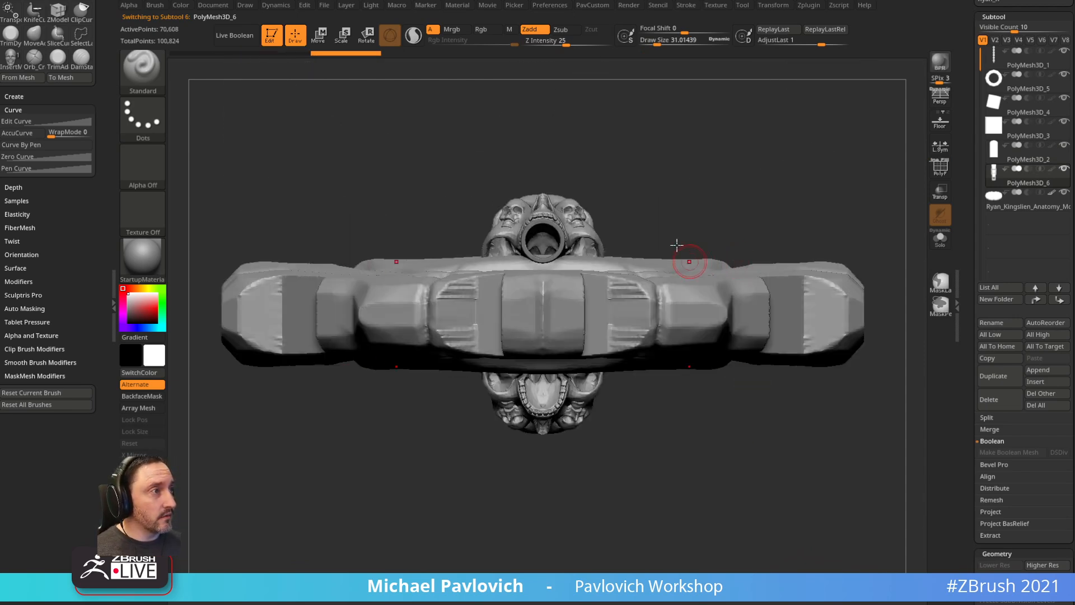
- Select the tube, scale it up by about 1.47 and move it slightly toward the base along Z
left_click(558, 234, "alt")
left_click_drag(629, 180, 636, 208, "alt")
key("w")
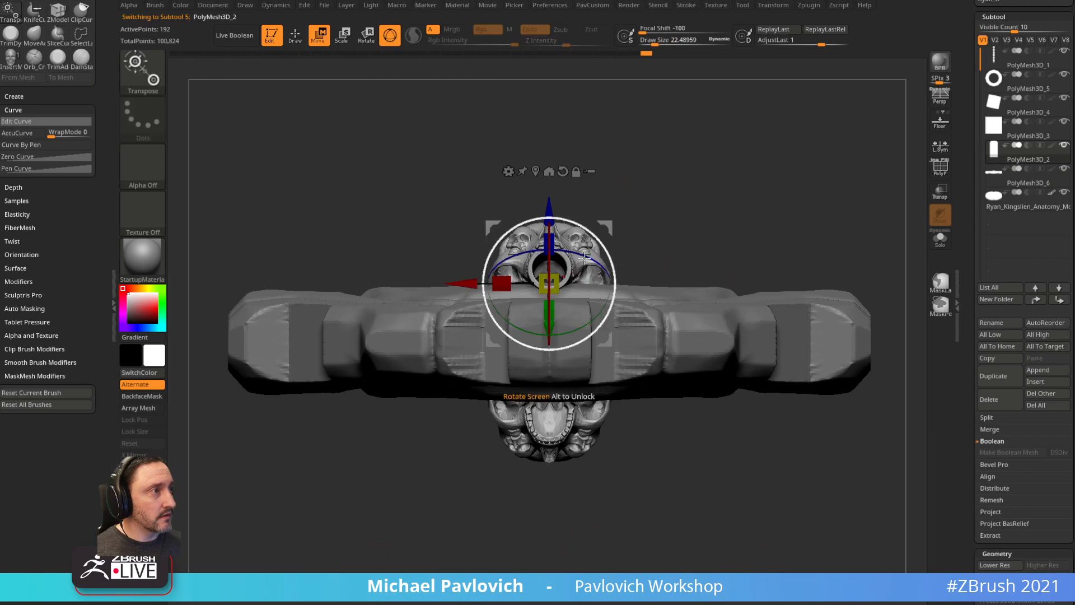
left_click_drag(710, 242, 742, 244, "shift")
left_click_drag(550, 282, 571, 271)
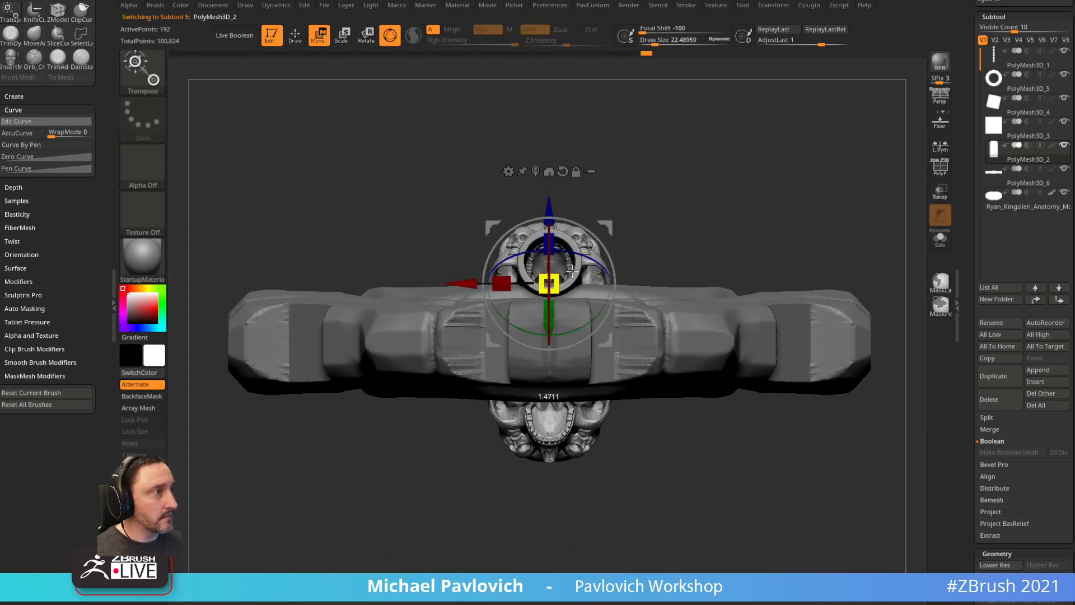
left_click_drag(548, 203, 548, 207)
key("q")
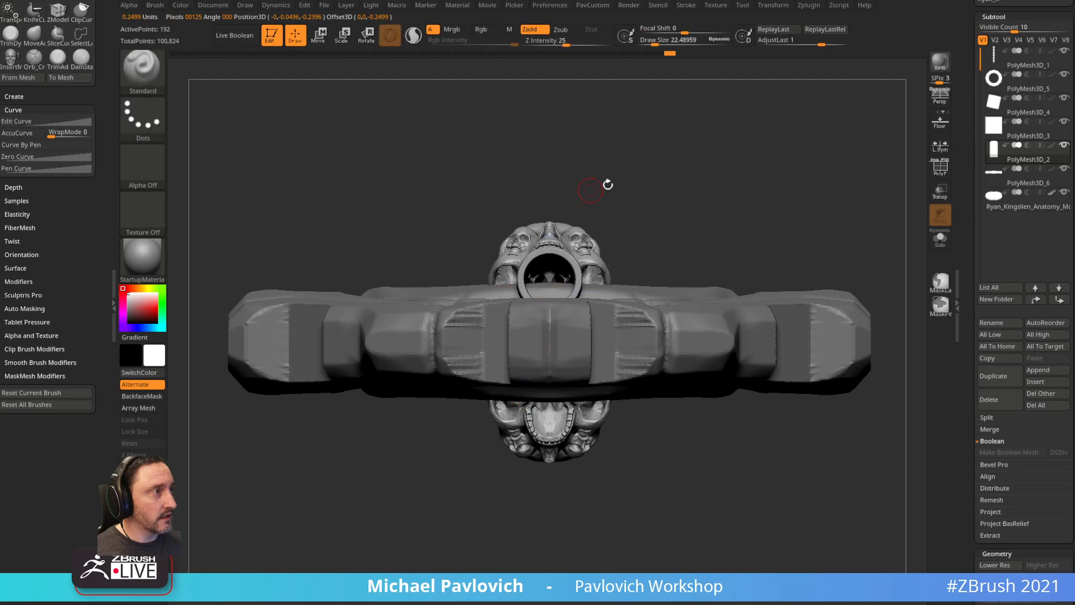
- Select the base subtool, view it from below and choose ClipCircle as the clip brush
left_click_drag(607, 182, 655, 241)
left_click(634, 293, "alt")
left_click_drag(684, 193, 698, 159, "shift")
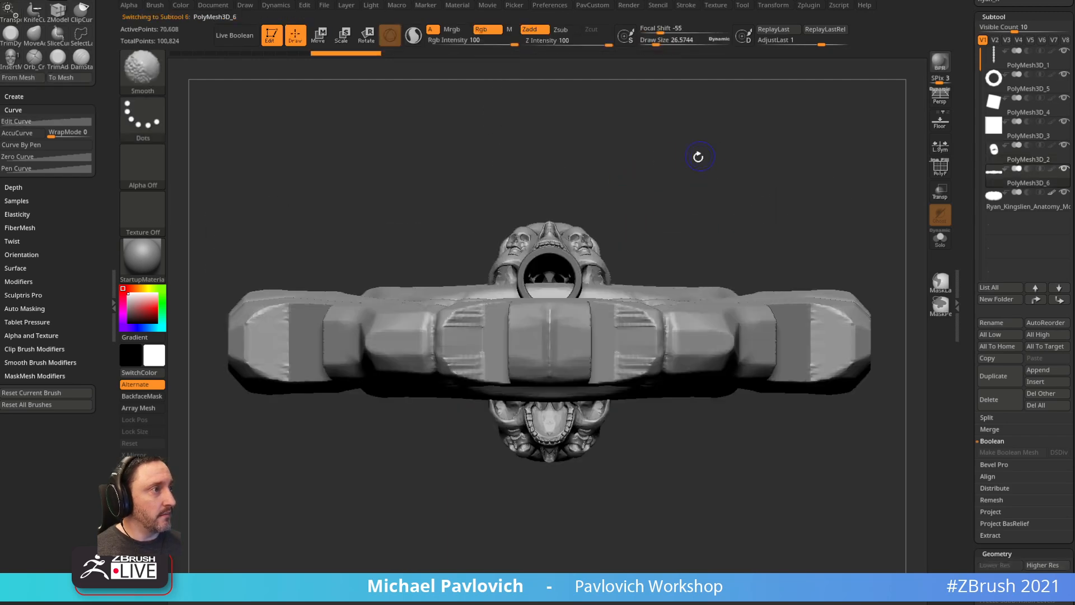
left_click(143, 70, "ctrl+shift")
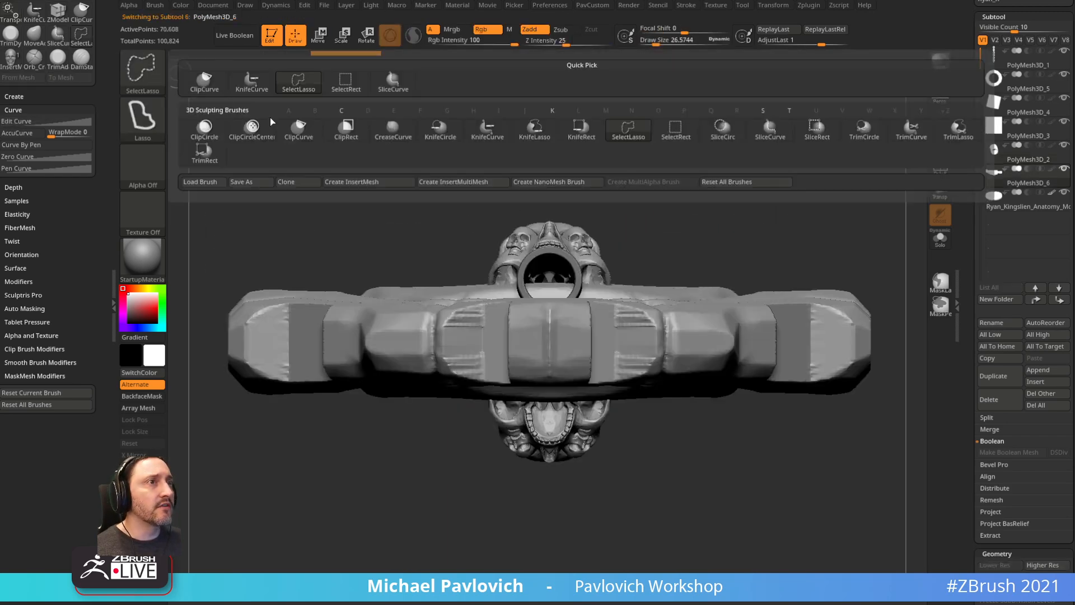
left_click(206, 130)
- Try a circular clip on the base around the tube's opening, inspect it in Solo and undo it
mouse_move(537, 252)
left_mouse_down("ctrl+shift")
mouse_move(576, 280)
mouse_move(598, 318)
left_mouse_up("ctrl+shift")
left_click_drag(788, 193, 739, 323)
left_click_drag(913, 226, 868, 259)
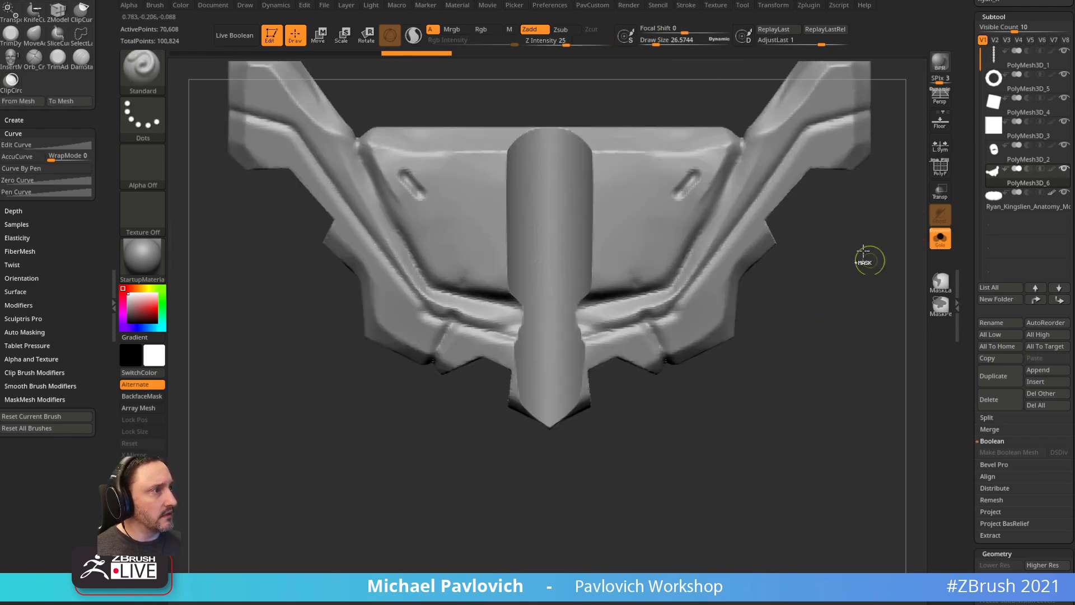
left_click_drag(843, 297, 901, 265)
key("alt+s")
left_click_drag(857, 295, 859, 230)
key("ctrl+z")
key("ctrl+z")
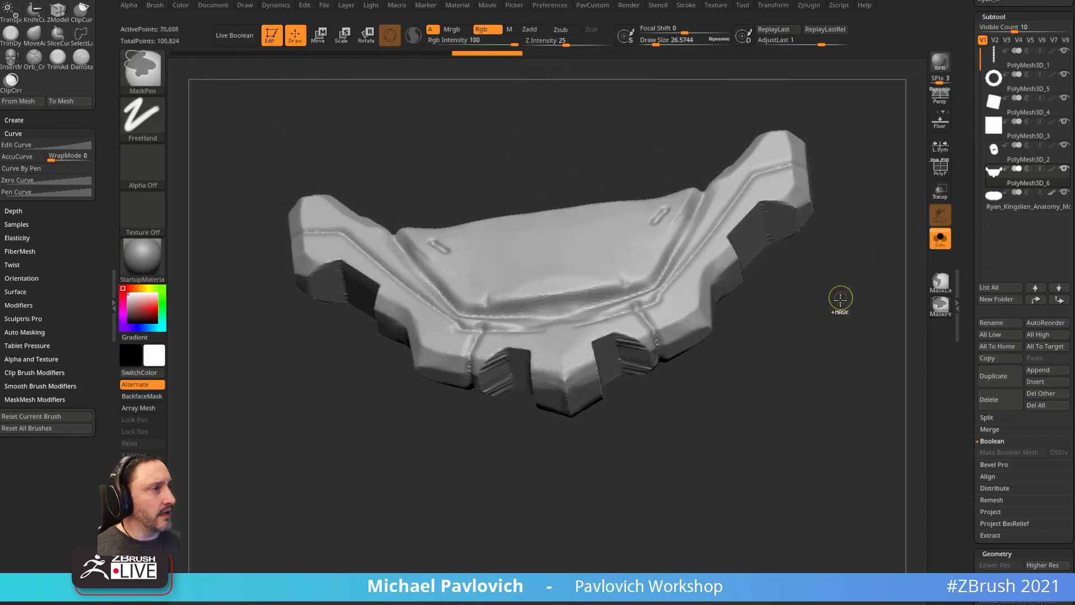
- Exit Solo and mask the base's upper area and outer arms with the MaskLasso brush from the front view
left_click(936, 240)
left_click_drag(896, 280, 880, 311, "shift")
mouse_move(782, 295)
left_mouse_down()
mouse_move(844, 287)
mouse_move(804, 266)
left_mouse_up()
left_click(147, 73, "ctrl")
key("l")
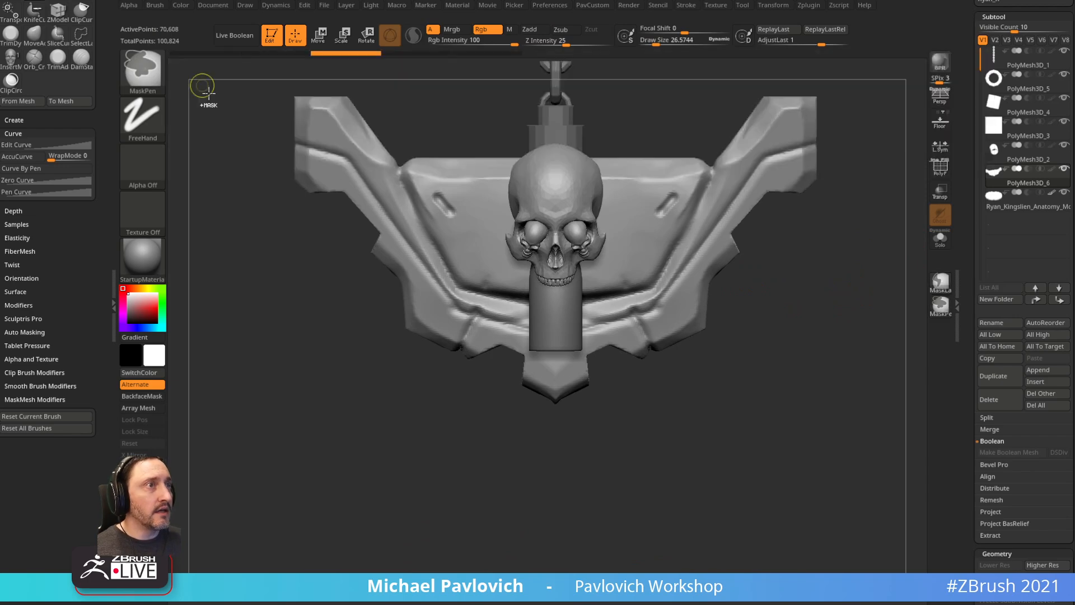
mouse_move(245, 68)
left_mouse_down("ctrl")
mouse_move(828, 88)
mouse_move(835, 278)
mouse_move(842, 230)
mouse_move(850, 297)
mouse_move(830, 238)
left_mouse_up("ctrl")
mouse_move(918, 183)
left_mouse_down("ctrl")
mouse_move(330, 147)
mouse_move(898, 228)
mouse_move(888, 345)
mouse_move(854, 210)
mouse_move(821, 178)
left_mouse_up("ctrl")
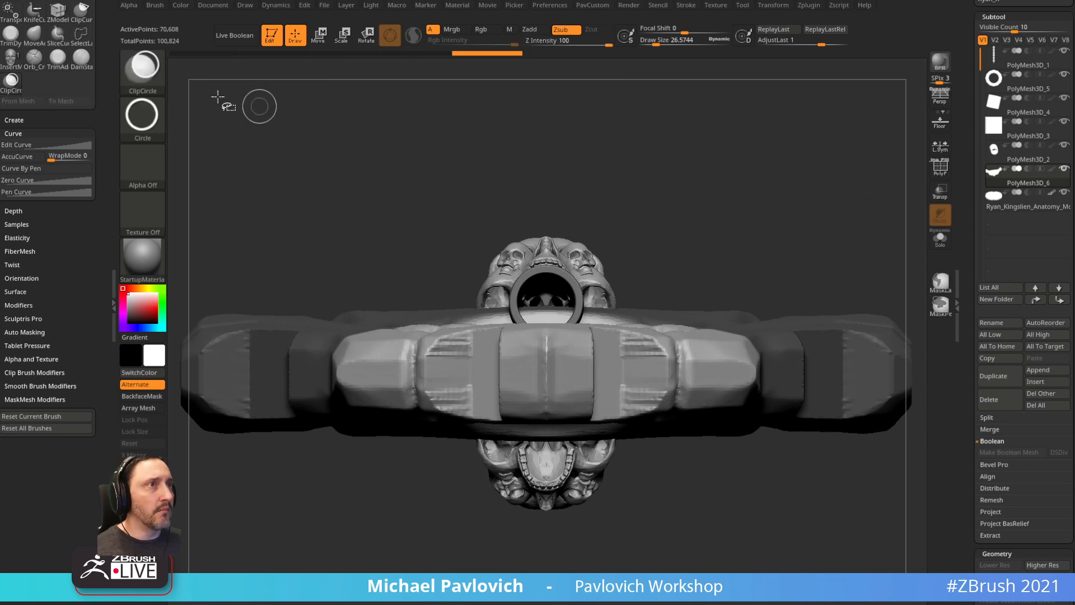
- Clip the base with ClipCircle around the tube's opening from below, clear the mask and remesh the base
left_click_drag(507, 178, 590, 346, "ctrl+shift")
left_click_drag(752, 201, 756, 275)
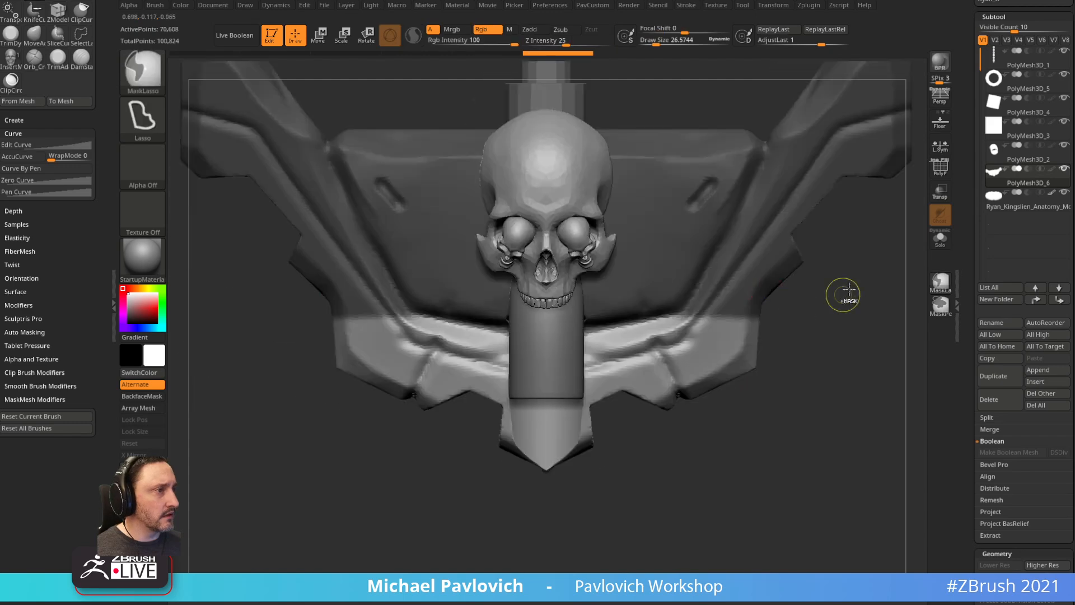
left_click_drag(848, 289, 880, 314, "ctrl")
- Isolate the base, try a Standard brush stroke beside the clipped channel, undo it and show all subtools again
left_click(940, 239)
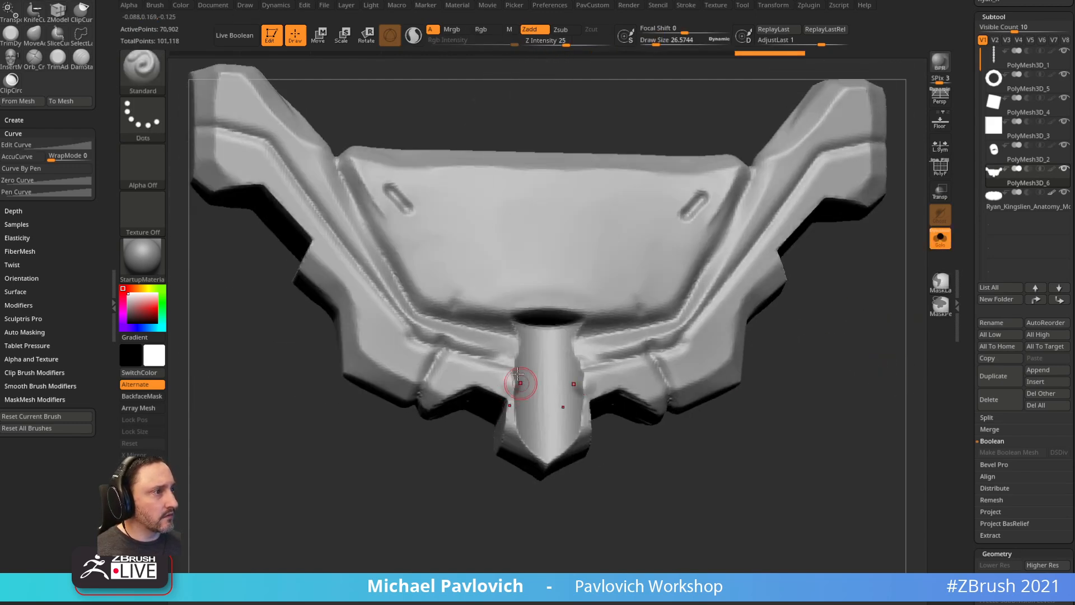
key("s")
left_click_drag(519, 376, 515, 376)
key("ctrl+z")
left_click(940, 239)
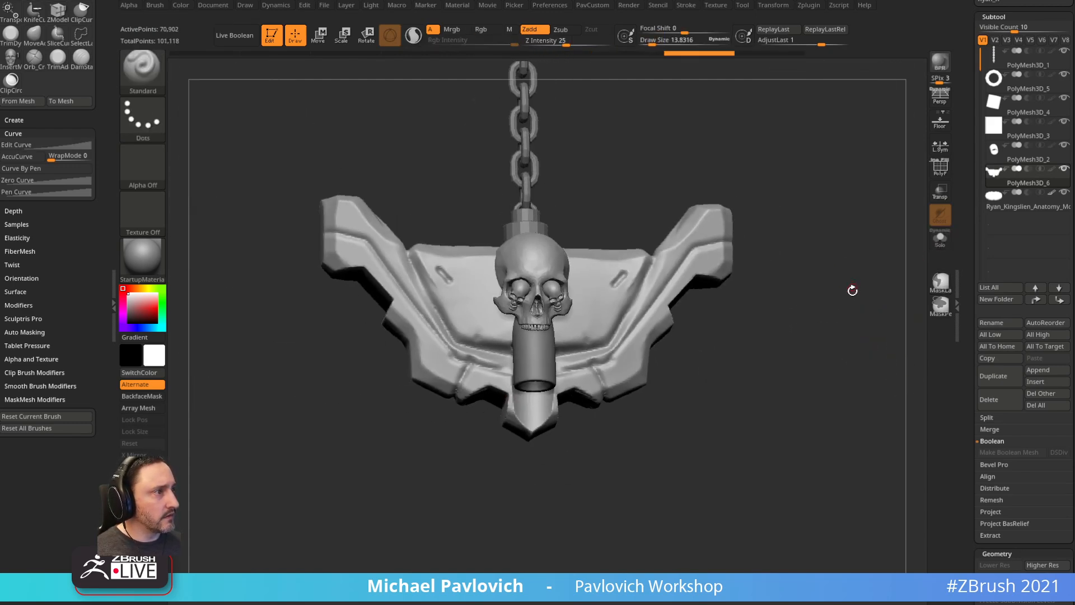
- Switch to the DamStandard brush and set its draw size to about 46
left_click_drag(851, 288, 850, 315)
key("b")
key("d")
key("s")
left_click_drag(833, 275, 850, 296)
key("s")
left_click_drag(510, 350, 525, 350)
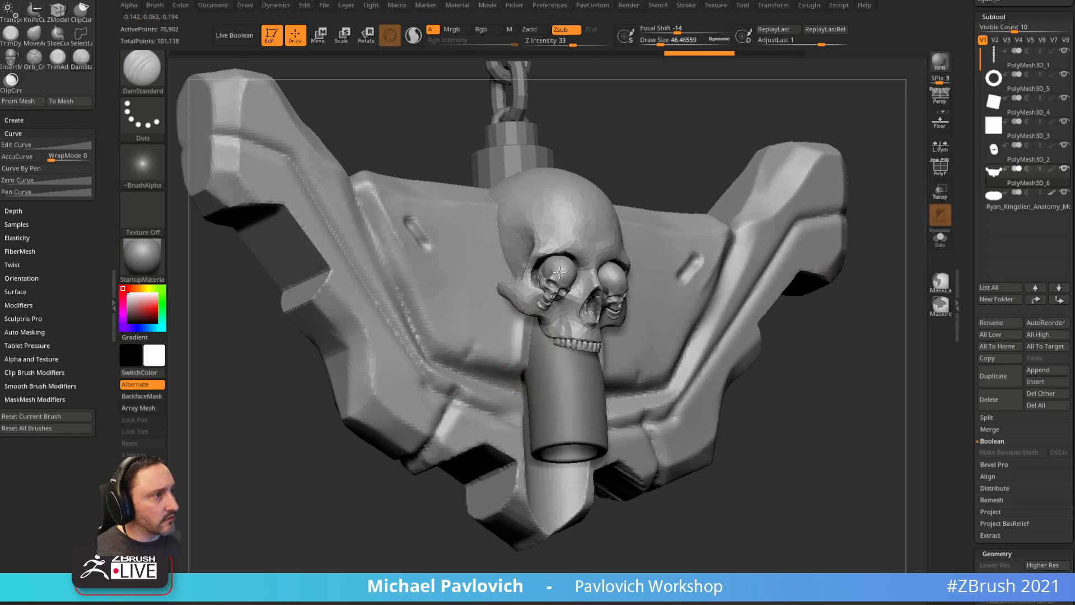
mouse_move(859, 358)
left_mouse_down()
mouse_move(830, 371)
mouse_move(779, 370)
left_mouse_up()
key("s")
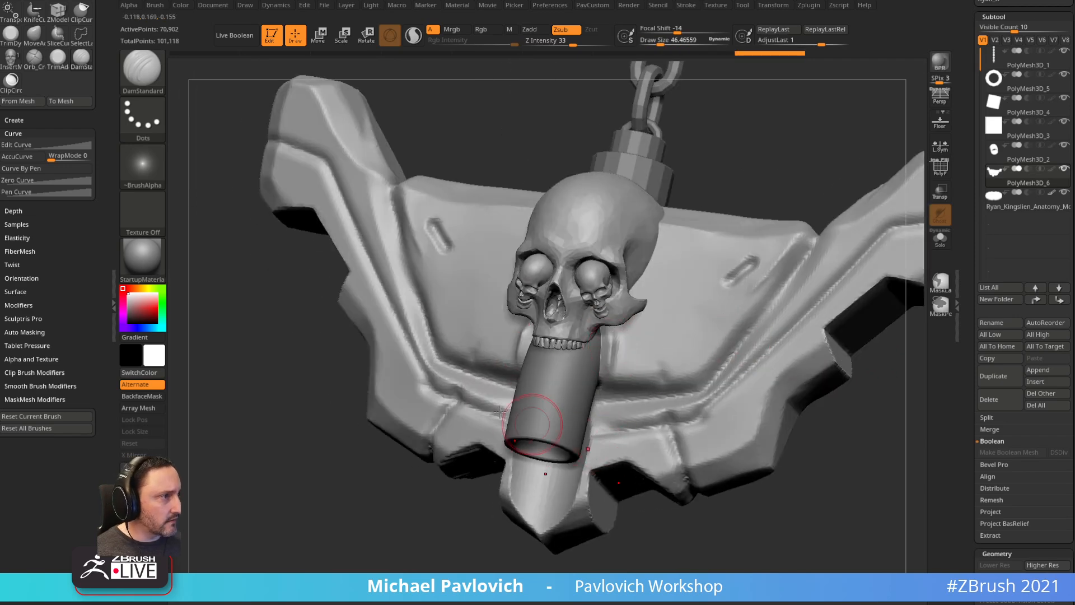
left_click_drag(548, 90, 601, 104)
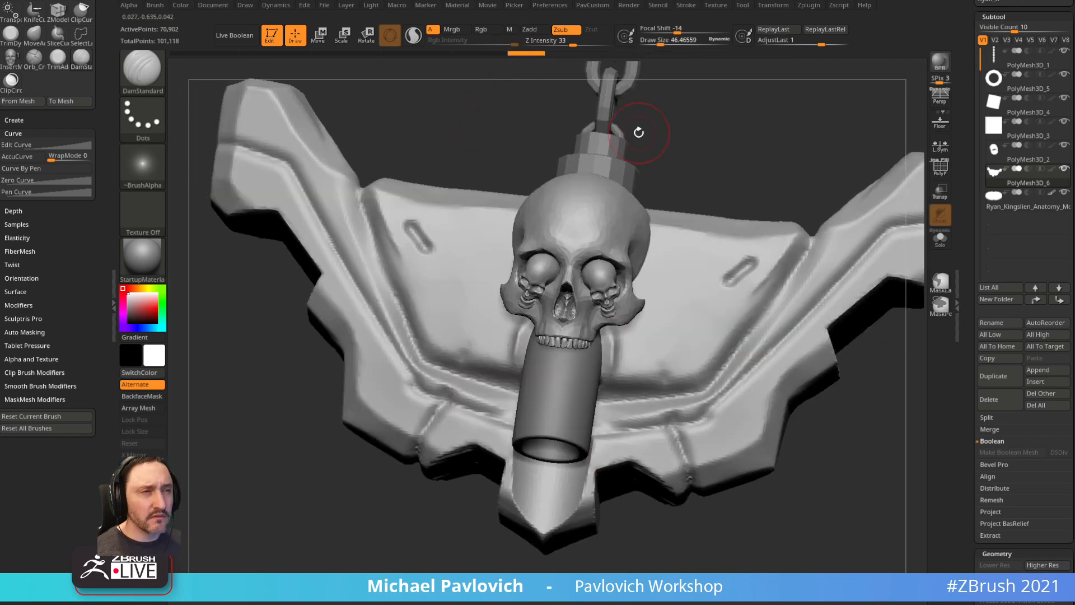
- Reselect DamStandard with a draw size of about 27 and turn on Transparency to see the base behind the skull
key("b")
key("o")
key("c")
key("b")
key("d")
key("s")
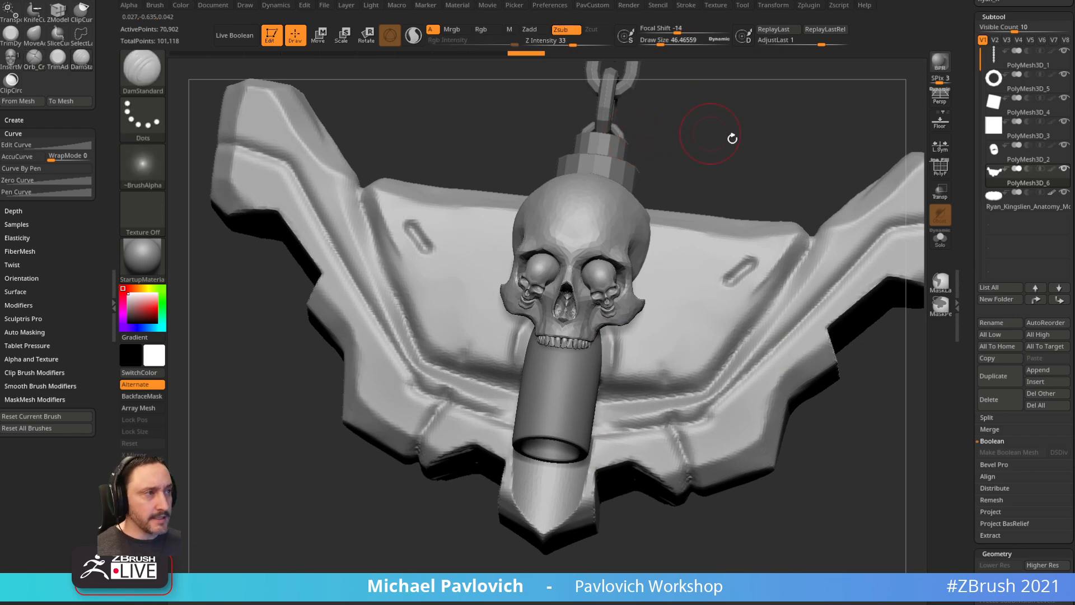
mouse_move(732, 136)
left_mouse_down()
mouse_move(706, 139)
mouse_move(722, 134)
left_mouse_up()
left_click_drag(681, 188, 702, 171)
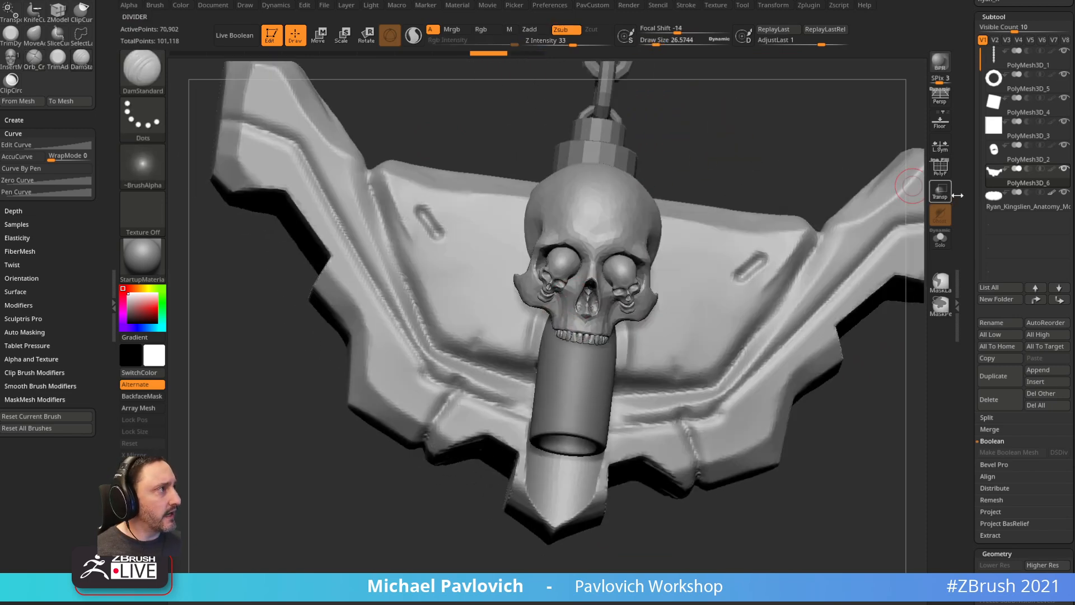
left_click(946, 193)
left_click_drag(818, 144, 775, 171, "alt")
left_click_drag(642, 197, 605, 206)
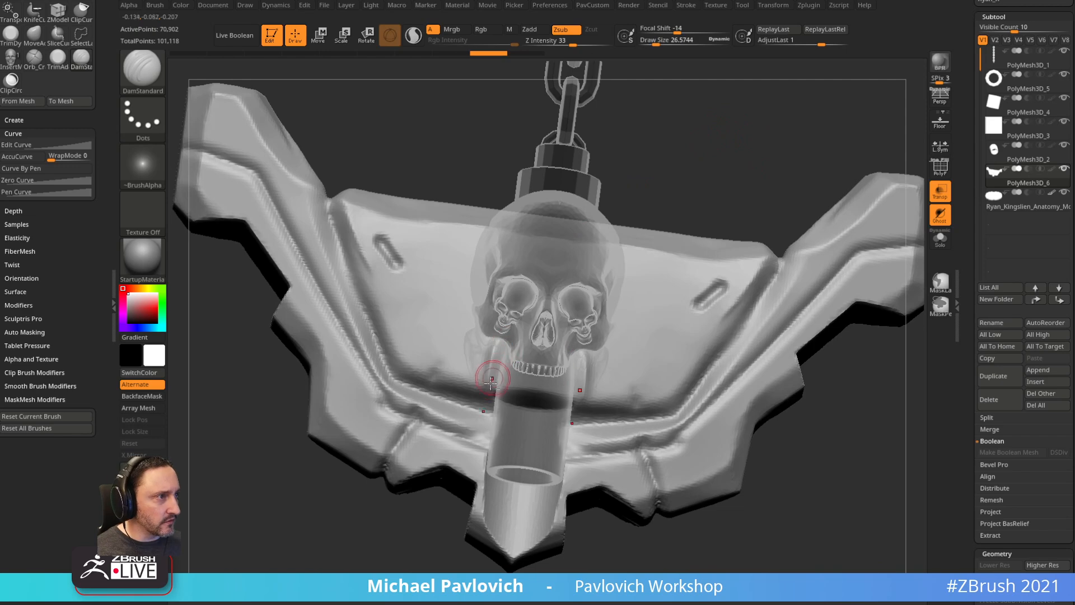
- Isolate the base and build up a raised rim around its arched recess with the Clay brush
mouse_move(717, 178)
left_mouse_down()
mouse_move(744, 180)
mouse_move(503, 343)
left_mouse_up()
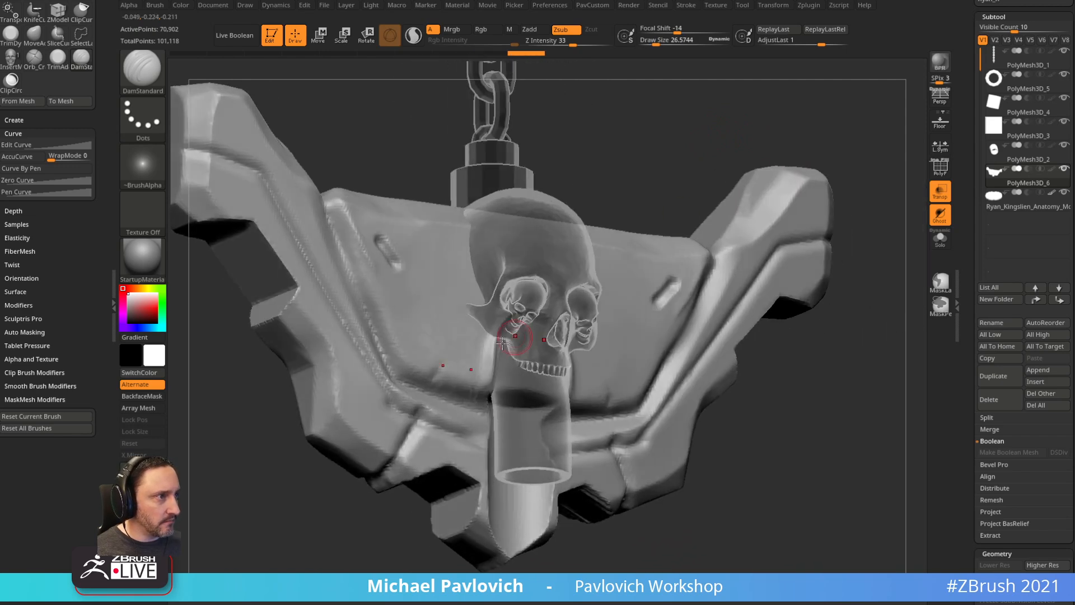
left_click_drag(686, 198, 643, 187)
mouse_move(707, 166)
left_mouse_down()
mouse_move(722, 132)
mouse_move(775, 181)
left_mouse_up()
key("b")
key("c")
key("l")
left_click(940, 238)
key("s")
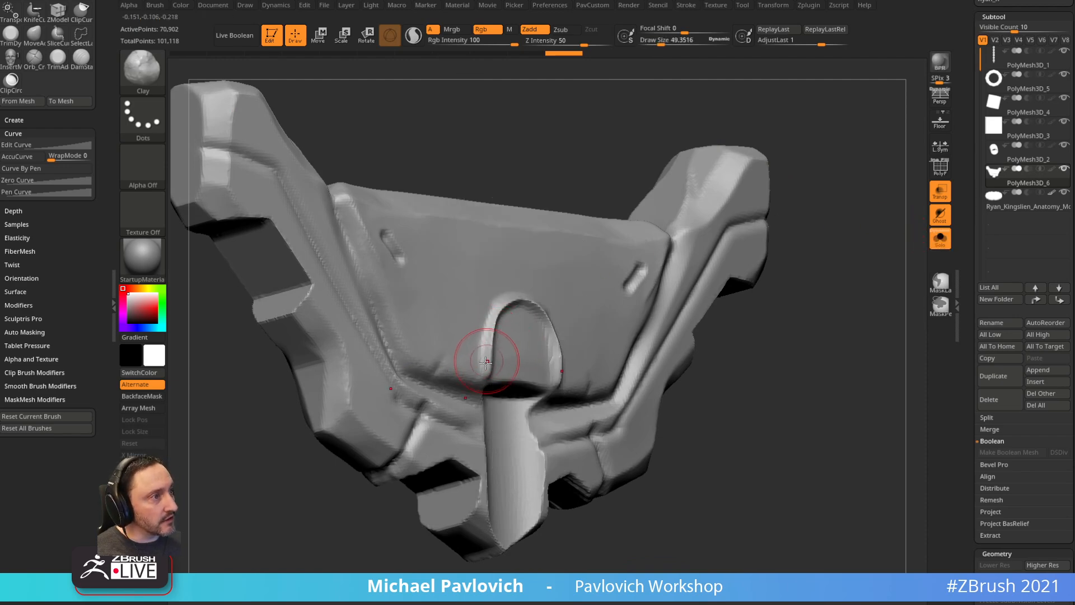
left_click_drag(480, 354, 507, 293)
left_click_drag(811, 314, 800, 295)
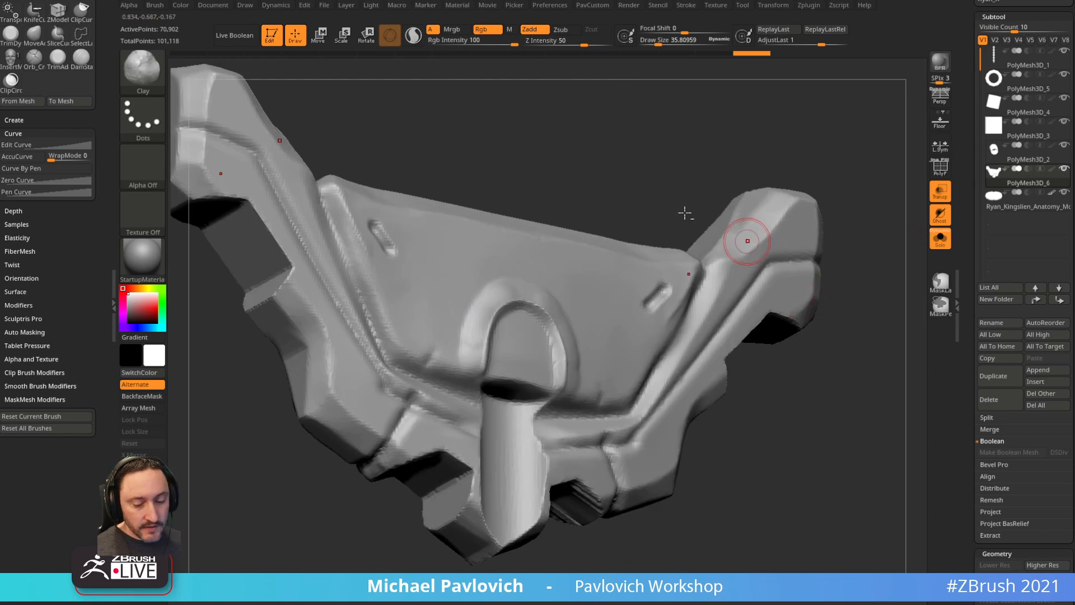
- Carve creases along the raised rim around the arched recess with the DamStandard brush
key("b")
key("d")
key("s")
left_click_drag(497, 315, 488, 333)
mouse_move(527, 288)
left_mouse_down()
mouse_move(516, 286)
mouse_move(479, 351)
left_mouse_up()
- Flatten and smooth the raised rim around the arched recess with the hPolish brush from several angles
key("b")
key("h")
key("p")
left_click_drag(623, 165, 495, 292)
left_click_drag(474, 332, 462, 356)
left_click_drag(399, 490, 424, 427)
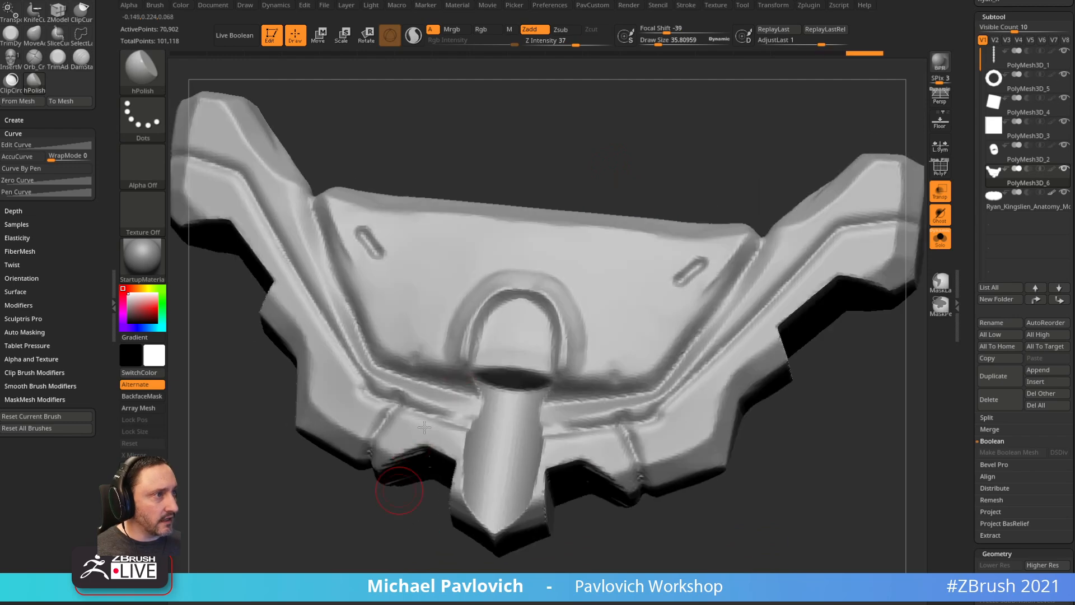
left_click_drag(510, 275, 464, 320)
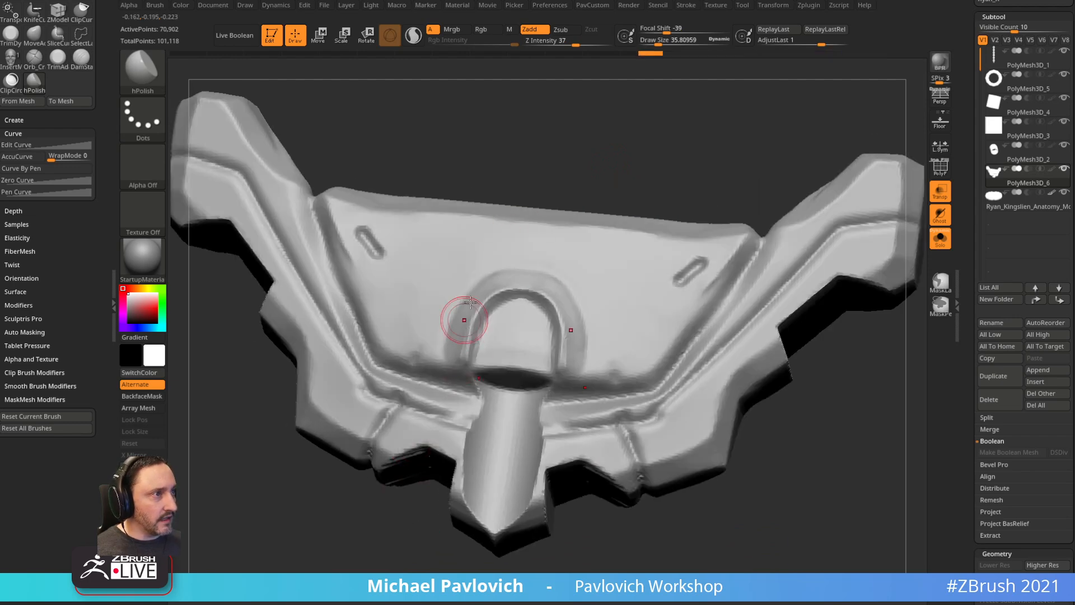
left_click_drag(506, 182, 526, 178)
left_click_drag(502, 275, 459, 339)
left_click_drag(529, 175, 622, 187)
left_click_drag(730, 291, 627, 305)
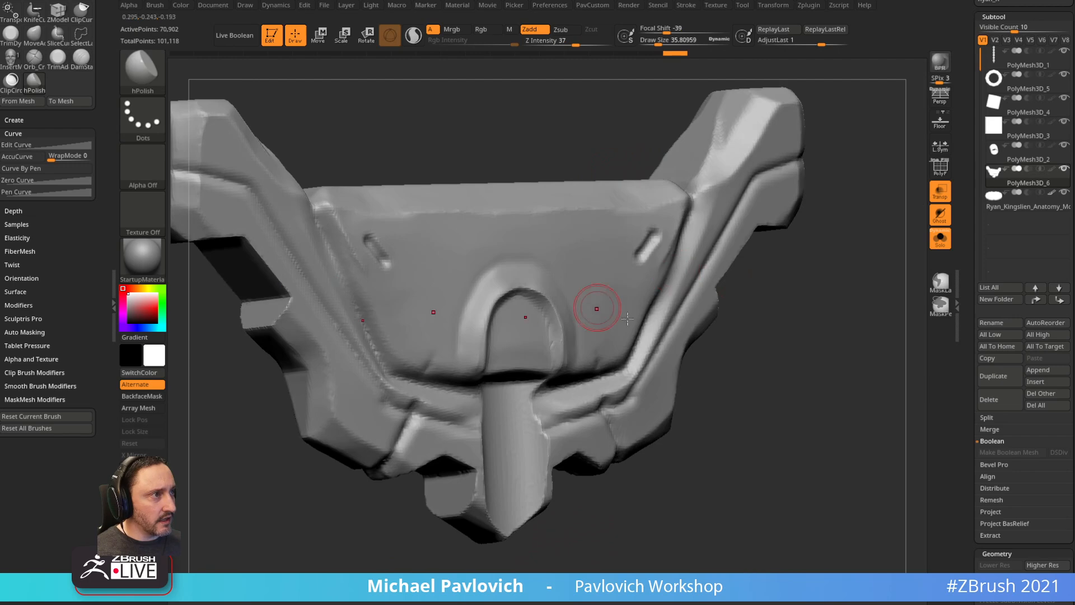
left_click_drag(770, 334, 632, 328)
left_click_drag(486, 319, 477, 328)
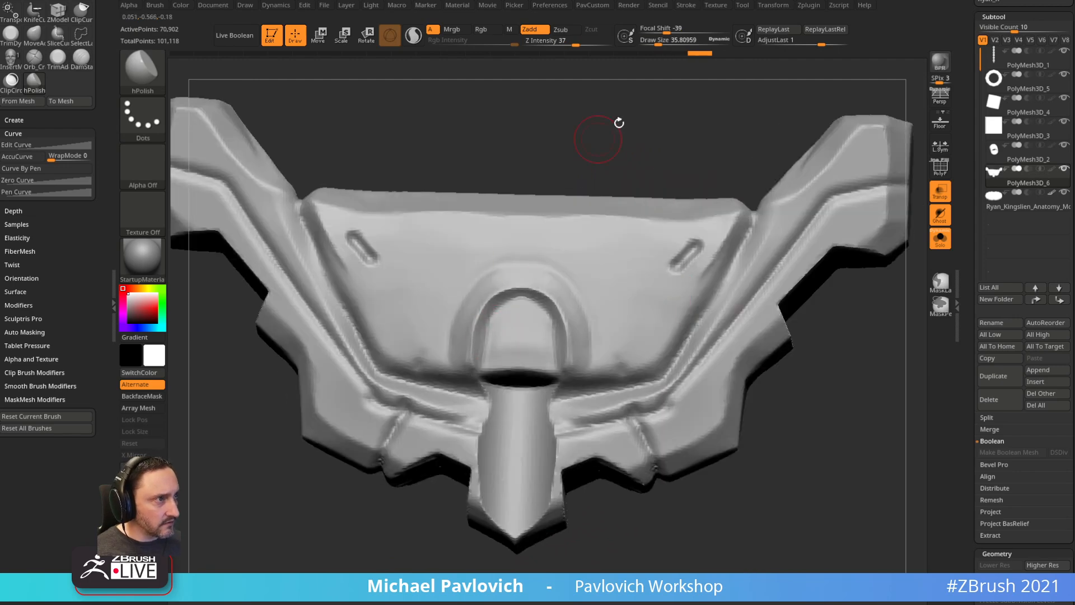
- Remesh the base with DynaMesh
key("space")
left_click(595, 184)
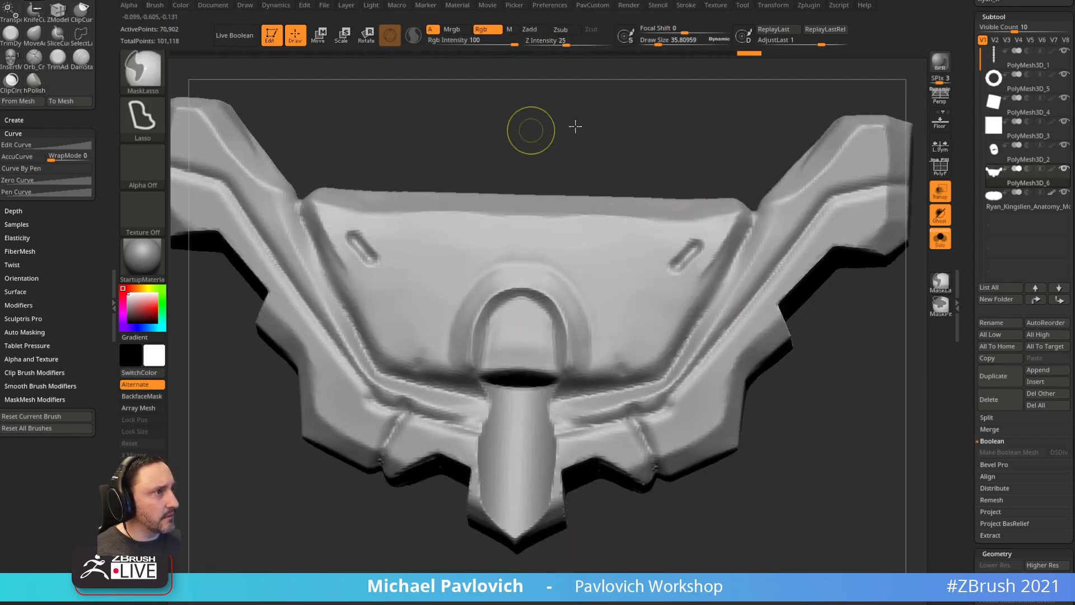
left_click_drag(575, 127, 783, 173, "ctrl")
- Show all subtools again, turn off Transparency and frame the whole pendant from the front
left_click_drag(787, 173, 850, 194, "alt")
key("alt+s")
left_click_drag(791, 267, 829, 244, "alt")
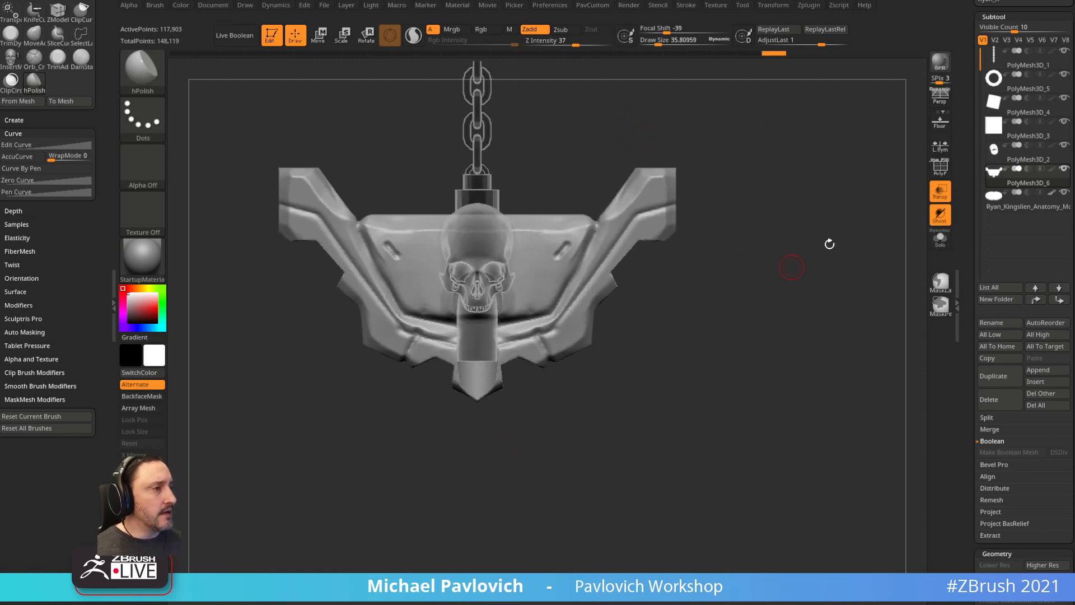
left_click(933, 194)
left_click_drag(814, 196, 804, 227, "alt")
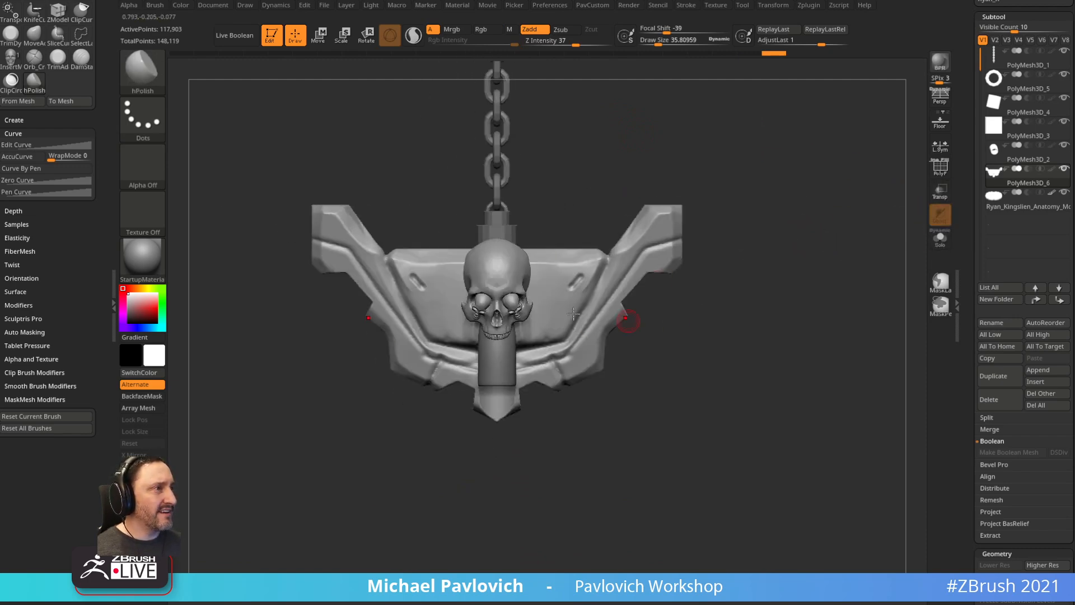
left_click_drag(762, 189, 755, 218, "alt")
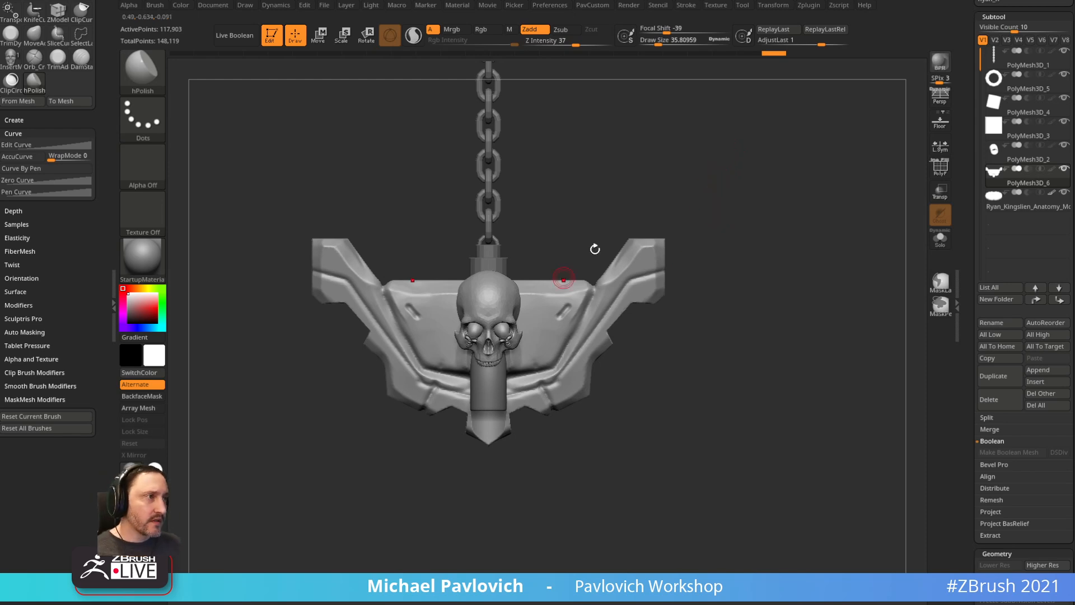
left_click_drag(594, 249, 673, 250, "alt")
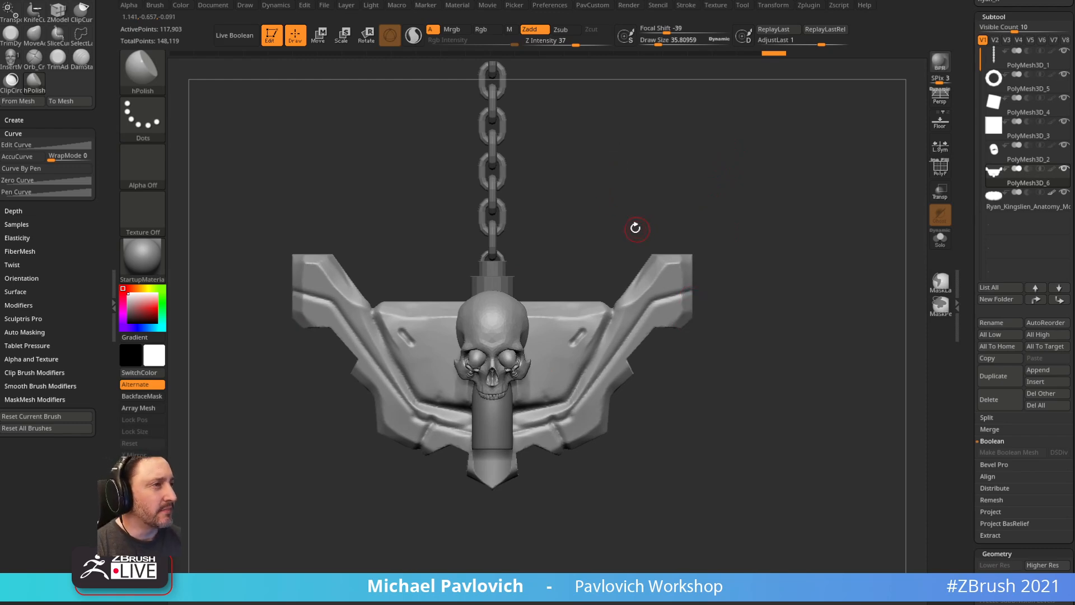
- Try pulling the base's upper edge up beside the skull with a large MoveAccu brush and undo it
key("1")
key("s")
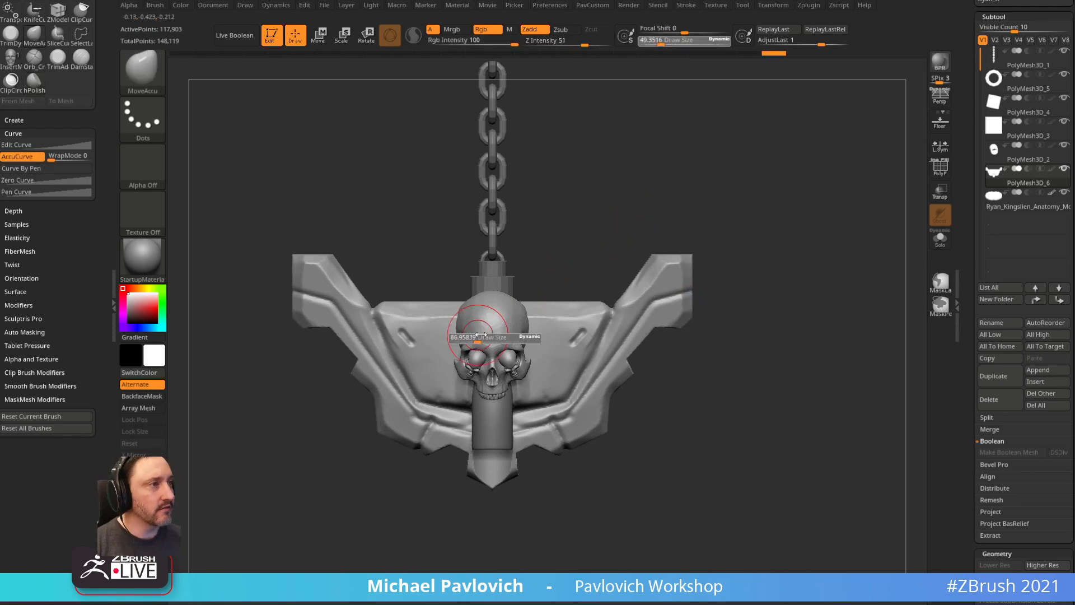
mouse_move(488, 330)
left_mouse_down()
mouse_move(497, 330)
mouse_move(460, 321)
mouse_move(452, 281)
left_mouse_up()
key("s")
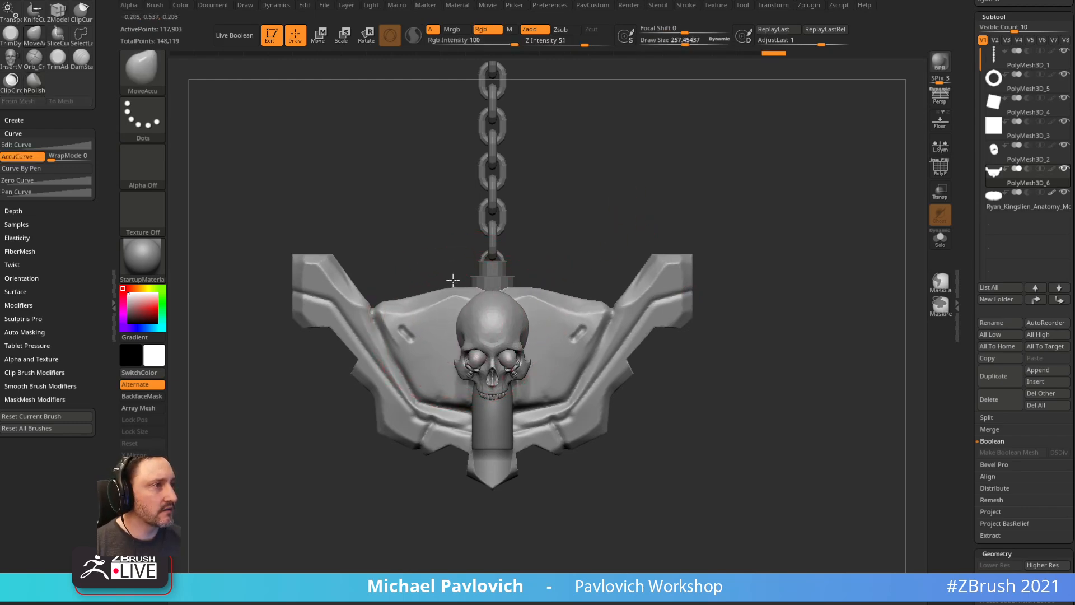
key("ctrl+z")
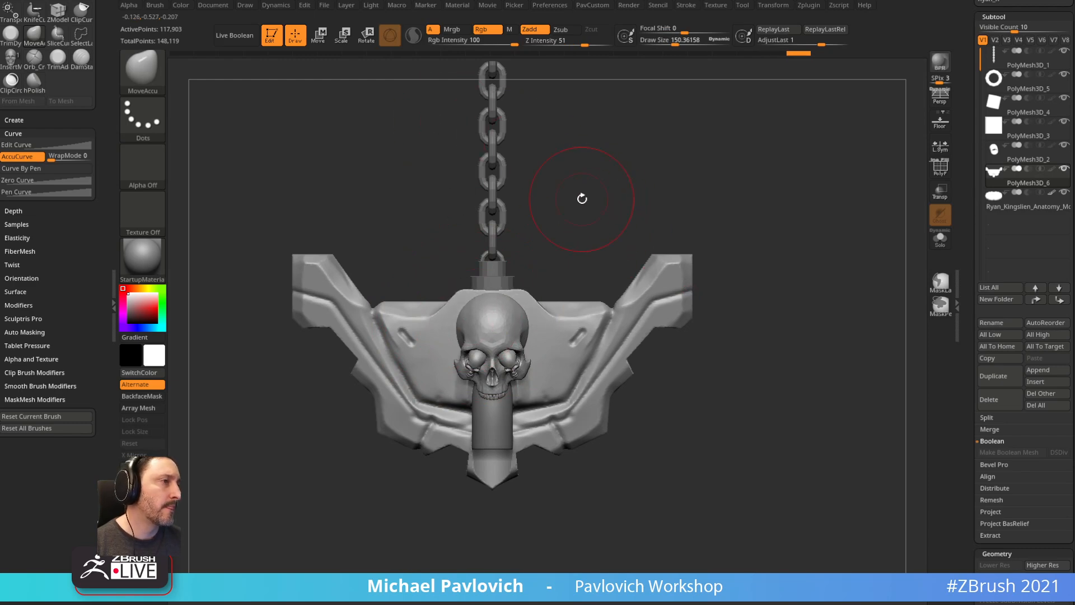
- Shape the base's upper edge into a raised tab behind the skull and nudge the outer arms with the MoveAccu brush
mouse_move(433, 321)
left_mouse_down()
mouse_move(452, 351)
mouse_move(450, 315)
left_mouse_up()
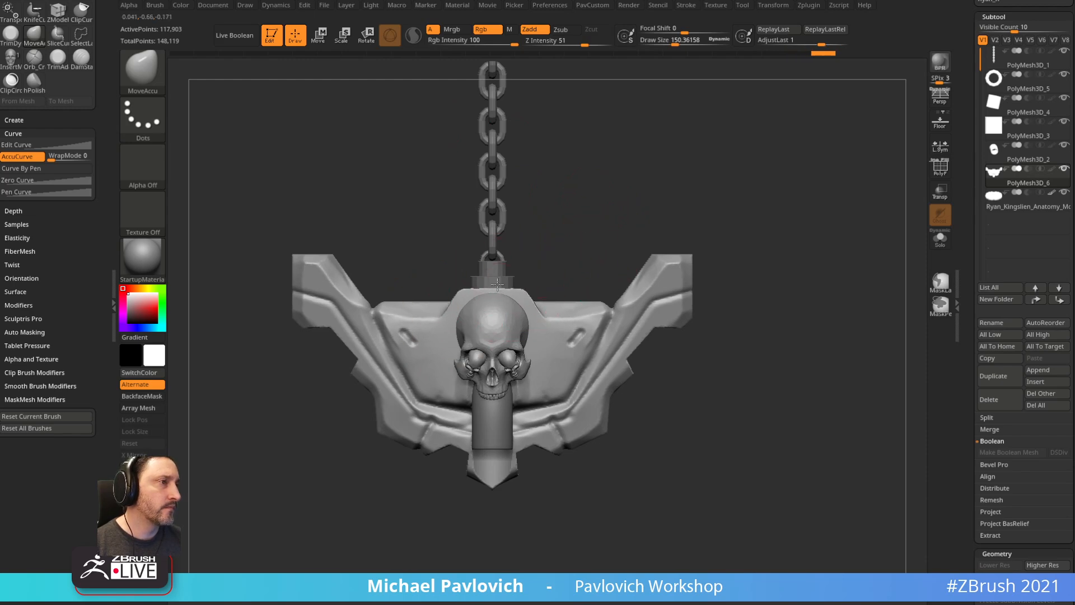
left_click_drag(686, 247, 659, 275)
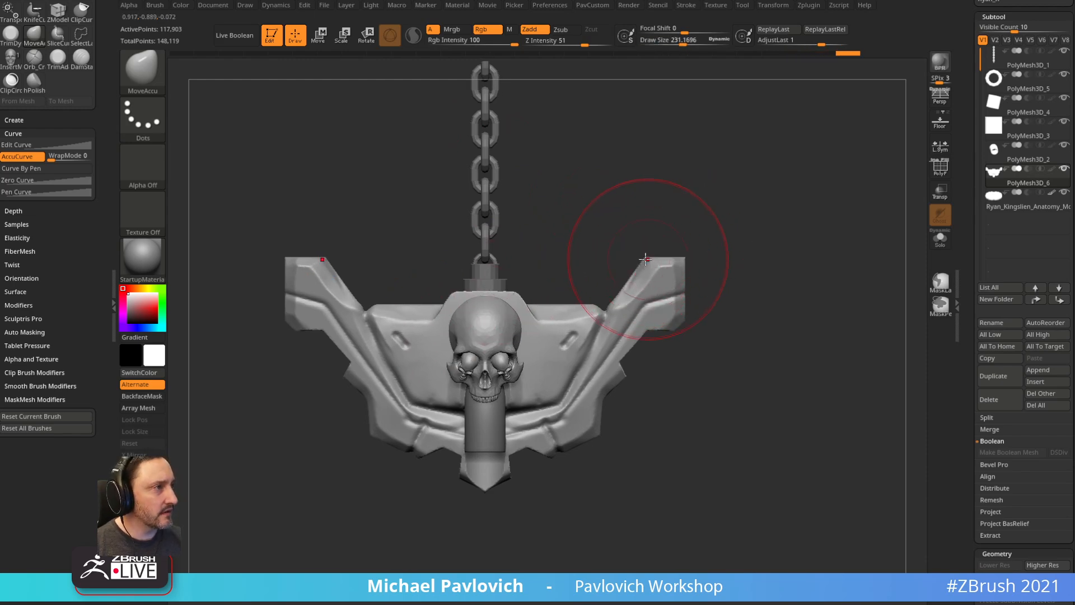
key("bracketleft")
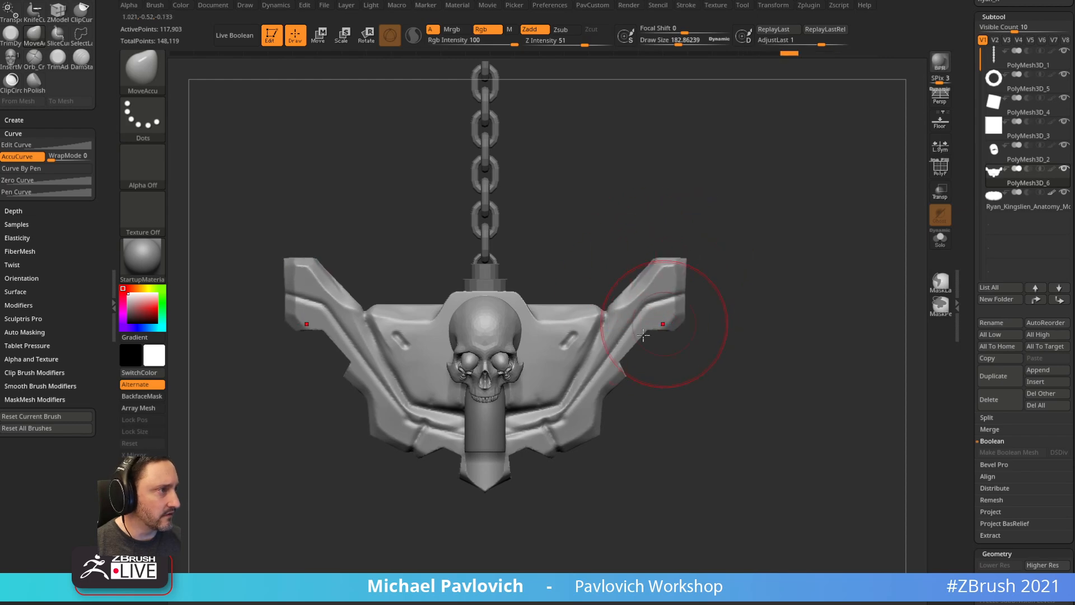
key("bracketleft")
key("bracketleft")
key("bracketleft")
mouse_move(523, 260)
left_mouse_down()
mouse_move(737, 237)
mouse_move(775, 214)
mouse_move(874, 296)
left_mouse_up()
- Isolate the base, try pushing its side with the Move brush and BackfaceMask enabled, and undo back to the straight upper edge
left_click(940, 238)
left_click_drag(830, 245, 797, 256)
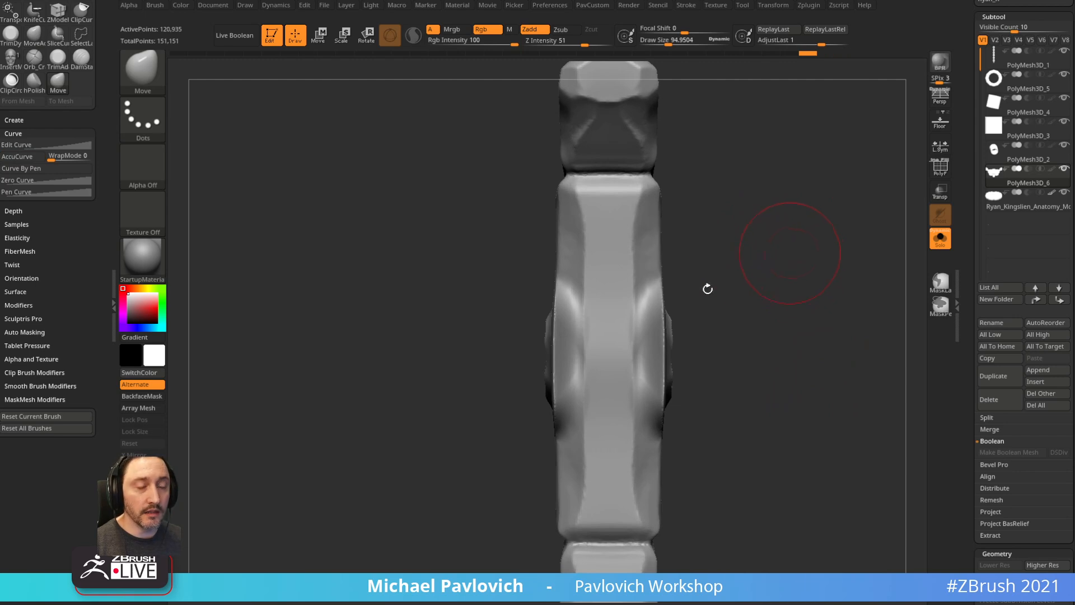
mouse_move(711, 277)
left_mouse_down()
mouse_move(708, 287)
mouse_move(650, 279)
mouse_move(784, 271)
mouse_move(764, 295)
mouse_move(657, 336)
mouse_move(504, 330)
left_mouse_up()
left_click(59, 332)
mouse_move(407, 320)
left_mouse_down()
mouse_move(806, 230)
mouse_move(828, 240)
mouse_move(828, 264)
mouse_move(654, 325)
mouse_move(638, 358)
mouse_move(635, 323)
mouse_move(539, 312)
left_mouse_up()
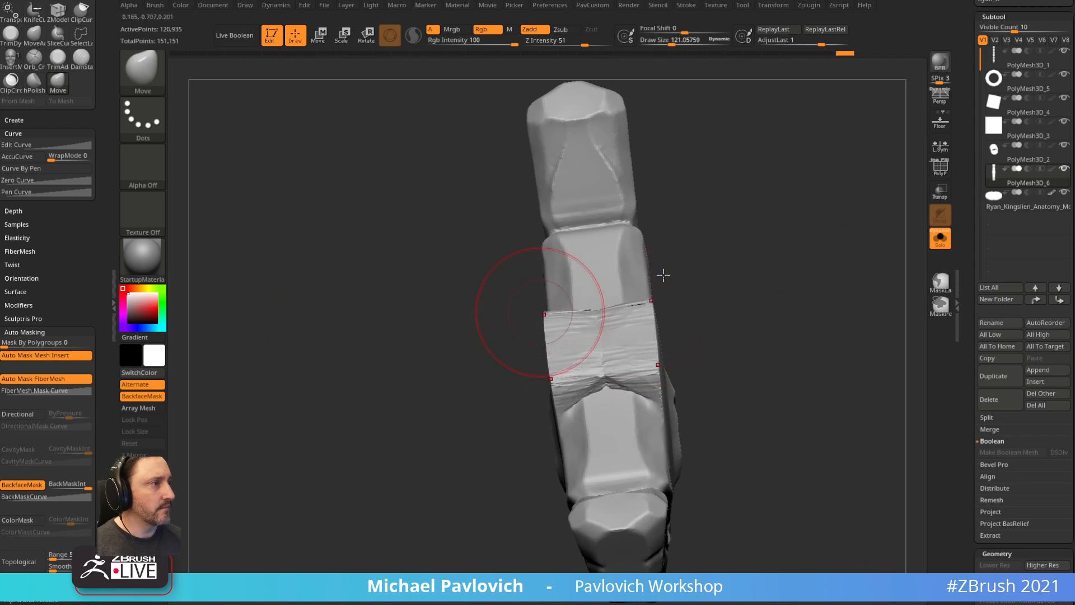
key("ctrl+z")
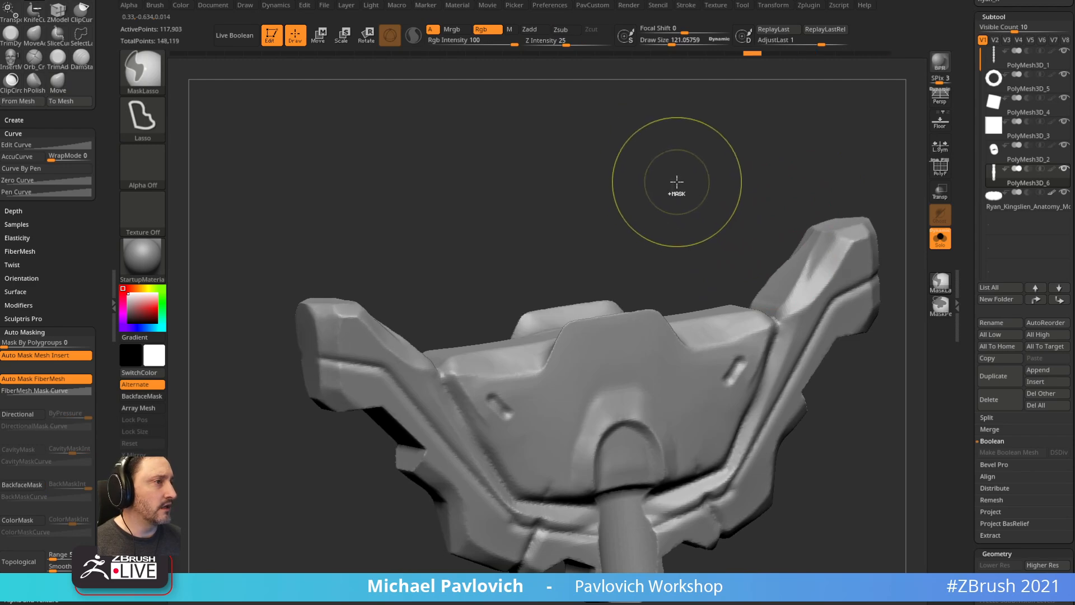
mouse_move(676, 183)
left_mouse_down()
mouse_move(678, 208)
mouse_move(668, 202)
left_mouse_up()
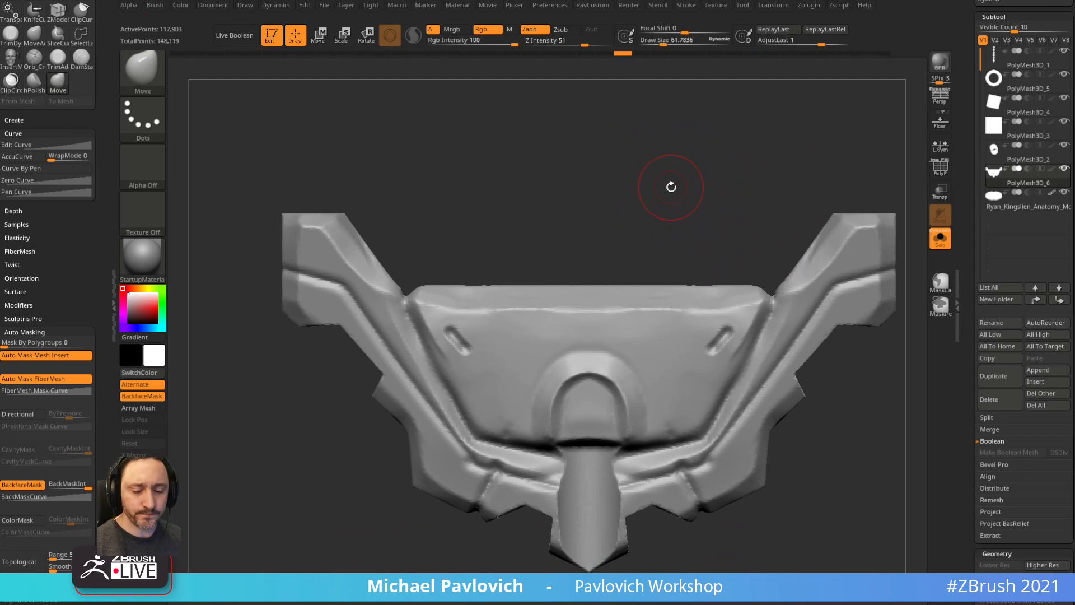
- Select the MoveAccu brush, set its draw size to about 108 and try pulling the base's upper edge up and back
key("1")
left_click_drag(506, 198, 484, 199, "alt")
key("s")
left_click_drag(498, 209, 498, 209)
left_click_drag(545, 206, 523, 197, "alt")
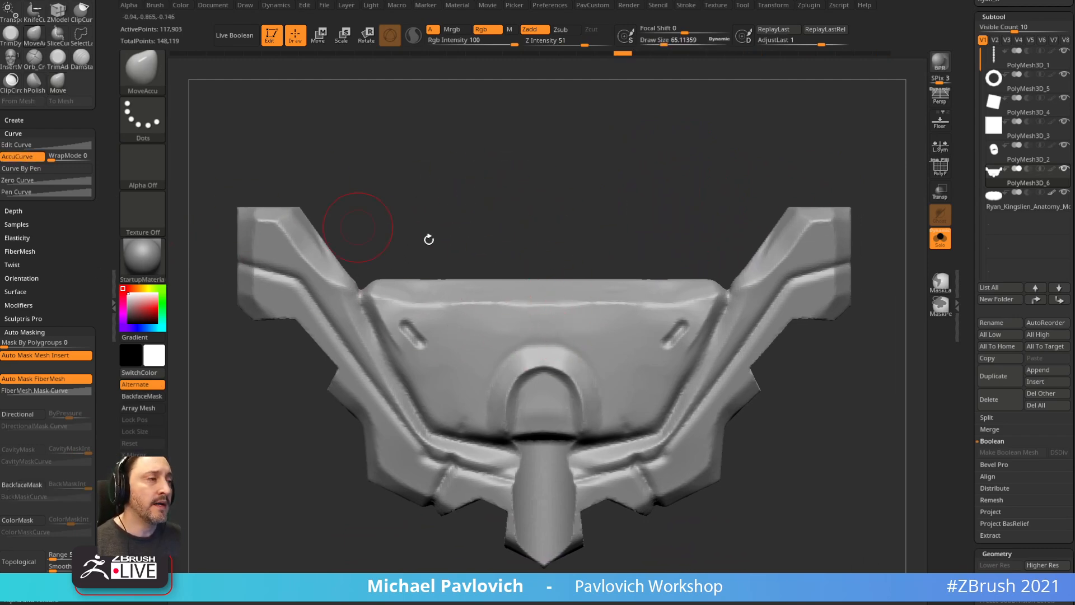
key("bracketright")
key("bracketleft")
left_click_drag(475, 302, 468, 206)
mouse_move(470, 204)
left_mouse_down()
mouse_move(543, 239)
mouse_move(484, 278)
left_mouse_up()
left_click_drag(653, 261, 677, 238, "shift")
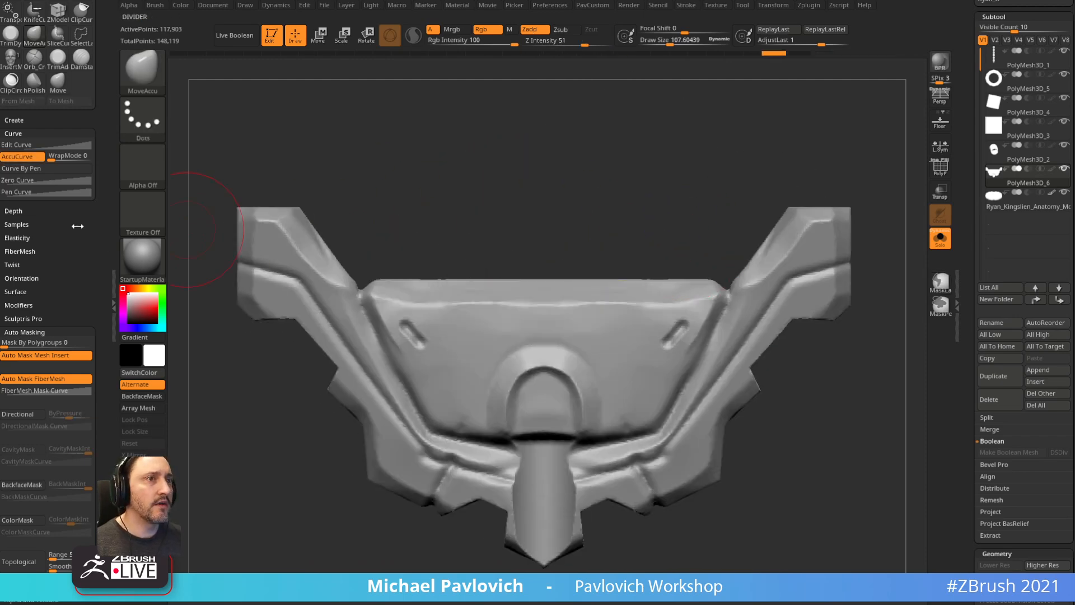
- Enable Infinite Depth for the MoveAccu brush and pull the base's upper edge up into two mirrored peaks
left_click(14, 210)
left_click(31, 281)
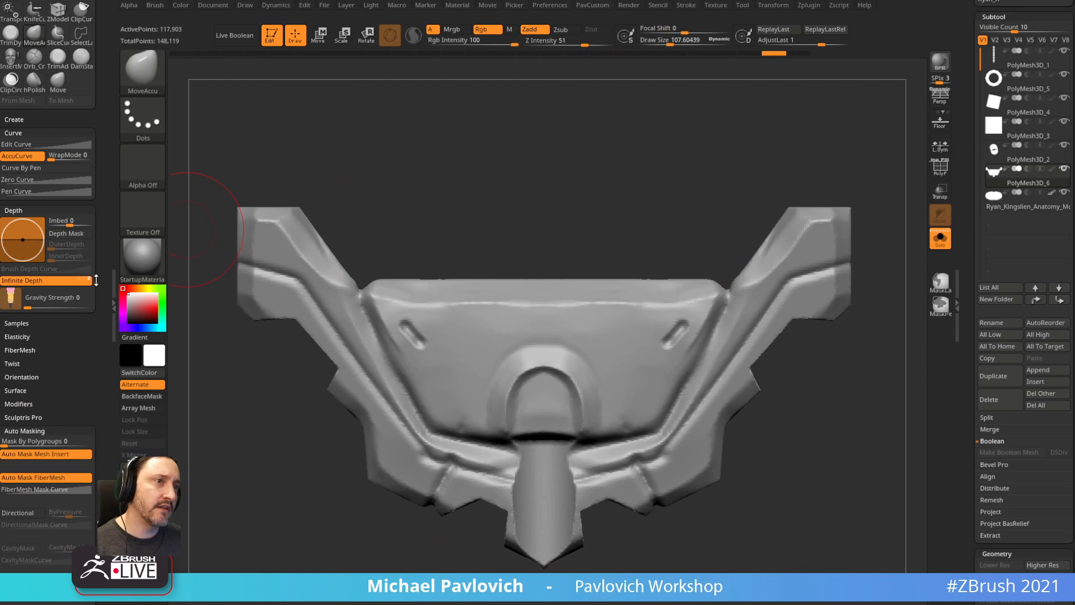
right_click_drag(508, 220, 475, 285, "ctrl")
left_click_drag(461, 275, 468, 219)
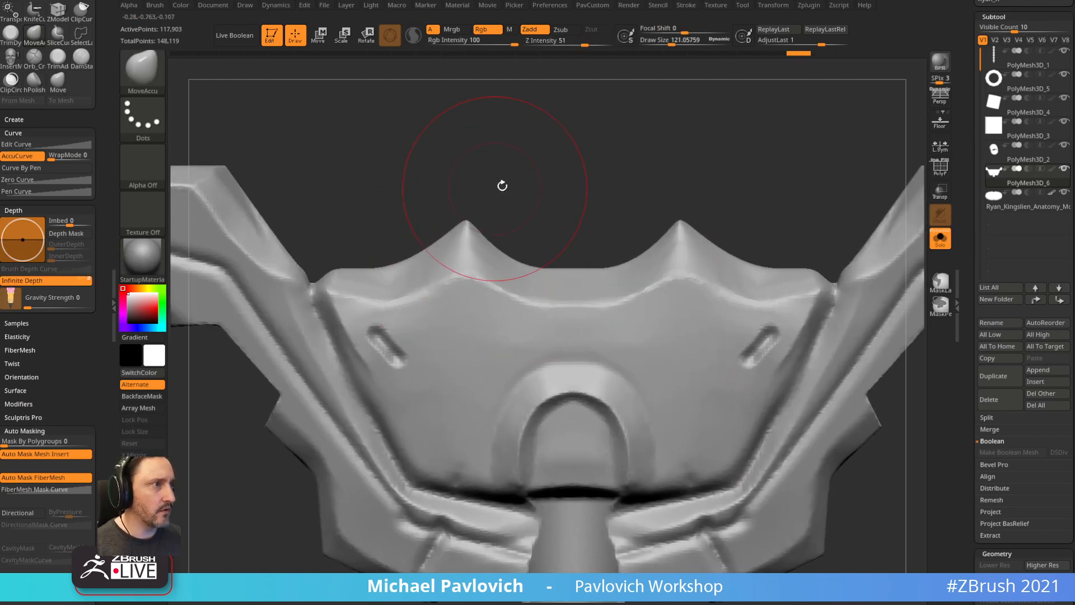
- Undo the two peaks and pull the base's upper edge up behind the skull again, reducing the MoveAccu draw size to about 76
mouse_move(501, 185)
right_mouse_down()
mouse_move(521, 279)
mouse_move(459, 235)
mouse_move(489, 254)
right_mouse_up()
key("ctrl+z")
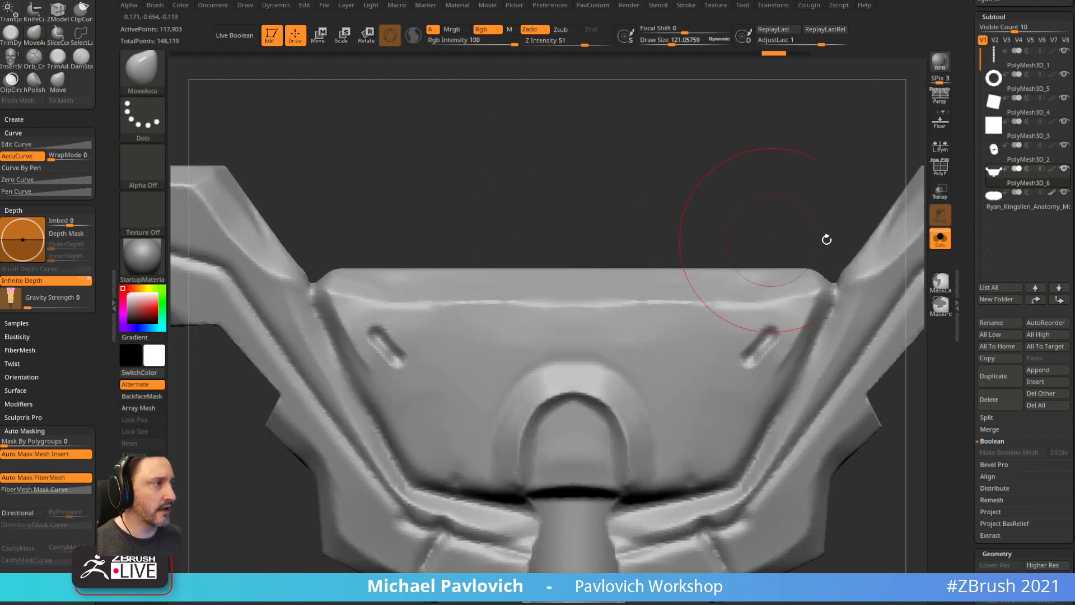
left_click_drag(470, 274, 465, 233)
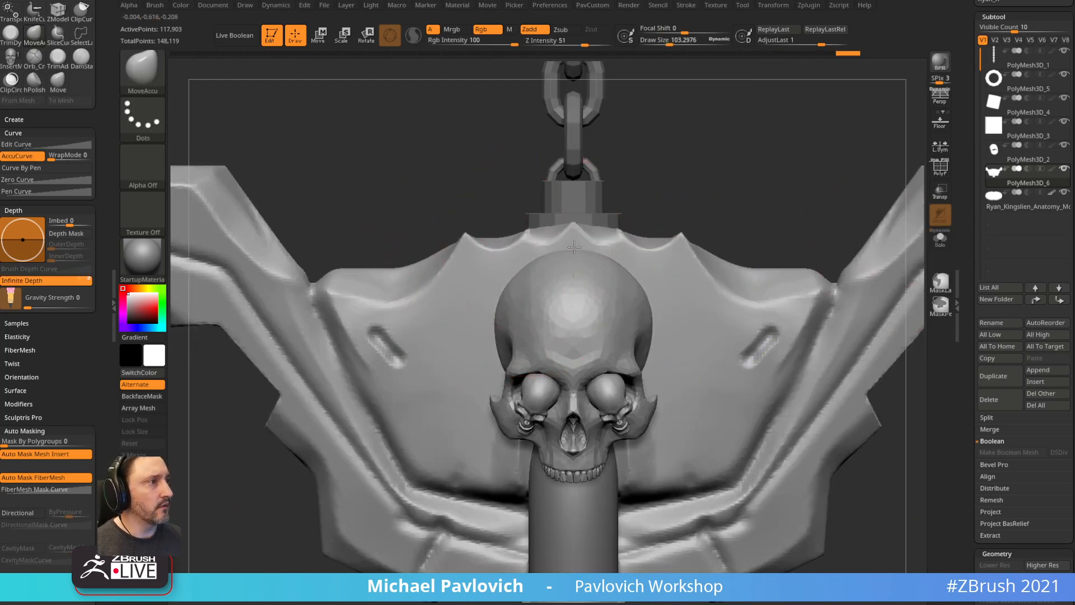
key("s")
mouse_move(576, 242)
left_mouse_down()
mouse_move(512, 258)
mouse_move(496, 238)
mouse_move(574, 239)
left_mouse_up()
key("s")
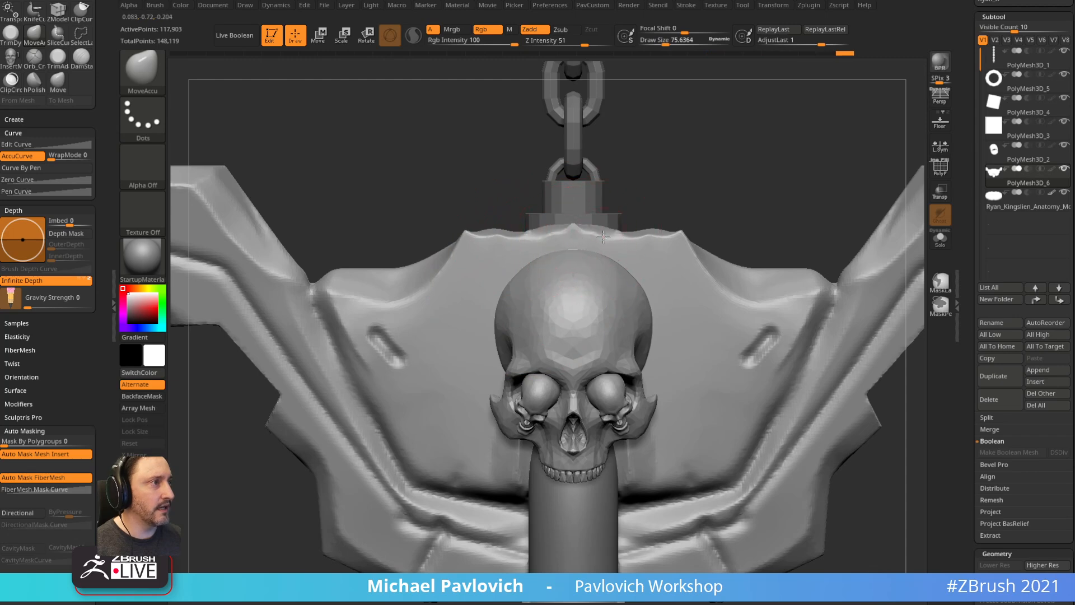
- Adjust the mirrored shoulders and corners of the raised tab with MoveAccu and remesh the base with DynaMesh
left_click_drag(656, 190, 649, 183)
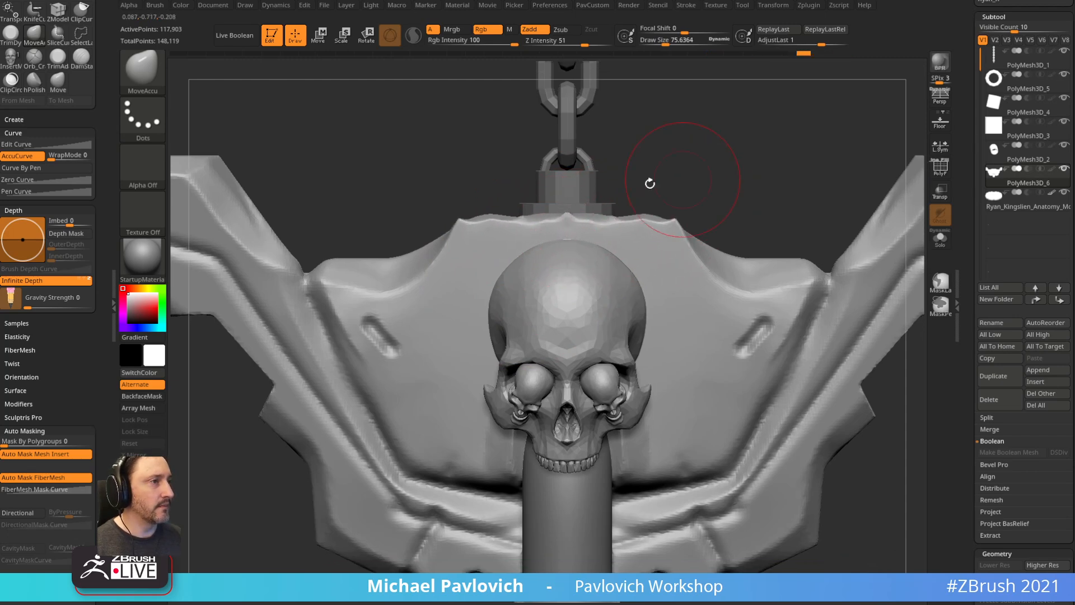
mouse_move(399, 261)
left_mouse_down()
mouse_move(367, 274)
mouse_move(386, 289)
mouse_move(365, 284)
left_mouse_up()
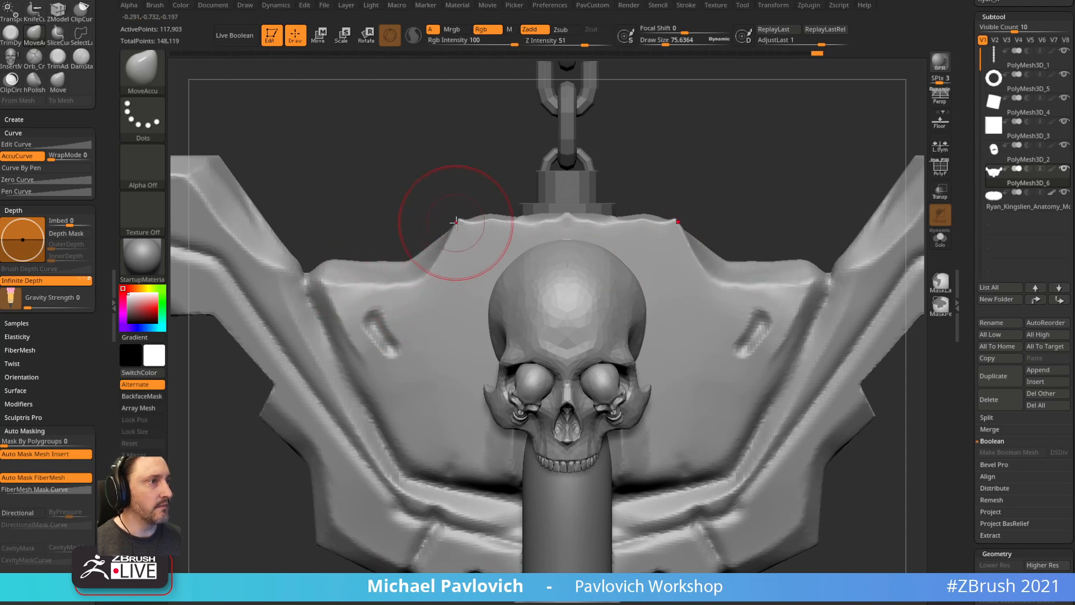
left_click_drag(459, 216, 482, 207)
left_click_drag(736, 126, 796, 195, "ctrl")
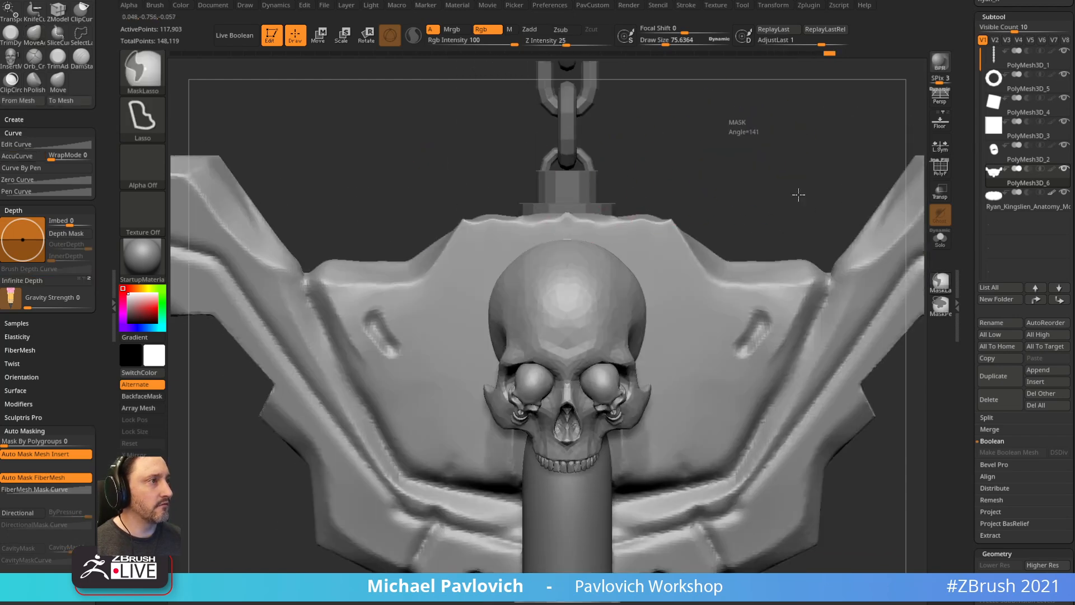
- Isolate the base and clip the raised tab's uneven top into a straight horizontal edge with the ClipCurve brush
left_click(946, 242)
key("b")
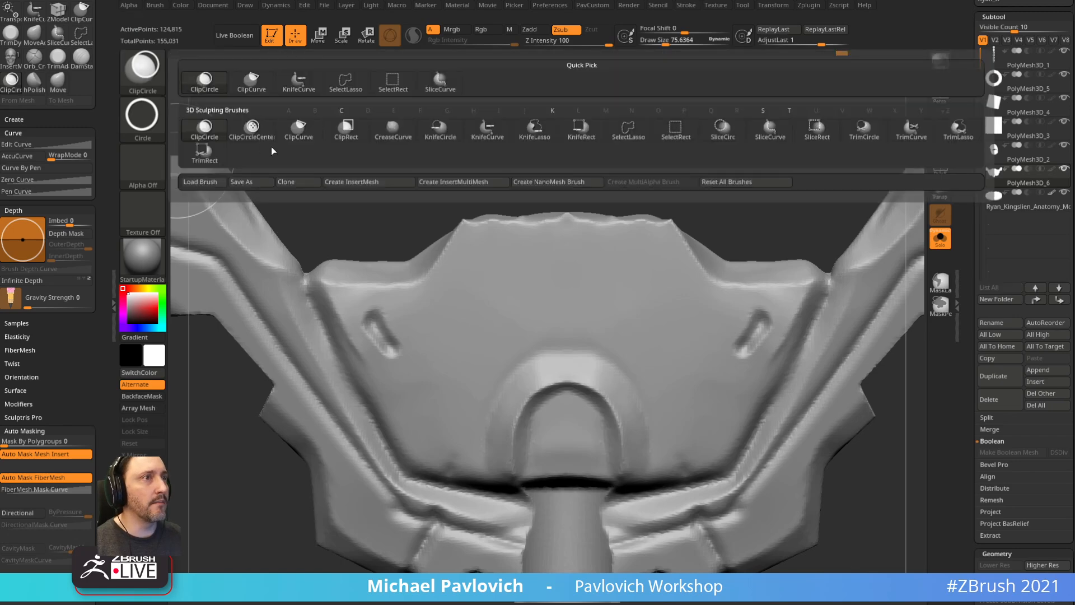
left_click(297, 142)
key("f")
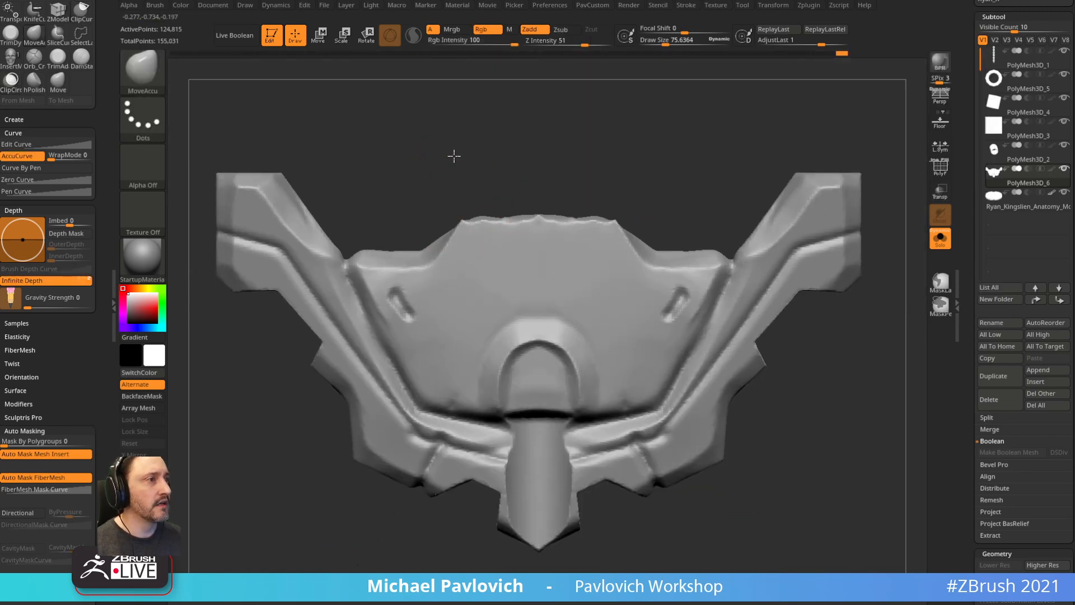
left_click_drag(385, 223, 717, 224)
key("s")
left_click_drag(565, 185, 680, 217)
- Bevel the raised tab's front upper edge with the TrimDynamic brush at a draw size of about 83
mouse_move(760, 307)
left_mouse_down()
mouse_move(730, 199)
mouse_move(751, 170)
mouse_move(761, 230)
left_mouse_up()
key("b")
key("t")
key("d")
left_click_drag(742, 178, 660, 231)
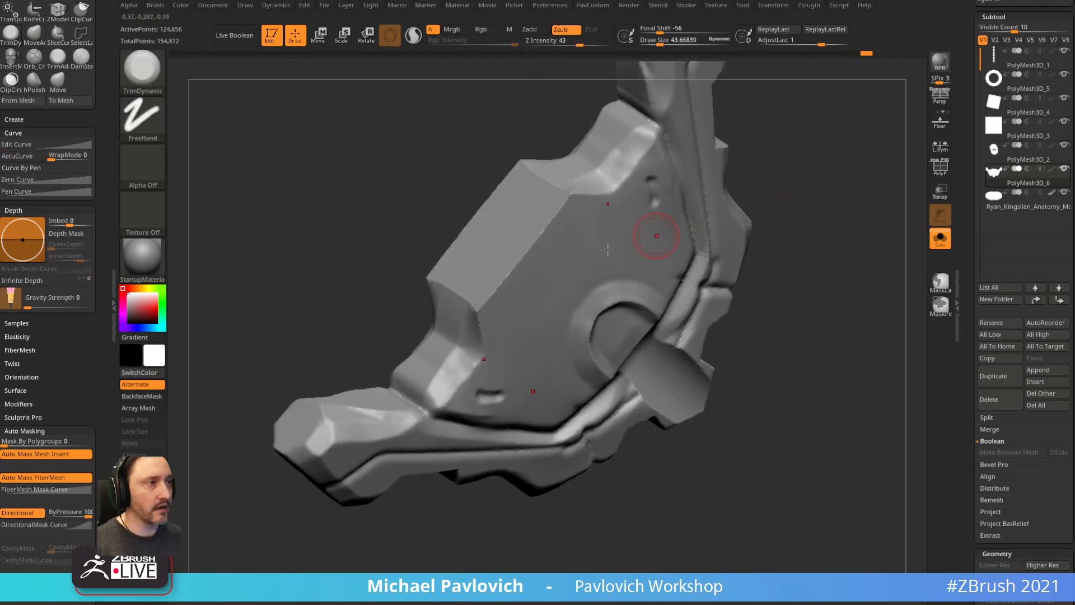
key("s")
left_click_drag(555, 250, 539, 249)
mouse_move(576, 193)
left_mouse_down()
mouse_move(504, 264)
mouse_move(582, 180)
mouse_move(539, 224)
mouse_move(549, 211)
left_mouse_up()
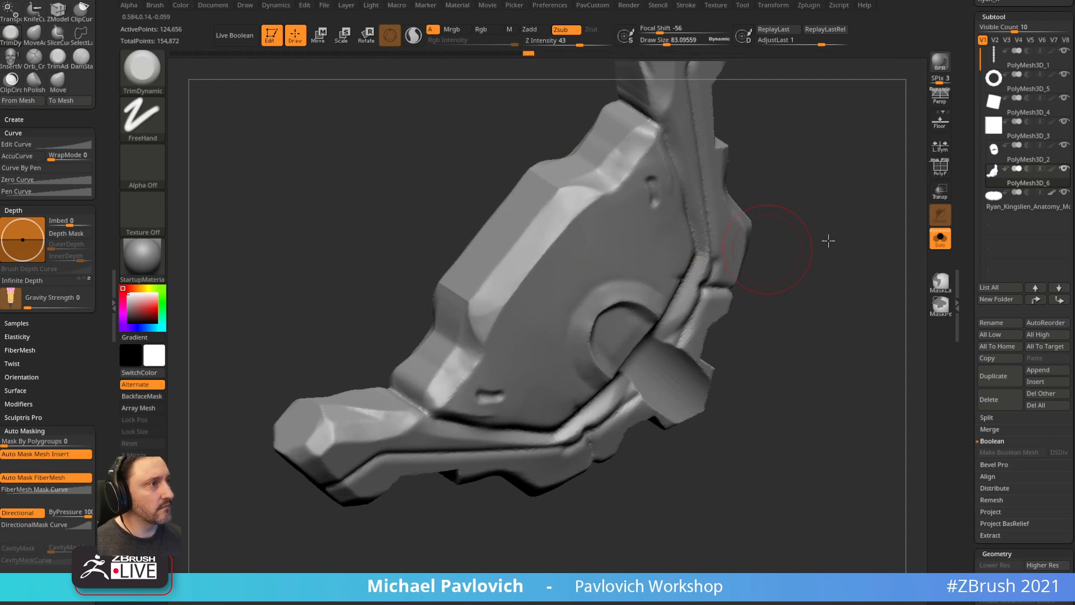
- Show all subtools again, remesh the base with DynaMesh and switch to the MoveAccu brush
mouse_move(828, 240)
left_mouse_down()
mouse_move(833, 214)
mouse_move(904, 277)
left_mouse_up()
left_click(939, 241)
left_click_drag(758, 136, 679, 192, "ctrl")
key("1")
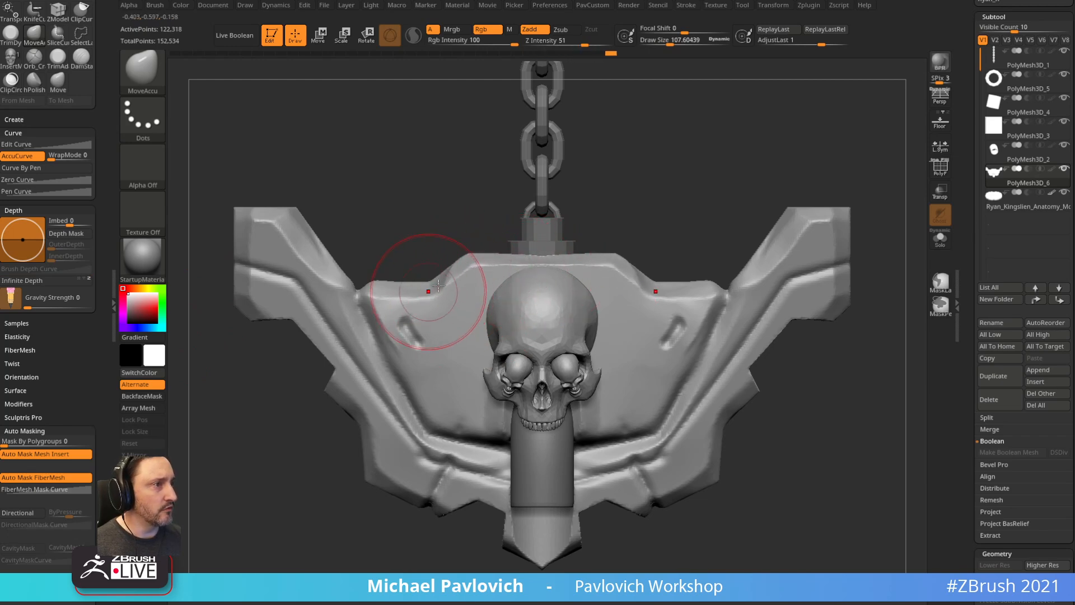
- Polish the raised tab's shoulders and upper edge around the chain mount with hPolish, reducing the draw size to 28.75
key("b")
key("h")
key("p")
left_click_drag(658, 142, 722, 193)
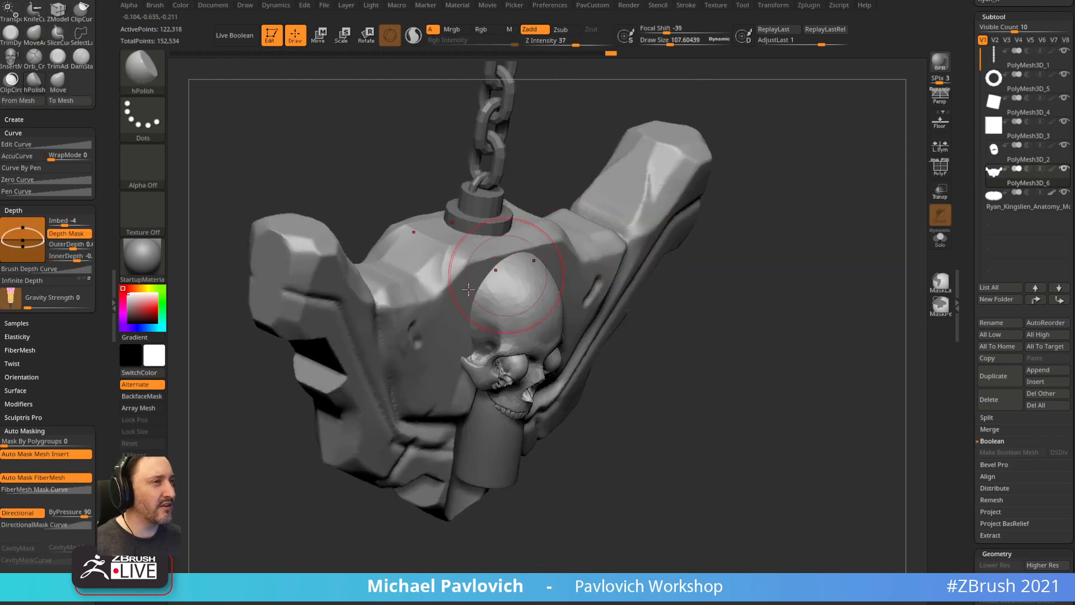
left_click_drag(442, 267, 448, 257)
left_click_drag(560, 132, 546, 193)
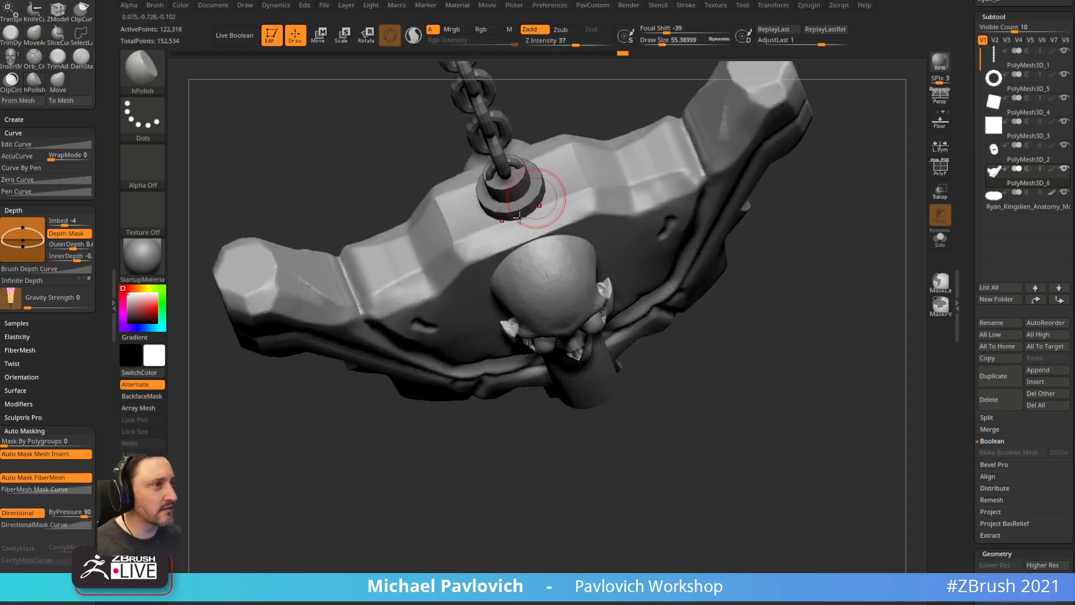
left_click_drag(452, 253, 467, 250)
mouse_move(834, 319)
left_mouse_down()
mouse_move(854, 250)
mouse_move(804, 142)
mouse_move(791, 172)
left_mouse_up()
key("s")
left_click_drag(816, 158, 807, 174, "alt")
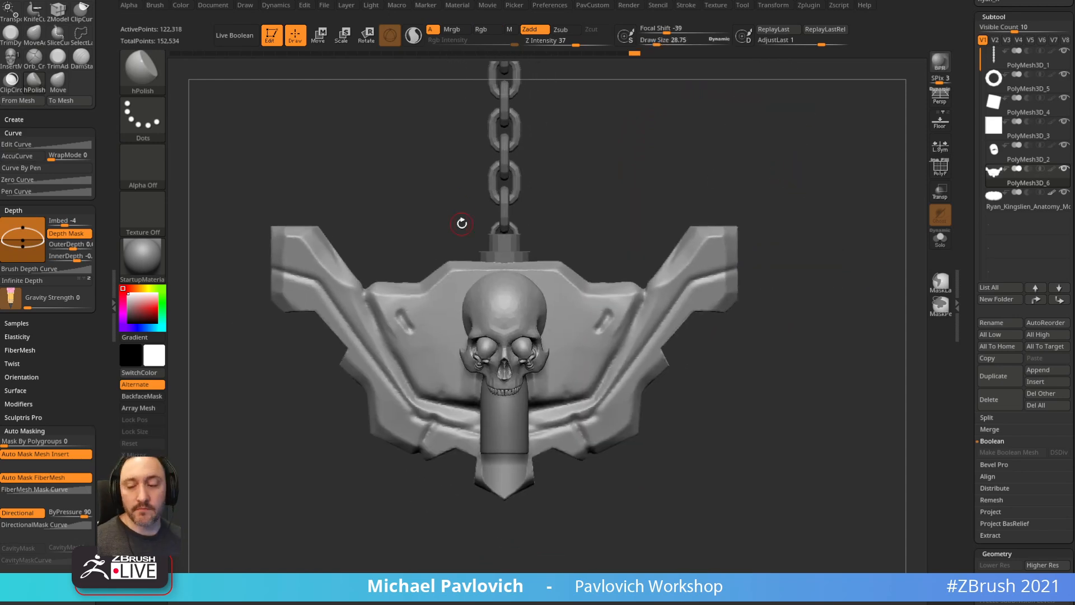
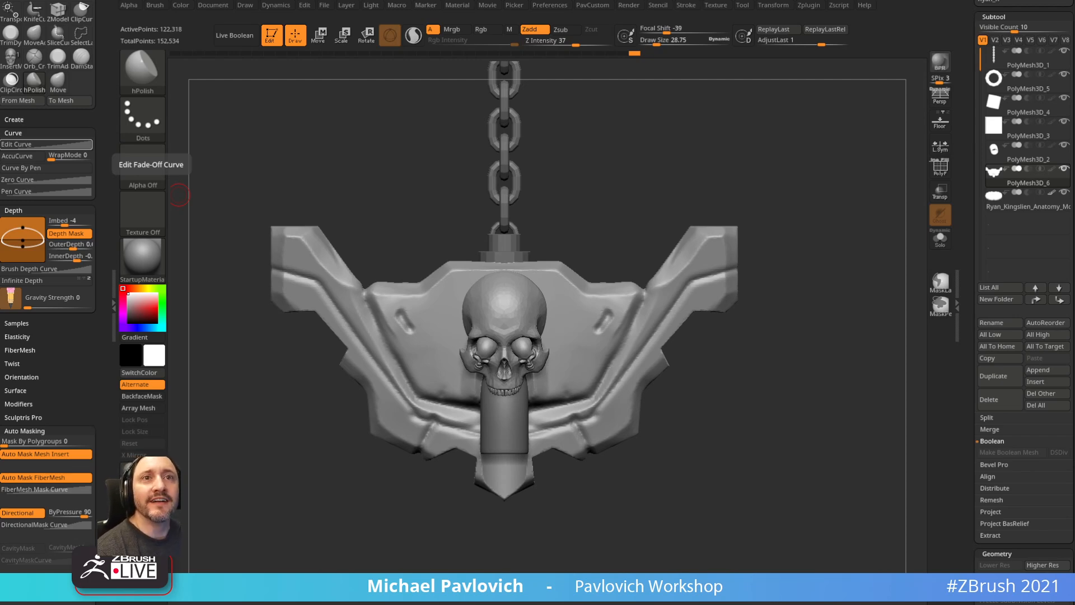
- Switch to the browser and look through the videos in the "No UV 3D Look Dev for Concept & Illustration" YouTube playlist
key("alt+Tab")
left_click(317, 394)
scroll(304, 308, "down", 2)
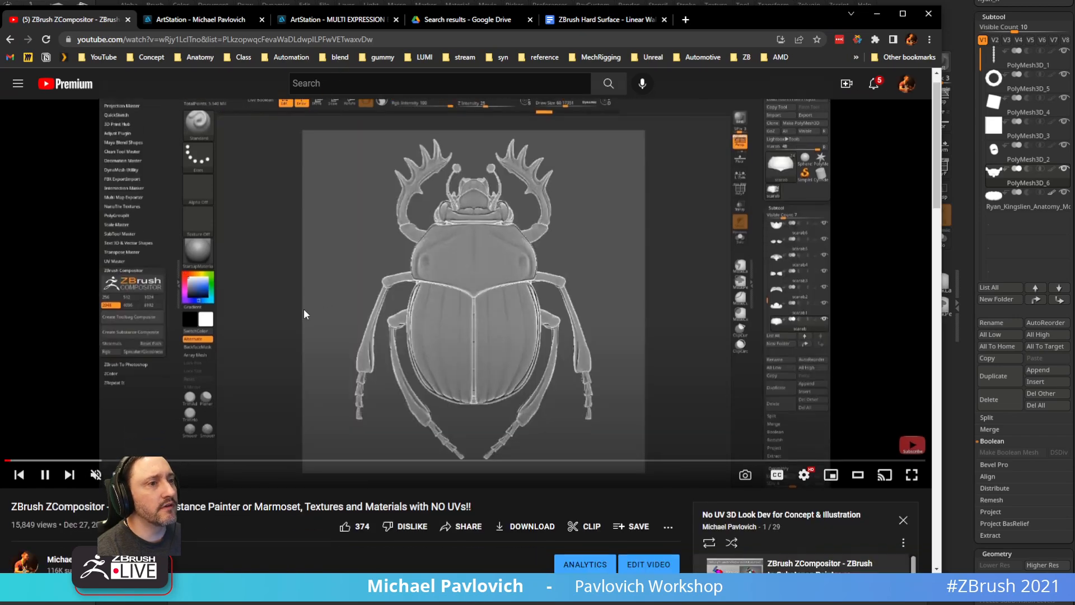
scroll(851, 210, "down", 4)
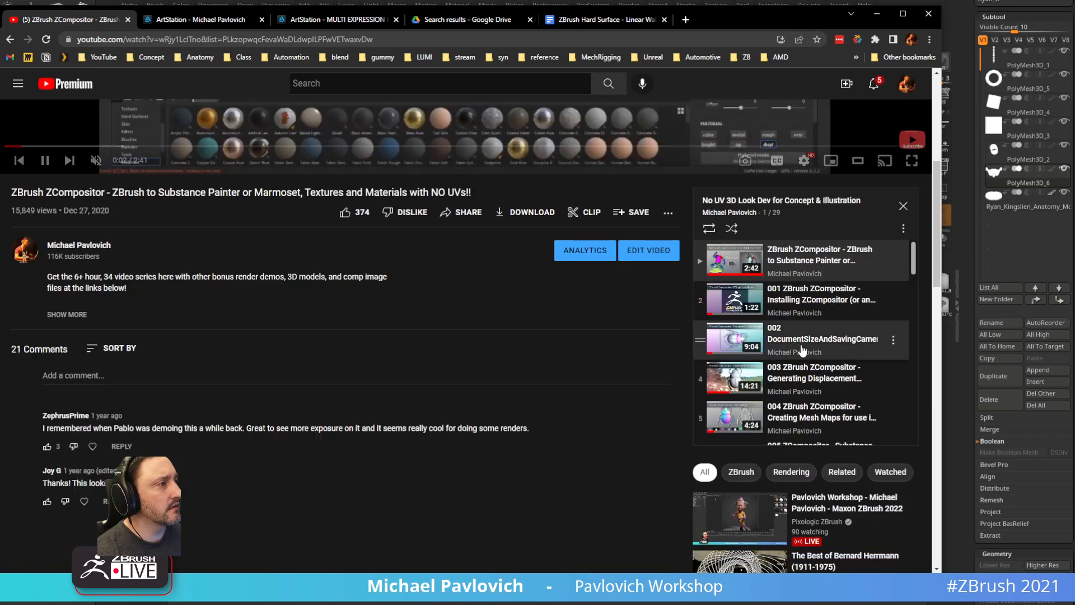
scroll(818, 335, "down", 8)
scroll(819, 335, "down", 8)
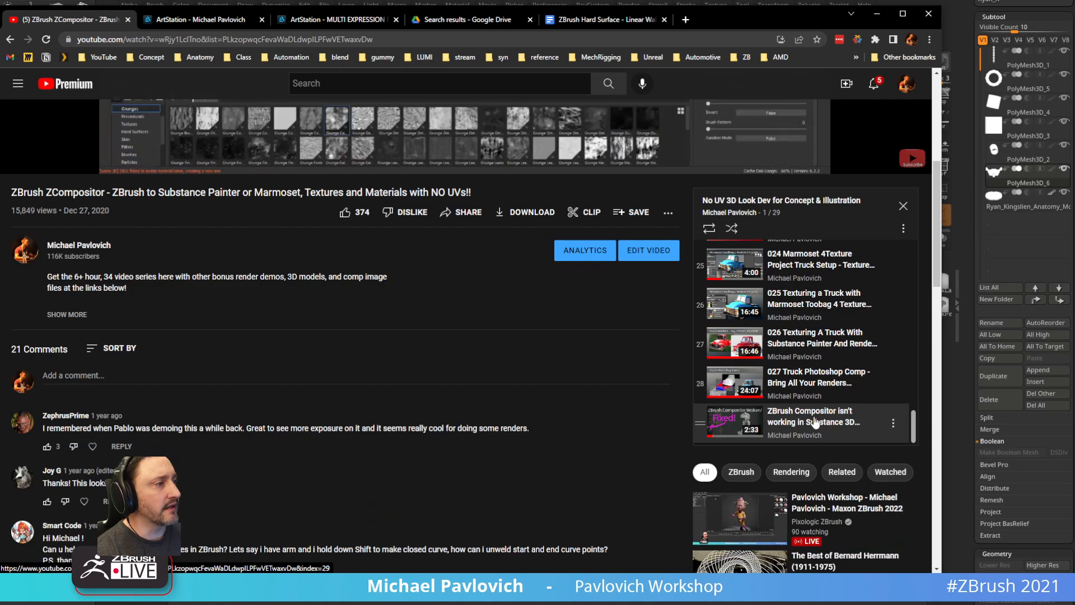
scroll(532, 369, "up", 6)
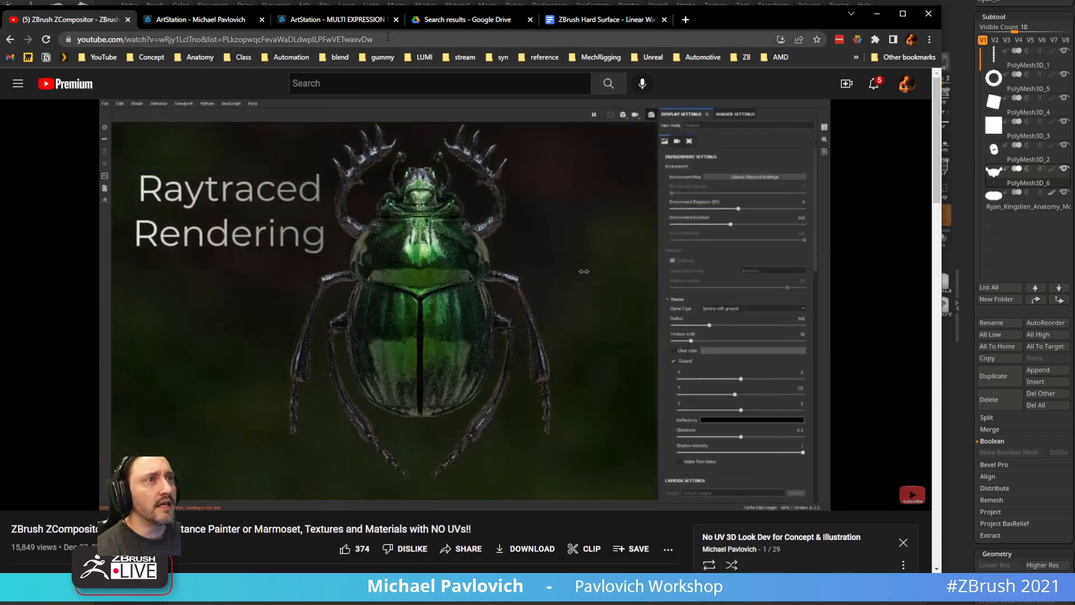
- Go back to the channel's playlists page, select its web address and return to ZBrush
left_click(387, 39)
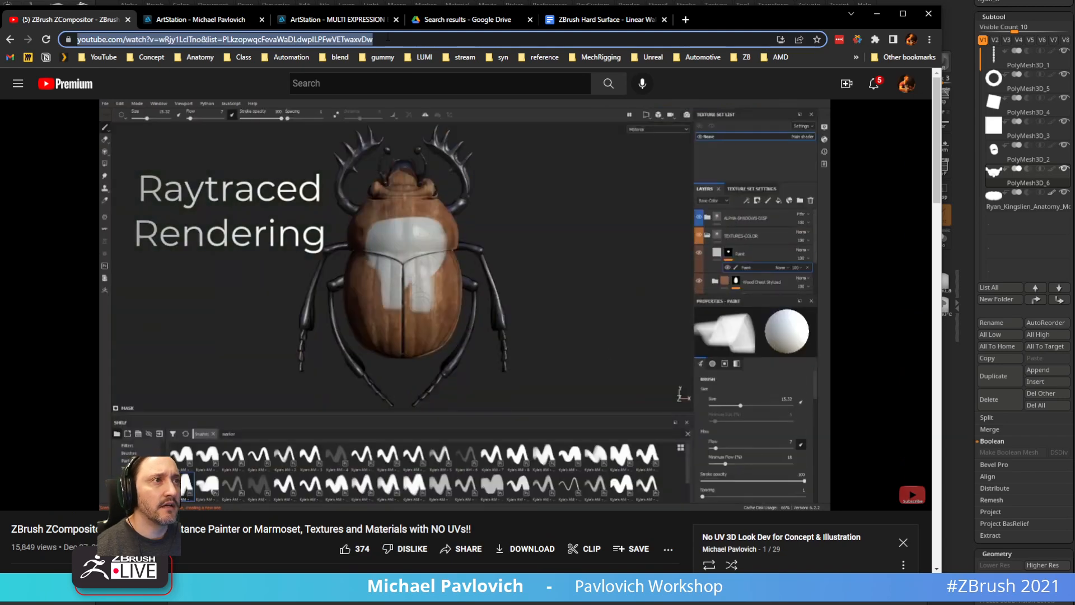
key("alt+Left")
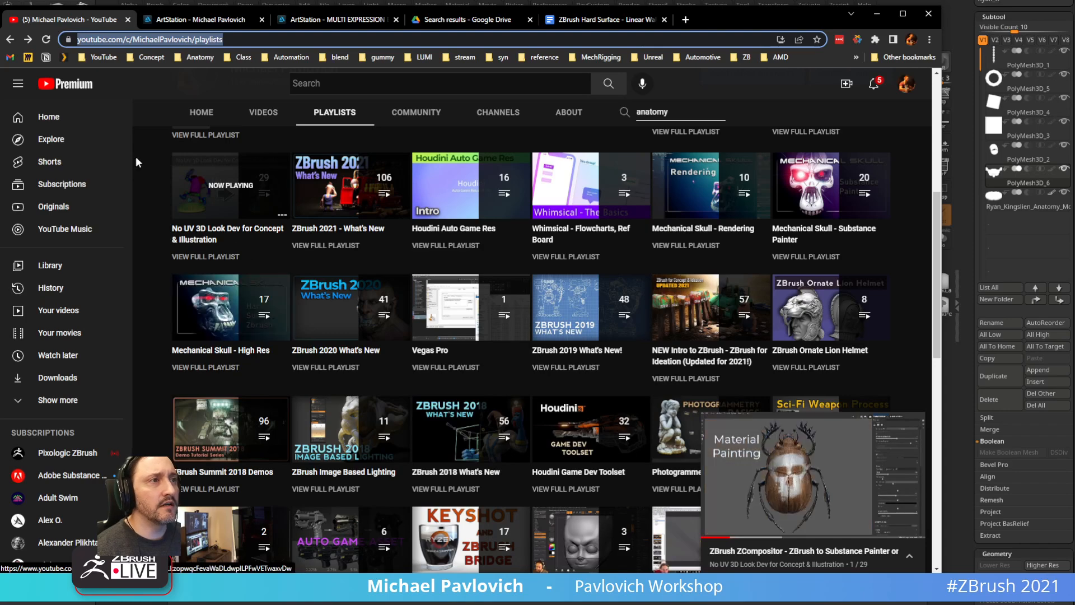
left_click_drag(697, 21, 730, 1)
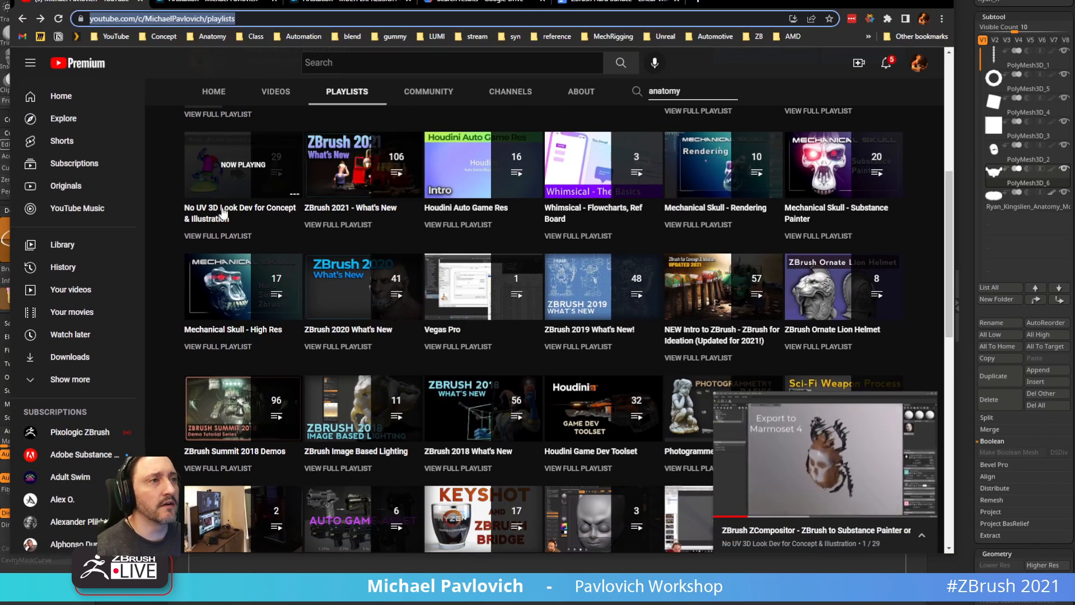
left_click(254, 19)
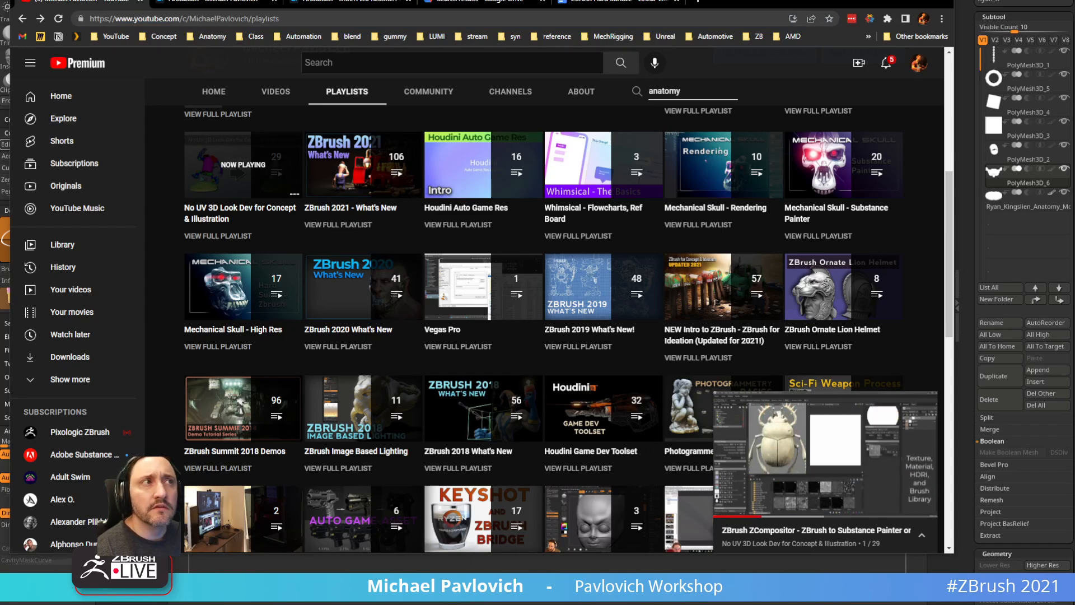
key("alt+Tab")
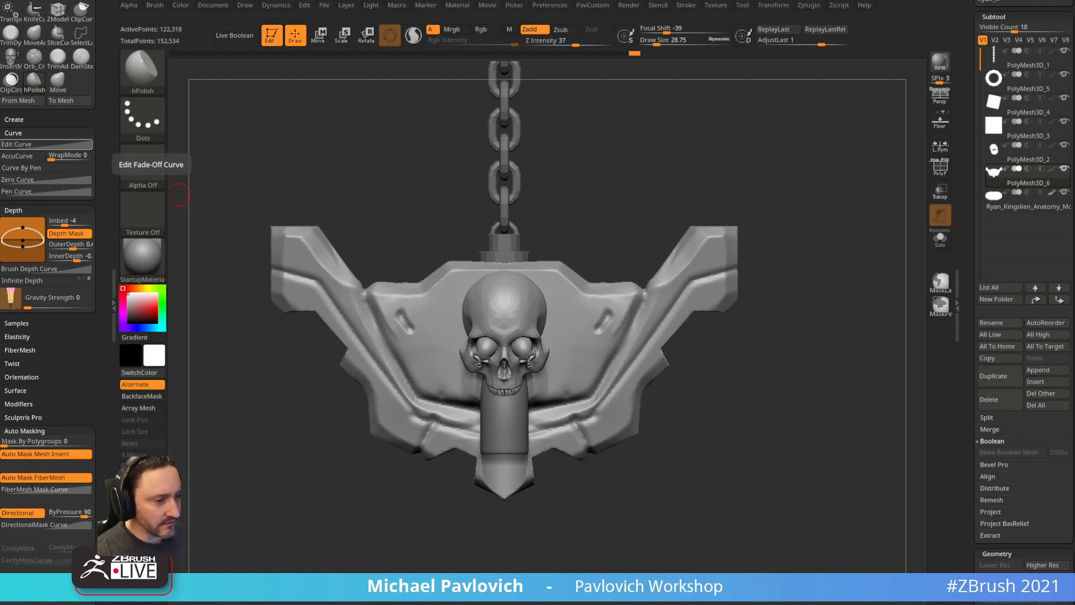
- Bring the browser back up and search the web for "zsphere tree" in a new tab
left_click_drag(0, 72, 750, 34)
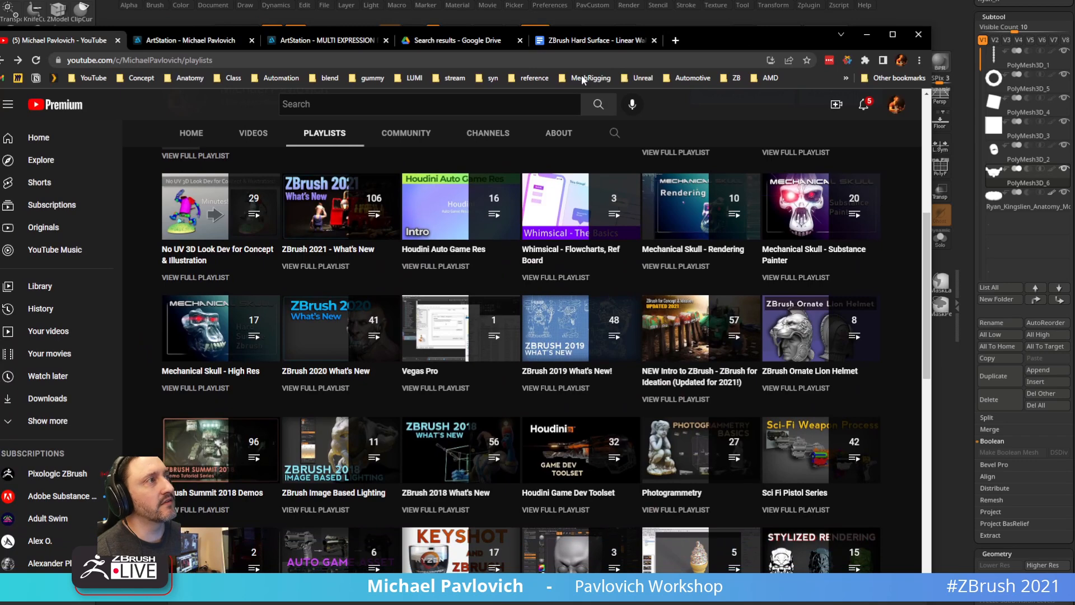
left_click(676, 41)
type("z")
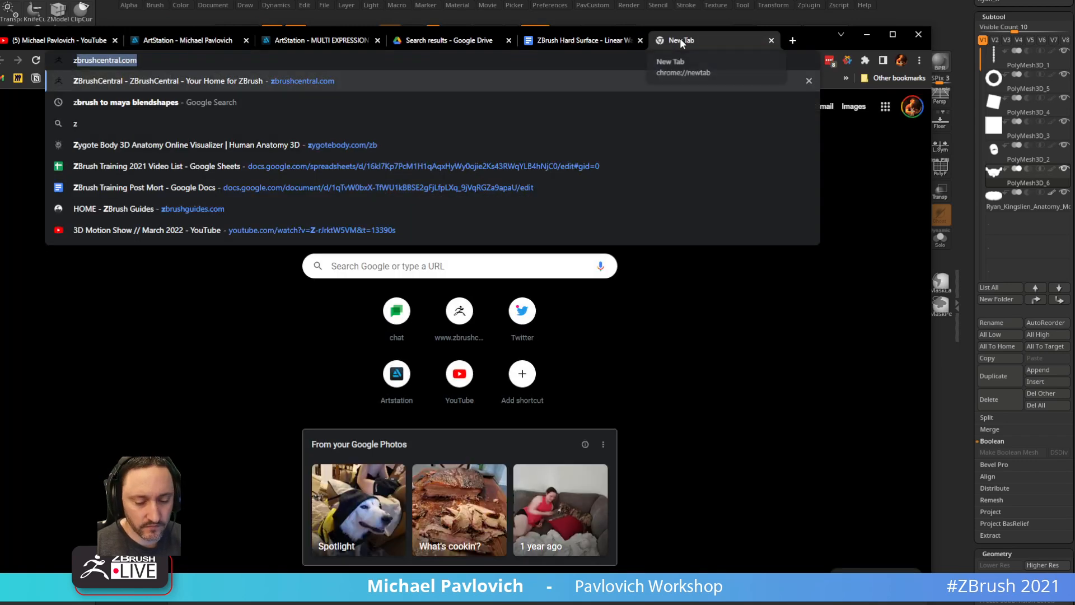
type("sphere tree")
key("Return")
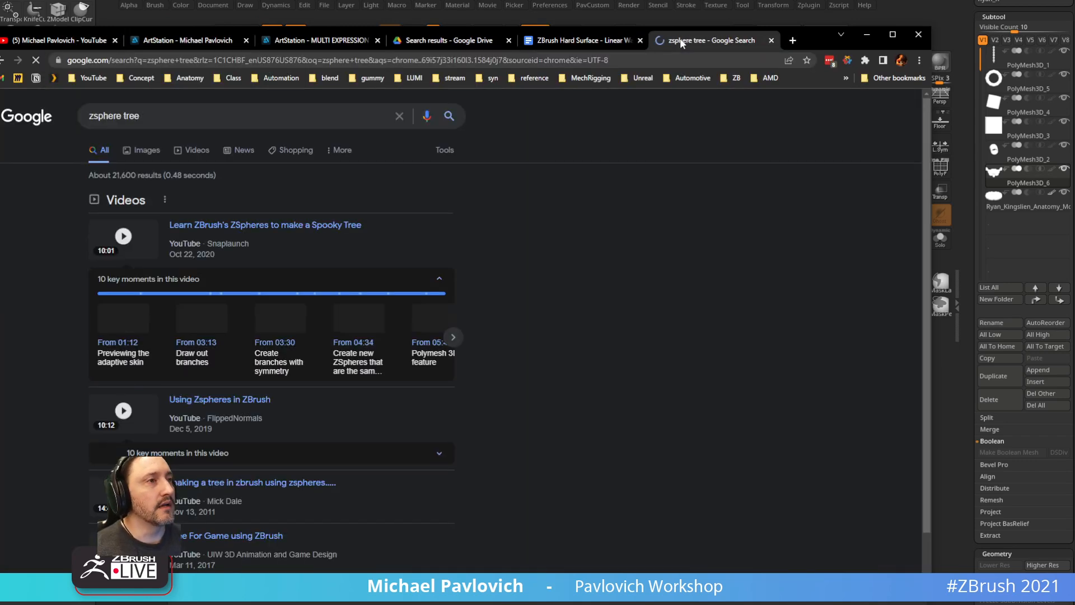
- Open the ZTree Plugin thread on ZBrushCentral from the search results and read through its overview and settings illustrations
scroll(32, 353, "down", 5)
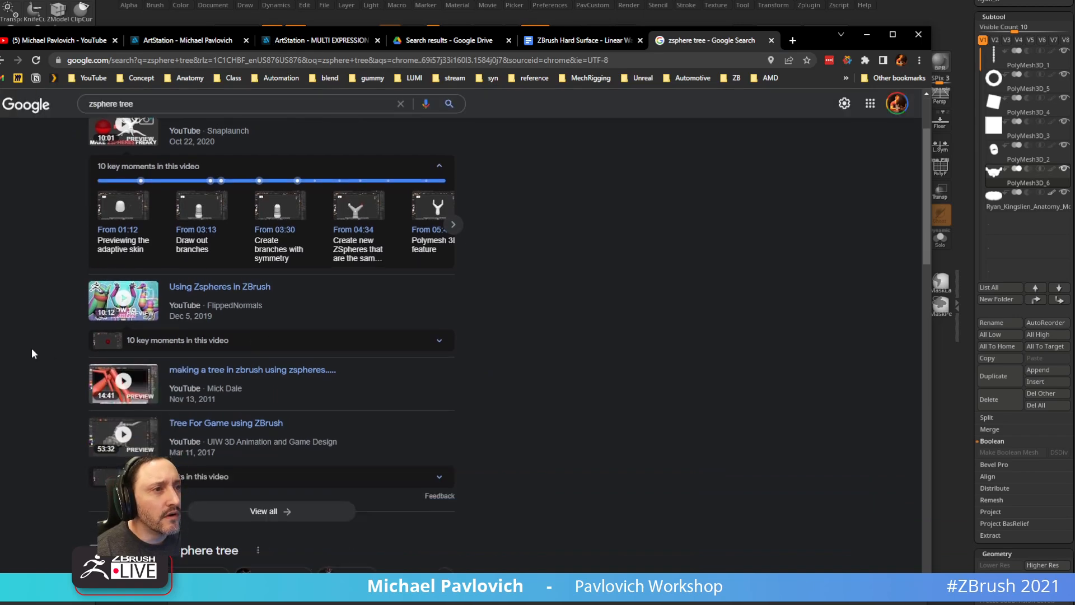
scroll(32, 347, "down", 8)
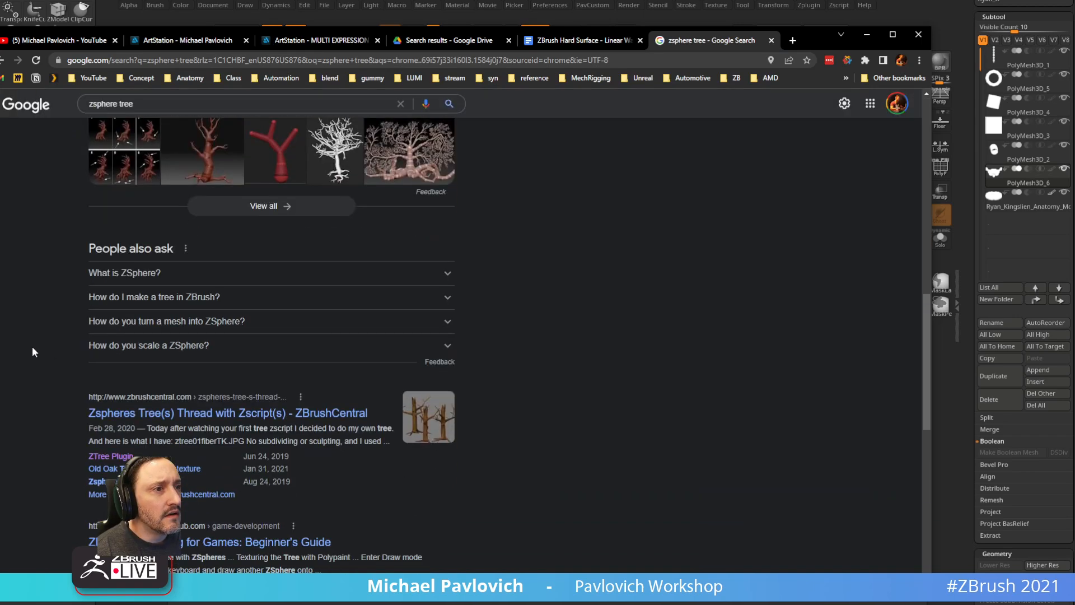
scroll(32, 351, "down", 2)
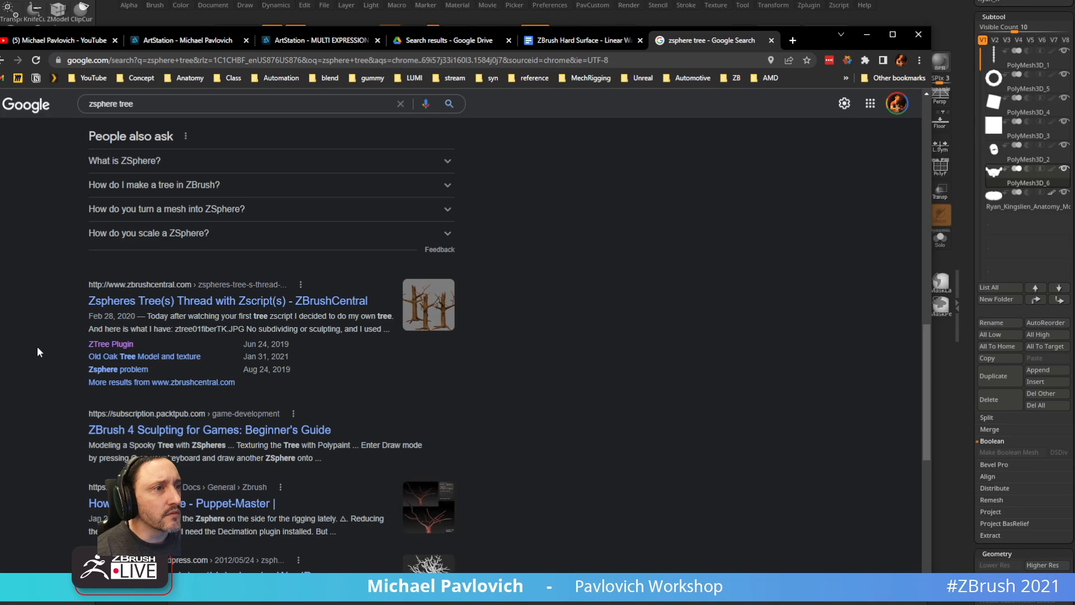
left_click(115, 344)
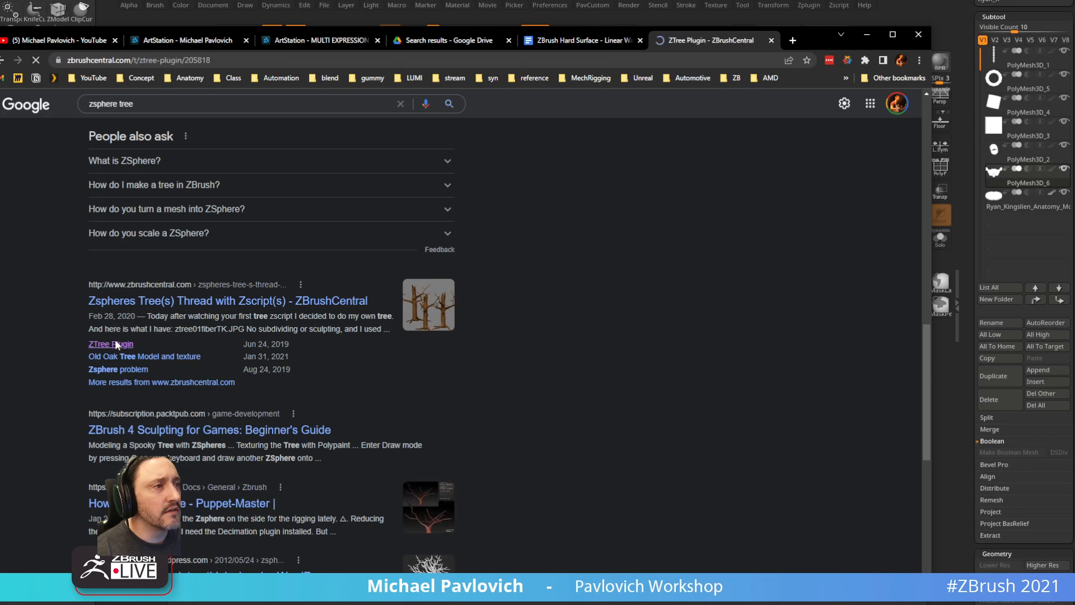
scroll(176, 324, "down", 4)
scroll(263, 307, "down", 20)
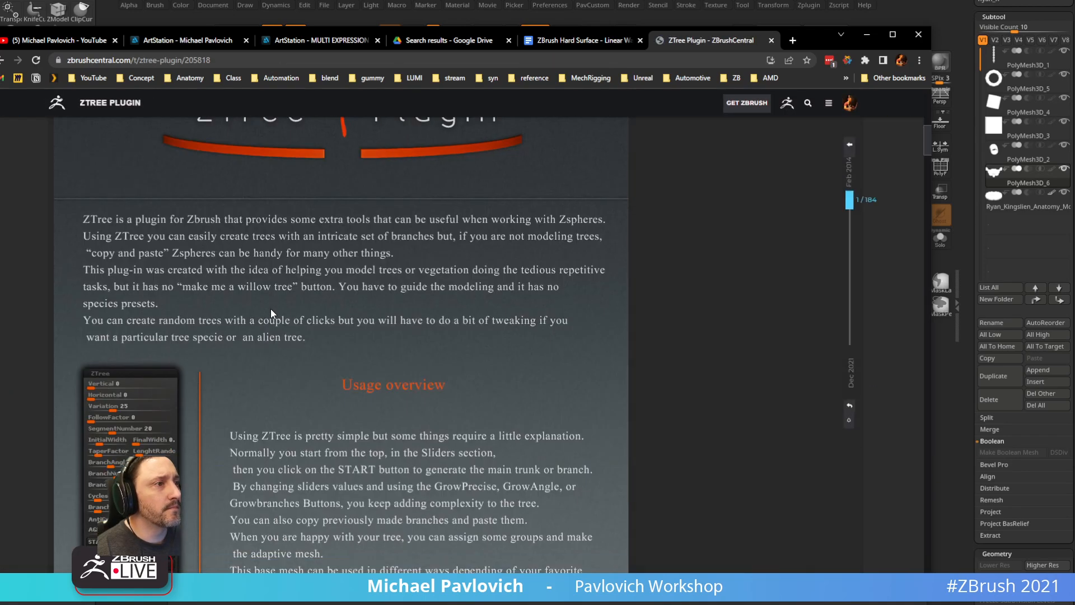
scroll(273, 309, "down", 5)
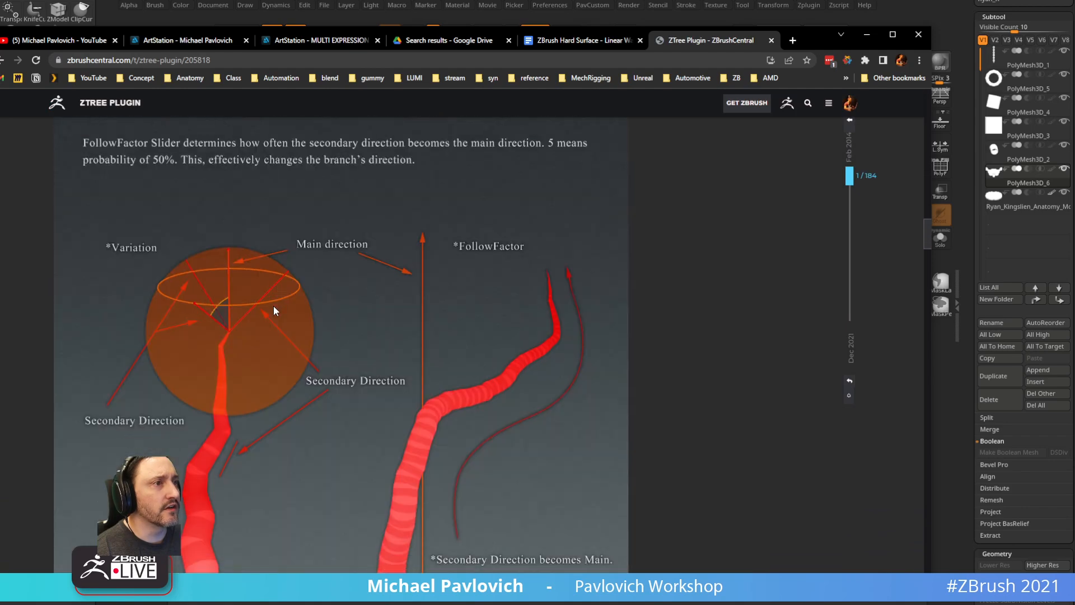
- Close the ZTree Plugin page and minimize the browser to return to ZBrush
left_click(771, 41)
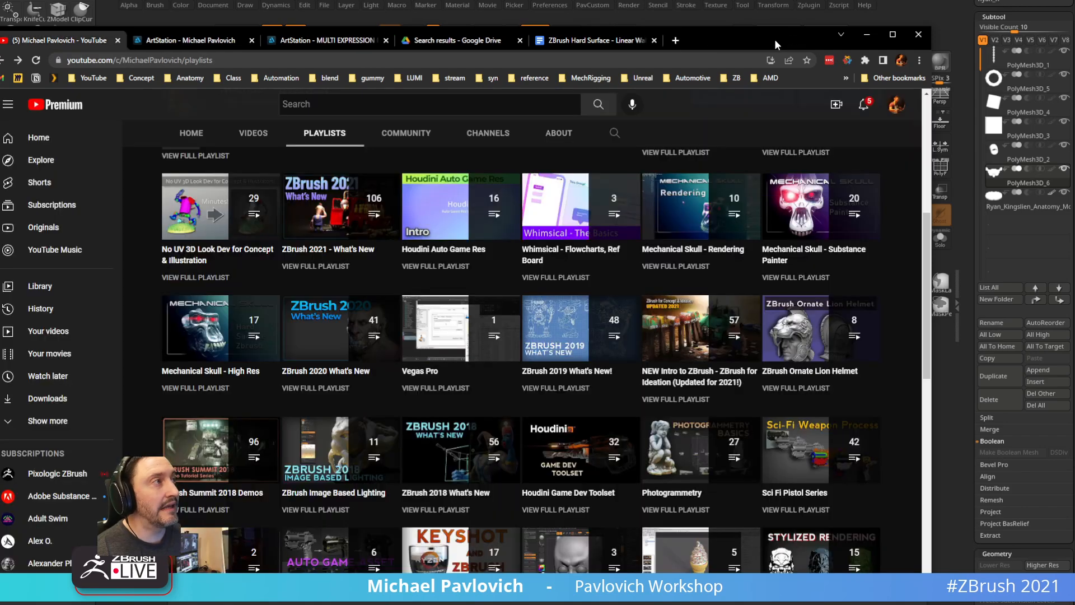
left_click_drag(774, 39, 785, 145)
left_click(873, 143)
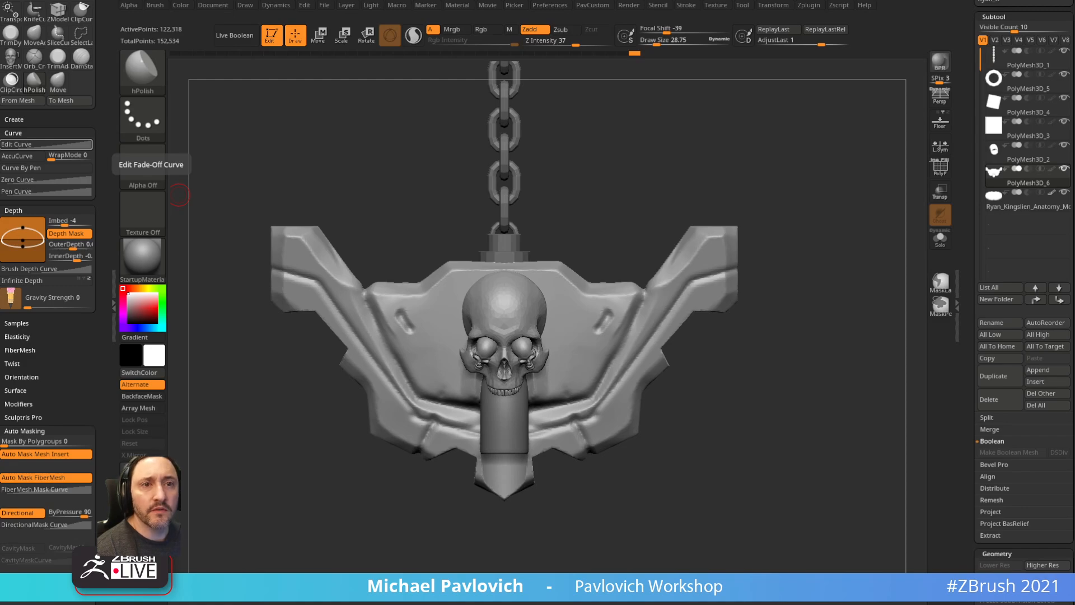
- Switch to the browser, search the YouTube channel for "retopology", look through the listed videos and return to ZBrush
key("alt+Tab")
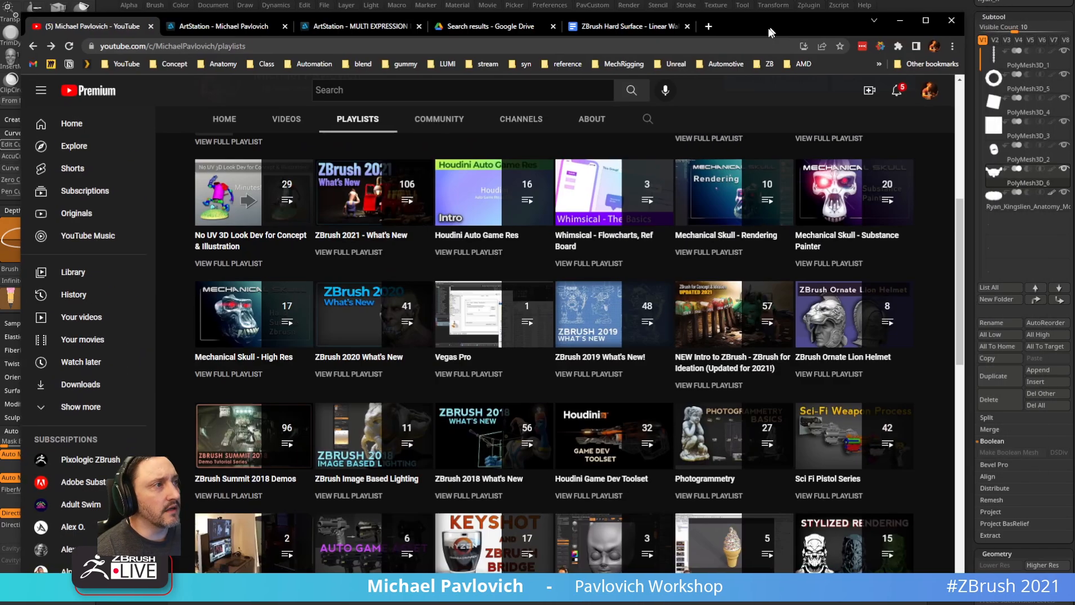
scroll(655, 308, "up", 5)
left_click(648, 303)
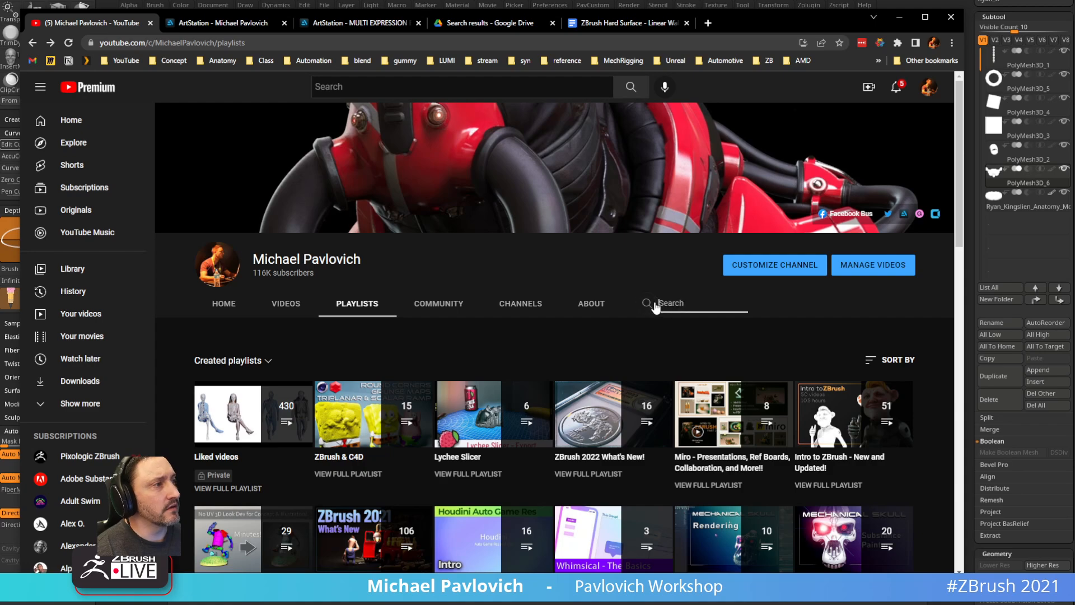
type("retopology")
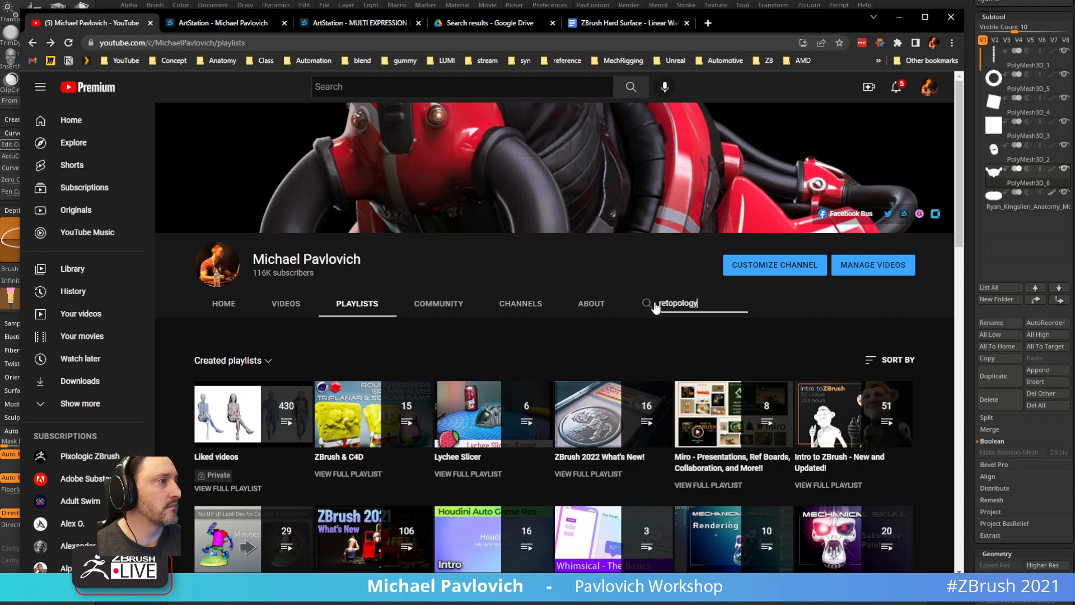
key("Return")
scroll(500, 323, "down", 3)
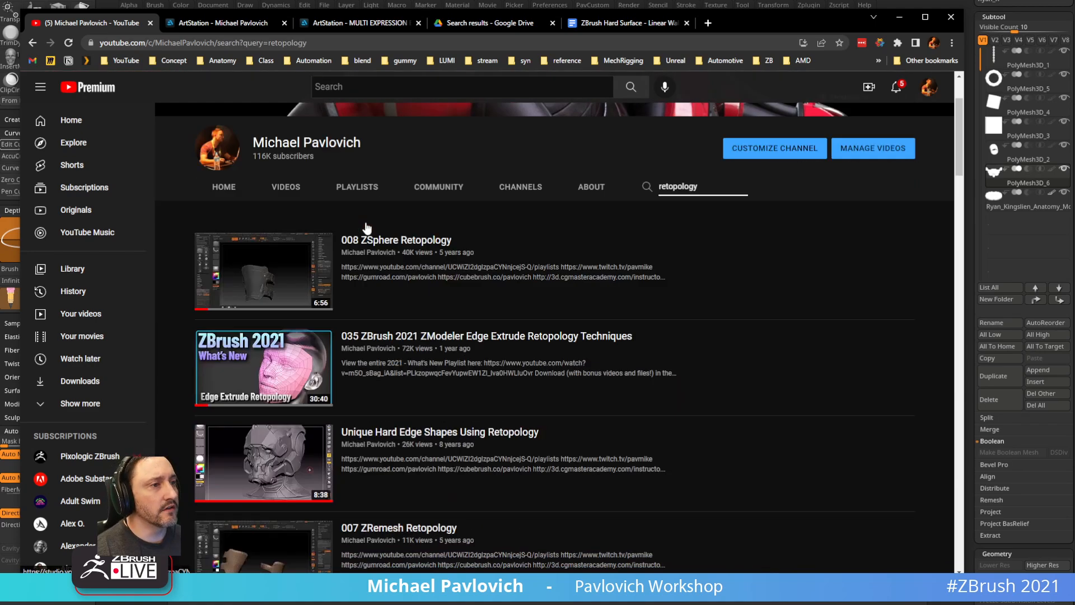
scroll(435, 336, "down", 2)
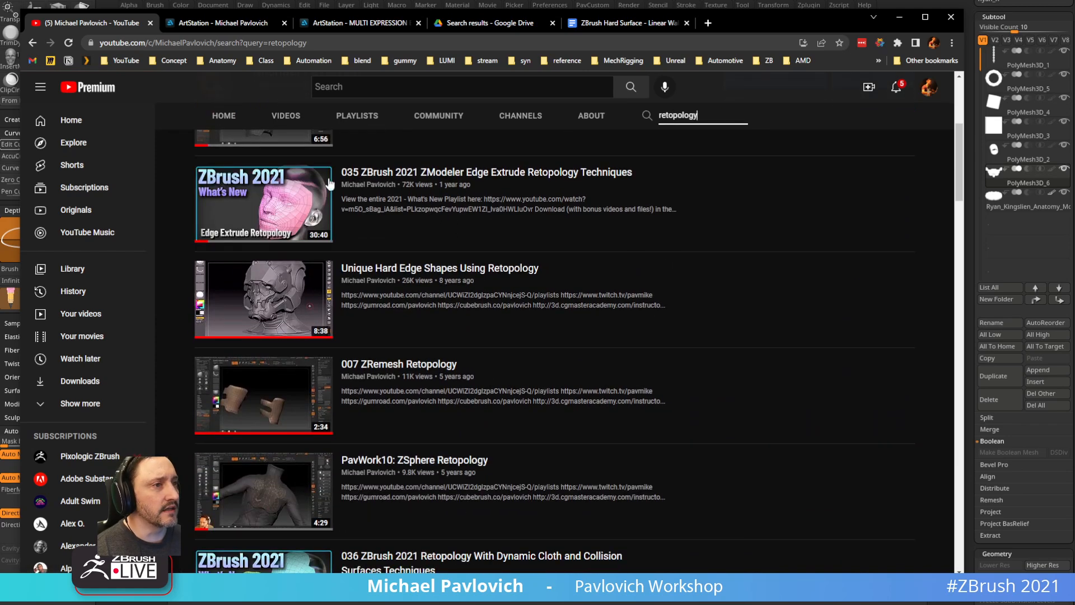
scroll(642, 235, "up", 3)
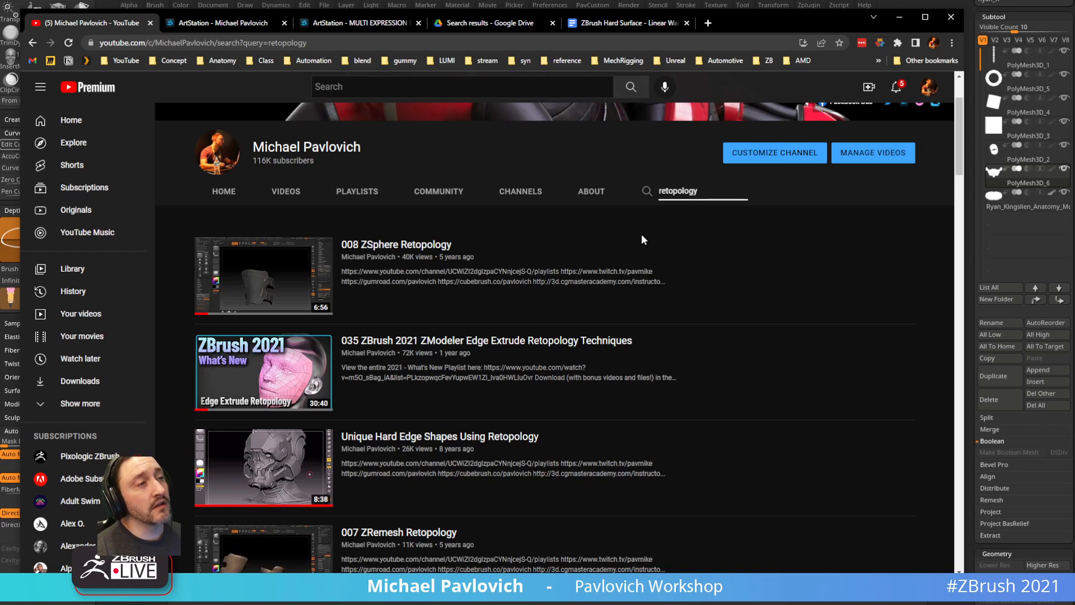
left_click_drag(724, 23, 0, 33)
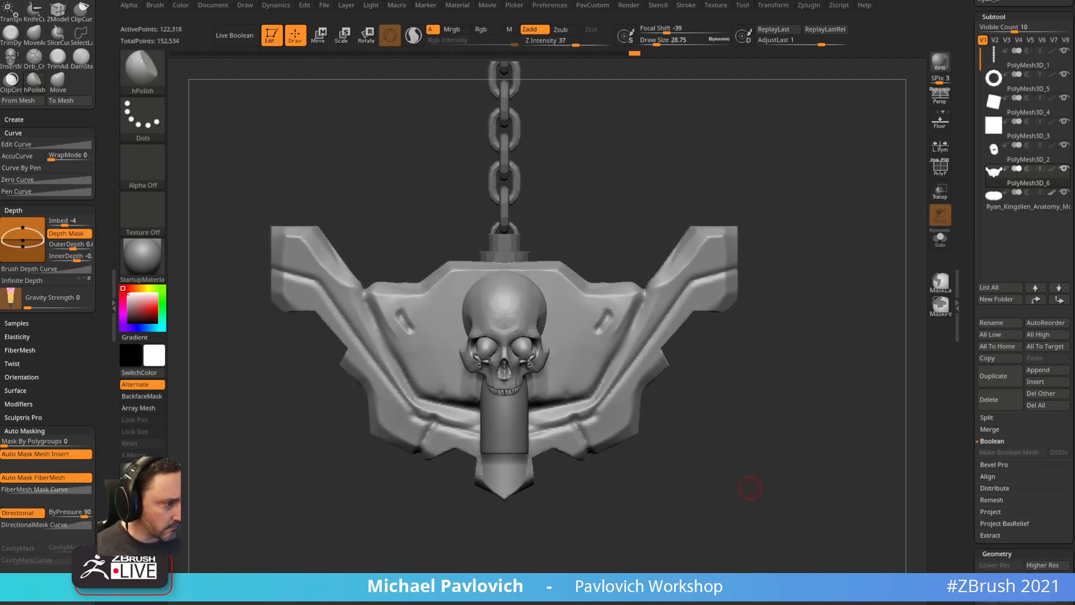
- Lasso-isolate the central plate of the base with SelectLasso, split the hidden outer frame into its own subtool and solo the plate
mouse_move(807, 171)
left_mouse_down()
mouse_move(828, 187)
mouse_move(817, 221)
mouse_move(806, 179)
mouse_move(817, 215)
left_mouse_up()
key("ctrl+shift+b")
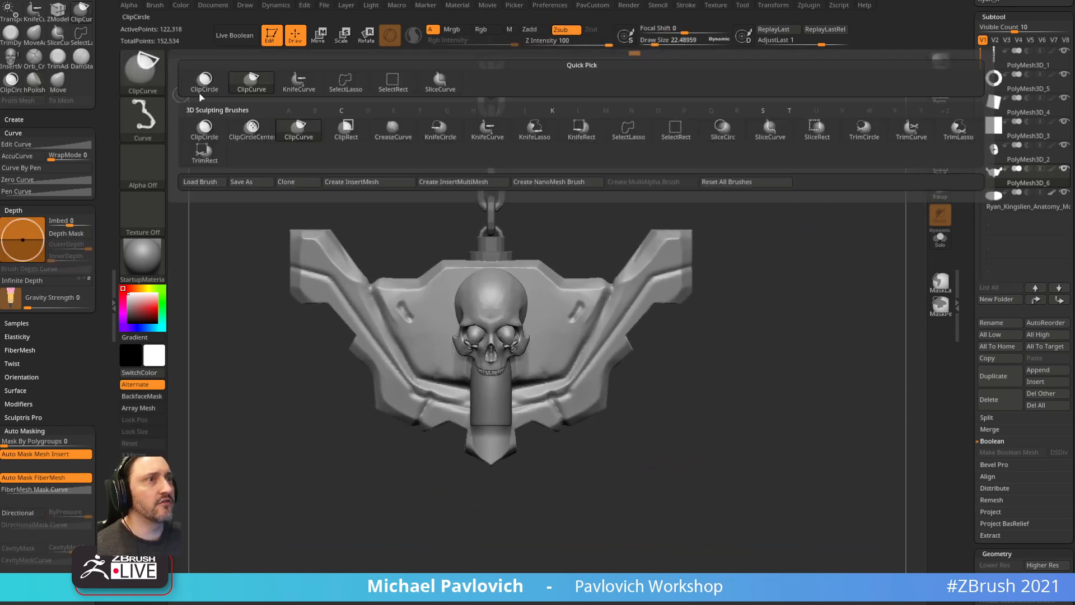
left_click(340, 86)
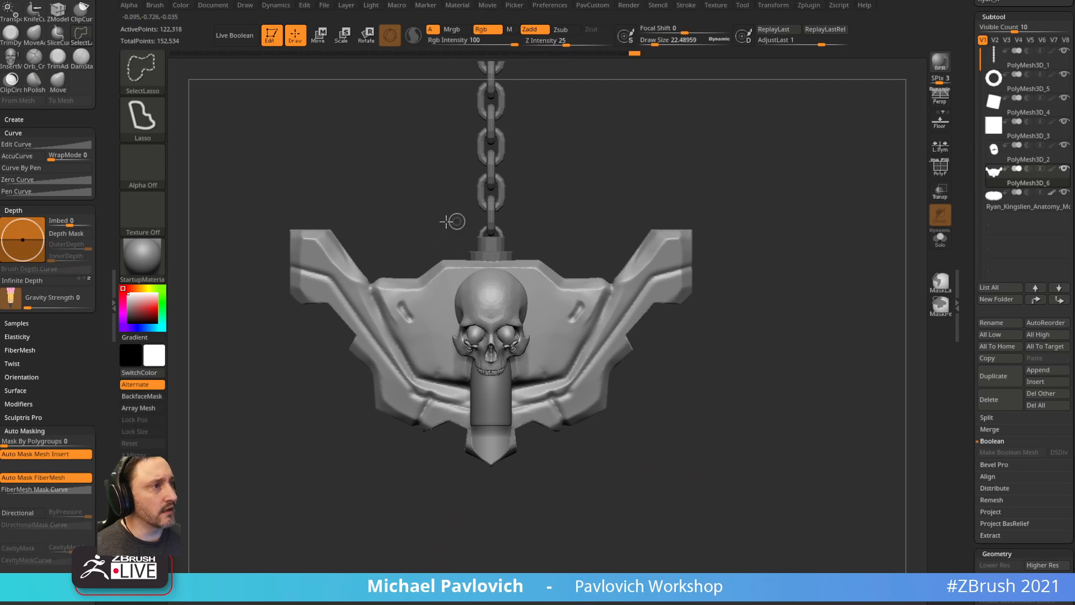
mouse_move(456, 221)
left_mouse_down("ctrl+shift")
mouse_move(417, 257)
mouse_move(393, 332)
mouse_move(419, 385)
mouse_move(549, 388)
mouse_move(608, 310)
mouse_move(600, 203)
left_mouse_up("ctrl+shift")
left_click_drag(825, 190, 806, 198)
key("2")
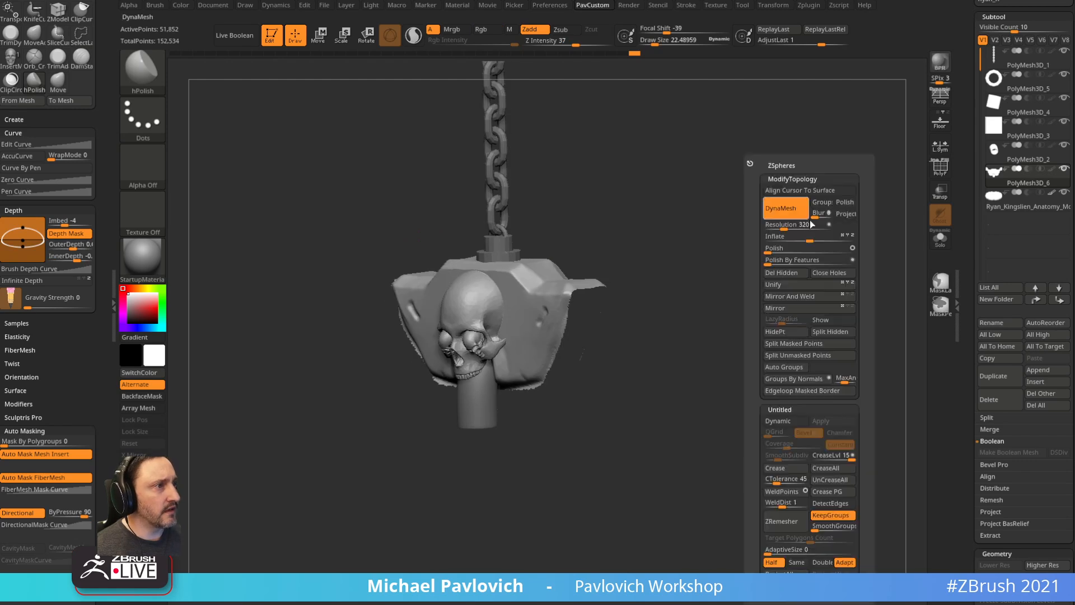
left_click(831, 333)
left_click_drag(669, 362, 889, 279)
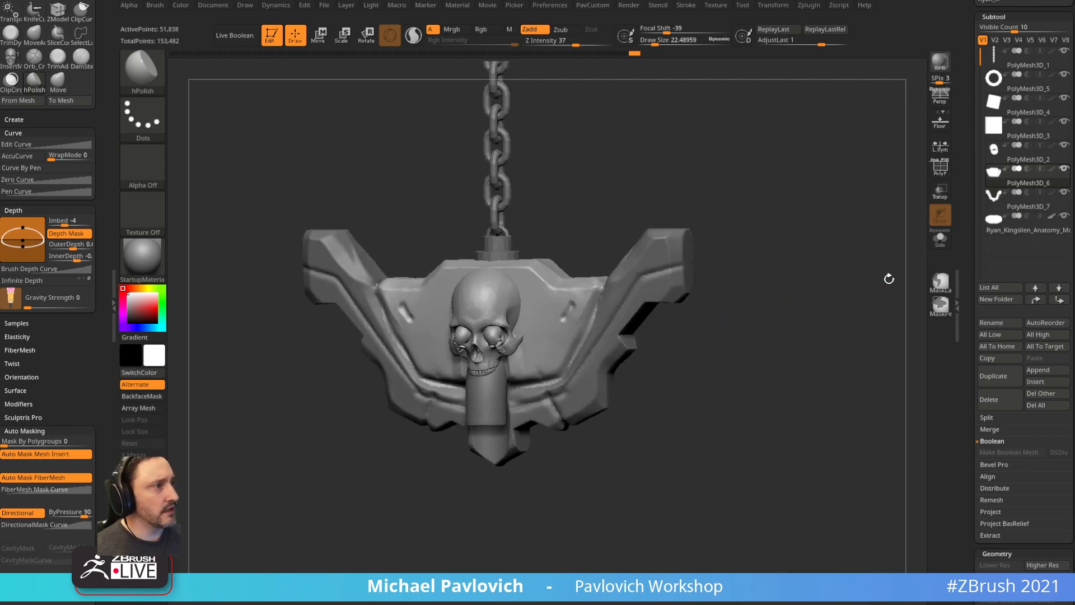
left_click(940, 239)
- Try closing the open holes along the cut sides of the soloed central plate
left_click(825, 209, "ctrl+shift")
left_click_drag(807, 321, 527, 341)
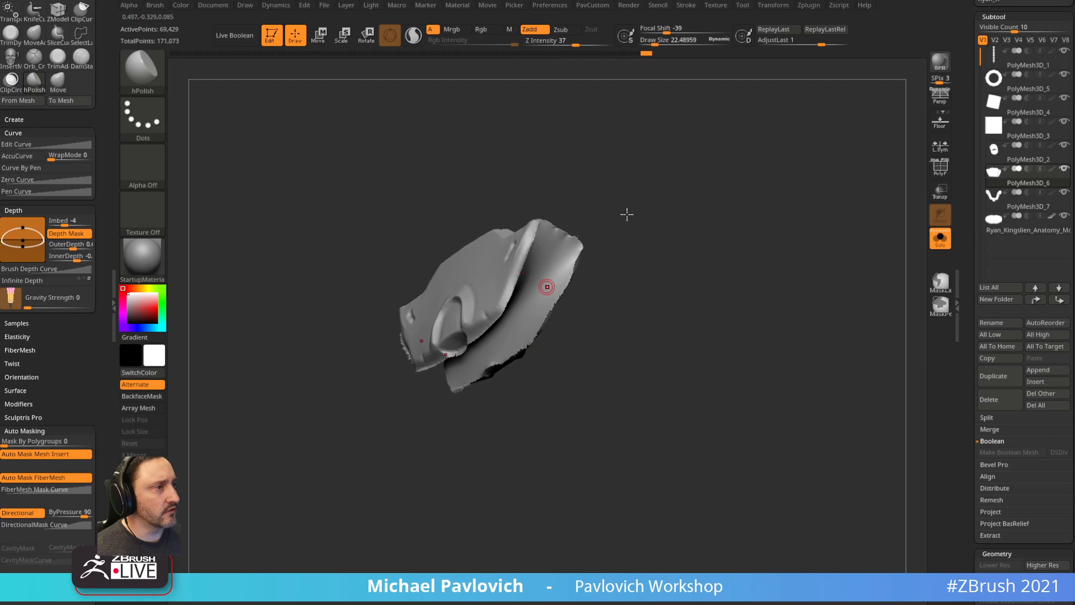
left_click_drag(626, 214, 794, 267)
left_click(720, 263, "ctrl+shift")
- Mask the central plate by feature using Border only, with Groups and Crease off, and invert the mask
left_click_drag(969, 259, 967, 114)
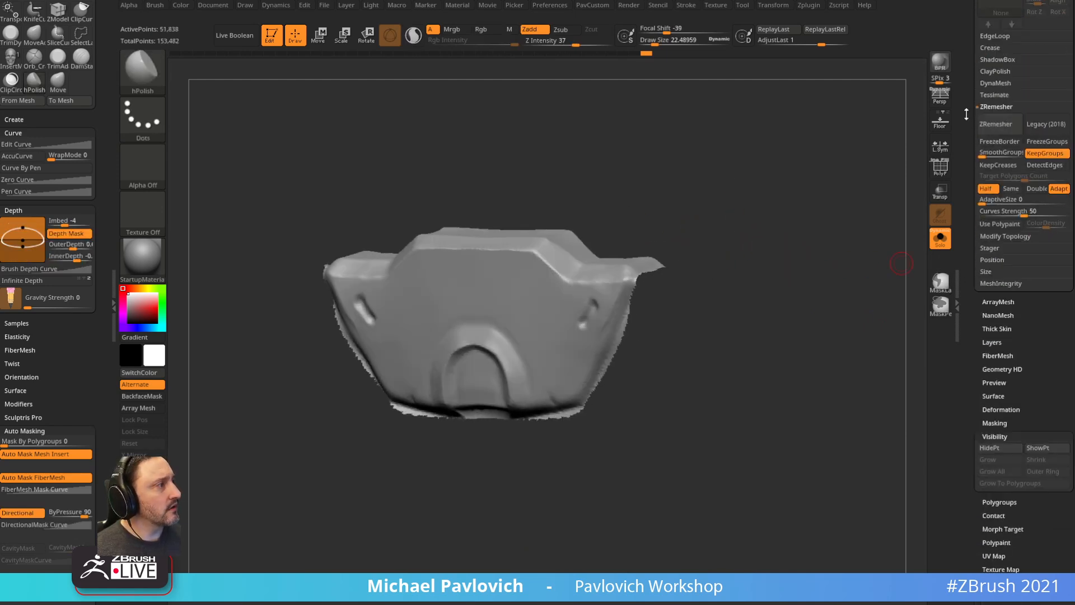
left_click(995, 422)
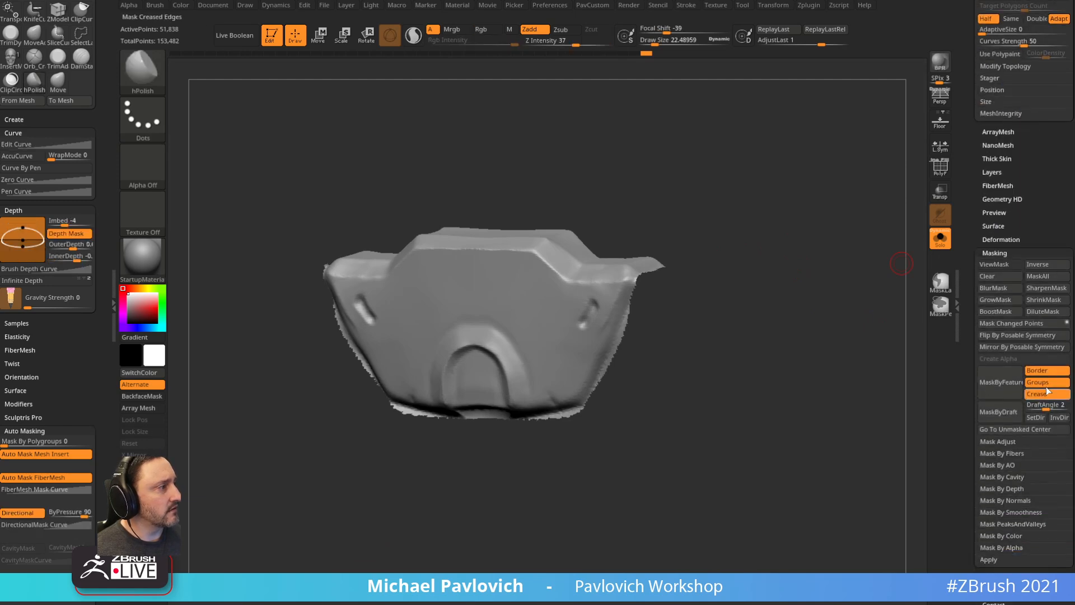
left_click(1041, 394)
left_click(1041, 382)
left_click(1002, 383)
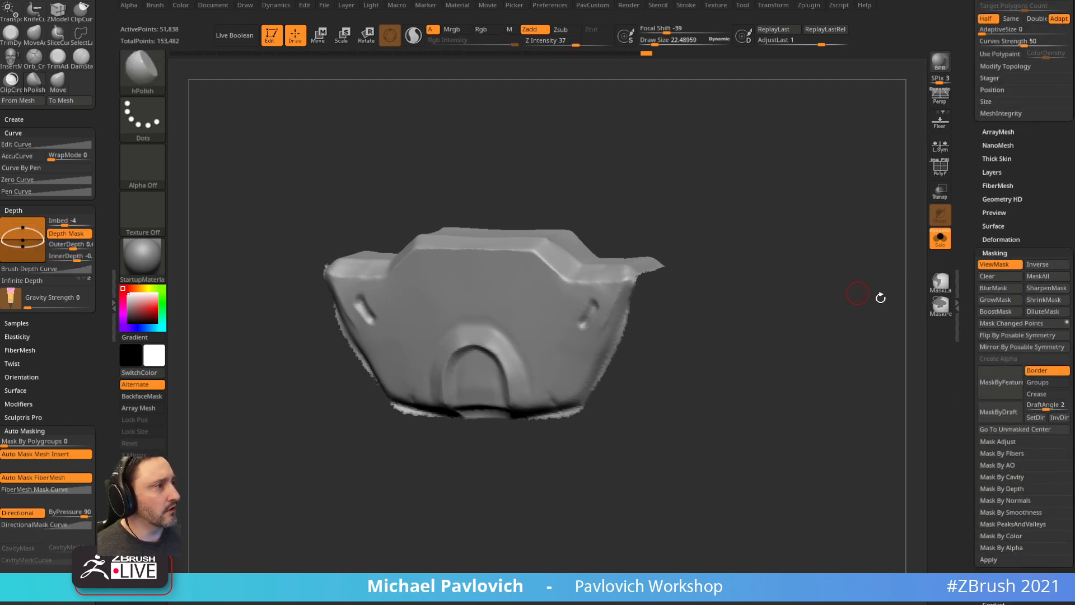
left_click(833, 319, "ctrl")
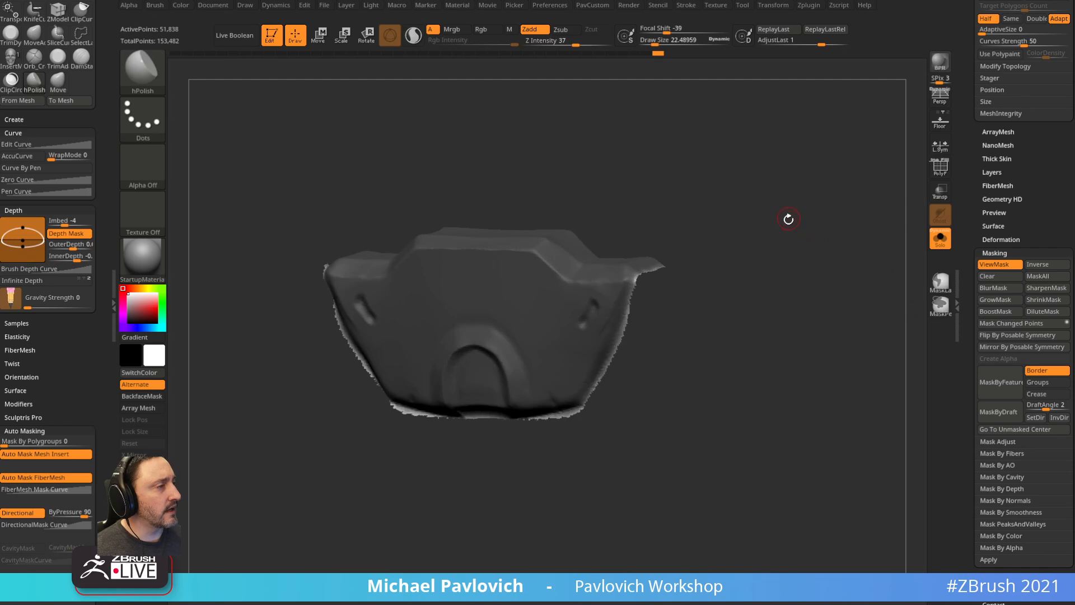
- Polish the unmasked border of the central plate by features and clear the mask
key("2")
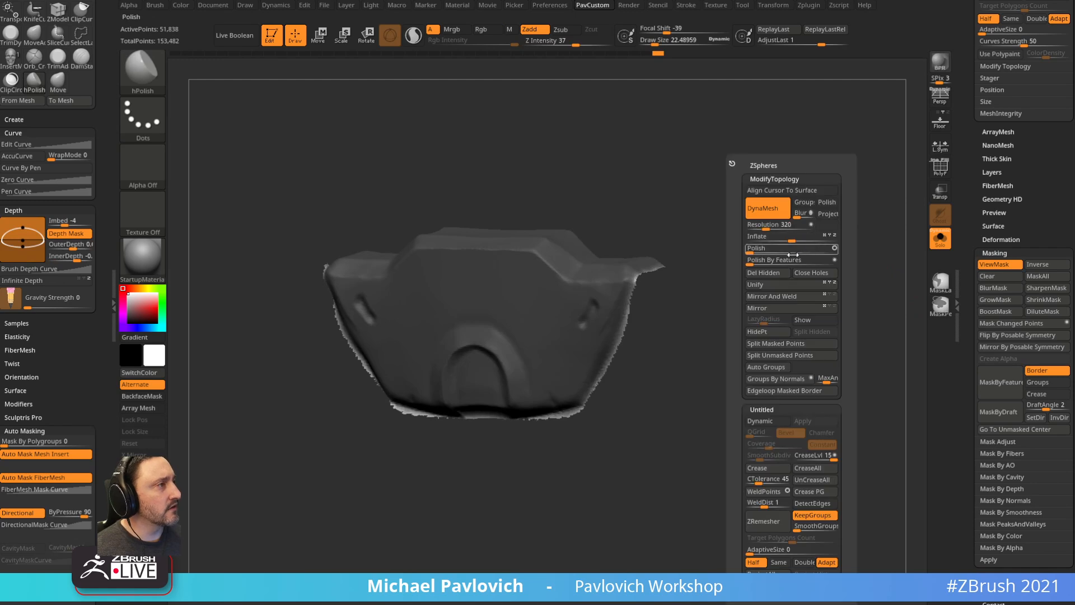
left_click(753, 259)
left_click_drag(777, 256, 821, 230, "ctrl")
- Show the polyframe and merge the central plate into a single polygroup
key("shift+f")
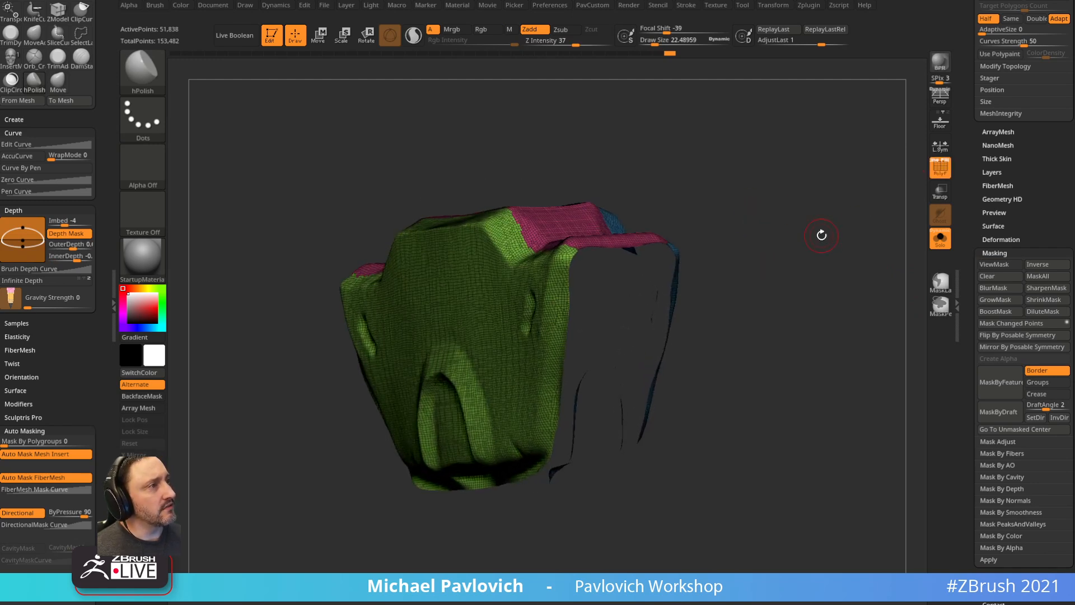
key("ctrl+w")
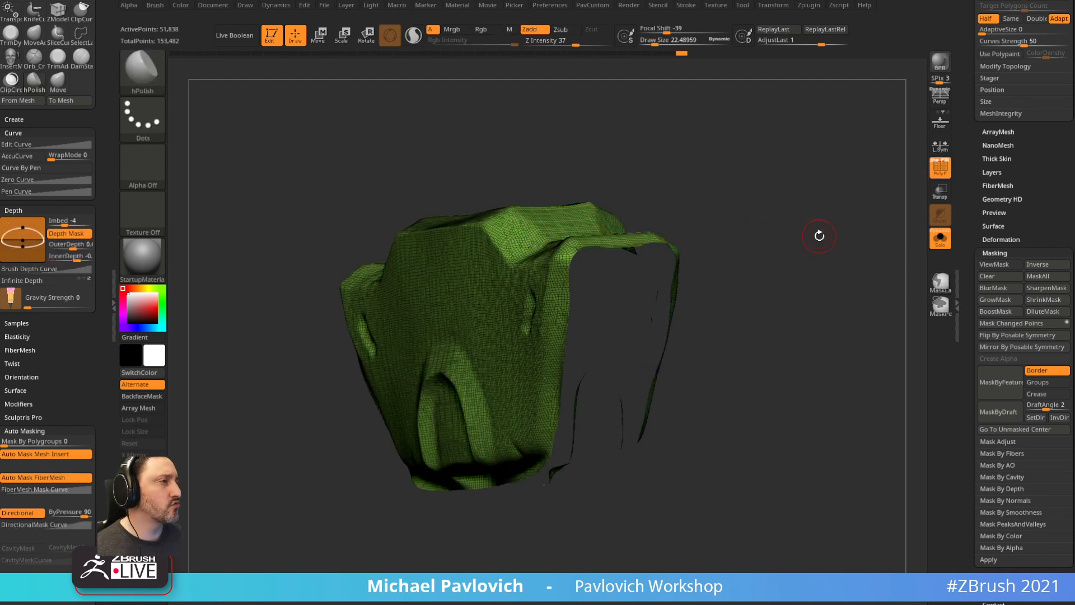
left_click_drag(818, 235, 798, 231, "alt")
- Apply GroupsLoops to the central plate with Loops set to 1 and GPolish set to 0
left_click(994, 253, "shift")
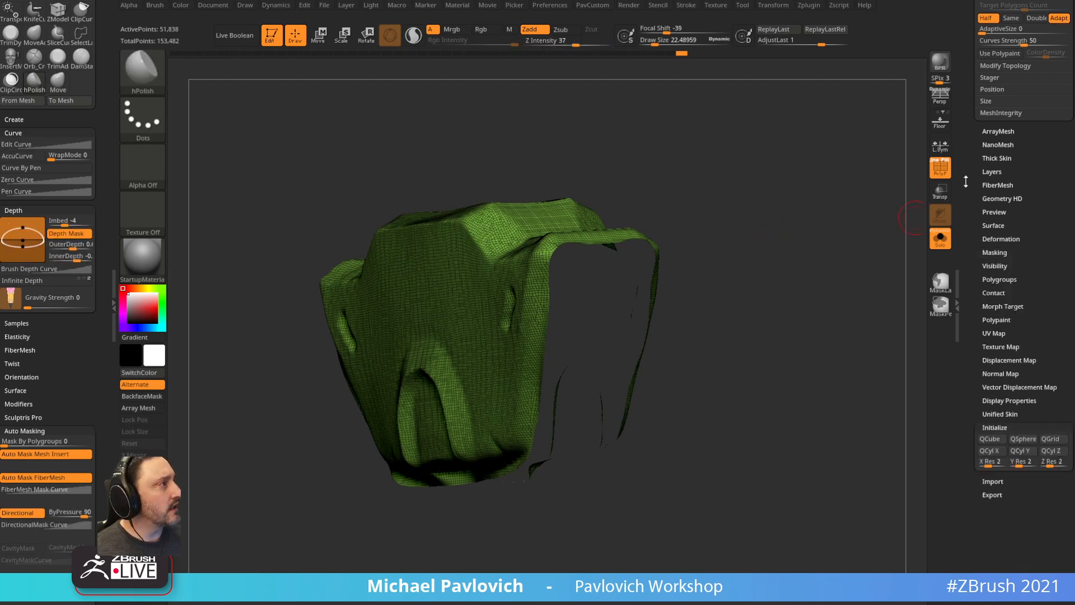
left_click_drag(965, 177, 968, 210)
left_click_drag(969, 210, 976, 297)
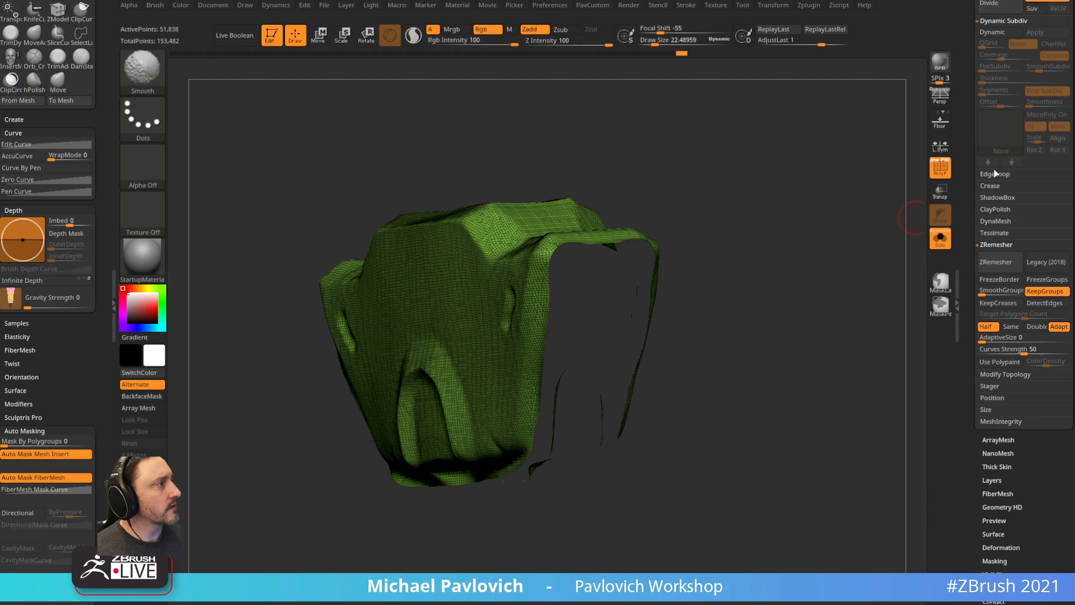
left_click(995, 162)
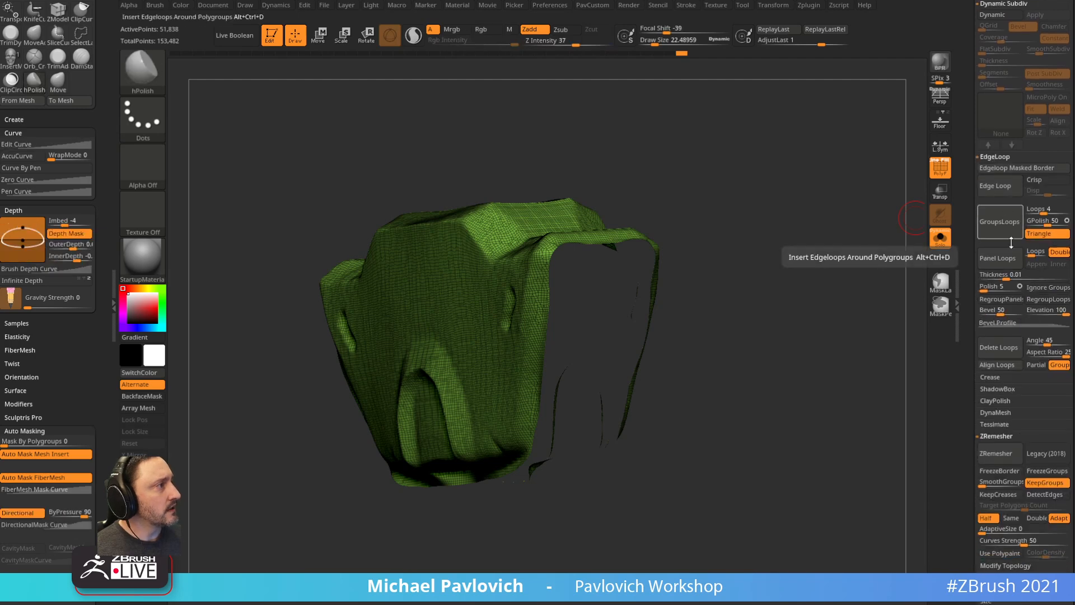
left_click(1042, 222)
type("0")
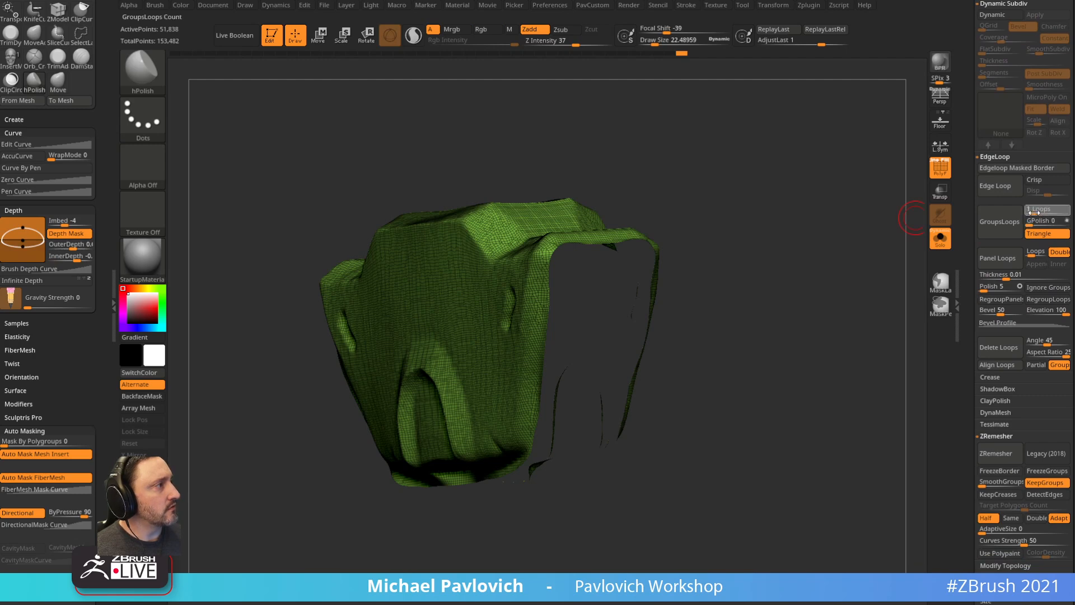
left_click(1000, 224)
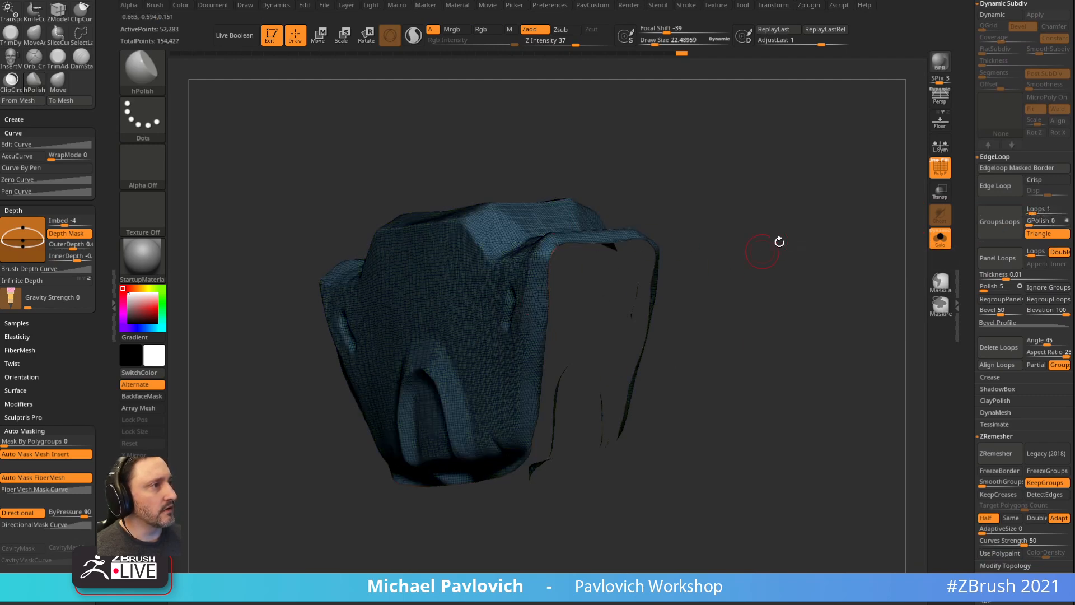
- Close the holes of the central plate, check the capped surfaces from several angles and hide the polyframe
left_click_drag(675, 243, 673, 154)
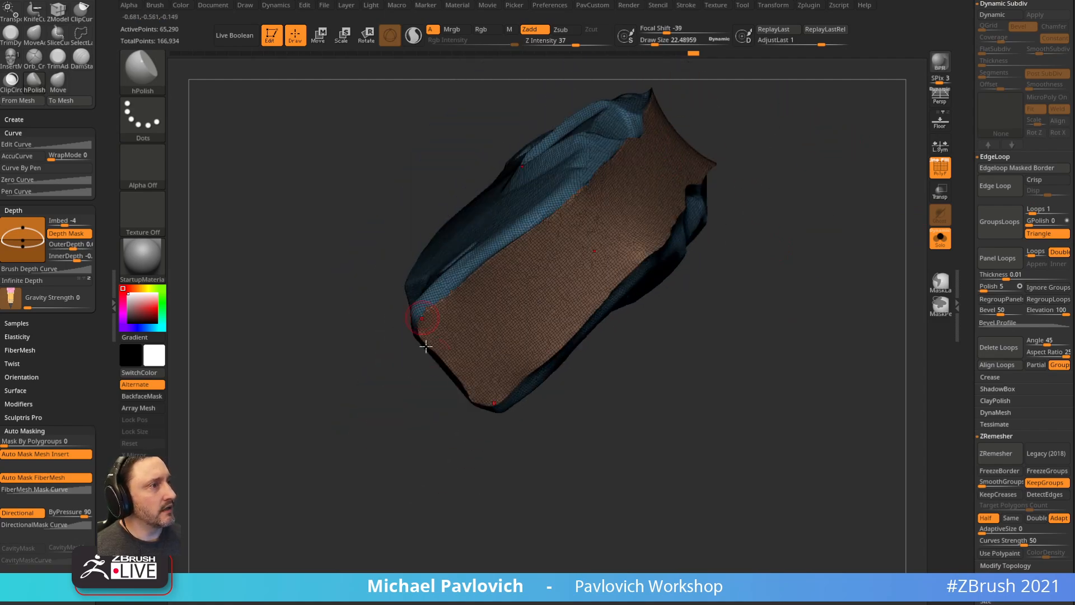
left_click_drag(425, 346, 573, 363)
left_click_drag(681, 278, 582, 285)
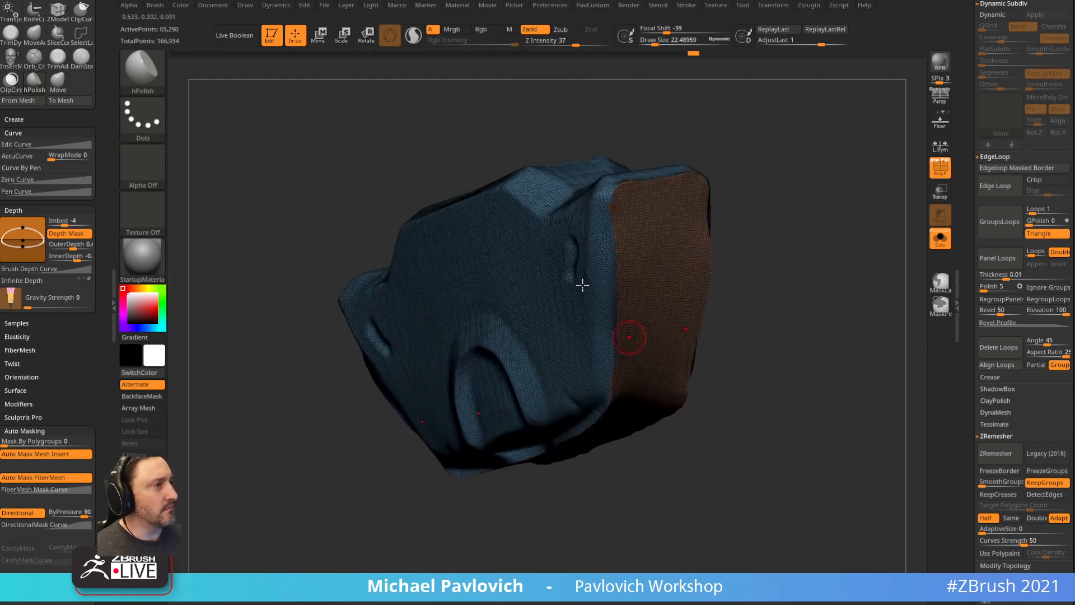
left_click_drag(818, 214, 897, 272)
key("shift+f")
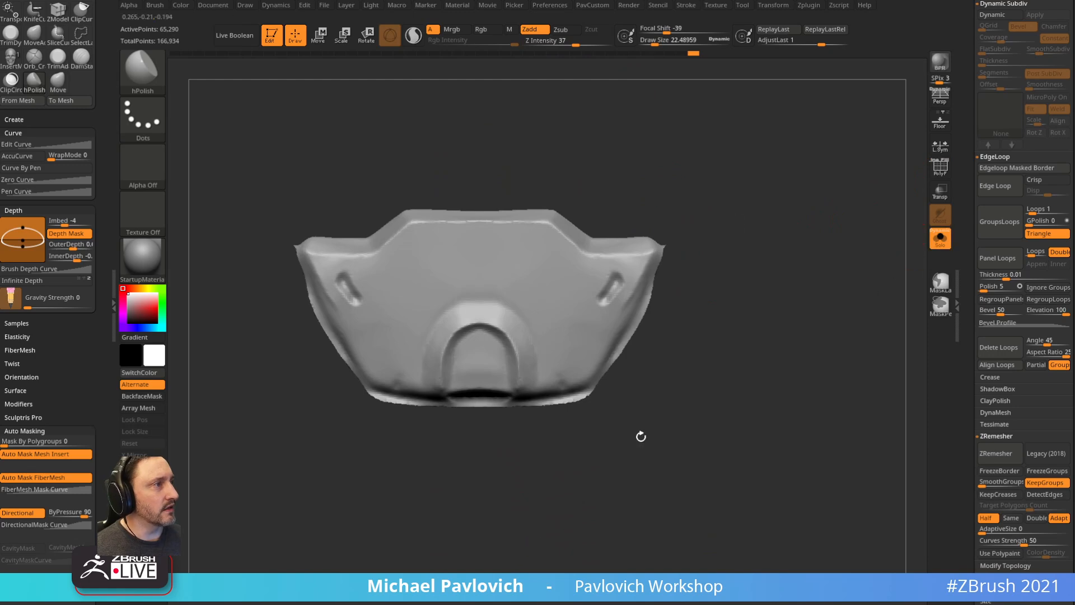
left_click_drag(767, 287, 793, 304, "alt")
- Trim the central plate's sloping sides, upper corners and lower edge straight with ClipCurve, and re-DynaMesh it
left_click(143, 72, "ctrl+shift")
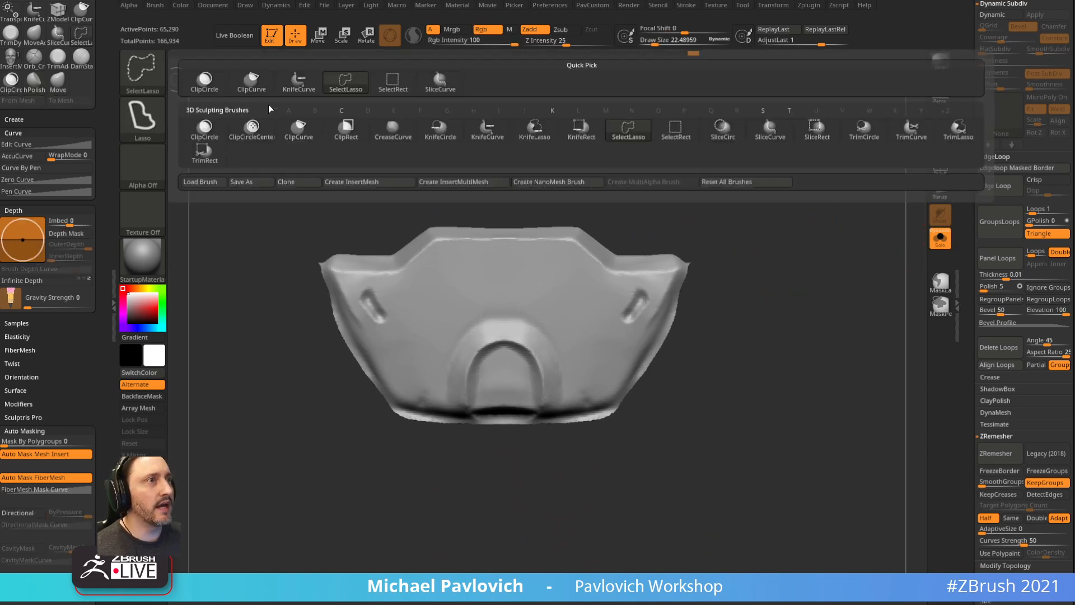
left_click(251, 81)
mouse_move(759, 147)
left_mouse_down("ctrl+shift")
mouse_move(609, 511)
mouse_move(576, 492)
left_mouse_up("ctrl+shift")
left_click_drag(673, 222, 700, 308, "ctrl+shift")
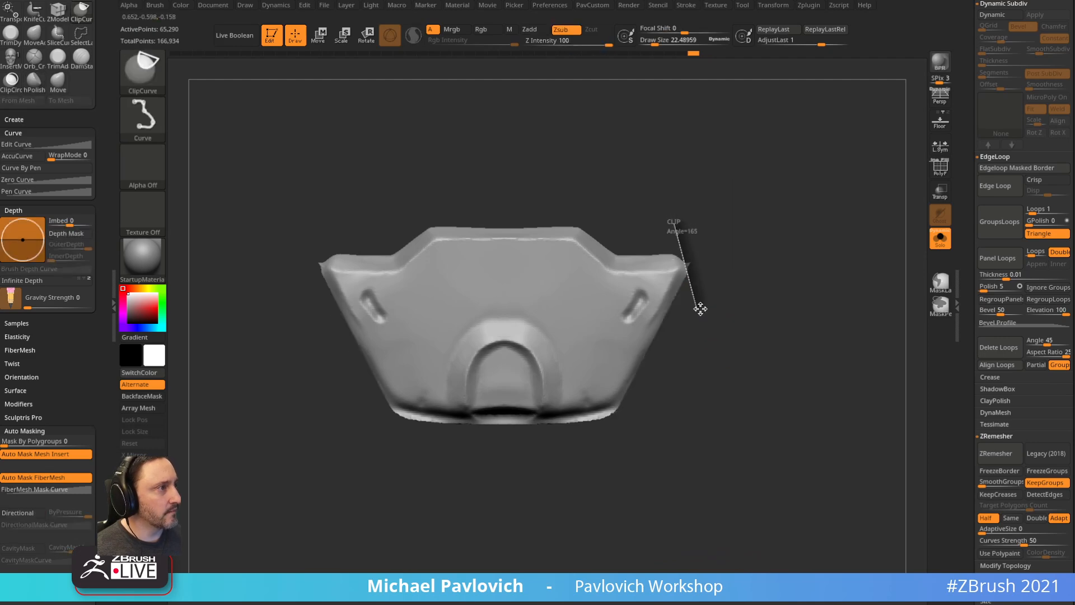
left_click_drag(684, 417, 329, 415, "ctrl+shift")
left_click_drag(674, 390, 579, 531, "ctrl+shift")
mouse_move(845, 343)
left_mouse_down("ctrl")
mouse_move(839, 305)
mouse_move(784, 271)
mouse_move(780, 243)
mouse_move(784, 297)
left_mouse_up("ctrl")
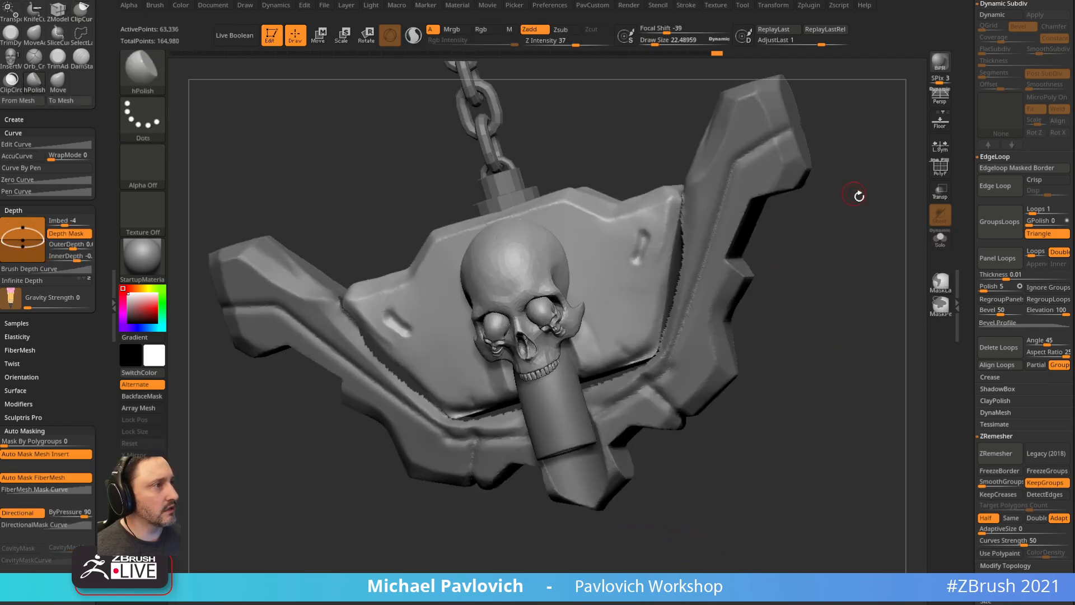
- Select the outer frame, lasso-isolate its two side wings with SelectLasso and split the hidden lower middle section into its own subtool
left_click_drag(858, 196, 840, 174, "alt")
left_click(734, 202, "alt")
mouse_move(859, 271)
left_mouse_down("shift")
mouse_move(844, 262)
mouse_move(826, 273)
mouse_move(819, 253)
left_mouse_up("shift")
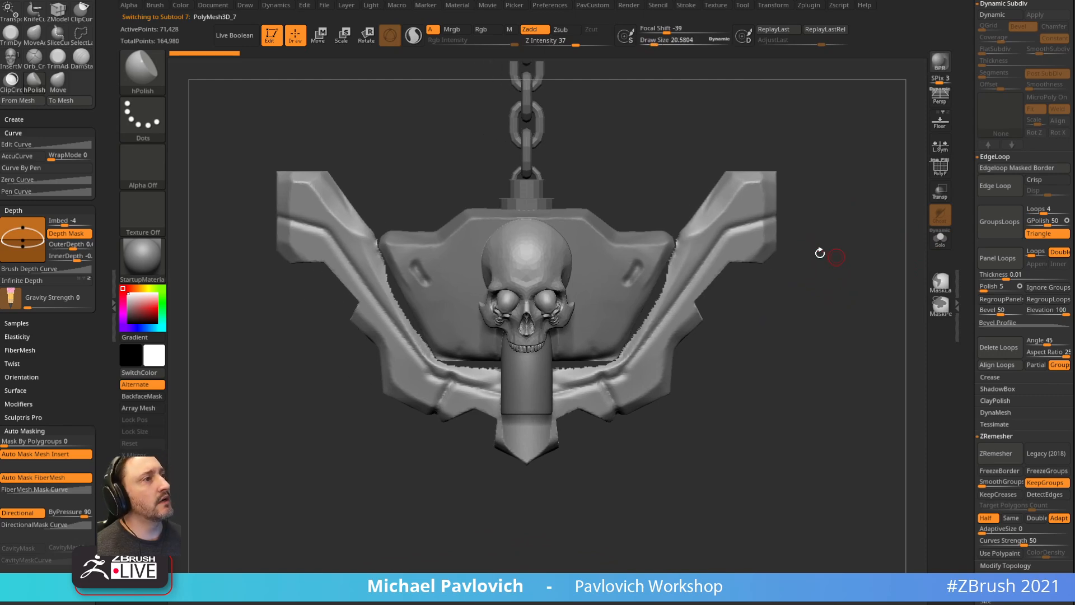
left_click_drag(727, 442, 802, 262, "alt")
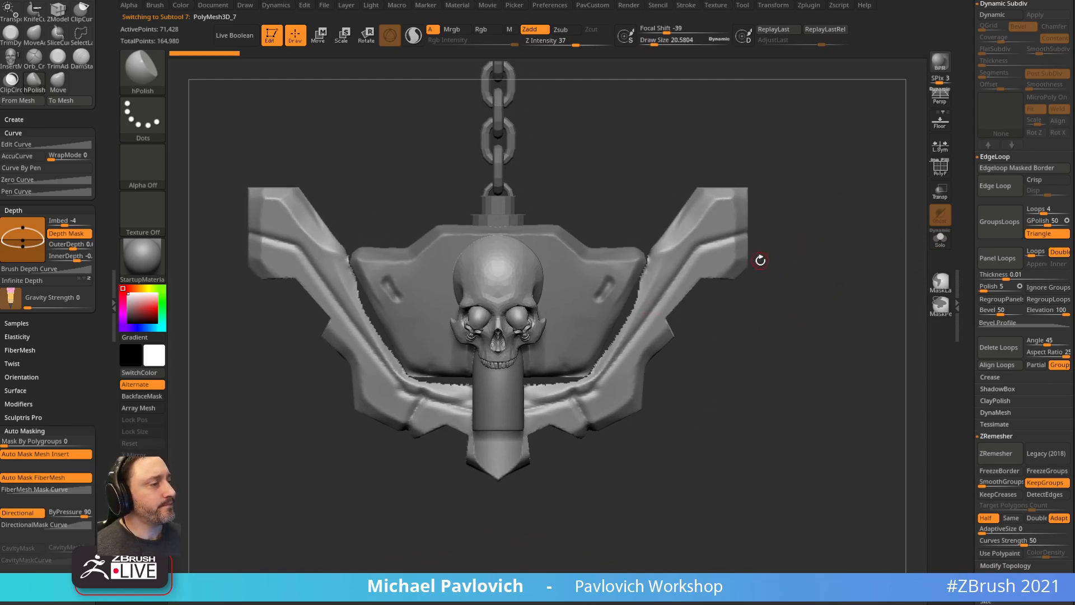
left_click(144, 71, "ctrl+shift")
left_click(345, 82)
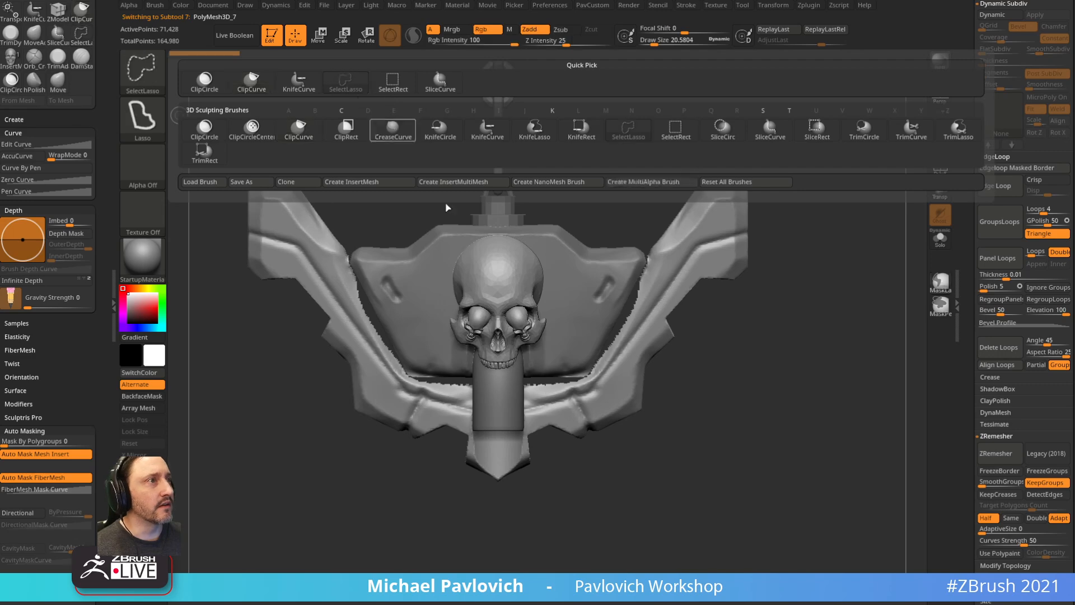
mouse_move(826, 285)
left_mouse_down("ctrl+shift")
mouse_move(564, 347)
mouse_move(570, 401)
mouse_move(655, 512)
left_mouse_up("ctrl+shift")
key("space")
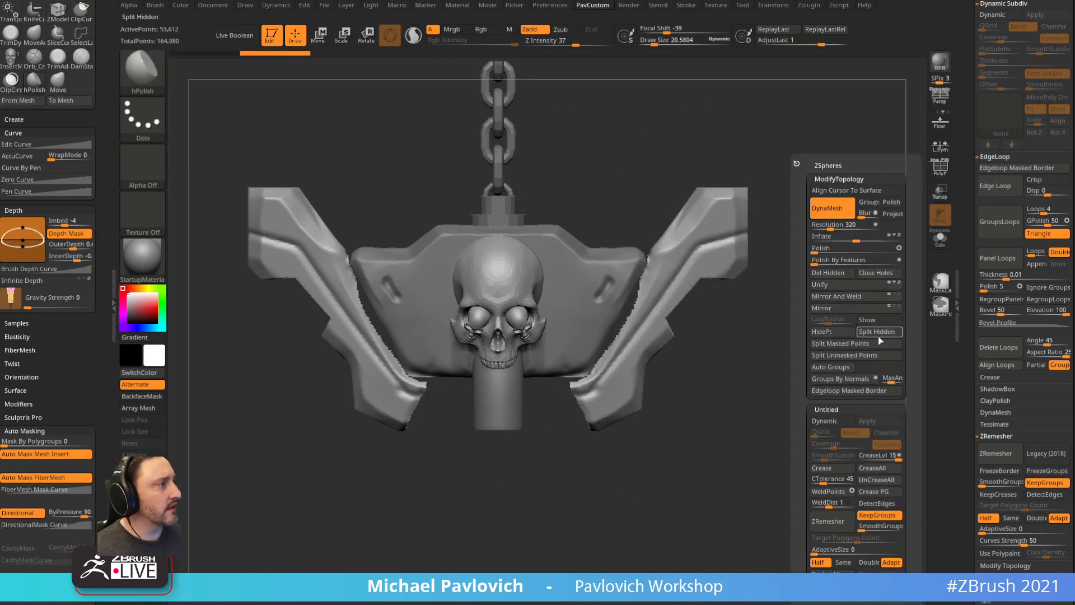
left_click(879, 334)
- Isolate the two side wings and reshape their lower cut ends with the Move brush at a draw size of about 130
left_click_drag(660, 415, 754, 311, "alt")
left_click(940, 239)
key("b")
key("m")
key("v")
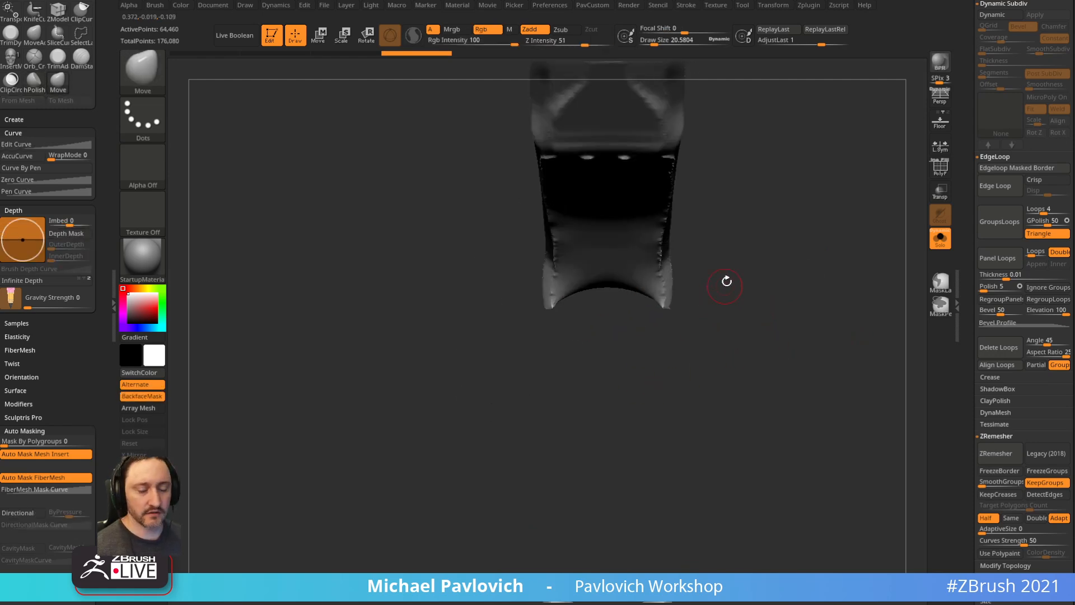
left_click_drag(726, 281, 731, 324, "alt")
key("s")
mouse_move(654, 340)
left_mouse_down()
mouse_move(669, 341)
mouse_move(526, 356)
mouse_move(513, 346)
left_mouse_up()
key("s")
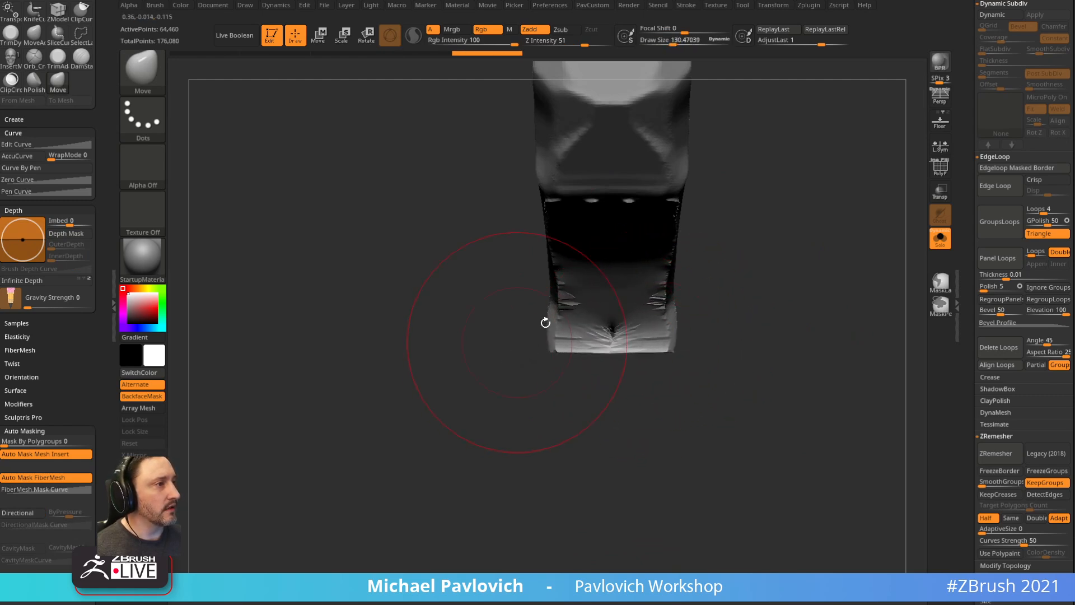
- Flatten the wings' inner faces and lower cut ends with hPolish and Smooth in Sculptris Pro mode, and show all subtools again
mouse_move(840, 245)
left_mouse_down()
mouse_move(799, 238)
mouse_move(838, 336)
mouse_move(796, 281)
mouse_move(782, 309)
left_mouse_up()
key("b")
key("h")
key("p")
key("s")
mouse_move(617, 348)
left_mouse_down()
mouse_move(605, 350)
mouse_move(627, 347)
left_mouse_up()
left_click_drag(748, 245, 619, 324)
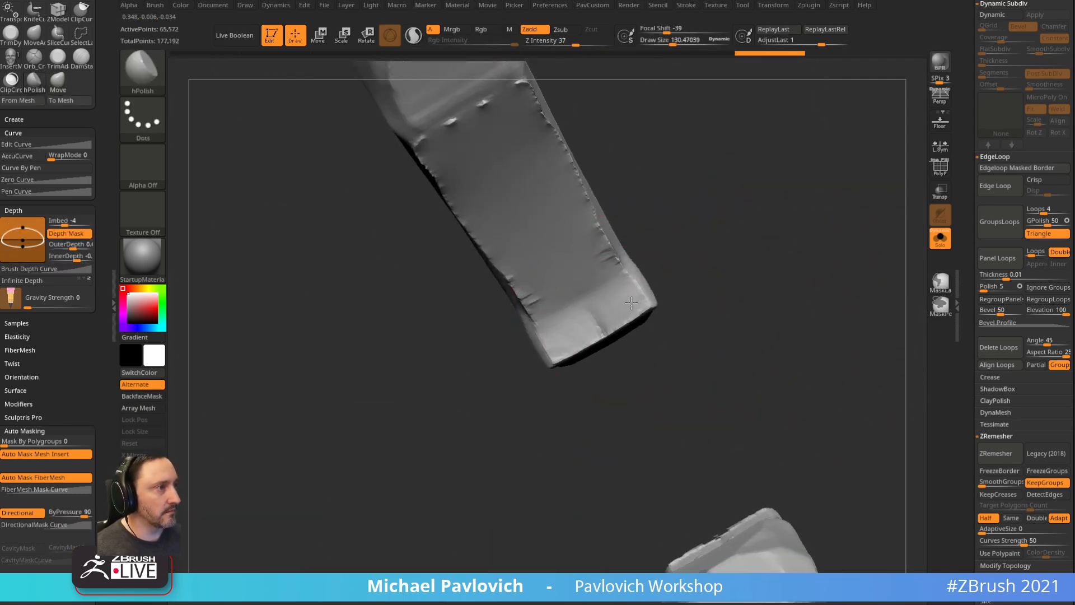
left_click_drag(829, 263, 768, 278)
key("shift")
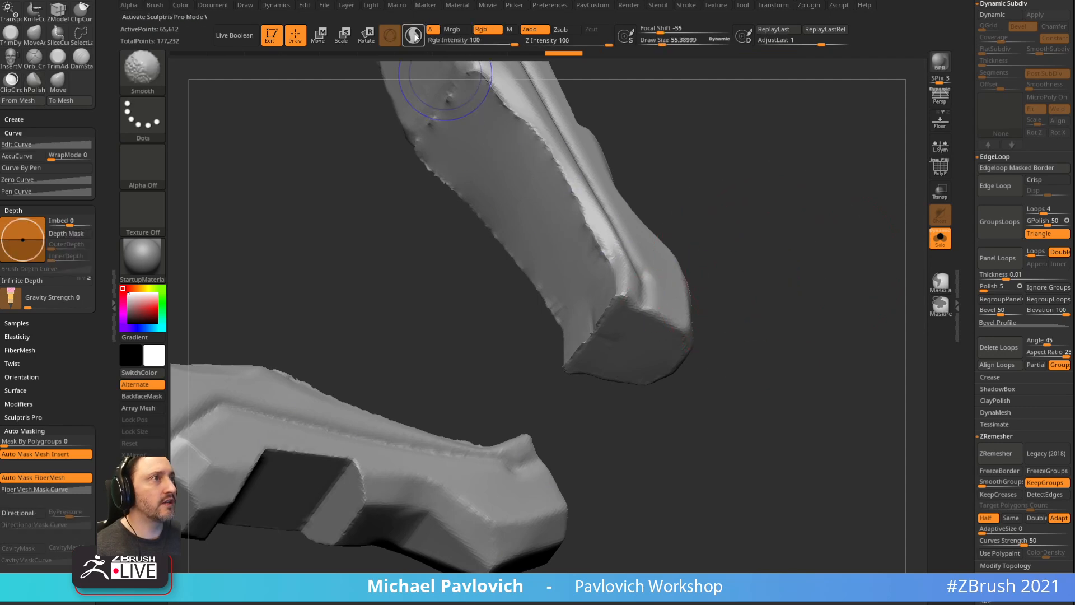
mouse_move(820, 295)
left_mouse_down()
mouse_move(840, 238)
mouse_move(799, 297)
mouse_move(686, 281)
left_mouse_up()
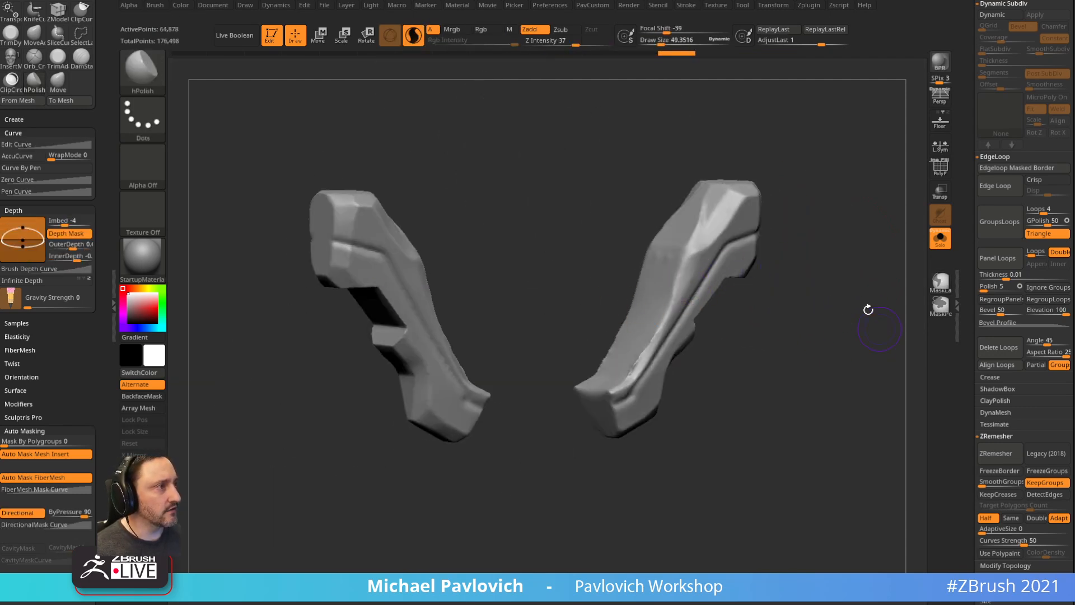
left_click_drag(868, 308, 855, 278, "shift")
left_click(935, 245)
key("1")
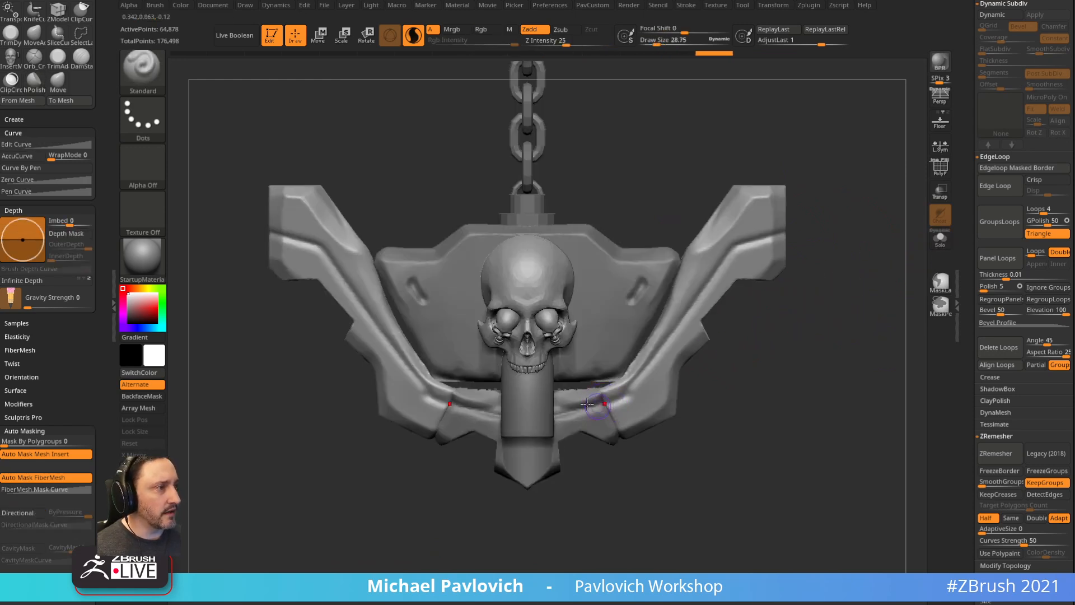
- Isolate the lower middle frame piece and apply GroupsLoops with Loops set to 1 and GPolish set to 0
left_click(598, 408, "alt")
left_click_drag(820, 341, 820, 314, "alt")
left_click(937, 247)
mouse_move(864, 282)
left_mouse_down("alt")
mouse_move(870, 328)
mouse_move(636, 319)
mouse_move(752, 295)
left_mouse_up("alt")
left_click_drag(830, 286, 817, 278)
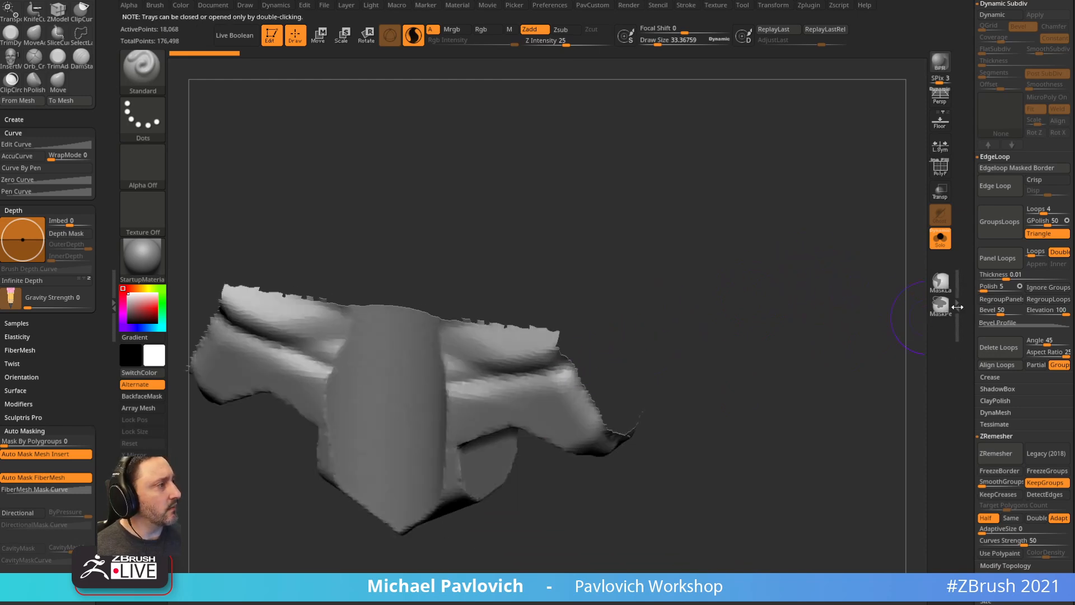
scroll(960, 297, "down", 5)
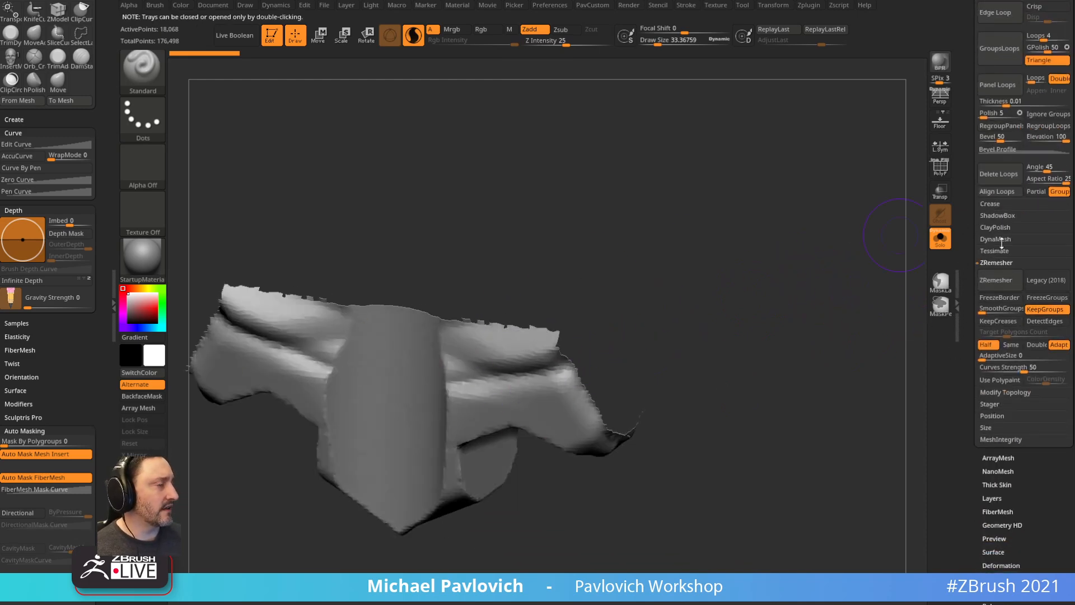
scroll(973, 280, "up", 2)
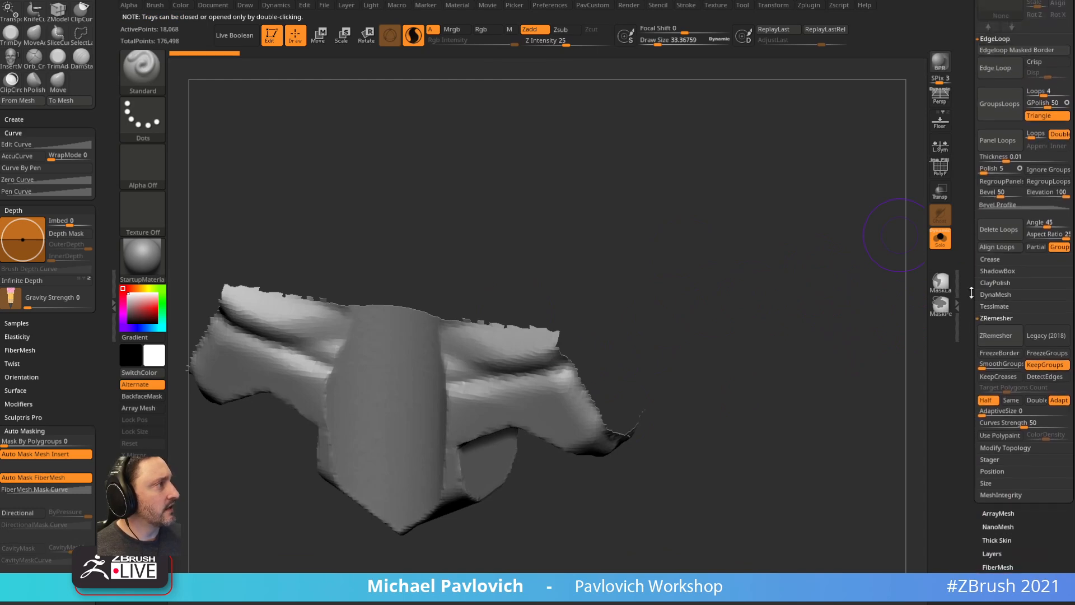
left_click(984, 173)
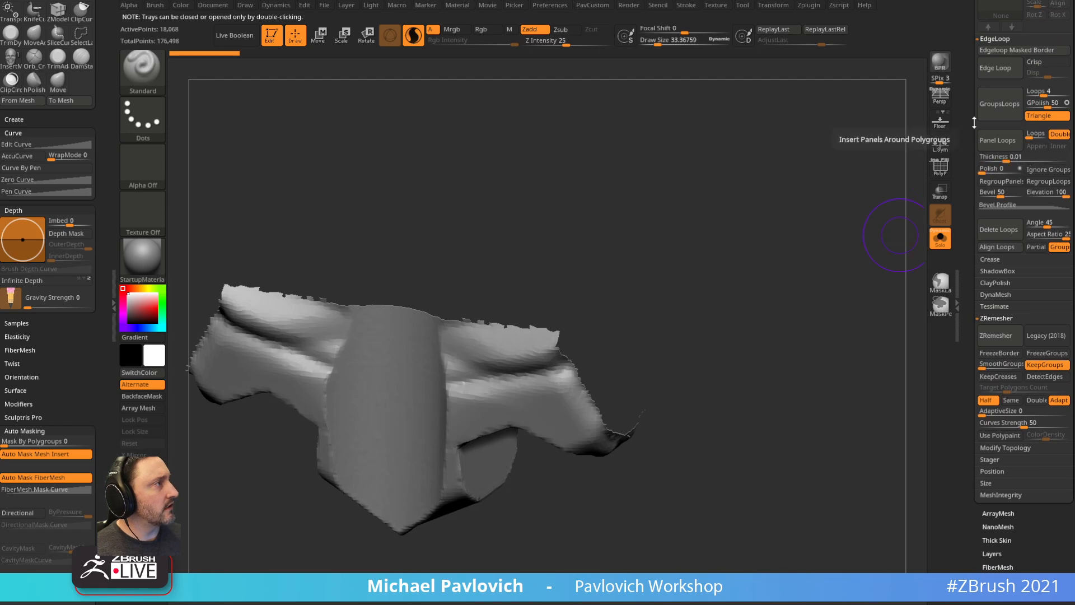
scroll(1029, 157, "up", 2)
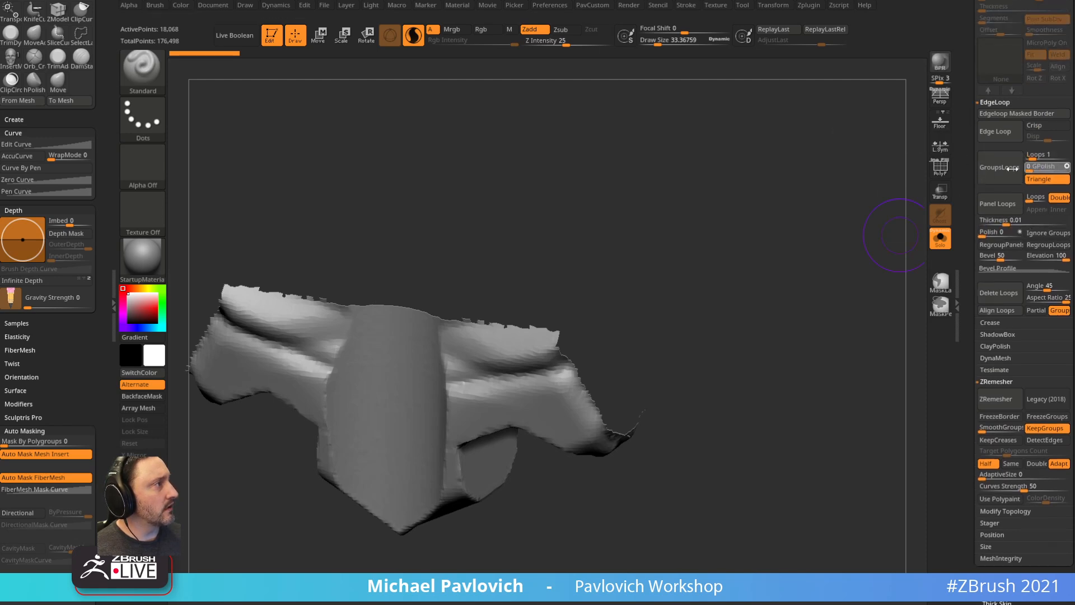
left_click_drag(806, 252, 822, 253)
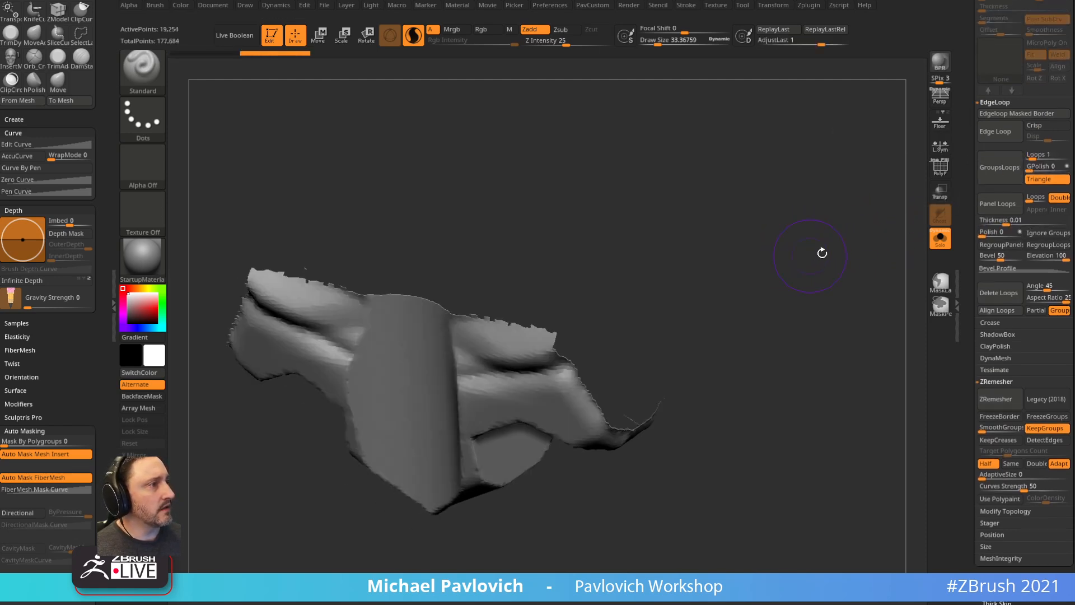
- Show the polyframe and mask the lower frame piece except for the border polygroup along its open edges
left_click(940, 168)
mouse_move(844, 211)
left_mouse_down()
mouse_move(844, 305)
mouse_move(833, 253)
left_mouse_up()
key("ctrl+z")
left_click_drag(728, 226, 768, 225)
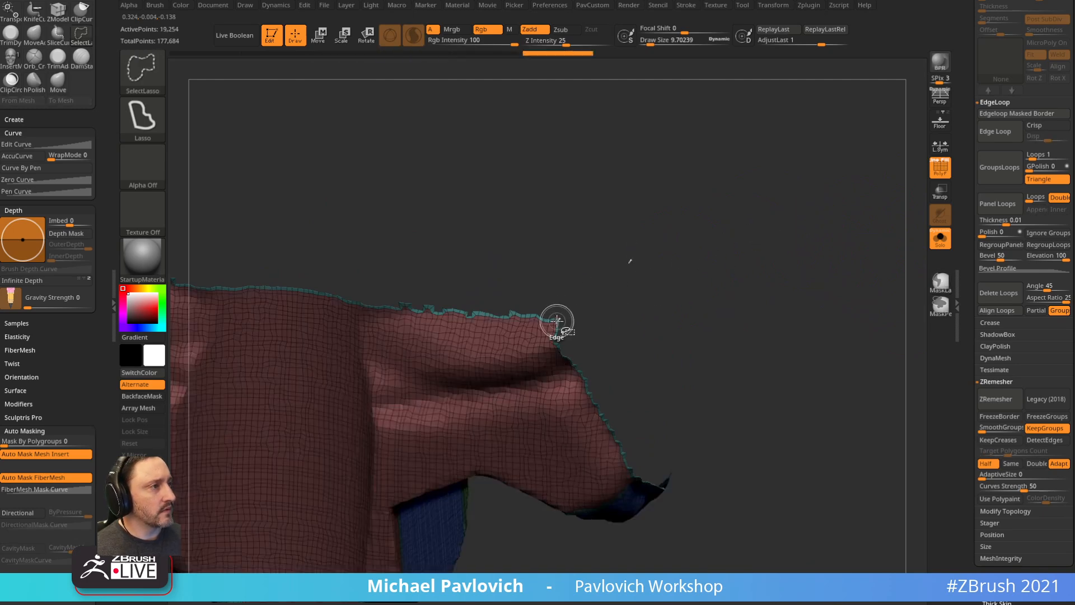
left_click(558, 318, "ctrl+shift")
left_click(812, 221, "ctrl")
left_click(815, 198, "ctrl+shift")
left_click(815, 196, "ctrl")
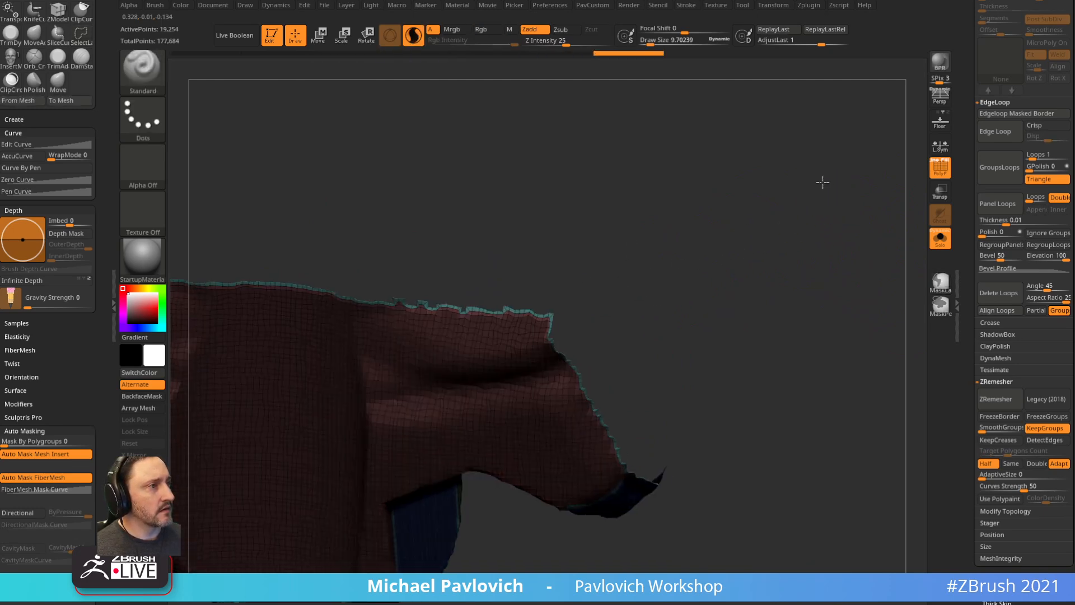
left_click_drag(820, 183, 811, 191, "shift")
- Centre the gizmo, scale the unmasked borders flat together in depth to close the gap, and re-DynaMesh the lower frame piece
key("w")
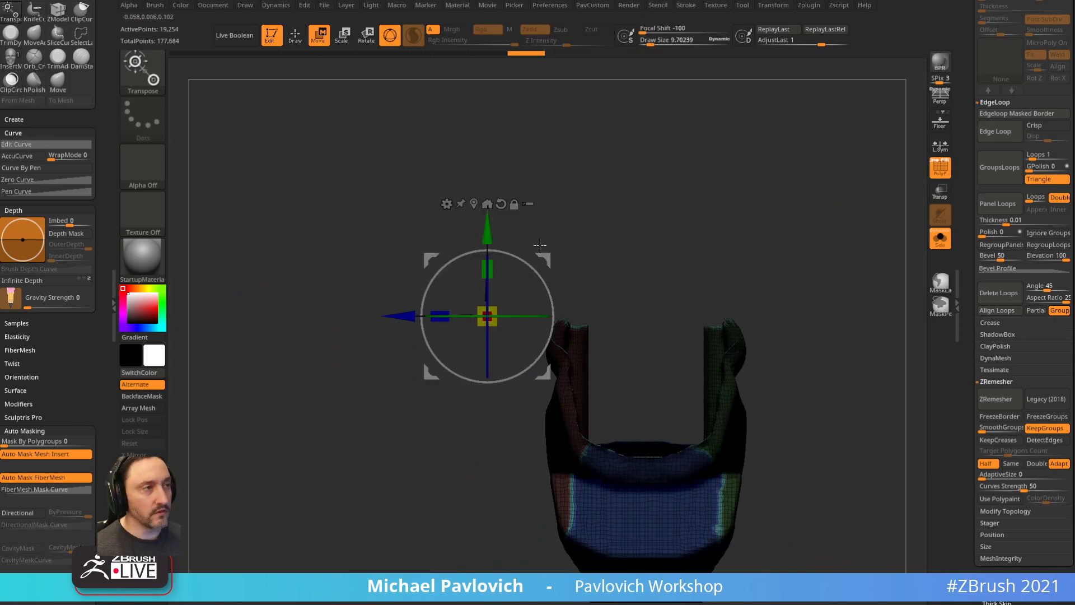
left_click(487, 204)
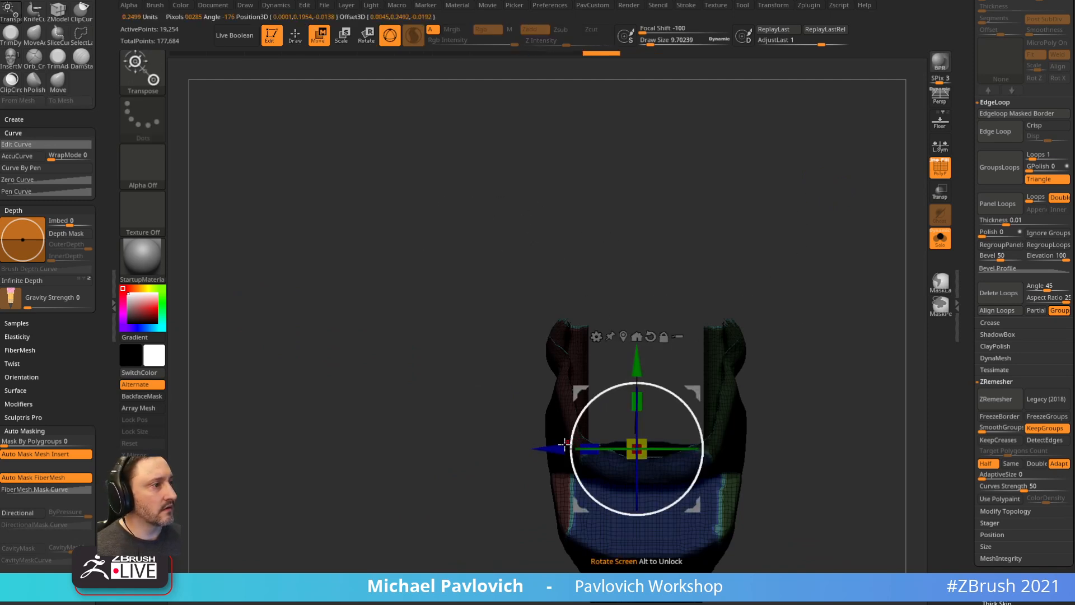
left_click_drag(589, 448, 959, 433)
left_click_drag(629, 442, 706, 439)
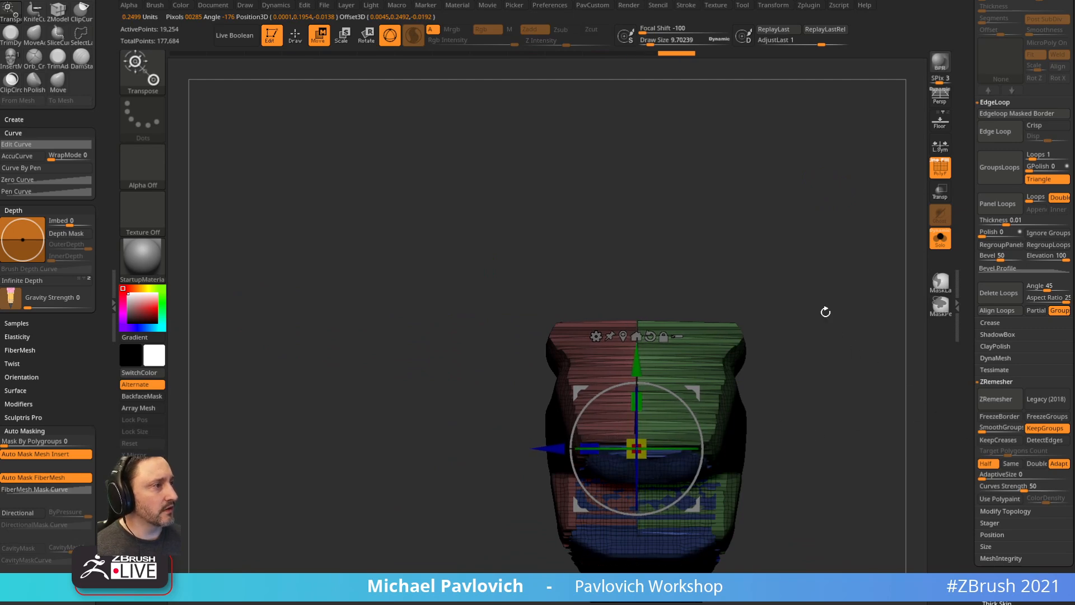
key("q")
left_click_drag(799, 264, 905, 332)
left_click_drag(830, 259, 756, 277, "alt")
key("shift+f")
mouse_move(853, 229)
left_mouse_down()
mouse_move(733, 313)
mouse_move(688, 230)
left_mouse_up()
- Trim the lower frame piece's ragged upper edge, one sloping side end and one side of the lower point straight with ClipCurve
left_click(161, 89, "ctrl+shift")
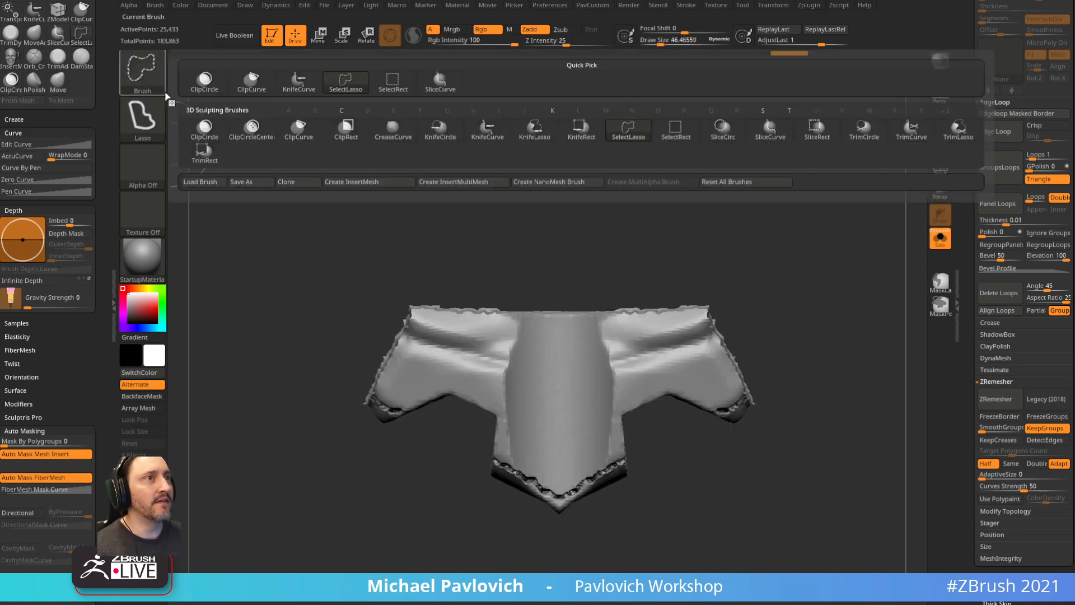
left_click(264, 85)
left_click_drag(306, 302, 840, 294, "ctrl+shift")
left_click_drag(669, 255, 810, 330, "ctrl+shift")
mouse_move(790, 367)
left_mouse_down("ctrl+shift")
mouse_move(699, 430)
mouse_move(717, 406)
mouse_move(753, 430)
mouse_move(472, 547)
left_mouse_up("ctrl+shift")
- Apply Mirror And Weld to the trimmed lower frame piece and show all subtools again
key("space")
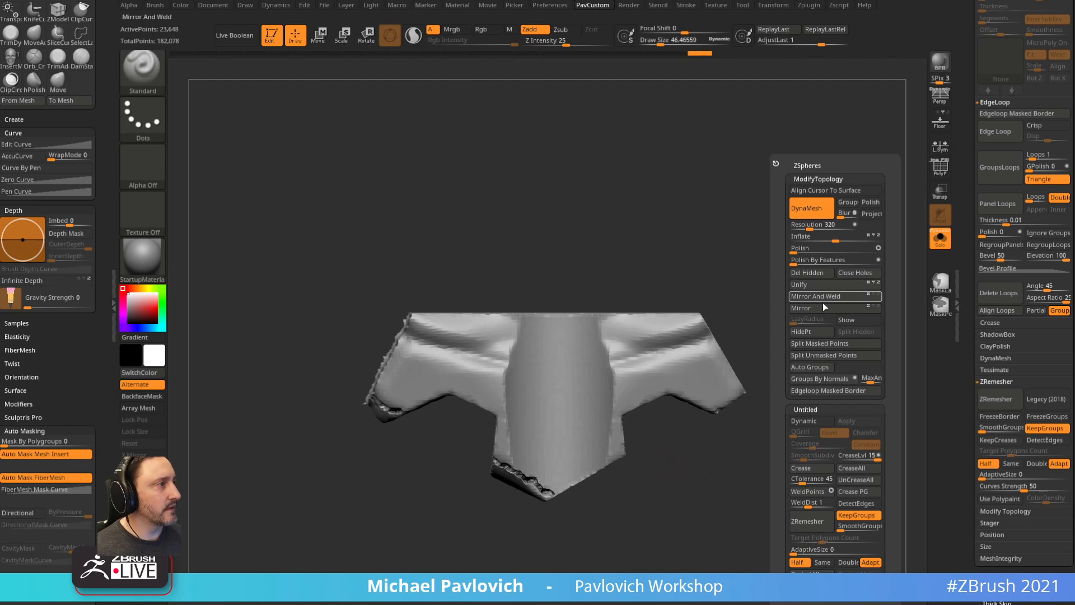
left_click(823, 300)
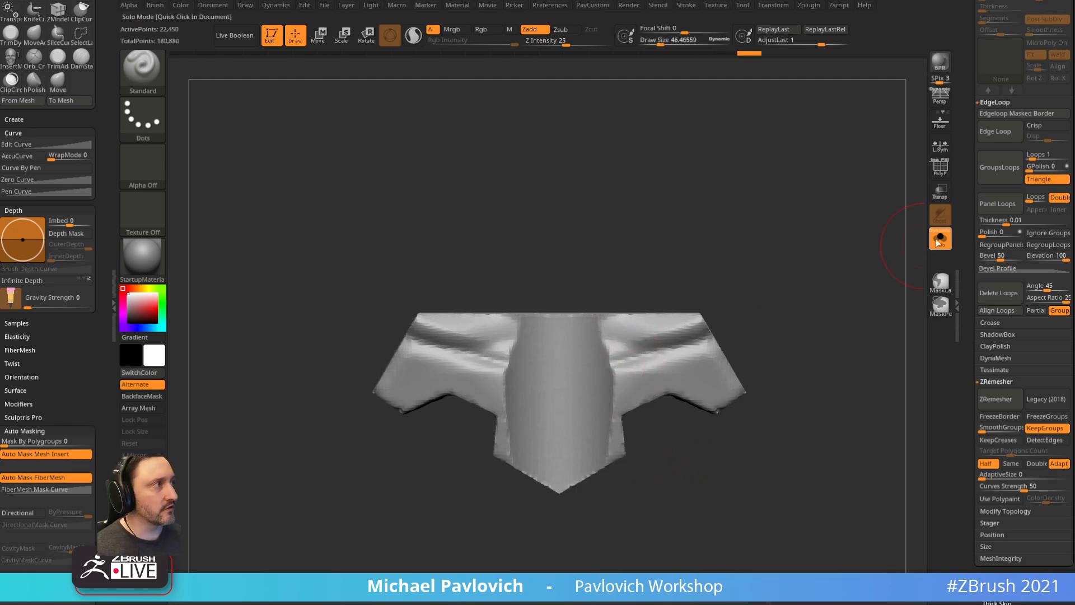
left_click(939, 242)
left_click_drag(870, 290, 856, 309)
- Scale the lower frame piece slightly narrower so its ends fit between the two wings
key("w")
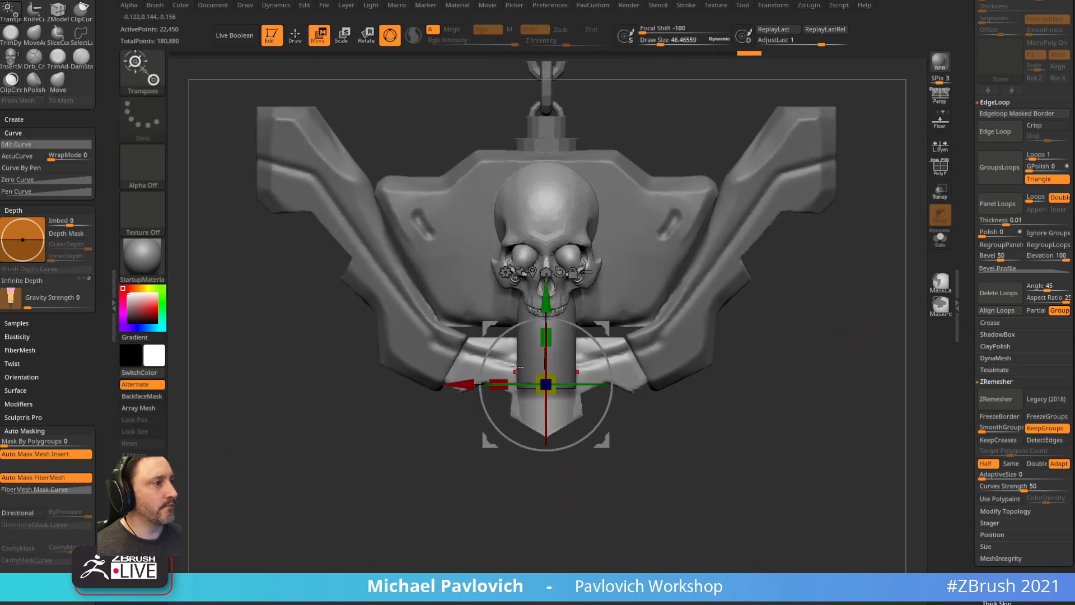
mouse_move(507, 378)
left_mouse_down()
mouse_move(499, 381)
mouse_move(520, 384)
left_mouse_up()
key("q")
left_click_drag(443, 447, 525, 454)
key("w")
key("q")
mouse_move(787, 299)
left_mouse_down("alt")
mouse_move(792, 326)
mouse_move(812, 312)
left_mouse_up("alt")
- Select the central plate and clip its lower side corners away with ClipCurve to form a T-like shape
left_click(644, 319, "alt")
left_click_drag(815, 275, 804, 291, "alt")
left_click(158, 83, "ctrl+shift")
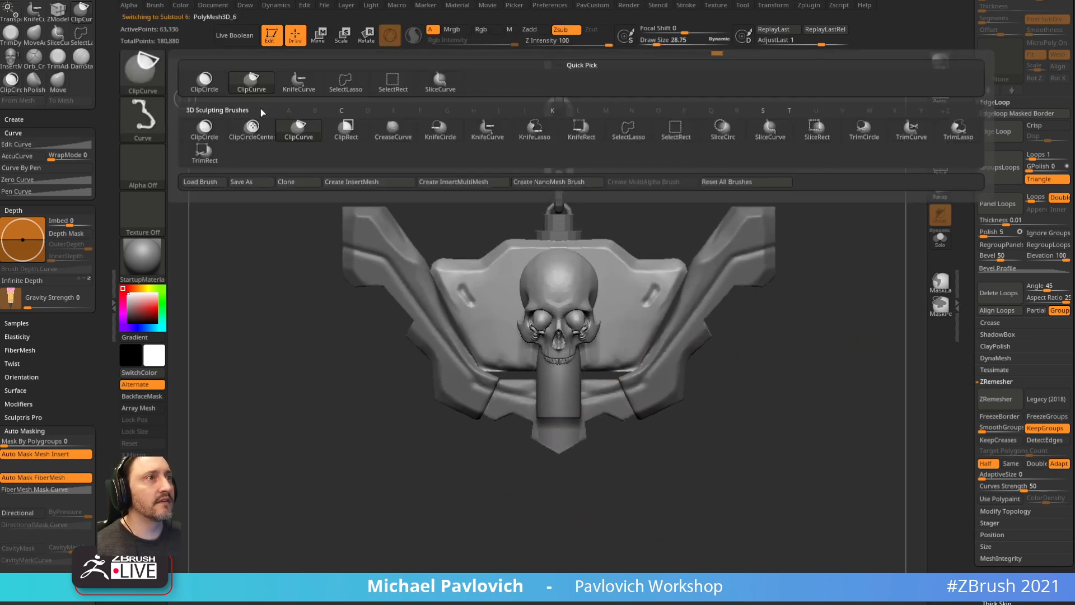
mouse_move(677, 311)
left_mouse_down("ctrl+shift")
mouse_move(610, 315)
mouse_move(637, 317)
mouse_move(554, 512)
left_mouse_up("ctrl+shift")
mouse_move(832, 312)
left_mouse_down("alt")
mouse_move(827, 328)
mouse_move(825, 315)
left_mouse_up("alt")
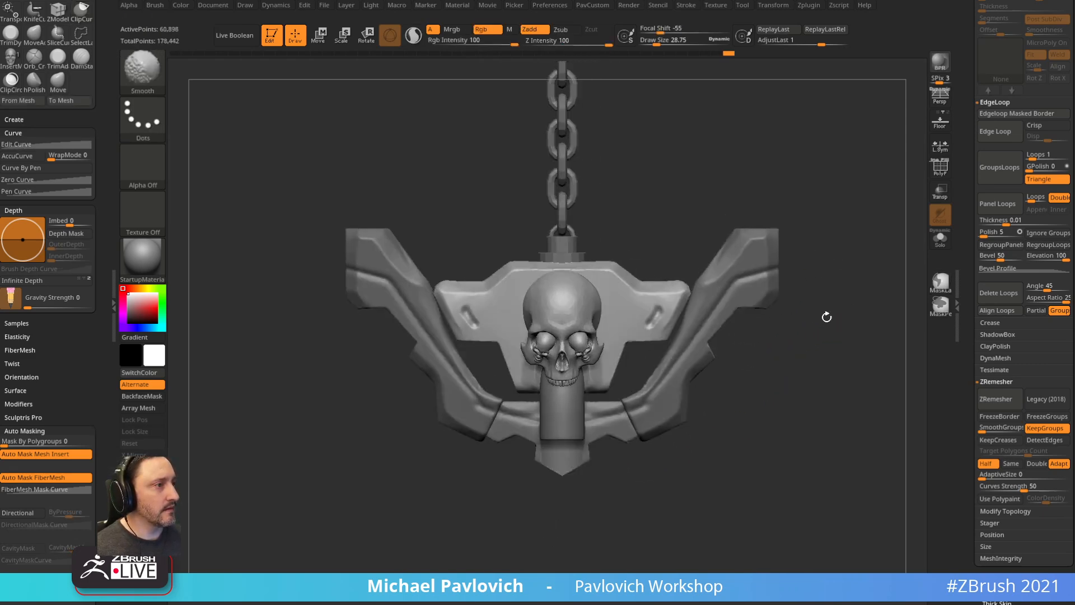
- Mask the plate's upper part with MaskLasso, move its lower stem down, narrow it slightly, and re-DynaMesh the plate
mouse_move(788, 364)
left_mouse_down("alt")
mouse_move(787, 316)
mouse_move(686, 342)
left_mouse_up("alt")
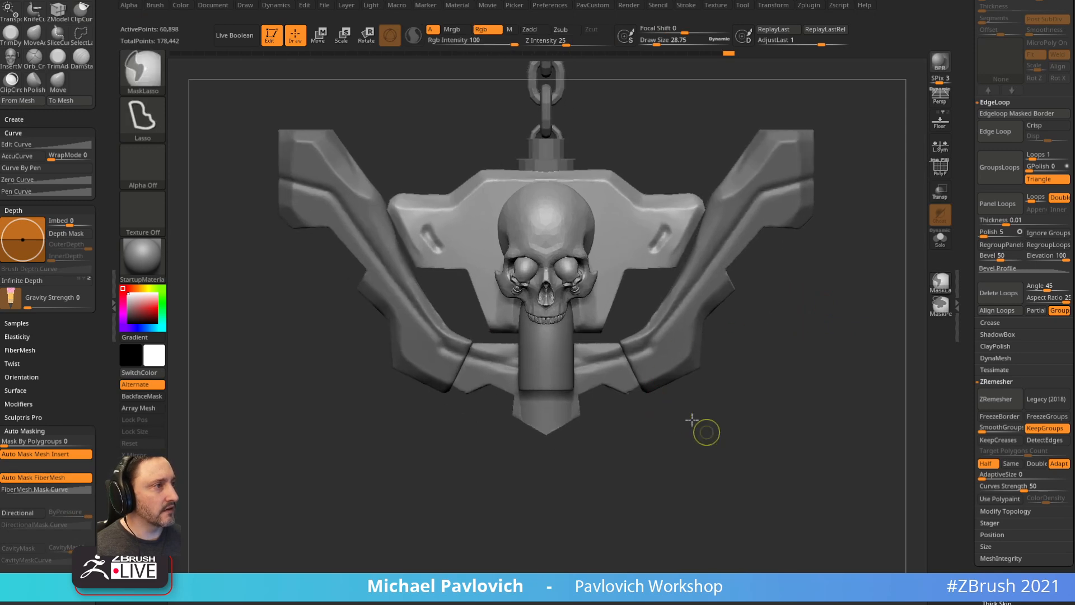
left_click(150, 82, "ctrl")
mouse_move(477, 399)
left_mouse_down("ctrl")
mouse_move(689, 336)
mouse_move(686, 321)
left_mouse_up("ctrl")
left_click(714, 306, "ctrl")
key("w")
left_click_drag(557, 258, 556, 276)
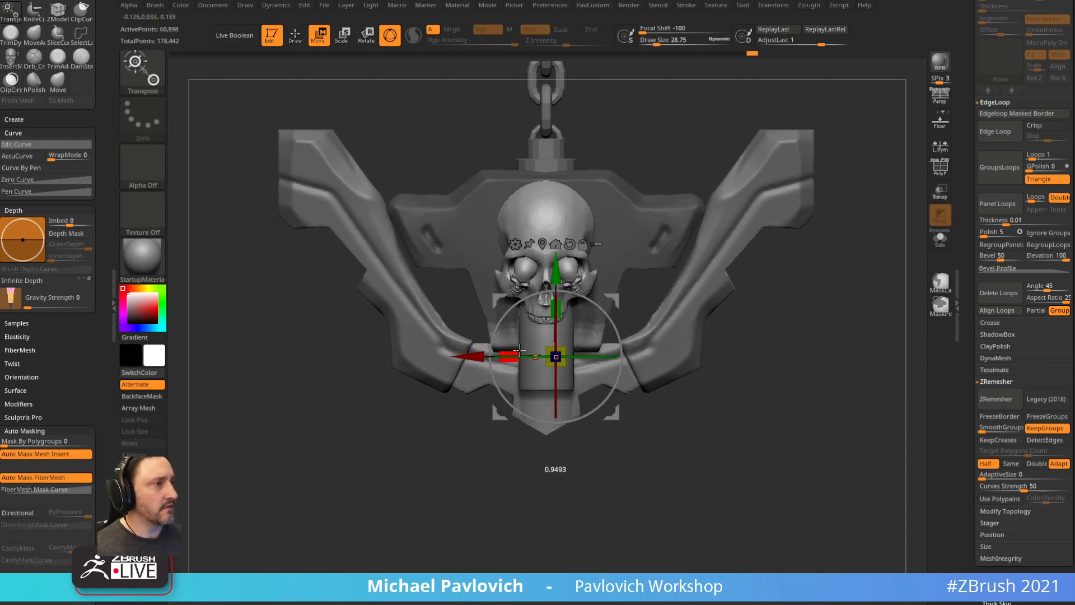
key("q")
mouse_move(784, 330)
left_mouse_down("ctrl")
mouse_move(812, 353)
mouse_move(779, 348)
mouse_move(782, 326)
mouse_move(818, 330)
left_mouse_up("ctrl")
left_click_drag(745, 373, 779, 280)
left_click_drag(868, 334, 832, 319, "alt")
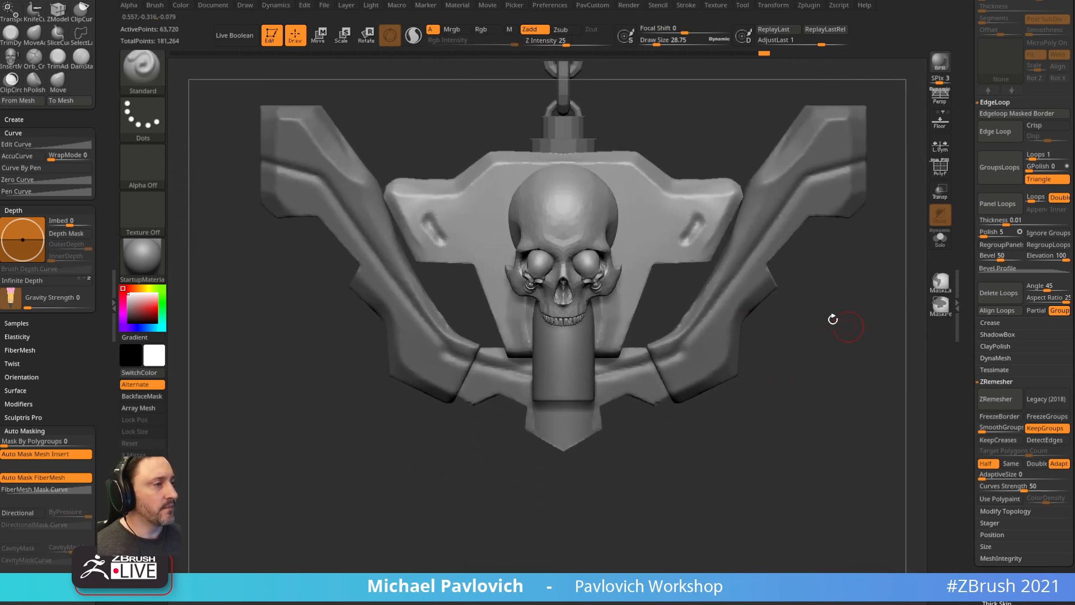
- Use Transpose All Selected Subtools to move the chain, mount, central plate and skull down together, leaving the wings and lower frame out
key("w")
left_click_drag(680, 159, 654, 196, "alt")
left_click(610, 313)
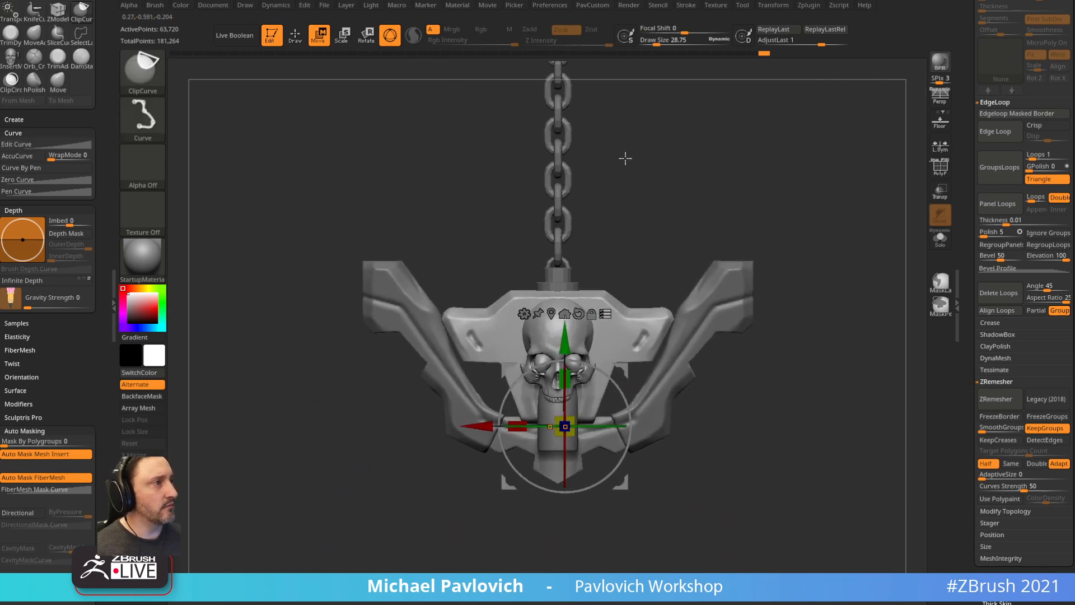
mouse_move(627, 138)
left_mouse_down("ctrl+shift")
mouse_move(503, 360)
mouse_move(526, 383)
mouse_move(510, 393)
left_mouse_up("ctrl+shift")
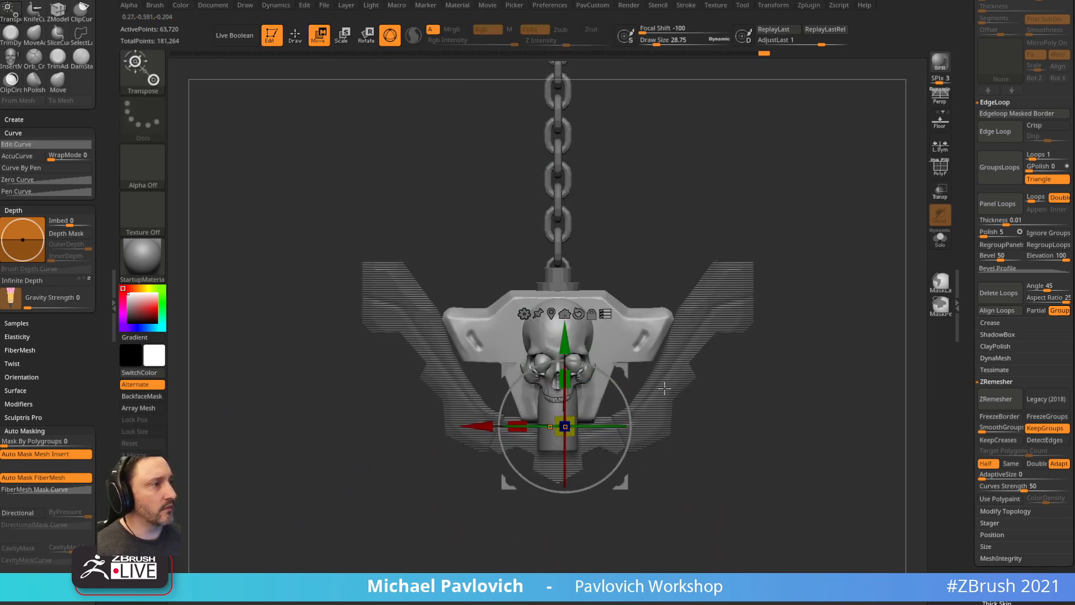
left_click_drag(564, 340, 565, 356)
key("q")
key("w")
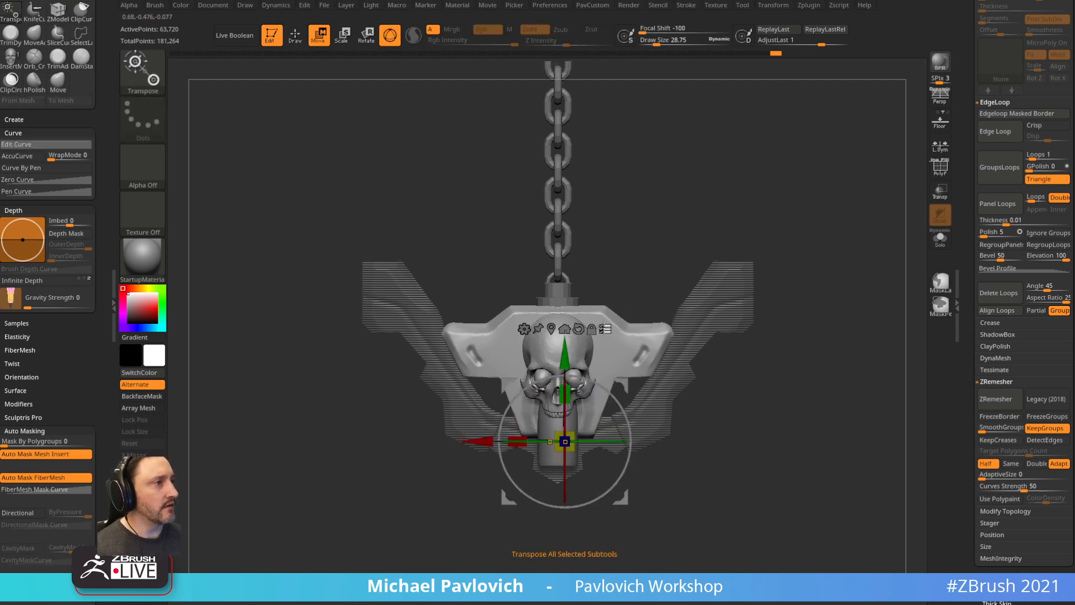
key("q")
- Reorder the subtools by moving the lower frame piece down one place and the central plate to the end of the list
mouse_move(845, 293)
left_mouse_down()
mouse_move(858, 237)
mouse_move(828, 204)
mouse_move(823, 360)
mouse_move(834, 408)
left_mouse_up()
key("f")
key("s")
left_click_drag(756, 390, 616, 352)
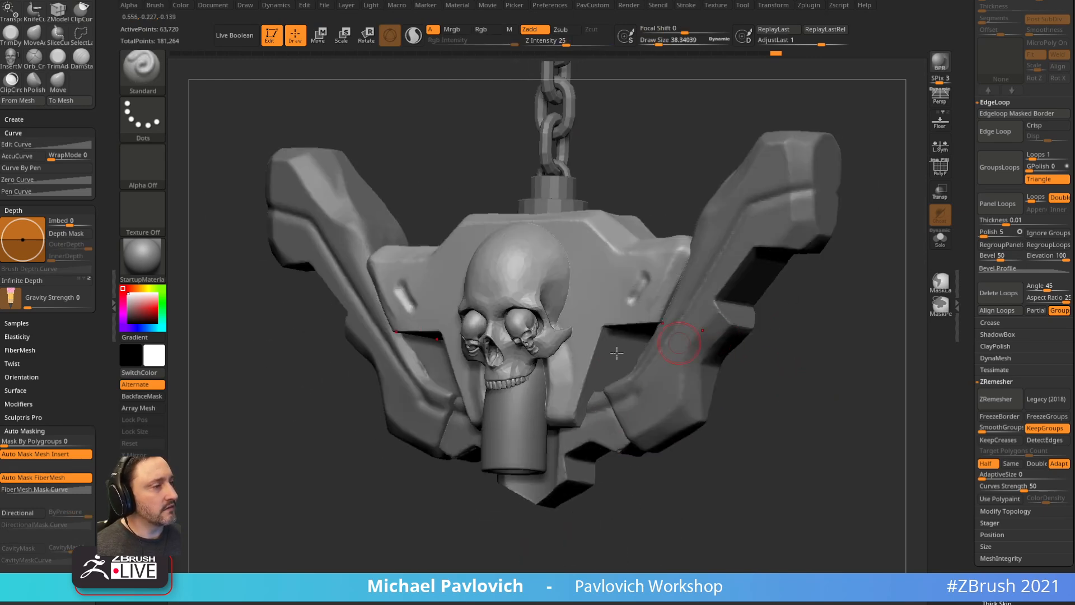
left_click_drag(626, 408, 587, 397, "alt")
left_click_drag(967, 243, 959, 390)
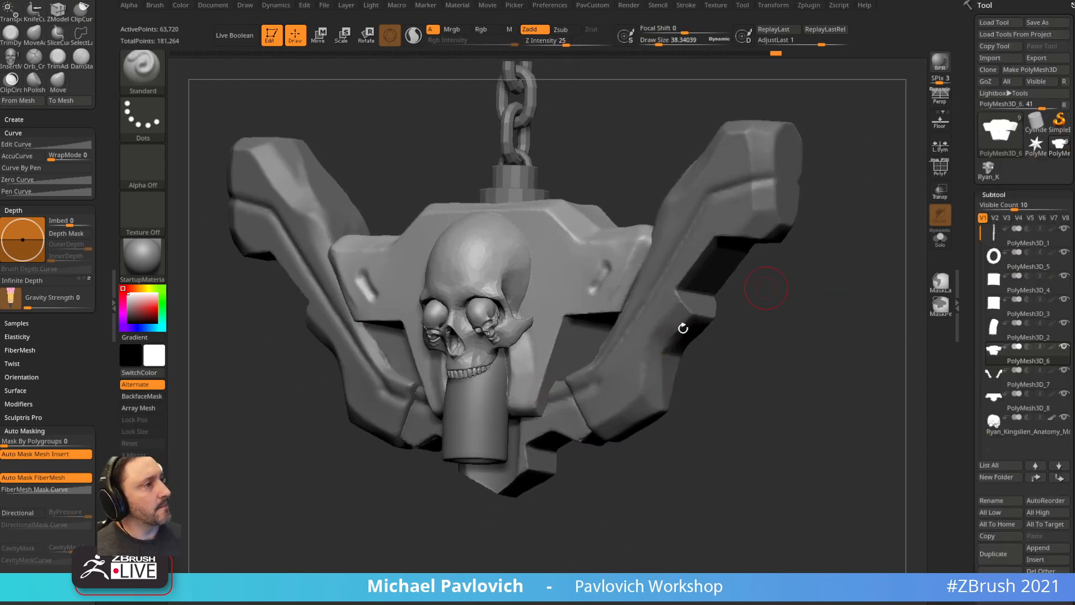
left_click(556, 419, "alt")
left_click(1059, 477)
left_click(571, 269, "alt")
left_click(1059, 477, "shift")
- Duplicate the lower frame piece, place the copy below the central plate in the subtool list, and show only those two subtools
left_click_drag(739, 414, 812, 420, "shift")
left_click(566, 414, "alt")
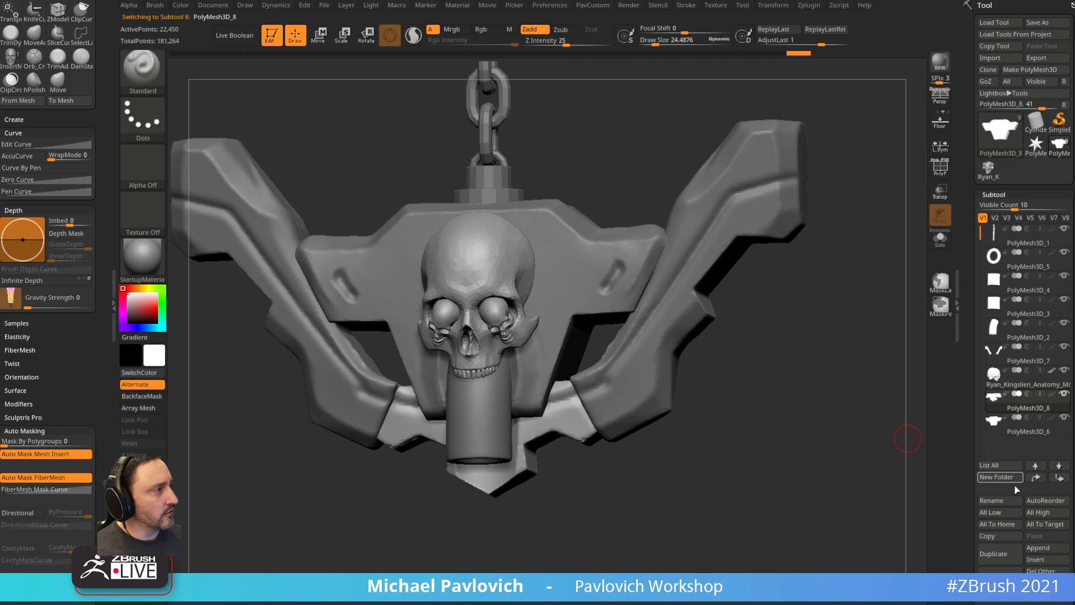
left_click(993, 551)
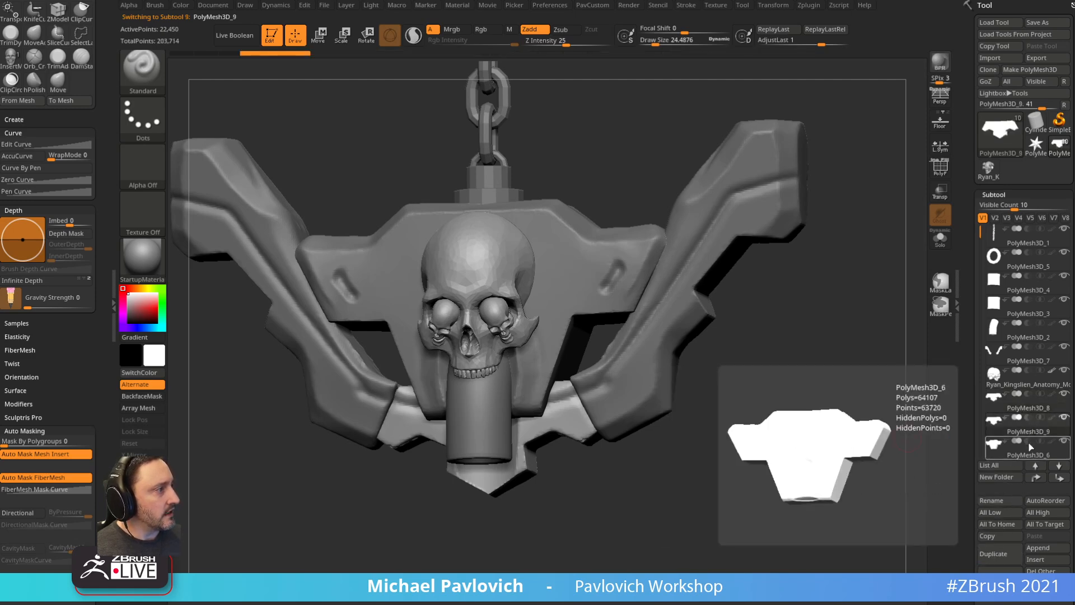
left_click(1058, 477)
left_click(1063, 441)
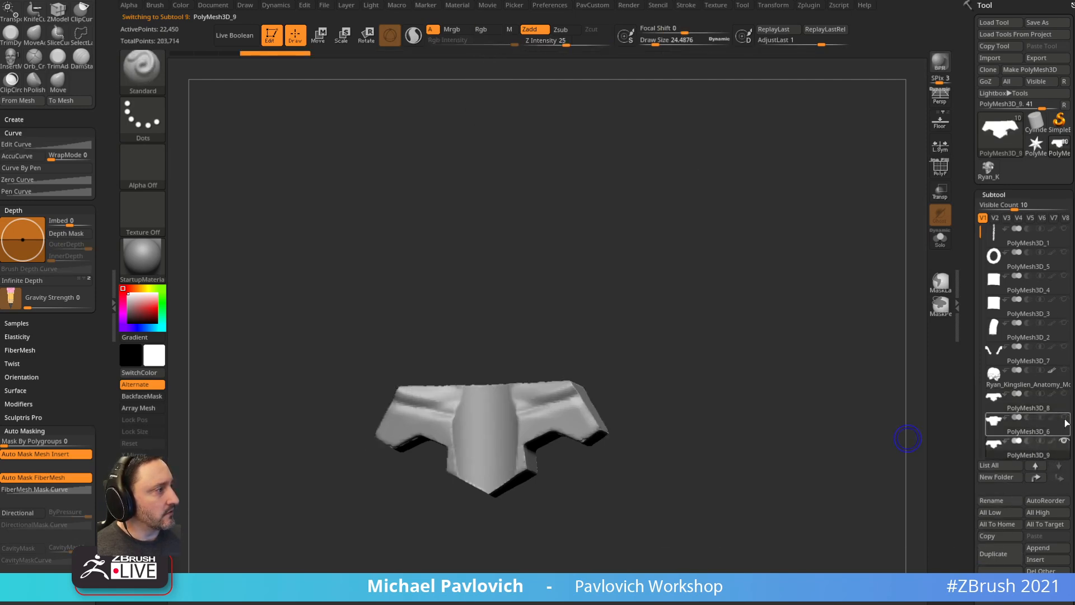
left_click(1063, 417)
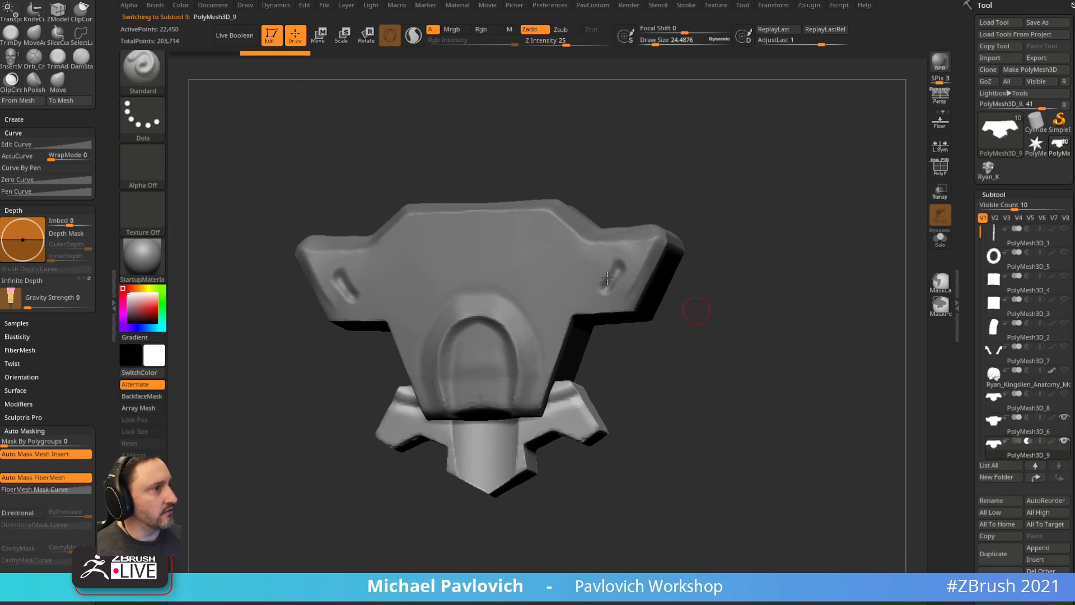
- Turn on Live Boolean to preview the lower frame copy cut out of the central plate, and select the central plate
left_click(241, 36)
left_click_drag(794, 257, 862, 376)
left_click_drag(966, 454, 967, 424)
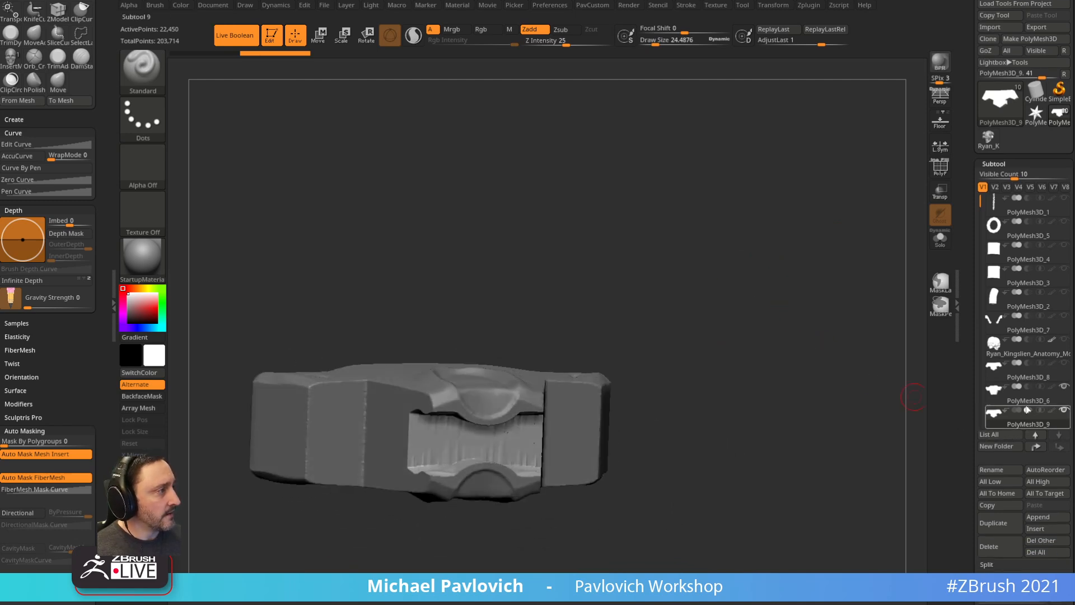
left_click(1029, 401)
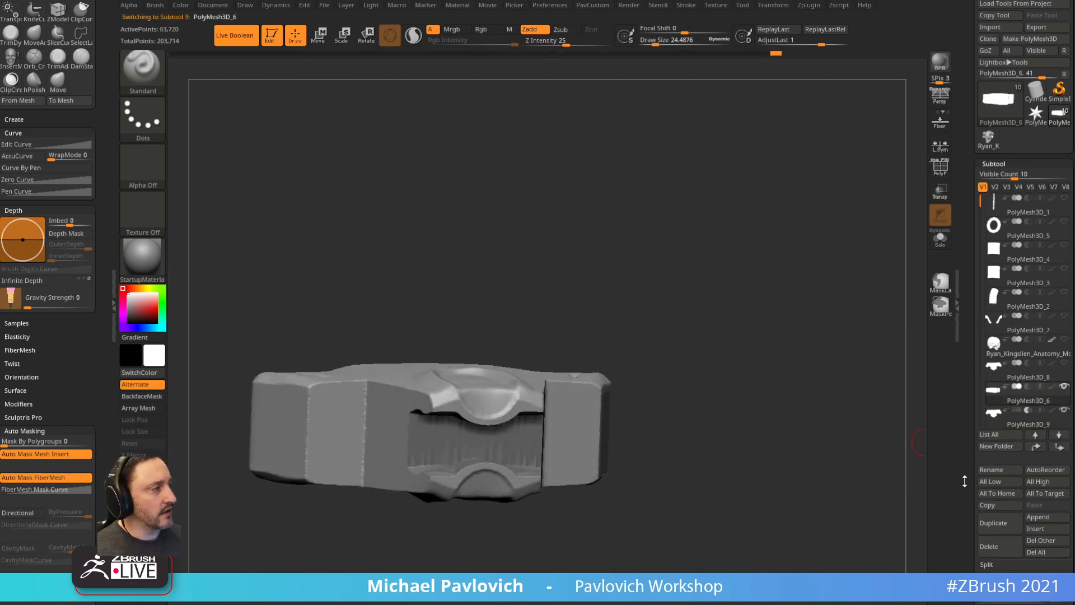
left_click_drag(964, 481, 978, 302)
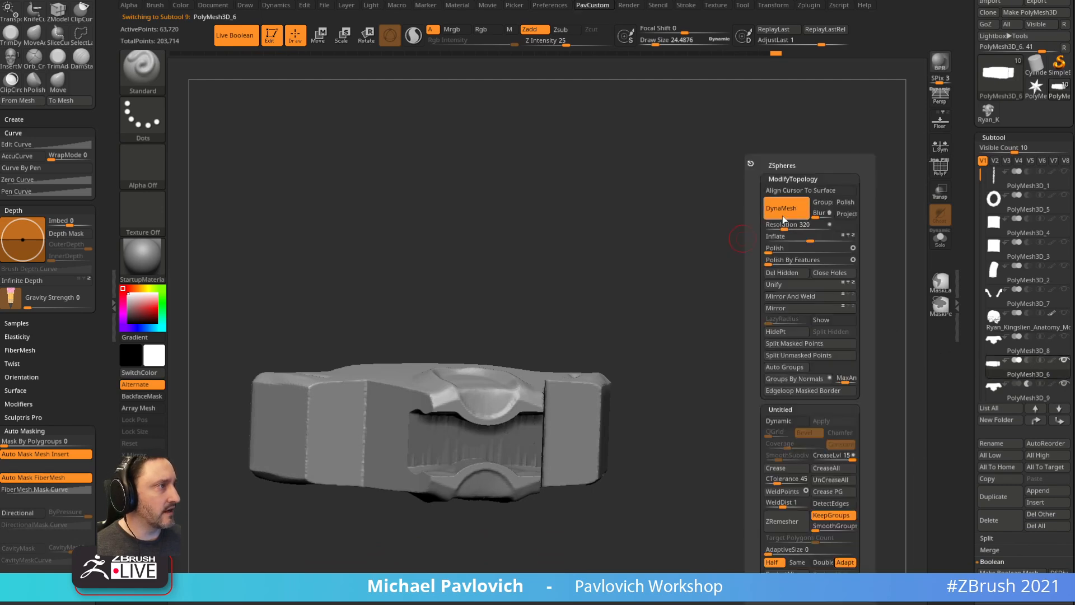
- Merge the subtractive lower frame copy down into the central plate and re-DynaMesh the plate to bake the cut
left_click(941, 167)
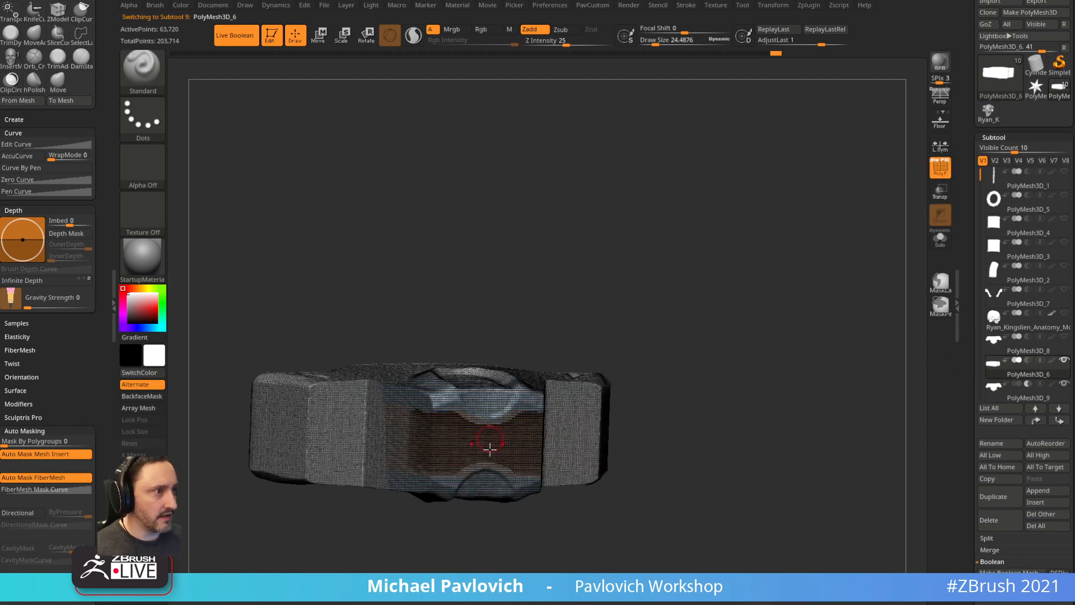
key("ctrl")
key("ctrl+m")
left_click(757, 314)
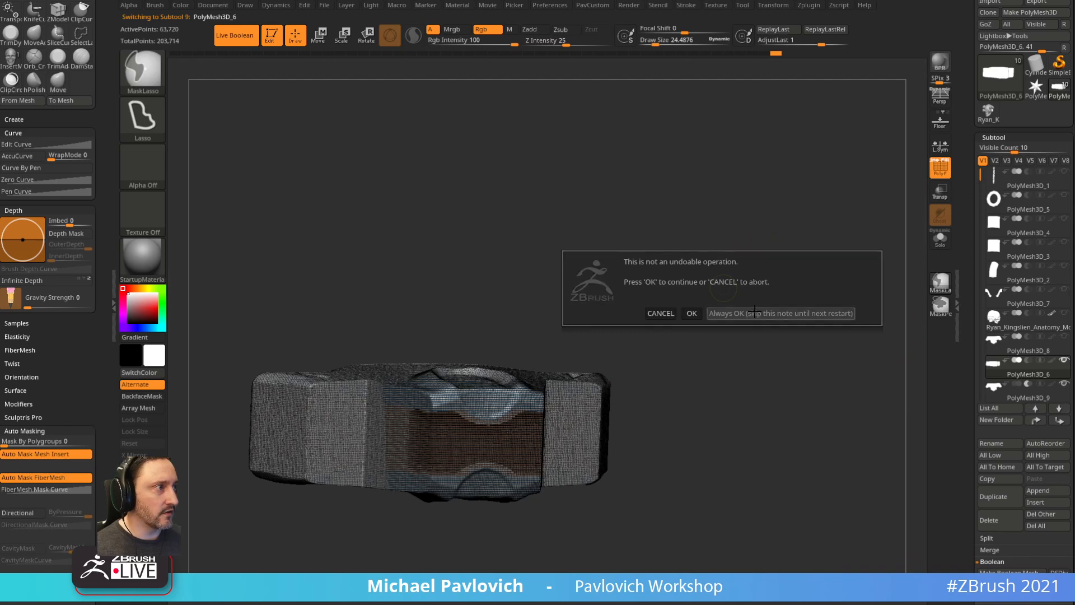
left_click_drag(732, 216, 928, 206, "ctrl")
left_click(941, 168)
- Smooth the rough inner wall of the slot cut into the plate's underside, and show all subtools again
left_click_drag(821, 297, 568, 246)
key("shift")
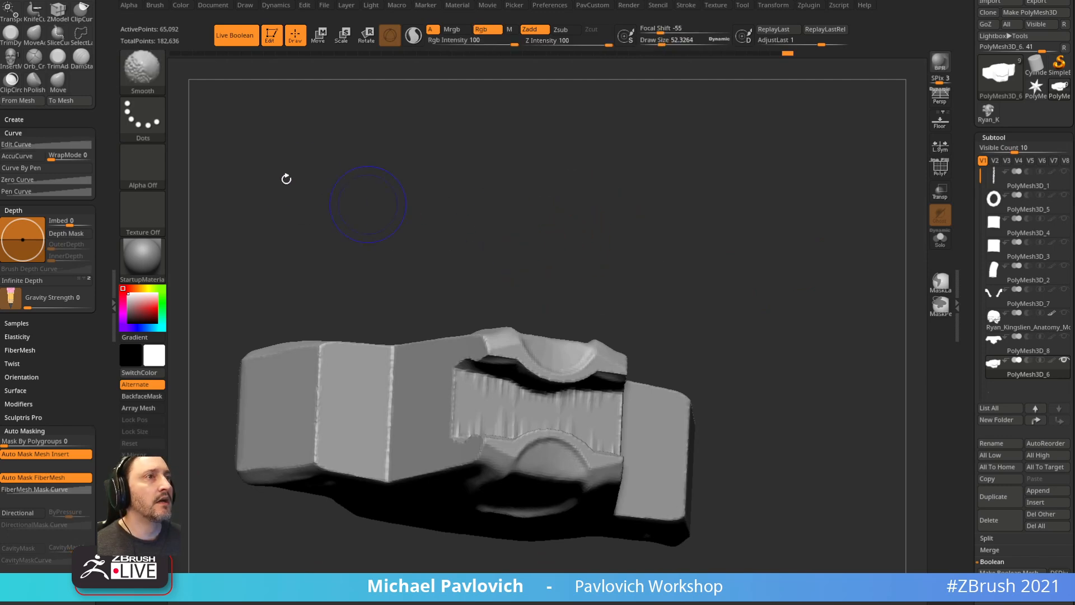
left_click_drag(548, 400, 641, 401, "shift")
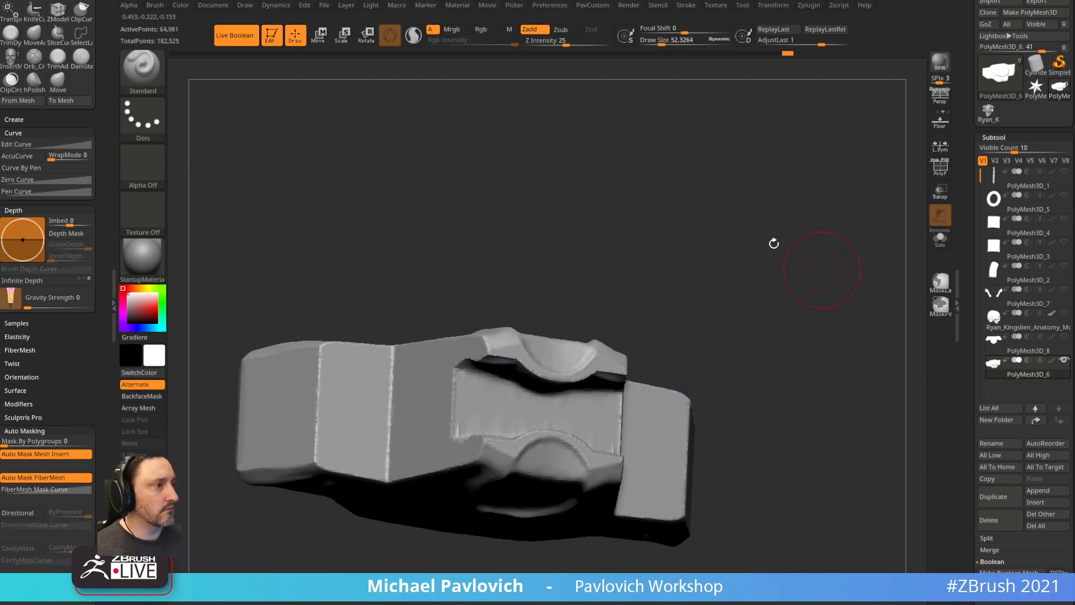
left_click(583, 42, "shift")
mouse_move(699, 280)
left_mouse_down()
mouse_move(749, 199)
mouse_move(820, 297)
mouse_move(873, 302)
mouse_move(838, 257)
mouse_move(845, 351)
mouse_move(851, 281)
mouse_move(726, 283)
mouse_move(746, 281)
mouse_move(725, 290)
mouse_move(756, 264)
mouse_move(763, 339)
mouse_move(787, 360)
mouse_move(761, 357)
mouse_move(750, 408)
mouse_move(754, 354)
mouse_move(758, 389)
mouse_move(857, 297)
mouse_move(812, 252)
left_mouse_up()
left_click(1064, 360, "shift")
- Turn off the polypaint display for all subtools
left_click_drag(722, 152, 666, 248, "alt")
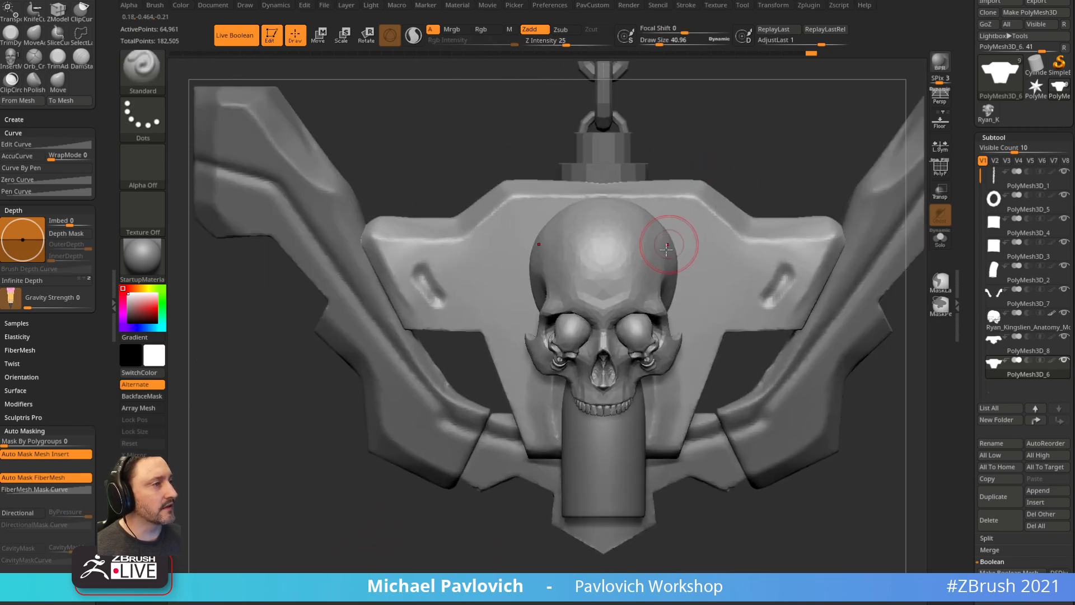
left_click_drag(769, 153, 755, 205, "alt")
left_click(1052, 361, "shift")
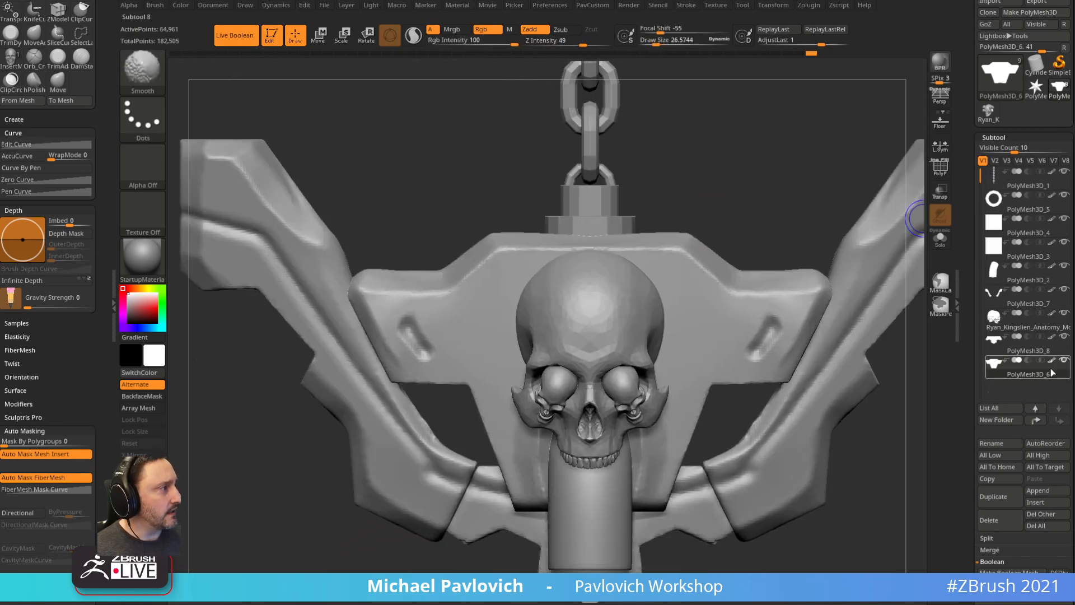
left_click(1052, 361, "shift")
- Try to raise a rim on the central plate around the skull with the DamStandard brush
mouse_move(740, 165)
left_mouse_down()
mouse_move(741, 213)
mouse_move(742, 184)
mouse_move(733, 193)
left_mouse_up()
key("s")
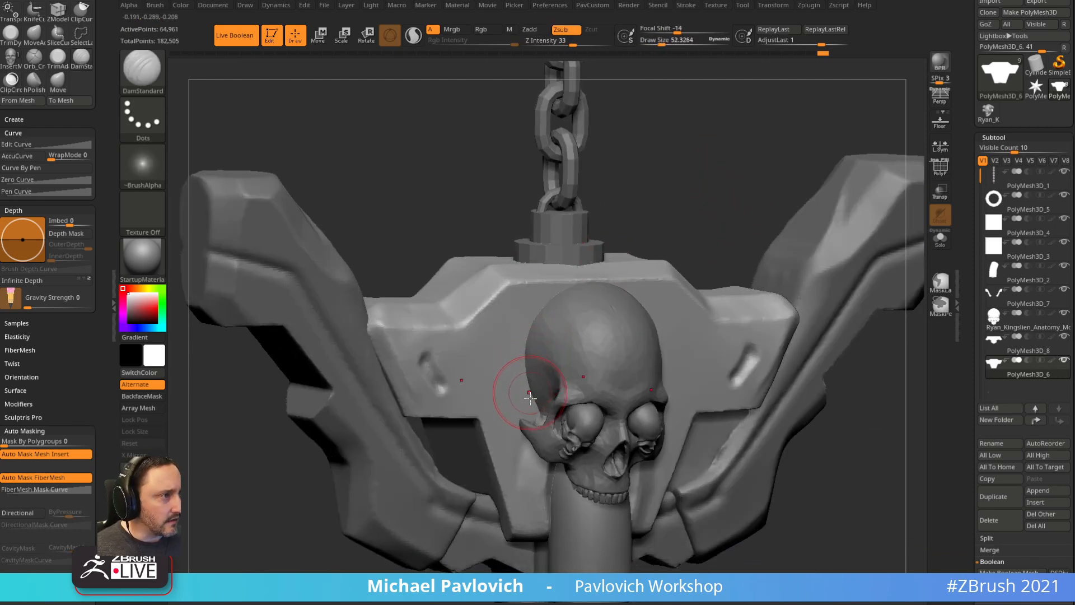
left_click_drag(701, 219, 662, 242)
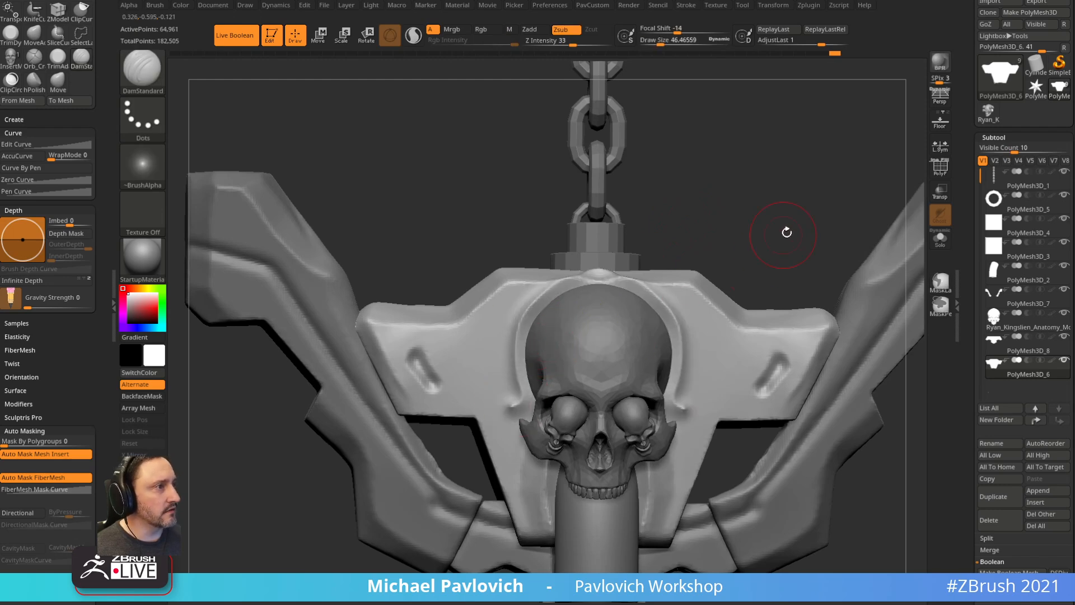
left_click_drag(784, 233, 682, 232)
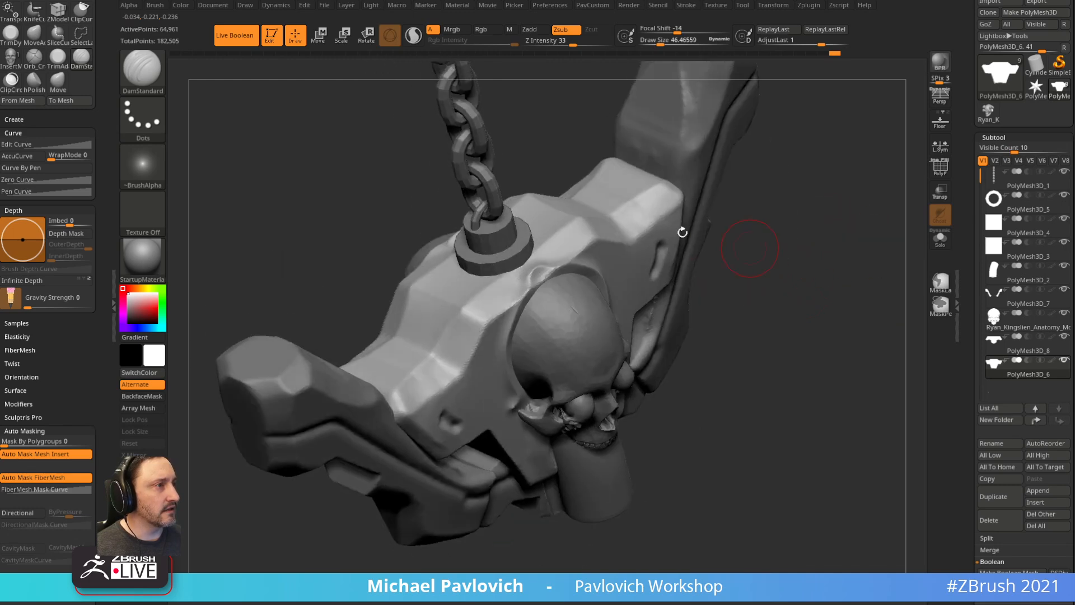
left_click_drag(812, 278, 582, 286)
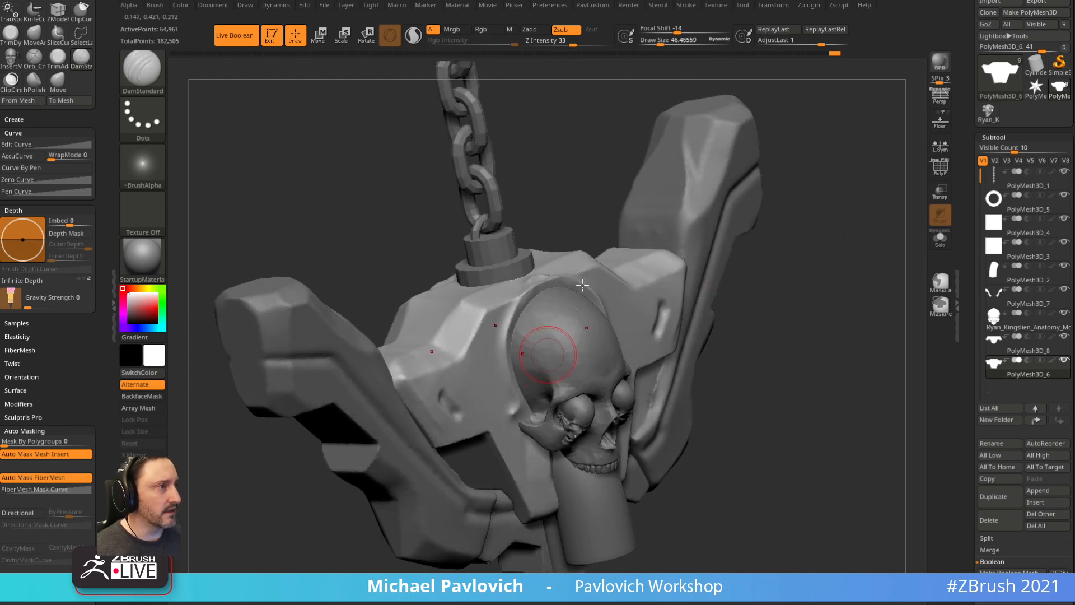
mouse_move(612, 206)
left_mouse_down()
mouse_move(679, 281)
mouse_move(649, 224)
mouse_move(856, 228)
mouse_move(752, 167)
mouse_move(734, 180)
mouse_move(704, 171)
mouse_move(736, 169)
left_mouse_up()
- Mask the central plate with MaskLasso using transparency, leaving a rounded area around the skull unmasked
left_click(940, 192)
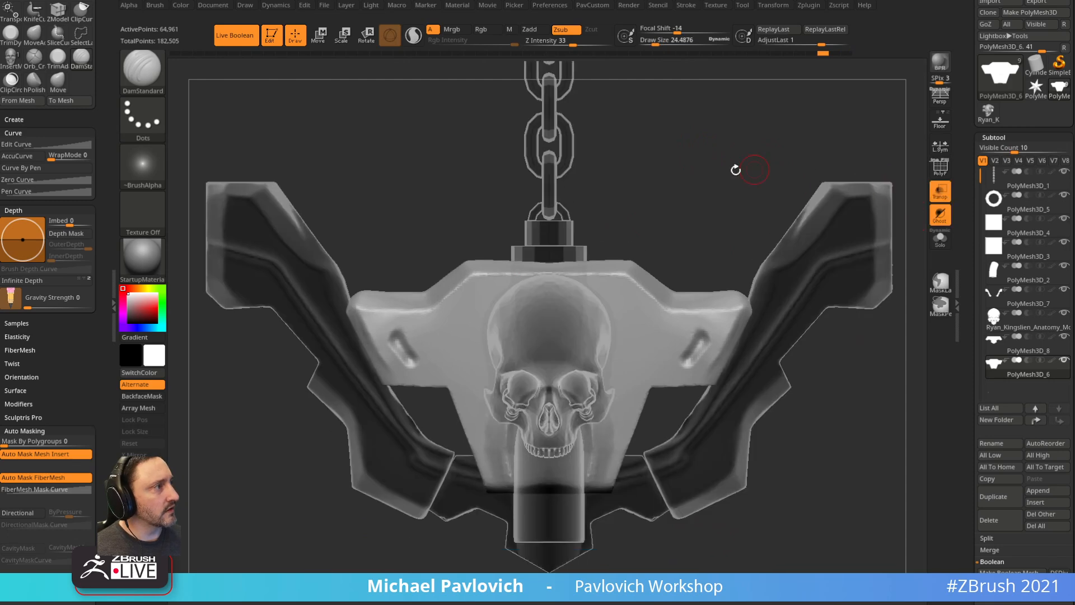
key("ctrl")
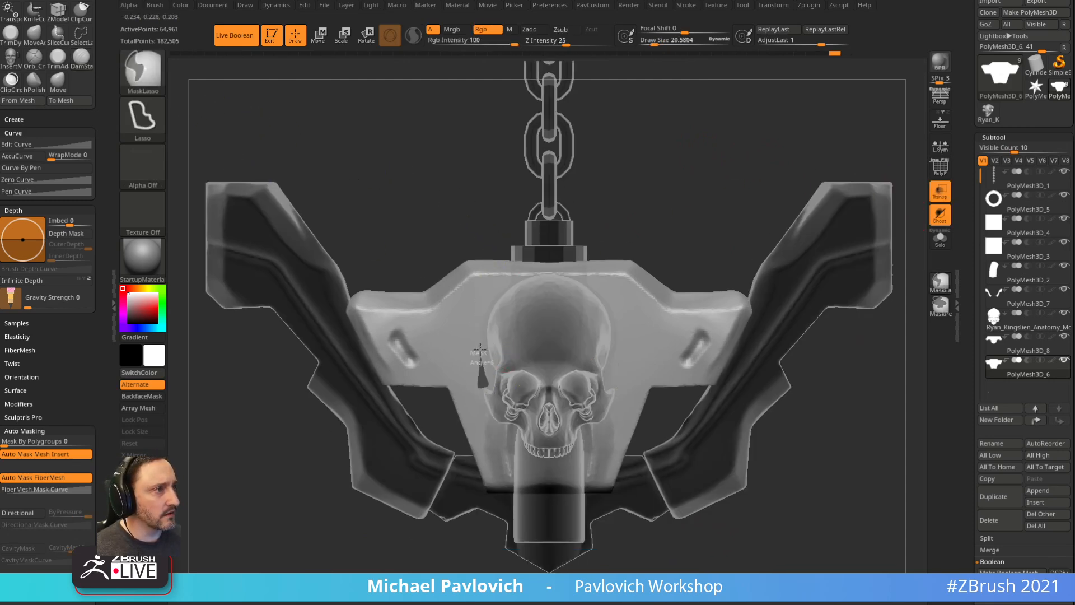
mouse_move(554, 271)
left_mouse_down()
mouse_move(594, 303)
mouse_move(619, 358)
mouse_move(611, 392)
left_mouse_up()
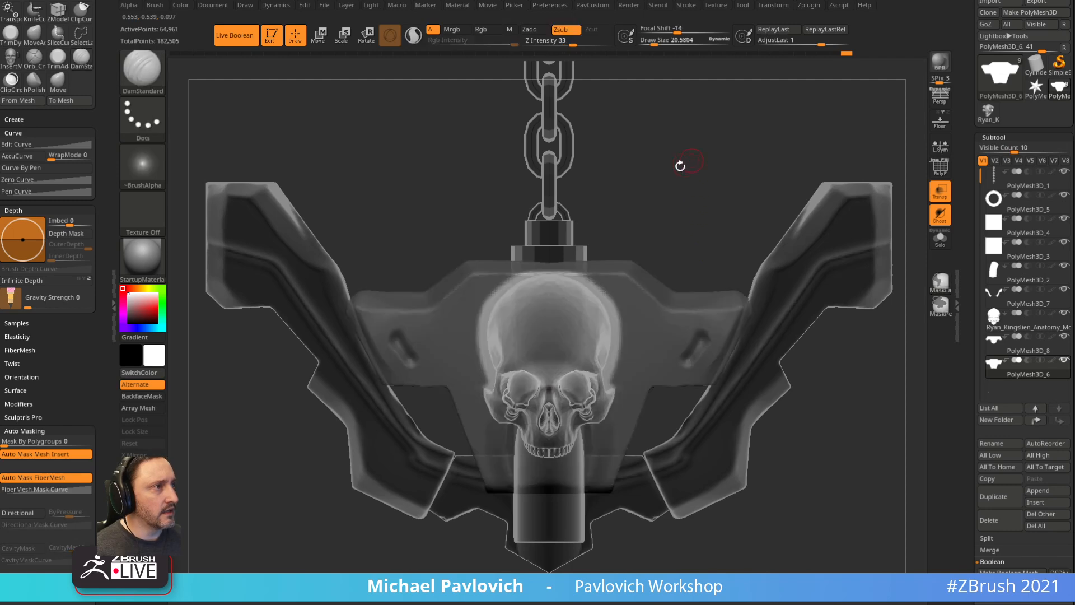
left_click_drag(679, 163, 787, 194)
left_click(936, 196)
- Push the unmasked area outward on both faces of the plate with the gizmo to form a raised collar around the skull
left_click_drag(896, 235, 784, 259)
key("w")
left_click_drag(478, 341, 579, 338)
key("q")
mouse_move(772, 306)
left_mouse_down()
mouse_move(684, 288)
mouse_move(714, 229)
left_mouse_up()
left_click_drag(714, 228, 697, 227, "alt")
key("w")
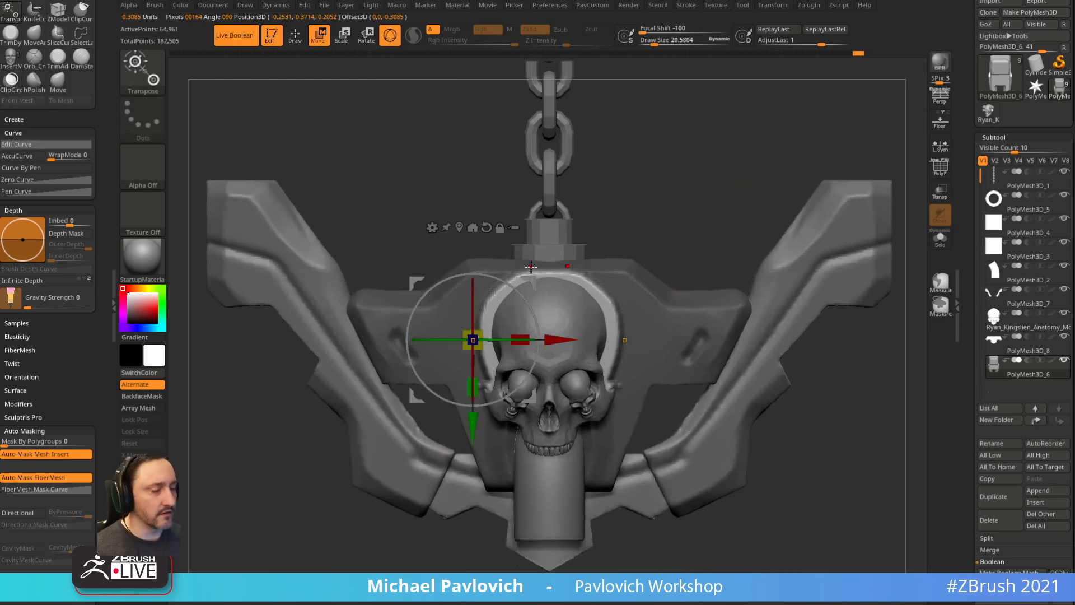
left_click(485, 227)
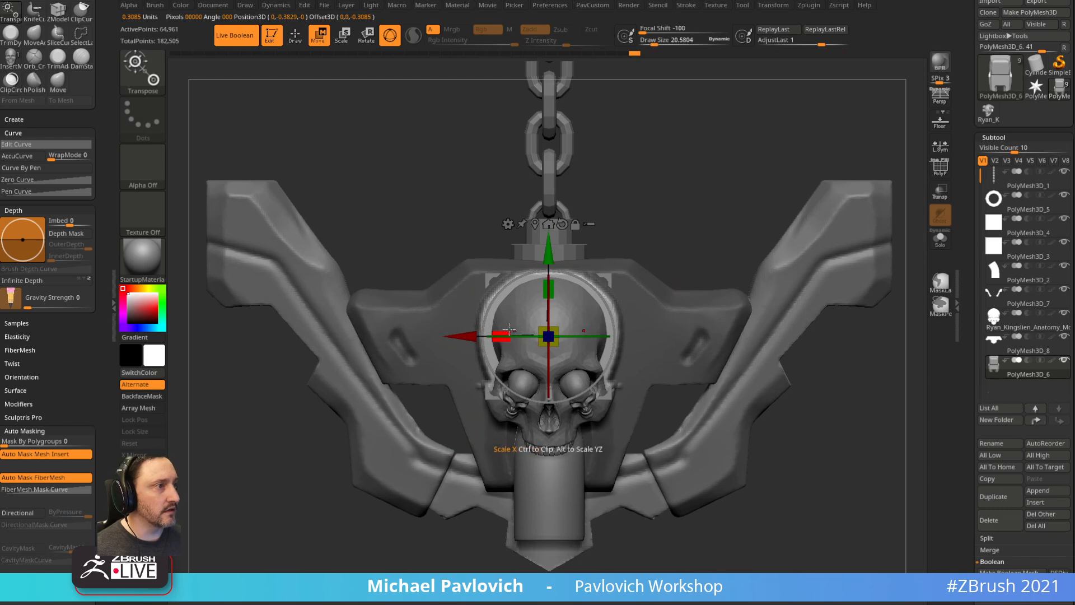
left_click_drag(674, 204, 672, 274)
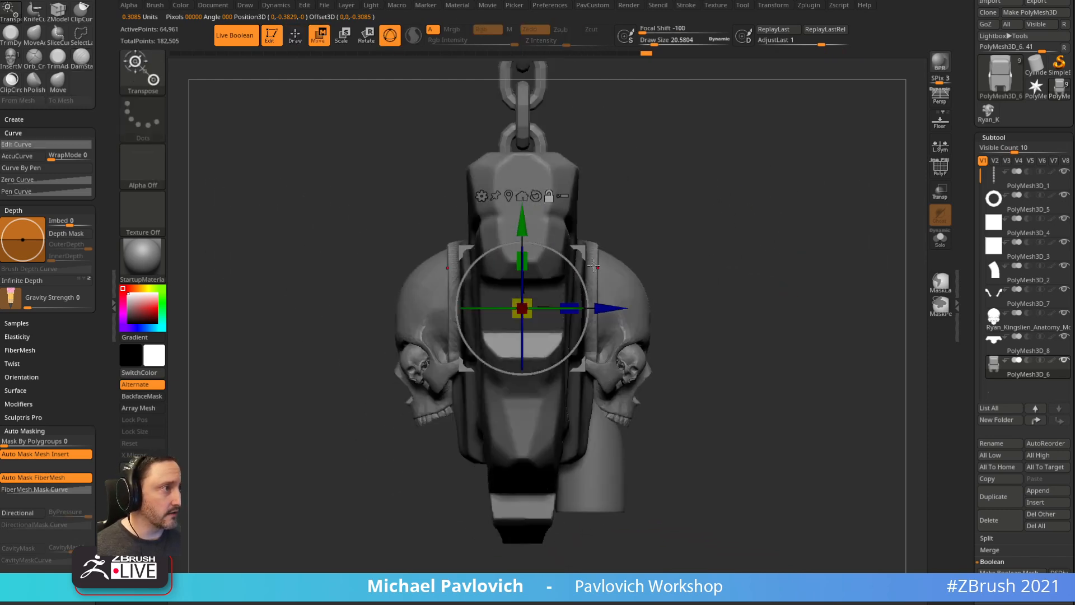
left_click_drag(577, 253, 636, 299, "alt")
key("q")
- Reshape the raised collar around the skull with the Move brush, BackfaceMask off, and re-DynaMesh the plate
mouse_move(751, 254)
left_mouse_down()
mouse_move(730, 193)
mouse_move(539, 335)
left_mouse_up()
key("b")
key("m")
key("v")
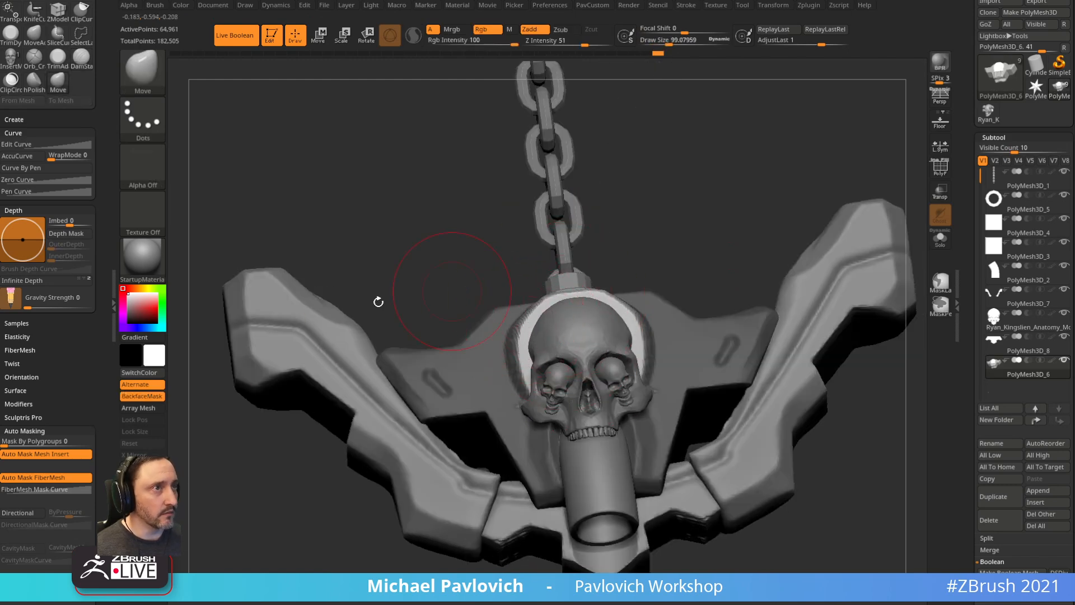
left_click(151, 394)
left_click_drag(523, 240, 521, 336)
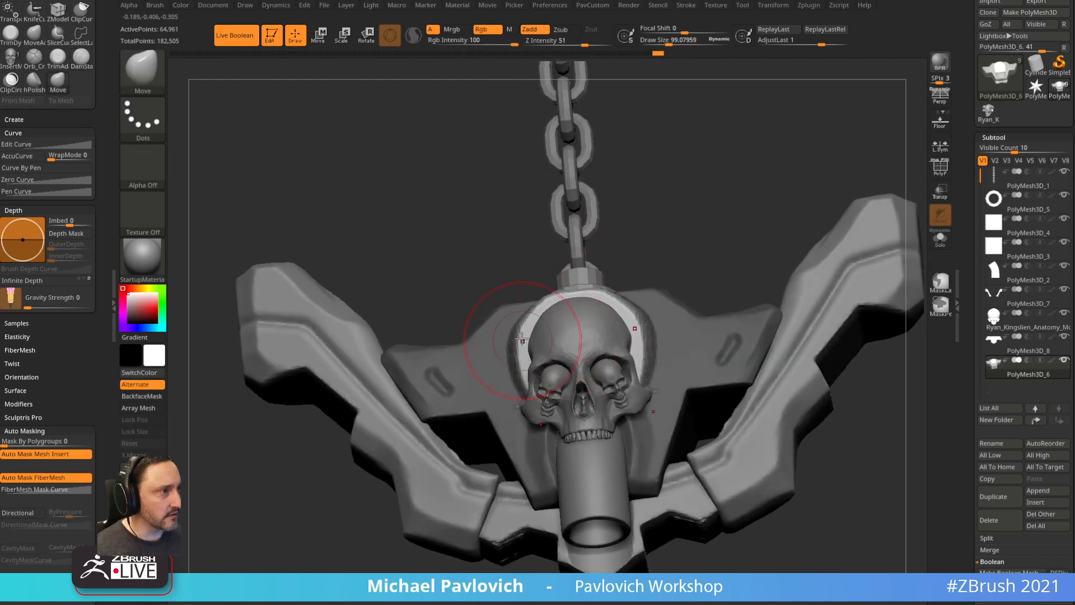
left_click_drag(293, 229, 564, 322)
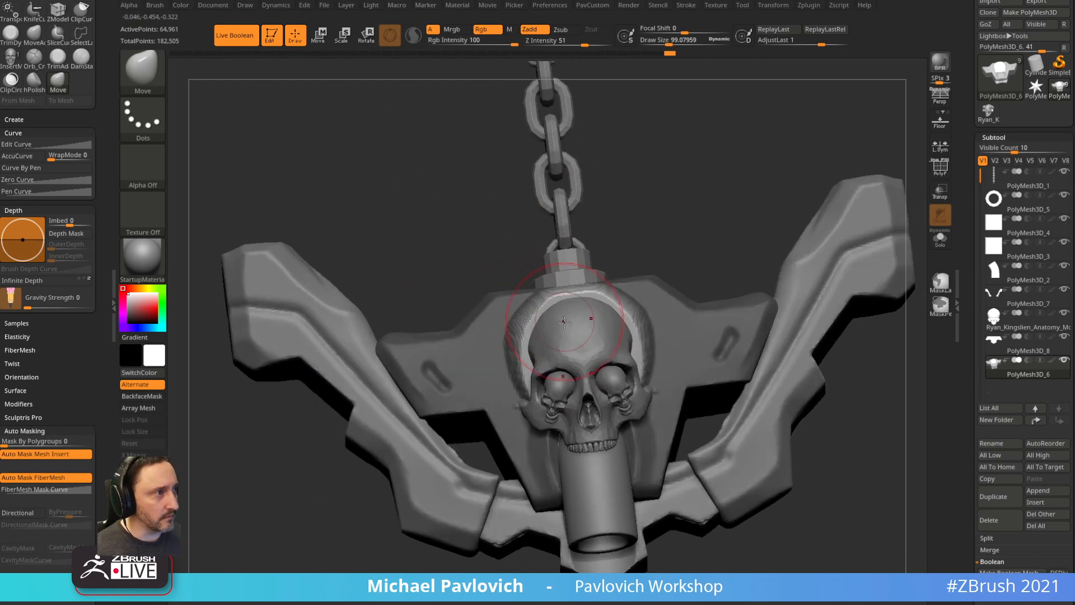
left_click_drag(623, 237, 863, 258)
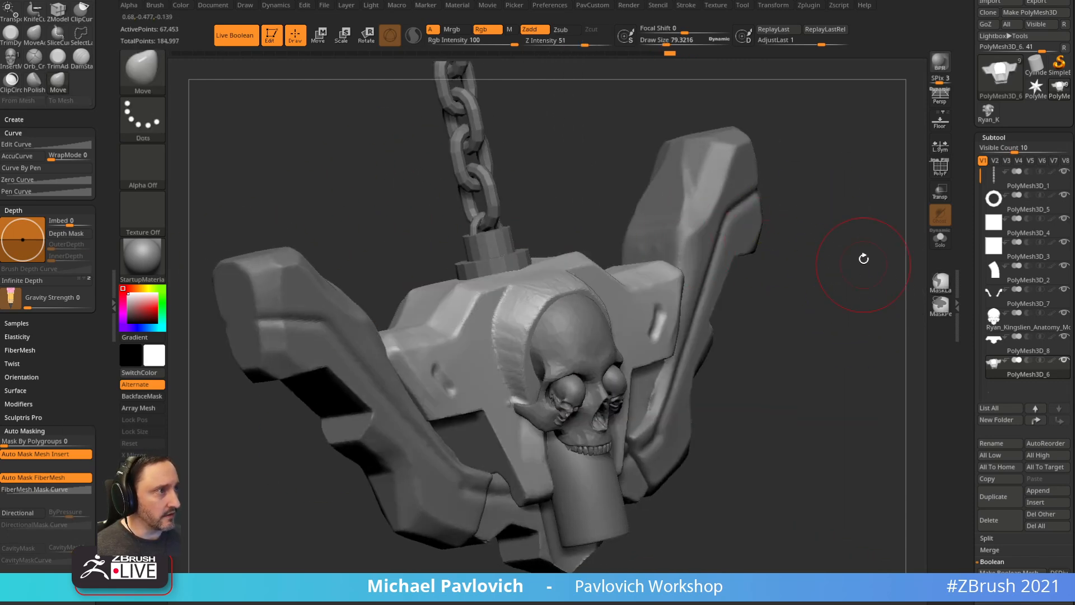
- Flatten and clean the collar's upper and side surfaces around the skull with the hPolish brush
key("b")
key("h")
key("p")
left_click_drag(850, 216, 846, 291)
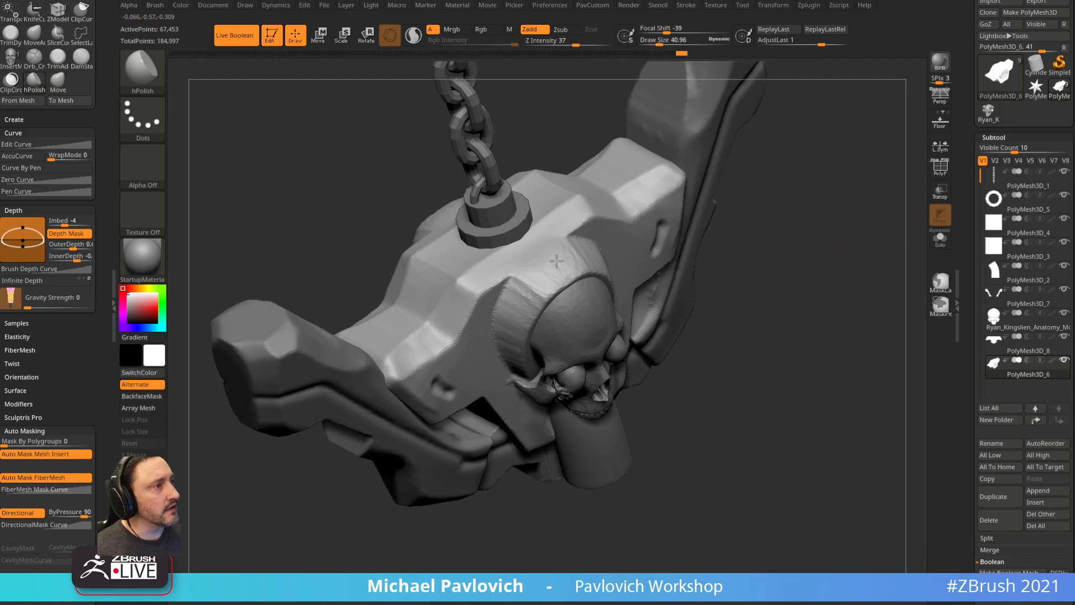
key("bracketright")
key("bracketright")
left_click_drag(568, 272, 534, 283)
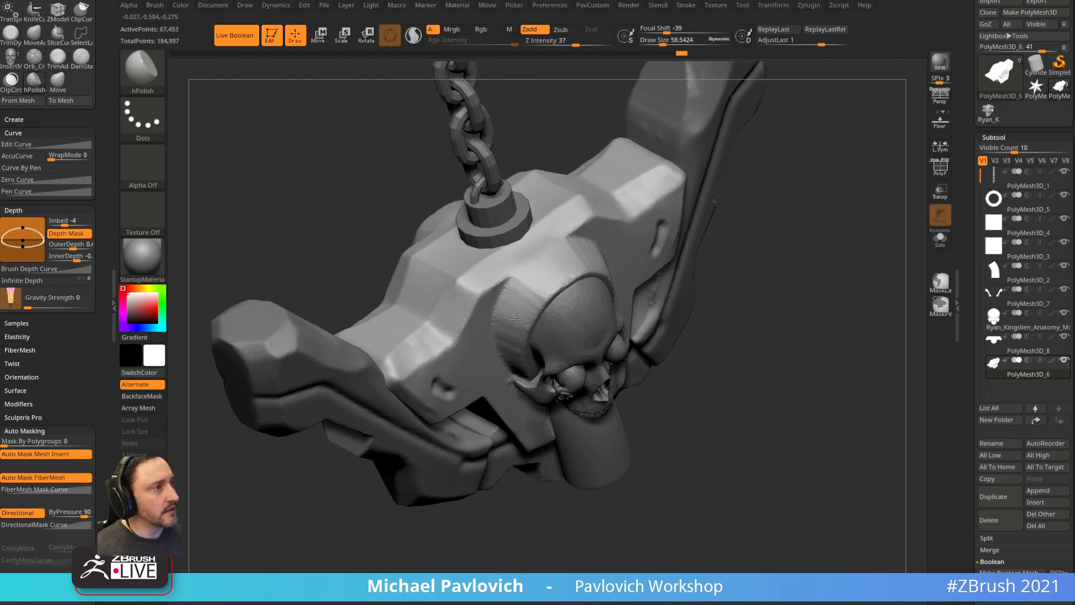
left_click_drag(517, 319, 510, 338)
left_click_drag(811, 280, 809, 223)
left_click_drag(521, 294, 512, 338)
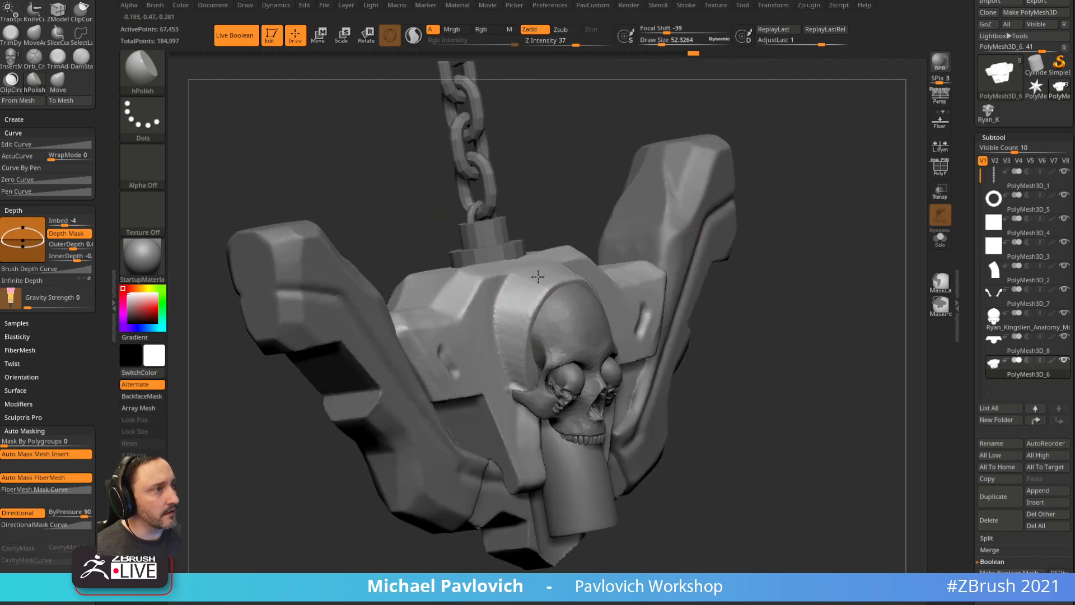
- Examine the whole pendant's silhouette and proportions from the front
key("f")
left_click_drag(824, 246, 847, 221, "shift")
left_click_drag(861, 277, 814, 287, "alt")
key("b")
key("s")
key("t")
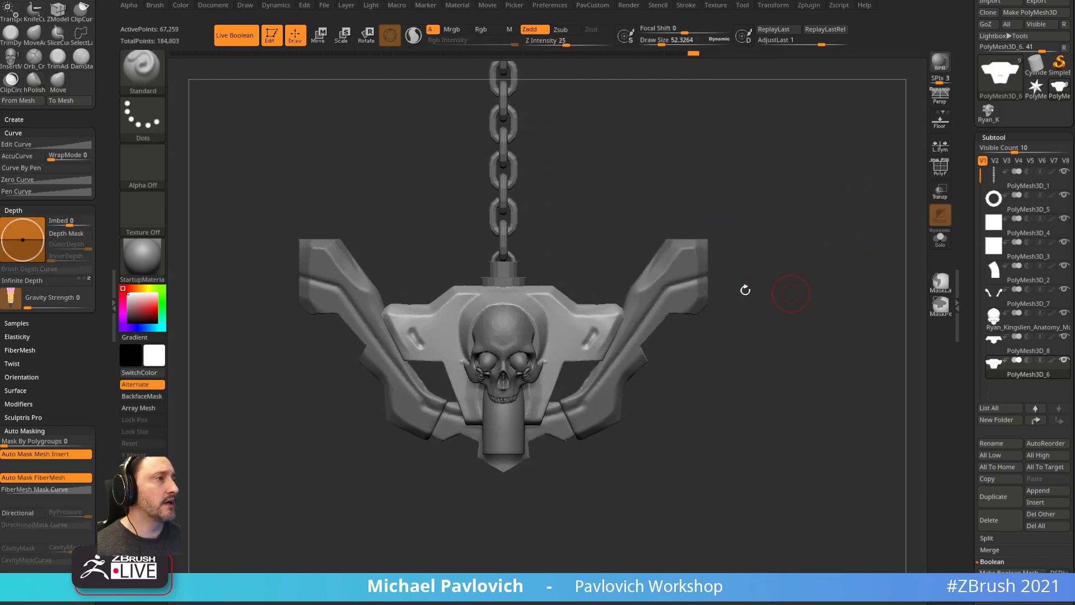
left_click(695, 281, "alt")
mouse_move(806, 240)
left_mouse_down("alt")
mouse_move(802, 208)
mouse_move(798, 237)
left_mouse_up("alt")
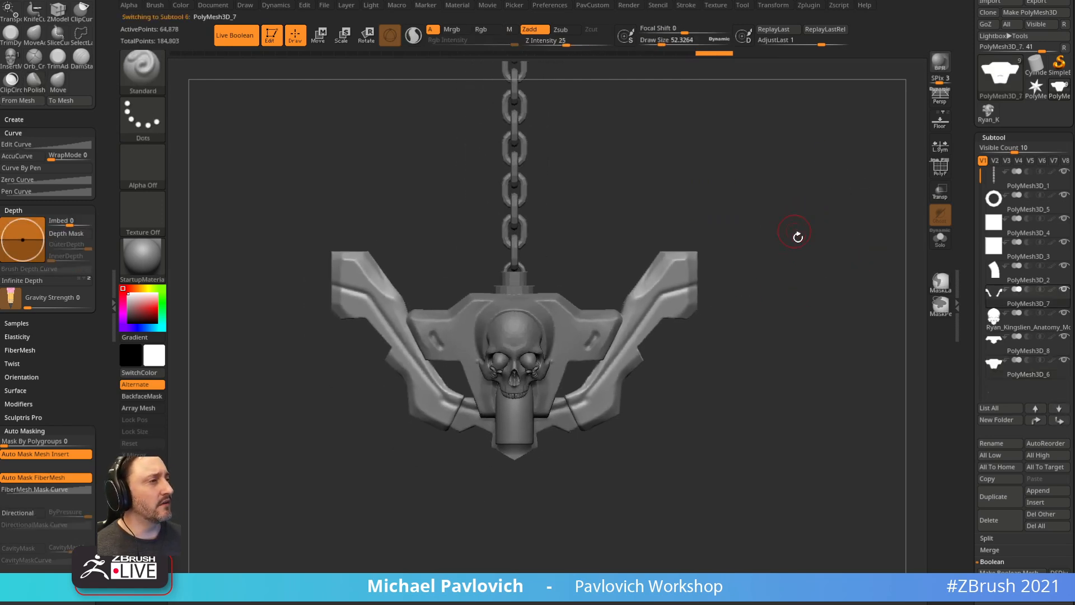
left_click_drag(697, 287, 819, 221, "alt")
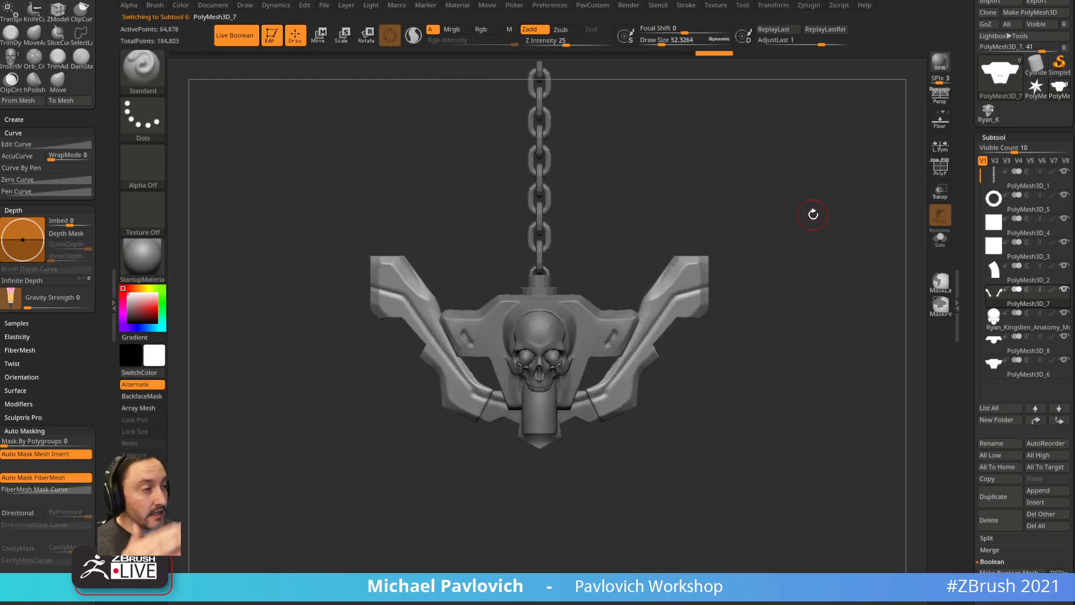
- Isolate the central plate and insert a CylinderMid12 primitive at its centre with the IMM primitives brush
left_click(622, 325, "alt")
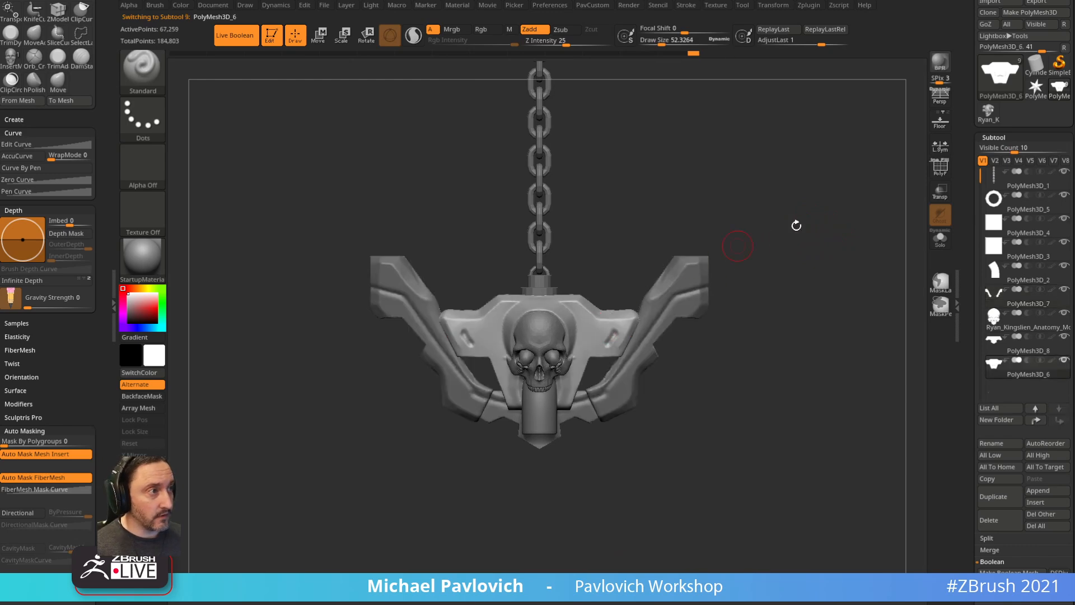
key("1")
key("m")
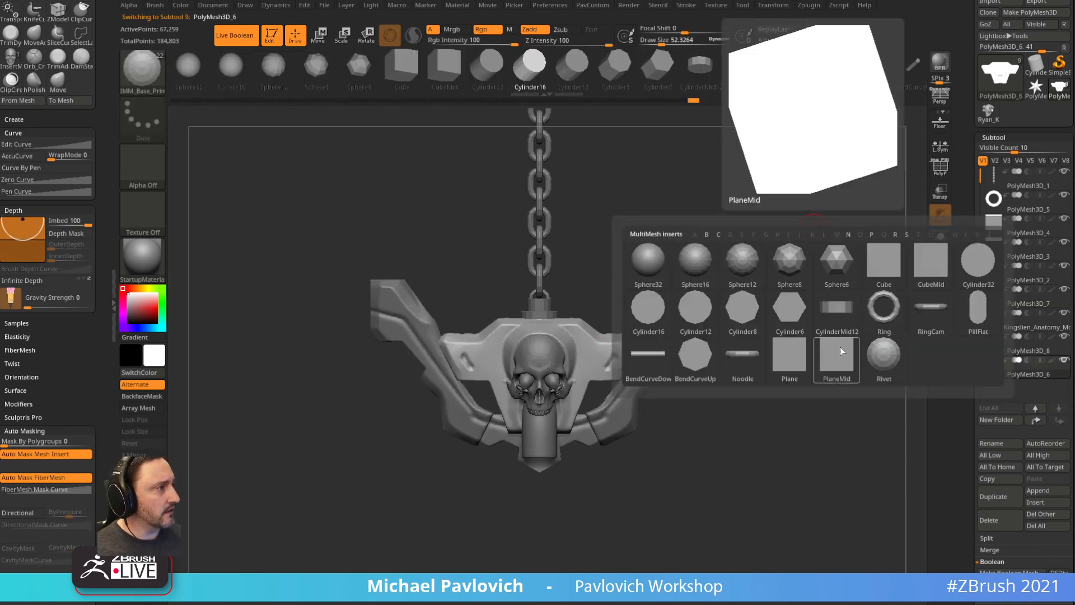
left_click(833, 309)
left_click(940, 238)
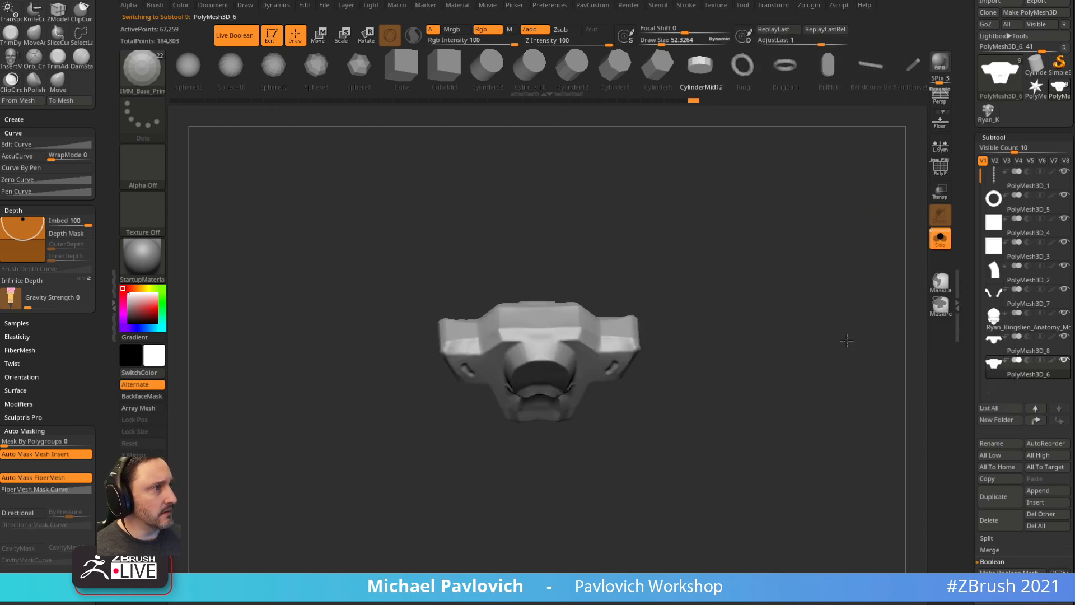
left_click_drag(539, 339, 605, 353)
left_click_drag(811, 323, 818, 221, "shift")
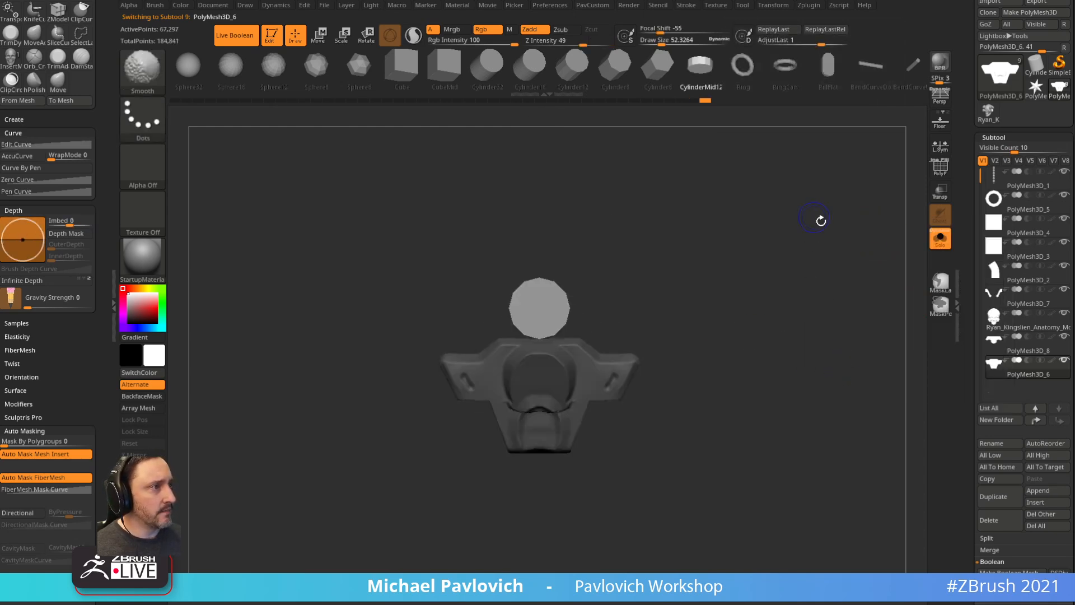
- Split the inserted cylinder off the central plate into its own subtool
key("4")
left_click(807, 343)
left_click_drag(725, 341, 773, 323, "alt")
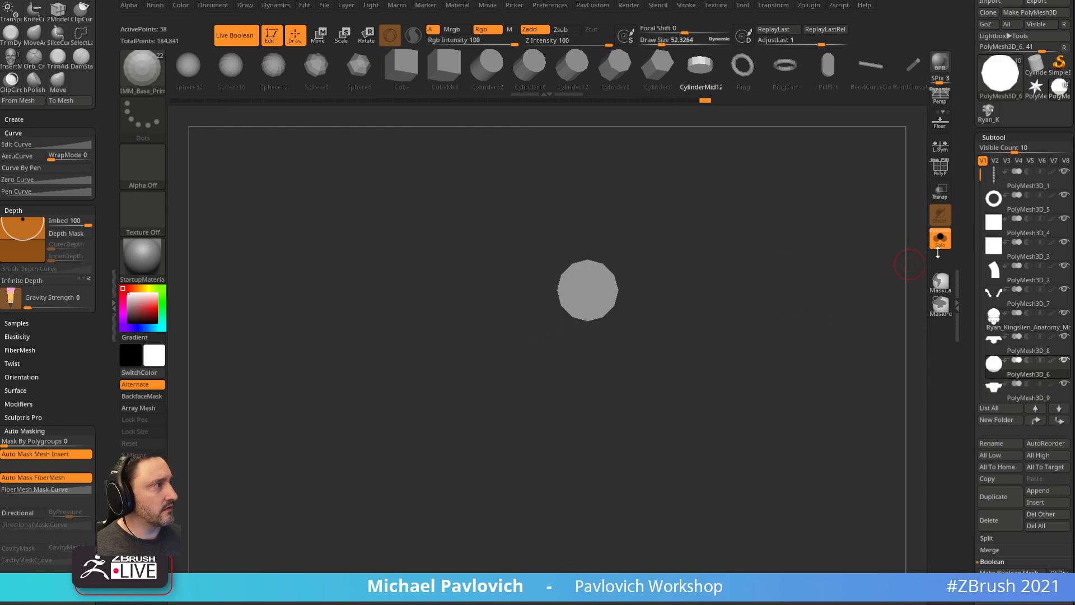
- Show all pieces, enlarge the cylinder, move it down behind the skull, and stretch it horizontally into a wide oval
left_click(940, 239)
key("w")
left_click_drag(586, 273, 586, 360)
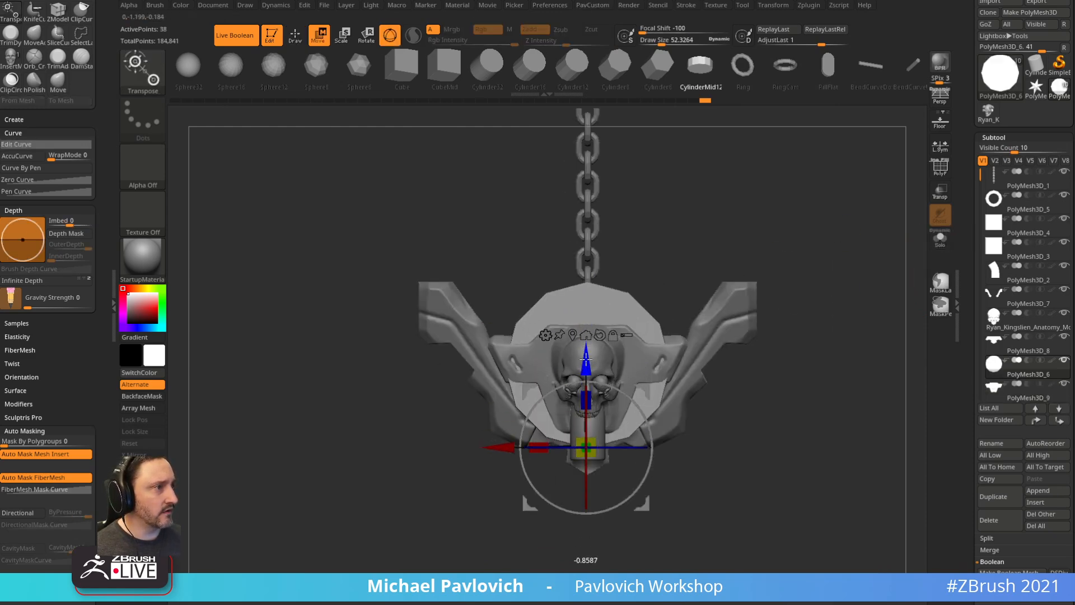
mouse_move(546, 442)
left_mouse_down()
mouse_move(493, 446)
mouse_move(510, 445)
left_mouse_up()
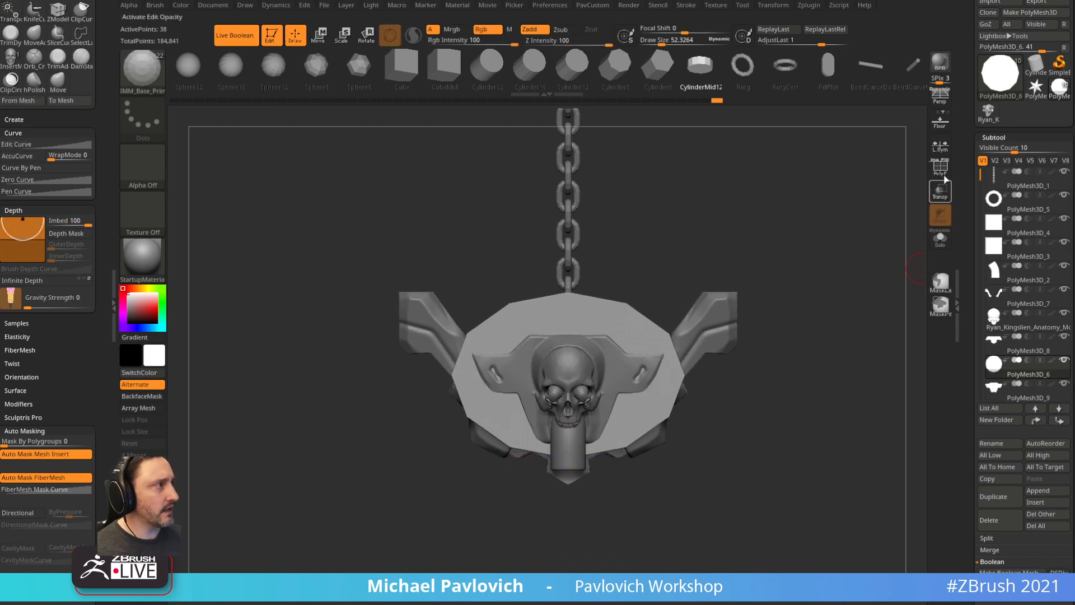
- Regroup the flat disc by normals and smooth its outline with dynamic subdivision, keeping the rim edges sharp
left_click(944, 173)
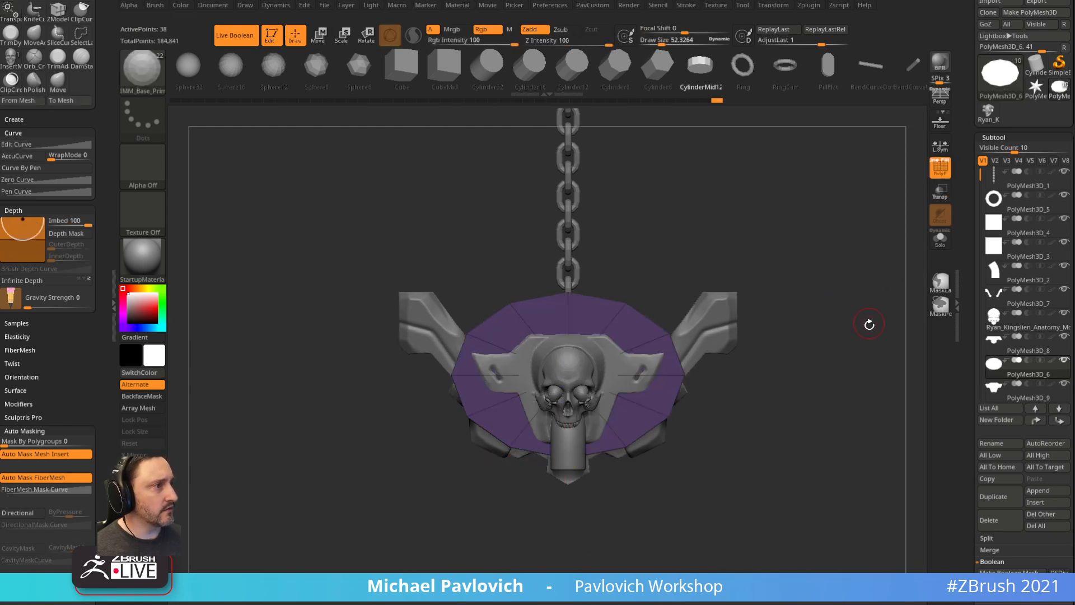
key("space")
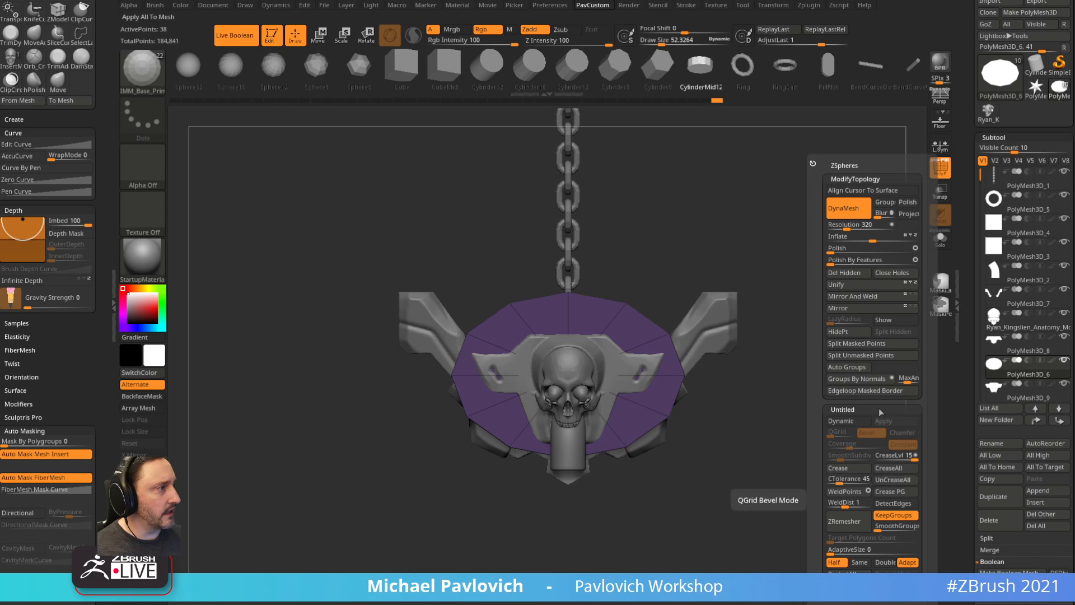
left_click(855, 378)
left_click(942, 239)
left_click_drag(771, 321, 794, 312)
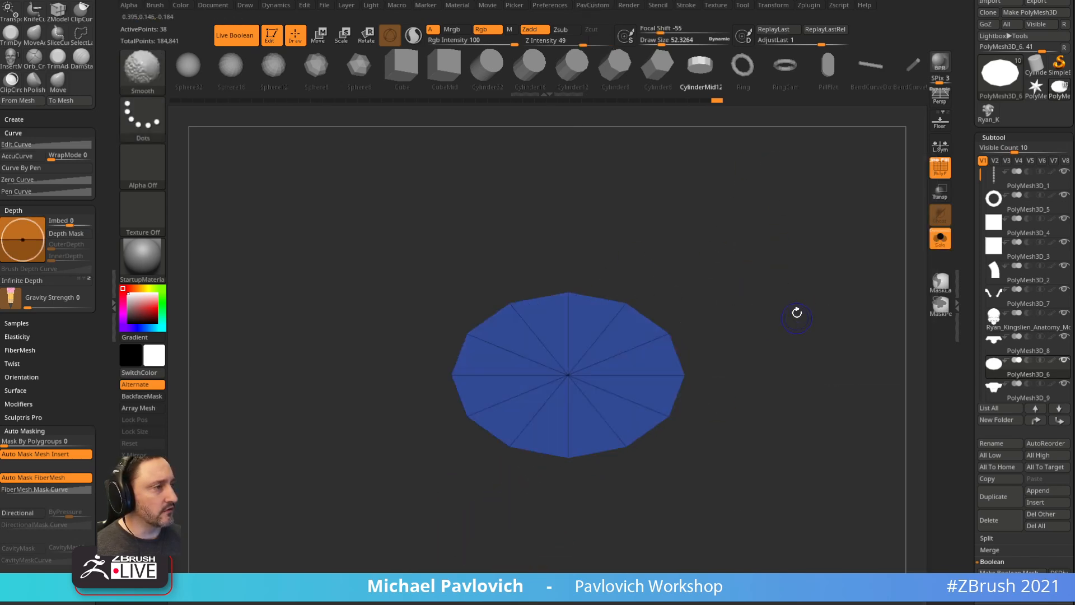
key("space")
left_click_drag(676, 340, 753, 247)
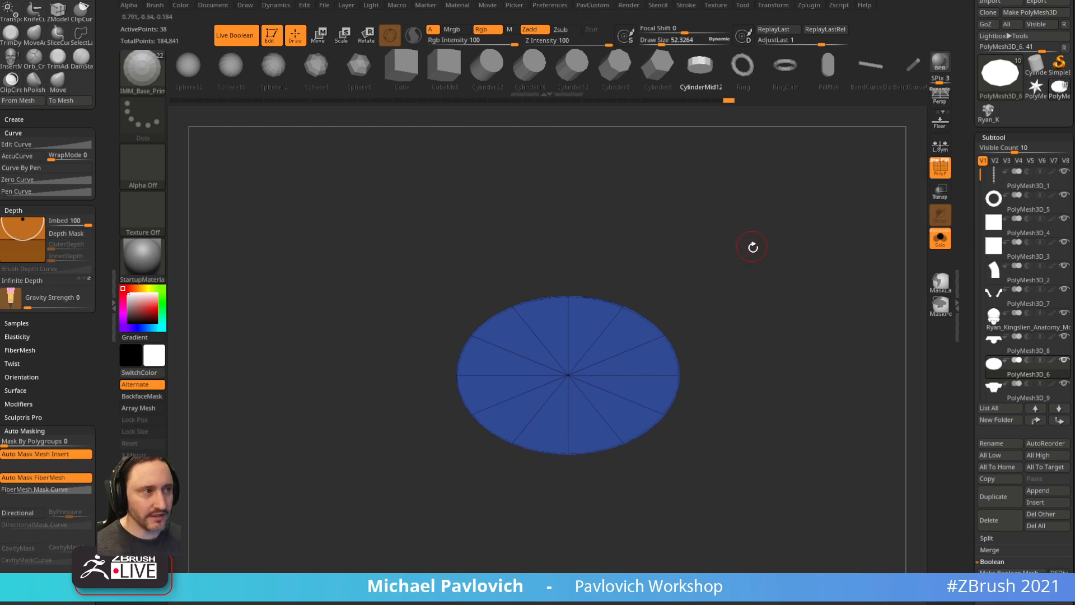
left_click(939, 174)
left_click(940, 239)
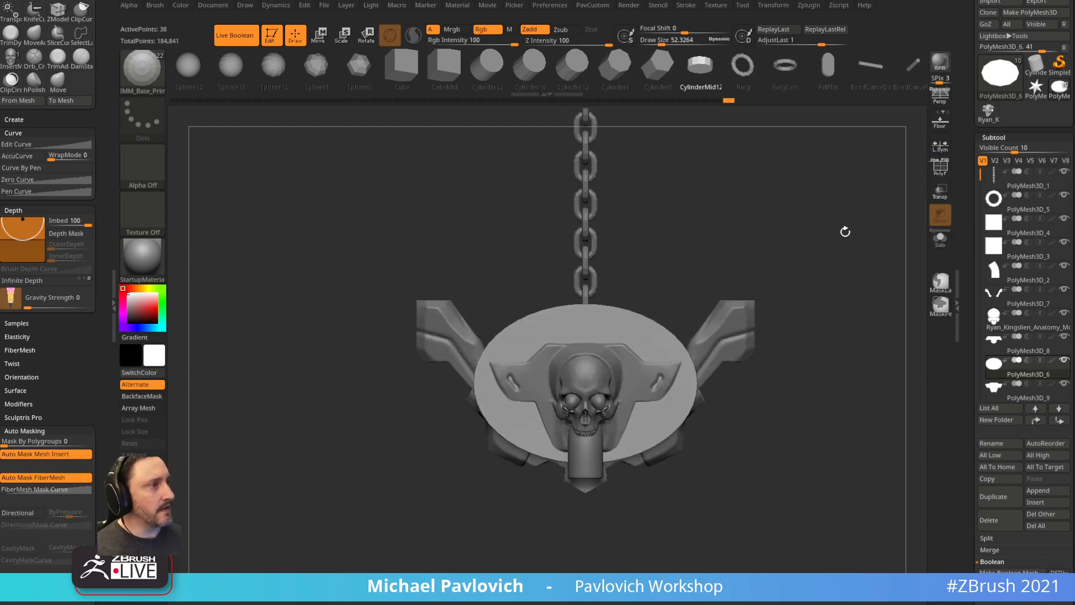
- Enlarge the disc to span the side arms' width and thin its depth so the front ornaments stand clear of it
key("w")
left_click(938, 195)
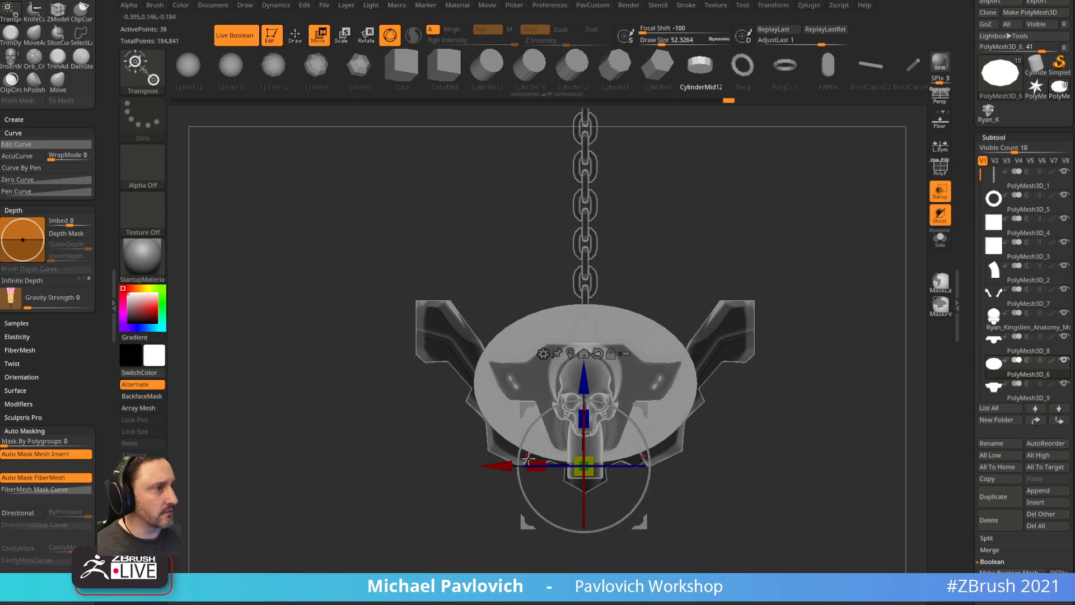
left_click_drag(585, 406, 497, 464)
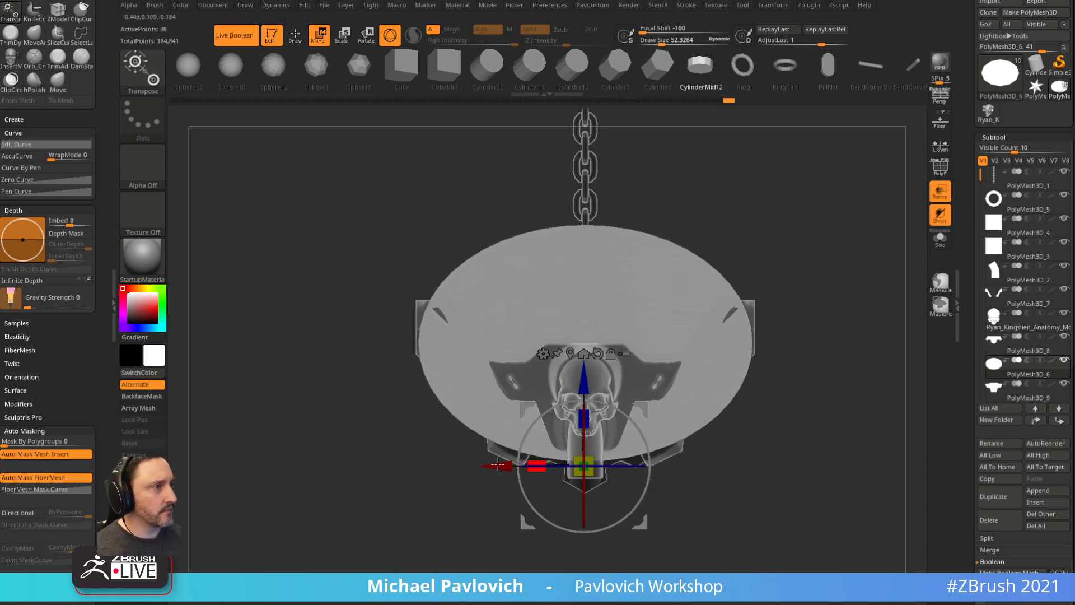
left_click_drag(830, 247, 663, 300)
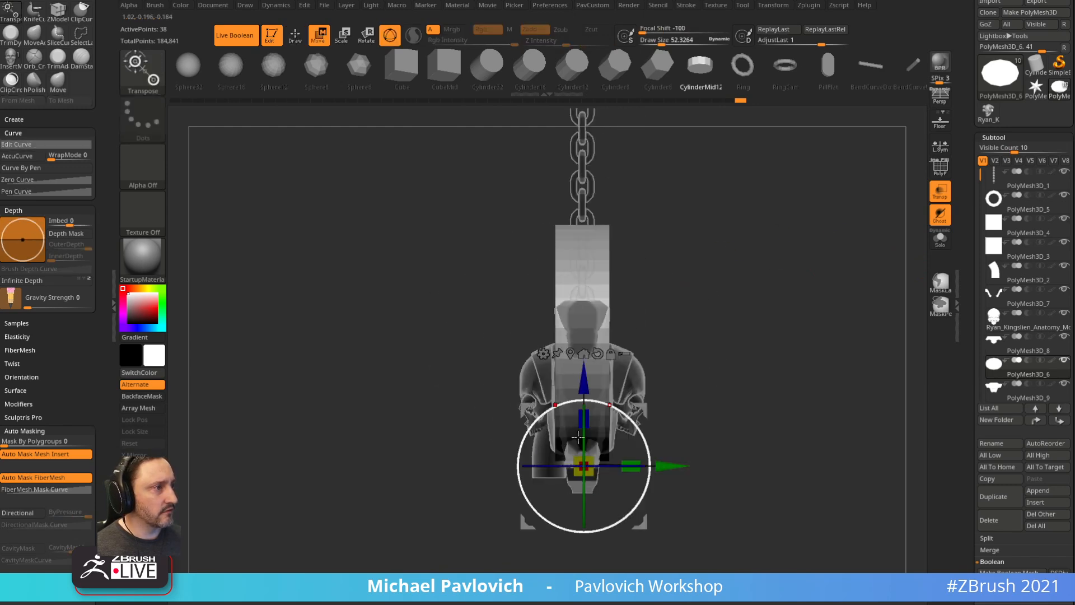
left_click_drag(616, 460, 608, 459)
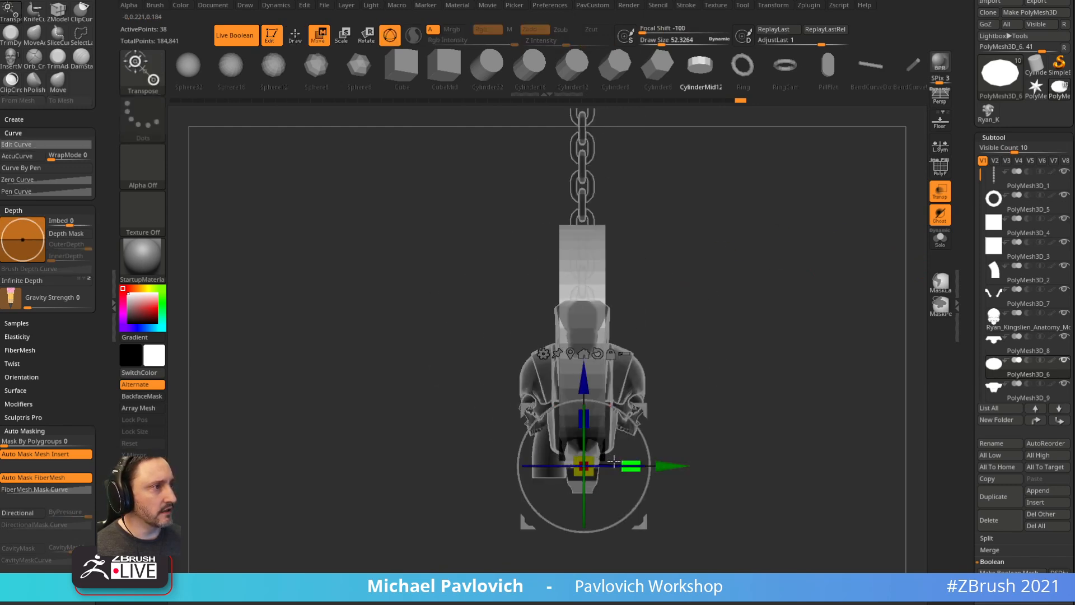
key("q")
- Stretch the disc upward along its vertical axis, keeping its lower edge in place behind the skull plate
mouse_move(694, 331)
left_mouse_down("shift")
mouse_move(794, 281)
mouse_move(873, 260)
mouse_move(827, 259)
mouse_move(844, 228)
mouse_move(848, 258)
left_mouse_up("shift")
left_click(939, 194)
key("w")
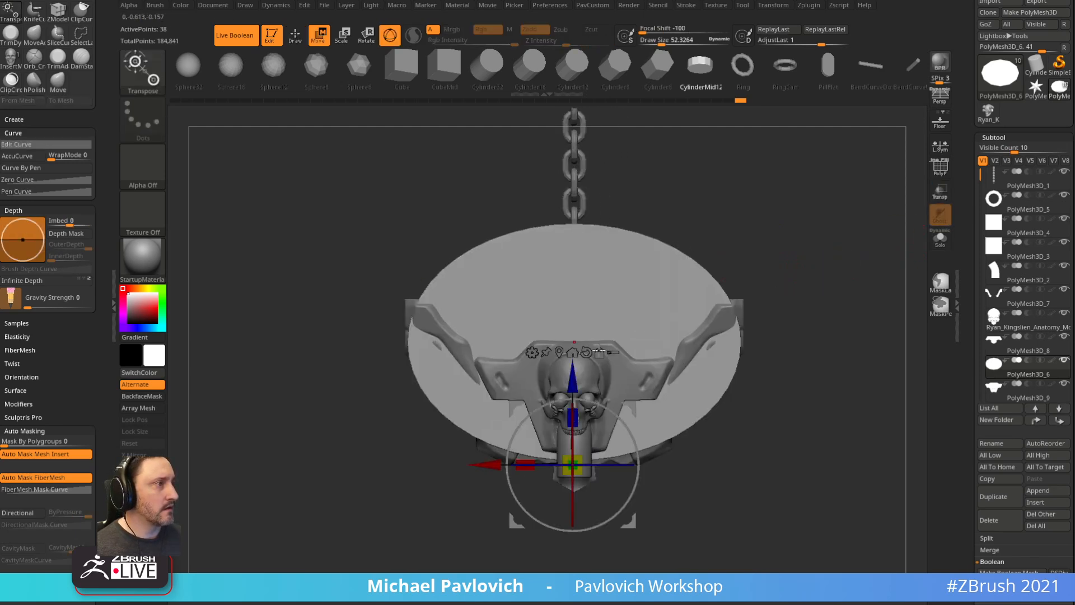
left_click_drag(581, 407, 567, 369)
key("q")
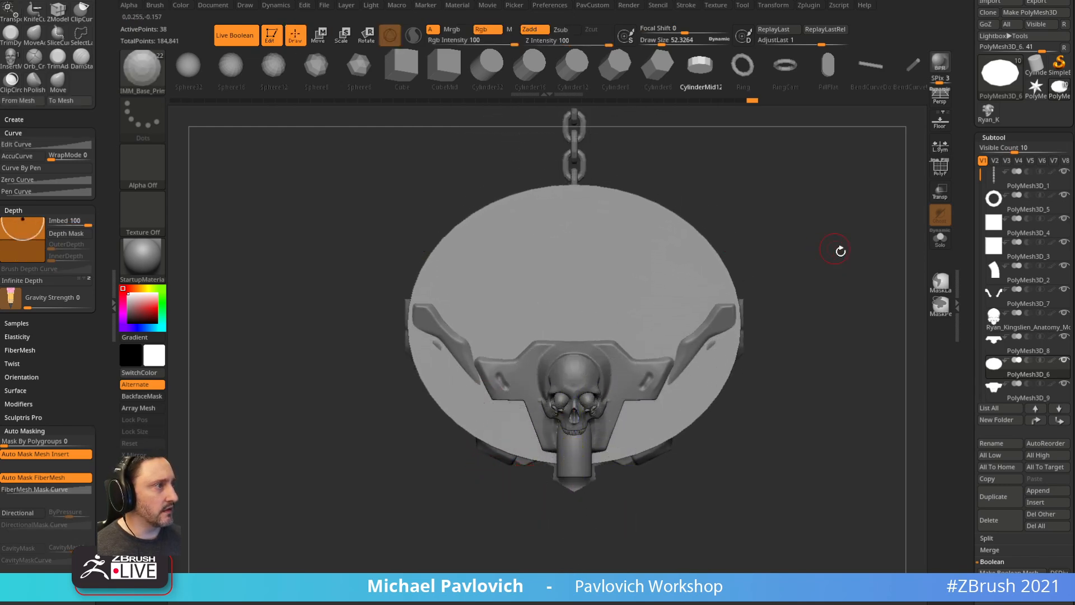
- Apply the disc's dynamic subdivision as real subdivision levels and show its wireframe
left_click_drag(861, 224, 860, 253)
scroll(1011, 294, "down", 8)
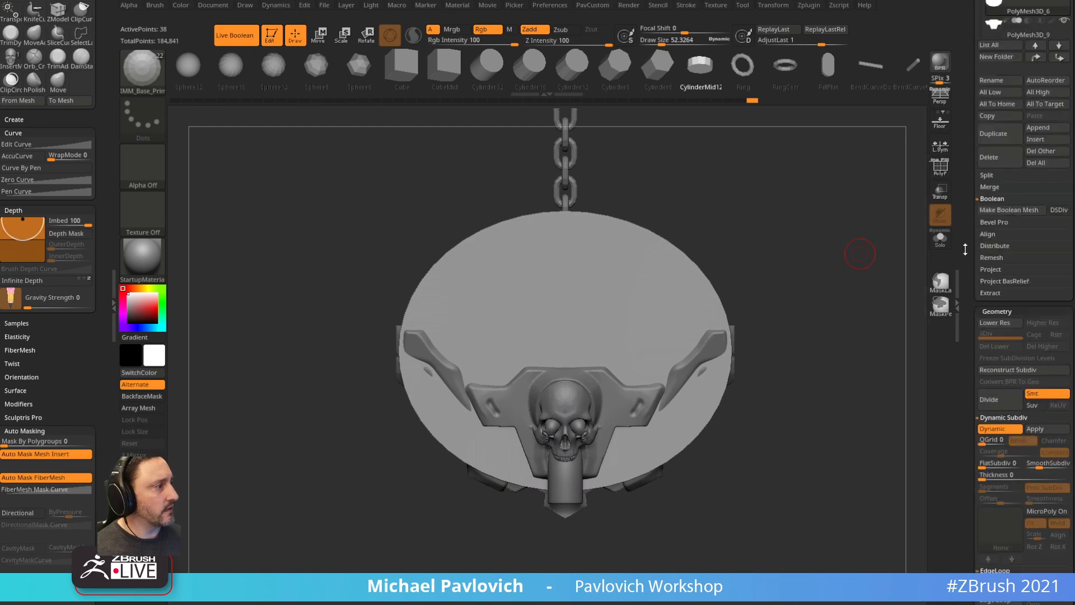
left_click(1041, 278)
key("shift+f")
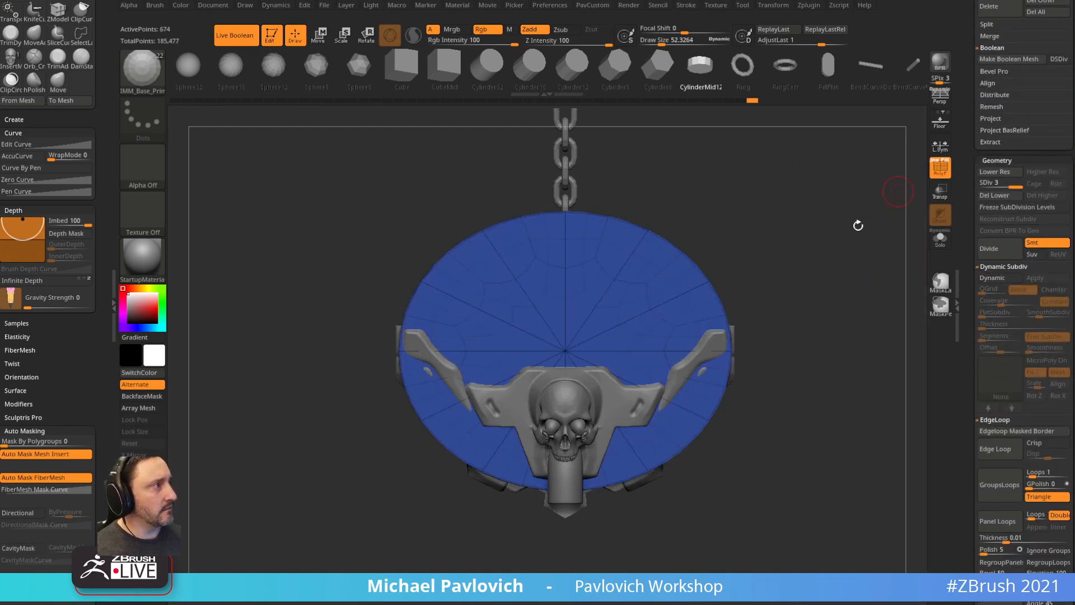
- Isolate the disc and ZRemesh it with KeepGroups and the Half option
left_click_drag(856, 223, 676, 294)
left_click(940, 238)
key("2")
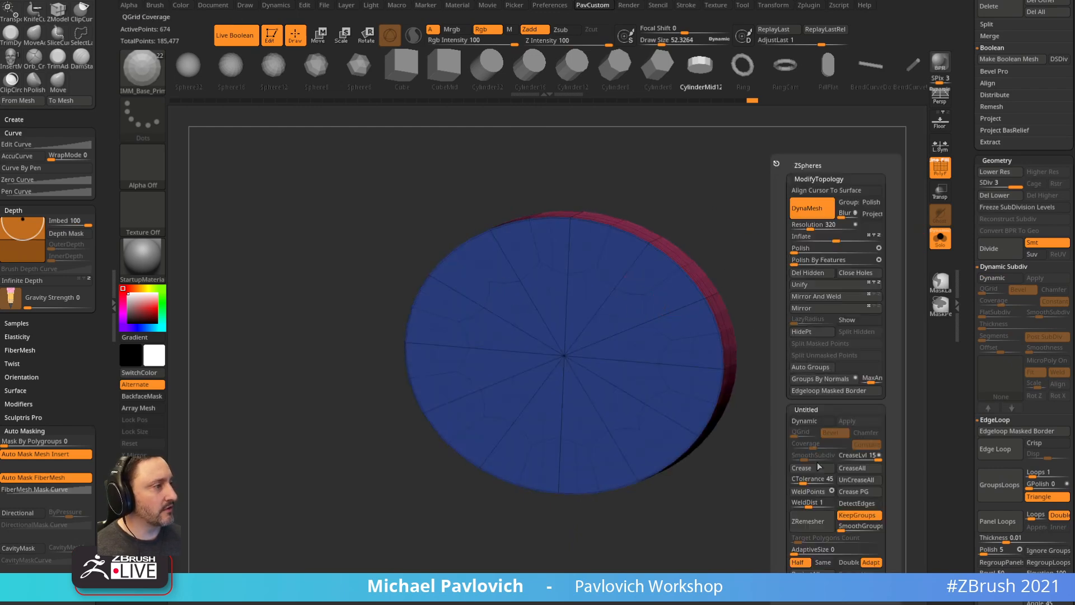
left_click(831, 527)
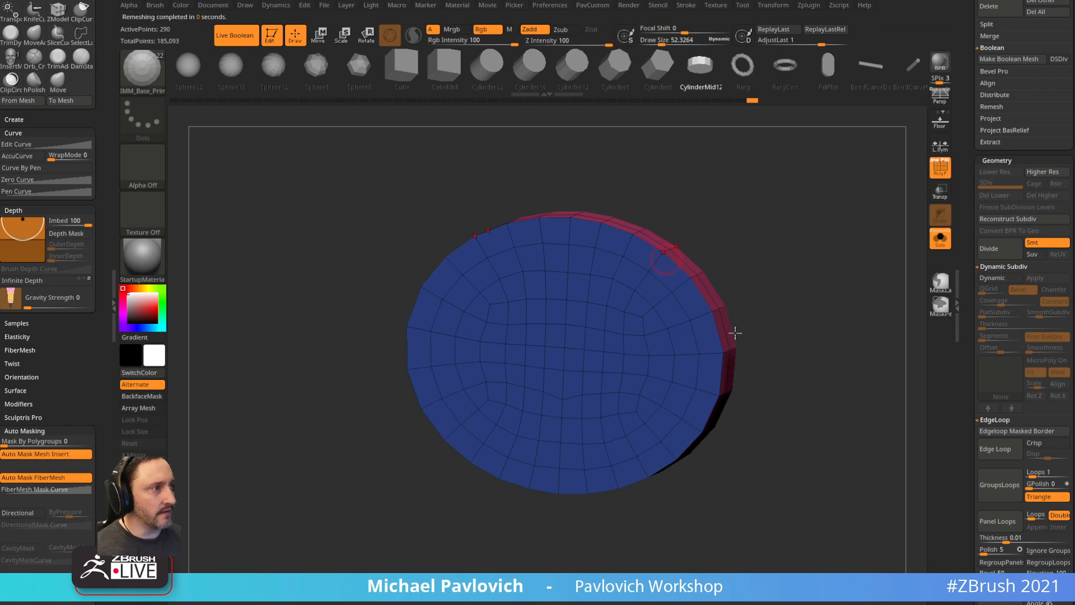
- Crease the remeshed disc by polygroup, subdivide it twice, delete its lower levels, and show all subtools
key("2")
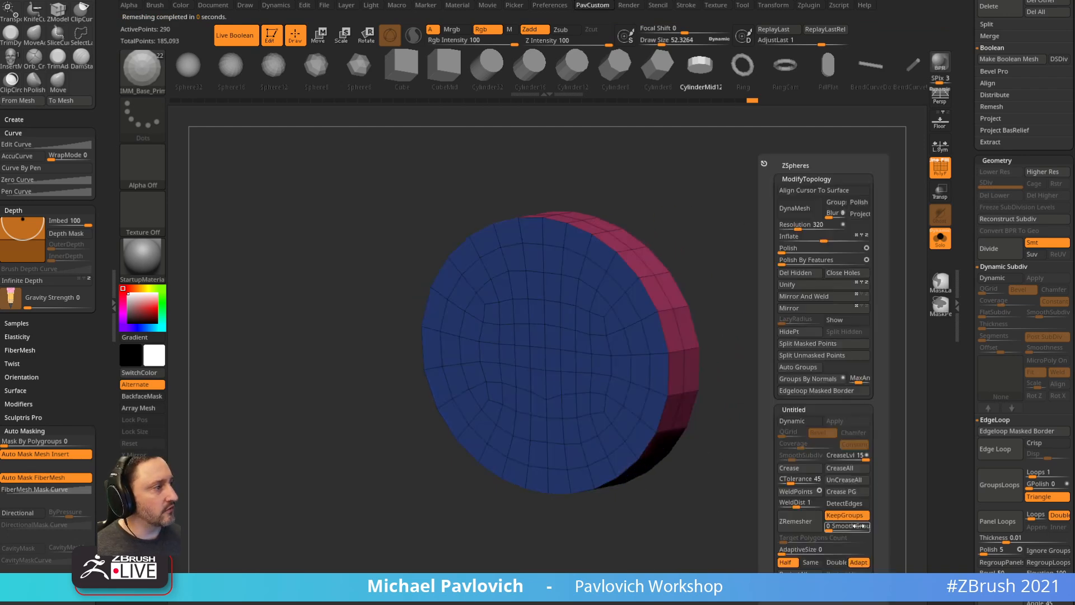
left_click(846, 492)
key("ctrl+d")
key("ctrl+d")
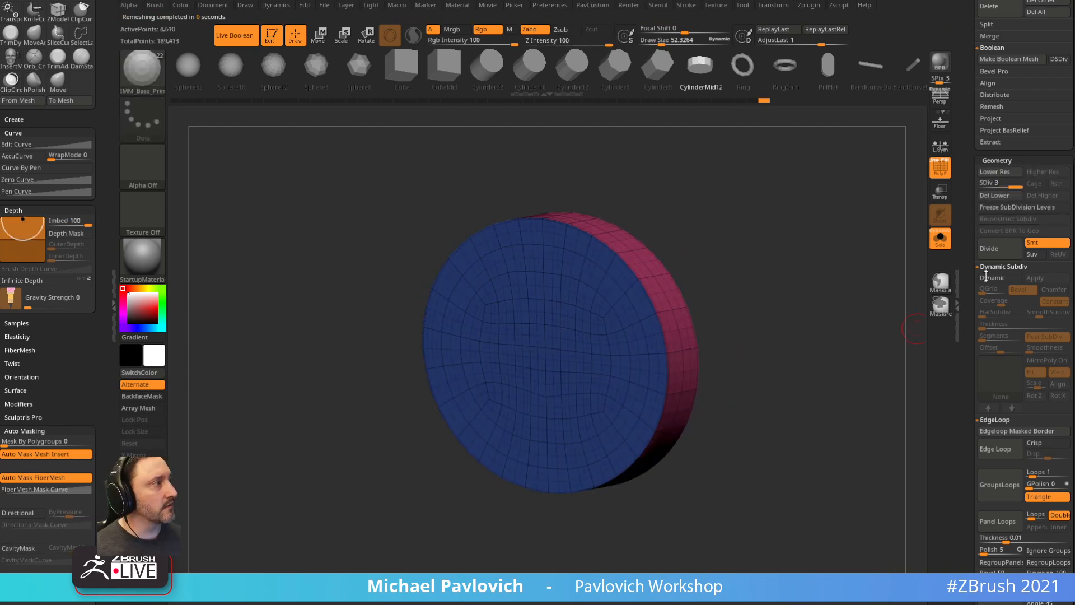
left_click(1000, 196)
left_click_drag(835, 317, 890, 314, "shift")
left_click(940, 237)
key("shift+f")
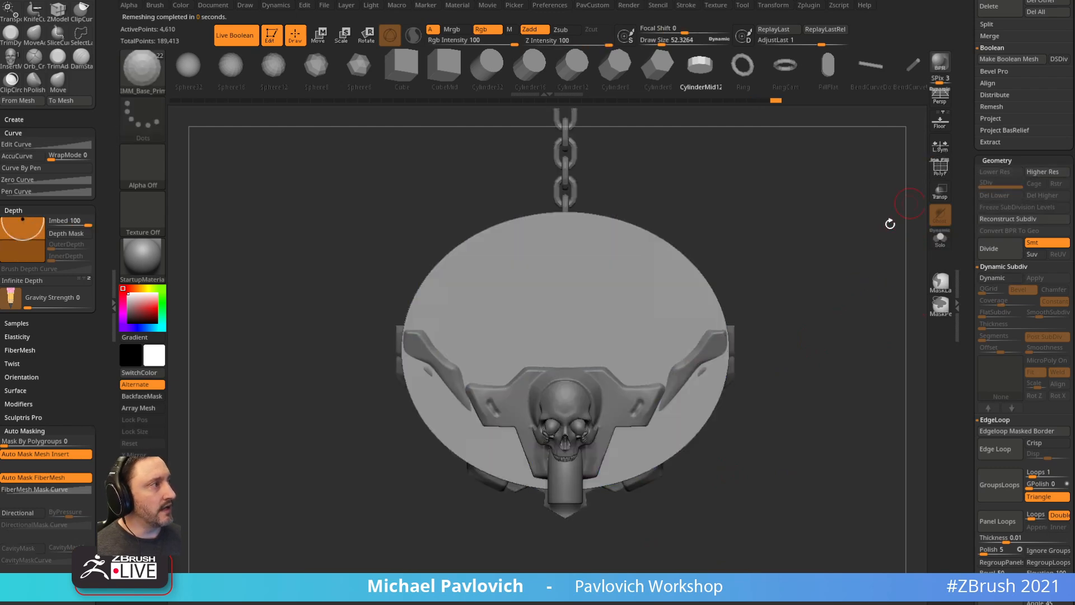
- Knife off the upper part of the disc with a horizontal cut level with the tops of the side arms
left_click_drag(872, 235, 857, 247, "alt")
left_click(147, 79, "ctrl+shift")
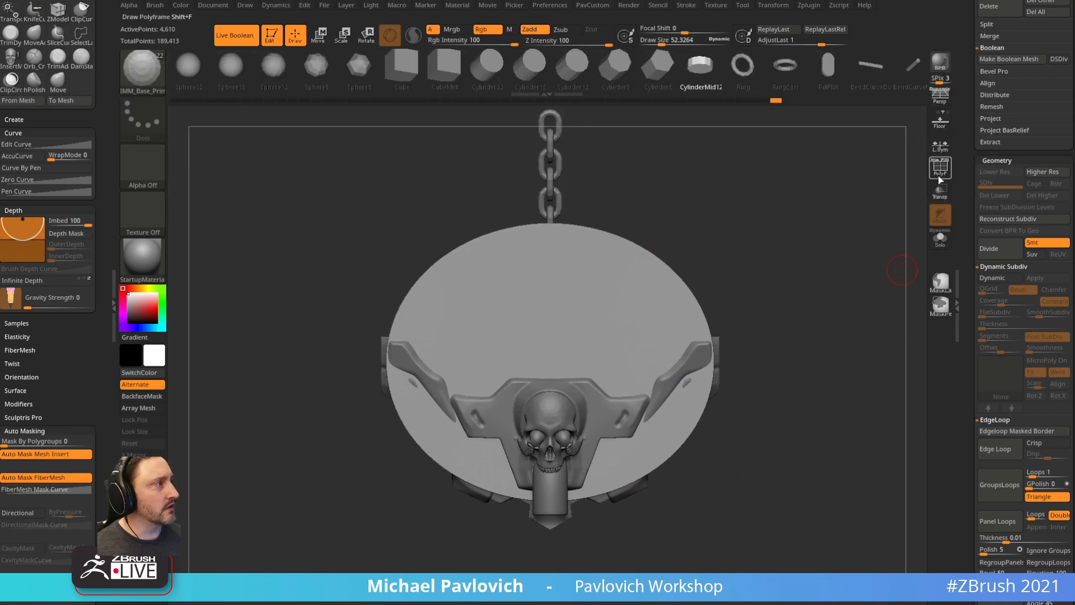
left_click(940, 174)
mouse_move(854, 250)
left_mouse_down("alt")
mouse_move(834, 221)
mouse_move(863, 237)
left_mouse_up("alt")
left_click(940, 191)
mouse_move(782, 218)
left_mouse_down("alt")
mouse_move(806, 236)
mouse_move(786, 205)
left_mouse_up("alt")
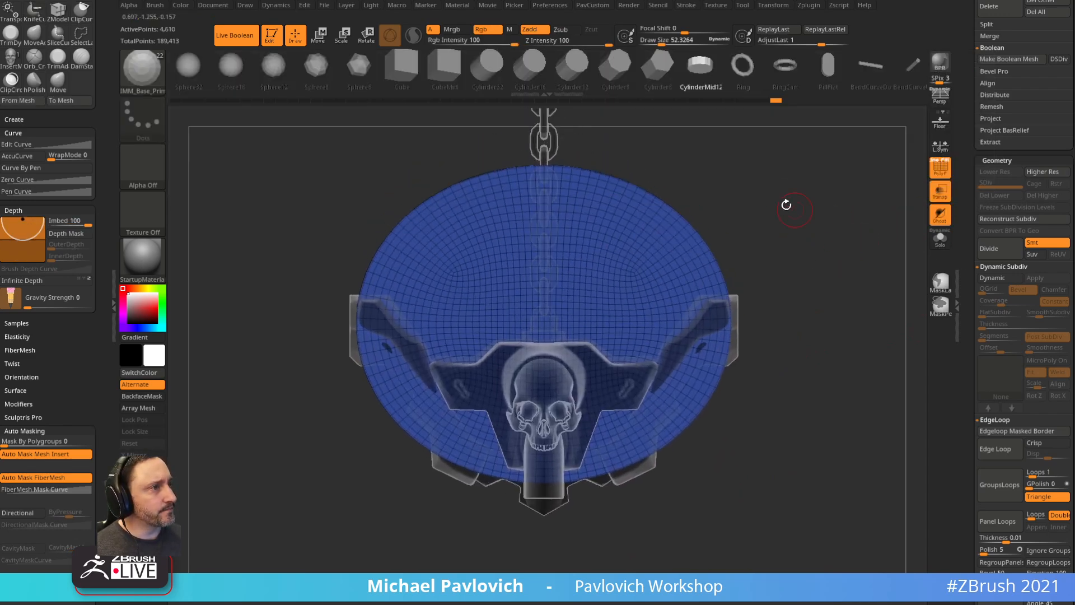
mouse_move(220, 309)
left_mouse_down("ctrl+shift")
mouse_move(878, 305)
mouse_move(880, 294)
left_mouse_up("ctrl+shift")
left_click_drag(796, 203, 778, 211)
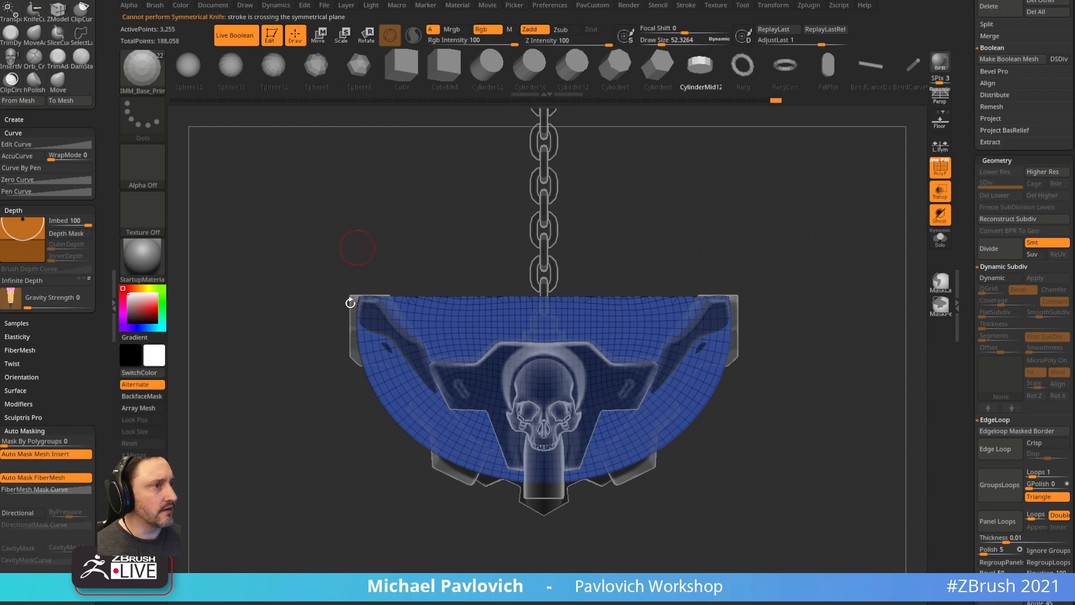
- Put a Deformer Hard cage around the cut half disc
left_click_drag(665, 429, 751, 364)
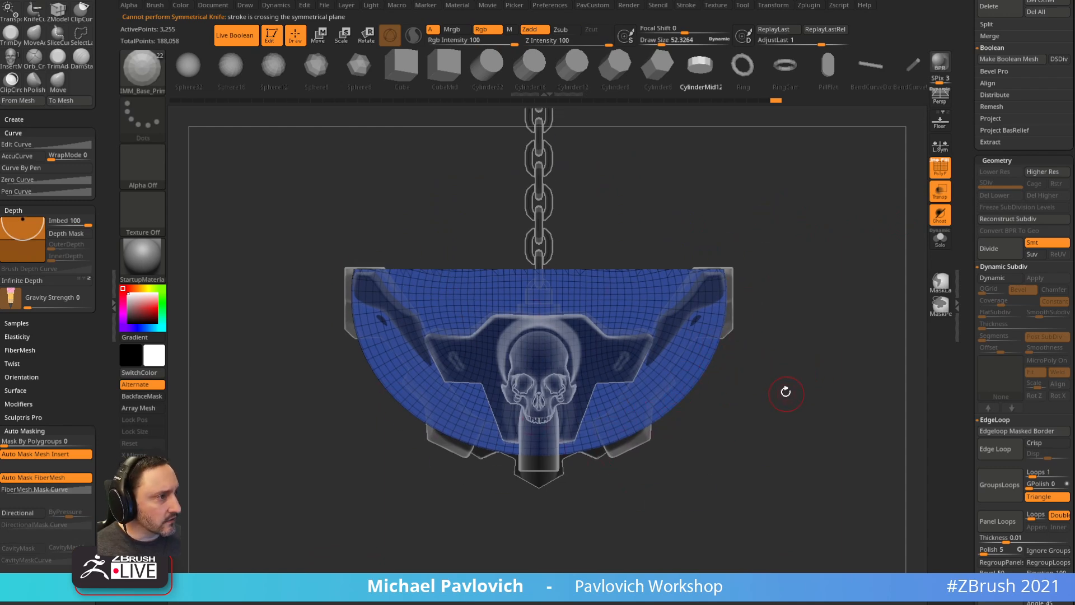
left_click_drag(781, 273, 783, 280, "alt")
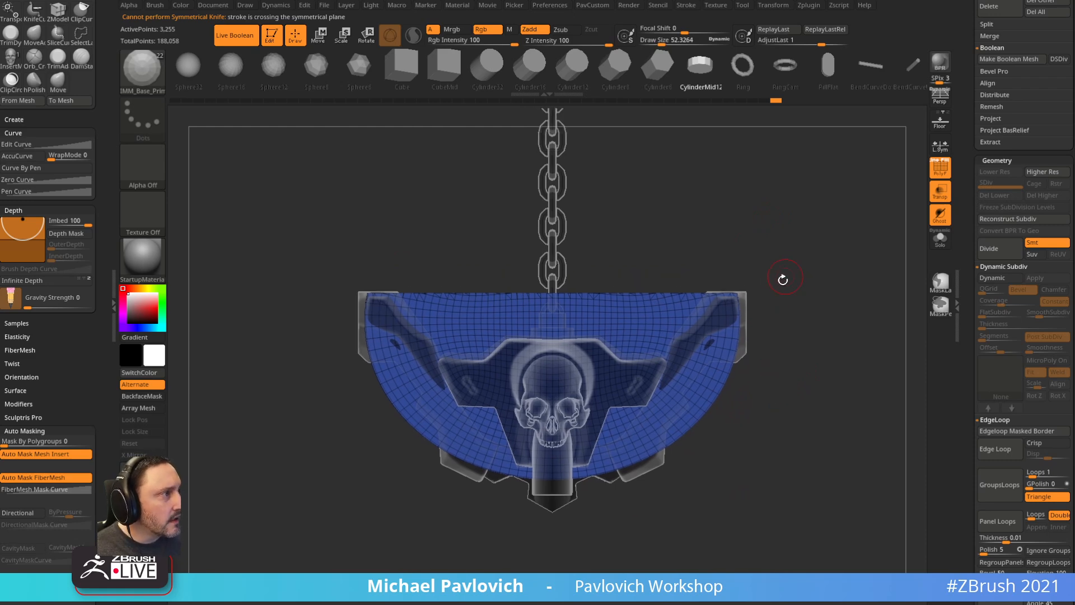
key("w")
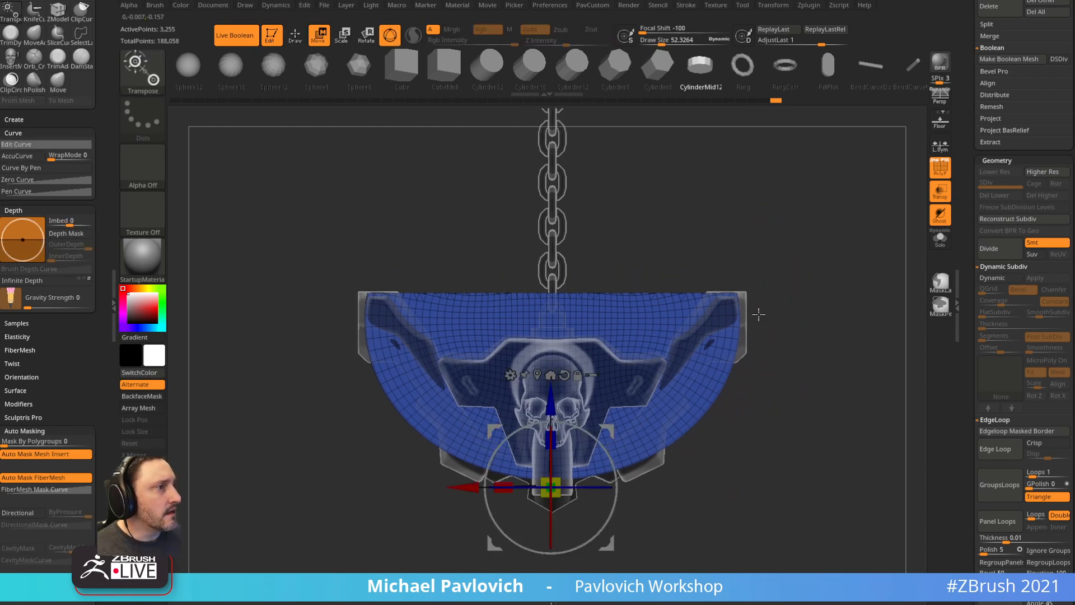
left_click(510, 376)
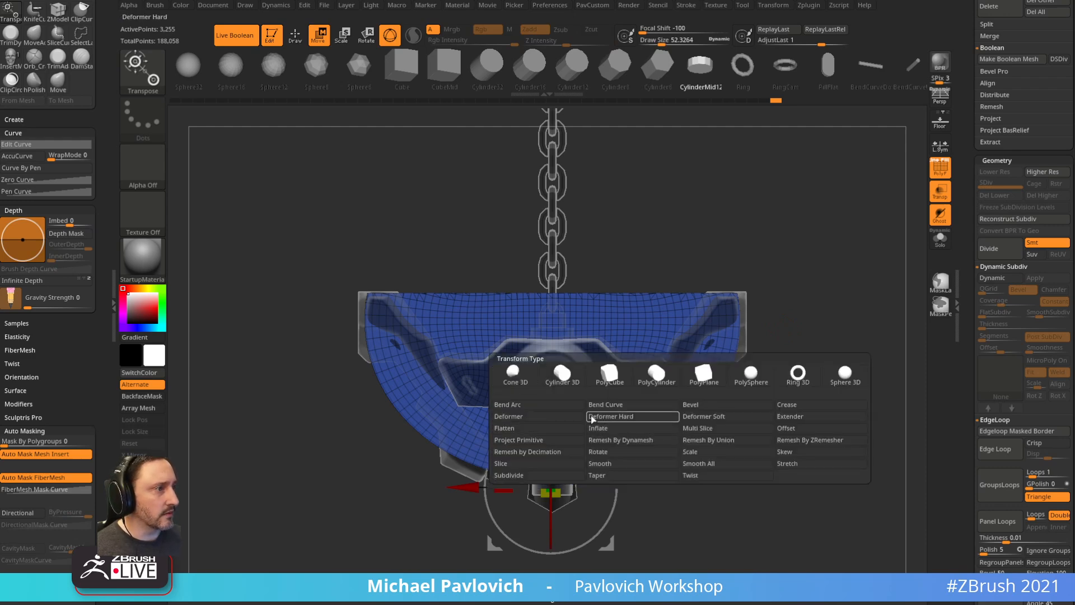
left_click(610, 416)
- Try to move the cage's upper corner points sideways along X
mouse_move(844, 233)
left_mouse_down("ctrl")
mouse_move(311, 327)
mouse_move(440, 239)
left_mouse_up("ctrl")
left_click_drag(238, 265, 783, 393, "ctrl")
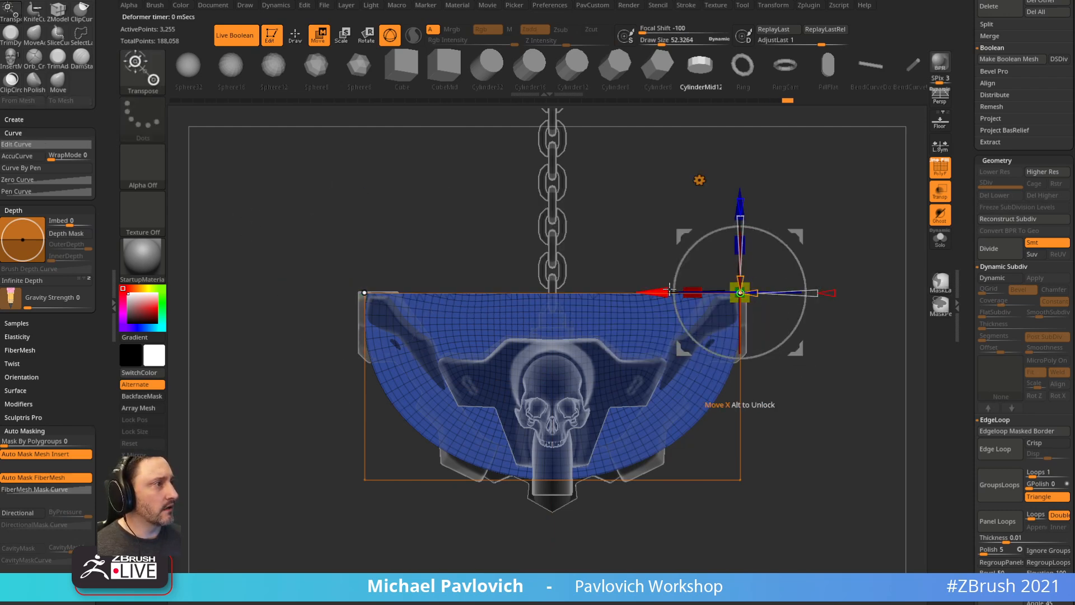
left_click_drag(653, 292, 660, 292)
key("ctrl+z")
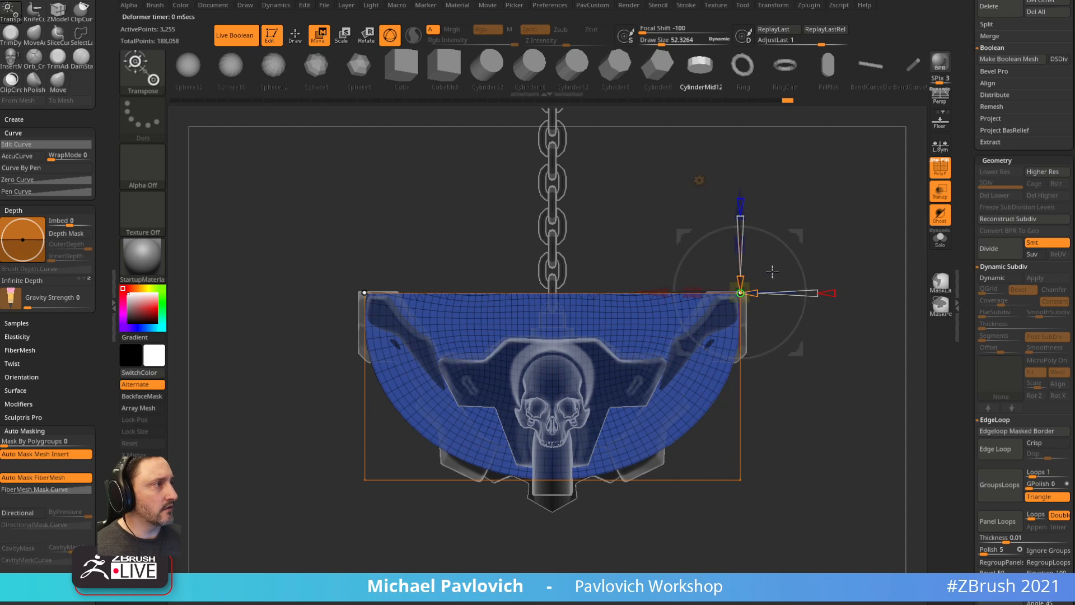
- Set the deformer's X symmetry to mirror and select the cage's corner points on one side
left_click_drag(828, 250, 832, 261)
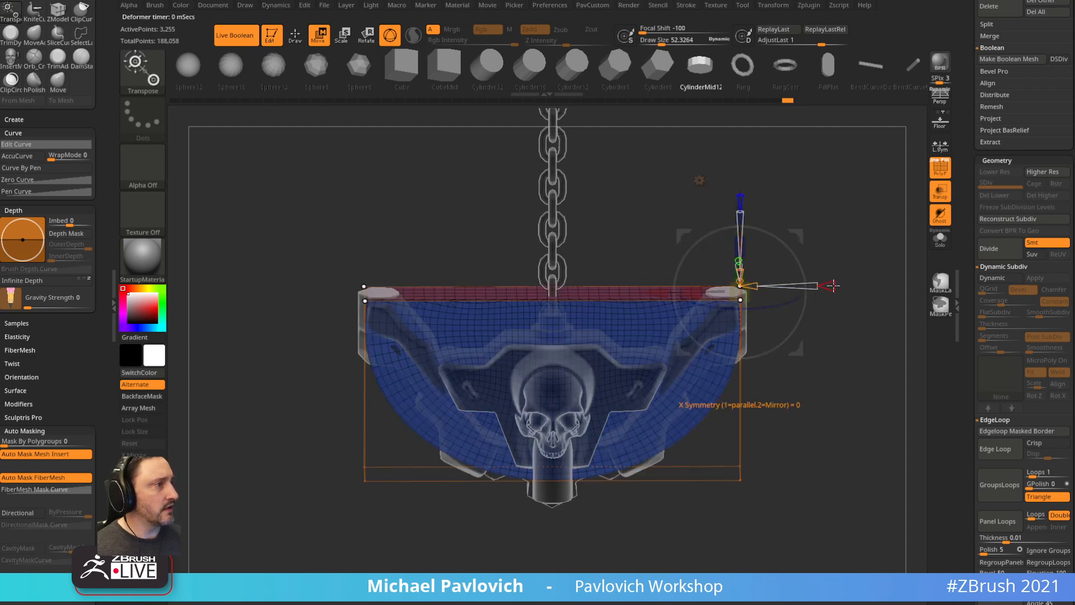
left_click_drag(833, 285, 846, 286)
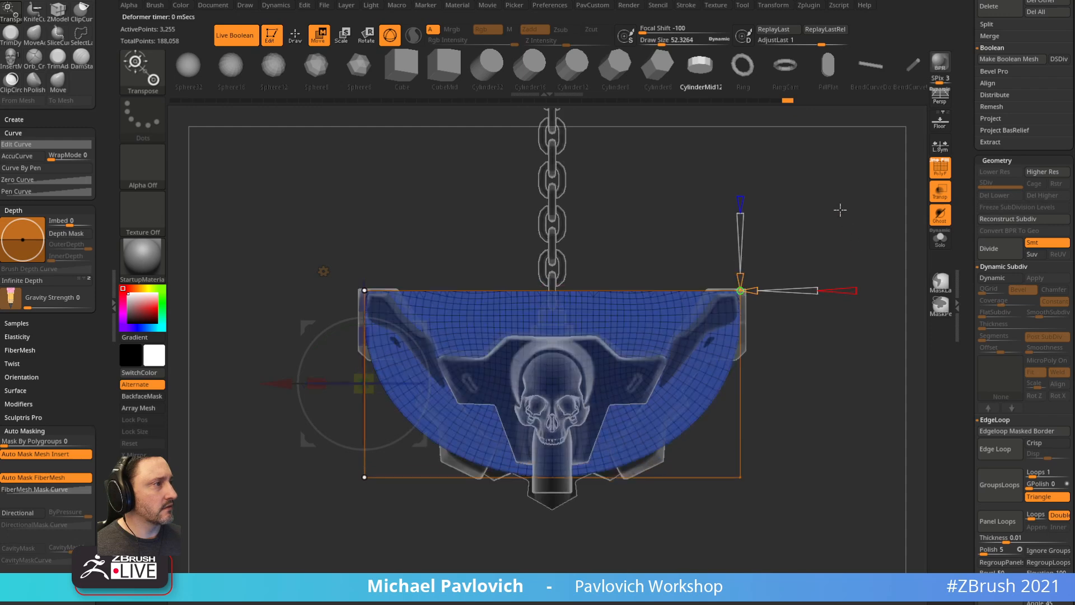
mouse_move(431, 198)
left_mouse_down("ctrl")
mouse_move(384, 307)
mouse_move(440, 247)
left_mouse_up("ctrl")
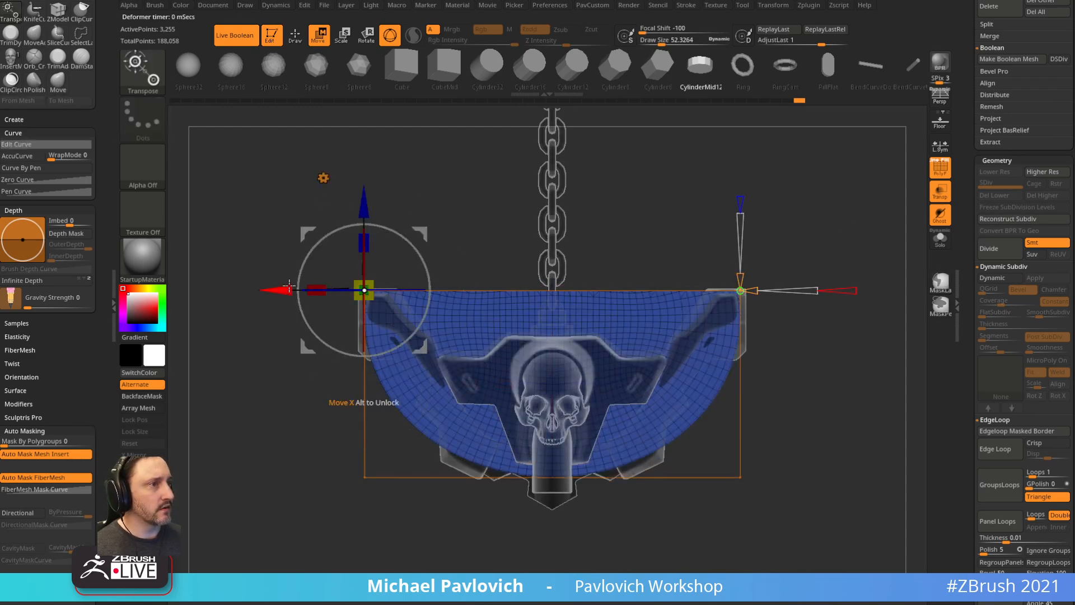
left_click_drag(808, 224, 854, 294)
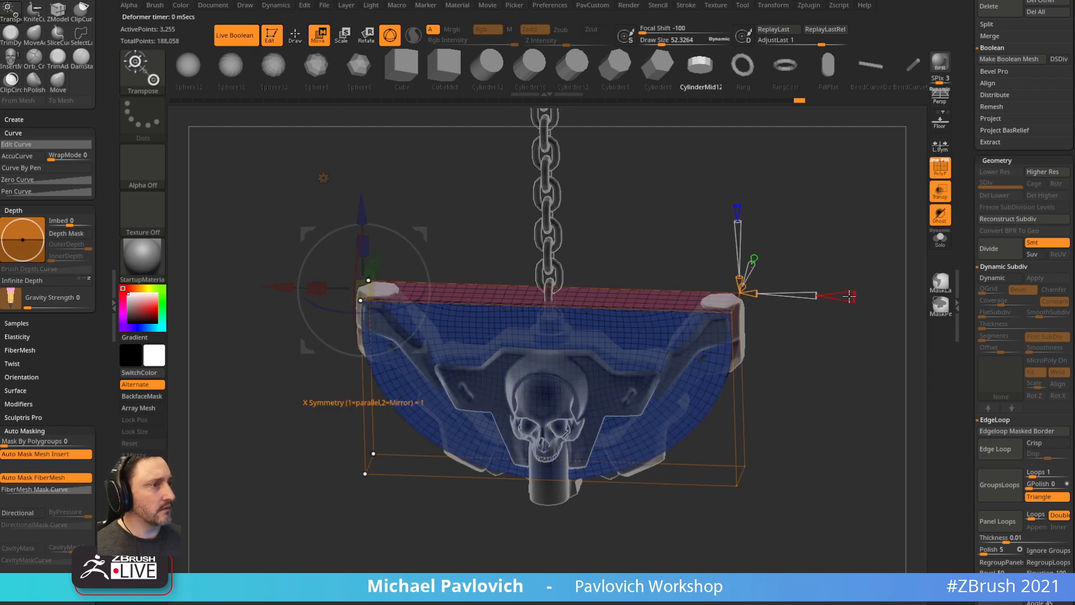
left_click_drag(849, 297, 876, 295)
left_click_drag(864, 243, 817, 223, "shift")
mouse_move(282, 287)
left_mouse_down()
mouse_move(266, 287)
mouse_move(283, 287)
left_mouse_up()
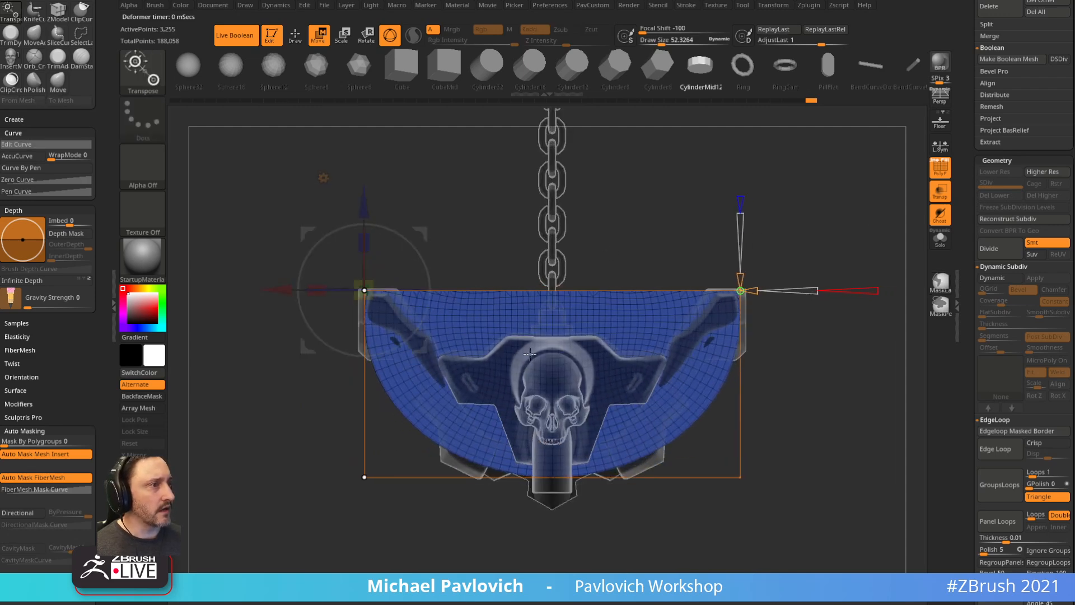
- Add a middle vertical division to the cage and widen the half disc's upper corners to the side arms' outer edges
left_click_drag(742, 273, 742, 269)
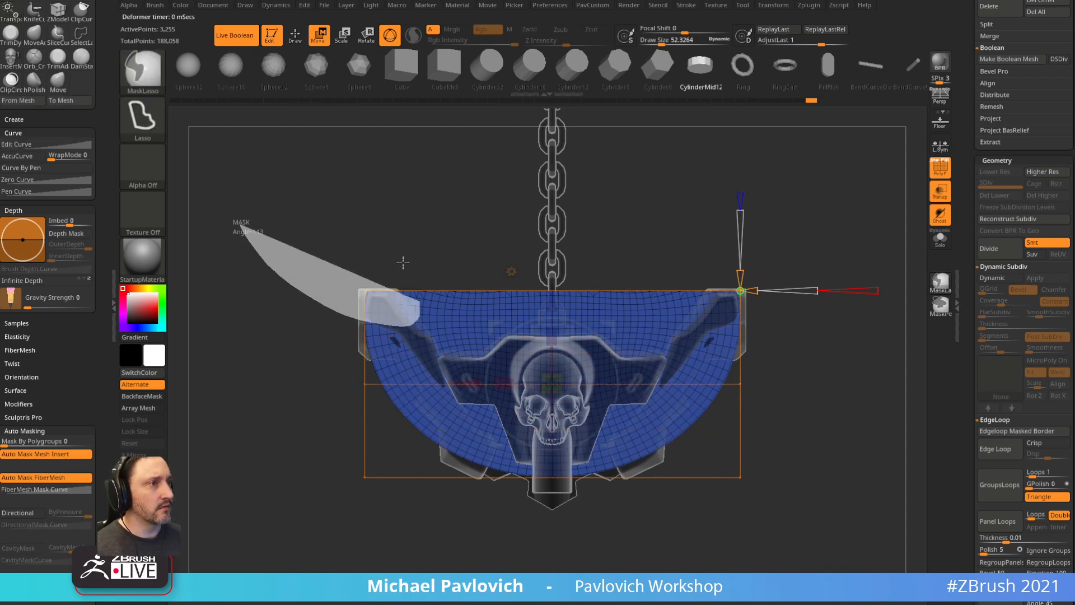
left_click_drag(290, 289, 272, 289)
key("q")
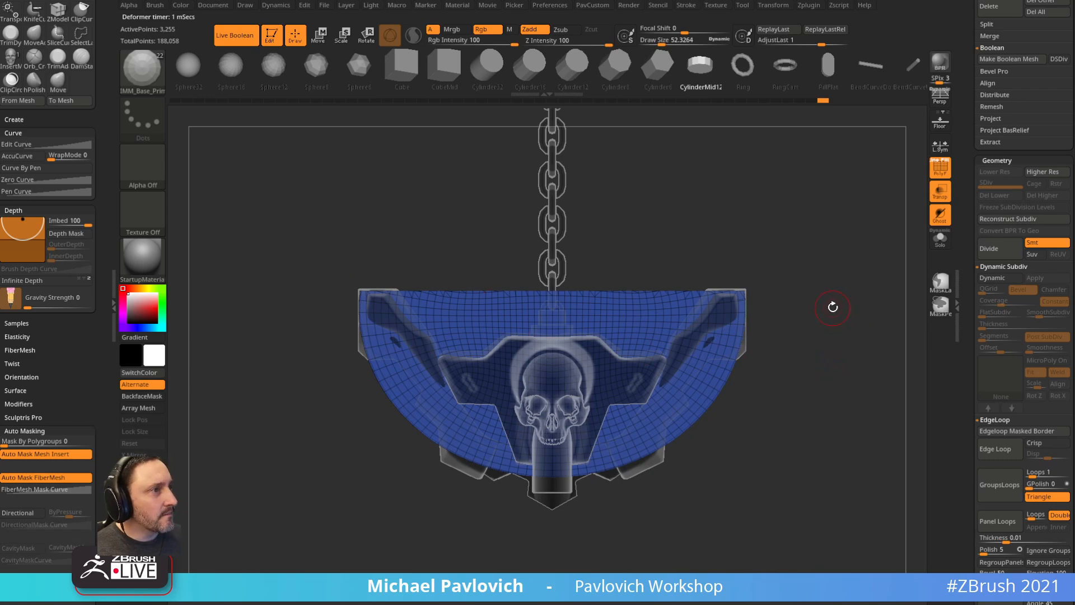
left_click_drag(833, 307, 833, 301)
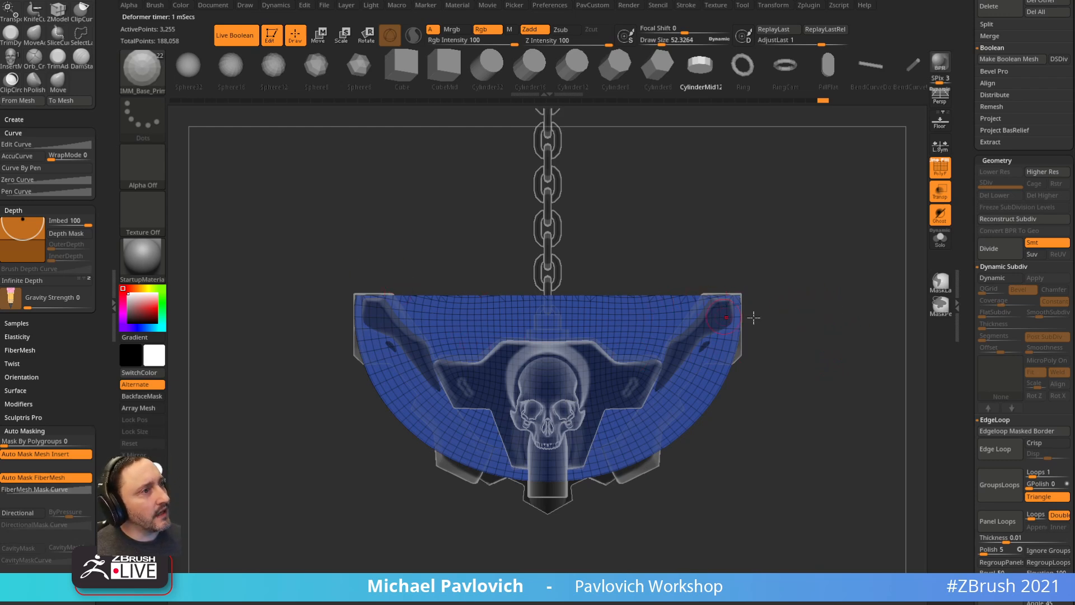
- Cut the upper middle out of the half disc with Knife Curve, leaving two wings along the side arms
key("ctrl+shift")
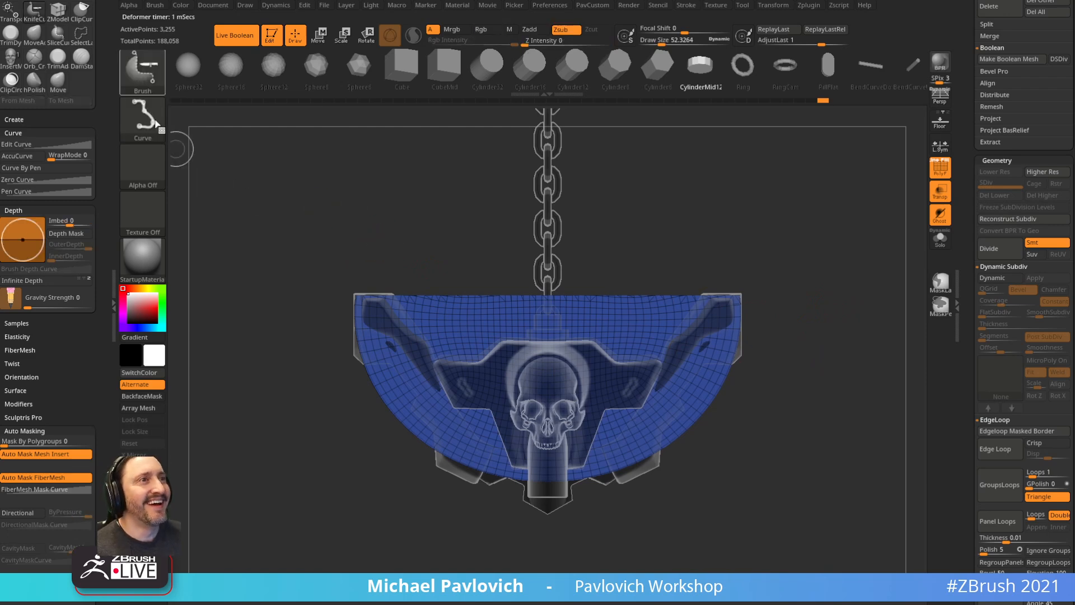
mouse_move(347, 216)
left_mouse_down("ctrl+shift")
mouse_move(480, 379)
mouse_move(456, 364)
mouse_move(456, 374)
mouse_move(658, 372)
mouse_move(739, 249)
left_mouse_up("ctrl+shift")
key("1")
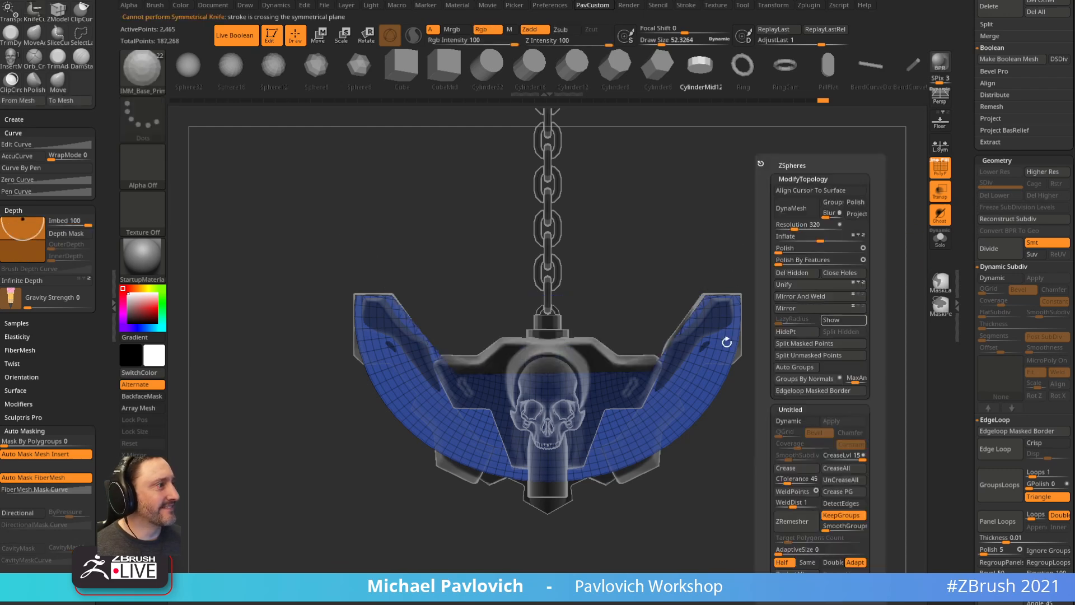
- Turn off transparency and stretch the plate slightly downward along Y from its upper edge
left_click(940, 191)
mouse_move(845, 260)
left_mouse_down("alt")
mouse_move(844, 236)
mouse_move(828, 239)
mouse_move(838, 253)
mouse_move(828, 212)
mouse_move(866, 175)
mouse_move(833, 240)
mouse_move(855, 230)
mouse_move(840, 250)
mouse_move(839, 196)
mouse_move(851, 264)
left_mouse_up("alt")
key("w")
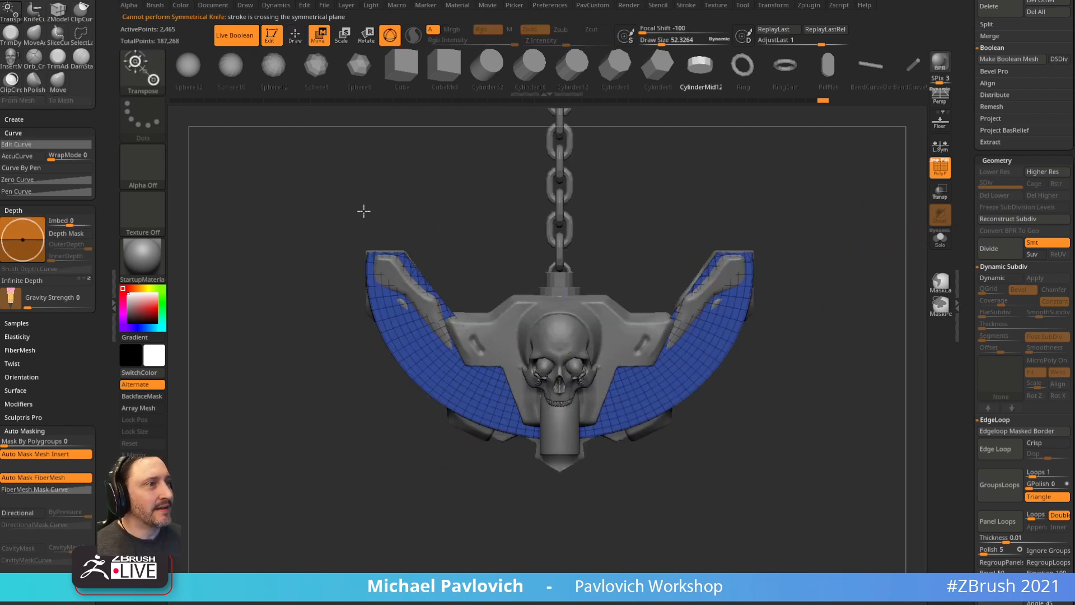
left_click(403, 256)
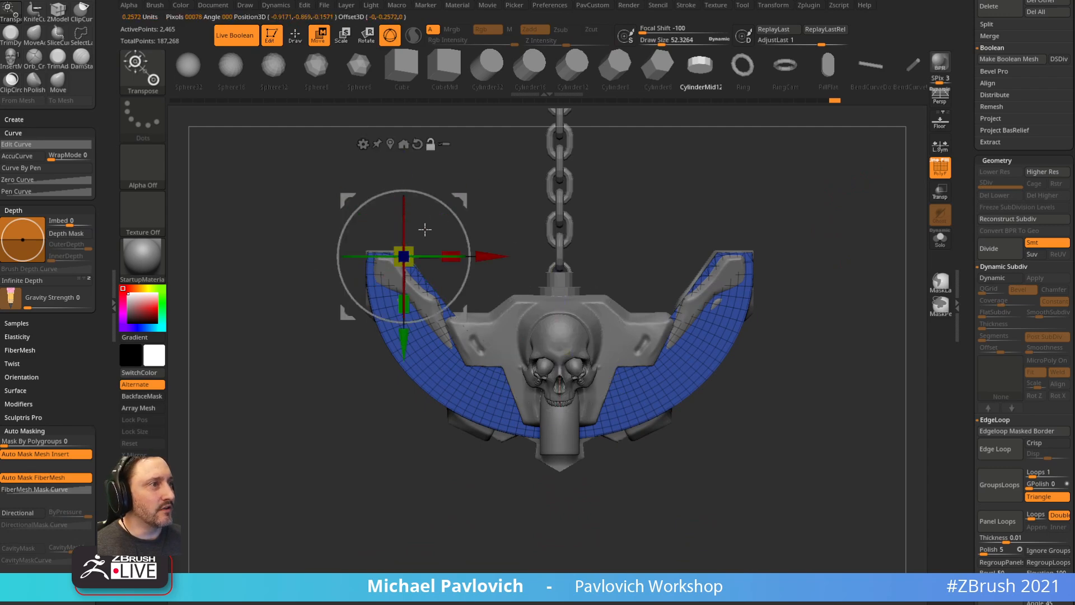
left_click_drag(403, 348, 404, 342, "alt")
left_click_drag(407, 303, 407, 310)
key("q")
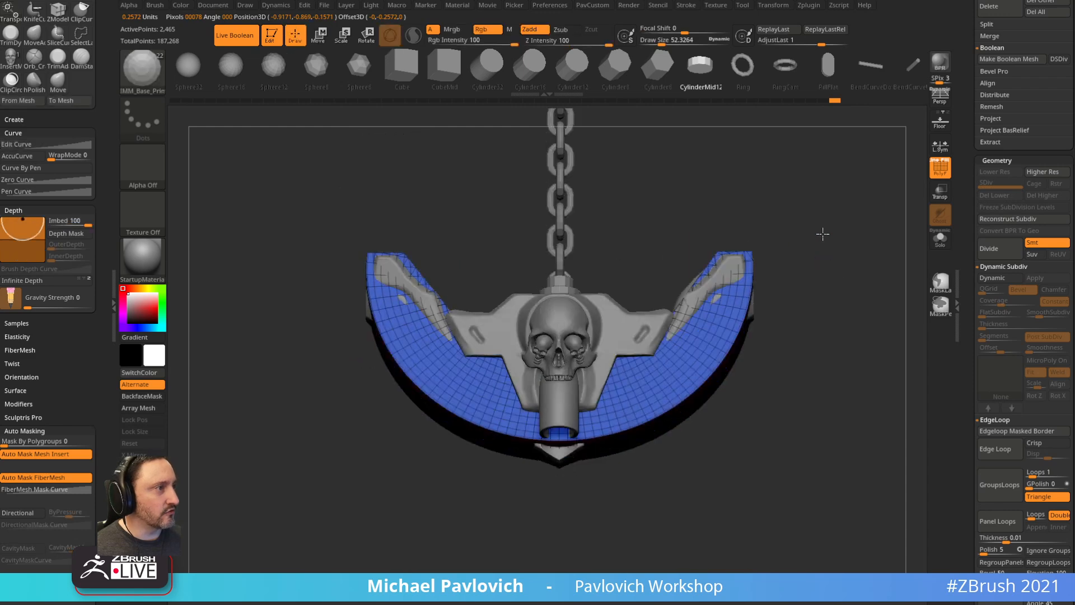
- Cut stepped notches into one side of the plate's outer lower edge with Knife Curve and mirror them to the other side
mouse_move(821, 233)
left_mouse_down()
mouse_move(836, 171)
mouse_move(863, 258)
left_mouse_up()
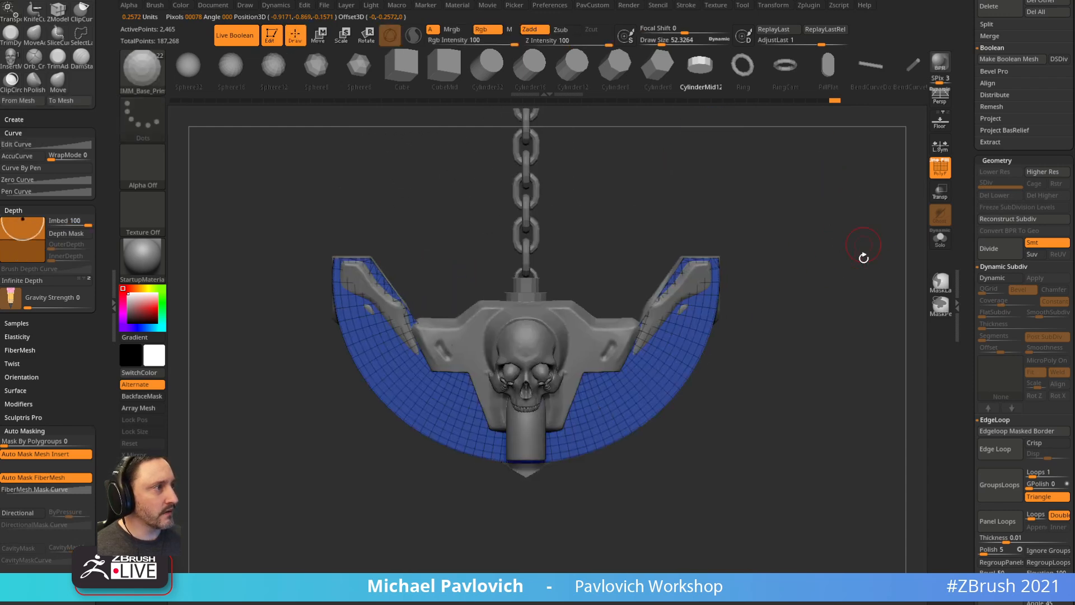
left_click_drag(710, 357, 715, 344, "alt")
mouse_move(784, 312)
left_mouse_down("ctrl+shift")
mouse_move(701, 315)
mouse_move(677, 354)
left_mouse_up("ctrl+shift")
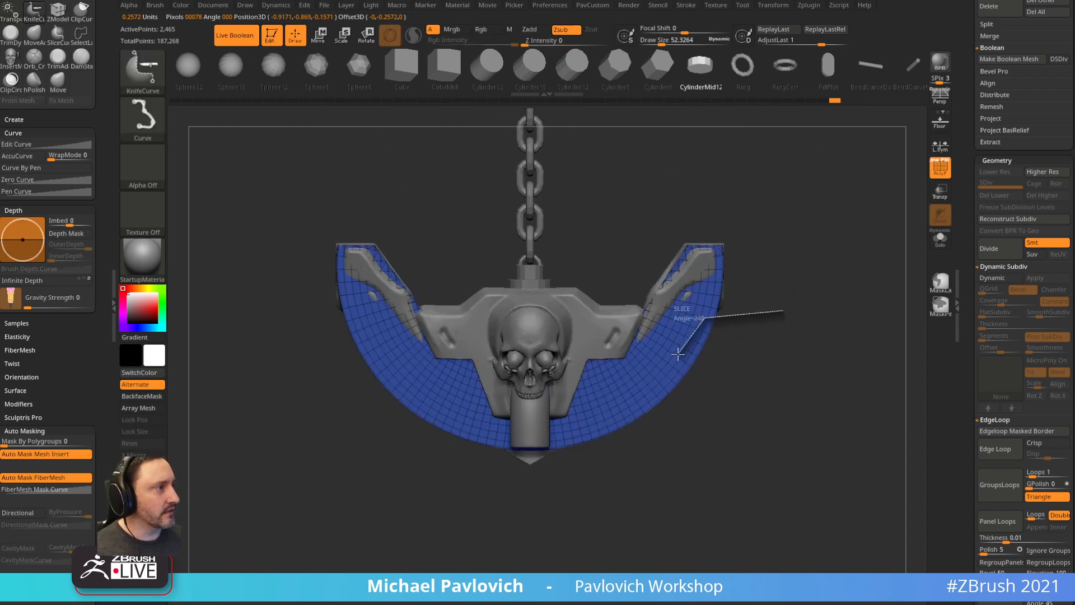
mouse_move(721, 438)
left_mouse_down("ctrl+shift")
mouse_move(708, 417)
mouse_move(654, 397)
mouse_move(609, 417)
left_mouse_up("ctrl+shift")
left_click_drag(636, 511, 636, 511, "ctrl+shift")
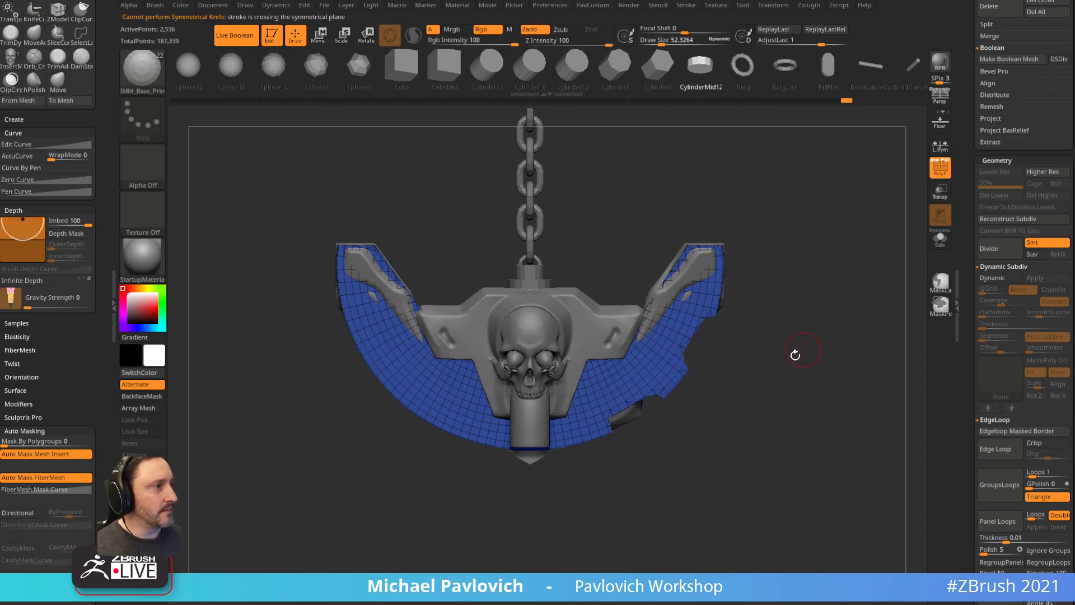
key("3")
left_click(813, 310)
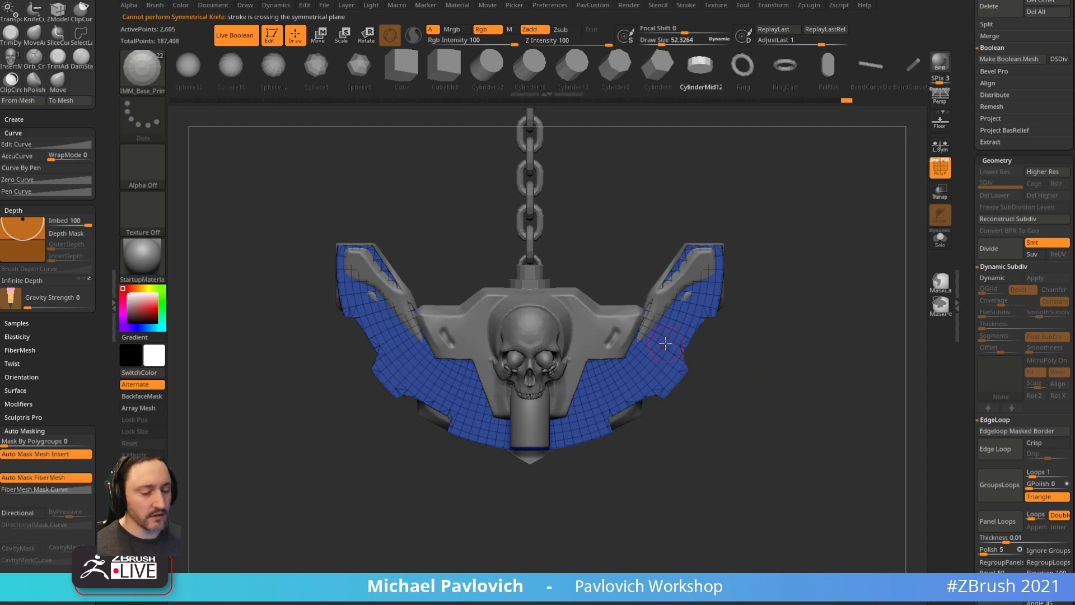
- Delete the side arms subtool in front of the plate
mouse_move(771, 284)
left_mouse_down()
mouse_move(828, 271)
mouse_move(667, 391)
left_mouse_up()
left_click(658, 387, "alt")
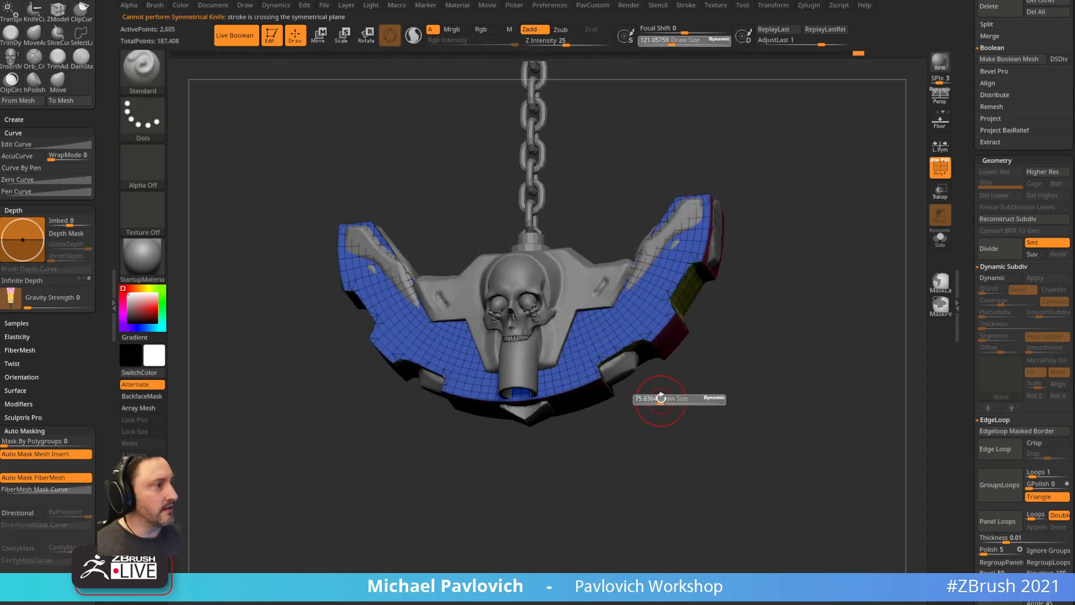
key("[")
left_click_drag(970, 233, 973, 329)
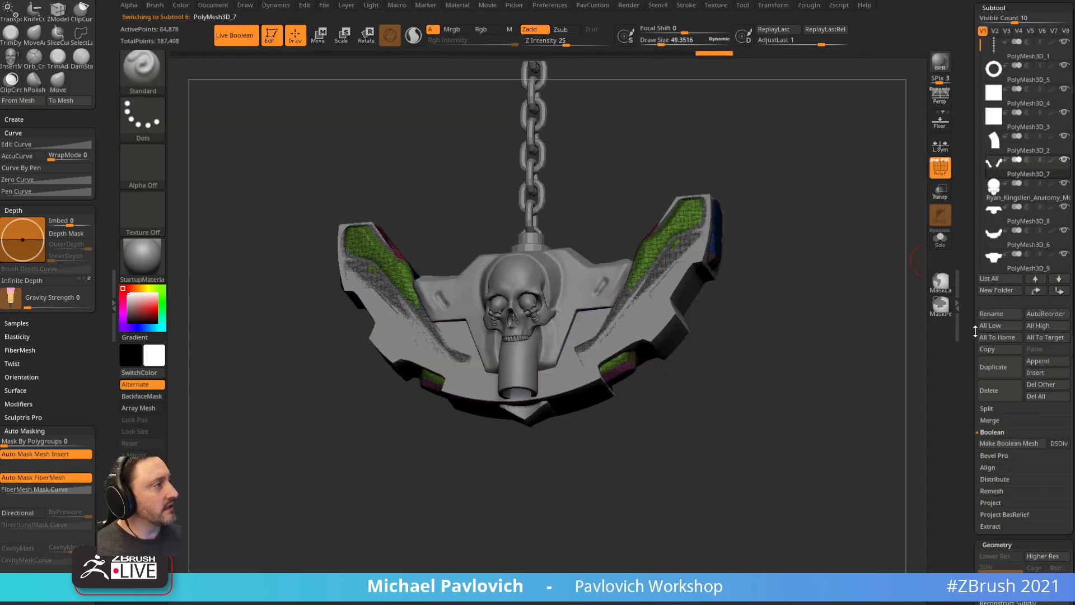
left_click(1000, 389)
- Select the pointed piece below the skull and move it slightly down along Y
left_click_drag(797, 264, 777, 327, "shift")
left_click(577, 406, "alt")
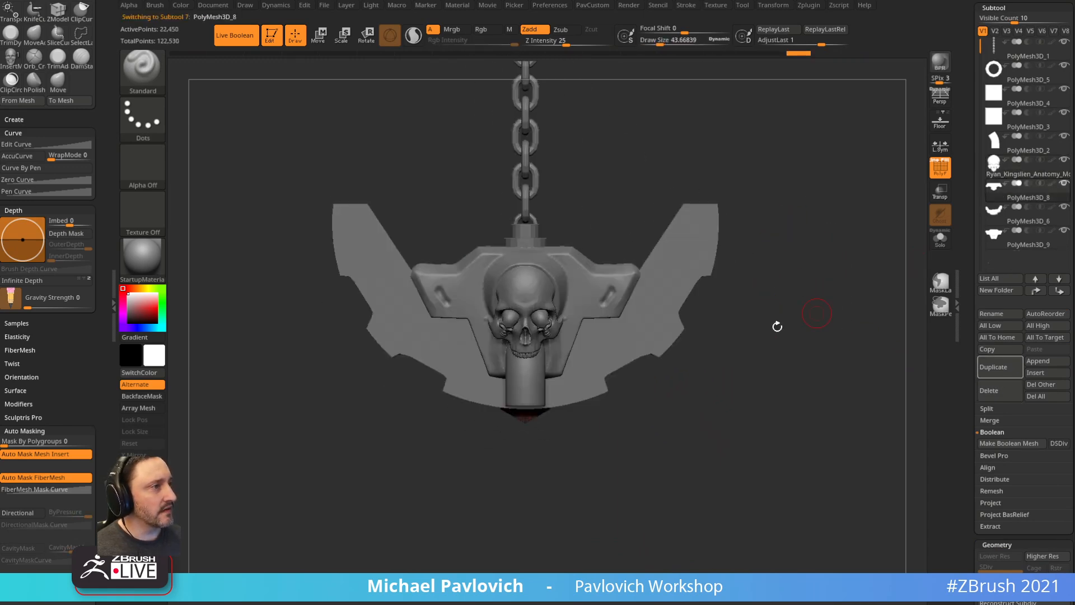
left_click(942, 199)
key("s")
left_click_drag(837, 250, 832, 281, "alt")
key("w")
left_click_drag(526, 331, 527, 341)
key("q")
left_click(943, 199)
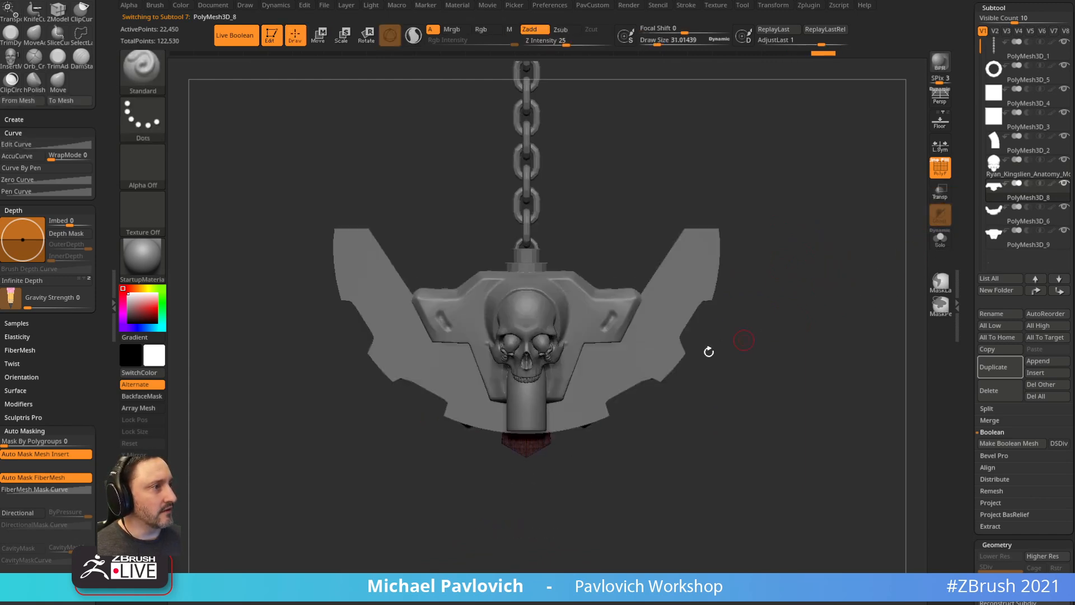
- Cut away the plate's bottom middle with Knife Curve to expose the pointed piece, using transparency as a guide
left_click(703, 340, "alt")
key("ctrl+shift")
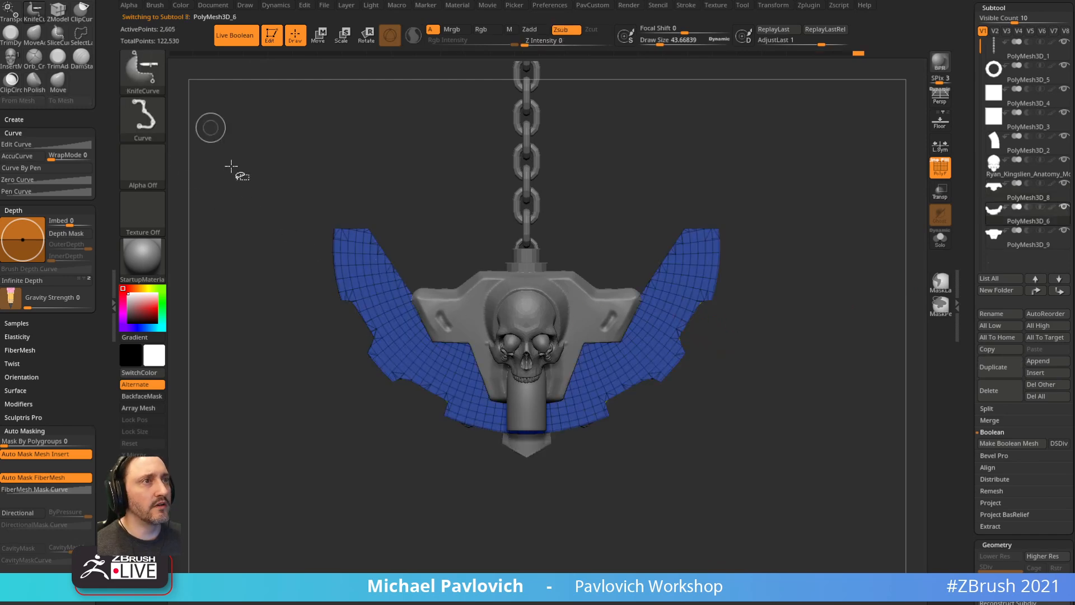
left_click(942, 242)
left_click(941, 241)
left_click_drag(870, 306, 594, 399)
mouse_move(774, 225)
left_mouse_down()
mouse_move(823, 192)
mouse_move(858, 192)
mouse_move(837, 277)
mouse_move(720, 353)
left_mouse_up()
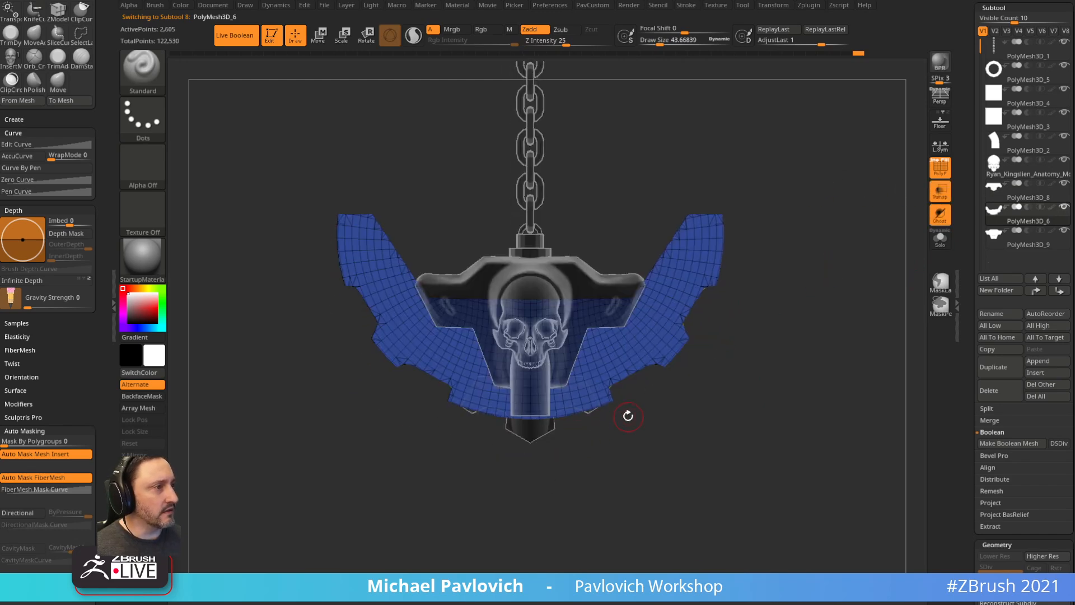
mouse_move(620, 444)
left_mouse_down("ctrl+shift")
mouse_move(561, 365)
mouse_move(576, 375)
mouse_move(442, 383)
mouse_move(497, 408)
left_mouse_up("ctrl+shift")
key("alt")
key("alt")
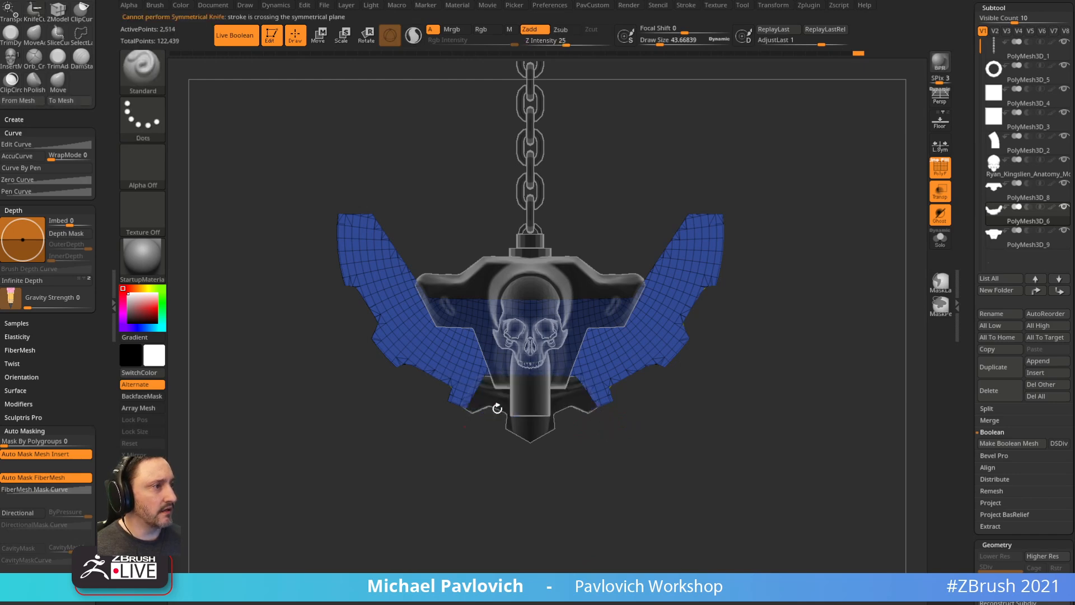
left_click(942, 190)
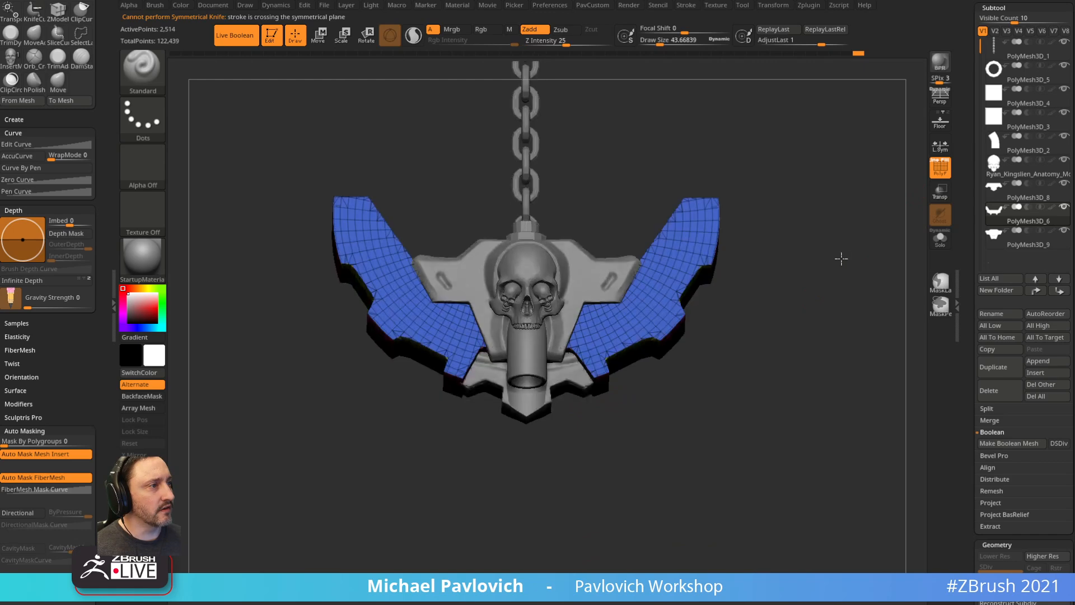
- Select the pointed bottom piece again and move it slightly up along Y
key("f")
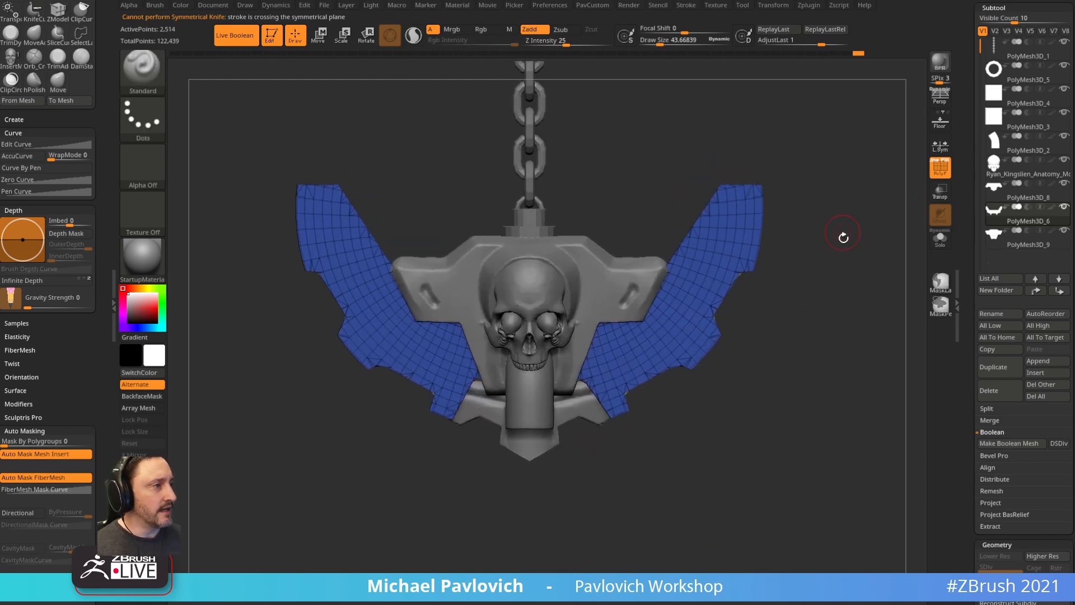
mouse_move(854, 282)
left_mouse_down()
mouse_move(849, 186)
mouse_move(837, 241)
left_mouse_up()
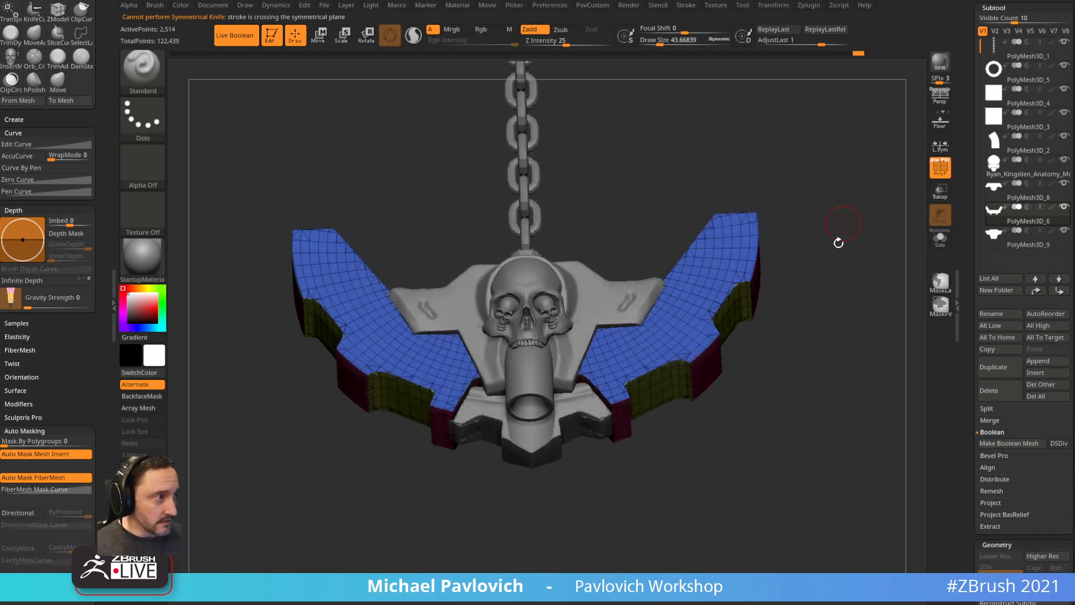
key("s")
left_click(595, 469)
left_click(543, 446, "alt")
left_click_drag(600, 499, 602, 510, "shift")
key("w")
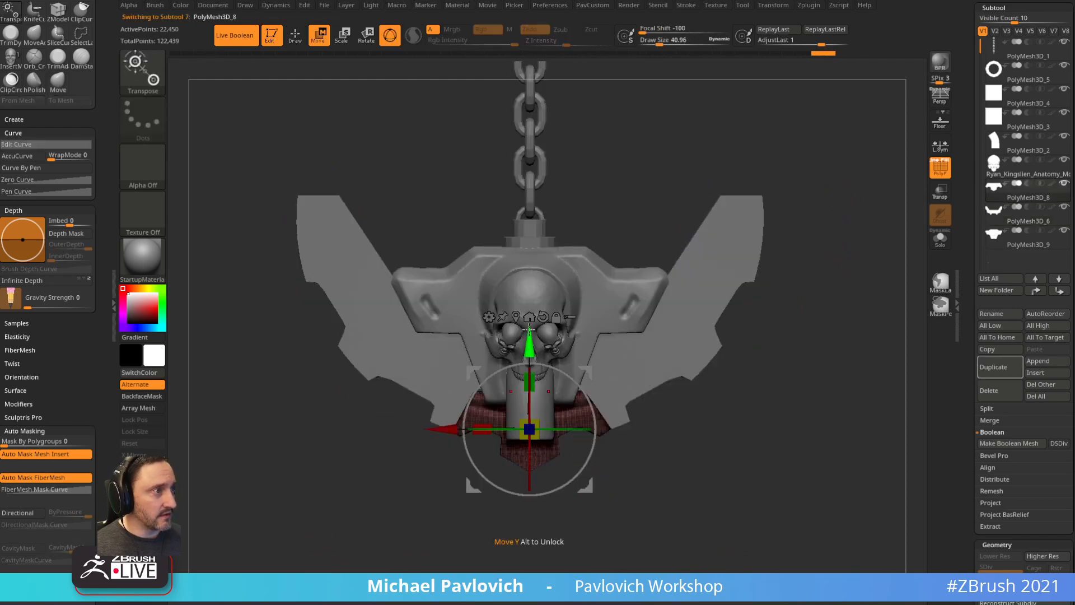
left_click_drag(531, 336, 530, 328)
key("q")
- Turn off the polyframe display and select the winged plate
key("s")
left_click_drag(924, 200, 874, 235, "alt")
left_click(940, 242)
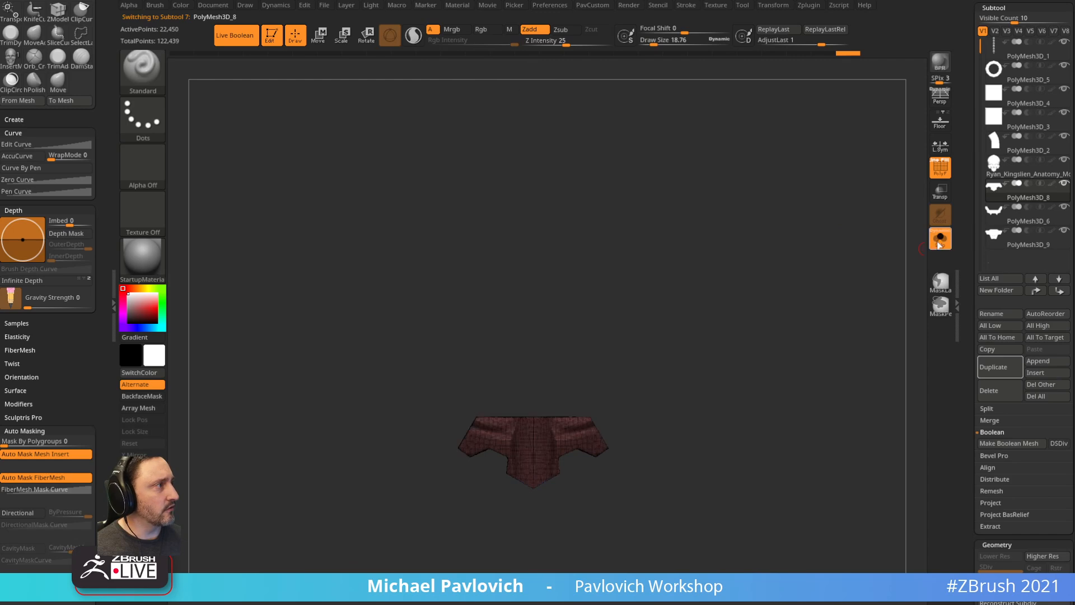
left_click(940, 239)
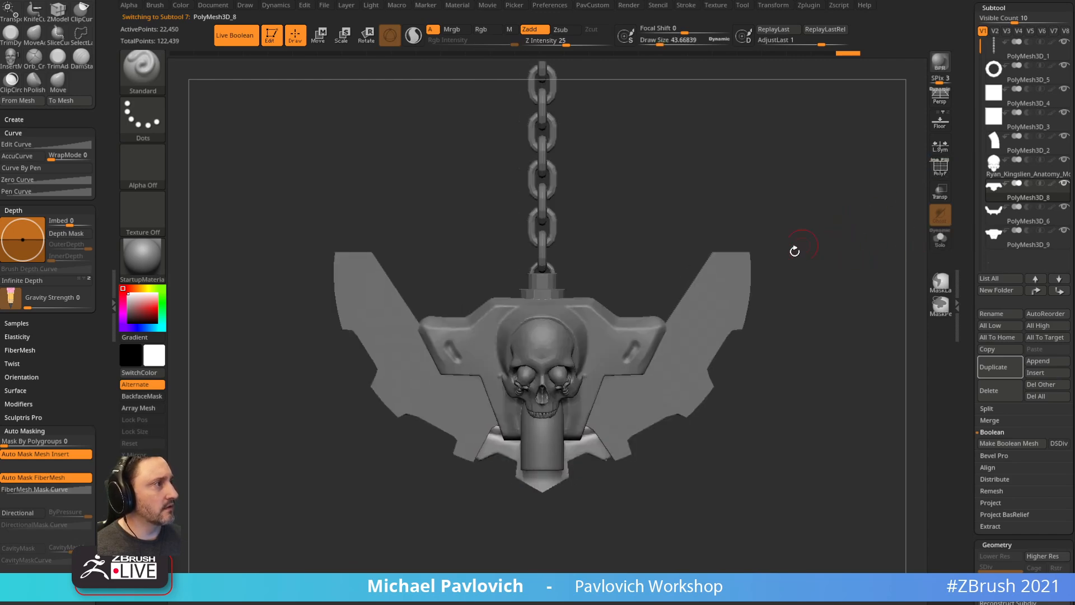
key("Down")
left_click_drag(738, 283, 847, 240)
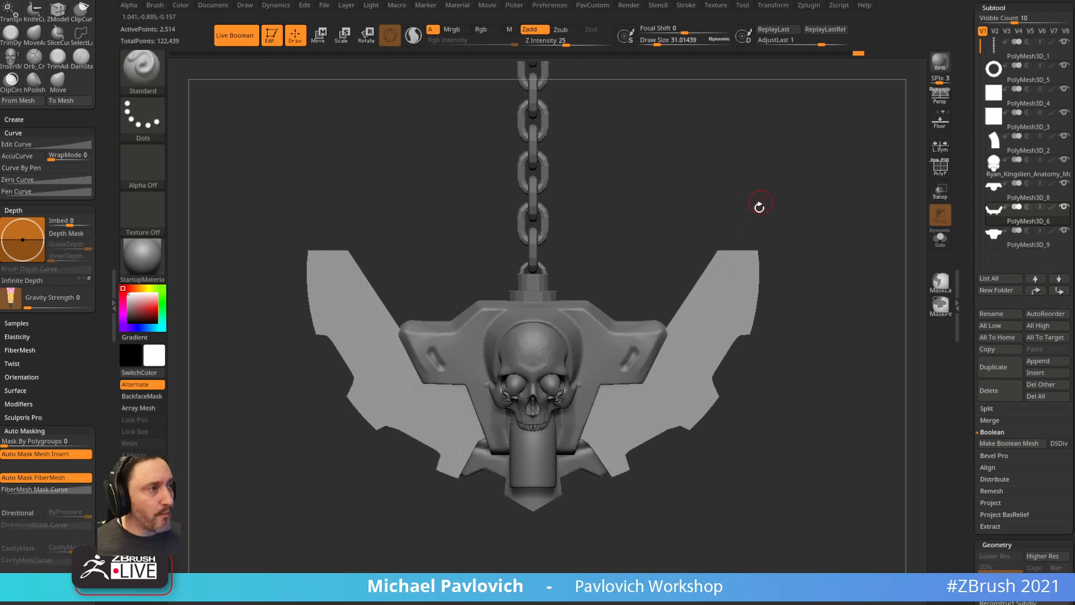
- Try cutting a rounded notch into one wing's inner edge with Knife Curve
key("ctrl+shift")
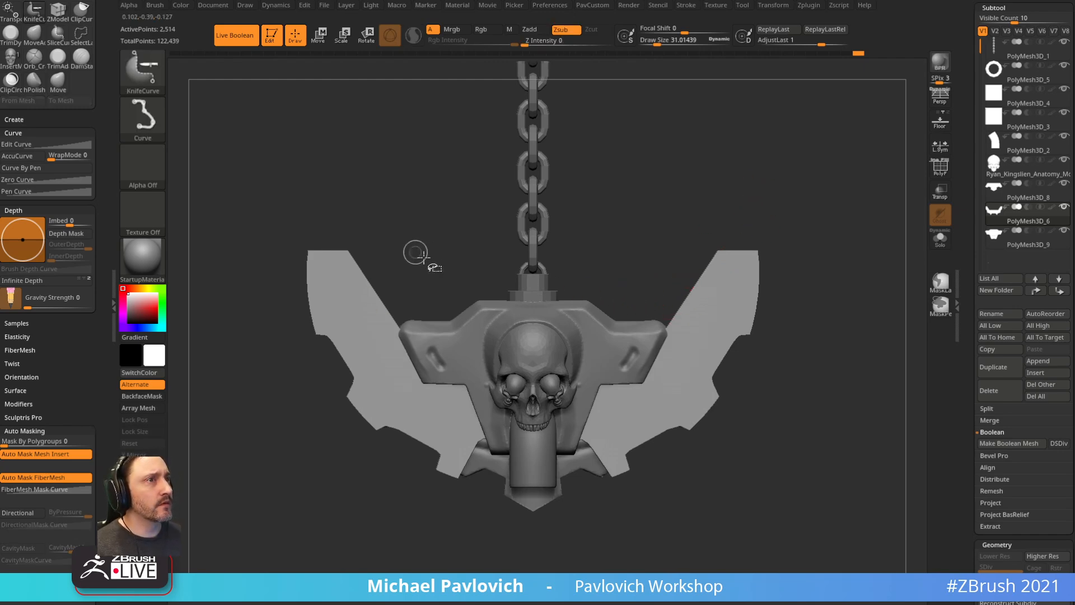
mouse_move(604, 327)
left_mouse_down("ctrl+shift")
mouse_move(655, 317)
mouse_move(666, 351)
mouse_move(653, 376)
left_mouse_up("ctrl+shift")
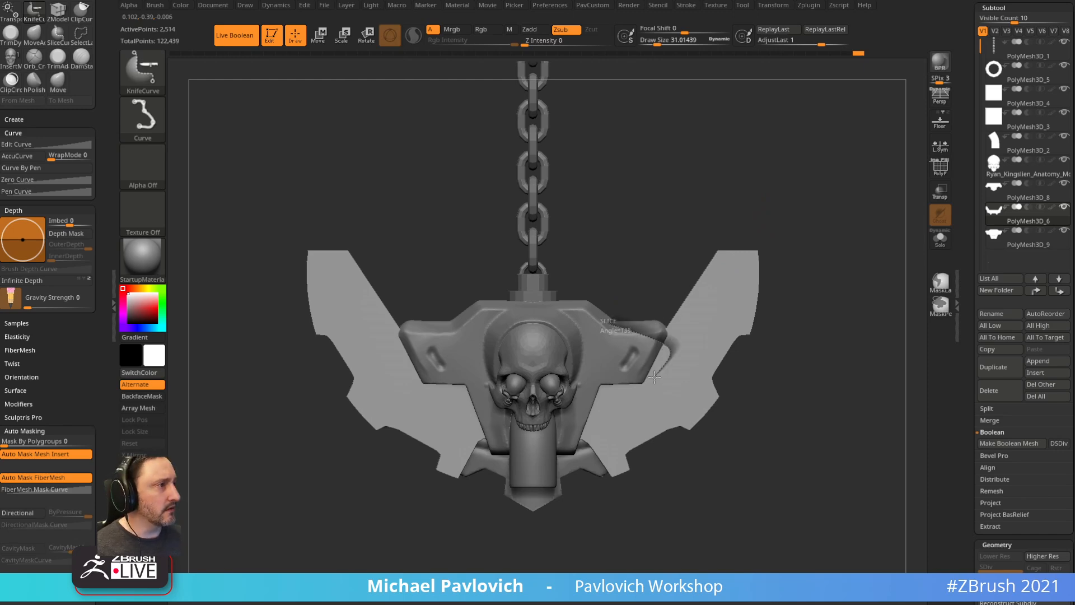
mouse_move(689, 339)
left_mouse_down("ctrl+shift")
mouse_move(679, 206)
mouse_move(694, 199)
left_mouse_up("ctrl+shift")
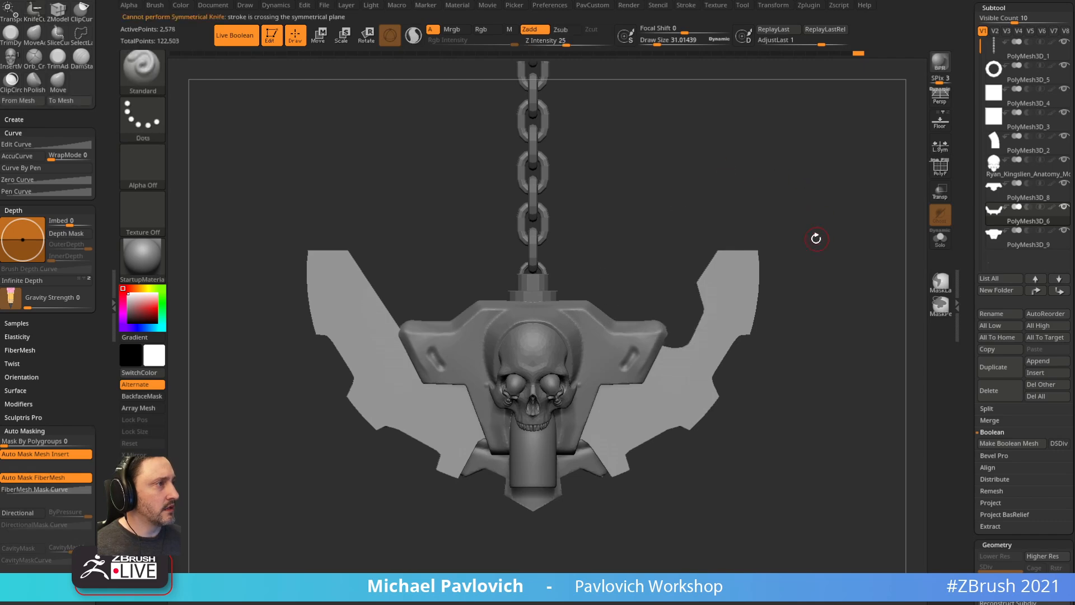
- Cut an angular notch into one wing's inner edge with Knife Curve, just above the crosspiece's outer end
mouse_move(578, 363)
left_mouse_down("ctrl+shift")
mouse_move(671, 348)
mouse_move(704, 296)
left_mouse_up("ctrl+shift")
key("shift+f")
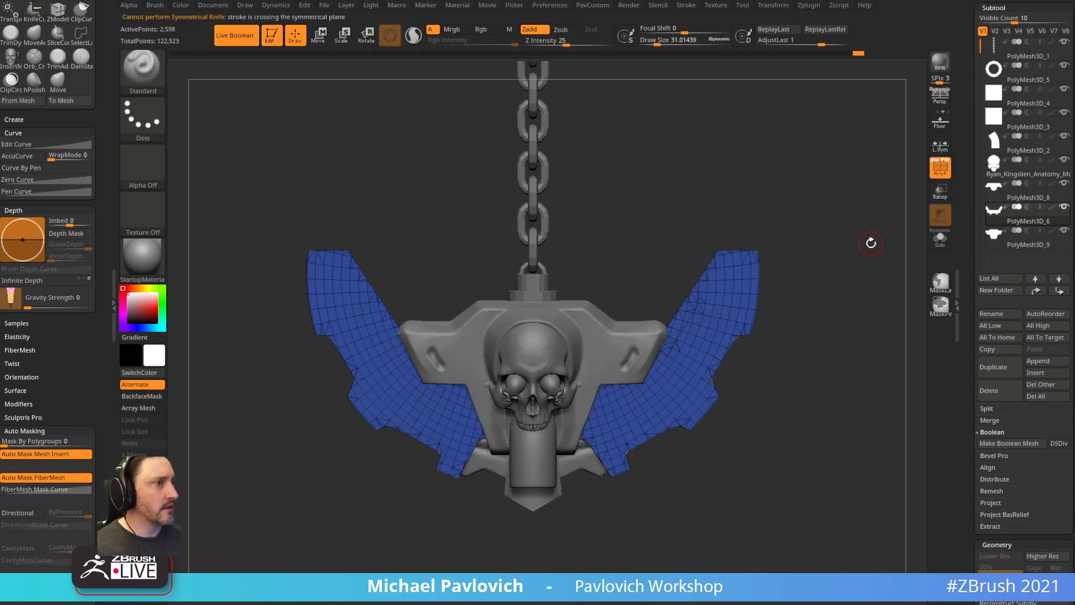
mouse_move(604, 340)
left_mouse_down("ctrl+shift")
mouse_move(652, 317)
mouse_move(658, 344)
mouse_move(674, 344)
mouse_move(700, 300)
left_mouse_up("ctrl+shift")
left_click(933, 175)
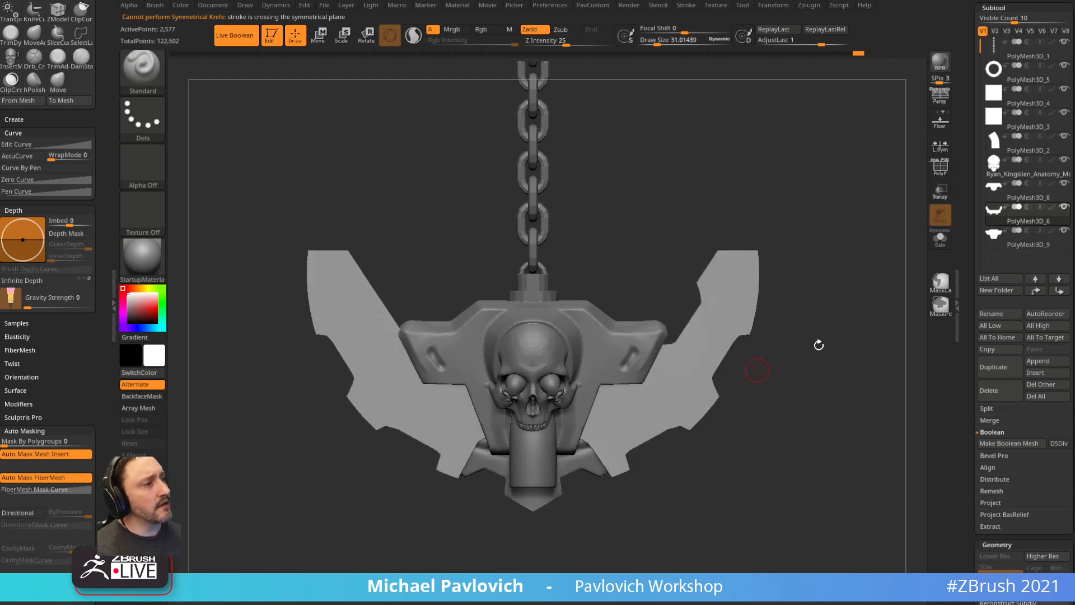
left_click_drag(819, 345, 792, 337, "alt")
left_click_drag(817, 296, 817, 304, "alt")
left_click_drag(800, 269, 840, 282, "alt")
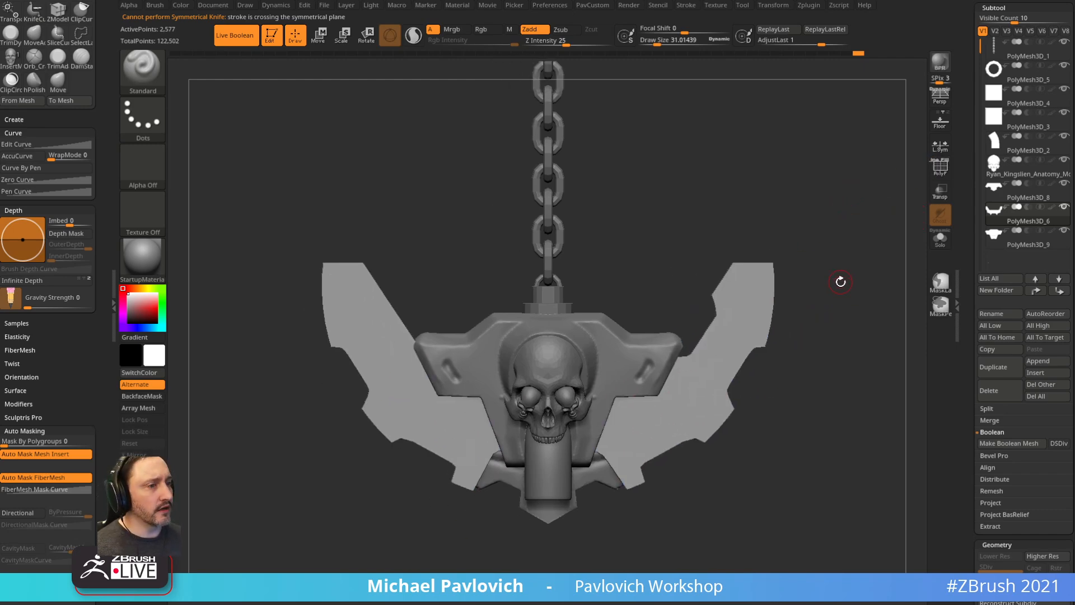
- Bring up Spotlight and load the 512_HardSurface shape set, positioning its images beside the model
key("shift+z")
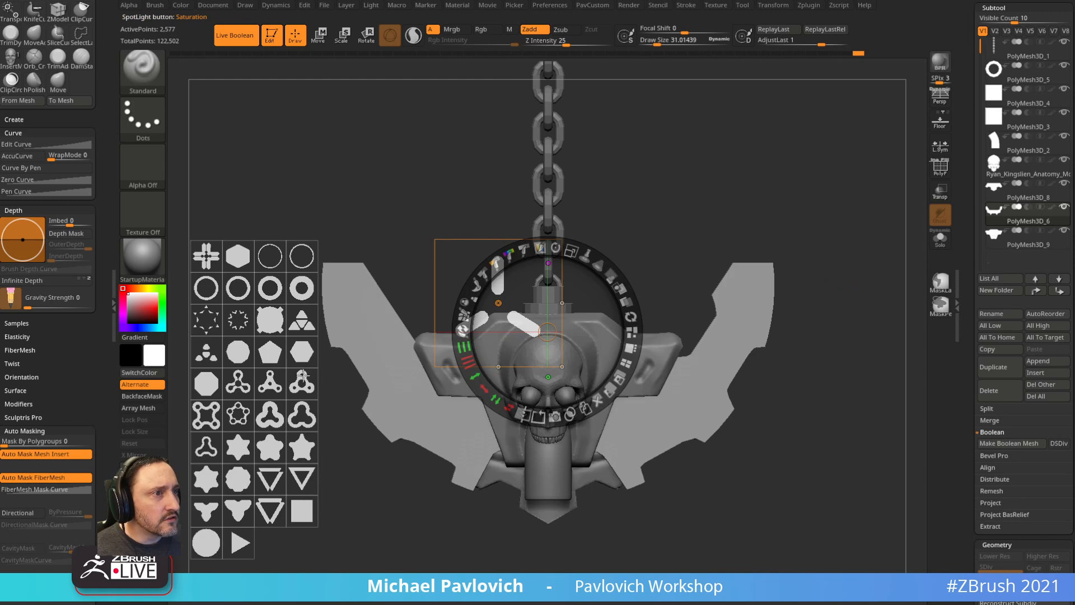
key("comma")
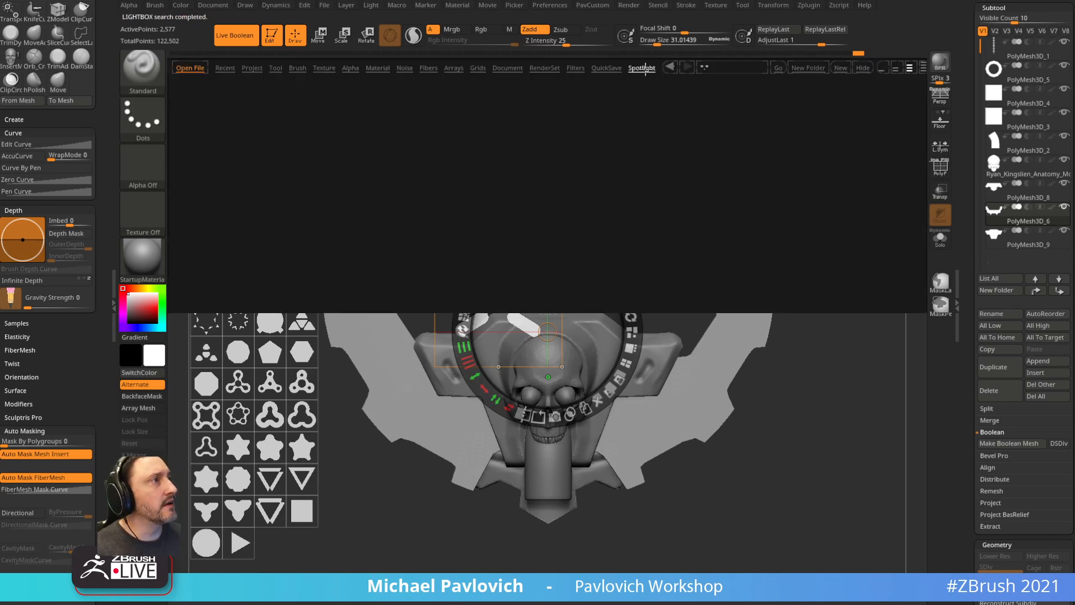
left_click(272, 117)
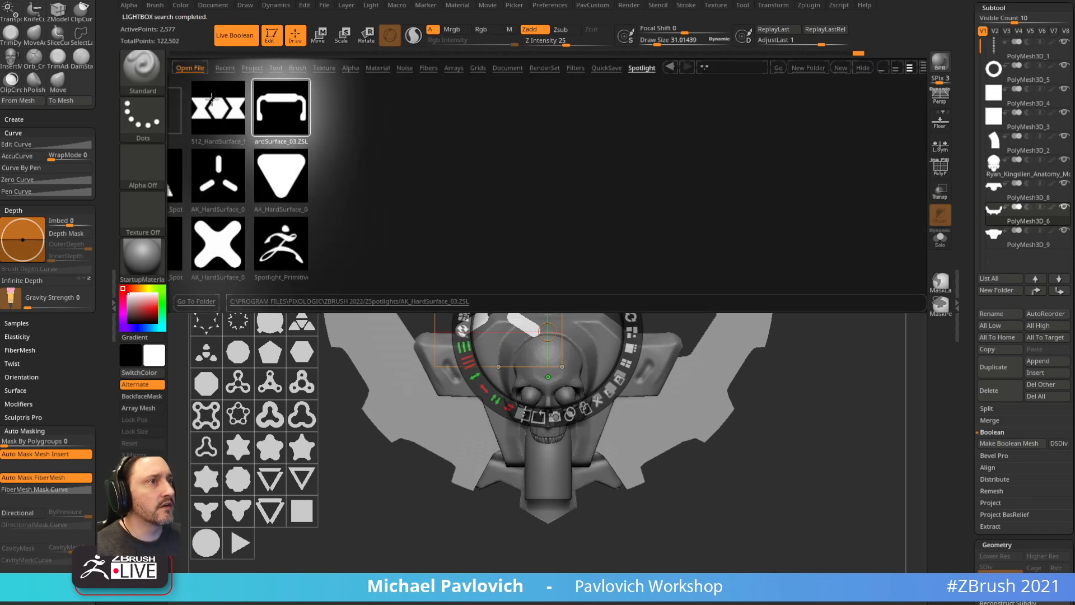
double_click(256, 128)
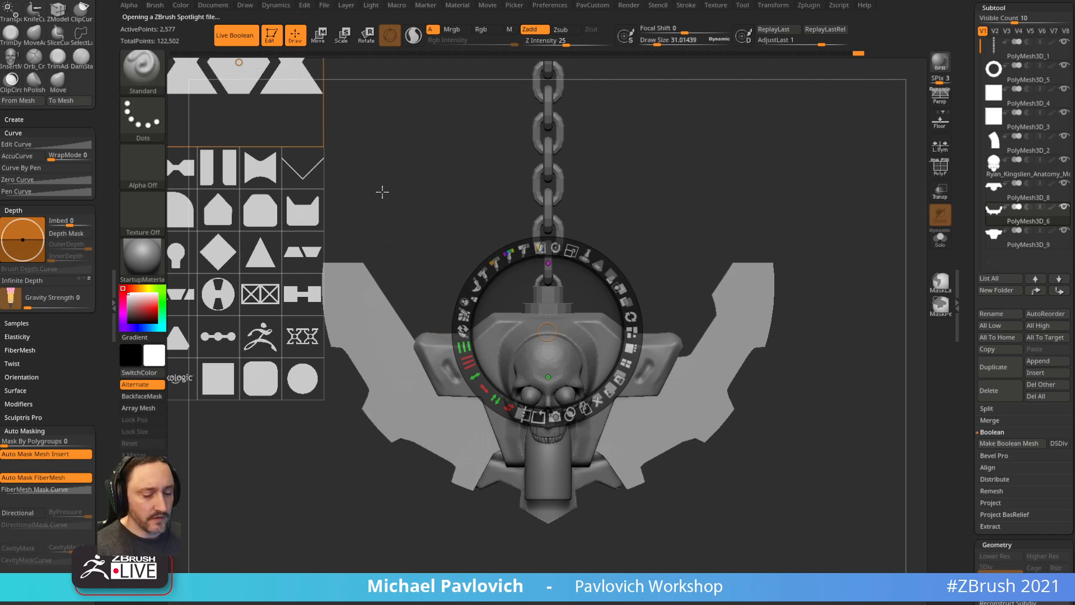
left_click(390, 175)
left_click_drag(382, 144, 411, 266)
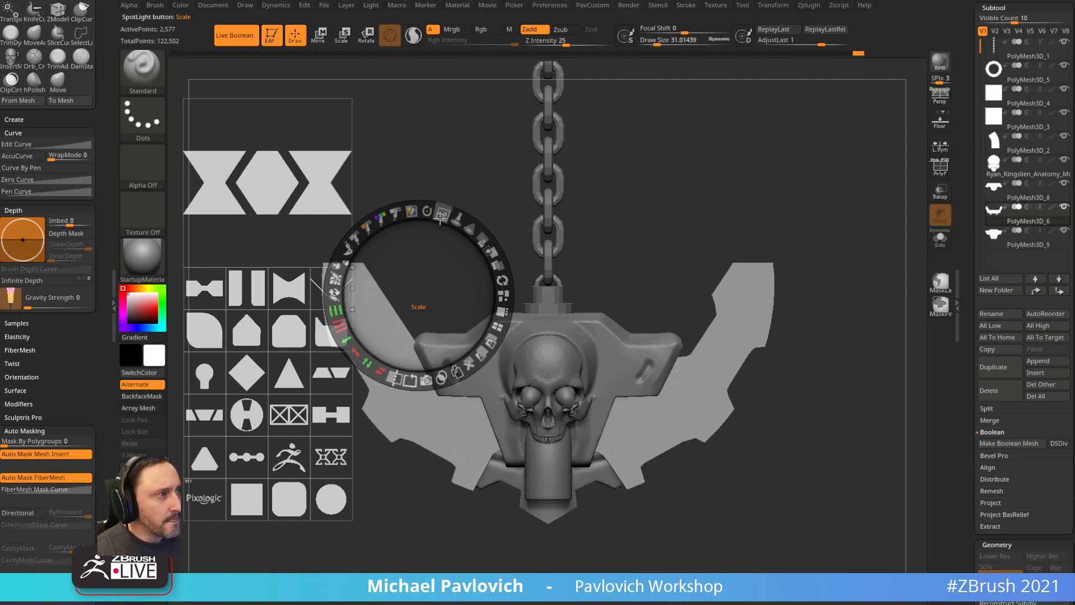
- Rotate and stretch the chamfered-square Spotlight shape over one wing's inner edge, and snapshot it as a subtractive cutter subtool
left_click_drag(289, 330, 649, 403)
left_click_drag(658, 314, 601, 324)
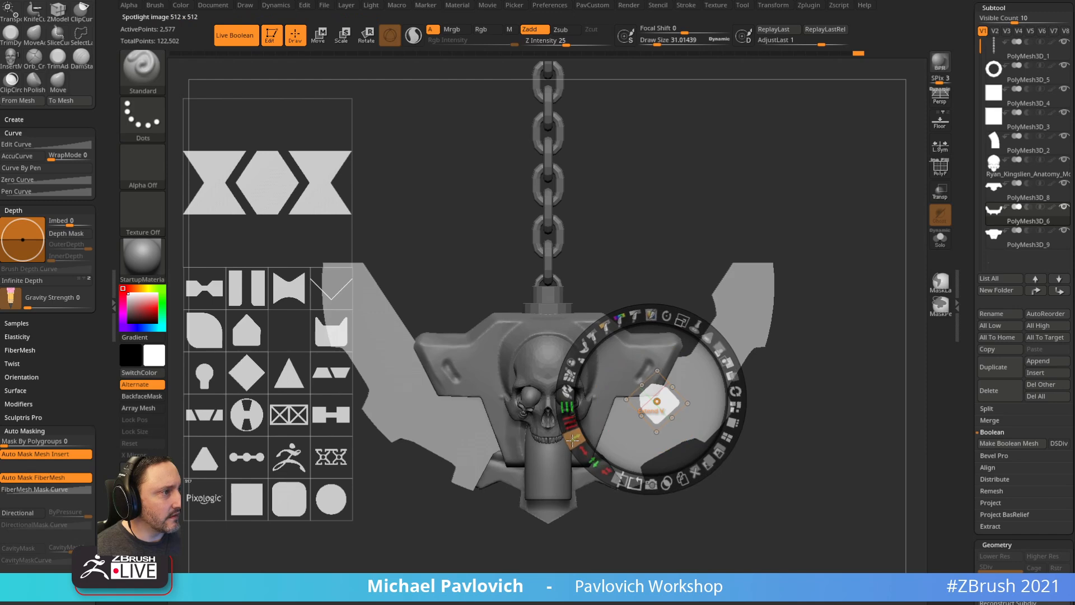
left_click_drag(598, 462, 554, 403)
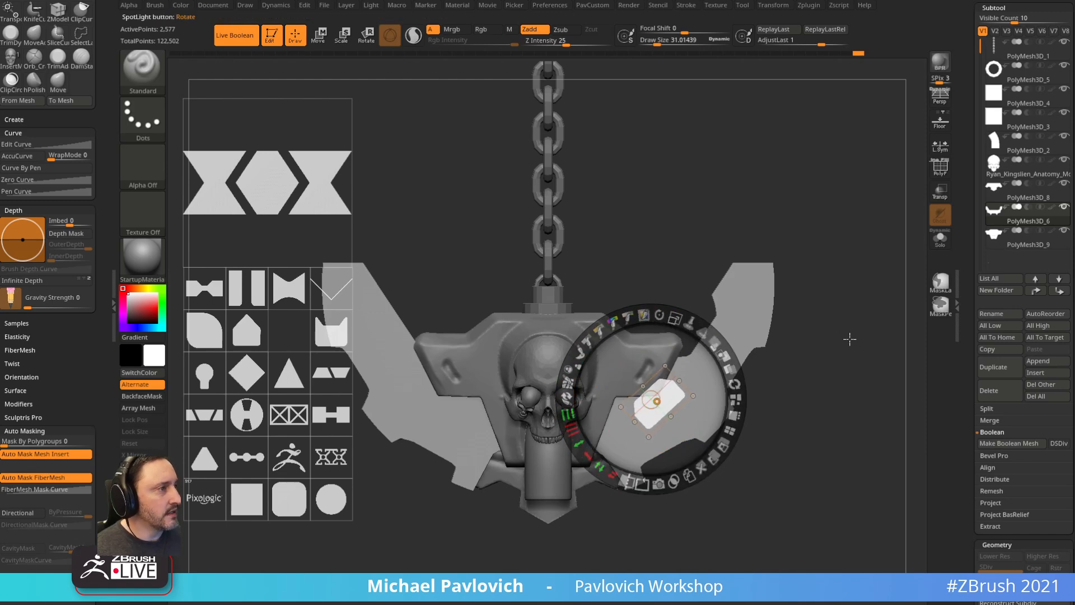
left_click(658, 483, "alt")
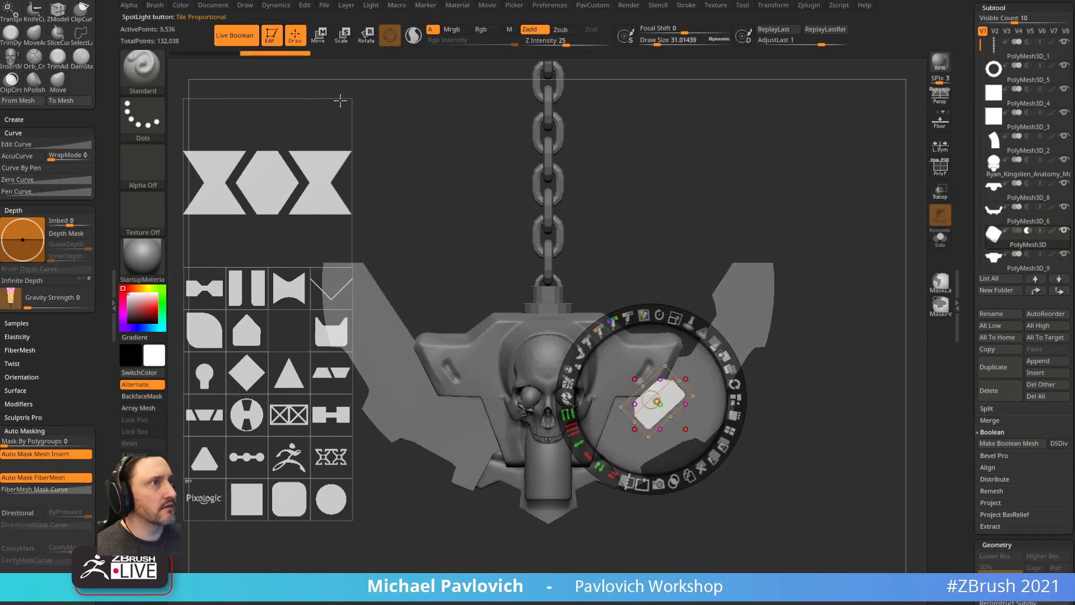
key("shift+z")
- Enlarge, rotate and move the cutter toward the crosspiece with the gizmo so it opens an angular gap in the wing
left_click_drag(859, 267, 840, 288)
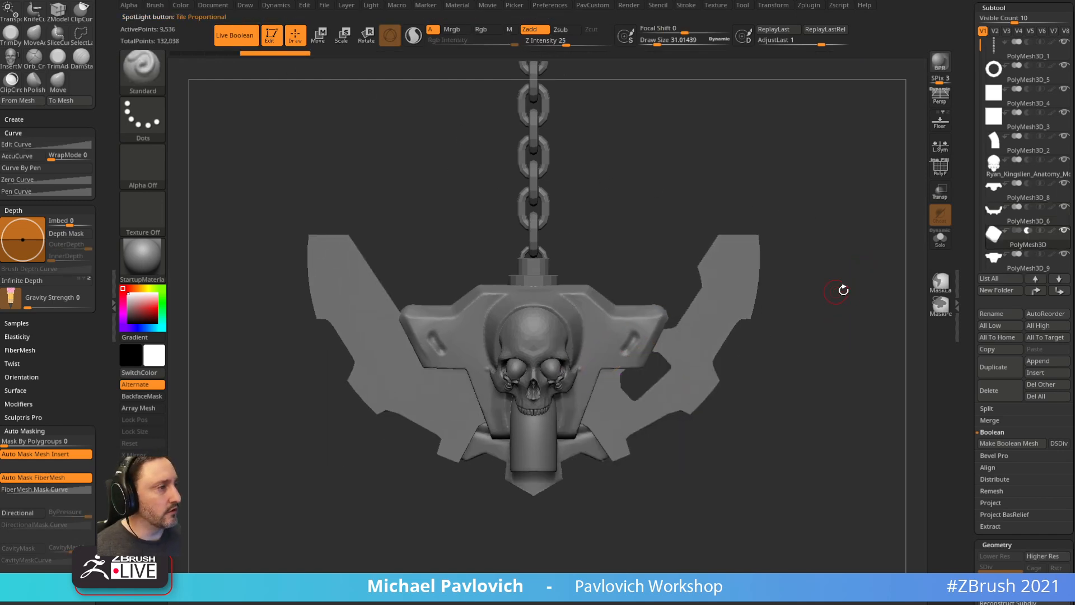
key("w")
left_click_drag(655, 313, 696, 443)
left_click_drag(701, 342, 713, 337)
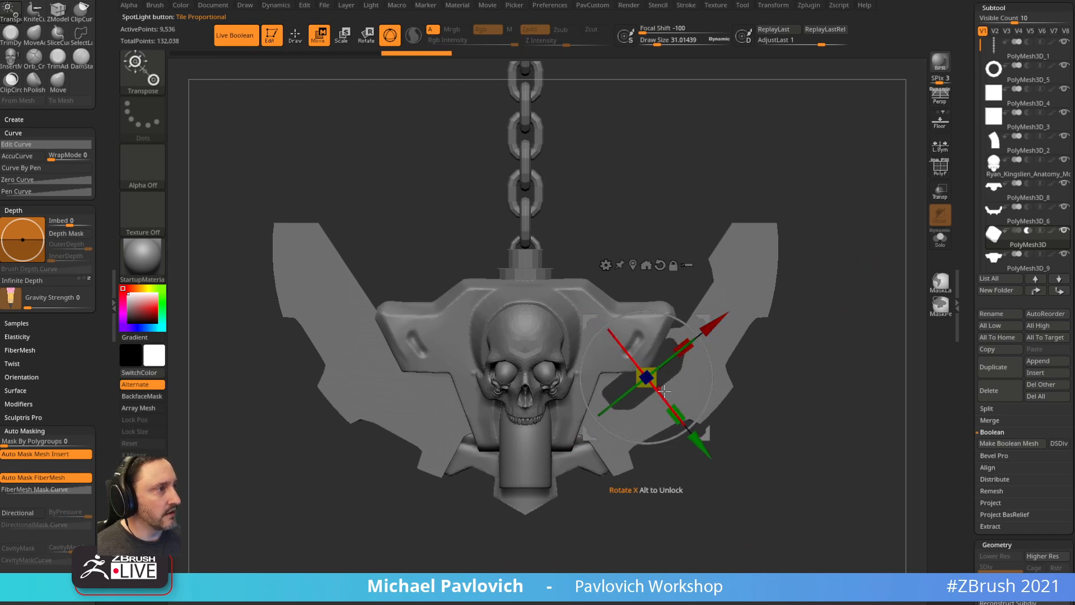
left_click_drag(676, 414, 682, 432)
mouse_move(702, 297)
left_mouse_down()
mouse_move(683, 312)
mouse_move(693, 306)
left_mouse_up()
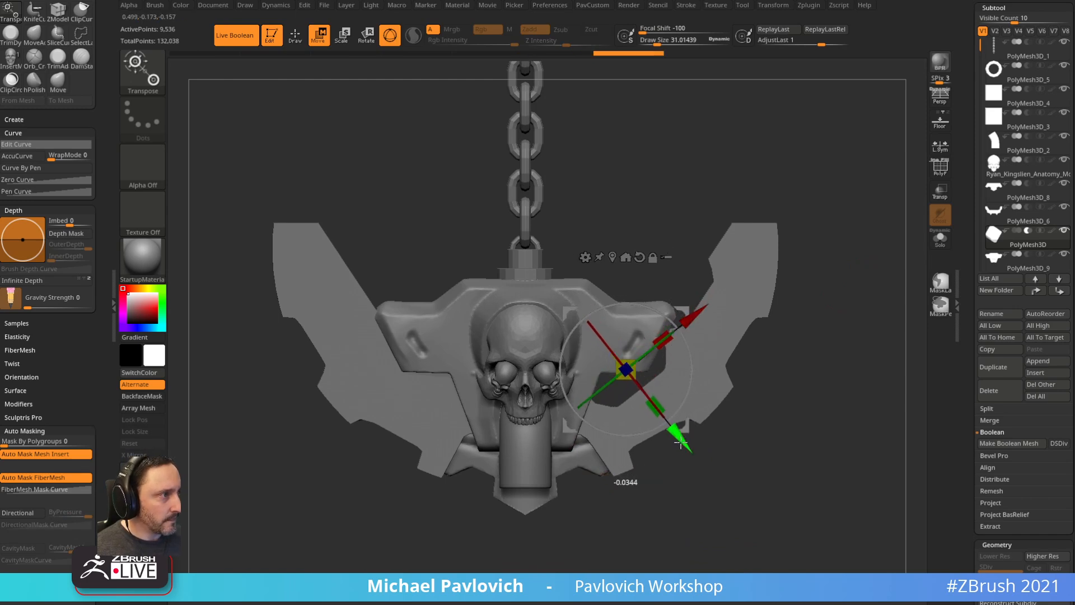
key("q")
mouse_move(878, 278)
left_mouse_down()
mouse_move(852, 257)
mouse_move(883, 277)
left_mouse_up()
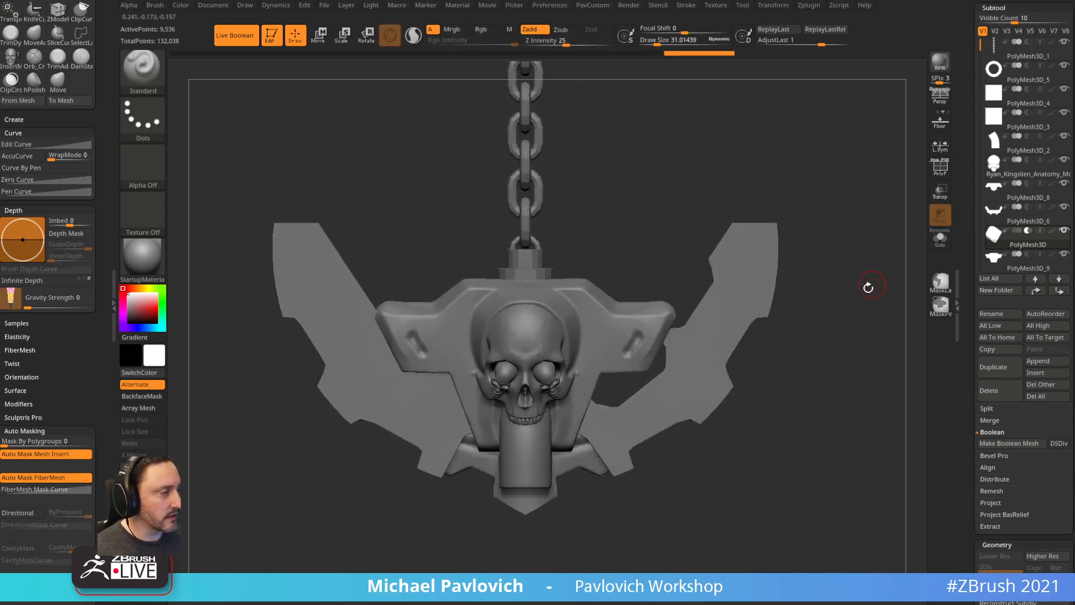
key("w")
left_click_drag(654, 404, 686, 432)
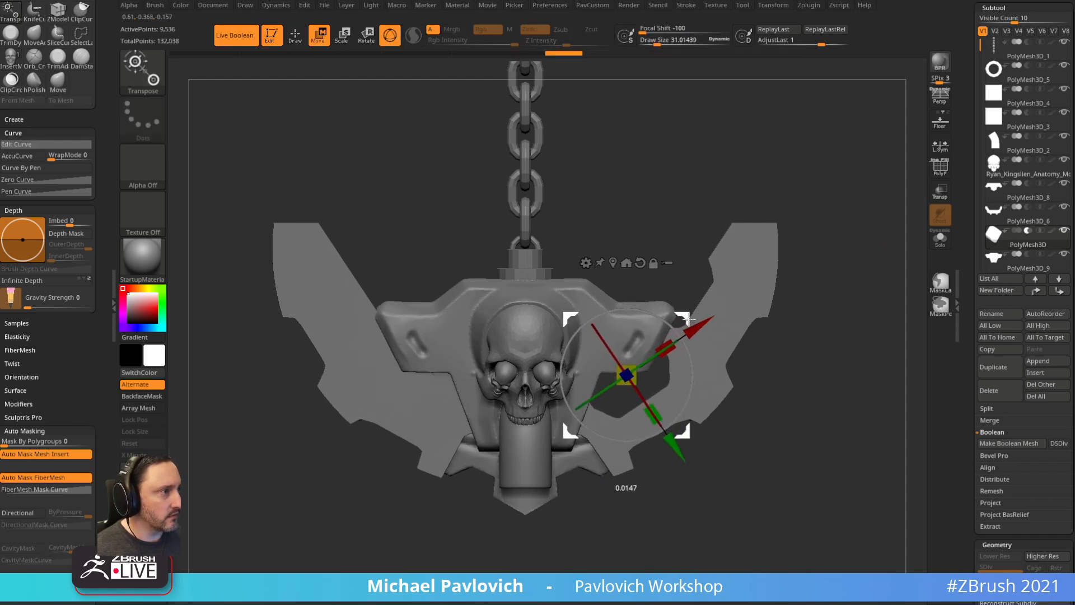
key("q")
mouse_move(868, 244)
left_mouse_down()
mouse_move(779, 223)
mouse_move(861, 256)
mouse_move(862, 223)
mouse_move(874, 254)
left_mouse_up()
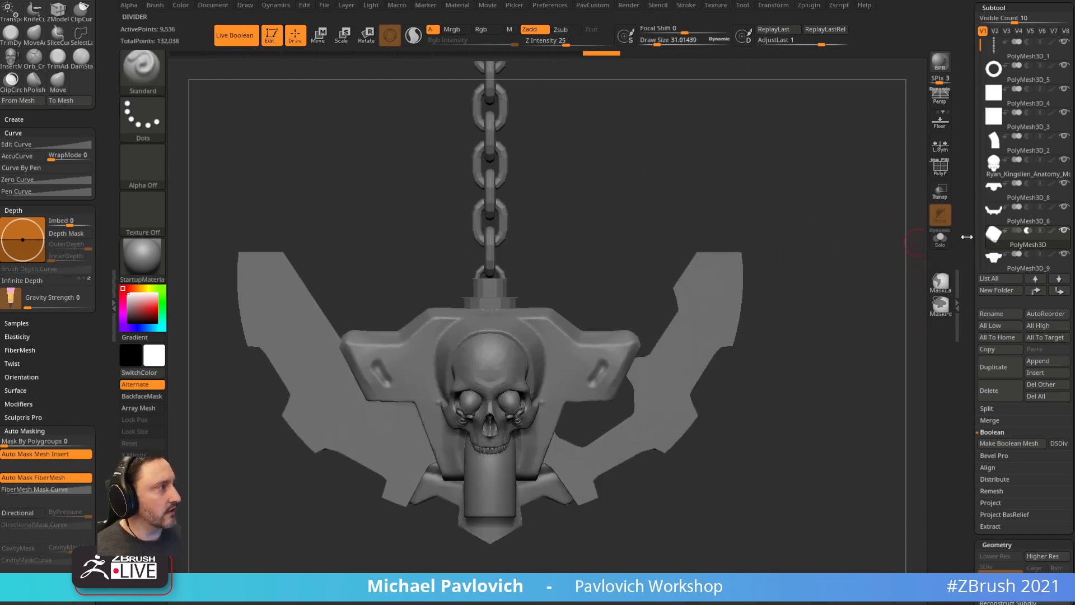
- Show only the winged plate and its cutter, and check their polyframe
left_click(1064, 230, "shift")
left_click(1064, 207)
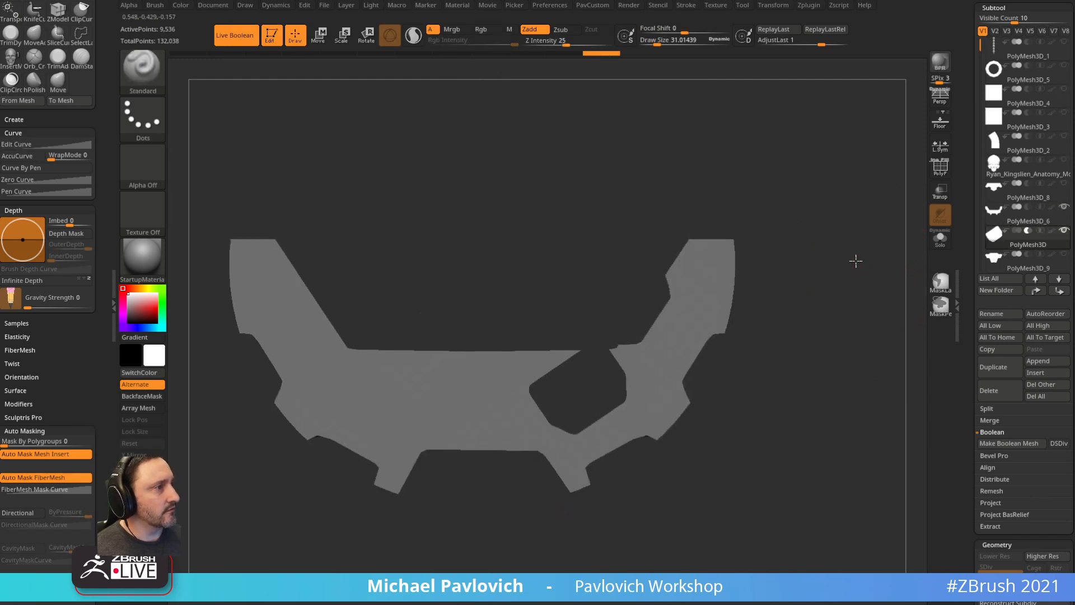
left_click_drag(856, 260, 871, 305)
left_click(941, 168)
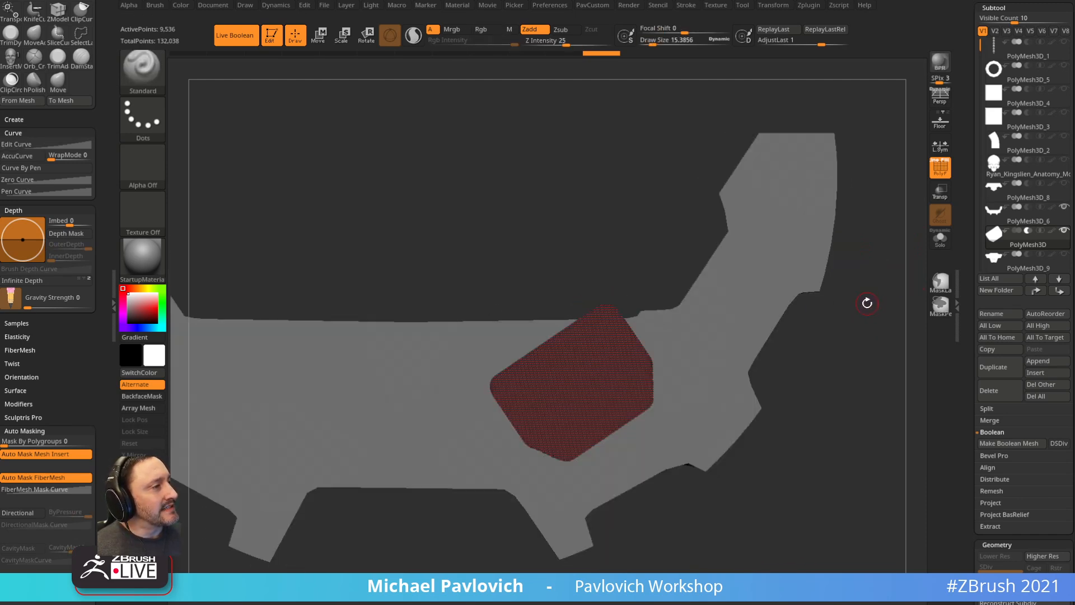
left_click(941, 173)
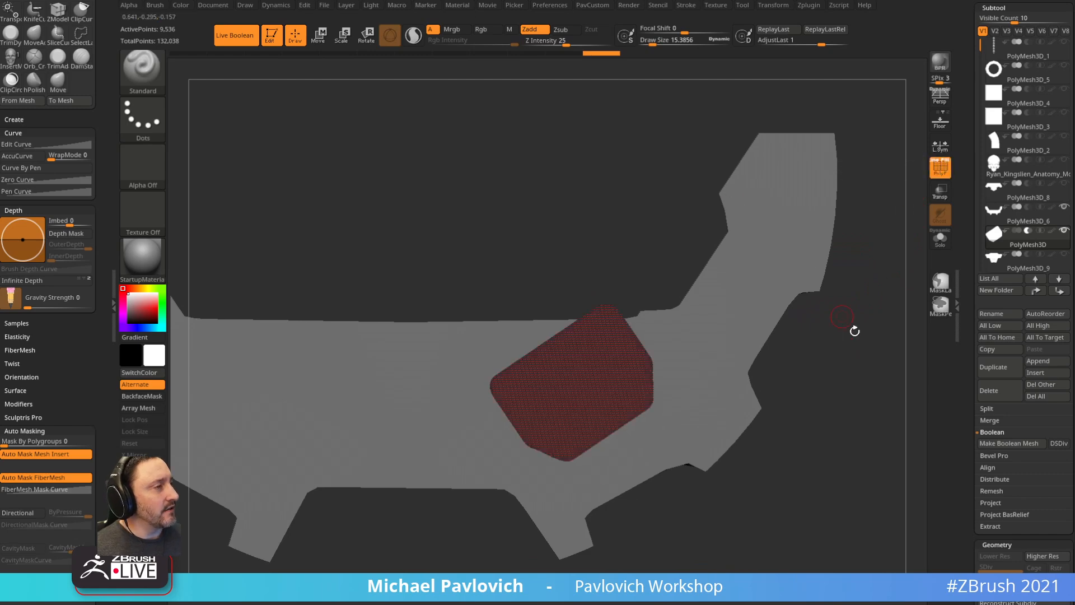
left_click_drag(854, 331, 890, 257)
left_click(942, 174)
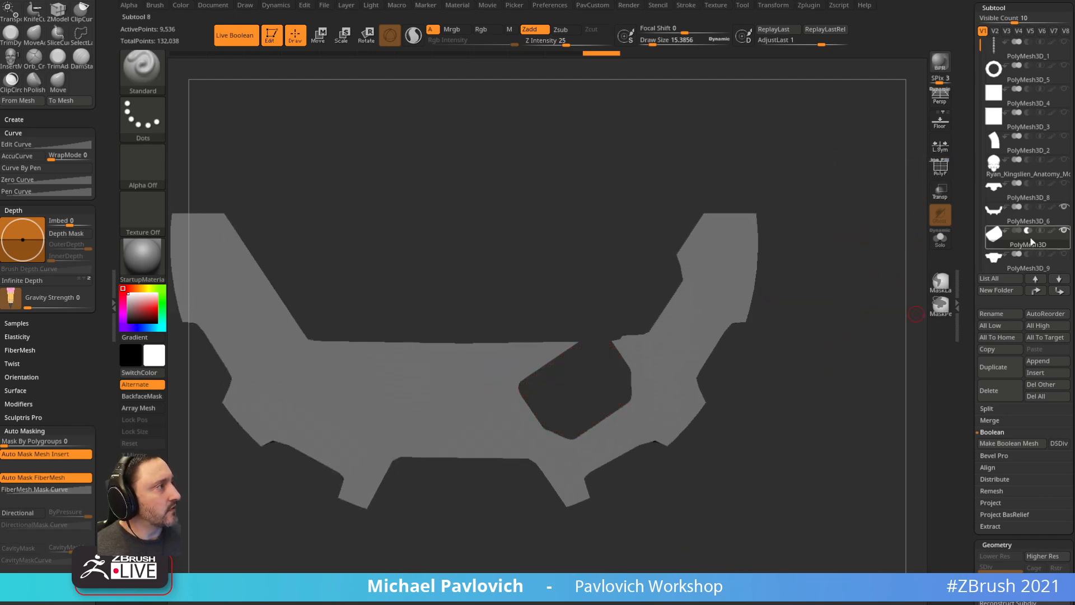
left_click_drag(856, 328, 833, 325)
- Replace the winged plate and its cutter with their Boolean mesh, inserted as a new subtool
left_click(1035, 444)
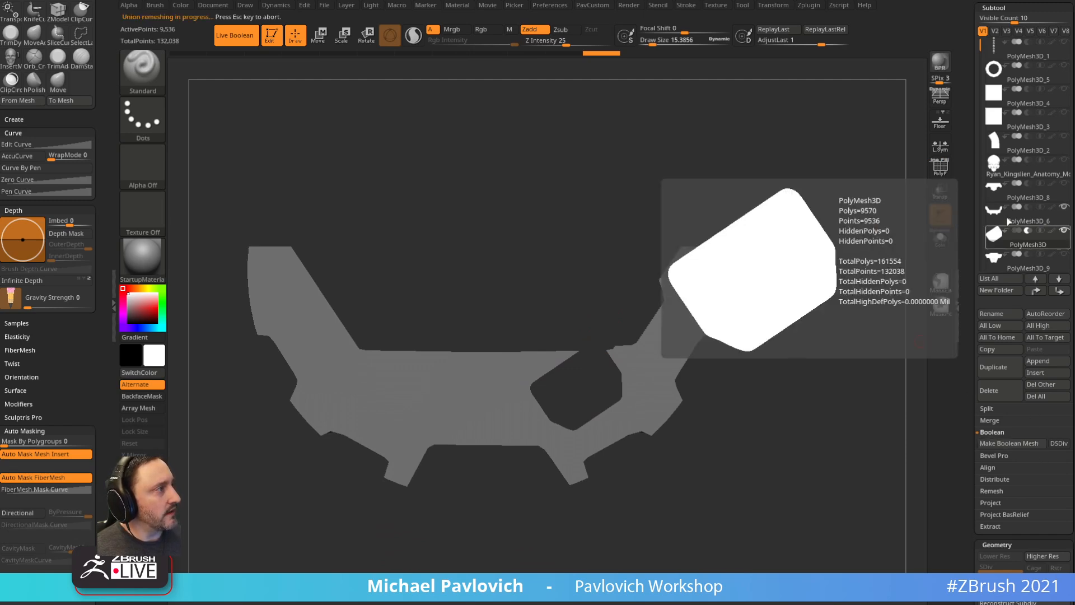
left_click_drag(981, 48, 980, 71)
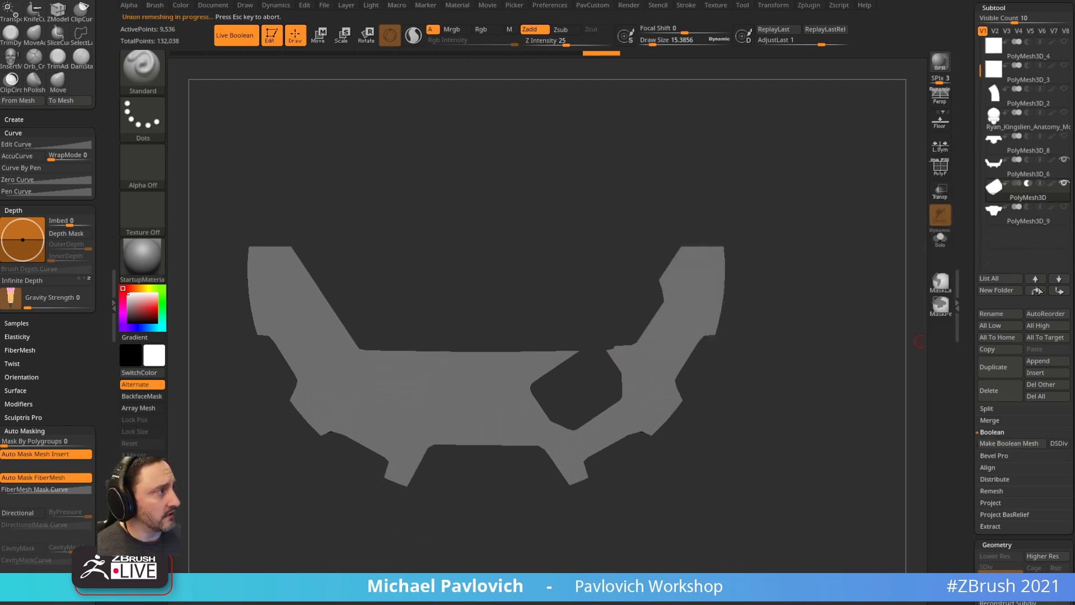
left_click(1046, 372)
left_click(611, 468)
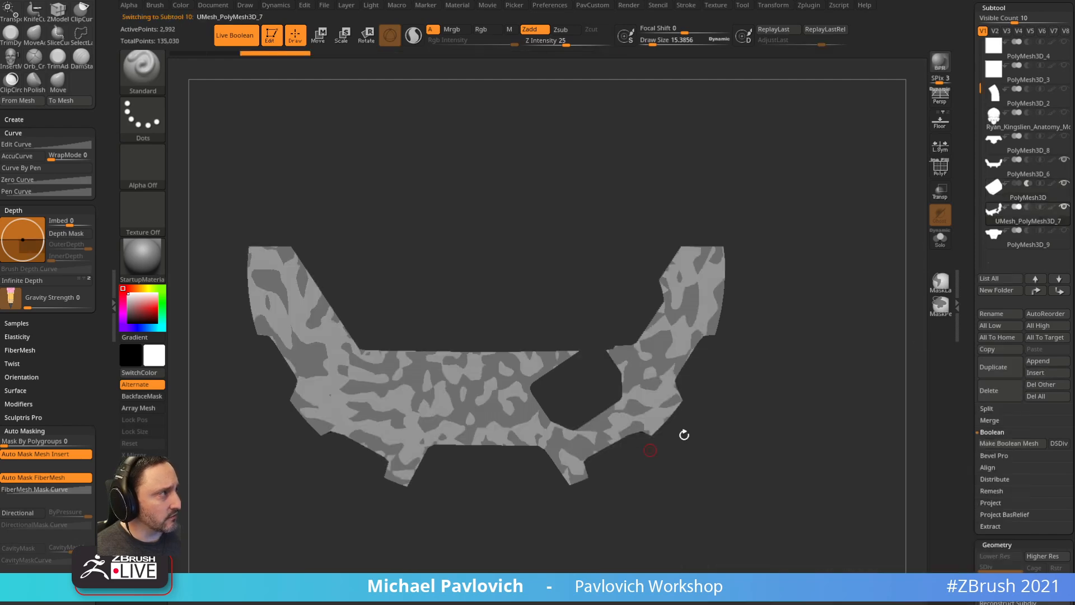
left_click(1042, 175)
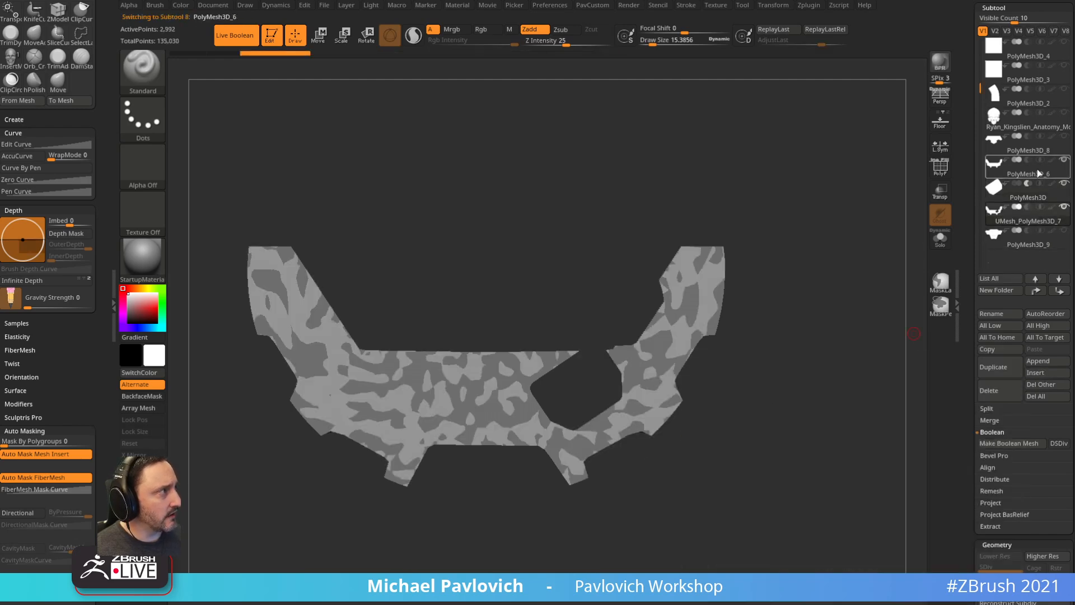
left_click(991, 394)
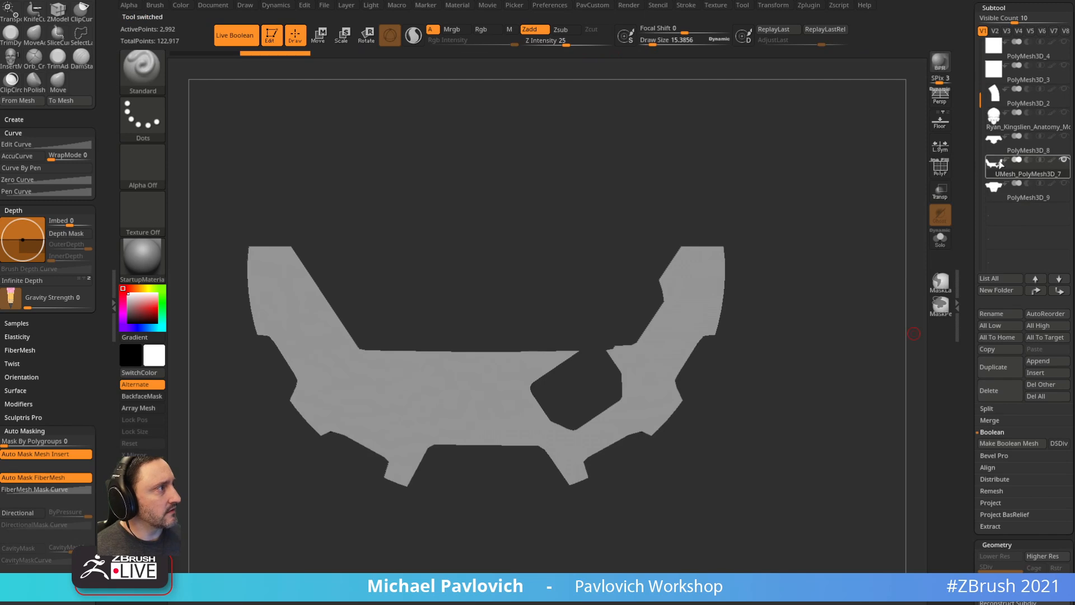
- Mirror and weld the cut plate so both wings match, and show the complete ornament
key("2")
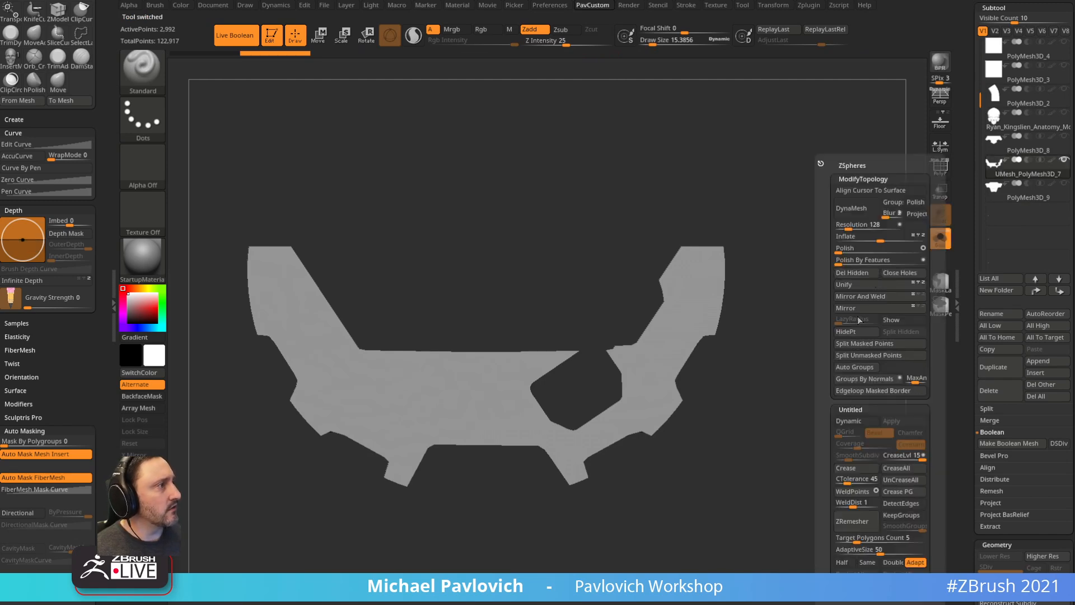
left_click(866, 308)
left_click(868, 297)
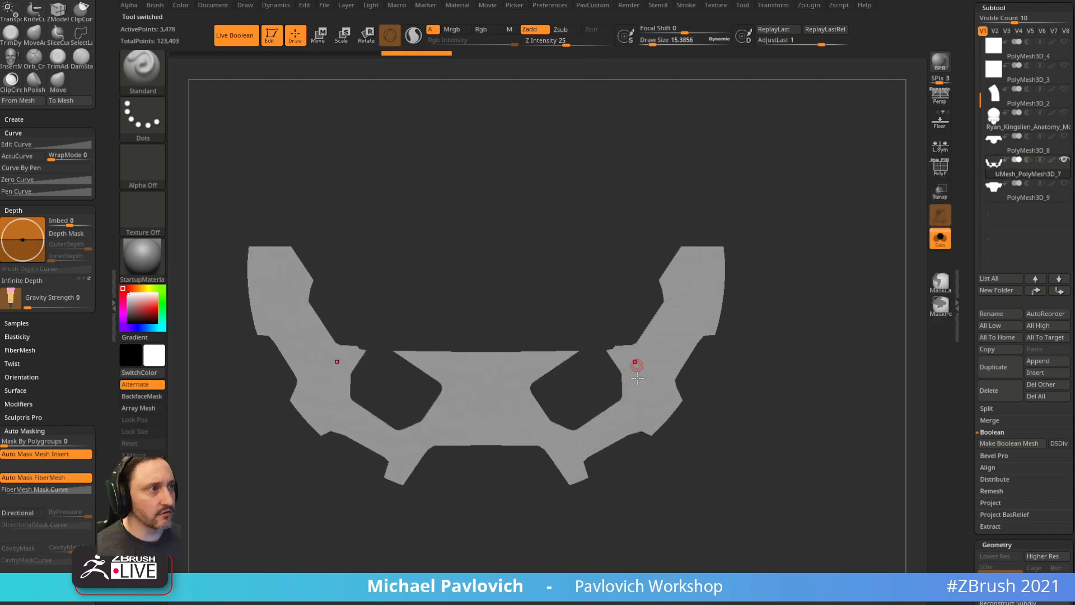
left_click_drag(823, 202, 845, 211, "alt")
left_click(937, 244)
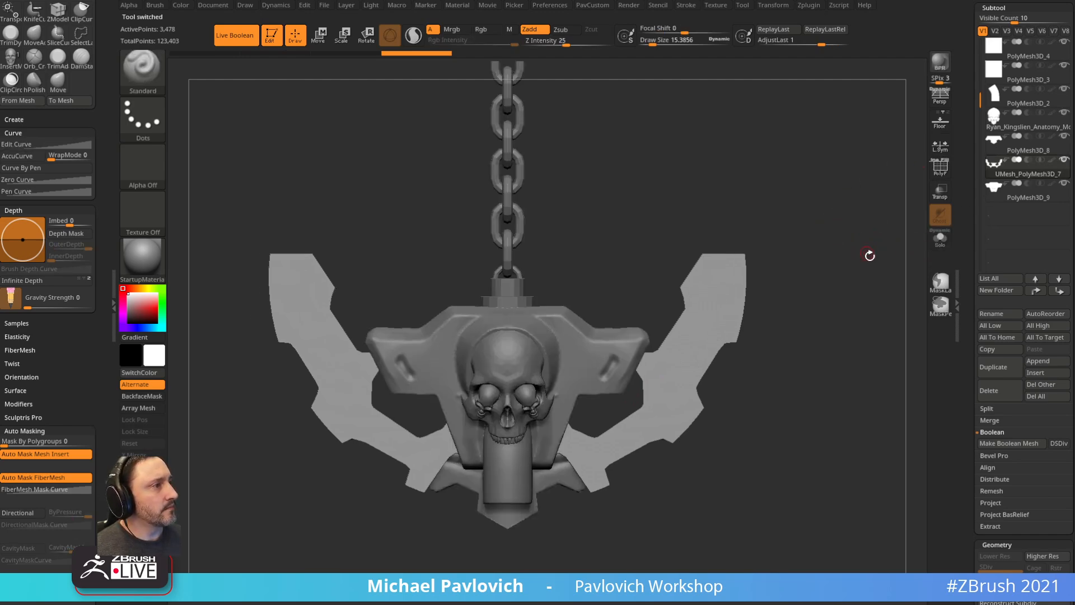
left_click_drag(840, 291, 850, 251, "alt")
left_click(590, 441, "alt")
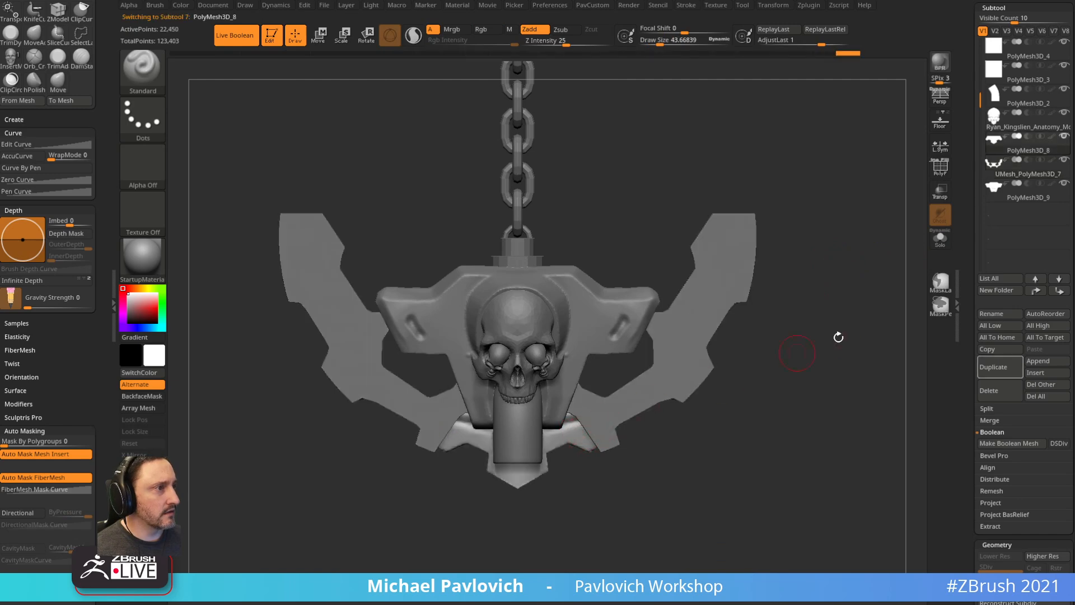
left_click_drag(837, 336, 837, 297)
left_click(744, 298, "alt")
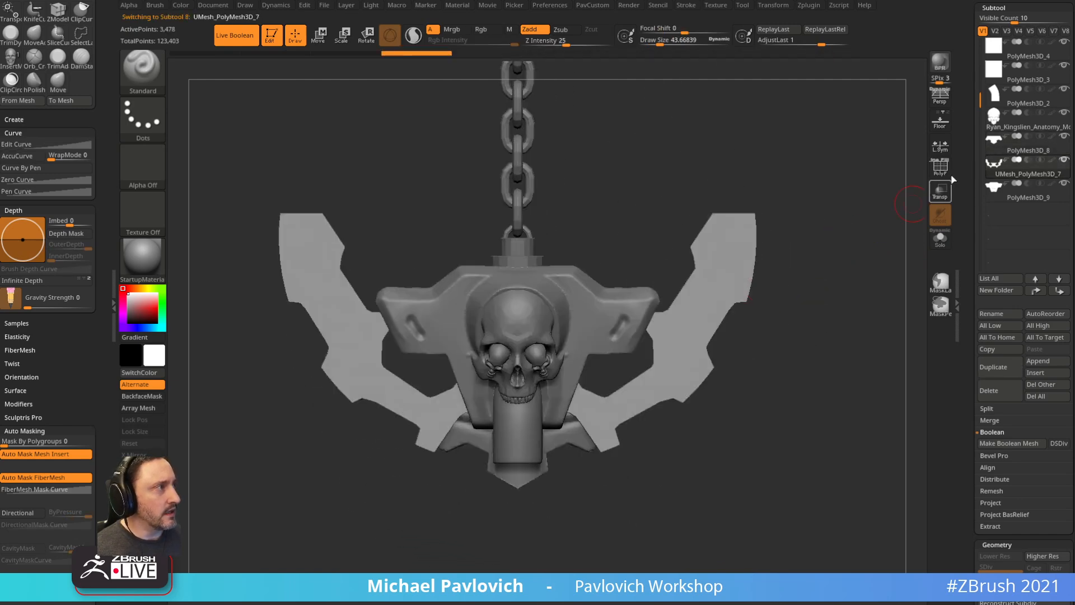
- DynaMesh the winged plate at resolution 368, checking its polyframe
key("shift+f")
mouse_move(852, 220)
left_mouse_down()
mouse_move(855, 240)
mouse_move(865, 233)
left_mouse_up()
key("grave")
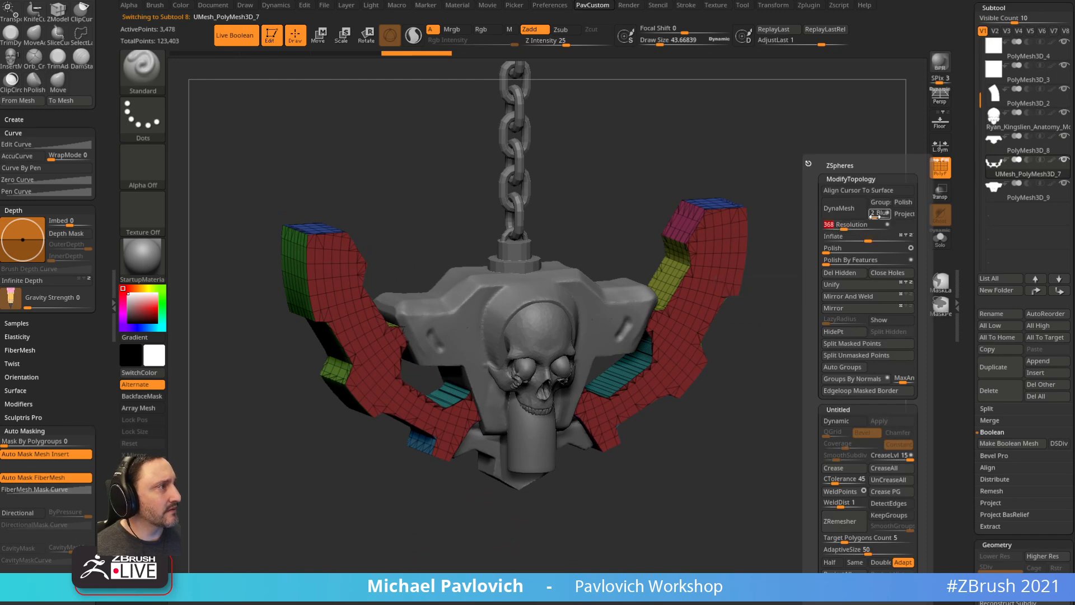
left_click(838, 208)
key("shift+f")
left_click_drag(874, 218, 823, 236, "shift")
- Try carving a long stepped groove down both wings with the DamStandard brush
key("b")
key("d")
key("s")
left_click_drag(826, 173, 833, 200, "alt")
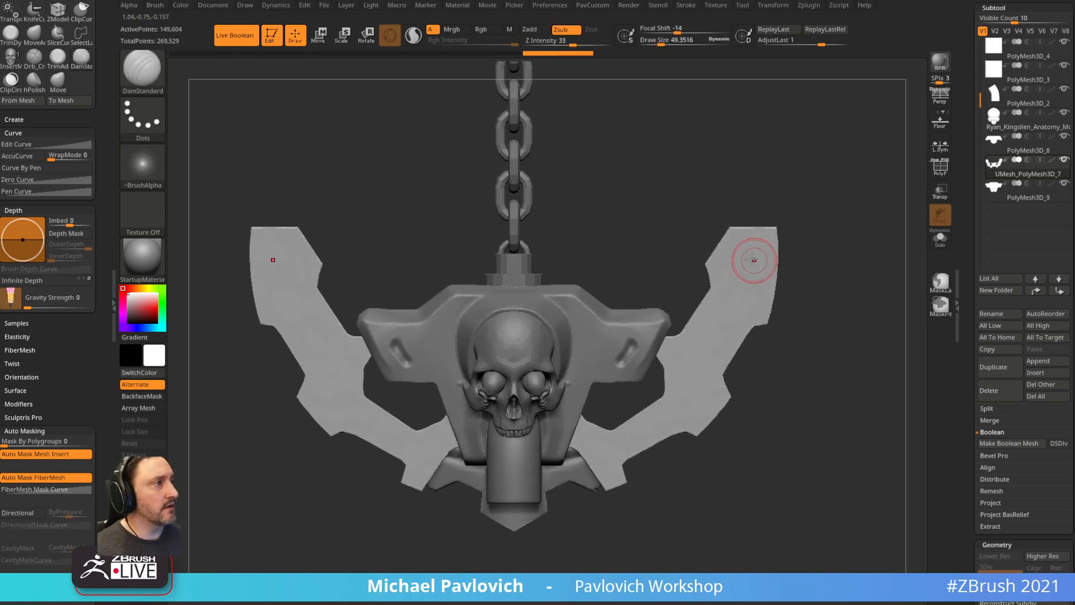
key("s")
left_click_drag(755, 257, 686, 391)
key("ctrl+z")
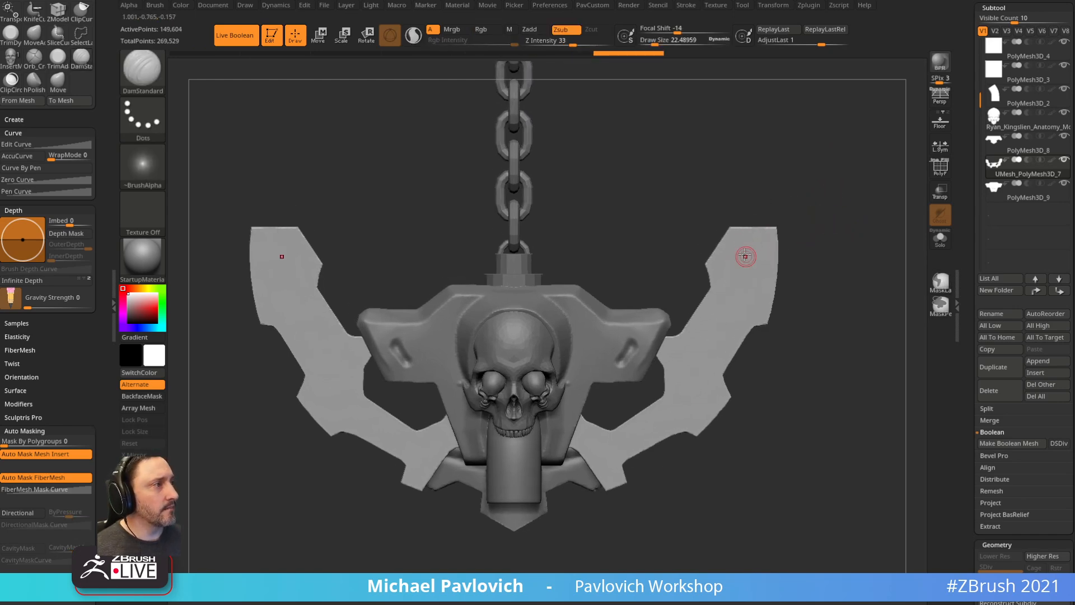
mouse_move(749, 267)
left_mouse_down()
mouse_move(669, 425)
mouse_move(602, 465)
left_mouse_up()
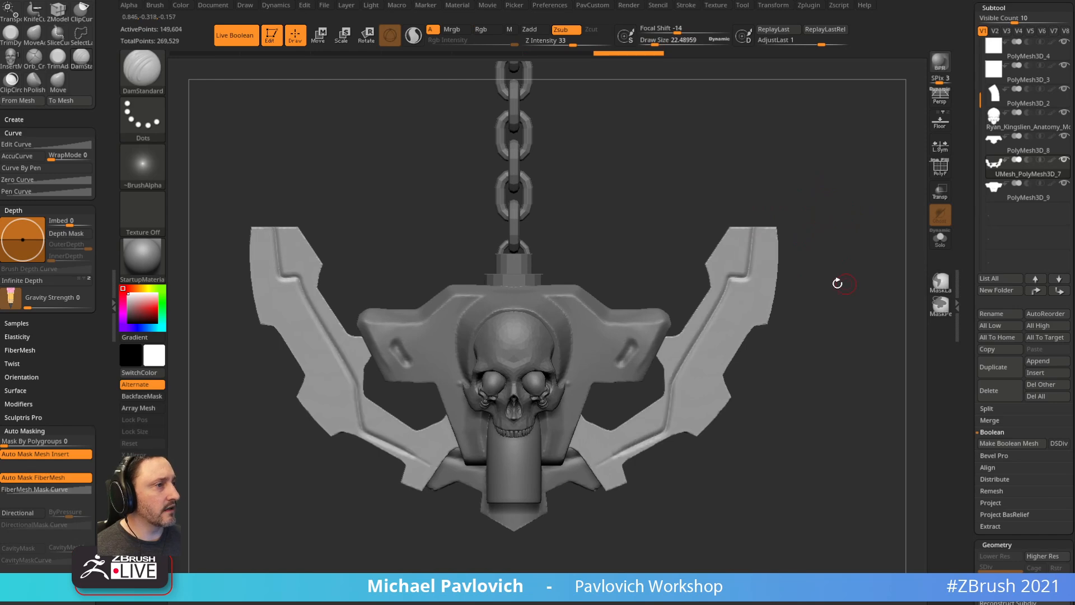
left_click_drag(837, 281, 788, 231)
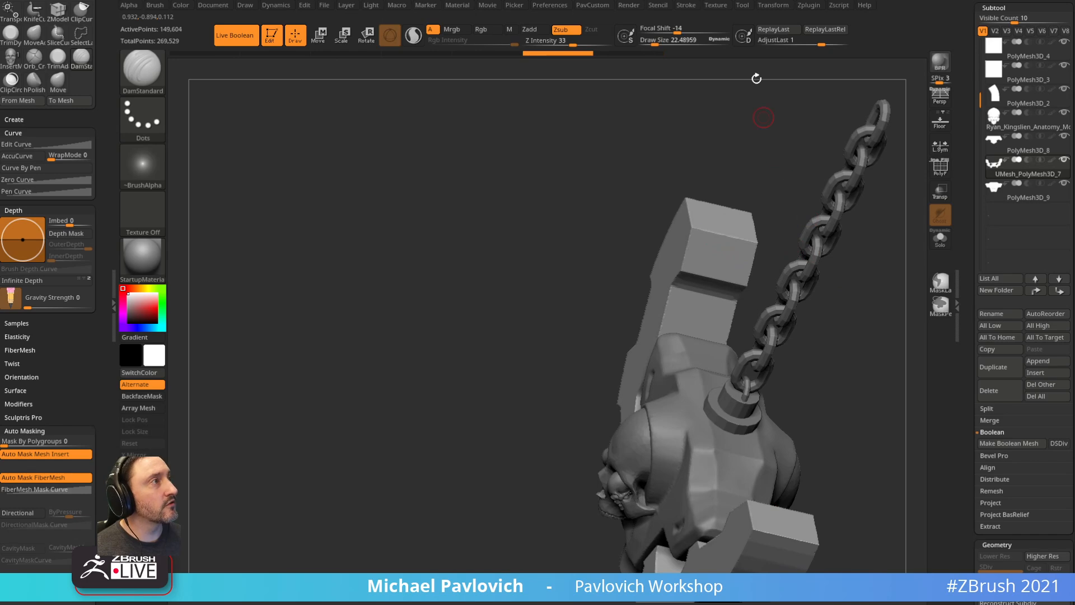
- Adjust the winged plate's sculpting symmetry and return to the front view
mouse_move(773, 5)
left_click(811, 292)
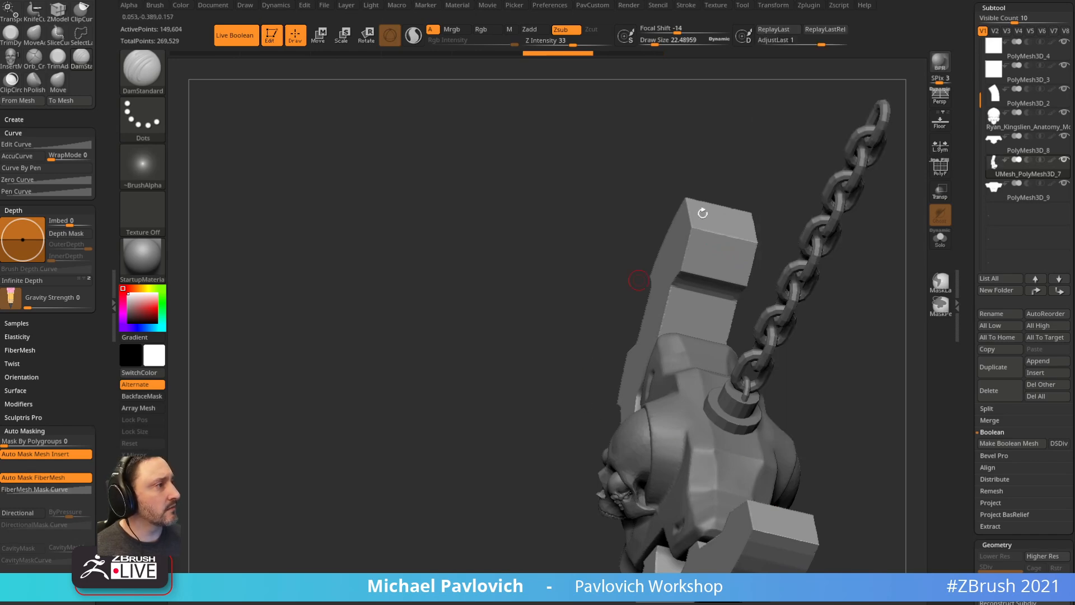
left_click_drag(886, 280, 822, 252)
left_click_drag(806, 206, 718, 269)
key("b")
key("s")
key("t")
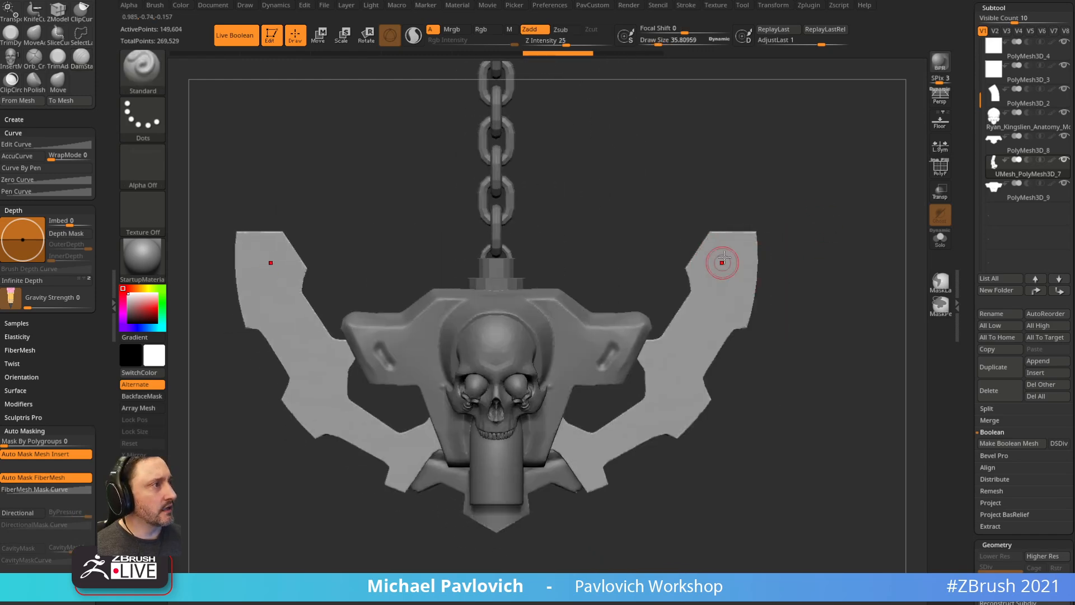
key("s")
left_click_drag(808, 270, 804, 268)
left_click_drag(805, 268, 810, 275, "alt")
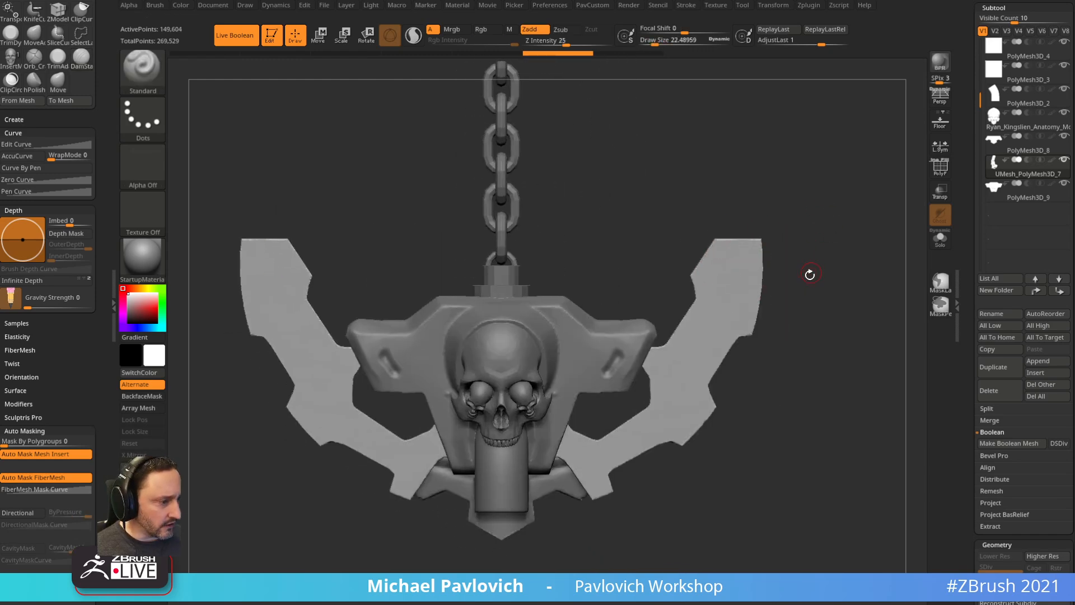
- Switch to the DamStandard brush and set the draw size to 18.76
mouse_move(819, 221)
left_mouse_down("alt")
mouse_move(827, 206)
mouse_move(752, 241)
left_mouse_up("alt")
key("b")
key("d")
key("s")
key("s")
- Try carving a vertical groove down the outer side of both wing tips
left_click_drag(754, 283, 752, 300)
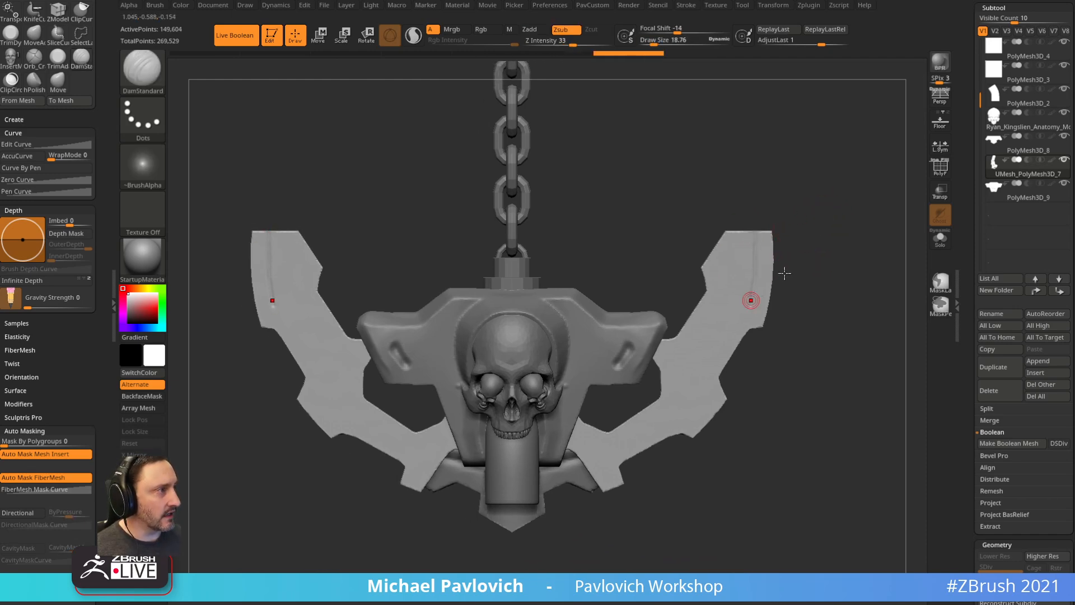
mouse_move(794, 237)
left_mouse_down("alt")
mouse_move(784, 230)
mouse_move(833, 241)
left_mouse_up("alt")
key("ctrl+z")
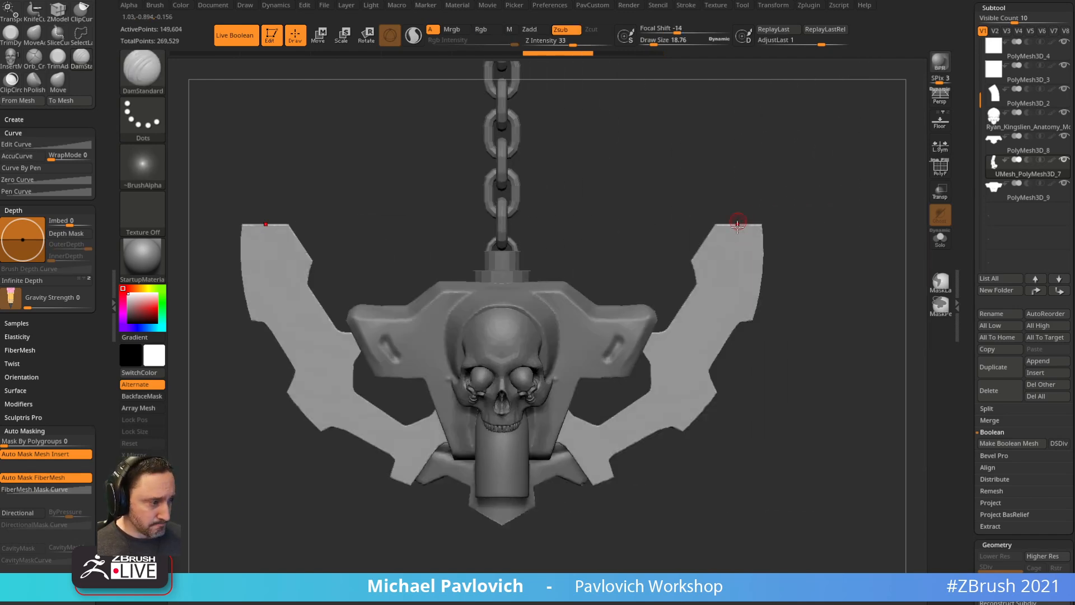
- Carve a mirrored DamStandard groove from each wing tip's outer edge down to the wing's lower outer corner, undoing unsatisfactory strokes
mouse_move(746, 229)
left_mouse_down()
mouse_move(645, 414)
mouse_move(626, 406)
left_mouse_up()
key("ctrl+z")
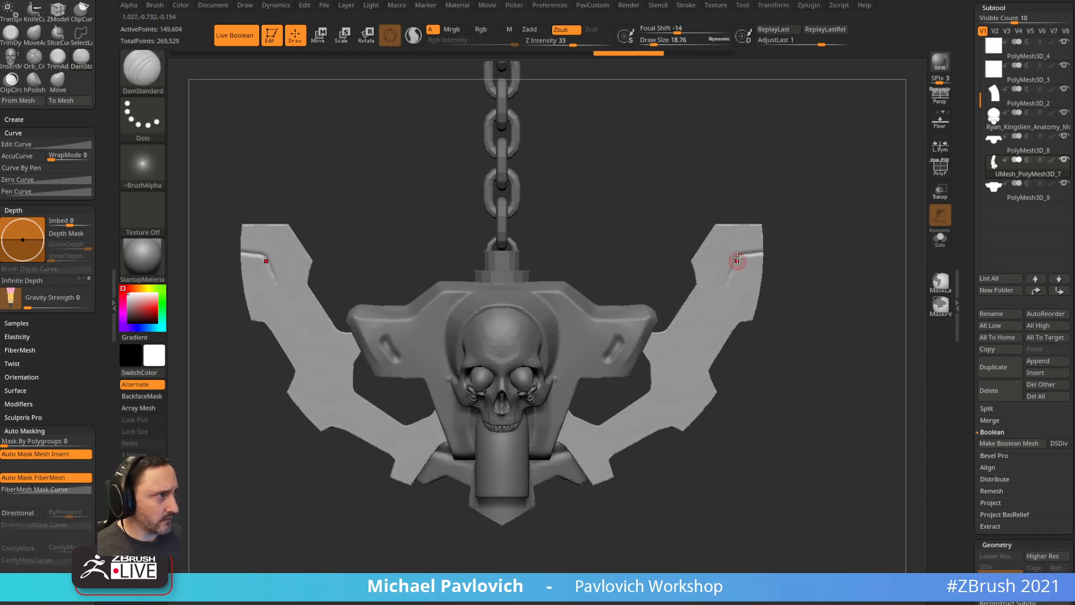
left_click_drag(737, 260, 685, 353)
left_click_drag(744, 514, 746, 515)
key("ctrl+z")
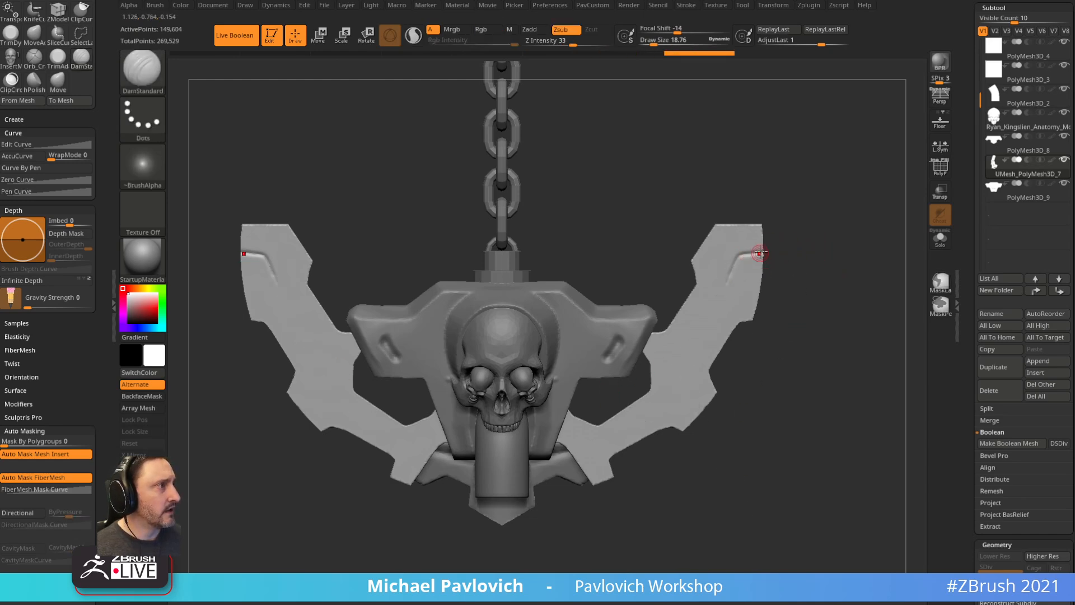
mouse_move(733, 262)
left_mouse_down()
mouse_move(679, 361)
mouse_move(669, 420)
left_mouse_up()
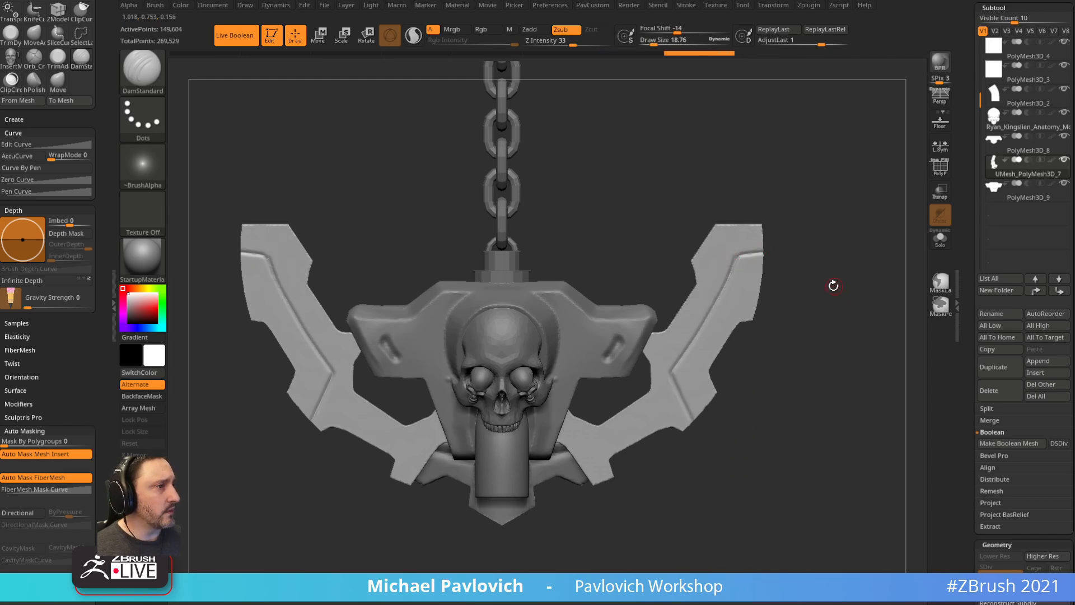
left_click_drag(829, 269, 821, 274, "alt")
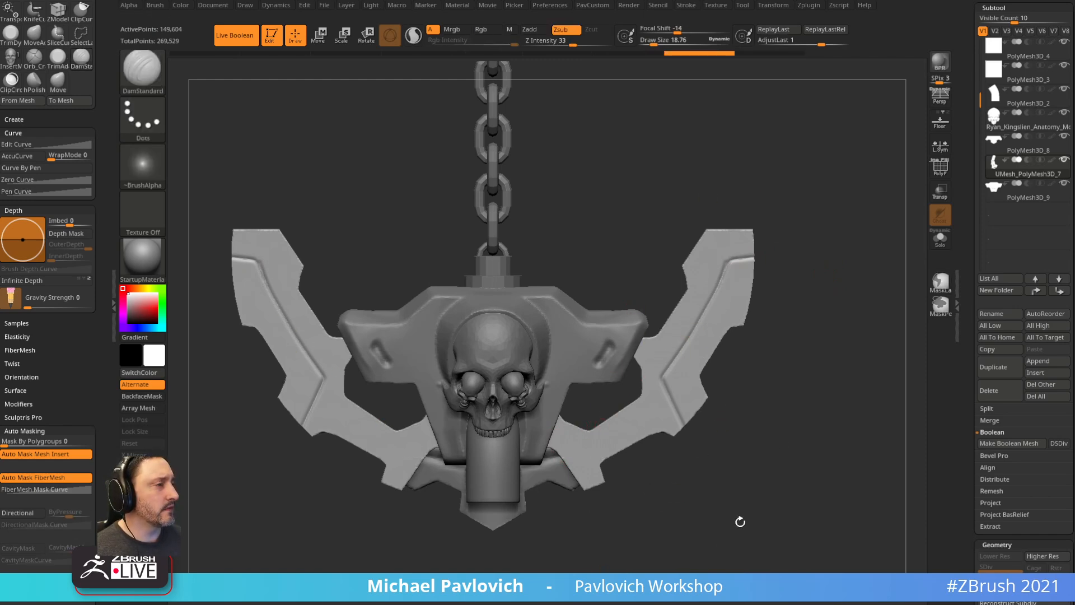
- Carve a mirrored DamStandard groove across the base of the two lower prongs, redoing the stroke until it is clean
left_click_drag(661, 466, 671, 476, "alt")
left_click_drag(626, 440, 559, 471)
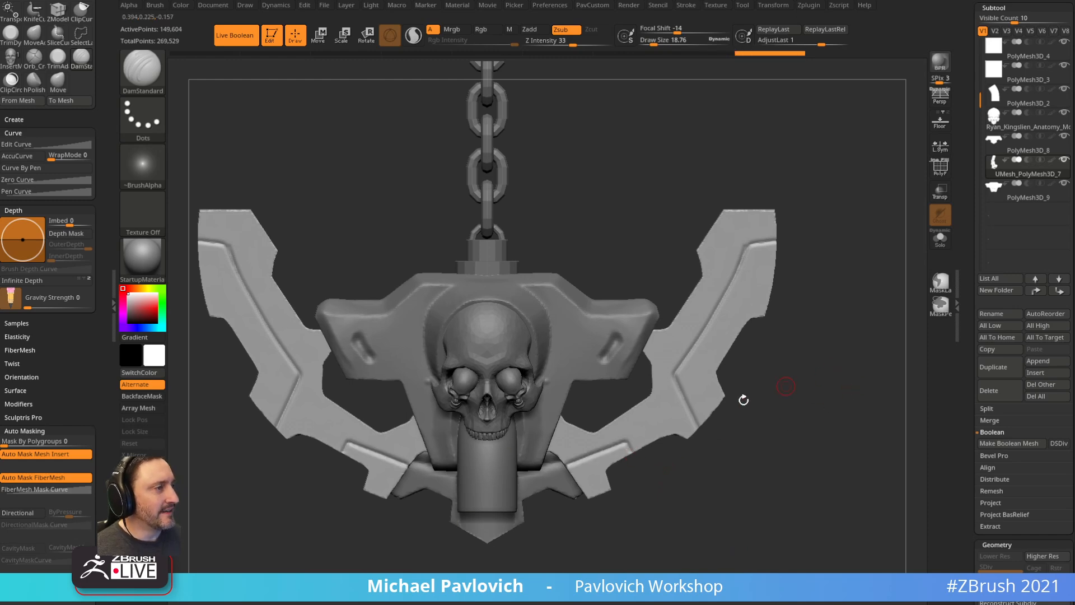
key("ctrl+z")
left_click_drag(634, 447, 480, 497)
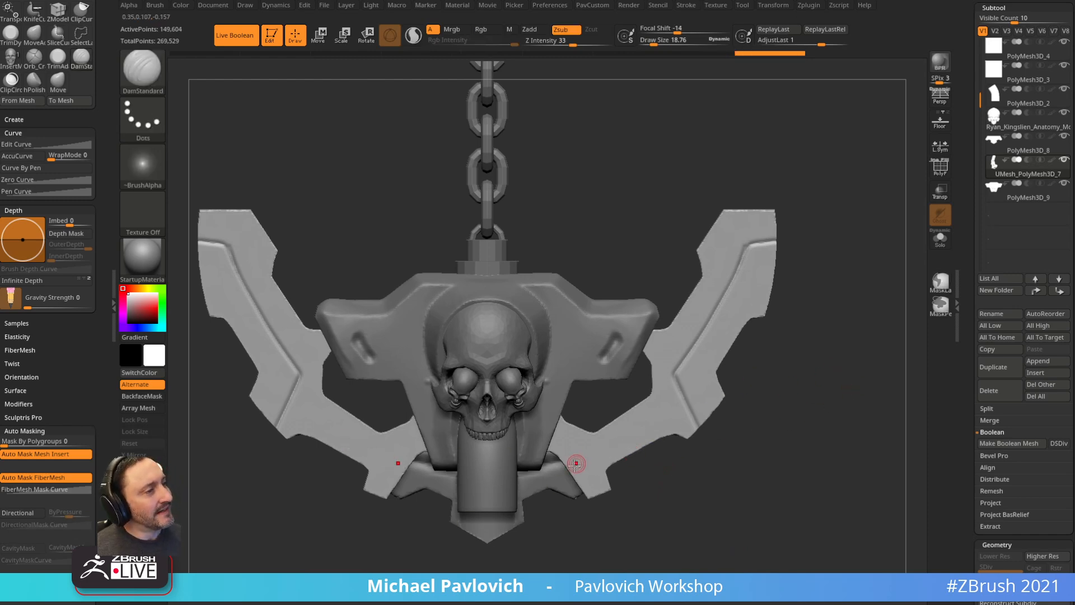
key("ctrl+z")
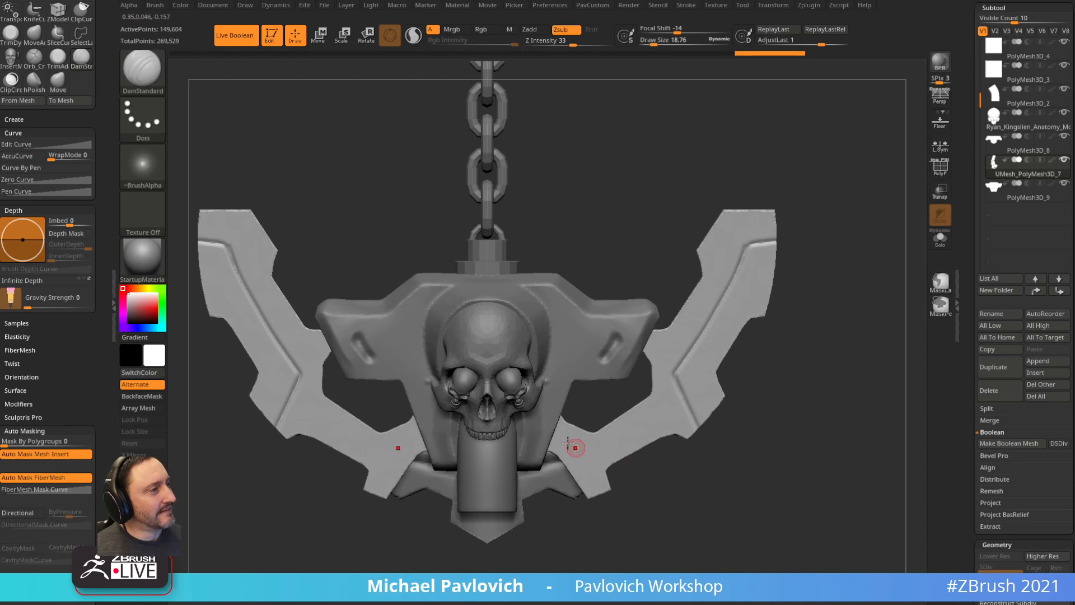
mouse_move(559, 466)
left_mouse_down()
mouse_move(666, 447)
mouse_move(676, 313)
left_mouse_up()
key("ctrl+z")
key("ctrl+z")
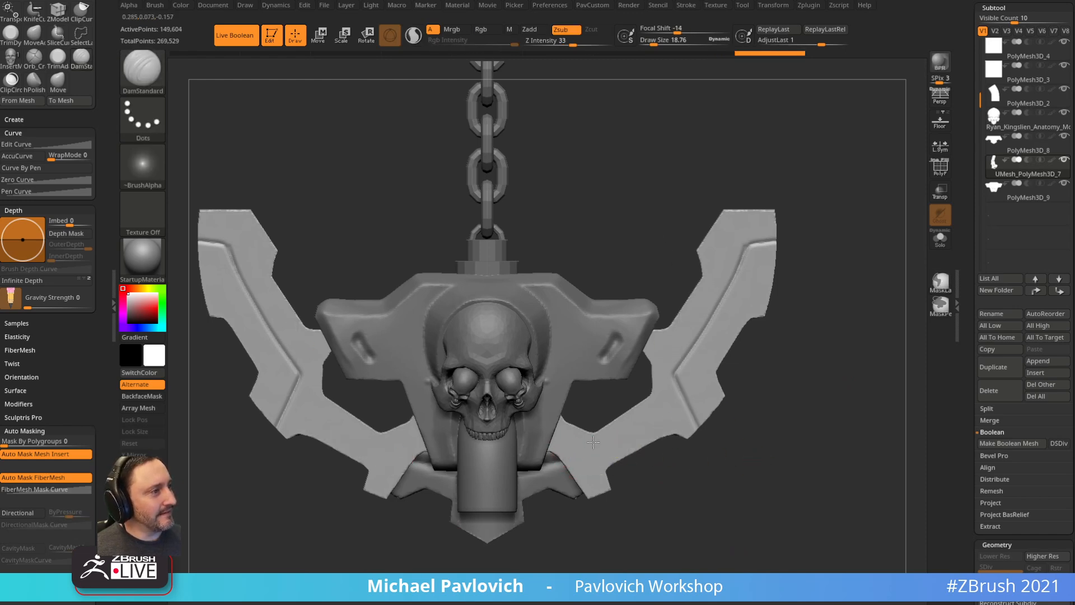
key("ctrl+z")
mouse_move(560, 459)
left_mouse_down()
mouse_move(694, 410)
mouse_move(653, 468)
left_mouse_up()
left_click_drag(834, 213, 839, 164)
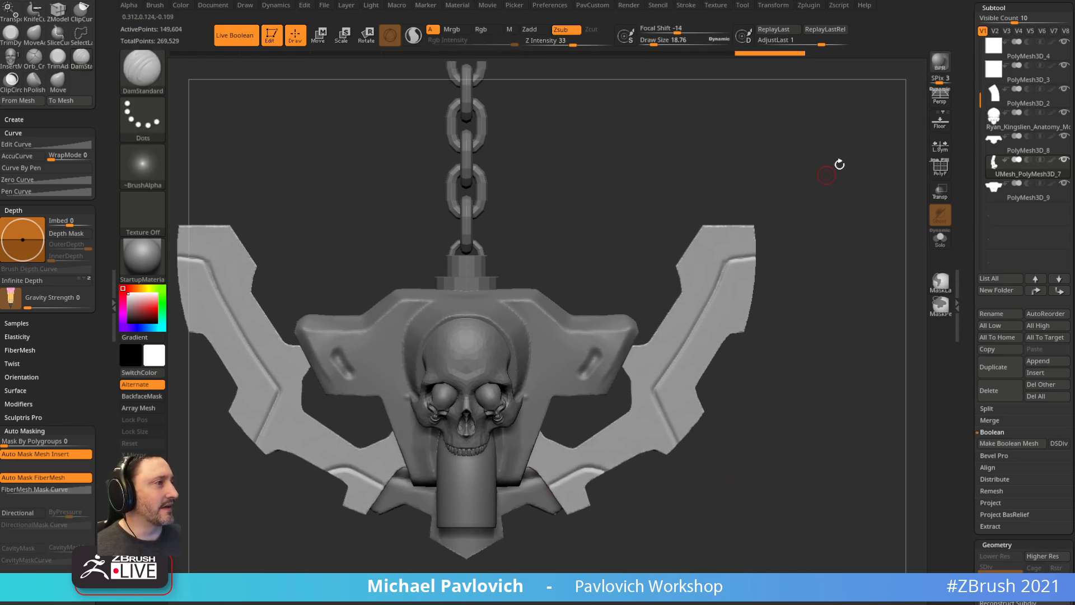
- Isolate the winged plate, switch to the Standard brush and duplicate the plate
left_click(940, 238)
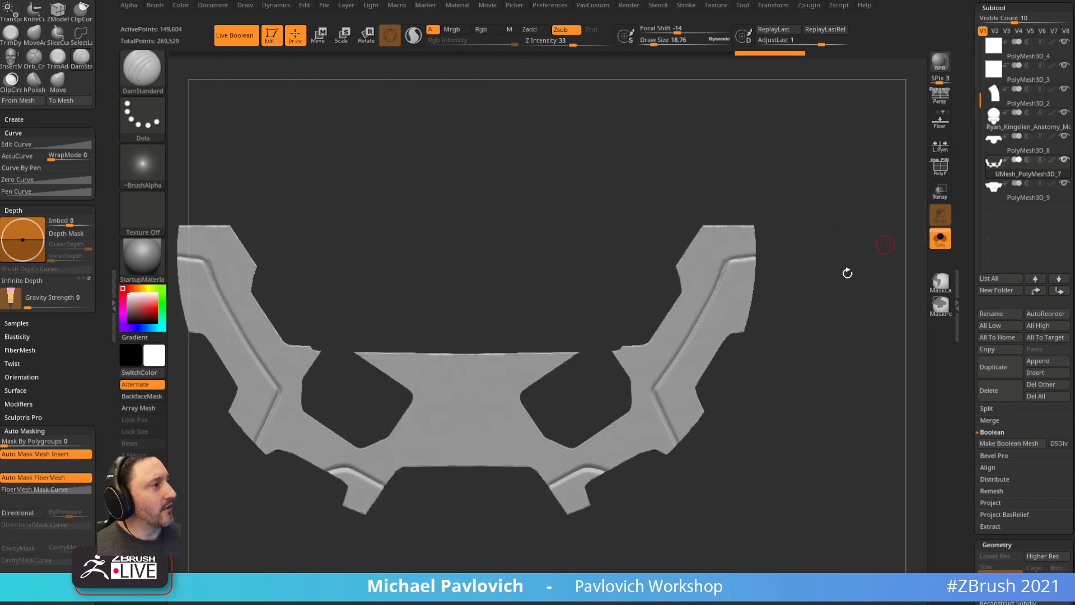
mouse_move(844, 271)
left_mouse_down()
mouse_move(879, 239)
mouse_move(843, 264)
mouse_move(866, 249)
left_mouse_up()
key("s")
key("b")
key("s")
key("t")
left_click(993, 367)
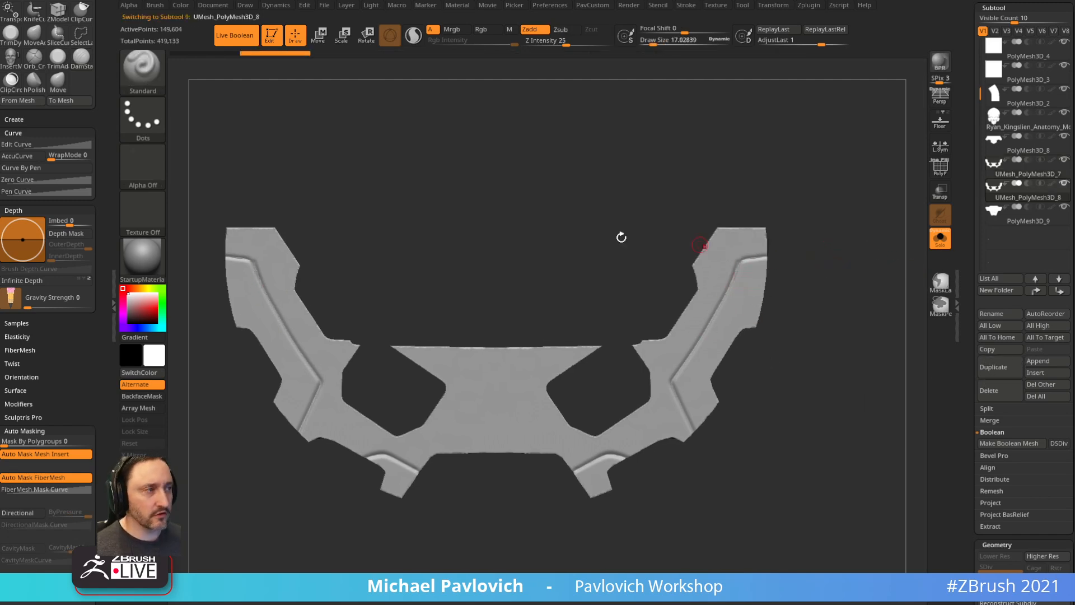
- Slice the duplicate along the groove with KnifeCurve, keeping only one wing's outer panel, and leave Solo mode
mouse_move(718, 504)
left_mouse_down("ctrl+shift")
mouse_move(566, 163)
mouse_move(576, 163)
left_mouse_up("ctrl+shift")
mouse_move(557, 491)
left_mouse_down("ctrl+shift")
mouse_move(644, 403)
mouse_move(748, 237)
mouse_move(767, 119)
left_mouse_up("ctrl+shift")
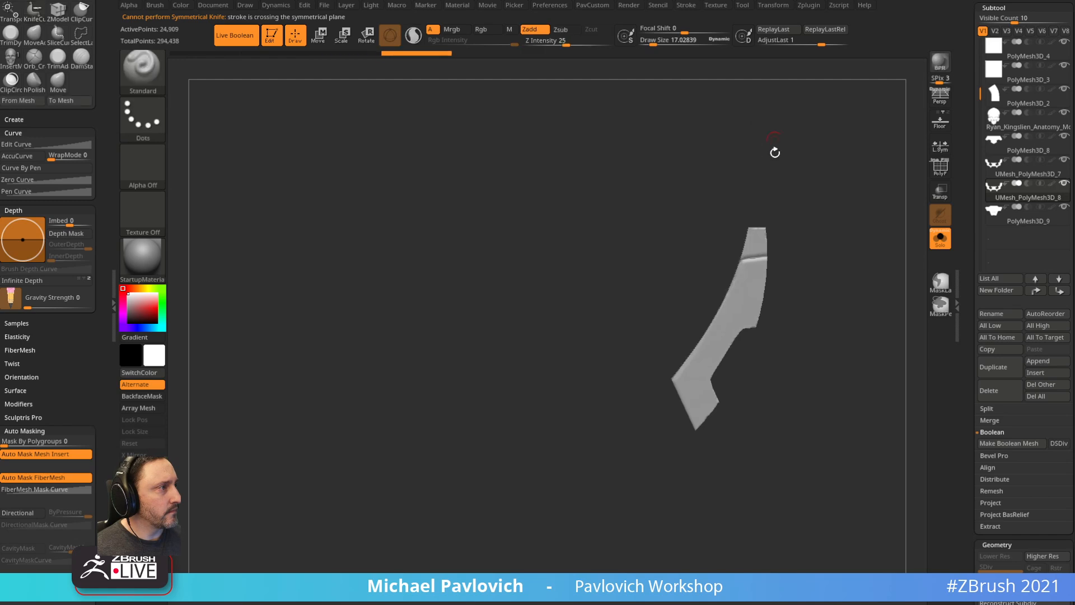
left_click_drag(617, 269, 899, 242, "ctrl+shift")
left_click(940, 238)
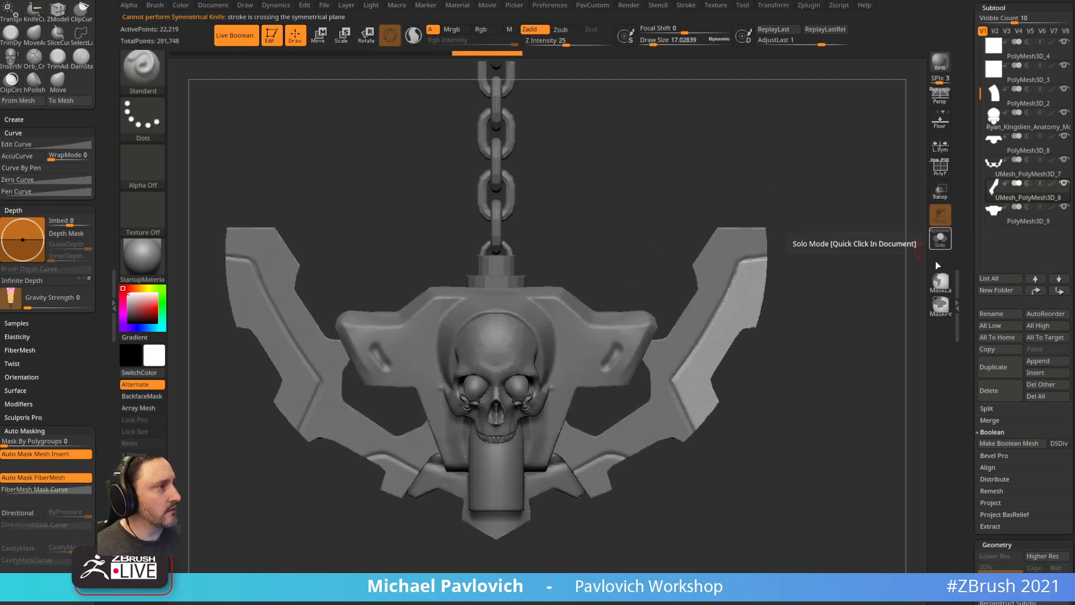
- Duplicate the original winged plate again, isolate the copy, and slice it with KnifeCurve down to one lower prong piece
left_click(661, 434, "alt")
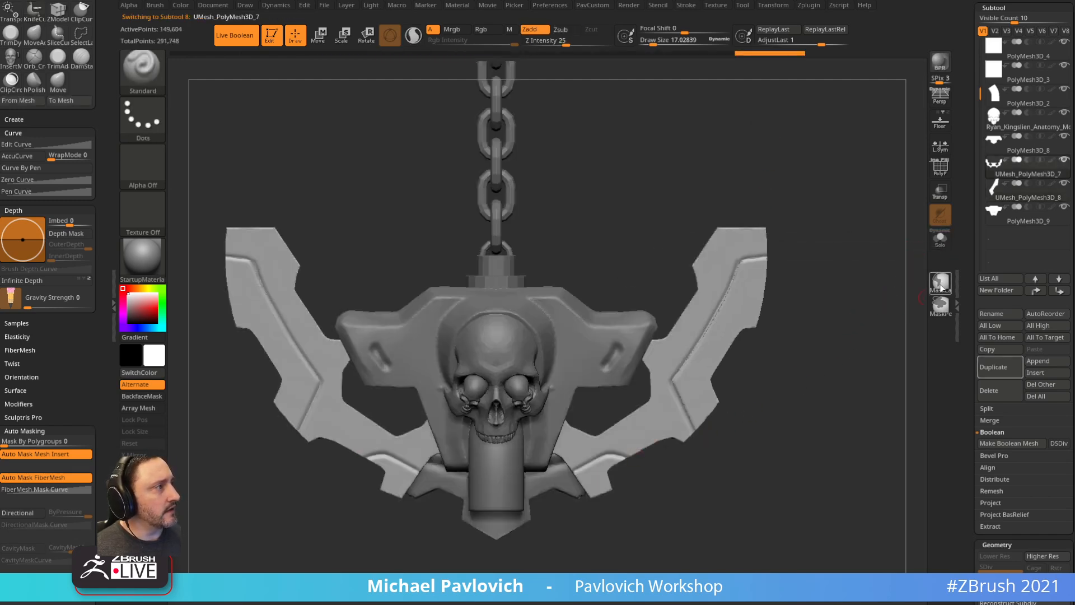
left_click(999, 367)
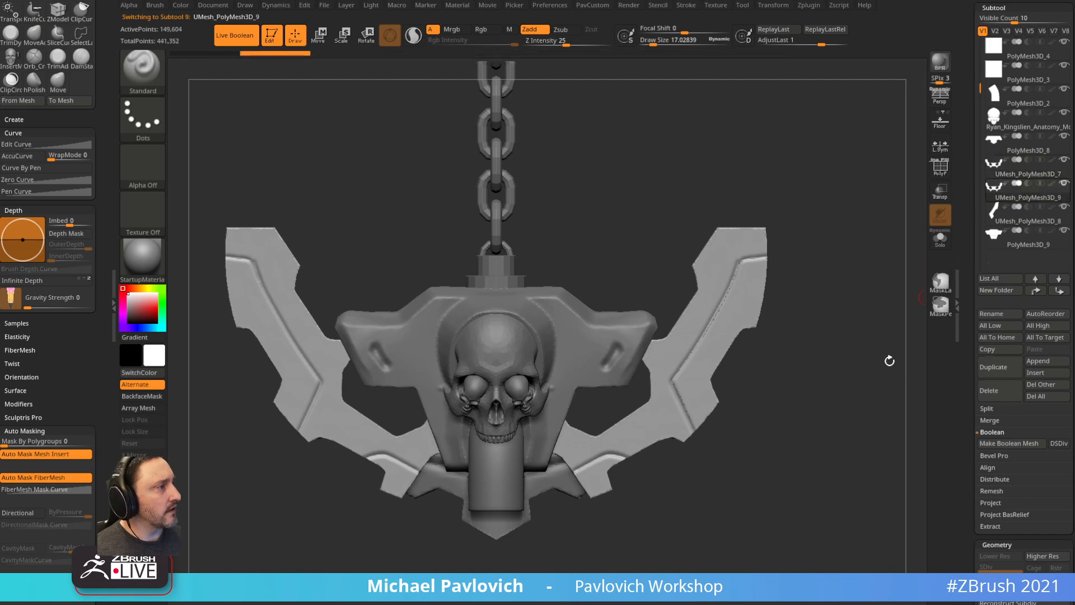
left_click(941, 239)
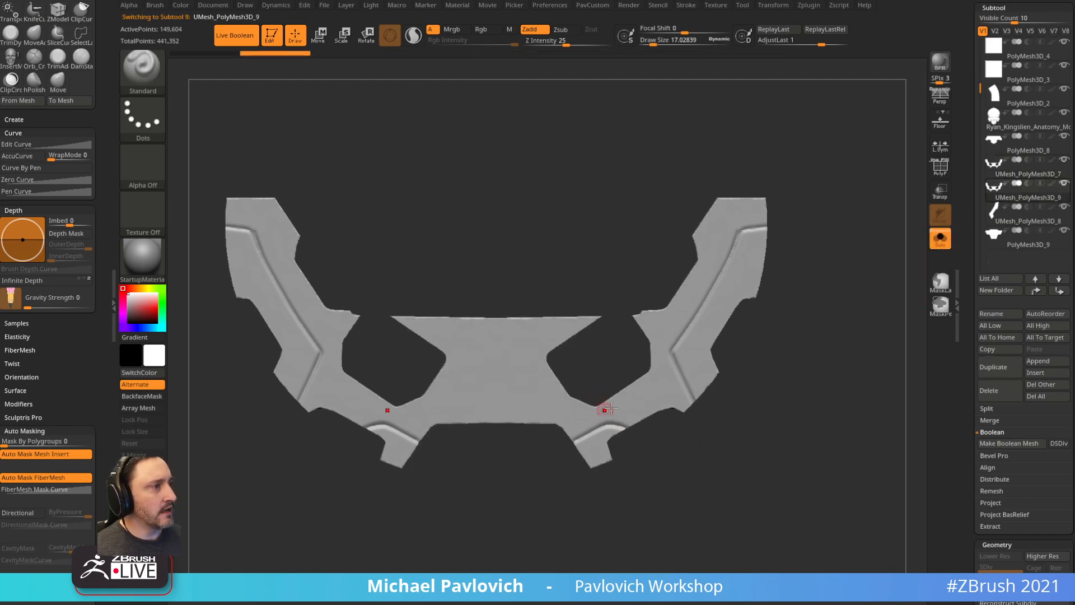
mouse_move(767, 350)
left_mouse_down("alt")
mouse_move(785, 334)
mouse_move(810, 334)
left_mouse_up("alt")
mouse_move(813, 449)
left_mouse_down("ctrl+shift")
mouse_move(297, 310)
mouse_move(578, 290)
mouse_move(440, 367)
mouse_move(833, 499)
mouse_move(836, 474)
left_mouse_up("ctrl+shift")
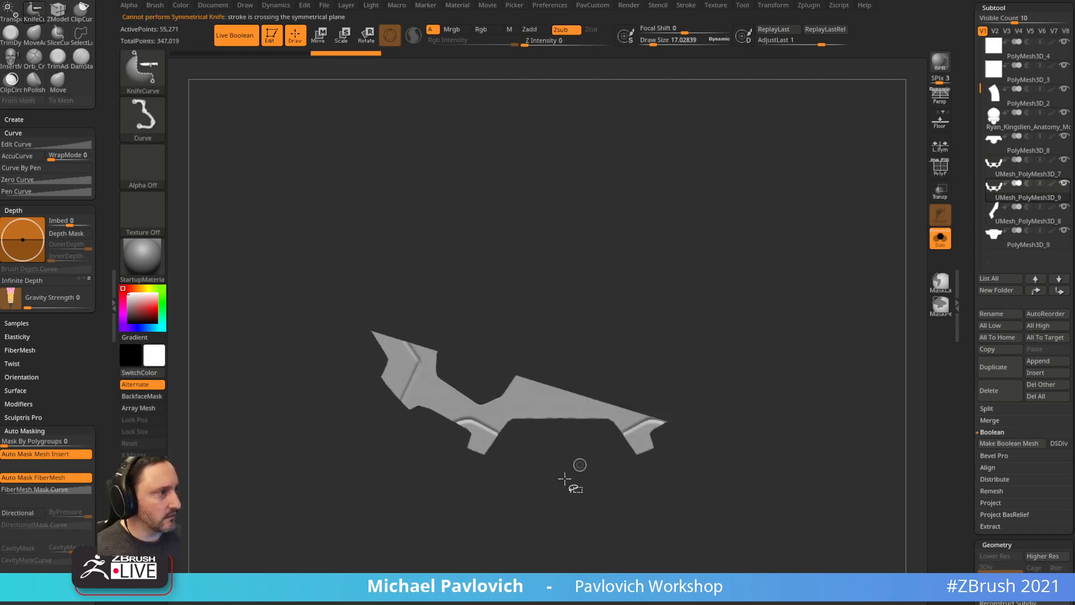
mouse_move(562, 464)
left_mouse_down("ctrl+shift")
mouse_move(757, 386)
mouse_move(751, 369)
left_mouse_up("ctrl+shift")
left_click_drag(593, 405, 776, 448, "ctrl+shift")
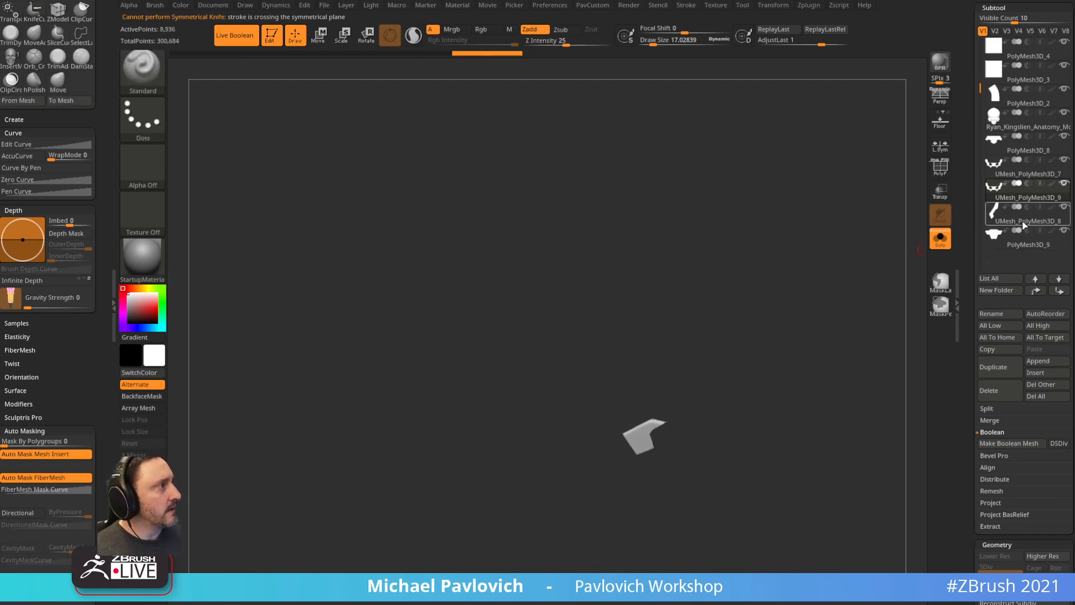
- Try to slice the original winged plate along the wing groove with KnifeCurve
left_click(1023, 224)
left_click(1018, 199)
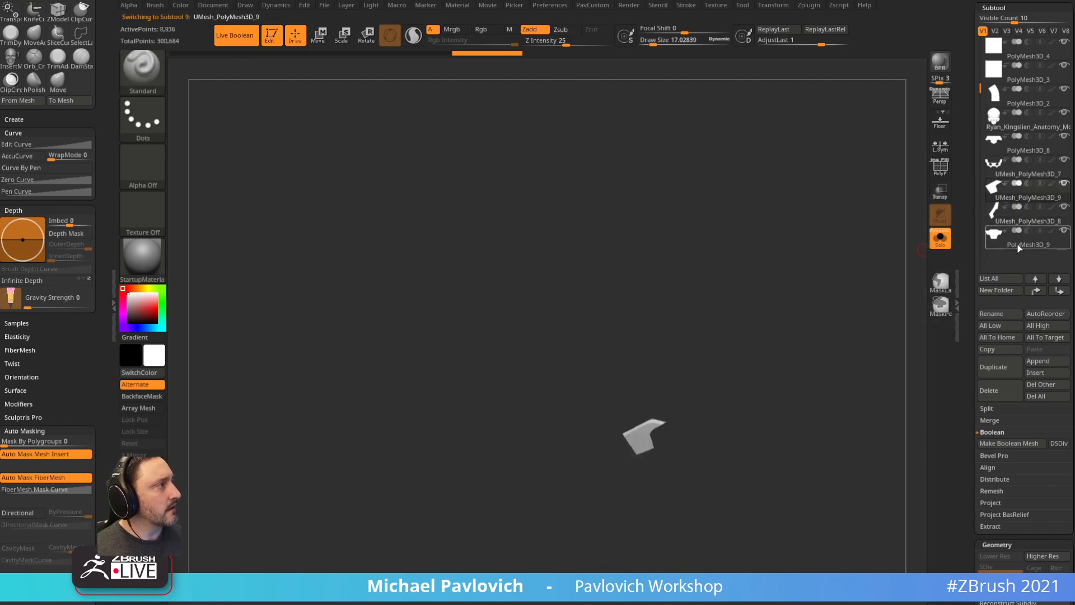
left_click(1018, 178)
mouse_move(855, 229)
left_mouse_down("alt")
mouse_move(841, 249)
mouse_move(727, 272)
left_mouse_up("alt")
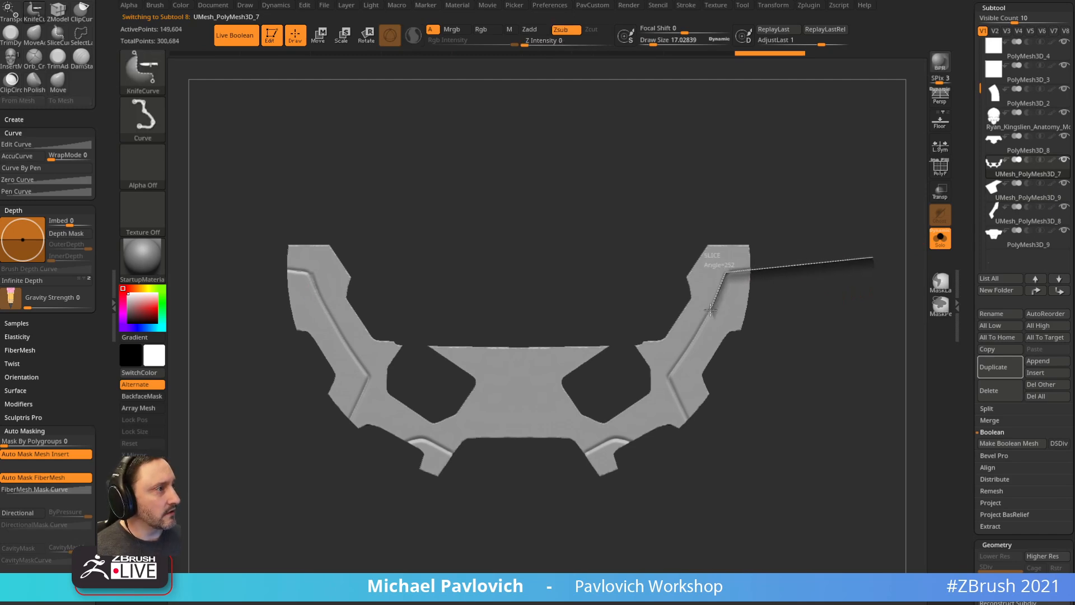
mouse_move(710, 309)
left_mouse_down("ctrl+shift")
mouse_move(665, 375)
mouse_move(742, 555)
left_mouse_up("ctrl+shift")
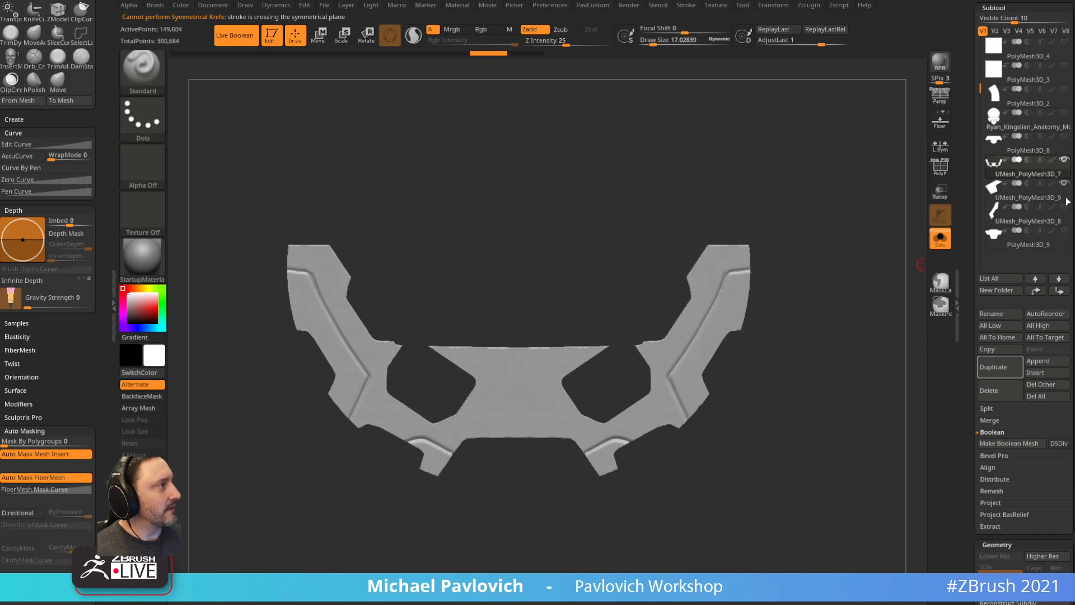
- Duplicate the outer panel and lower prong pieces, merge the duplicates, and place the merged subtool directly below the winged plate
left_click_drag(875, 247, 857, 266)
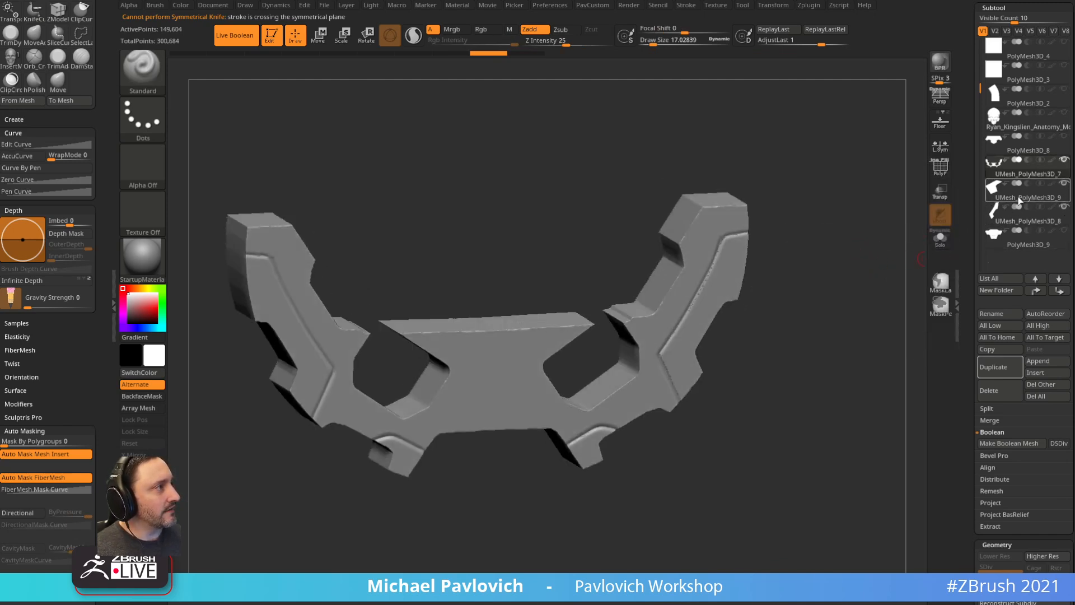
left_click(1024, 197)
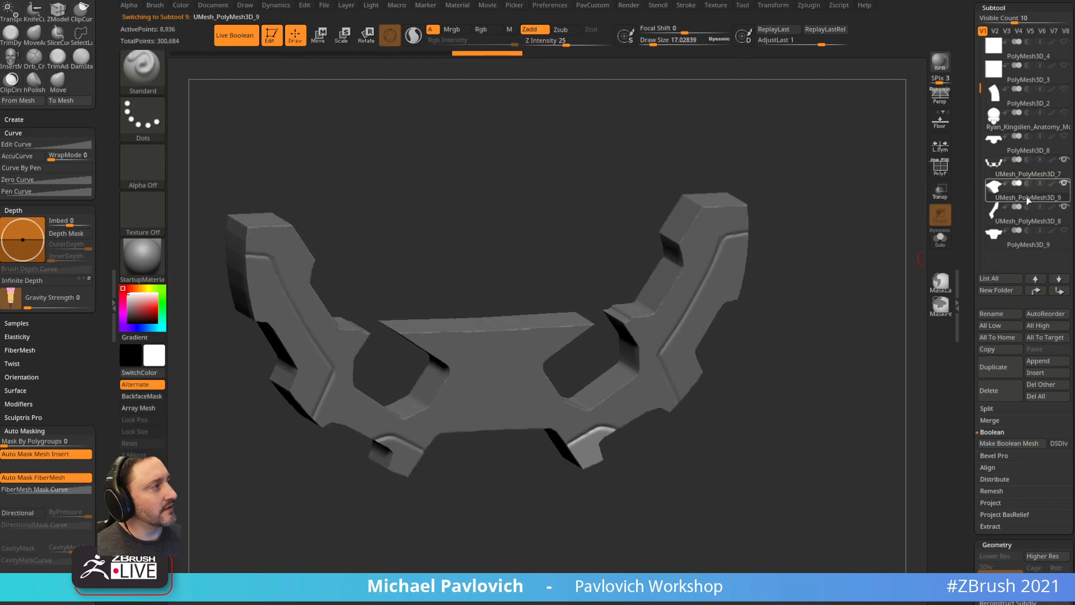
left_click(1001, 368)
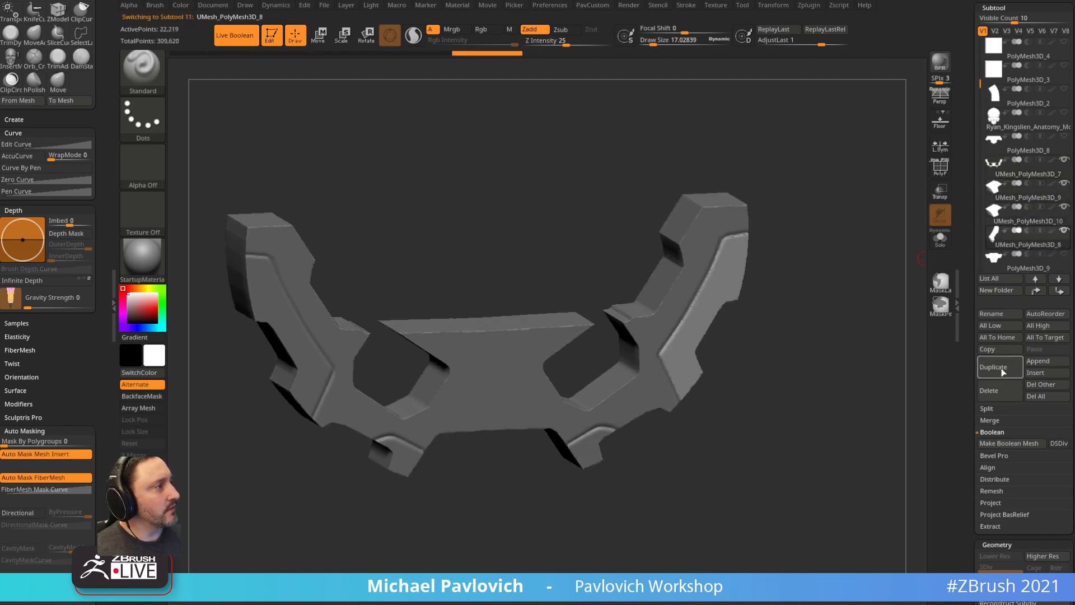
key("ctrl")
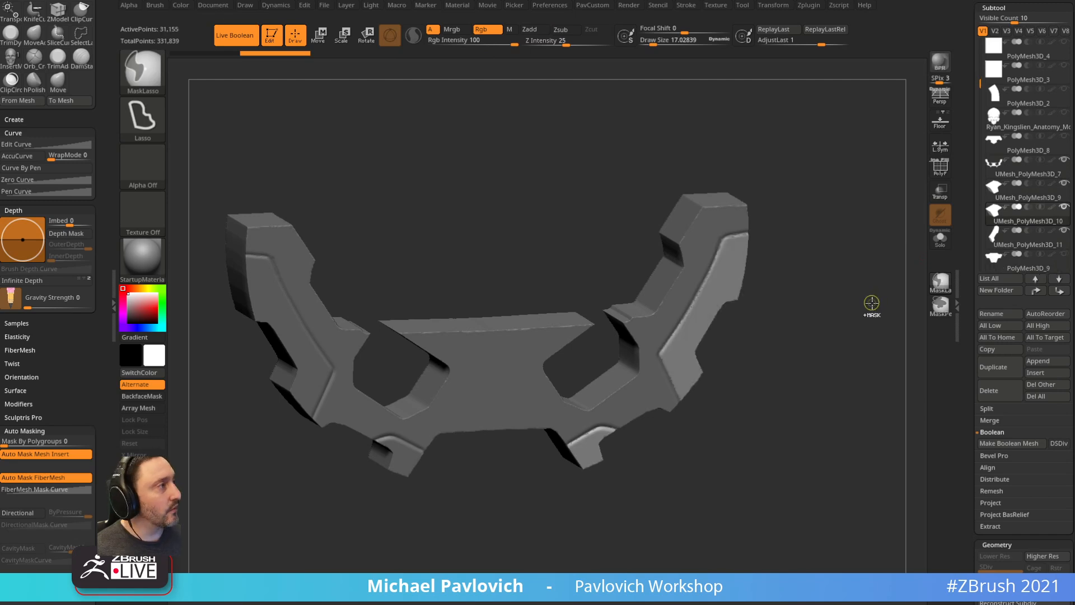
mouse_move(1064, 215)
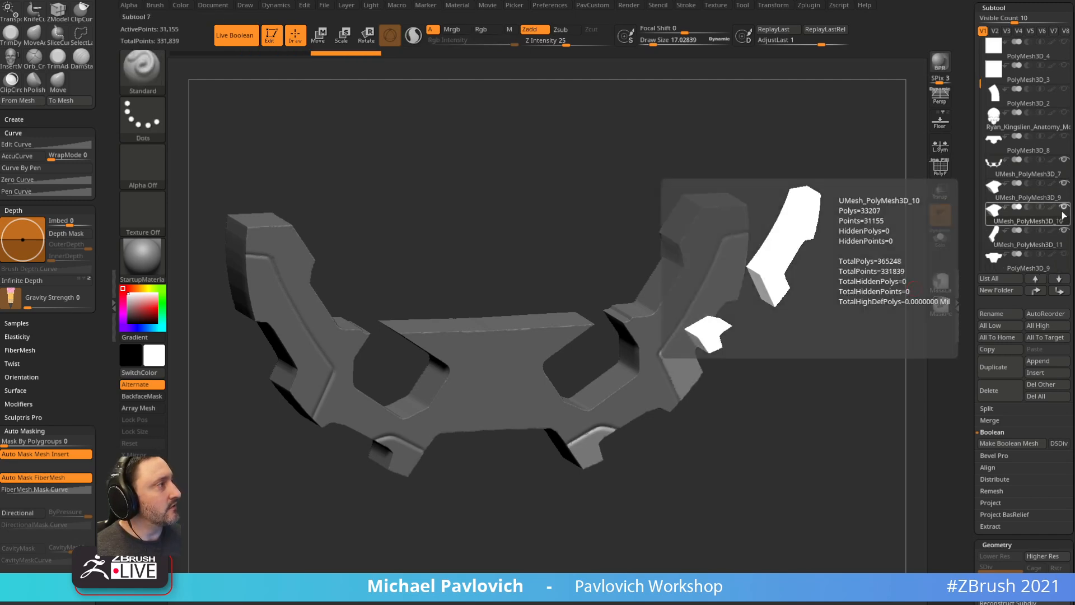
left_click(1039, 291)
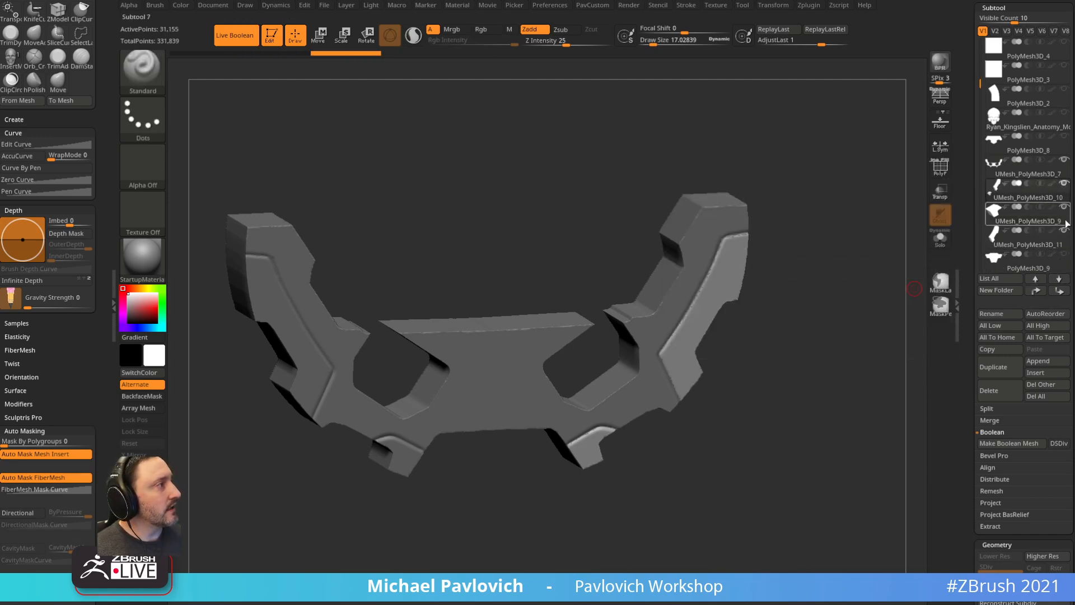
- Show only the winged plate and the merged duplicate pieces, and check their overlap from the side
left_click(1066, 188, "shift")
left_click(1064, 161)
mouse_move(806, 271)
left_mouse_down()
mouse_move(836, 252)
mouse_move(775, 284)
left_mouse_up()
key("w")
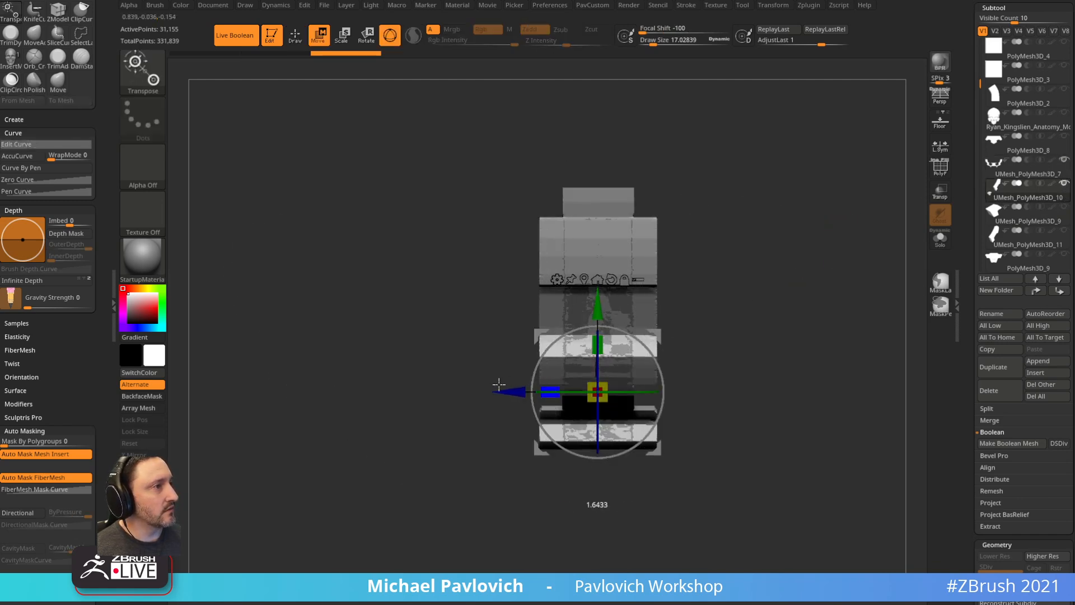
key("q")
- Inflate the merged panel and prong pieces by 1 and return to the front view
left_click_drag(768, 226, 828, 274)
key("3")
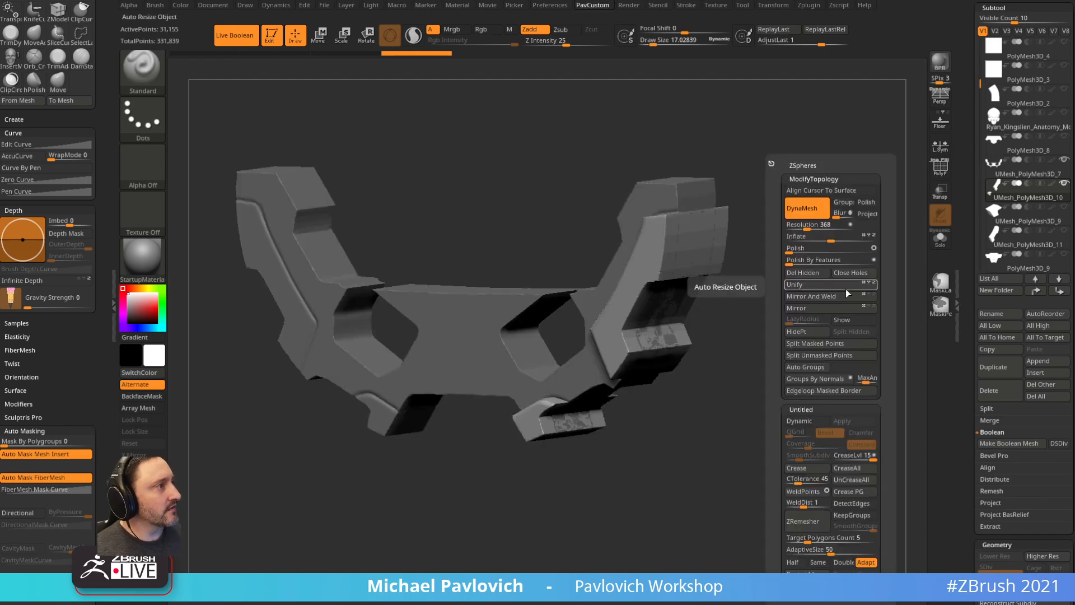
left_click(833, 240)
type("1")
key("Return")
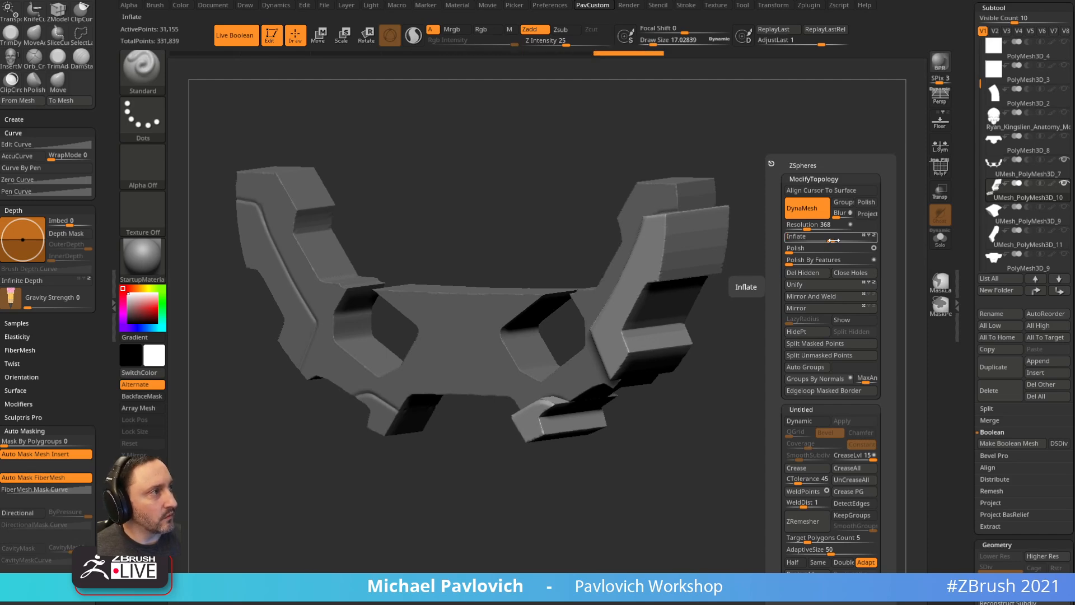
left_click_drag(753, 124, 821, 127, "shift")
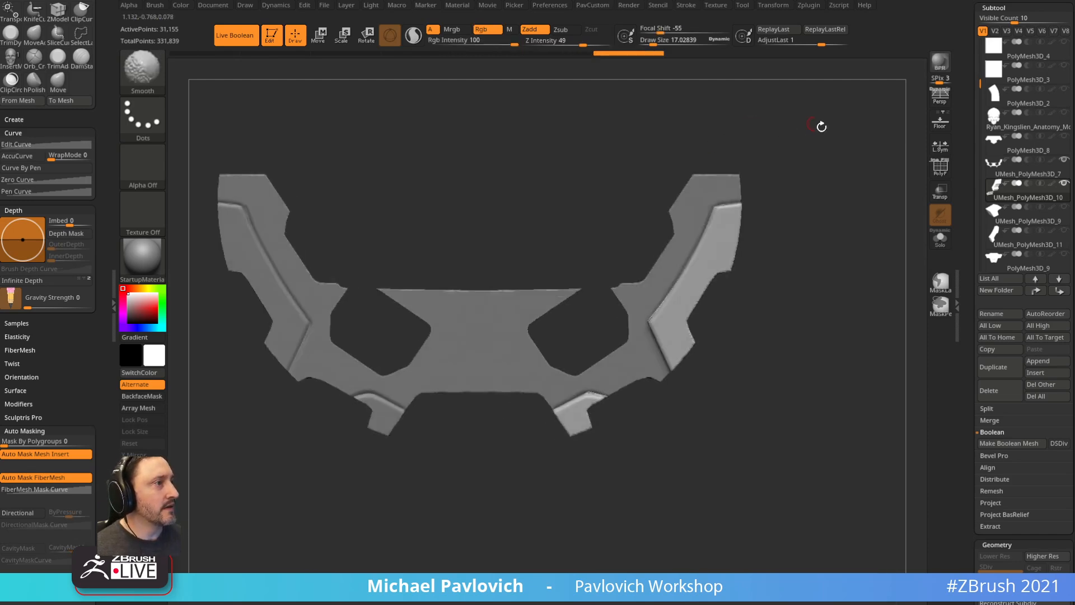
- Set the inflated pieces to Boolean subtraction and bake the cut into the winged plate
left_click(1022, 199)
left_click(1025, 170)
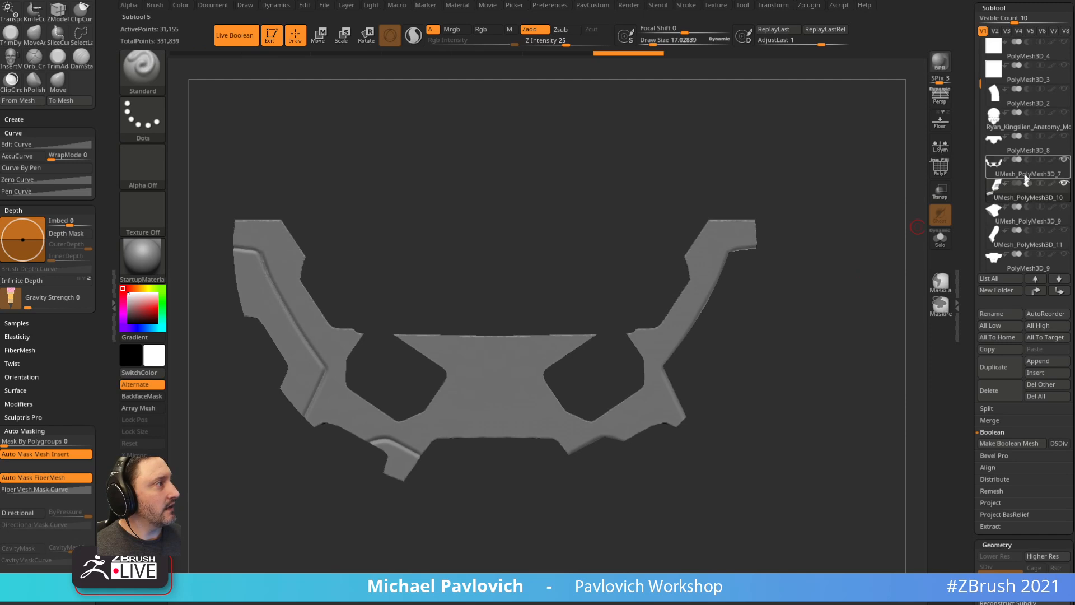
key("space")
mouse_move(830, 166)
left_mouse_down("ctrl")
mouse_move(835, 146)
mouse_move(896, 268)
left_mouse_up("ctrl")
key("ctrl+e")
- Apply Mirror And Weld to the cut plate to give both wings the same cutouts, and isolate it
key("space")
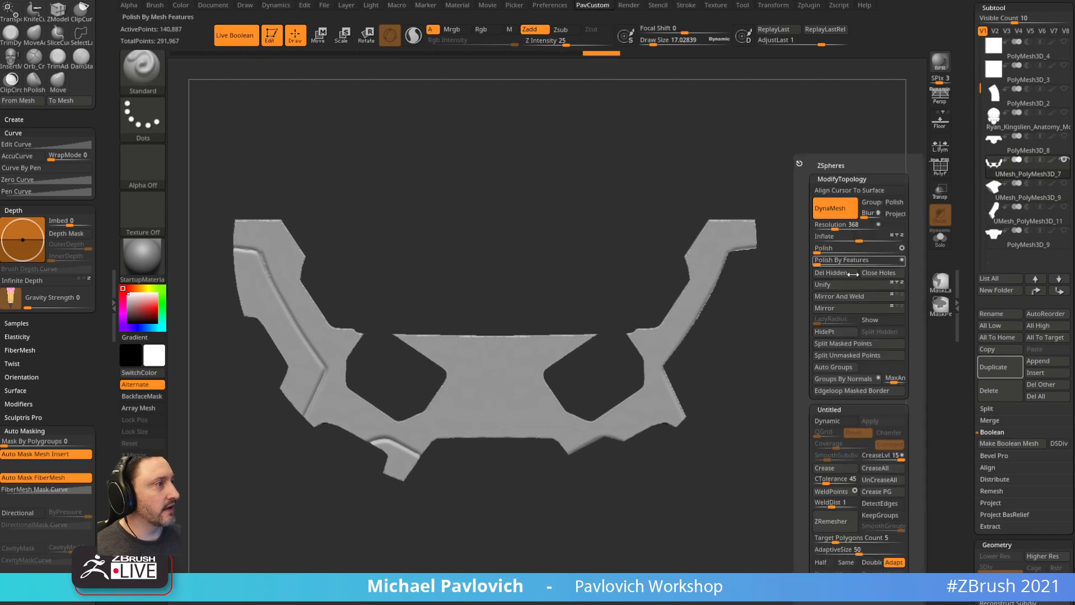
left_click(842, 306)
left_click(845, 297)
left_click_drag(786, 317, 776, 306, "alt")
left_click(950, 238)
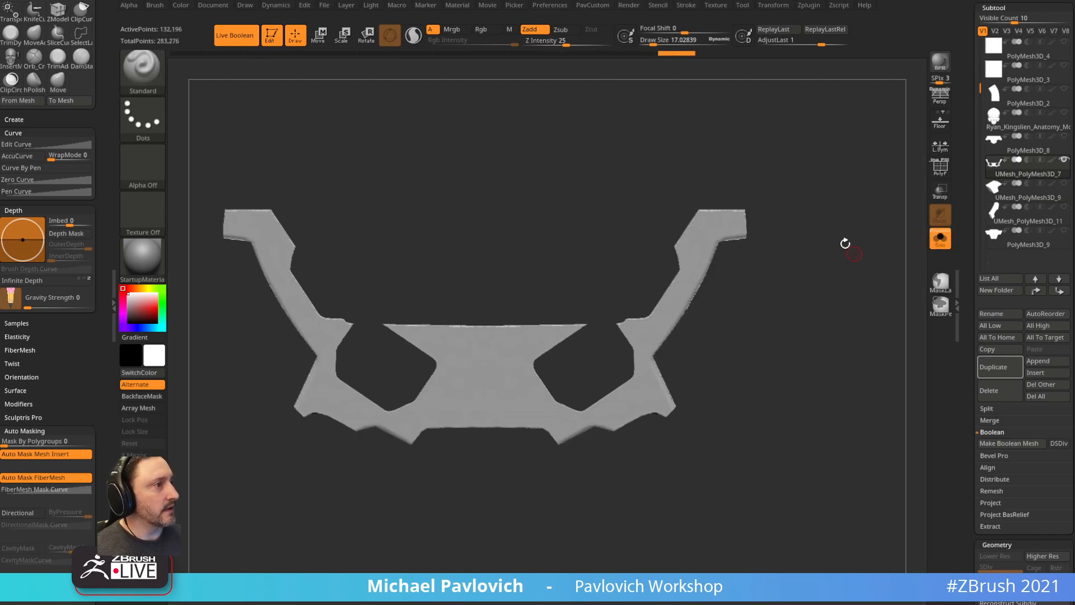
- Leave Solo mode with all subtools shown and select the separate outer wing panel
left_click(1064, 161)
left_click(939, 238)
mouse_move(850, 276)
left_mouse_down("alt")
mouse_move(797, 281)
mouse_move(841, 267)
left_mouse_up("alt")
left_click(719, 271, "alt")
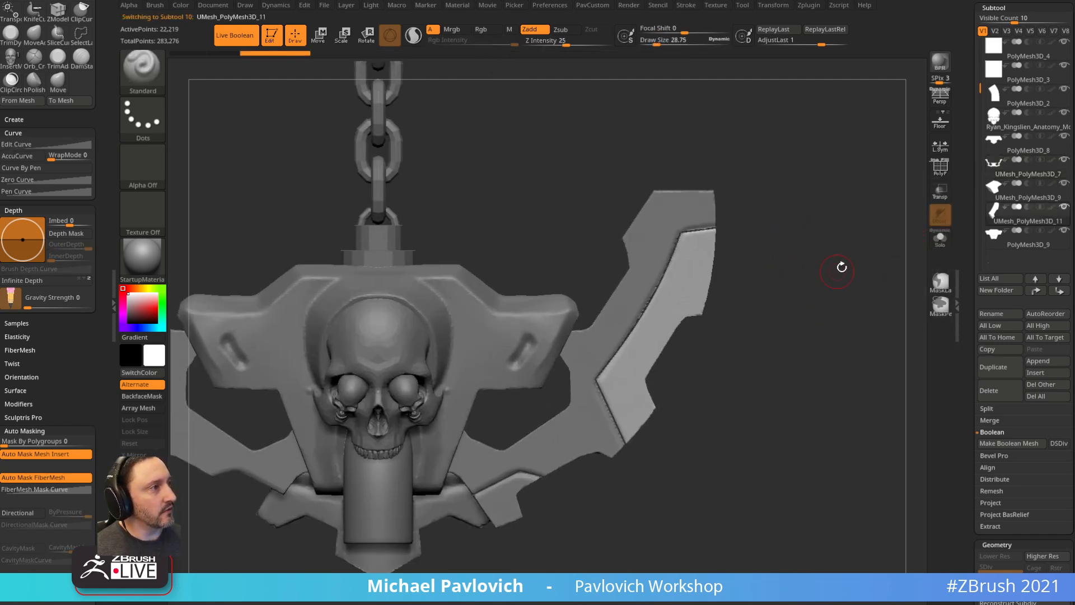
- Scale the separate wing panel pieces thinner in depth from the side view and check them from the front
left_click_drag(839, 222, 799, 232)
key("w")
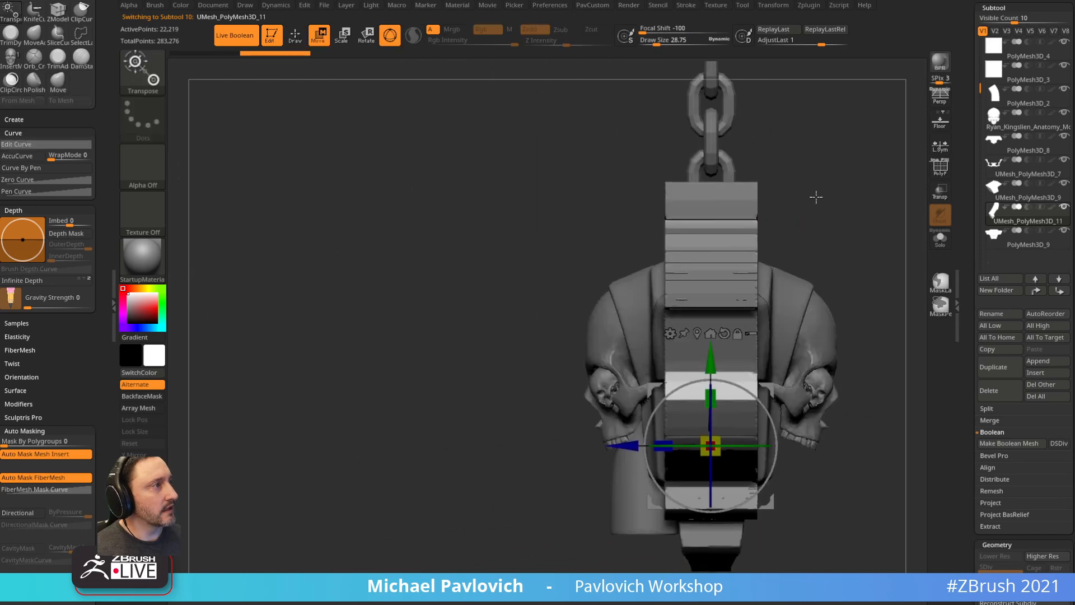
left_click(713, 211, "alt")
left_click_drag(657, 446, 730, 451)
key("q")
mouse_move(818, 220)
left_mouse_down()
mouse_move(835, 281)
mouse_move(778, 223)
mouse_move(823, 210)
mouse_move(836, 159)
left_mouse_up()
mouse_move(862, 320)
left_mouse_down()
mouse_move(820, 300)
mouse_move(823, 284)
mouse_move(916, 276)
mouse_move(837, 285)
left_mouse_up()
left_click(816, 244, "alt")
key("w")
left_click_drag(683, 374, 711, 373)
key("q")
mouse_move(855, 209)
left_mouse_down("shift")
mouse_move(893, 224)
mouse_move(605, 209)
mouse_move(556, 217)
left_mouse_up("shift")
mouse_move(800, 206)
left_mouse_down()
mouse_move(718, 209)
mouse_move(851, 201)
left_mouse_up()
- Select the winged backing plate and isolate it in Solo mode
key("s")
left_click(684, 200, "alt")
key("ctrl+shift+d")
left_click(947, 245)
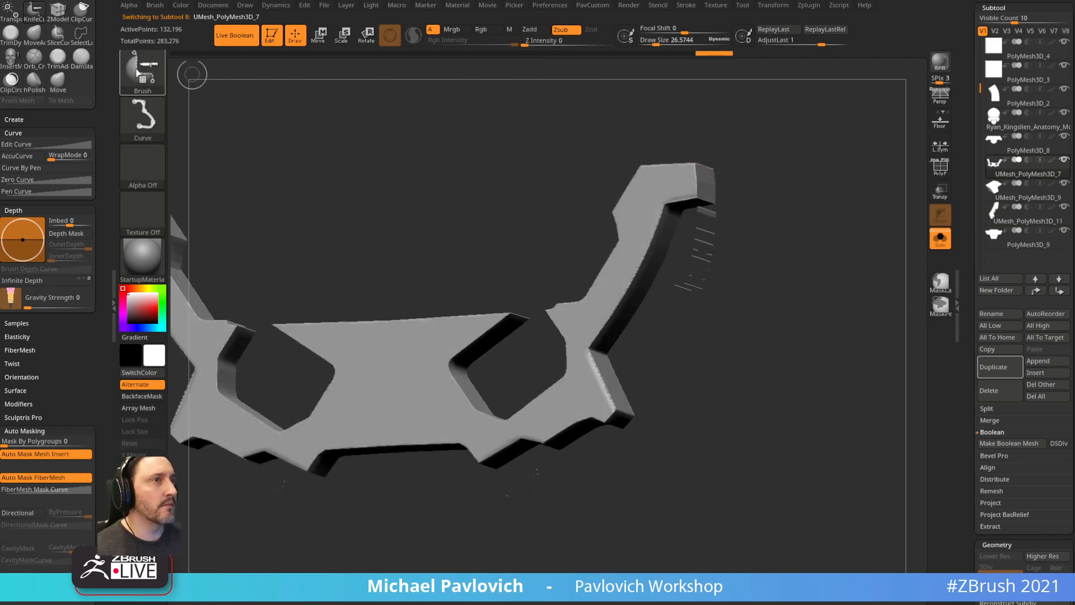
- Hide the loose slivers left around the winged plate with SelectLasso and delete the hidden geometry
left_click(146, 71, "ctrl+shift")
left_click(347, 83, "ctrl+shift")
key("ctrl+shift")
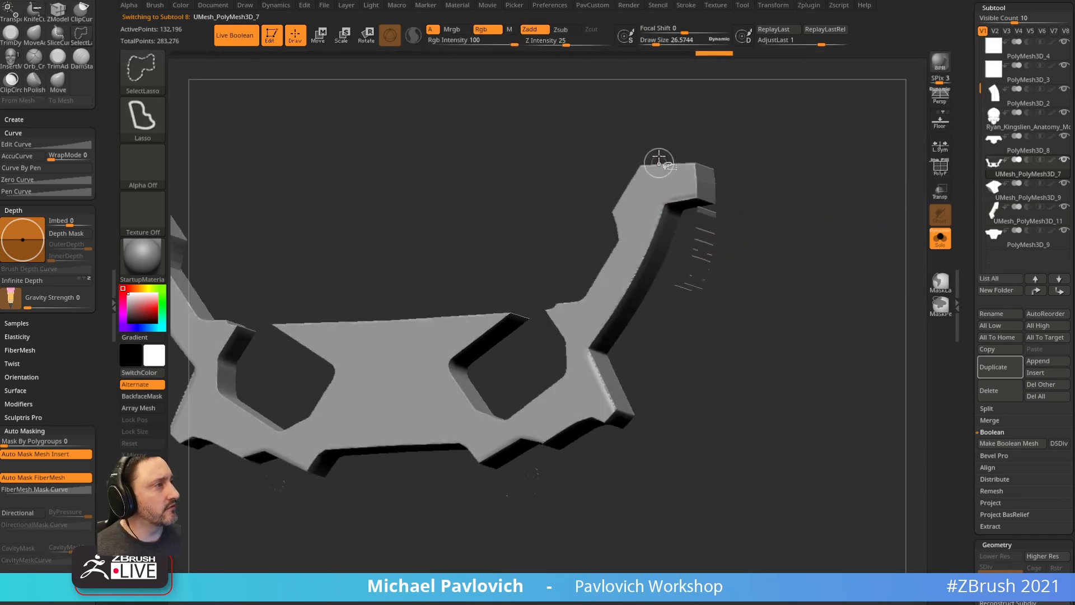
left_click_drag(686, 159, 696, 165, "ctrl+shift")
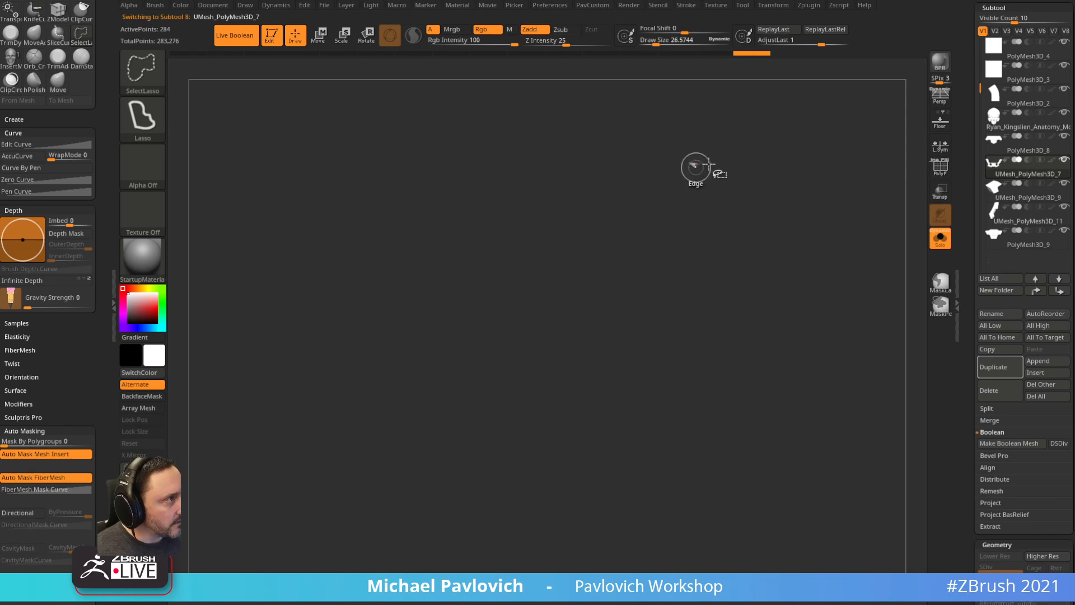
key("ctrl+shift+a")
left_click_drag(820, 152, 872, 261, "ctrl+shift")
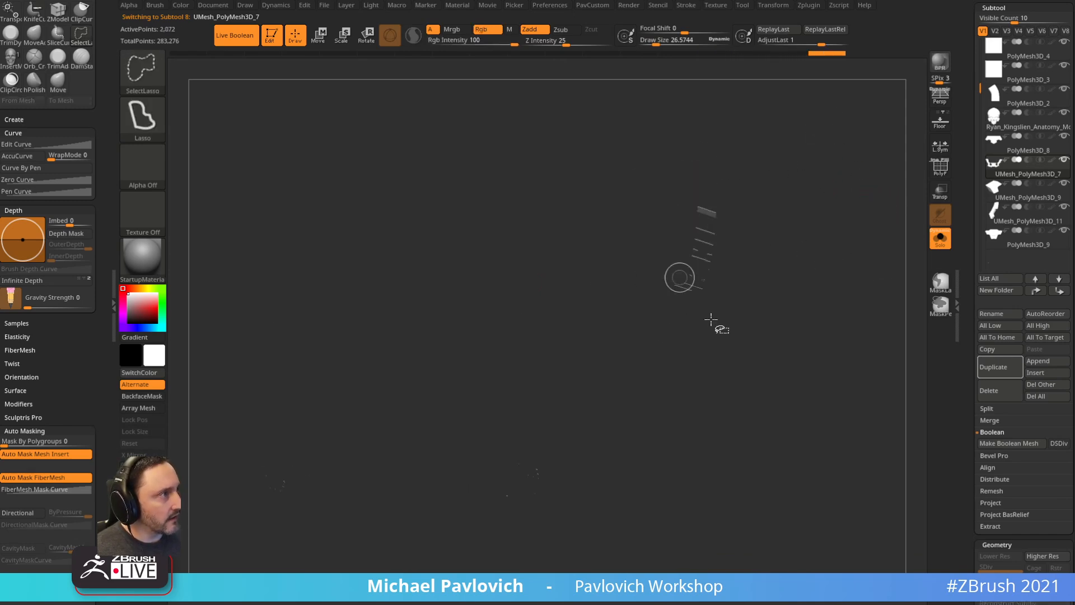
left_click_drag(817, 197, 881, 255, "ctrl+shift")
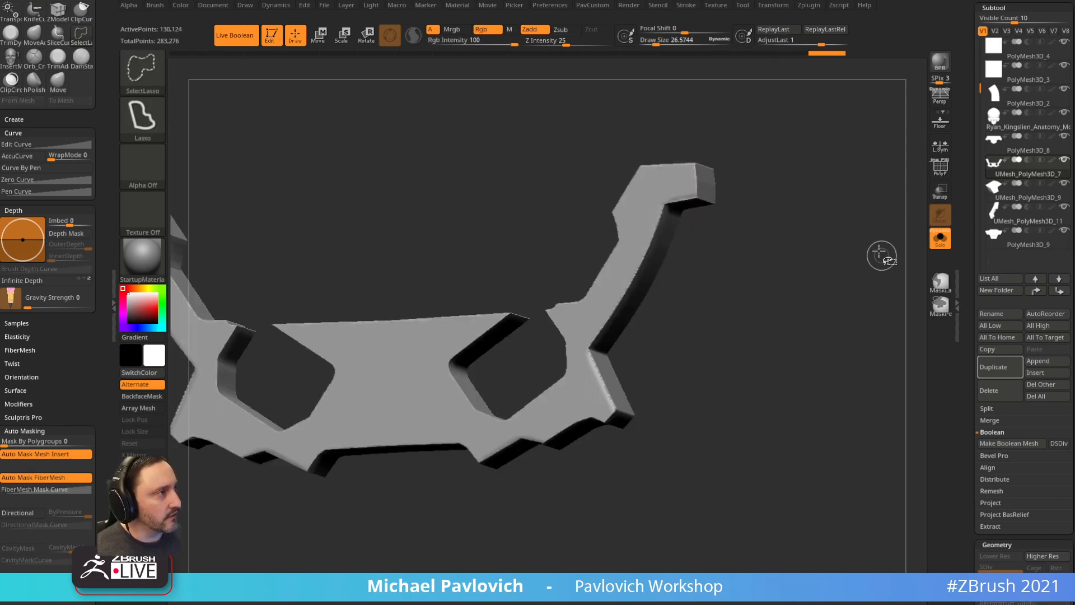
key("2")
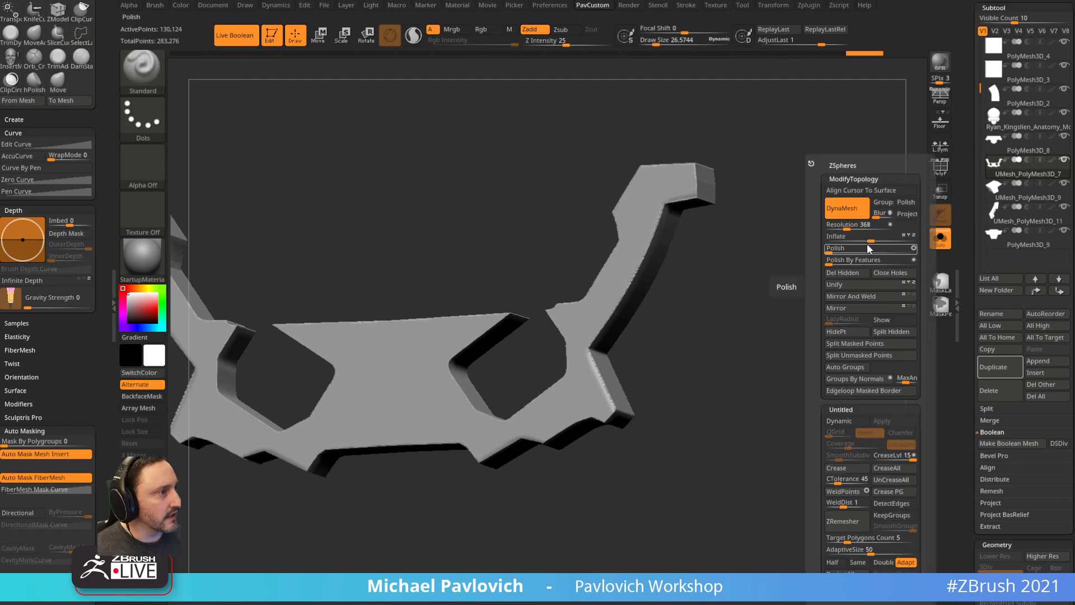
left_click(852, 273)
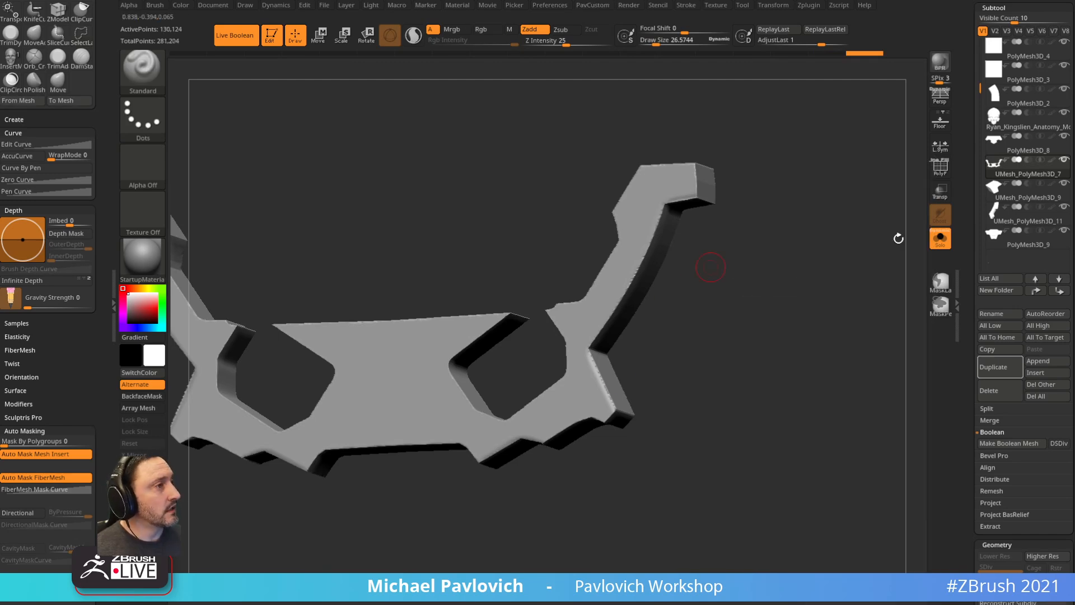
- Show all parts with transparency on and slice away the plate's centre and opposite wing with KnifeCurve
left_click_drag(863, 212, 809, 295)
left_click(940, 191)
left_click_drag(871, 235, 713, 280)
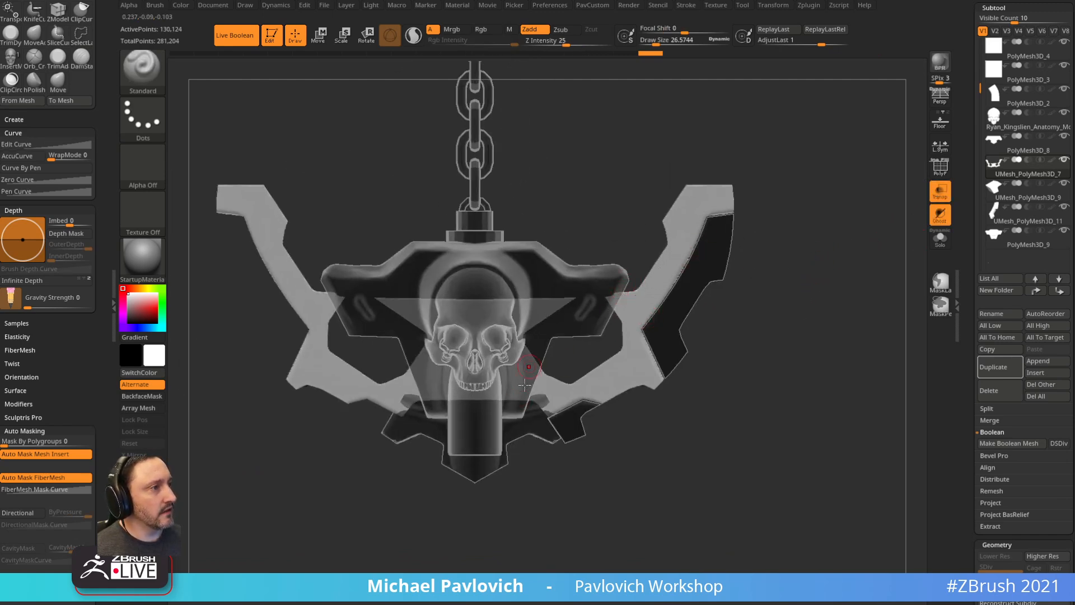
left_click(144, 77, "ctrl+shift")
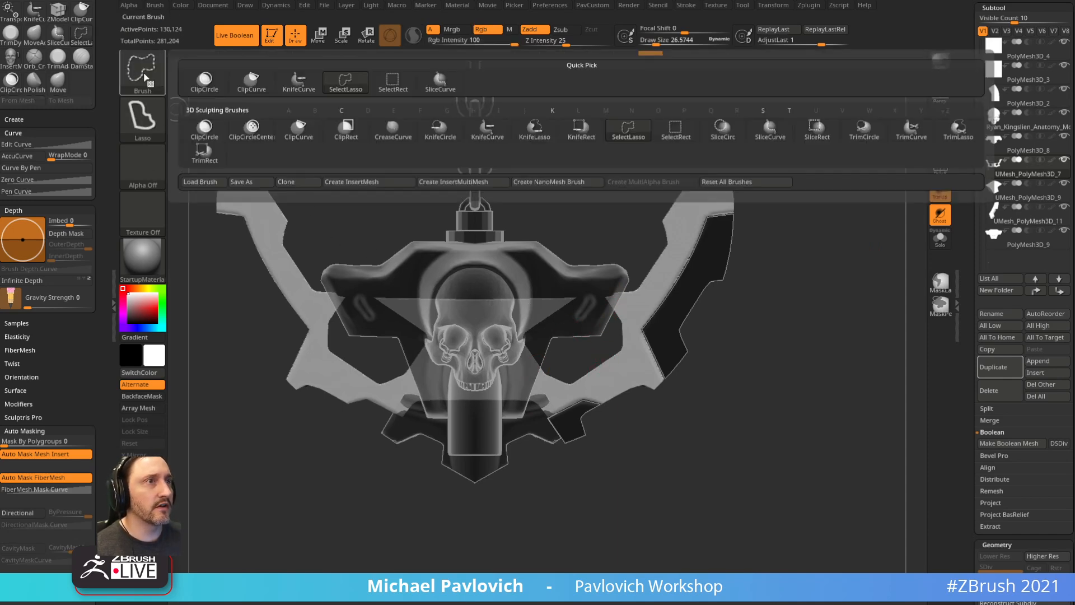
left_click(299, 84, "ctrl+shift")
mouse_move(379, 565)
left_mouse_down("ctrl+shift")
mouse_move(598, 116)
mouse_move(643, 140)
mouse_move(619, 116)
mouse_move(640, 122)
left_mouse_up("ctrl+shift")
key("space")
mouse_move(459, 334)
left_mouse_down("ctrl+shift")
mouse_move(608, 321)
mouse_move(639, 214)
mouse_move(653, 210)
left_mouse_up("ctrl+shift")
- Apply Mirror And Weld to the remaining wing arm to rebuild the opposite side
key("3")
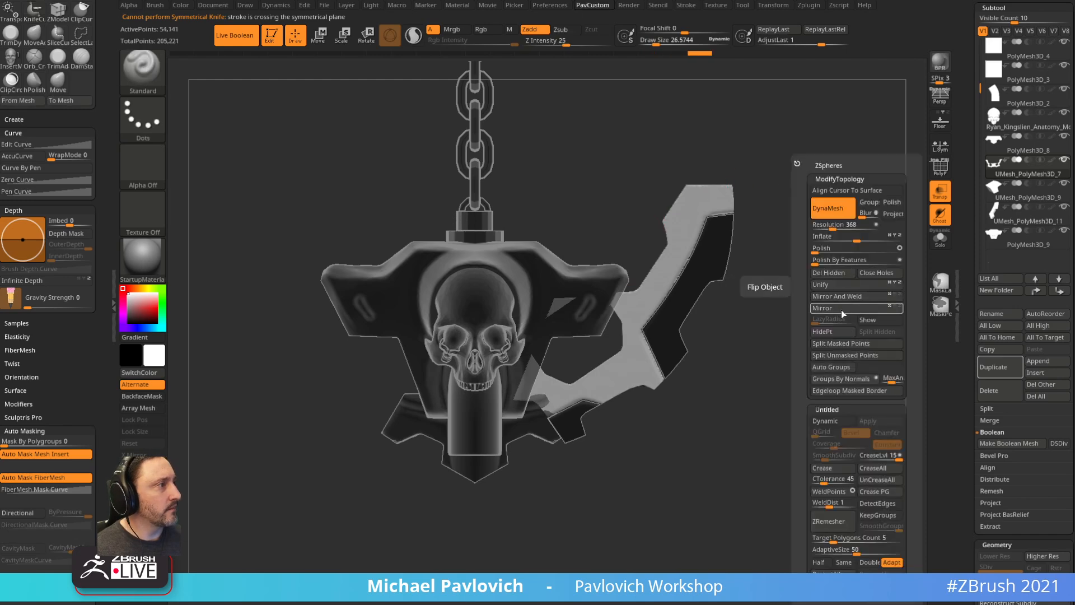
left_click(841, 310)
left_click(848, 297)
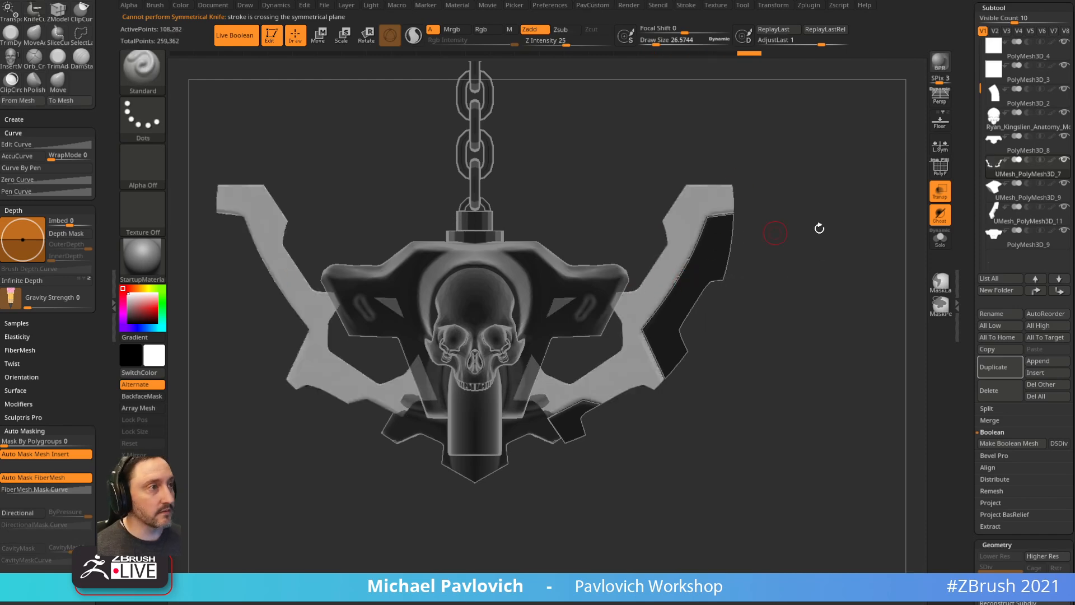
left_click_drag(820, 228, 687, 210)
left_click_drag(824, 180, 874, 183, "shift")
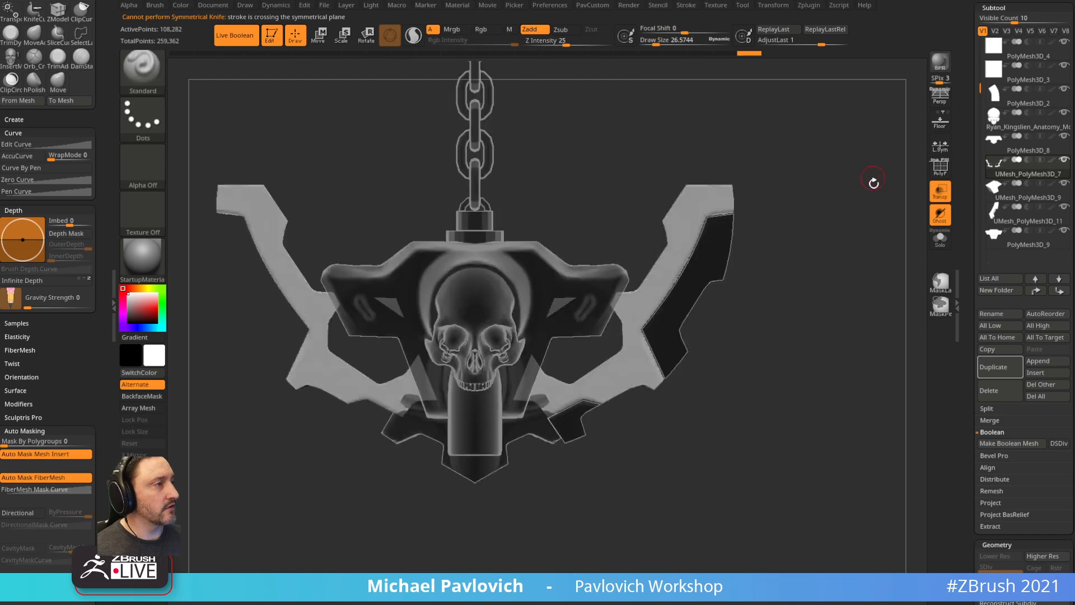
- Turn transparency off and apply Mirror And Weld to the outer wing panel and the small lower prong piece
left_click(938, 191)
left_click_drag(846, 251, 817, 262, "alt")
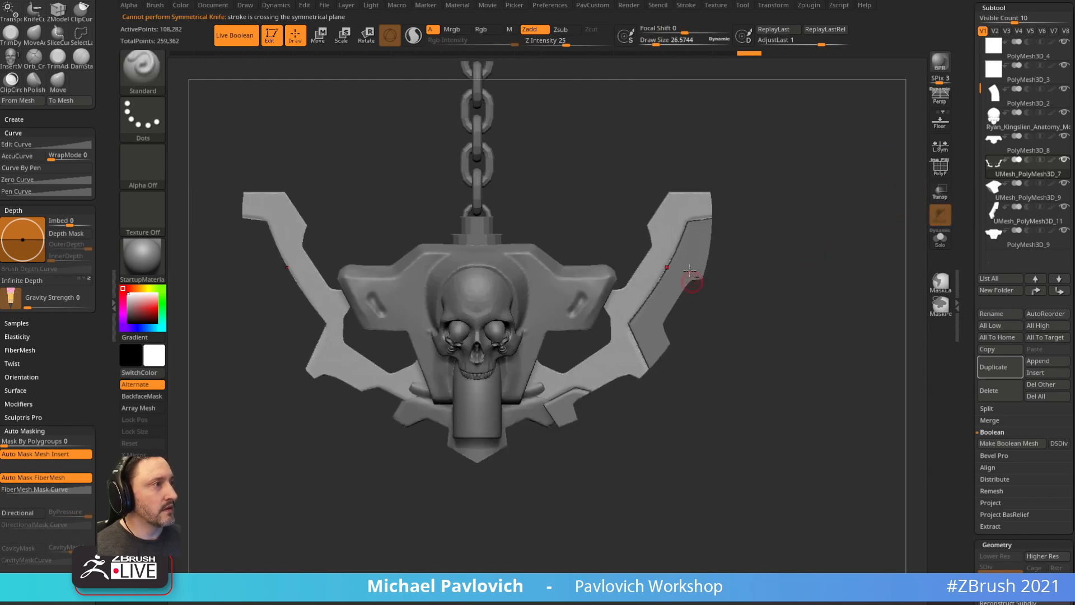
left_click(691, 272, "alt")
key("space")
left_click(805, 298)
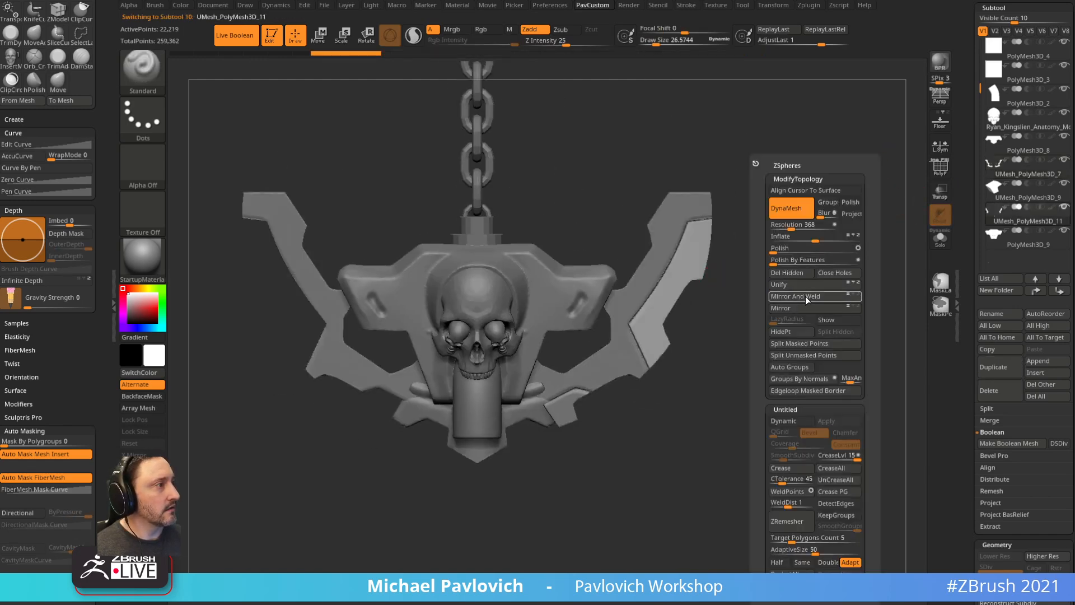
left_click(582, 396, "alt")
key("space")
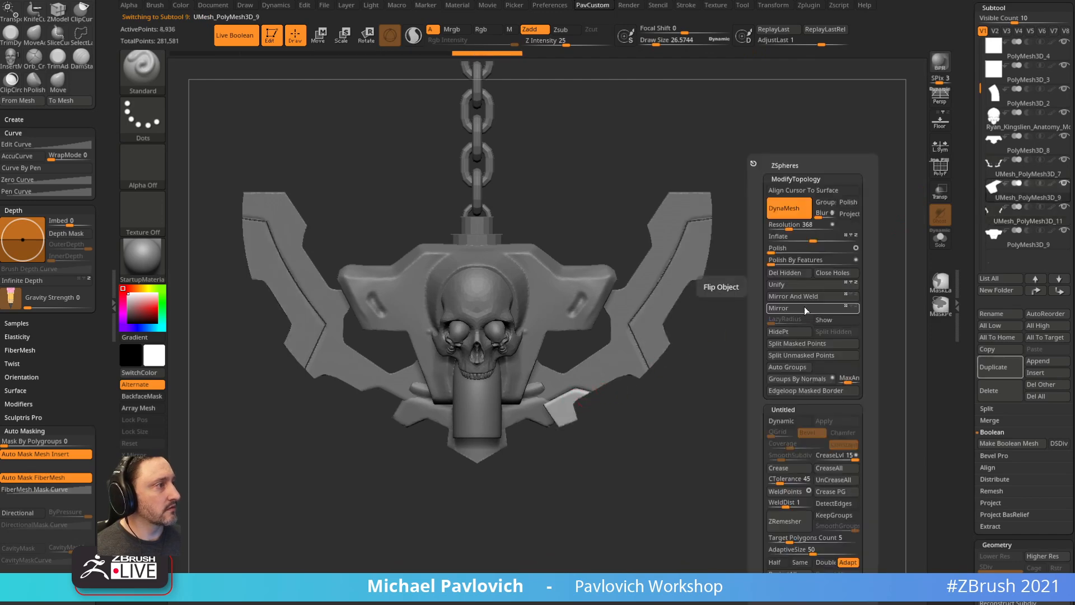
- Place the transform gizmo on the outer wing panel and check the symmetry settings and mirrored parts
mouse_move(797, 277)
left_mouse_down()
mouse_move(815, 228)
mouse_move(683, 369)
mouse_move(623, 376)
mouse_move(784, 252)
mouse_move(806, 266)
left_mouse_up()
key("w")
left_click(788, 248, "alt")
left_click(725, 297)
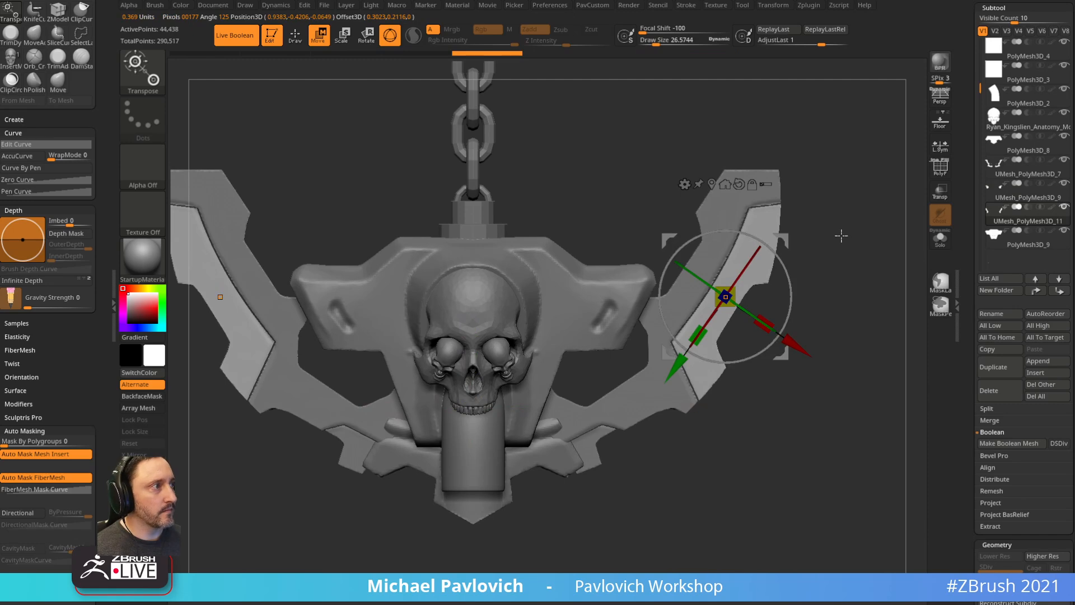
left_click_drag(840, 237, 774, 220)
left_click(767, 6)
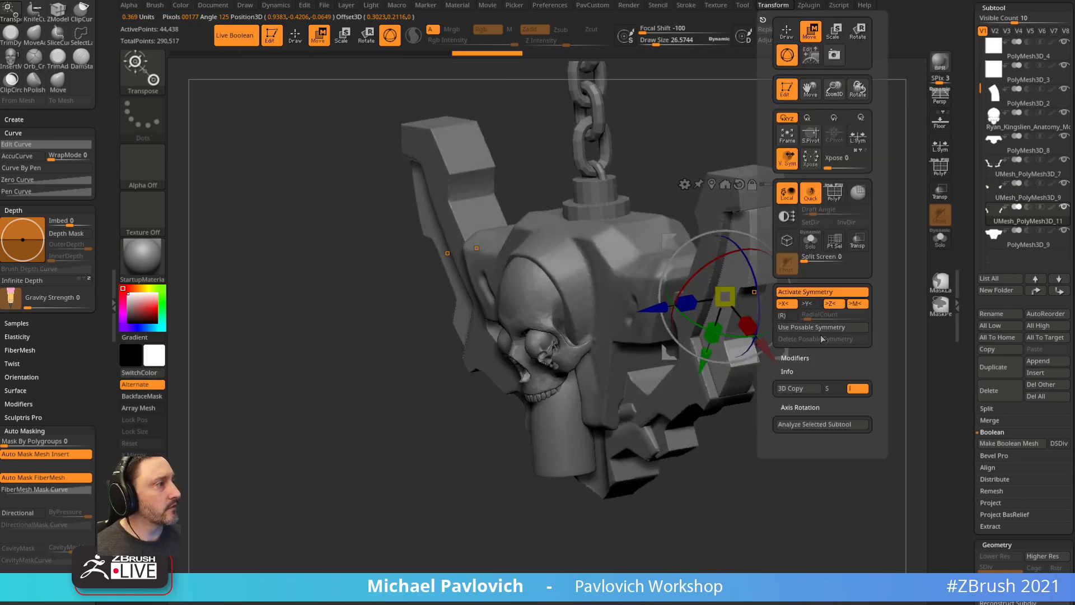
left_click_drag(763, 463, 778, 237, "shift")
key("q")
left_click_drag(855, 246, 852, 231)
key("f")
- Reduce the brush size, select the winged plate and cut into its arm beside the outer panel, redoing the first attempt
key("s")
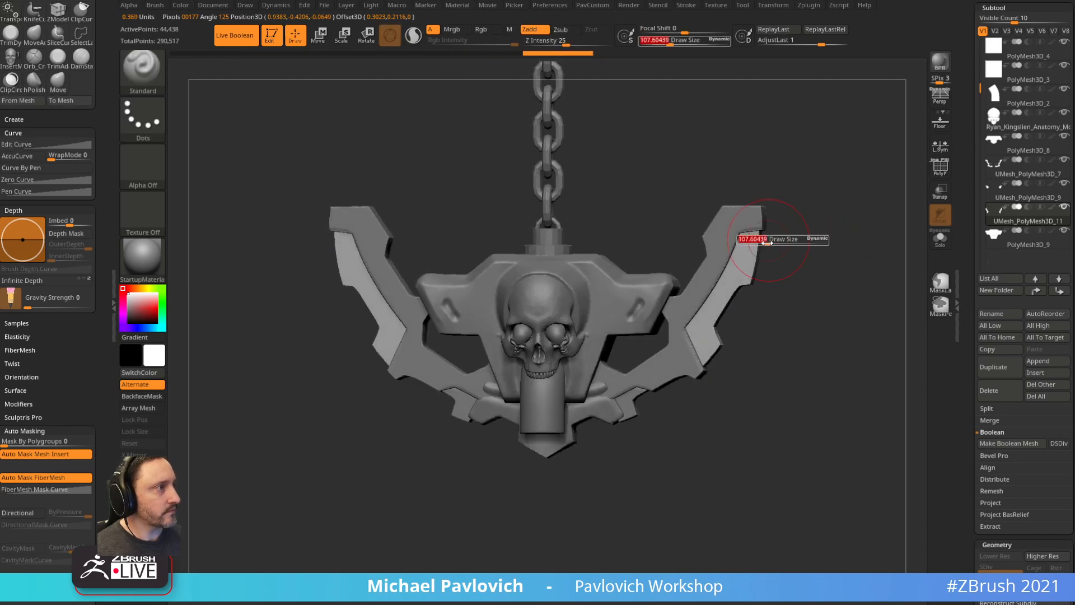
left_click_drag(767, 243, 750, 243)
left_click(747, 220, "alt")
mouse_move(835, 217)
left_mouse_down("alt")
mouse_move(837, 269)
mouse_move(815, 236)
mouse_move(826, 274)
left_mouse_up("alt")
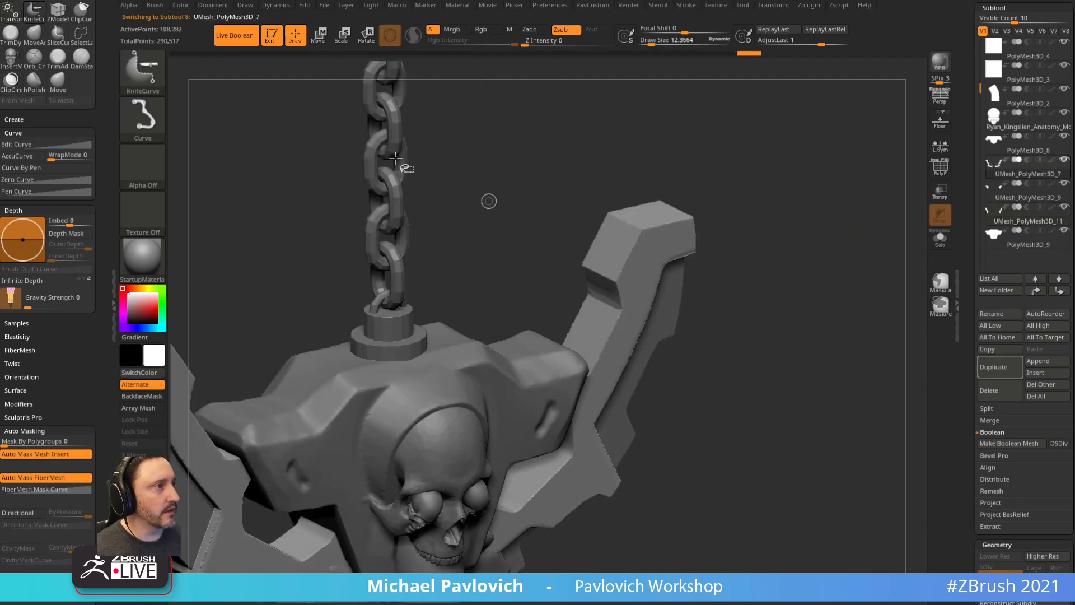
left_click(142, 72, "ctrl+shift")
left_click(285, 79, "ctrl+shift")
left_click_drag(767, 202, 778, 224)
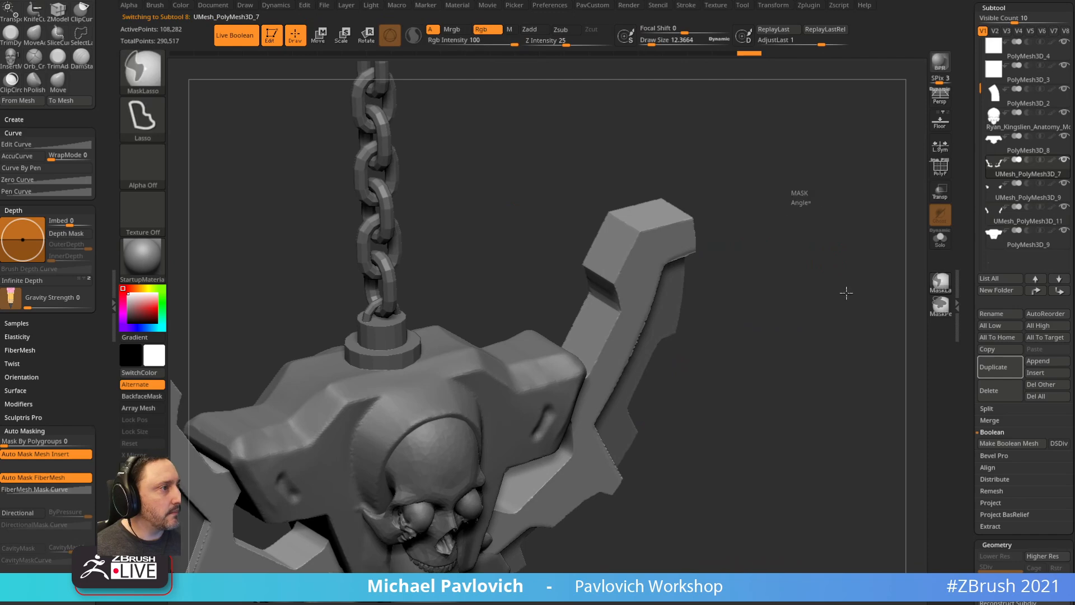
mouse_move(755, 270)
left_mouse_down()
mouse_move(728, 307)
mouse_move(619, 309)
left_mouse_up()
key("ctrl+z")
mouse_move(736, 299)
left_mouse_down("ctrl+shift")
mouse_move(649, 304)
mouse_move(620, 360)
left_mouse_up("ctrl+shift")
- Make two slanted cuts across the upper part of the wing arm
mouse_move(824, 257)
left_mouse_down("shift")
mouse_move(845, 189)
mouse_move(870, 215)
left_mouse_up("shift")
left_click_drag(846, 317, 850, 258, "alt")
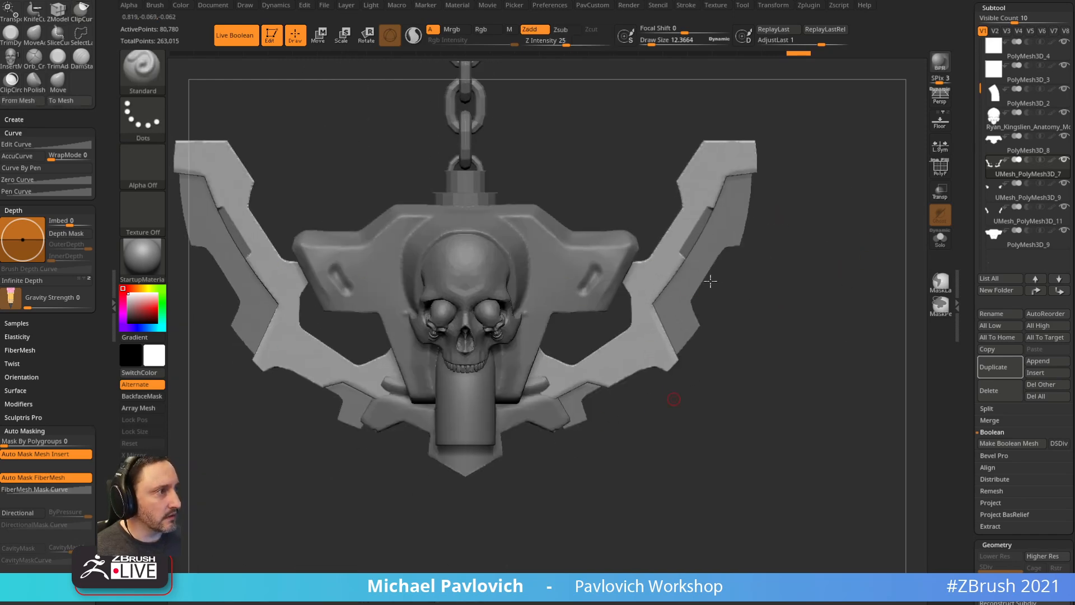
mouse_move(820, 214)
left_mouse_down("alt")
mouse_move(827, 237)
mouse_move(787, 170)
mouse_move(806, 168)
left_mouse_up("alt")
mouse_move(806, 168)
left_mouse_down("alt")
mouse_move(873, 136)
mouse_move(809, 176)
left_mouse_up("alt")
left_click_drag(586, 280, 693, 184, "ctrl+shift")
mouse_move(587, 304)
left_mouse_down("ctrl+shift")
mouse_move(682, 164)
mouse_move(832, 187)
mouse_move(803, 206)
left_mouse_up("ctrl+shift")
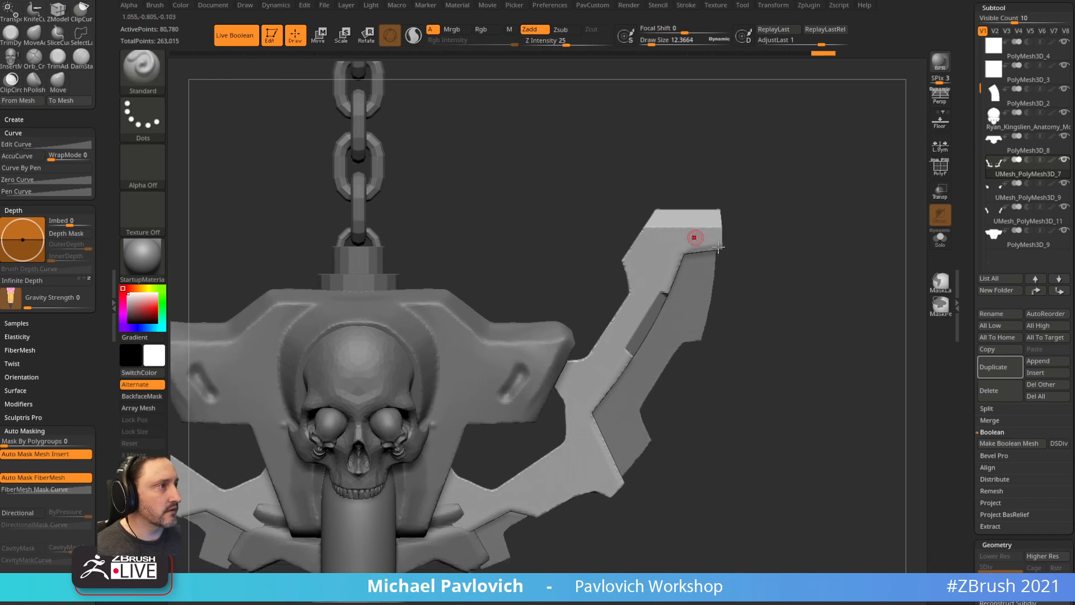
- Isolate the wing arms, hide the leftover cut fragments with a selection brush and delete the hidden geometry
left_click(936, 238)
mouse_move(811, 252)
left_mouse_down()
mouse_move(861, 209)
mouse_move(848, 241)
mouse_move(817, 223)
mouse_move(809, 265)
left_mouse_up()
left_click(143, 70, "ctrl+shift")
left_click(398, 89, "ctrl+shift")
left_click_drag(744, 200, 691, 235, "ctrl+shift")
key("ctrl+shift+a")
key("3")
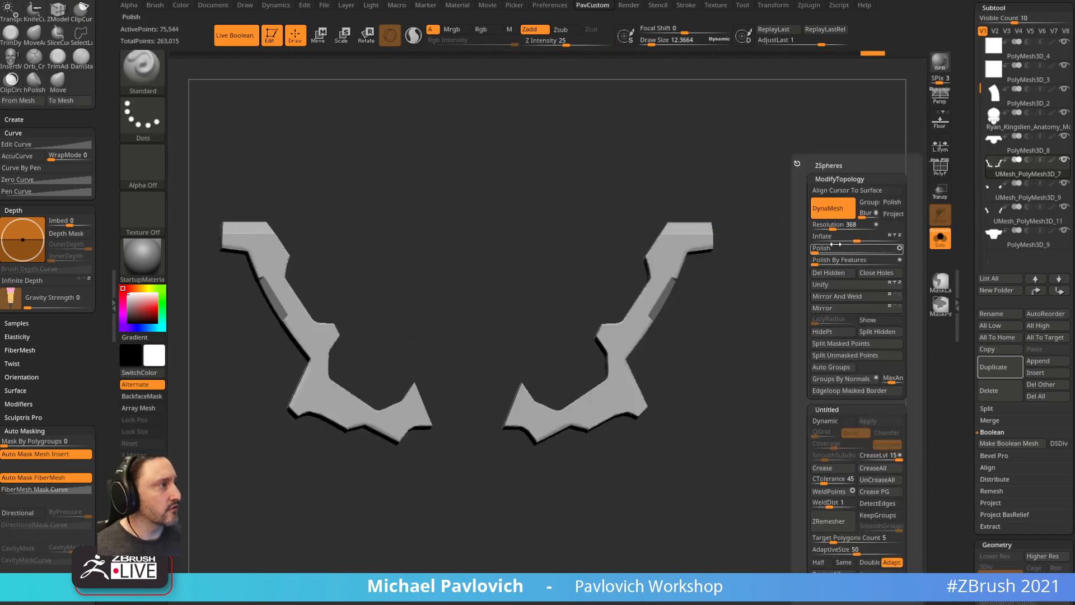
left_click(836, 272)
- Leave Solo mode, select the skull and return to the front view of the whole ornament
left_click(939, 237)
mouse_move(843, 247)
left_mouse_down()
mouse_move(837, 257)
mouse_move(870, 238)
mouse_move(812, 258)
mouse_move(851, 269)
mouse_move(855, 287)
mouse_move(828, 267)
mouse_move(845, 166)
mouse_move(873, 220)
mouse_move(649, 283)
left_mouse_up()
key("s")
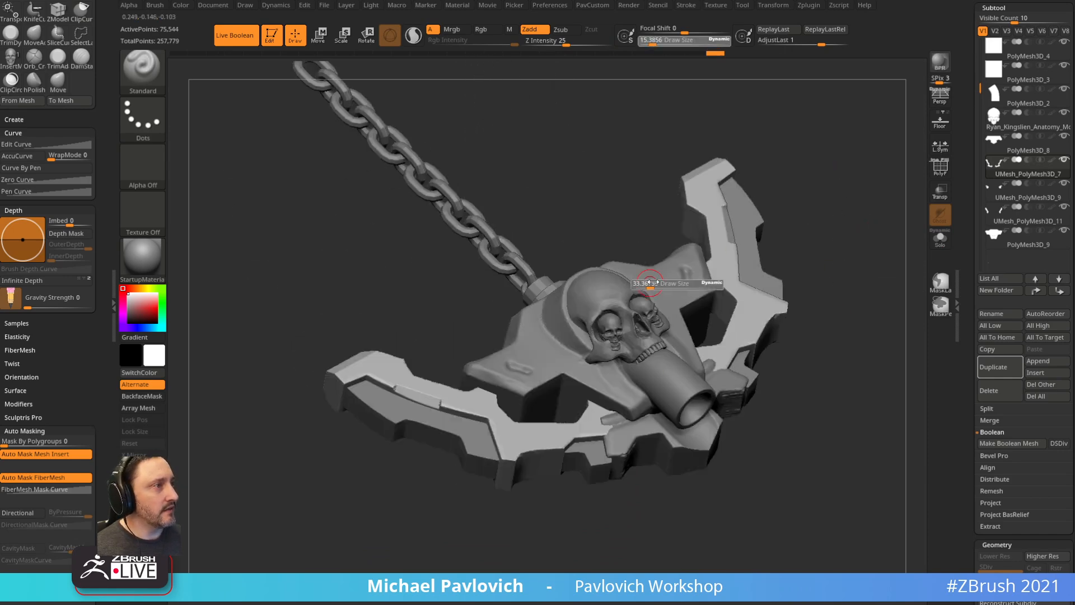
left_click(618, 287, "alt")
mouse_move(812, 232)
left_mouse_down()
mouse_move(833, 188)
mouse_move(797, 204)
mouse_move(776, 166)
mouse_move(833, 185)
mouse_move(785, 202)
mouse_move(808, 205)
left_mouse_up()
mouse_move(808, 204)
left_mouse_down("alt")
mouse_move(836, 223)
mouse_move(752, 159)
left_mouse_up("alt")
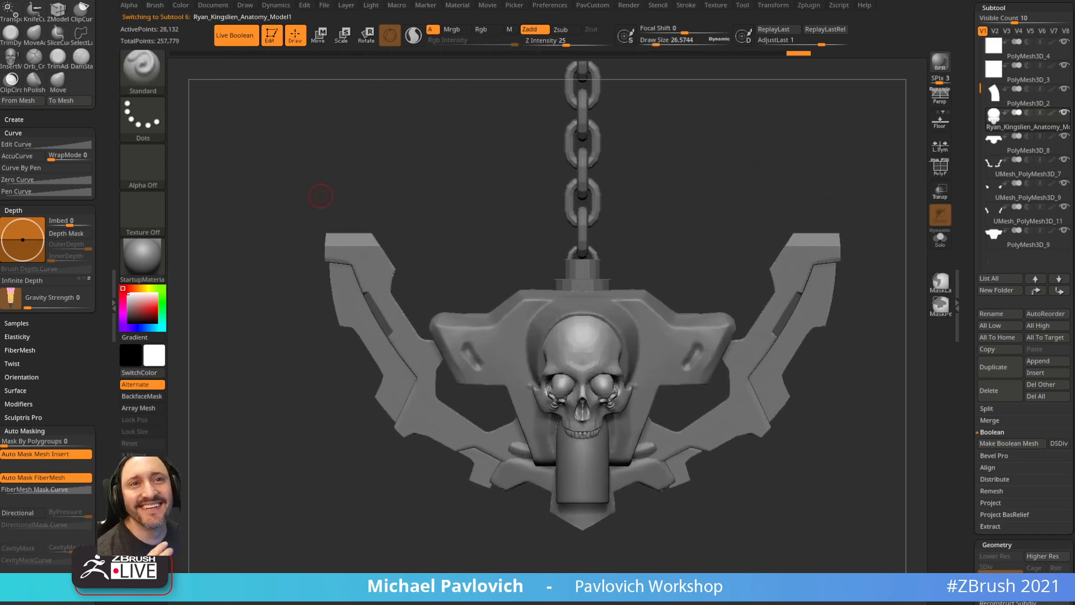
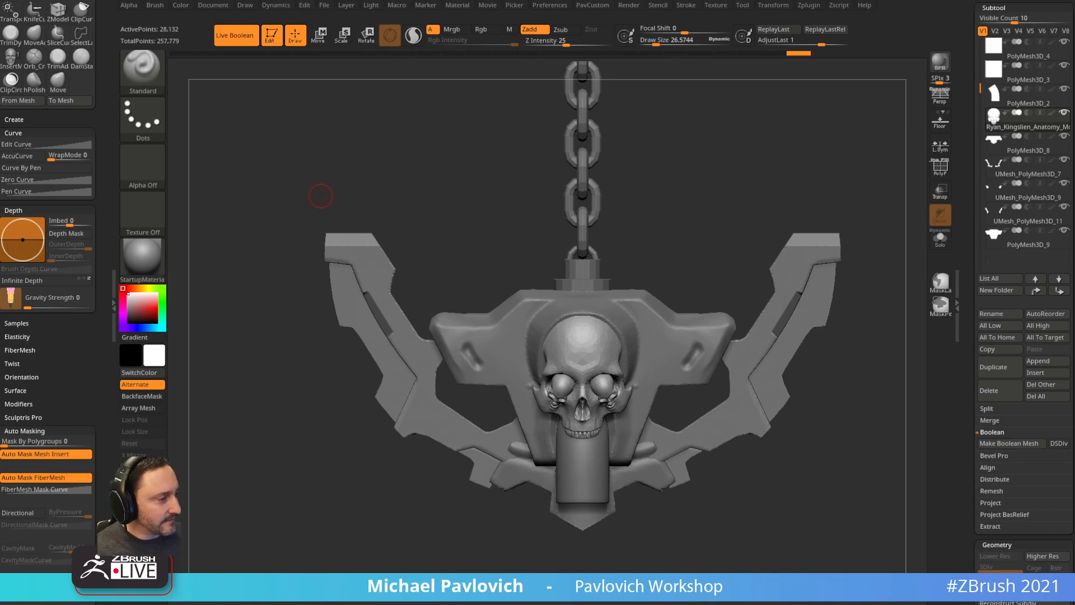
- Switch to the Body of Work board in Miro and examine the DCUO character sculpts
key("alt+Tab")
scroll(322, 430, "down", 3)
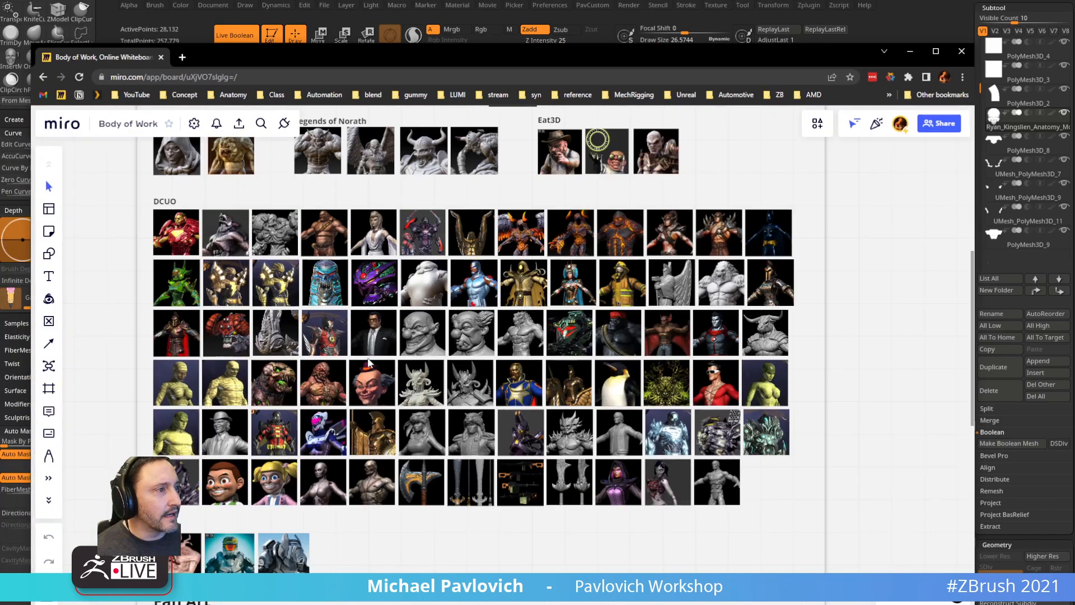
scroll(404, 342, "up", 2)
middle_click_drag(384, 471, 438, 337)
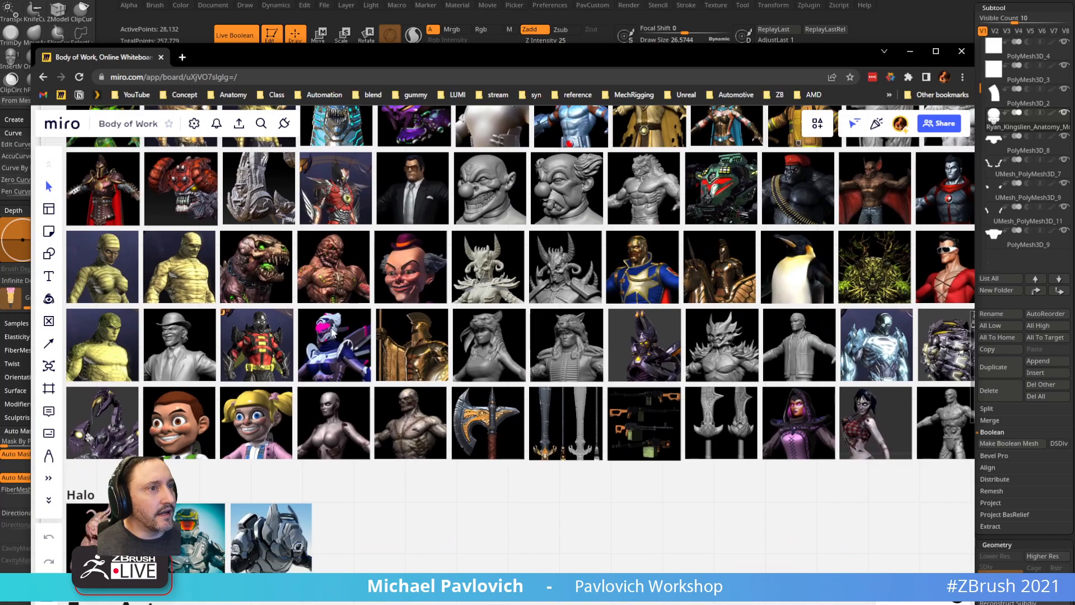
scroll(439, 337, "up", 5)
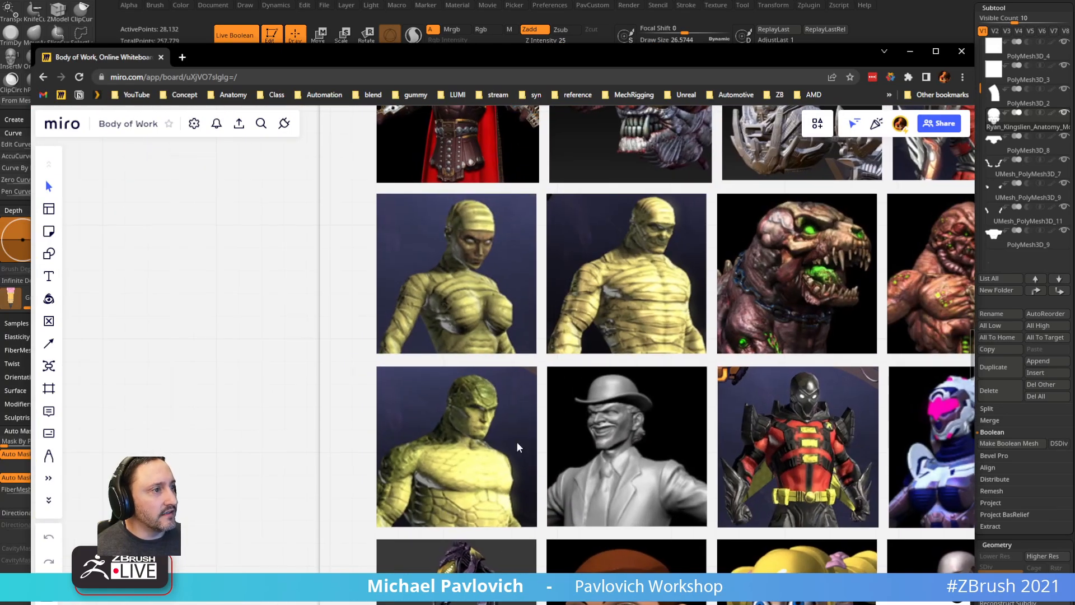
scroll(518, 446, "down", 5)
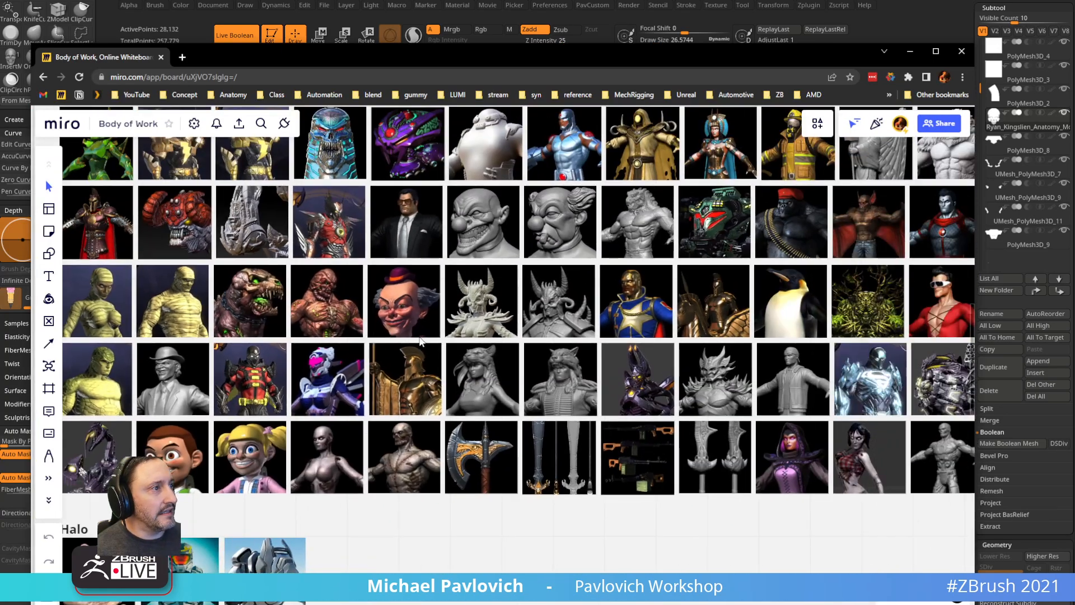
middle_click_drag(666, 336, 348, 364)
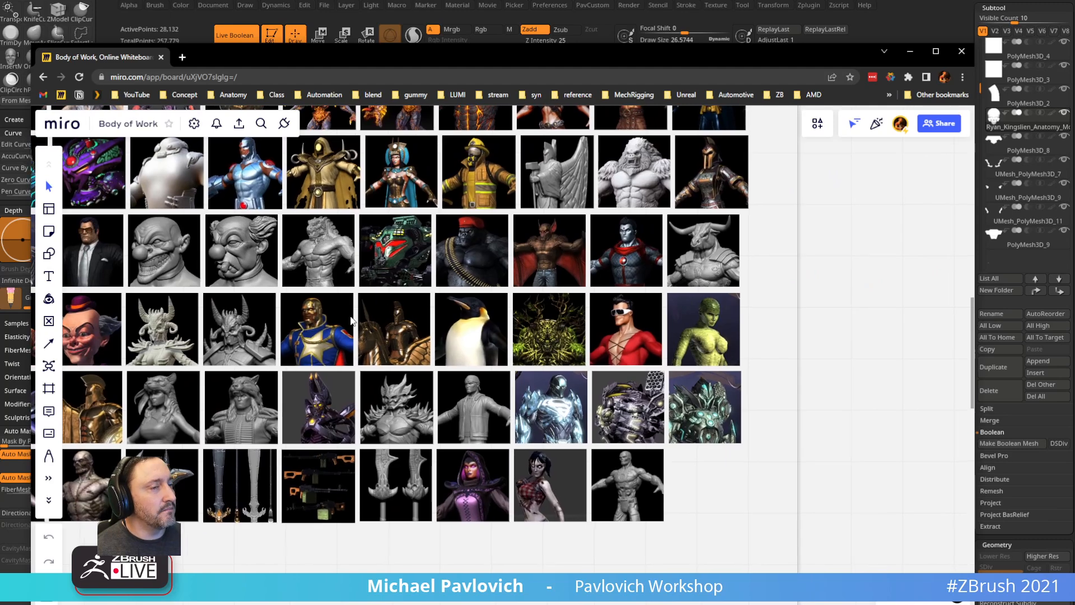
middle_click_drag(351, 320, 668, 372)
scroll(513, 346, "down", 3)
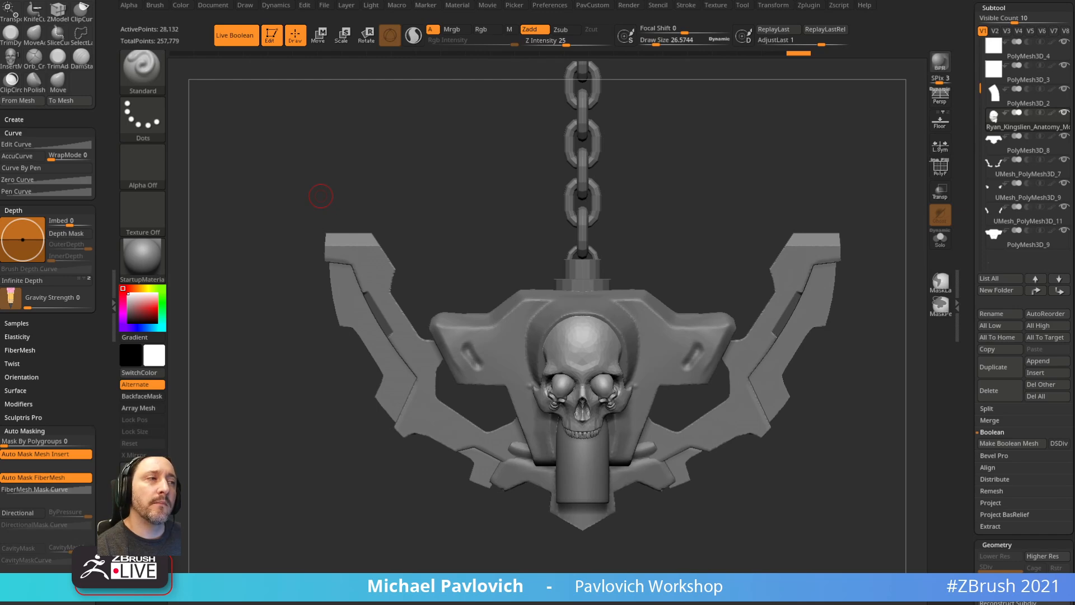
- Select the round collar at the chain's base, stretch it vertically by a factor of about 1.12 and show its polyframe
left_click_drag(729, 141, 764, 239)
left_click_drag(760, 287, 812, 200)
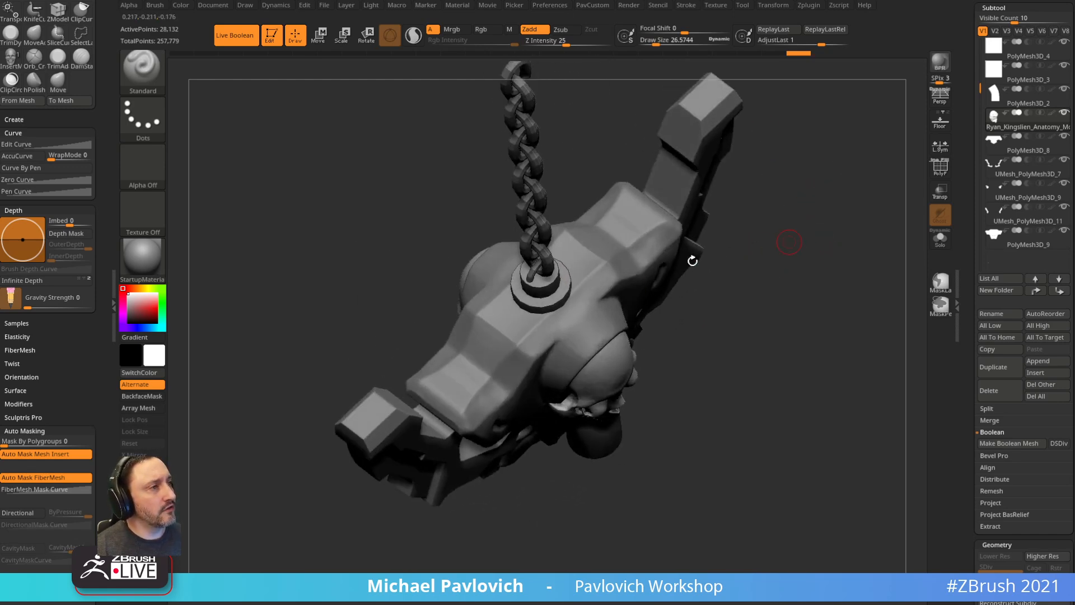
left_click(565, 295, "alt")
mouse_move(693, 257)
left_mouse_down("alt")
mouse_move(816, 271)
mouse_move(832, 246)
left_mouse_up("alt")
key("w")
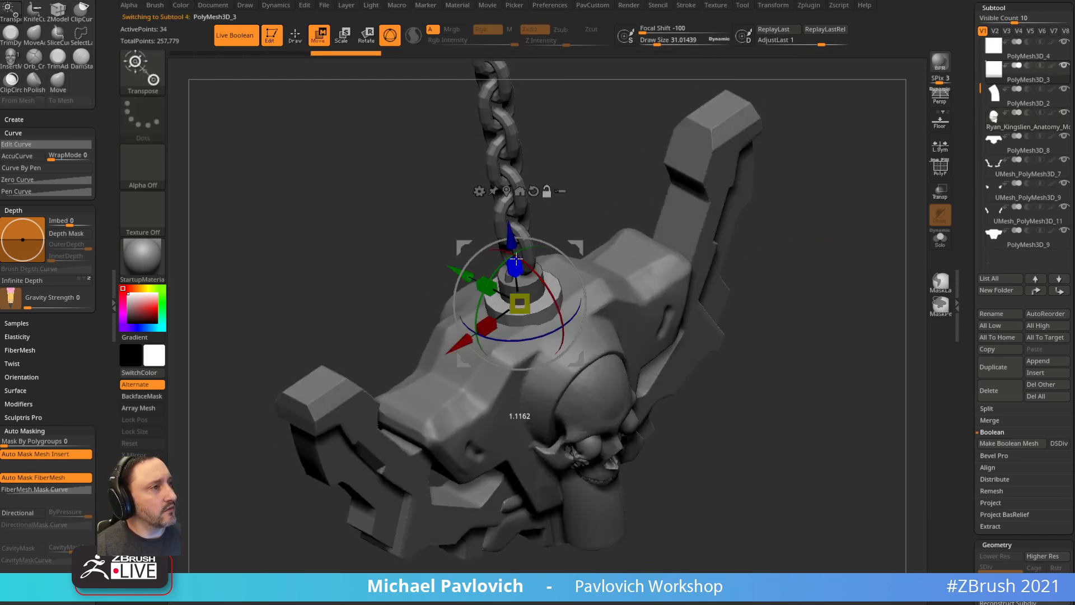
key("q")
left_click(940, 166)
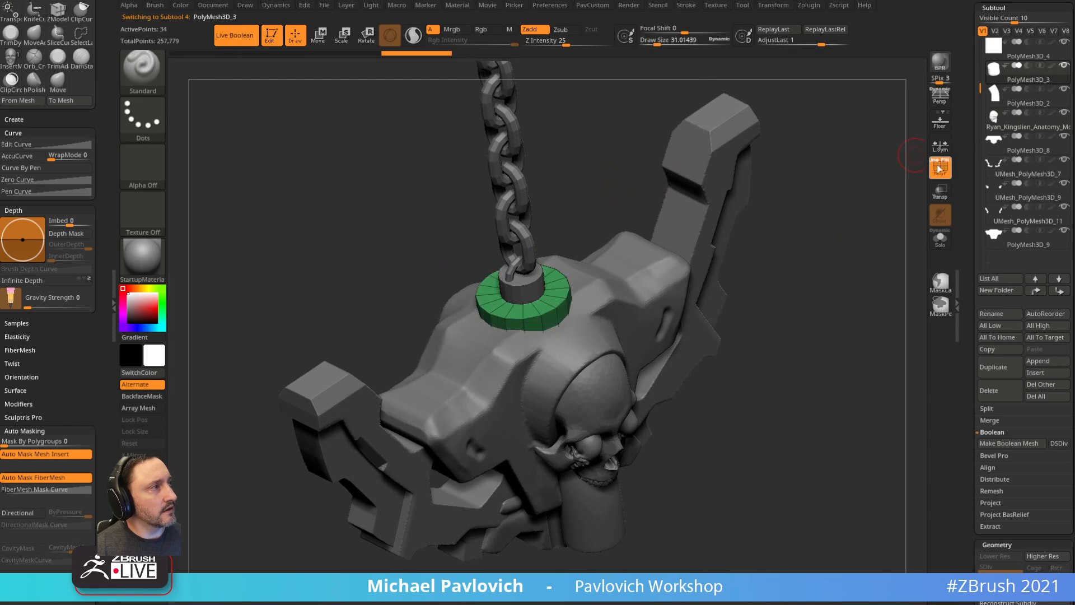
- Use the ZModeler edge Bevel action to bevel the collar's upper outer edge loop
mouse_move(695, 194)
left_mouse_down("alt")
mouse_move(620, 211)
mouse_move(650, 108)
left_mouse_up("alt")
key("b")
key("z")
key("m")
key("space")
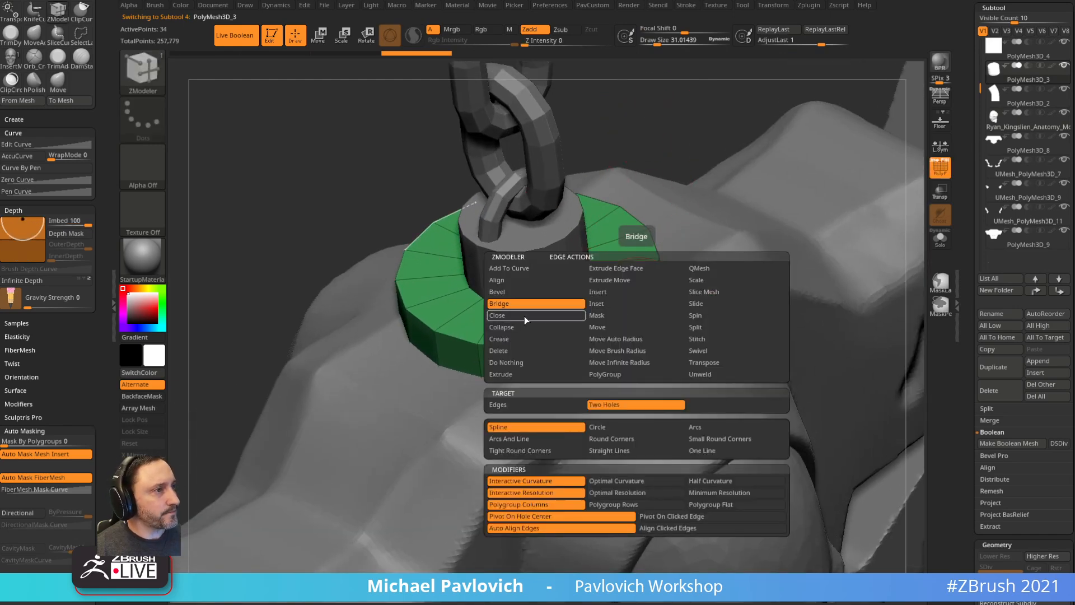
left_click(507, 291)
left_click(644, 290)
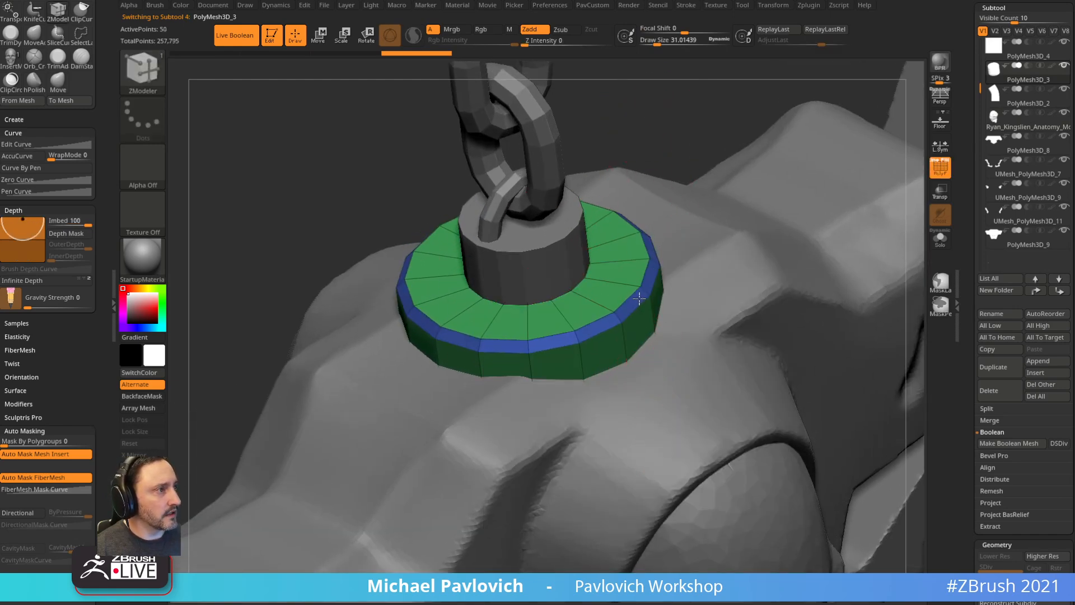
- Set the ZModeler polygon action to Inset on Polygroup Island with the Legacy modifier and inset the collar's top face
right_click_drag(864, 143, 632, 263)
key("space")
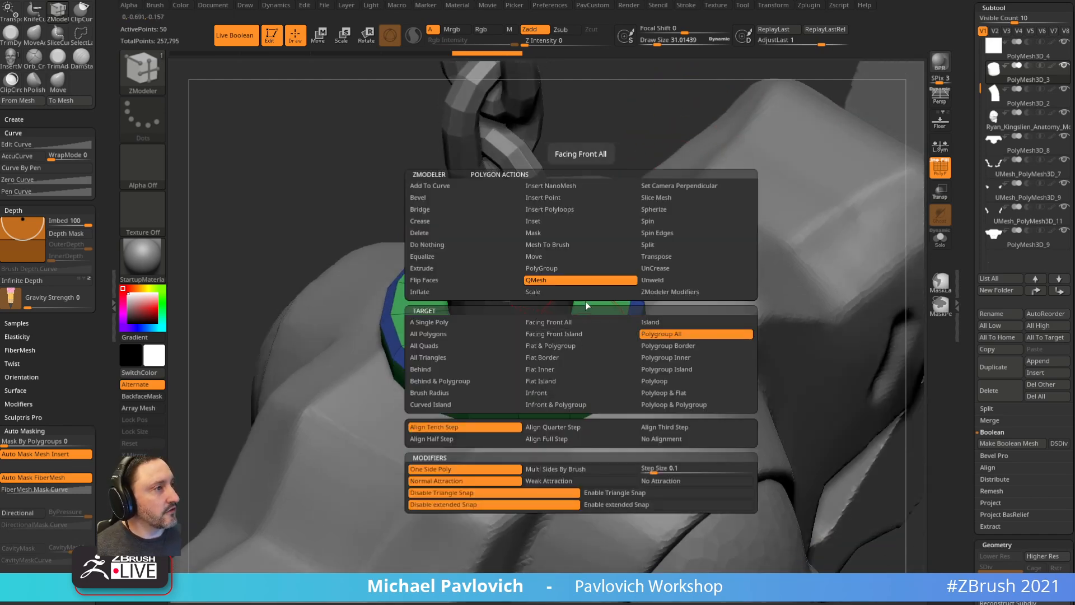
left_click(562, 224)
left_click(671, 334)
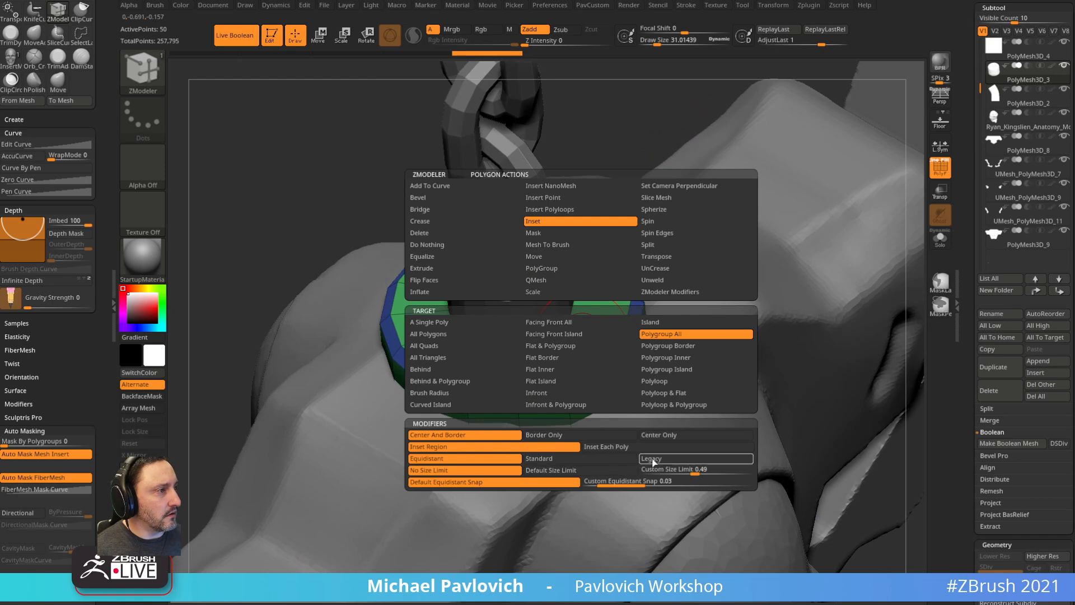
left_click(657, 458)
left_click(674, 369)
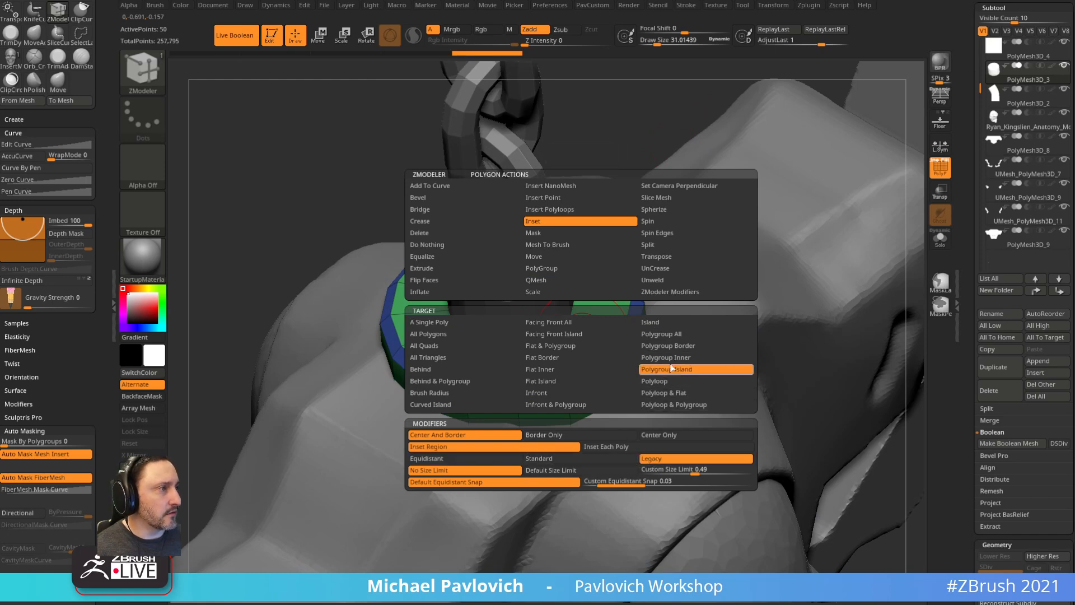
left_click_drag(568, 336, 550, 290)
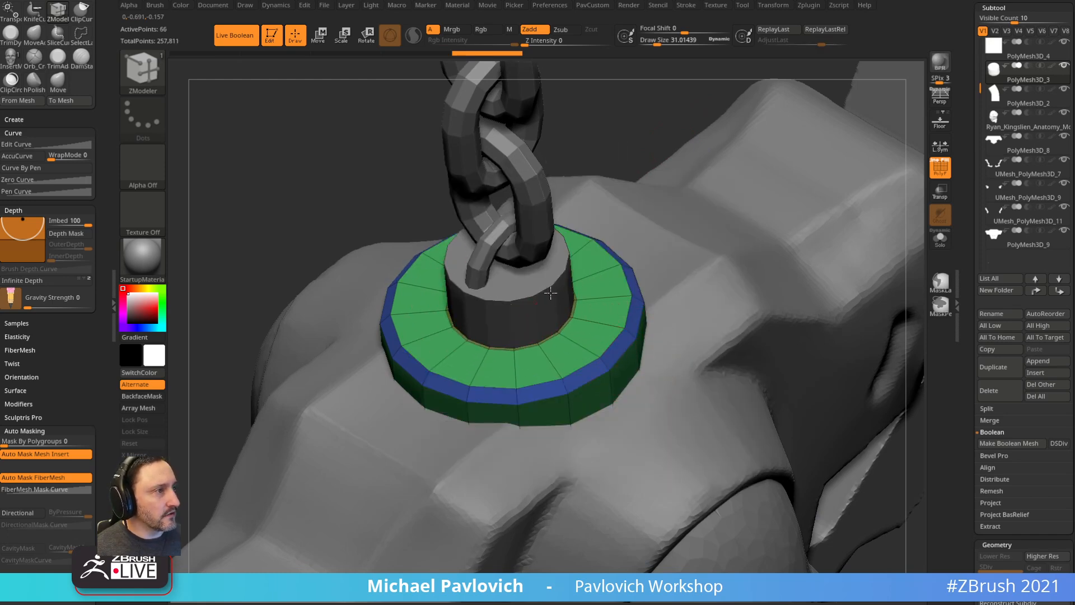
- Isolate the collar, inset its central cap slightly once more and push the innermost faces down with QMesh to form a recess
key("alt+s")
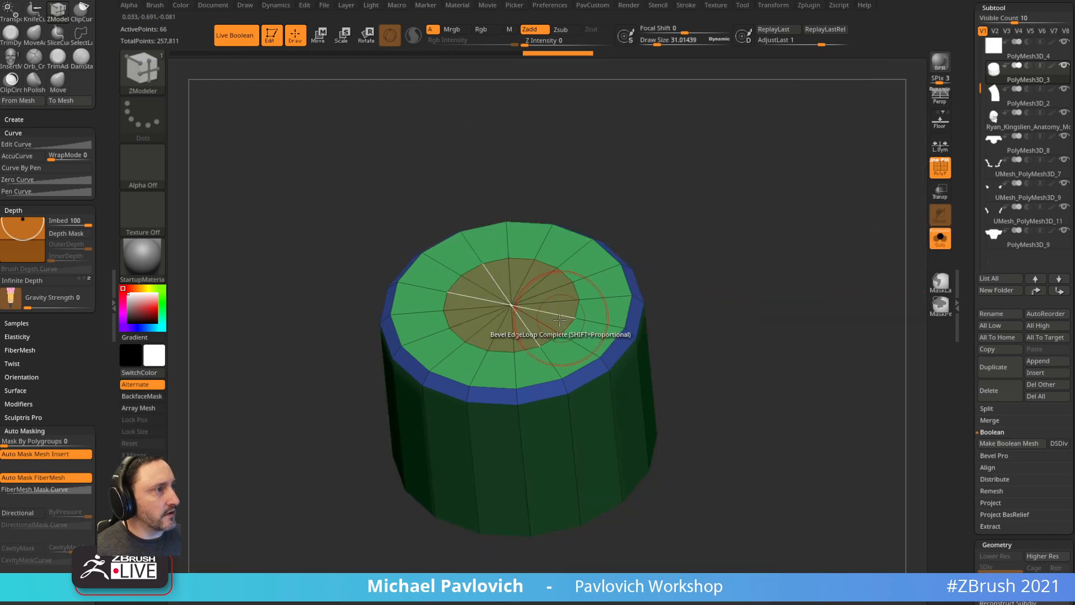
left_click_drag(559, 318, 554, 317)
key("space")
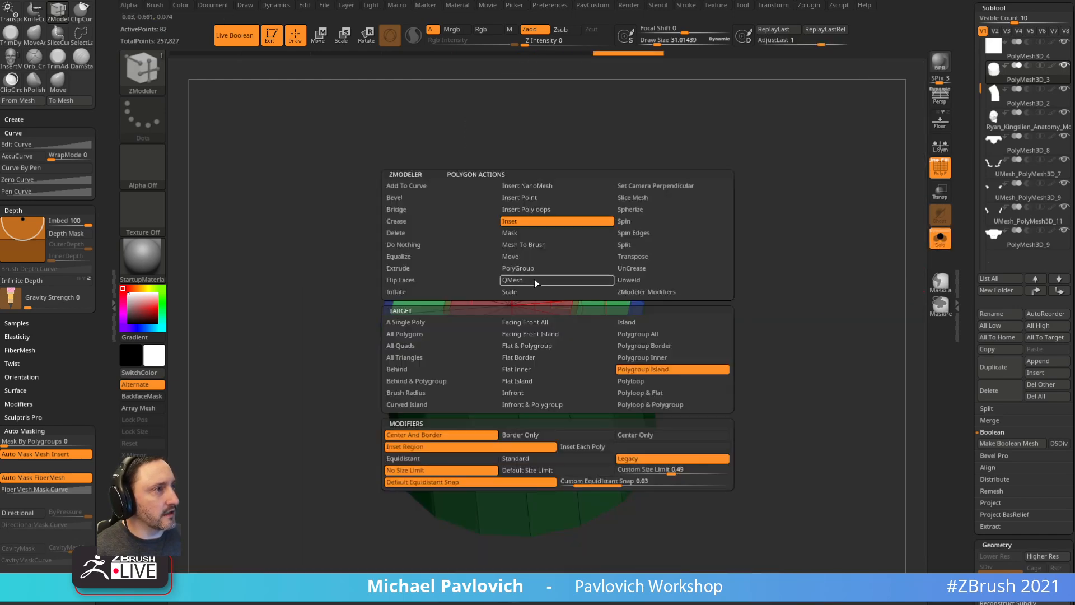
left_click(535, 281)
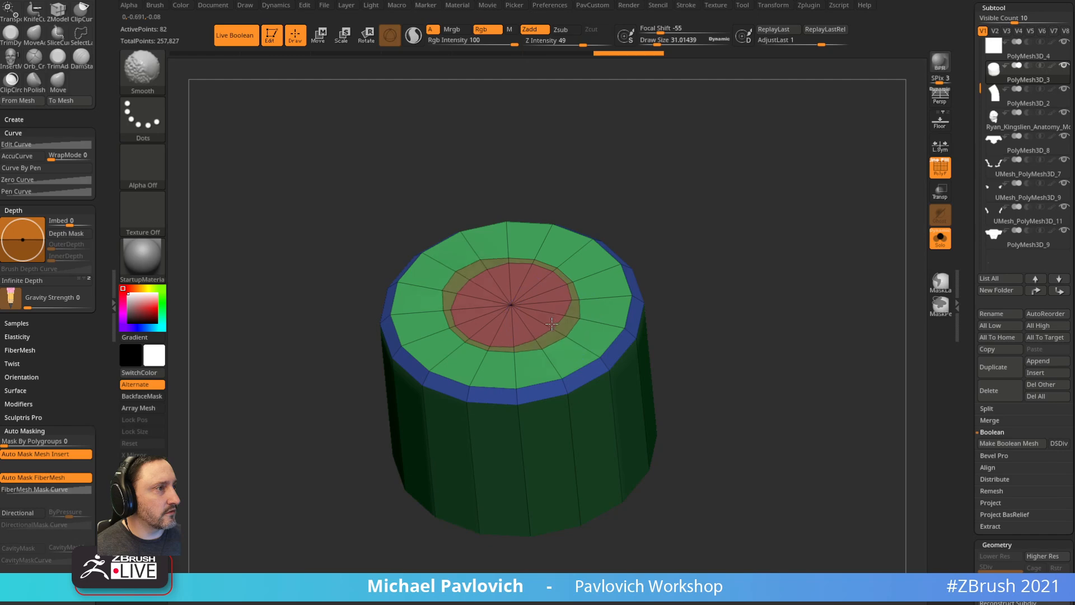
left_click_drag(549, 317, 548, 331)
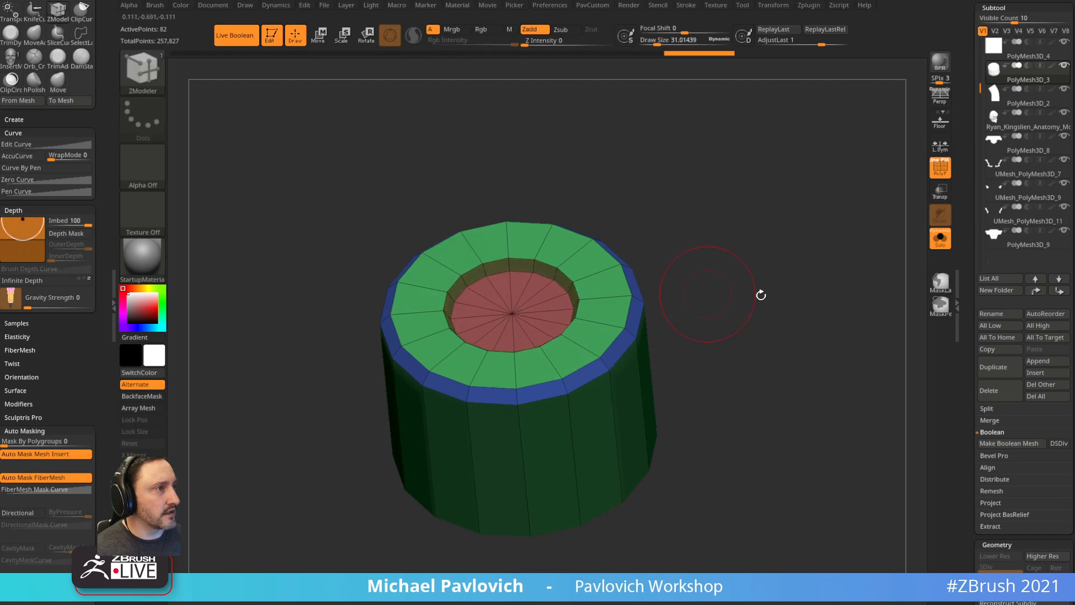
- Crease the collar by polygroups at crease level 2 and enable dynamic subdivision with a smooth subdivision level of 3
key("4")
left_click(792, 491)
left_click(787, 455)
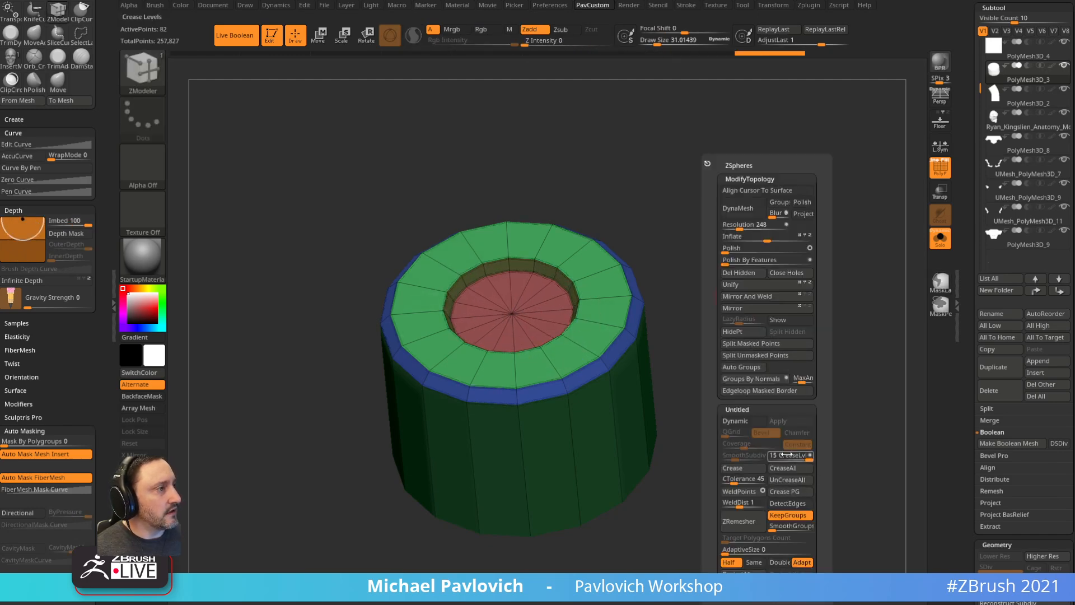
left_click(742, 421)
left_click(739, 455)
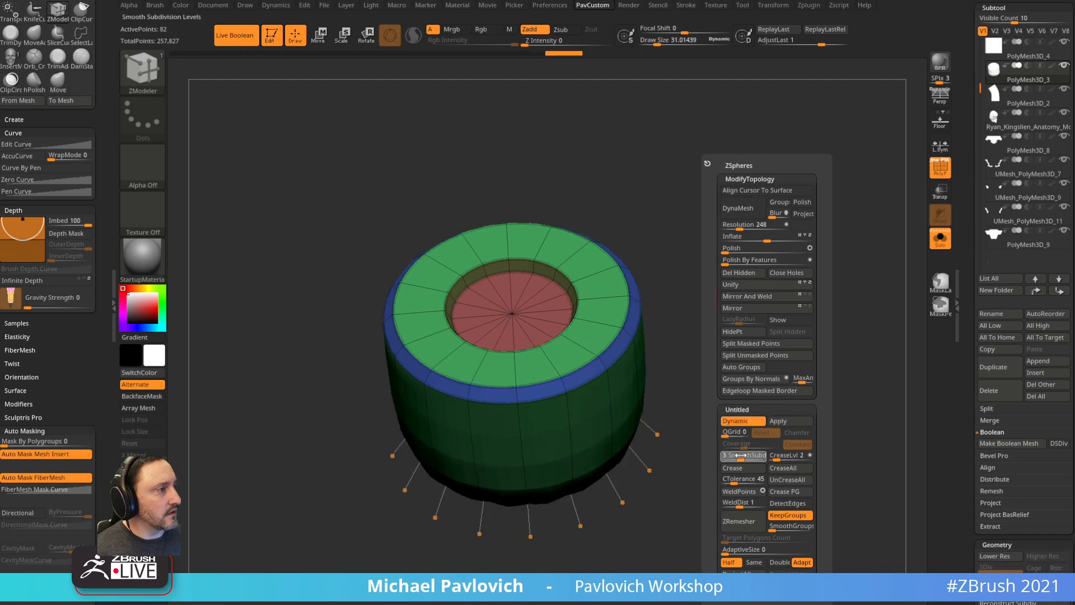
type("3")
key("Return")
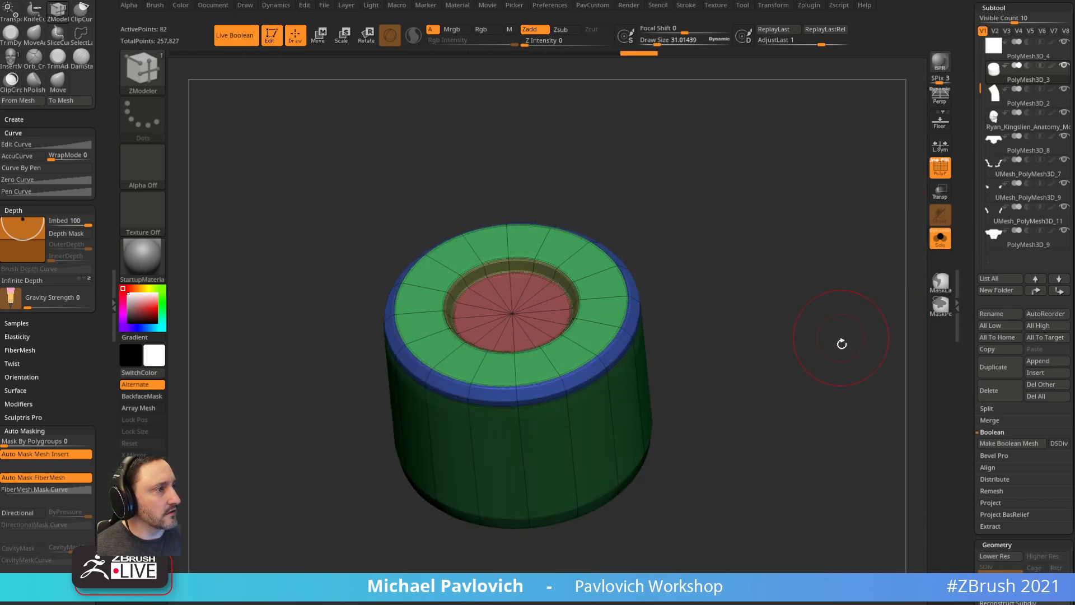
left_click_drag(839, 343, 631, 400)
key("space")
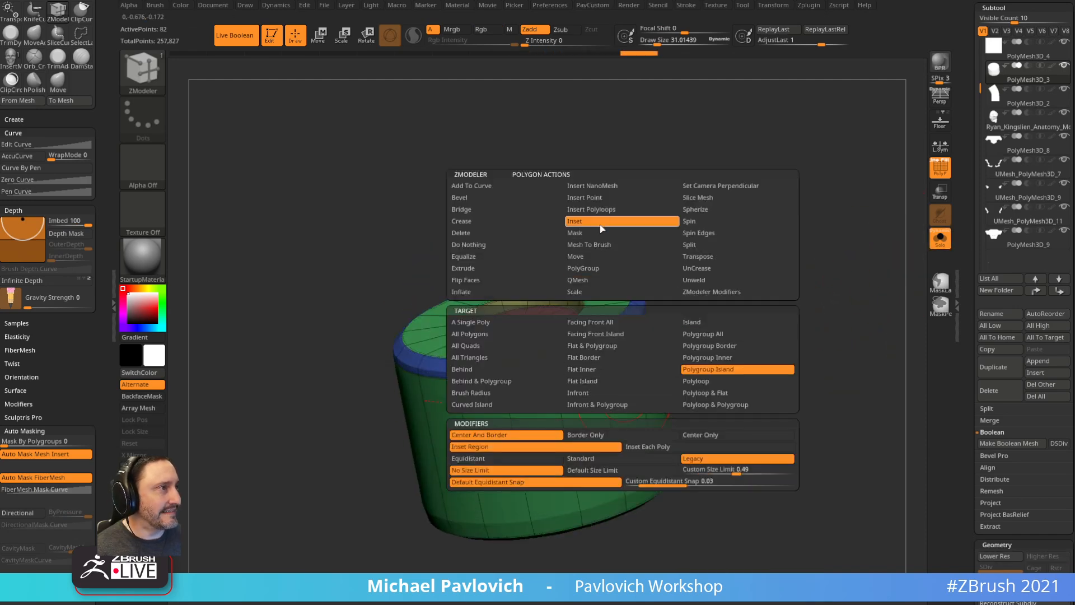
left_click_drag(618, 446, 621, 425)
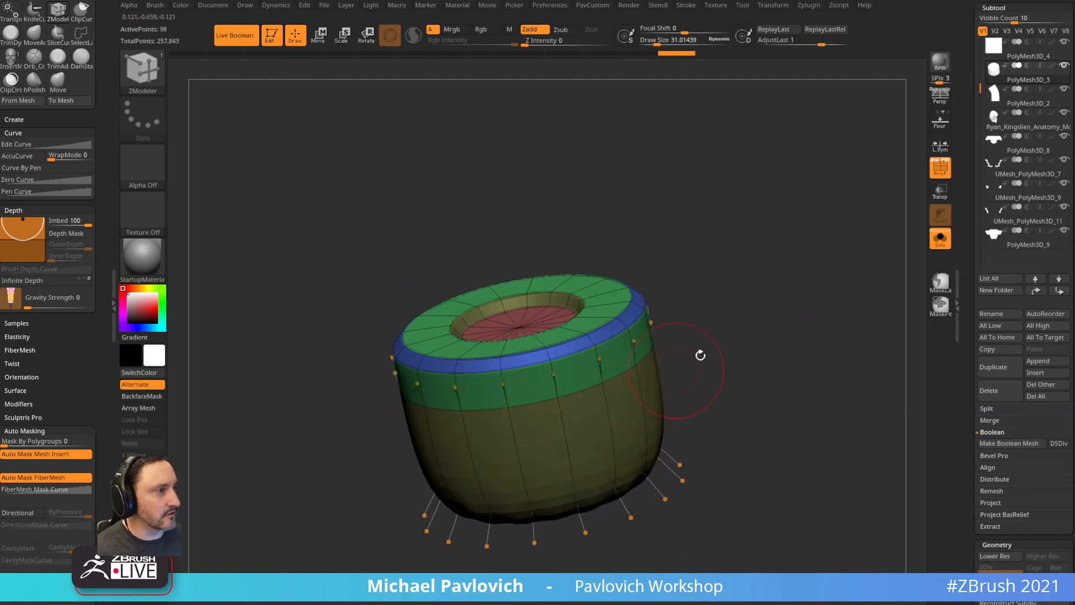
key("shift")
key("ctrl+z")
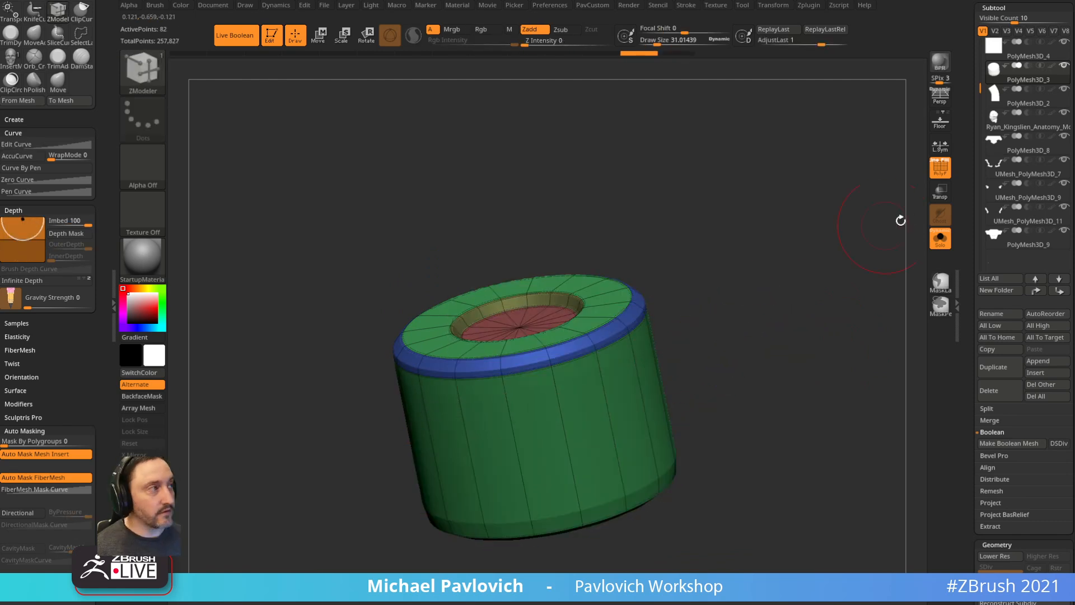
- Turn off dynamic subdivision and regroup the collar by normals, adjusting the maximum angle tolerance to separate the bevel from the side wall
left_click_drag(891, 259, 914, 179)
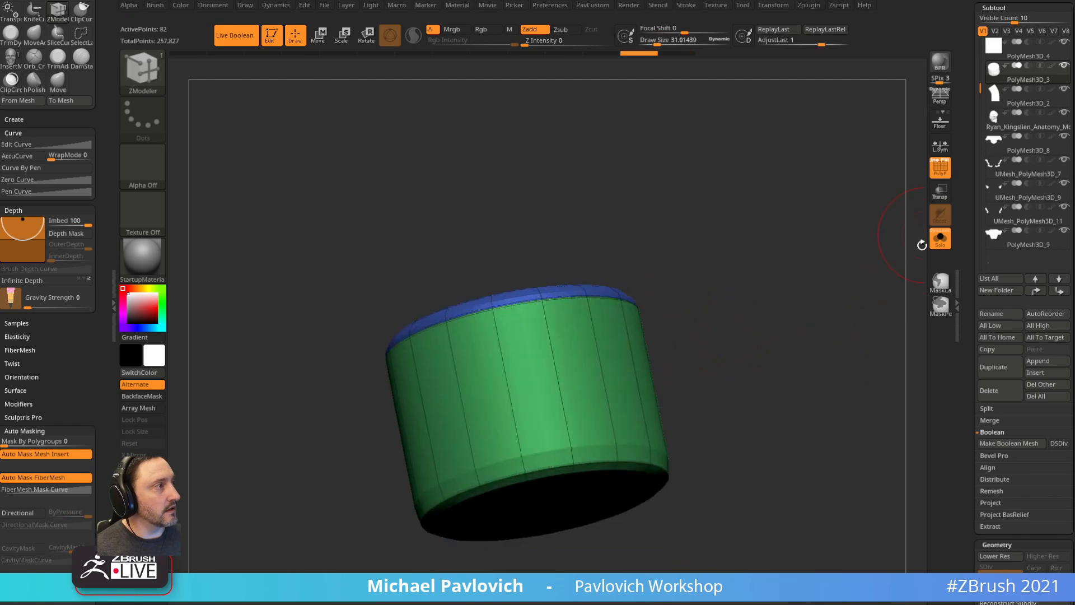
left_click_drag(921, 244, 917, 225)
key("shift+d")
left_click_drag(791, 260, 720, 334)
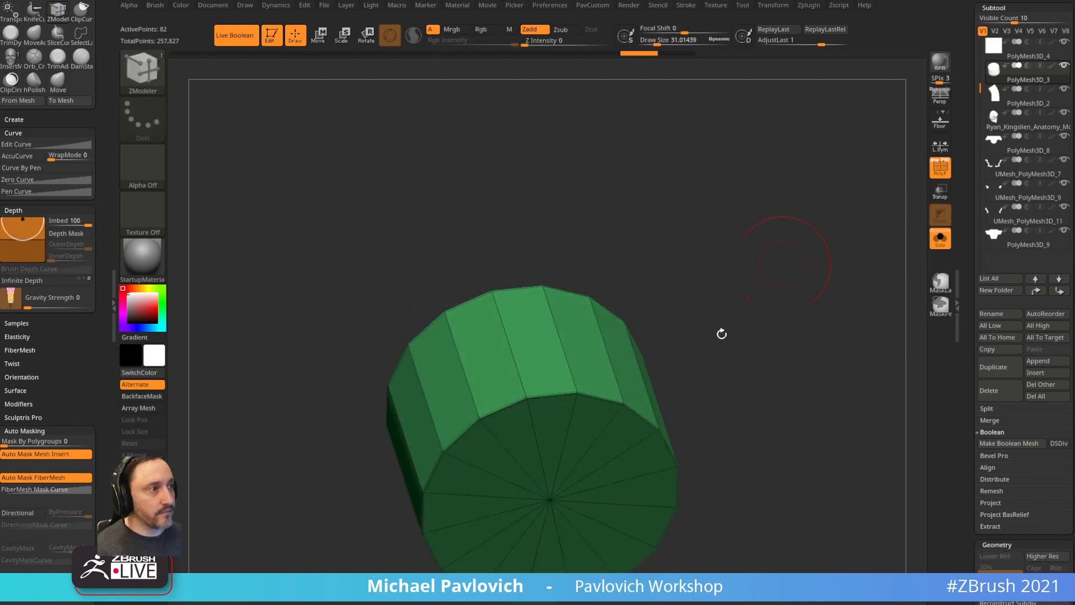
key("3")
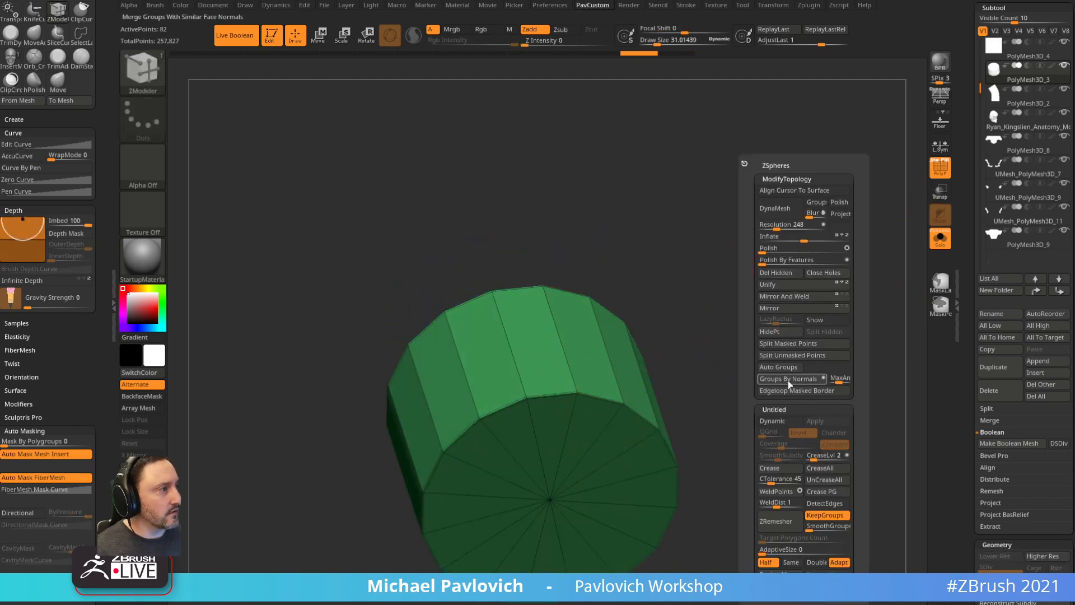
left_click(802, 357)
left_click_drag(724, 197, 765, 280)
key("3")
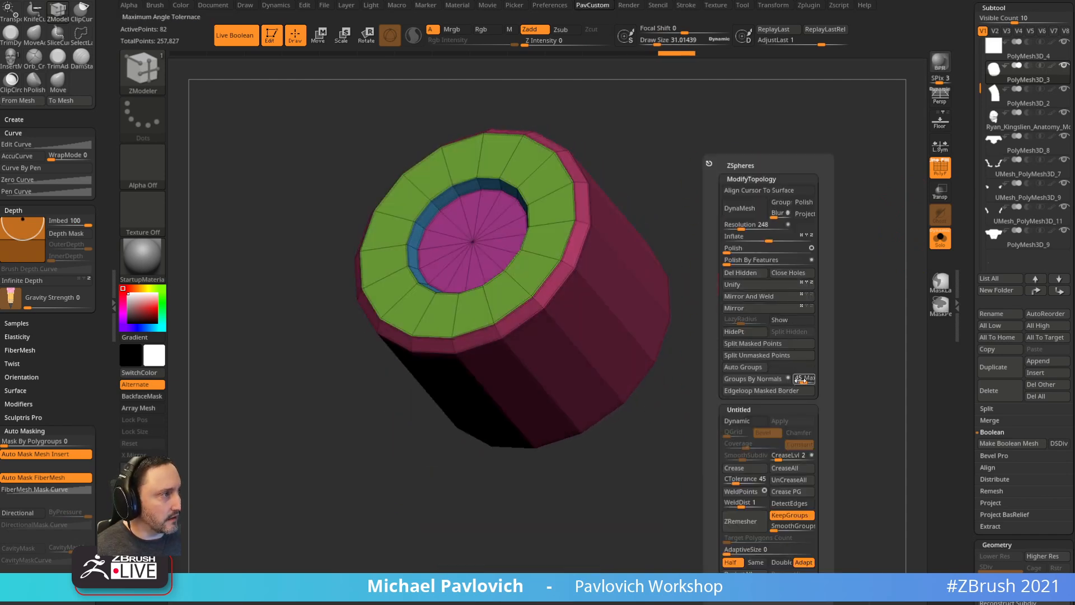
left_click(771, 379)
- Inset the collar's side wall to add narrow bands along its upper and lower borders, and crease the polygroup edges
left_click_drag(688, 208, 644, 304)
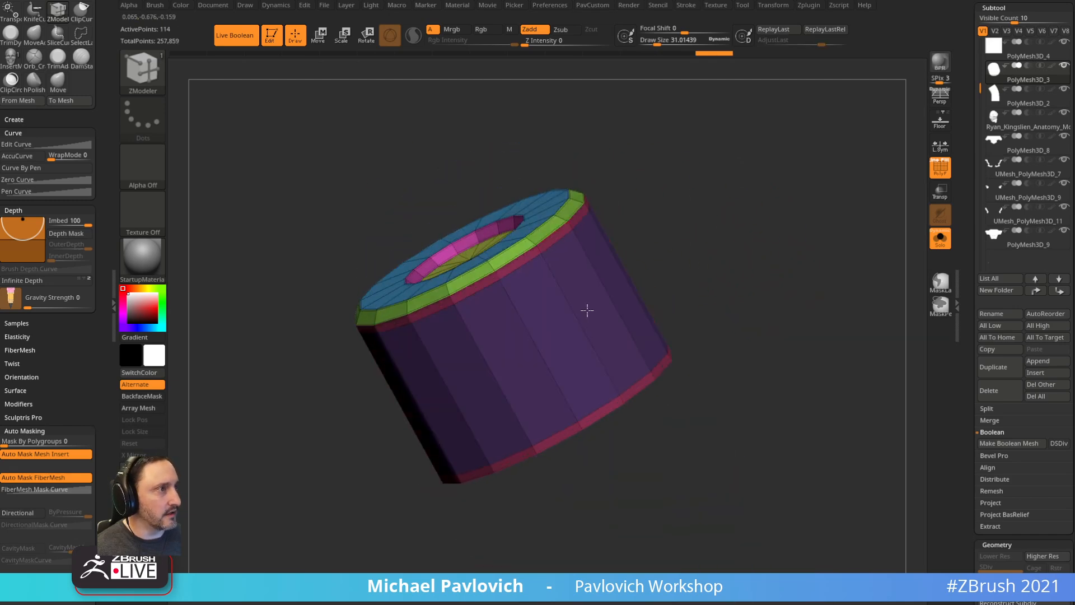
key("5")
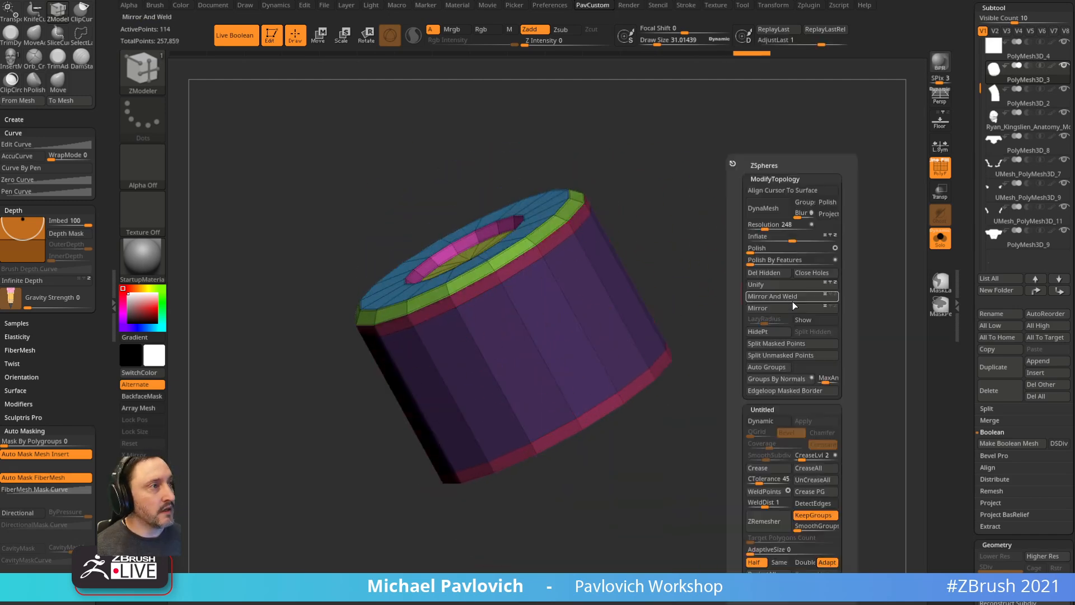
key("5")
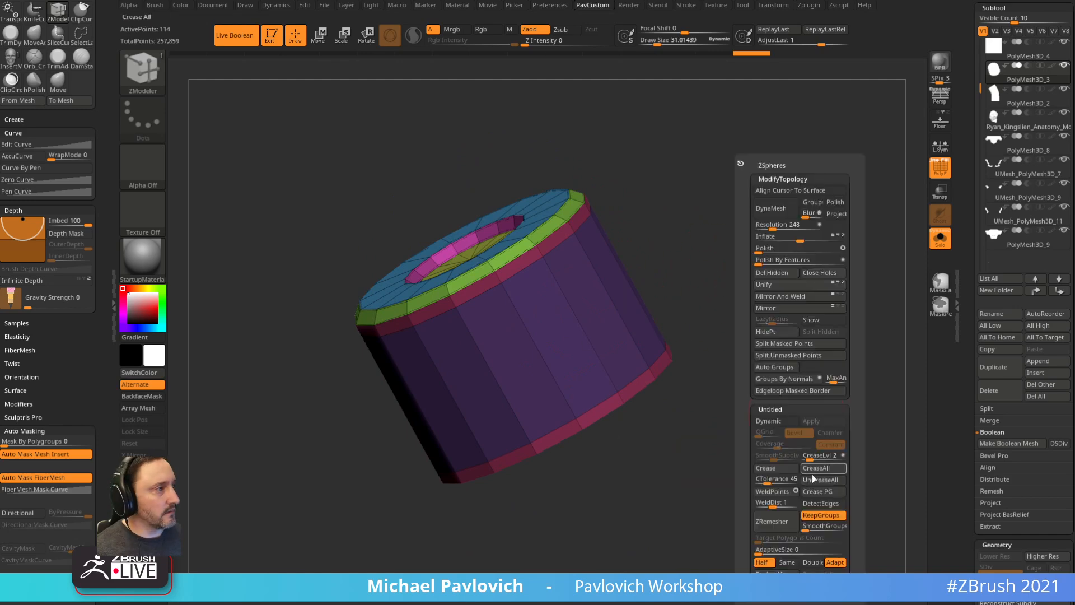
key("f")
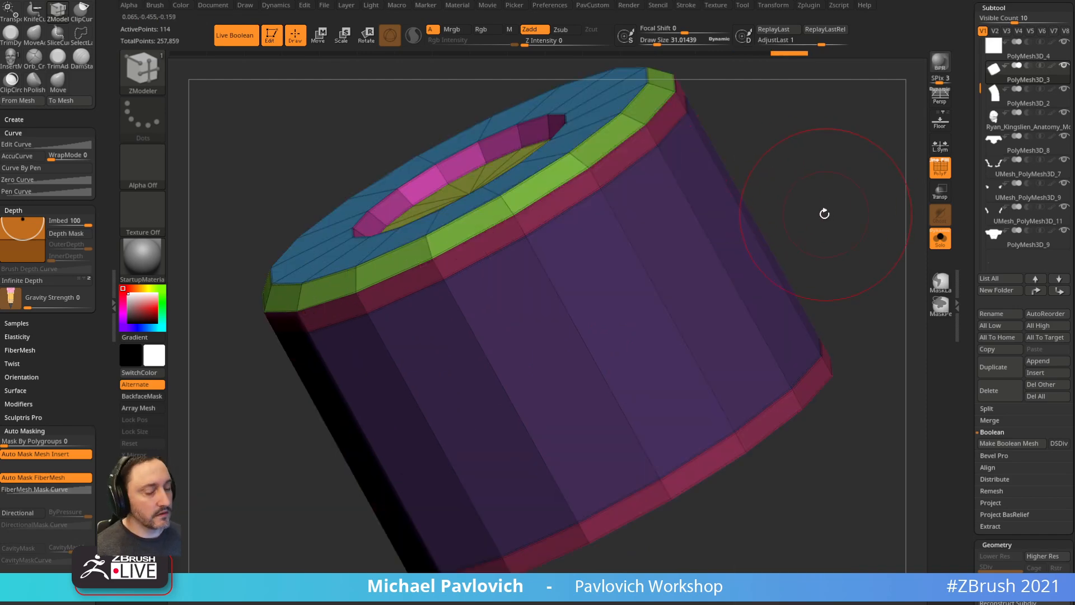
- Turn dynamic subdivision on, leave Solo mode and hide the polyframe to check the smoothed collar on the ornament
key("d")
left_click(940, 238)
left_click(940, 169)
right_click_drag(601, 238, 750, 140, "alt")
right_click_drag(798, 223, 705, 164, "alt")
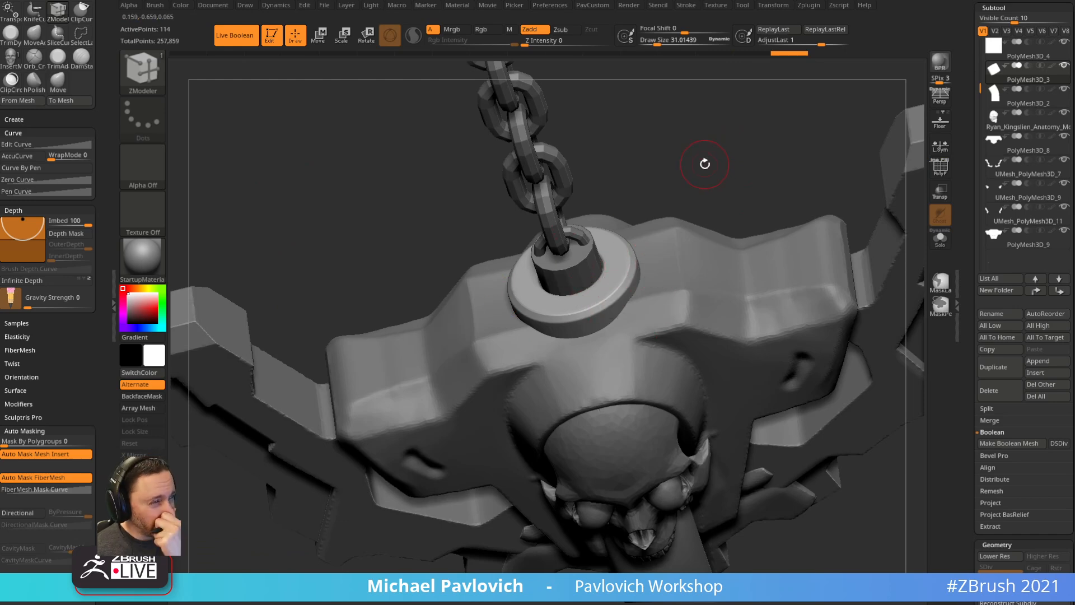
- Switch the collar's symmetry from the X and Z axes to radial symmetry around the Y axis
left_click(773, 5)
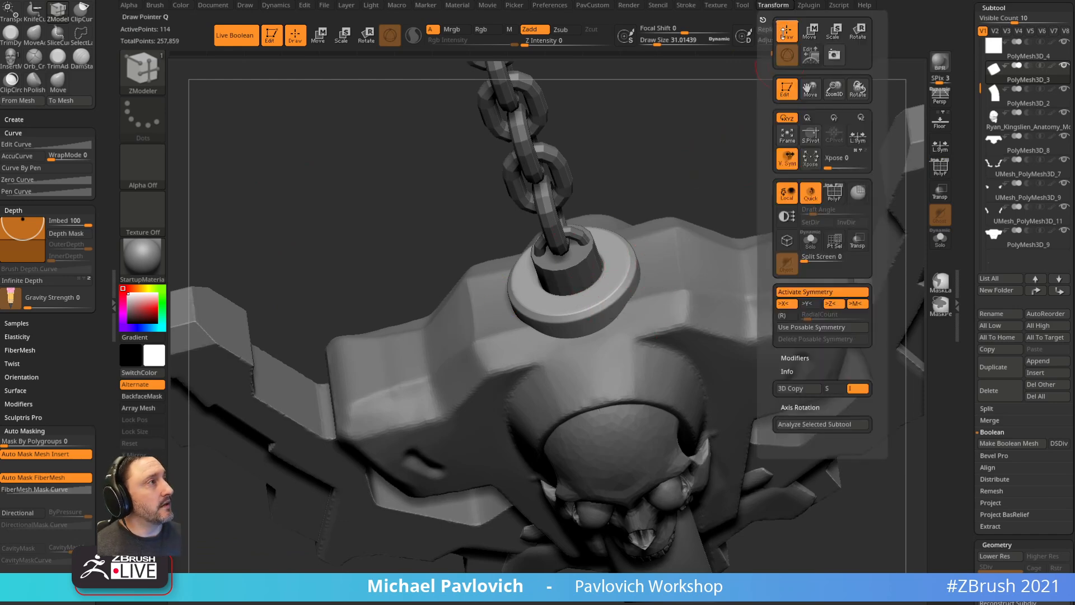
left_click(786, 304)
left_click(833, 304)
left_click(809, 304)
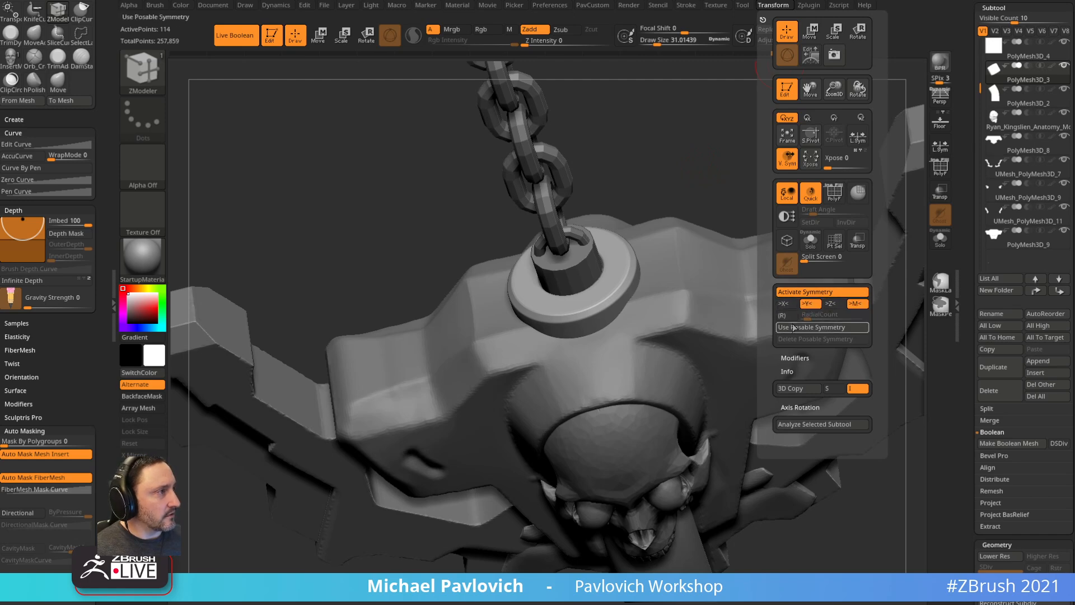
left_click(785, 315)
left_click_drag(679, 180, 681, 209, "alt")
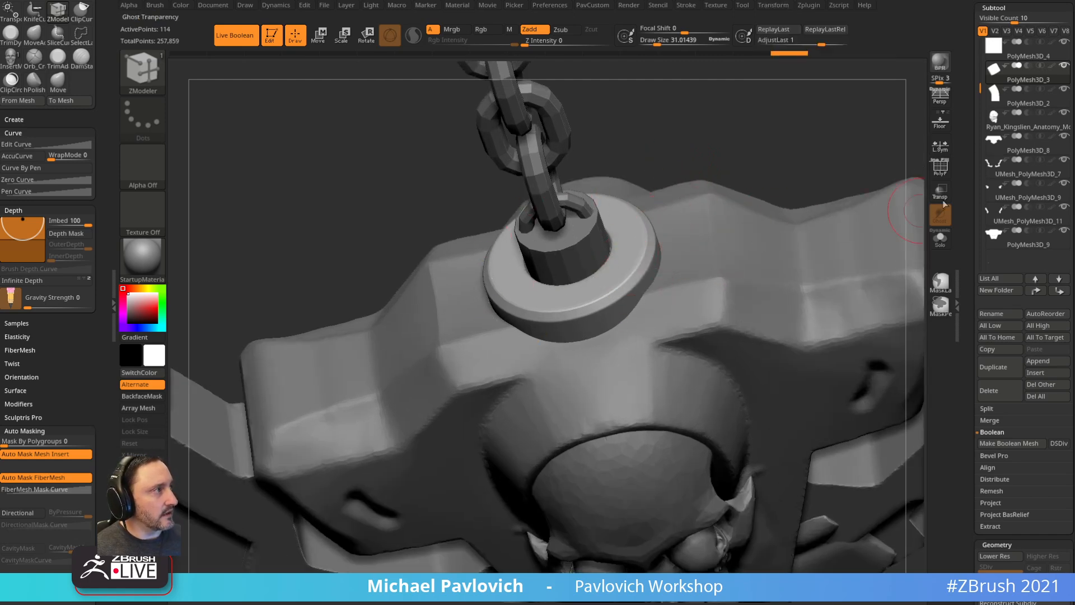
- Isolate the collar with its polyframe shown and dynamic subdivision off, viewed from above
left_click(939, 167)
left_click_drag(789, 135, 788, 188, "alt")
left_click_drag(786, 99, 661, 276)
key("shift+d")
left_click(940, 242)
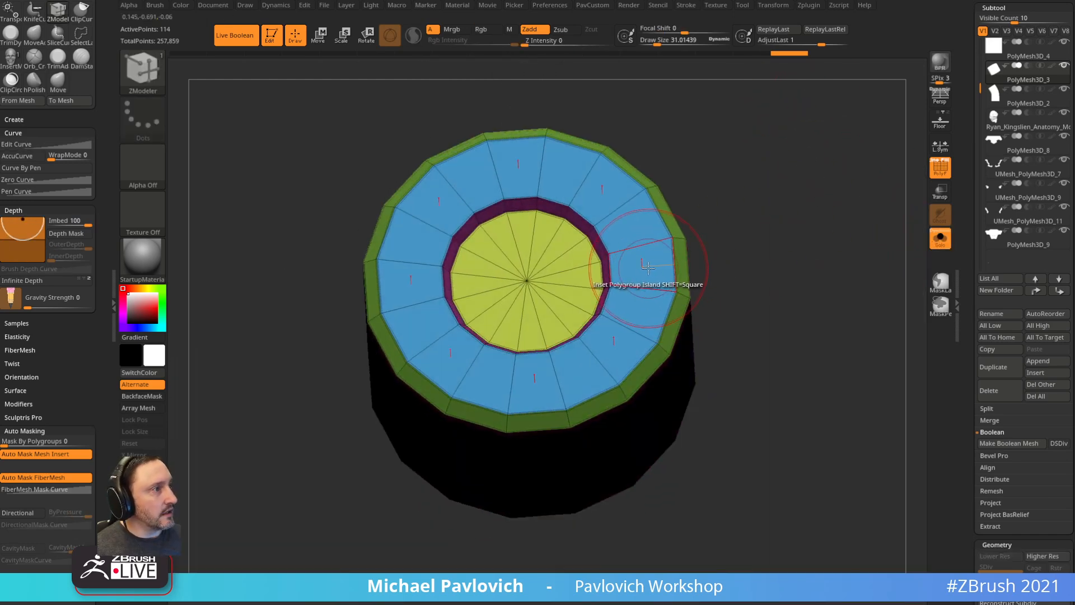
- Try the ZModeler Inset on the collar's top ring with the All Polygons target and with the A Single Poly target
key("space")
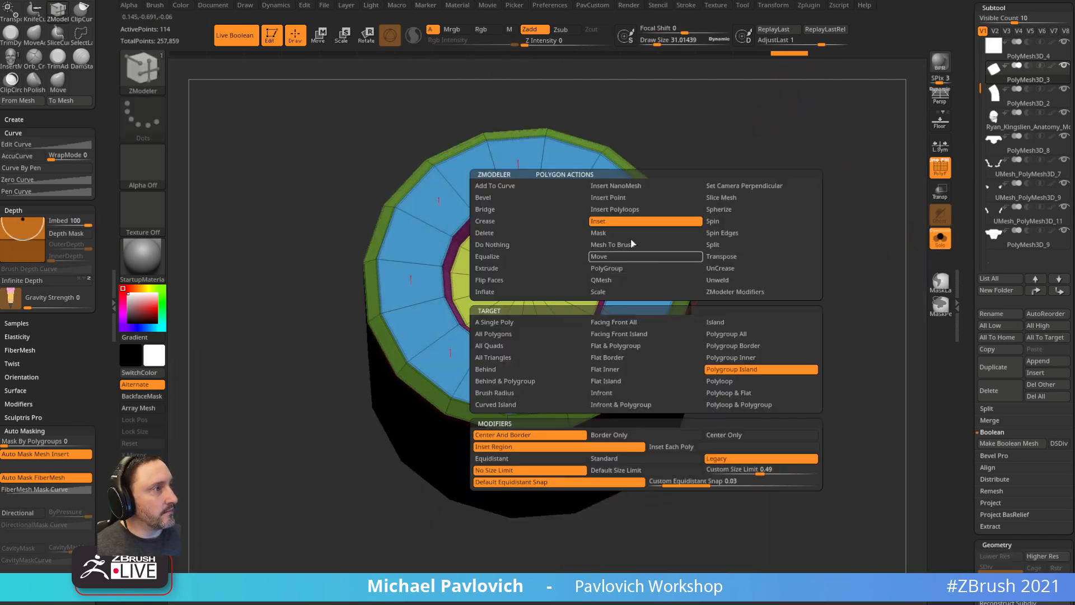
left_click(521, 335)
left_click_drag(640, 273, 640, 280)
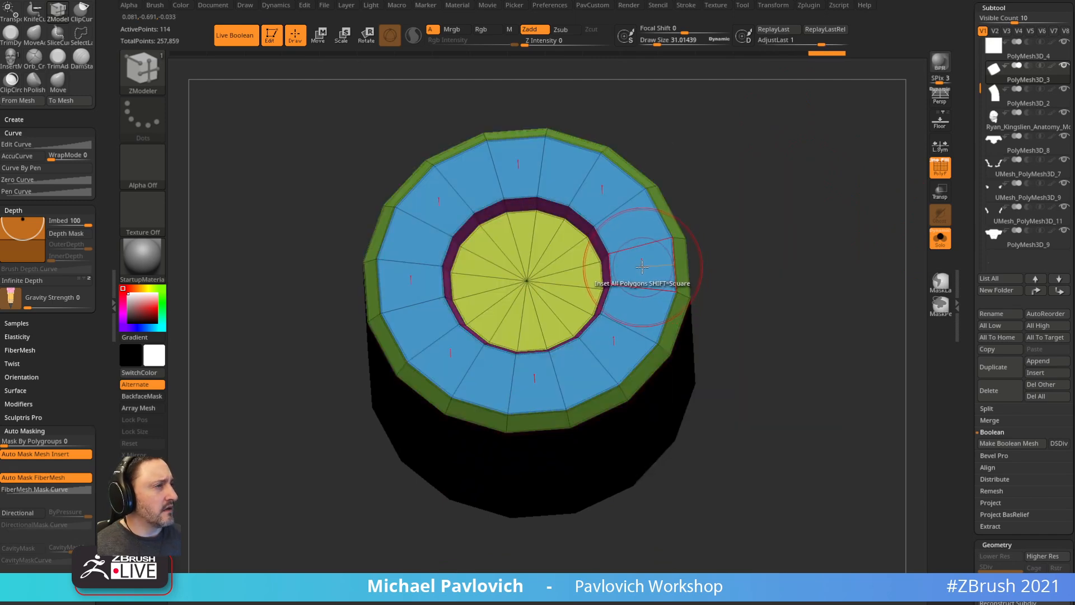
key("space")
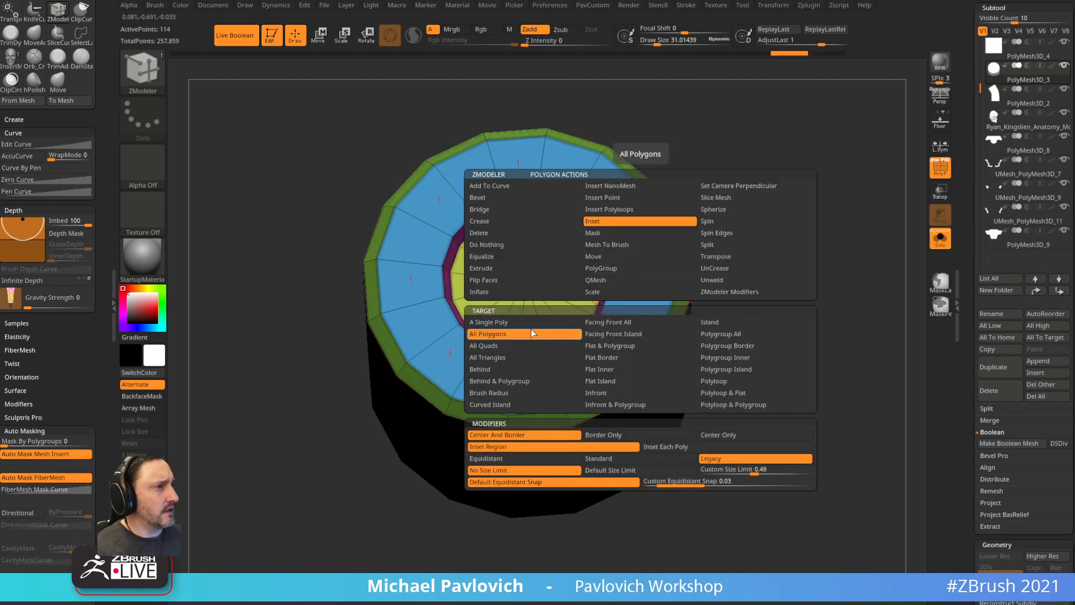
left_click(529, 323)
left_click_drag(633, 269, 634, 270)
left_click(618, 281)
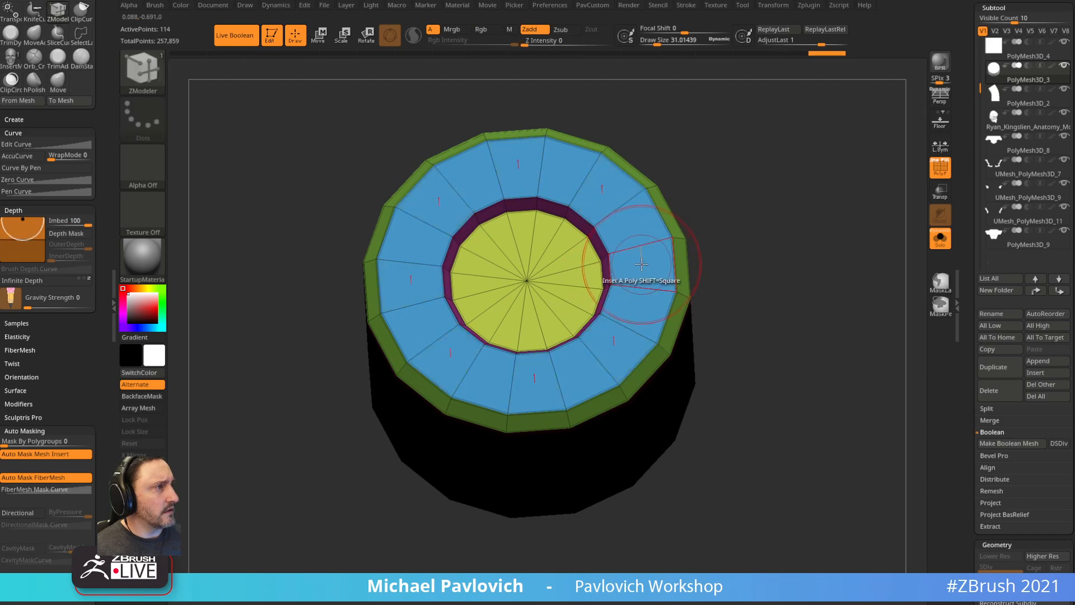
- Try marking alternating faces of the collar's top ring as a temporary polygroup and insetting with the Polygroup All target
key("space")
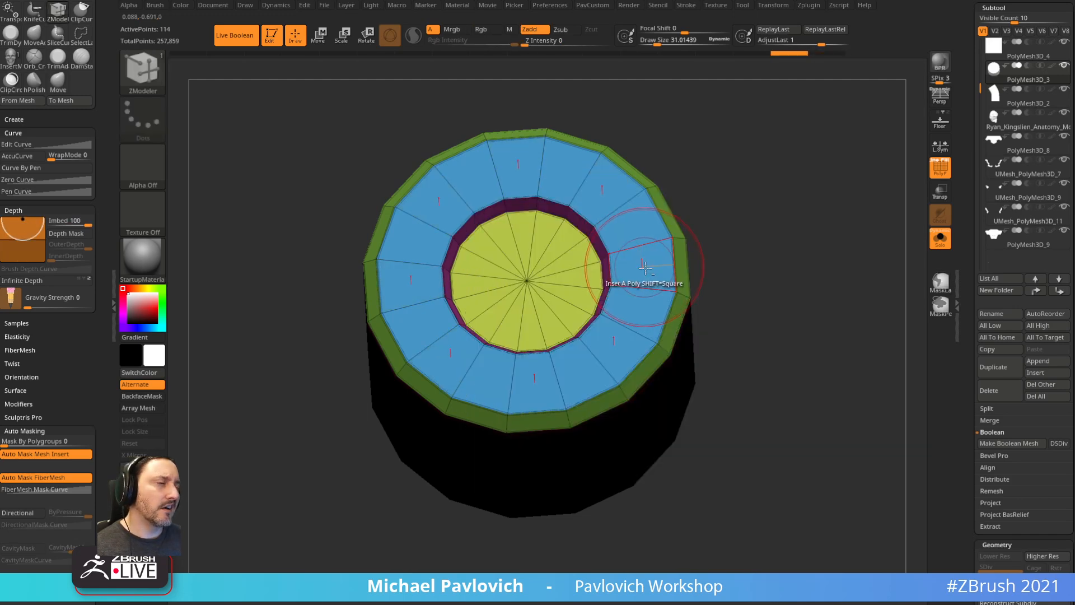
left_click(644, 266, "alt")
key("bracketleft")
key("bracketleft")
key("space")
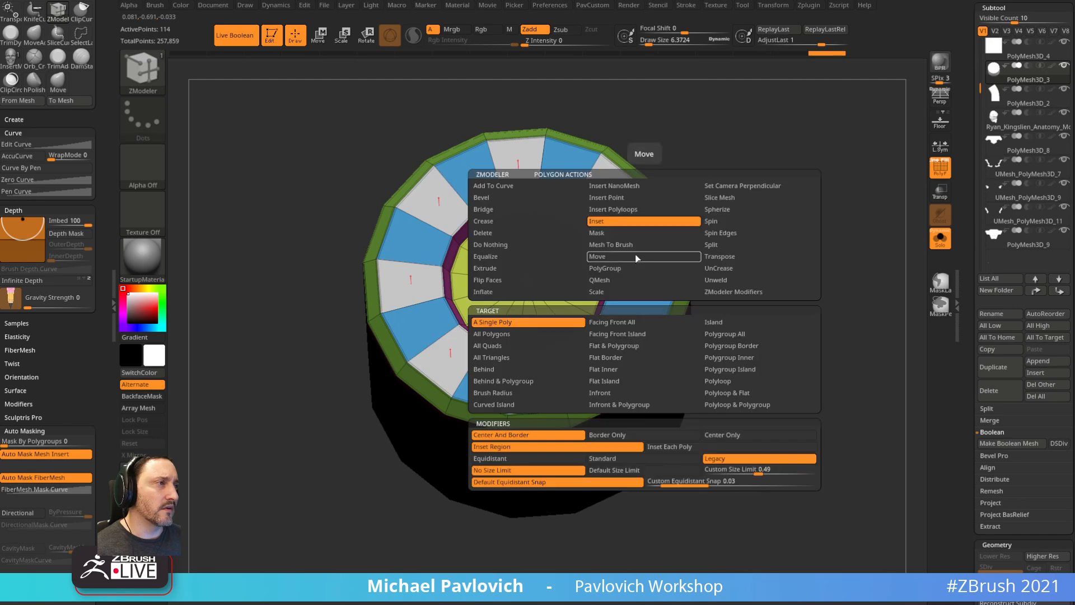
left_click(725, 334)
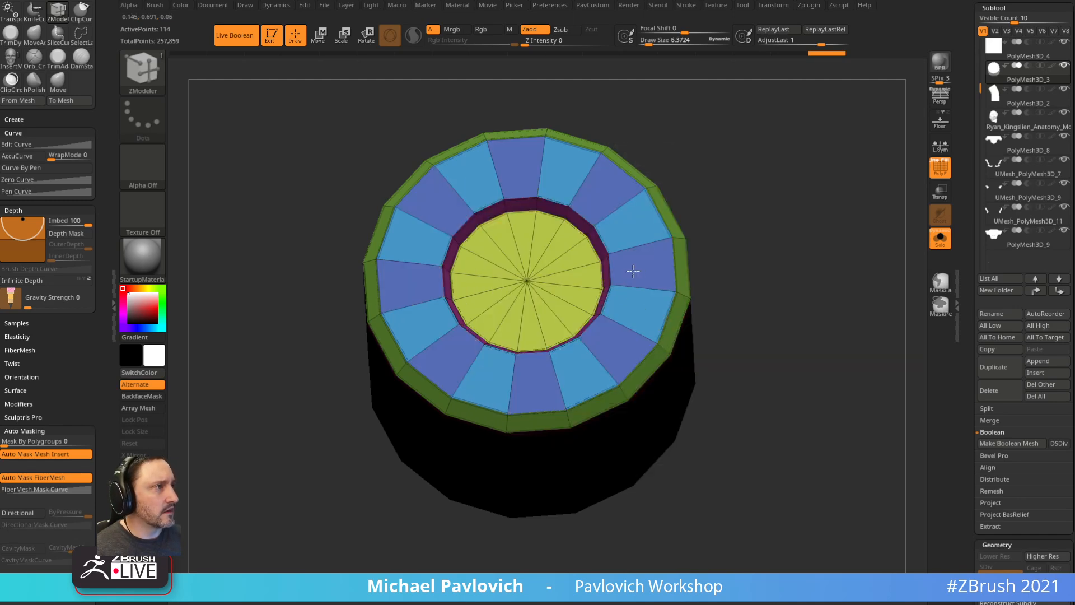
key("ctrl")
left_click(626, 262)
- Leave Solo mode and hide the polyframe to show the collar on the full ornament
left_click_drag(700, 234, 804, 192)
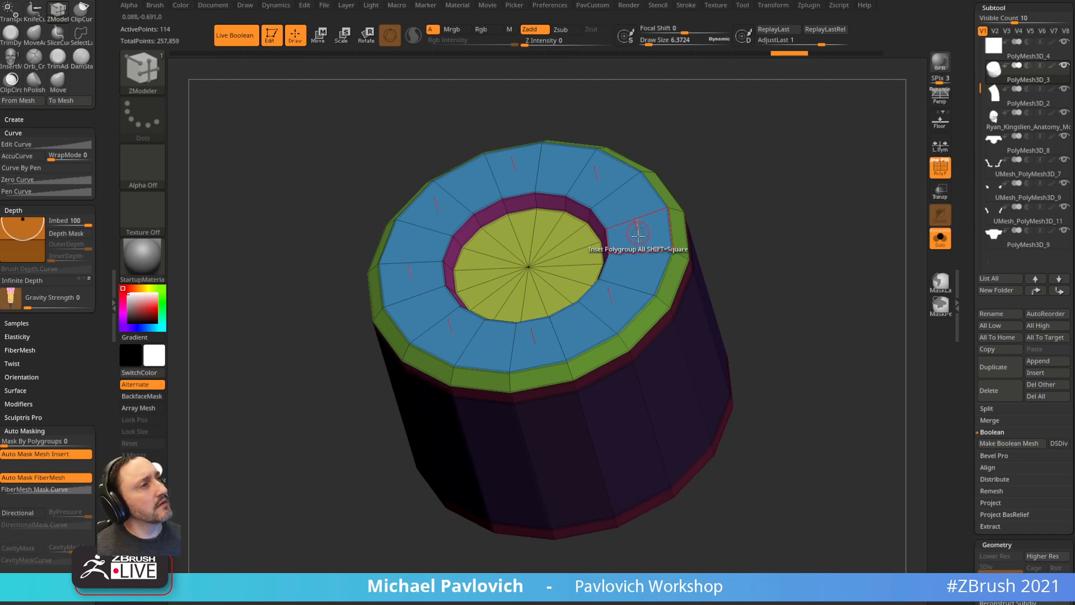
left_click_drag(631, 228, 741, 175)
left_click(940, 242)
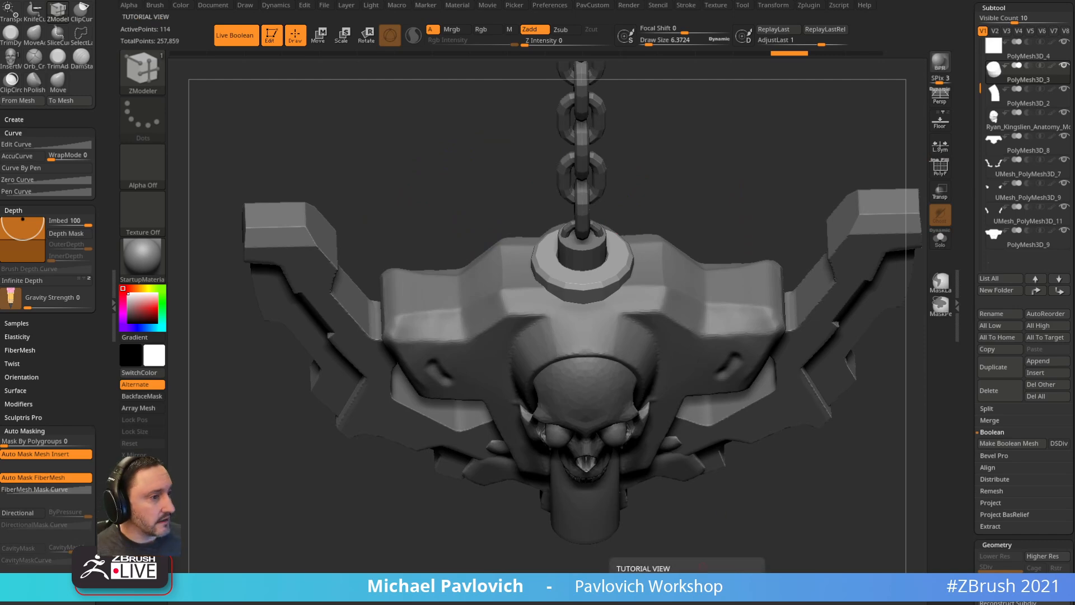
- Switch to the web browser, open the Pirate Ship in a Bottle project on ArtStation and preview its Part 2 video
key("alt+Tab")
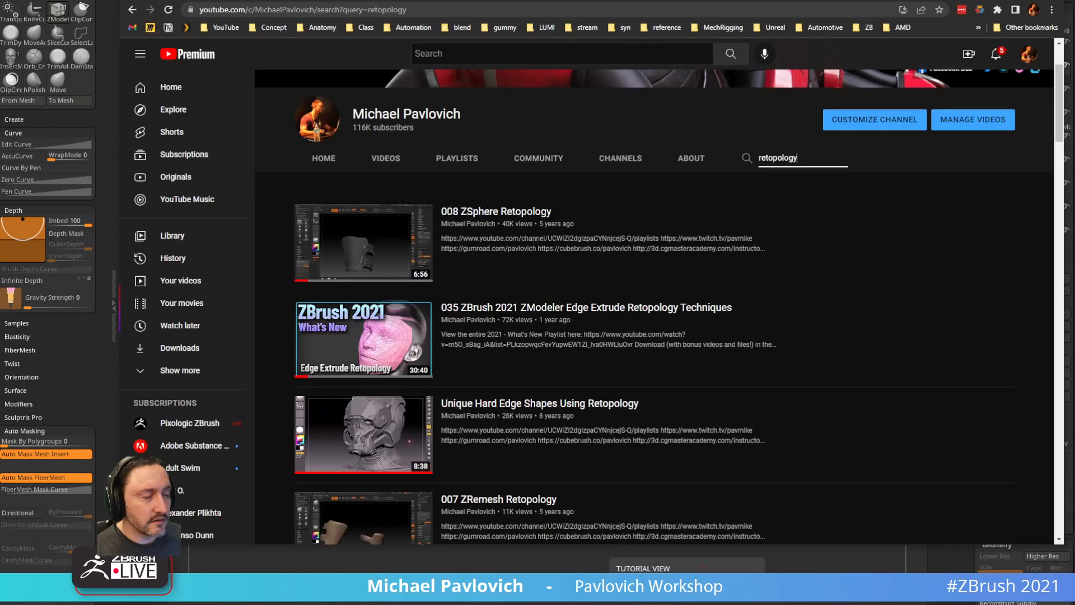
left_click(244, 40)
scroll(926, 350, "up", 10)
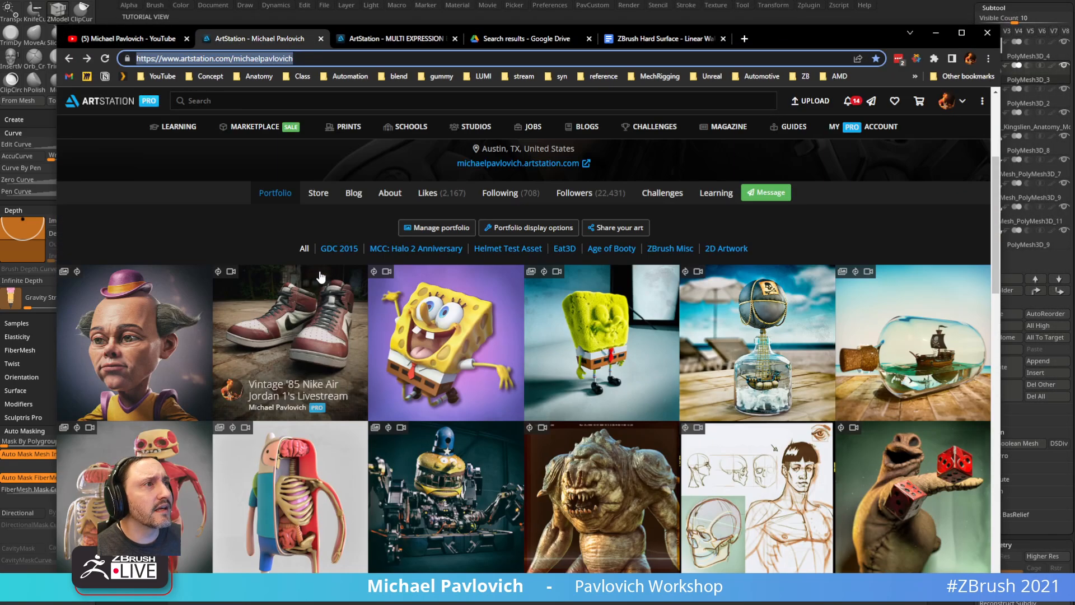
left_click(927, 349)
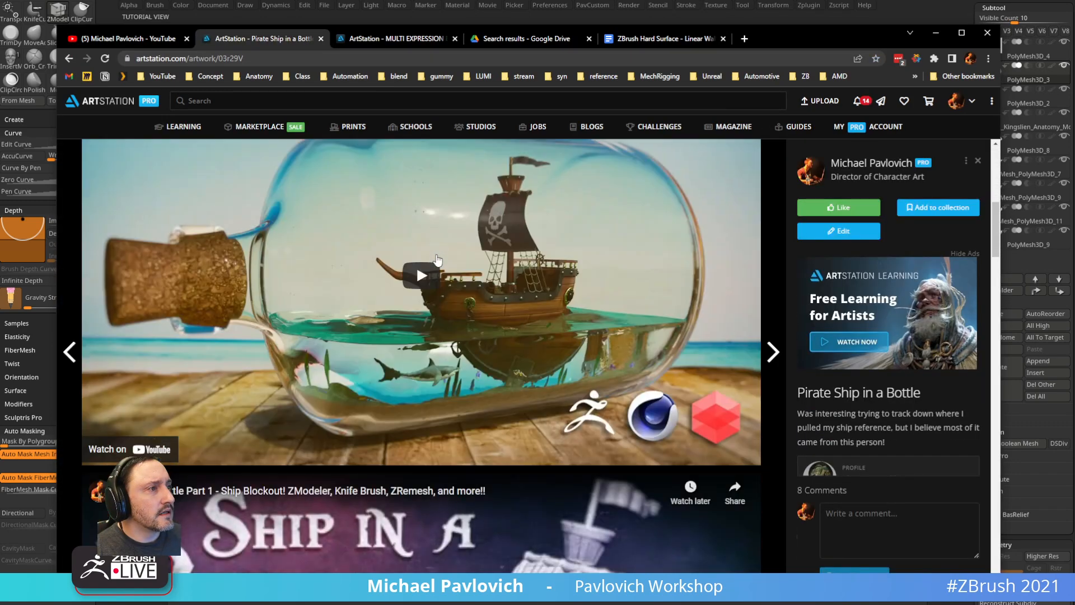
scroll(453, 375, "down", 6)
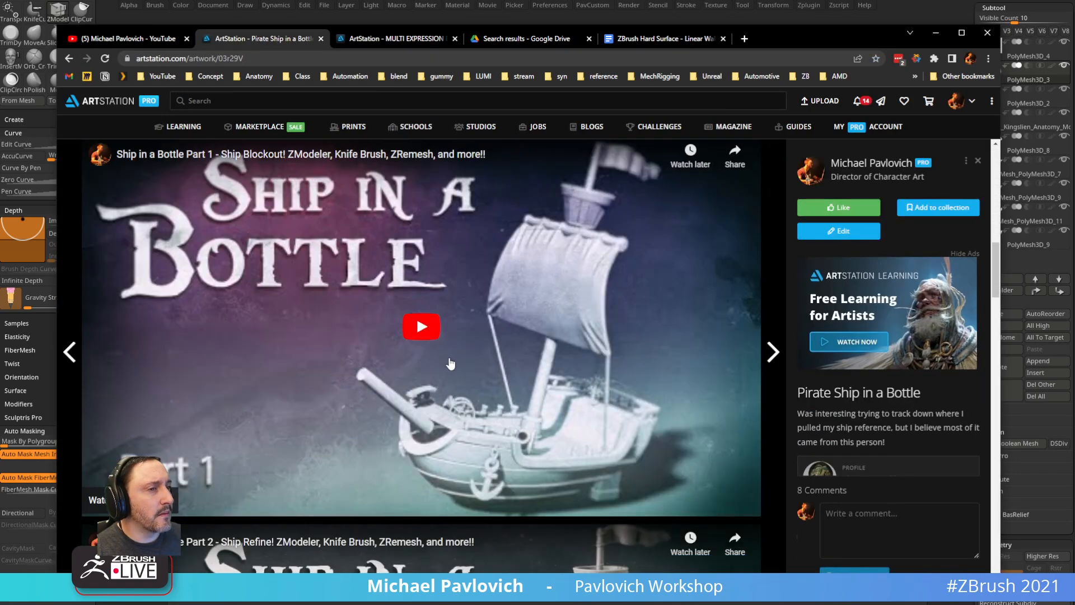
scroll(451, 364, "down", 6)
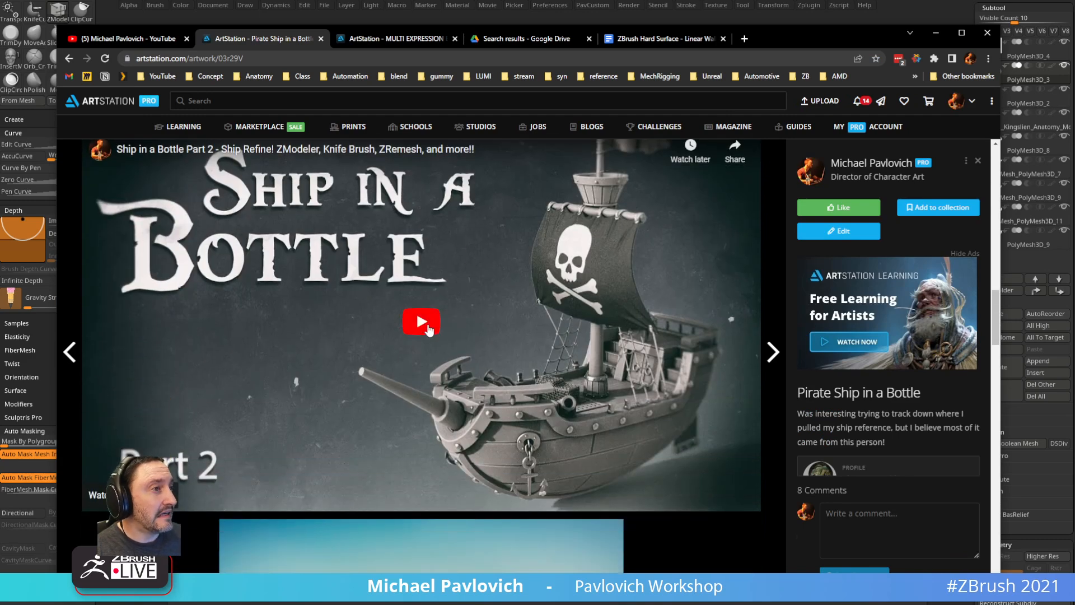
left_click(429, 326)
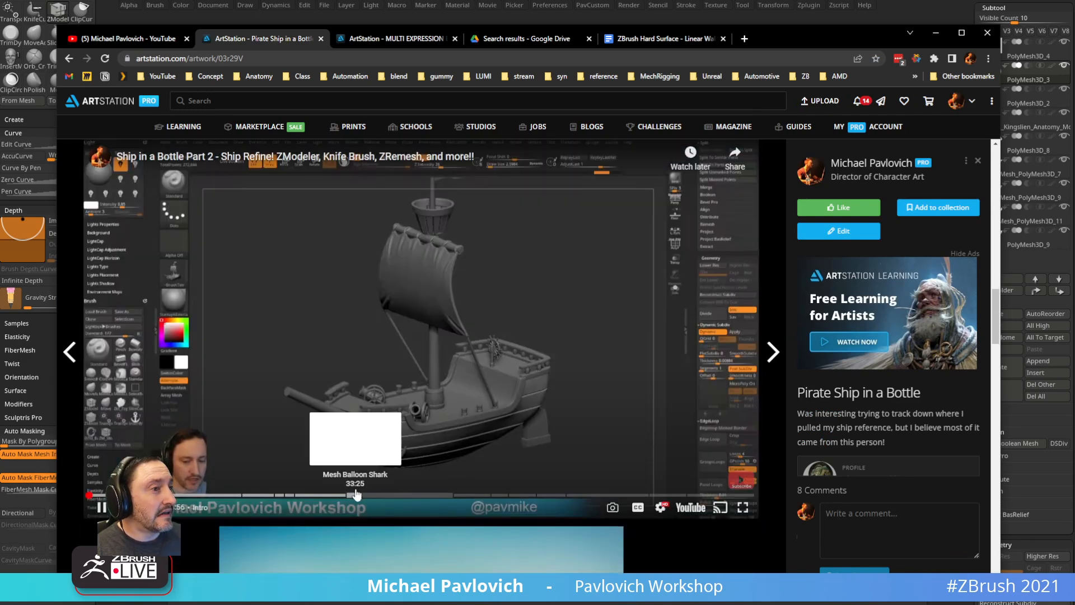
scroll(384, 331, "up", 12)
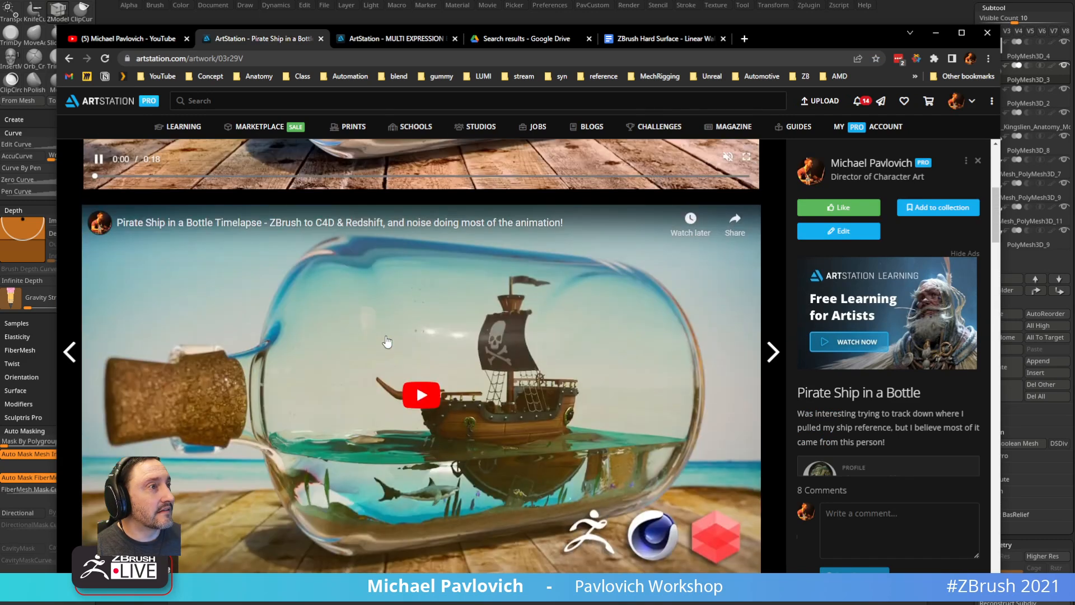
- Play the Pirate Ship in a Bottle timelapse from the gem modelling section near 0:54, and return to ZBrush
left_click(386, 341)
left_click(340, 561)
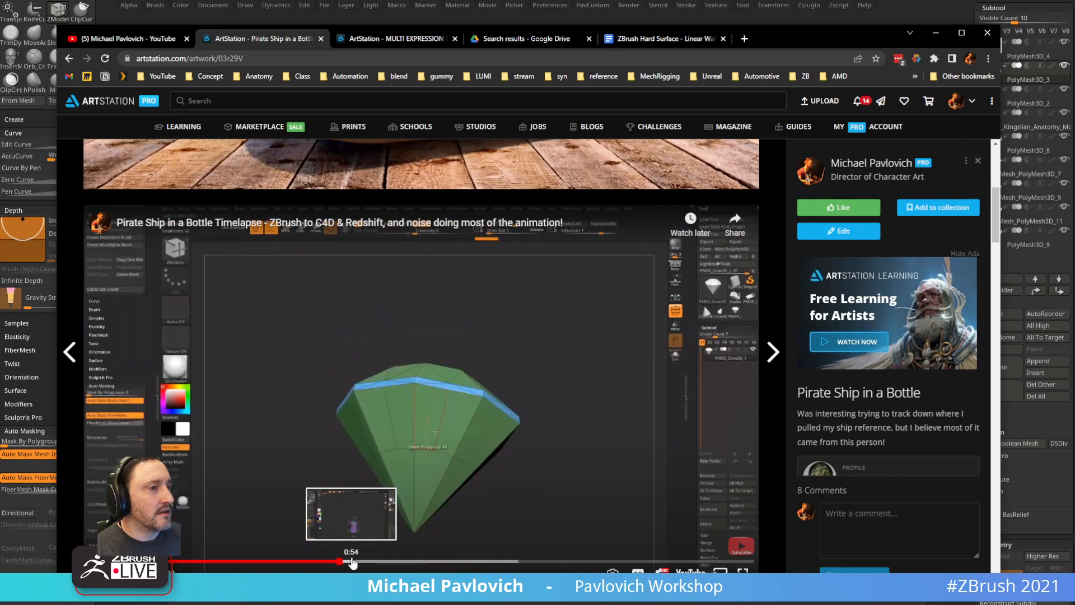
left_click(337, 562)
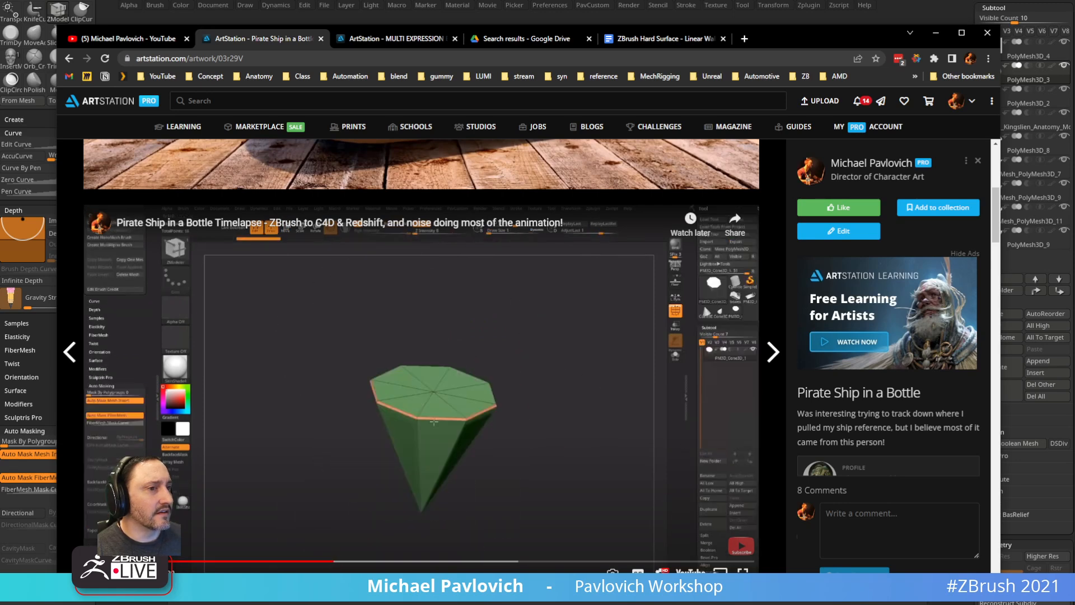
key("space")
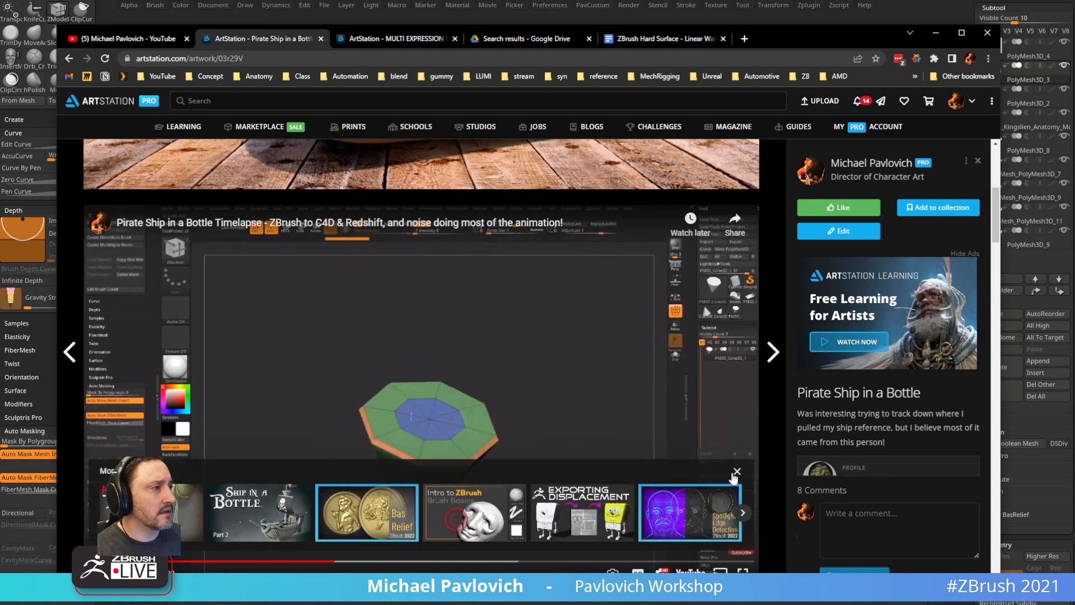
left_click(735, 473)
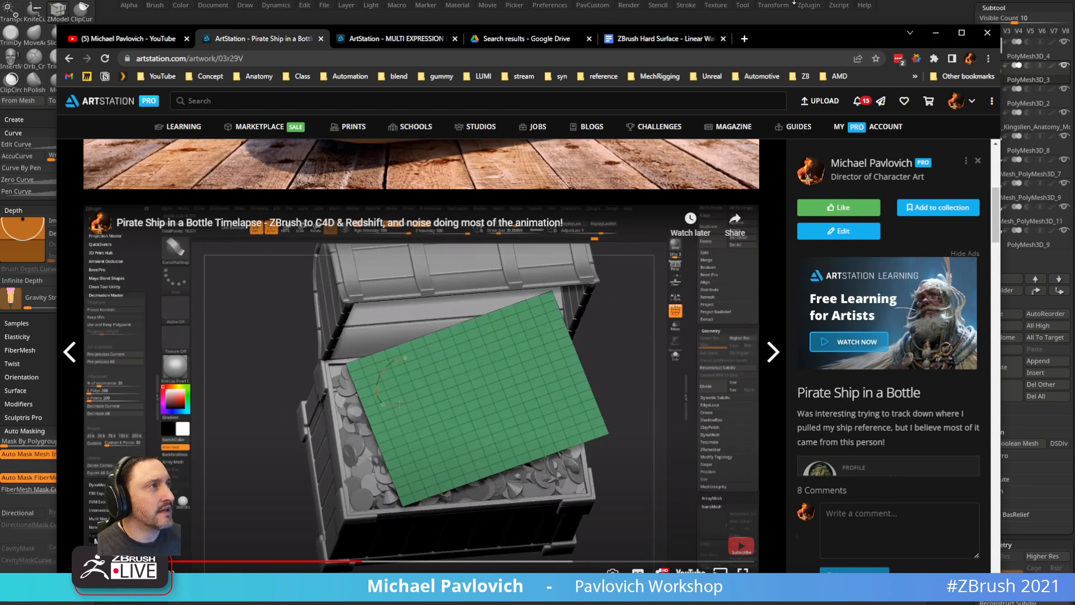
left_click_drag(796, 37, 806, 603)
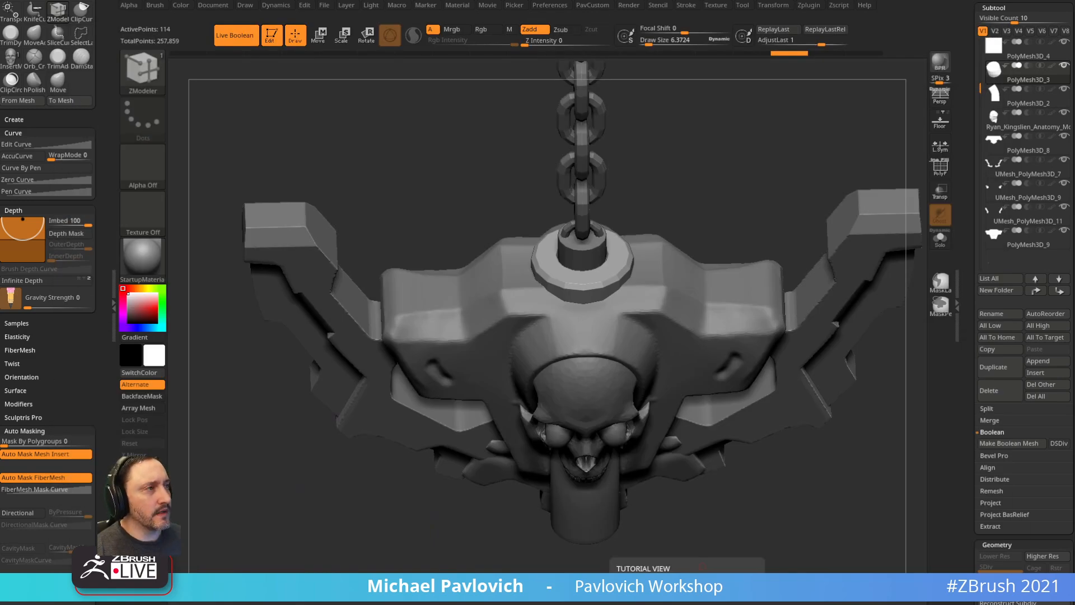
- Insert a radial ring of spheres on the collar's top face using the IMM base primitives brush, with the polyframe shown
left_click_drag(703, 200, 680, 241)
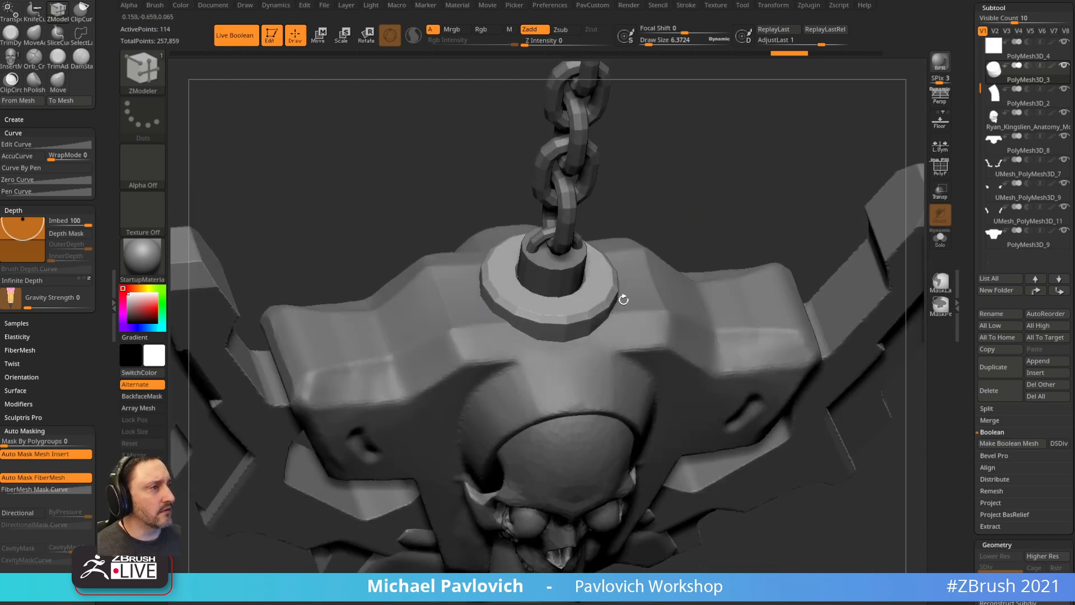
key("b")
key("i")
key("p")
key("m")
left_click(637, 268)
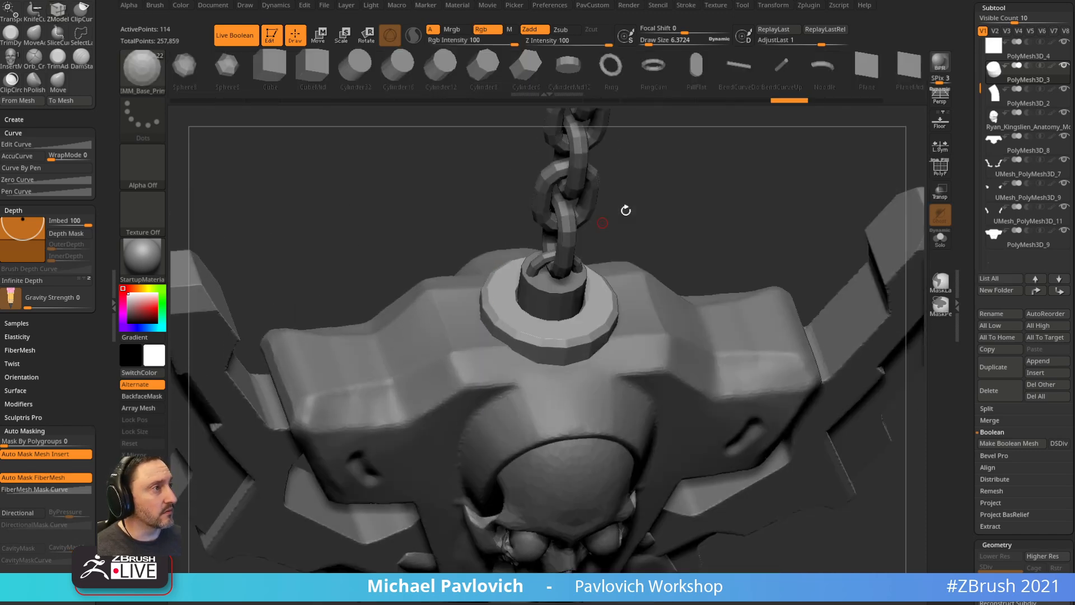
left_click_drag(626, 212, 613, 249)
left_click(939, 168)
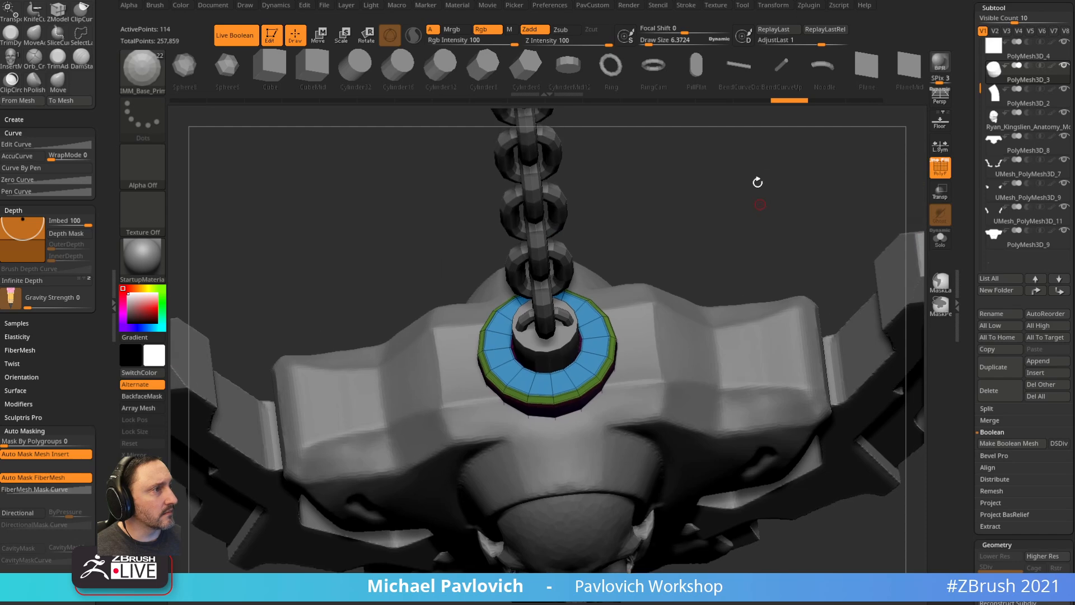
key("f")
left_click(604, 349)
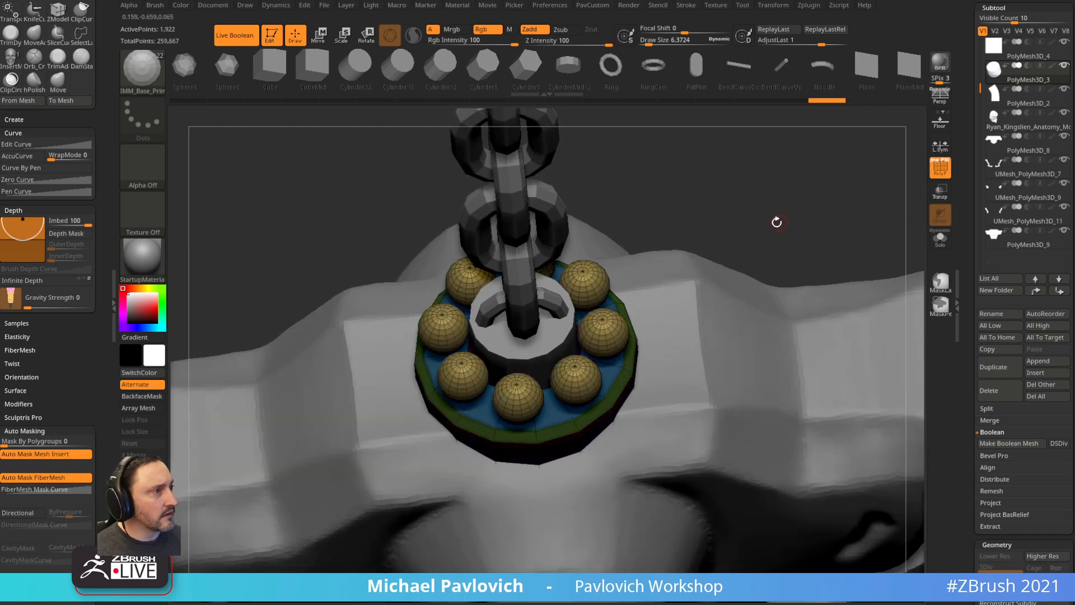
mouse_move(774, 220)
left_mouse_down()
mouse_move(773, 192)
mouse_move(750, 211)
mouse_move(770, 228)
left_mouse_up()
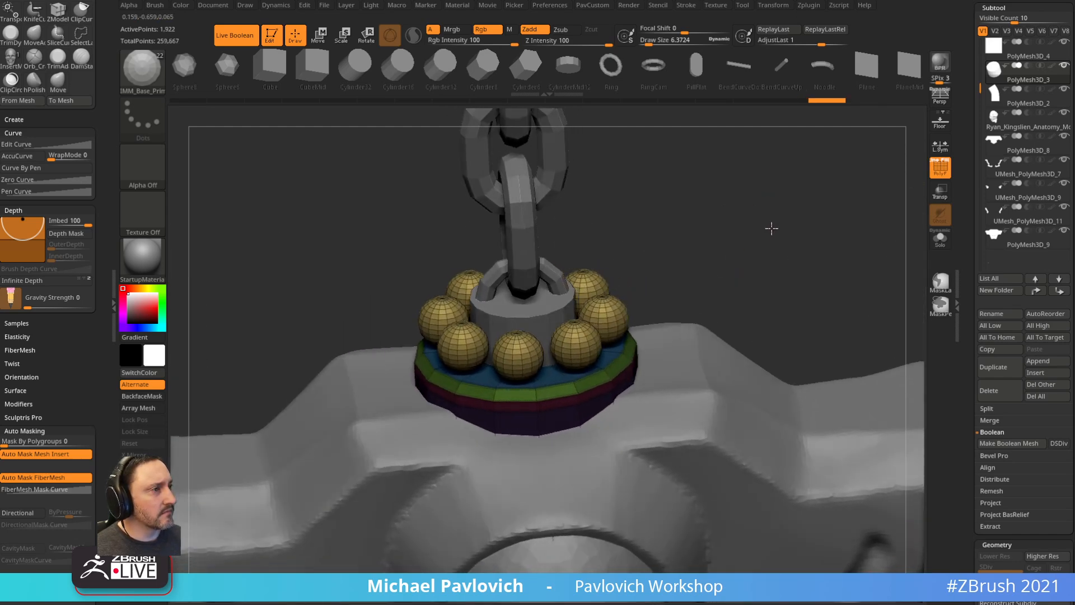
- Turn on Local Symmetry, scale the ring of spheres down to about 0.567 and sink them into the collar's top face
key("w")
left_click_drag(601, 344, 590, 349)
key("ctrl+z")
left_click(940, 146)
left_click_drag(603, 343, 579, 361)
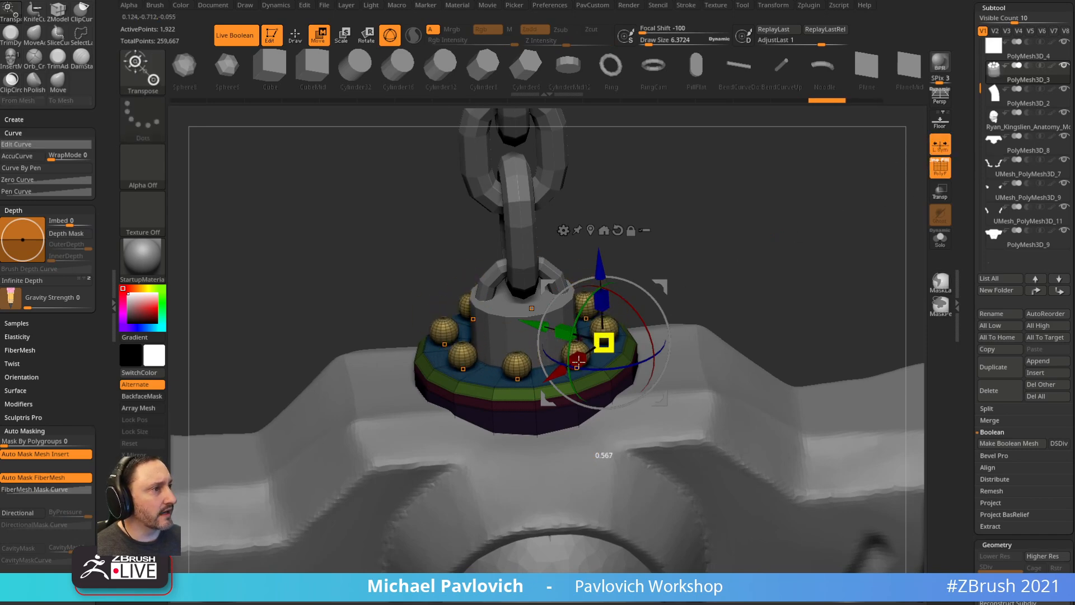
left_click_drag(718, 252, 712, 193)
left_click_drag(593, 261, 594, 277)
key("q")
- Split the small bolt spheres from the collar into their own subtool and reduce the draw size to 2.11
mouse_move(722, 208)
left_mouse_down()
mouse_move(728, 267)
mouse_move(746, 190)
mouse_move(741, 222)
mouse_move(719, 235)
left_mouse_up()
key("2")
left_click(732, 345)
key("s")
left_click_drag(813, 235, 813, 254)
key("f")
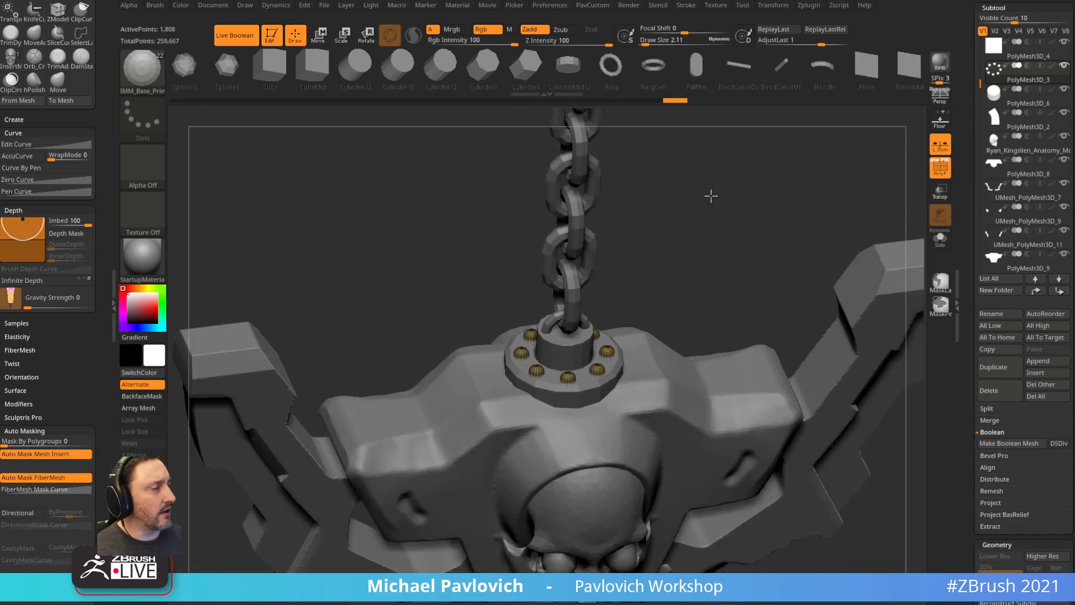
- Select the winged plate behind the skull with ClayBuildup, turn on Thick Skin and set its thickness to about 9.48
left_click_drag(710, 197, 620, 367)
left_click_drag(693, 243, 716, 276)
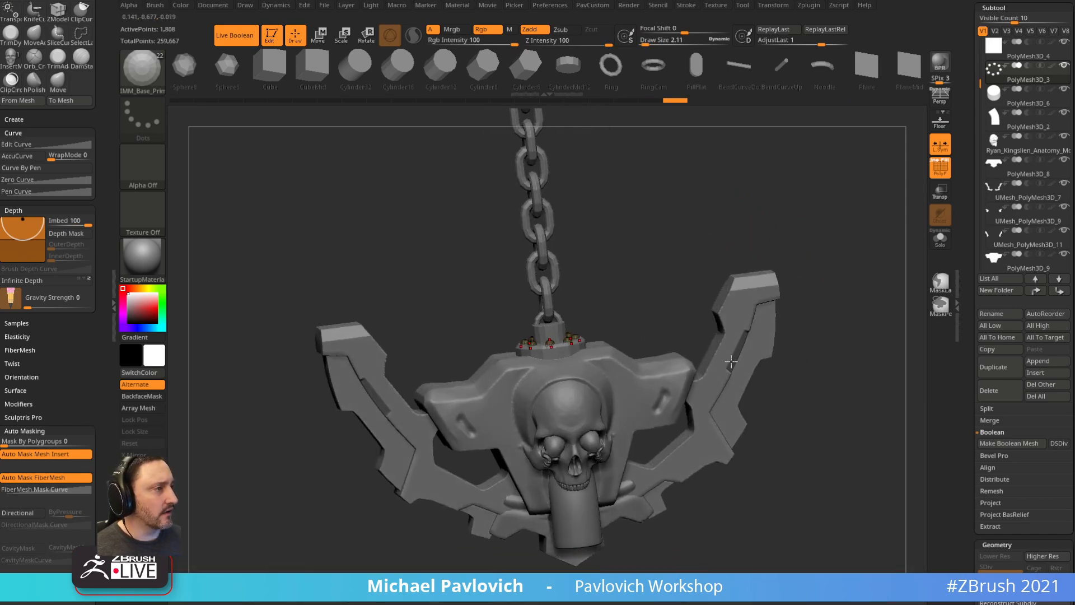
left_click_drag(730, 361, 733, 400)
left_click_drag(657, 252, 685, 219, "alt")
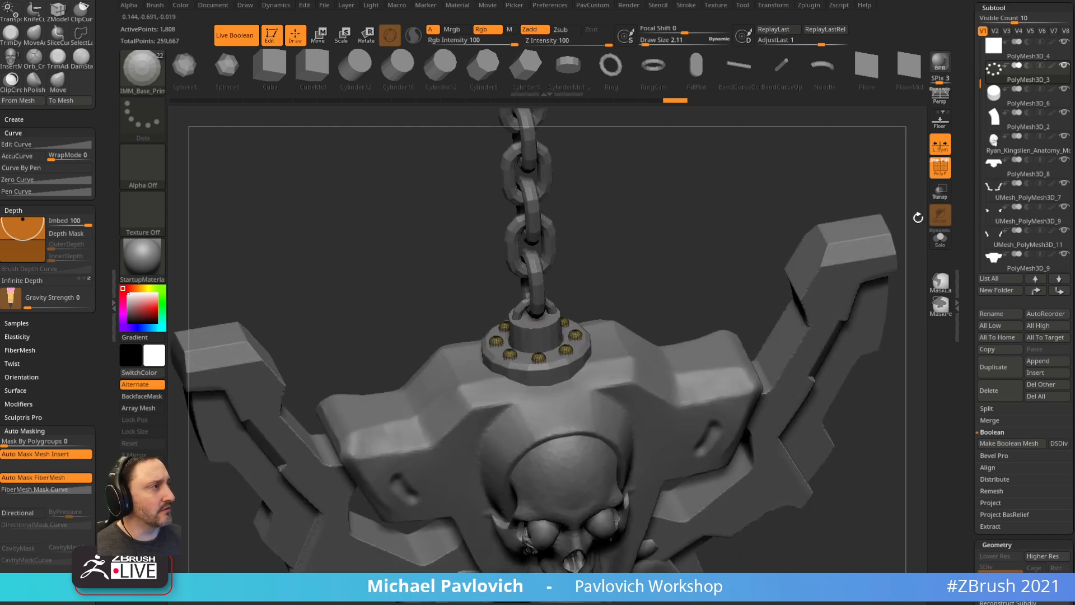
left_click_drag(967, 235, 965, 206)
left_click(995, 366)
left_click_drag(674, 287, 673, 275)
key("s")
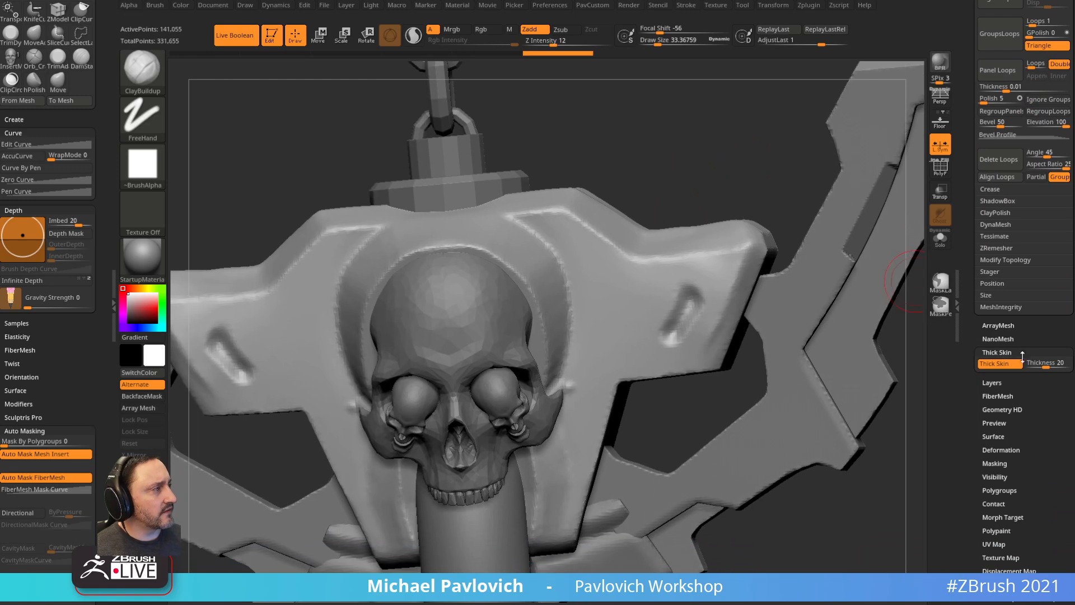
left_click(1041, 362)
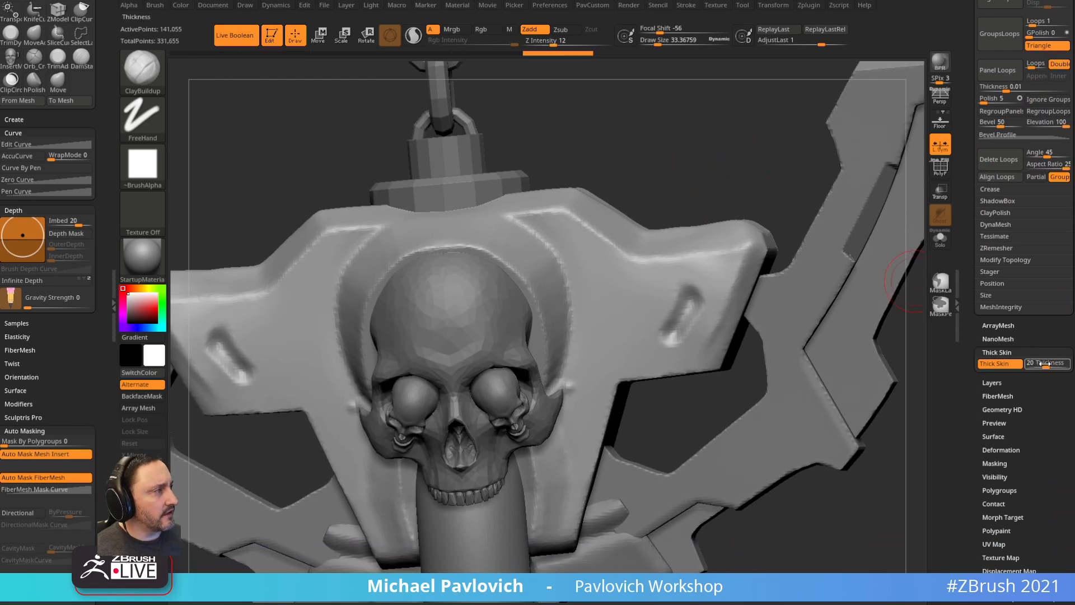
left_click_drag(1046, 365, 1043, 365)
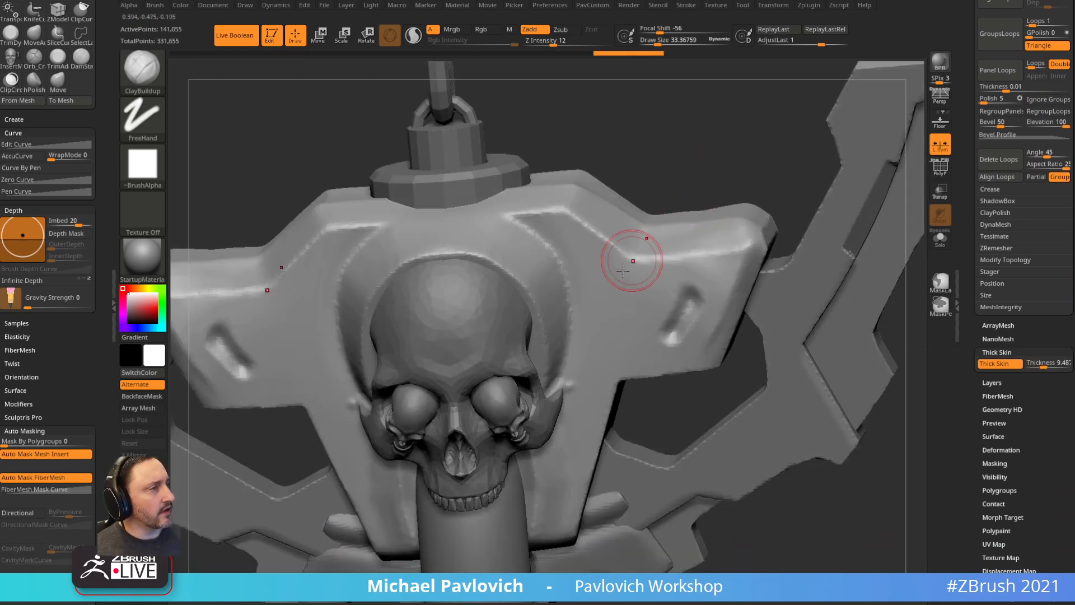
- Try ClayBuildup strokes on the plate's upper wing area to test the Thick Skin limit, and undo them
mouse_move(618, 260)
left_mouse_down()
mouse_move(616, 277)
mouse_move(655, 280)
left_mouse_up()
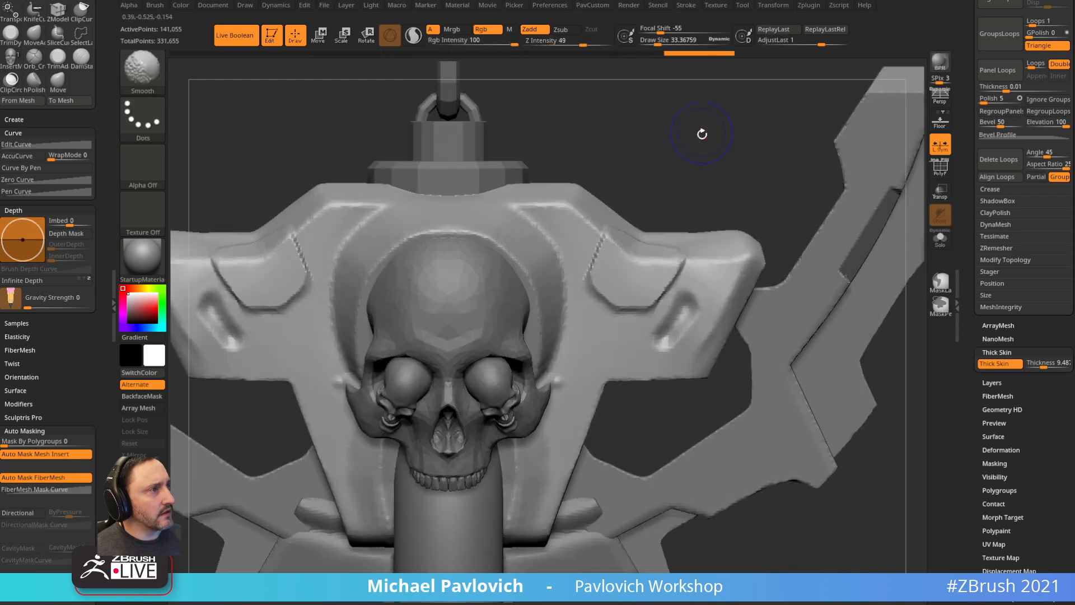
key("ctrl+z")
mouse_move(616, 254)
left_mouse_down("alt")
mouse_move(607, 259)
mouse_move(633, 268)
mouse_move(615, 277)
mouse_move(712, 270)
left_mouse_up("alt")
key("ctrl+z")
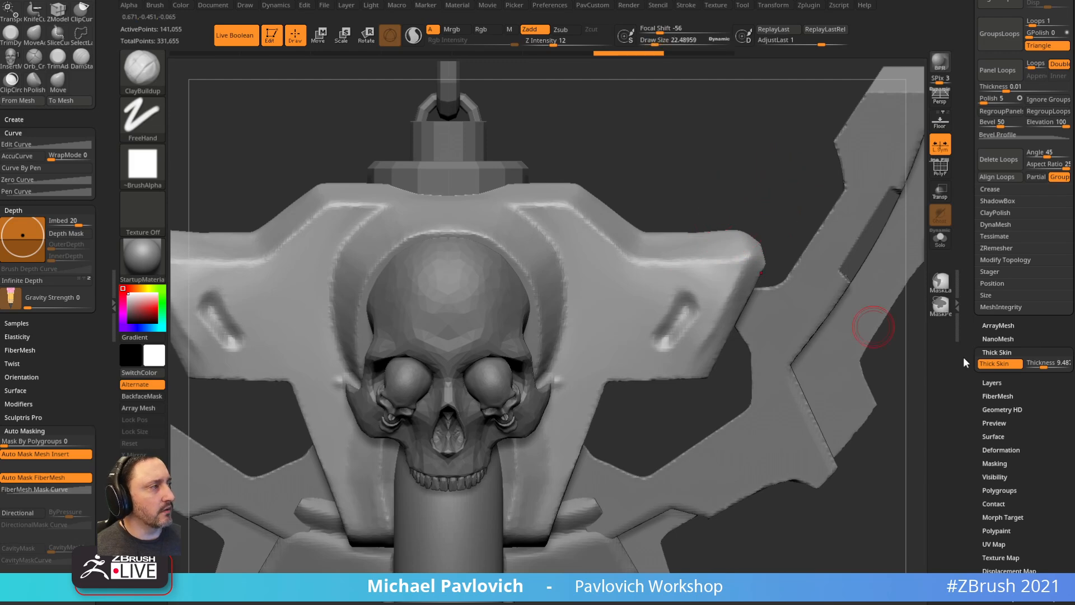
- Set up the Standard brush with Z Intensity 31, LazyRadius 13 and a draw size of about 12.4
key("b")
key("s")
key("t")
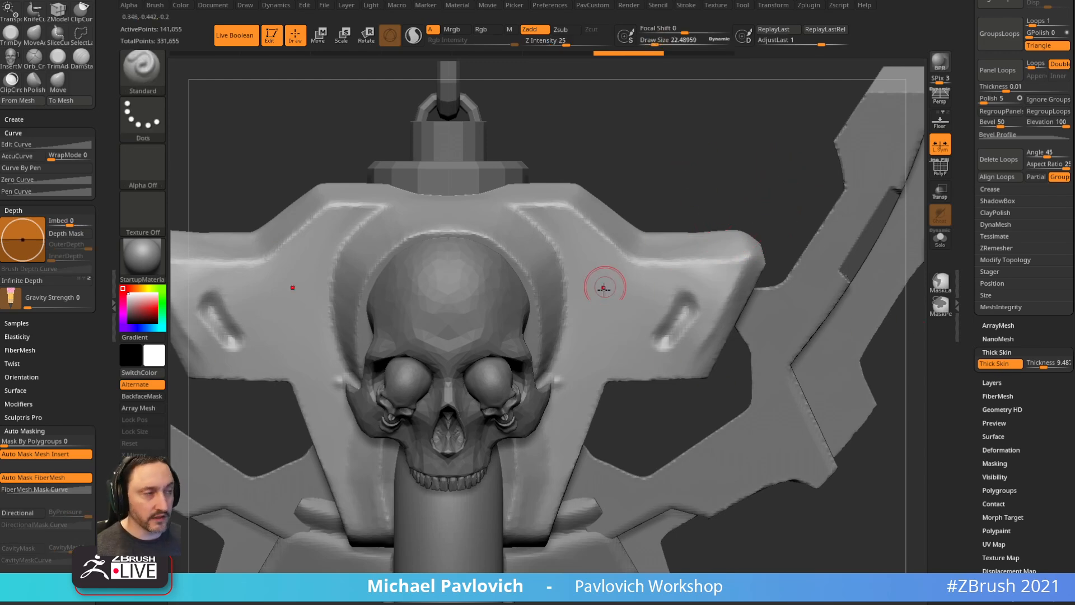
key("s")
left_click_drag(604, 283, 599, 283)
left_click_drag(568, 42, 570, 42)
key("grave")
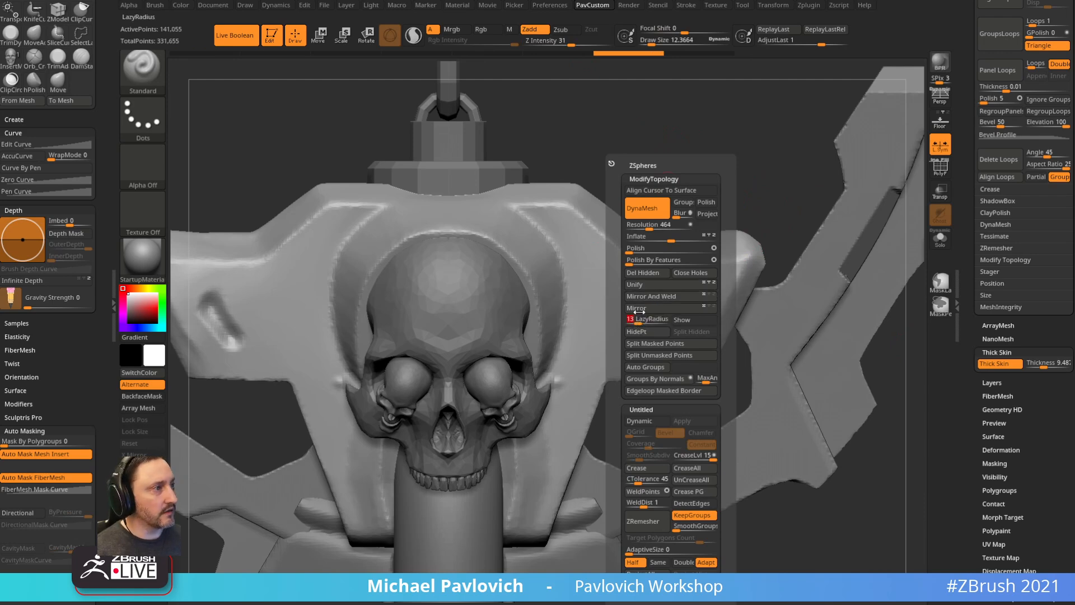
key("ctrl")
- Try short Standard strokes on the plate's upper wings at draw sizes up to about 18.8, and undo them
key("s")
mouse_move(617, 265)
left_mouse_down()
mouse_move(615, 248)
mouse_move(613, 263)
left_mouse_up()
key("s")
key("ctrl+z")
mouse_move(617, 248)
left_mouse_down()
mouse_move(608, 271)
mouse_move(608, 246)
mouse_move(649, 284)
left_mouse_up()
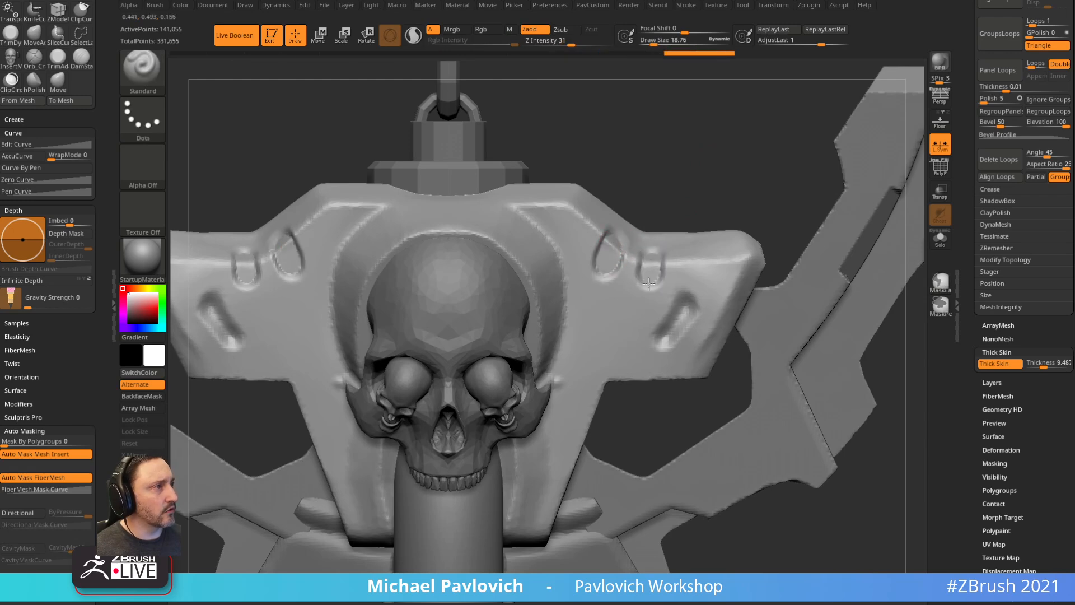
key("ctrl+z")
key("ctrl+z")
- Sculpt three short rounded slots along each upper wing of the plate at a draw size of about 13.8
key("s")
mouse_move(700, 221)
left_mouse_down()
mouse_move(695, 182)
mouse_move(613, 238)
mouse_move(616, 221)
mouse_move(594, 260)
mouse_move(627, 277)
mouse_move(644, 249)
mouse_move(668, 272)
left_mouse_up()
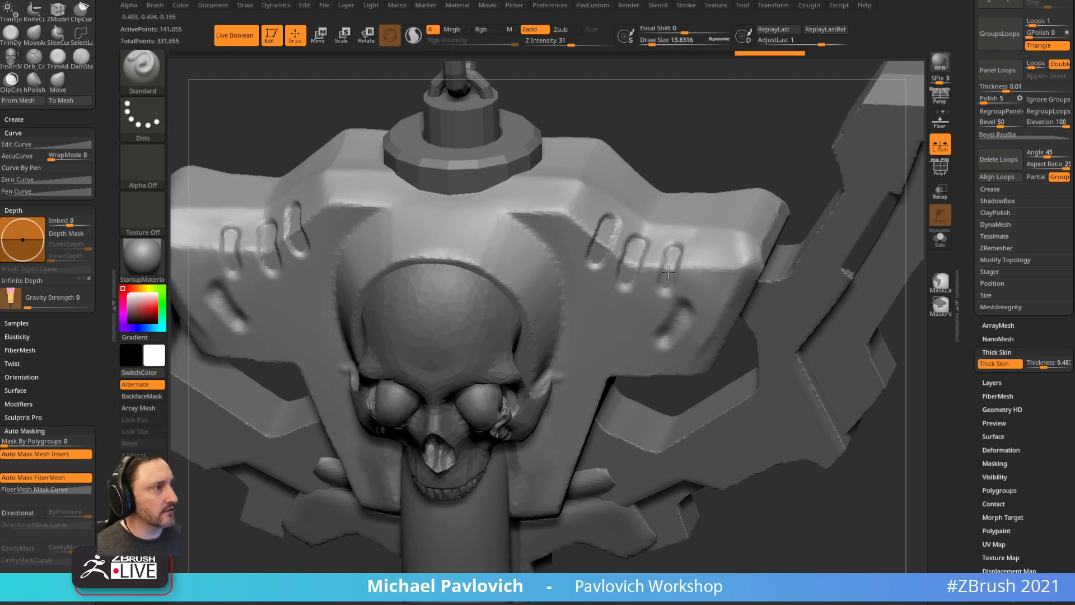
left_click_drag(684, 204, 723, 169)
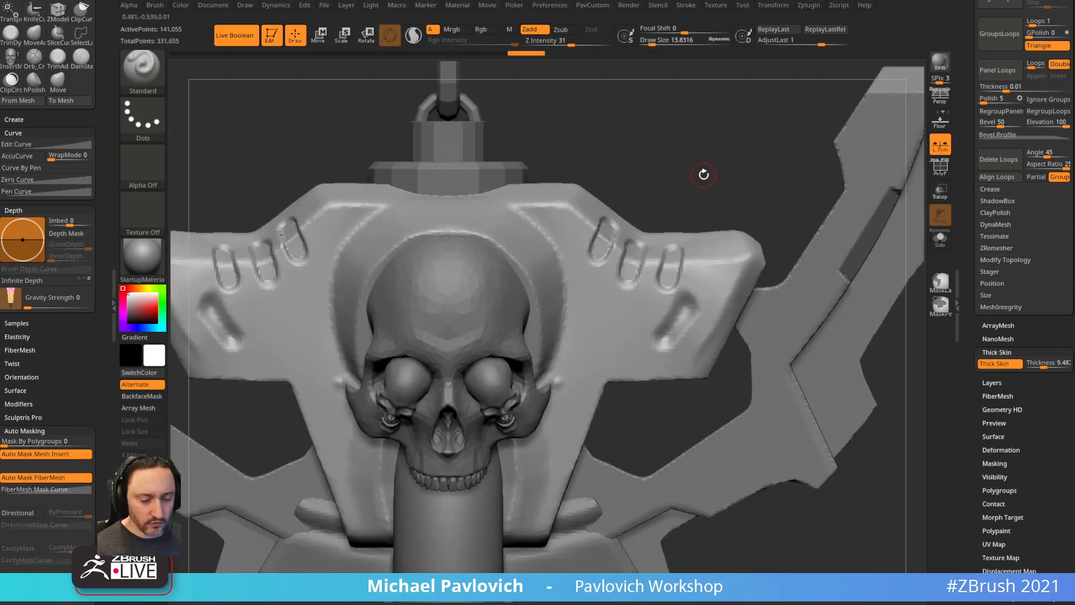
- Try a ClothHook pull on the plate's wing with Thick Skin on at a draw size of about 52.3, and undo it
key("b")
key("c")
key("h")
left_click_drag(693, 156, 691, 151, "alt")
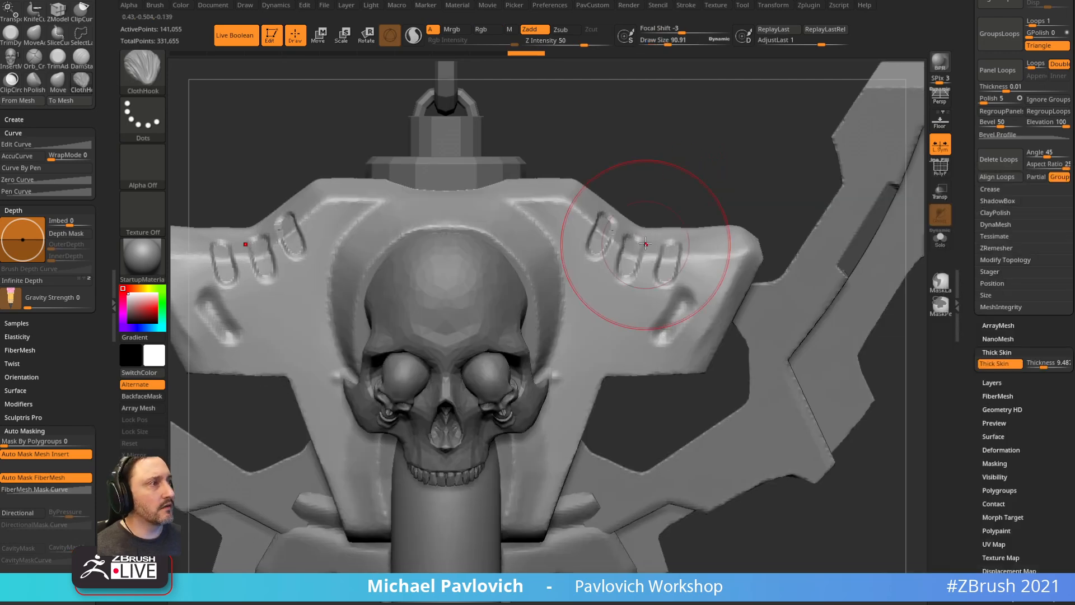
key("bracketleft")
left_click_drag(612, 328, 603, 255)
key("ctrl+z")
- Turn off Thick Skin, try a ClothHook pull across the plate's wing, and undo it
left_click(993, 364)
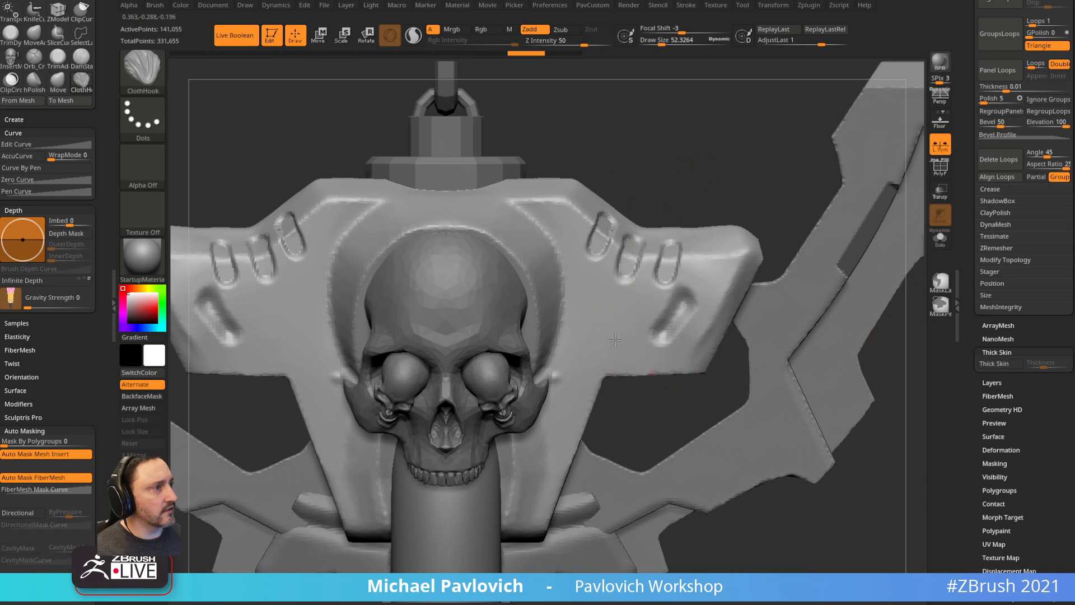
left_click_drag(642, 310, 684, 292)
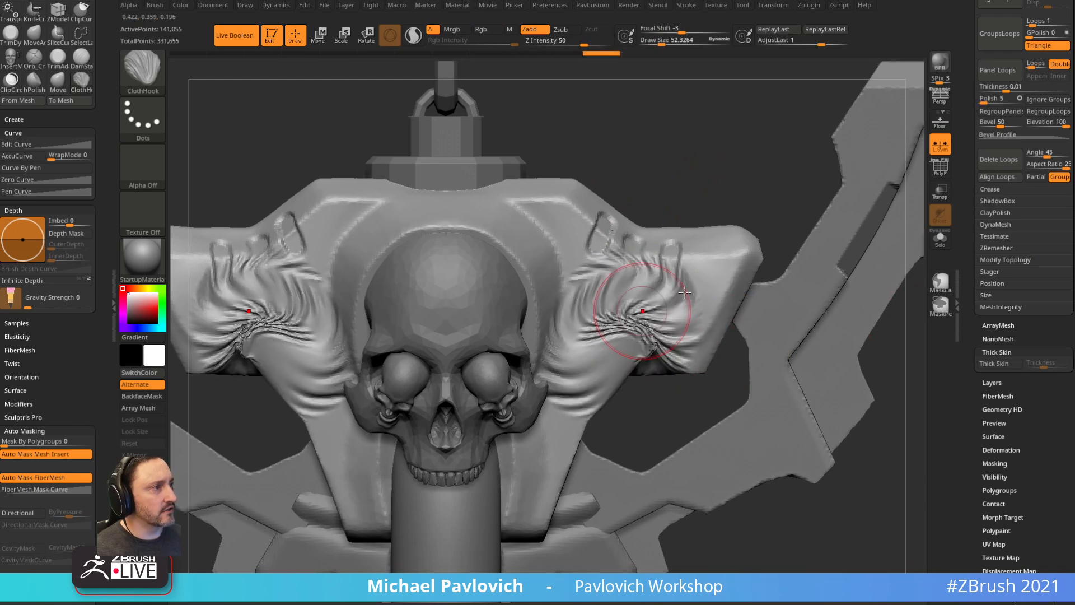
key("ctrl+z")
- Turn Thick Skin on with a thickness of about 3.26, test a ClothHook pull on the wing, and undo the pull
left_click(993, 363)
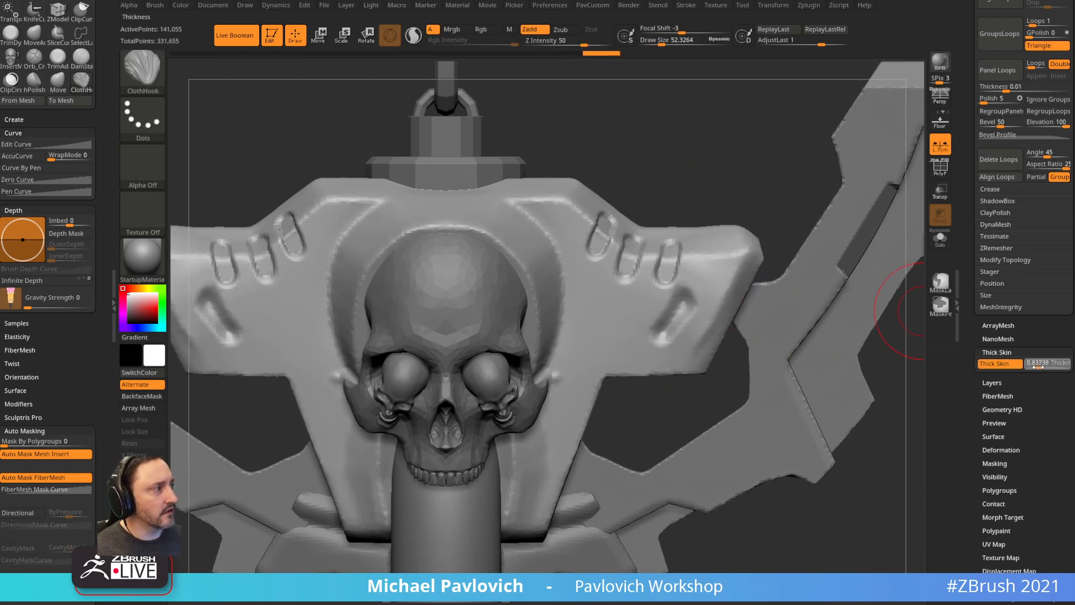
left_click_drag(1037, 367, 1039, 366)
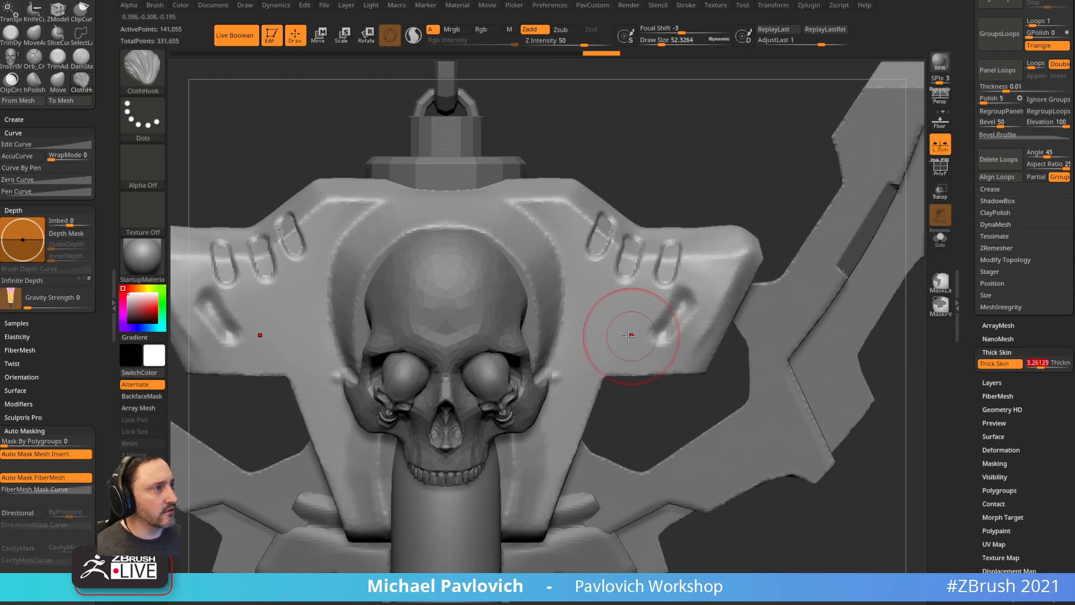
mouse_move(630, 324)
left_mouse_down()
mouse_move(600, 318)
mouse_move(616, 333)
mouse_move(584, 336)
mouse_move(607, 327)
mouse_move(619, 280)
mouse_move(621, 319)
mouse_move(609, 313)
mouse_move(613, 302)
mouse_move(605, 335)
left_mouse_up()
key("ctrl+z")
key("ctrl+z")
key("ctrl+z")
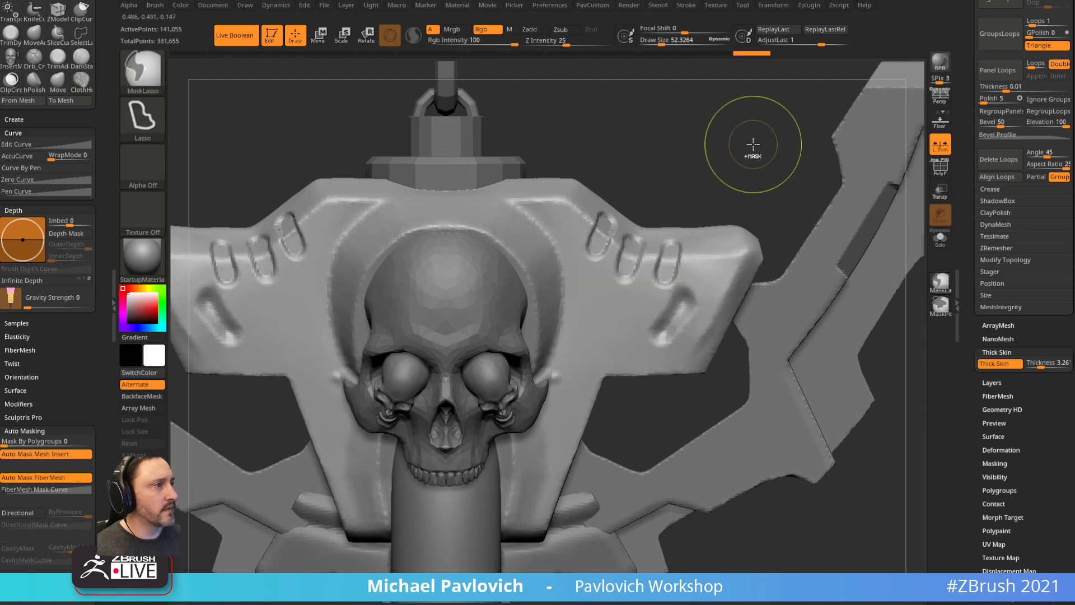
- Reduce the draw size to about 20.6 and examine the whole ornament with its chain, upright and turned sideways
key("s")
left_click_drag(719, 177, 712, 177)
mouse_move(715, 176)
left_mouse_down("alt")
mouse_move(741, 172)
mouse_move(676, 148)
left_mouse_up("alt")
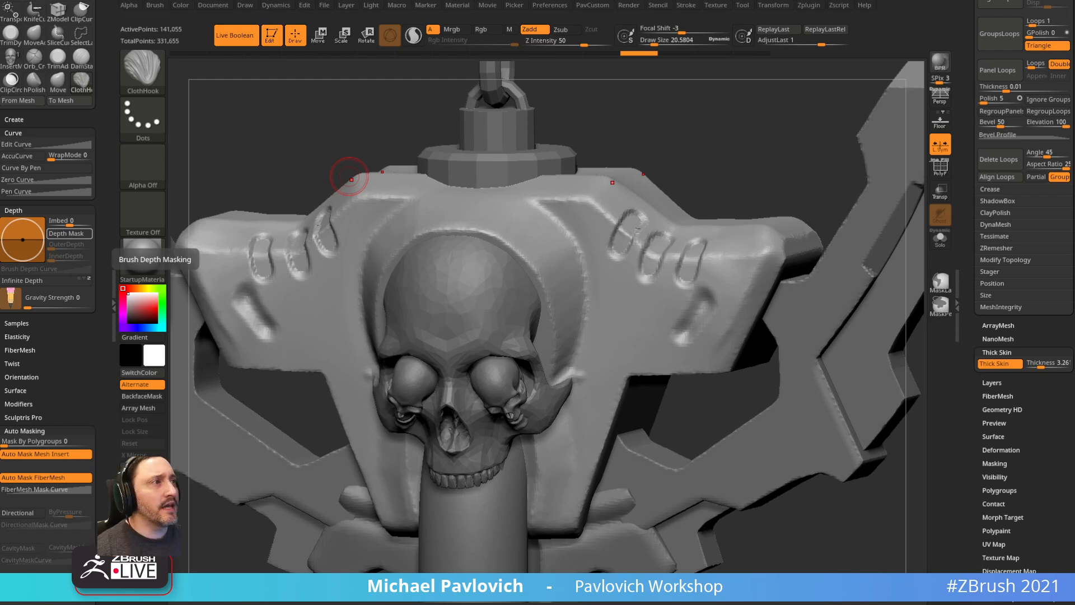
left_click_drag(719, 145, 815, 150, "alt")
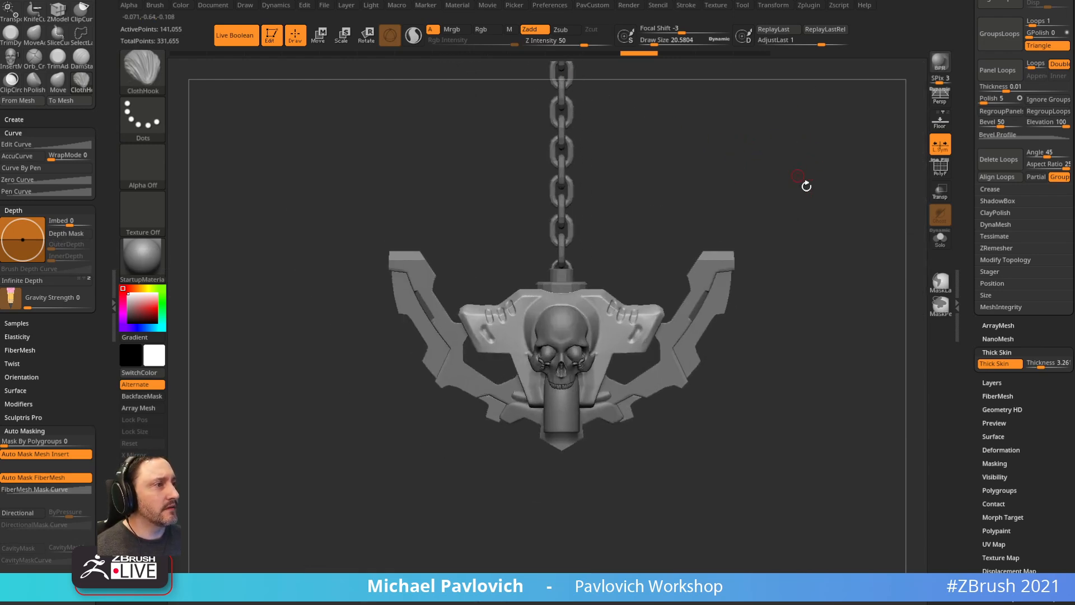
left_click_drag(821, 215, 769, 330)
left_click_drag(725, 188, 751, 218, "alt")
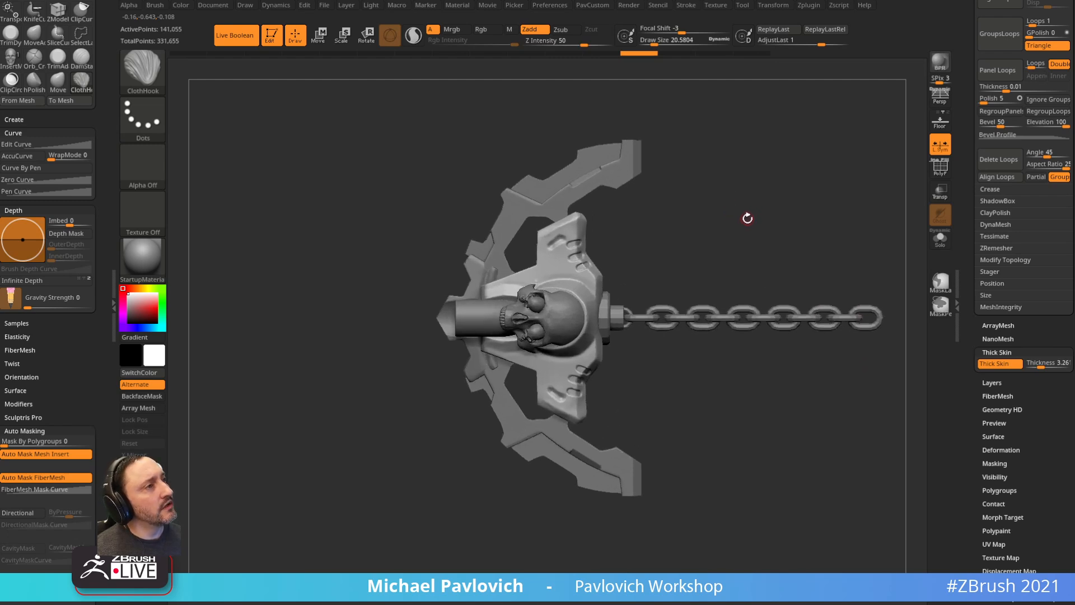
key("w")
key("q")
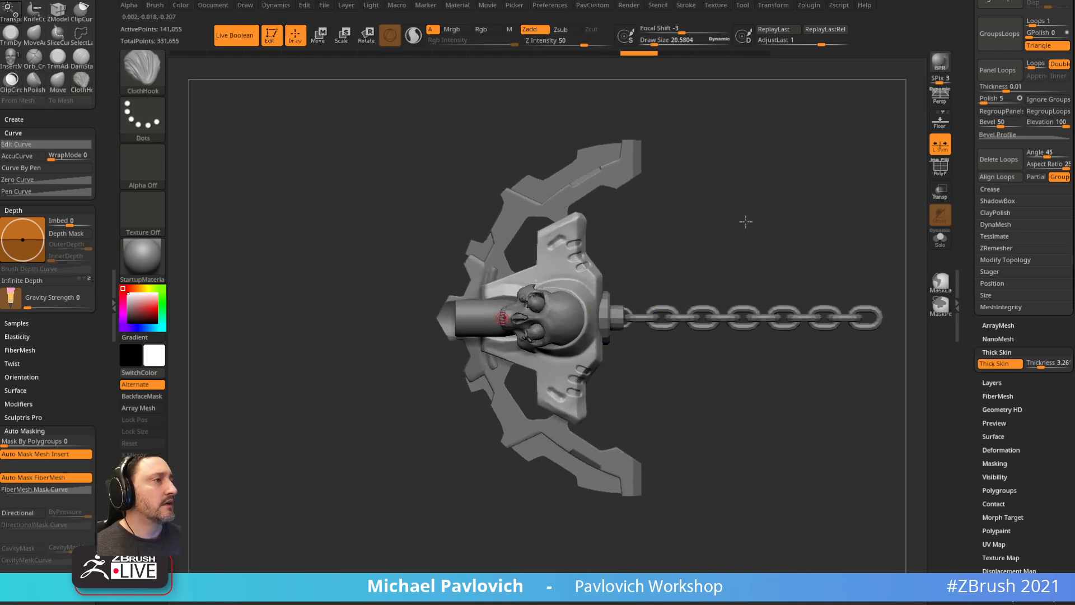
- Select the chain mount collar with the Standard brush at a draw size of about 58.5 and bring its Dynamic Subdiv settings into view
left_click_drag(745, 221, 702, 222, "alt")
key("s")
left_click_drag(587, 305, 577, 305)
left_click(593, 302, "alt")
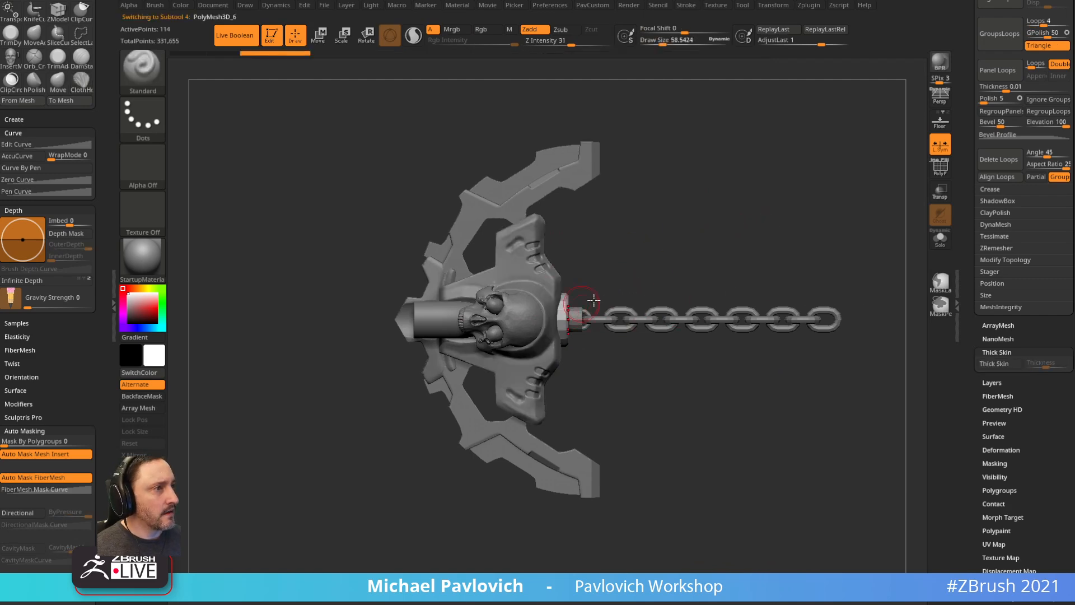
left_click_drag(967, 206, 973, 325)
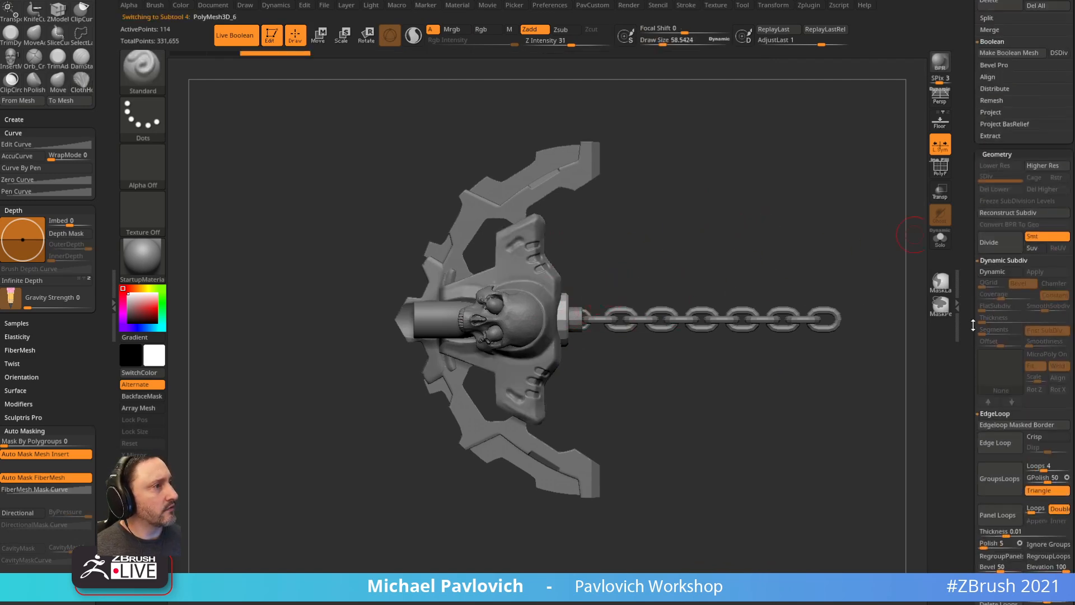
- Make the raised panels on the crescent blade the active subtool and inspect the sideways ornament with its chain pointing either way
left_click_drag(841, 234, 734, 215)
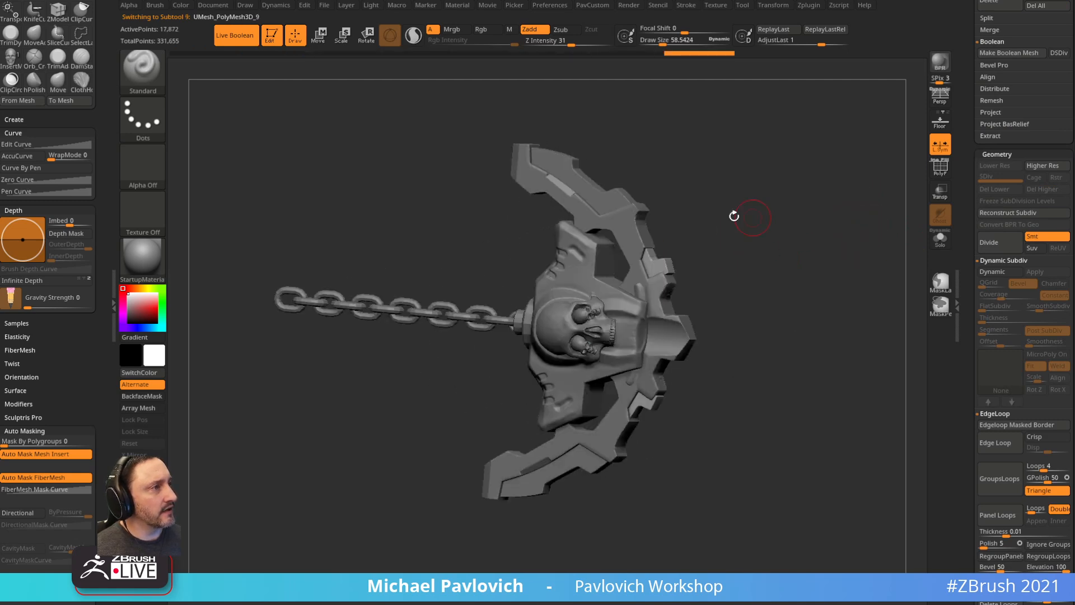
left_click_drag(704, 289, 547, 185)
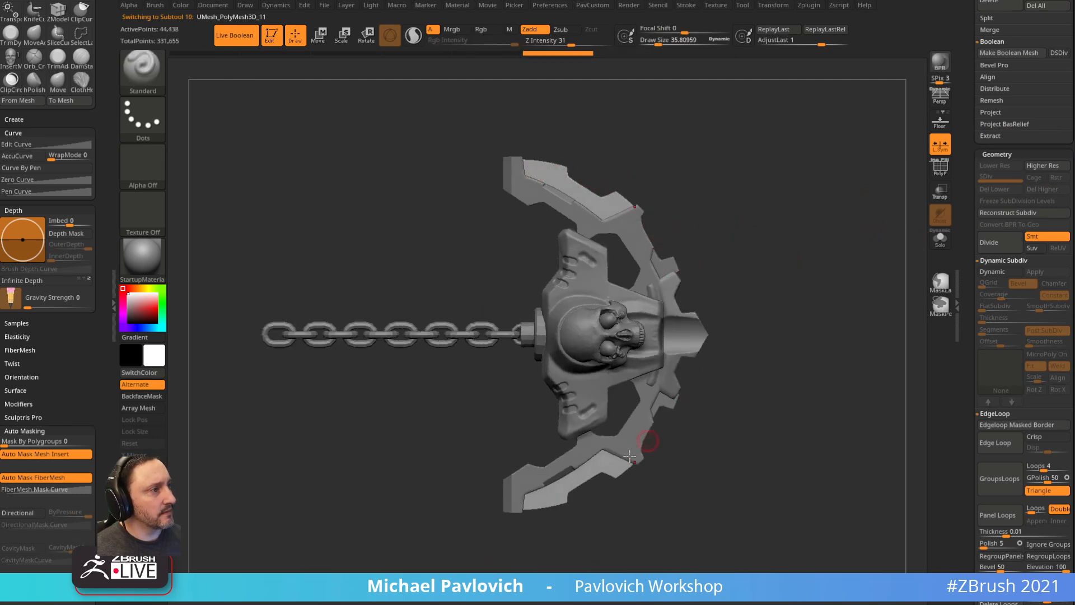
left_click_drag(782, 276, 666, 235, "alt")
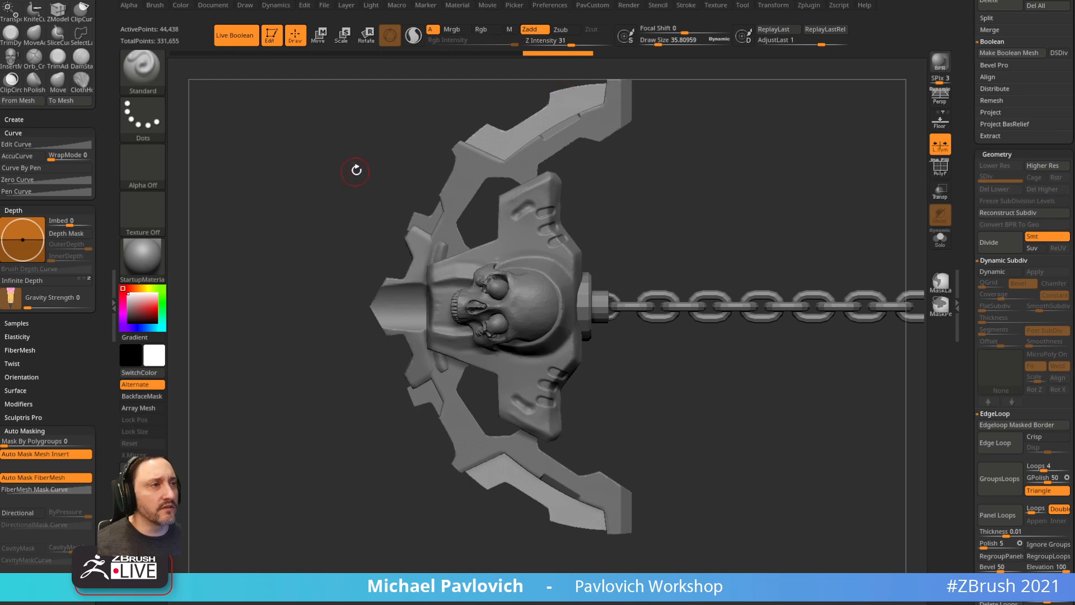
left_click_drag(354, 168, 628, 221)
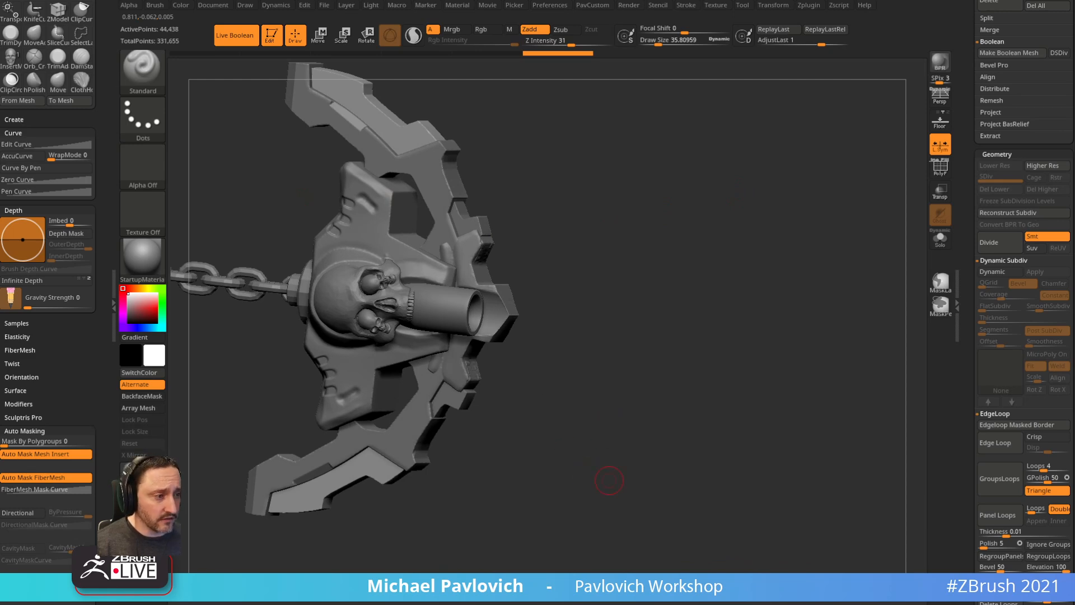
- Switch to the web browser, open the account's own ArtStation portfolio page and move the browser window up
key("alt+Tab")
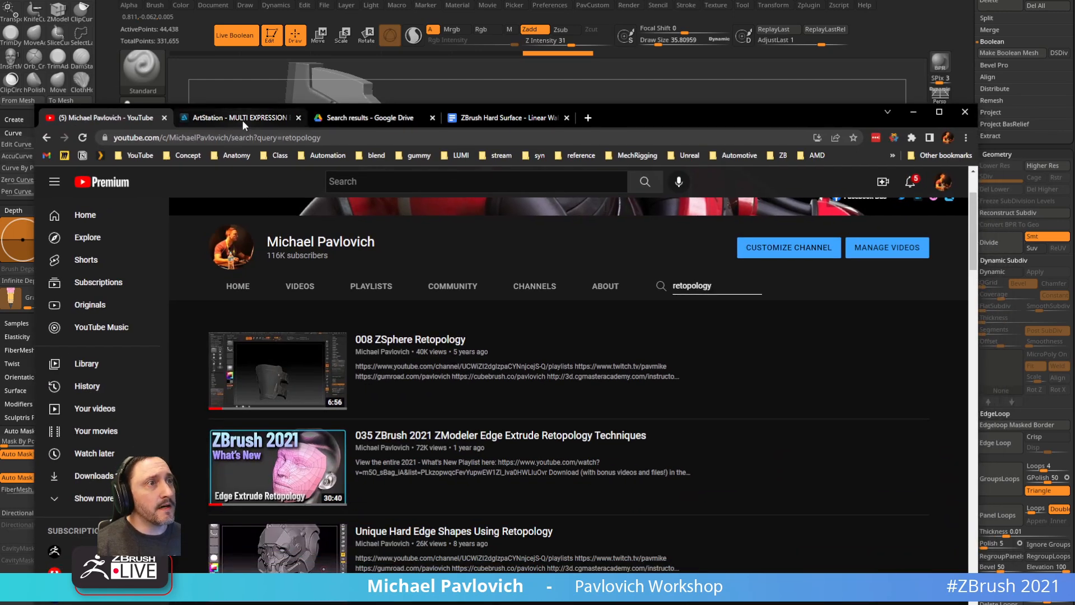
left_click(242, 119)
left_click(83, 119)
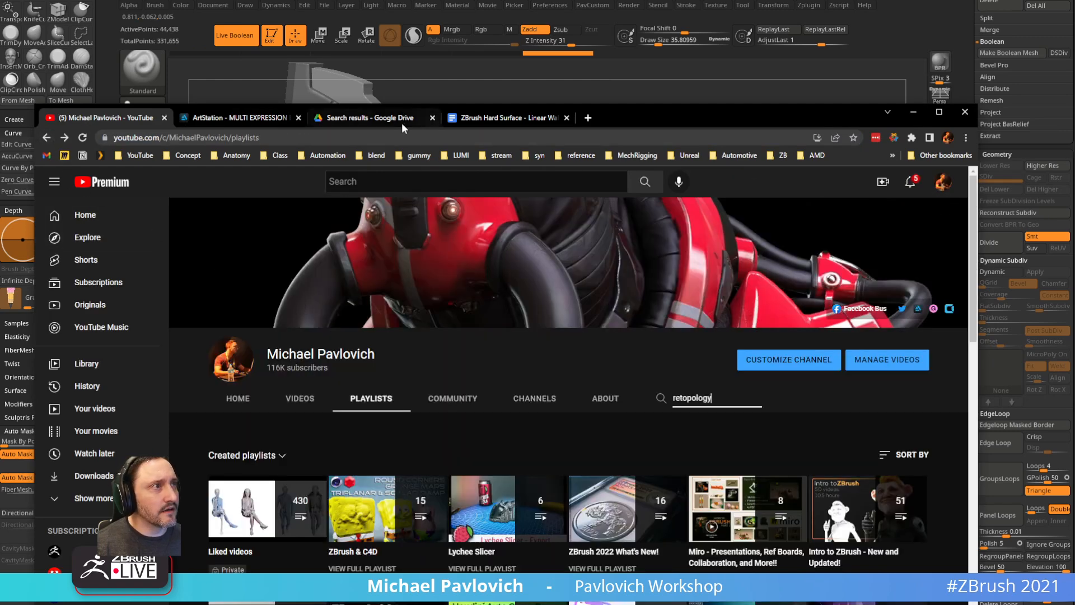
left_click(207, 115)
left_click(949, 180)
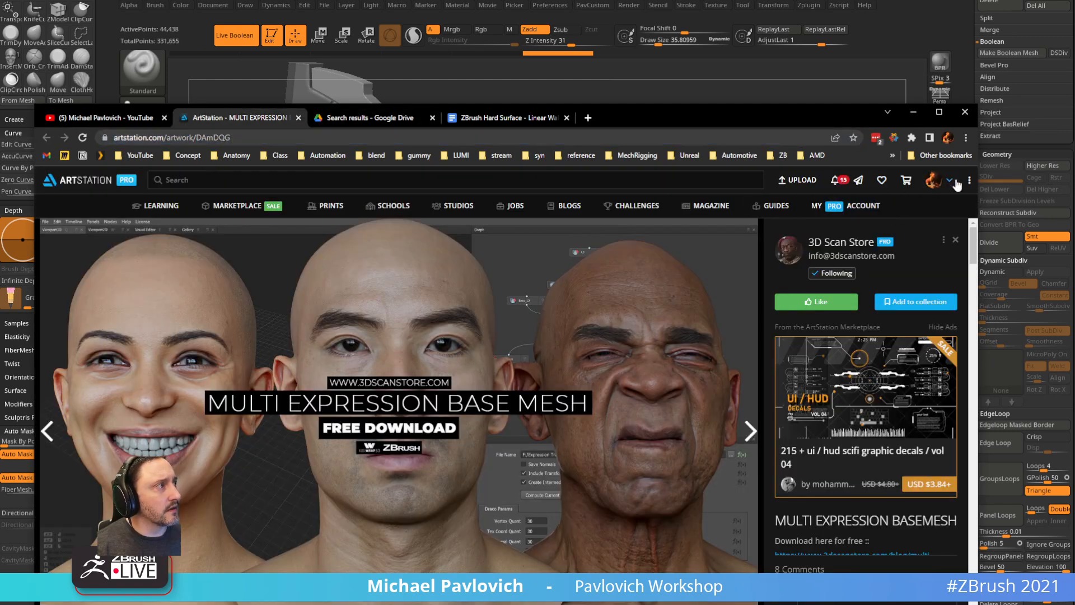
left_click(855, 224)
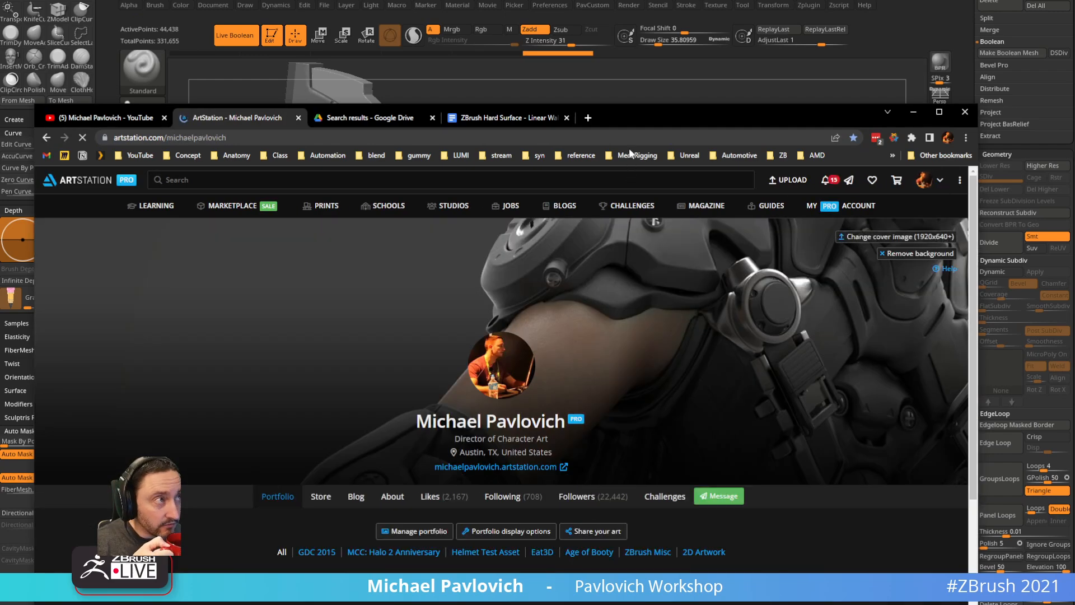
left_click_drag(625, 118, 606, 45)
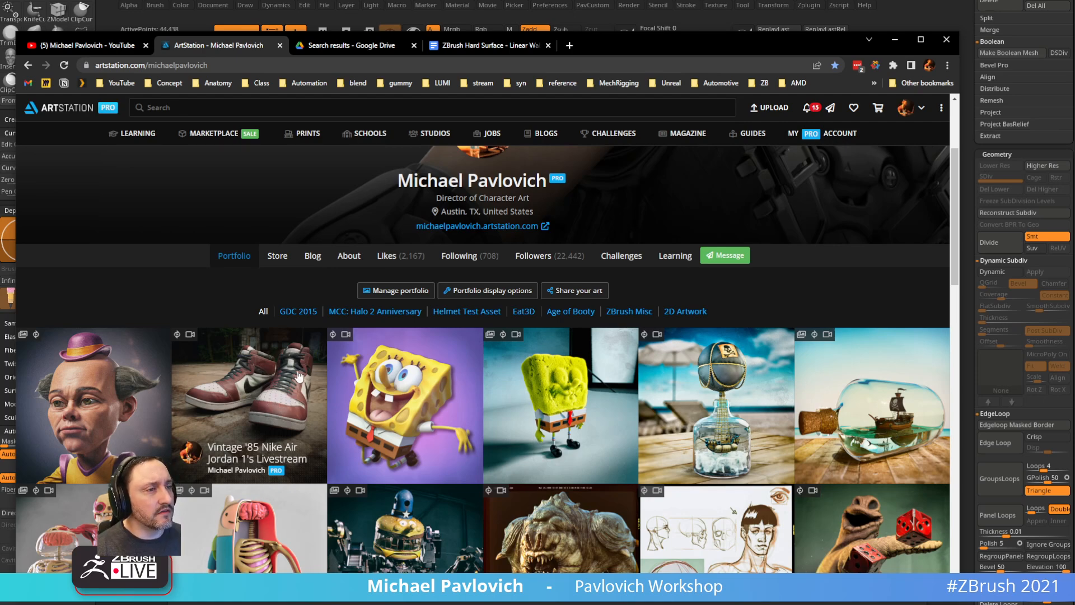
- Look through the ArtStation portfolio's artwork and tutorial projects, select the page address, and return to ZBrush
scroll(278, 378, "down", 2)
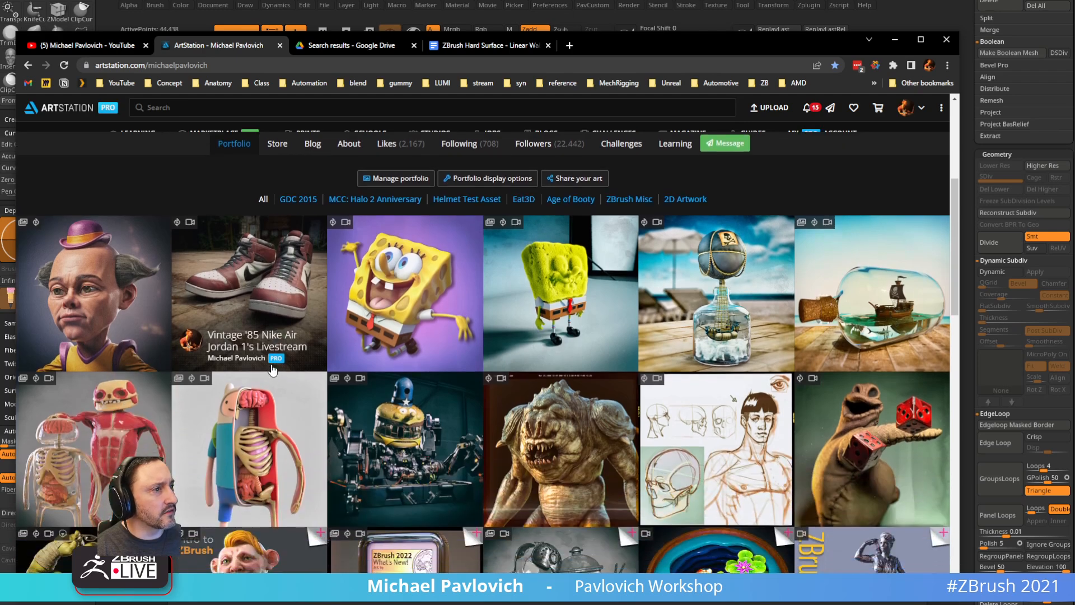
scroll(264, 298, "down", 2)
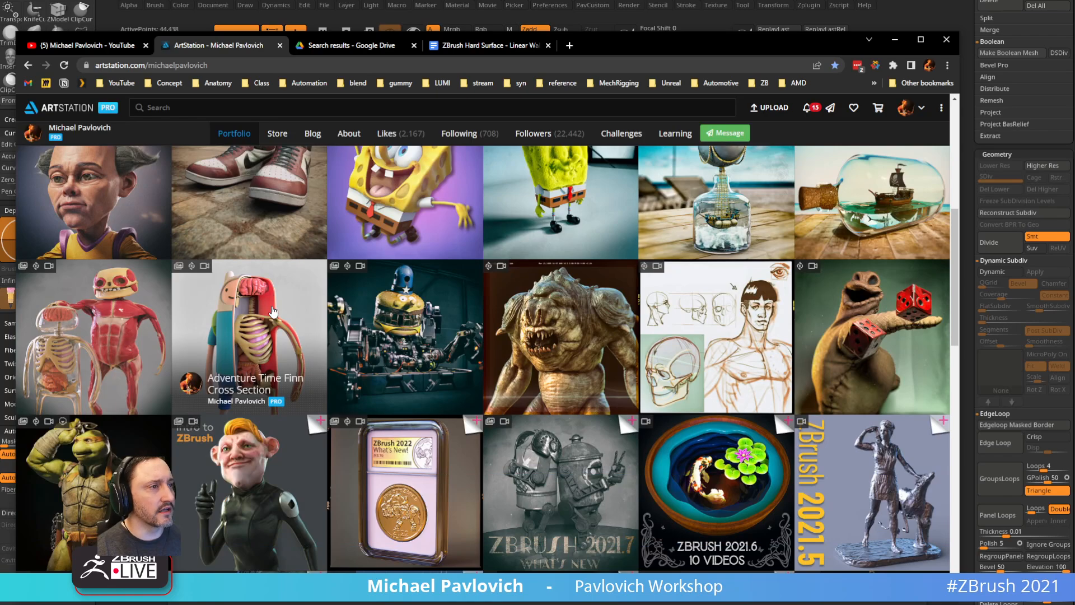
scroll(273, 311, "down", 9)
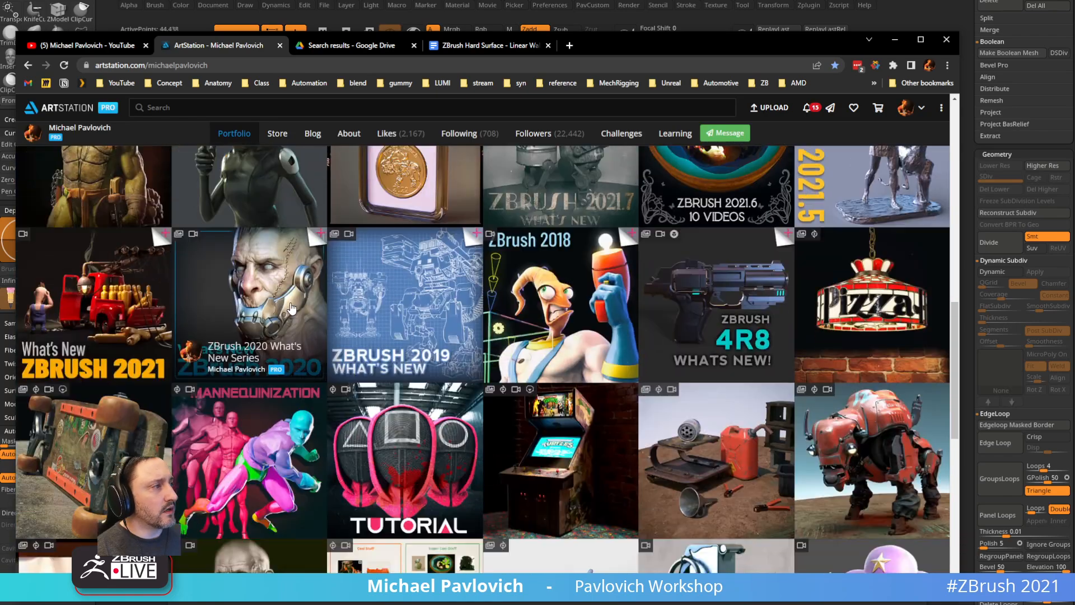
scroll(291, 306, "down", 9)
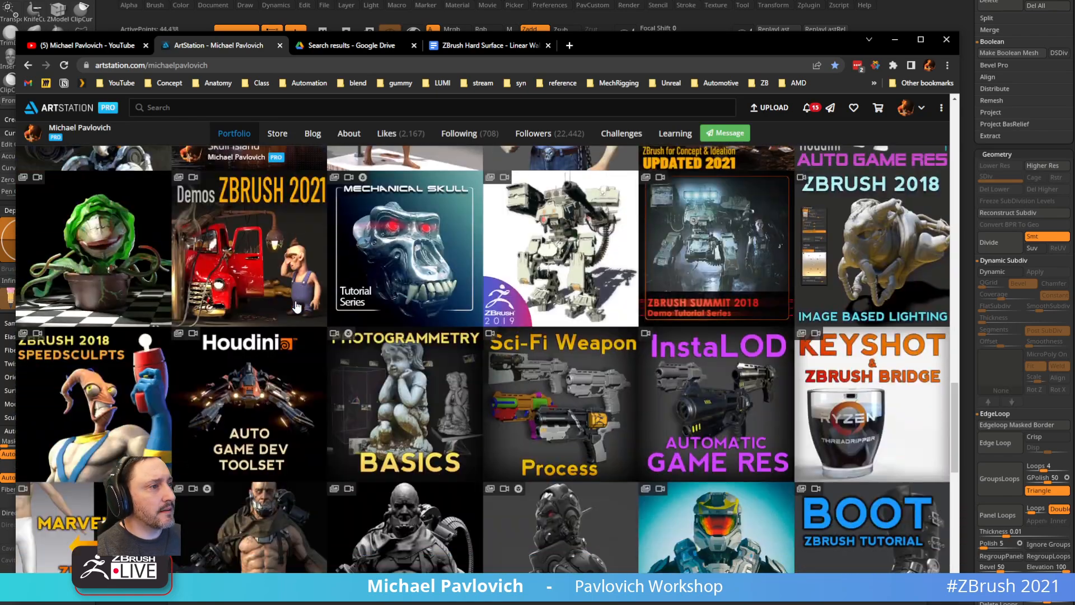
left_click(314, 65)
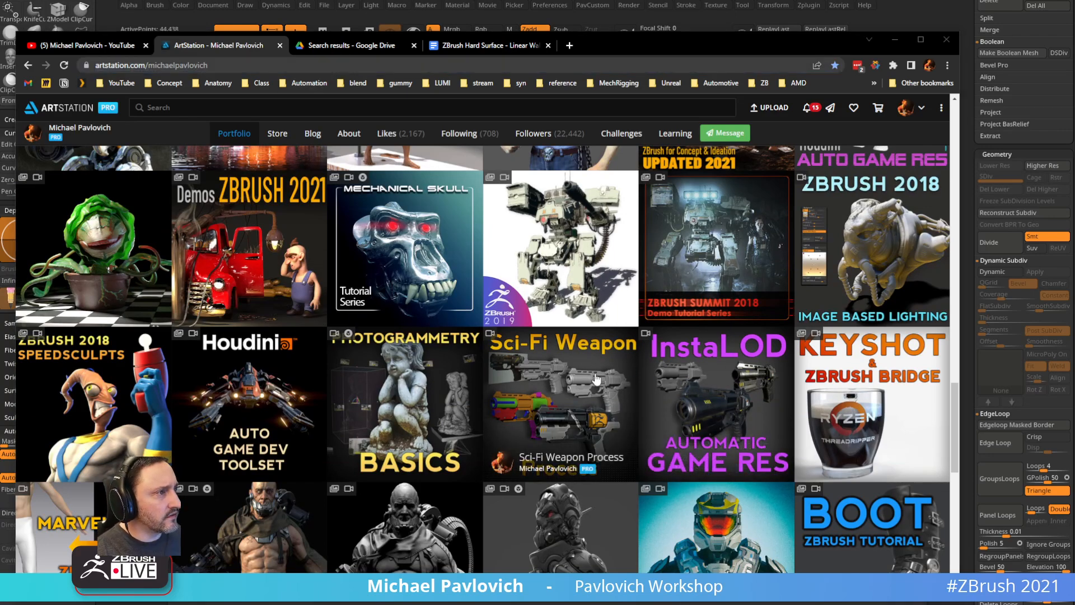
scroll(565, 388, "down", 8)
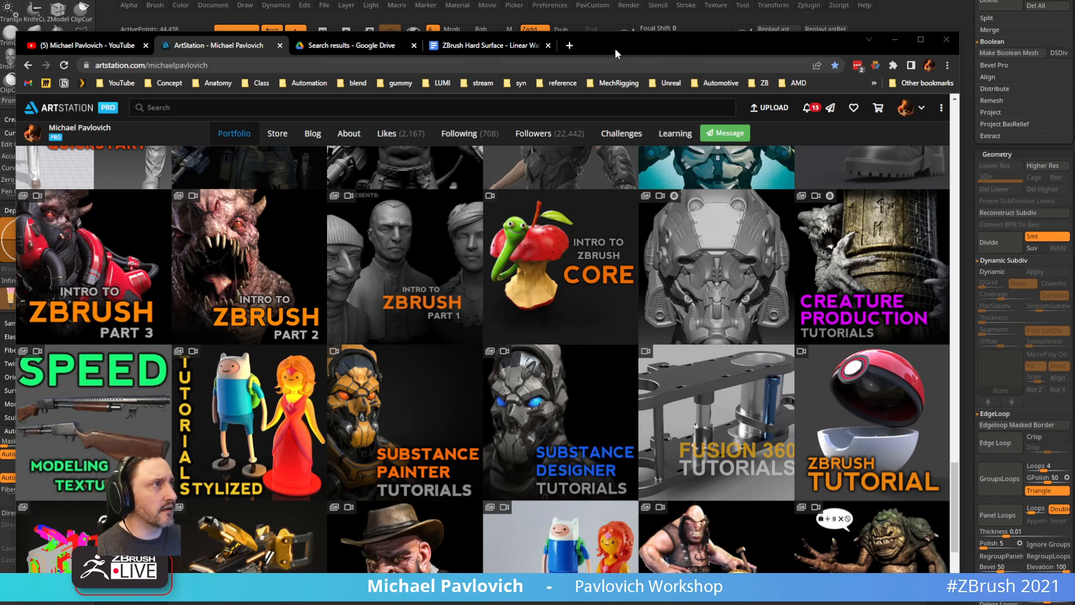
left_click_drag(615, 48, 610, 602)
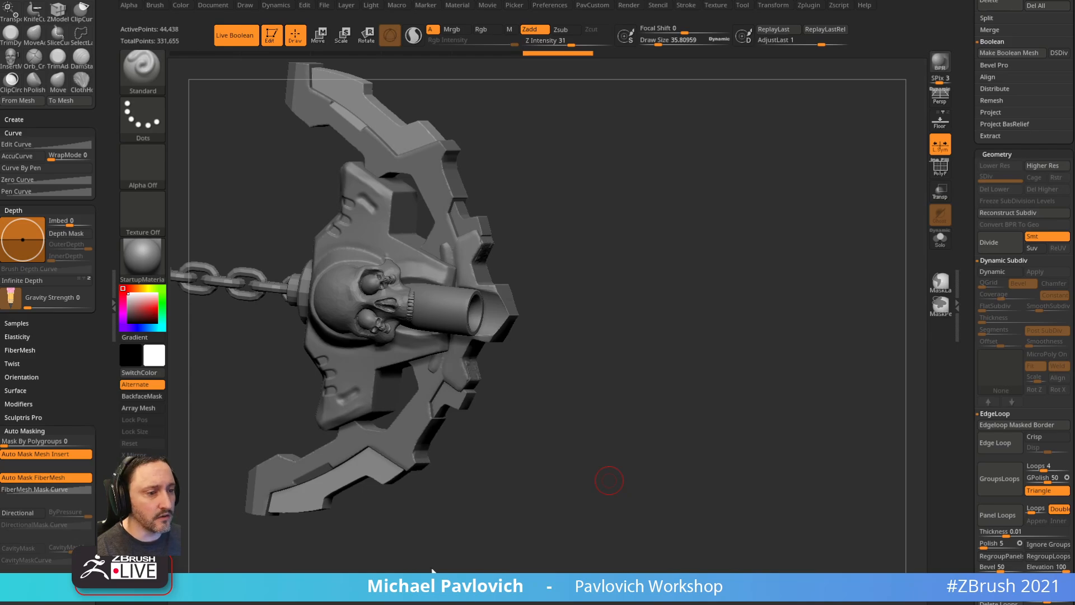
- Return to the ArtStation portfolio in the browser and open the ZBrush Summit 2018 Demo Tutorial Series project
key("alt+Tab")
scroll(372, 339, "up", 10)
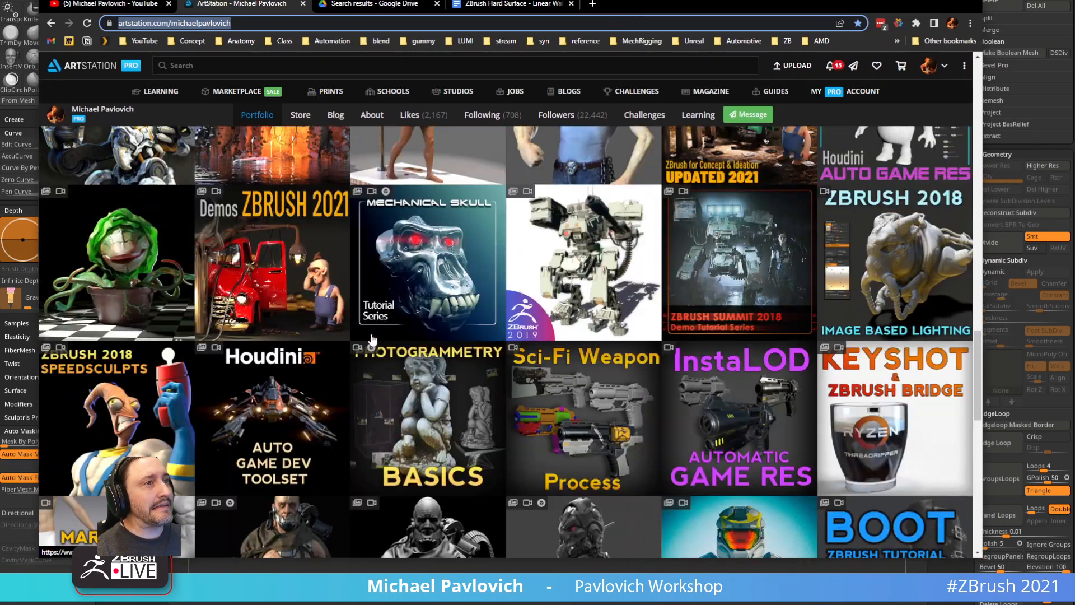
scroll(372, 339, "up", 3)
left_click(701, 402)
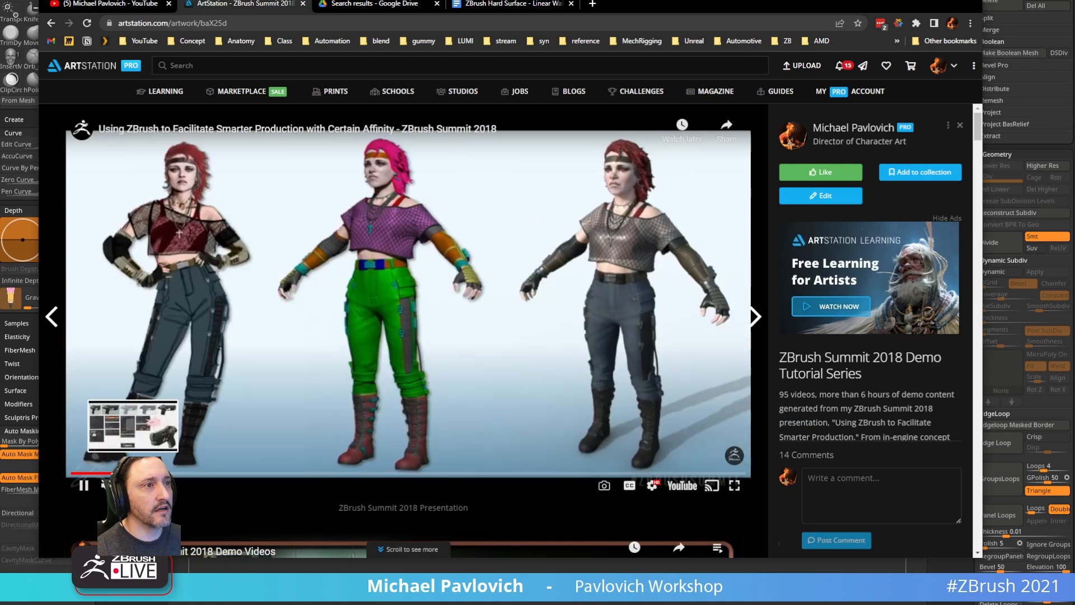
- Scrub through the ZBrush Summit 2018 presentation video to view its weapon modeling, decimation and masking sections
left_click(133, 474)
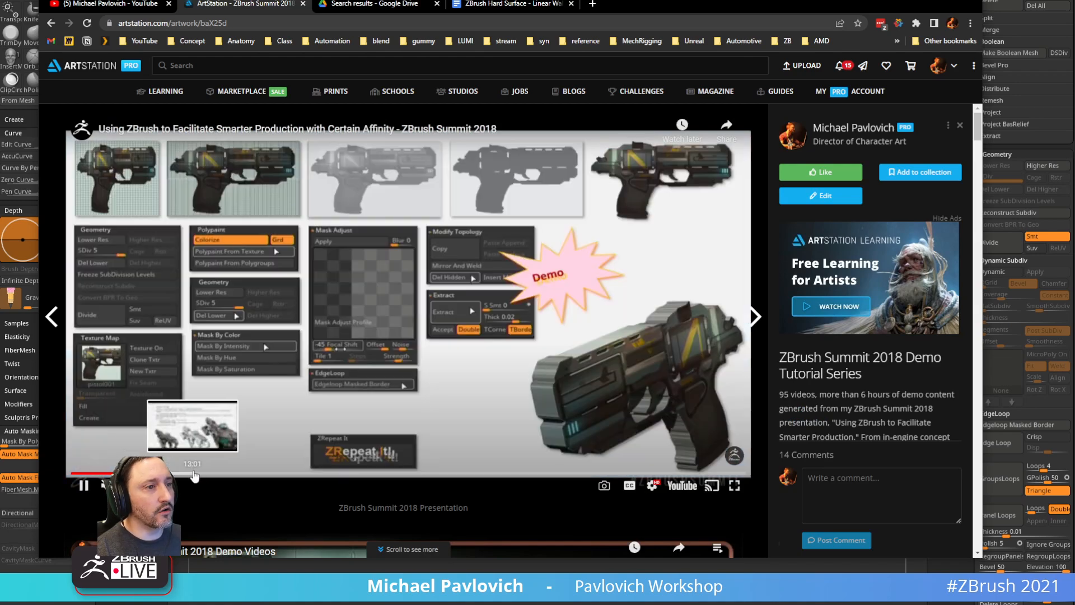
left_click(200, 474)
left_click(214, 473)
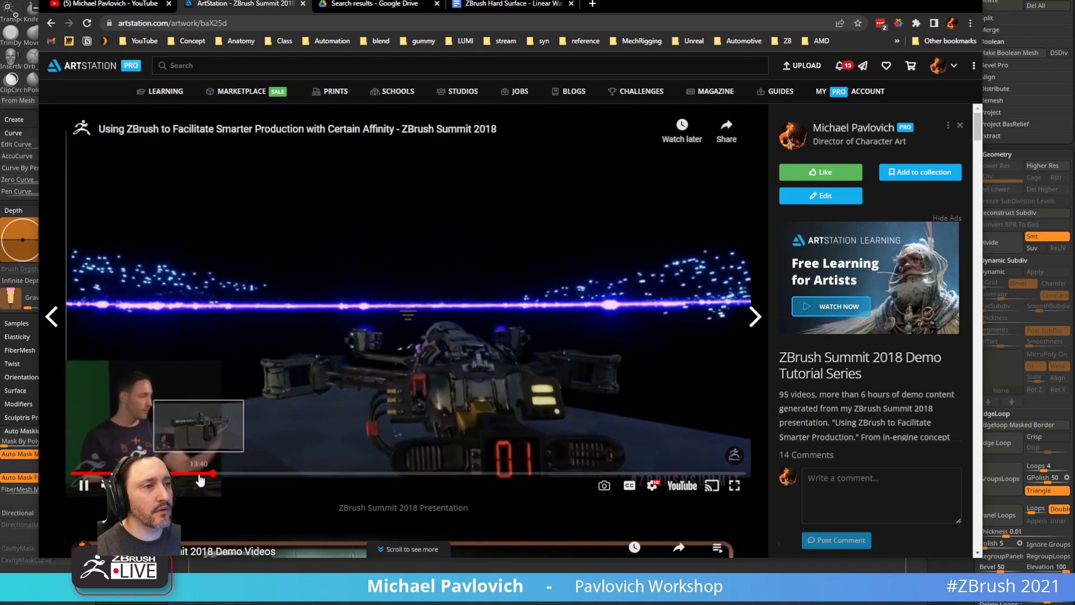
left_click(197, 474)
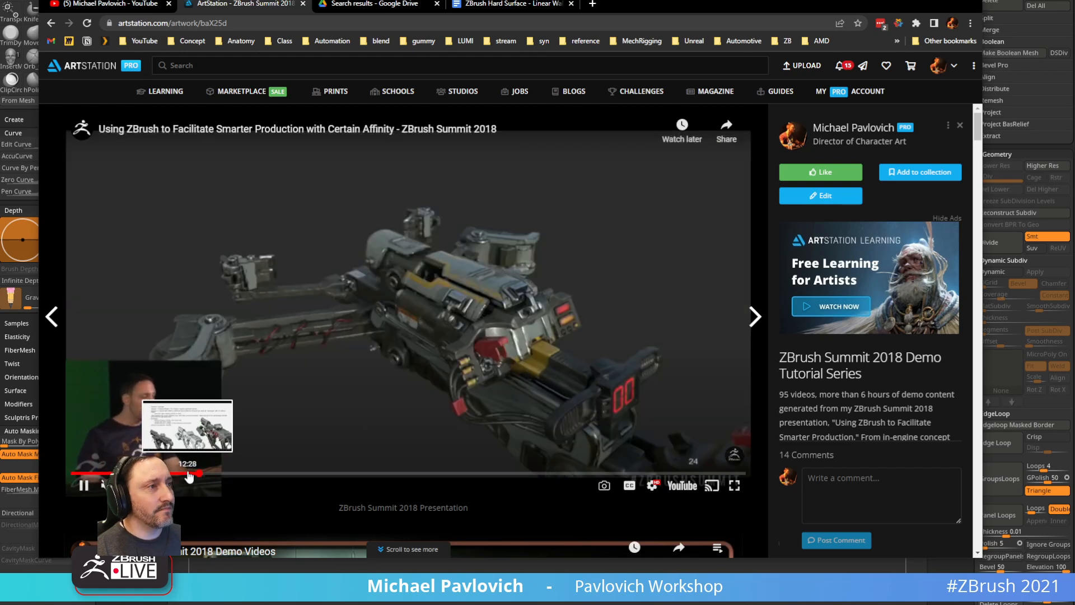
left_click(189, 475)
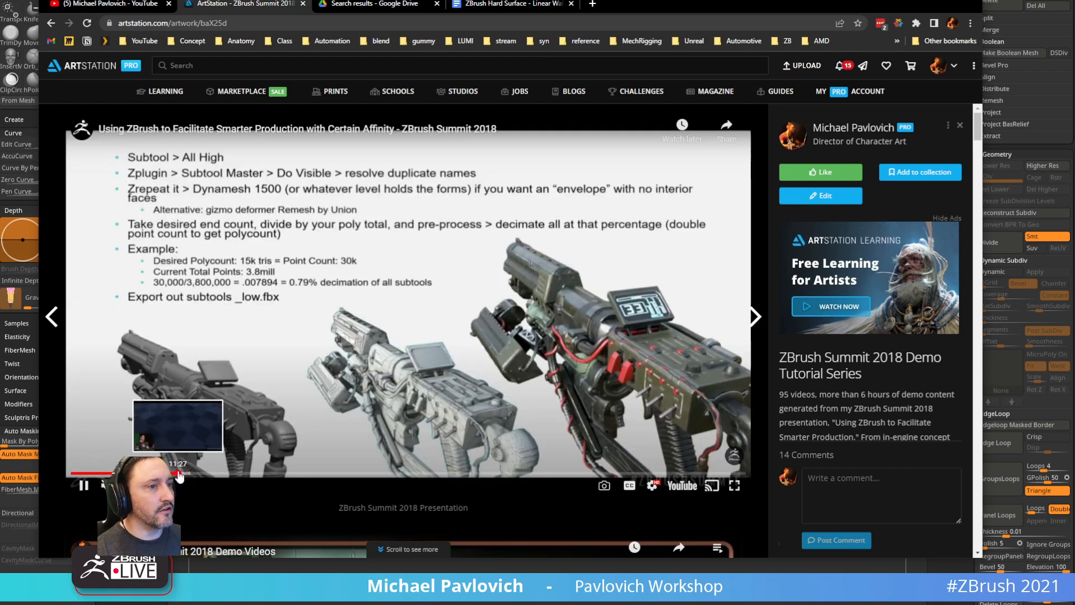
left_click(179, 474)
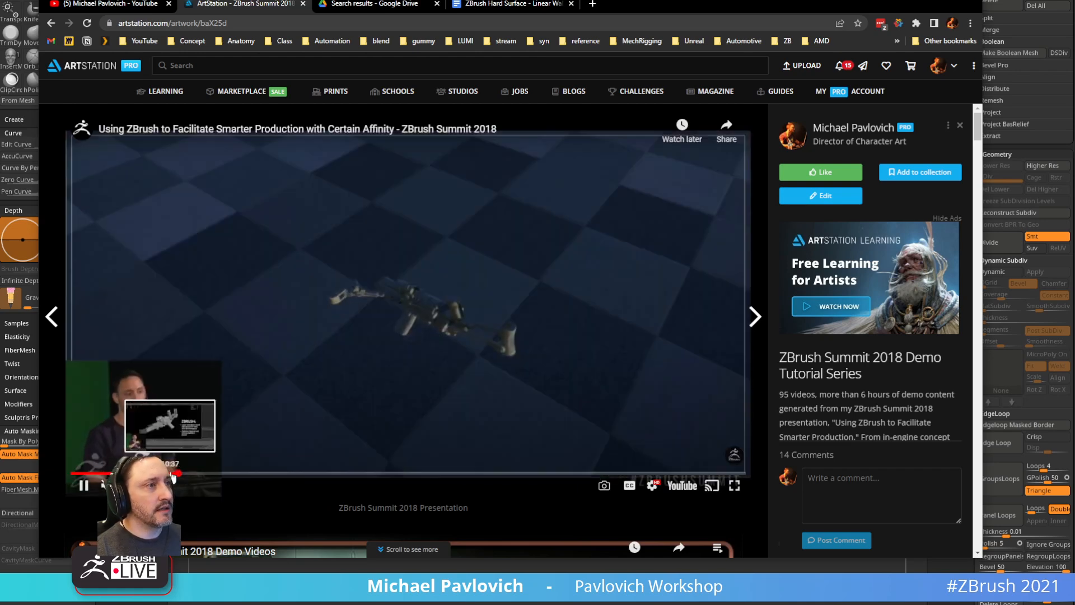
left_click(171, 475)
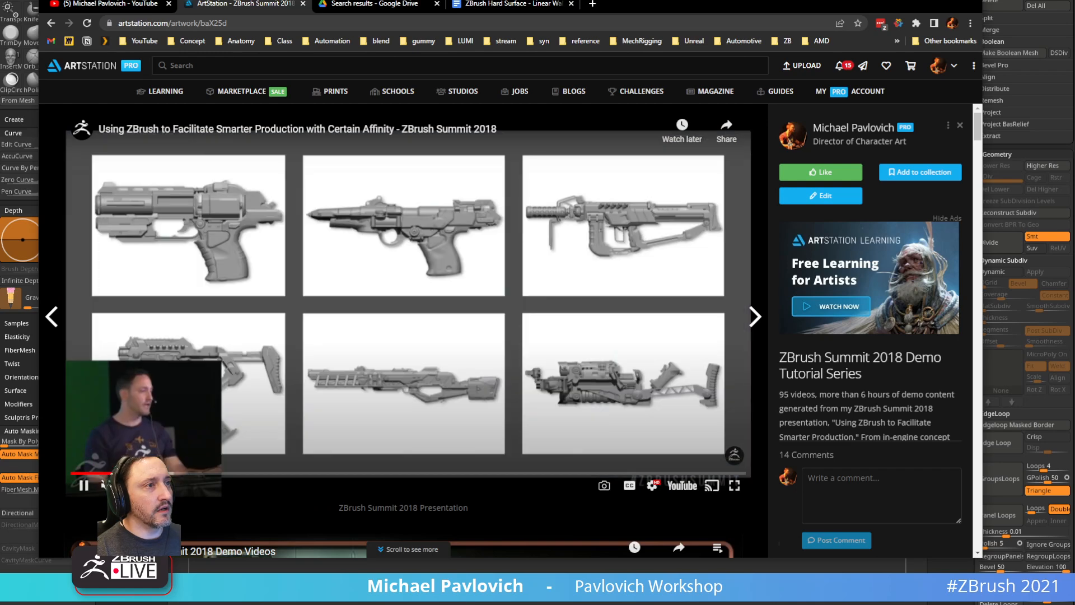
mouse_move(176, 478)
left_mouse_down()
mouse_move(248, 476)
mouse_move(186, 477)
left_mouse_up()
left_click(263, 476)
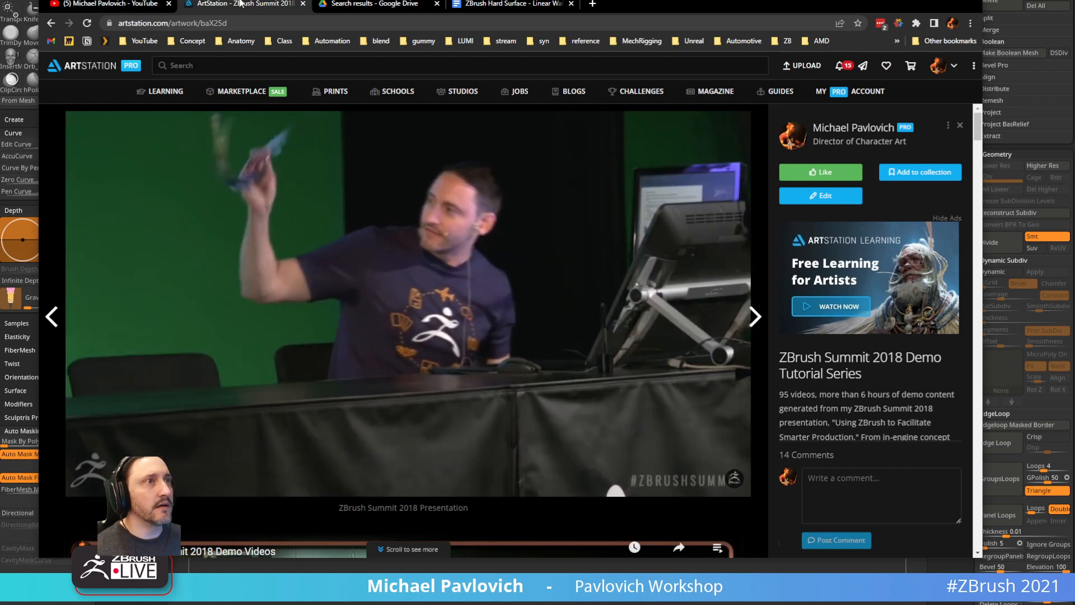
- Select the tutorial project's page address and return to ZBrush
left_click(251, 25)
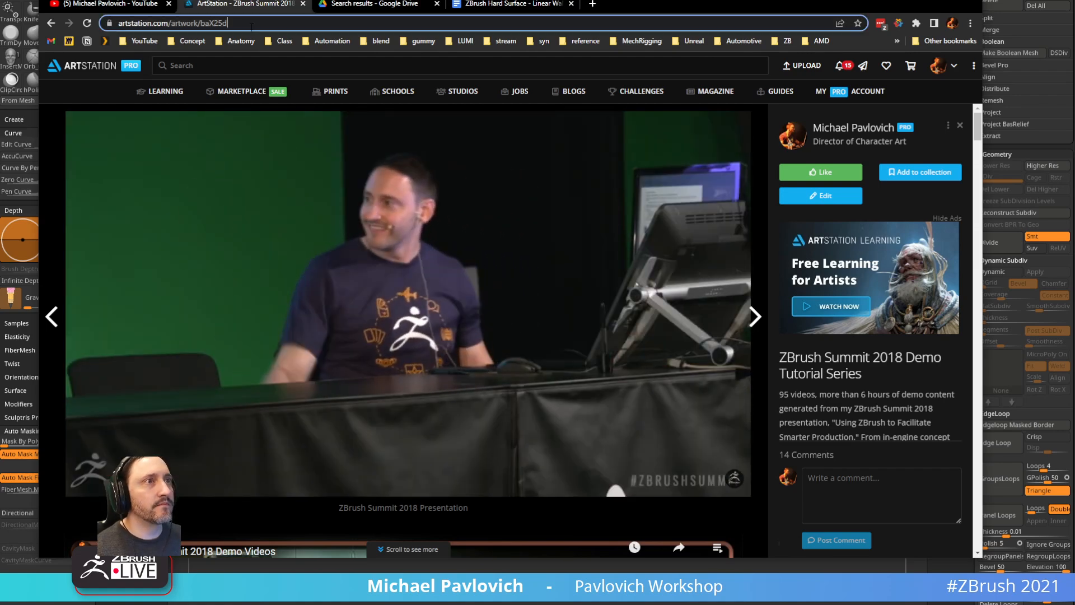
key("alt+Tab")
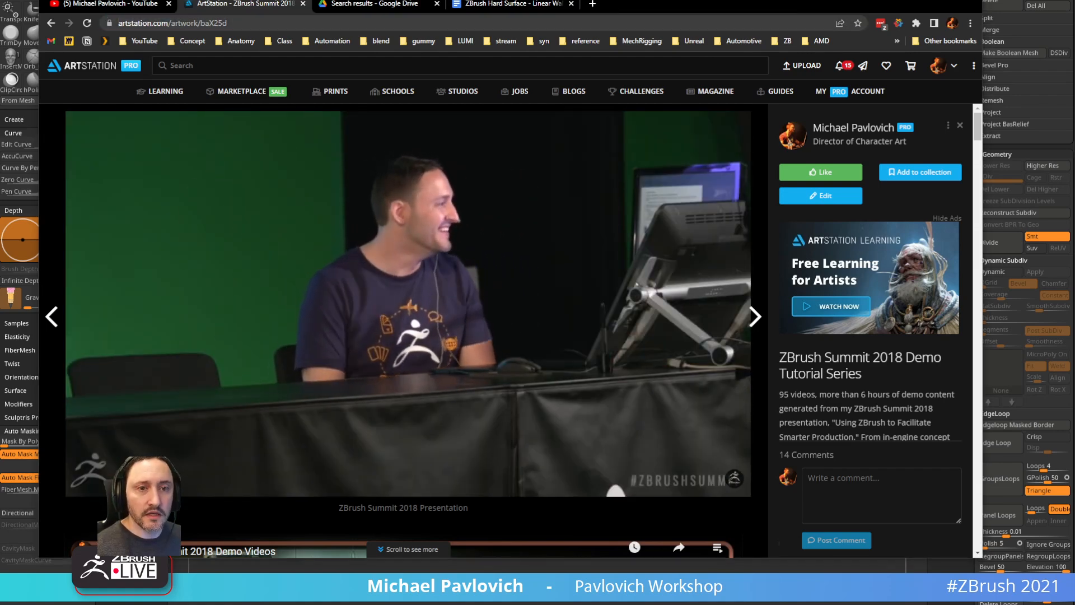
key("alt+Tab")
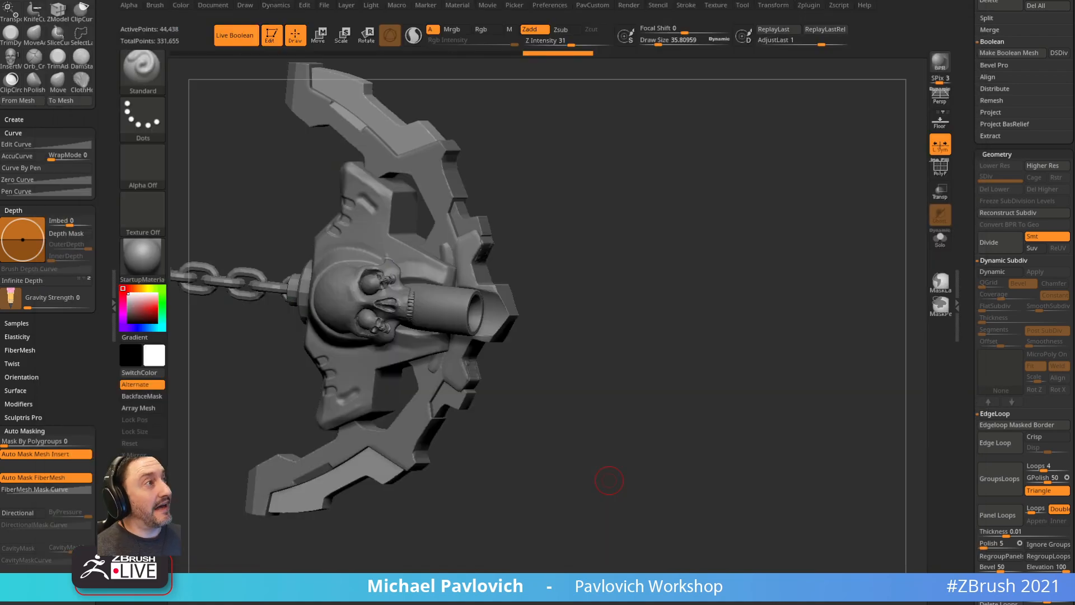
- Bring the subtool list into view, check the Flyrite folder in File Explorer and return to ZBrush
left_click_drag(971, 23, 965, 244)
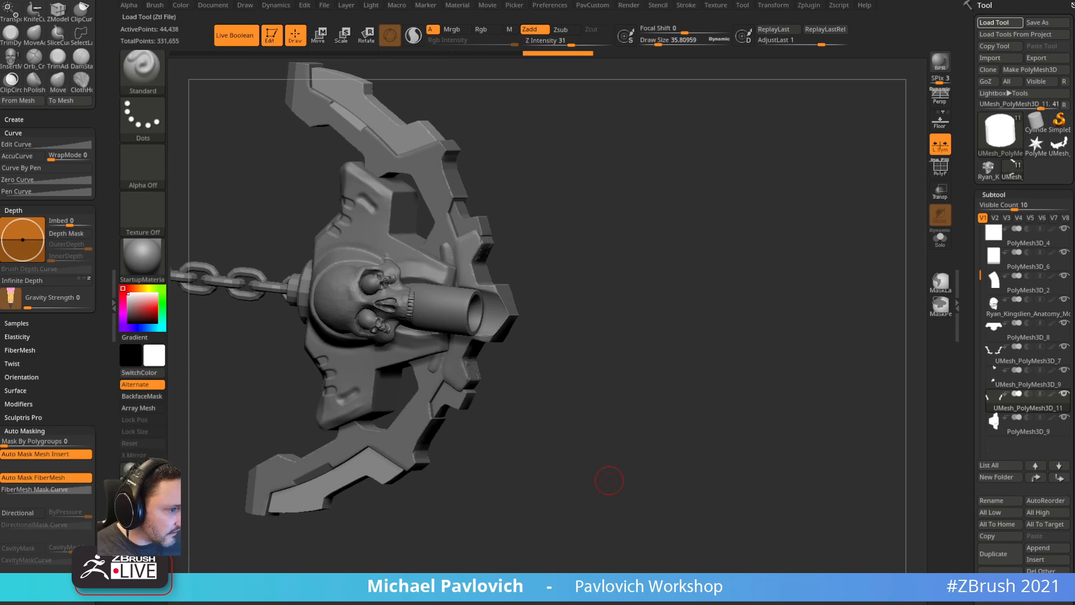
key("alt+Tab")
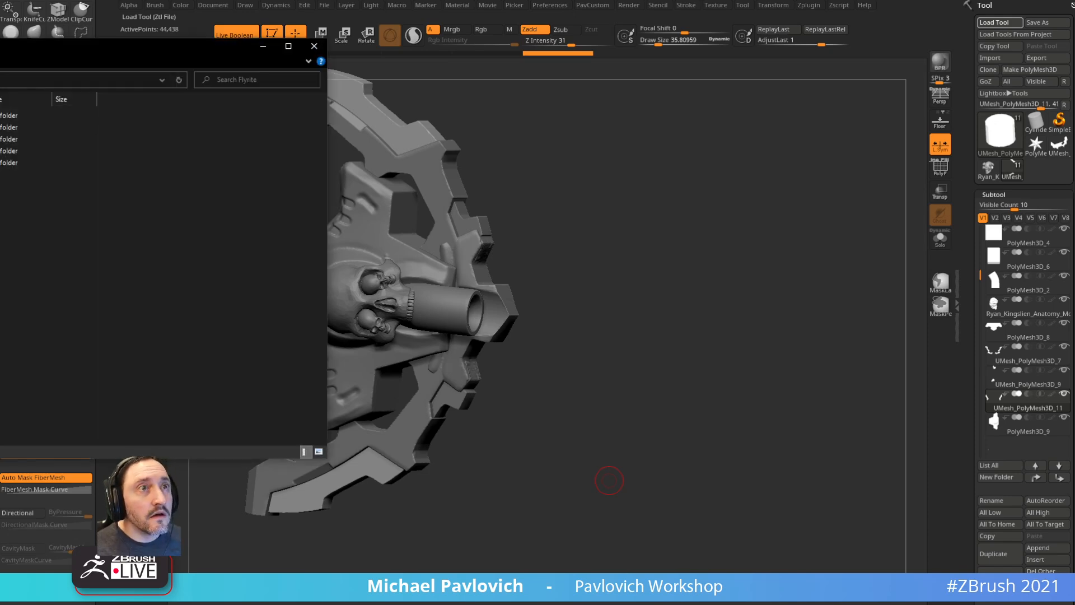
key("alt+Tab")
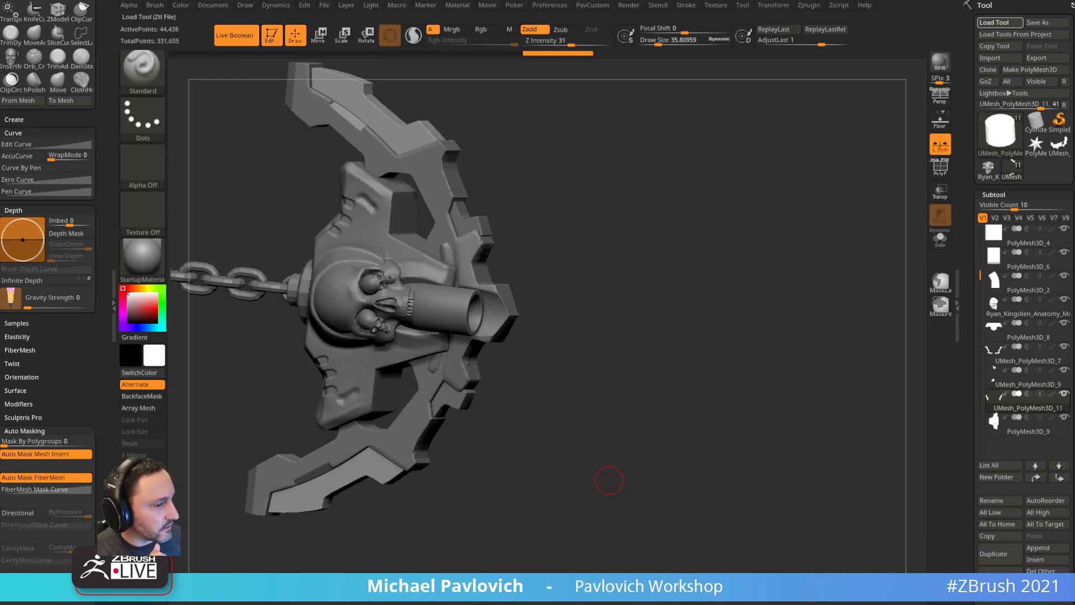
- Make the winged plate the active subtool in front view and undo the notch strokes along its upper wings
left_click_drag(744, 185, 717, 235, "shift")
left_click(648, 324, "alt")
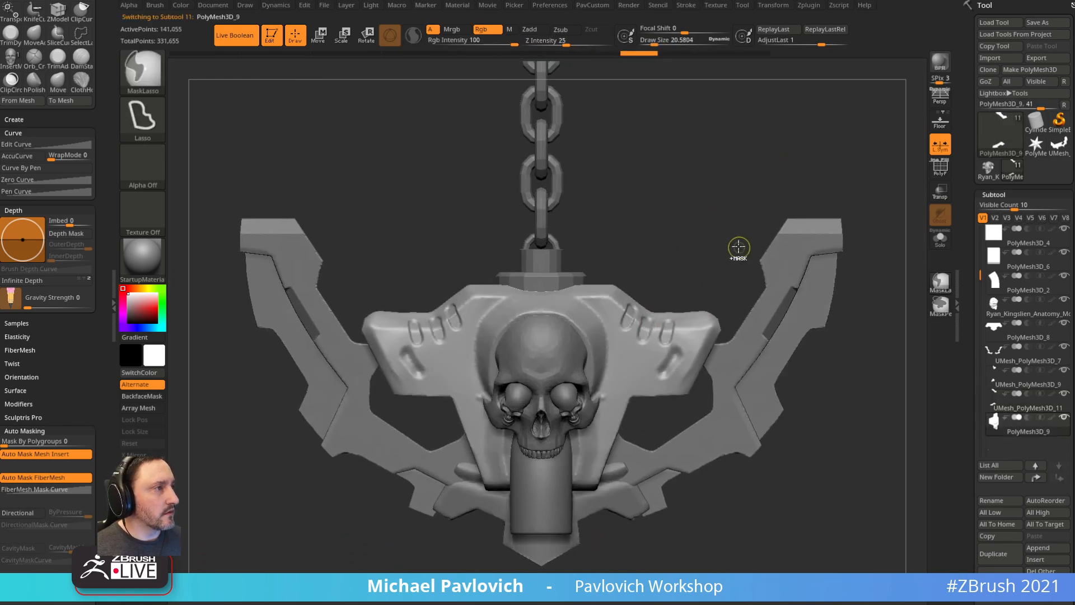
key("ctrl+z")
key("ctrl+z")
key("ctrl+z")
key("ctrl+z")
left_click_drag(724, 246, 693, 229, "alt")
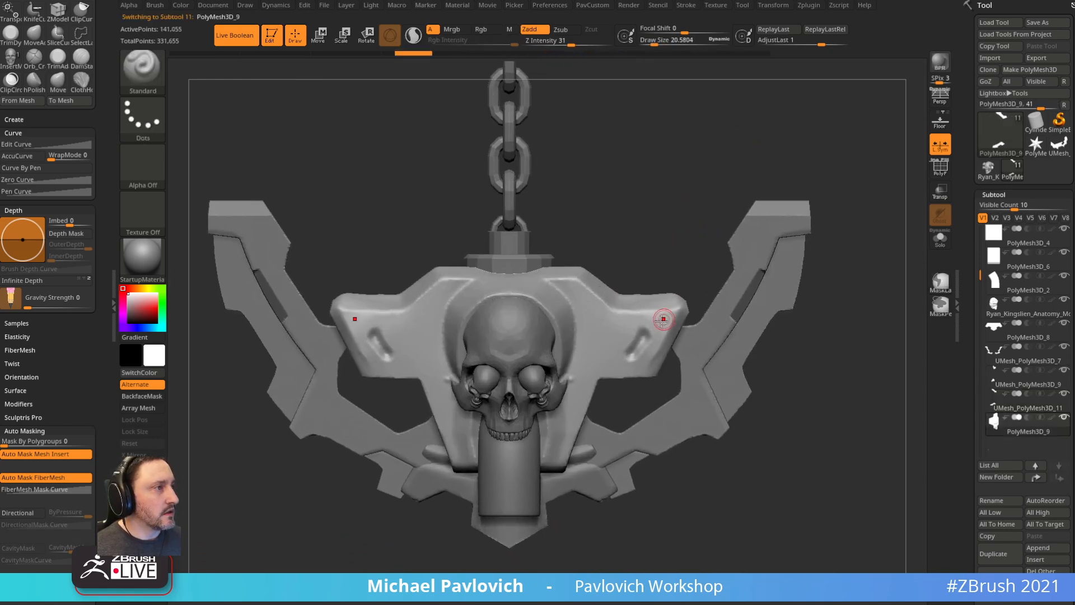
- Deepen the slanted slot on each wing with a Standard stroke and turn off Thick Skin for the plate
left_click_drag(638, 342, 629, 362)
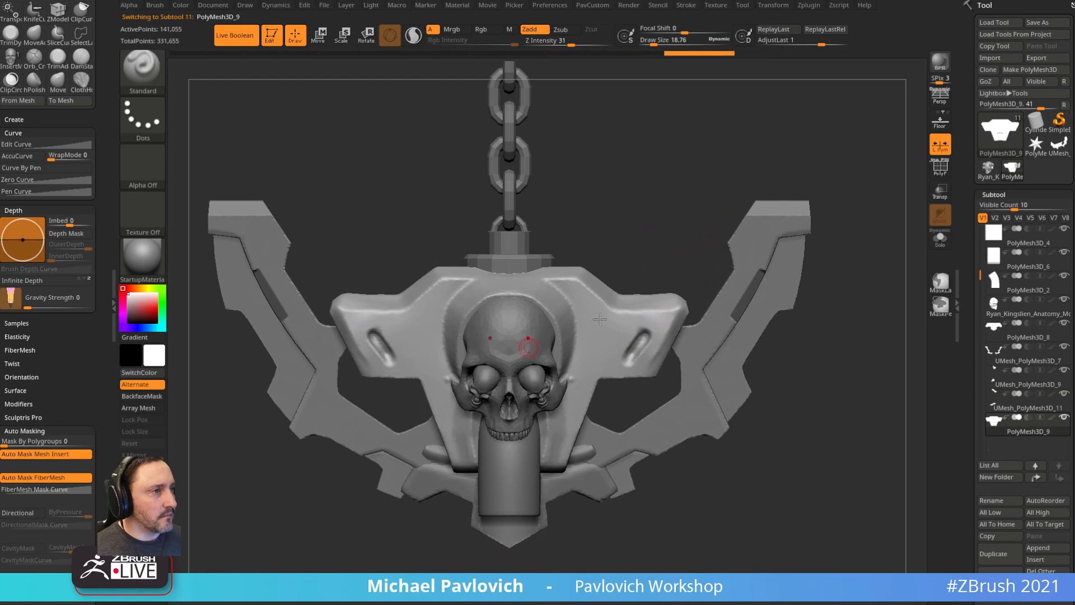
scroll(985, 311, "down", 10)
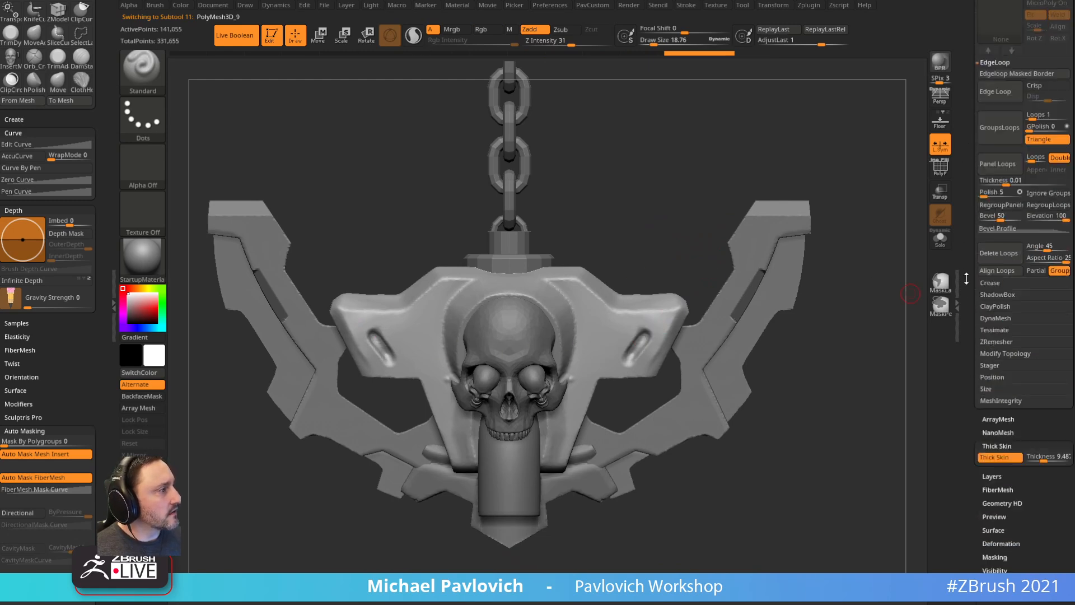
- Carve panel lines into the plate's raised collar around the skull with the DamStandard brush
mouse_move(642, 150)
left_mouse_down("alt")
mouse_move(632, 164)
mouse_move(648, 159)
mouse_move(588, 196)
mouse_move(582, 273)
mouse_move(640, 217)
mouse_move(625, 212)
mouse_move(680, 146)
mouse_move(718, 129)
left_mouse_up("alt")
key("b")
key("d")
key("s")
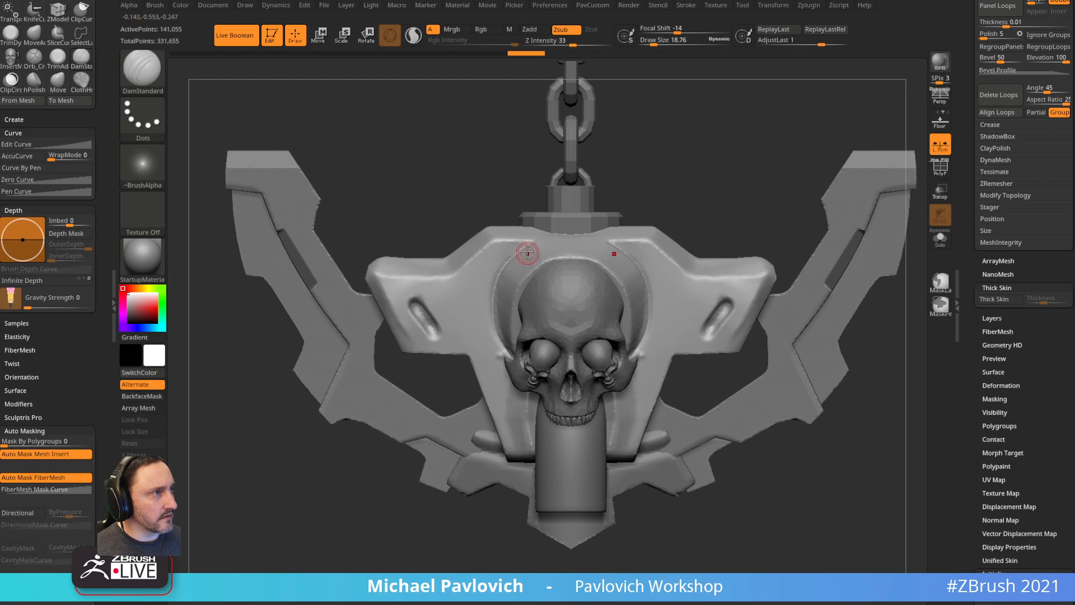
left_click_drag(638, 165, 640, 223, "shift")
left_click_drag(574, 238, 603, 240)
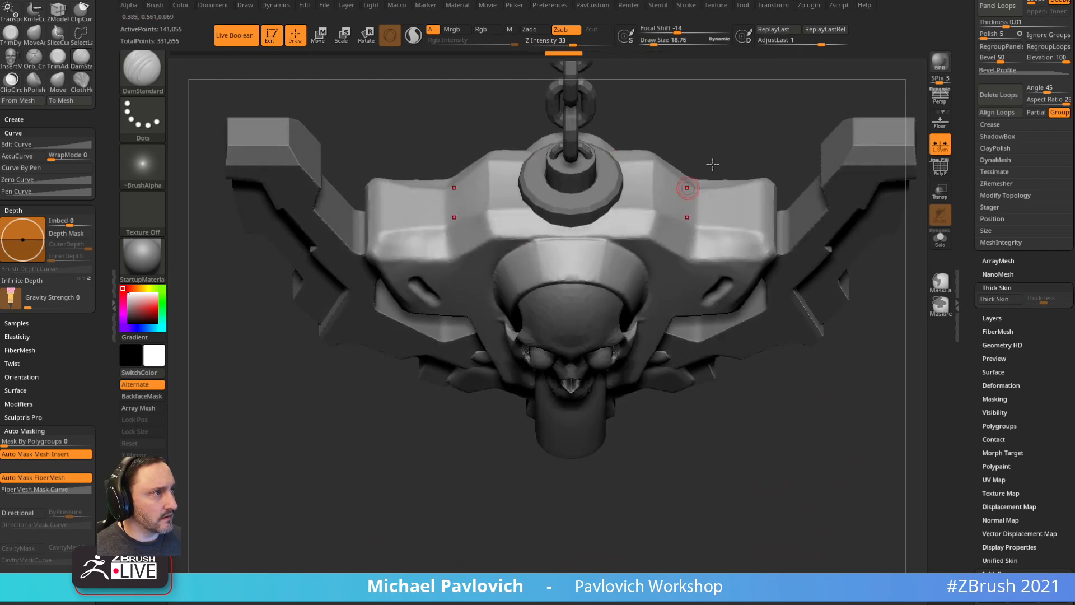
left_click_drag(713, 166, 733, 125)
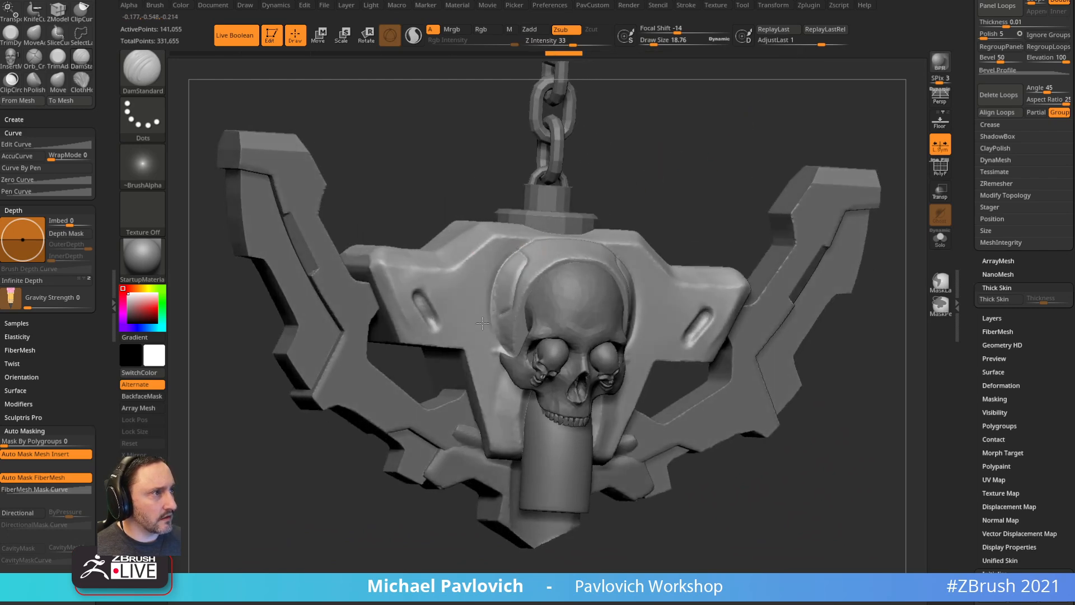
mouse_move(699, 177)
left_mouse_down("shift")
mouse_move(714, 167)
mouse_move(729, 196)
left_mouse_up("shift")
- Set the draw size to about 15 and paint small tab-shaped masks along the collar's rim with MaskPen
key("s")
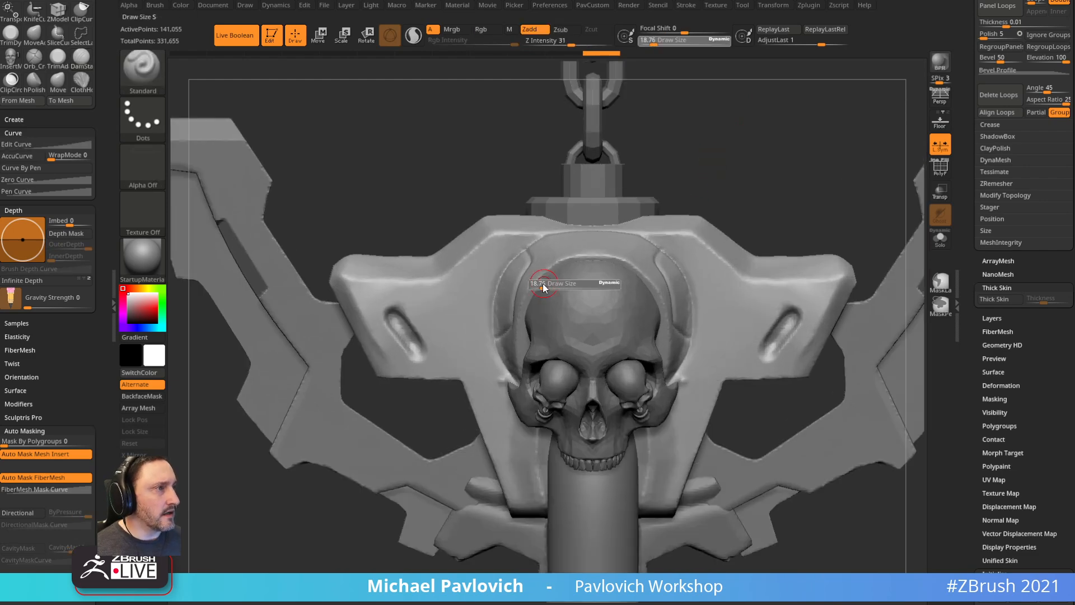
left_click_drag(543, 286, 538, 282)
left_click(148, 77, "ctrl")
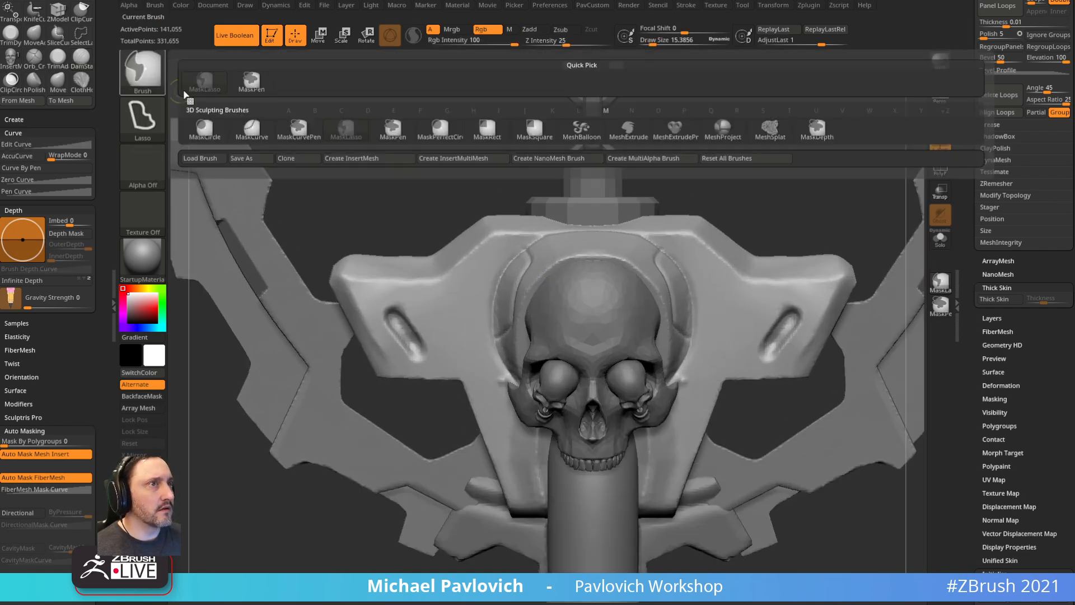
left_click(247, 83, "ctrl")
mouse_move(719, 143)
left_mouse_down("alt")
mouse_move(725, 162)
mouse_move(529, 295)
left_mouse_up("alt")
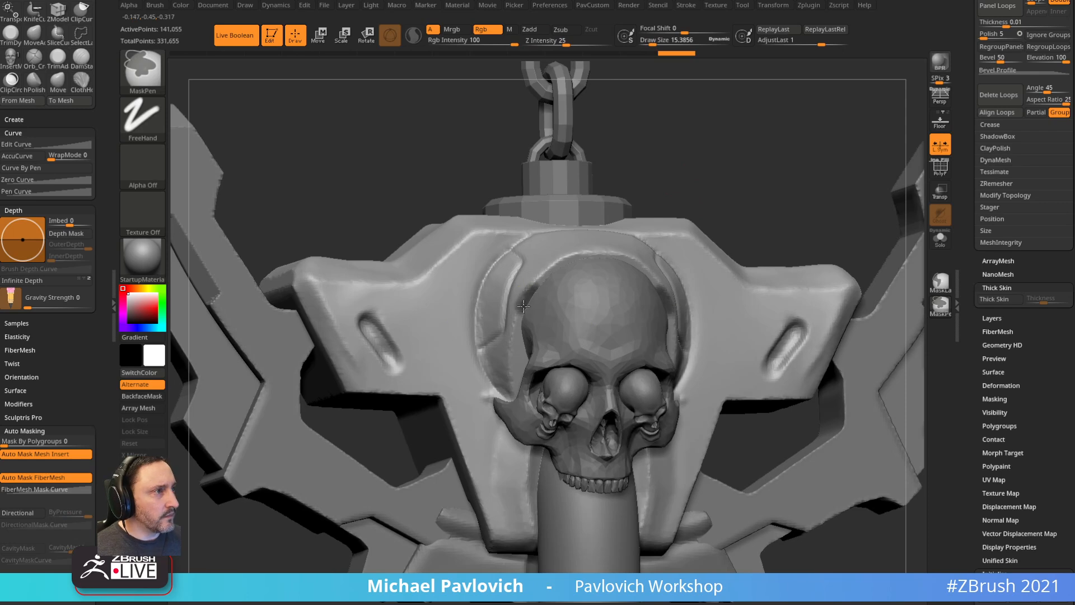
left_click_drag(699, 161, 744, 228)
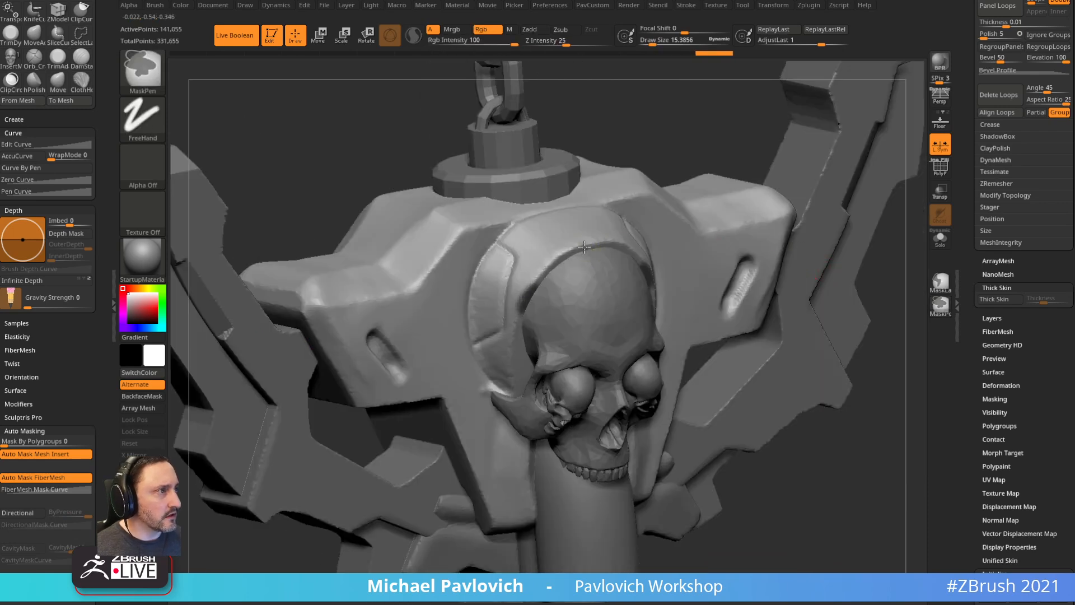
left_click_drag(722, 151, 714, 242)
- Move the tabs on the collar's rim outward with the gizmo, remesh the plate with DynaMesh and resume Draw mode
key("w")
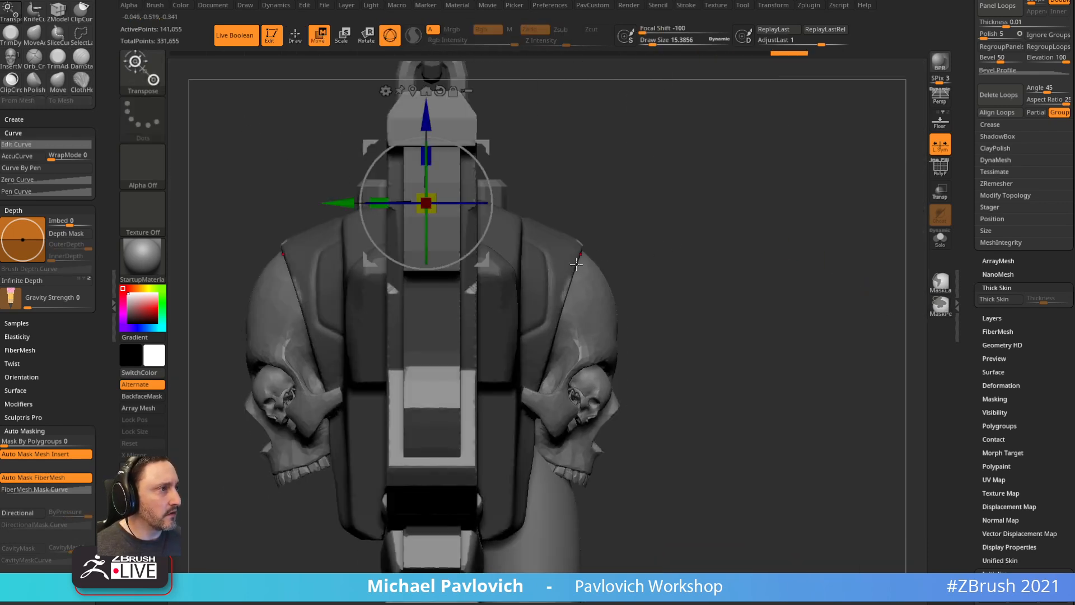
left_click(567, 261, "alt")
left_click_drag(628, 209, 638, 212)
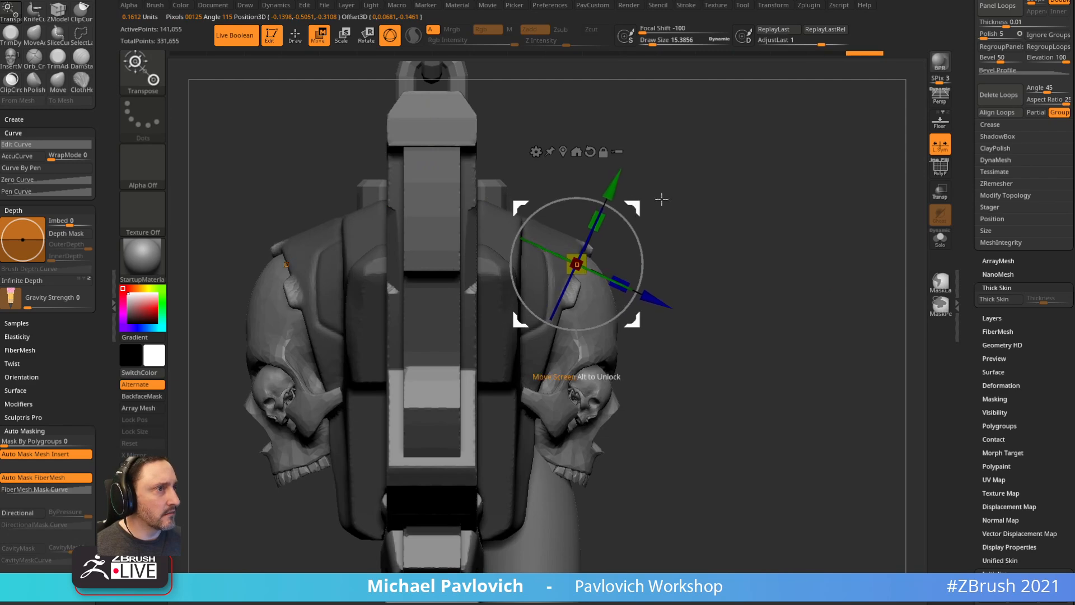
left_click_drag(851, 201, 733, 206)
left_click_drag(782, 106, 832, 157, "ctrl")
key("q")
key("f")
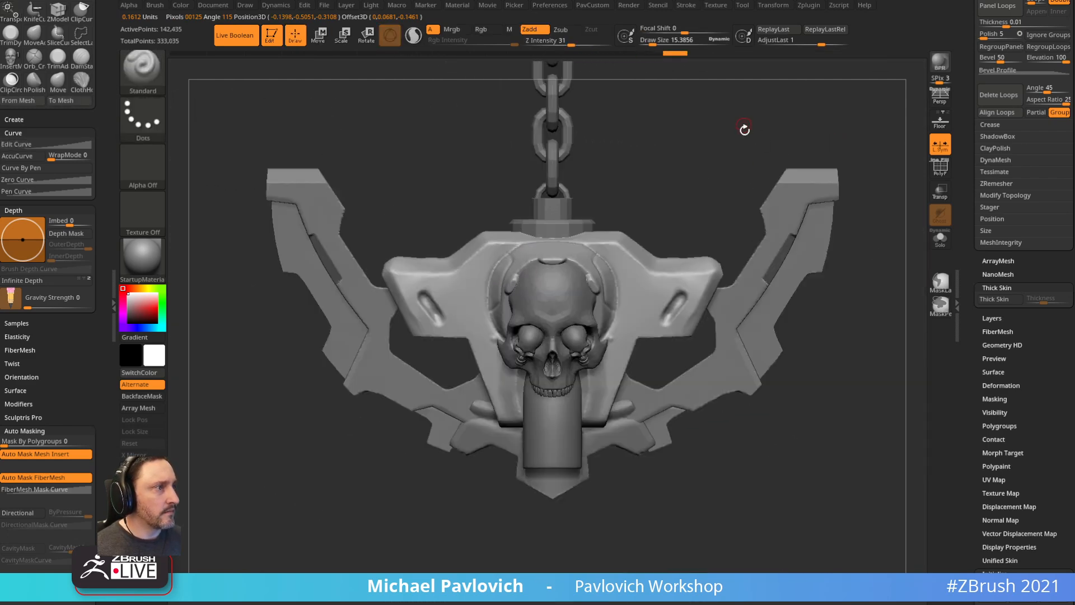
- Choose the MoveAccu brush and set its draw size to about 33 for adjusting the winged plate
mouse_move(745, 141)
left_mouse_down()
mouse_move(718, 143)
mouse_move(777, 140)
left_mouse_up()
mouse_move(721, 412)
left_mouse_down("alt")
mouse_move(723, 358)
mouse_move(749, 393)
left_mouse_up("alt")
key("2")
left_click_drag(715, 501, 716, 438, "alt")
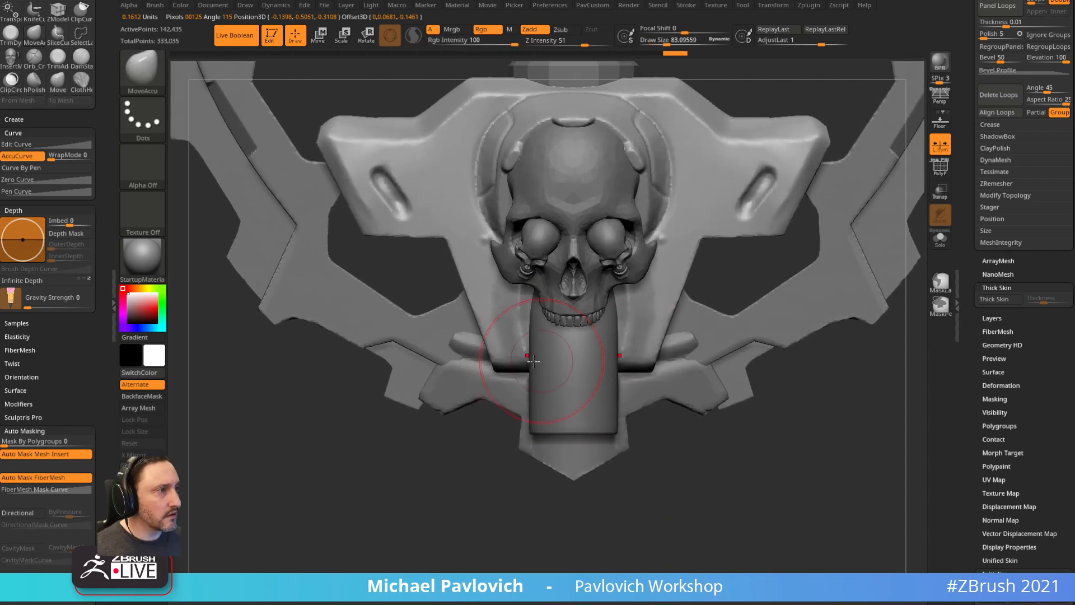
key("s")
left_click_drag(747, 404, 755, 402)
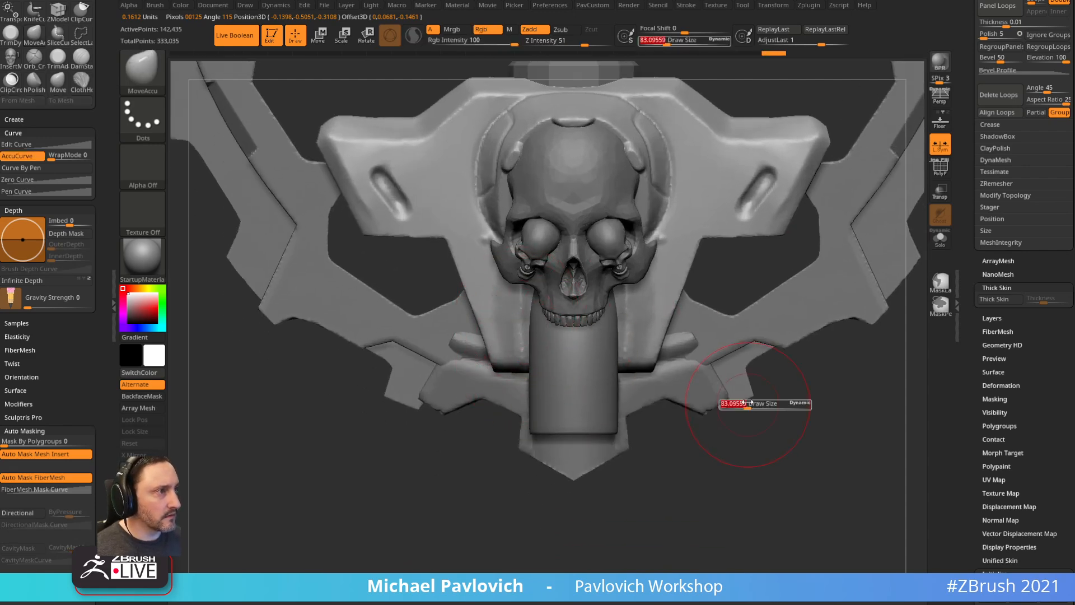
left_click_drag(758, 347, 751, 286, "alt")
key("s")
left_click_drag(674, 144, 685, 186, "alt")
left_click_drag(685, 170, 692, 212, "alt")
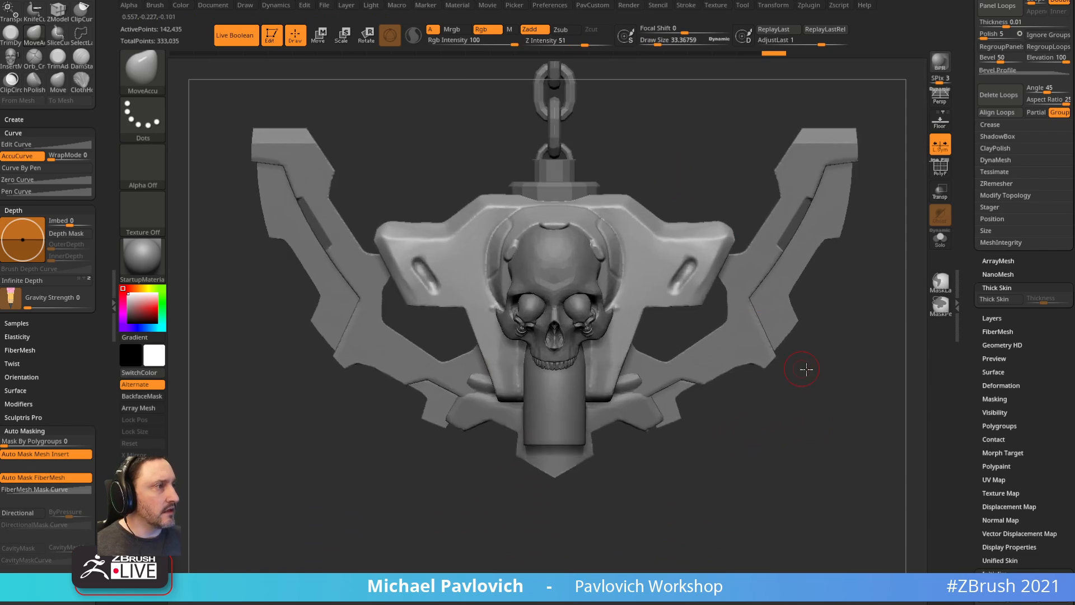
- Isolate the winged plate with Solo and insert an IMM_Base_Prim cube at the centre of its top face
key("1")
key("s")
mouse_move(806, 369)
left_mouse_down()
mouse_move(765, 337)
mouse_move(792, 283)
mouse_move(804, 302)
mouse_move(792, 280)
mouse_move(802, 263)
mouse_move(799, 278)
mouse_move(902, 252)
left_mouse_up()
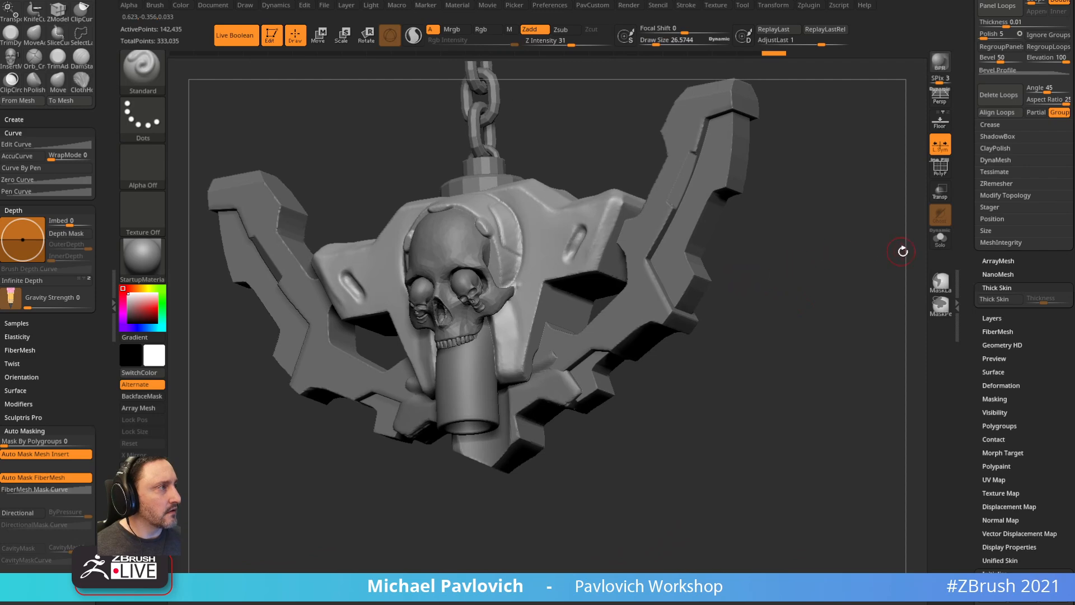
left_click(938, 242)
key("m")
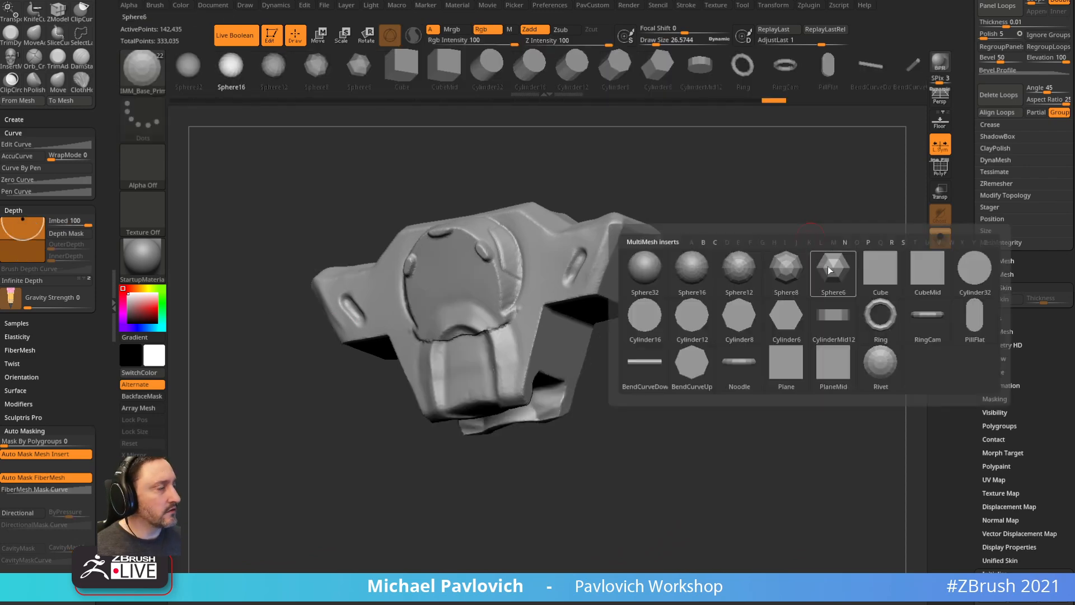
left_click(879, 270)
left_click_drag(830, 218, 823, 312)
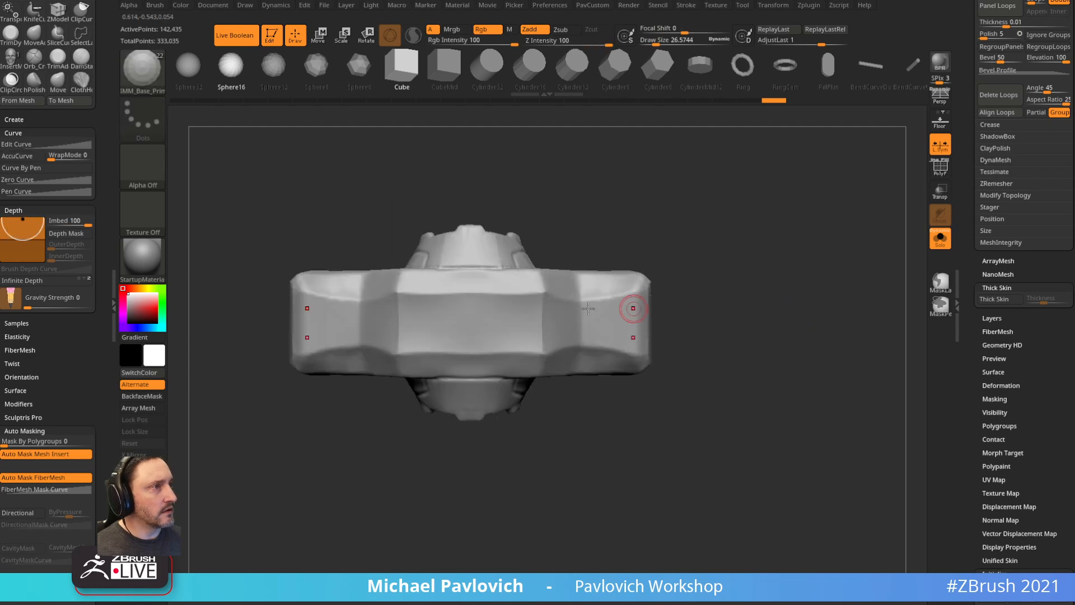
left_click_drag(471, 323, 470, 342)
- Hide the masked winged plate, clear the mask and split the inserted cube off from it
key("2")
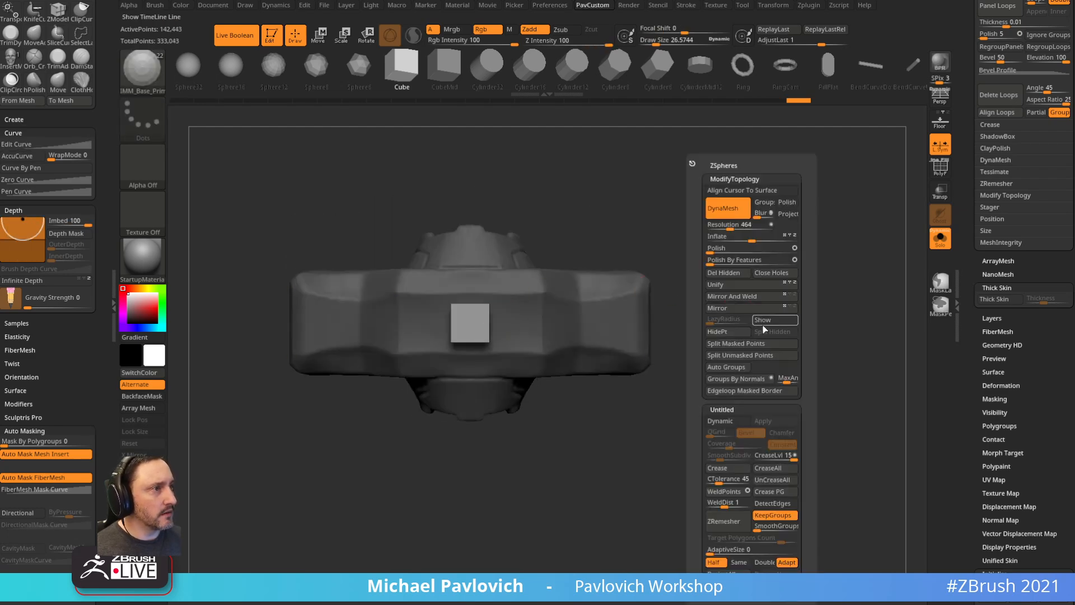
left_click(729, 330)
left_click_drag(753, 196, 811, 246, "ctrl")
key("2")
left_click(813, 275)
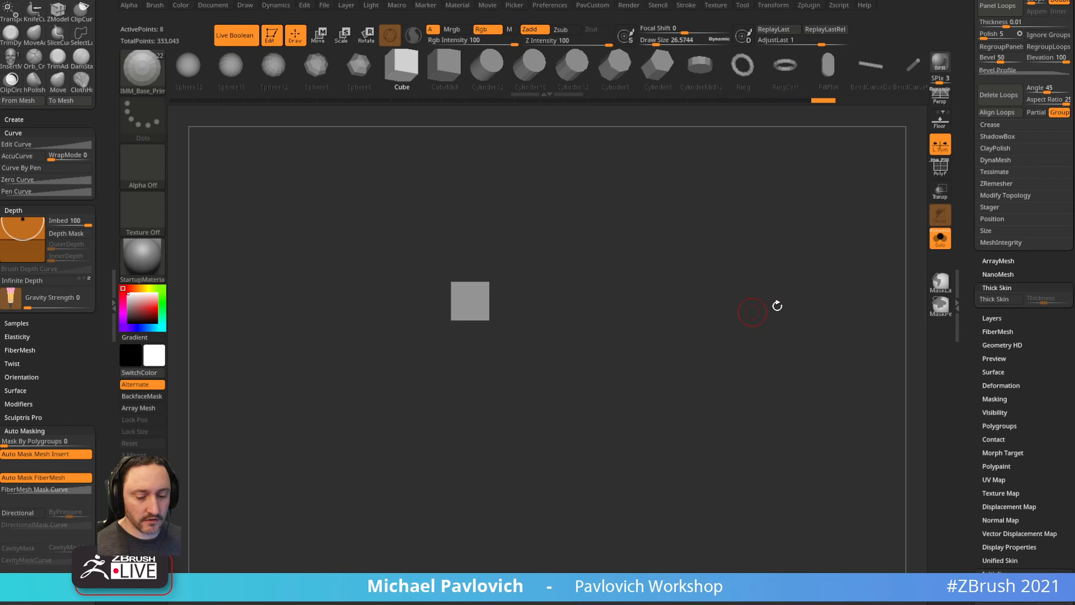
- Turn off Solo, position the cube beside the skull below one wing of the plate with the gizmo, and display PolyFrame
left_click(939, 238)
key("w")
left_click_drag(533, 259, 635, 374)
left_click_drag(622, 419, 636, 454)
left_click_drag(808, 418, 711, 312, "alt")
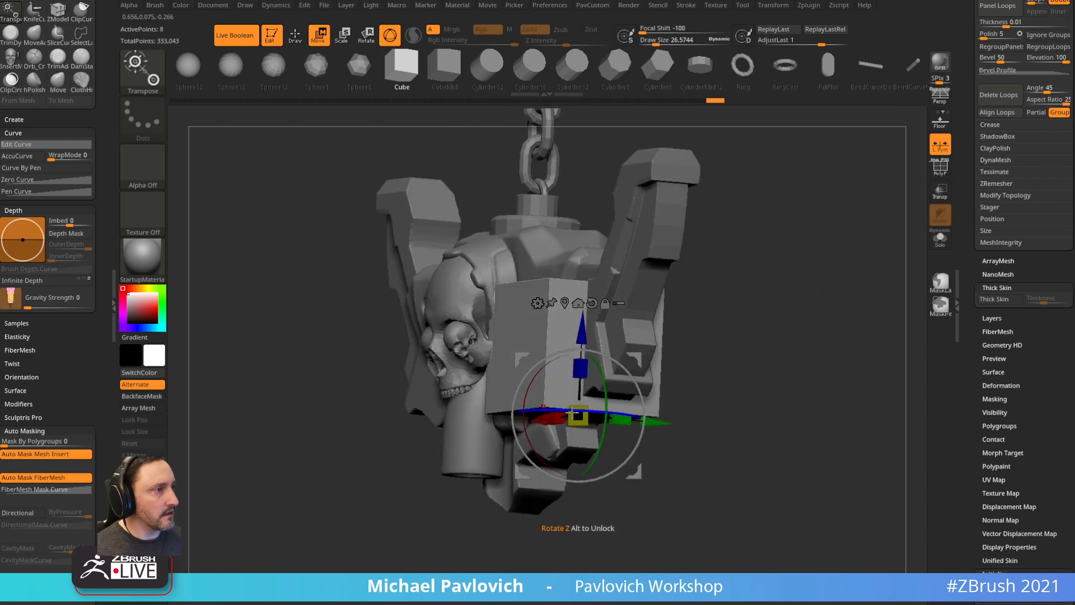
left_click_drag(620, 419, 597, 423)
left_click_drag(756, 314, 839, 309, "shift")
key("shift+f")
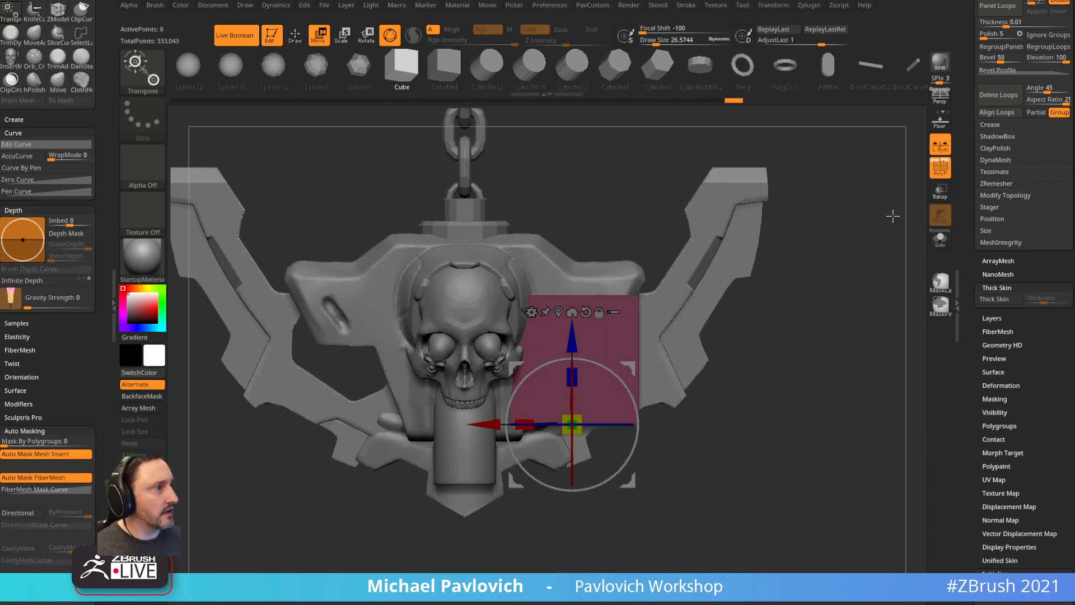
- Mask part of the cube and move its unmasked corners sideways to slant the inner side along the plate's edge
key("q")
mouse_move(587, 209)
left_mouse_down("ctrl")
mouse_move(529, 285)
mouse_move(541, 332)
left_mouse_up("ctrl")
key("w")
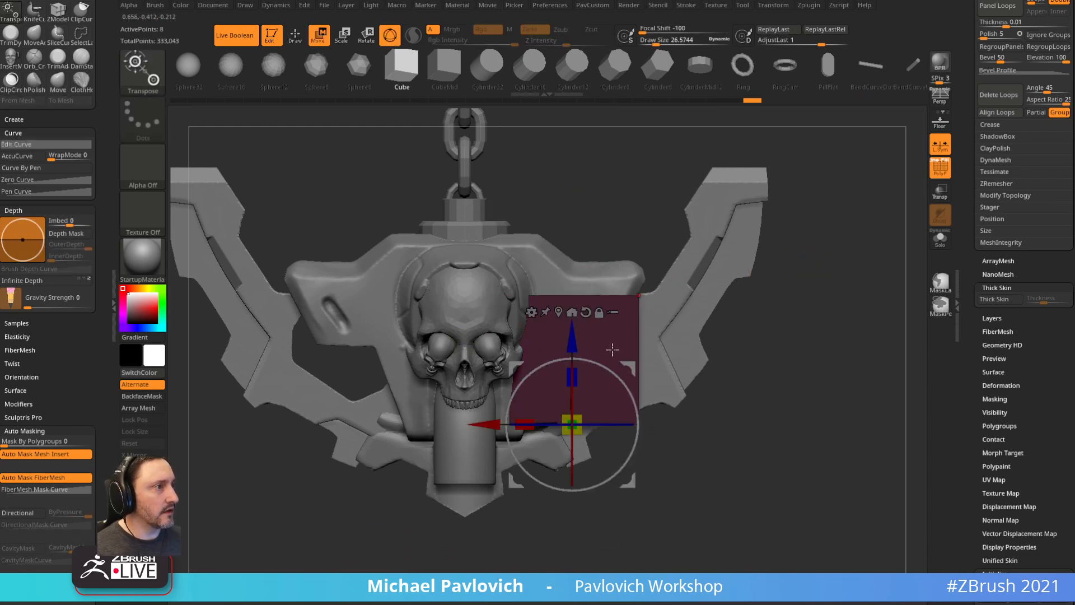
left_click_drag(501, 427, 540, 425)
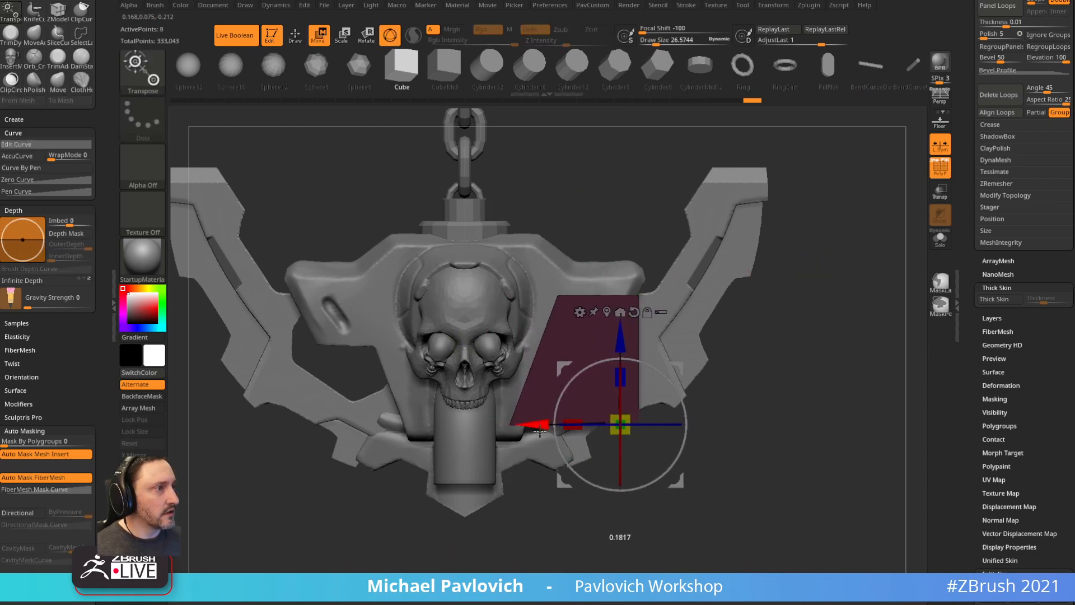
- Scale the slanted block down in depth to about 0.59 so it fits within the wing's thickness
key("b")
key("i")
key("m")
mouse_move(852, 305)
left_mouse_down()
mouse_move(816, 268)
mouse_move(823, 223)
mouse_move(722, 300)
left_mouse_up()
key("w")
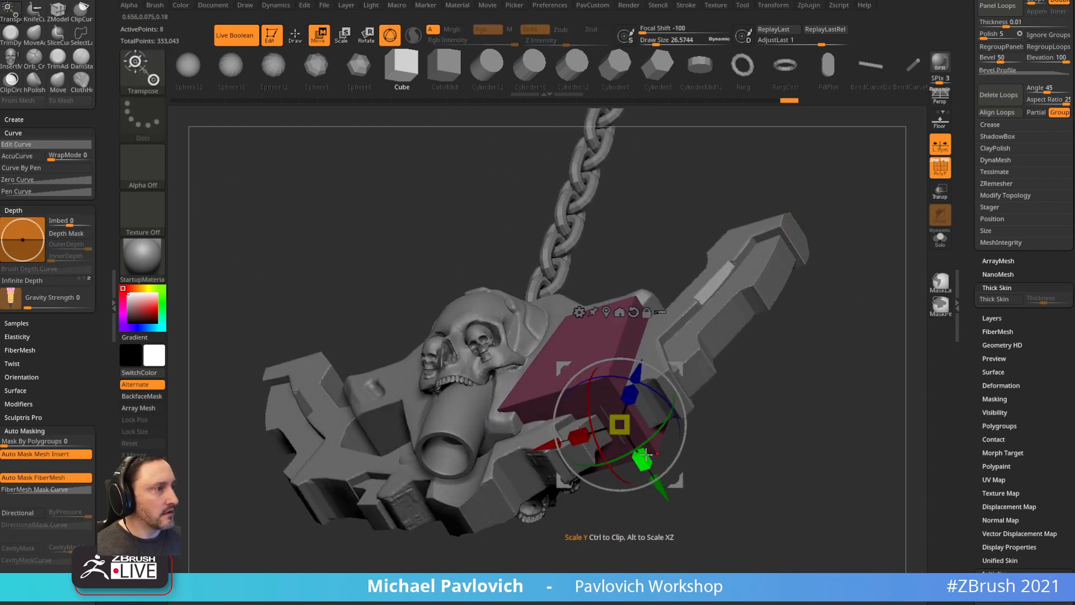
left_click_drag(619, 424, 624, 431)
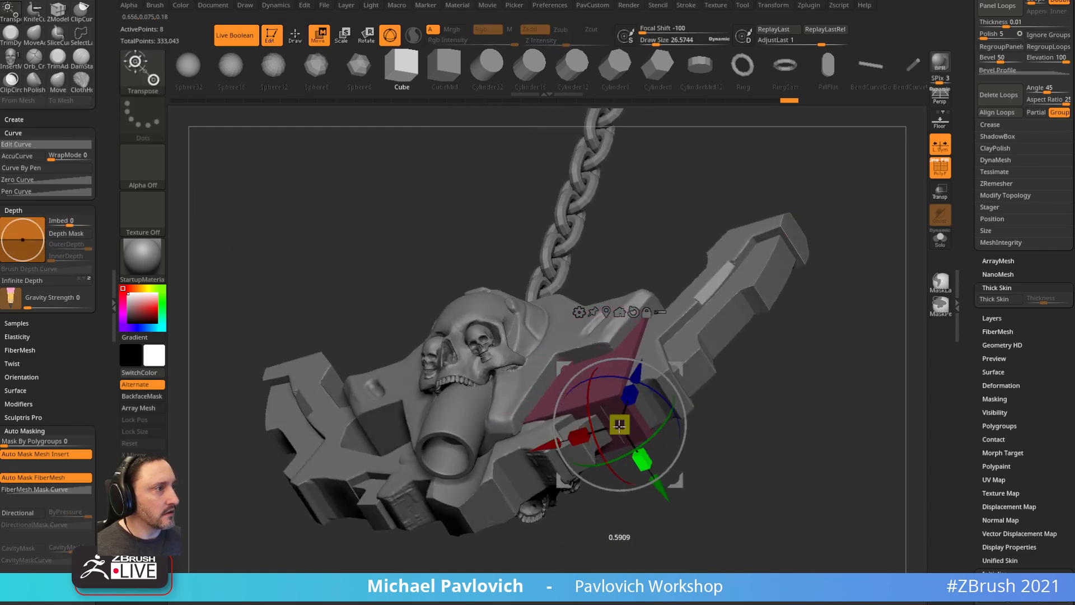
key("q")
mouse_move(796, 326)
left_mouse_down()
mouse_move(825, 369)
mouse_move(792, 347)
left_mouse_up()
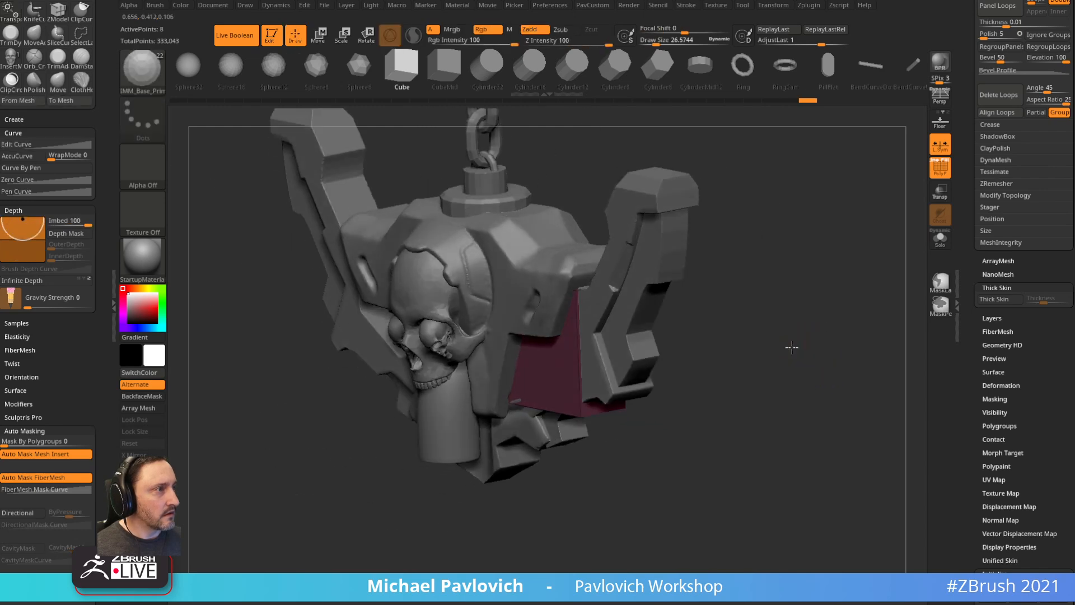
- Fine-tune the block's fit in depth and stretch it vertically by about 1.06 under the wing
key("w")
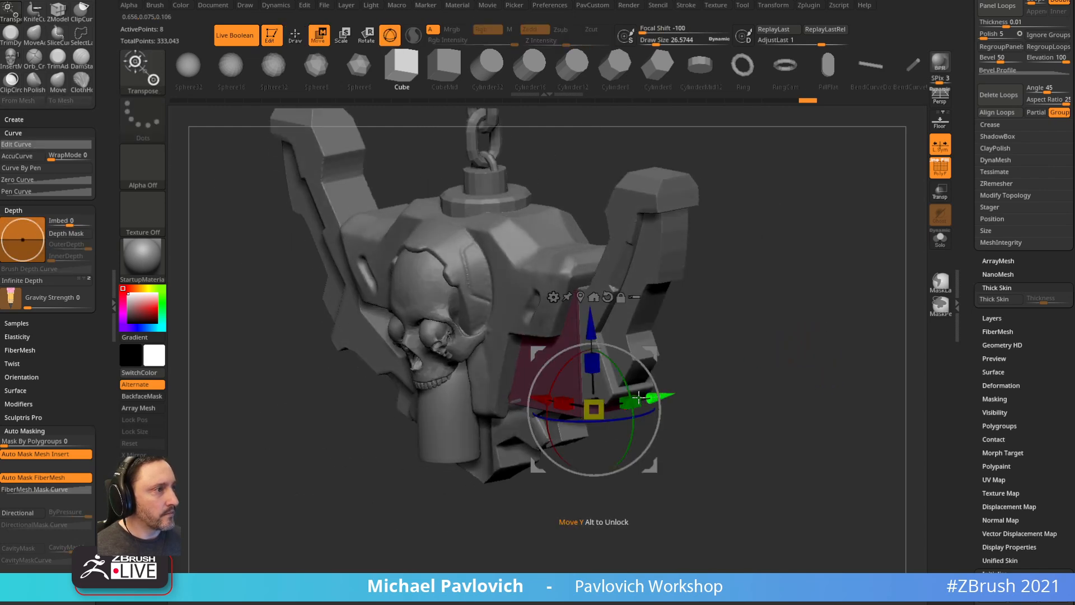
left_click_drag(638, 398, 631, 401)
left_click_drag(753, 334, 763, 330, "shift")
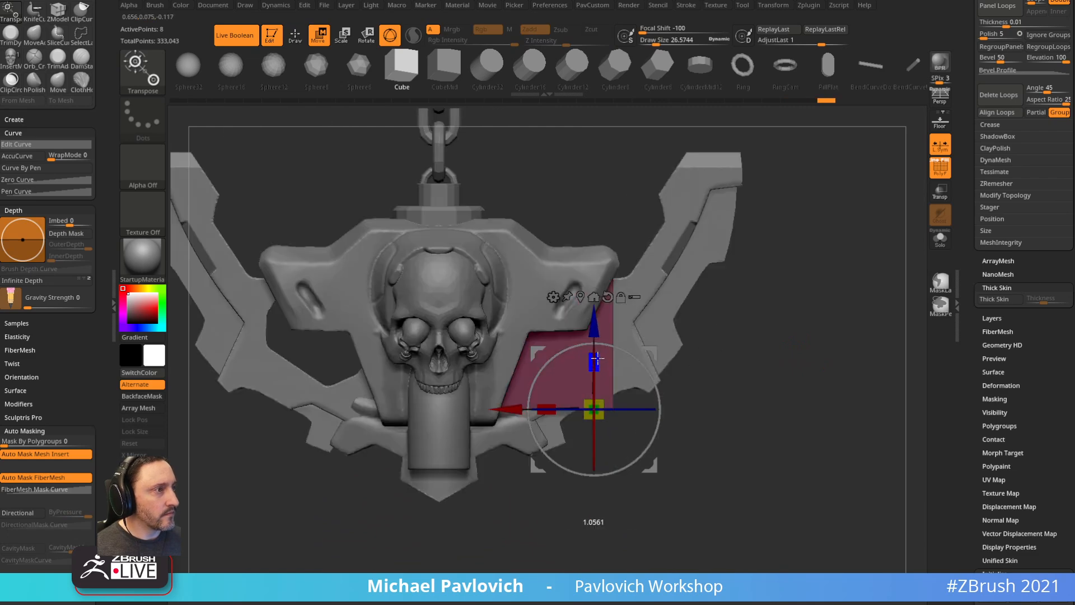
left_click_drag(598, 358, 597, 357)
- Return to Draw mode and move the block's subtool below the winged plate in the subtool order
key("q")
mouse_move(819, 317)
left_mouse_down()
mouse_move(807, 315)
mouse_move(816, 309)
left_mouse_up()
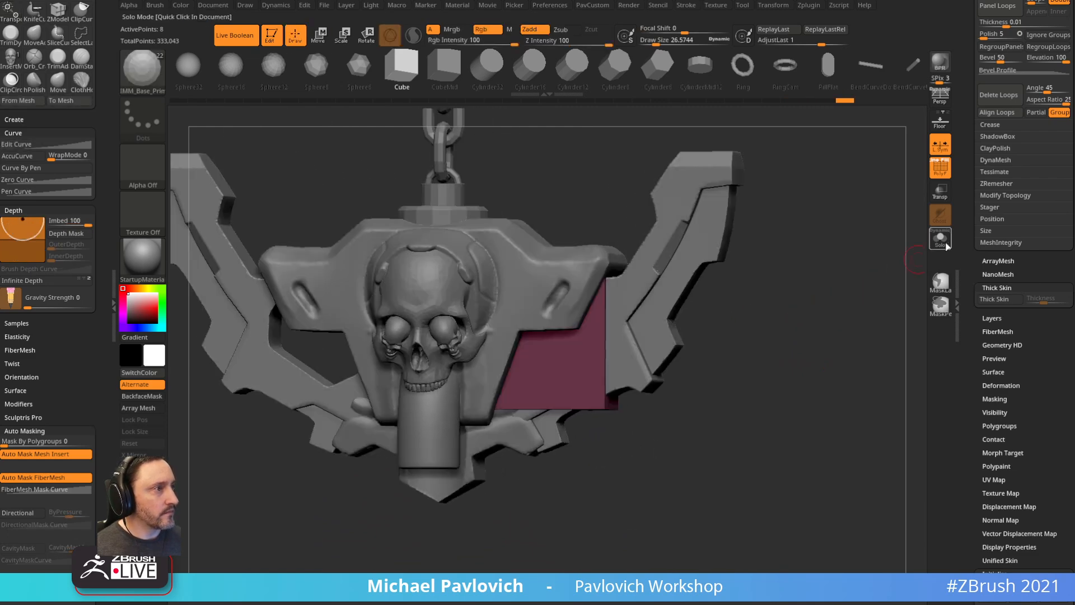
left_click_drag(965, 253, 960, 351)
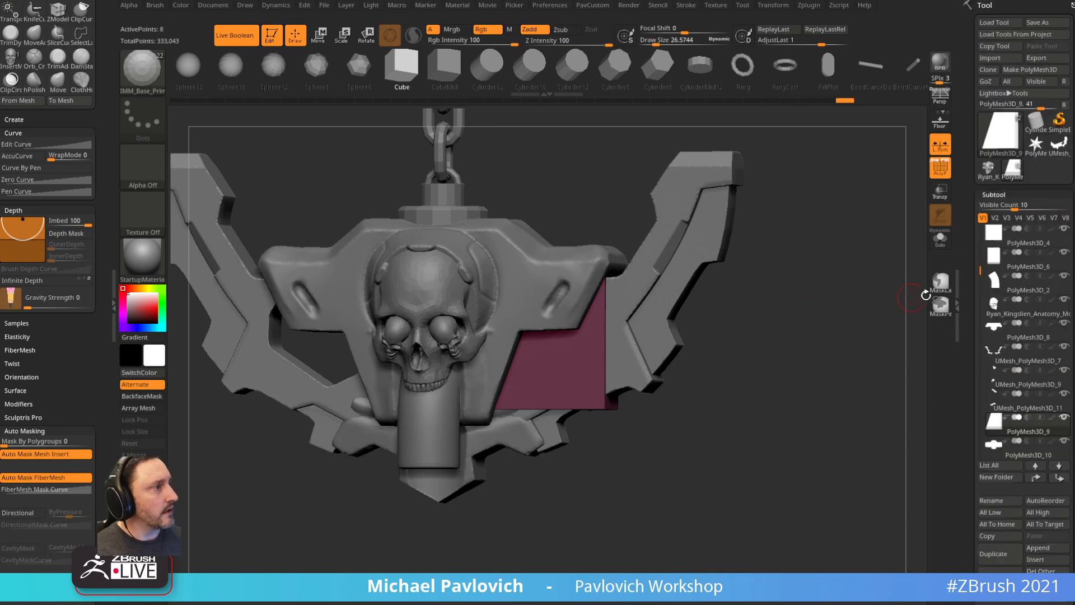
left_click(1058, 478)
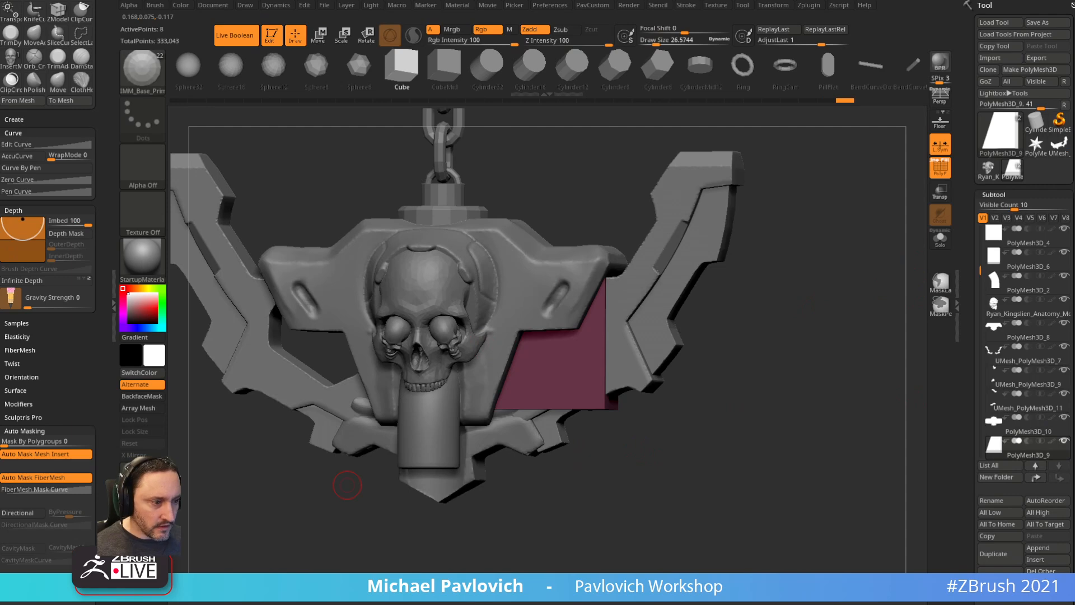
- Switch to the browser, go back to the artist's ArtStation profile, and return to ZBrush
key("alt+Tab")
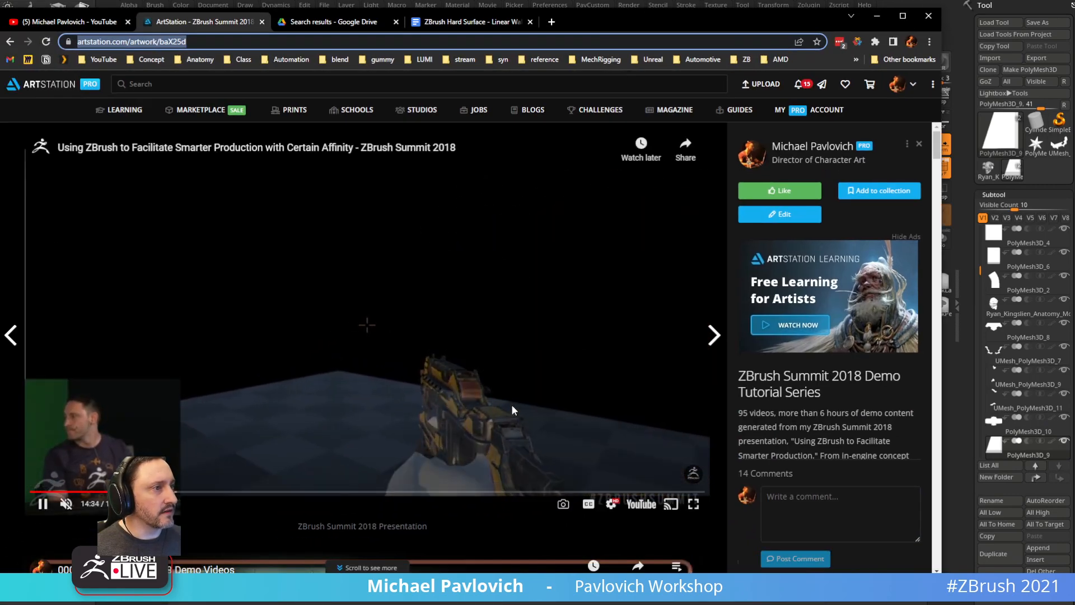
left_click(10, 42)
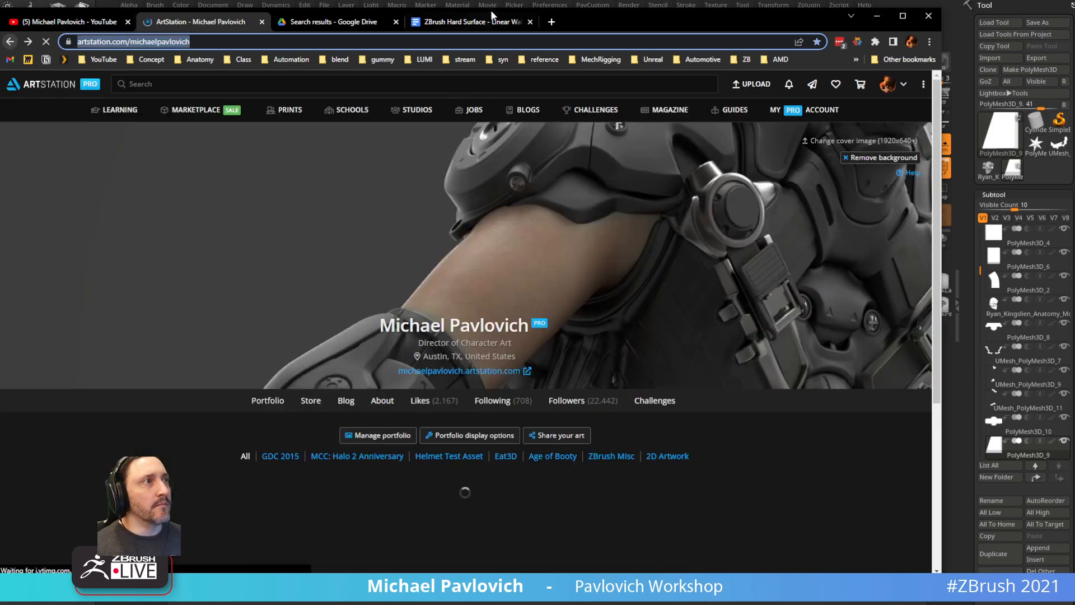
key("alt+Tab")
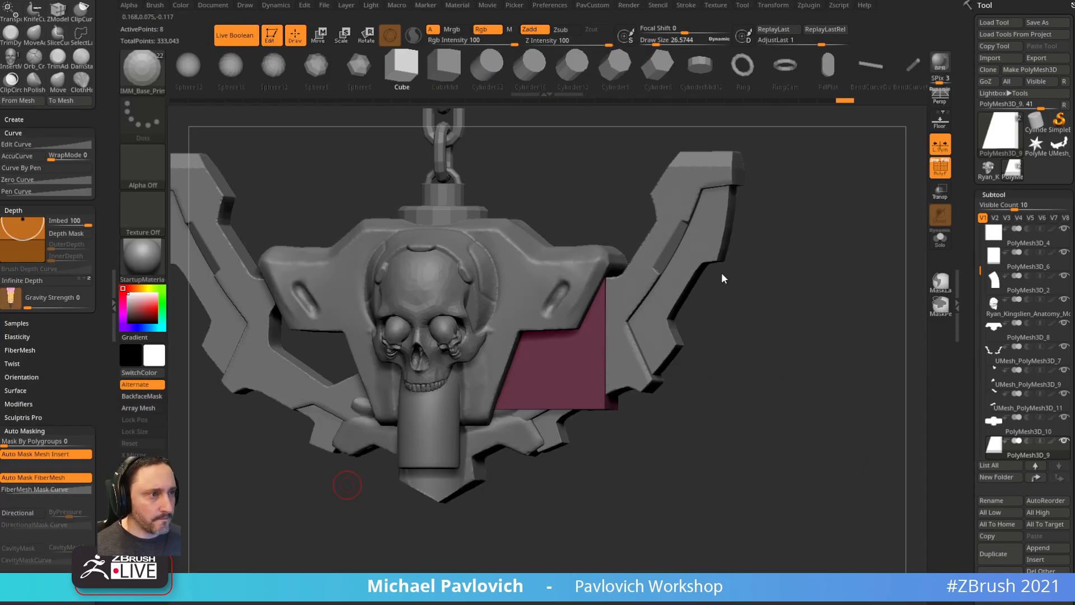
- Choose the Standard brush and make the winged plate the active subtool
left_click_drag(722, 278, 920, 338)
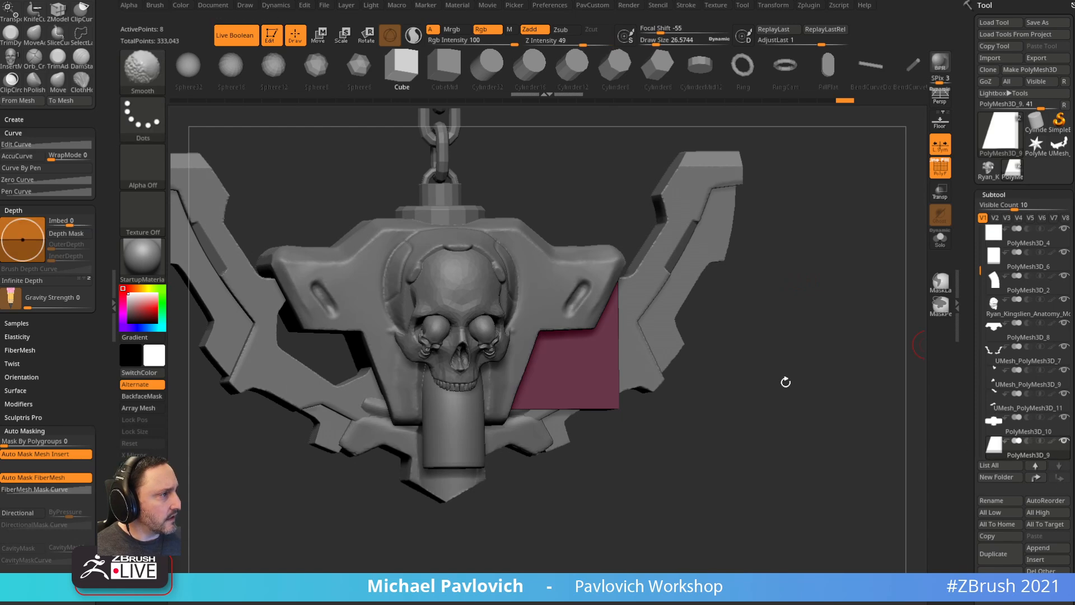
key("b")
key("s")
key("t")
key("s")
left_click(581, 273, "alt")
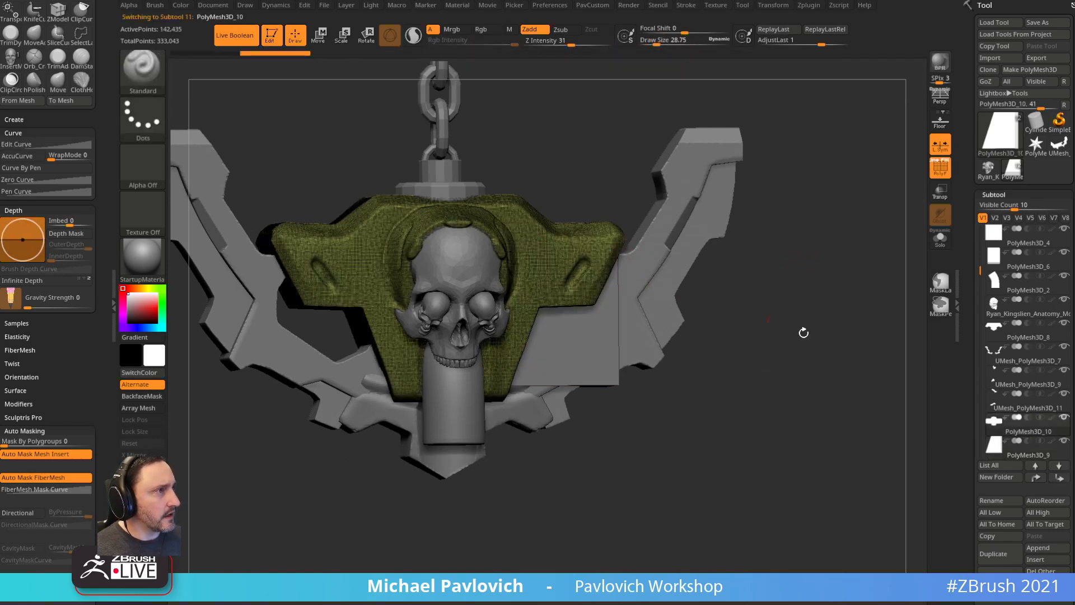
- Show only the winged plate and the block, keep the plate above the block, and set the block to subtract
left_click(1057, 477)
left_click(1063, 441, "shift")
left_click(1064, 418)
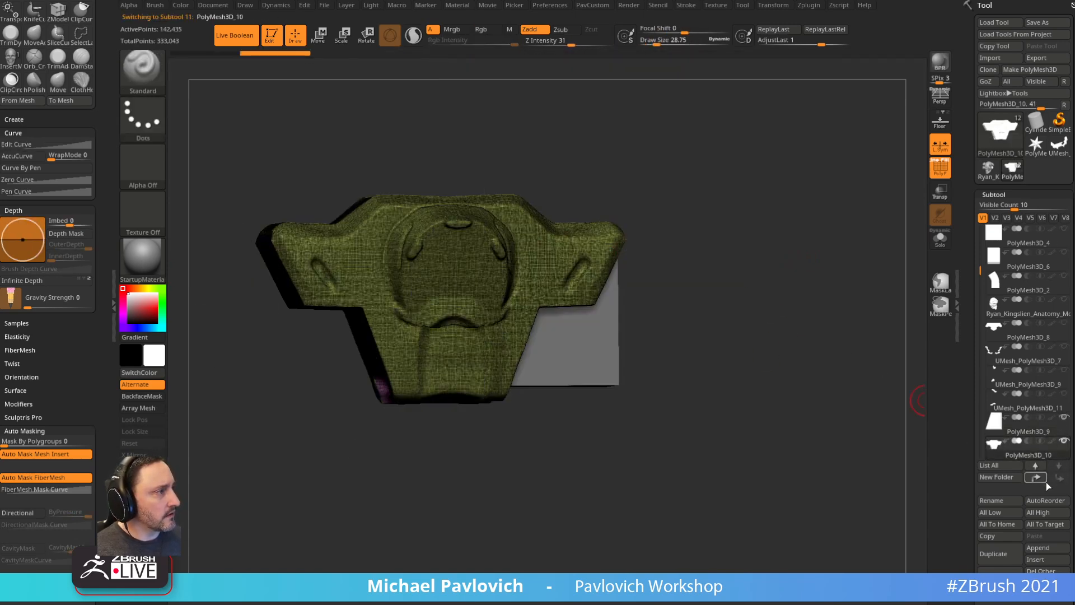
left_click(1040, 478)
left_click(1022, 443)
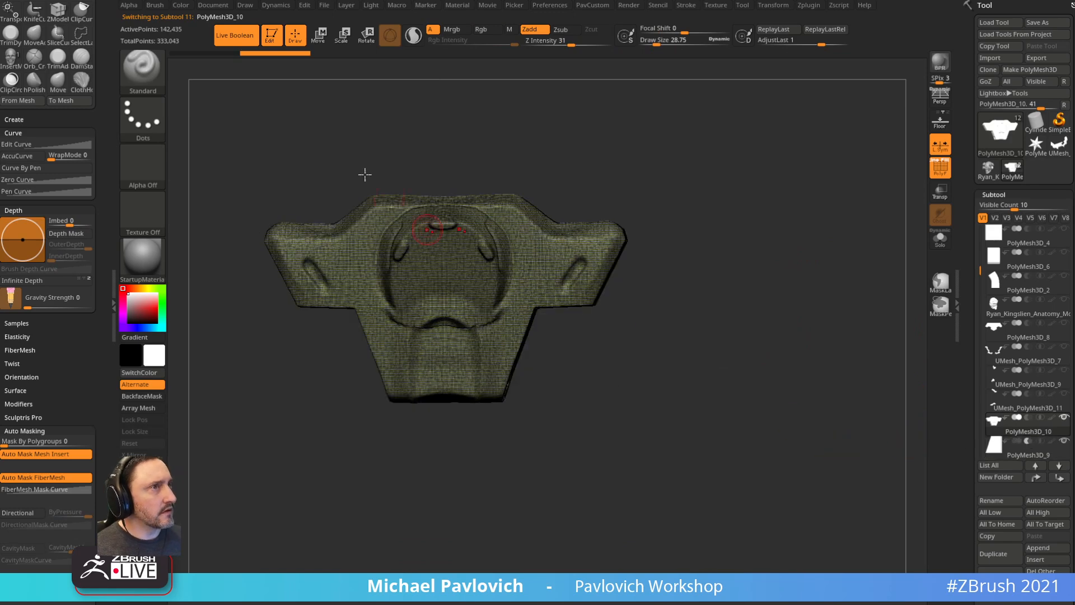
- Toggle Live Boolean off and on and compare the plate with and without the block to inspect the cut
left_click(234, 35)
left_click_drag(719, 227, 858, 215)
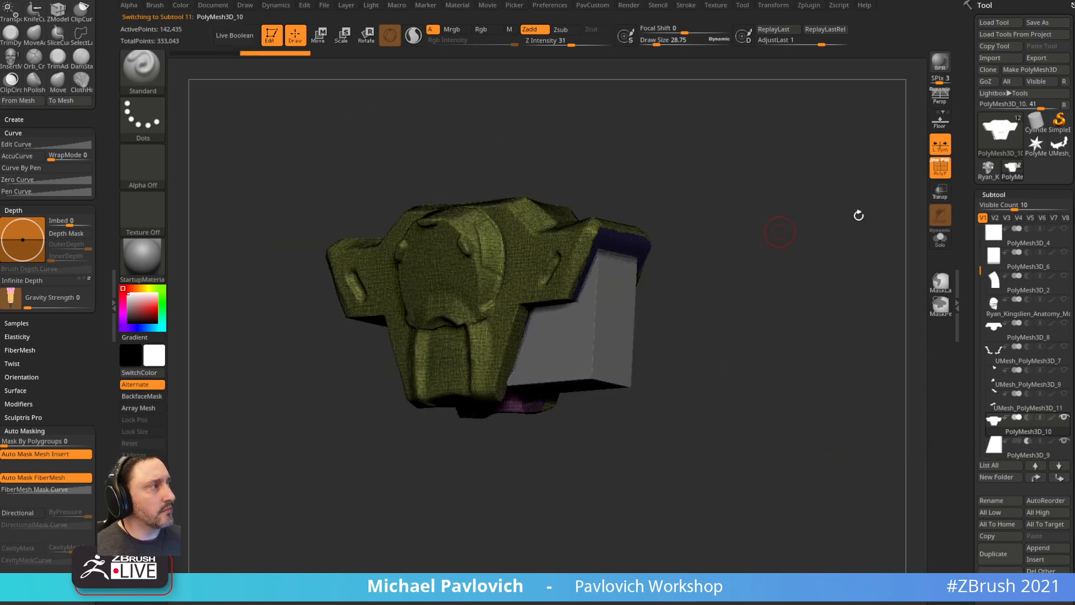
left_click(243, 35)
left_click_drag(835, 257, 785, 225)
key("w")
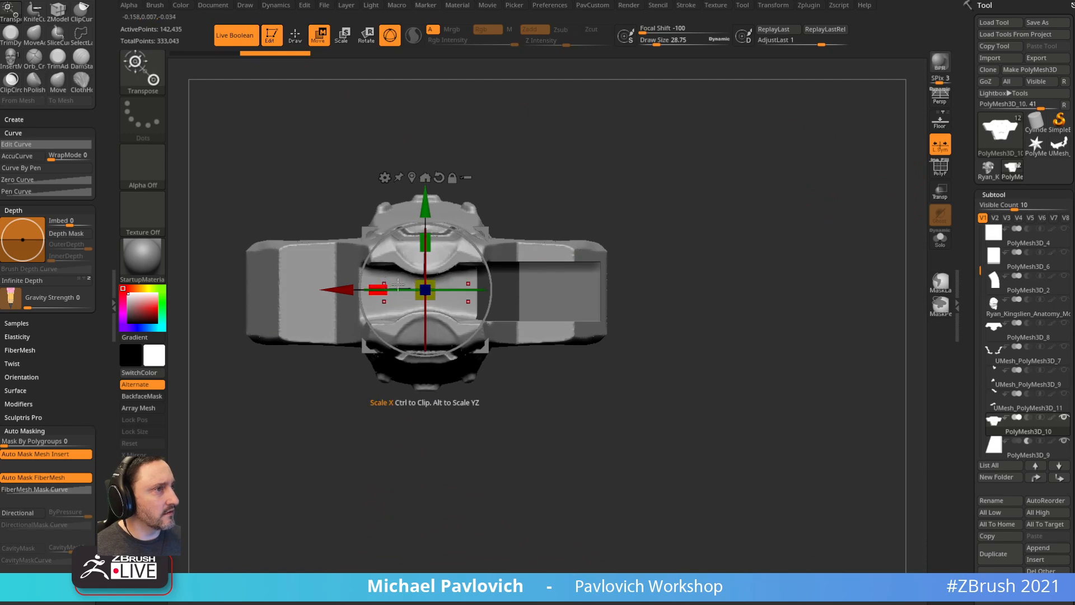
left_click(837, 234)
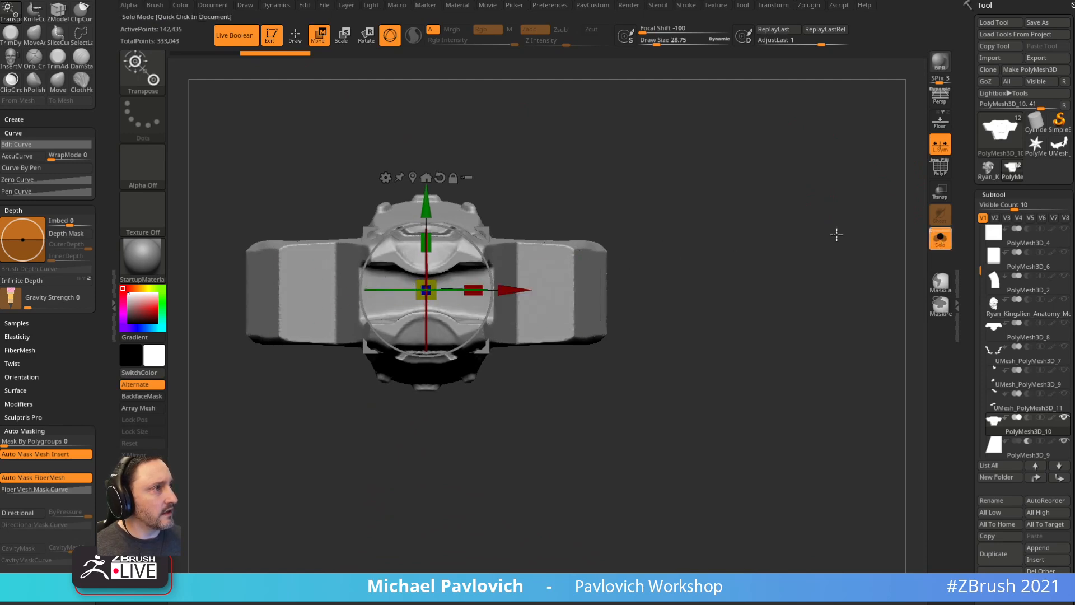
left_click(943, 238)
- Select the subtracting block and shift it outward so it cuts through the wing's outer end
left_click(1020, 450)
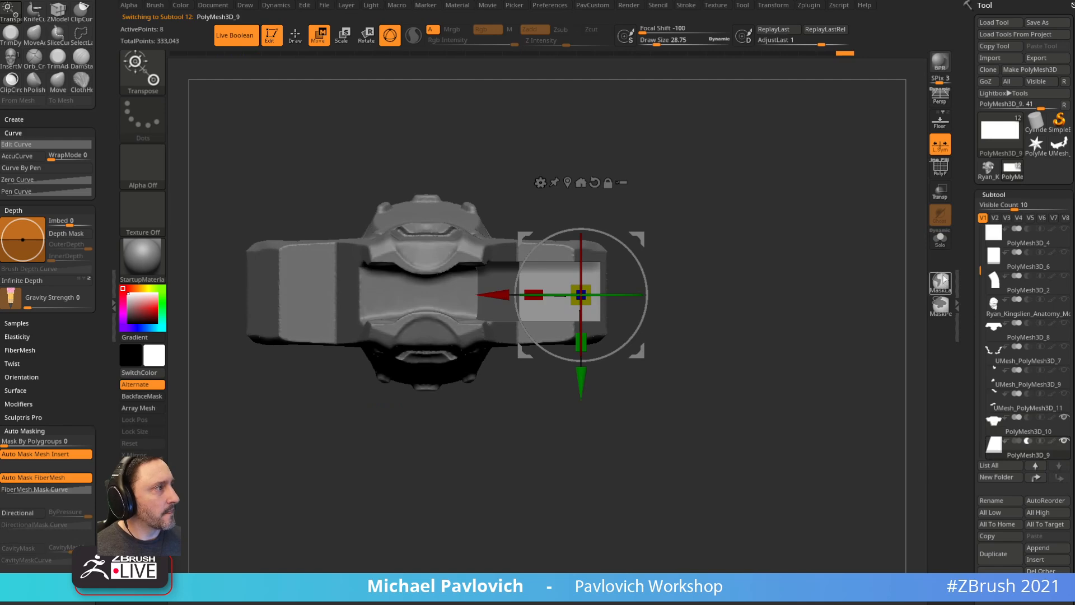
left_click(941, 239)
left_click_drag(471, 260, 537, 261, "alt")
left_click(941, 239)
key("q")
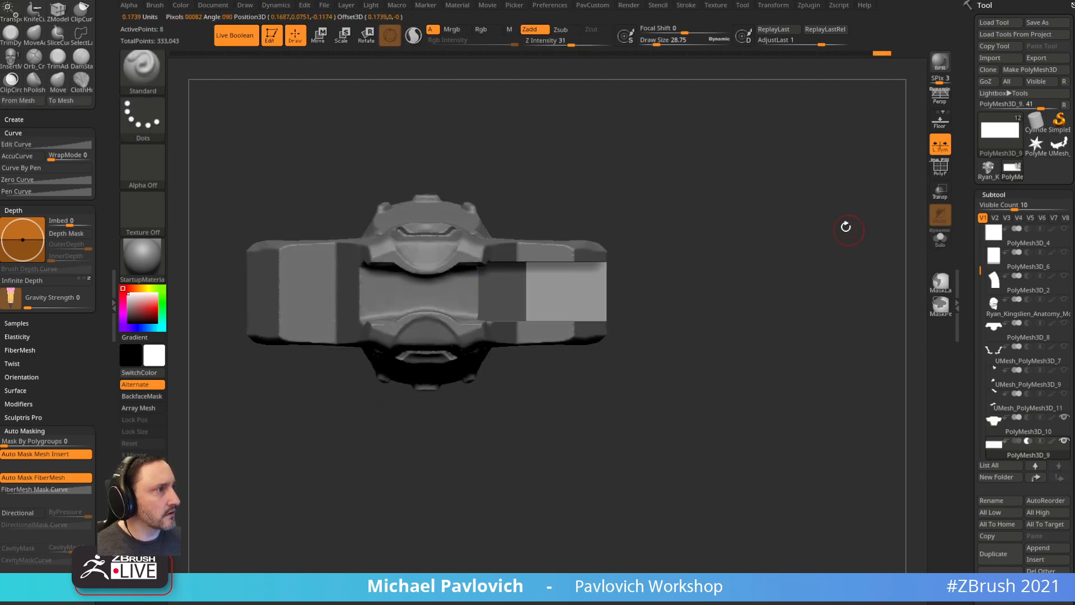
- Merge the subtracting block into the winged plate and remesh with DynaMesh to apply the cut
mouse_move(846, 227)
left_mouse_down()
mouse_move(804, 192)
mouse_move(804, 173)
mouse_move(841, 140)
mouse_move(842, 254)
mouse_move(830, 228)
mouse_move(843, 236)
left_mouse_up()
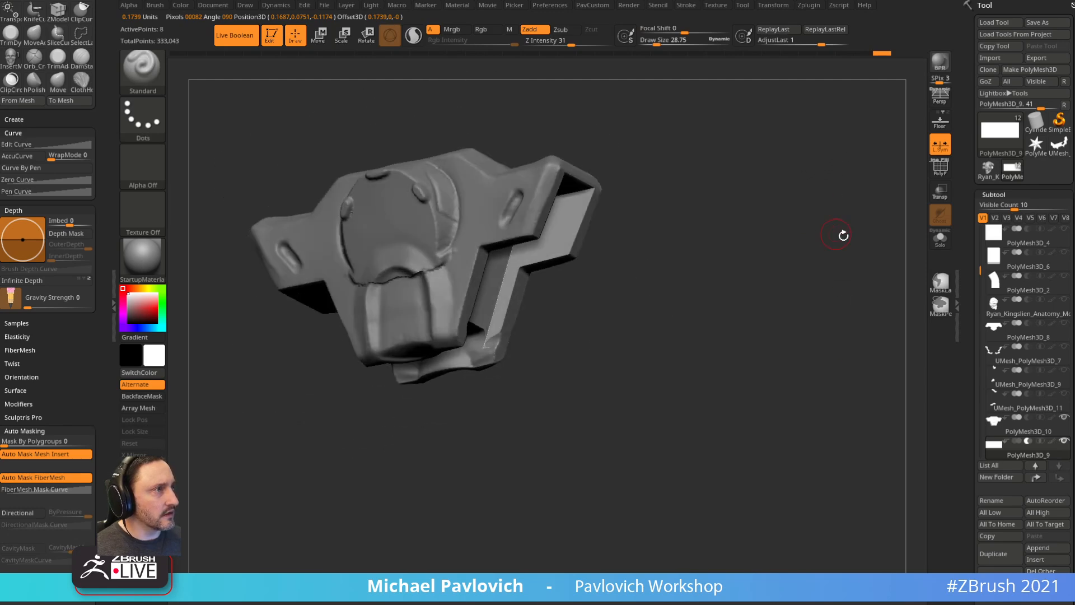
left_click(1012, 431)
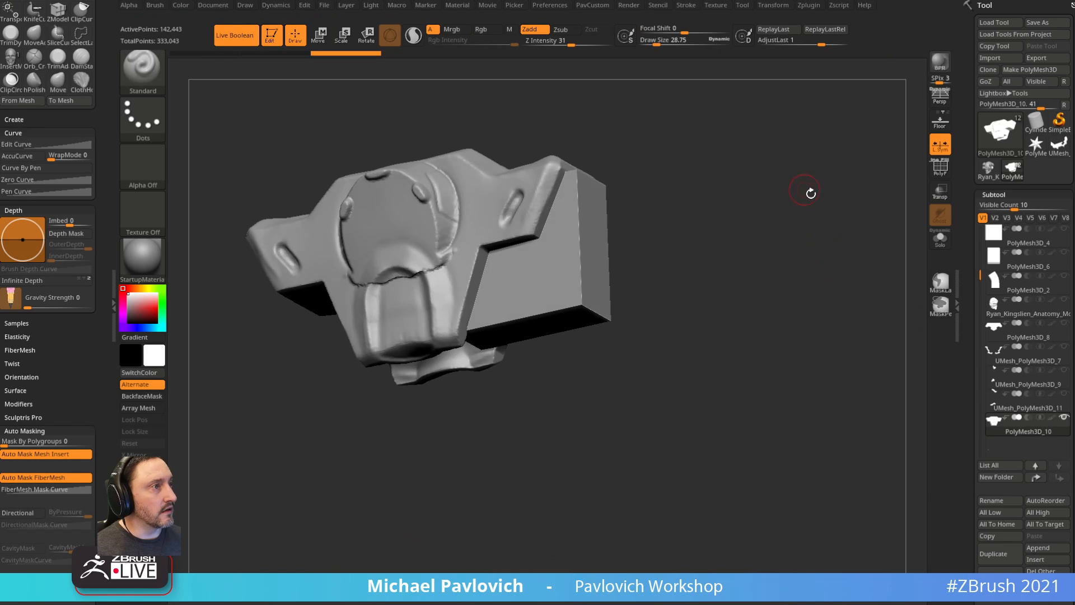
left_click_drag(805, 191, 841, 287, "ctrl")
- Apply Mirror And Weld to the plate to copy the hollowed wing to the opposite side
key("space")
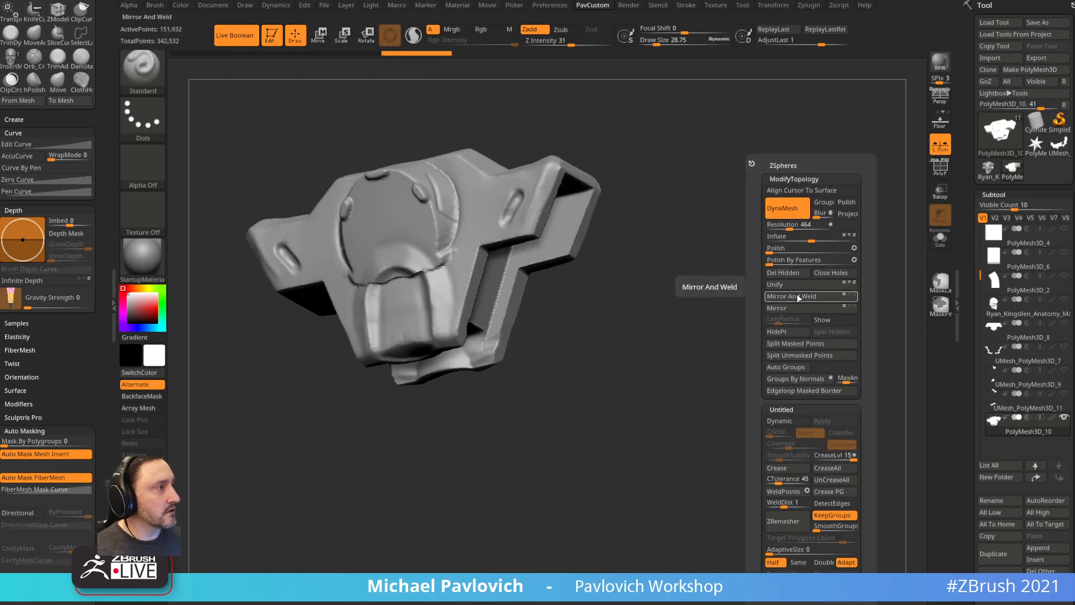
left_click(797, 295)
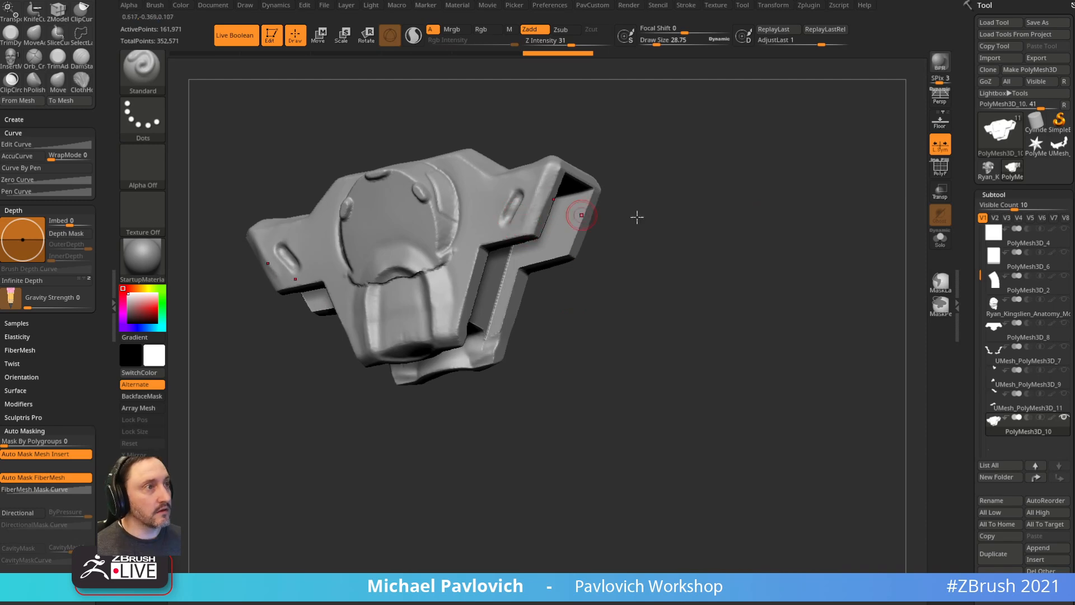
mouse_move(636, 217)
left_mouse_down()
mouse_move(756, 233)
mouse_move(696, 259)
left_mouse_up()
key("shift")
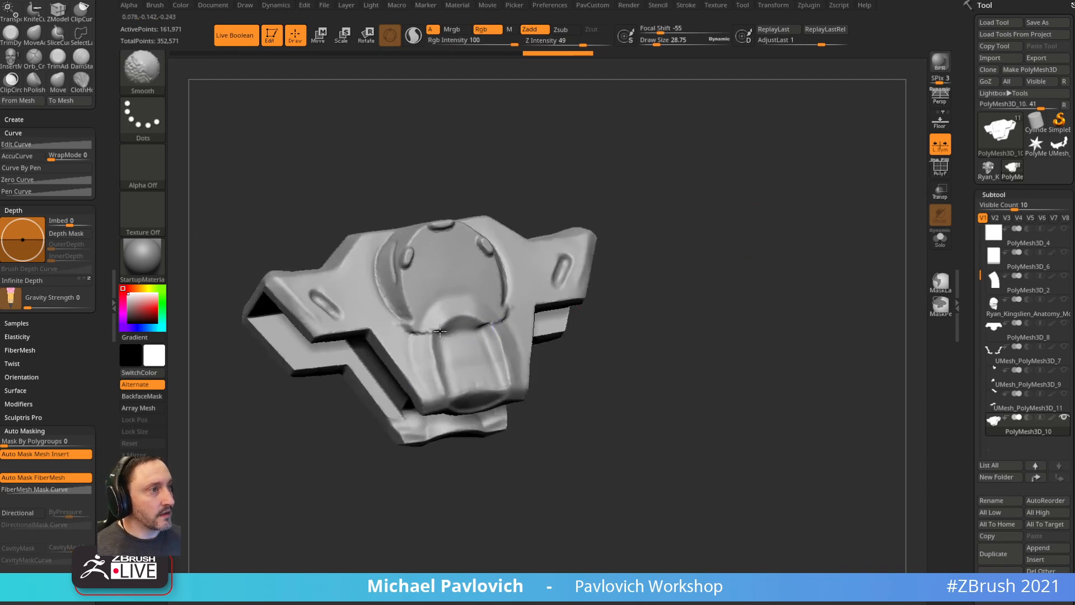
- Make all the subtools visible again and view the whole ornament from the front
left_click(1067, 339)
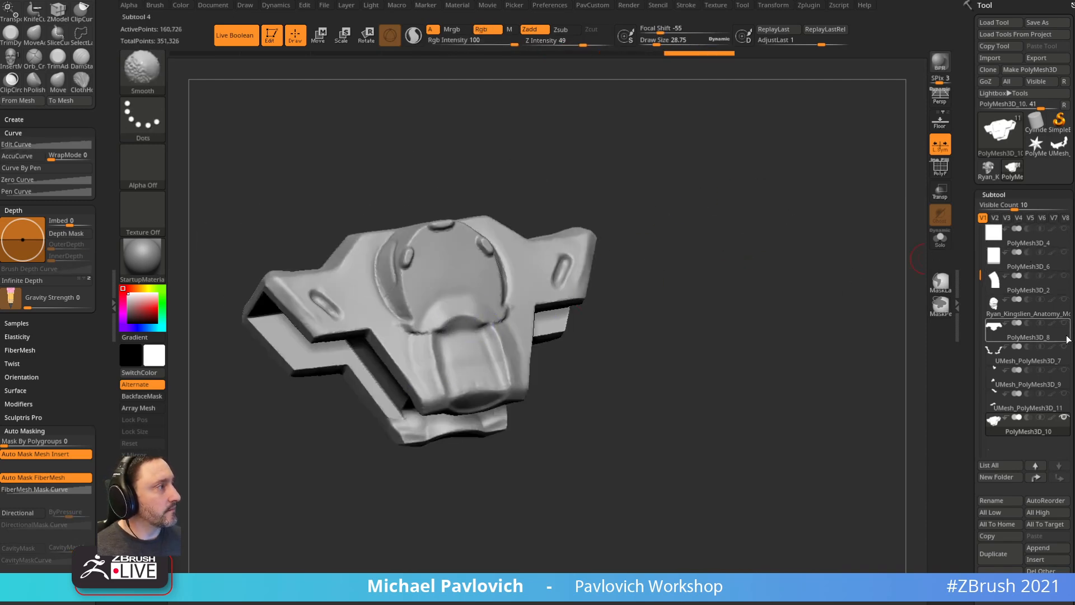
left_click(1064, 417, "shift")
mouse_move(722, 241)
left_mouse_down()
mouse_move(751, 223)
mouse_move(844, 233)
mouse_move(824, 250)
left_mouse_up()
key("s")
mouse_move(834, 255)
left_mouse_down()
mouse_move(842, 281)
mouse_move(814, 245)
mouse_move(857, 260)
mouse_move(871, 308)
mouse_move(839, 284)
left_mouse_up()
left_click_drag(788, 285, 836, 285, "shift")
- Select the UMesh_PolyMesh3D_11 subtool on the outer arms and choose the Standard brush with a draw size of about 8.5
left_click(673, 297, "alt")
mouse_move(673, 297)
left_mouse_down()
mouse_move(694, 305)
mouse_move(719, 271)
left_mouse_up()
key("s")
left_click(725, 286)
left_click(714, 273, "alt")
key("b")
key("m")
key("v")
key("b")
key("s")
key("t")
mouse_move(437, 413)
left_mouse_down()
mouse_move(405, 463)
mouse_move(435, 463)
mouse_move(804, 298)
mouse_move(795, 302)
mouse_move(798, 281)
mouse_move(780, 271)
left_mouse_up()
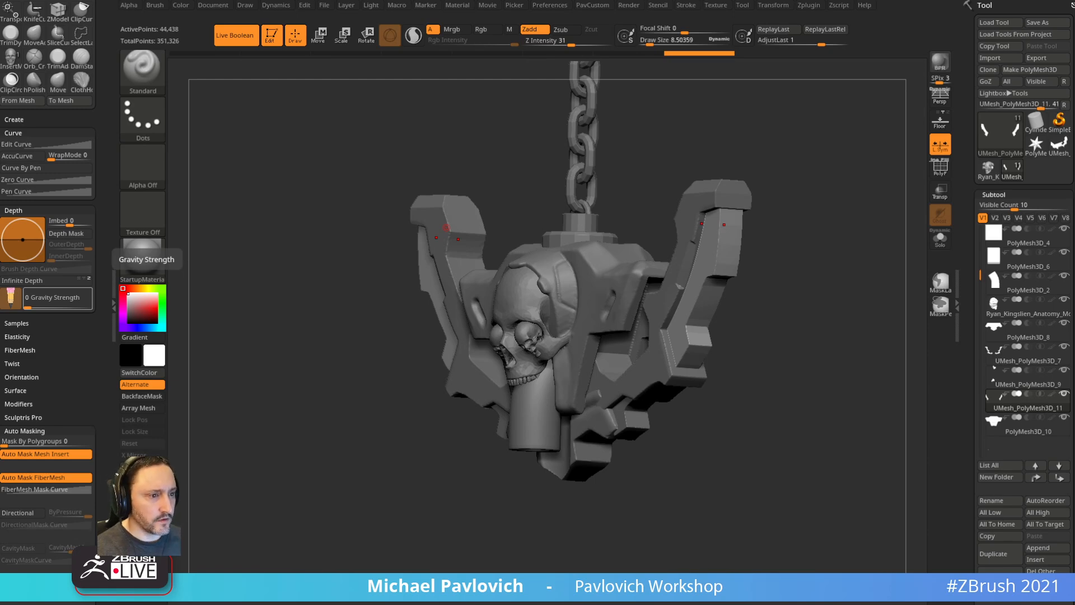
- Bring up the Mechanical Terminology and Examples document in the browser and copy its share link
left_click_drag(0, 224, 492, 27)
left_click(907, 94)
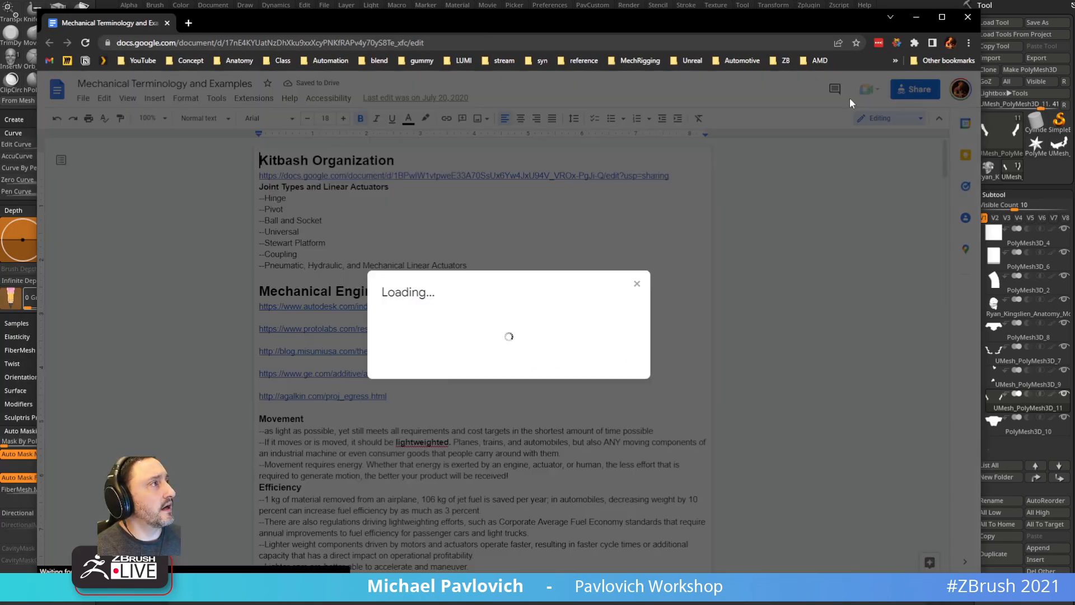
left_click(405, 439)
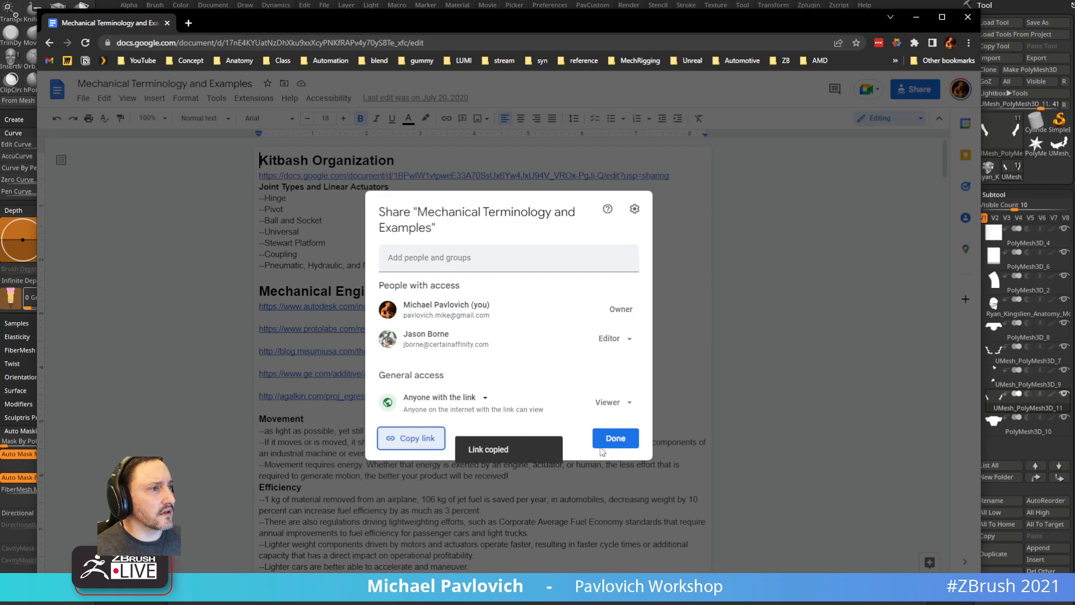
left_click(615, 438)
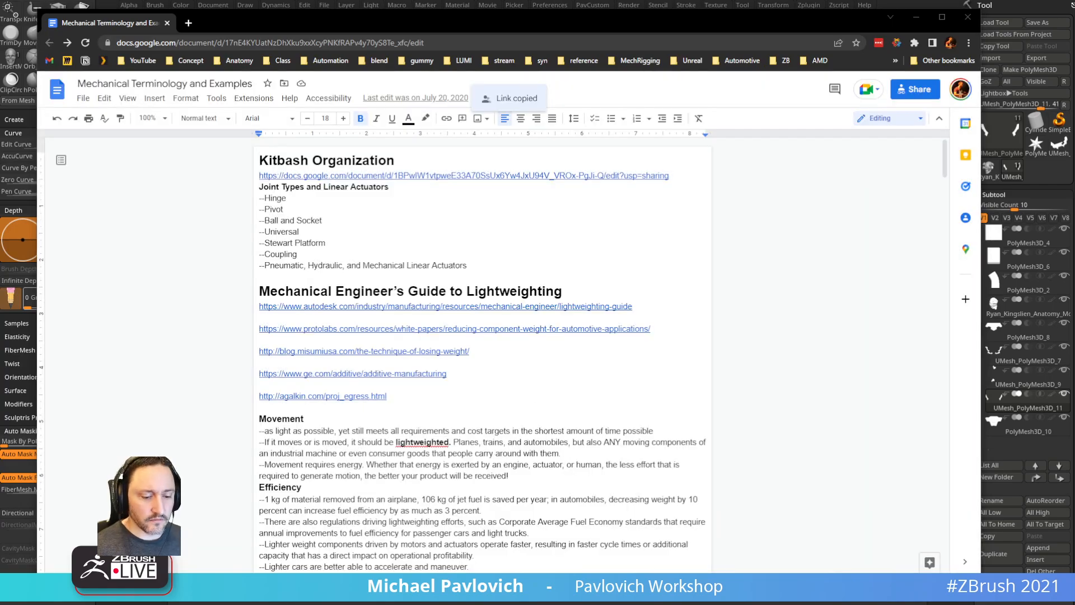
- Look through the document's sections on lightweighting, structural truss patterns, sheet metal design, vibration damping, and stiffness and strength in metal
scroll(476, 406, "down", 20)
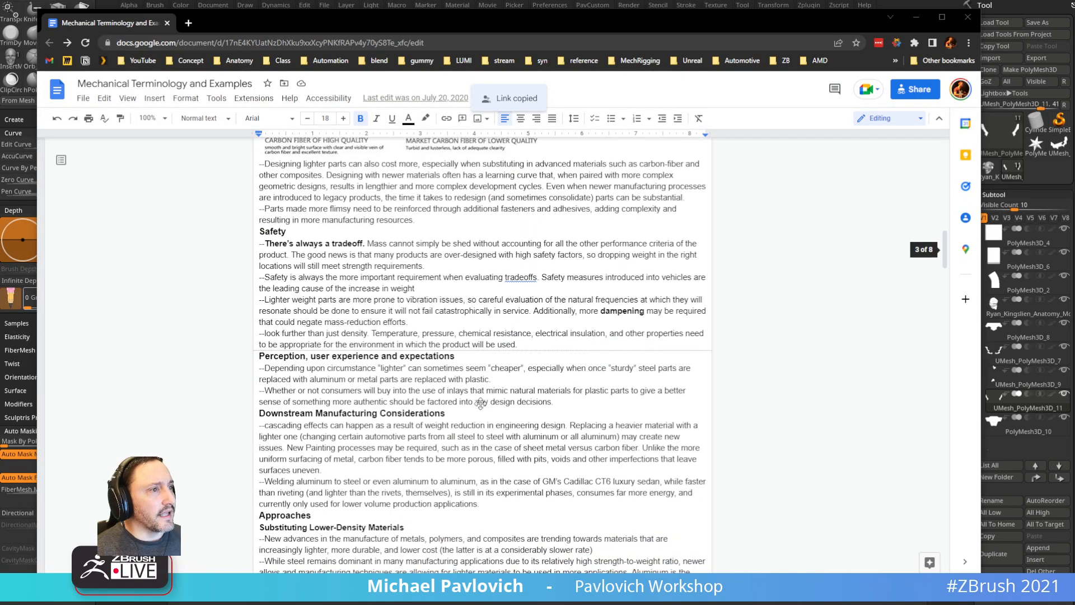
scroll(480, 403, "down", 10)
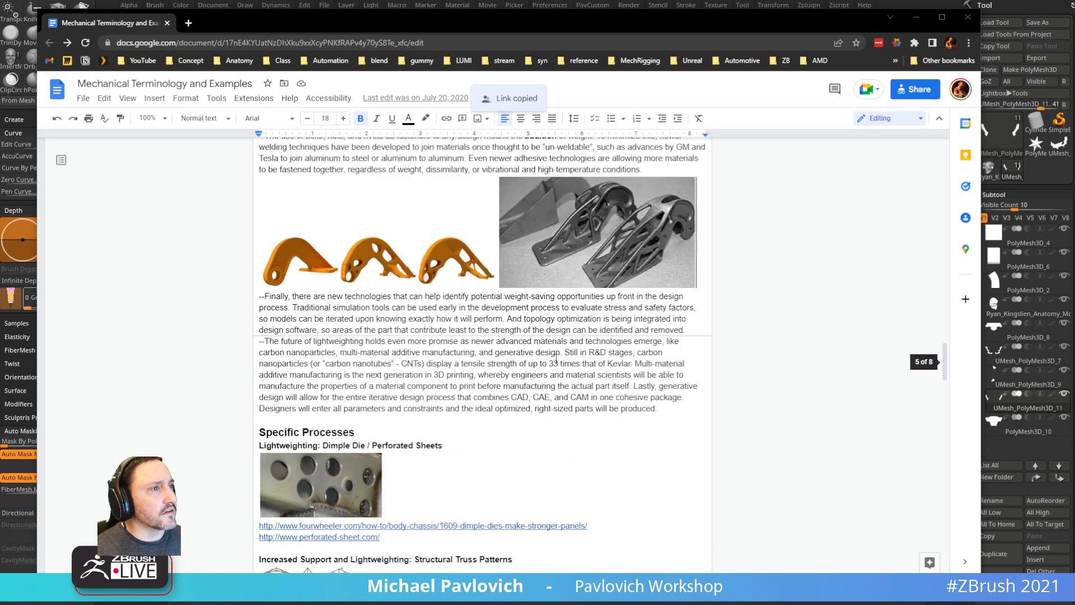
scroll(538, 357, "up", 1)
scroll(504, 362, "down", 2)
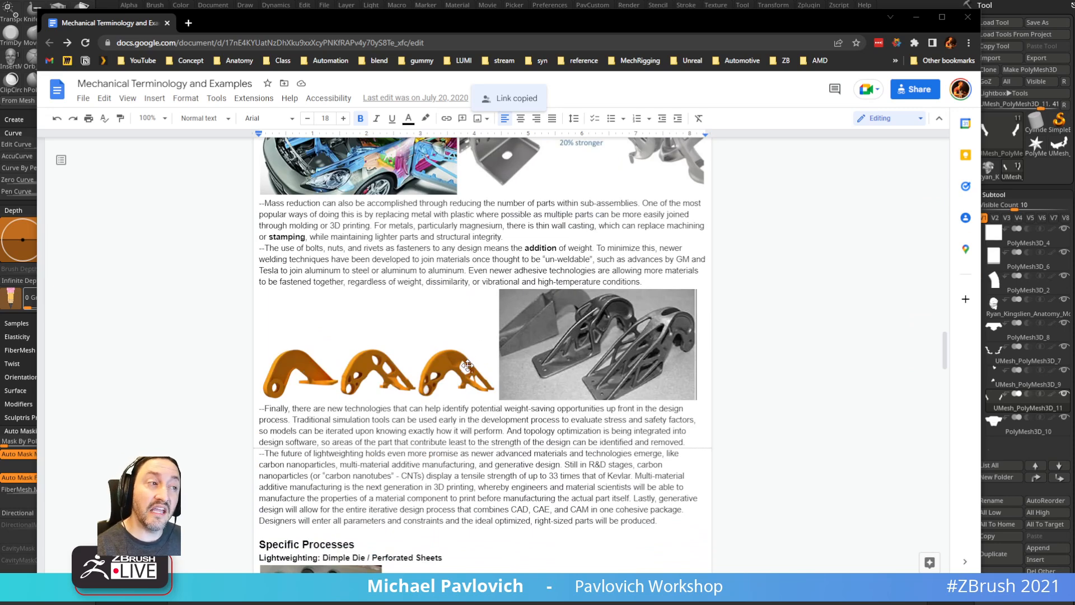
scroll(599, 338, "down", 8)
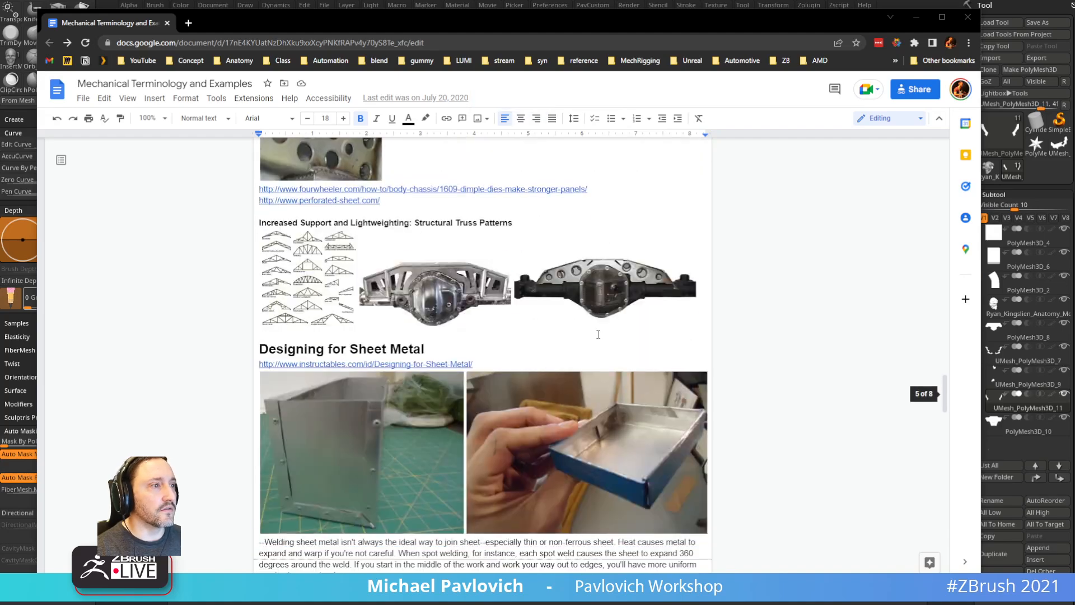
scroll(573, 324, "down", 20)
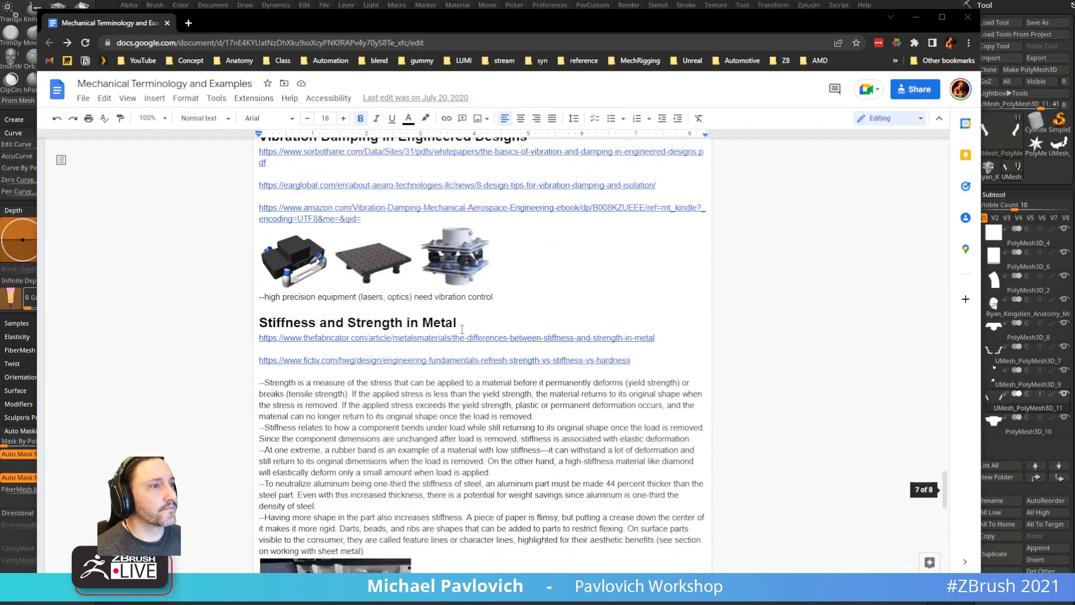
scroll(461, 329, "up", 5)
scroll(410, 266, "down", 12)
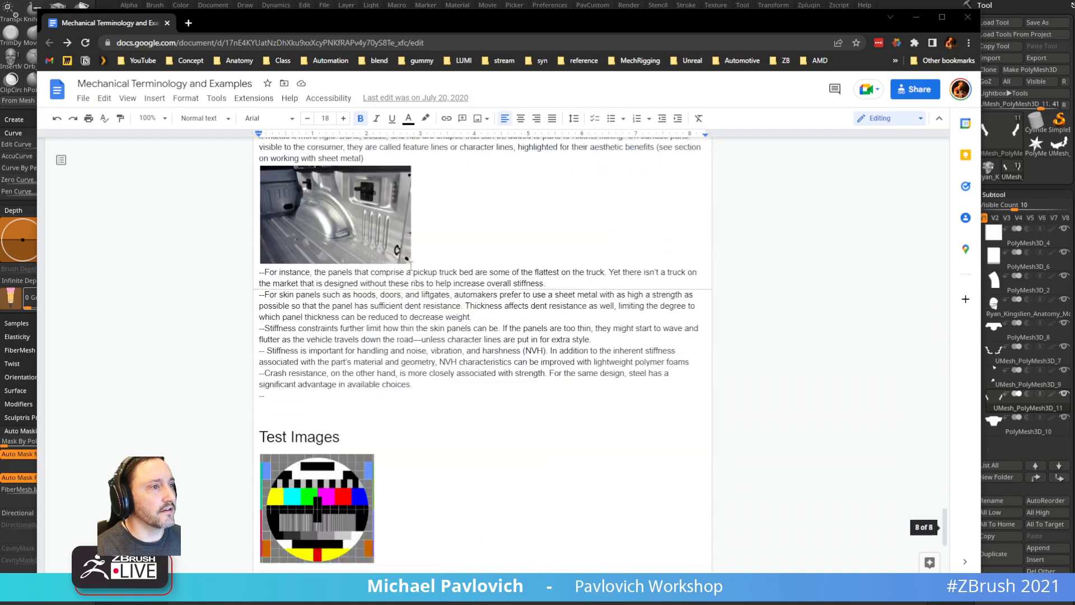
- Look through the sheet metal strength sections of the Mechanical Terminology and Examples document and close the document
scroll(511, 338, "down", 3)
scroll(511, 338, "up", 15)
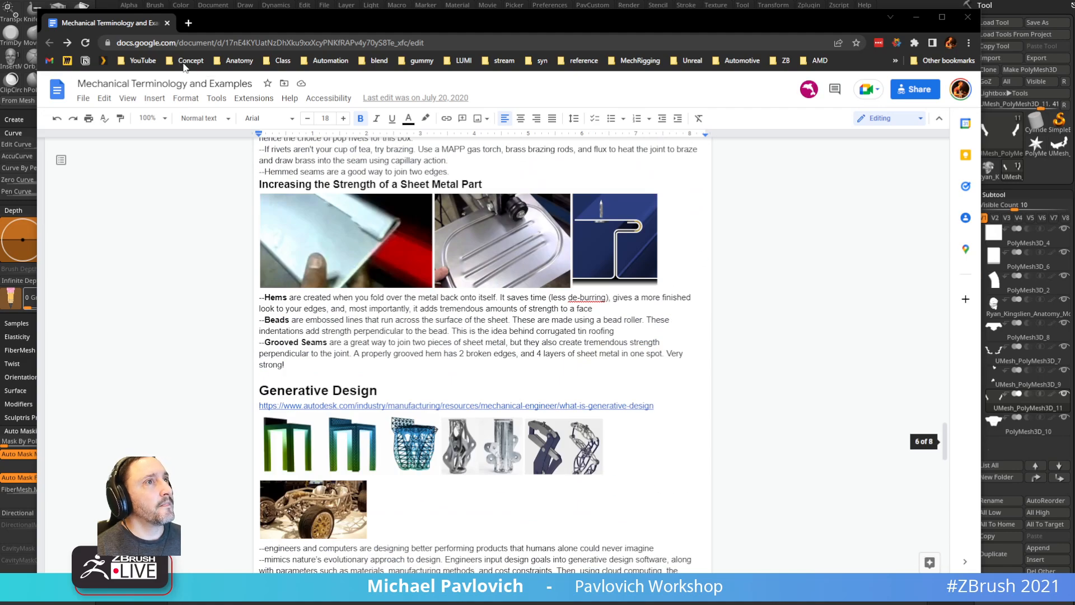
left_click(168, 24)
- Examine the hanging skull anchor model in ZBrush from the front and sides, making PolyMesh3D_2 the active subtool
left_click_drag(828, 224, 841, 223, "shift")
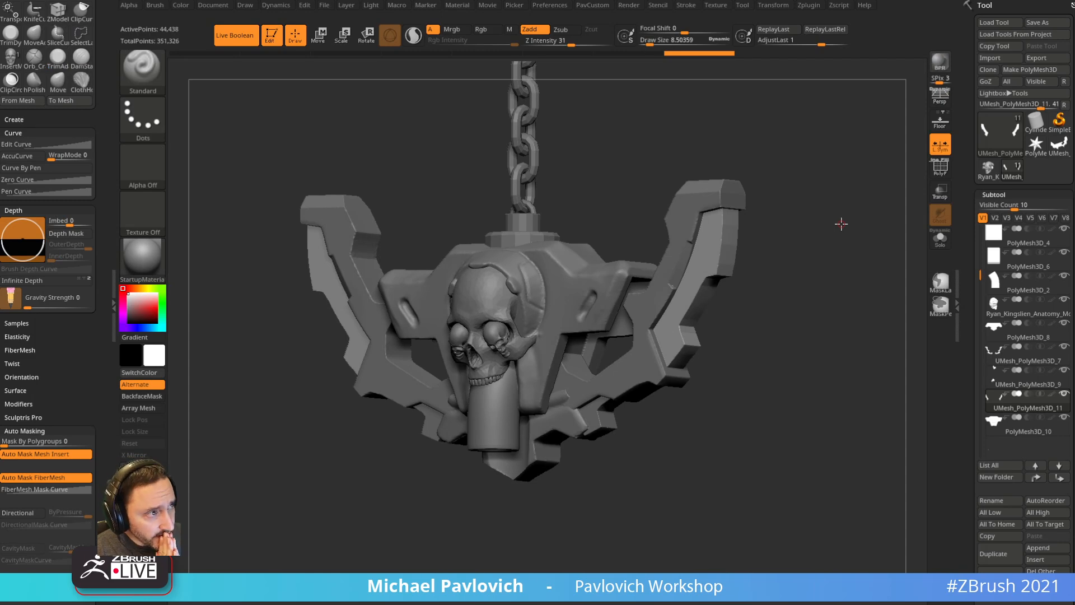
left_click_drag(798, 178, 859, 128)
key("s")
mouse_move(762, 194)
left_mouse_down()
mouse_move(787, 197)
mouse_move(776, 197)
mouse_move(785, 173)
mouse_move(812, 204)
mouse_move(789, 175)
mouse_move(825, 199)
mouse_move(784, 187)
mouse_move(755, 228)
left_mouse_up()
left_click(594, 336, "alt")
key("s")
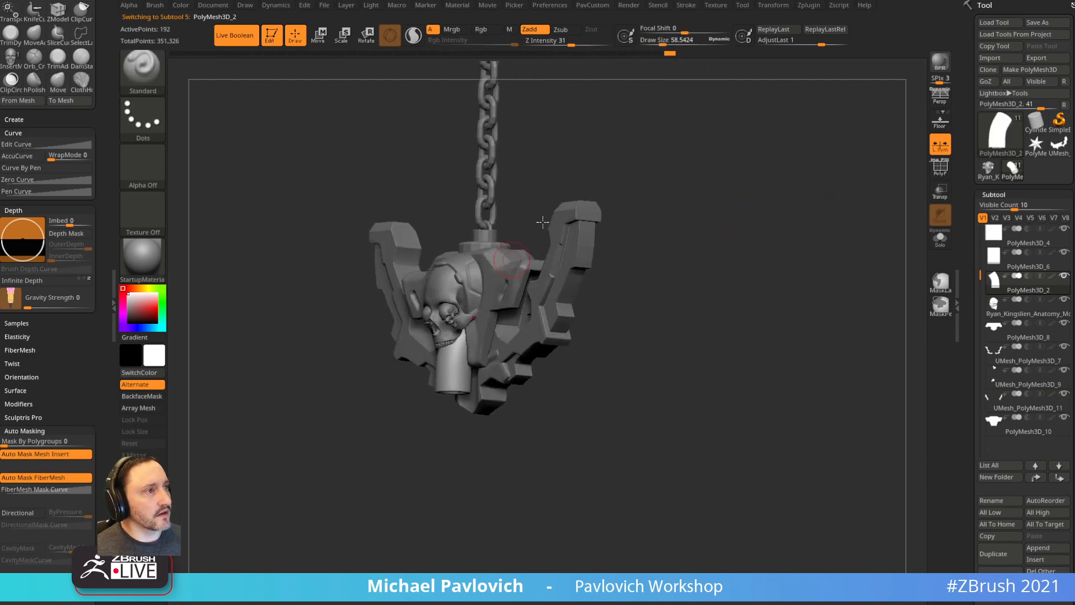
mouse_move(562, 173)
left_mouse_down("alt")
mouse_move(583, 235)
mouse_move(609, 208)
left_mouse_up("alt")
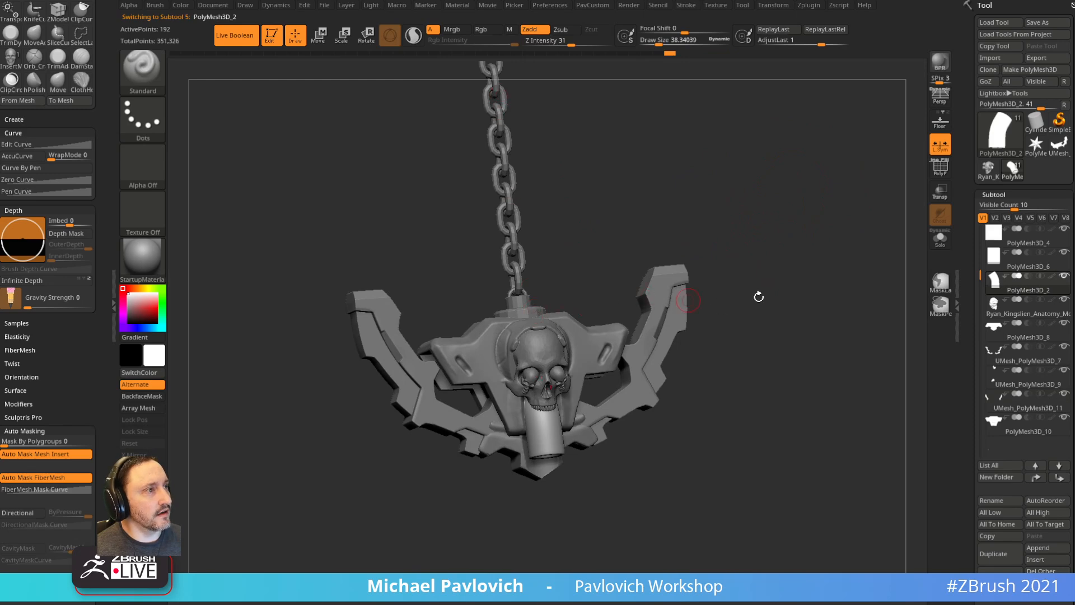
left_click_drag(758, 298, 773, 264)
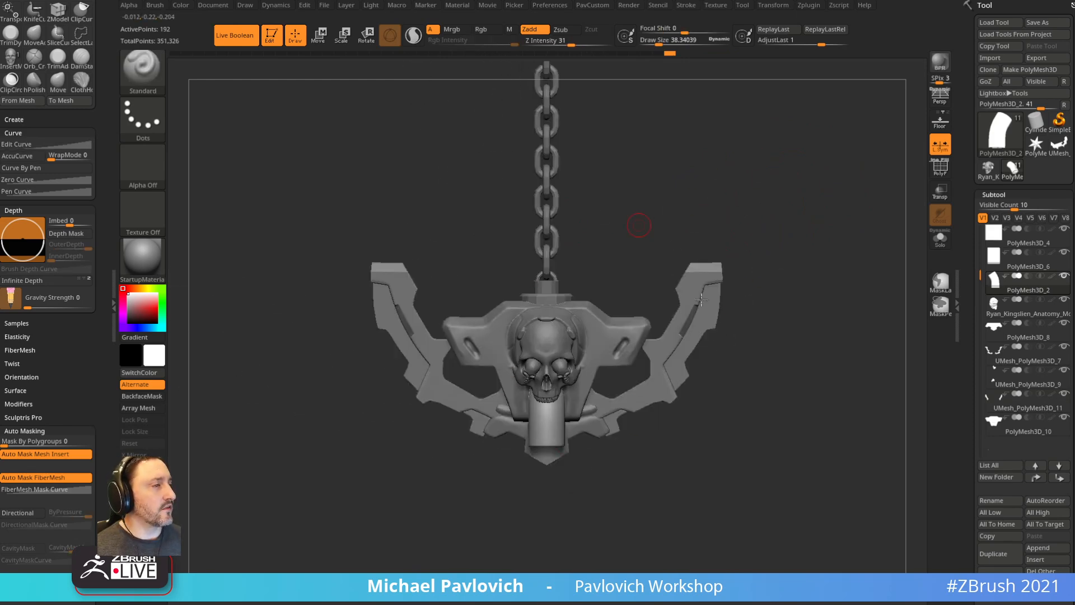
left_click_drag(707, 381, 668, 250, "alt")
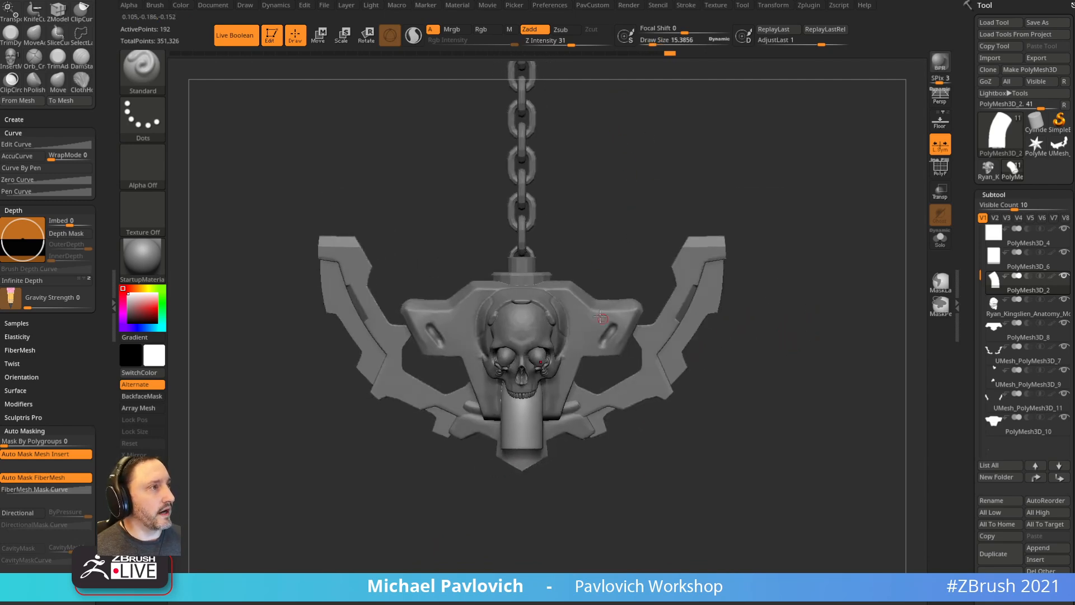
left_click_drag(774, 241, 787, 253)
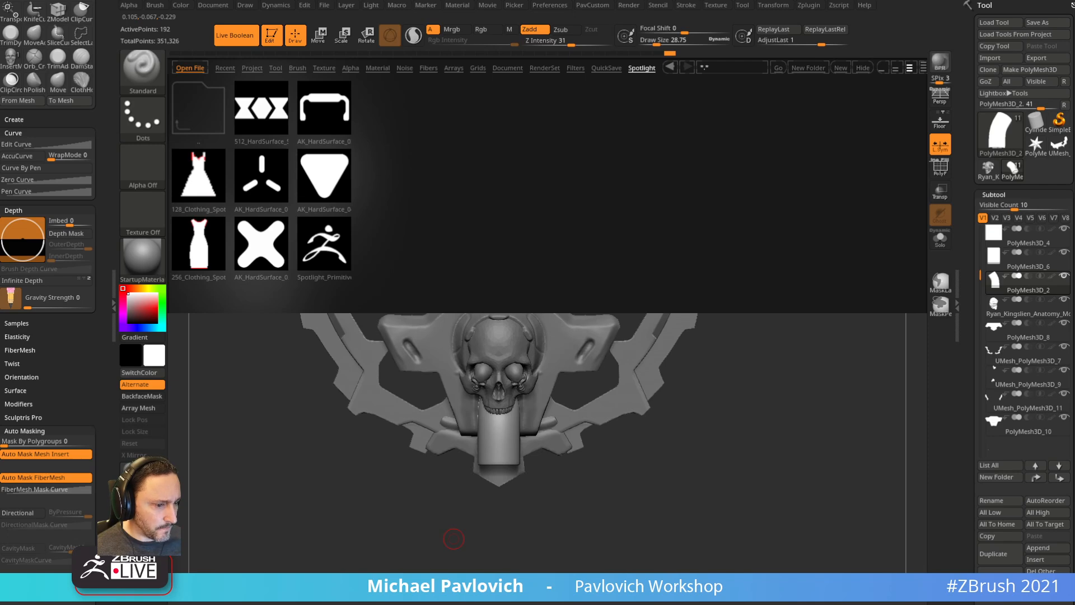
- Bring up the Kitbash Organization document and look through its hinge, pivot and joint reference images
left_click_drag(453, 539, 480, 19)
scroll(409, 233, "down", 10)
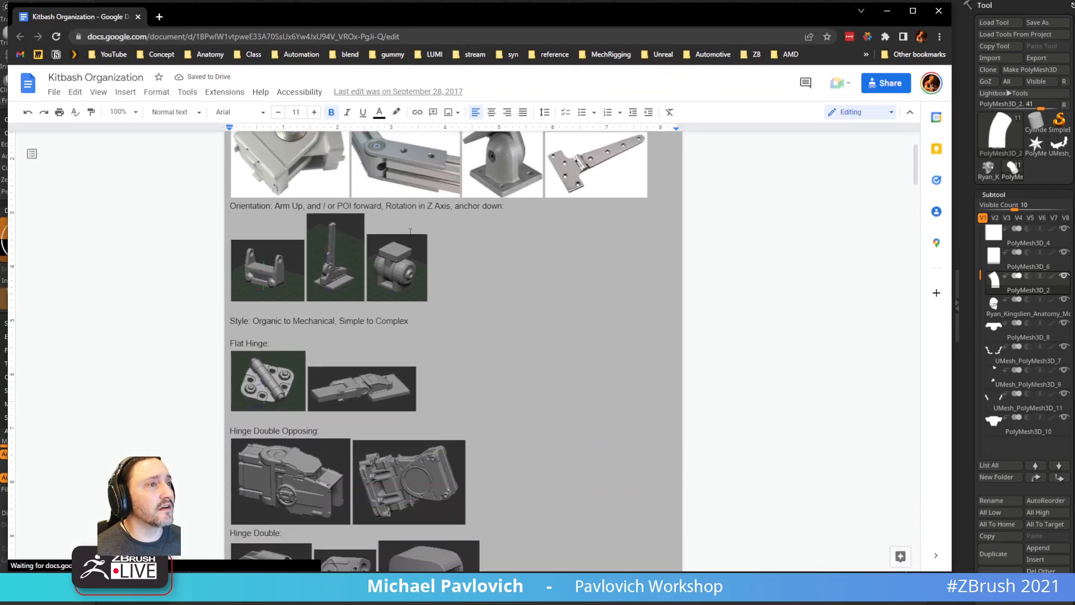
scroll(413, 233, "down", 8)
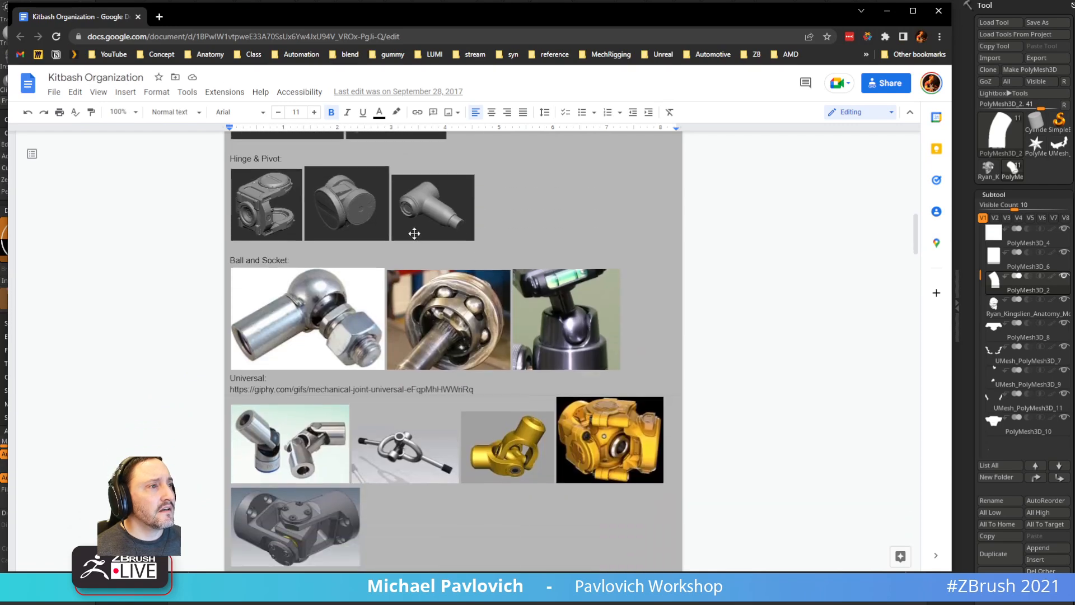
- Copy the sharing link of the Kitbash Organization document and move its browser window out of view
left_click(885, 83)
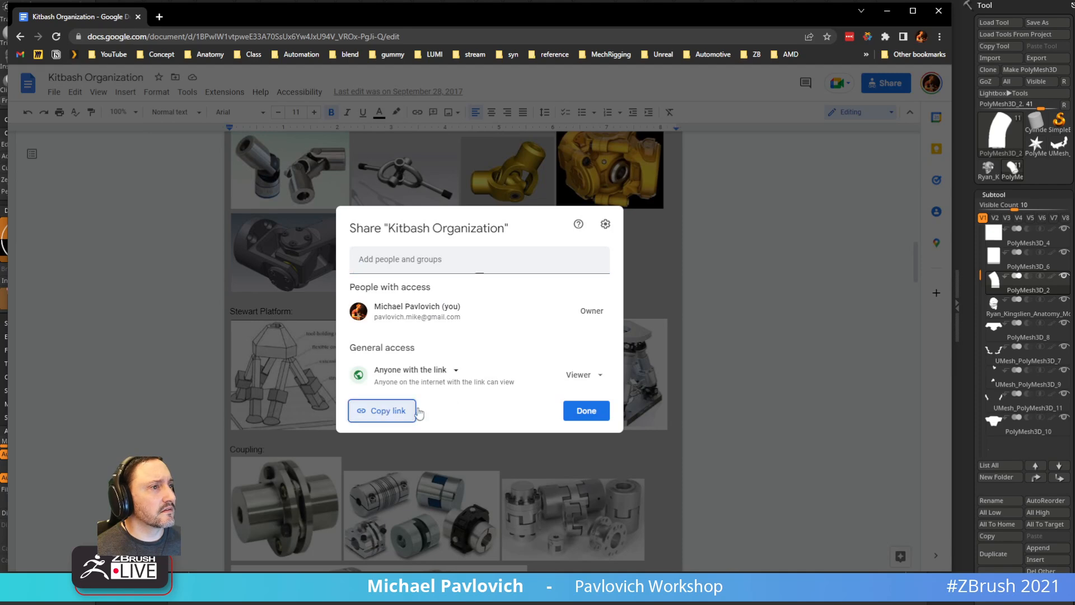
left_click(387, 410)
left_click(586, 410)
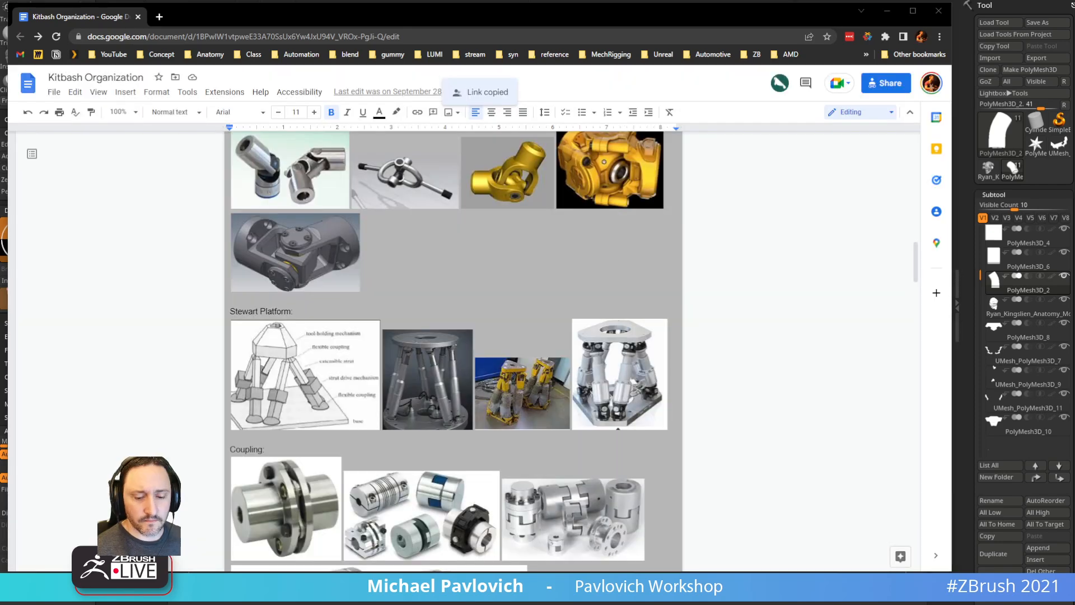
left_click_drag(541, 22, 560, 604)
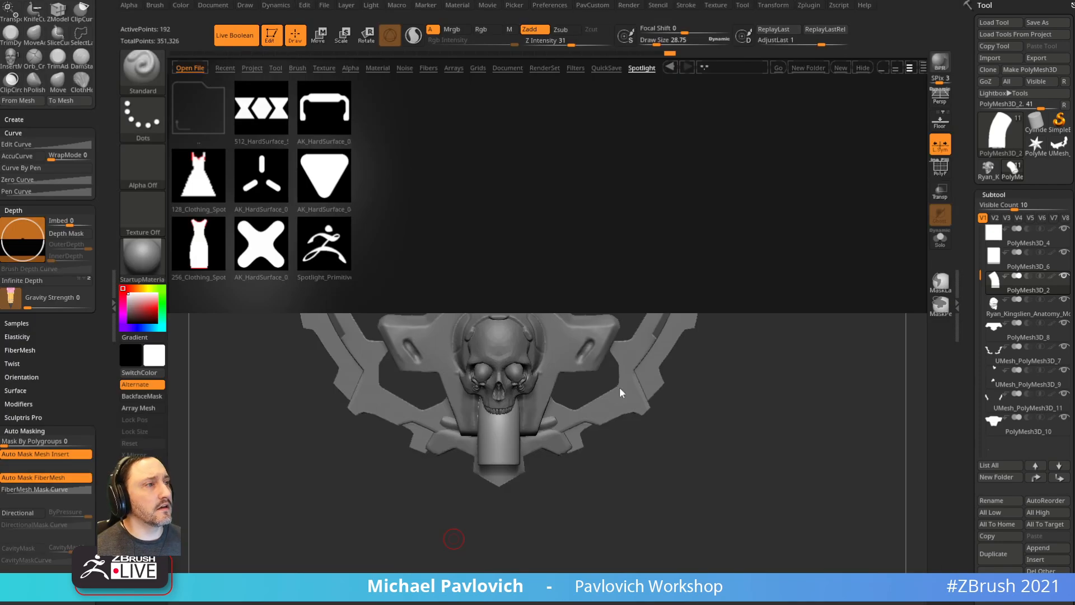
key("comma")
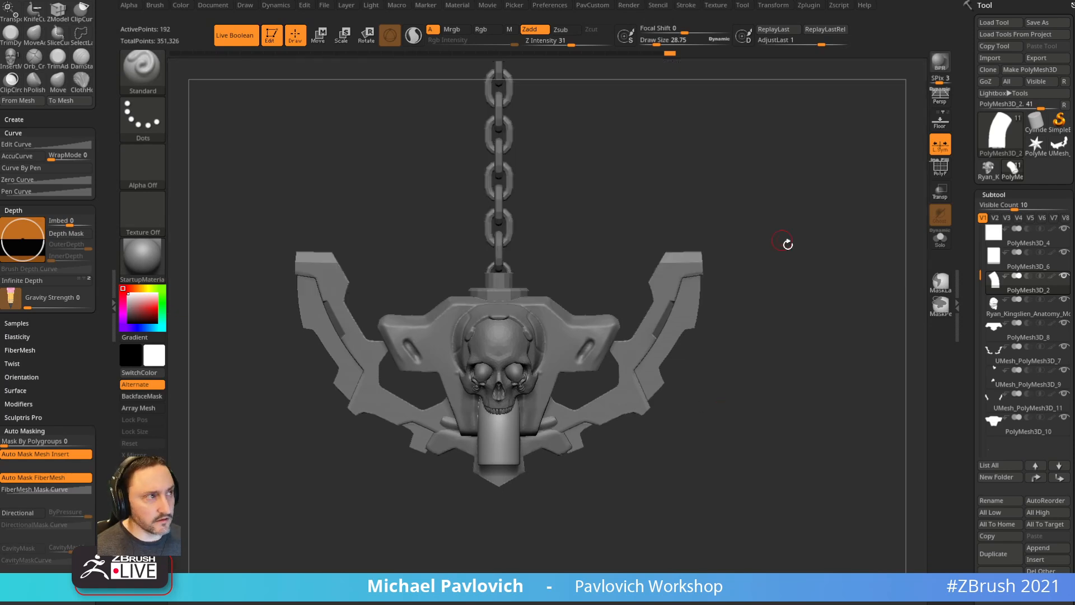
mouse_move(787, 243)
left_mouse_down()
mouse_move(795, 238)
mouse_move(776, 230)
left_mouse_up()
key("comma")
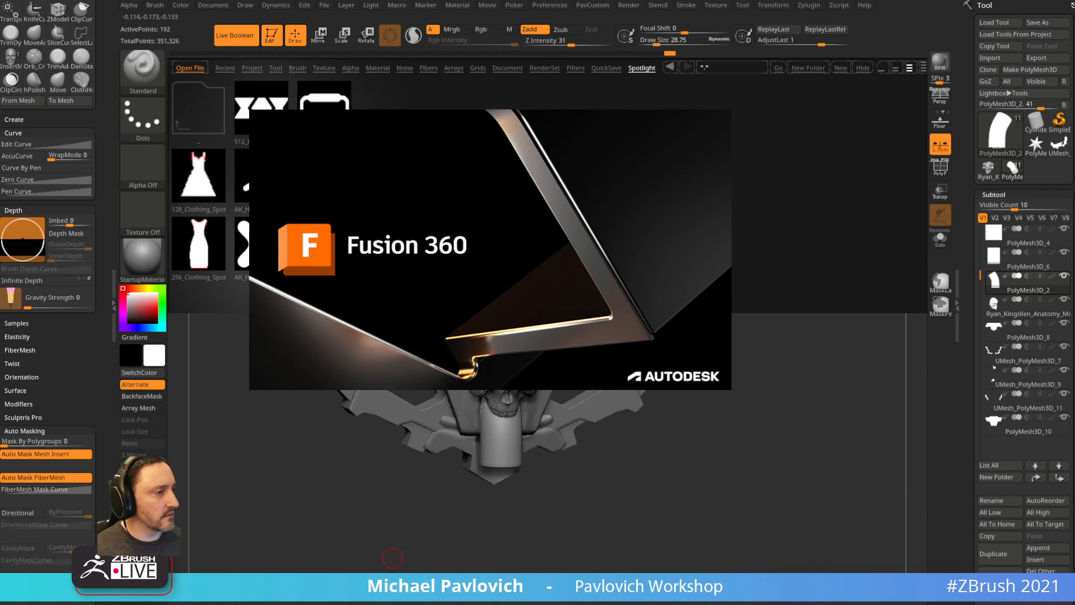
- Bring up the browser and open the GrabCAD model library
left_click_drag(749, 0, 749, 5)
left_click(227, 170)
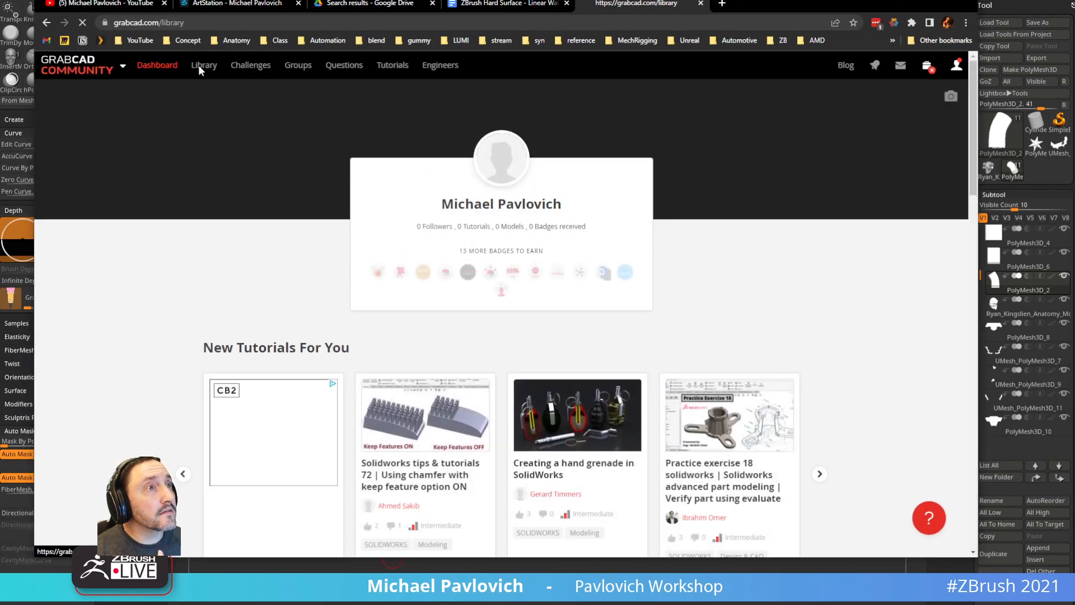
left_click(201, 64)
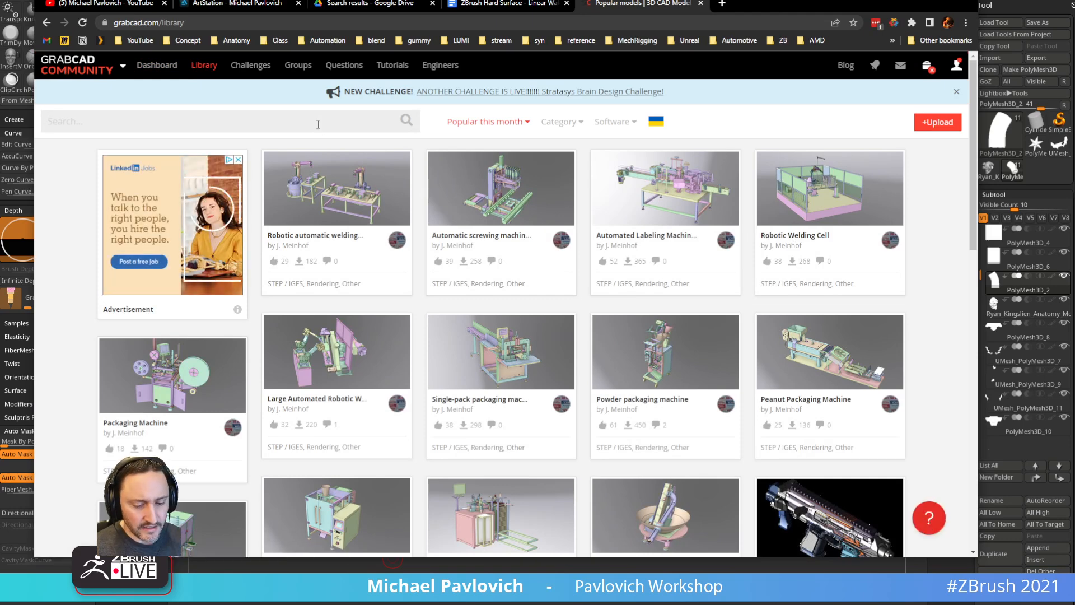
- Search the model library for "robotic arm" and sort the results by Popular
type("mo")
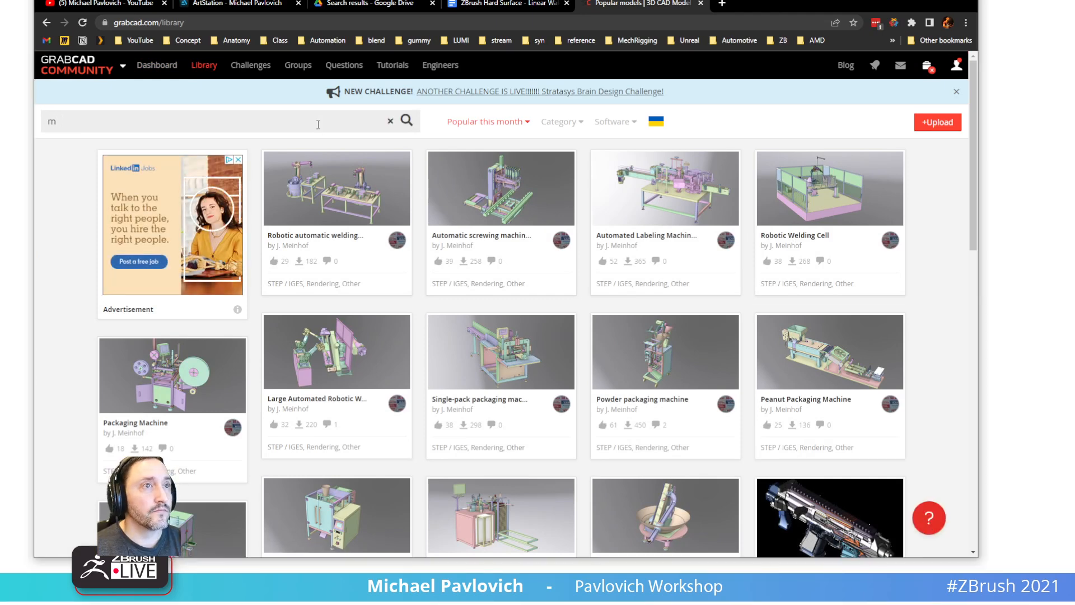
key("BackSpace")
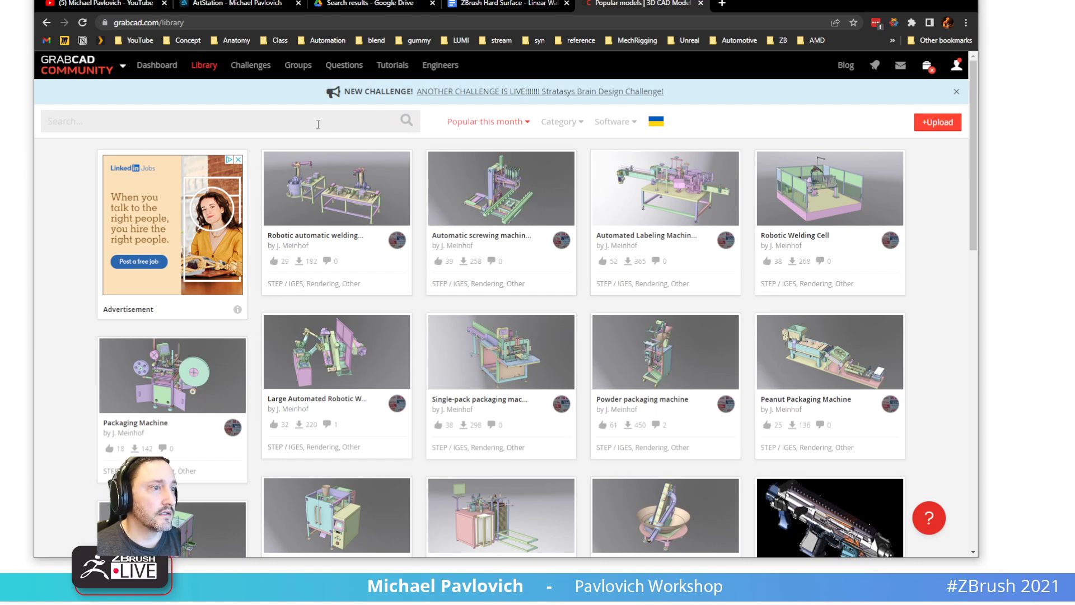
type("robotic arm")
key("Return")
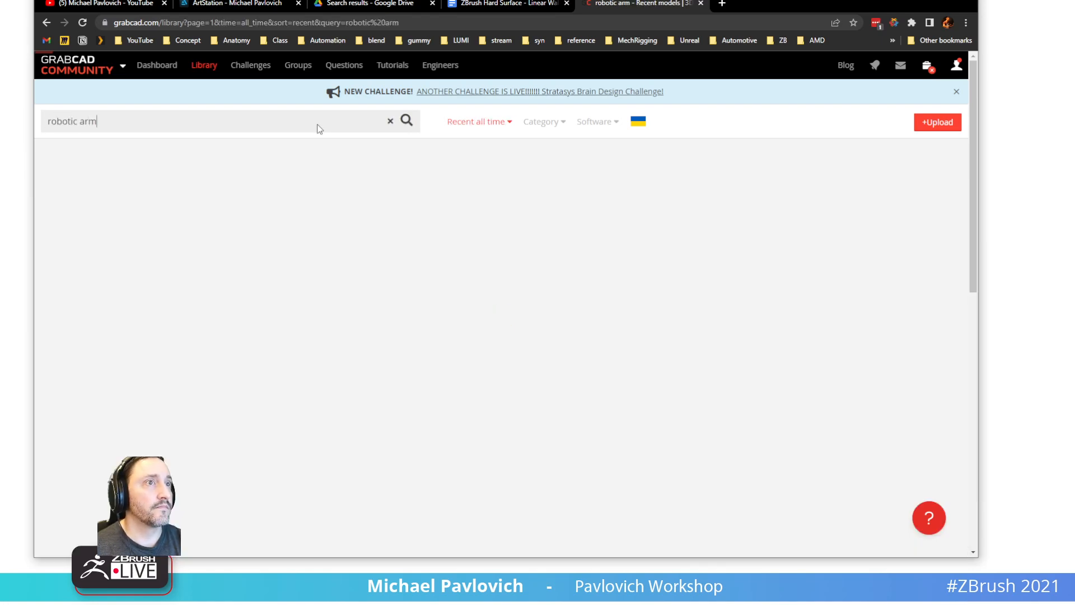
left_click(477, 122)
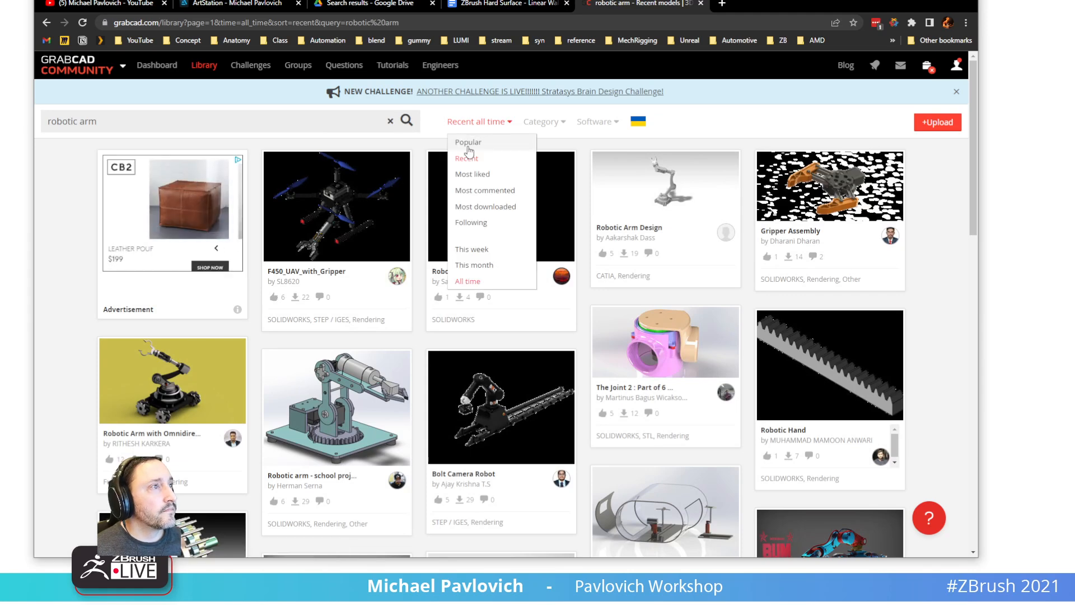
left_click(468, 143)
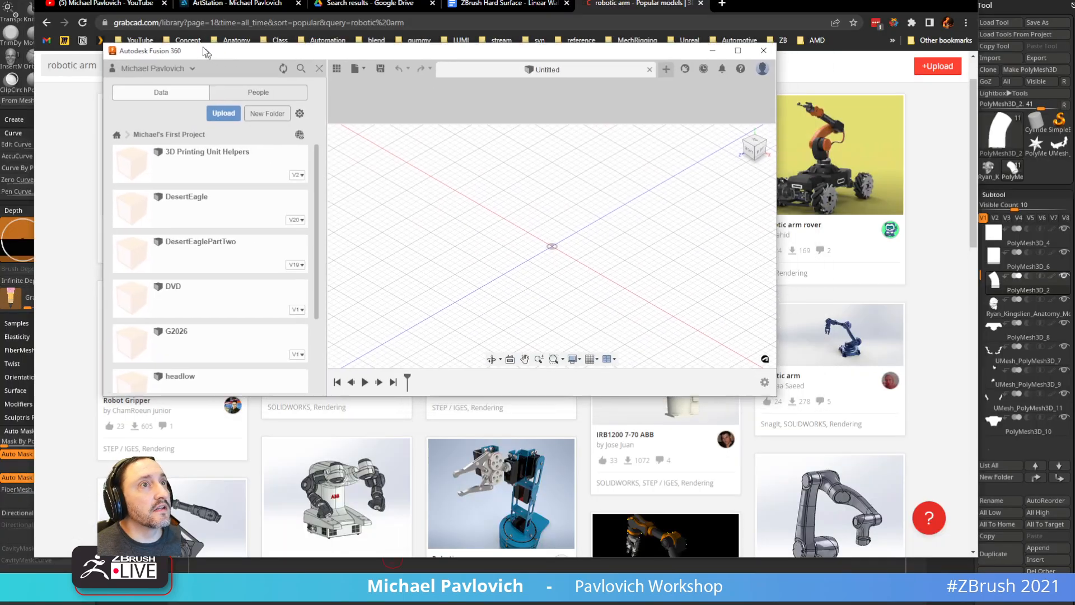
- Move and enlarge the Fusion 360 window so that it fills the screen
left_click_drag(203, 46, 142, 13)
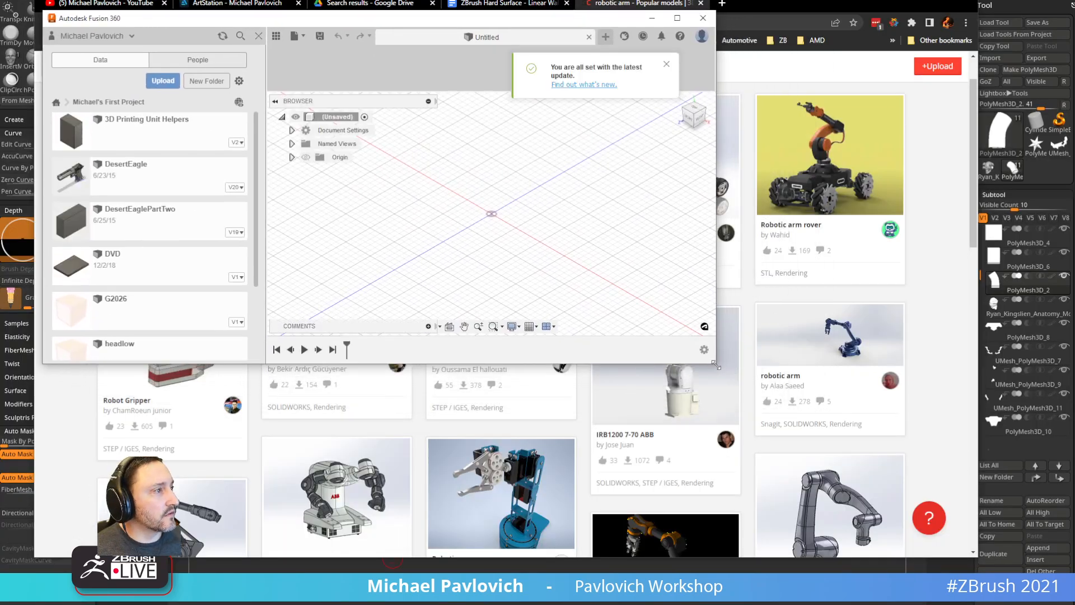
left_click_drag(715, 362, 1074, 604)
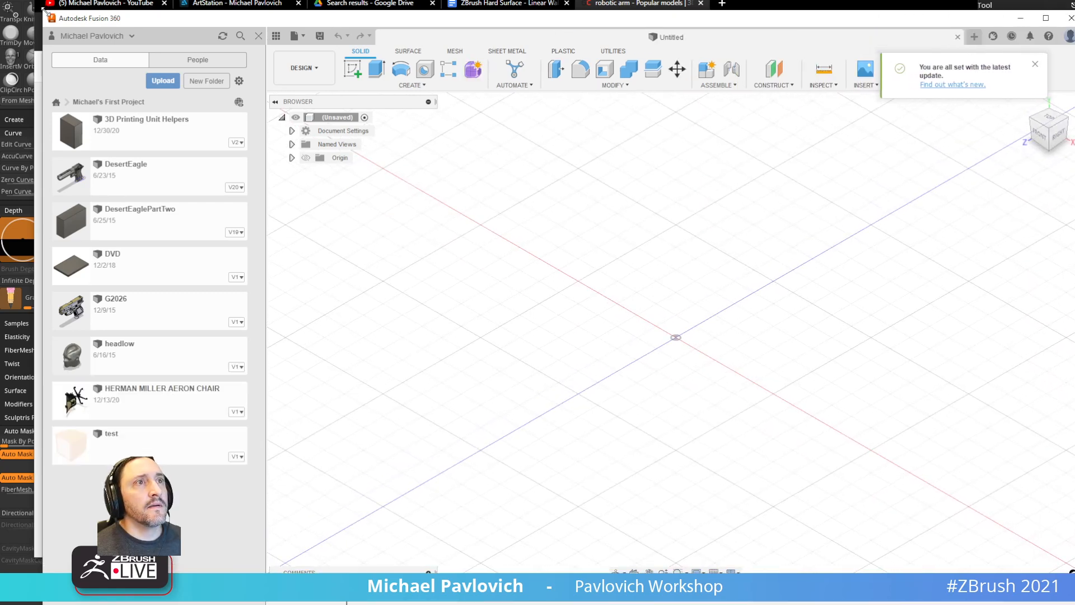
left_click_drag(43, 9, 0, 0)
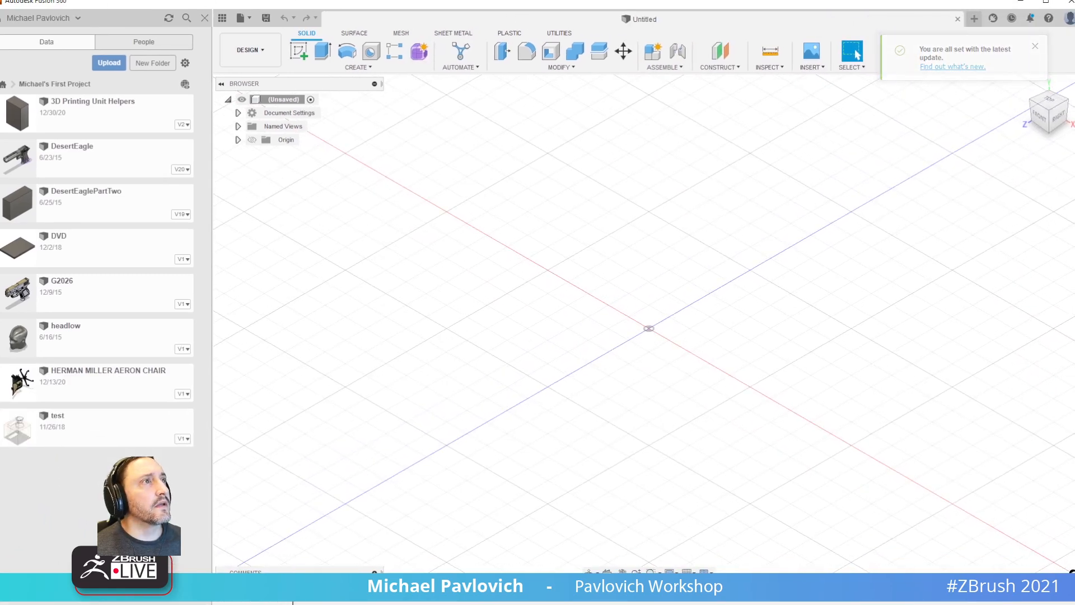
- Return to the robotic arm search results in the browser and open the Robot Gripper model page
key("alt+Tab")
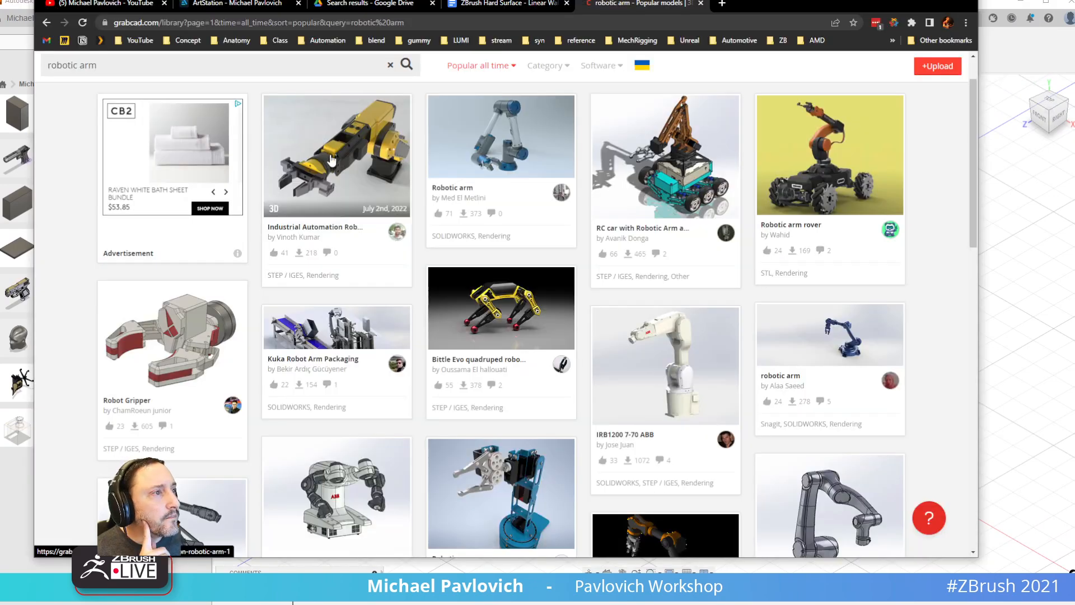
scroll(331, 161, "down", 1)
scroll(331, 162, "down", 3)
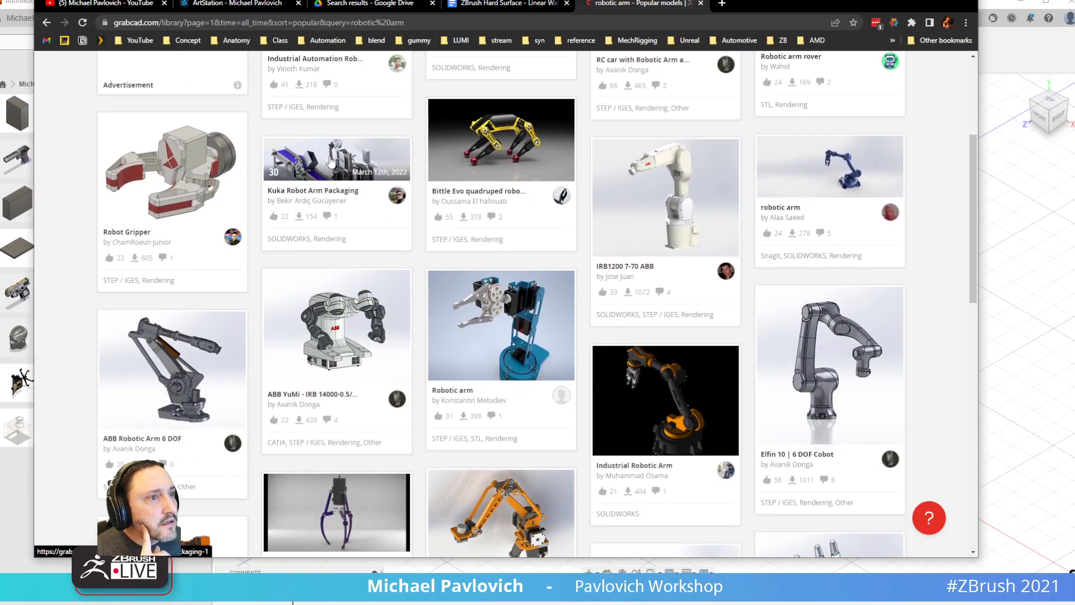
left_click(194, 190)
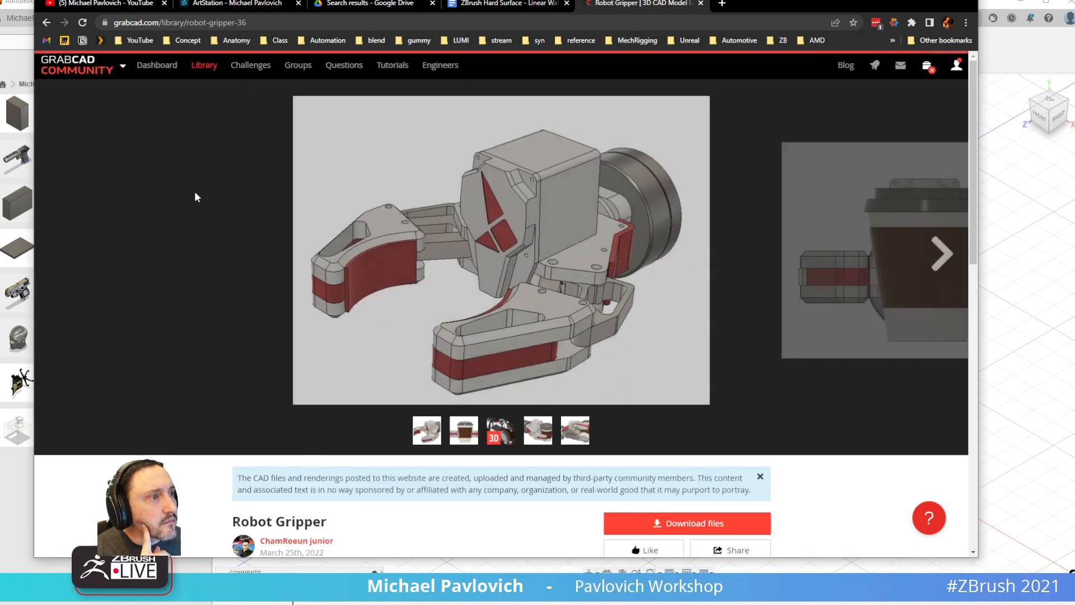
- Download the Robot Gripper model files from its GrabCAD page
scroll(724, 323, "down", 3)
left_click(665, 353)
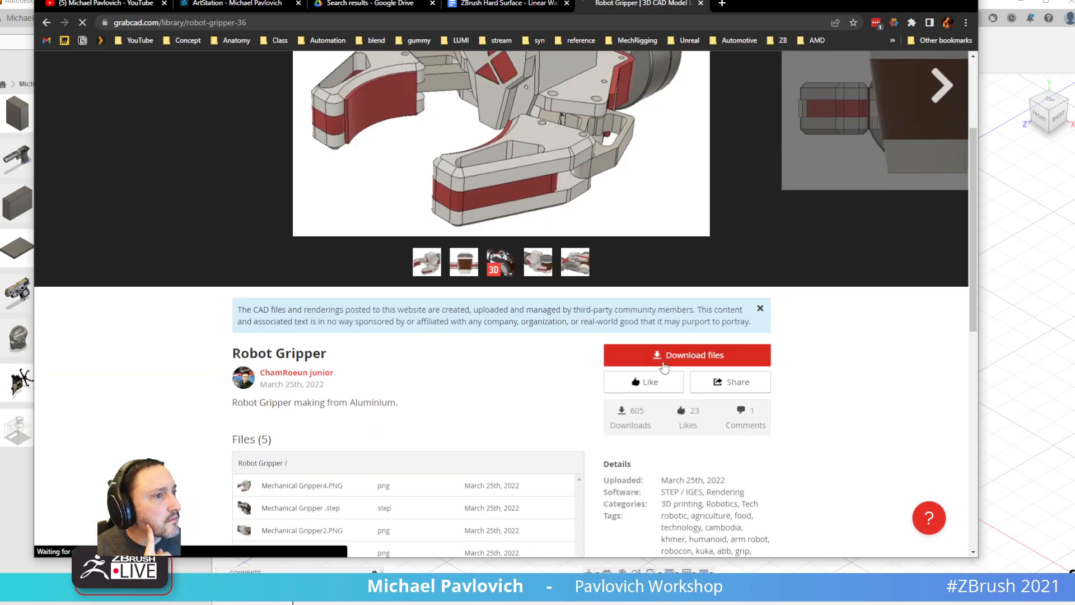
scroll(612, 363, "down", 2)
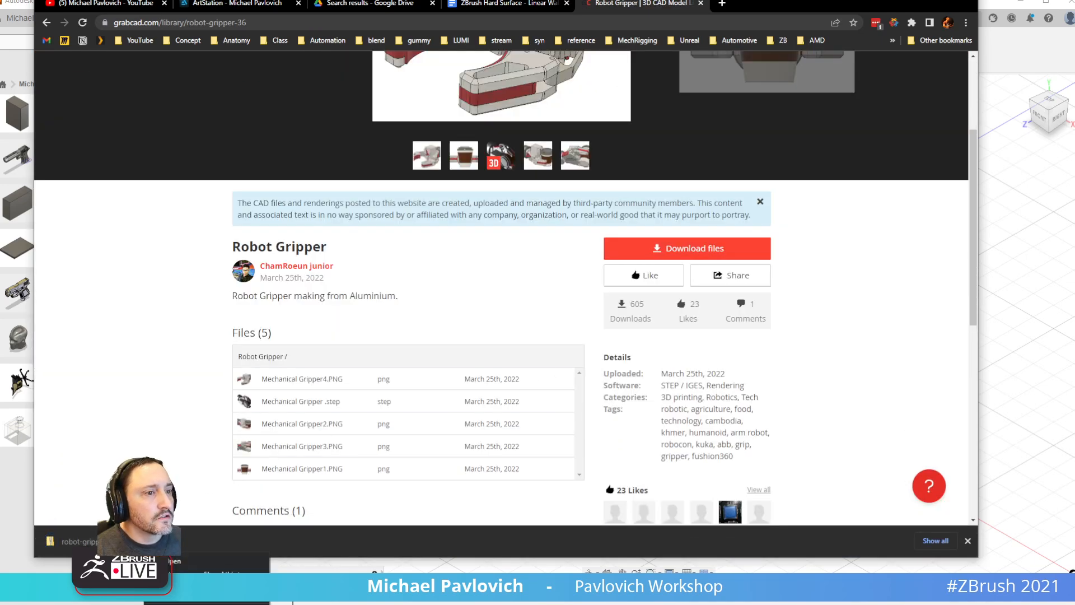
- Close the model page, put the browser away and extract the downloaded archive into a robot-gripper-36.snapshot.5 folder
left_click(700, 4)
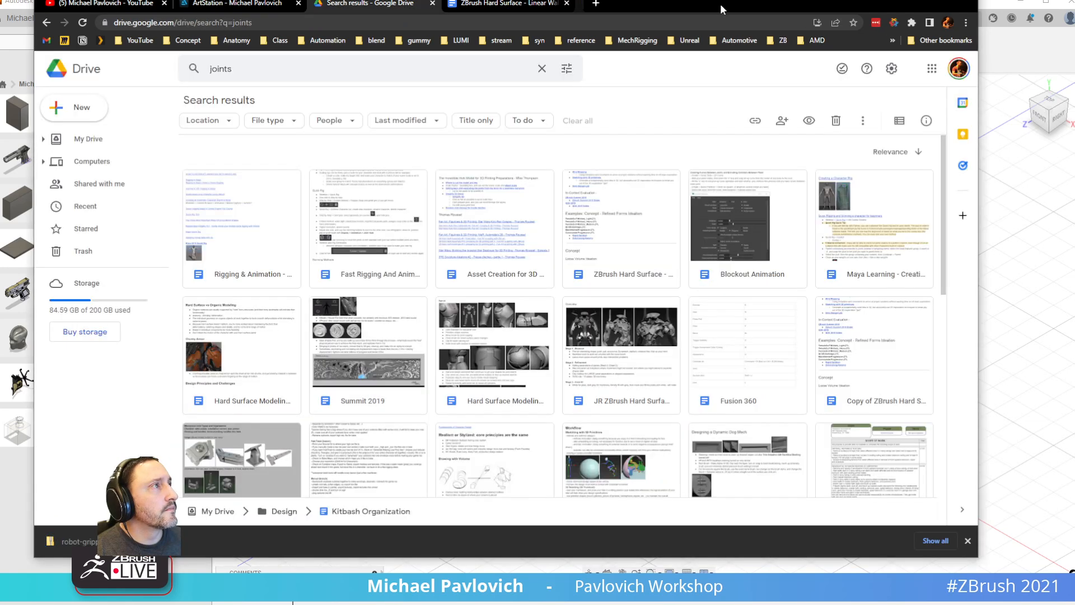
left_click(913, 1)
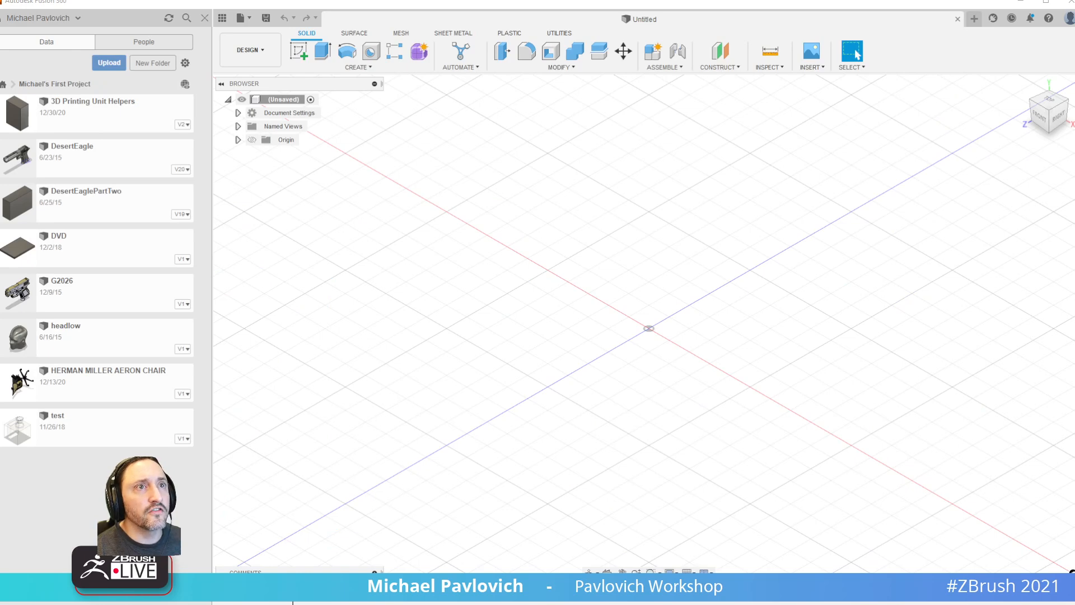
mouse_move(0, 75)
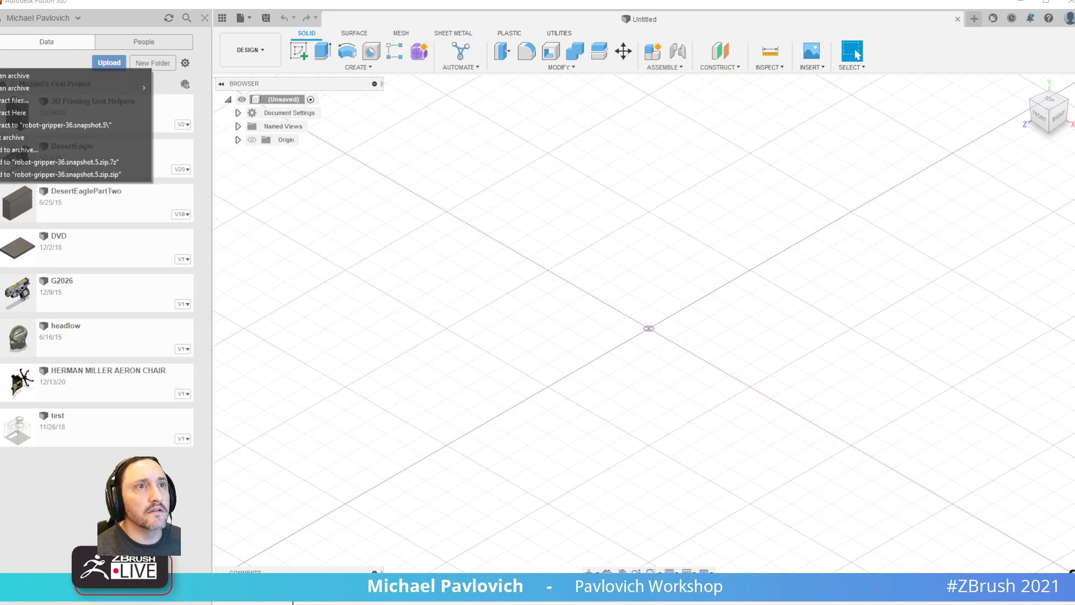
left_click(10, 128)
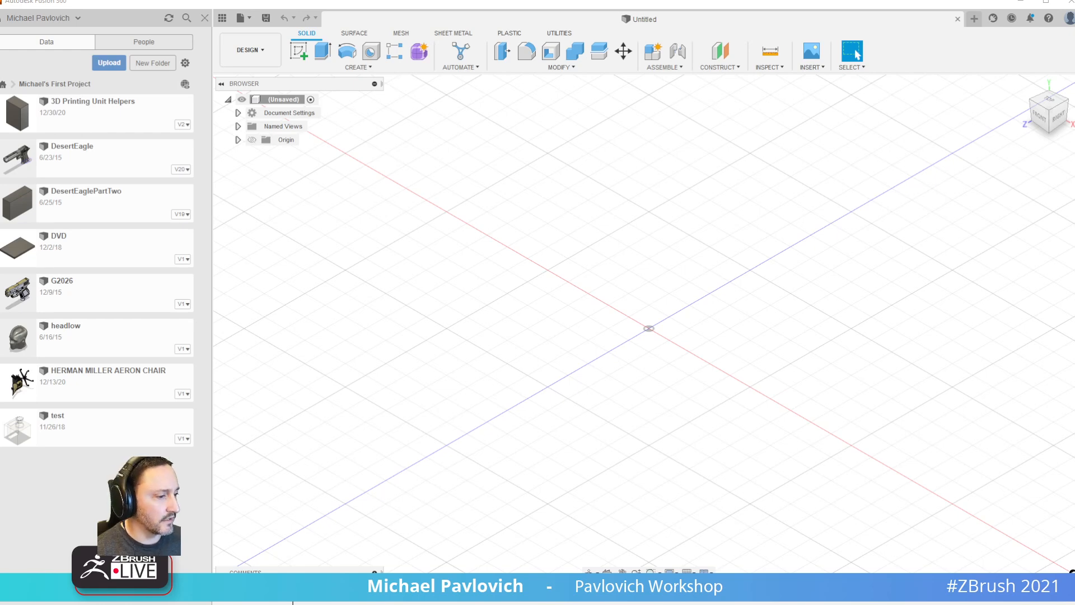
- Open the Mechanical Gripper model from the computer and orbit around it
left_click(246, 18)
left_click(271, 101)
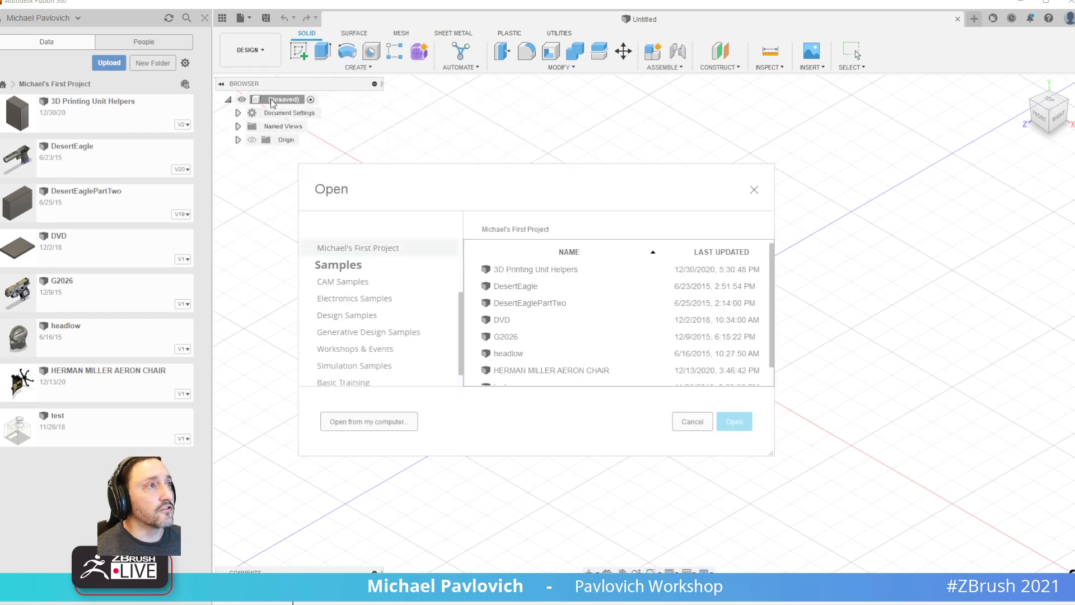
left_click(370, 428)
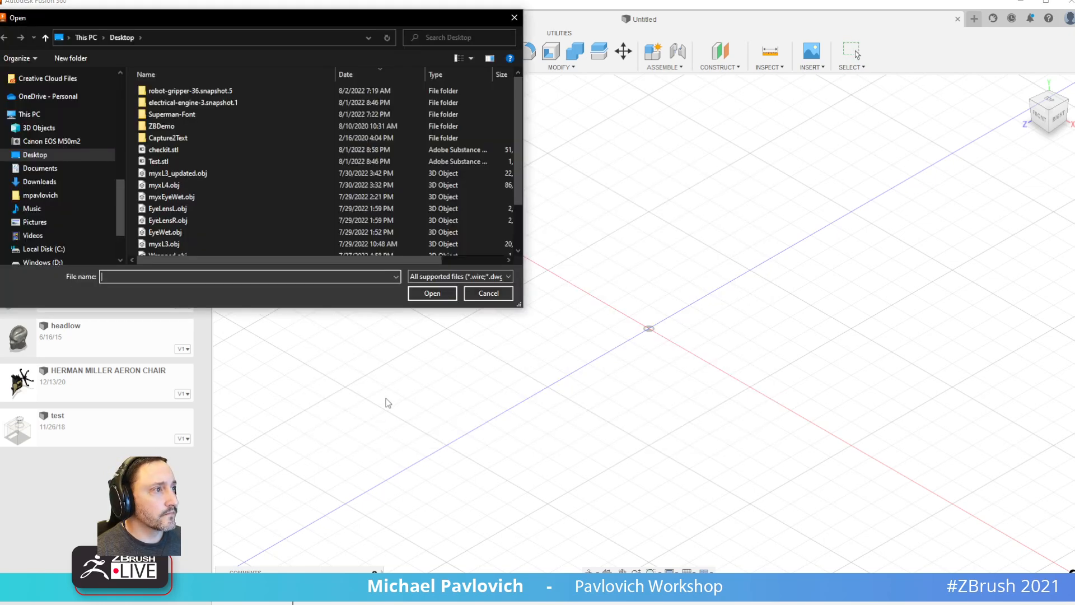
left_click_drag(282, 25, 282, 0)
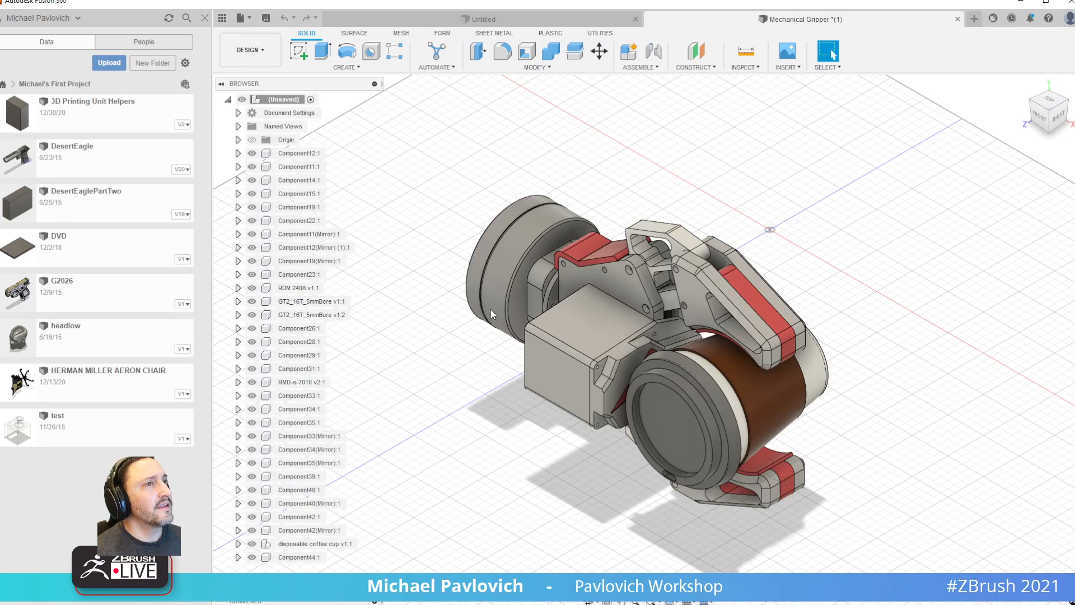
middle_click_drag(621, 185, 795, 90, "shift")
- Start inserting a McMaster-Carr component and browse the screws catalogue to the vibration-resistant flat head screws
left_click(788, 67)
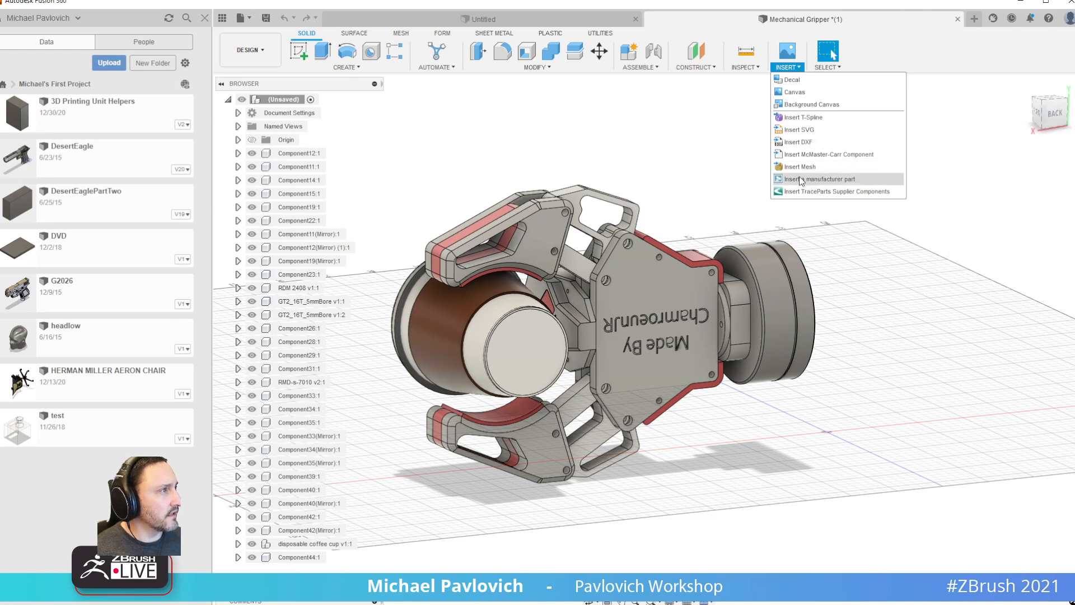
left_click(804, 156)
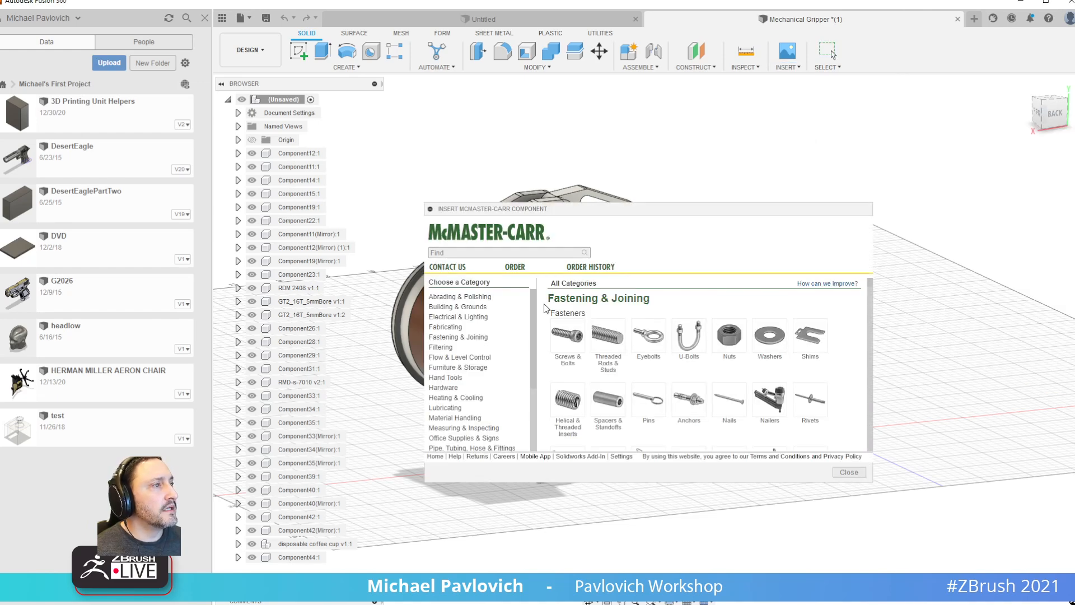
left_click(572, 338)
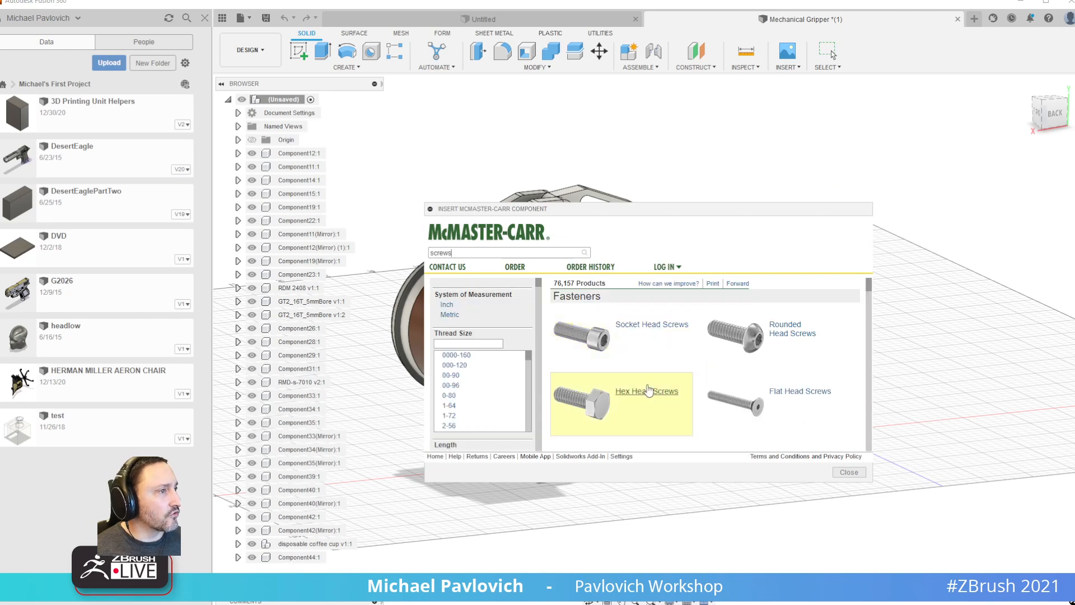
scroll(651, 394, "down", 1)
scroll(752, 403, "up", 1)
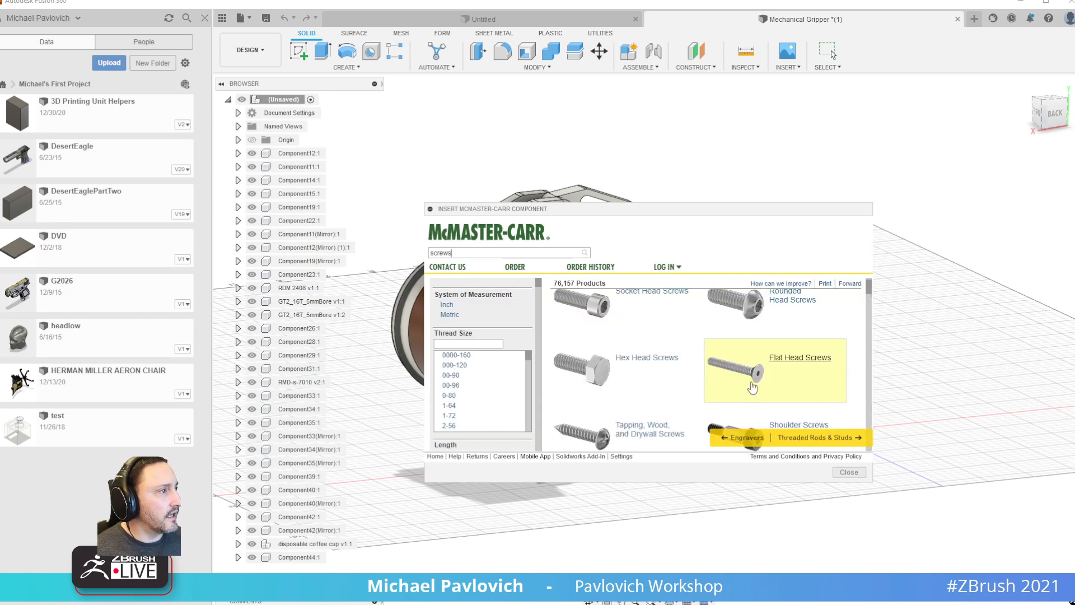
left_click(752, 372)
scroll(614, 390, "down", 3)
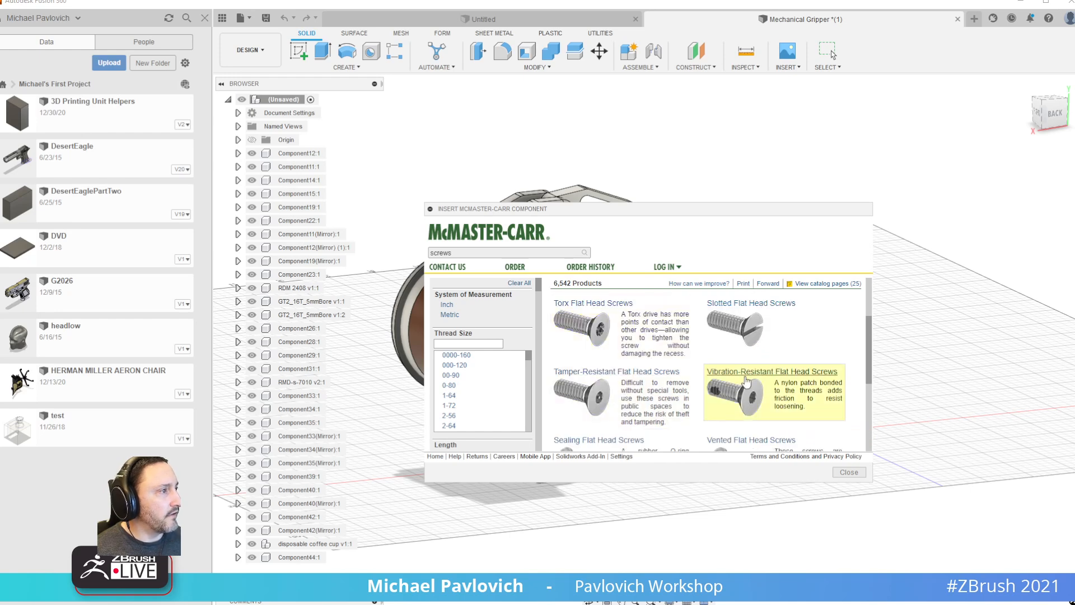
left_click(749, 377)
scroll(656, 399, "down", 3)
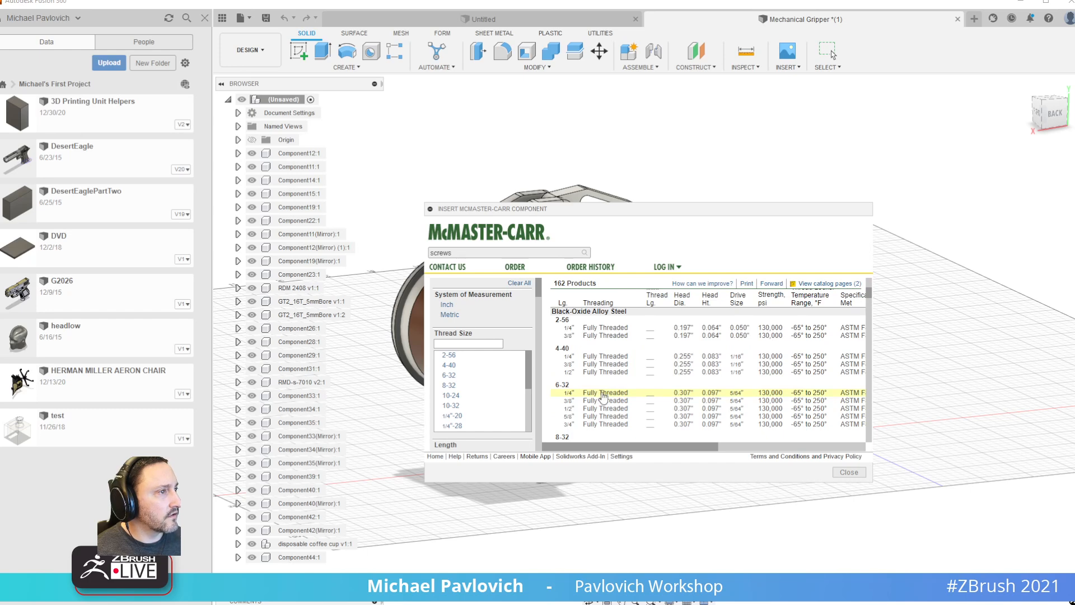
- Insert the thread-locking hex drive flat head screw in alloy steel, 6-32 thread and 1/4" long, as a 3-D STEP model
left_click(603, 395)
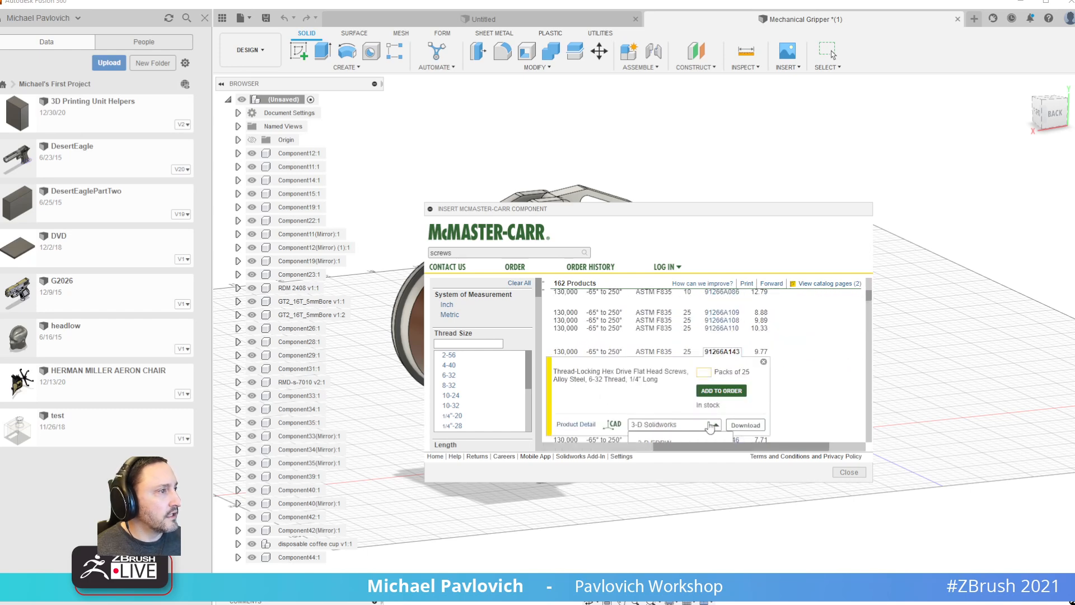
left_click(699, 426)
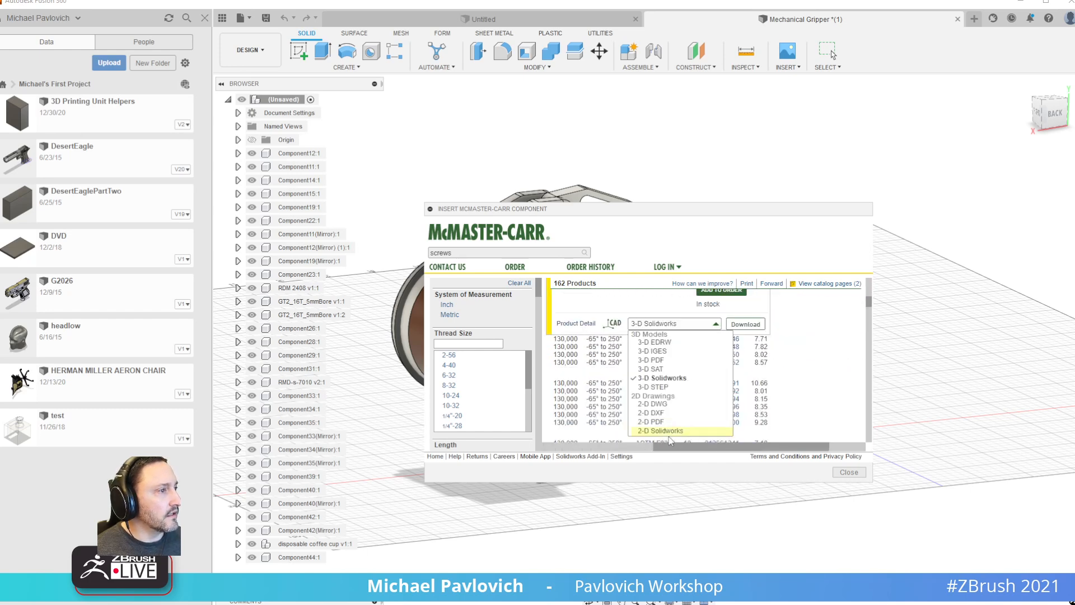
left_click(653, 386)
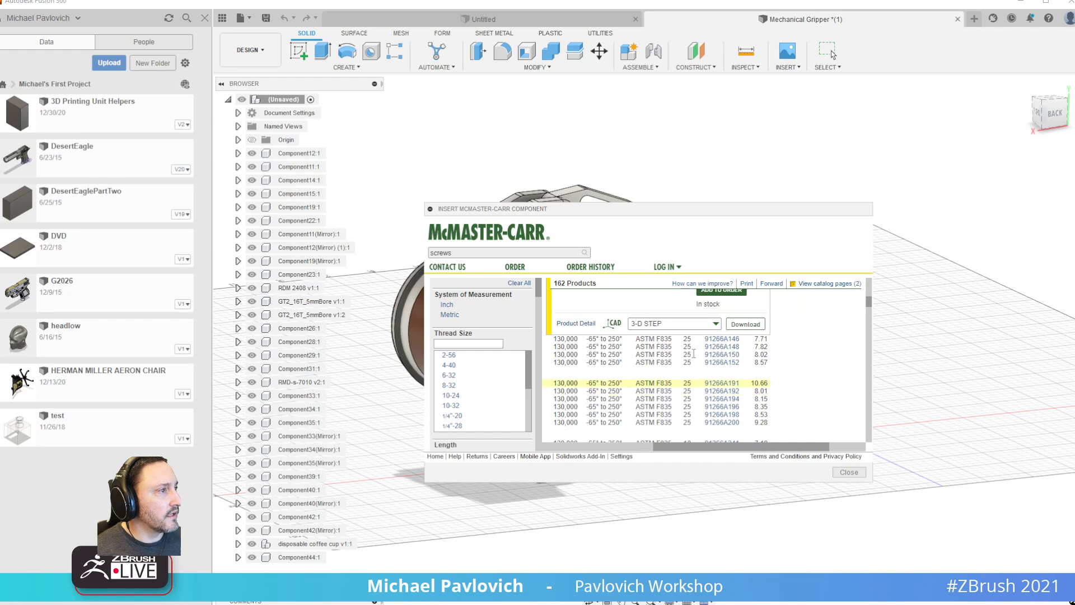
left_click(740, 326)
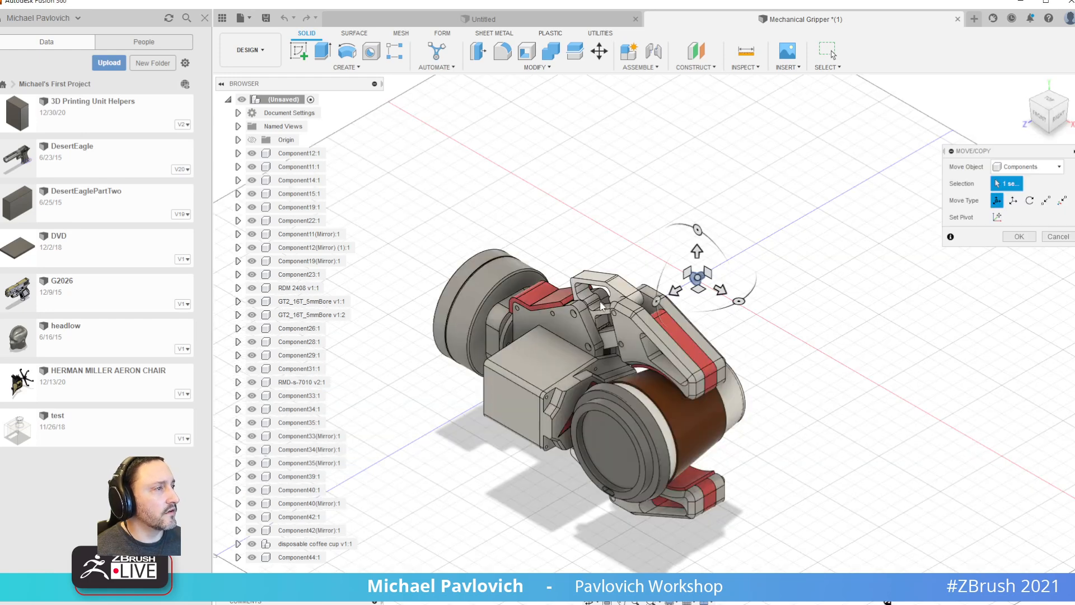
- Accept the inserted screw's position without moving it and view it alongside the gripper
middle_click_drag(785, 327, 787, 352, "shift")
scroll(790, 327, "down", 3)
scroll(744, 325, "down", 3)
scroll(744, 326, "up", 5)
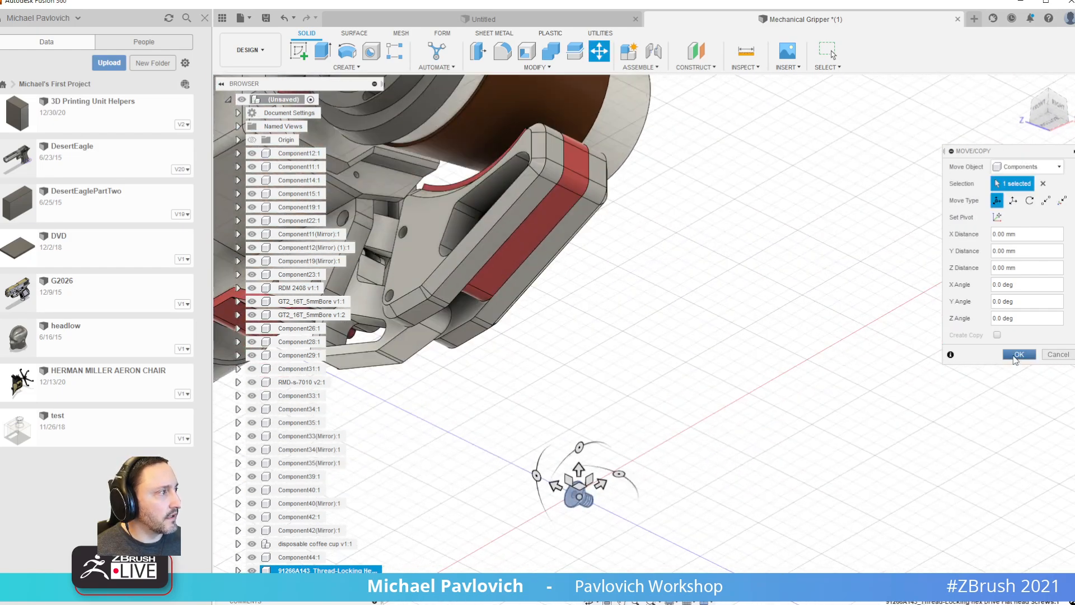
left_click(1019, 354)
middle_click_drag(660, 394, 724, 404, "shift")
scroll(739, 396, "down", 5)
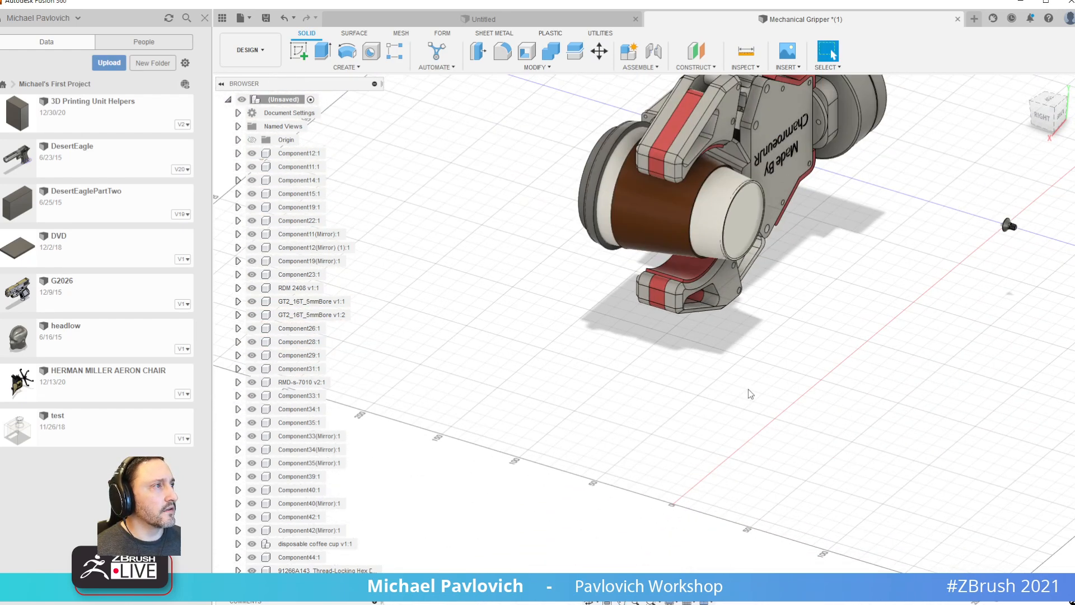
middle_click_drag(783, 363, 641, 445)
middle_click_drag(687, 407, 660, 432, "shift")
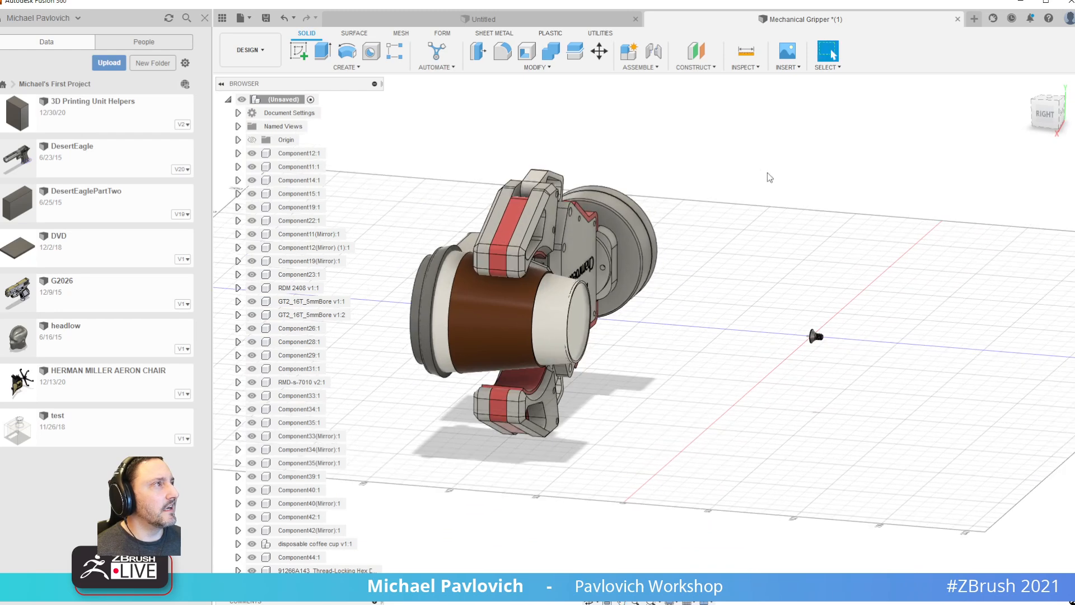
- Reopen the McMaster-Carr component catalogue and open the Chain category under Power Transmission
left_click(795, 67)
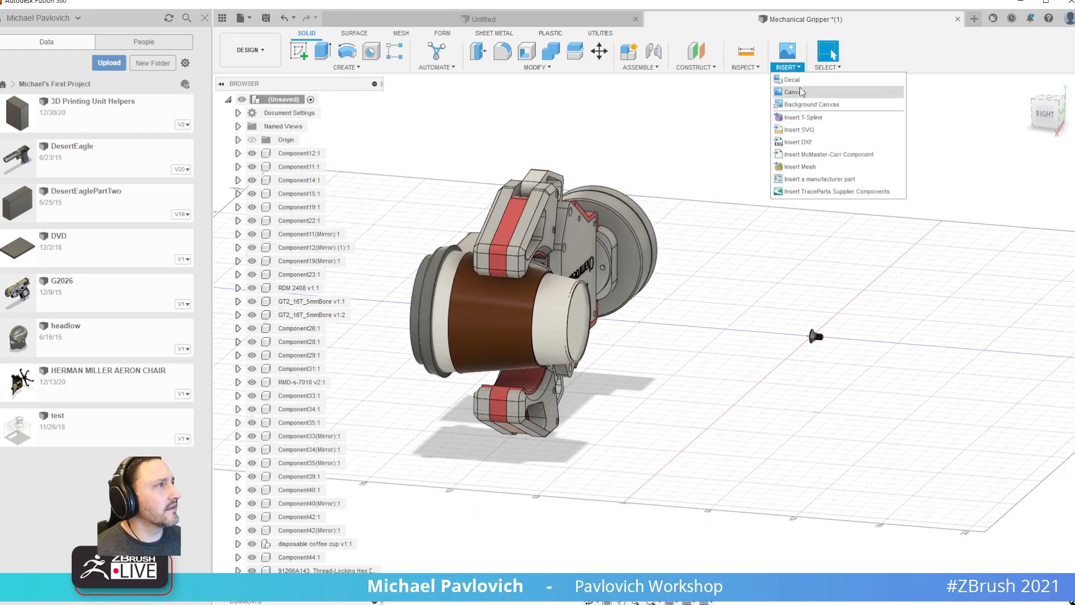
left_click(790, 155)
scroll(822, 351, "down", 5)
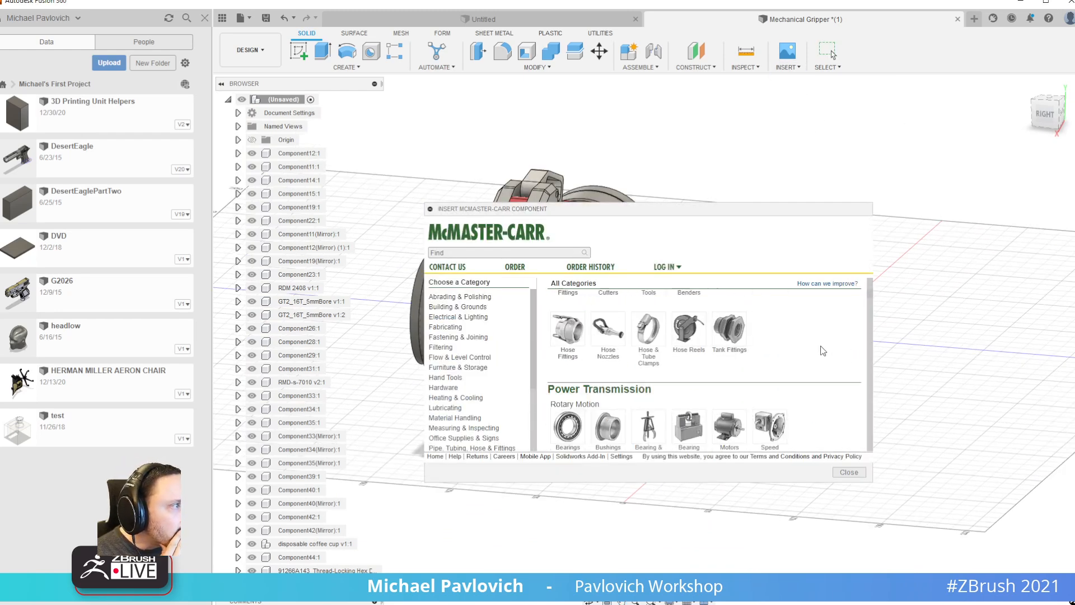
scroll(809, 357, "up", 1)
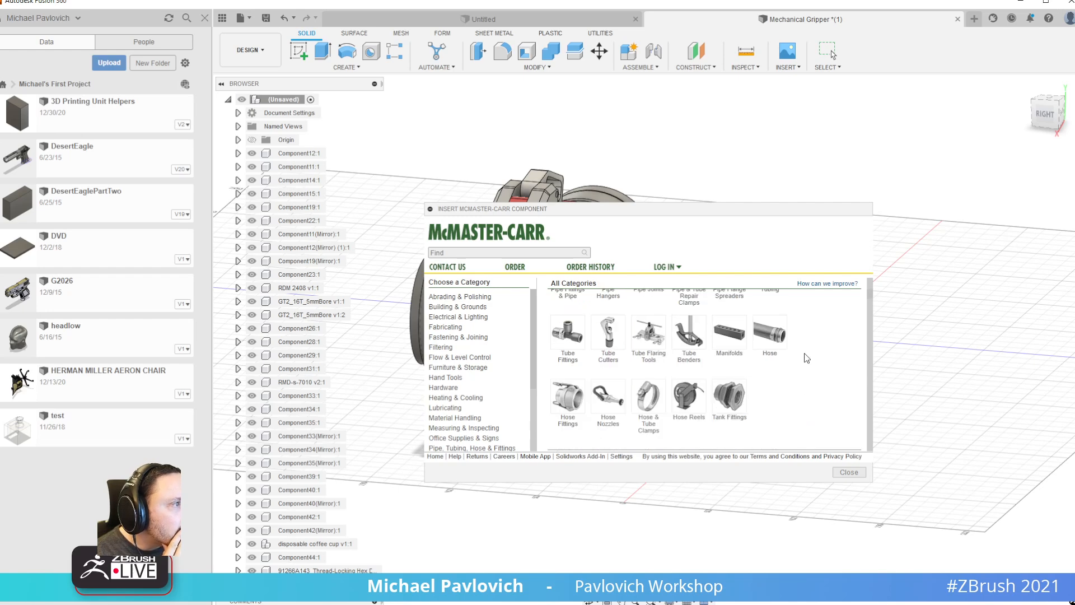
scroll(806, 358, "up", 1)
scroll(806, 358, "down", 4)
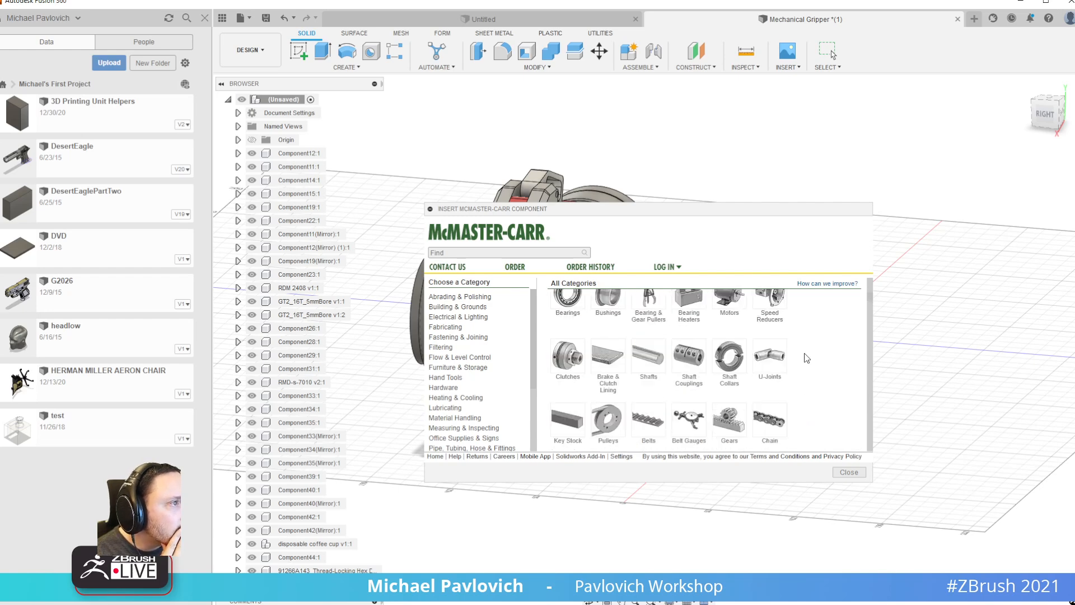
scroll(806, 358, "down", 1)
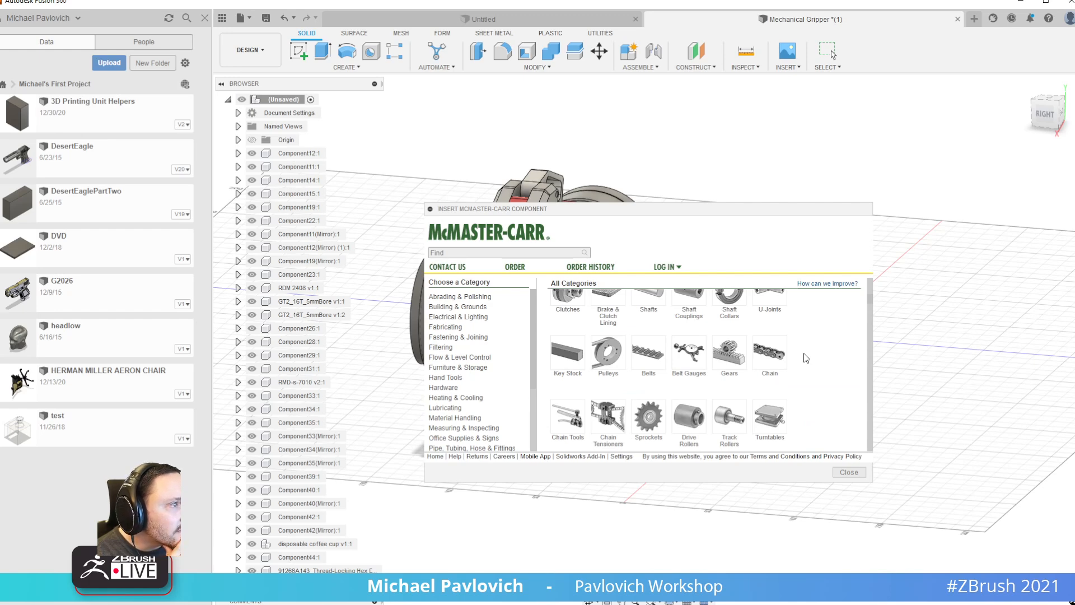
scroll(806, 358, "down", 1)
scroll(806, 357, "up", 1)
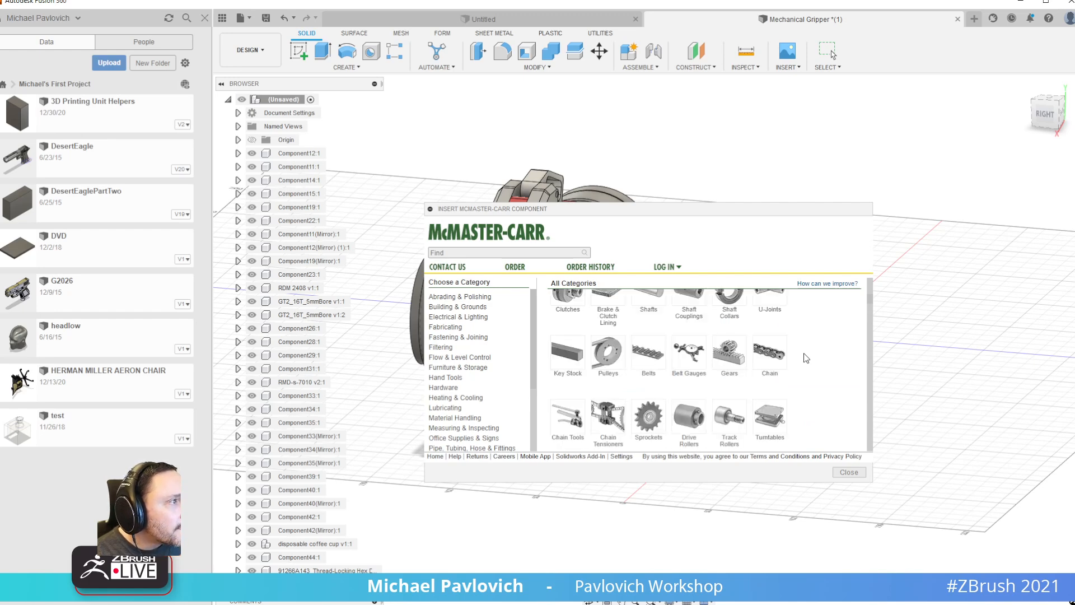
left_click(770, 358)
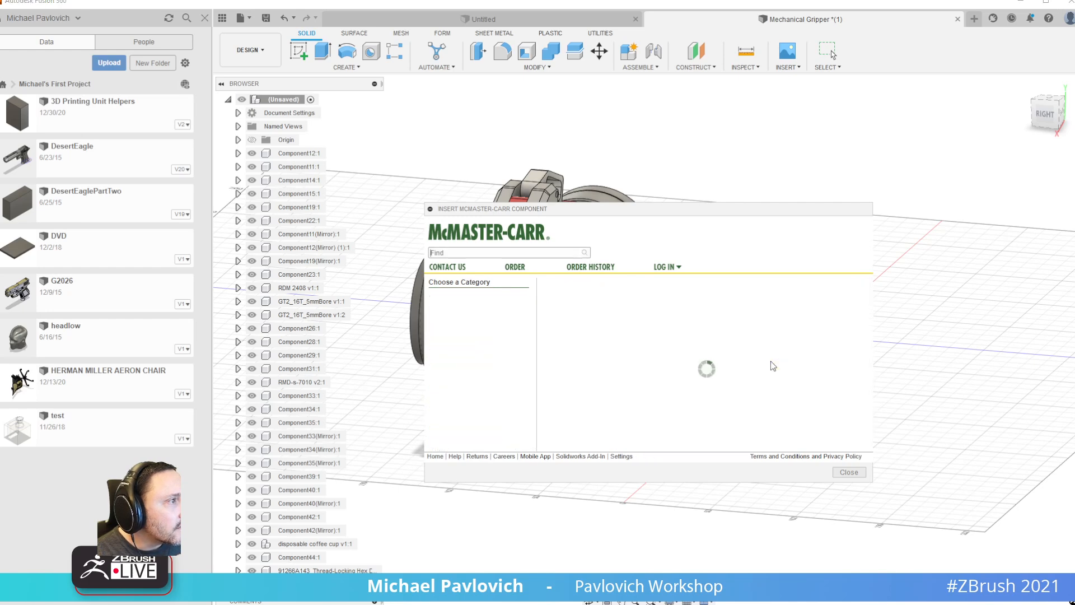
- Look through the roller chain products and open Metric Roller Chain and Links
scroll(676, 360, "down", 4)
scroll(676, 360, "down", 6)
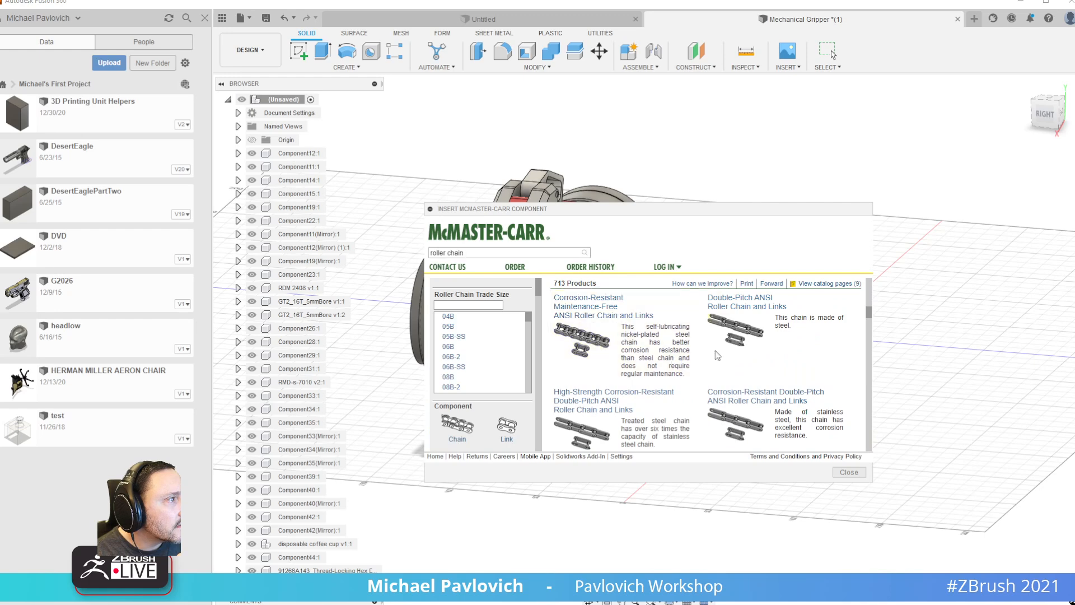
scroll(779, 338, "down", 5)
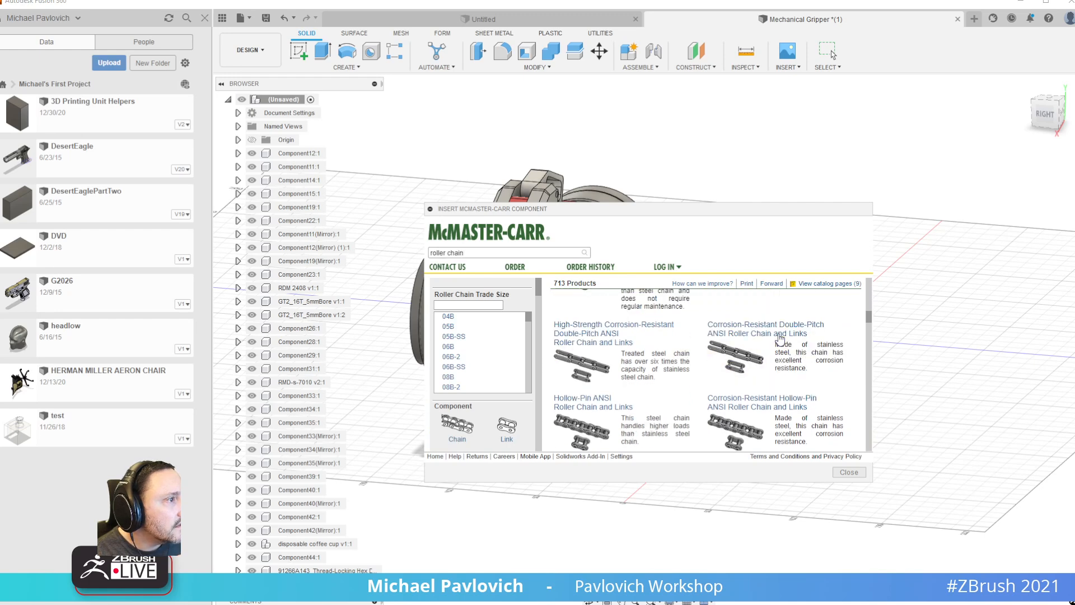
scroll(780, 338, "down", 1)
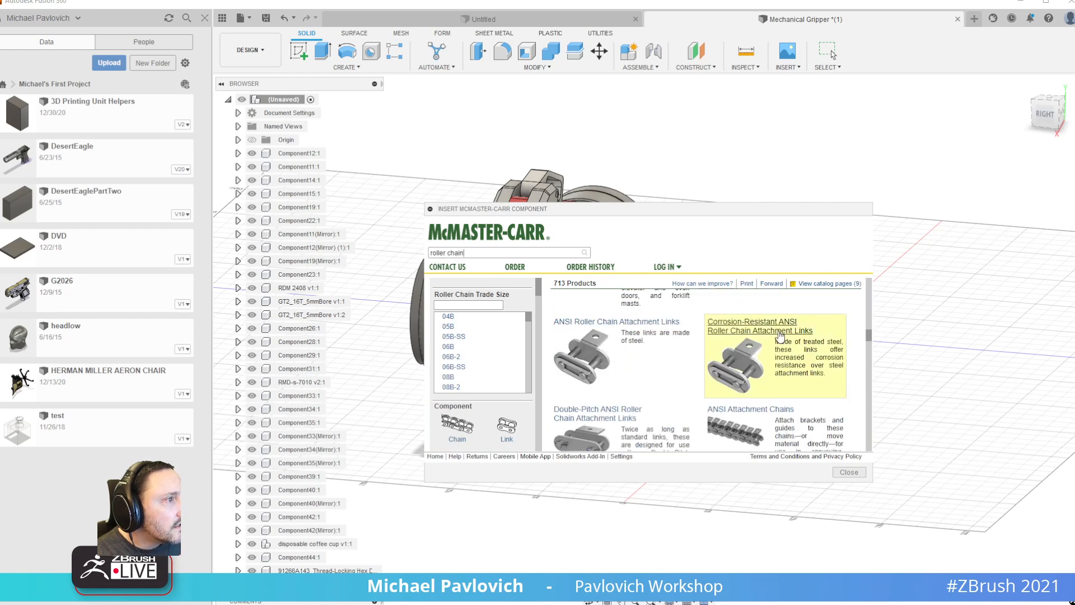
scroll(783, 334, "down", 4)
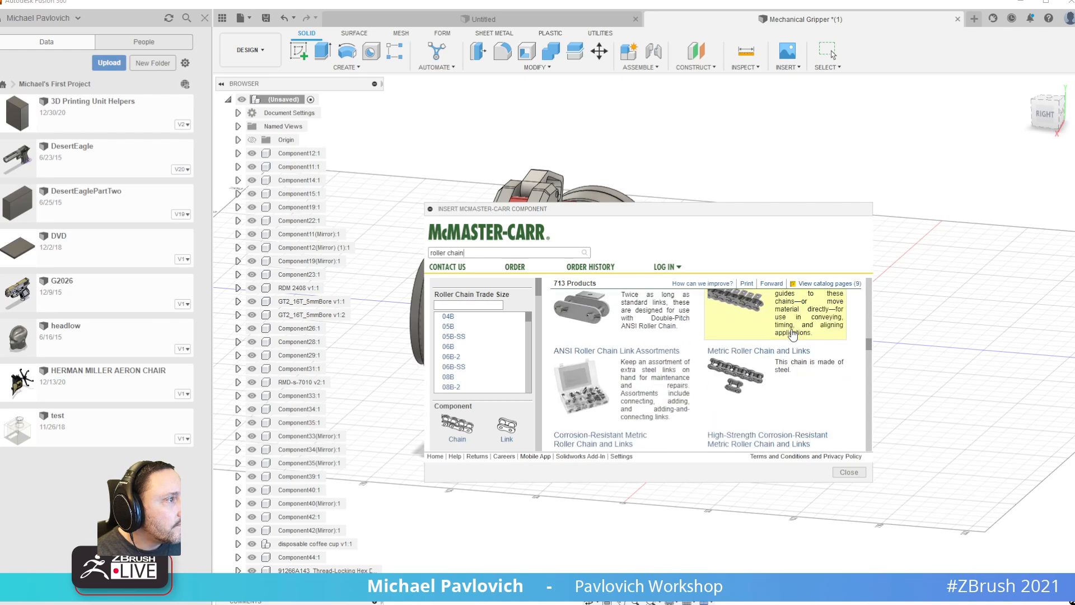
scroll(792, 334, "down", 5)
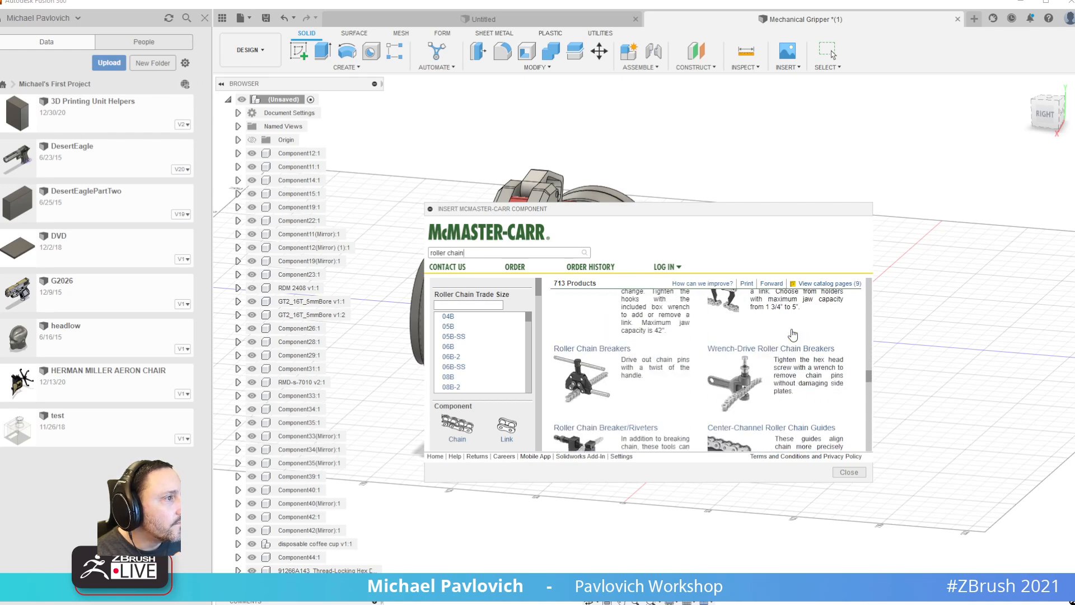
scroll(792, 334, "down", 6)
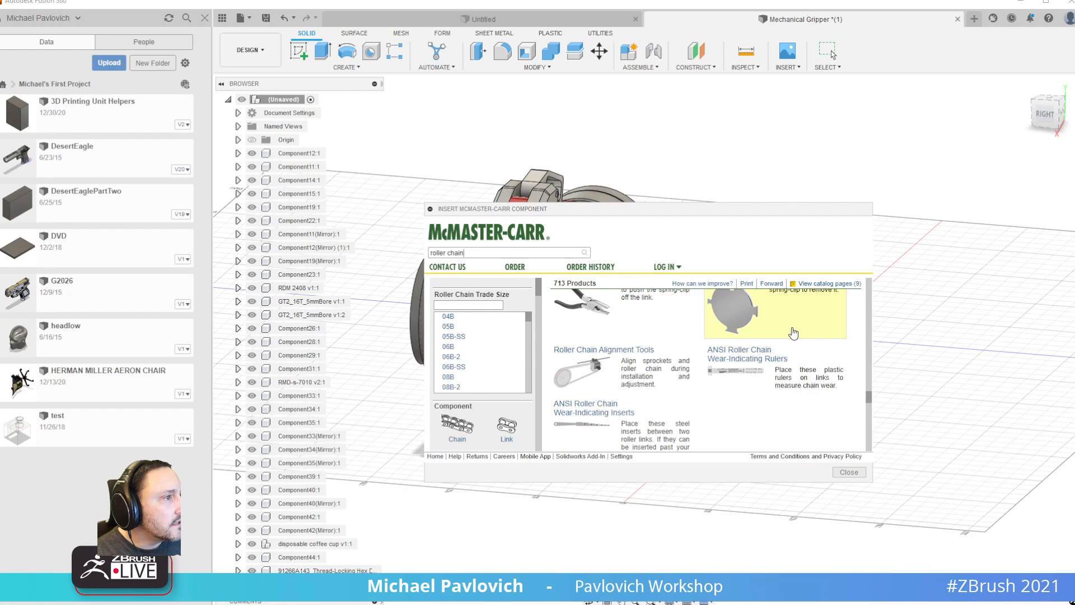
scroll(793, 334, "up", 10)
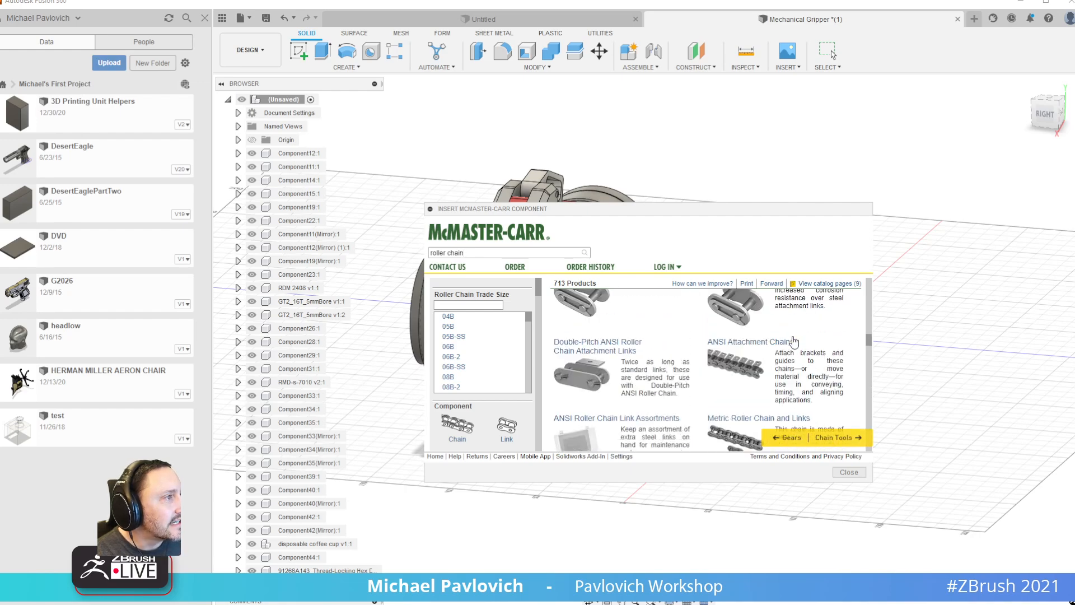
scroll(770, 359, "down", 1)
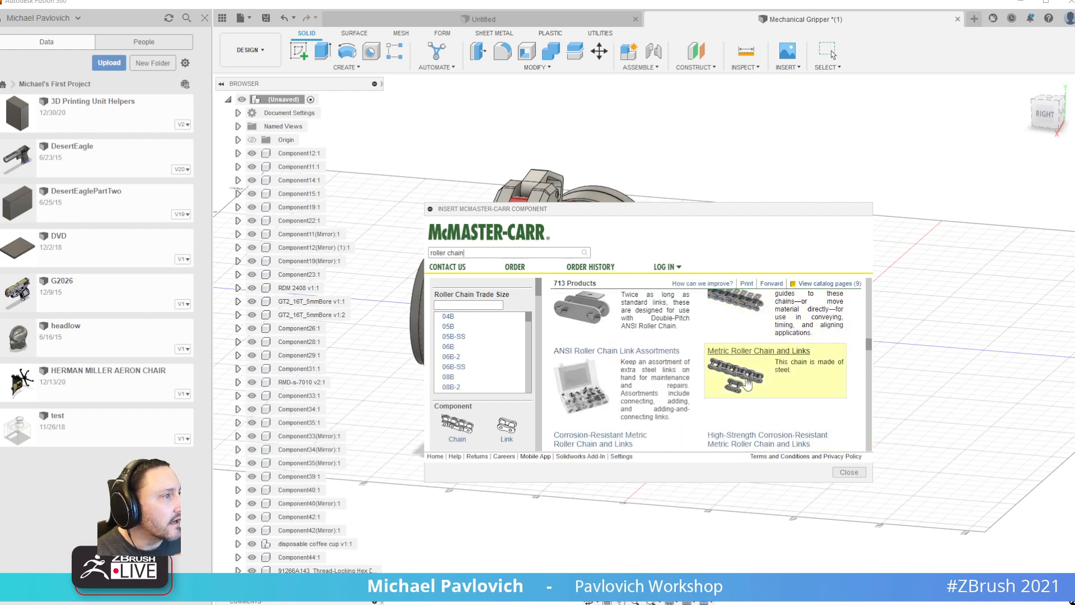
left_click(759, 351)
- Open the single-strand 12B chain with 19.05 mm pitch in the Metric Roller Chain and Links table
scroll(730, 339, "down", 3)
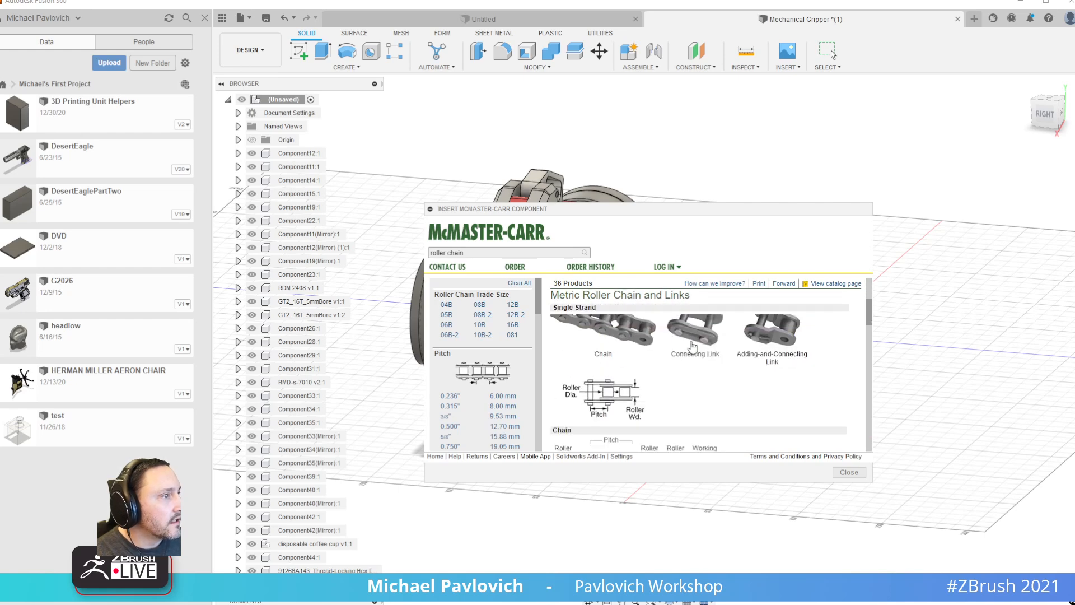
scroll(707, 377, "up", 1)
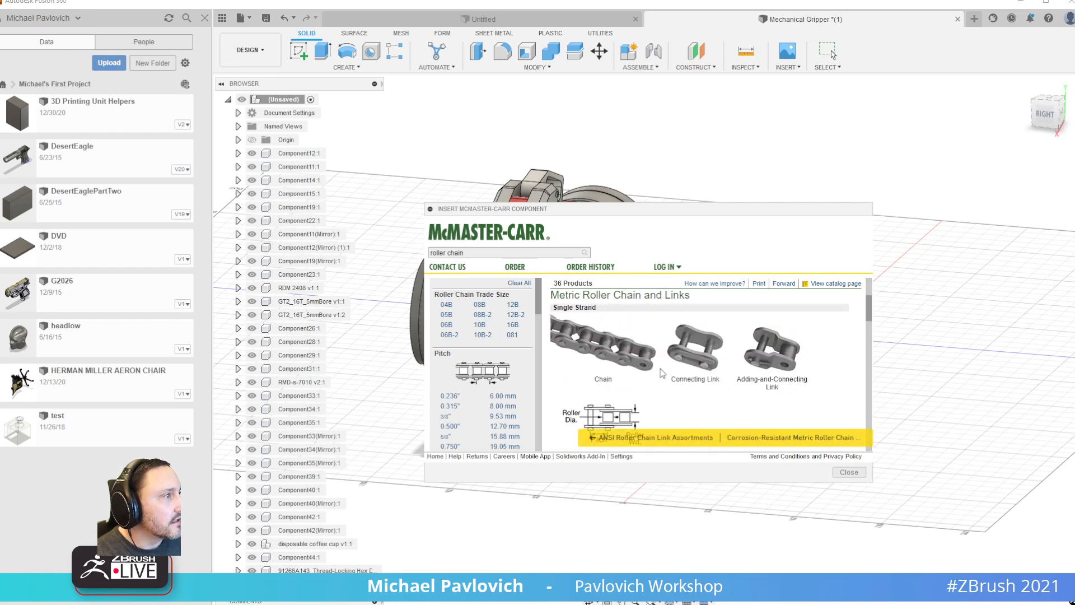
scroll(662, 373, "down", 3)
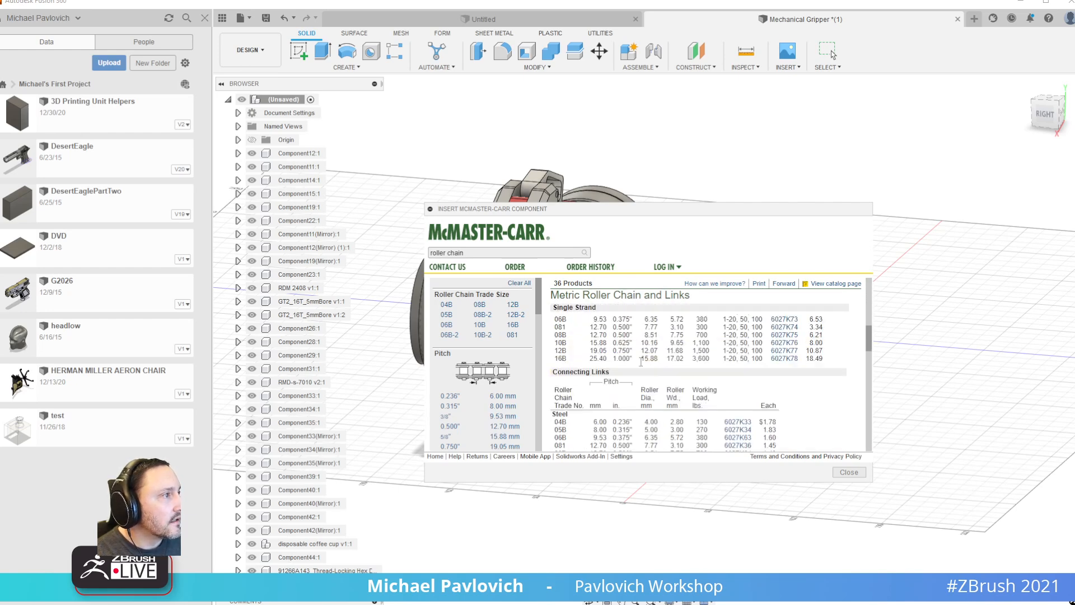
left_click(612, 350)
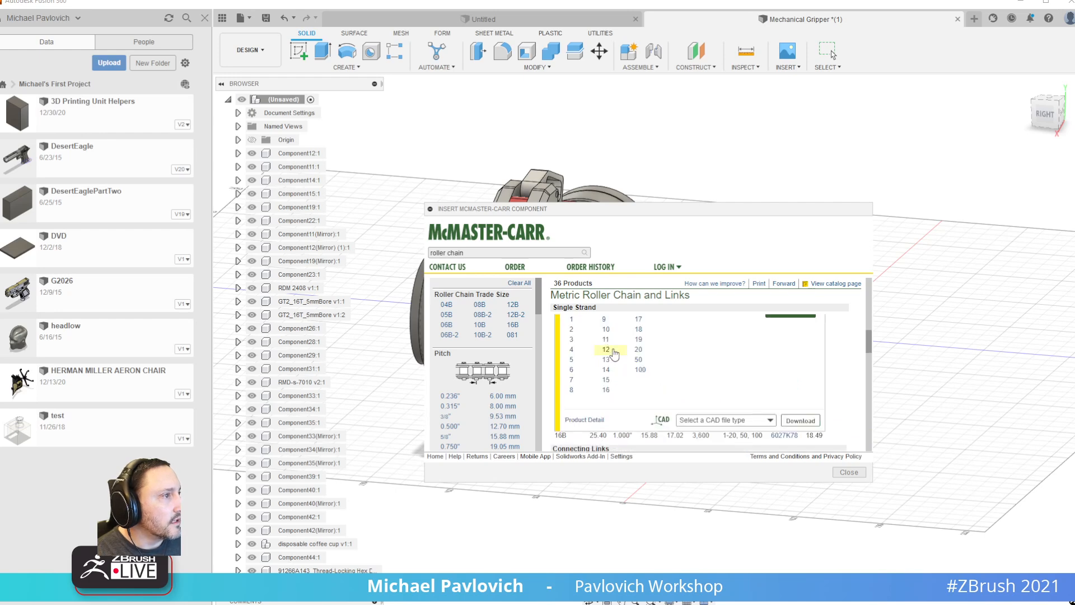
- Specify a 4 ft length for the 12B roller chain and insert it as a 3-D STEP model
left_click(741, 421)
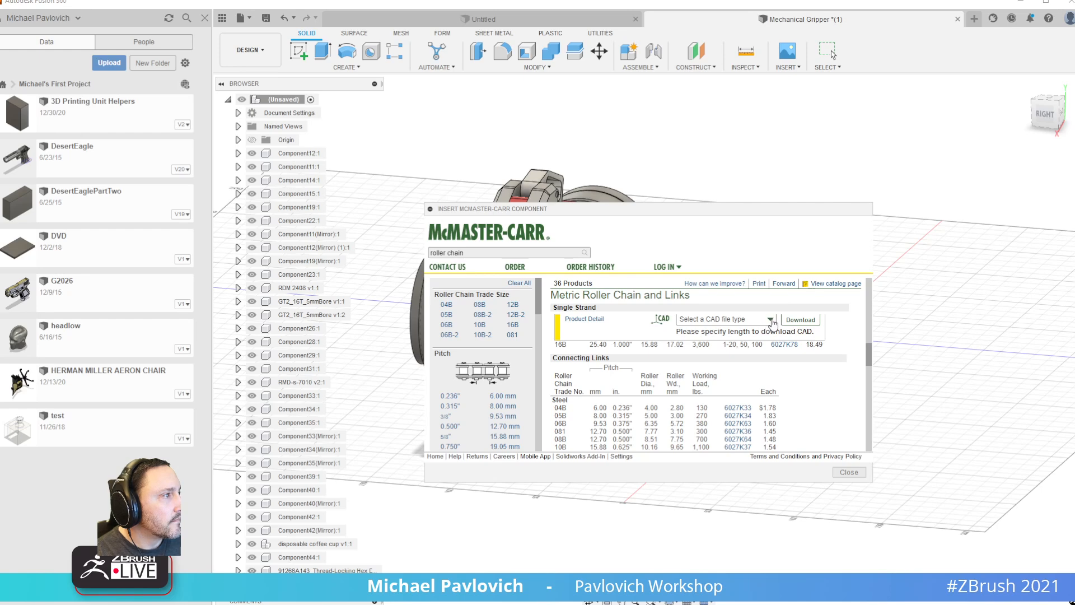
scroll(764, 331, "up", 1)
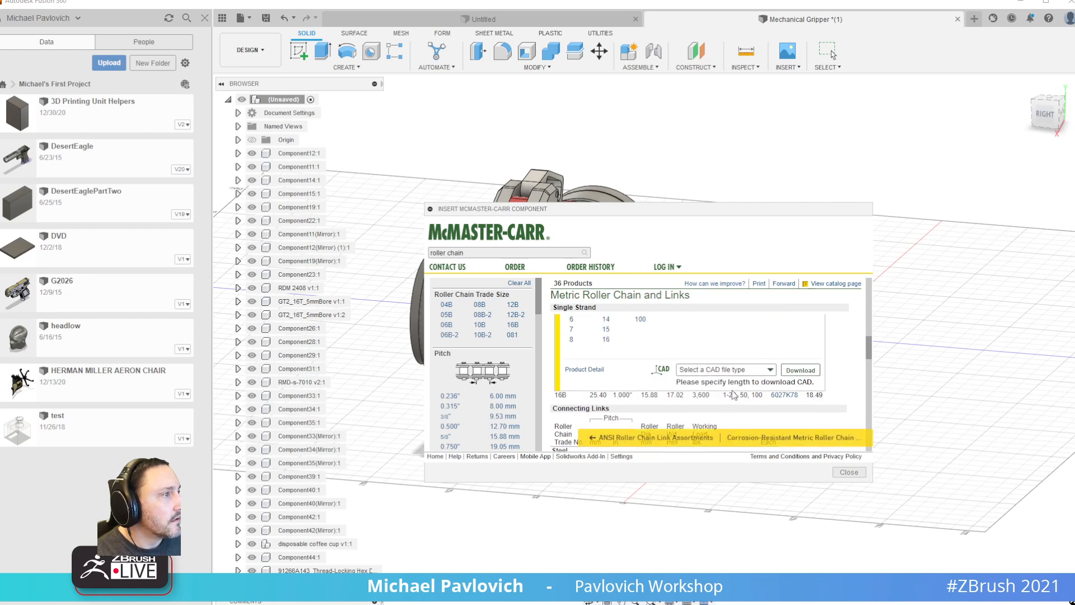
scroll(728, 397, "down", 2)
scroll(714, 397, "up", 1)
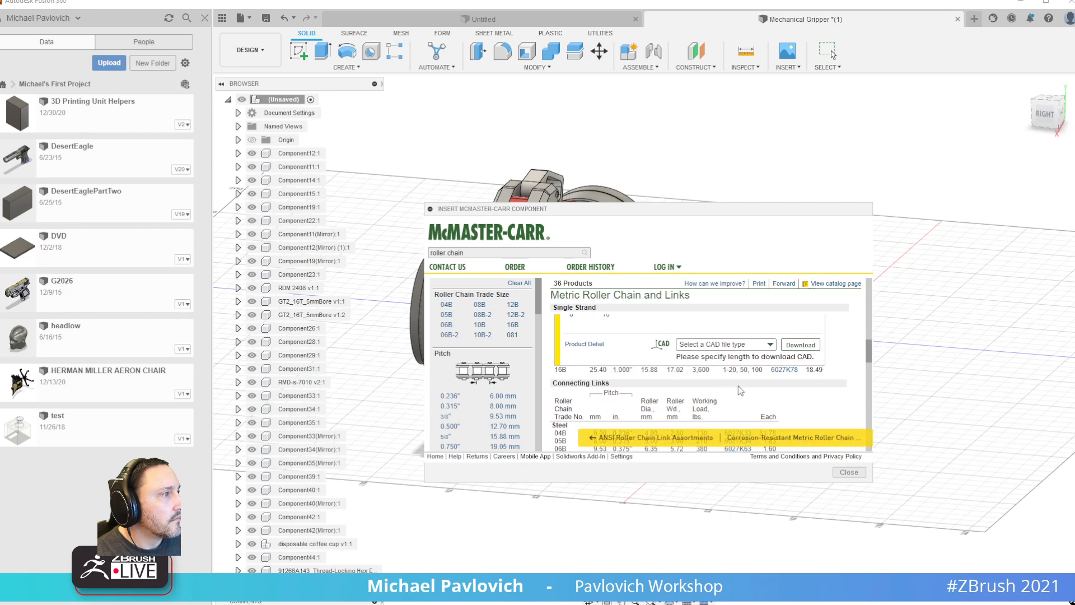
scroll(753, 355, "up", 1)
left_click(751, 354)
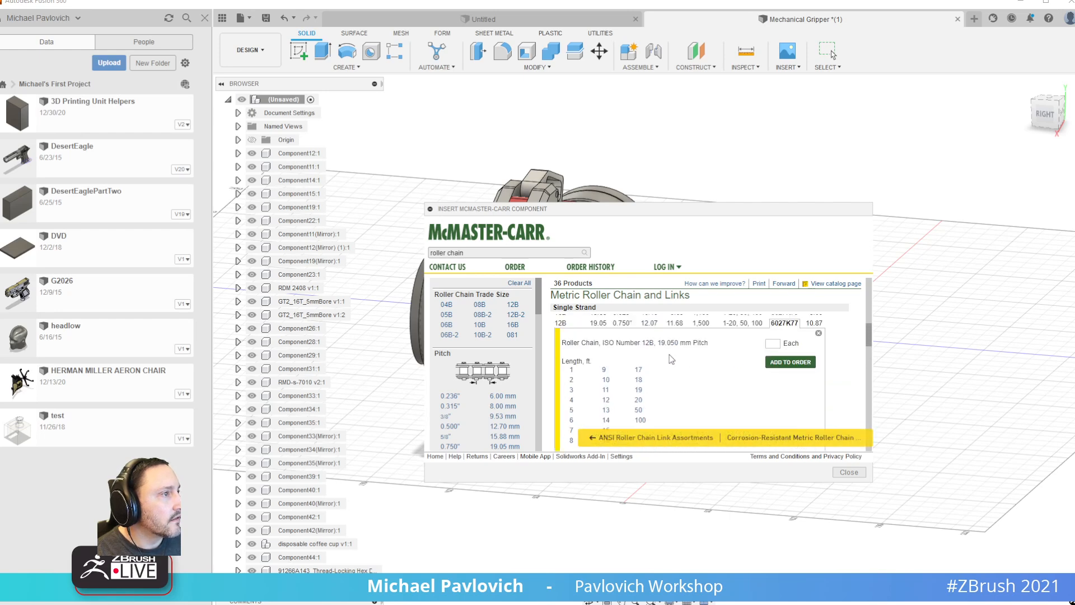
left_click(580, 402)
left_click(771, 401)
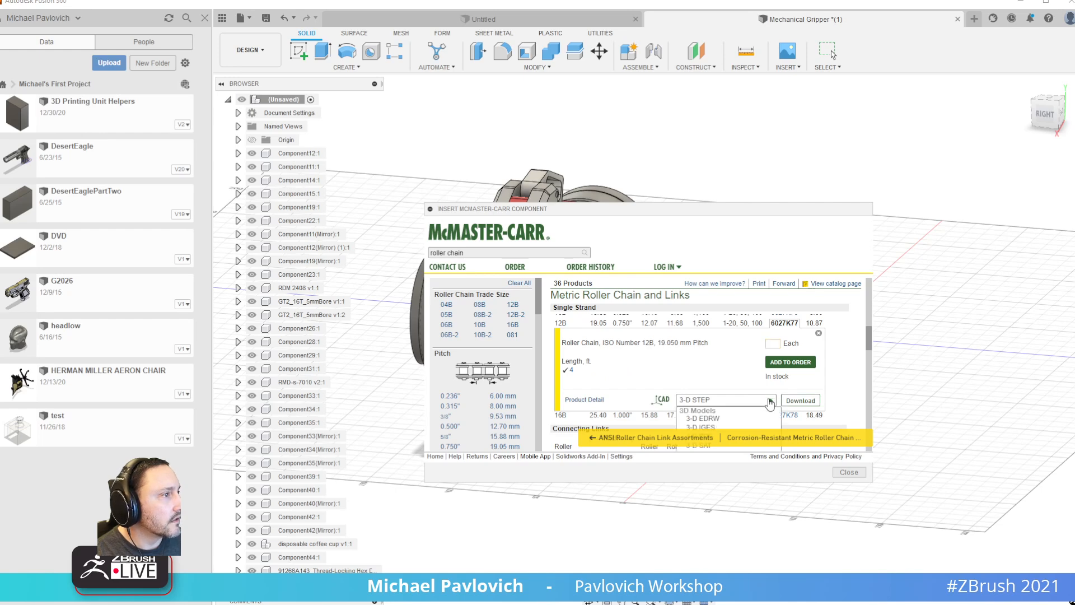
left_click(769, 402)
left_click(801, 401)
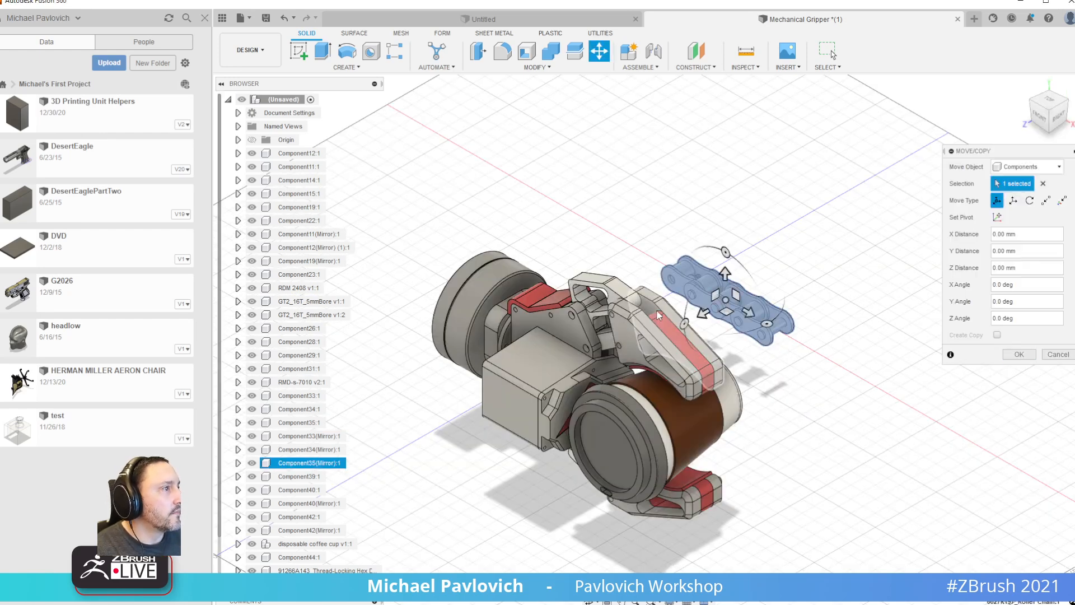
- Move the inserted roller chain -50 mm along Z, clear of the gripper, and accept its position
left_click_drag(703, 312, 801, 270)
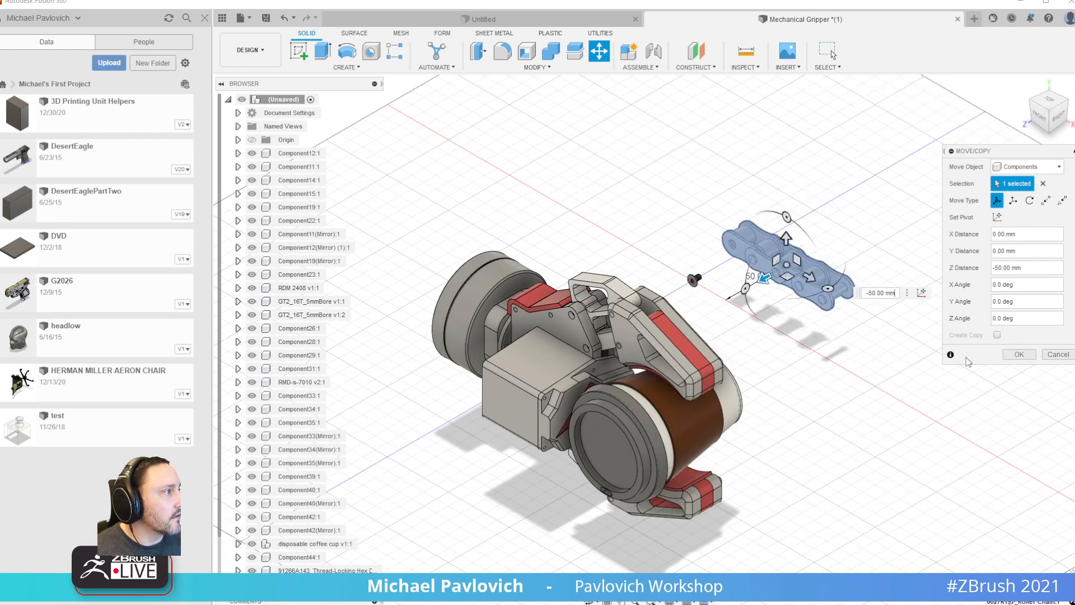
left_click(1019, 353)
middle_click_drag(838, 378, 758, 379)
right_click(290, 100)
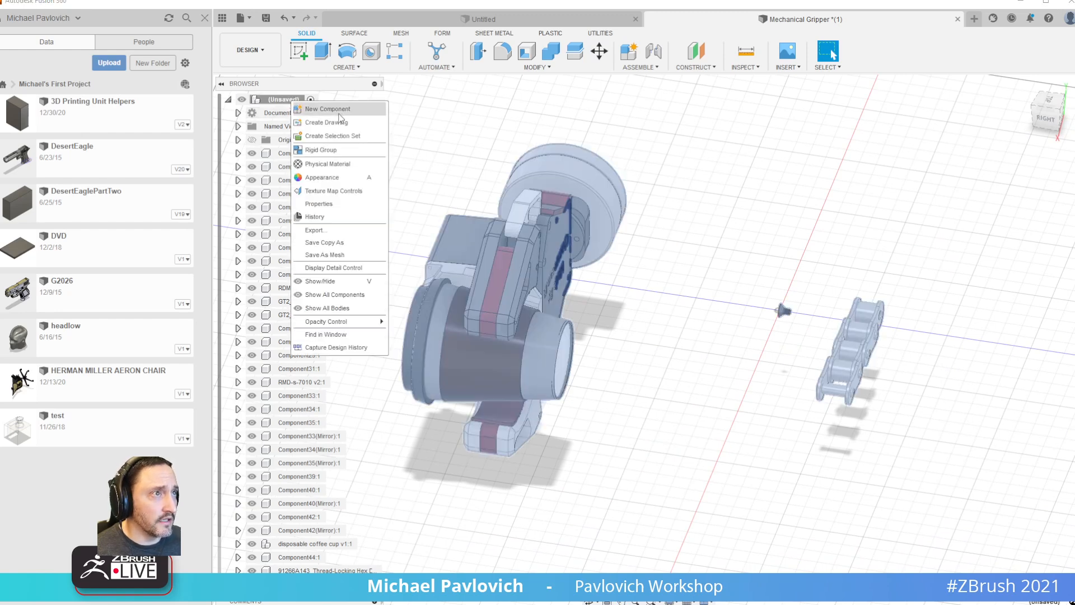
left_click(321, 230)
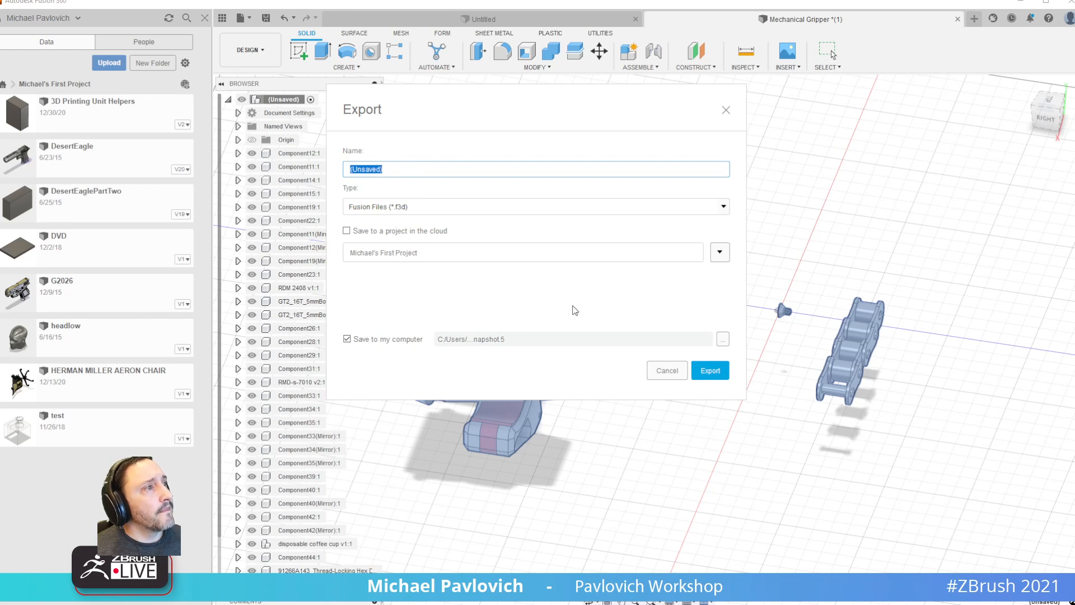
left_click(667, 370)
- Set up Save As Mesh for the whole assembly, with the refinement options expanded and refinement set to High
right_click(287, 101)
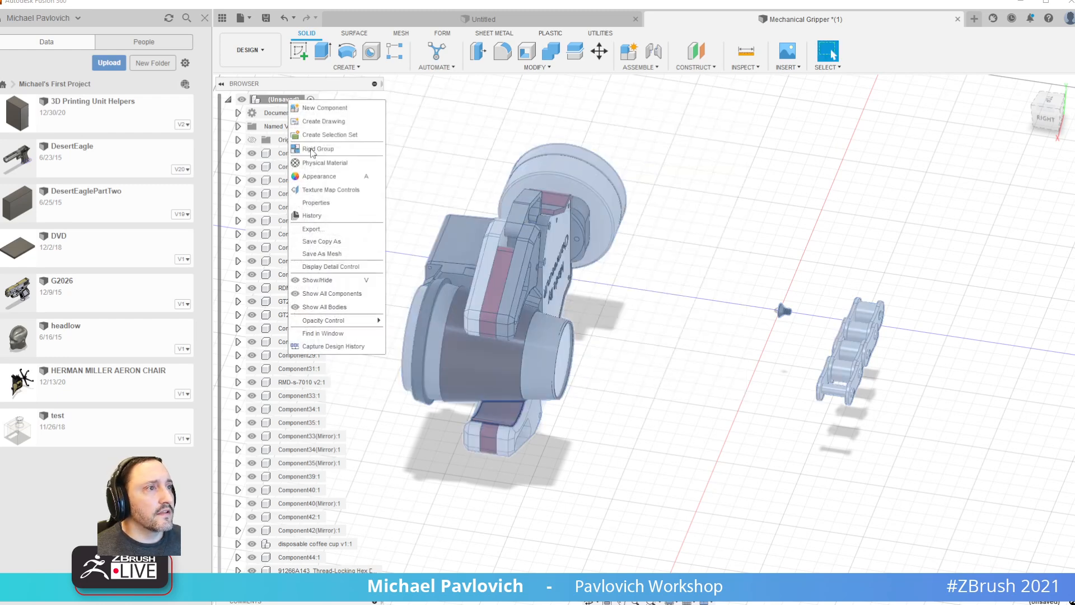
left_click(323, 254)
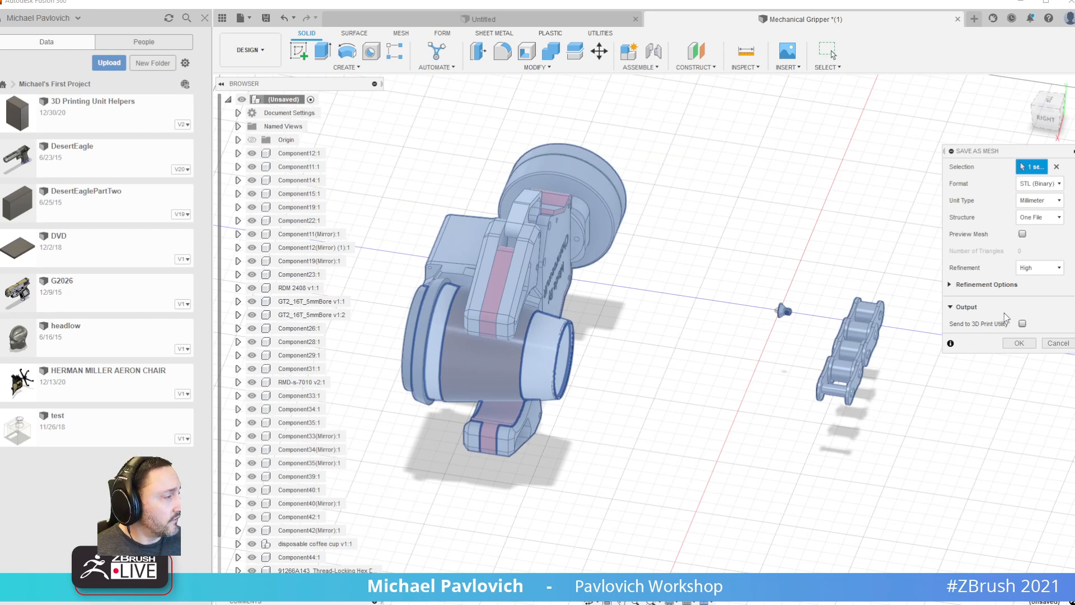
left_click(1045, 268)
left_click(1043, 297)
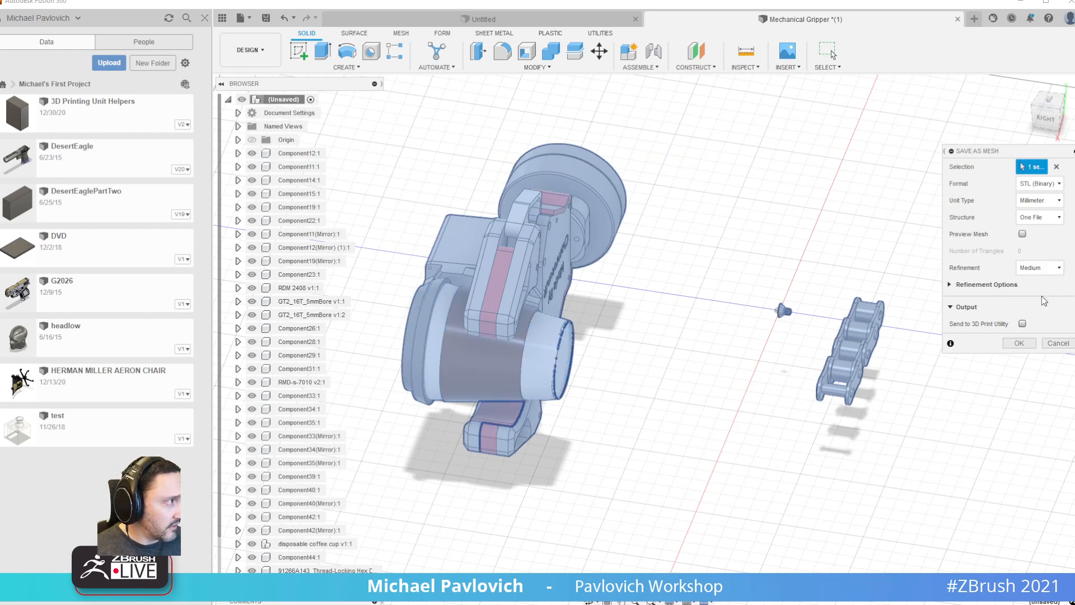
left_click(950, 285)
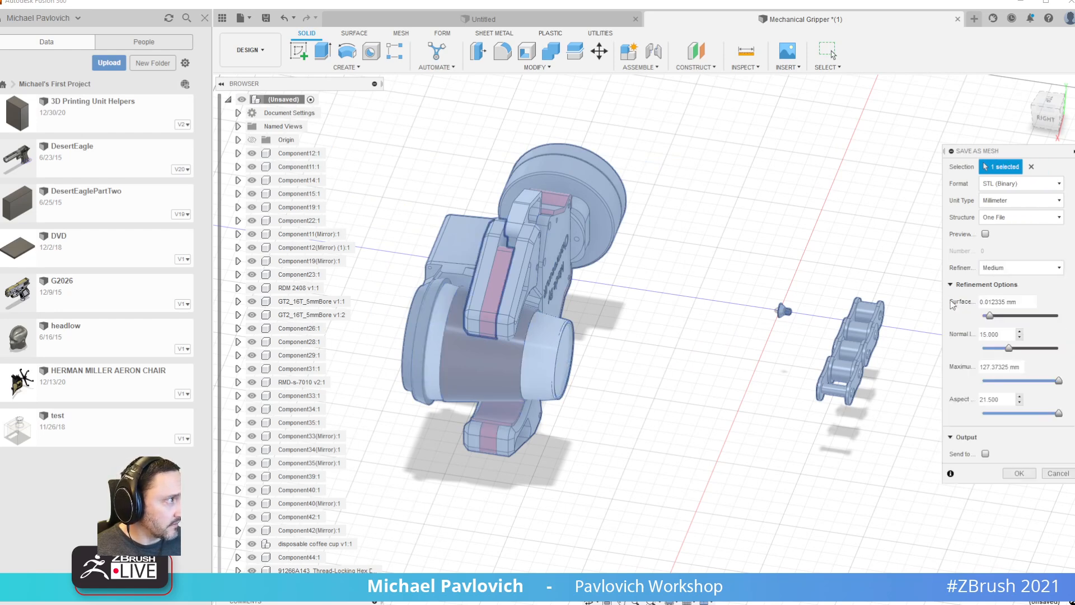
left_click(1019, 267)
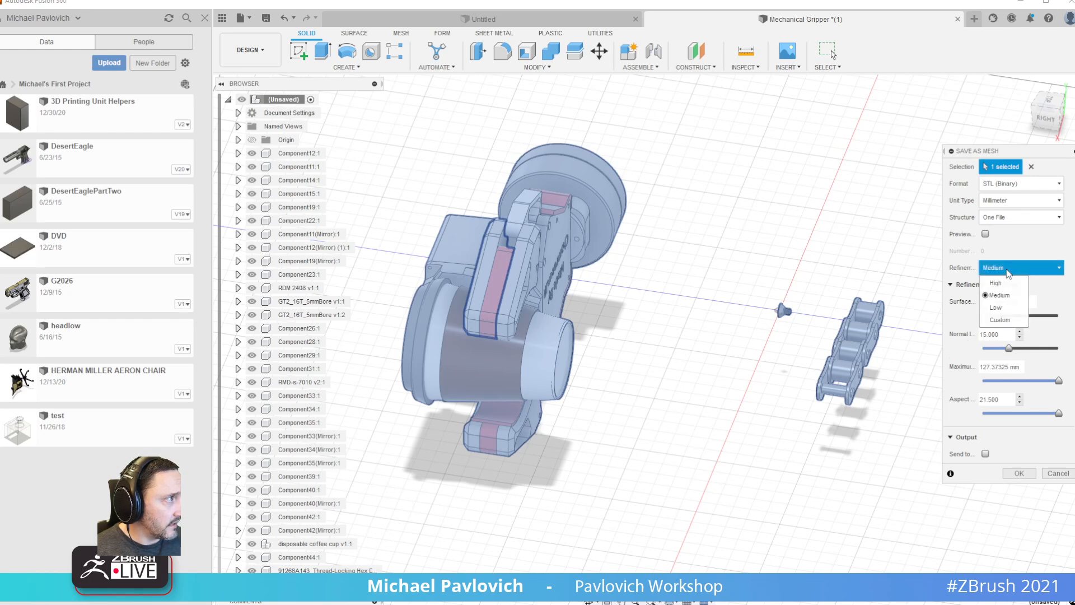
left_click(994, 310)
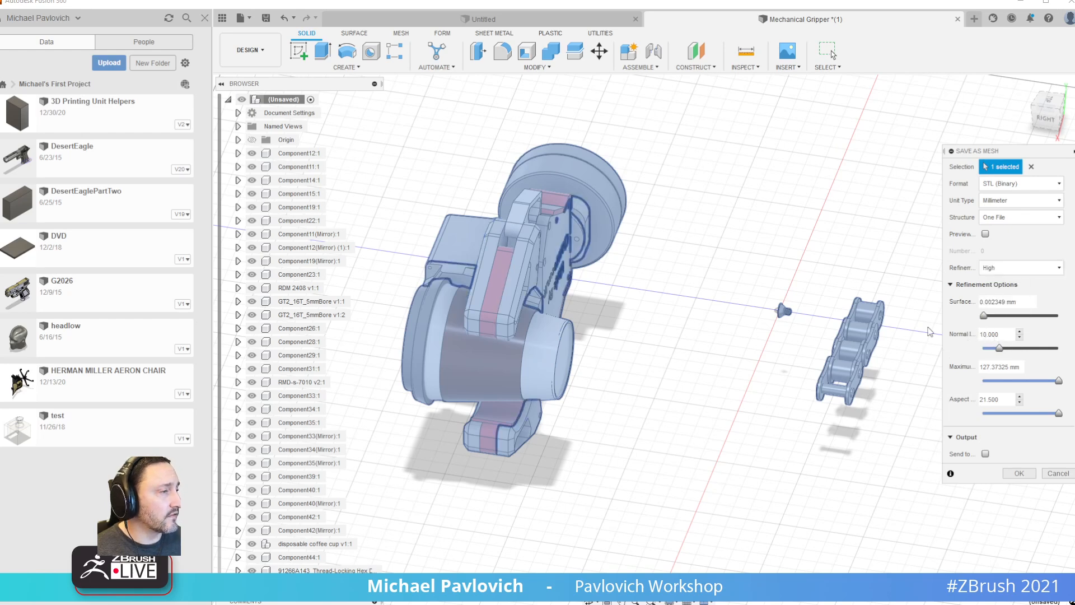
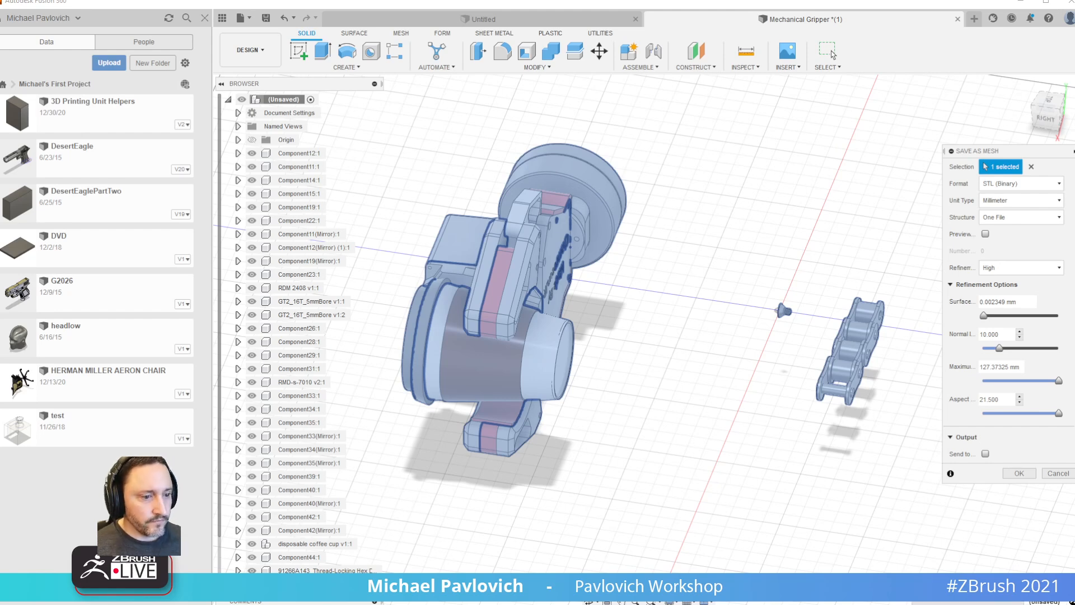
- Switch to ZBrush, leave Edit mode for 2.5D, clear the canvas and select the star PolyMesh3D tool
left_click(1022, 6)
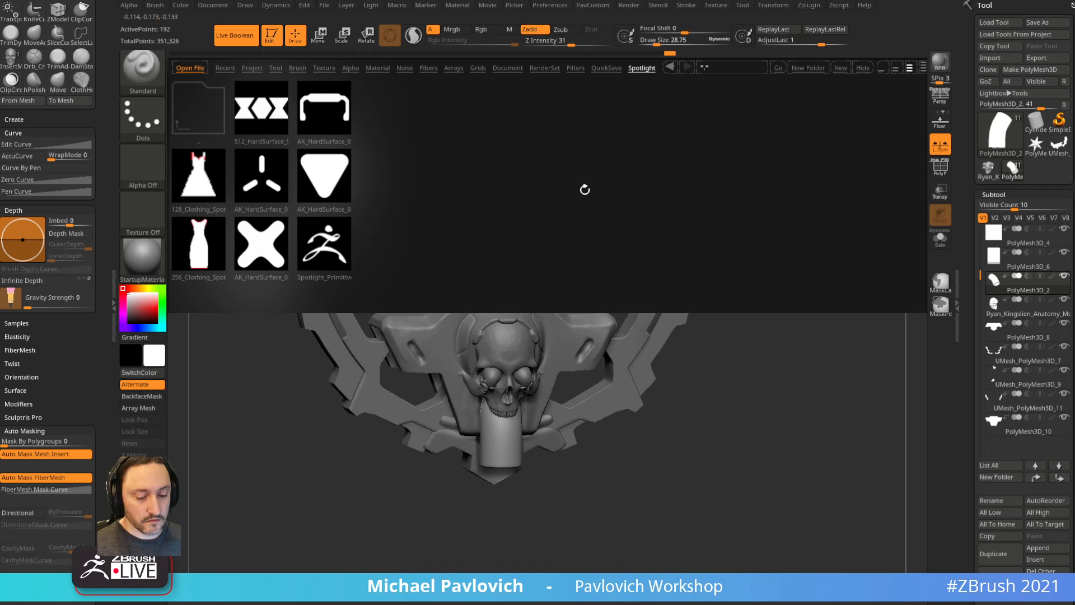
left_click(246, 36)
left_click(277, 37)
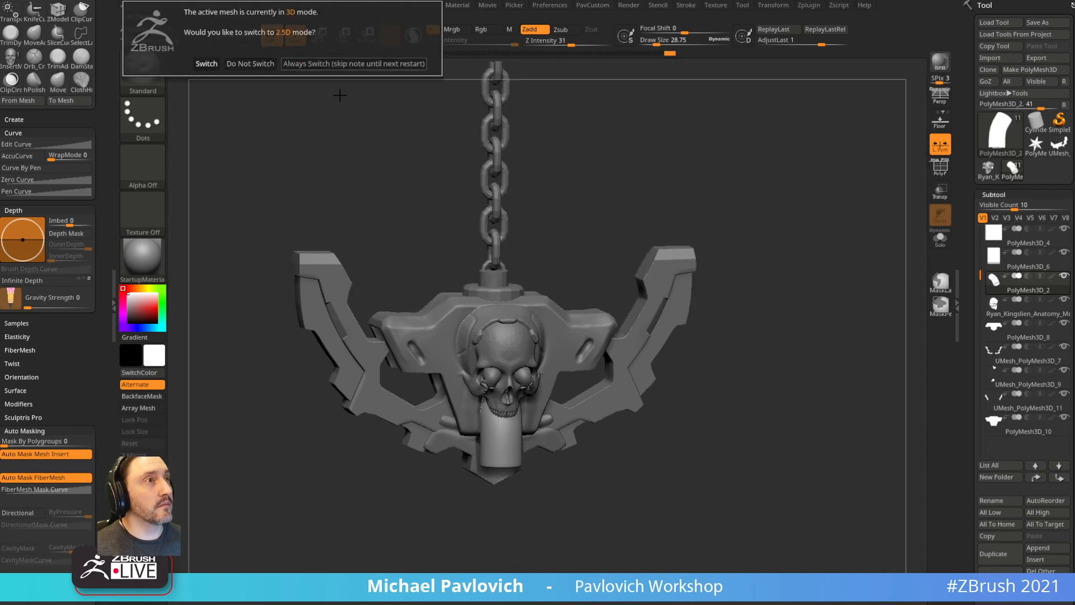
left_click(354, 63)
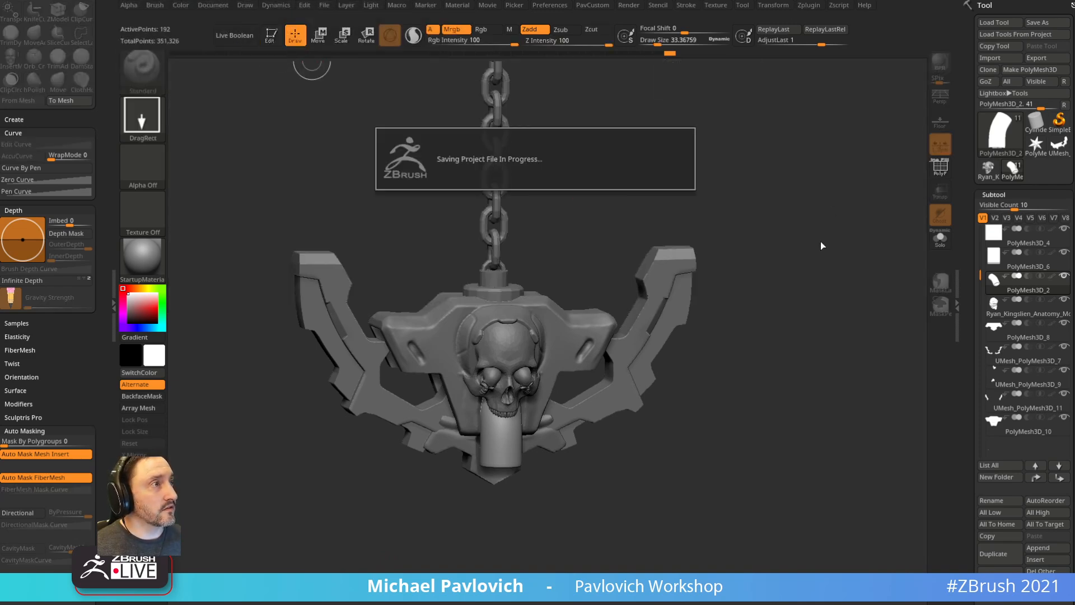
key("ctrl+n")
left_click(1036, 144)
- Import the heynow STL file into the active tool and draw it on the canvas
left_click(999, 58)
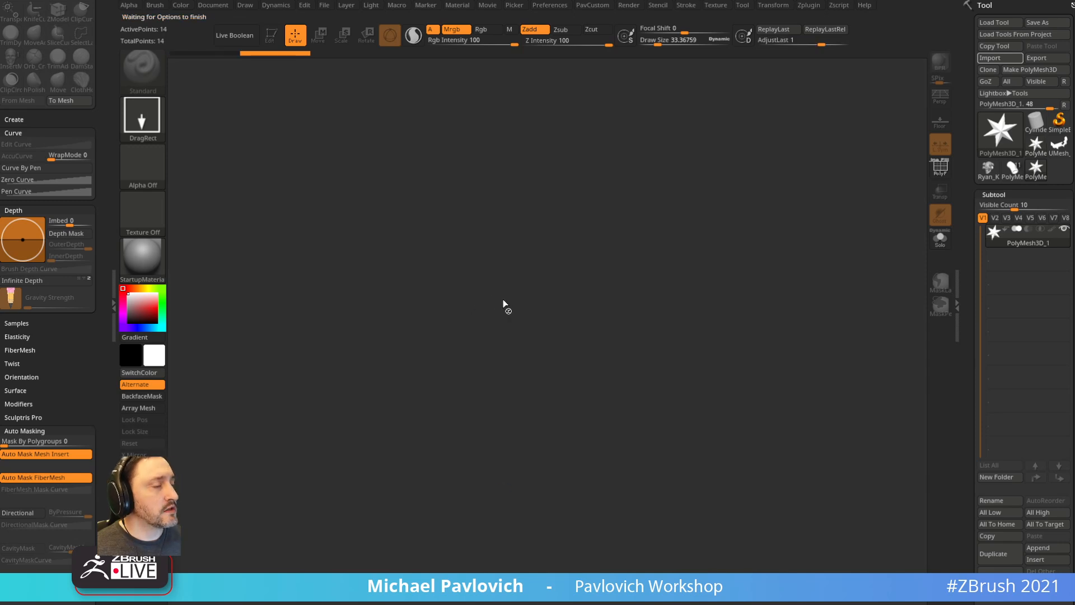
left_click(460, 363)
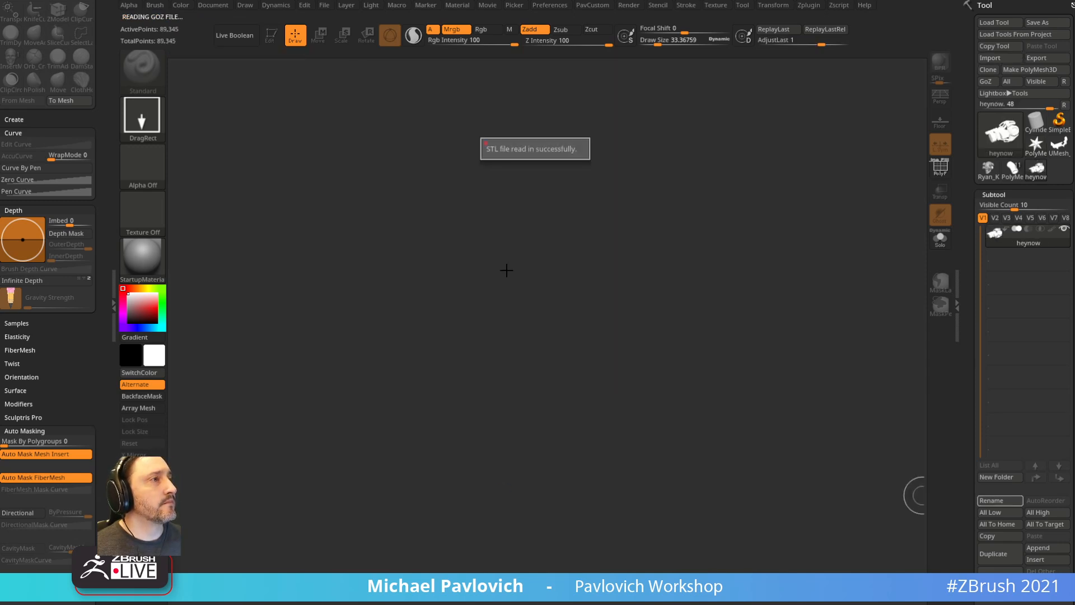
left_click_drag(488, 340, 502, 425)
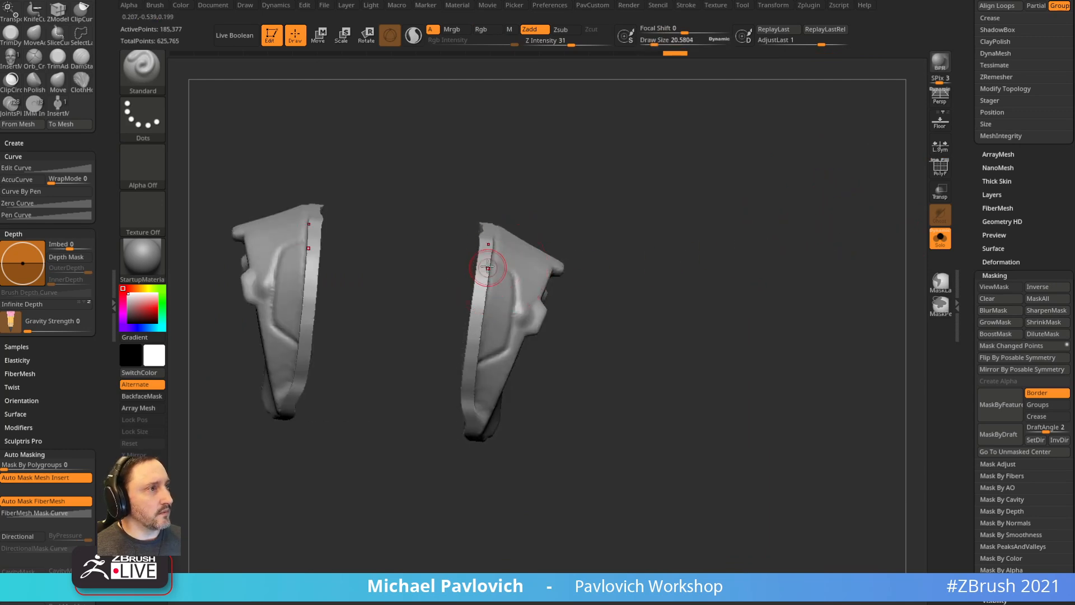
- Select the hanger's main body subtool, check it in isolation and set the brush draw size to about 19
mouse_move(555, 236)
left_mouse_down()
mouse_move(601, 223)
mouse_move(537, 240)
left_mouse_up()
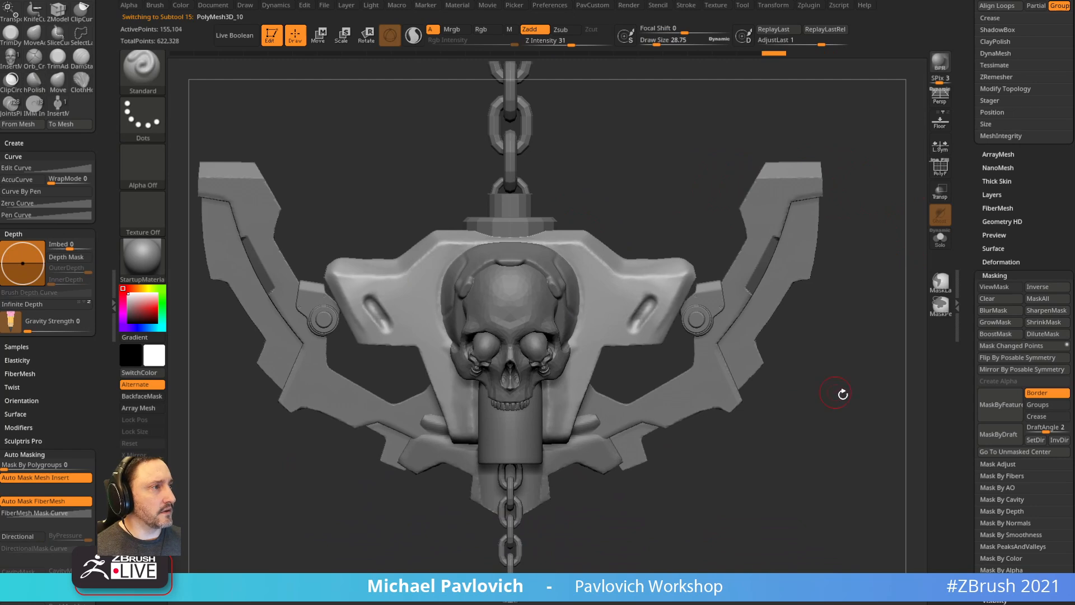
left_click_drag(842, 394, 812, 355)
mouse_move(703, 171)
left_mouse_down()
mouse_move(689, 139)
mouse_move(703, 118)
mouse_move(881, 233)
mouse_move(840, 180)
mouse_move(846, 278)
mouse_move(857, 238)
mouse_move(794, 252)
left_mouse_up()
left_click(940, 238)
left_click(940, 238)
key("s")
mouse_move(782, 245)
left_mouse_down()
mouse_move(793, 245)
mouse_move(693, 271)
mouse_move(795, 274)
left_mouse_up()
key("s")
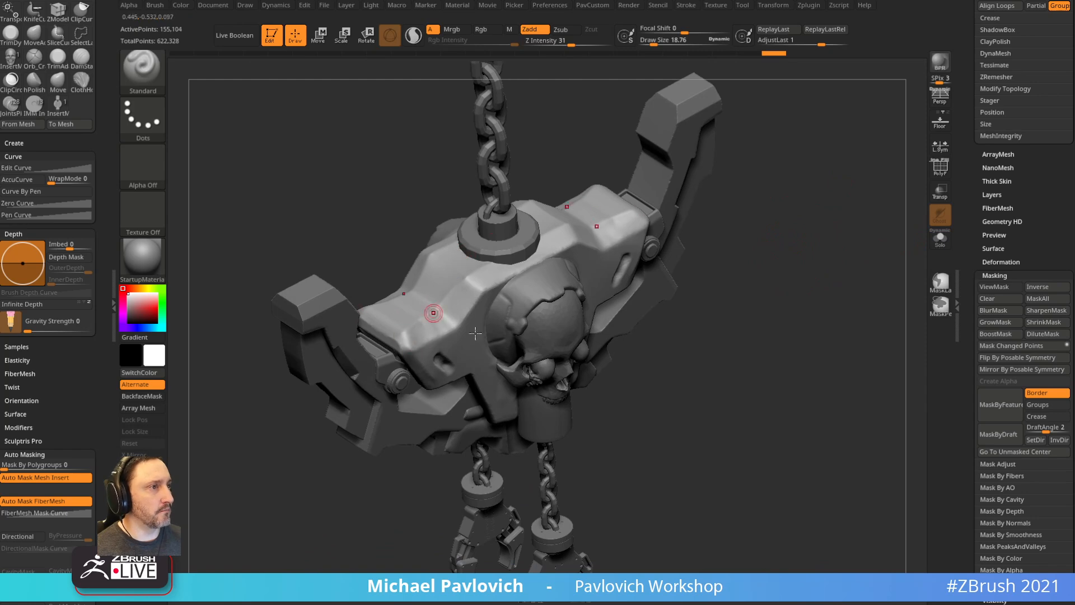
- Examine the main body from the side and from above, both in isolation and with all subtools shown
left_click_drag(756, 306, 714, 262)
left_click_drag(801, 278, 807, 279)
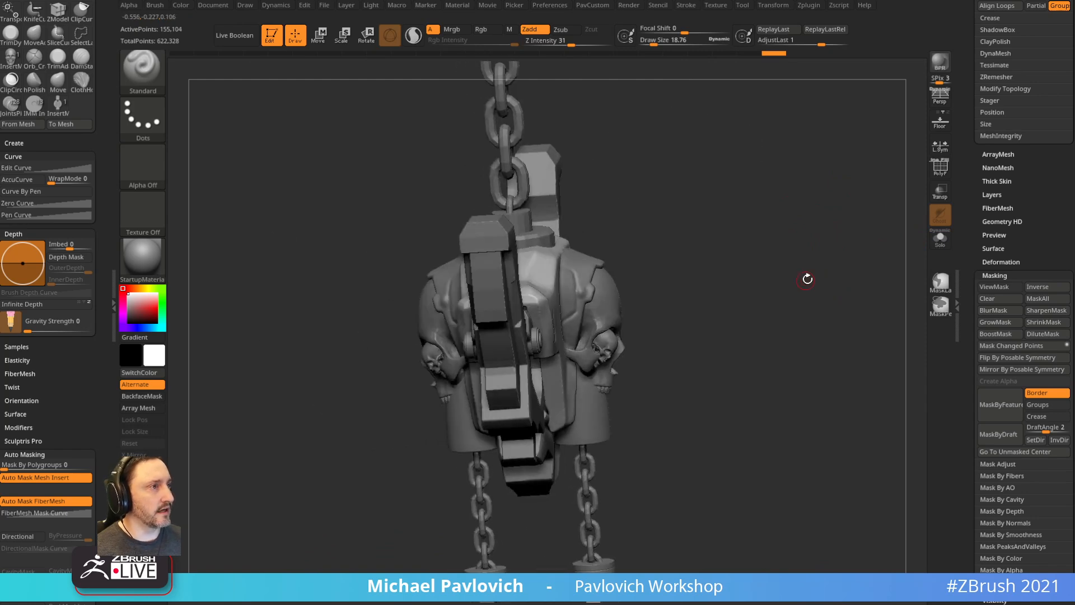
left_click(931, 242)
mouse_move(801, 235)
left_mouse_down()
mouse_move(823, 295)
mouse_move(839, 257)
mouse_move(805, 241)
left_mouse_up()
left_click(940, 238)
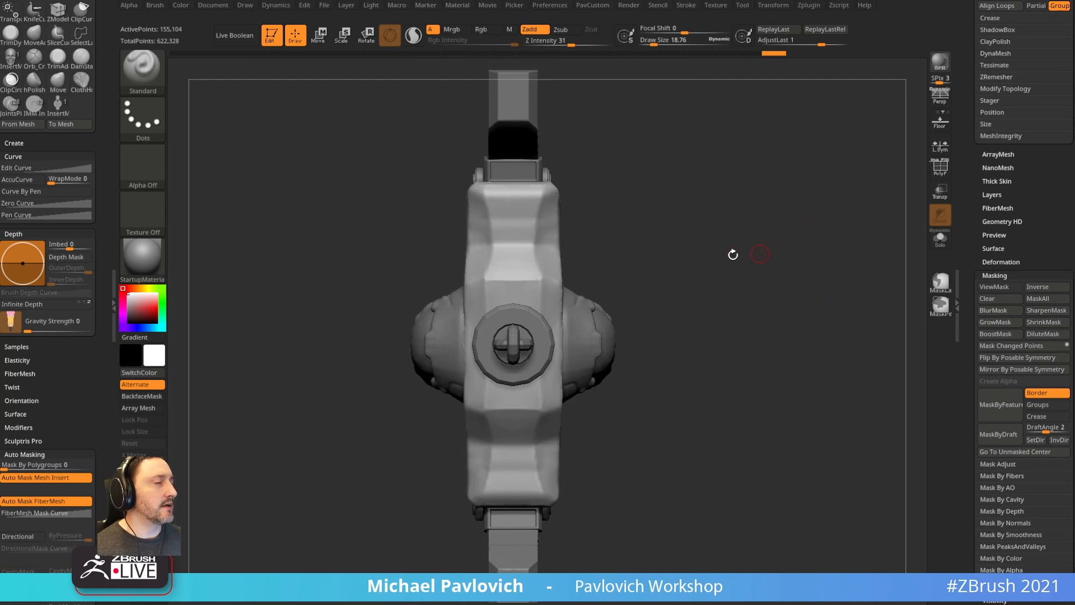
- Switch to the Move brush and set its draw size to about 27
key("b")
key("m")
key("v")
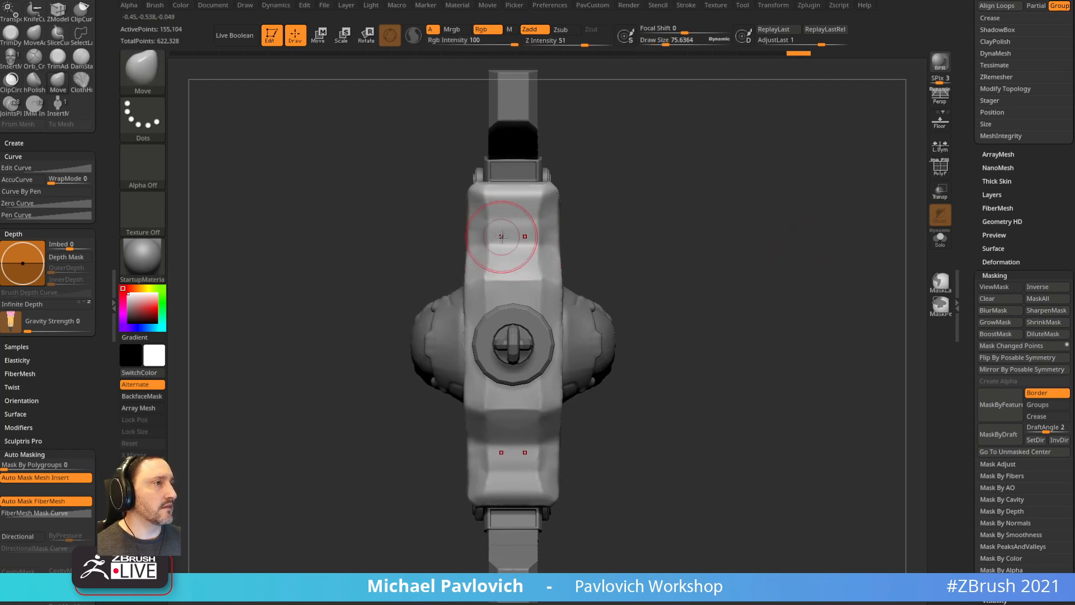
left_click_drag(700, 240, 861, 257)
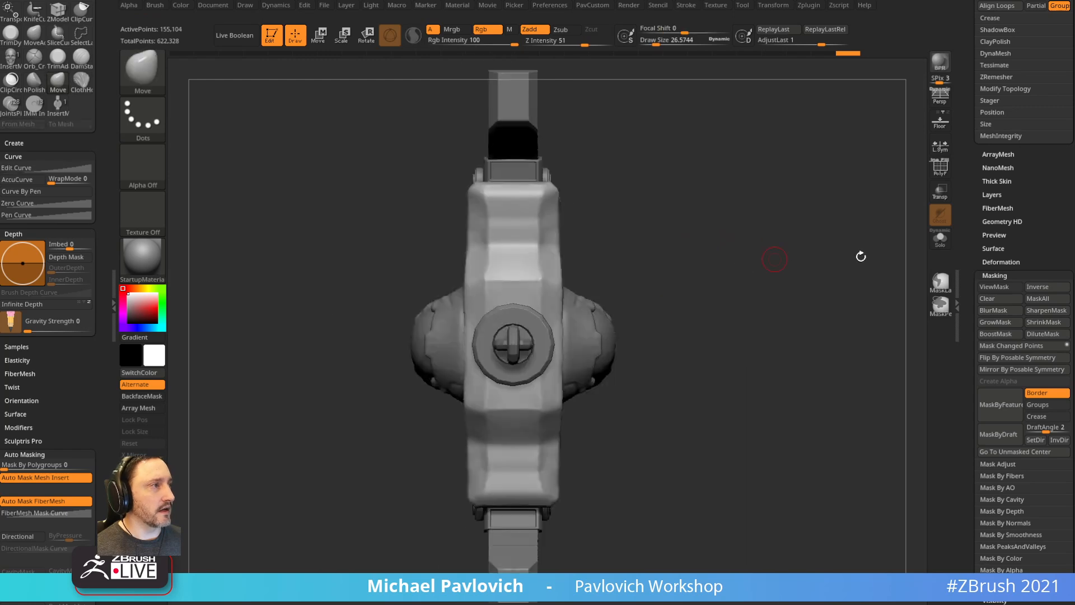
- Isolate the main body and insert a small CubeMid primitive at the centre of its top with the IMM Primitives brush
left_click(936, 243)
key("b")
key("i")
key("p")
key("m")
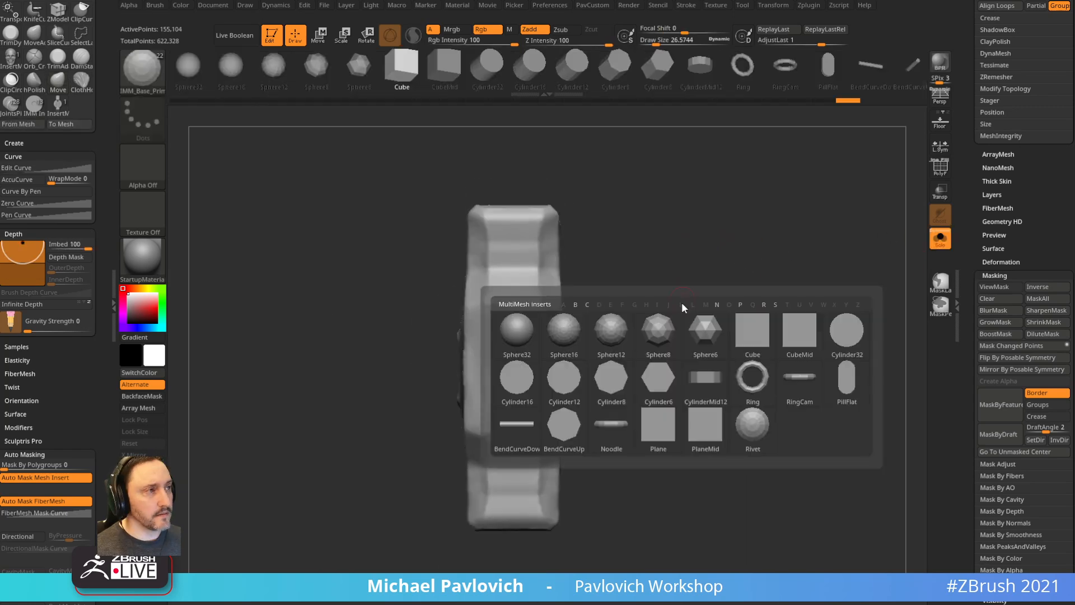
left_click(799, 331)
left_click_drag(513, 367, 513, 382)
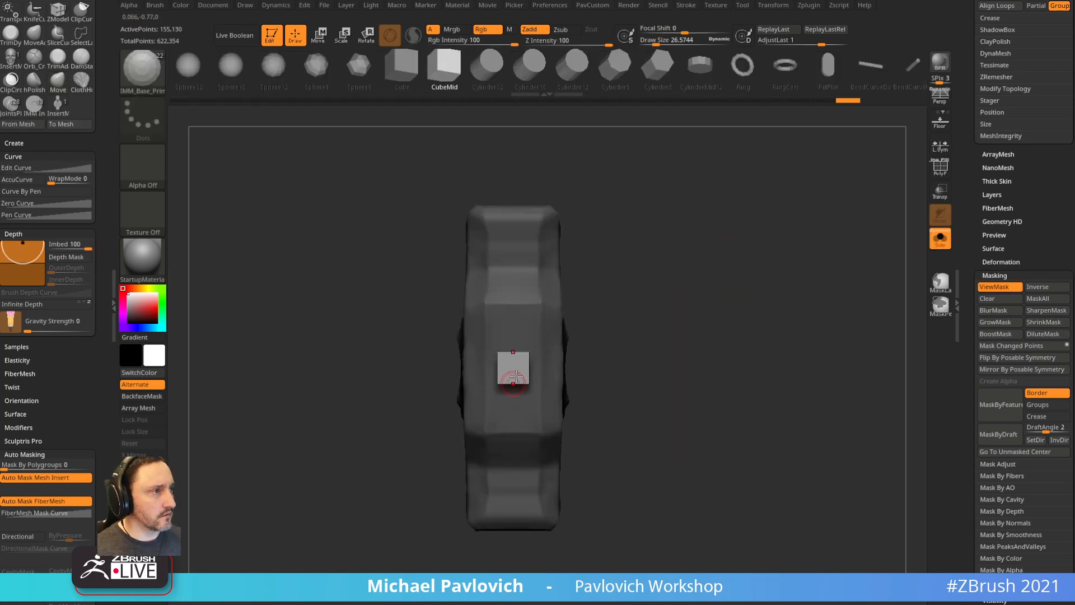
- Split the inserted cube into its own isolated subtool and bring up the transform gizmo on it
key("2")
left_click(728, 343)
key("w")
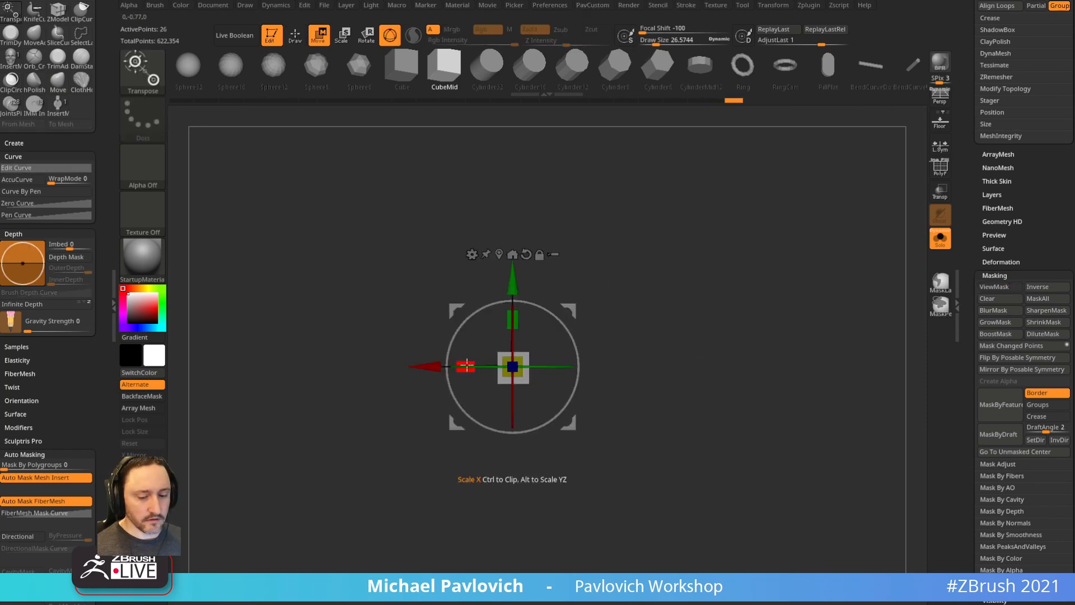
- Flatten the inserted cube sideways into a thin plate and show all subtools again
left_click_drag(441, 367, 501, 370)
key("q")
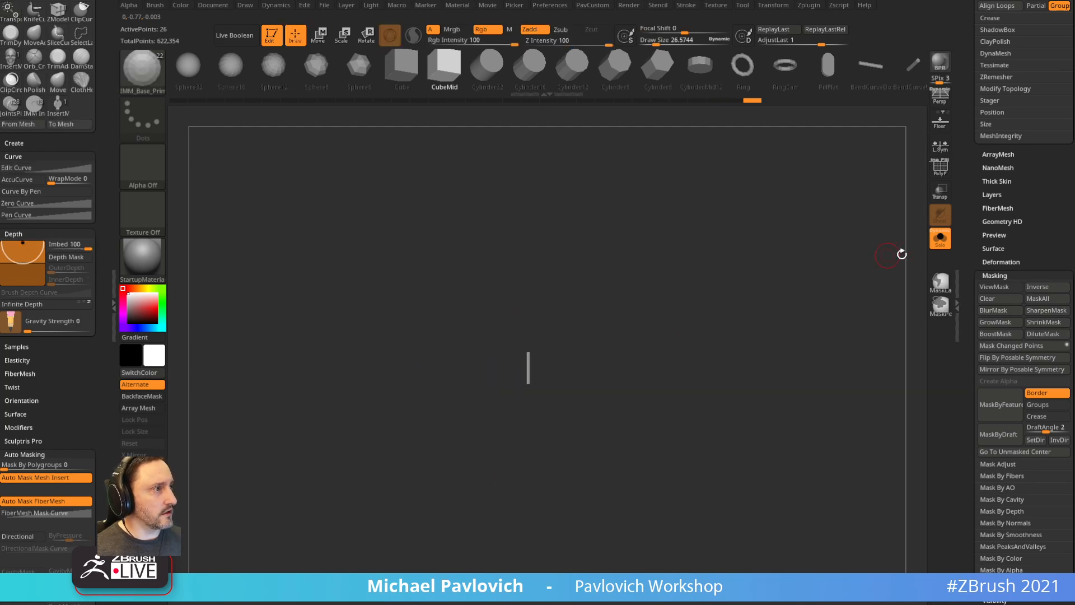
left_click(940, 239)
mouse_move(875, 263)
left_mouse_down("shift")
mouse_move(859, 219)
mouse_move(812, 236)
mouse_move(907, 241)
left_mouse_up("shift")
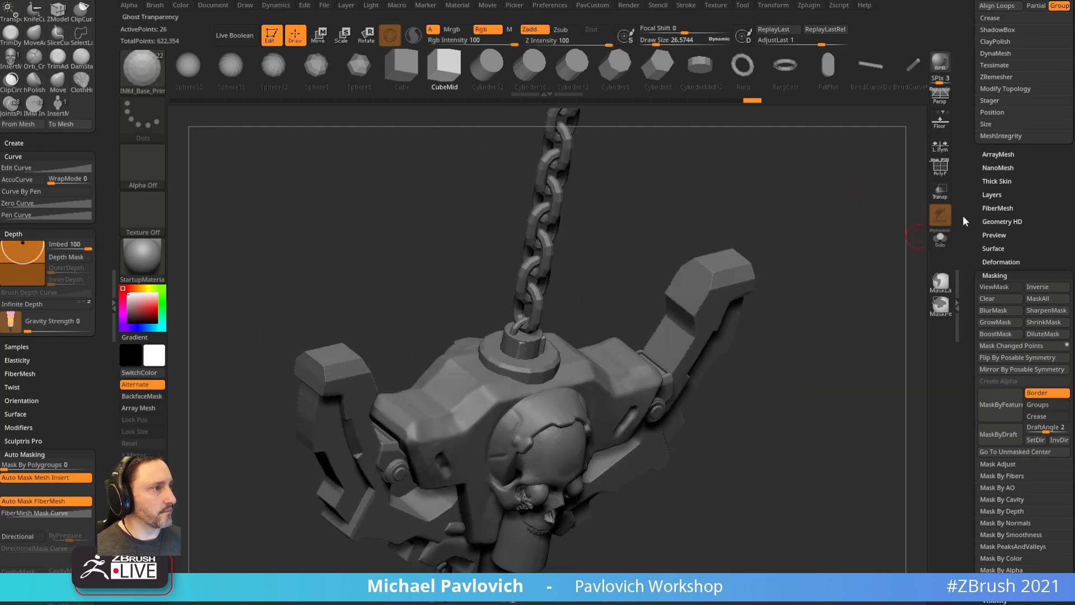
- Move the plate subtool to the end of the list, select the main body and leave only these two visible
scroll(1008, 280, "up", 5)
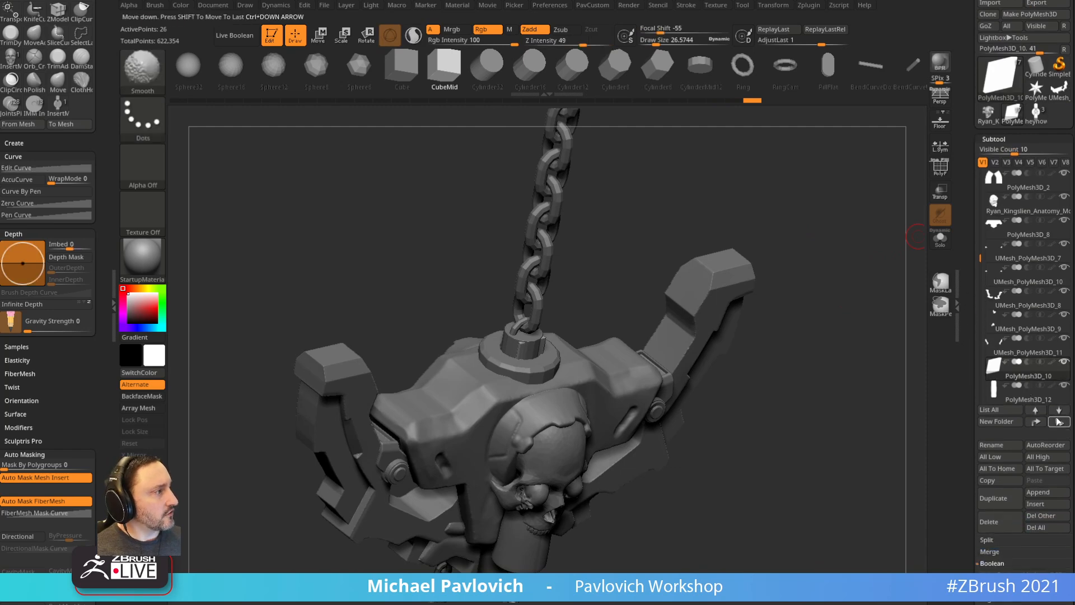
left_click(1058, 421, "shift")
key("s")
key("b")
key("s")
key("t")
key("s")
left_click(623, 383, "alt")
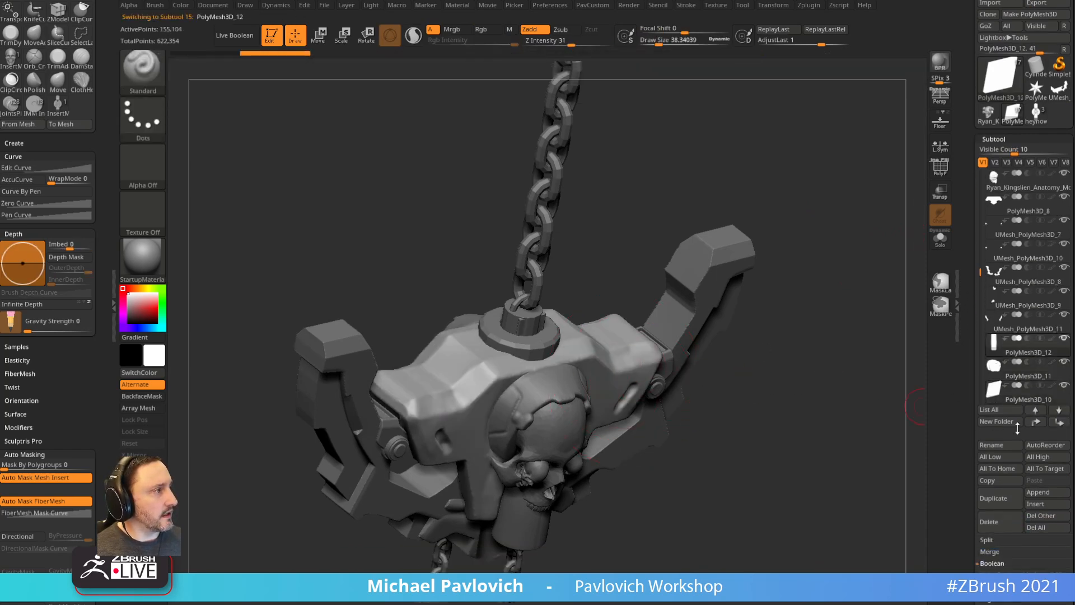
left_click(1064, 386, "shift")
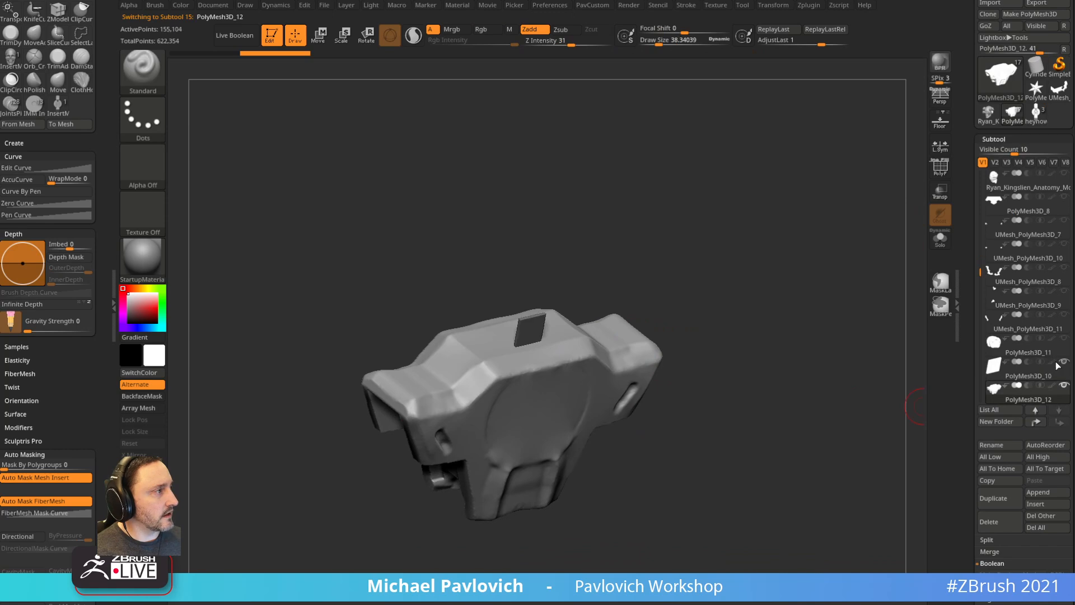
- Reorder the plate subtool to sit directly below the main body and display its polyframe from the front
left_click_drag(803, 341, 666, 246)
left_click(981, 367)
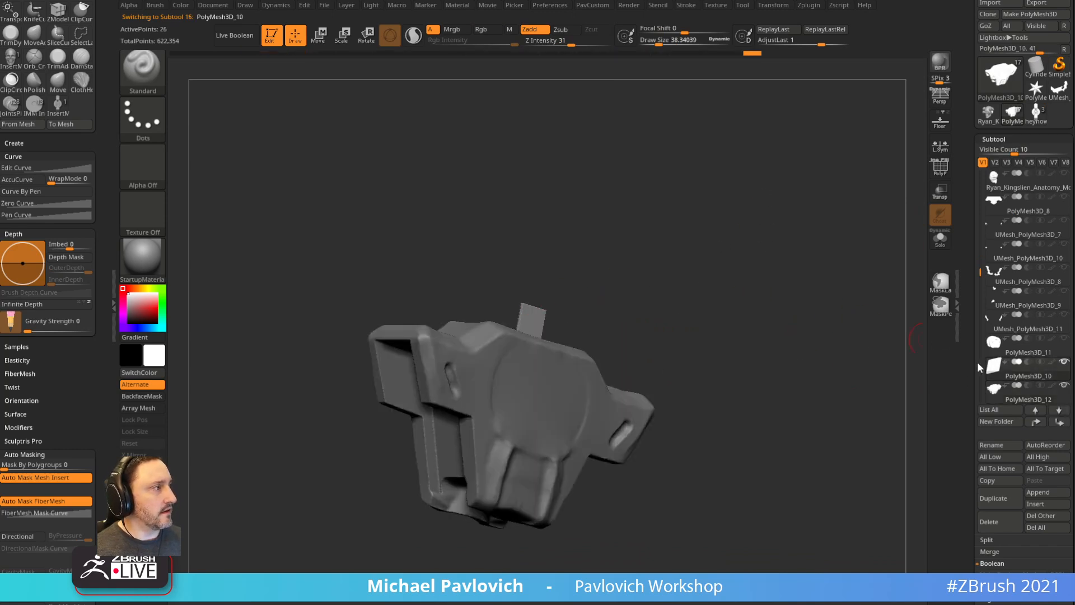
left_click(1058, 422)
left_click_drag(795, 298, 725, 362, "shift")
key("w")
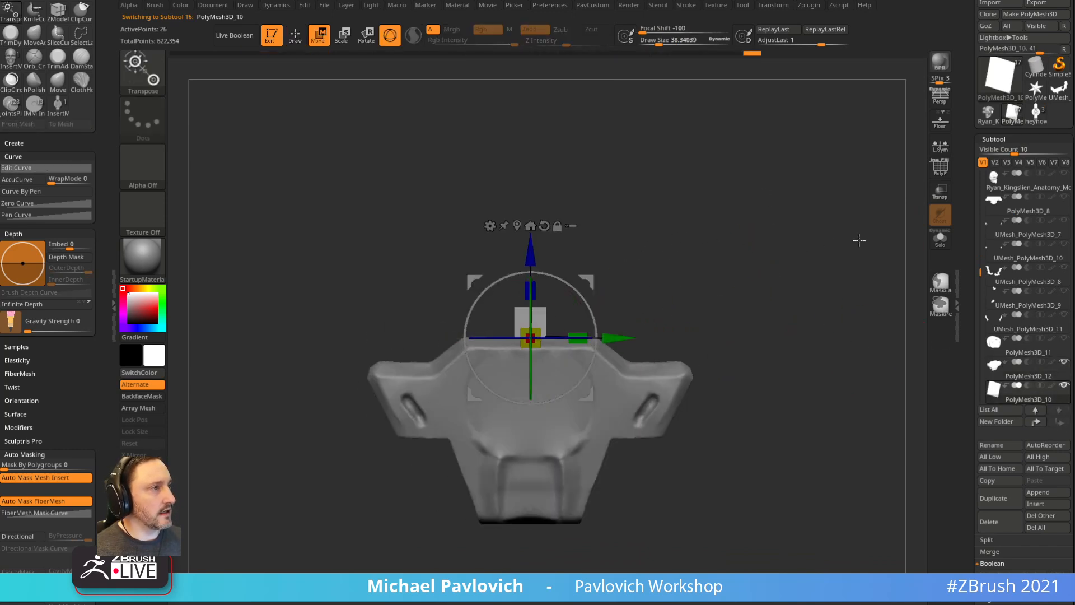
left_click_drag(848, 210, 817, 226, "alt")
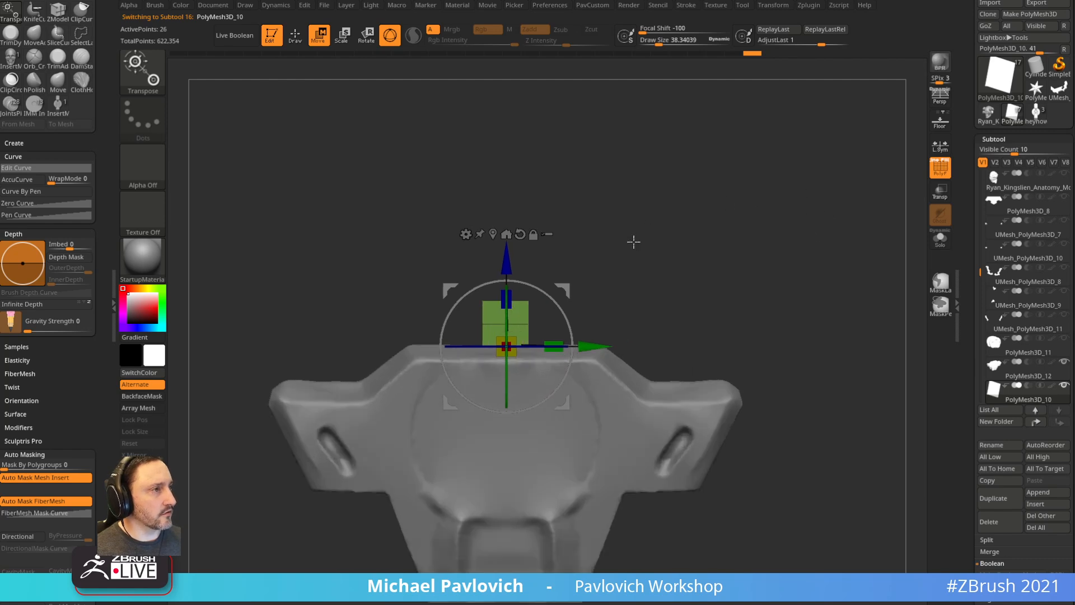
- Switch to the ZModeler brush and set its edge action to Insert
key("q")
left_click_drag(660, 228, 696, 247, "alt")
key("b")
key("z")
key("m")
key("space")
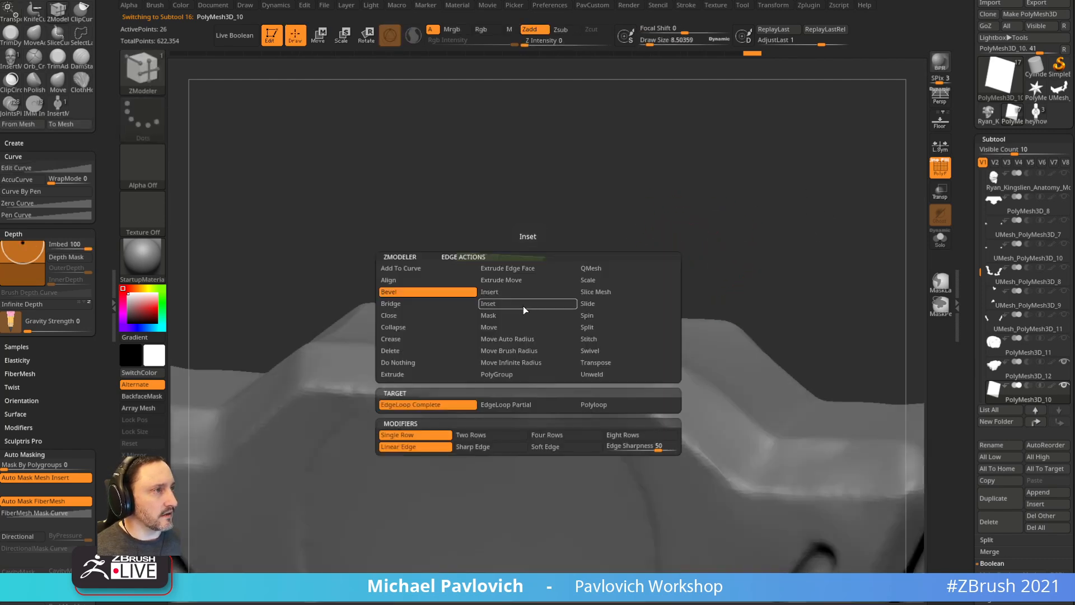
left_click(503, 292)
- Delete the horizontal, vertical and side centre edge loops from the plate to leave a plain box
left_click_drag(588, 252, 635, 201)
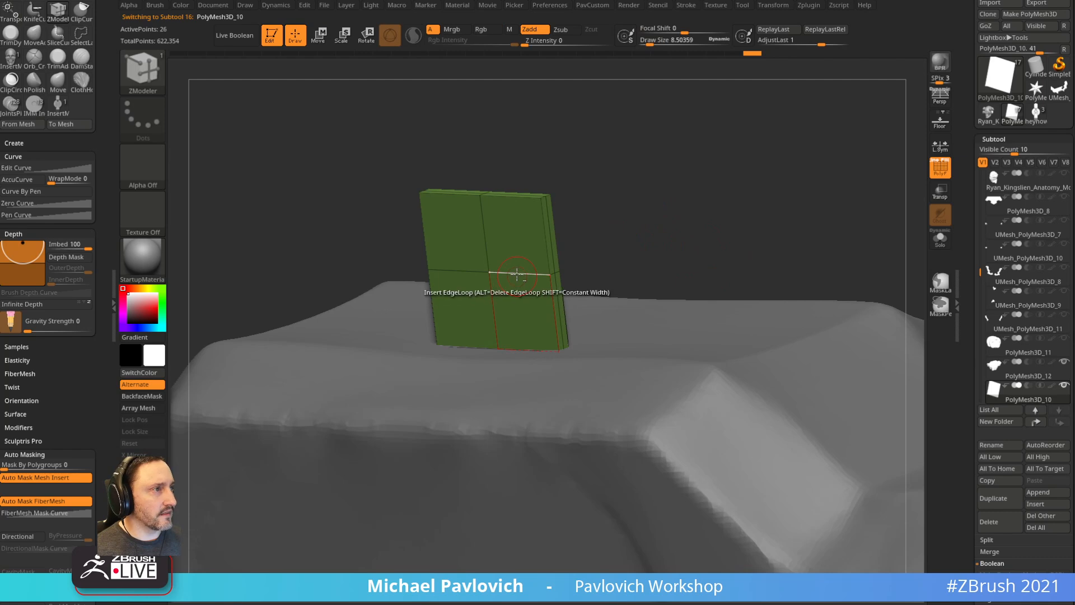
left_click(517, 275, "alt")
left_click(486, 255, "alt")
left_click(551, 235, "alt")
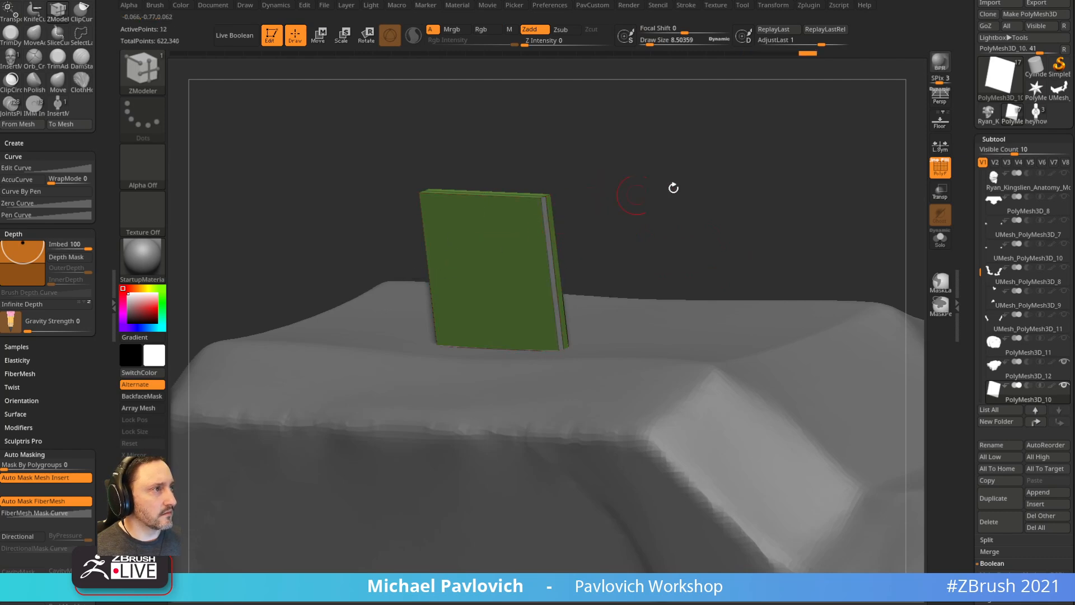
left_click_drag(673, 188, 544, 270)
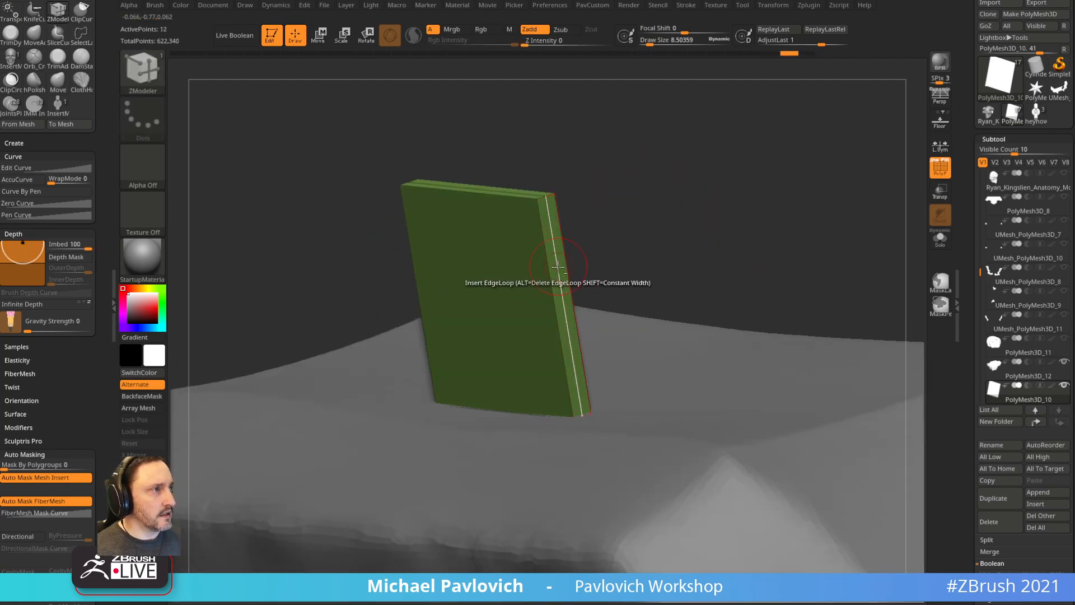
mouse_move(665, 235)
left_mouse_down()
mouse_move(705, 182)
mouse_move(765, 149)
mouse_move(767, 199)
mouse_move(751, 131)
mouse_move(745, 177)
left_mouse_up()
- Scale the plate's height to about 0.28 and raise it slightly on top of the main body
key("w")
left_click_drag(516, 222, 520, 259)
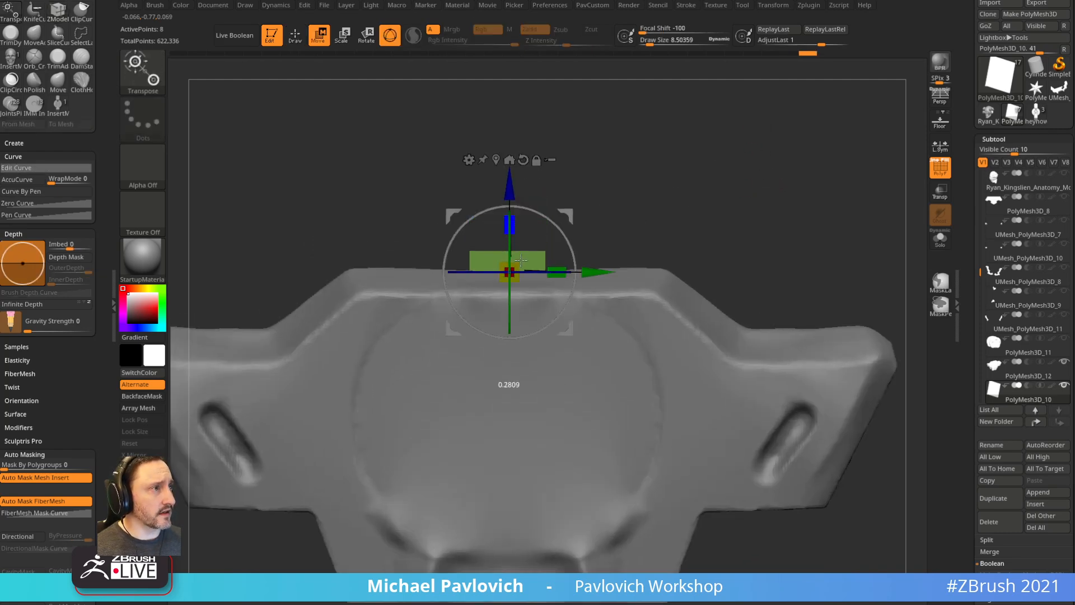
left_click_drag(649, 226, 658, 182, "alt")
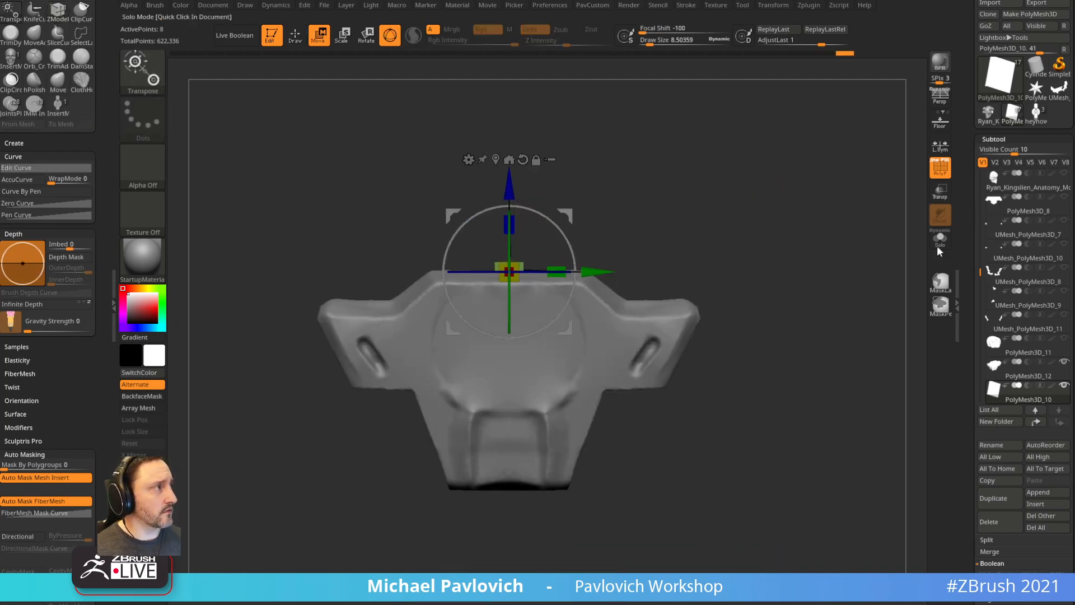
left_click(939, 240)
left_click(940, 239)
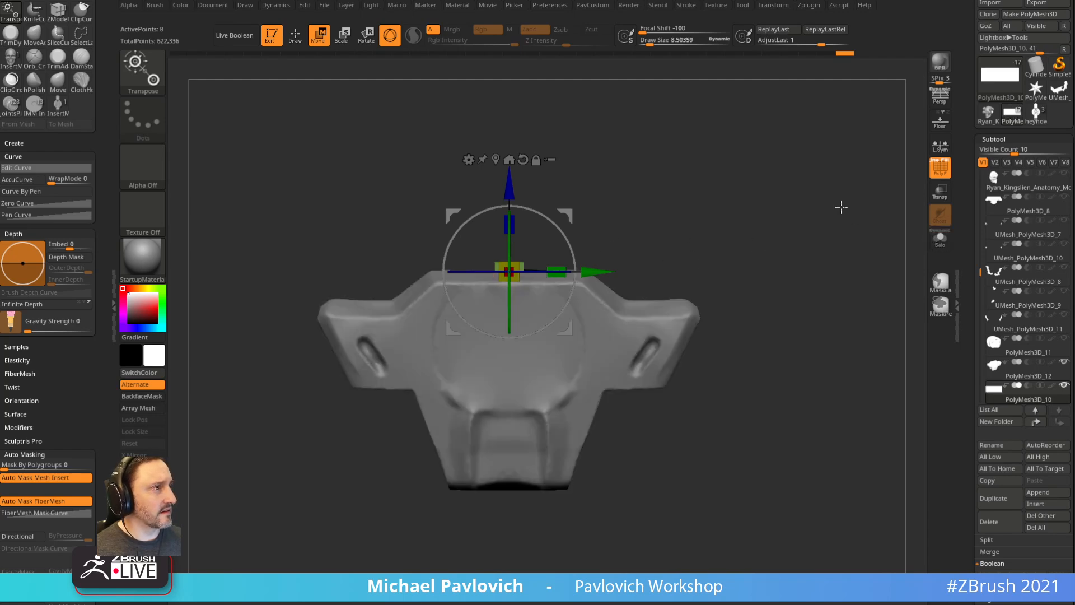
left_click_drag(840, 206, 823, 226)
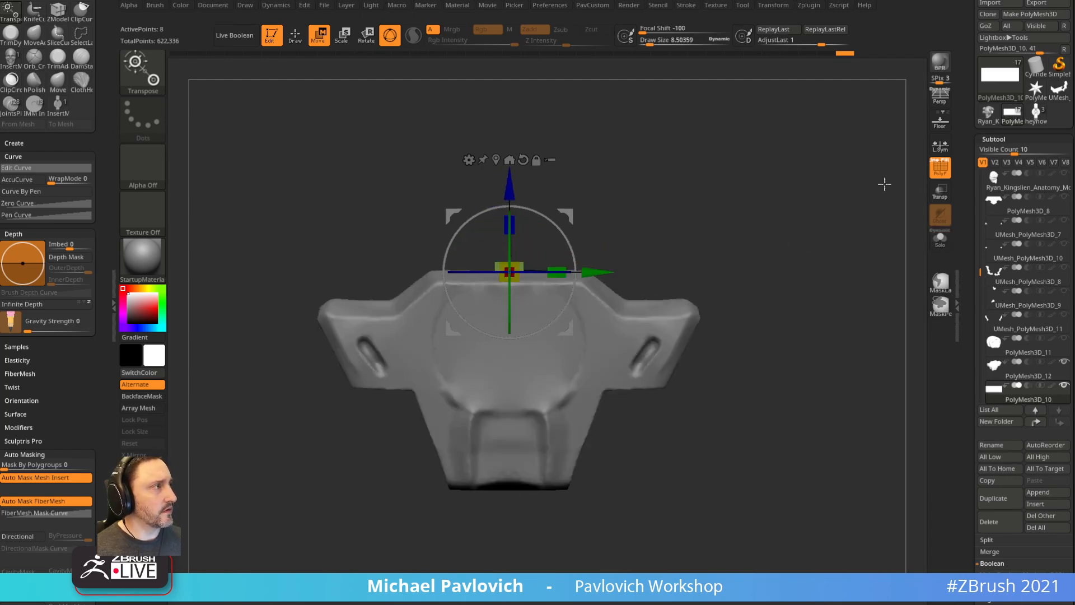
left_click_drag(510, 189, 511, 181)
- Anchor the gizmo at the plate's upper corner, turn on ghost transparency and stretch the plate down through the entire body
left_click_drag(633, 168, 594, 252, "alt")
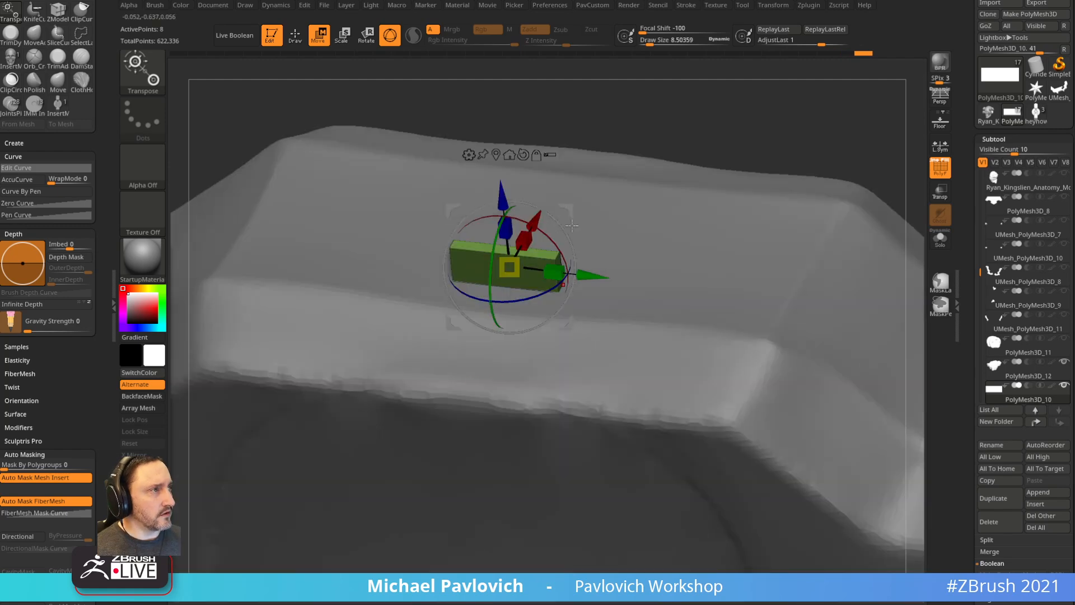
left_click(509, 153, "alt")
left_click(529, 252, "alt")
left_click_drag(834, 139, 840, 121, "alt")
left_click_drag(839, 120, 882, 135, "shift")
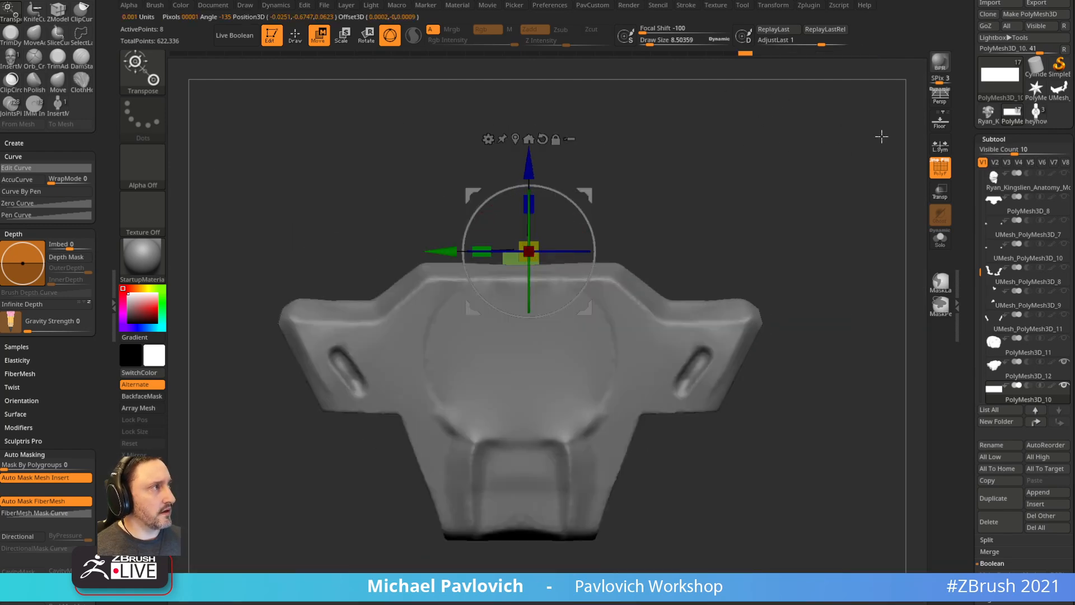
left_click(940, 191)
left_click_drag(879, 206, 812, 193, "alt")
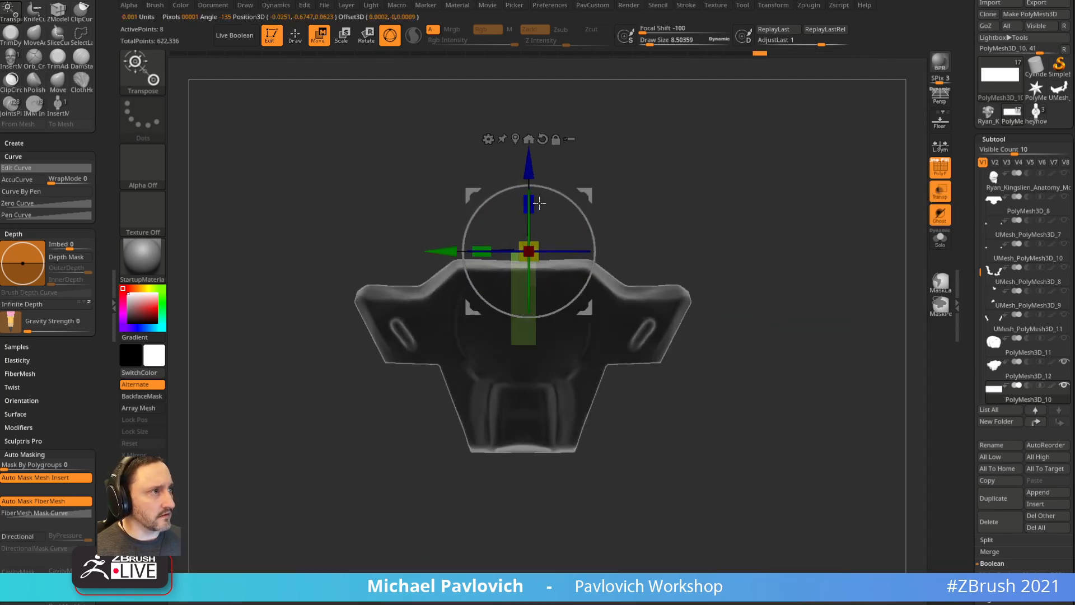
left_click_drag(539, 203, 531, 117)
key("q")
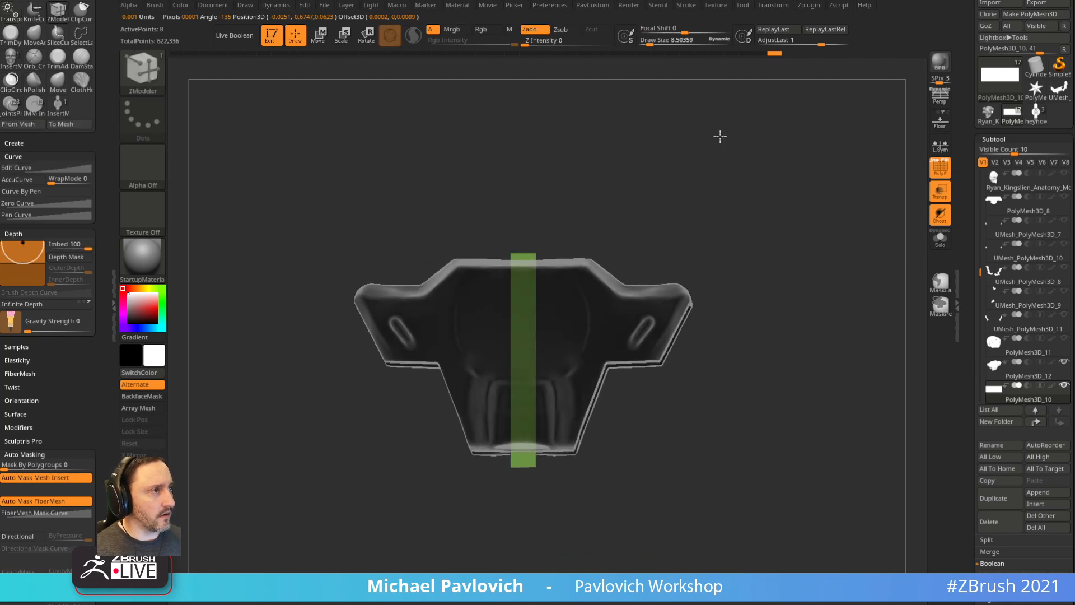
mouse_move(715, 164)
left_mouse_down("ctrl+shift")
mouse_move(535, 519)
mouse_move(548, 525)
left_mouse_up("ctrl+shift")
left_click_drag(759, 186, 736, 358, "ctrl")
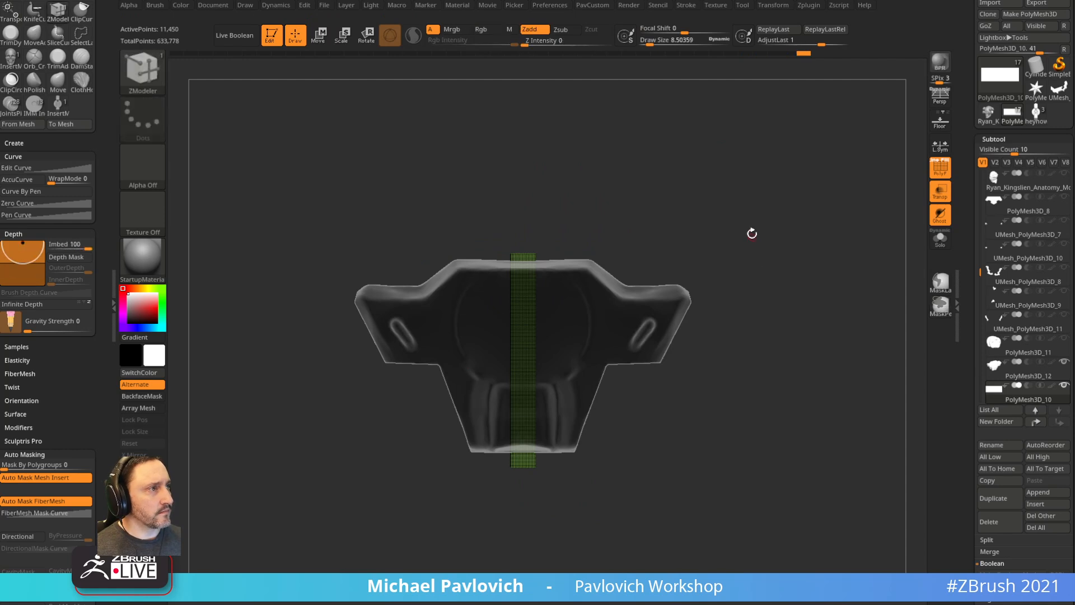
key("ctrl+z")
- Mask one vertical side of the plate, leaving the opposite side free, and face the body from above
key("2")
left_click(732, 209)
left_click_drag(758, 185, 518, 511, "ctrl+alt")
left_click_drag(694, 237, 669, 313, "shift")
- Extrude the unmasked side of the plate sideways to the edge of the body's centre section
key("w")
left_click_drag(457, 254, 621, 254)
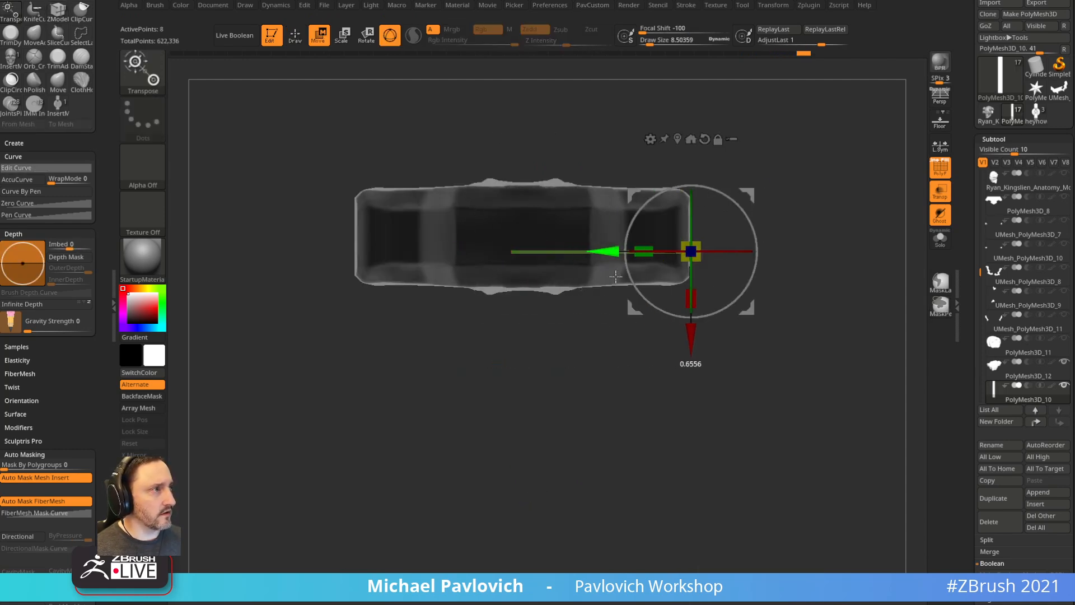
key("q")
mouse_move(865, 299)
left_mouse_down()
mouse_move(866, 278)
mouse_move(831, 271)
mouse_move(758, 289)
left_mouse_up()
left_click_drag(711, 237, 768, 240)
key("w")
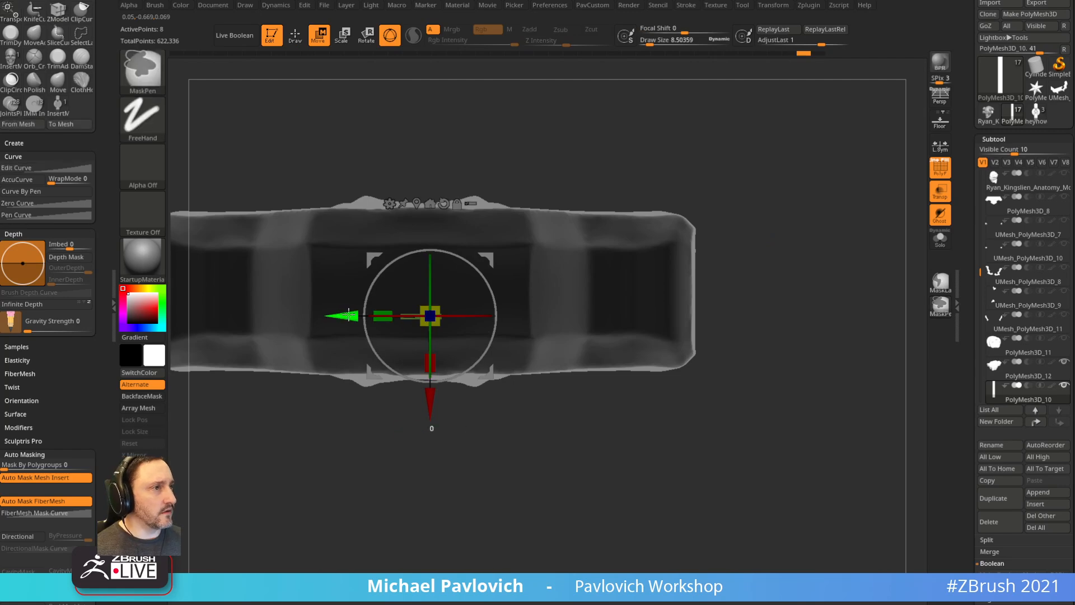
left_click_drag(347, 317, 434, 345, "ctrl")
left_click(832, 245, "alt")
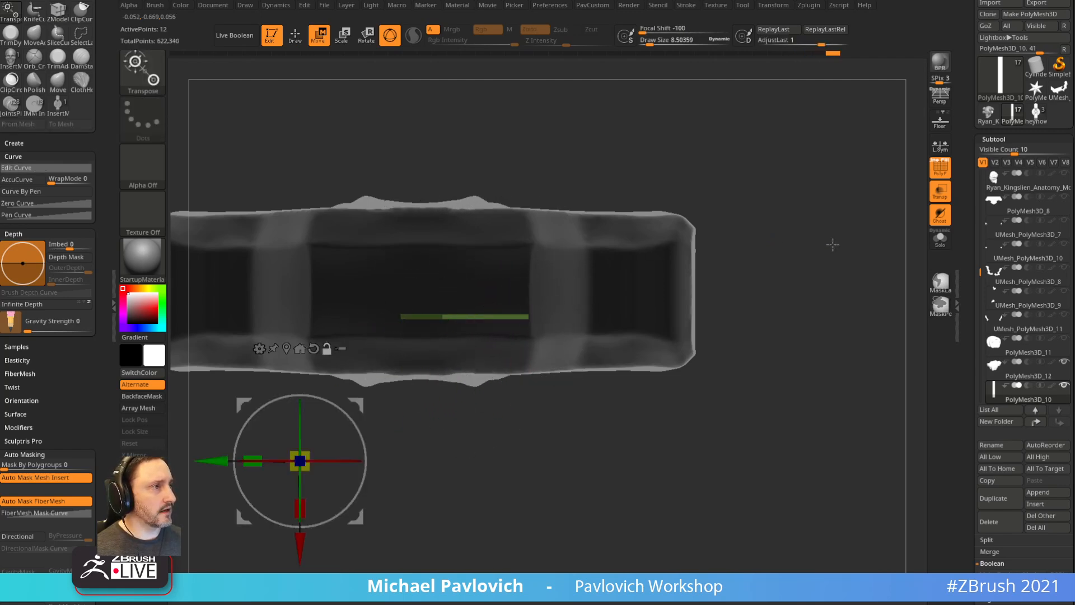
- Place the gizmo on the plate's extruded end face while it is isolated and bring the body back into view
left_click(939, 238)
left_click_drag(878, 290, 850, 262)
left_click(803, 175, "alt")
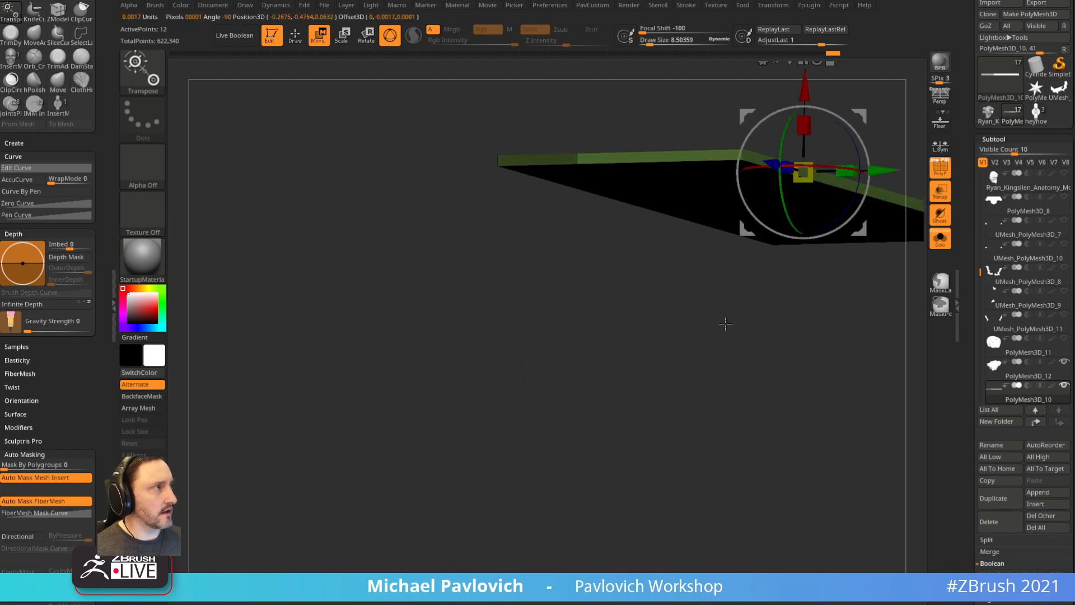
left_click_drag(724, 324, 727, 369, "shift")
left_click_drag(799, 325, 546, 410, "alt")
left_click(939, 240)
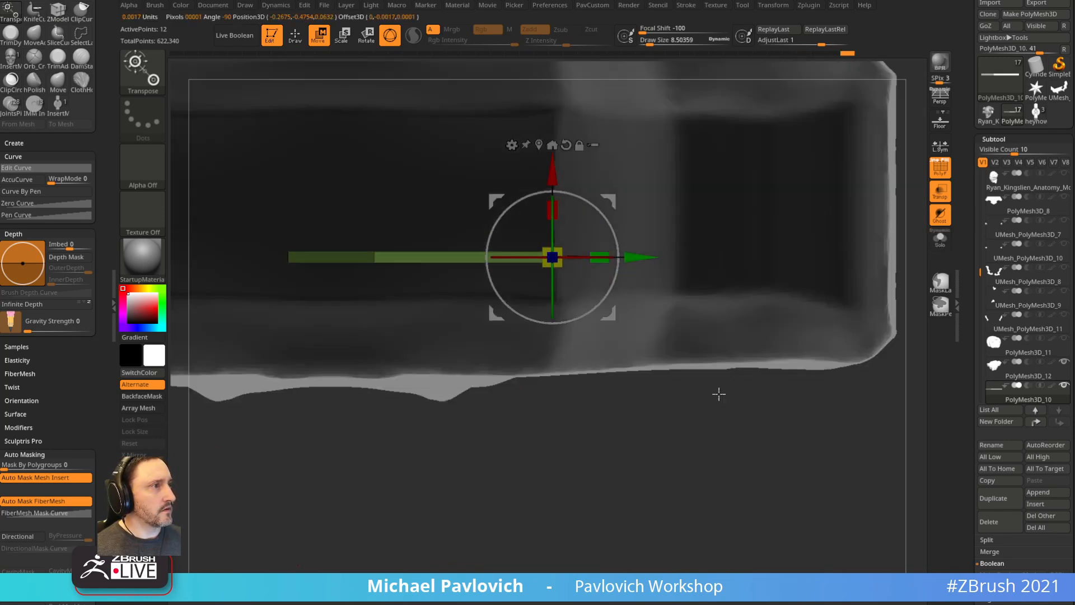
- Extrude the plate's end diagonally across the body's sloped section and then straight out past the body's outer end
left_click_drag(711, 440, 683, 492, "alt")
left_click_drag(578, 286, 627, 292, "ctrl")
left_click_drag(628, 249, 629, 252)
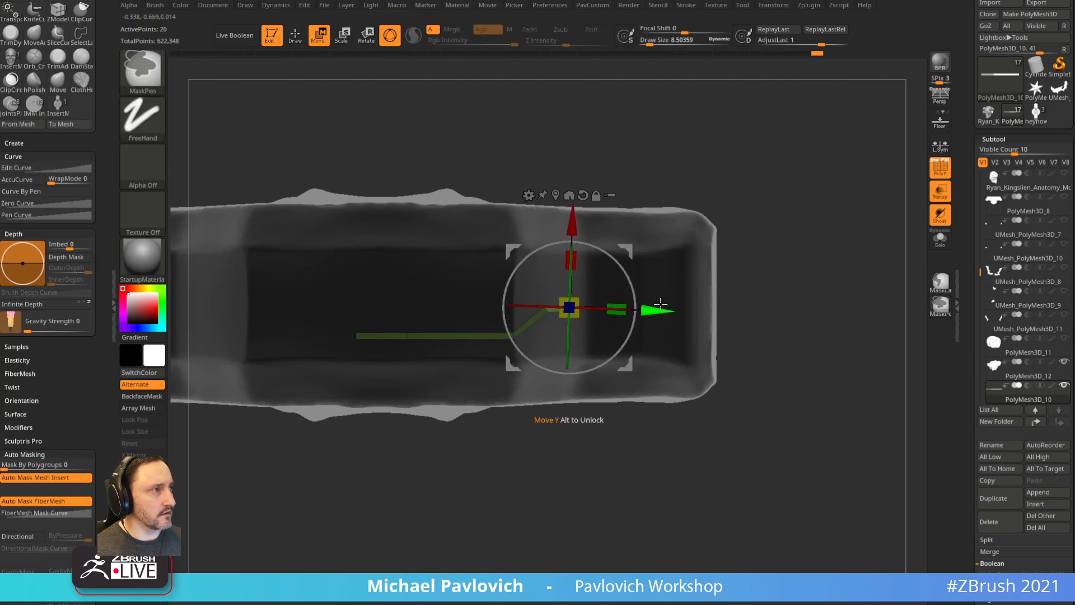
left_click_drag(654, 309, 841, 311)
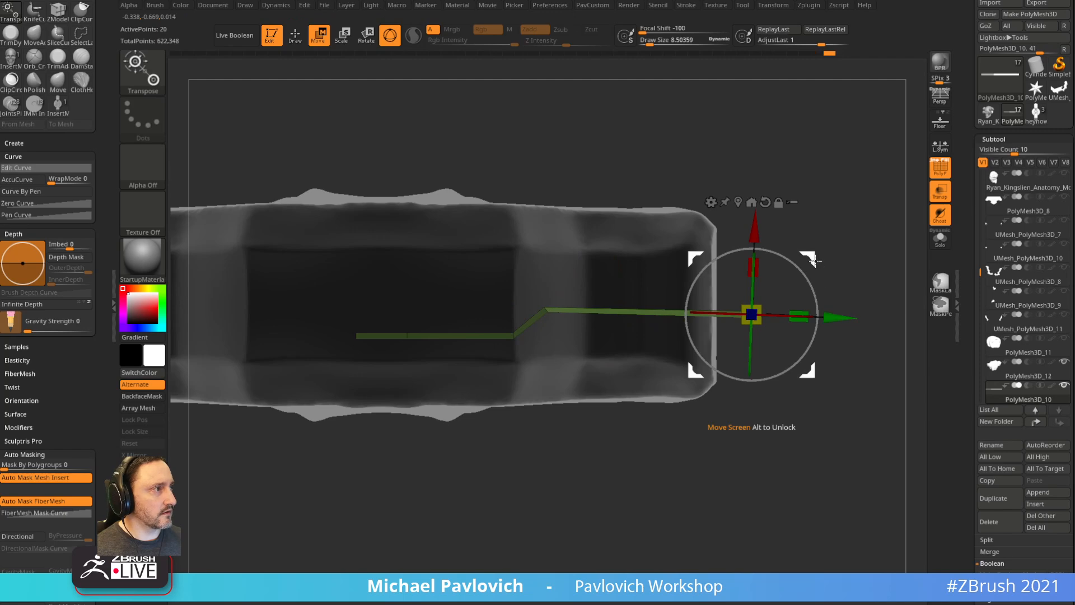
left_click_drag(815, 261, 815, 255)
key("q")
- Mirror and weld the stepped plate across the body's centre, and turn off ghost transparency
right_click_drag(823, 182, 844, 181, "ctrl")
key("grave")
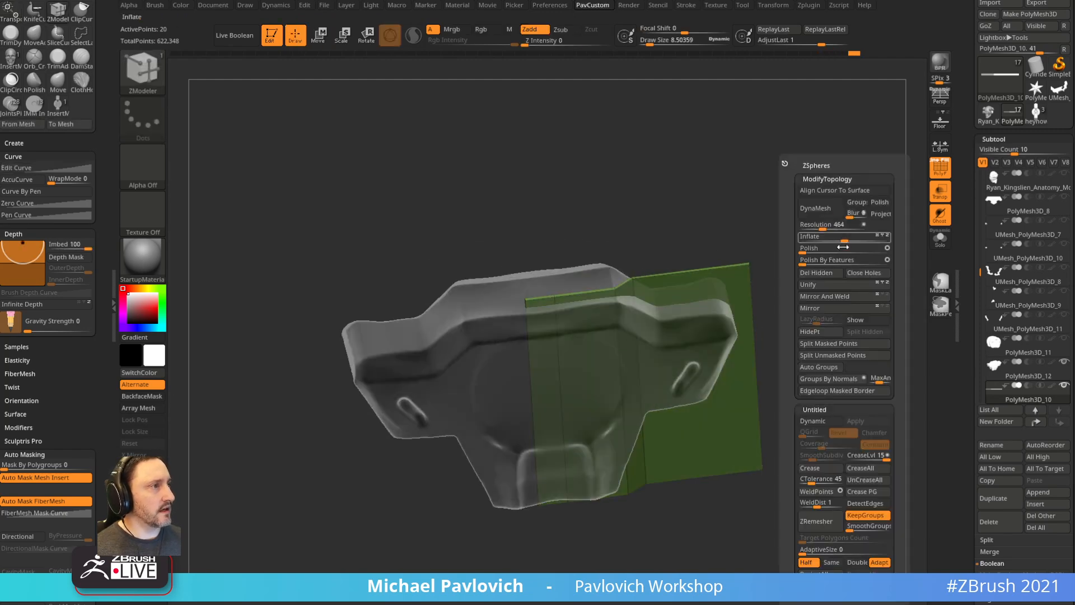
left_click(848, 296)
key("ctrl")
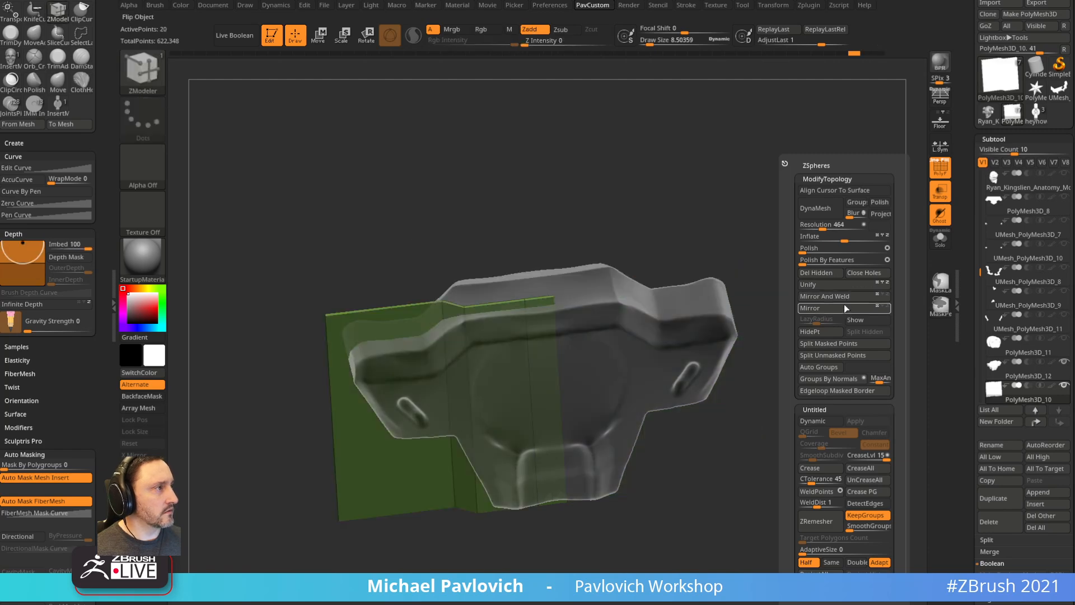
left_click(844, 295)
right_click_drag(685, 325, 671, 256)
left_click(938, 220)
left_click(939, 194)
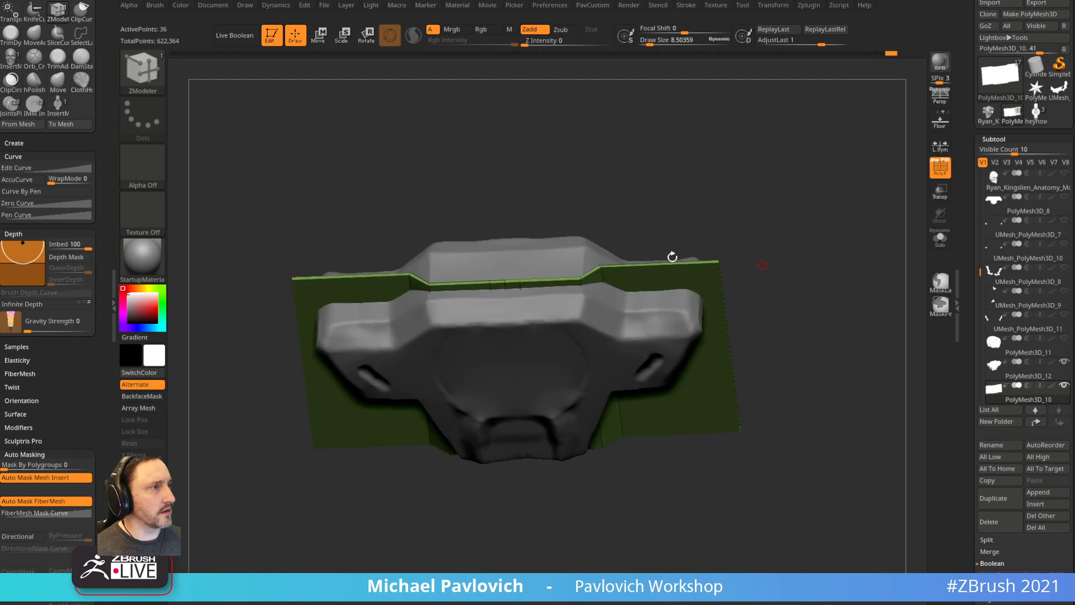
- Set the plate to subtract from the body with Live Boolean, hide the polyframe and shift the plate slightly in depth
left_click(1026, 386)
left_click(938, 168)
right_click_drag(857, 175, 837, 274)
key("w")
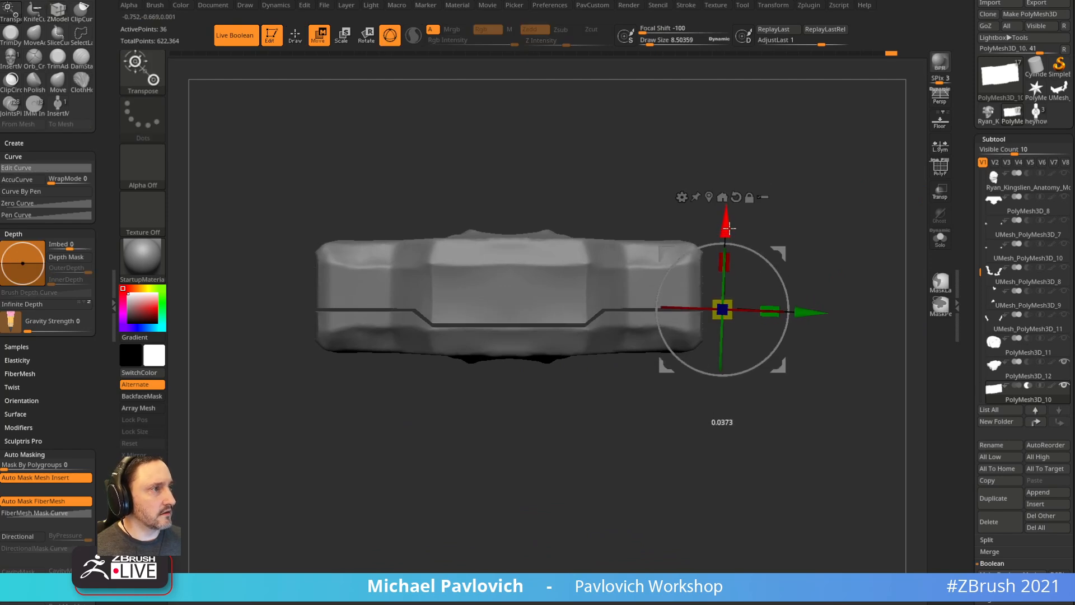
key("q")
mouse_move(828, 234)
right_mouse_down()
mouse_move(828, 186)
mouse_move(804, 180)
mouse_move(838, 163)
mouse_move(862, 187)
mouse_move(825, 221)
mouse_move(774, 168)
mouse_move(770, 144)
mouse_move(766, 168)
mouse_move(798, 206)
right_mouse_up()
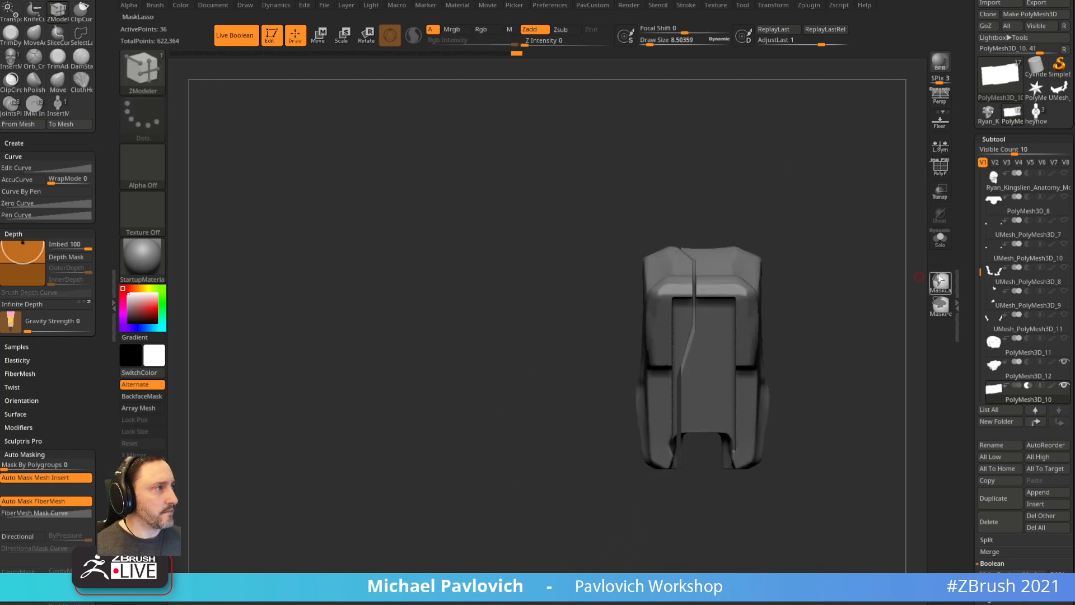
- Inspect the cutting plate in isolation and nudge it along its depth axis to refine the seam in the body
left_click(940, 238)
right_click_drag(921, 263, 692, 216)
left_click(940, 240)
key("w")
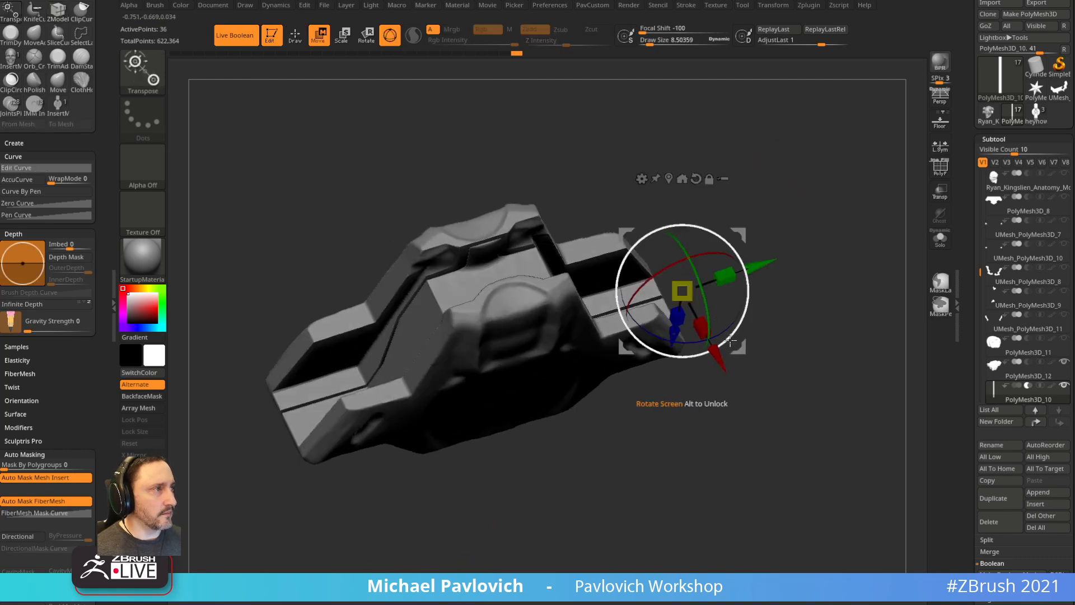
left_click_drag(716, 357, 721, 366)
key("q")
mouse_move(825, 252)
right_mouse_down()
mouse_move(832, 290)
mouse_move(818, 322)
mouse_move(814, 283)
right_mouse_up()
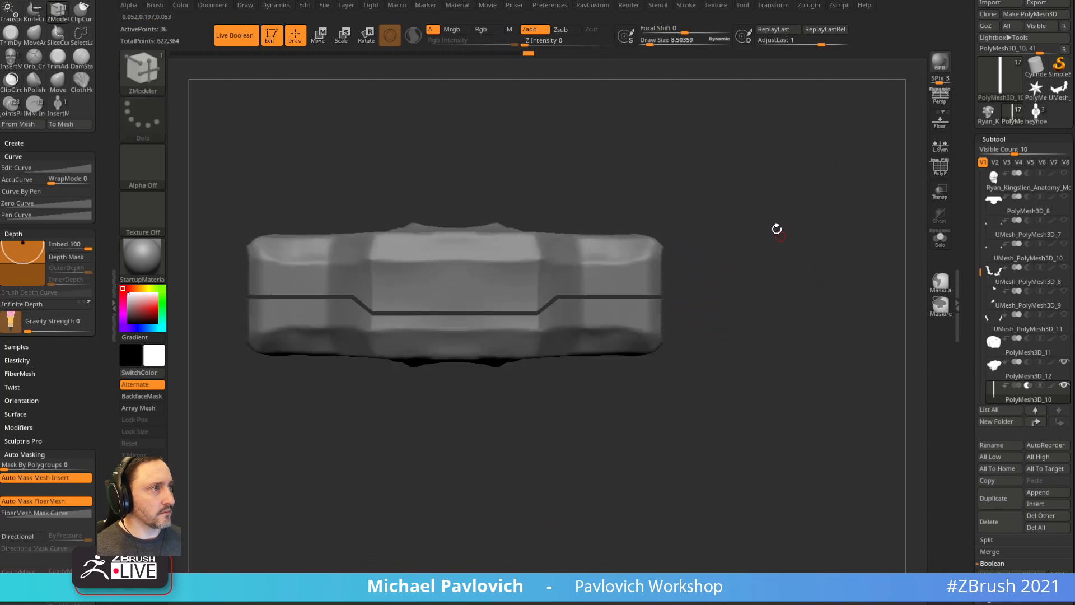
- Mask parts of the cutting plate in turn to shift its outer section and its central section slightly in depth, using transparency while editing
right_click_drag(776, 229, 830, 245, "alt")
left_click(940, 192)
left_click_drag(851, 276, 603, 370, "ctrl+shift")
key("w")
left_click_drag(762, 267, 763, 275)
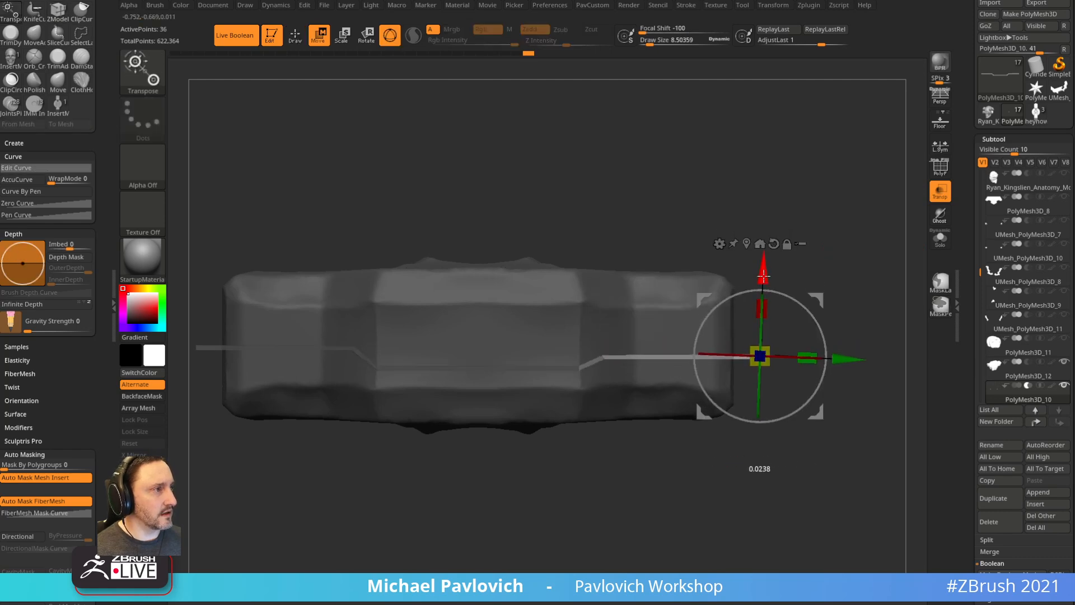
mouse_move(629, 477)
left_mouse_down("ctrl")
mouse_move(406, 370)
mouse_move(355, 365)
left_mouse_up("ctrl")
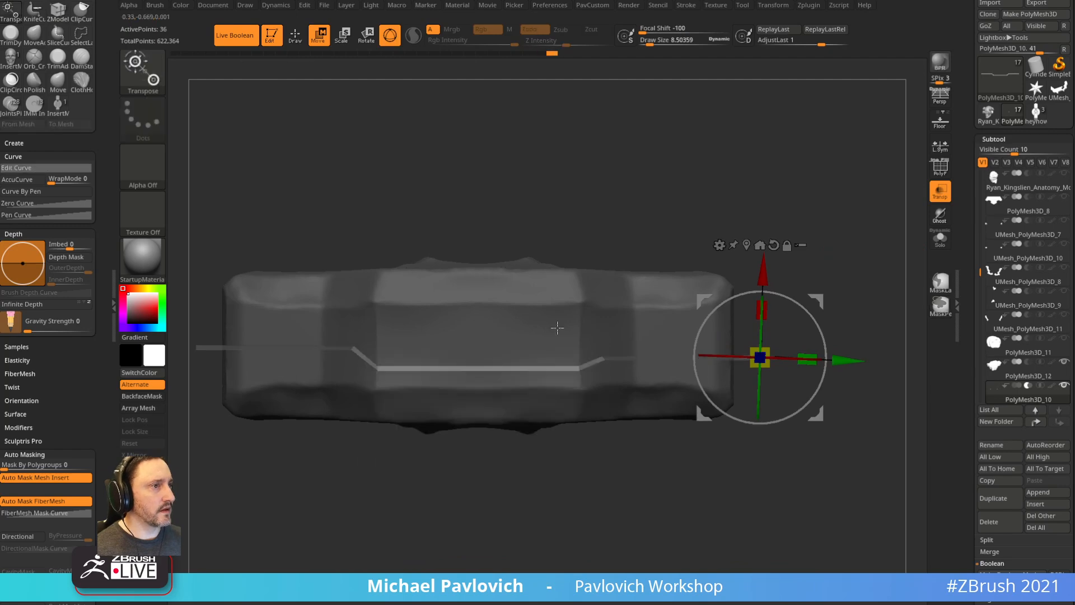
left_click_drag(771, 282, 772, 291)
key("q")
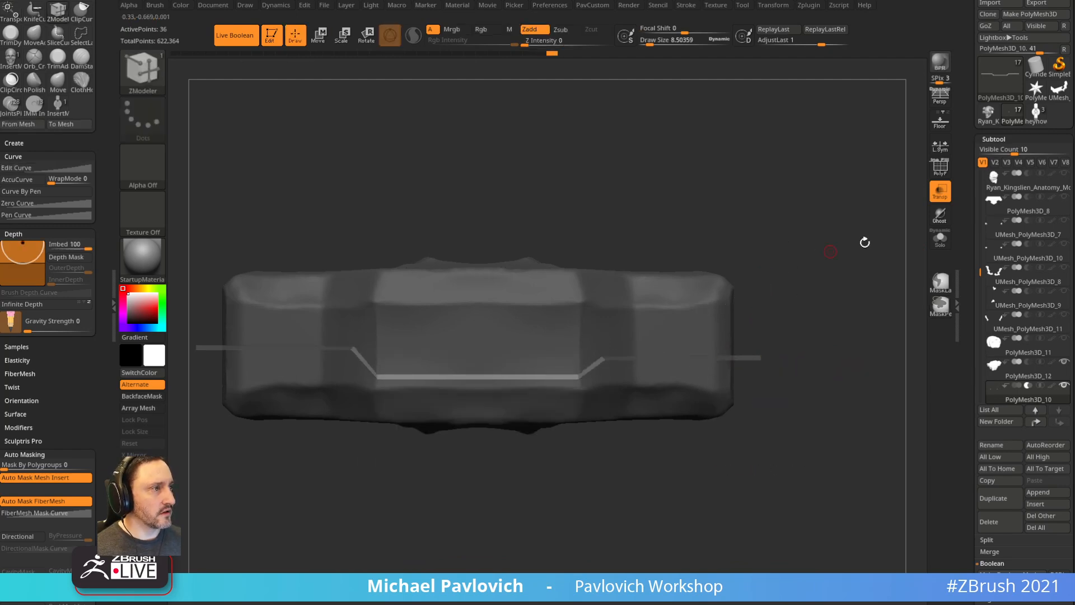
left_click(940, 191)
- Inspect the stepped seam across the body from an angle, switching between the body and plate subtools
mouse_move(896, 196)
left_mouse_down()
mouse_move(878, 233)
mouse_move(802, 232)
mouse_move(815, 257)
mouse_move(787, 230)
mouse_move(782, 256)
left_mouse_up()
key("5")
key("1")
key("s")
key("s")
mouse_move(787, 253)
left_mouse_down()
mouse_move(799, 253)
mouse_move(773, 262)
left_mouse_up()
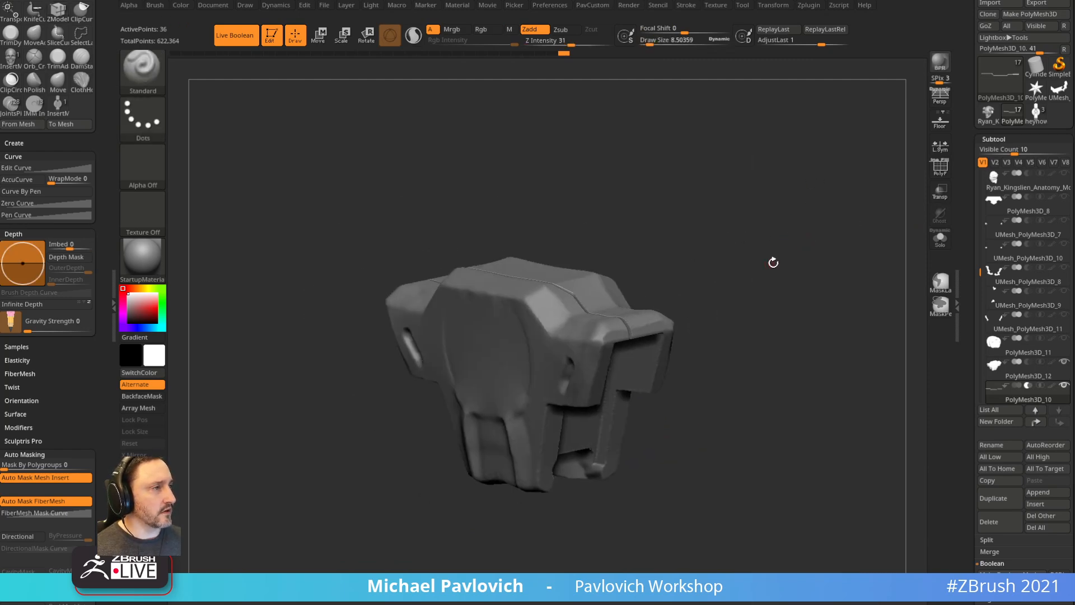
left_click(1013, 372)
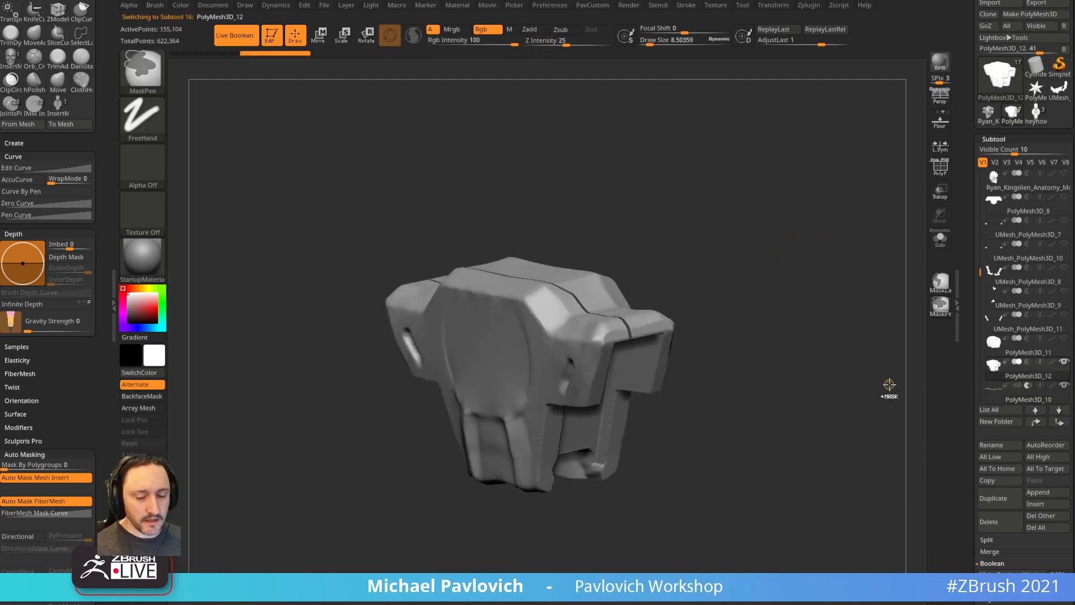
left_click(1014, 400)
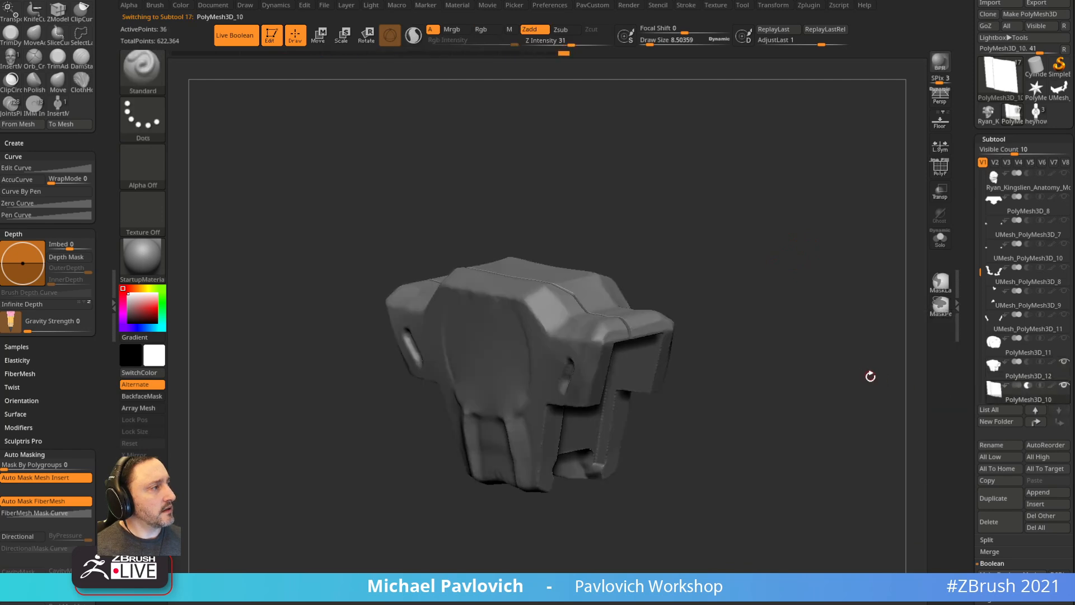
left_click(1024, 374)
left_click_drag(843, 320, 841, 344)
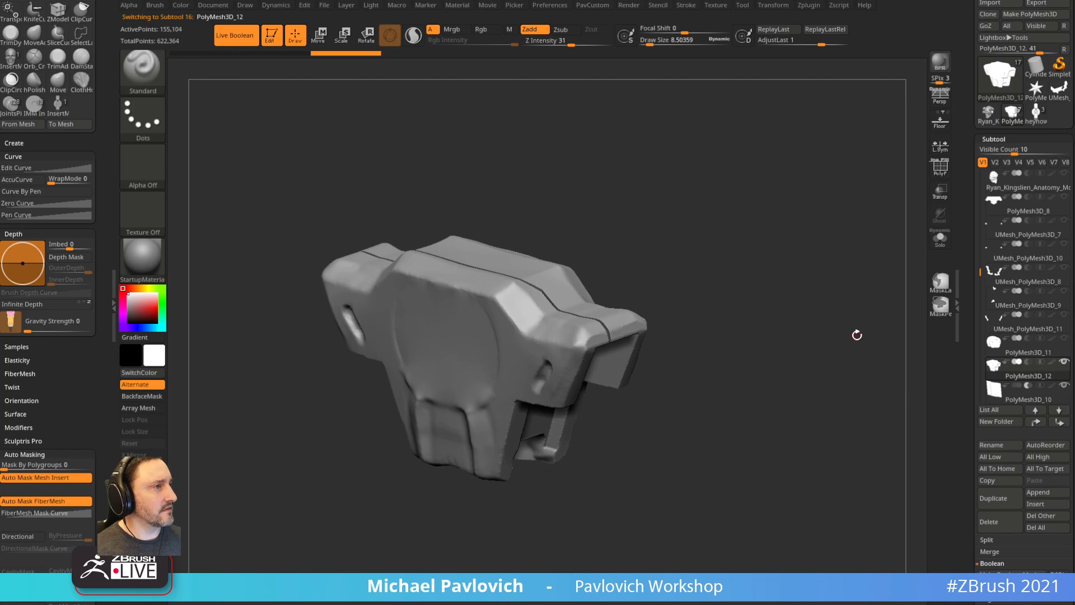
- Make a Boolean mesh from the body and its cutting plate, and insert the result into the subtool list
left_click_drag(971, 367, 970, 425)
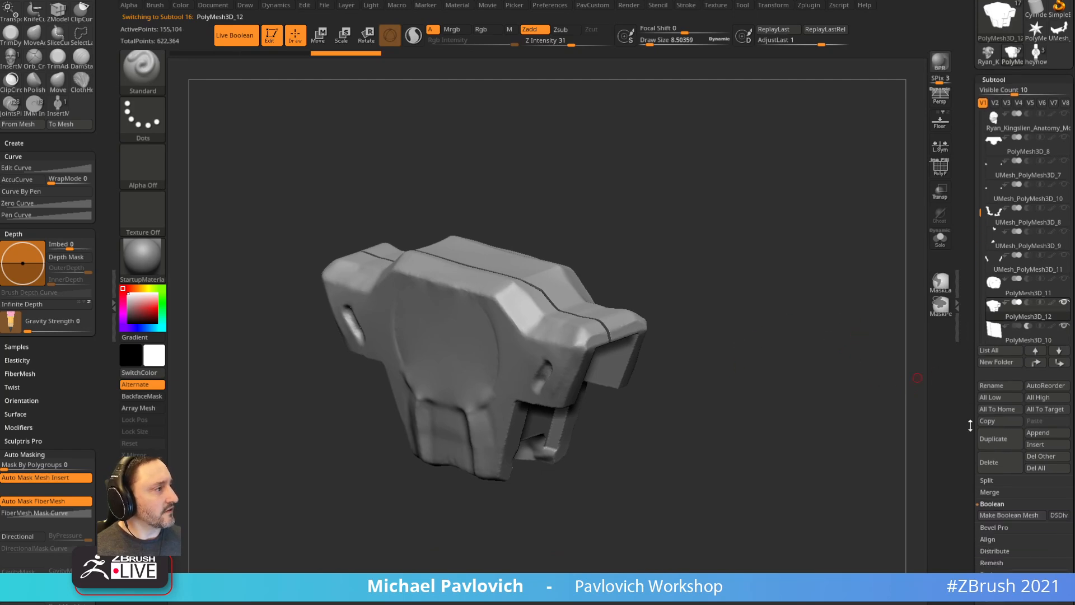
left_click(1044, 446)
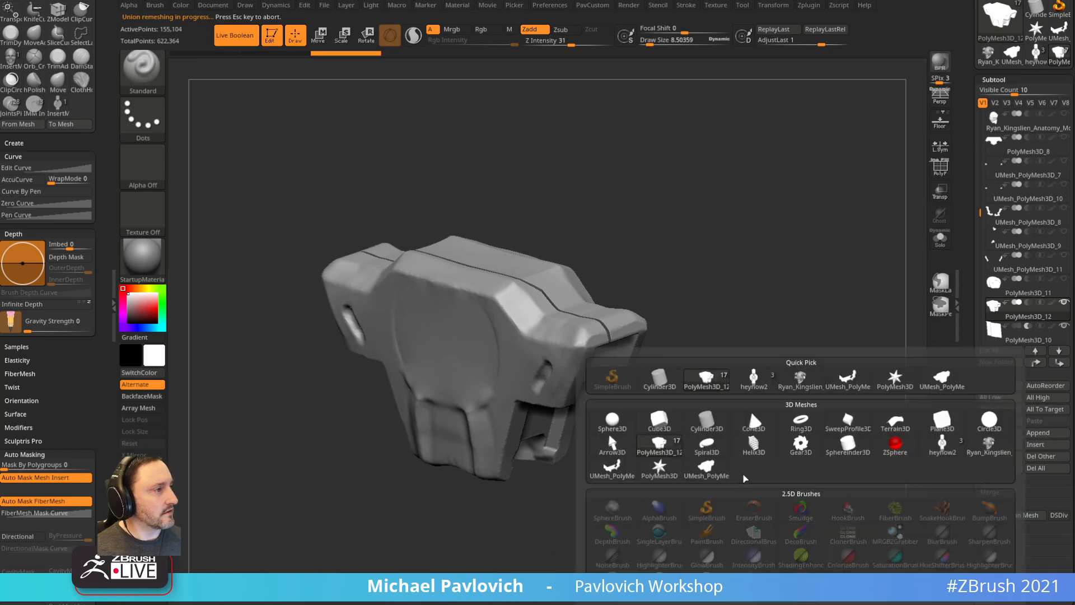
left_click(719, 470)
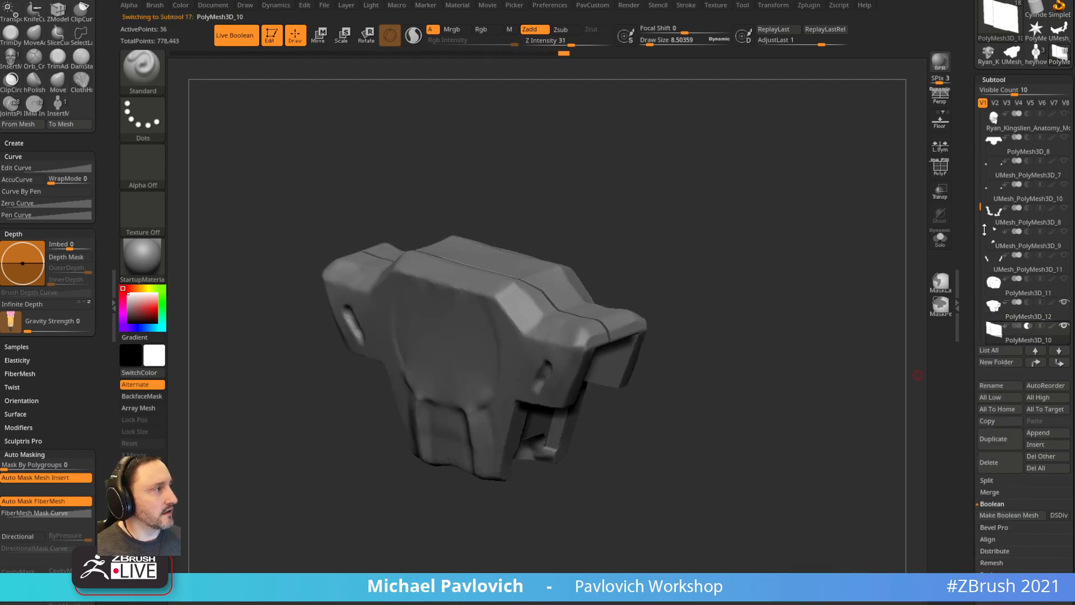
- Isolate the inserted Boolean result and split its two halves along the seam into separate subtools, removing the original body and plate
scroll(983, 229, "down", 2)
left_click(1022, 318)
left_click(946, 248)
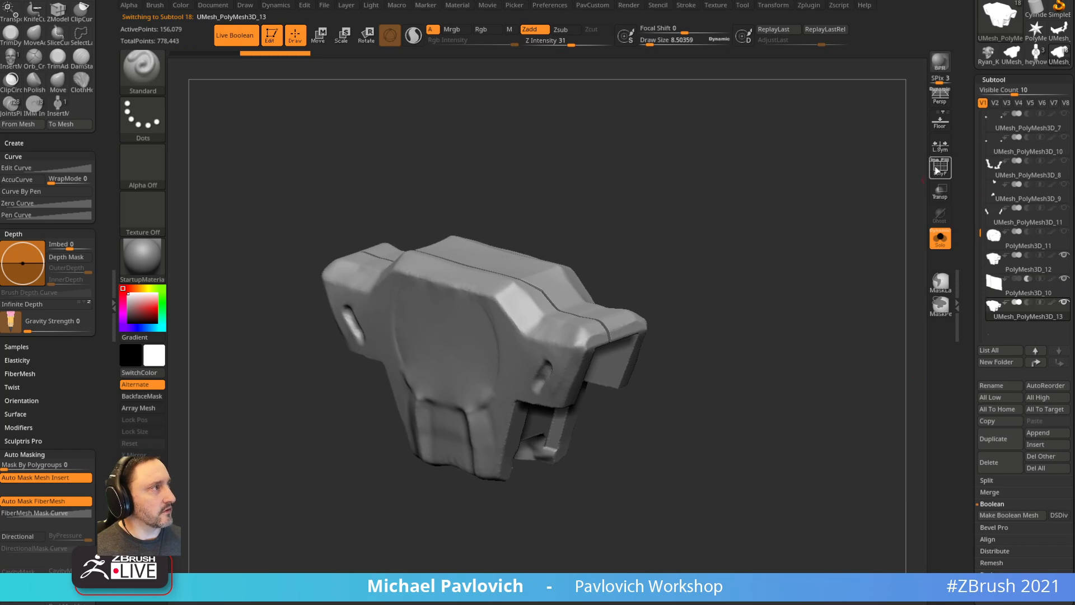
left_click_drag(853, 239, 817, 219)
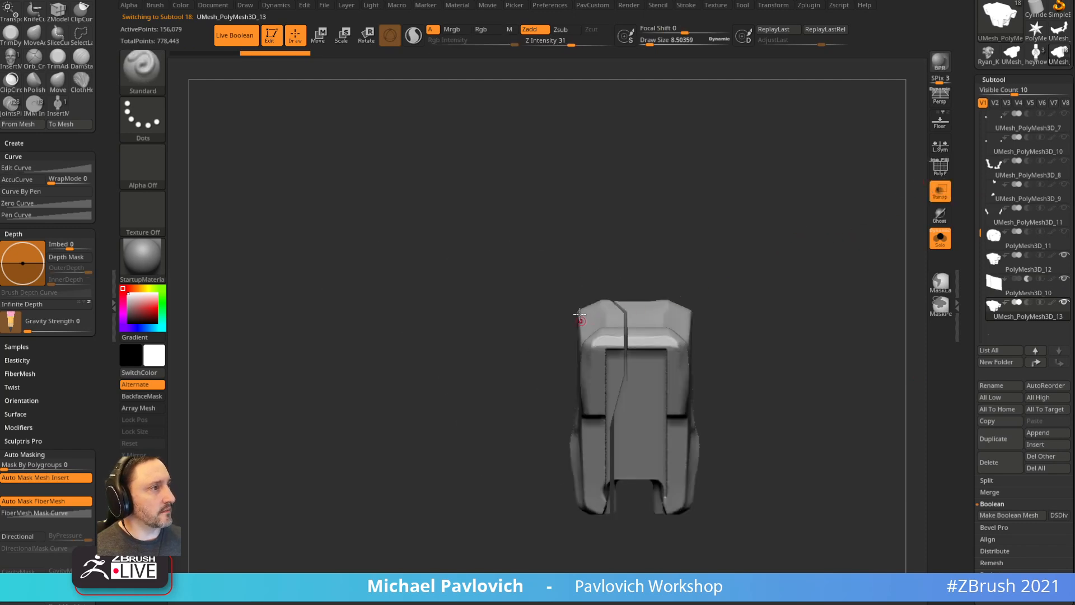
left_click_drag(579, 315, 594, 335, "ctrl+shift")
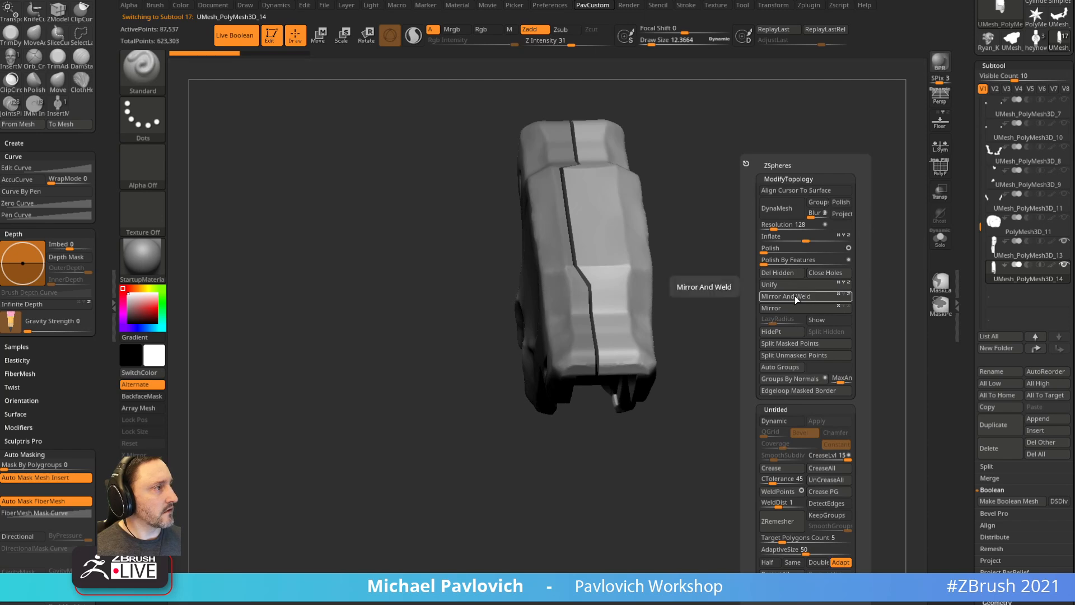
- Flip the rear half of the body and Mirror And Weld it in depth to form a symmetrical central block, and isolate it
left_click(795, 296)
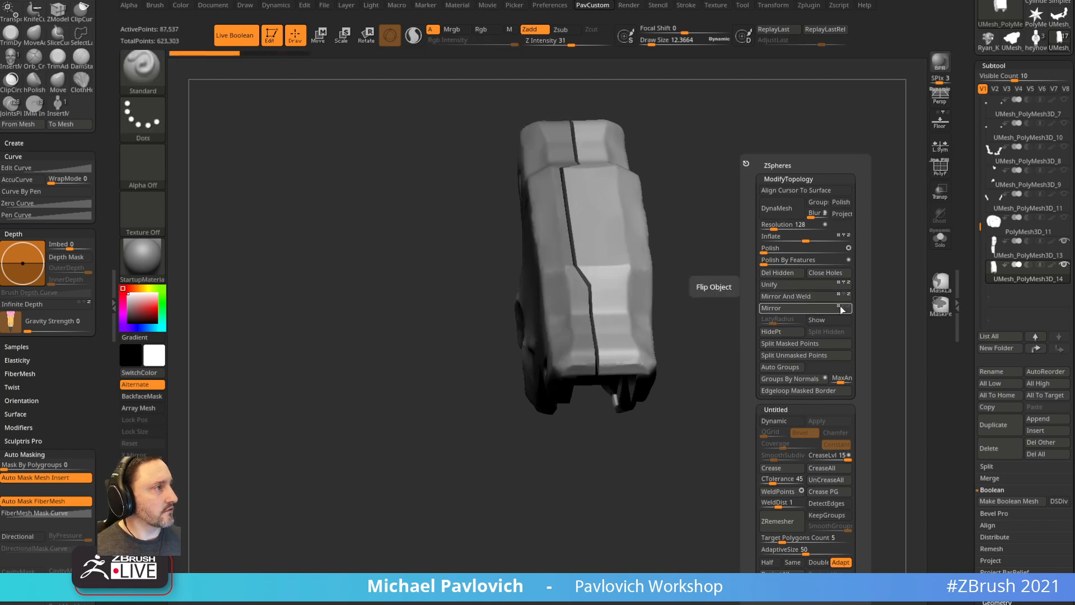
left_click(818, 305)
left_click(814, 295)
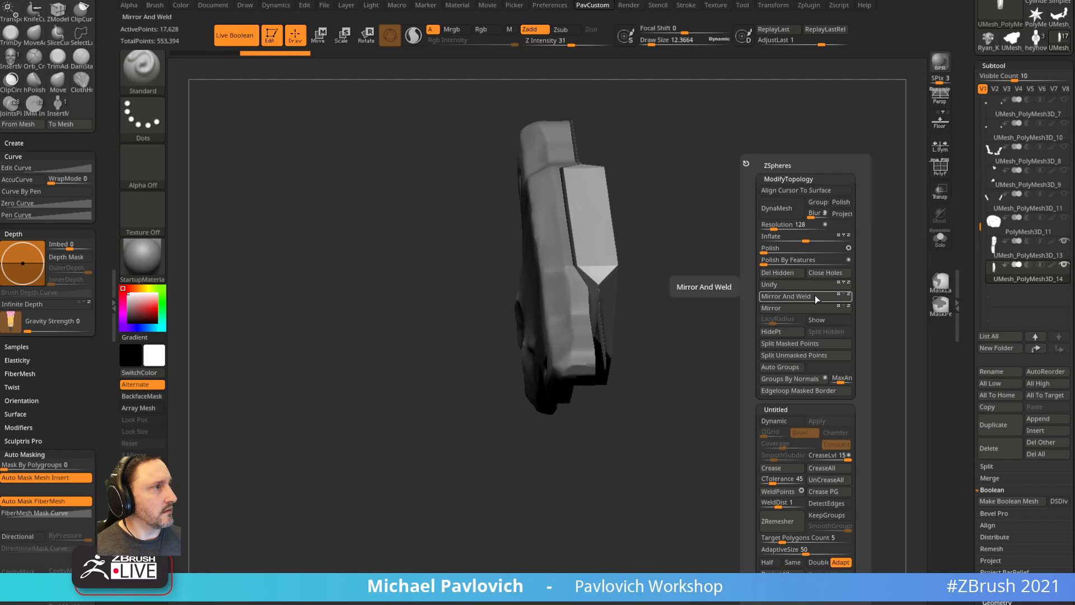
left_click_drag(760, 271, 760, 259)
left_click(940, 240)
mouse_move(844, 250)
left_mouse_down()
mouse_move(860, 244)
mouse_move(795, 312)
mouse_move(832, 298)
mouse_move(822, 241)
mouse_move(775, 252)
left_mouse_up()
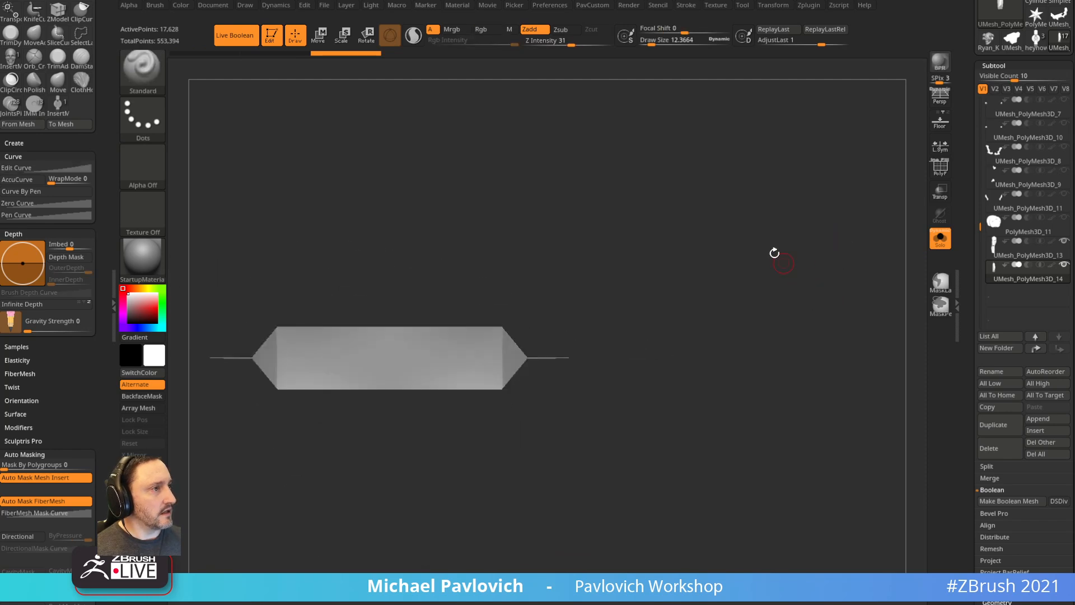
- Slice the thin fin off one end of the central block with the knife brush, and Mirror And Weld the trimmed side across
key("ctrl+shift")
left_click(143, 73, "ctrl+shift")
left_click(311, 132, "ctrl+shift")
mouse_move(537, 227)
left_mouse_down("ctrl+shift")
mouse_move(555, 481)
mouse_move(527, 491)
left_mouse_up("ctrl+shift")
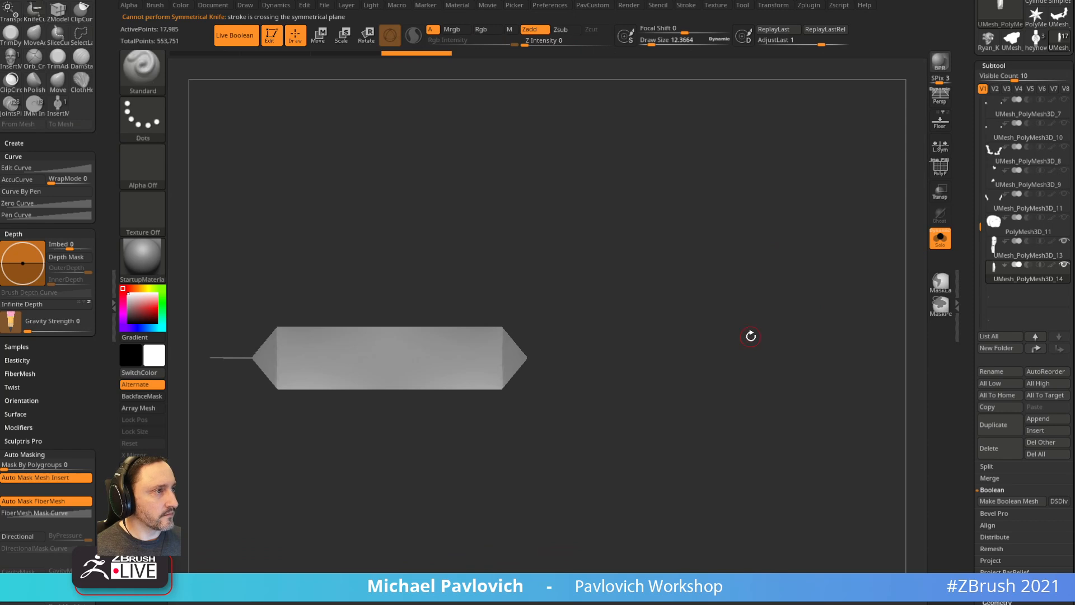
left_click_drag(749, 336, 768, 286)
key("space")
left_click(757, 296)
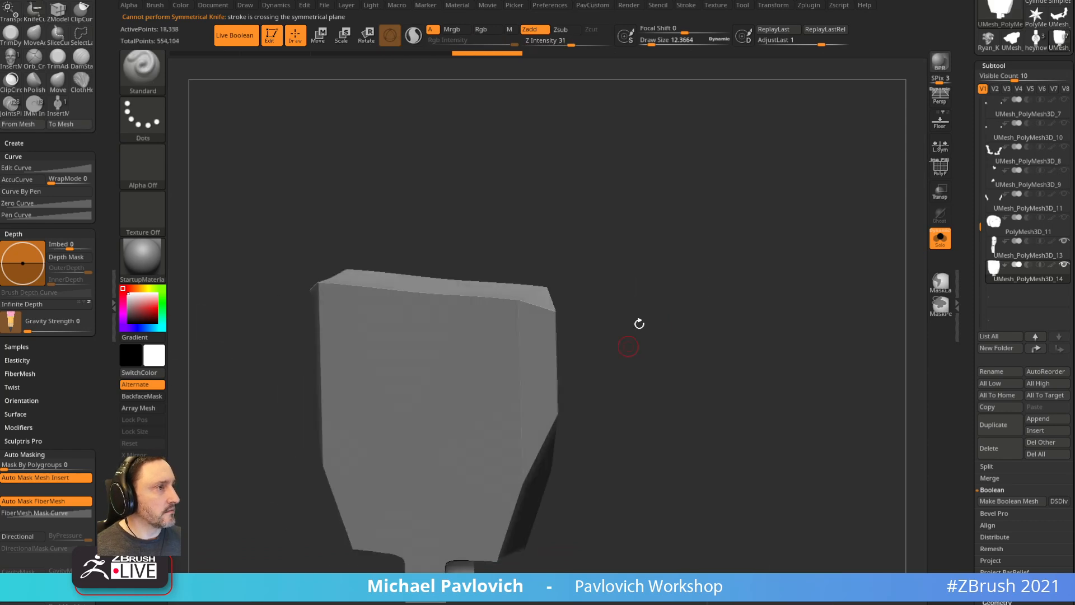
- Mirror And Weld the front body shell in depth so it encloses the central block on both sides, and show all subtools
left_click_drag(638, 320, 807, 294)
left_click(662, 364, "alt")
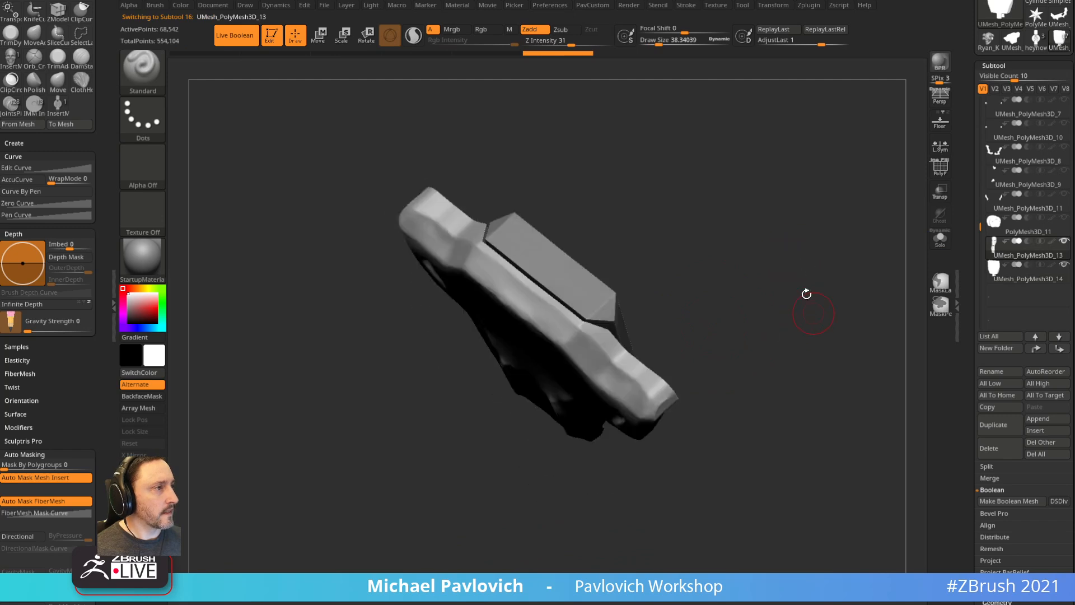
key("space")
left_click(829, 296)
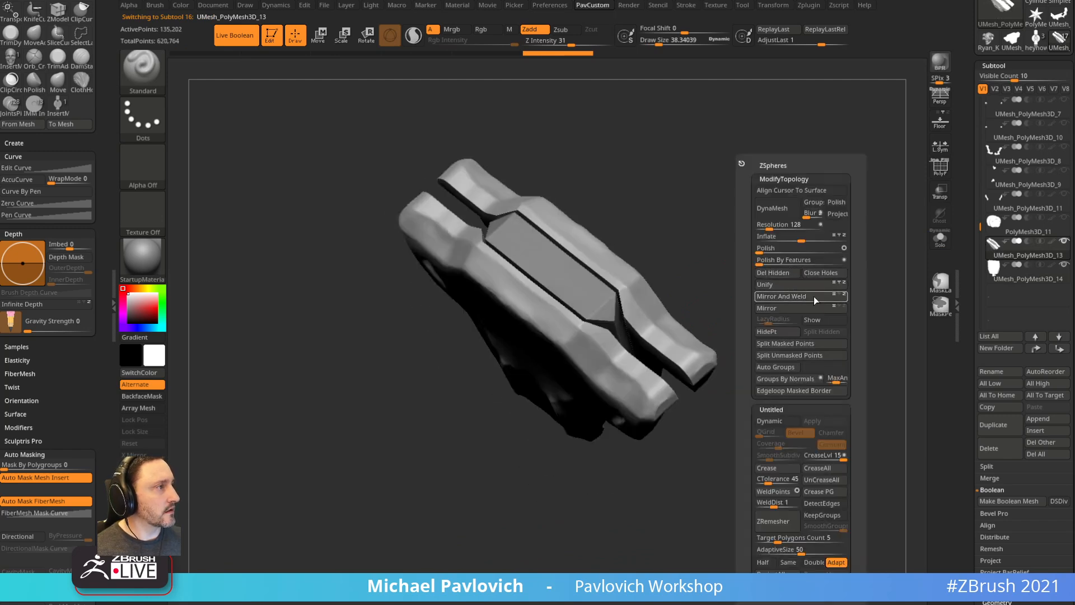
left_click_drag(814, 296, 788, 223)
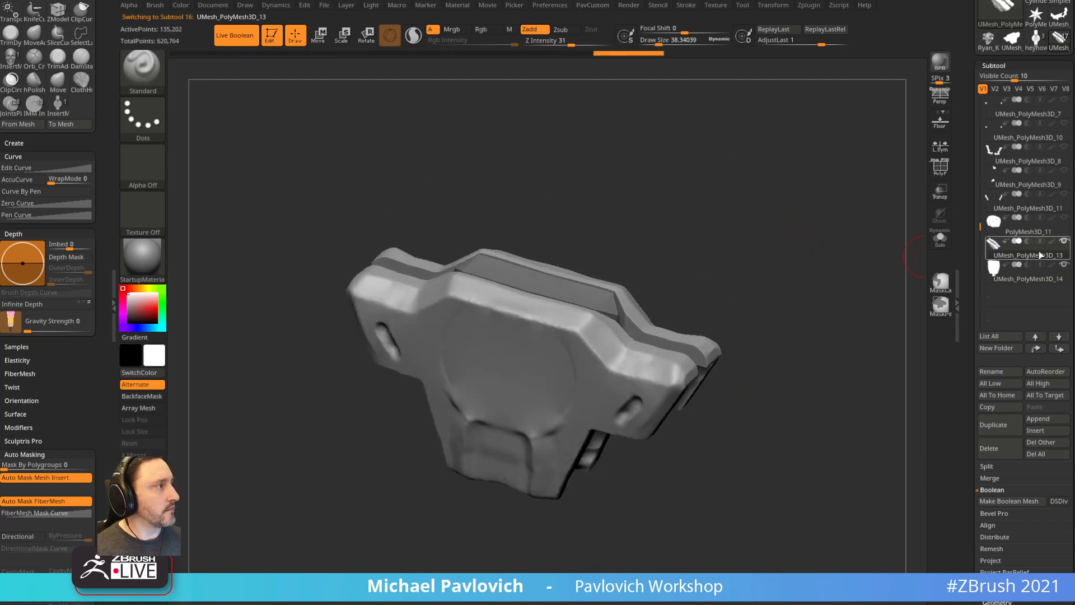
left_click(1063, 240, "shift")
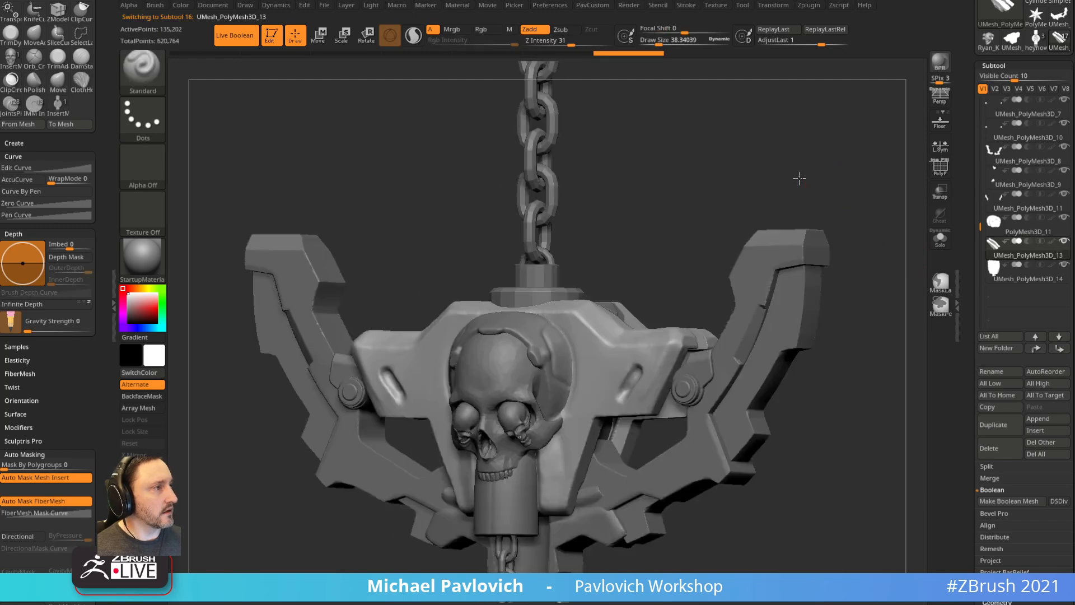
- Examine the layered body from several angles within the complete skull and chain hanger
mouse_move(799, 178)
left_mouse_down()
mouse_move(837, 204)
mouse_move(839, 257)
mouse_move(840, 235)
mouse_move(811, 240)
mouse_move(842, 187)
mouse_move(691, 307)
mouse_move(729, 357)
left_mouse_up()
key("s")
key("s")
mouse_move(623, 229)
left_mouse_down()
mouse_move(698, 219)
mouse_move(662, 275)
mouse_move(644, 276)
left_mouse_up()
key("s")
mouse_move(689, 223)
left_mouse_down()
mouse_move(720, 202)
mouse_move(870, 287)
left_mouse_up()
left_click_drag(687, 426, 896, 257)
left_click(940, 238)
left_click(942, 241)
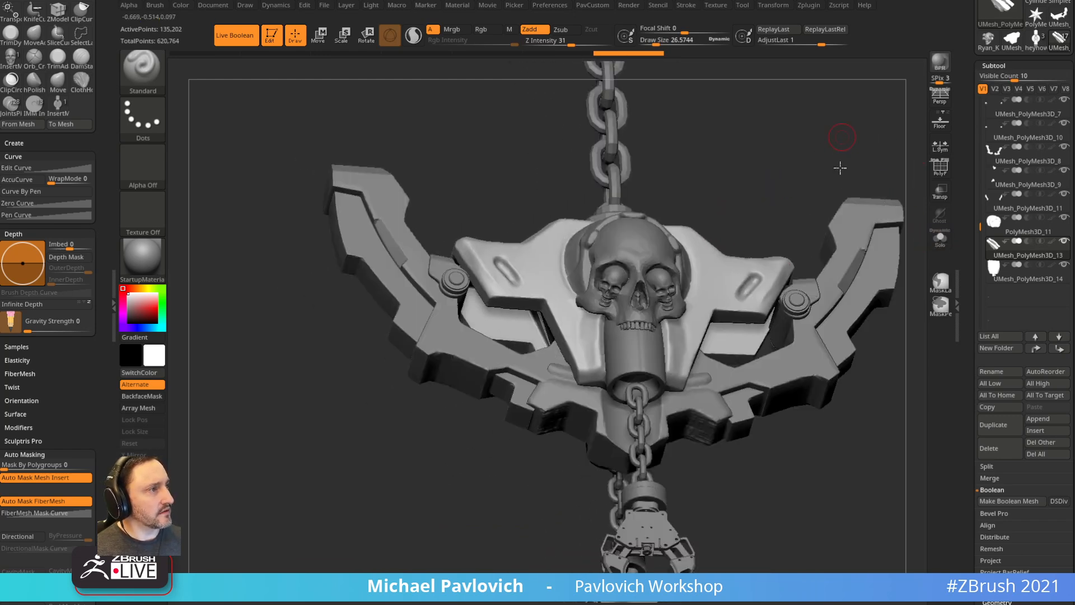
- Carve a short crease with the DamStandard brush on the body's lower section beside the neck cylinder, and reduce the brush size
mouse_move(840, 163)
left_mouse_down()
mouse_move(792, 139)
mouse_move(822, 92)
mouse_move(755, 146)
left_mouse_up()
key("b")
key("d")
key("s")
key("bracketleft")
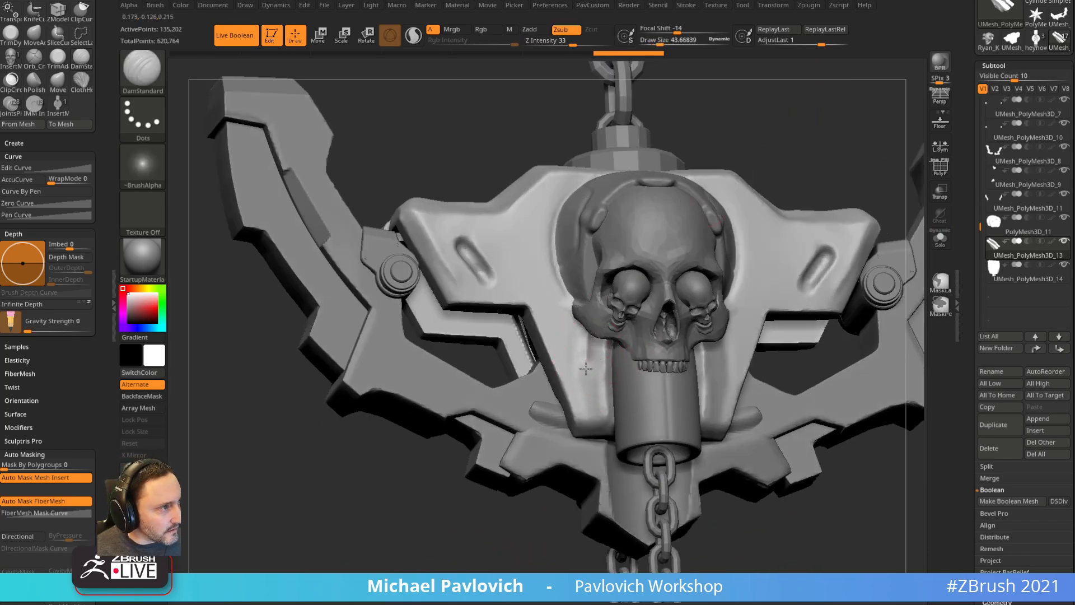
left_click_drag(587, 418, 587, 423)
mouse_move(829, 141)
left_mouse_down()
mouse_move(830, 117)
mouse_move(805, 116)
left_mouse_up()
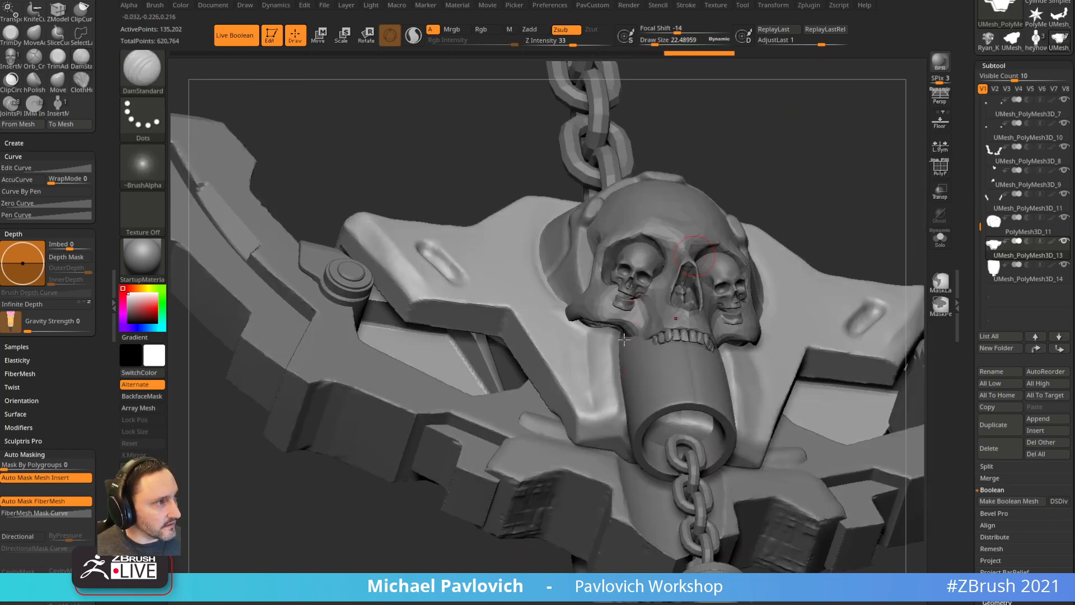
key("bracketleft")
key("bracketleft")
key("bracketleft")
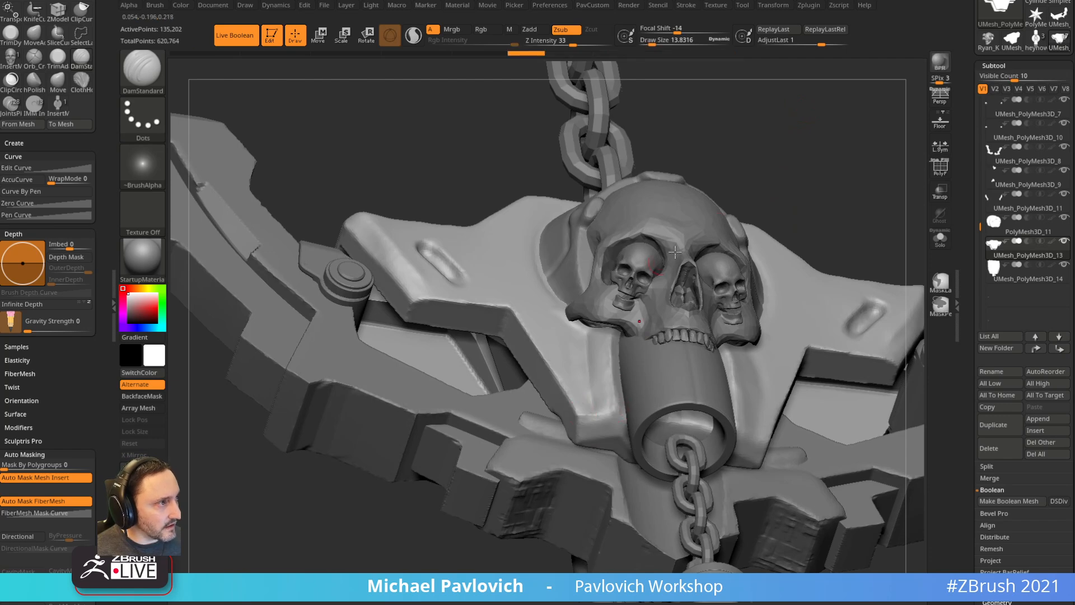
left_click_drag(818, 168, 881, 214)
mouse_move(844, 470)
left_mouse_down("shift")
mouse_move(851, 509)
mouse_move(607, 367)
left_mouse_up("shift")
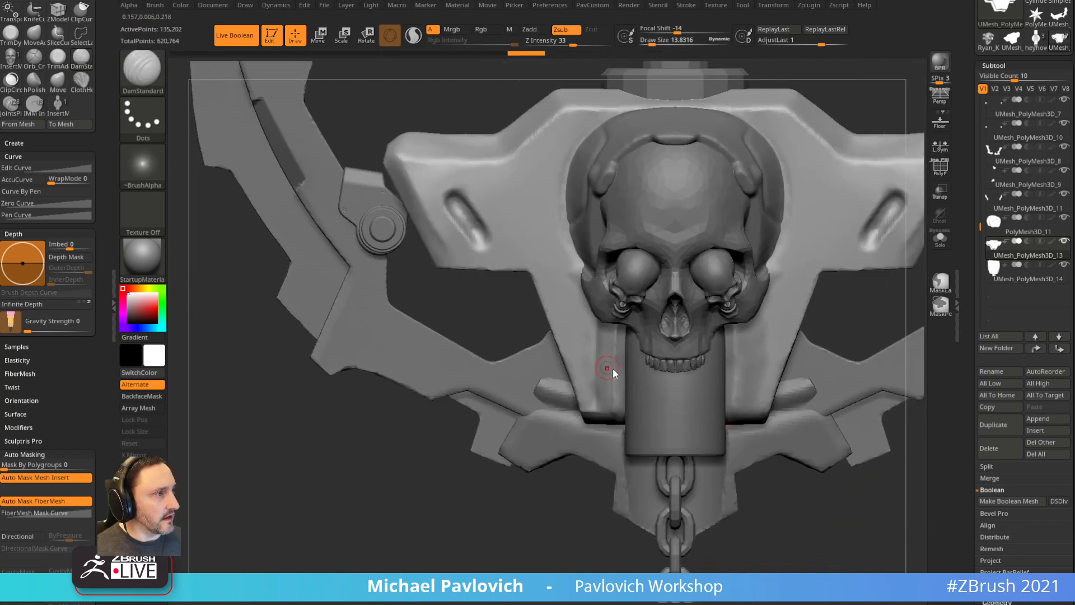
- Try the Move brush on the body shell and switch to the hPolish brush
key("b")
key("m")
key("v")
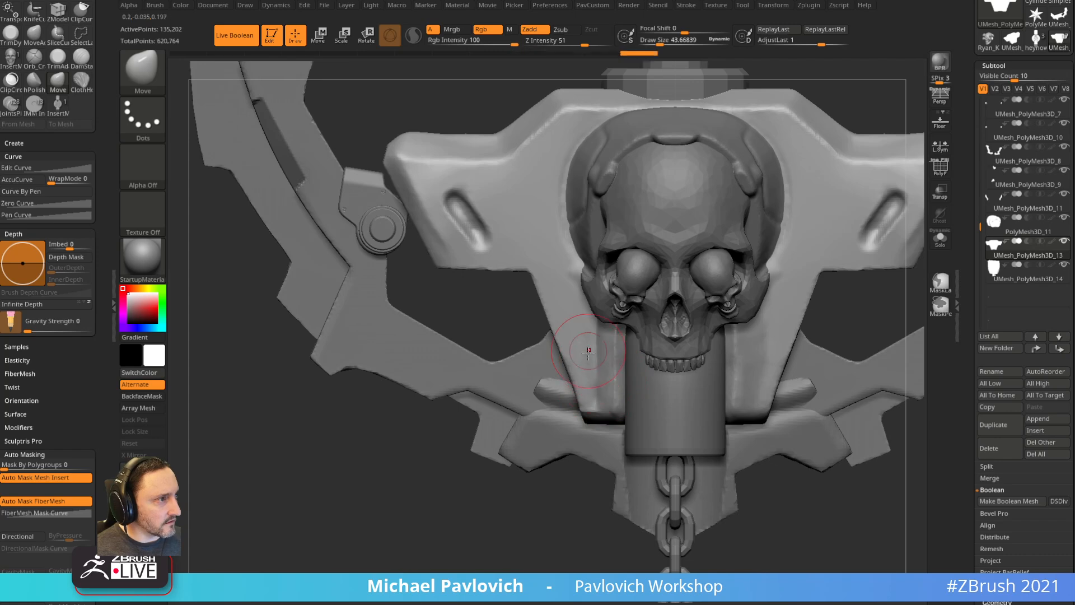
key("b")
key("h")
key("p")
key("4")
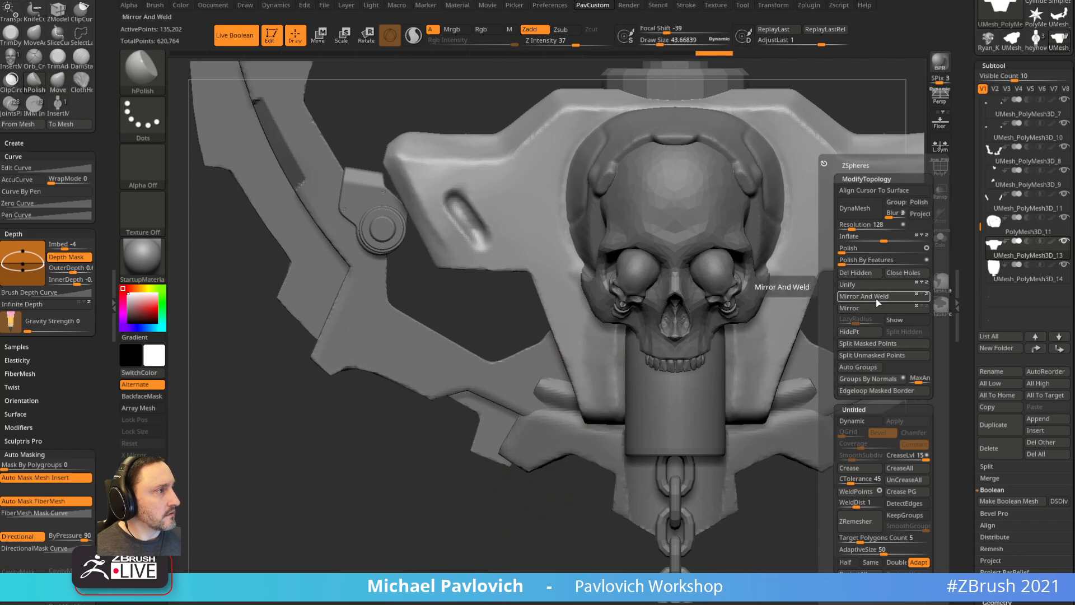
- Undo the last edits and run Mirror And Weld on the outer body shell again
key("ctrl+z")
key("ctrl+z")
left_click(927, 305)
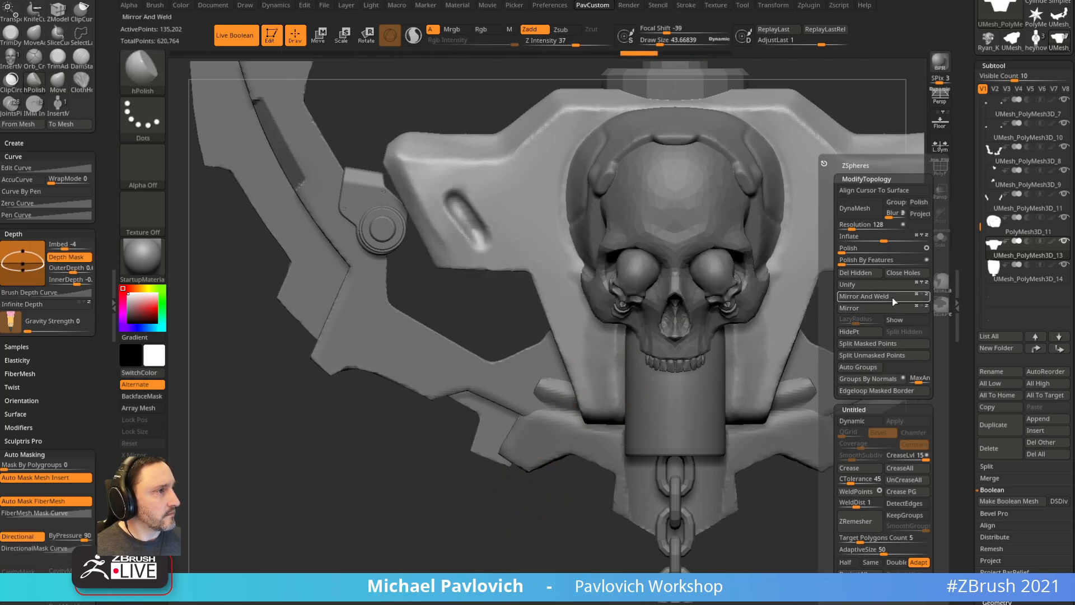
left_click(891, 308)
left_click(894, 298)
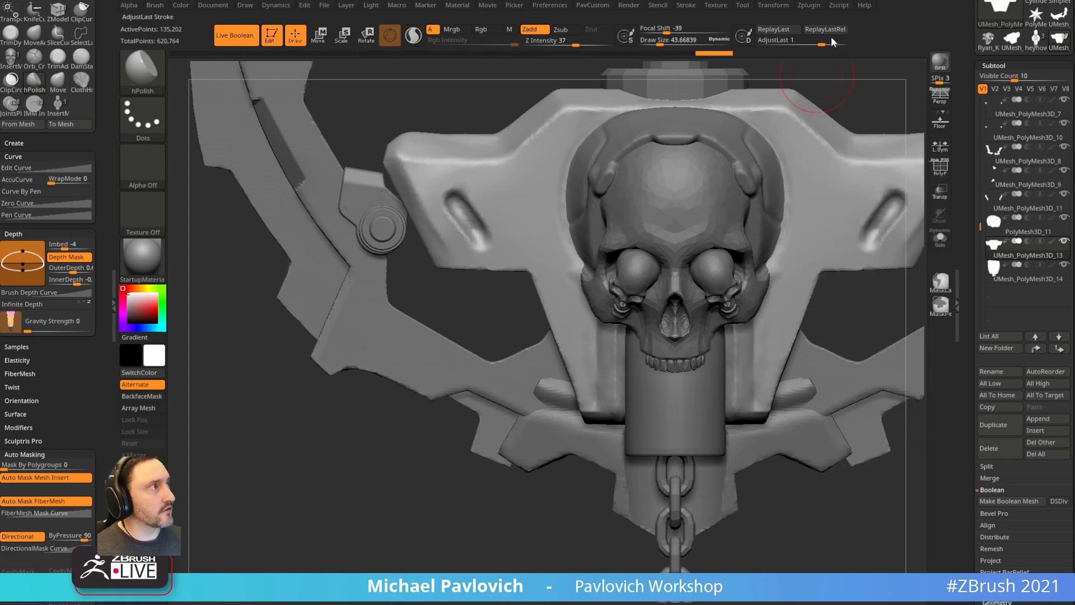
mouse_move(782, 8)
left_click(822, 295)
left_click(833, 303)
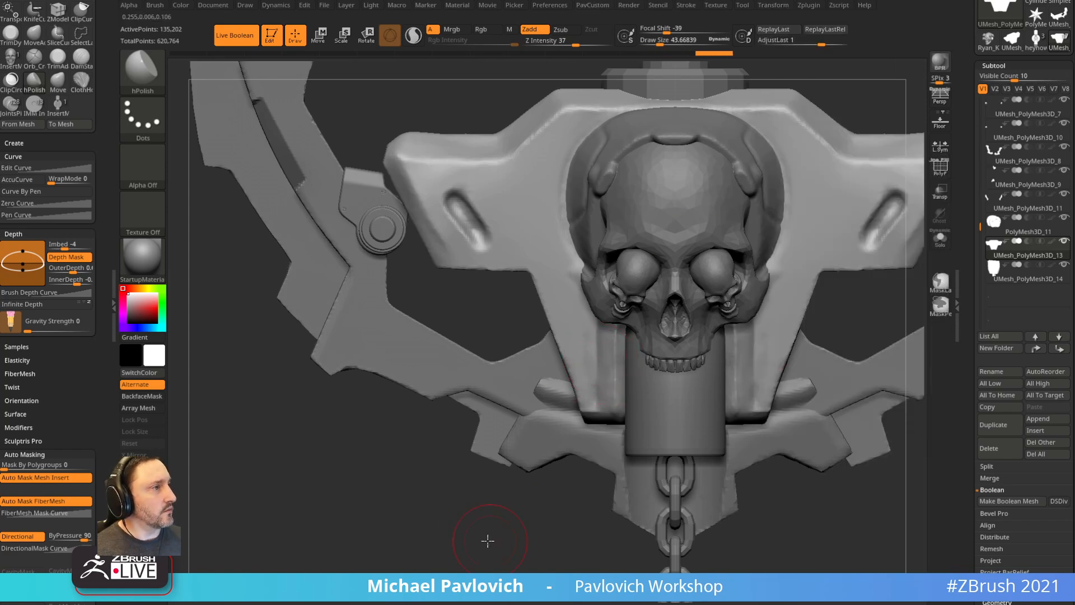
- Isolate the body shell and polish the vertical edge beside its lower recess with hPolish at a draw size of about 15
key("f")
left_click_drag(415, 494, 451, 531)
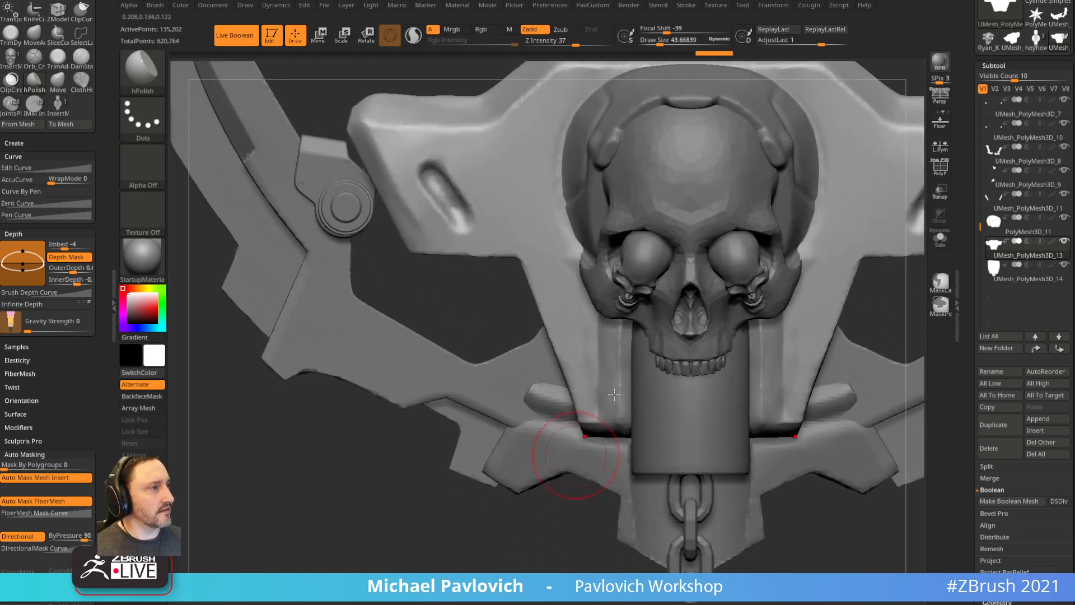
left_click_drag(560, 514, 503, 539, "alt")
left_click(940, 239)
key("[")
key("[")
key("[")
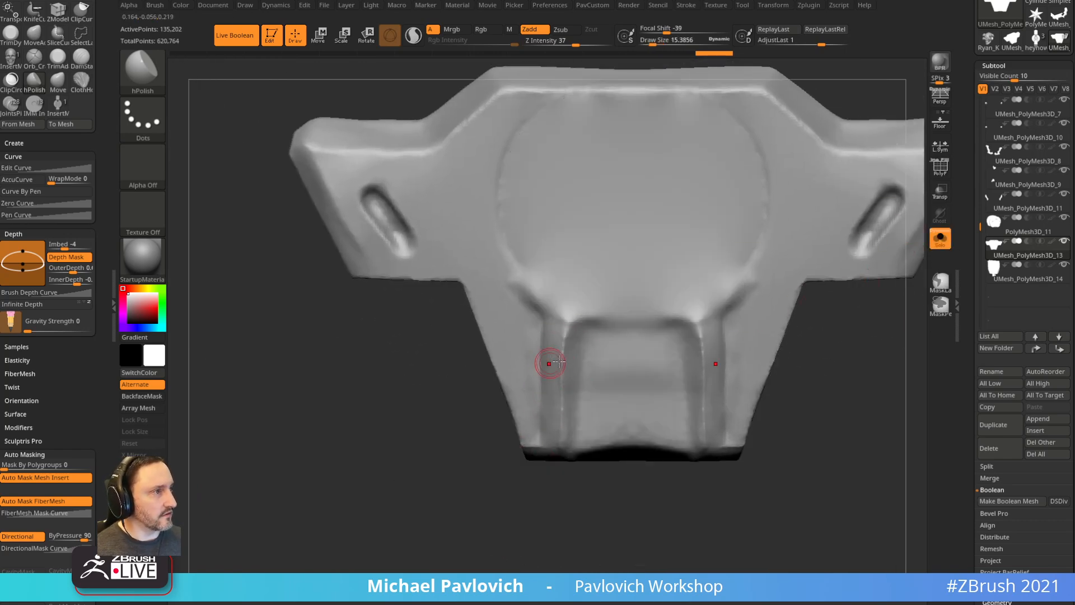
key("f")
left_click_drag(554, 432, 549, 360)
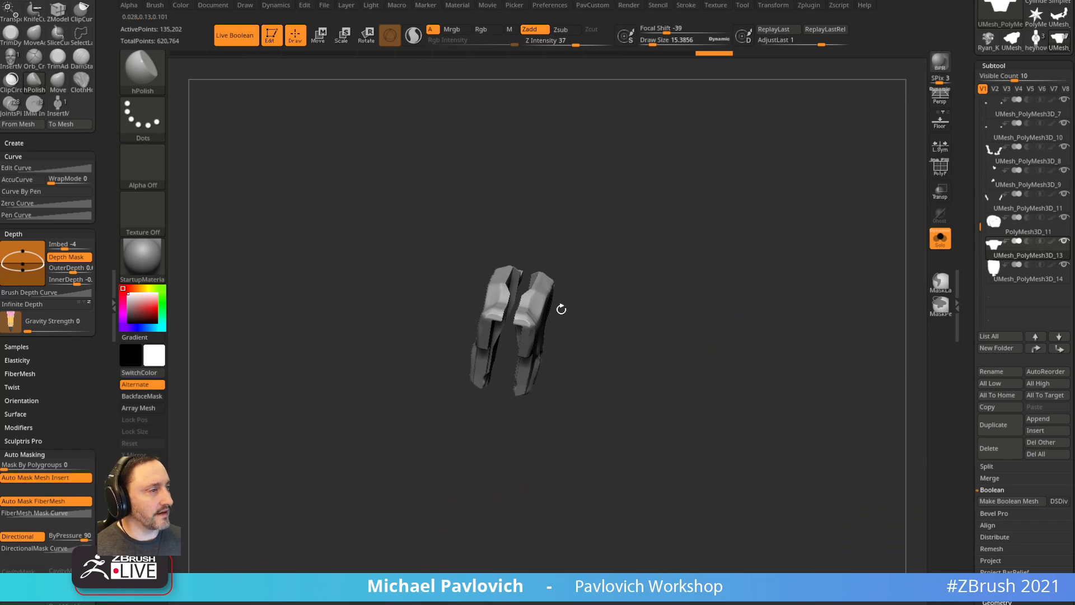
- Show all parts of the model again and switch to the Move brush with a draw size of about 21
left_click_drag(707, 284, 787, 350, "alt")
left_click(940, 240)
left_click_drag(905, 252, 845, 286, "shift")
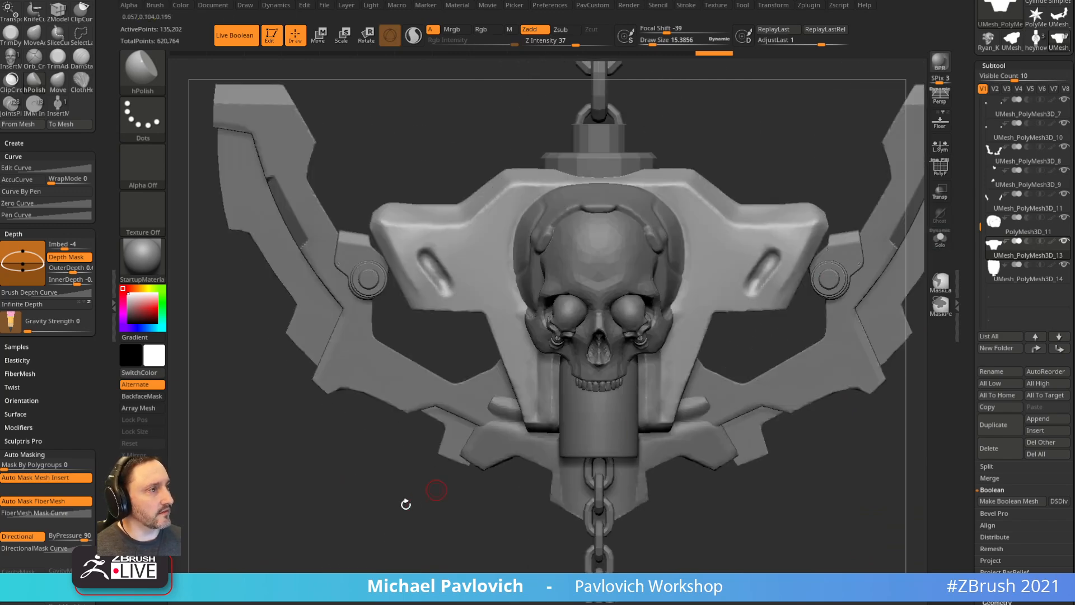
left_click_drag(405, 504, 446, 528, "alt")
key("s")
left_click_drag(580, 342, 582, 342)
key("b")
key("m")
key("v")
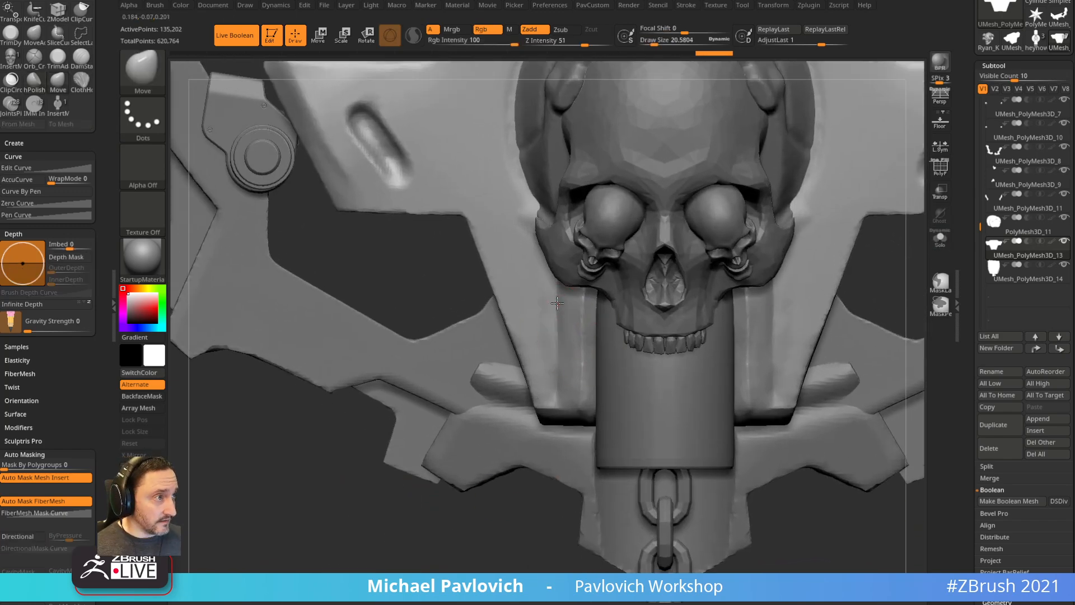
- Examine the body shell around the skull and on its own from several angles, and bring the other parts back into view
left_click_drag(538, 552, 495, 525, "alt")
left_click_drag(856, 429, 806, 451, "alt")
left_click_drag(805, 491, 772, 509, "alt")
left_click(1063, 241)
key("f")
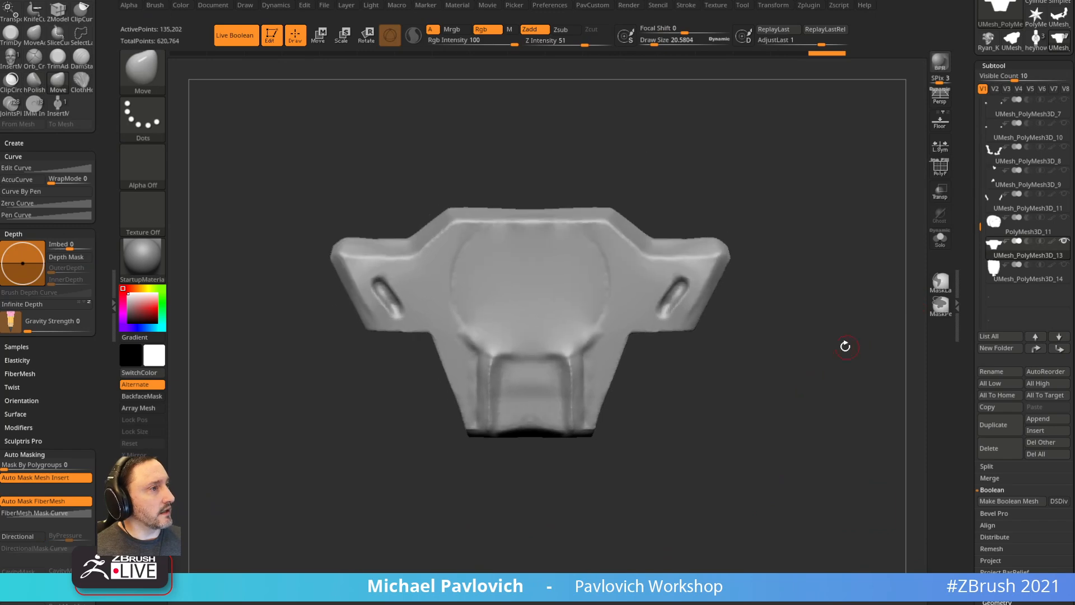
left_click_drag(844, 346, 916, 308)
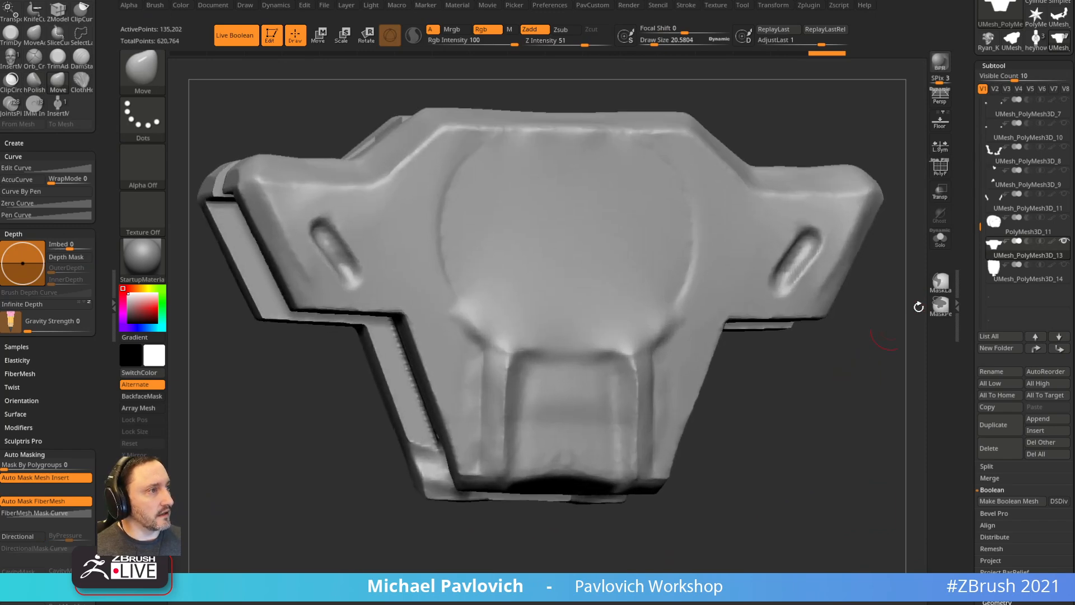
mouse_move(855, 382)
left_mouse_down()
mouse_move(880, 337)
mouse_move(841, 333)
mouse_move(856, 336)
mouse_move(815, 353)
mouse_move(831, 304)
mouse_move(802, 329)
left_mouse_up()
left_click(1064, 241)
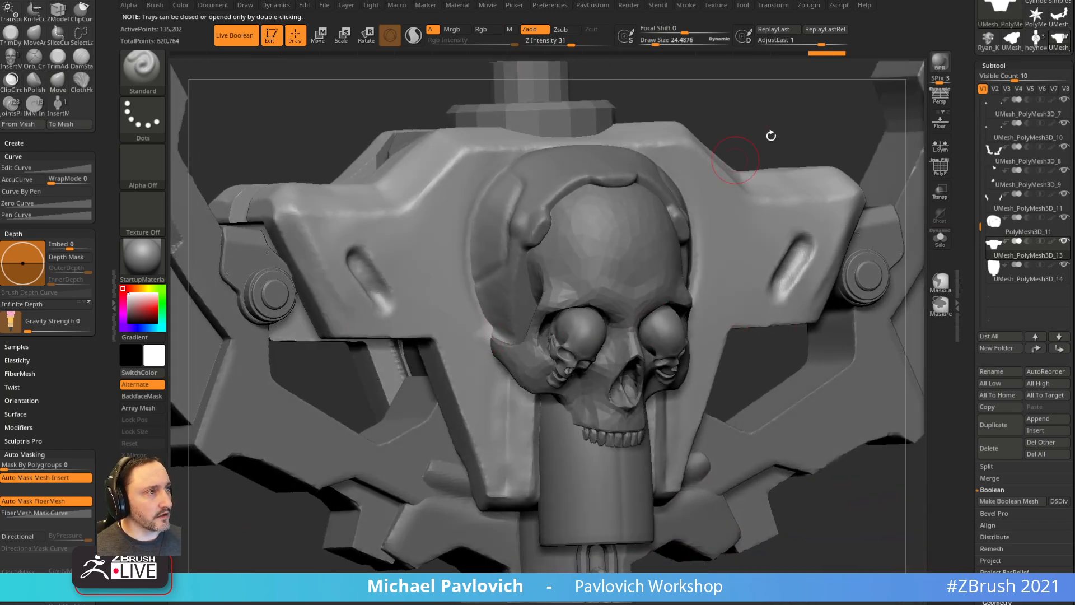
- Try to carve a DamStandard crease into the body shell beside the skull's cheekbone
key("b")
key("d")
key("s")
left_click_drag(755, 116, 728, 124)
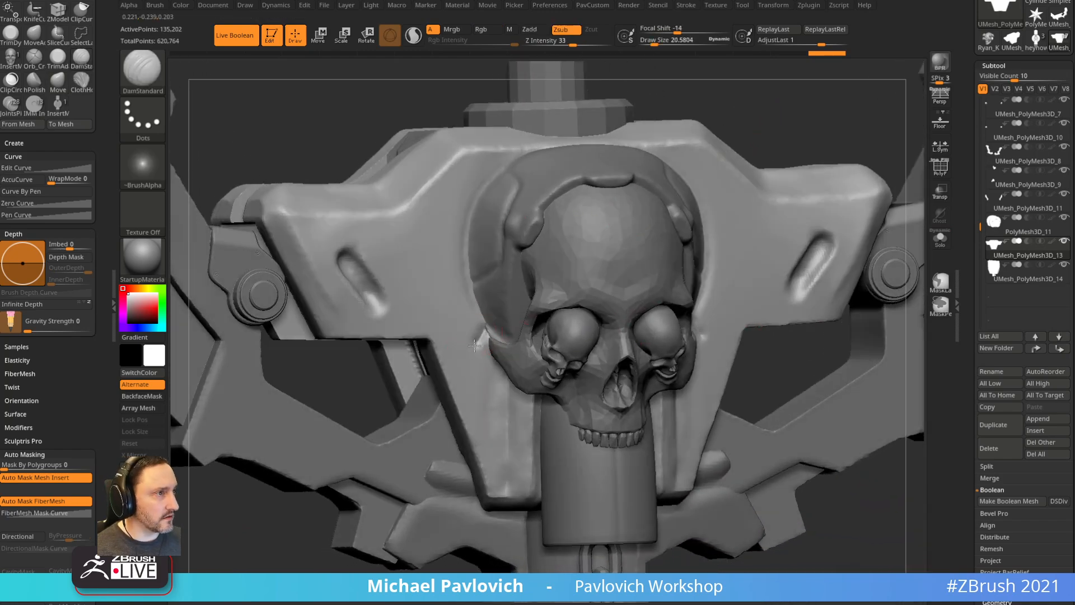
left_click_drag(474, 346, 504, 380)
left_click_drag(775, 126, 741, 106)
key("ctrl+z")
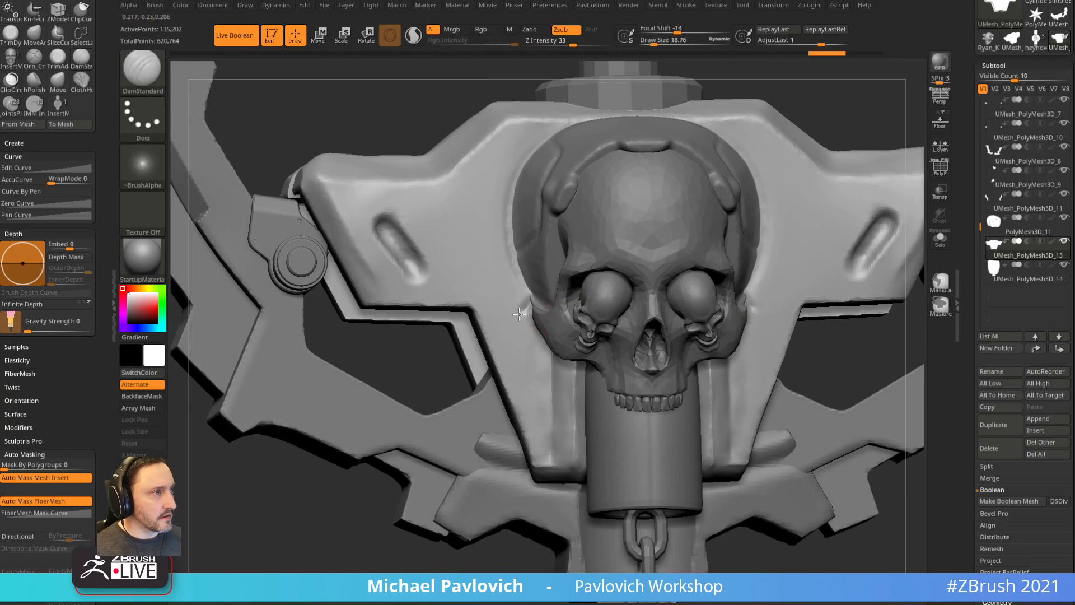
- Isolate the body shell, mask a diamond-shaped patch on each side above the lower recess, and invert the mask
mouse_move(813, 140)
left_mouse_down()
mouse_move(825, 96)
mouse_move(844, 149)
mouse_move(835, 127)
mouse_move(846, 130)
left_mouse_up()
left_click(941, 238)
left_click_drag(876, 254, 834, 257, "shift")
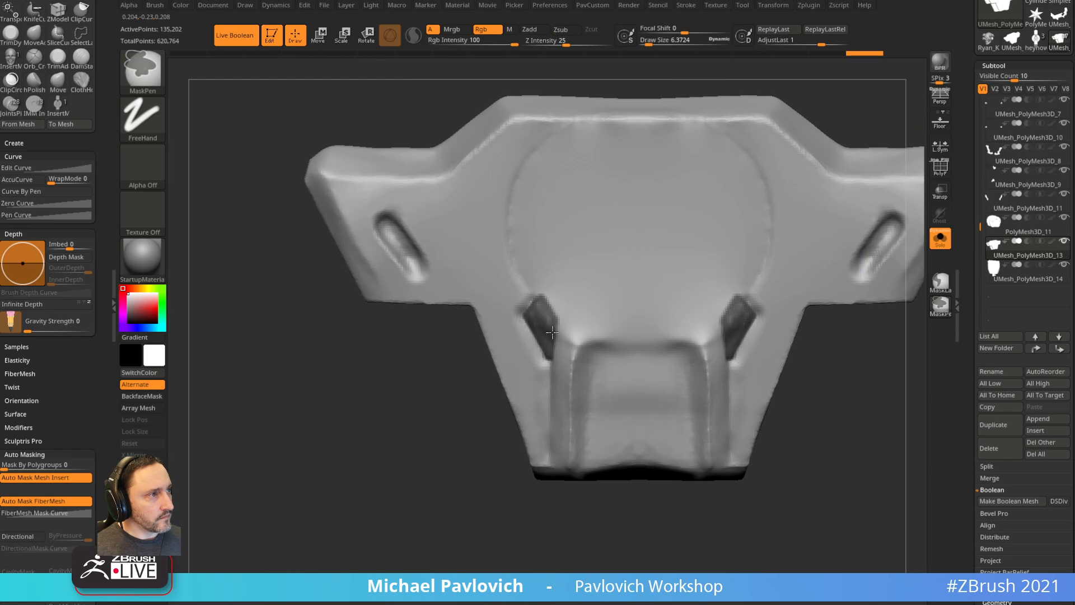
mouse_move(420, 463)
left_mouse_down()
mouse_move(576, 439)
mouse_move(597, 352)
left_mouse_up()
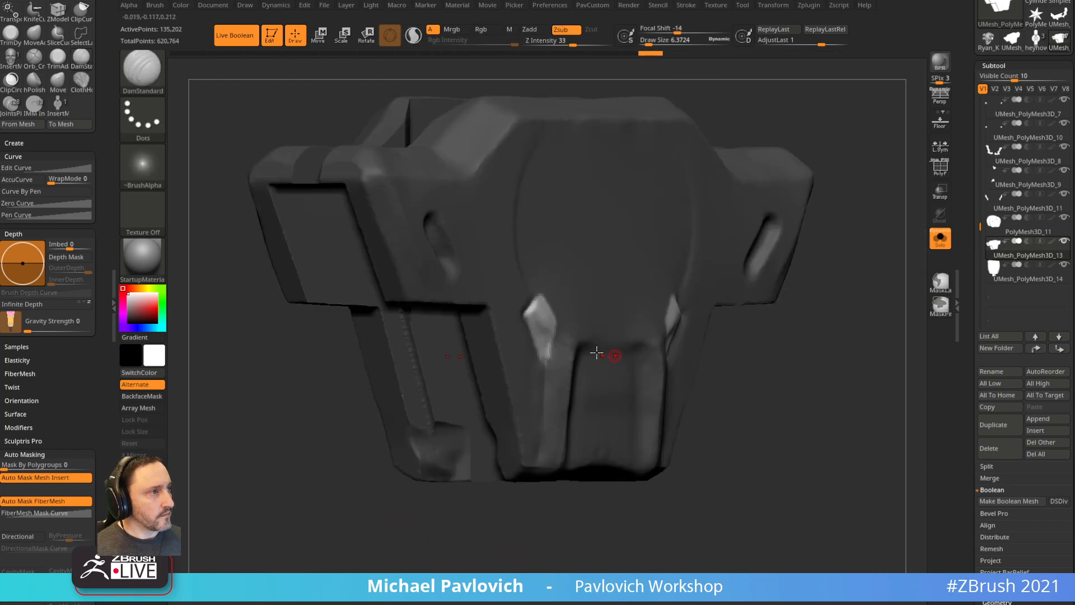
- Place the move gizmo on the unmasked diamond patches, reset its orientation and centre it on them
key("w")
left_click(548, 315, "alt")
left_click_drag(761, 341, 828, 339, "shift")
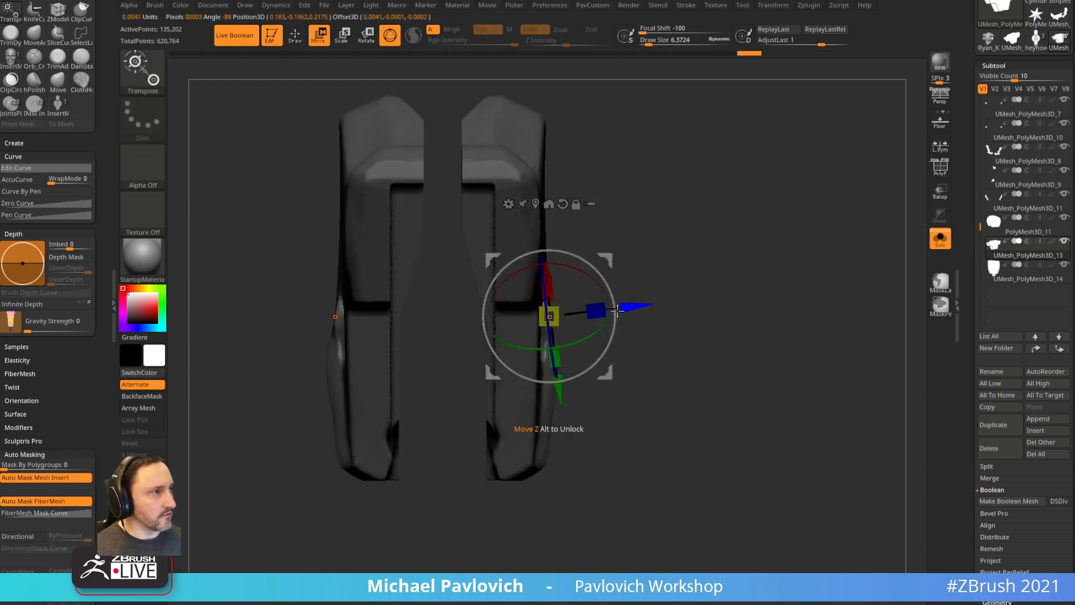
left_click(575, 205)
left_click(562, 204)
left_click(535, 204)
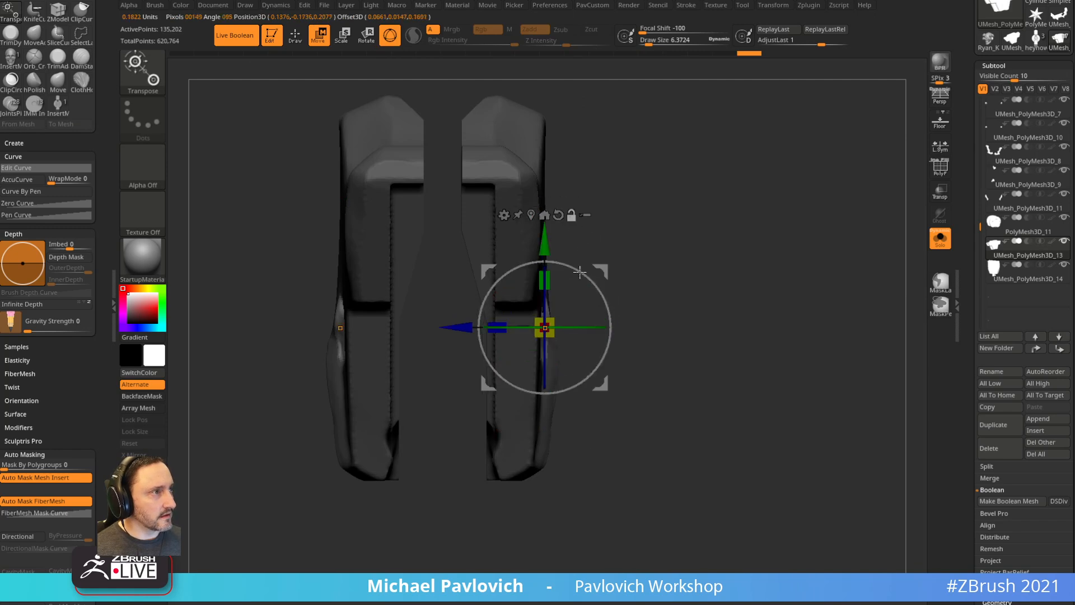
- Turn on local symmetry, push the diamond patches slightly into the body shell, and show all parts again
left_click_drag(501, 326, 522, 326)
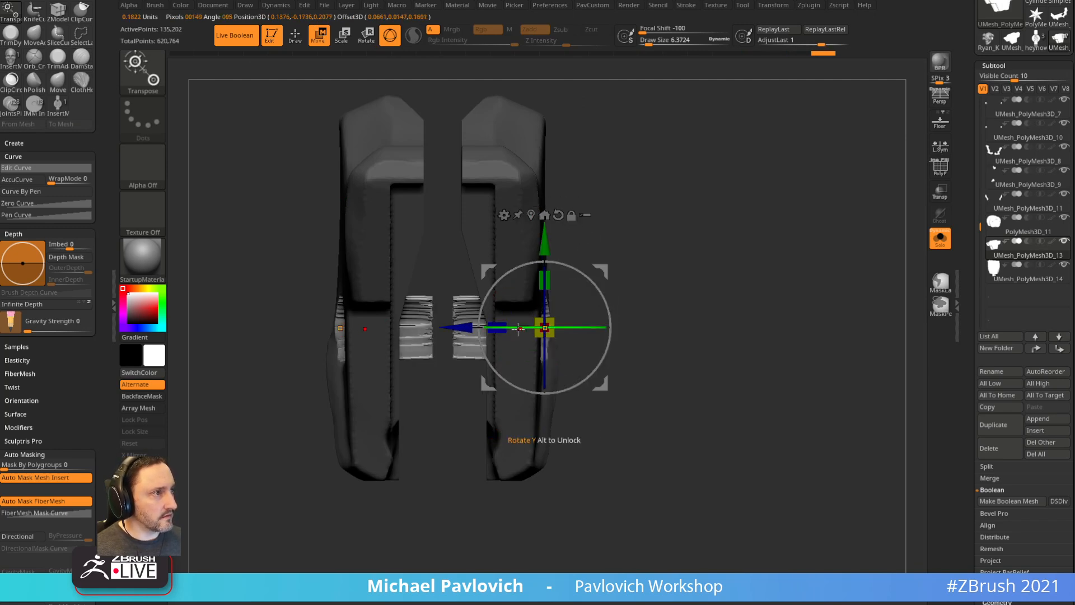
key("ctrl+z")
left_click(940, 145)
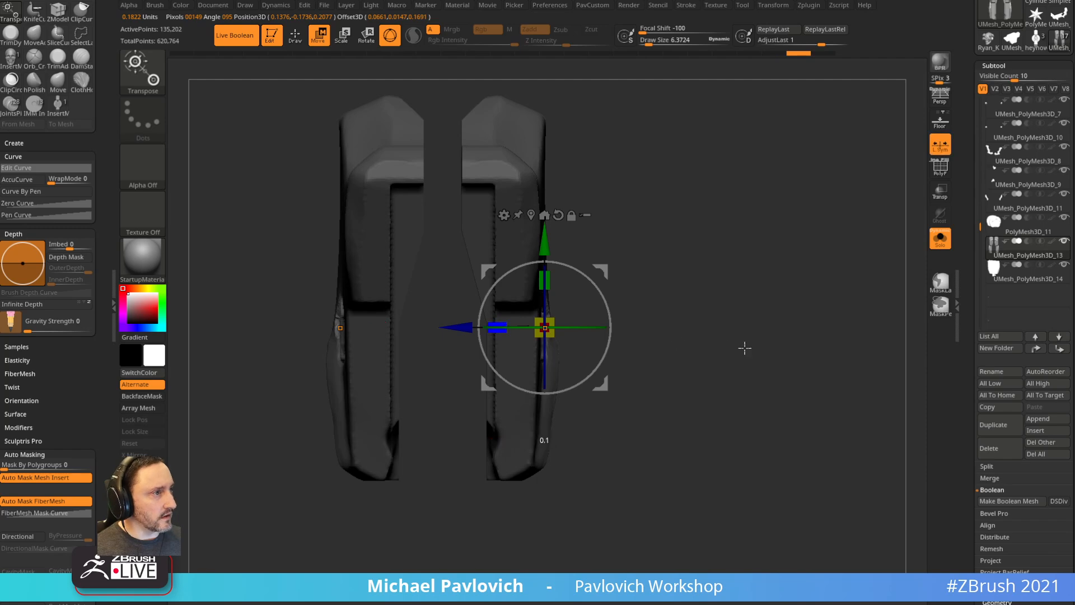
left_click_drag(454, 329, 449, 328)
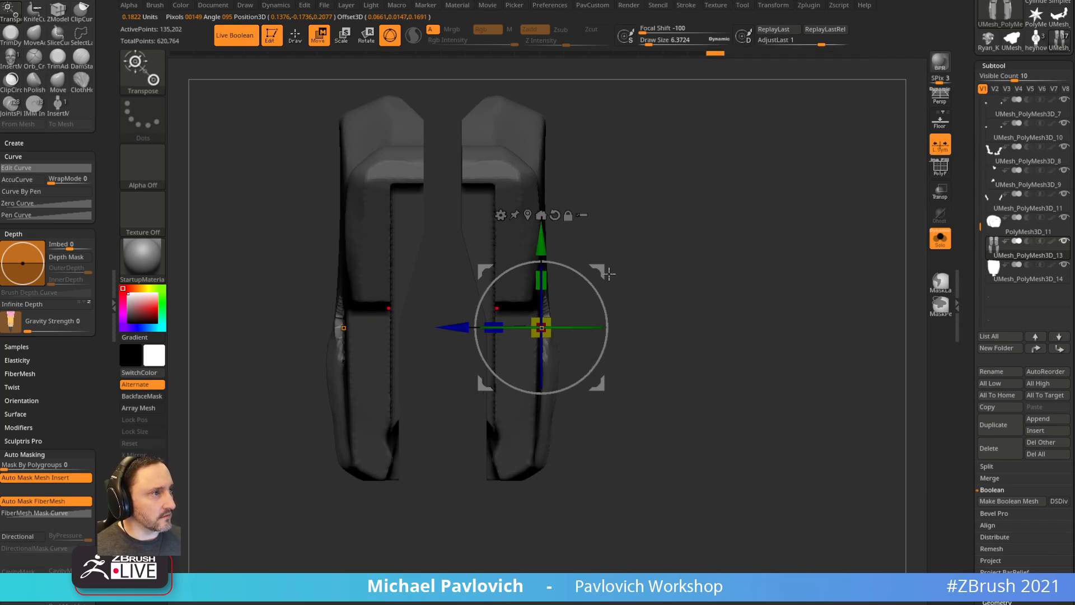
key("q")
mouse_move(606, 272)
right_mouse_down("shift")
mouse_move(746, 263)
mouse_move(799, 382)
mouse_move(799, 346)
mouse_move(781, 361)
right_mouse_up("shift")
key("w")
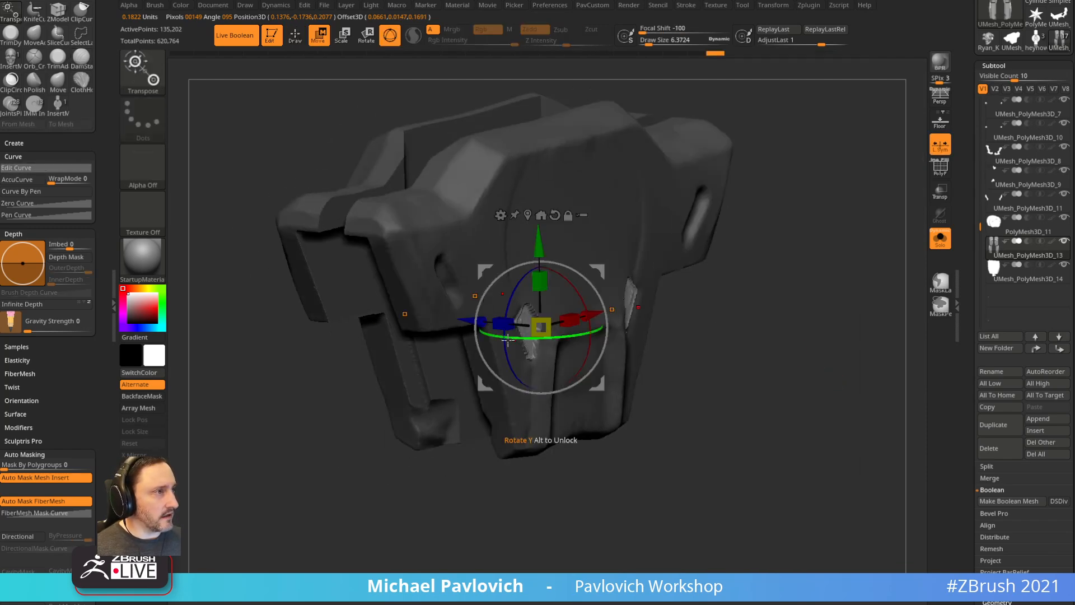
left_click_drag(471, 320, 464, 319)
key("q")
left_click(934, 238)
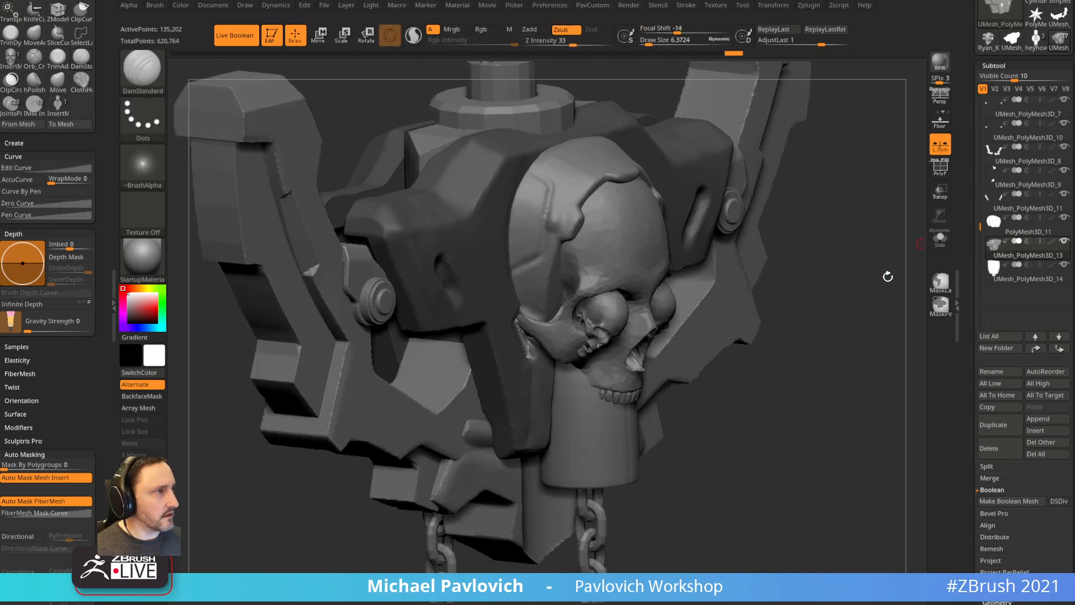
- Clear the mask and DynaMesh the body shell at a resolution of 624
right_click_drag(878, 320, 699, 379)
left_click_drag(350, 508, 331, 503, "ctrl")
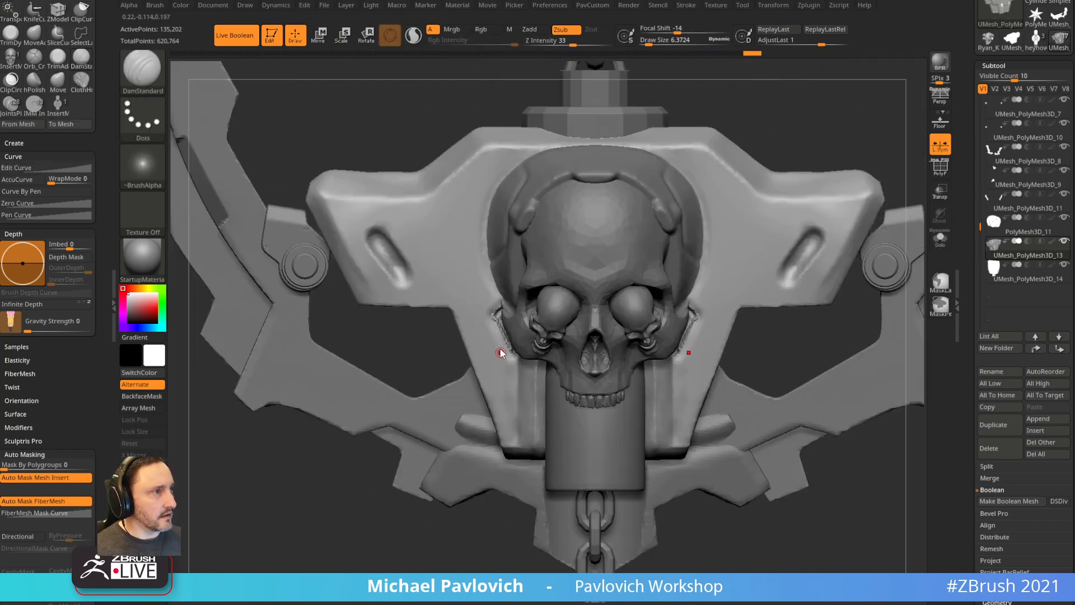
key("s")
left_click_drag(501, 376, 498, 314)
key("1")
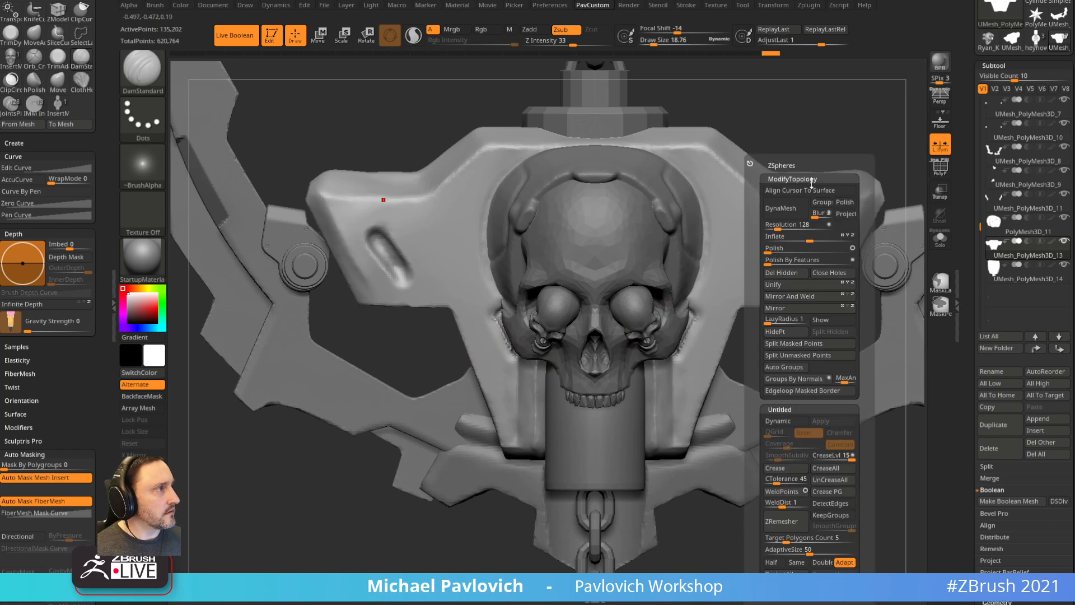
left_click(790, 227)
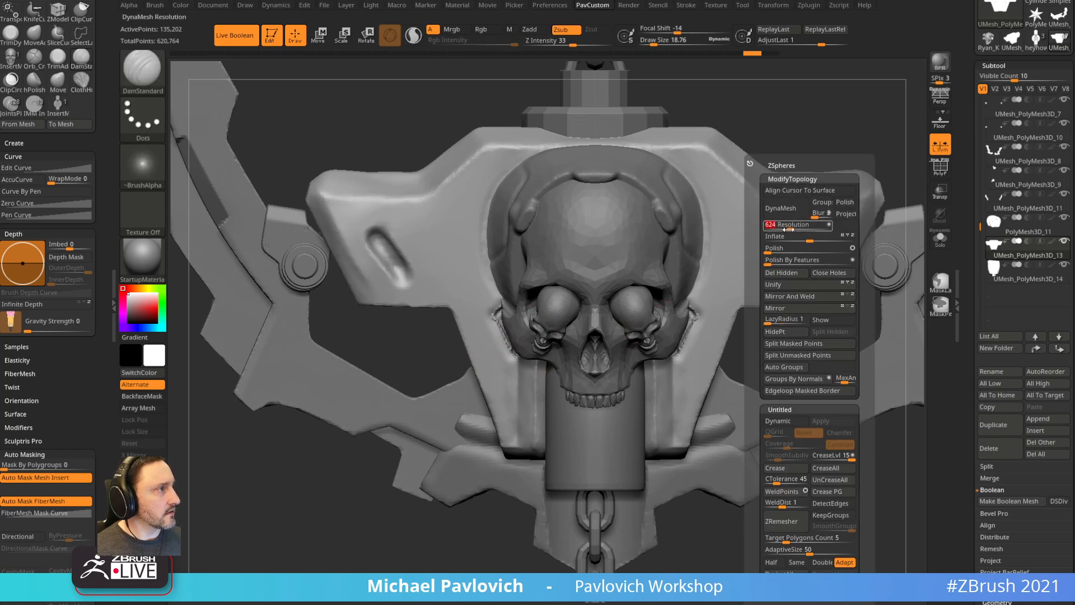
left_click(806, 201)
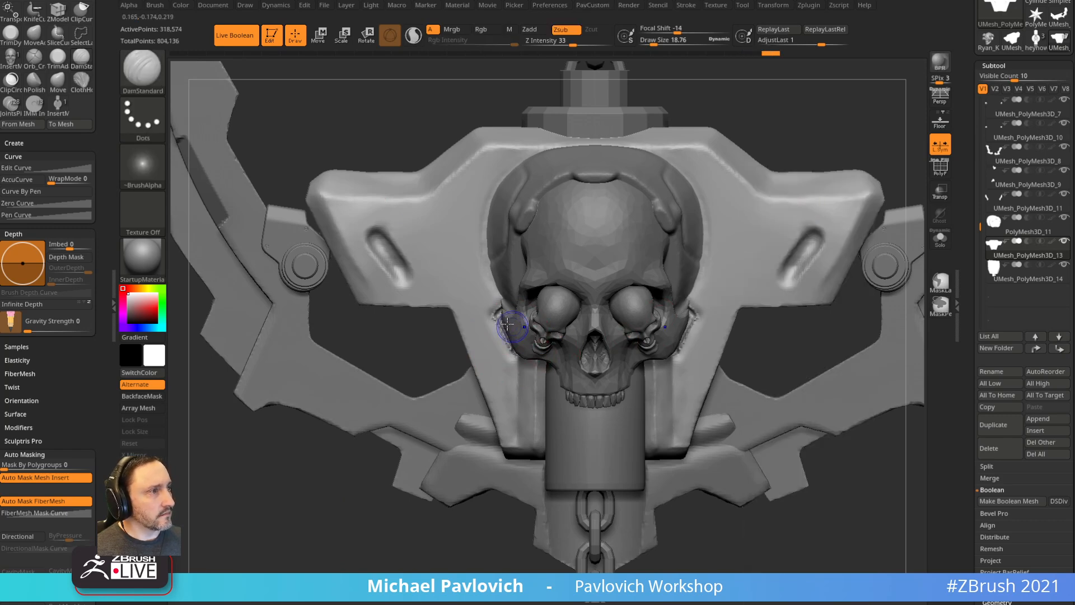
- Smooth the recesses beside the skull's cheekbones, refresh the DynaMesh, and switch to the Standard brush with a draw size of about 12
left_click_drag(506, 324, 495, 313, "shift")
left_click_drag(369, 492, 425, 465)
left_click_drag(759, 91, 563, 368, "ctrl")
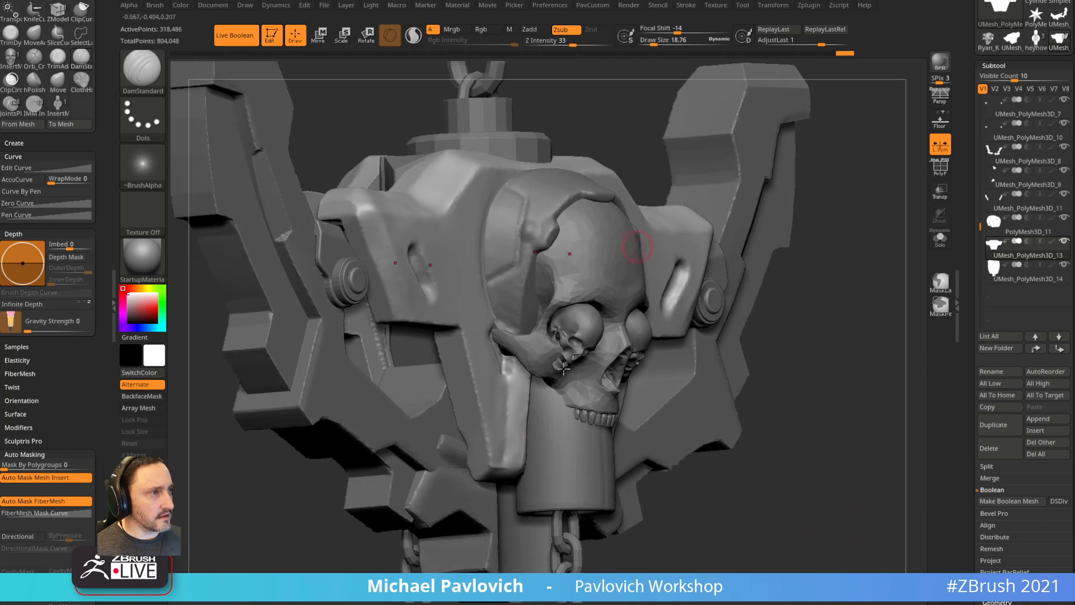
mouse_move(650, 142)
left_mouse_down()
mouse_move(637, 125)
mouse_move(672, 139)
mouse_move(624, 153)
mouse_move(773, 120)
mouse_move(786, 148)
mouse_move(745, 192)
mouse_move(760, 212)
left_mouse_up()
key("s")
key("b")
key("s")
key("t")
mouse_move(770, 319)
left_mouse_down("shift")
mouse_move(746, 281)
mouse_move(746, 251)
left_mouse_up("shift")
key("s")
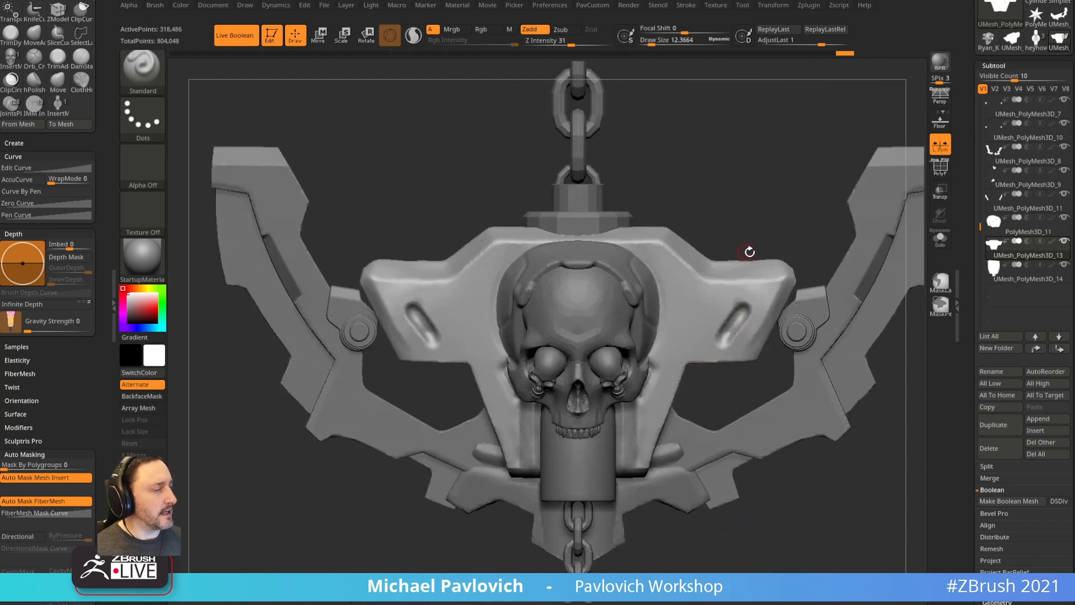
- Isolate the body shell, smooth its diamond recesses at a draw size of about 15, and refresh the DynaMesh
left_click(1063, 241, "shift")
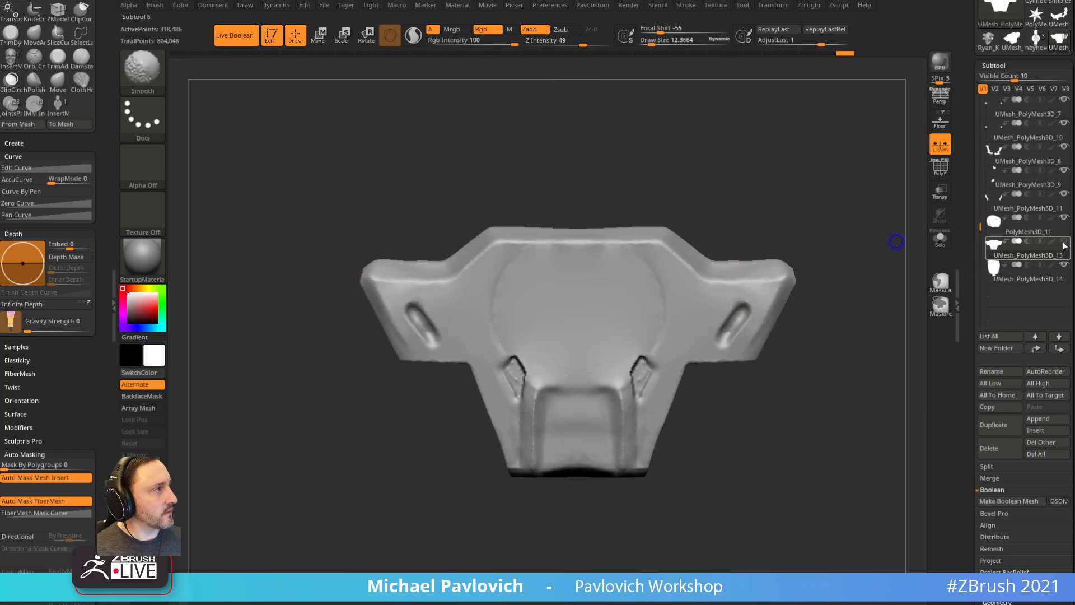
key("shift")
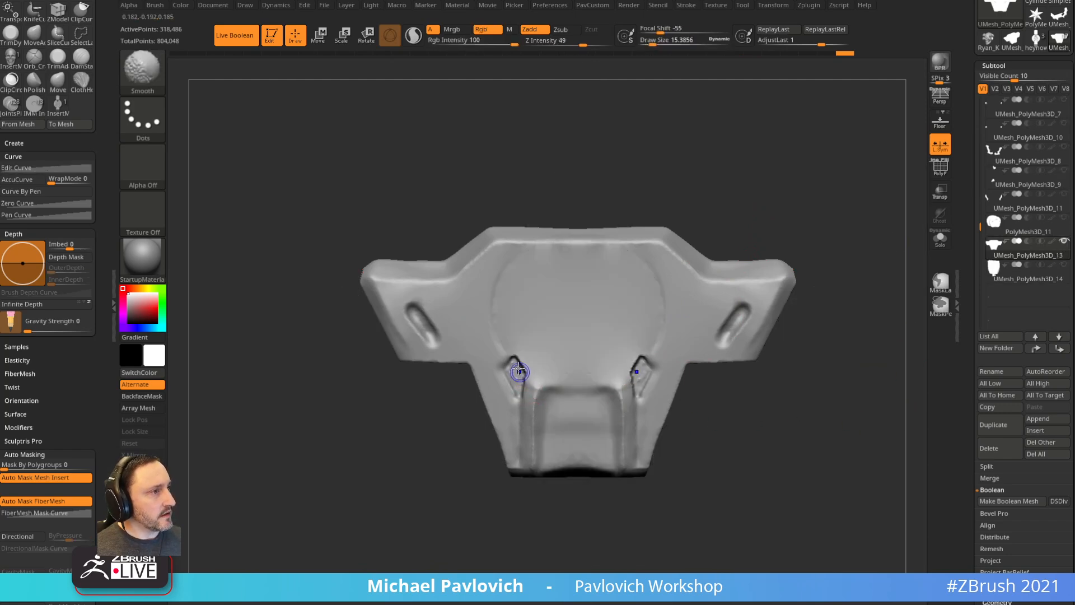
left_click_drag(686, 195, 518, 387)
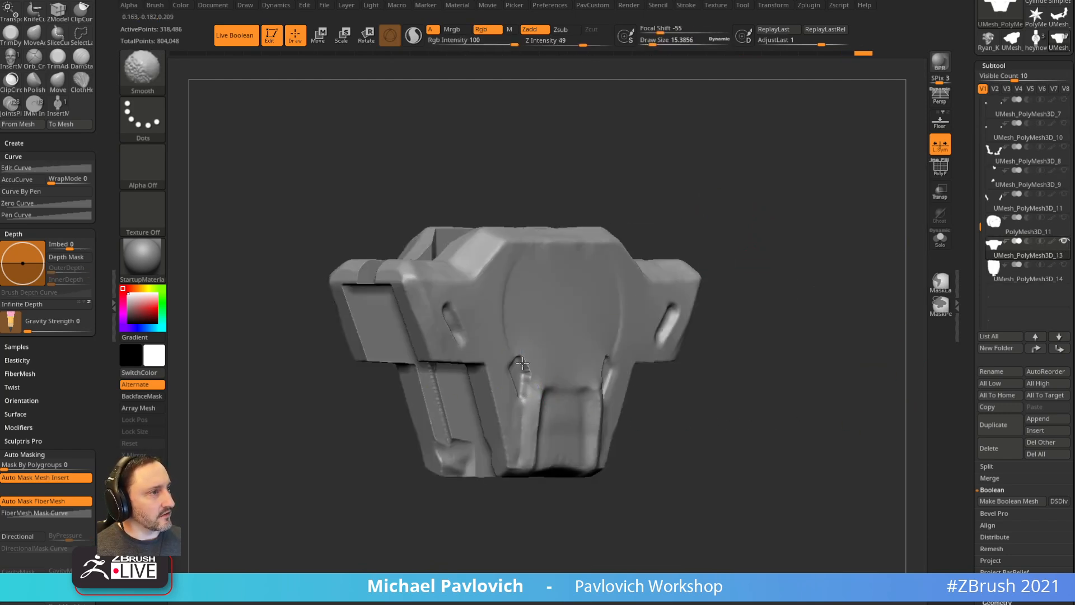
key("ctrl")
left_click_drag(787, 276, 792, 286, "shift")
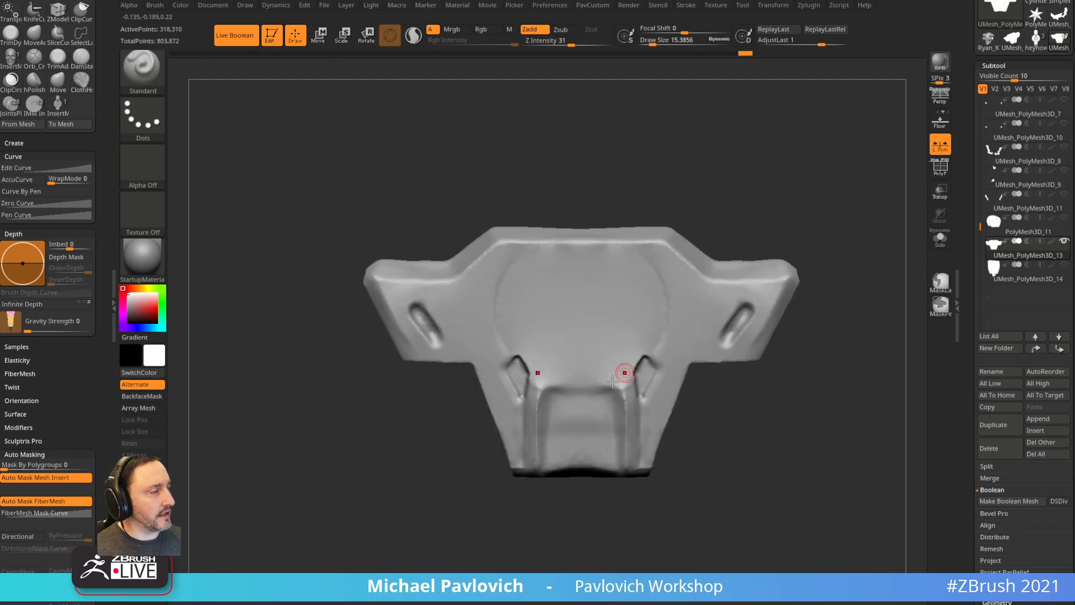
- Append a ZSphere as a new subtool below the body shell
mouse_move(559, 435)
left_mouse_down("alt")
mouse_move(780, 340)
mouse_move(835, 336)
mouse_move(814, 295)
mouse_move(842, 336)
left_mouse_up("alt")
key("s")
scroll(966, 302, "down", 1)
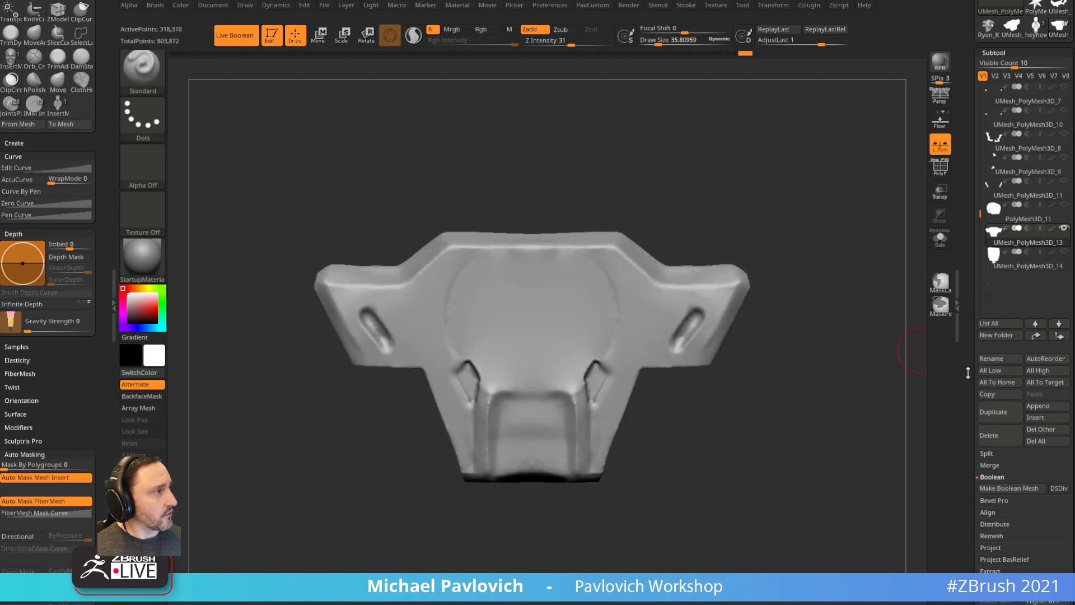
left_click(1040, 409)
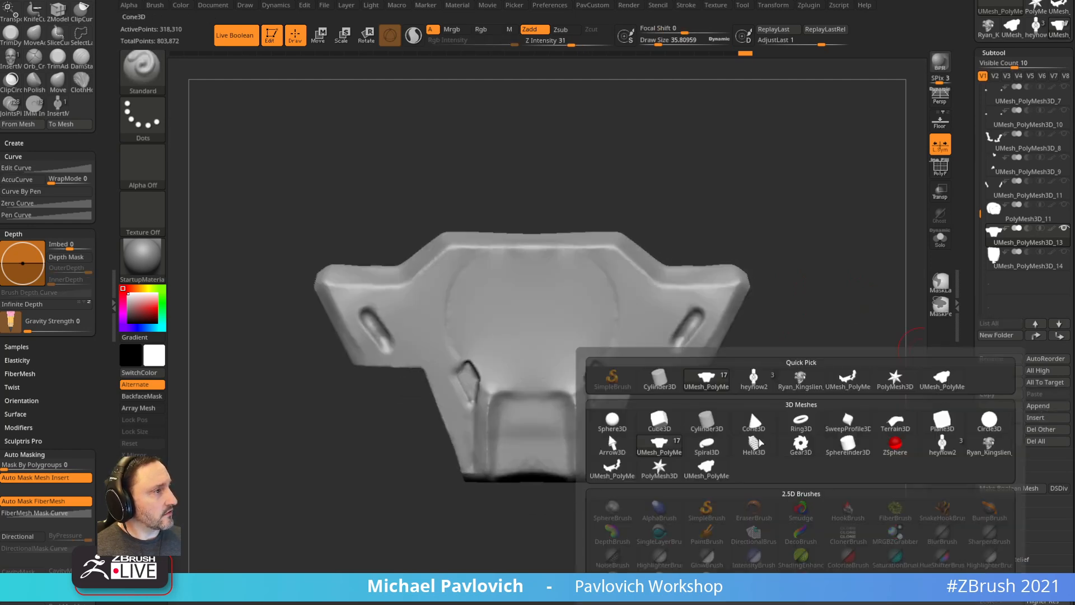
left_click(895, 440)
left_click(1064, 251)
left_click(1063, 251)
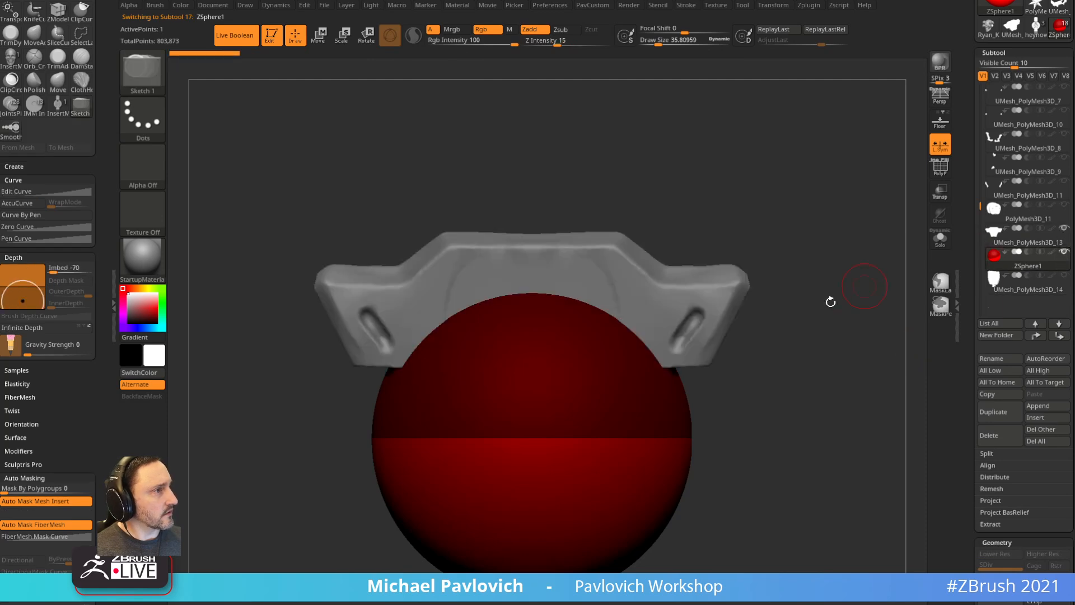
- Scale the ZSphere down to a small ball and, with transparency on, move it up to the middle between the two shells
key("f")
left_click_drag(631, 311, 711, 358)
key("e")
mouse_move(546, 391)
left_mouse_down()
mouse_move(495, 325)
mouse_move(474, 270)
left_mouse_up()
left_click(940, 191)
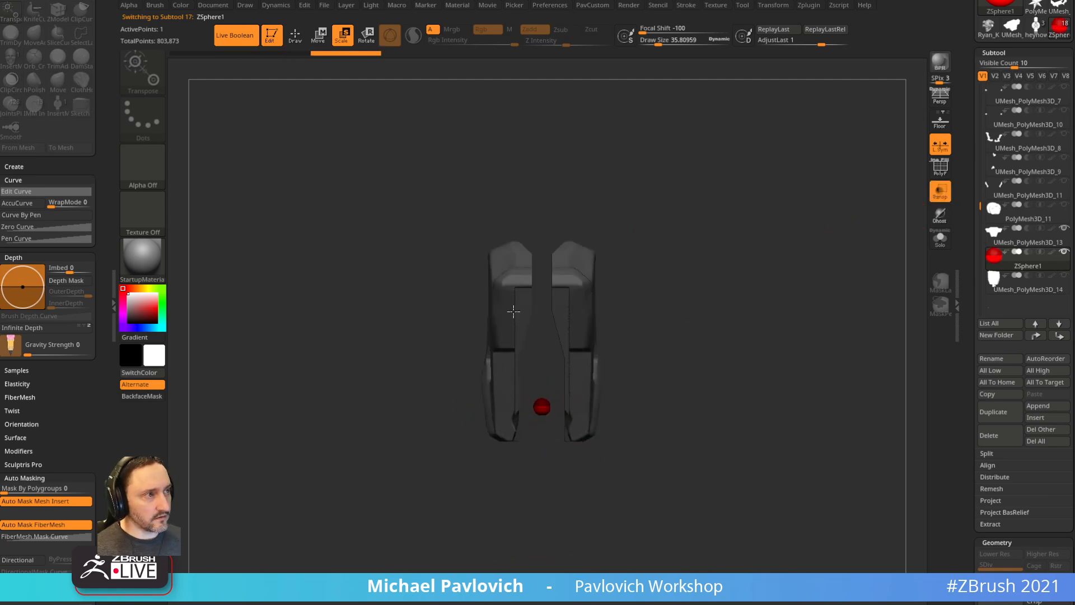
key("w")
left_click(539, 332)
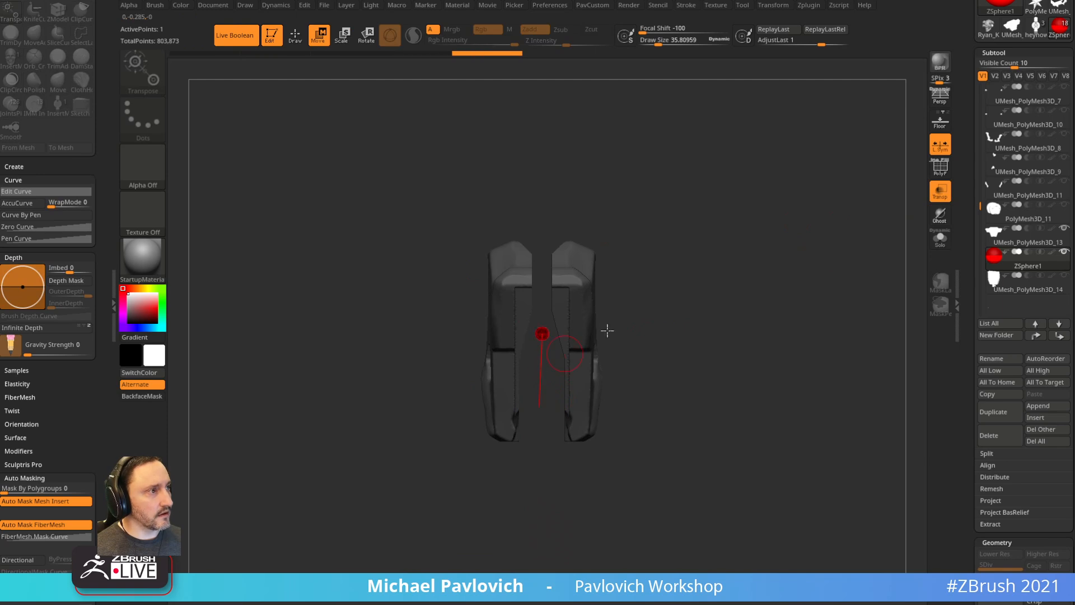
key("q")
mouse_move(606, 328)
left_mouse_down()
mouse_move(768, 269)
mouse_move(765, 291)
left_mouse_up()
- Turn on Edit Topology for the ZSphere, switch transparency off, and set the draw size to 1
key("2")
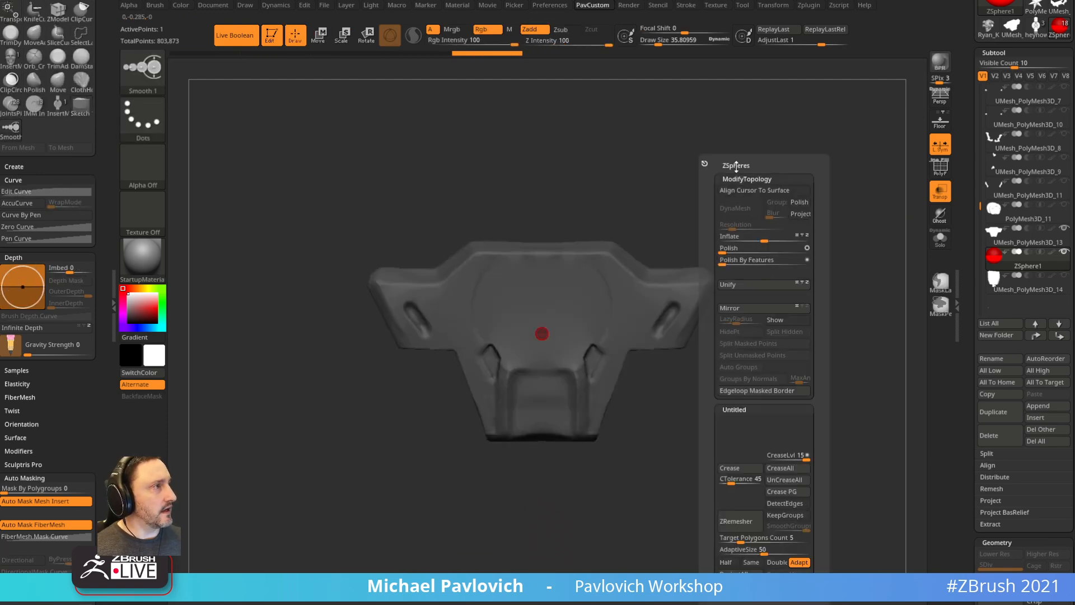
left_click(736, 165)
left_click(728, 177)
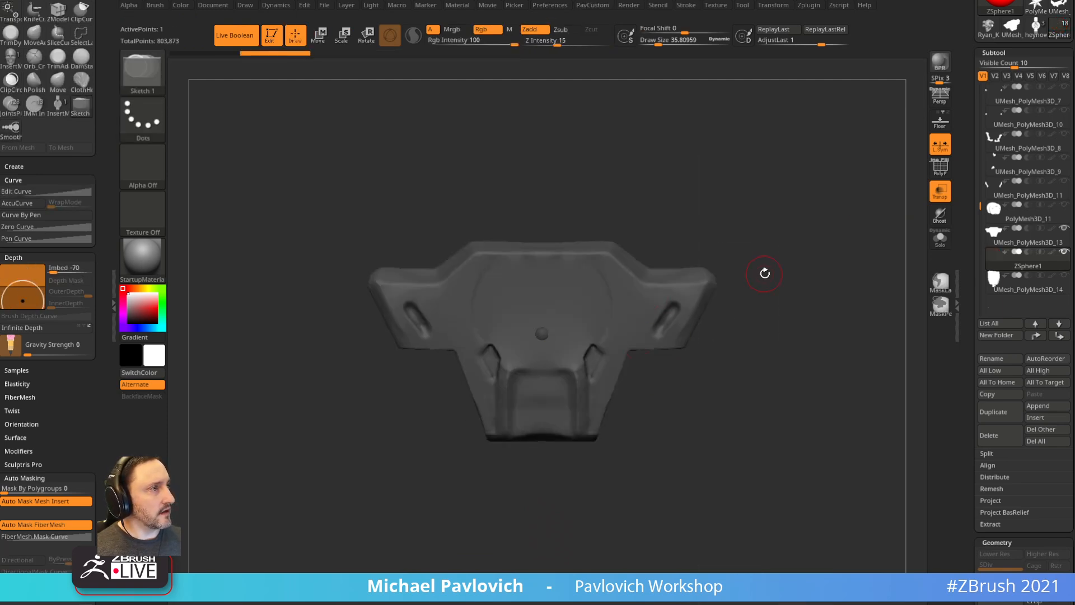
key("f")
left_click(940, 192)
left_click_drag(828, 177, 859, 186, "alt")
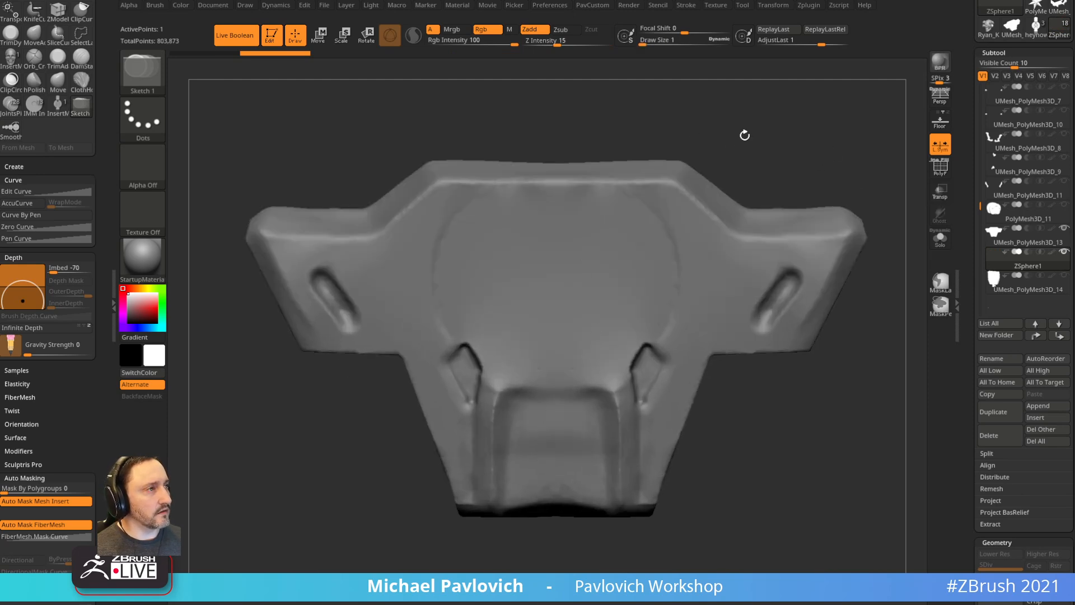
key("2")
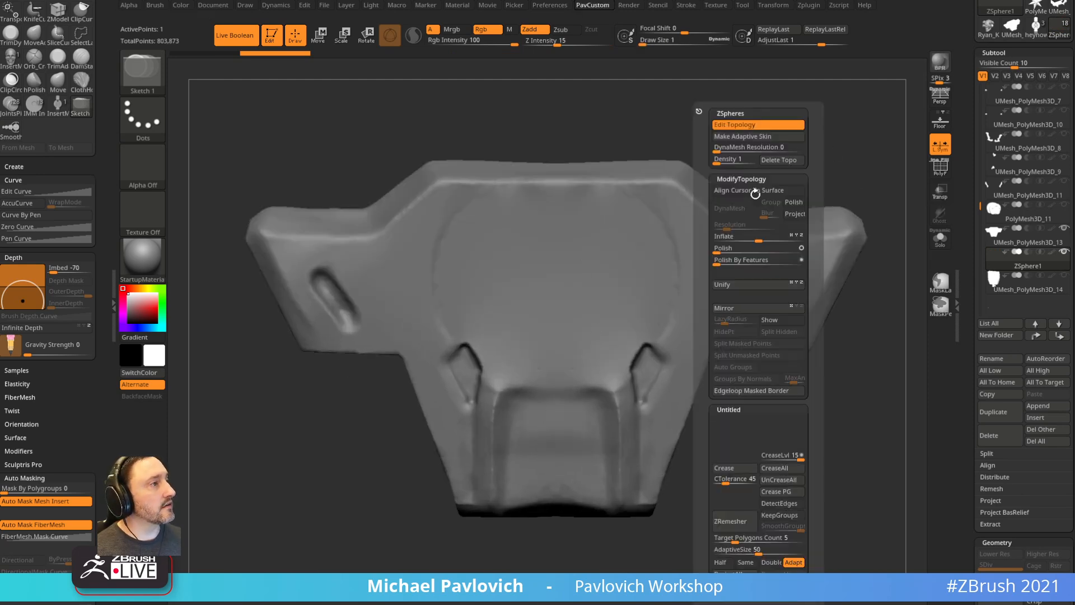
- Switch the material to MatCap Pearl so the shell's edges read clearly for drawing topology
key("2")
right_click_drag(549, 189, 543, 217)
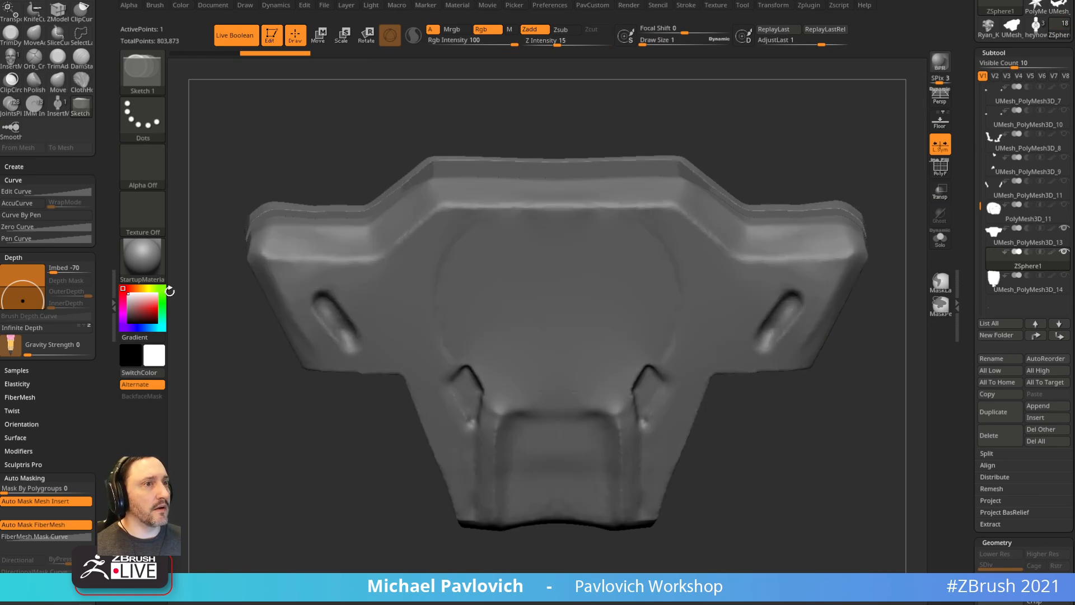
left_click(142, 257)
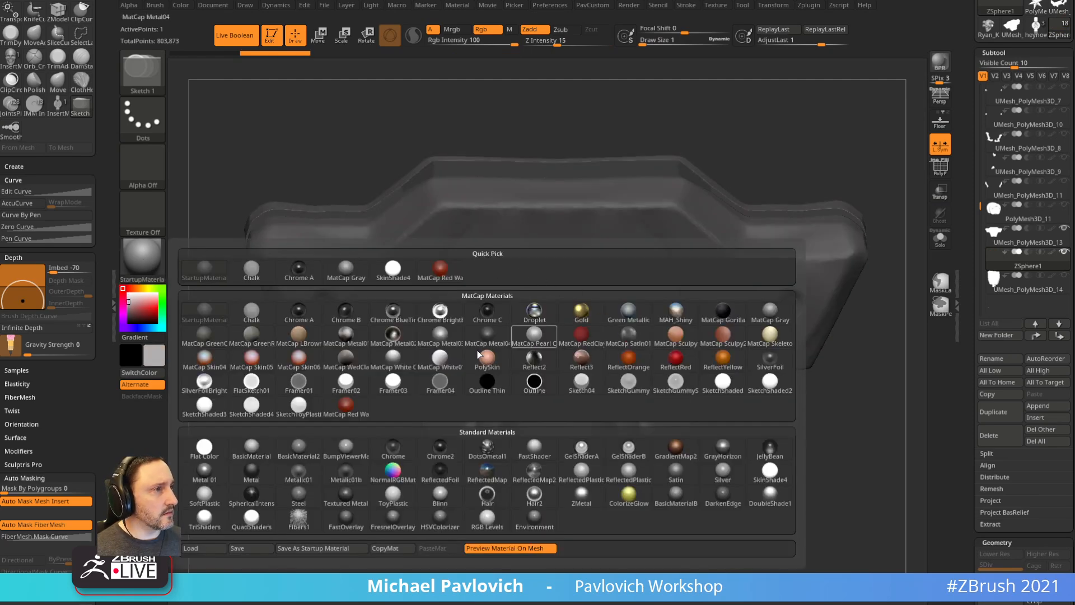
left_click(516, 339)
right_click_drag(734, 146, 549, 257)
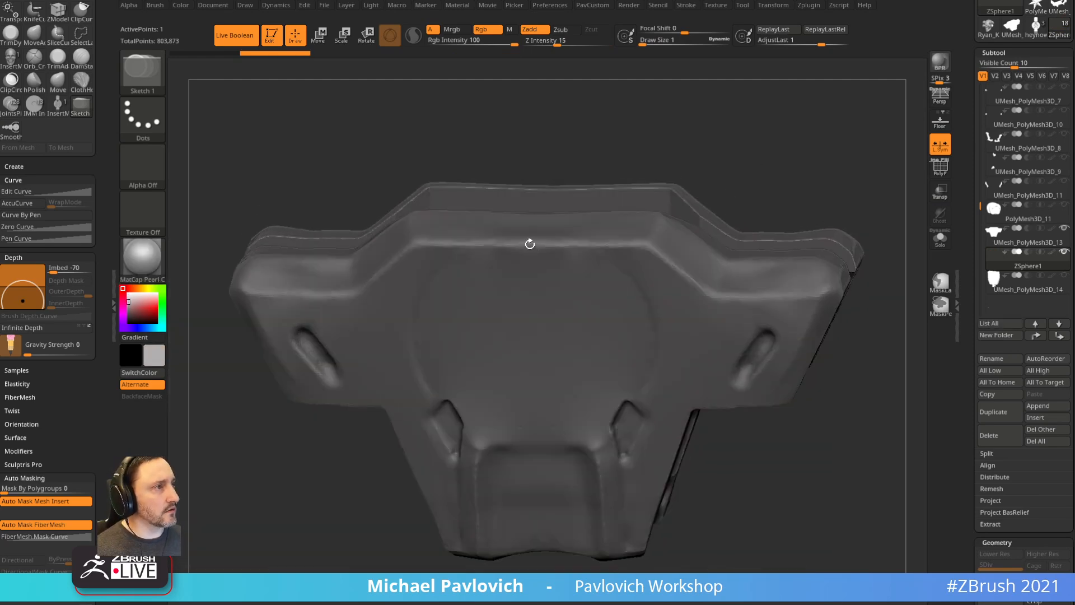
- Draw symmetrical topology points along the shell face's upper edge, around the shoulder arm and back to the arm's lower inner corner
left_click(530, 244)
left_click(648, 243)
left_click_drag(775, 180, 719, 156)
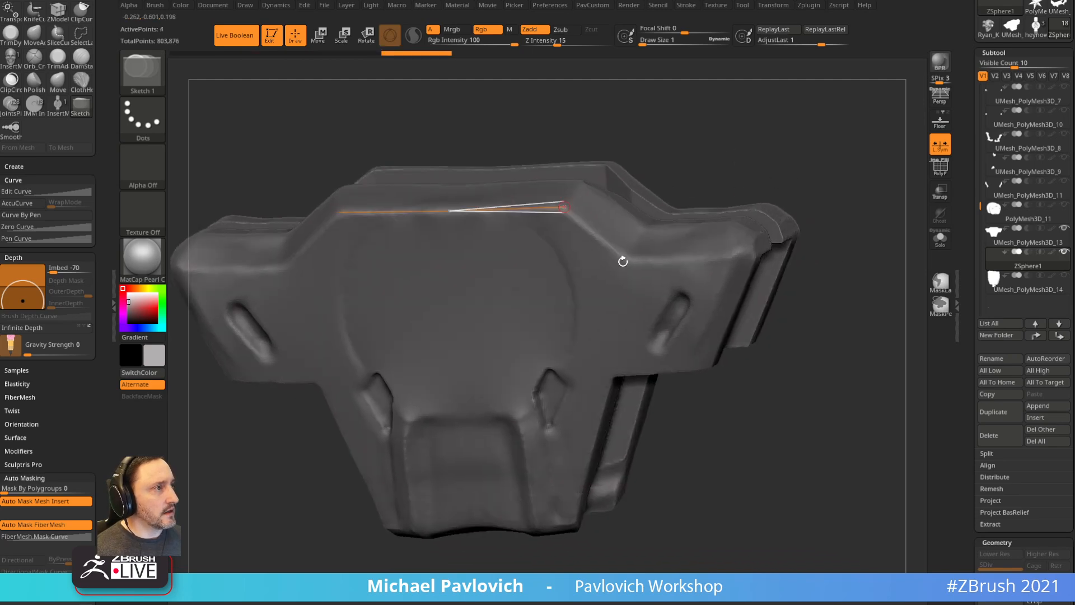
left_click(623, 259)
left_click(735, 255)
left_click_drag(815, 260, 806, 227)
left_click(706, 290)
left_click(633, 274)
left_click_drag(681, 372, 750, 348)
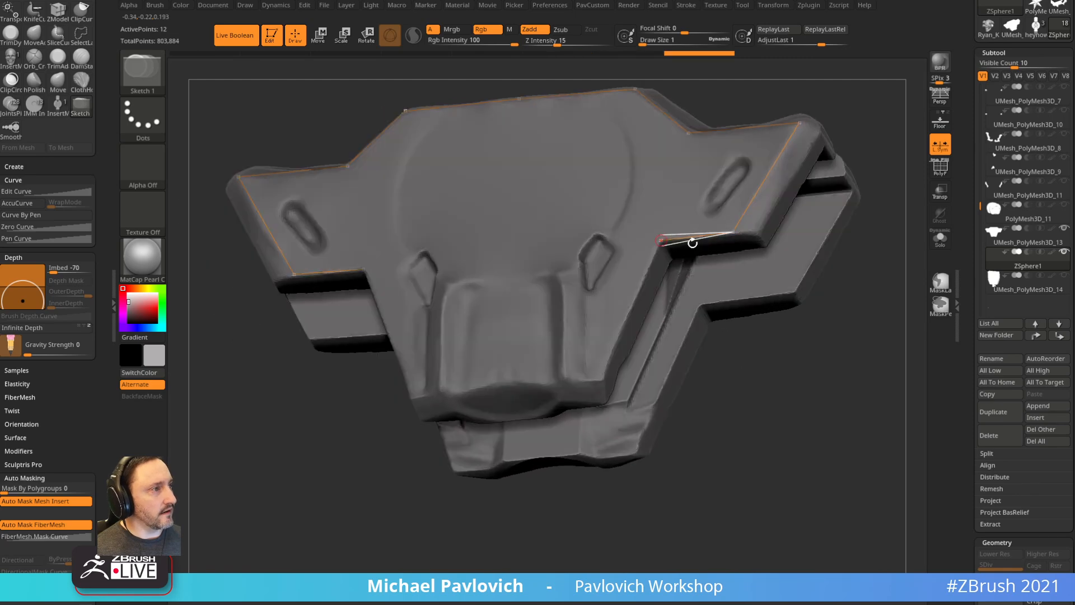
- Extend the topology outline down the lower flank to the bottom corner, then a short way inward along the bottom edge
left_click(602, 380)
left_click_drag(521, 500, 512, 538)
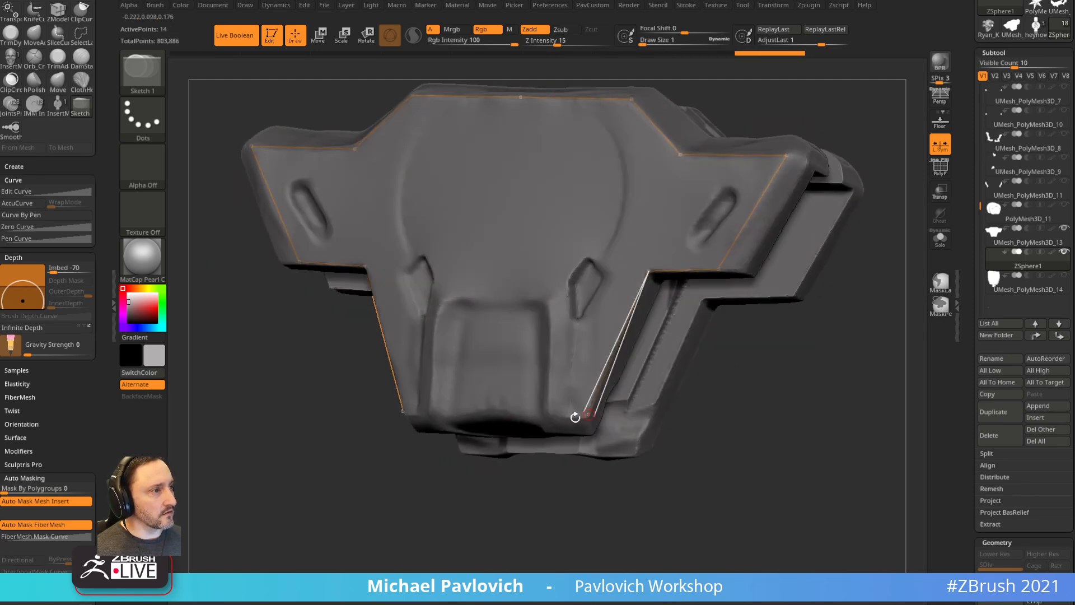
left_click(570, 414)
left_click_drag(536, 469, 608, 367)
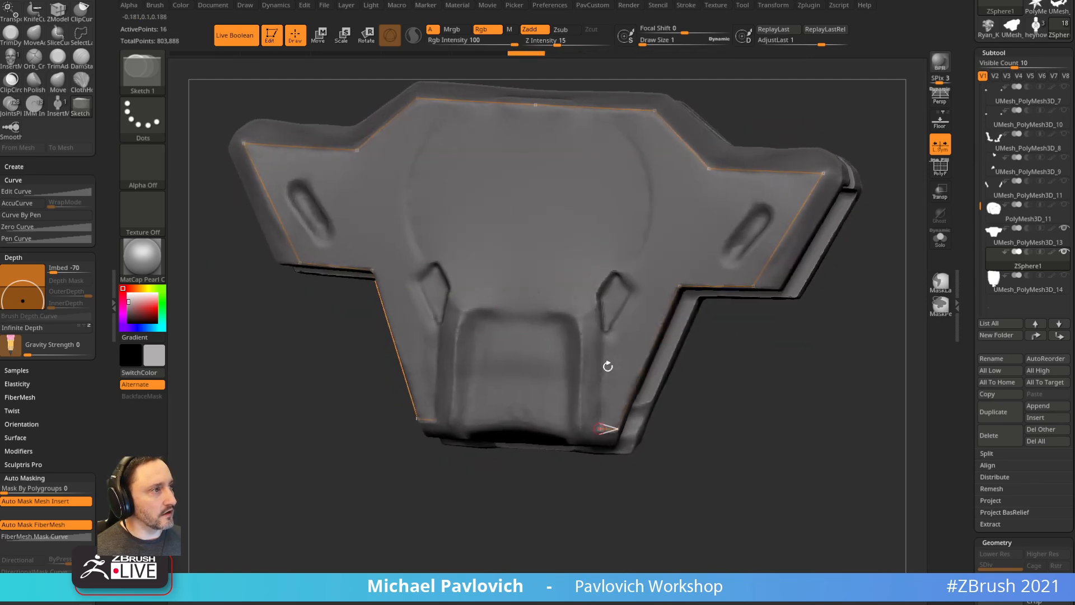
- Outline the narrow strip beside the central panel, from the bottom edge up to the diamond recess and back down the panel's side
left_click(604, 301)
left_click(580, 316)
left_click(576, 430)
left_click_drag(564, 489, 596, 404)
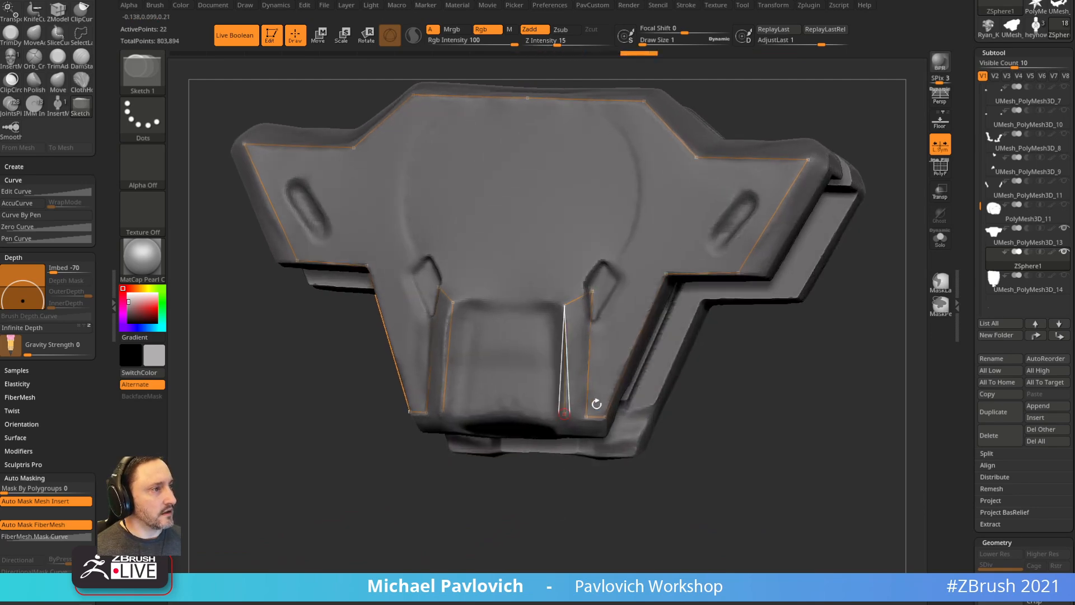
left_click_drag(678, 398, 808, 389)
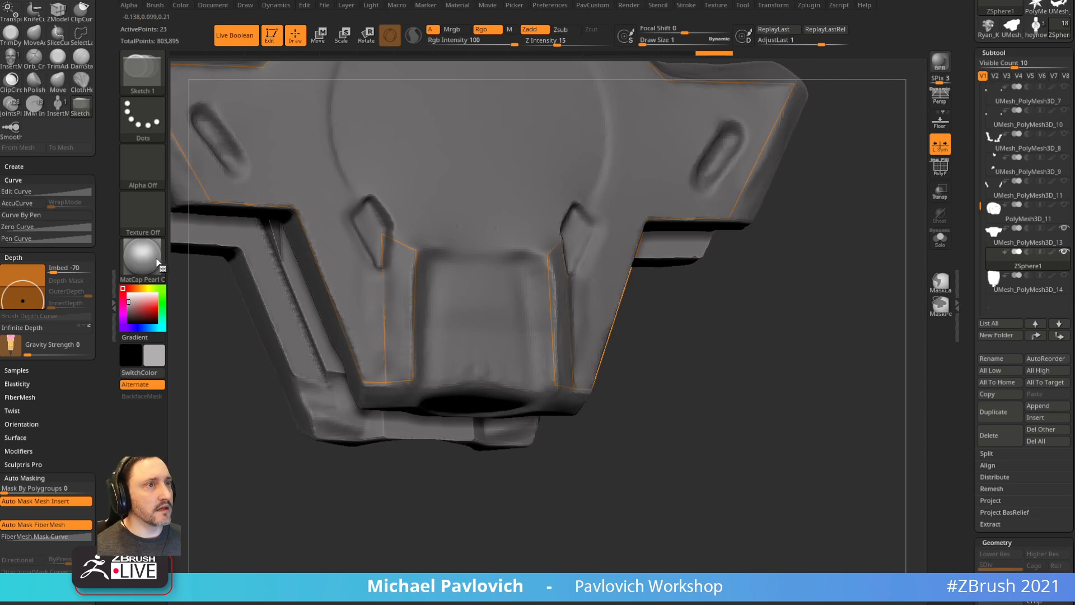
- Join the central panel's upper corners through a midpoint, run a centre line down it, and place points along its bottom edge
left_click_drag(213, 297, 744, 347)
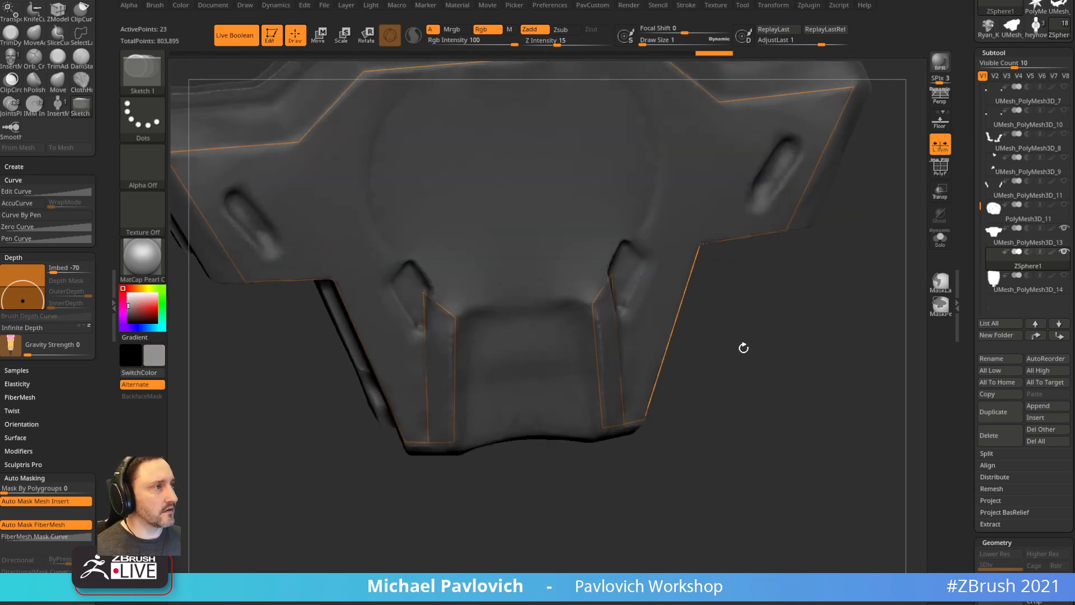
left_click(454, 317)
left_click(515, 308)
left_click_drag(518, 476, 536, 379)
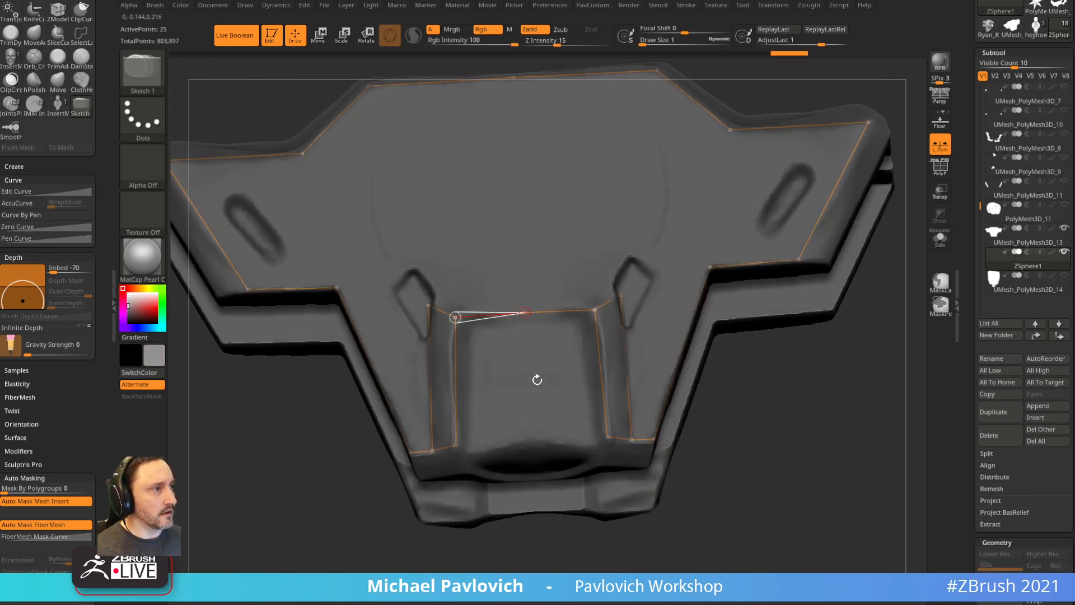
left_click(531, 441)
left_click_drag(544, 424, 605, 353)
left_click(593, 357)
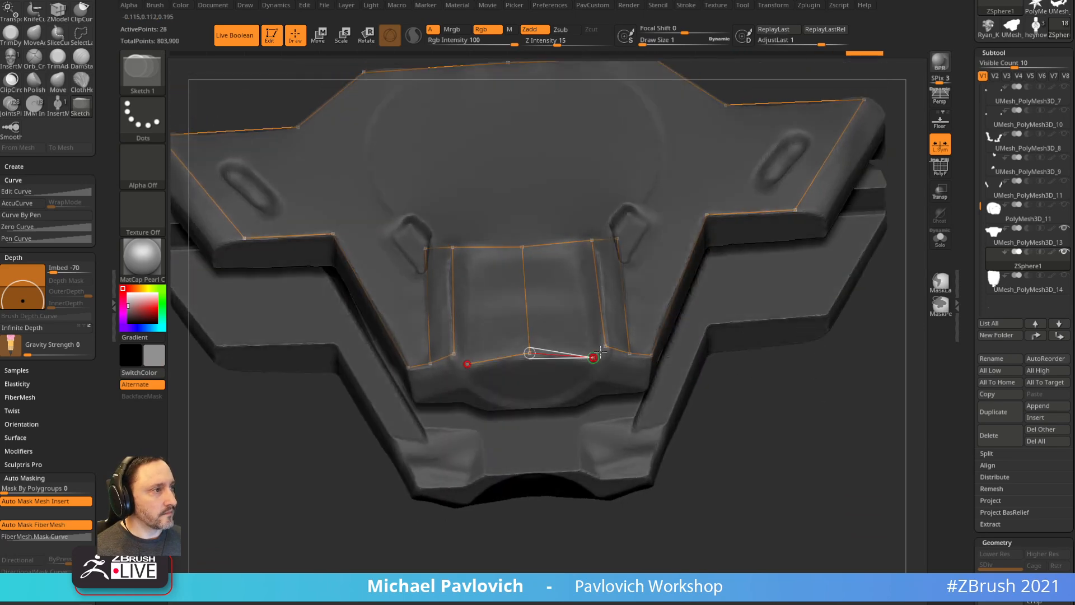
left_click_drag(760, 366, 749, 364)
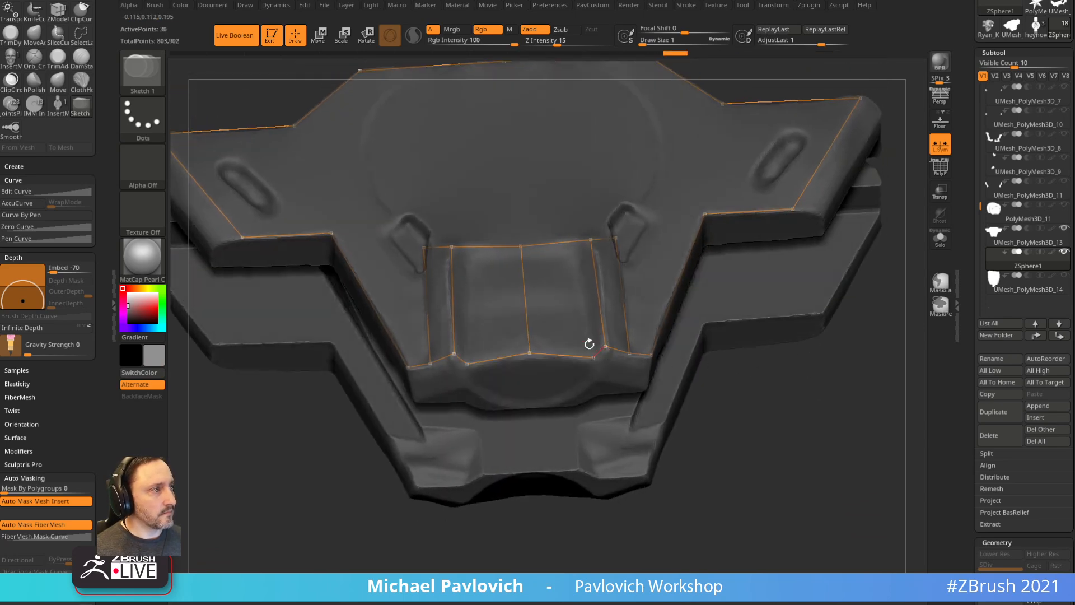
- Add an inset row of topology inside the central panel's border, linking its inner upper corners through the centre line
left_click(575, 260)
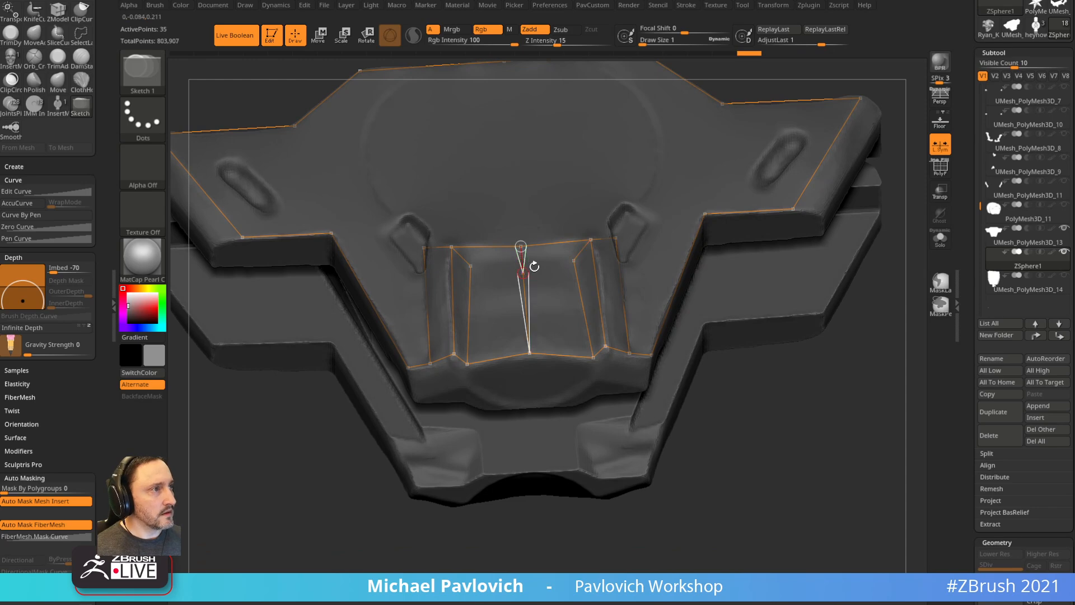
left_click(574, 261)
left_click(781, 424)
key("w")
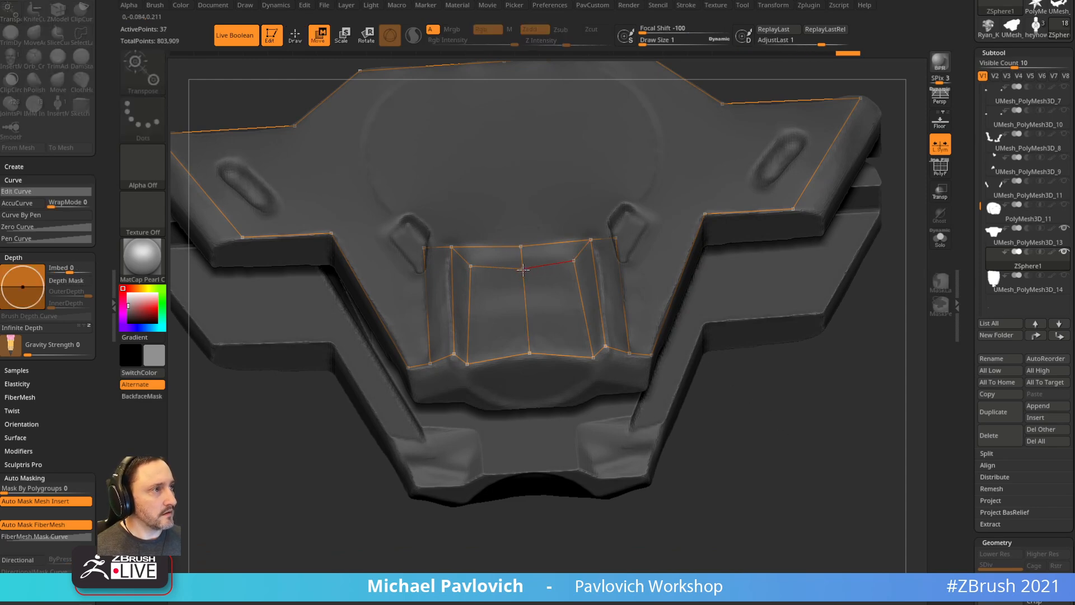
left_click_drag(826, 406, 820, 456)
key("q")
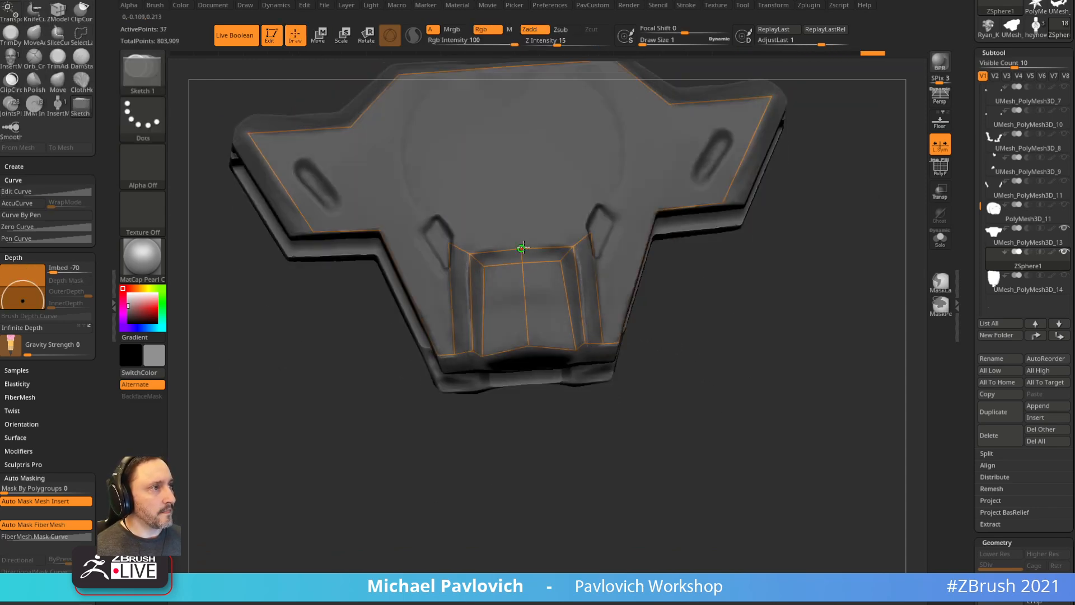
- Continue the centre line from the panel's upper edge through a mid-face point to the middle of the shell's upper edge
left_click_drag(711, 298, 706, 440)
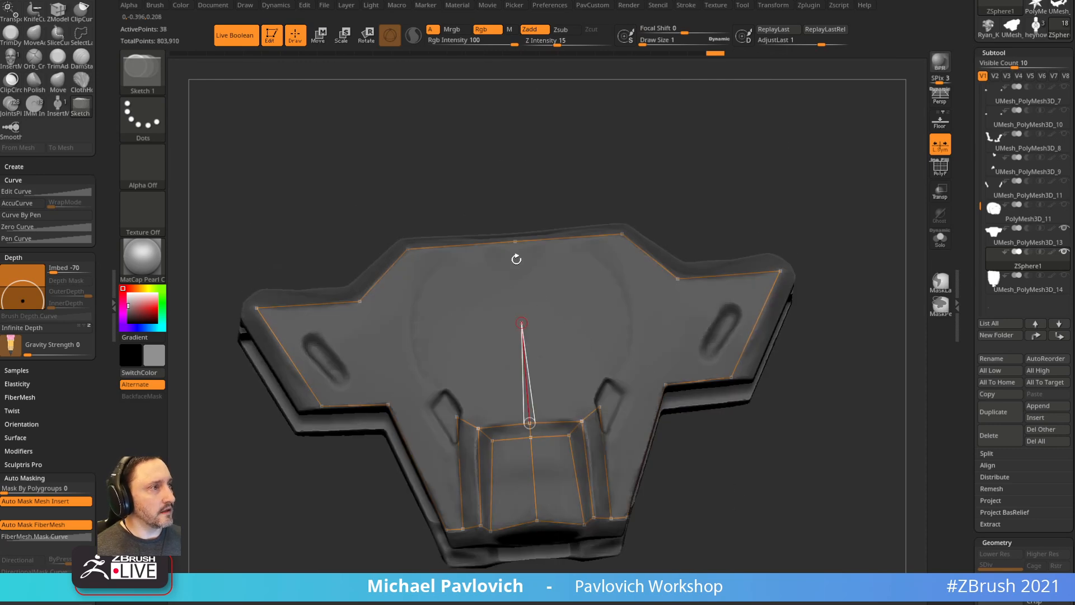
left_click(515, 250)
left_click_drag(590, 182, 629, 205)
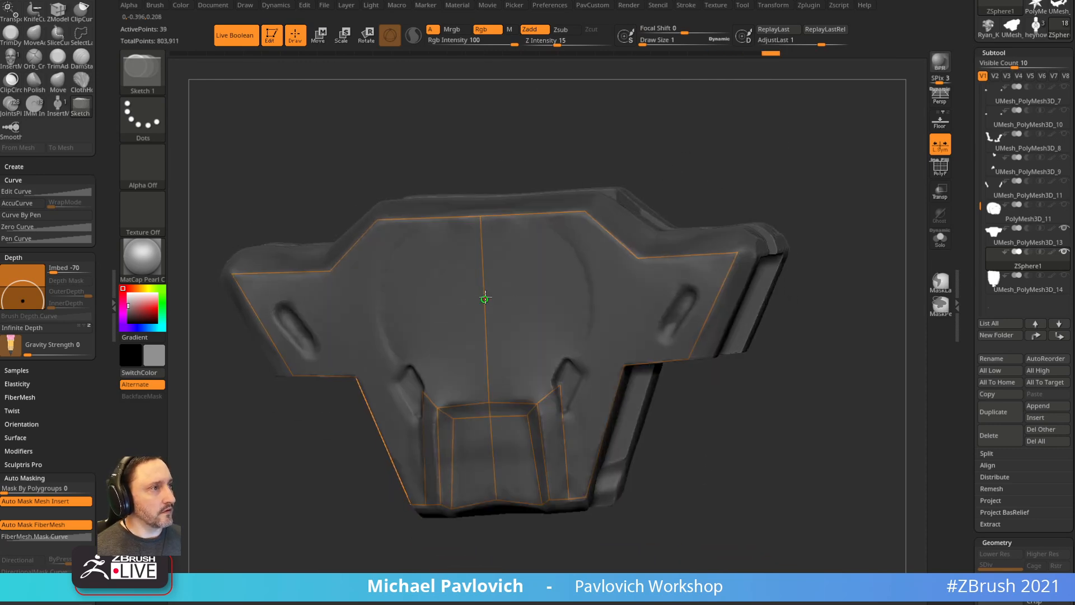
- Run a crossing edge from the centre line out to the arm's outer border, and connect it up to the upper outline corners
left_click_drag(707, 164, 546, 193)
left_click(534, 298)
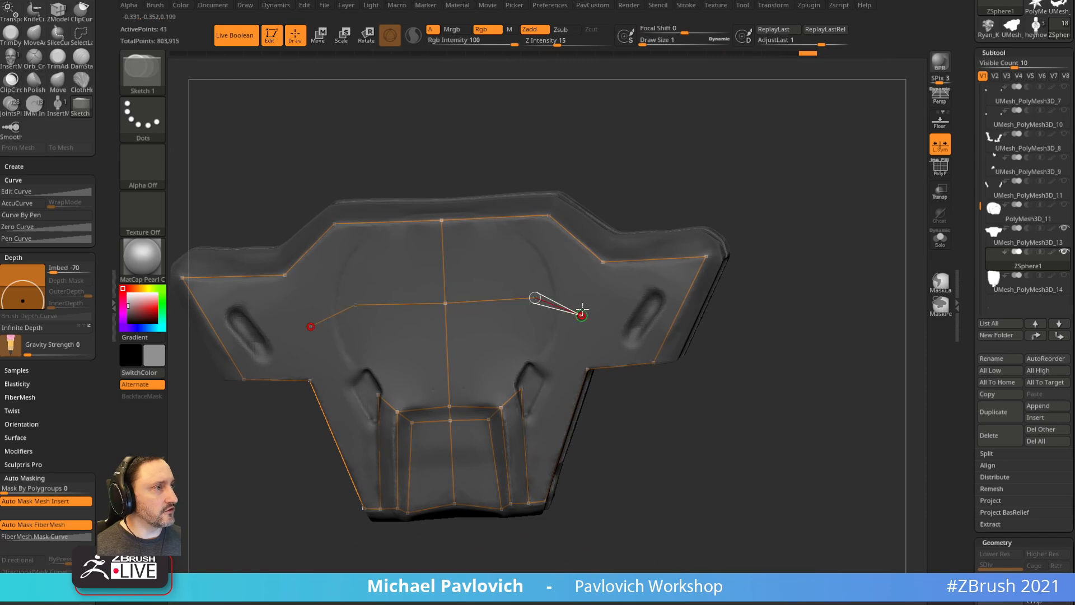
left_click(680, 311)
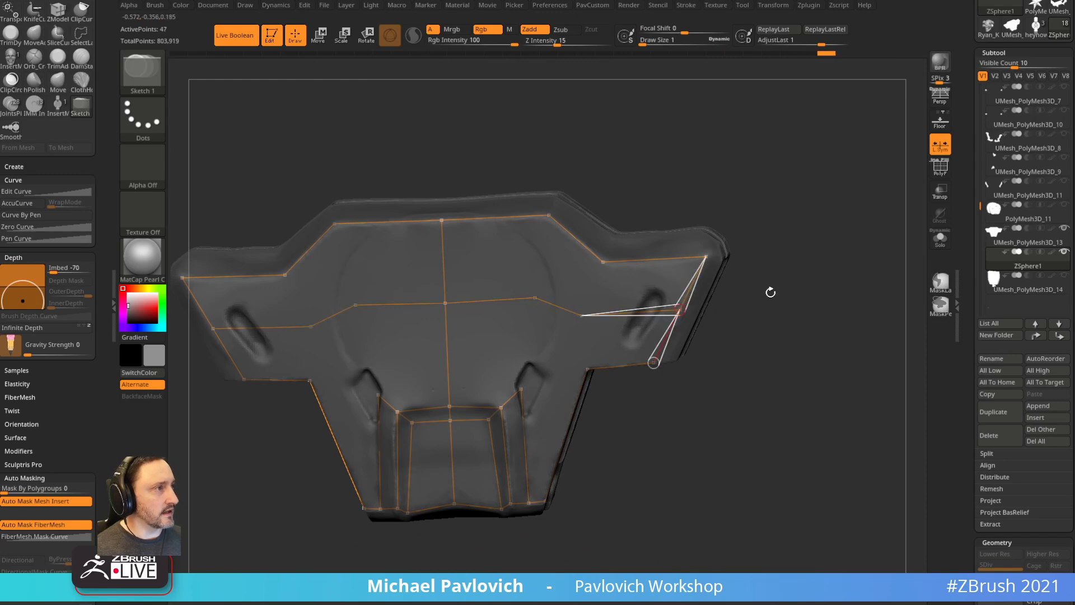
left_click(581, 307)
left_click(548, 216)
left_click(535, 297)
- Add a second row of topology along the shell's upper bevel, from the centre past the upper corner to the inner shoulder corner
left_click_drag(685, 115, 487, 257)
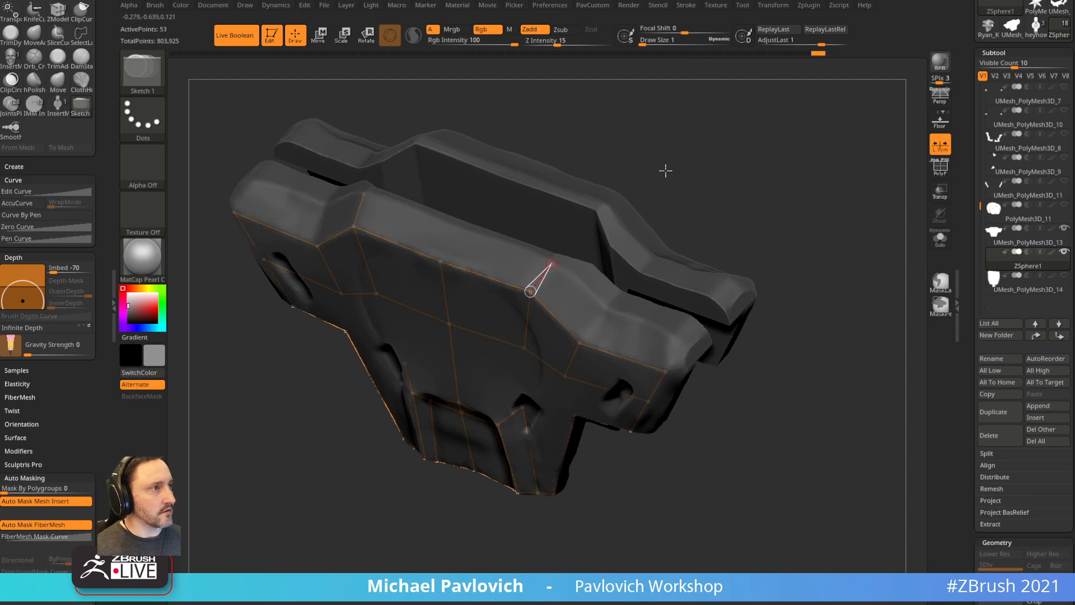
left_click_drag(665, 170, 435, 251)
left_click(435, 252)
left_click_drag(648, 163, 533, 271)
left_click(555, 311)
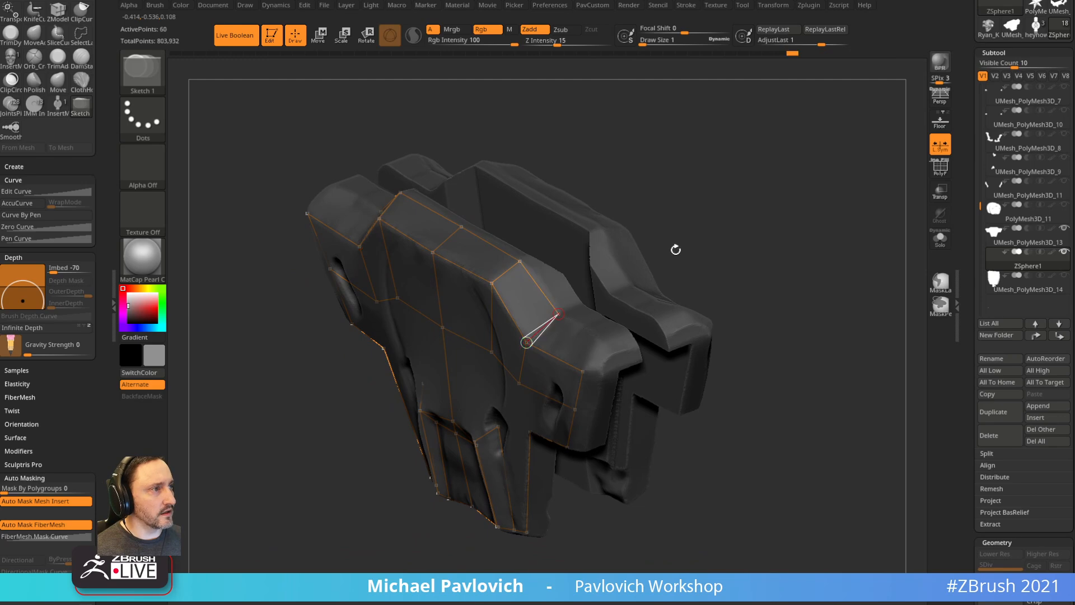
left_click_drag(679, 247, 538, 302)
left_click_drag(644, 246, 772, 243)
- Carry the bevel topology row across the top of the shoulder arm and around its outer corner
left_click(585, 323)
left_click(568, 357)
left_click_drag(667, 291, 602, 315)
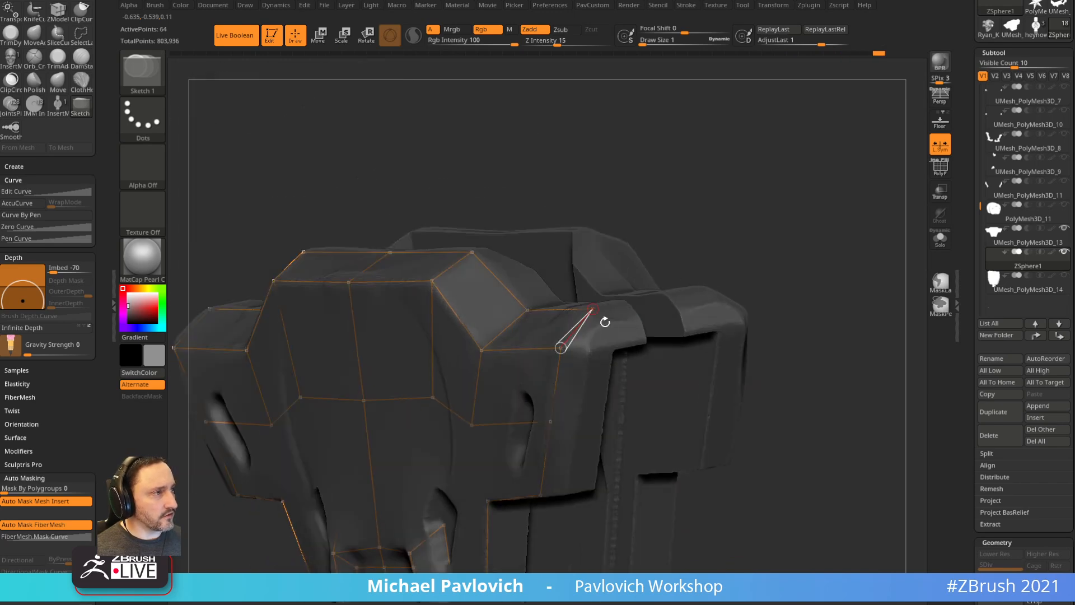
left_click(600, 316)
left_click_drag(700, 221, 807, 180)
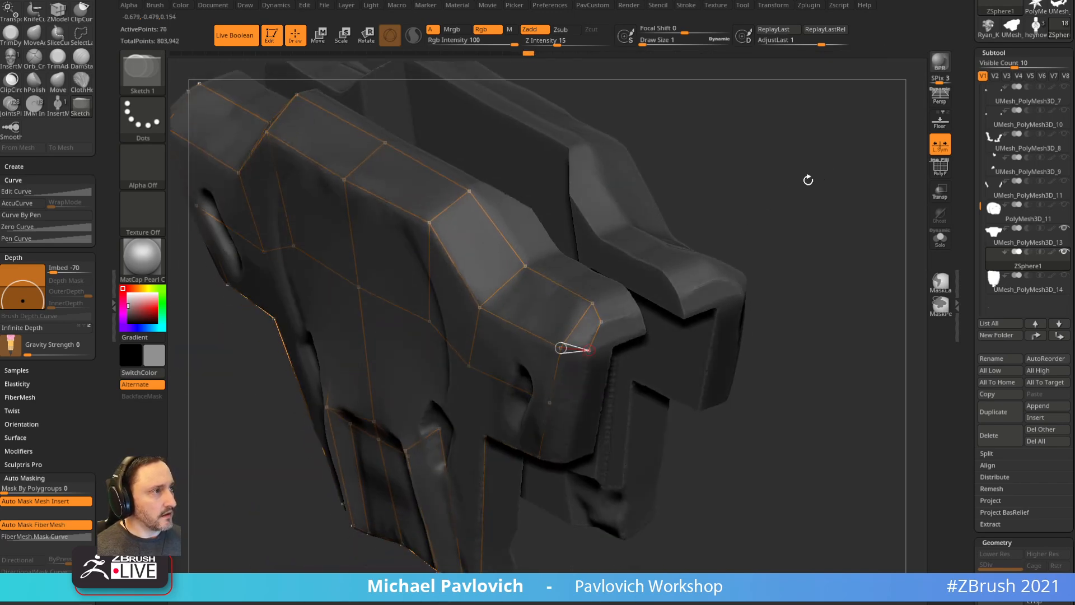
- Build topology faces over the arm tip's top surface, reaching back to the shell's rear edge
left_click(601, 321)
left_click(627, 291)
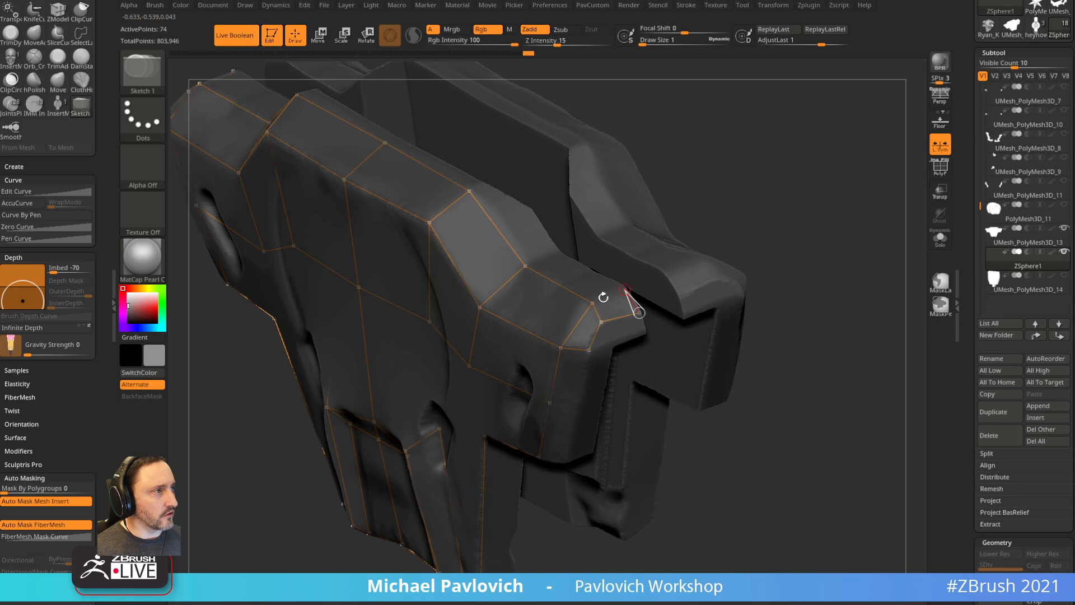
left_click_drag(691, 207, 784, 170)
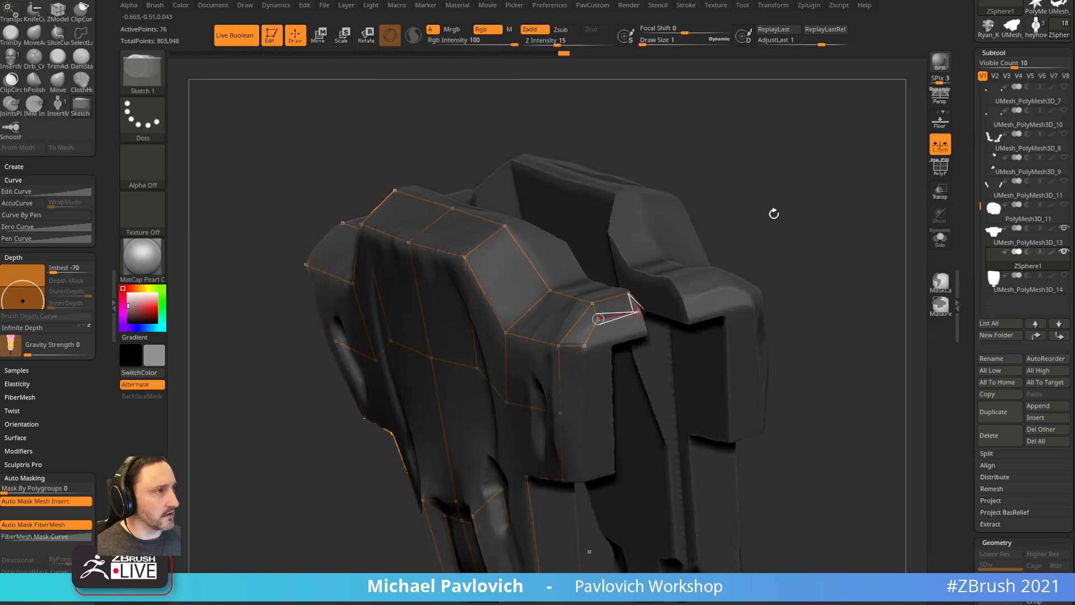
left_click_drag(773, 213, 815, 180)
left_click(646, 333)
left_click(557, 344)
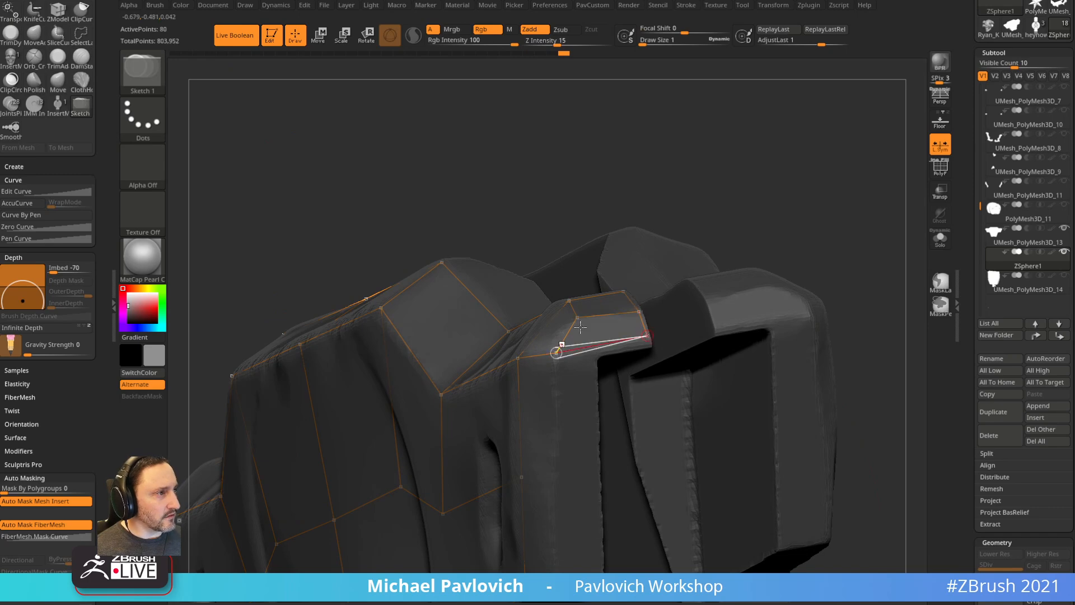
- Nudge the arm tip's rear points, then add a narrow face turning down onto the arm's outer side
key("w")
key("q")
mouse_move(690, 259)
left_mouse_down()
mouse_move(804, 175)
mouse_move(745, 208)
left_mouse_up()
left_click_drag(707, 340, 716, 342)
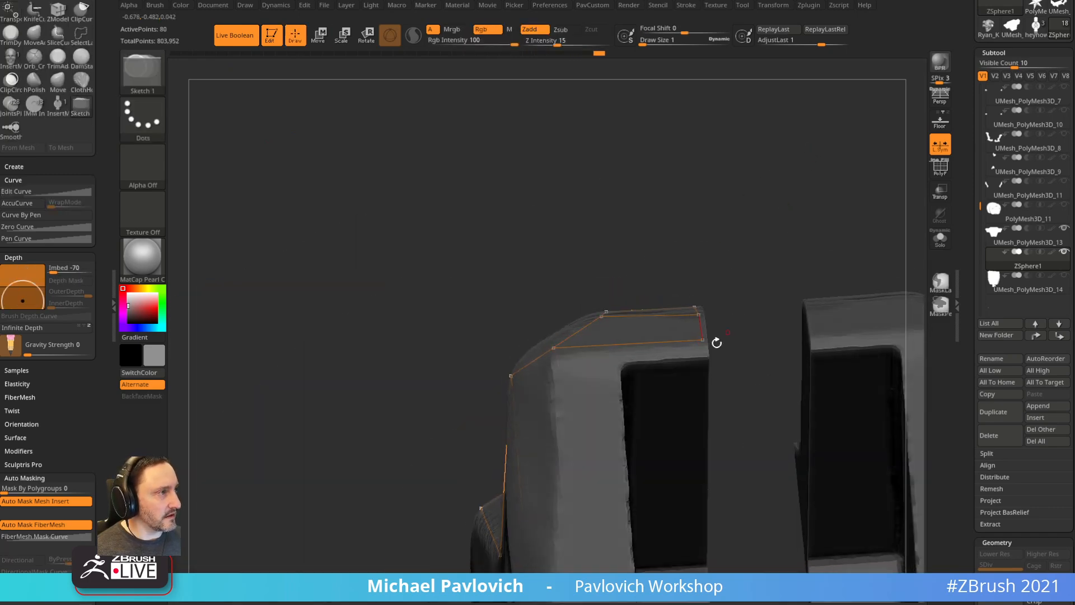
left_click(621, 364)
left_click(556, 352)
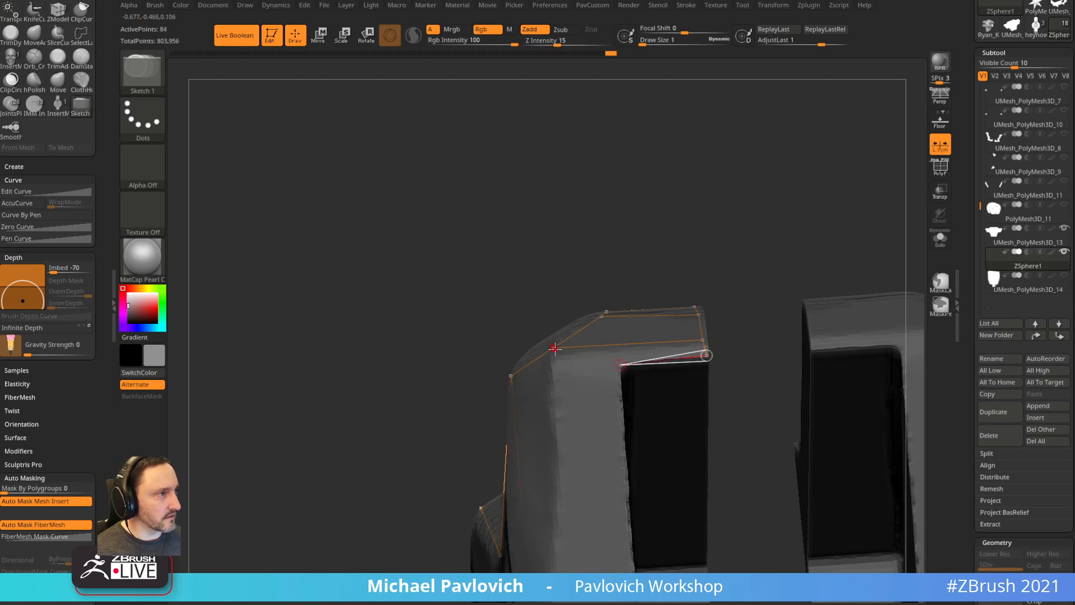
- Close a long topology face along the arm's outer side, from the arm tip down to its lower outer corner
left_click_drag(727, 224, 548, 284)
left_click(546, 402)
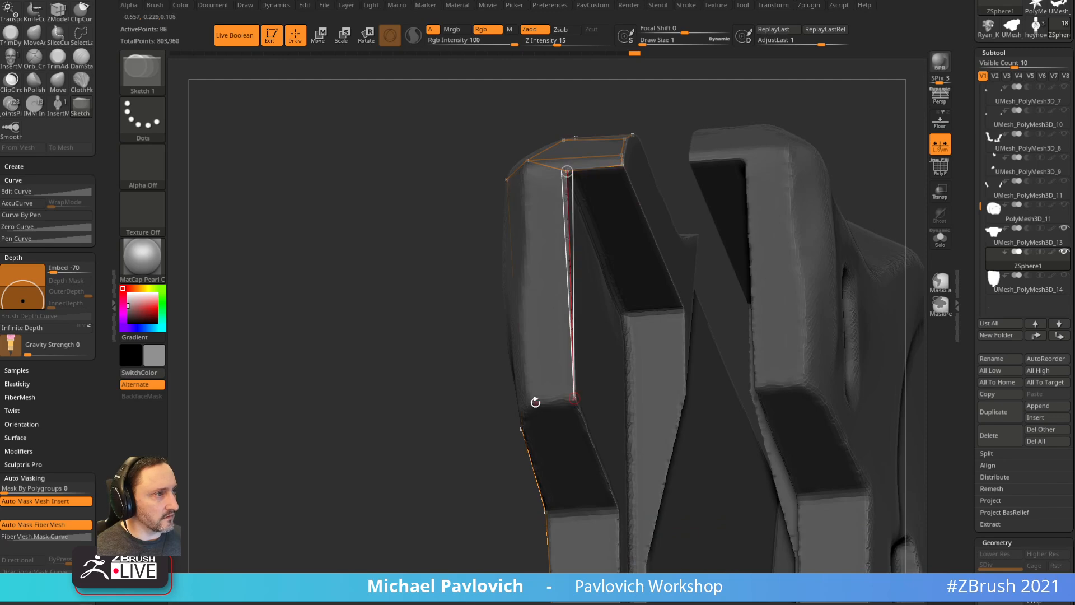
left_click(533, 401)
left_click_drag(441, 425, 532, 369)
left_click(534, 245)
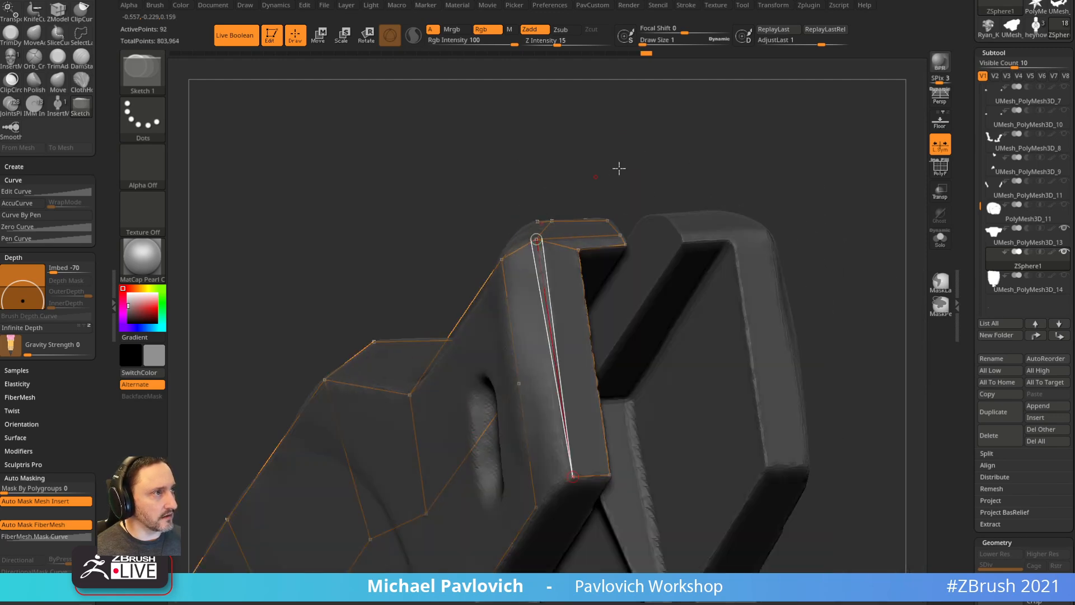
left_click_drag(619, 168, 676, 307)
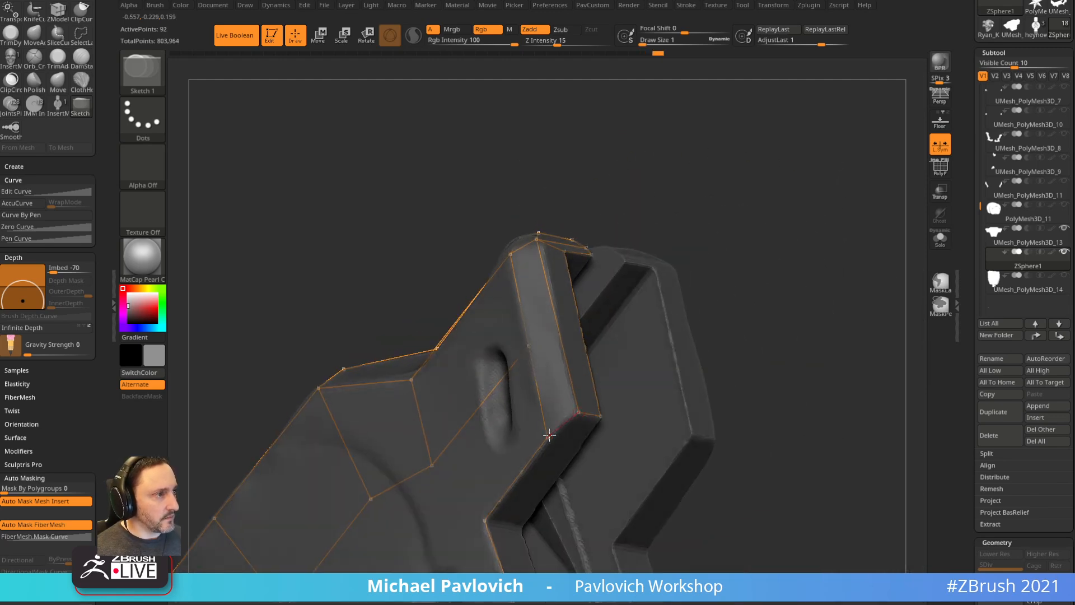
- Continue the side topology along the arm's underside to the inner corner where the arm meets the lower flank
left_click_drag(755, 291, 588, 412)
left_click(626, 288)
left_click(585, 421)
left_click(536, 404)
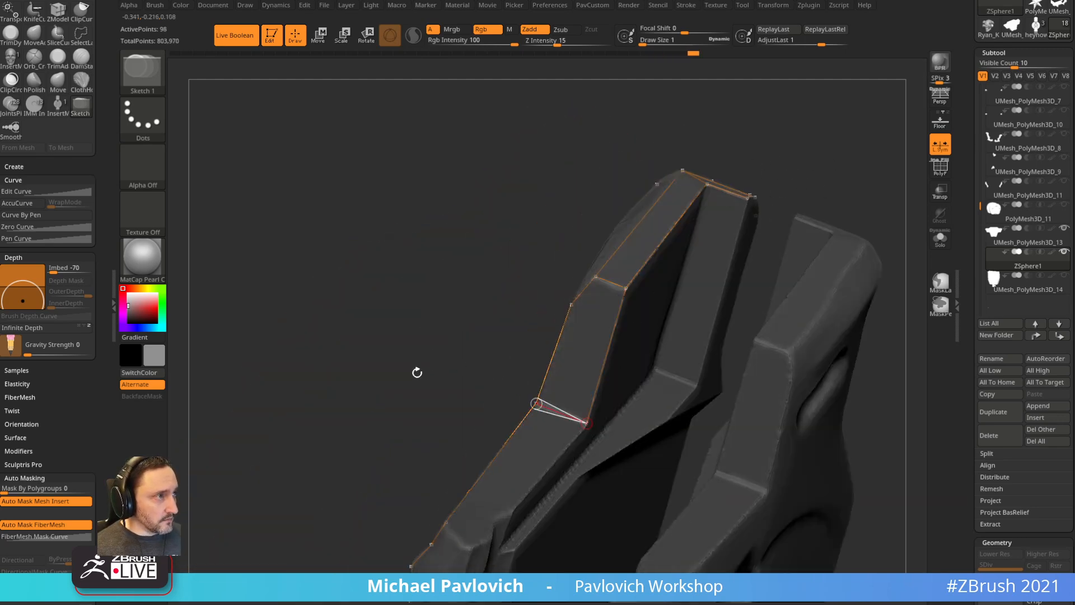
- Extend the side topology down the lower flank from the arm's inner corner to the shell's bottom corner
left_click_drag(417, 375, 603, 297)
left_click_drag(481, 308, 455, 360)
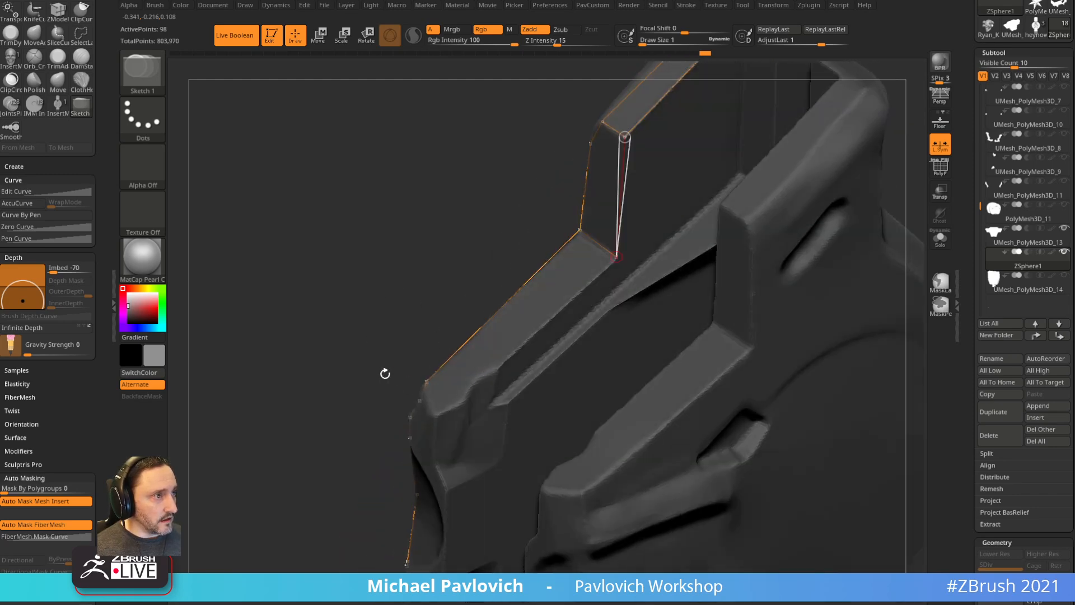
left_click_drag(385, 374, 505, 380)
left_click(442, 388)
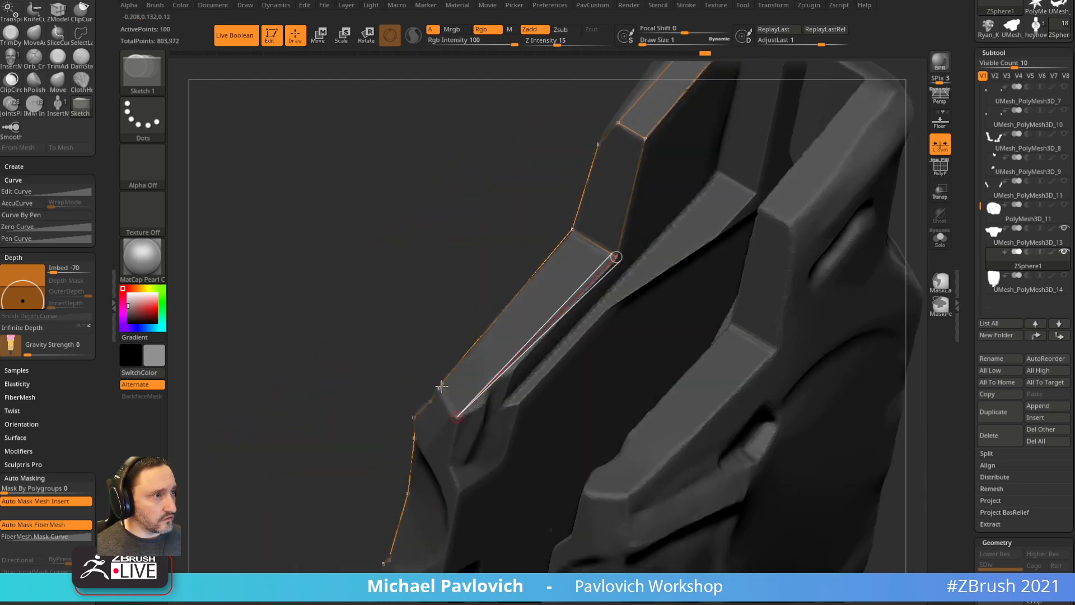
- Close the lower flank's side face at the shell's bottom corner and fill the front corner beside the recess with small faces
left_click(443, 384)
left_click_drag(384, 334, 752, 297)
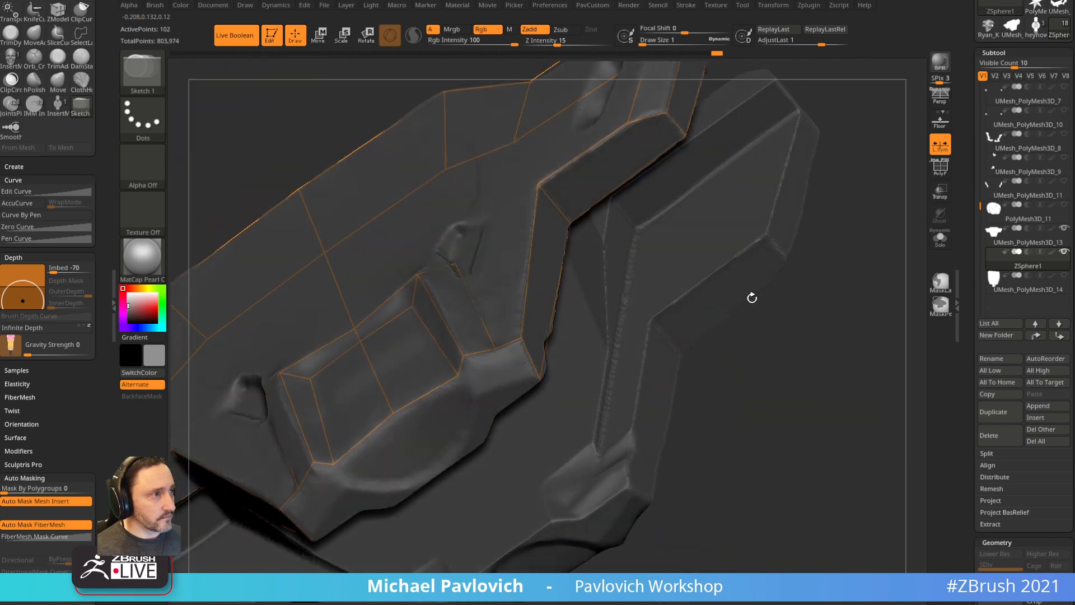
left_click_drag(542, 379, 644, 357)
mouse_move(760, 391)
left_mouse_down()
mouse_move(719, 394)
mouse_move(686, 355)
left_mouse_up()
left_click(497, 350)
left_click_drag(628, 377, 499, 386)
left_click(509, 385)
left_click(466, 359)
left_click(482, 395)
left_click(508, 385)
left_click_drag(565, 391, 573, 343)
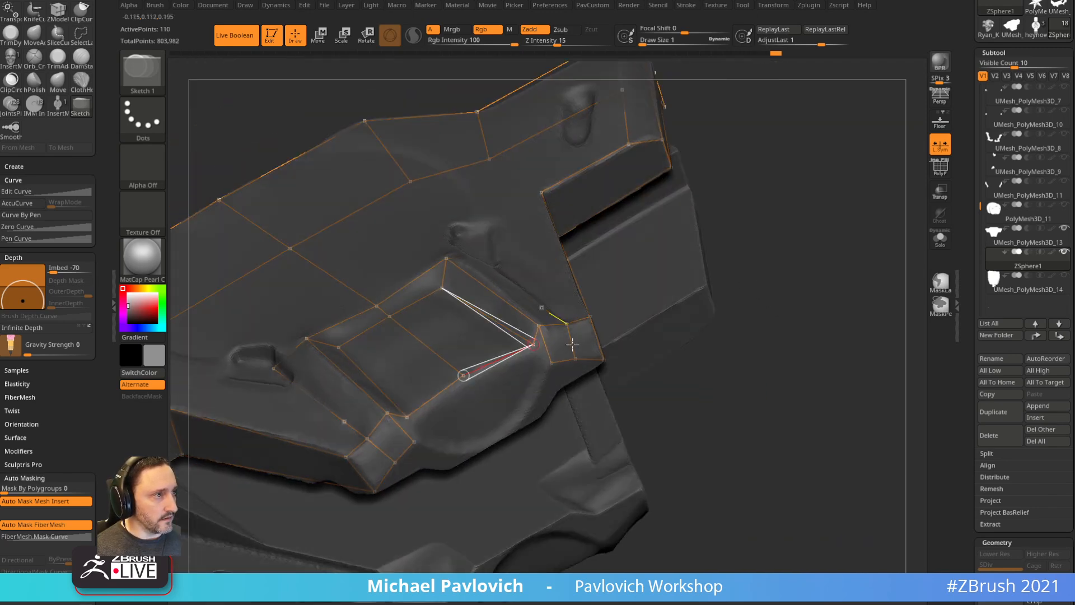
- Draw topology points around the curved cutout below the recess and connect them in a fan to the recess's lower centre point
left_click(534, 373)
left_click(488, 431)
left_click_drag(720, 245, 534, 395)
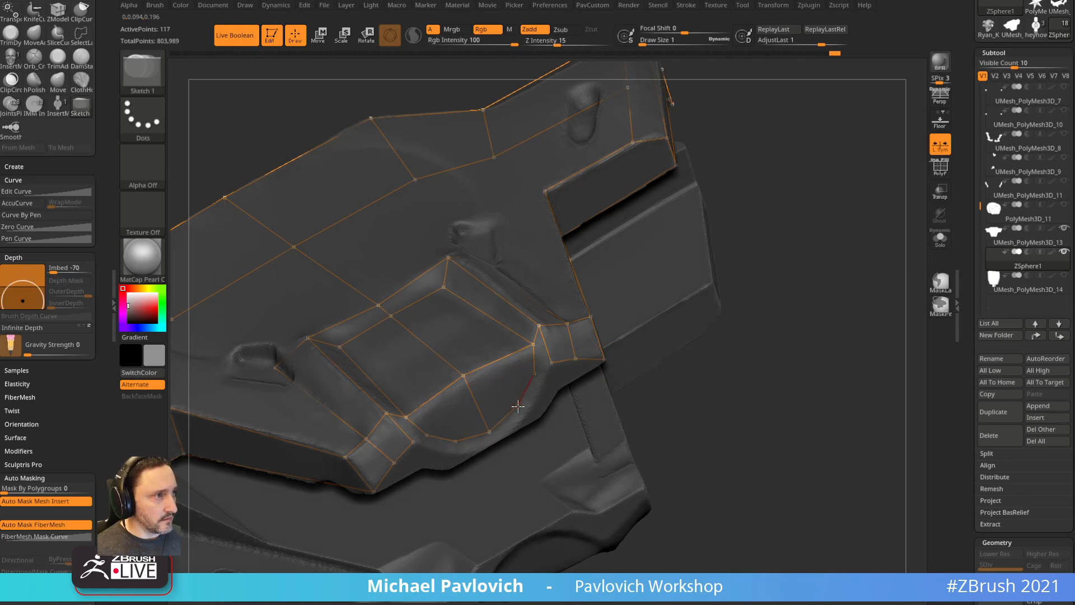
left_click(518, 406)
left_click(463, 376)
left_click(534, 373)
left_click(464, 375)
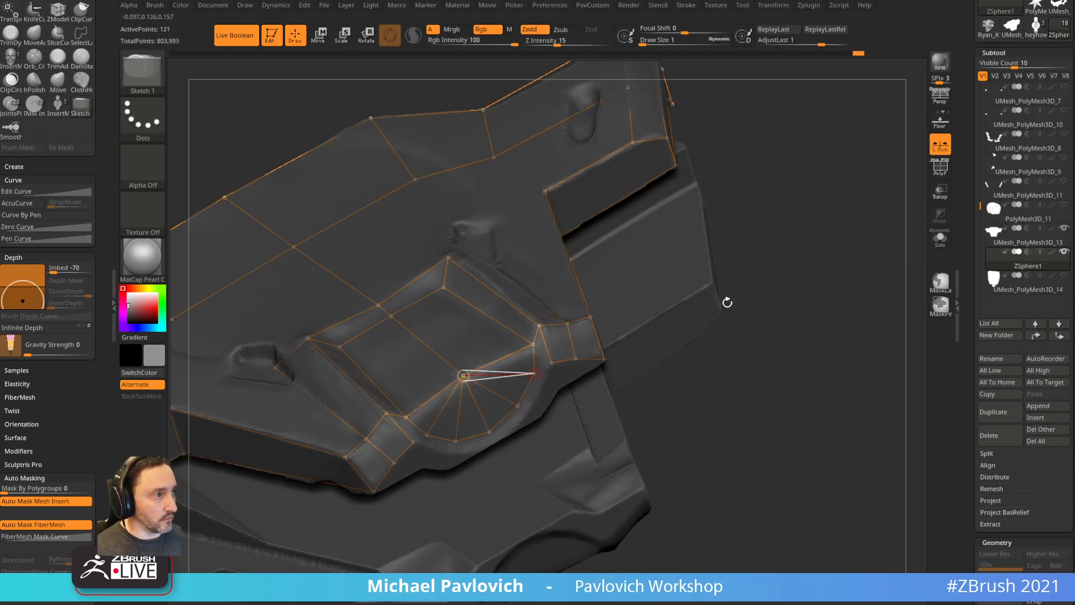
- Add a narrow band of faces around the fan's curved rim, starting from the bottom corner patch
left_click(551, 364)
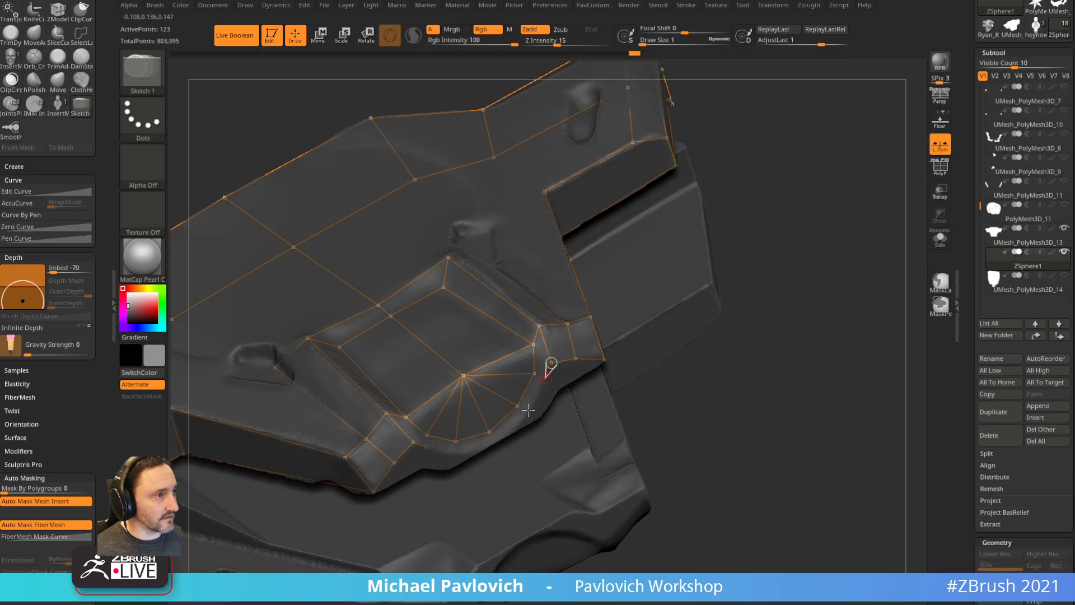
left_click(489, 431)
left_click_drag(610, 392, 599, 383)
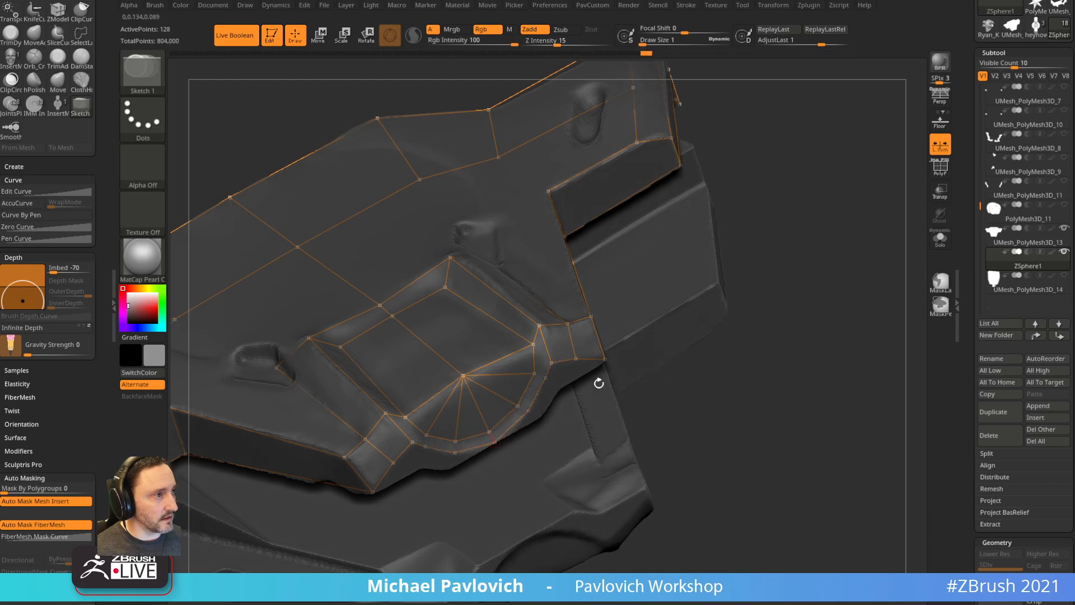
left_click(527, 410)
left_click(517, 406)
left_click(545, 378)
- Nudge the centre point of the curved rim slightly with the Move tool
mouse_move(793, 355)
left_mouse_down()
mouse_move(823, 310)
mouse_move(727, 245)
mouse_move(670, 285)
mouse_move(686, 252)
mouse_move(497, 269)
mouse_move(471, 202)
mouse_move(481, 155)
mouse_move(497, 153)
mouse_move(549, 409)
left_mouse_up()
key("w")
key("q")
key("w")
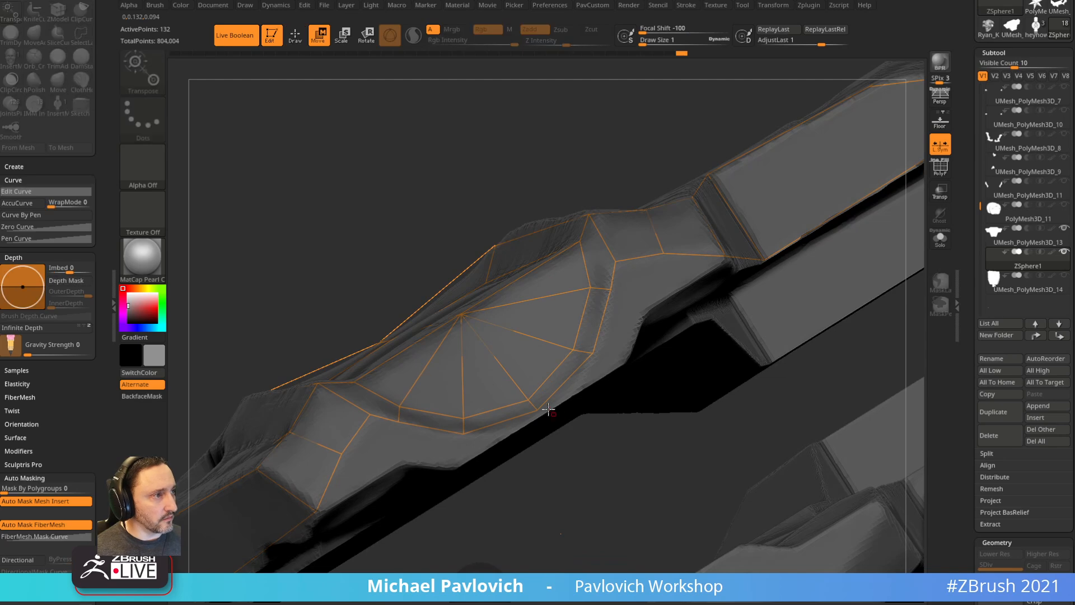
left_click_drag(537, 163, 783, 171)
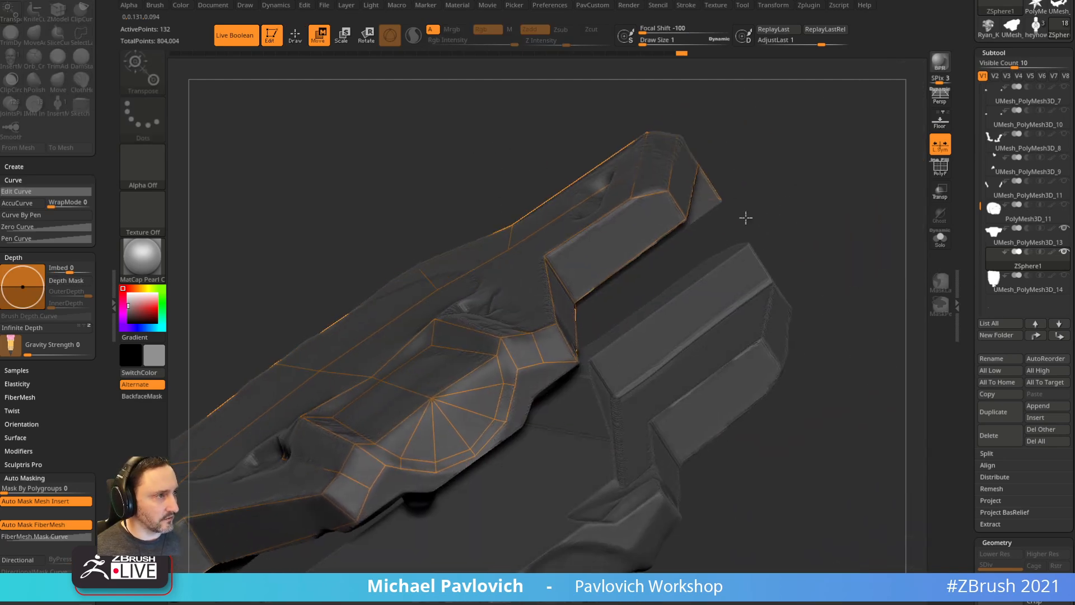
mouse_move(746, 217)
left_mouse_down()
mouse_move(808, 287)
mouse_move(804, 334)
mouse_move(804, 285)
mouse_move(775, 272)
left_mouse_up()
- Draw a new row of faces across the front face between the middle edge row and the recess
key("q")
left_click(502, 294)
left_click(496, 239)
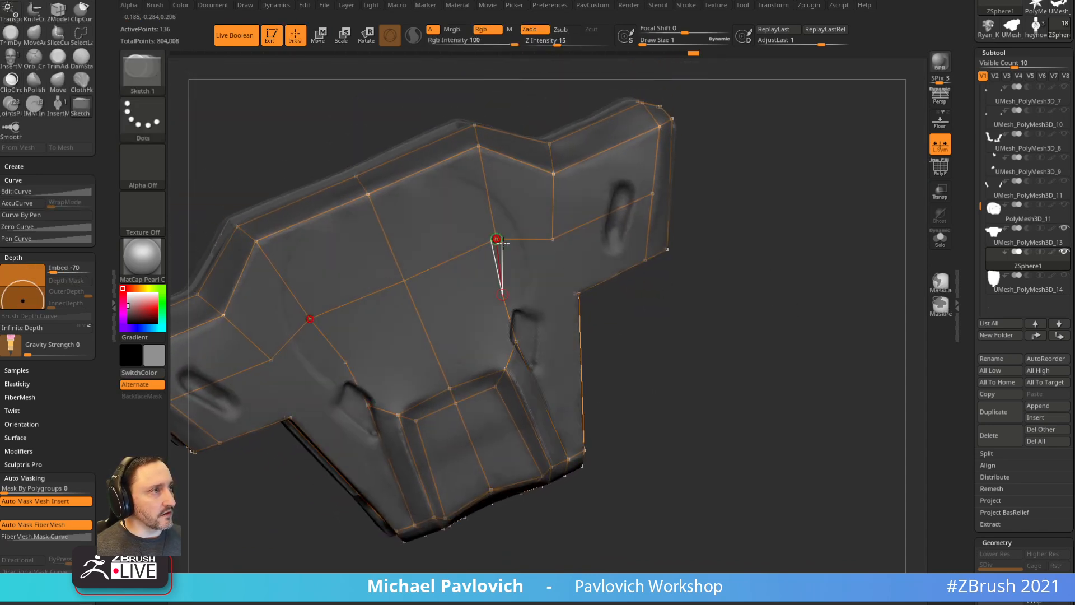
left_click(693, 310)
left_click(427, 334)
left_click(503, 294)
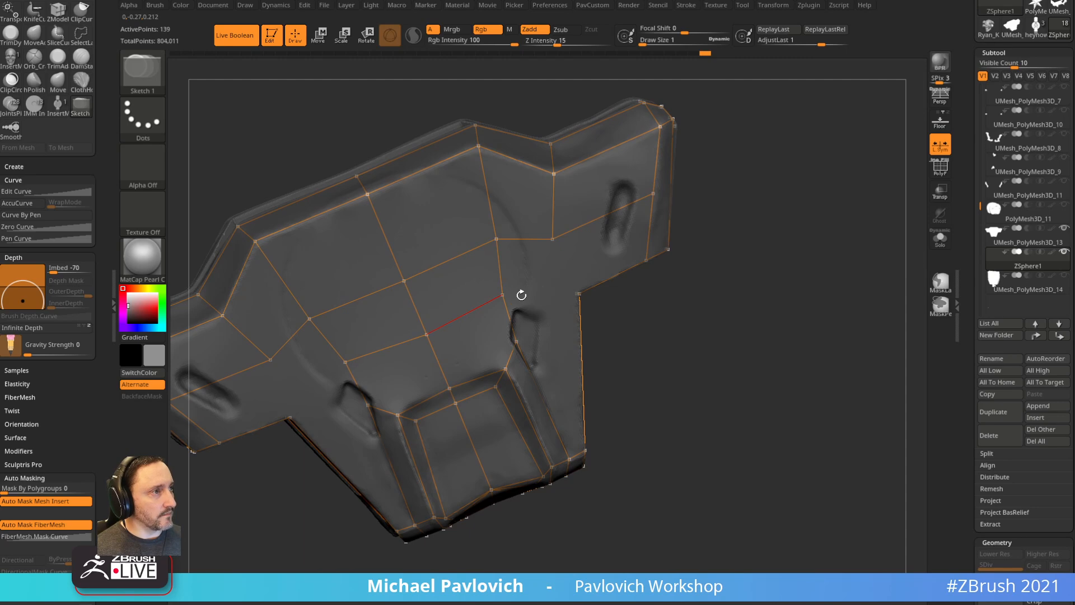
- Extend the new front row to the arm's inner corner and connect that corner up to the arm's inner point
left_click(579, 293)
left_click(613, 300)
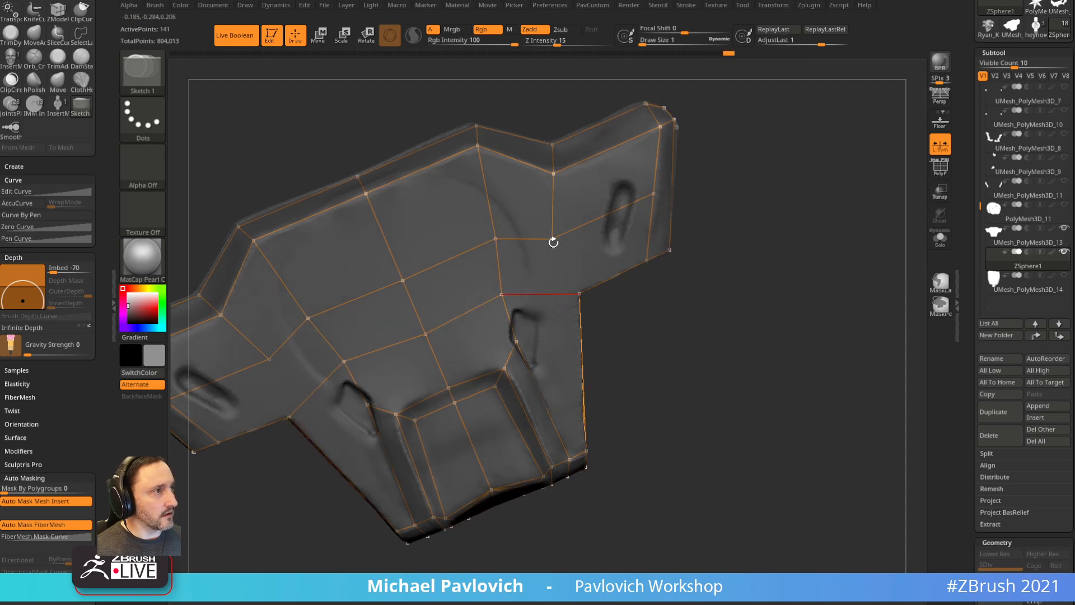
left_click(552, 239)
left_click(579, 294)
left_click(700, 333)
- Split the lower flank with an edge across its front from beside the small slot and continue it around the side face
left_click_drag(700, 334, 589, 371)
left_click(516, 342)
left_click(582, 345)
left_click(576, 372)
left_click(608, 379)
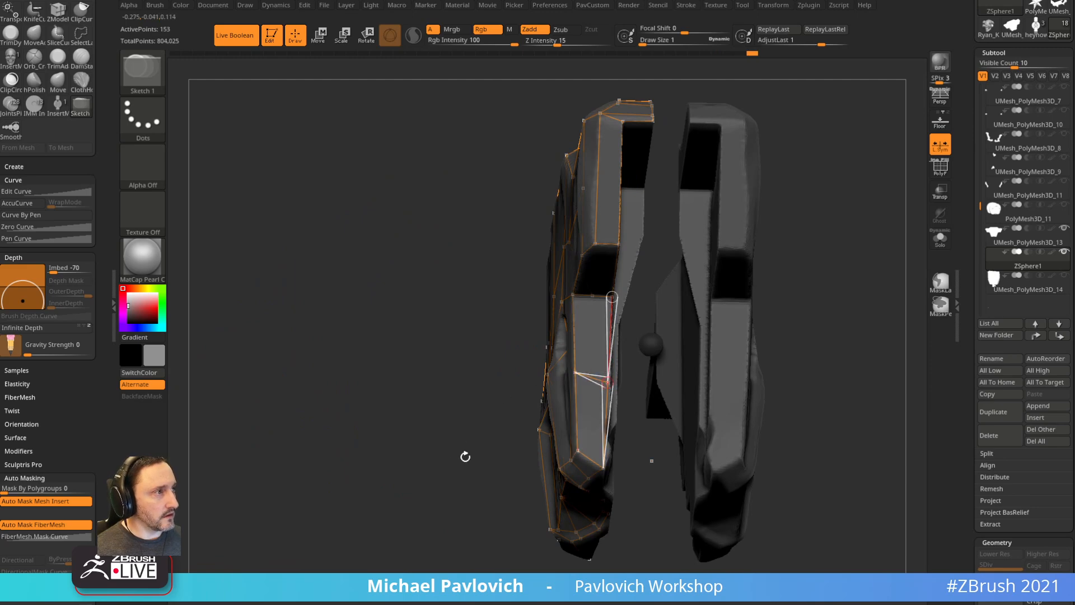
- Remove the point at the inner corner between arm and flank, then redraw it and reconnect its neighbouring edges
left_click_drag(465, 455, 590, 302)
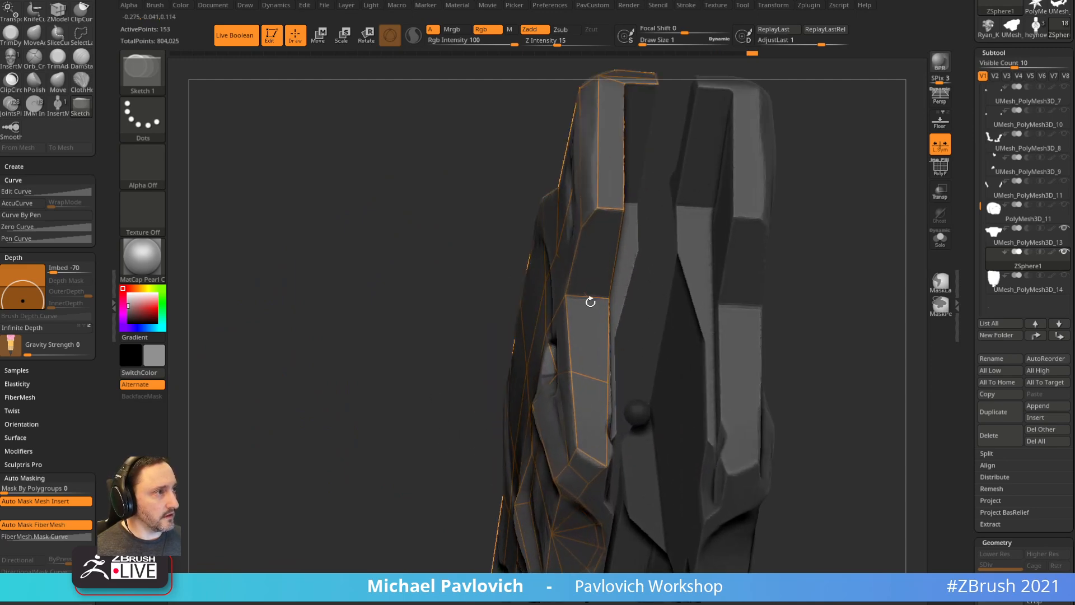
left_click(566, 294)
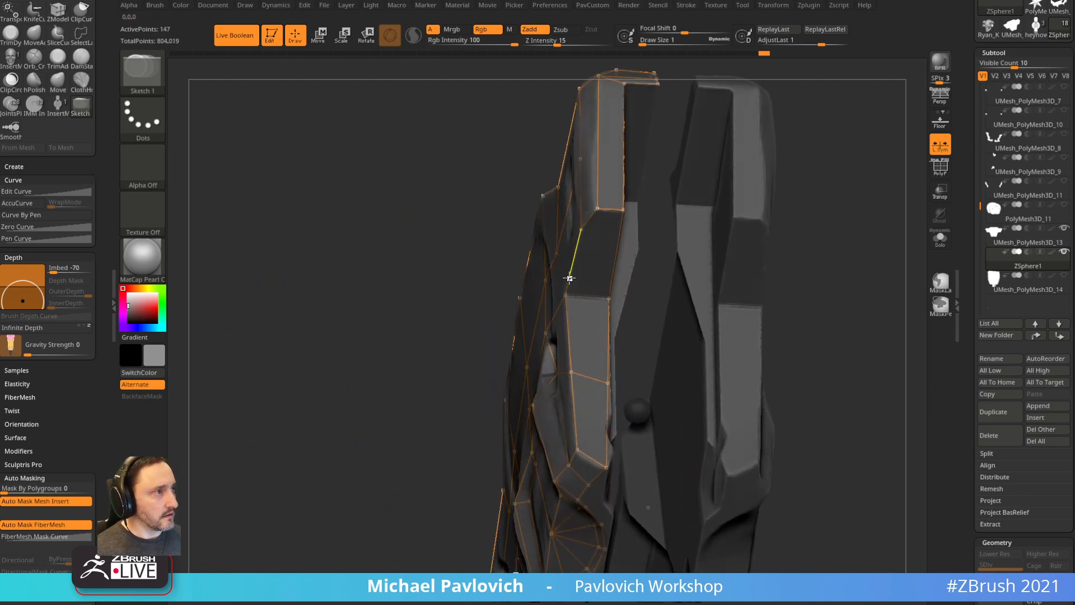
left_click(608, 298)
left_click_drag(513, 271, 539, 339, "alt")
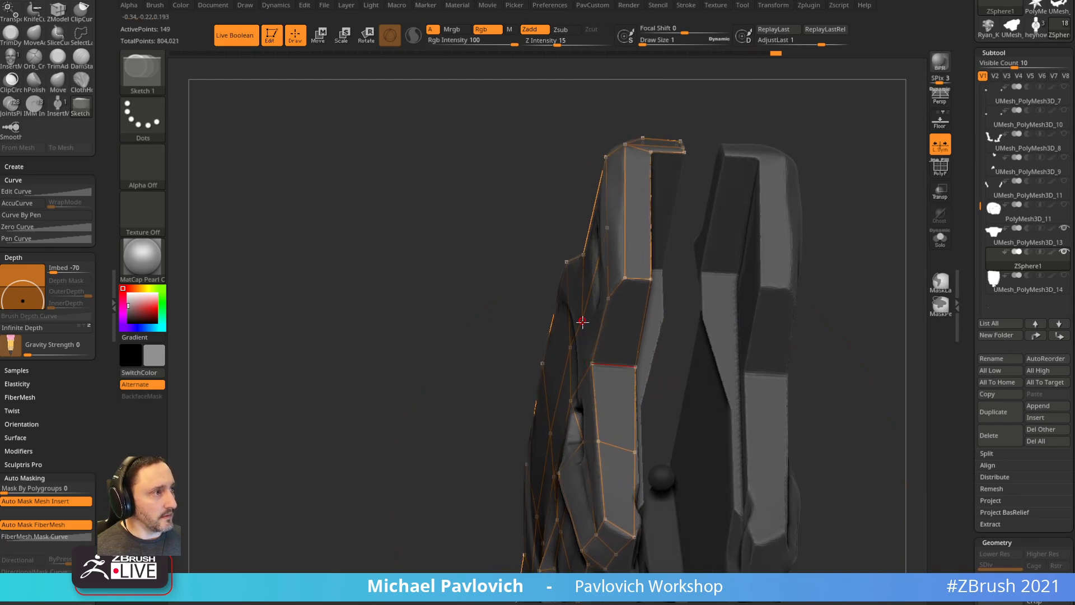
left_click(582, 322)
- Draw a long face on the shell's rear side from the arm tip down to the arm's lower rear corner
left_click_drag(444, 401, 611, 227)
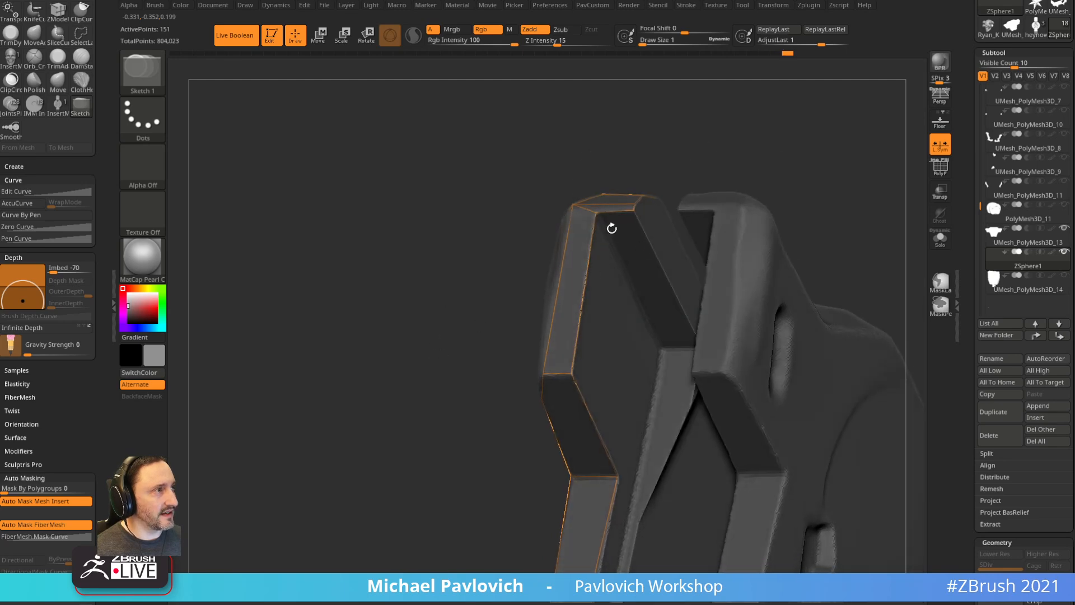
left_click(653, 351)
left_click_drag(511, 401, 499, 399)
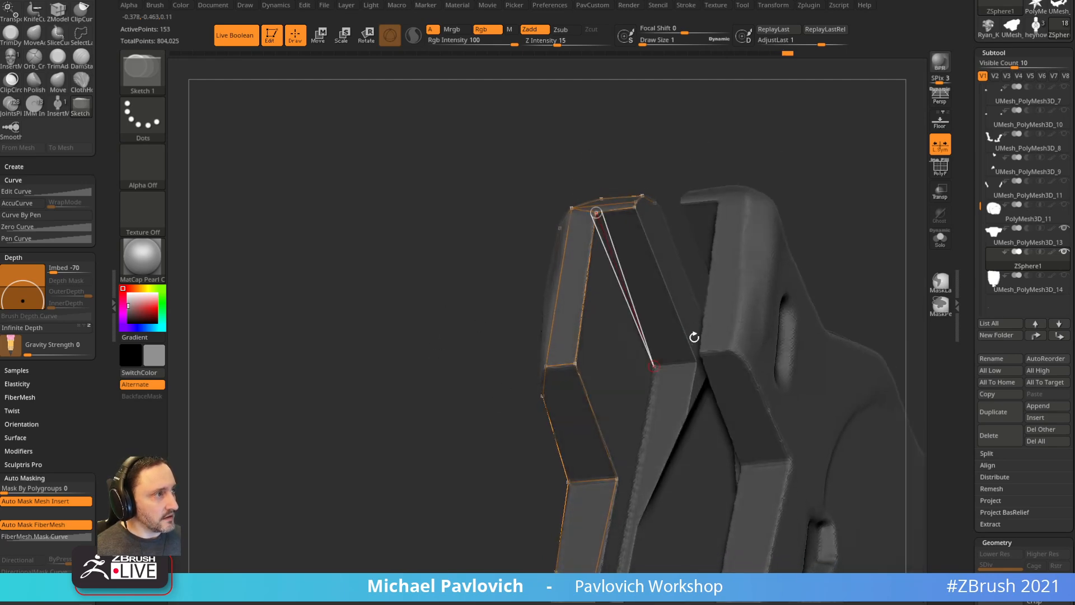
left_click(635, 208)
left_click(667, 154)
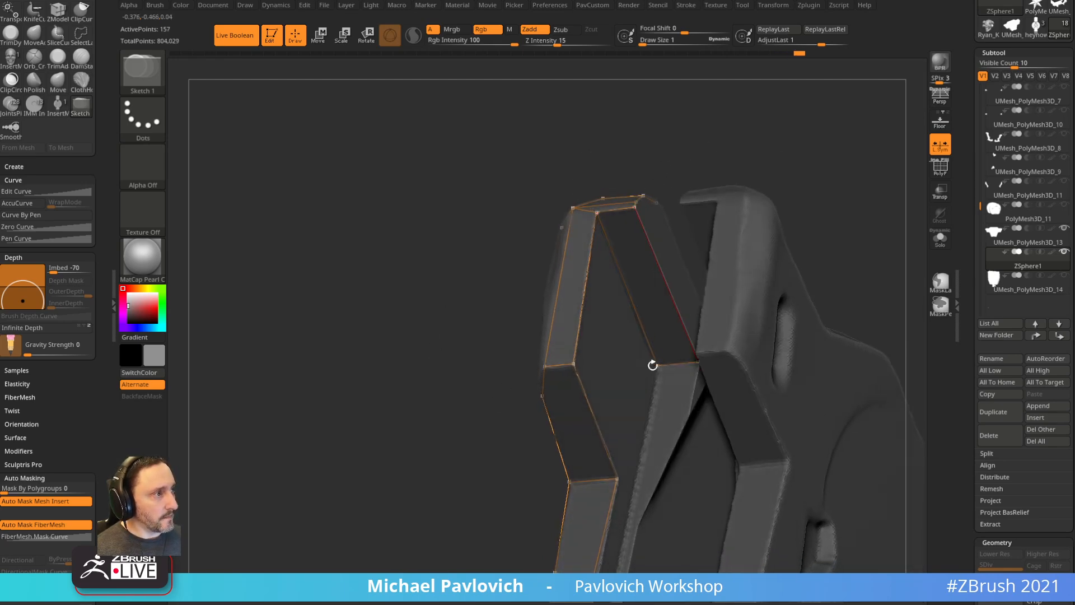
left_click(653, 365)
- Continue the rear faces from the arm's lower rear corner past the inner corner and down behind the flank's side
left_click_drag(466, 494, 424, 350, "alt")
left_click(573, 205)
left_click(606, 192)
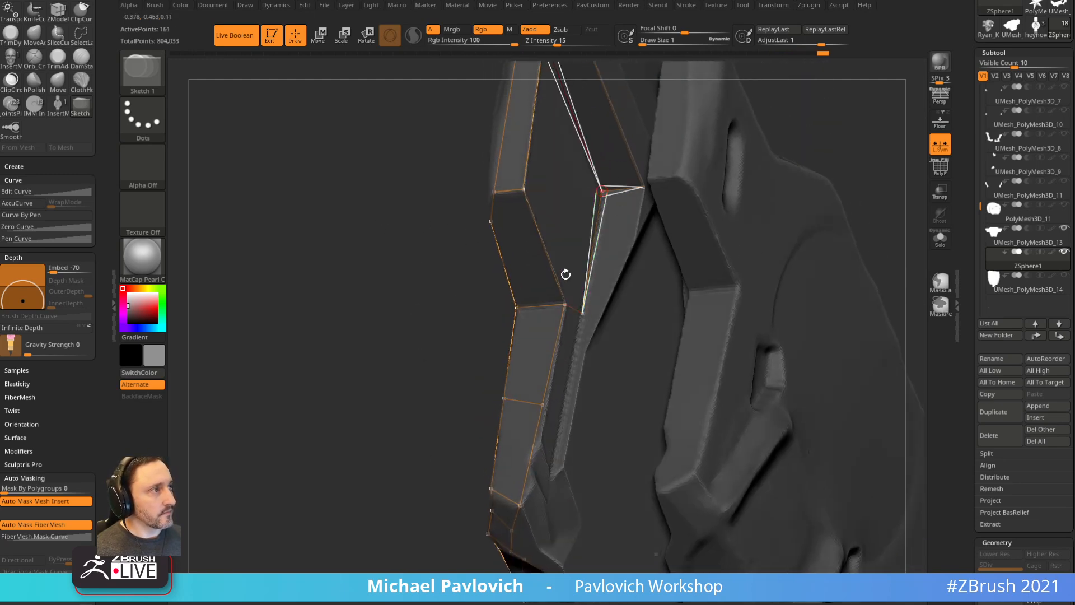
left_click(565, 304)
left_click_drag(374, 455, 367, 363, "alt")
left_click(596, 217)
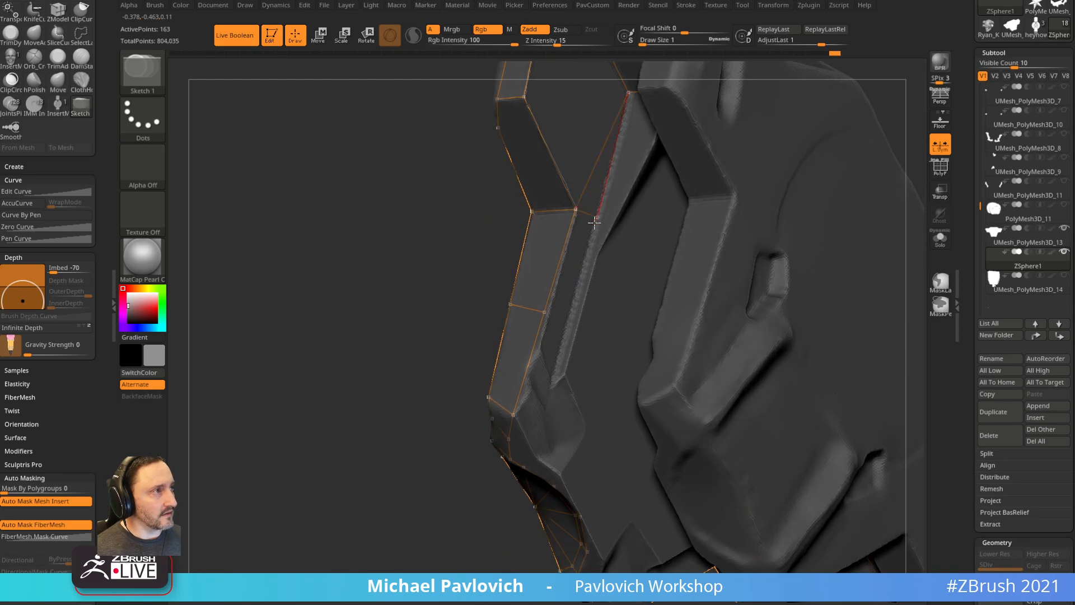
left_click(566, 322)
left_click_drag(419, 433, 458, 342)
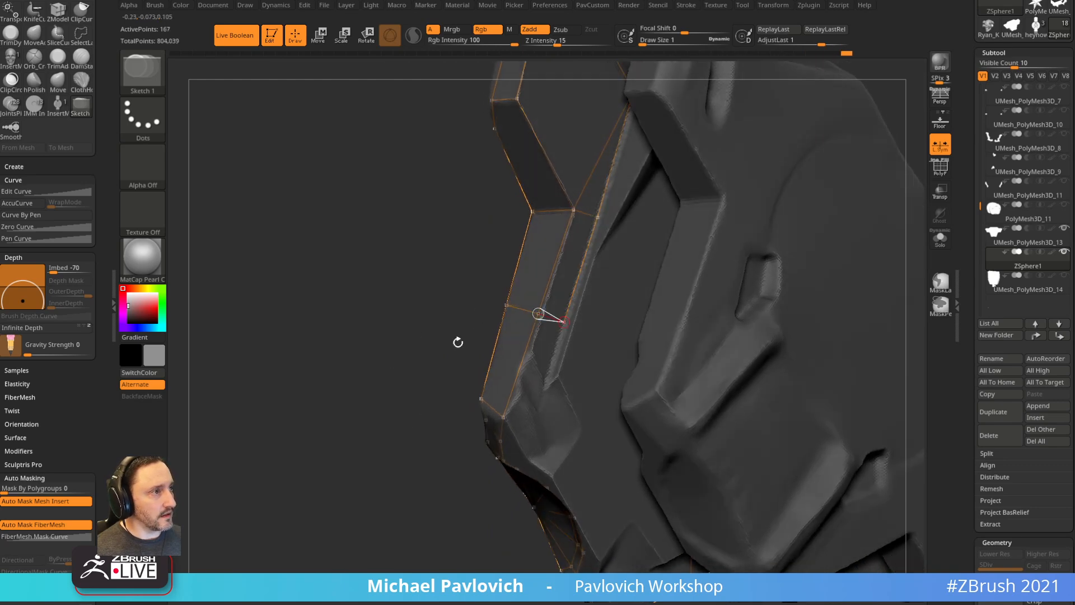
- Draw rear rim points from the flank's bottom corner along the outer edge of the curved cutout and close the faces between
left_click_drag(416, 514, 436, 448)
left_click(554, 407)
left_click(531, 362)
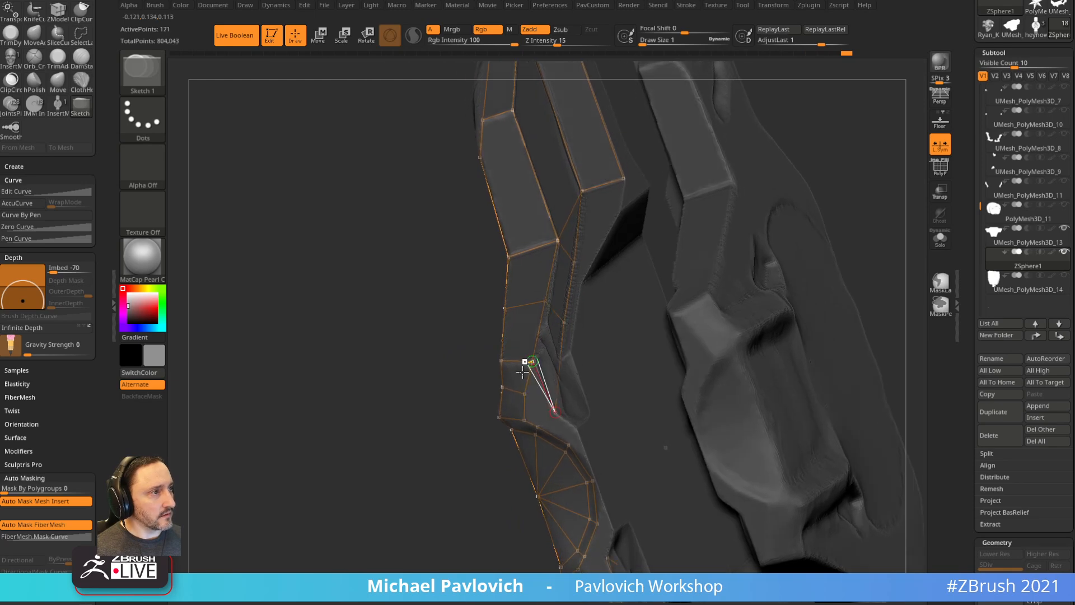
left_click(556, 412)
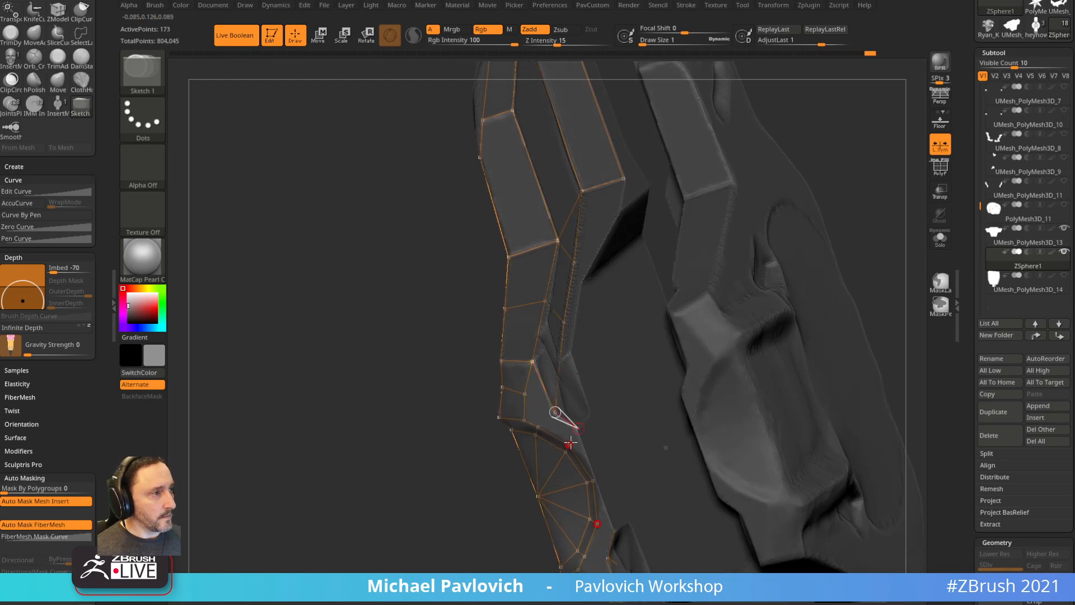
left_click(570, 443)
left_click_drag(445, 426, 446, 477)
left_click(616, 395)
left_click(610, 399)
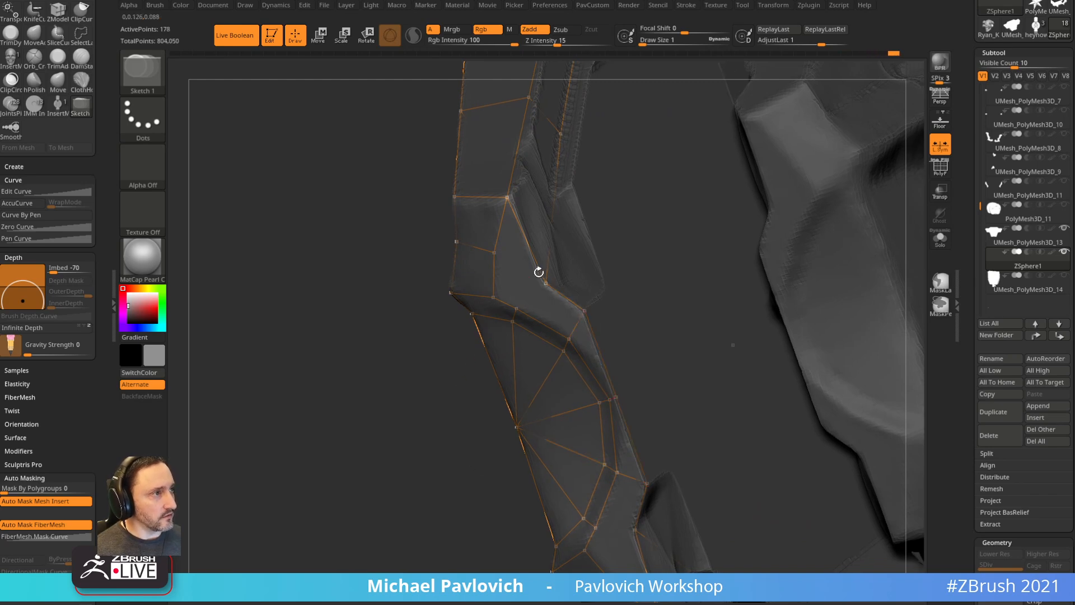
- Join the flank's rear strip to the bottom rim and connect the remaining points of the corner patch
left_click(516, 307)
left_click_drag(453, 363, 449, 369)
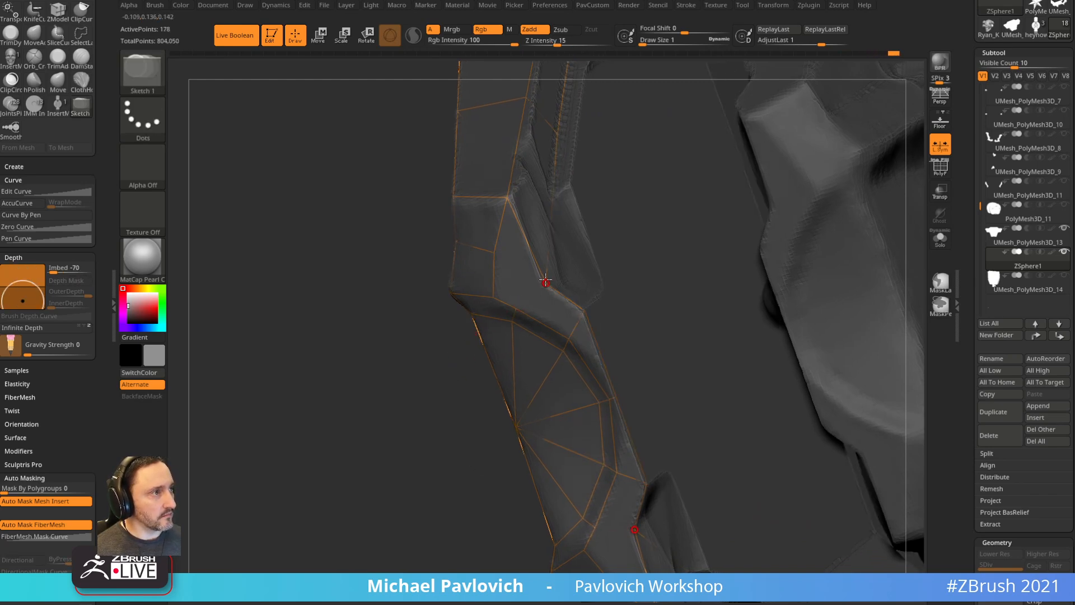
left_click(543, 283)
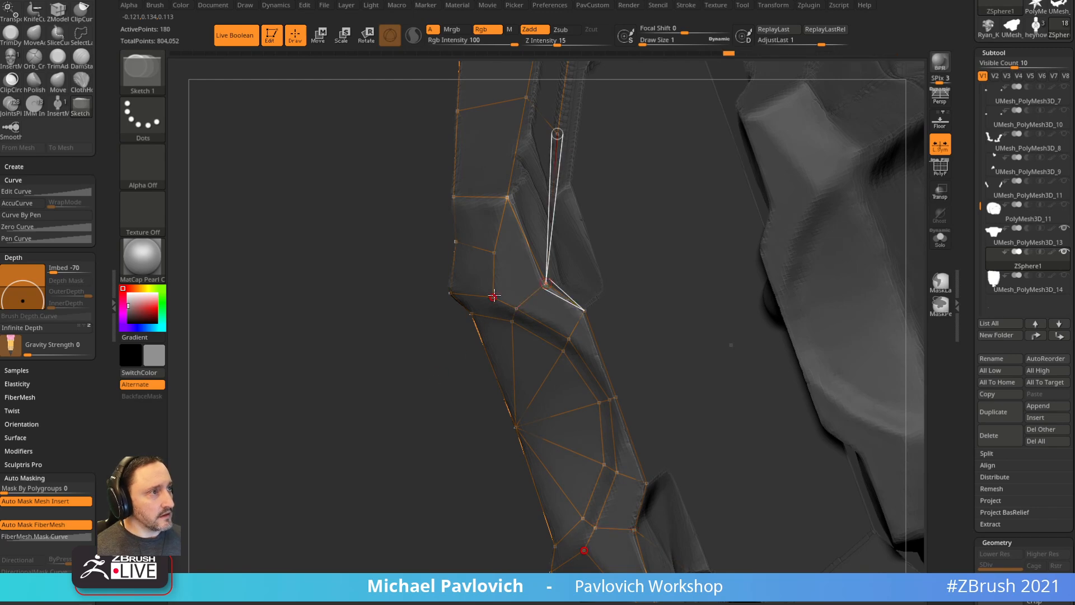
left_click(493, 254)
- Add a narrow rear strip of faces along the middle of the shell's top side between the two shoulders
left_click_drag(408, 403, 772, 271)
left_click(498, 351)
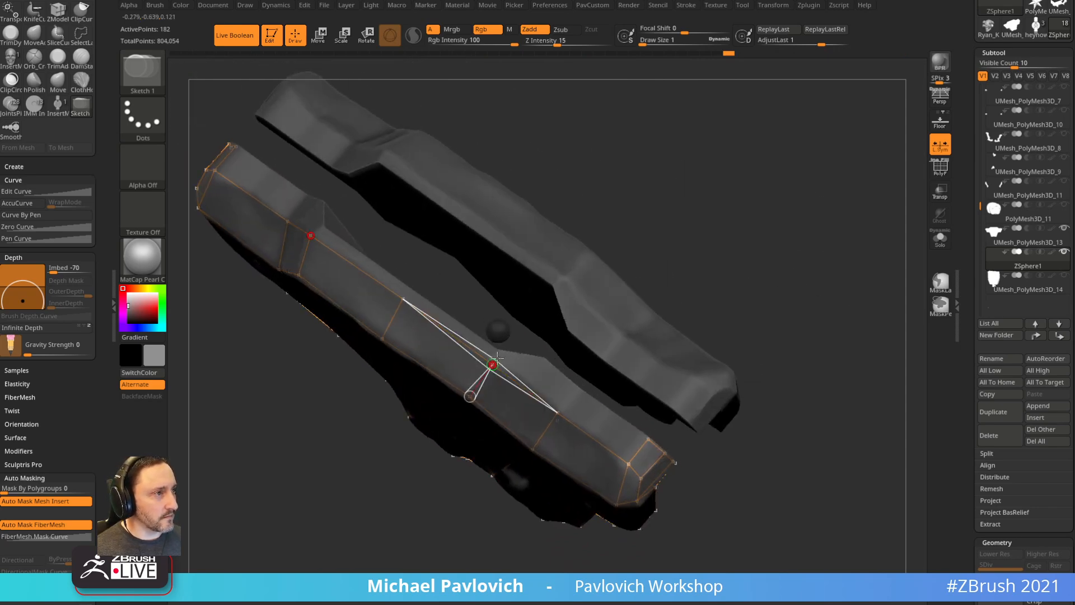
left_click(411, 290)
left_click_drag(408, 292, 590, 160)
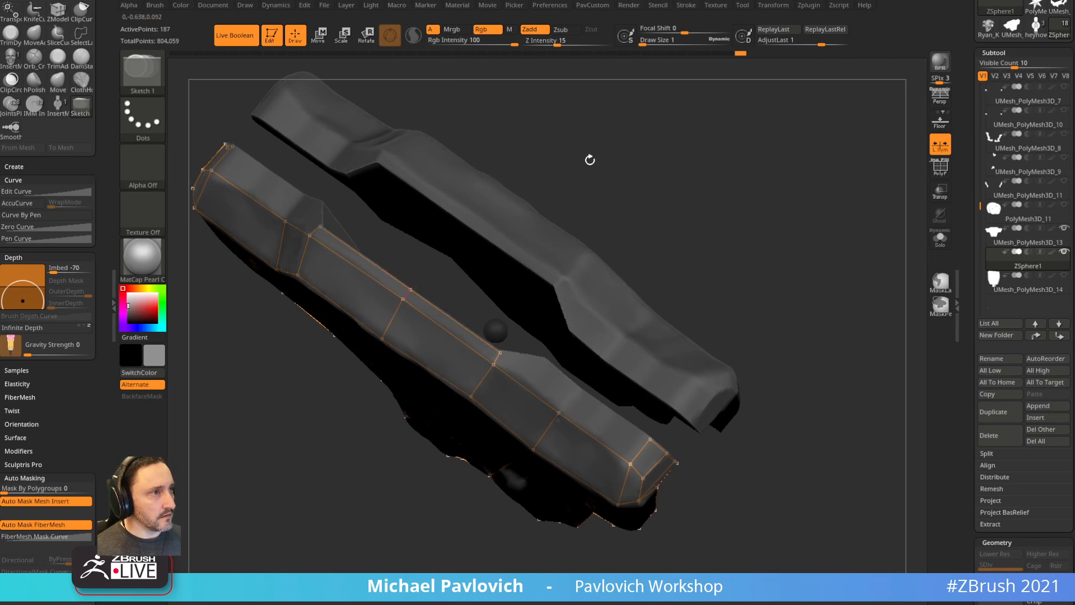
- Extend the top's rear strip over the sloped shoulder to the point where the arm begins
left_click(501, 352)
left_click(546, 360)
left_click(580, 392)
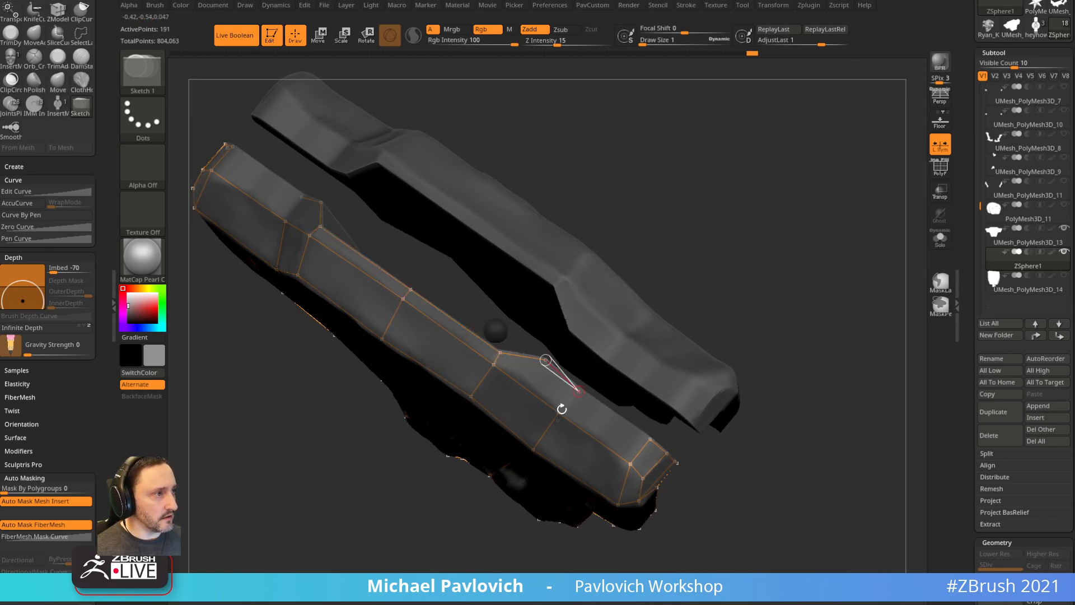
left_click(558, 412)
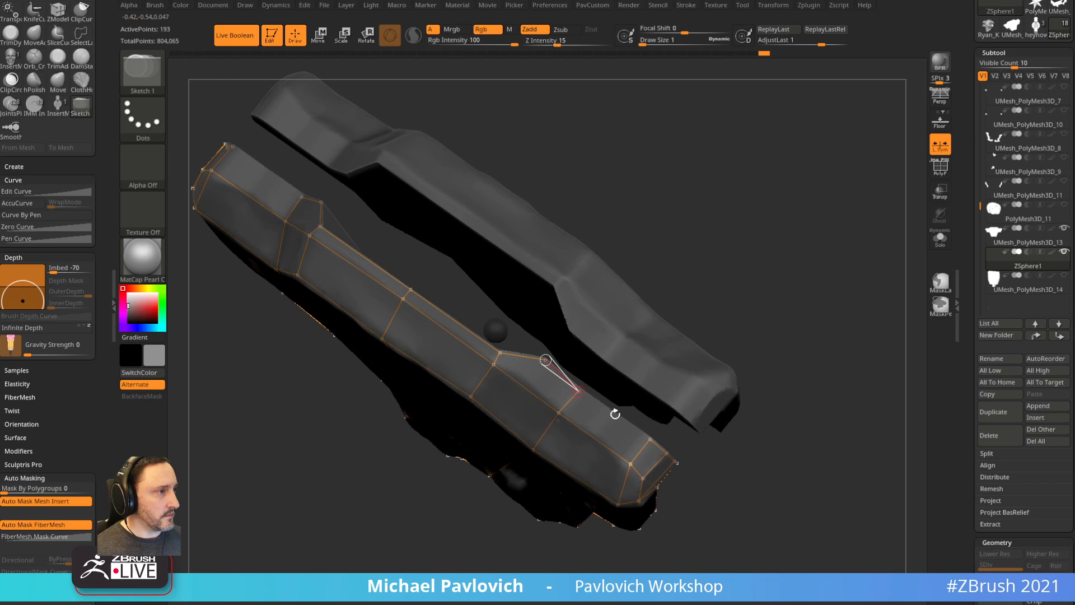
- Continue the rear strip along the arm's top side from the shoulder slope out to the arm tip
left_click_drag(743, 276, 789, 240, "alt")
left_click(564, 369)
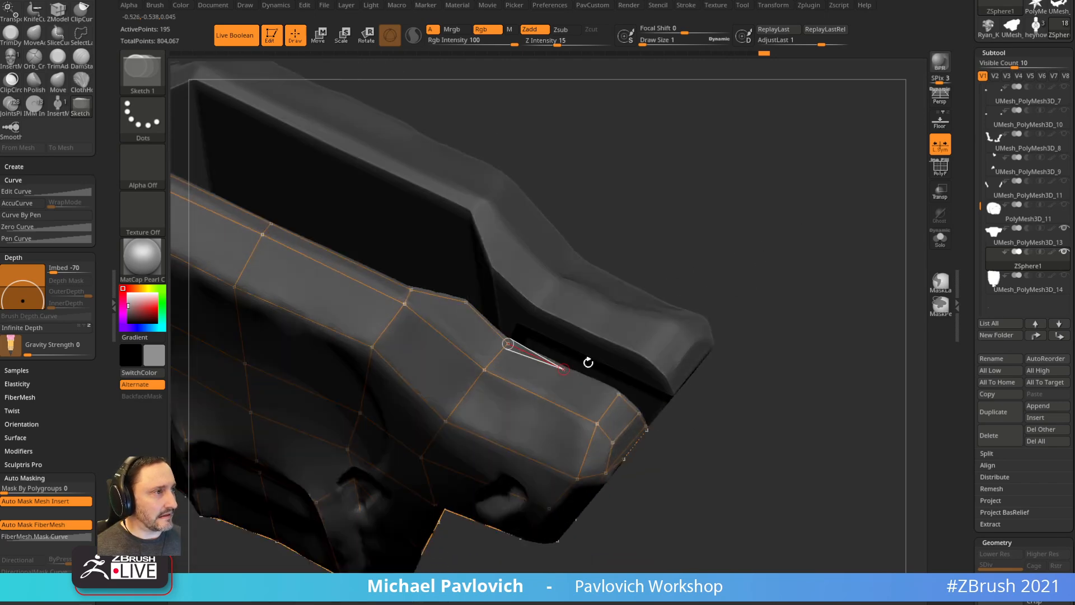
left_click_drag(670, 245, 663, 248)
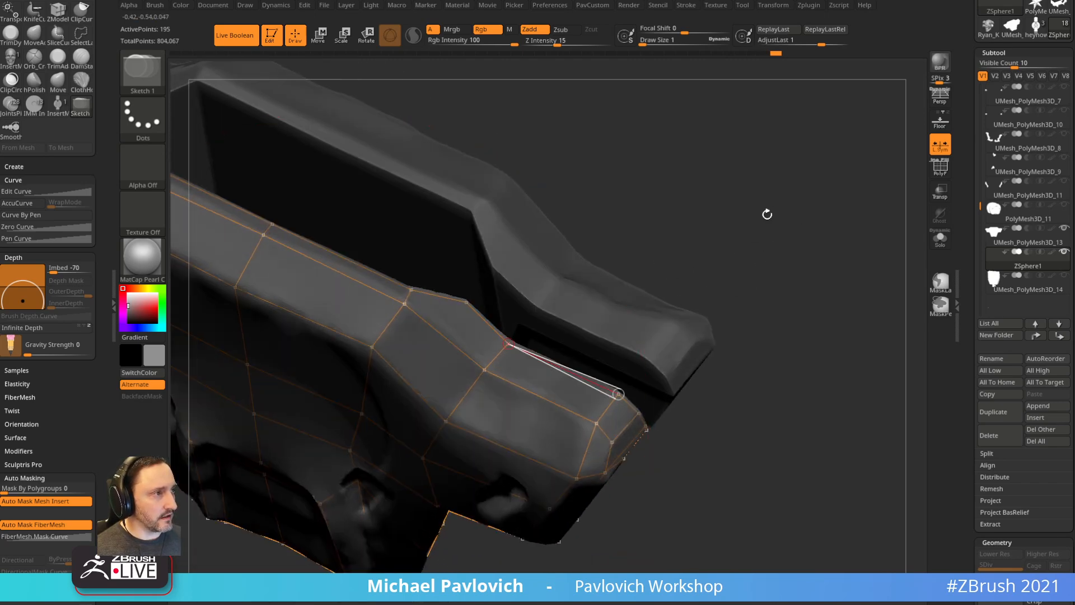
left_click_drag(771, 237, 734, 216)
left_click_drag(735, 216, 770, 167)
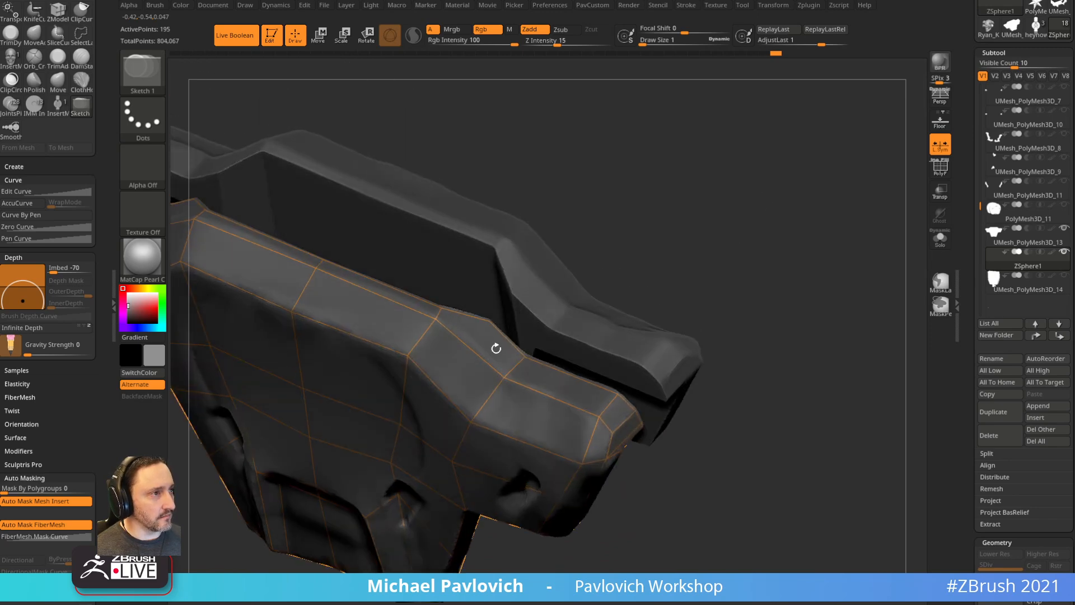
- Insert a new edge row midway down the sloped shoulder and carry it onto the upper face beside the arm
left_click(490, 322)
left_click(471, 351)
right_click_drag(472, 350, 471, 355)
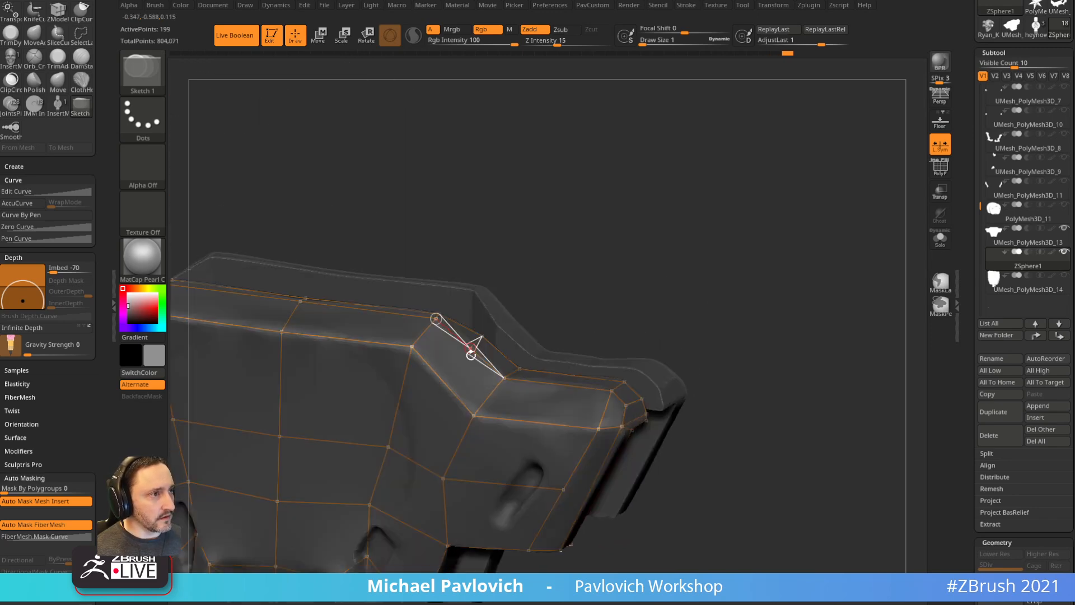
left_click(443, 381)
left_click(419, 463)
- Continue the new edge row down the side of the face, past the arm's root and through the eye-slot area
left_click_drag(686, 230, 701, 95, "alt")
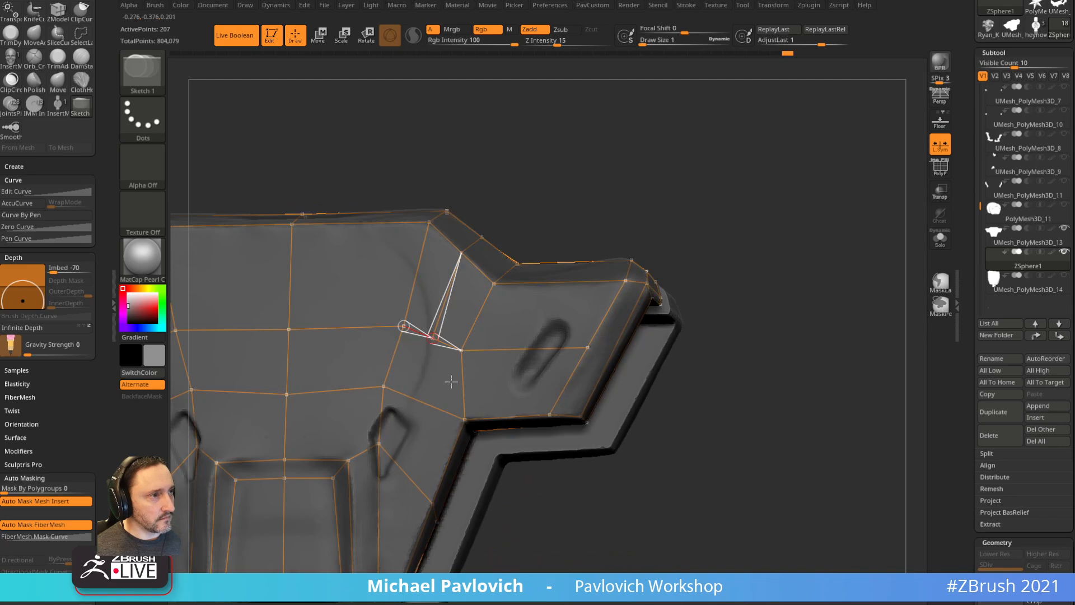
left_click(423, 403)
left_click(406, 472)
left_click_drag(637, 475, 678, 305, "alt")
left_click_drag(680, 381, 649, 337)
left_click(412, 402)
- Preview the skinned mesh in isolation with its wireframe shown, inspecting the front face for wrong or missing polygons
left_click_drag(787, 395, 881, 235, "alt")
key("a")
left_click(940, 239)
left_click(940, 167)
mouse_move(816, 240)
left_mouse_down("alt")
mouse_move(840, 283)
mouse_move(804, 308)
left_mouse_up("alt")
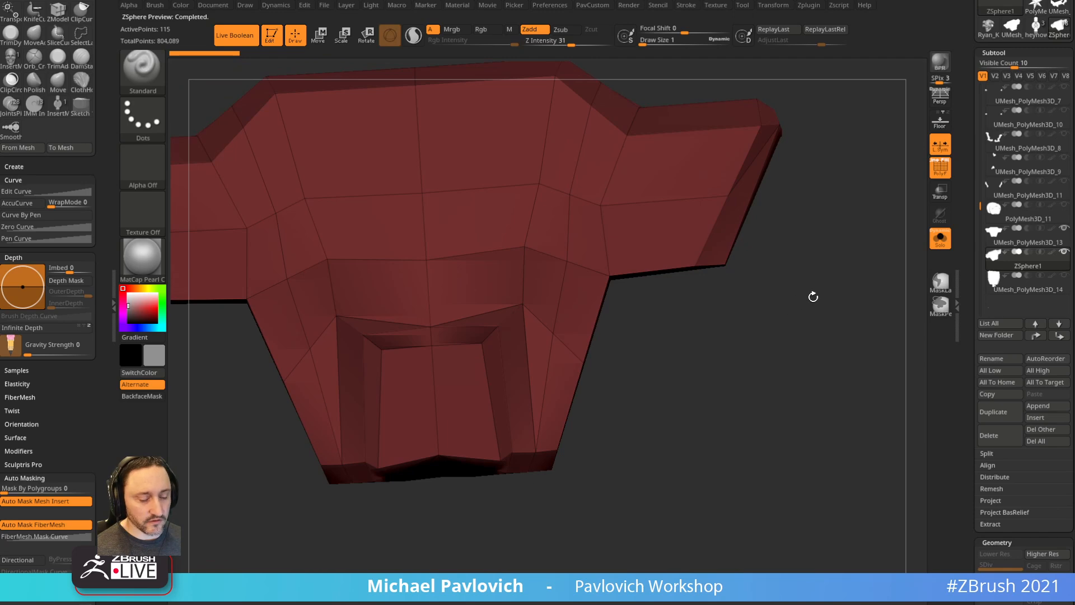
key("a")
left_click(941, 239)
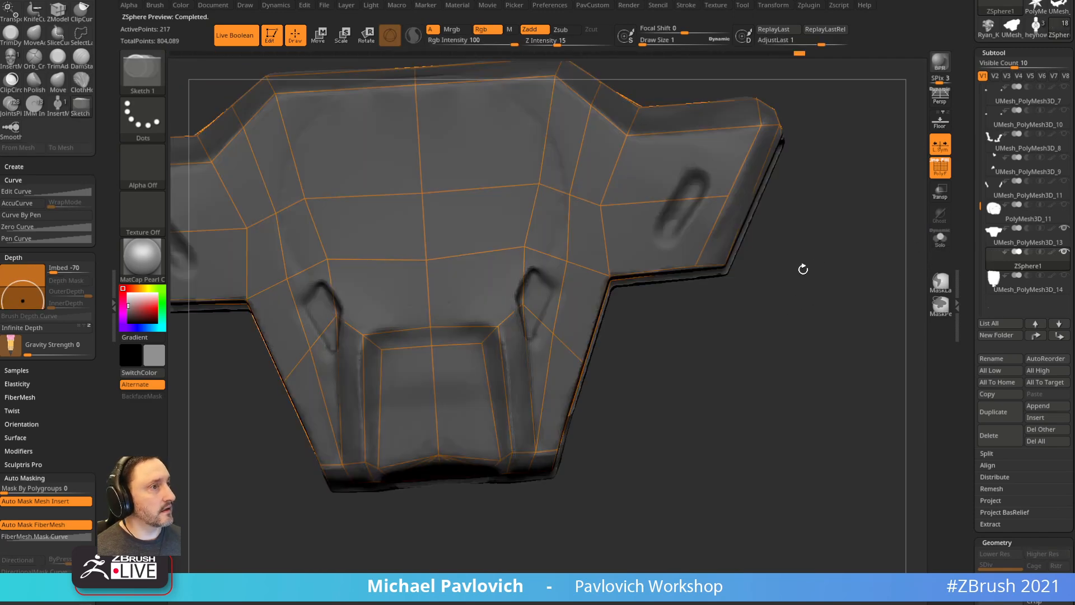
- Draw the missing centre edge from the brow row down to the raised snout frame and preview the isolated skin again
mouse_move(801, 268)
left_mouse_down()
mouse_move(856, 319)
mouse_move(868, 314)
left_mouse_up()
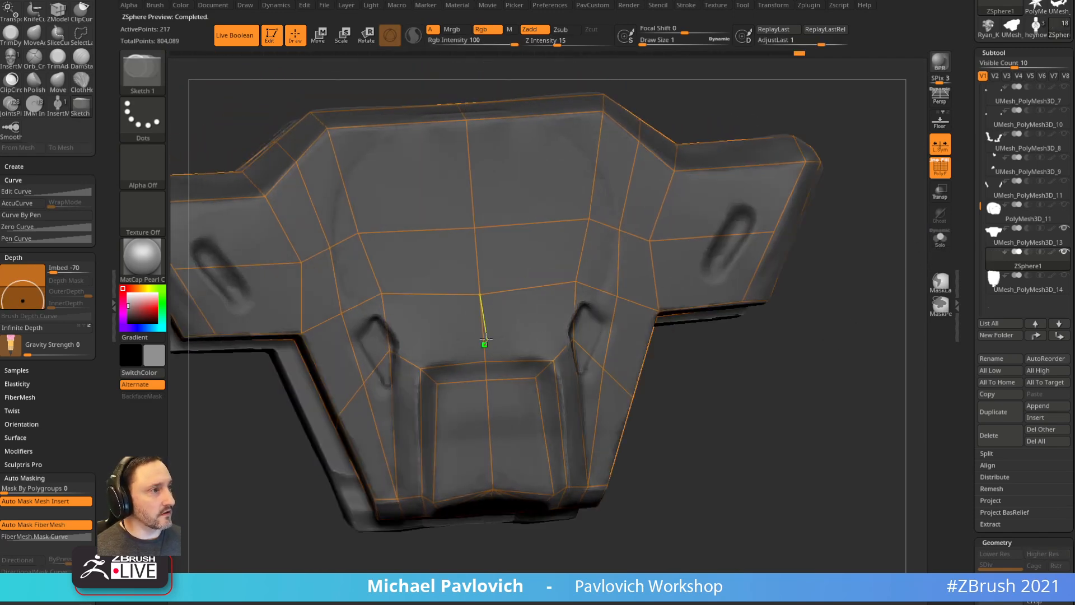
mouse_move(784, 367)
left_mouse_down()
mouse_move(797, 377)
mouse_move(815, 369)
left_mouse_up()
key("a")
left_click(941, 239)
left_click_drag(859, 298, 795, 247)
left_click(935, 239)
mouse_move(813, 156)
left_mouse_down()
mouse_move(780, 129)
mouse_move(782, 101)
mouse_move(788, 145)
mouse_move(839, 166)
mouse_move(619, 314)
left_mouse_up()
key("a")
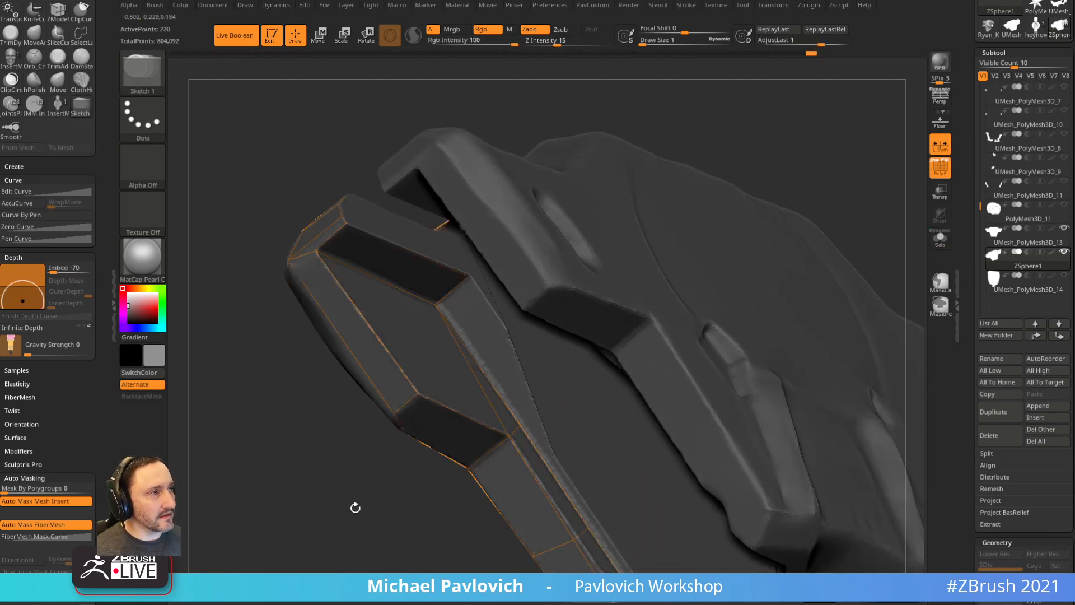
- Connect the rear edge points from the arm's inner corner down along the flank to start closing the shell's back
left_click_drag(355, 507, 366, 504)
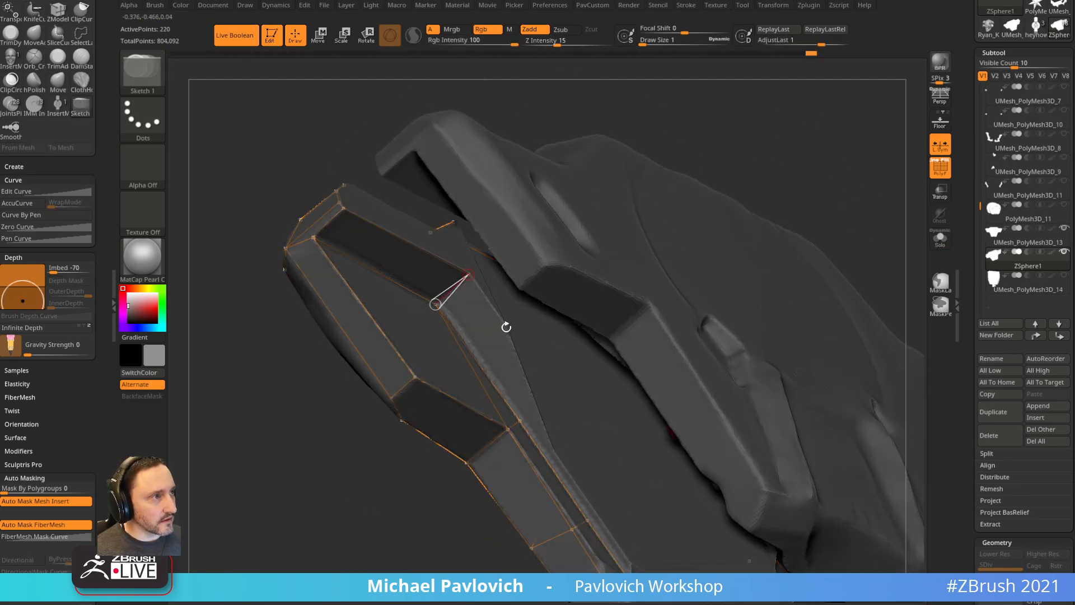
left_click_drag(506, 327, 548, 297)
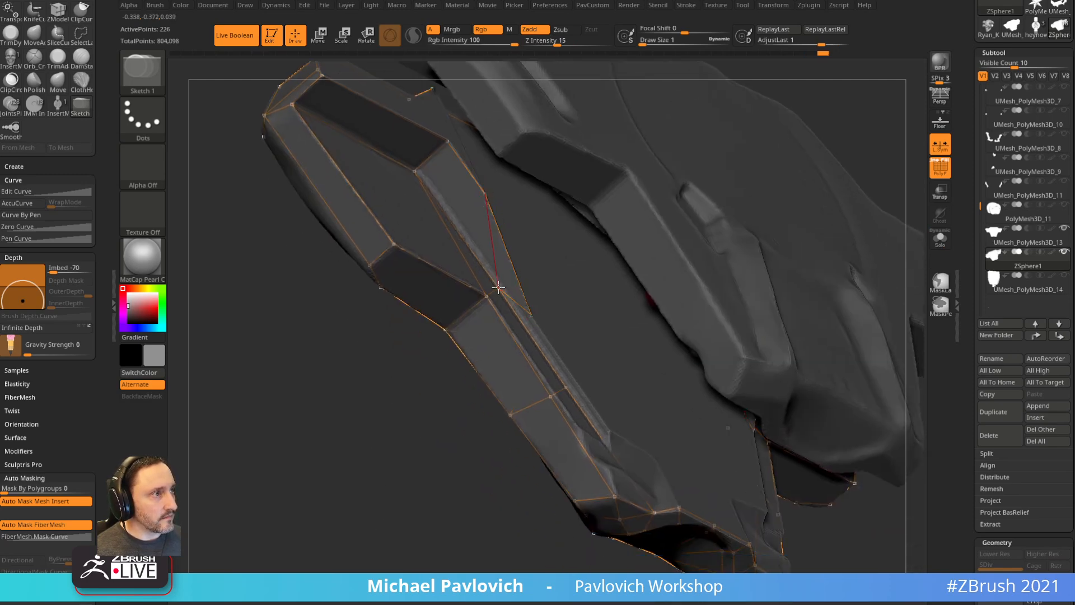
left_click_drag(535, 319, 441, 476)
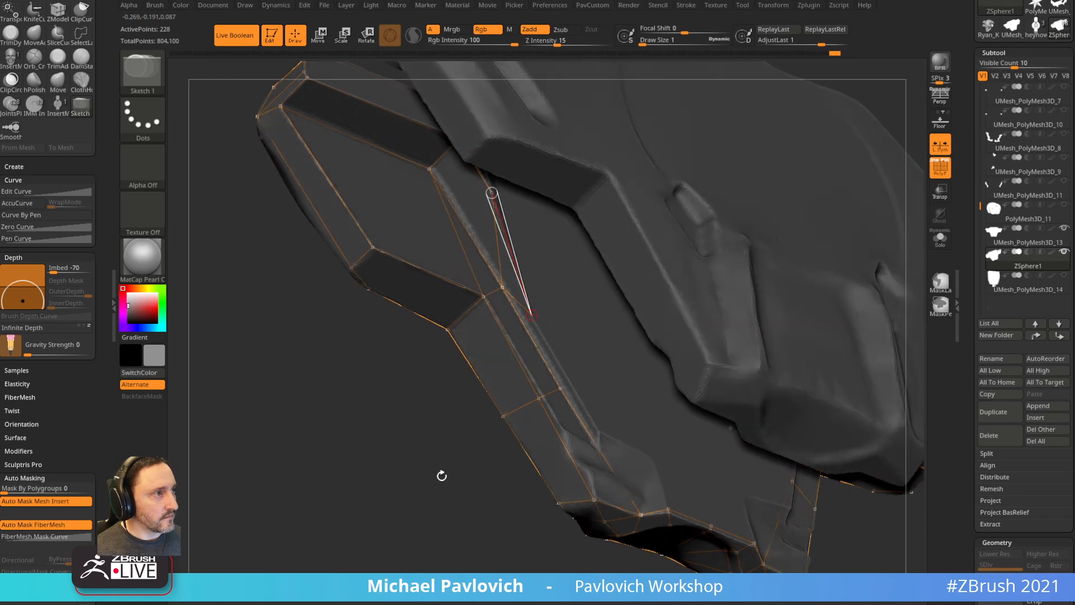
left_click_drag(525, 448, 471, 469)
- Extend the back's edge chain around the bottom corner and along the lower rim to the centre line
left_click(562, 328)
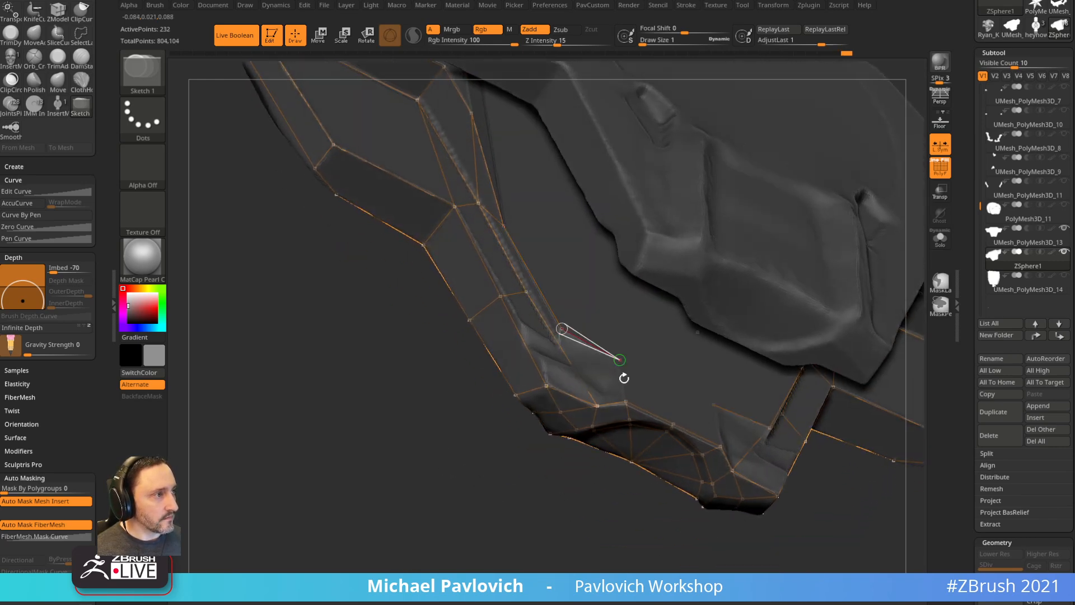
right_click_drag(575, 433, 570, 434)
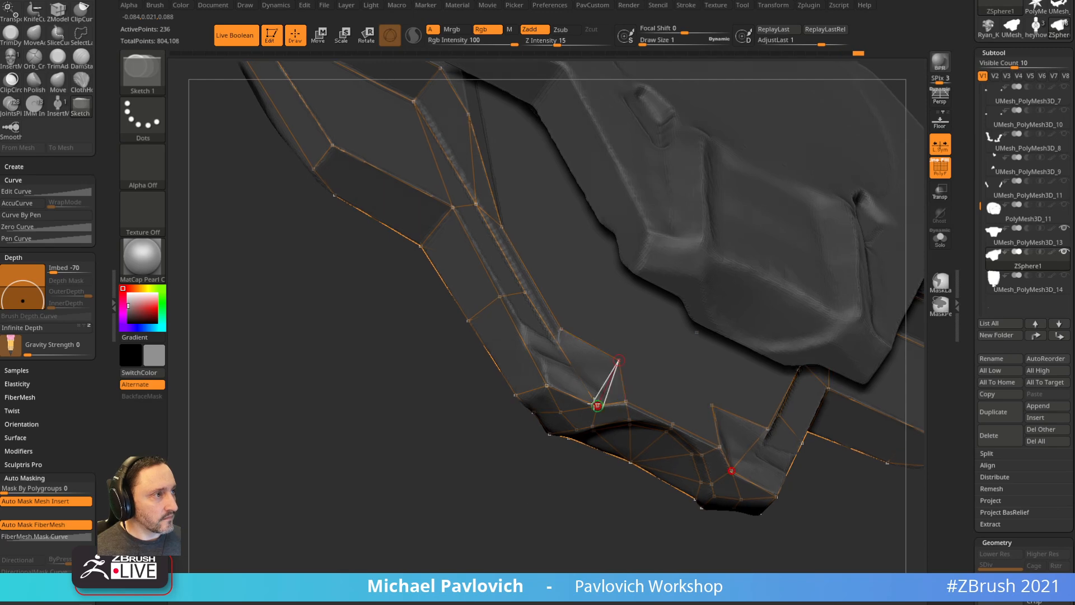
right_click_drag(646, 399, 652, 398)
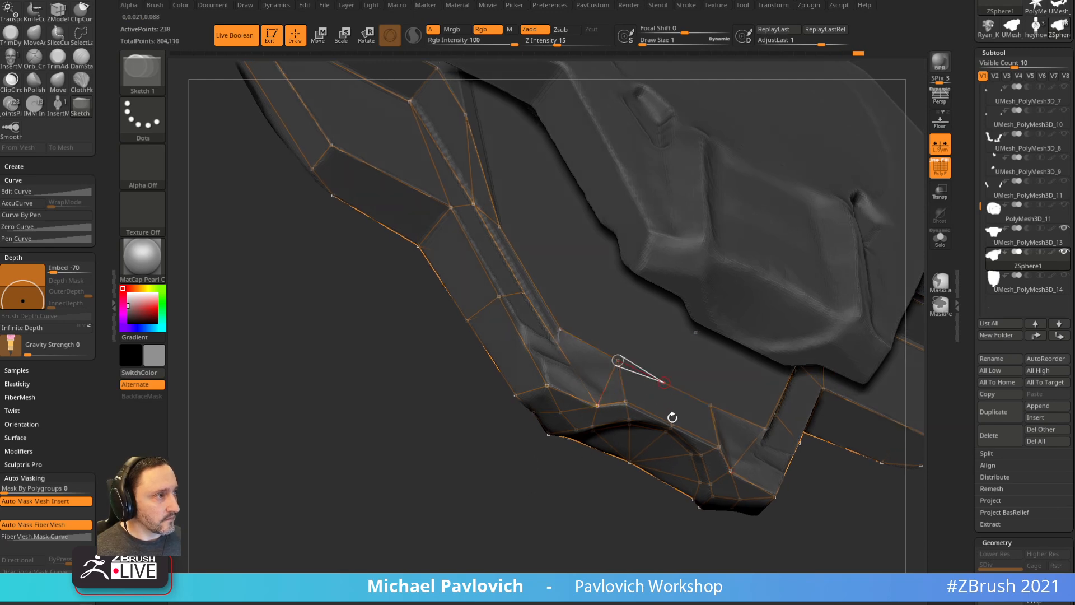
right_click_drag(625, 467, 647, 420)
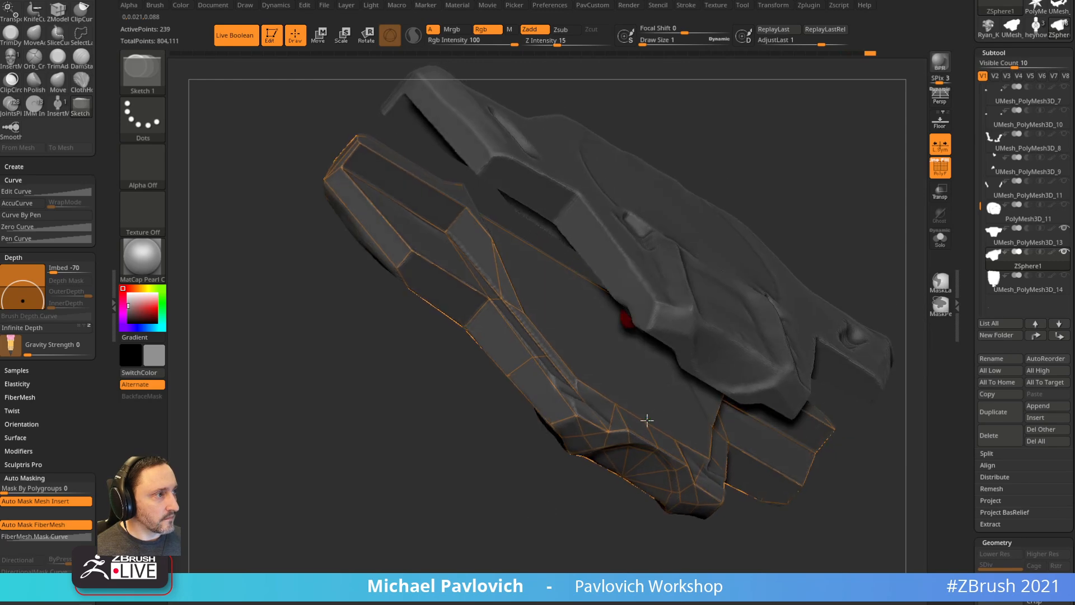
- Fan edges from the top centre rear point across the open back to the lower, flank and shoulder points
left_click(562, 264)
right_click_drag(482, 462, 475, 477)
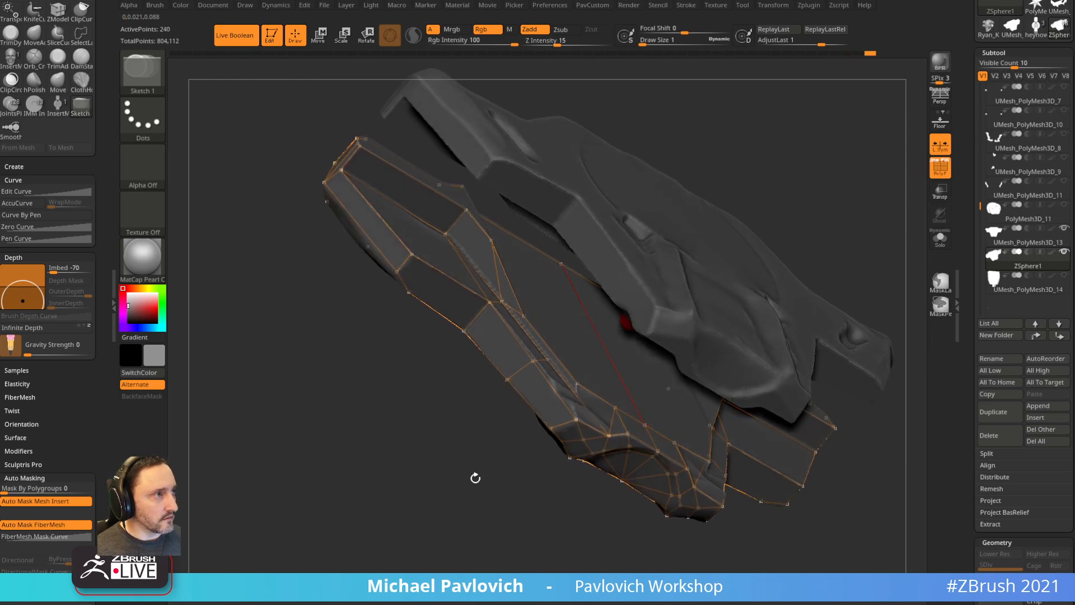
left_click(526, 314)
left_click(580, 378)
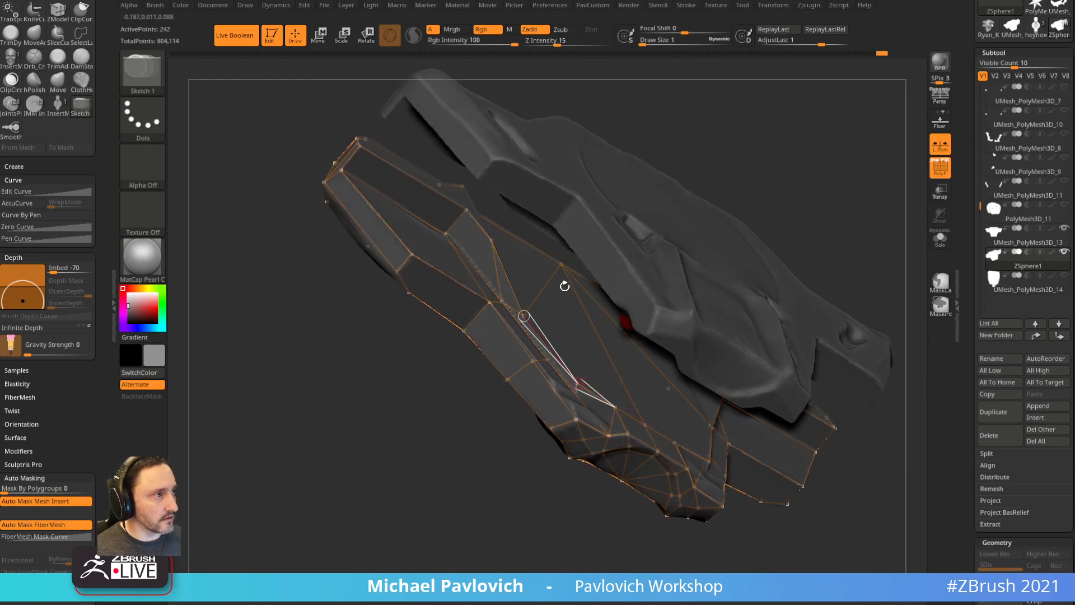
right_click_drag(564, 283, 441, 530)
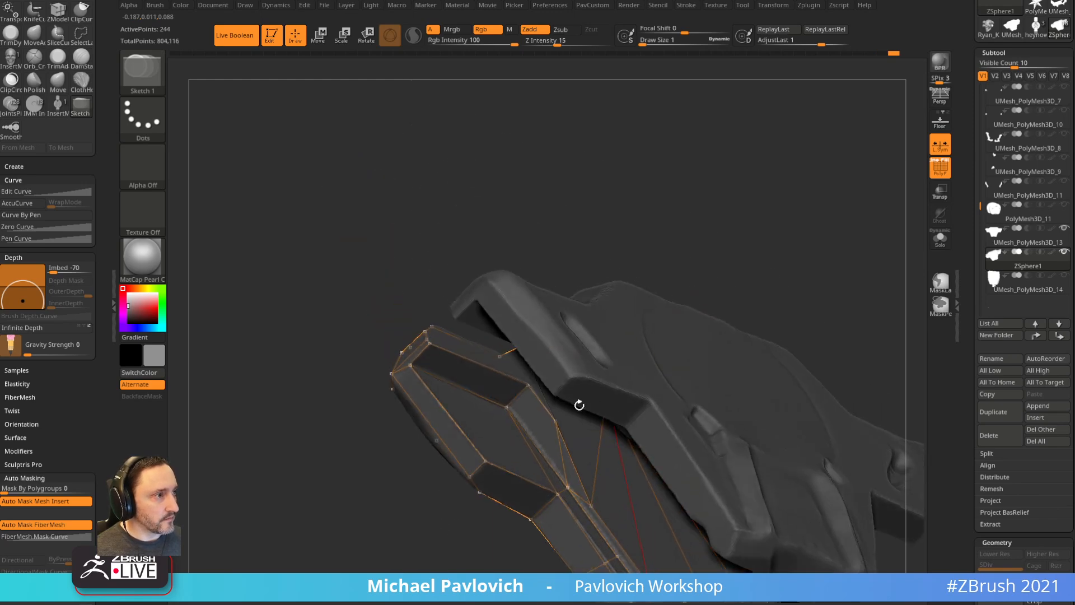
right_click_drag(554, 423, 585, 336)
left_click(485, 398)
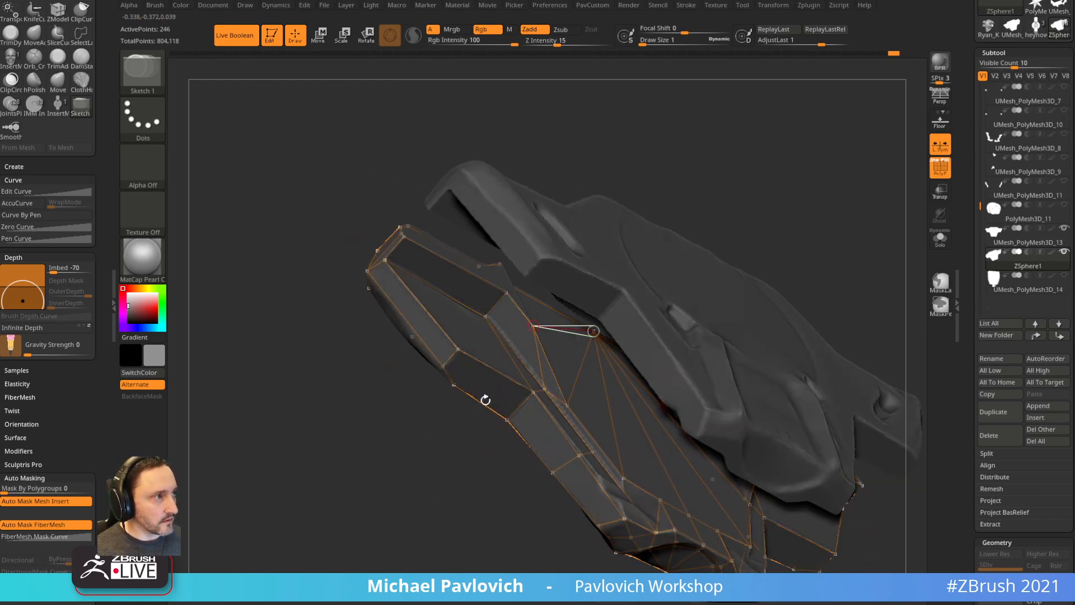
right_click_drag(485, 398, 517, 207)
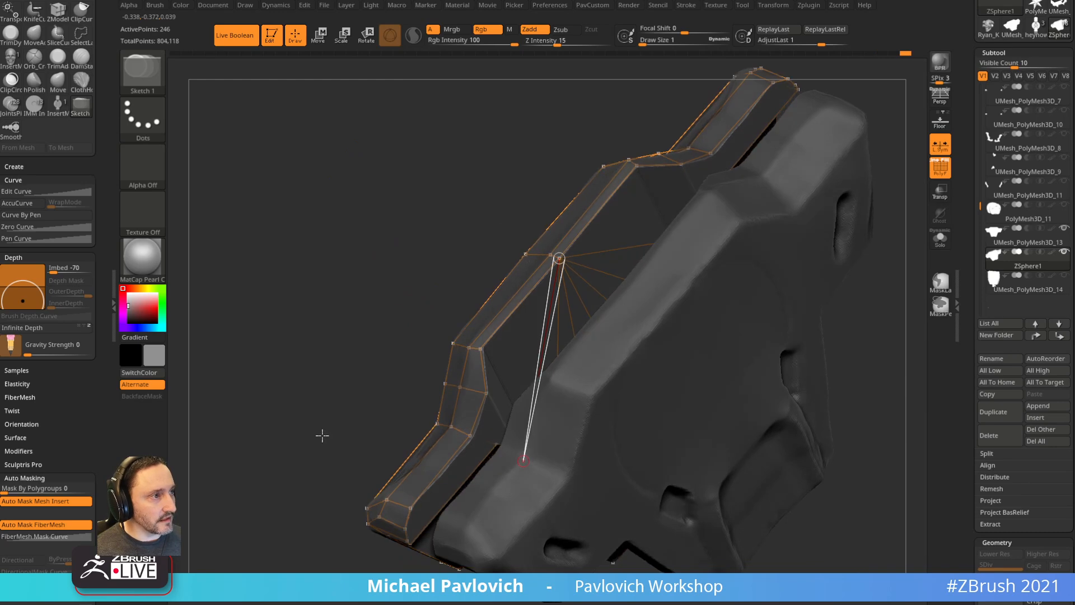
right_click_drag(321, 435, 587, 284)
- Add a new edge row across the arm midway along its length, continuing it around the arm's sides
left_click(473, 379)
left_click(461, 404)
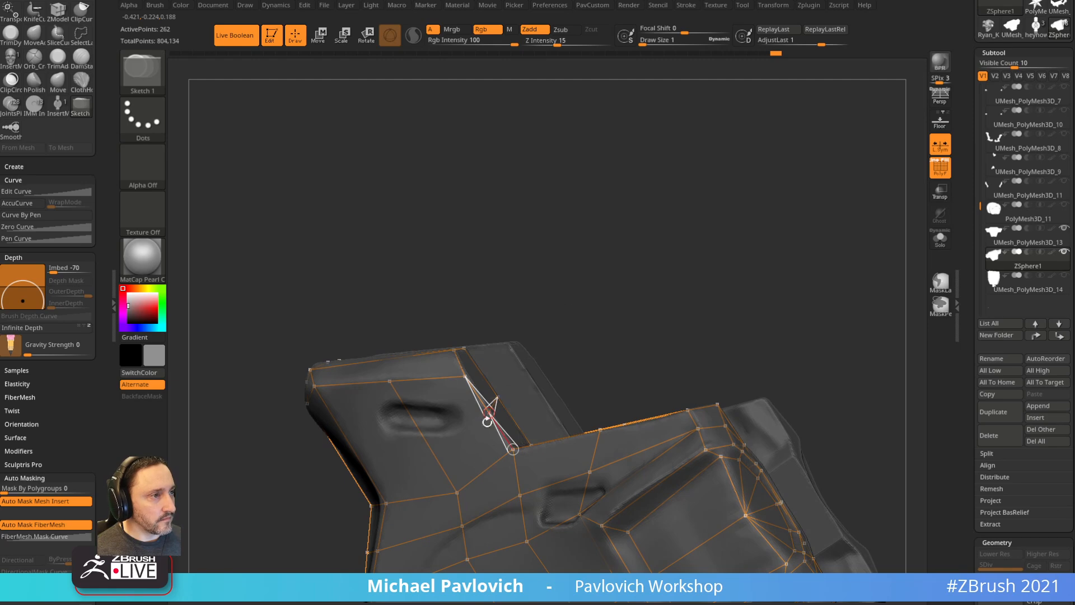
left_click(457, 493)
left_click(537, 331)
left_click(390, 382)
right_click_drag(391, 335, 420, 367)
left_click(391, 364)
left_click(377, 338)
- Connect the new row across the arm's open back and split the rear edge at the arm's root
right_click_drag(354, 425, 422, 298)
left_click(420, 284)
left_click(464, 229)
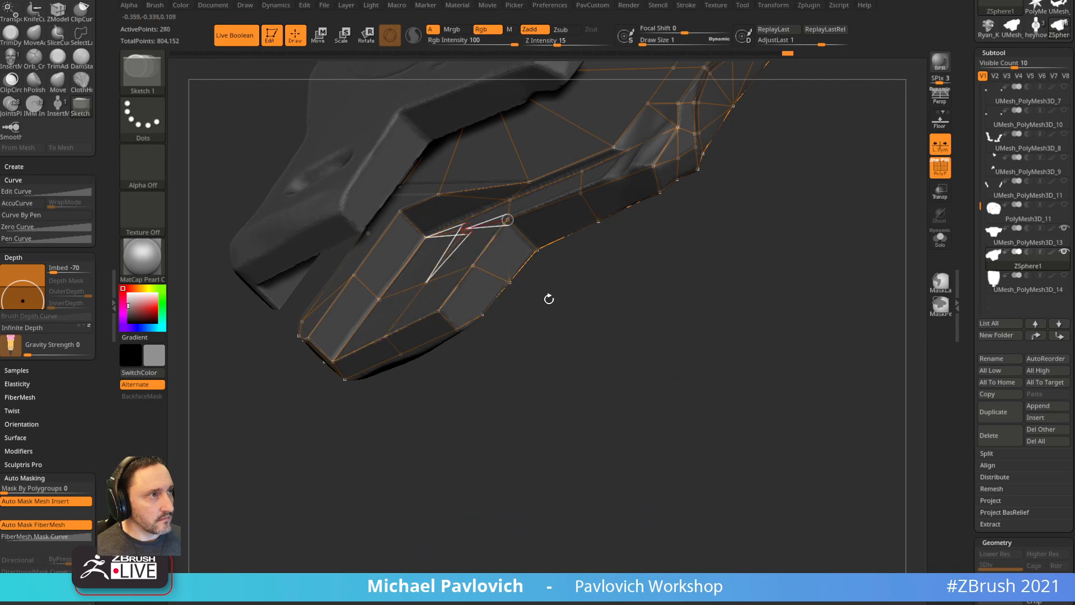
left_click(548, 298)
right_click_drag(548, 298, 478, 242)
- Connect the arm tip's rear corner along the arm's upper back edge to the shoulder, inserting points midway
key("w")
key("q")
mouse_move(481, 439)
right_mouse_down()
mouse_move(475, 468)
mouse_move(418, 422)
mouse_move(444, 442)
mouse_move(614, 391)
mouse_move(578, 304)
mouse_move(598, 315)
mouse_move(571, 312)
mouse_move(588, 298)
mouse_move(808, 232)
mouse_move(812, 267)
mouse_move(830, 286)
mouse_move(771, 308)
right_mouse_up()
key("alt+s")
key("alt+s")
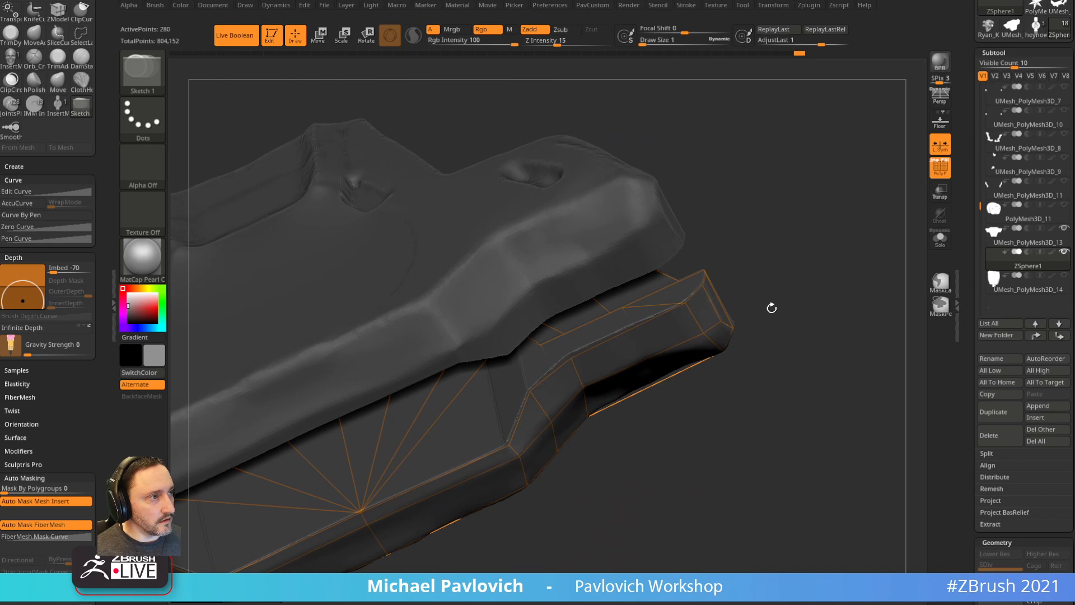
right_click_drag(533, 390, 599, 351)
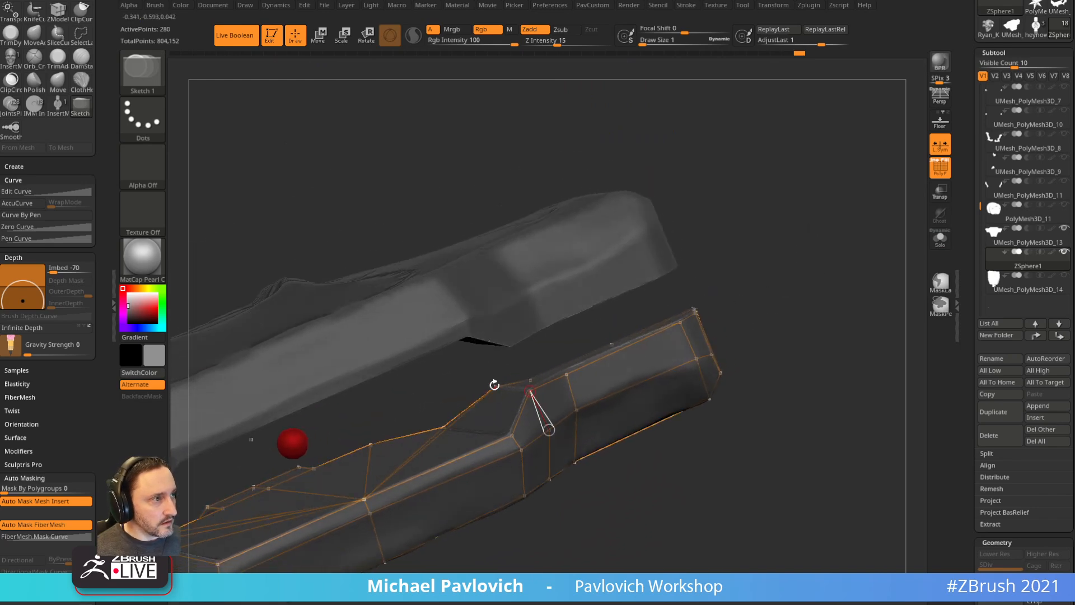
right_click_drag(494, 385, 736, 263)
left_click(556, 380)
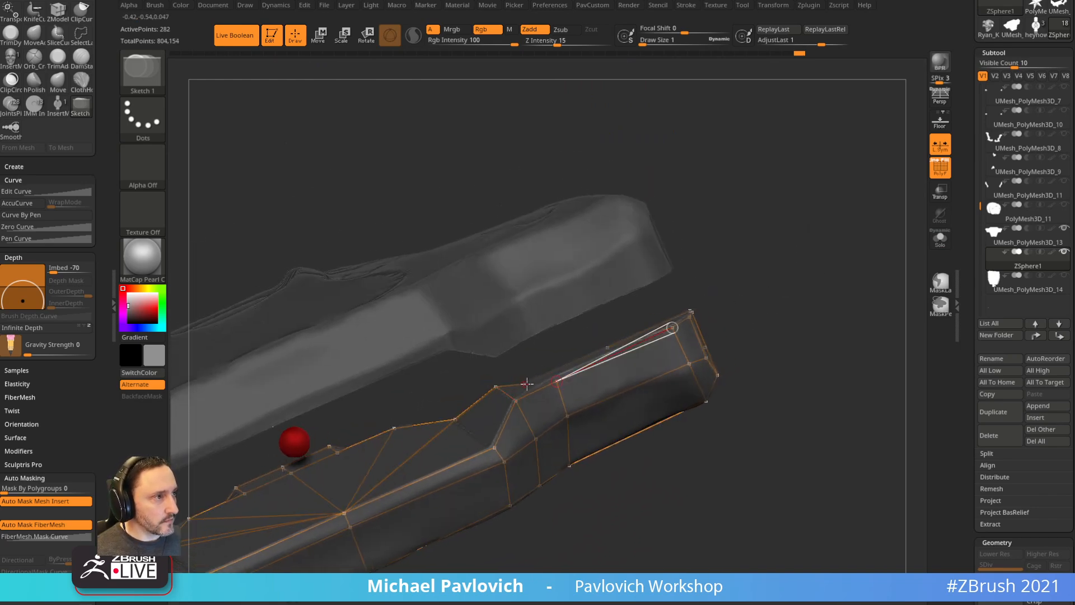
right_click_drag(592, 323, 760, 272)
left_click(604, 350)
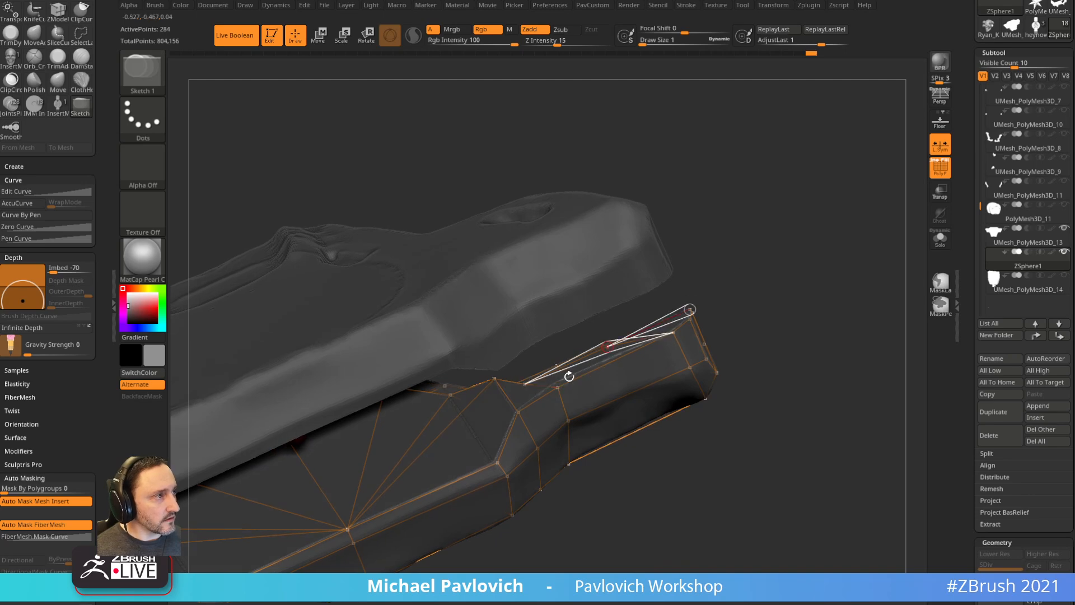
left_click(558, 387)
right_click_drag(557, 387, 532, 395)
- Link the shoulder's rear corner into the back fan, splitting its edges and joining the points near the arm's root
left_click(502, 461)
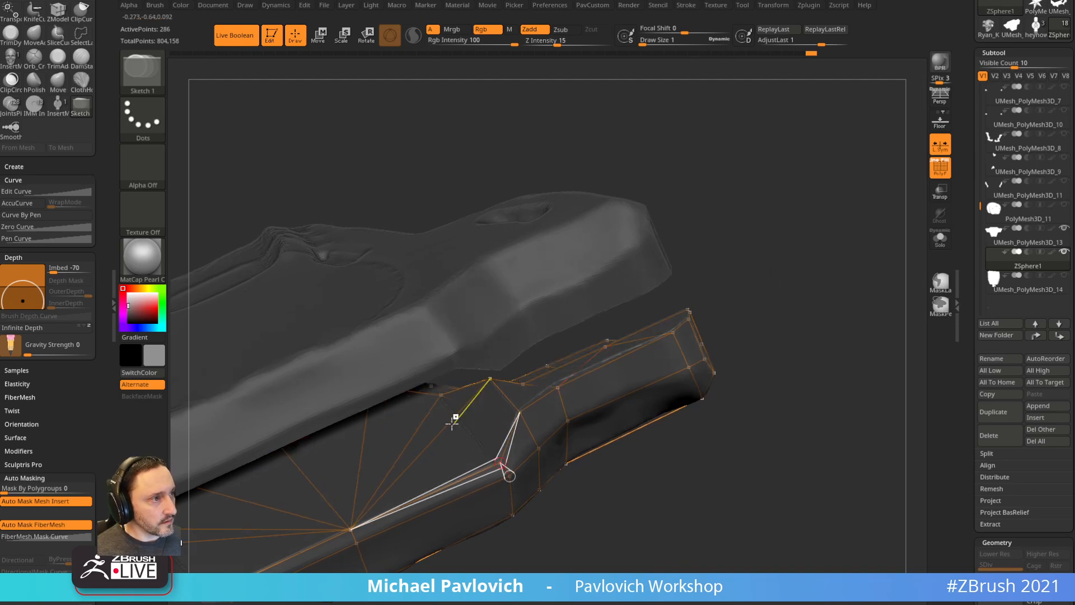
left_click(462, 425)
key("w")
left_click_drag(755, 244, 756, 240)
key("q")
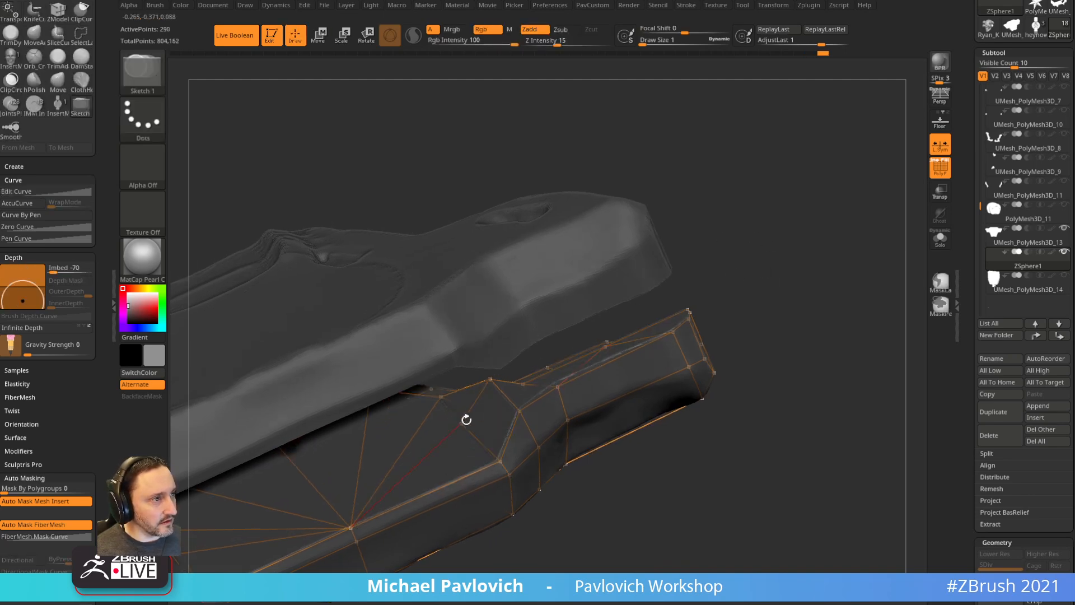
left_click(441, 396)
- Preview the skinned mesh in isolation and inspect the newly closed back for gaps along the flank
left_click_drag(780, 280, 775, 205)
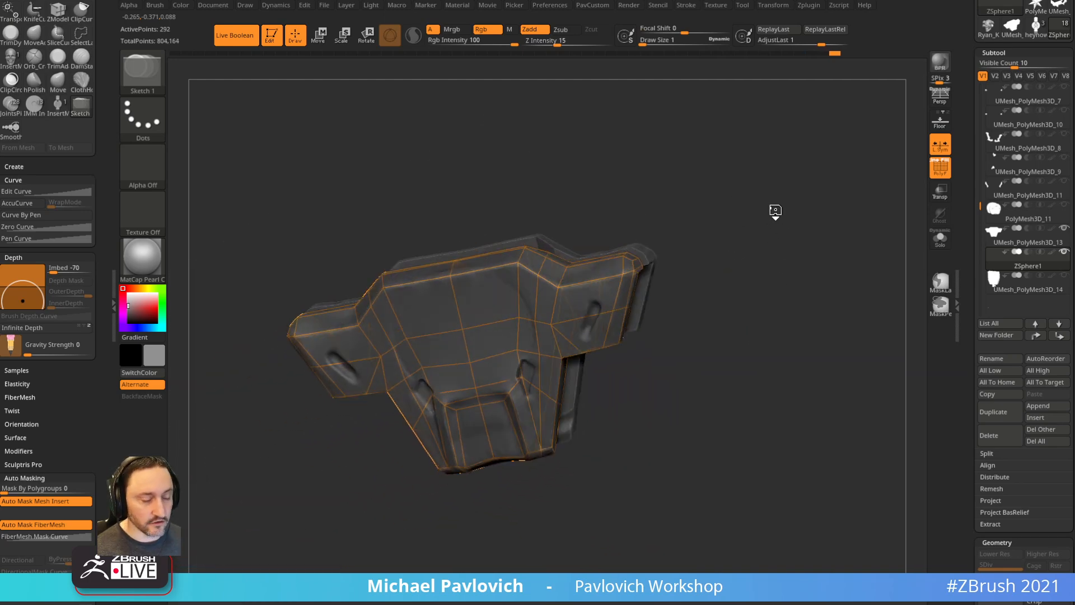
key("a")
left_click(940, 238)
left_click_drag(820, 259, 808, 224)
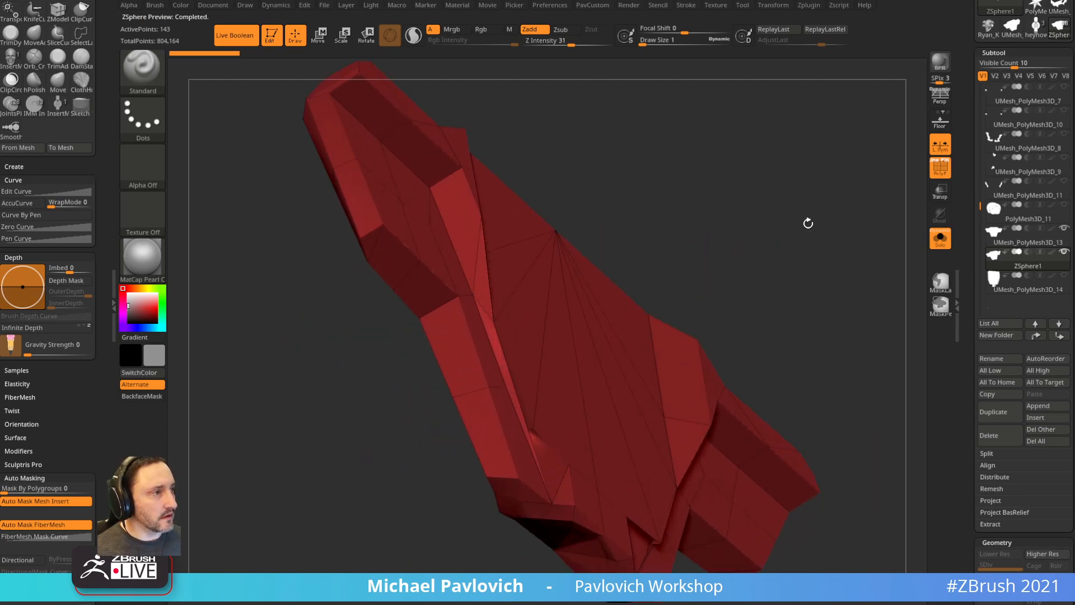
key("a")
left_click(931, 243)
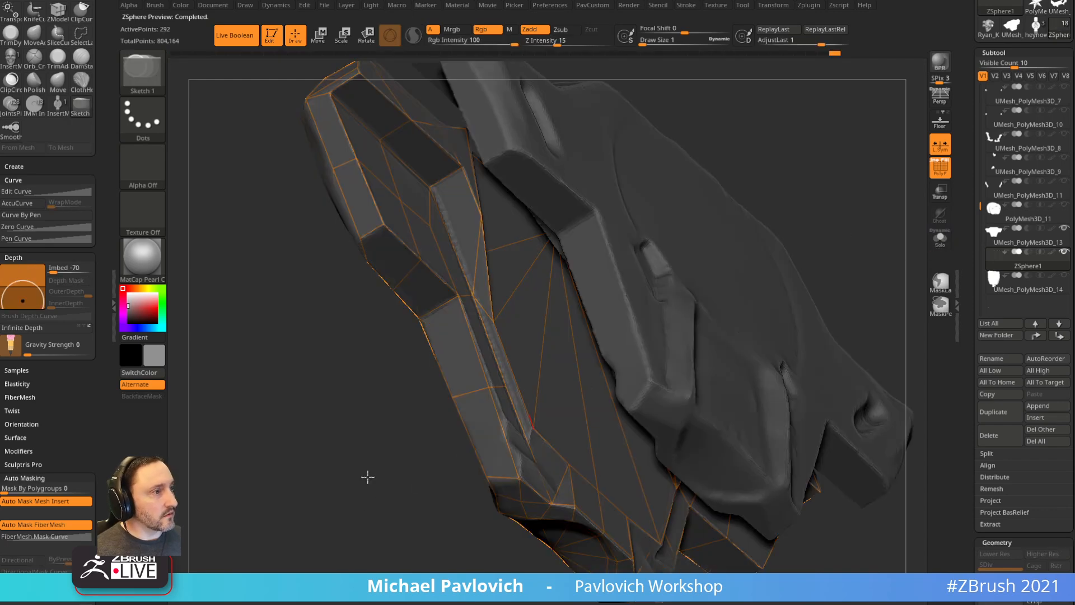
- Insert points in the lower rear corner and connect them across the gap between the flank strip and the bottom rim
left_click_drag(367, 475, 390, 439)
left_click_drag(471, 454, 507, 402)
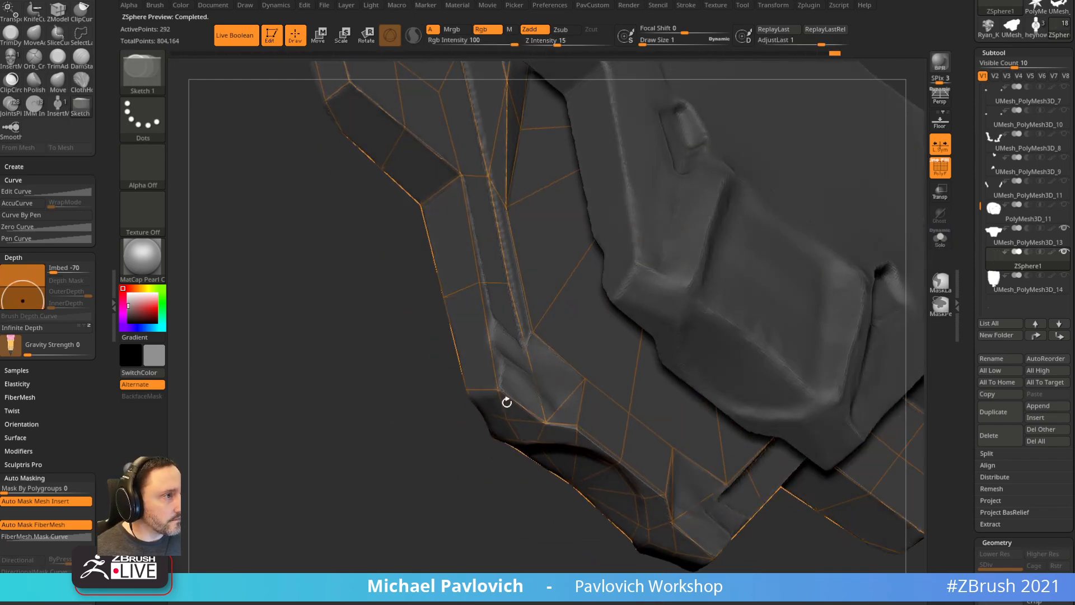
left_click(526, 351)
key("w")
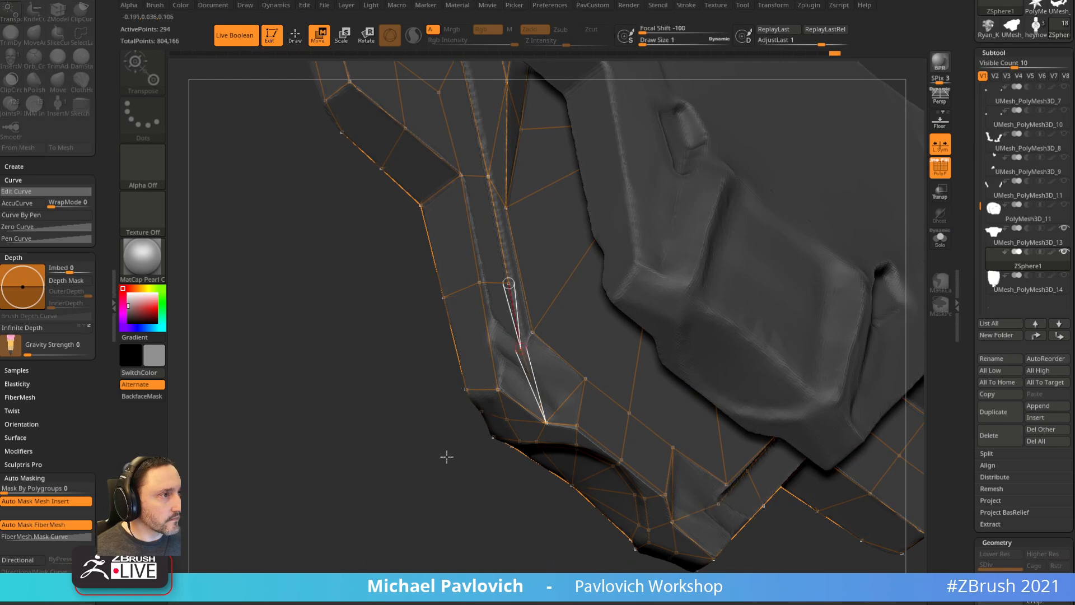
key("q")
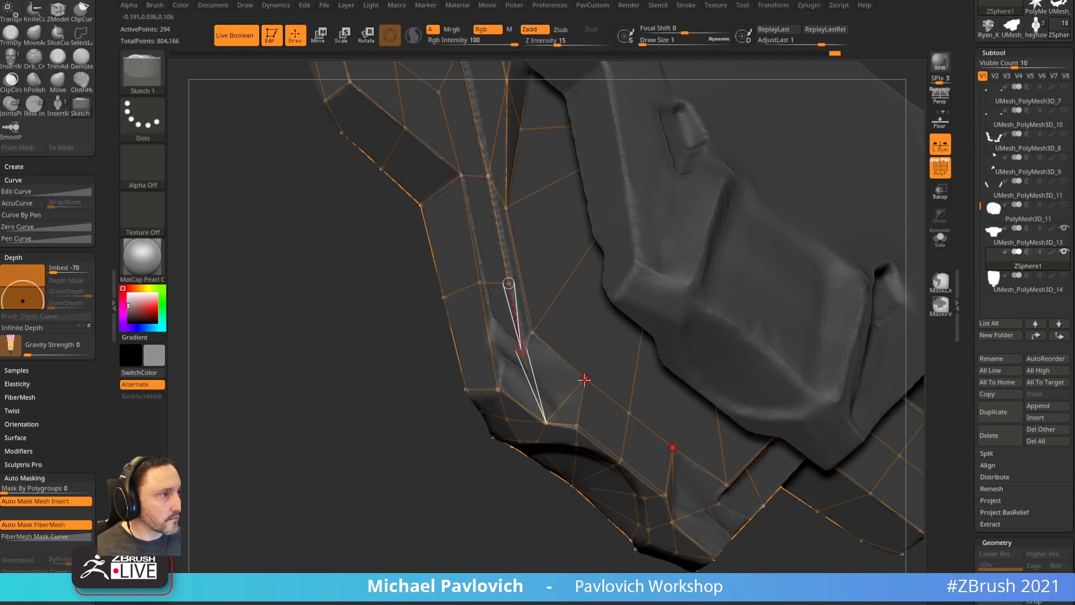
left_click(564, 400)
key("w")
key("q")
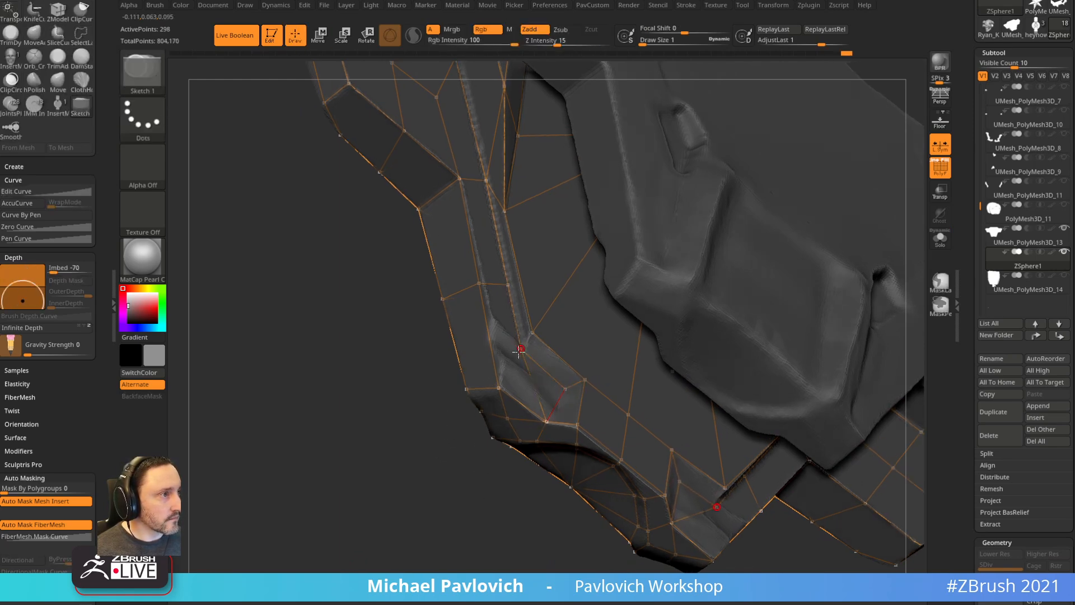
right_click_drag(449, 510, 412, 502, "ctrl")
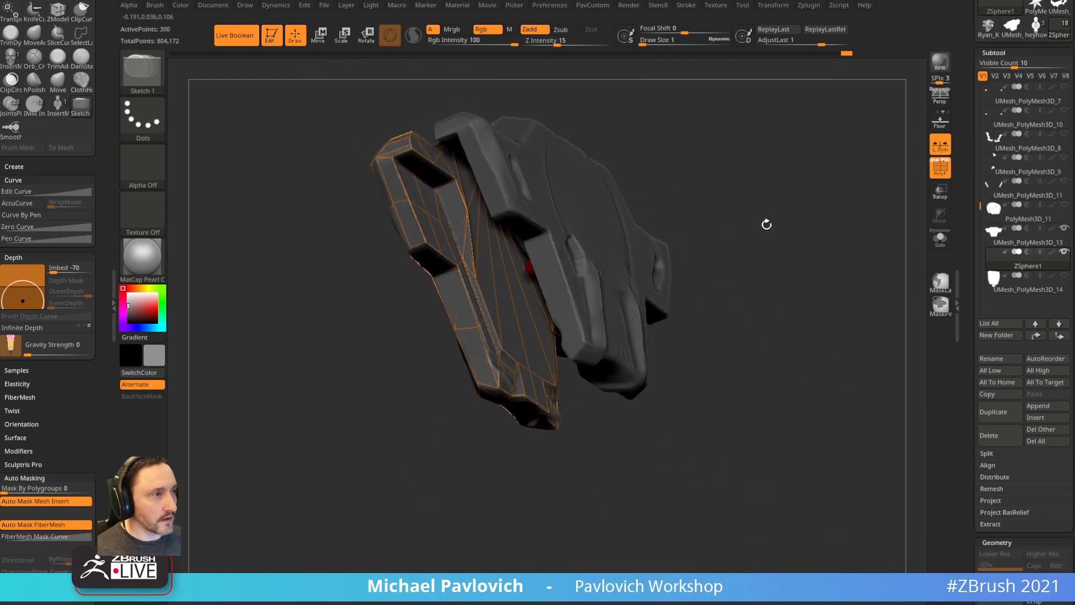
- Draw further edges between the top centre rear point and the lower edge of the back
right_click_drag(770, 243, 778, 167)
right_click_drag(778, 166, 533, 273, "ctrl")
right_click_drag(550, 237, 590, 395)
left_click(531, 206)
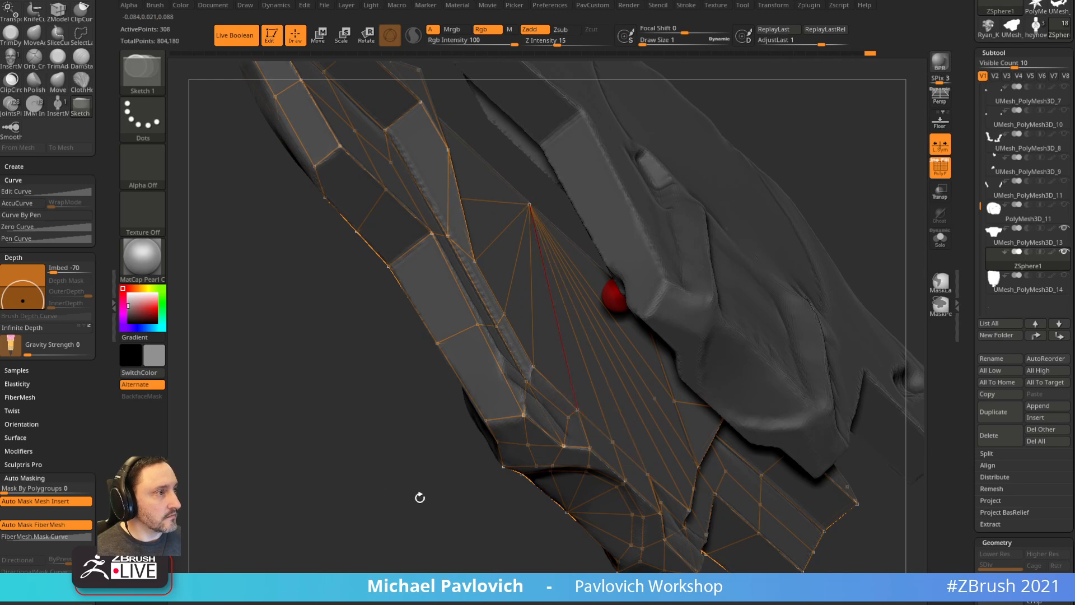
- Preview the skinned body shell and inspect the UMesh_PolyMesh3D_14 subtool in isolation
key("a")
right_click_drag(353, 466, 855, 284)
left_click(936, 241)
left_click(1002, 277)
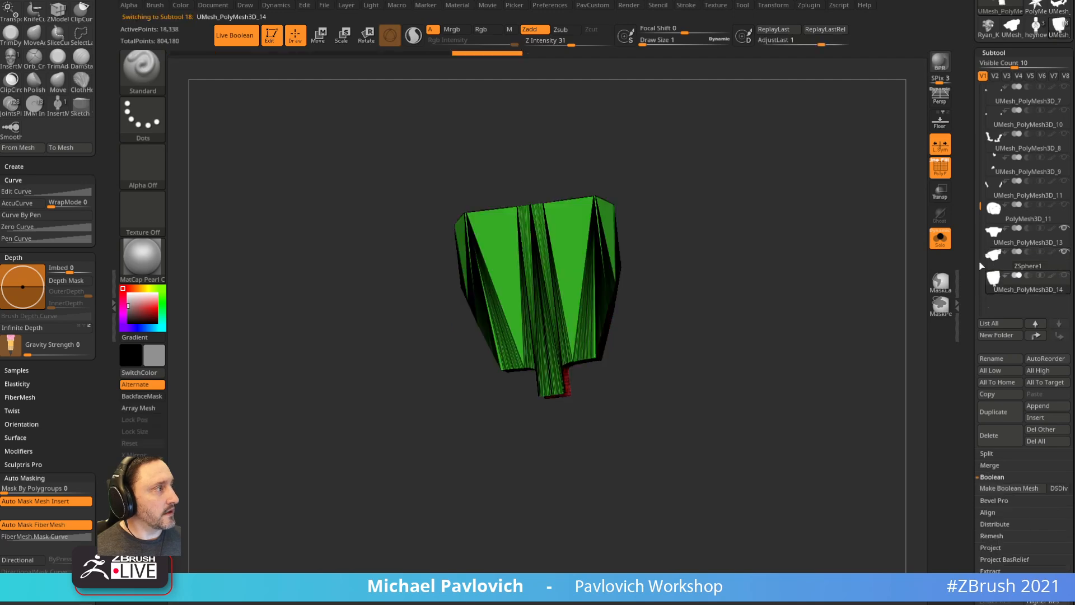
right_click_drag(925, 238, 854, 271)
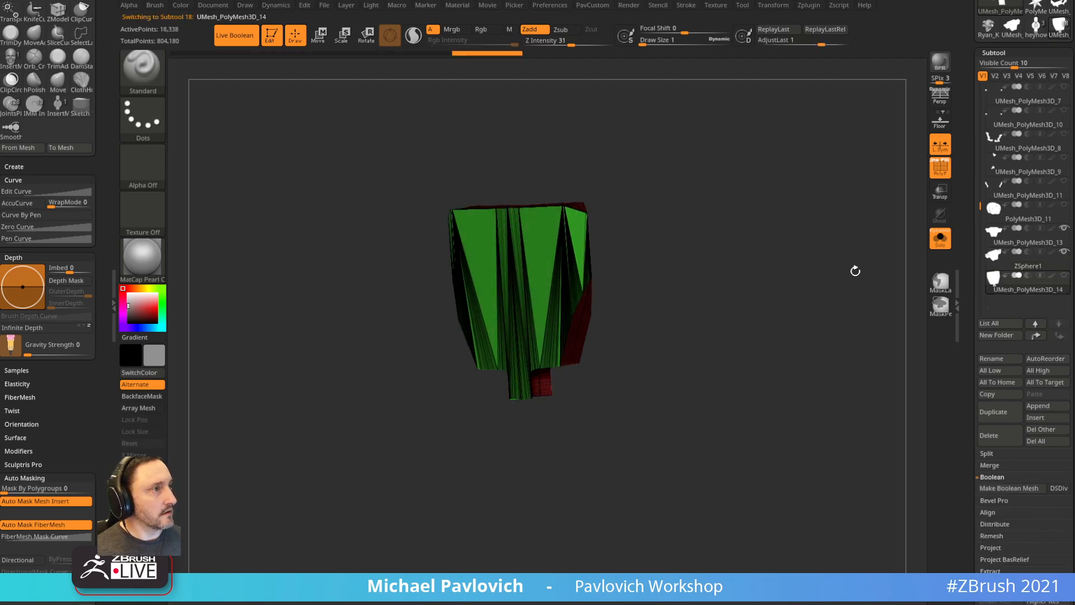
- Isolate the UMesh_PolyMesh3D_13 body mesh, turn off its polyframe display, and hide its second body copy
left_click(1013, 267)
left_click(1008, 242)
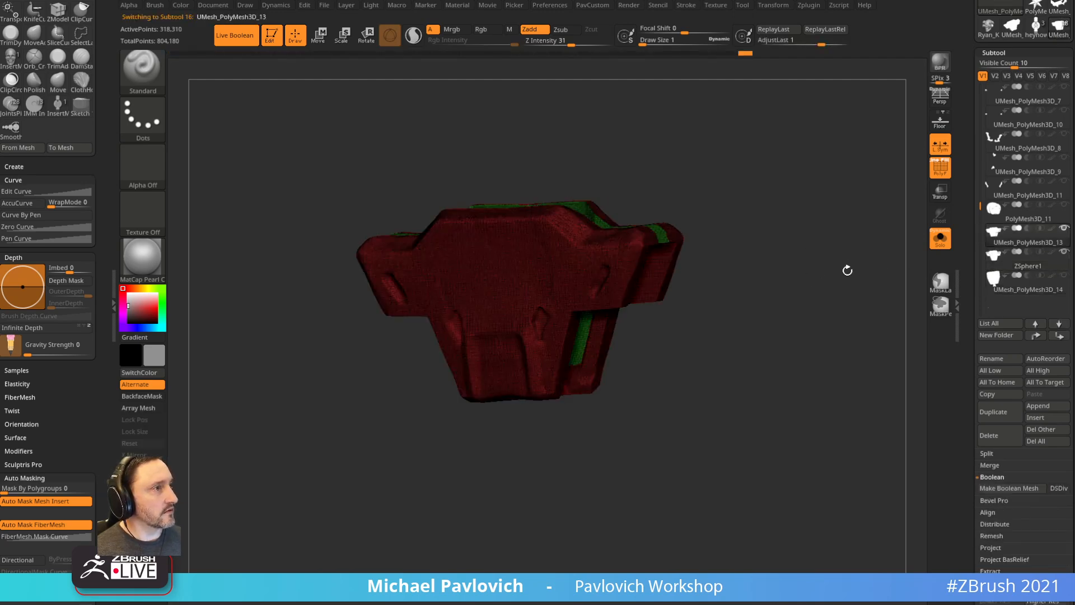
left_click(939, 171)
mouse_move(843, 252)
right_mouse_down()
mouse_move(808, 276)
mouse_move(742, 259)
right_mouse_up()
key("ctrl+shift")
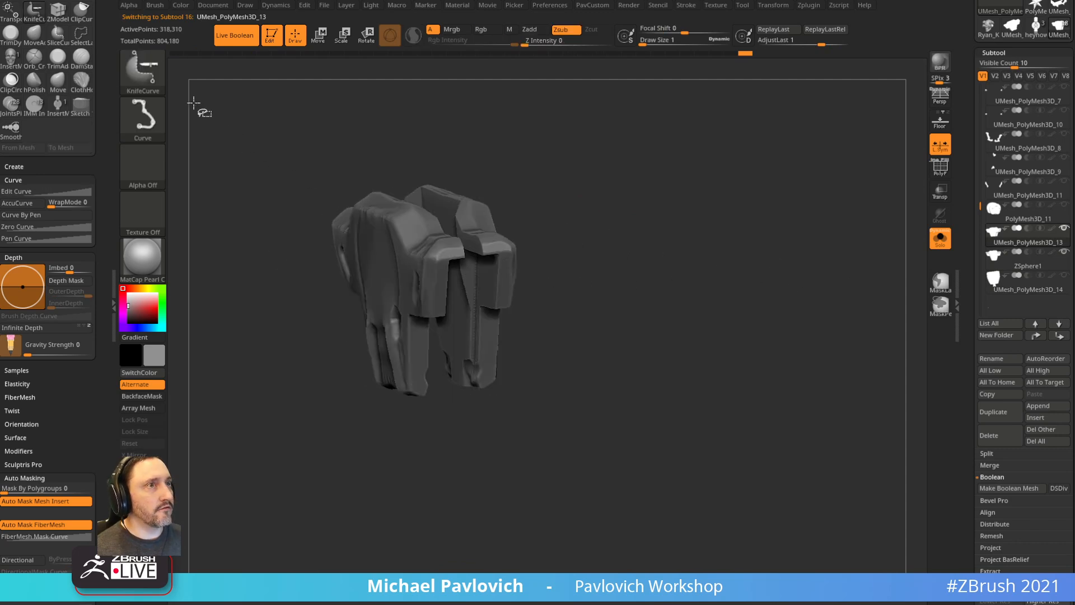
key("b")
left_click(385, 91, "ctrl+shift")
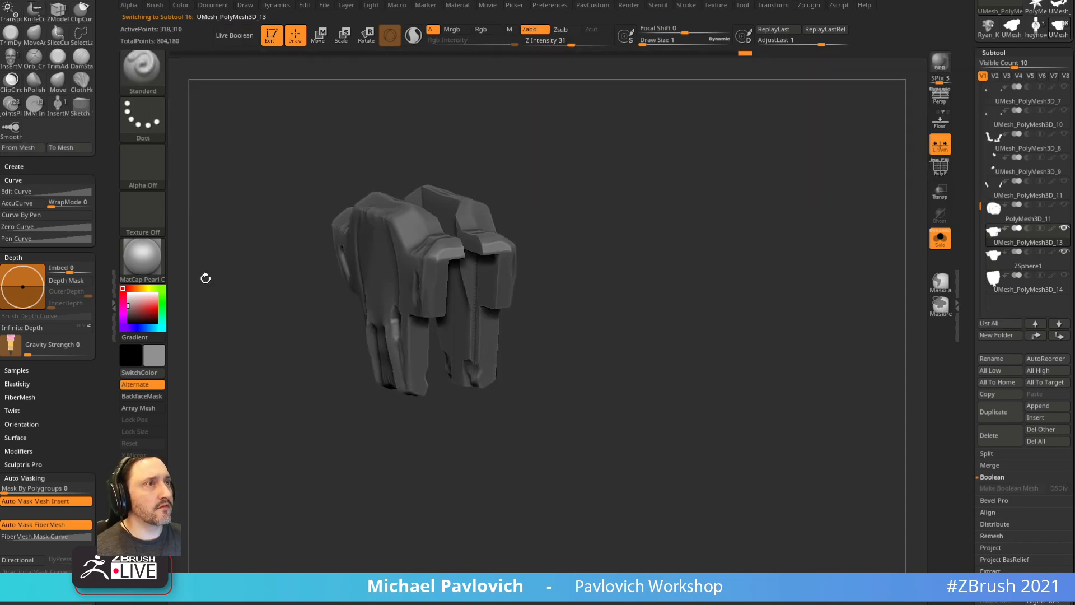
left_click(400, 216, "ctrl+shift")
left_click(728, 236, "ctrl+shift")
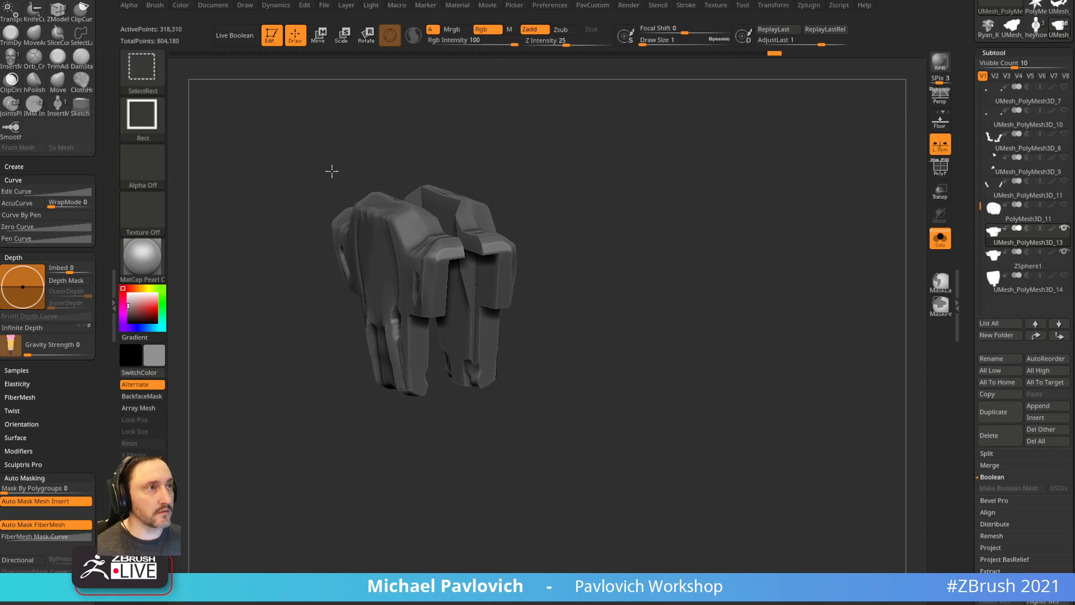
left_click(368, 212, "ctrl+shift")
mouse_move(634, 217)
right_mouse_down()
mouse_move(758, 274)
mouse_move(445, 279)
right_mouse_up()
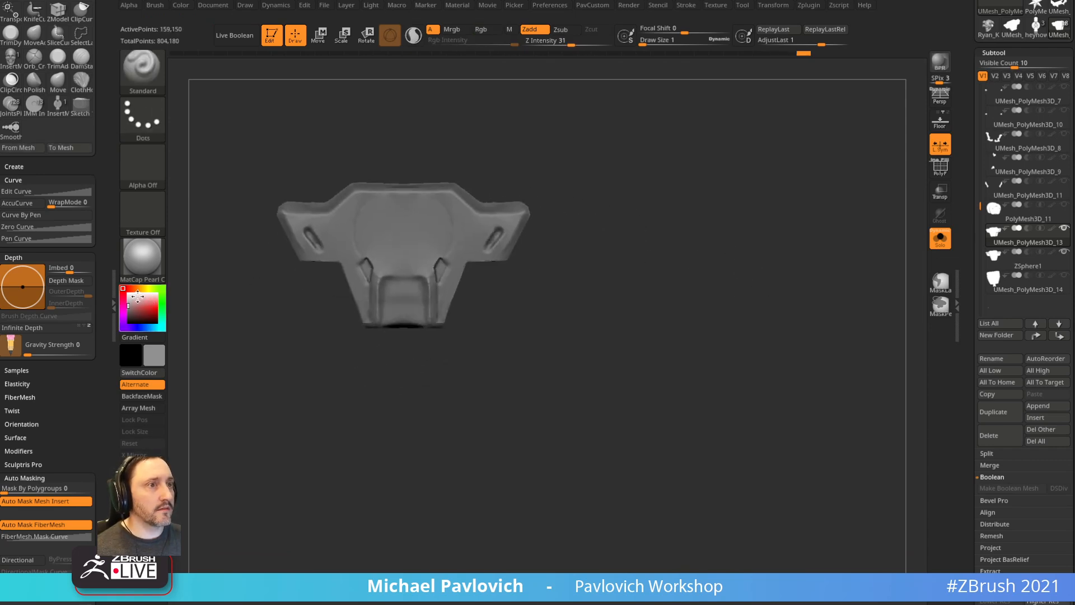
- Leave three snapshots of the isolated body on the canvas, showing it from different angles side by side
right_click_drag(538, 240, 597, 240)
right_click_drag(598, 241, 612, 230)
key("shift+s")
right_click_drag(556, 208, 743, 219, "alt")
key("shift+s")
right_click_drag(743, 218, 758, 220)
key("shift+s")
right_click_drag(775, 128, 763, 323, "alt")
right_click_drag(763, 323, 813, 289)
- Make an adaptive skin from ZSphere1, insert it as a subtool, and show the complete hanger model
left_click(1038, 268)
key("3")
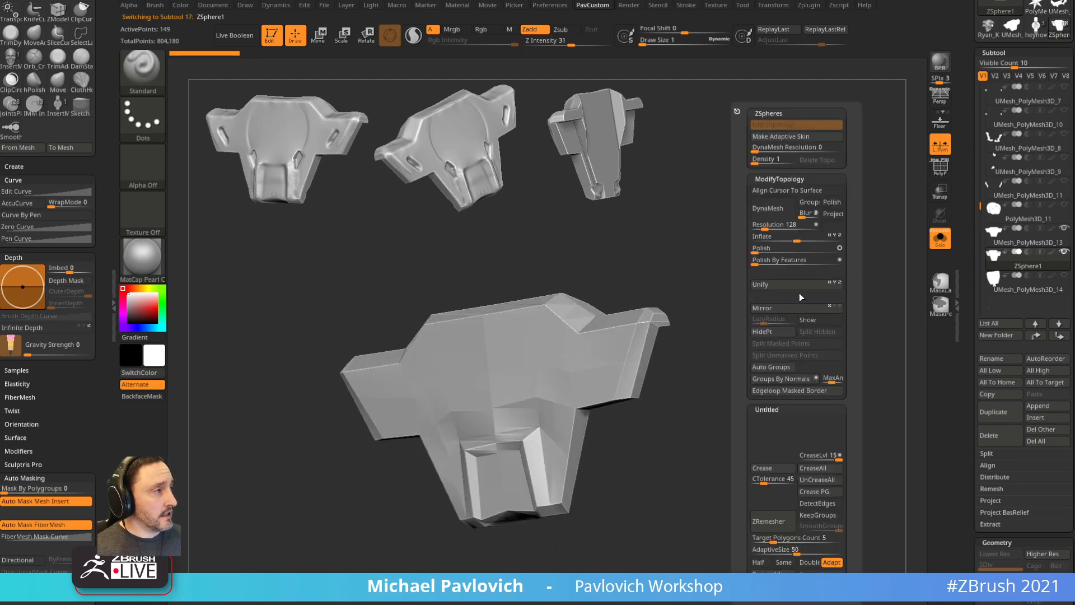
left_click(787, 138)
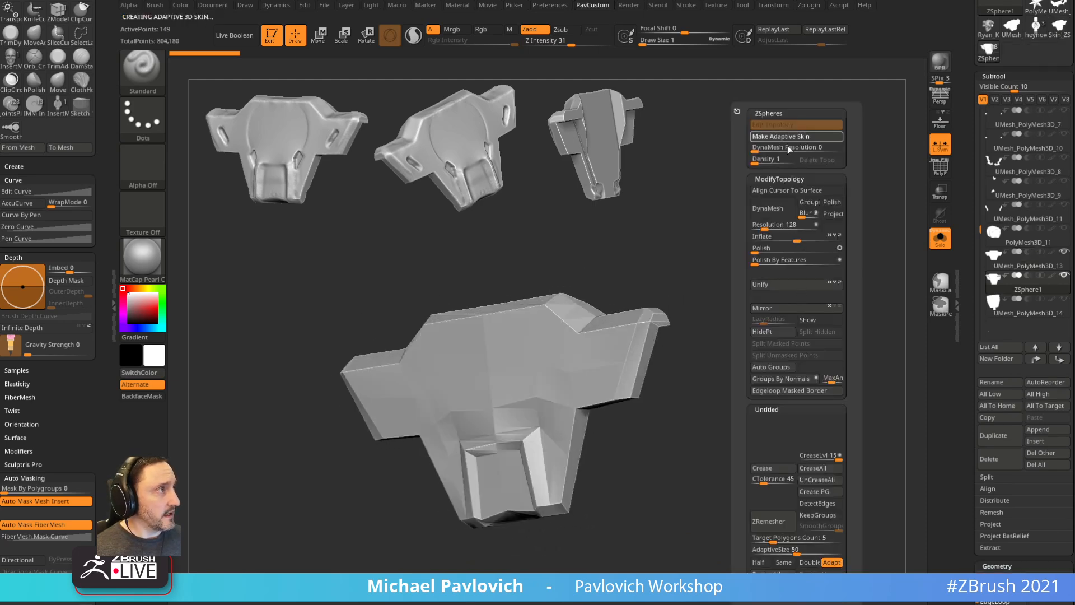
left_click(1037, 442)
left_click(748, 408)
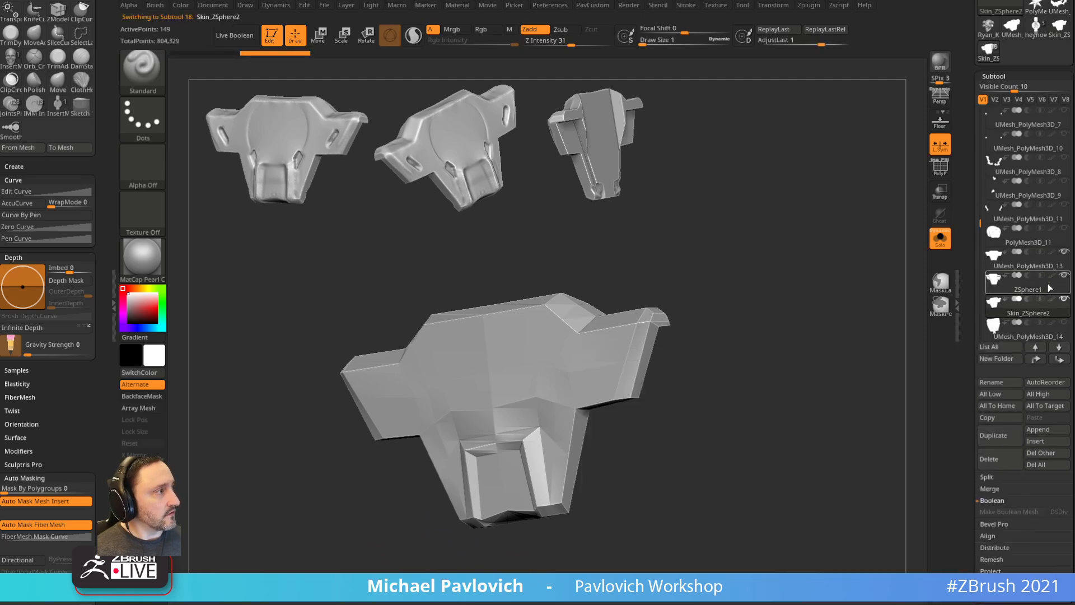
left_click(940, 238)
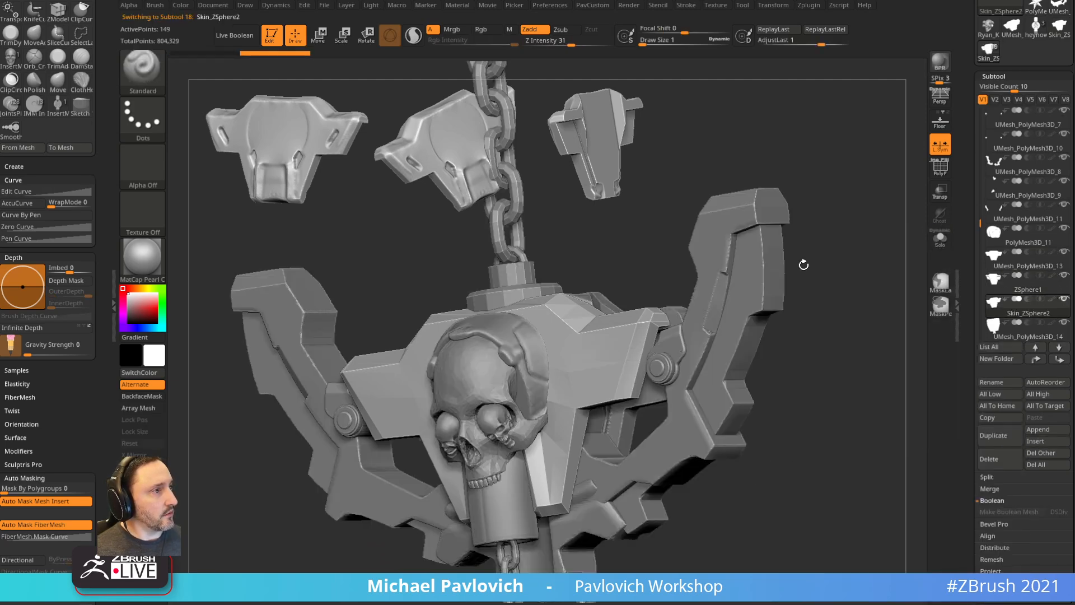
left_click_drag(803, 264, 783, 318)
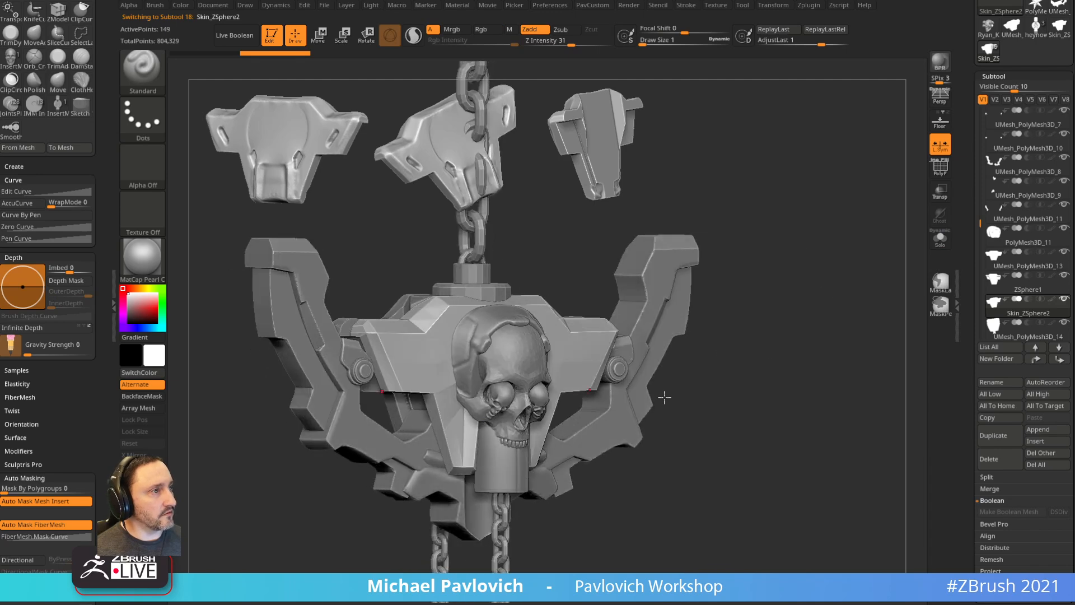
left_click_drag(799, 372, 816, 366)
- Move ZSphere1 and PolyMesh3D_11 to the end of the subtool list, delete ZSphere1, and show only PolyMesh3D_11
left_click(1059, 359)
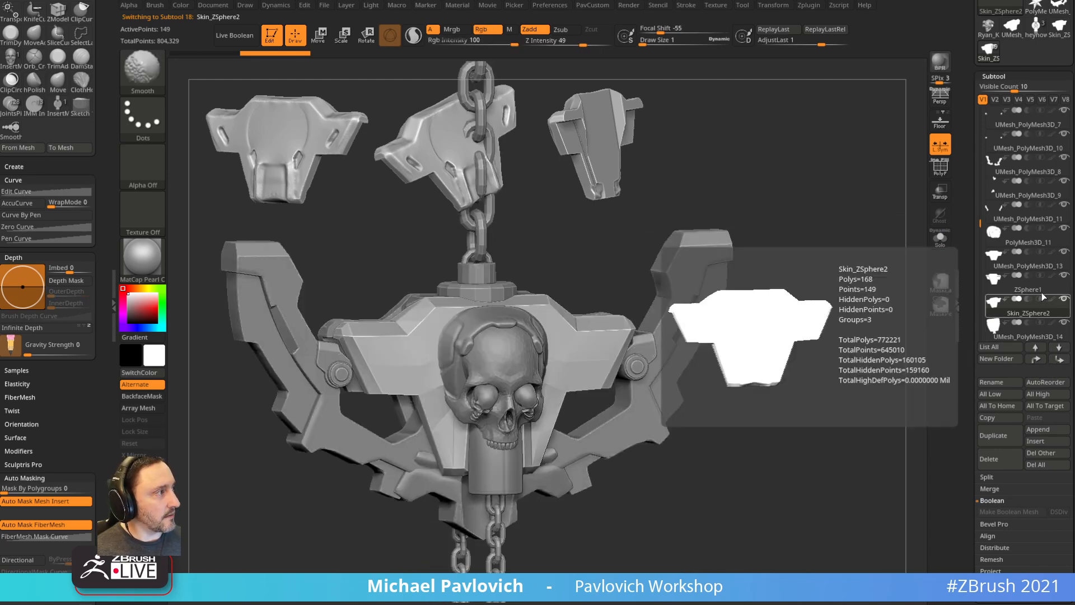
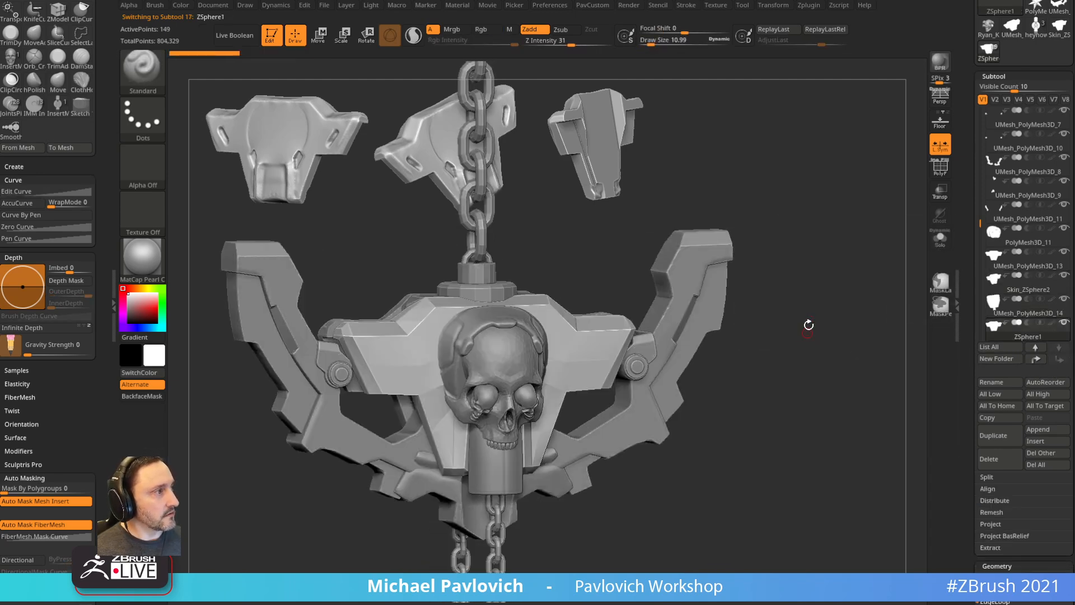
left_click(1059, 359)
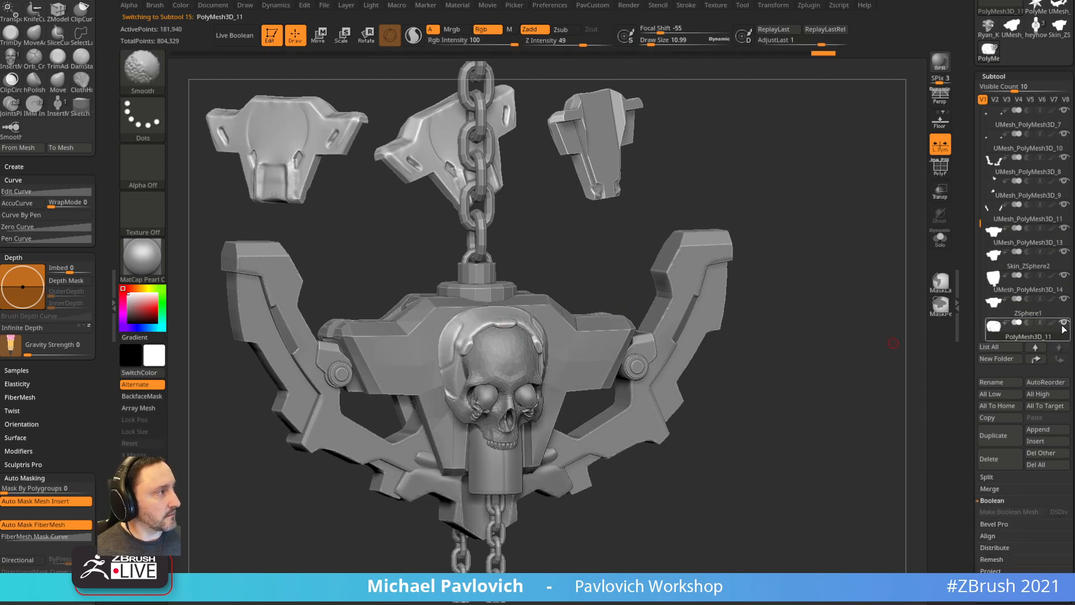
left_click(1063, 298)
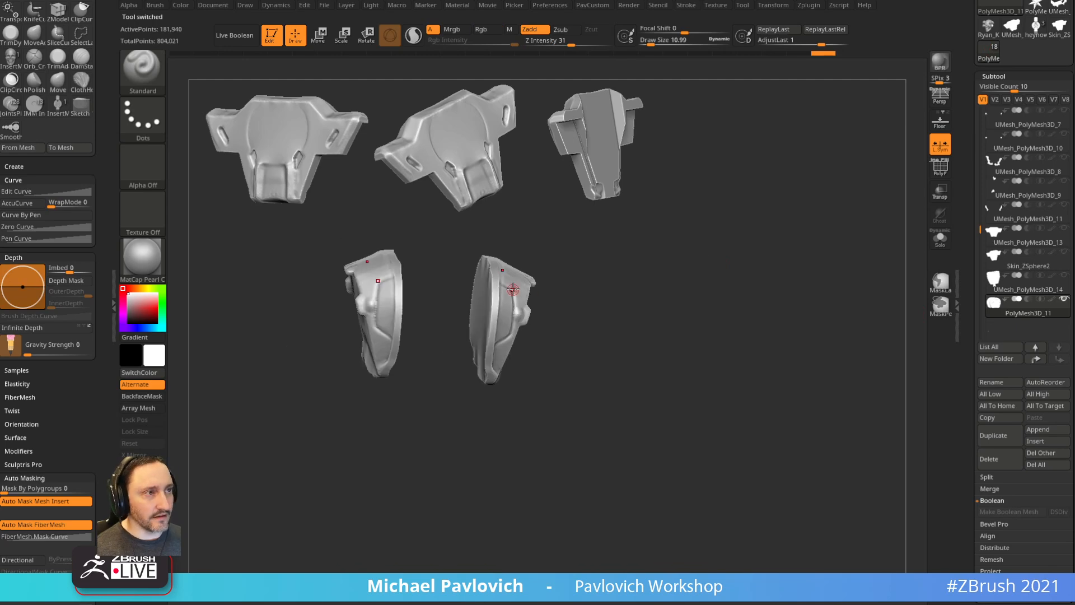
- Isolate one of the two curved shells in PolyMesh3D_11 and delete the hidden copy
left_click(504, 356, "ctrl+shift")
key("ctrl+shift+a")
key("space")
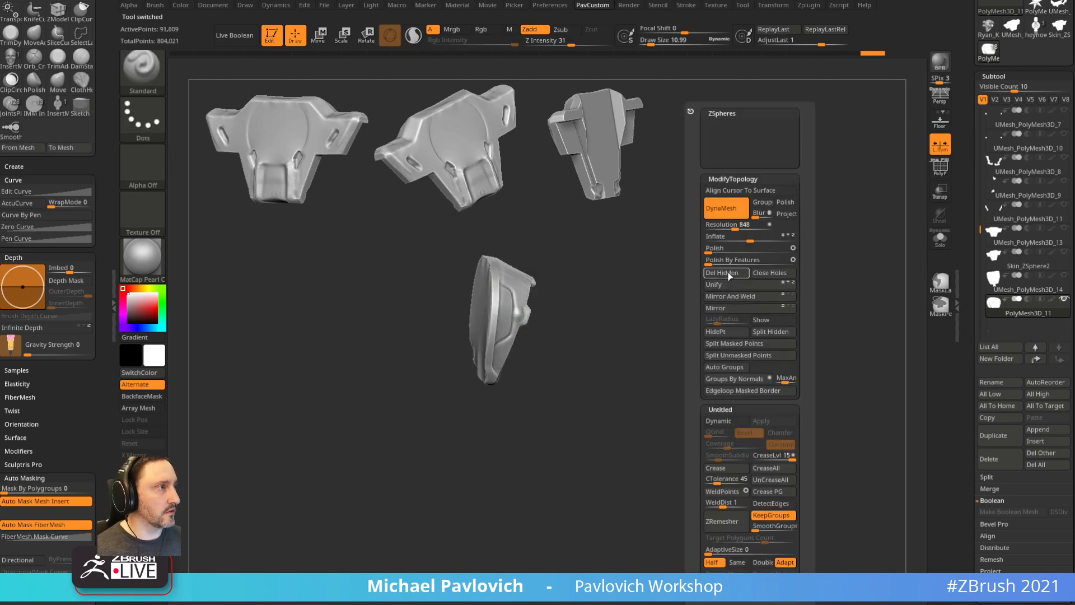
left_click(728, 273)
left_click(775, 5)
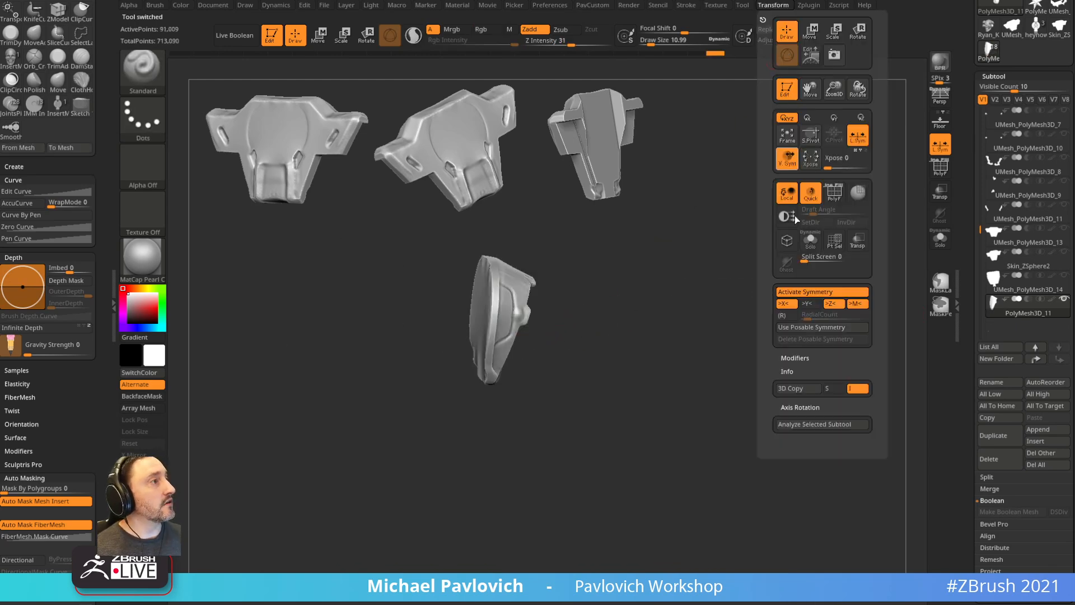
left_click_drag(665, 331, 661, 303, "shift")
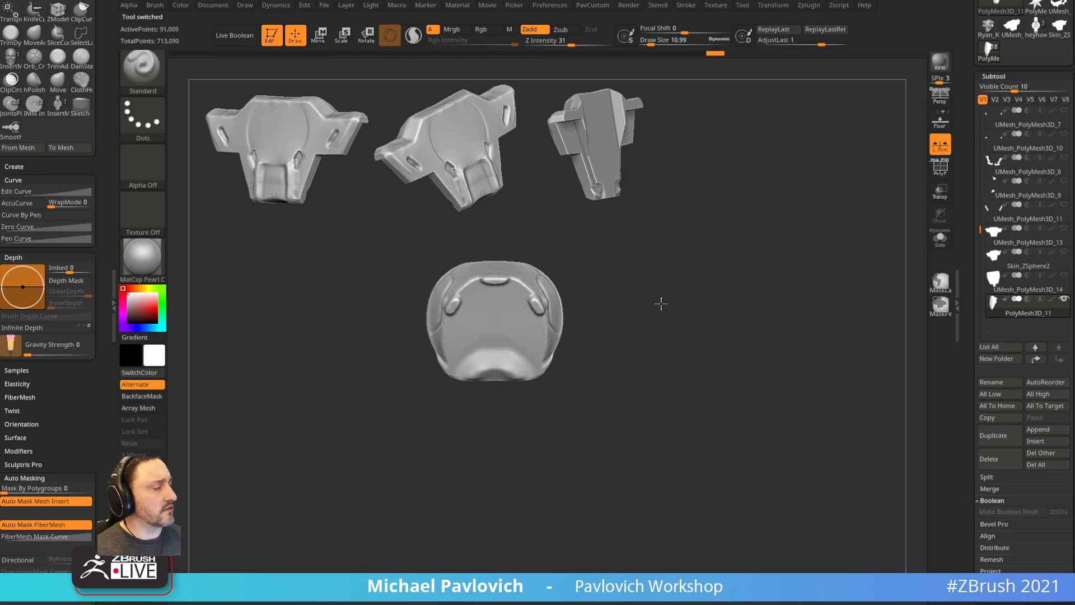
- Insert a Cylinder16 primitive on the remaining shell and reposition it over the shell's centre
mouse_move(719, 266)
left_mouse_down("alt")
mouse_move(720, 276)
mouse_move(738, 253)
left_mouse_up("alt")
key("i")
key("m")
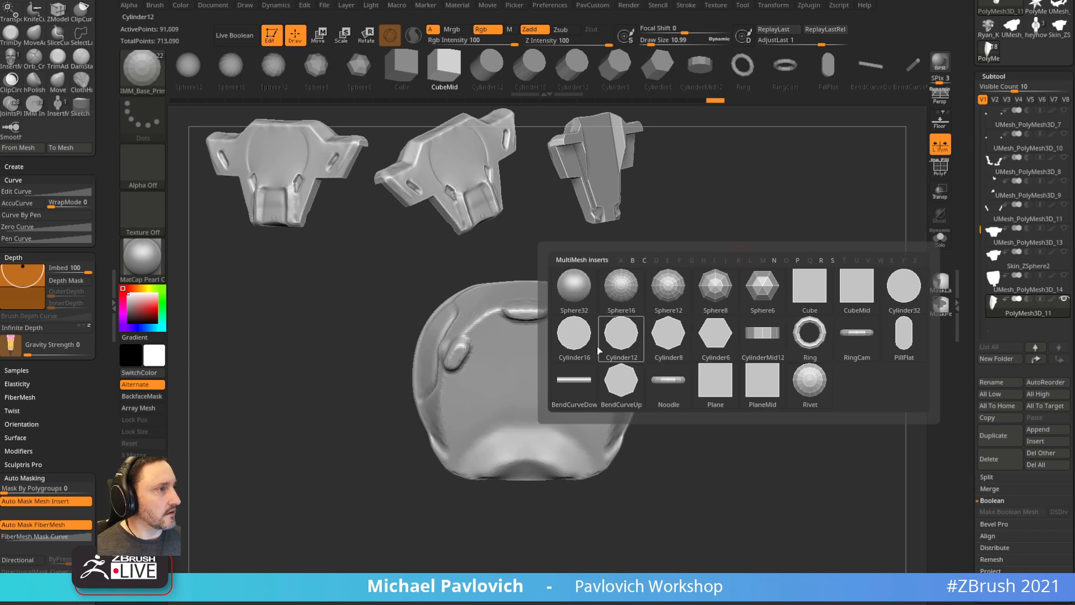
left_click(575, 336)
left_click_drag(529, 359, 541, 428)
left_click_drag(691, 313, 770, 301)
key("w")
left_click_drag(597, 339, 549, 299)
left_click_drag(657, 283, 698, 273, "shift")
key("q")
- Split the inserted cylinder from the shell into its own subtool using the masked points
left_click_drag(815, 285, 773, 290)
key("2")
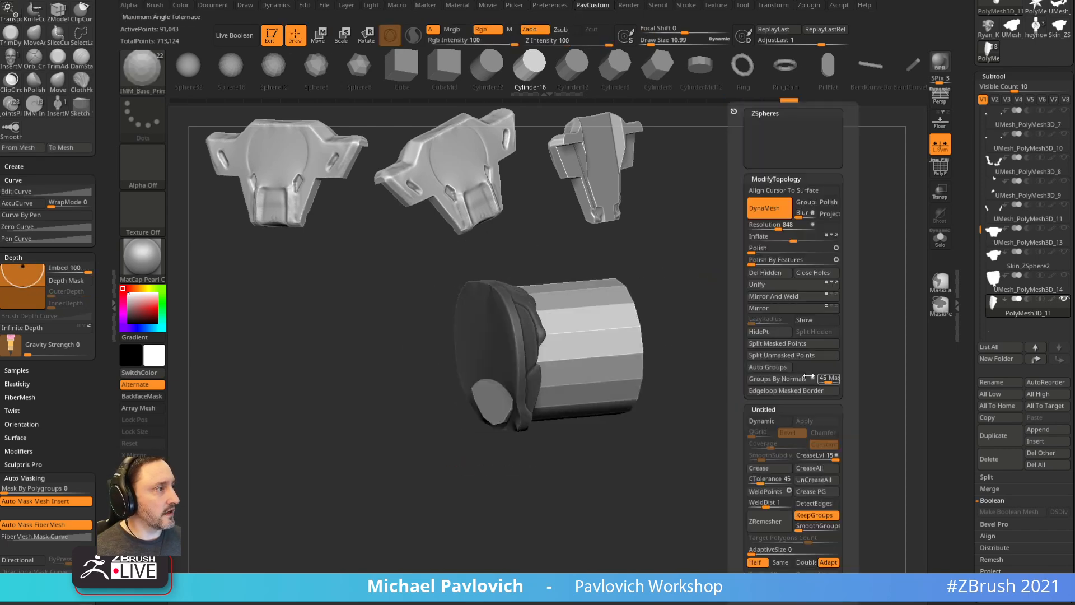
left_click(797, 345)
- Align the cylinder with the shell's outline and scale its depth down to 0.1
left_click_drag(784, 330, 733, 349, "shift")
key("w")
left_click_drag(568, 372, 547, 343)
left_click_drag(642, 287, 675, 303, "shift")
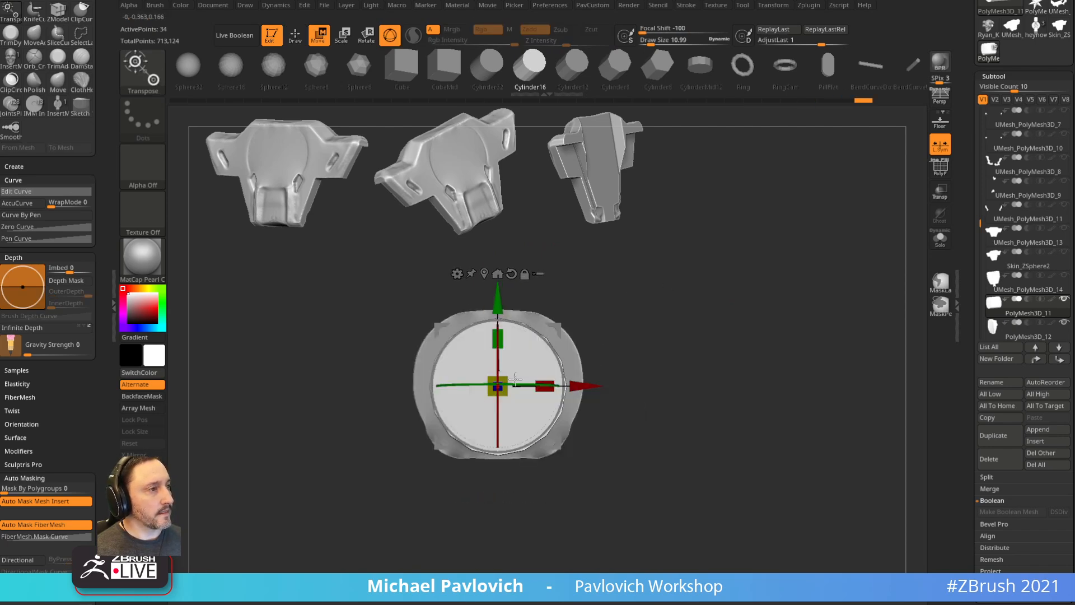
key("q")
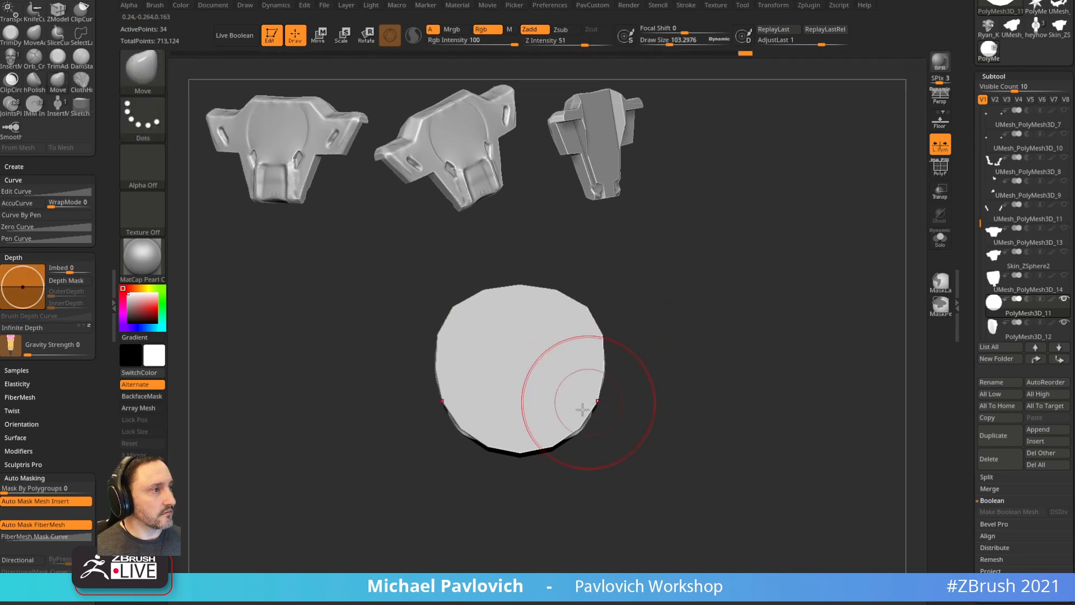
left_click_drag(730, 309, 696, 307, "shift")
key("w")
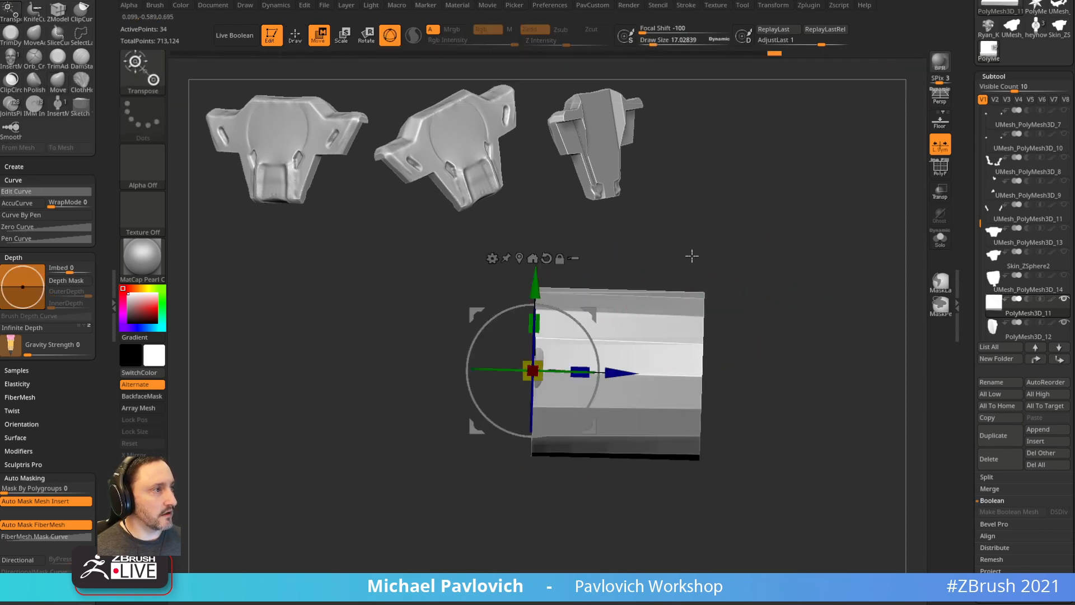
left_click_drag(580, 376, 476, 378)
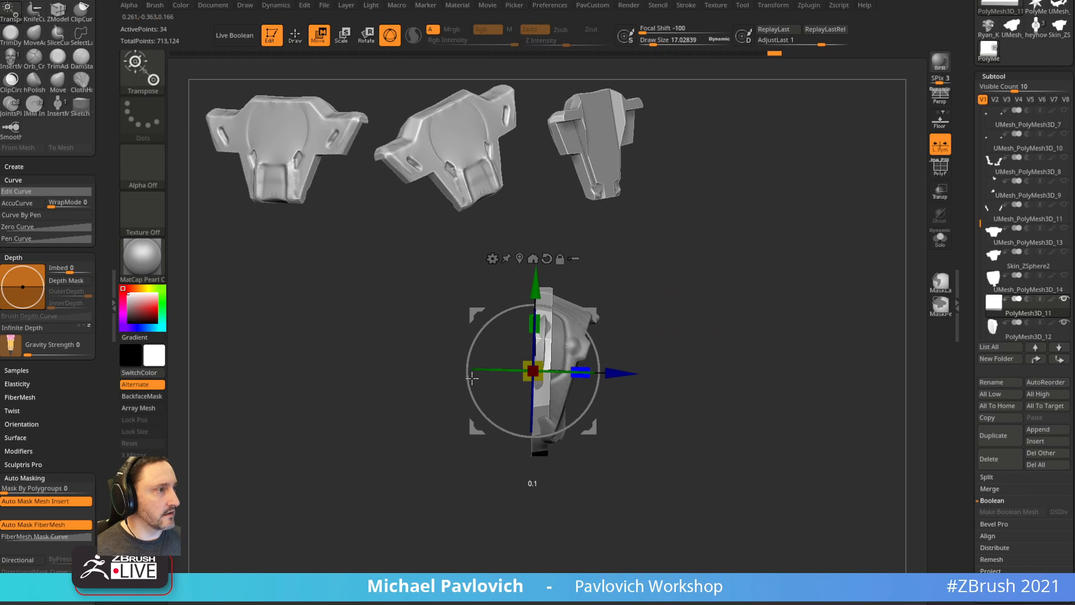
- Reshape the disc's outline with the Move brush to follow the shell's silhouette and its flat lower edge
mouse_move(593, 288)
left_mouse_down()
mouse_move(667, 285)
mouse_move(674, 269)
mouse_move(669, 297)
left_mouse_up()
key("q")
key("s")
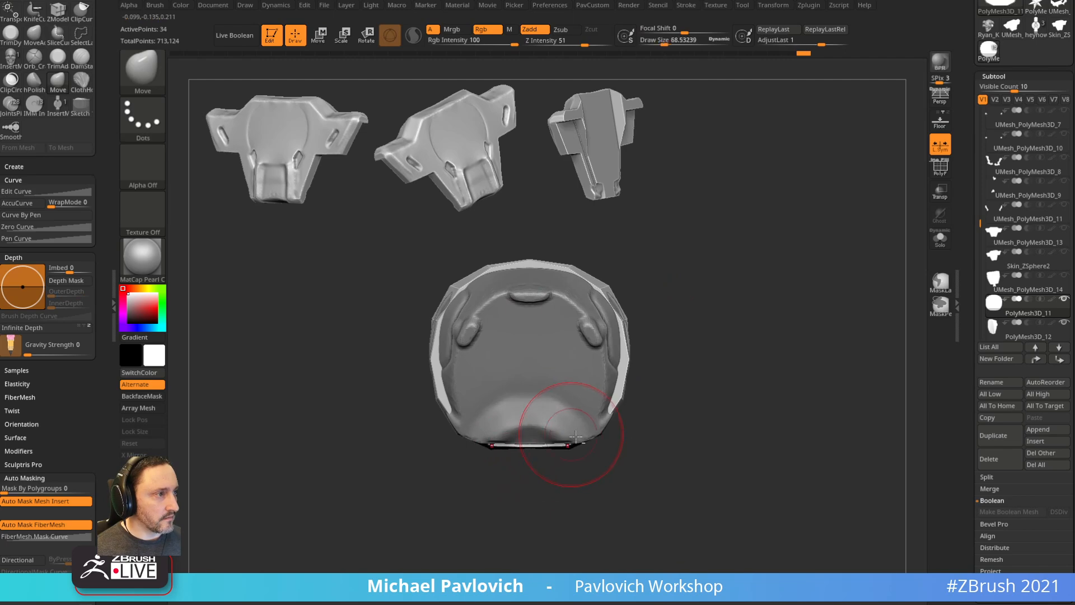
key("s")
left_click(558, 446)
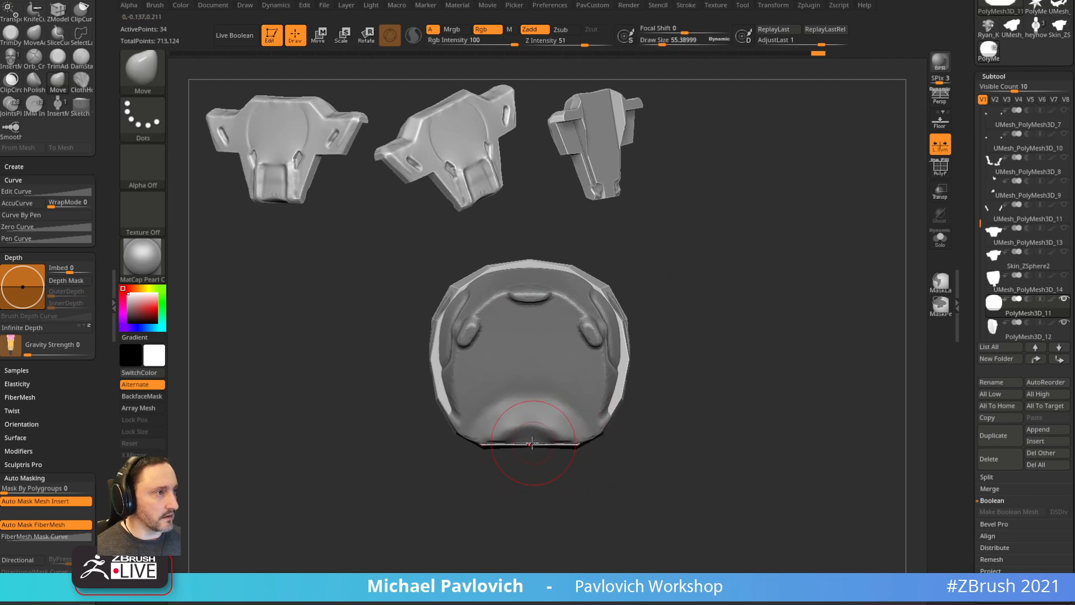
left_click_drag(532, 444, 699, 339)
- Thin the disc further by scaling its depth by about 0.73
left_click_drag(695, 301, 710, 297, "shift")
key("w")
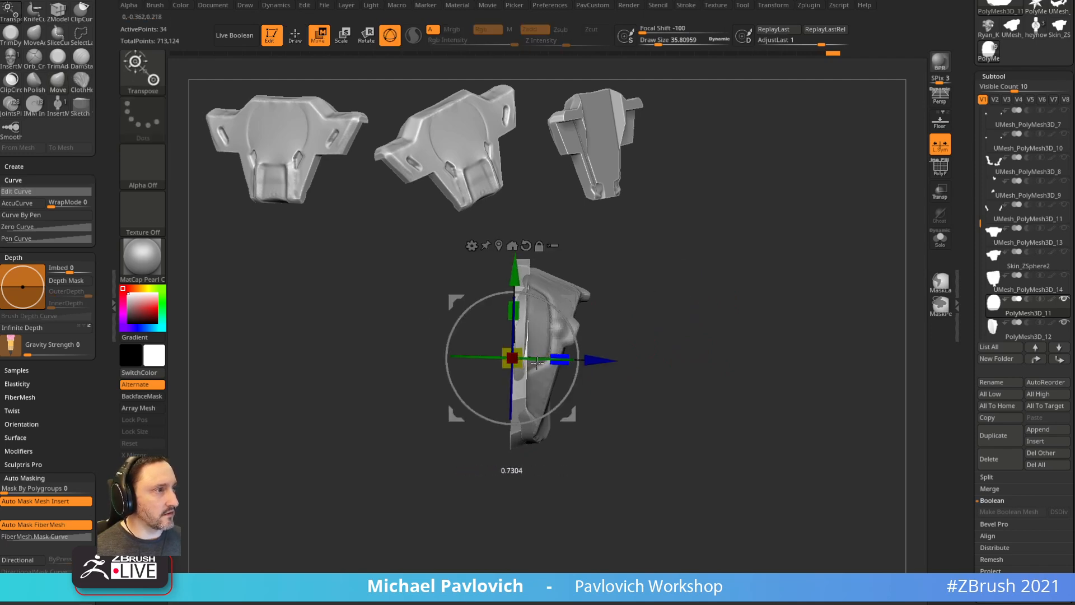
key("q")
- Turn on polyframe display and assign polygroups to the disc by its normals
left_click_drag(614, 305, 668, 274)
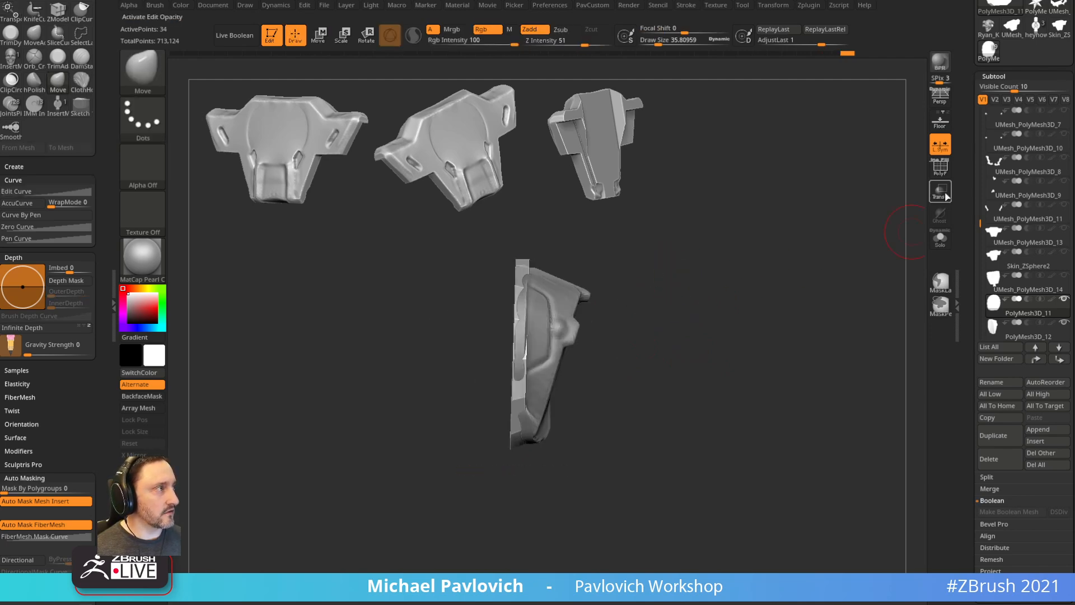
left_click(941, 171)
left_click_drag(827, 217, 811, 236)
key("3")
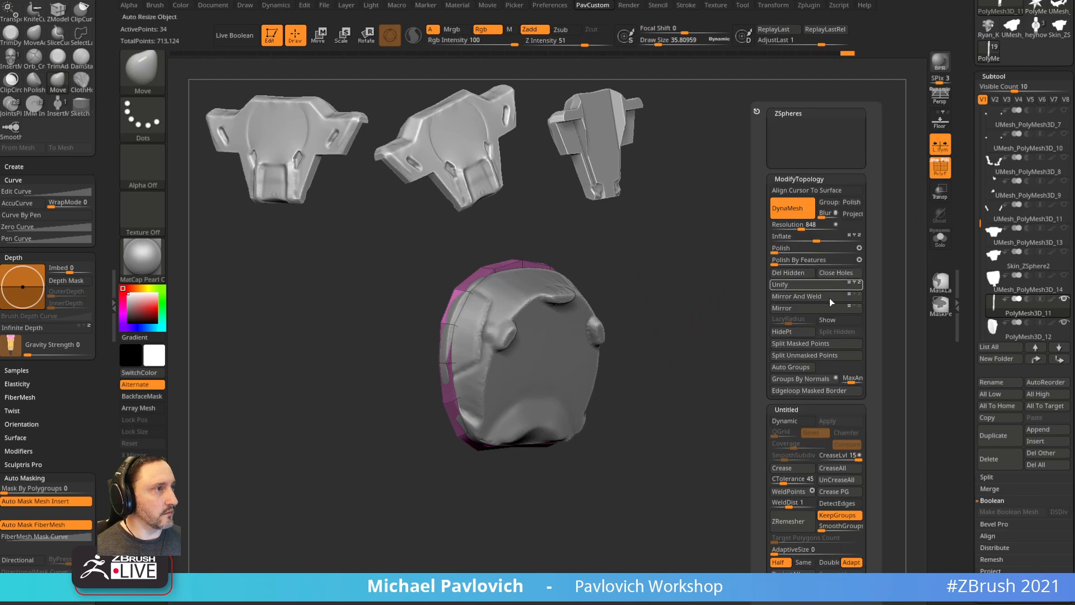
left_click(805, 379)
- Centre the unlocked gizmo on the disc's cap polygroup and extrude that cap forward through the shell
left_click(941, 239)
left_click_drag(799, 291, 700, 280)
key("w")
left_click(499, 385, "alt")
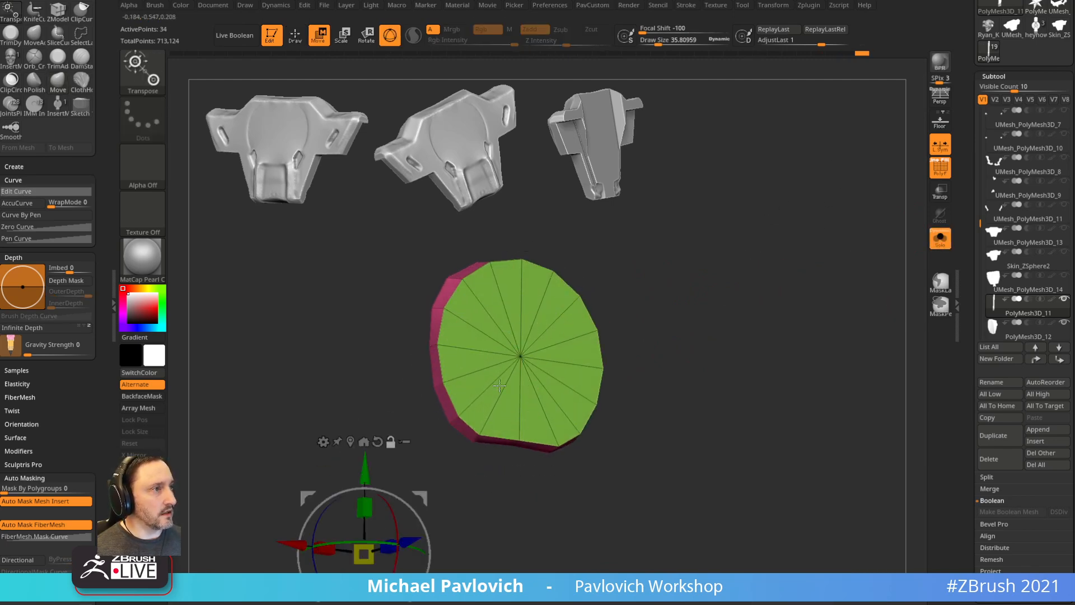
left_click(521, 357, "alt")
left_click(940, 240)
left_click_drag(820, 268, 806, 274)
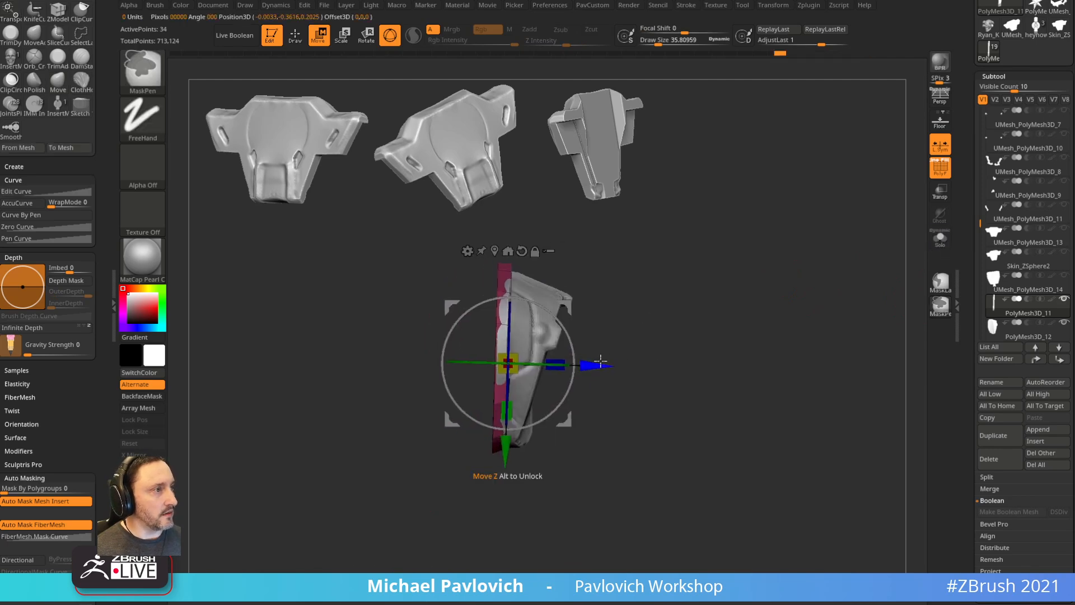
left_click_drag(600, 361, 617, 363, "ctrl")
- Place the gizmo pivot at the extruded cap's lower edge and scale the cap's width by about 0.77
left_click_drag(516, 453, 521, 477, "alt")
left_click_drag(719, 316, 659, 293)
left_click_drag(572, 444, 546, 444)
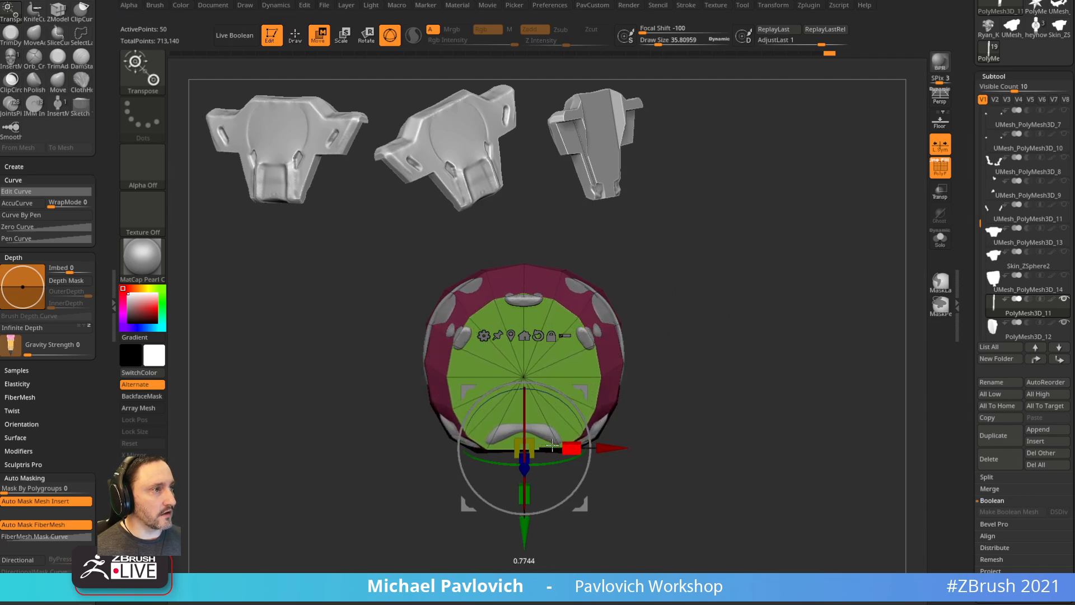
- Set the ZModeler edge action to insert multiple edge loops with interactive elevation
key("q")
left_click_drag(675, 305, 733, 259)
key("b")
key("z")
key("m")
key("space")
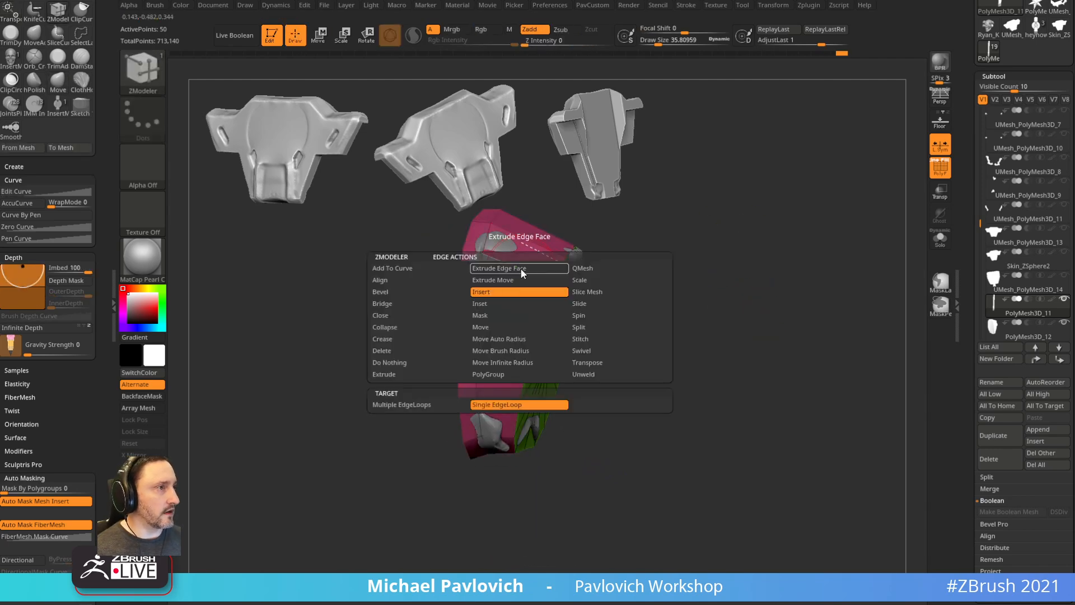
left_click(434, 405)
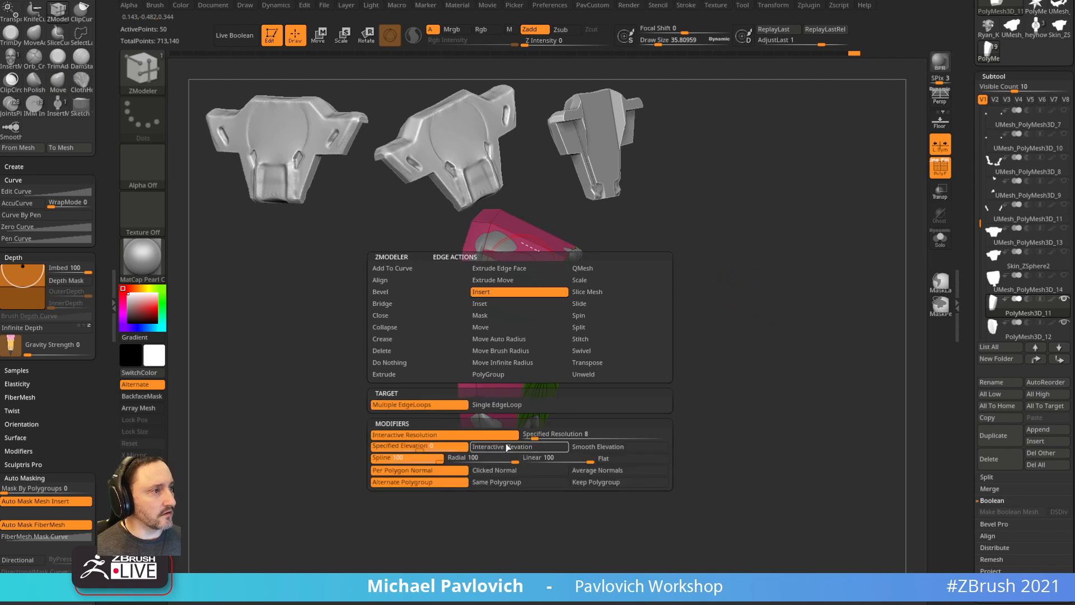
left_click(507, 447)
- Try inserting a rounded edge loop around the shell's tapered side wall and undo it
left_click_drag(679, 281, 723, 278)
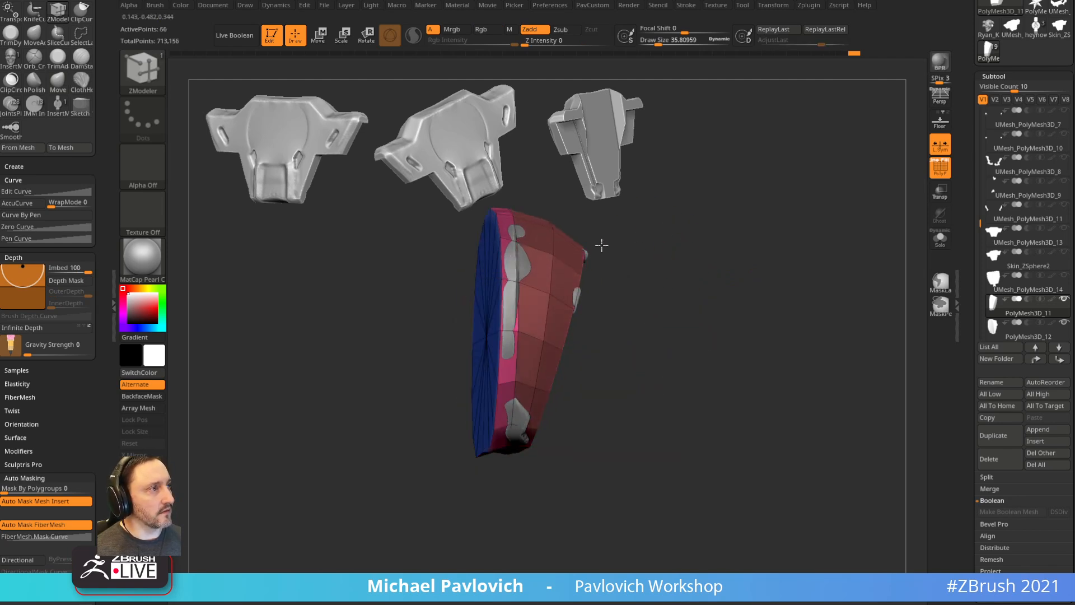
left_click_drag(598, 251, 681, 259)
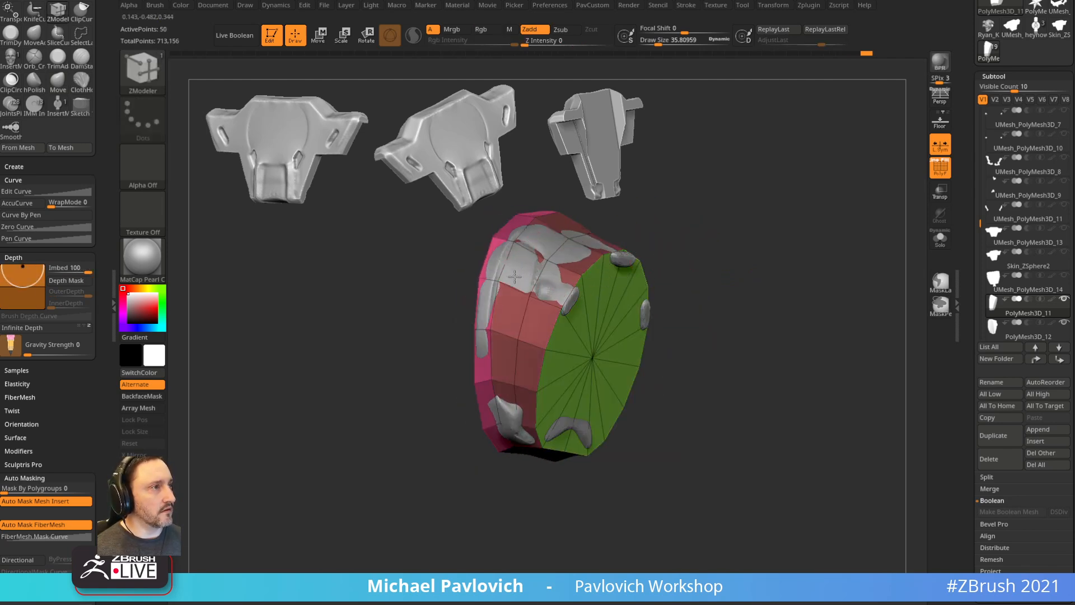
key("ctrl+z")
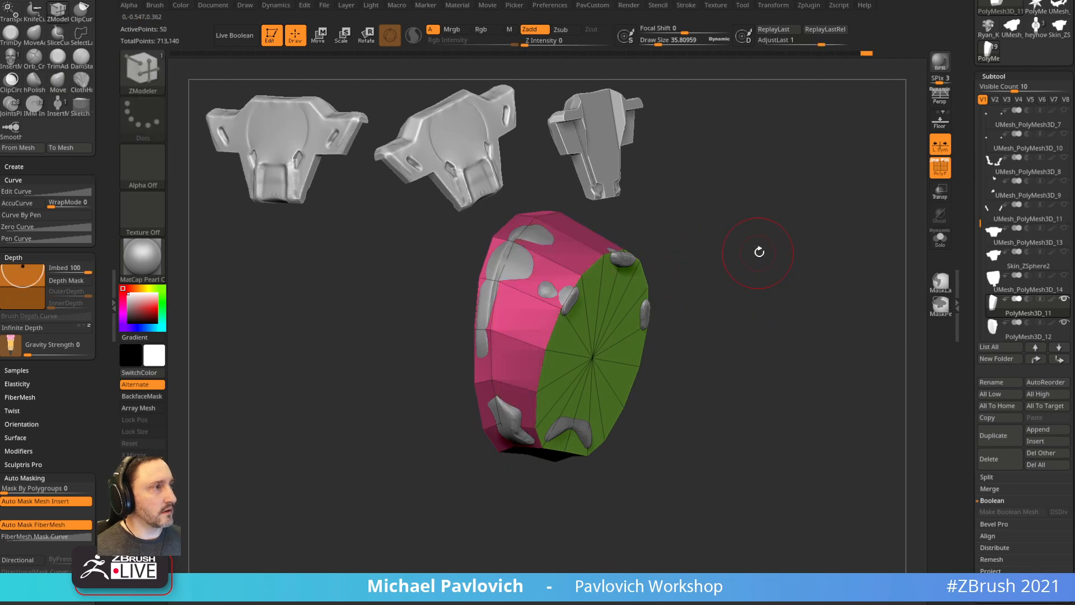
- Nudge the tapered shell's outline toward the underlying sculpt using the Move brush at a draw size of about 62
mouse_move(760, 252)
left_mouse_down()
mouse_move(732, 244)
mouse_move(775, 237)
mouse_move(772, 257)
mouse_move(758, 240)
mouse_move(758, 209)
mouse_move(787, 221)
mouse_move(773, 238)
mouse_move(758, 190)
mouse_move(744, 229)
left_mouse_up()
key("s")
key("b")
key("m")
key("v")
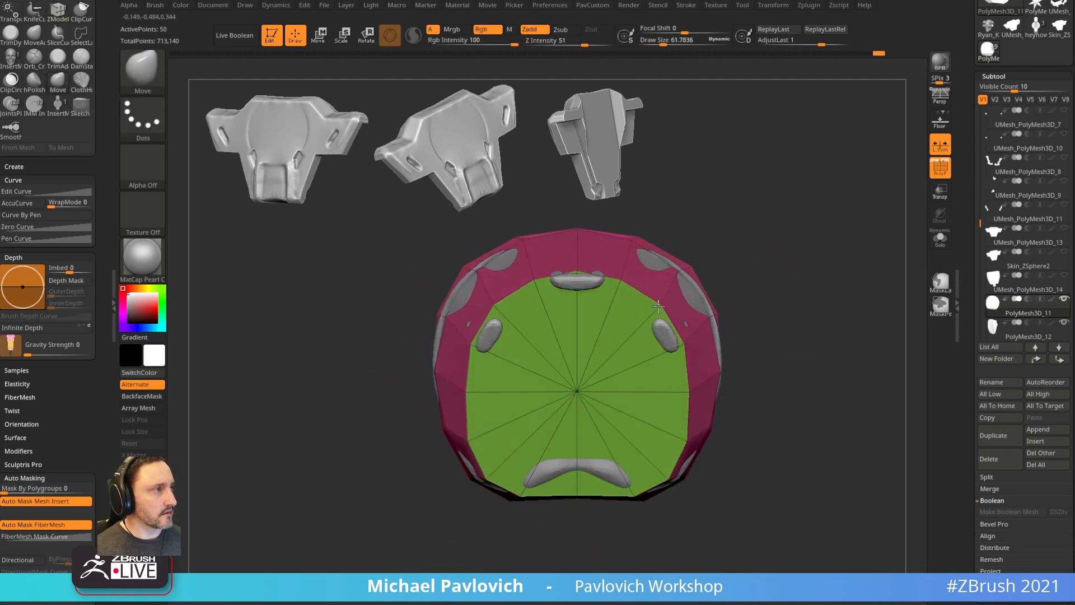
- Isolate the shell with Solo and bring up the ZModeler edge actions on its side wall
left_click_drag(768, 241, 801, 245)
key("space")
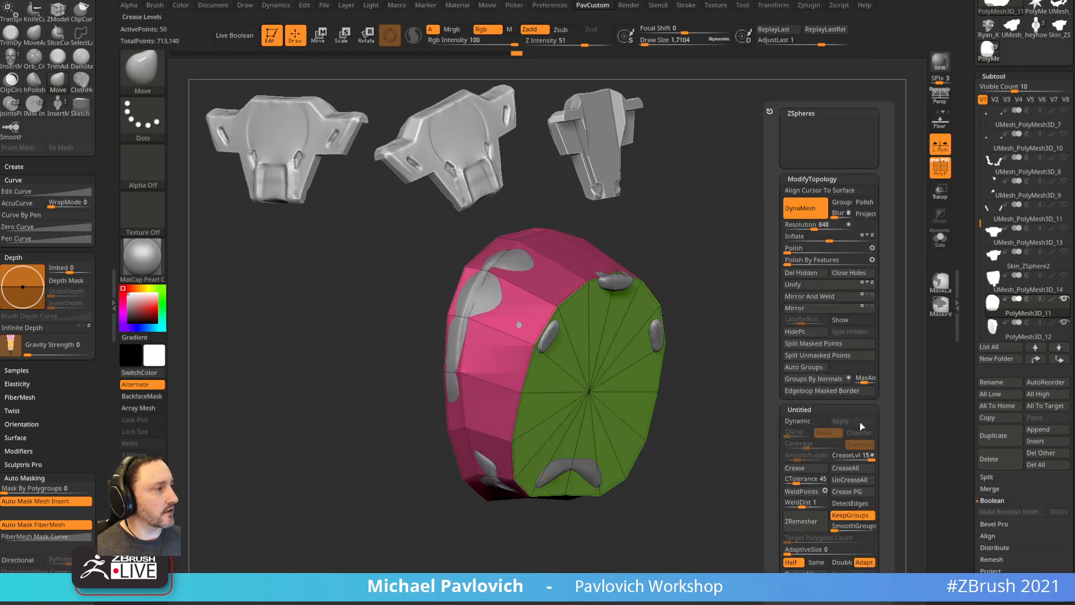
left_click_drag(622, 302, 636, 301)
key("b")
key("z")
key("m")
key("space")
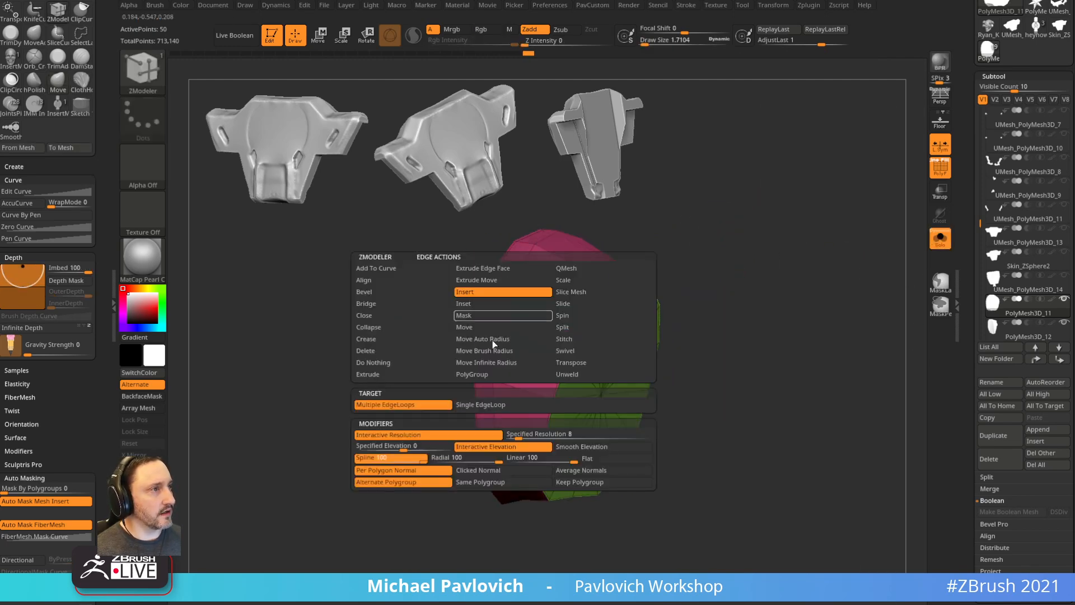
- Crease the rounded block's edges along its polygroup borders
left_click(472, 373)
key("space")
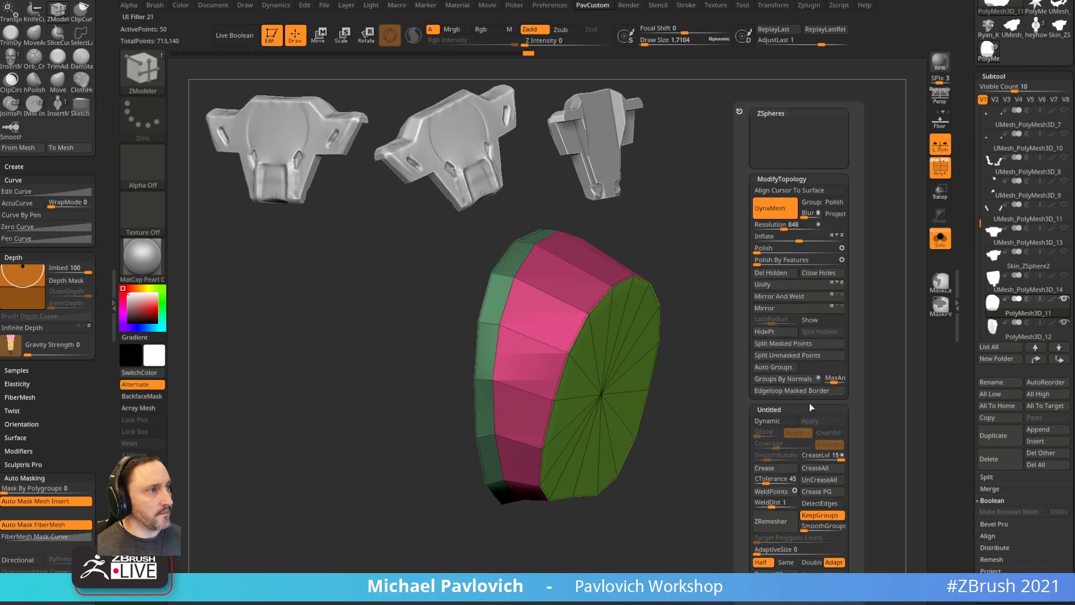
left_click(820, 493)
- Adjust the lower corner of the rounded block's back outline with the Move brush
mouse_move(694, 240)
right_mouse_down()
mouse_move(760, 259)
mouse_move(712, 260)
right_mouse_up()
key("s")
left_click(533, 433)
key("b")
key("m")
key("v")
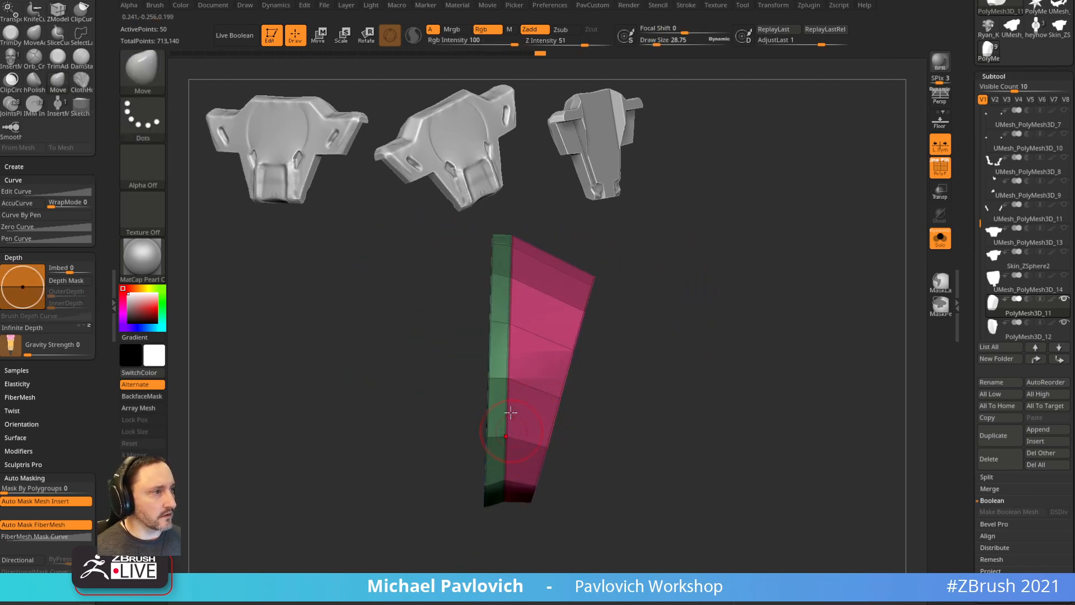
mouse_move(559, 456)
right_mouse_down("alt")
mouse_move(546, 409)
mouse_move(566, 461)
mouse_move(525, 468)
mouse_move(589, 469)
mouse_move(635, 445)
right_mouse_up("alt")
key("s")
left_click(482, 454)
left_click_drag(366, 435, 363, 414)
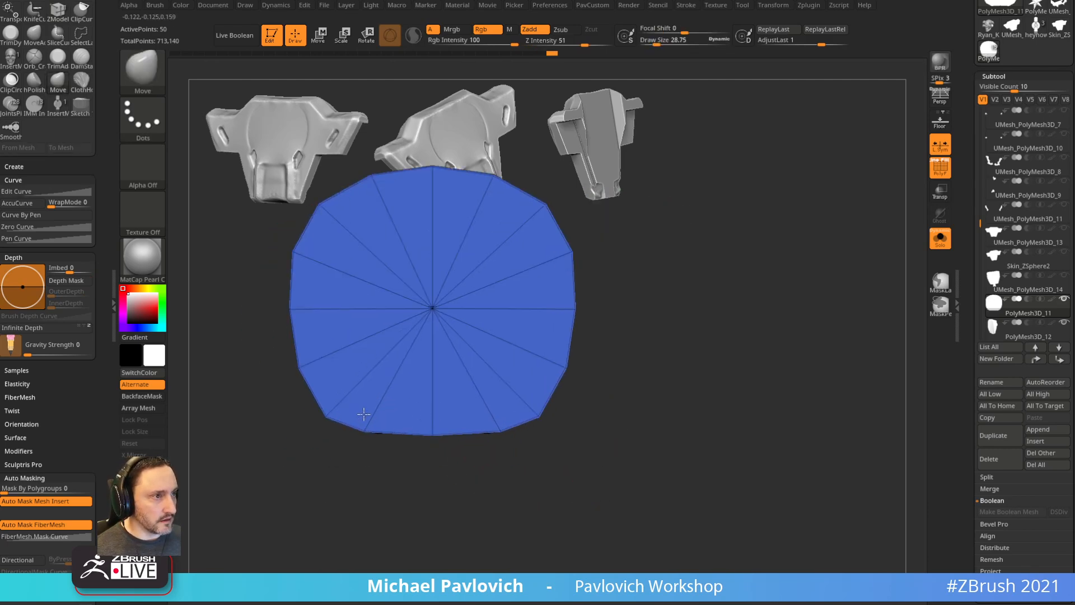
right_click_drag(672, 348, 707, 300, "ctrl")
right_click_drag(707, 300, 722, 263)
right_click_drag(722, 263, 757, 315, "alt")
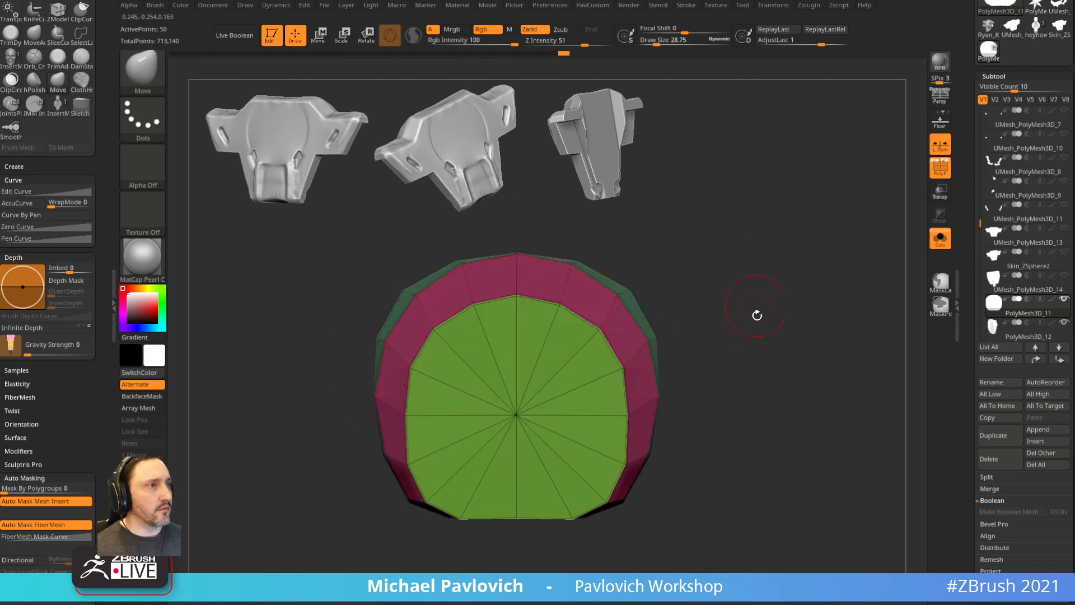
- Crease the lower corner edges of the rounded block with the ZModeler brush
mouse_move(734, 262)
right_mouse_down()
mouse_move(742, 240)
mouse_move(728, 269)
right_mouse_up()
key("b")
key("z")
key("m")
right_click_drag(487, 449, 488, 411)
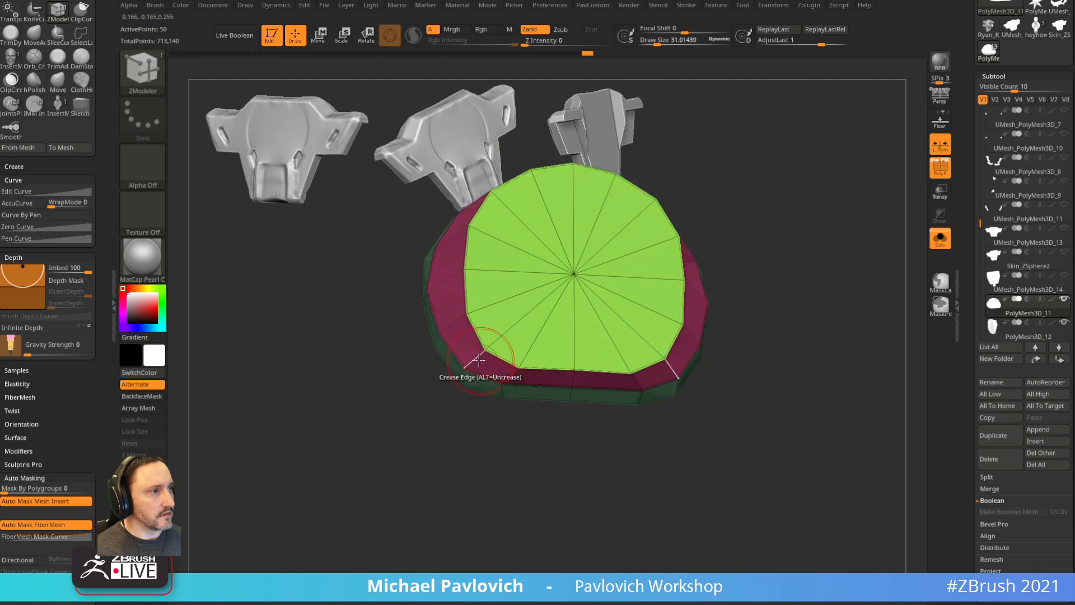
right_click_drag(518, 471, 499, 392)
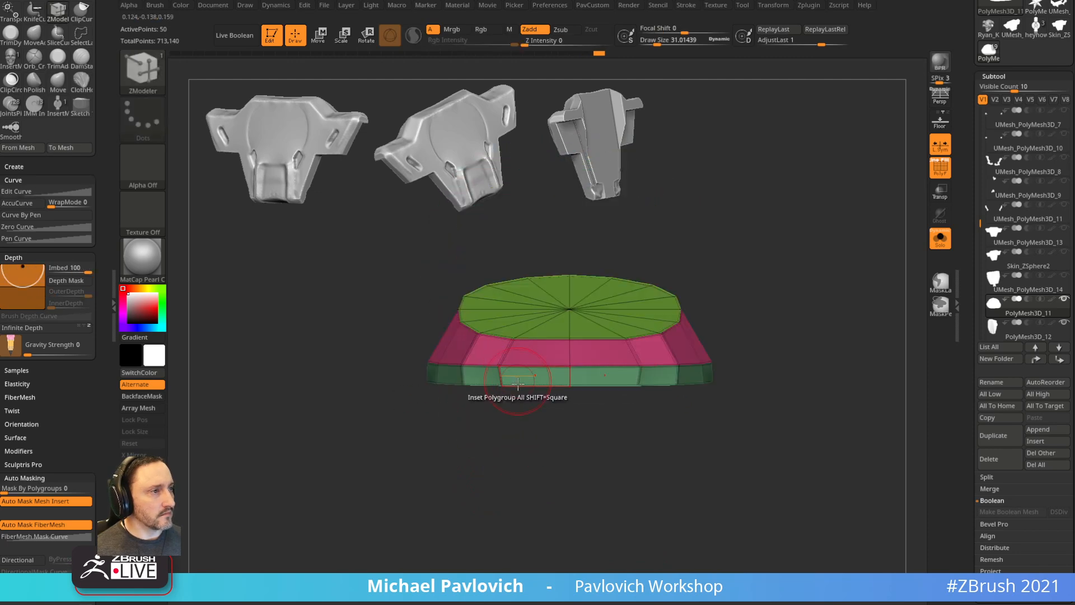
- Preview the rounded block with Dynamic Subdivision, setting its crease level to 2 and raising its smooth subdivision level
key("b")
key("m")
key("v")
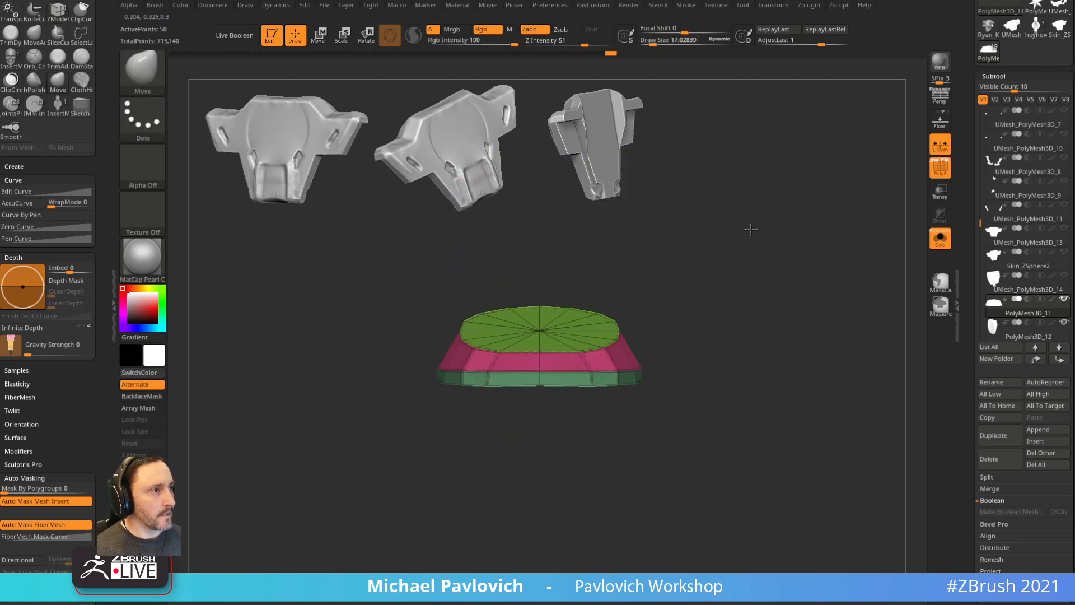
right_click_drag(751, 230, 797, 299)
key("d")
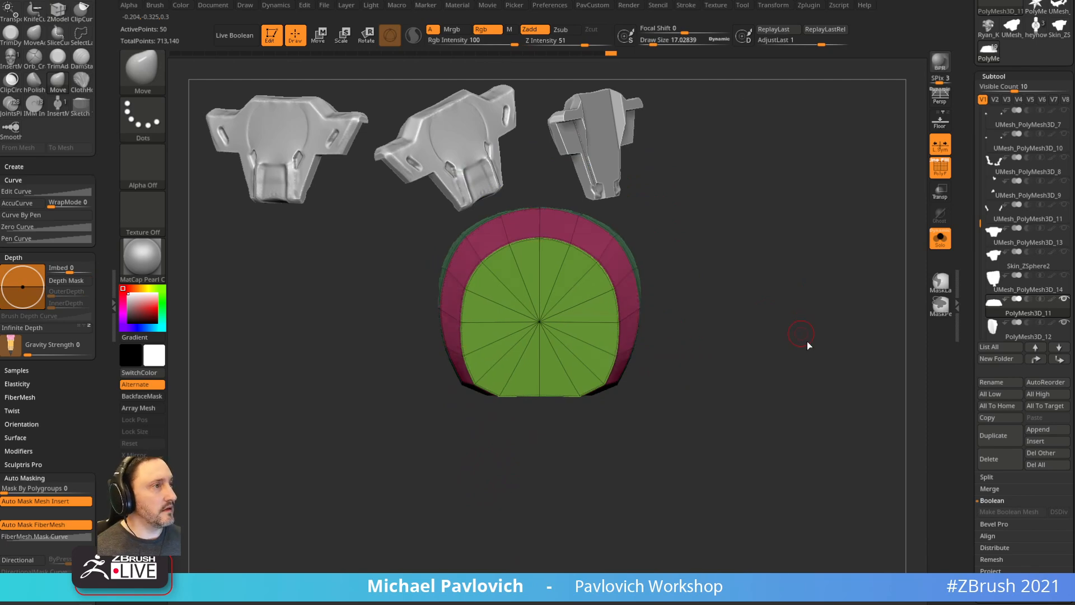
key("space")
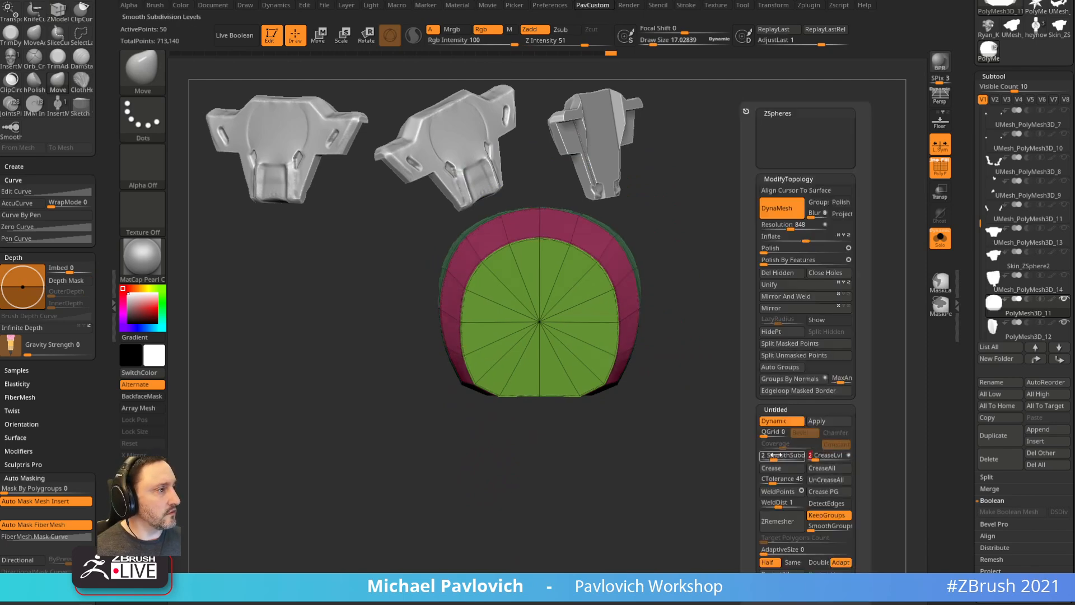
left_click_drag(775, 455, 790, 455)
- Turn off the polyframe display and Solo mode, and select the detailed capsule part with the Standard brush active
left_click(941, 238)
key("shift+f")
mouse_move(825, 223)
right_mouse_down()
mouse_move(821, 284)
mouse_move(828, 246)
right_mouse_up()
left_click(603, 324, "alt")
key("b")
key("s")
key("t")
left_click(940, 238)
- Place three canvas snapshots of the detailed capsule from different angles beside the chest plate snapshots
right_click_drag(892, 269, 870, 277, "ctrl")
mouse_move(870, 277)
right_mouse_down("alt")
mouse_move(809, 249)
mouse_move(888, 204)
mouse_move(855, 190)
mouse_move(833, 208)
right_mouse_up("alt")
right_click_drag(832, 208, 836, 207)
key("shift+s")
right_click_drag(730, 265, 829, 252, "alt")
right_click_drag(829, 251, 766, 326, "alt")
key("shift+s")
right_click_drag(831, 262, 745, 330)
right_click_drag(745, 330, 817, 323, "alt")
mouse_move(818, 324)
right_mouse_down("alt")
mouse_move(773, 322)
mouse_move(818, 307)
right_mouse_up("alt")
mouse_move(781, 315)
right_mouse_down("alt")
mouse_move(842, 291)
mouse_move(813, 305)
mouse_move(824, 309)
mouse_move(787, 367)
right_mouse_up("alt")
key("shift")
key("shift+s")
mouse_move(819, 336)
right_mouse_down("shift")
mouse_move(788, 367)
mouse_move(797, 345)
right_mouse_up("shift")
- Select the Skin_ZSphere2 subtool, isolate it with Solo, and display its polyframe
left_click(1022, 317)
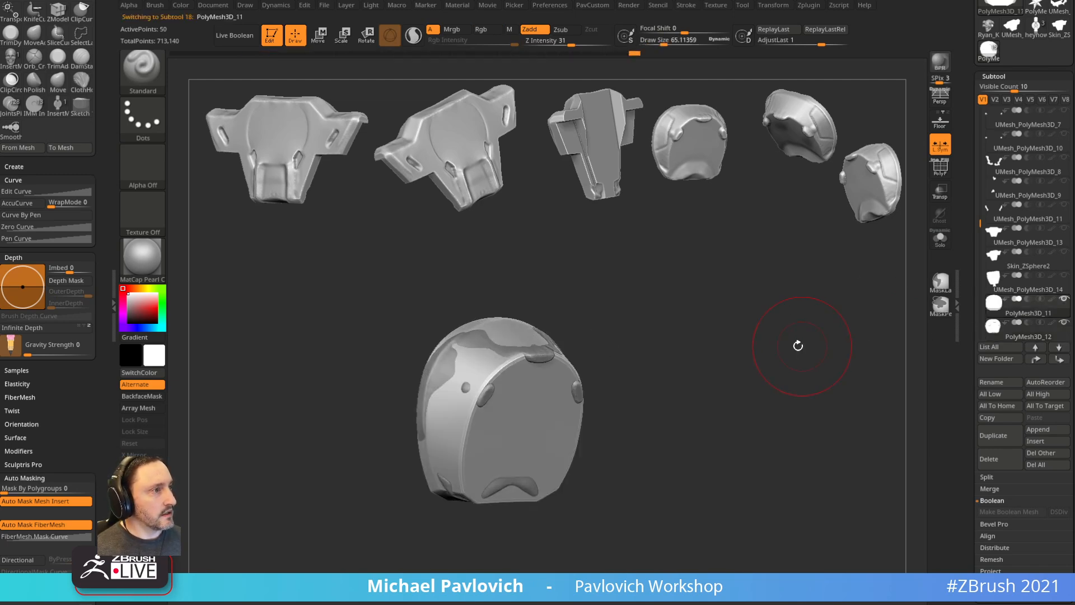
key("s")
left_click(1020, 245)
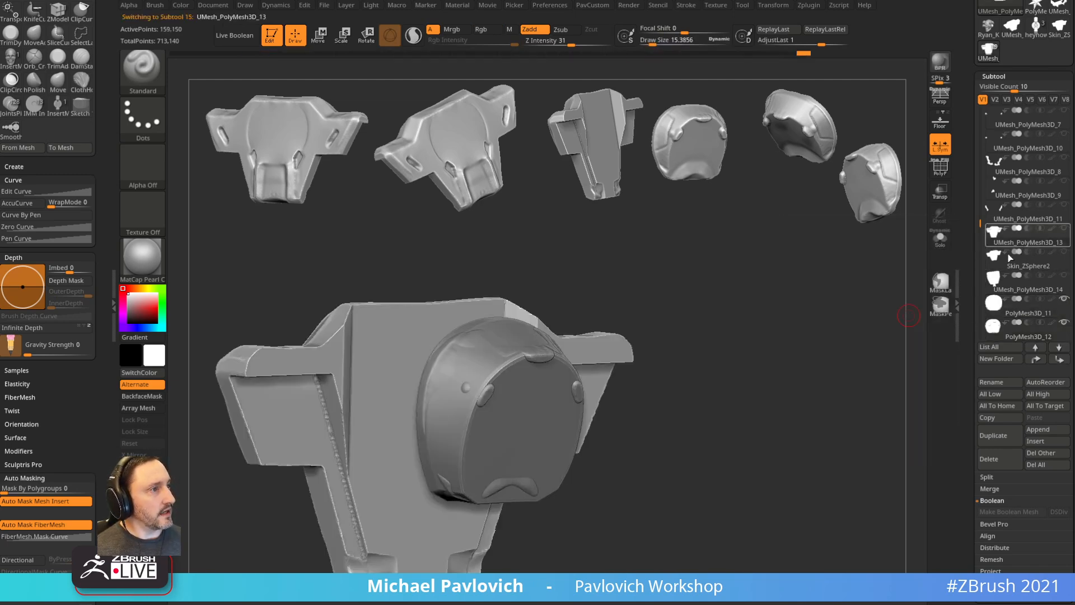
left_click(1020, 261)
right_click_drag(846, 288, 822, 322)
left_click(940, 239)
right_click_drag(887, 289, 840, 308)
key("shift+f")
- Push the upper edge of the plate's lower recess upward with the Move brush
key("b")
key("m")
key("v")
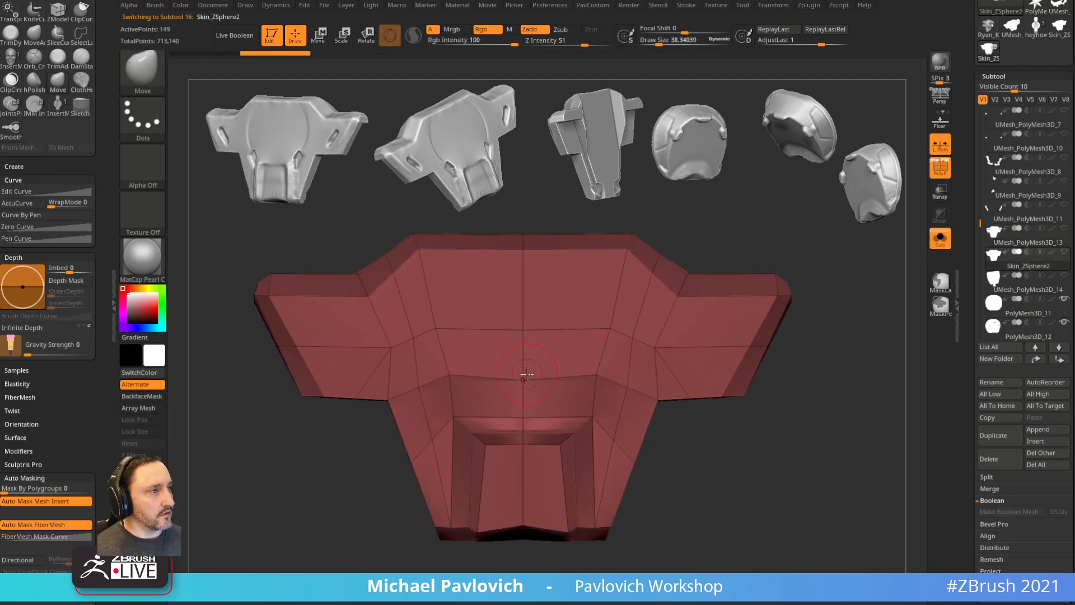
right_click_drag(398, 446, 495, 416)
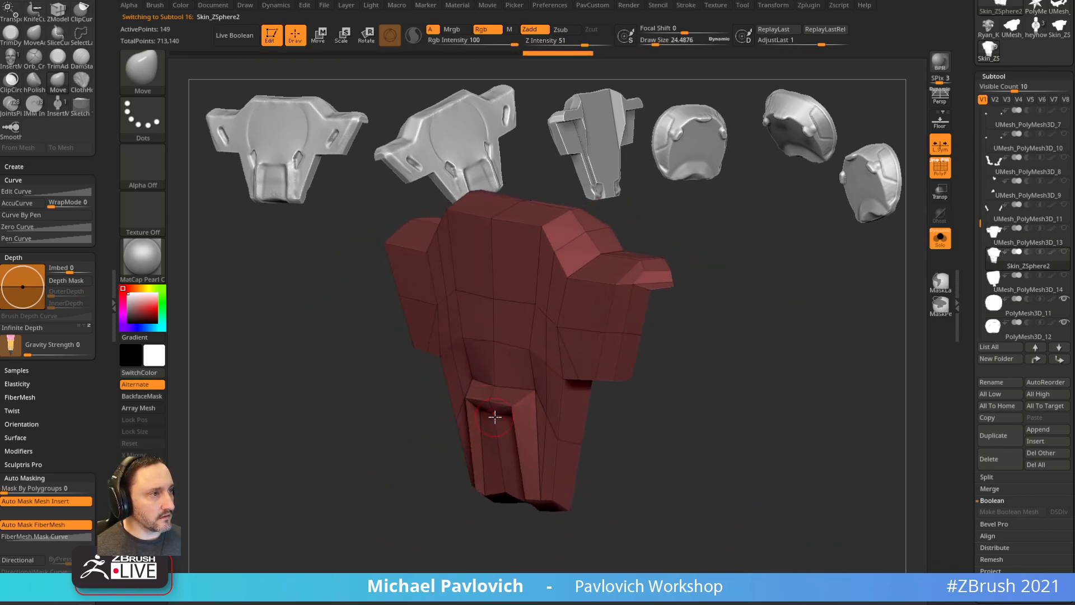
left_click_drag(500, 415, 496, 381)
right_click_drag(443, 406, 392, 419, "shift")
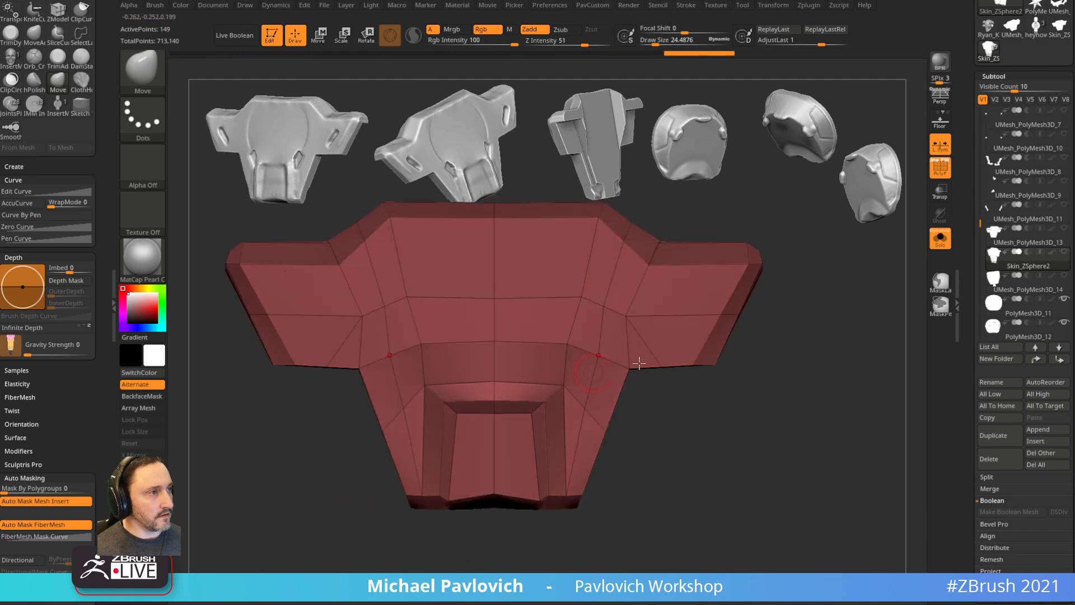
mouse_move(723, 396)
right_mouse_down("alt")
mouse_move(758, 408)
mouse_move(697, 373)
right_mouse_up("alt")
- Polish the faces above the plate's recess with the hPolish brush
key("b")
key("h")
key("p")
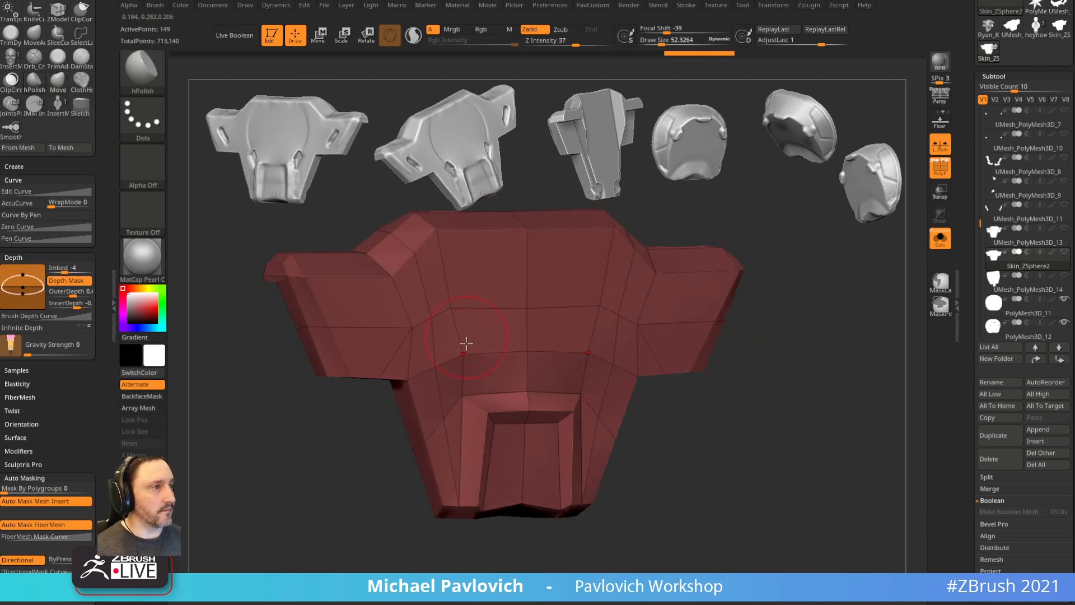
right_click_drag(438, 310, 540, 389)
- Refine the profile of the recess's raised rim and the plate's lower edge with a smaller Move brush
key("b")
key("m")
key("v")
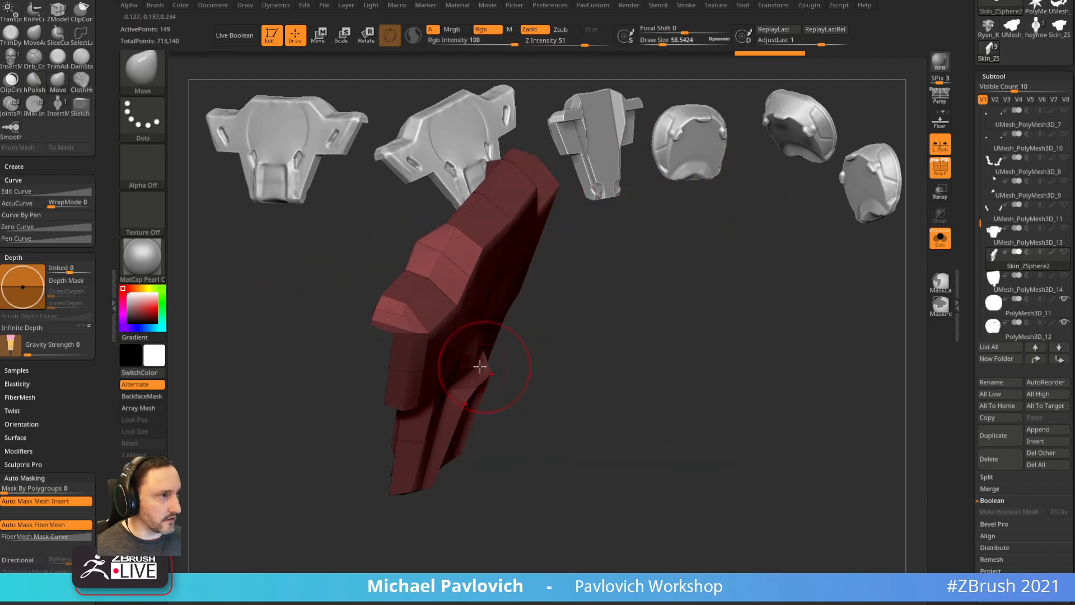
key("s")
left_click_drag(473, 367, 468, 367)
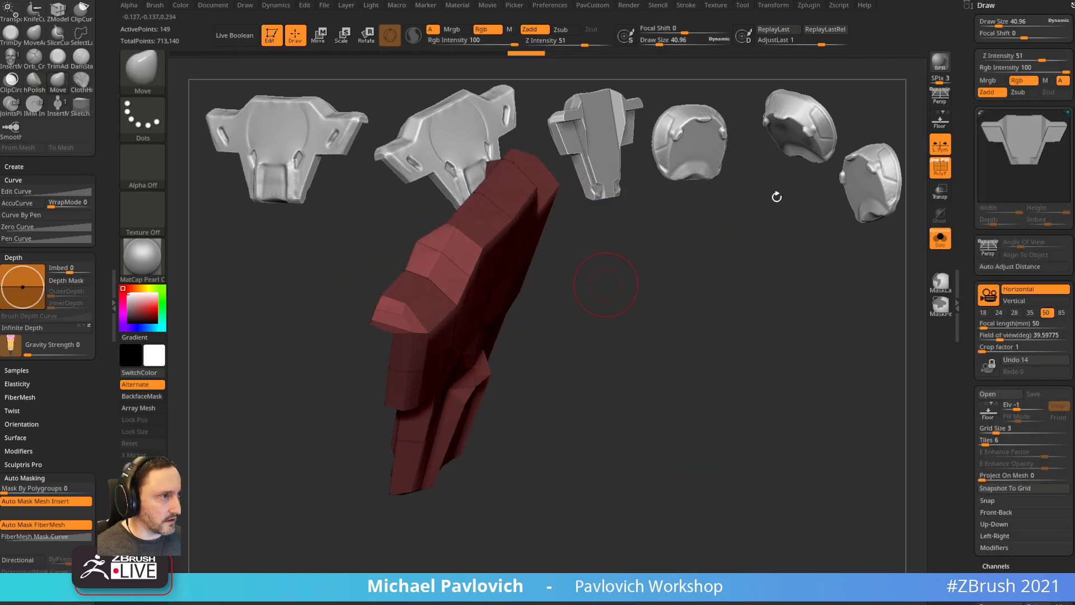
left_click(1071, 5)
right_click_drag(731, 318, 656, 340)
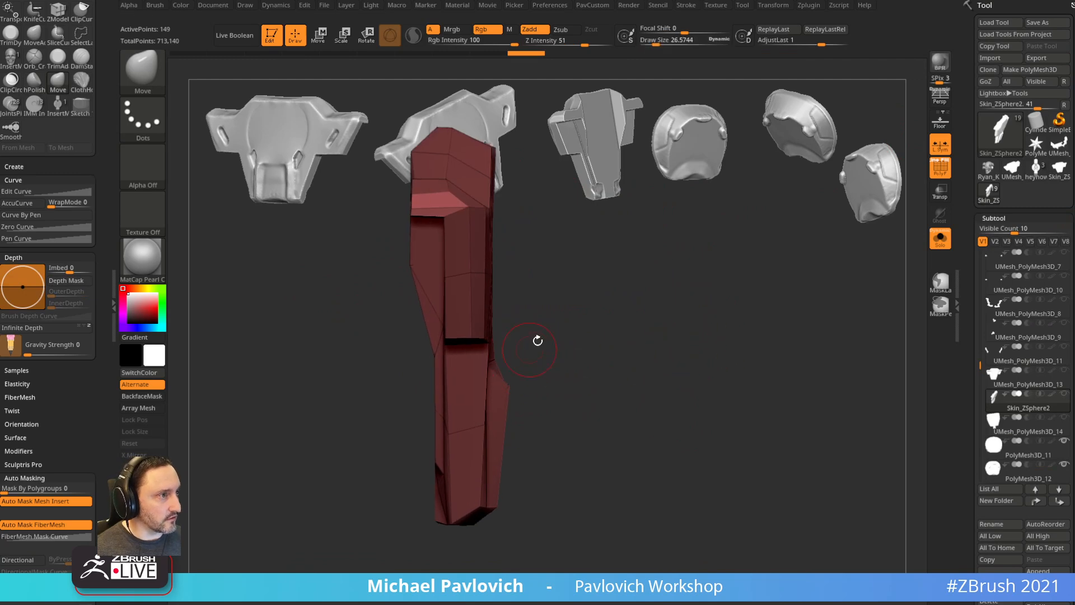
mouse_move(538, 341)
right_mouse_down()
mouse_move(512, 348)
mouse_move(566, 339)
right_mouse_up()
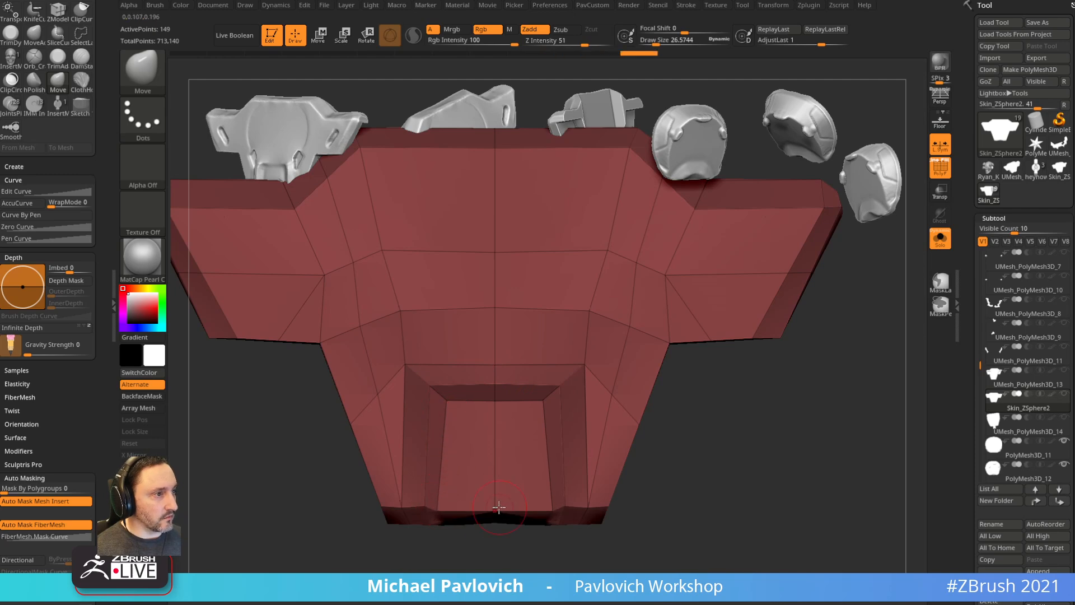
right_click_drag(498, 507, 475, 484)
right_click_drag(482, 358, 538, 386, "shift")
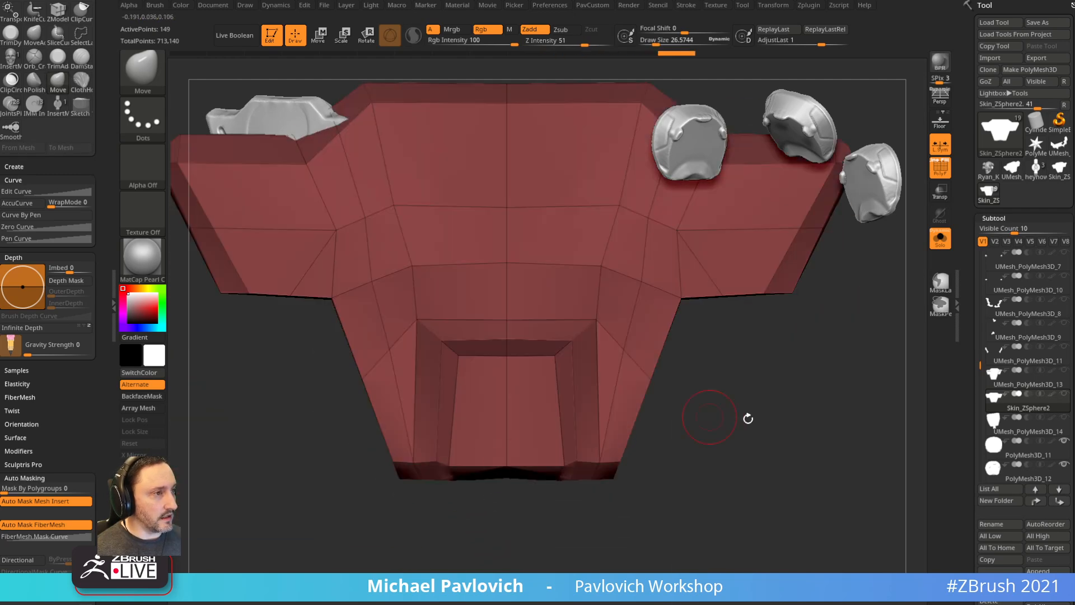
- Set the crease tolerance to 42 degrees and crease the plate mesh
key("grave")
left_click(707, 477)
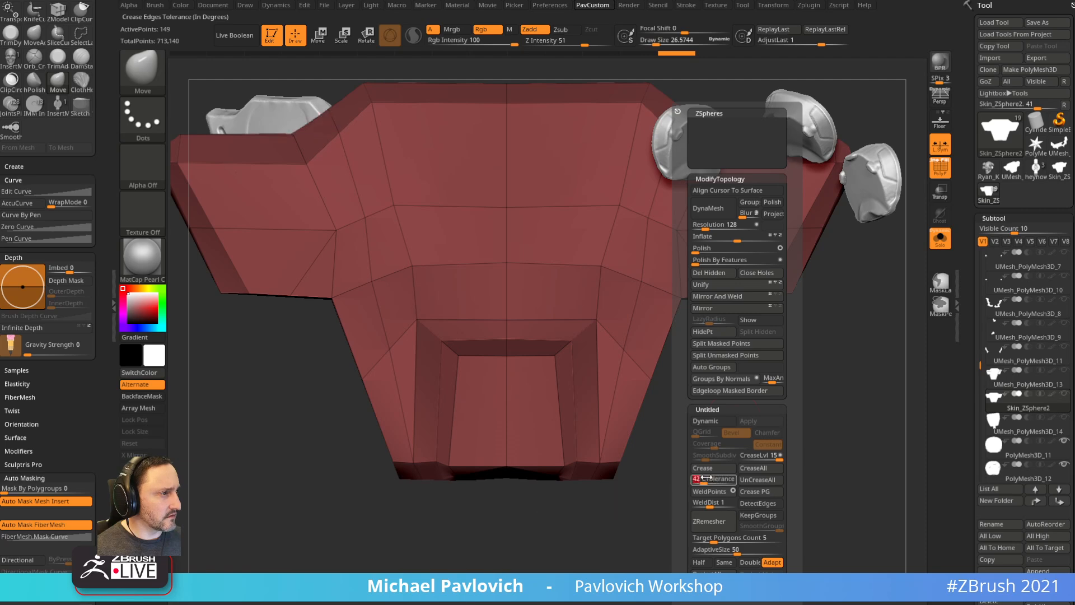
left_click(708, 473)
- Crease the side edges of the recess and the edges along the plate's lower end with ZModeler
right_click_drag(686, 481, 649, 426, "ctrl")
key("b")
key("z")
key("m")
key("space")
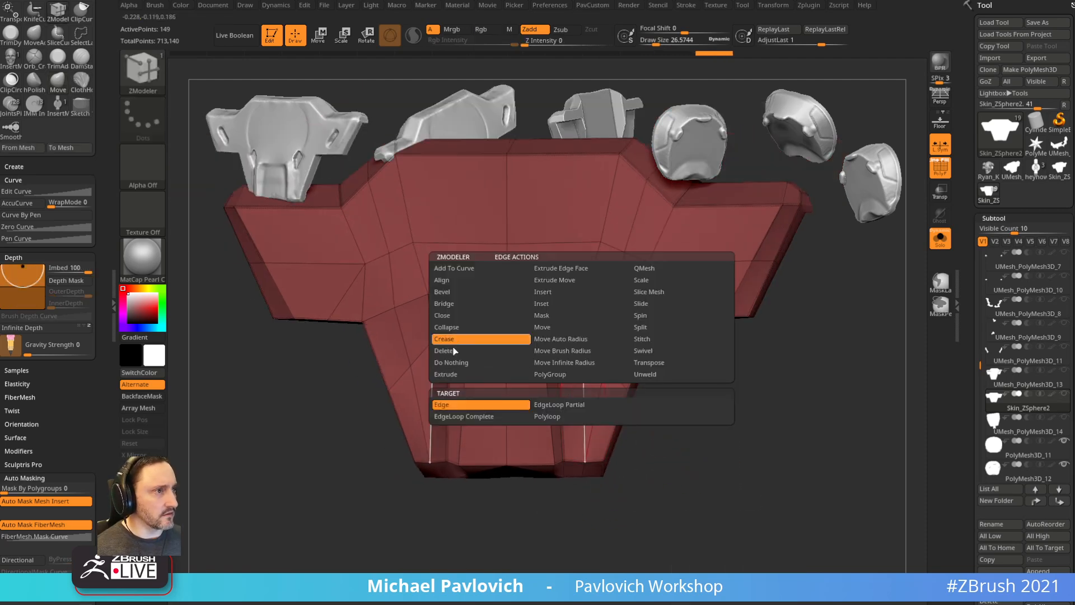
left_click(583, 378)
left_click_drag(661, 449, 547, 446)
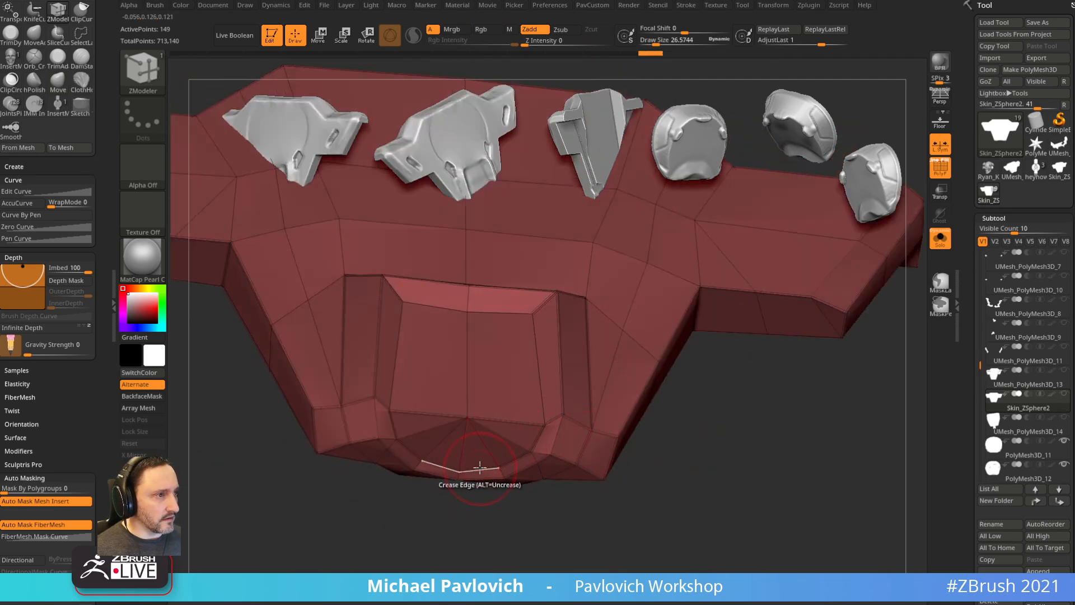
left_click_drag(492, 493, 521, 390)
- Assign the flat back faces of the plate their own polygroup with a ZModeler polygon action
key("space")
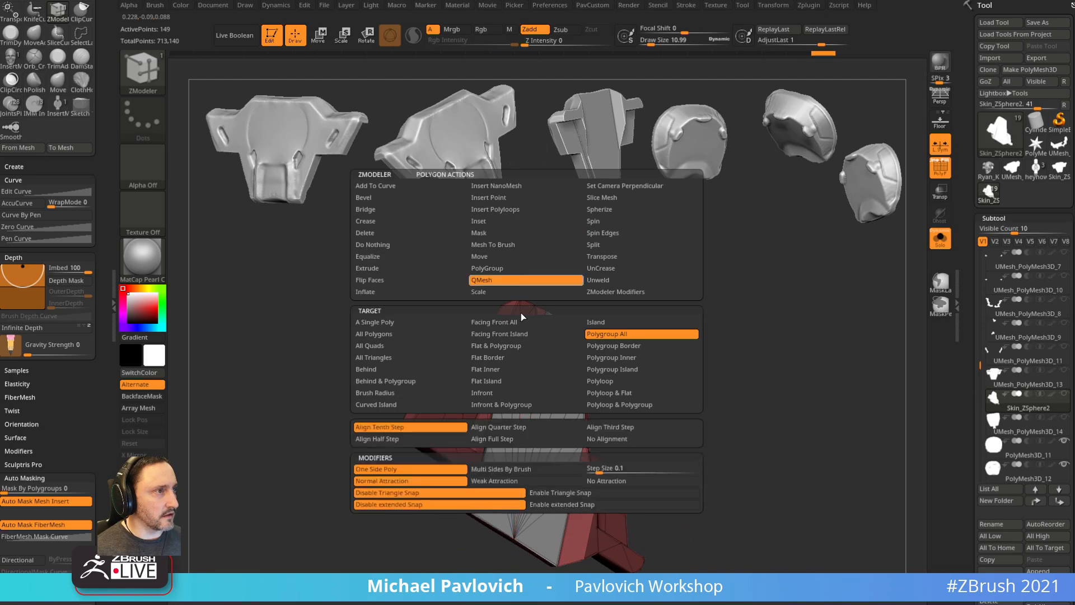
left_click_drag(538, 390, 645, 346)
left_click_drag(696, 293, 784, 297)
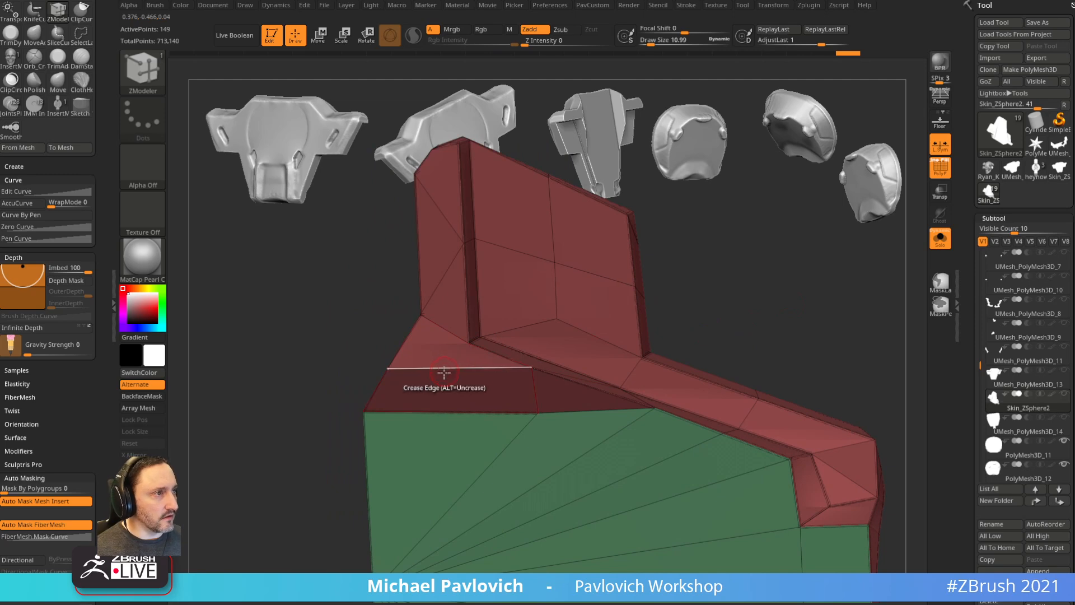
- Split the edge on the bevel beside the green back face with the ZModeler Split edge action
key("space")
left_click(513, 326)
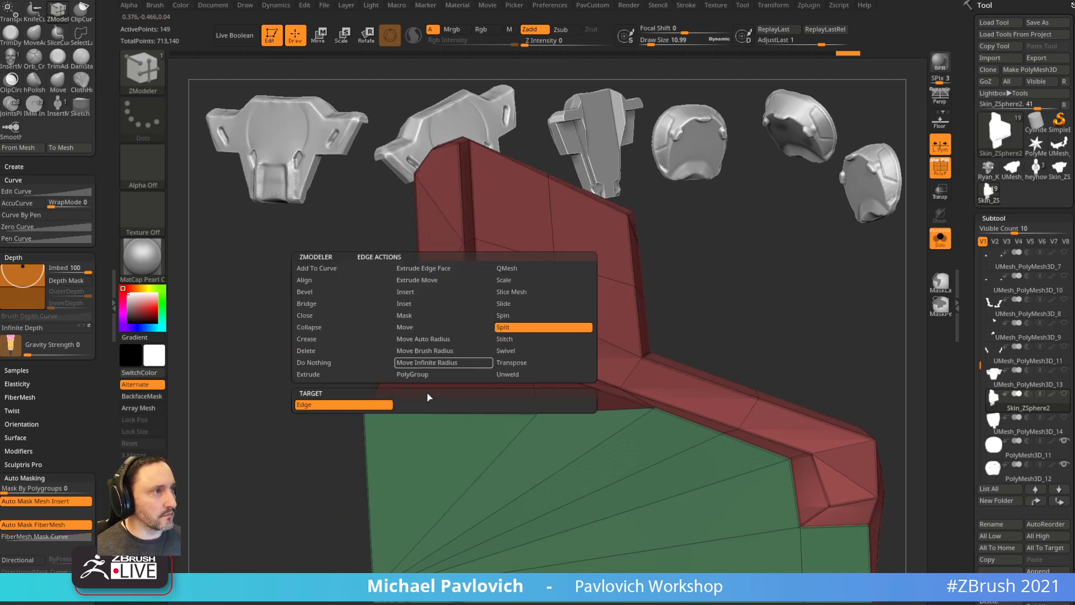
left_click_drag(728, 282, 726, 272)
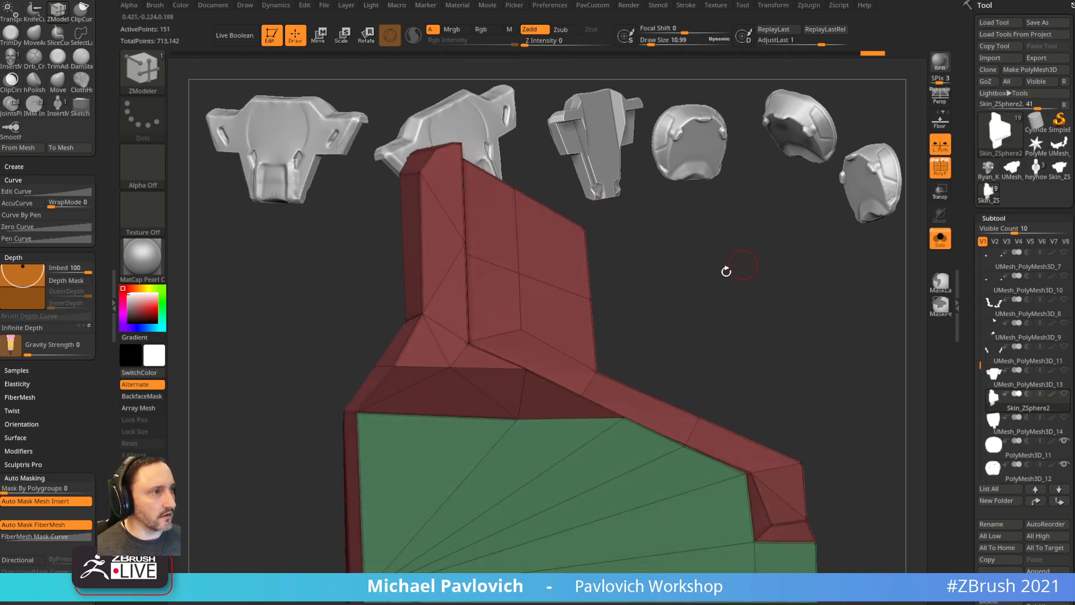
- Try to delete the diagonal edge that meets the split point on the bevel
key("space")
key("space")
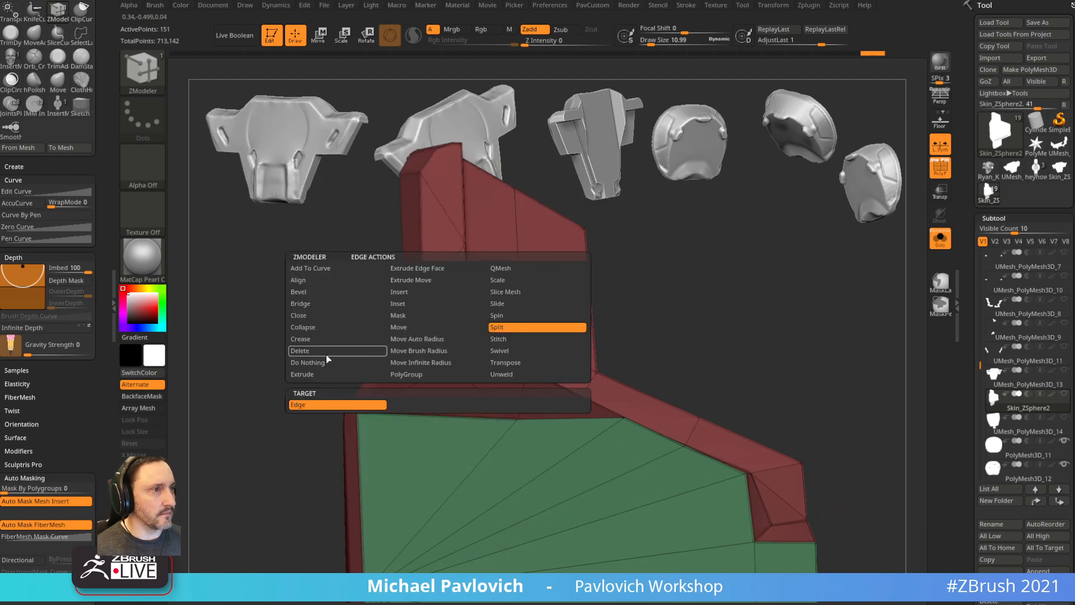
left_click(442, 338)
key("ctrl+z")
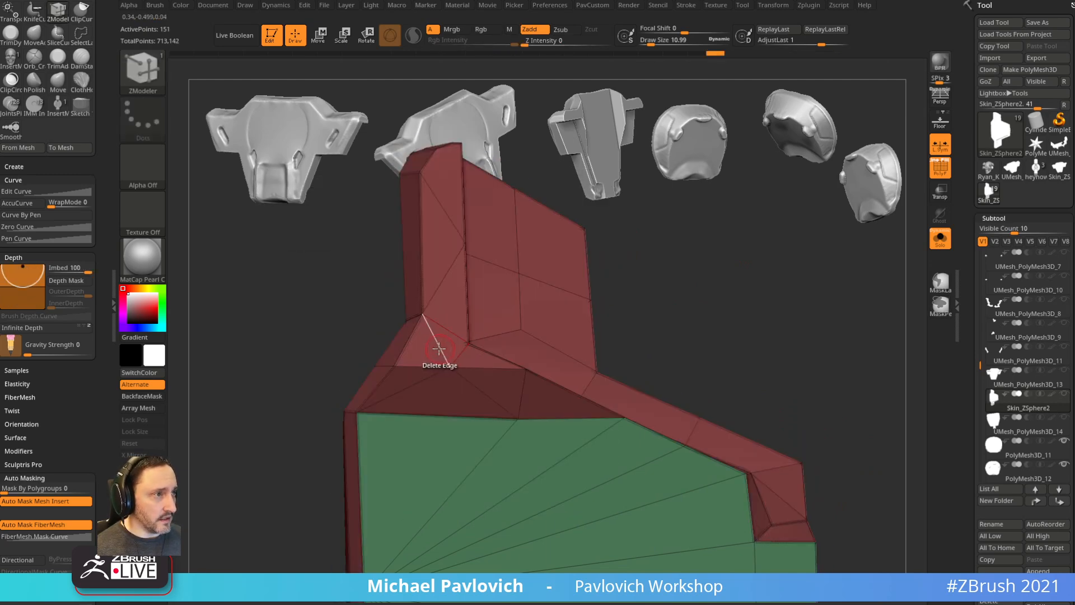
mouse_move(619, 308)
left_mouse_down()
mouse_move(599, 271)
mouse_move(588, 297)
mouse_move(635, 309)
mouse_move(637, 300)
mouse_move(644, 311)
mouse_move(627, 313)
left_mouse_up()
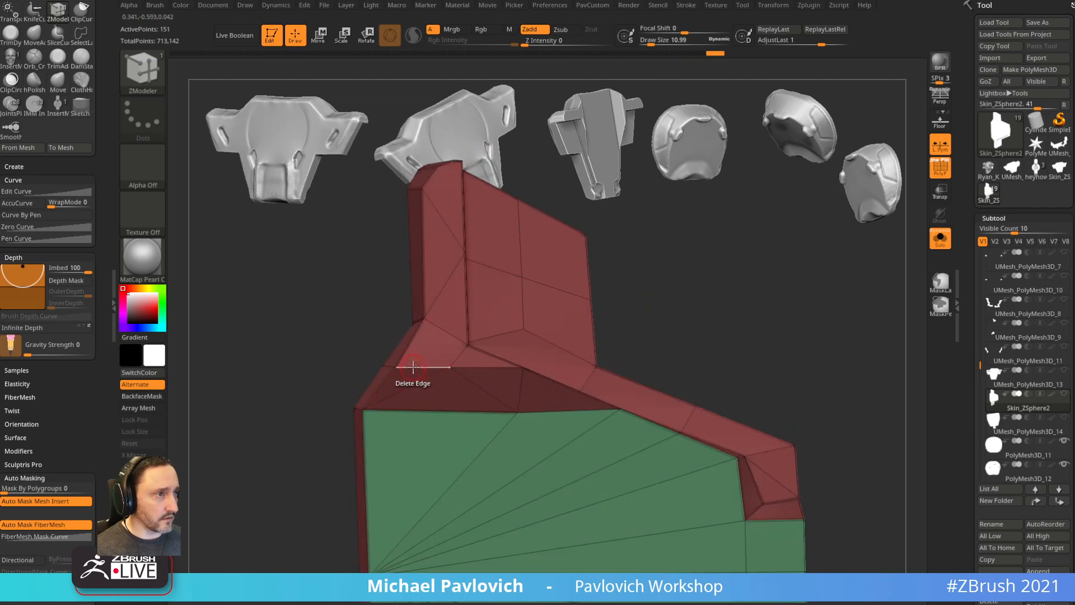
- Crease the edges along the bevel and the border of the green back face with ZModeler
key("space")
left_click(308, 342)
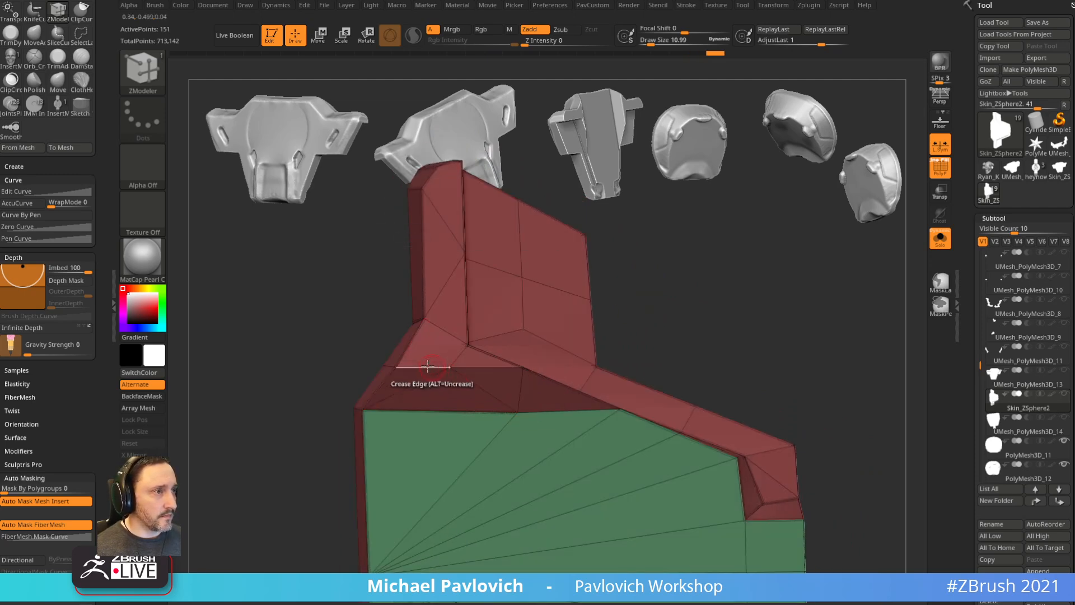
left_click_drag(610, 333, 669, 325)
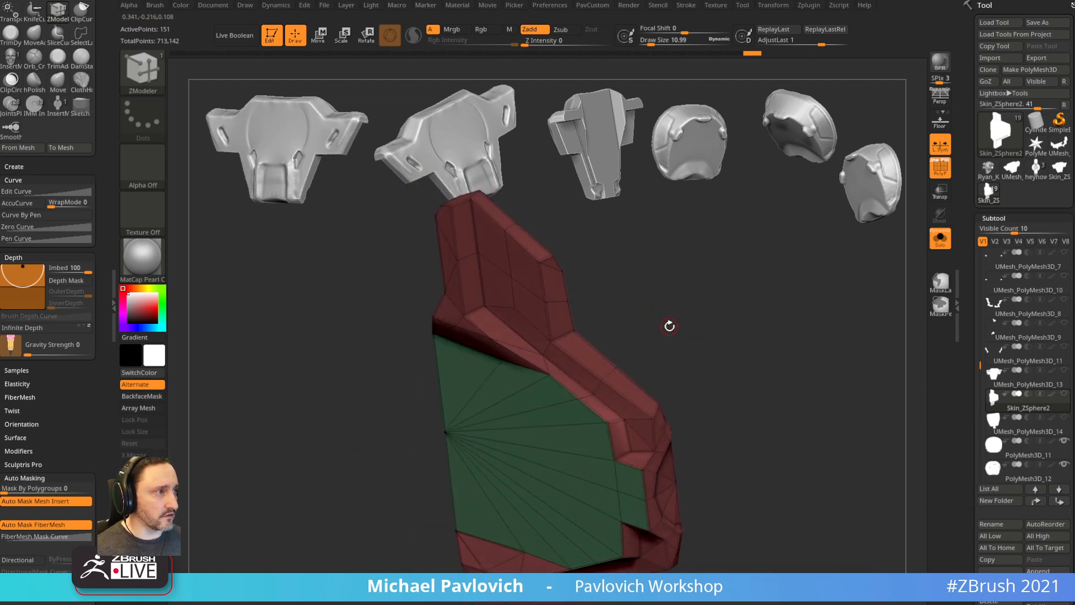
left_click_drag(727, 363, 715, 292)
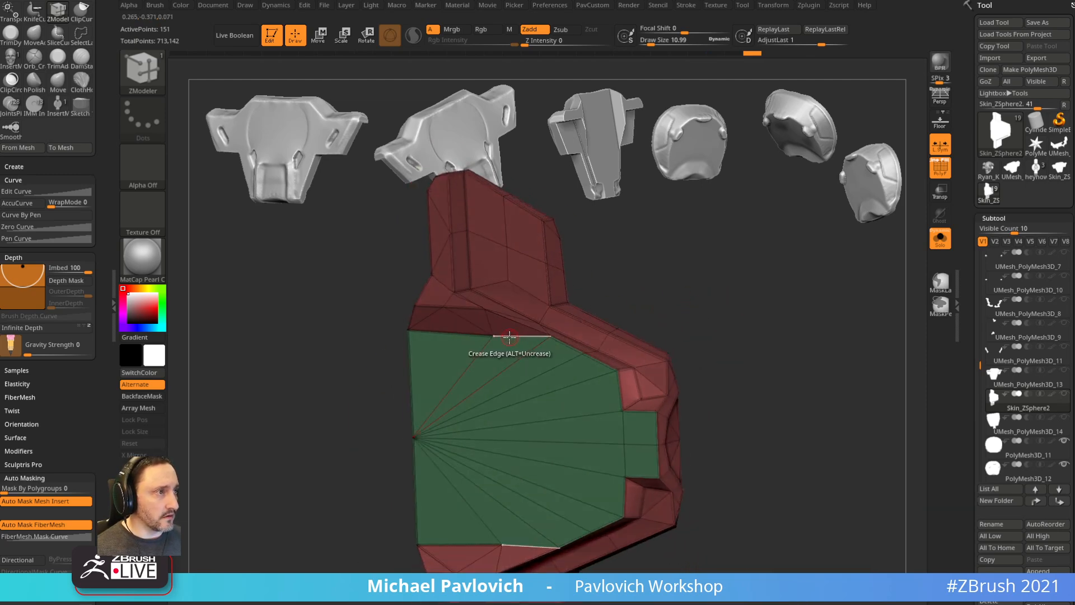
left_click_drag(607, 280, 513, 331)
left_click_drag(695, 331, 719, 310)
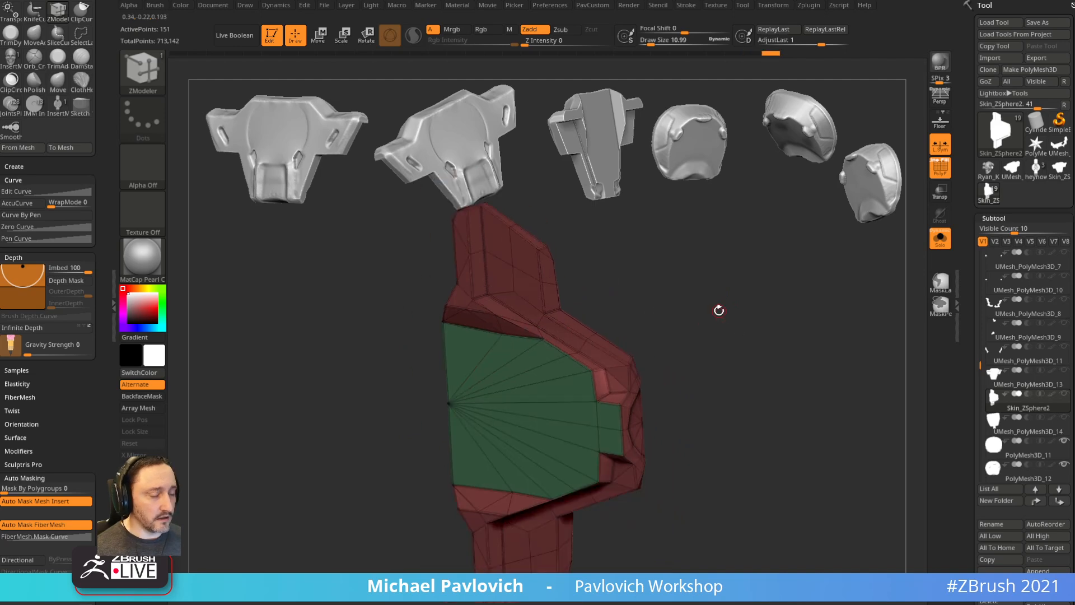
- Turn off Solo to show the chest plate together with the capsule, keeping the polyframe displayed
left_click(939, 239)
left_click_drag(789, 348, 693, 280, "alt")
left_click(940, 167)
left_click(939, 176)
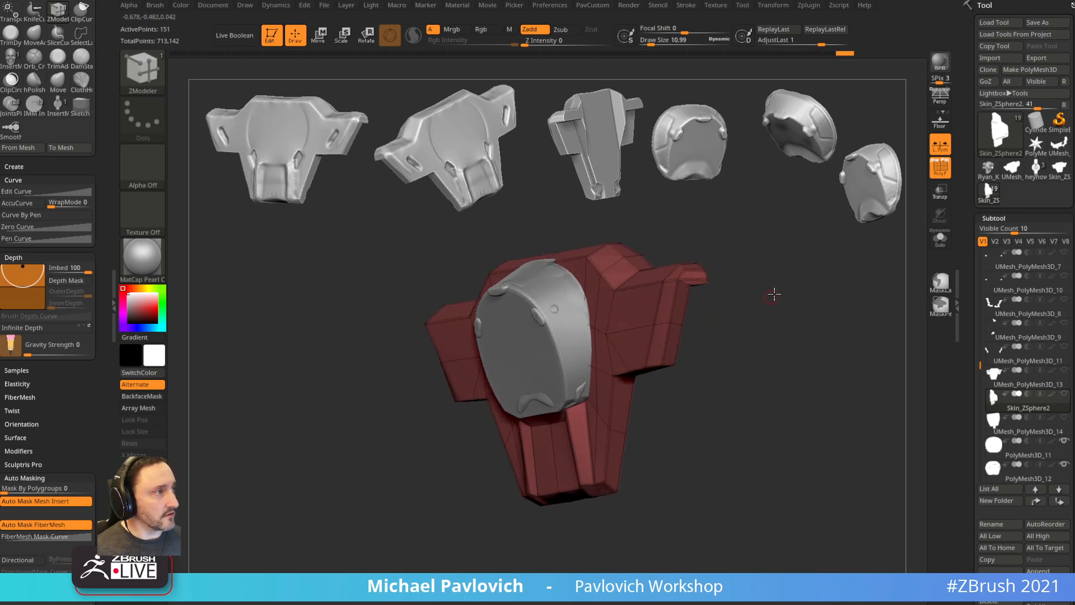
- Examine the chest plate's topology and shading from the front, above and the sides with the polyframe on and off
mouse_move(773, 294)
left_mouse_down()
mouse_move(782, 314)
mouse_move(764, 286)
left_mouse_up()
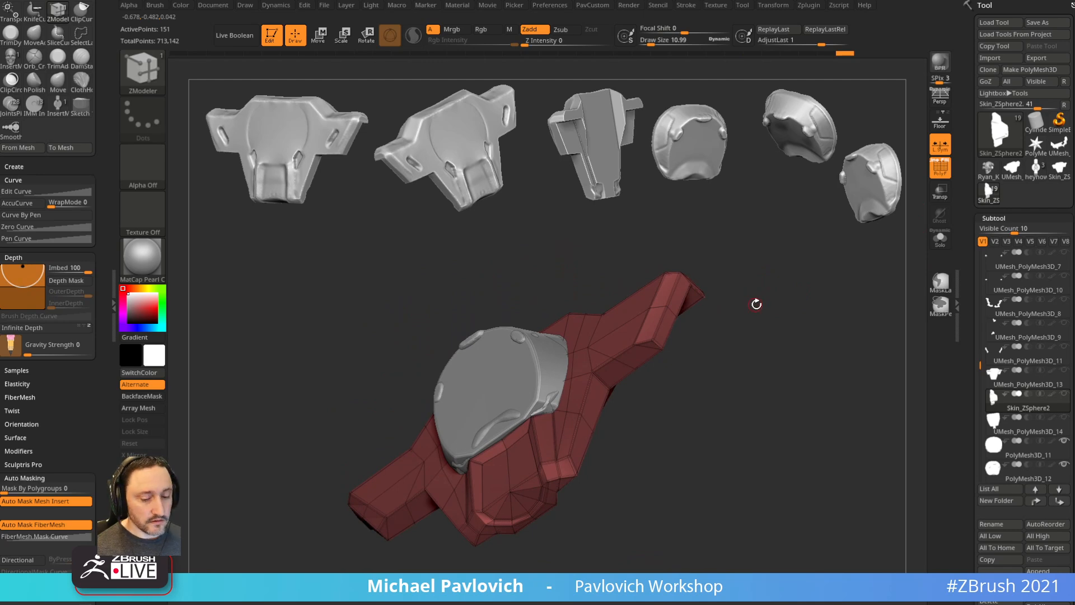
left_click(935, 176)
left_click_drag(844, 276, 539, 523)
left_click(512, 482)
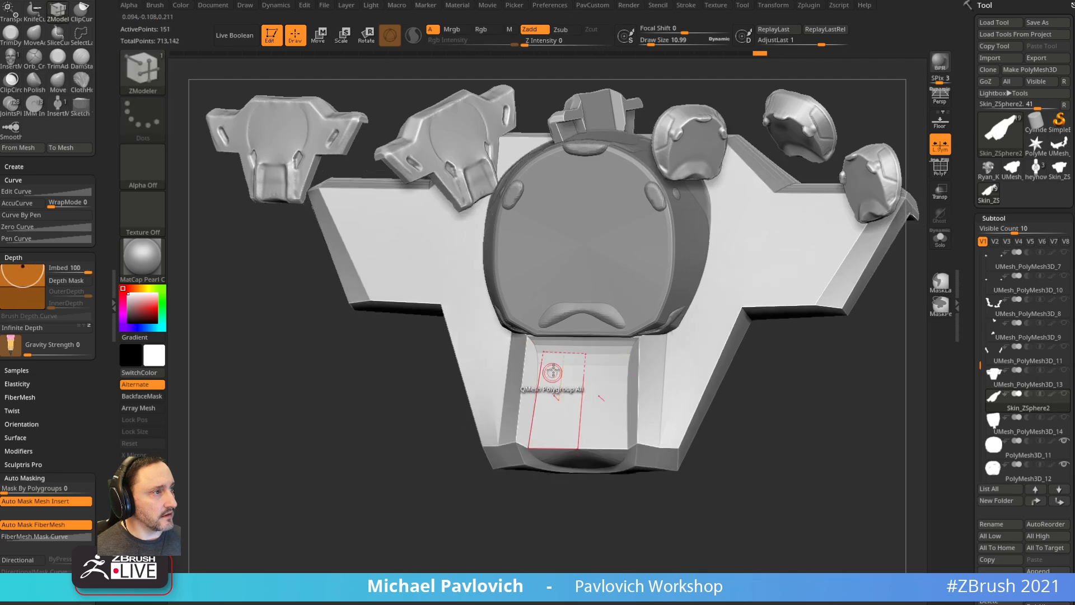
left_click_drag(513, 536, 775, 408)
left_click_drag(809, 321, 778, 358)
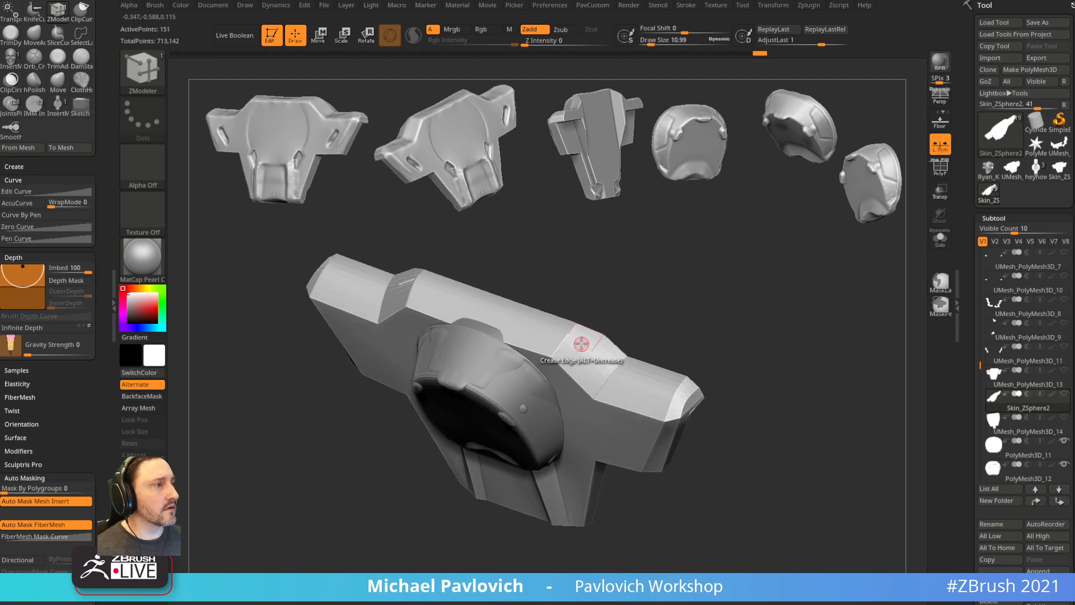
key("shift+f")
left_click_drag(789, 281, 738, 302)
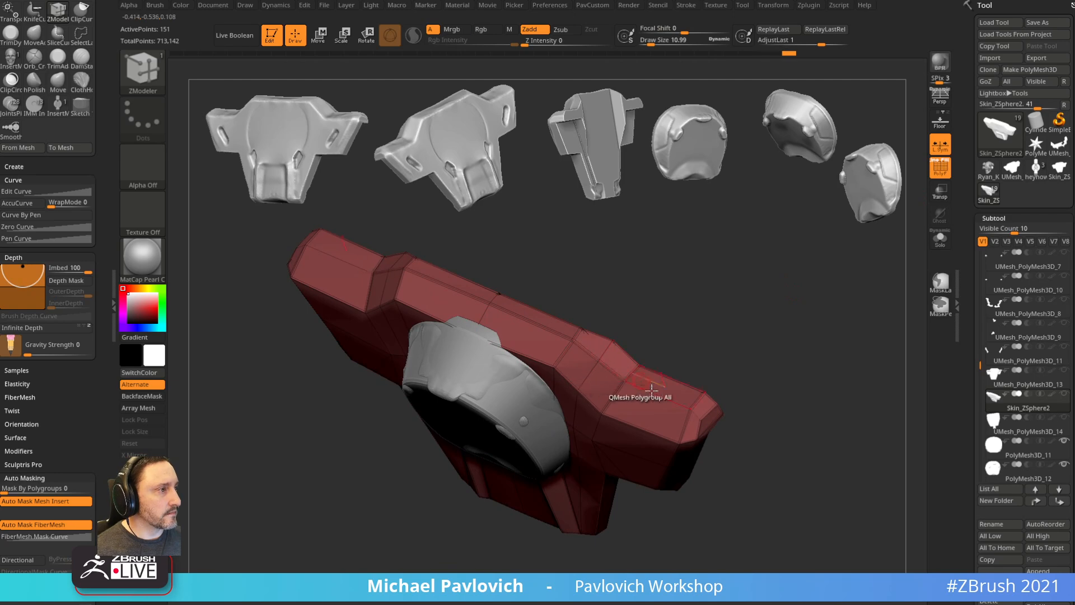
left_click_drag(810, 369, 784, 256)
key("shift+f")
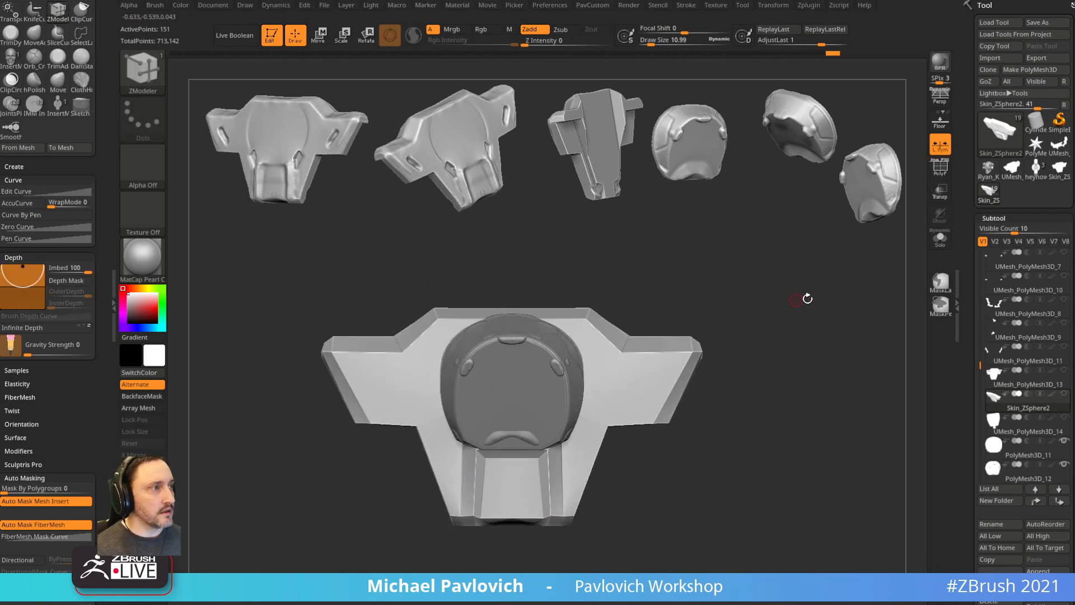
- Lower the chest plate's crease level so its creased edges turn softer under dynamic subdivision
right_click_drag(806, 300, 770, 387)
right_click(816, 314)
left_click(612, 412)
key("space")
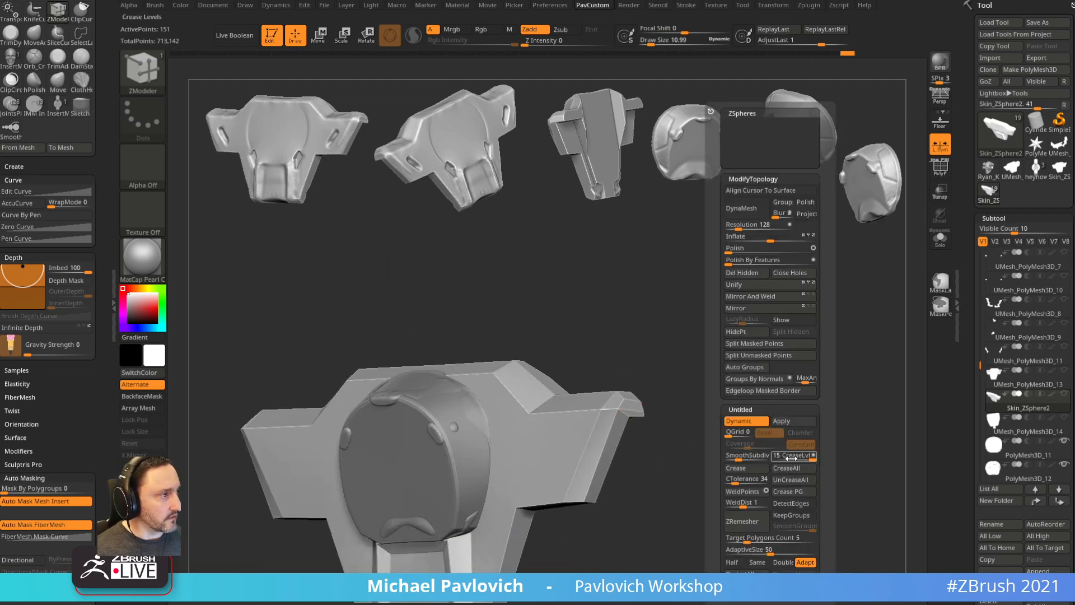
left_click_drag(781, 460, 750, 460)
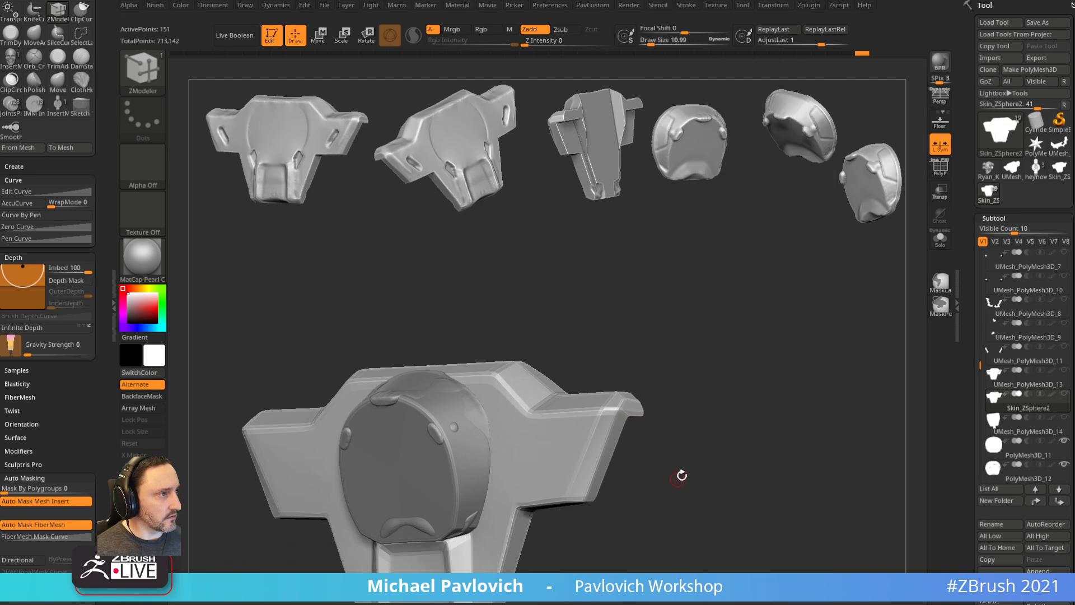
key("space")
mouse_move(789, 457)
left_mouse_down()
mouse_move(749, 455)
mouse_move(828, 329)
mouse_move(796, 333)
mouse_move(747, 267)
mouse_move(767, 334)
left_mouse_up()
- Switch to the Standard brush, isolate the plain rounded capsule PolyMesh3D_11 and set its crease level to 4
key("b")
key("s")
key("t")
left_click_drag(400, 429, 707, 366)
mouse_move(830, 281)
left_mouse_down()
mouse_move(848, 246)
mouse_move(832, 307)
mouse_move(856, 270)
mouse_move(816, 286)
mouse_move(837, 290)
mouse_move(820, 288)
left_mouse_up()
left_click(578, 360, "alt")
left_click(940, 246)
key("grave")
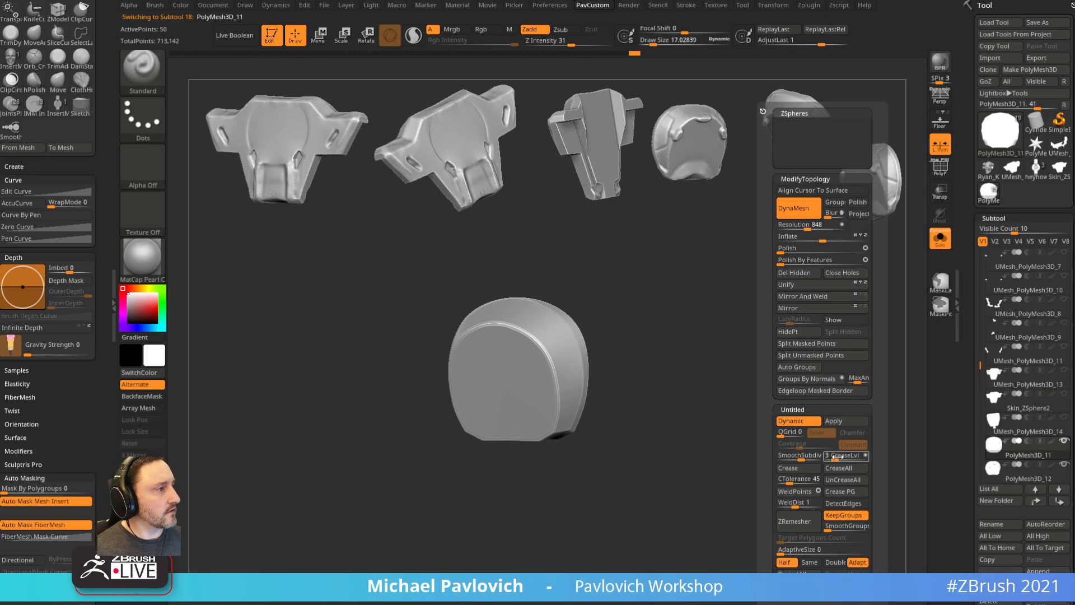
left_click_drag(835, 456, 807, 458)
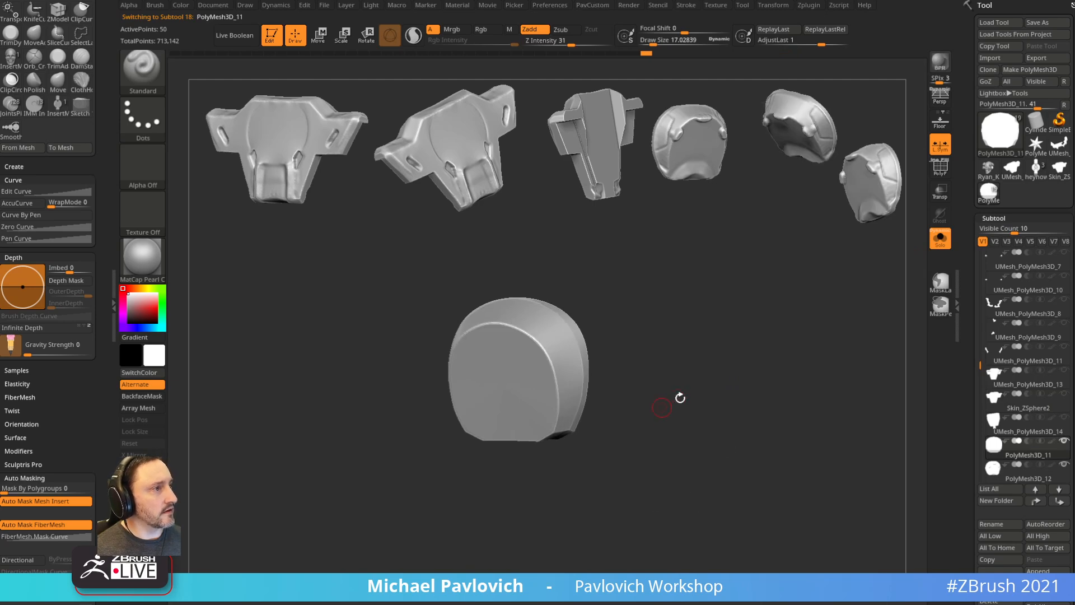
- Set the draw size to about 12.4 and apply the capsule's dynamic subdivision to the mesh
left_click_drag(703, 396, 694, 425, "shift")
key("s")
left_click_drag(733, 339, 737, 343)
key("grave")
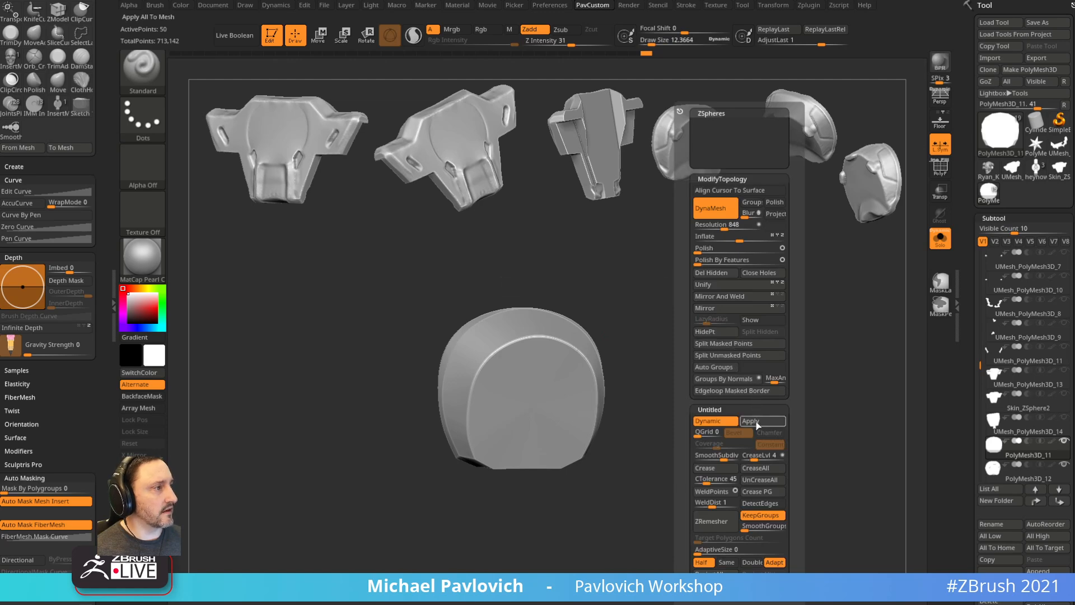
left_click(749, 419)
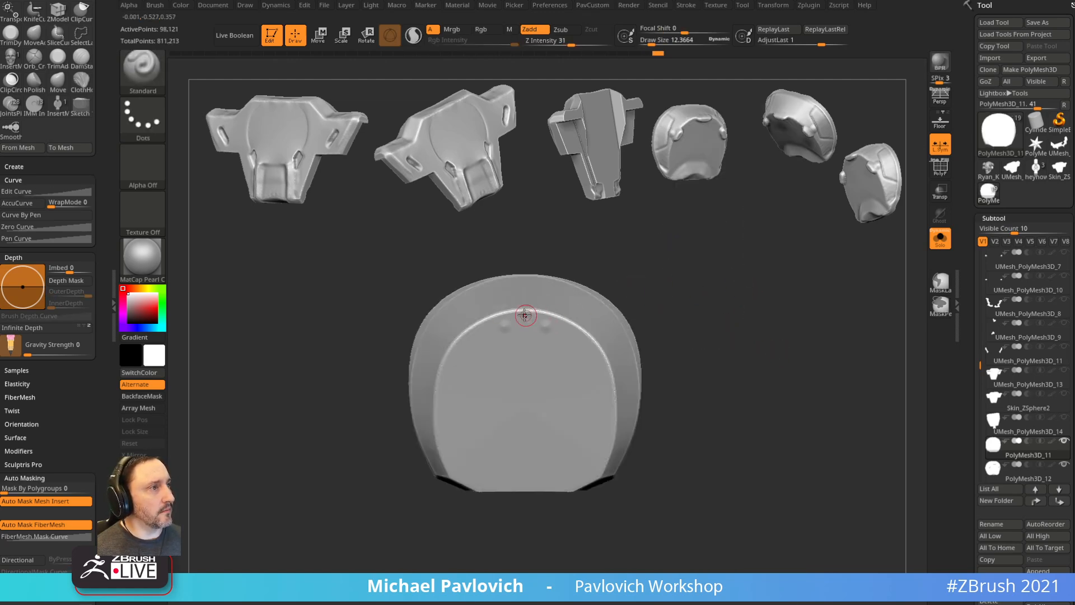
- Mask a short strip at the top centre of the capsule's inner rim and turn off Solo
key("ctrl")
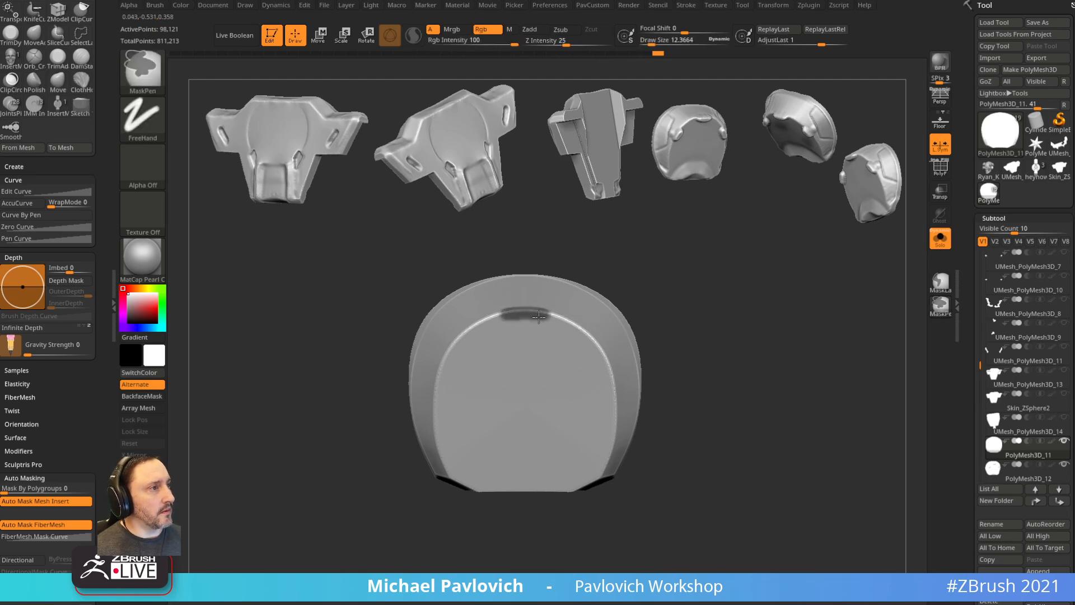
mouse_move(533, 315)
left_mouse_down("ctrl")
mouse_move(551, 312)
mouse_move(517, 313)
left_mouse_up("ctrl")
left_click_drag(628, 282, 692, 274)
left_click(940, 240)
left_click_drag(784, 337, 786, 337)
- Set the draw size to about 13.8 and delete the old detailed capsule subtool PolyMesh3D_12
key("s")
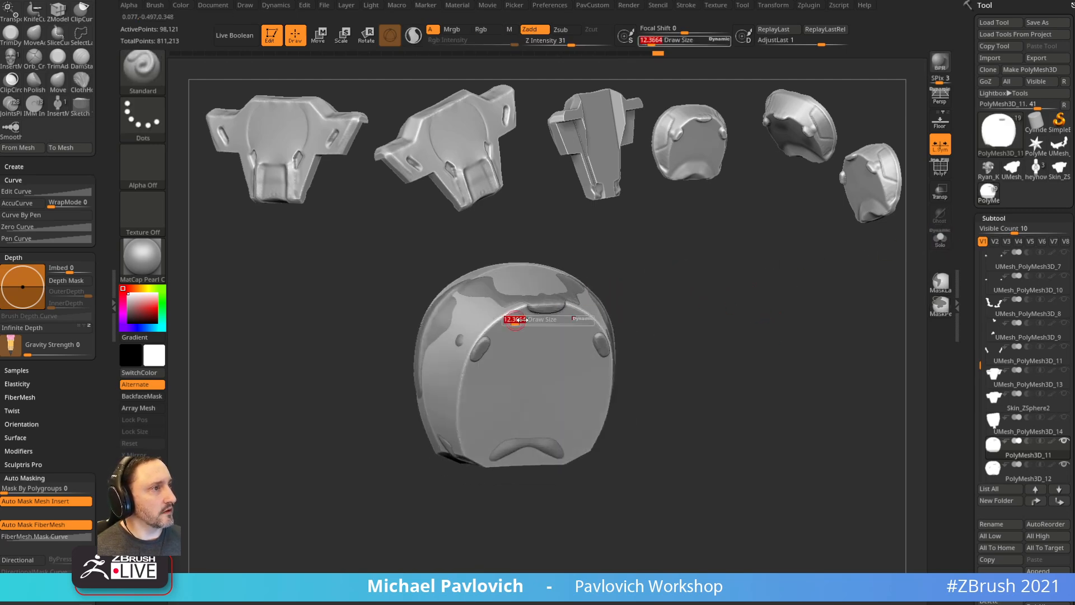
left_click_drag(515, 320, 519, 319)
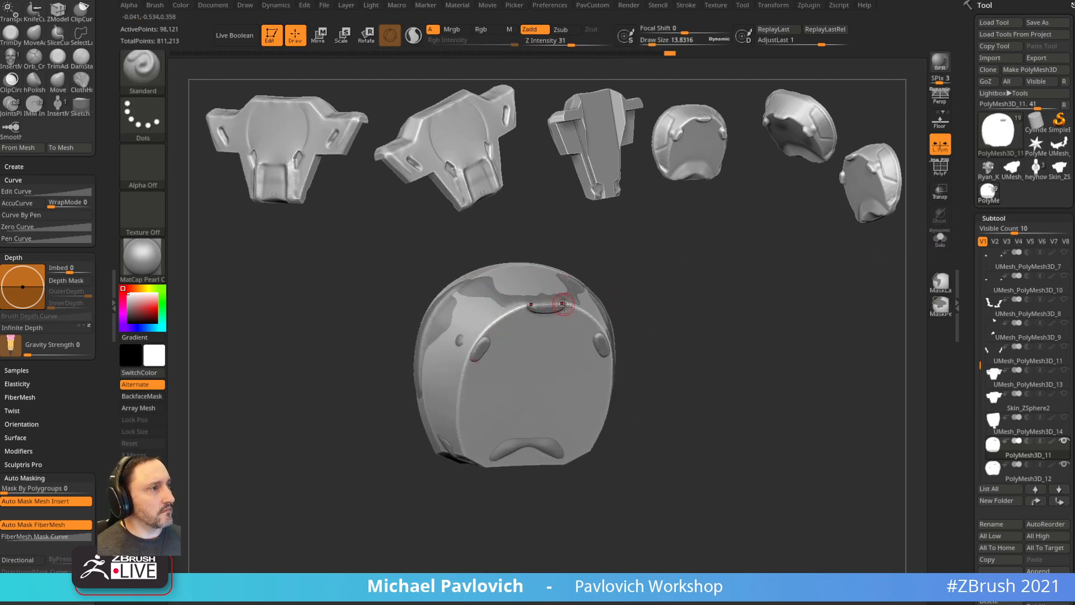
left_click(543, 308, "alt")
mouse_move(611, 275)
left_mouse_down()
mouse_move(694, 300)
mouse_move(648, 298)
left_mouse_up()
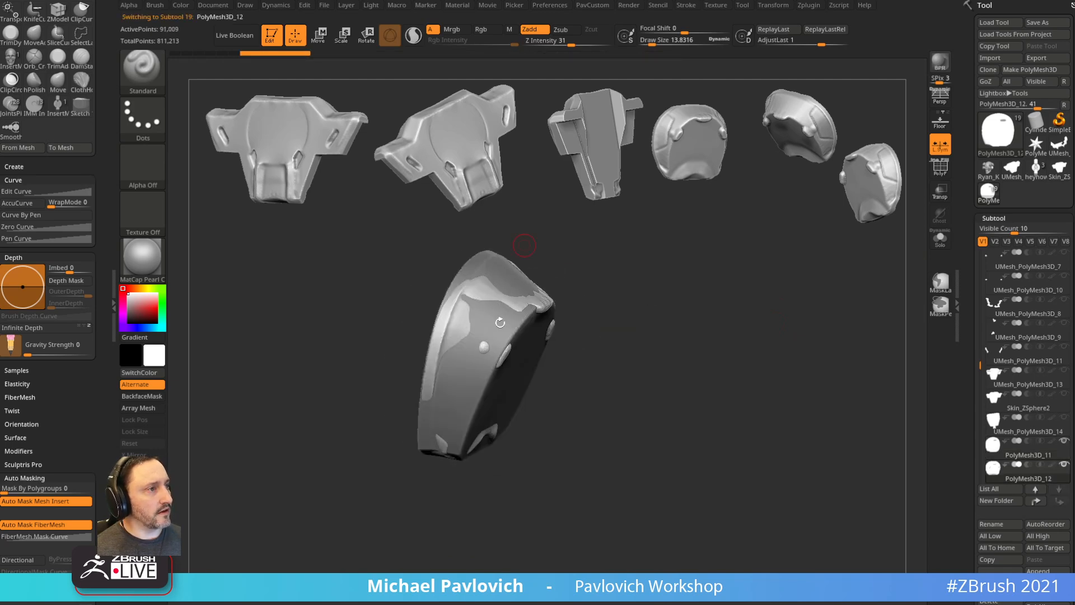
scroll(1001, 422, "down", 3)
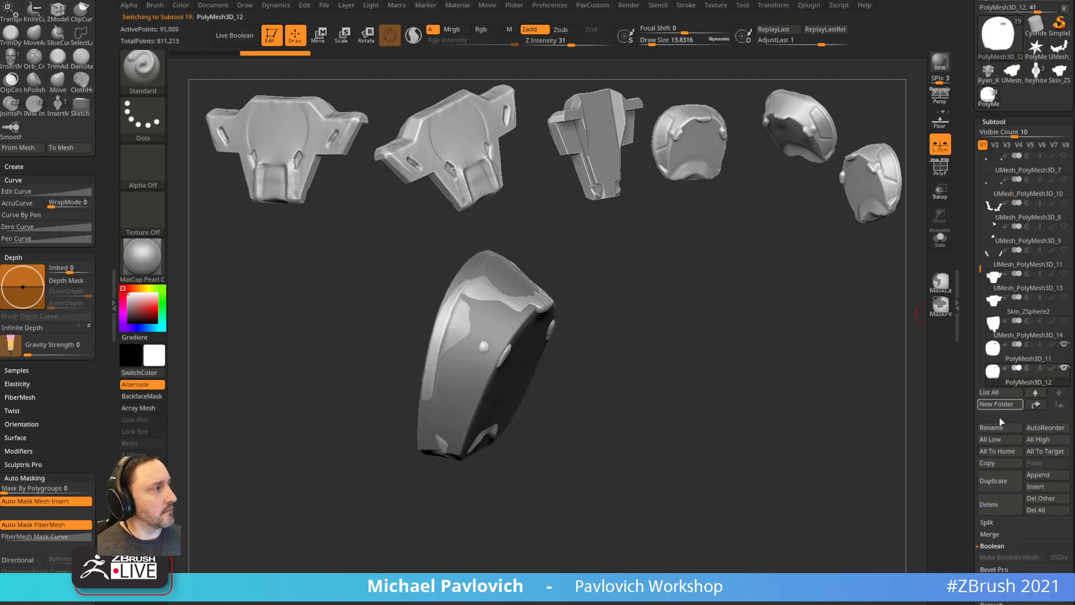
left_click(990, 504)
left_click_drag(661, 340, 733, 269)
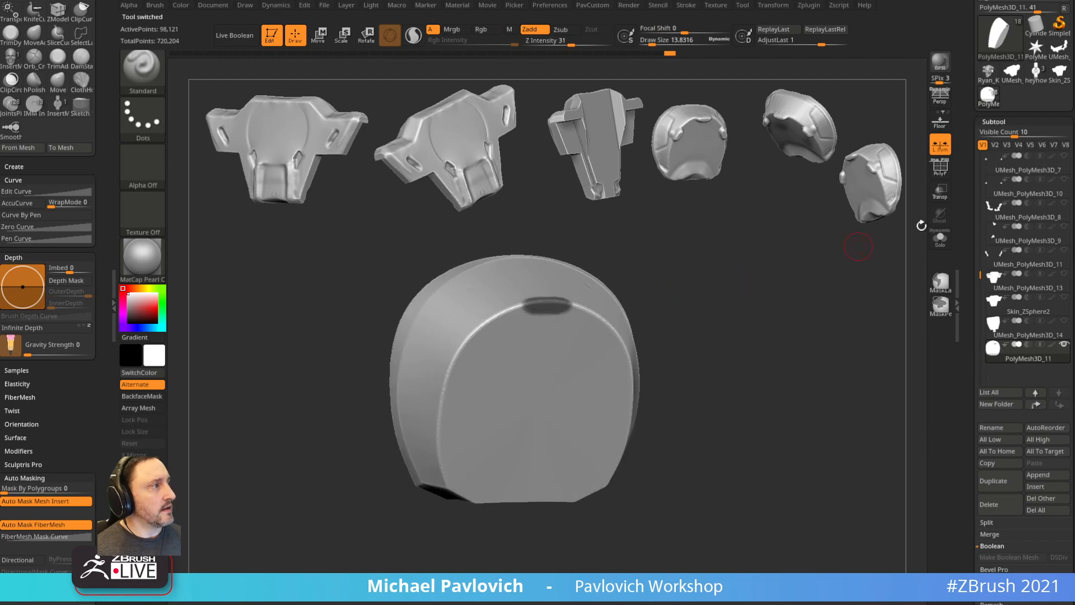
- Show all subtools and mask a second short strip on the side of the capsule's rim beside the skull
left_click(1063, 346, "shift")
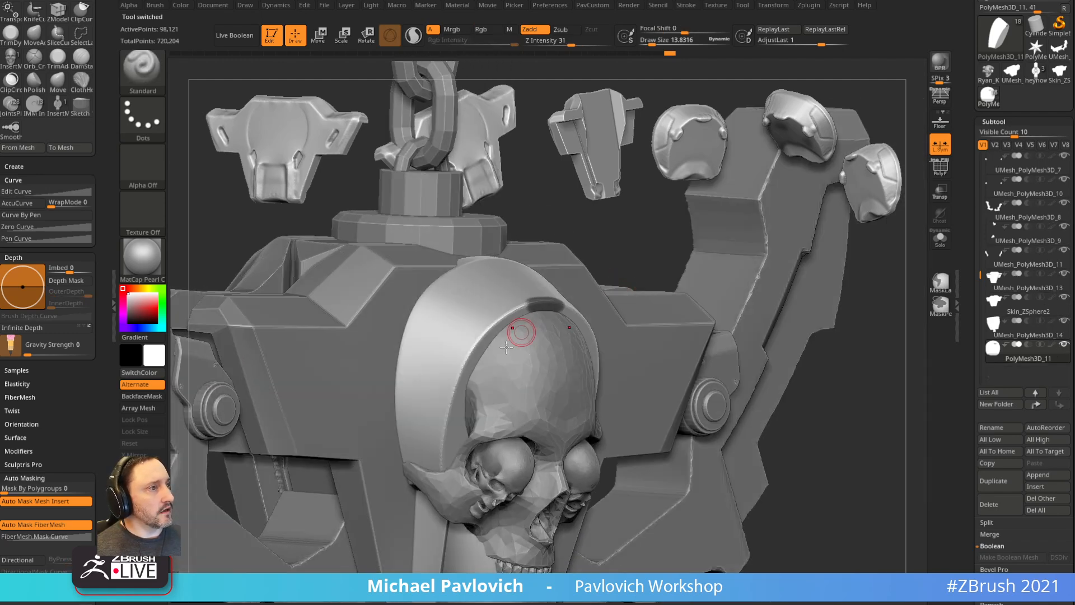
left_click_drag(461, 390, 457, 371, "ctrl")
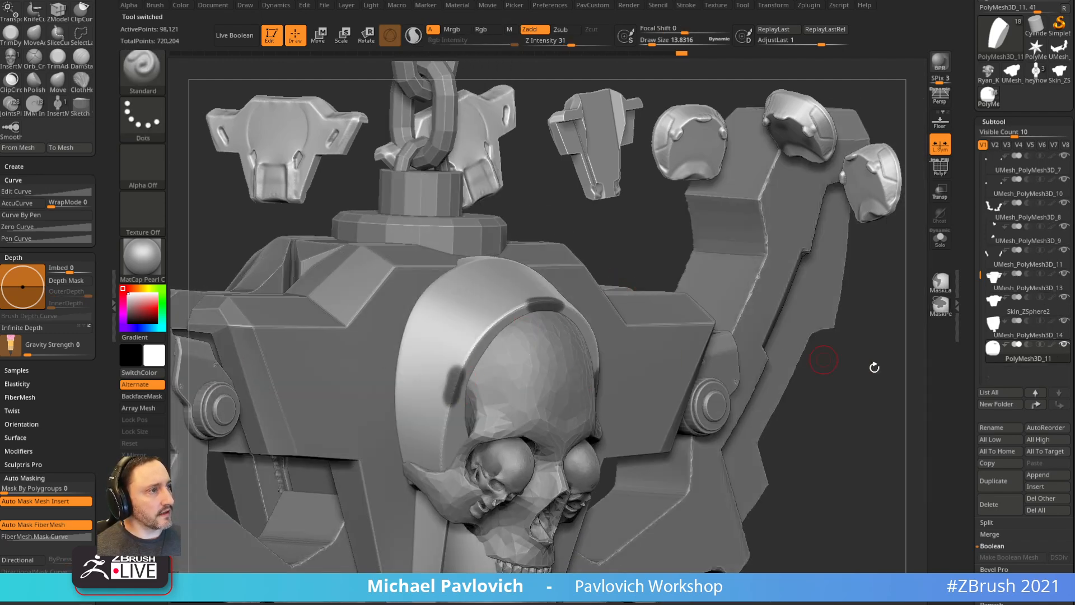
- Invert the mask, move the rim strips outward with the gizmo to form raised pads, and clear the mask
mouse_move(876, 367)
left_mouse_down()
mouse_move(856, 338)
mouse_move(751, 319)
mouse_move(695, 326)
left_mouse_up()
key("w")
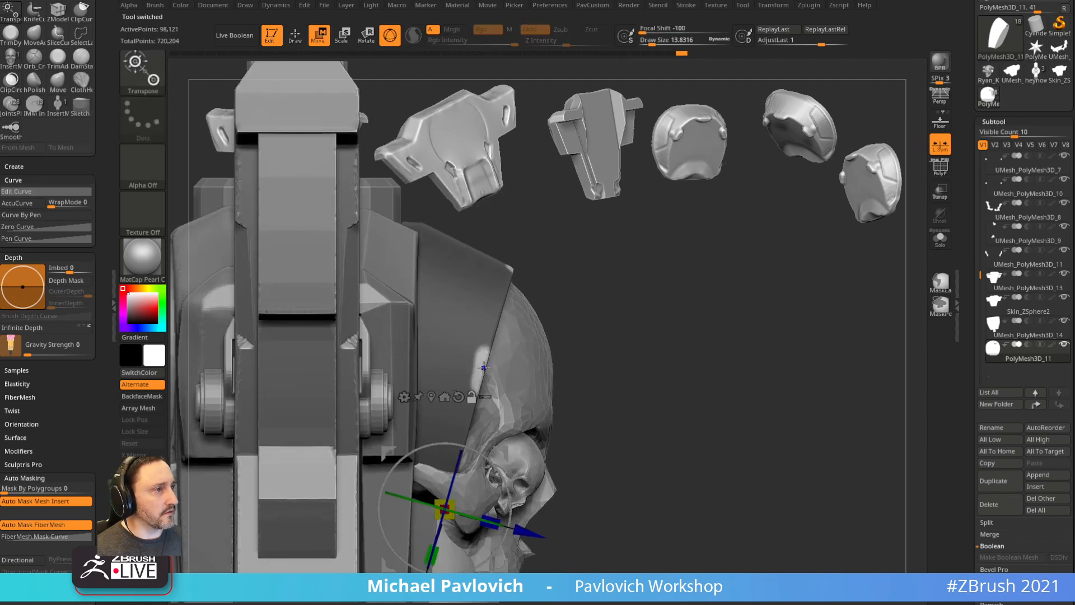
left_click(485, 368, "alt")
left_click_drag(563, 387, 574, 390)
key("q")
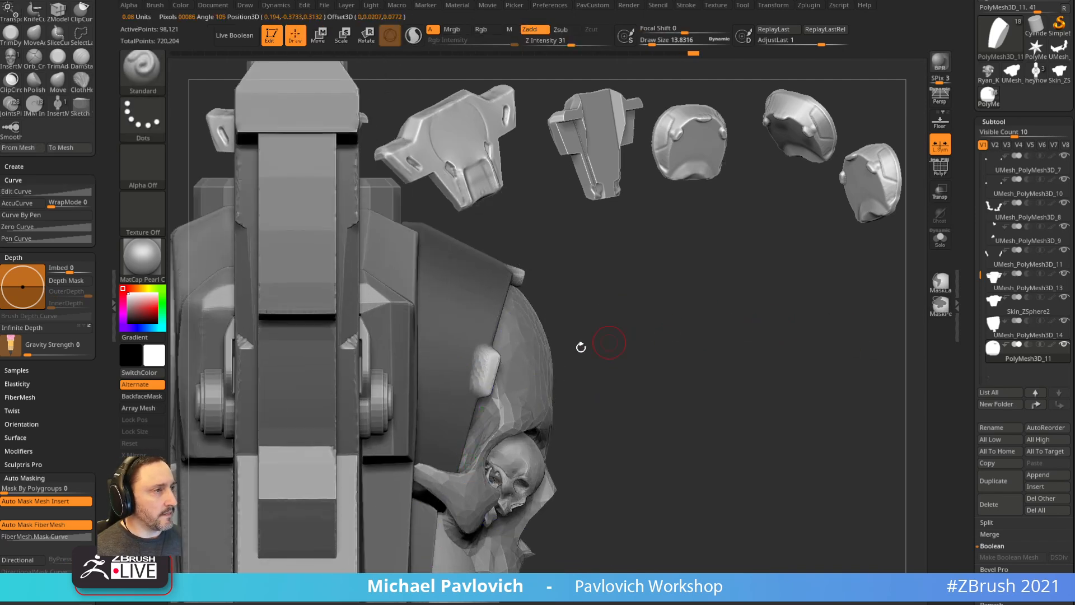
key("w")
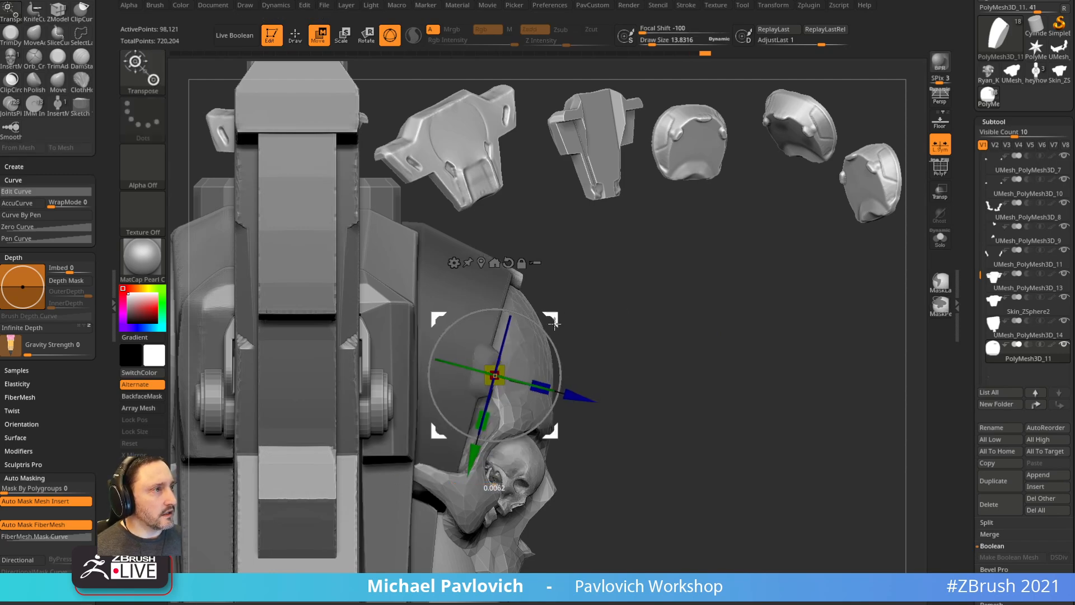
key("q")
mouse_move(669, 328)
left_mouse_down("shift")
mouse_move(742, 300)
mouse_move(681, 308)
left_mouse_up("shift")
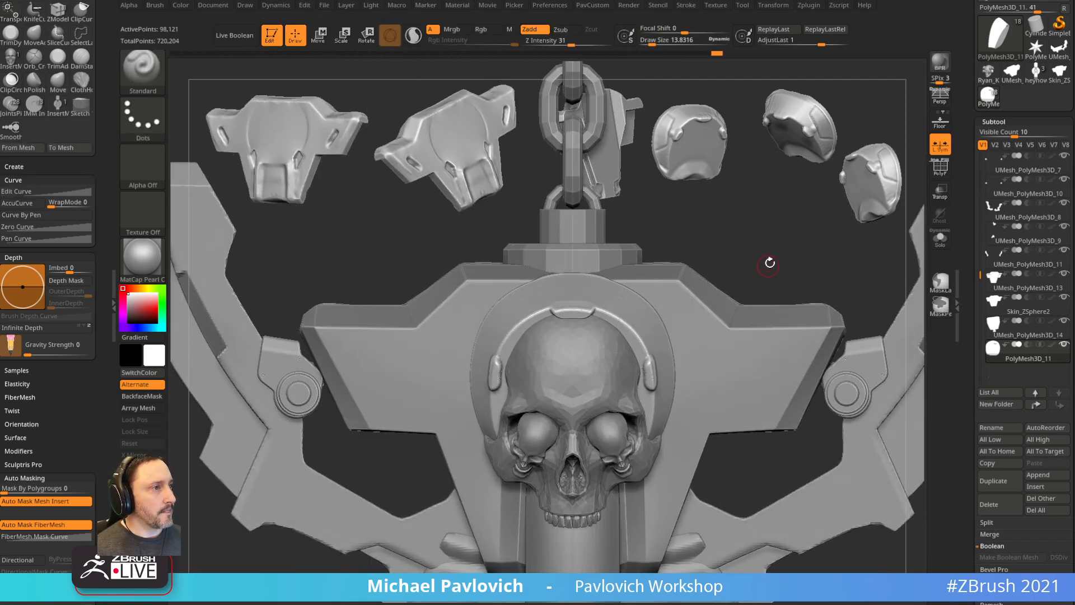
- Nudge the capsule's sides slightly inward toward the skull with a large Move brush
mouse_move(768, 261)
left_mouse_down("alt")
mouse_move(669, 255)
mouse_move(744, 236)
mouse_move(699, 249)
left_mouse_up("alt")
key("b")
key("m")
key("v")
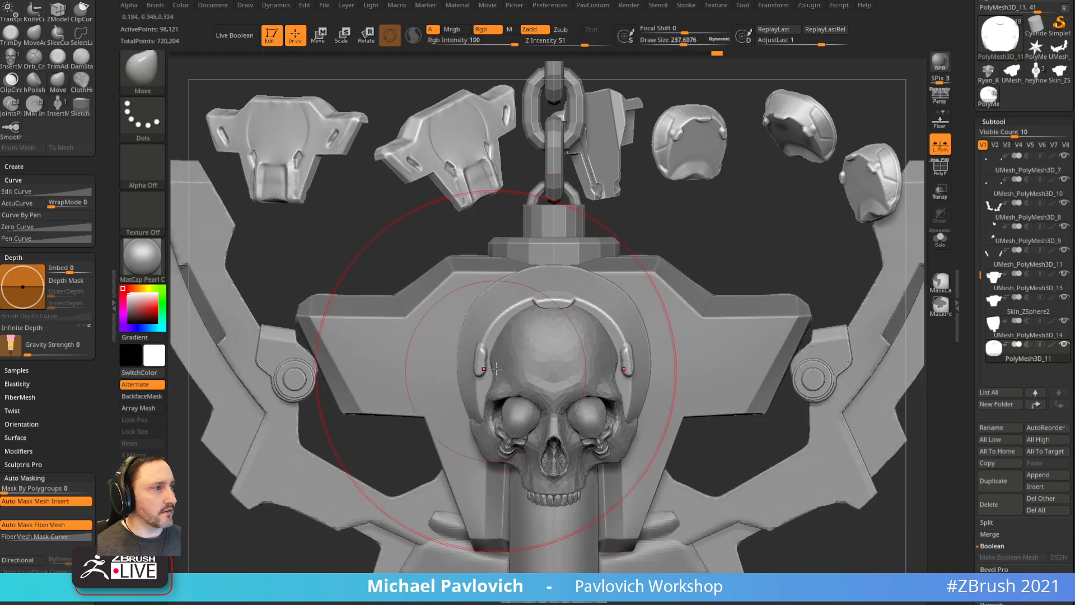
left_click_drag(488, 368, 492, 368)
- Reduce the Move brush's draw size to about 5.4
key("s")
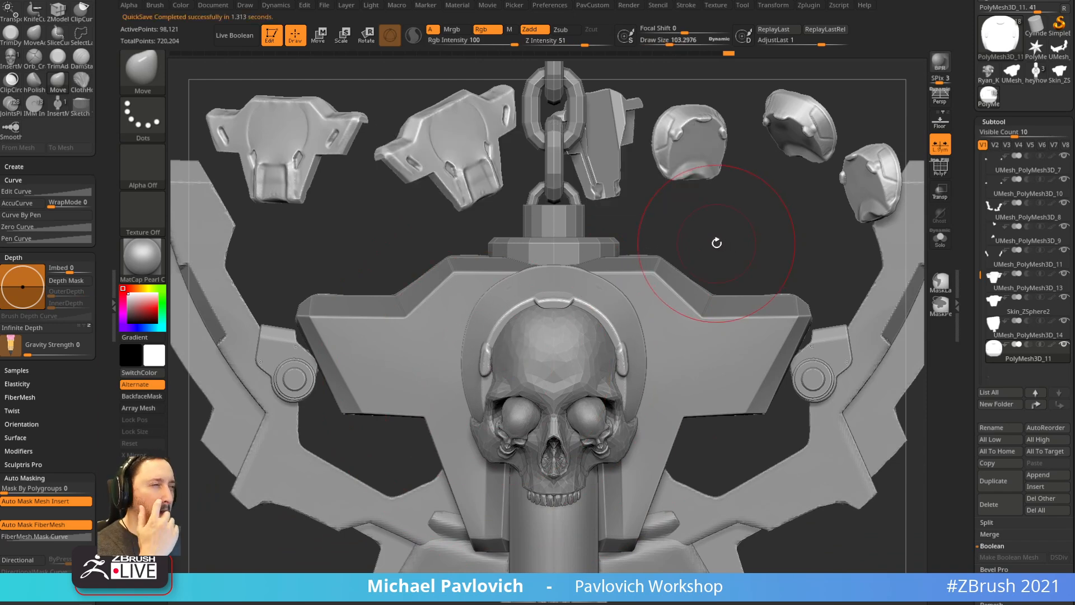
key("s")
left_click_drag(716, 239, 704, 238)
right_click_drag(703, 266, 701, 238, "ctrl")
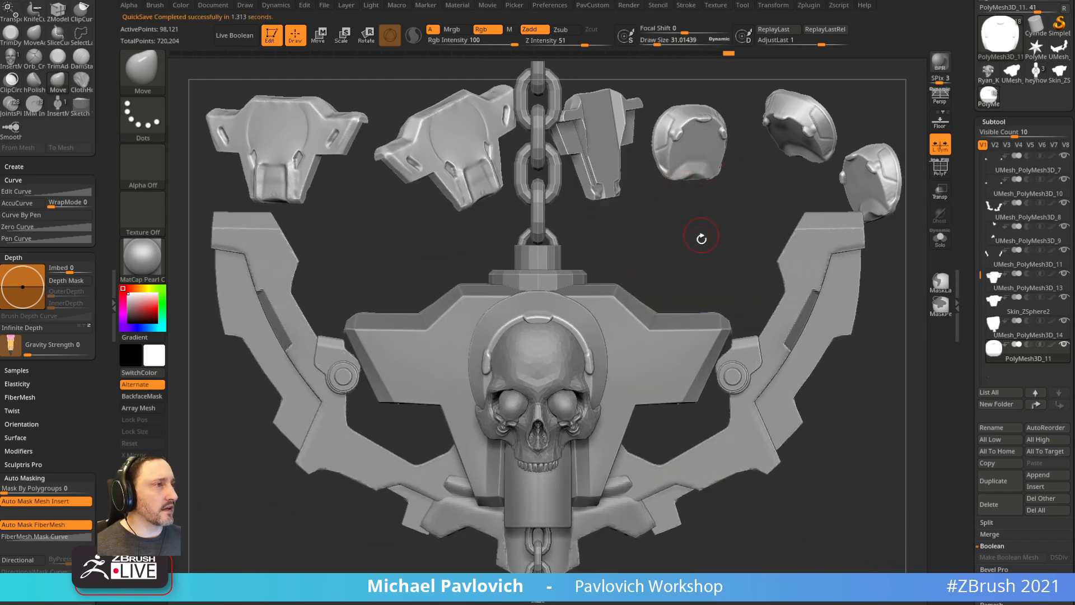
key("s")
left_click_drag(699, 239, 695, 239)
mouse_move(692, 240)
right_mouse_down("alt")
mouse_move(674, 233)
mouse_move(678, 300)
right_mouse_up("alt")
key("s")
left_click_drag(696, 282, 691, 282)
right_click_drag(713, 271, 685, 265, "alt")
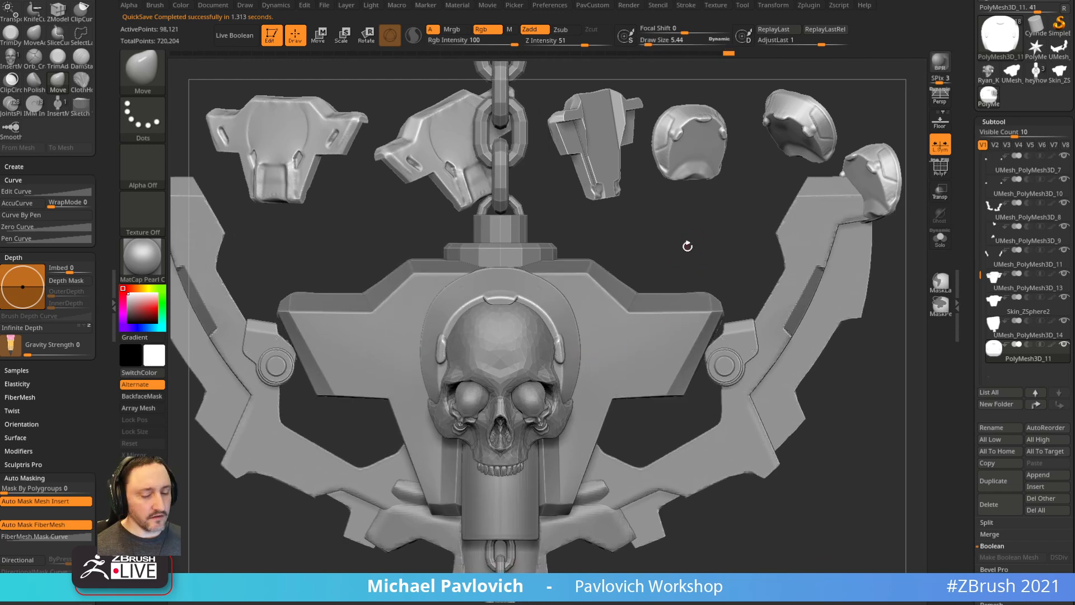
key("b")
key("i")
key("p")
key("m")
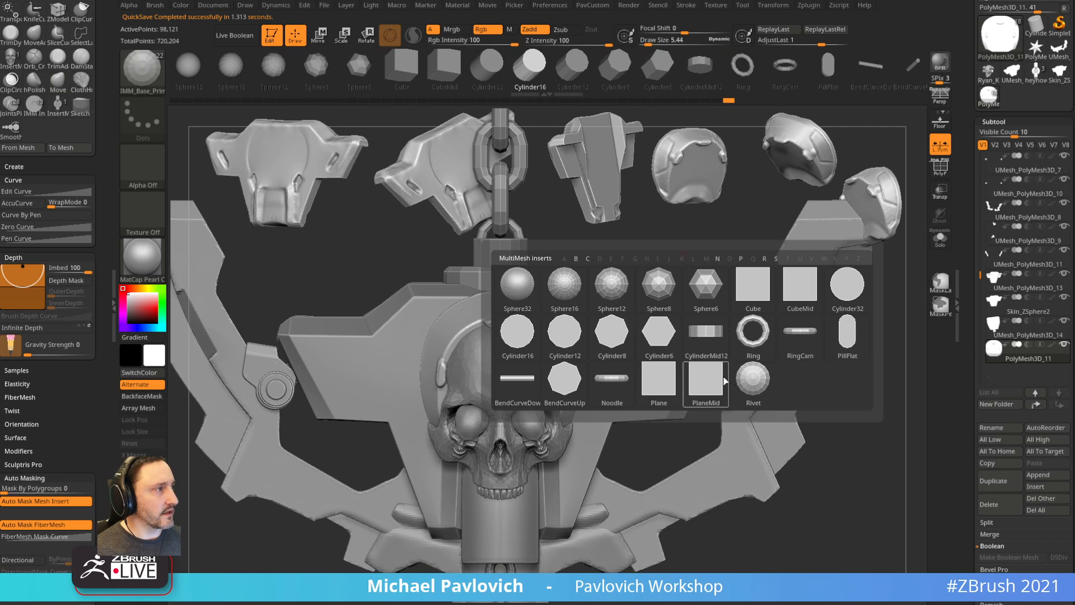
key("s")
left_click_drag(651, 370, 654, 367)
- Switch back to the Standard brush, select the chest plate Skin_ZSphere2 and isolate it with Solo
key("b")
key("s")
key("t")
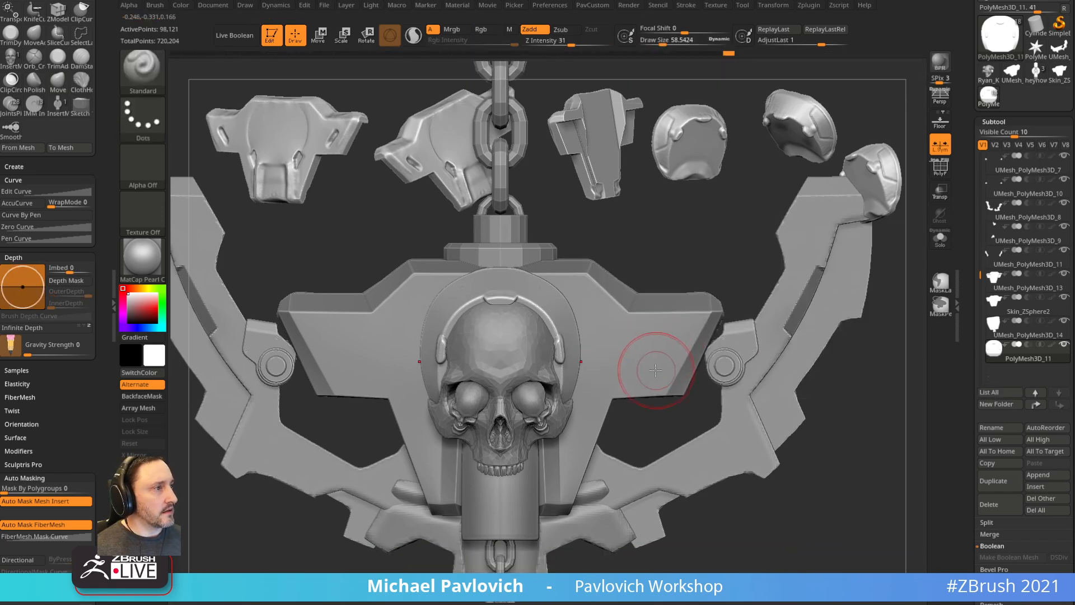
left_click(654, 365, "alt")
right_click_drag(806, 384, 841, 384, "ctrl")
left_click(937, 246)
right_click_drag(906, 354, 872, 352, "ctrl")
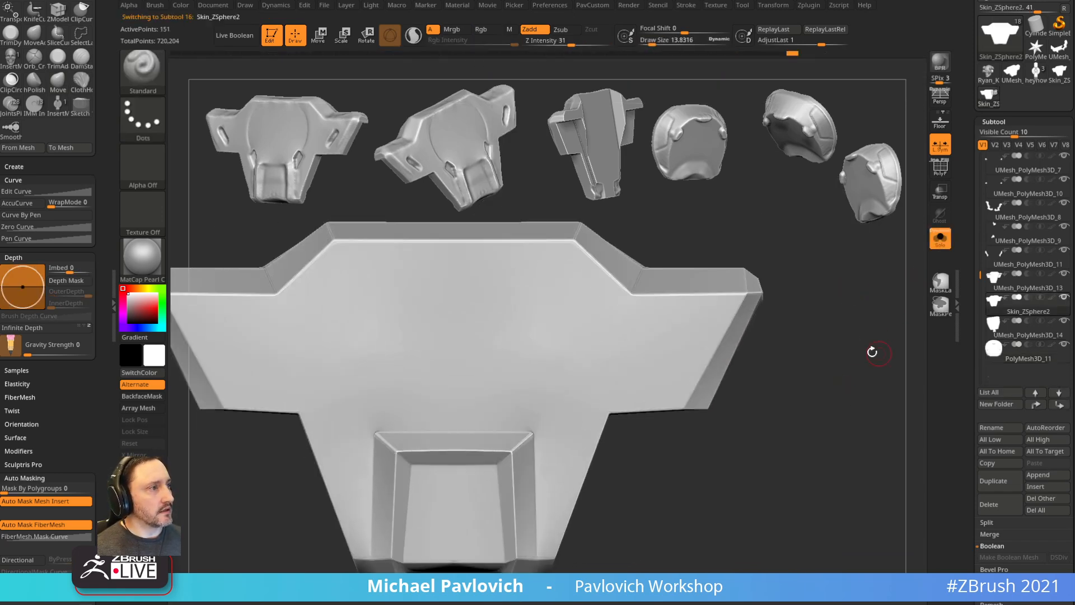
- Choose the Topology brush for the chest plate and set its draw size to about 15.4
key("b")
key("t")
key("o")
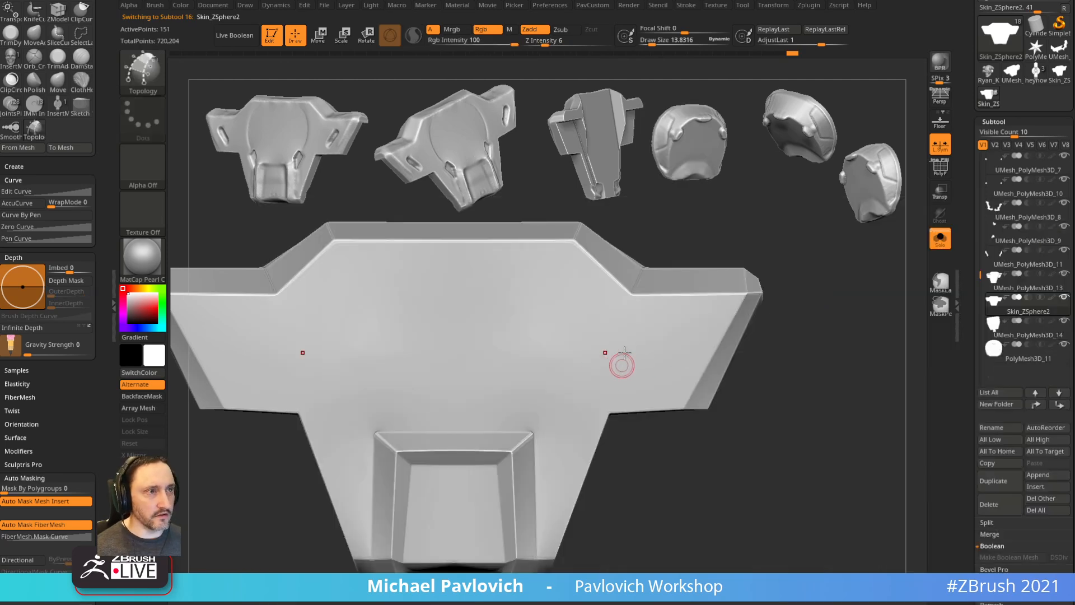
right_click_drag(825, 350, 850, 317, "alt")
key("s")
left_click_drag(634, 329, 625, 329)
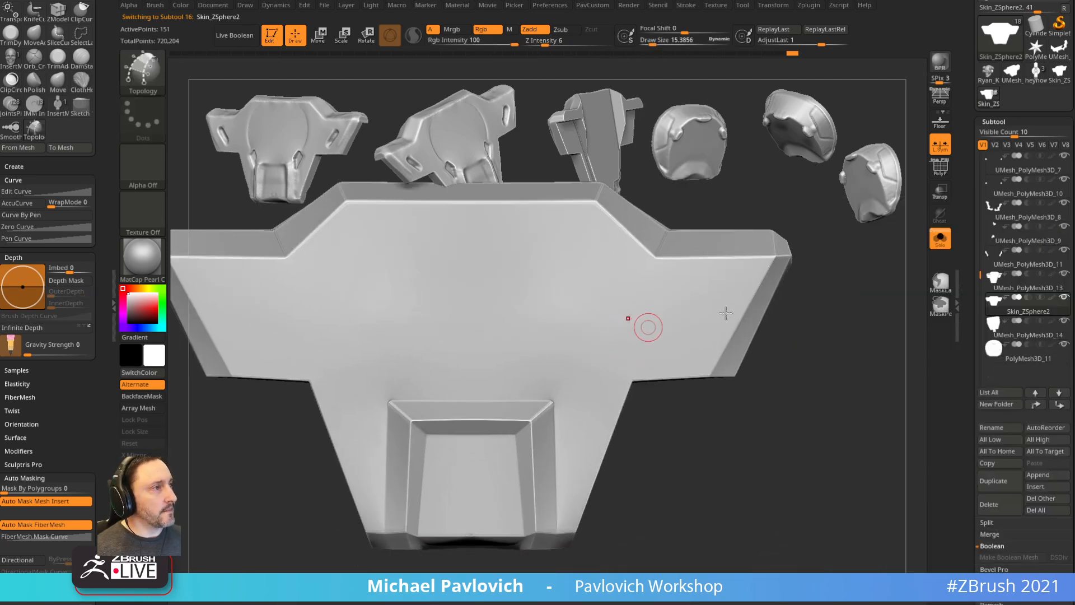
- Turn off Solo, select and isolate the capsule with the raised pads, and choose the Topology brush for it
right_click_drag(834, 297, 822, 304)
left_click(933, 250)
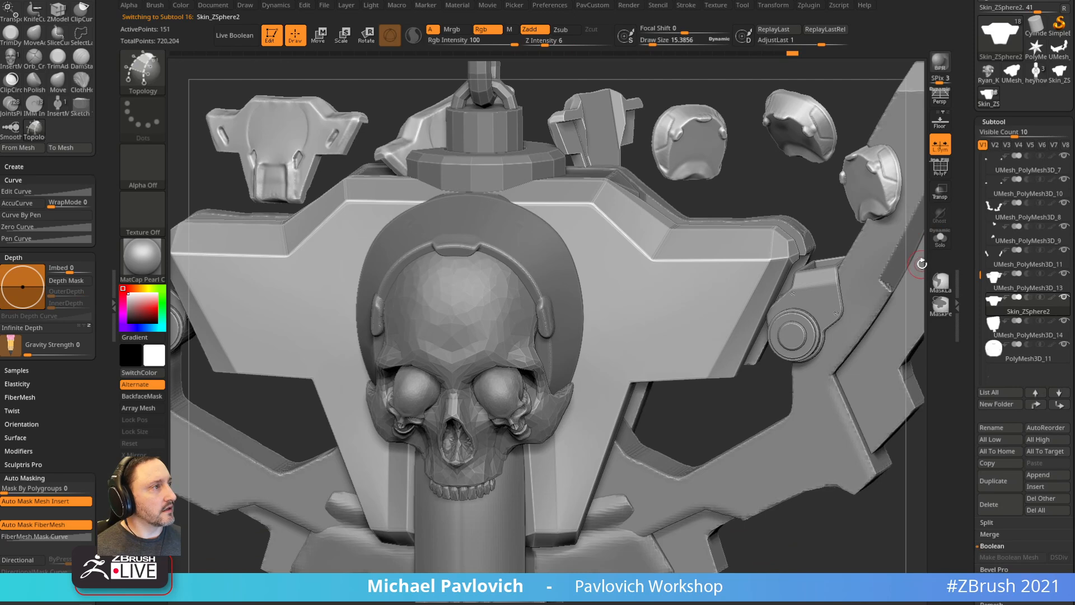
left_click(555, 287, "alt")
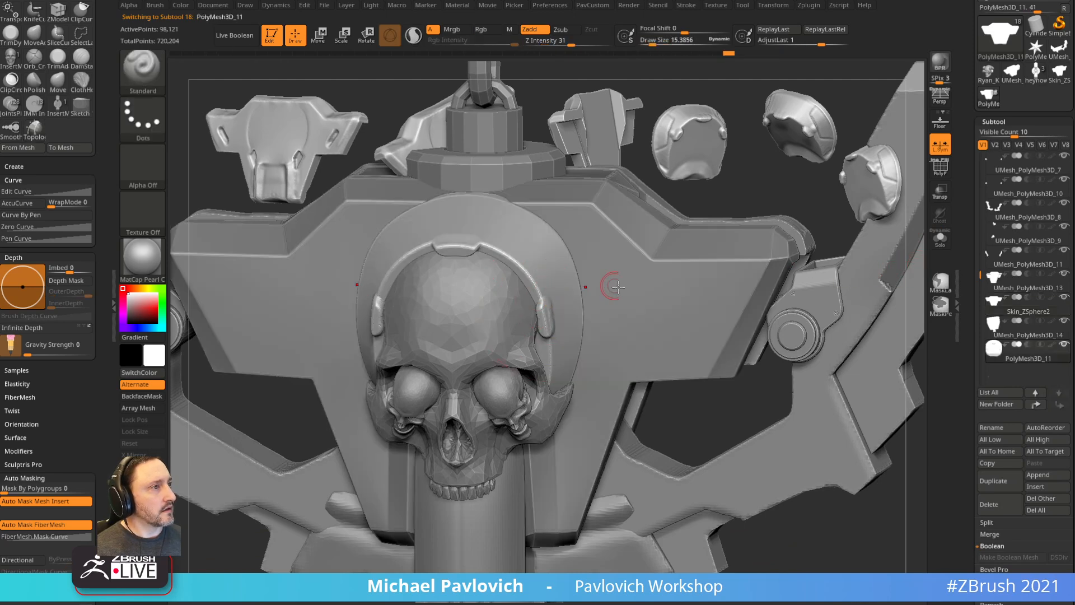
left_click(943, 243)
mouse_move(728, 275)
left_mouse_down("alt")
mouse_move(730, 312)
mouse_move(741, 313)
mouse_move(643, 287)
mouse_move(664, 249)
left_mouse_up("alt")
key("b")
key("t")
key("o")
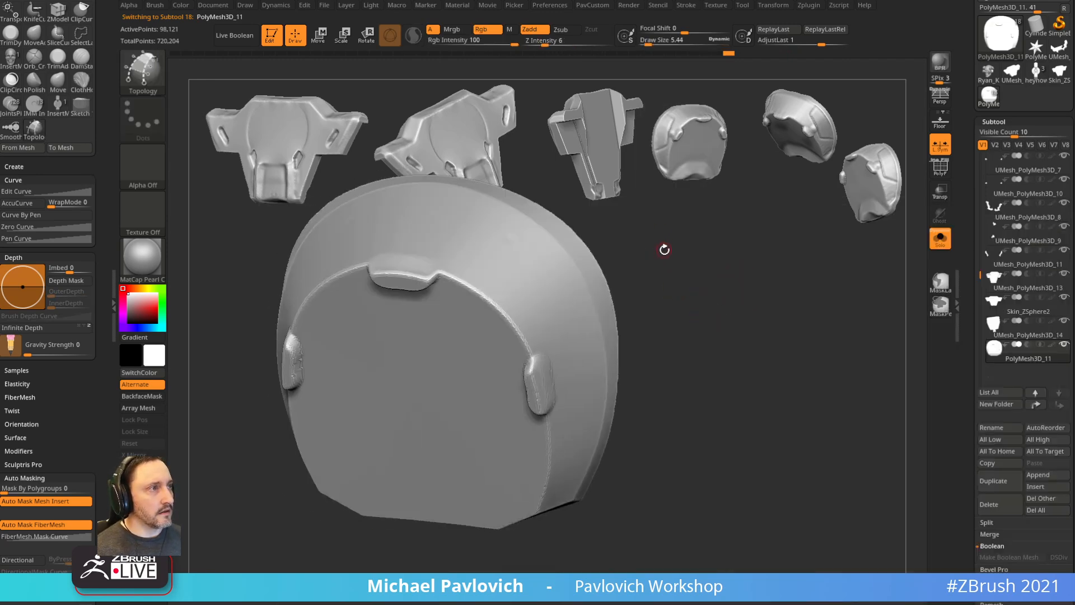
- With the Topology brush at a draw size of about 11, draw two long curves down the side of the capsule
left_click(728, 54)
left_click_drag(753, 283, 717, 291)
key("b")
key("t")
key("o")
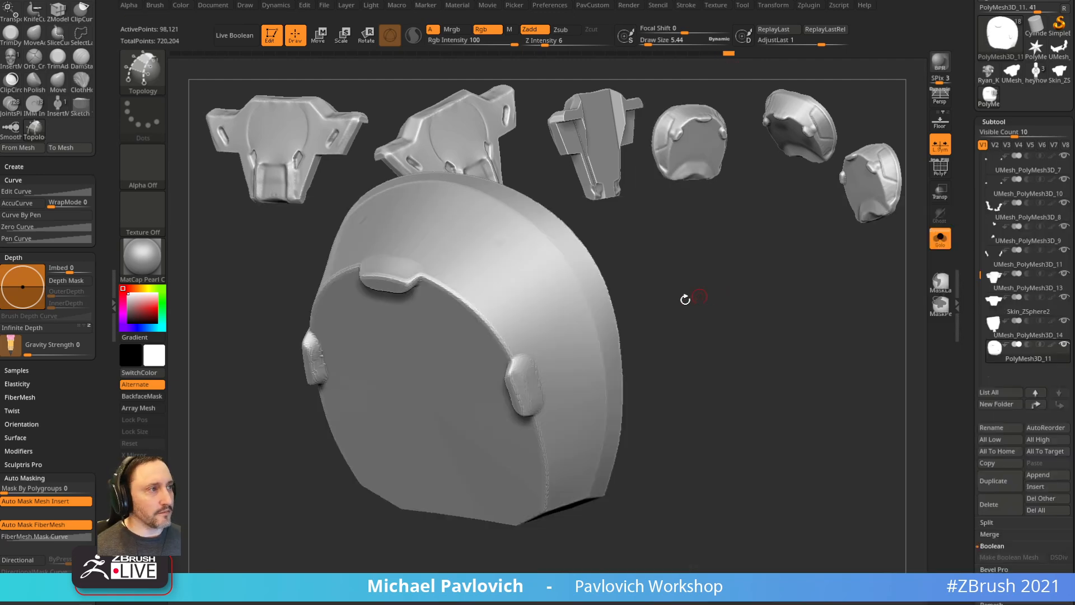
key("s")
left_click(649, 310)
mouse_move(645, 239)
left_mouse_down()
mouse_move(653, 230)
mouse_move(756, 254)
mouse_move(753, 298)
mouse_move(511, 309)
left_mouse_up()
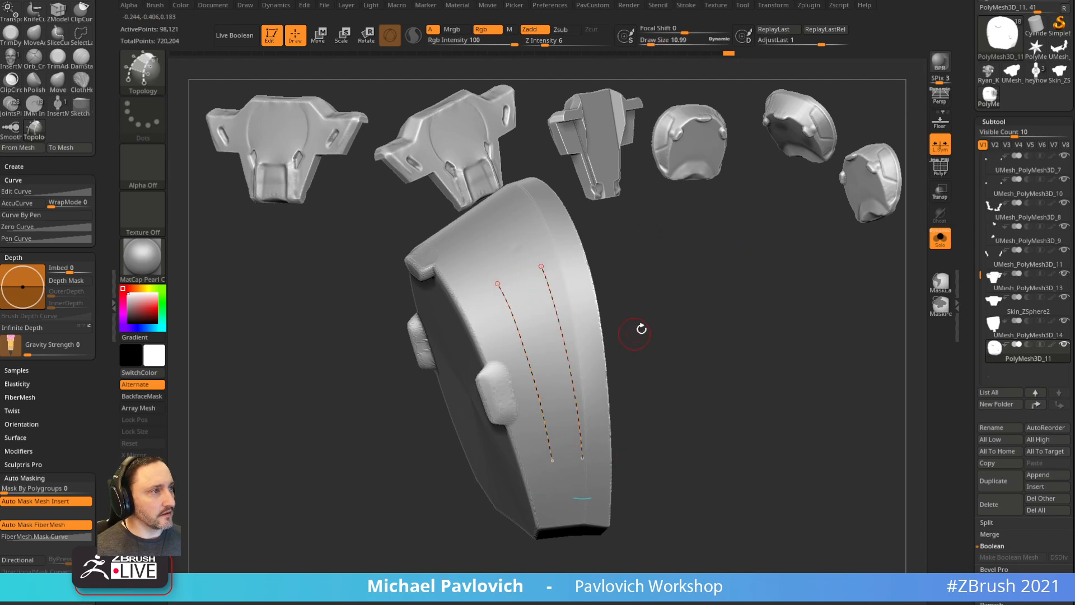
- Cross the two curves with evenly spaced rungs, generate the panel strip and split it off as its own subtool
mouse_move(641, 329)
left_mouse_down()
mouse_move(664, 319)
mouse_move(516, 312)
mouse_move(599, 276)
left_mouse_up()
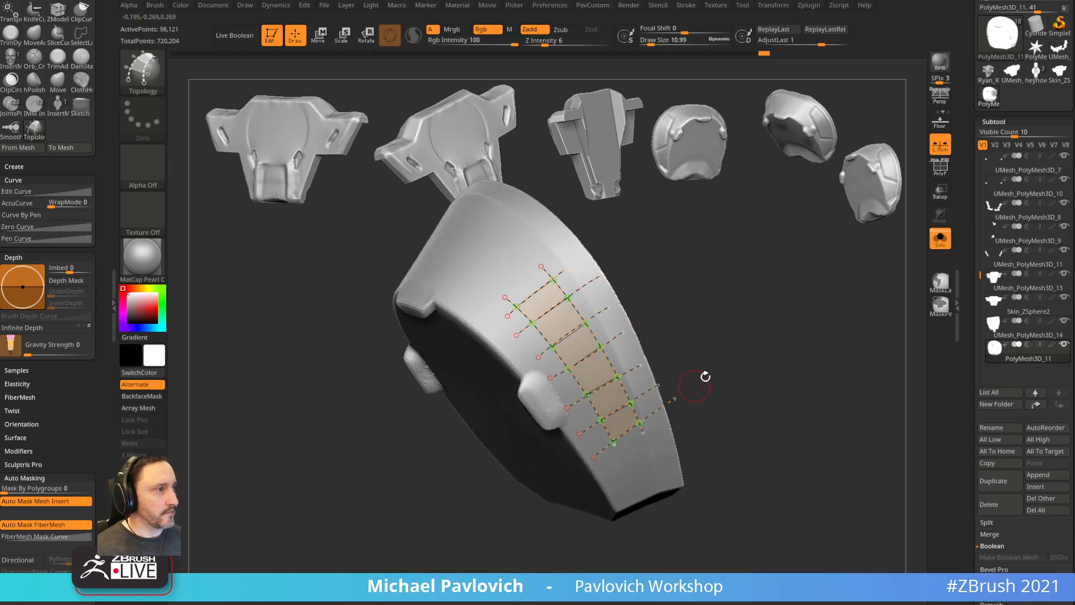
left_click_drag(772, 393, 769, 306)
key("space")
left_click(651, 411)
key("space")
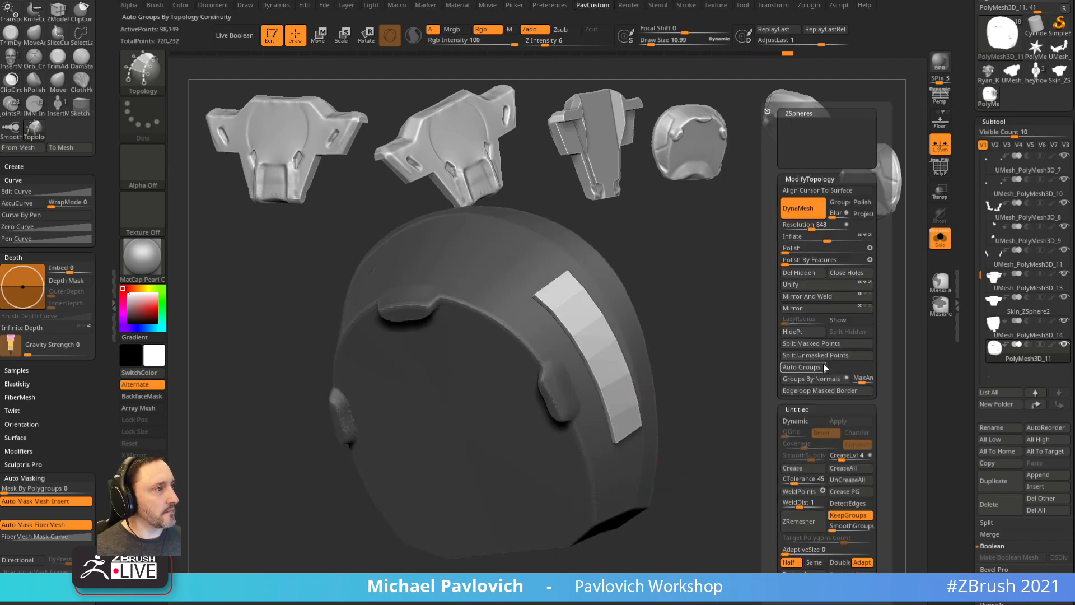
left_click(821, 343)
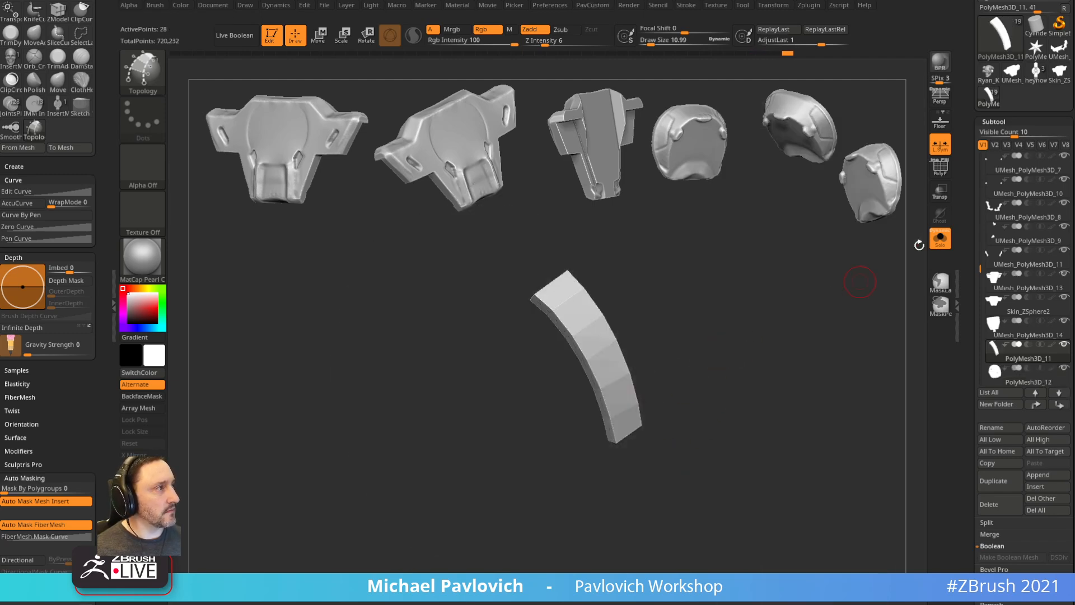
- Display the strip's polyframe and adjust its thickness with the ZModeler brush using QMesh on Polygroup All
left_click(938, 189)
left_click(940, 169)
left_click_drag(808, 389, 808, 268)
key("b")
key("z")
key("m")
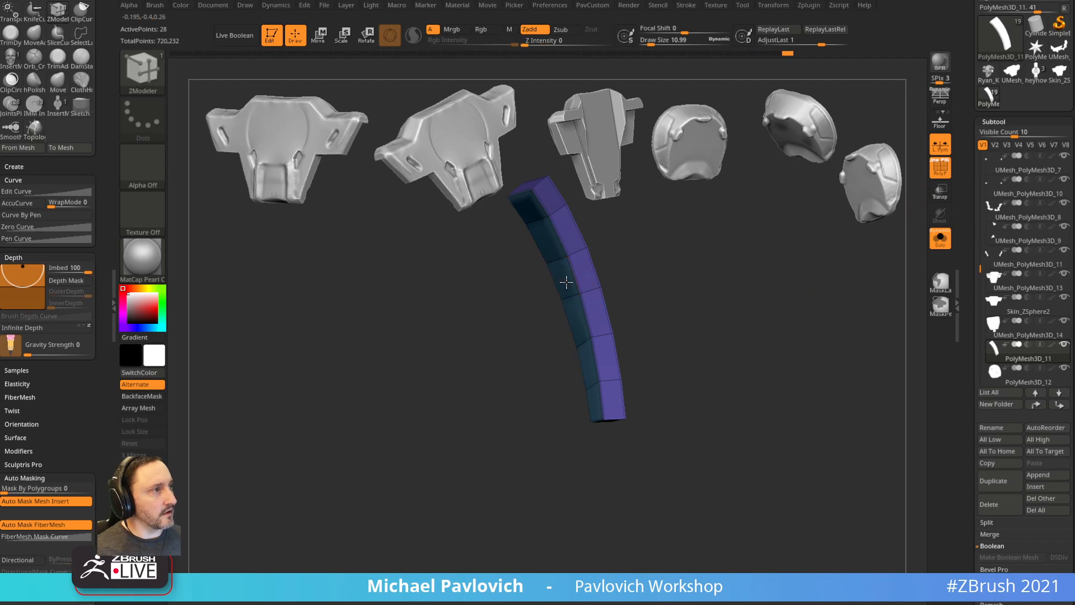
left_click_drag(566, 282, 576, 277)
- Turn off Solo, target the strip's upper two polygons and extrude them outward twice with QMesh to form a raised flap layer
left_click(941, 238)
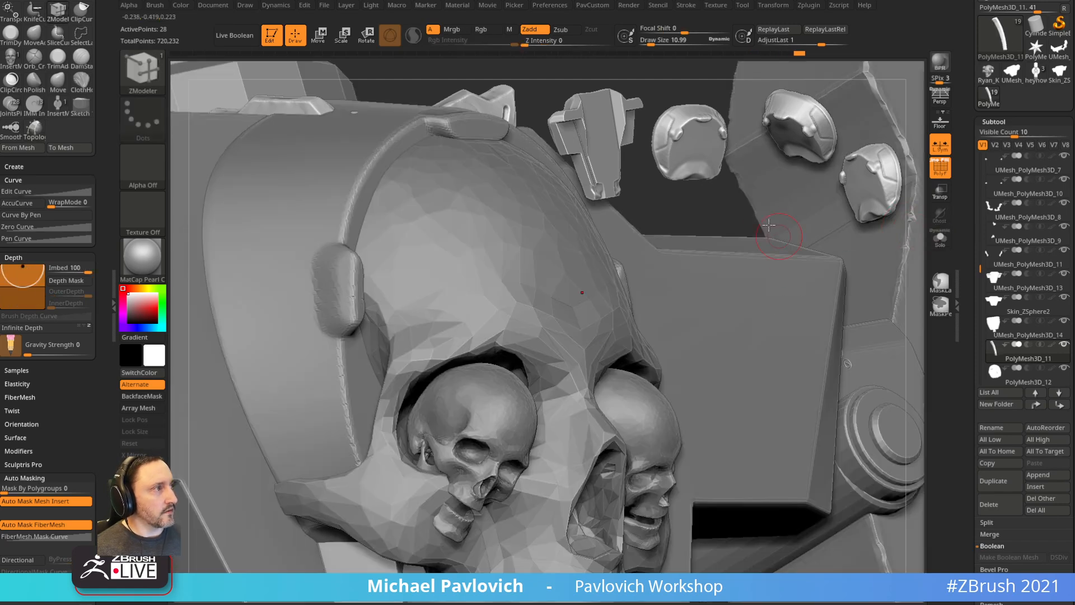
left_click_drag(723, 222, 696, 239, "shift")
left_click_drag(839, 114, 838, 230, "alt")
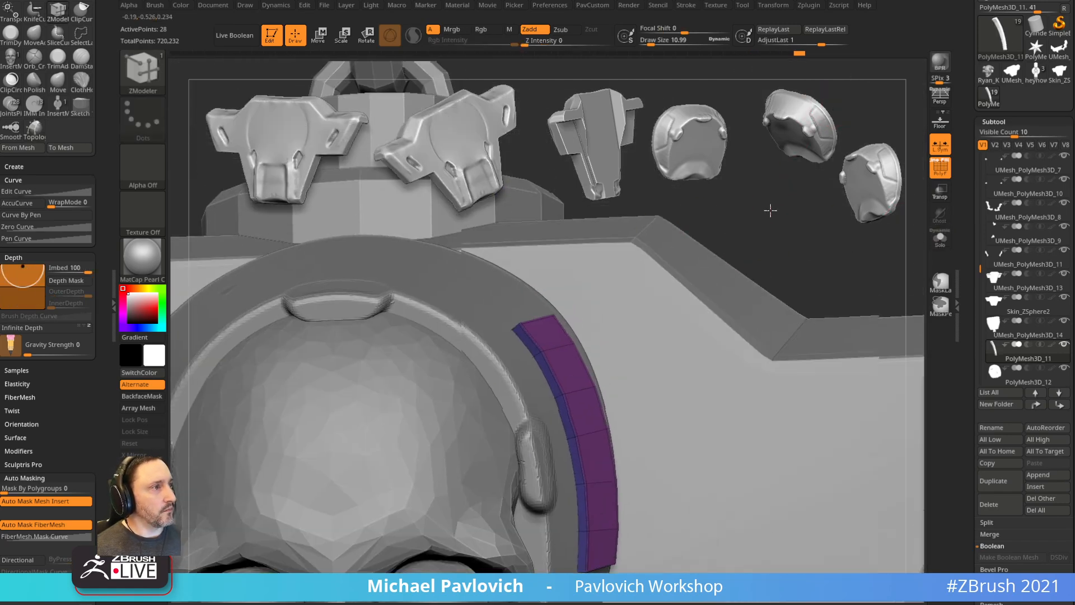
left_click_drag(771, 210, 794, 203)
left_click_drag(783, 256, 777, 278, "alt")
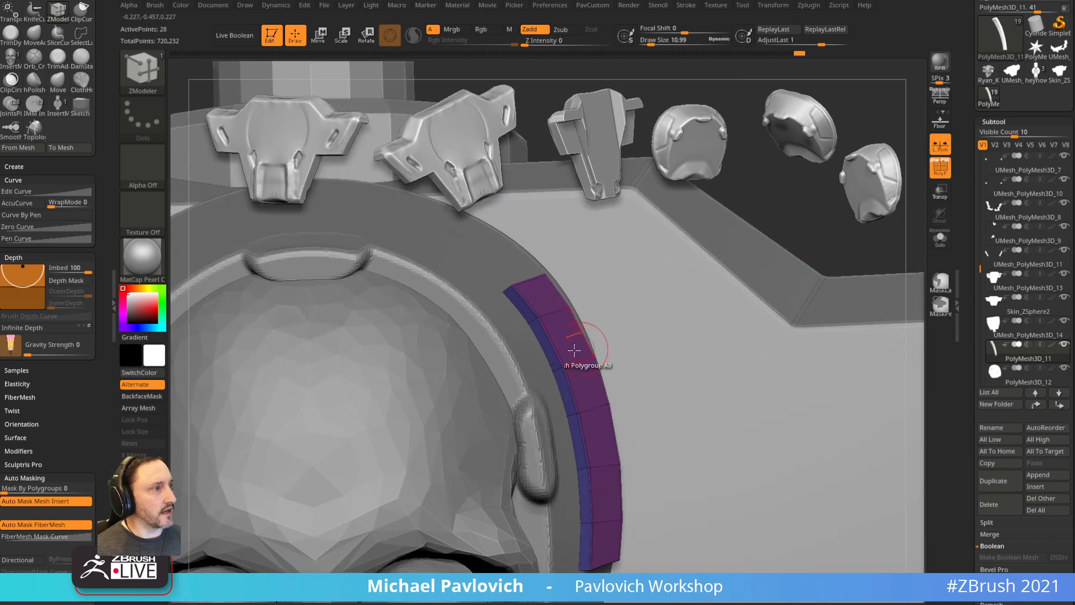
left_click(552, 313)
left_click_drag(556, 330, 749, 200)
left_click_drag(841, 142, 559, 328)
key("space")
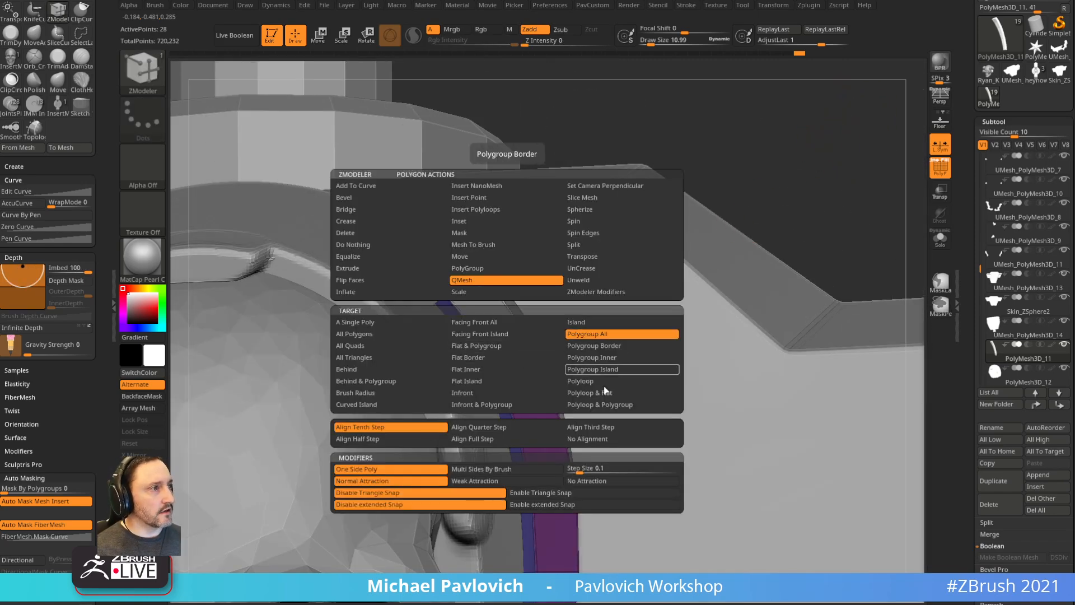
left_click(509, 386)
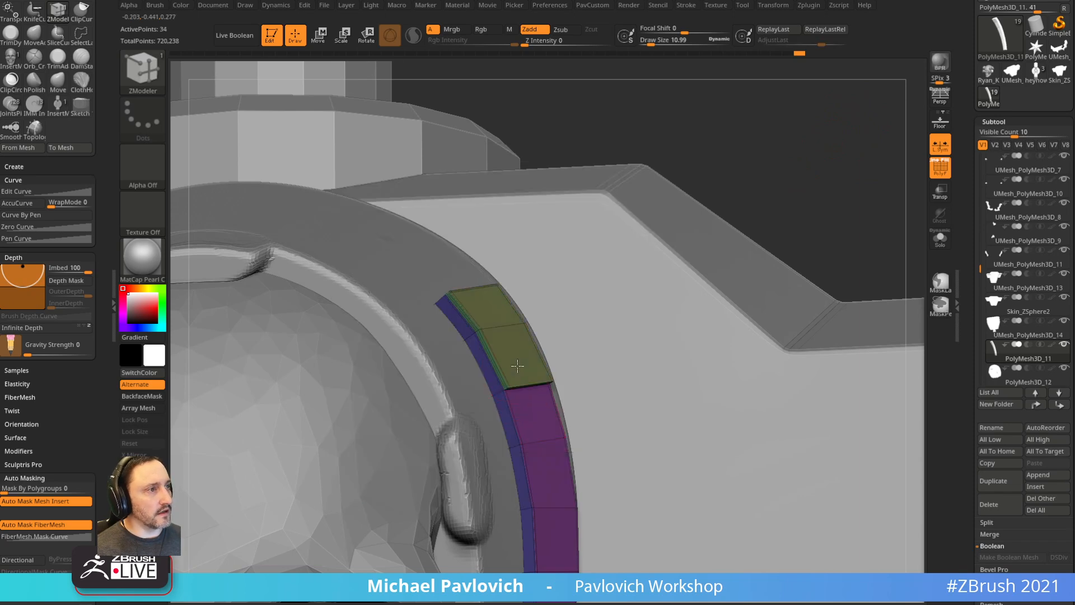
mouse_move(515, 367)
left_mouse_down()
mouse_move(509, 360)
mouse_move(528, 352)
left_mouse_up()
- Isolate the strip, set the ZModeler polygon action to Delete A Single Poly and delete the upper end faces of both layers
left_click(940, 237)
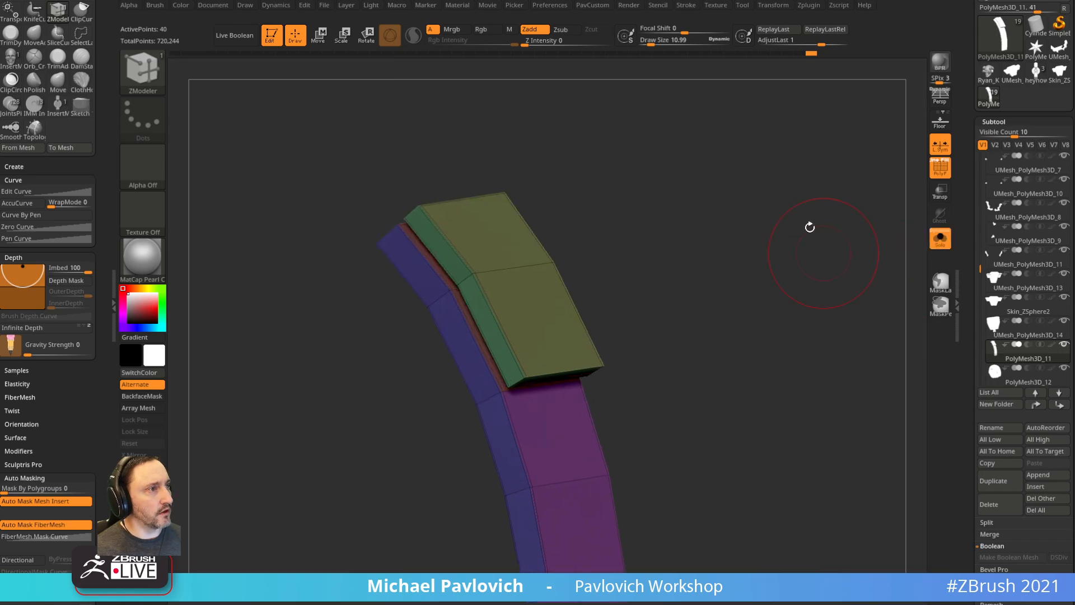
left_click_drag(811, 228, 547, 247)
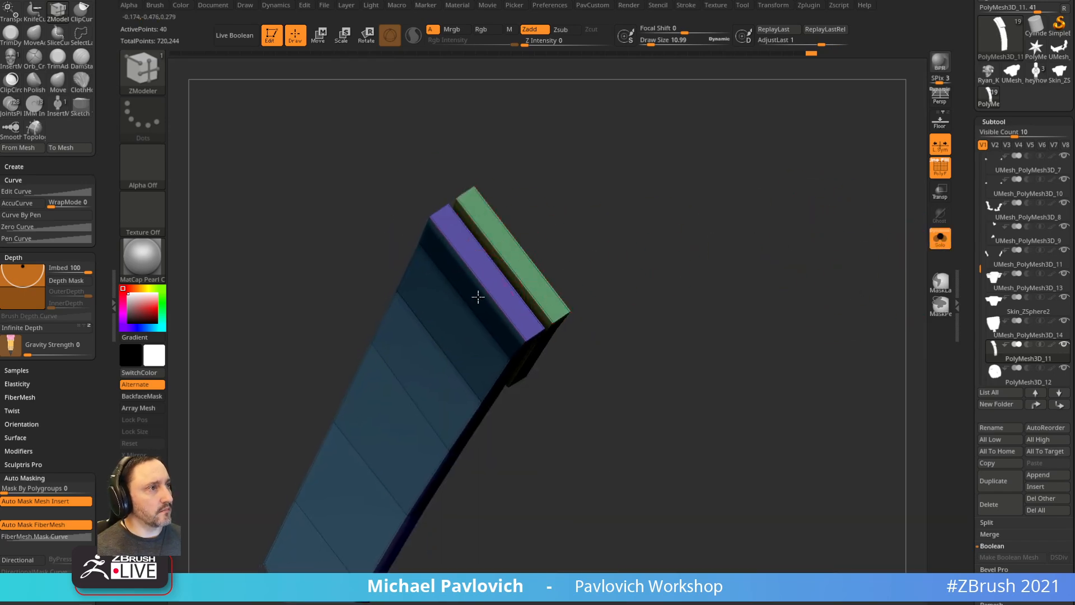
key("space")
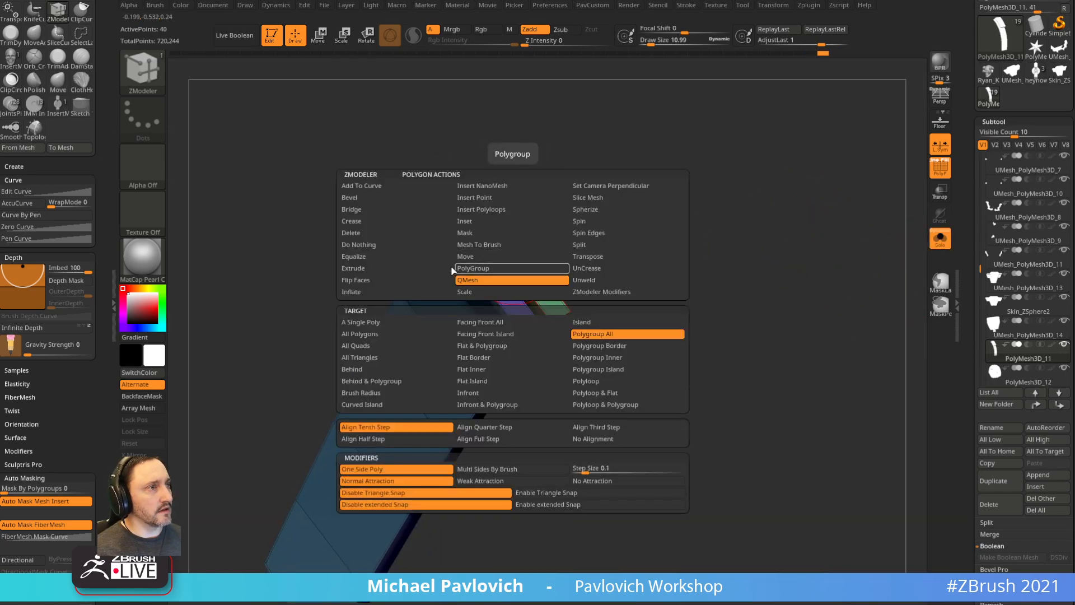
left_click(421, 245)
left_click(352, 233)
left_click(364, 322)
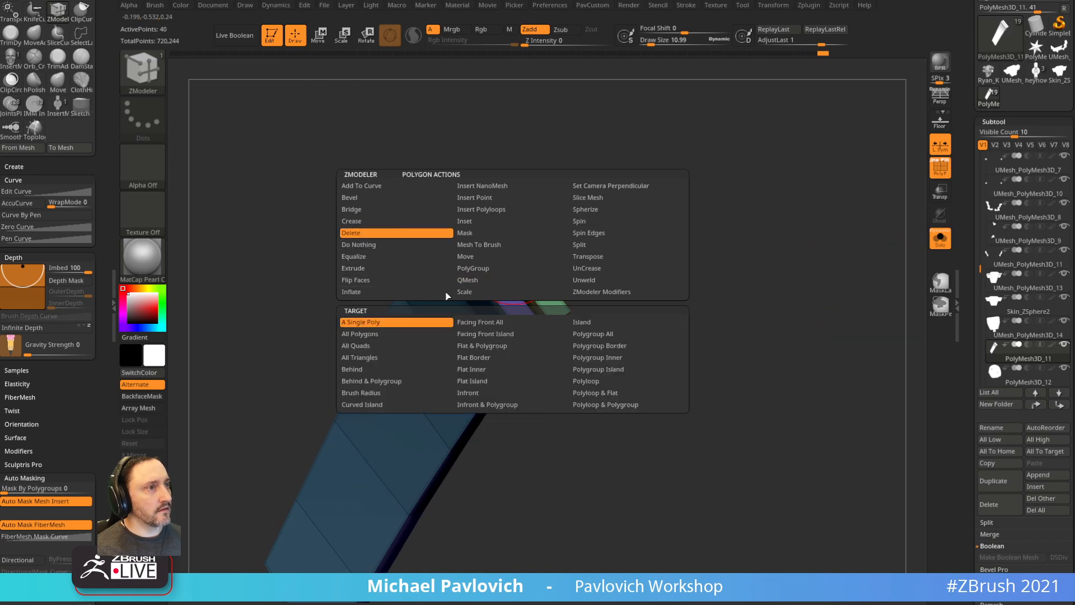
- Set the ZModeler edge action to Bridge and connect the two open ends with a rounded fold
key("space")
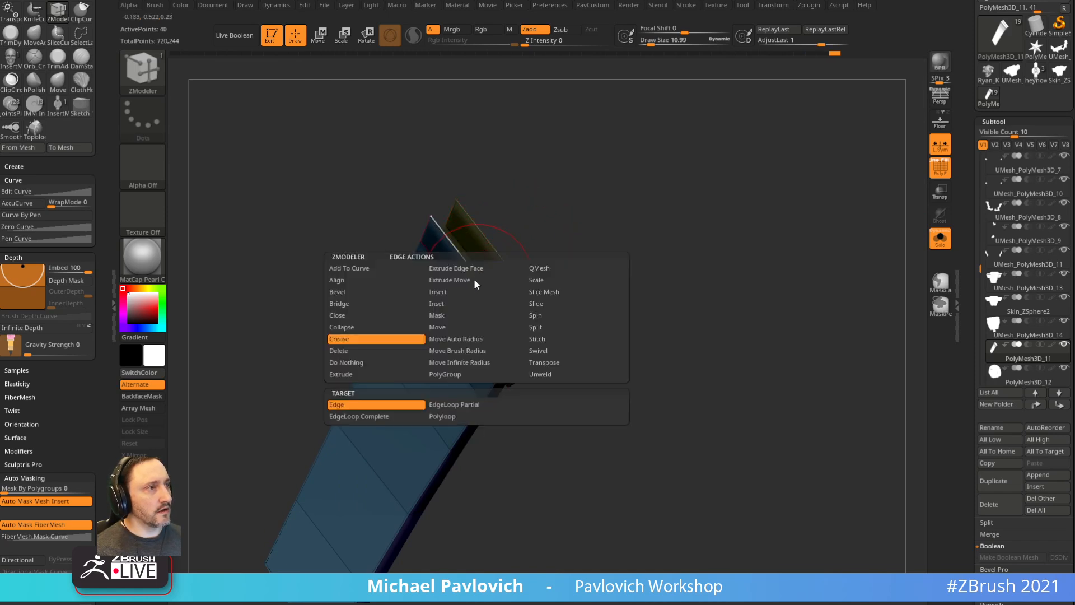
left_click(376, 304)
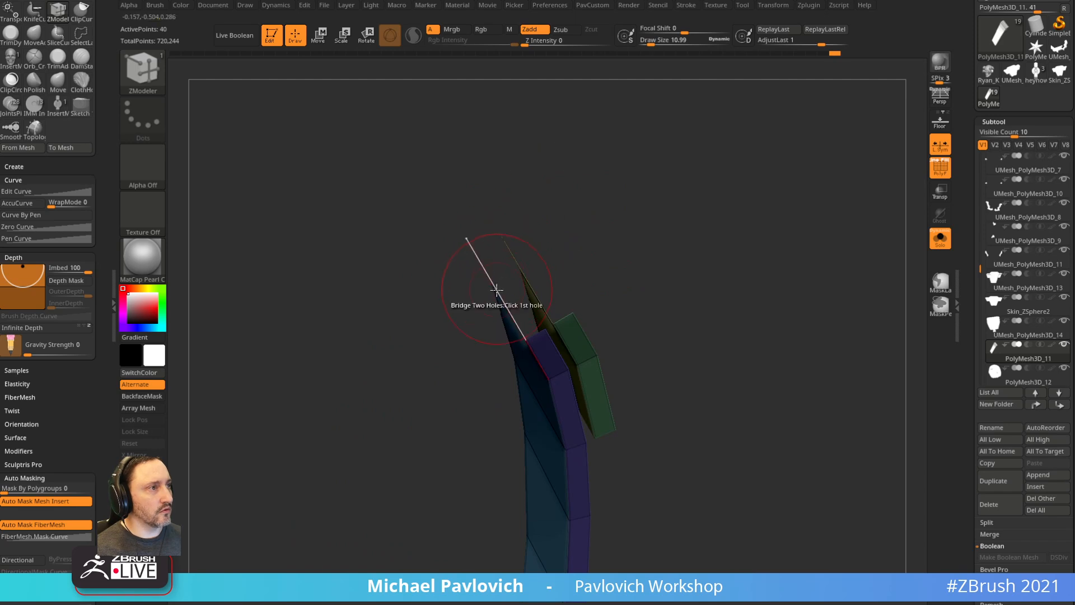
left_click_drag(604, 260, 656, 282)
mouse_move(731, 325)
left_mouse_down()
mouse_move(751, 281)
mouse_move(604, 260)
left_mouse_up()
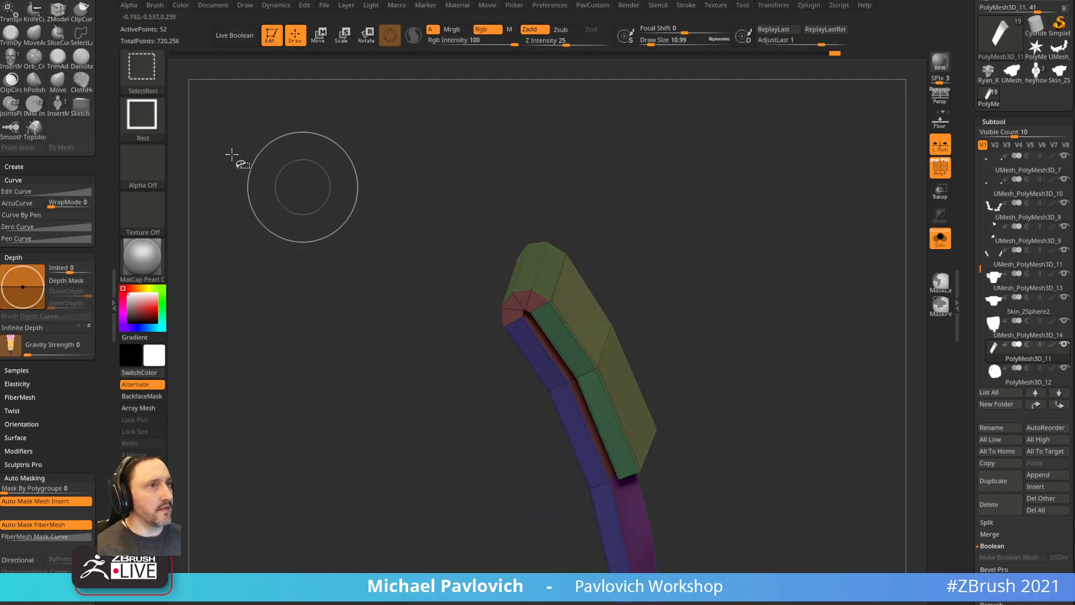
- Isolate the strip's side faces, merge them into one polygroup and regroup the remaining faces with Groups By Normals
left_click(143, 73, "ctrl+shift")
left_click(345, 83)
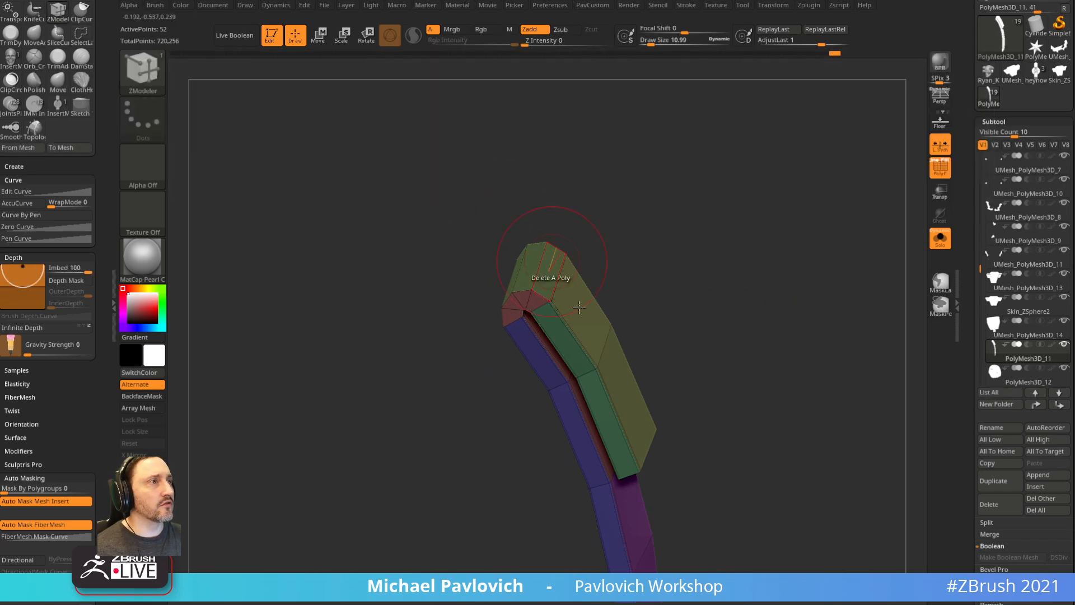
left_click(588, 372, "ctrl+alt+shift")
left_click_drag(834, 314, 834, 311, "ctrl+shift")
key("space")
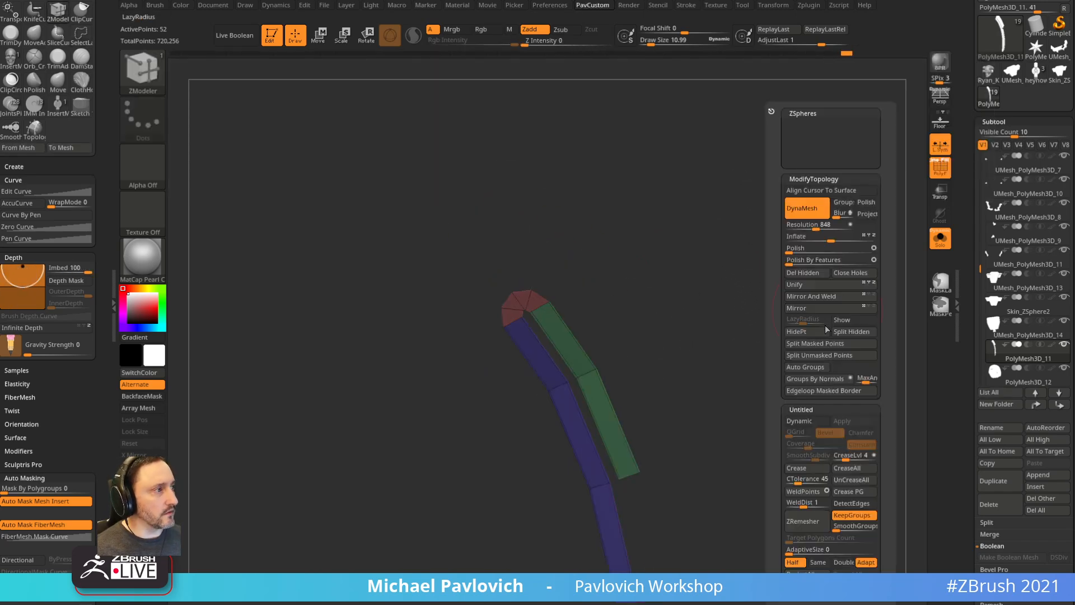
key("ctrl+w")
left_click(794, 233, "ctrl+shift")
key("space")
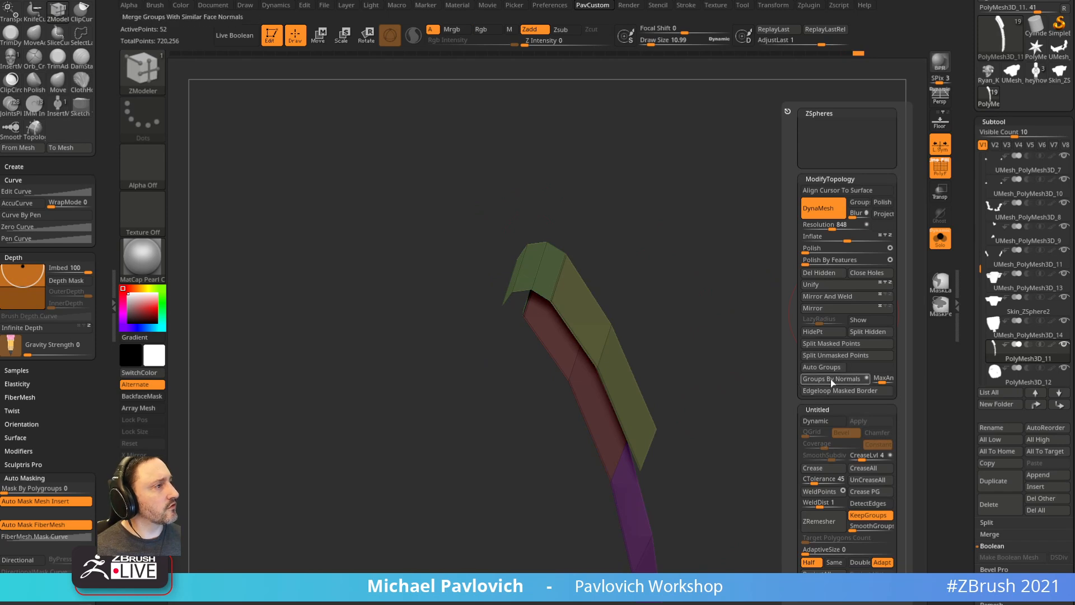
- Give the end face of the folded flap its own polygroup
left_click_drag(775, 282, 792, 291)
left_click_drag(717, 329, 661, 388)
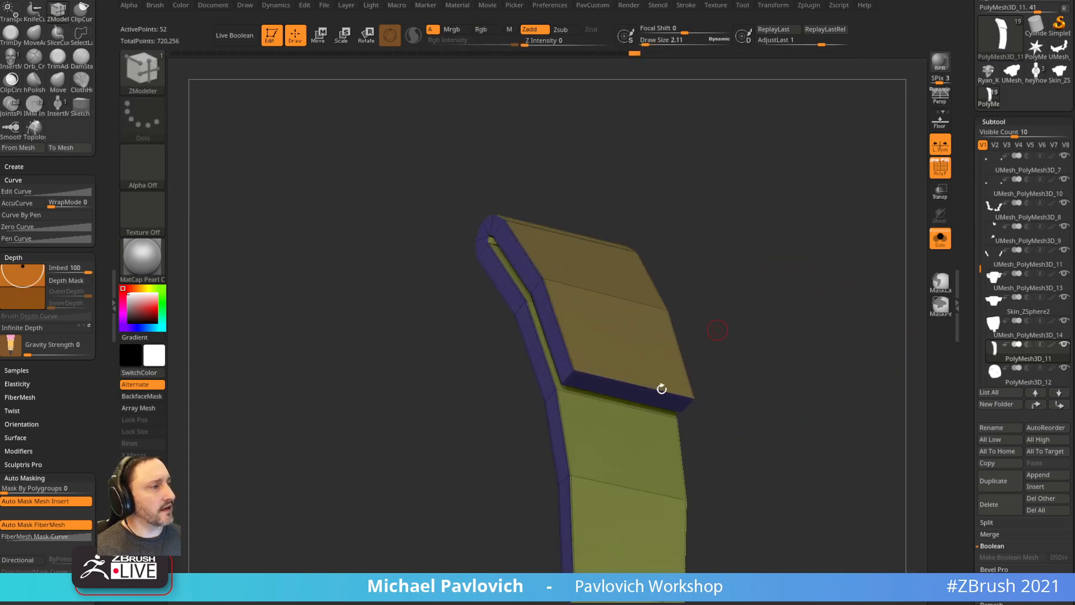
left_click(622, 388, "alt")
key("alt")
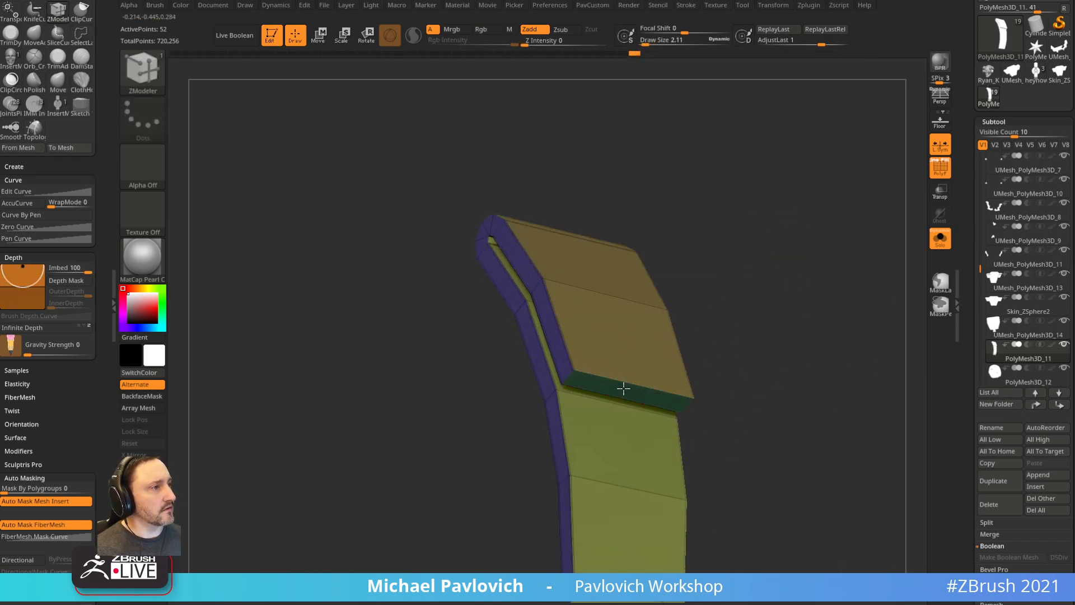
left_click_drag(799, 300, 777, 254, "alt")
left_click_drag(778, 254, 758, 272, "alt")
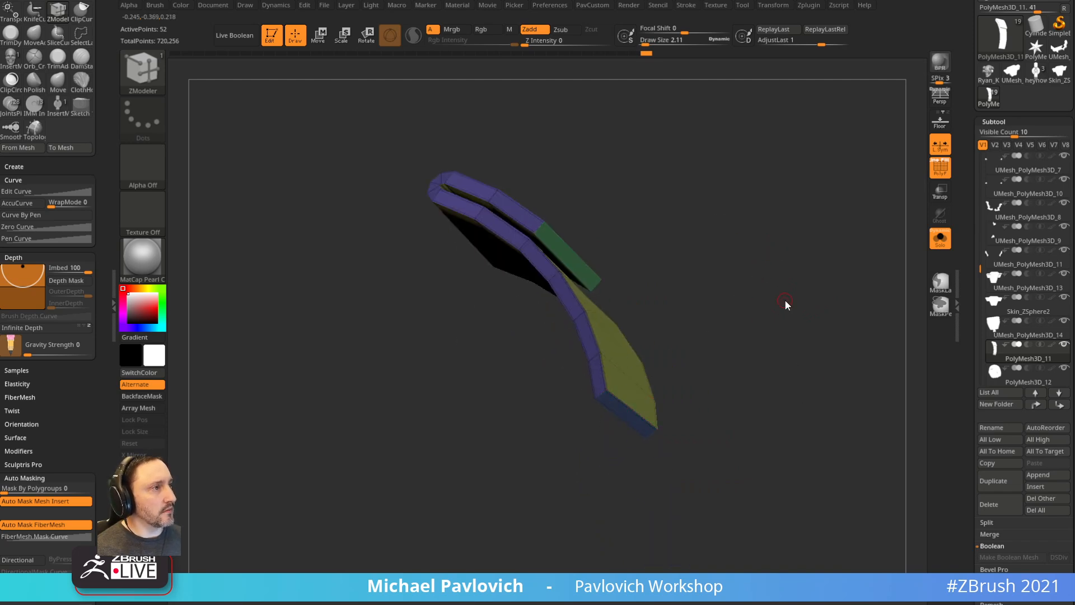
- Crease the strip's polygroup borders, preview it with dynamic subdivision at crease level 2, and show it among the other parts without polyframe
key("space")
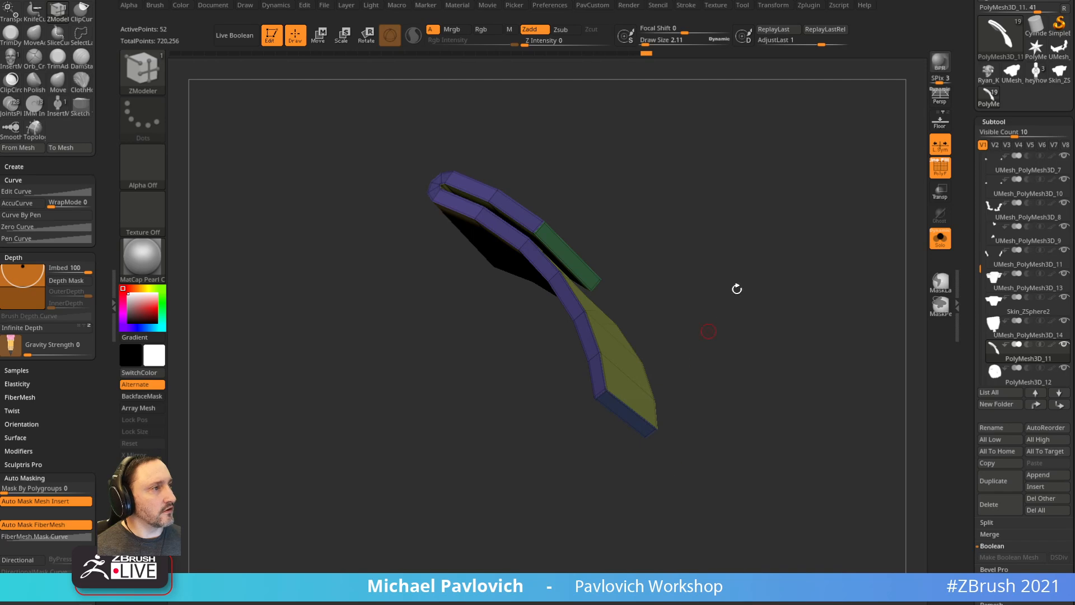
left_click_drag(750, 254, 822, 316)
key("grave")
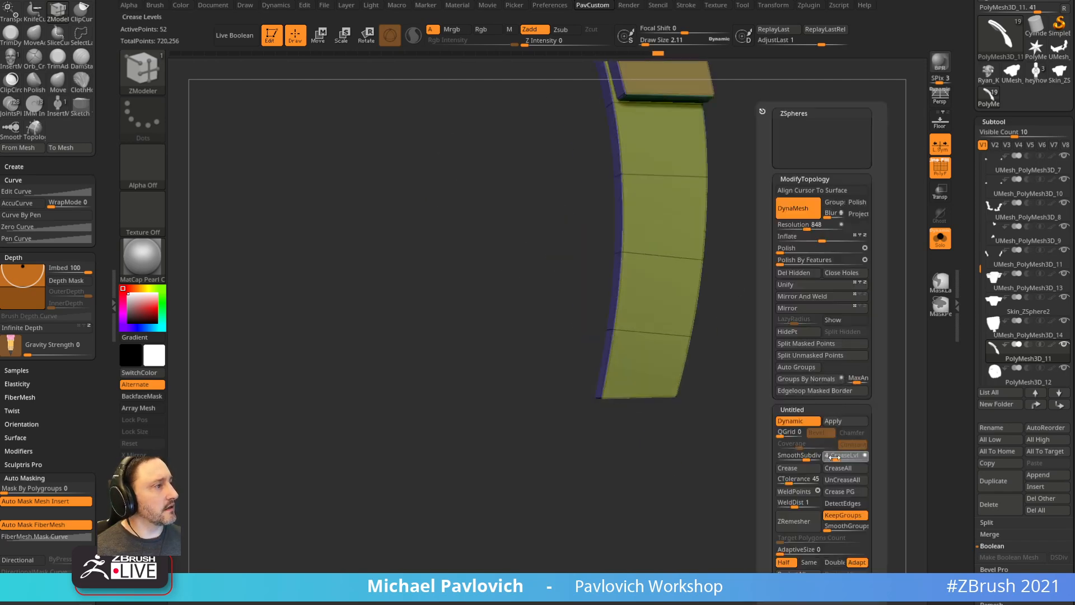
left_click(799, 456)
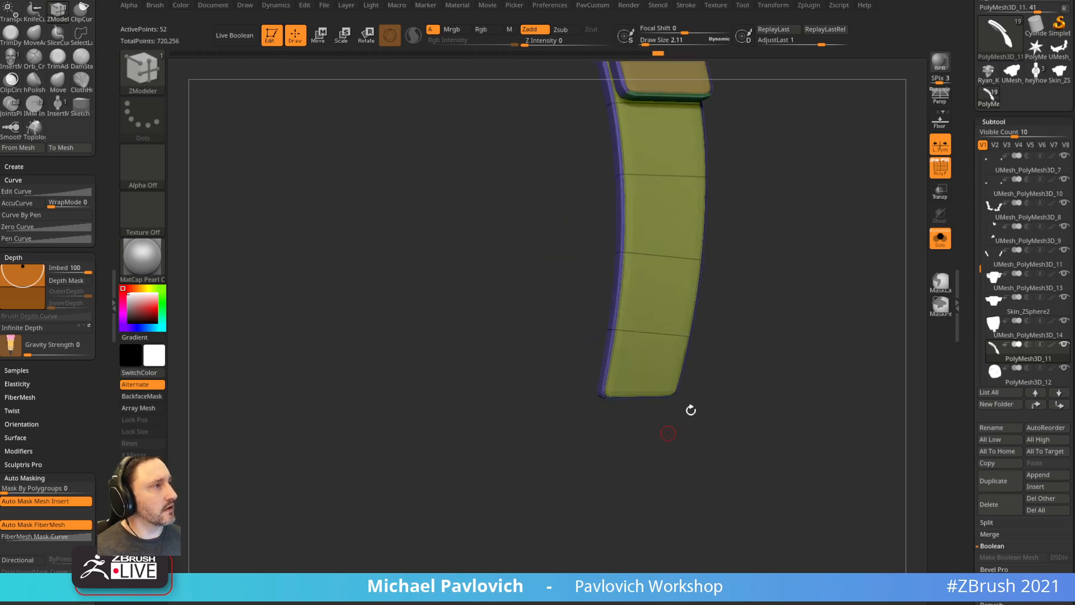
left_click_drag(690, 408, 799, 341, "alt")
left_click(938, 172)
left_click(940, 239)
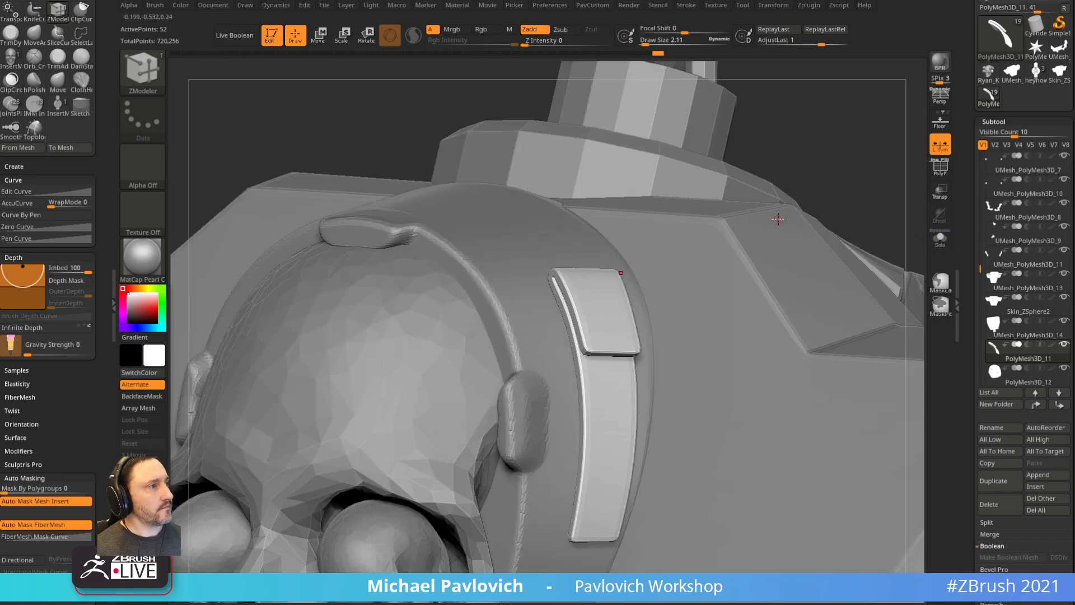
- Mask the lower part of the strip, then move and slightly rotate its folded flap with the gizmo
mouse_move(825, 130)
left_mouse_down()
mouse_move(875, 136)
mouse_move(840, 141)
left_mouse_up()
key("f")
key("w")
left_click_drag(513, 209, 539, 187, "ctrl")
right_click_drag(605, 121, 563, 163)
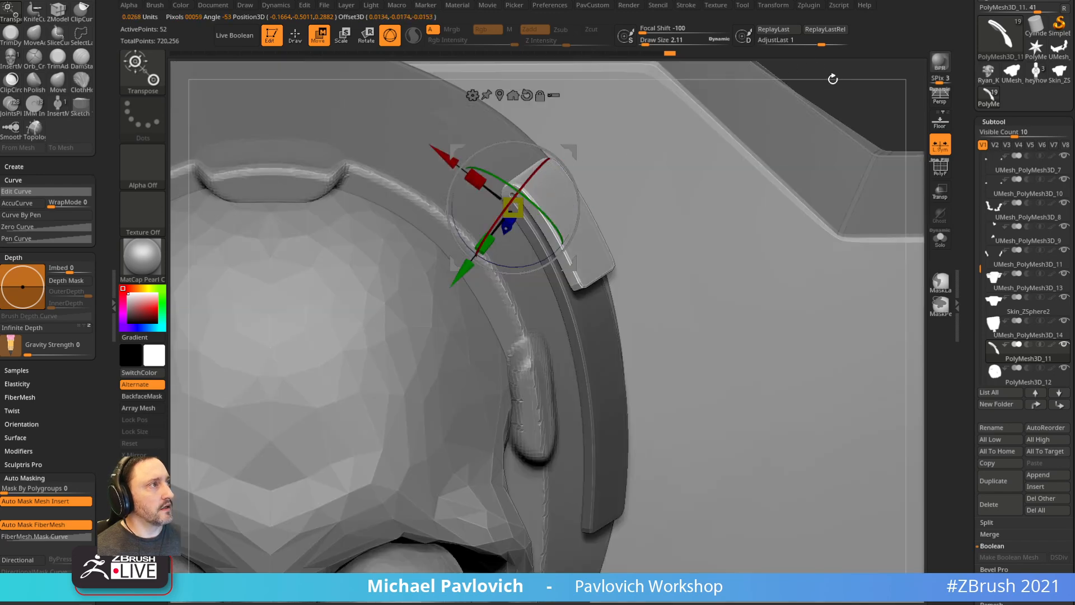
left_click_drag(832, 79, 844, 54)
left_click_drag(565, 173, 569, 179)
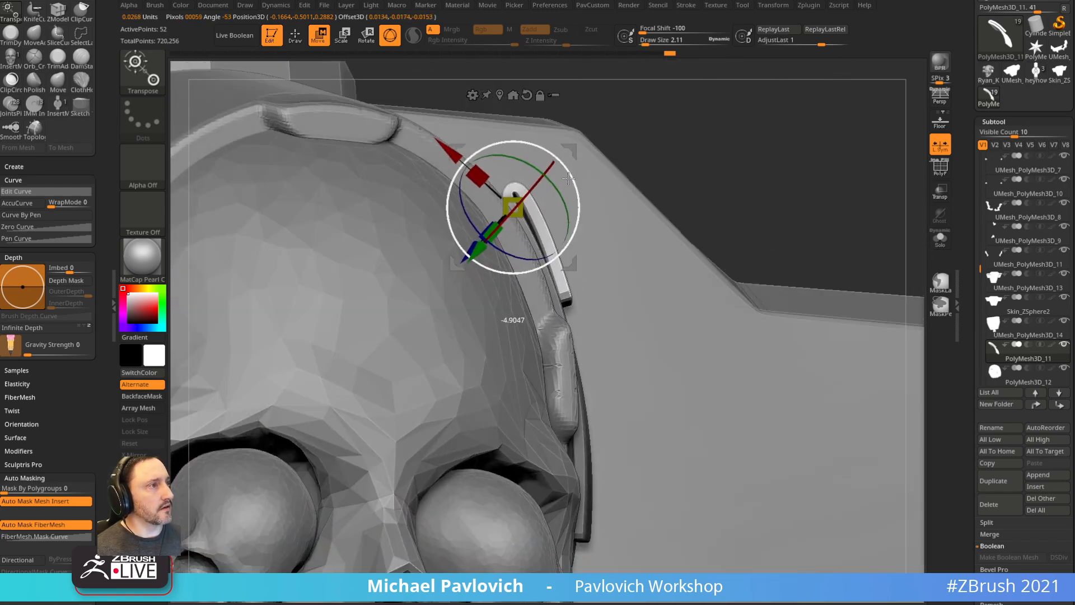
key("q")
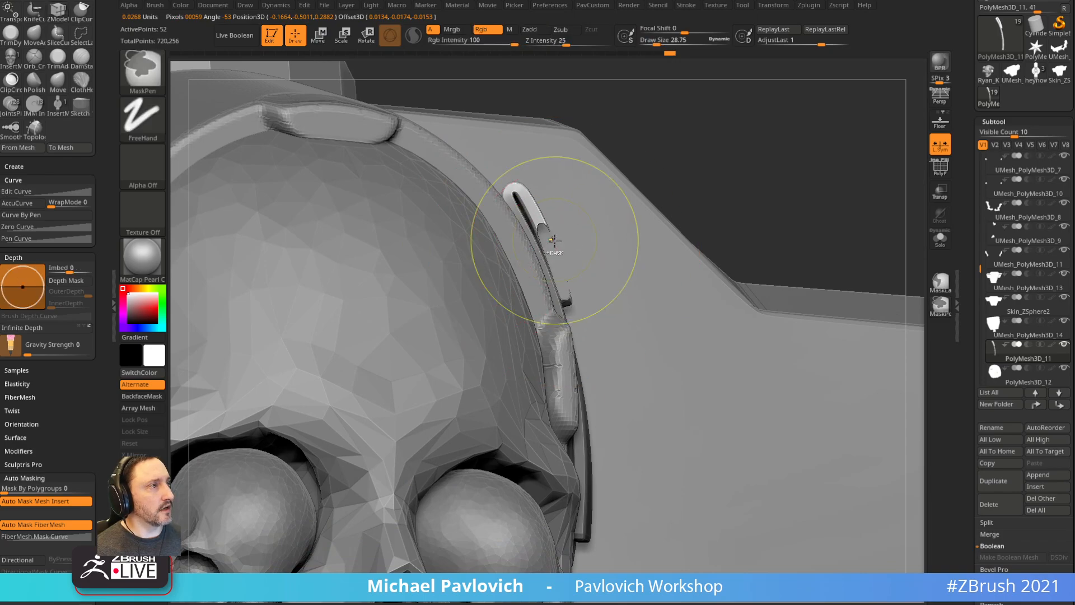
key("ctrl+z")
left_click_drag(553, 241, 551, 235)
key("ctrl+z")
- Choose the IMM_Base_Prim brush and insert a small sphere as a rivet on the face of the strip's flap
key("s")
mouse_move(725, 191)
left_mouse_down("alt")
mouse_move(723, 150)
mouse_move(688, 160)
left_mouse_up("alt")
key("m")
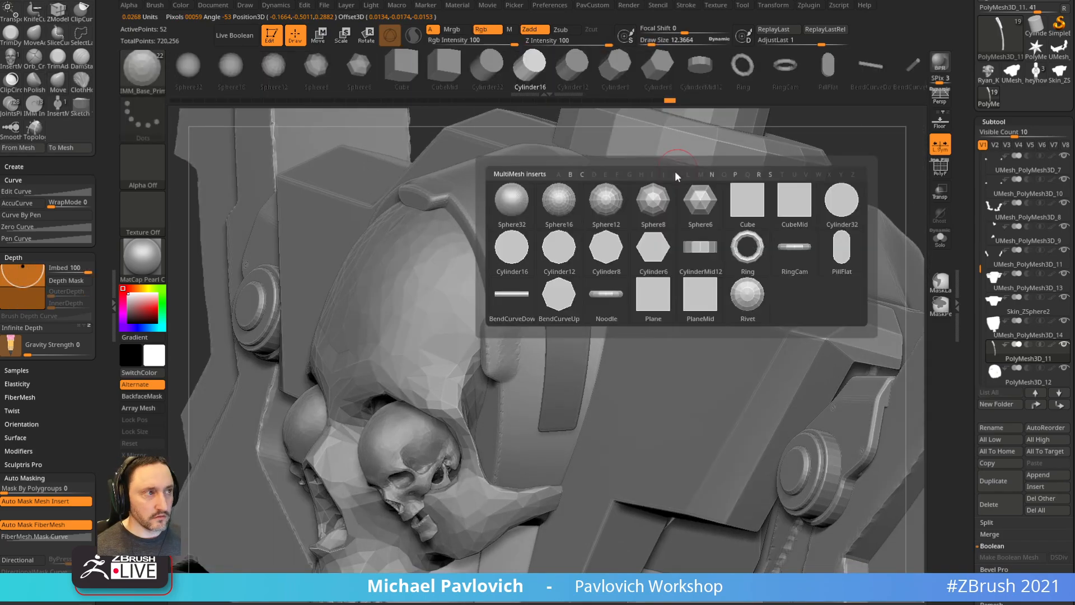
key("b")
key("i")
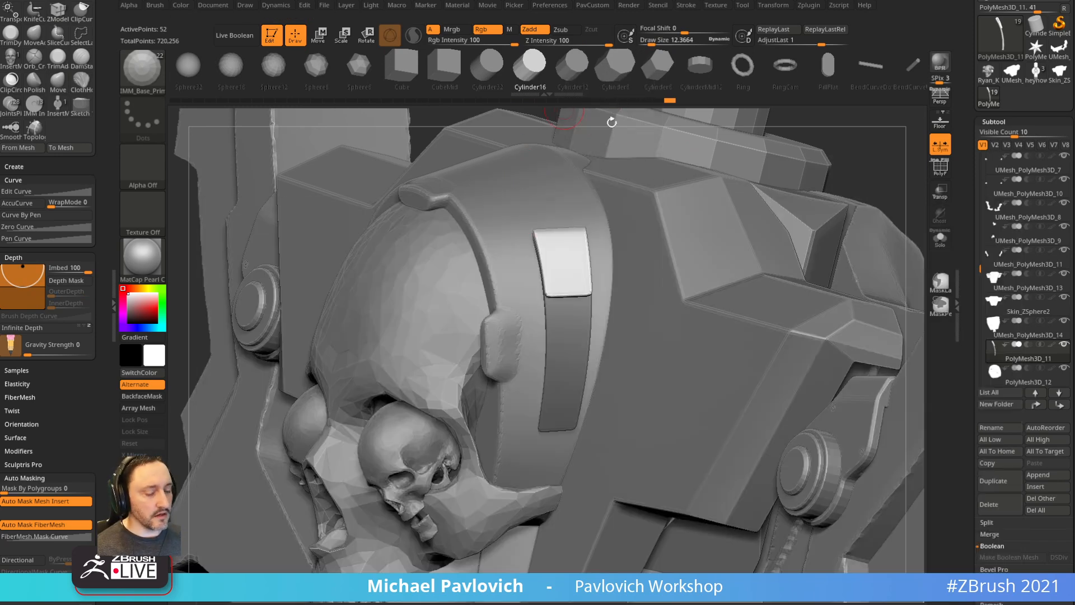
key("m")
left_click(663, 259)
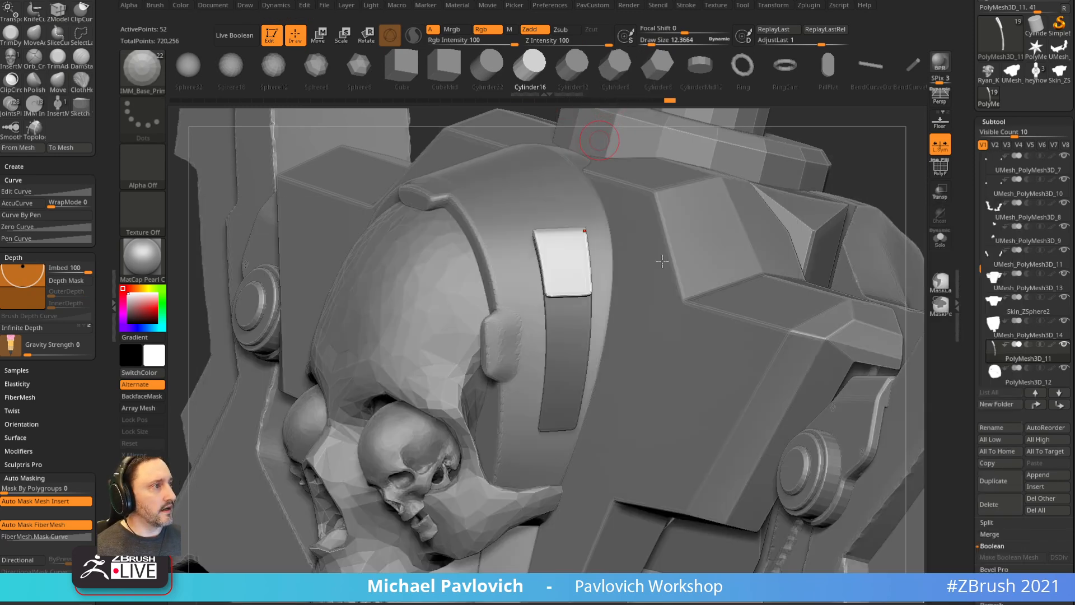
key("grave")
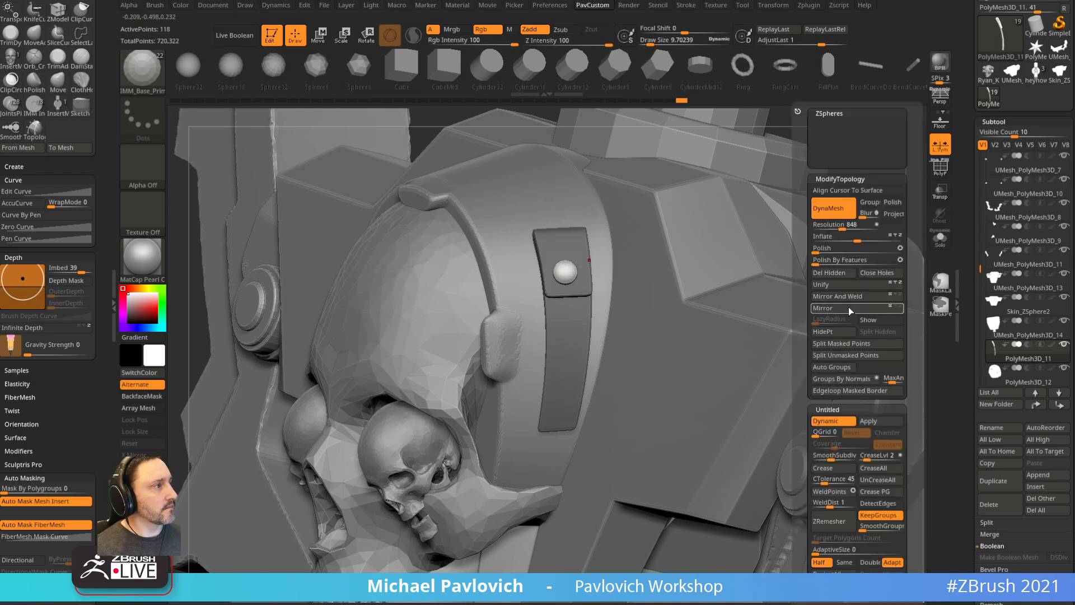
- Split the rivet off as its own subtool, then apply the strip's dynamic subdivision and divide the strip once more
left_click(849, 343)
left_click_drag(857, 115, 769, 175)
left_click(553, 337, "alt")
left_click_drag(893, 216, 842, 213)
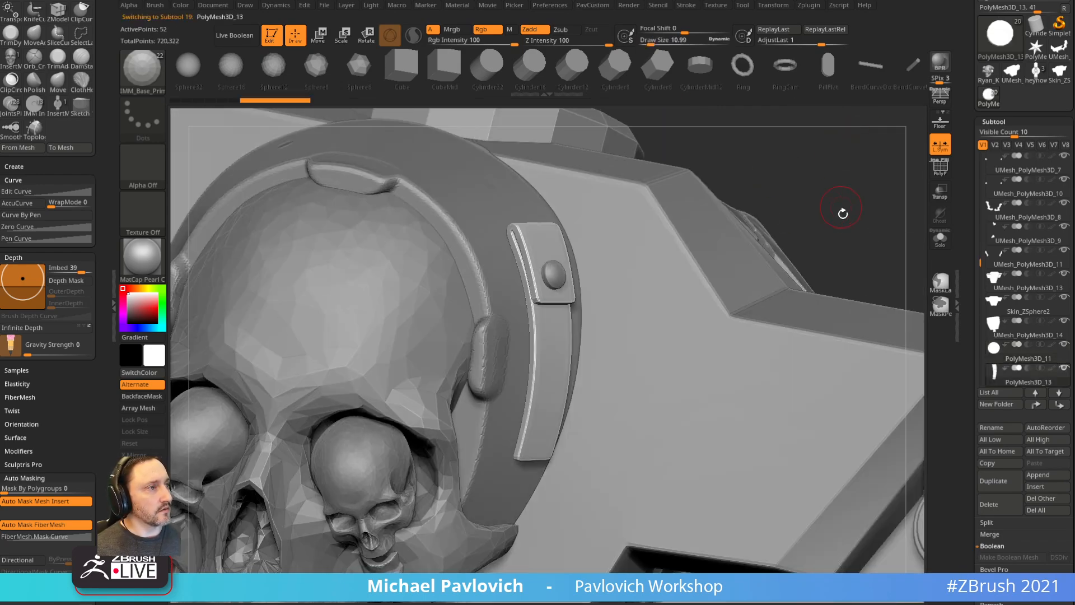
key("grave")
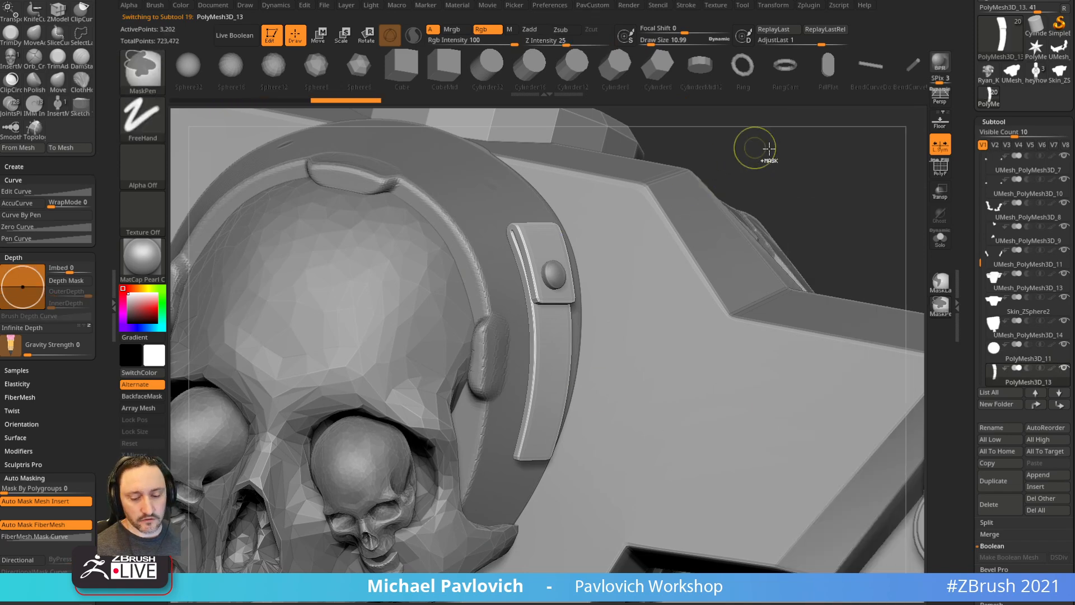
key("ctrl+d")
- Sculpt lengthwise wrinkles into the lower part of the strip with the Standard brush
left_click_drag(755, 147, 699, 156)
key("b")
key("s")
key("t")
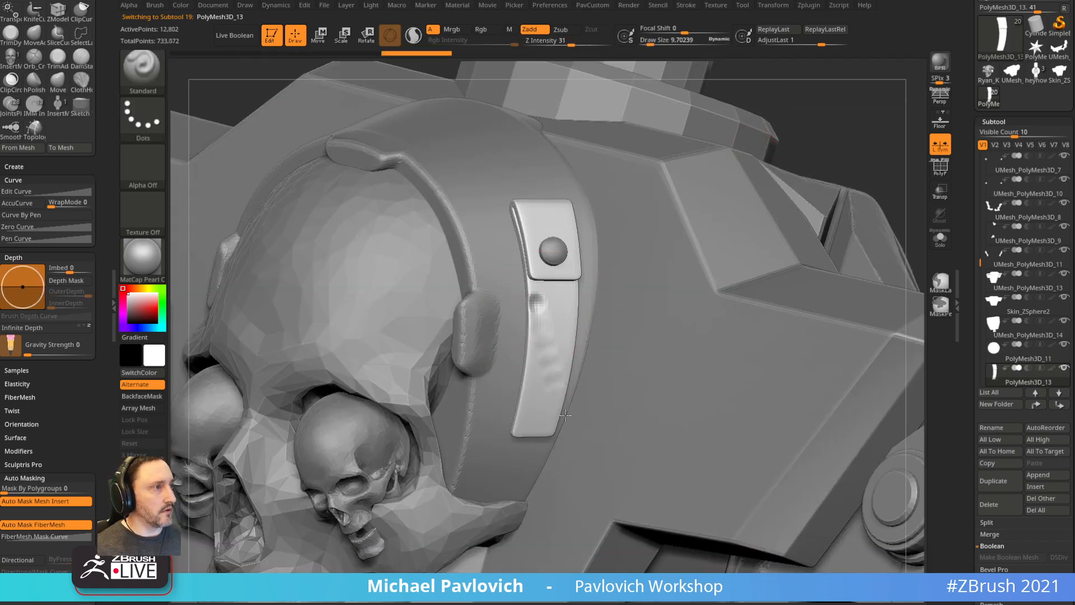
key("space")
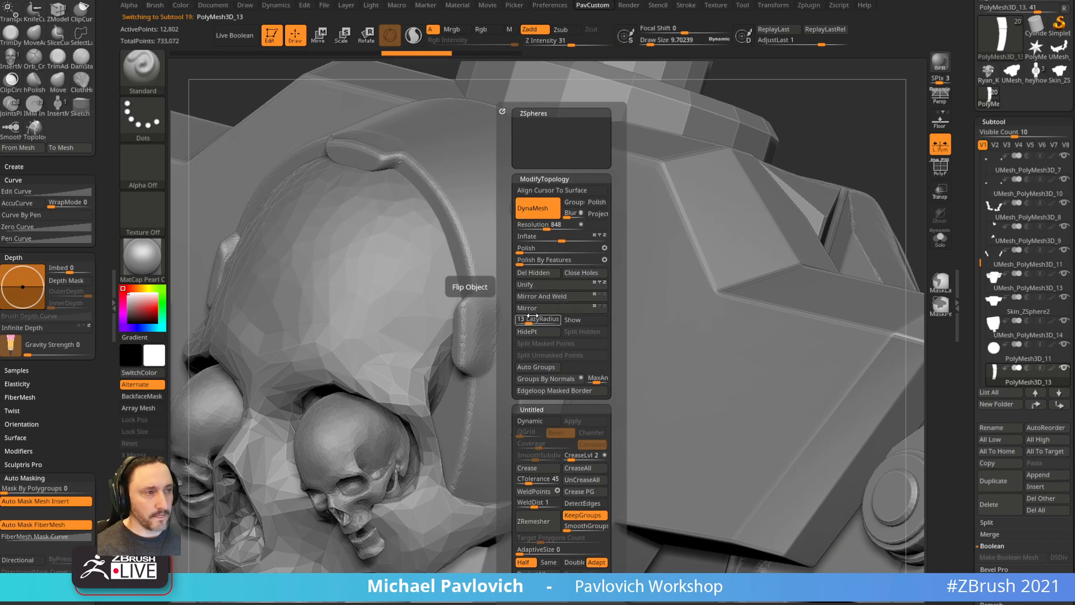
mouse_move(551, 397)
left_mouse_down()
mouse_move(549, 323)
mouse_move(552, 396)
mouse_move(548, 335)
left_mouse_up()
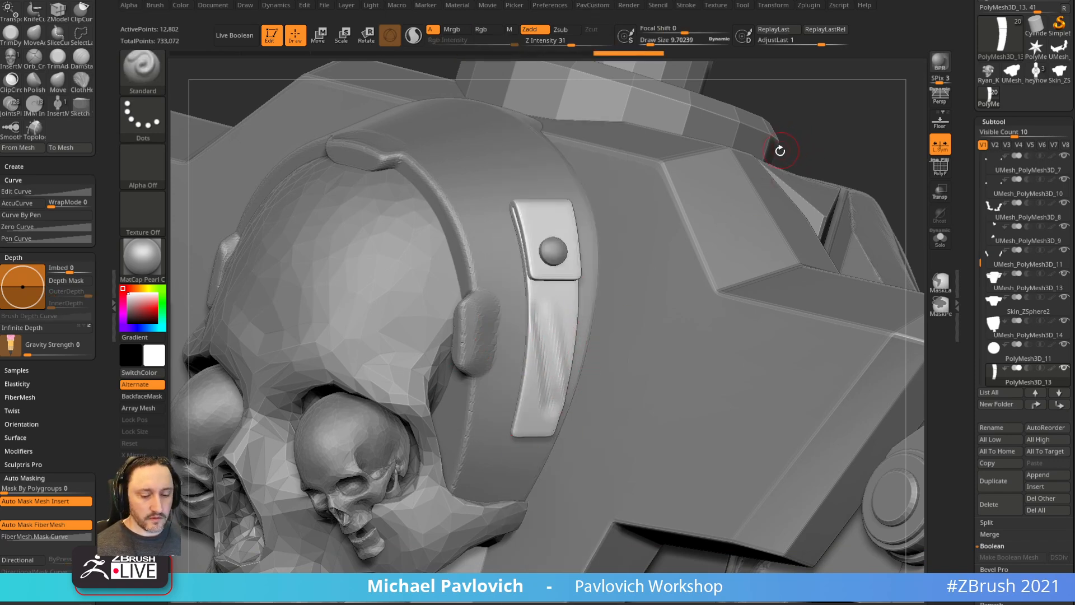
- Pinch the wrinkles on the lower strip using an enlarged Pinch brush with simulation iterations at 100
key("b")
key("p")
key("i")
left_click(17, 383)
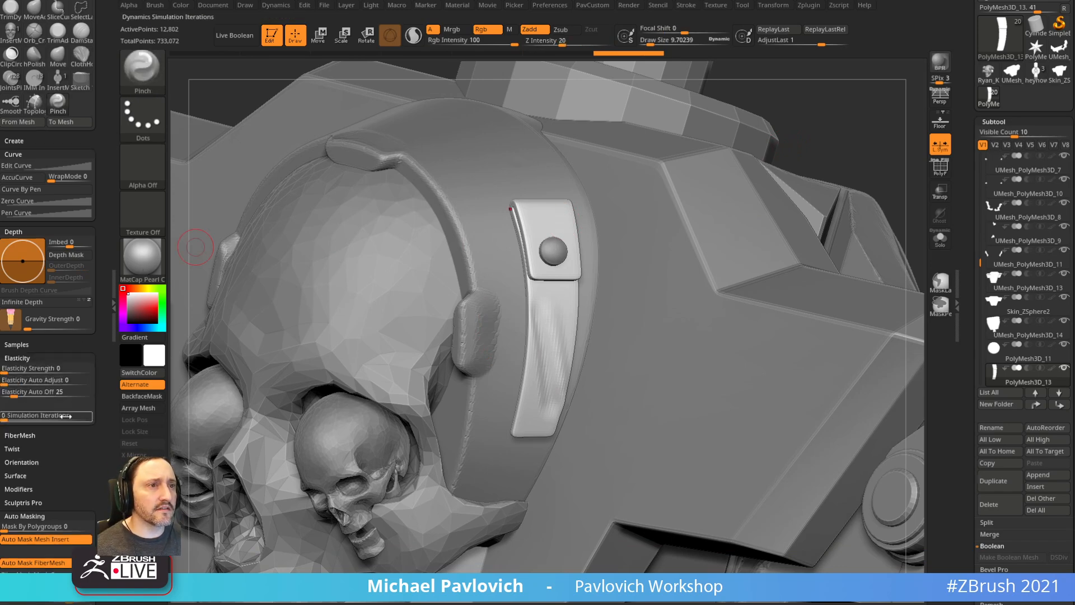
left_click_drag(66, 416, 92, 416)
key("]")
key("]")
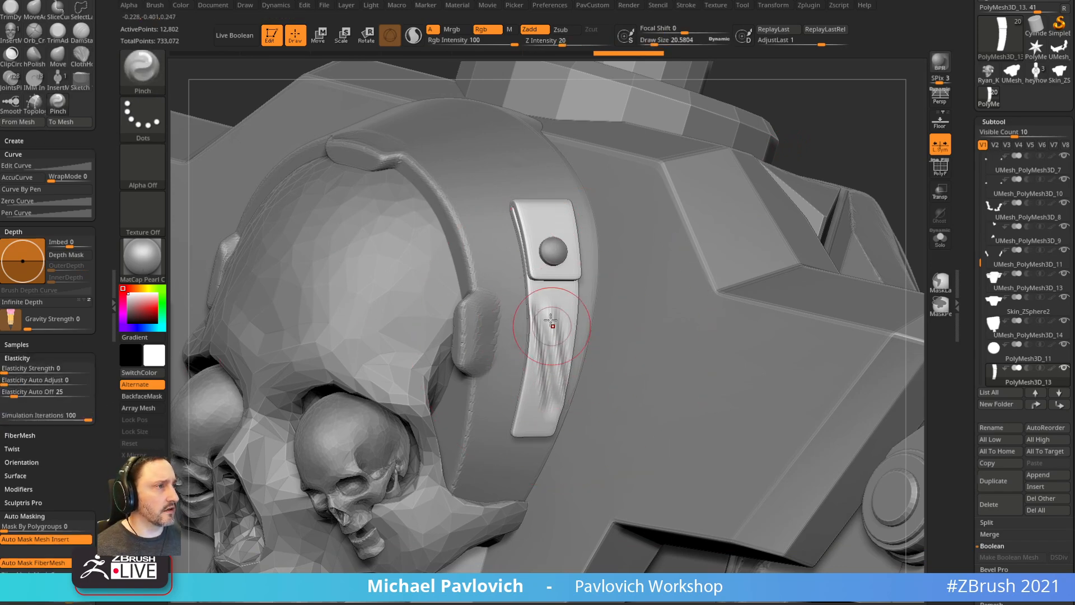
mouse_move(551, 321)
left_mouse_down()
mouse_move(547, 392)
mouse_move(556, 355)
left_mouse_up()
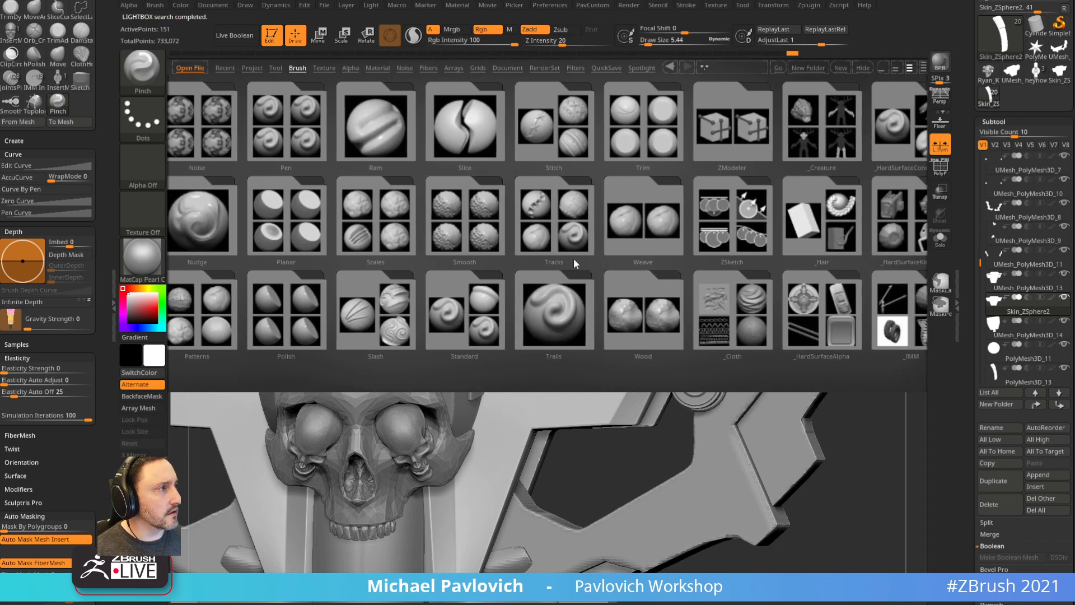
- Browse the brush library folders for the ZModeler Slice and ZModeler Topology brushes
scroll(576, 260, "down", 10)
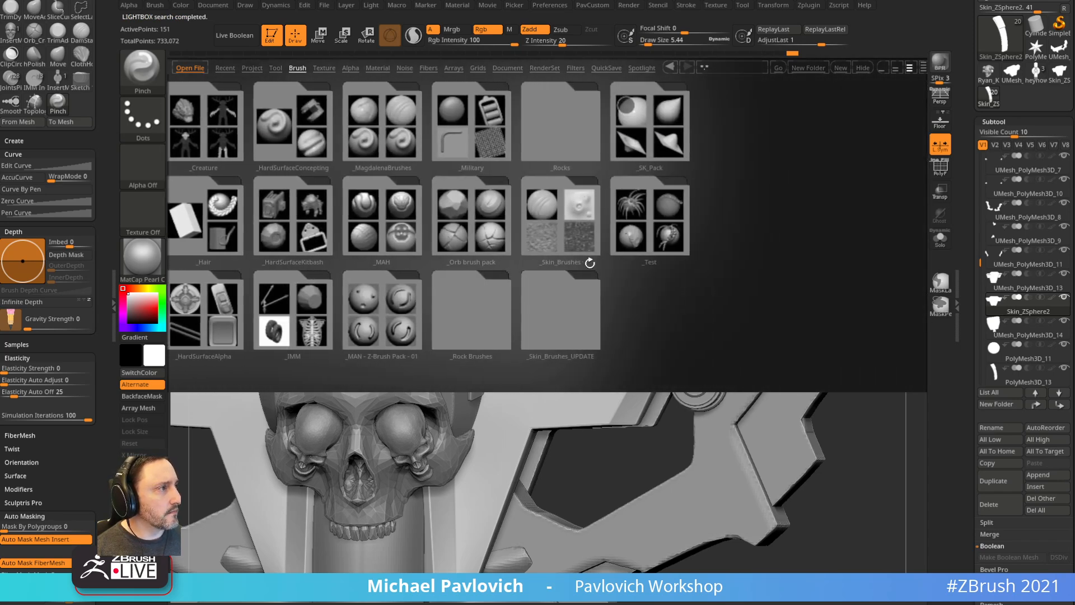
scroll(590, 262, "up", 3)
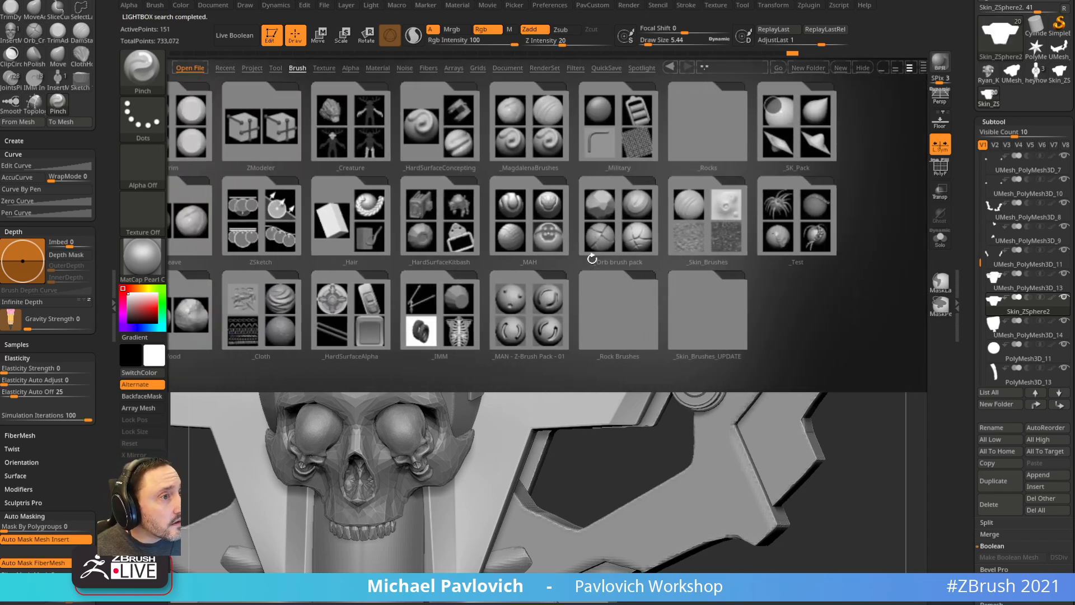
scroll(555, 249, "up", 3)
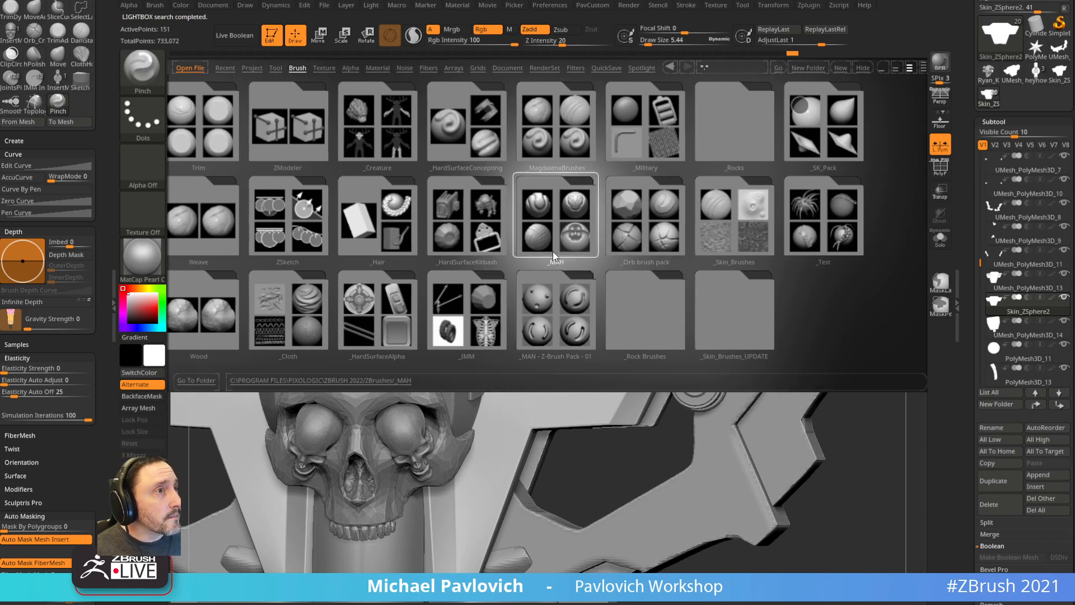
left_click(513, 143)
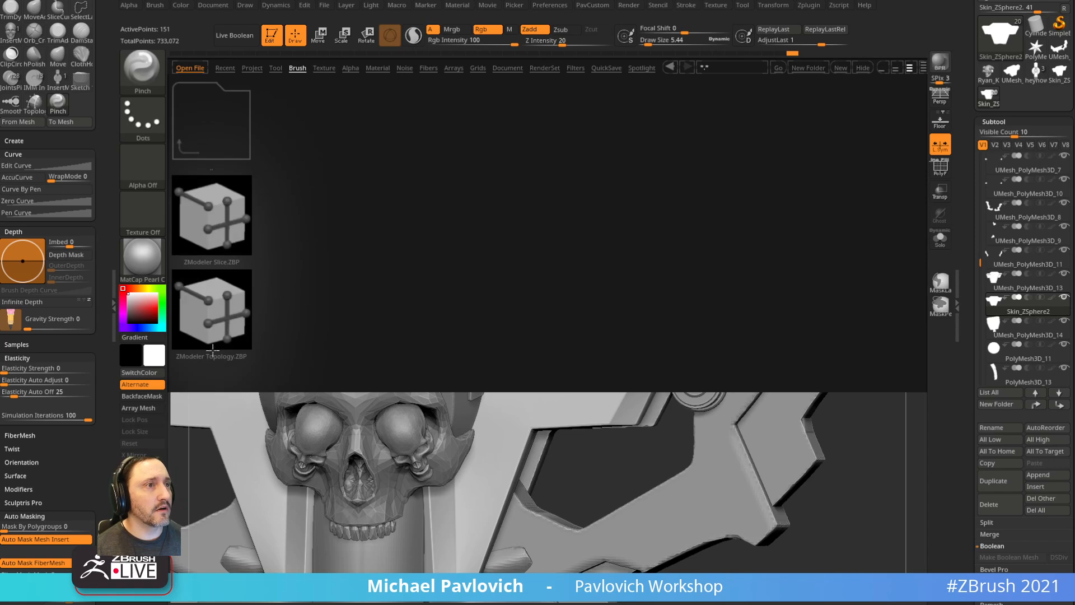
key("comma")
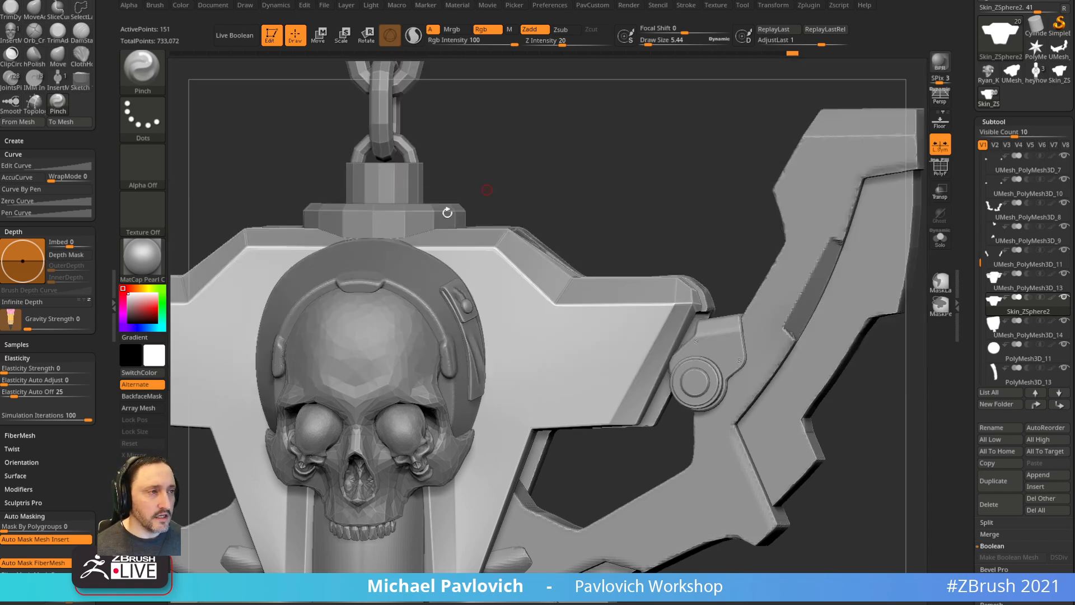
- Examine the ZModeler brush over the chest plate and find its ZM_Topology variant among the sculpting brushes
left_click_drag(626, 199, 635, 167)
key("space")
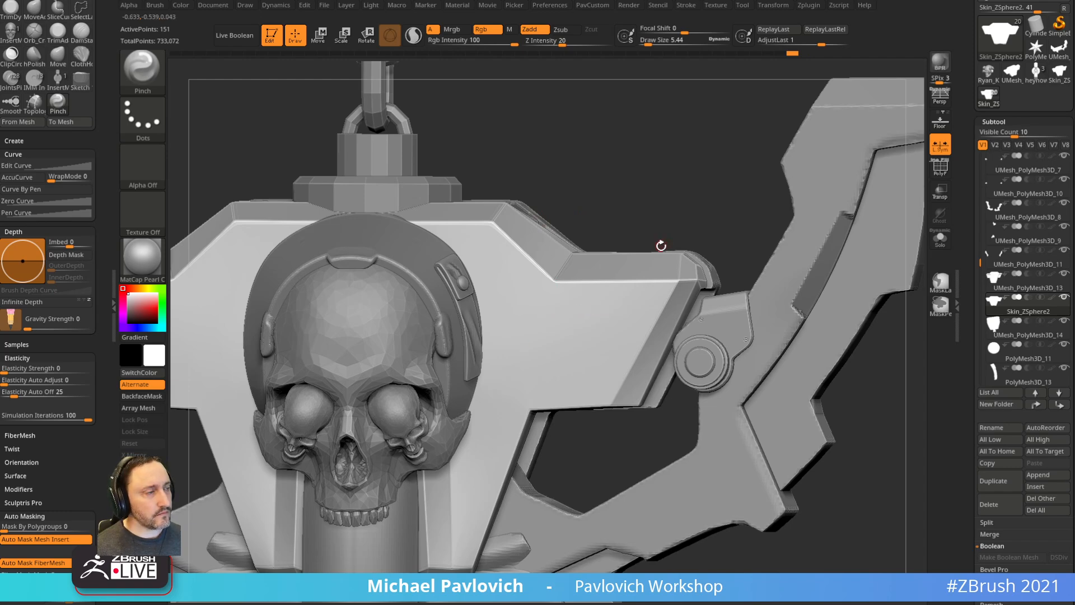
key("b")
key("z")
key("m")
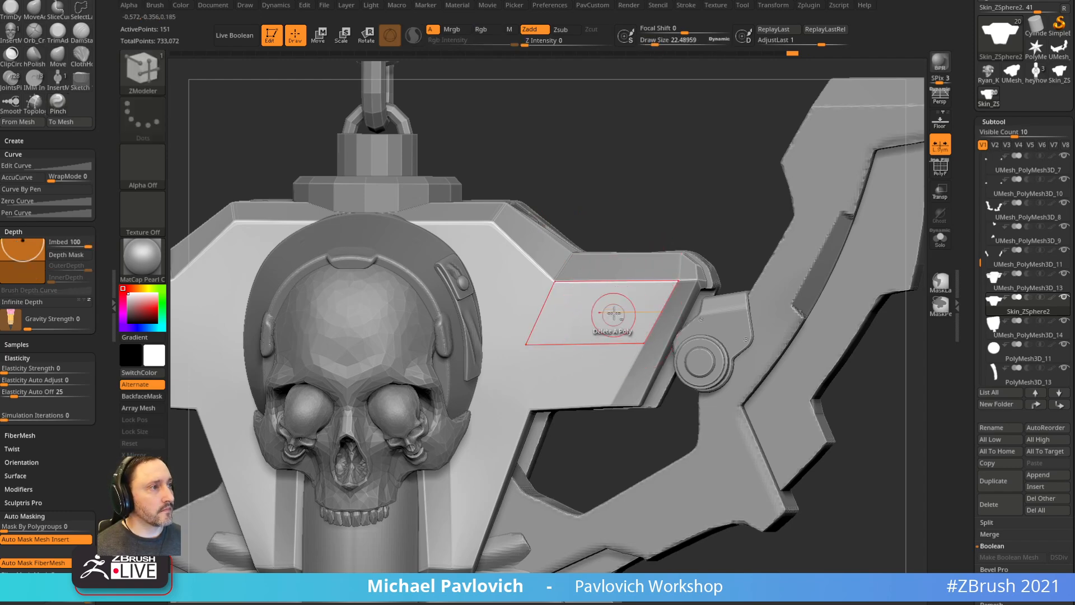
key("space")
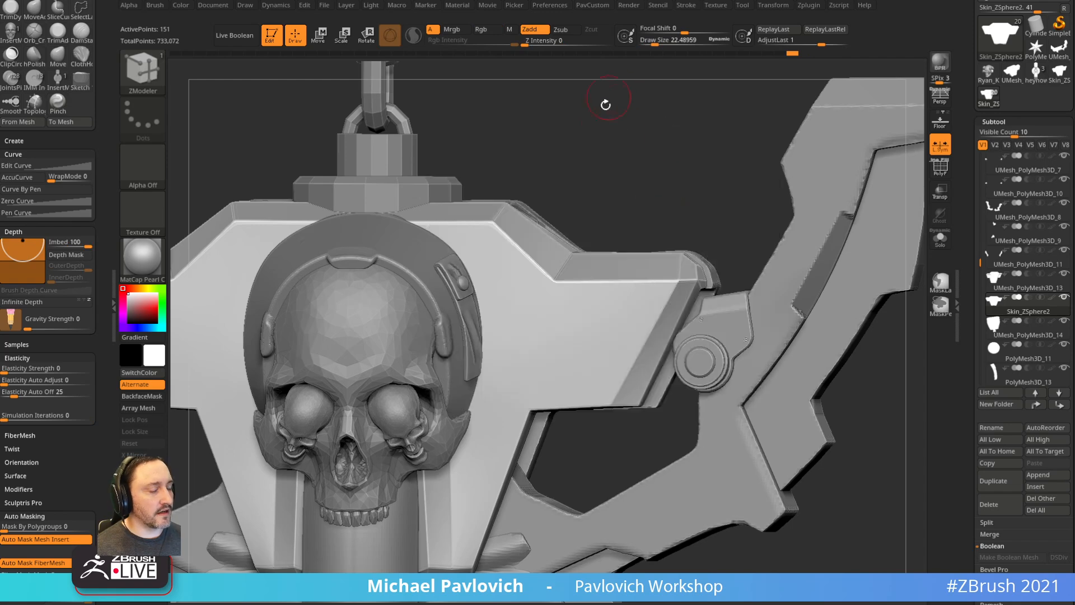
key("b")
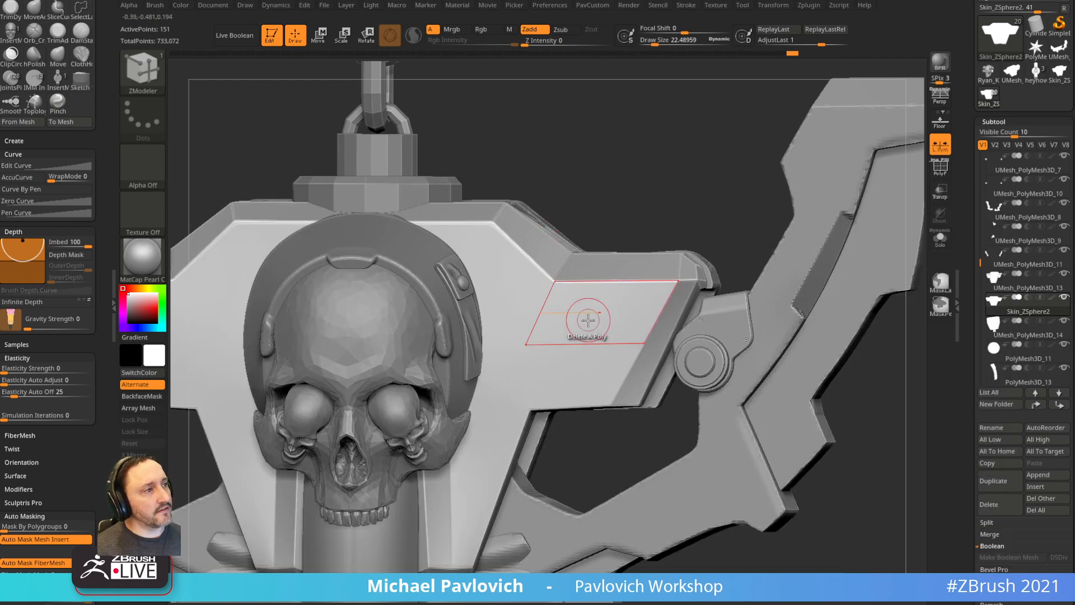
key("space")
key("space")
key("space")
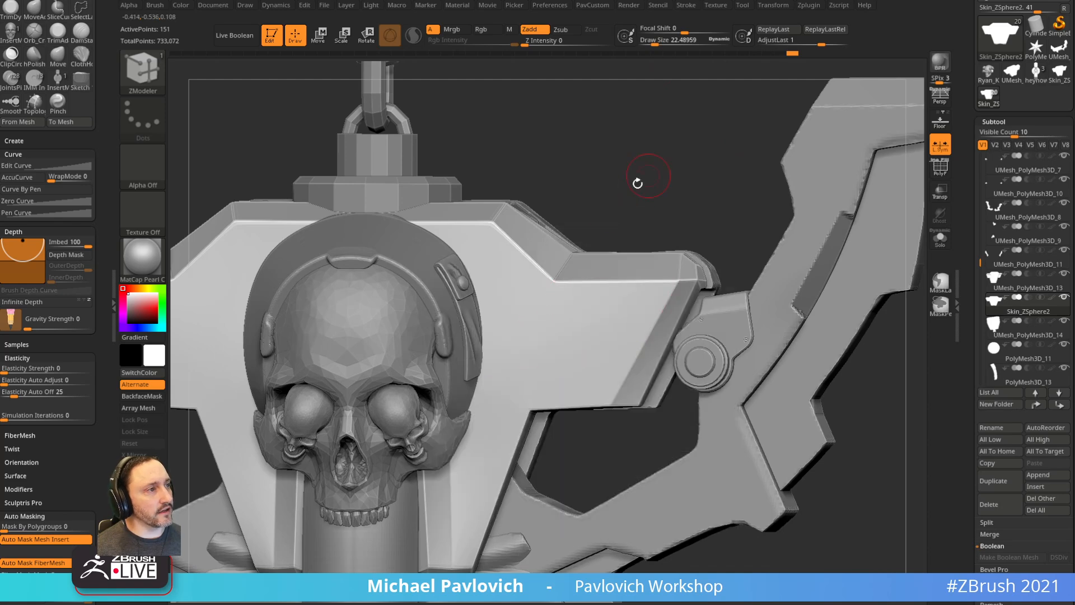
key("b")
key("z")
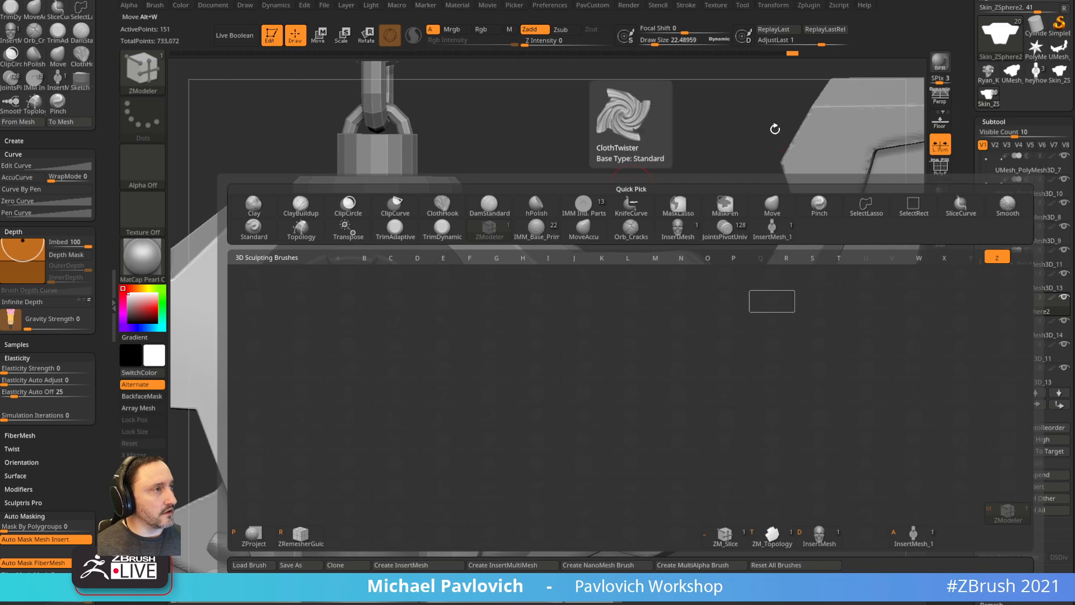
key("t")
- Insert a small Plane on the chest plate with the IMM_Base_Prim brush and split it off as its own subtool
key("b")
key("i")
key("p")
key("m")
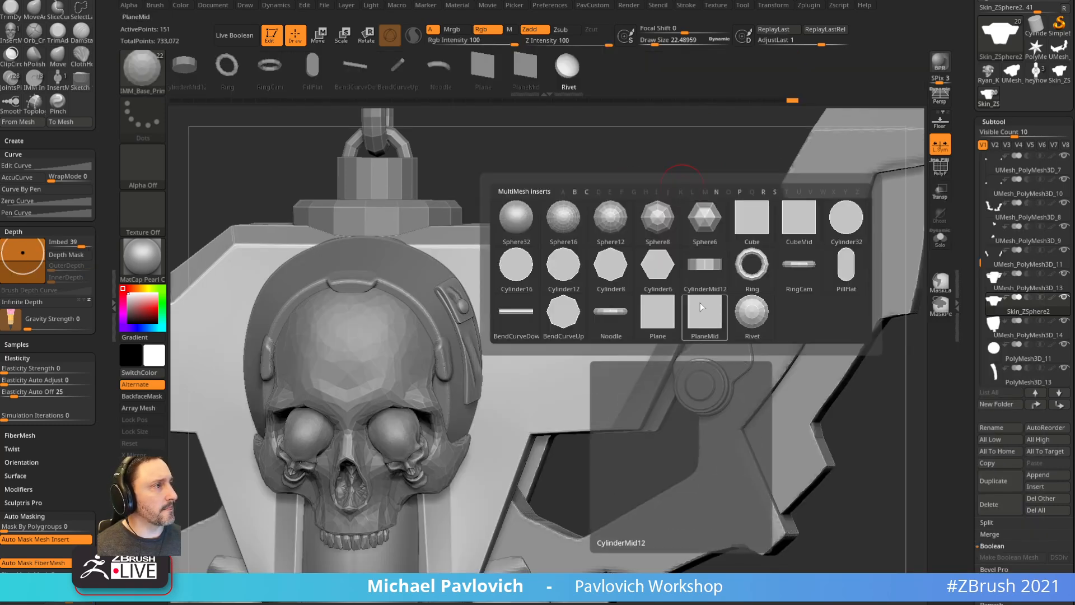
left_click(657, 314)
left_click(569, 382)
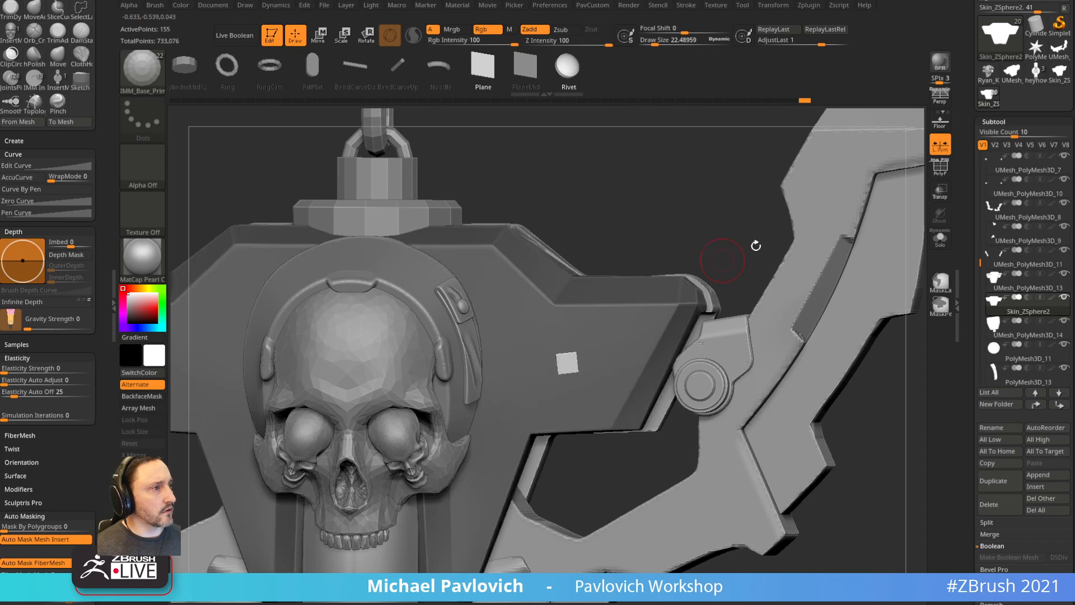
key("space")
left_click(758, 344)
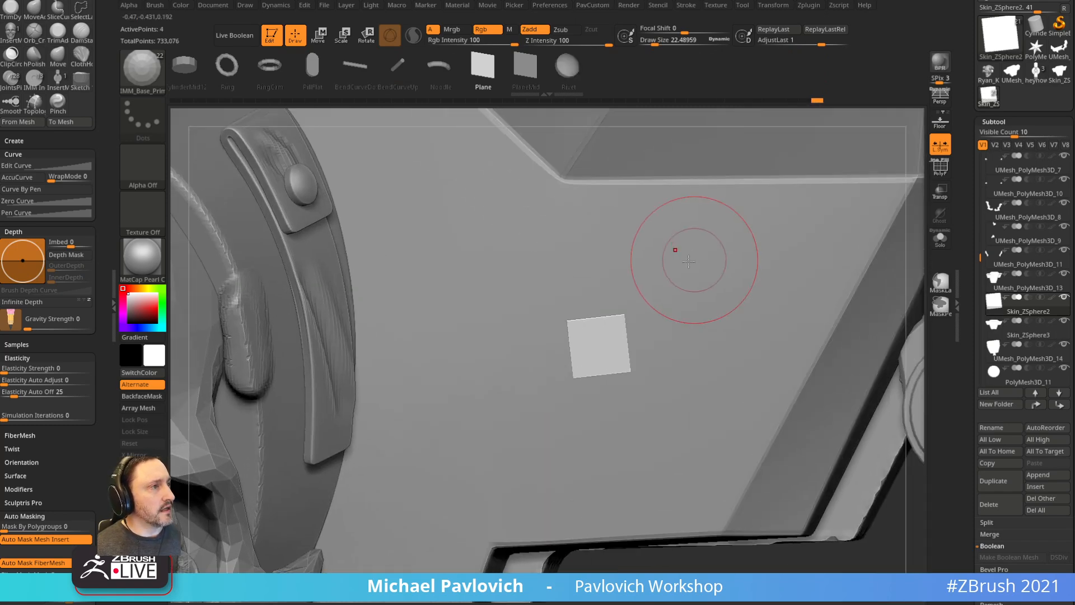
- Hide all subtools except the inserted plane and the chest plate it lies on
right_click_drag(712, 156, 682, 189, "alt")
left_click(1060, 300, "shift")
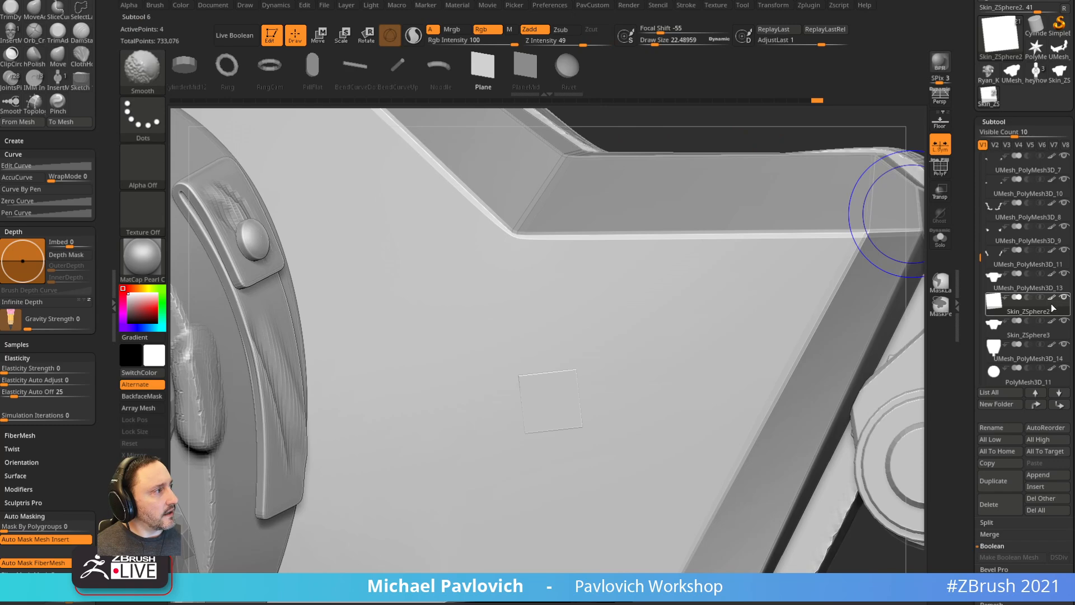
left_click(1060, 300, "shift")
left_click(1060, 300, "shift")
left_click(1060, 300, "shift")
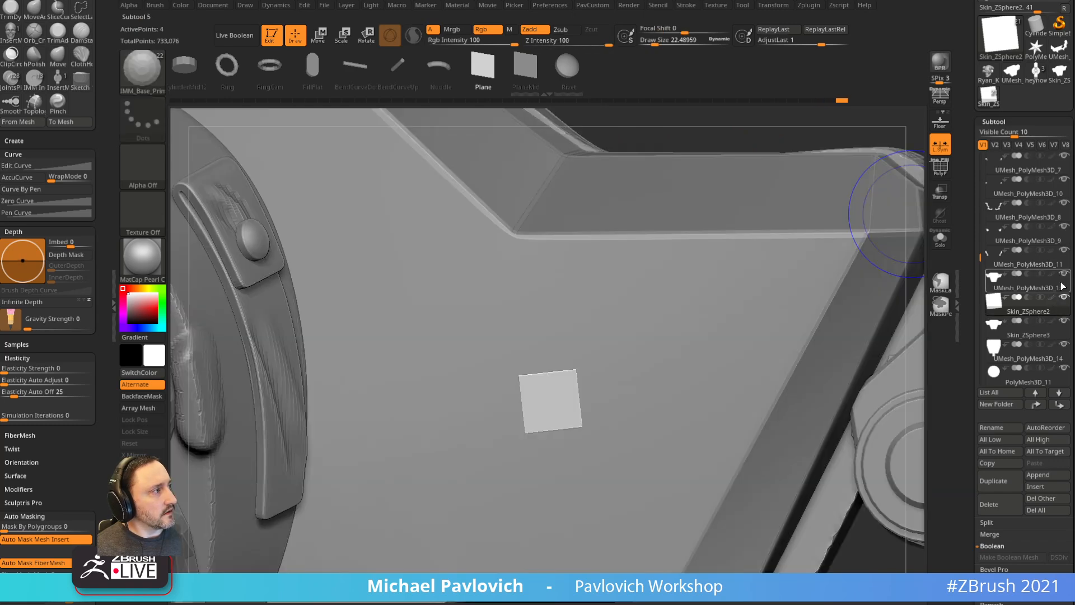
left_click(1062, 297, "shift")
left_click(1063, 274)
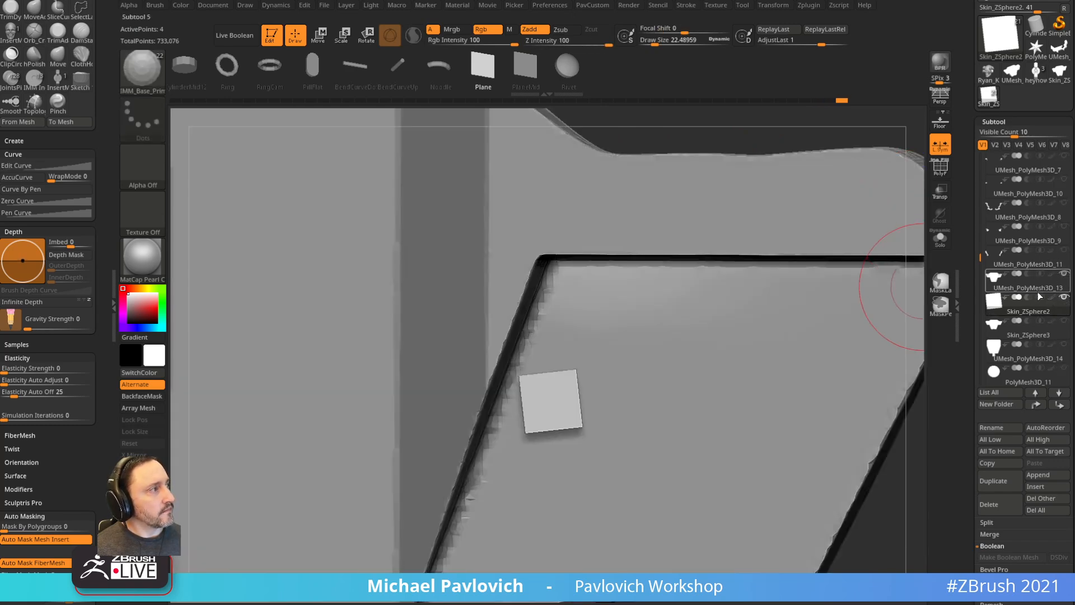
left_click(1064, 273)
left_click(1065, 322)
right_click_drag(769, 129, 753, 175, "alt")
- Move the plane below the chest plate in the subtool order and turn on transparency with Ghost off
left_click(1059, 405)
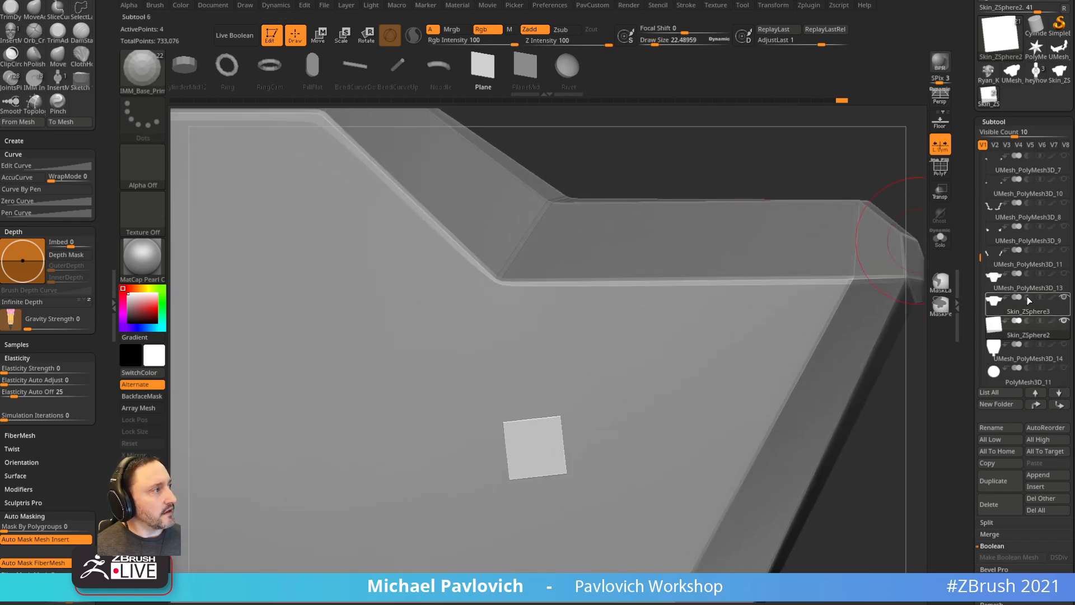
left_click(941, 216)
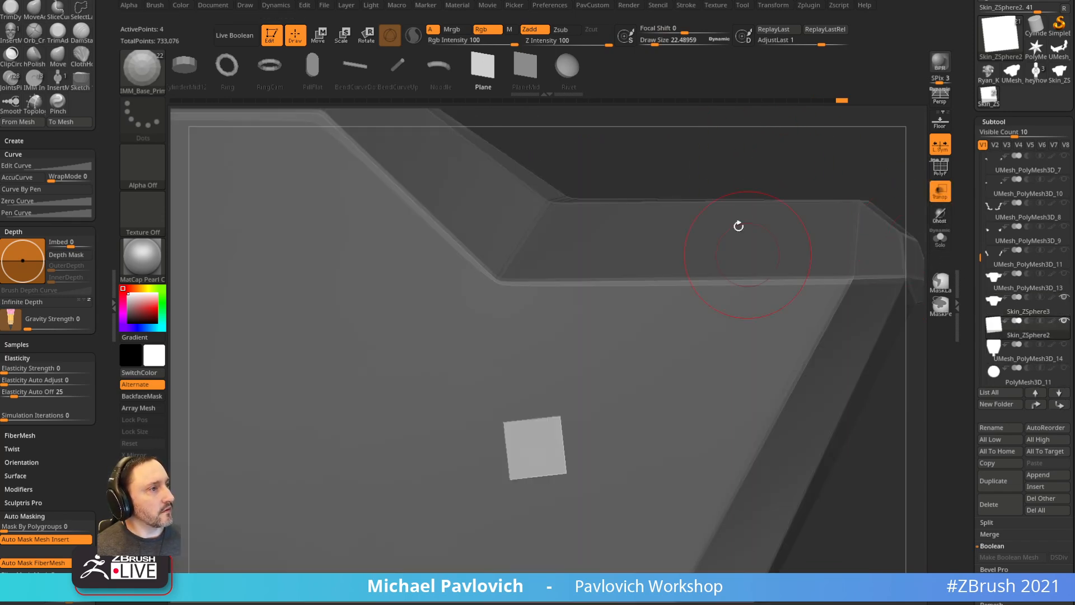
mouse_move(738, 226)
right_mouse_down()
mouse_move(741, 129)
mouse_move(731, 168)
right_mouse_up()
- Uniformly resize the inserted plane on the chest plate with the gizmo
key("b")
key("z")
key("m")
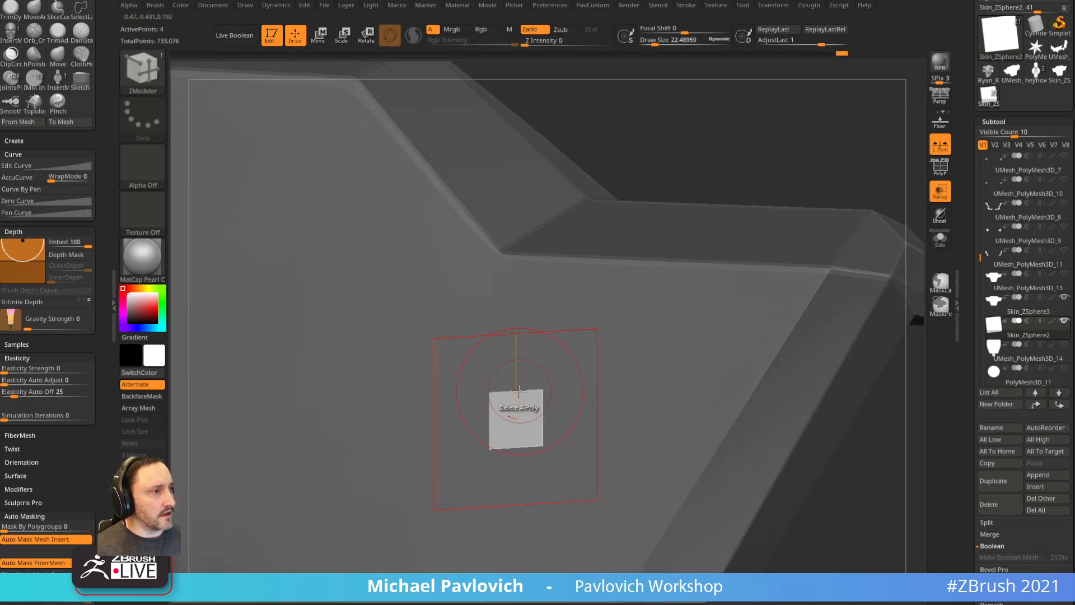
left_click(518, 387)
mouse_move(673, 257)
right_mouse_down()
mouse_move(694, 223)
mouse_move(746, 190)
right_mouse_up()
key("w")
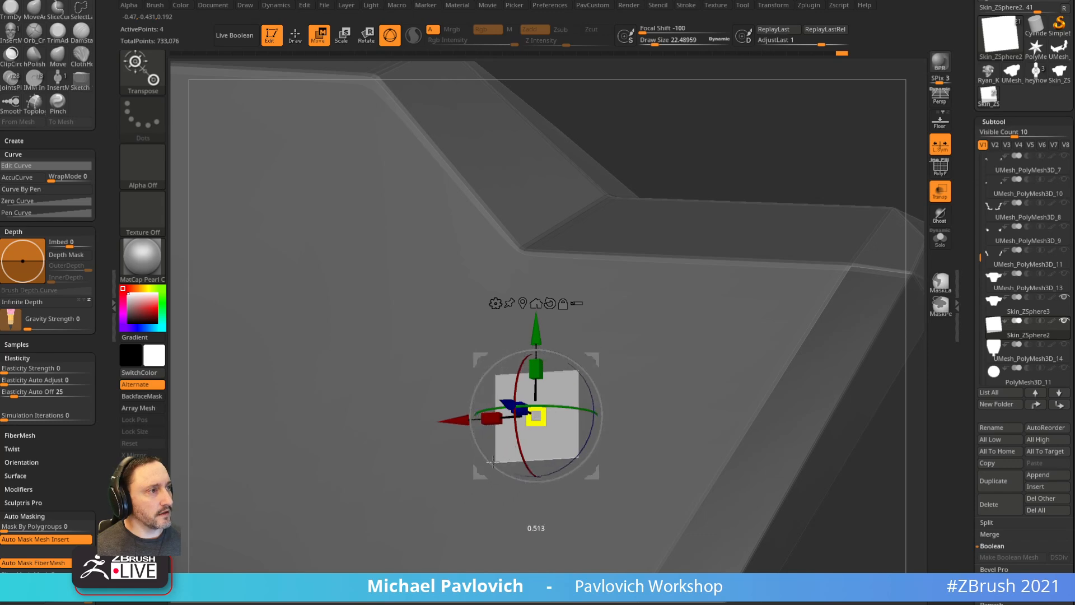
- Extend new polygons from the plane's upper, right and lower edges with the ZM_Topology brush, showing the polyframe
key("q")
key("space")
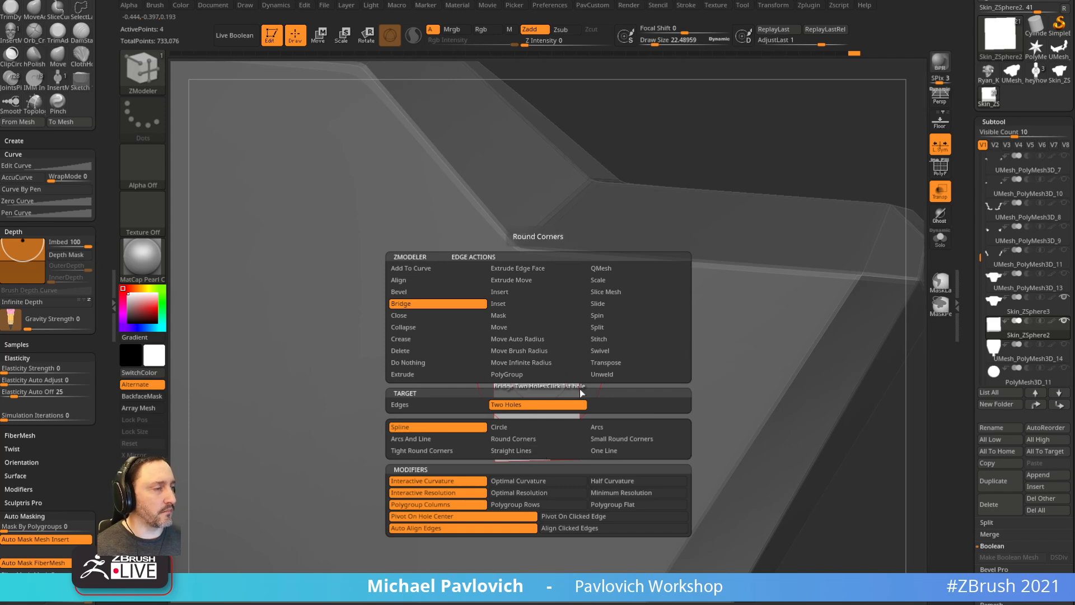
key("b")
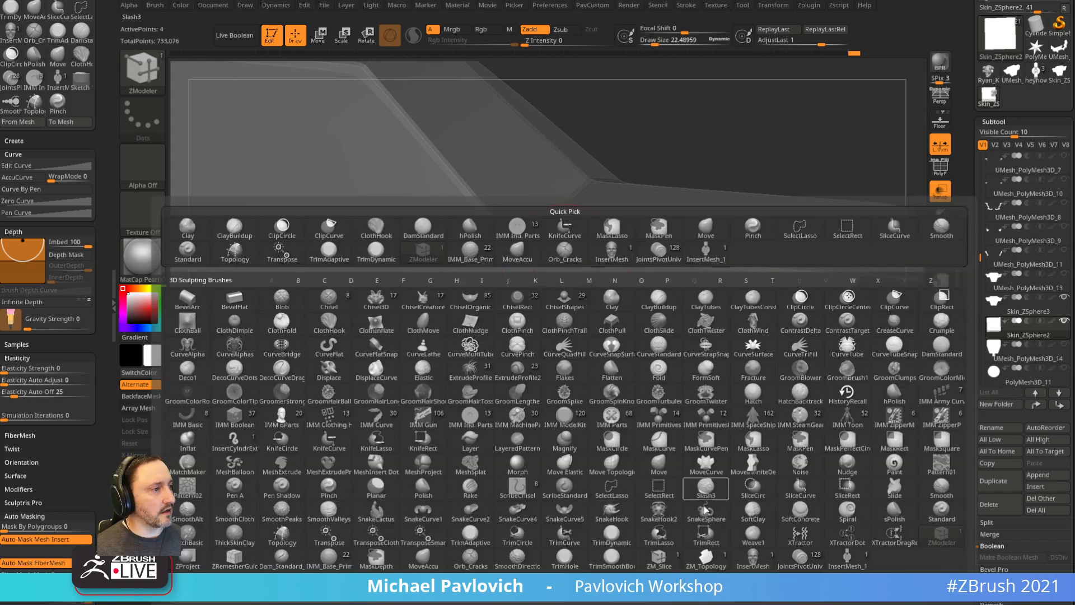
left_click(706, 557)
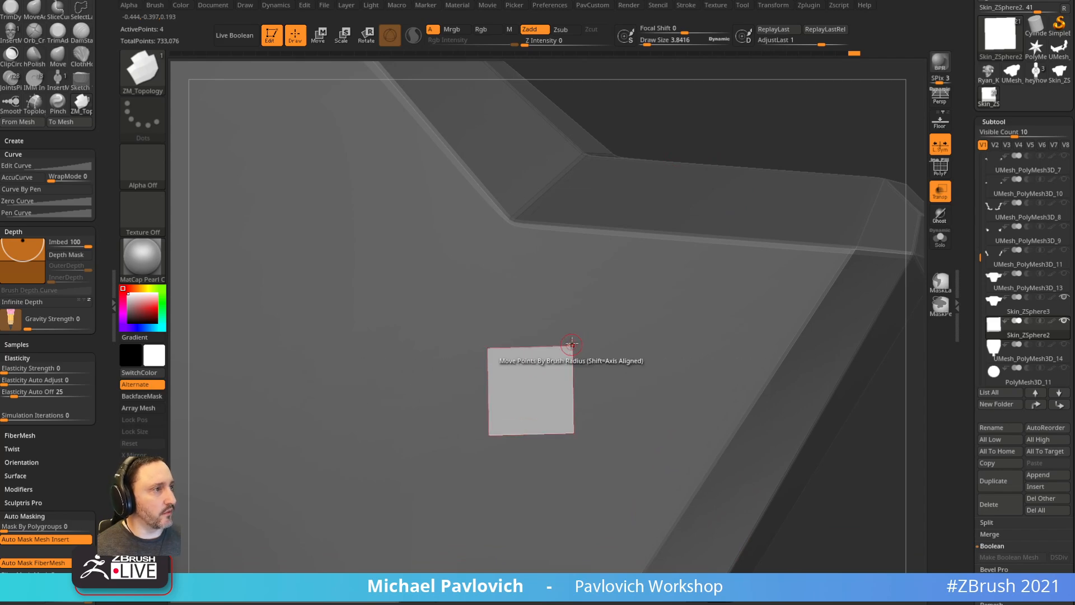
left_click_drag(545, 344, 557, 301)
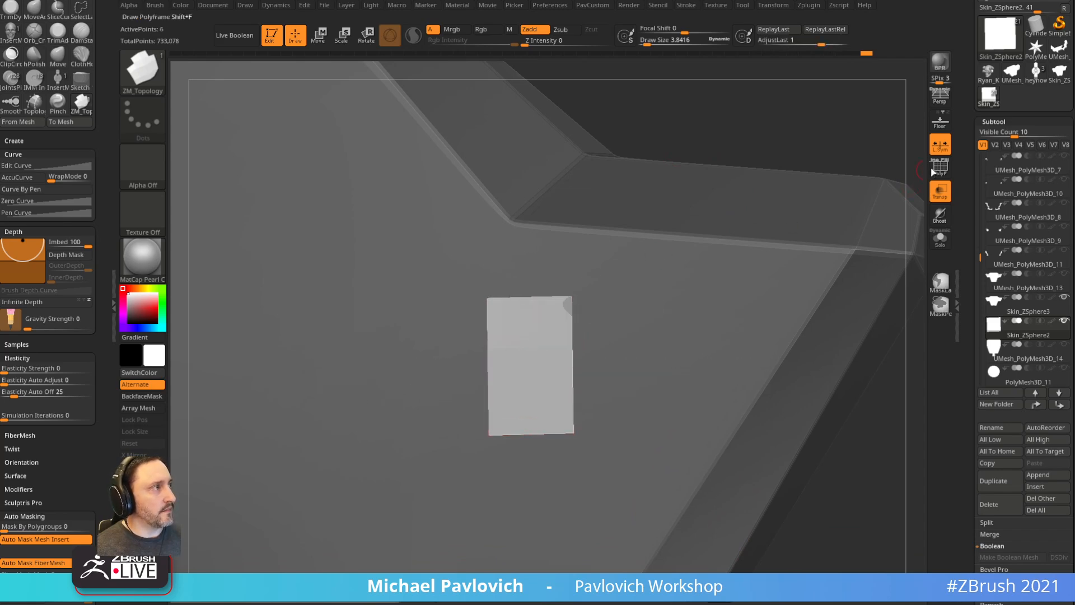
key("shift+f")
left_click_drag(573, 388, 627, 386)
left_click_drag(531, 434, 539, 466)
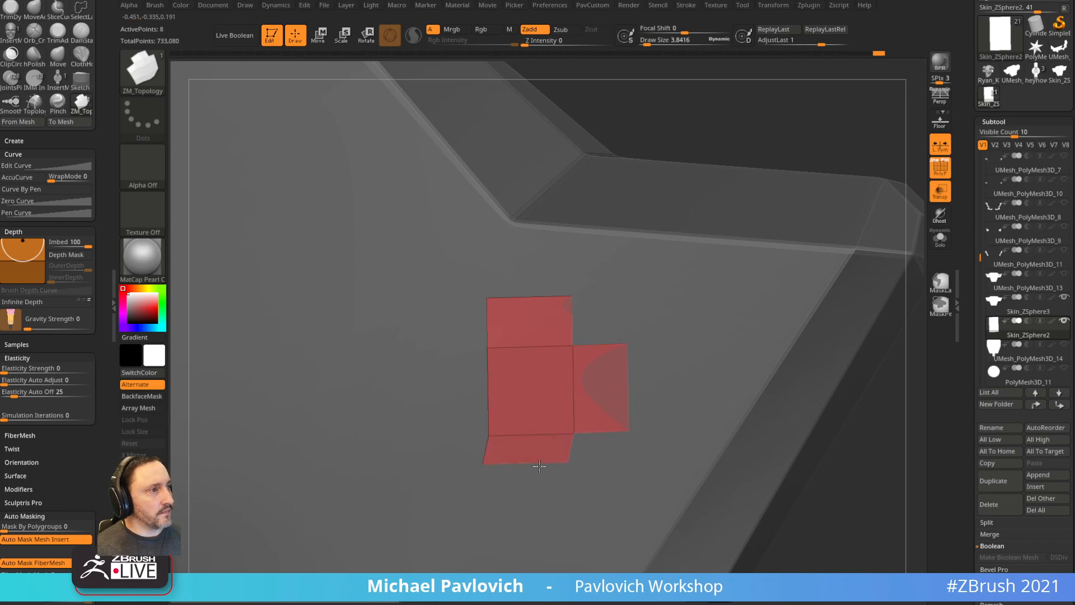
left_click_drag(798, 142, 792, 123)
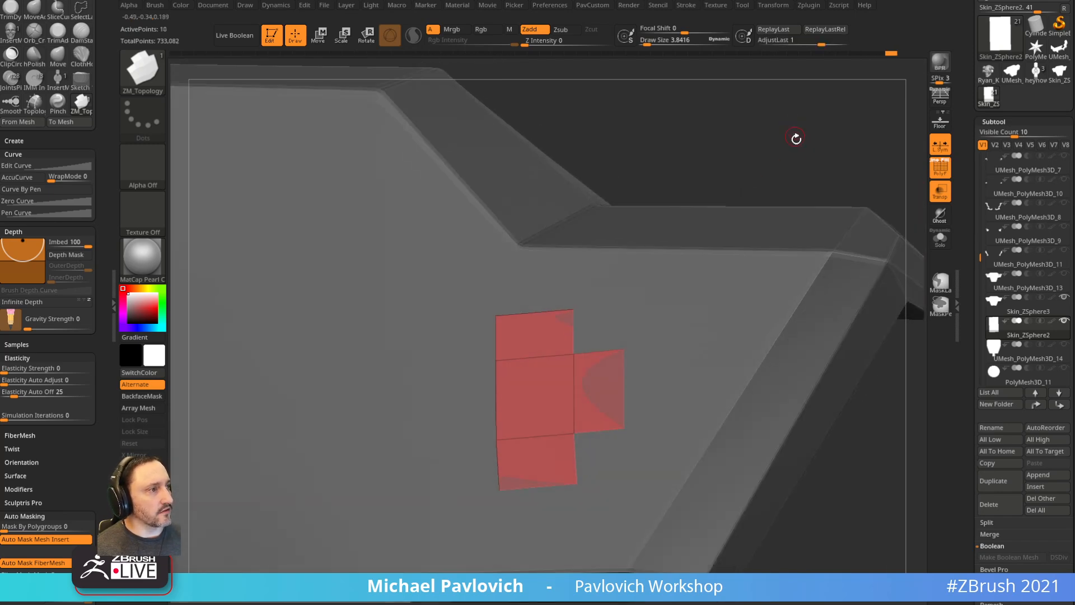
- Merge the side polygon's upper and lower outer corners into the neighbouring polygons' corners to close the gaps with the ZM_Topology brush
key("grave")
scroll(740, 526, "down", 1)
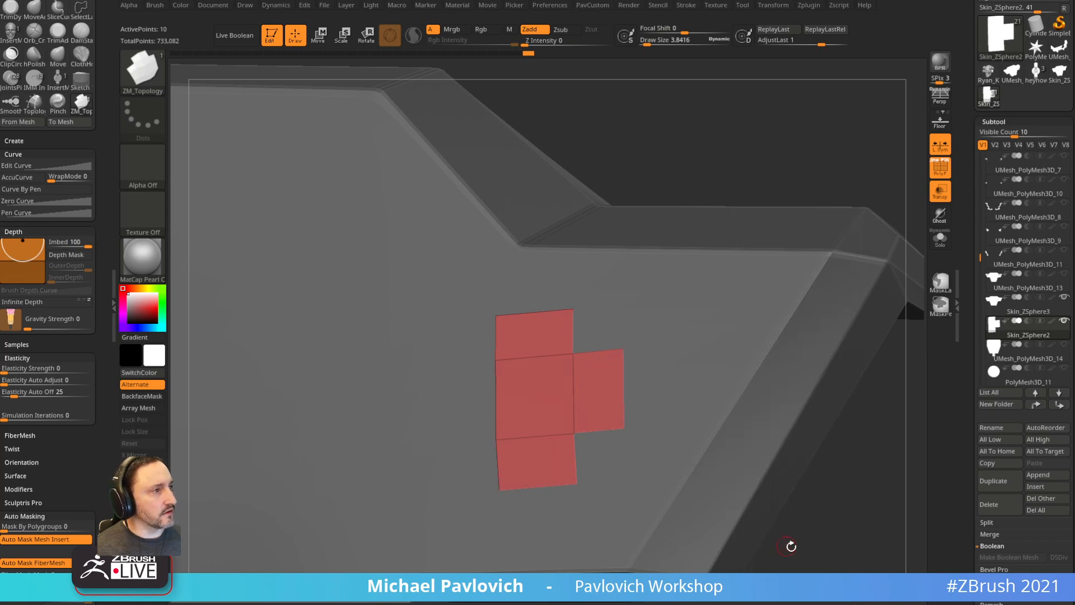
left_click_drag(744, 161, 750, 130)
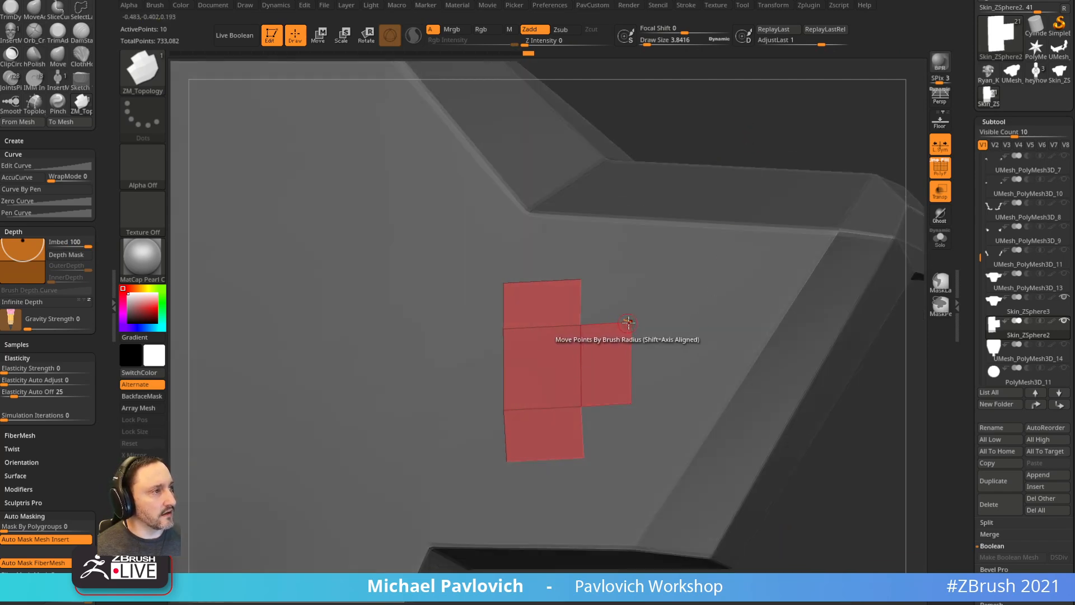
left_click_drag(628, 322, 620, 294)
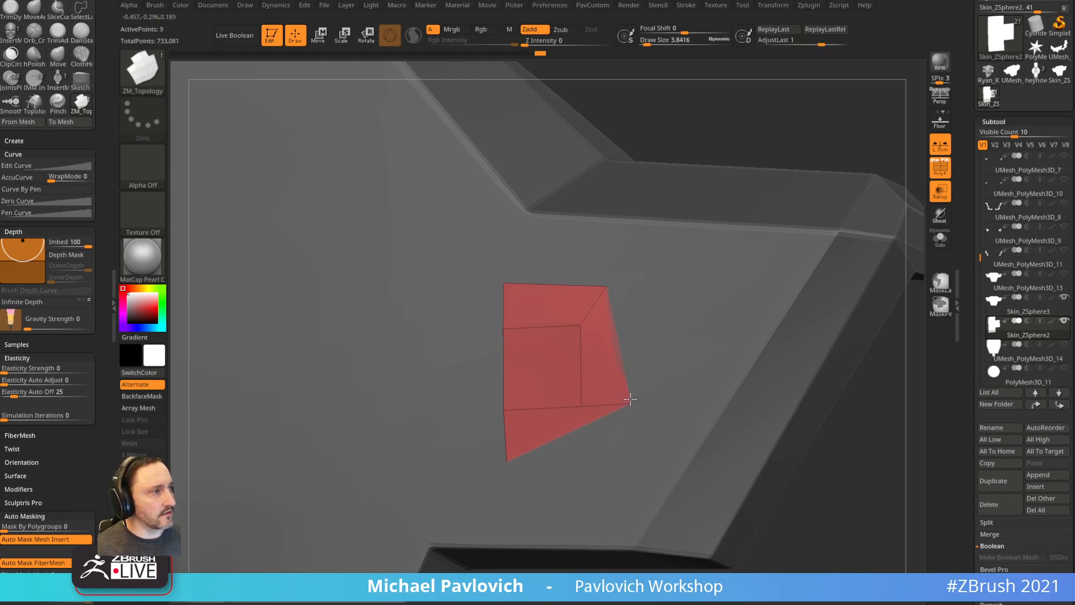
left_click_drag(607, 456, 619, 462)
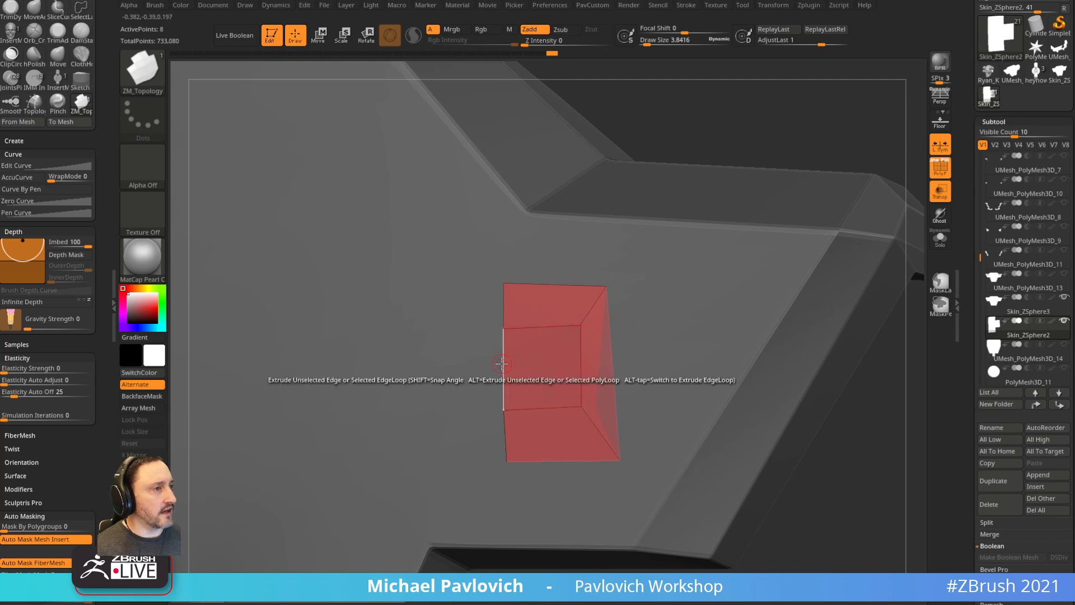
- Extrude new polygons from the panel's left edge loop and add another row around its upper, right and lower borders
left_click_drag(501, 368, 418, 364)
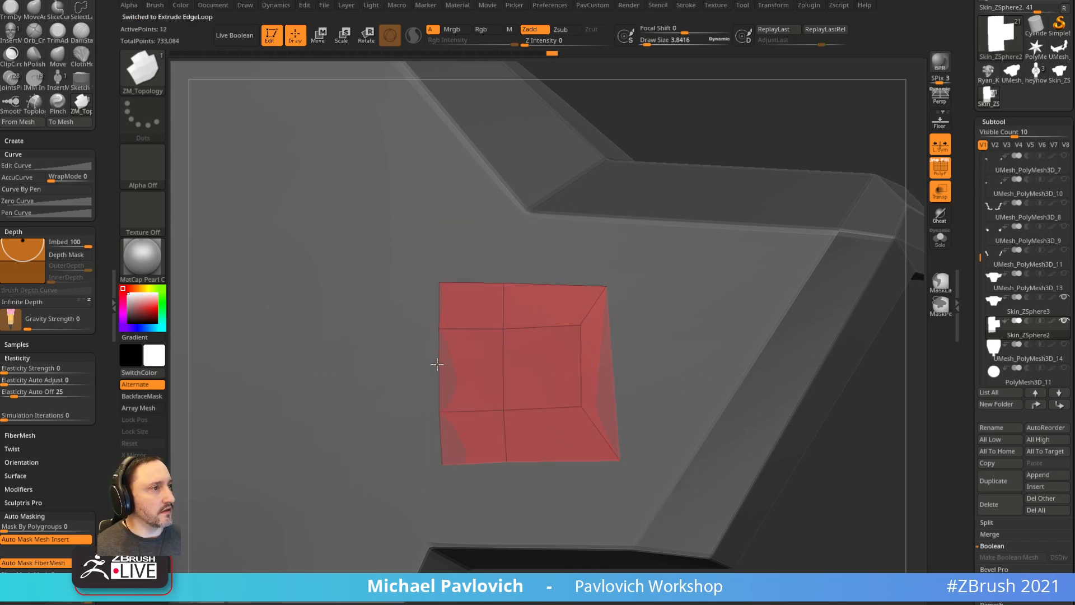
left_click_drag(438, 364, 466, 380)
key("3")
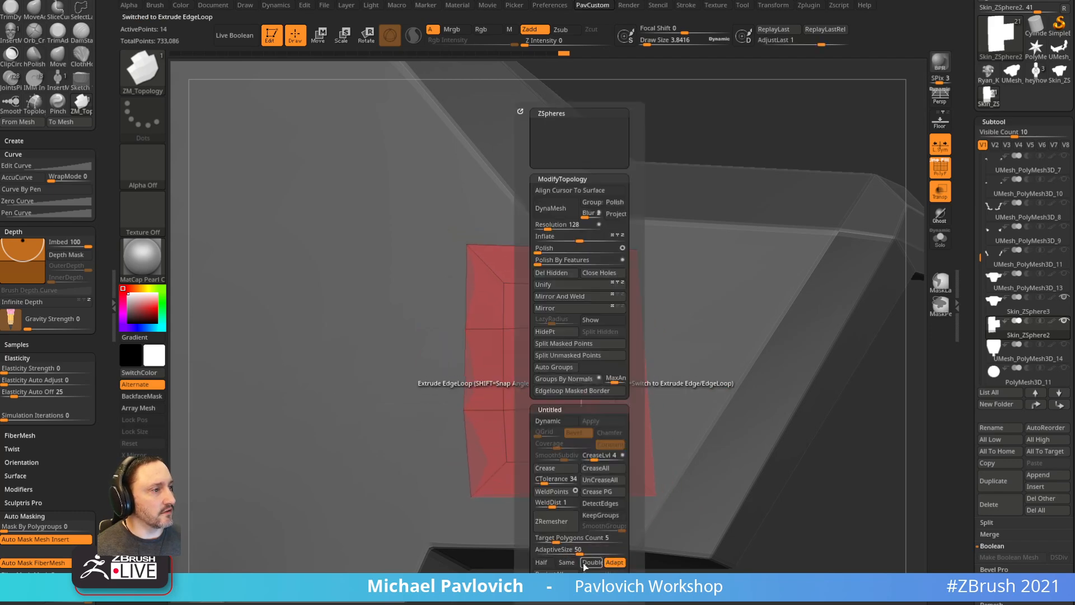
left_click_drag(727, 162, 716, 256)
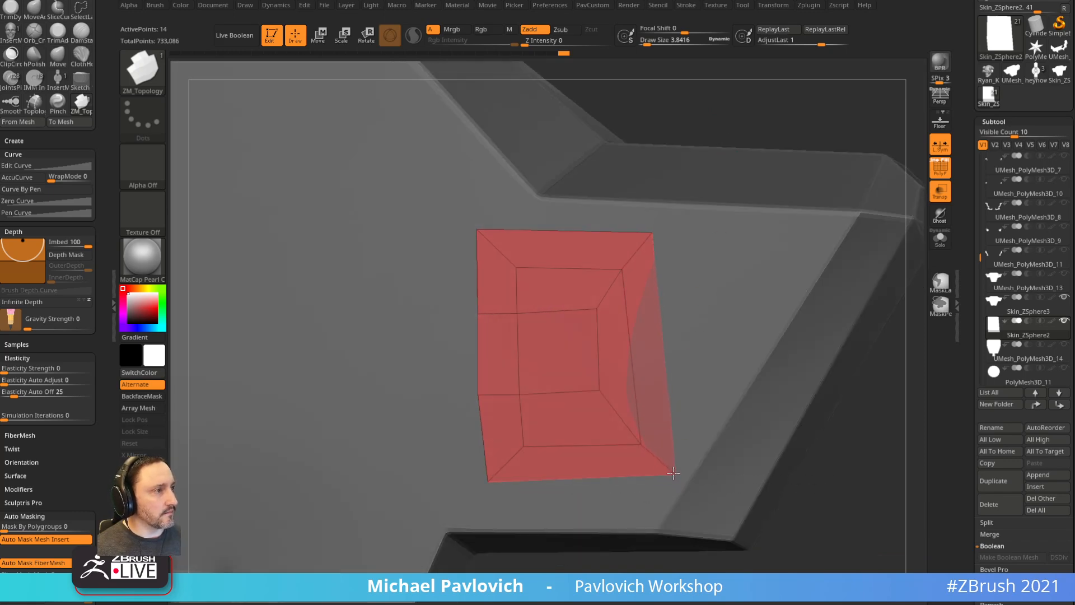
- Insert a horizontal edge loop across the middle of the panel using ZModeler's Insert action with the Single EdgeLoop target
key("space")
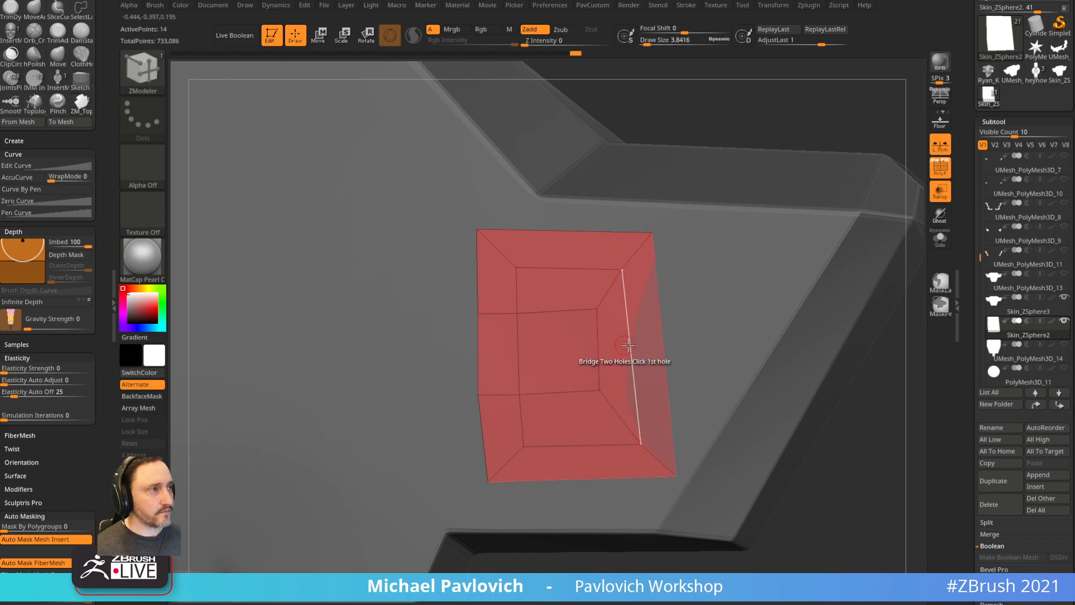
key("space")
left_click(602, 292)
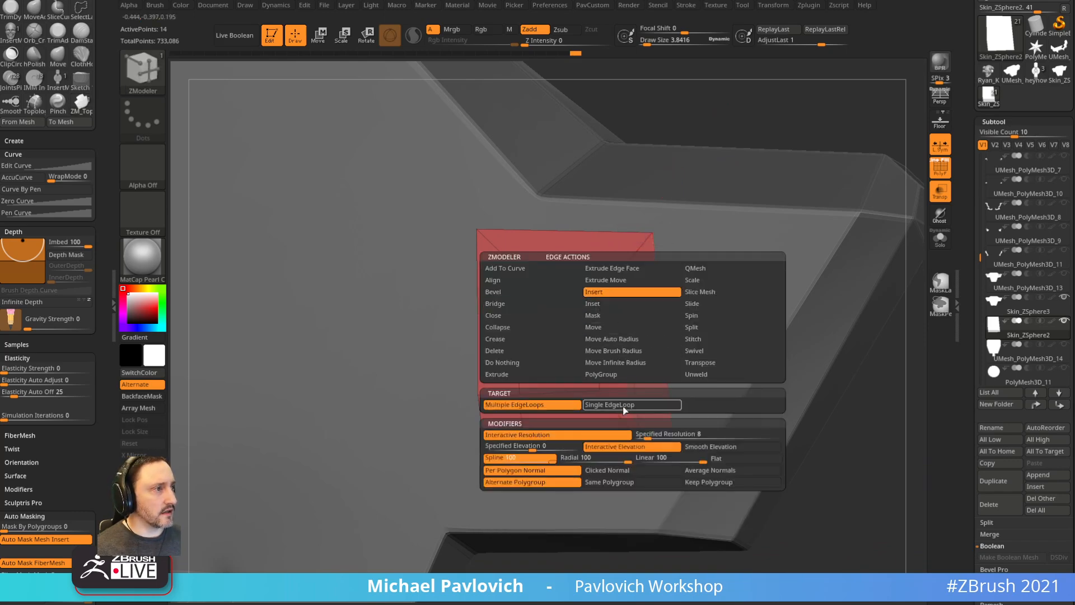
left_click(626, 407)
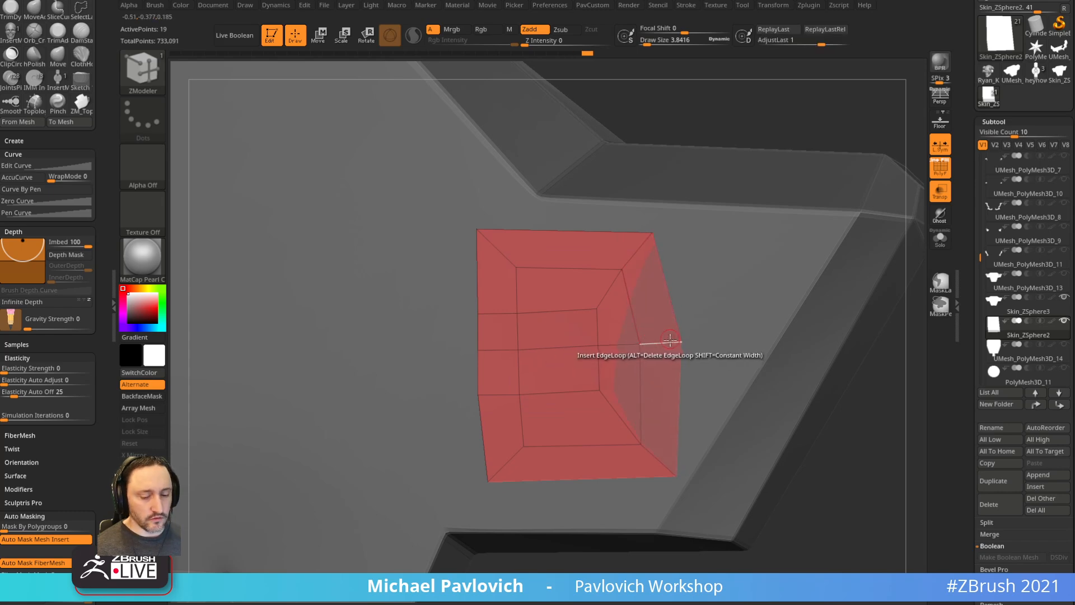
- Cut a roughly vertical line from the panel's top to bottom edge with ZM_Slice and delete the stray diagonal edge beside it
key("b")
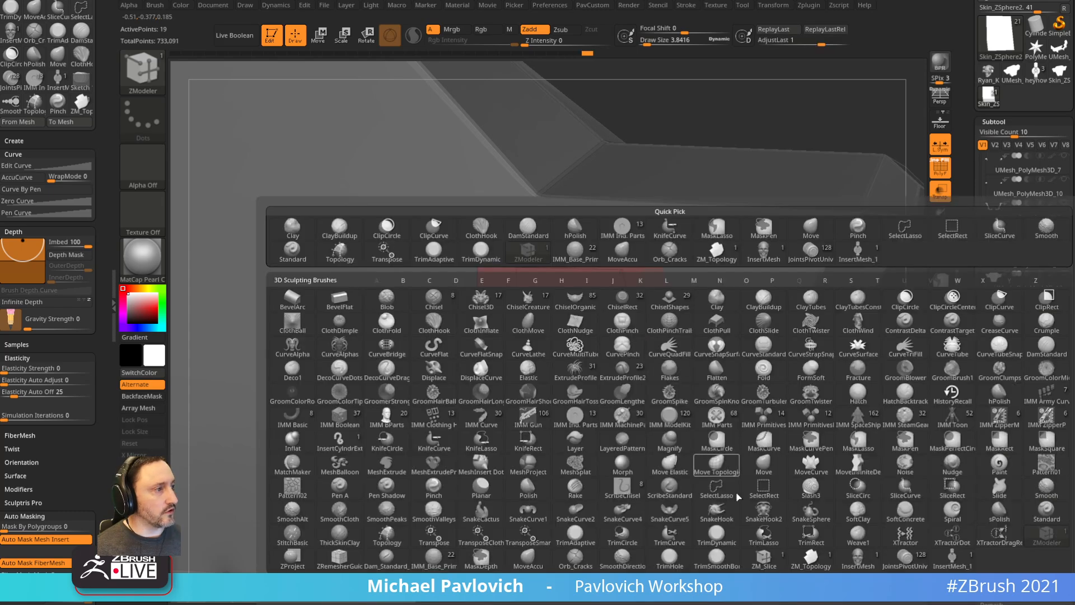
left_click(767, 566)
mouse_move(708, 132)
left_mouse_down()
mouse_move(732, 143)
mouse_move(665, 184)
left_mouse_up()
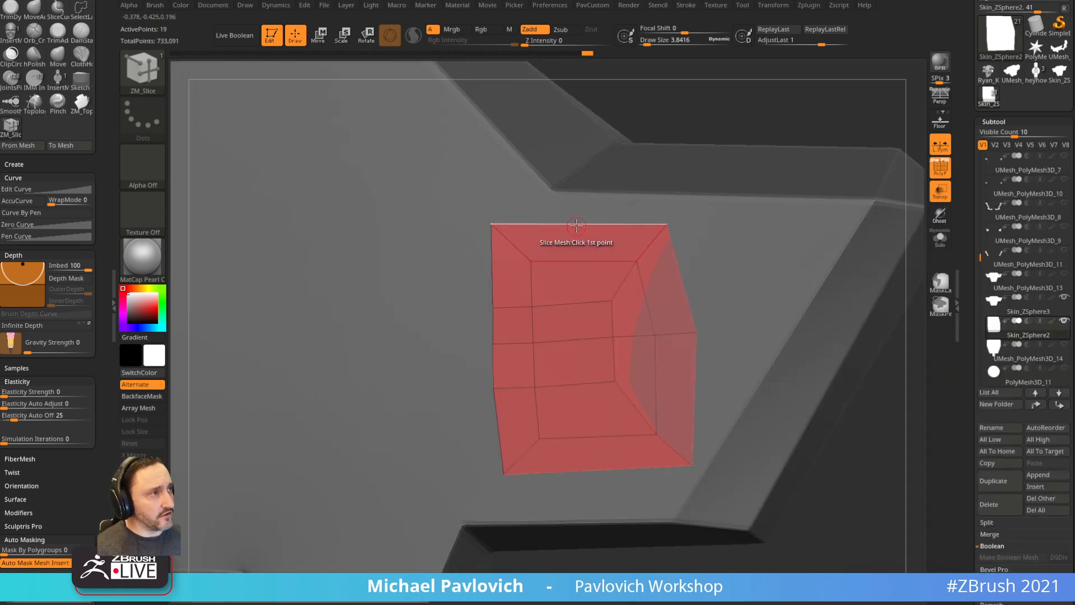
left_click(575, 332)
left_click(576, 338)
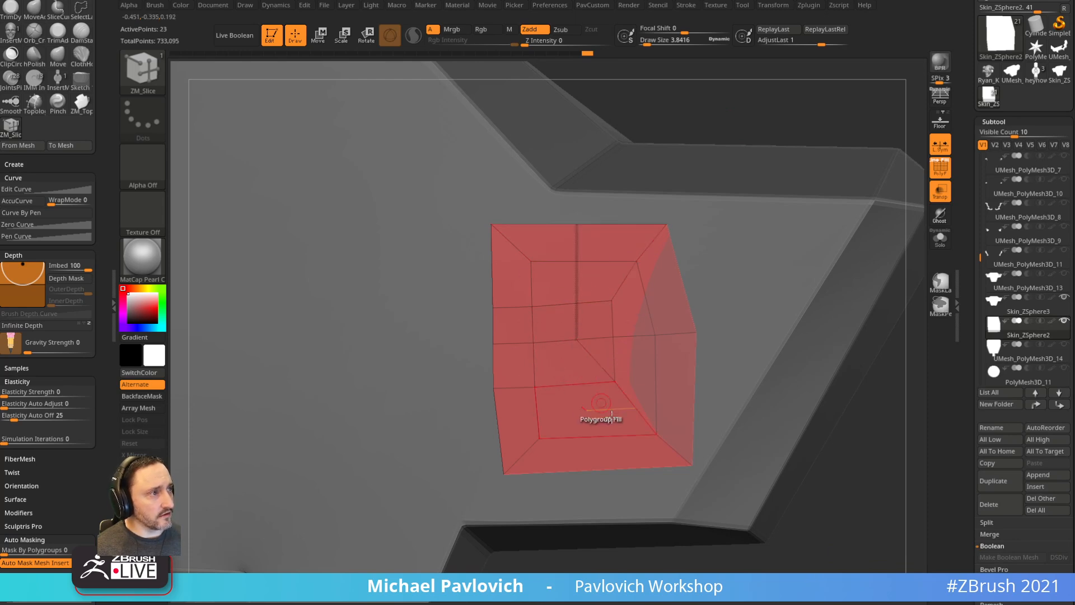
left_click(602, 468)
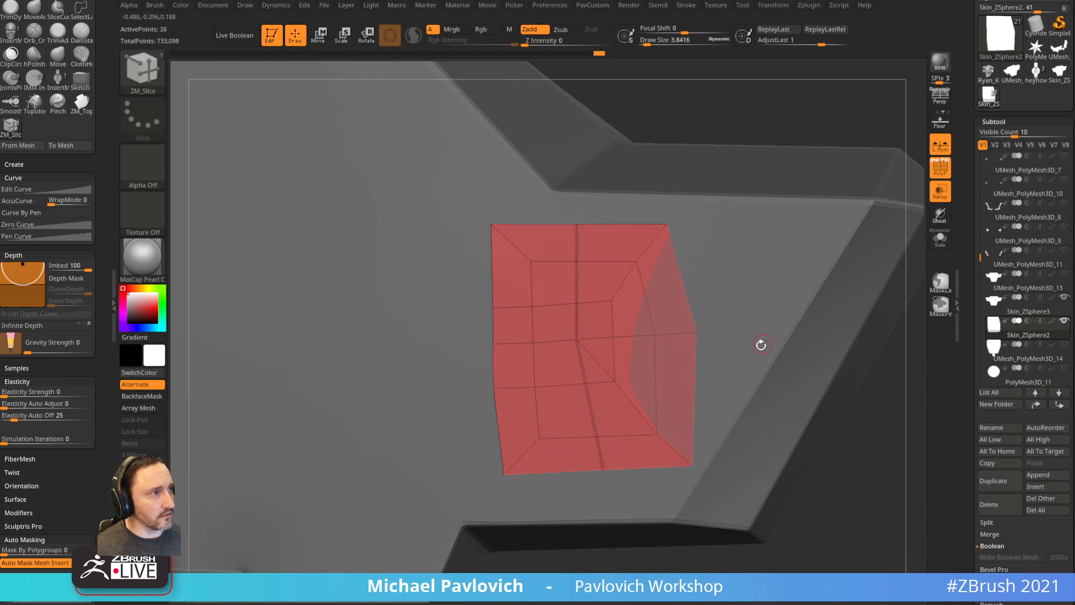
key("space")
left_click(501, 352)
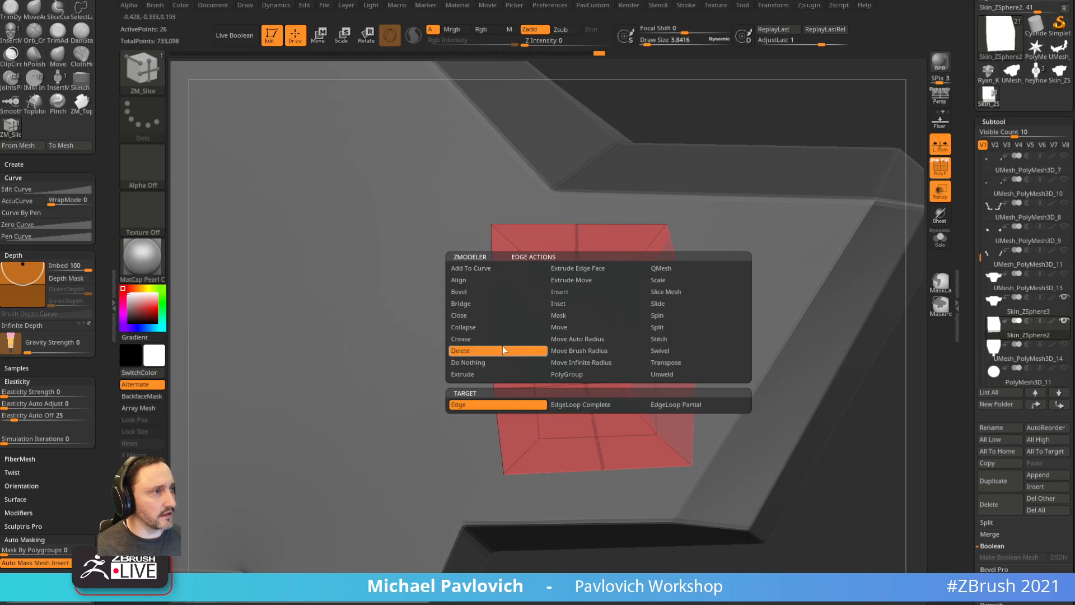
left_click(599, 365)
- Remove all creases from the panel and subdivide it once
key("grave")
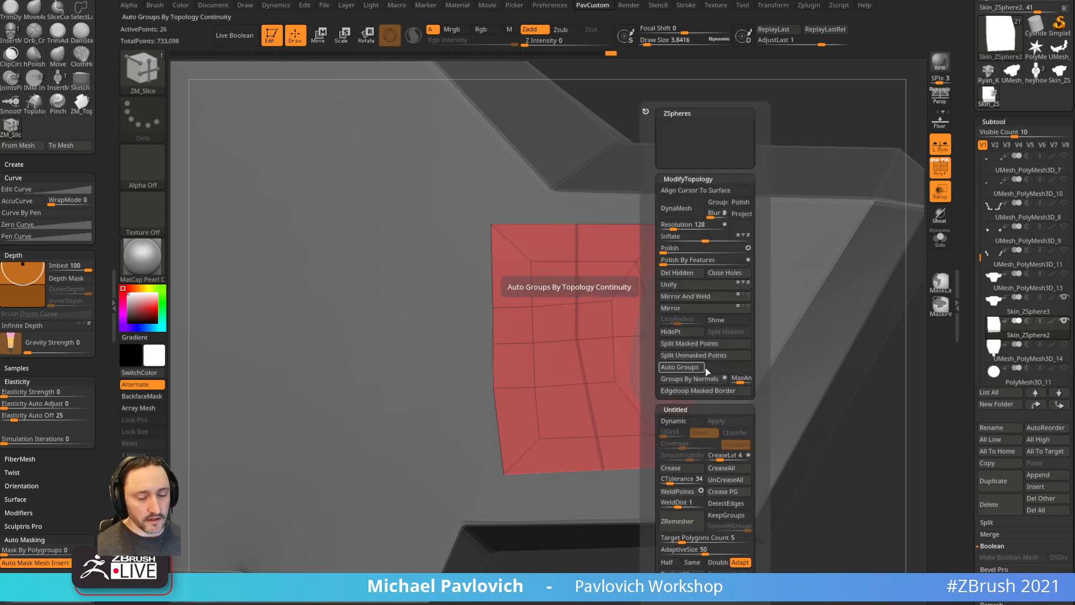
left_click(726, 480)
left_click_drag(730, 101, 751, 97)
key("ctrl+d")
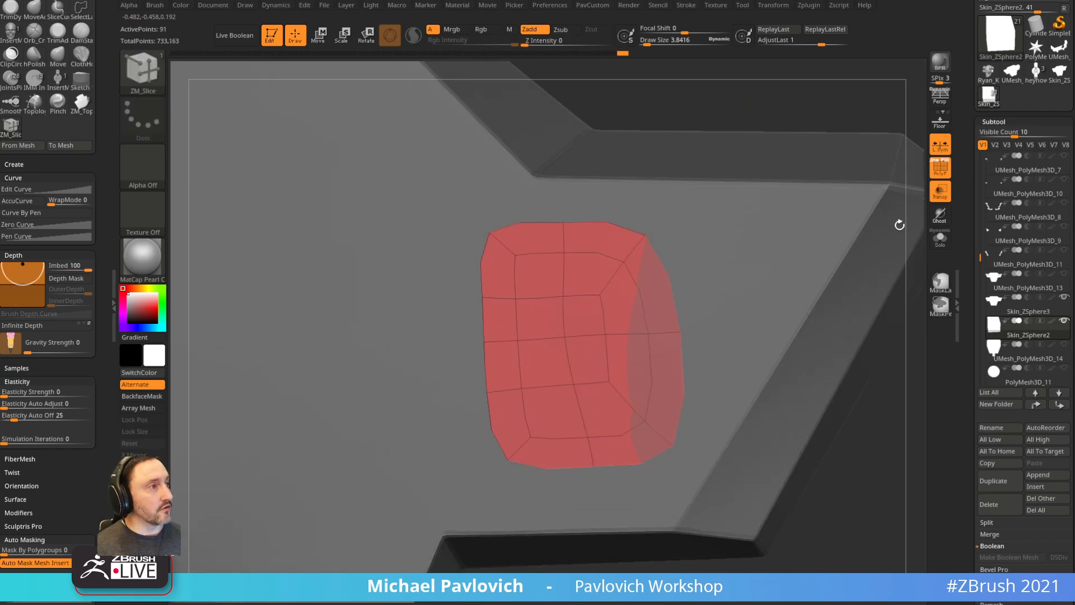
- Delete the panel's lower subdivision level in its Geometry settings
left_click_drag(967, 278, 969, 72)
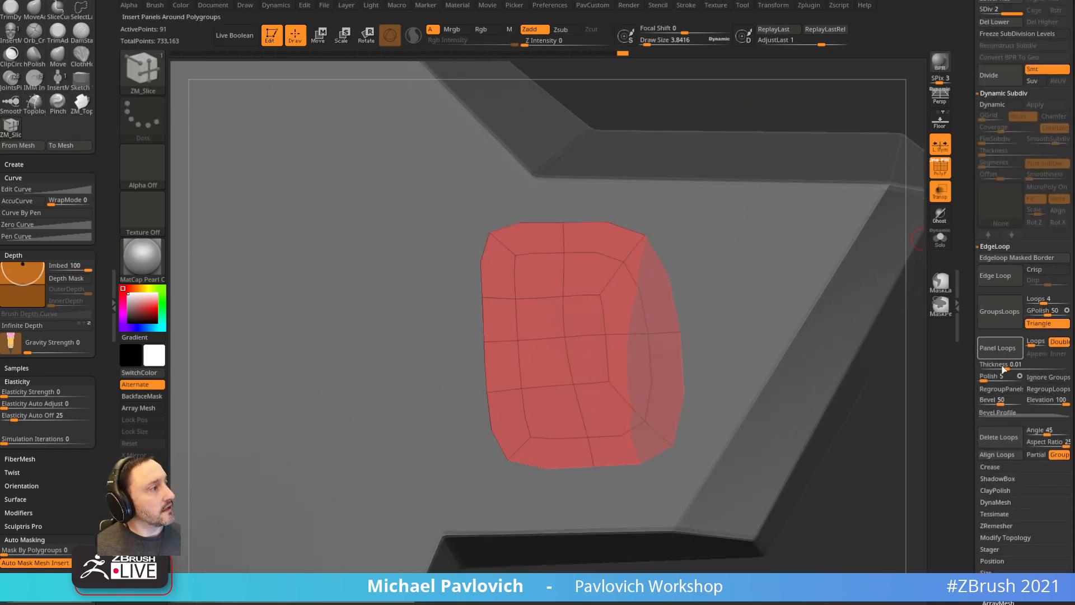
left_click_drag(973, 418, 972, 574)
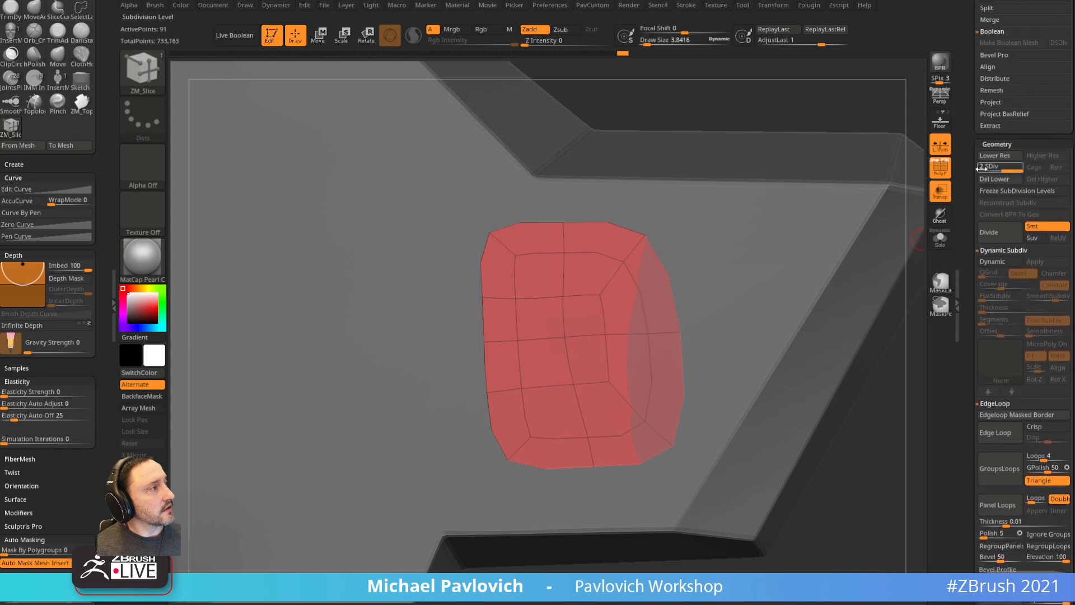
left_click(997, 180)
key("1")
left_click(808, 574)
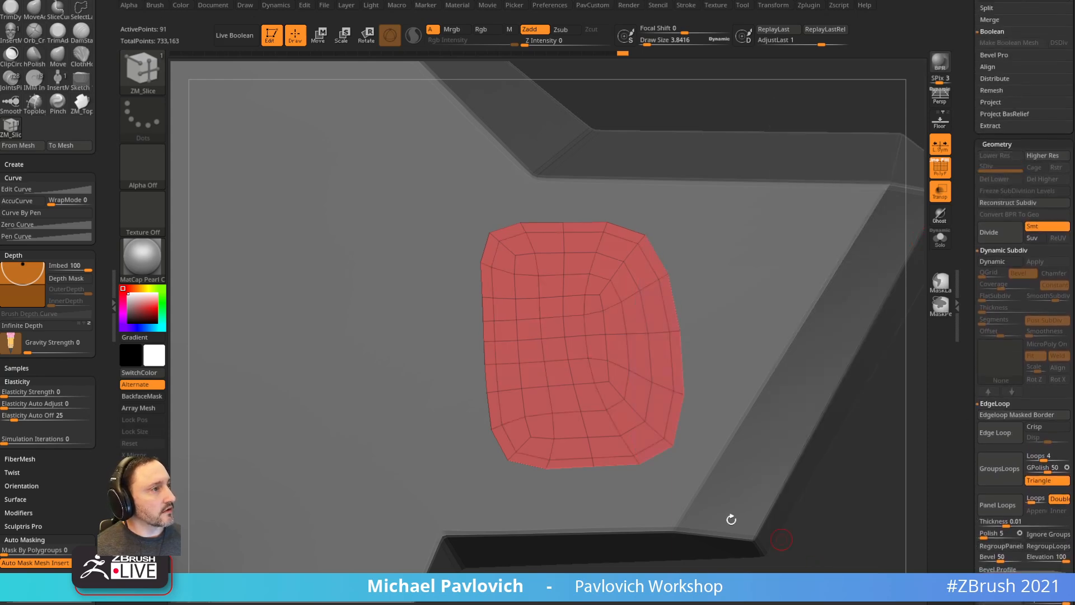
left_click_drag(802, 125, 631, 282)
left_click_drag(735, 111, 751, 142)
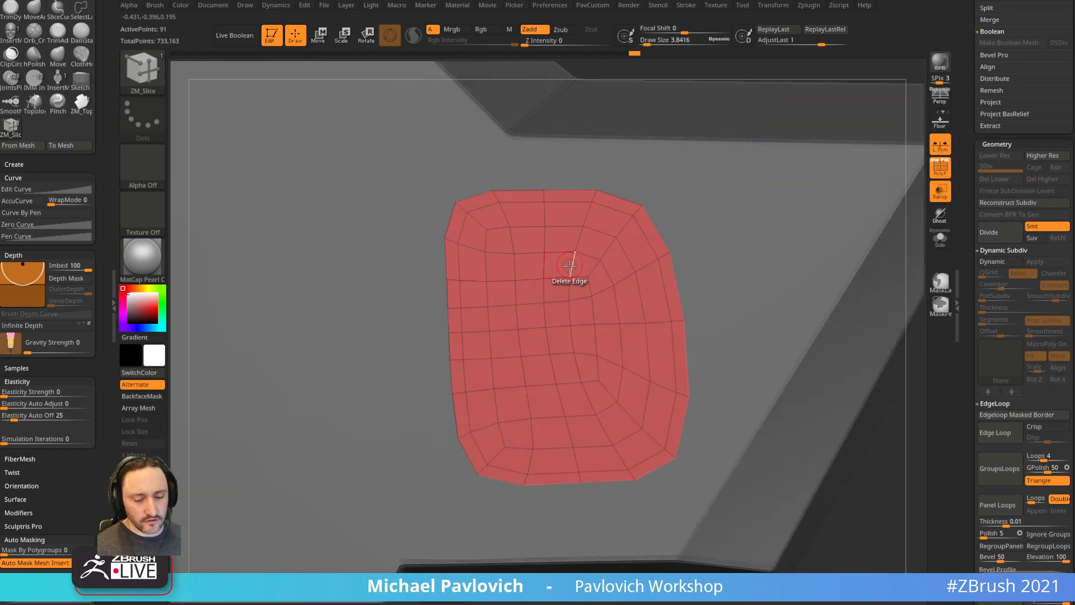
key("b")
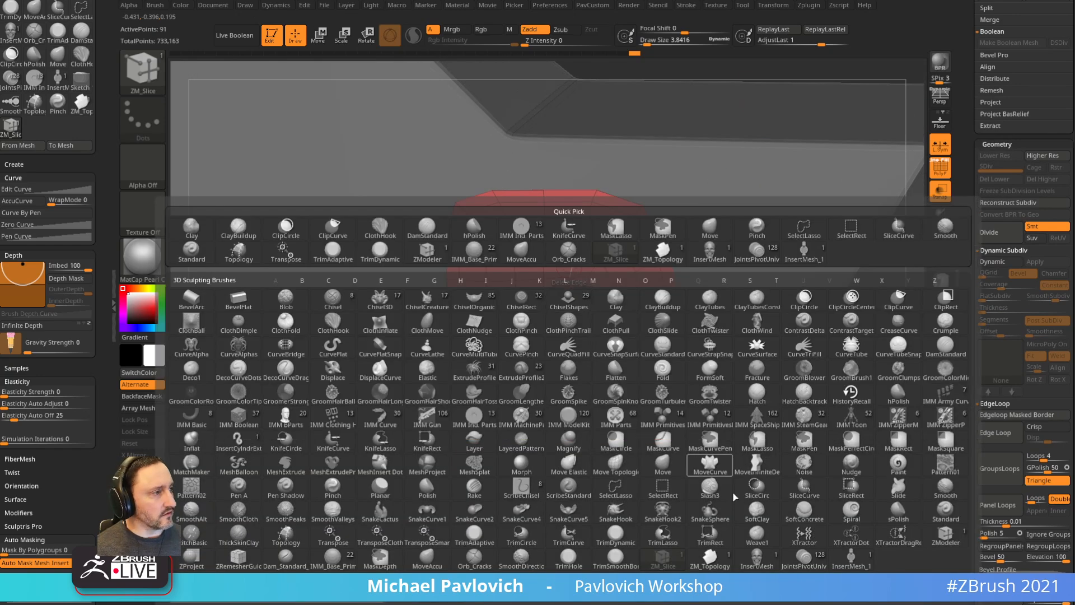
left_click(662, 564)
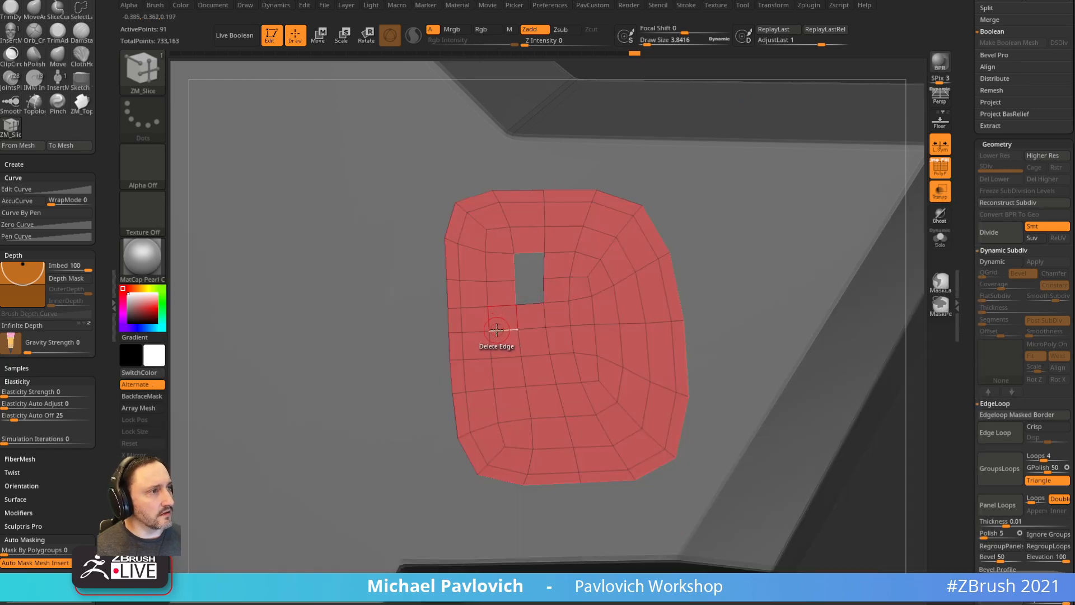
key("ctrl+z")
key("space")
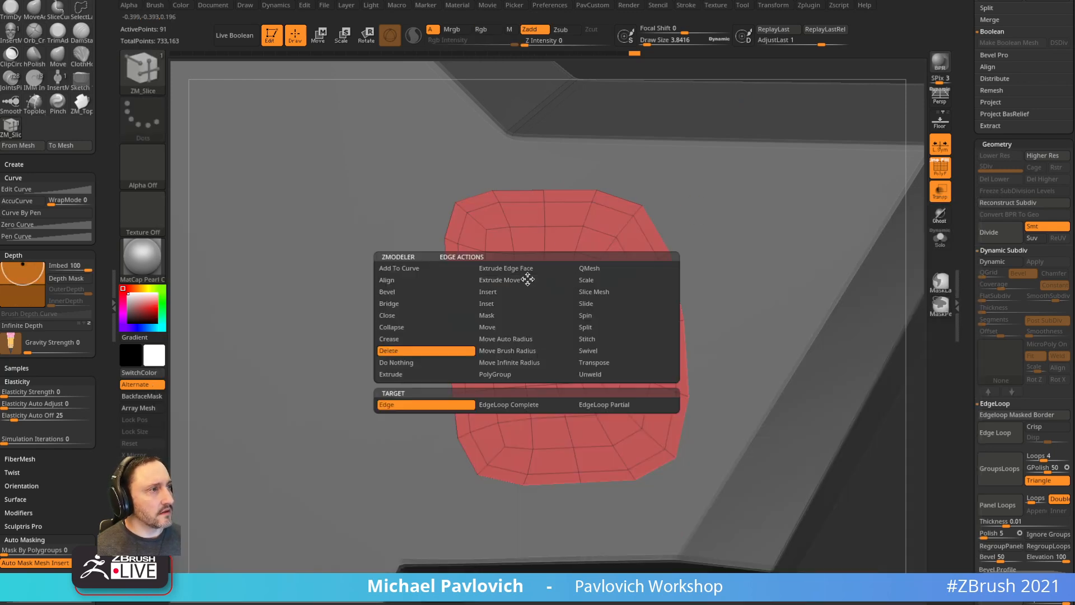
key("b")
left_click(678, 562)
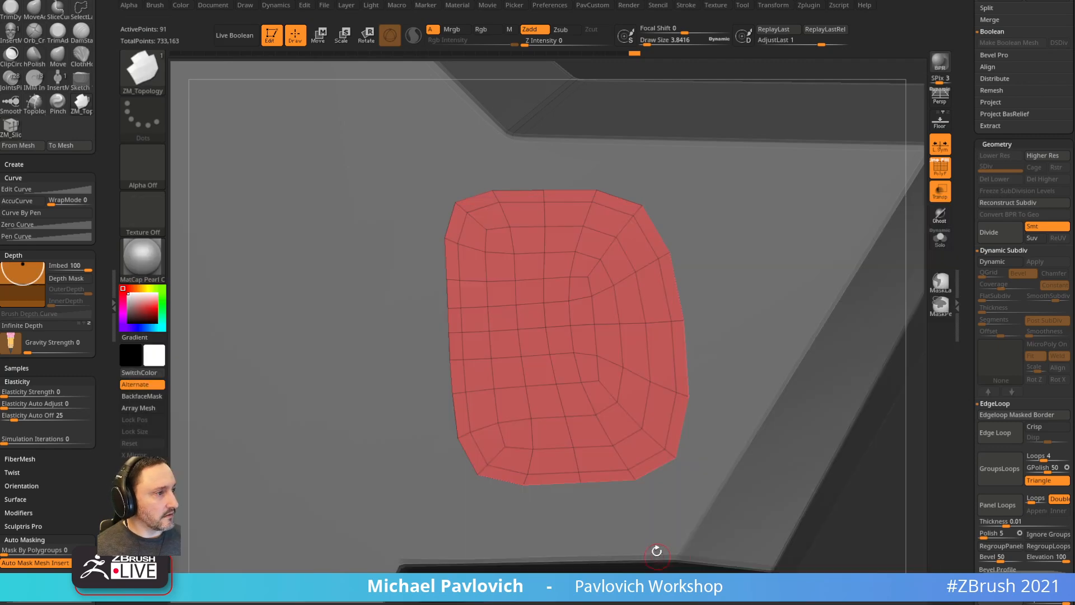
key("b")
left_click(730, 559)
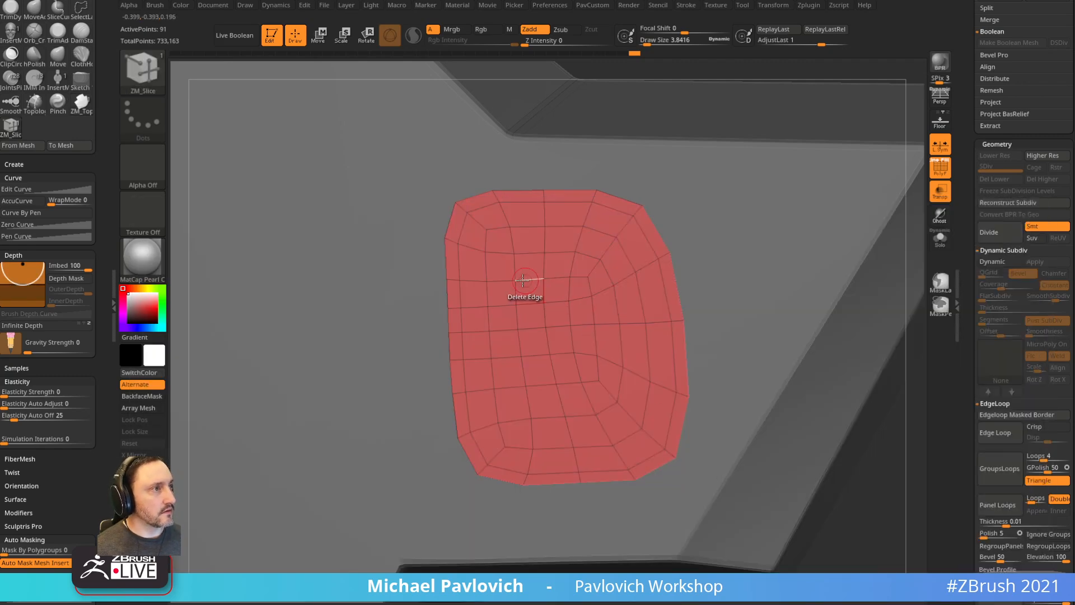
- Try slicing a closed four-sided shape near the panel's centre with Slice Mesh and filling it as a separate polygroup, and undo it
key("space")
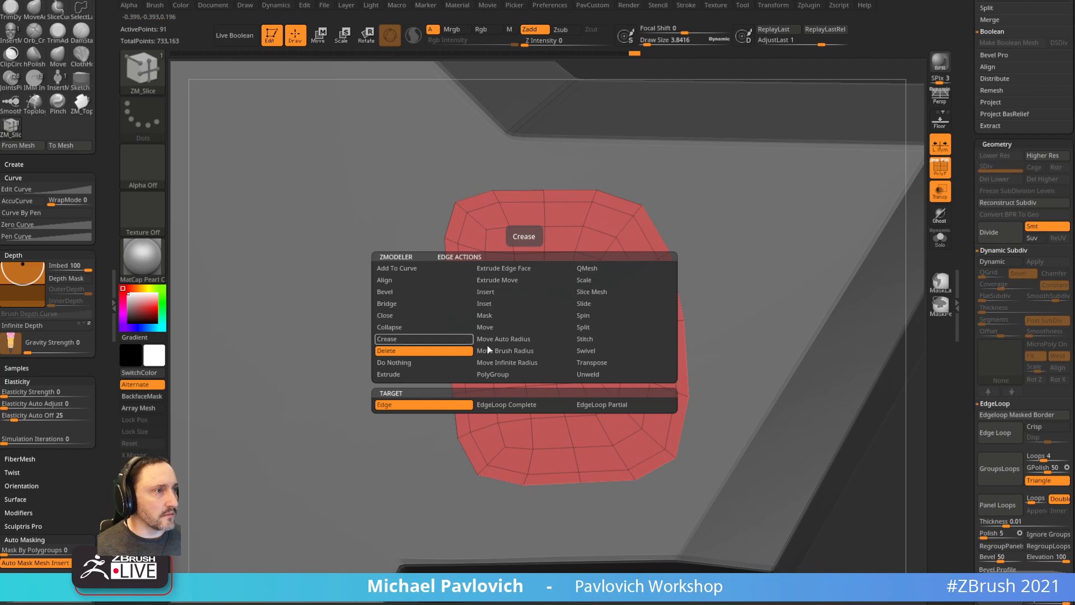
left_click(591, 292)
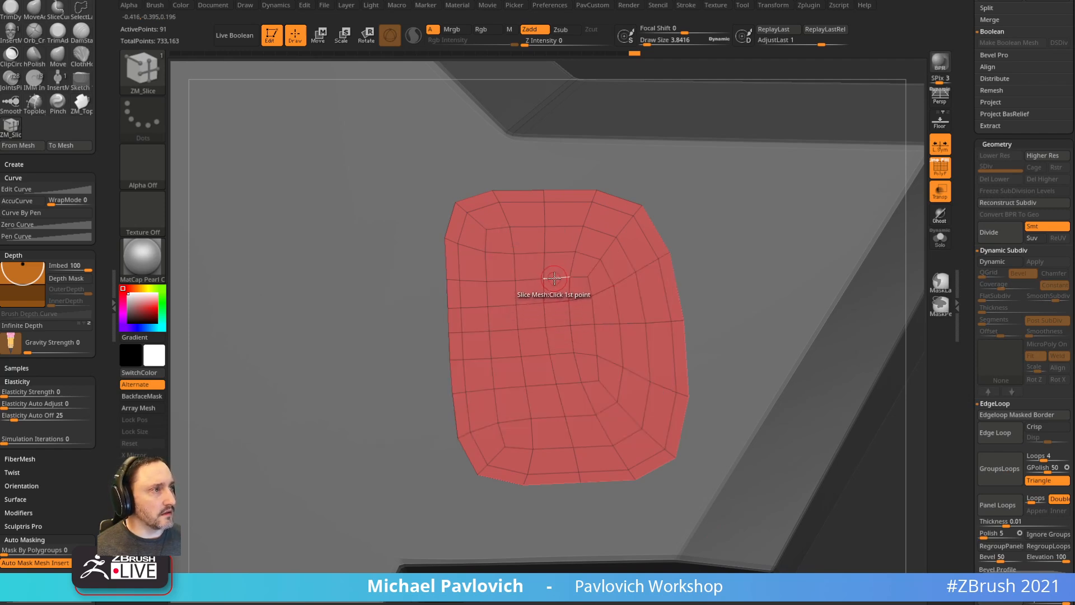
left_click(519, 329)
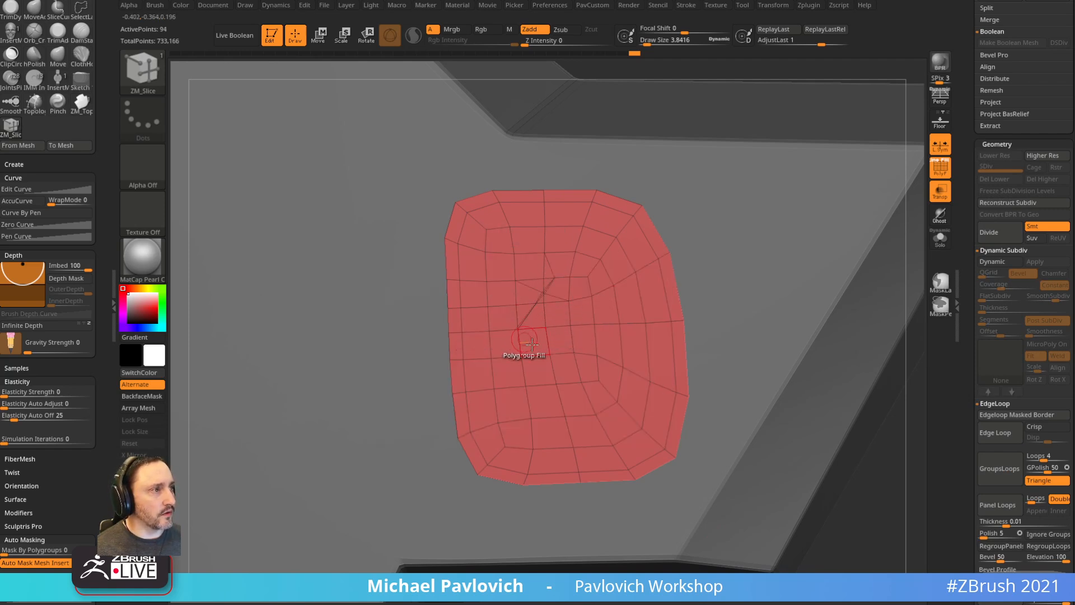
left_click(562, 353)
left_click(578, 298)
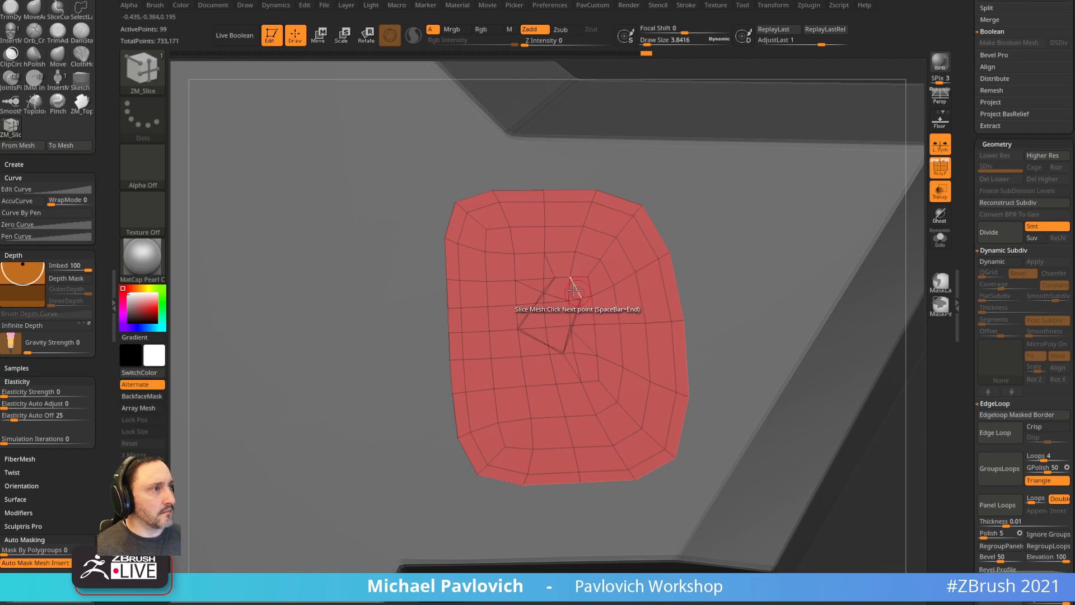
left_click(555, 278)
key("space")
left_click(552, 315)
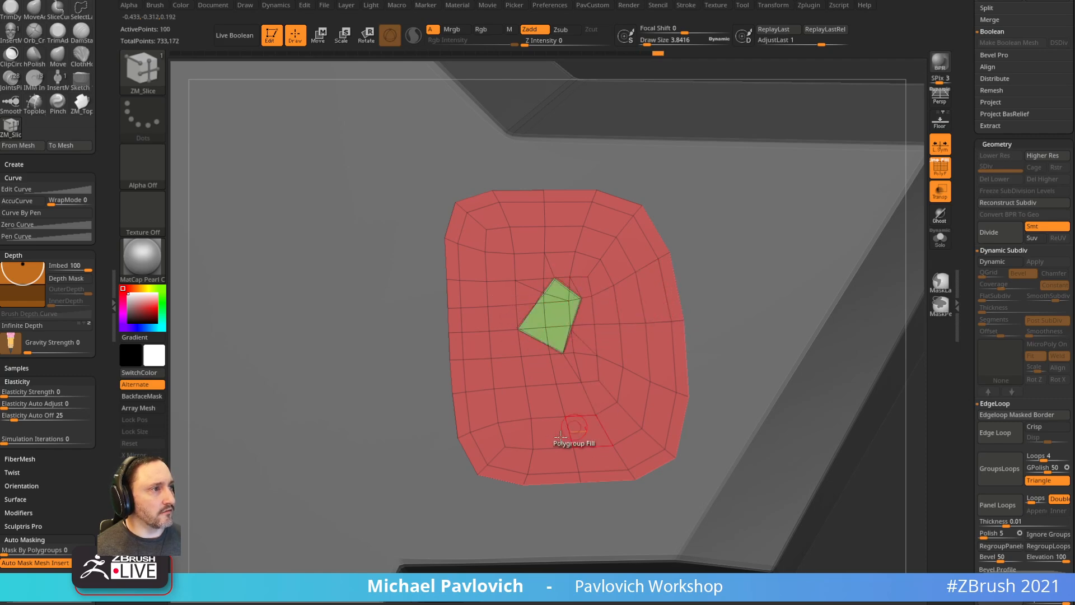
left_click_drag(731, 134, 716, 150)
key("ctrl+z")
key("ctrl+z")
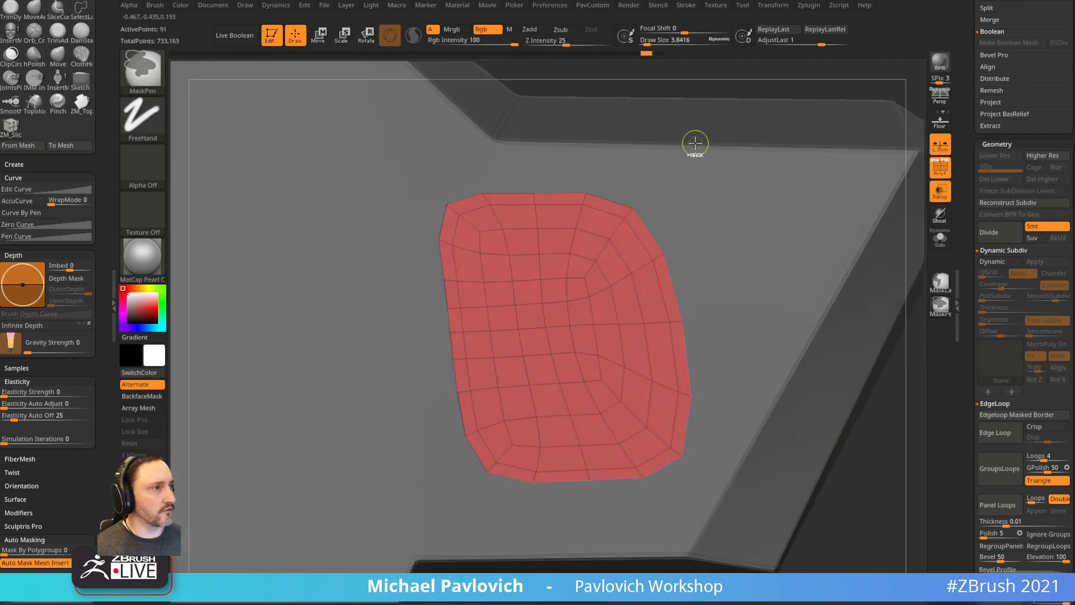
- Isolate the panel in Solo mode and give it thickness with ZModeler's QMesh polygon action
mouse_move(775, 88)
left_mouse_down()
mouse_move(753, 88)
mouse_move(778, 106)
left_mouse_up()
left_click(939, 237)
left_click_drag(812, 213, 753, 211)
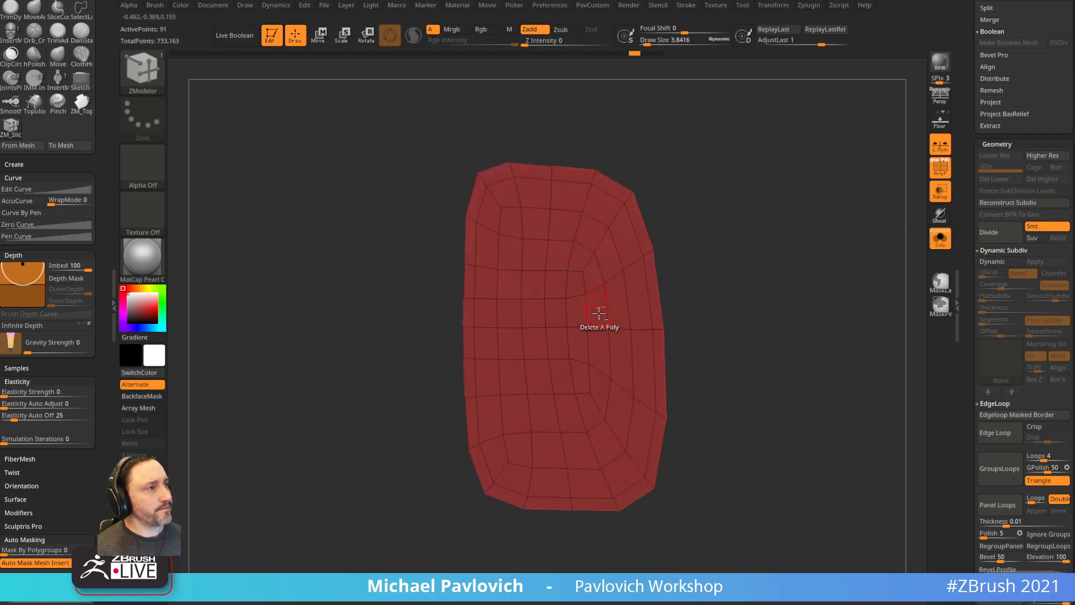
key("space")
left_click(577, 290)
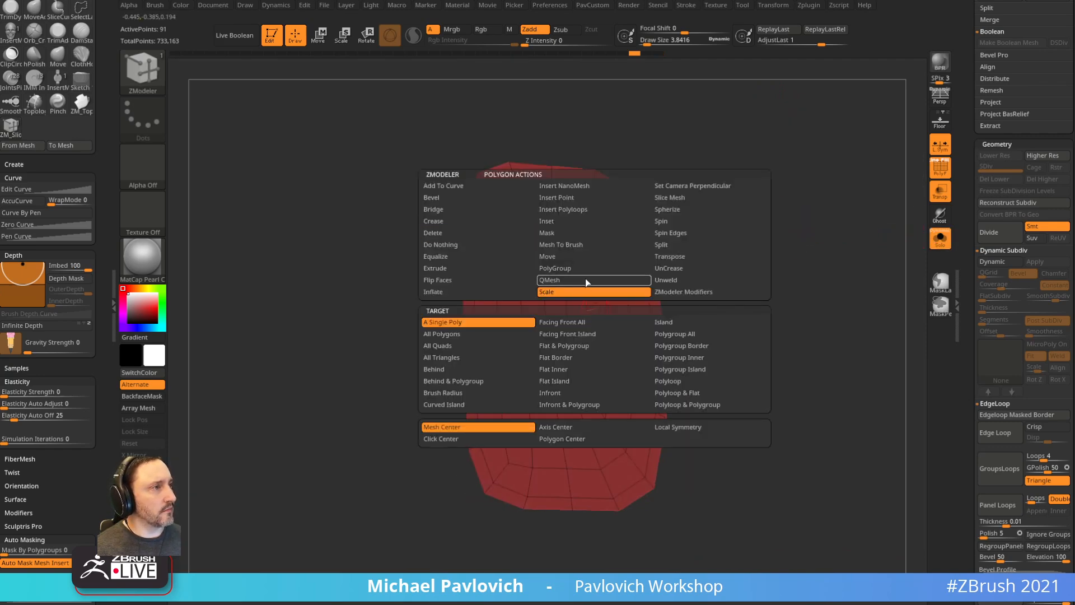
left_click(586, 280)
left_click_drag(616, 314, 711, 302)
key("space")
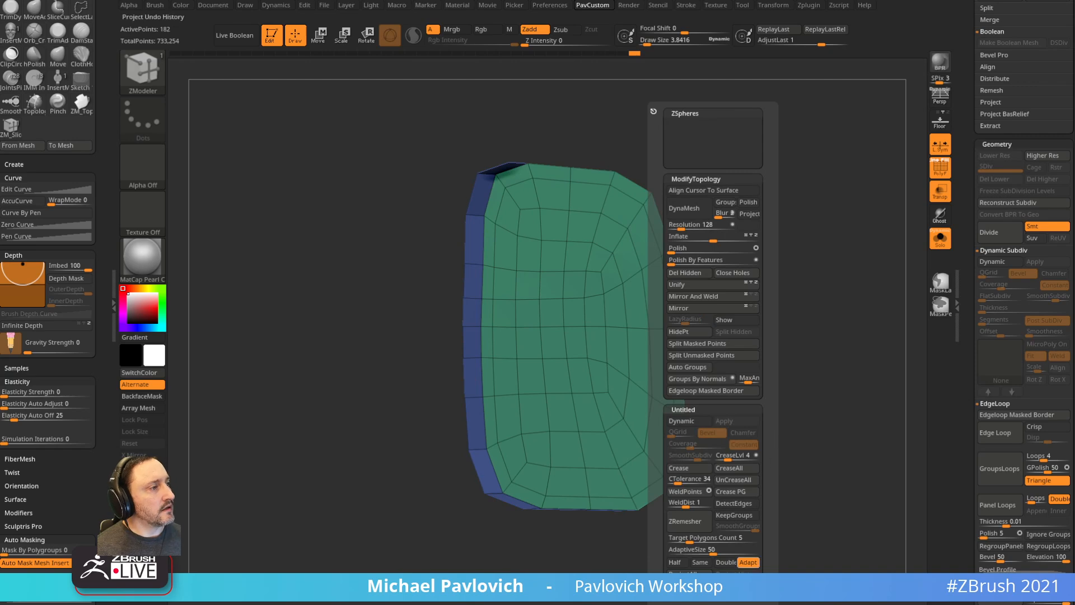
left_click_drag(967, 338, 956, 163)
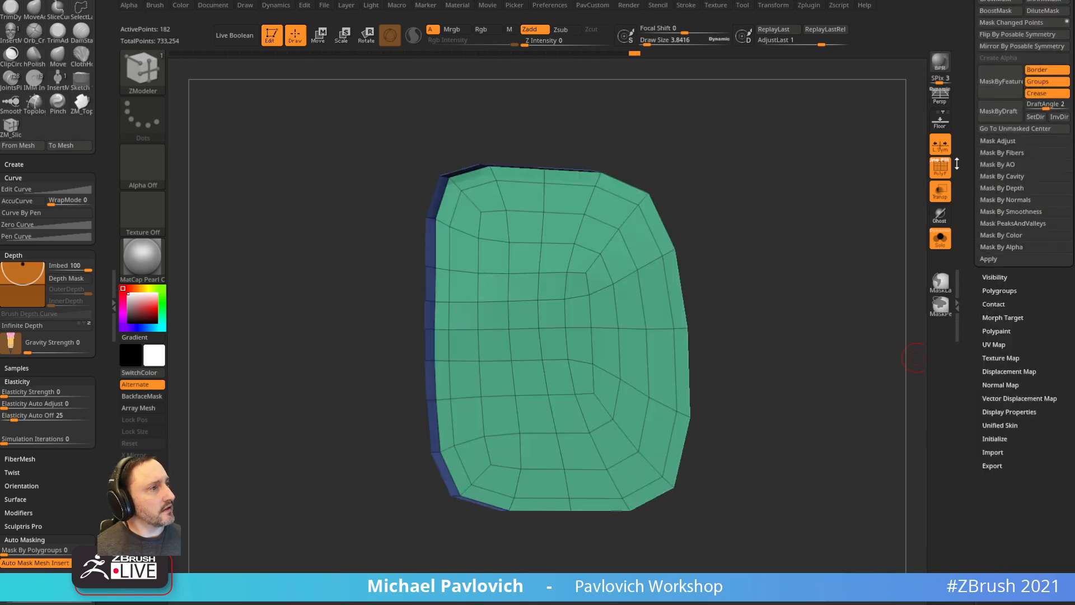
left_click(999, 322)
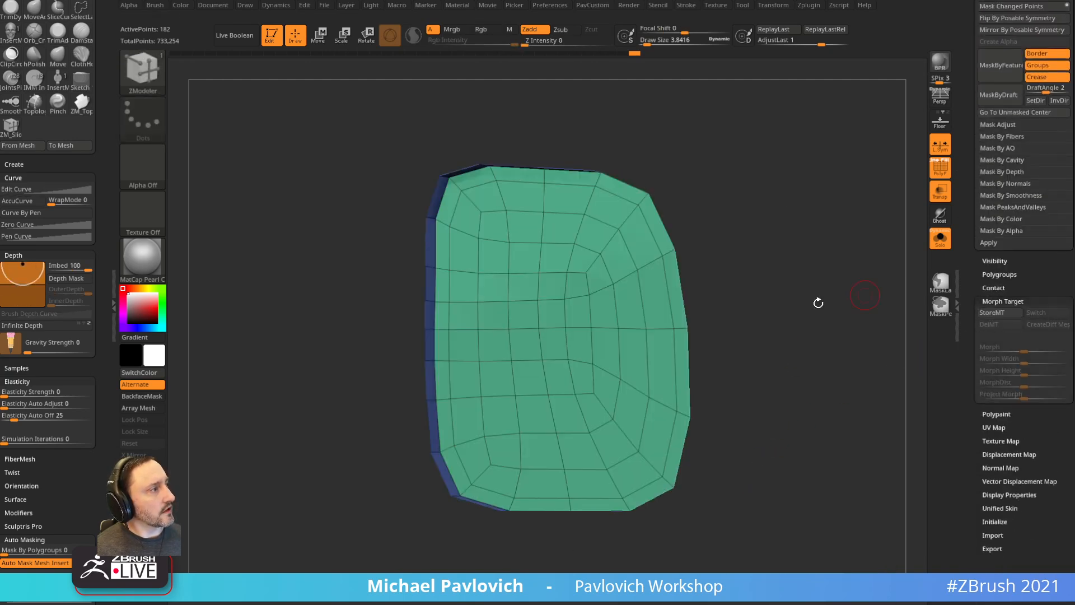
key("grave")
left_click_drag(732, 111, 774, 226)
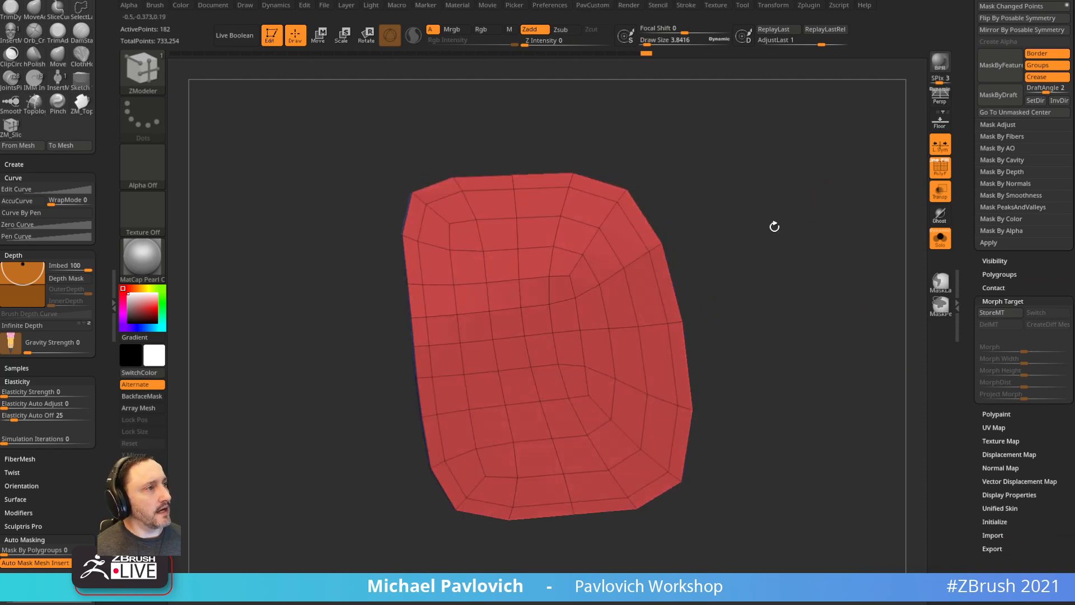
- Switch the active brush to the IMM Boolean insert brush
key("1")
key("b")
key("i")
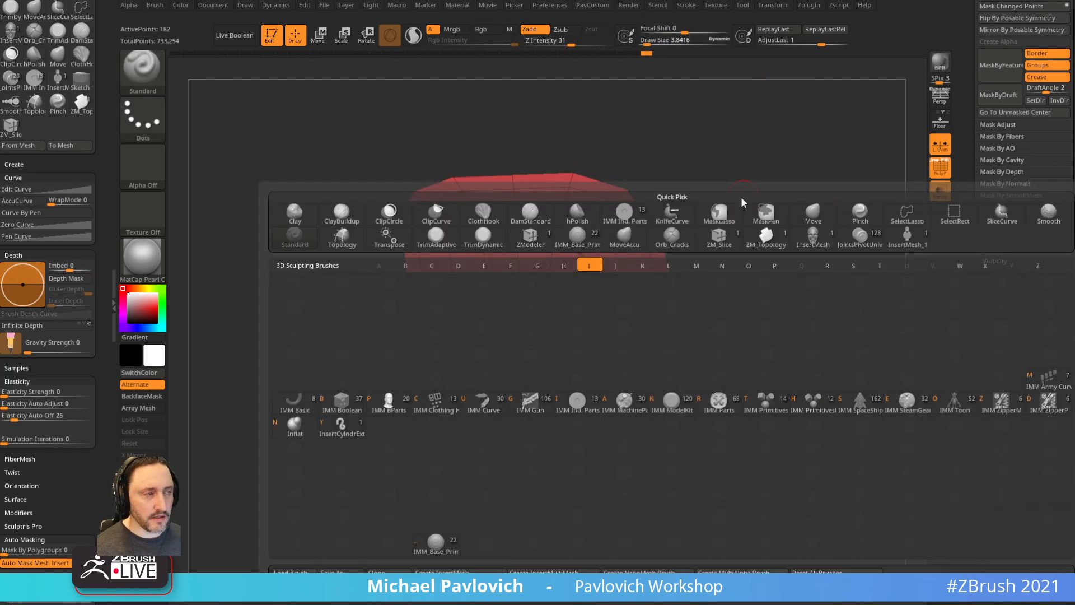
left_click(341, 402)
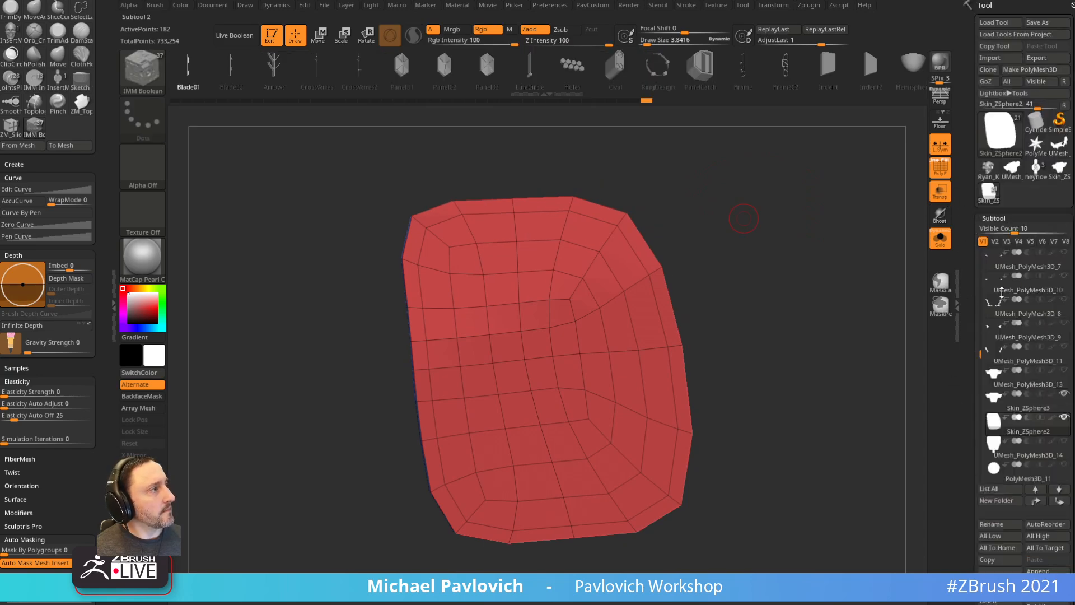
- Leave Solo mode, turn off polyframe and transparency, and select the chest plate subtool
left_click(1024, 374)
left_click(940, 241)
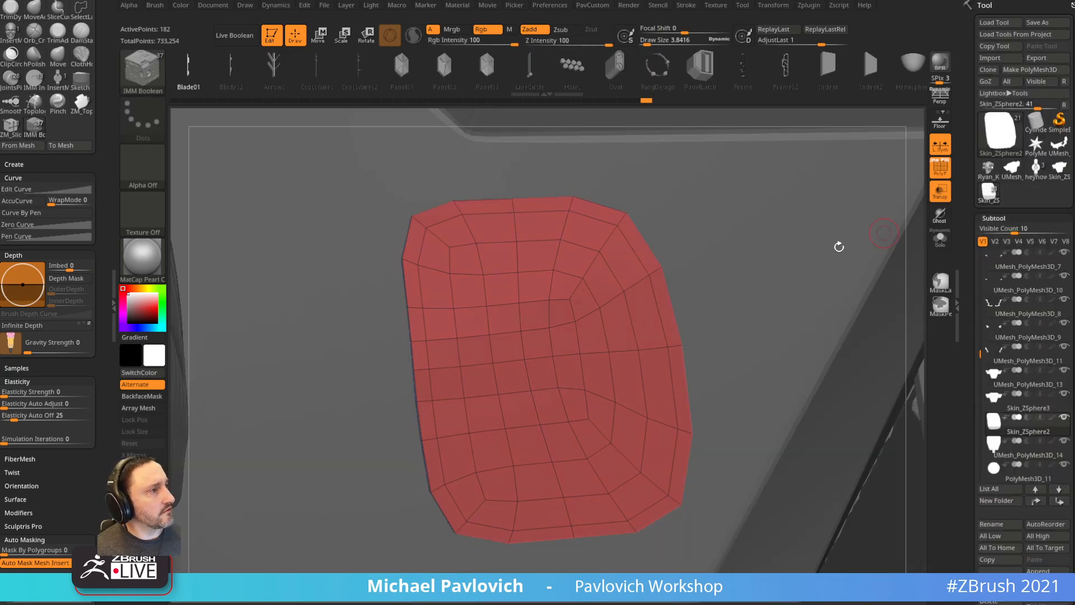
left_click(939, 242)
left_click(938, 247)
left_click(939, 194)
key("shift+f")
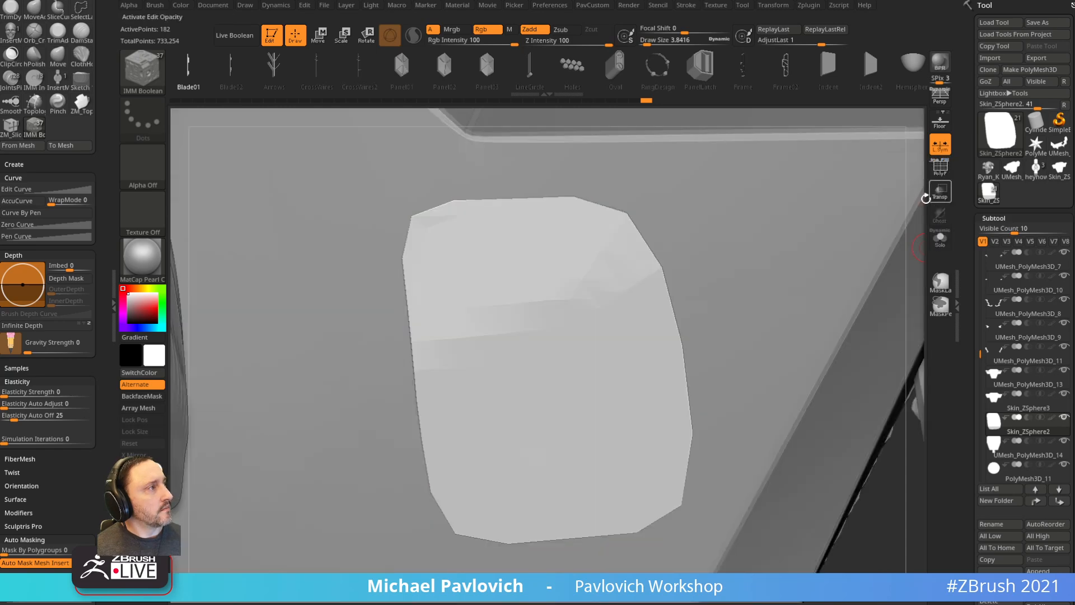
right_click_drag(913, 197, 432, 315)
left_click(432, 316, "alt")
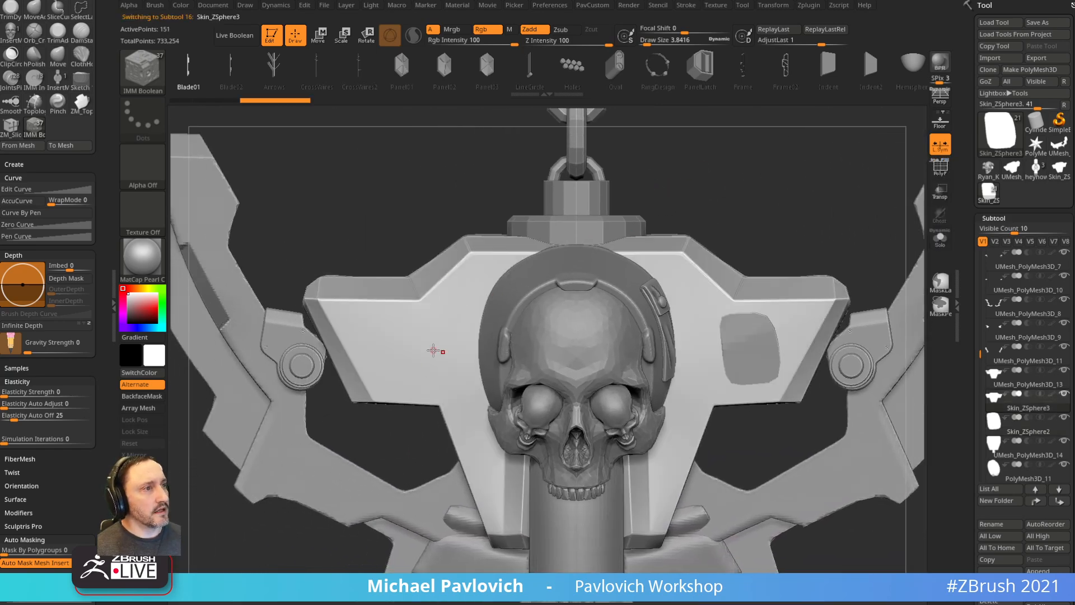
- Insert a PortAccess mesh on the chest plate beside the skull, opposite the rounded panel, and split it into its own subtool
key("b")
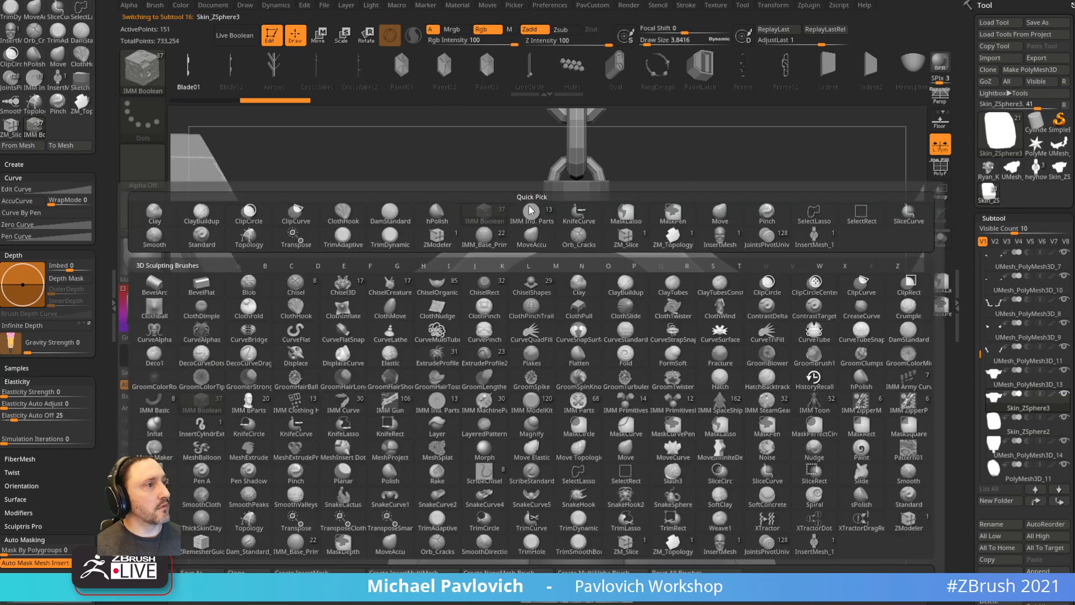
key("m")
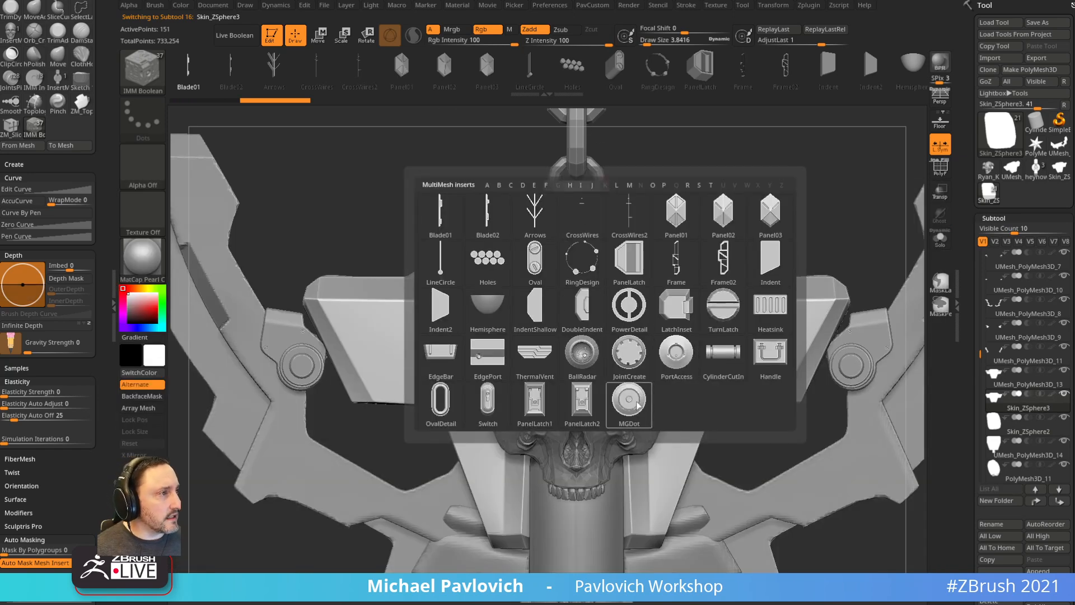
left_click(677, 354)
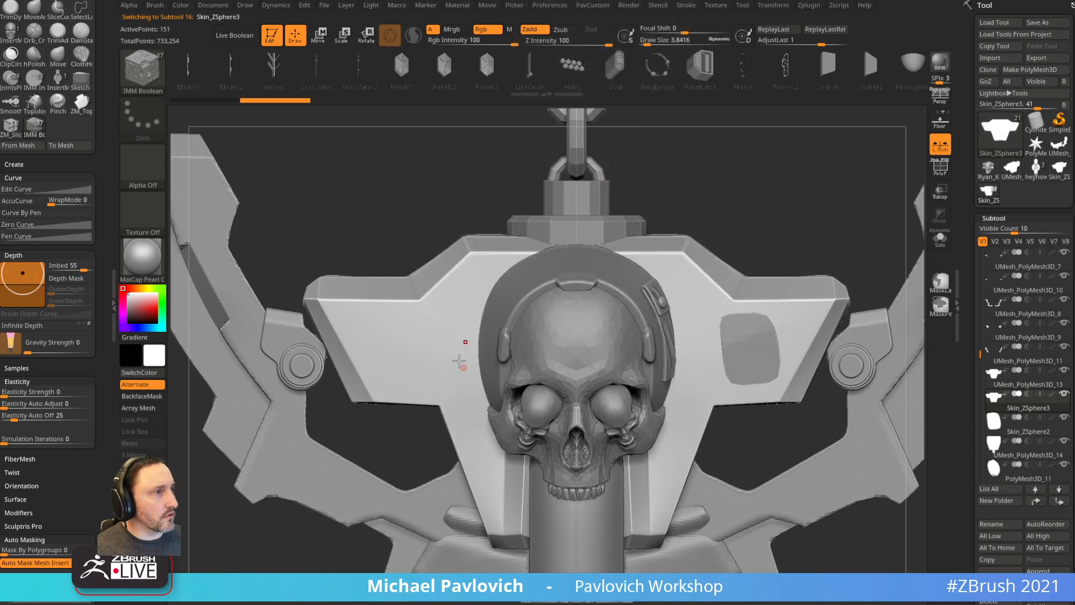
left_click_drag(429, 357, 448, 358)
left_click_drag(751, 202, 776, 199)
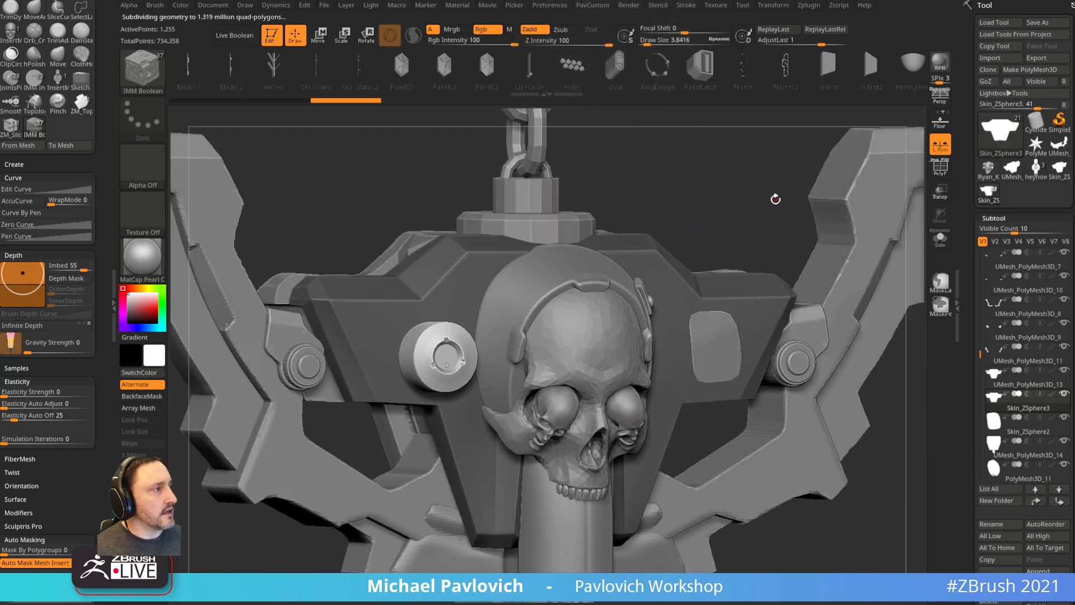
key("space")
left_click(781, 345)
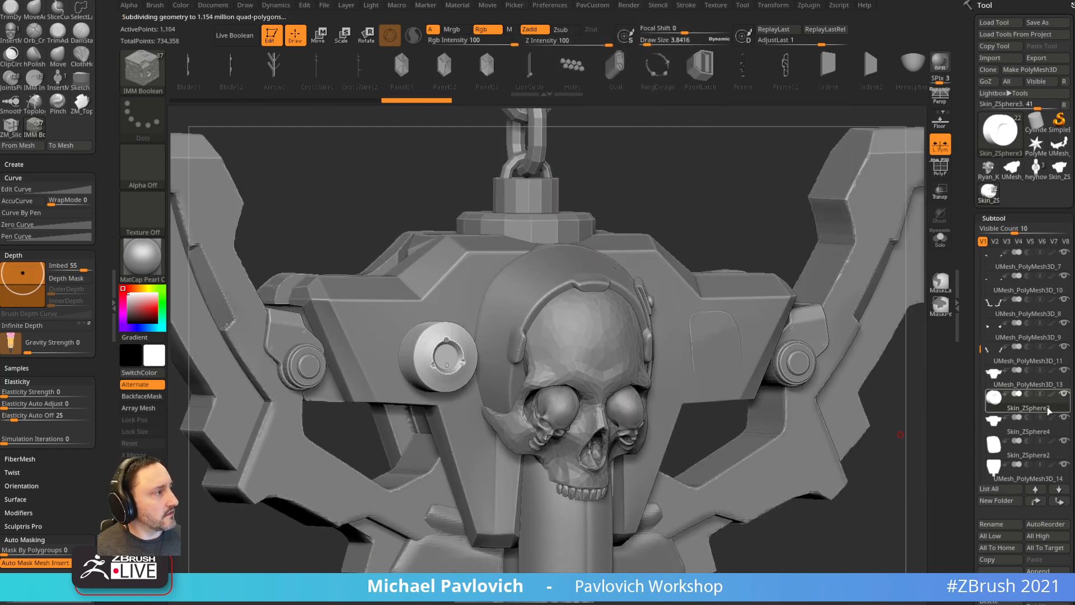
- Set the port subtool to subtraction, hide the unrelated subtools and turn on Live Boolean
left_click(1064, 393, "alt")
left_click(1064, 370)
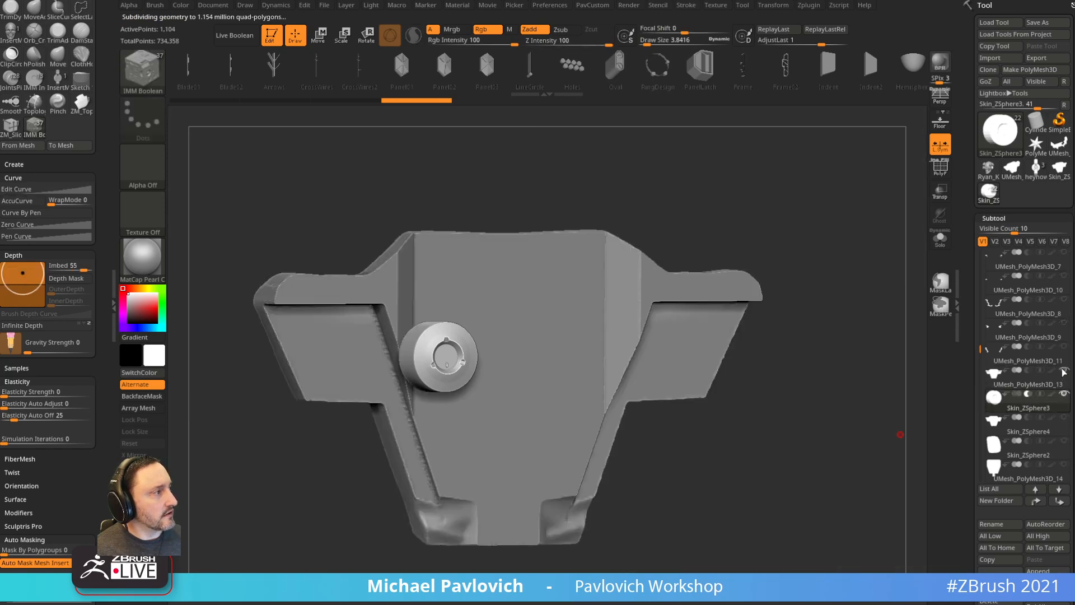
left_click(235, 35)
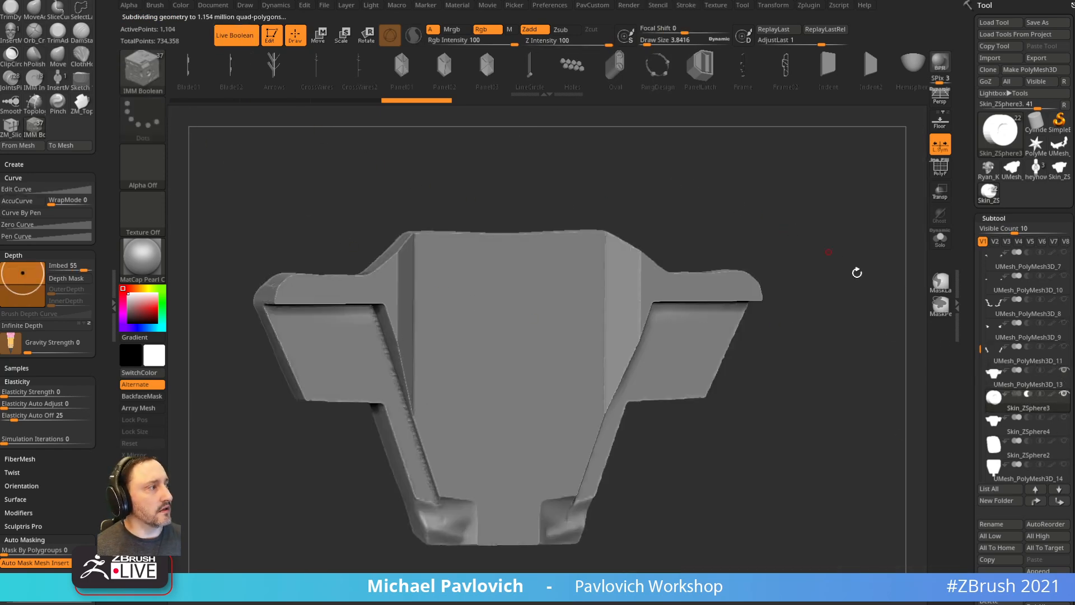
- Show the front chest plate instead of its backing piece and order the port subtool directly below it
left_click_drag(856, 273, 856, 345)
left_click(1063, 371)
left_click(1064, 418)
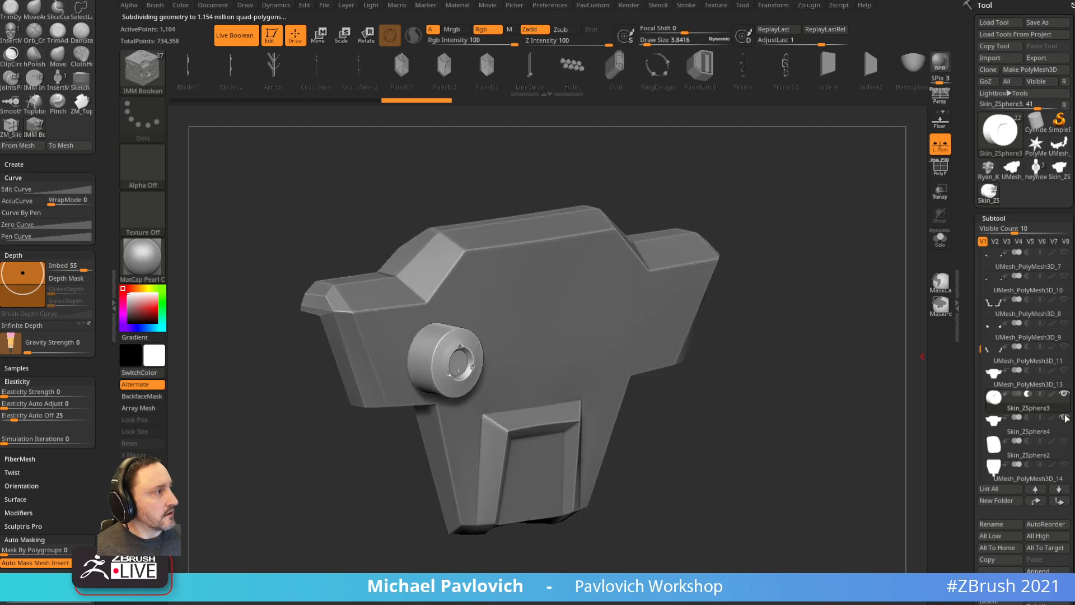
key("w")
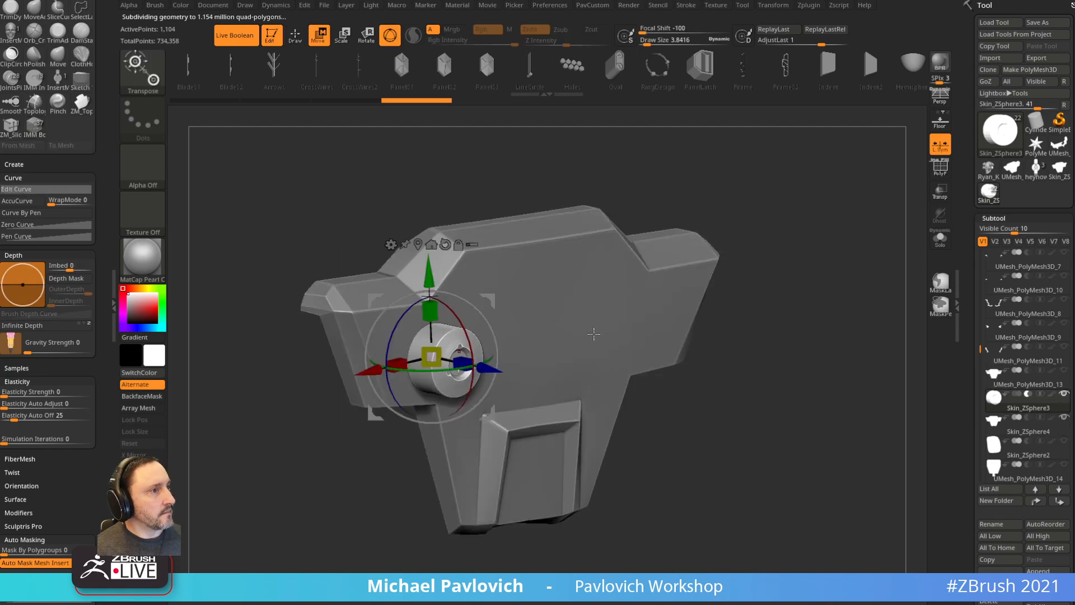
left_click(1059, 501)
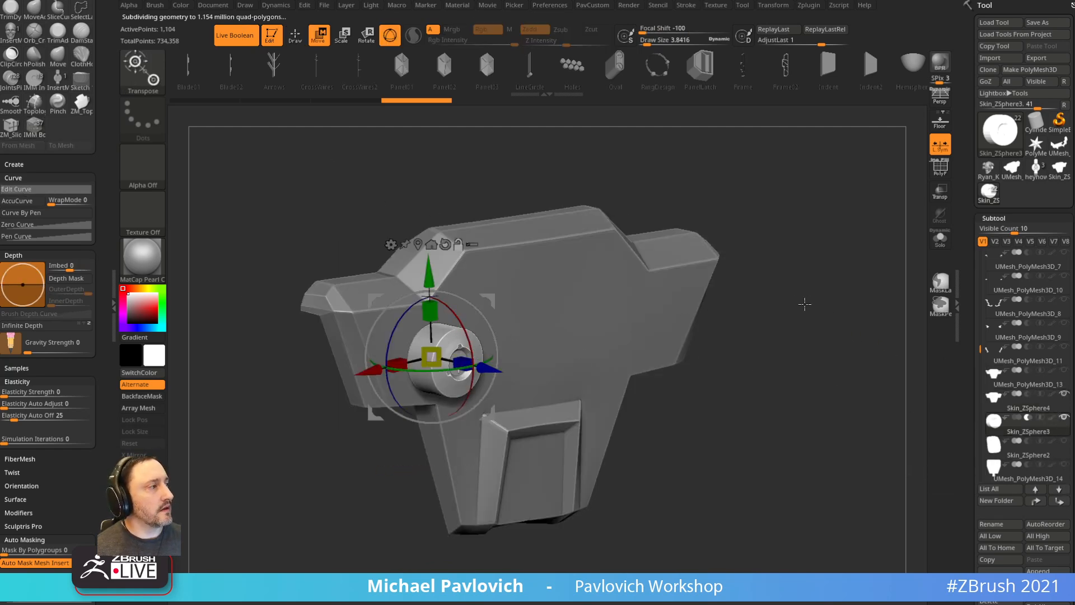
- Examine the port on the chest plate up close, with and without its polygroup wireframe
left_click_drag(805, 304, 848, 313, "alt")
mouse_move(528, 377)
left_mouse_down()
mouse_move(516, 376)
mouse_move(525, 377)
left_mouse_up()
left_click_drag(446, 489, 483, 485, "shift")
mouse_move(528, 304)
left_mouse_down()
mouse_move(546, 301)
mouse_move(503, 303)
left_mouse_up()
key("q")
left_click(932, 177)
left_click_drag(616, 211, 708, 212, "alt")
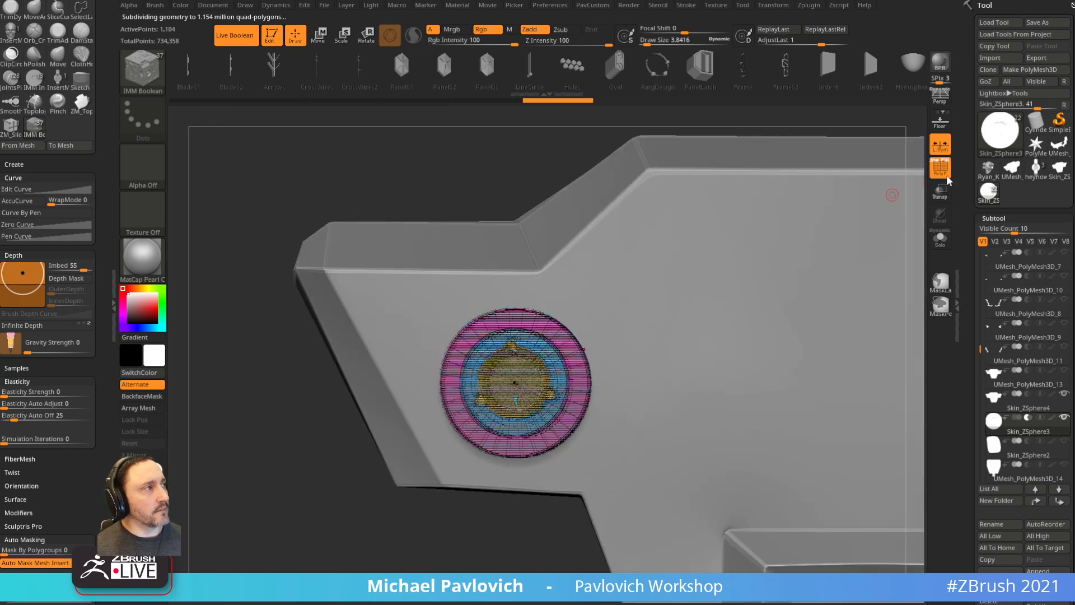
left_click(946, 171)
- Isolate the port insert in Solo mode and delete its subtool
left_click_drag(451, 189, 492, 191)
key("s")
left_click_drag(553, 321, 559, 317)
key("s")
left_click_drag(561, 373, 554, 376)
mouse_move(463, 564)
left_mouse_down()
mouse_move(426, 492)
mouse_move(446, 511)
mouse_move(511, 522)
mouse_move(480, 547)
mouse_move(769, 174)
mouse_move(644, 172)
left_mouse_up()
left_click(940, 238)
left_click_drag(696, 266, 793, 295, "alt")
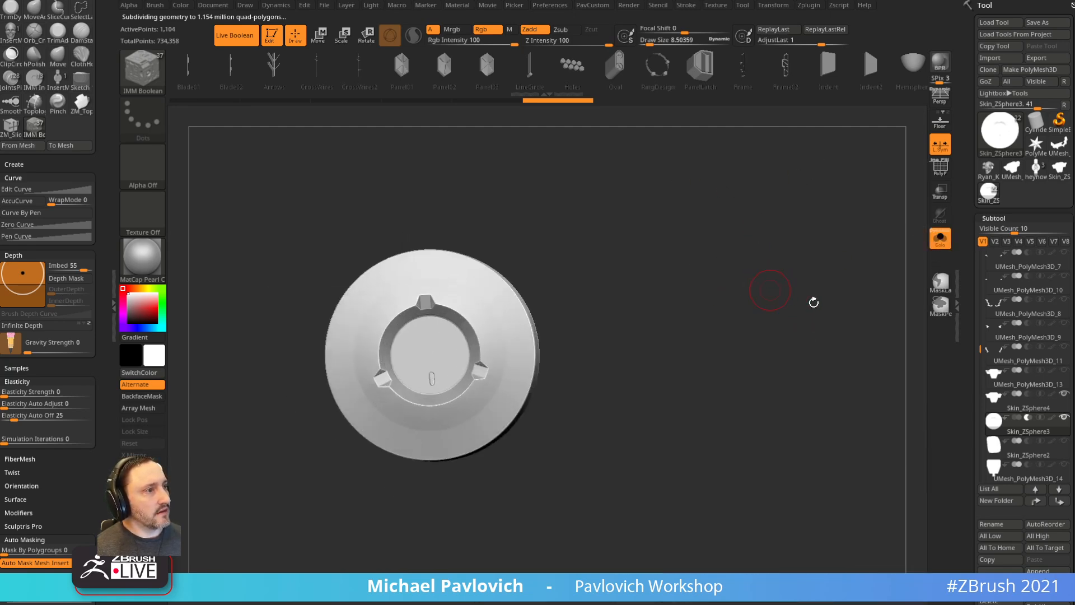
left_click(991, 601)
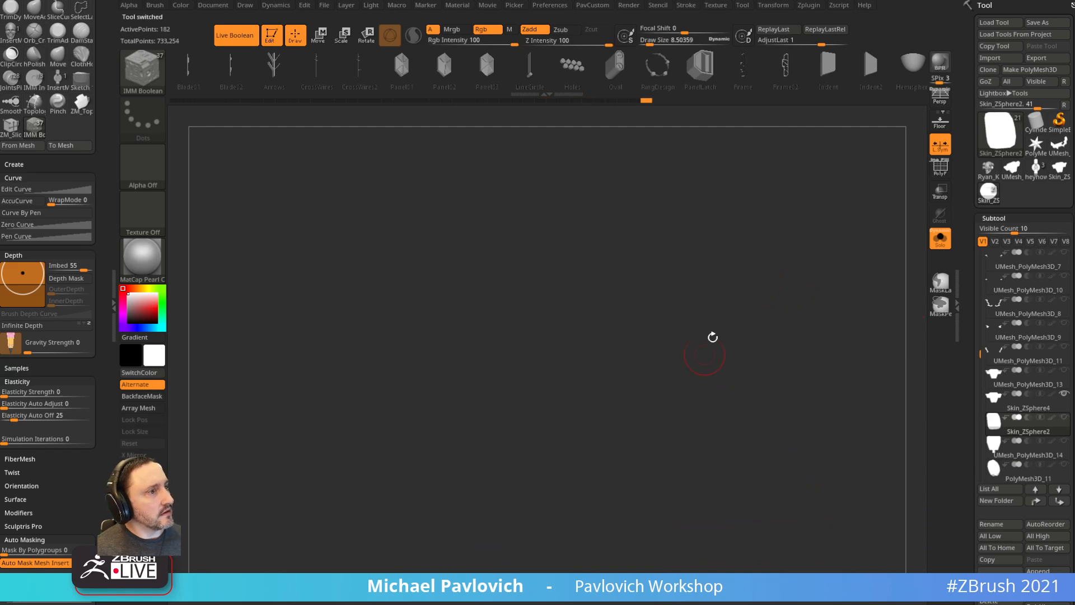
- Convert the Cylinder3D primitive to a PolyMesh3D and replace its geometry with the PanelLatch1 insert
left_click(1037, 122)
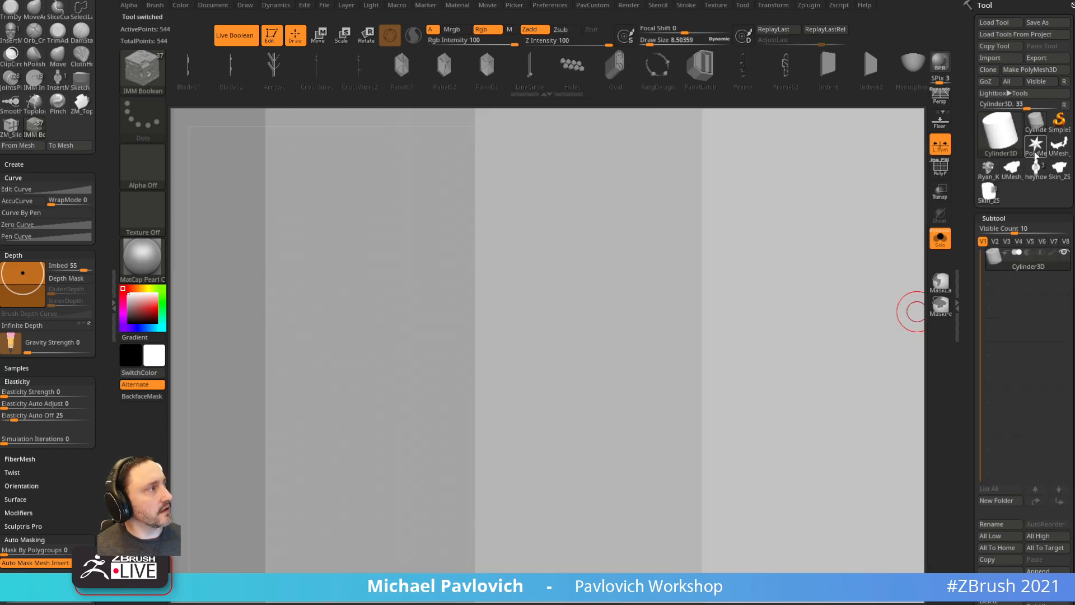
left_click(1032, 71)
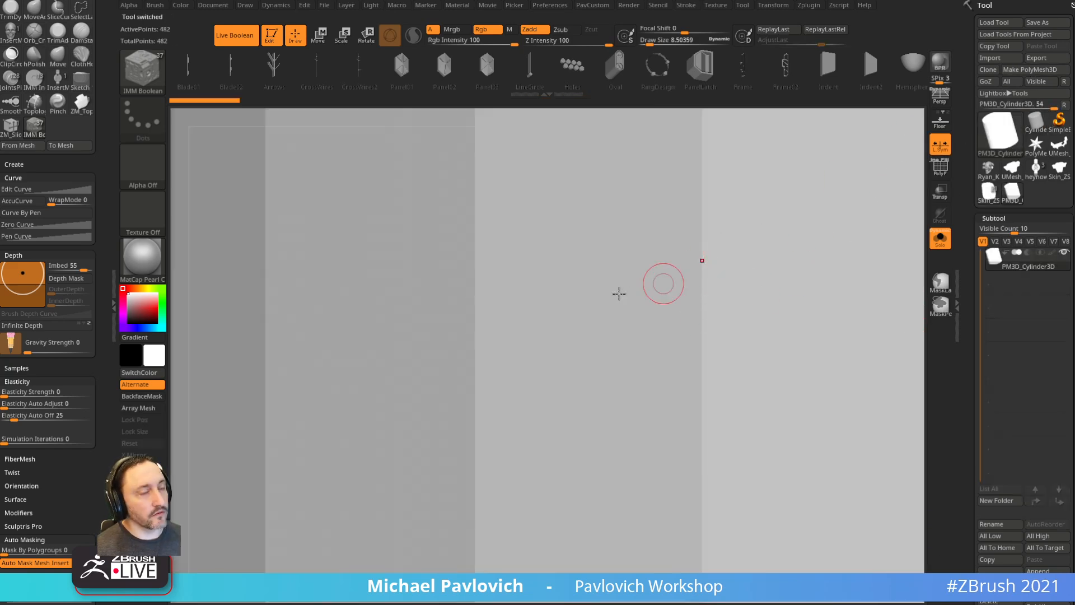
key("w")
left_click_drag(913, 72, 529, 66)
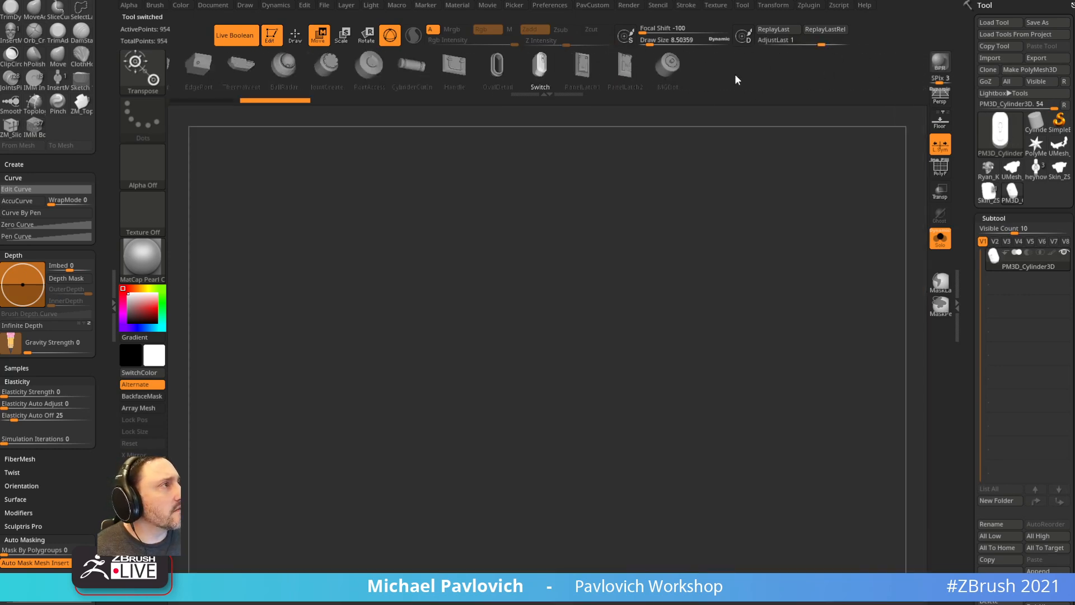
left_click(623, 69)
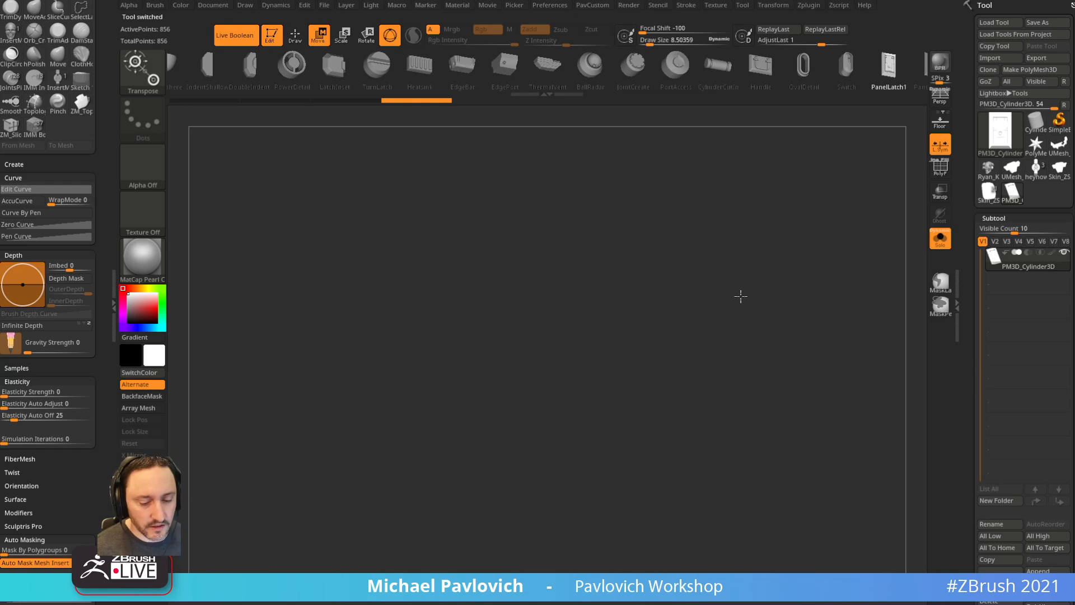
- Compare the PanelLatch1 mesh with other IMM Boolean inserts such as MGDot
key("f")
key("f")
left_click_drag(735, 200, 757, 204)
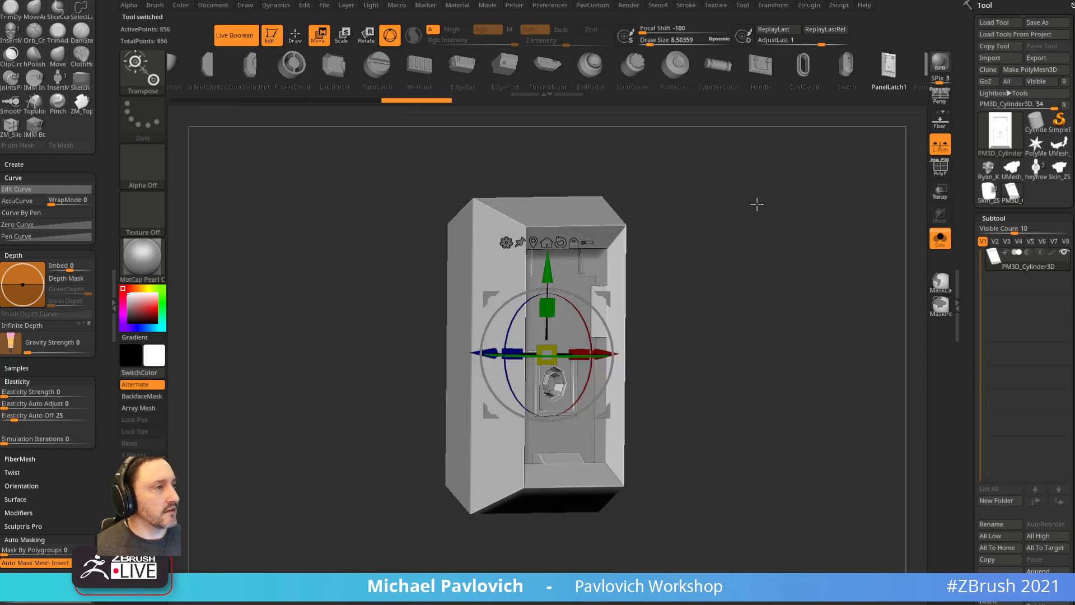
left_click(719, 69)
left_click(661, 69)
left_click(700, 69)
left_click_drag(805, 70, 648, 71)
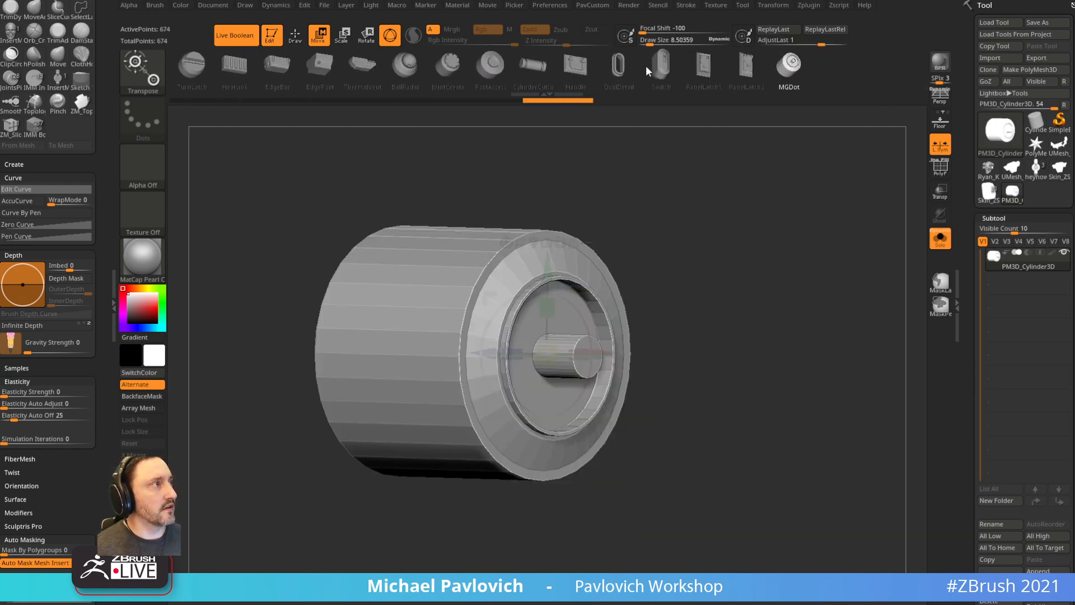
left_click(706, 71)
- Replace the mesh with the PanelLatch2 insert
left_click(808, 5)
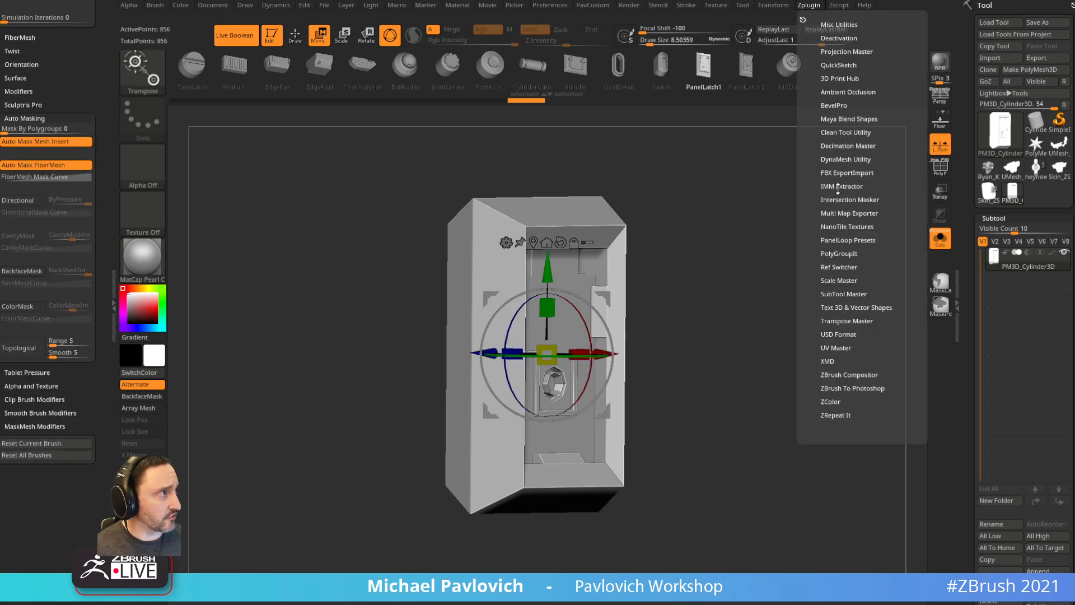
left_click_drag(755, 187, 742, 213)
left_click_drag(618, 252, 720, 179)
left_click(745, 71)
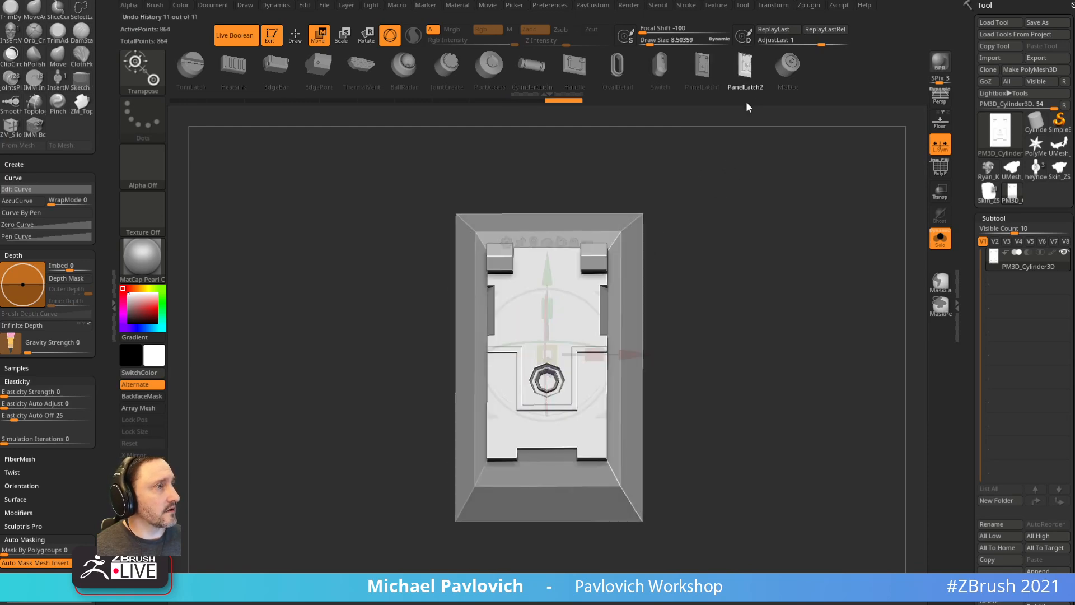
mouse_move(746, 106)
left_mouse_down()
mouse_move(751, 162)
mouse_move(773, 172)
mouse_move(666, 145)
mouse_move(660, 188)
mouse_move(712, 181)
mouse_move(583, 530)
mouse_move(532, 522)
mouse_move(506, 238)
mouse_move(517, 203)
left_mouse_up()
- Isolate the inner latch part of the PanelLatch2 mesh and delete the hidden outer geometry
key("q")
key("shift+f")
left_click_drag(727, 238, 687, 239, "shift")
key("space")
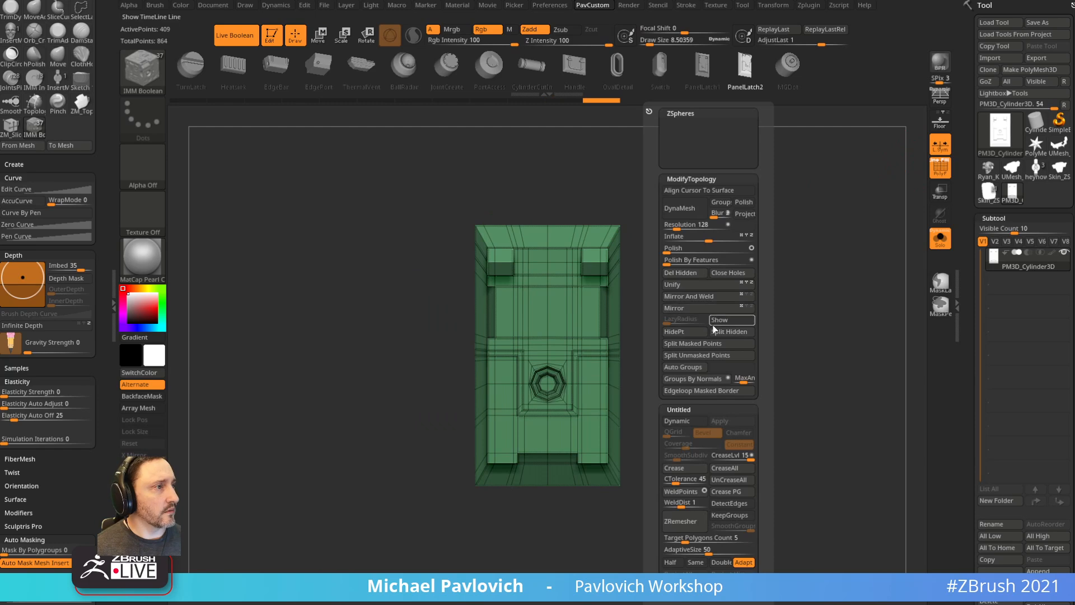
left_click(680, 273)
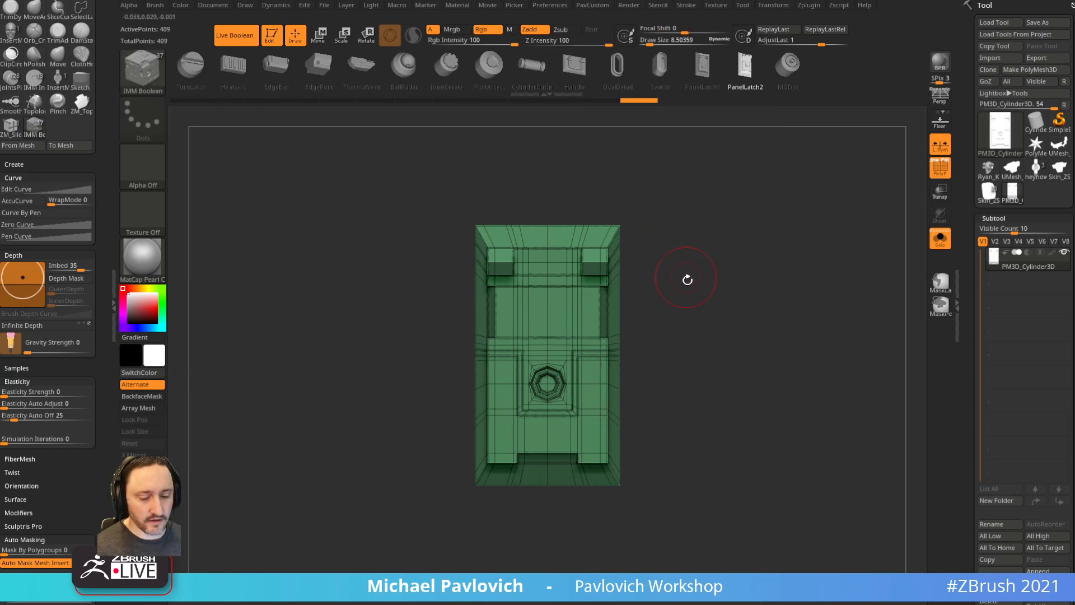
- Create a new InsertMesh brush from the trimmed latch mesh
key("b")
left_click(538, 586)
left_click(488, 191)
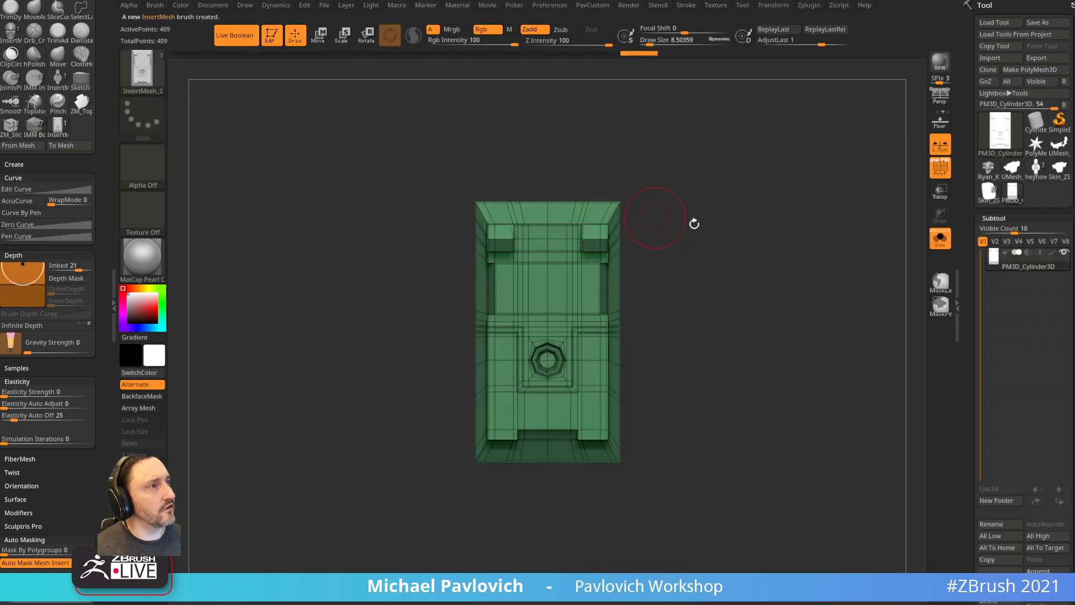
- Try drawing the new latch insert onto the latch mesh, and undo it
mouse_move(635, 202)
left_mouse_down()
mouse_move(737, 187)
mouse_move(663, 232)
left_mouse_up()
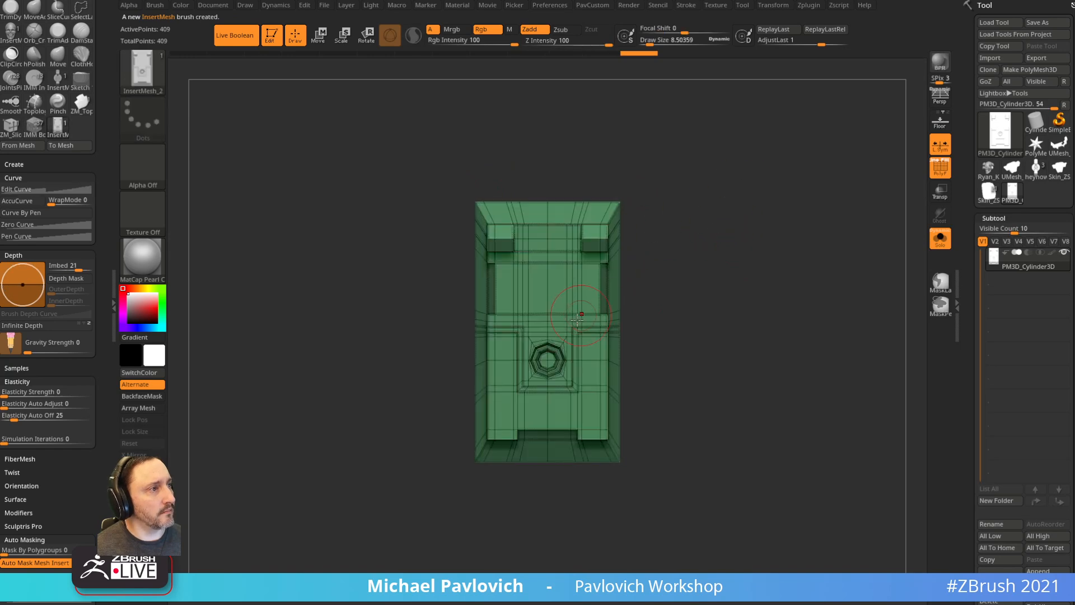
left_click_drag(574, 301, 585, 341)
key("ctrl+z")
- Switch back to the character tool with Skin_ZSphere2 active and turn off Solo mode
left_click(990, 192)
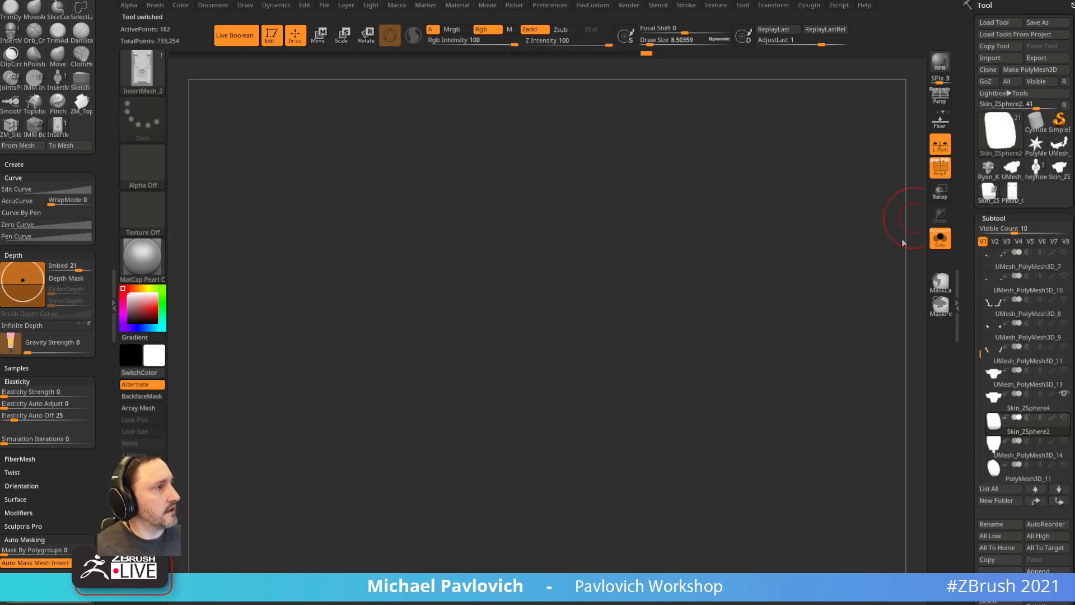
left_click(941, 240)
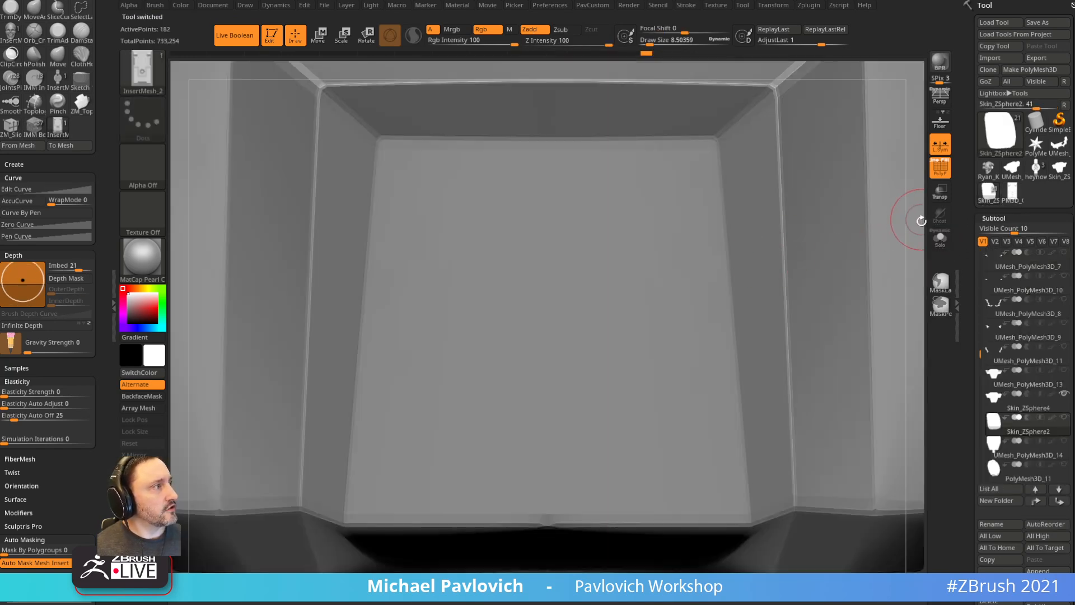
- Delete the Skin_ZSphere2 panel subtool from the chest plate
left_click_drag(921, 220, 645, 103)
key("f")
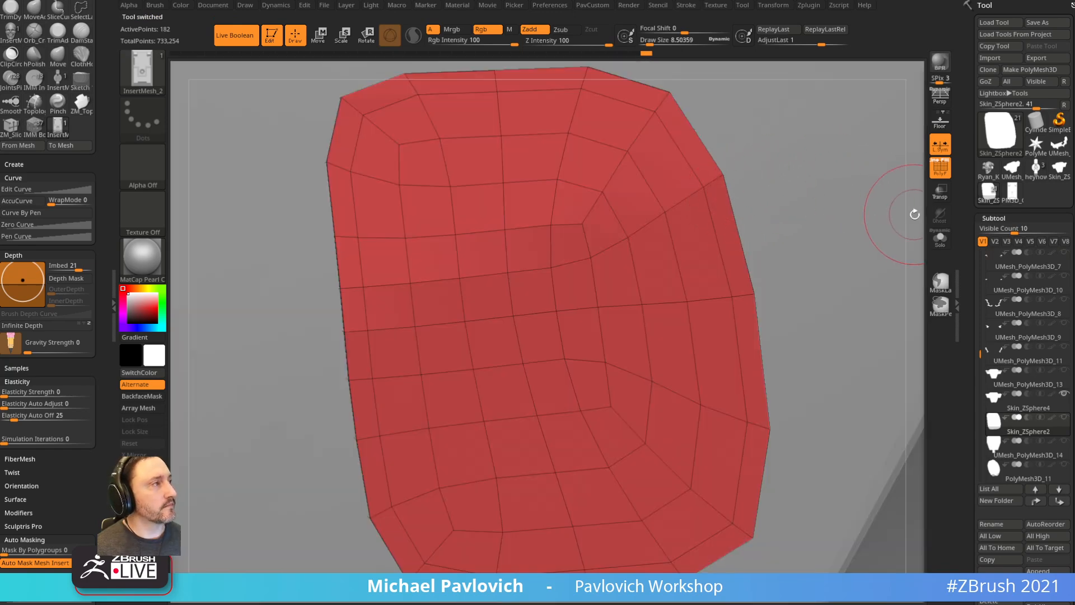
left_click_drag(914, 215, 798, 114, "alt")
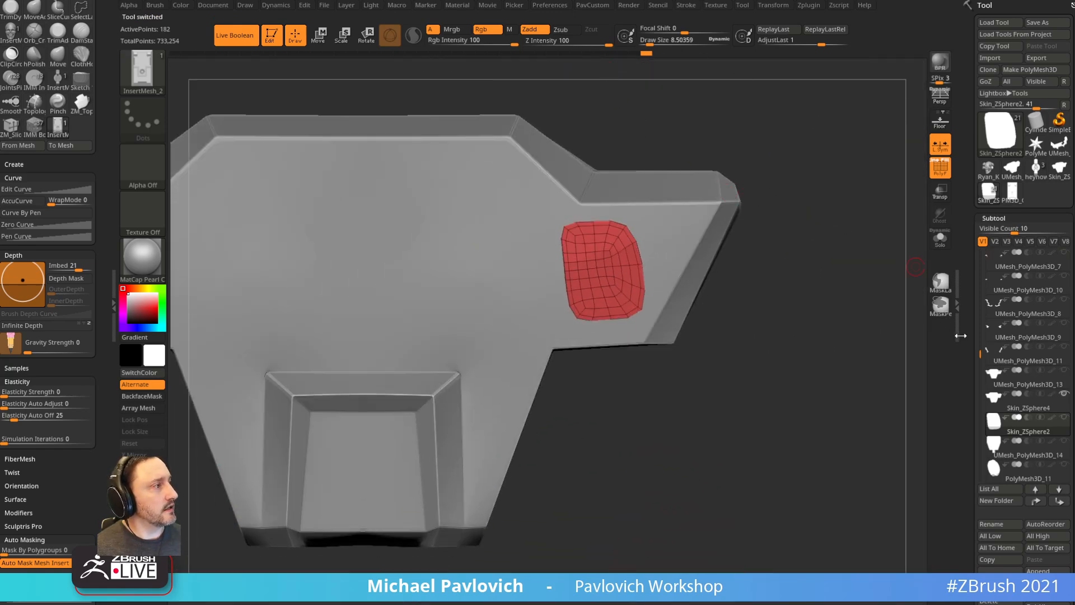
scroll(988, 409, "down", 3)
left_click(987, 460)
left_click_drag(770, 163, 912, 169, "alt")
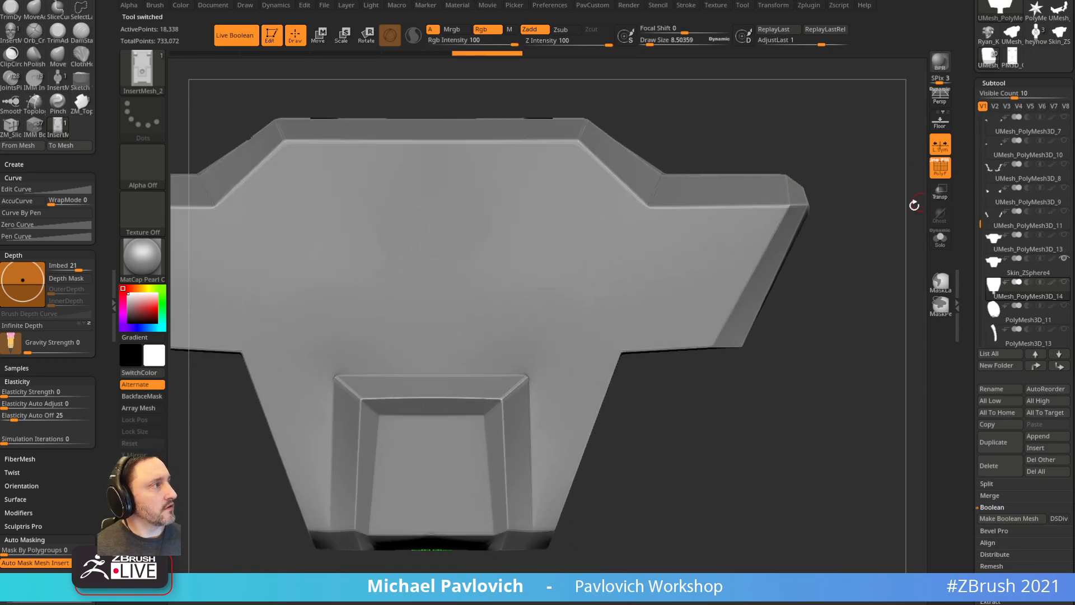
- Select the Skin_ZSphere4 chest plate, turn off its dynamic subdivision preview, and duplicate the subtool
left_click(779, 214, "alt")
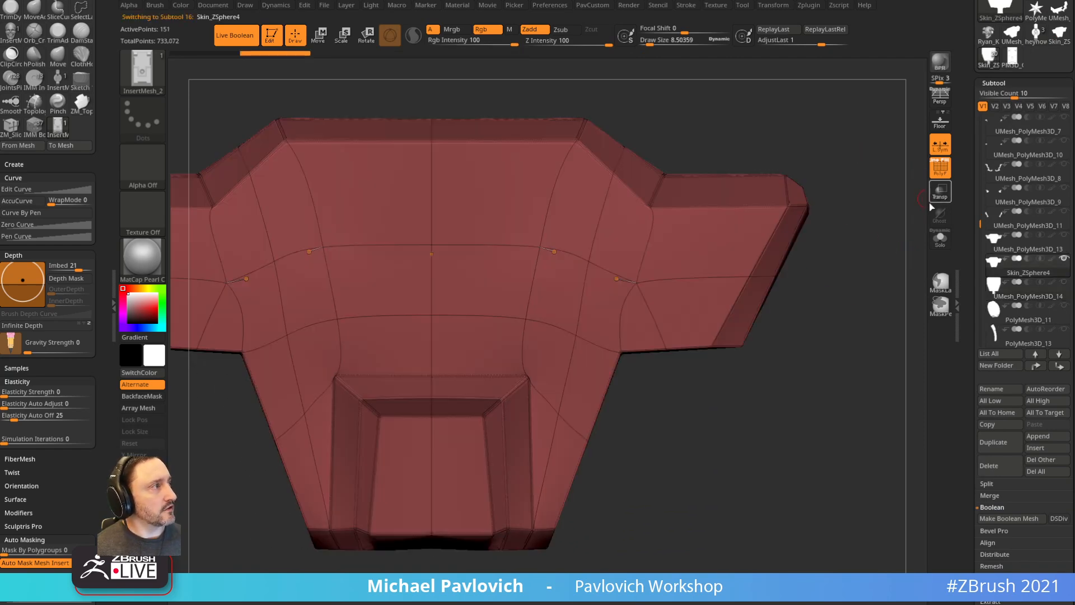
key("shift+d")
left_click_drag(875, 218, 863, 208, "alt")
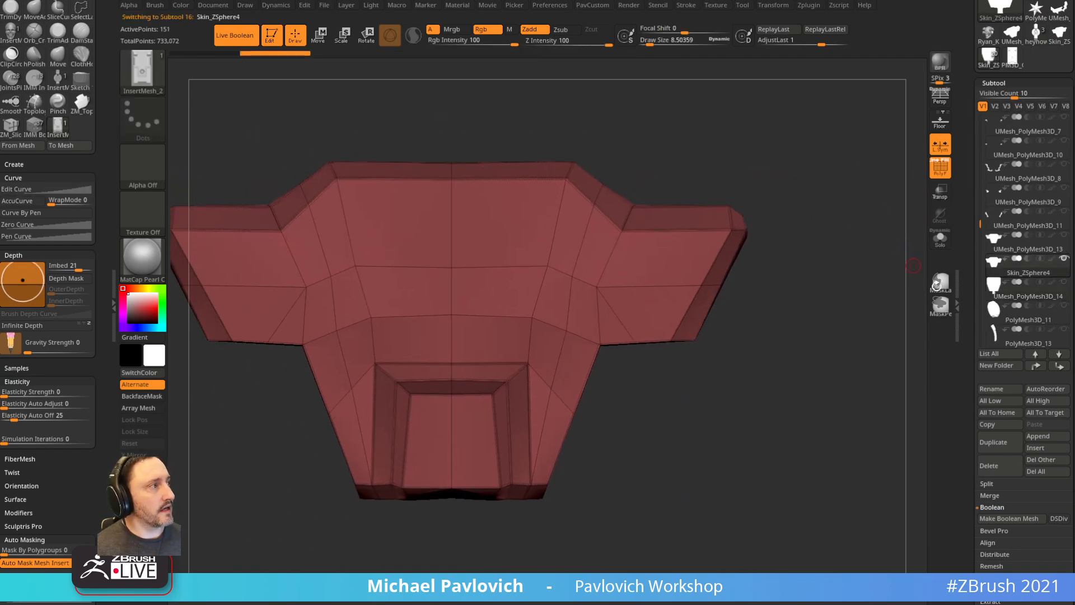
left_click(993, 443)
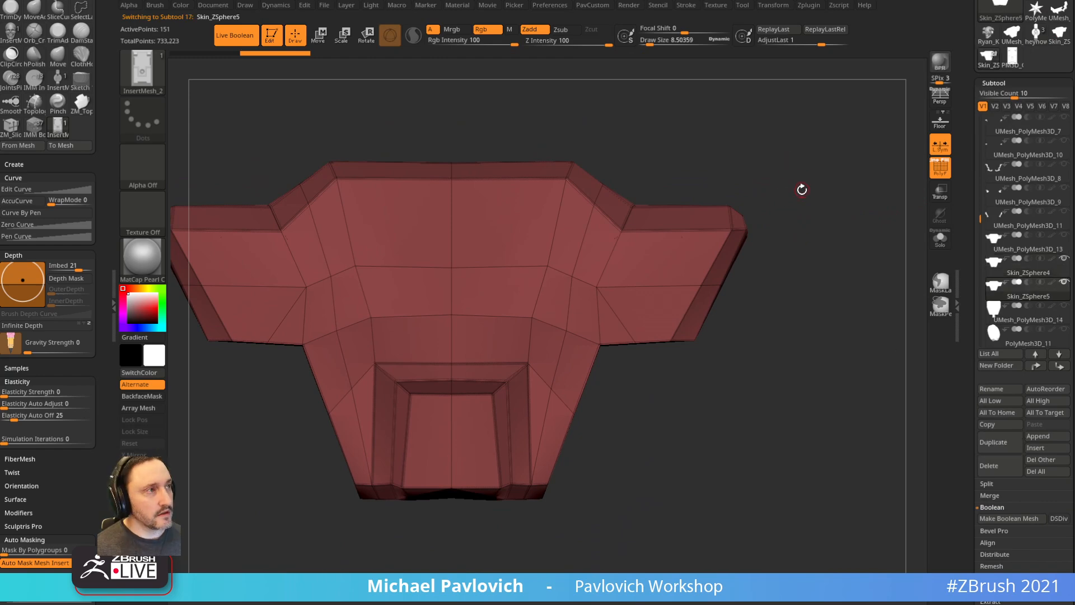
- Try applying dynamic subdivision to the isolated duplicate and deleting its lower subdivision levels, and undo it
key("grave")
left_click(797, 423)
left_click(820, 423)
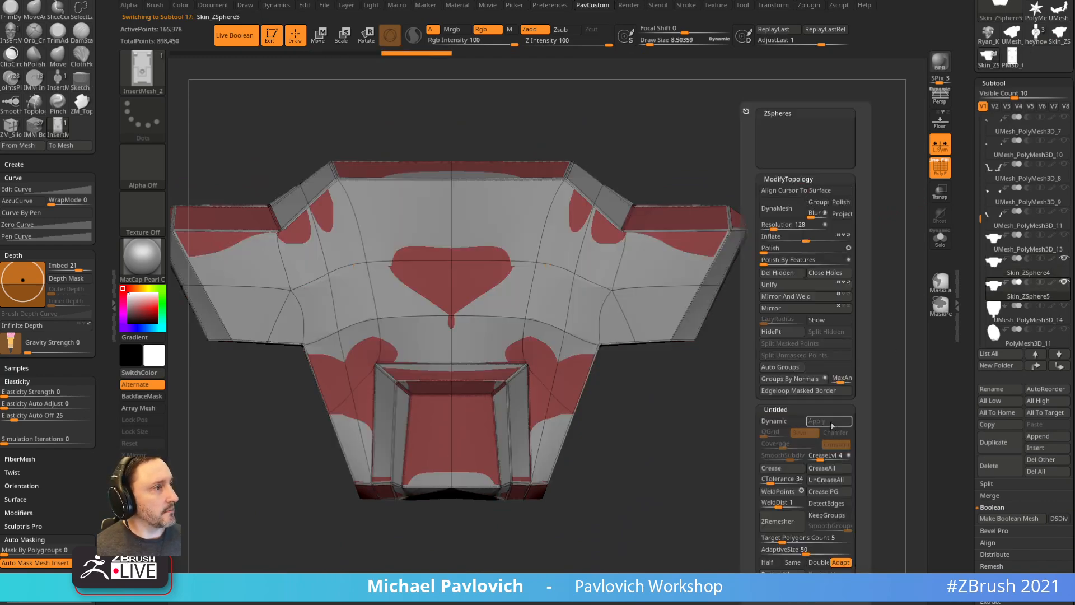
left_click(940, 240)
left_click_drag(971, 280, 966, 133)
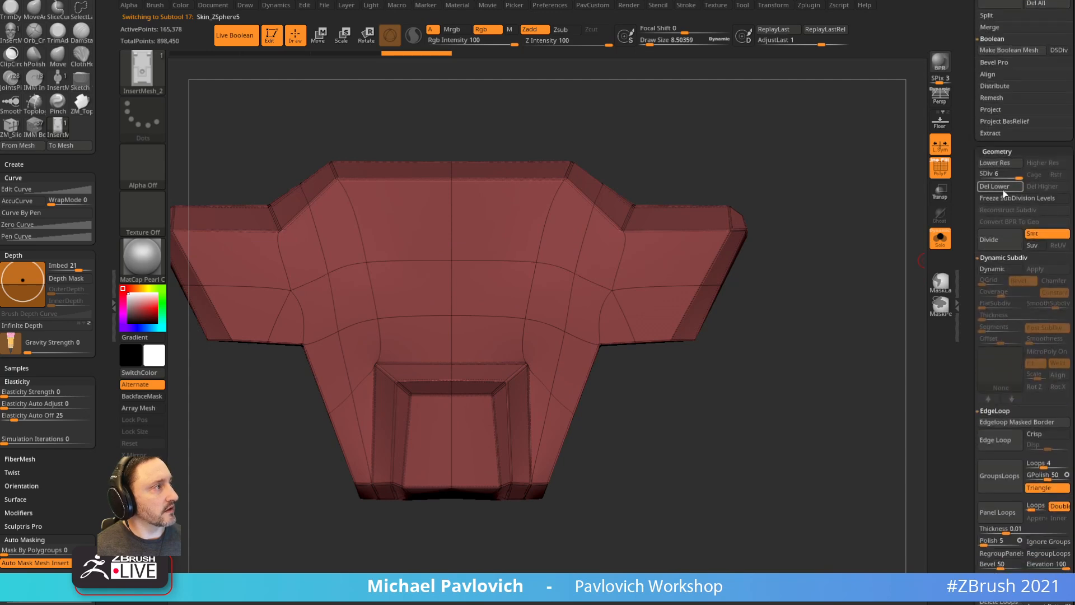
left_click(1004, 190)
left_click_drag(786, 141, 869, 168, "alt")
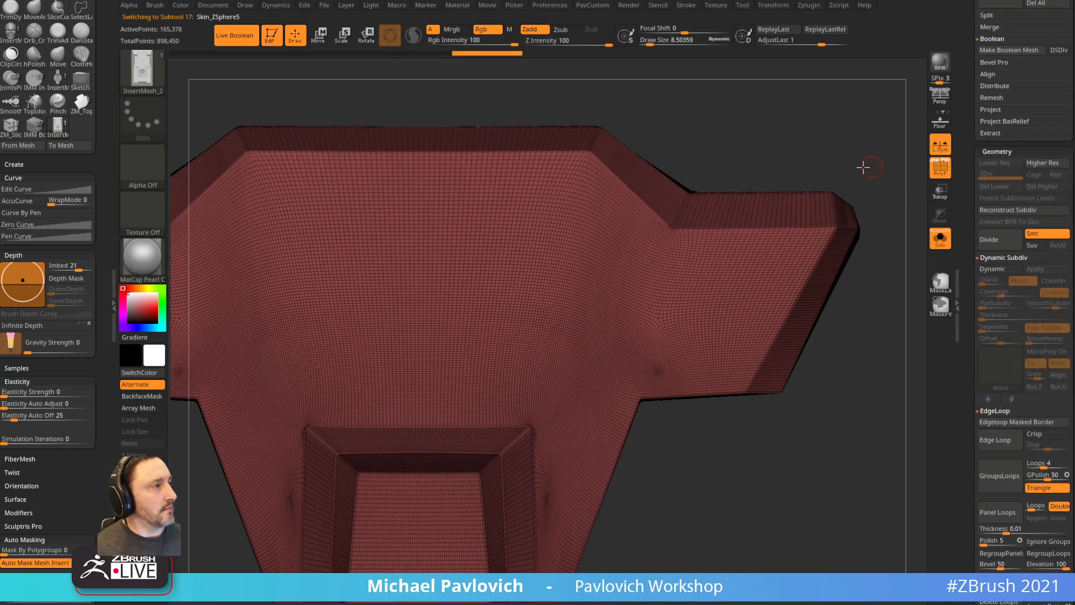
key("ctrl+z")
key("ctrl+z")
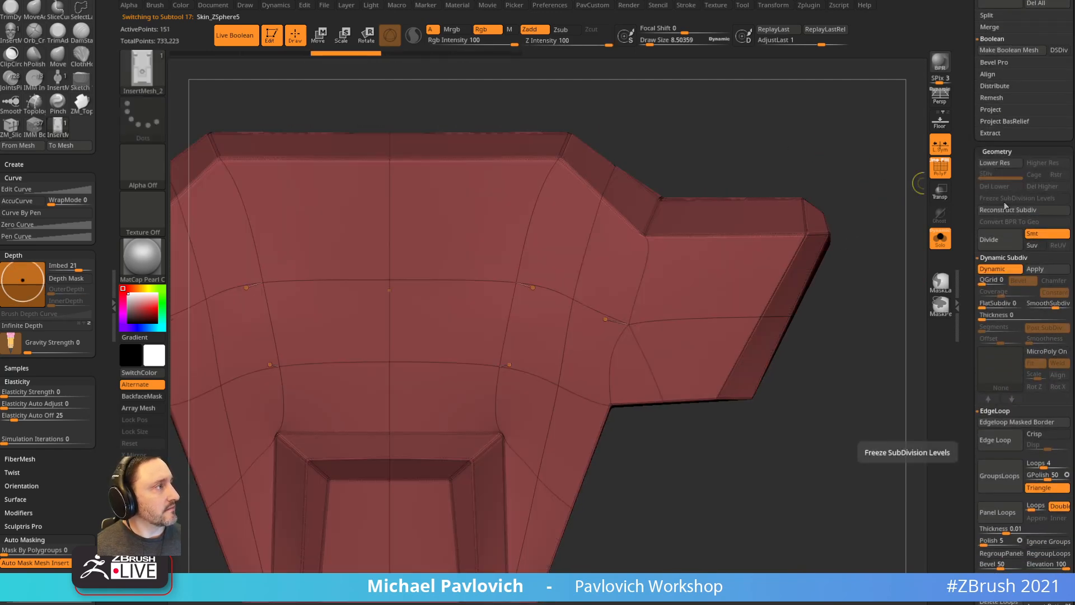
- Subdivide the duplicated chest plate twice with a crease level of 15, and delete its lower subdivision levels
key("grave")
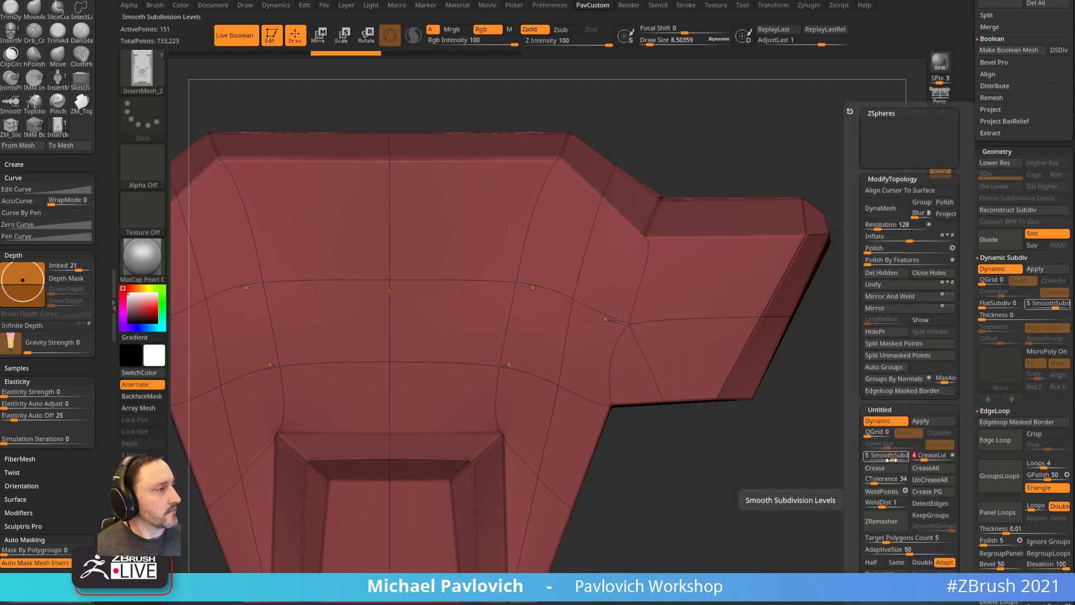
key("grave")
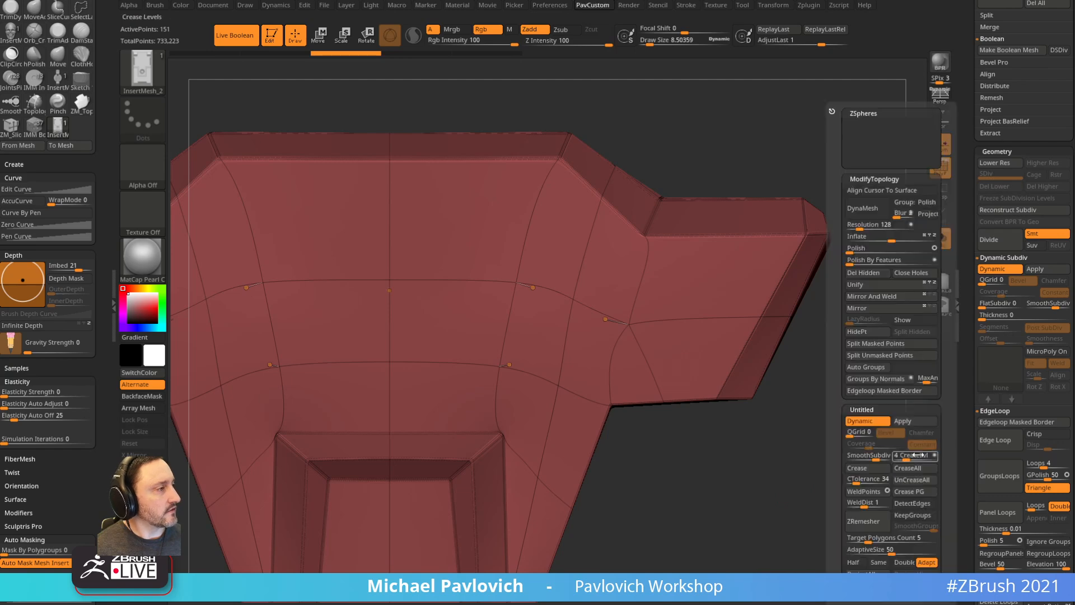
key("shift+d")
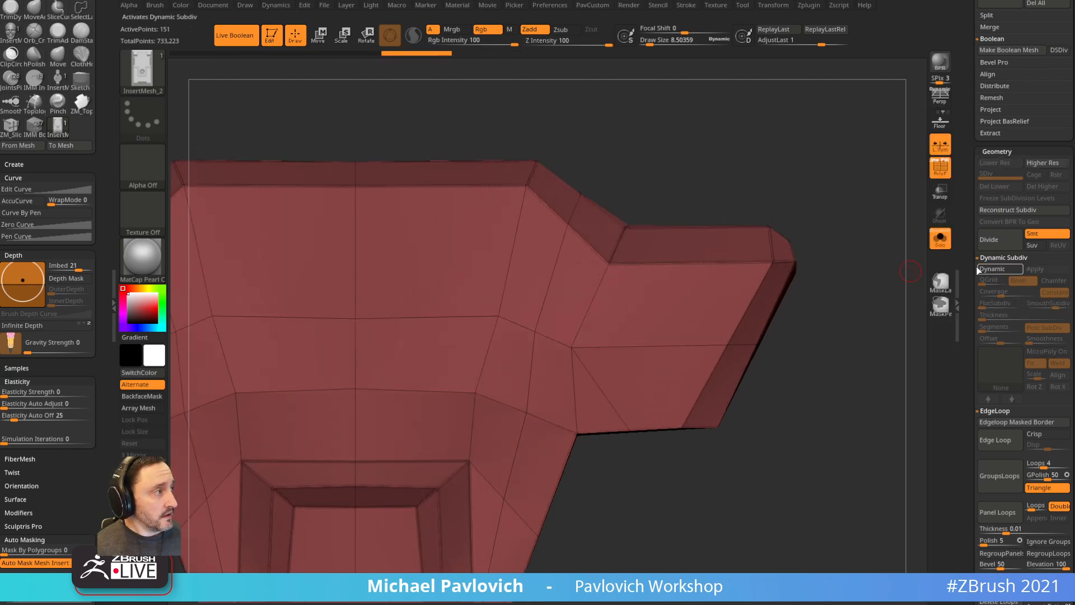
key("d")
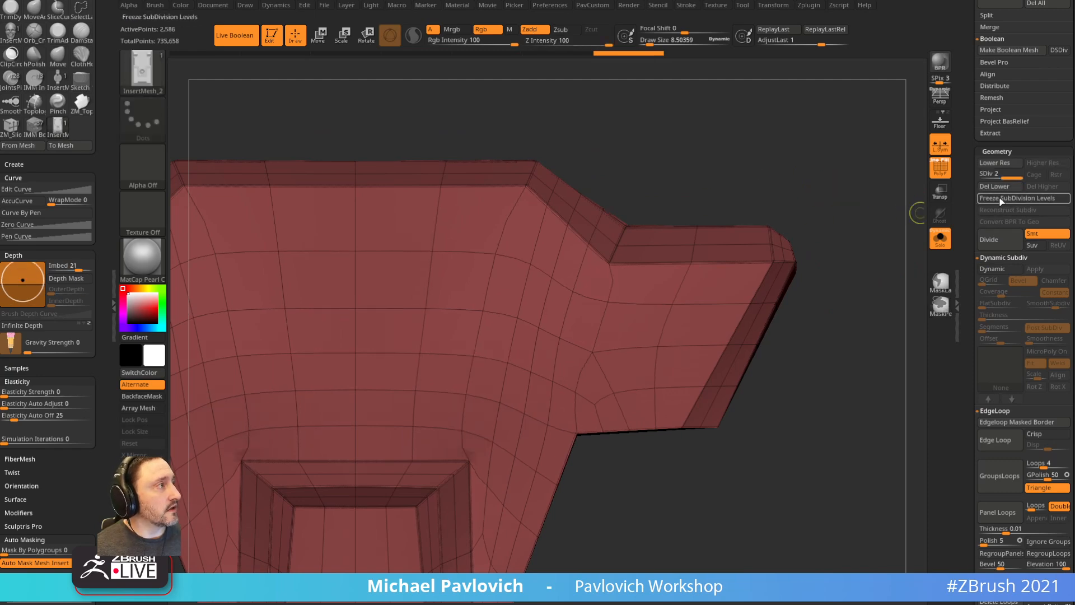
key("d")
key("f")
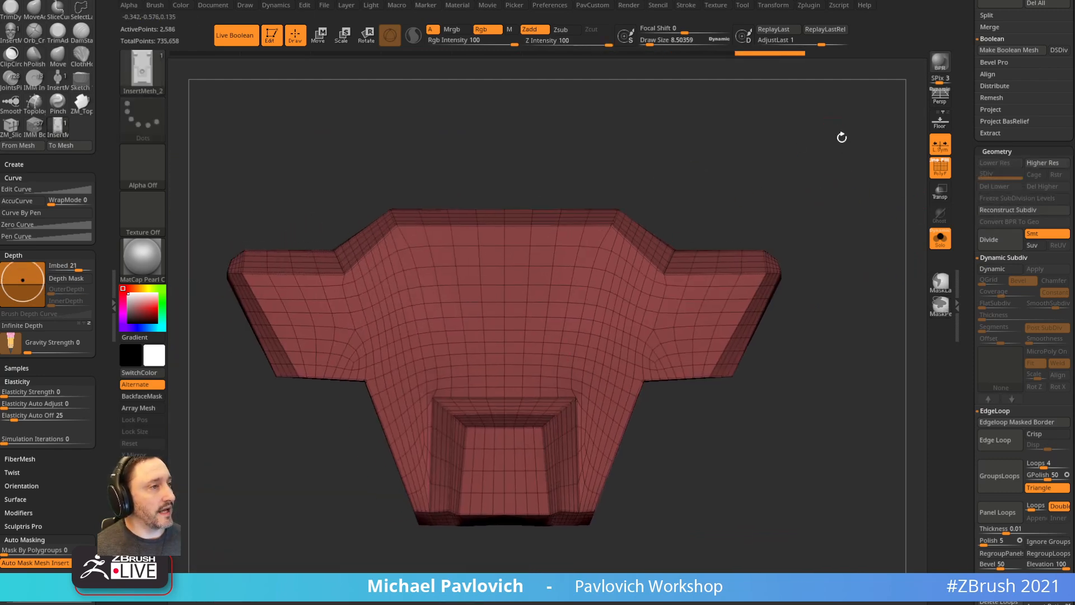
- Switch to the ZModeler brush and set its point action to Bridge
left_click_drag(839, 137, 720, 204, "alt")
mouse_move(800, 163)
left_mouse_down("alt")
mouse_move(826, 216)
mouse_move(784, 305)
mouse_move(728, 324)
left_mouse_up("alt")
key("b")
key("z")
key("m")
key("space")
left_click(408, 358)
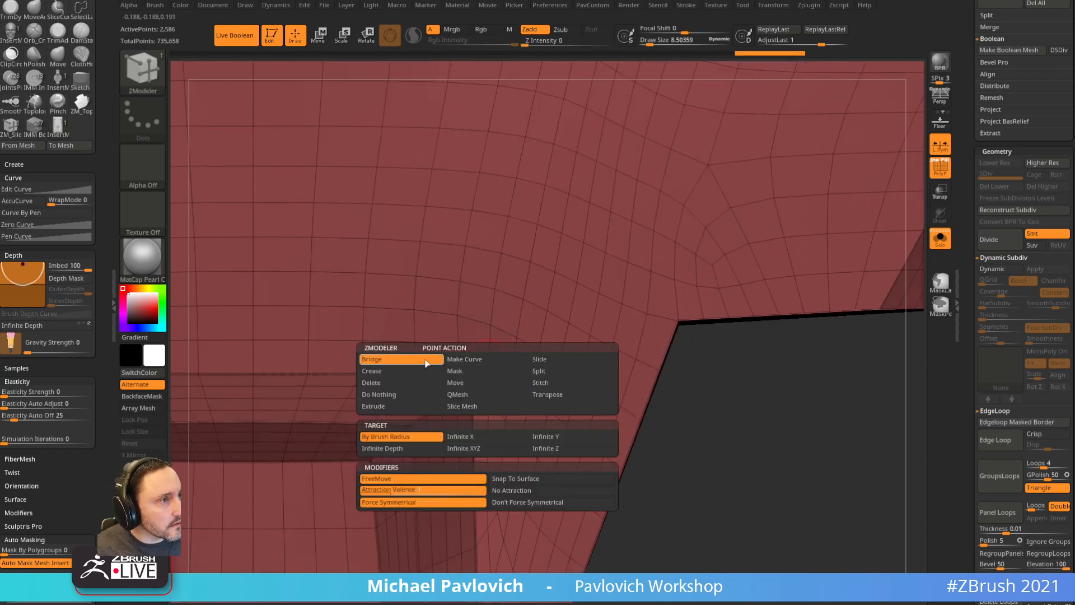
left_click(479, 436)
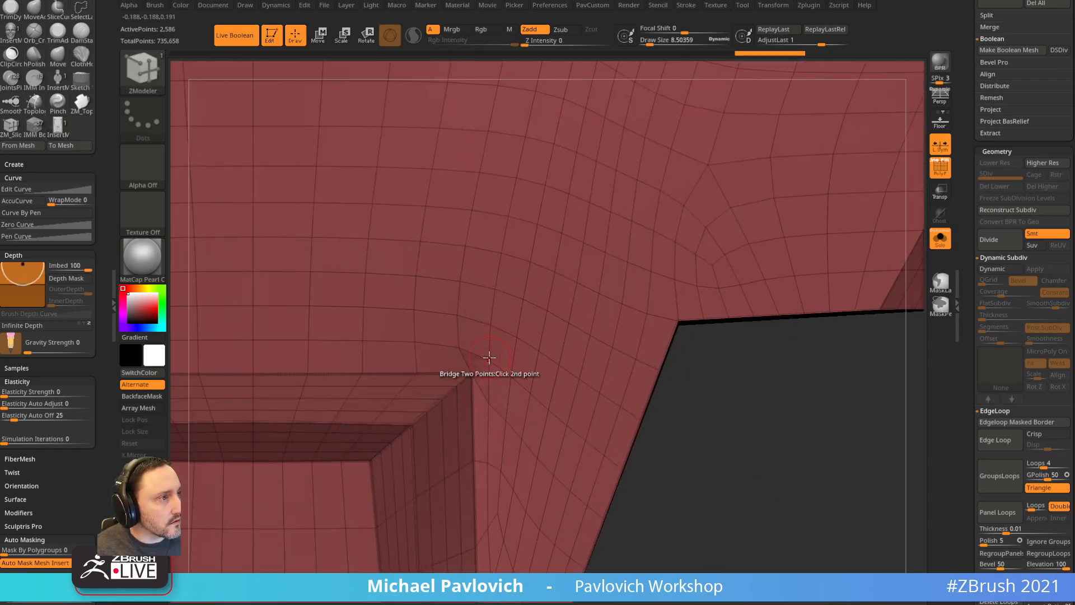
left_click_drag(766, 412, 778, 240, "alt")
left_click_drag(748, 182, 747, 229, "alt")
left_click_drag(764, 95, 663, 173, "alt")
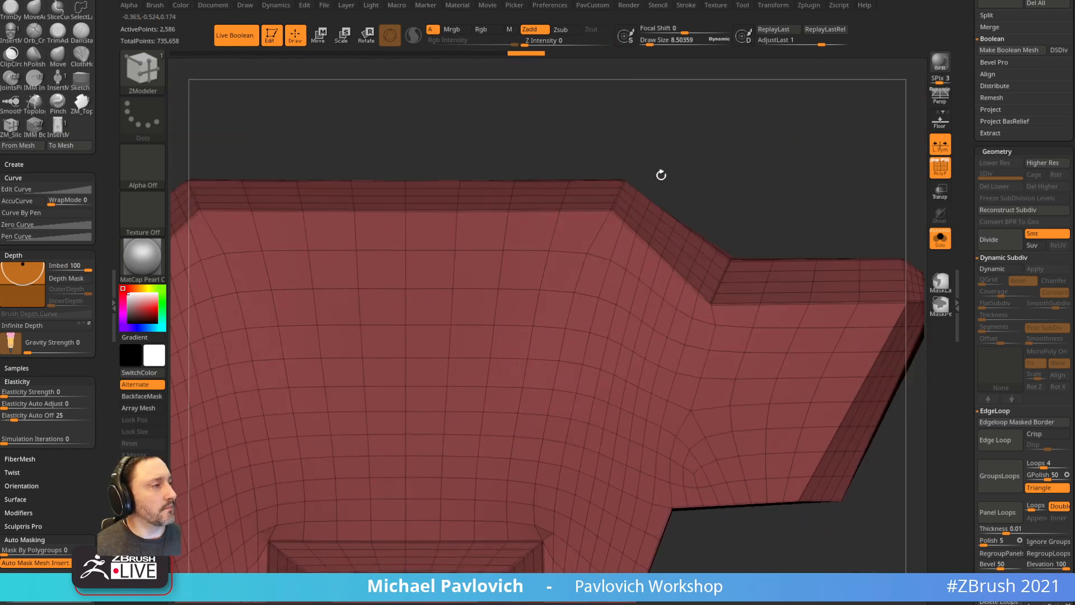
- Mark a rectangular patch of polygons on one side of the upper chest plate as a temporary polygroup
left_click_drag(786, 186, 780, 131)
mouse_move(542, 277)
left_mouse_down()
mouse_move(526, 328)
mouse_move(573, 389)
left_mouse_up()
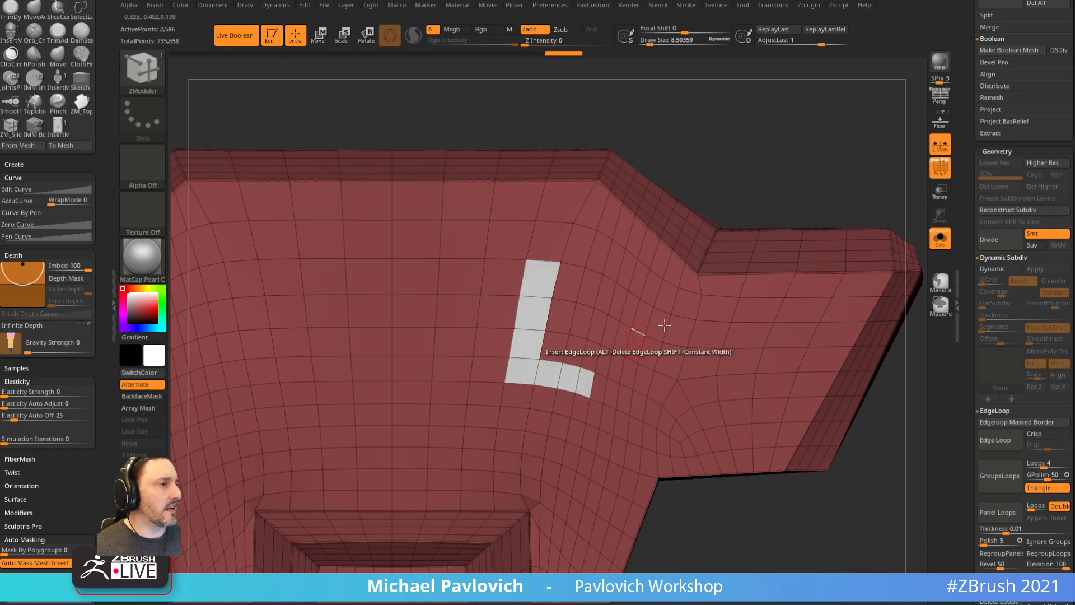
key("ctrl+z")
mouse_move(570, 281)
left_mouse_down("alt")
mouse_move(551, 376)
mouse_move(607, 395)
mouse_move(630, 294)
mouse_move(582, 347)
mouse_move(599, 336)
left_mouse_up("alt")
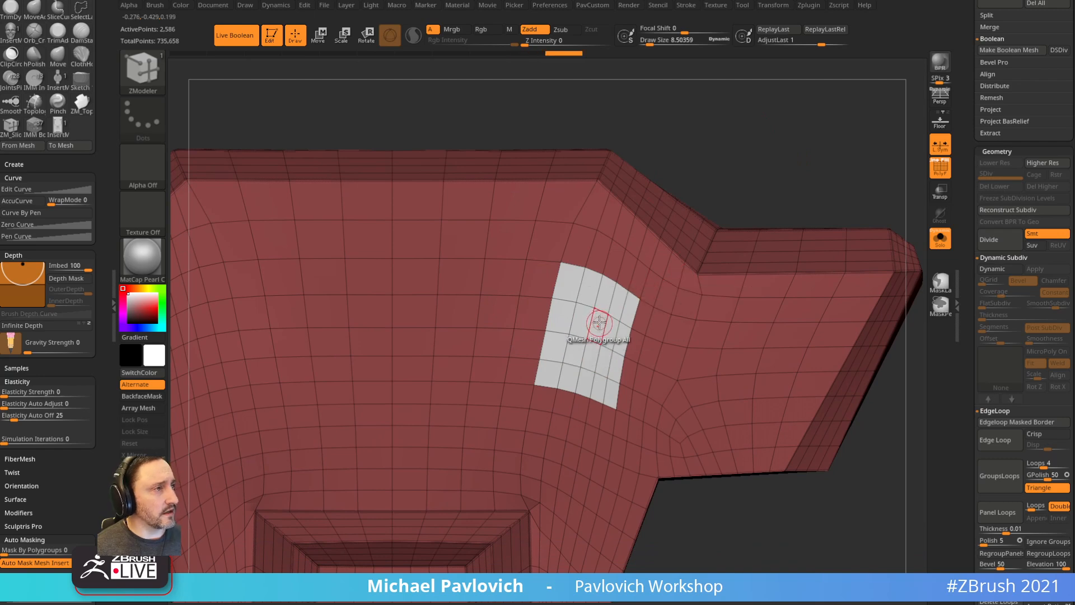
- Select the InsertMesh_2 brush and try drawing the latch insert onto the marked patch
key("b")
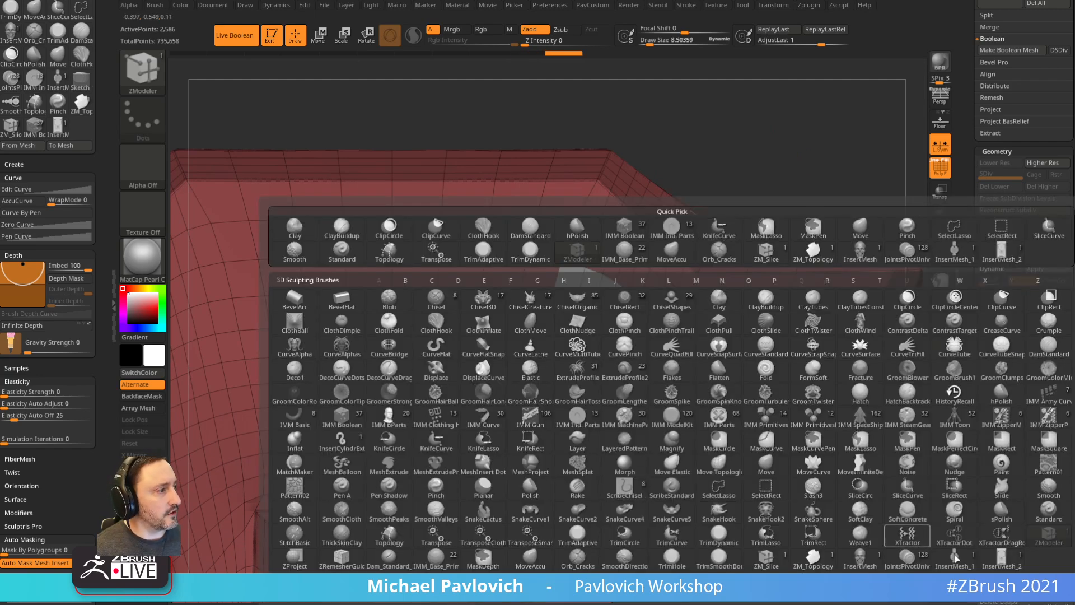
left_click(1001, 557)
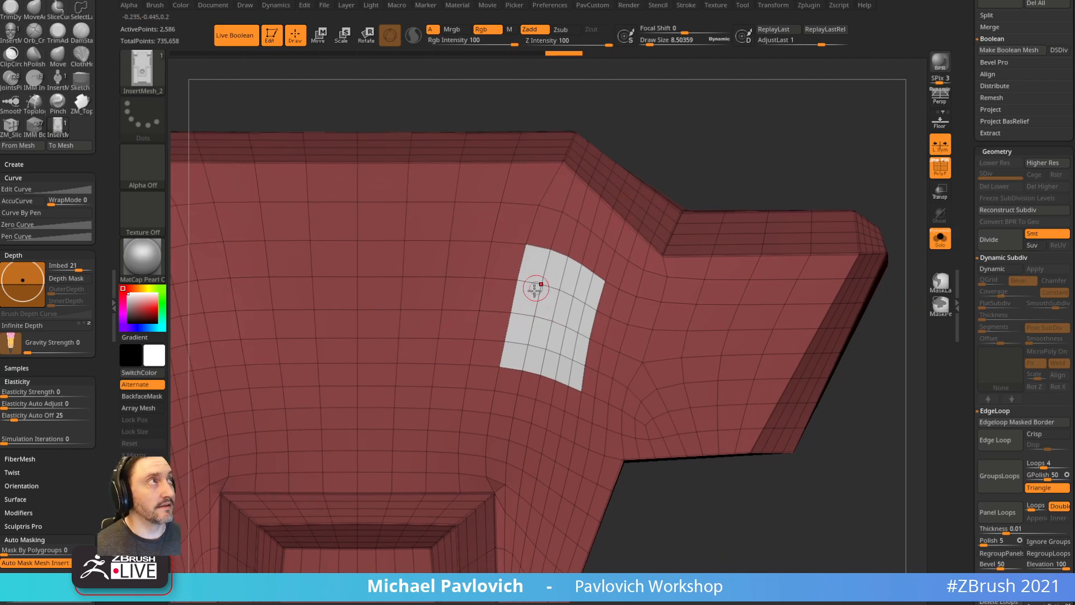
left_click_drag(554, 314, 544, 362)
key("ctrl+z")
- Turn off Solo mode and hide the Skin_ZSphere4 subtool
left_click(938, 241)
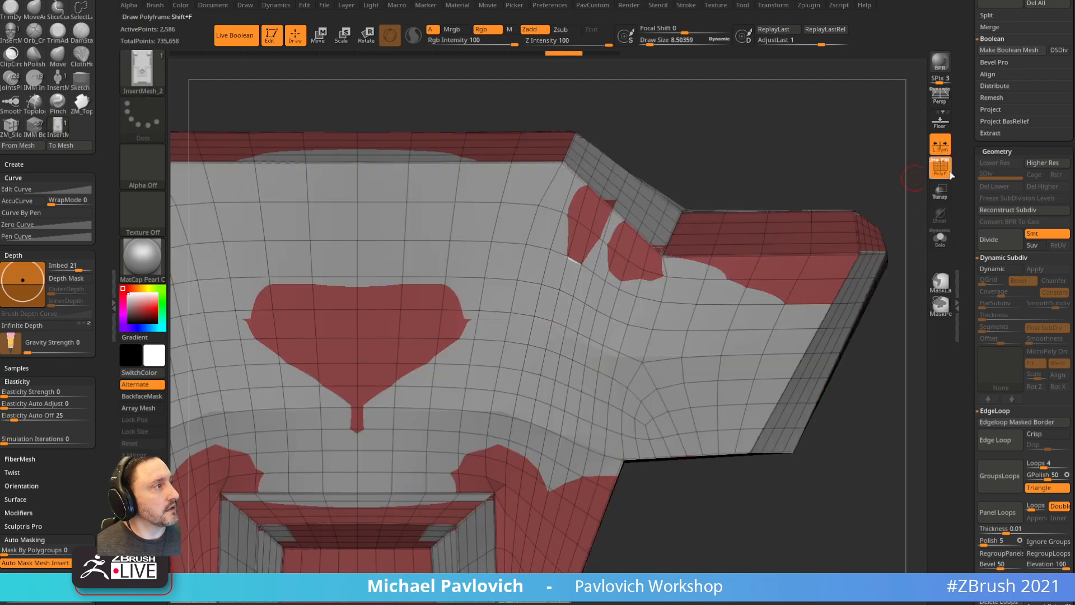
scroll(1025, 280, "up", 10)
left_click(1064, 398)
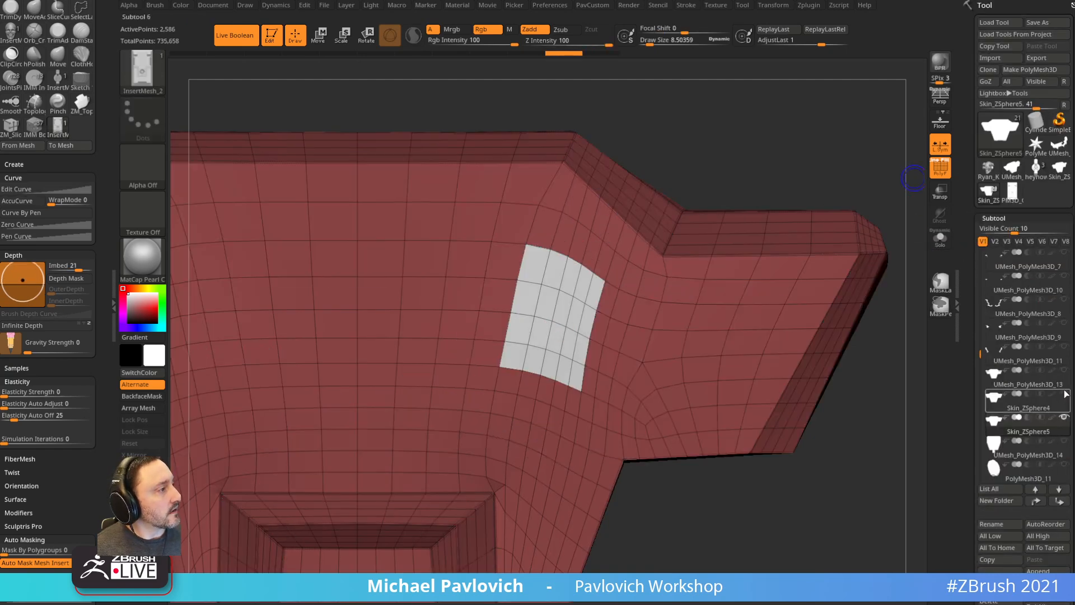
left_click(1064, 394)
- Draw the latch insert onto the marked patch and fuse it with the chest plate mesh
left_click_drag(753, 164, 761, 135, "alt")
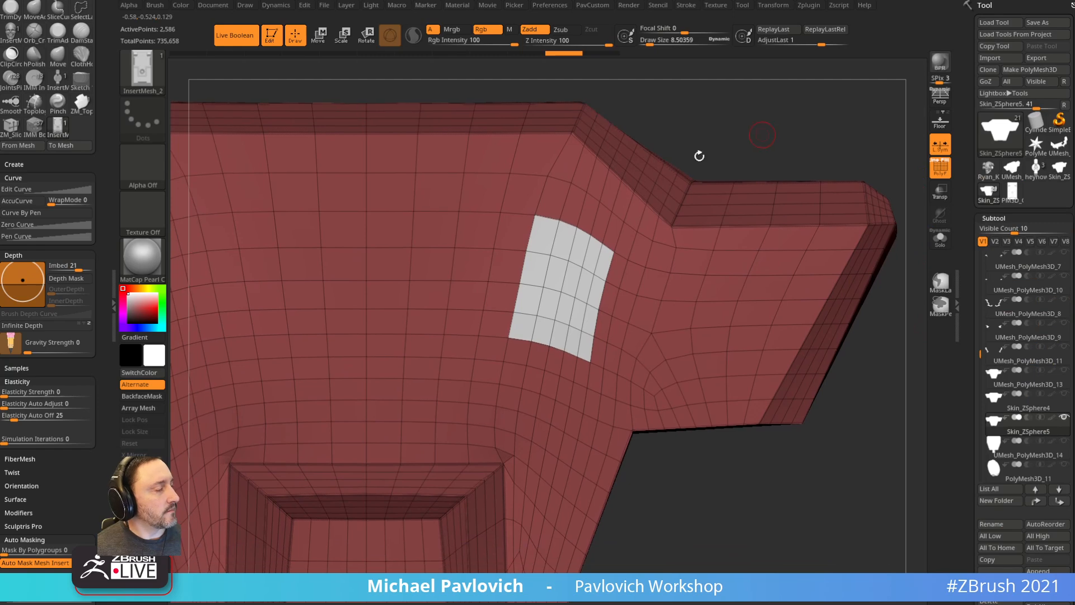
mouse_move(565, 289)
left_mouse_down()
mouse_move(608, 261)
mouse_move(615, 231)
left_mouse_up()
key("w")
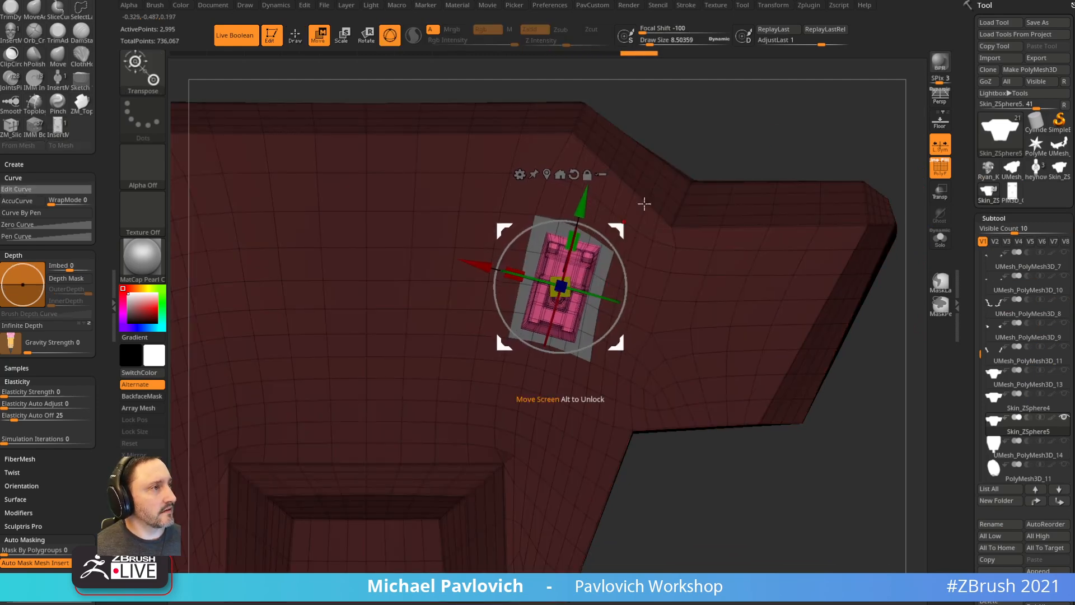
key("q")
left_click_drag(768, 125, 804, 151, "ctrl")
left_click_drag(780, 110, 840, 167, "ctrl")
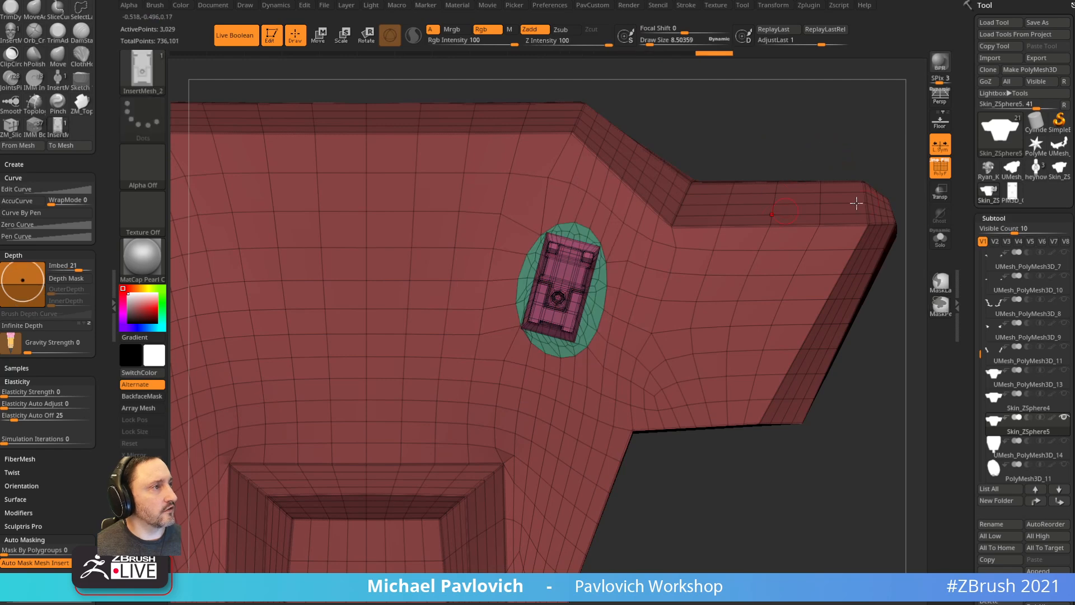
- Undo the fusing, turn off Smt subdivision smoothing, fuse the latch with the chest plate again, and hide the polyframe
key("ctrl+z")
scroll(1037, 251, "down", 10)
left_click(1039, 254)
left_click_drag(777, 123, 841, 172, "ctrl")
key("shift+f")
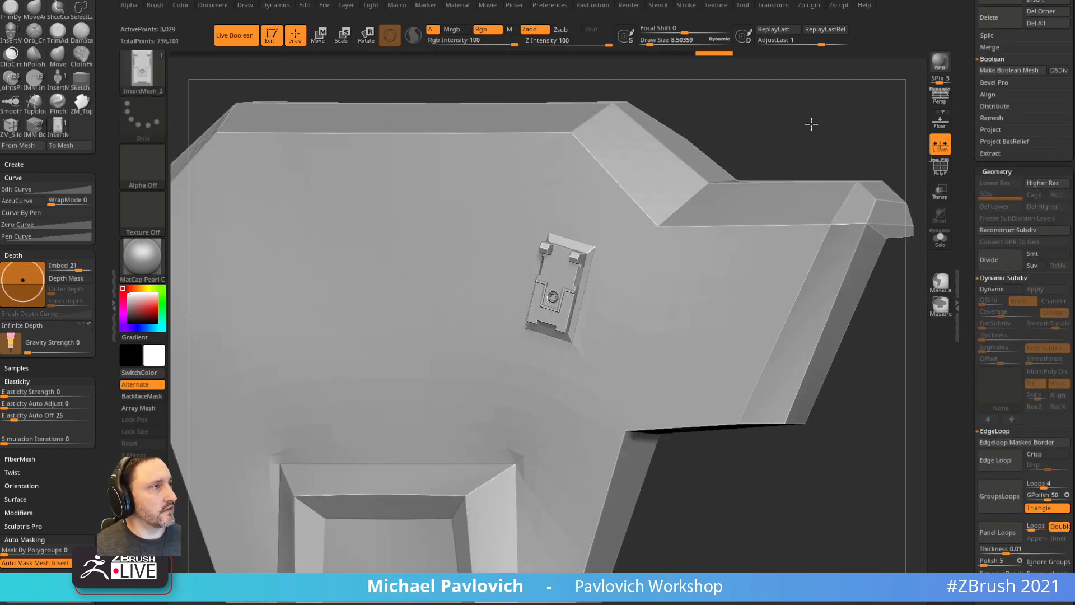
- Preview the fused latch with dynamic subdivision, and undo the latch insertion back to the marked patch
key("space")
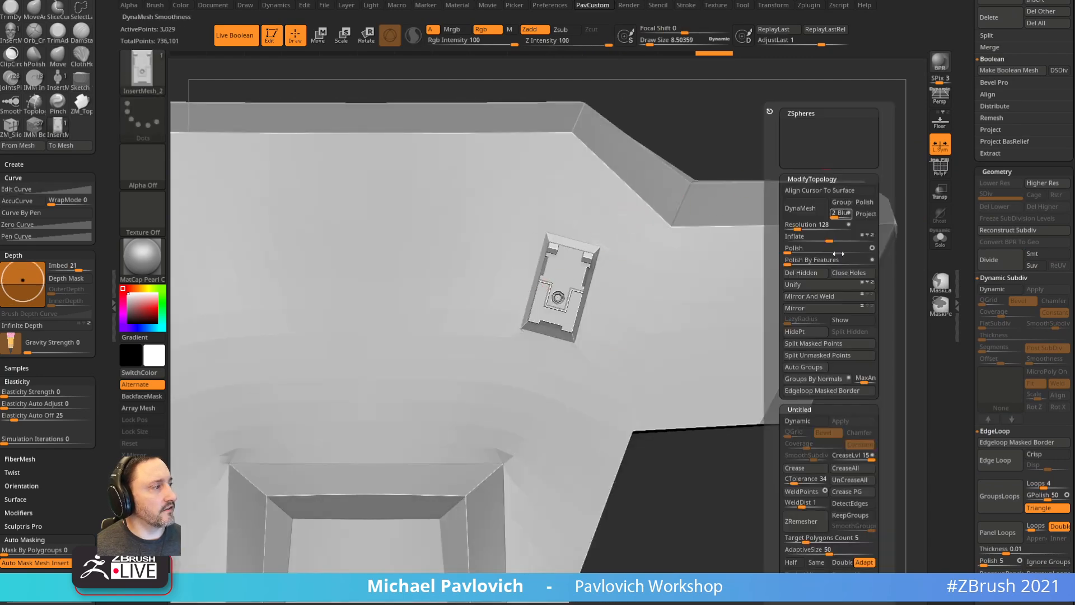
left_click(799, 420)
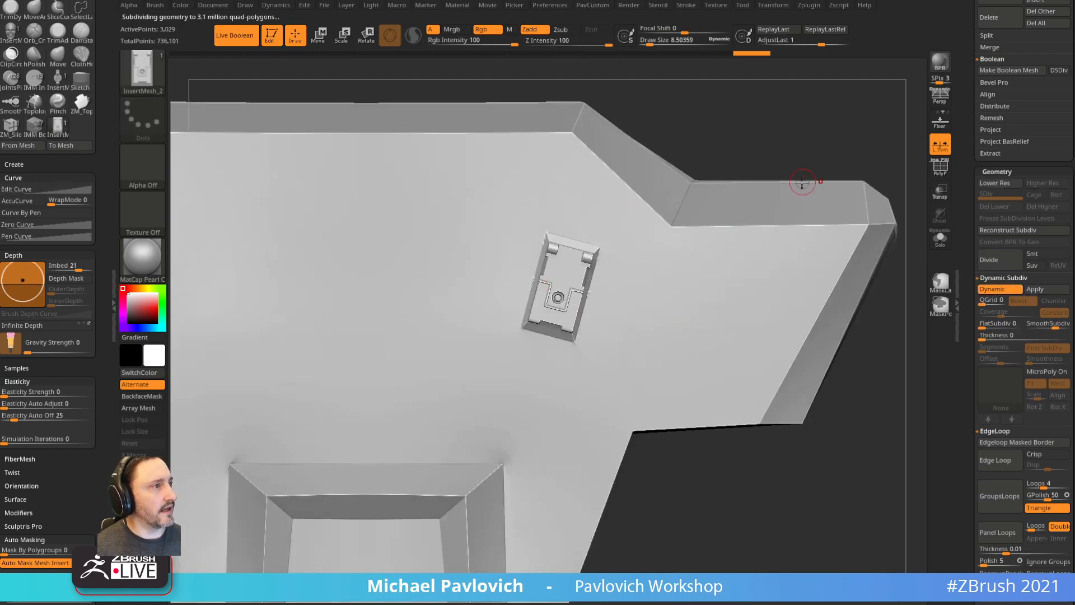
left_click(938, 176)
left_click_drag(753, 128, 811, 136, "alt")
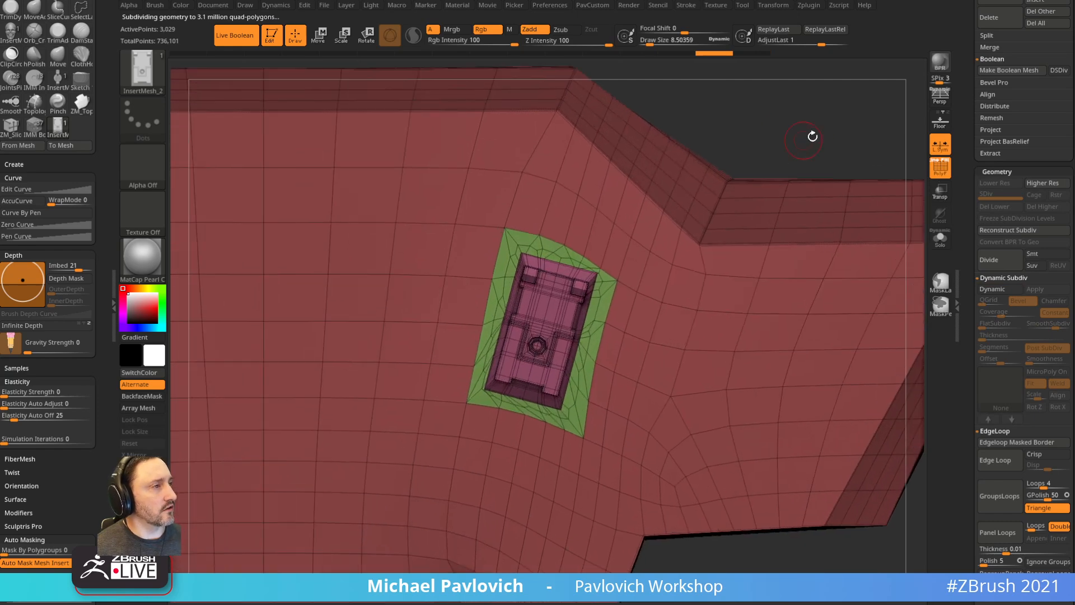
key("ctrl+z")
key("ctrl+z")
key("ctrl+z")
key("ctrl+z")
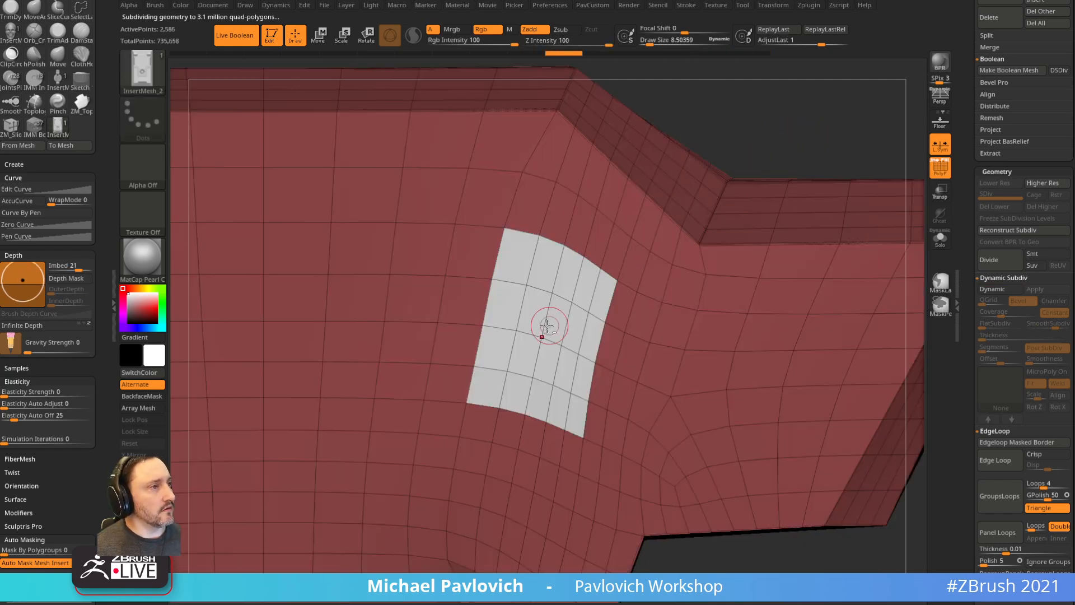
- Draw the latch insert onto the marked patch again, sink it slightly into the surface, and fuse it with the chest plate
mouse_move(546, 325)
left_mouse_down()
mouse_move(596, 289)
mouse_move(599, 273)
left_mouse_up()
key("w")
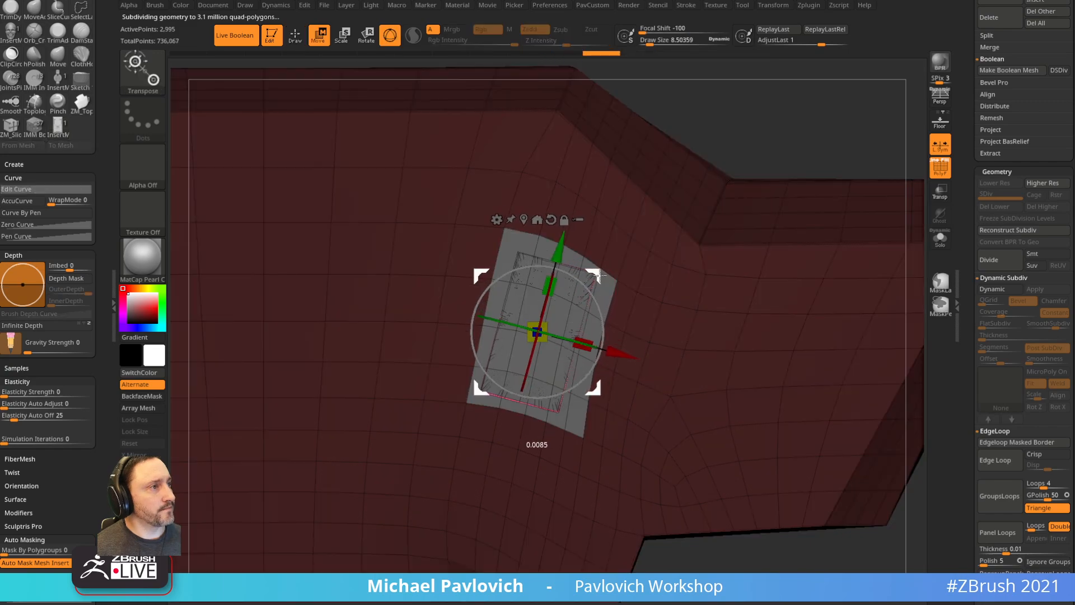
key("q")
left_click(789, 125, "ctrl")
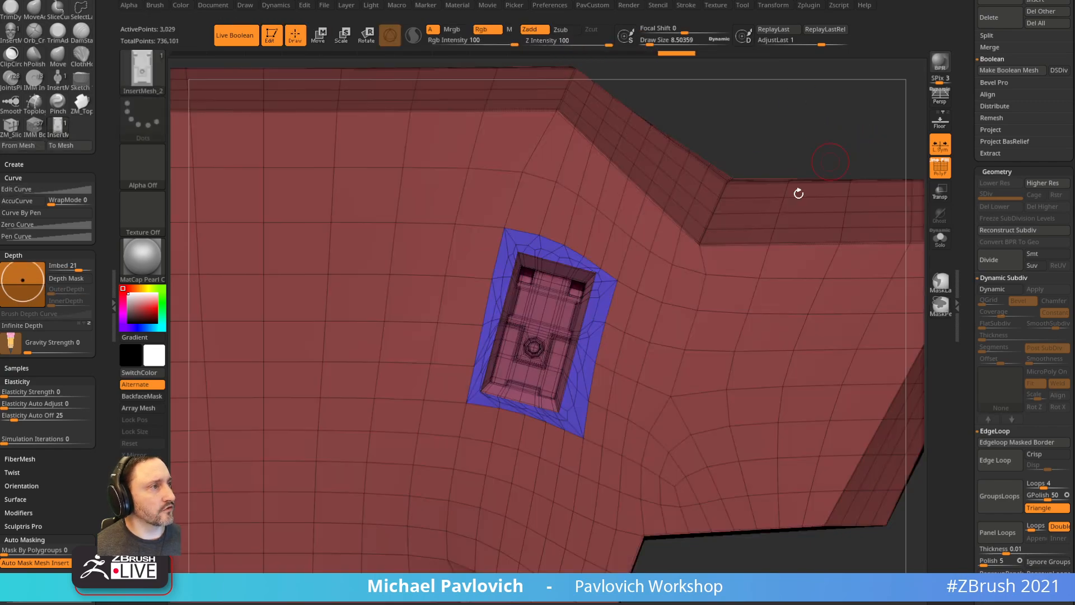
left_click_drag(790, 142, 769, 146)
key("shift+f")
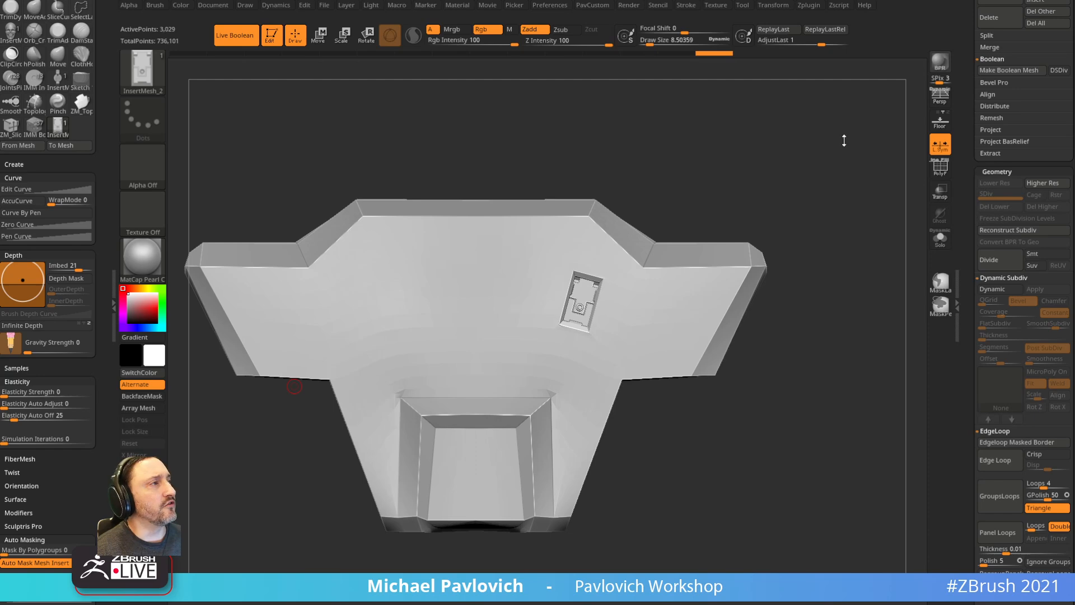
- Switch the current material to MatCap Red Wax and look at the chest plate with it
left_click_drag(842, 139, 840, 204)
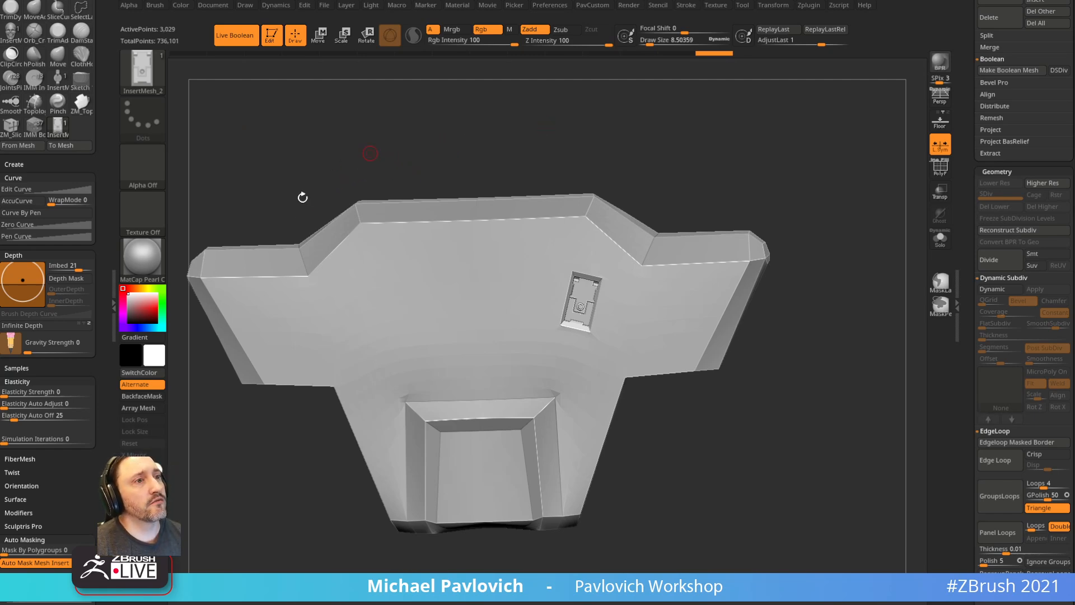
left_click(143, 256)
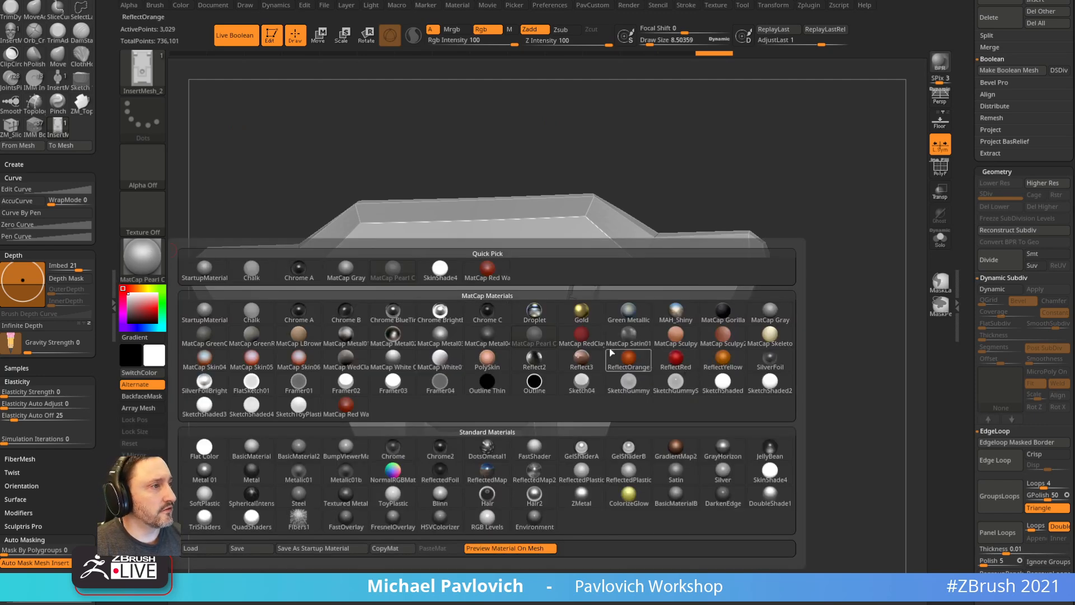
left_click(350, 417)
left_click_drag(620, 168, 443, 239)
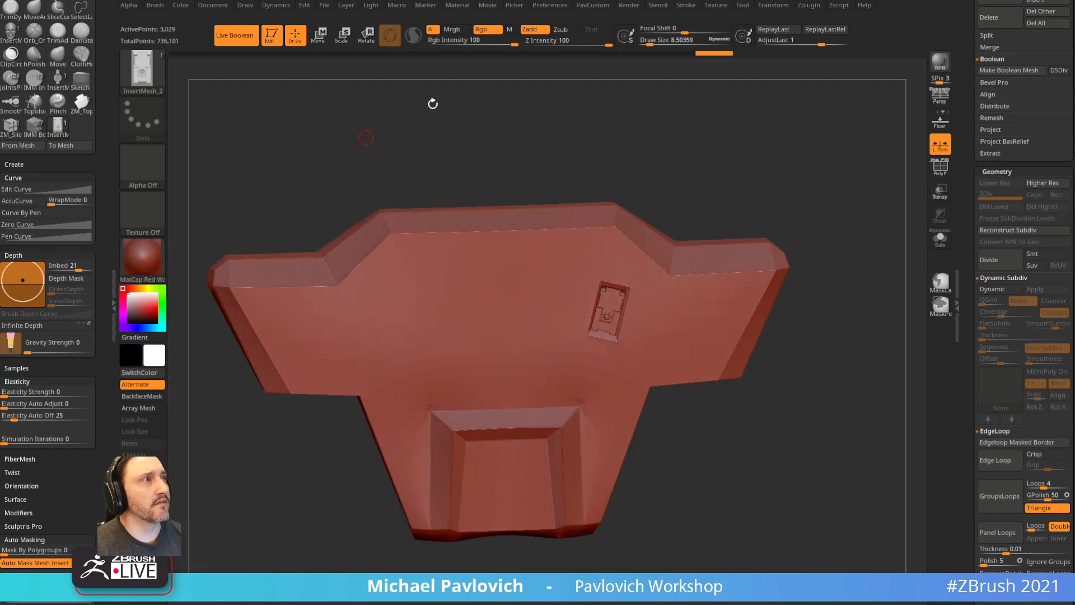
- Enable Mrgb, fill the chest plate with the current color and MatCap Red Wax, and toggle the subtool's polypaint
left_click(479, 29)
left_click(452, 31)
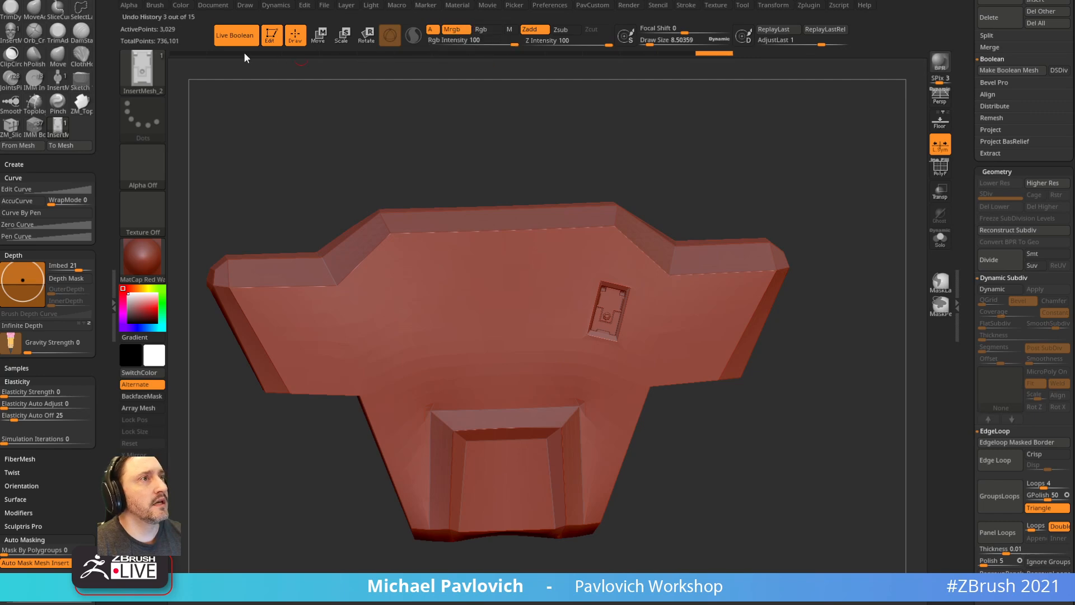
left_click(180, 5)
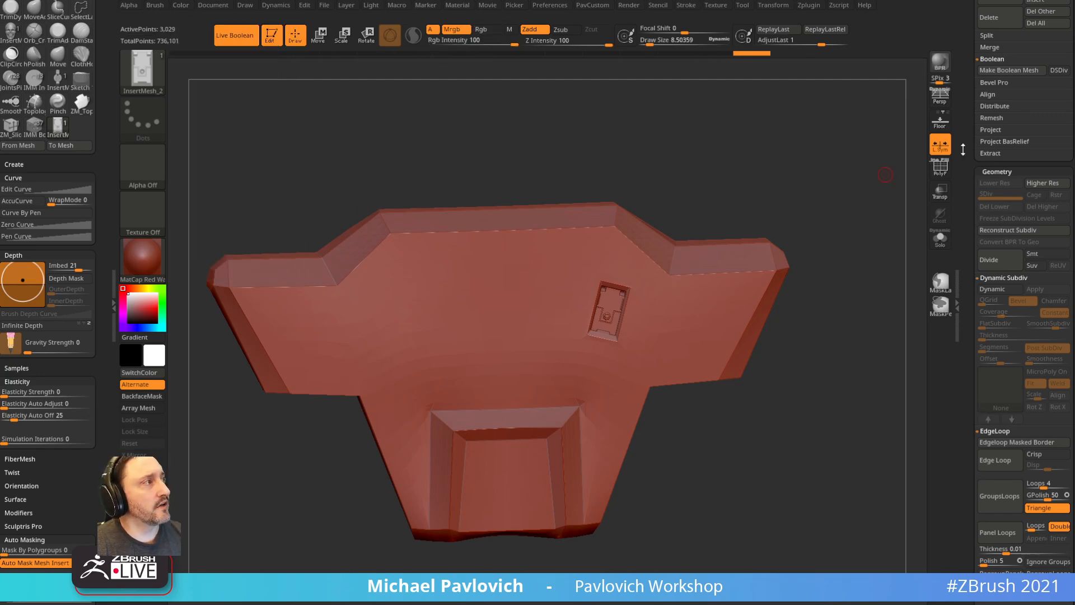
scroll(1030, 364, "up", 10)
left_click(1052, 417)
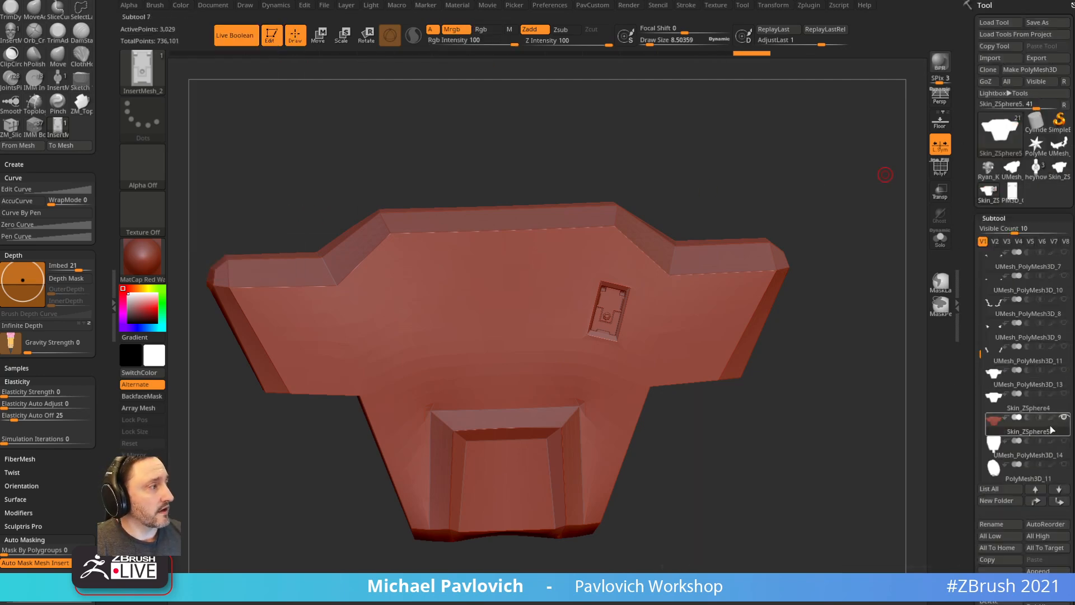
- Choose the Droplet material and fill the chest plate with it using only the material channel
key("m")
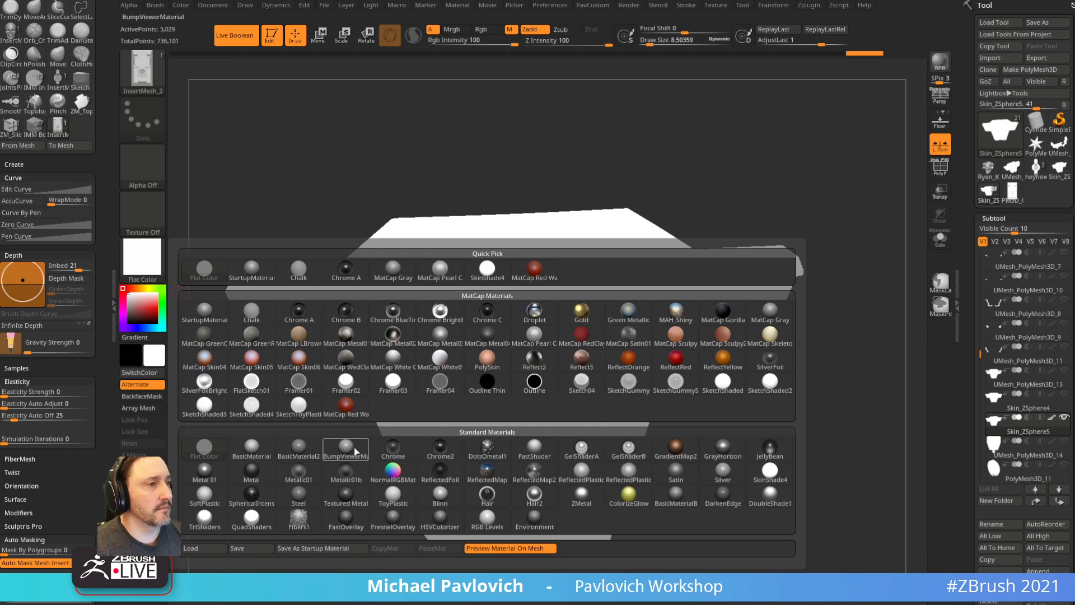
left_click(535, 311)
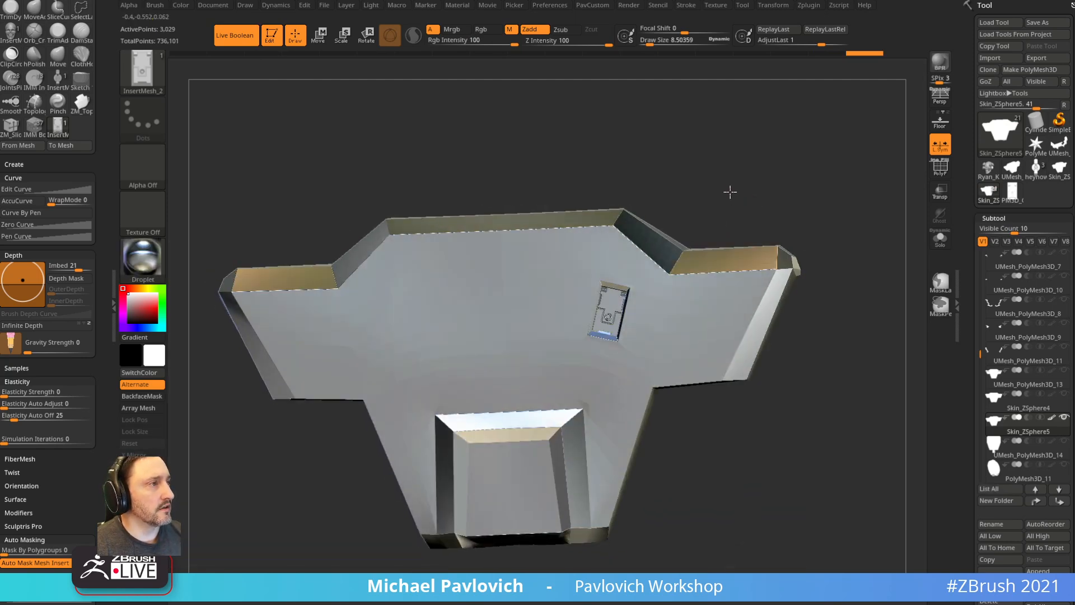
left_click(181, 5)
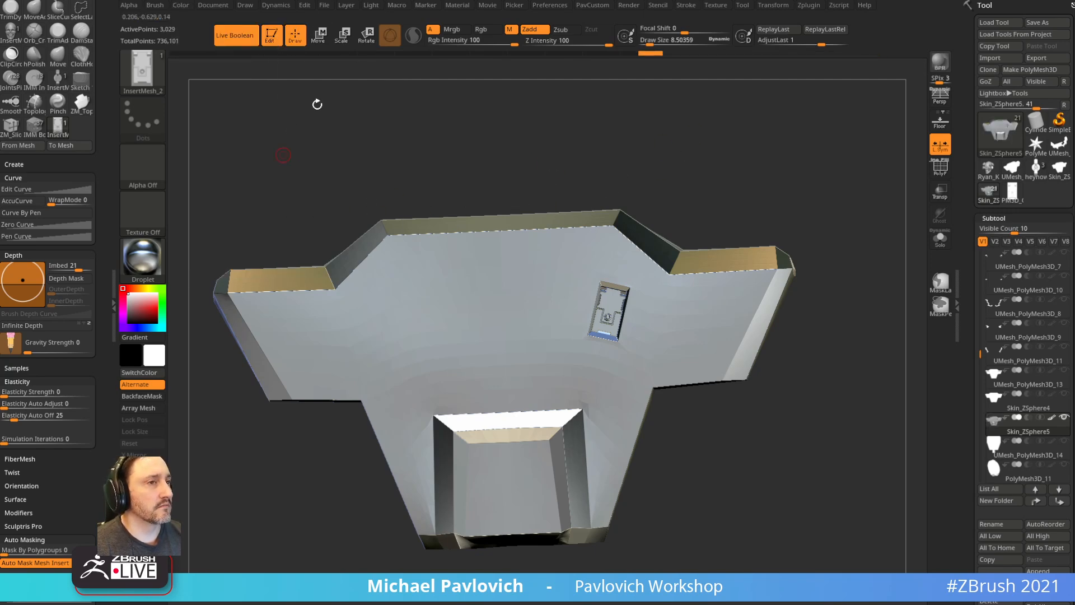
- Choose StartupMaterial and fill the chest plate with it using only the material channel
left_click(143, 257)
left_click(204, 310)
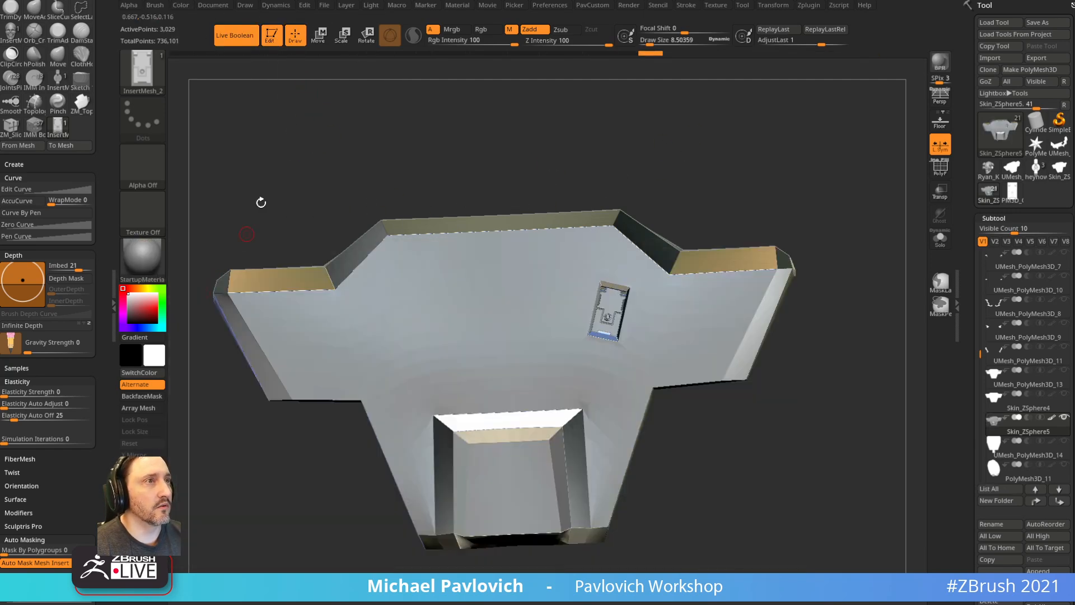
left_click(182, 6)
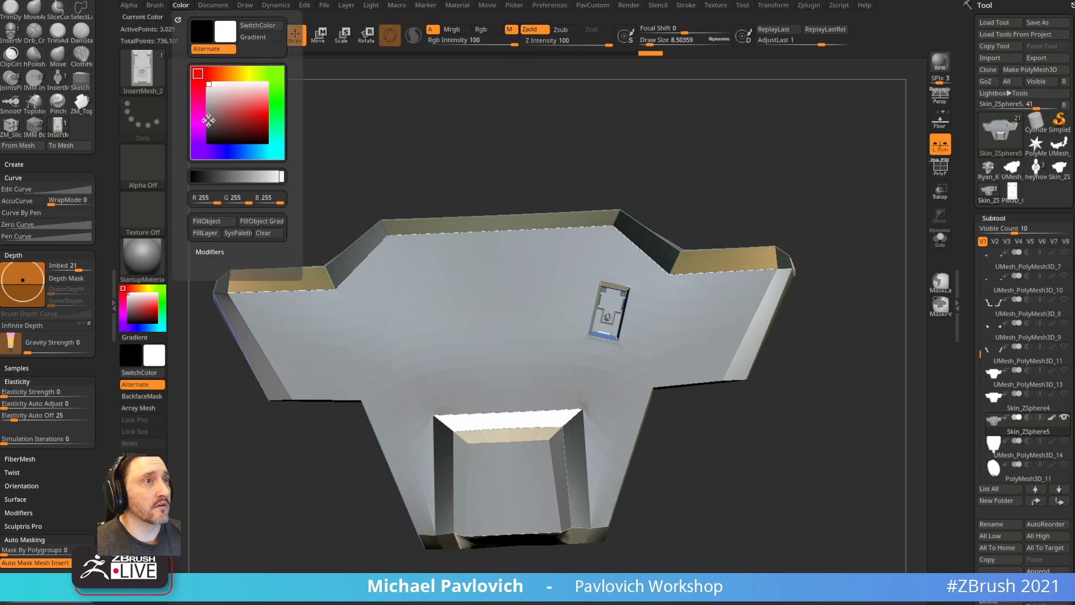
left_click(207, 221)
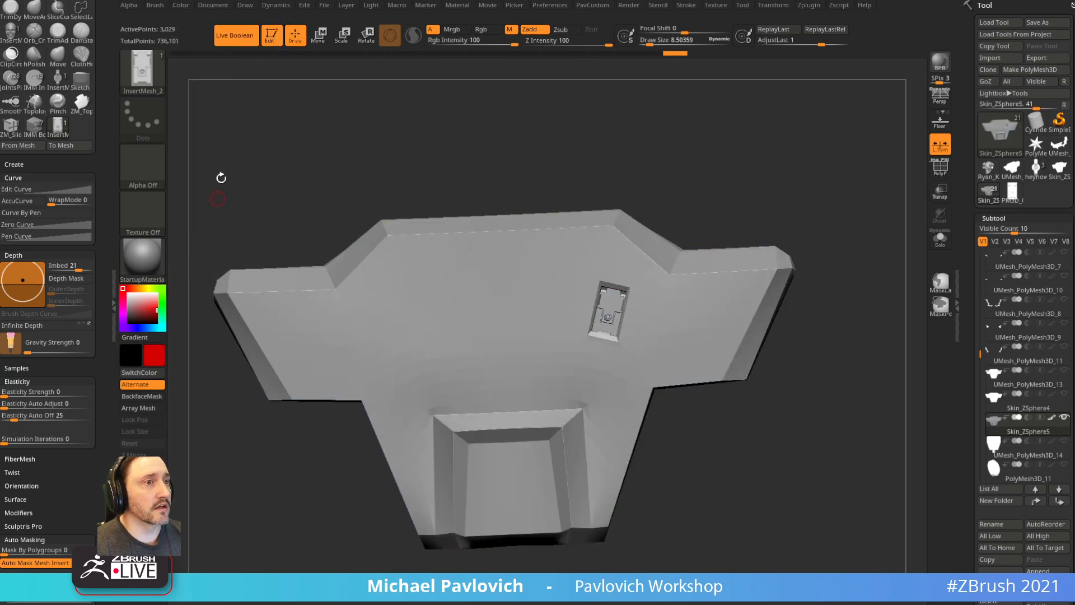
- Enable only the Rgb channel and fill the whole chest plate with red (R 213, G 0, B 0)
left_click(182, 6)
left_click(492, 30)
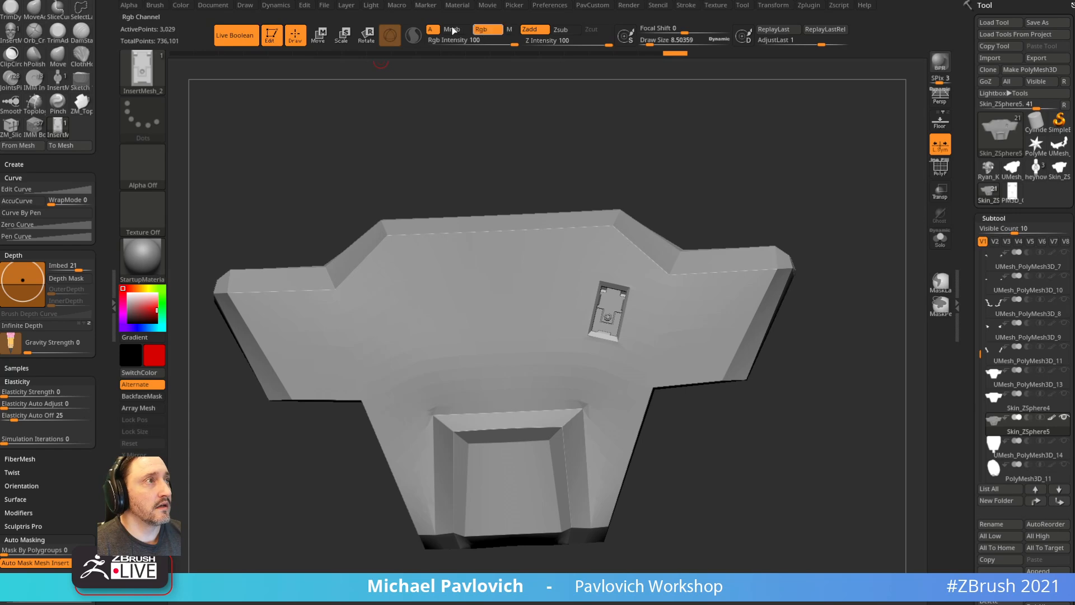
left_click(182, 5)
left_click(206, 221)
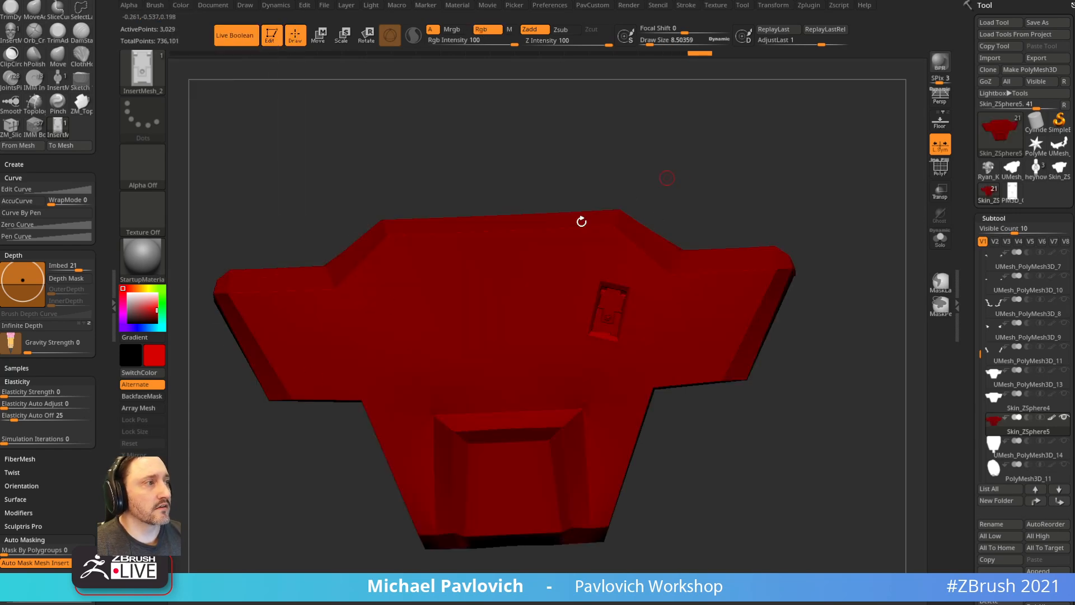
- Try the MatCap LBrown and Gold materials on the red-filled chest plate
left_click(156, 269)
left_click(293, 338)
left_click(147, 258)
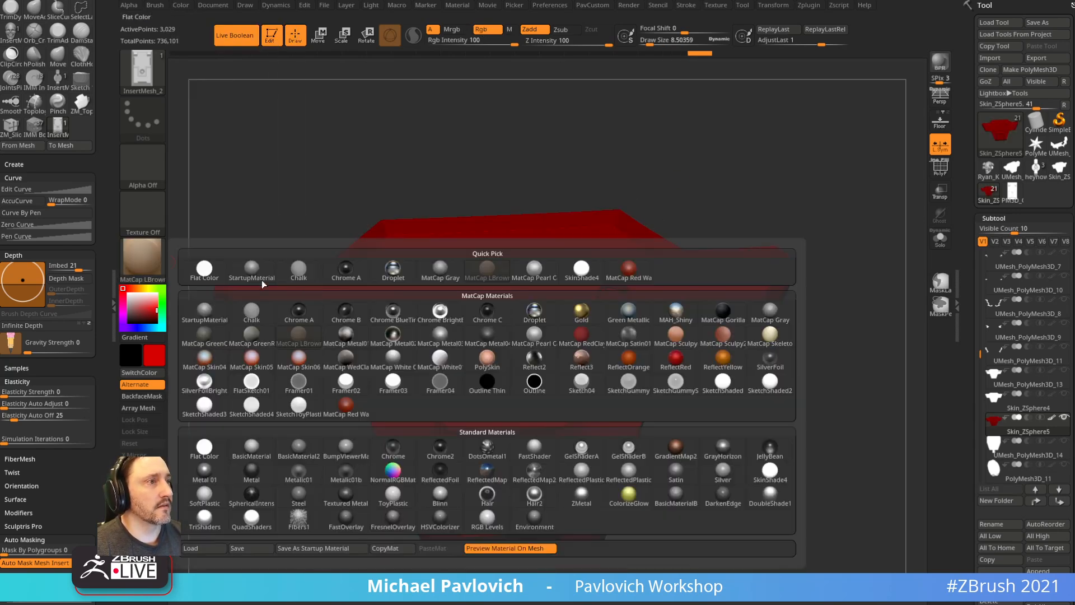
left_click(580, 312)
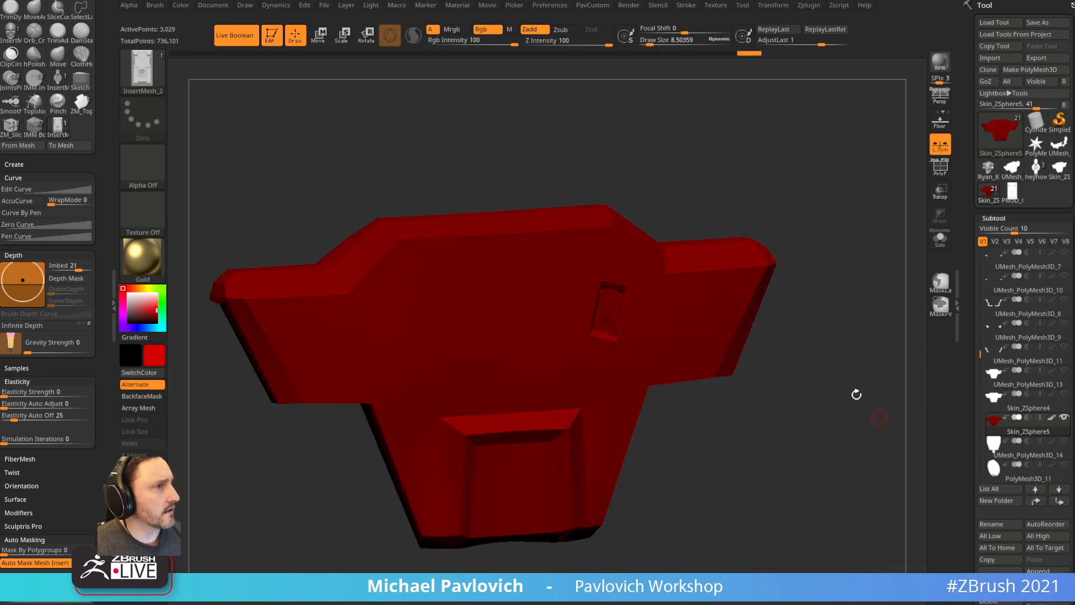
- Choose Flat Color and fill the chest plate with it through the material channel only
left_click(142, 256)
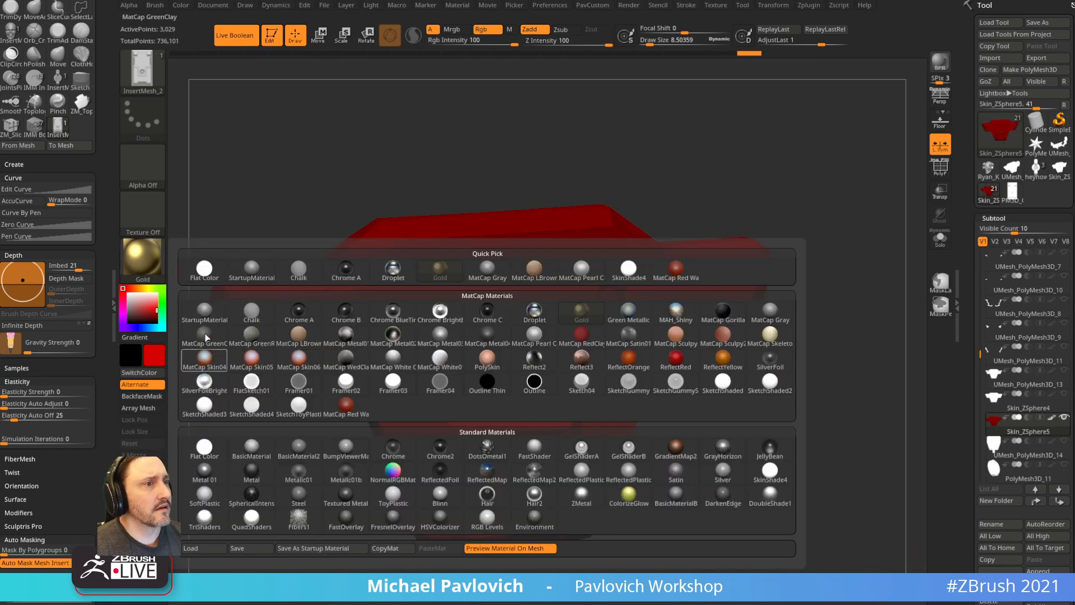
left_click(204, 447)
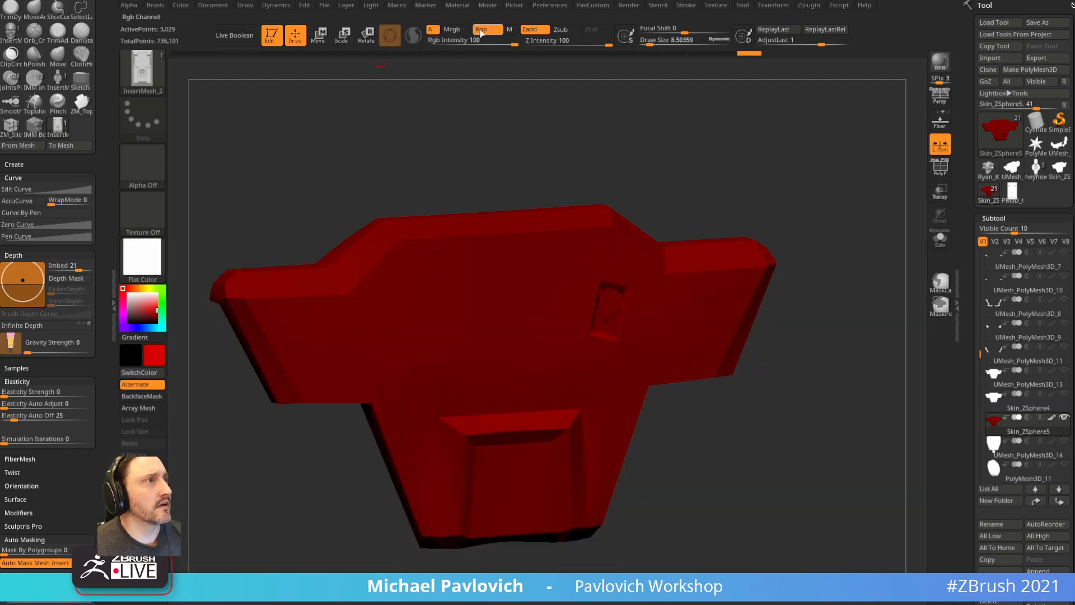
left_click(509, 29)
left_click(192, 10)
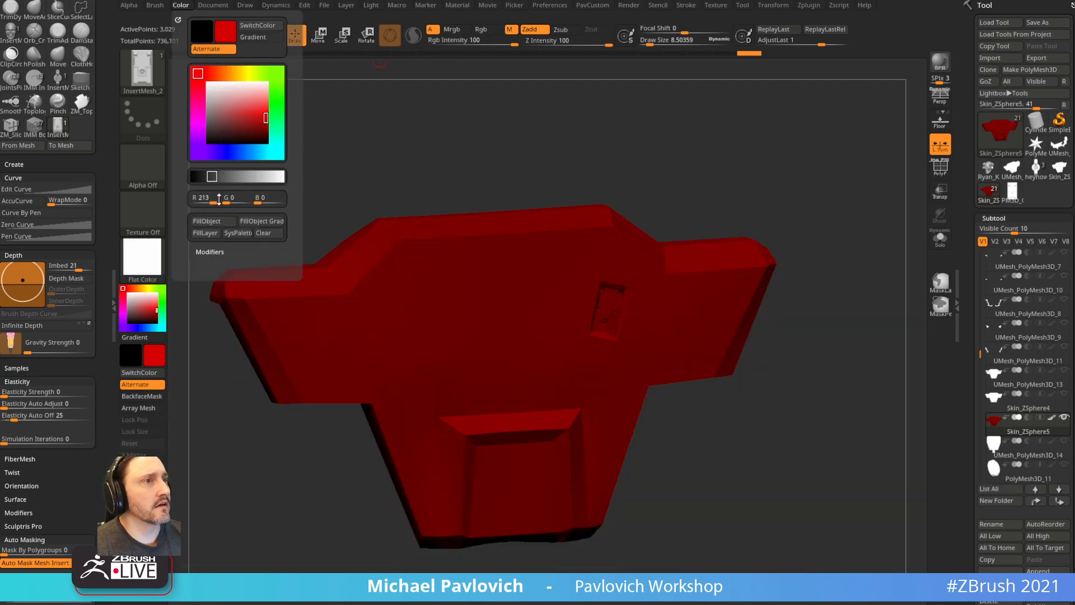
left_click(215, 218)
- Preview the red chest plate with MatCap Metal, MatCap Pearl, Green Metallic and Chalk materials
left_click(142, 257)
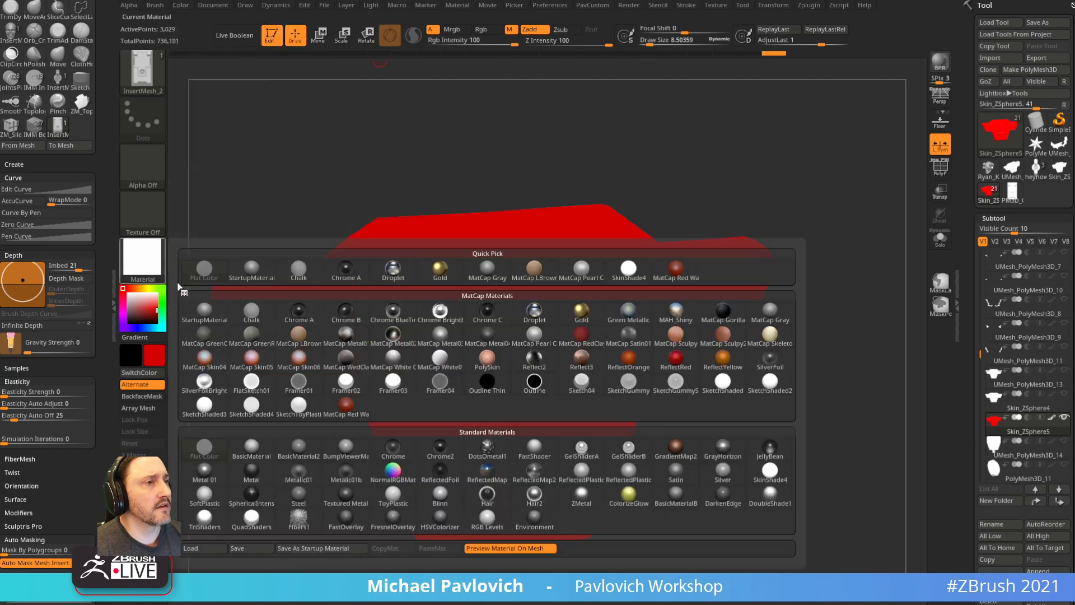
left_click(345, 335)
left_click(159, 269)
left_click(534, 334)
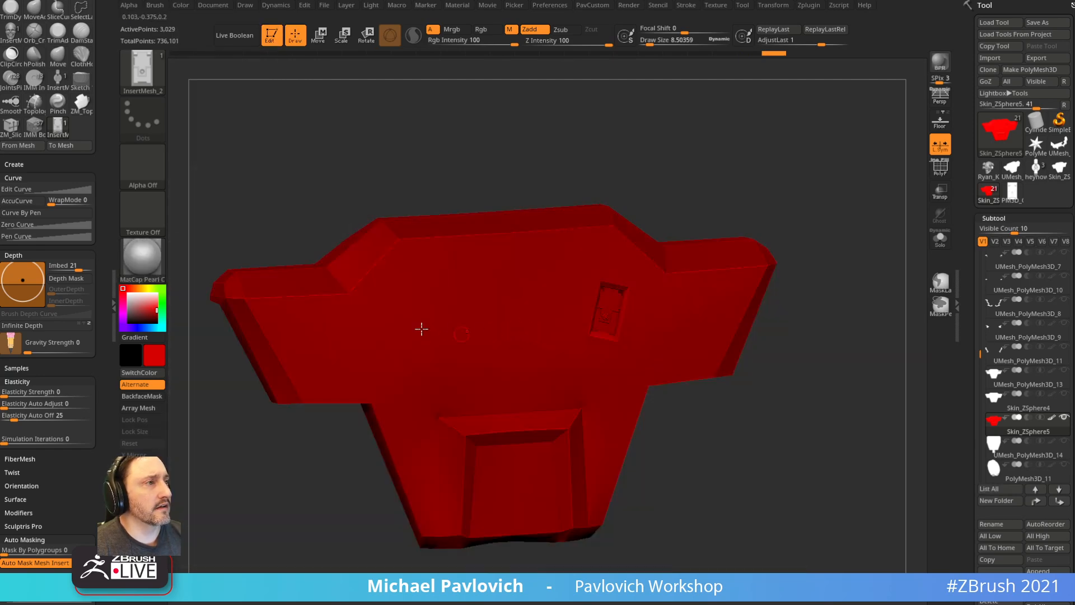
left_click(145, 259)
left_click(628, 312)
left_click(157, 257)
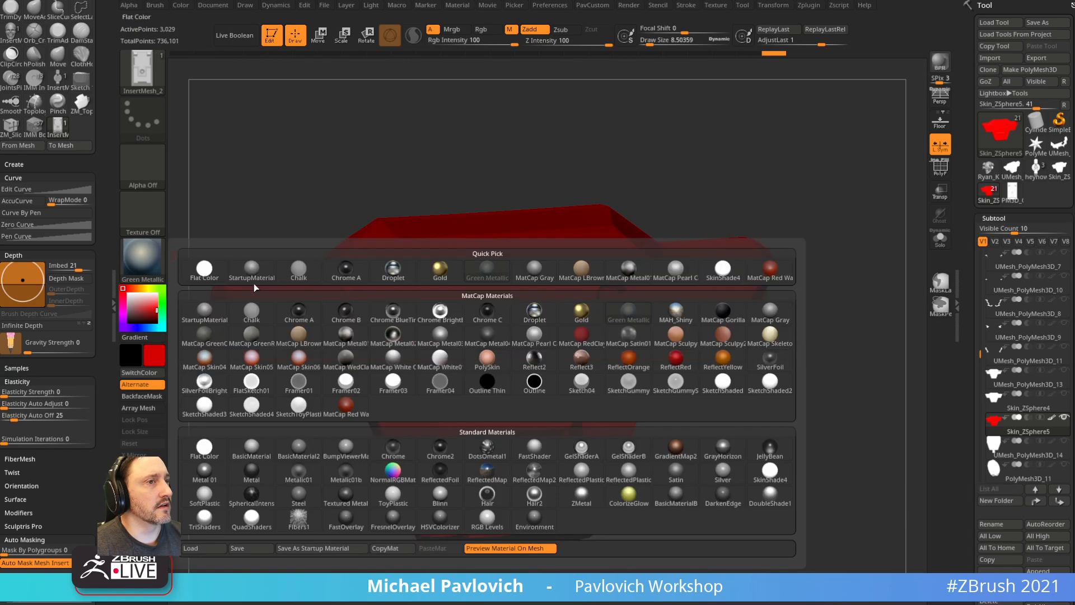
left_click(493, 274)
left_click(152, 260)
left_click(251, 309)
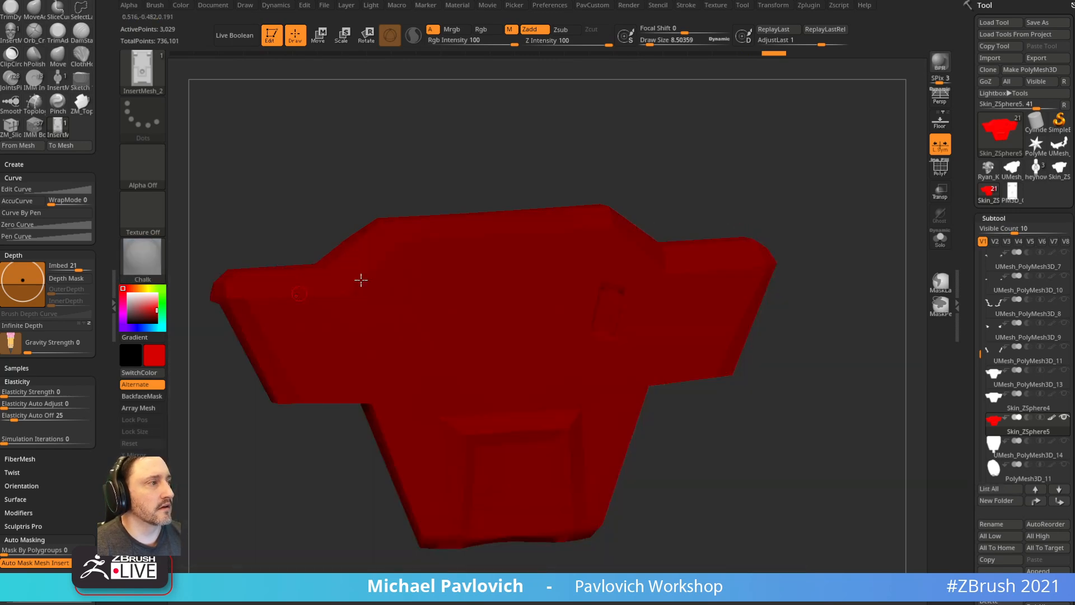
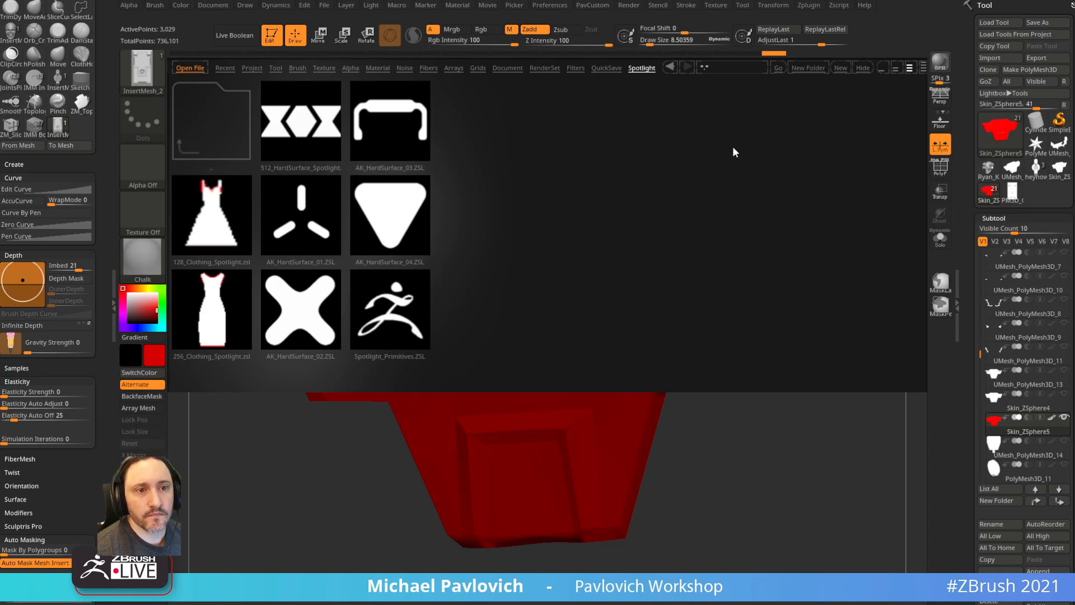
- Turn off polypaint on the Skin_ZSphere5 chest plate and return to white with StartupMaterial
left_click(861, 70)
left_click_drag(783, 160, 780, 161)
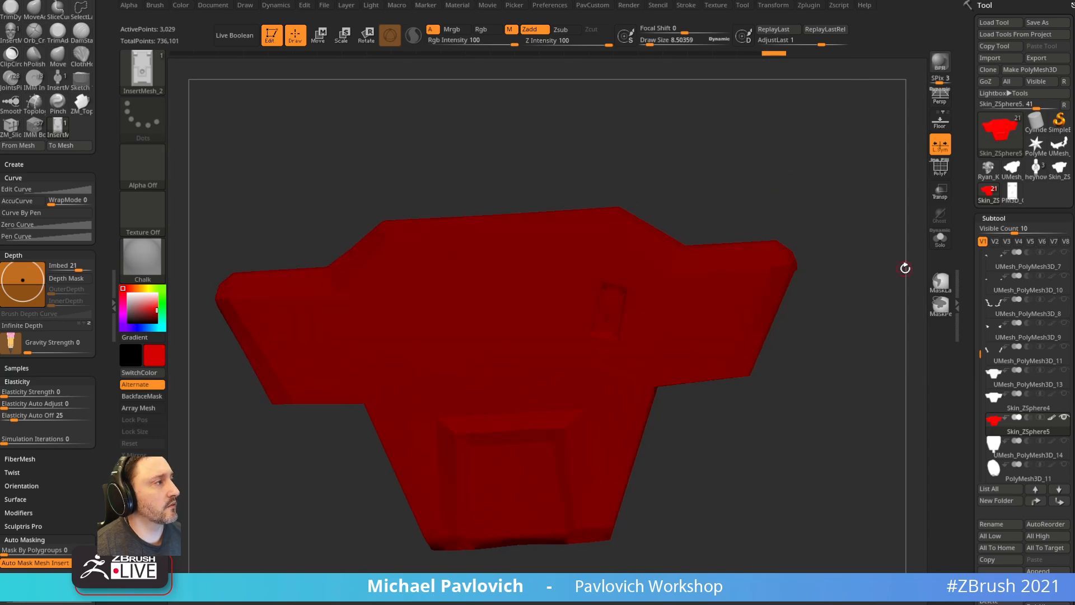
left_click(1052, 419, "shift")
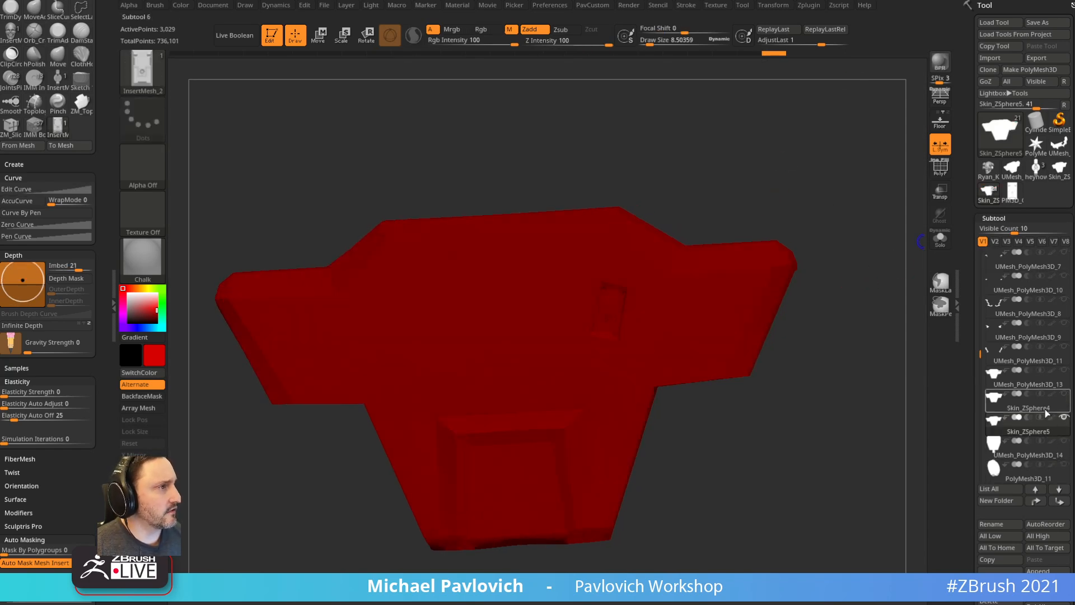
left_click_drag(136, 304, 112, 284)
left_click(150, 273)
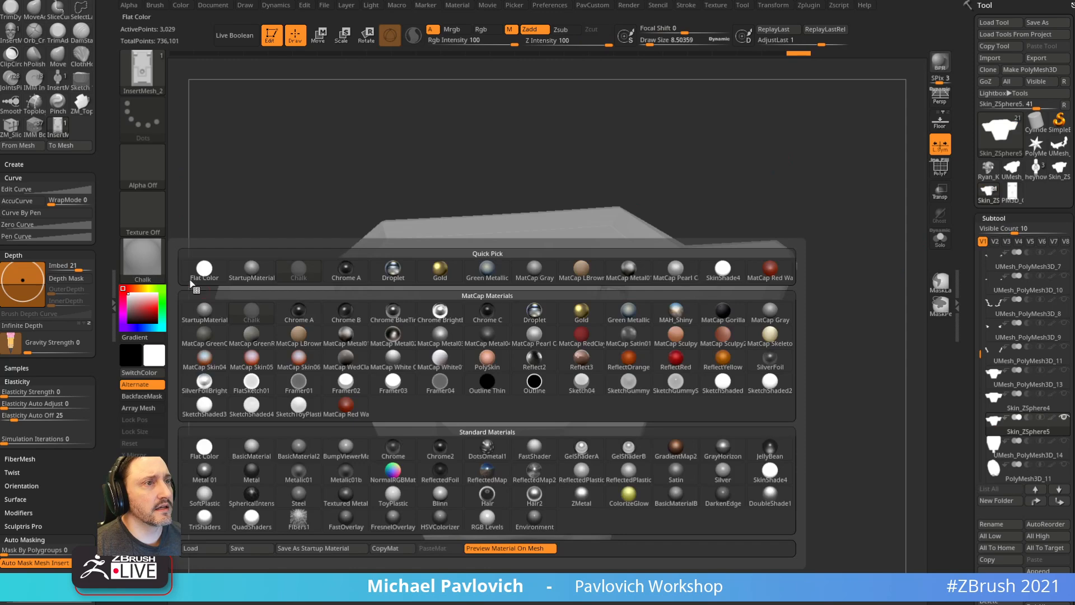
left_click(205, 308)
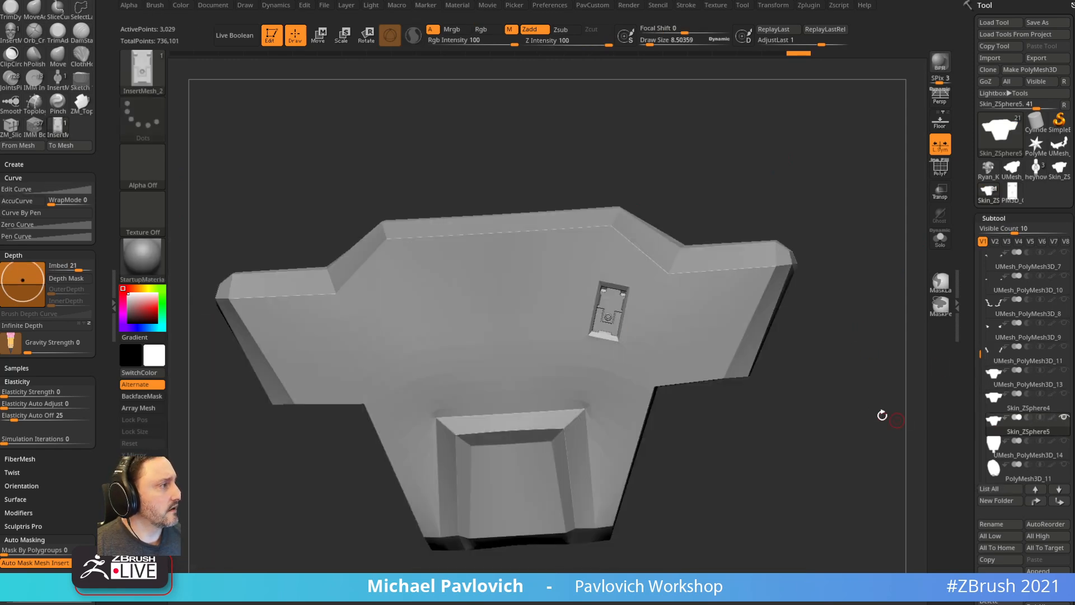
- Delete the Skin_ZSphere5 chest plate copy with the fused latch and show all remaining subtools
left_click_drag(881, 415, 884, 415)
left_click_drag(973, 590, 973, 552)
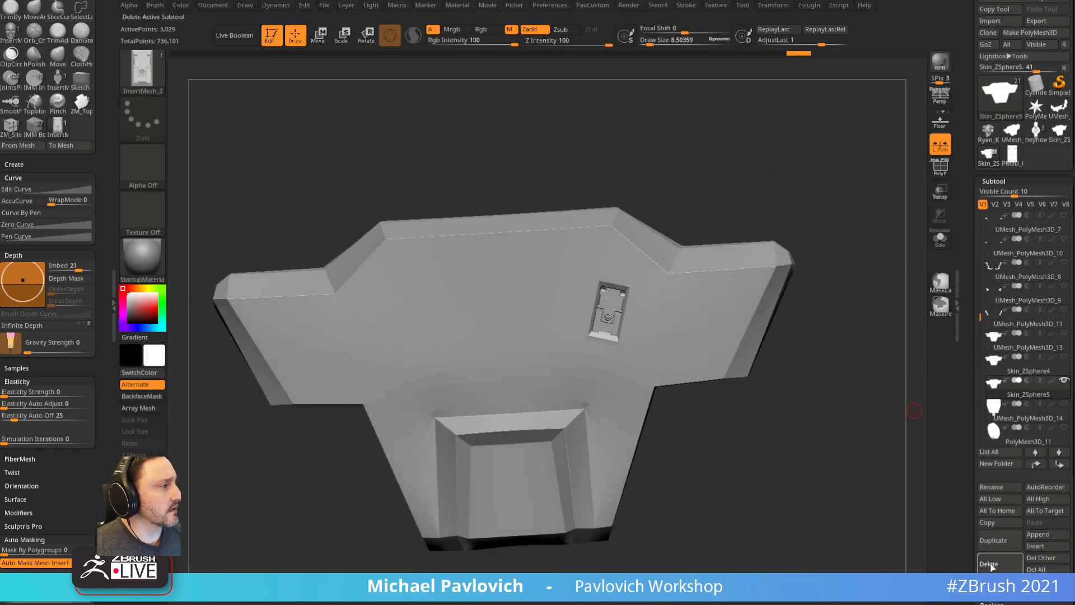
left_click(989, 563)
left_click(1064, 380, "shift")
left_click(1065, 385, "shift")
left_click(1066, 384, "shift")
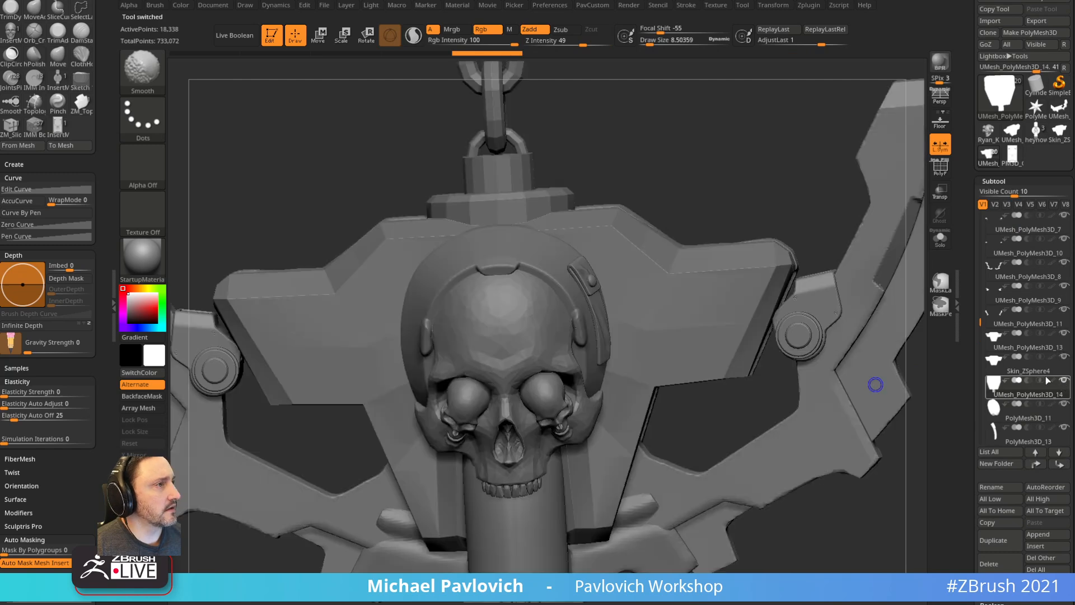
- Look over the whole model, picking the Skin_ZSphere4 chest plate, and make the skull the active subtool
left_click_drag(653, 156, 607, 133, "alt")
left_click_drag(610, 140, 655, 128)
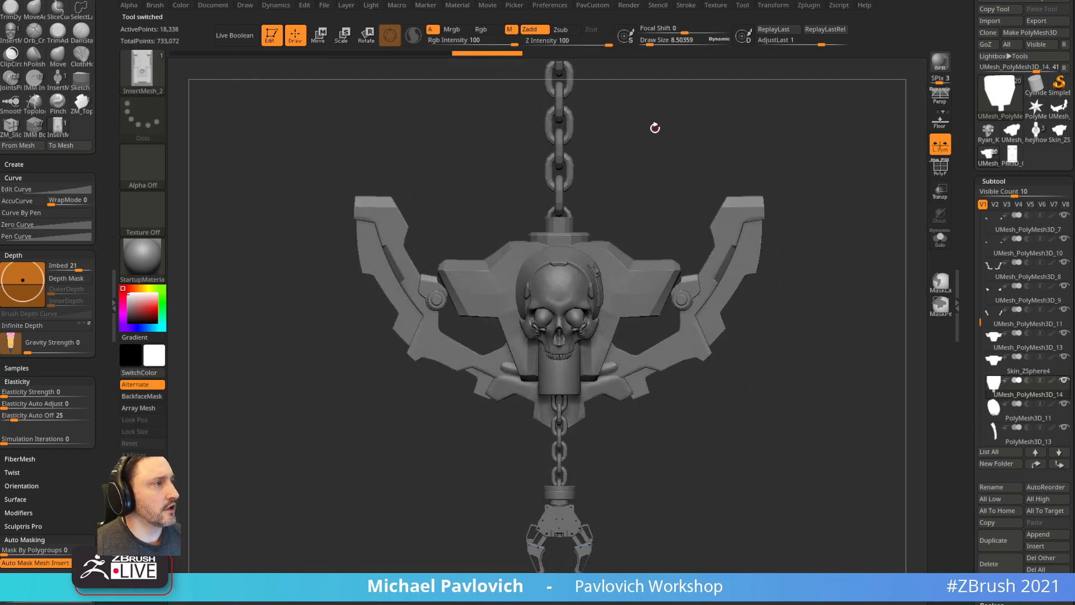
key("1")
left_click(659, 265, "alt")
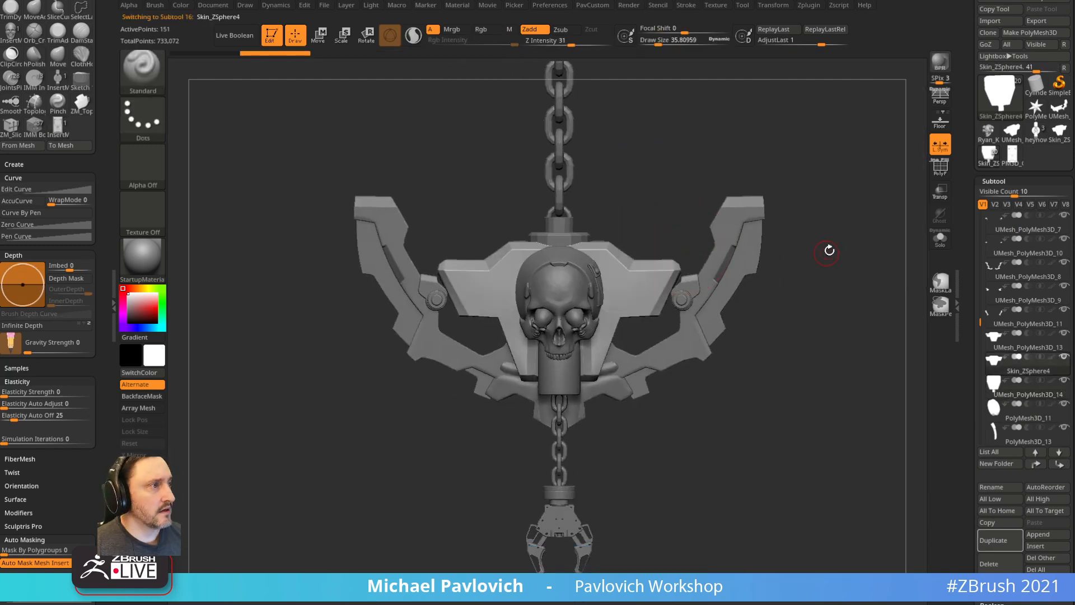
left_click_drag(829, 251, 816, 223)
left_click_drag(819, 198, 806, 251)
left_click(478, 300, "alt")
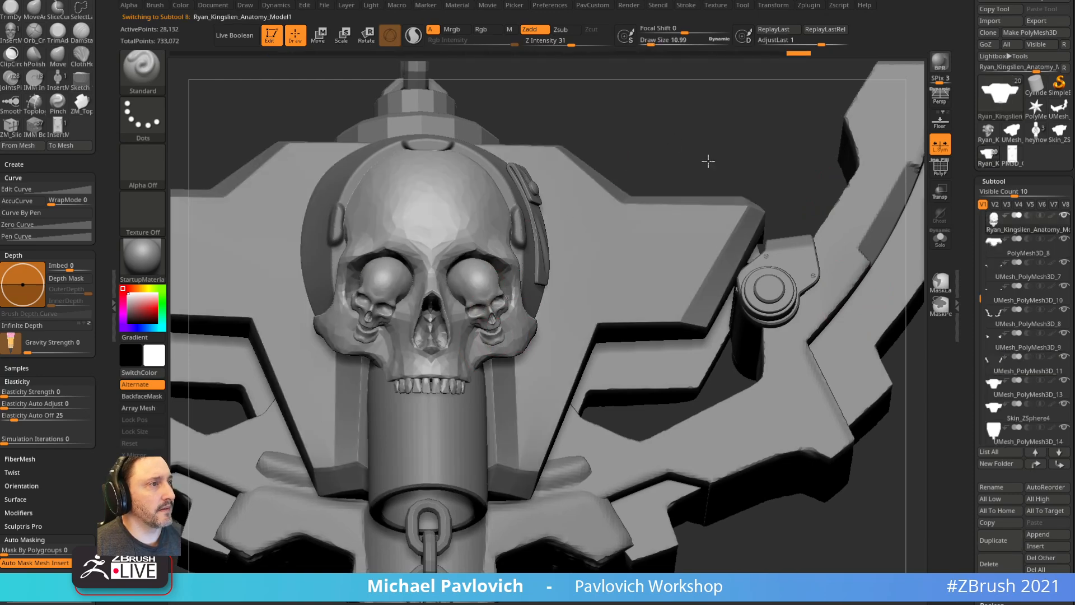
- Select the IMM ModelKit insert brush and browse its insert meshes from Circular_15 to Fasteners_2
left_click_drag(708, 161, 774, 167, "alt")
key("b")
key("i")
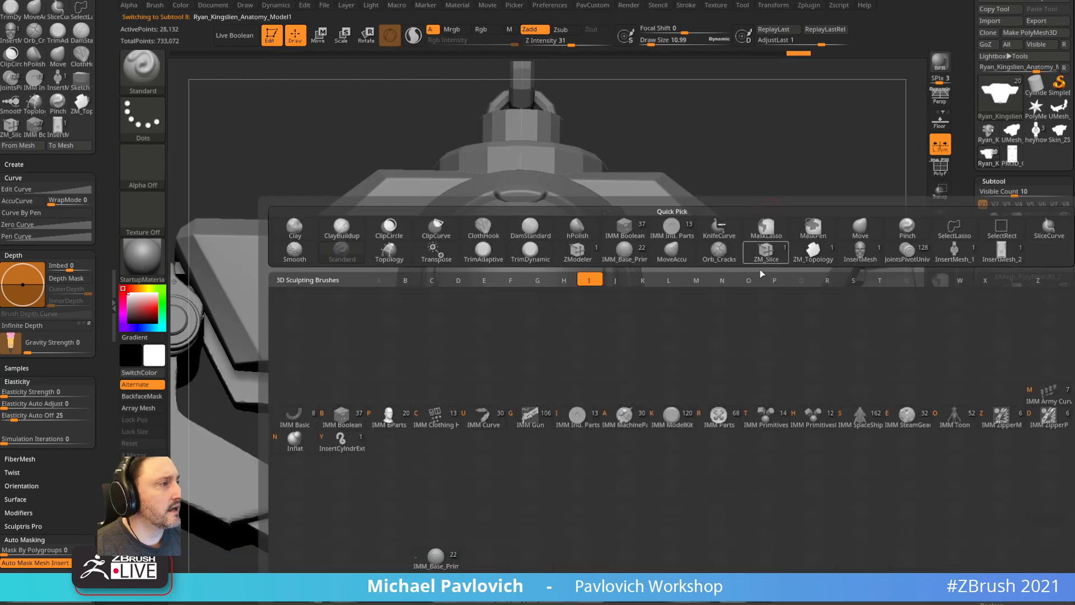
key("b")
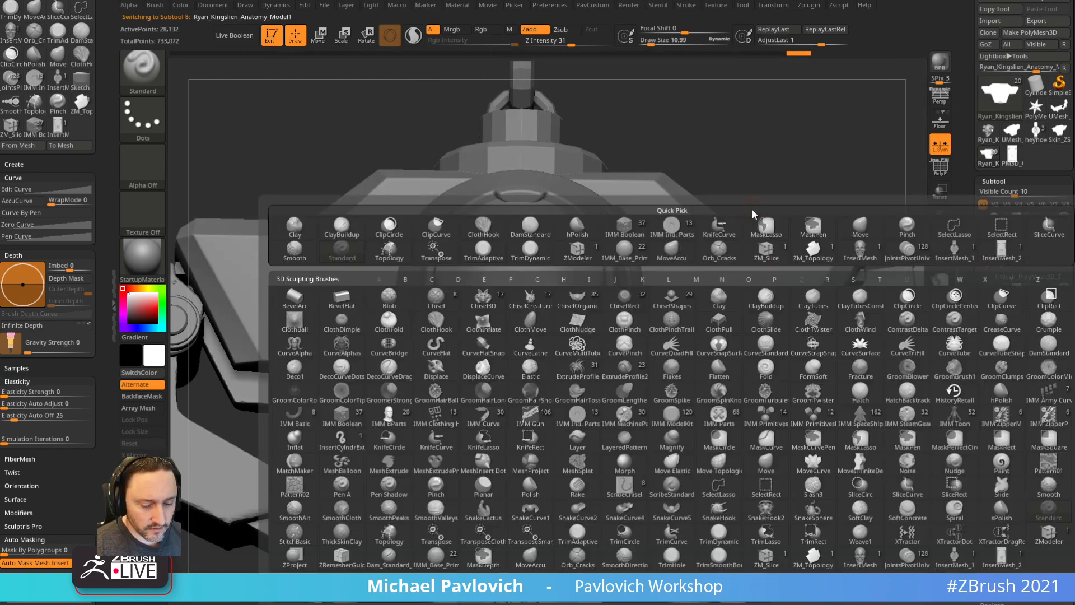
key("i")
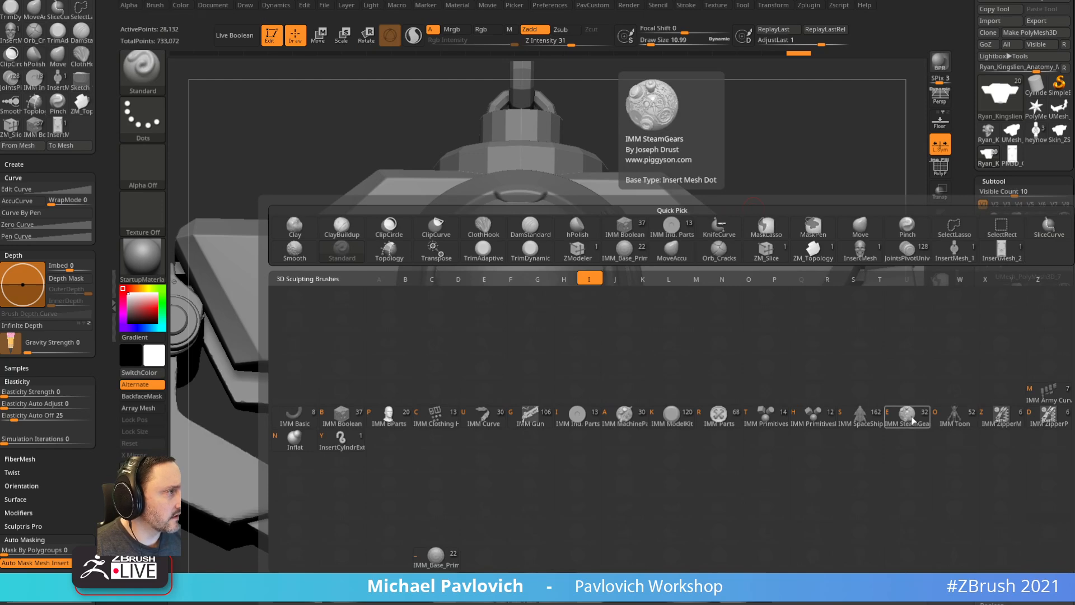
left_click(671, 415)
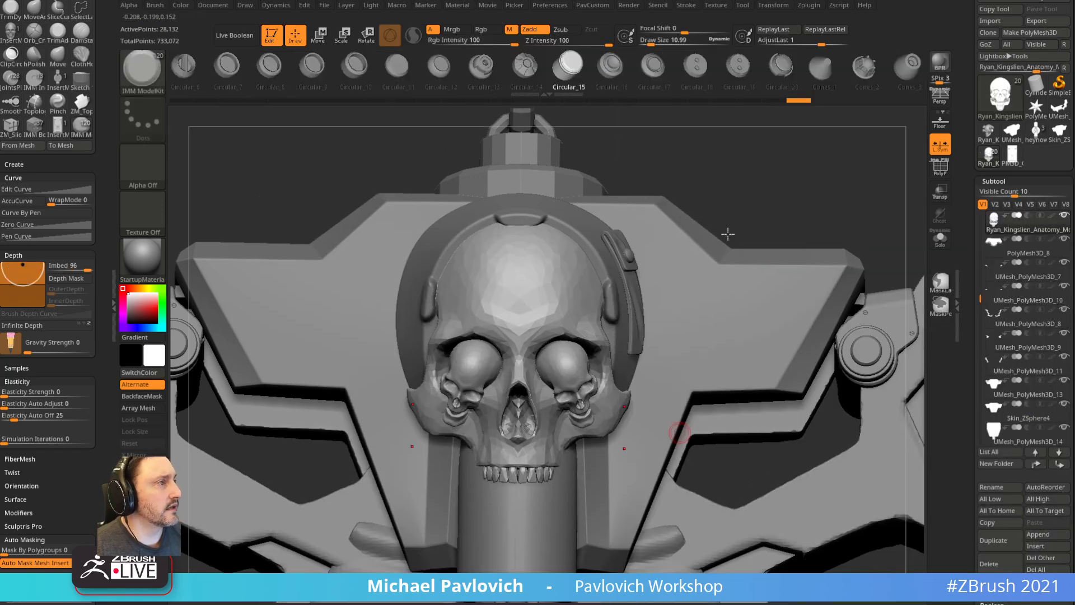
key("m")
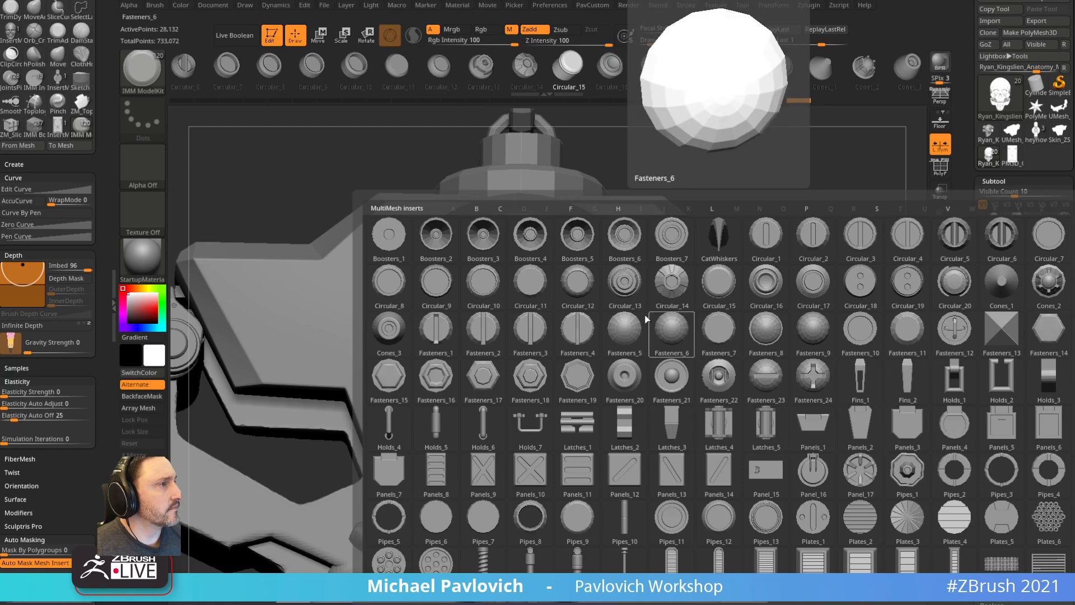
key("m")
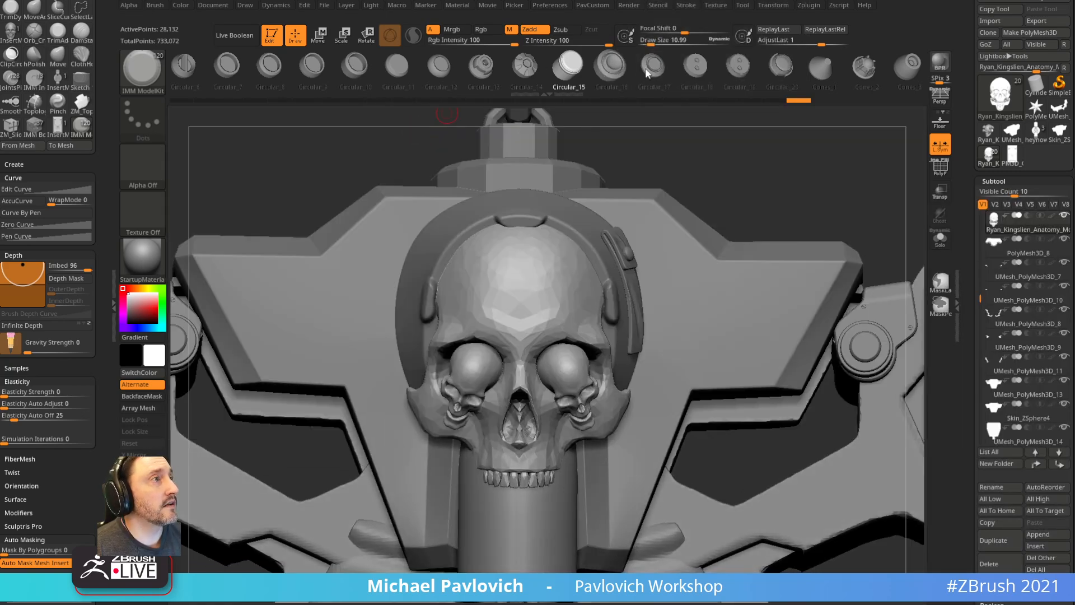
key("Right")
key("Right")
key("Right")
key("Right")
key("Right")
key("Right")
key("Right")
key("Right")
key("Right")
key("Right")
key("Right")
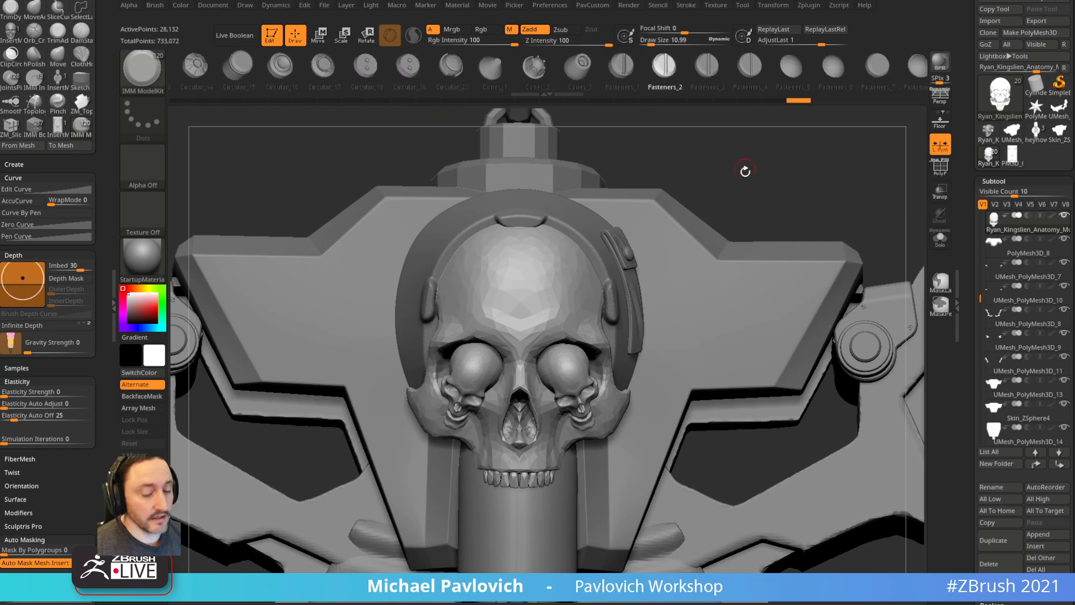
- Switch to the IMM Boolean brush and replace the PolyMesh3D star tool with its BallRadar insert mesh
key("b")
key("i")
left_click(347, 374)
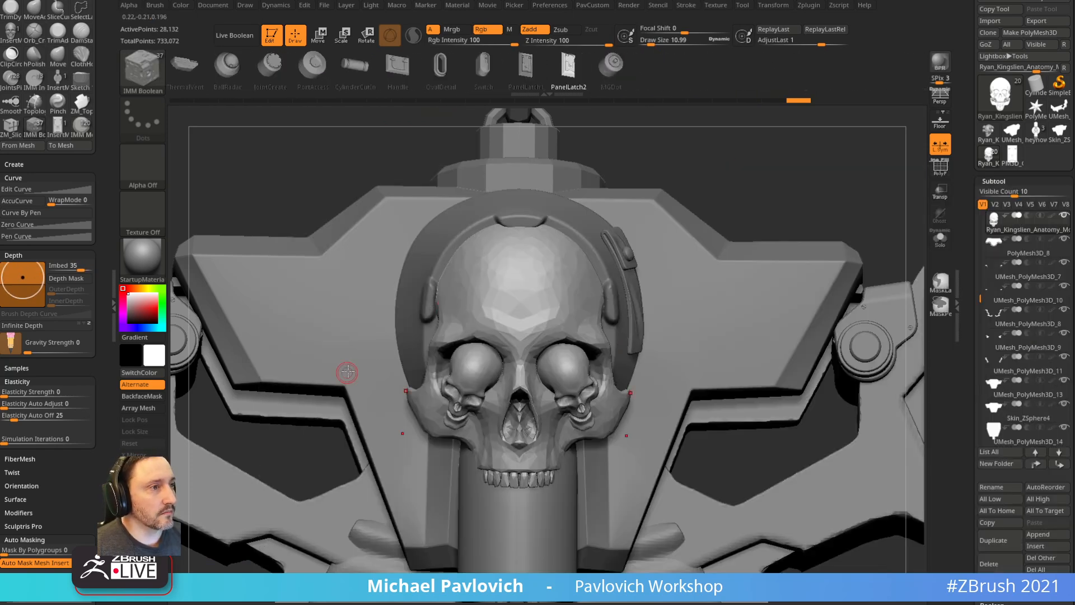
left_click(1036, 108)
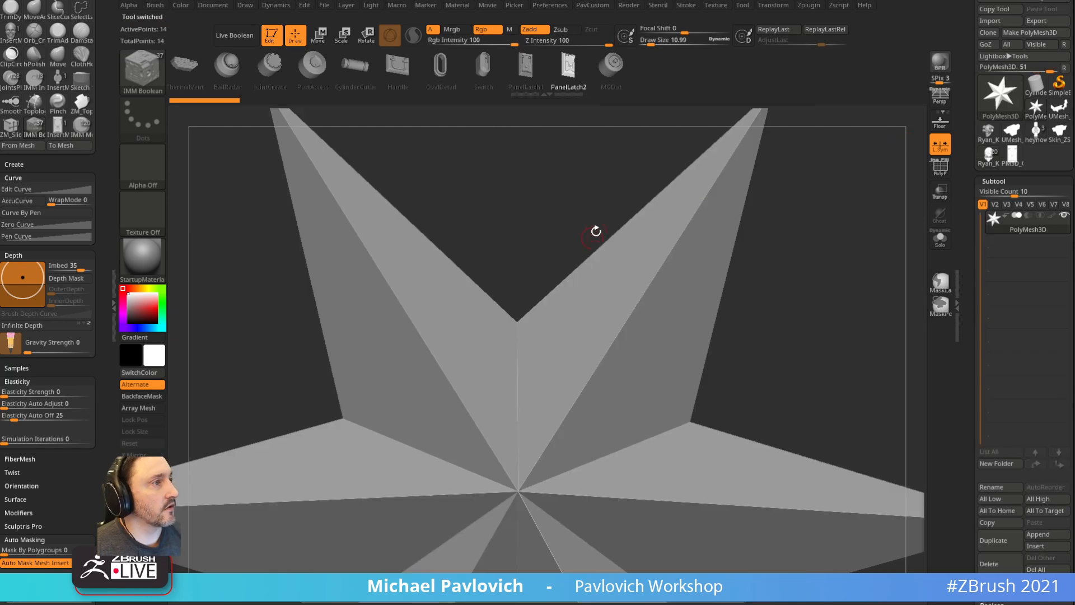
key("w")
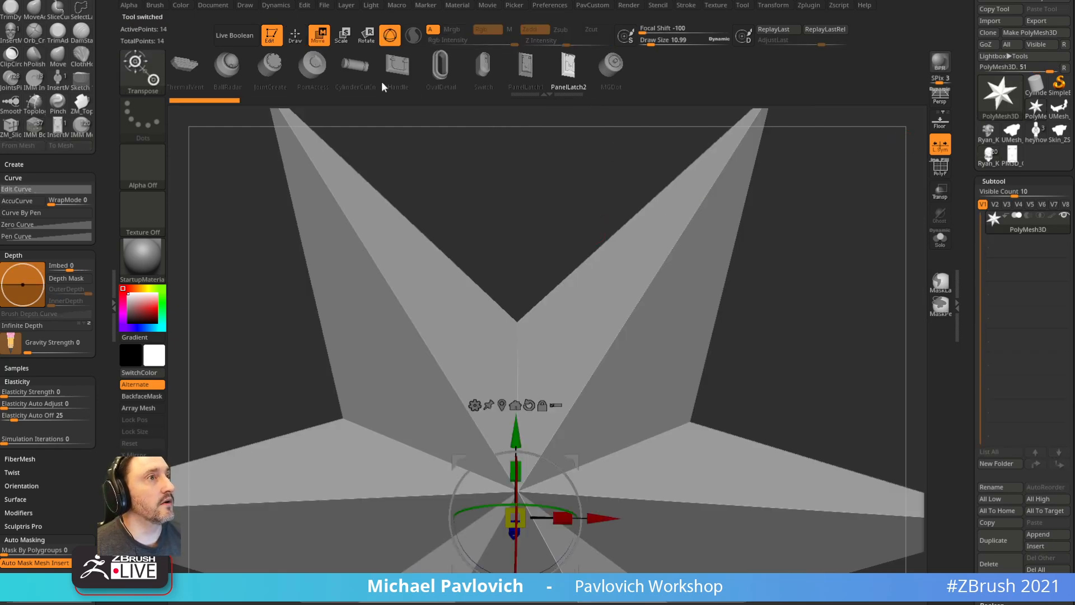
left_click(226, 68)
left_click_drag(655, 197, 761, 280, "shift")
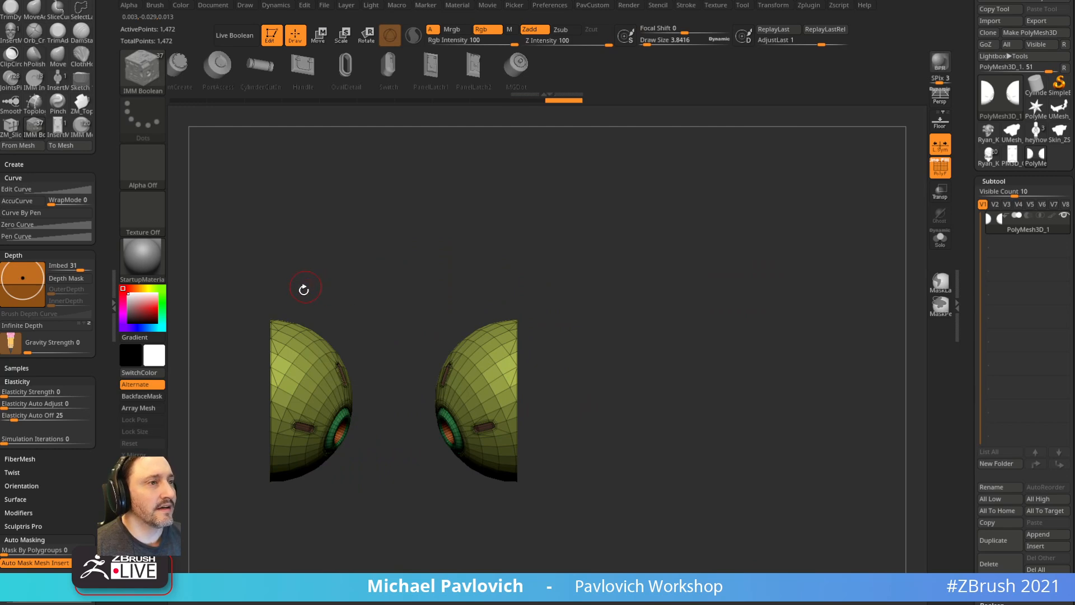
- Isolate one of the two mirrored half balls and delete the hidden half
mouse_move(231, 289)
left_mouse_down("ctrl+alt+shift")
mouse_move(321, 518)
mouse_move(359, 393)
left_mouse_up("ctrl+alt+shift")
left_click(366, 323, "ctrl+shift")
mouse_move(367, 300)
left_mouse_down("ctrl+alt+shift")
mouse_move(344, 548)
mouse_move(386, 476)
left_mouse_up("ctrl+alt+shift")
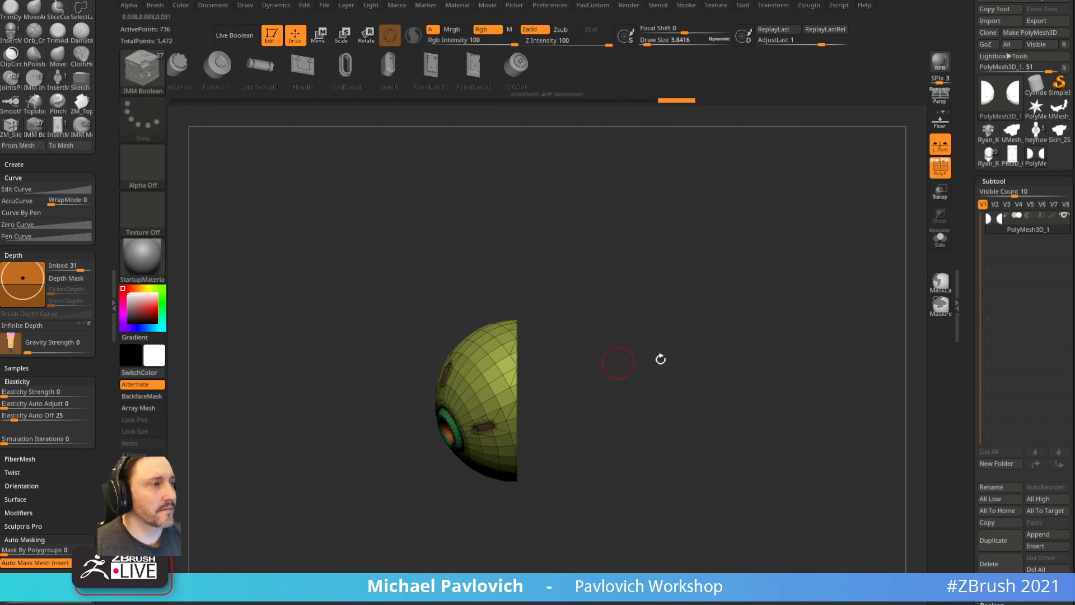
key("space")
left_click(631, 275)
- Switch to the ZModeler brush and try an edge action on the half ball's open rim
mouse_move(582, 307)
right_mouse_down()
mouse_move(590, 292)
mouse_move(618, 289)
mouse_move(557, 360)
right_mouse_up()
key("b")
key("z")
key("m")
key("space")
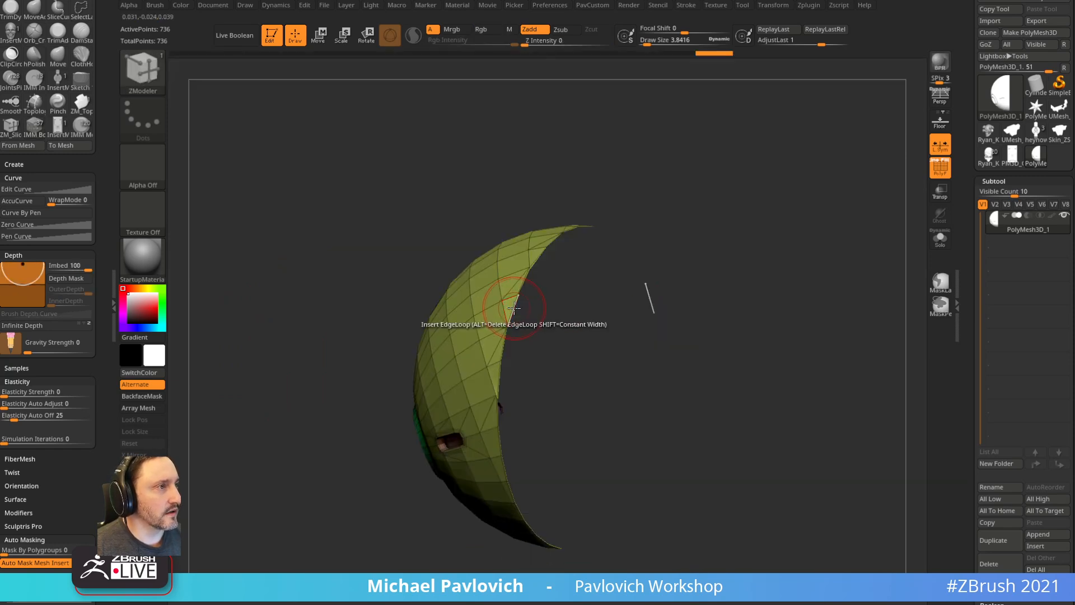
key("space")
left_click(392, 305)
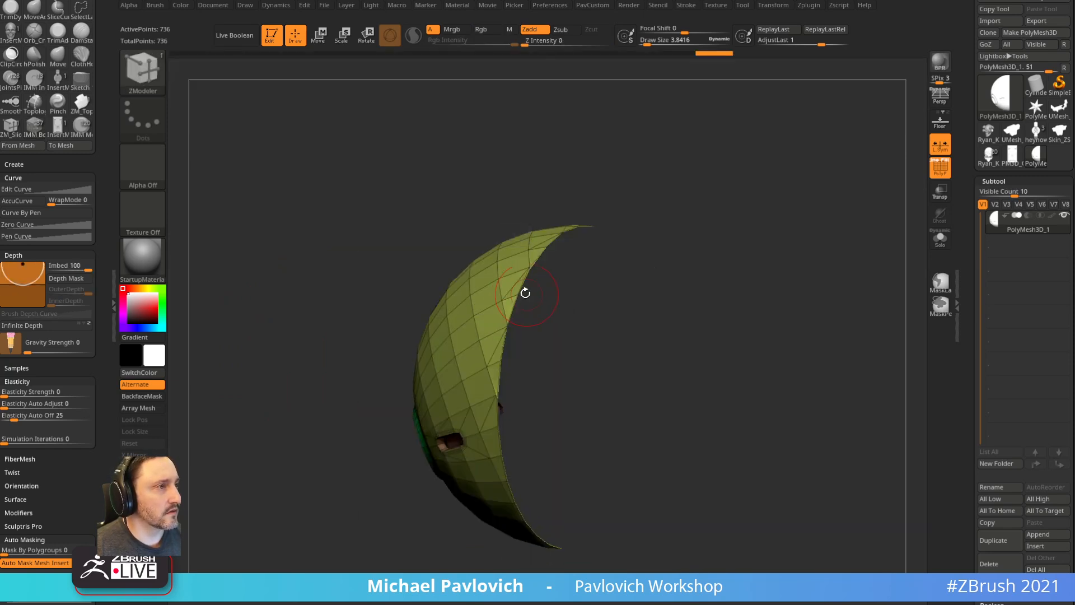
right_click_drag(666, 231, 660, 235)
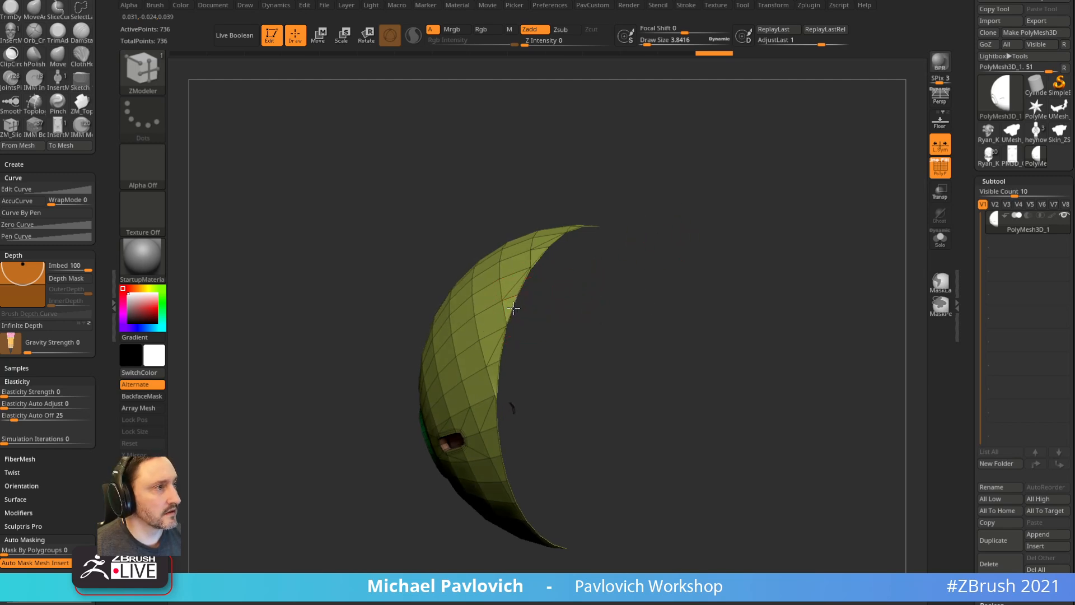
key("space")
- Try the Del Hidden operation and the ZModeler edge action on the half ball while checking its rim
right_click_drag(655, 276, 701, 180)
right_click_drag(575, 371, 715, 296, "ctrl")
key("space")
left_click(688, 271)
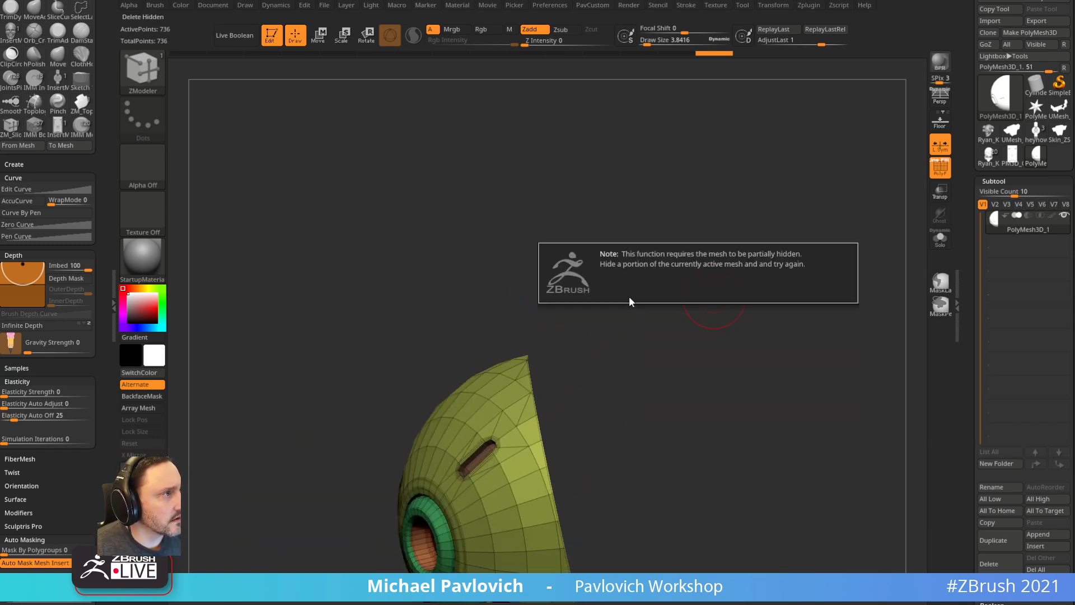
left_click(630, 304)
right_click_drag(624, 313, 587, 313, "ctrl")
right_click_drag(588, 314, 539, 429)
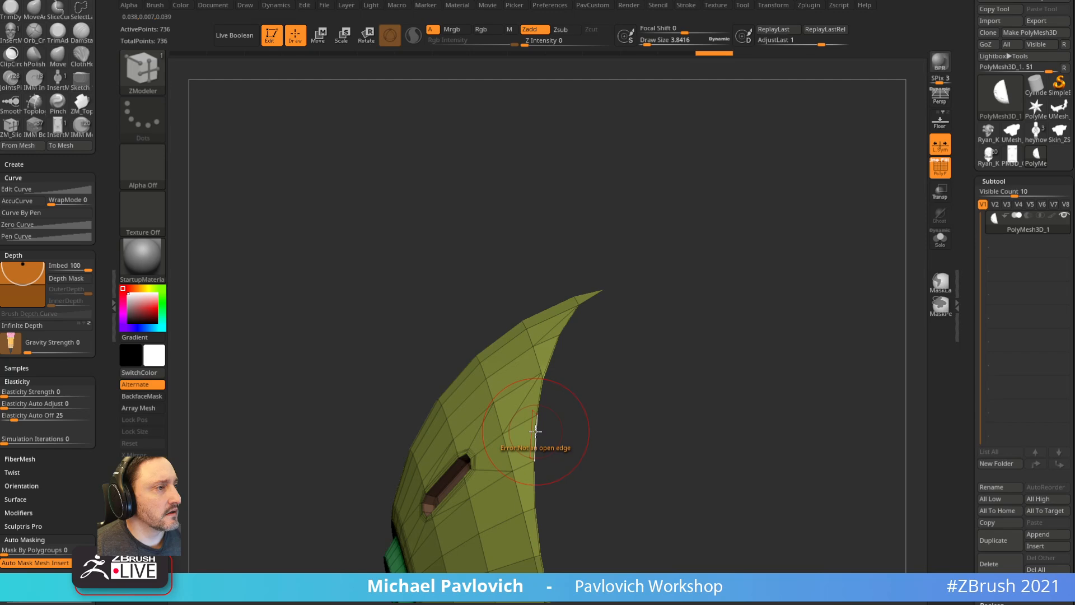
right_click_drag(536, 431, 809, 294)
key("space")
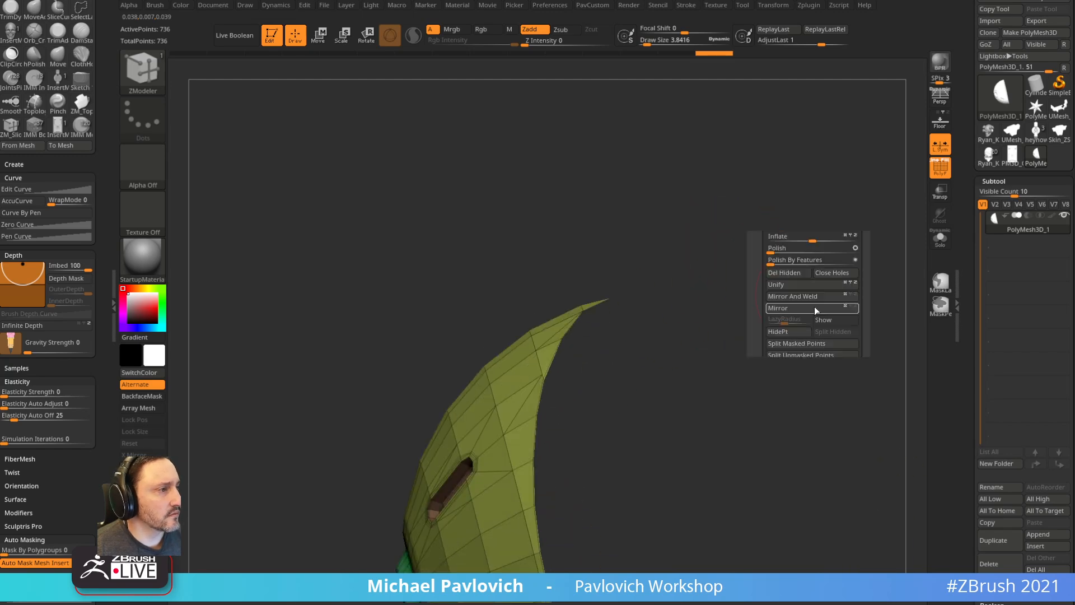
left_click(785, 269)
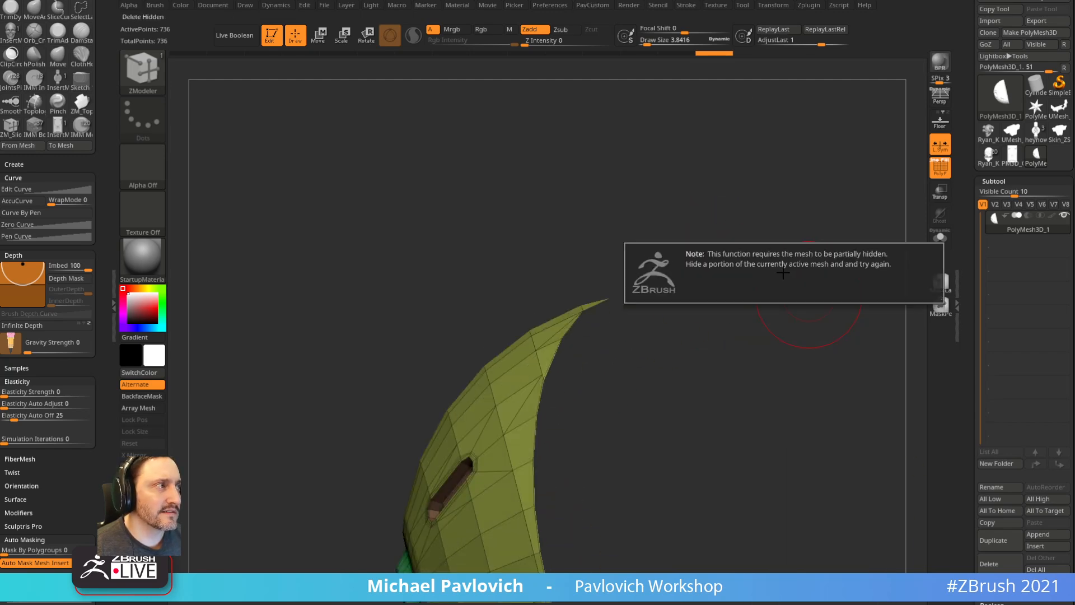
- Turn on double-sided display for the half ball and inspect its rim
key("space")
left_click(821, 580)
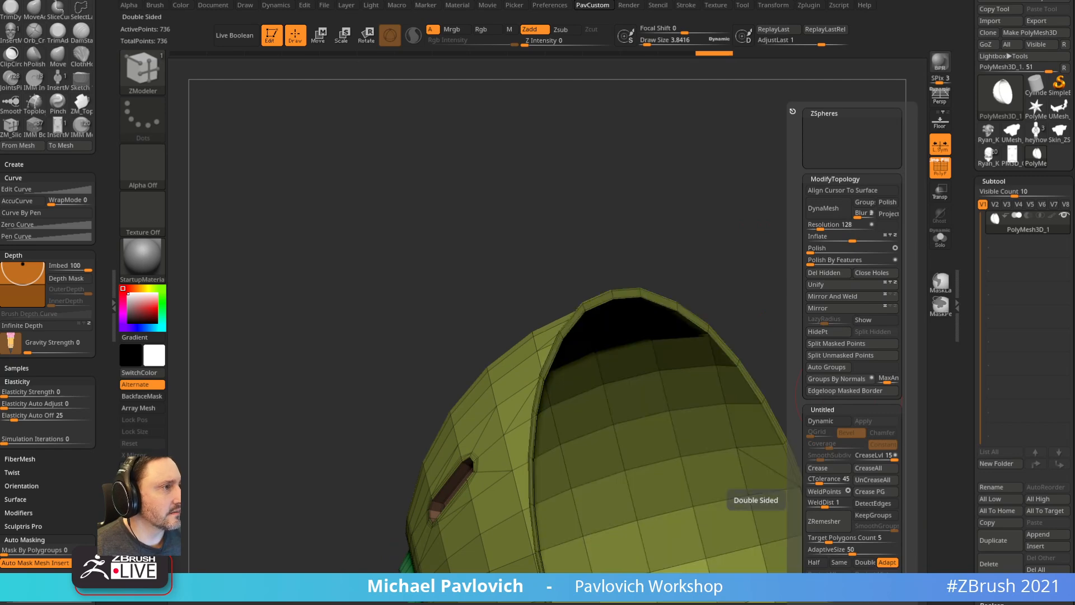
right_click_drag(694, 336, 778, 234)
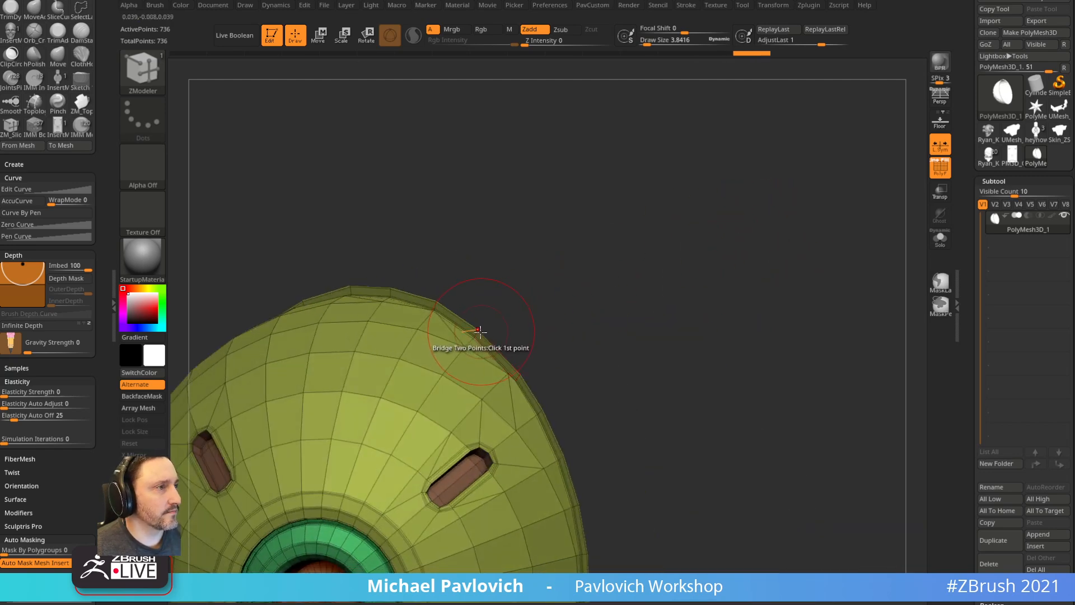
- Hide the outermost polygon loop around the half ball's rim with SelectLasso and delete the hidden geometry
key("ctrl+shift")
left_click(141, 67, "ctrl+shift")
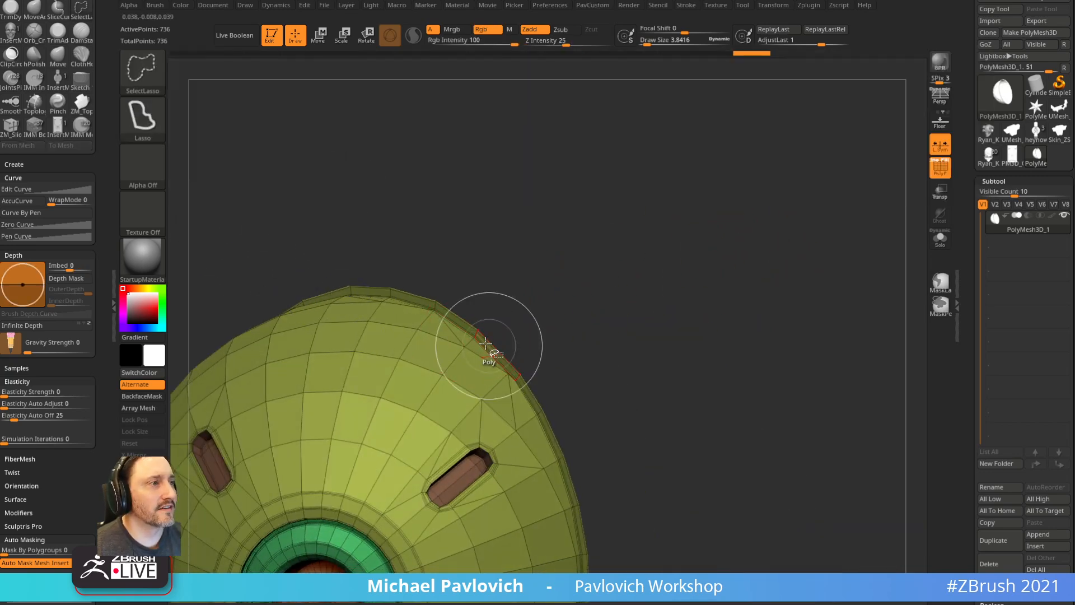
left_click(478, 337, "ctrl+shift")
mouse_move(694, 219)
left_mouse_down("ctrl+shift")
mouse_move(748, 297)
mouse_move(761, 274)
left_mouse_up("ctrl+shift")
key("2")
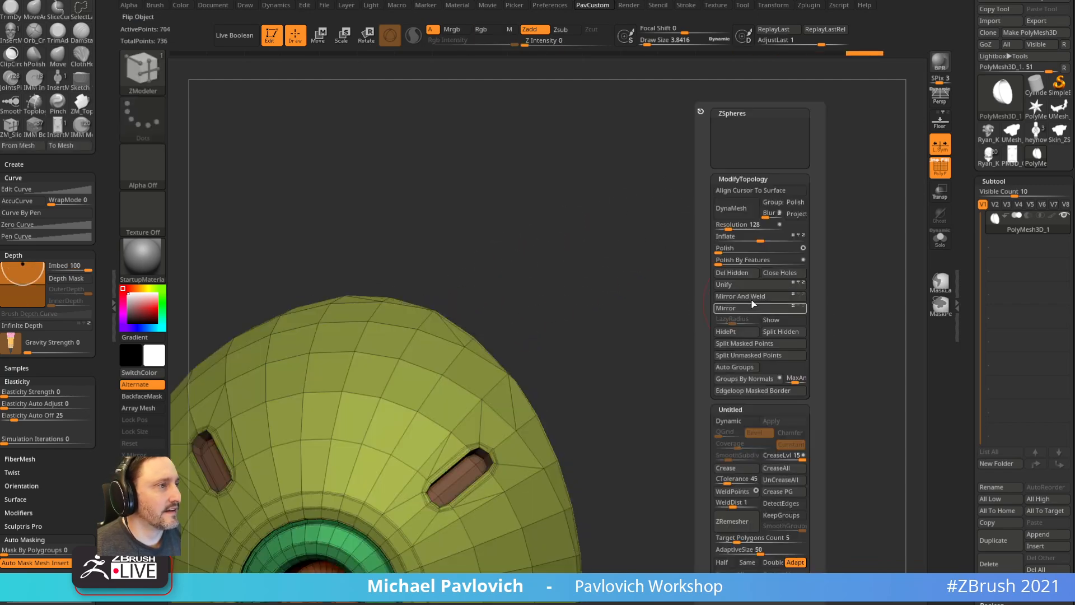
left_click(734, 273)
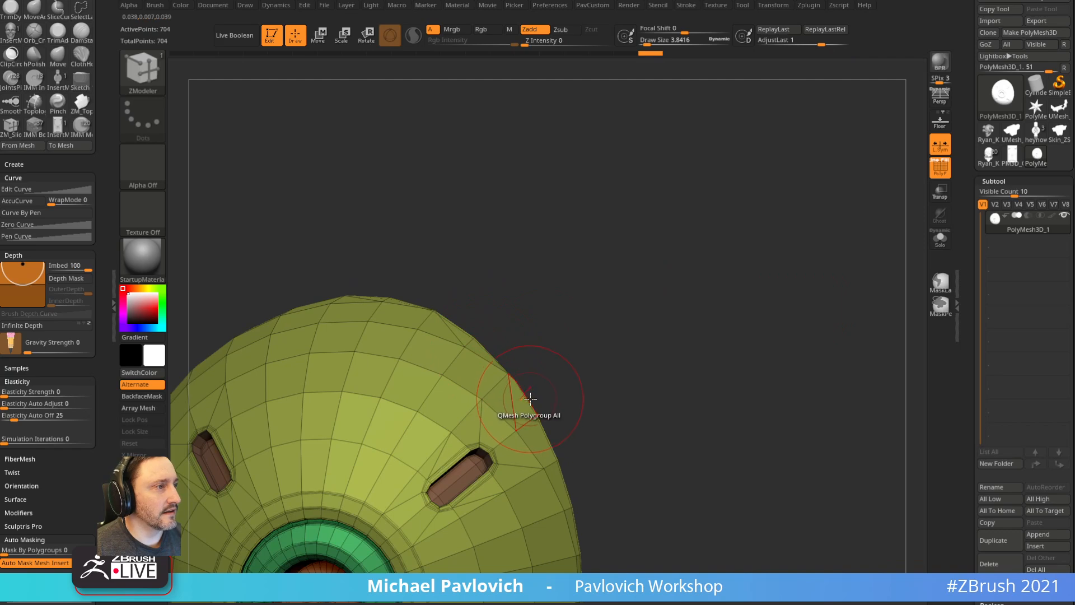
- Insert the ball as eyeballs in both of the skull's sockets with an insert mesh brush and split the masked points
left_click(530, 398)
left_click_drag(618, 338, 704, 224)
left_click(576, 432)
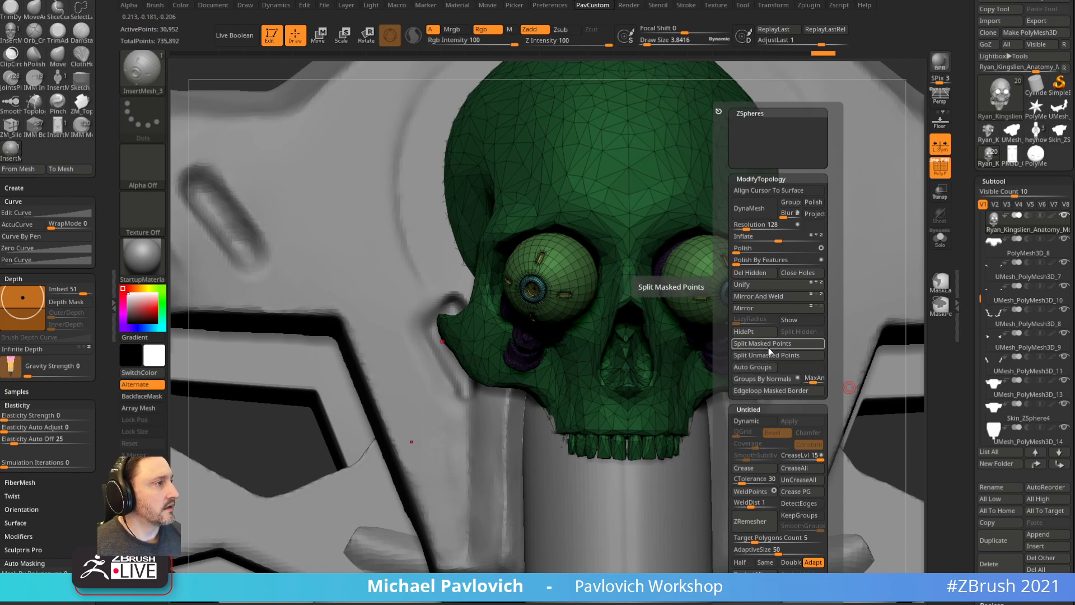
left_click(768, 347)
- Isolate the small skulls inside the eye sockets, invert the visibility and delete them from the skull subtool
left_click(545, 352, "alt")
left_click(539, 342, "ctrl+shift")
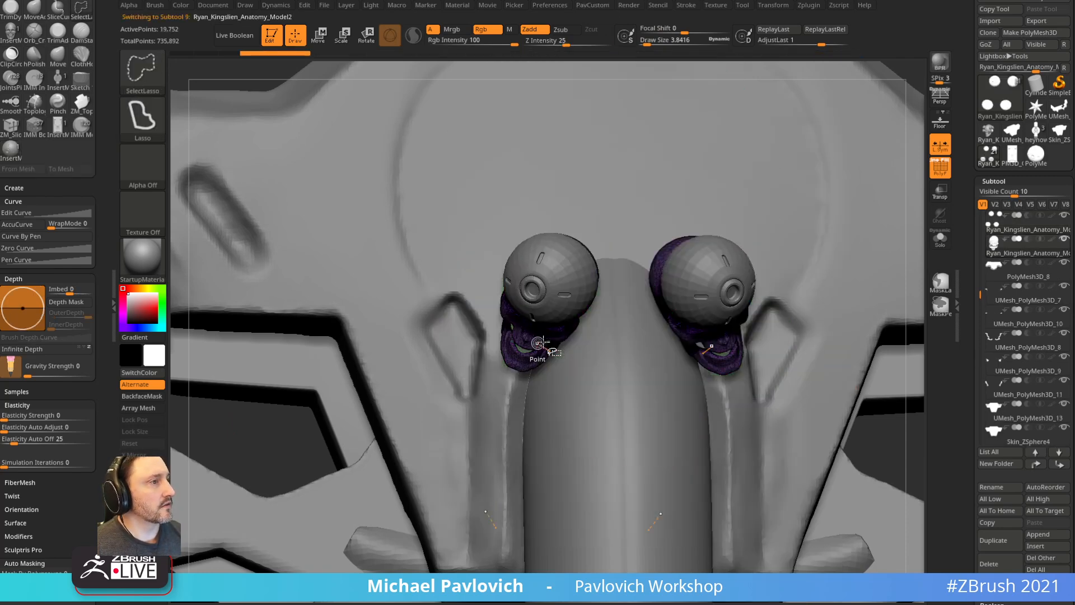
left_click_drag(334, 442, 291, 433, "ctrl+shift")
key("space")
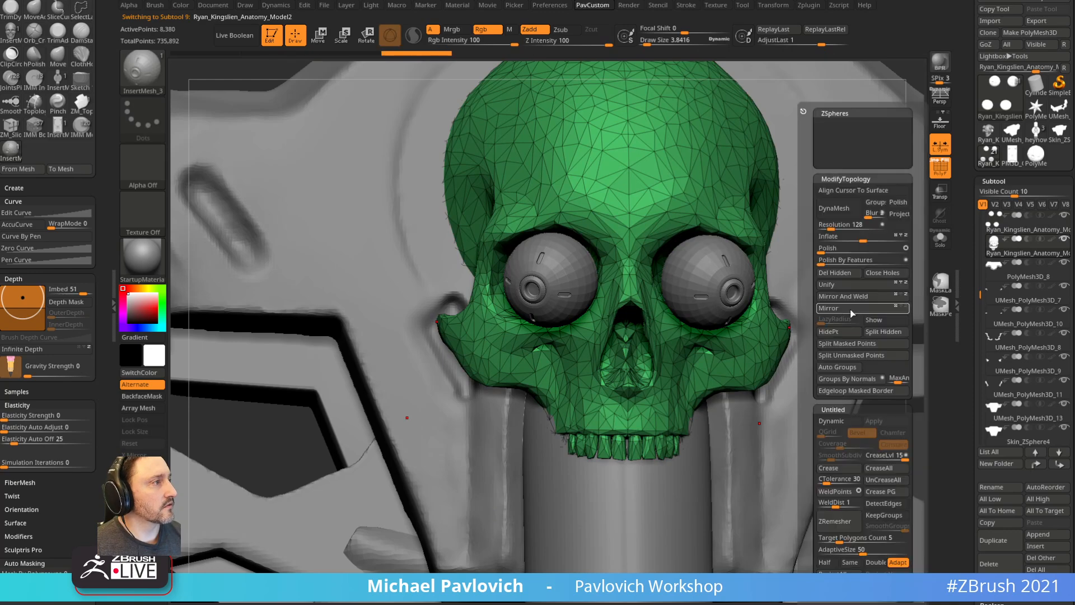
left_click(842, 273)
- Select the eyeball subtool and move both eyeballs back into the skull's sockets from the side view
left_click_drag(908, 82, 938, 96, "shift")
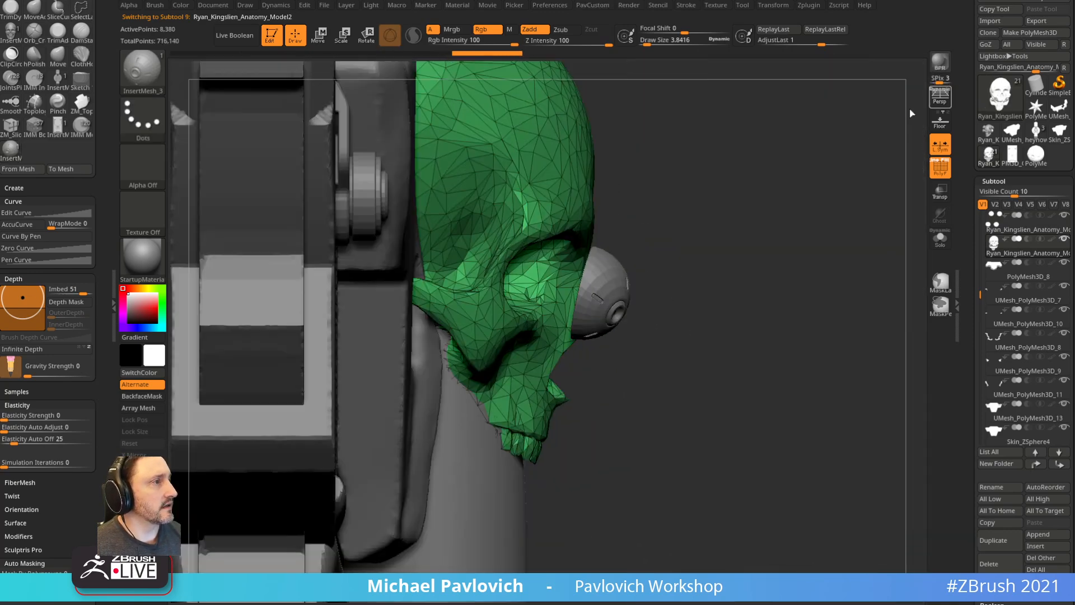
key("w")
left_click_drag(660, 207, 657, 241)
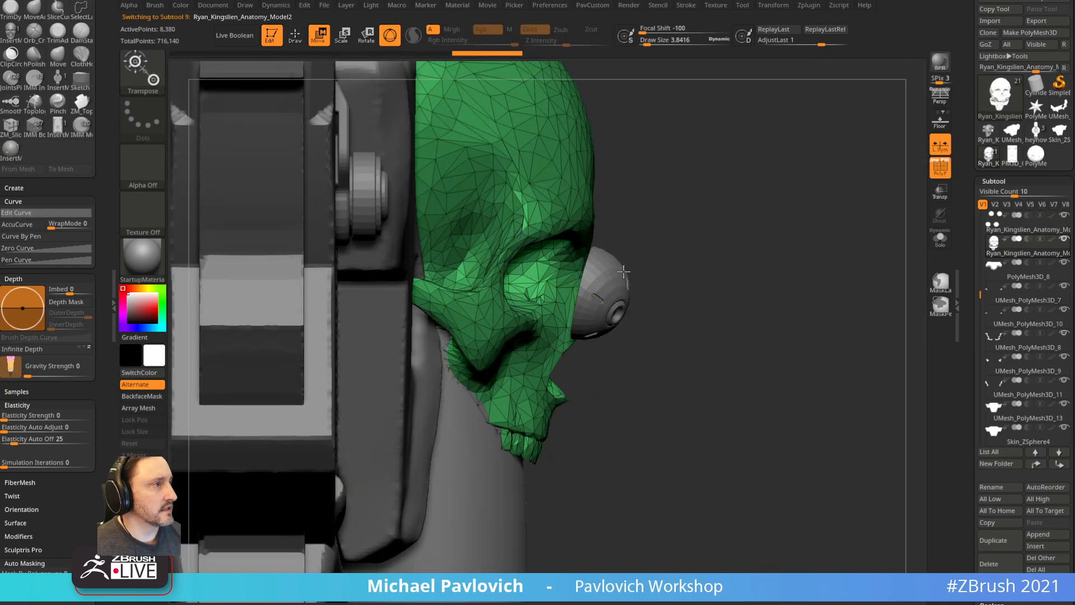
left_click(607, 293, "alt")
left_click_drag(572, 410, 532, 383)
left_click_drag(723, 252, 638, 250, "shift")
key("q")
left_click_drag(381, 368, 386, 291, "alt")
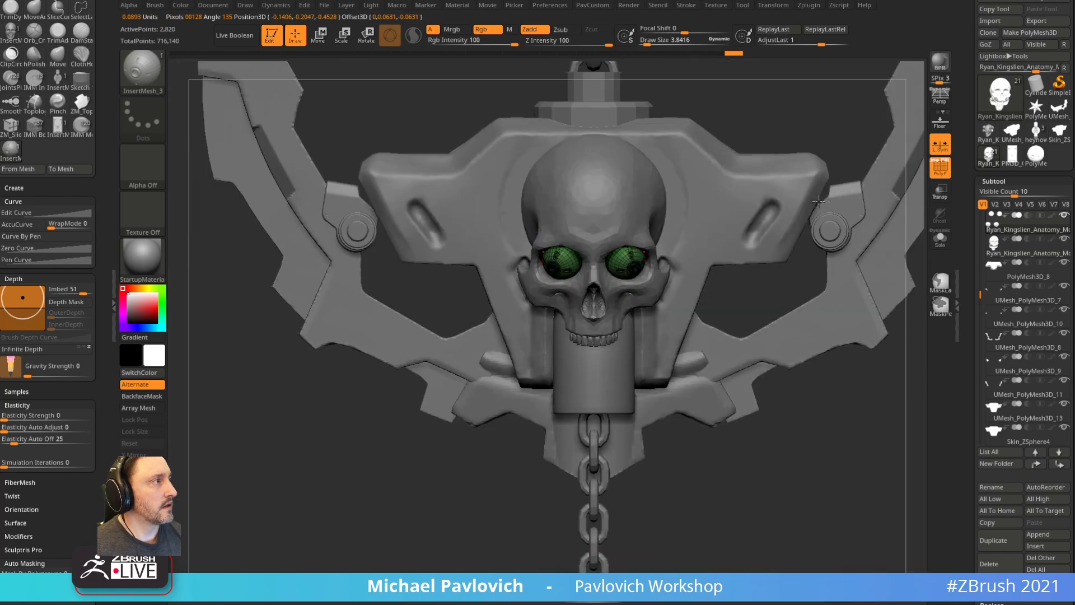
- Turn off the polyframe display and set the draw size to 28.75
left_click(942, 171)
mouse_move(846, 406)
left_mouse_down("alt")
mouse_move(783, 420)
mouse_move(835, 408)
mouse_move(782, 389)
mouse_move(838, 434)
left_mouse_up("alt")
key("s")
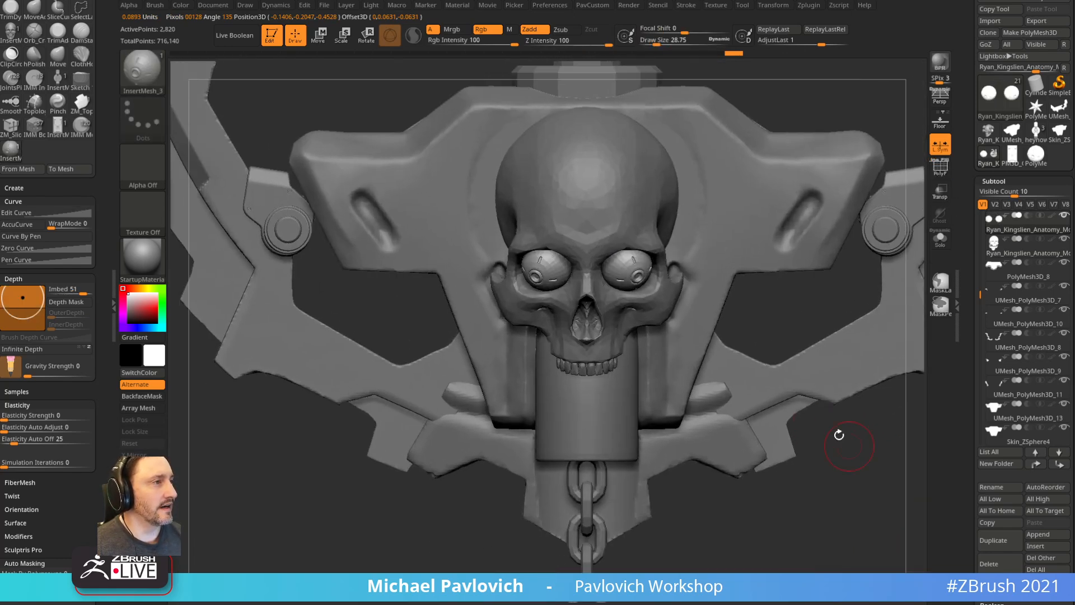
left_click_drag(781, 346, 787, 412, "alt")
- Center the gizmo on the eyeballs, adjust their fit in the skull's sockets and frame the model
key("w")
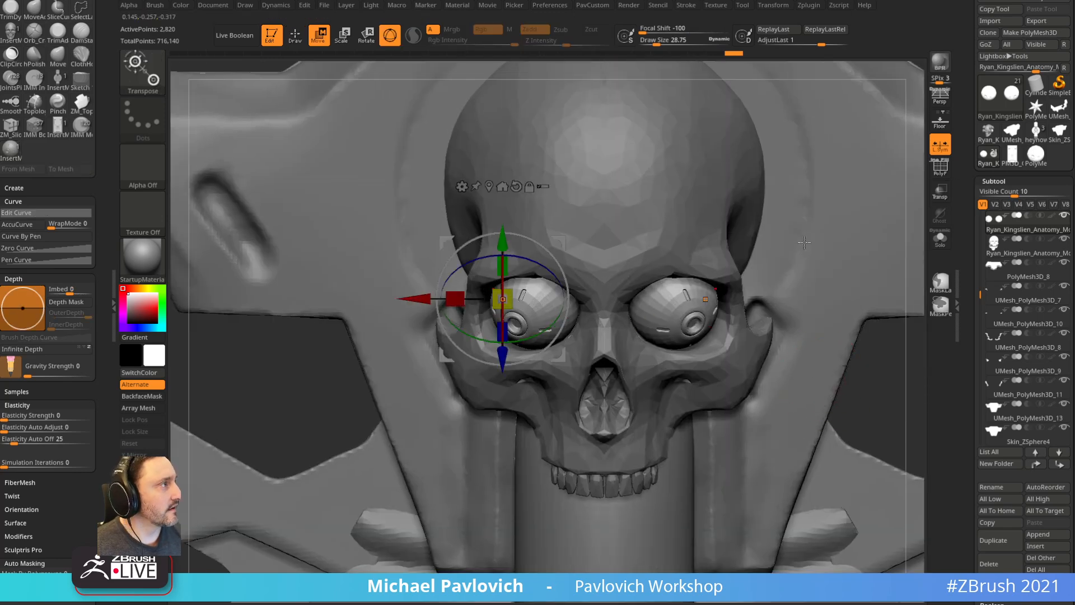
left_click(502, 186)
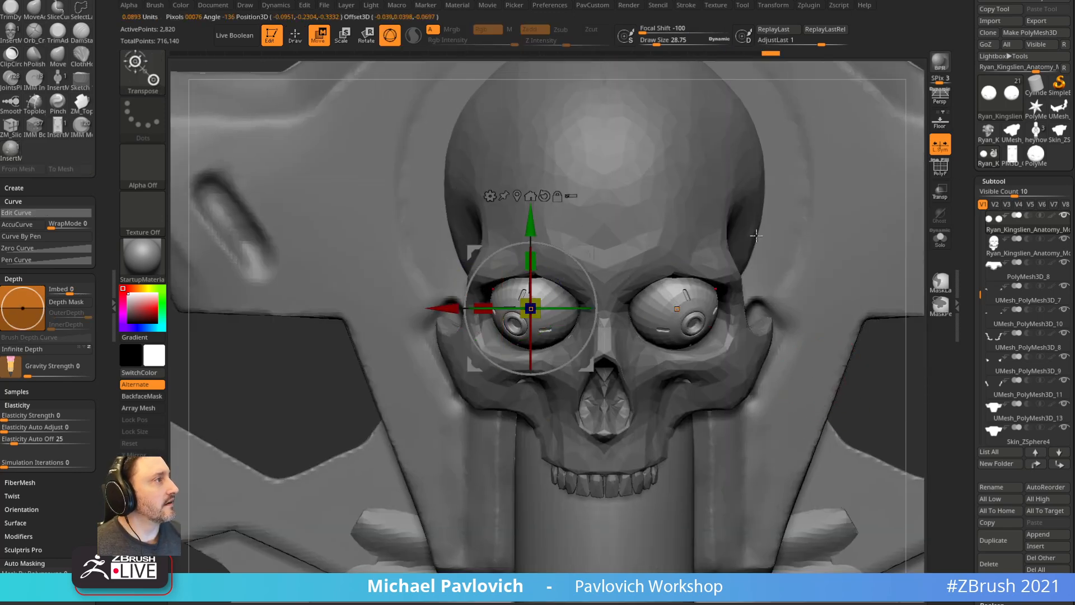
left_click_drag(554, 328, 582, 263)
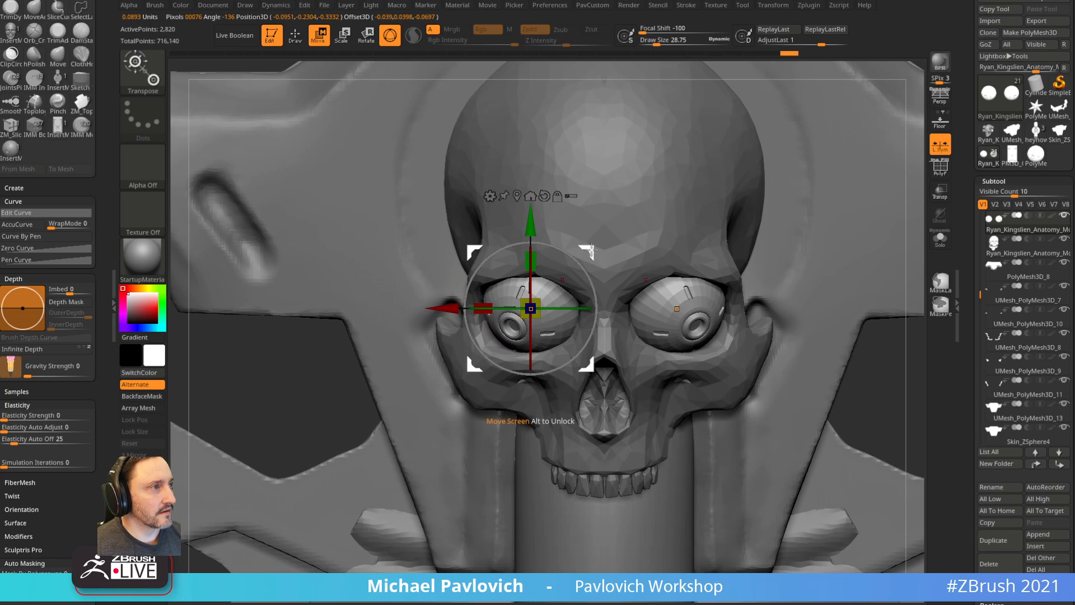
key("q")
key("f")
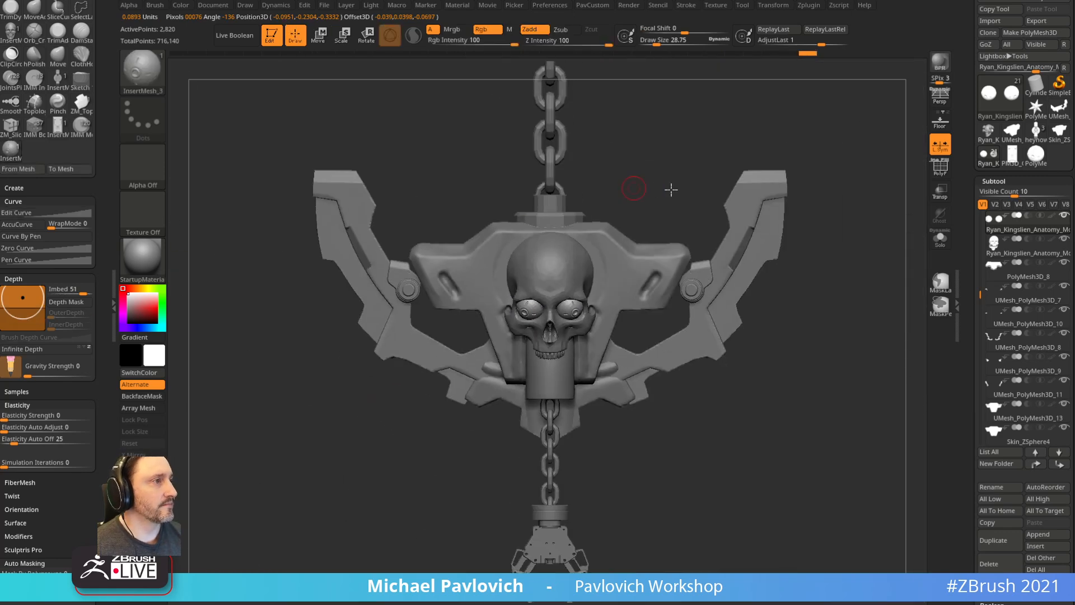
- Turn on the polyframe display and select the cylindrical connector subtool between the hanging chain and the chest plate
left_click_drag(671, 190, 679, 179)
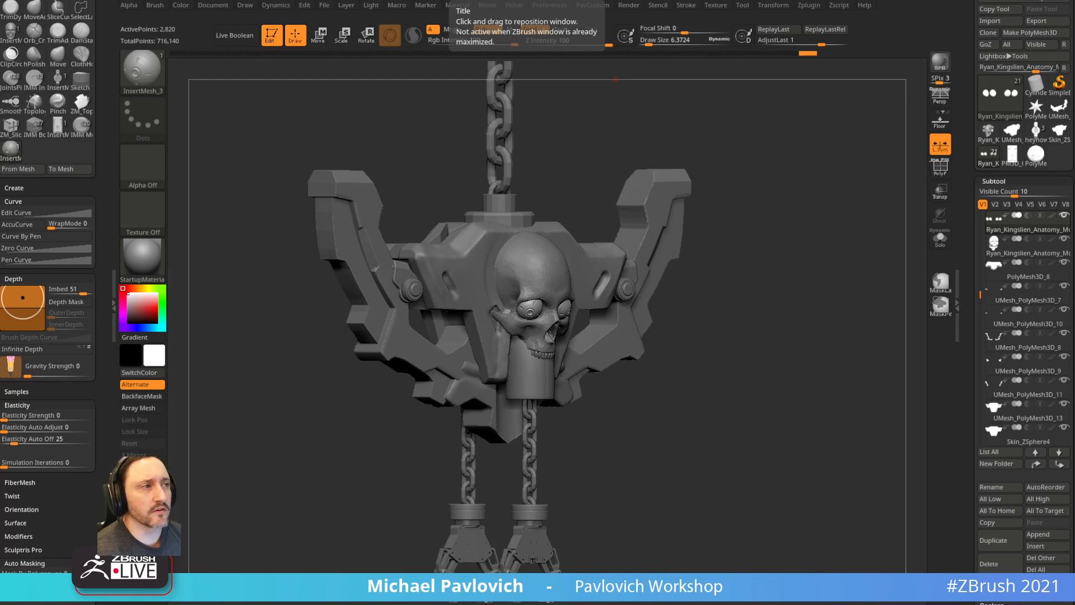
left_click_drag(825, 271, 866, 314, "shift")
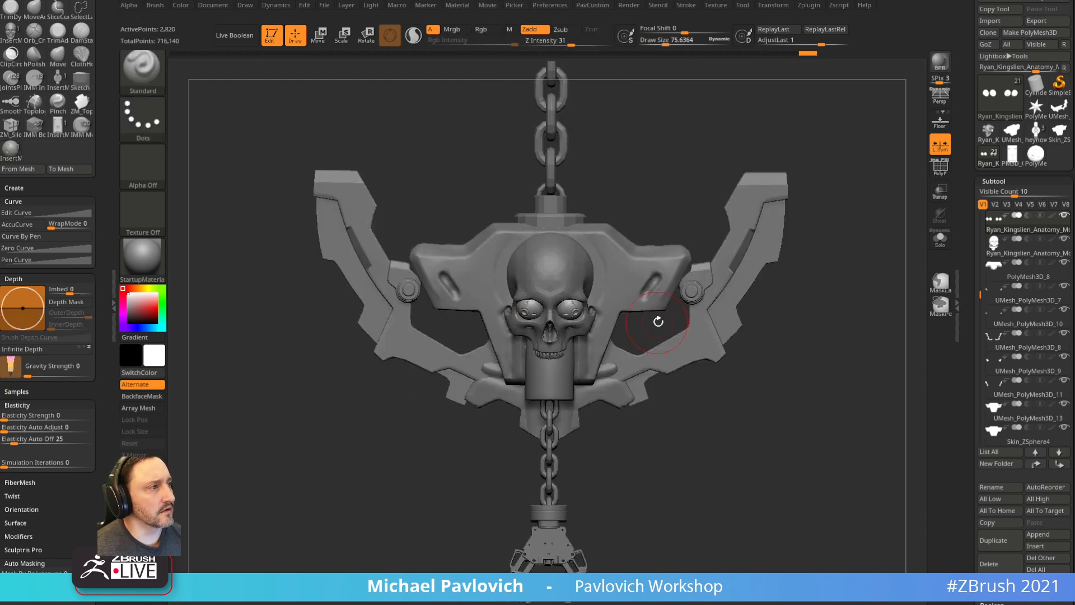
left_click(699, 344, "alt")
left_click_drag(792, 312, 511, 247)
key("shift+f")
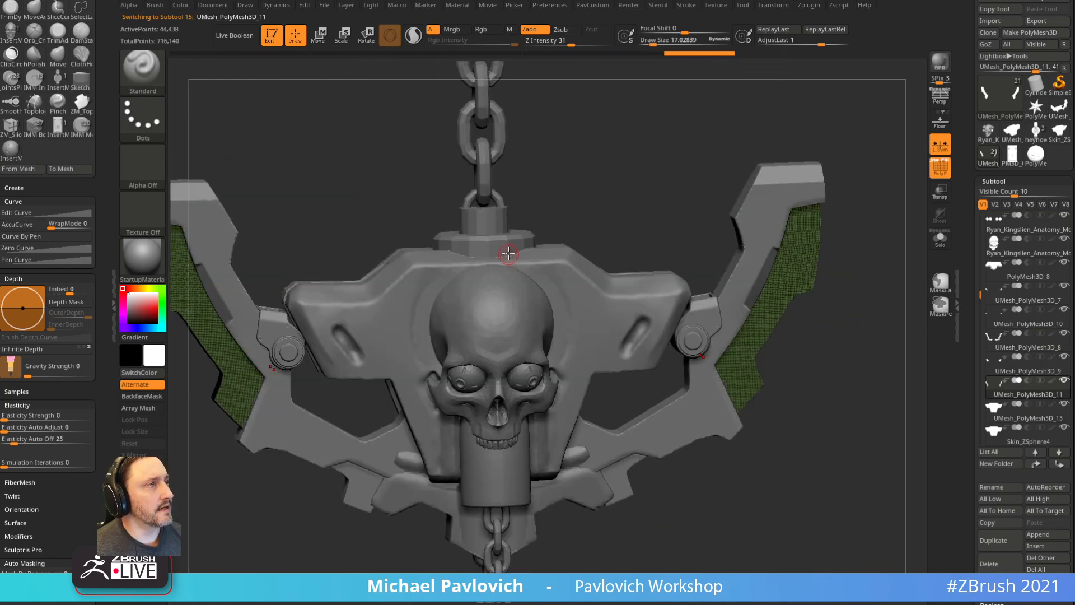
left_click(496, 221, "alt")
left_click_drag(608, 167, 631, 240, "alt")
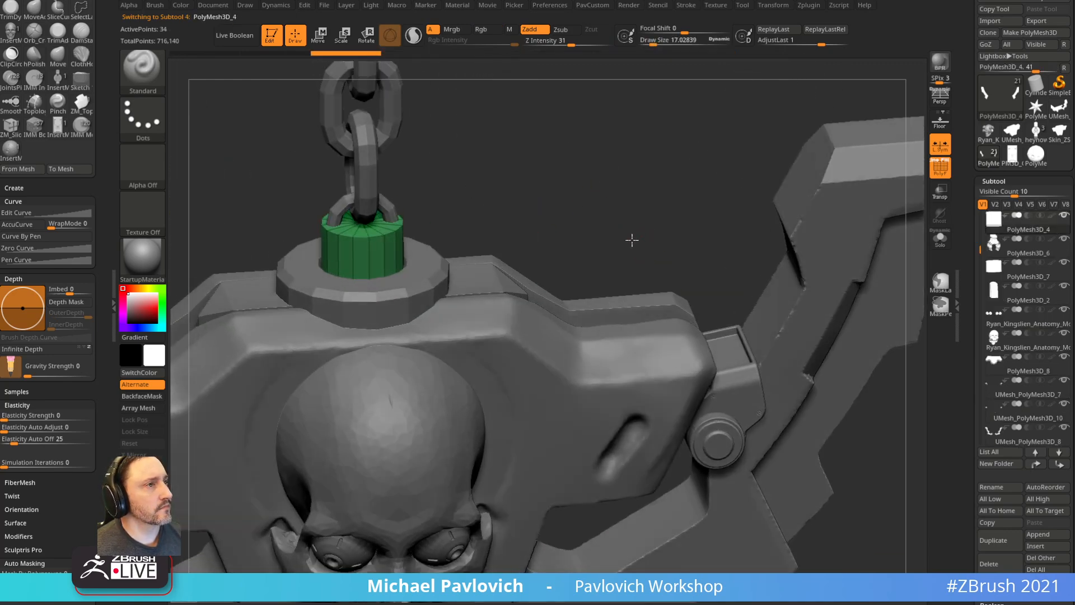
left_click_drag(721, 254, 525, 263)
- Duplicate the cylinder subtool and move the copy to the end of the subtool list
scroll(973, 310, "down", 4)
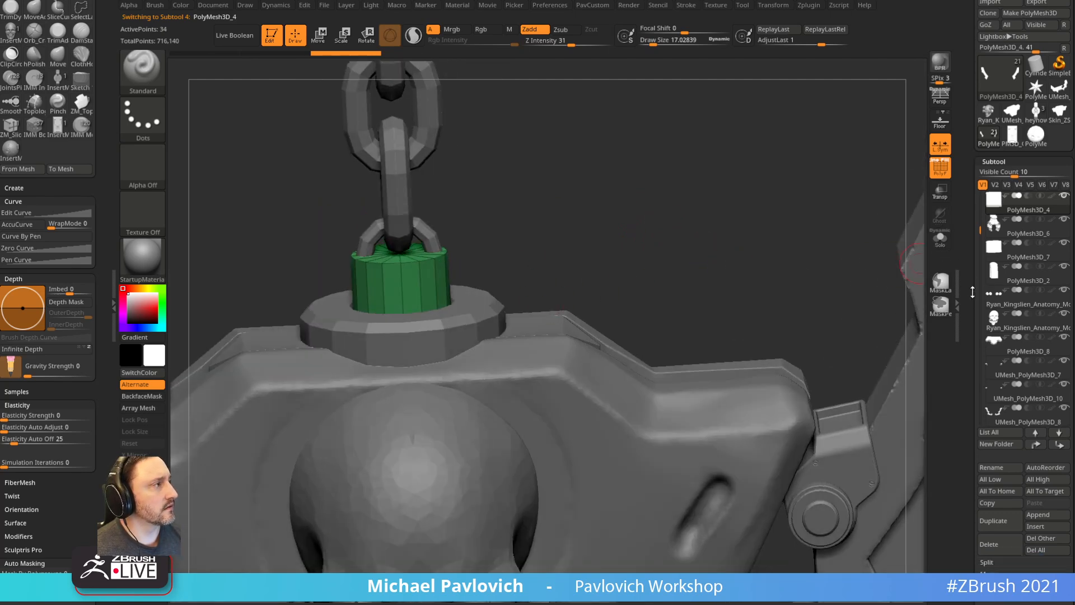
left_click(992, 438)
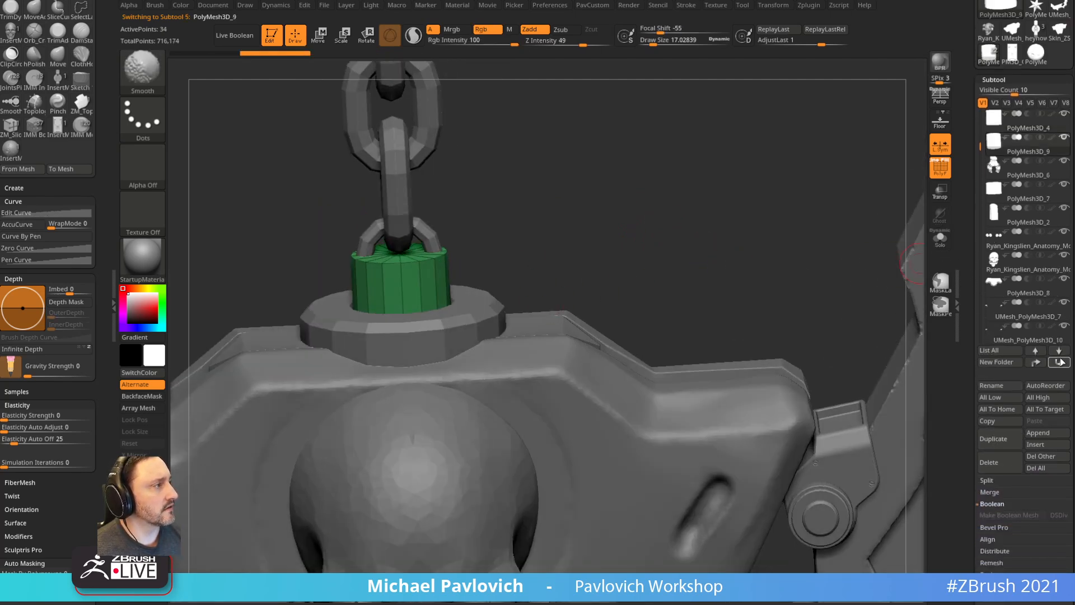
left_click(1063, 325, "shift")
- Group the isolated cylinder's polygons by normals and insert multiple edge loops around its side with ZModeler
key("5")
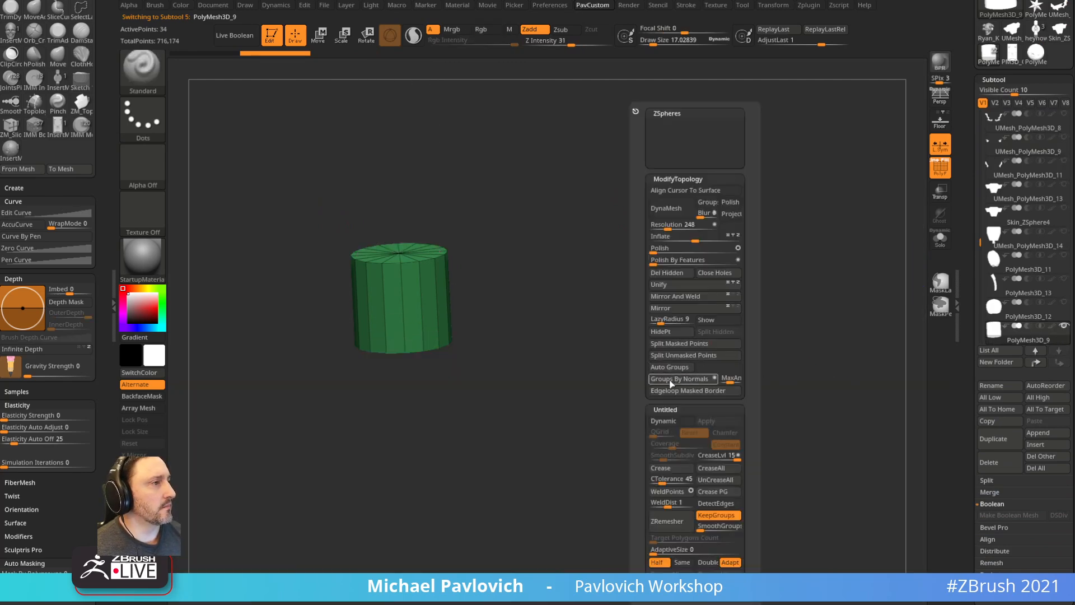
left_click(672, 383)
key("b")
key("z")
key("m")
key("f")
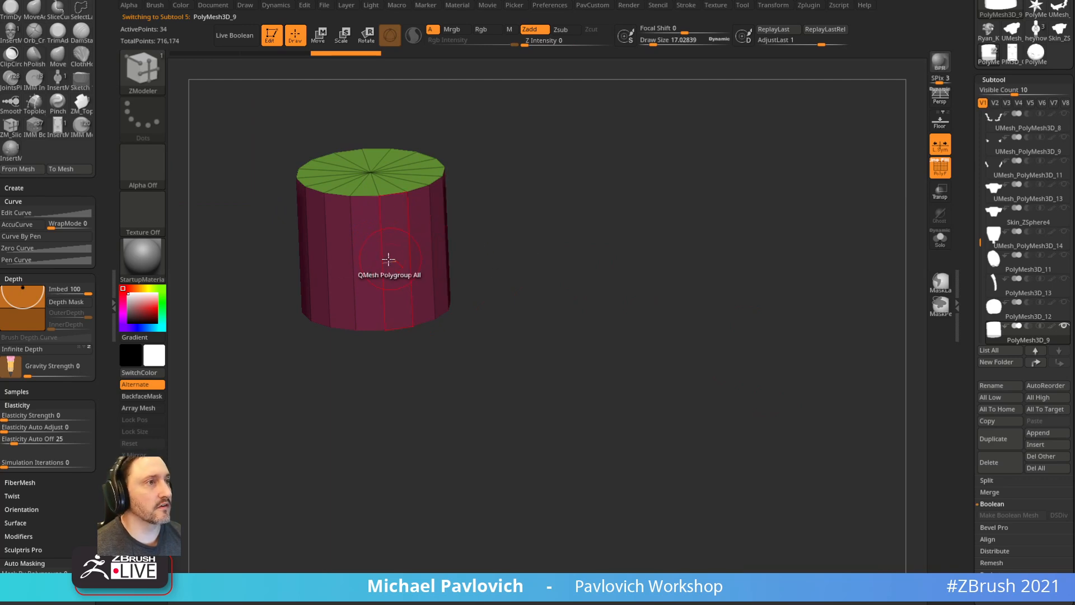
key("space")
left_click(356, 282)
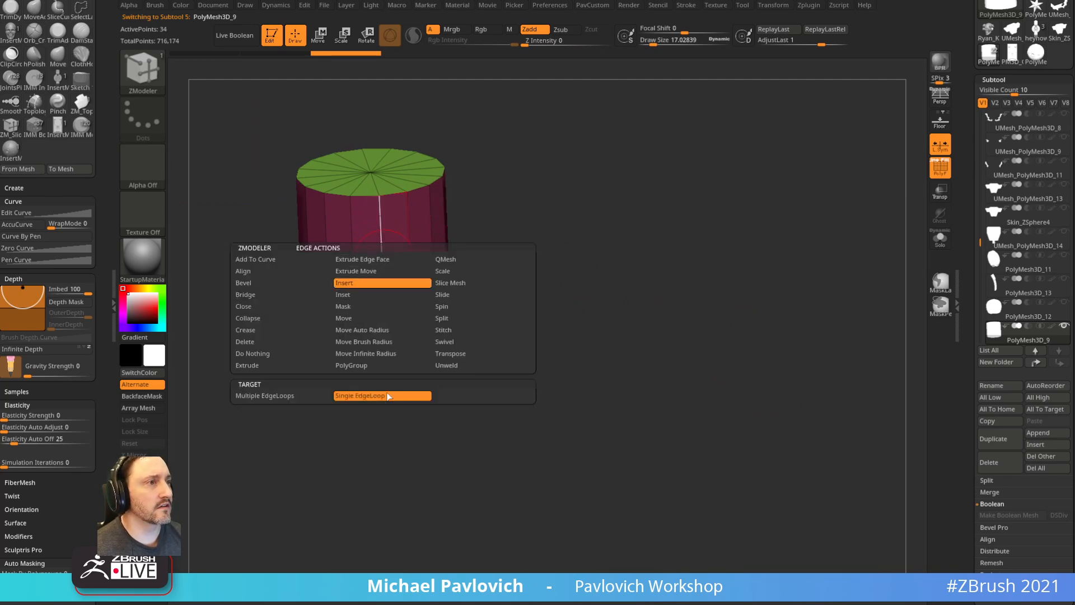
left_click(317, 397)
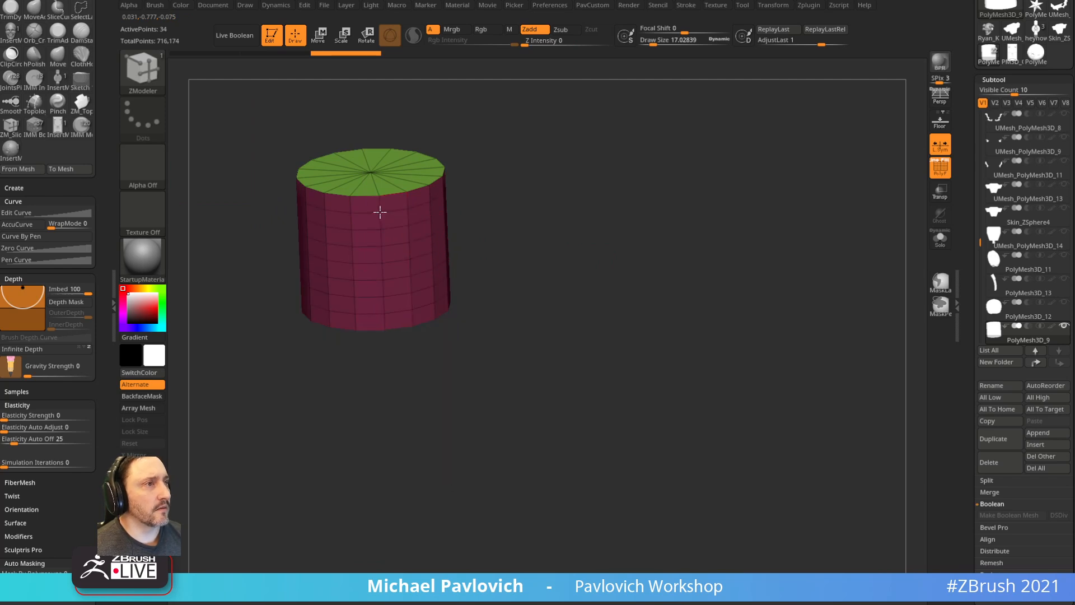
left_click_drag(380, 220, 379, 221)
- Enable dynamic subdivision on the cylinder and apply it as real geometry
left_click_drag(546, 224, 630, 226)
left_click_drag(630, 227, 651, 280)
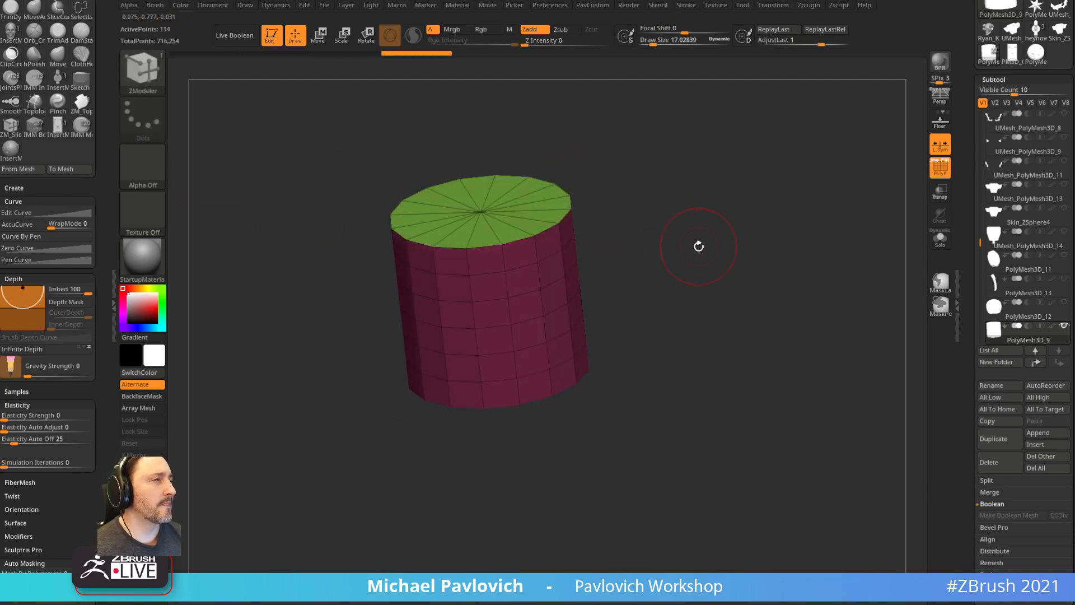
key("space")
left_click_drag(547, 470, 538, 288)
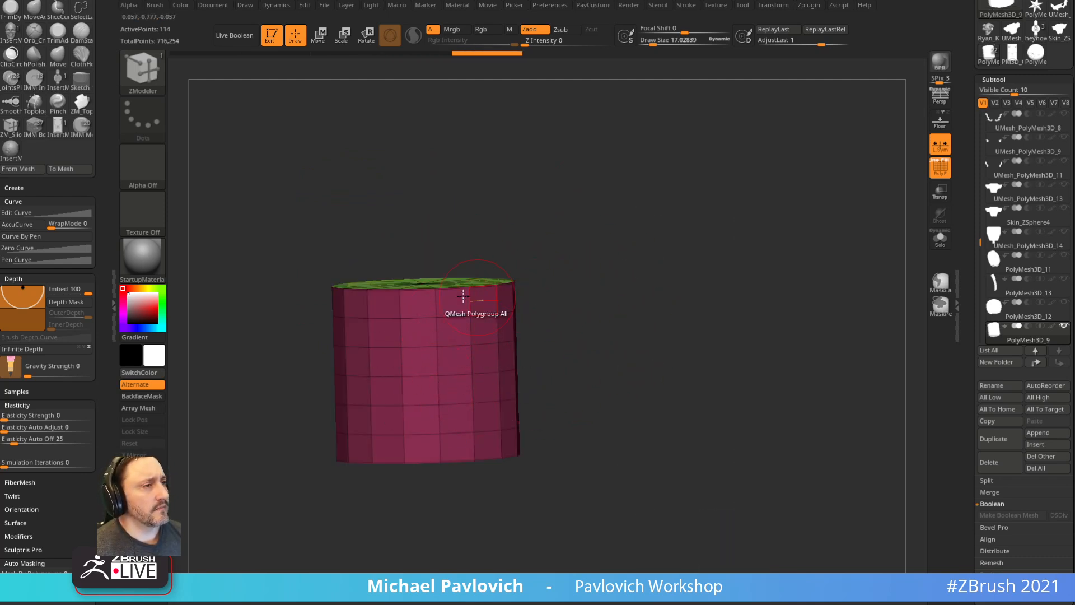
left_click_drag(588, 325, 627, 285)
left_click_drag(654, 341, 656, 313)
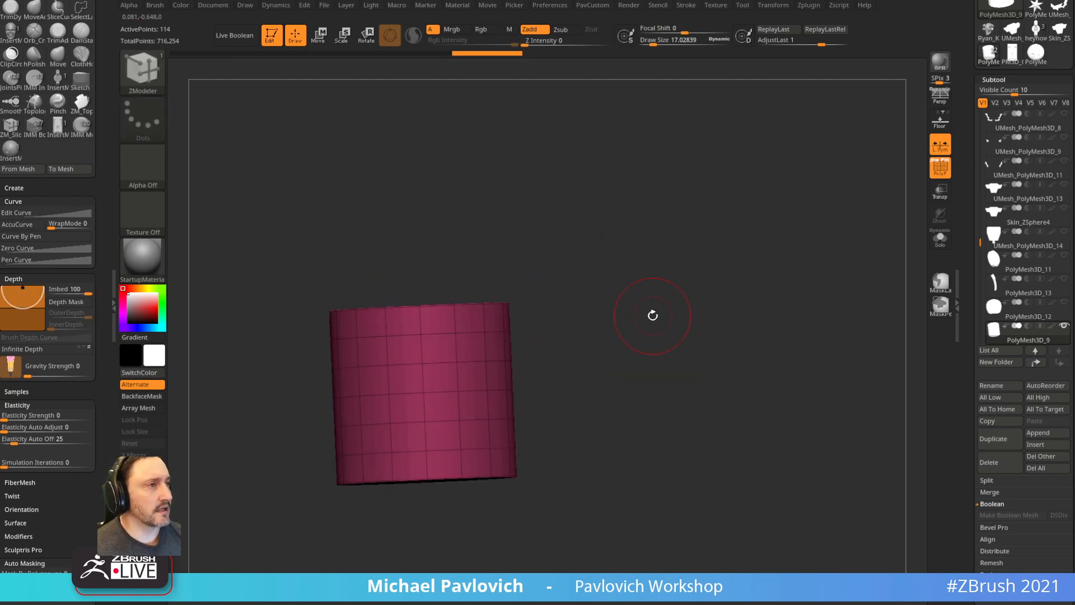
key("2")
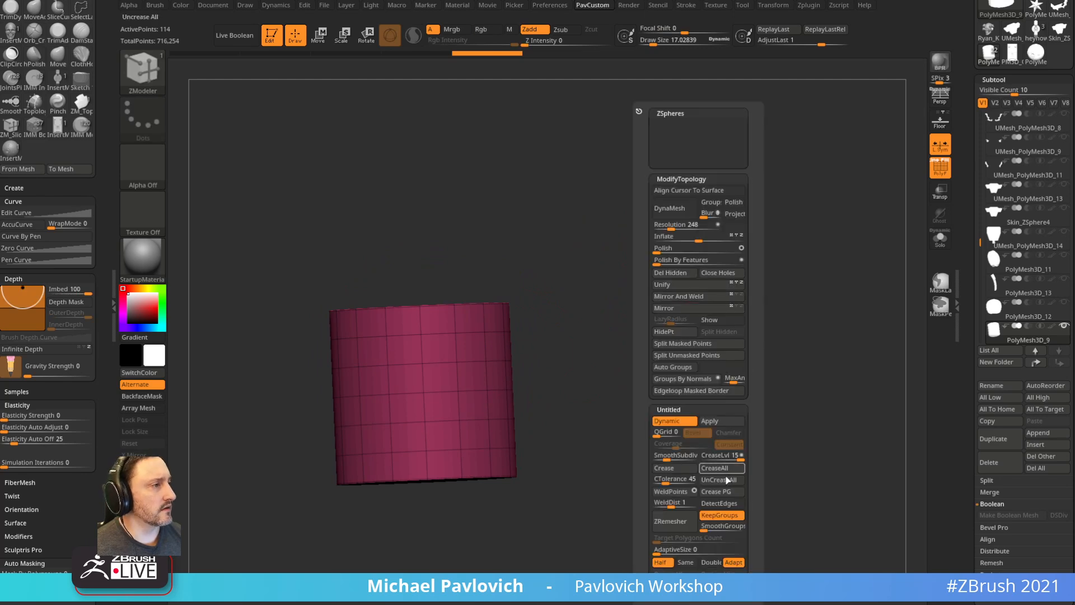
left_click(722, 424)
- Delete the cylinder's lower subdivision levels and slice it diagonally with the SliceCurve brush
key("ctrl+shift+b")
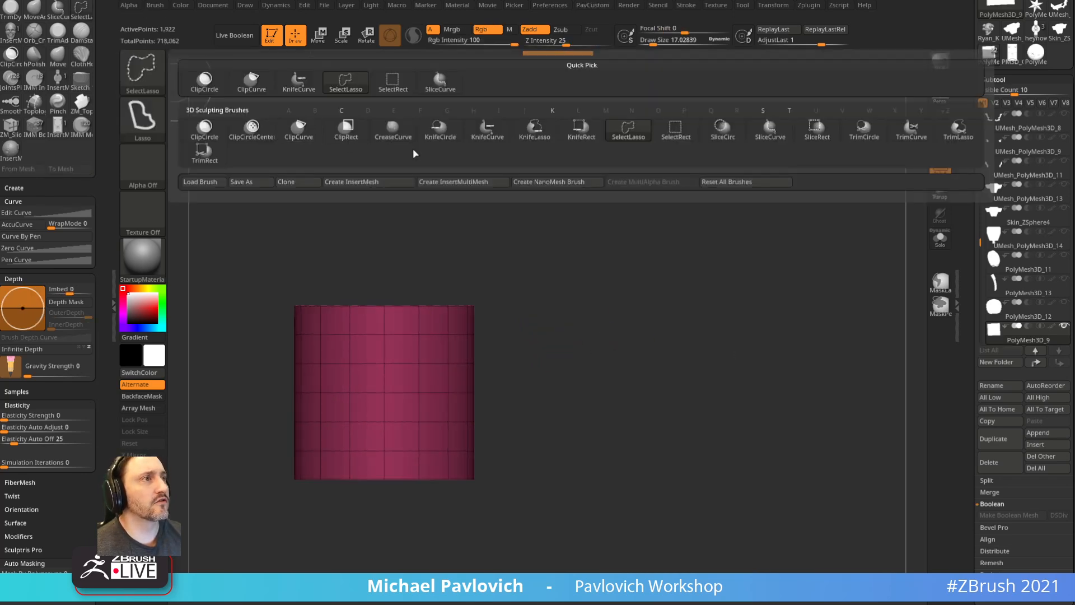
left_click(486, 128, "ctrl+shift")
mouse_move(634, 286)
left_mouse_down("ctrl+shift")
mouse_move(152, 480)
mouse_move(160, 505)
left_mouse_up("ctrl+shift")
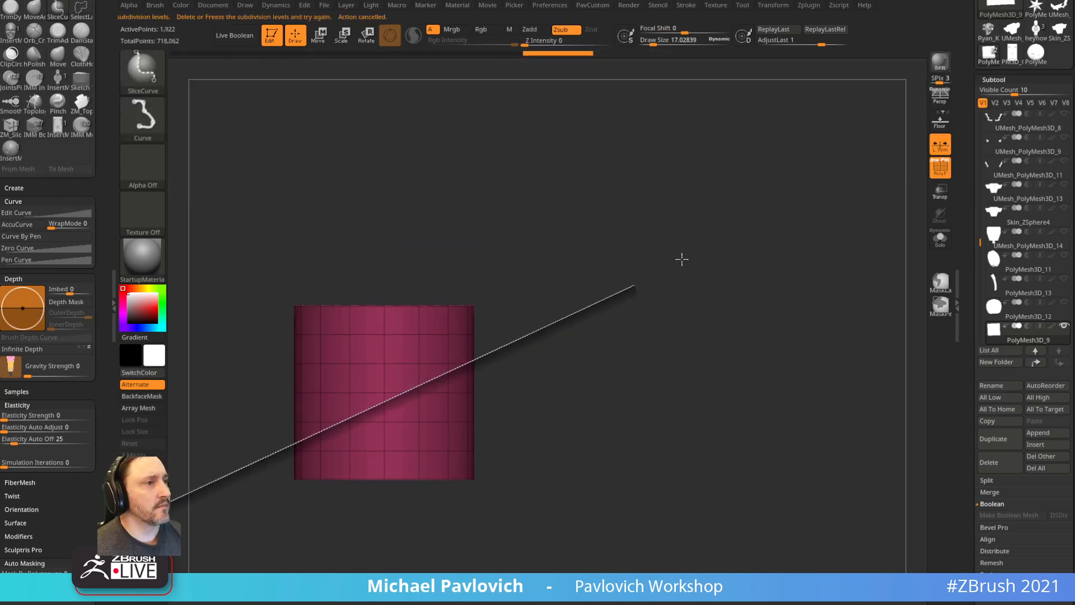
left_click_drag(964, 284, 967, 219)
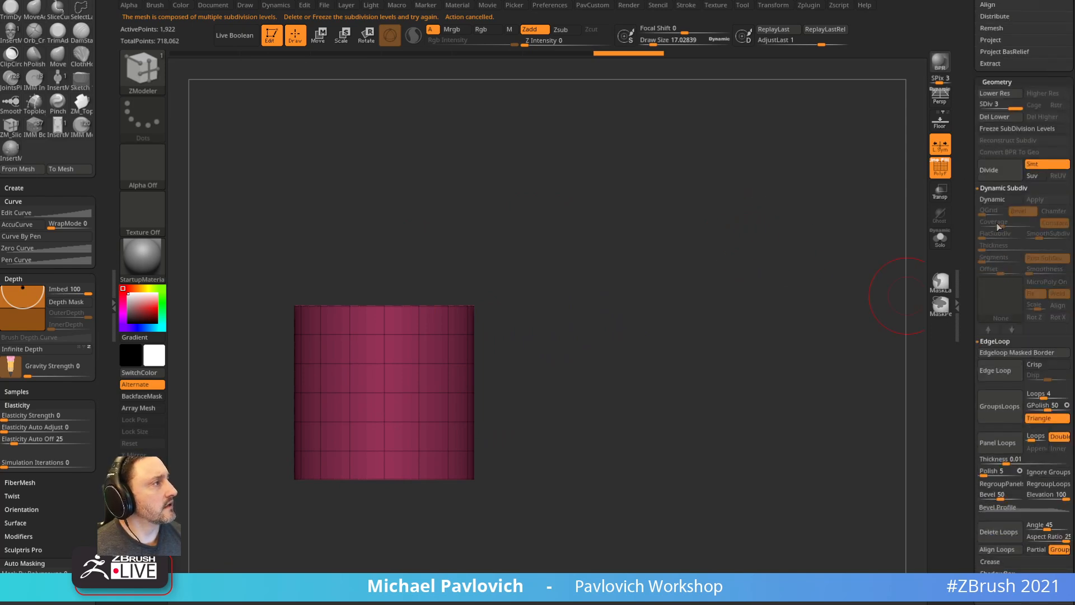
left_click(1001, 116)
left_click_drag(660, 246, 203, 456, "ctrl+shift")
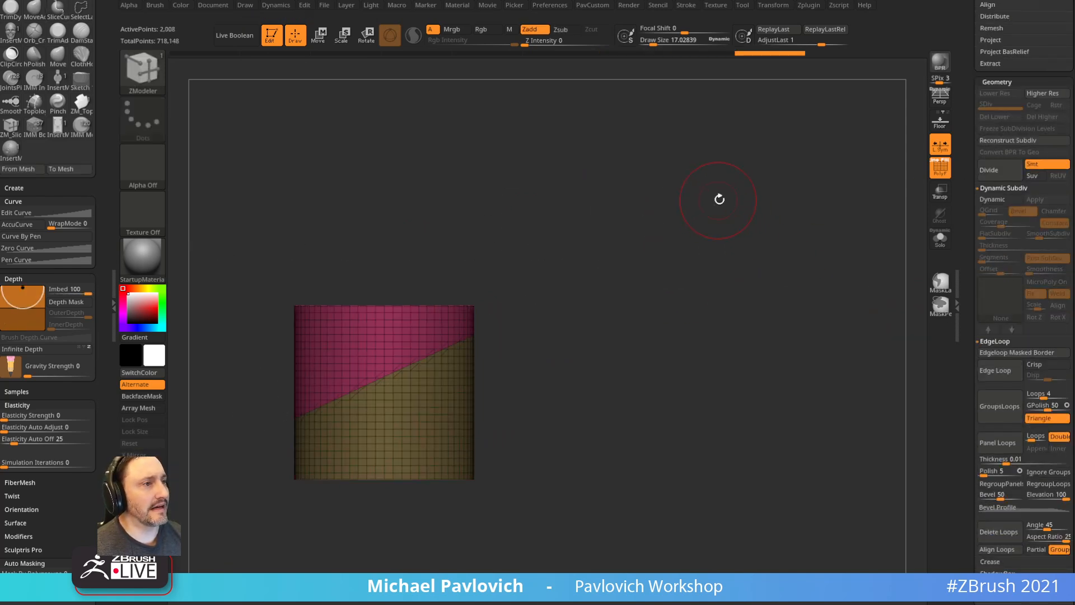
- ZRemesh the sliced cylinder with the Keep Groups and Half options
left_click_drag(719, 199, 694, 284)
key("2")
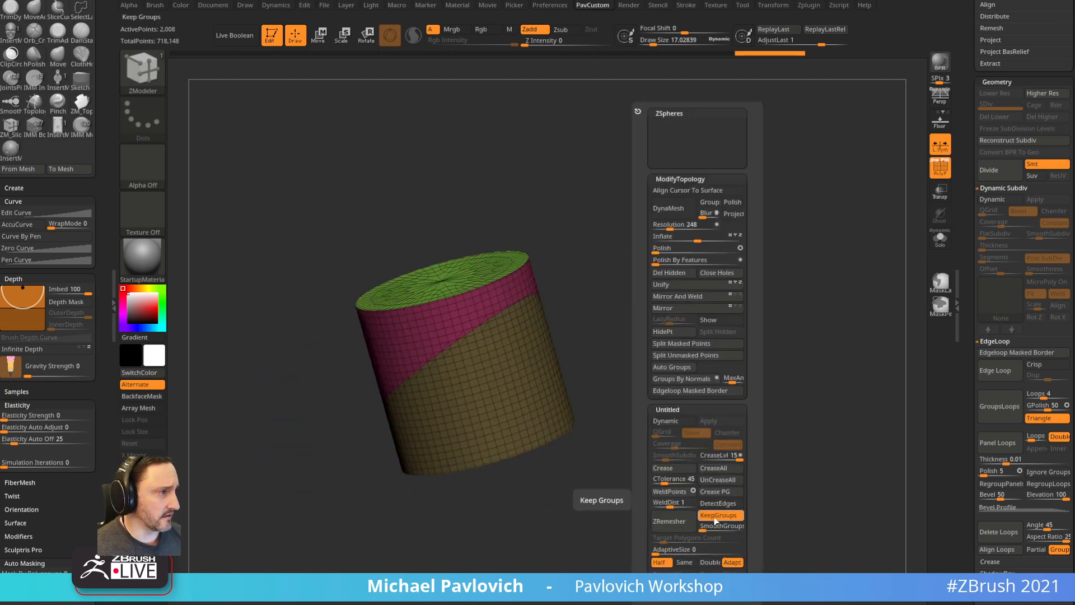
left_click(667, 525)
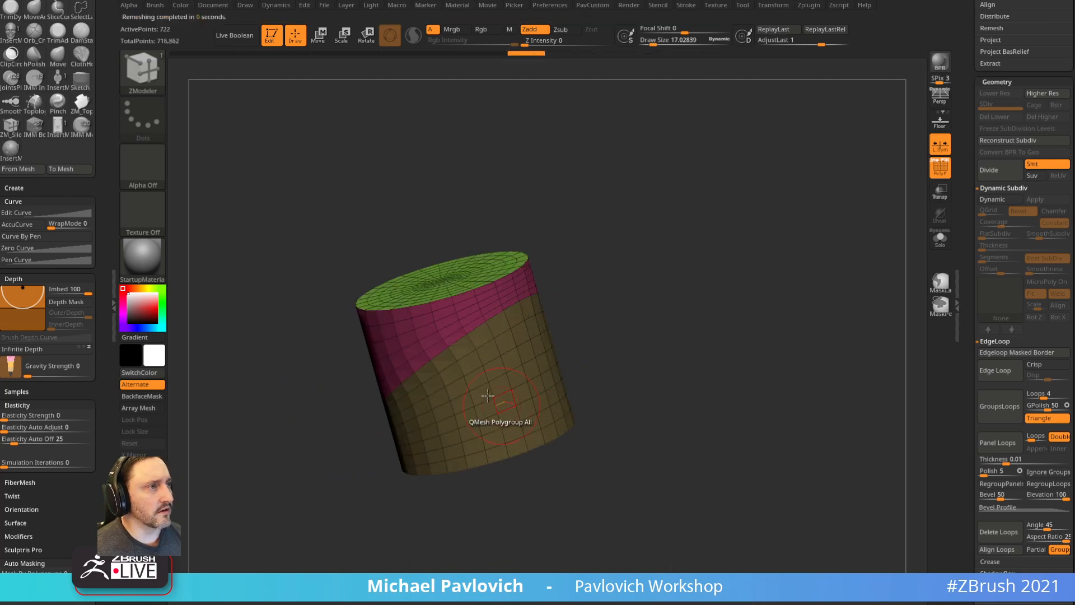
- Create panel loops on the cylinder's polygroups with Polish 0 and Thickness 0.01677
left_click_drag(588, 319, 750, 313)
key("space")
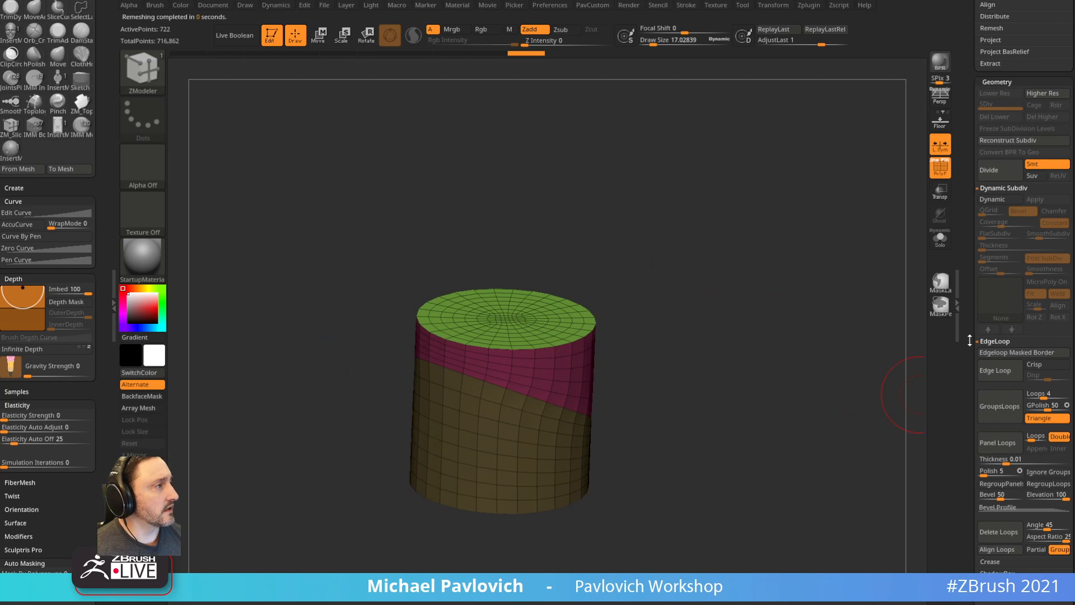
left_click_drag(970, 339, 956, 243)
left_click_drag(974, 190, 977, 201)
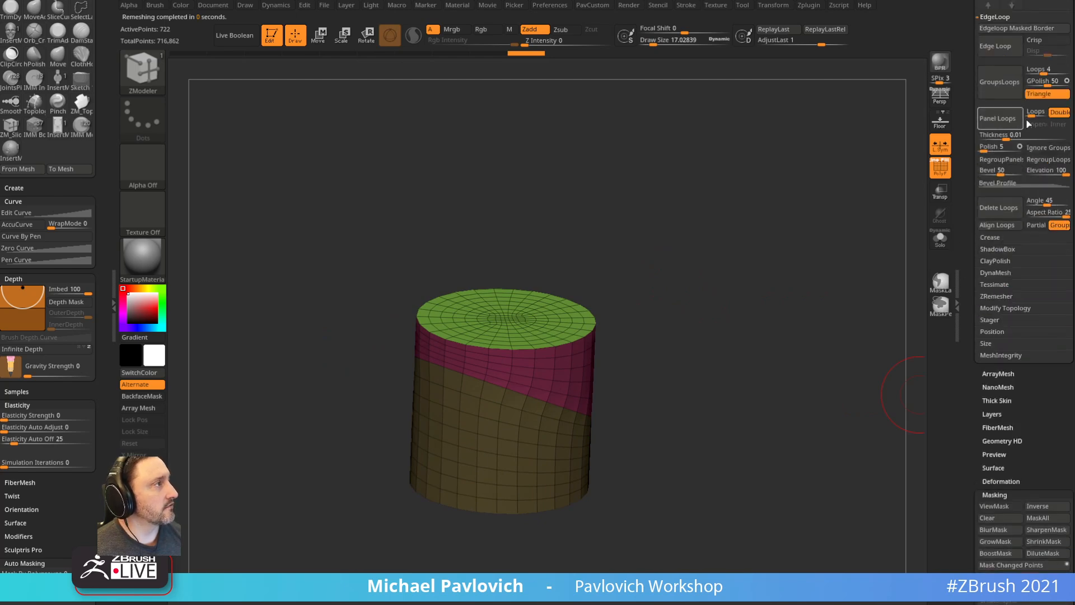
left_click_drag(1020, 149, 981, 148)
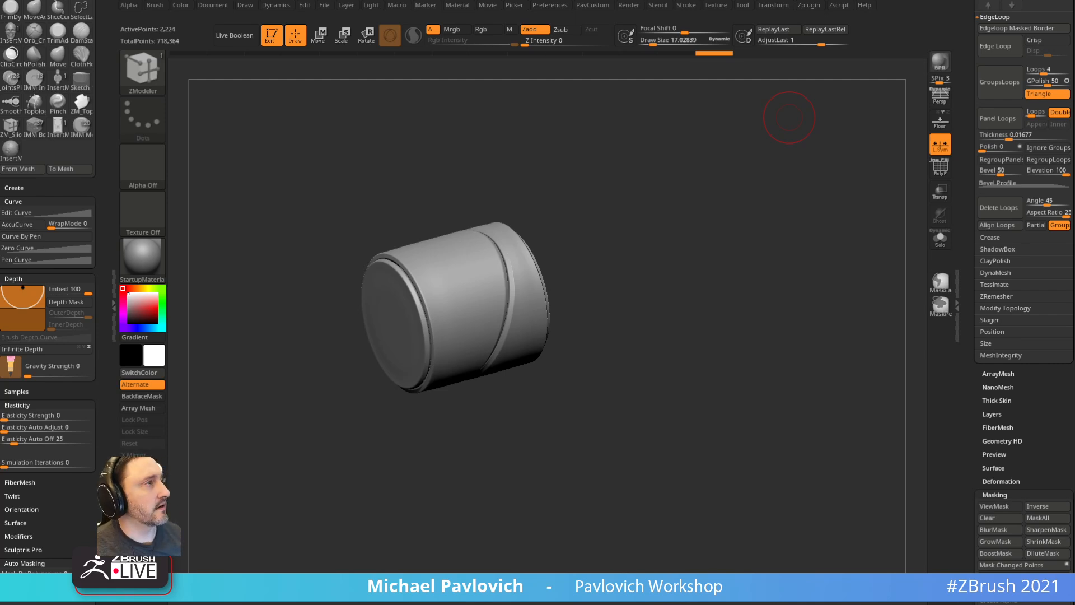
- Switch to the browser's ArtStation portfolio, view the Myxlplyx Blendshape Tests artwork and return to the portfolio page
key("alt+Tab")
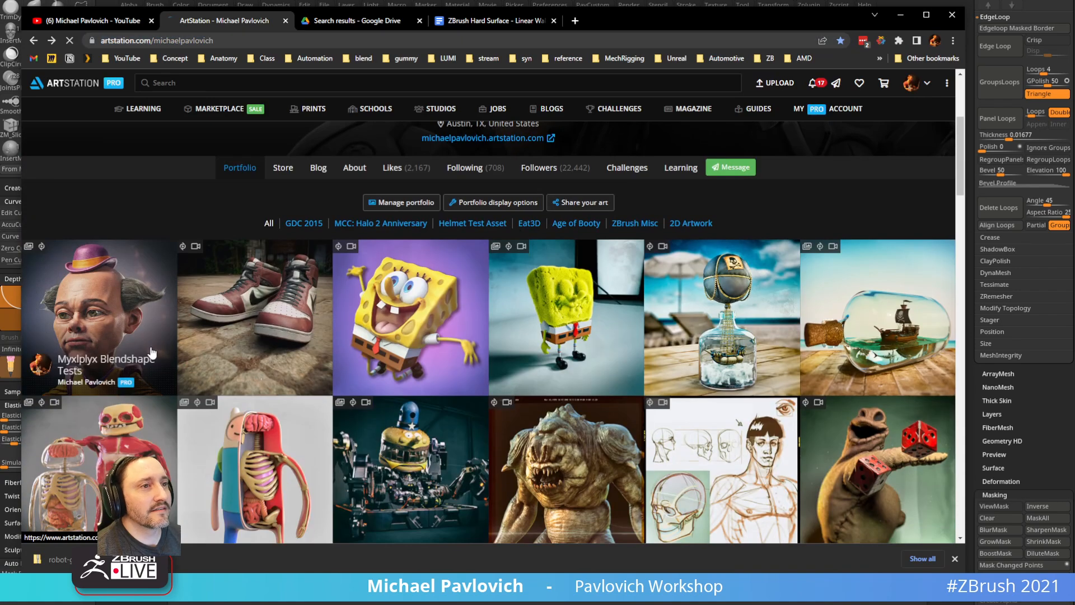
left_click(192, 359)
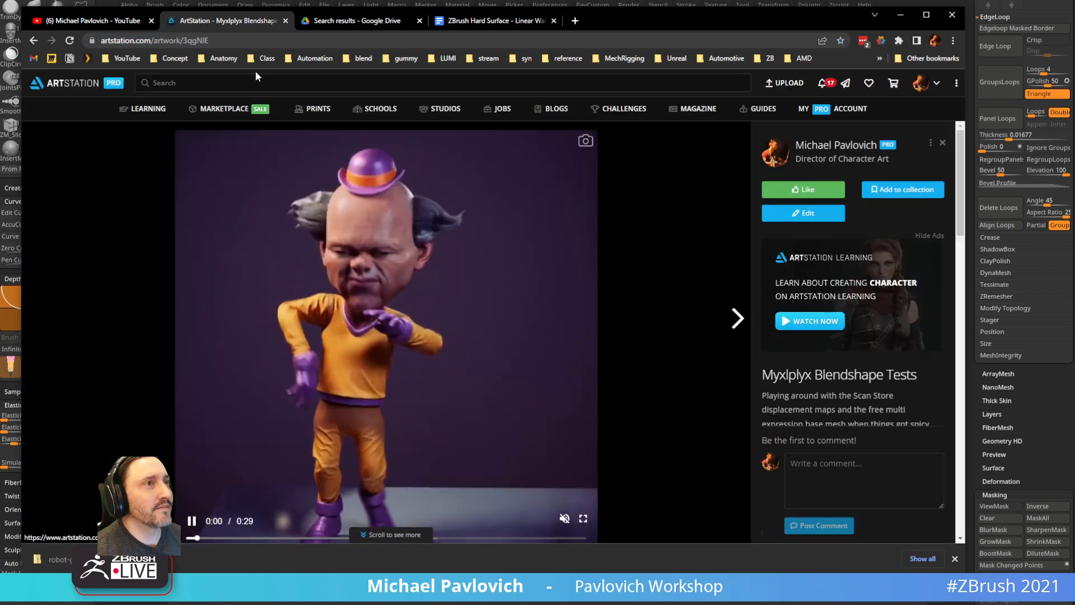
left_click(33, 40)
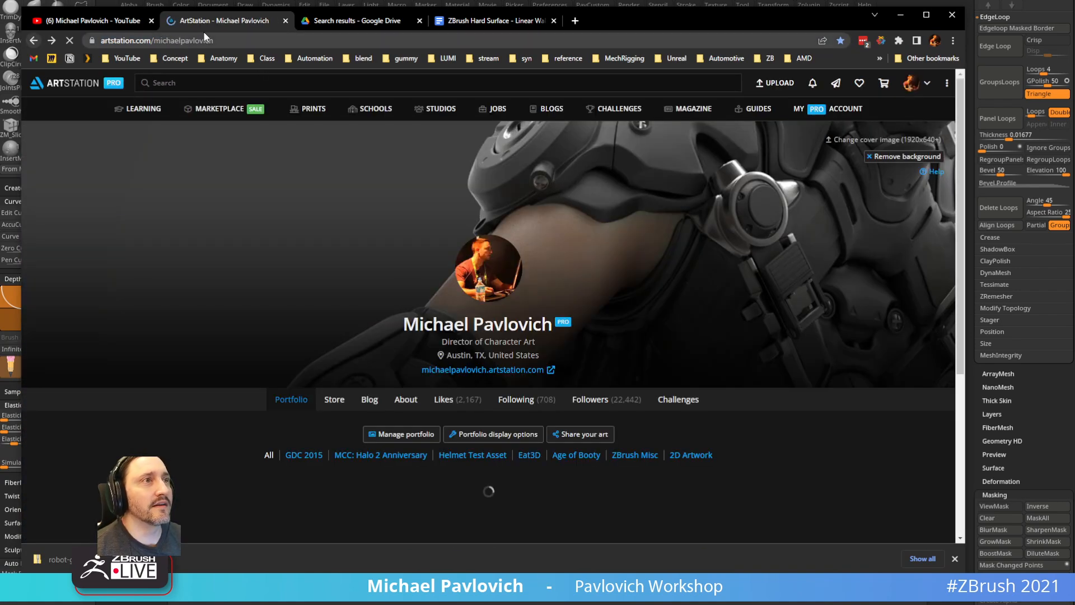
left_click(208, 41)
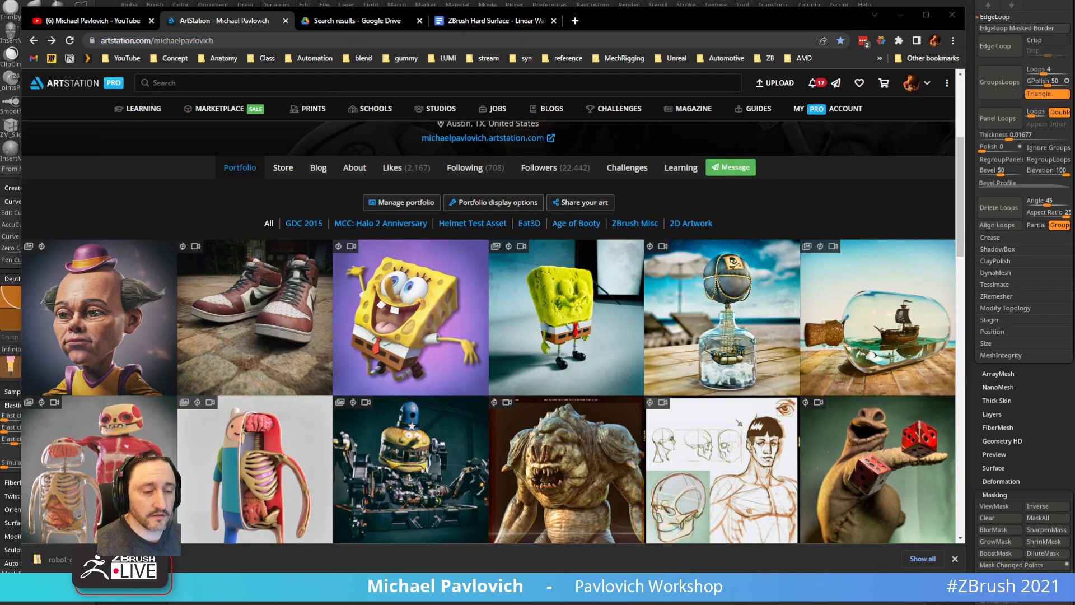
- Show the created playlists of the YouTube channel
left_click(39, 21)
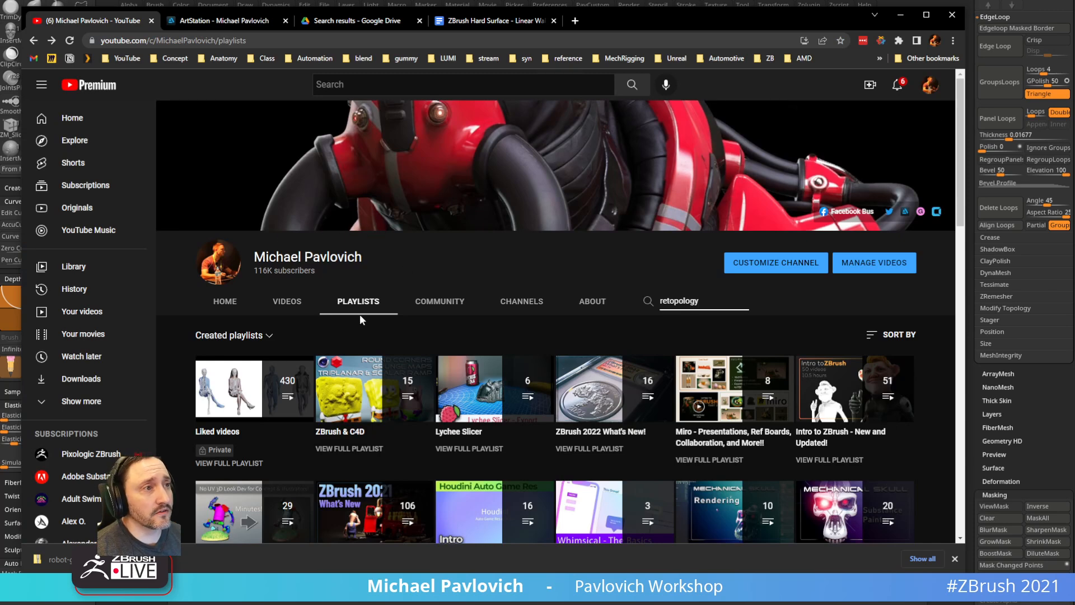
left_click(348, 303)
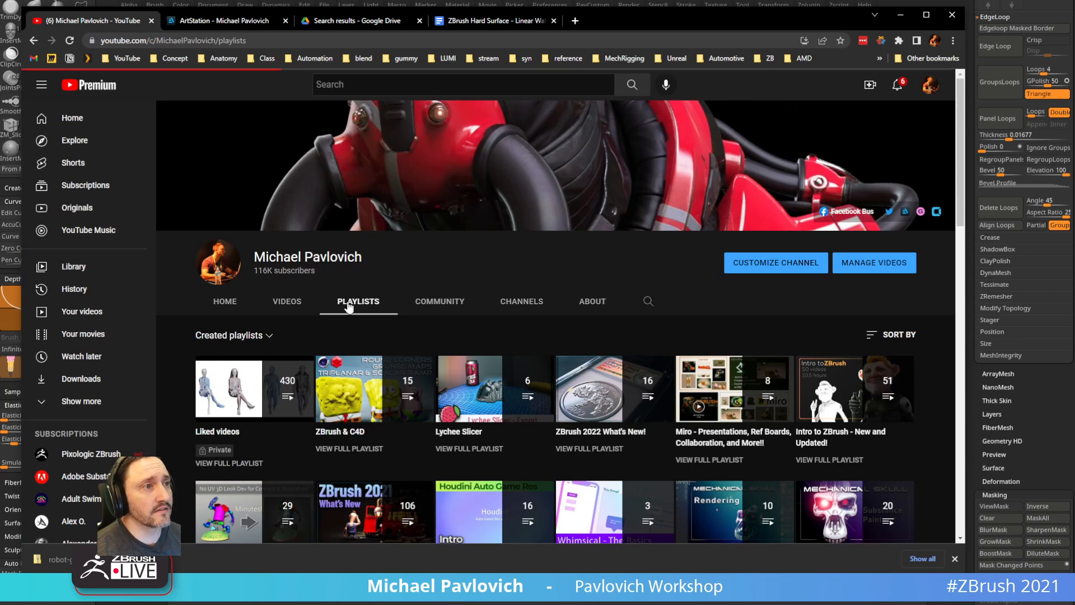
left_click(246, 338)
left_click(224, 372)
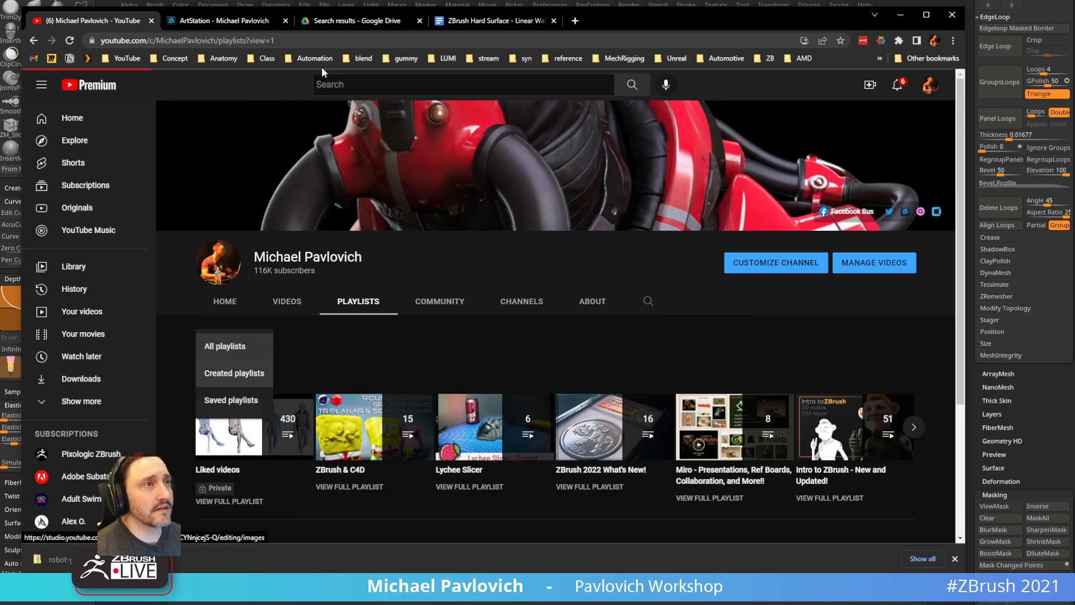
left_click(333, 40)
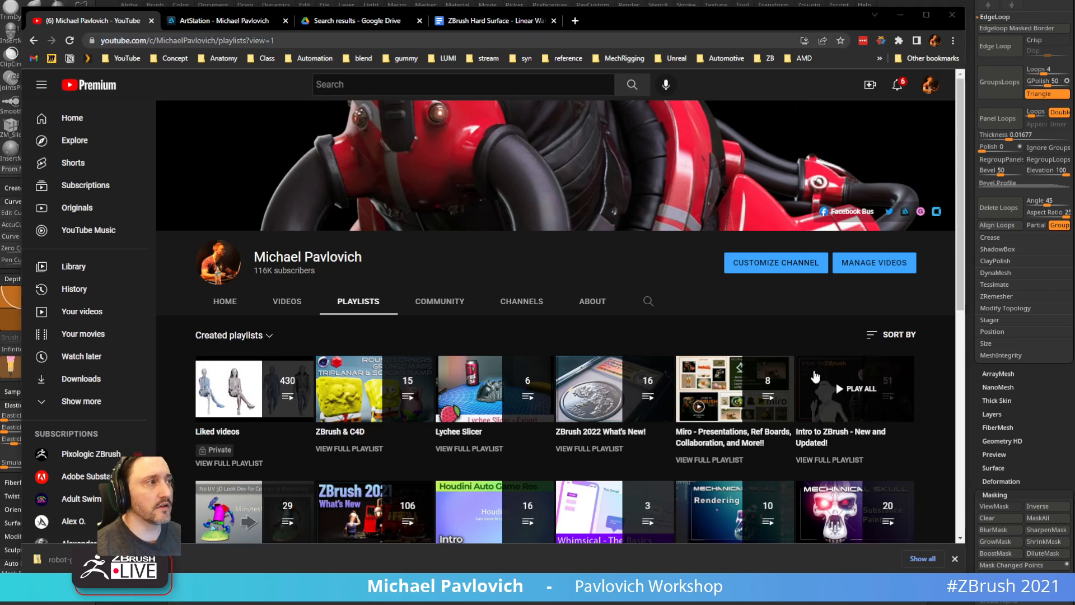
- Search the YouTube channel for "zmodeler" and look through the resulting videos
left_click(648, 301)
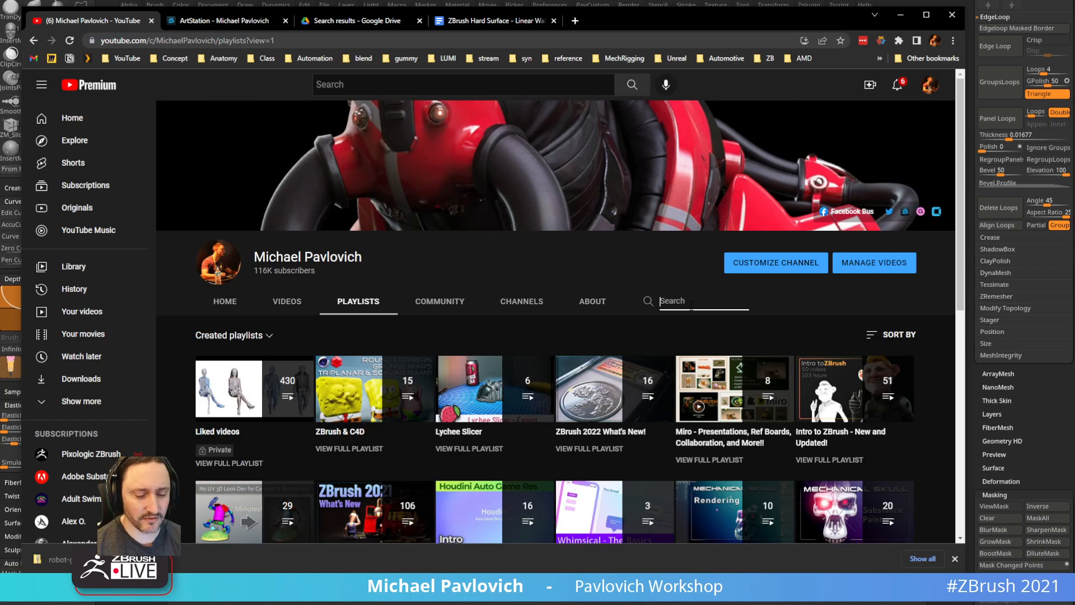
type("zmodeler")
key("Return")
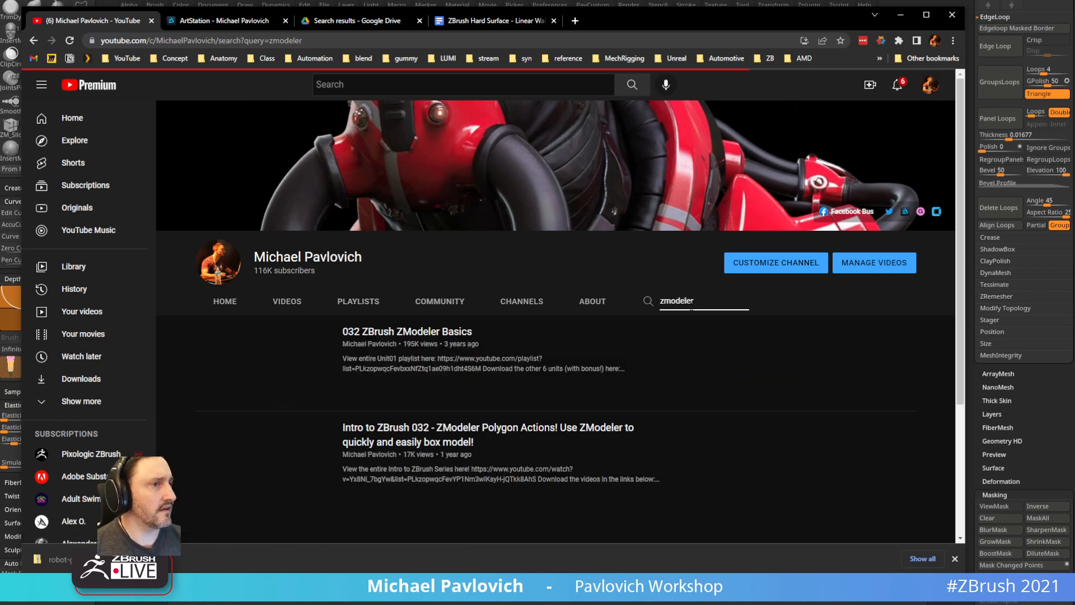
scroll(218, 319, "down", 5)
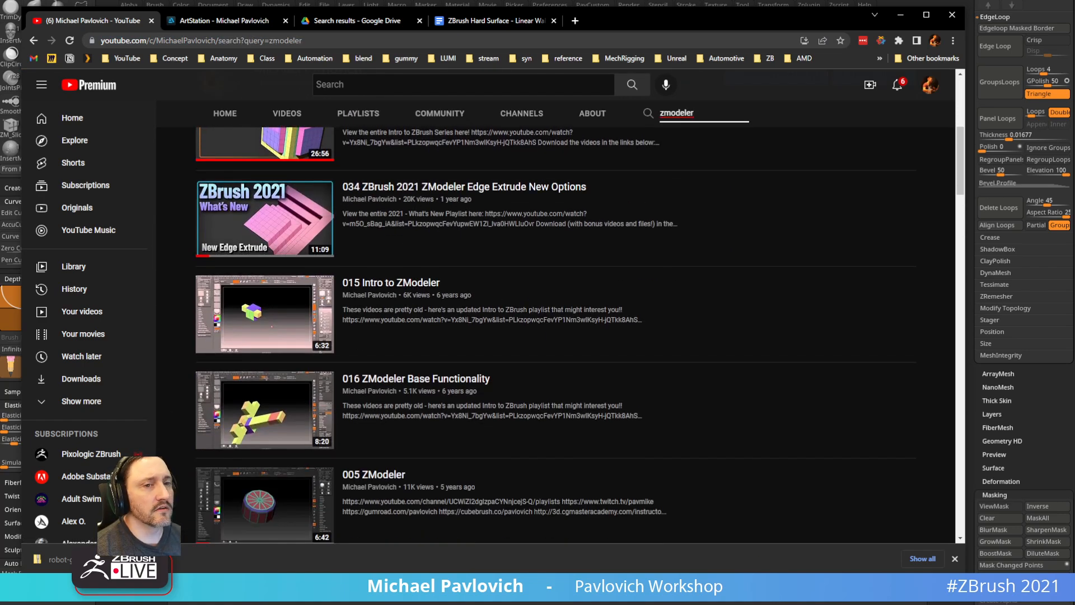